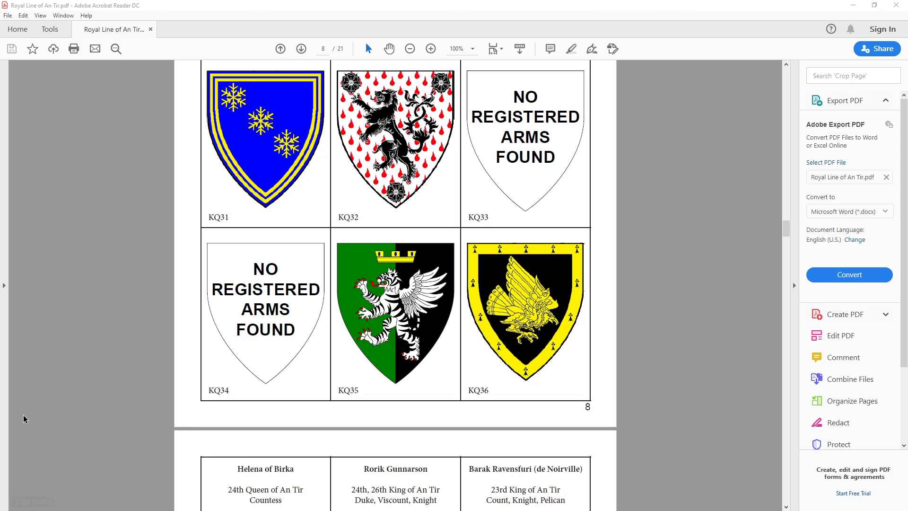
Compare the shield drawings KQ28 to KQ36 on page 8 with their written blazons on page 9.
scroll(324, 107, down, 5)
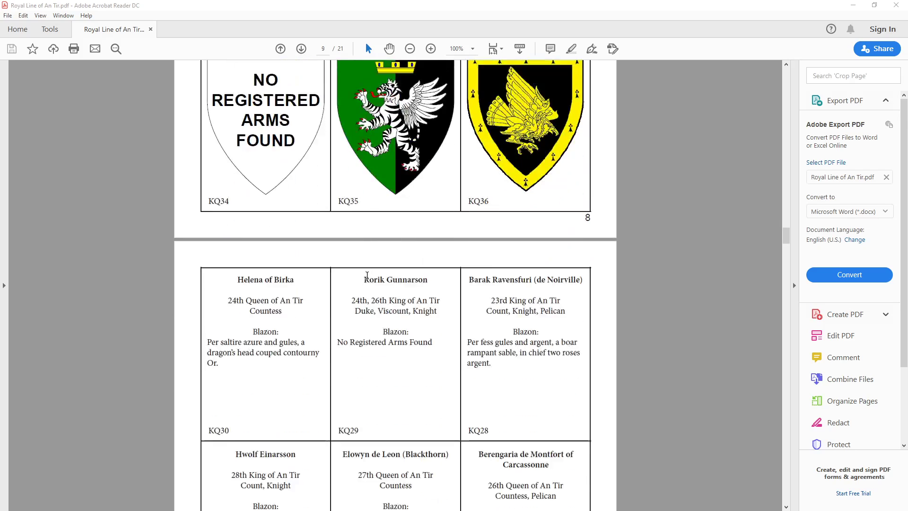
scroll(381, 239, up, 8)
scroll(381, 238, down, 8)
scroll(381, 239, down, 4)
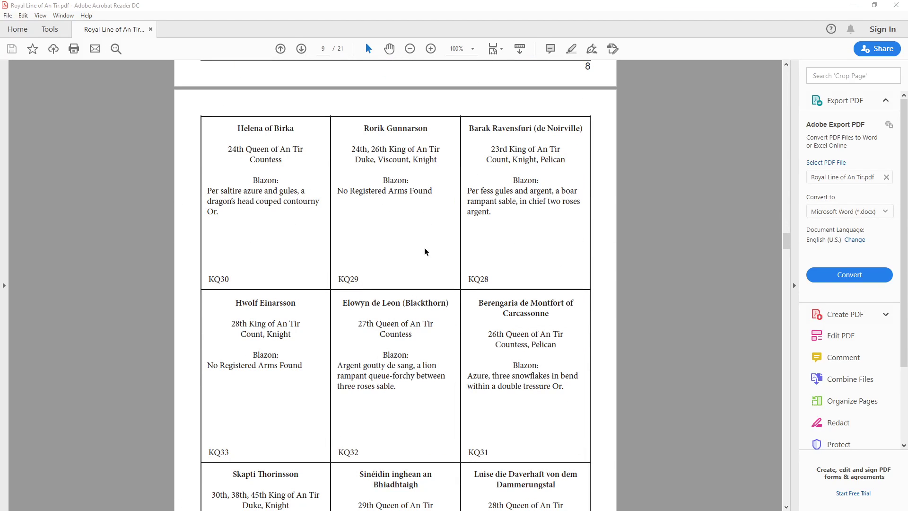
scroll(421, 252, up, 11)
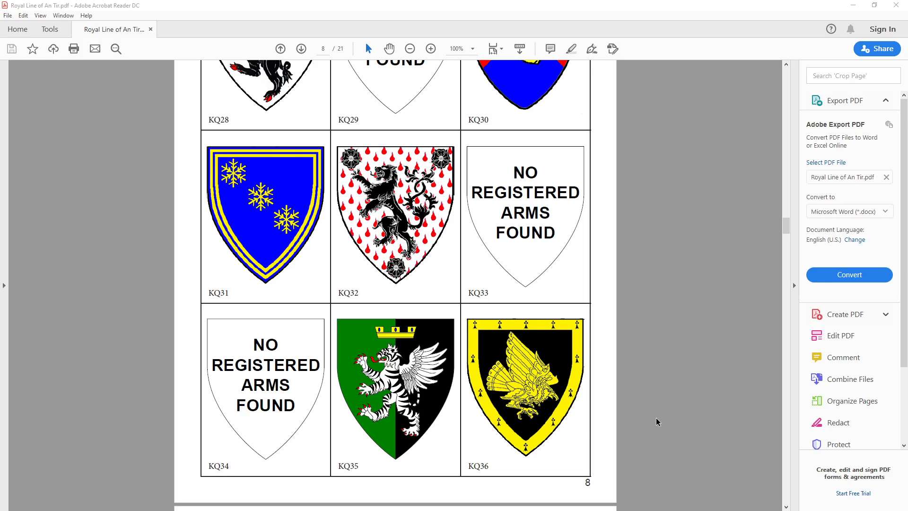
scroll(481, 371, down, 2)
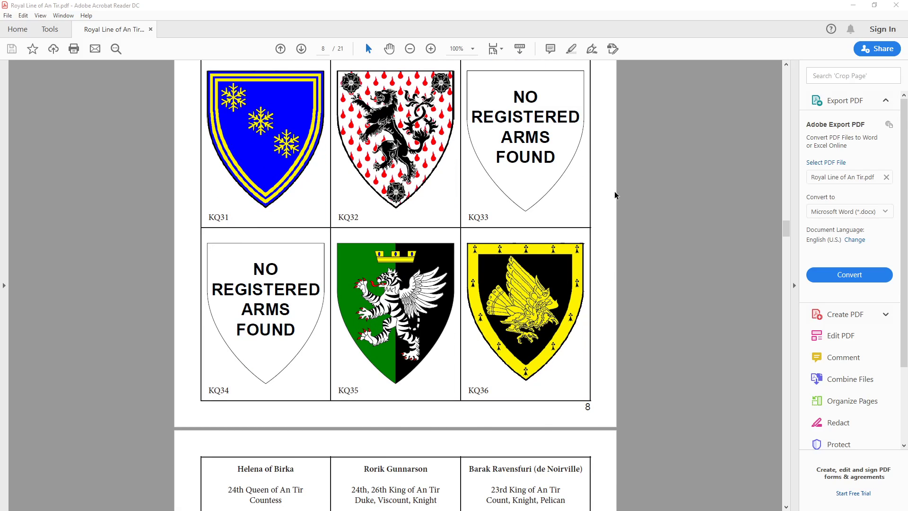
scroll(548, 353, down, 2)
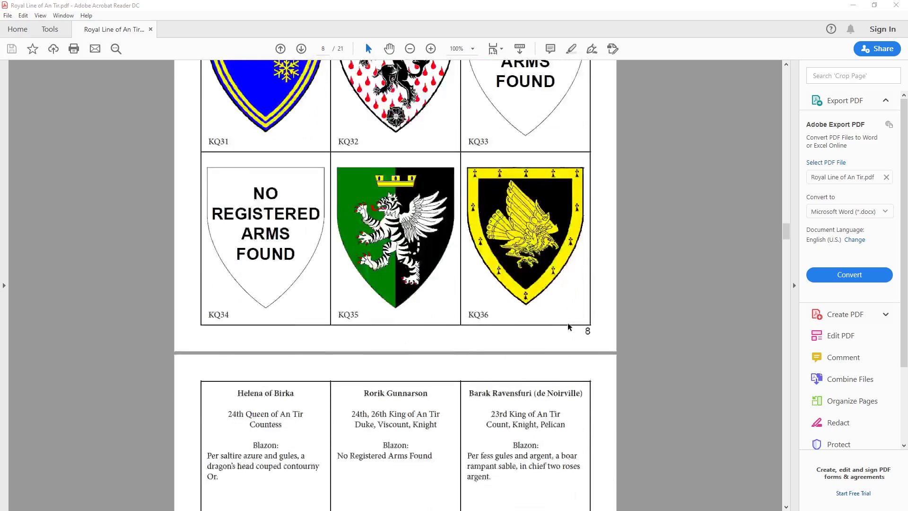
scroll(568, 326, up, 1)
scroll(568, 272, down, 11)
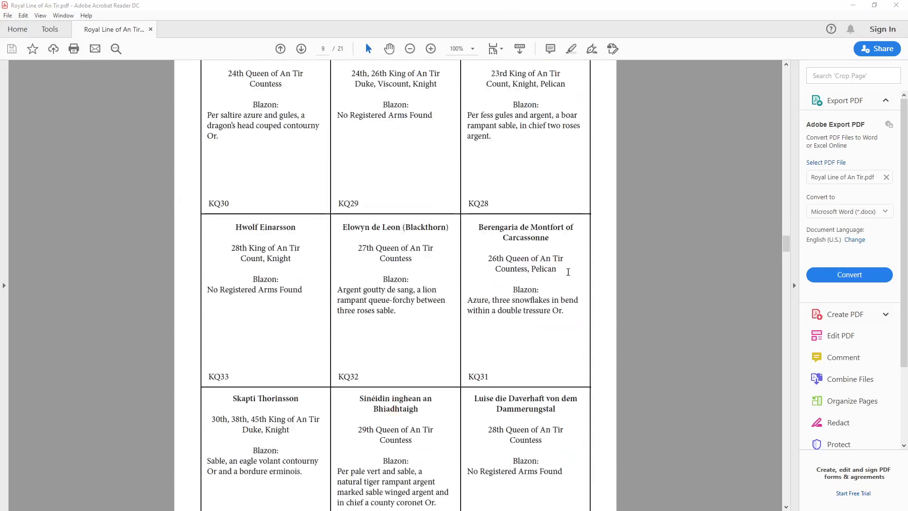
scroll(568, 272, down, 9)
scroll(571, 228, up, 18)
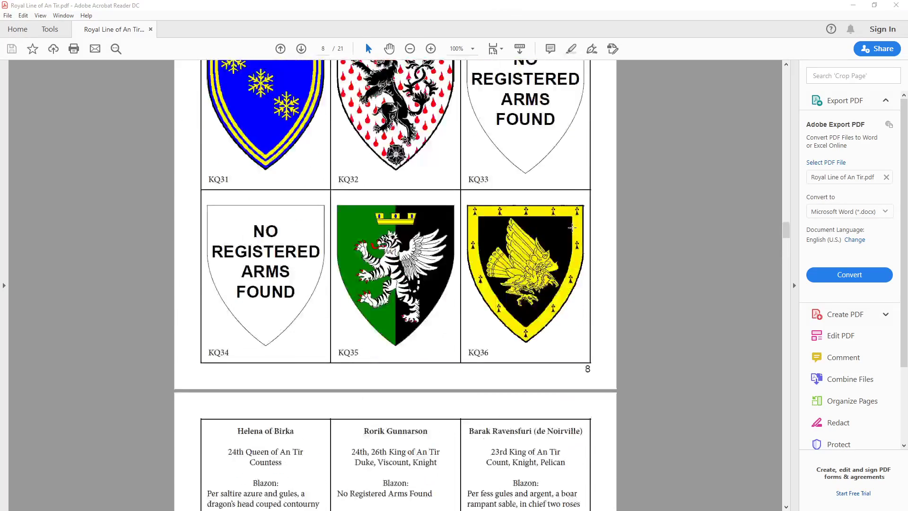
scroll(572, 228, up, 1)
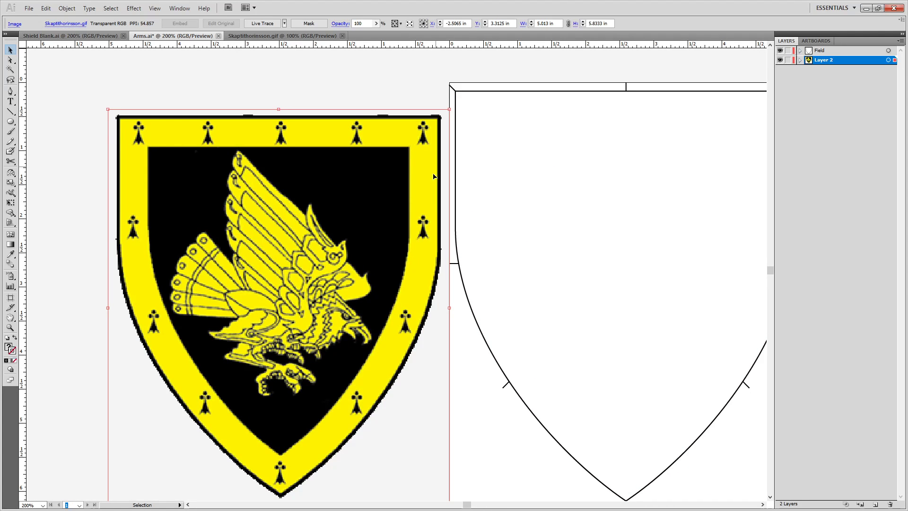
Switch to Illustrator and examine the reference shield image as a whole and its wing feathers up close.
key(space)
drag(412, 274, 425, 239)
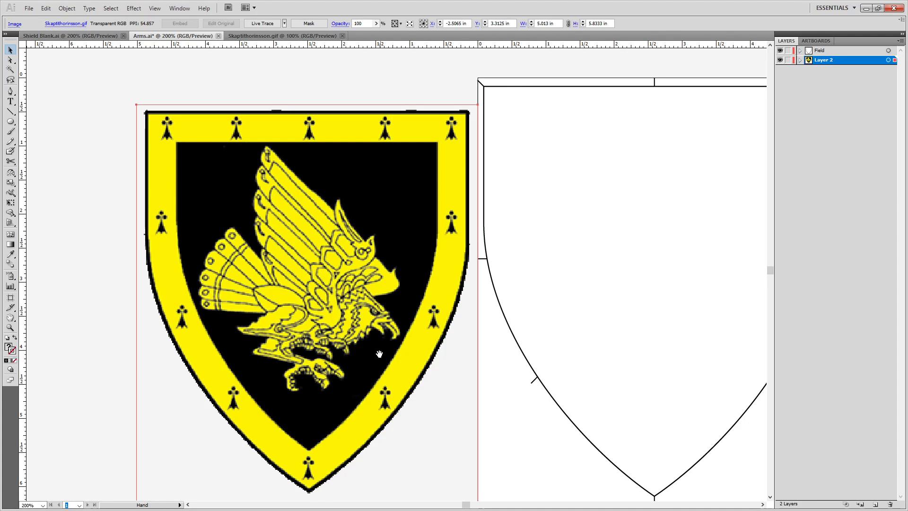
mouse_move(371, 331)
mouse_down()
mouse_move(396, 244)
mouse_move(323, 353)
mouse_move(353, 330)
mouse_move(381, 331)
mouse_up()
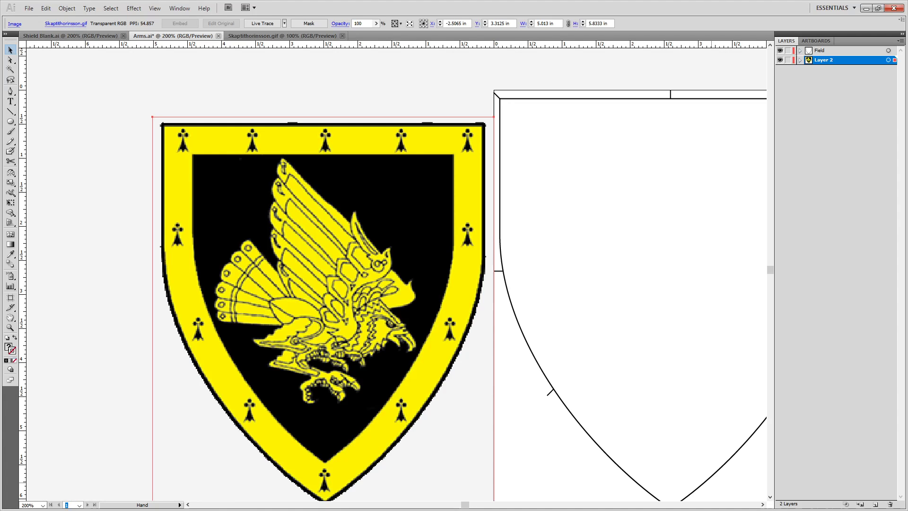
scroll(291, 252, up, 1)
scroll(294, 250, down, 2)
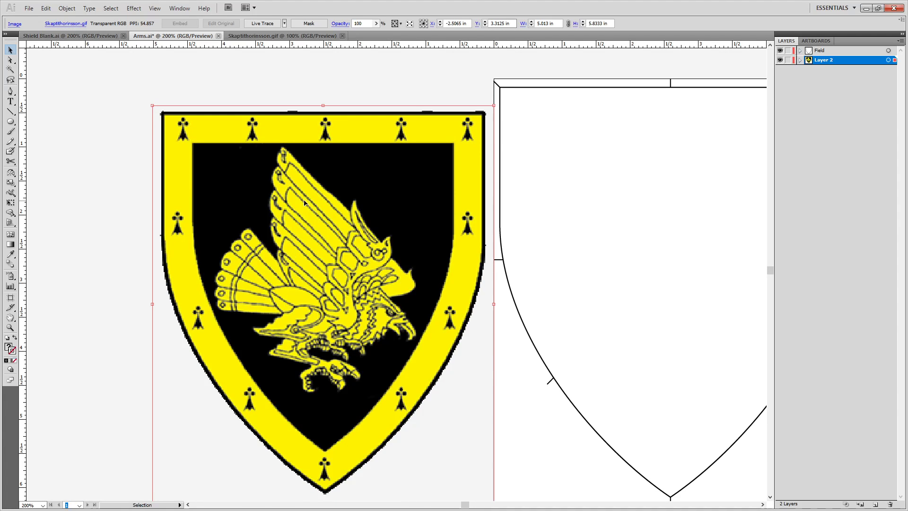
scroll(303, 176, up, 2)
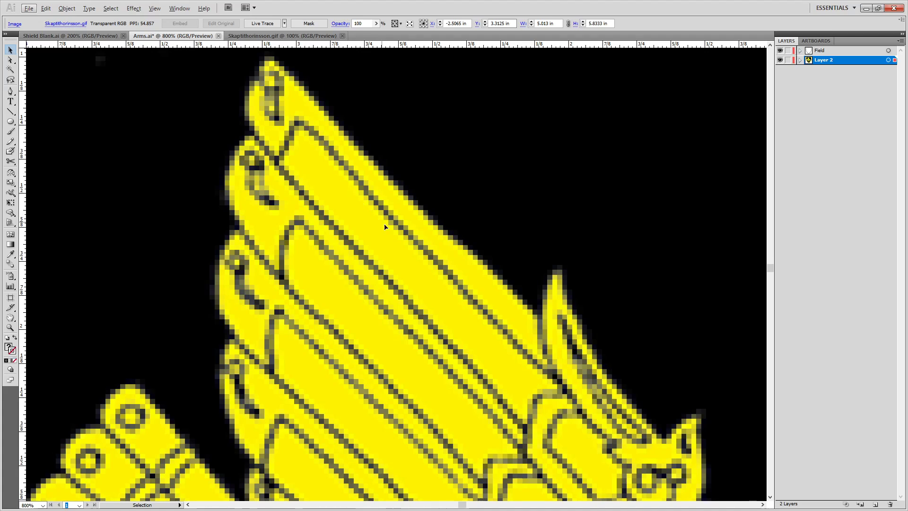
key(alt)
key(ctrl+minus)
key(ctrl+minus)
key(ctrl+minus)
key(ctrl+minus)
key(ctrl+minus)
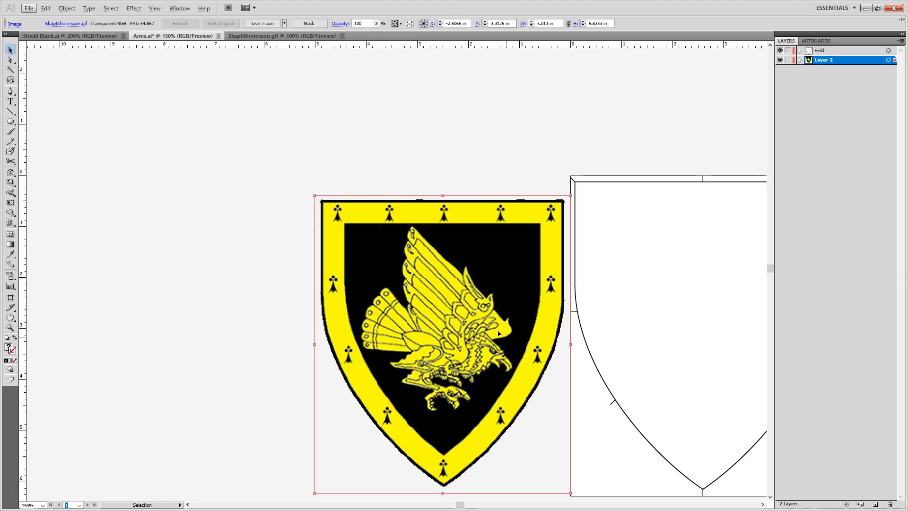
Inspect the reference bird's head and wing and the ermine-spotted border at pixel level, beside the blank shield outline.
drag(476, 343, 360, 220)
scroll(367, 168, up, 4)
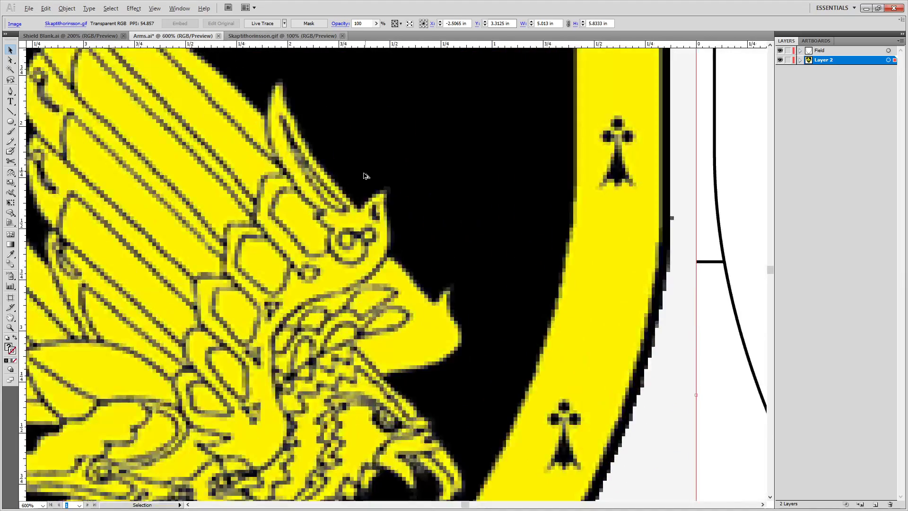
drag(272, 222, 436, 360)
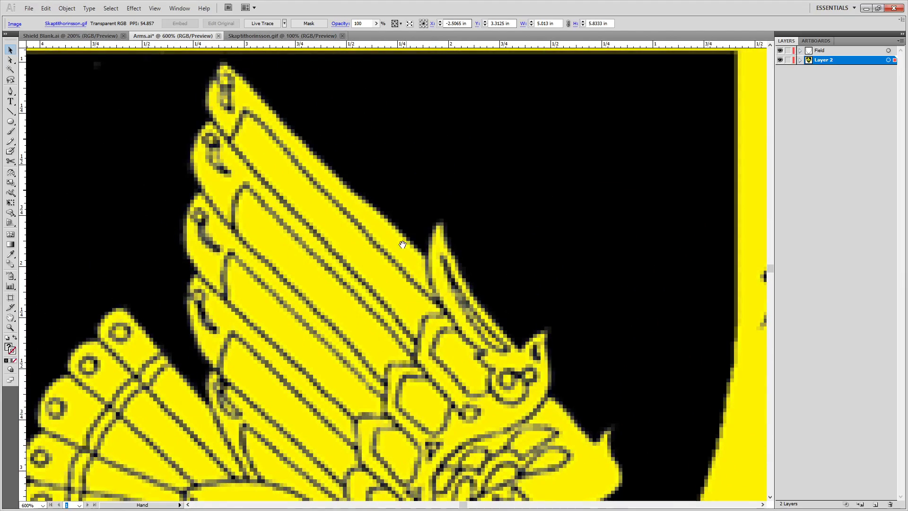
drag(343, 257, 414, 102)
drag(363, 272, 340, 153)
drag(718, 233, 333, 194)
drag(437, 131, 284, 270)
drag(477, 164, 479, 312)
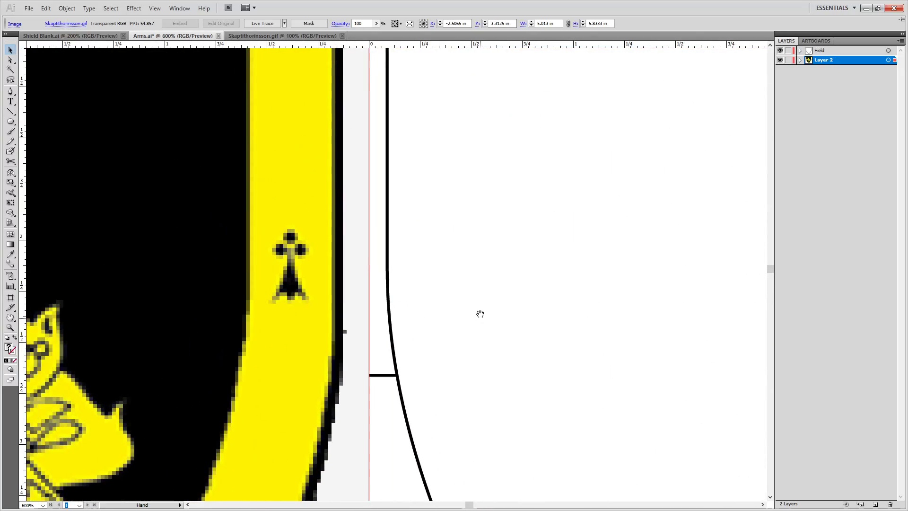
scroll(551, 166, down, 2)
drag(551, 167, 461, 214)
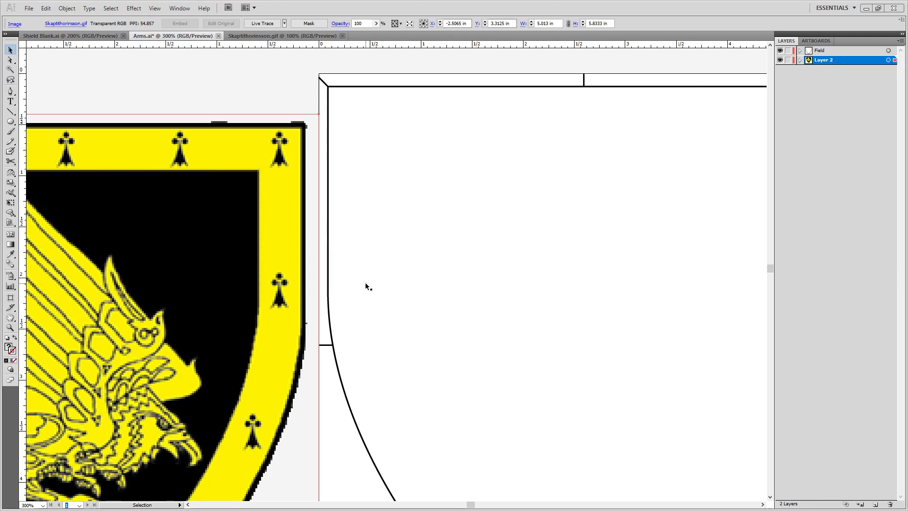
Delete the Alignment marks from the Field layer, keeping only the blank shield path.
drag(379, 306, 527, 305)
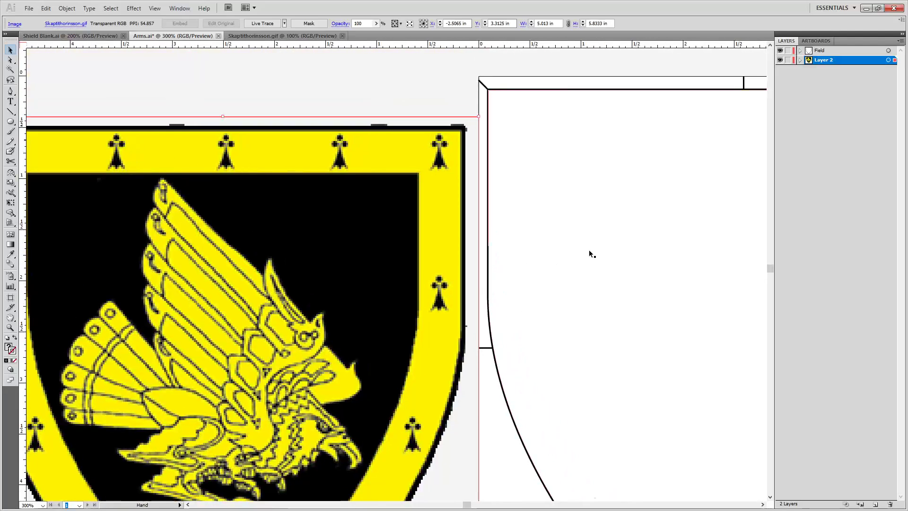
drag(524, 216, 217, 186)
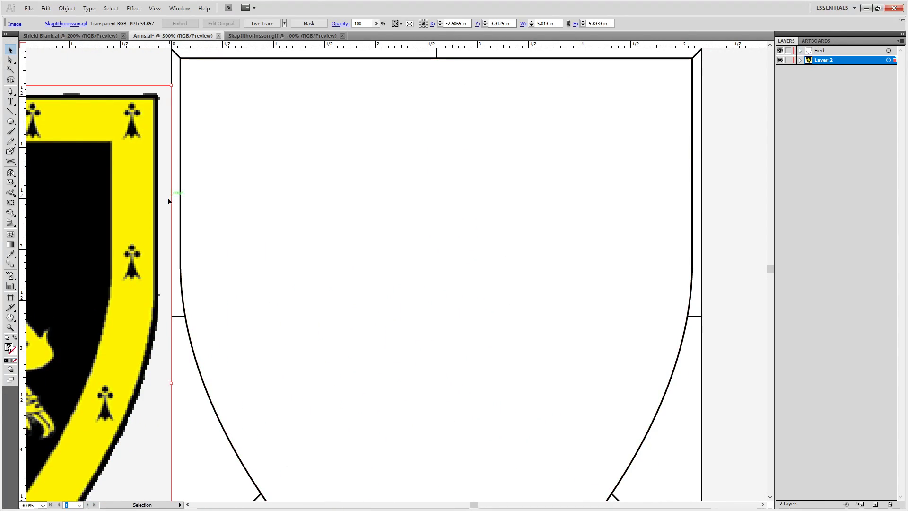
click(800, 51)
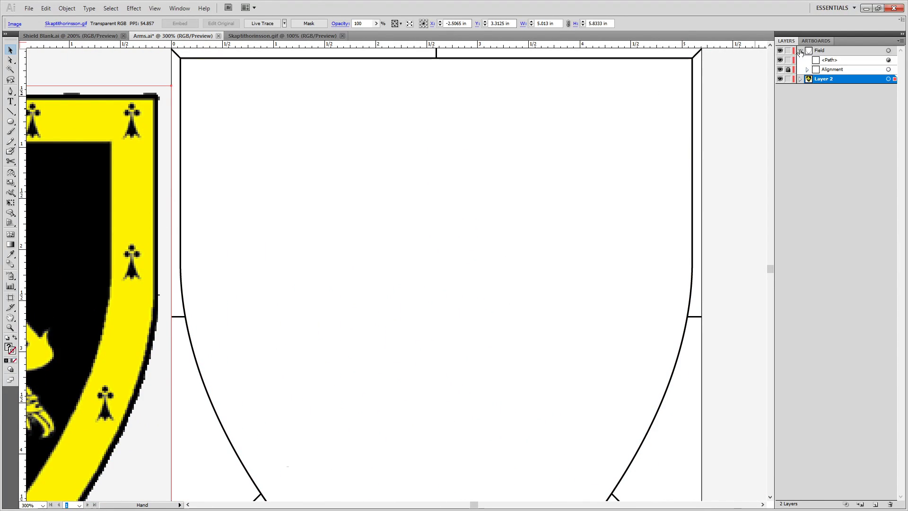
click(832, 70)
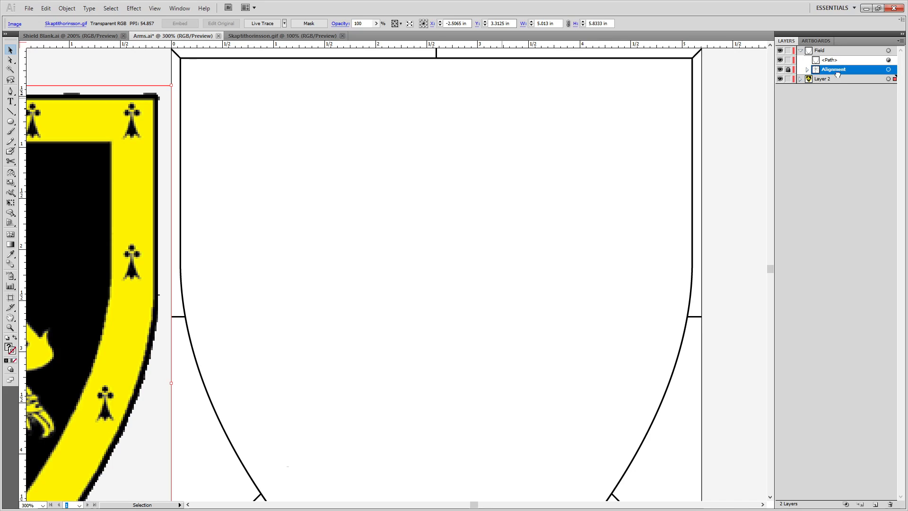
click(890, 505)
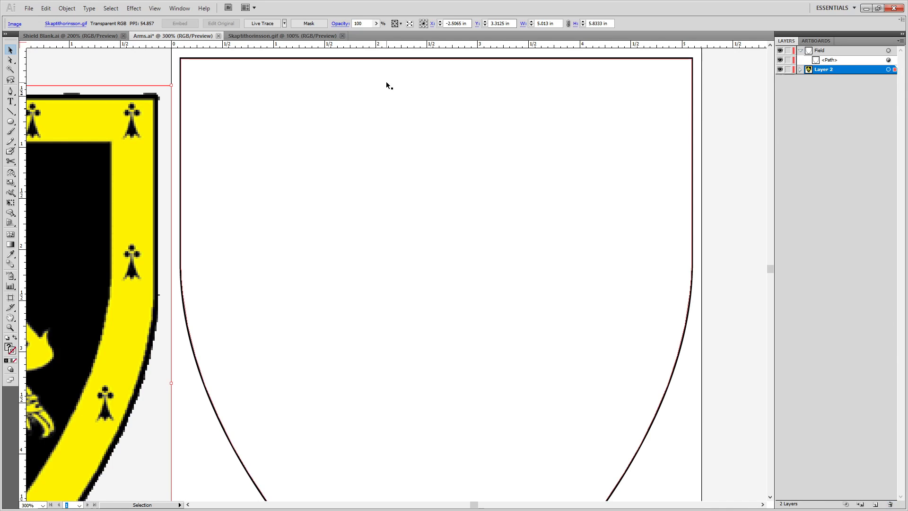
Copy the blank shield path and paste two duplicates in place in front of it.
click(889, 60)
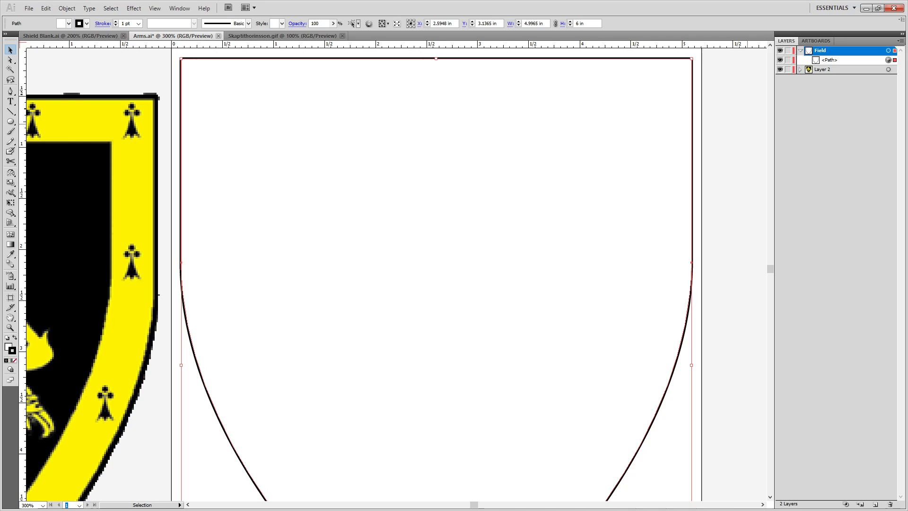
key(ctrl+c)
key(ctrl+f)
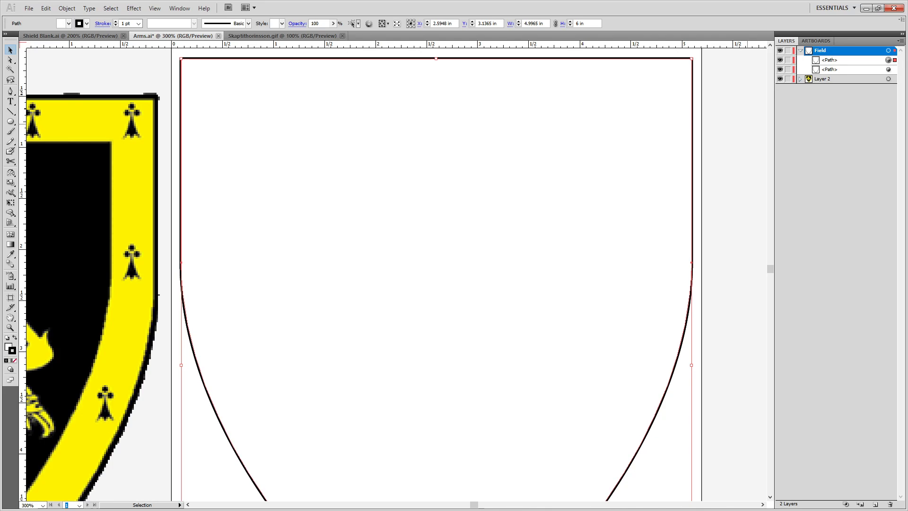
scroll(374, 198, down, 1)
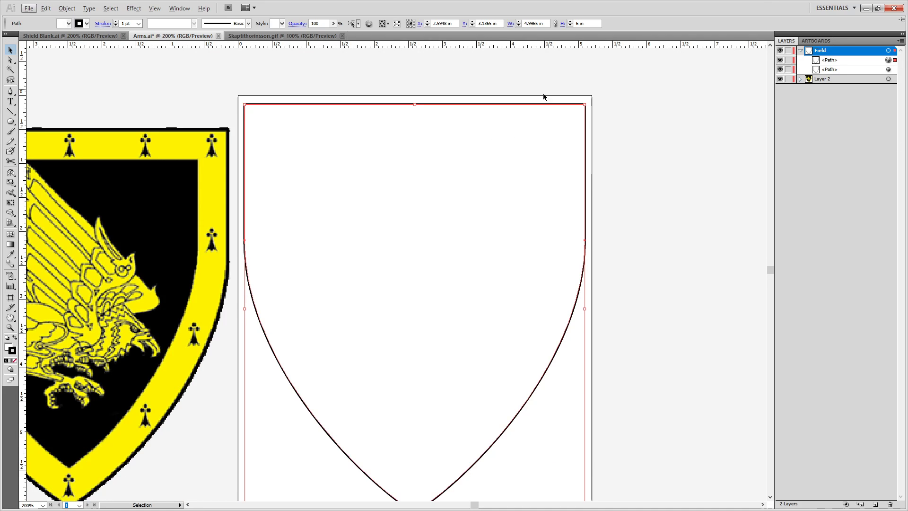
drag(372, 215, 464, 186)
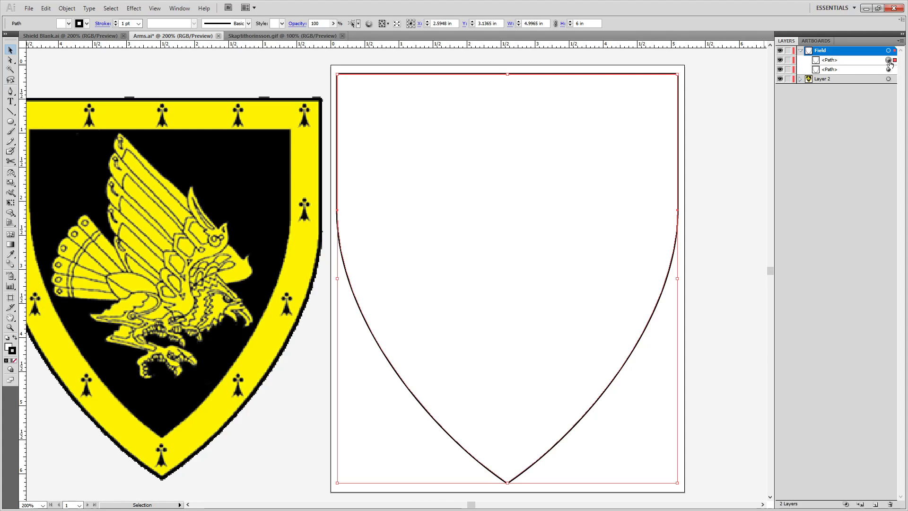
key(ctrl+f)
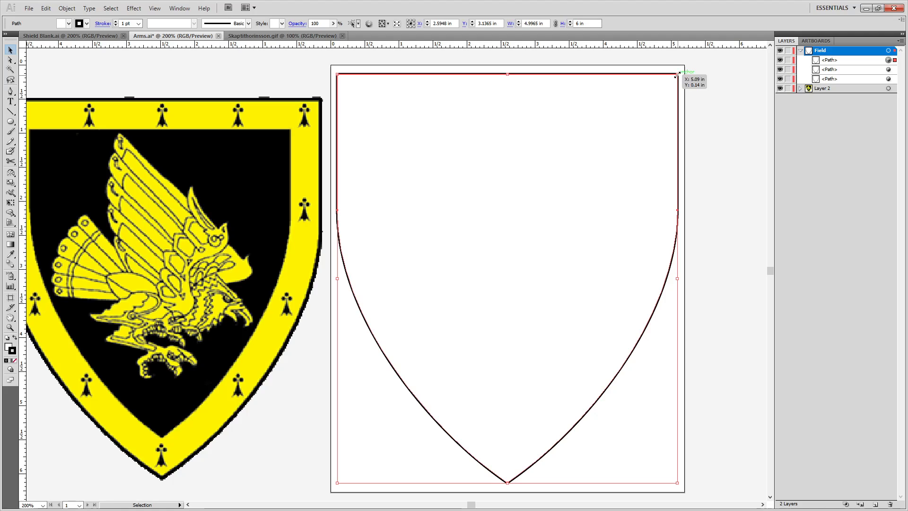
Shrink the topmost shield copy about its centre to about 3.99 by 4.79 in and shift it up to about Y 3.03 in.
drag(678, 74, 644, 114)
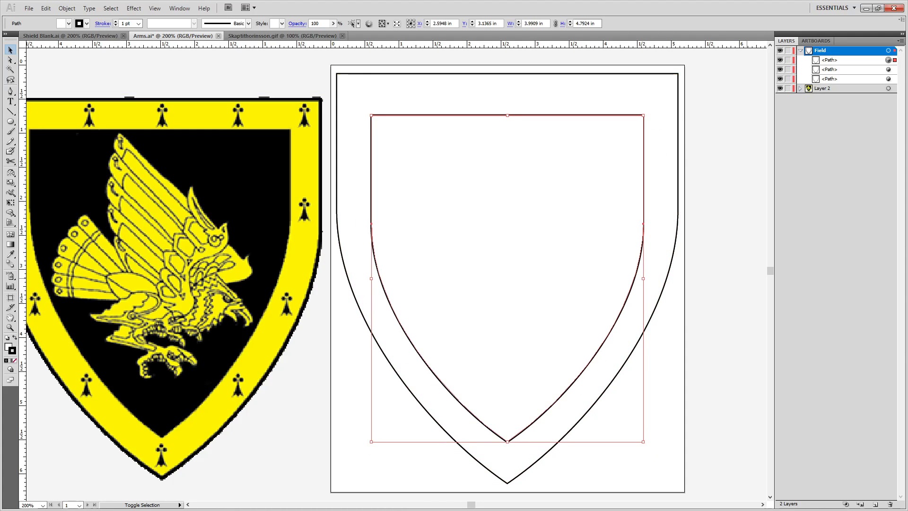
key(shift+Up)
key(shift+Up)
key(shift+Down)
key(Down)
key(Down)
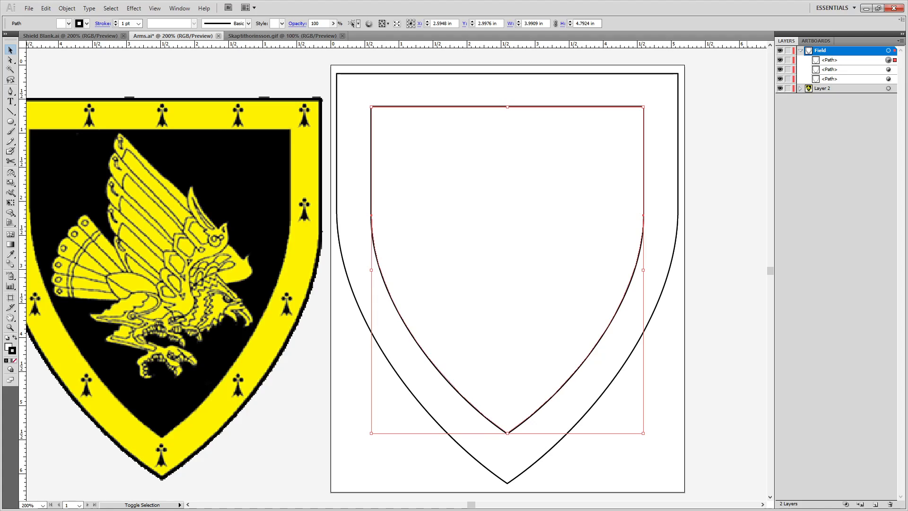
key(Down)
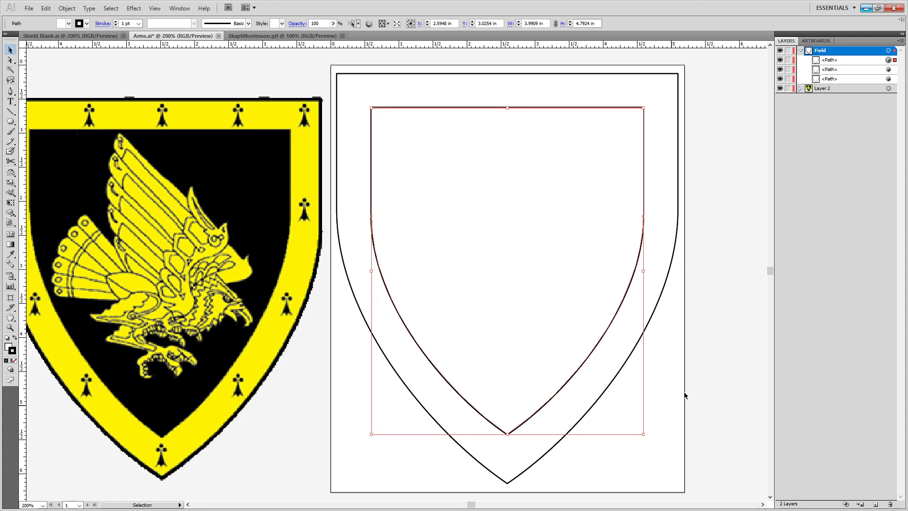
Combine the small inner shield and one full-size copy into a compound path to form the border, then deselect it.
shift+click(888, 69)
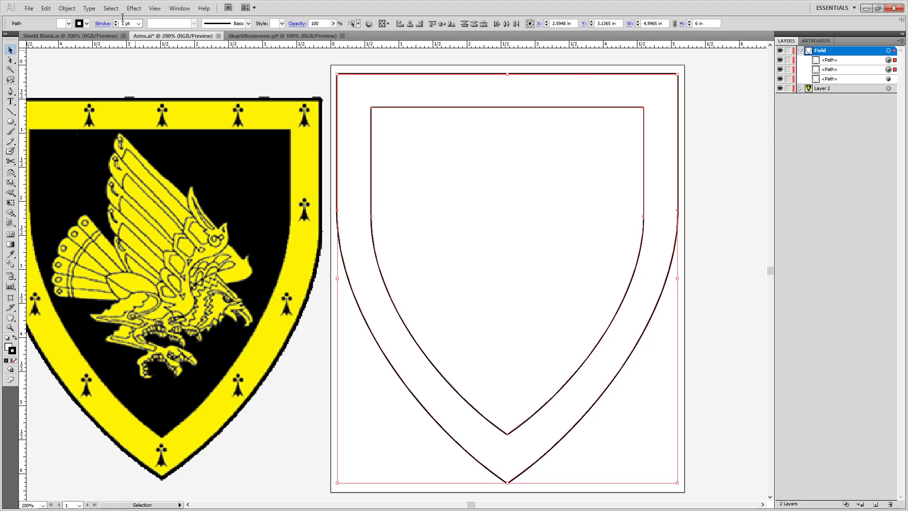
click(66, 9)
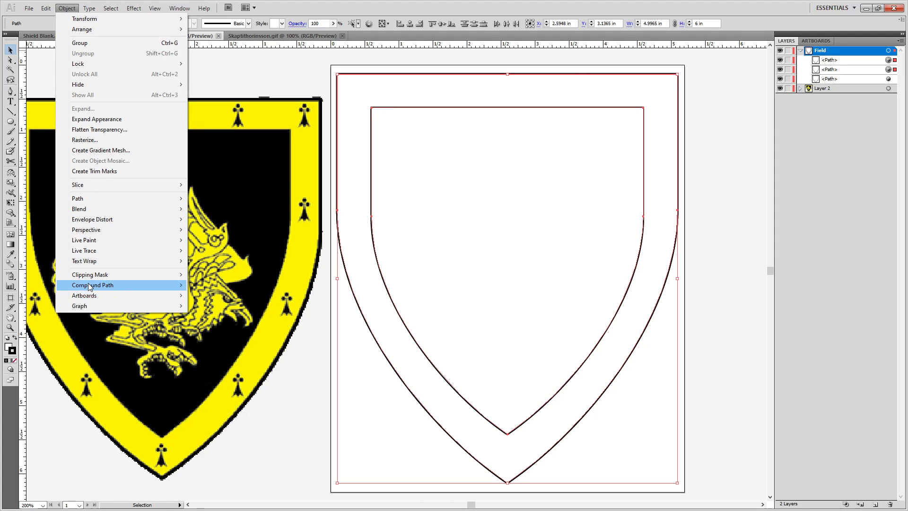
mouse_move(142, 285)
click(254, 288)
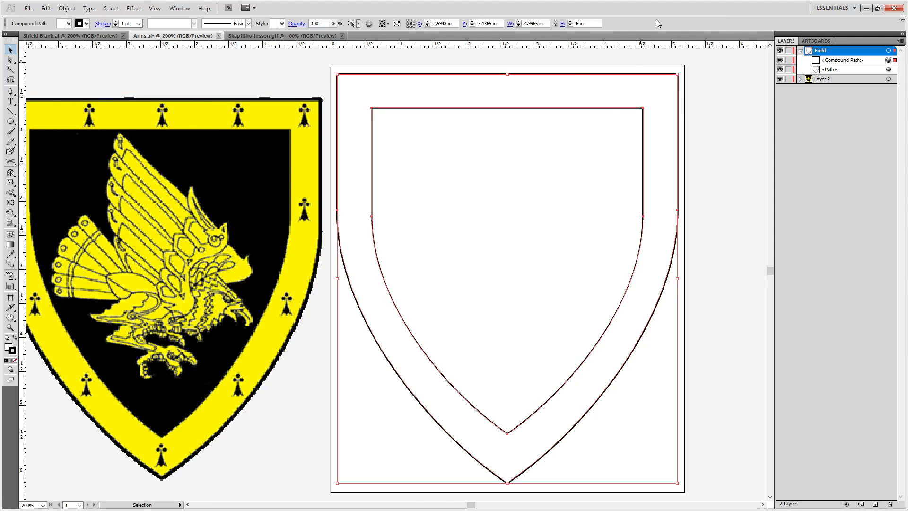
click(710, 159)
Fill the bottommost full-size shield path, which forms the field behind the border, with black.
click(888, 69)
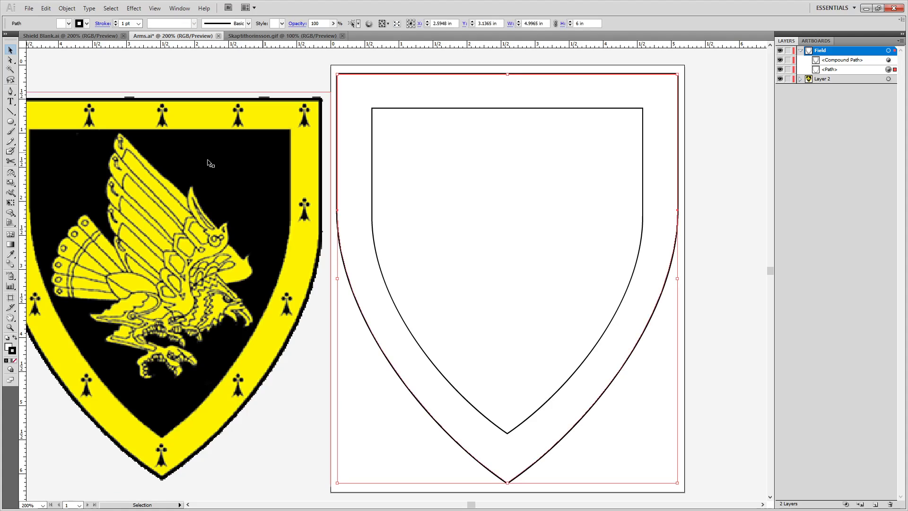
double_click(7, 346)
drag(350, 305, 322, 332)
click(535, 204)
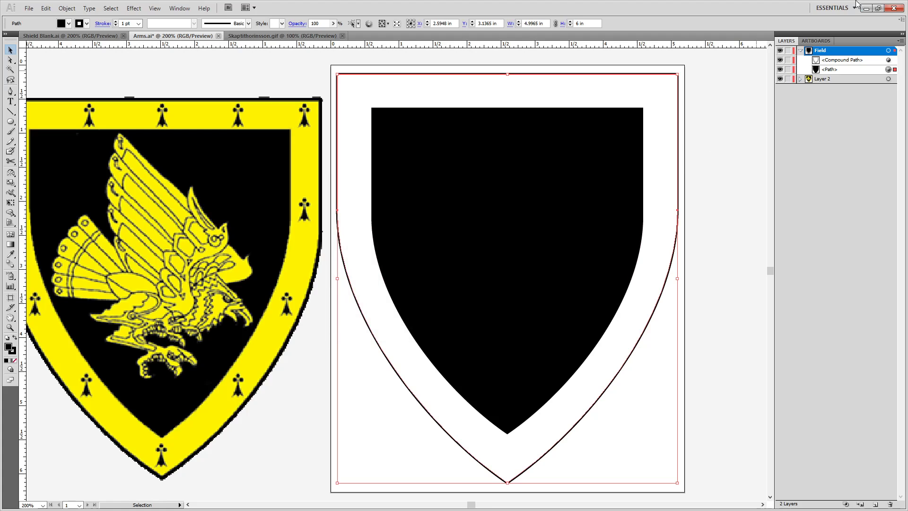
Fill the border's compound path with yellow by setting its blue value to 0.
click(888, 60)
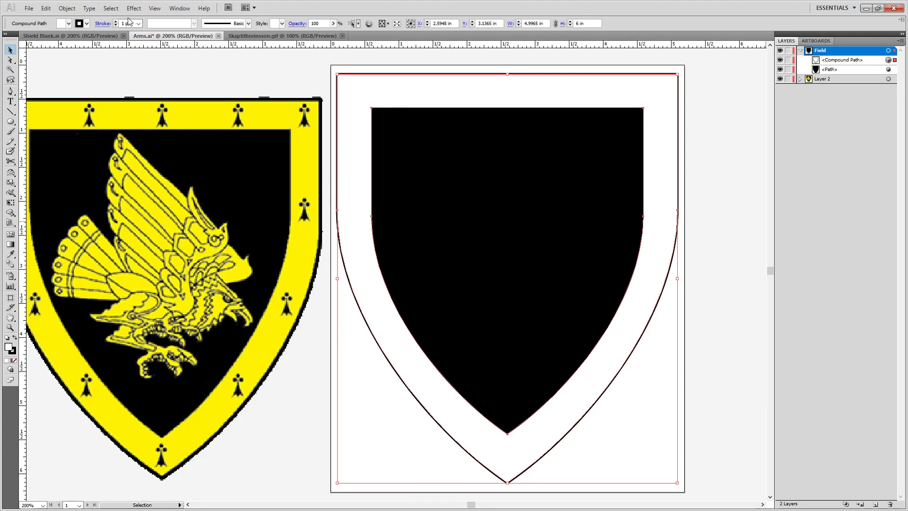
drag(255, 183, 382, 220)
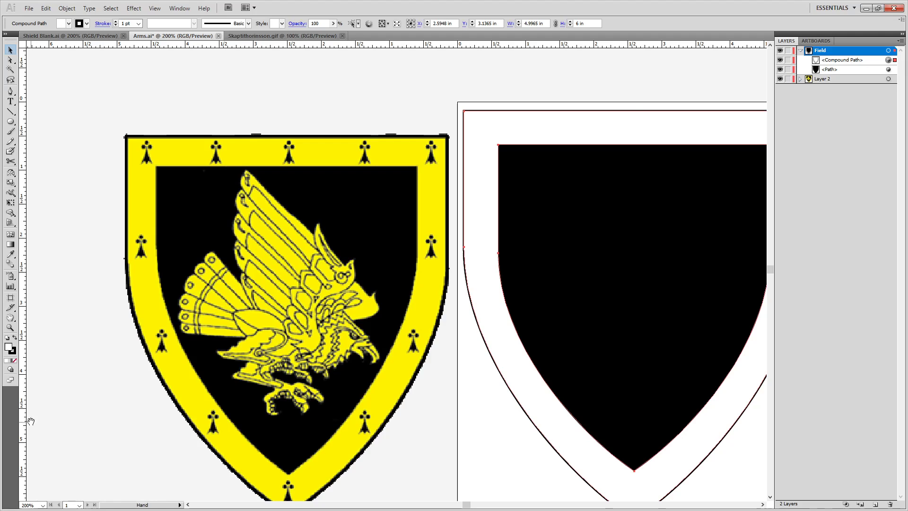
double_click(6, 348)
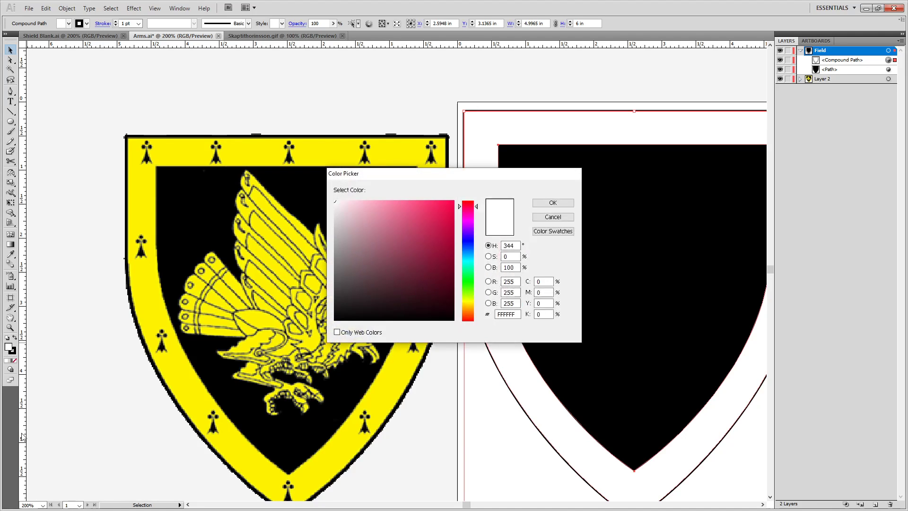
double_click(510, 303)
text(0)
key(Return)
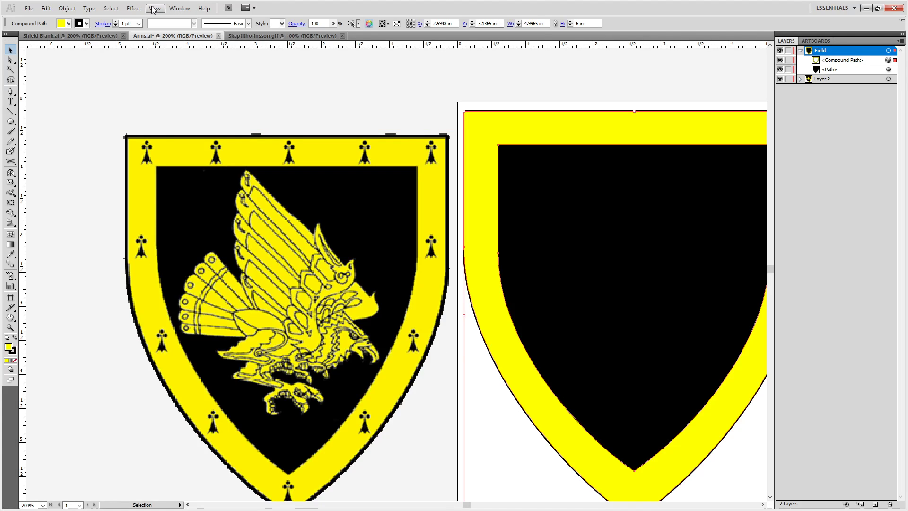
Take the reference GIF's file name from its save dialog without saving, and close the GIF document.
click(319, 37)
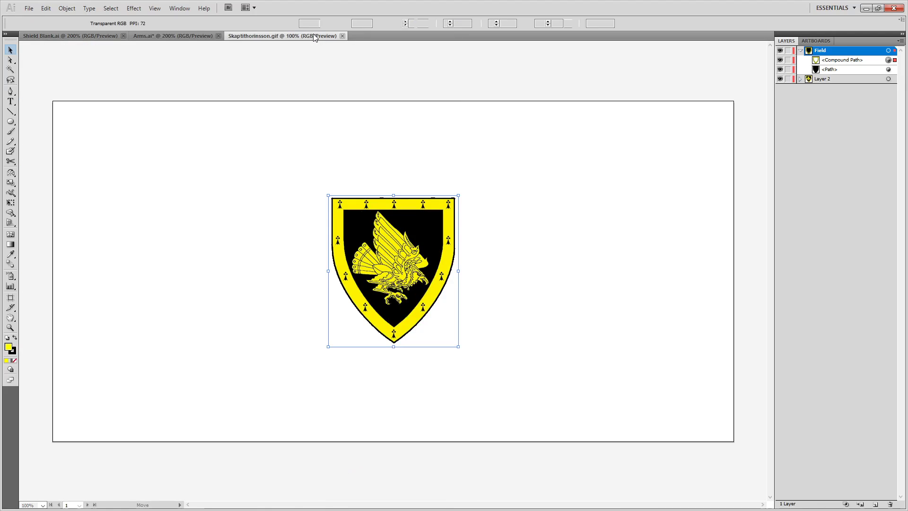
click(29, 8)
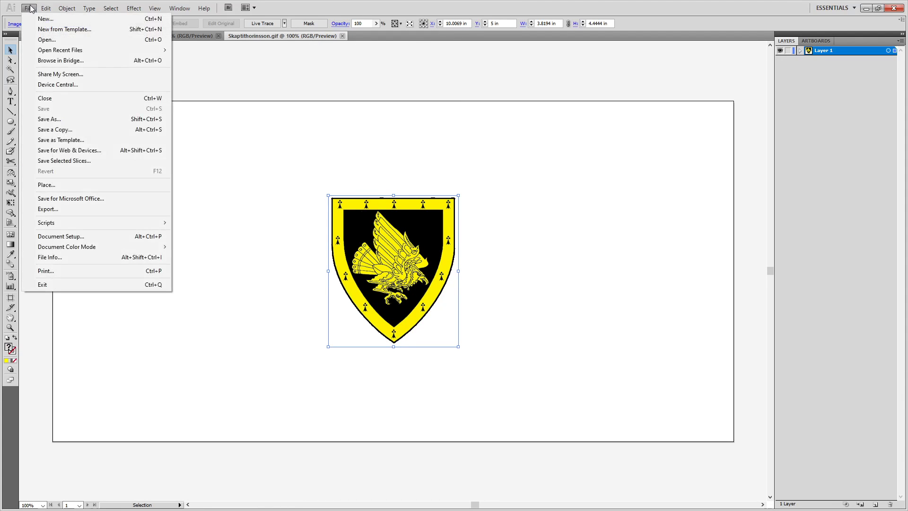
click(90, 118)
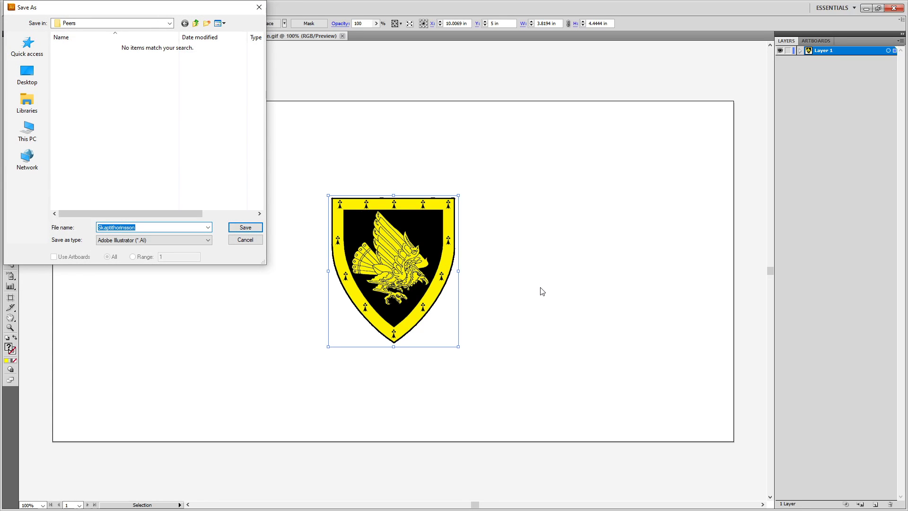
key(Escape)
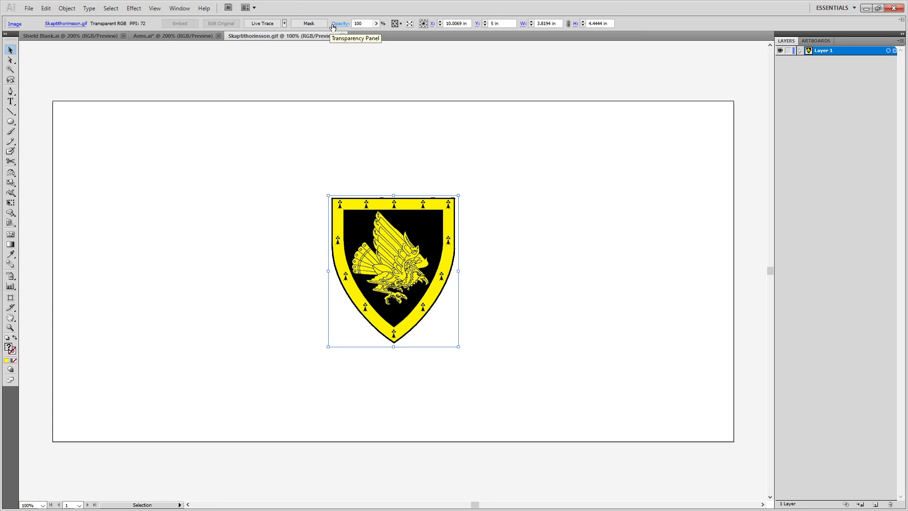
click(342, 36)
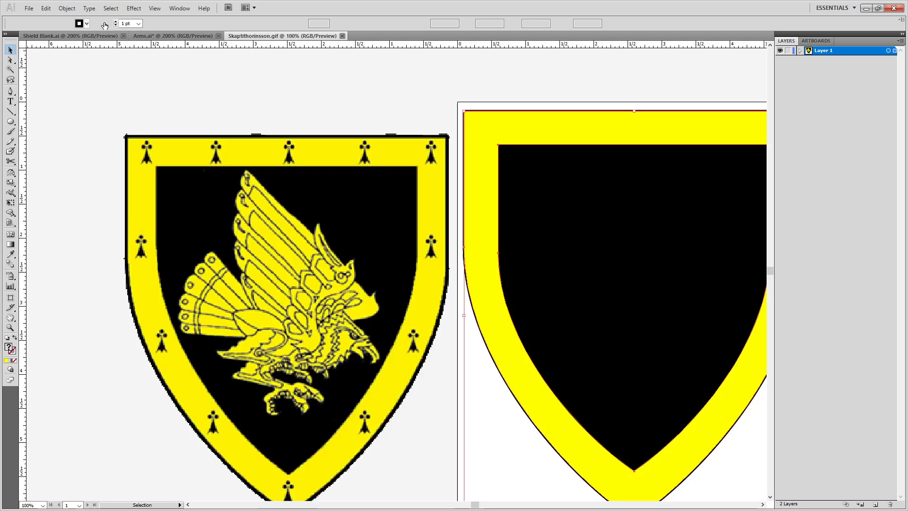
Start saving the shield artwork under a new name in the inner Redraws folder, using the reference GIF's file name.
click(45, 8)
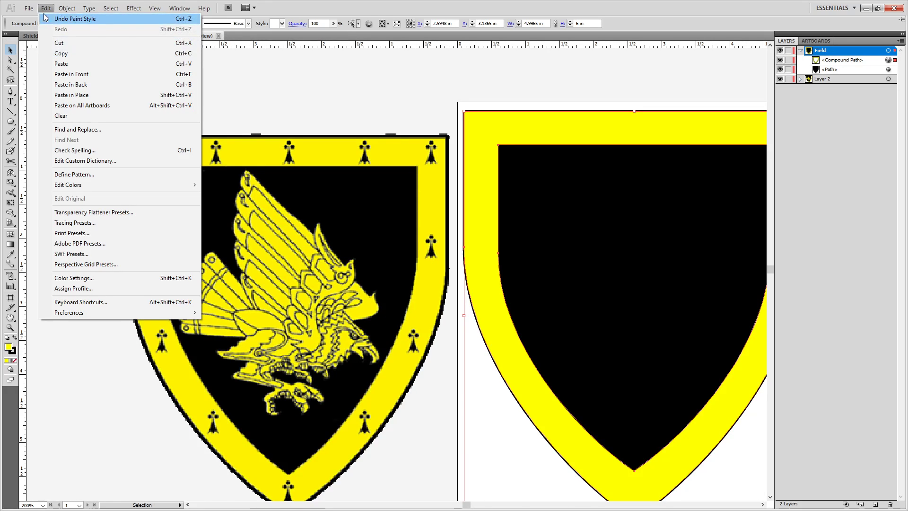
mouse_move(29, 8)
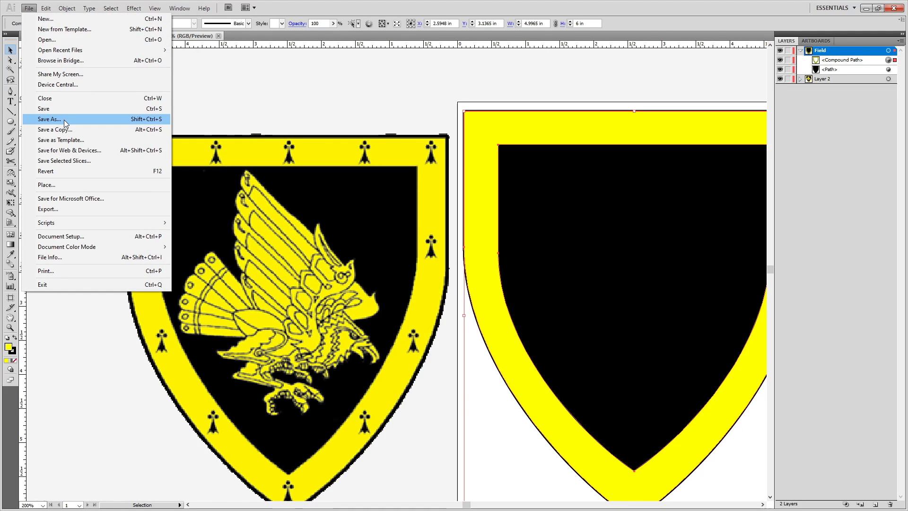
click(50, 119)
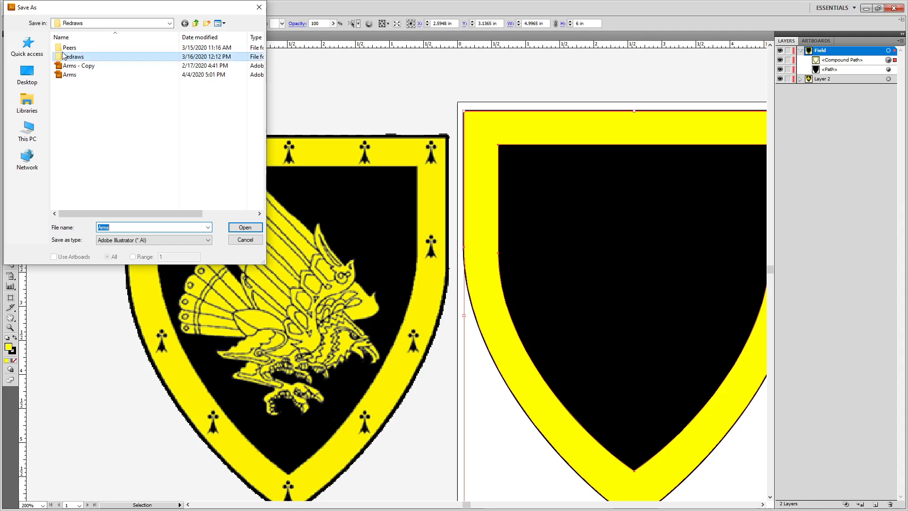
double_click(85, 57)
double_click(105, 227)
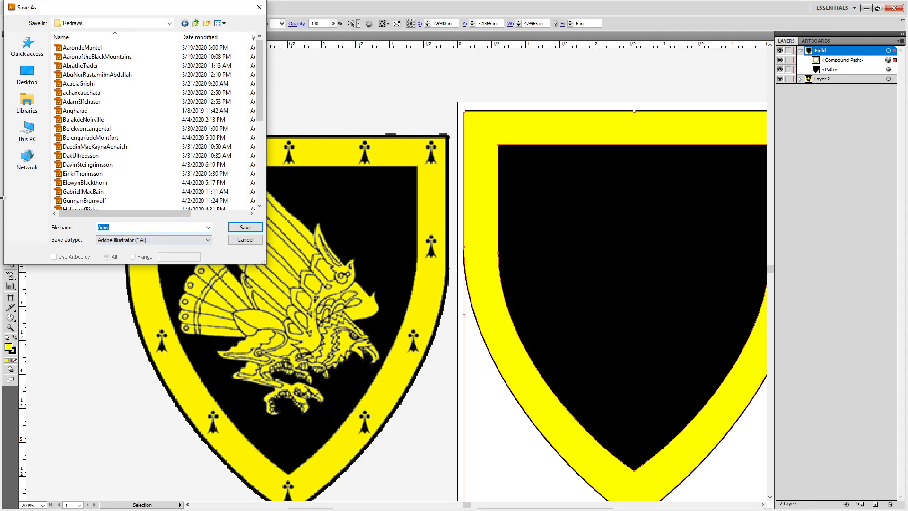
text(Skaptithorinsson)
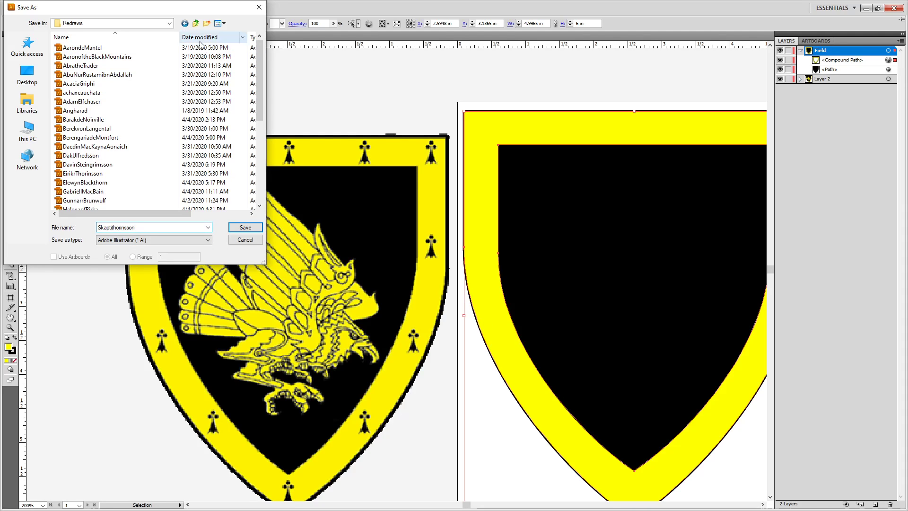
Look through the existing files in the Redraws folder and save the artwork there as an Illustrator file with default options.
scroll(180, 100, down, 6)
scroll(179, 100, up, 6)
scroll(180, 100, down, 6)
scroll(180, 100, up, 6)
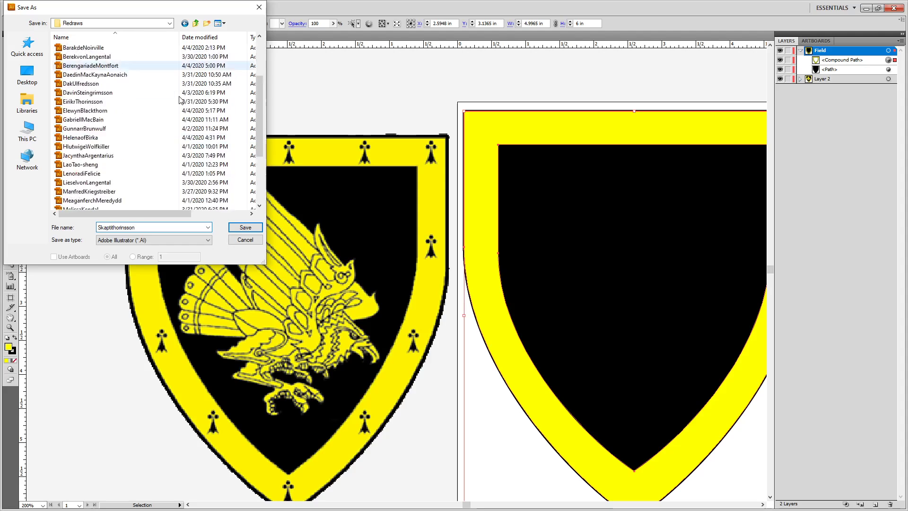
scroll(180, 100, down, 6)
scroll(180, 100, up, 6)
scroll(180, 100, down, 6)
scroll(180, 100, up, 6)
scroll(180, 100, down, 6)
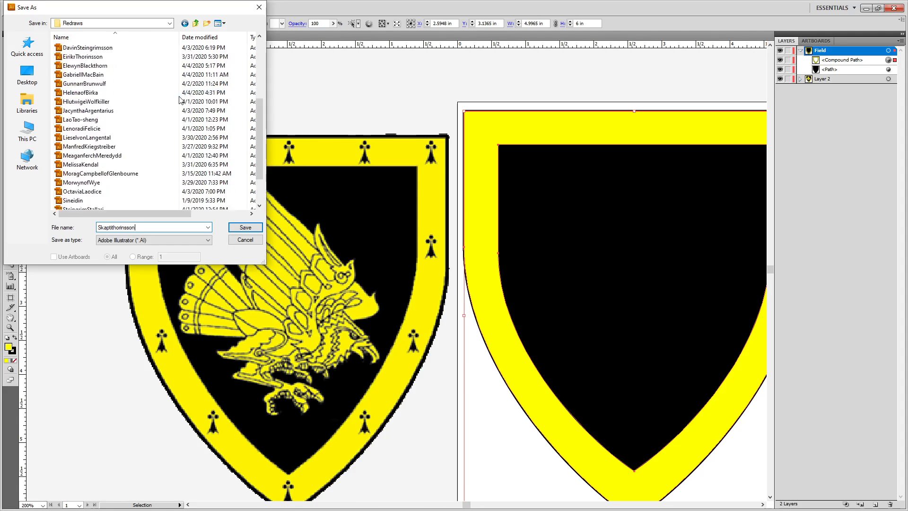
scroll(180, 100, up, 6)
scroll(180, 100, down, 6)
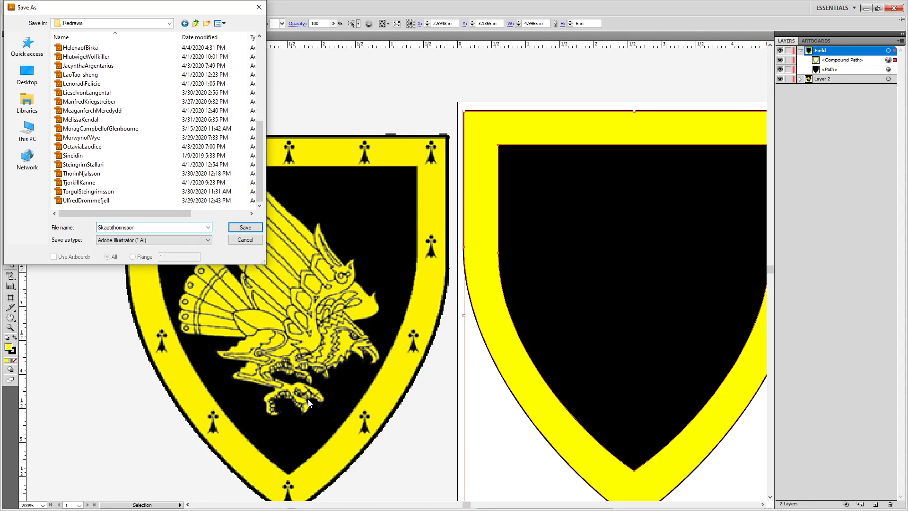
key(Return)
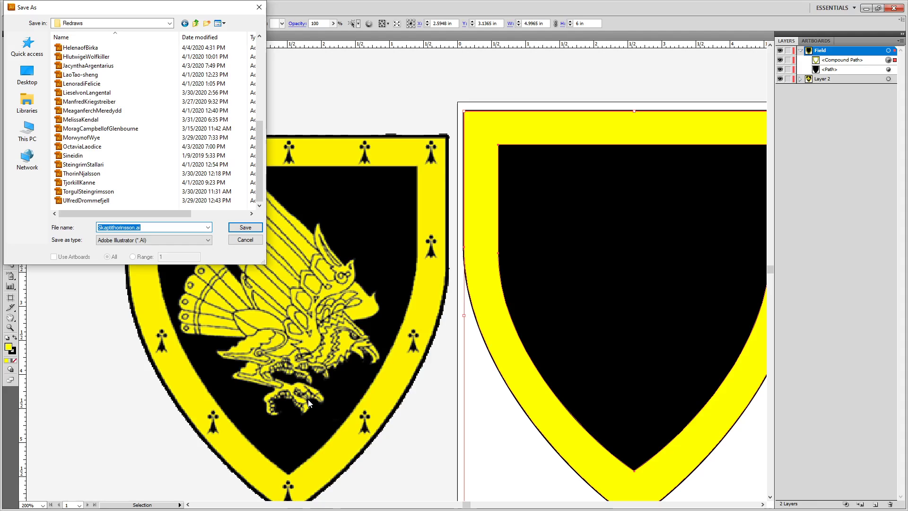
key(Return)
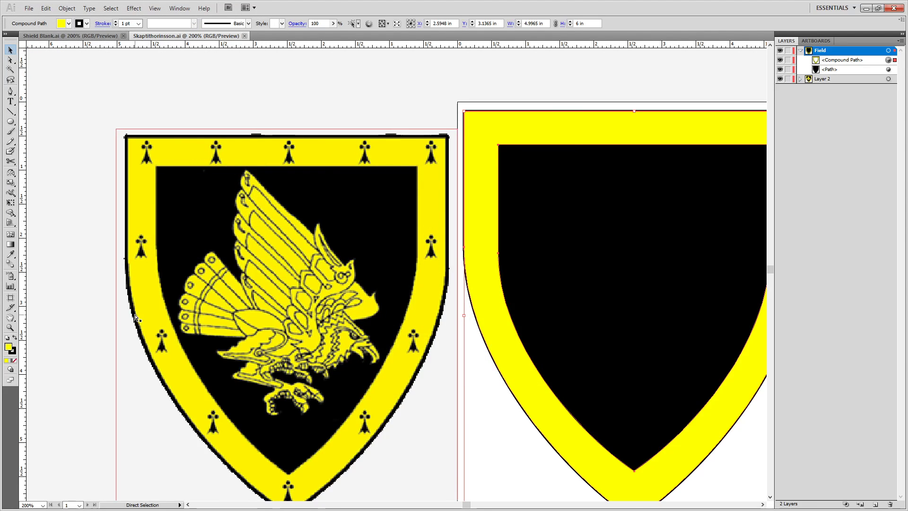
Open the earlier redraw of the lion shield with the ermine-spotted border from the Redraws folder.
key(ctrl+o)
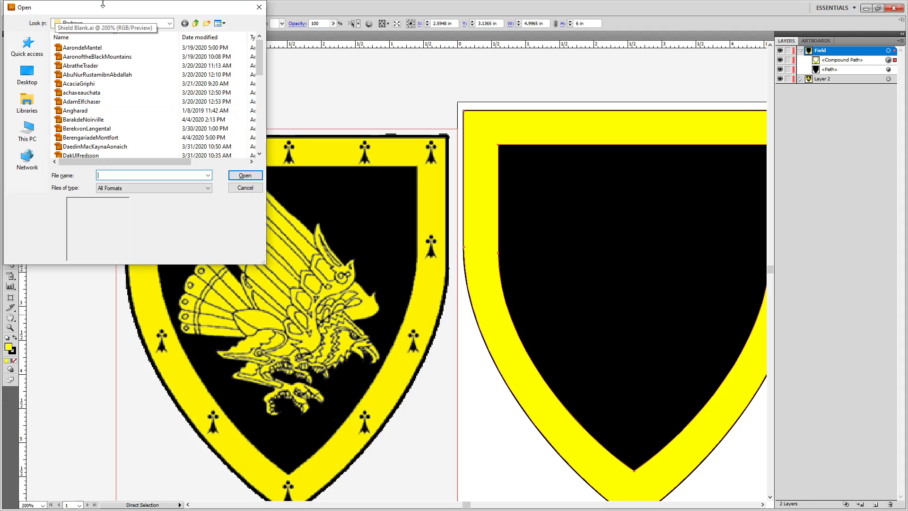
scroll(115, 109, down, 10)
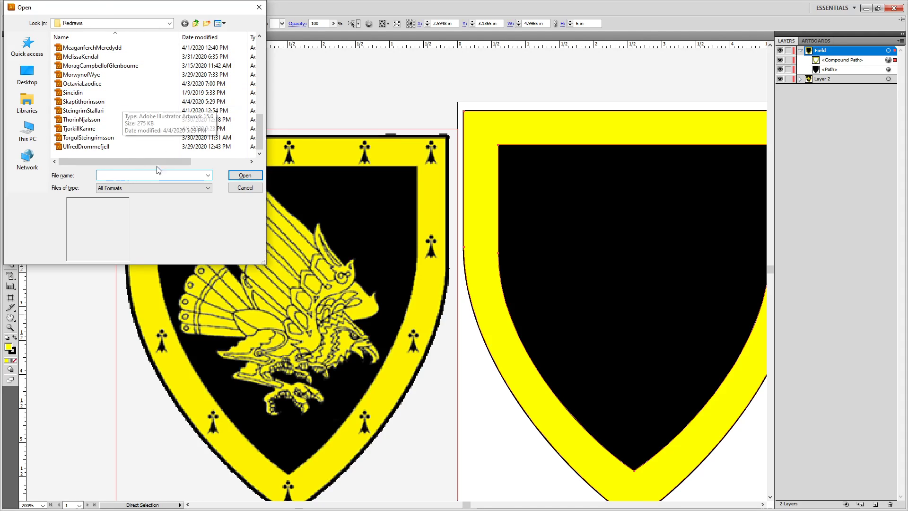
double_click(90, 101)
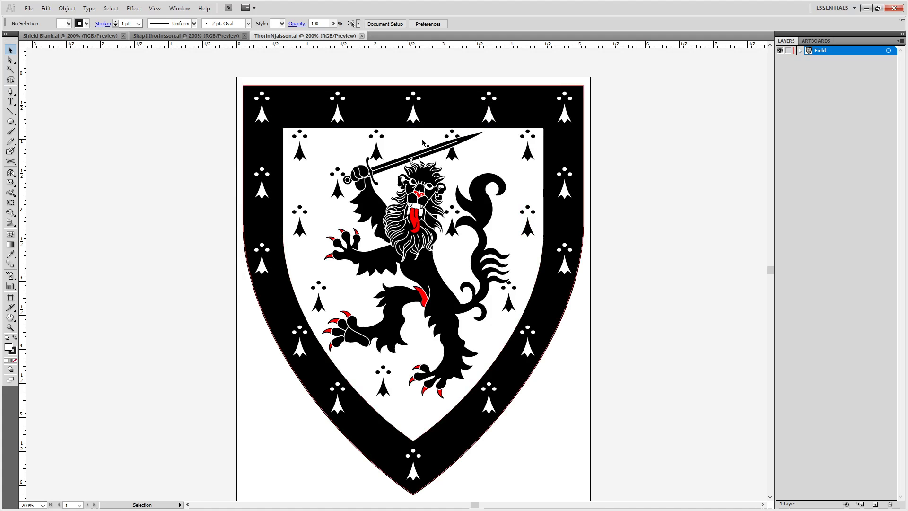
Copy a single ermine spot from the lion shield's border and paste it into the eagle shield document above the reference image.
drag(276, 105, 366, 242)
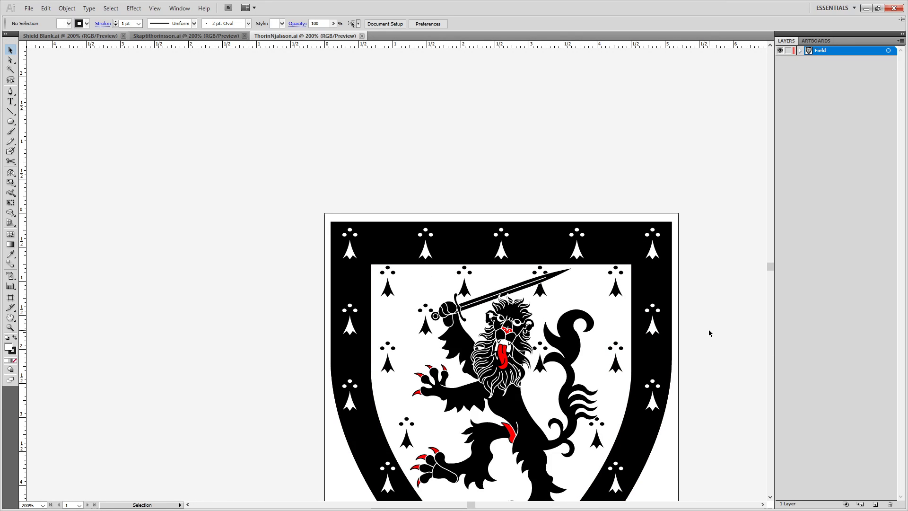
click(658, 244)
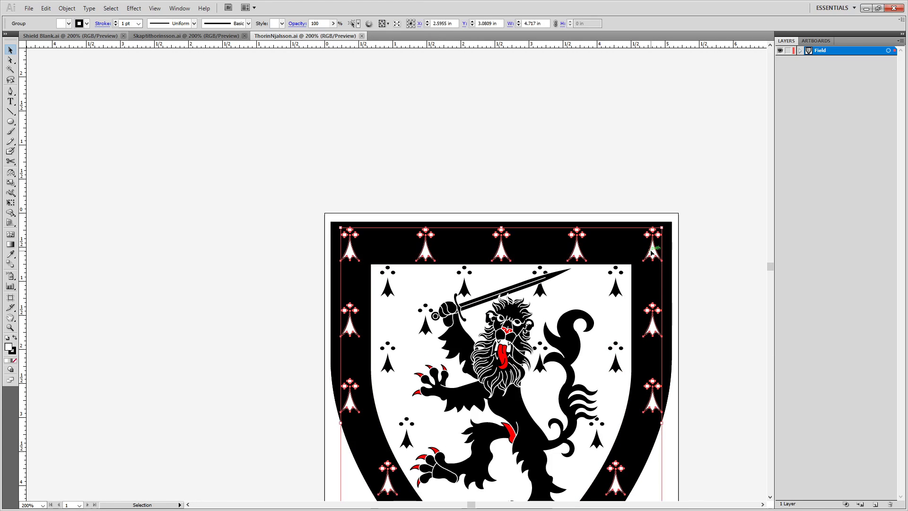
key(a)
click(652, 244)
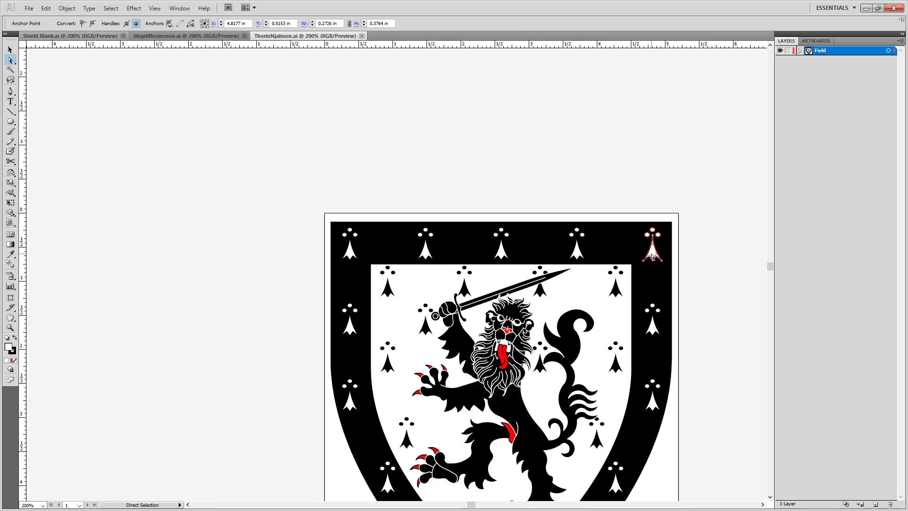
drag(653, 244, 378, 101)
key(space)
drag(465, 171, 541, 186)
drag(494, 254, 284, 245)
drag(395, 170, 431, 182)
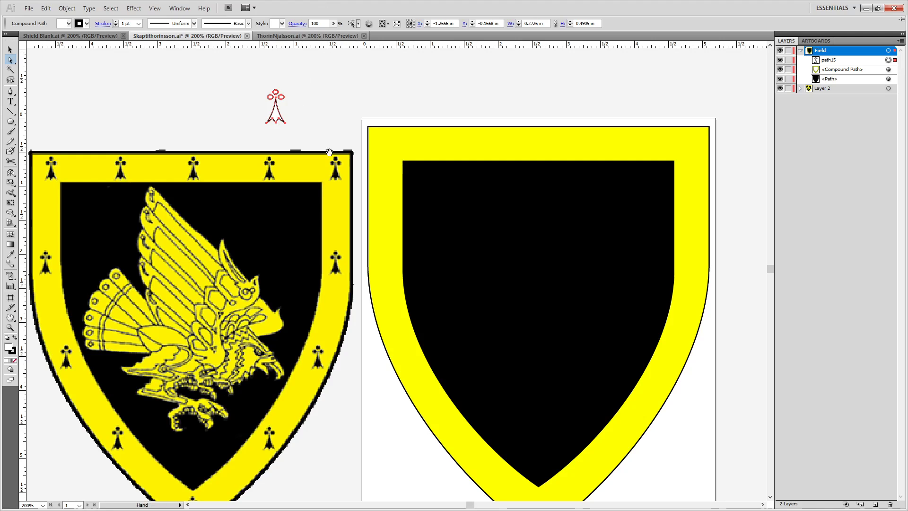
Fill the pasted ermine spot with black and close the lion shield document.
double_click(9, 347)
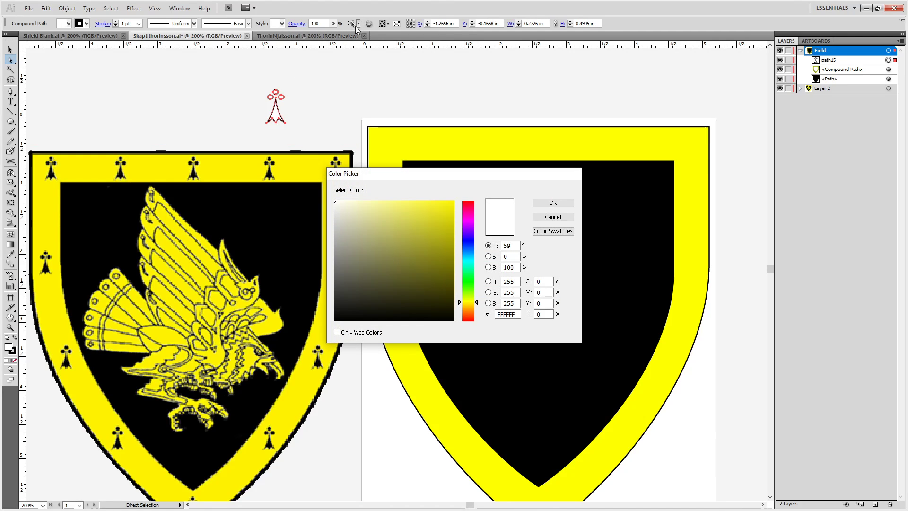
click(335, 320)
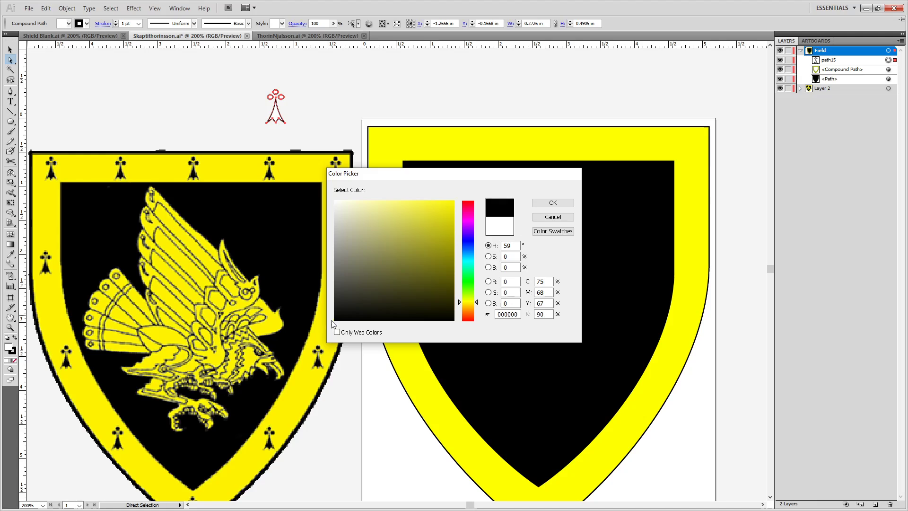
click(552, 203)
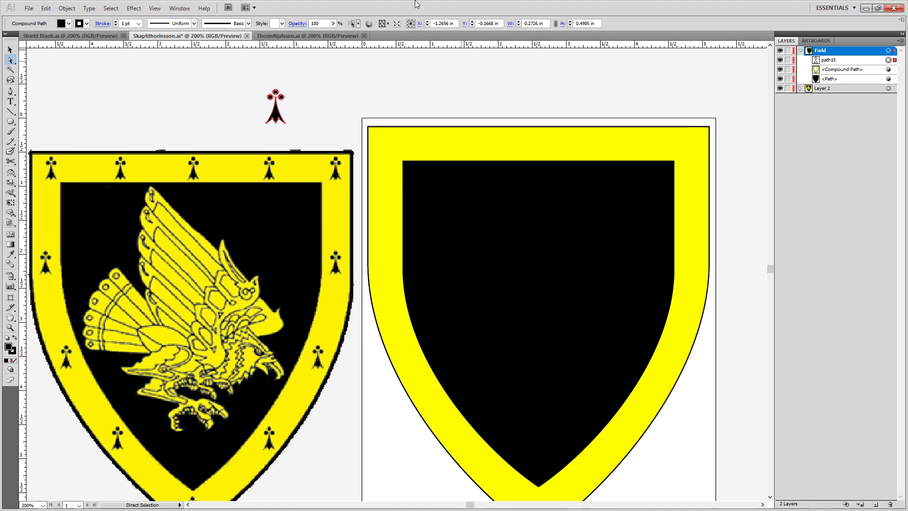
click(364, 37)
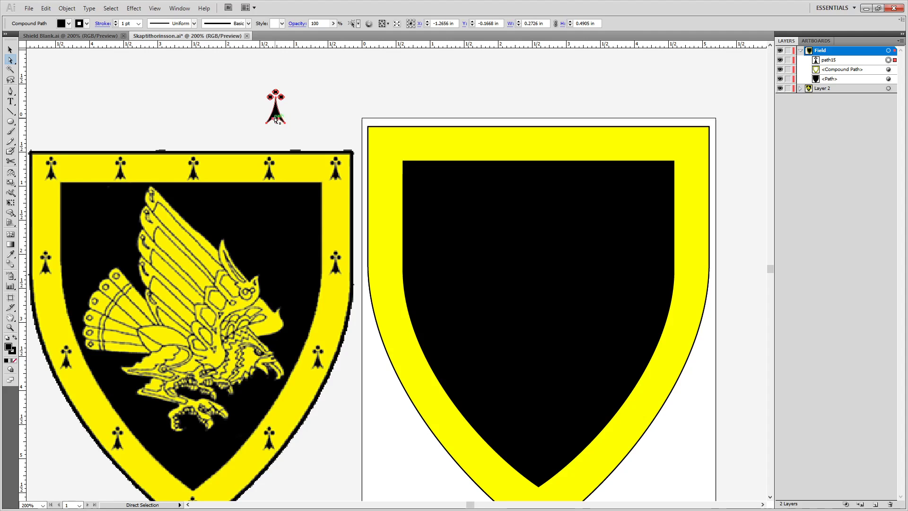
Move the ermine spot to the middle of the border's top edge and shrink it to about 0.22 by 0.39 in.
drag(278, 117, 541, 156)
scroll(558, 160, up, 2)
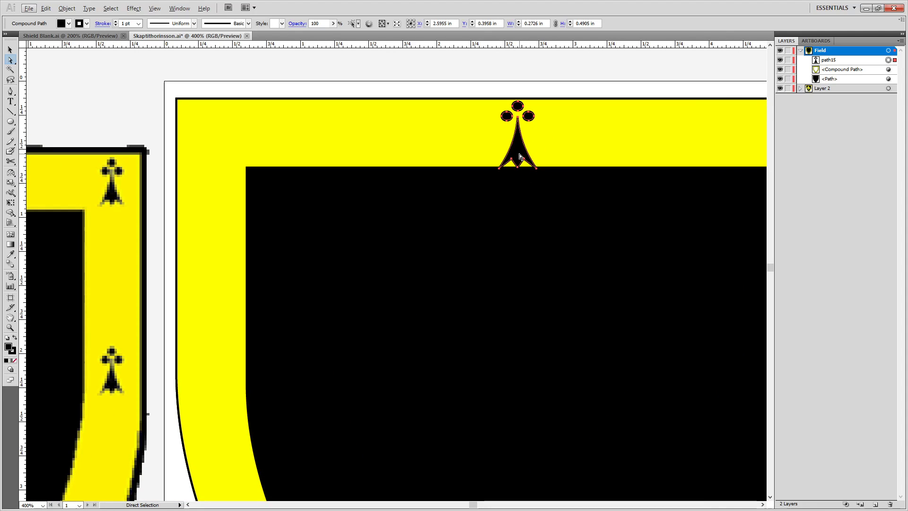
key(v)
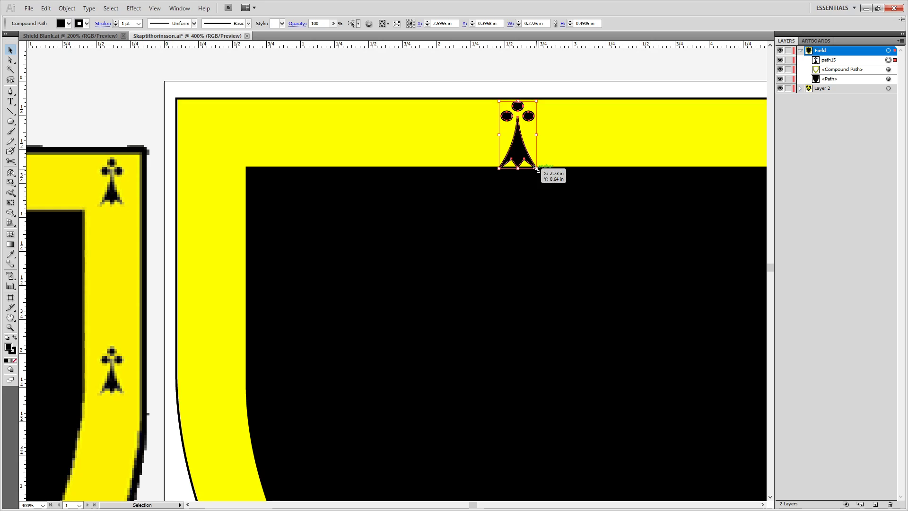
drag(536, 168, 532, 162)
scroll(527, 161, down, 2)
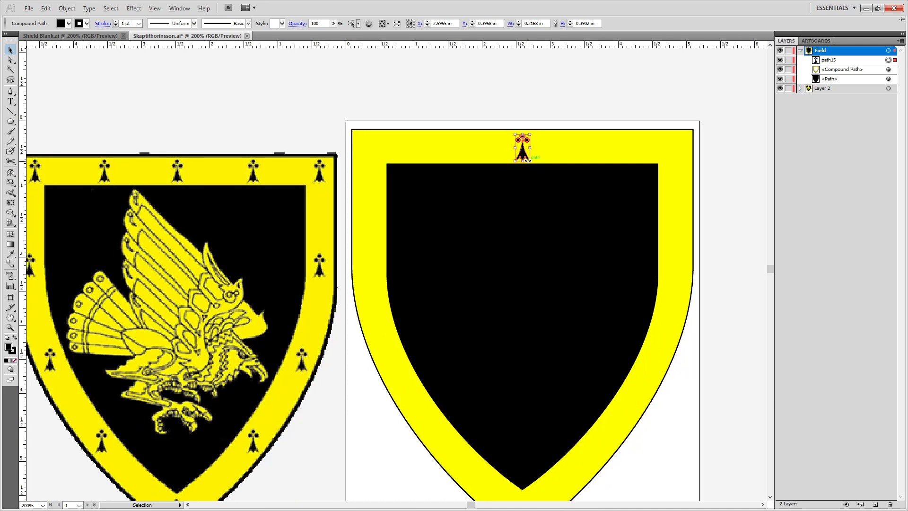
Duplicate the ermine spot into the border's upper-left corner at about X 0.33 in, level with the original, and deselect it.
drag(479, 168, 418, 198)
key(ctrl+shift+a)
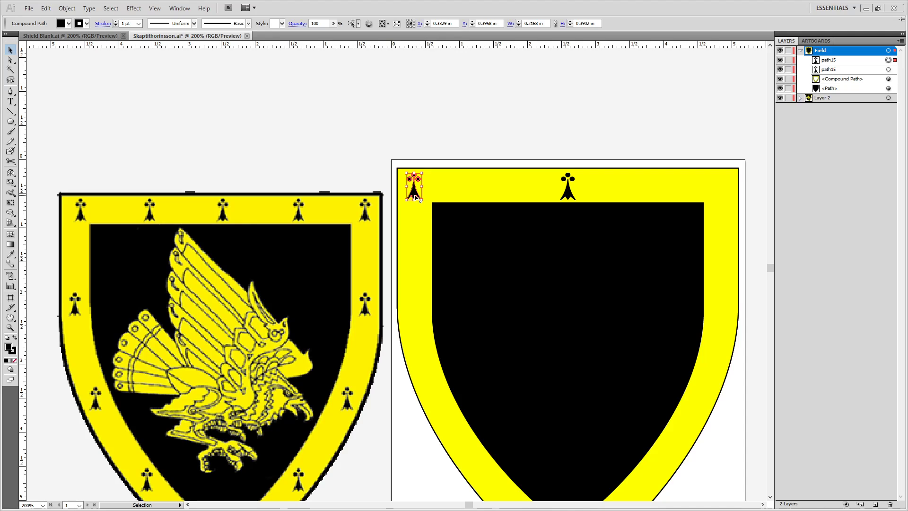
click(479, 138)
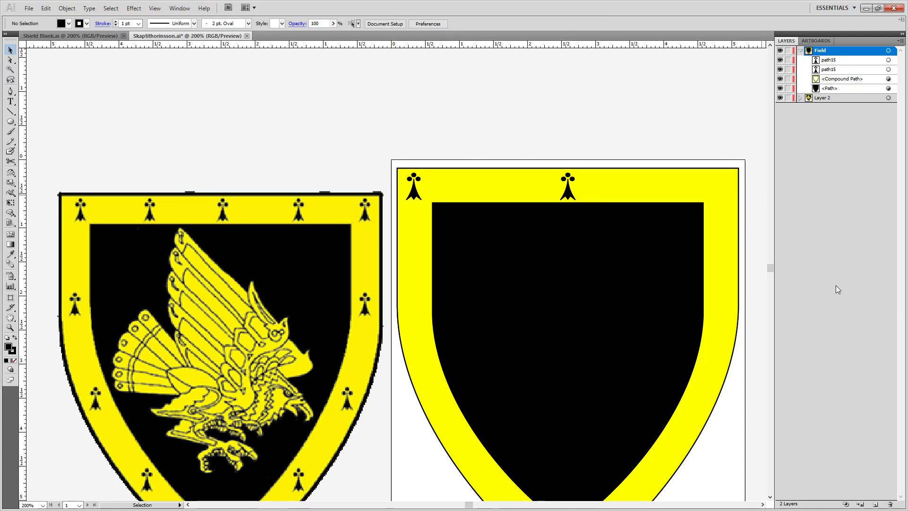
Duplicate the ermine spot along the border's top edge into the upper-right corner and the two gaps, making an evenly spaced row of five.
scroll(403, 173, up, 2)
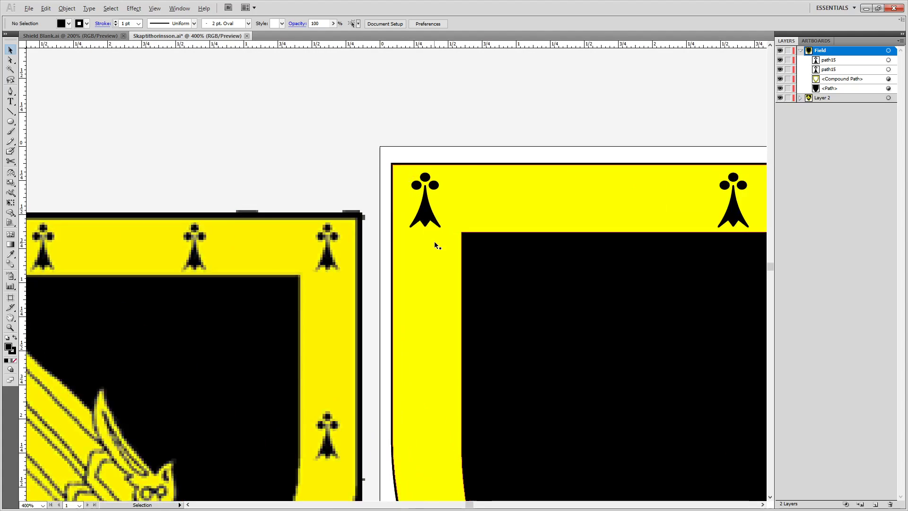
drag(640, 213, 424, 263)
scroll(570, 228, down, 2)
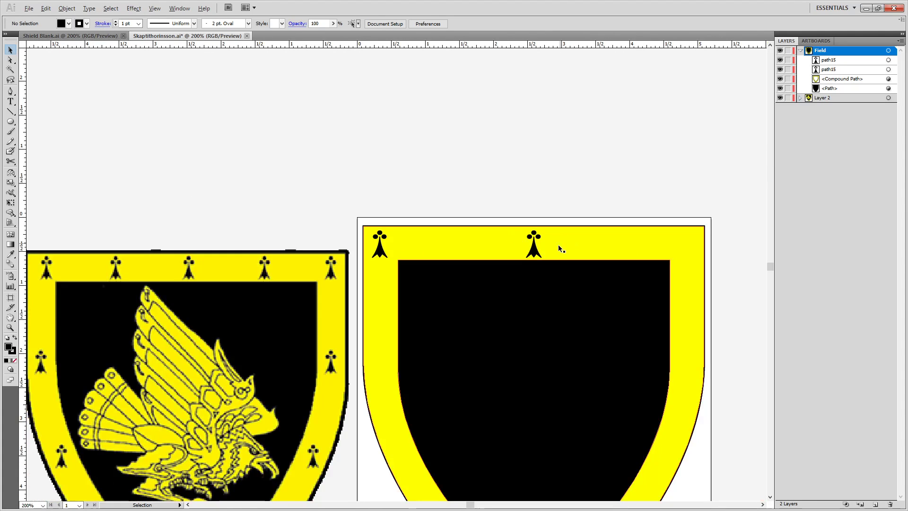
drag(558, 245, 499, 233)
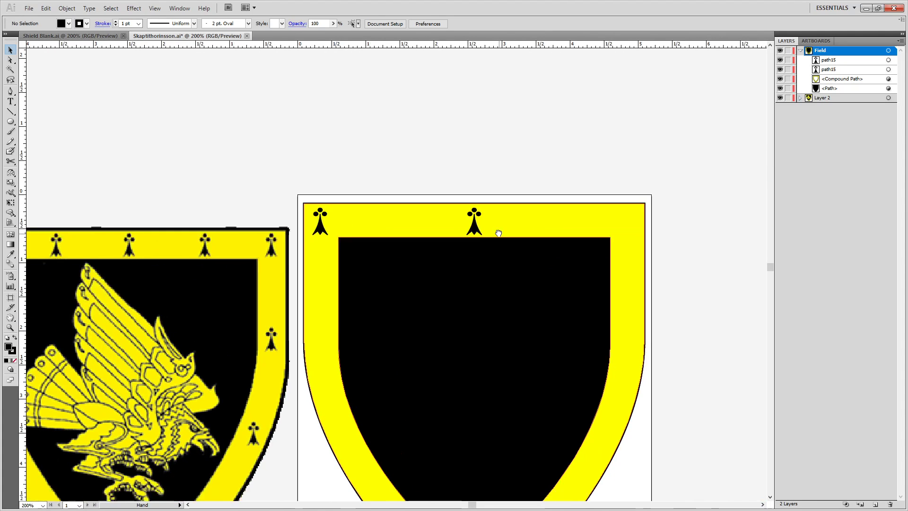
click(321, 230)
drag(320, 230, 555, 240)
drag(454, 280, 531, 185)
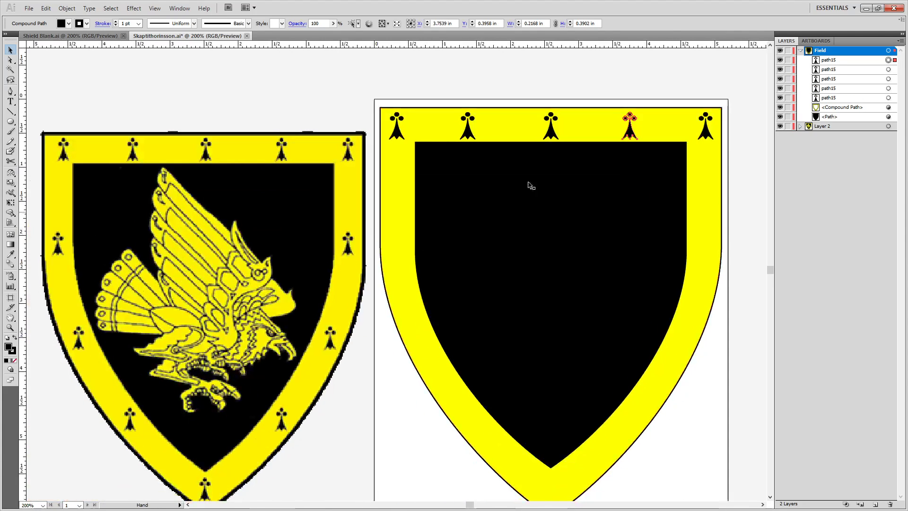
Duplicate ermine spots to three positions down the border's left side and one into its bottom tip at about X 2.60, Y 5.74 in.
drag(394, 138, 420, 354)
drag(511, 375, 534, 283)
drag(580, 137, 544, 197)
drag(539, 101, 563, 465)
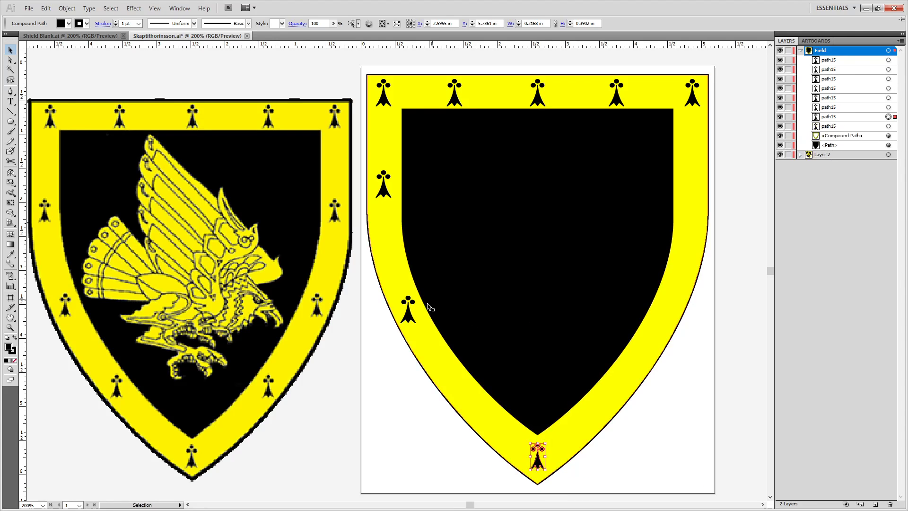
drag(402, 329, 464, 392)
drag(463, 399, 463, 394)
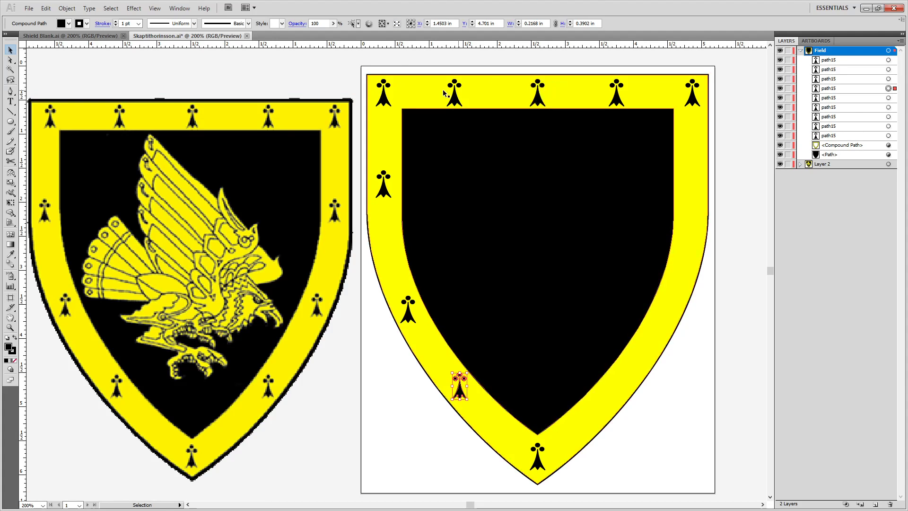
click(383, 188)
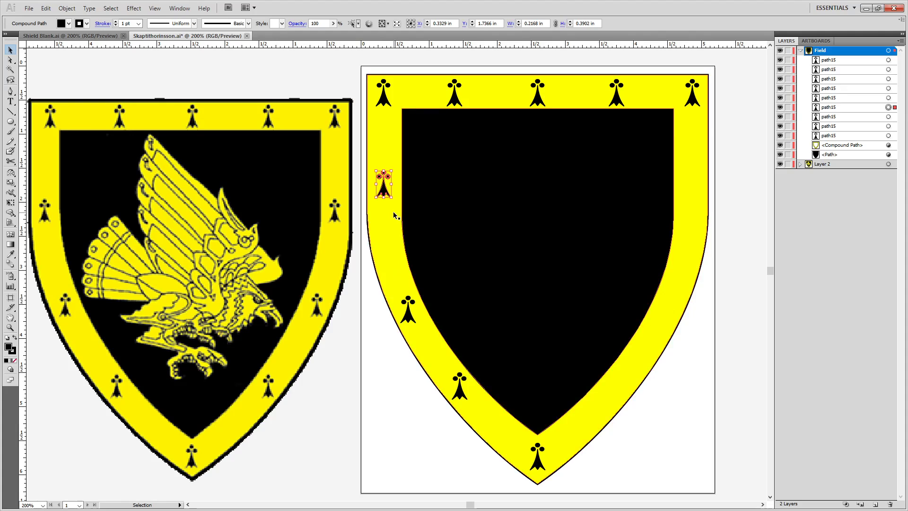
shift+click(410, 320)
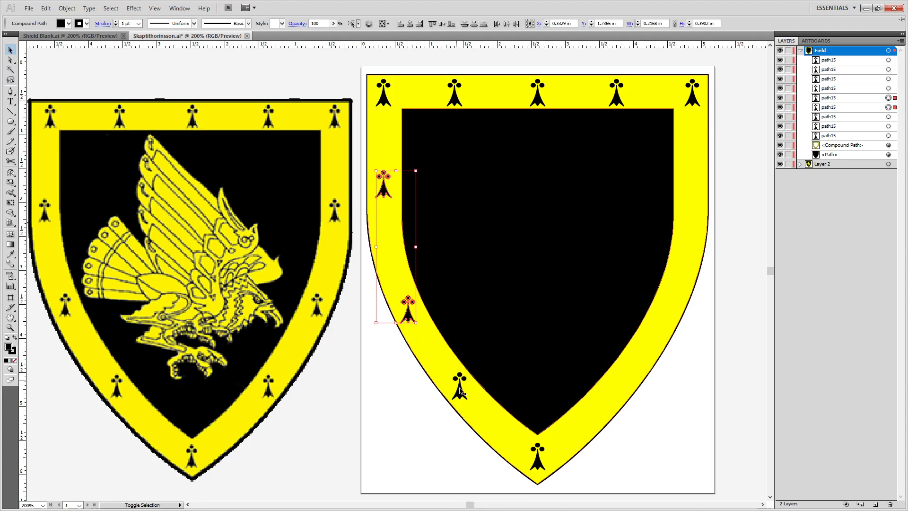
shift+click(459, 396)
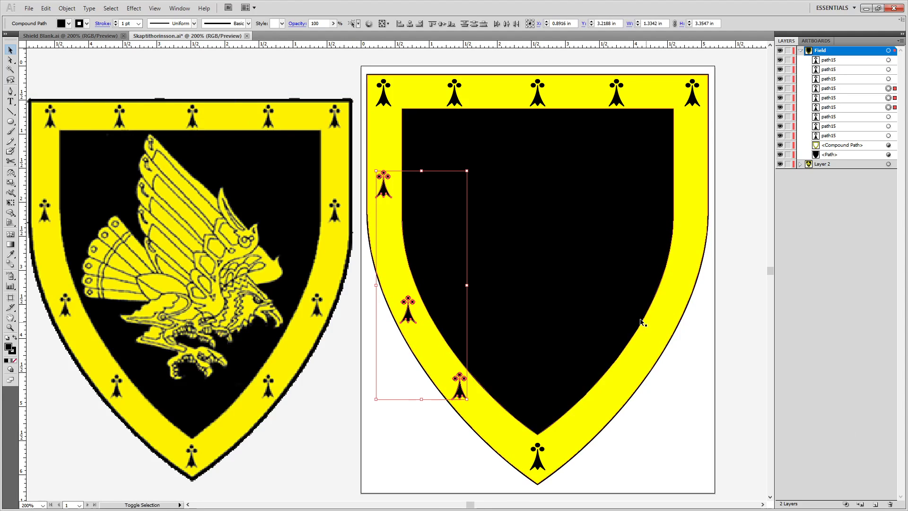
drag(383, 193, 624, 193)
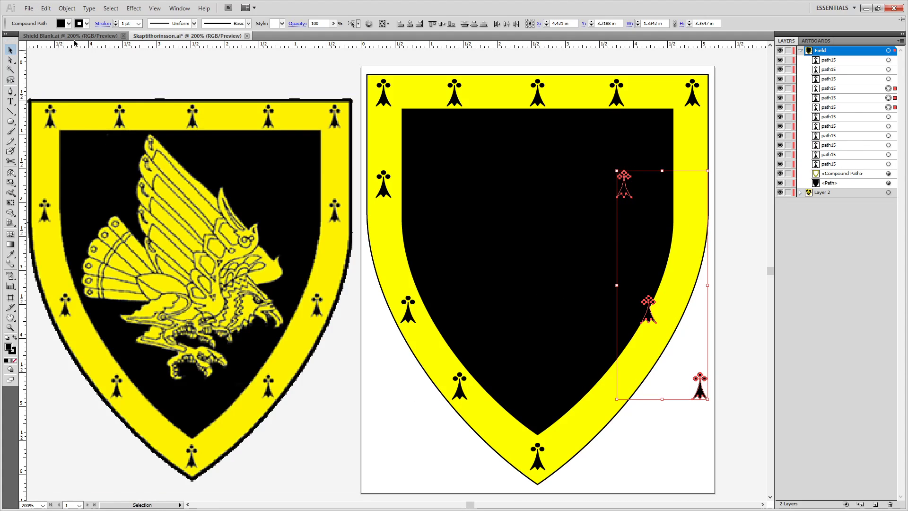
key(Delete)
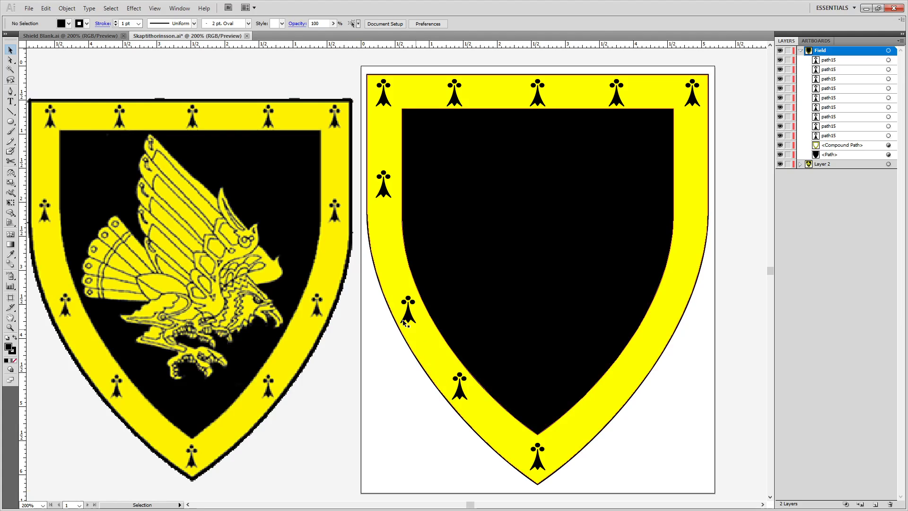
Move the middle left-side ermine spot to about X 0.61, Y 3.38 in, and duplicate the three left-side spots outside the shield's right edge.
drag(408, 320, 403, 307)
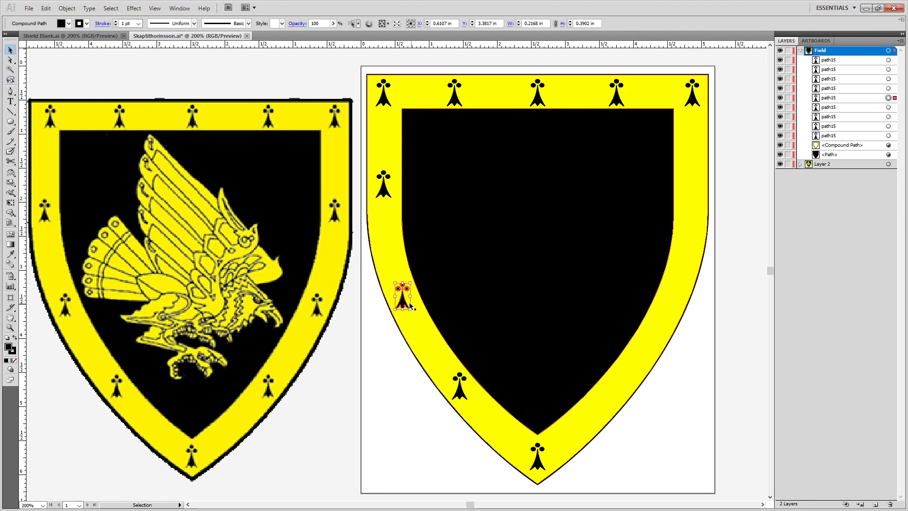
click(386, 192)
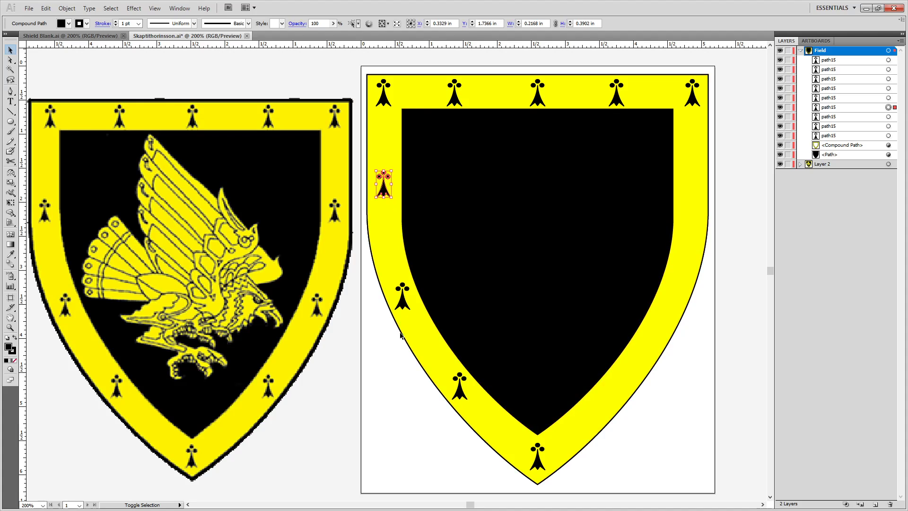
shift+click(403, 304)
shift+click(459, 386)
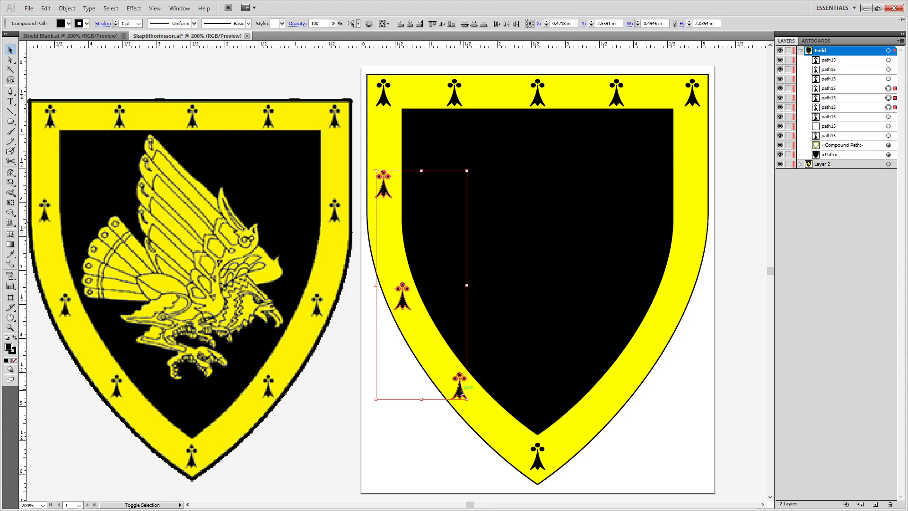
drag(567, 262, 495, 289)
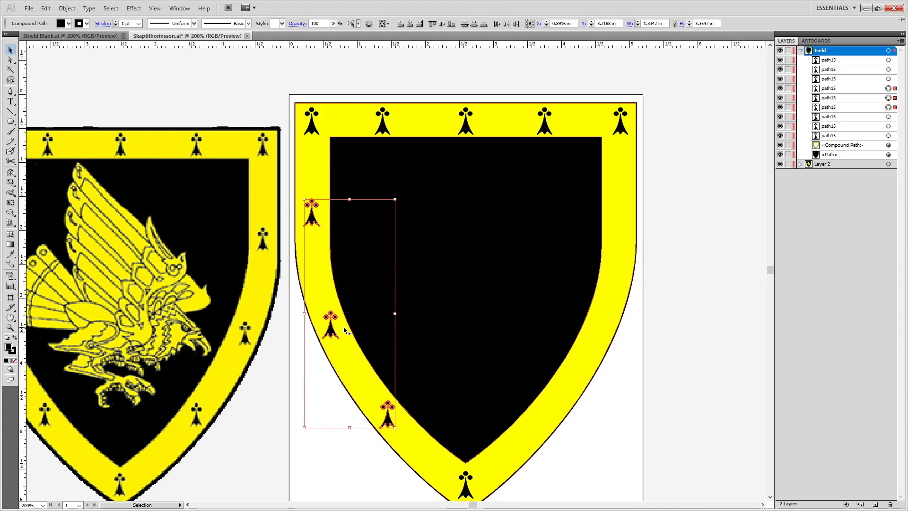
drag(331, 329, 698, 333)
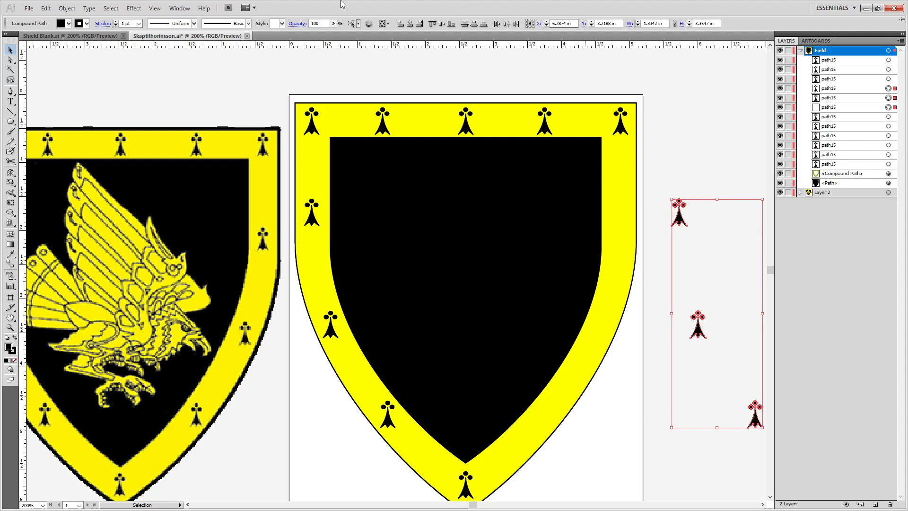
Reflect the three copied ermine spots across the vertical axis and place them on the border's right side, mirroring the left ones.
click(67, 8)
mouse_move(118, 18)
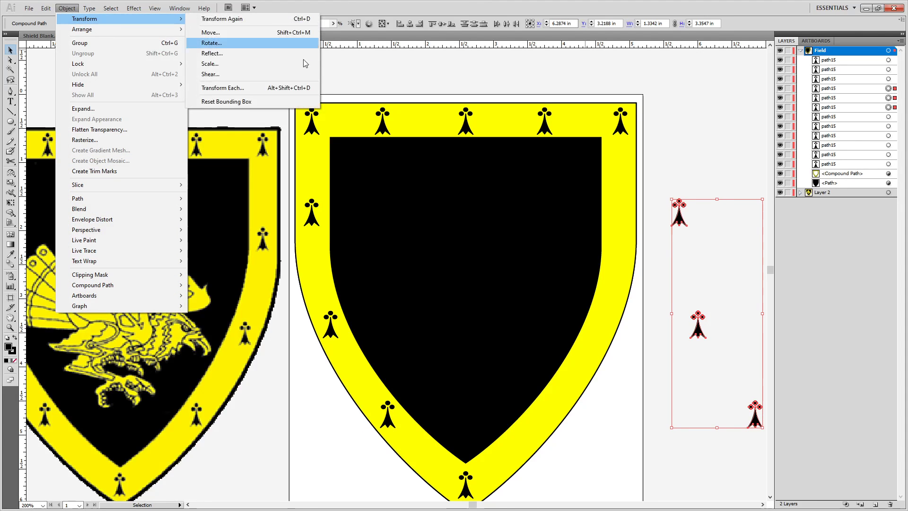
click(284, 56)
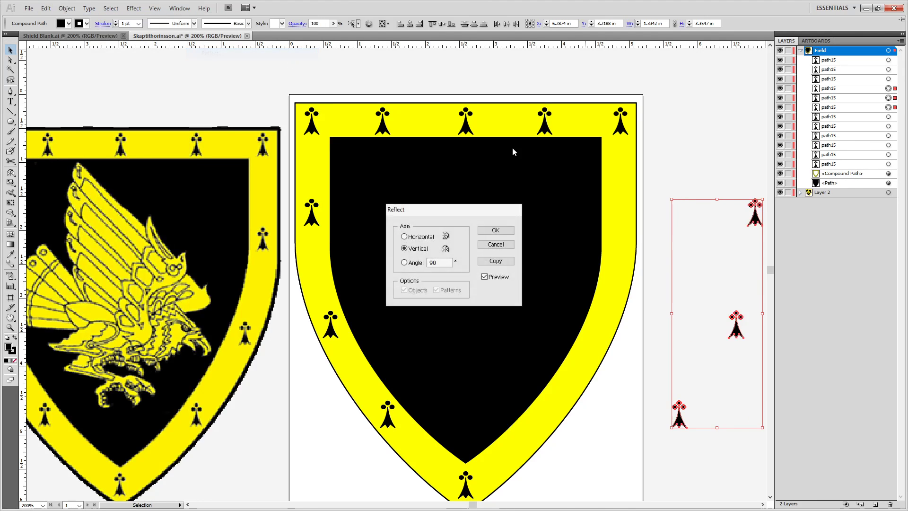
click(495, 229)
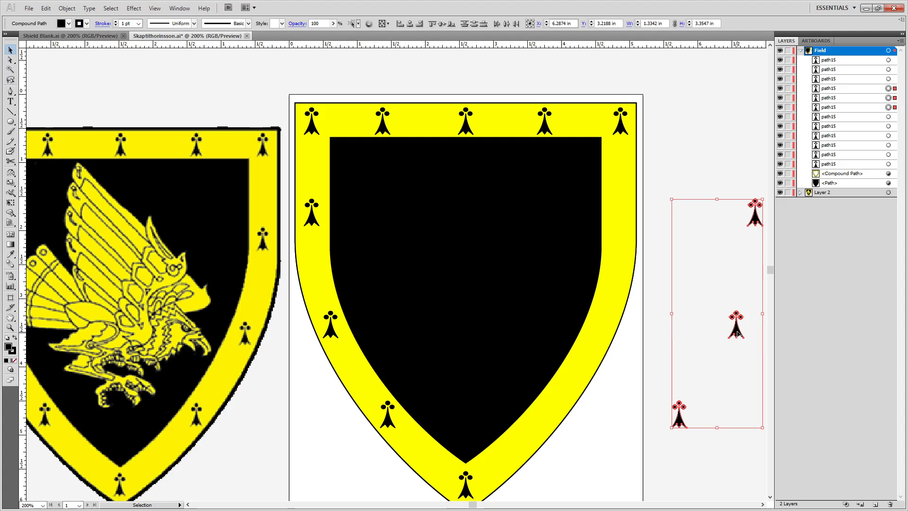
drag(737, 332, 602, 323)
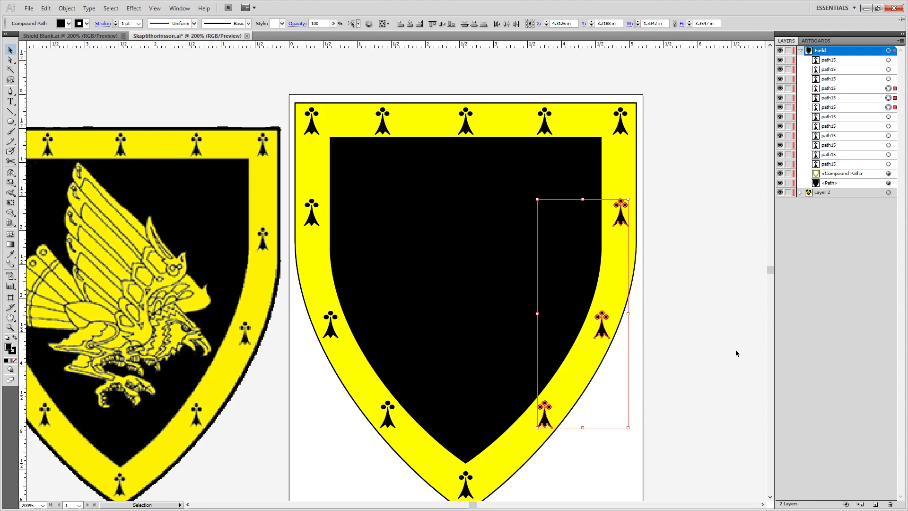
Hide the yellow border and black field, then select all the ermine spots and group them.
drag(381, 388, 517, 364)
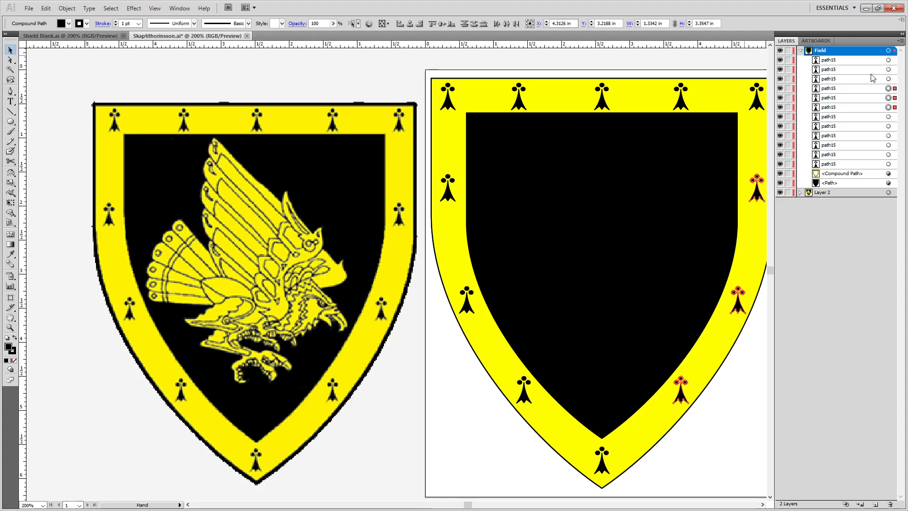
drag(610, 181, 434, 203)
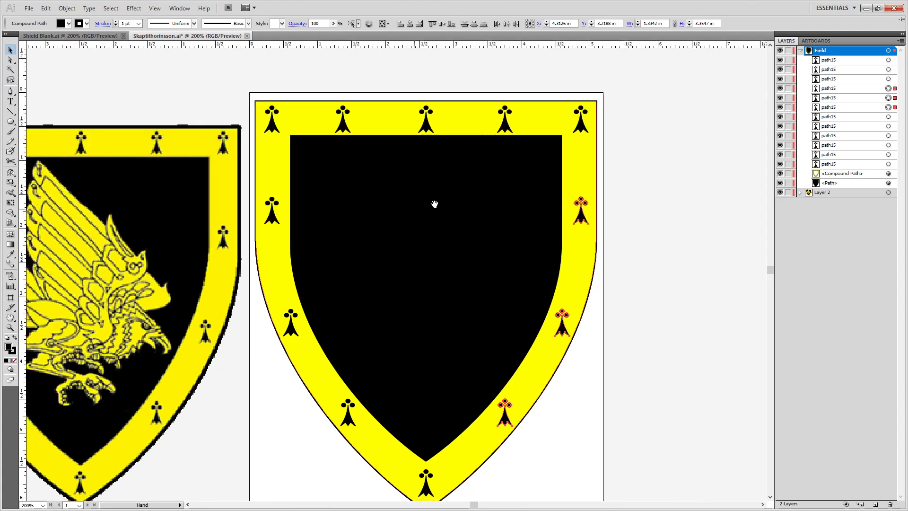
click(888, 61)
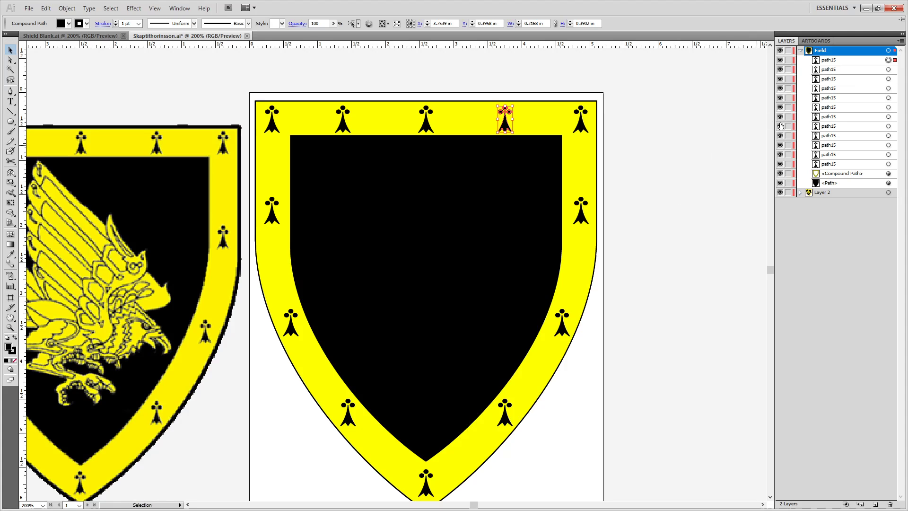
drag(780, 174, 780, 183)
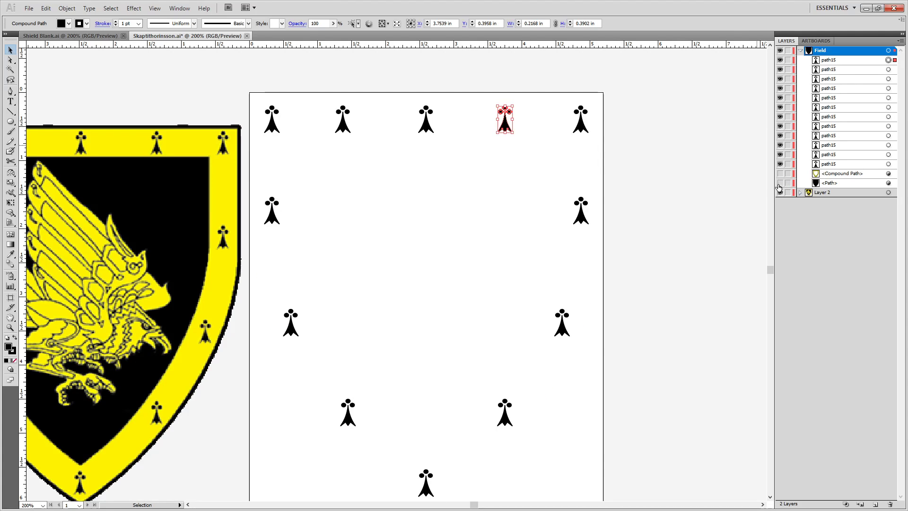
scroll(231, 508, down, 10)
drag(231, 507, 256, 464)
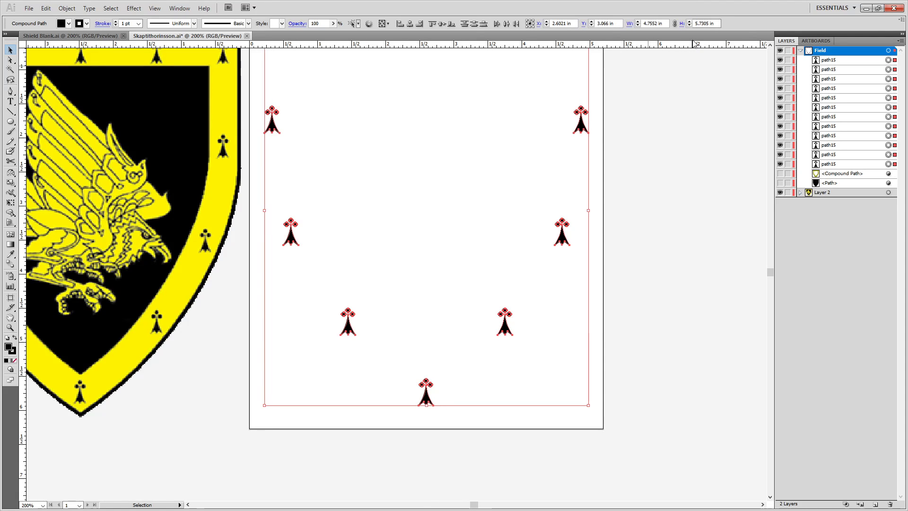
key(ctrl+g)
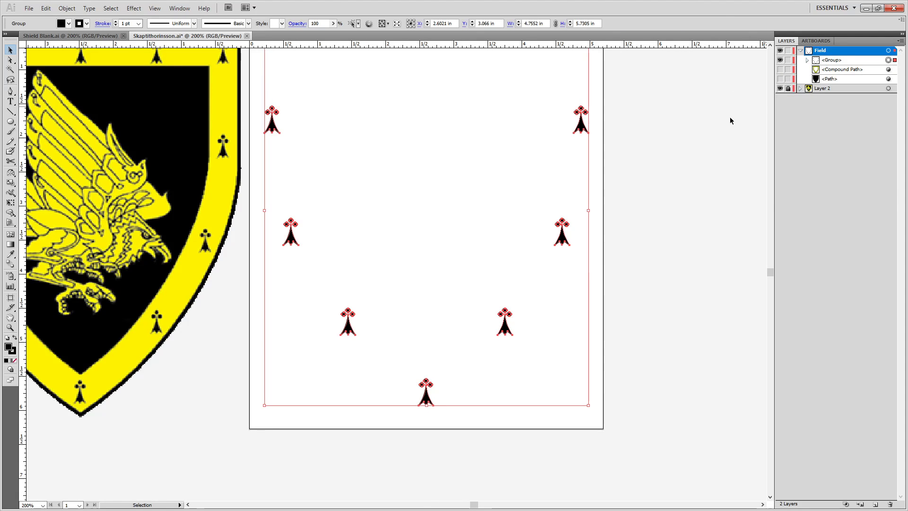
Show the yellow border and black field again and group the ermine spots with the border.
drag(407, 176, 426, 265)
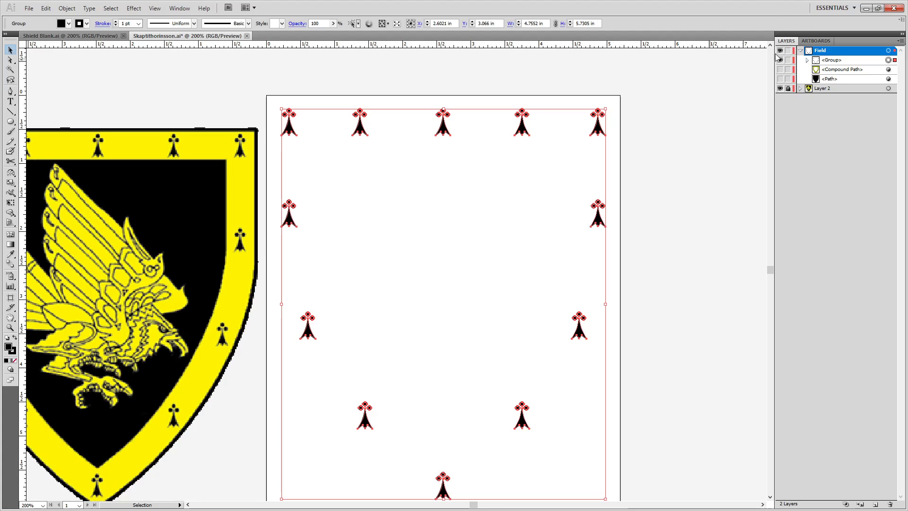
click(780, 69)
click(780, 78)
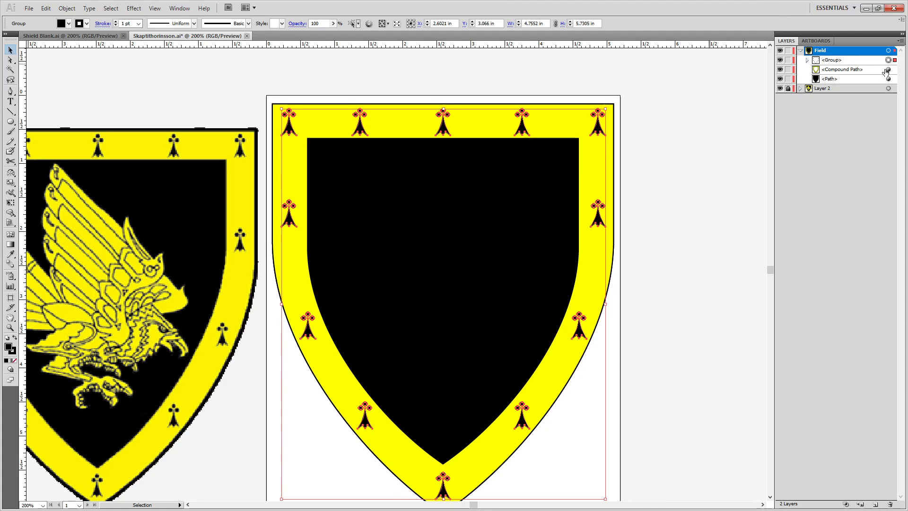
shift+click(888, 69)
key(ctrl+g)
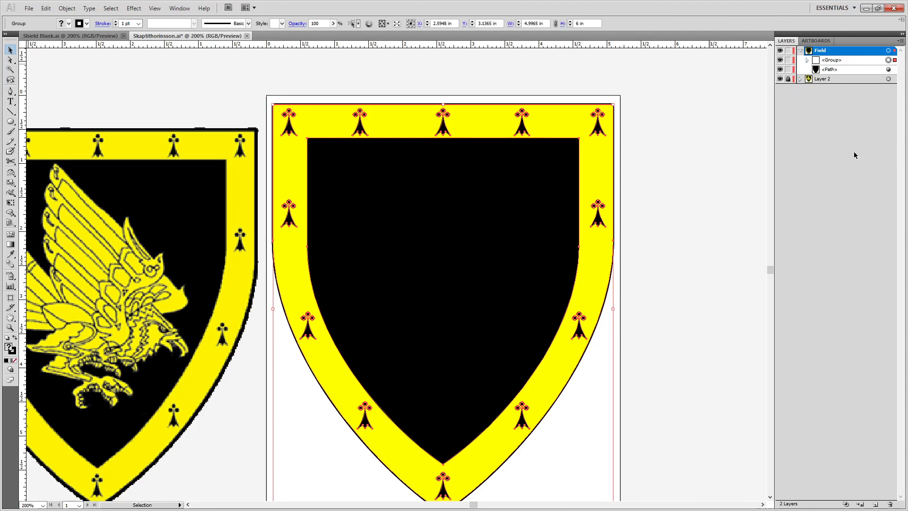
Deselect the artwork and lock the border group and the black field path.
click(677, 197)
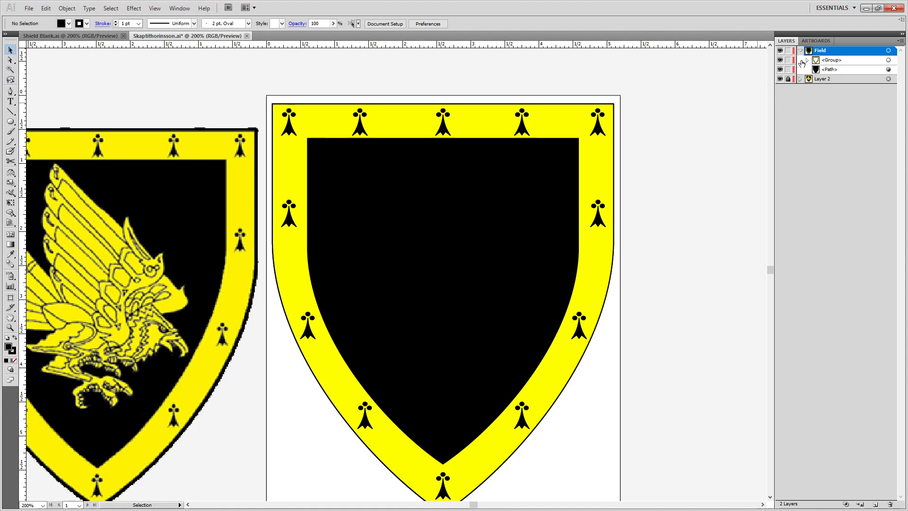
click(789, 70)
drag(171, 267, 504, 212)
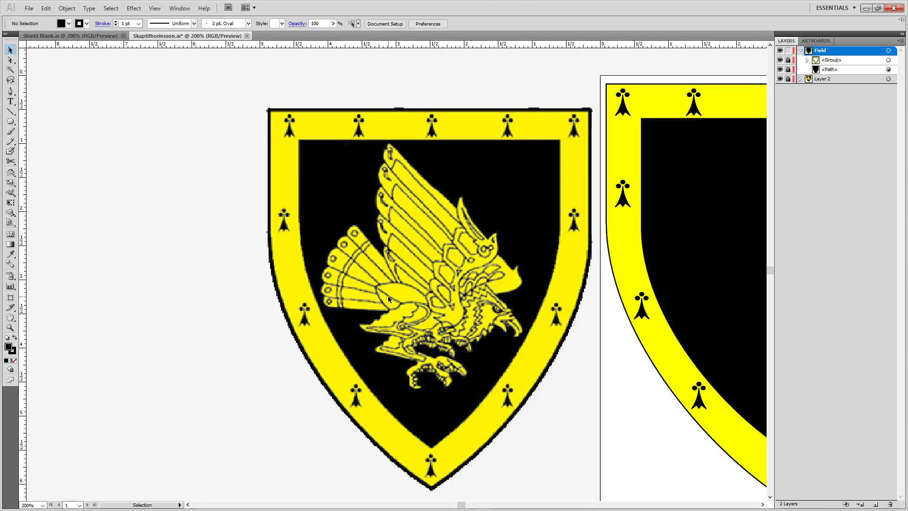
Set the fill to none and the stroke colour to pure green with G 255, ready for tracing the eagle.
alt+scroll(481, 303, up, 2)
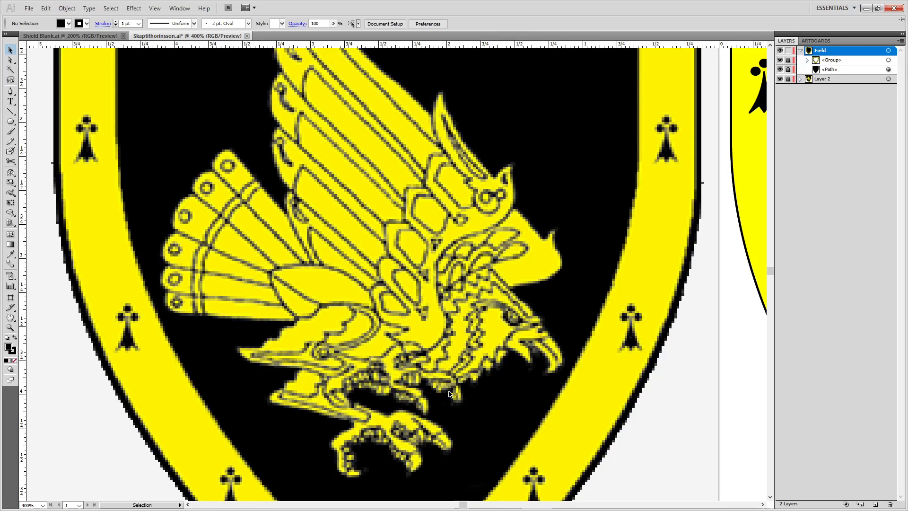
scroll(479, 251, up, 2)
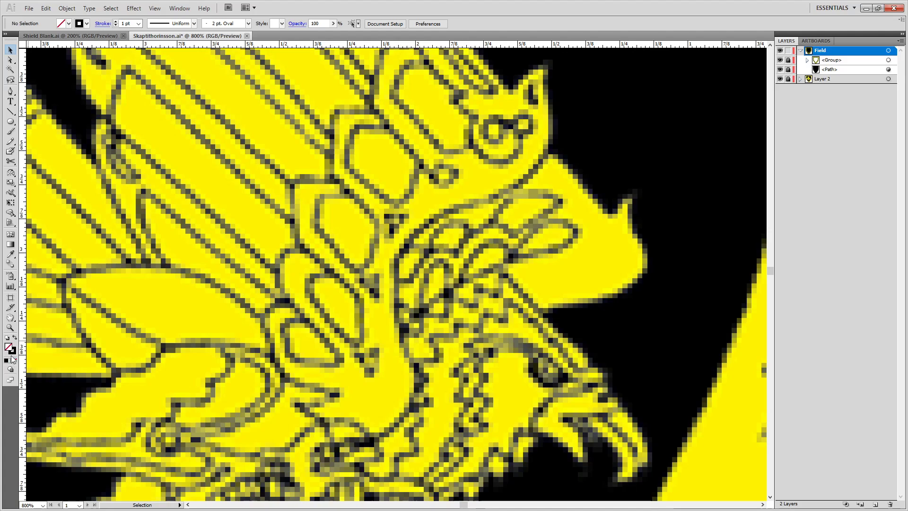
double_click(12, 351)
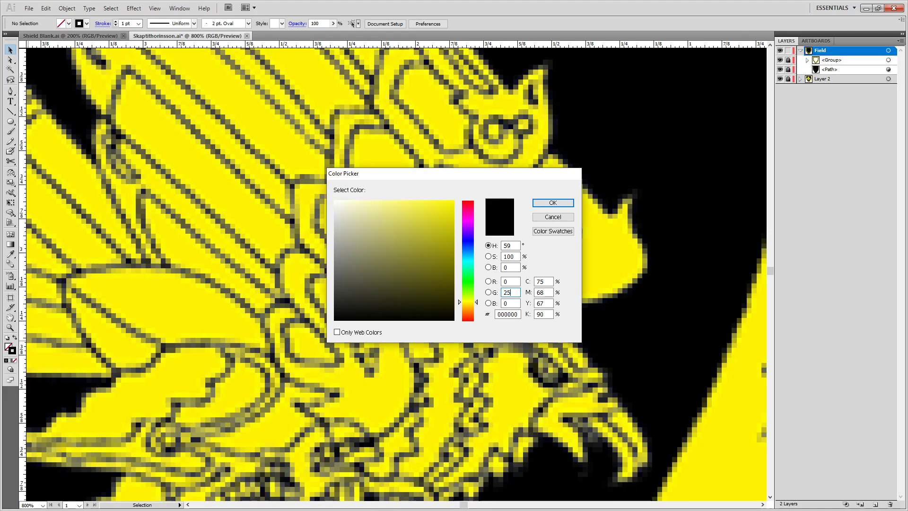
text(255)
key(Return)
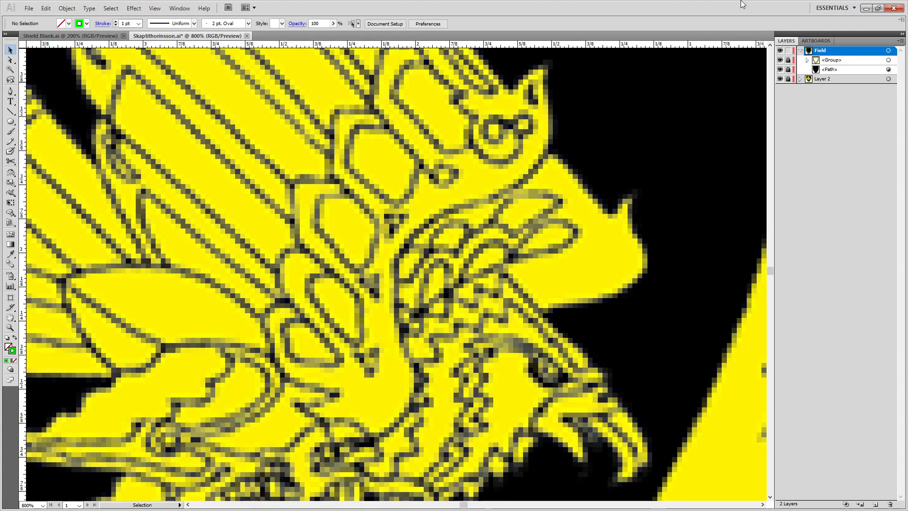
Start a Pen path at the top of the eagle's forehead and trace the forehead edge to the upper base of the beak.
click(10, 93)
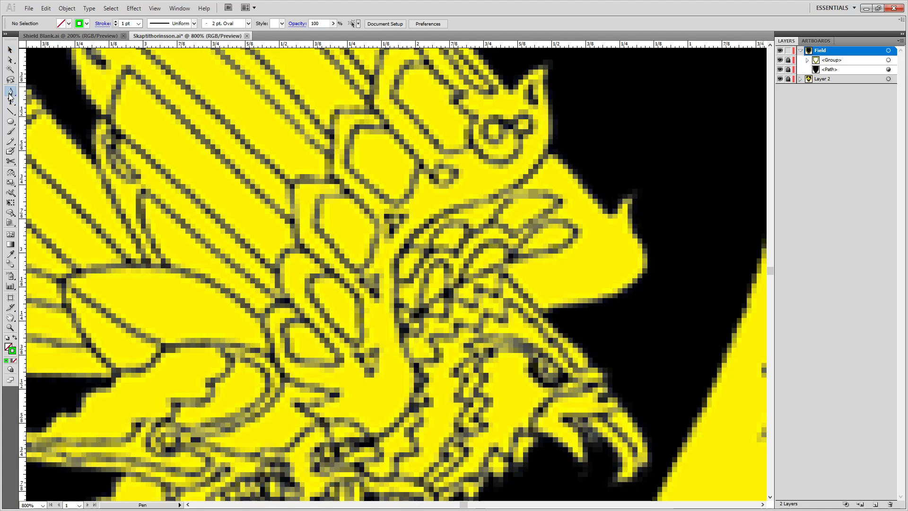
scroll(520, 275, up, 1)
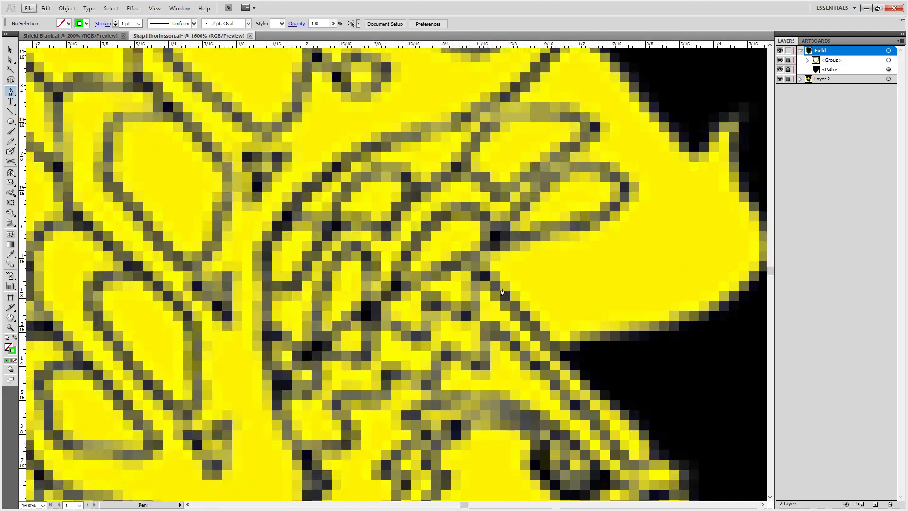
click(479, 274)
drag(641, 451, 551, 297)
click(487, 238)
click(511, 247)
click(537, 256)
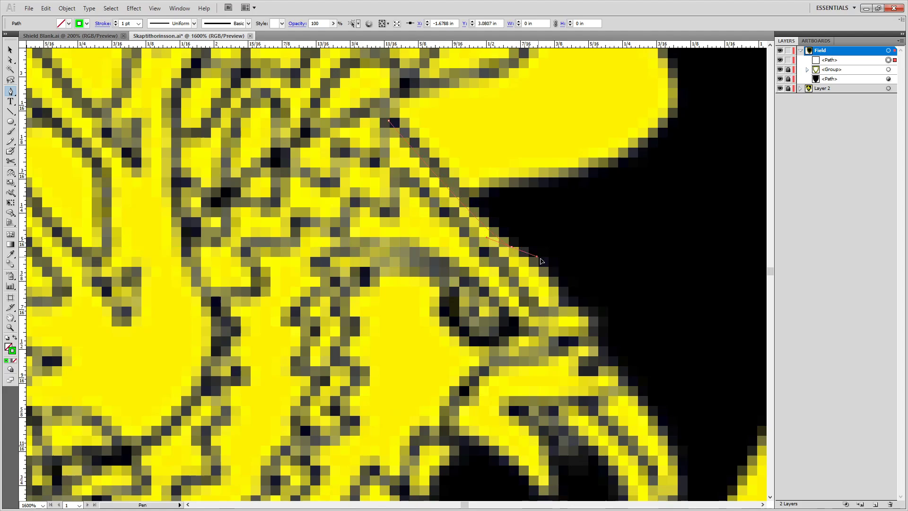
drag(559, 282, 559, 282)
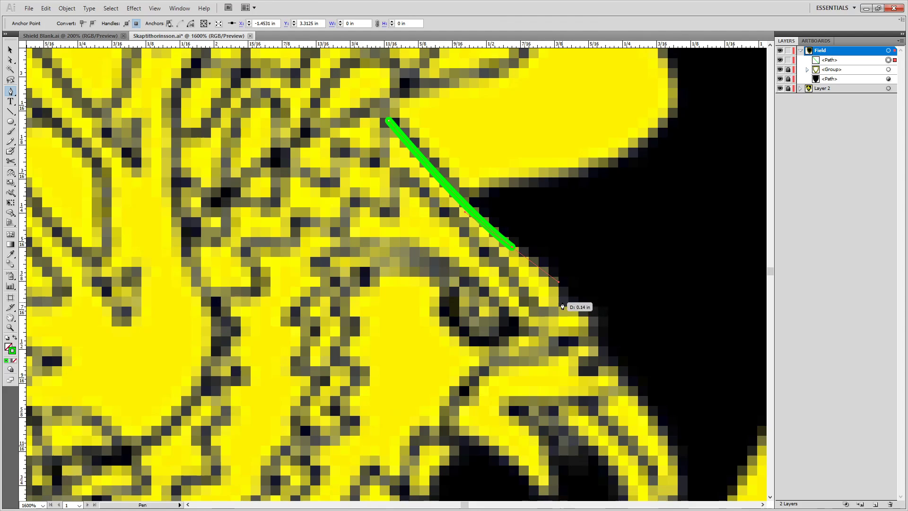
drag(560, 315, 561, 316)
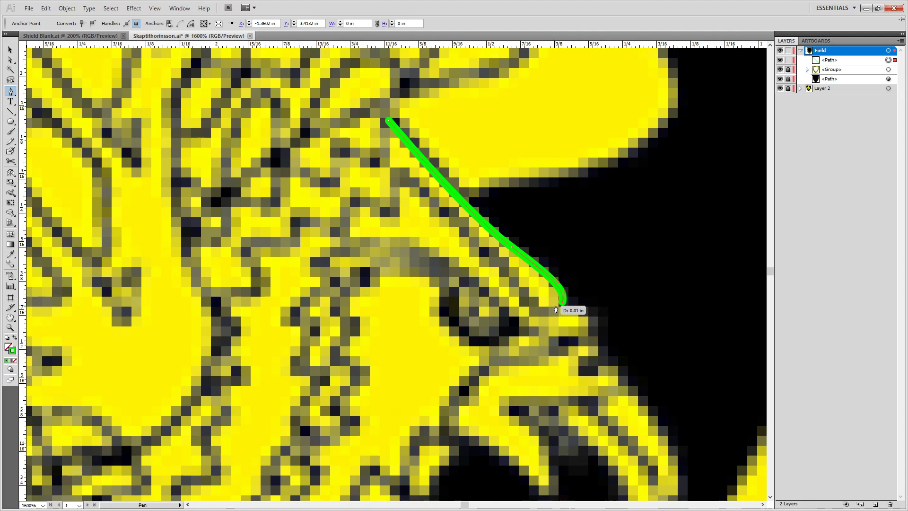
Continue the outline back along the base of the beak to the throat, ending in a corner anchor.
mouse_move(562, 303)
mouse_down()
mouse_move(638, 355)
mouse_move(551, 398)
mouse_move(453, 414)
mouse_move(574, 262)
mouse_move(480, 388)
mouse_up()
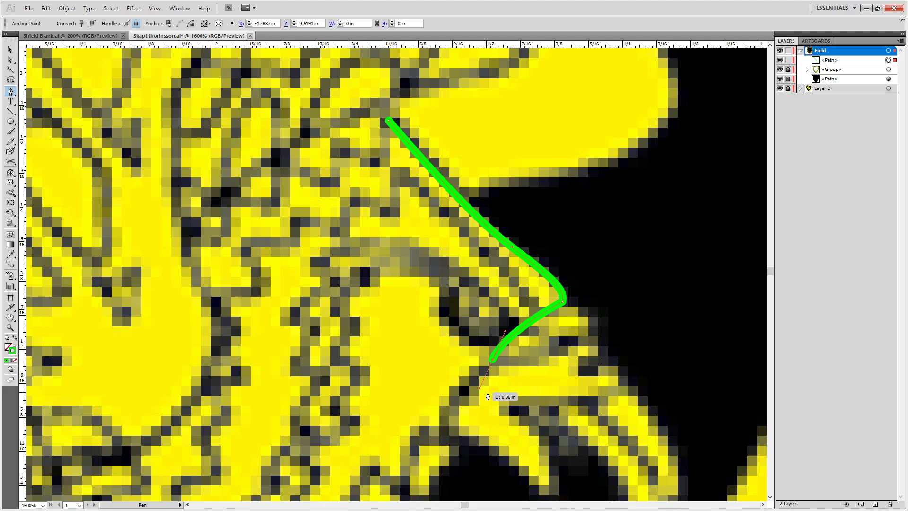
drag(448, 440, 539, 322)
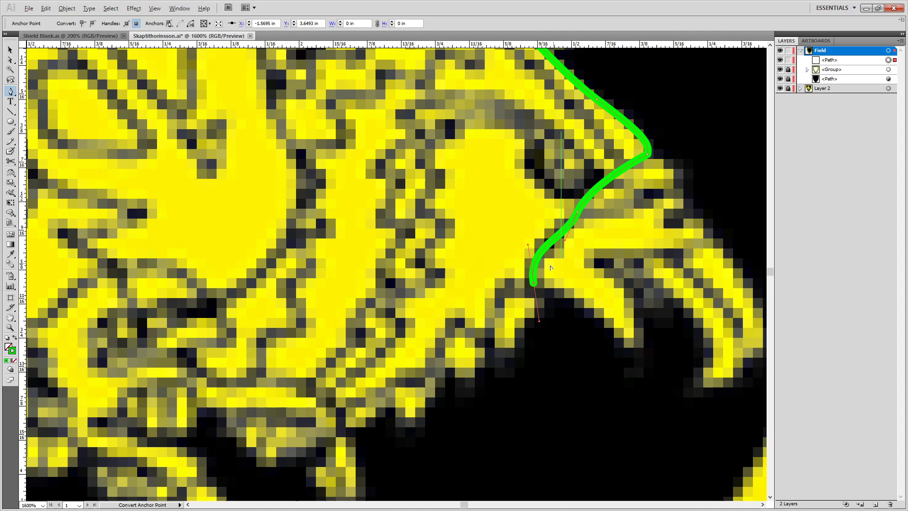
click(533, 284)
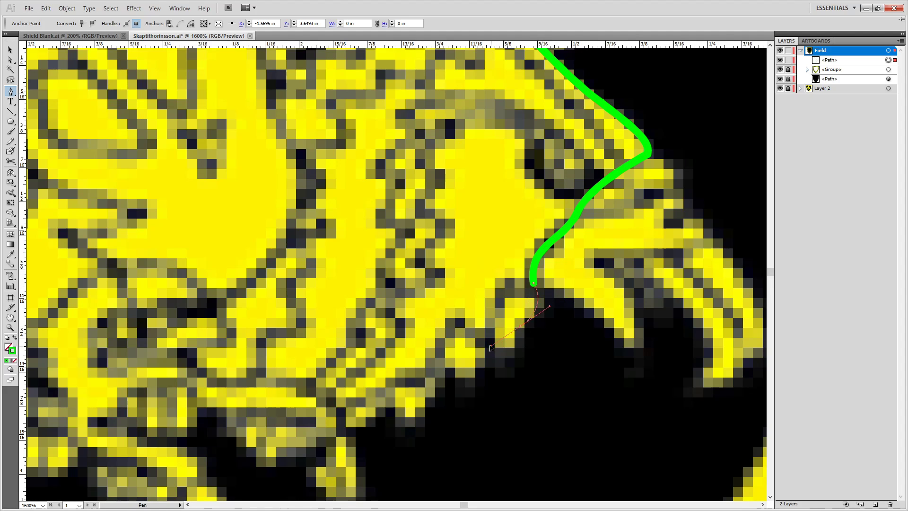
Trace the first three scalloped feathers along the eagle's throat with curved segments and corner anchors between them.
drag(520, 326, 490, 345)
click(521, 327)
scroll(520, 326, down, 2)
scroll(519, 326, left, 1)
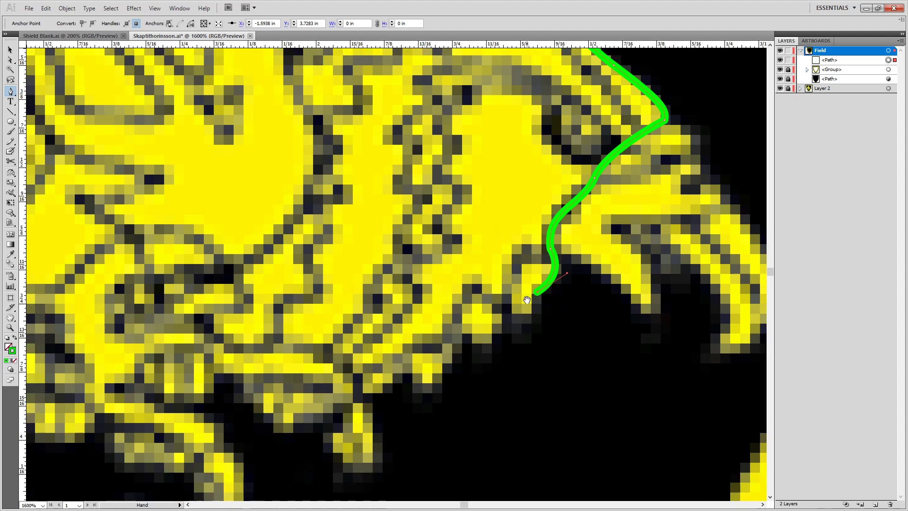
drag(485, 305, 467, 308)
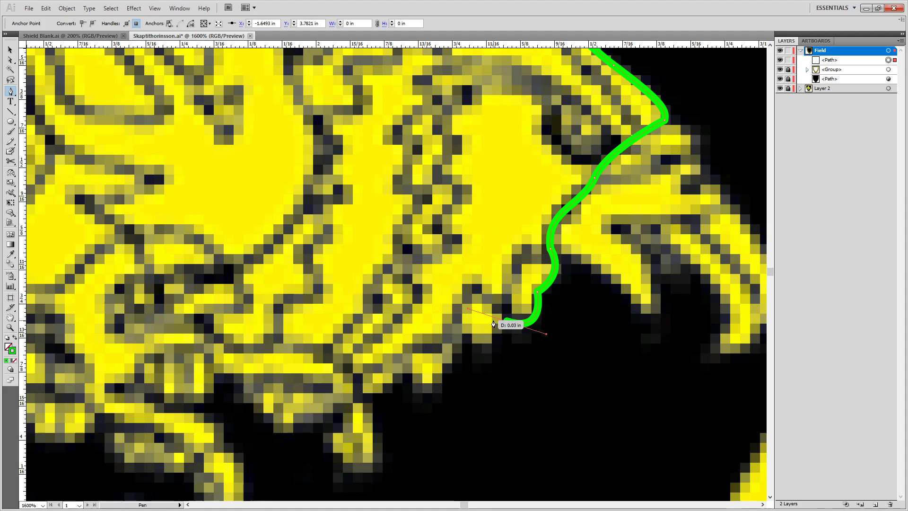
click(506, 322)
scroll(500, 325, down, 5)
scroll(502, 322, left, 3)
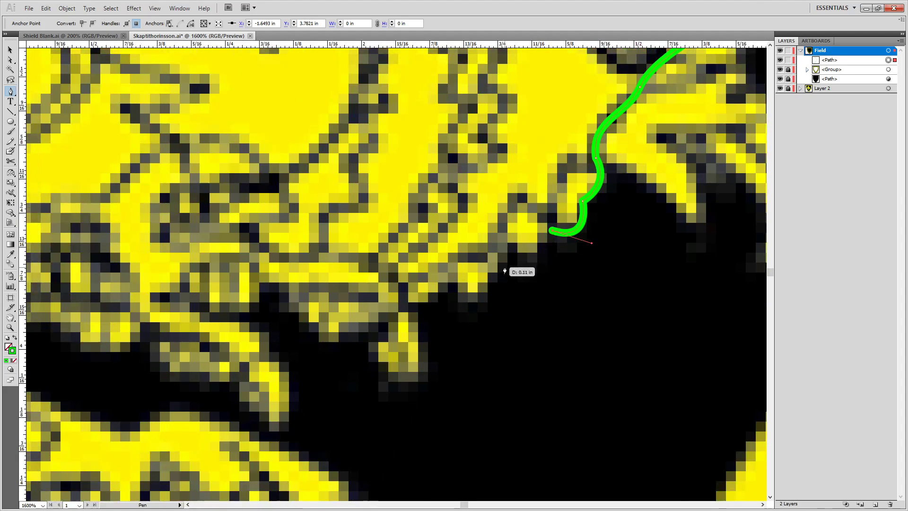
drag(509, 247, 510, 249)
drag(473, 216, 472, 224)
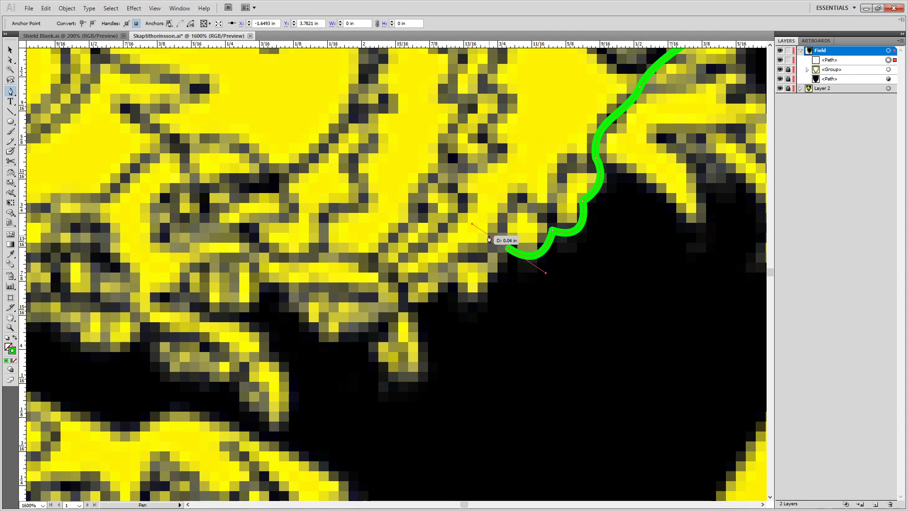
click(508, 248)
Trace the last scalloped throat feather, redrawing its tip once, and extend the outline along the underside of the neck.
drag(495, 274, 480, 283)
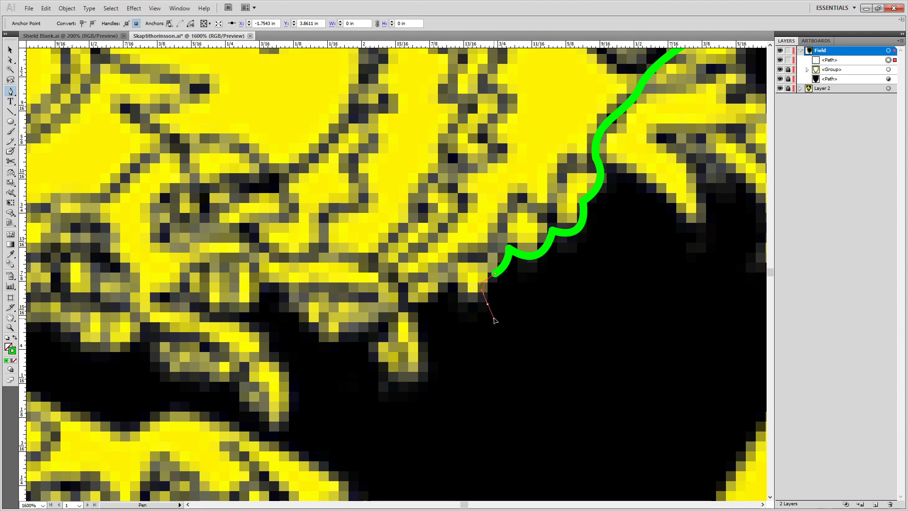
drag(494, 320, 493, 308)
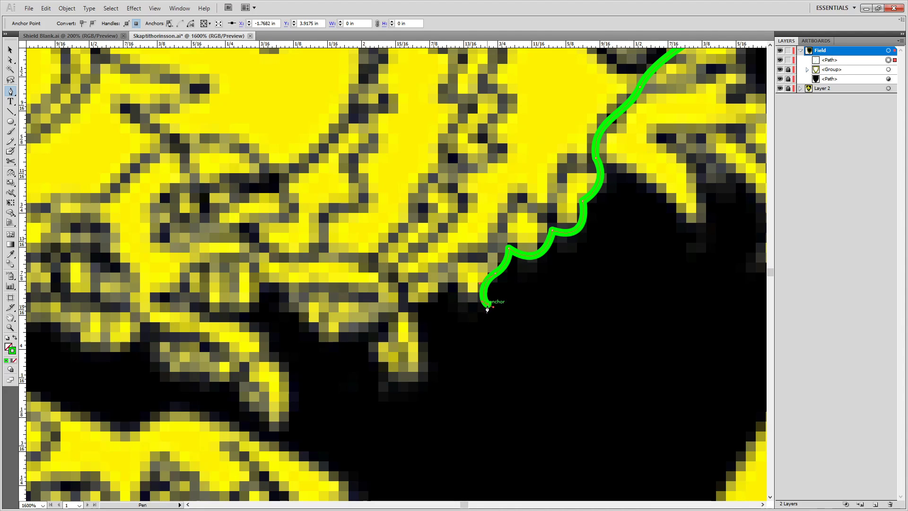
key(ctrl+z)
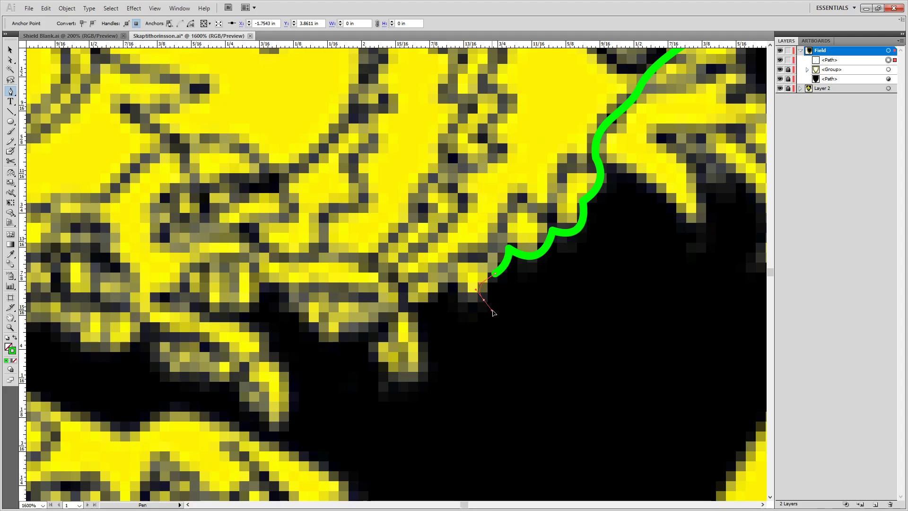
drag(492, 311, 448, 286)
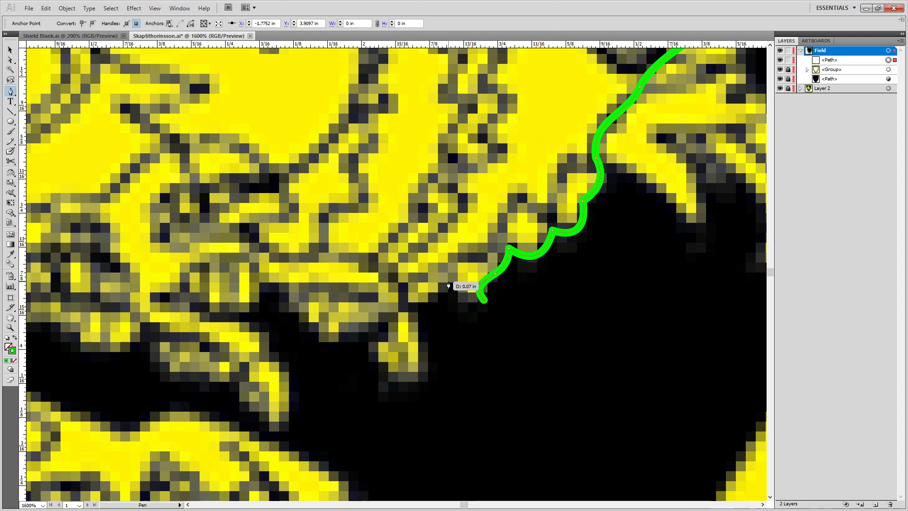
scroll(448, 286, down, 3)
drag(425, 177, 511, 220)
scroll(543, 257, up, 2)
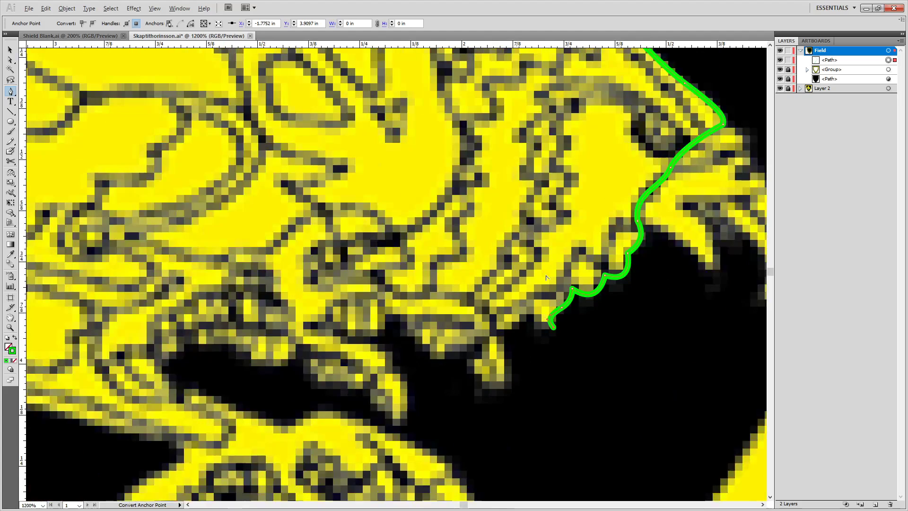
scroll(546, 278, down, 2)
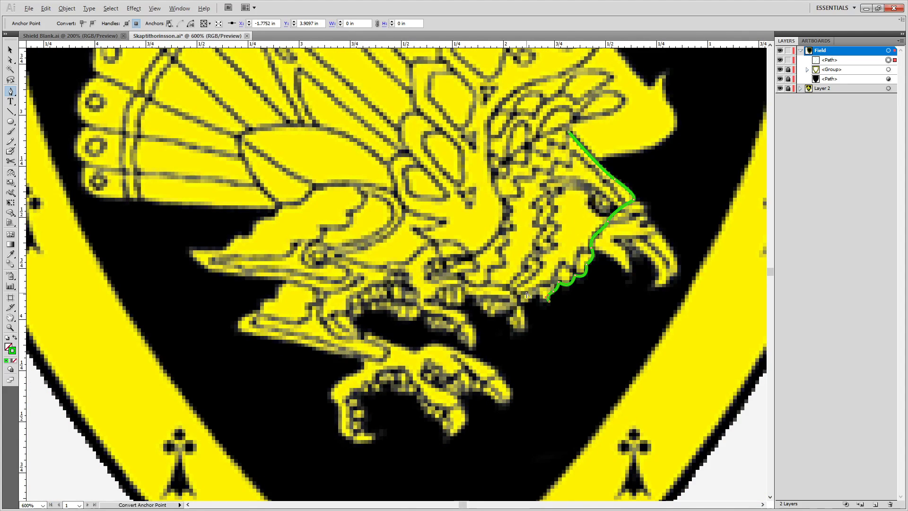
scroll(527, 295, up, 2)
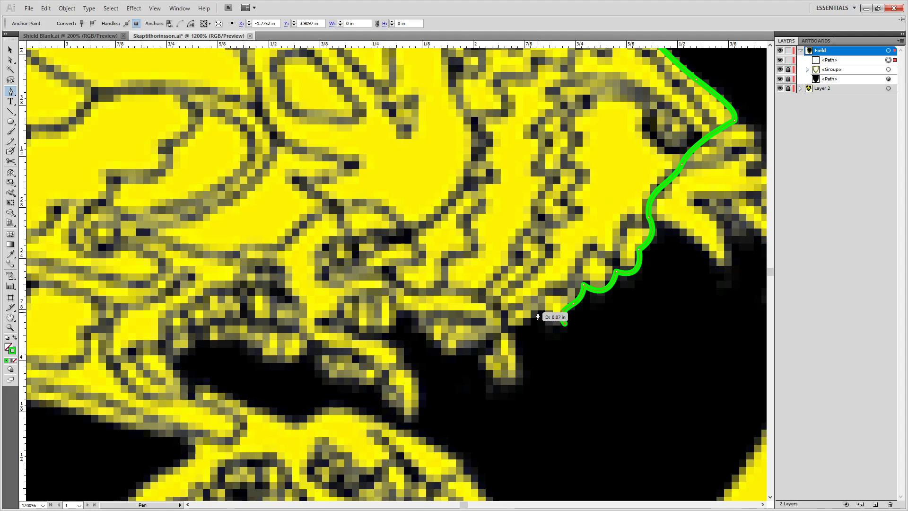
drag(537, 316, 534, 291)
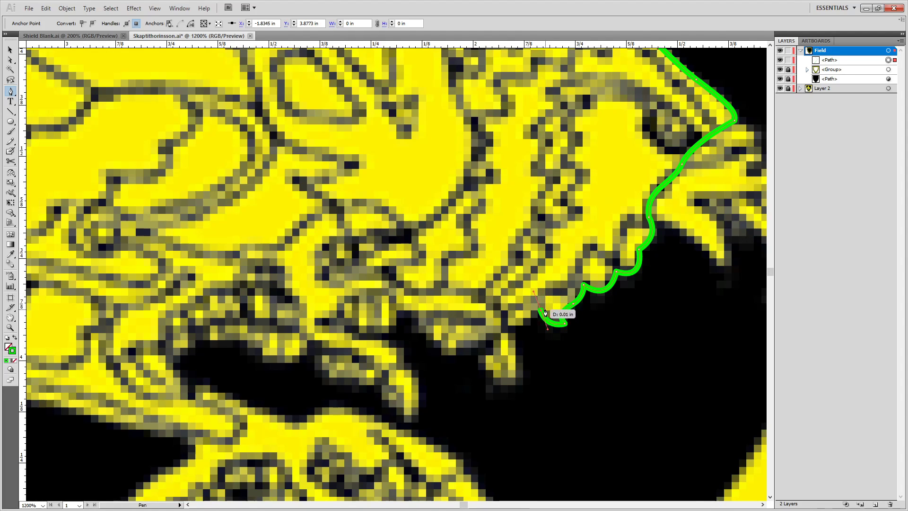
click(541, 311)
drag(497, 331, 450, 362)
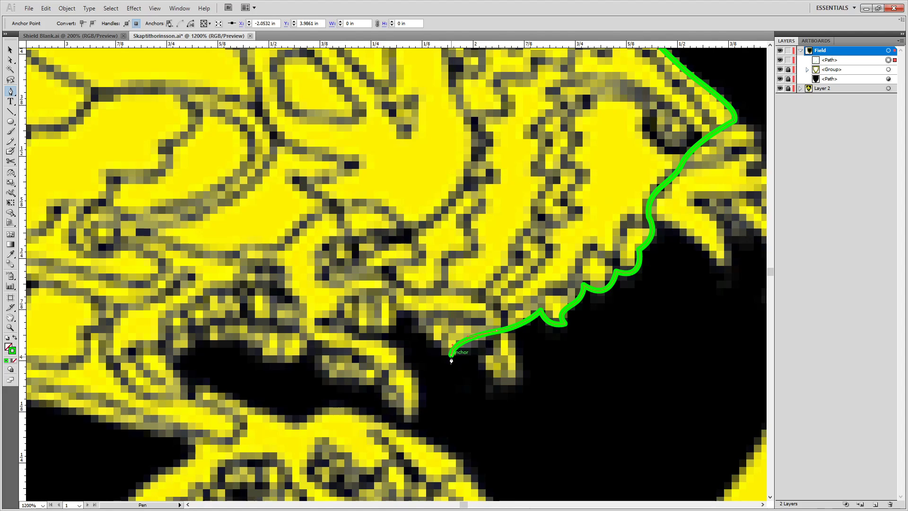
drag(392, 257, 457, 339)
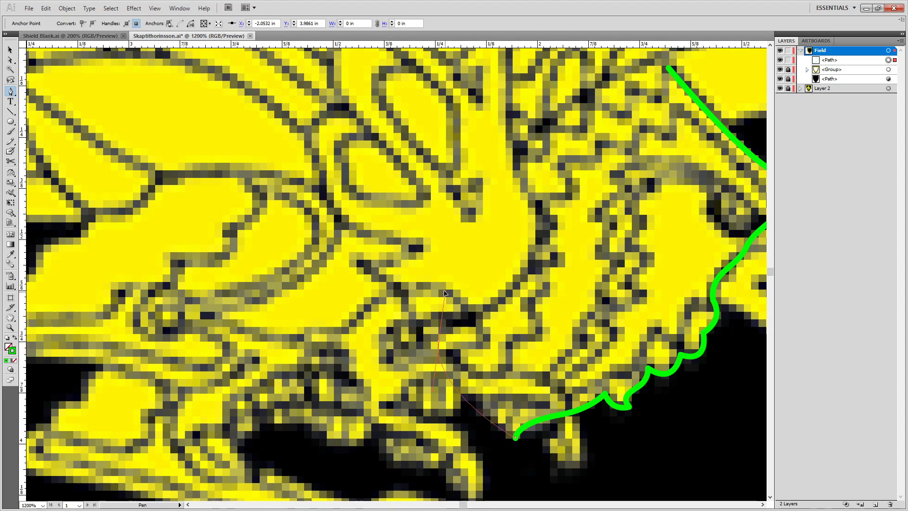
drag(418, 280, 418, 282)
scroll(436, 292, down, 7)
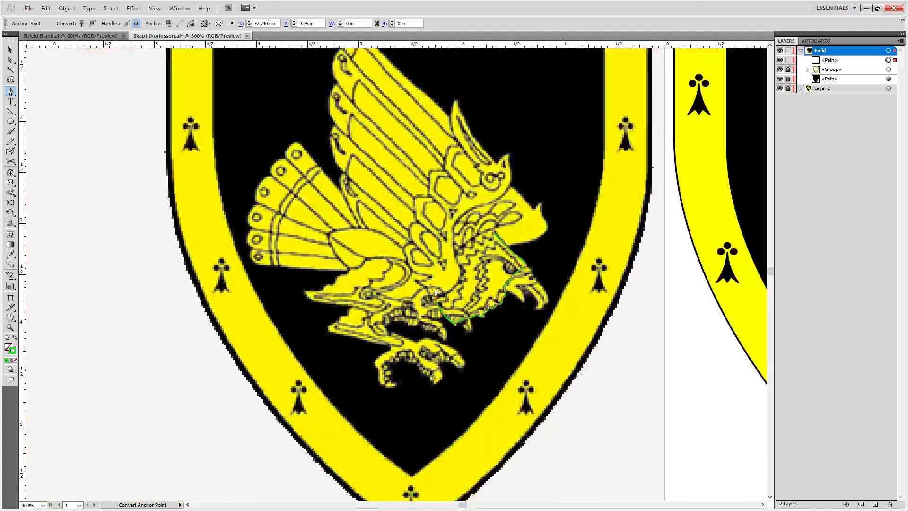
scroll(440, 274, up, 3)
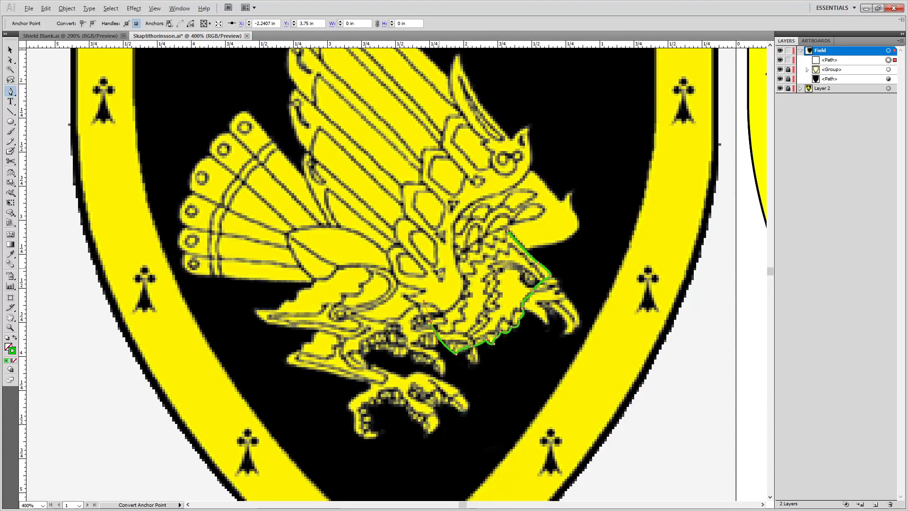
scroll(415, 308, up, 2)
scroll(415, 308, down, 2)
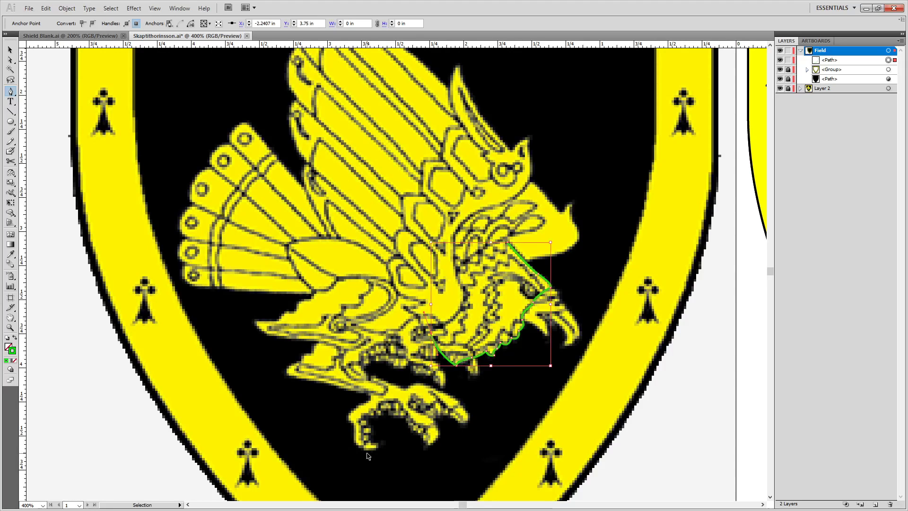
key(ctrl+z)
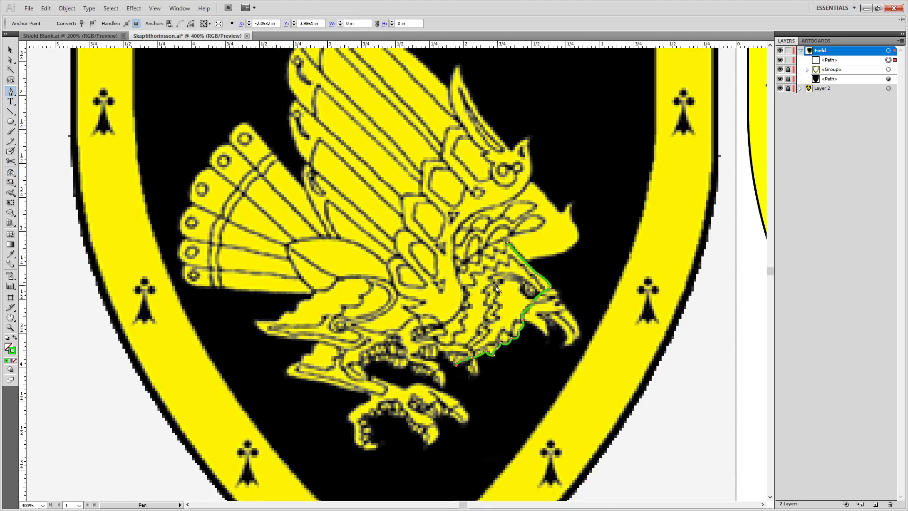
Deselect the path, resume it from its forehead end and trace the zigzag feather edge across the back of the head.
key(a)
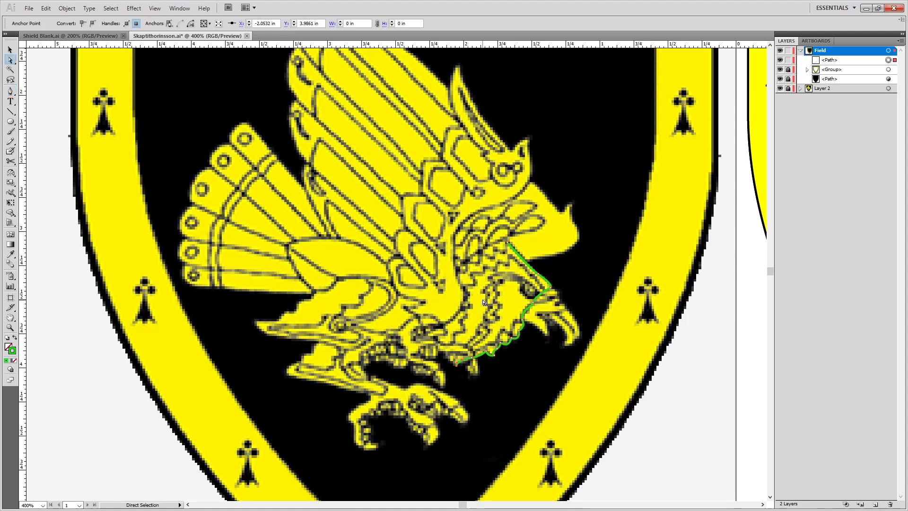
click(497, 267)
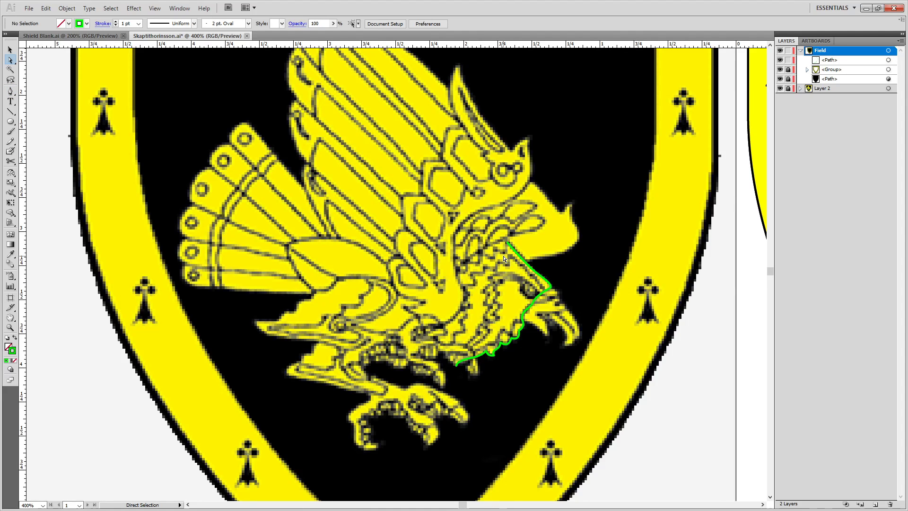
key(p)
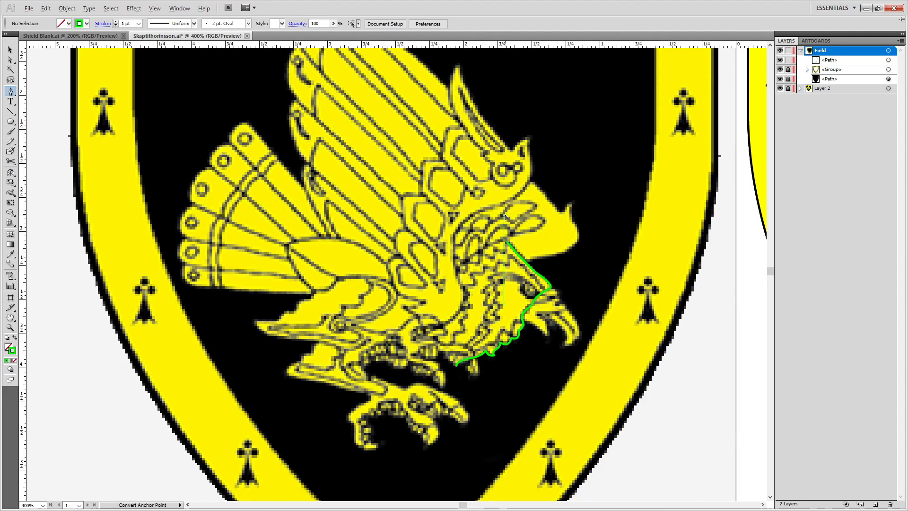
alt+scroll(503, 255, up, 2)
alt+scroll(528, 296, down, 1)
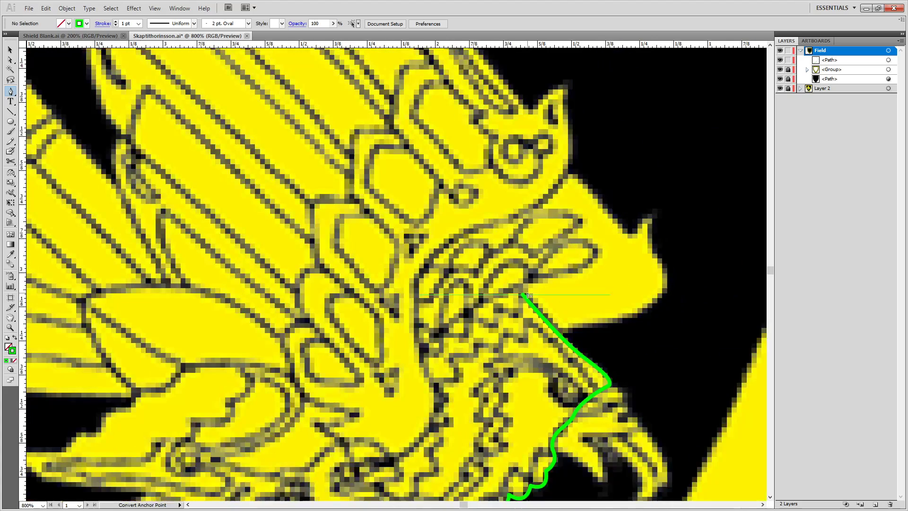
drag(522, 297, 522, 322)
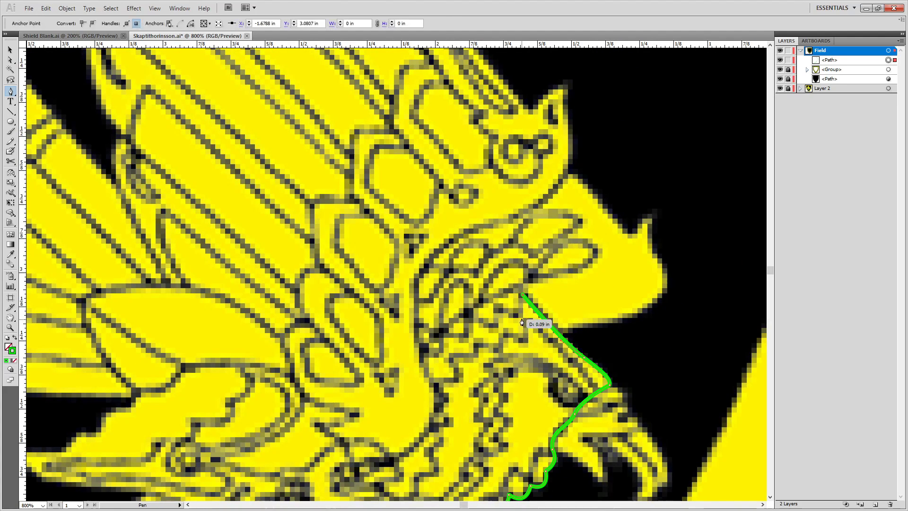
click(496, 306)
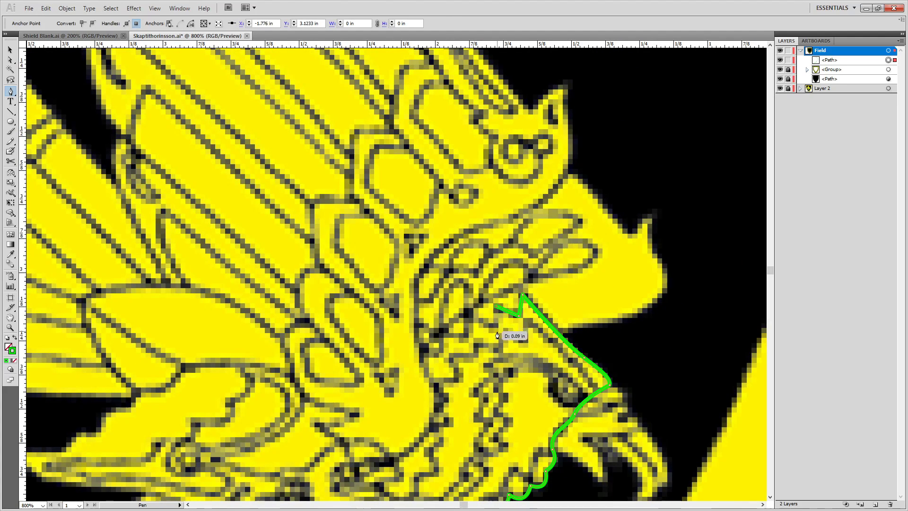
click(497, 331)
drag(468, 313, 414, 358)
Extend the eagle's outline from the nape along the back to the wing base, redrawing the last curve once.
drag(358, 364, 648, 334)
key(space)
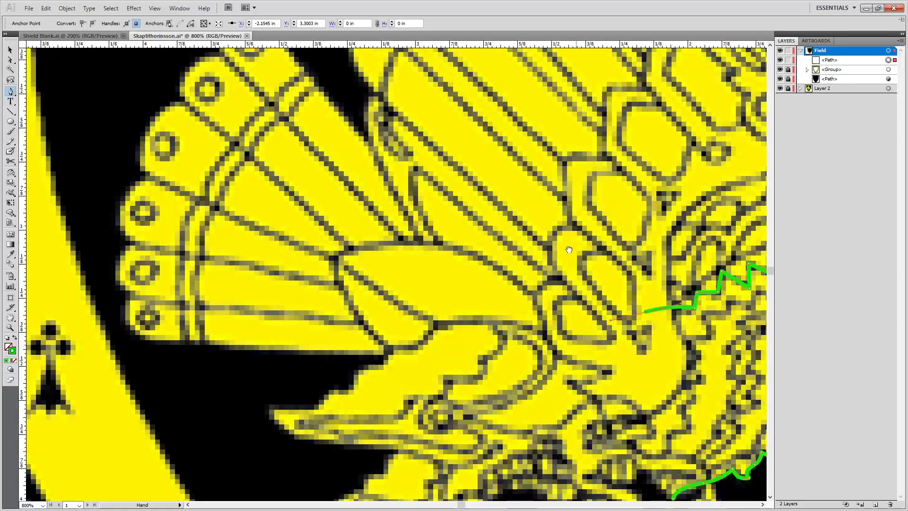
drag(569, 249, 418, 287)
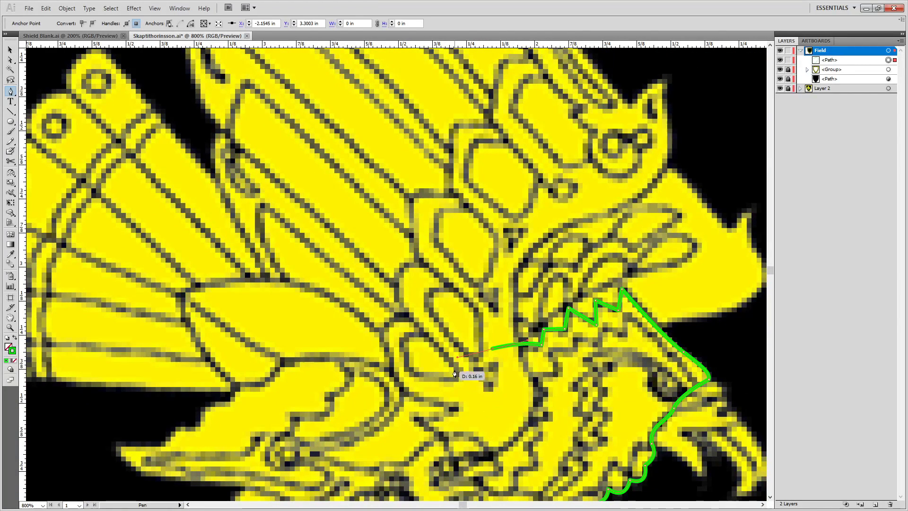
drag(406, 368, 406, 367)
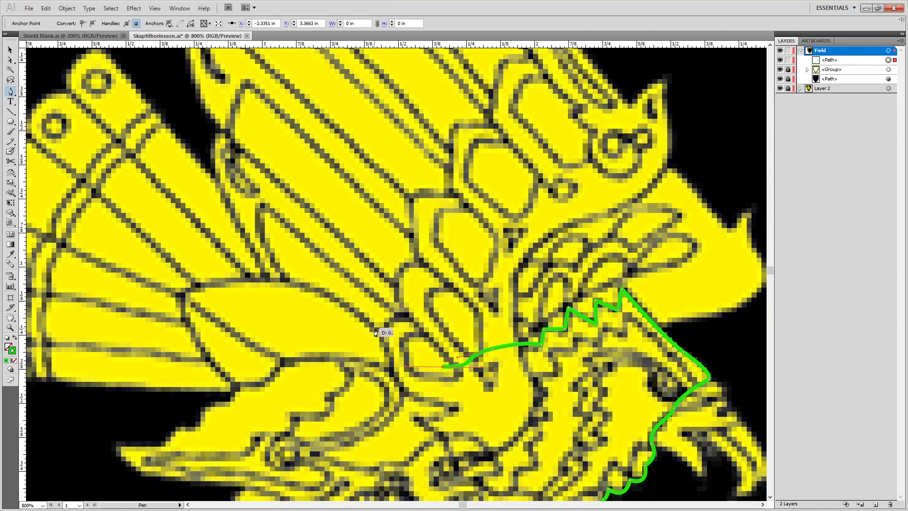
key(ctrl+z)
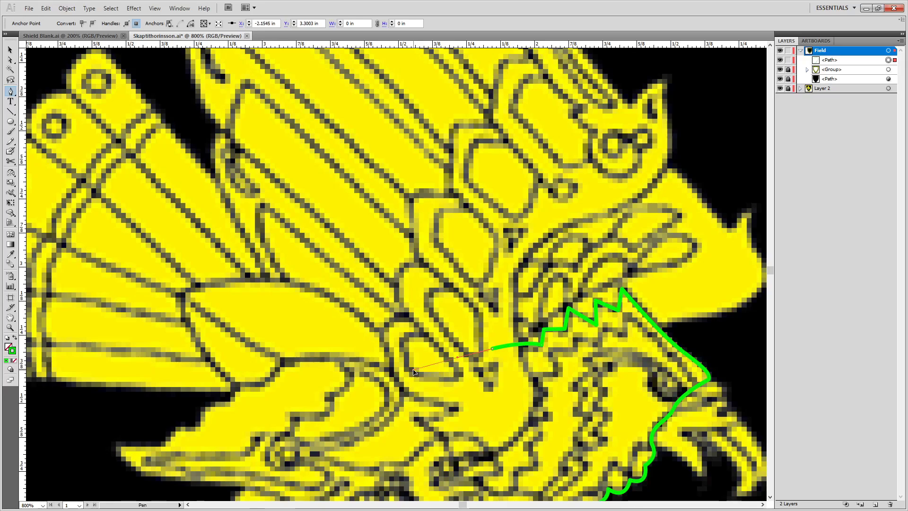
drag(389, 344, 391, 354)
Continue the outline with smooth curves over the rump to the base of the tail feathers.
drag(304, 280, 426, 299)
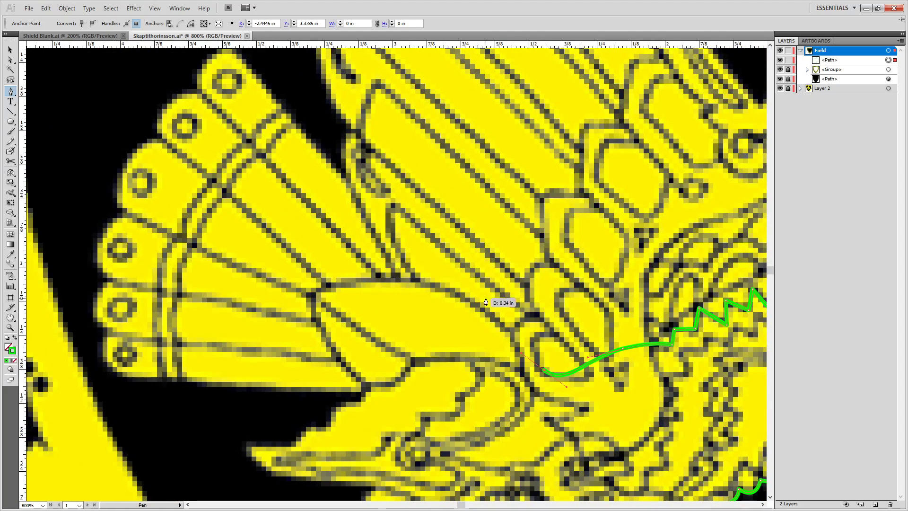
drag(557, 403, 496, 352)
drag(356, 254, 429, 316)
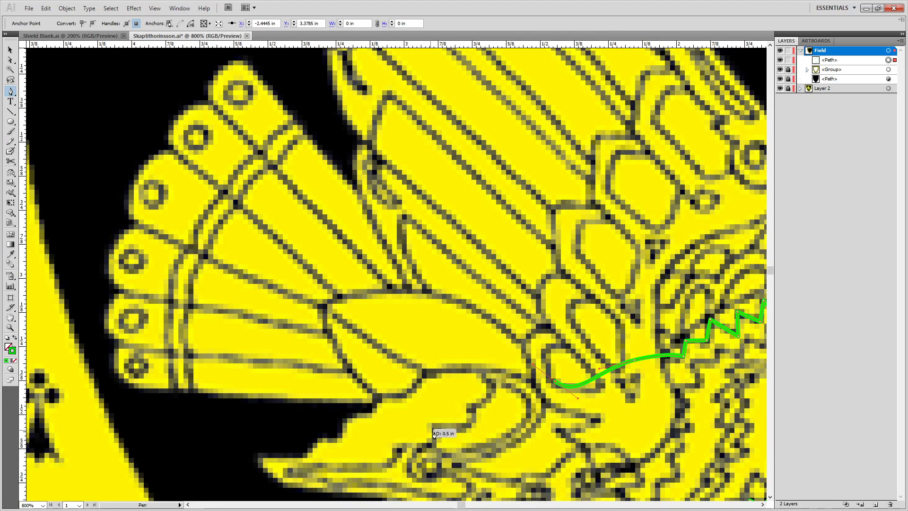
drag(489, 358, 517, 273)
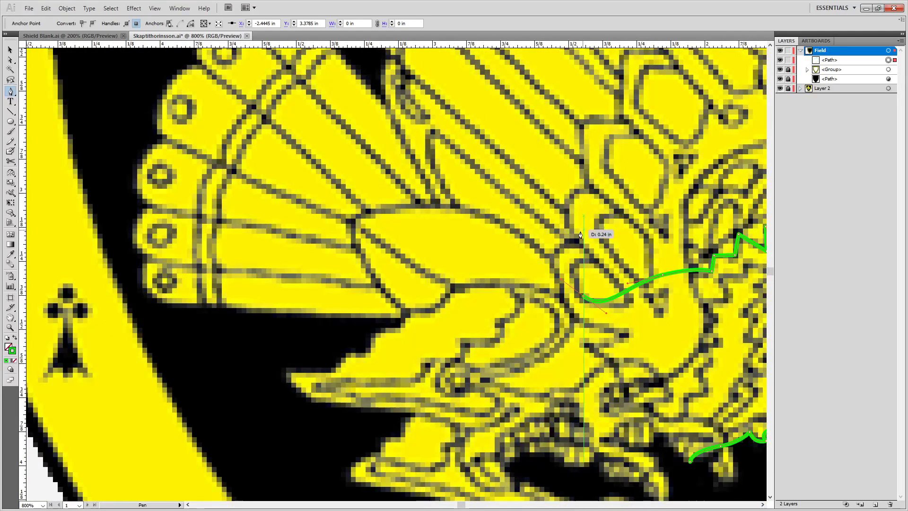
drag(518, 233, 497, 222)
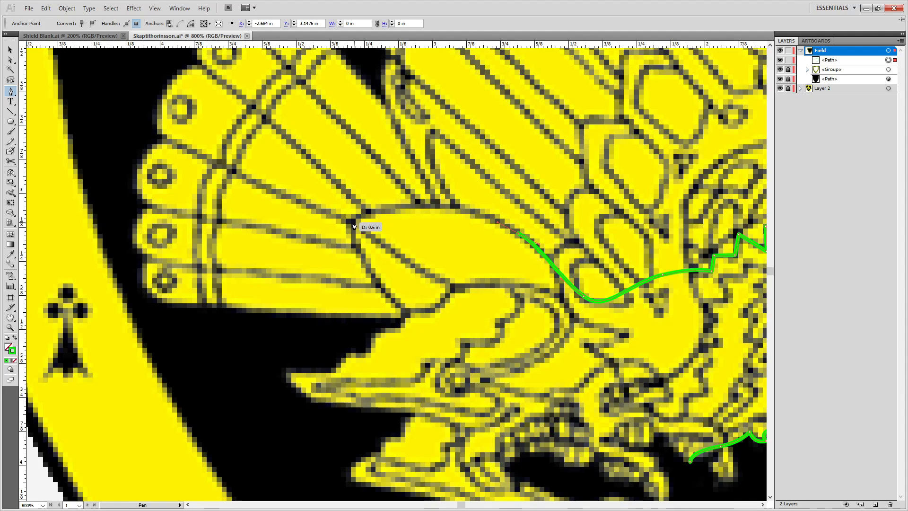
drag(353, 221, 254, 248)
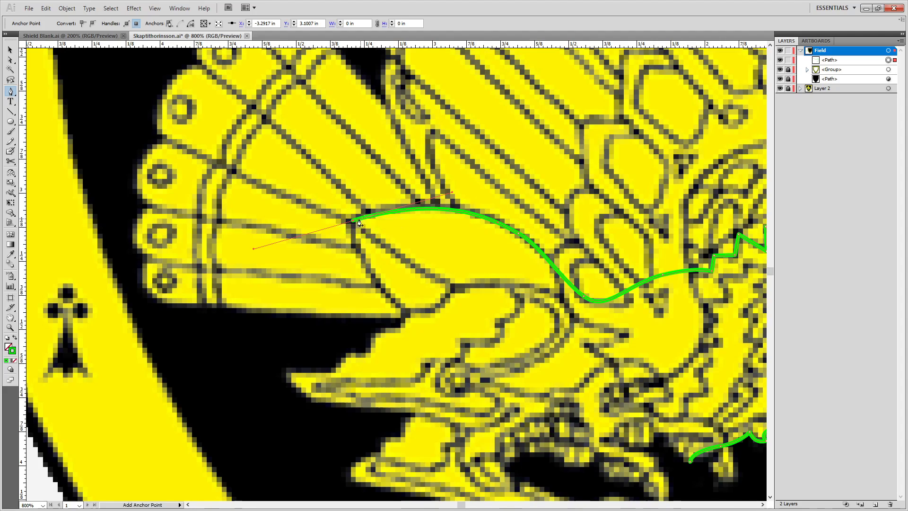
Trace the lower body outline from the tail base down across the thigh and up to the notch before the neck.
drag(419, 294, 397, 204)
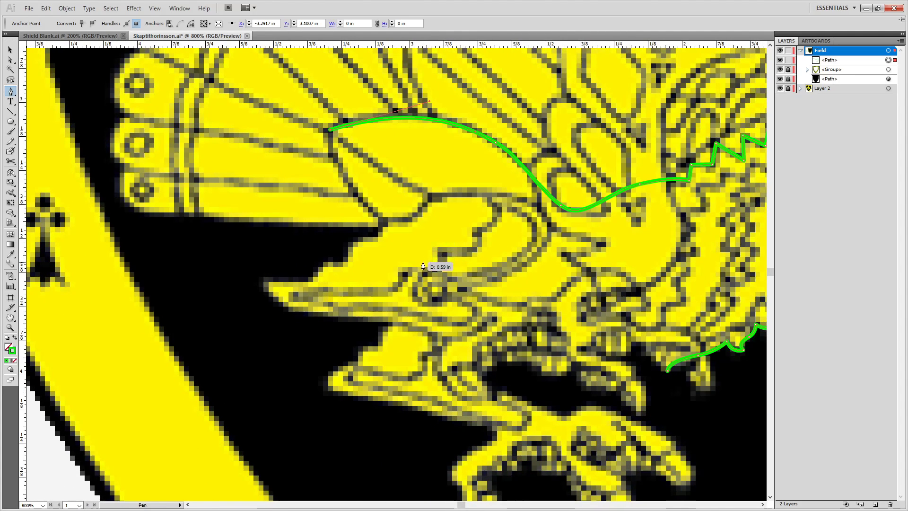
drag(410, 256, 517, 318)
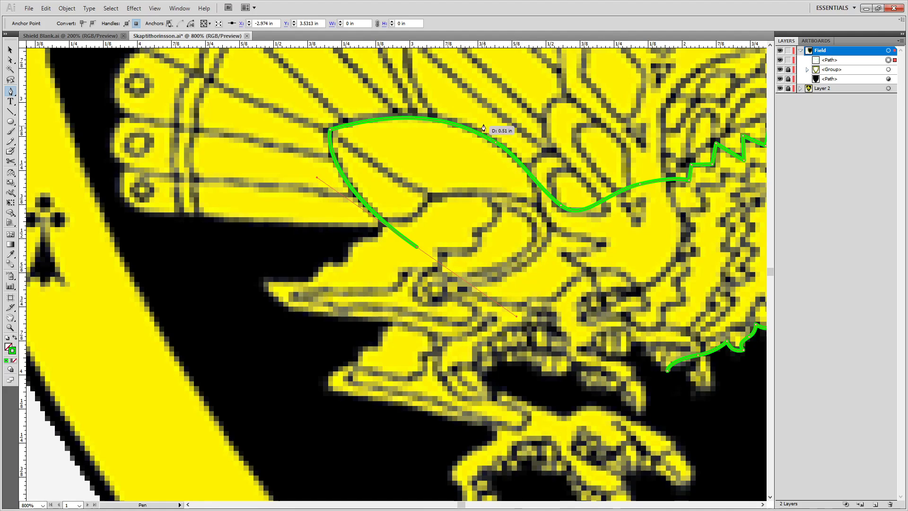
key(space)
drag(471, 219, 386, 157)
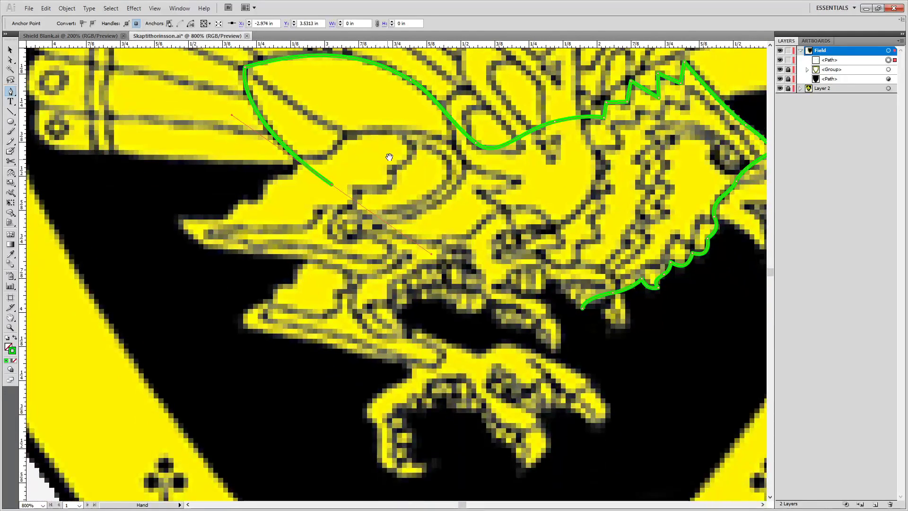
click(333, 186)
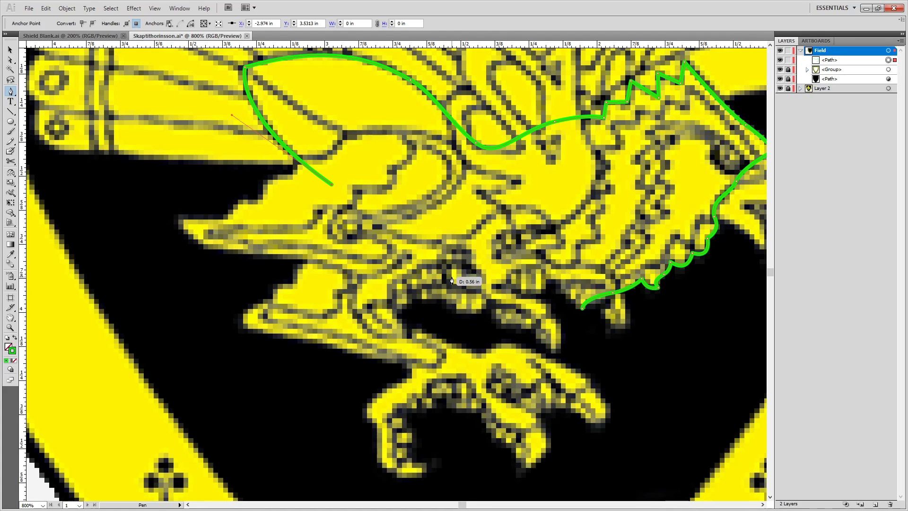
drag(521, 289, 521, 289)
drag(525, 234, 546, 250)
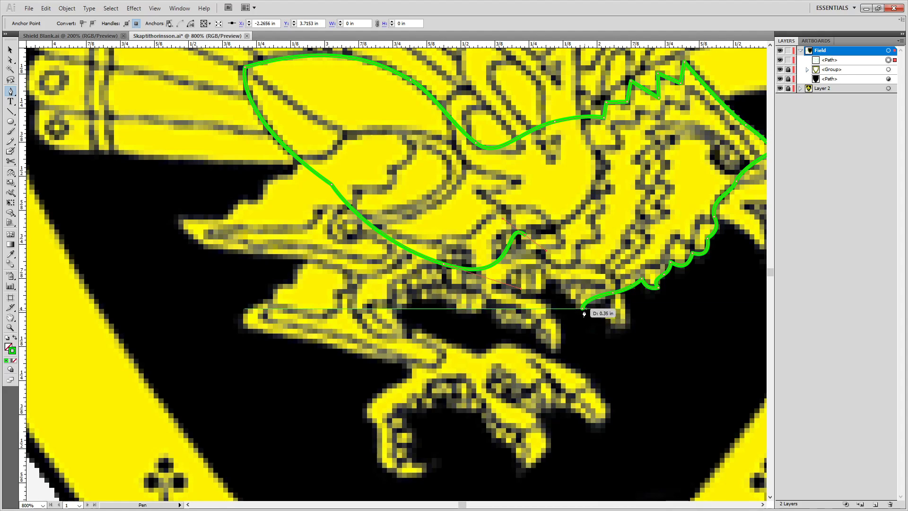
Bring the outline to its starting end under the neck and join the two endpoints into a closed body path.
mouse_move(583, 307)
mouse_down()
mouse_move(606, 315)
mouse_move(585, 311)
mouse_move(591, 315)
mouse_up()
key(a)
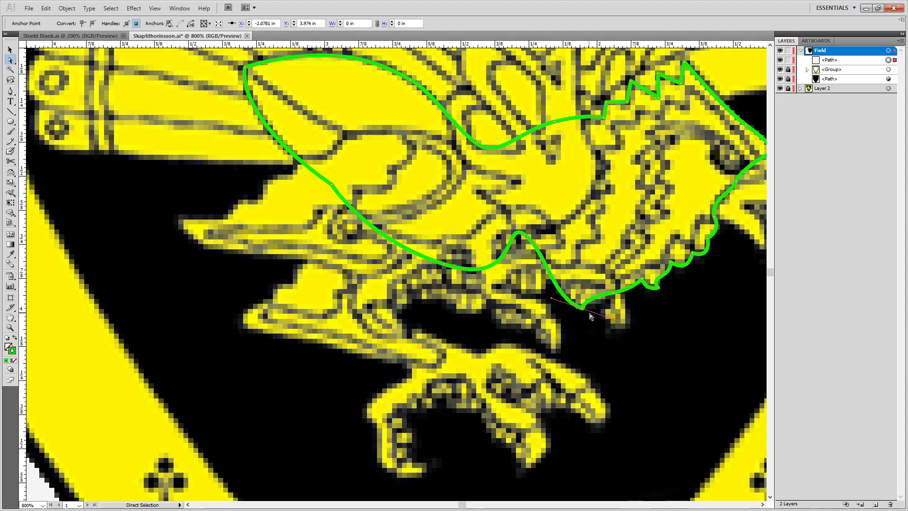
drag(569, 192, 408, 208)
drag(419, 327, 393, 304)
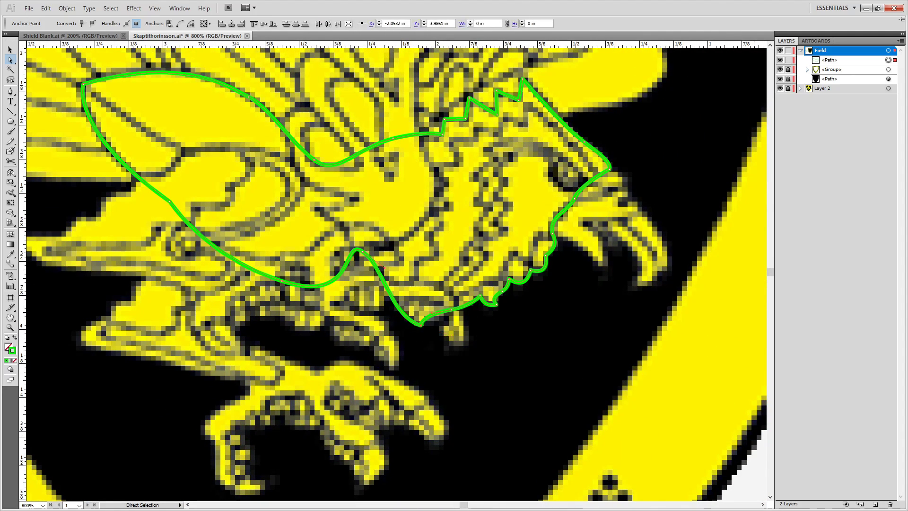
key(ctrl+j)
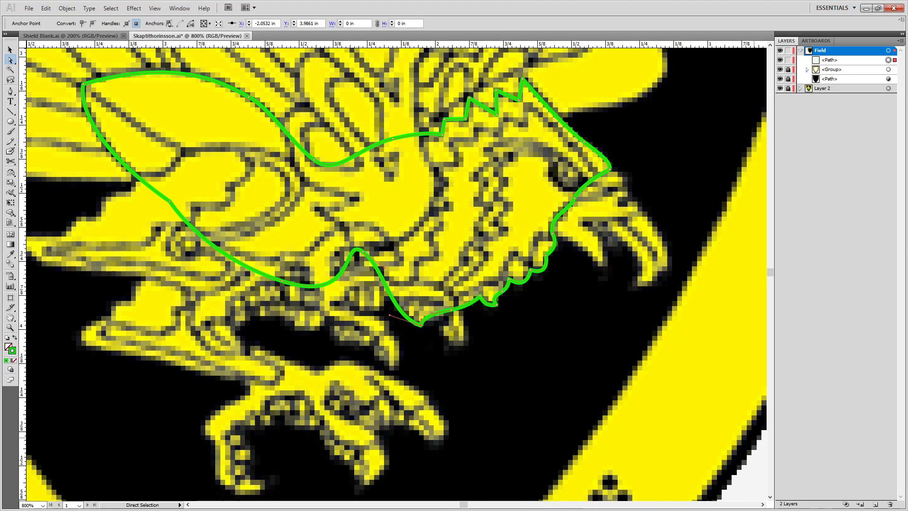
Hide the finished body path in the Field layer so the reference artwork around the wing is unobstructed.
click(780, 61)
key(space)
drag(407, 83, 433, 503)
scroll(490, 379, down, 3)
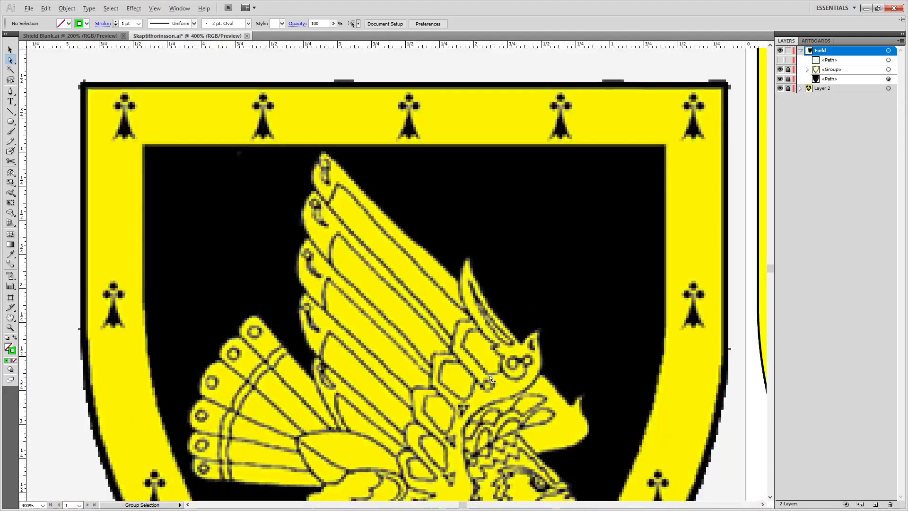
scroll(490, 379, up, 2)
drag(404, 416, 427, 246)
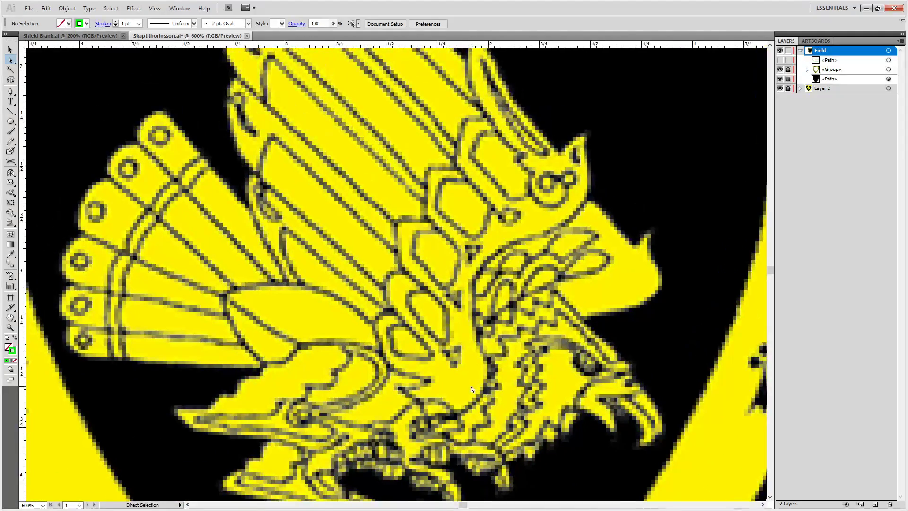
scroll(496, 416, up, 1)
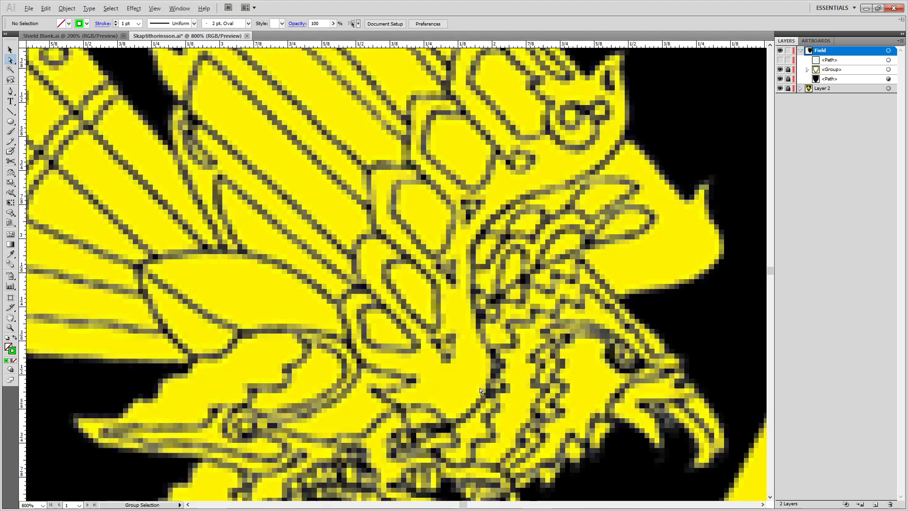
Start a new Pen path for the wing at the nape and curve it up around the neck feathers, redrawing the first curve once.
key(p)
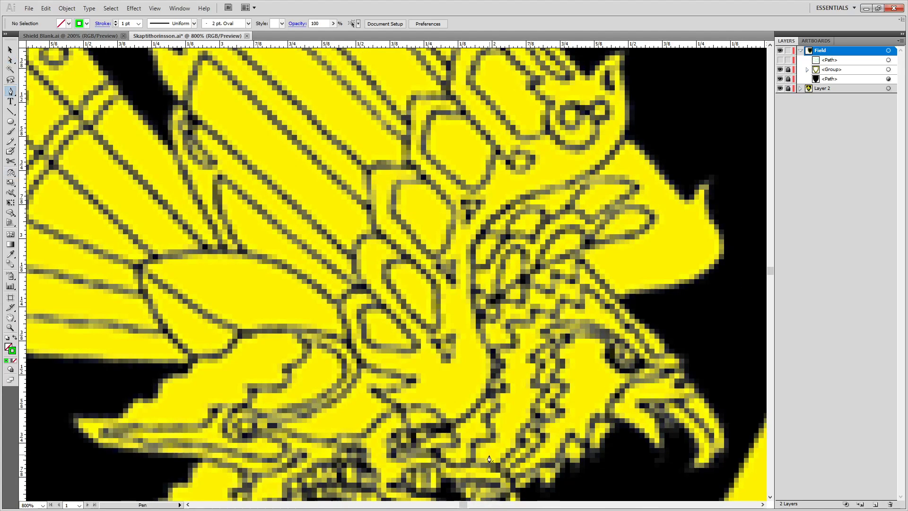
click(498, 367)
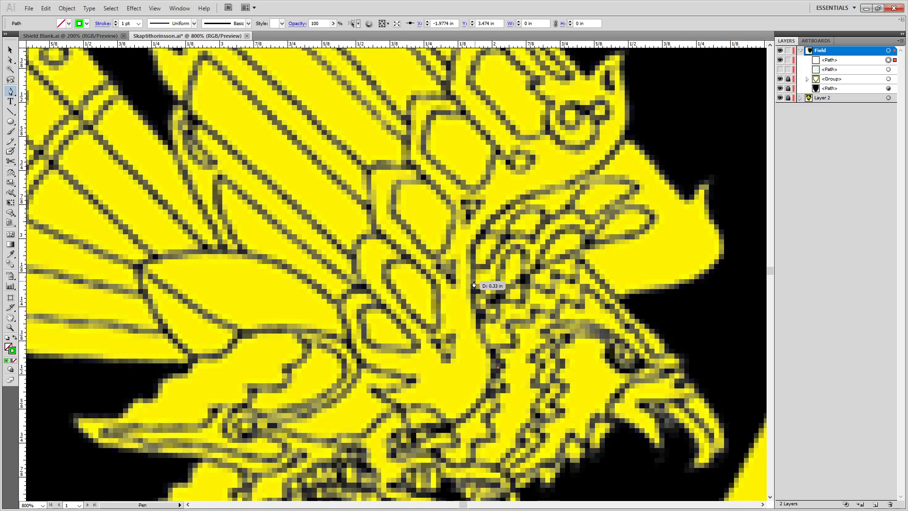
drag(471, 285, 481, 250)
key(ctrl+z)
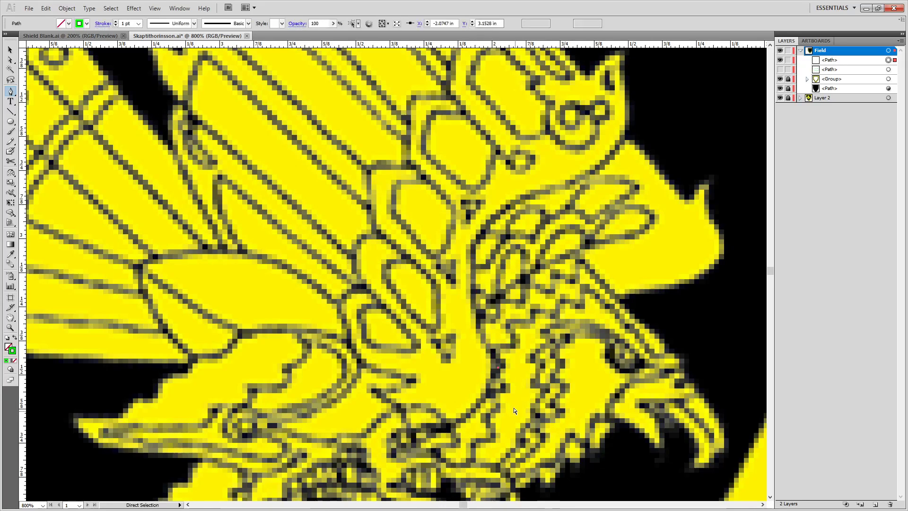
drag(491, 353, 470, 250)
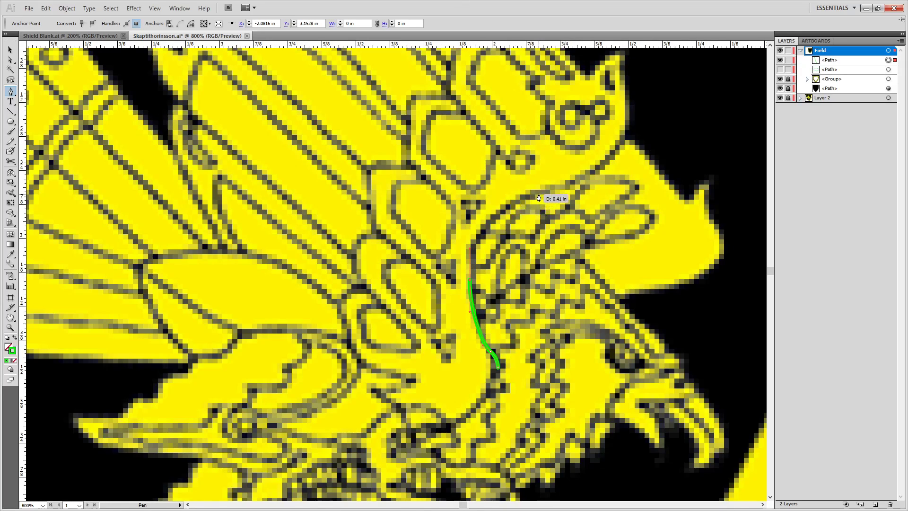
drag(584, 186, 587, 184)
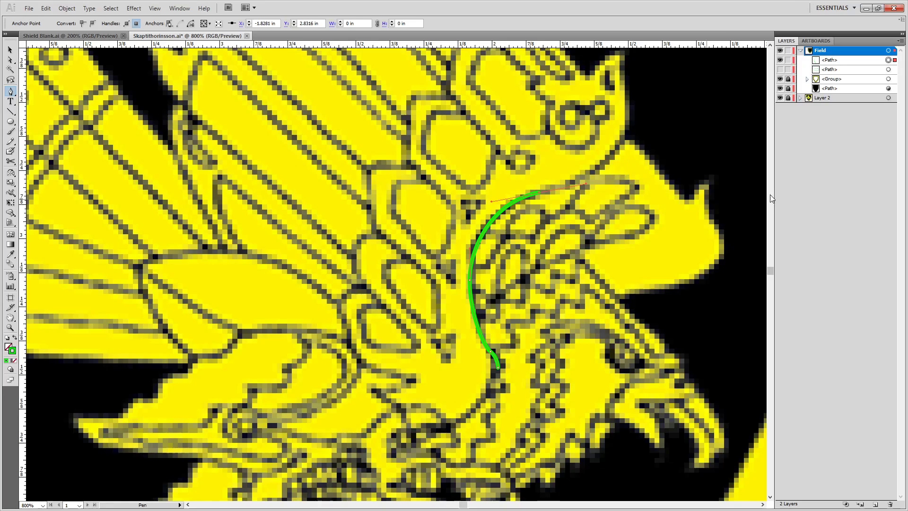
Continue the wing outline around the bend to its small pointed tip and down into the adjoining notch, redrawing curves as needed.
scroll(635, 213, up, 3)
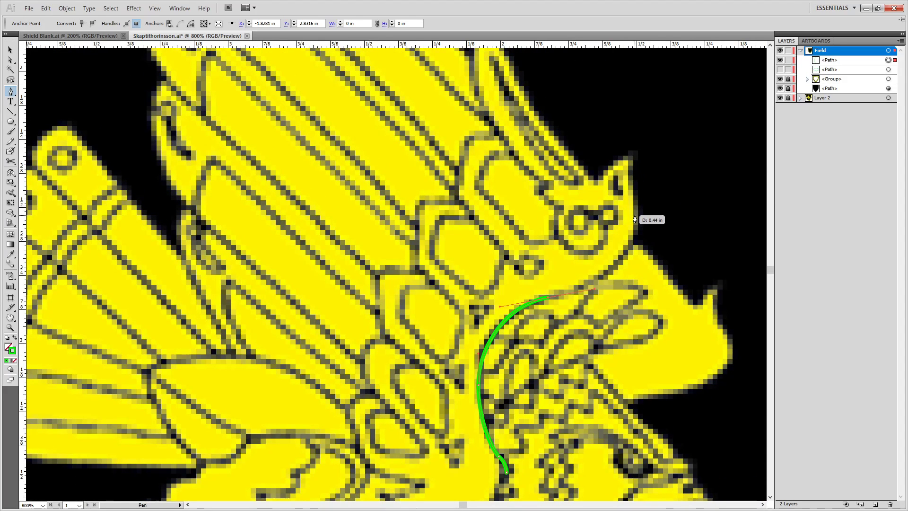
drag(637, 213, 628, 168)
key(ctrl+z)
drag(636, 215, 639, 141)
key(ctrl+z)
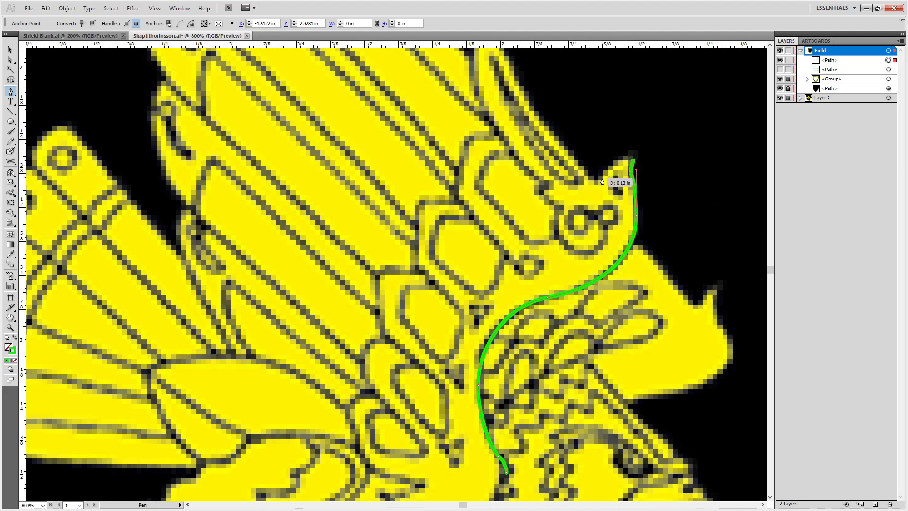
drag(605, 227, 577, 231)
drag(524, 201, 582, 219)
drag(576, 216, 576, 216)
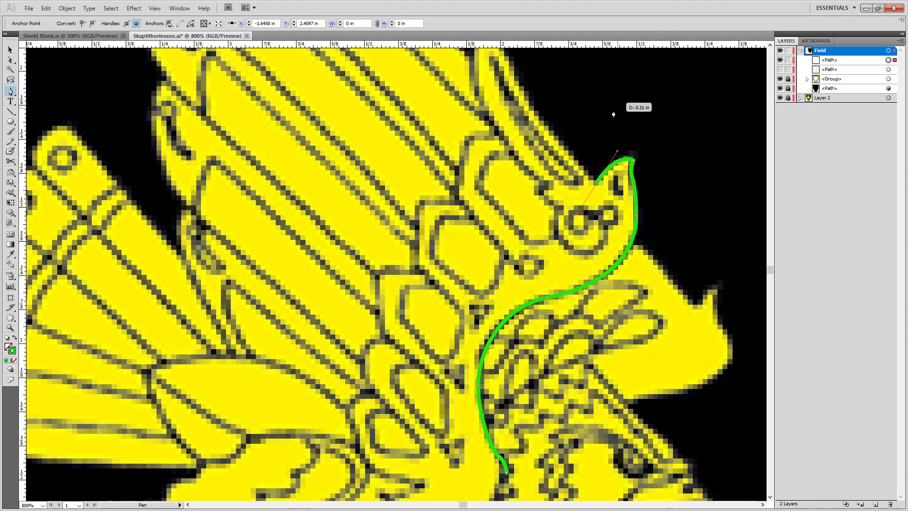
Trace the outer edge of the long pointed feather from the notch up to its tip, redrawing the curve once.
drag(546, 108, 456, 335)
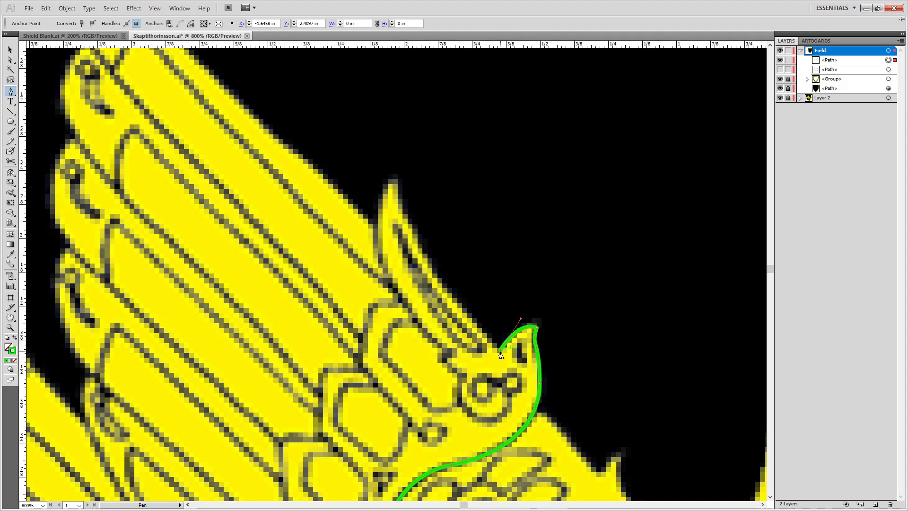
drag(399, 188, 411, 101)
key(ctrl+z)
drag(399, 180, 396, 97)
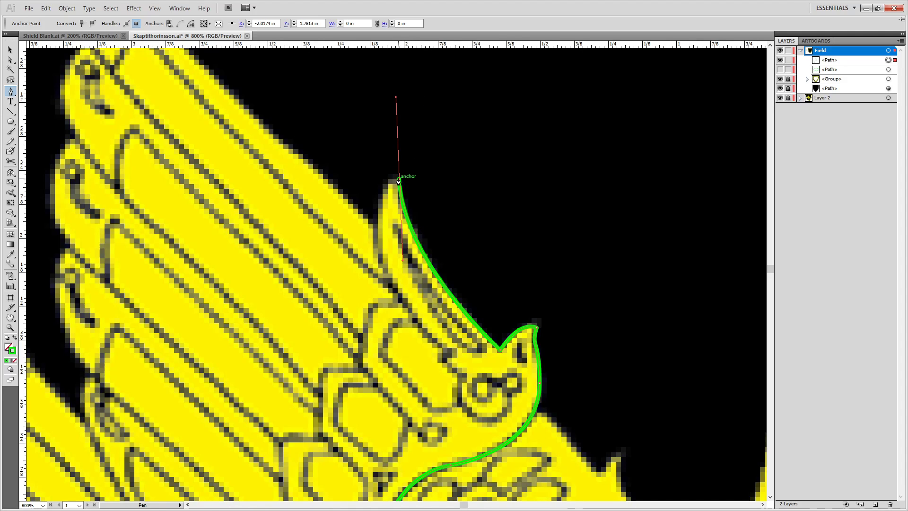
Trace the inner edge of the pointed feather from its tip back down to its base with curved segments.
drag(435, 220, 568, 222)
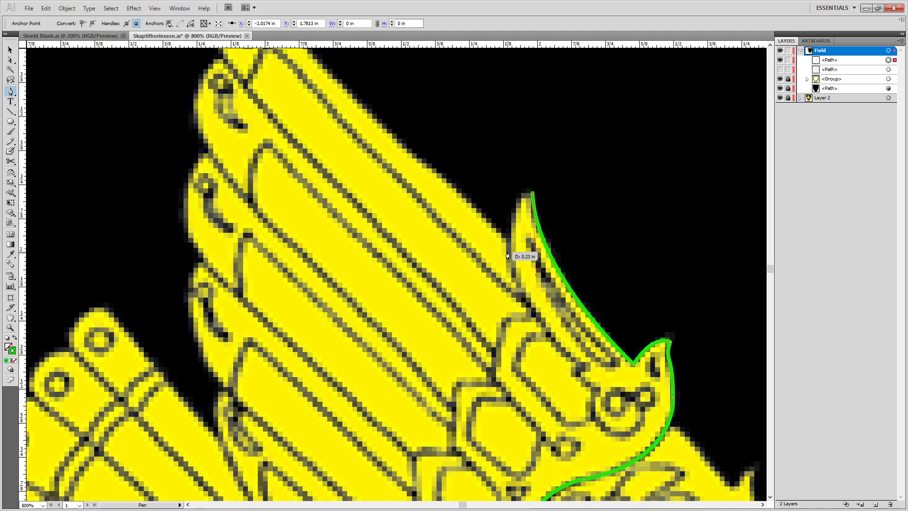
drag(508, 252, 505, 218)
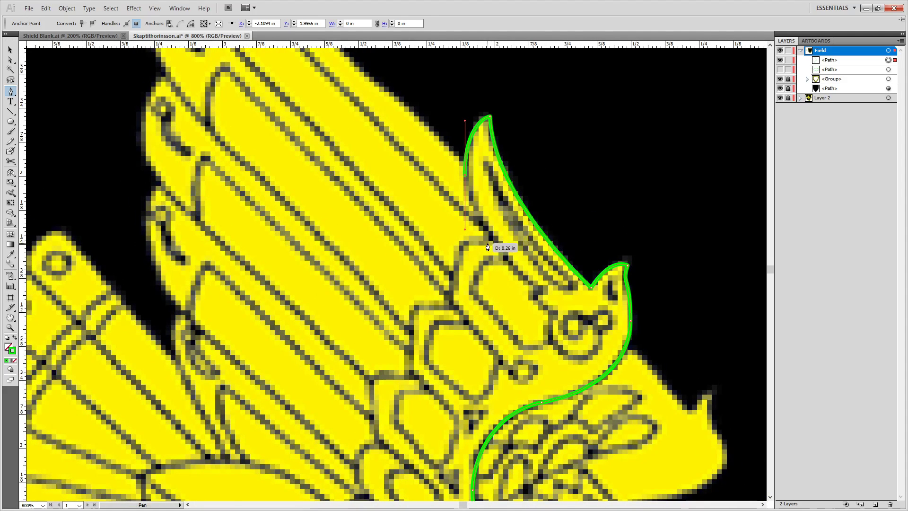
click(465, 180)
mouse_move(498, 243)
mouse_down()
mouse_move(539, 274)
mouse_move(532, 278)
mouse_move(499, 246)
mouse_move(454, 257)
mouse_move(536, 254)
mouse_move(424, 211)
mouse_up()
scroll(454, 216, up, 1)
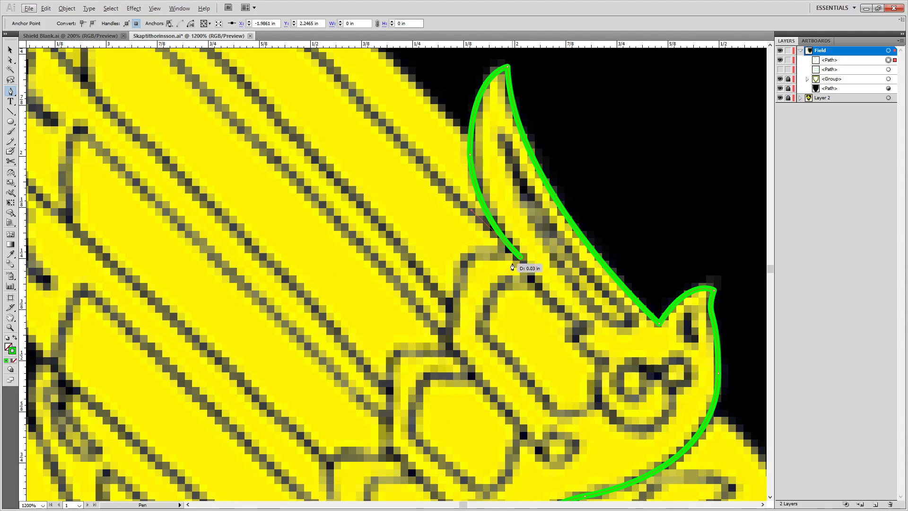
Trace the first rounded feather scallop from the pointed feather's base down to the next notch, undoing the extra curve.
drag(467, 276, 568, 230)
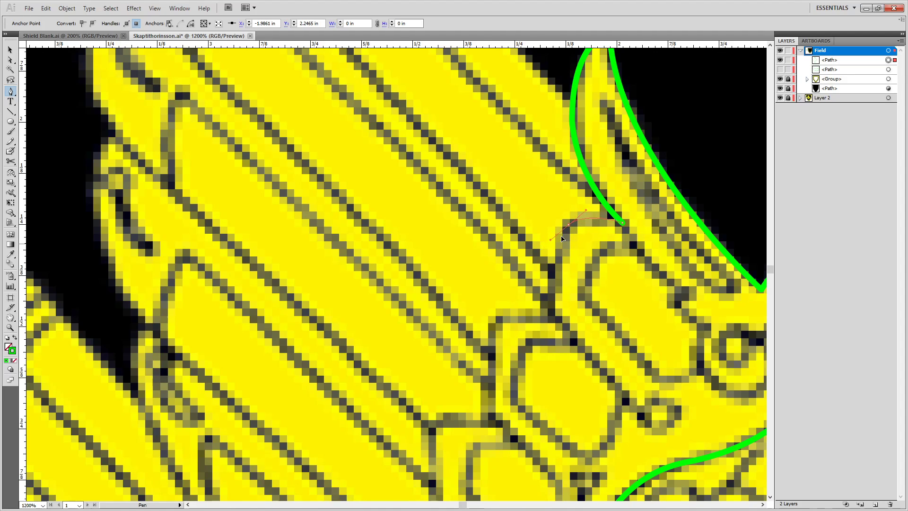
drag(550, 243, 551, 244)
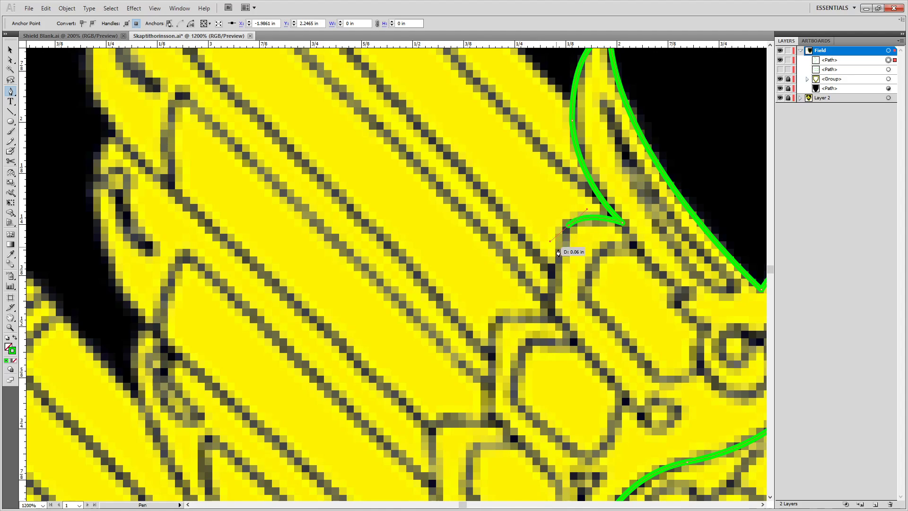
drag(554, 317, 561, 335)
click(555, 318)
mouse_move(499, 318)
mouse_down()
mouse_move(480, 329)
mouse_move(491, 323)
mouse_up()
key(ctrl+z)
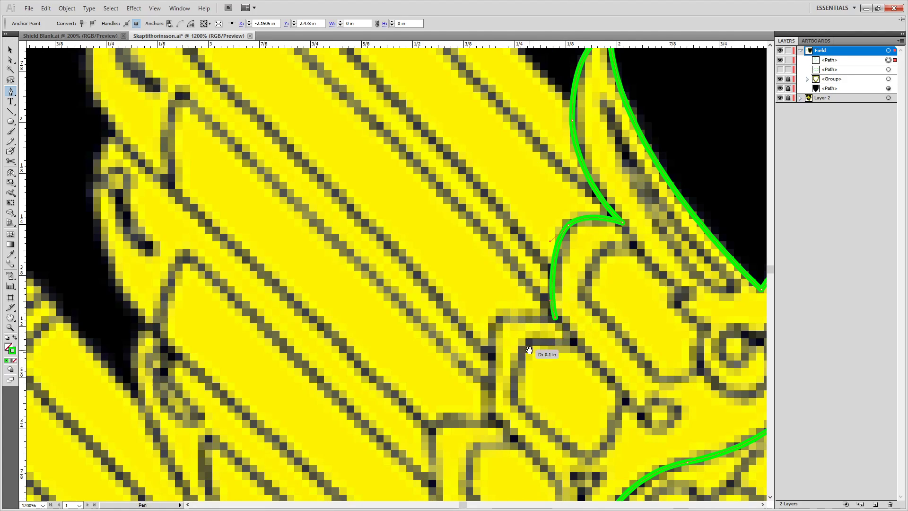
Trace the second feather scallop from a corner at the notch, over its rounded top and down its outer side.
drag(529, 351, 337, 317)
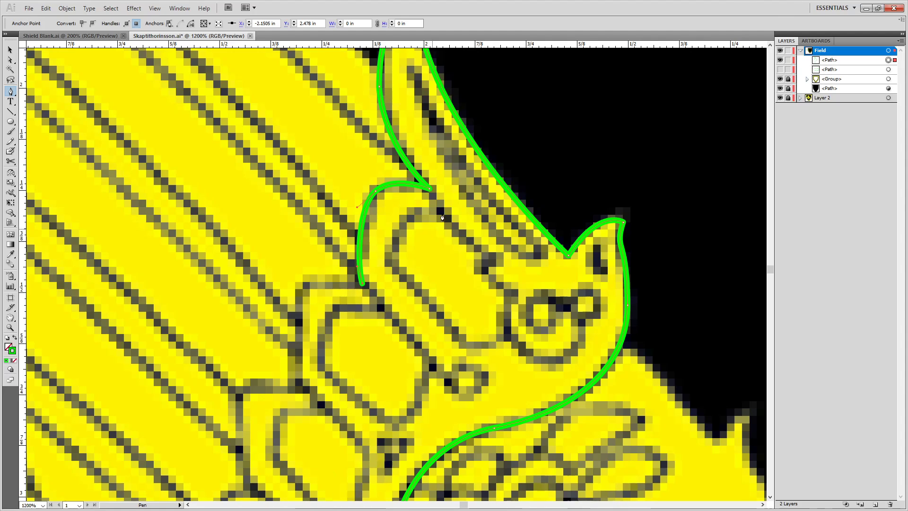
click(359, 288)
drag(303, 290, 294, 310)
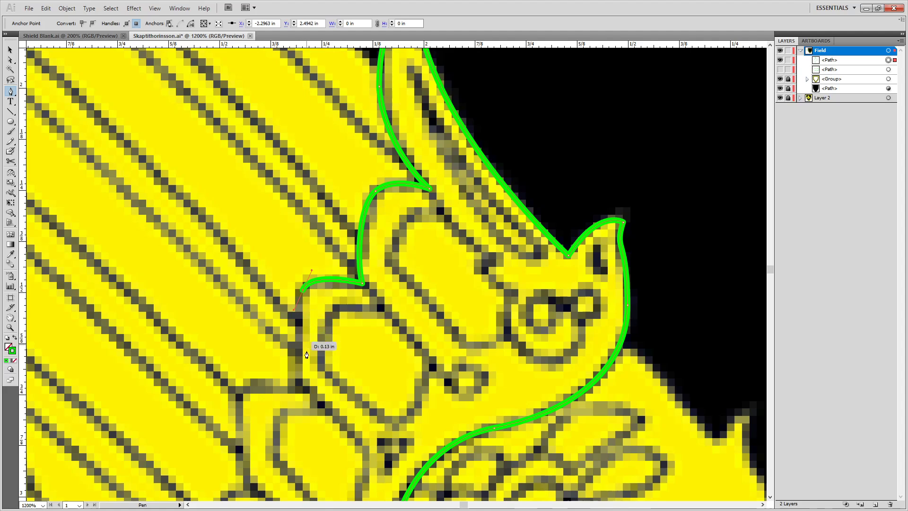
drag(331, 404, 409, 395)
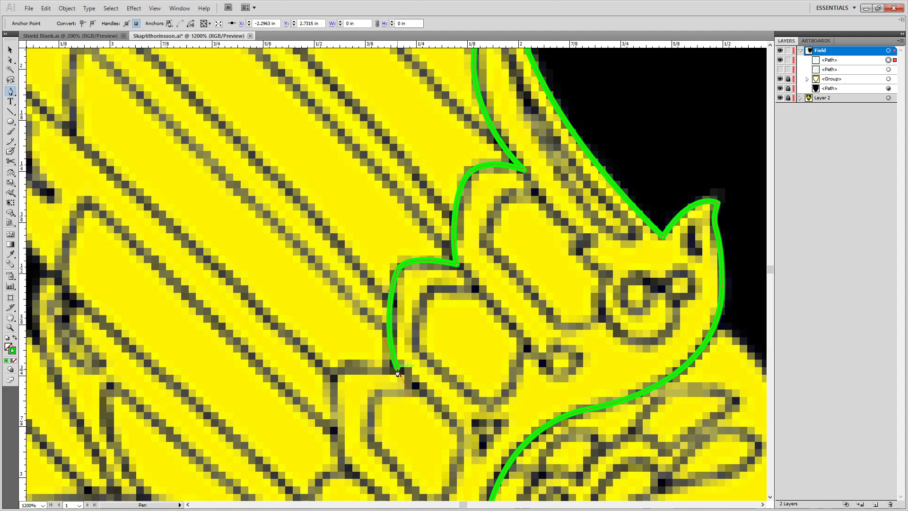
Trace the third feather scallop across its top edge and down its side to the following notch.
drag(295, 377, 406, 306)
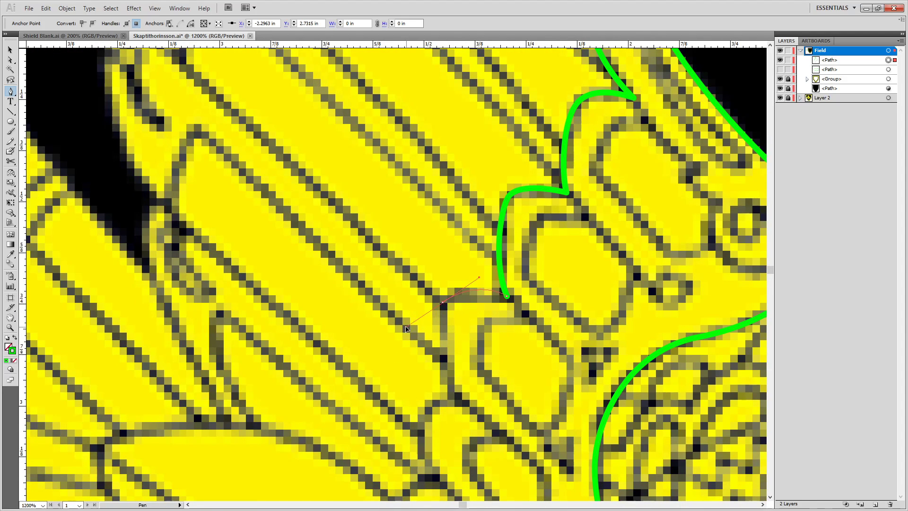
drag(422, 318, 423, 316)
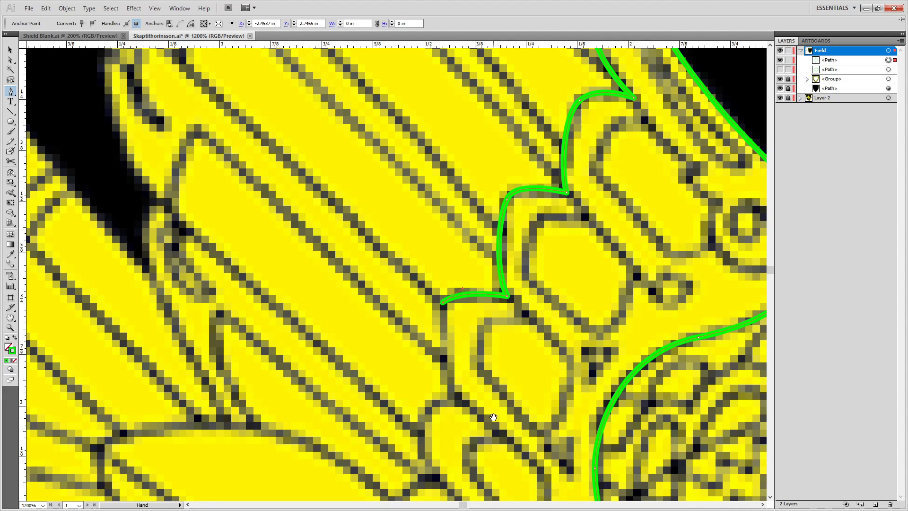
drag(493, 418, 437, 296)
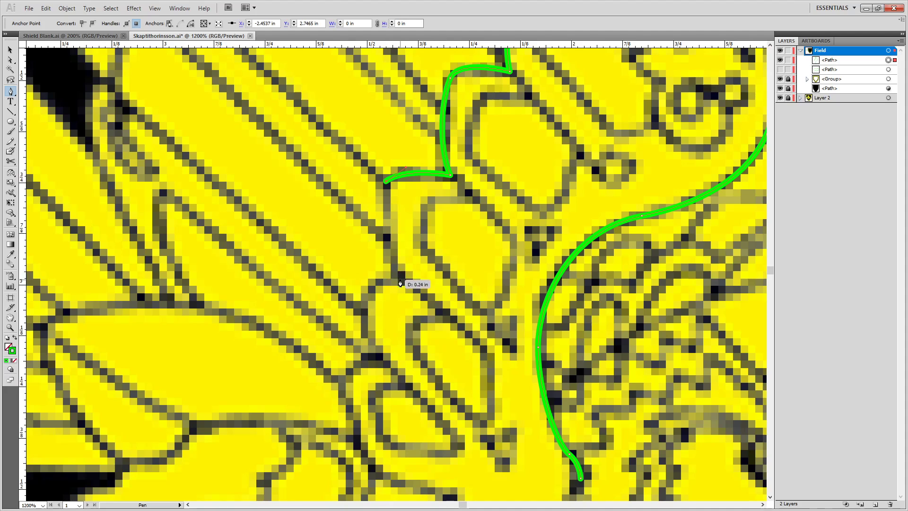
scroll(396, 280, down, 5)
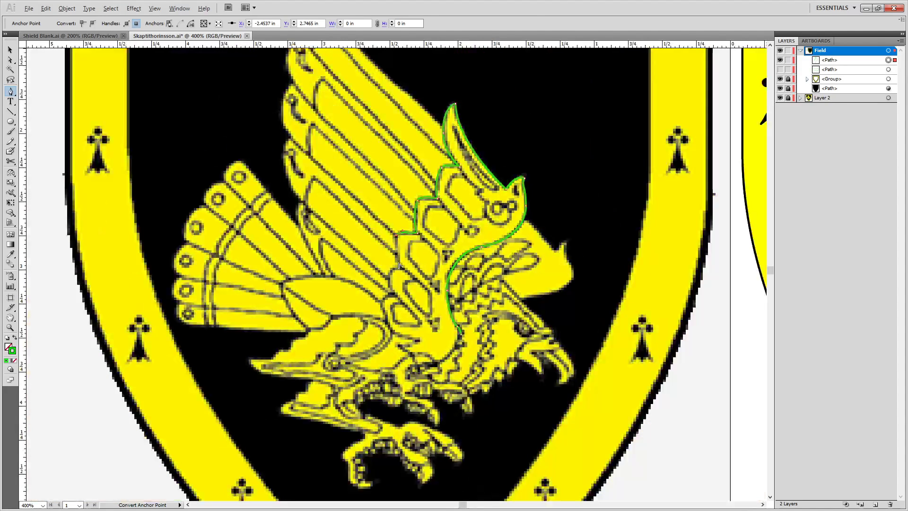
scroll(398, 265, up, 4)
scroll(399, 266, up, 1)
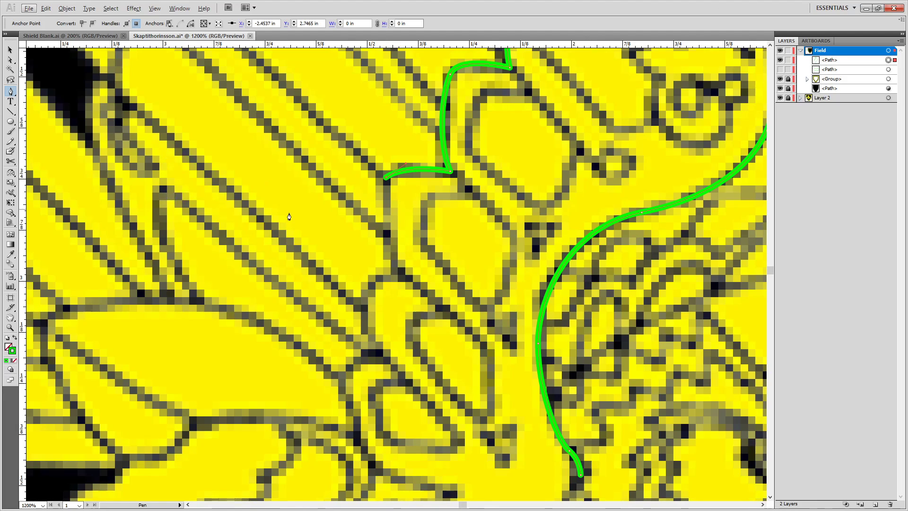
key(ctrl+equal)
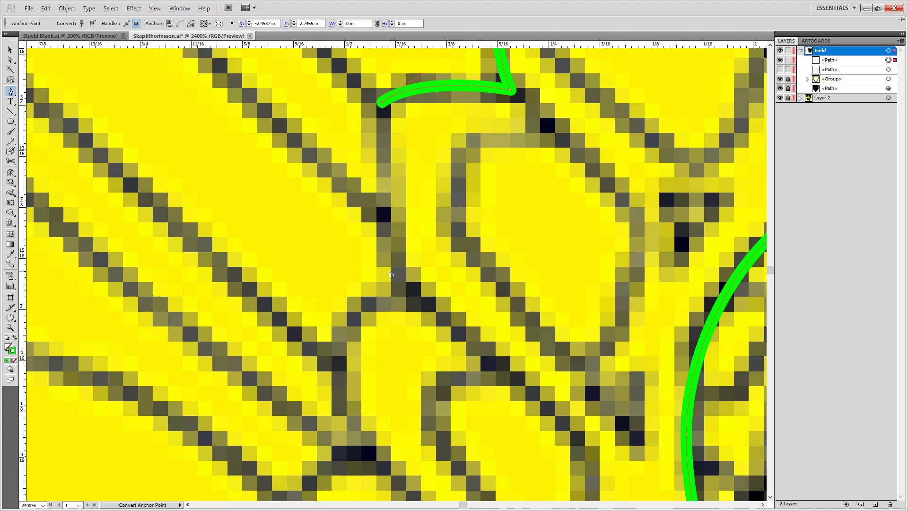
scroll(396, 276, down, 1)
drag(309, 254, 303, 210)
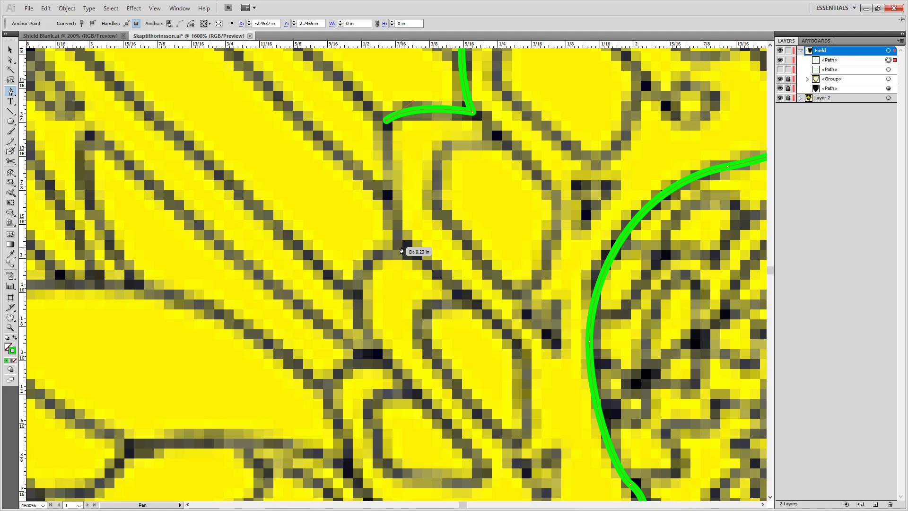
drag(401, 247, 429, 302)
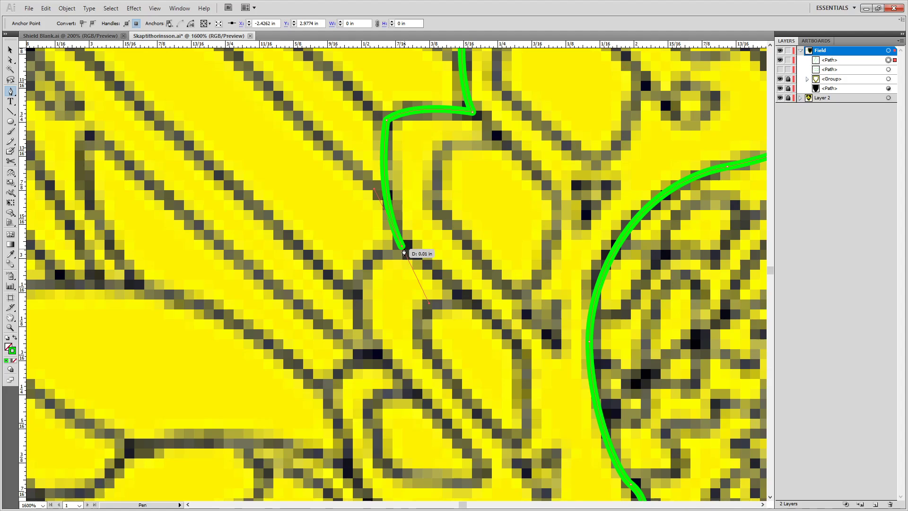
Trace the fourth feather scallop as a rounded curve down to its notch, redrawing the lower curve once.
key(space)
drag(353, 334, 501, 376)
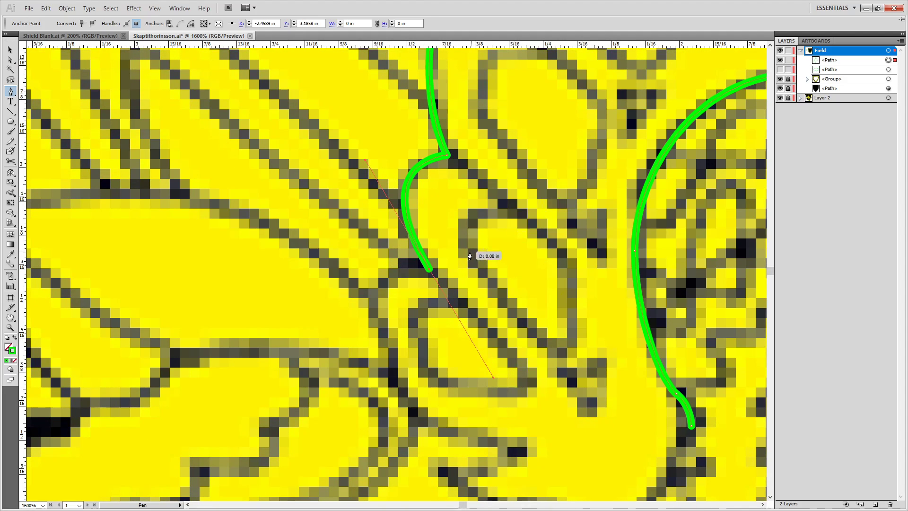
key(ctrl+z)
drag(431, 269, 517, 354)
scroll(401, 237, down, 3)
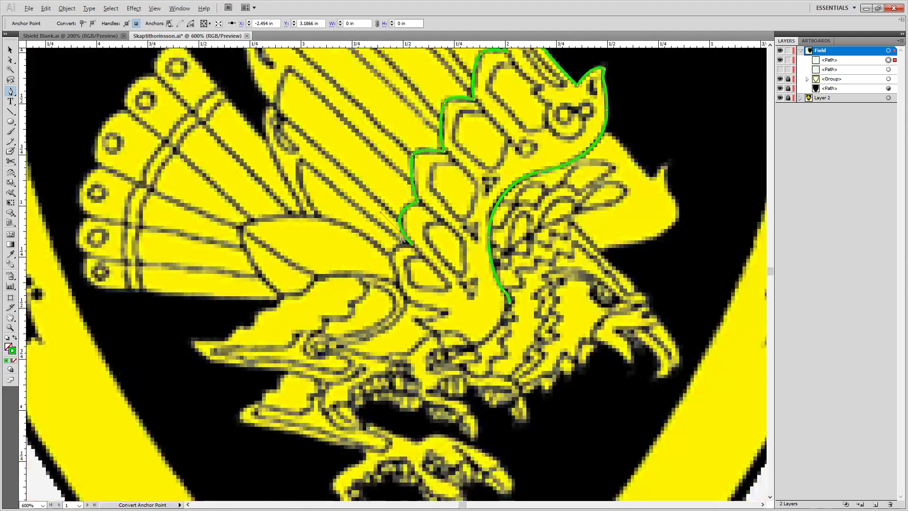
scroll(399, 255, up, 1)
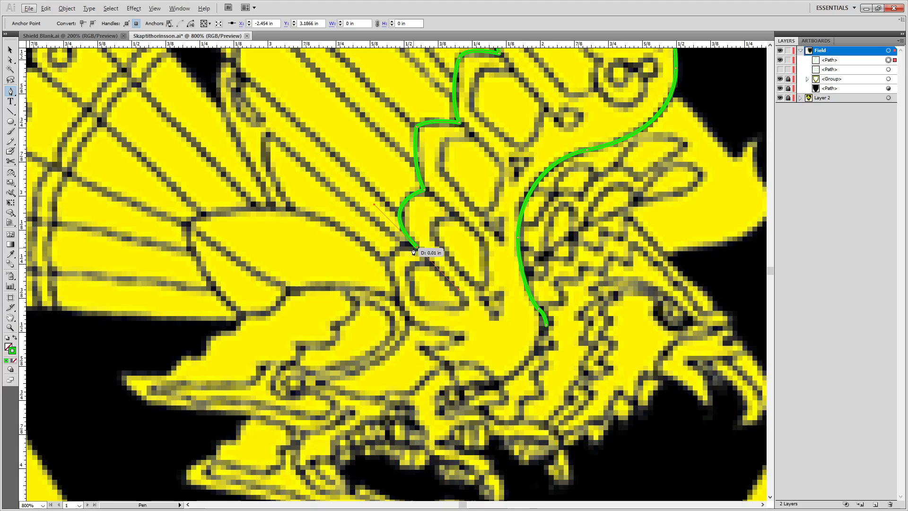
scroll(415, 252, down, 1)
scroll(415, 252, up, 4)
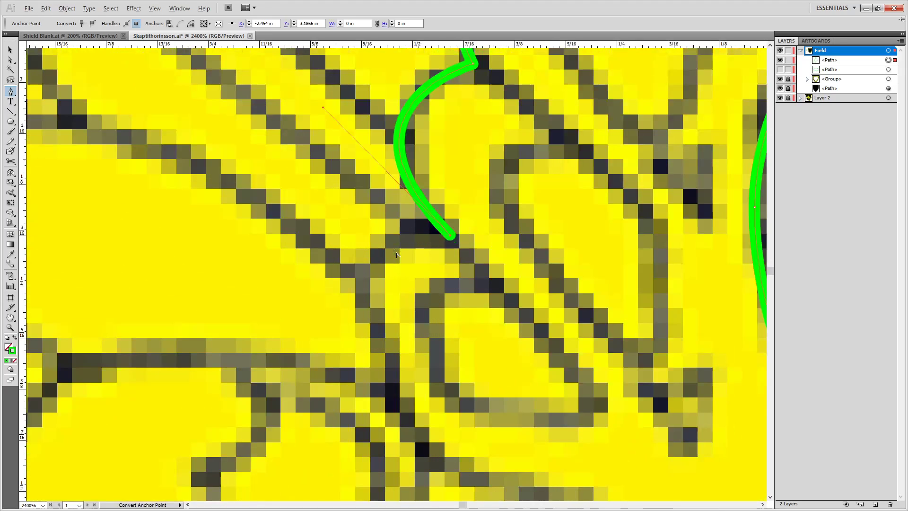
Trace the fifth scallop's rounded top and its long side down to the small tip below, redrawing the curve as needed.
drag(359, 295, 360, 369)
drag(434, 314, 313, 65)
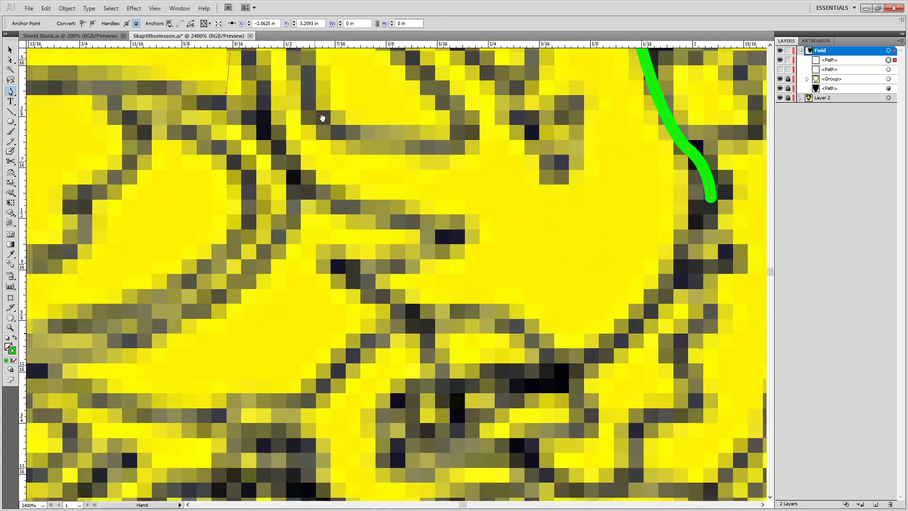
drag(326, 128, 380, 297)
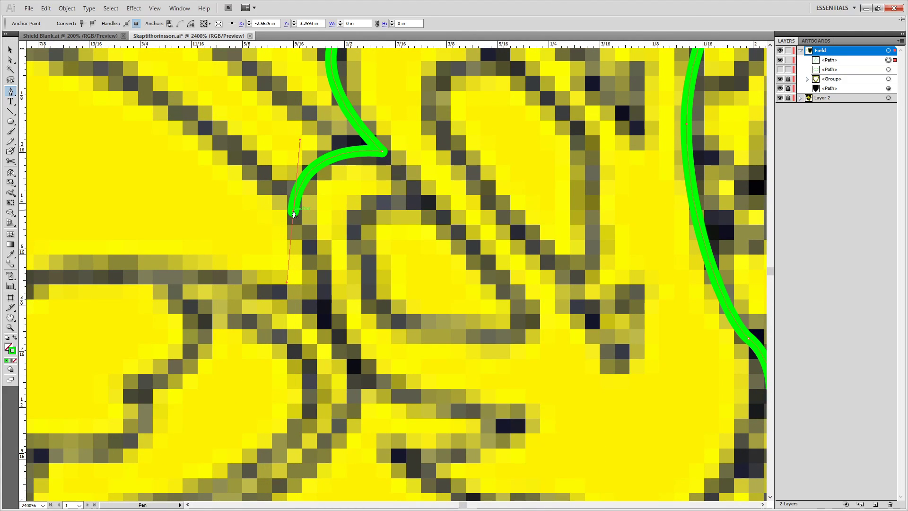
mouse_move(386, 383)
mouse_down()
mouse_move(454, 405)
mouse_move(471, 422)
mouse_move(592, 431)
mouse_move(700, 481)
mouse_move(730, 431)
mouse_move(761, 441)
mouse_up()
key(ctrl+z)
key(ctrl+z)
drag(308, 418, 354, 214)
Trace the short curved edge from the small tip back to the inner notch and make a corner anchor there.
scroll(525, 282, down, 7)
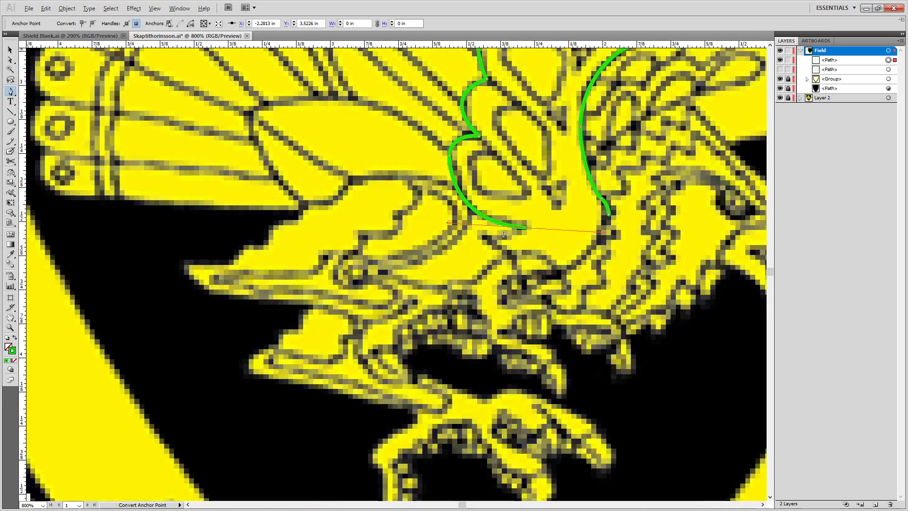
scroll(503, 226, up, 3)
scroll(503, 226, down, 3)
scroll(377, 158, up, 3)
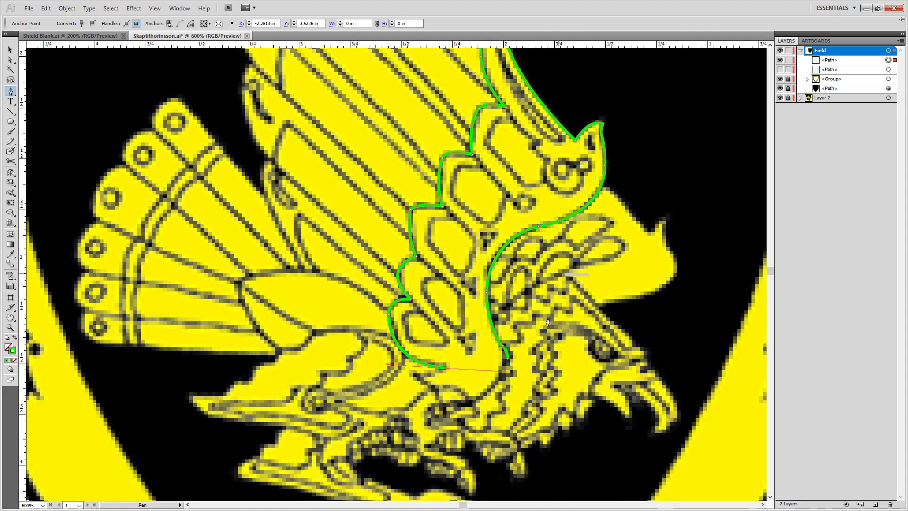
drag(425, 173, 438, 45)
scroll(430, 249, up, 3)
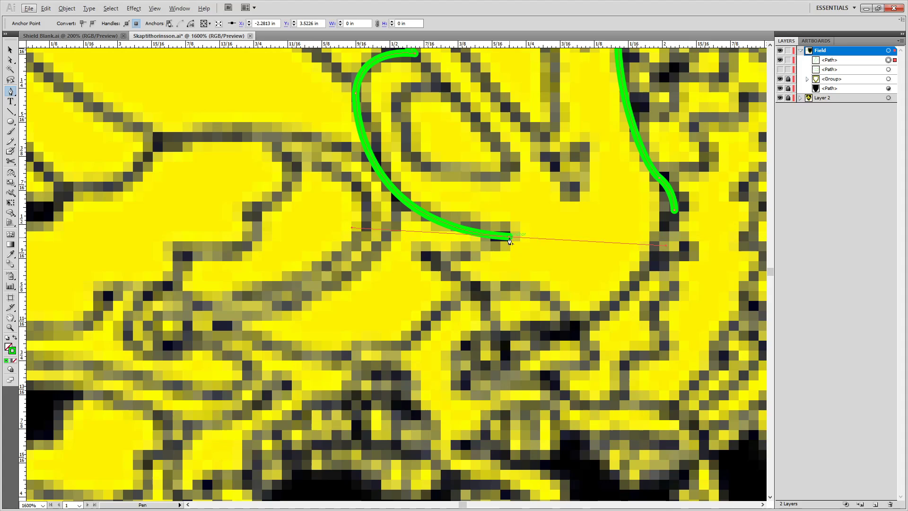
drag(421, 258, 374, 247)
click(421, 258)
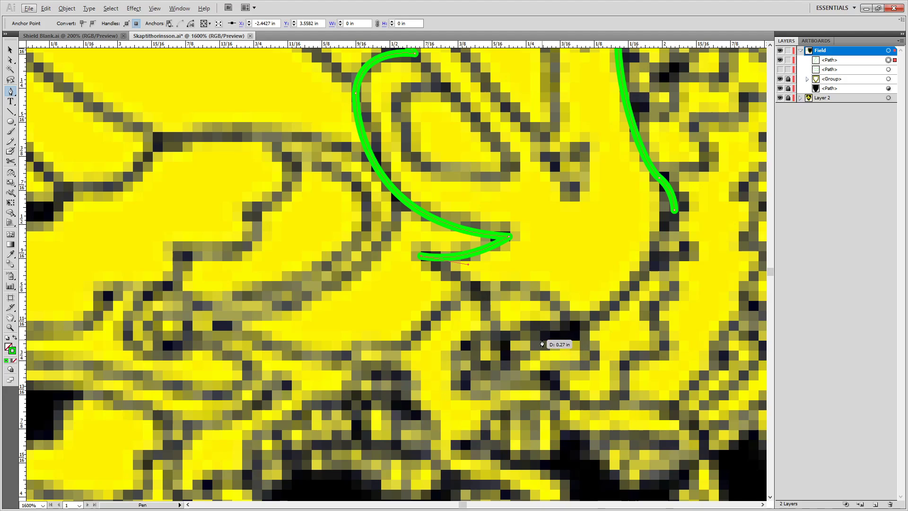
Trace the wing's lower edge from the inner notch around the bottom and up to the start point, redrawing the first curve.
drag(542, 339, 583, 338)
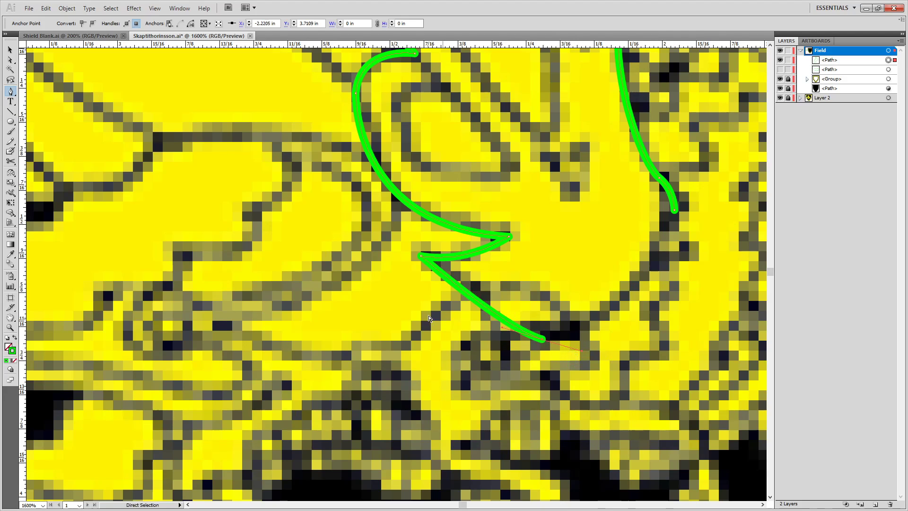
key(ctrl+z)
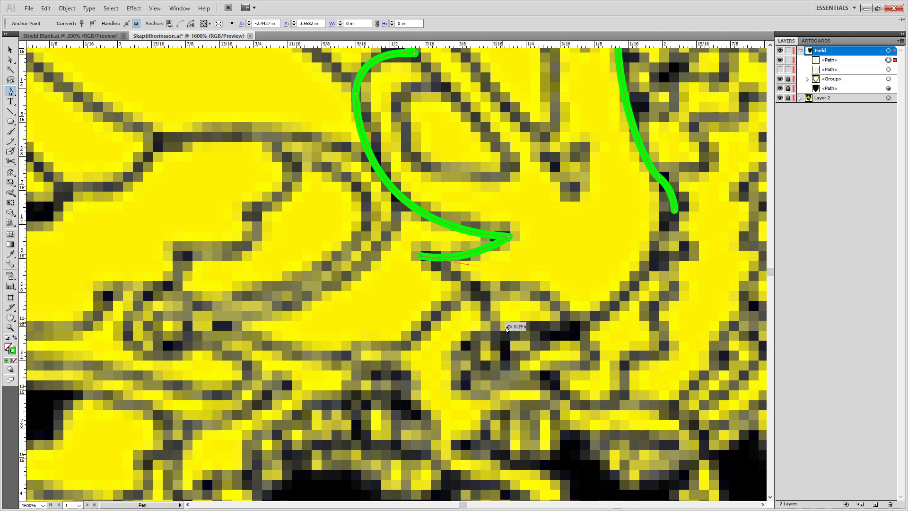
drag(489, 313, 505, 346)
drag(576, 326, 612, 308)
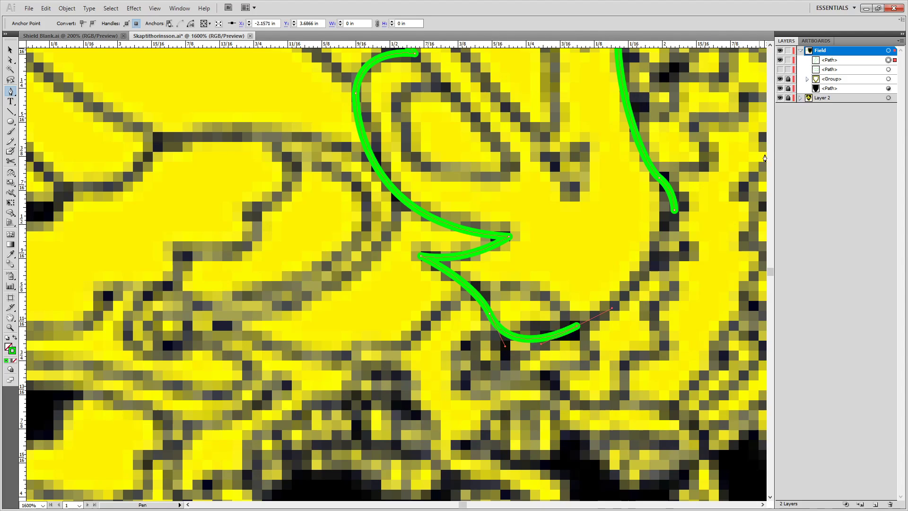
drag(675, 220, 678, 170)
Select the endpoints where the wing outline meets its start and join them to close the path.
key(a)
mouse_move(677, 219)
mouse_down()
mouse_move(674, 210)
mouse_move(691, 233)
mouse_up()
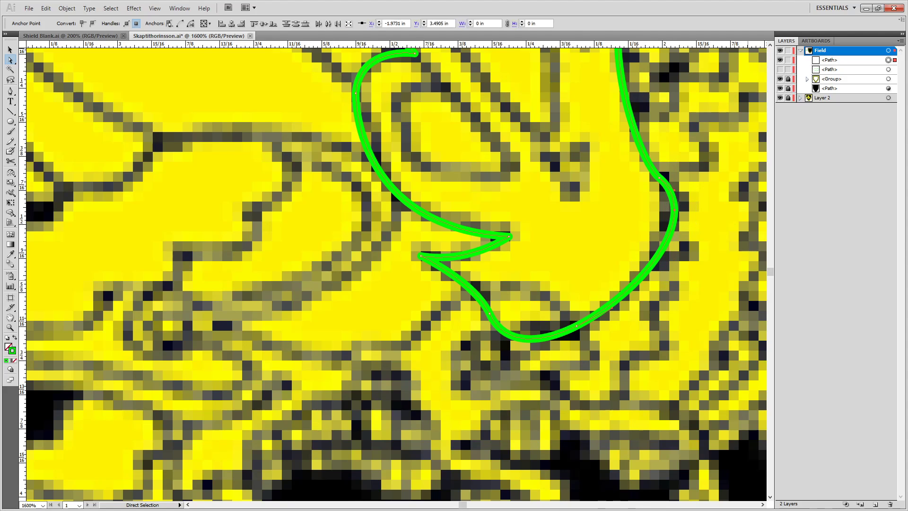
key(ctrl+j)
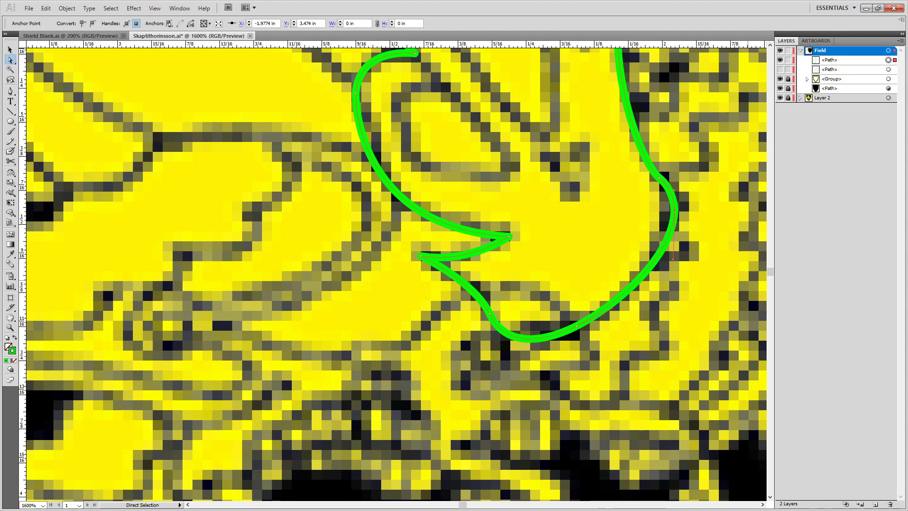
drag(516, 102, 504, 285)
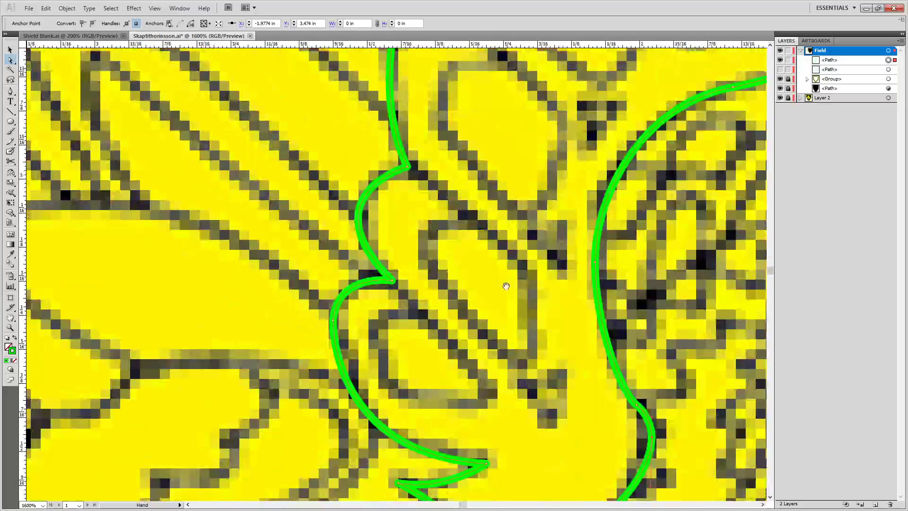
click(465, 307)
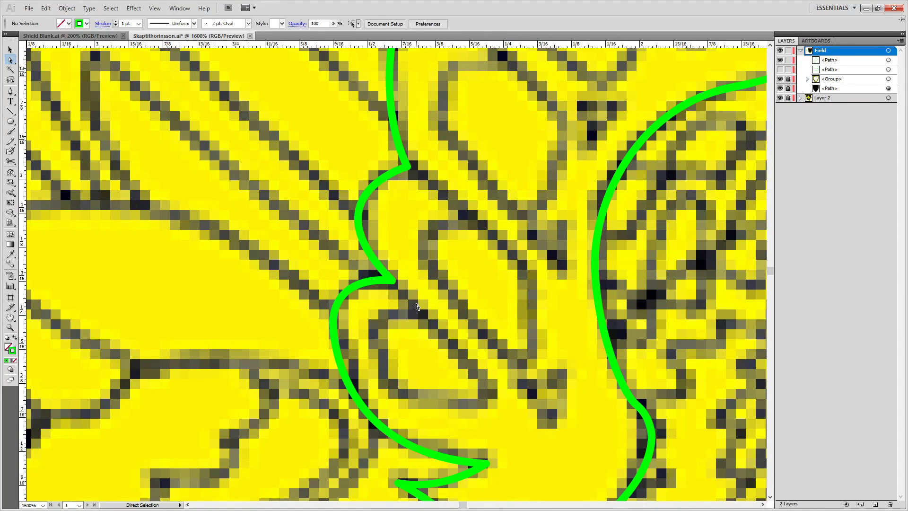
key(p)
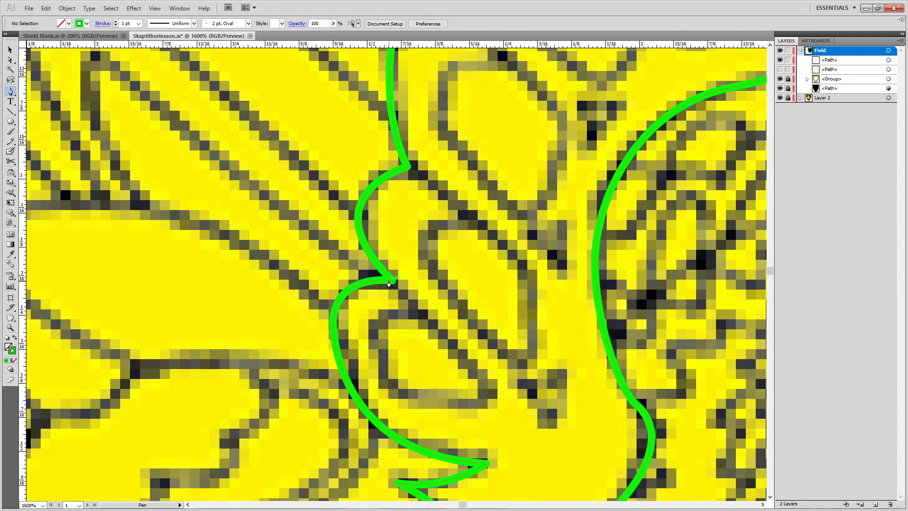
click(392, 285)
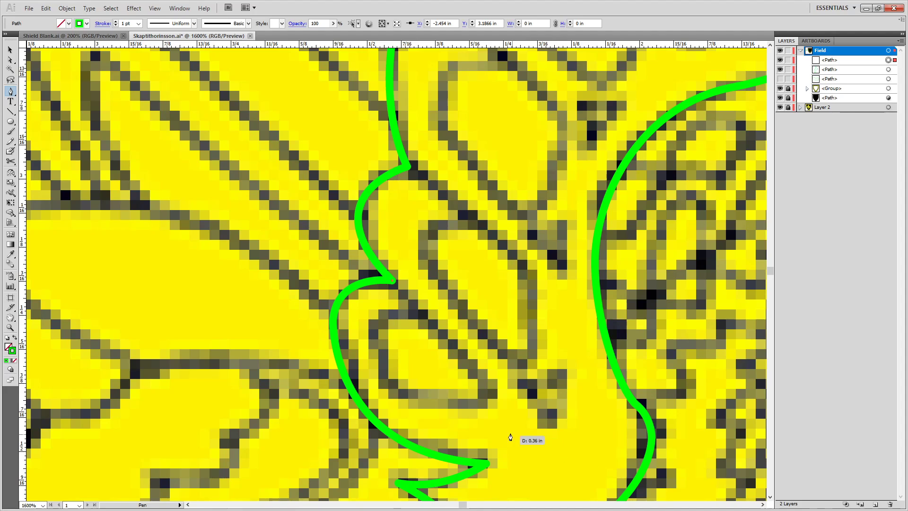
key(ctrl+z)
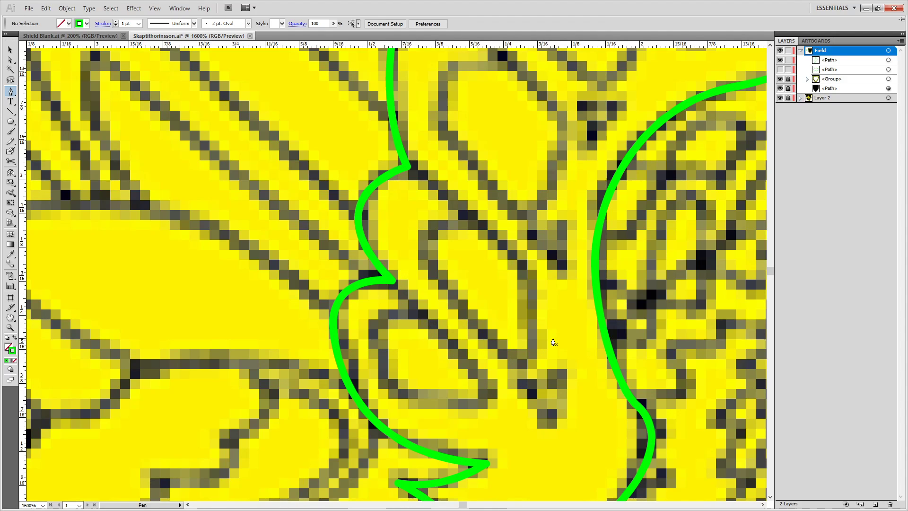
Examine the closed wing outline's anchors and the reference feather shapes inside its lower scallops.
key(ctrl+a)
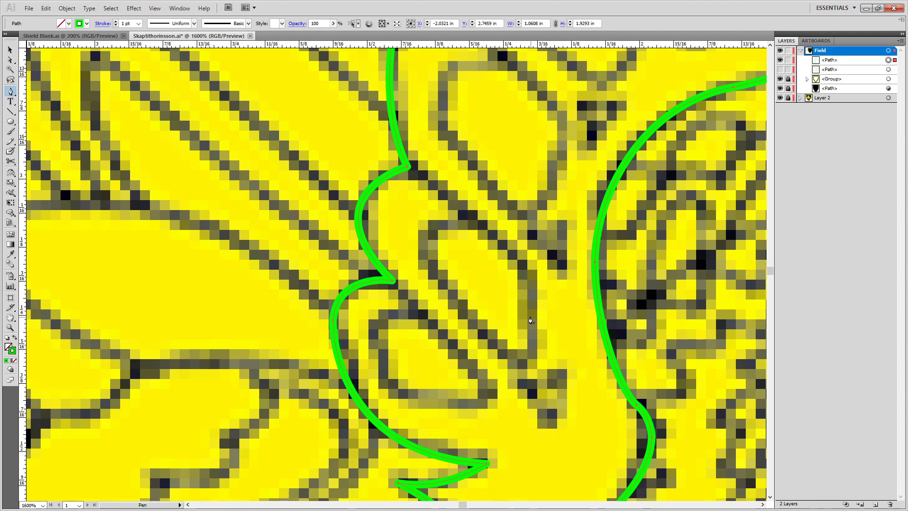
key(a)
click(436, 171)
key(space)
drag(548, 453, 554, 271)
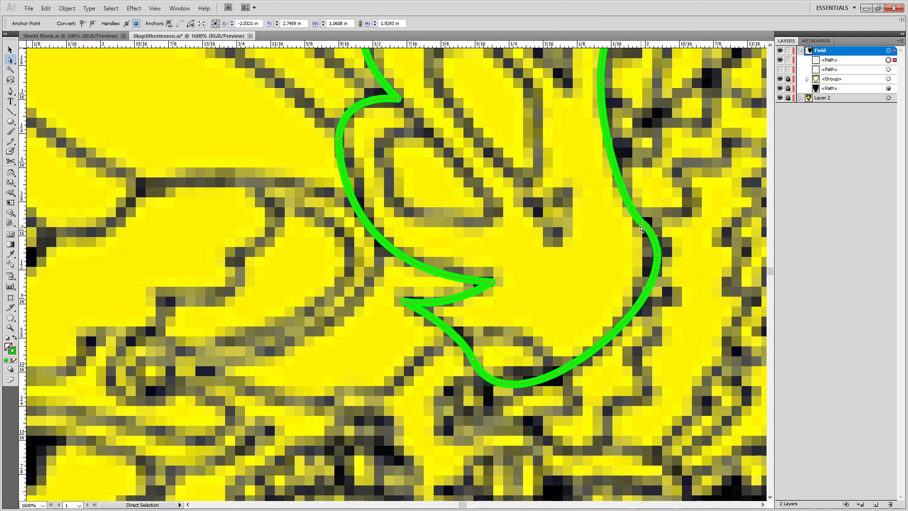
click(653, 231)
key(space)
drag(453, 59, 510, 274)
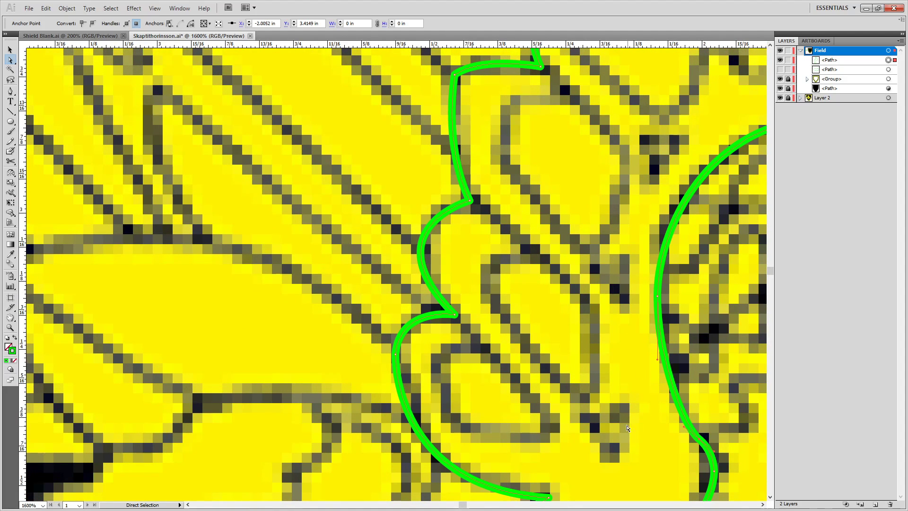
drag(580, 399, 602, 316)
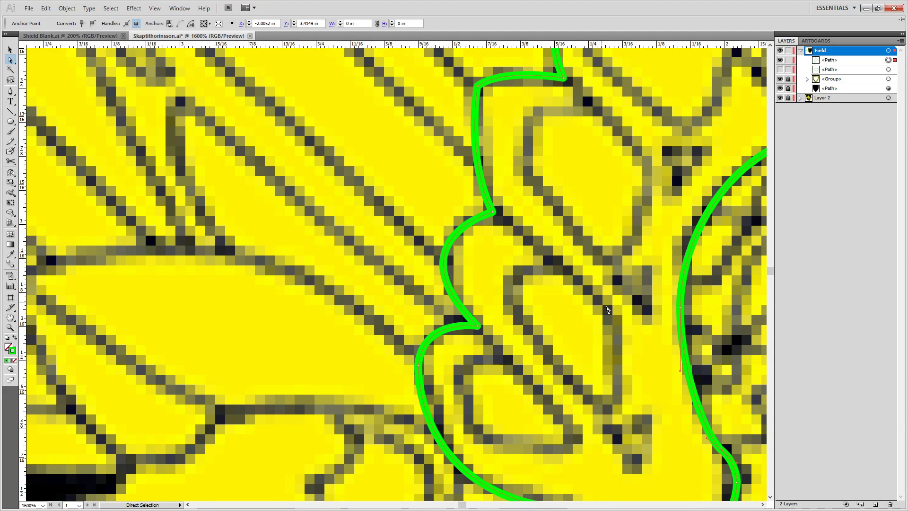
drag(512, 397, 491, 246)
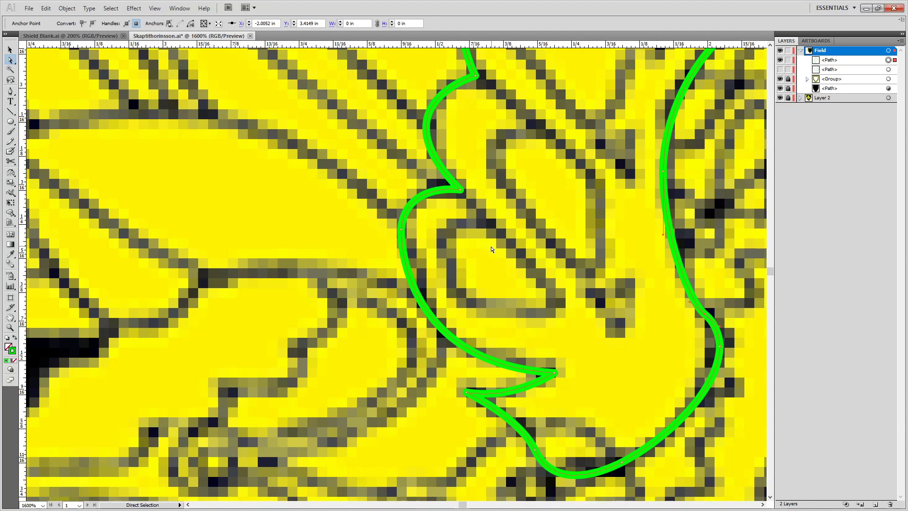
Trace the lowest inner feather as a closed teardrop path about 0.21 in wide and 0.17 in high.
key(p)
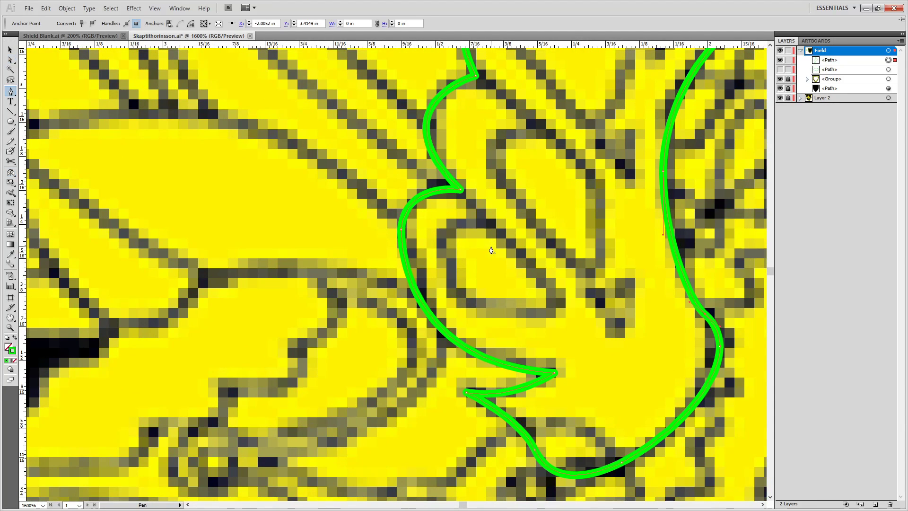
click(483, 220)
drag(557, 302, 592, 352)
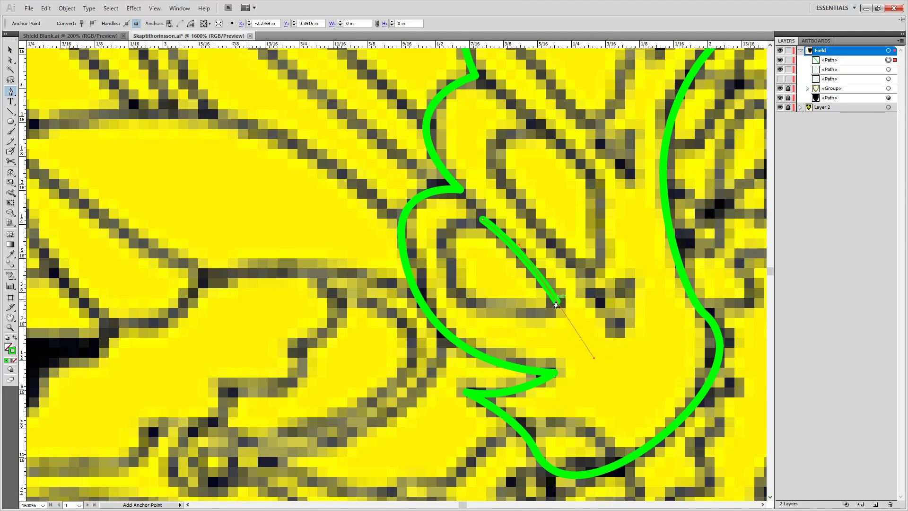
drag(469, 301, 447, 280)
drag(442, 242, 490, 227)
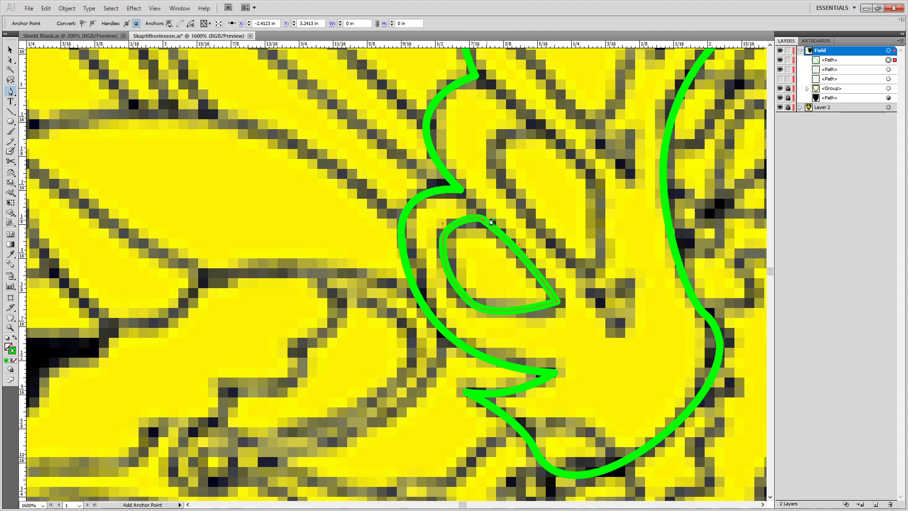
click(461, 190)
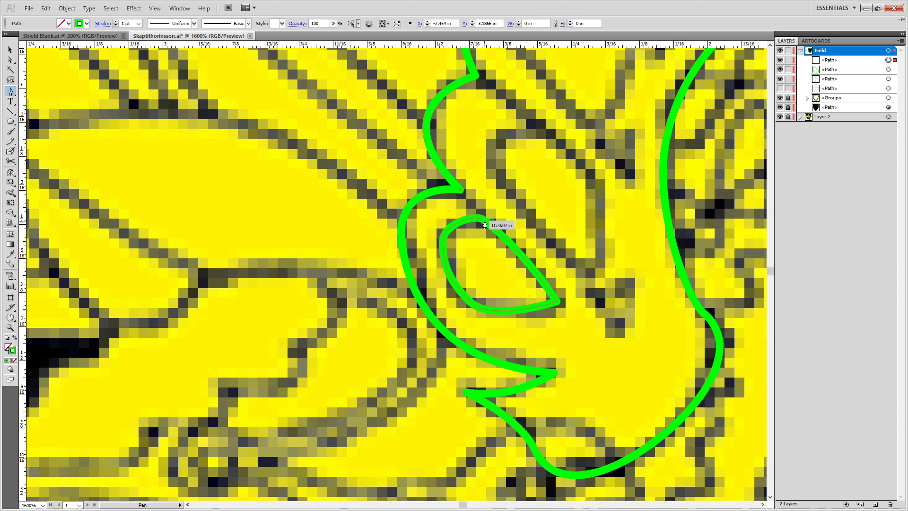
key(a)
click(492, 229)
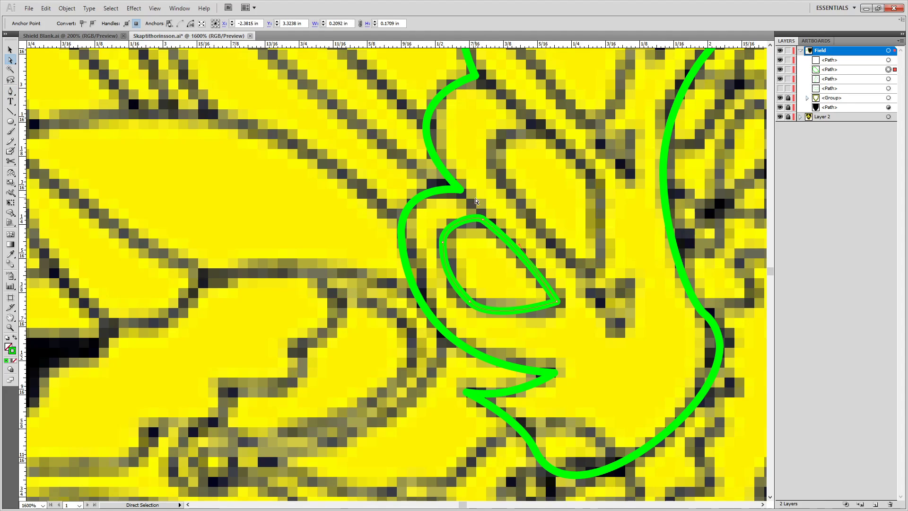
click(889, 60)
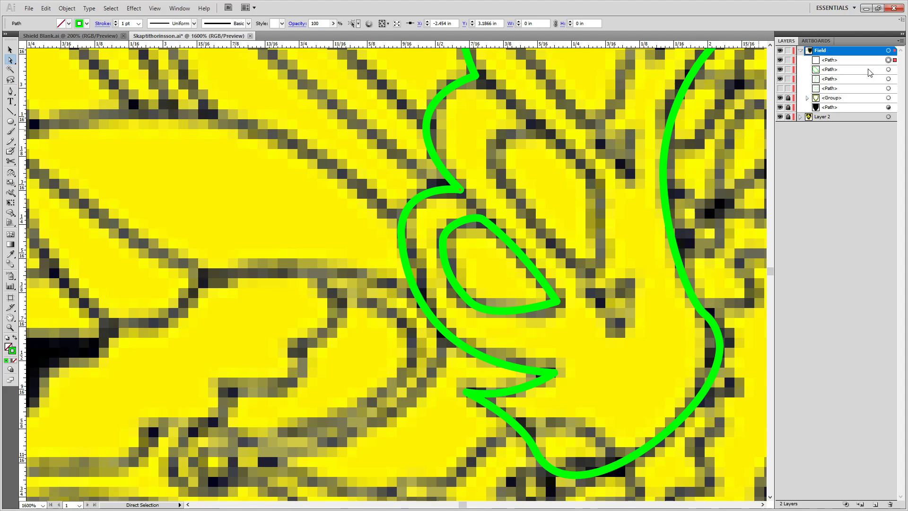
key(Delete)
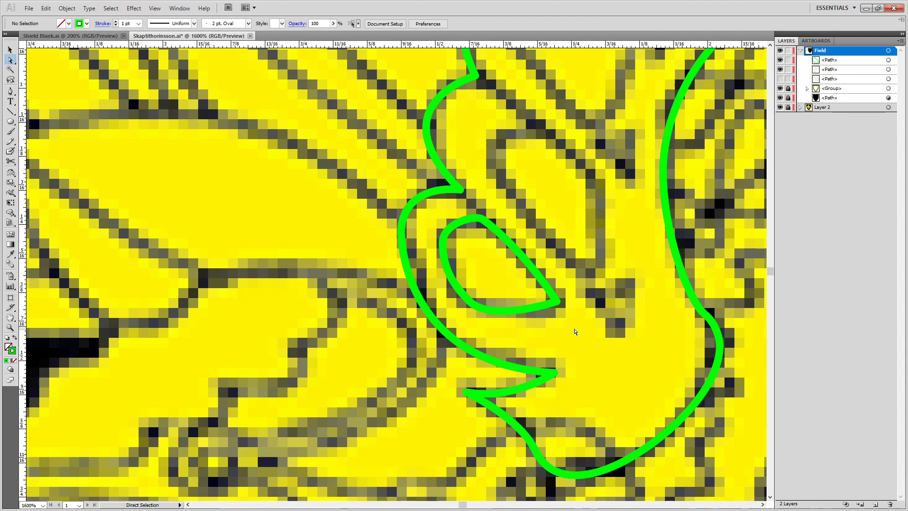
Draw a short straight line from the lowest feather's top anchor to the outline notch just above it.
key(p)
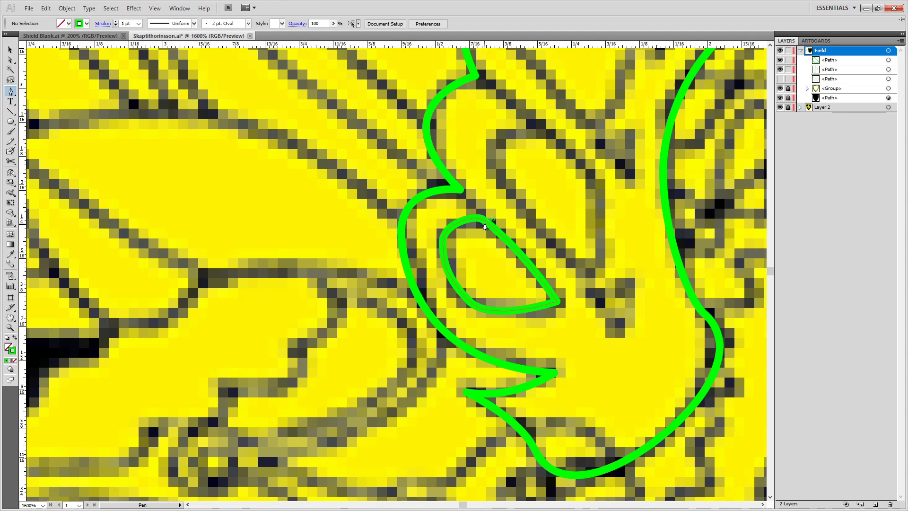
scroll(484, 225, up, 4)
drag(435, 194, 502, 353)
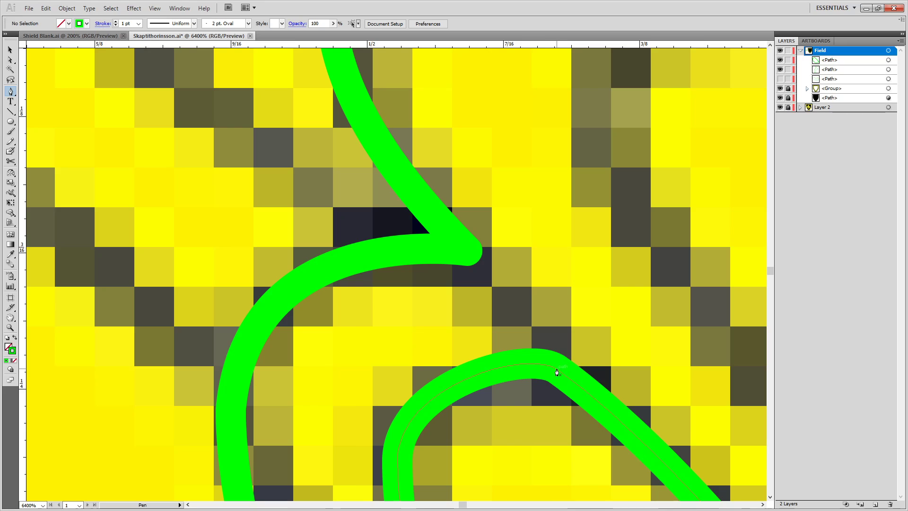
key(a)
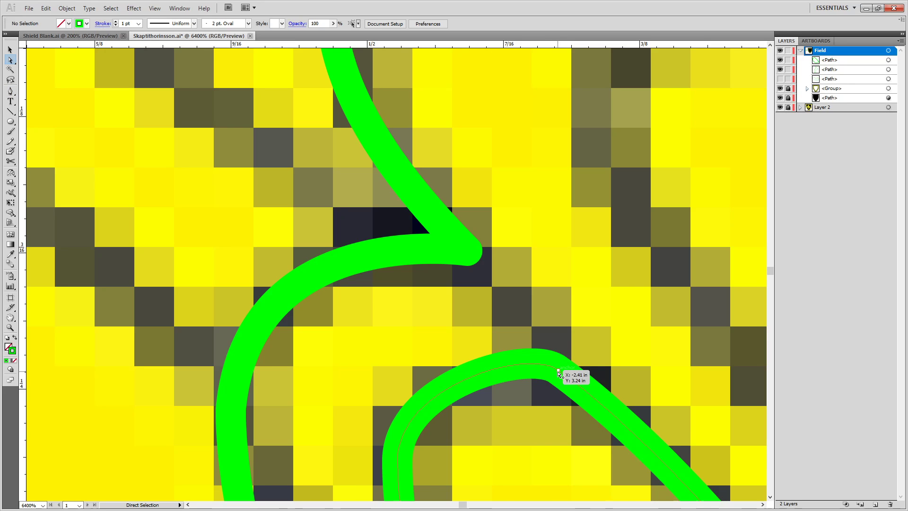
key(p)
click(558, 371)
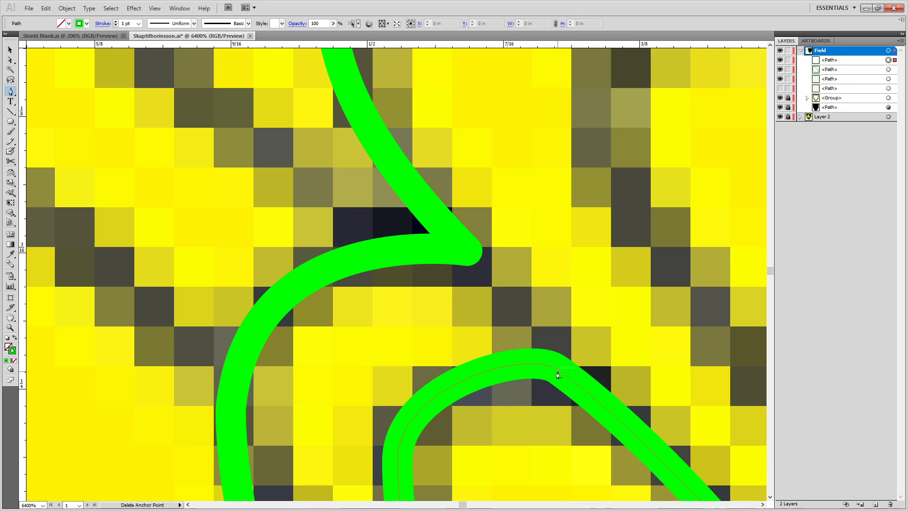
click(468, 251)
Trace the second inner feather above the lowest one as a closed elongated loop with a rounded top and narrow lower tip.
scroll(523, 274, down, 3)
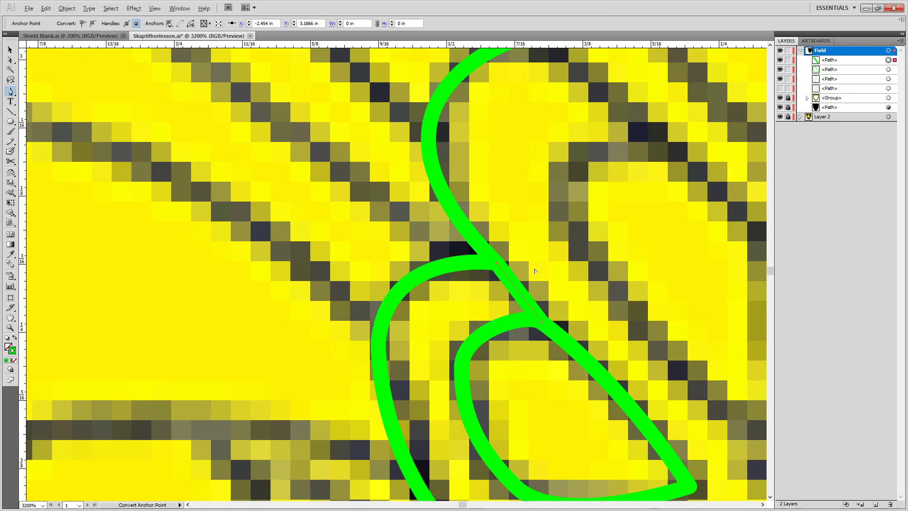
drag(592, 388, 379, 471)
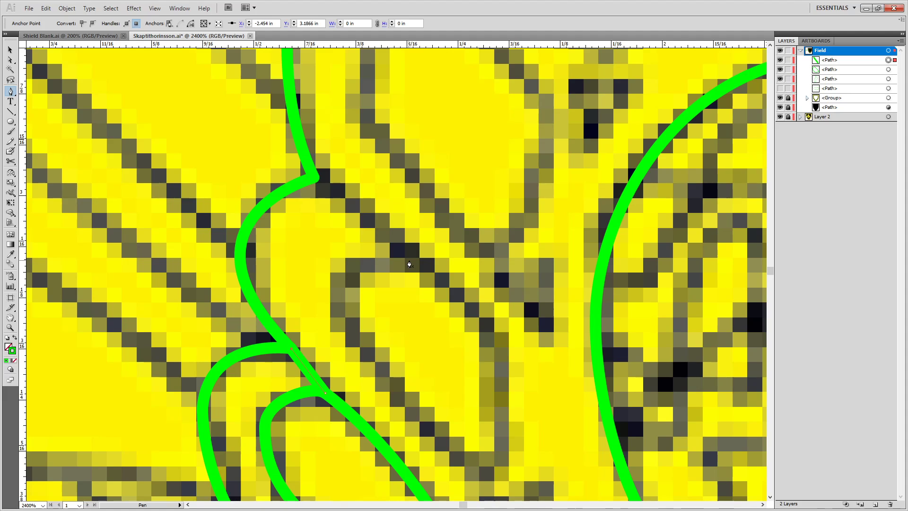
click(408, 258)
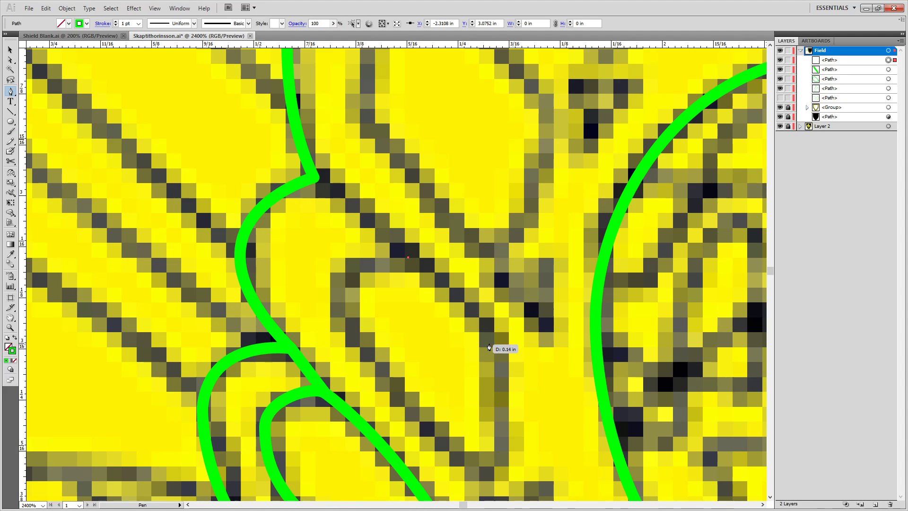
drag(505, 369, 530, 277)
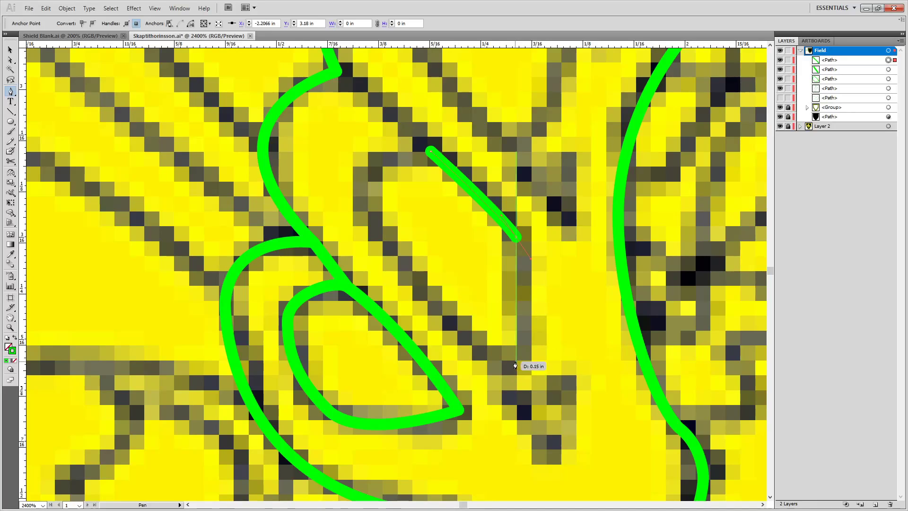
click(499, 365)
drag(459, 371, 367, 185)
drag(375, 130, 378, 130)
click(431, 153)
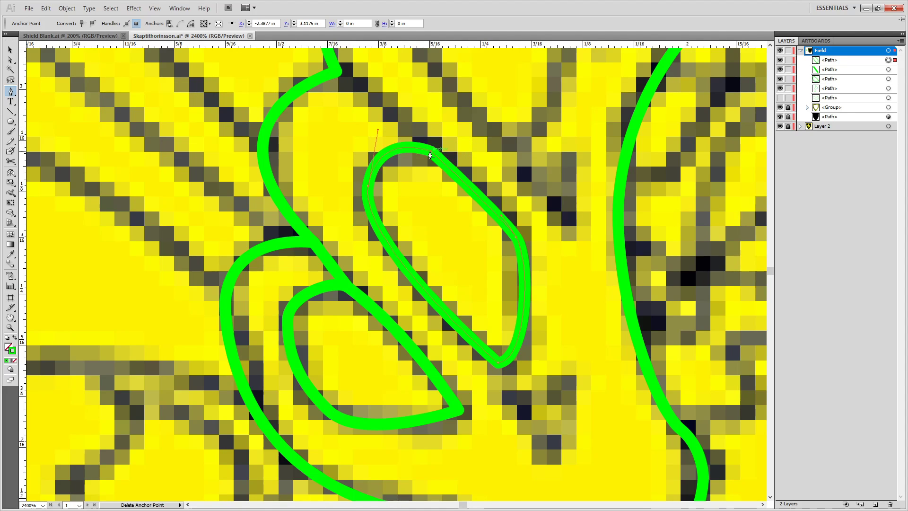
Draw a separate straight line about 0.15 in long from the second feather's top anchor to the next outline notch above.
drag(374, 125, 443, 239)
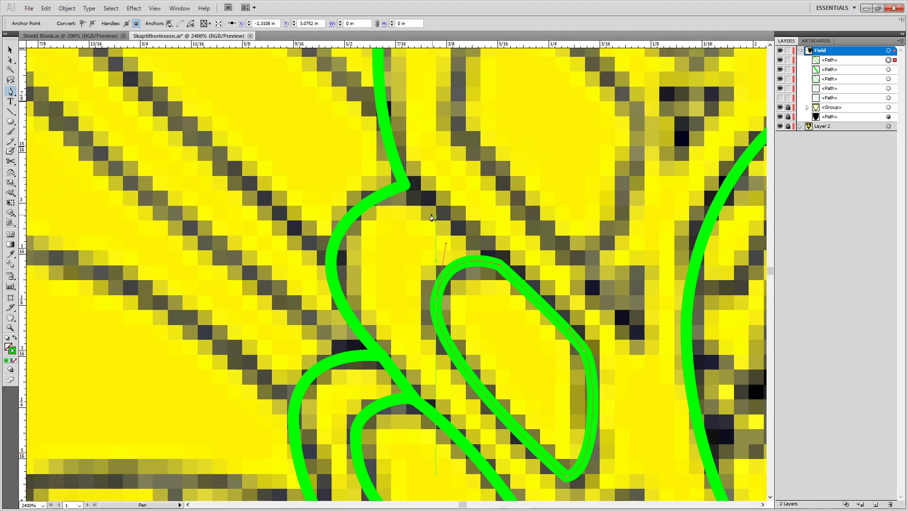
key(o)
key(p)
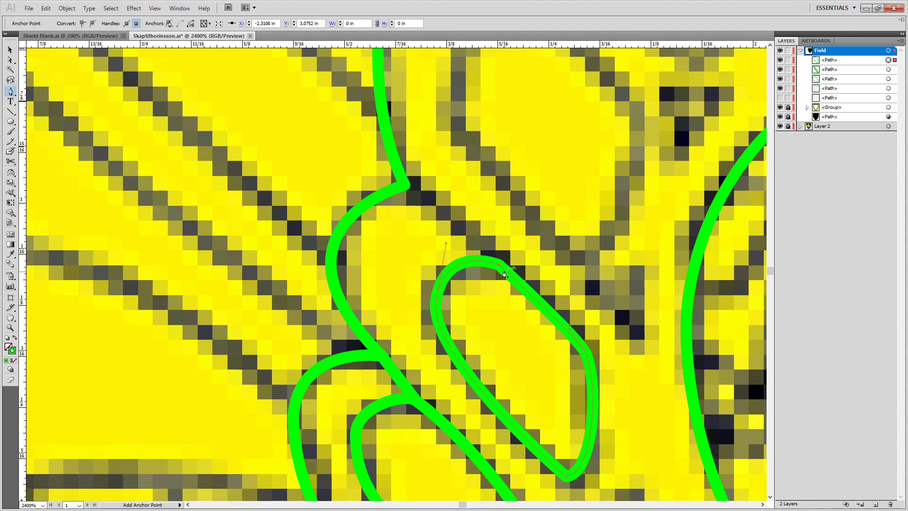
key(a)
click(509, 264)
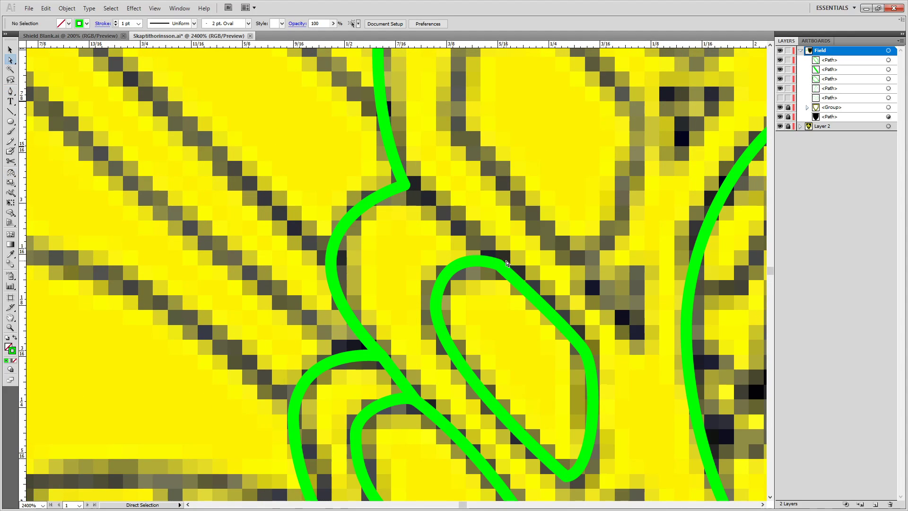
key(p)
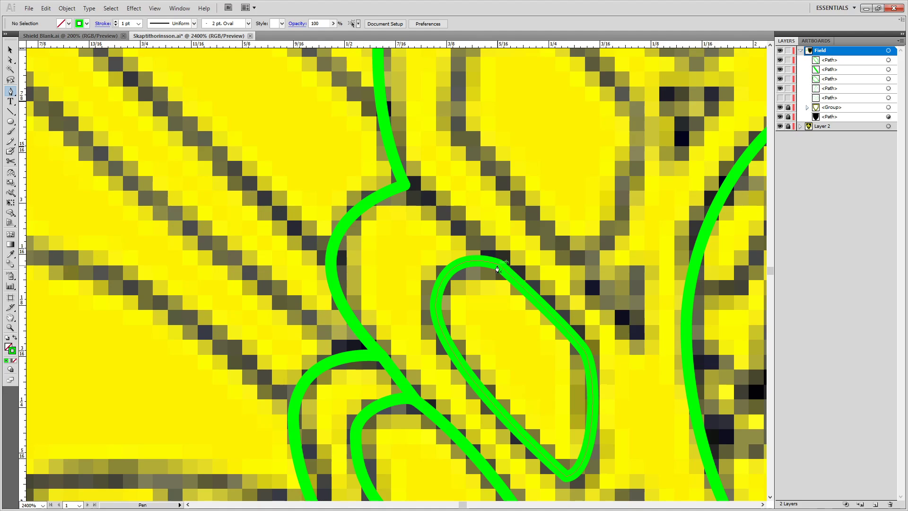
click(499, 266)
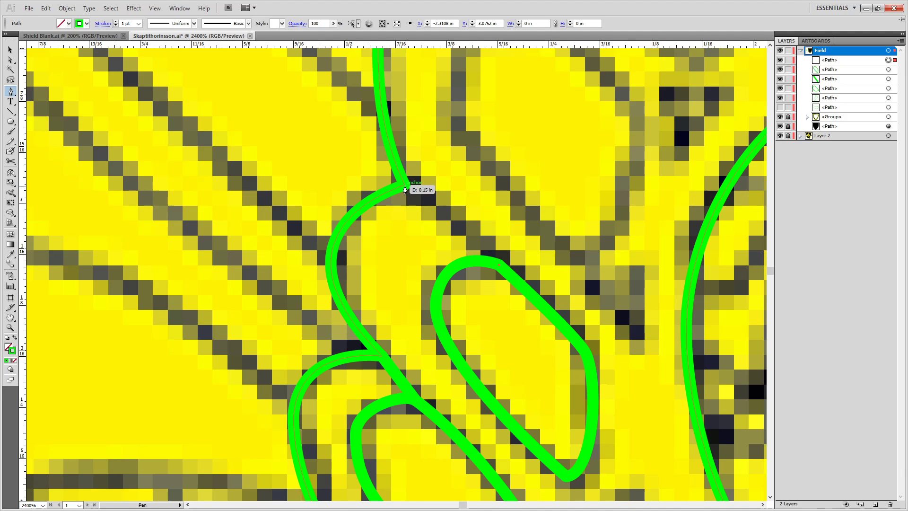
click(406, 189)
Draw a straight line from the second feather's lower tip to the bottom of the dark barb mark below it.
scroll(523, 287, down, 5)
scroll(523, 287, right, 2)
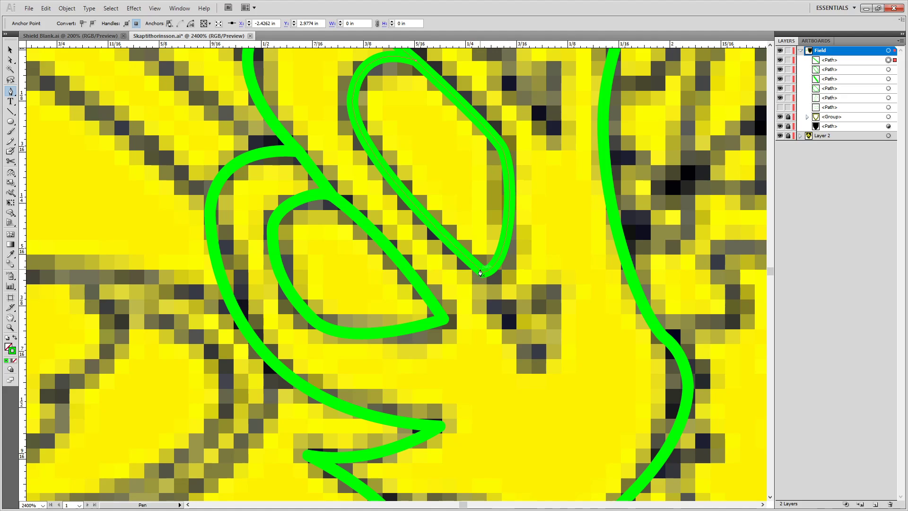
click(482, 274)
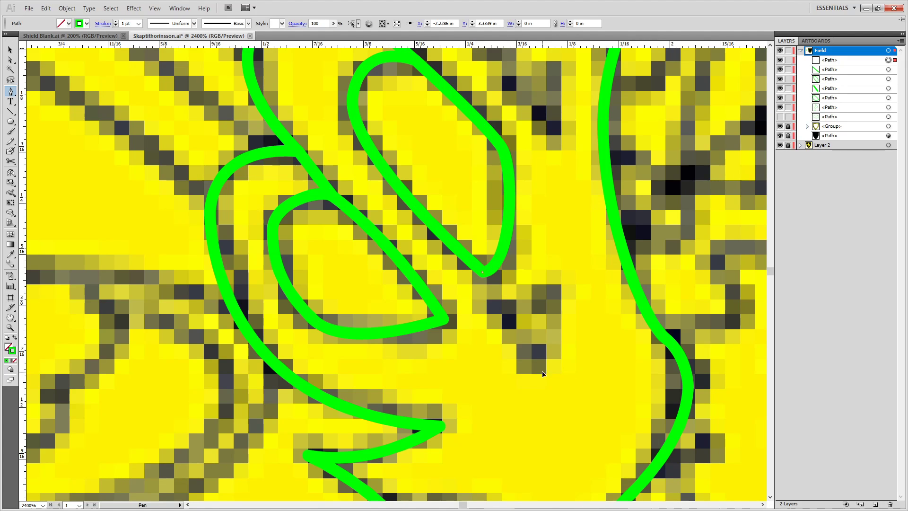
click(543, 372)
Trace the third inner feather, above the second, as a closed curved loop, undoing and redrawing the segment to its lower tip.
drag(475, 107, 497, 390)
drag(560, 241, 529, 377)
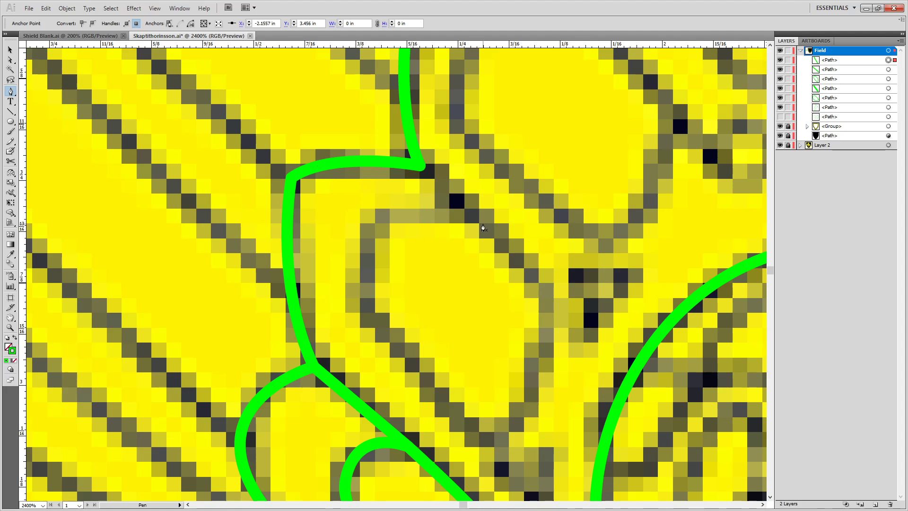
click(468, 210)
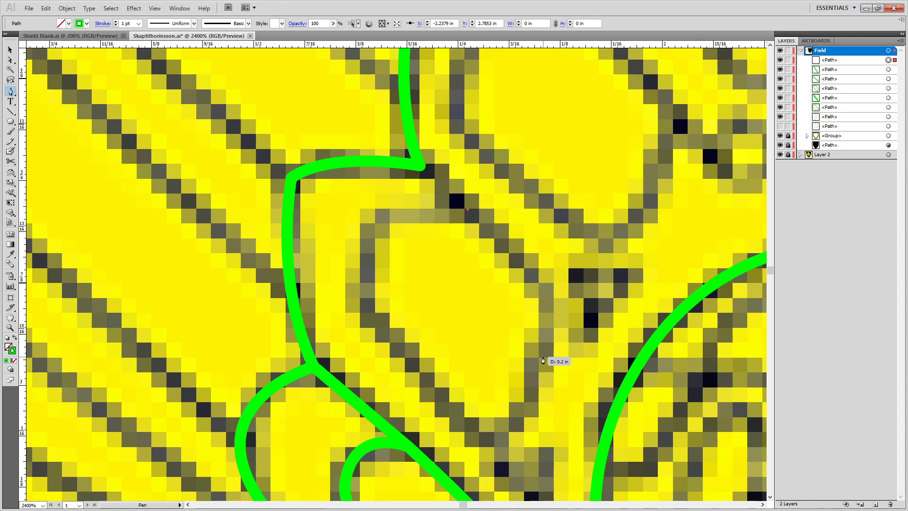
drag(540, 357, 510, 428)
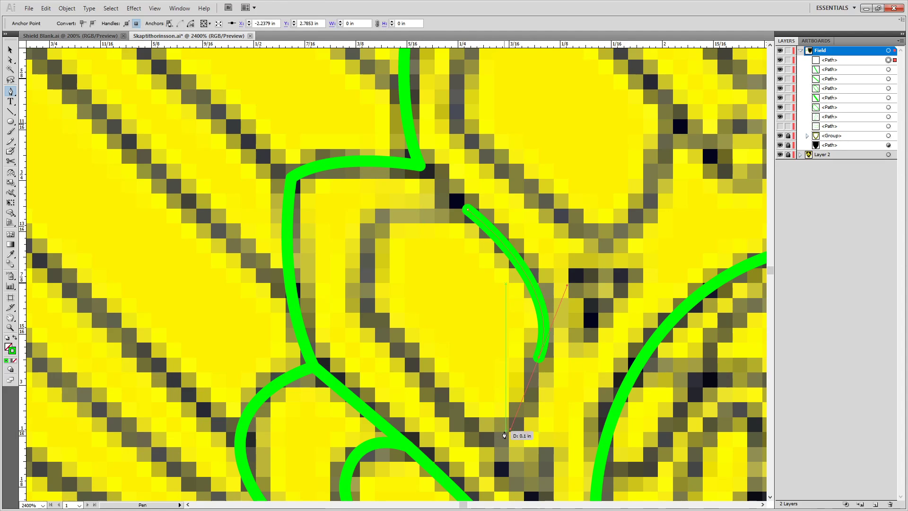
click(469, 429)
key(ctrl+z)
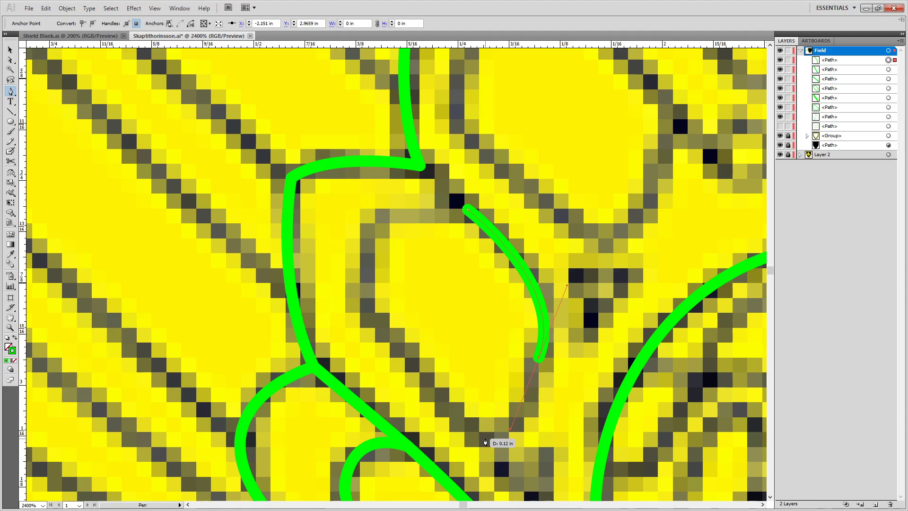
drag(486, 438, 478, 440)
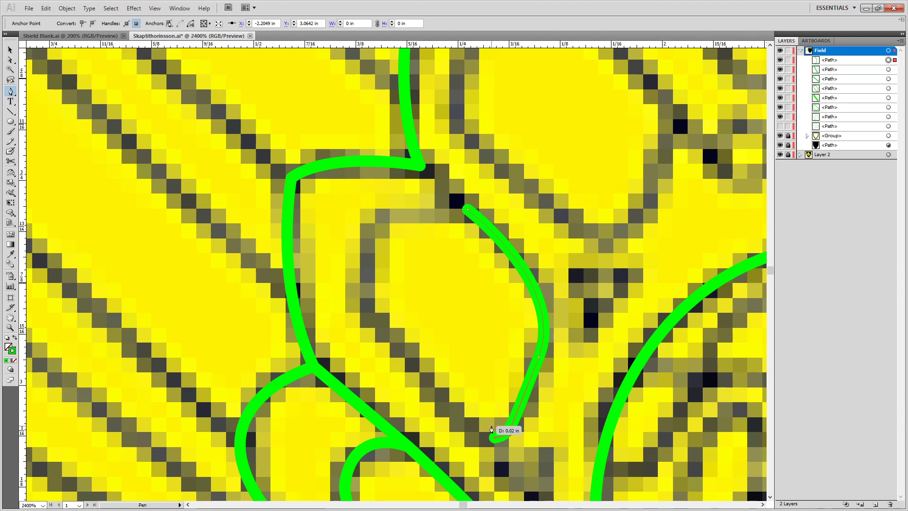
mouse_move(367, 259)
mouse_down()
mouse_move(387, 177)
mouse_move(378, 194)
mouse_move(381, 186)
mouse_up()
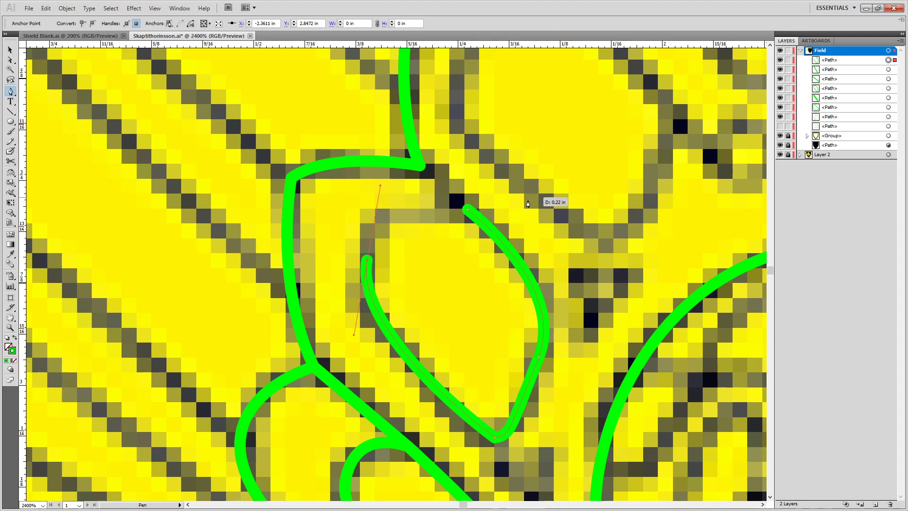
click(467, 213)
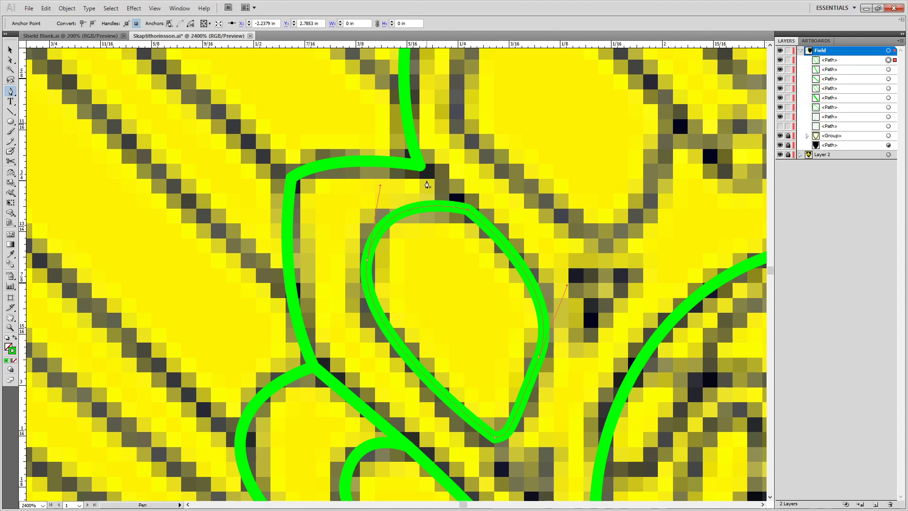
Connect the third feather's top anchor to the outline notch with a straight line, and draw a curved line from its lower tip past the dark barb mark.
click(420, 170)
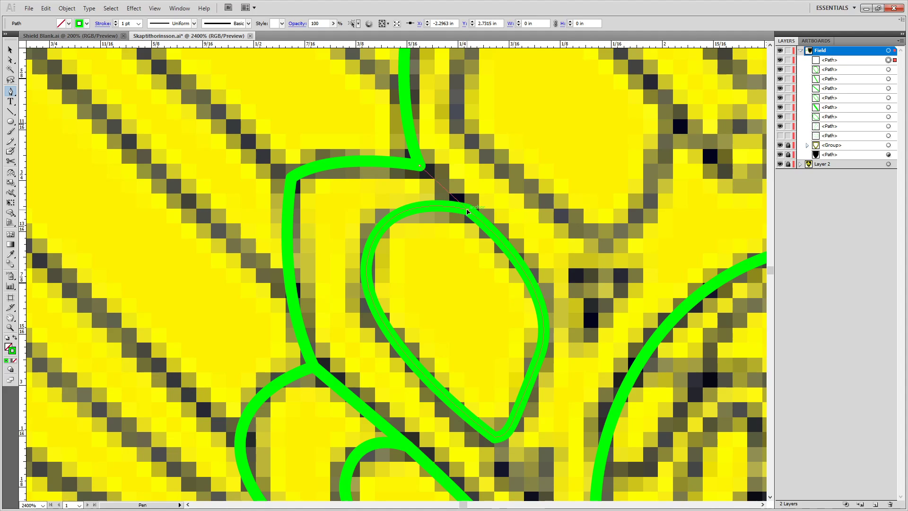
click(467, 212)
scroll(492, 318, down, 3)
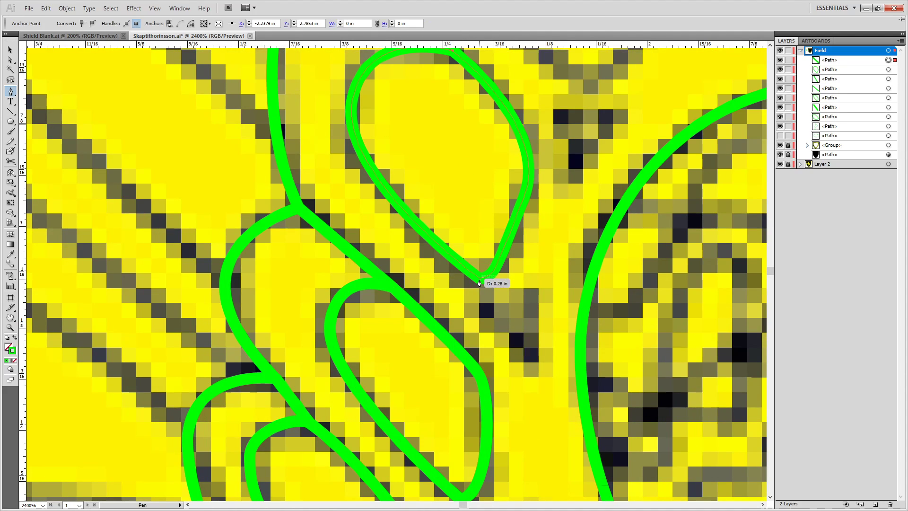
click(479, 280)
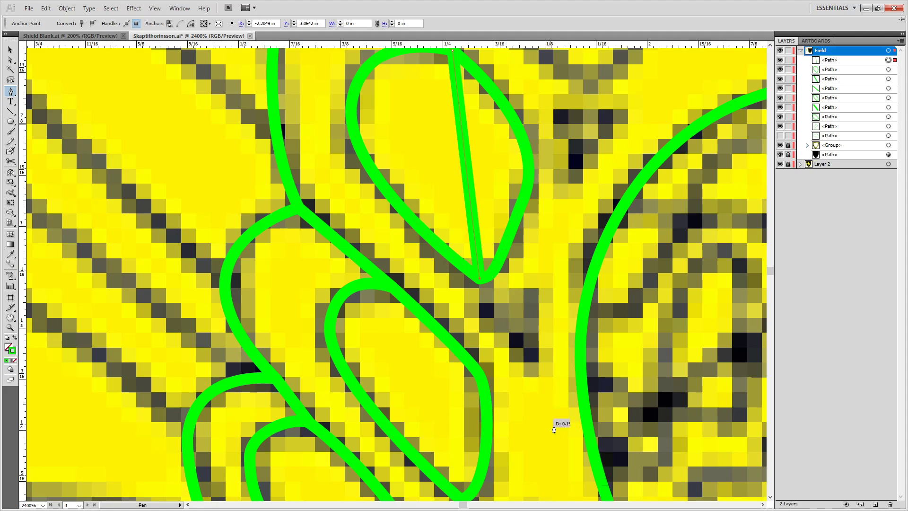
key(ctrl+z)
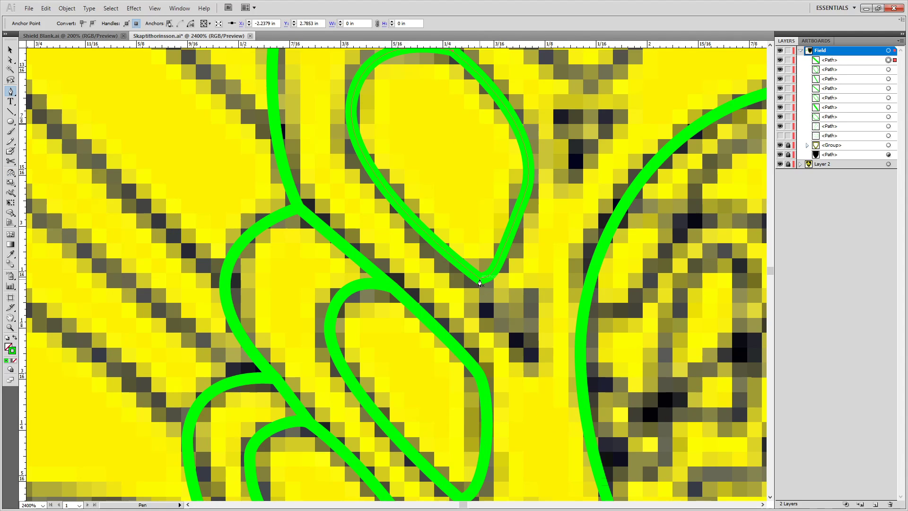
key(a)
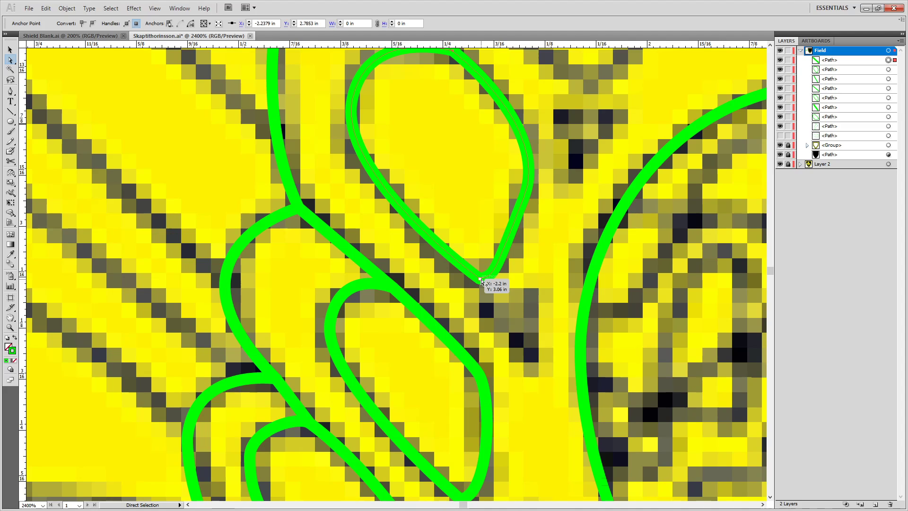
key(p)
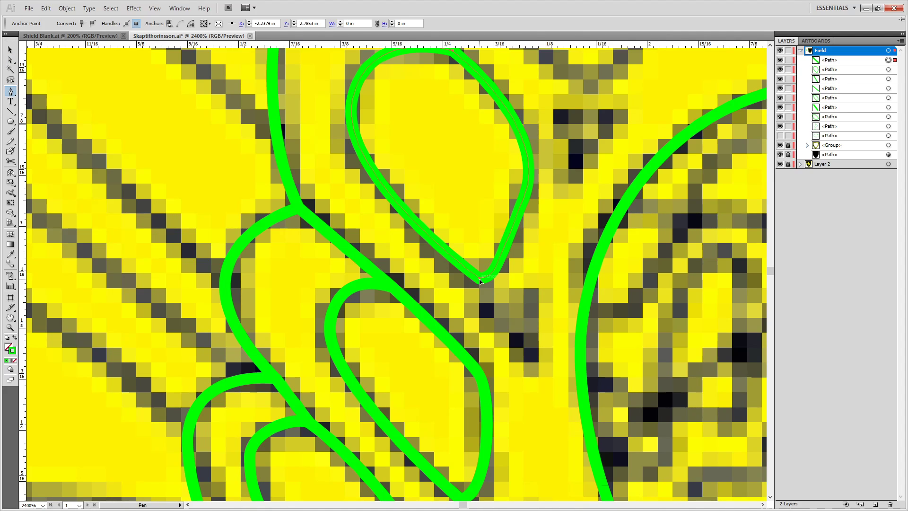
click(480, 280)
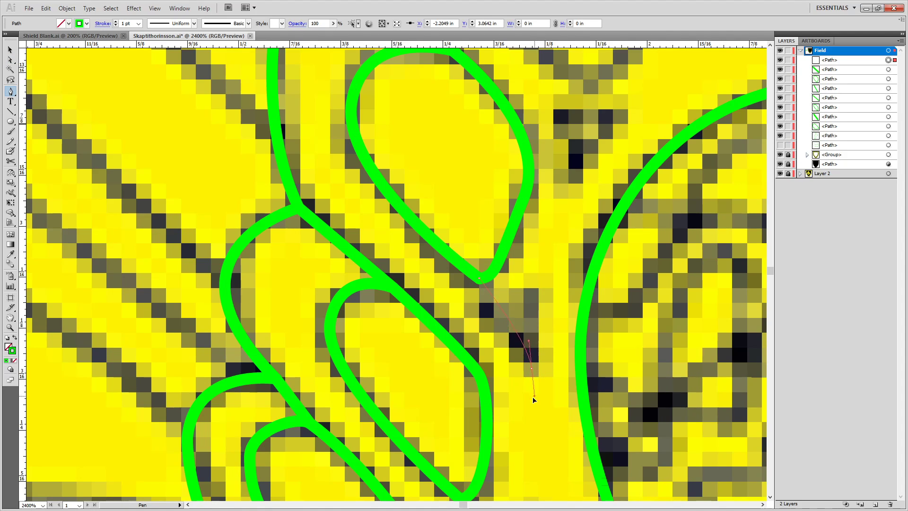
drag(535, 399, 535, 398)
Examine the untraced inner feathers and nearby details in the upper part of the wing.
key(space)
drag(521, 213, 501, 426)
drag(561, 263, 511, 379)
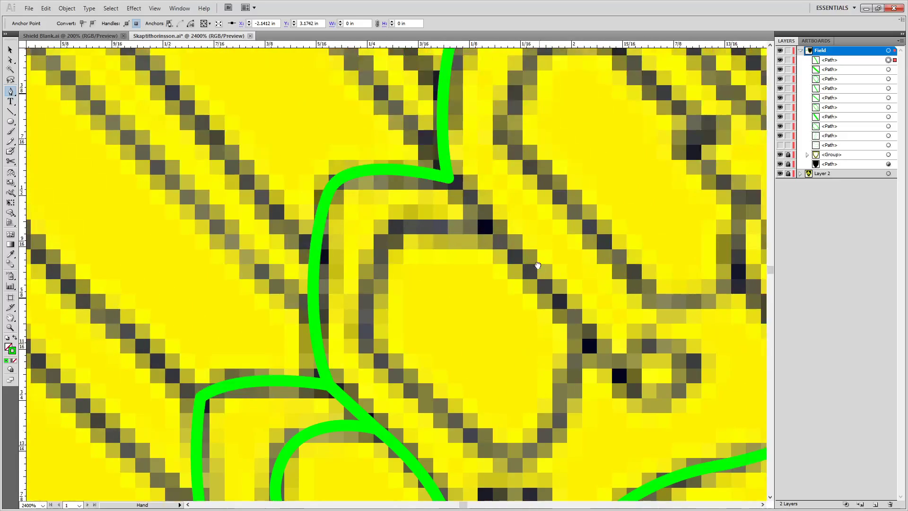
drag(581, 380, 411, 212)
drag(428, 271, 429, 380)
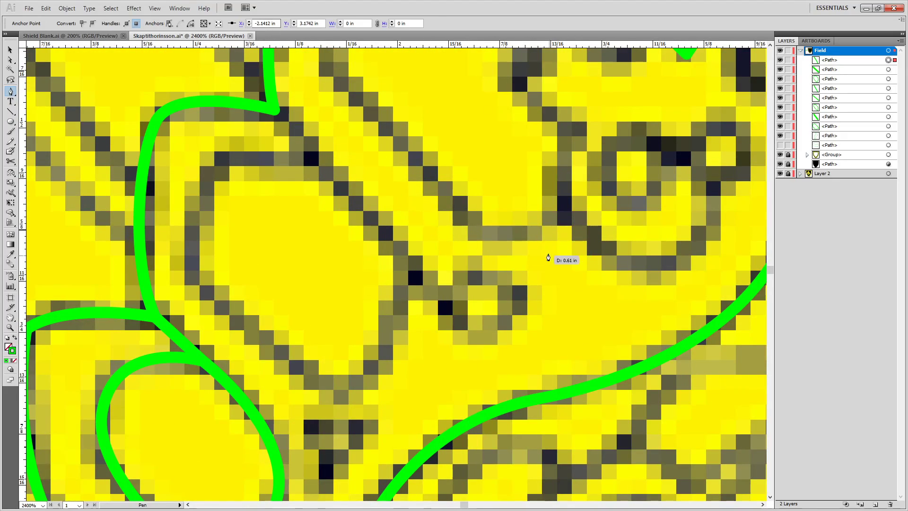
scroll(423, 208, down, 3)
scroll(423, 207, down, 2)
scroll(423, 208, up, 1)
key(space)
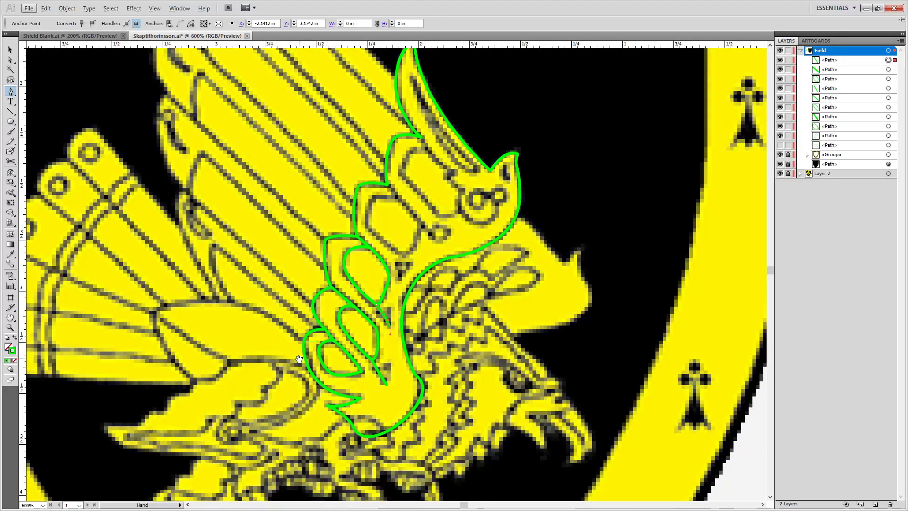
drag(491, 251, 532, 334)
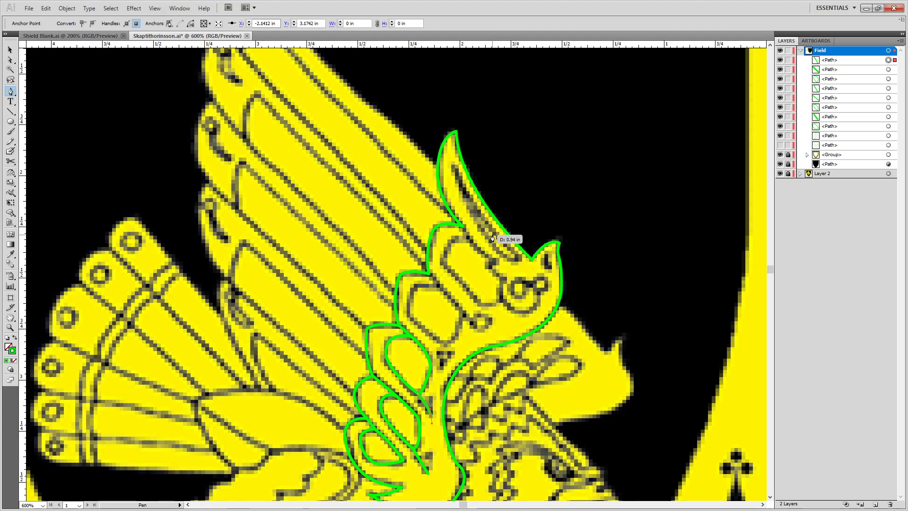
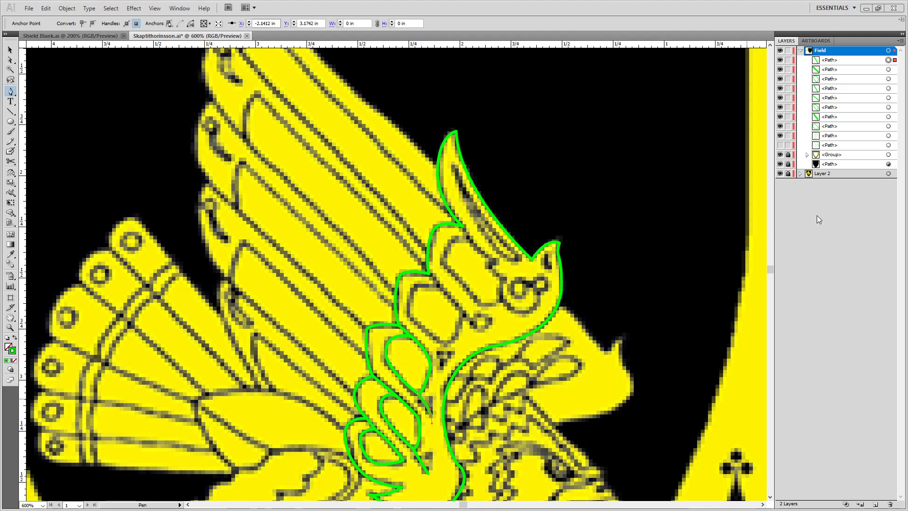
Trace the fourth inner feather, above the third, as a closed curved loop starting and ending at its dark top corner.
key(ctrl+plus)
key(ctrl+plus)
key(ctrl+plus)
drag(504, 410, 460, 351)
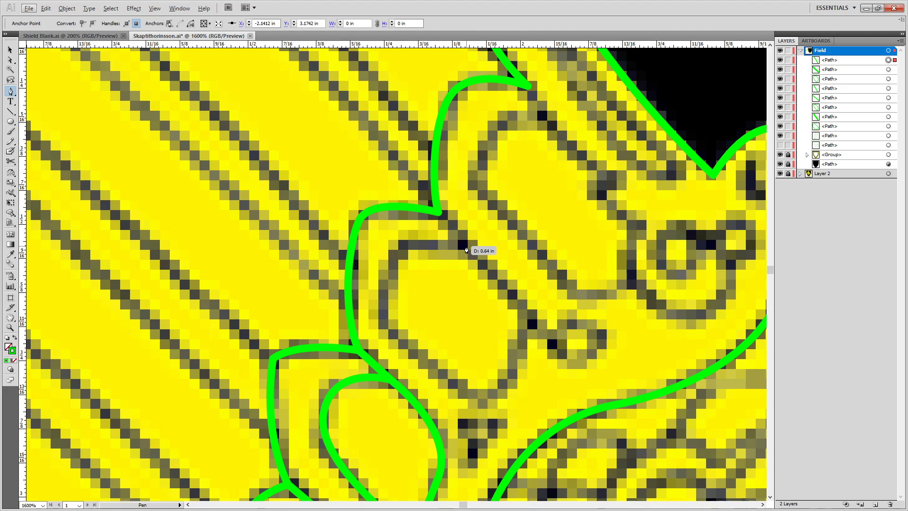
click(465, 245)
key(ctrl+z)
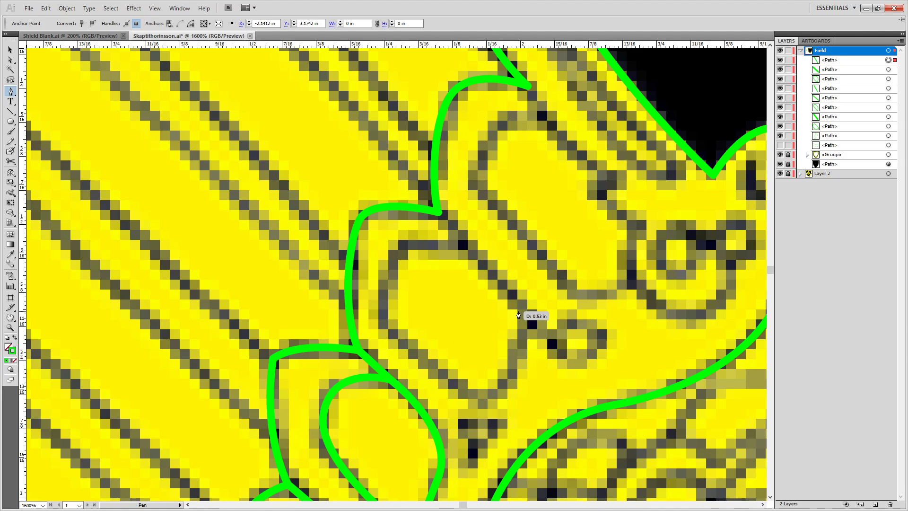
click(463, 242)
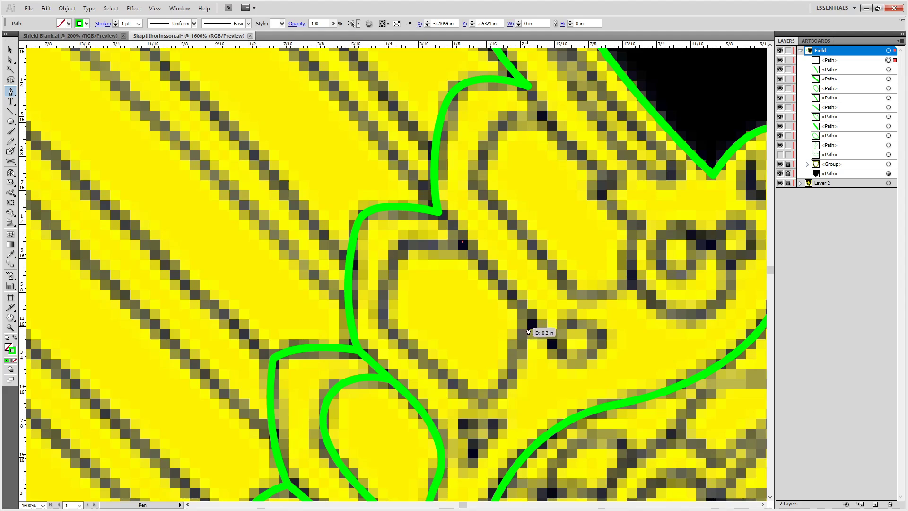
drag(528, 316, 532, 327)
drag(543, 360, 547, 367)
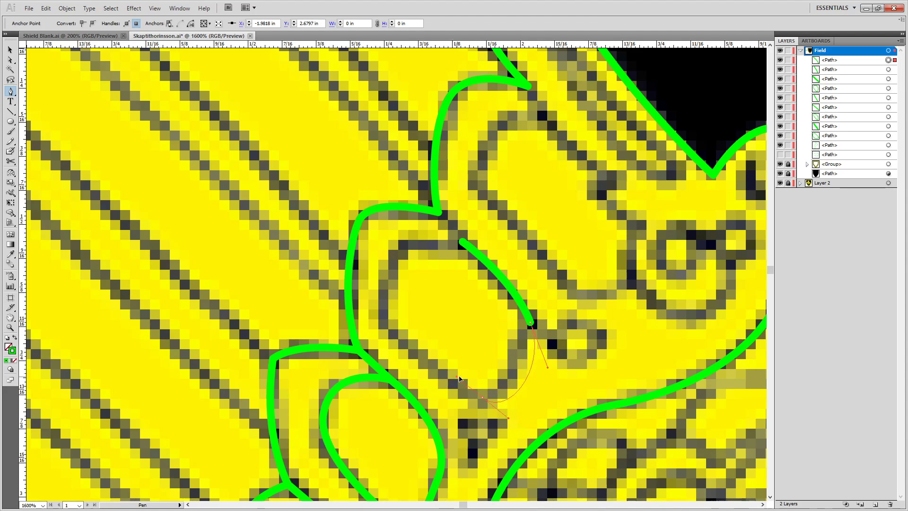
mouse_move(467, 389)
mouse_down()
mouse_move(475, 397)
mouse_move(445, 372)
mouse_move(445, 380)
mouse_up()
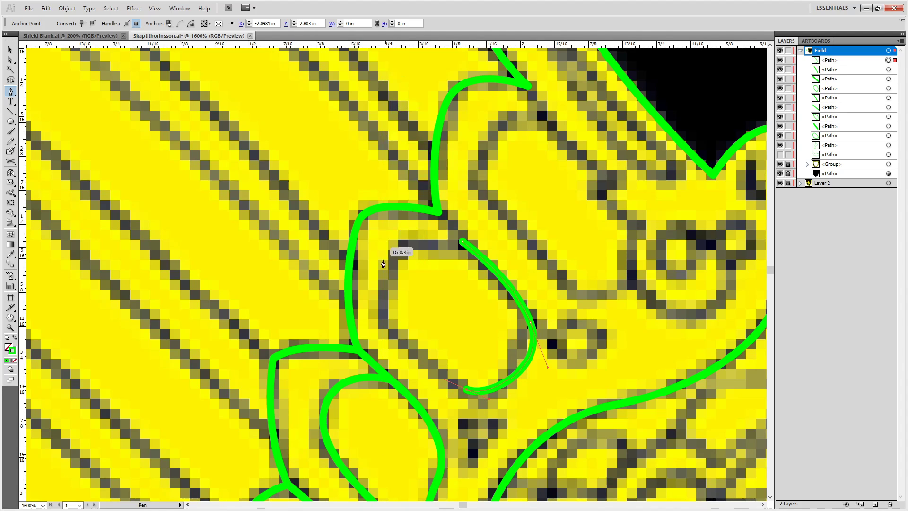
mouse_move(383, 293)
mouse_down()
mouse_move(386, 243)
mouse_move(386, 255)
mouse_up()
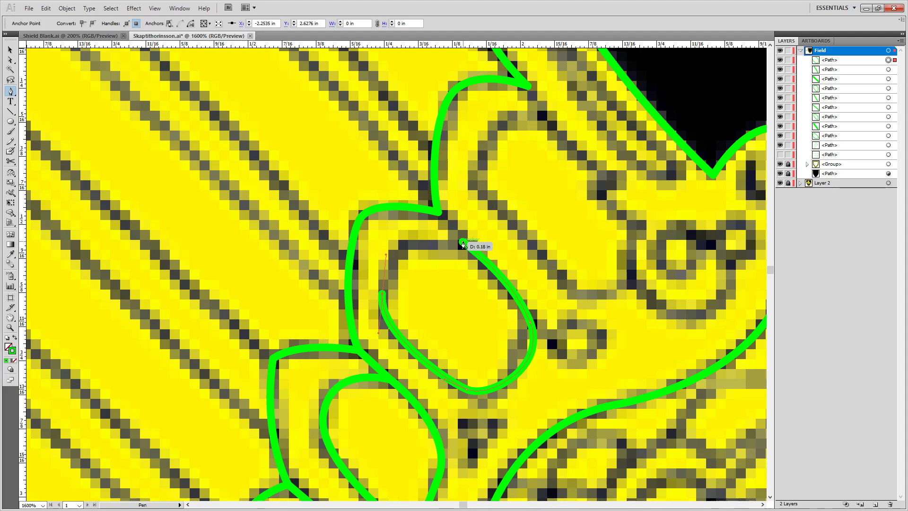
click(463, 242)
drag(471, 247, 490, 254)
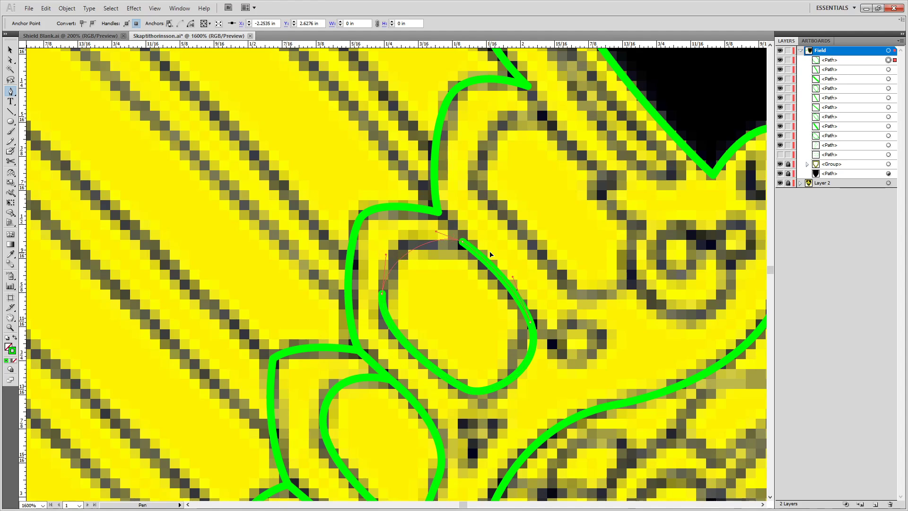
Draw a separate straight line from the outline notch above the fourth feather to that feather's top anchor.
scroll(449, 174, up, 1)
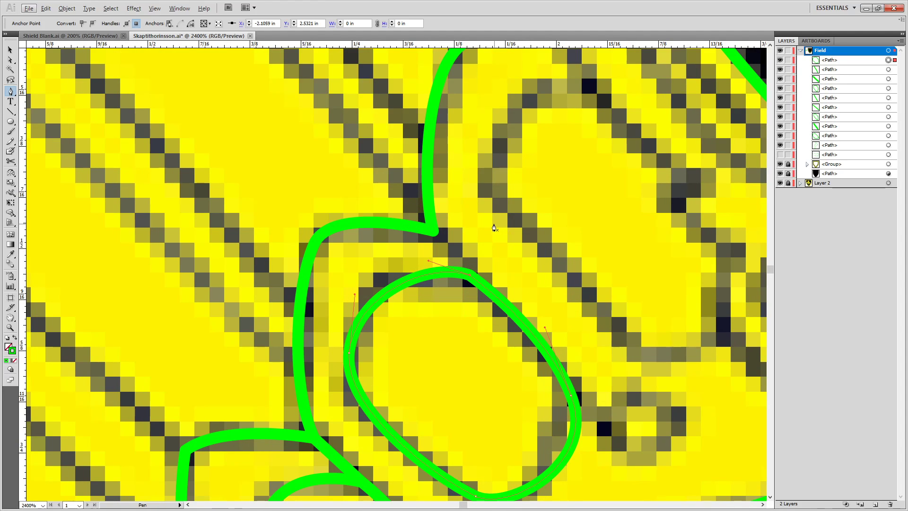
key(alt+o)
key(Escape)
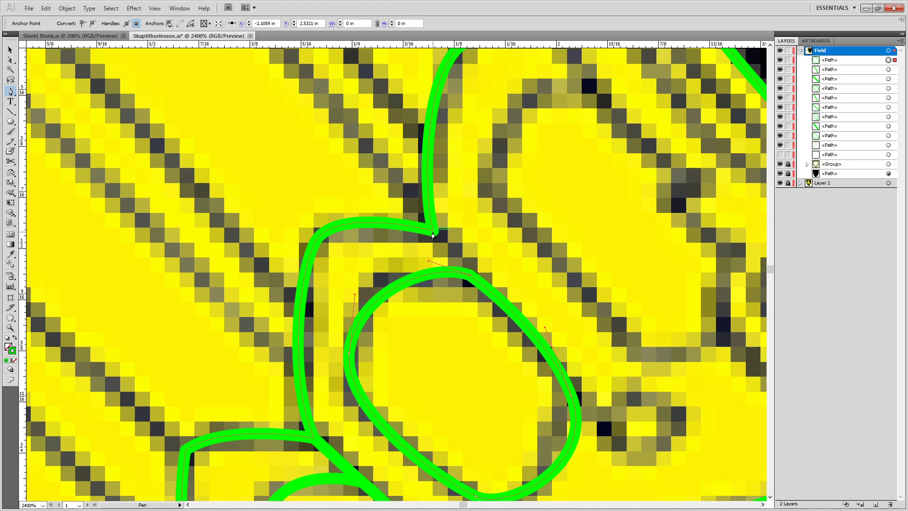
click(433, 235)
click(469, 278)
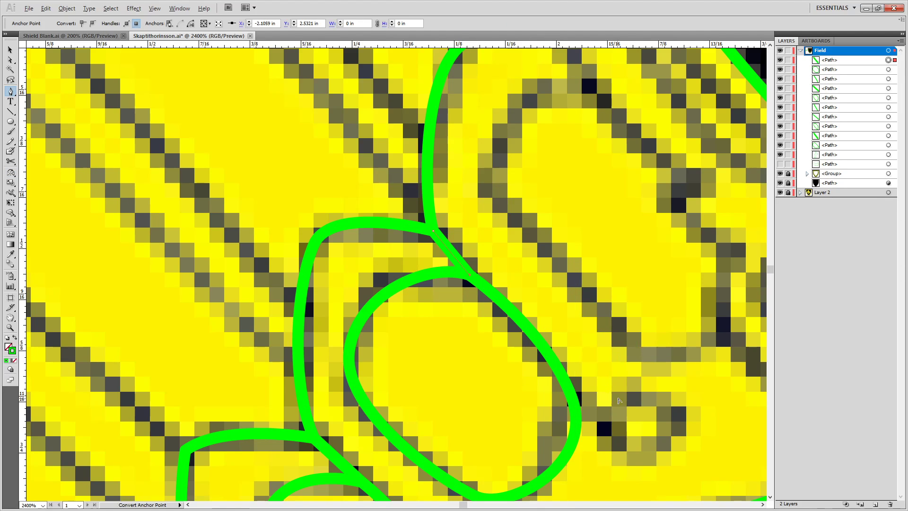
Look over the wing's upper end, including the remaining untraced feather and circular details, against the whole shield.
drag(601, 383, 298, 169)
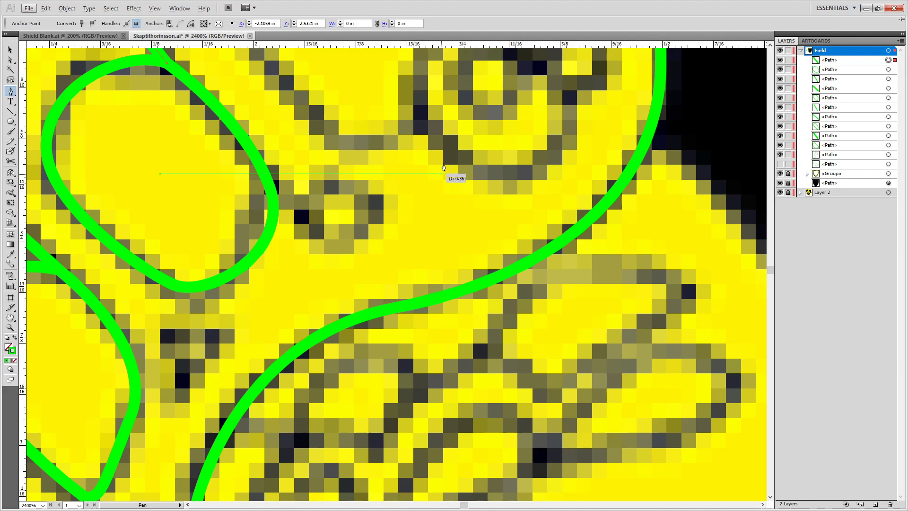
drag(315, 249, 320, 465)
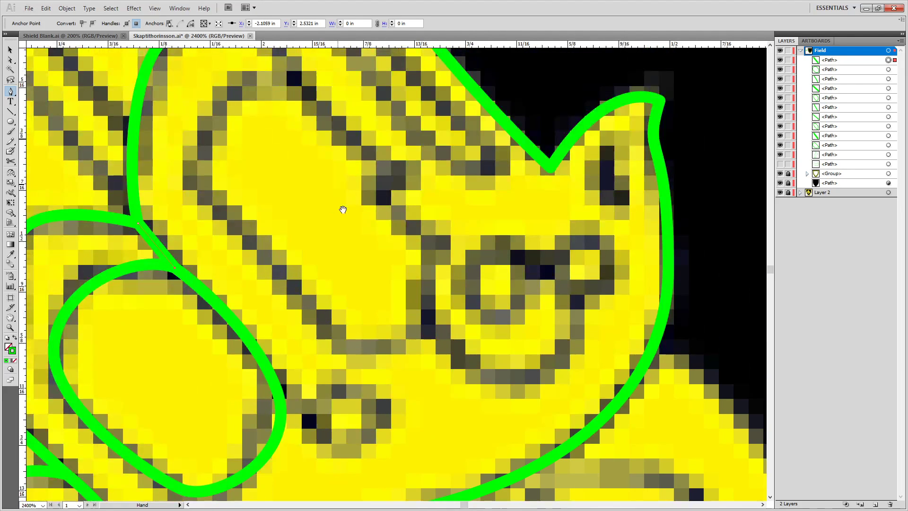
drag(342, 207, 347, 298)
scroll(459, 294, down, 5)
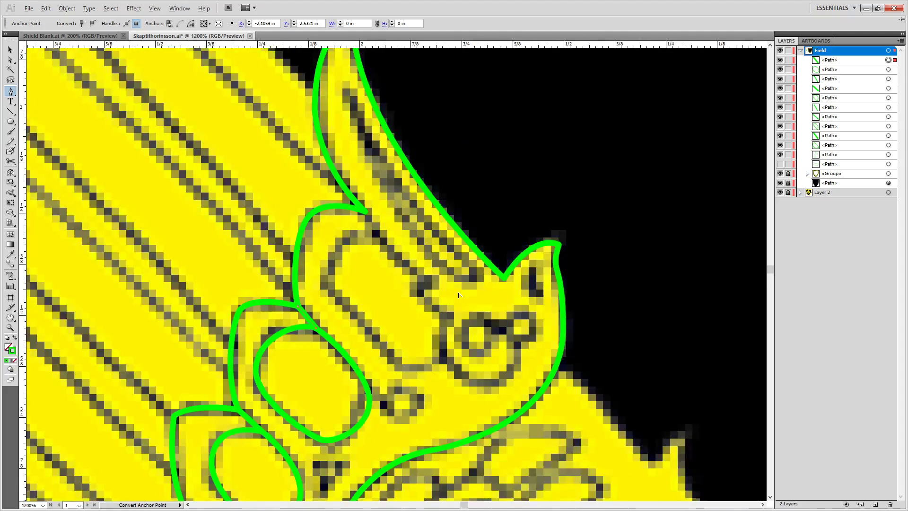
scroll(458, 295, up, 1)
scroll(458, 295, down, 3)
scroll(459, 295, up, 2)
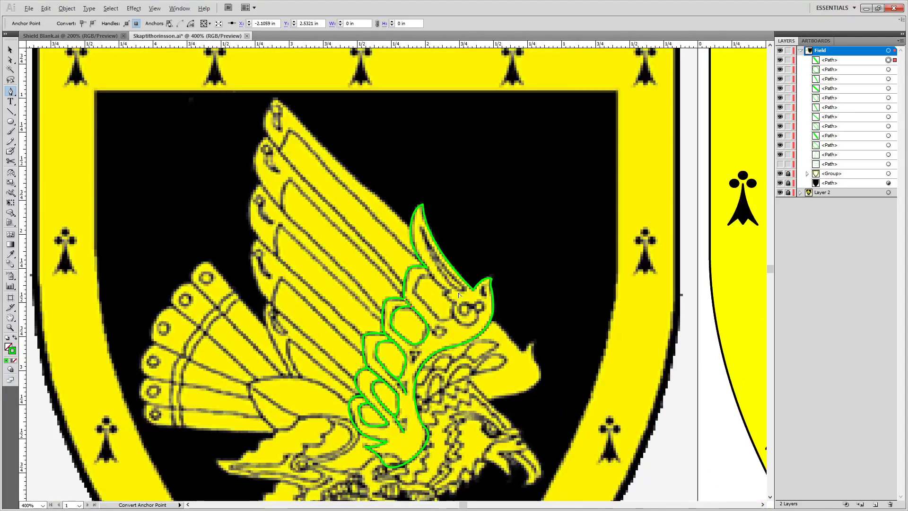
scroll(459, 295, down, 1)
scroll(405, 403, up, 3)
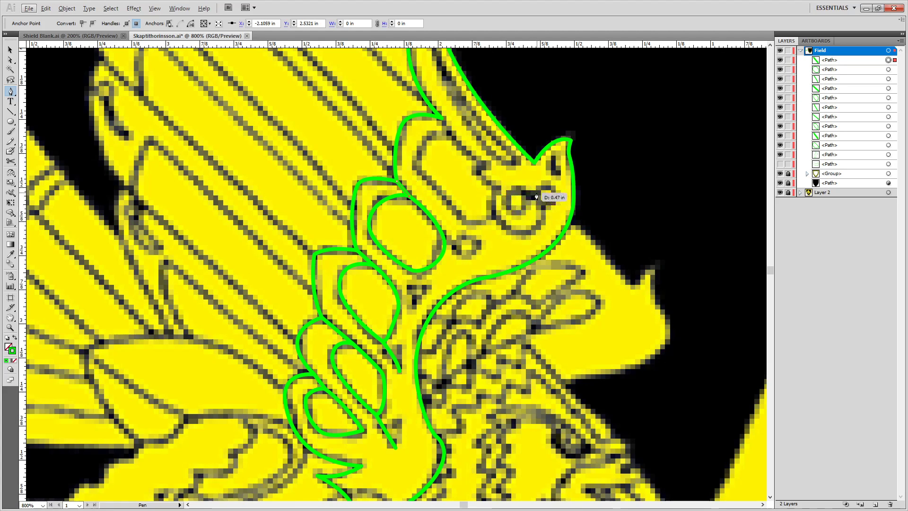
drag(441, 139, 537, 204)
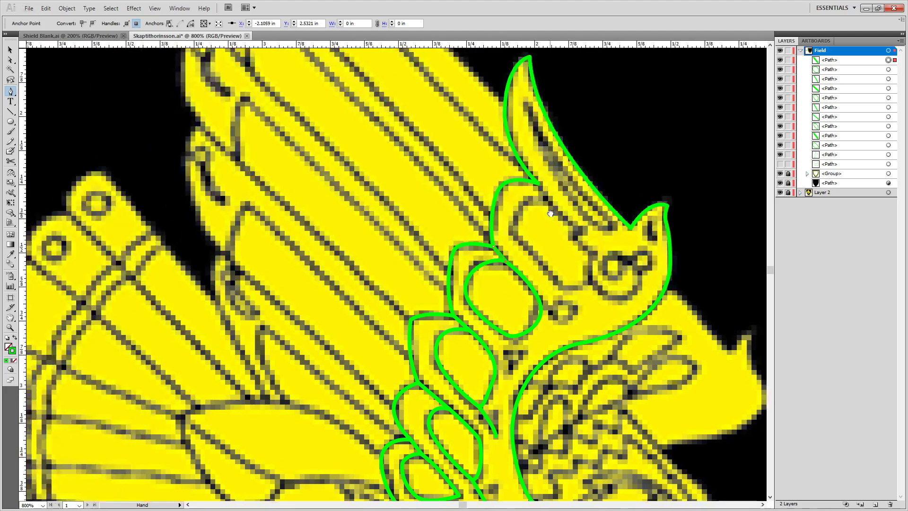
Trace the fifth, uppermost inner feather as a closed elongated loop, and join its top anchor to the outline notch above with a straight line.
scroll(544, 166, up, 2)
click(549, 201)
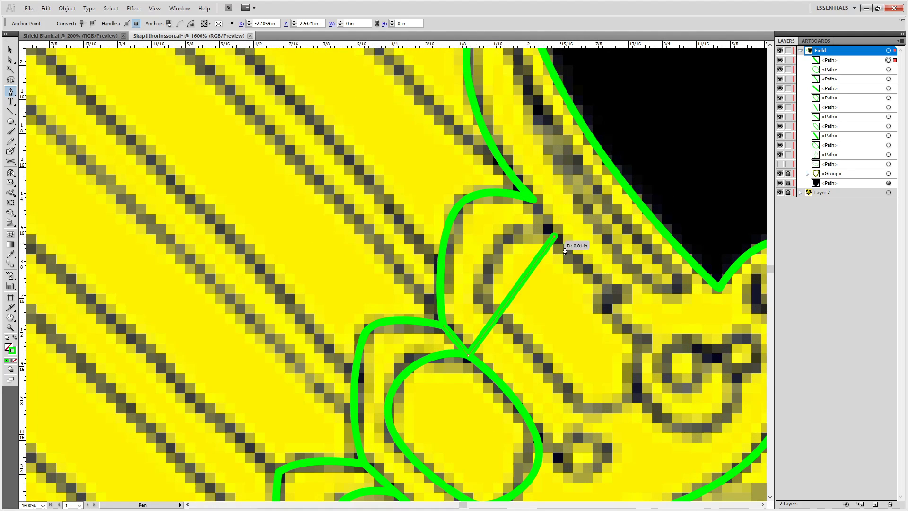
key(ctrl+z)
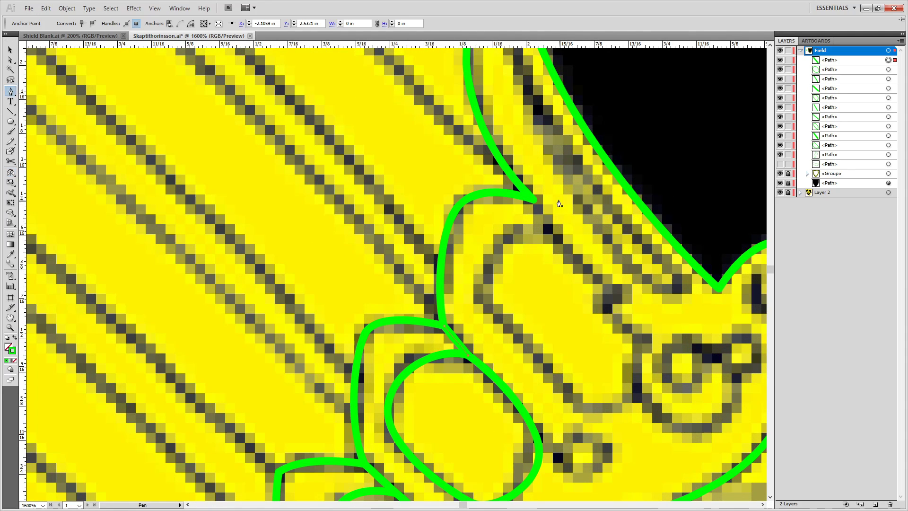
click(544, 231)
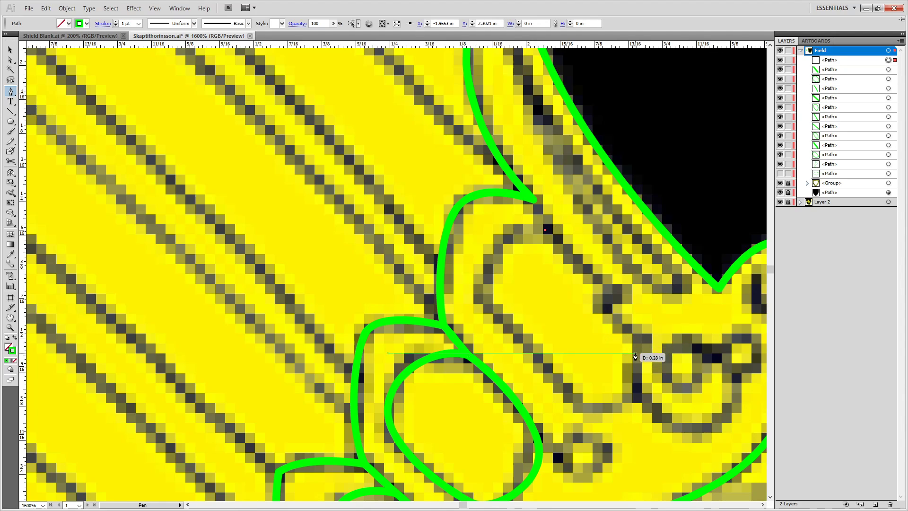
mouse_move(641, 348)
mouse_down()
mouse_move(638, 395)
mouse_move(650, 405)
mouse_up()
drag(584, 408, 564, 403)
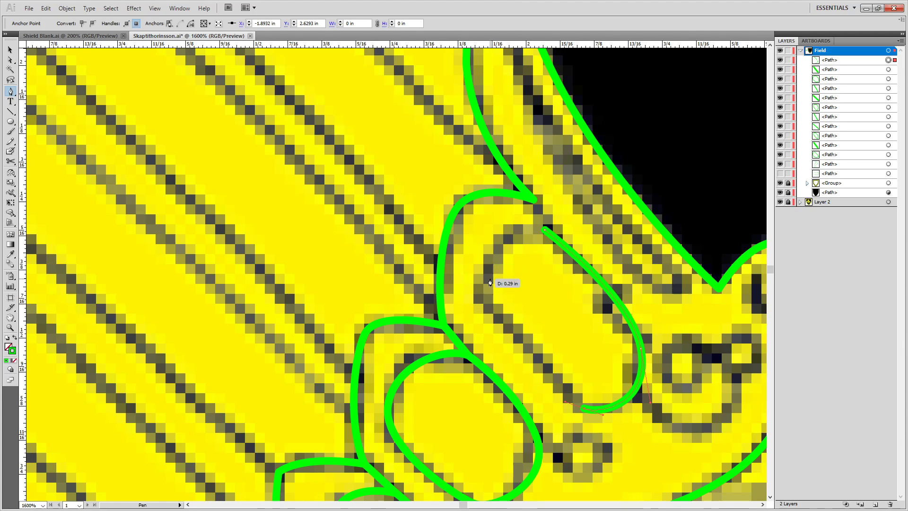
drag(496, 243, 496, 242)
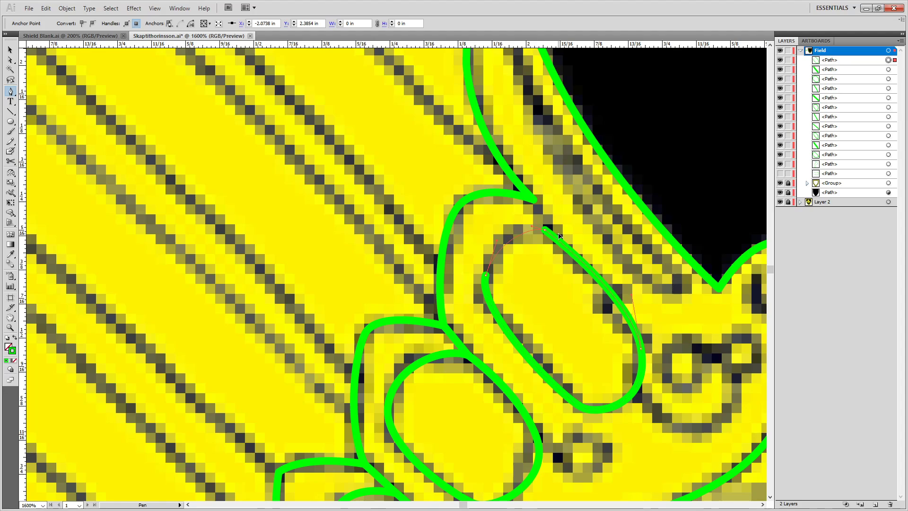
click(545, 230)
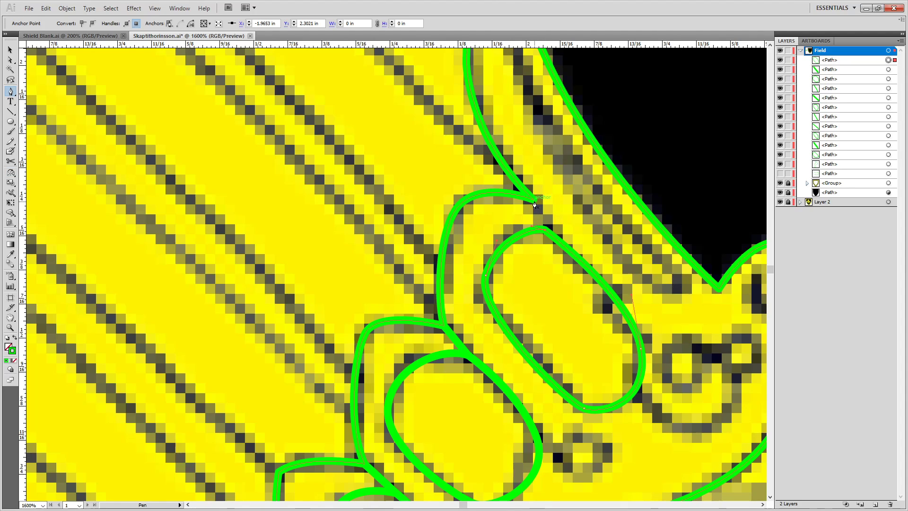
drag(535, 202, 457, 117)
drag(505, 245, 506, 244)
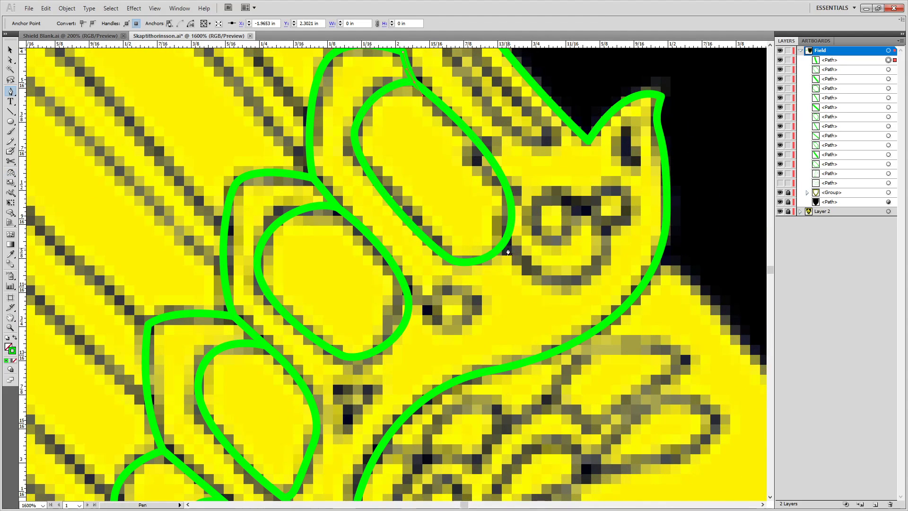
Trace the large curl from the fifth feather's lower edge as one continuous curve spiralling inward to a small closed-looking loop.
click(504, 244)
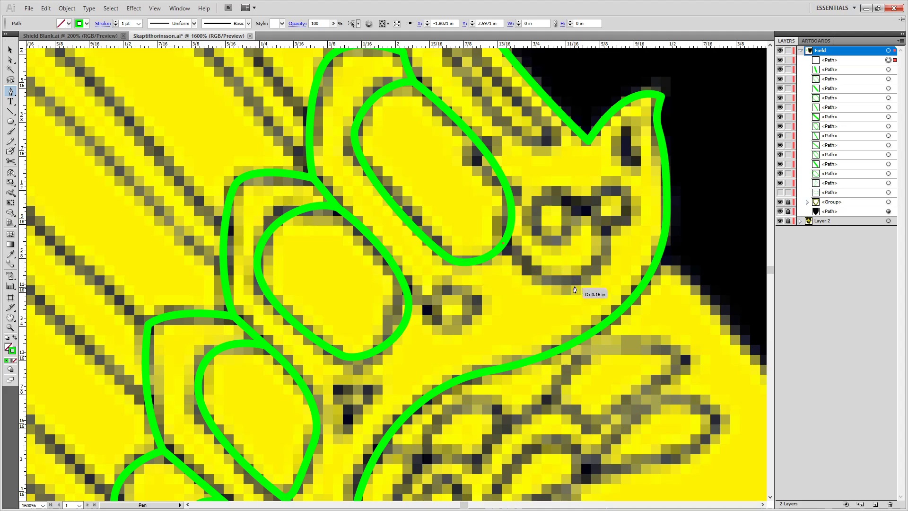
drag(559, 284, 595, 284)
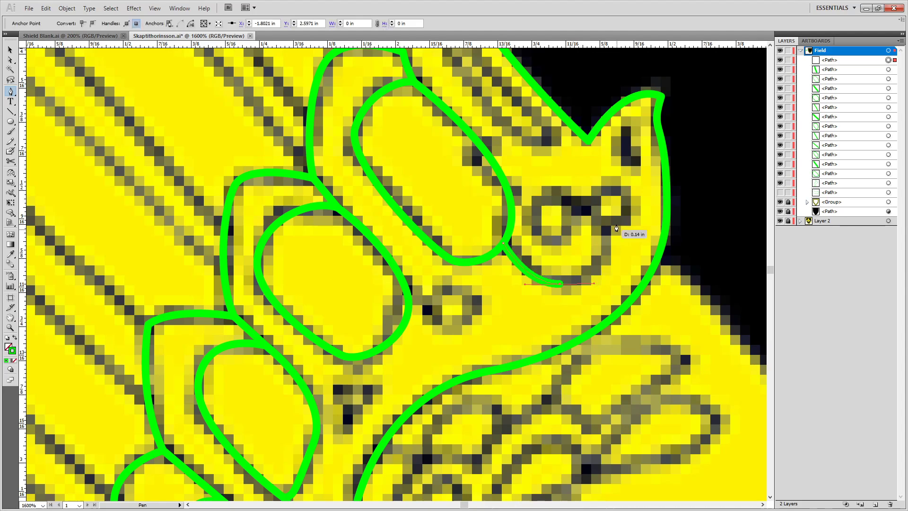
drag(605, 230, 596, 209)
key(ctrl+z)
mouse_move(605, 243)
mouse_down()
mouse_move(553, 198)
mouse_move(528, 196)
mouse_move(537, 243)
mouse_move(534, 231)
mouse_up()
key(ctrl+z)
key(ctrl+z)
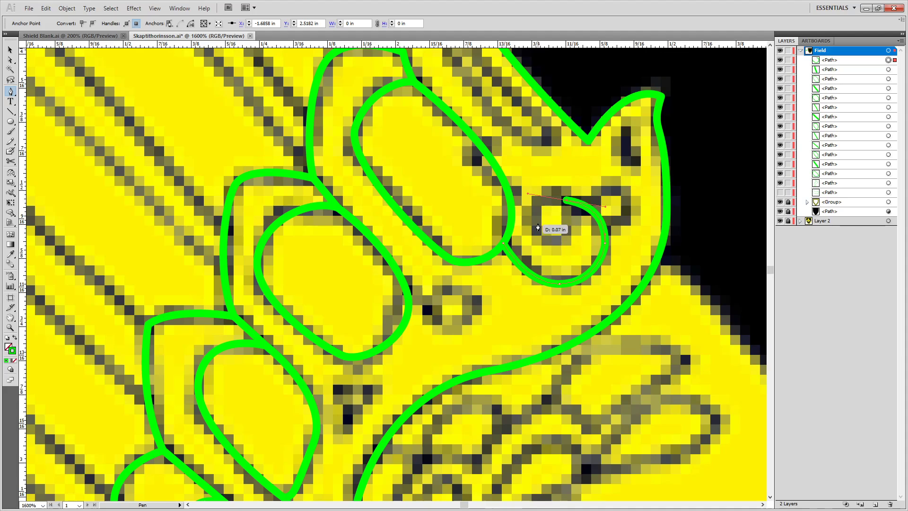
click(535, 224)
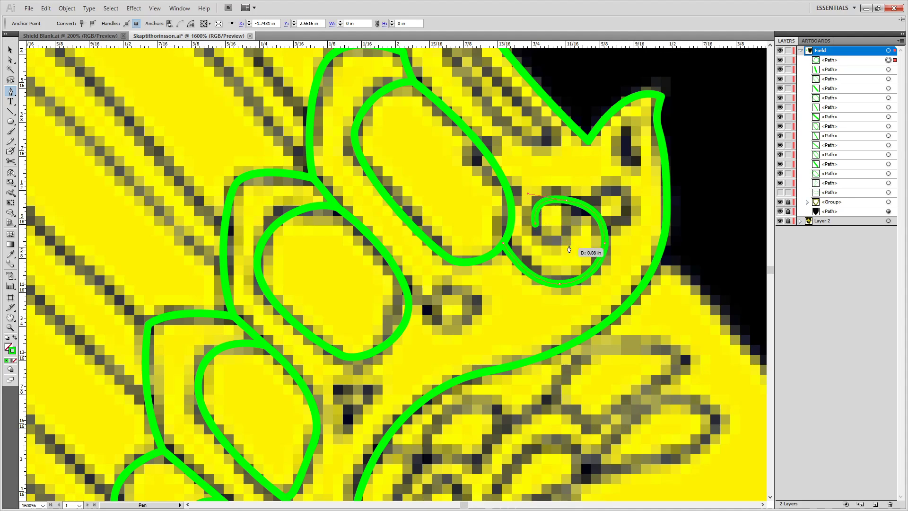
drag(568, 249, 555, 242)
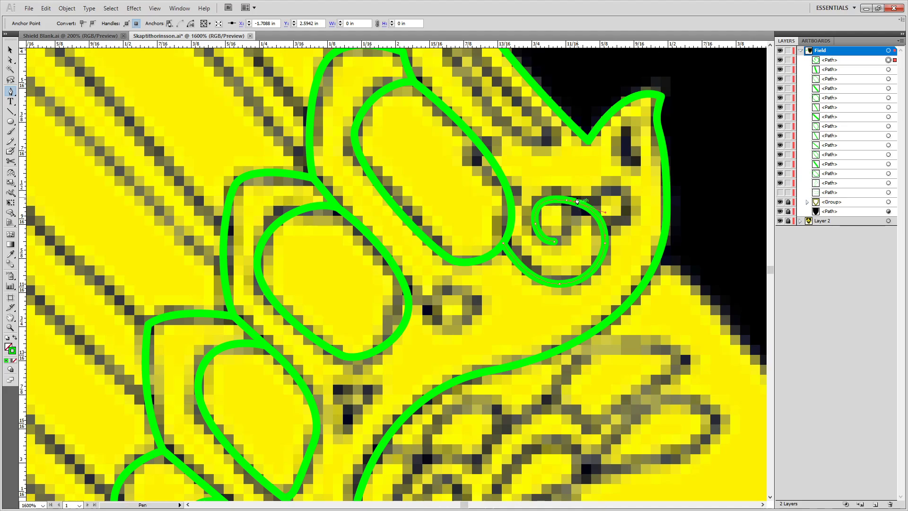
mouse_move(577, 208)
mouse_down()
mouse_move(574, 189)
mouse_move(576, 203)
mouse_up()
key(a)
click(591, 200)
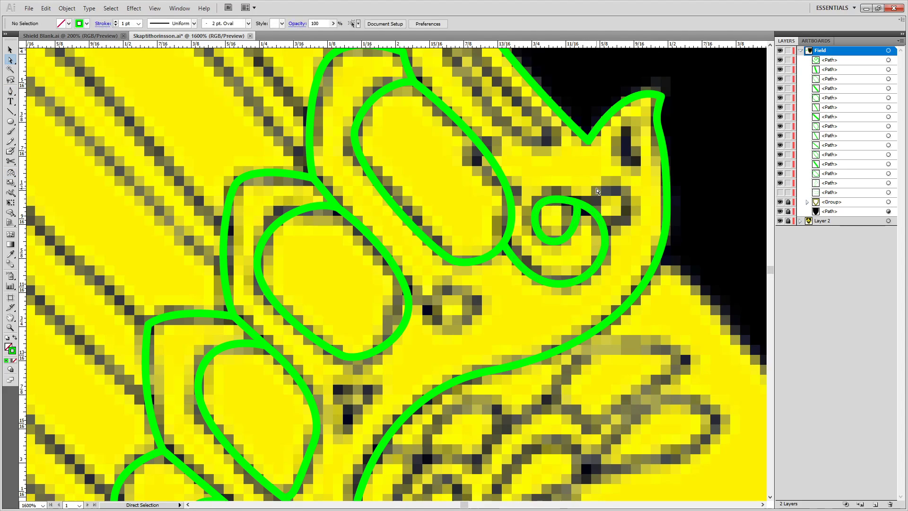
Trace the small circular curl beside the spiral as a separate curve starting and ending on the spiral's outer edge.
key(p)
drag(589, 214, 631, 216)
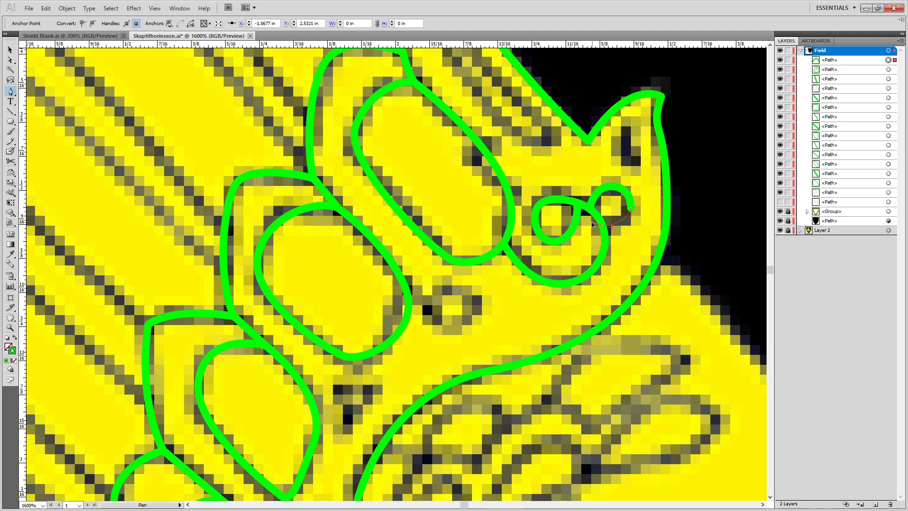
drag(592, 222, 585, 221)
Trace the narrow sliver inside the wing's upper spike as a closed path with a pointed top and rounded lower end.
drag(420, 88, 433, 150)
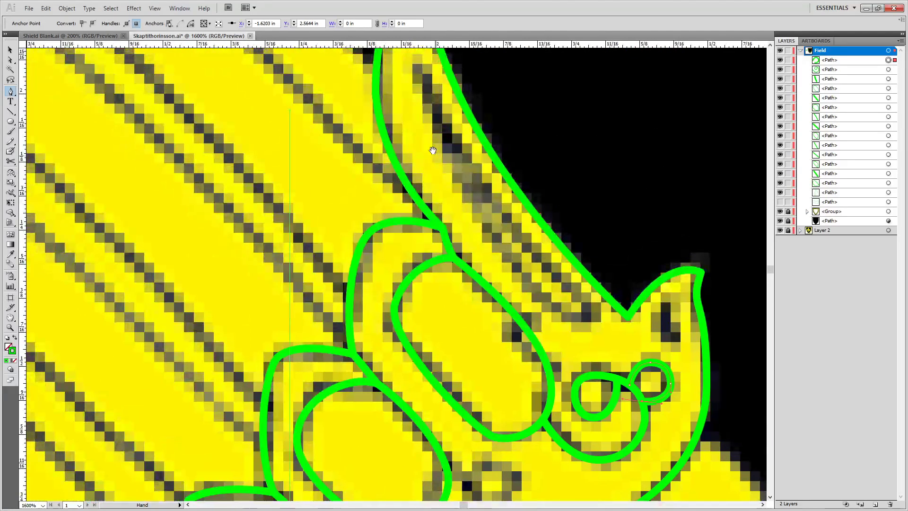
click(421, 70)
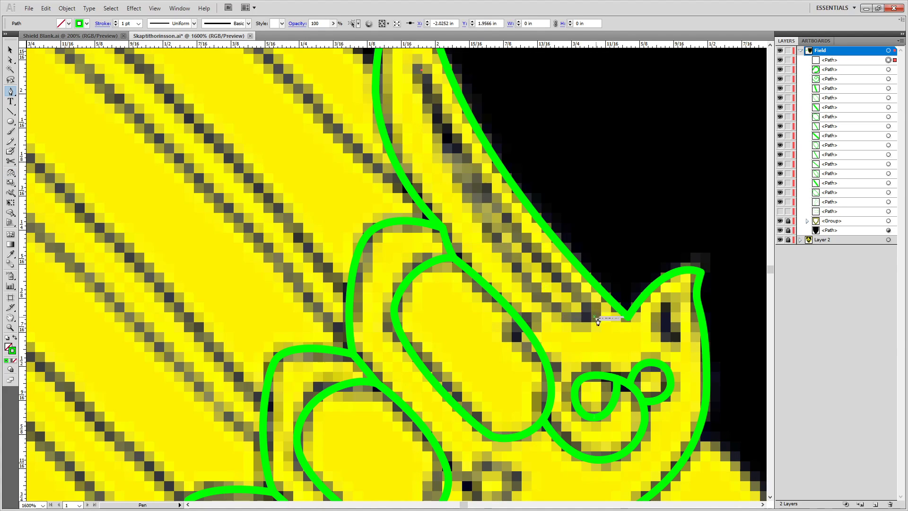
drag(582, 297, 672, 357)
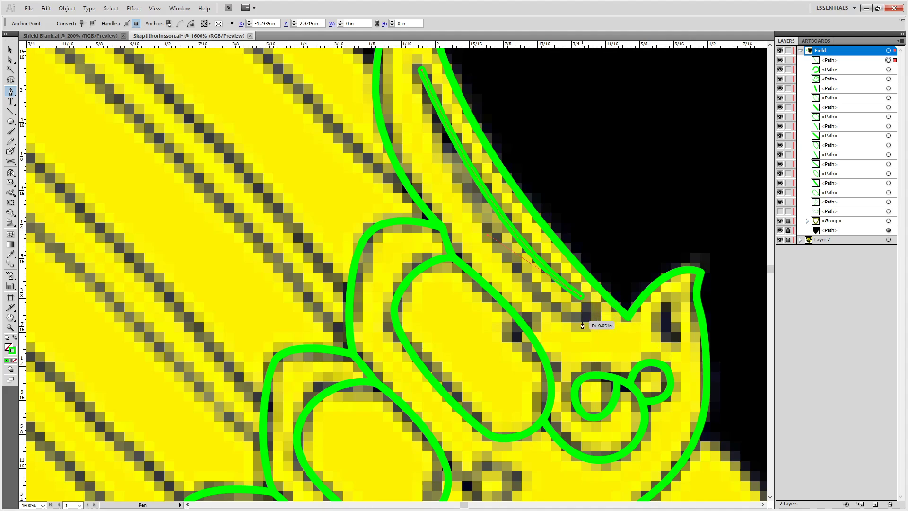
drag(581, 321, 548, 323)
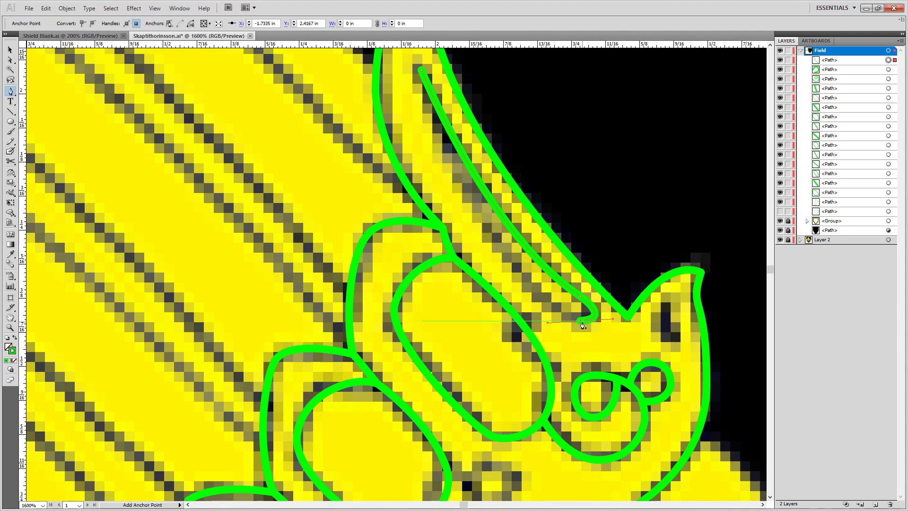
click(580, 321)
drag(421, 96, 388, 177)
drag(421, 346, 422, 322)
Adjust the direction handle at the sliver's pointed top and join the path's ends there.
drag(460, 336, 443, 155)
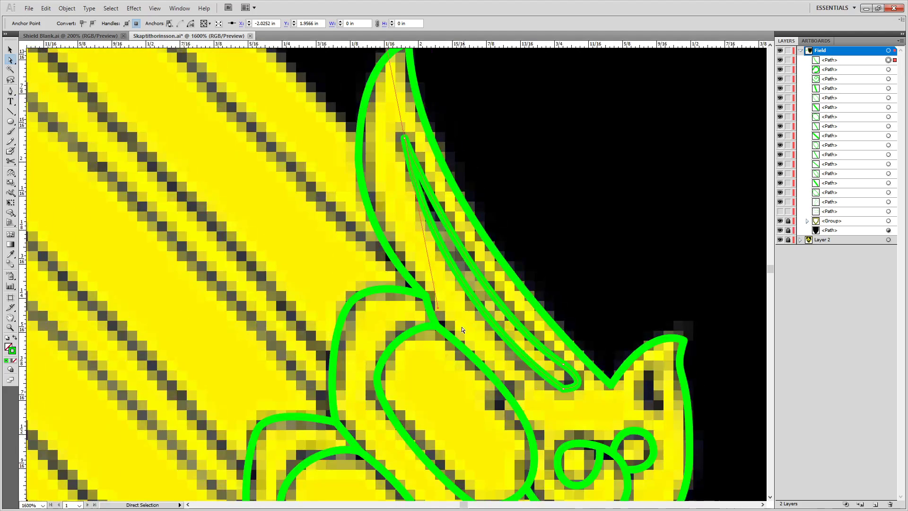
drag(438, 307, 427, 290)
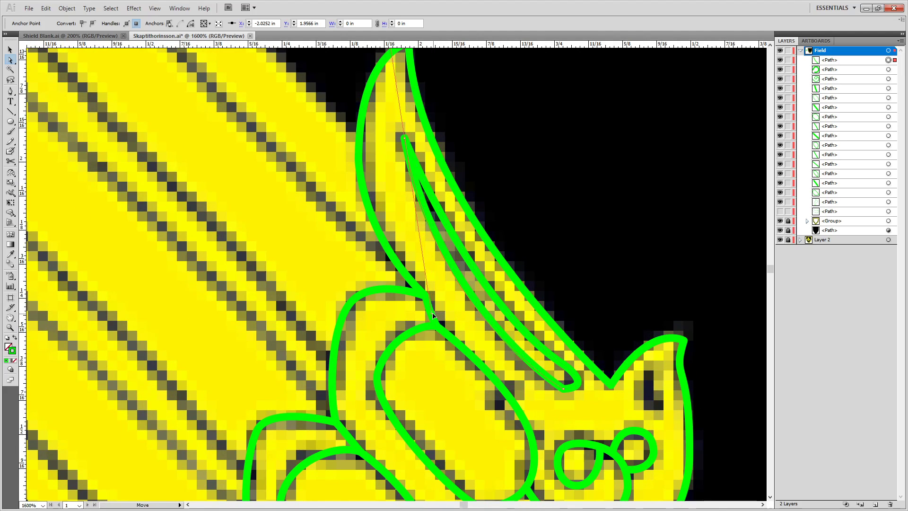
drag(396, 126, 420, 152)
key(ctrl+j)
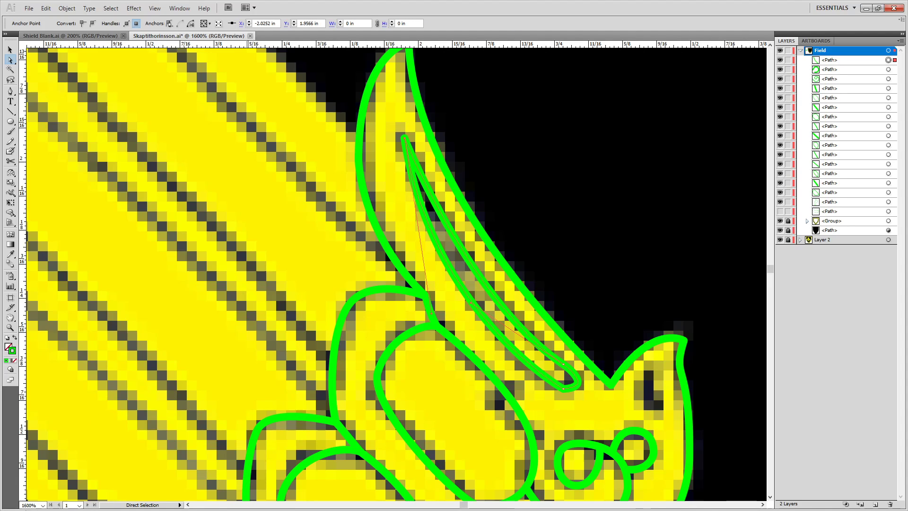
Trace the short dark mark inside the small horned tip above the curls as a separate curved stroke.
key(p)
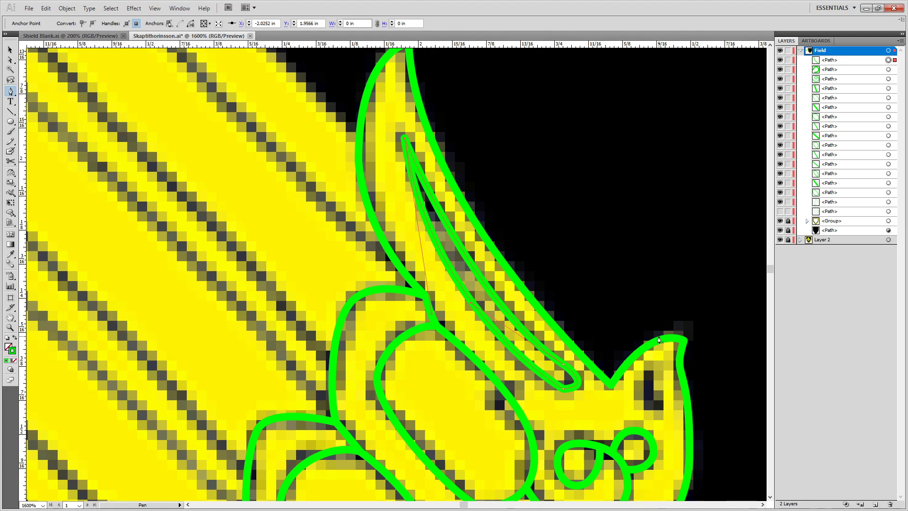
click(649, 375)
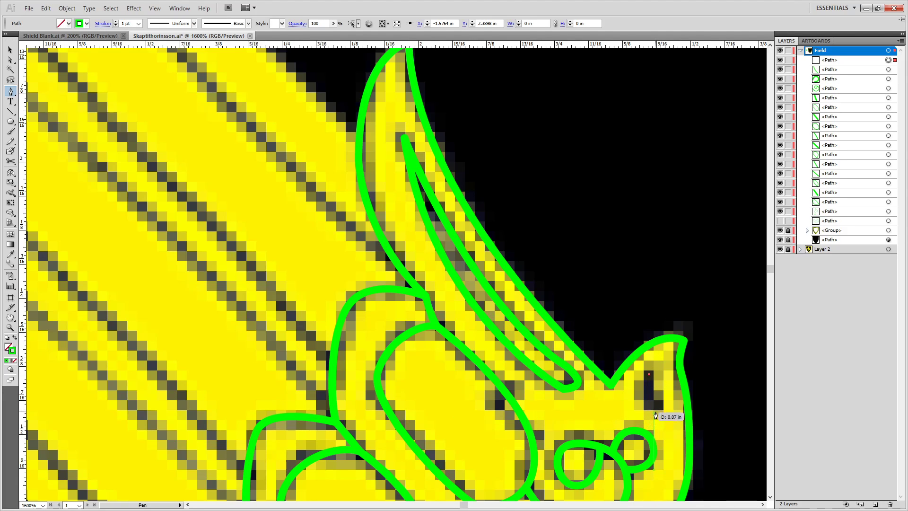
drag(657, 408, 675, 415)
Trace the small round curl from the fourth feather's outer edge, looping it back onto its own stem, and refine its end anchor.
mouse_move(472, 496)
mouse_down()
mouse_move(472, 208)
mouse_move(518, 207)
mouse_move(517, 218)
mouse_up()
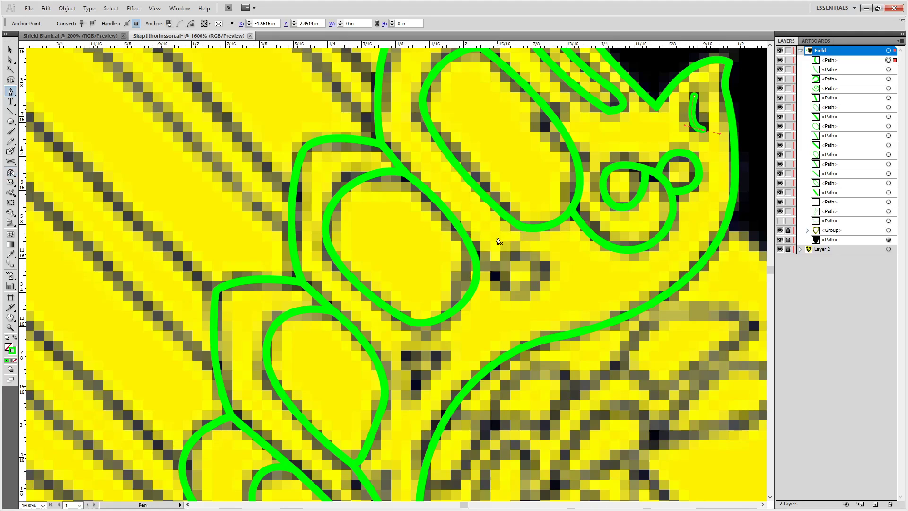
click(475, 258)
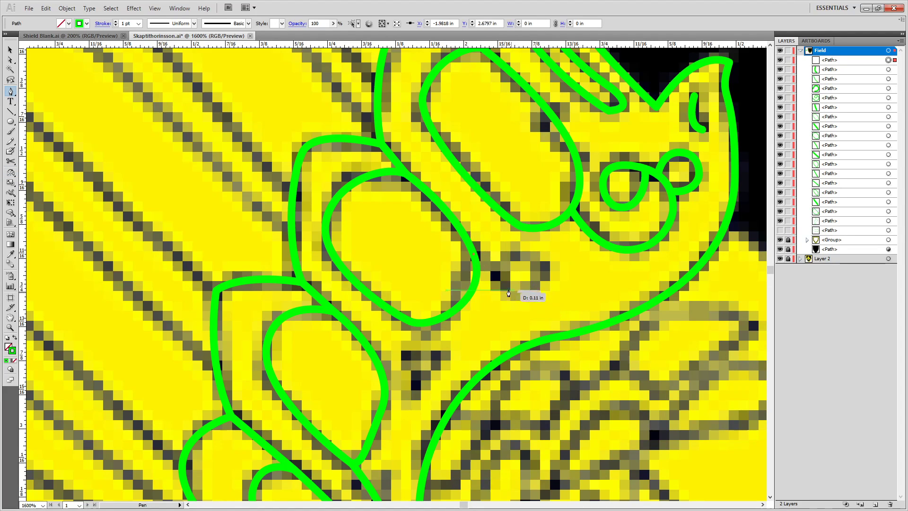
drag(520, 296, 554, 292)
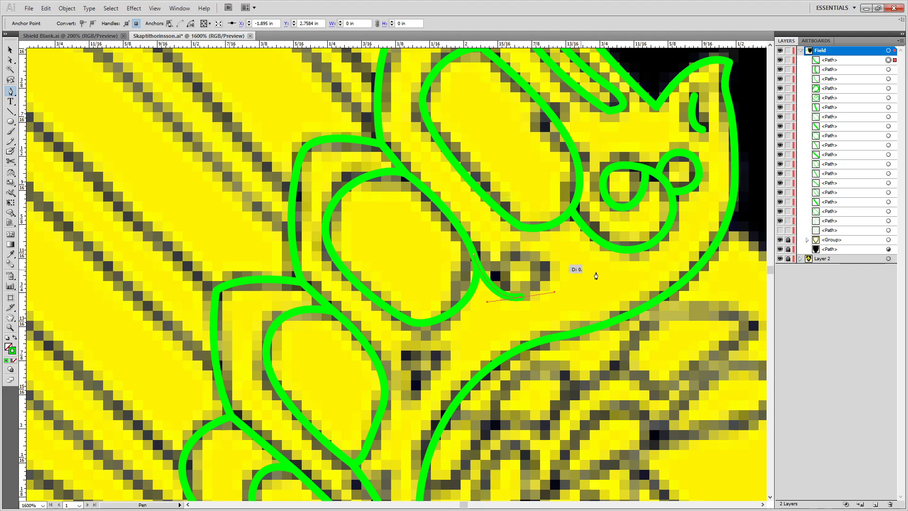
drag(543, 273, 520, 253)
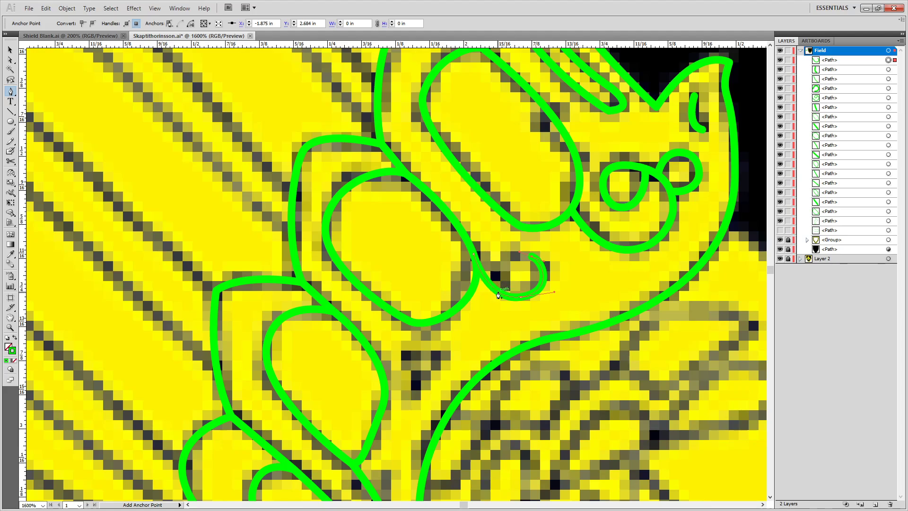
drag(503, 310, 507, 324)
key(a)
drag(498, 287, 502, 295)
Trace the small curl hanging from the fourth feather's lowest point as a curve looping back to its stem.
key(space)
drag(455, 358, 534, 255)
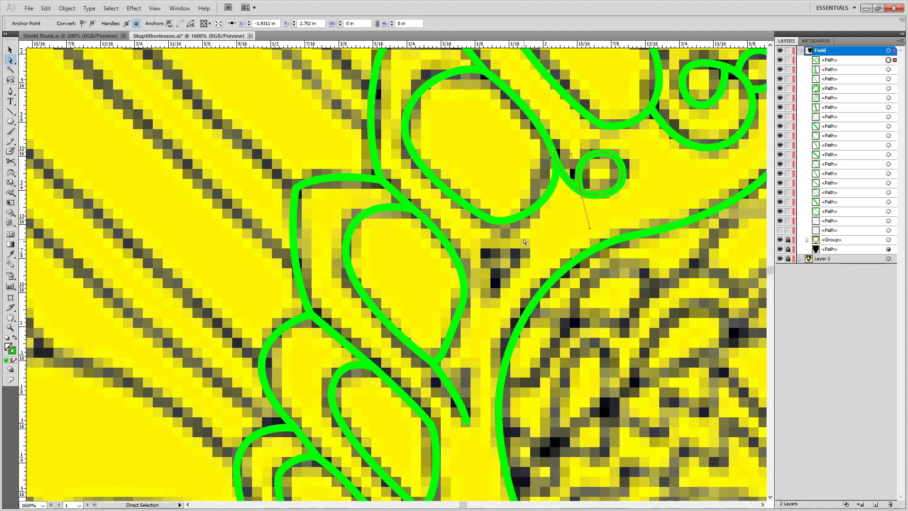
key(p)
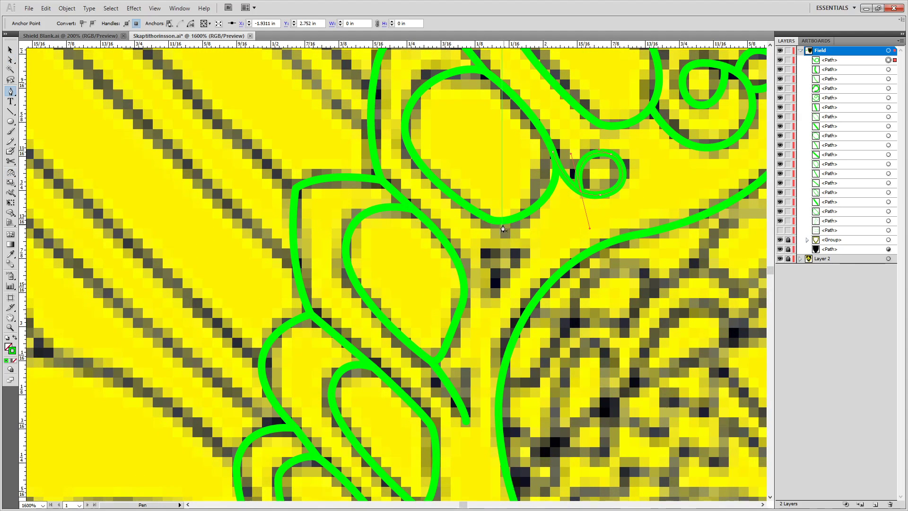
drag(501, 222, 428, 304)
key(ctrl+z)
key(ctrl+z)
key(ctrl+z)
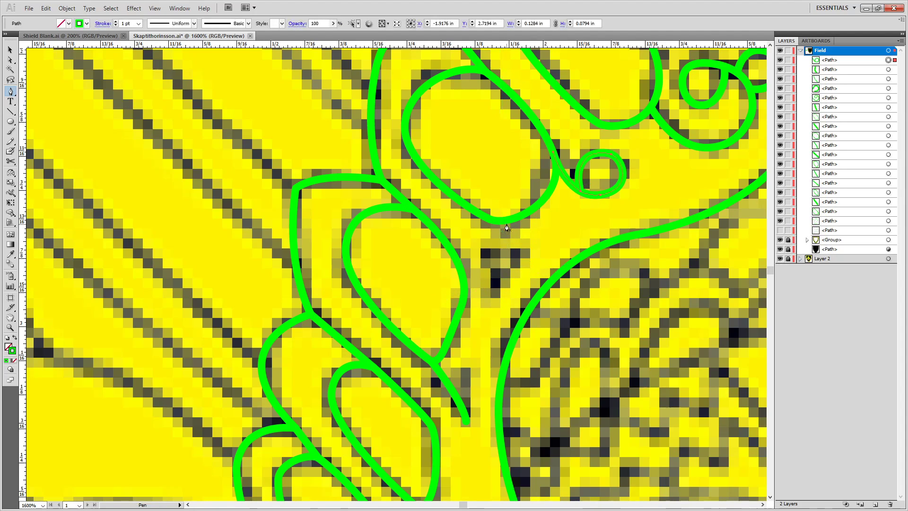
mouse_move(501, 221)
mouse_down()
mouse_move(522, 258)
mouse_move(513, 280)
mouse_move(478, 281)
mouse_move(475, 298)
mouse_up()
key(ctrl+z)
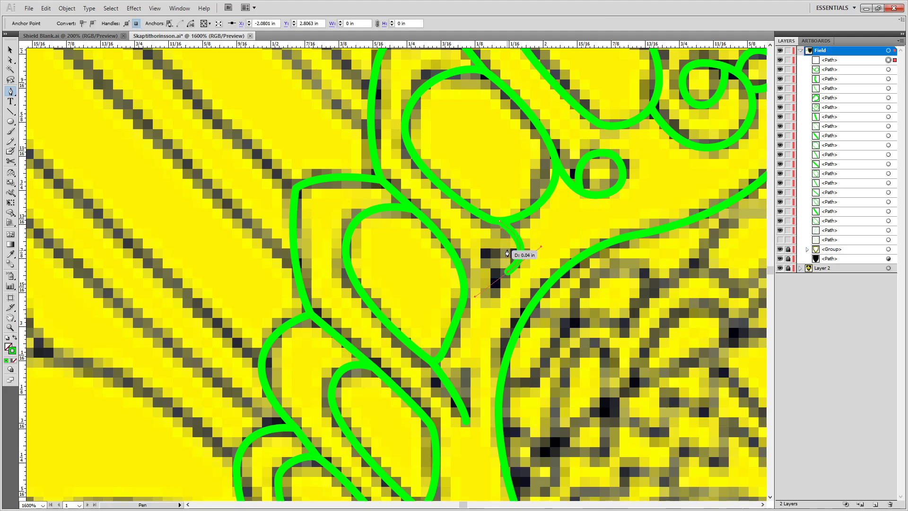
click(487, 249)
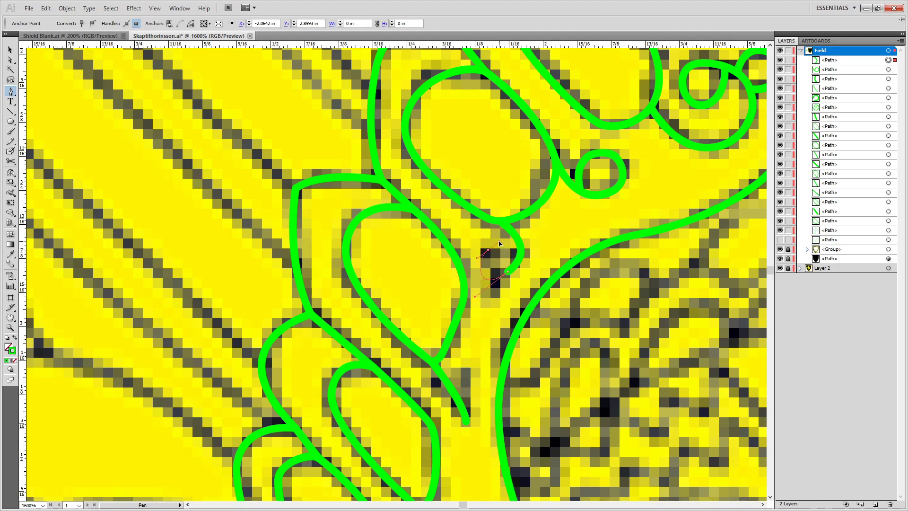
drag(502, 234, 468, 228)
key(a)
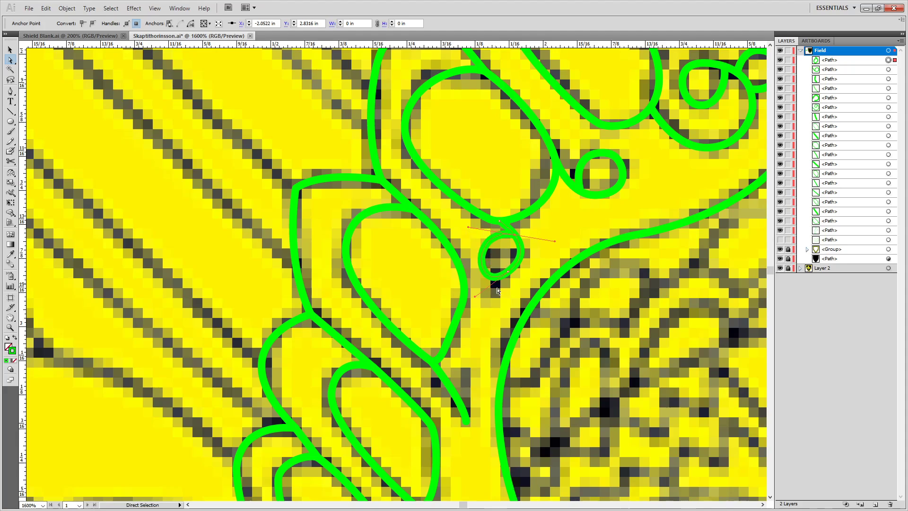
Check the traced wing section against the whole shield and select its entire outer outline path.
scroll(477, 265, down, 3)
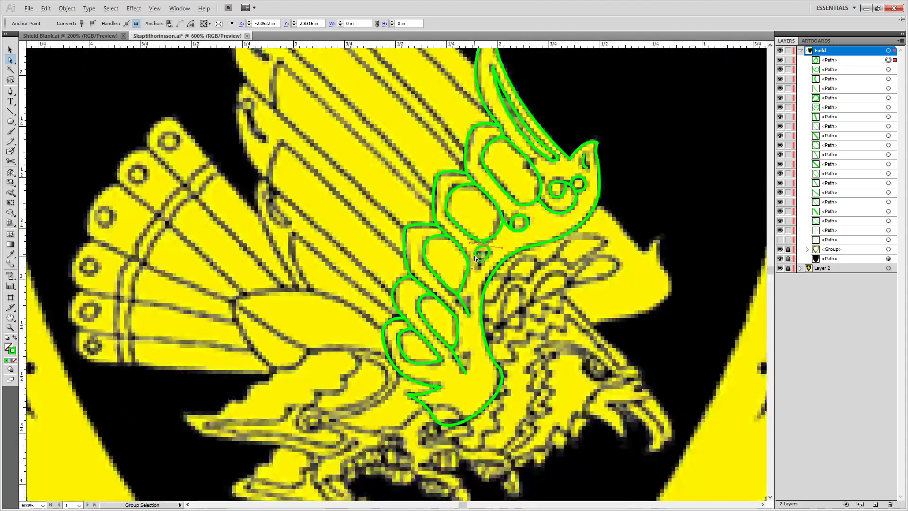
scroll(477, 362, up, 3)
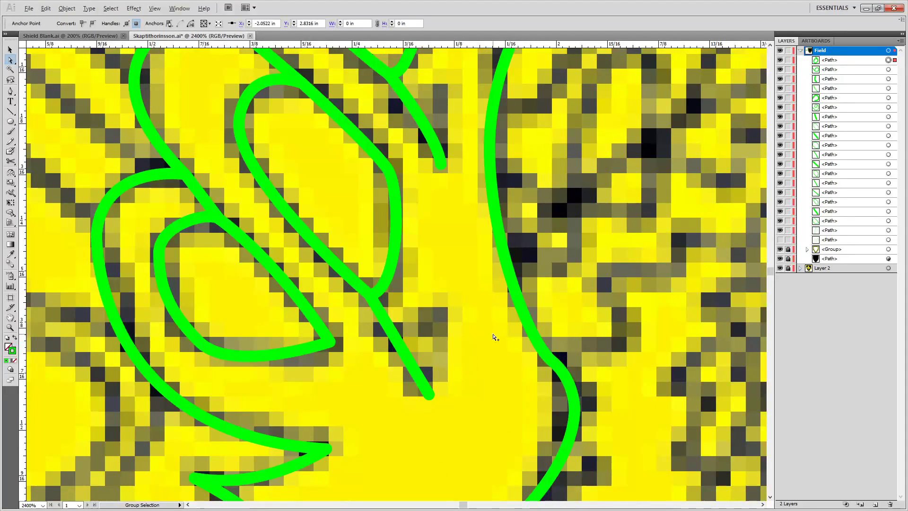
scroll(495, 337, down, 5)
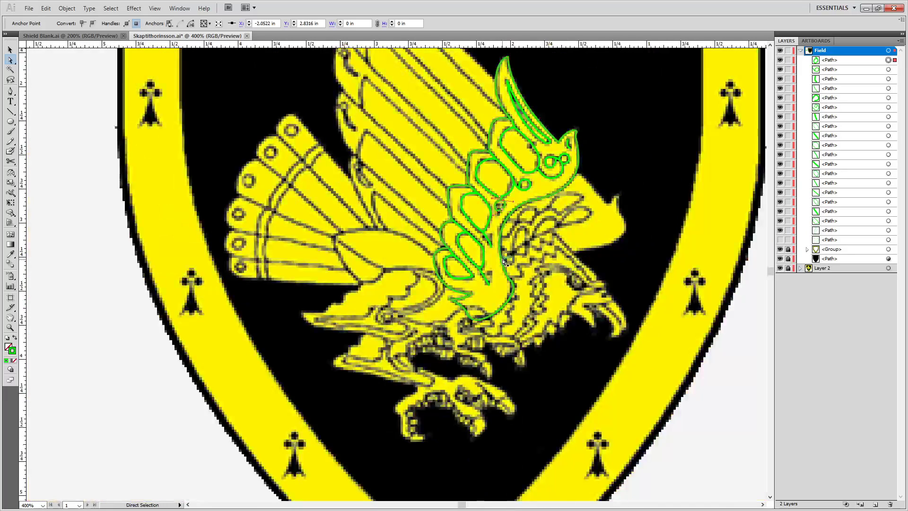
scroll(504, 261, up, 3)
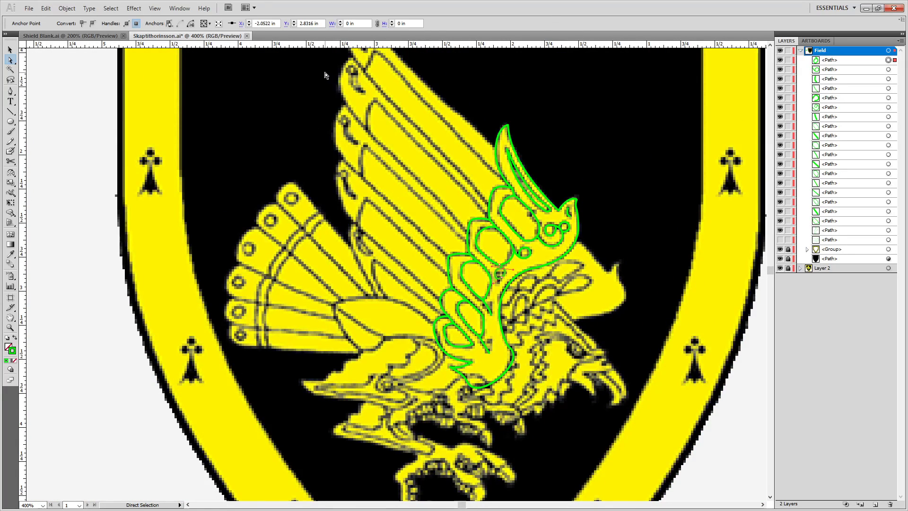
drag(325, 75, 598, 437)
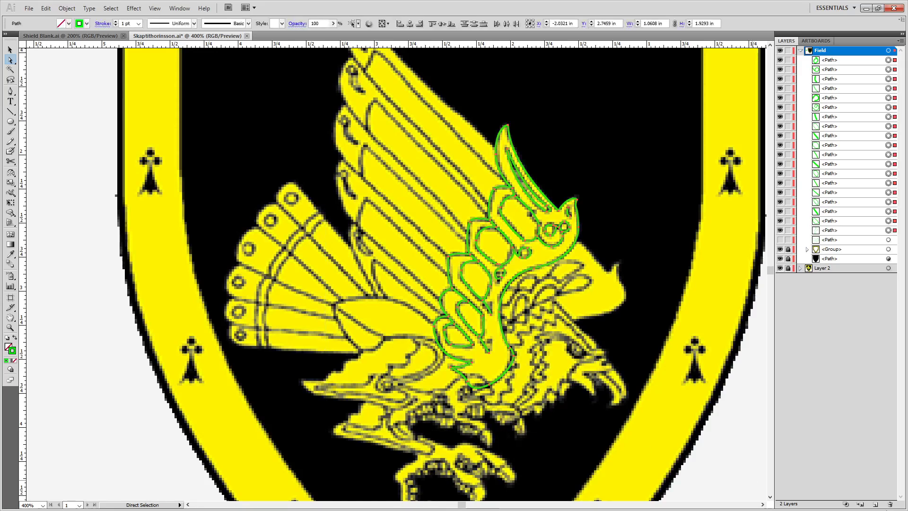
click(610, 116)
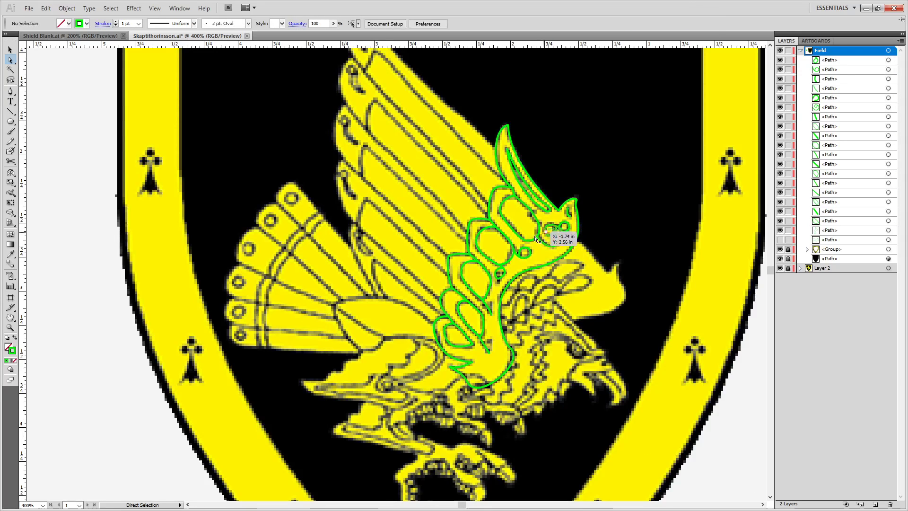
click(516, 282)
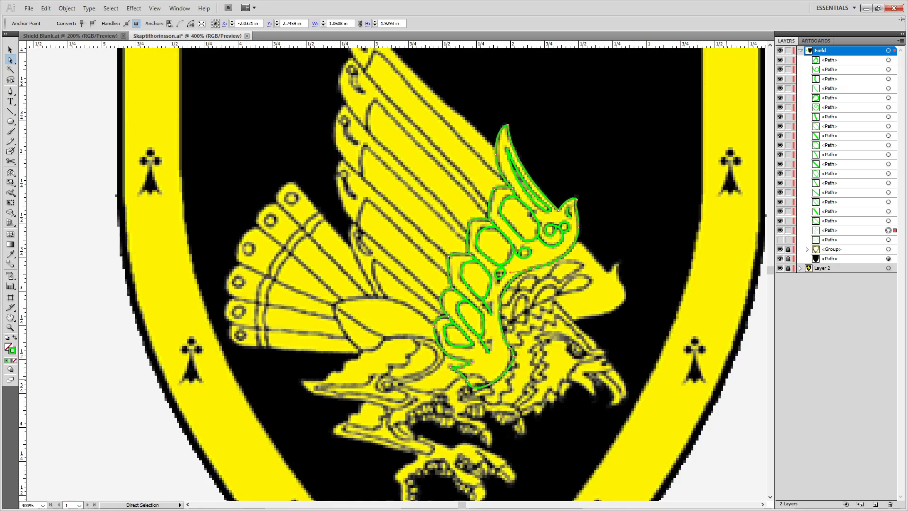
key(v)
click(630, 193)
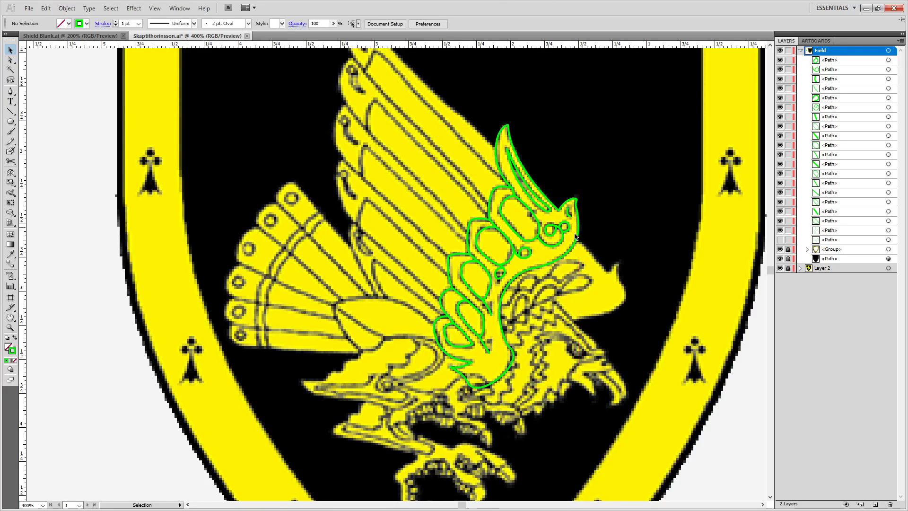
click(576, 240)
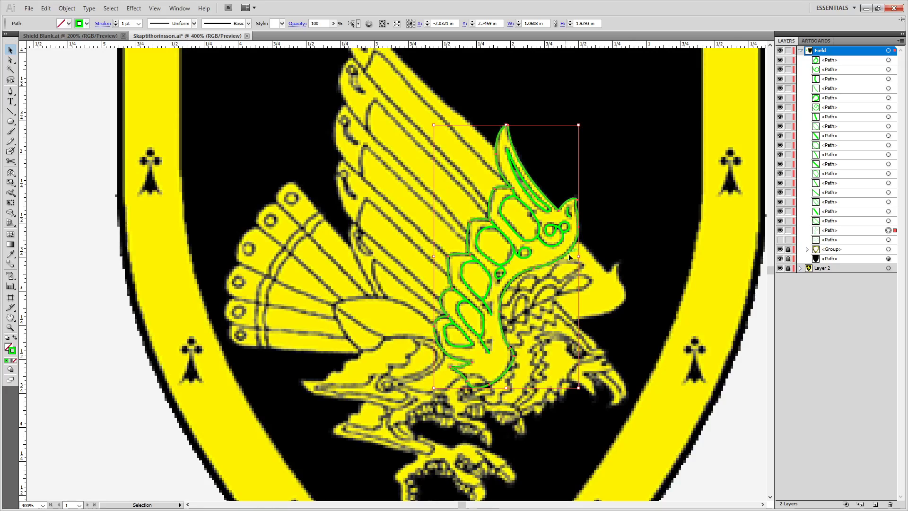
Duplicate the wing section's outline in place, keep the copy hidden, and group all the visible traced wing paths.
key(ctrl+f)
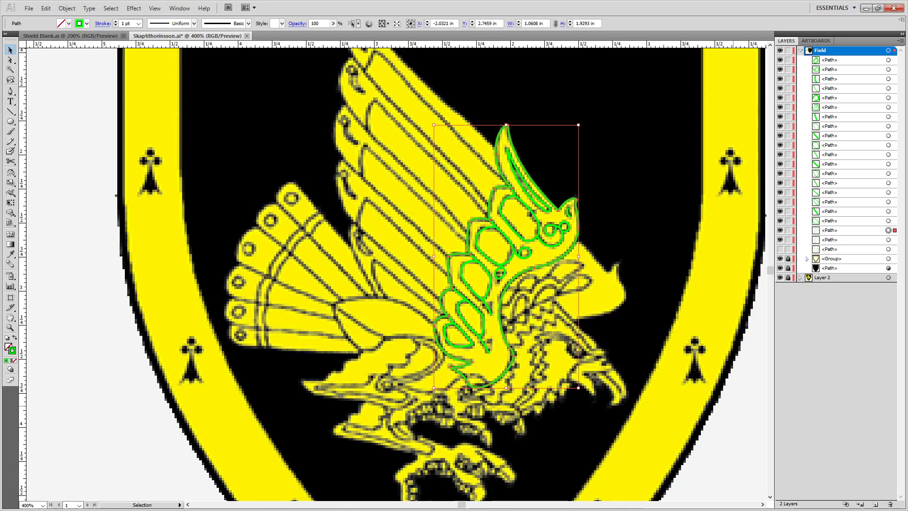
click(780, 240)
drag(320, 87, 594, 421)
key(ctrl+g)
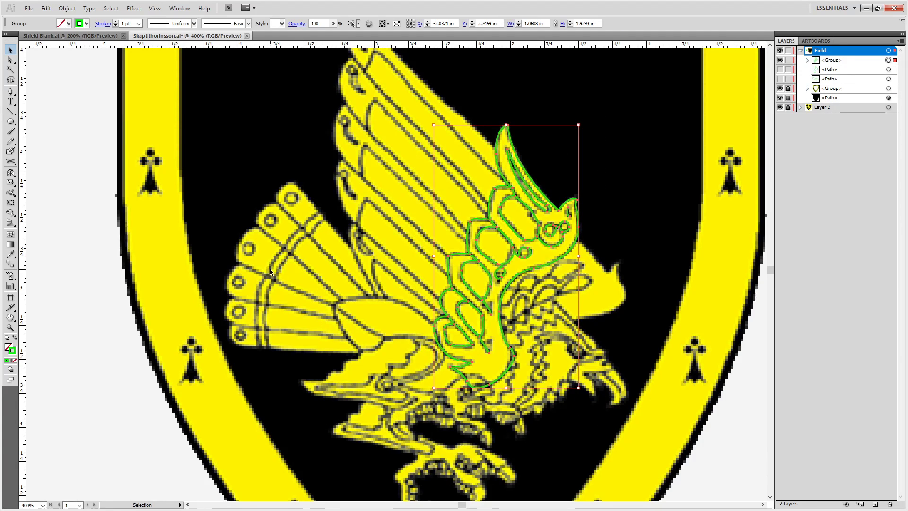
Set the wing group's stroke color to black (000000).
double_click(13, 352)
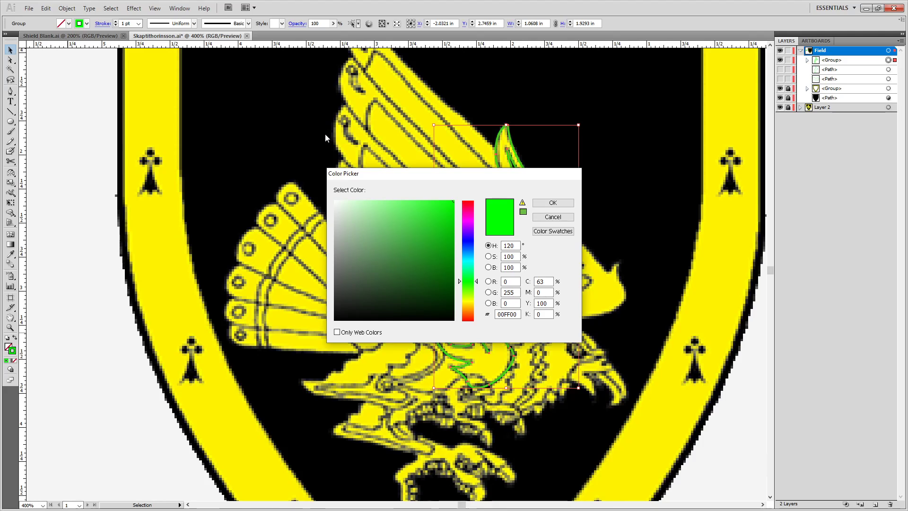
drag(432, 222, 333, 323)
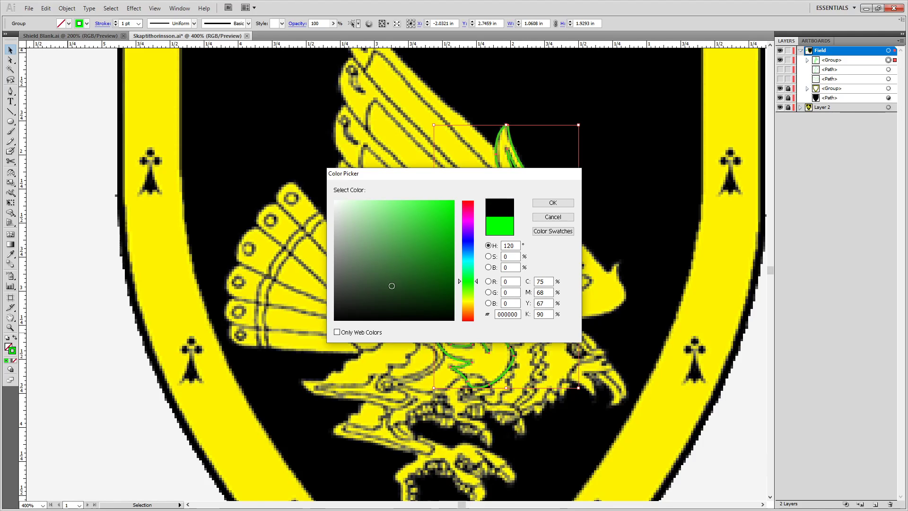
click(553, 203)
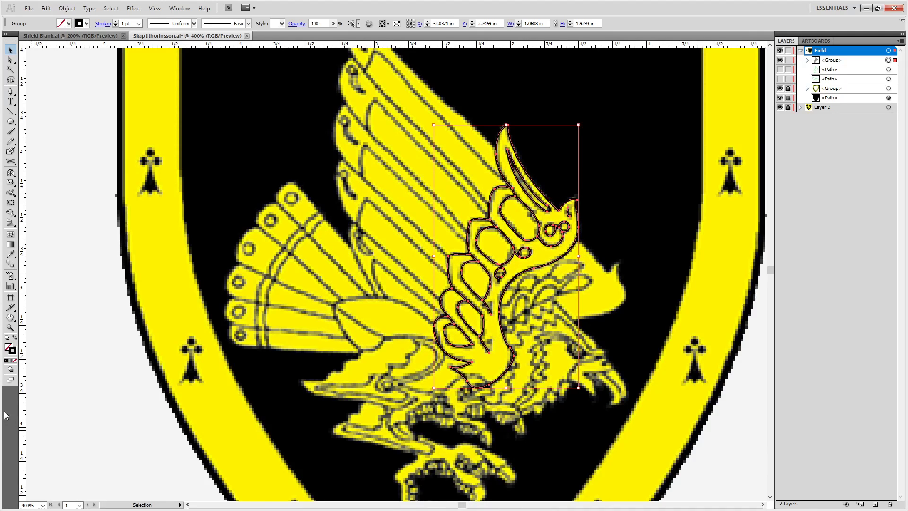
Fill the wing group with bright yellow and deselect it.
double_click(9, 350)
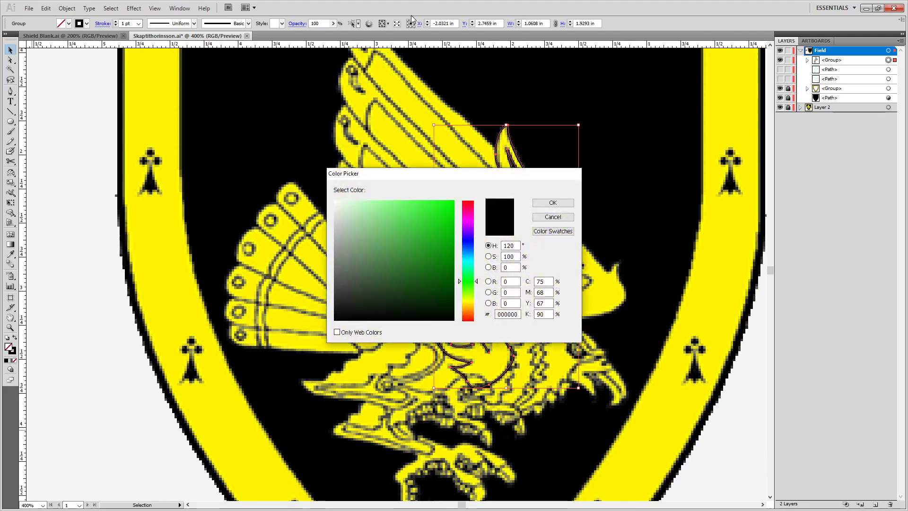
drag(368, 244, 327, 188)
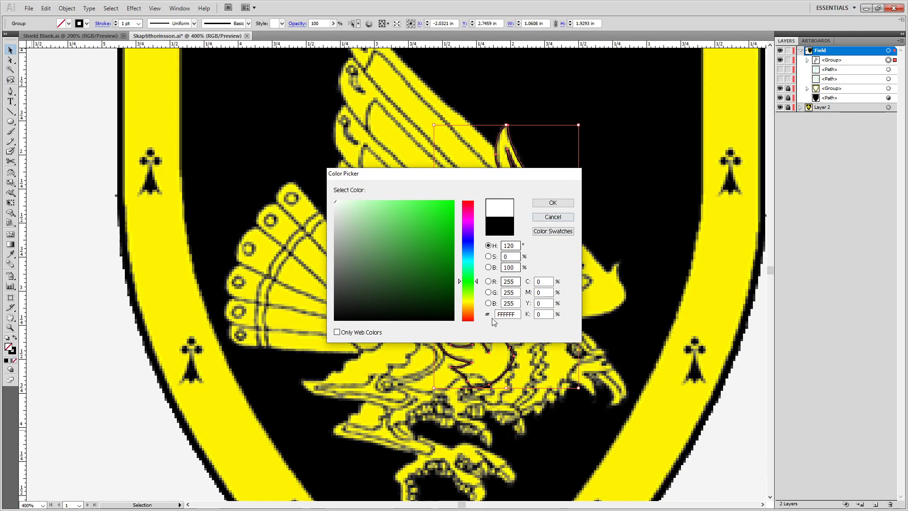
text(0)
key(Return)
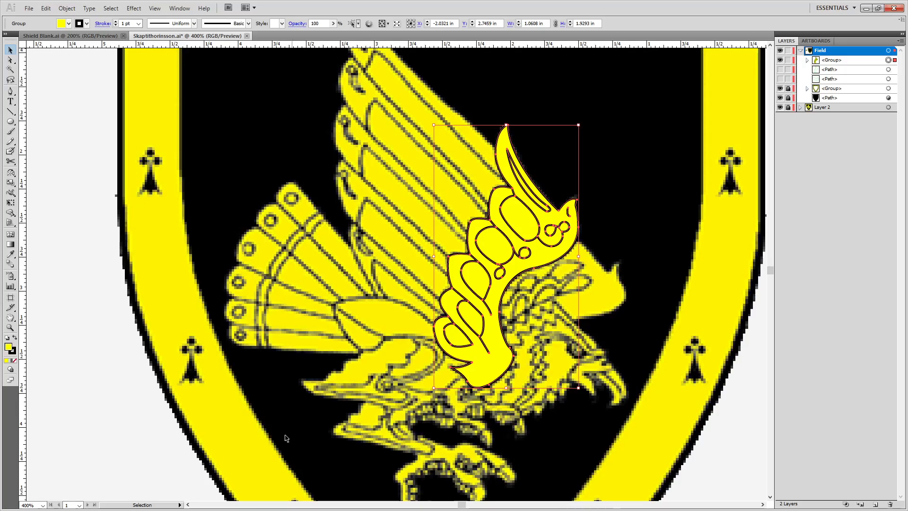
click(578, 143)
Lock and hide the finished wing group, and show the duplicate green outline path.
drag(213, 160, 262, 269)
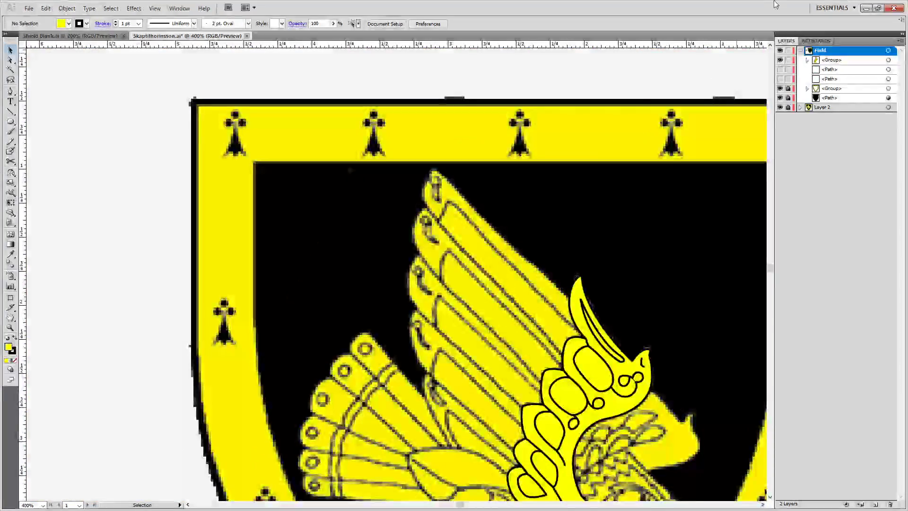
click(788, 61)
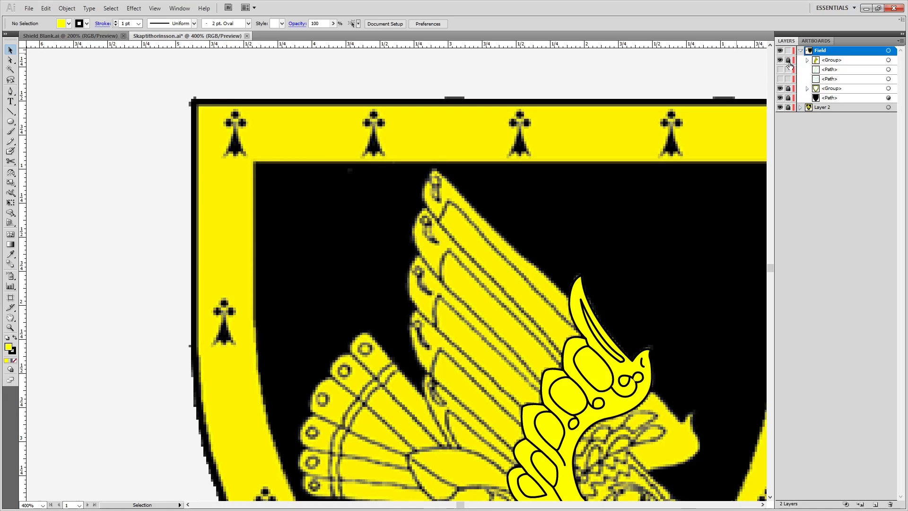
click(780, 61)
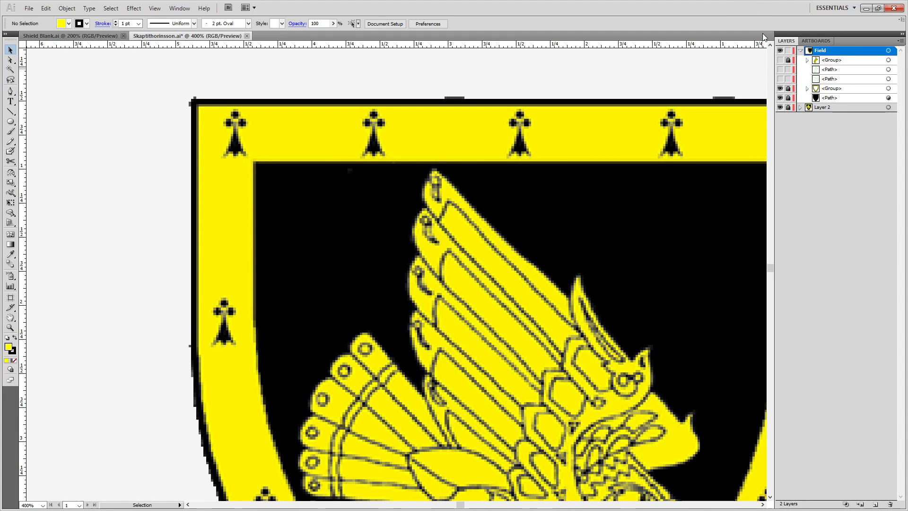
click(780, 70)
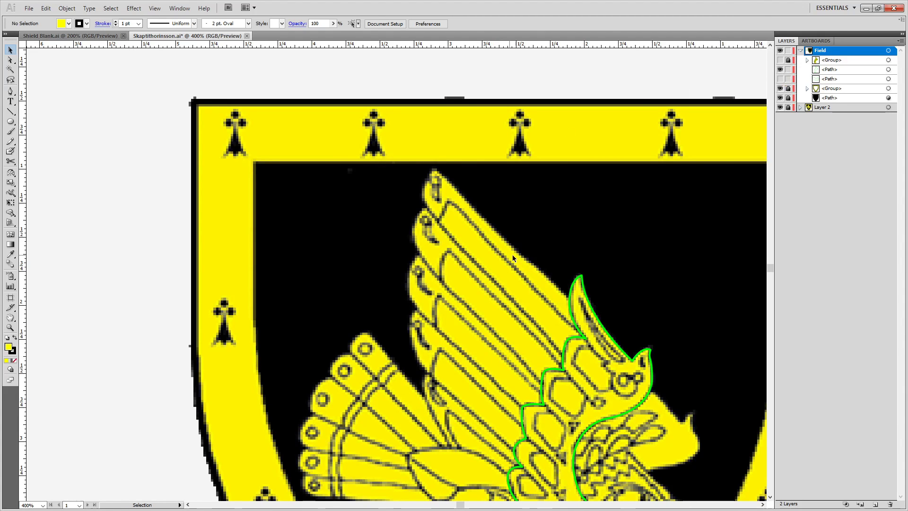
Cut the green outline with the Scissors at the tall horn's left edge and at the lowest feather's lower edge.
scroll(552, 250, up, 1)
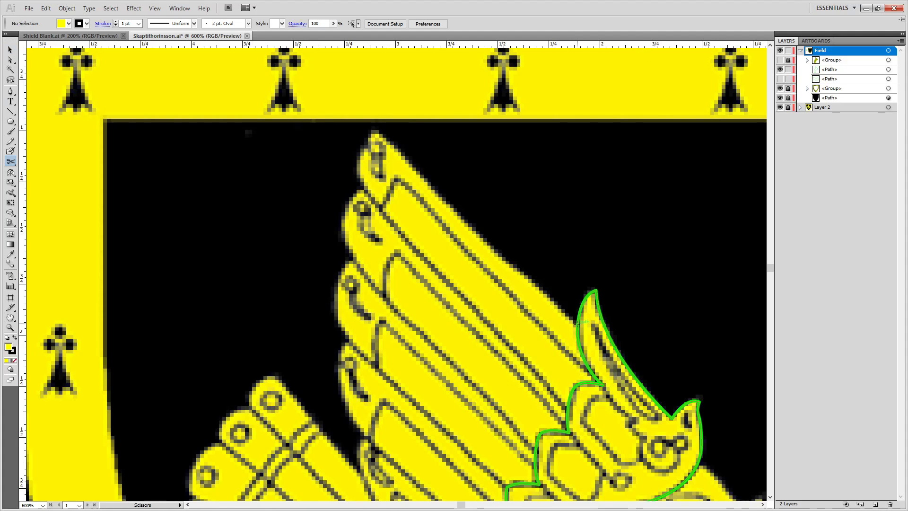
click(578, 325)
scroll(543, 326, down, 5)
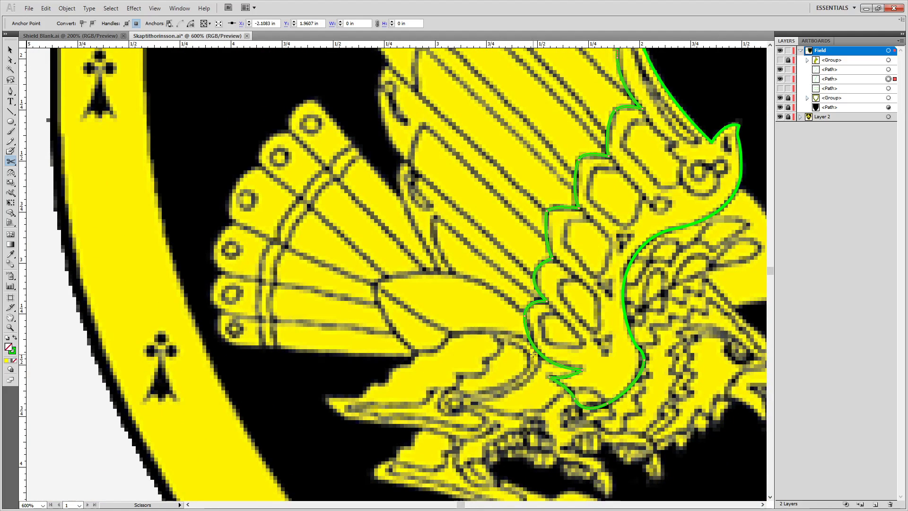
click(541, 351)
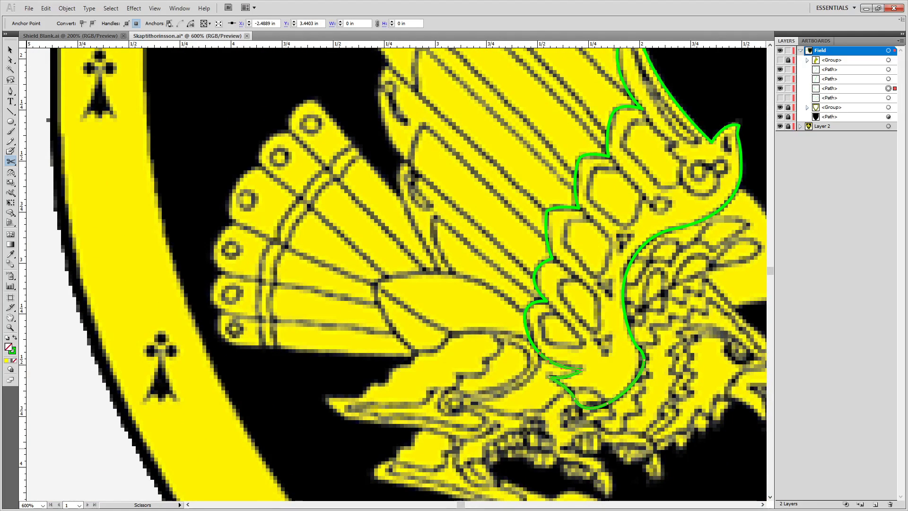
Delete the lower and right-hand pieces of the cut outline, keeping only the scalloped left edge.
key(Delete)
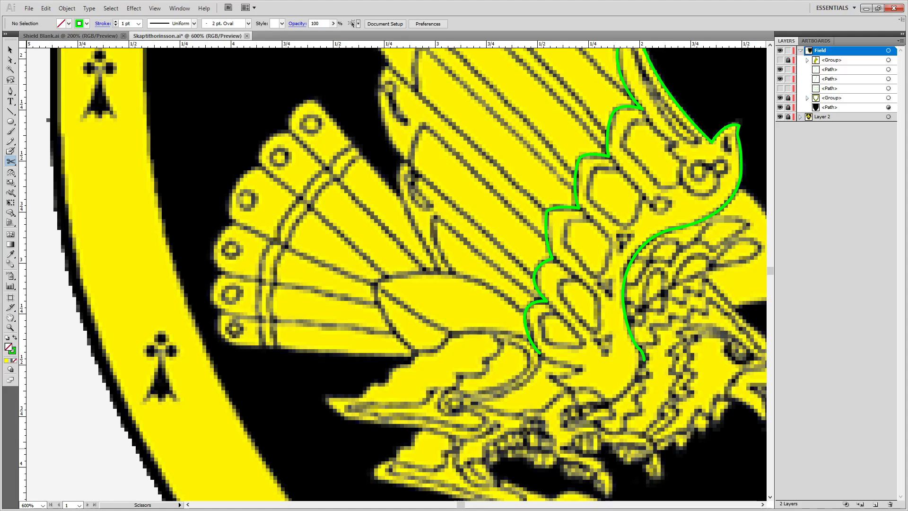
key(ctrl+z)
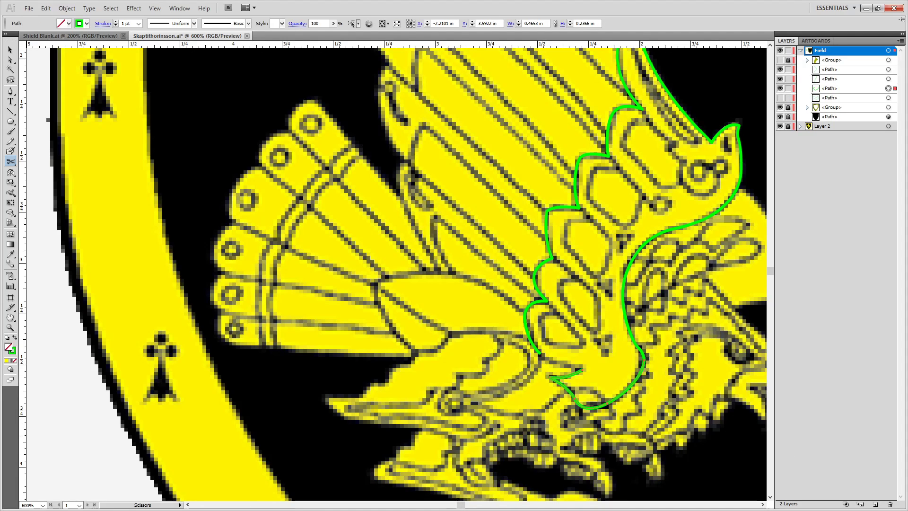
key(Delete)
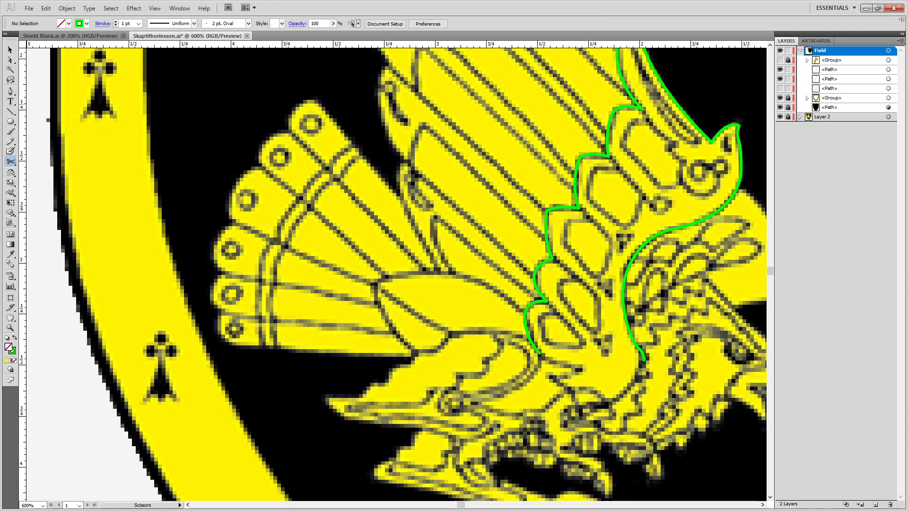
key(a)
click(641, 252)
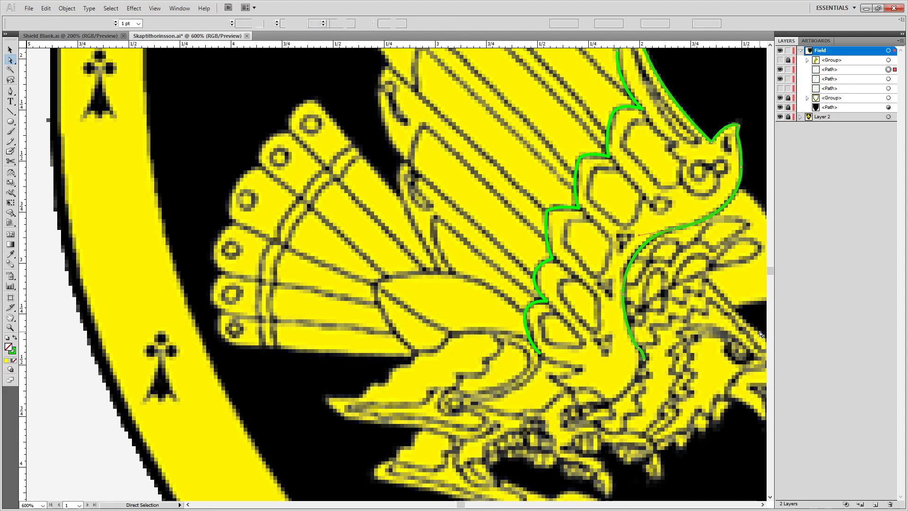
key(Delete)
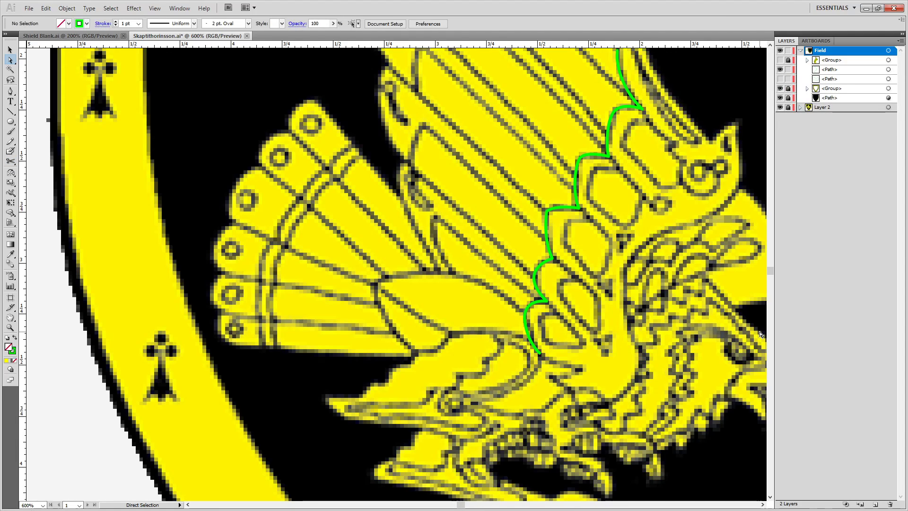
Show the filled wing group, expand its contents and unlock it.
click(785, 60)
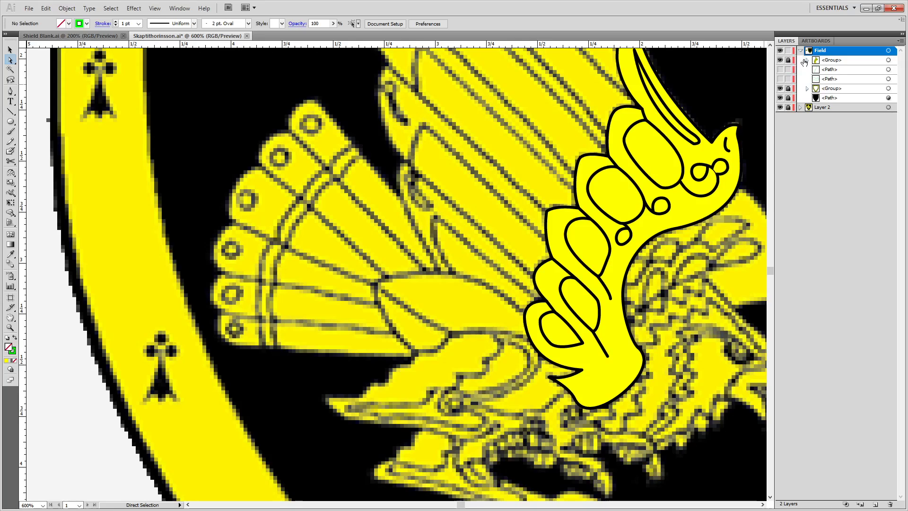
click(807, 60)
click(789, 60)
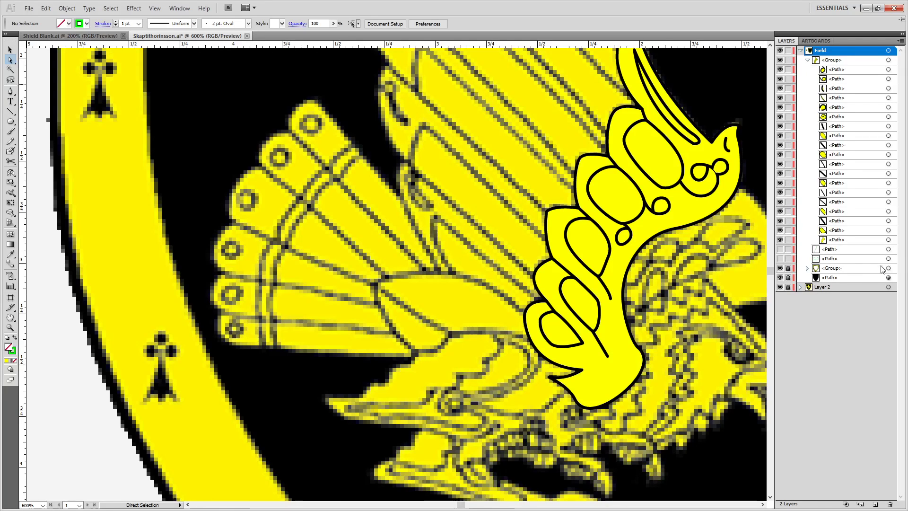
click(886, 241)
Try to modify the anchor on the bulge at the wing outline's lower right, and undo the edit.
scroll(654, 366, up, 4)
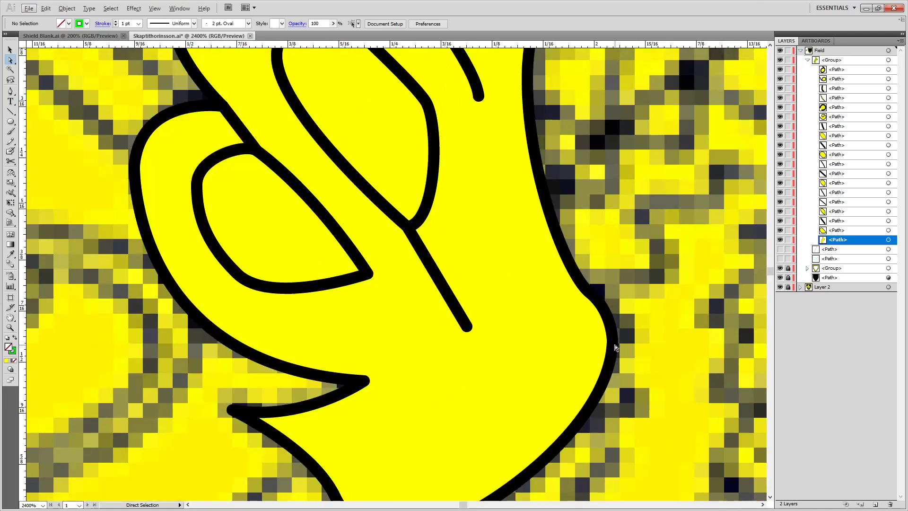
click(610, 325)
click(590, 293)
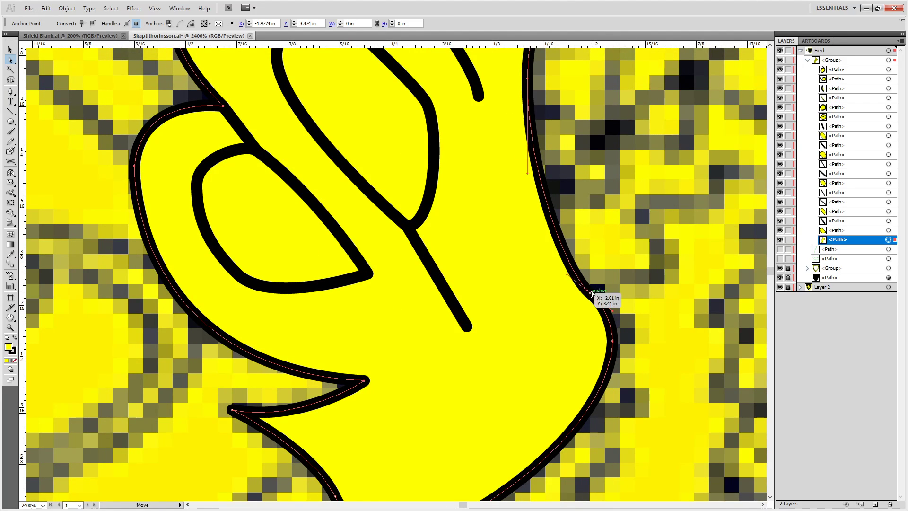
click(613, 341)
click(613, 341)
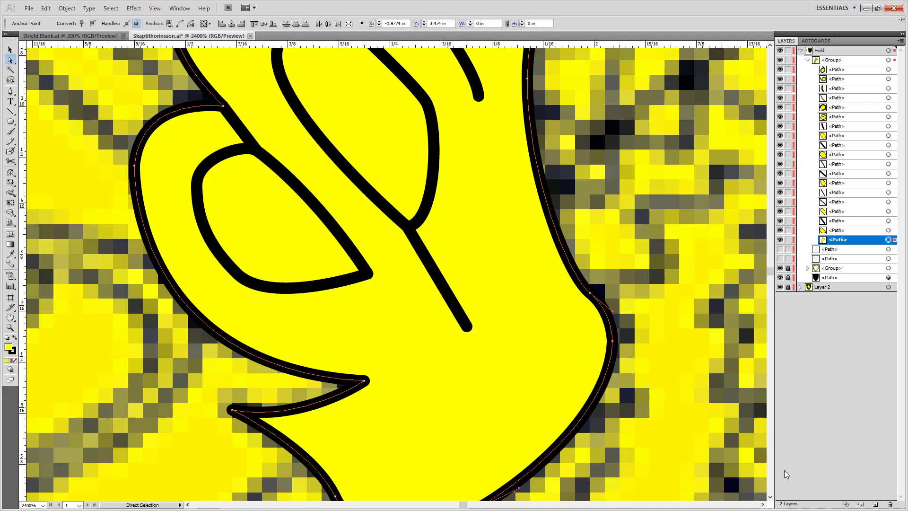
key(ctrl+z)
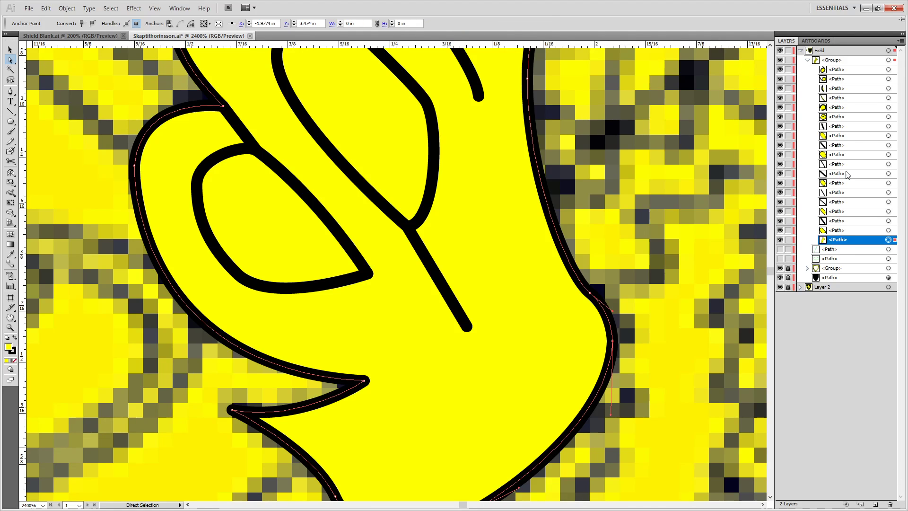
Collapse and hide the wing group, leaving the open scalloped edge path shown.
click(807, 60)
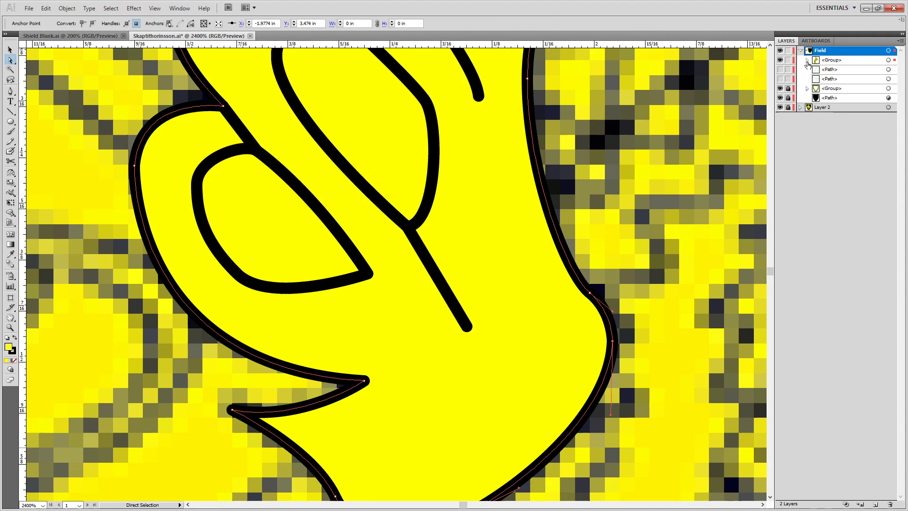
click(780, 60)
click(779, 69)
Extend the scalloped edge path with the Pen tool from its upper end along the long feathers' top edge to the wing tip.
scroll(215, 157, down, 5)
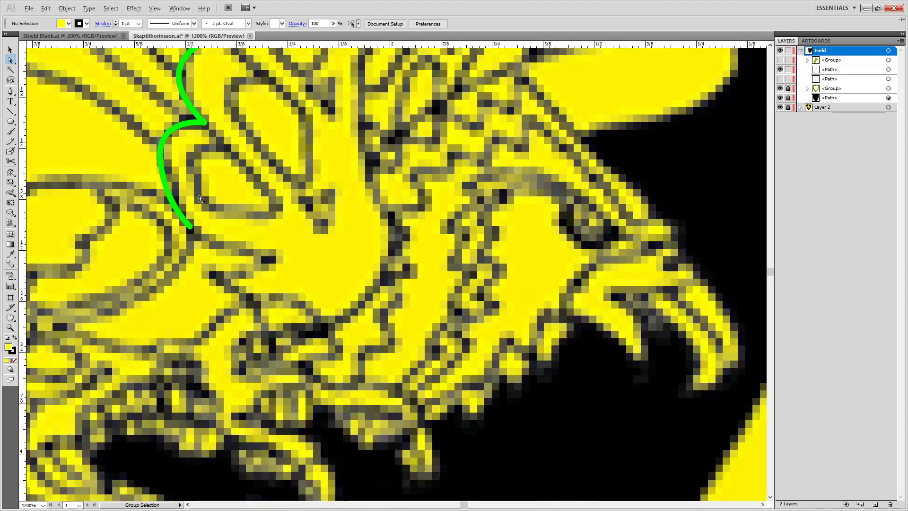
scroll(216, 157, up, 3)
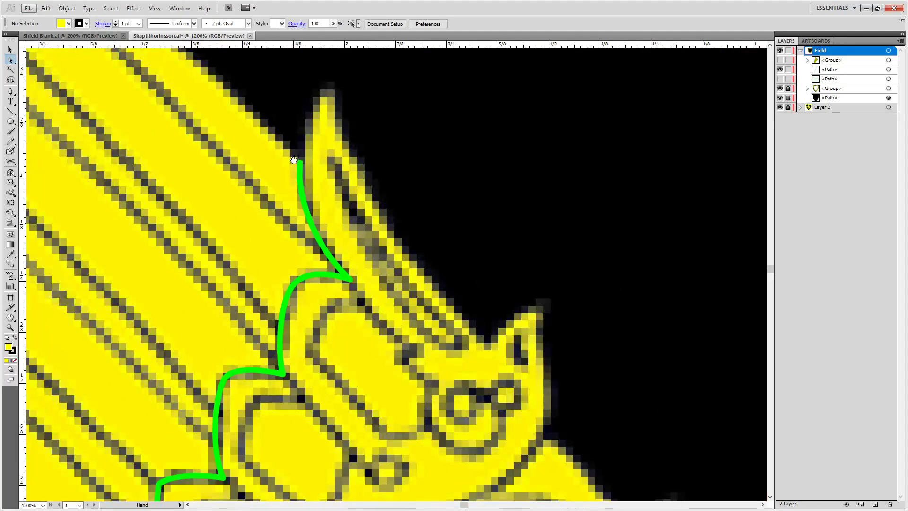
drag(176, 293, 355, 346)
scroll(355, 346, down, 1)
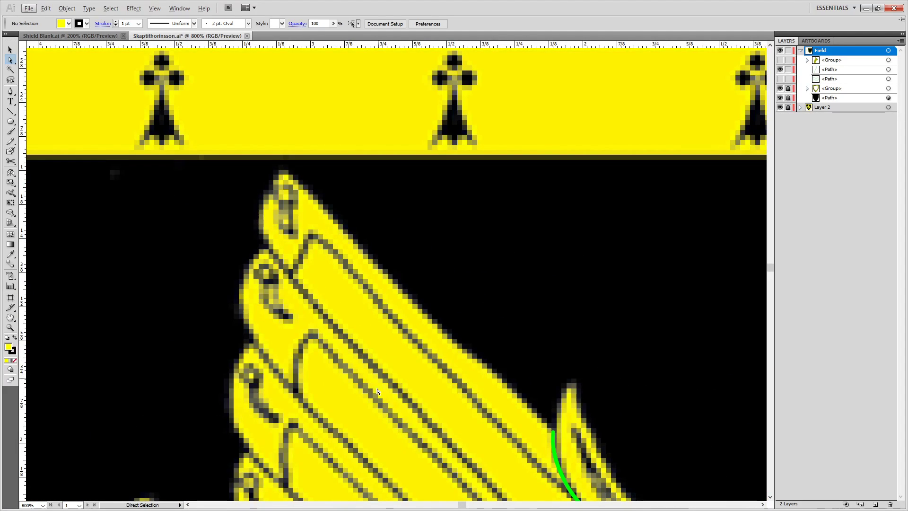
key(o)
key(p)
key(Escape)
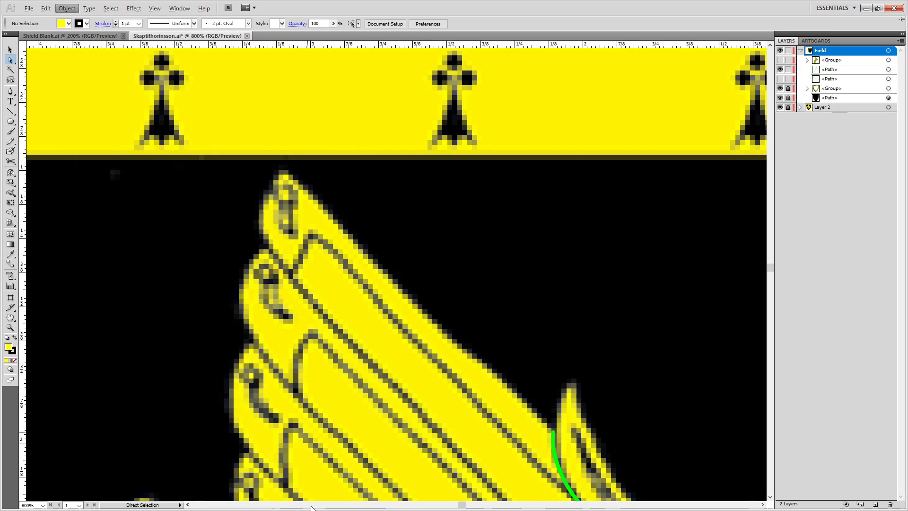
key(Escape)
key(p)
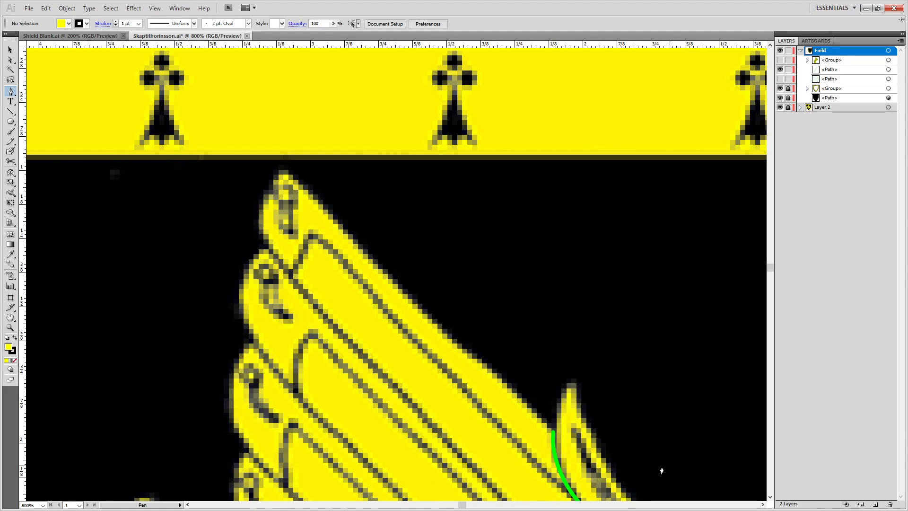
click(555, 435)
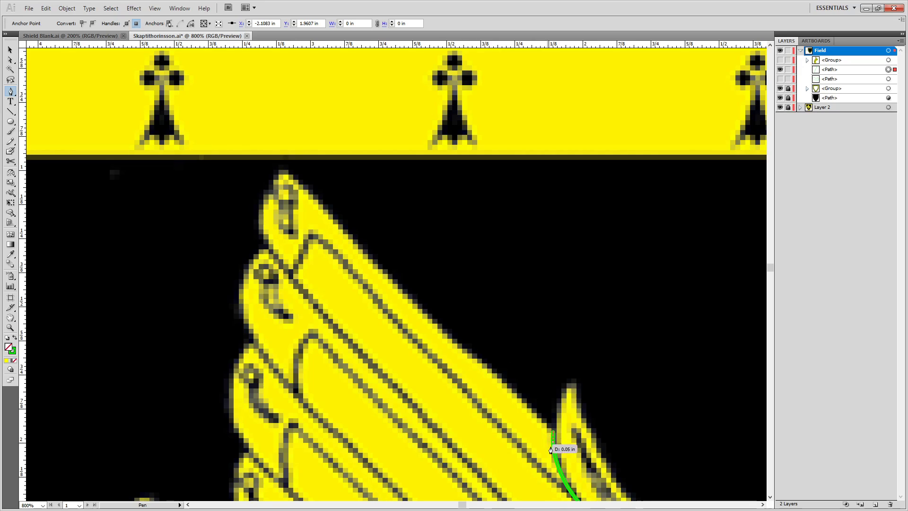
drag(551, 449, 420, 322)
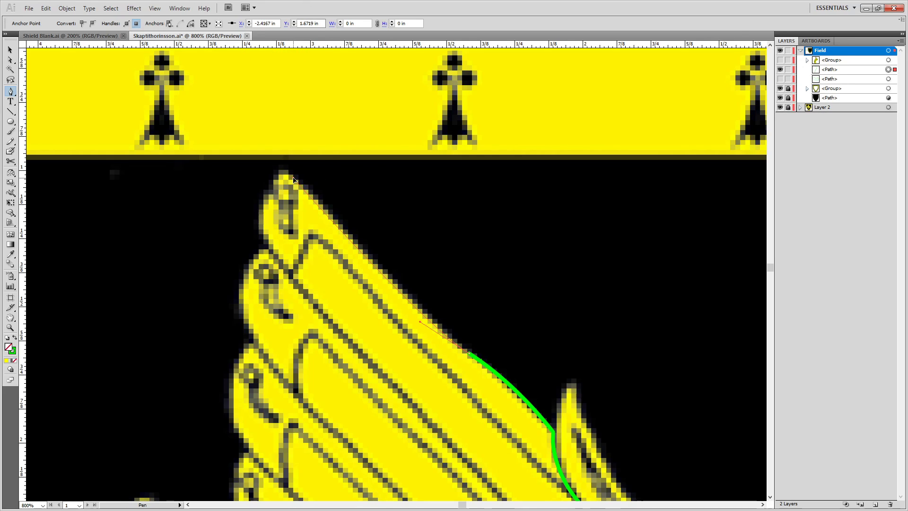
drag(293, 177, 265, 149)
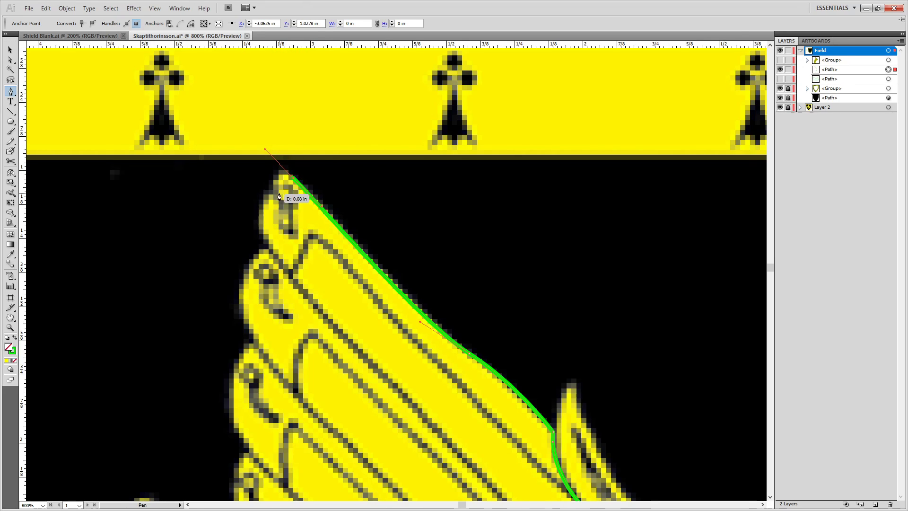
Continue the outline with the Pen tool around the long feathers' uppermost tip, retrying the curved anchor placement.
scroll(262, 182, up, 2)
drag(281, 188, 446, 251)
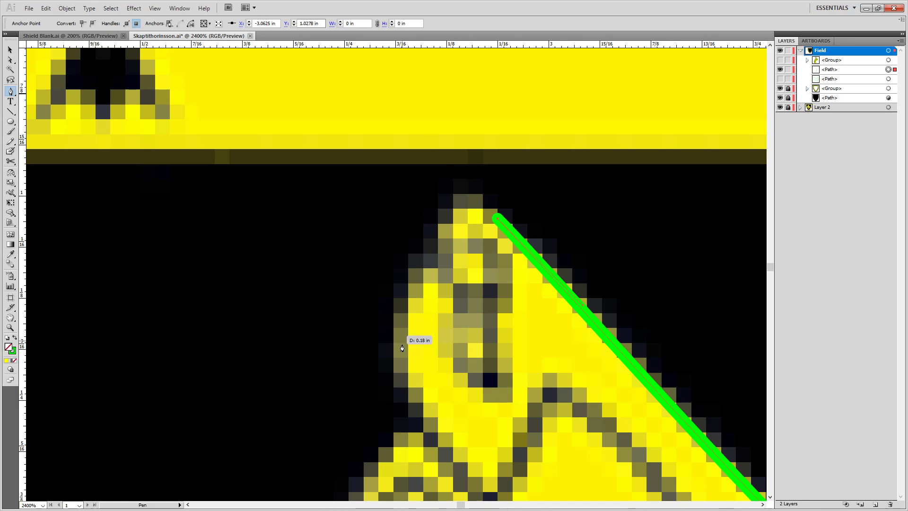
drag(449, 211, 420, 237)
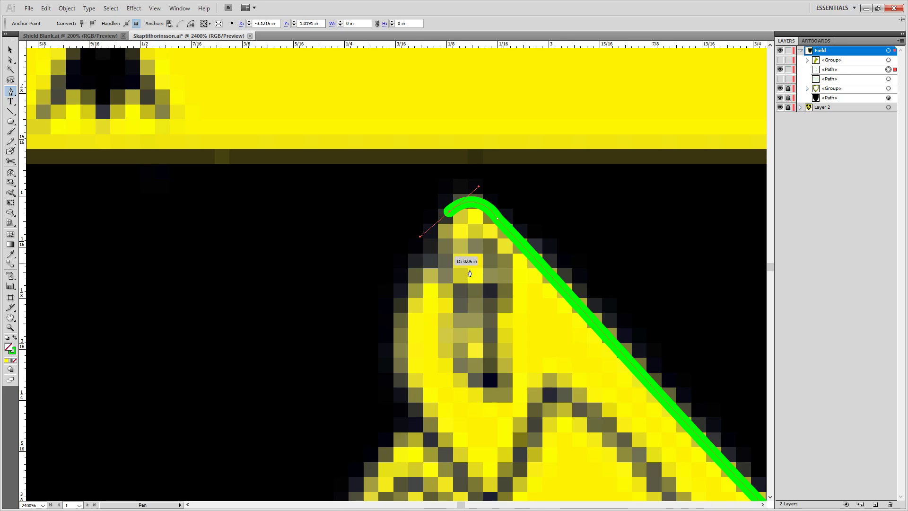
key(ctrl+z)
mouse_move(447, 207)
mouse_down()
mouse_move(438, 227)
mouse_move(421, 227)
mouse_move(455, 201)
mouse_move(442, 210)
mouse_move(450, 215)
mouse_up()
key(ctrl+z)
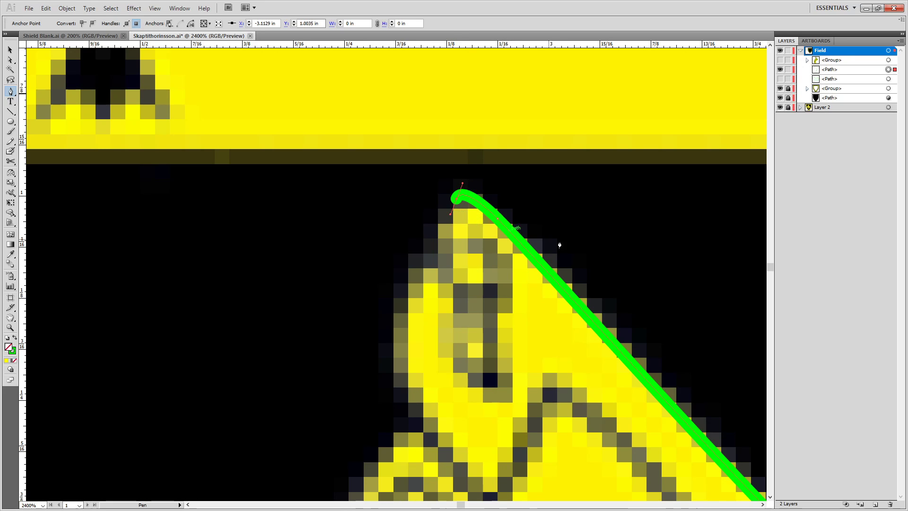
Trace the top feather's rounded outer end down to the first notch with a single curve.
scroll(490, 293, down, 1)
scroll(489, 296, down, 3)
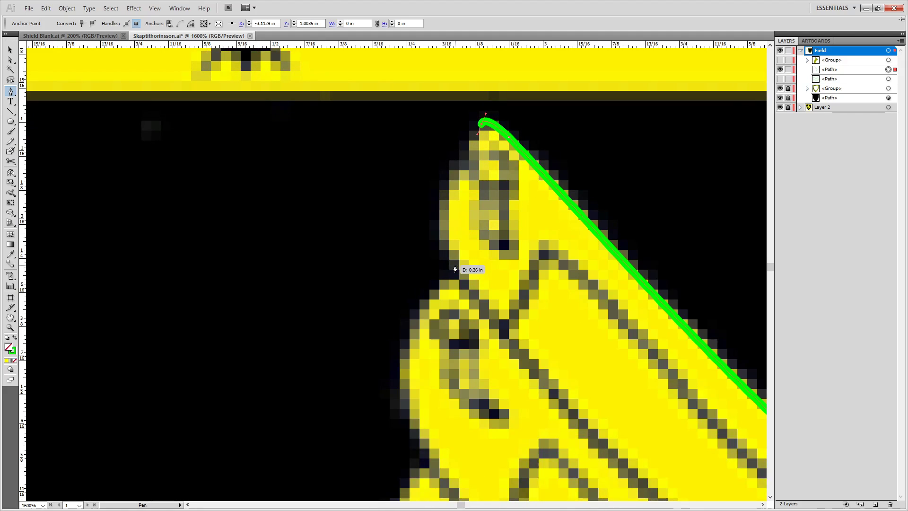
drag(465, 280, 530, 331)
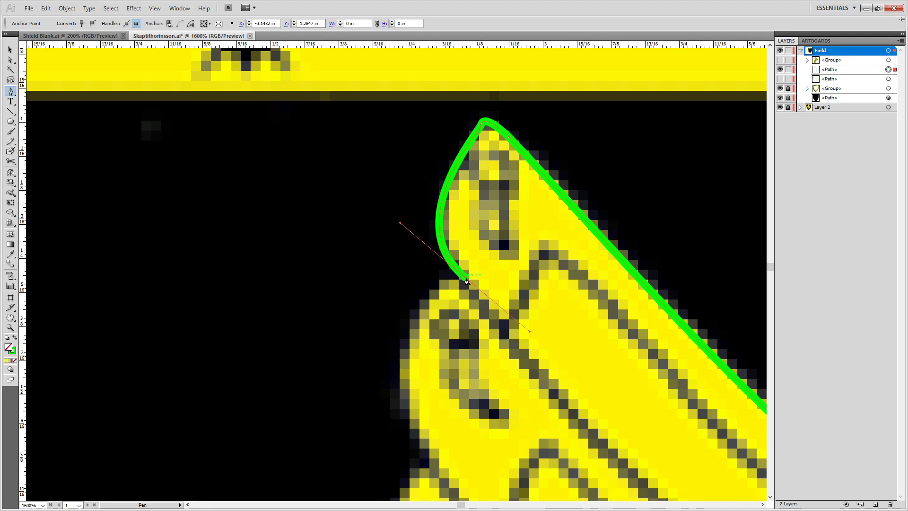
Trace the second feather's rounded end from the first notch to the second, redoing the side anchor to follow the edge.
scroll(464, 312, down, 5)
scroll(464, 313, left, 3)
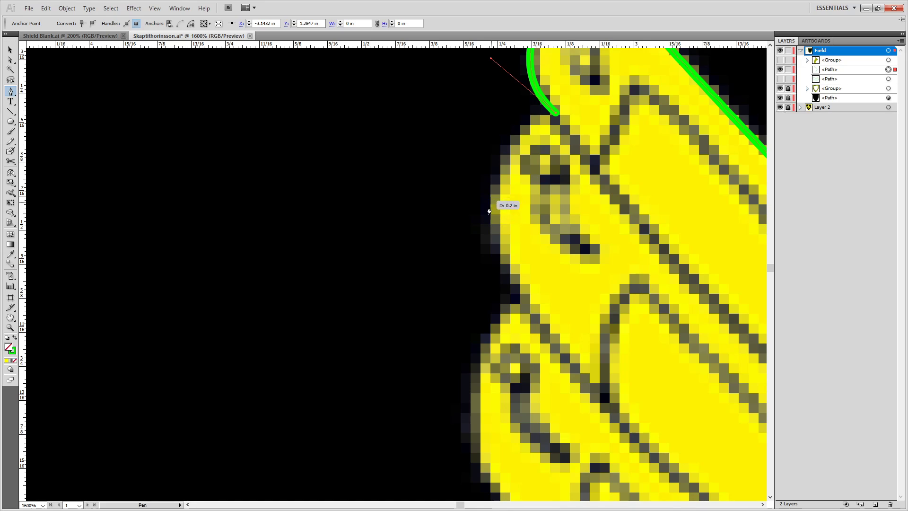
drag(485, 218, 482, 332)
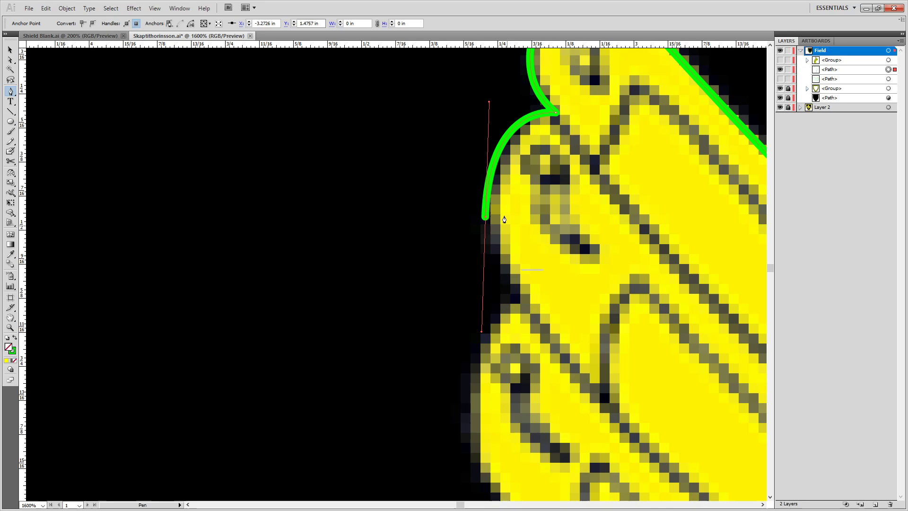
click(520, 300)
key(ctrl+z)
key(ctrl+z)
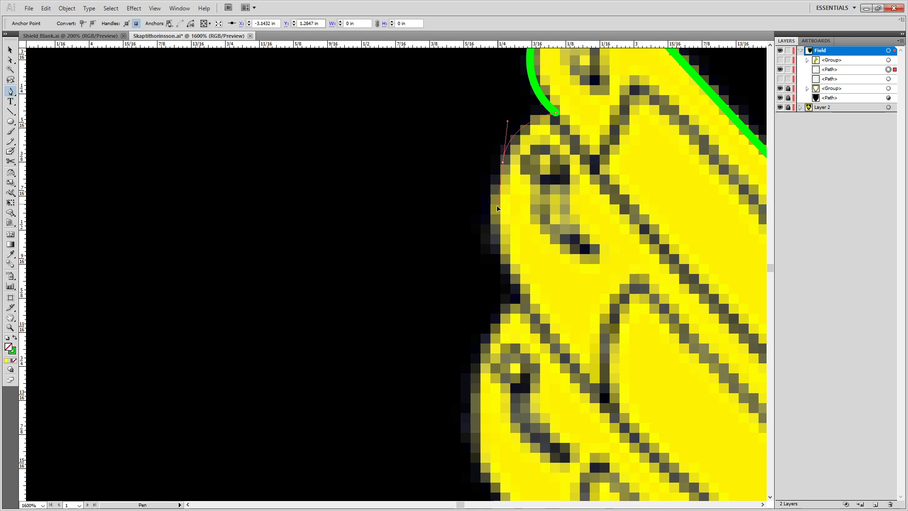
drag(502, 163, 485, 220)
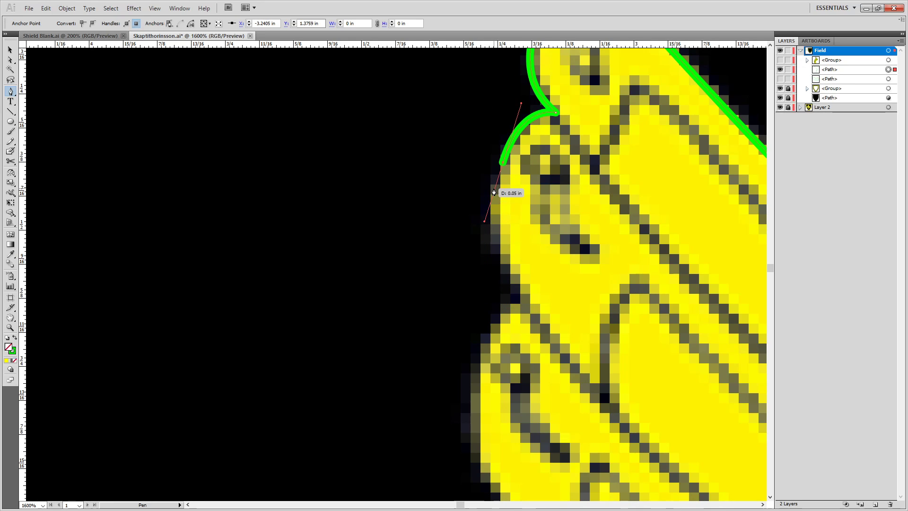
key(ctrl+z)
drag(497, 167, 488, 231)
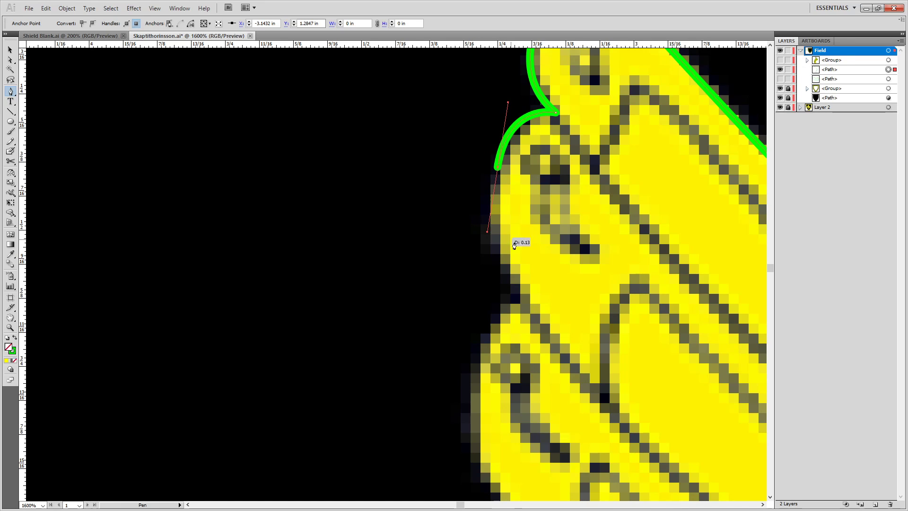
click(522, 303)
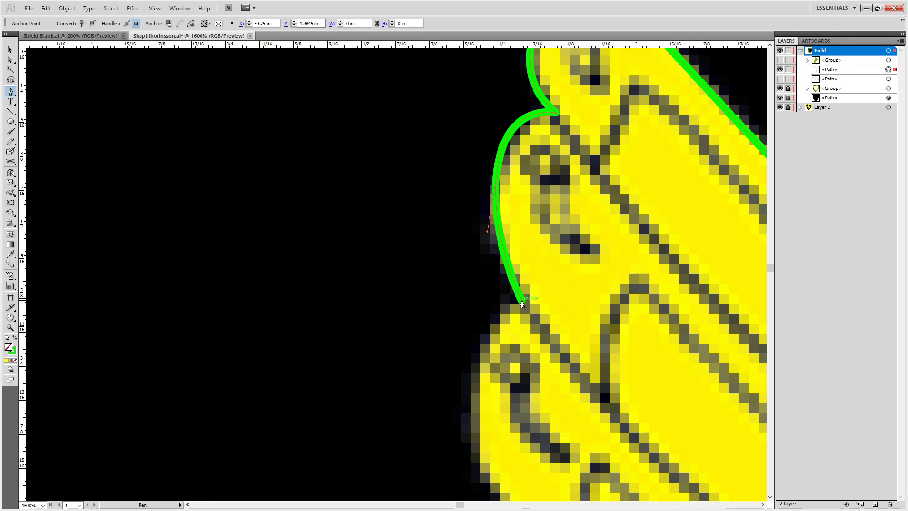
Trace the third feather's rounded end from the second notch down to the third notch.
drag(492, 308, 514, 65)
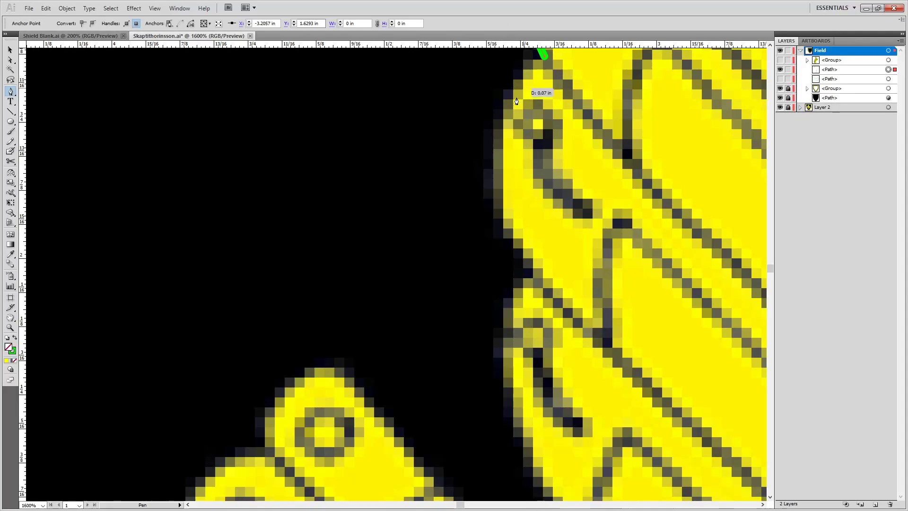
drag(501, 145, 499, 206)
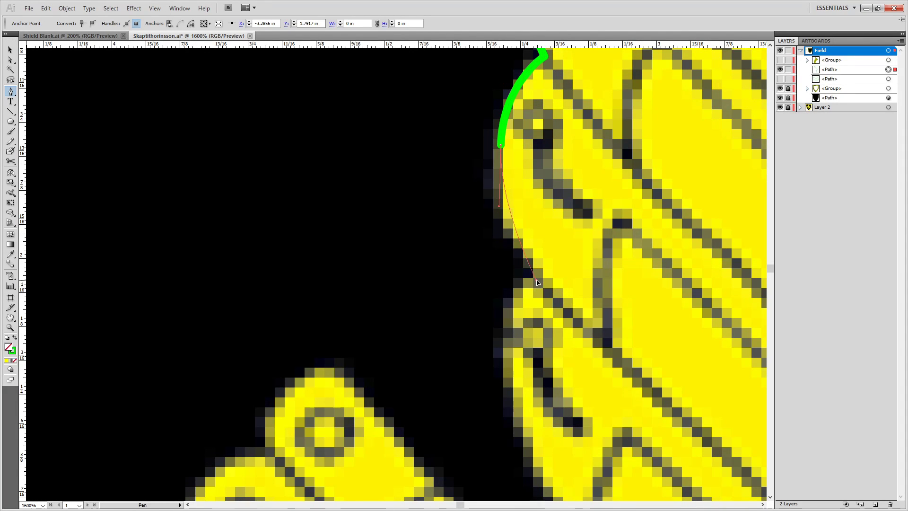
drag(536, 279, 572, 314)
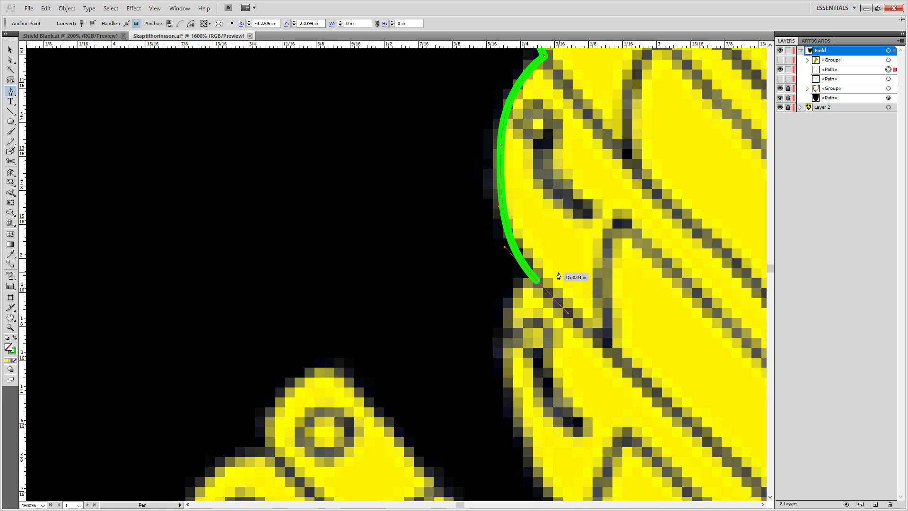
Trace the fourth feather's rounded end down to the notch above the lowest feather tip and make that anchor a corner.
drag(583, 374, 521, 123)
scroll(521, 123, down, 5)
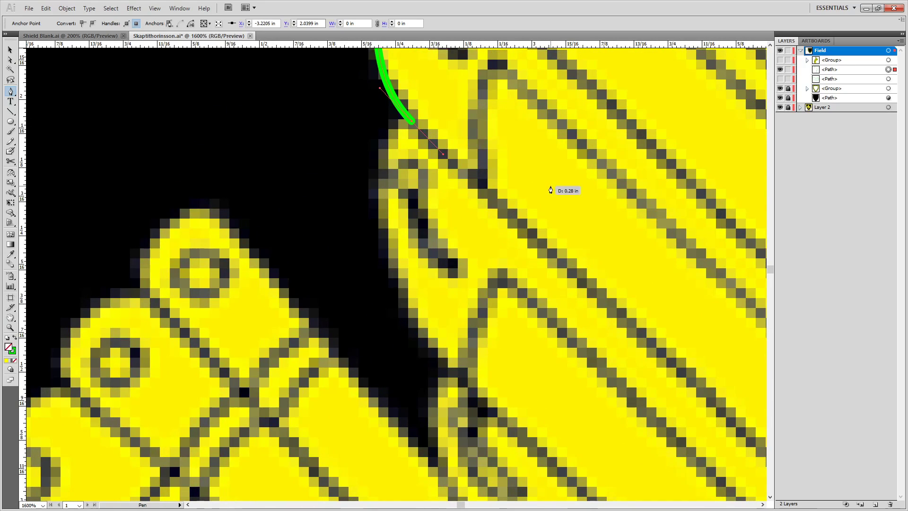
scroll(551, 188, up, 4)
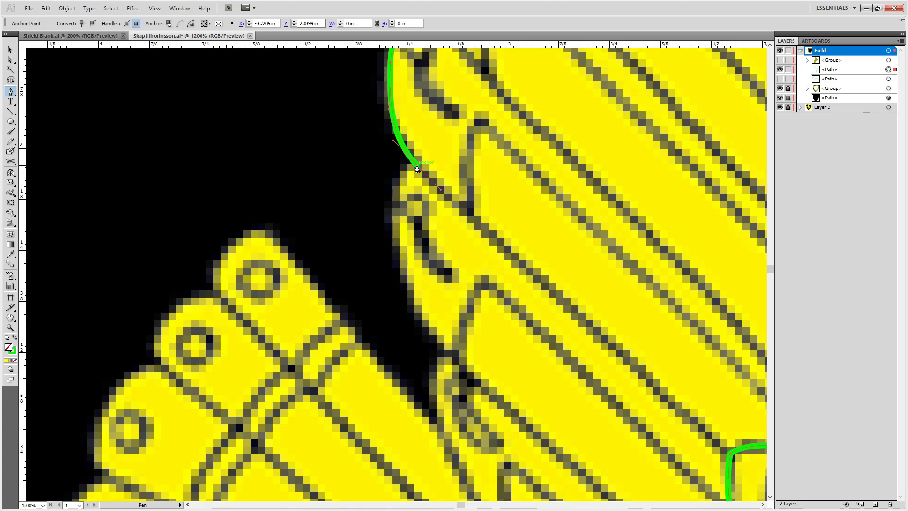
click(411, 168)
mouse_move(456, 358)
mouse_down()
mouse_move(574, 474)
mouse_move(581, 493)
mouse_move(562, 502)
mouse_move(534, 259)
mouse_move(541, 284)
mouse_move(529, 389)
mouse_move(549, 437)
mouse_move(570, 451)
mouse_up()
scroll(541, 284, down, 1)
scroll(541, 284, up, 6)
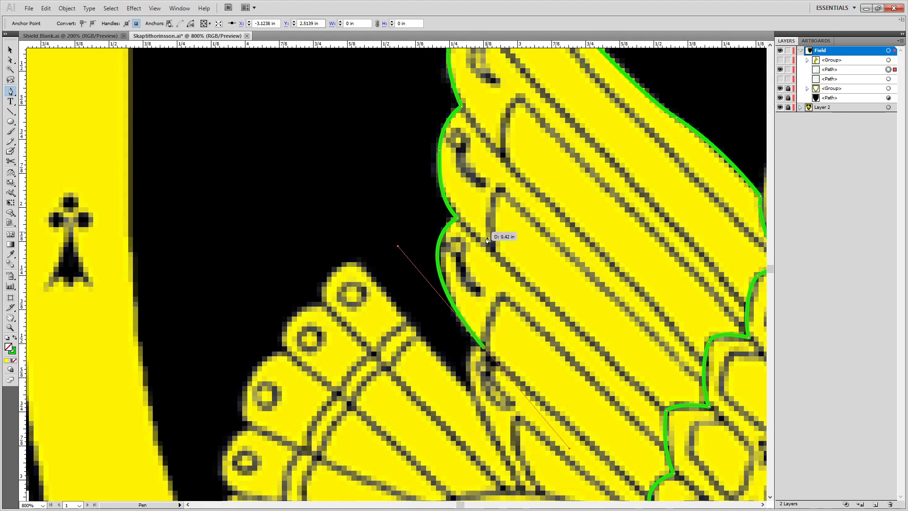
scroll(457, 296, up, 1)
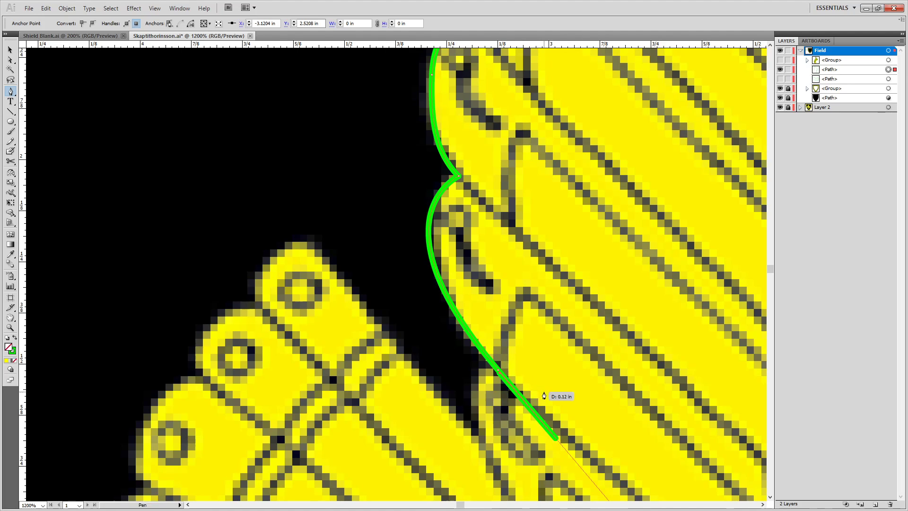
click(499, 372)
Trace the small lowest feather tip and run the outline in a curve back to the scalloped edge's lower end.
drag(588, 474, 518, 244)
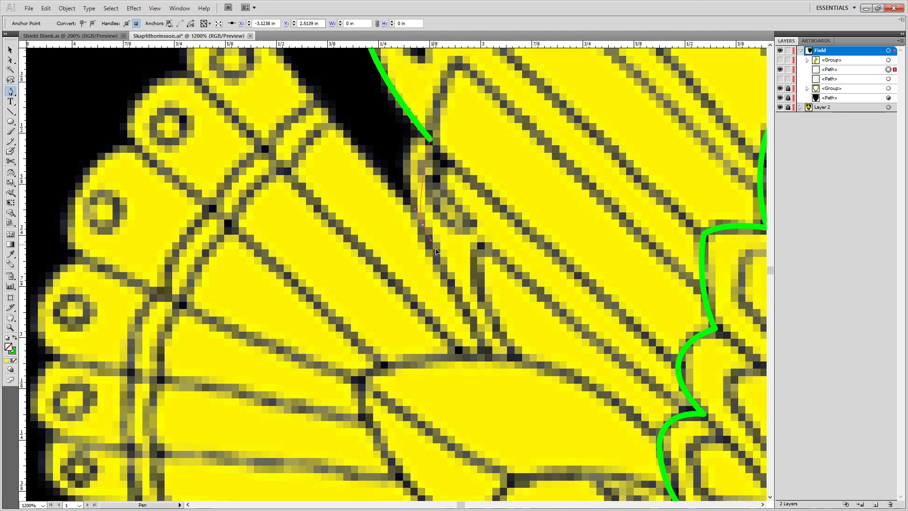
mouse_move(422, 224)
mouse_down()
mouse_move(464, 341)
mouse_move(473, 332)
mouse_up()
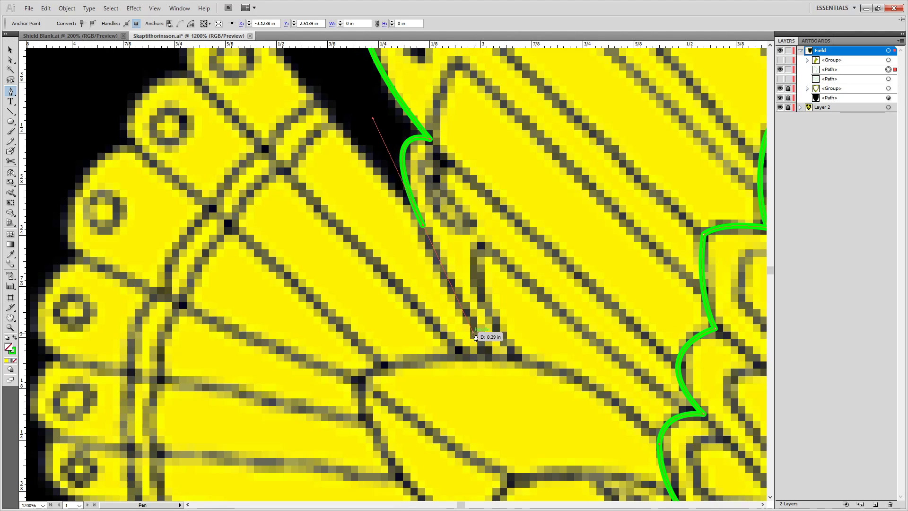
drag(502, 363, 435, 140)
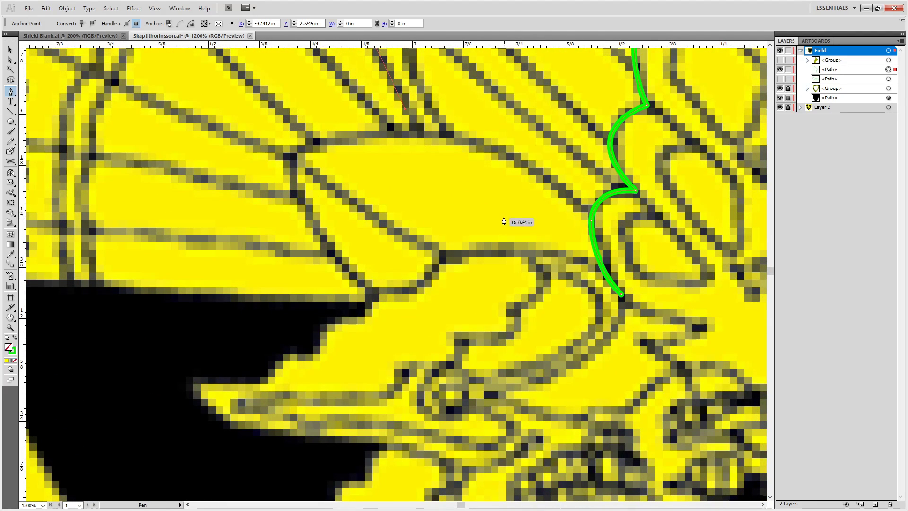
drag(600, 292, 762, 373)
drag(600, 292, 623, 297)
Select the overlapping end anchors at the outline's lower corner with Direct Selection and group the outline path.
drag(402, 192, 497, 325)
drag(553, 349, 533, 347)
drag(722, 421, 690, 449)
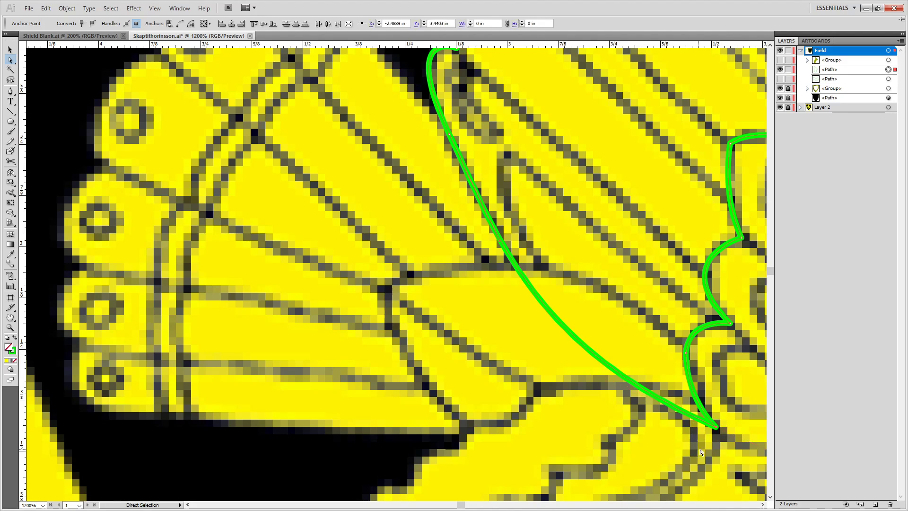
key(ctrl+g)
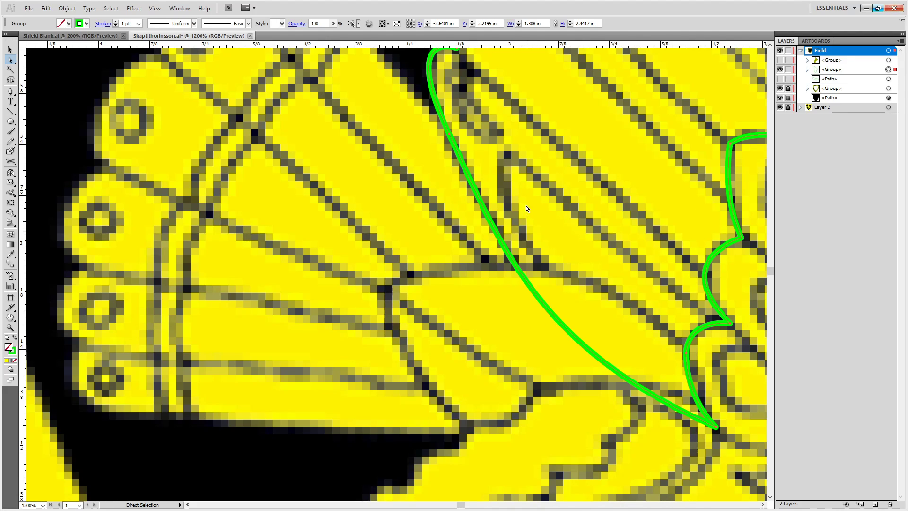
Draw a separate curved Pen path along the line between the first and second long feathers, from the first notch to the scalloped edge.
key(space)
drag(542, 178, 487, 359)
drag(542, 188, 448, 393)
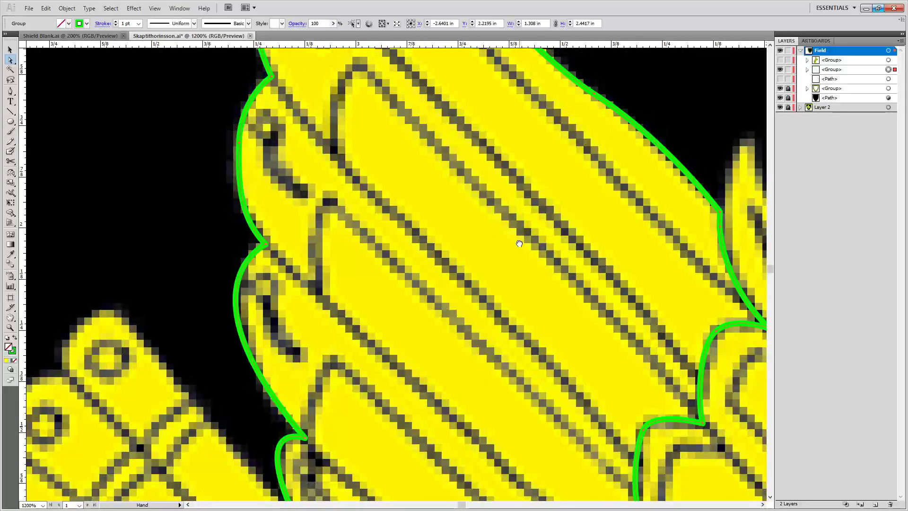
drag(515, 103, 439, 343)
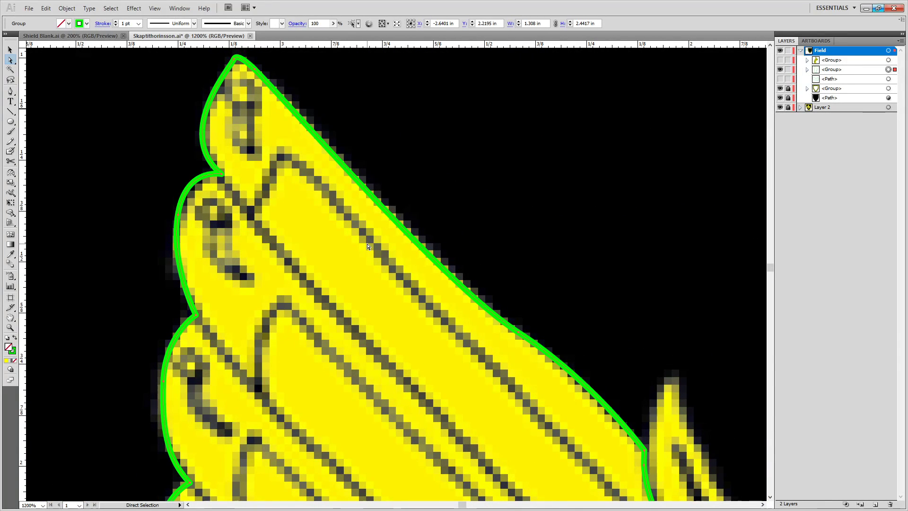
key(p)
click(314, 238)
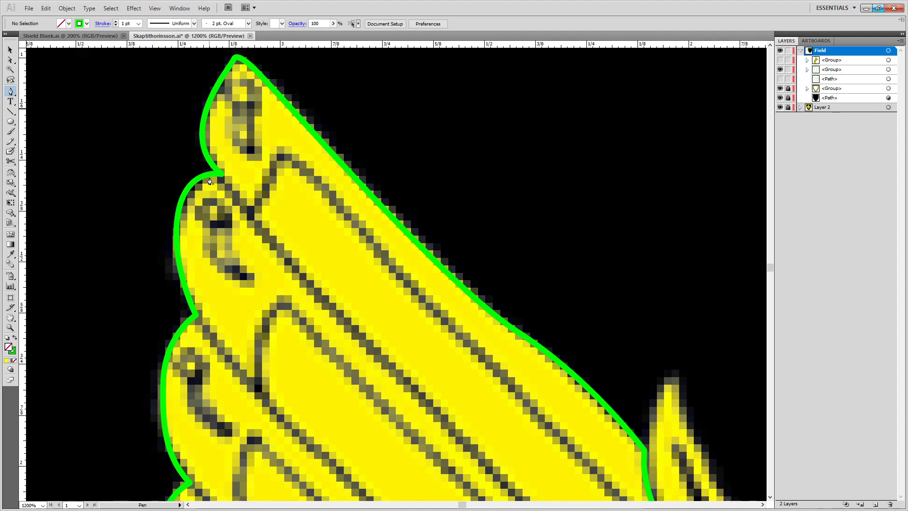
scroll(183, 182, up, 2)
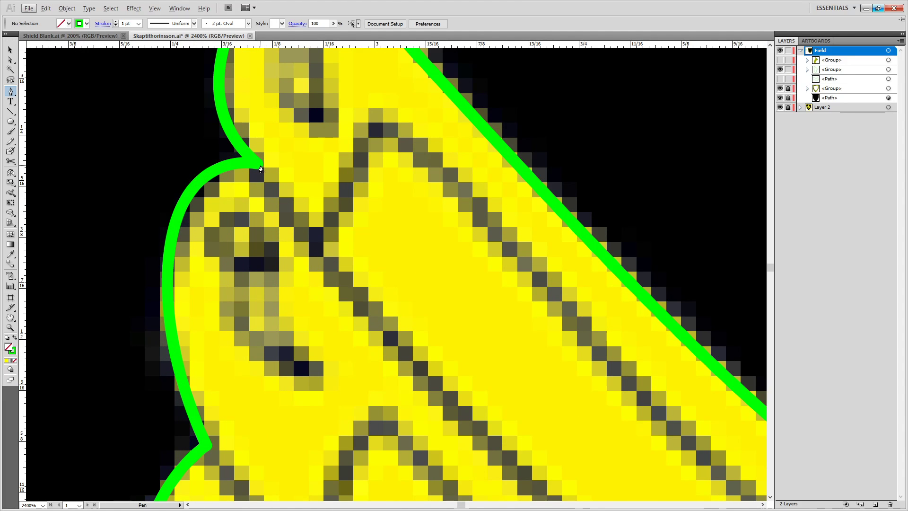
click(257, 164)
scroll(371, 263, down, 2)
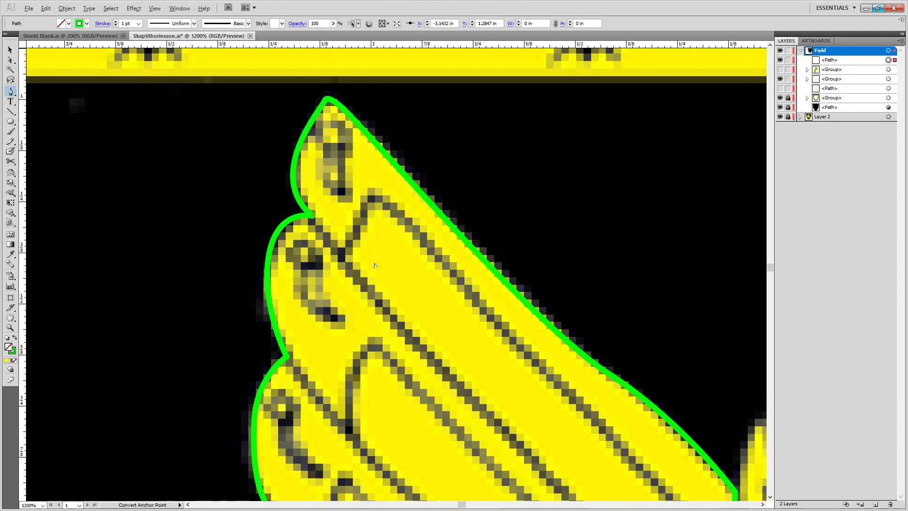
drag(547, 468, 423, 213)
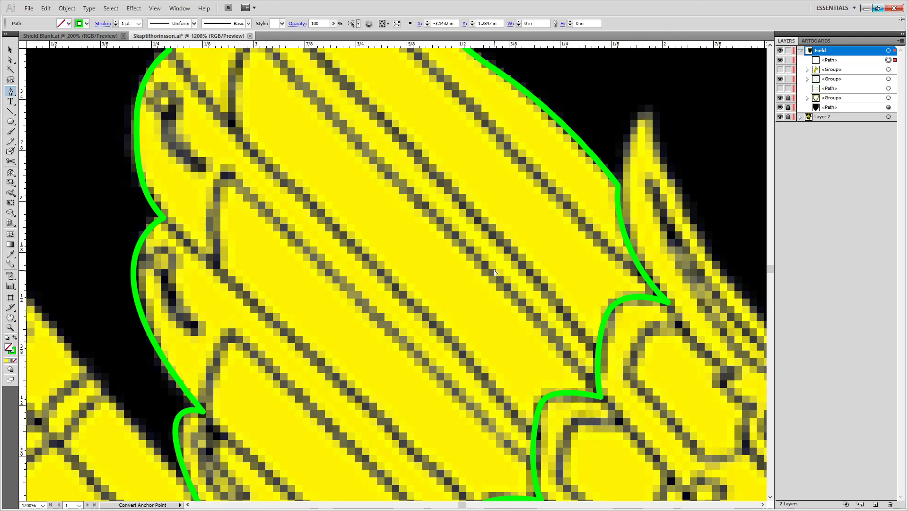
scroll(478, 283, down, 1)
drag(312, 137, 371, 238)
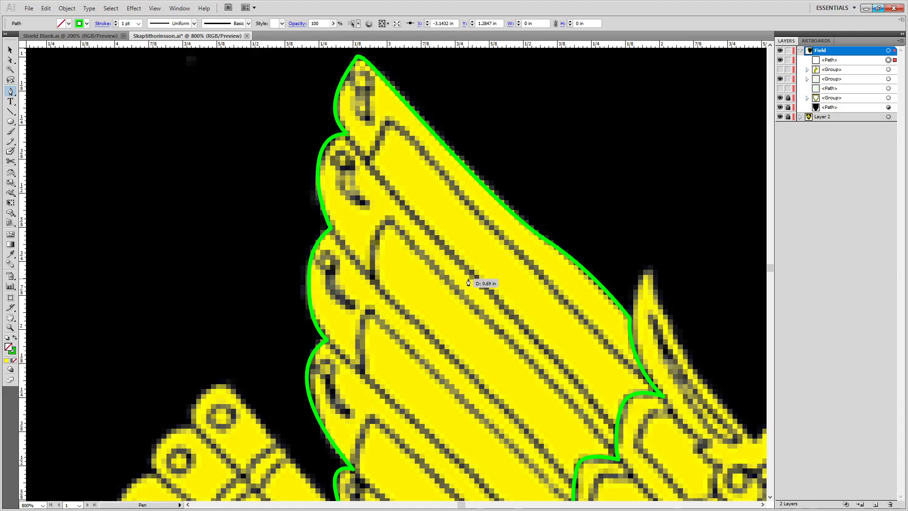
drag(472, 276, 549, 332)
drag(640, 429, 621, 366)
Draw another curved path along the line between the second and third long feathers, from the second notch to the scalloped edge.
drag(417, 222, 548, 290)
key(o)
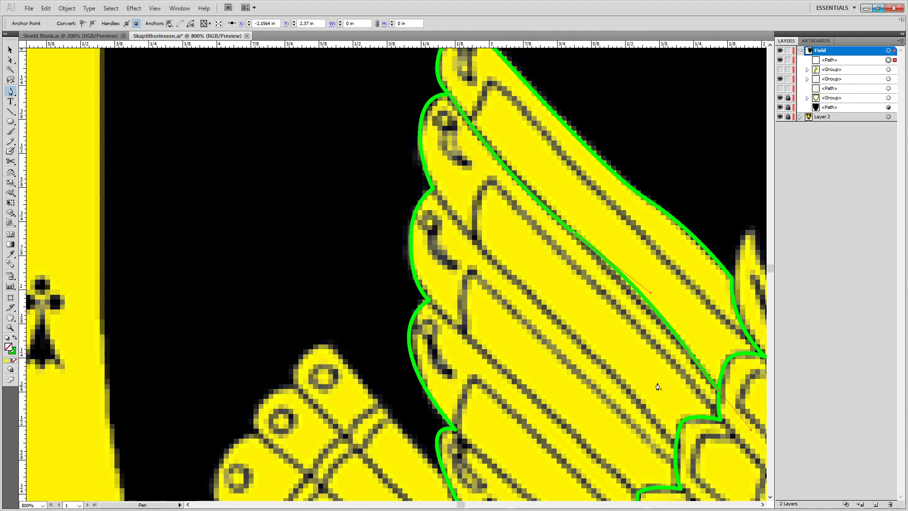
drag(618, 373, 602, 294)
key(o)
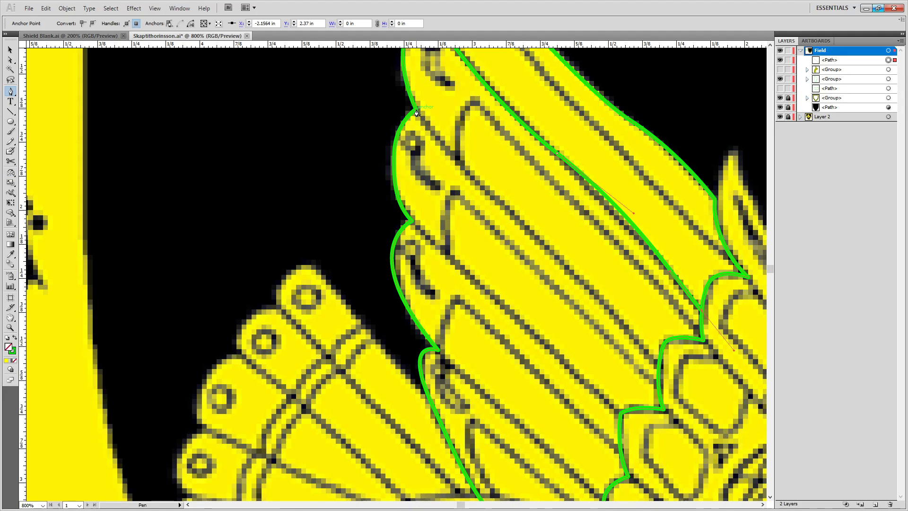
click(416, 111)
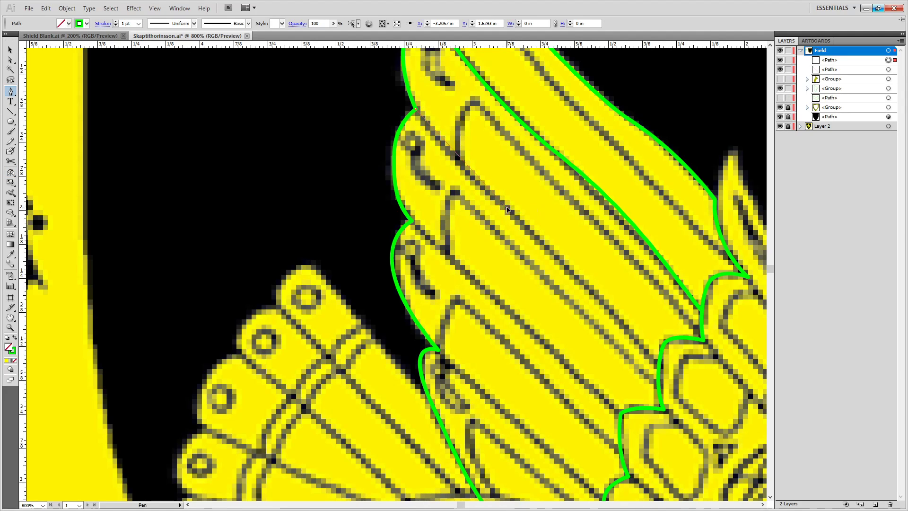
drag(557, 244, 557, 244)
drag(658, 368, 659, 323)
Finish the curve between the second and third long feathers and trace the third-fourth dividing line from the third notch to the scalloped edge.
drag(493, 215, 600, 271)
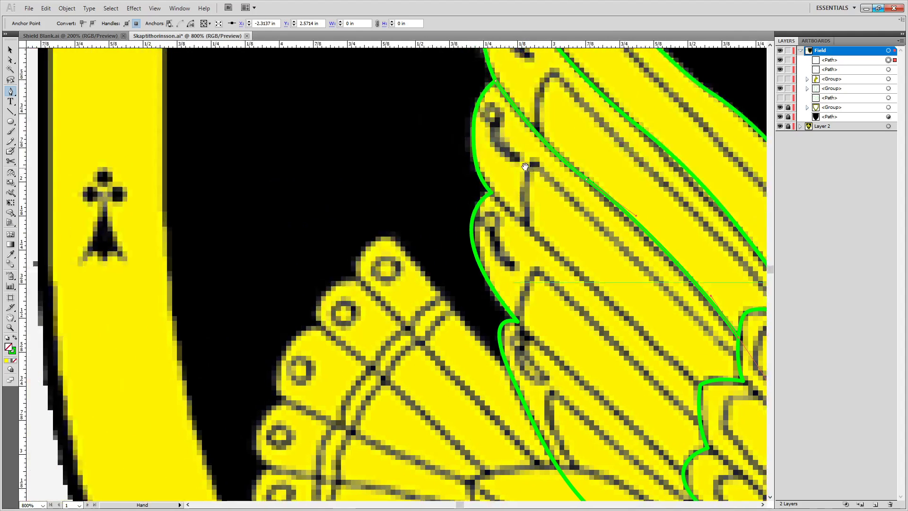
click(492, 193)
drag(611, 309, 499, 214)
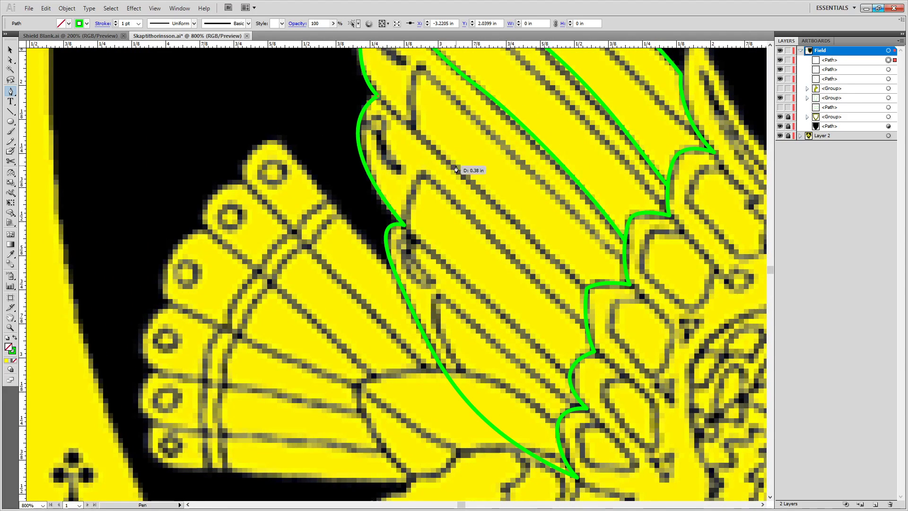
click(501, 208)
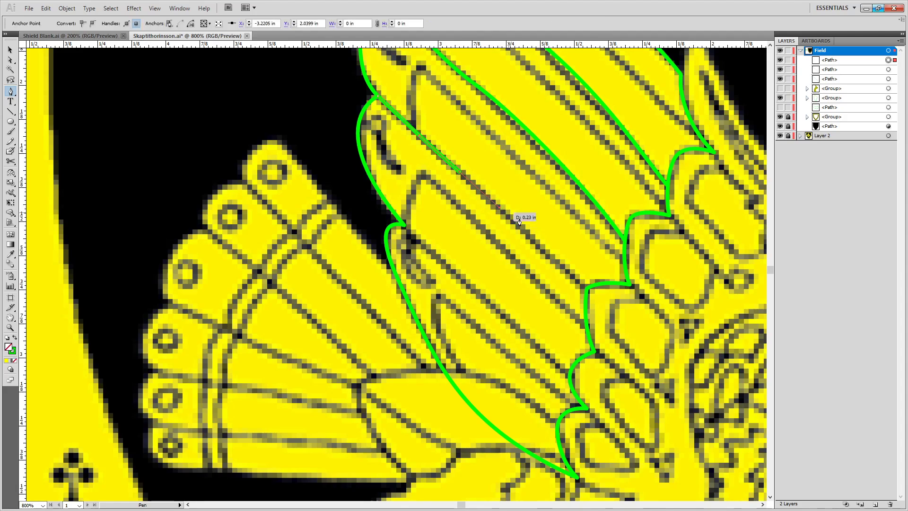
drag(586, 289, 639, 343)
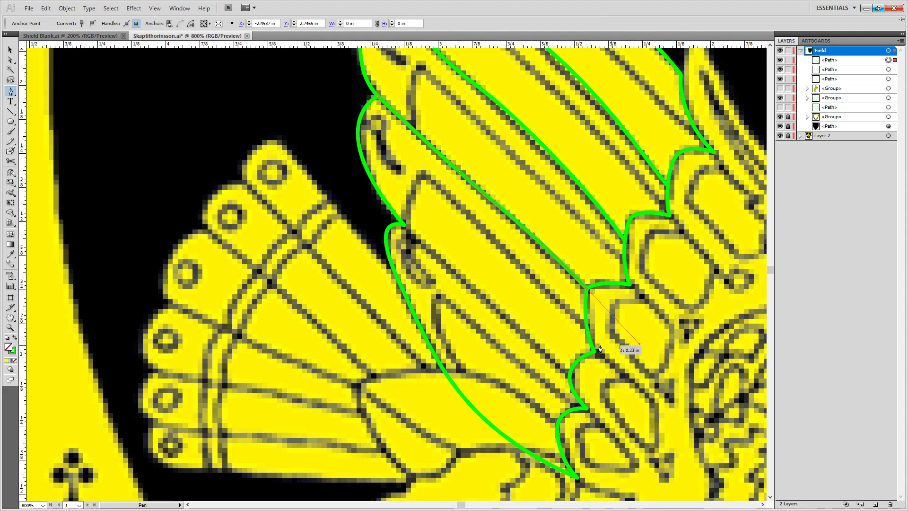
Draw a separate curved Pen path between the fourth and fifth long feathers, from the fourth notch to the scalloped edge.
drag(547, 316, 601, 235)
key(o)
key(p)
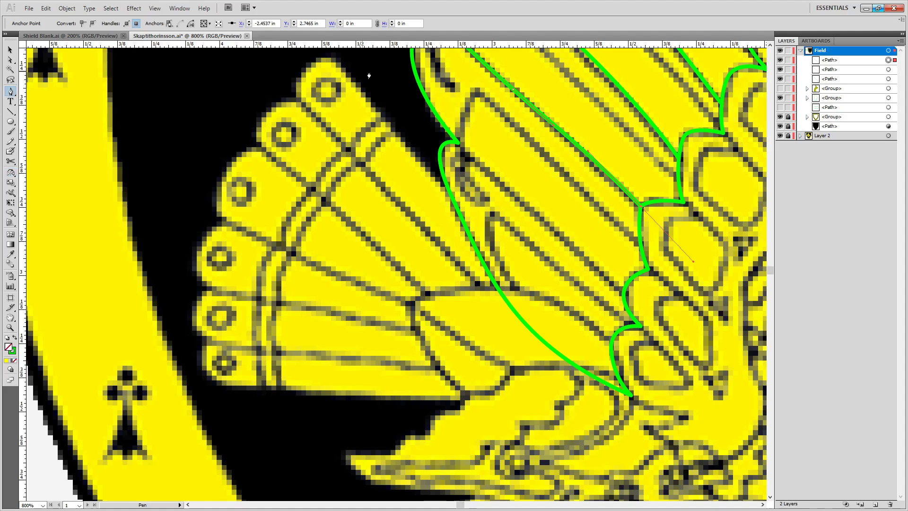
click(461, 148)
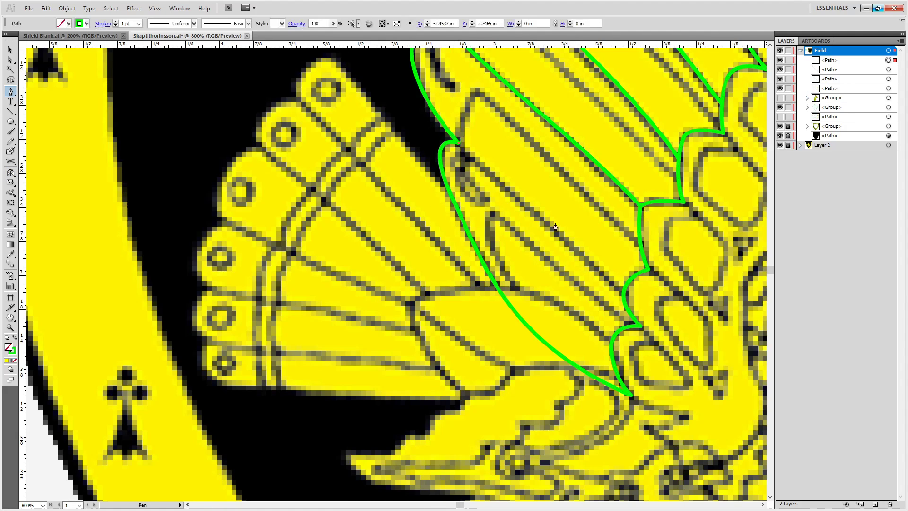
click(624, 292)
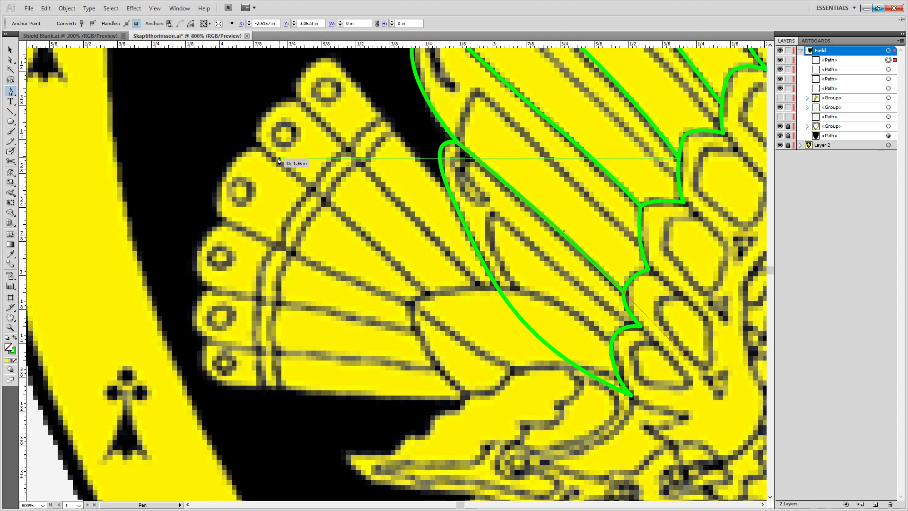
Show the hidden body outline path and move the feather outline group directly beneath it in the layer stack.
scroll(629, 338, down, 2)
scroll(602, 302, down, 1)
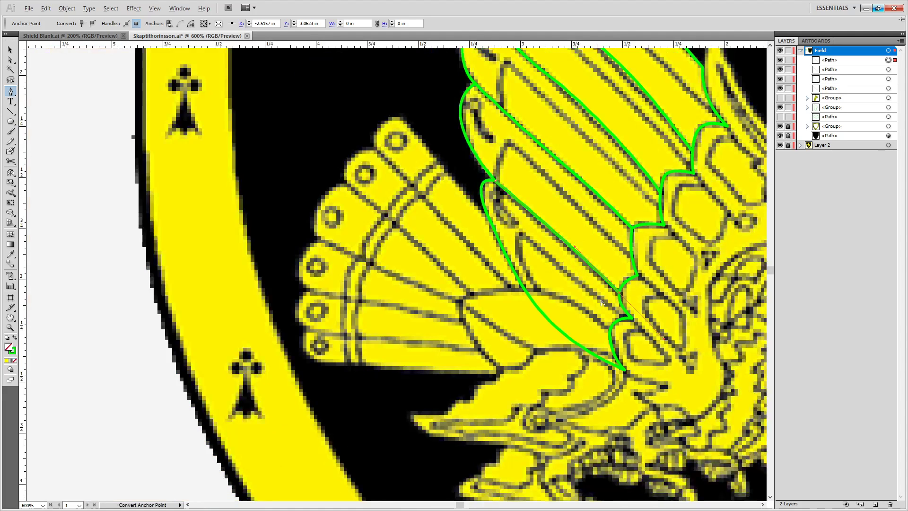
scroll(602, 303, up, 2)
scroll(601, 304, down, 2)
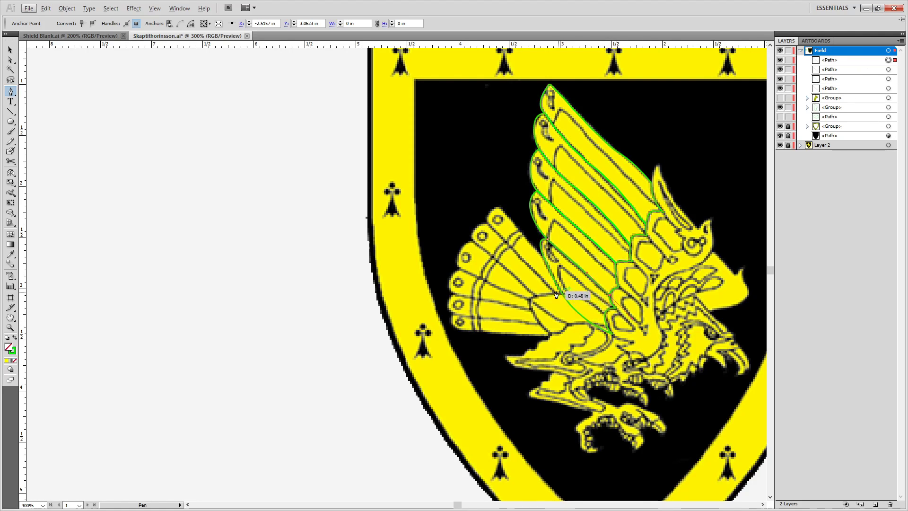
click(780, 124)
drag(834, 109, 833, 121)
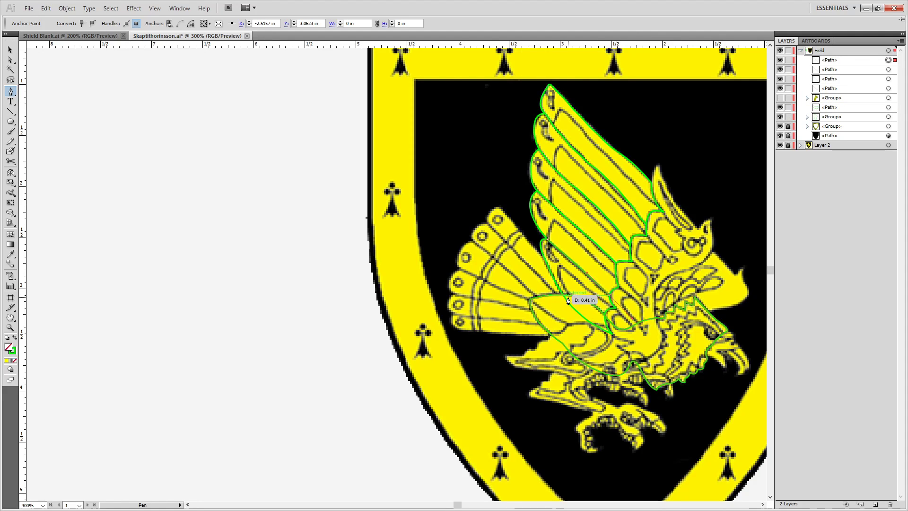
Start a Pen path on the body outline's upper edge and curve it up to the pointed end of the lowest feather's inner line.
scroll(592, 265, up, 1)
scroll(593, 265, up, 4)
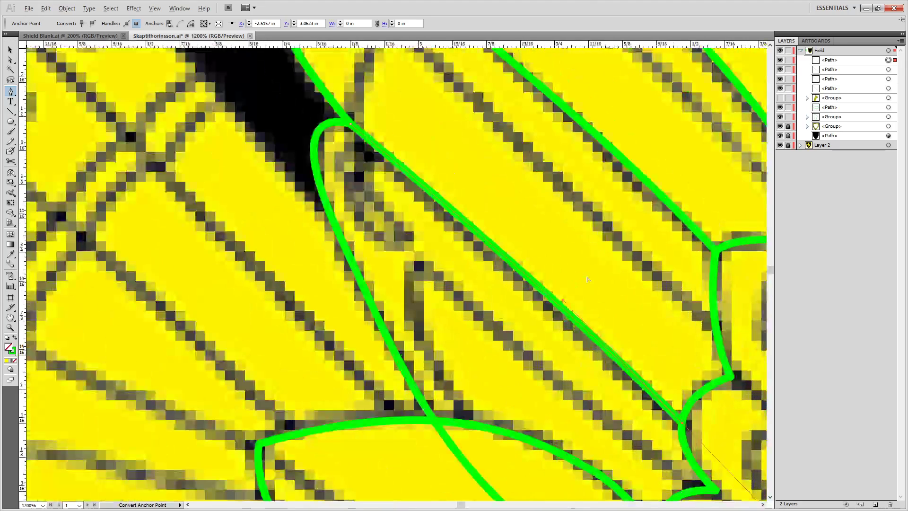
scroll(584, 280, down, 1)
drag(500, 428, 427, 364)
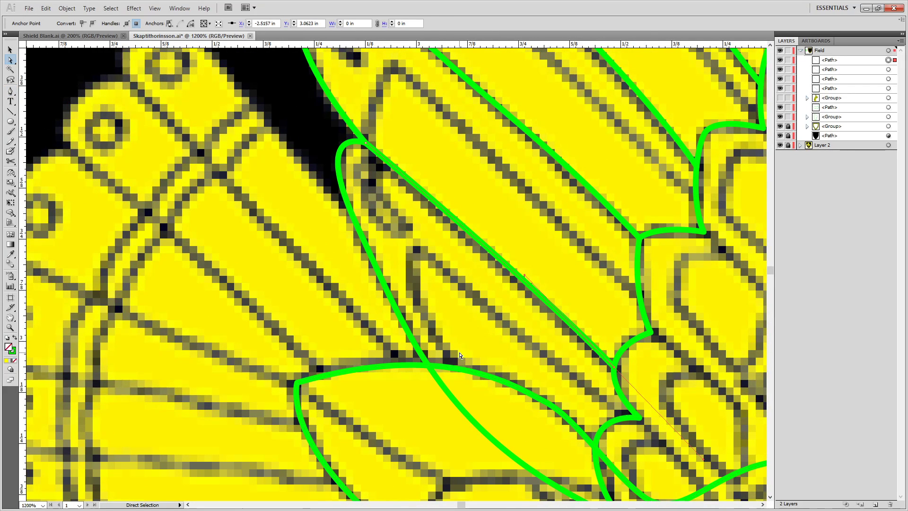
key(p)
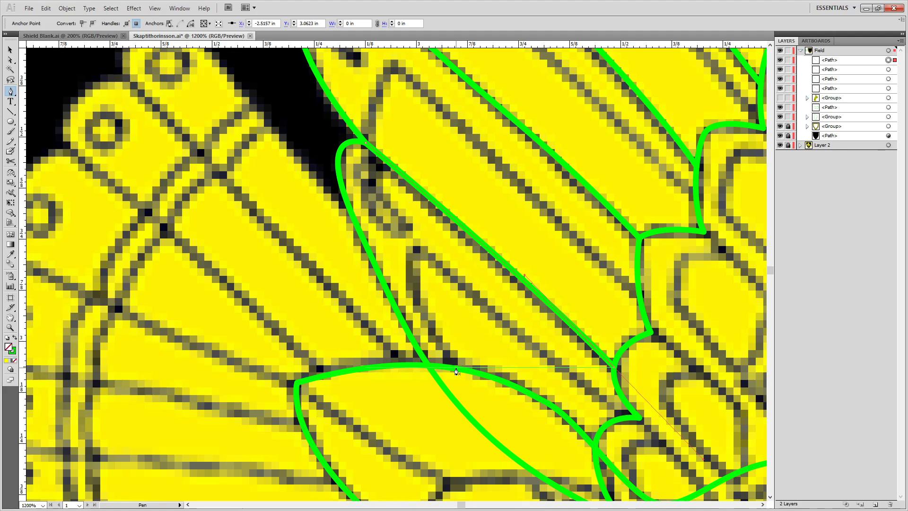
click(457, 368)
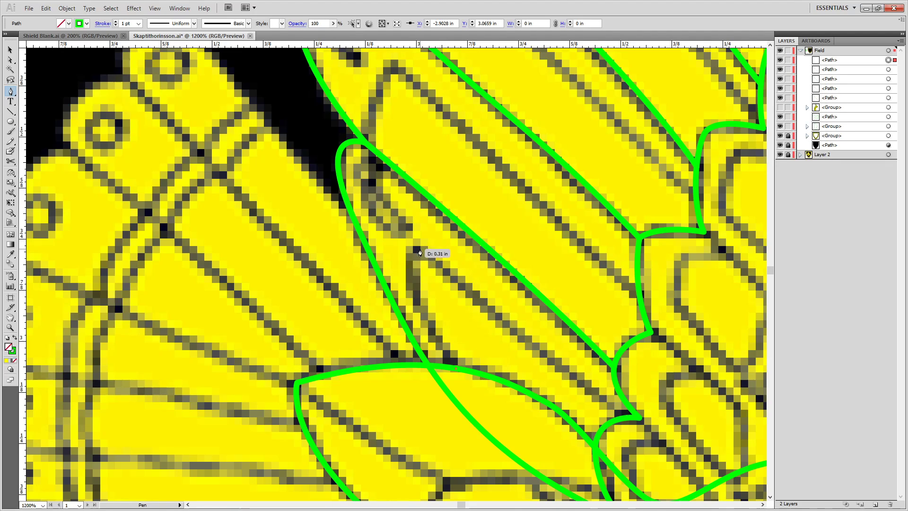
mouse_move(418, 249)
mouse_down()
mouse_move(448, 225)
mouse_move(445, 210)
mouse_up()
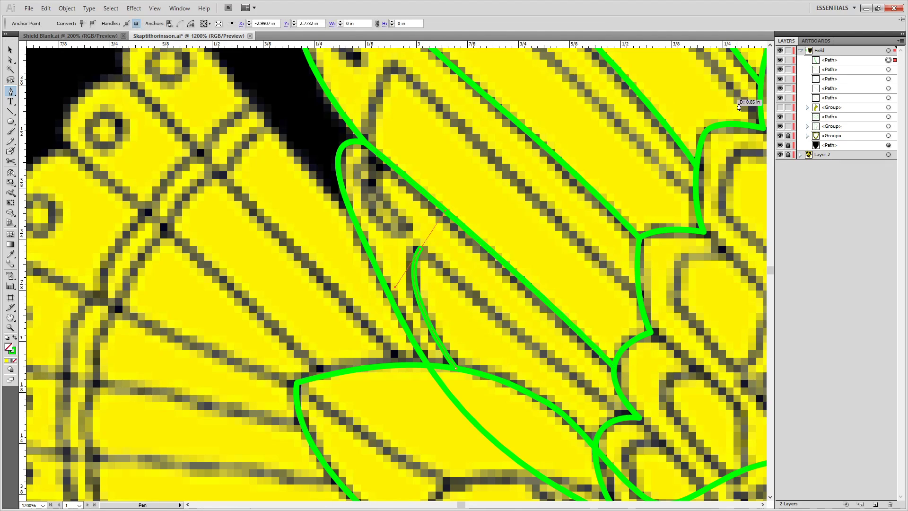
Hide the body outline path and continue the lowest feather's inner curve to the nearby notch on the scalloped edge.
click(781, 127)
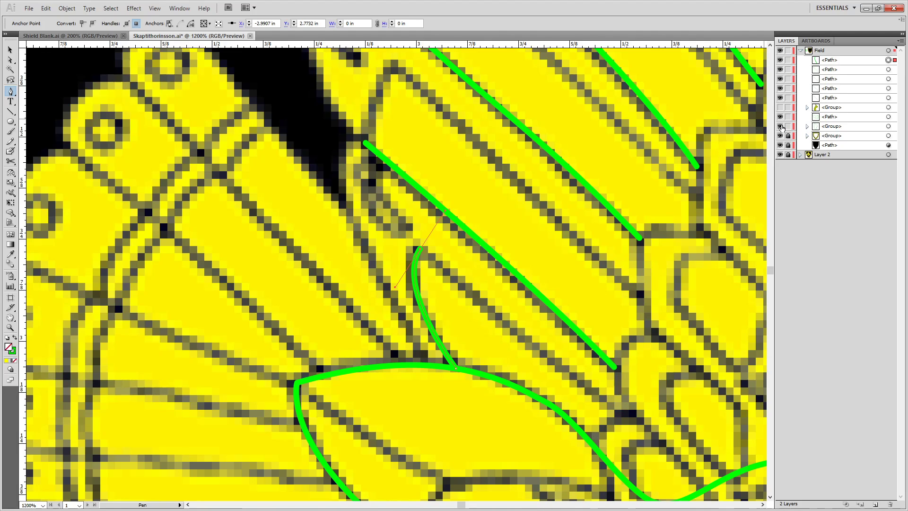
click(780, 126)
click(781, 117)
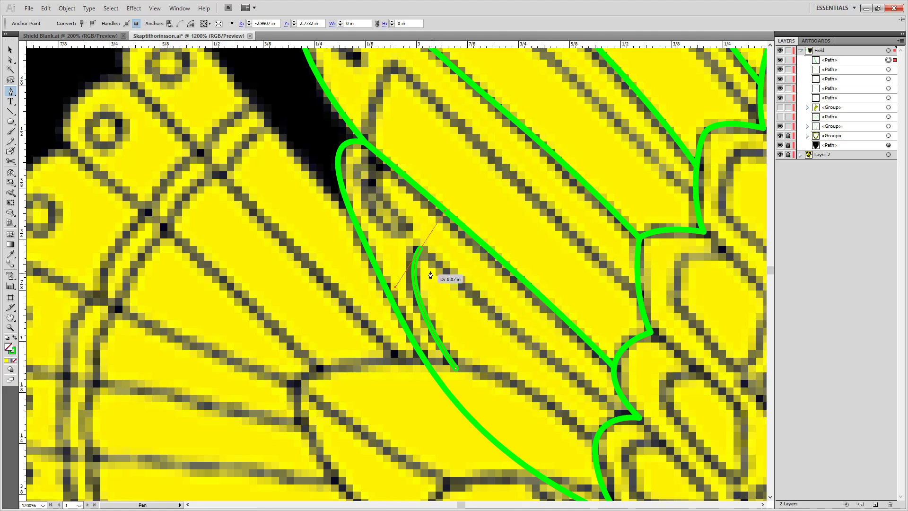
click(638, 421)
drag(571, 295, 466, 507)
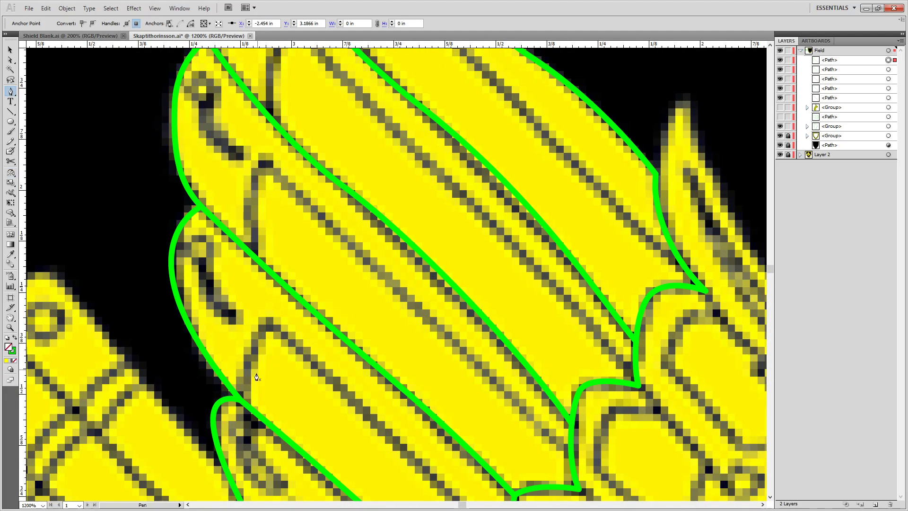
Trace the inner outline of the fourth wing feather from the top with the Pen tool, from its tip end to its base.
click(239, 402)
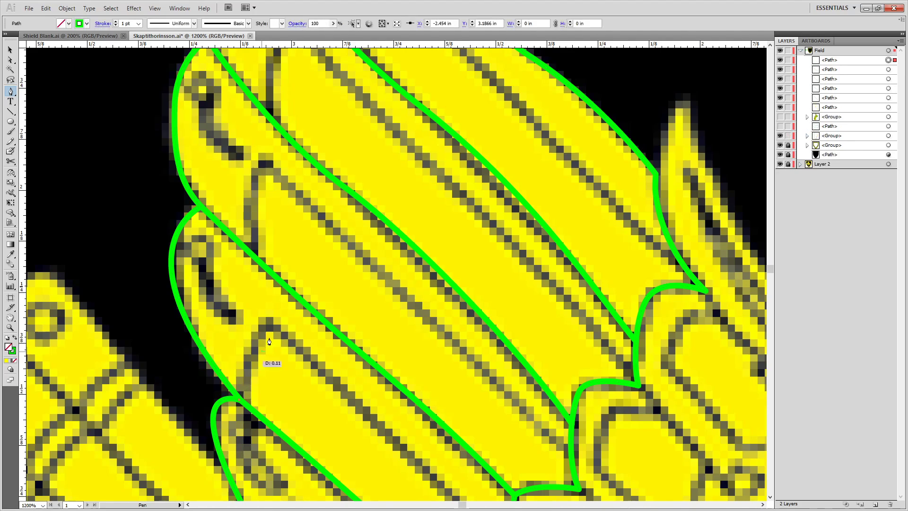
drag(269, 327, 290, 317)
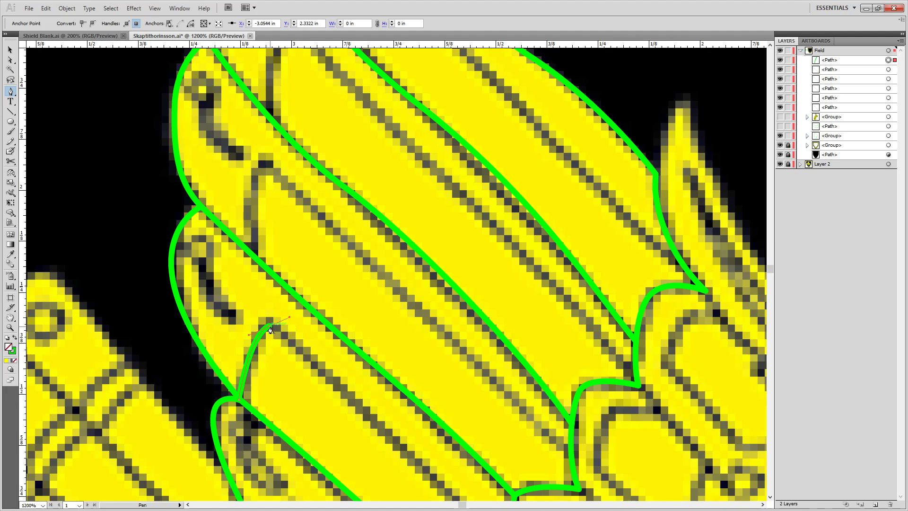
drag(404, 418, 286, 155)
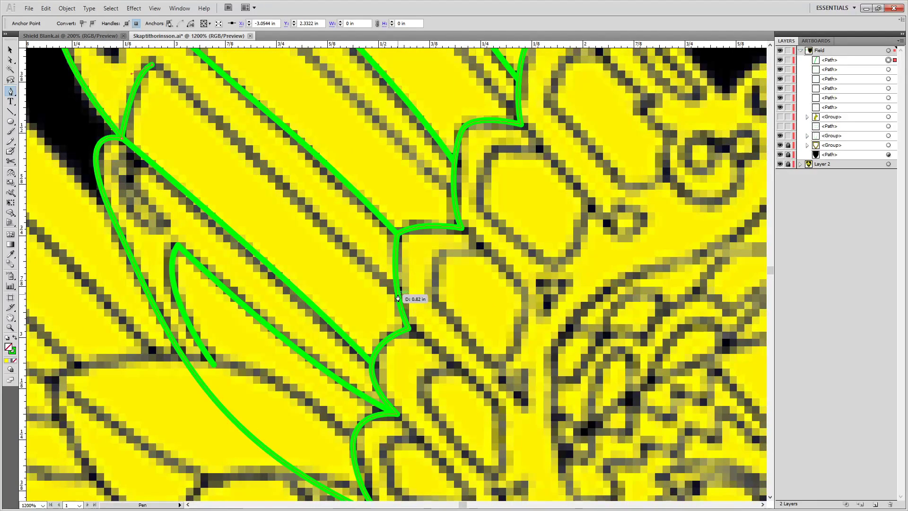
drag(399, 294, 492, 392)
Trace the inner outline of the third feather from the top as a new open path ending at the feather's base.
drag(335, 183, 357, 197)
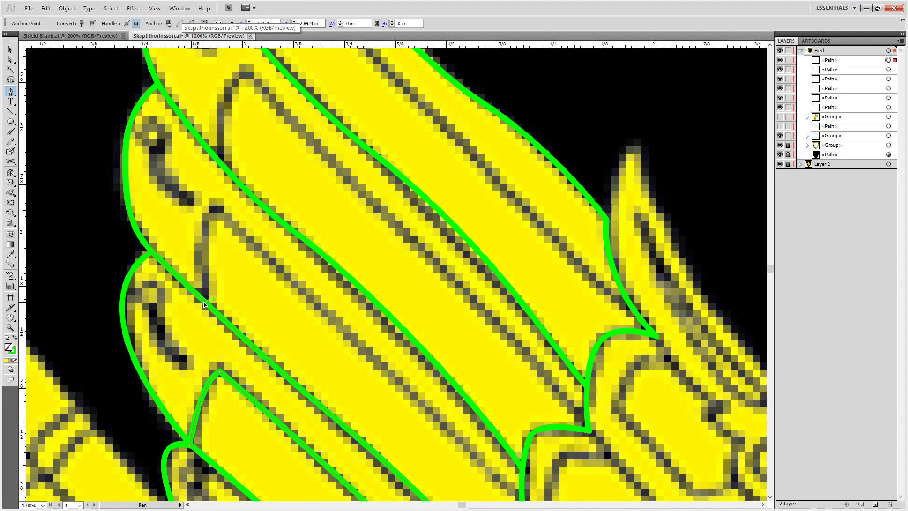
drag(205, 304, 229, 200)
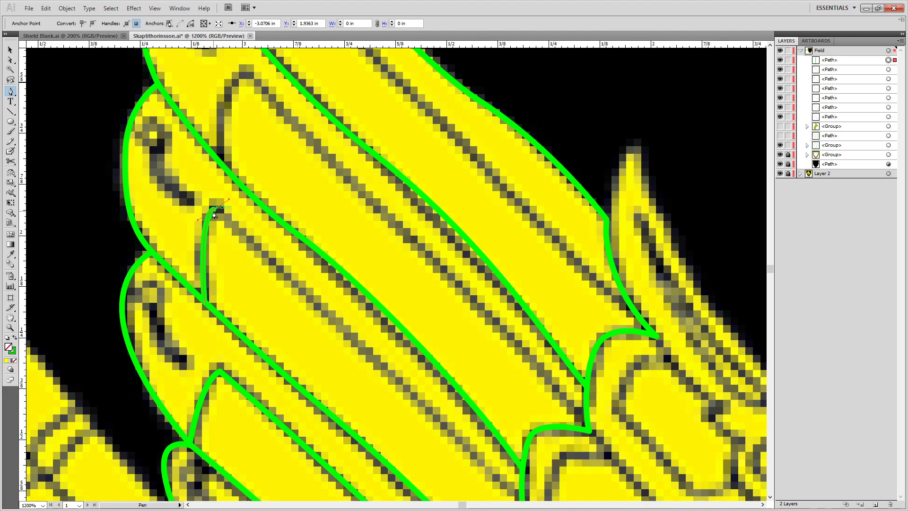
drag(411, 333, 314, 178)
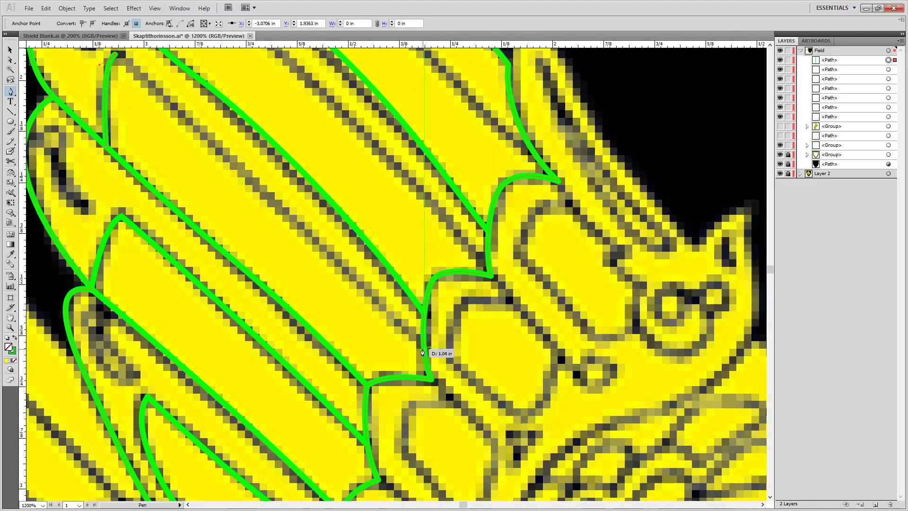
drag(427, 359, 540, 474)
Start the second feather's inner outline with a curve from its lower edge up to the rounded peak of the dark line.
drag(409, 144, 466, 424)
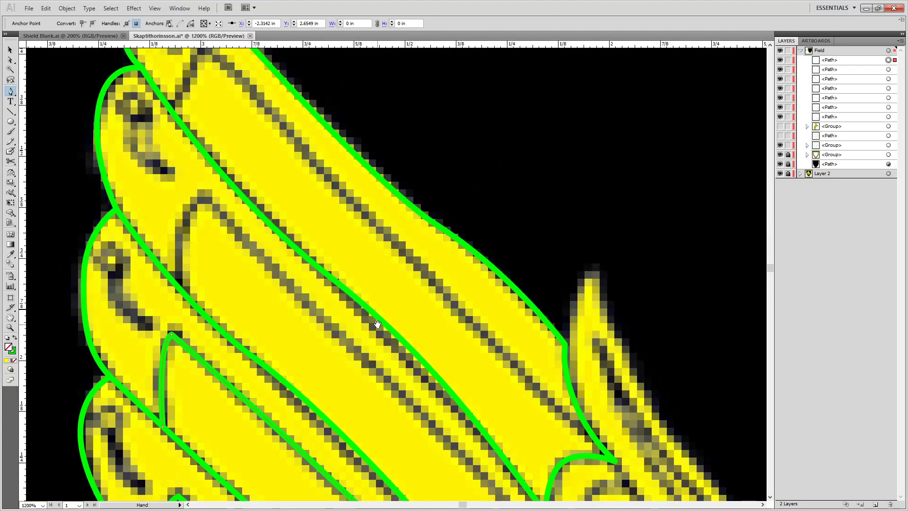
key(o)
key(p)
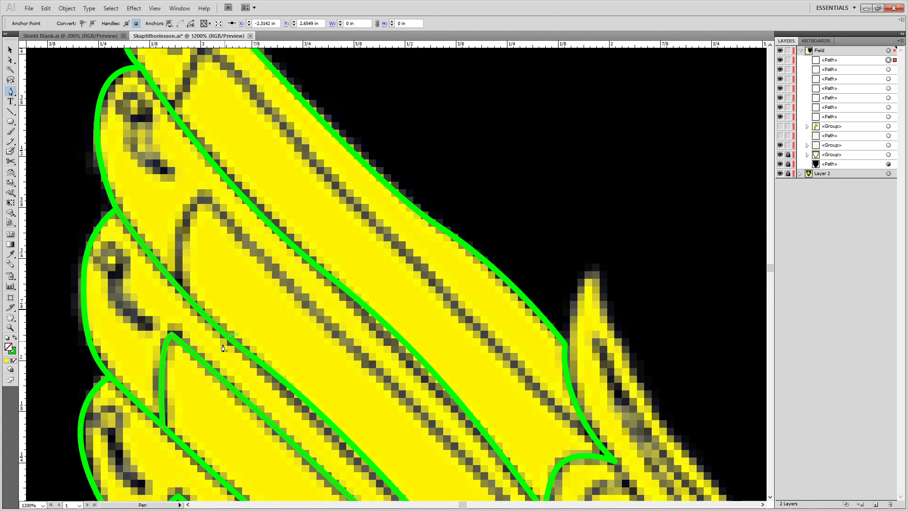
click(180, 290)
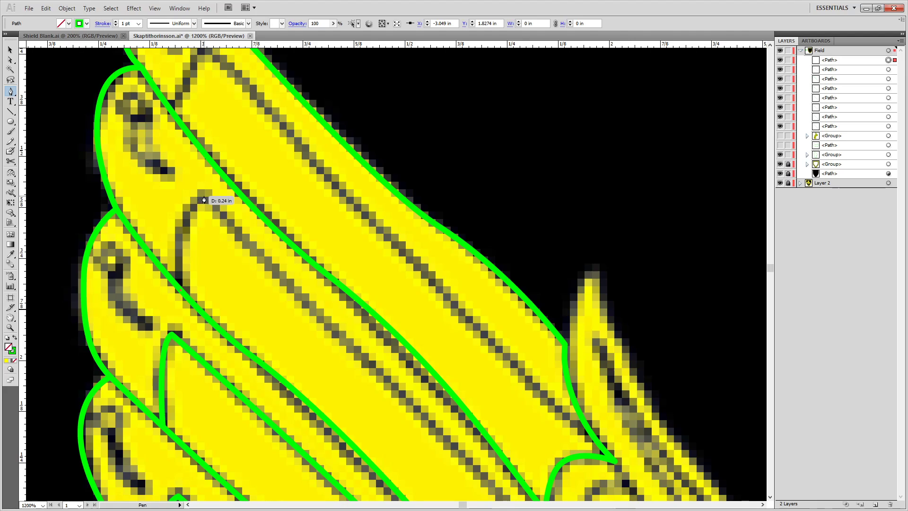
drag(232, 194, 232, 194)
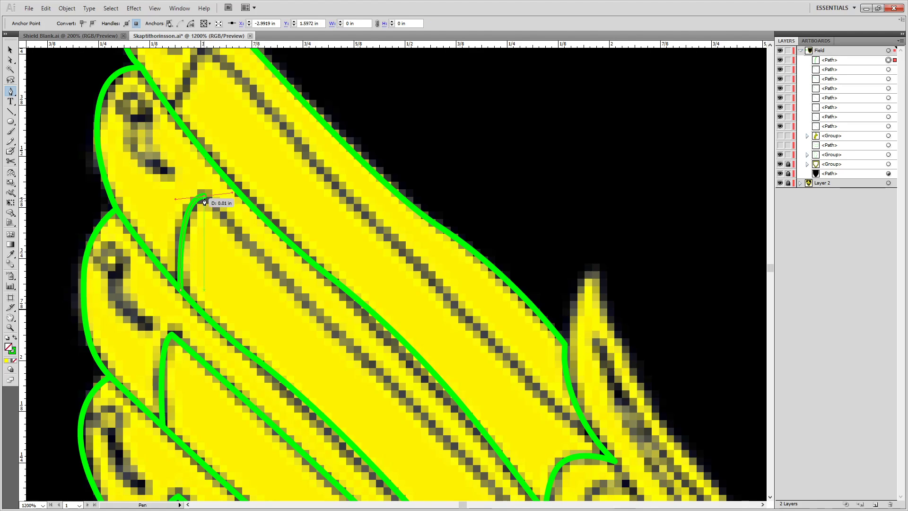
Continue the second feather's inner outline from the peak along the dark line, through a mid anchor, to the feather's base.
drag(381, 388, 314, 263)
drag(232, 193, 414, 329)
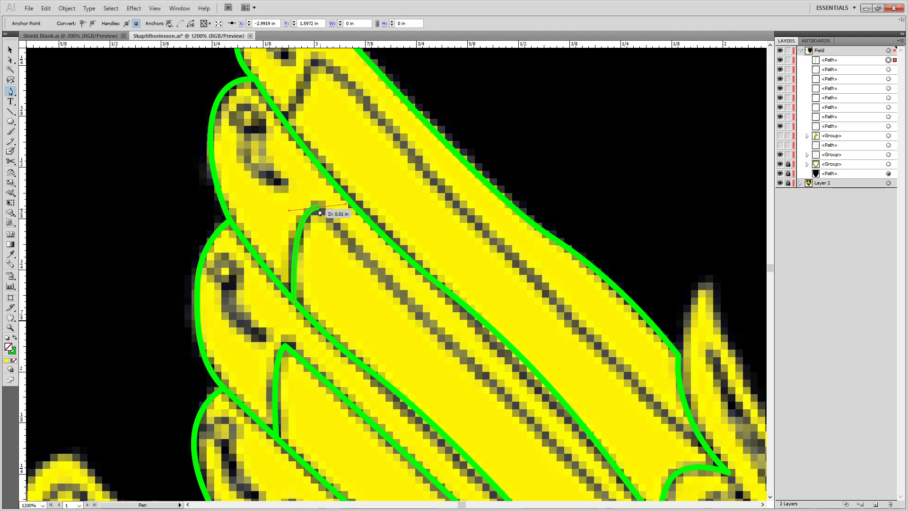
drag(443, 387, 337, 244)
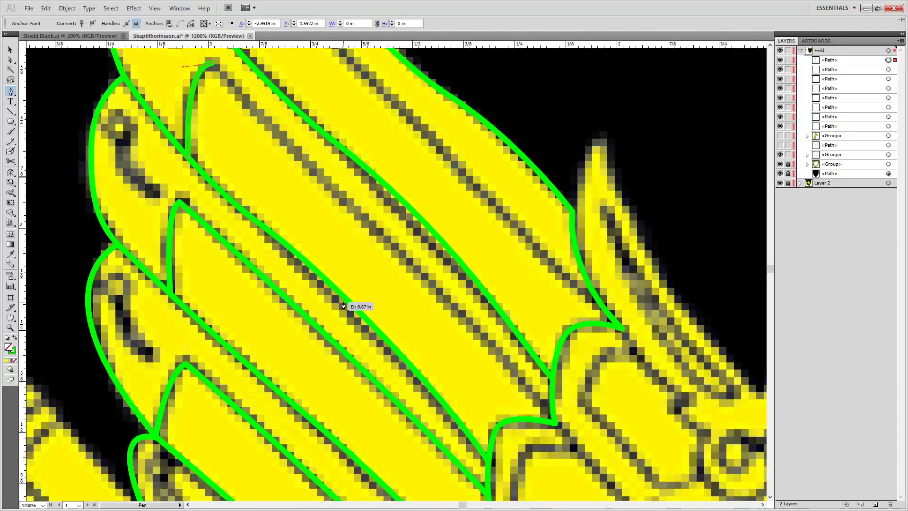
drag(313, 170, 339, 180)
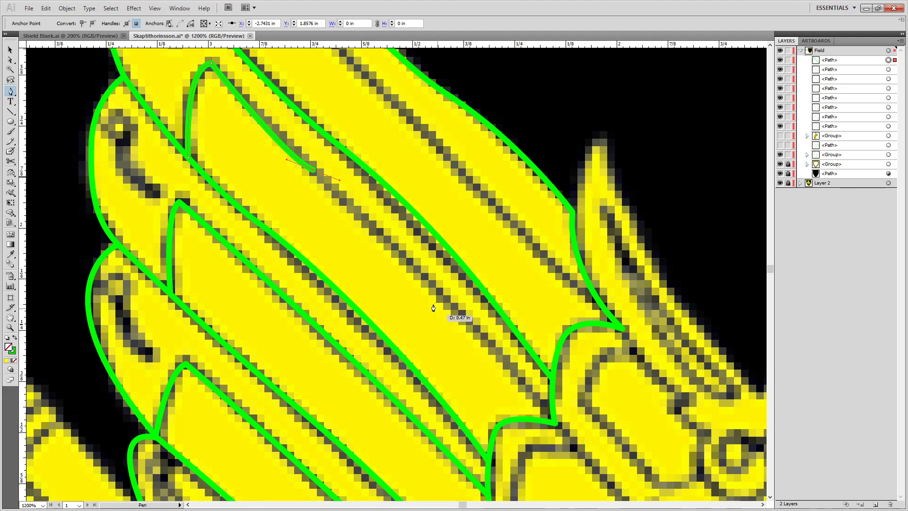
key(ctrl+z)
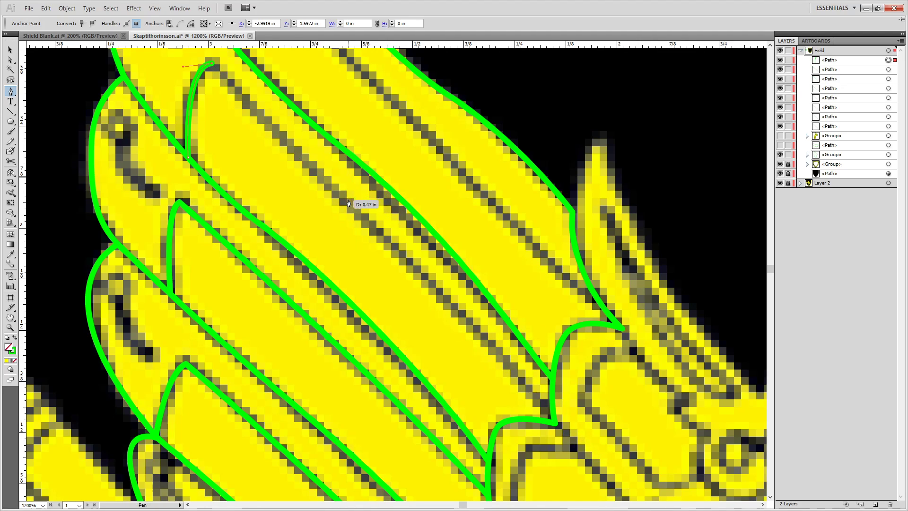
click(310, 166)
drag(359, 209, 359, 207)
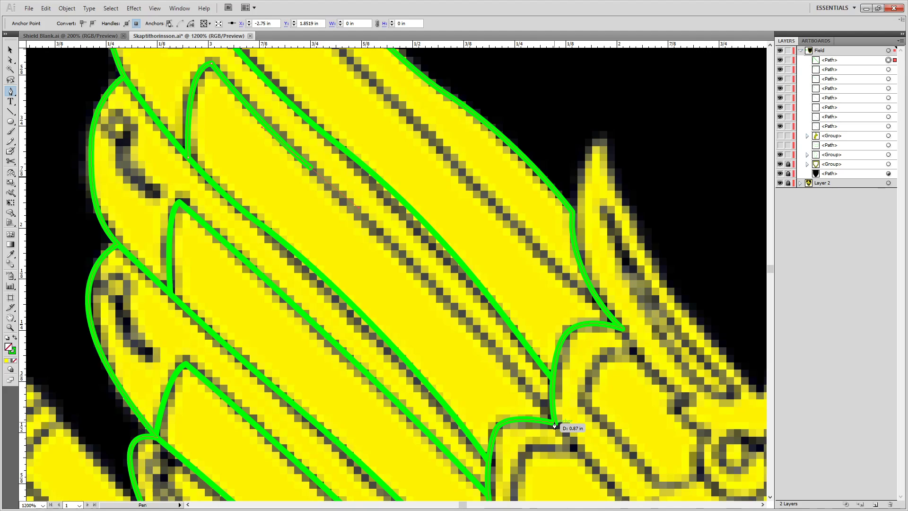
drag(555, 423, 592, 419)
Start the topmost feather's inner outline with a curve from its lower edge up to the rounded peak.
drag(360, 101, 337, 393)
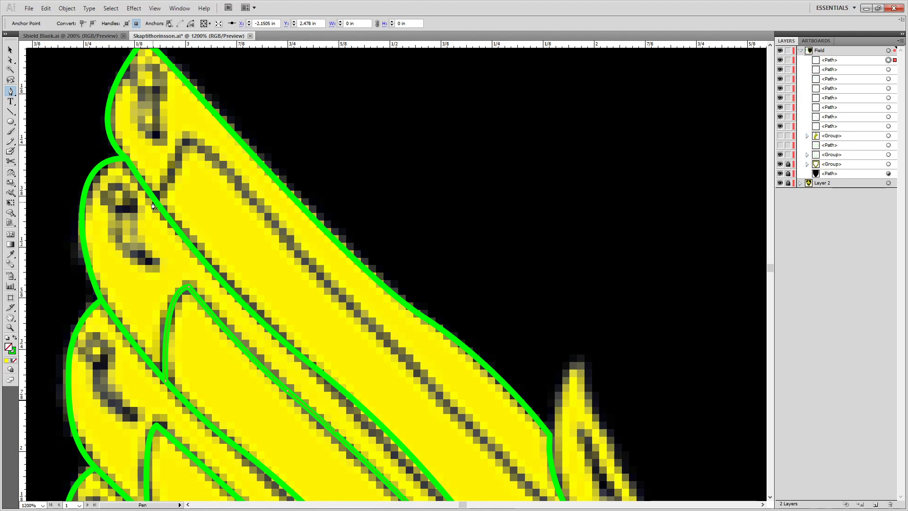
drag(275, 310, 279, 89)
drag(407, 402, 291, 402)
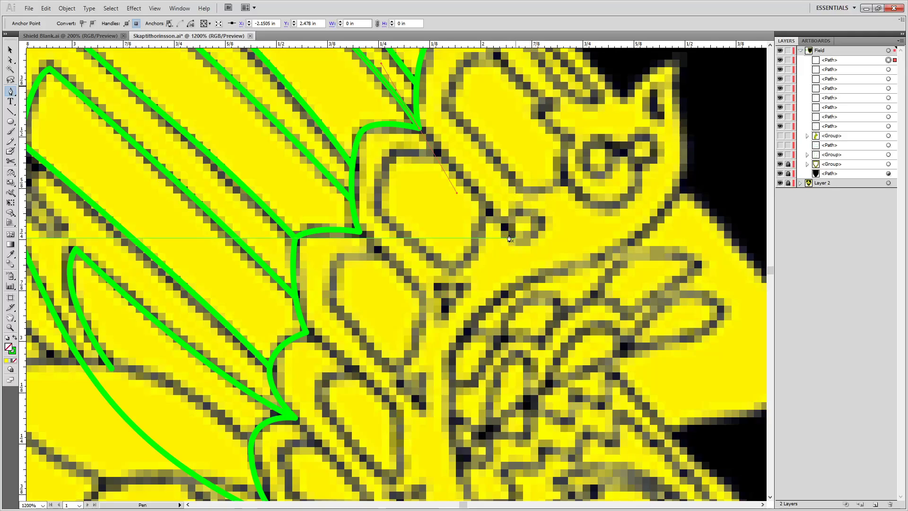
drag(210, 304, 452, 391)
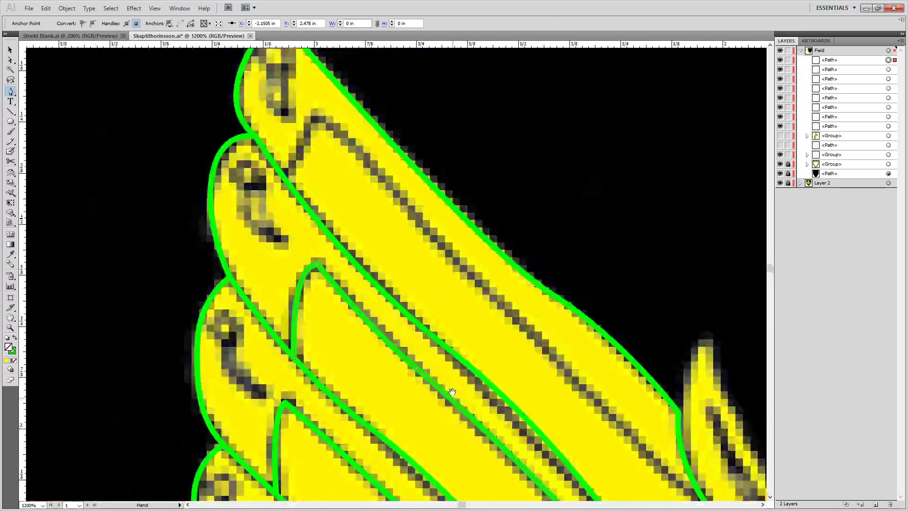
click(284, 178)
drag(317, 116, 337, 120)
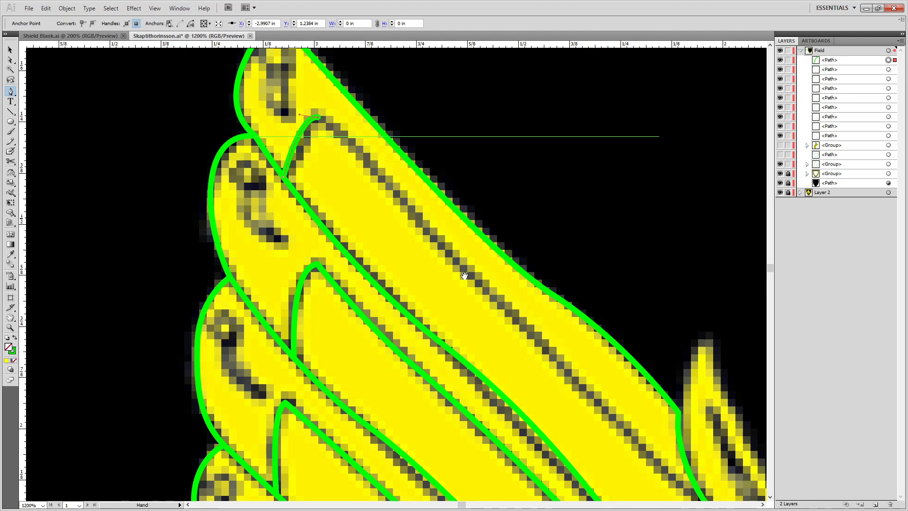
Extend the topmost feather's inner outline from the peak through a smooth mid anchor to the pointed base of the feather.
drag(646, 448, 487, 232)
drag(548, 290, 620, 365)
drag(220, 70, 409, 218)
key(ctrl+z)
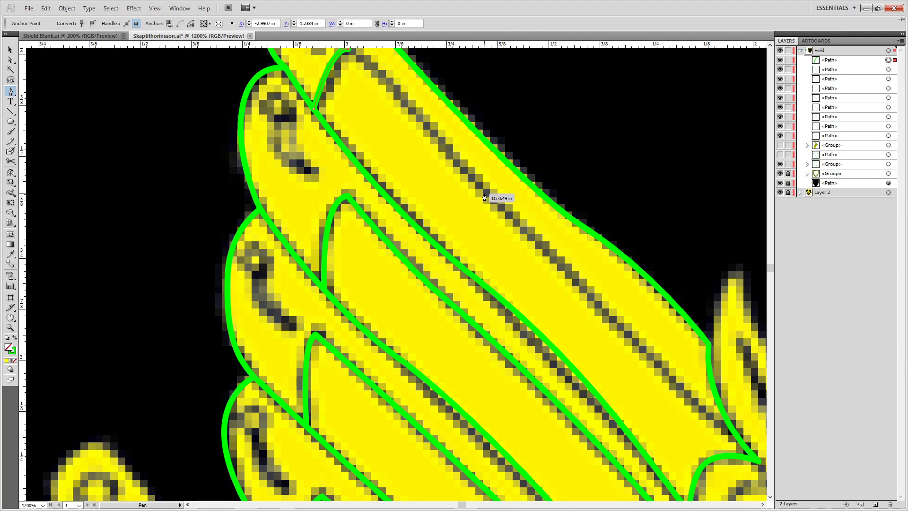
drag(526, 256, 526, 256)
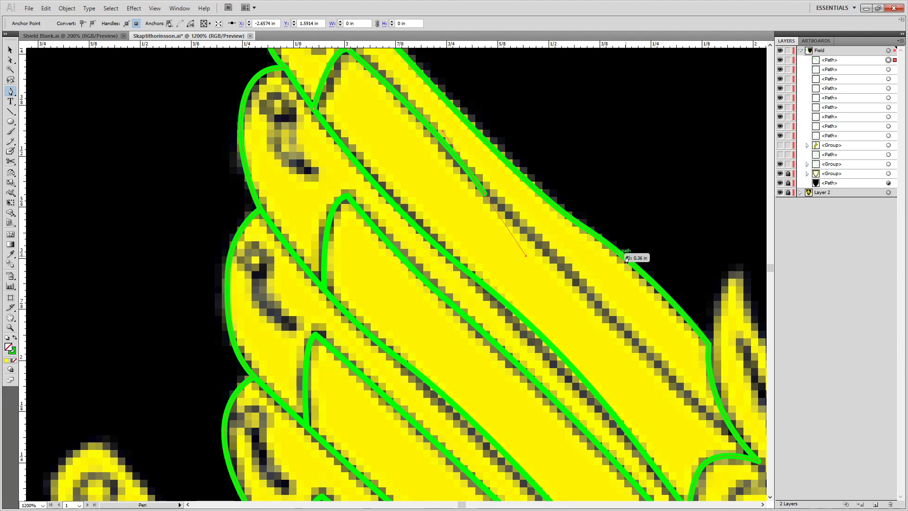
drag(584, 332, 507, 286)
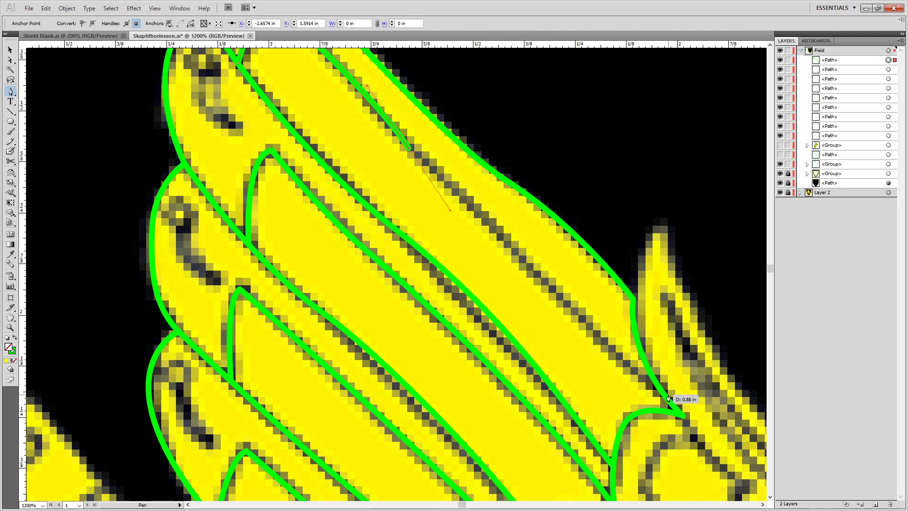
drag(664, 395, 709, 447)
scroll(708, 435, down, 2)
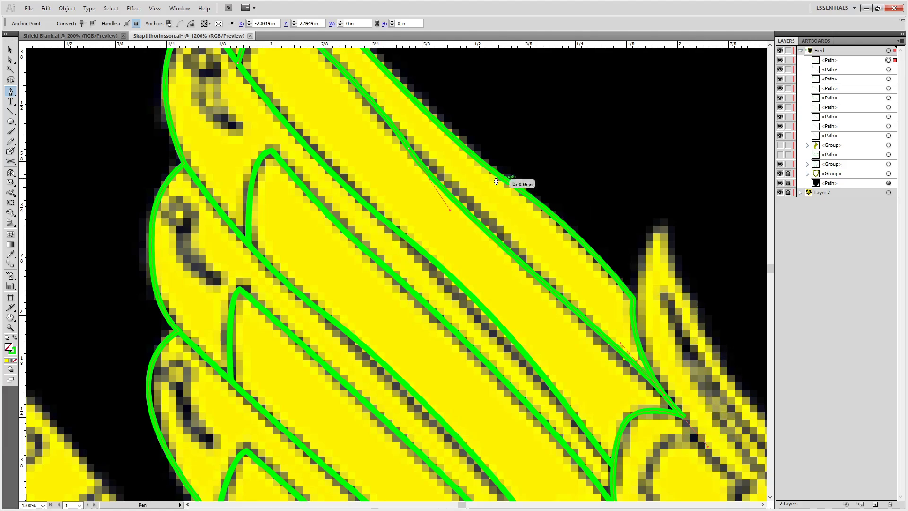
scroll(470, 284, down, 2)
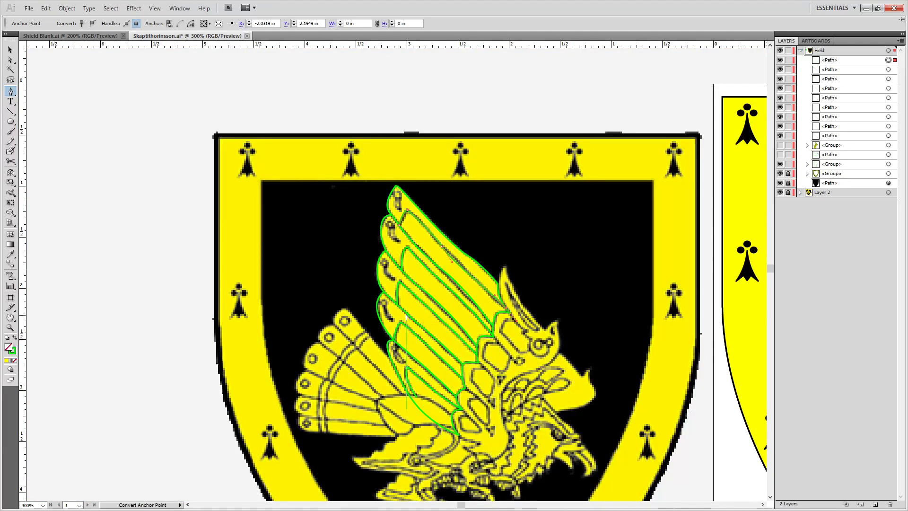
Draw a circle about 0.07 in across over the round marking near the second feather's tip with the Ellipse tool.
scroll(387, 291, up, 5)
drag(306, 175, 355, 467)
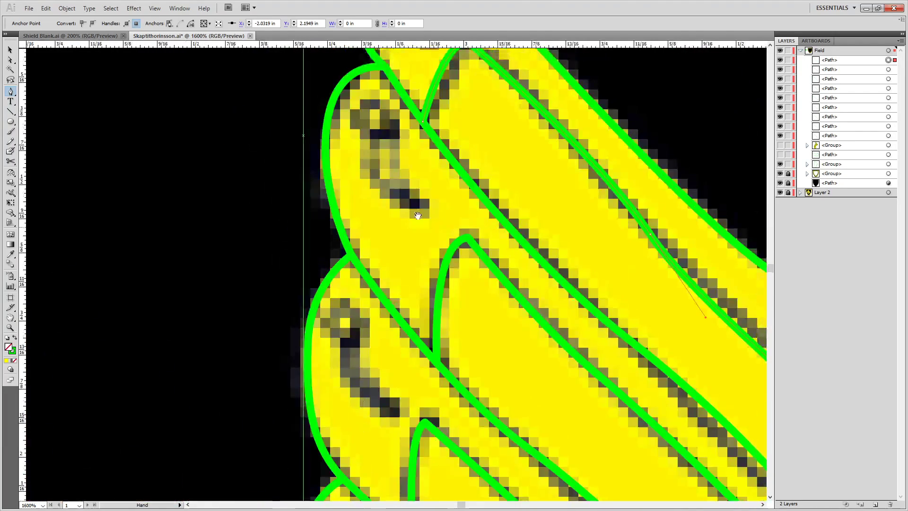
drag(459, 95, 462, 279)
key(o)
key(p)
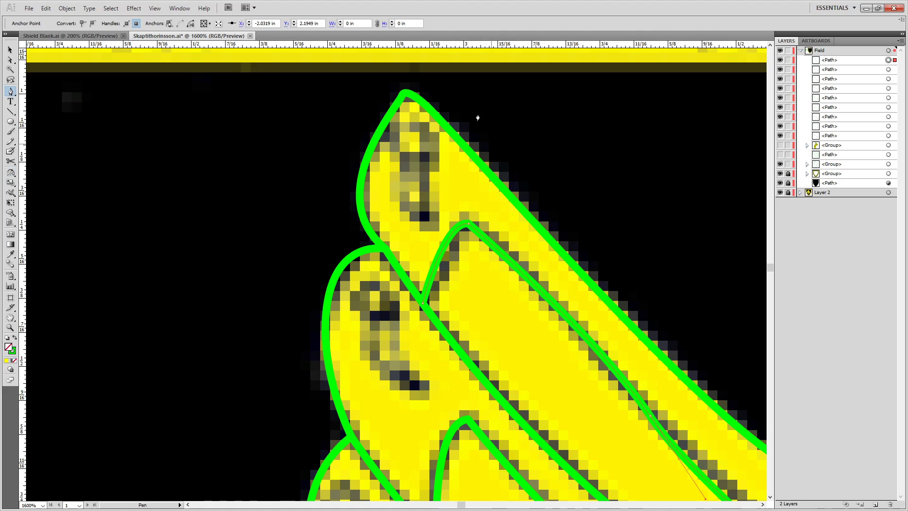
click(376, 318)
key(ctrl+z)
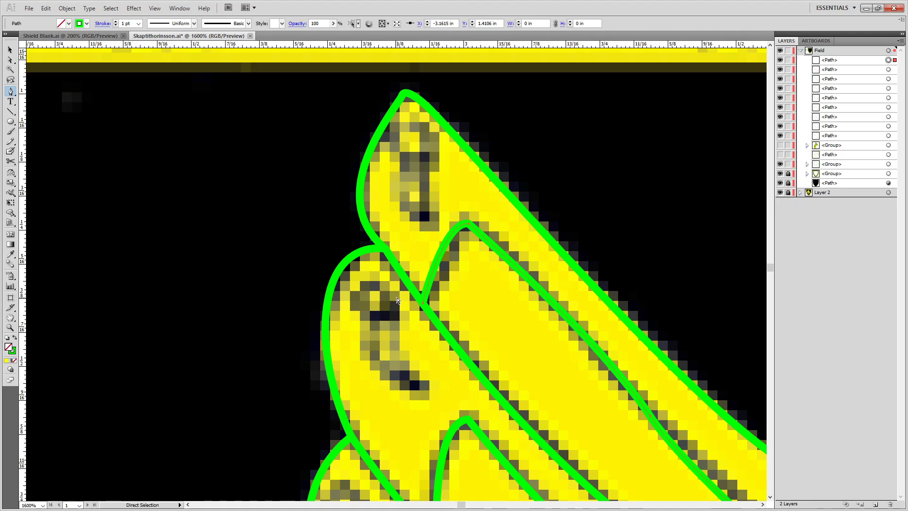
click(10, 122)
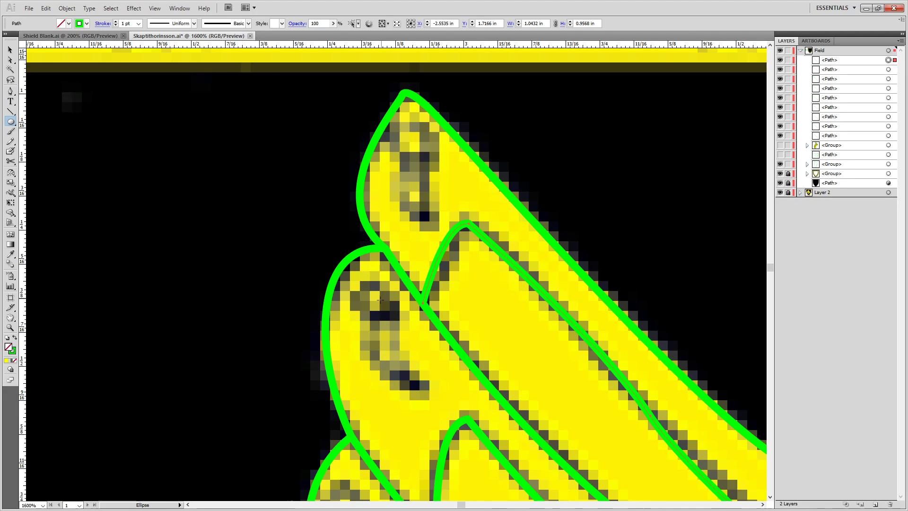
drag(372, 300, 391, 319)
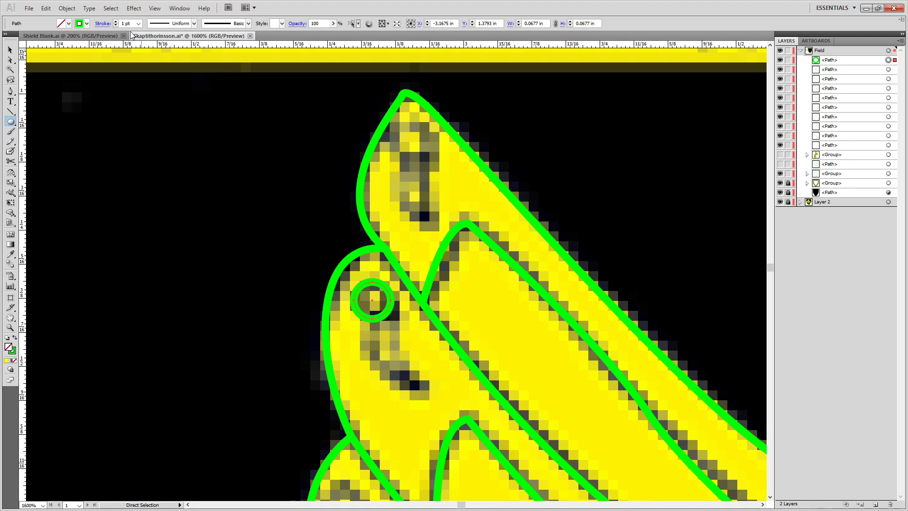
Draw a curved tail from the bottom of the circle to the end of the dark marking with the Pen tool.
key(o)
key(p)
key(a)
click(373, 342)
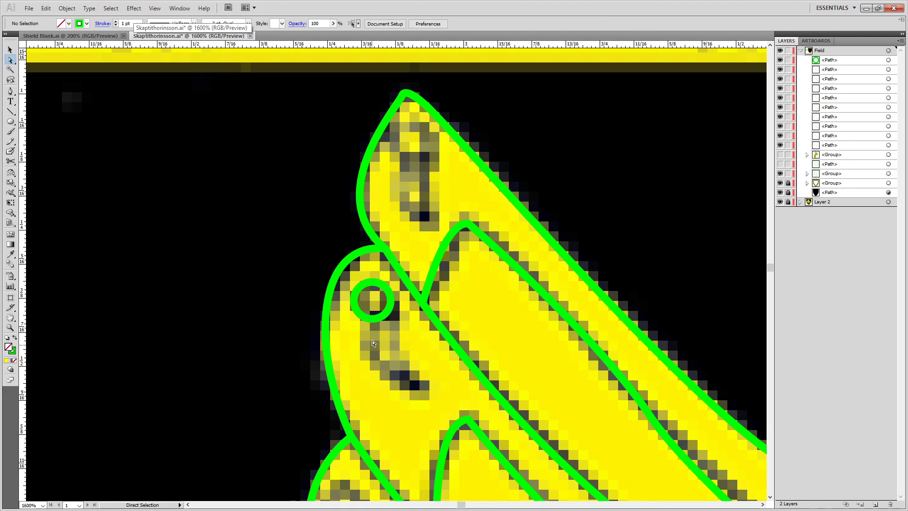
key(p)
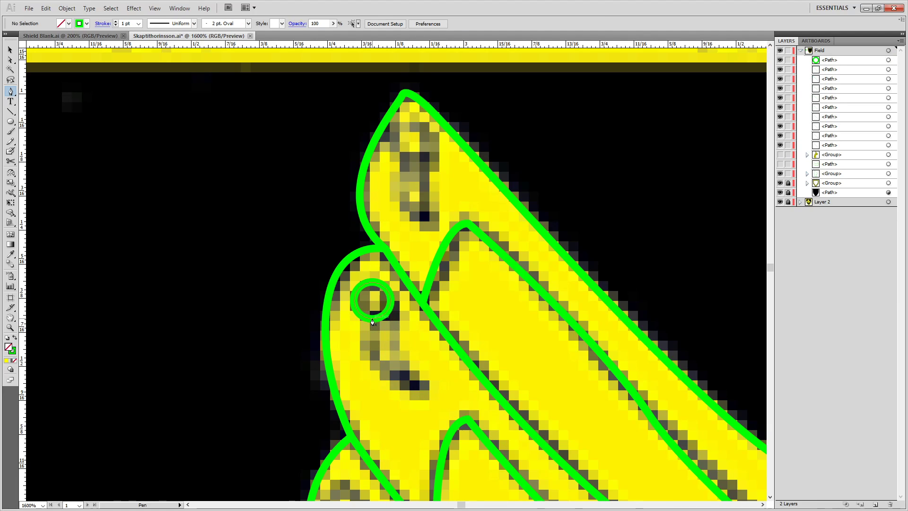
click(373, 320)
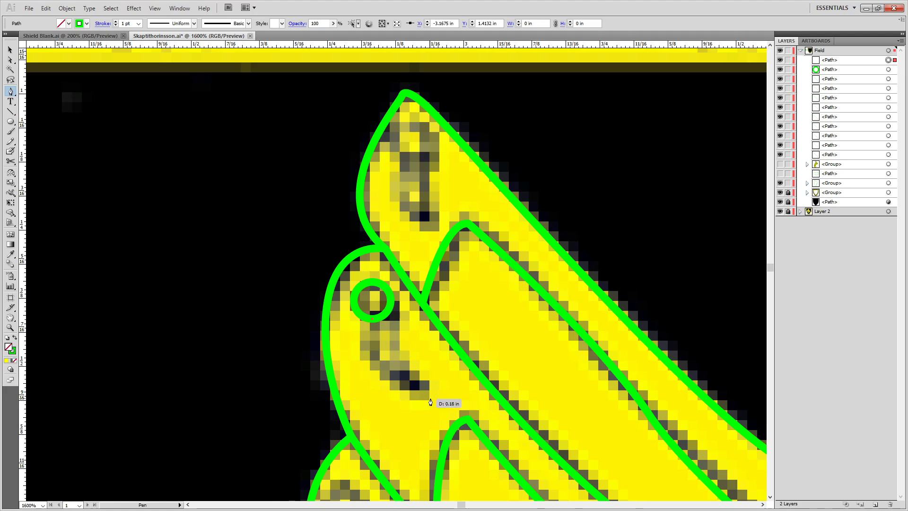
mouse_move(423, 390)
mouse_down()
mouse_move(462, 413)
mouse_move(490, 414)
mouse_up()
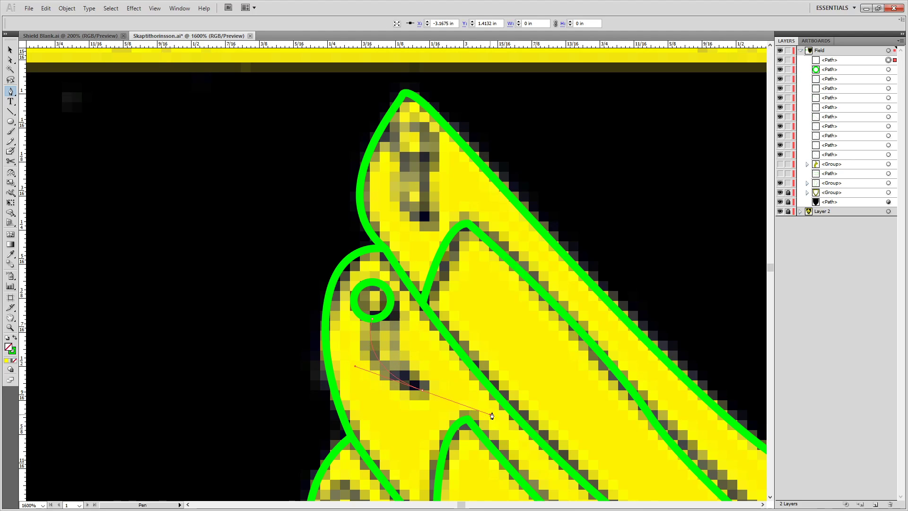
Group the circle and its curved tail at the second feather's tip into one marking.
key(a)
shift+click(382, 319)
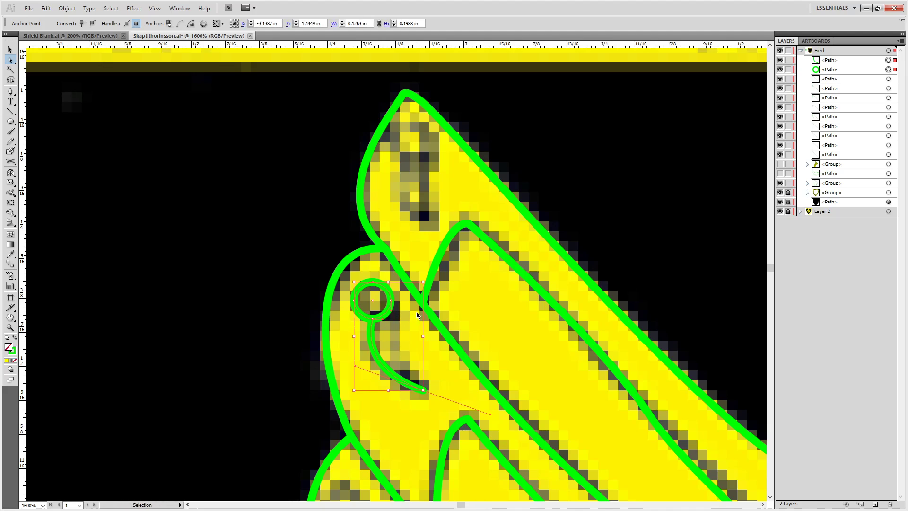
key(ctrl+f)
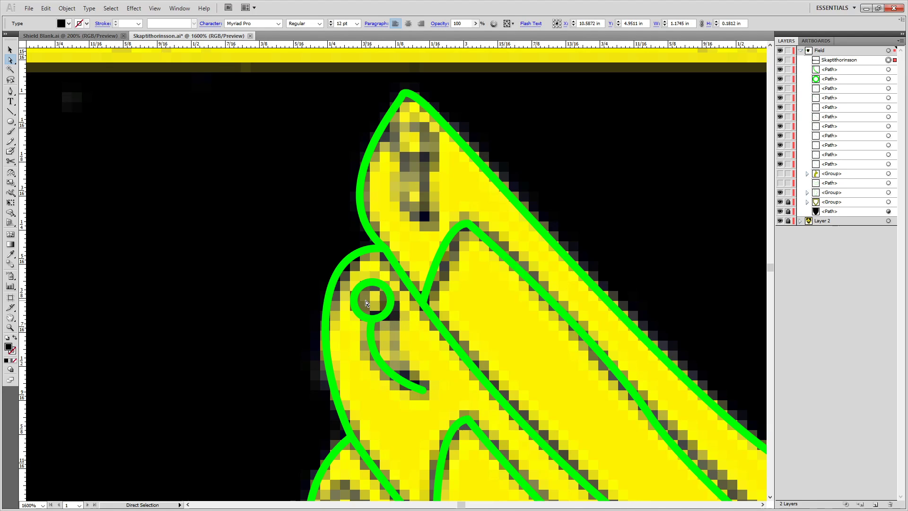
key(v)
click(383, 319)
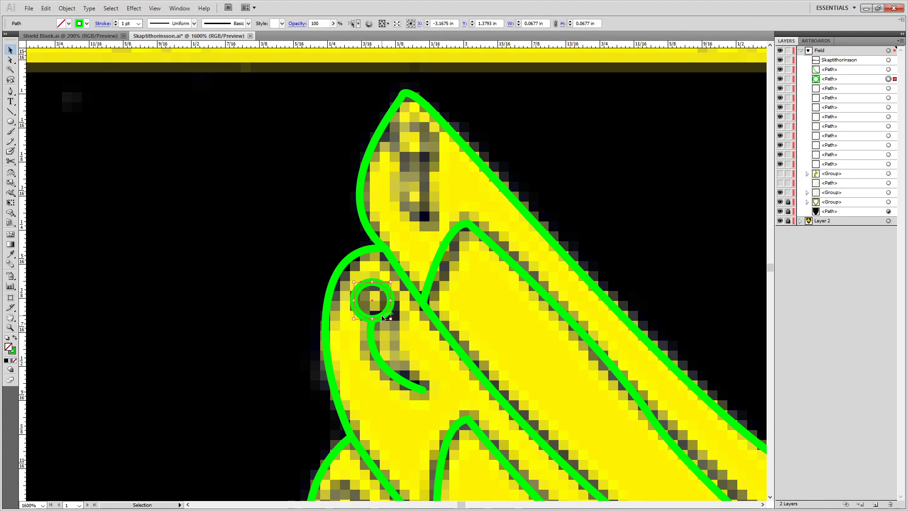
shift+click(372, 335)
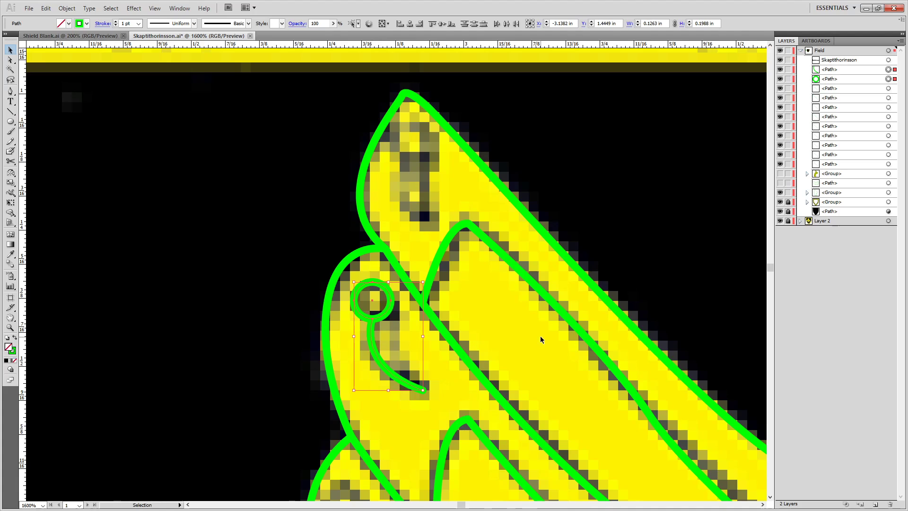
key(ctrl+g)
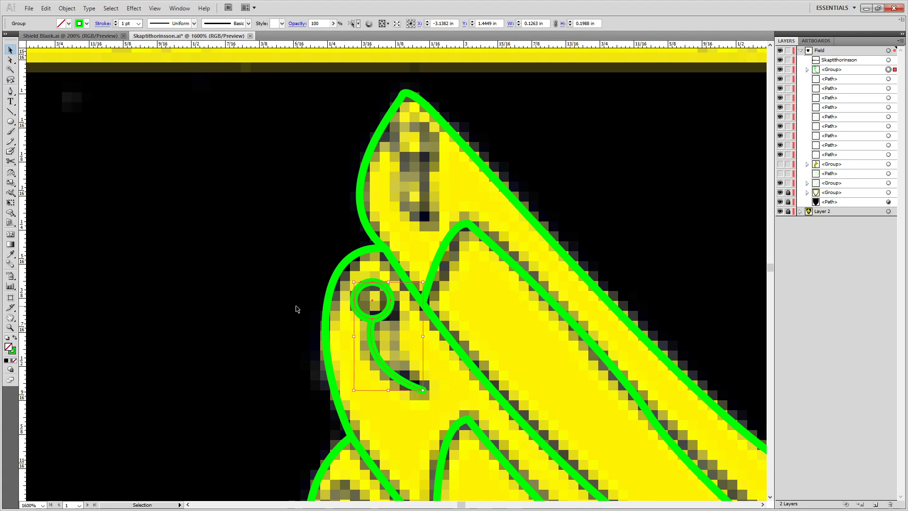
click(232, 316)
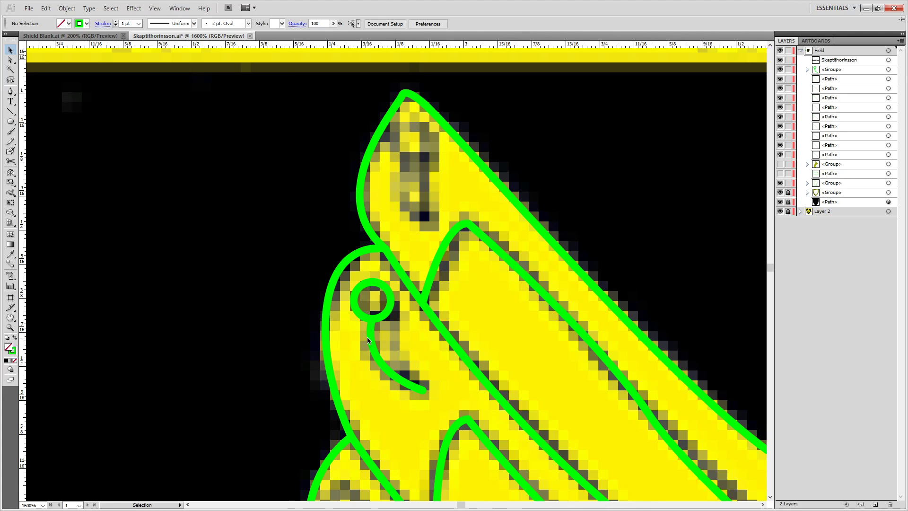
Place a copy of the circle-and-tail marking at the topmost feather's tip and scale it to about 0.11 by 0.17 in.
drag(370, 337, 413, 180)
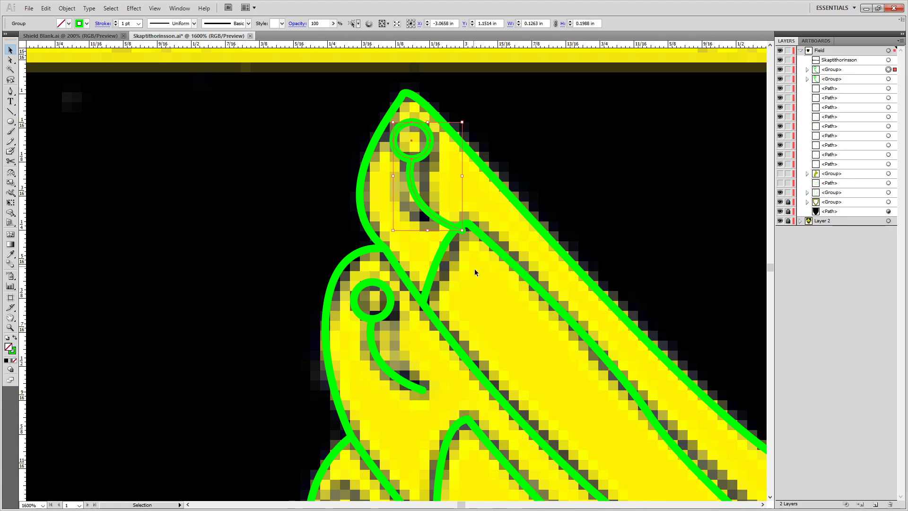
key(a)
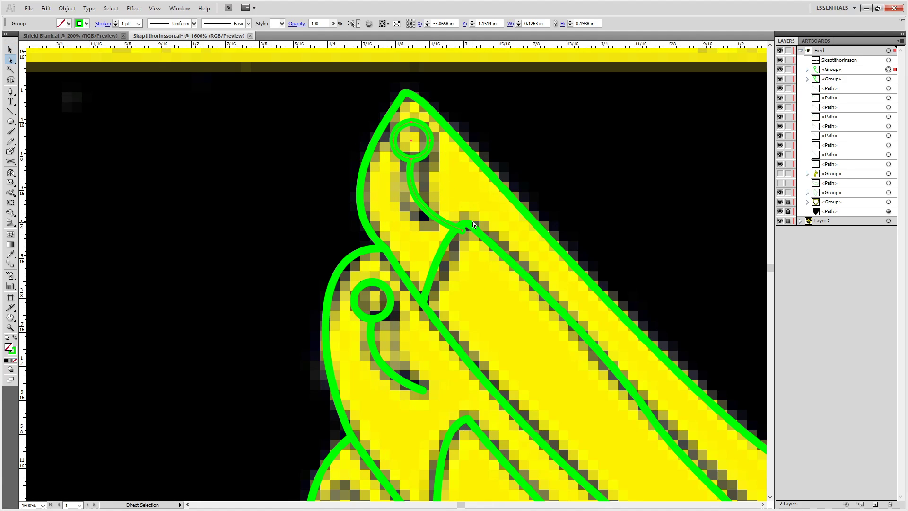
key(v)
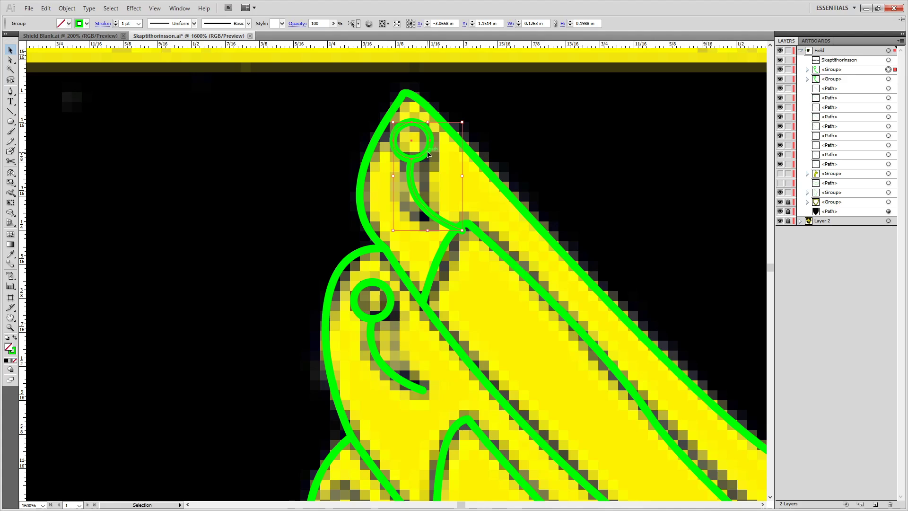
mouse_move(459, 230)
mouse_down()
mouse_move(473, 241)
mouse_move(461, 233)
mouse_up()
drag(412, 164, 411, 160)
key(a)
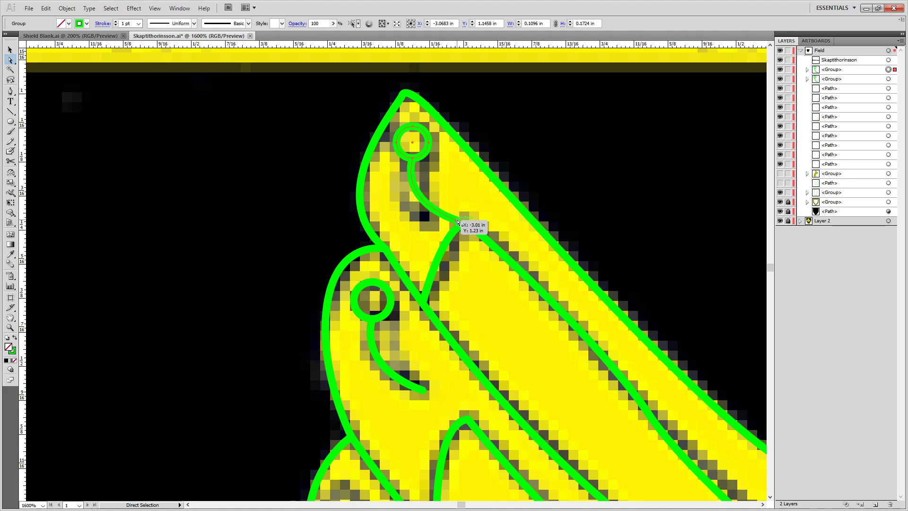
Reshape the topmost marking's tail by moving its end anchor onto the dark pixels and bending its curve to follow them.
click(457, 221)
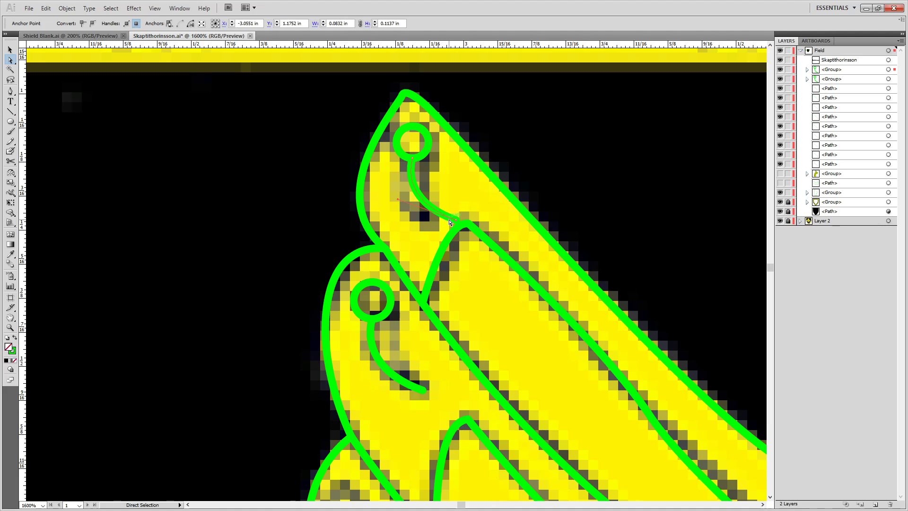
drag(457, 221, 430, 223)
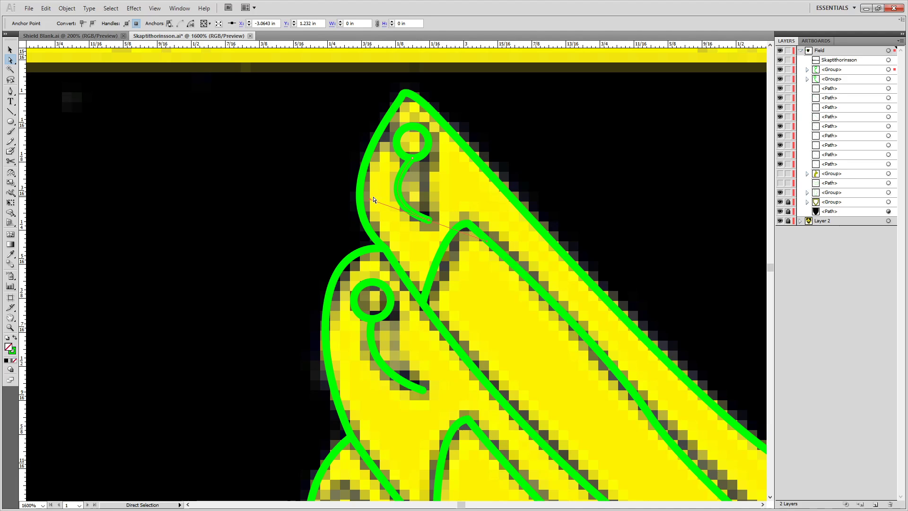
drag(372, 199, 396, 207)
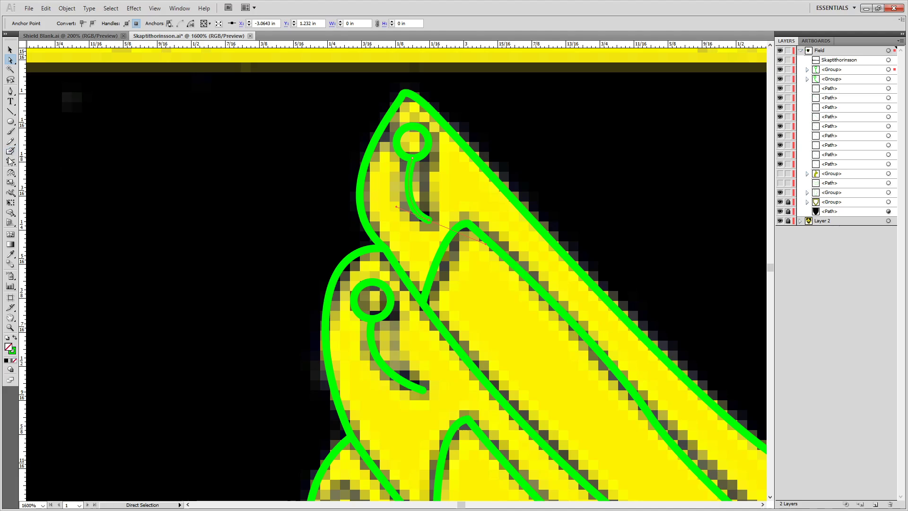
key(p)
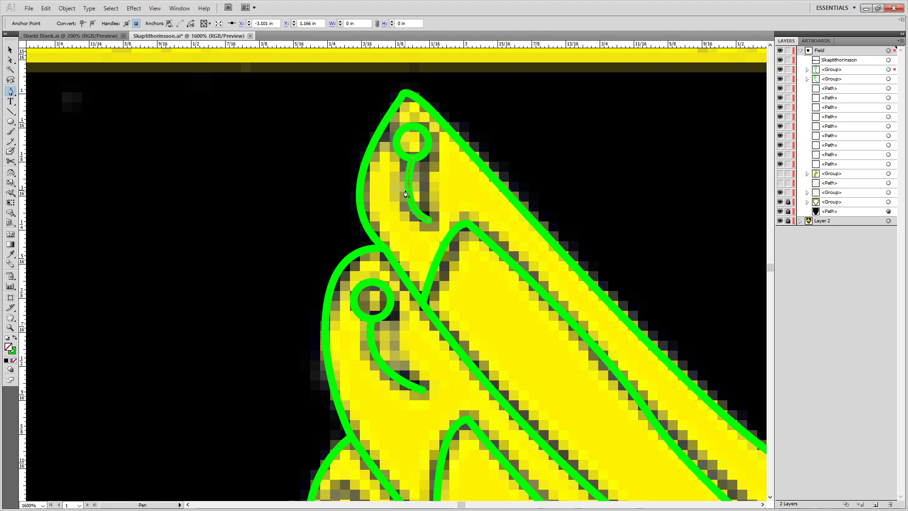
key(a)
drag(408, 190, 429, 192)
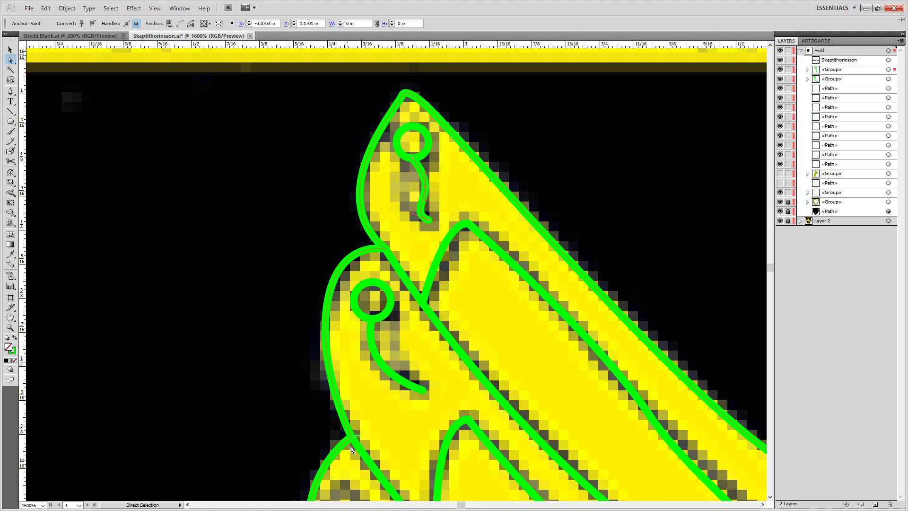
Place copies of the second feather's circle-and-tail marking over the dark markings on the third and fourth feathers.
scroll(363, 405, down, 4)
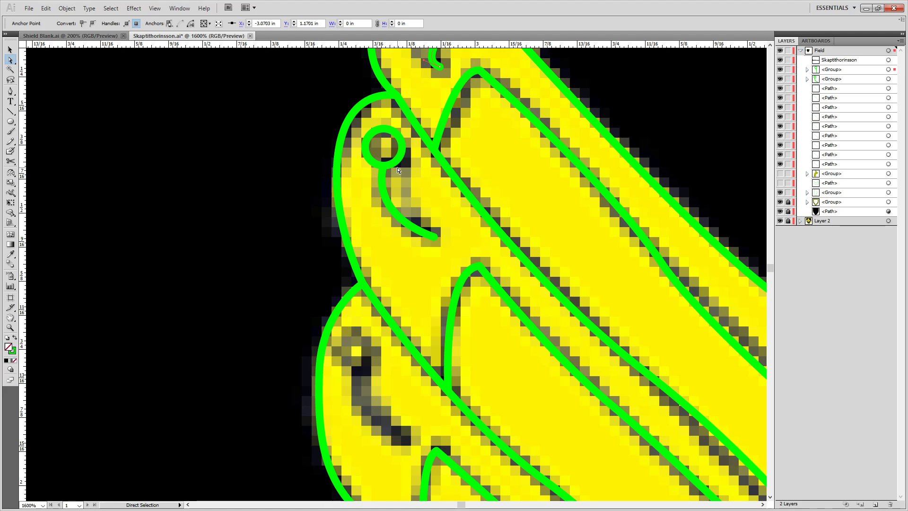
key(b)
key(v)
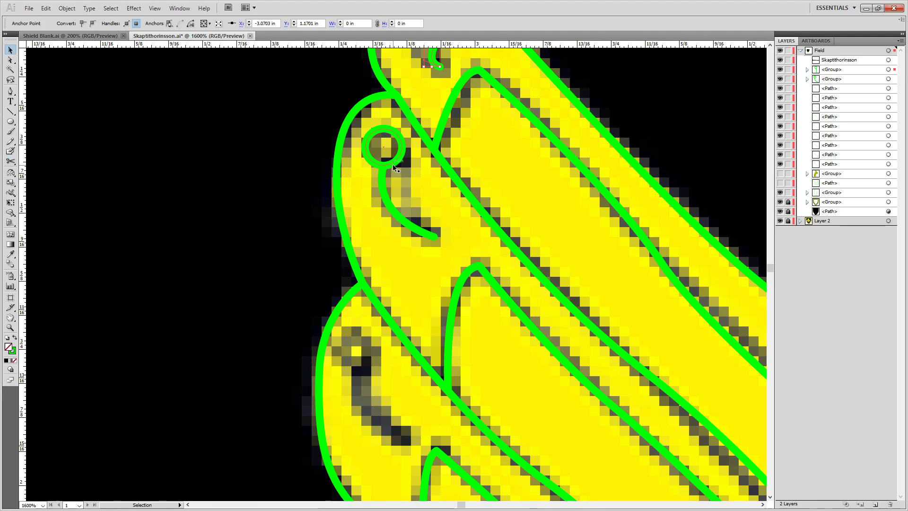
click(386, 181)
drag(386, 181, 341, 379)
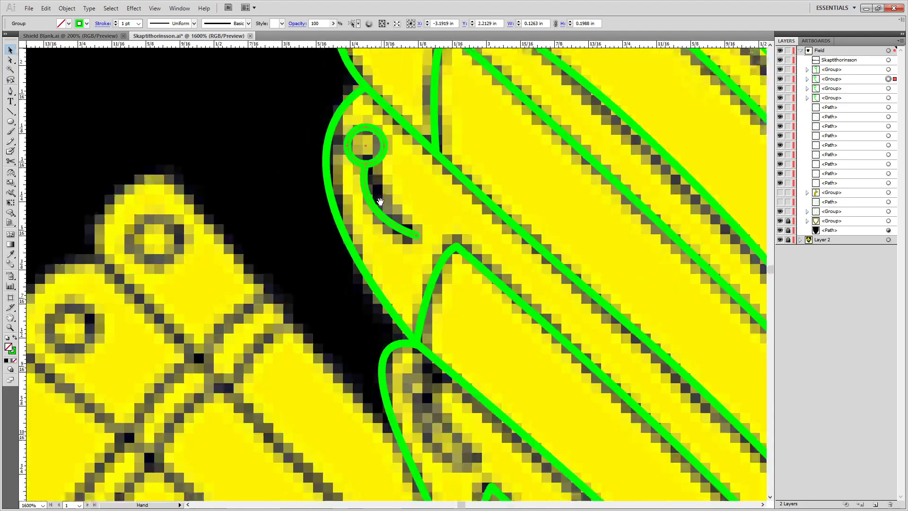
drag(288, 312, 320, 93)
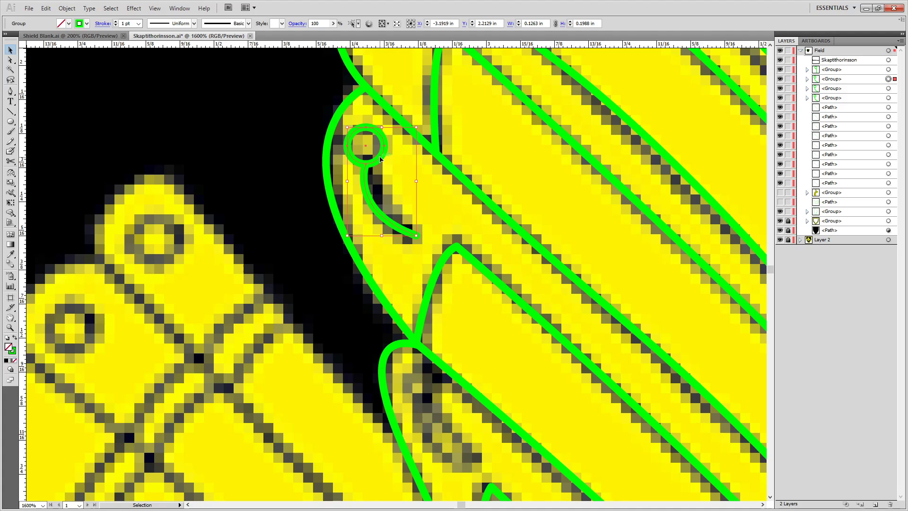
drag(381, 159, 433, 400)
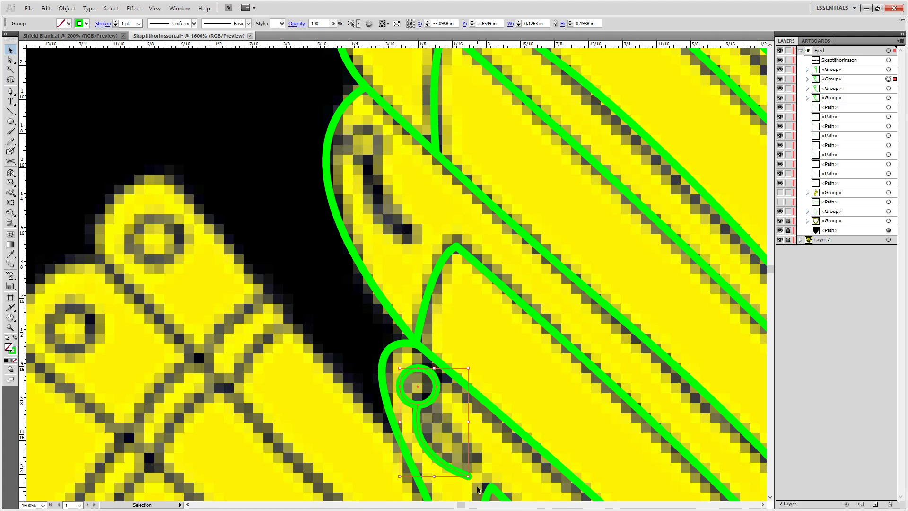
drag(468, 476, 447, 454)
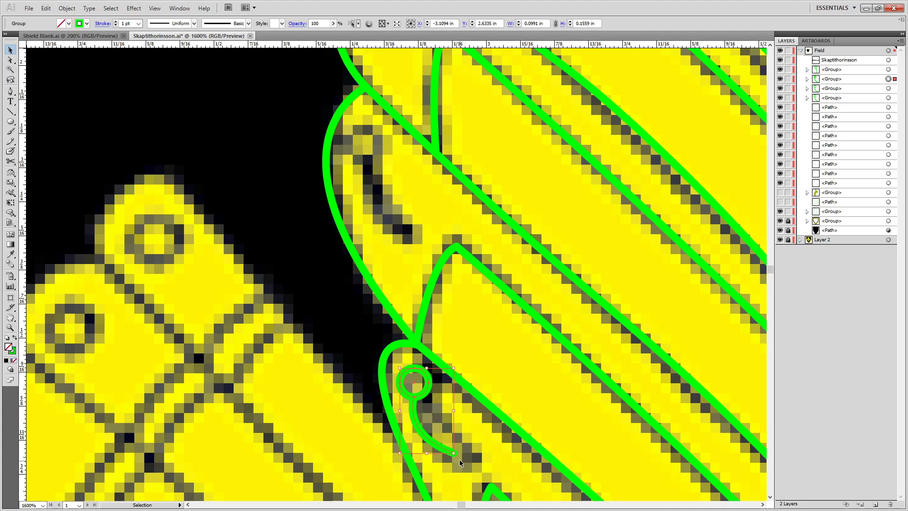
key(a)
mouse_move(456, 455)
mouse_down()
mouse_move(485, 468)
mouse_move(473, 457)
mouse_up()
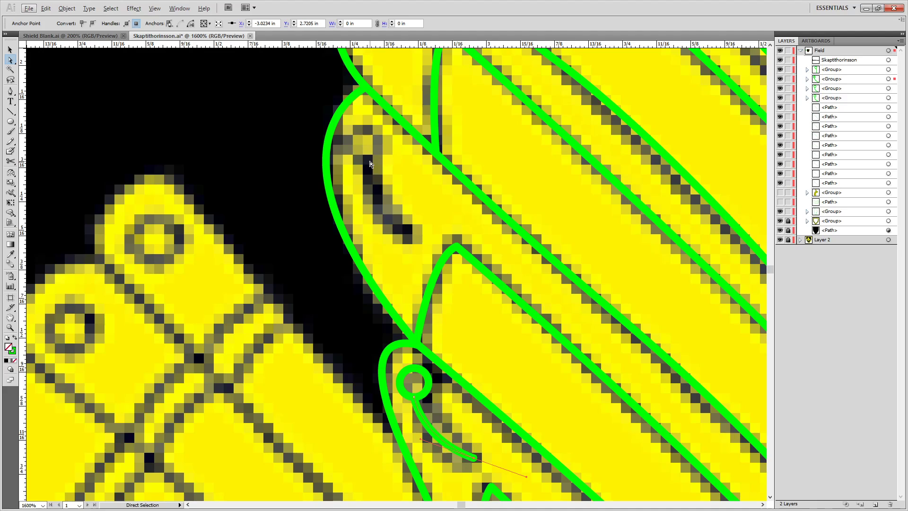
key(ctrl+z)
key(ctrl+z)
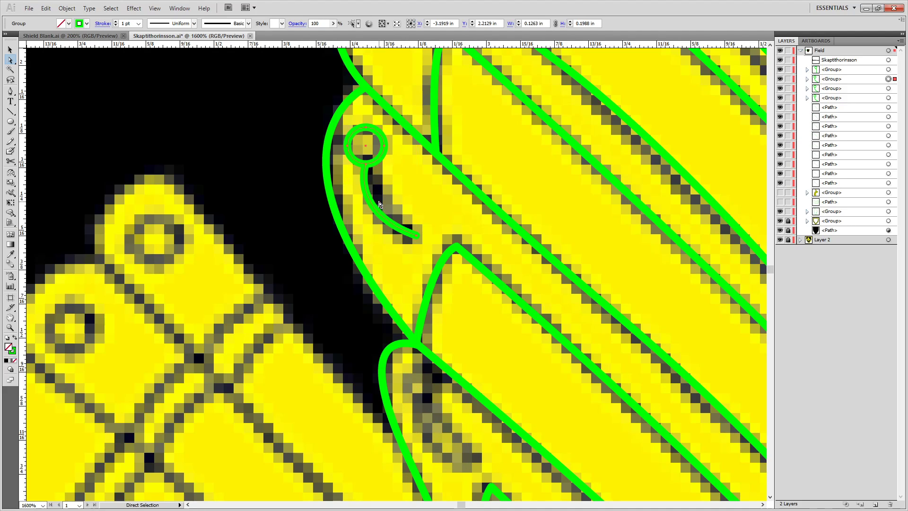
Place a slightly smaller copy of the fourth feather's marking on the fifth feather and move its tail end onto the dark marking.
key(alt)
key(v)
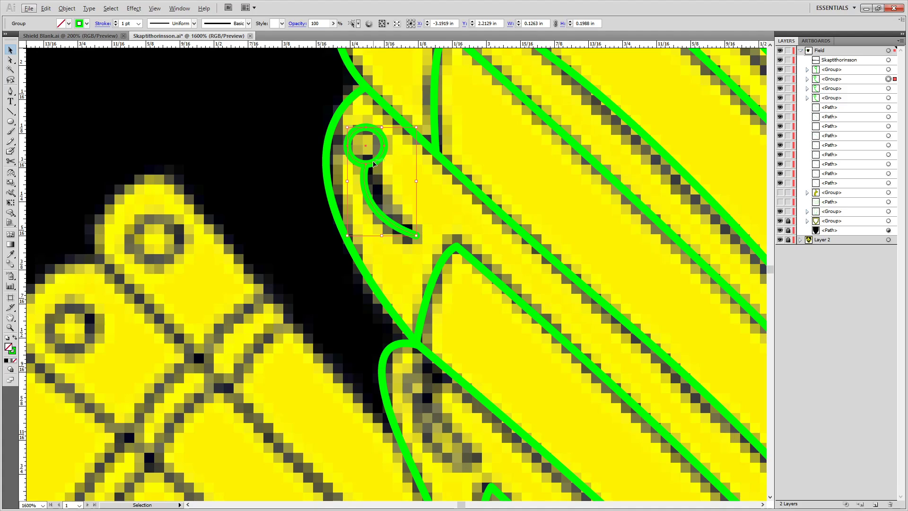
drag(373, 163, 427, 407)
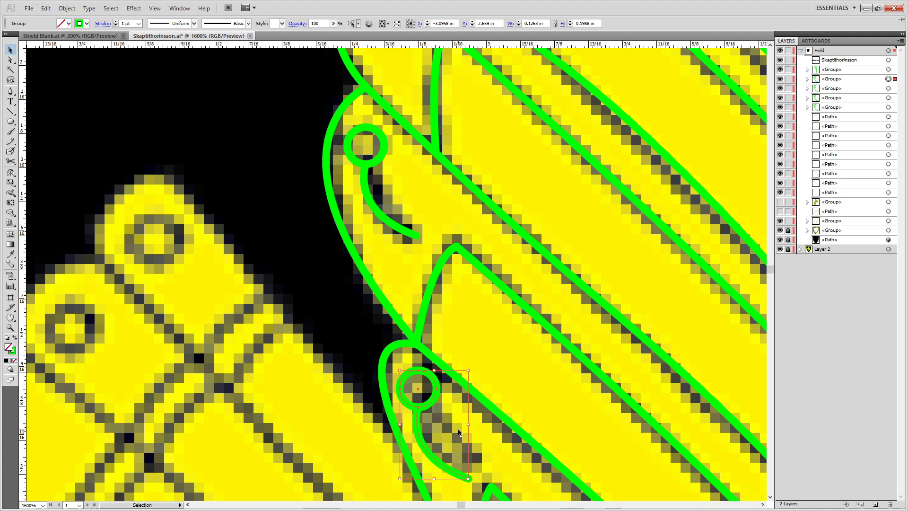
key(a)
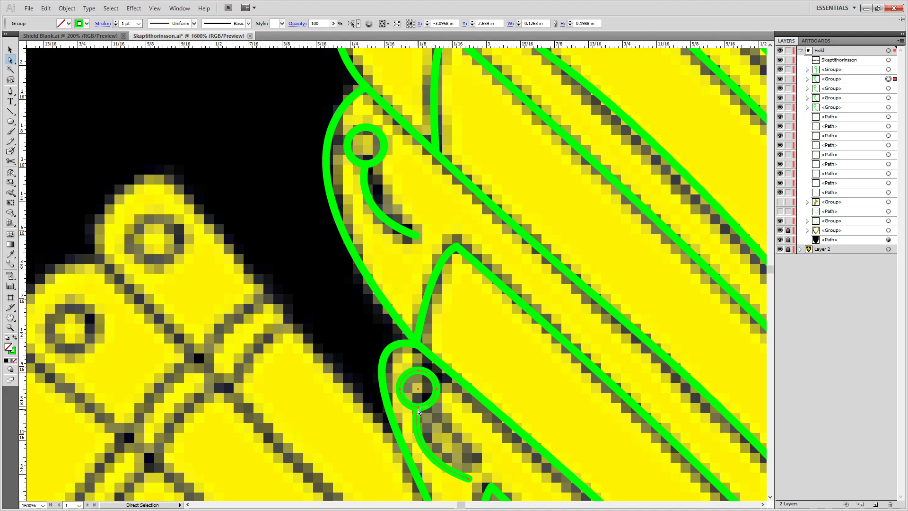
key(v)
drag(471, 479, 477, 459)
key(a)
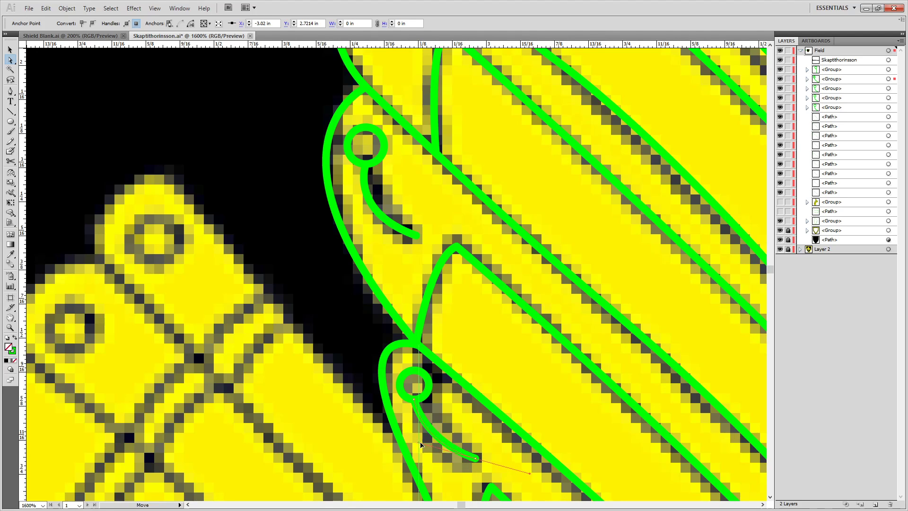
Lock the group that contains the wing's outer outline.
scroll(393, 260, down, 5)
scroll(393, 260, up, 2)
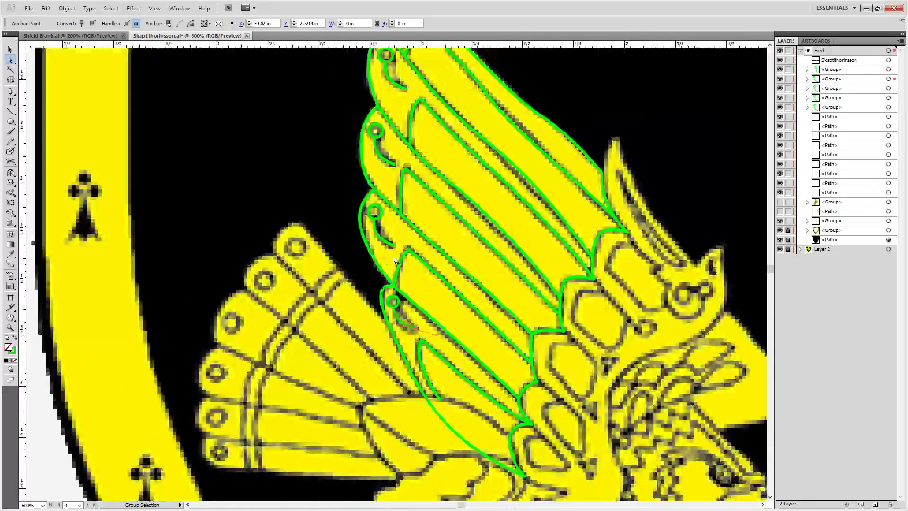
scroll(494, 169, down, 1)
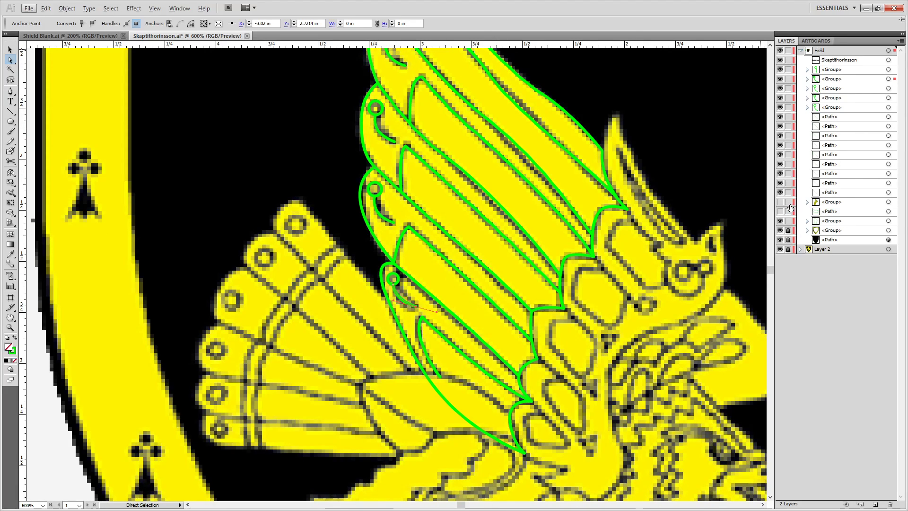
click(577, 125)
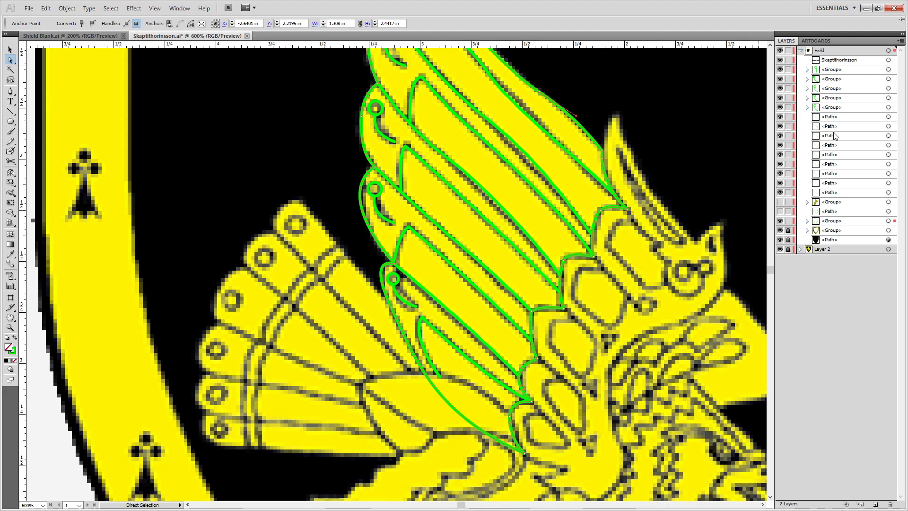
click(788, 221)
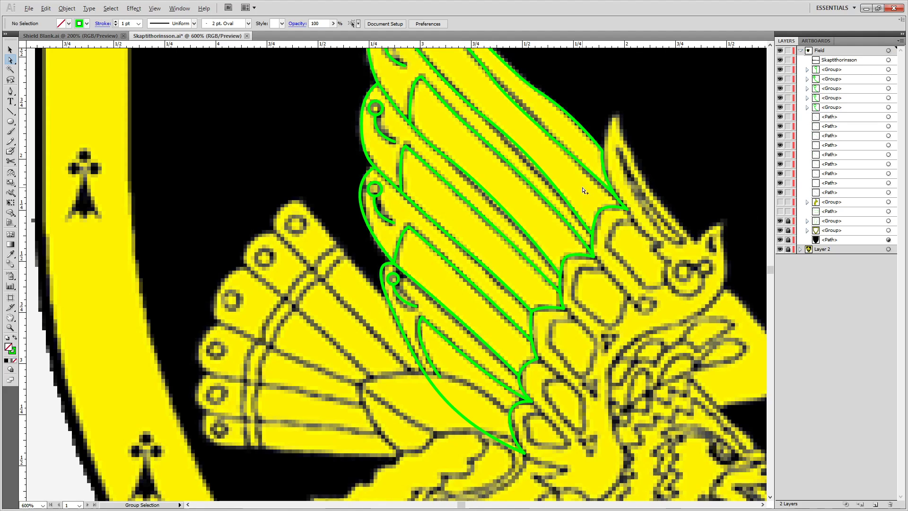
Group all the traced inner feather paths together with the five tip markings.
scroll(586, 191, down, 2)
drag(450, 51, 612, 323)
key(ctrl)
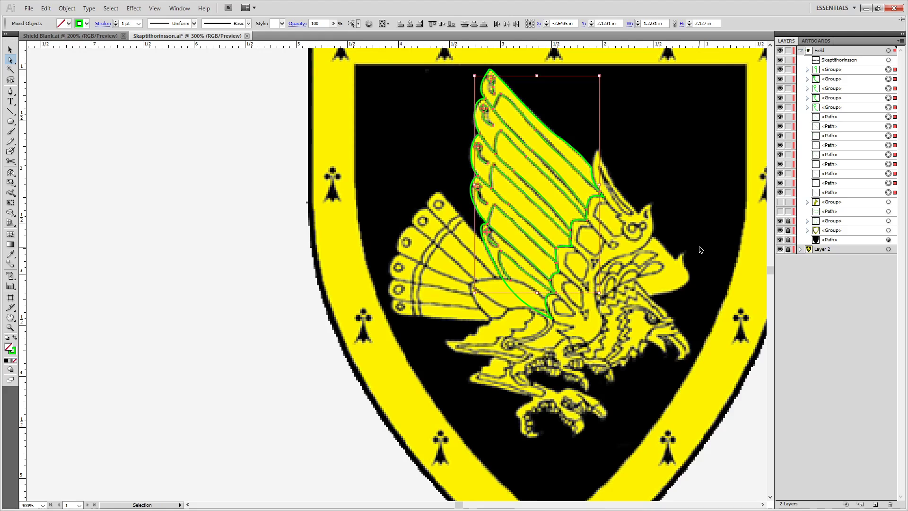
key(ctrl+g)
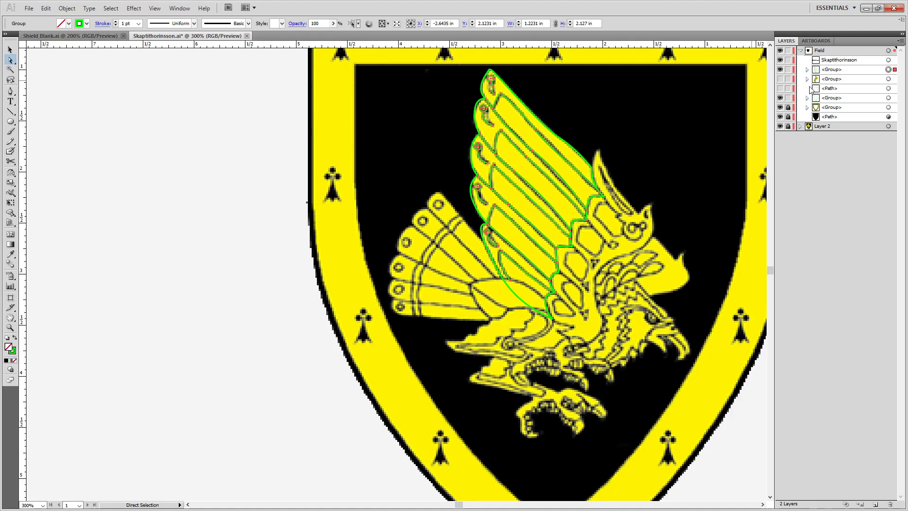
With the hidden path locked, group the feather details with the wing outline and stack the new group just below that path.
click(787, 88)
shift+click(888, 98)
key(ctrl+g)
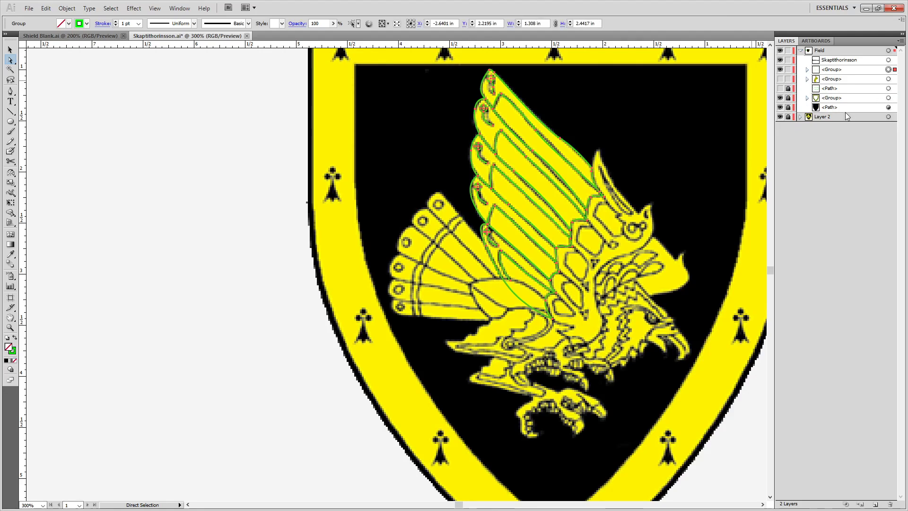
drag(838, 69, 832, 97)
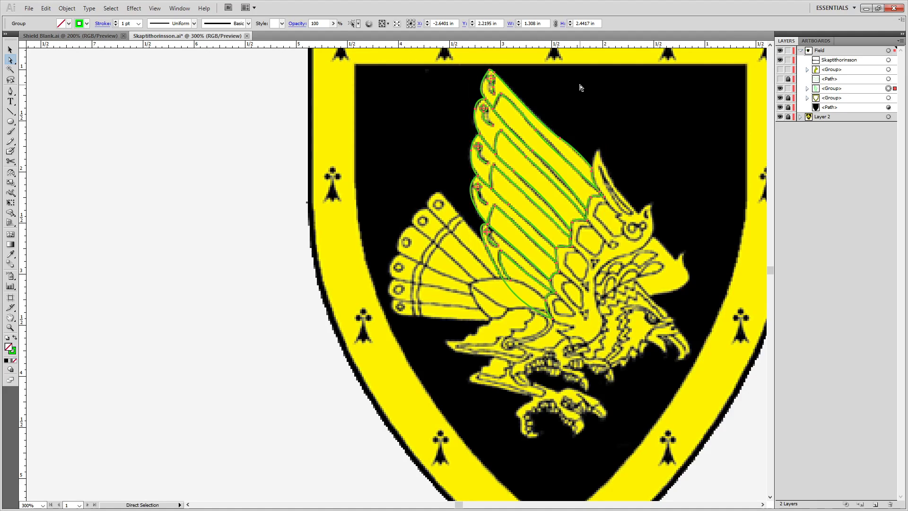
Show the hidden wing shoulder group and recolour the green strokes of the feather group to black (000000).
key(v)
drag(581, 89, 444, 236)
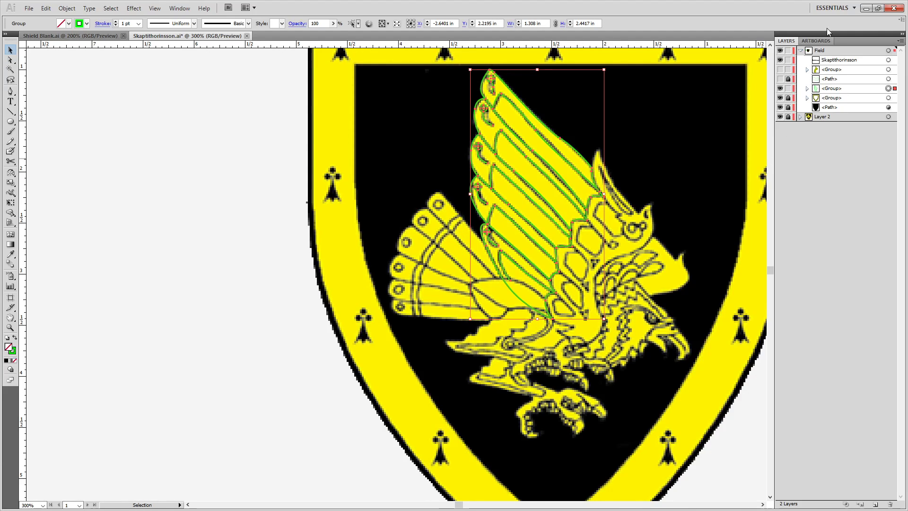
click(781, 69)
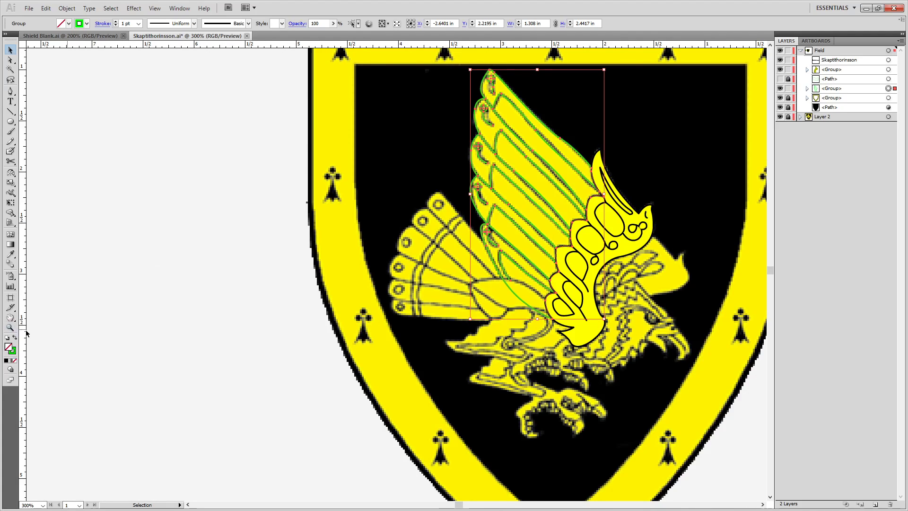
double_click(12, 352)
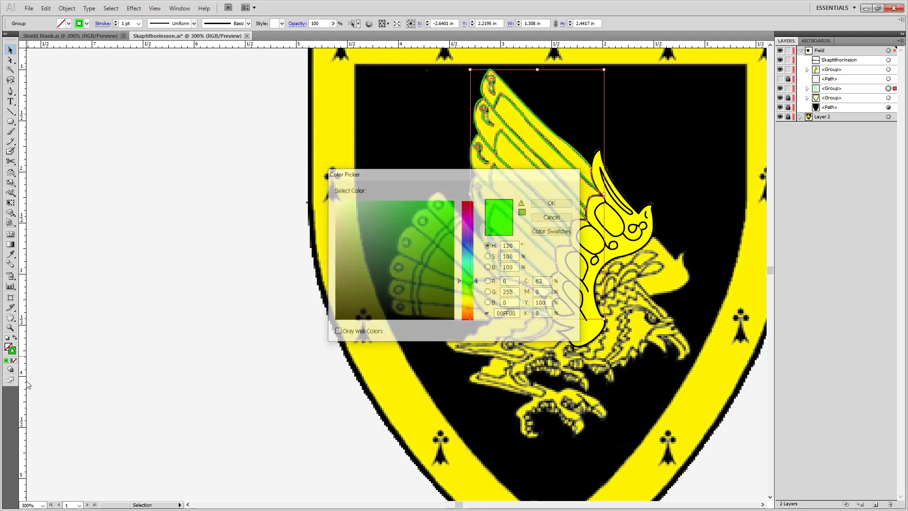
click(330, 319)
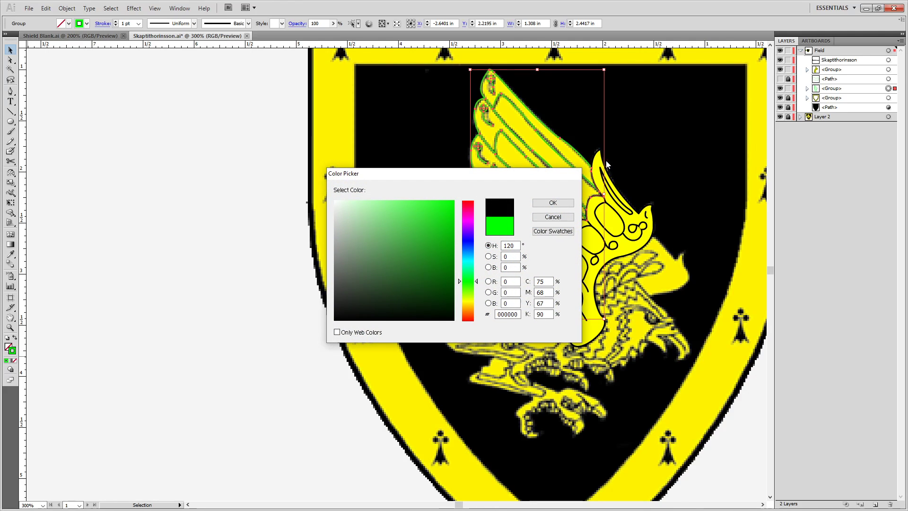
key(Return)
click(580, 126)
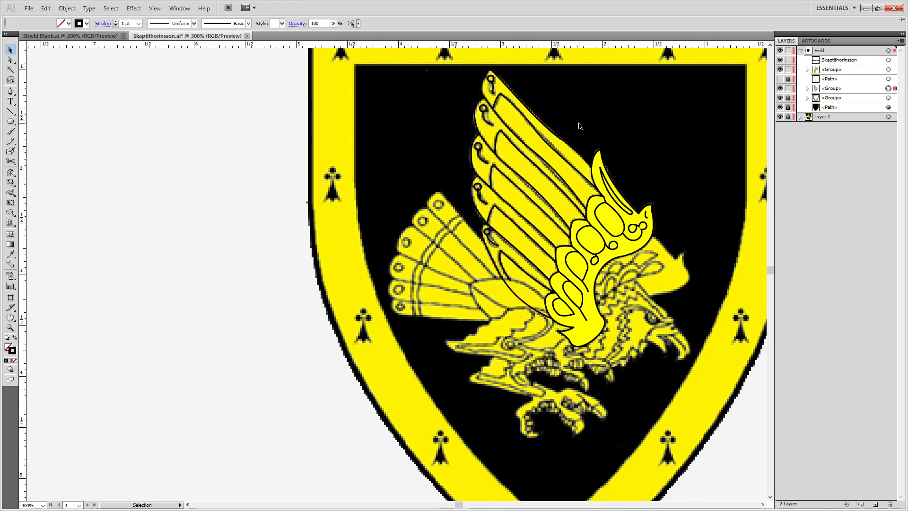
Apply the yellow fill and black stroke of the finished wing shoulder to the feather wing's outer outline with the Eyedropper.
key(a)
click(558, 135)
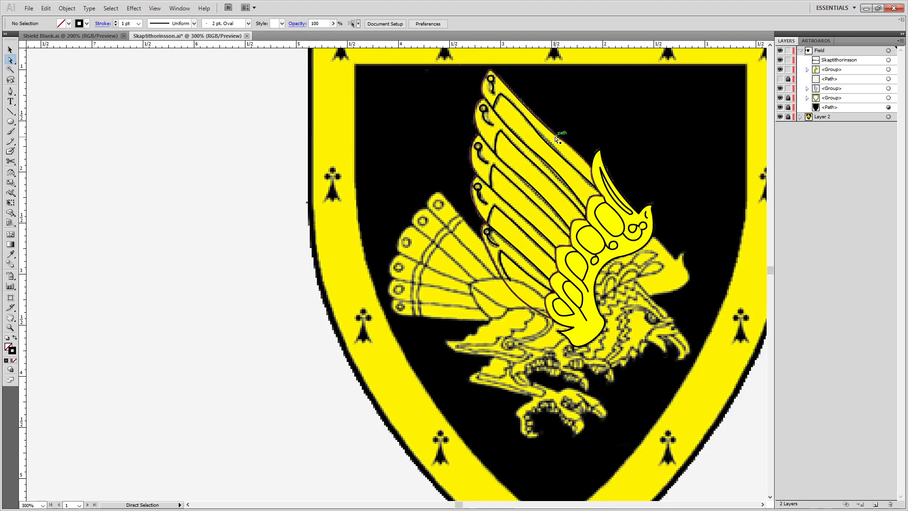
key(i)
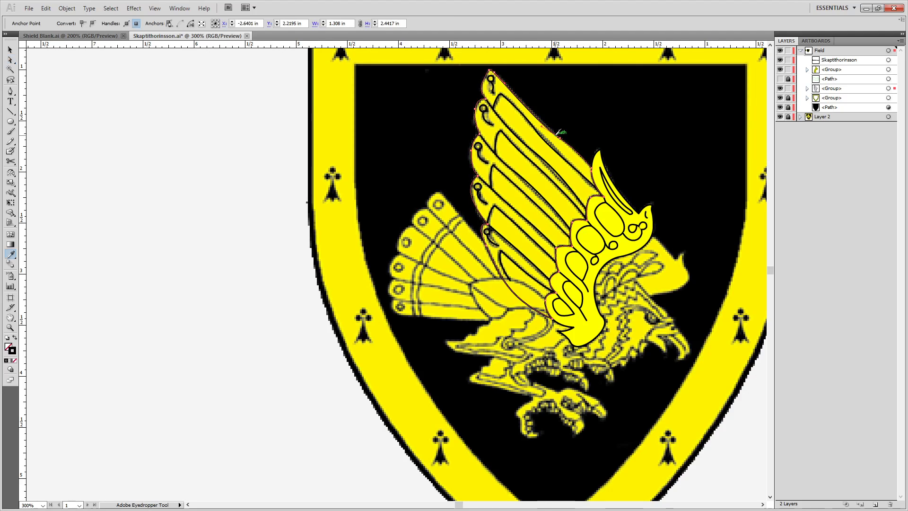
click(588, 236)
key(a)
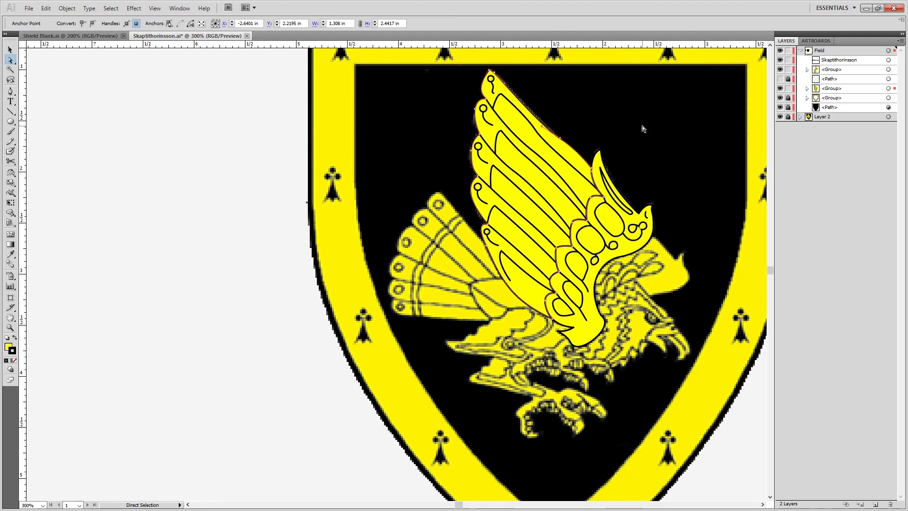
click(638, 126)
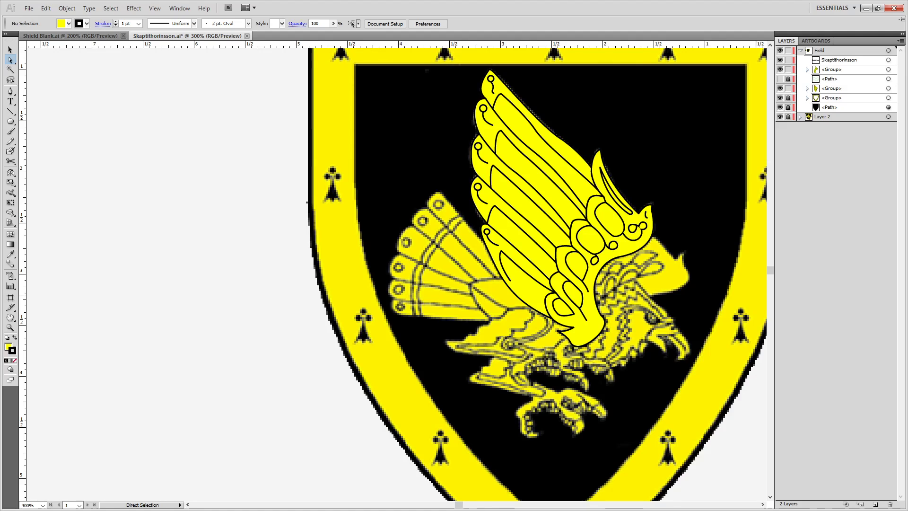
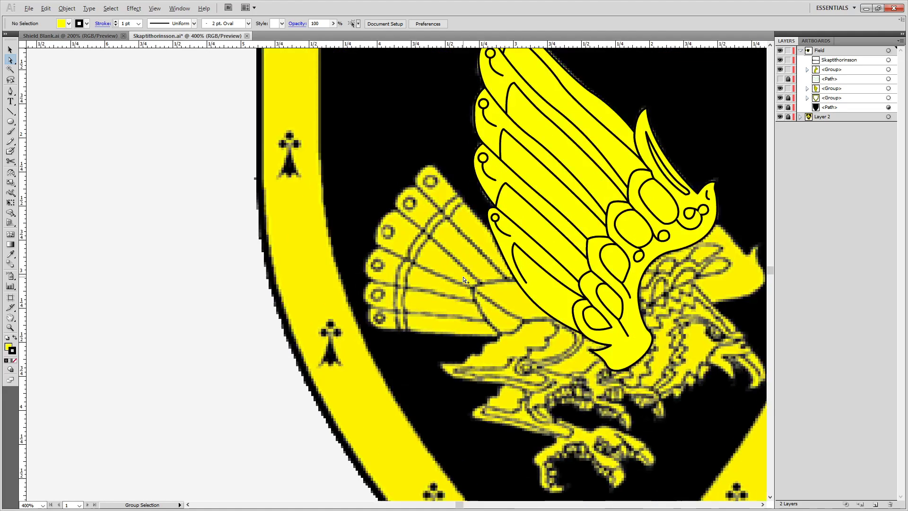
Show and unlock the green body outline path, and lock the two finished wing groups.
scroll(462, 273, up, 1)
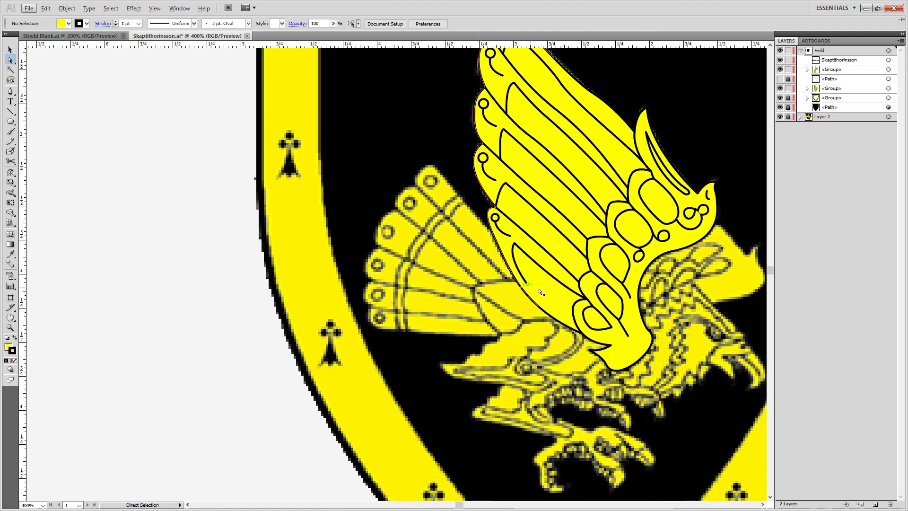
click(780, 80)
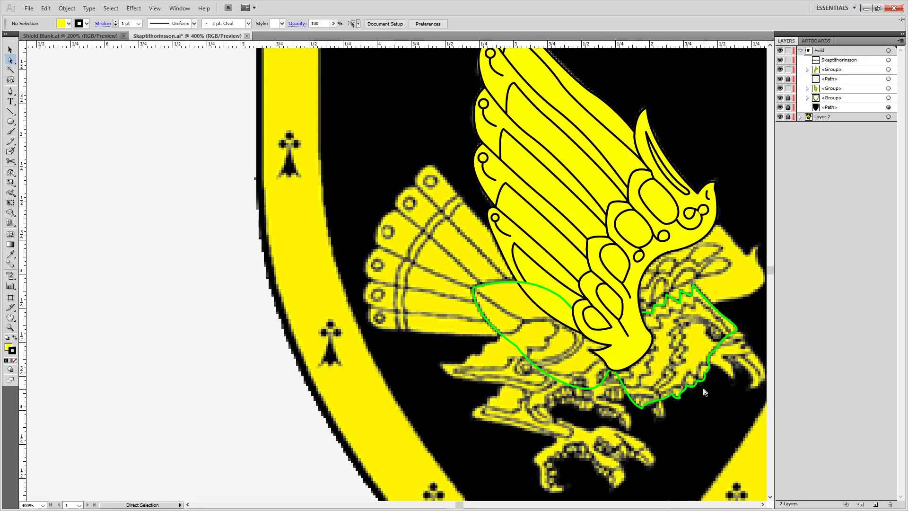
key(v)
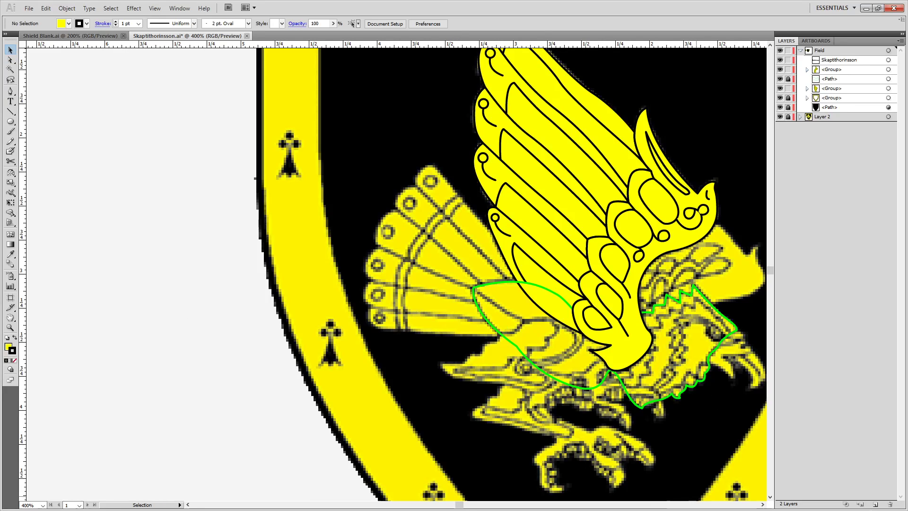
key(alt)
click(788, 79)
click(788, 69)
Locate the stray text object off to the side of the artboard and delete it.
click(889, 60)
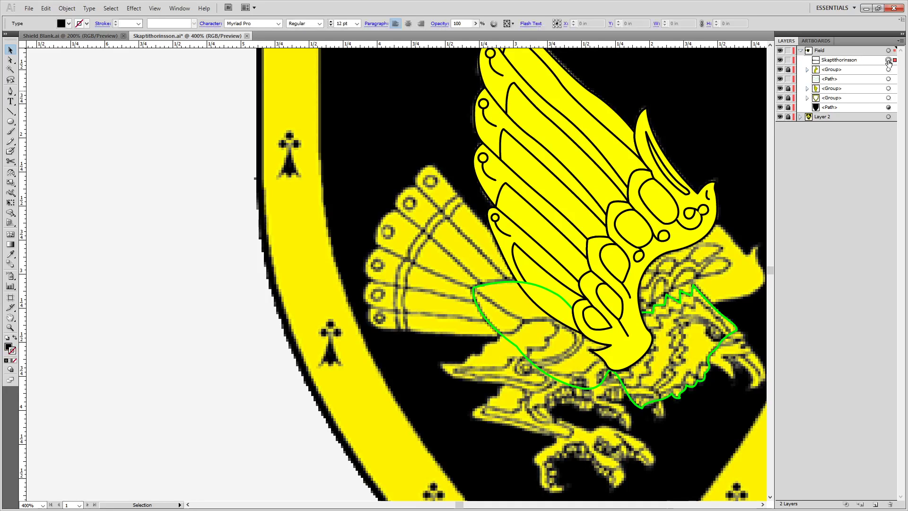
drag(553, 146, 349, 209)
scroll(430, 173, down, 2)
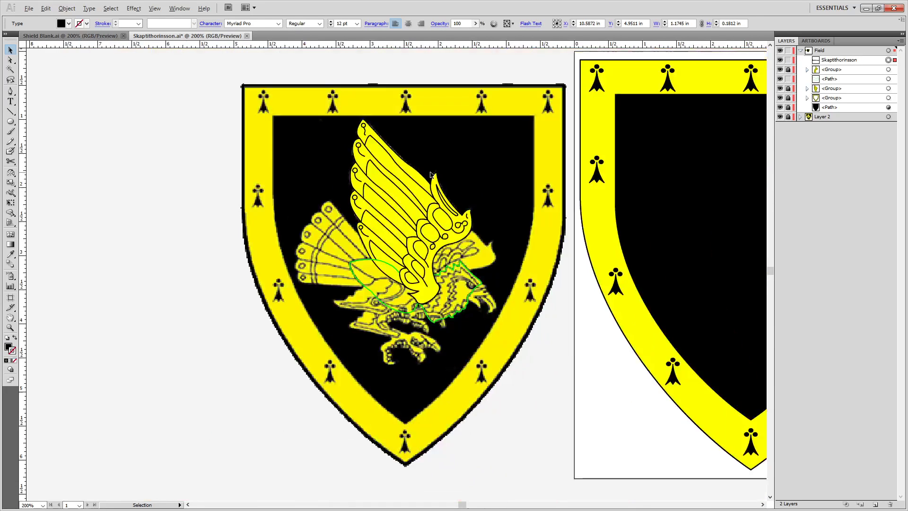
key(a)
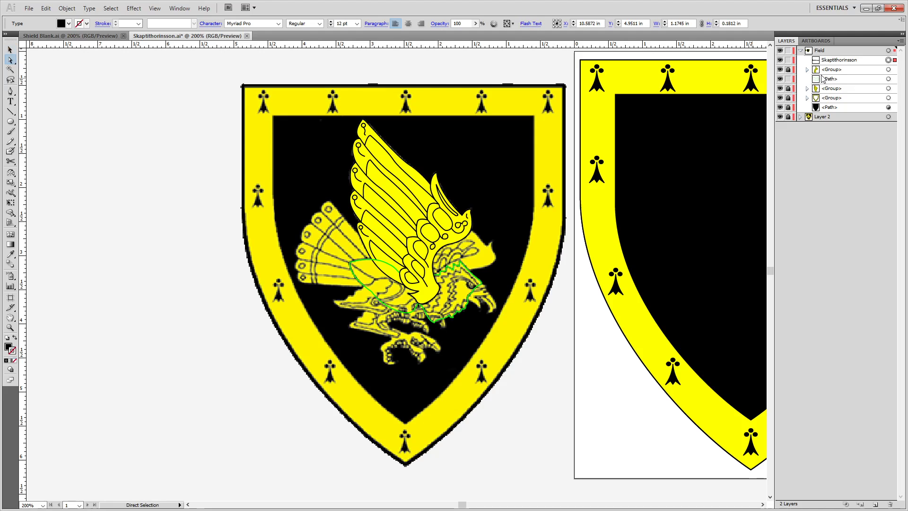
click(832, 60)
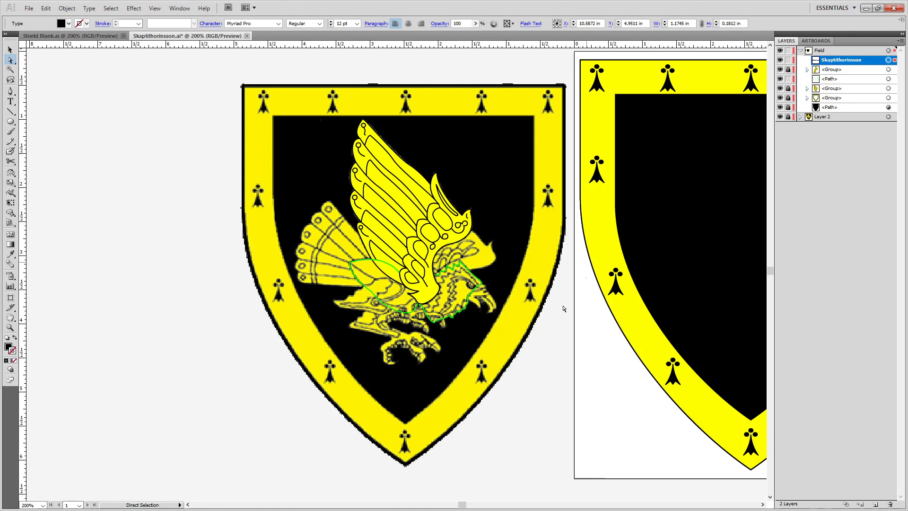
click(888, 60)
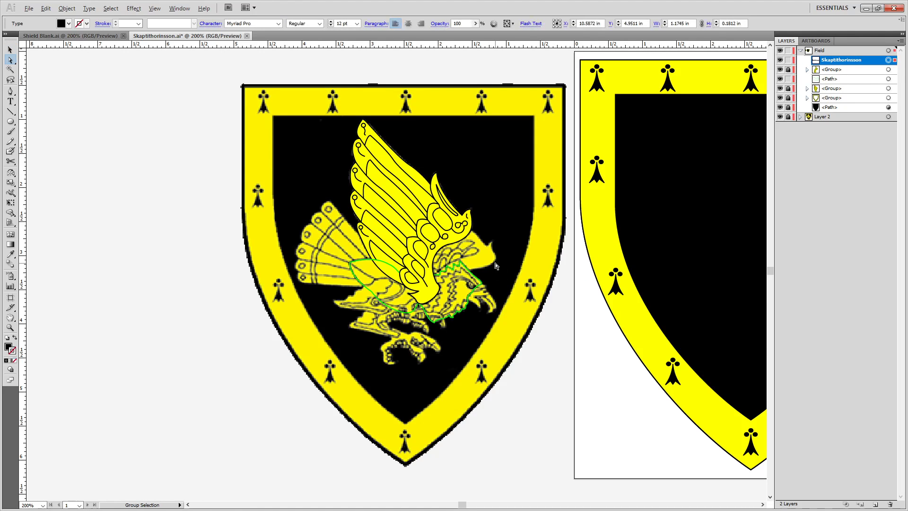
scroll(505, 259, down, 5)
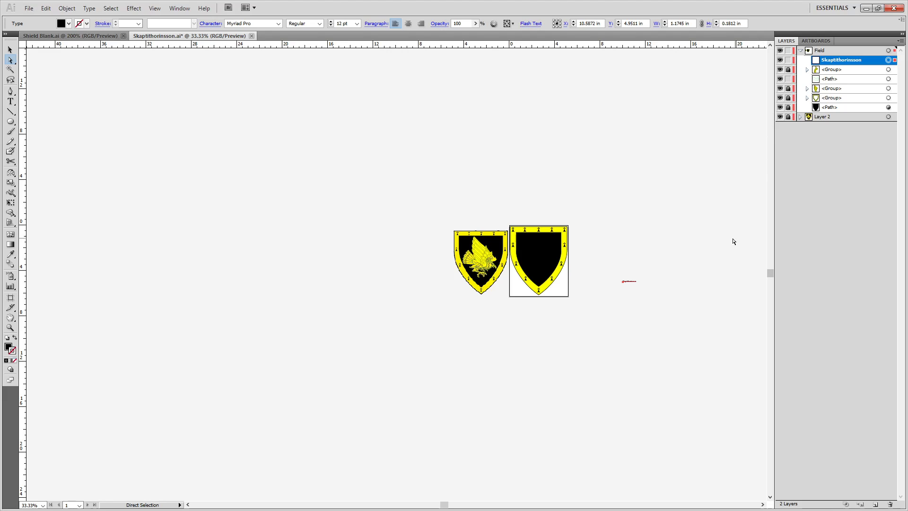
scroll(686, 267, up, 4)
scroll(367, 389, up, 2)
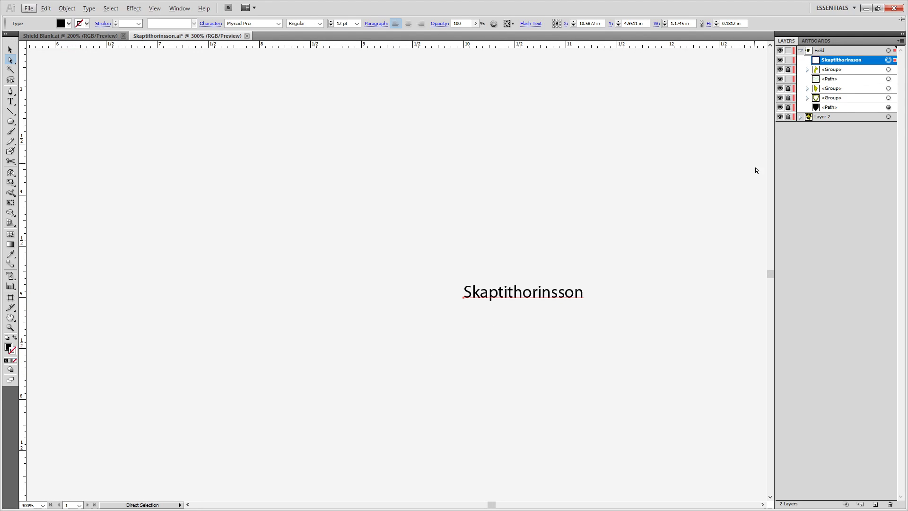
key(Delete)
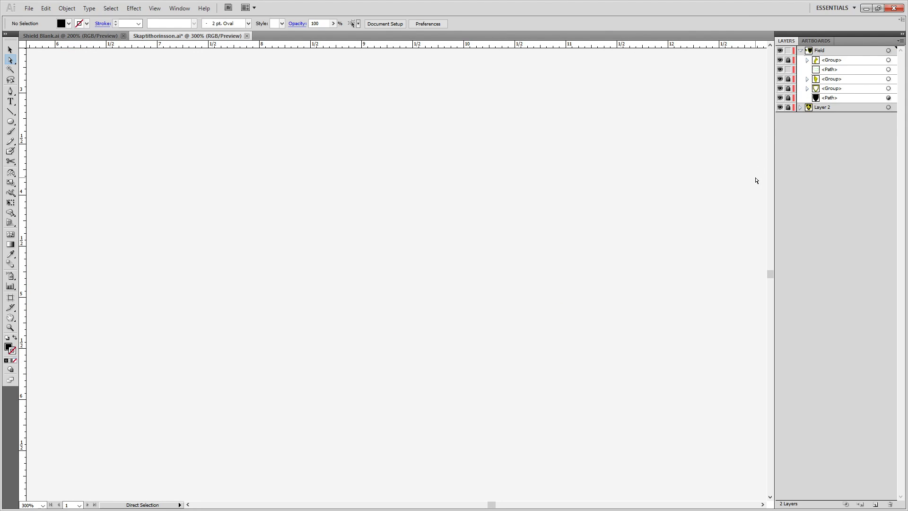
Paste a copy of the green body outline in front of the original and hide that copy.
scroll(340, 242, down, 5)
drag(227, 217, 419, 240)
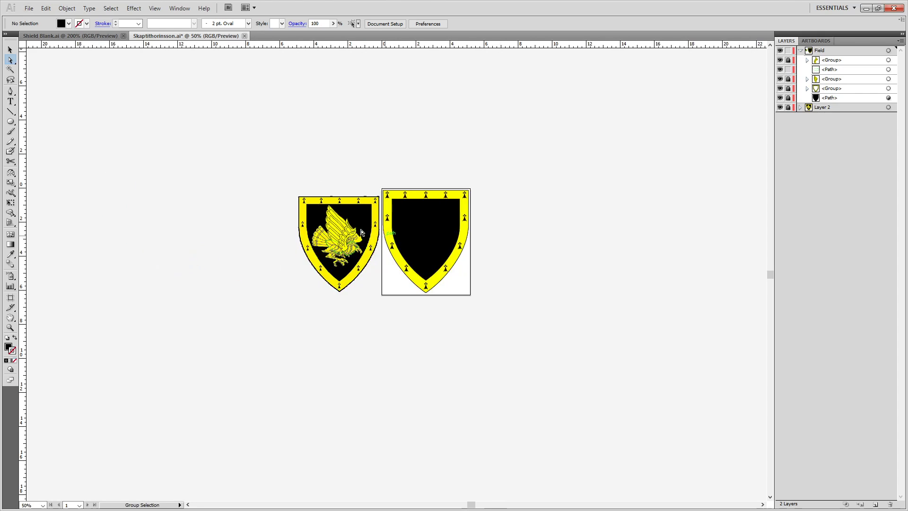
scroll(350, 227, up, 5)
scroll(372, 239, up, 1)
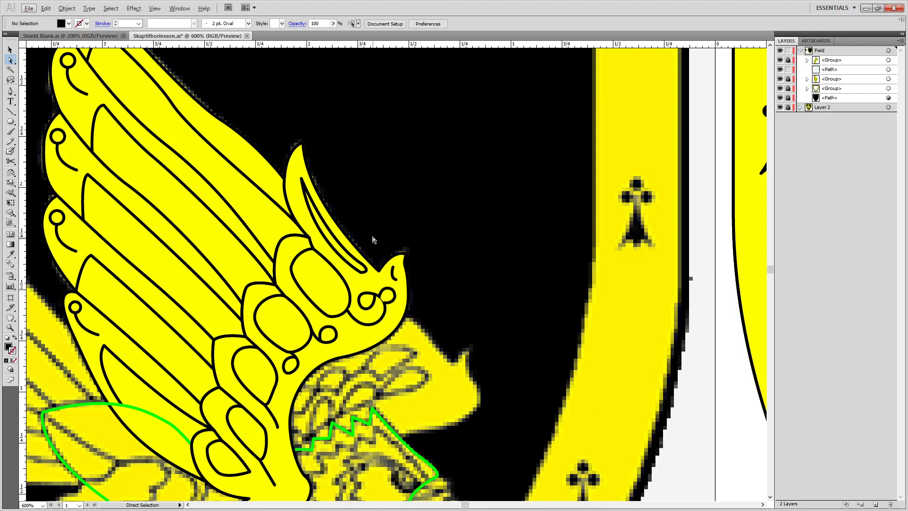
scroll(91, 417, down, 1)
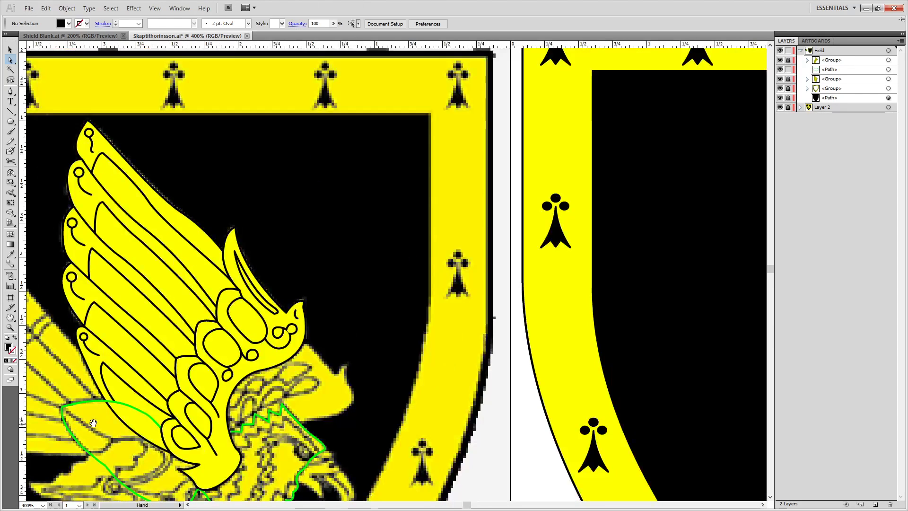
drag(93, 420, 322, 253)
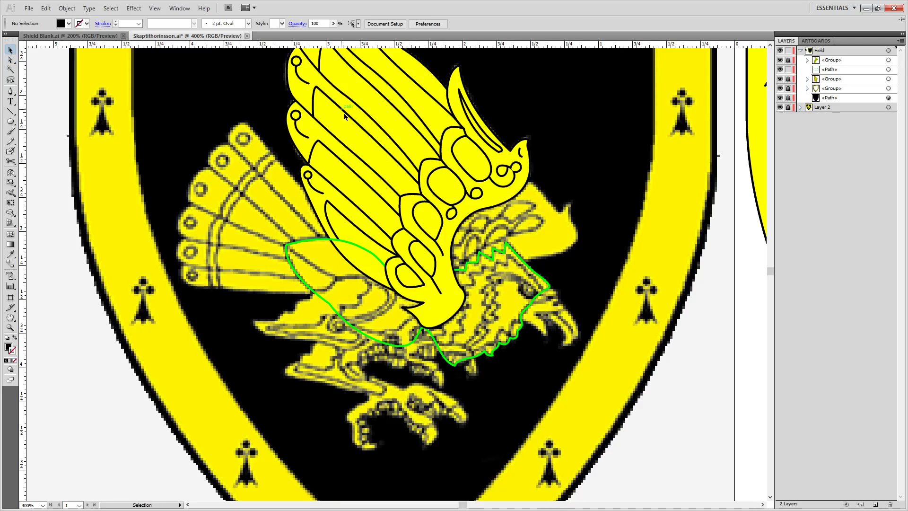
scroll(286, 416, up, 1)
click(317, 158)
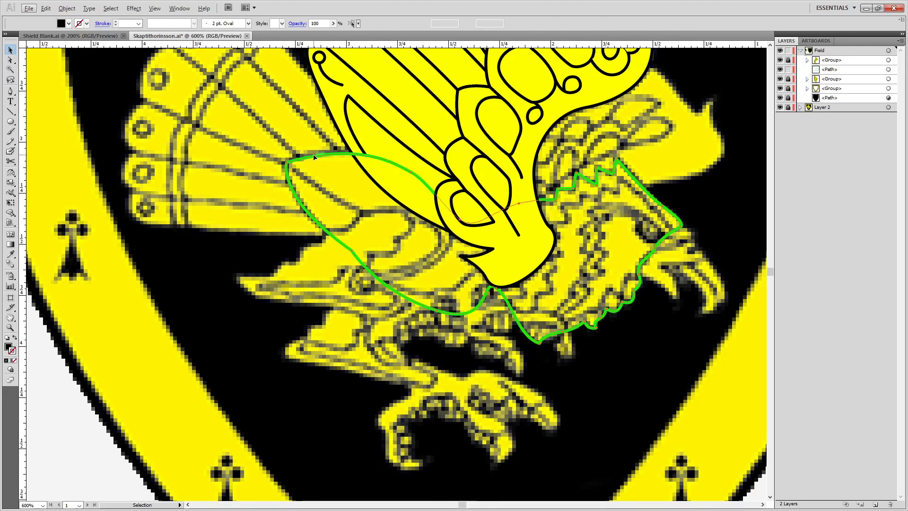
key(ctrl+c)
key(ctrl+f)
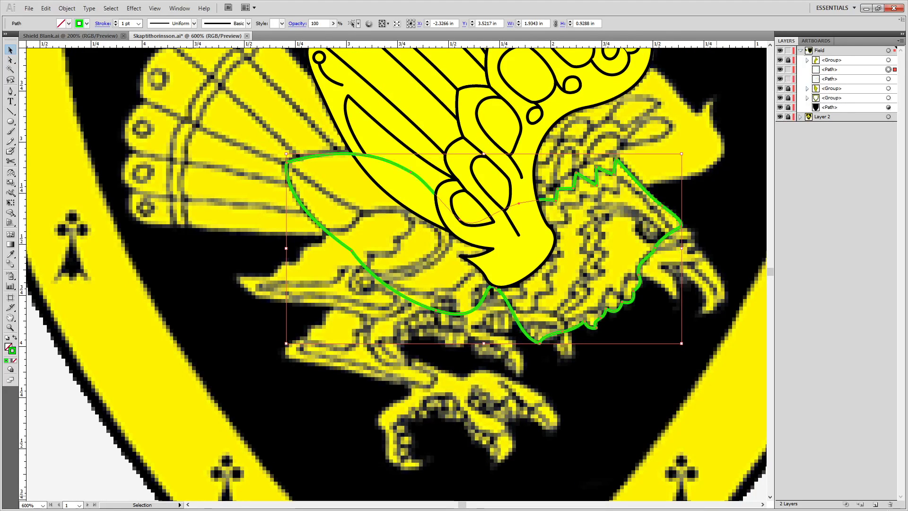
click(780, 70)
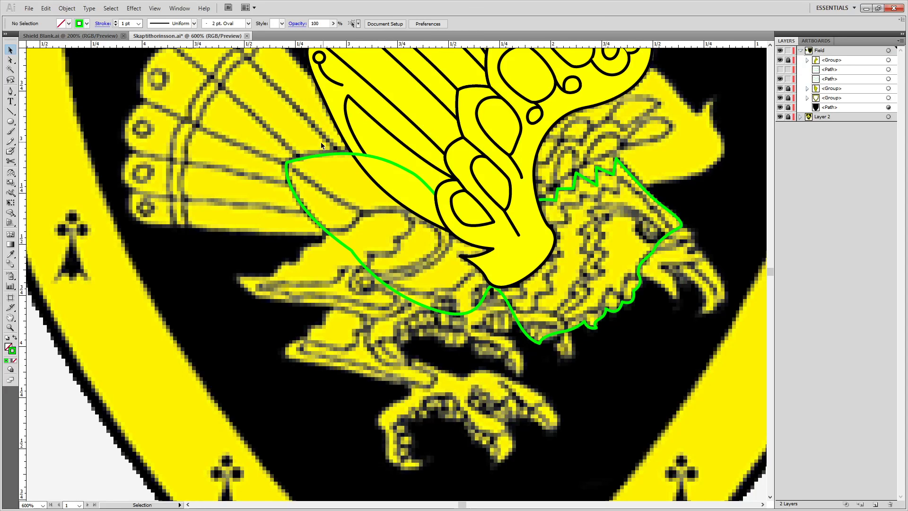
Cut the visible body outline at the wing edge and the tail's lower corner, deleting everything except the portion bordering the tail.
key(space)
drag(320, 84, 420, 180)
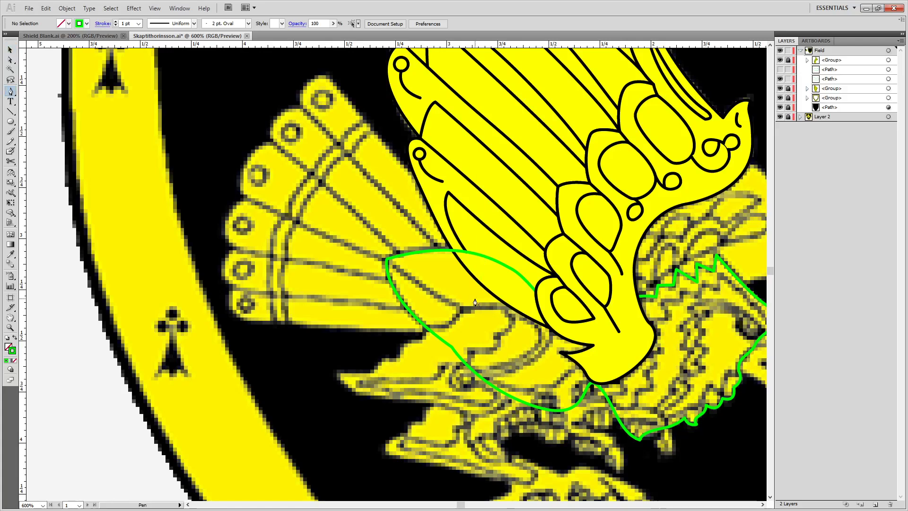
key(p)
key(c)
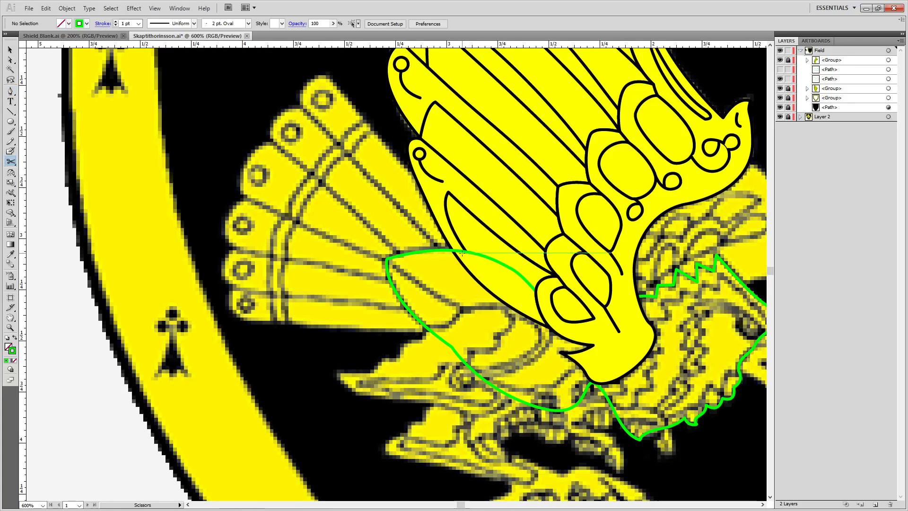
click(452, 347)
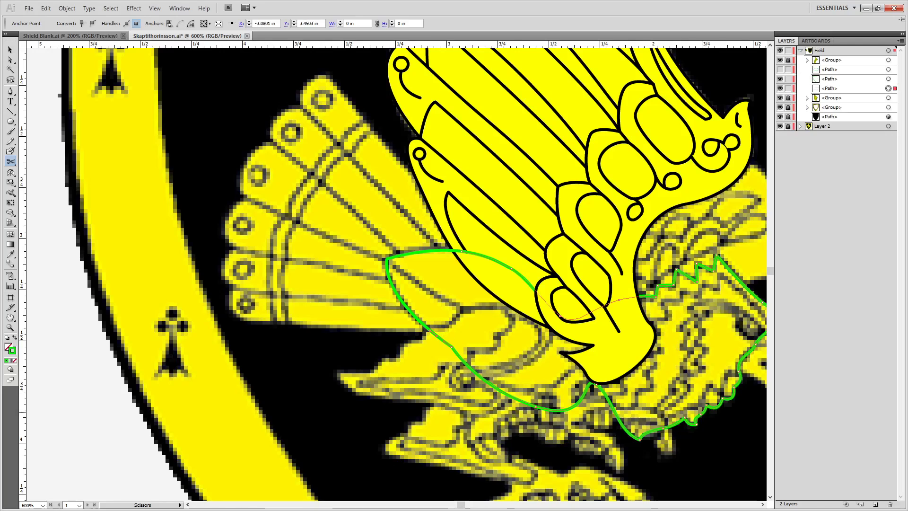
key(Delete)
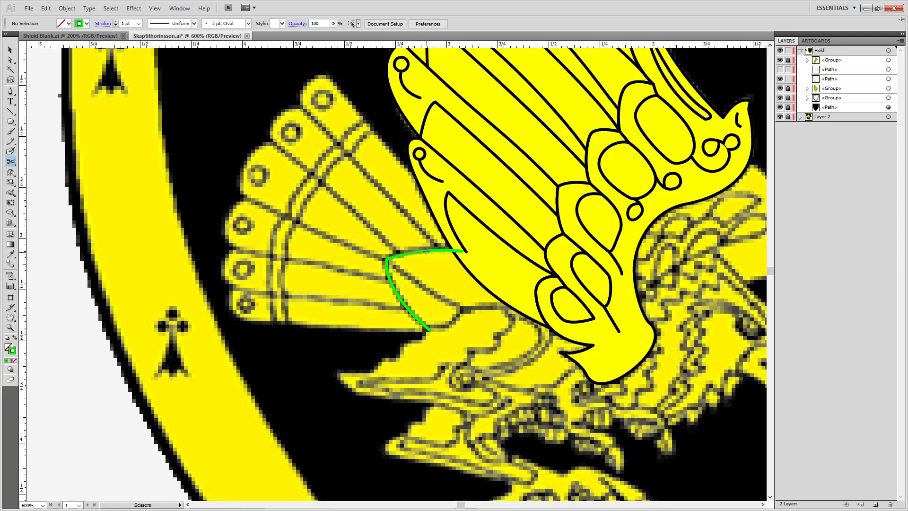
Continue the green outline with the Pen tool from its lower end along the tail's bottom edge to the lowest feather's corner.
scroll(433, 337, up, 2)
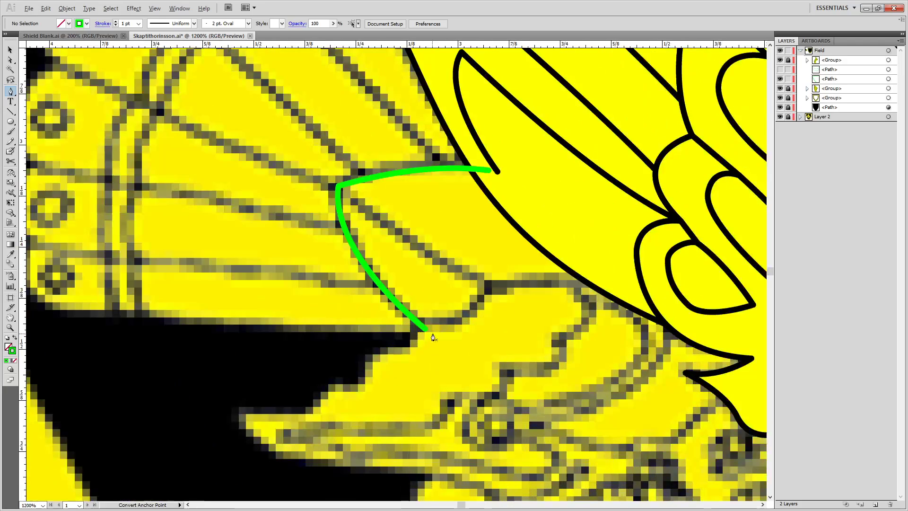
click(425, 329)
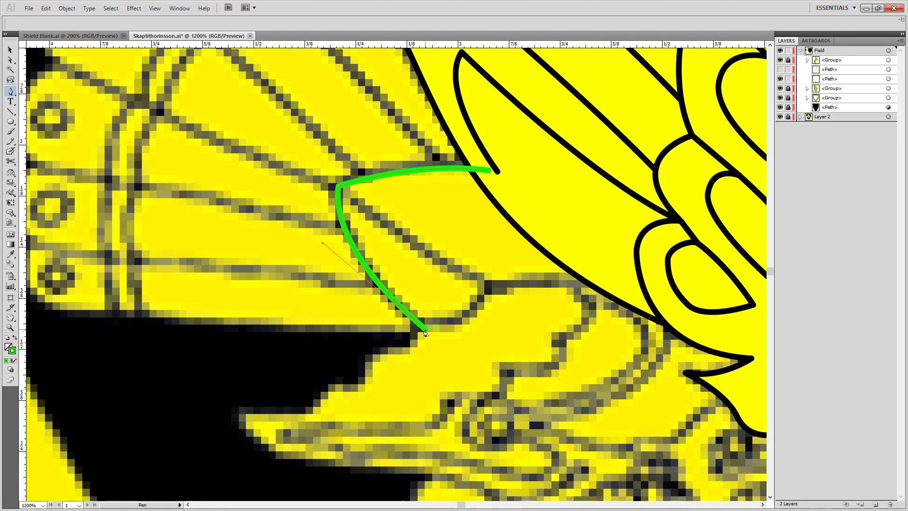
drag(295, 307, 647, 308)
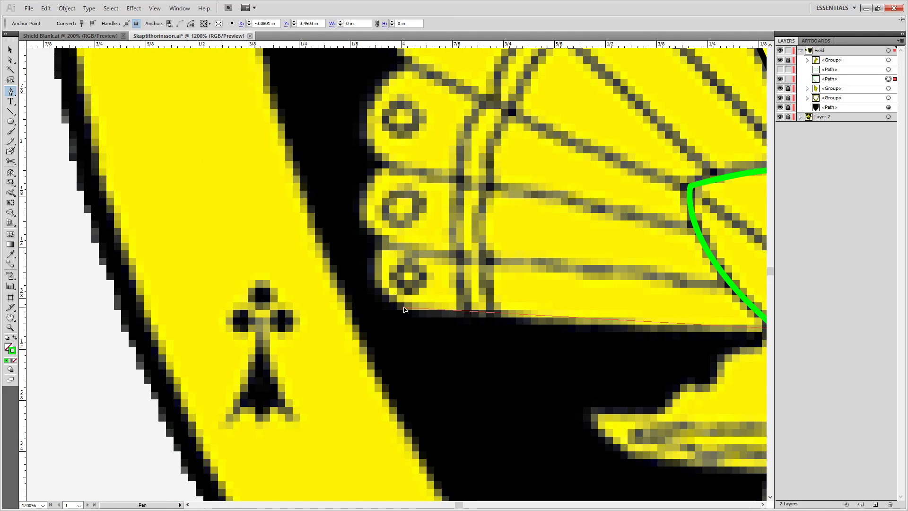
drag(404, 308, 322, 288)
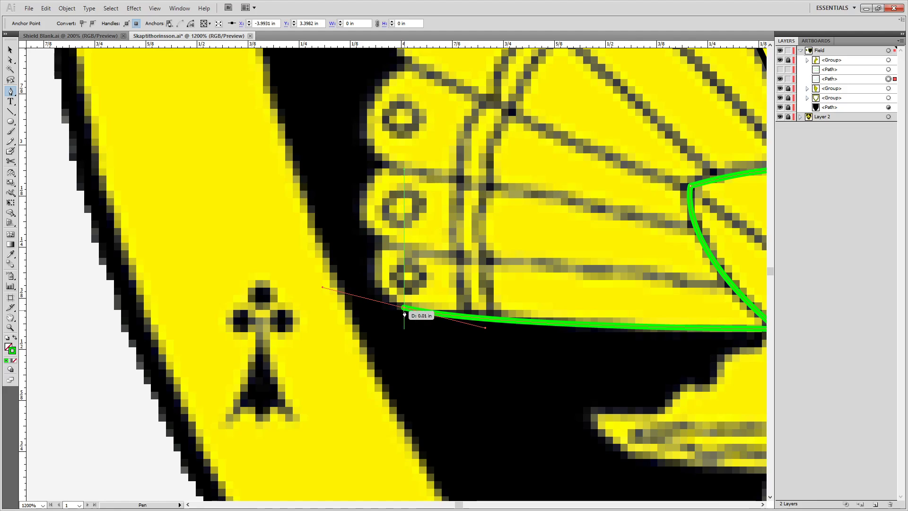
Trace the rounded tips of the two lowest tail feathers, ending each curve with a sharp corner at the notch above it.
click(405, 308)
drag(404, 309, 395, 247)
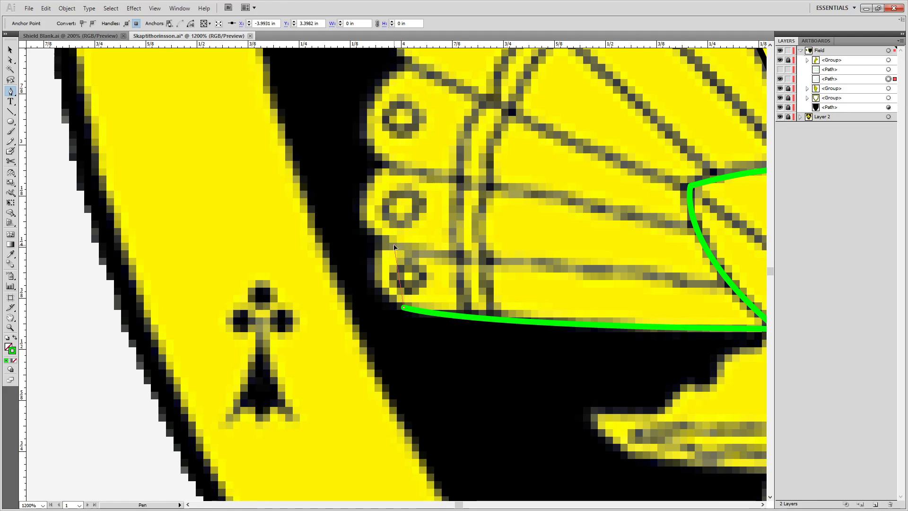
drag(454, 226, 452, 228)
key(ctrl+z)
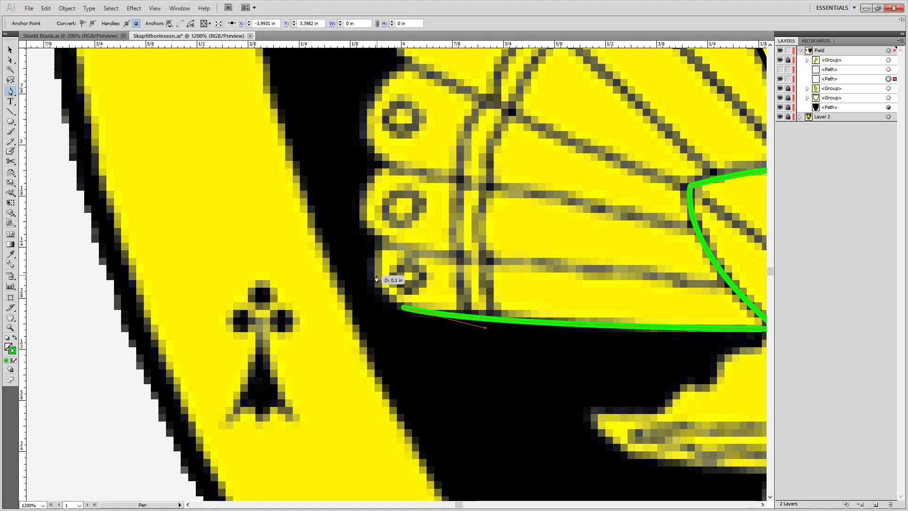
drag(376, 272, 375, 249)
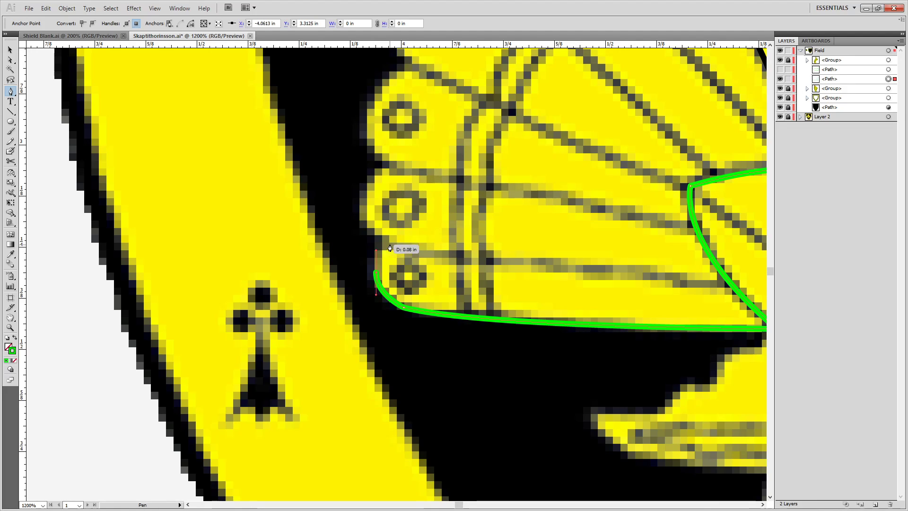
click(393, 247)
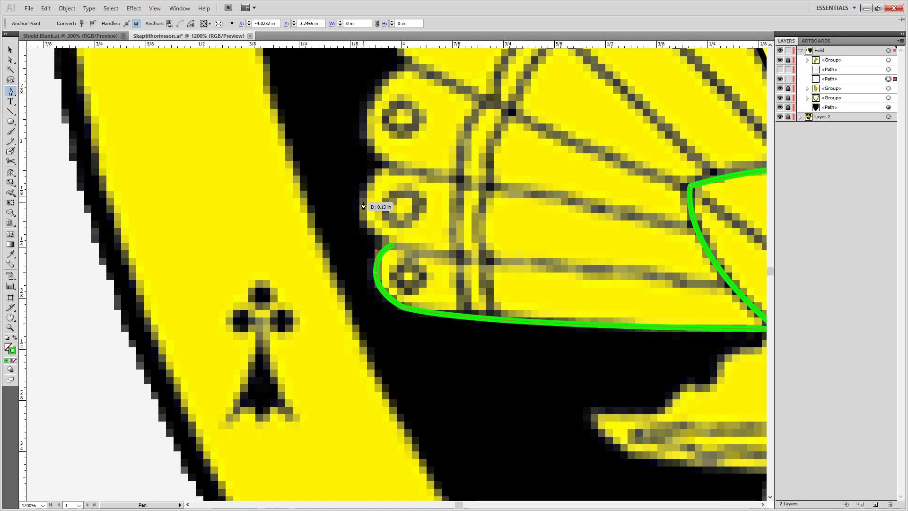
drag(371, 174, 441, 402)
click(395, 169)
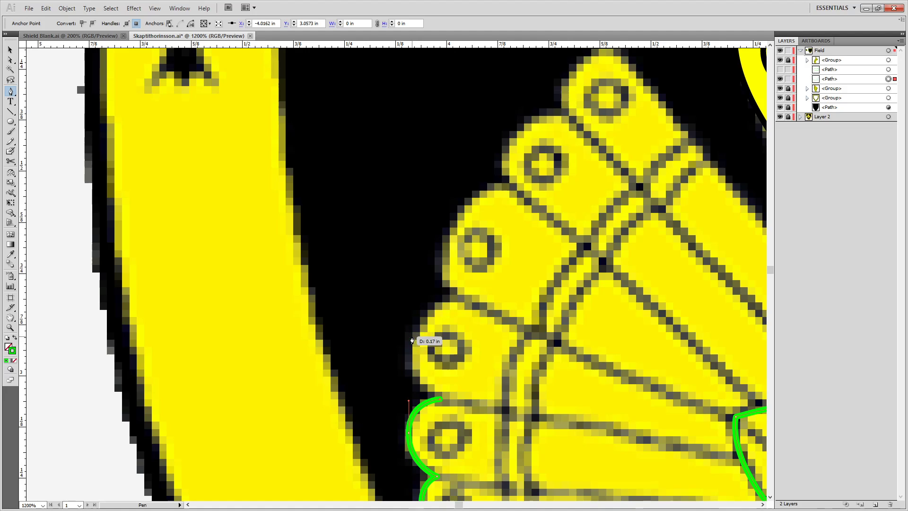
drag(415, 331, 431, 279)
click(463, 298)
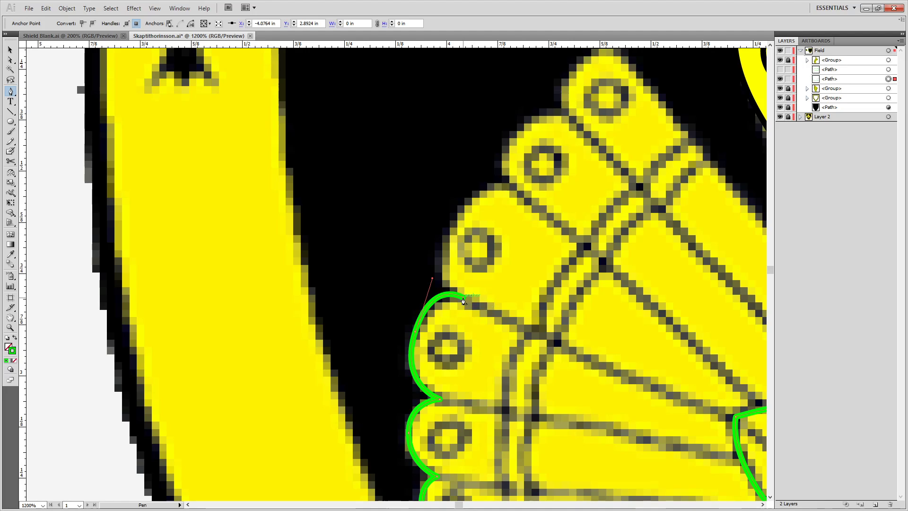
key(ctrl+z)
key(ctrl+z)
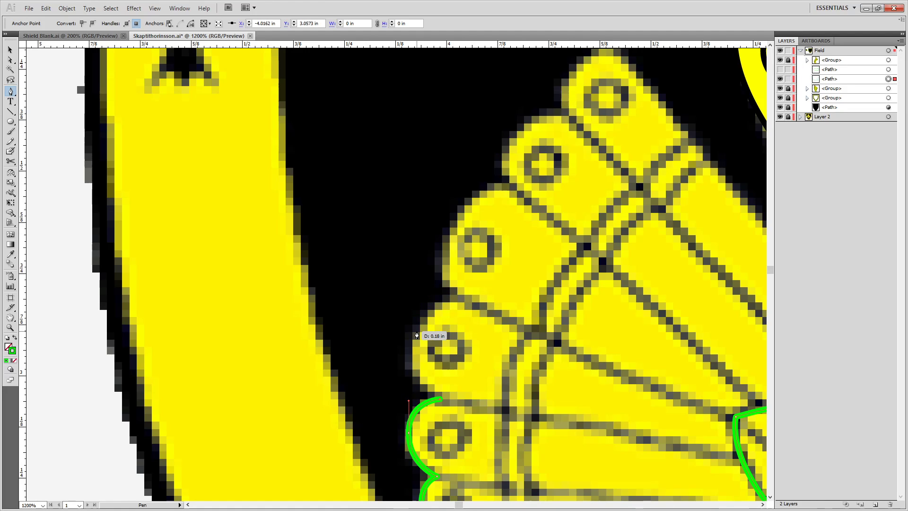
Trace the rounded tip of the third tail feather from the bottom up to its upper notch.
mouse_move(415, 331)
mouse_down()
mouse_move(439, 307)
mouse_move(438, 286)
mouse_up()
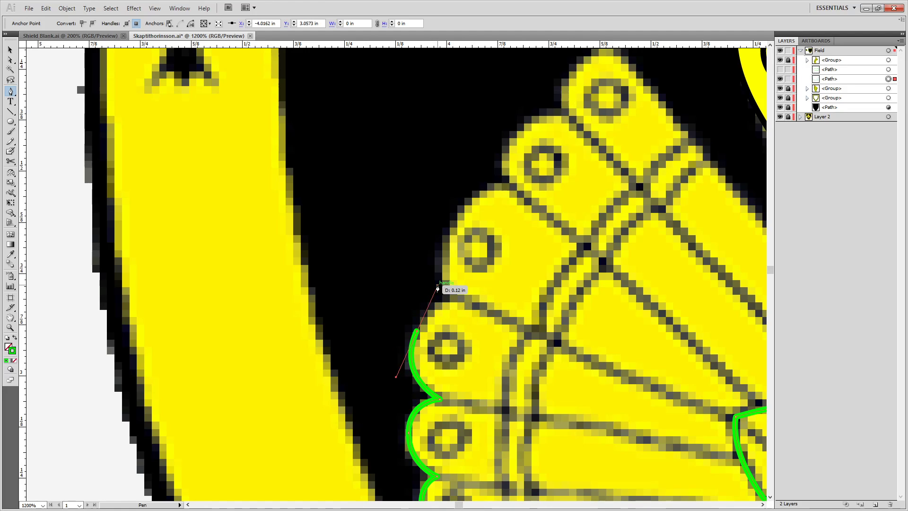
click(417, 329)
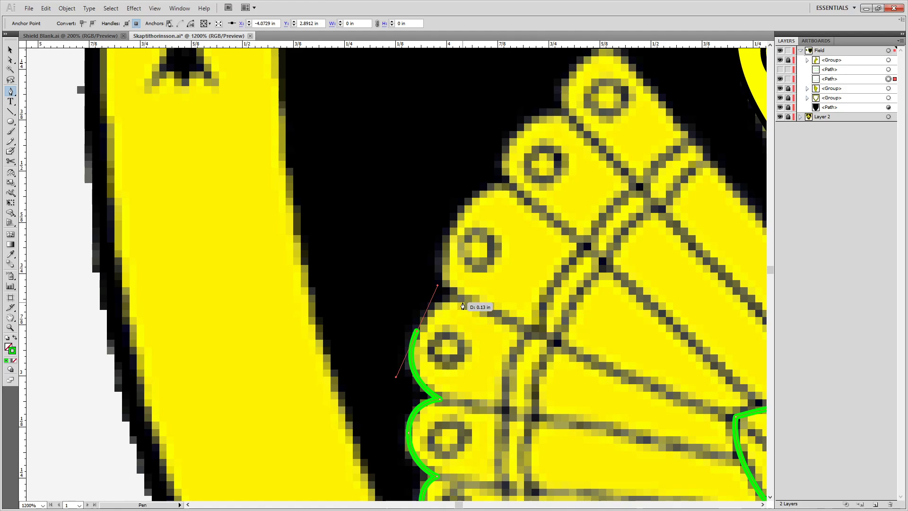
click(463, 297)
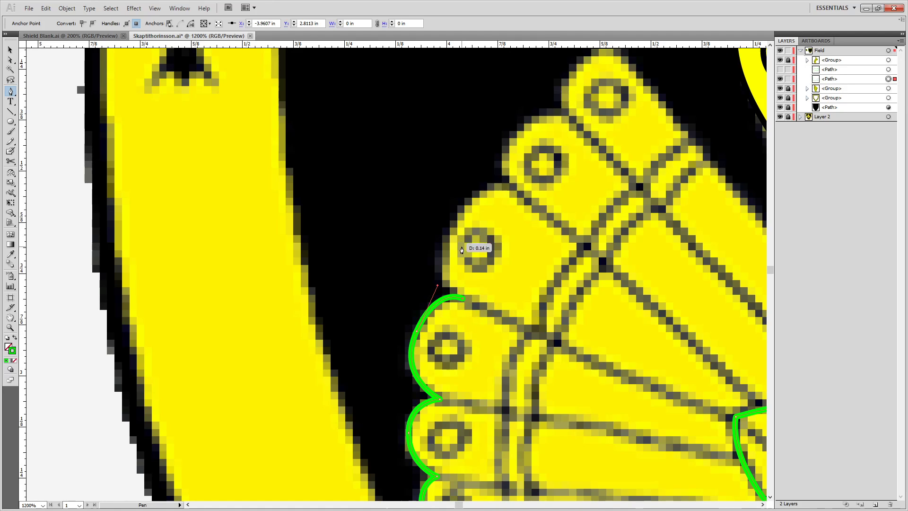
drag(456, 220, 482, 181)
key(ctrl+z)
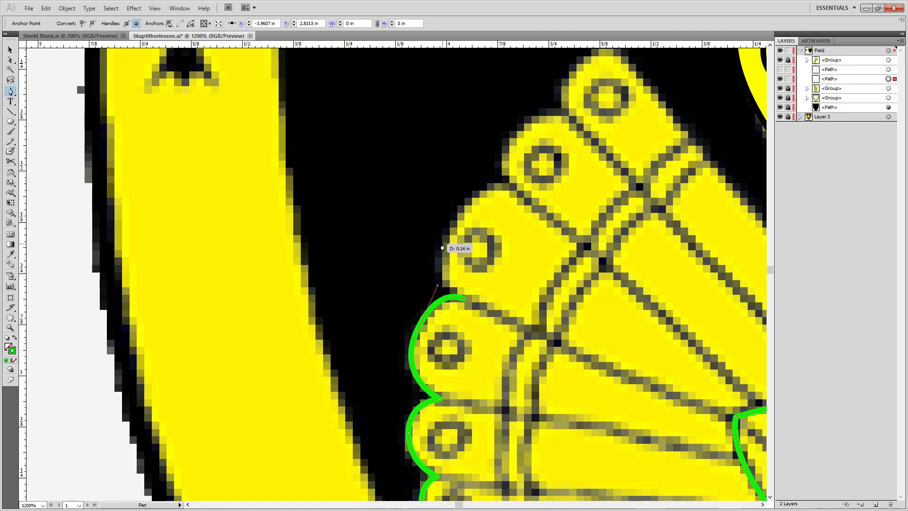
drag(451, 232, 476, 196)
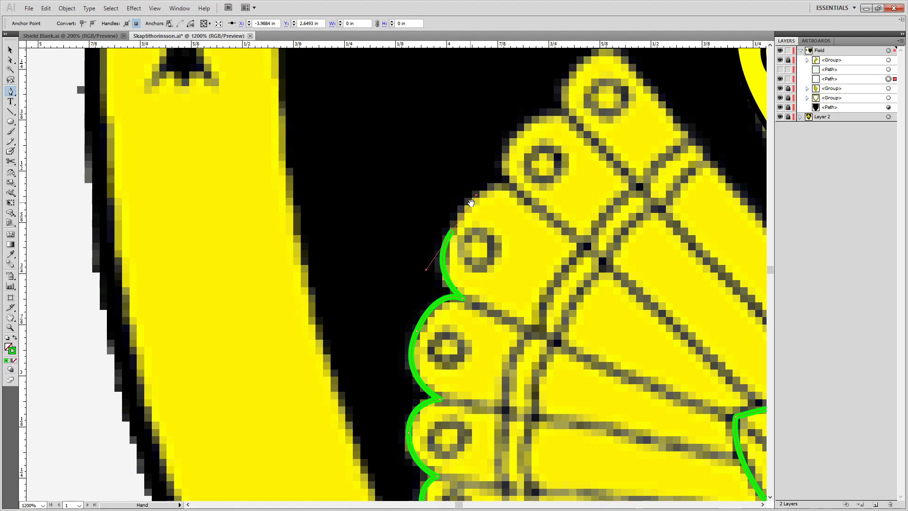
drag(493, 194, 553, 295)
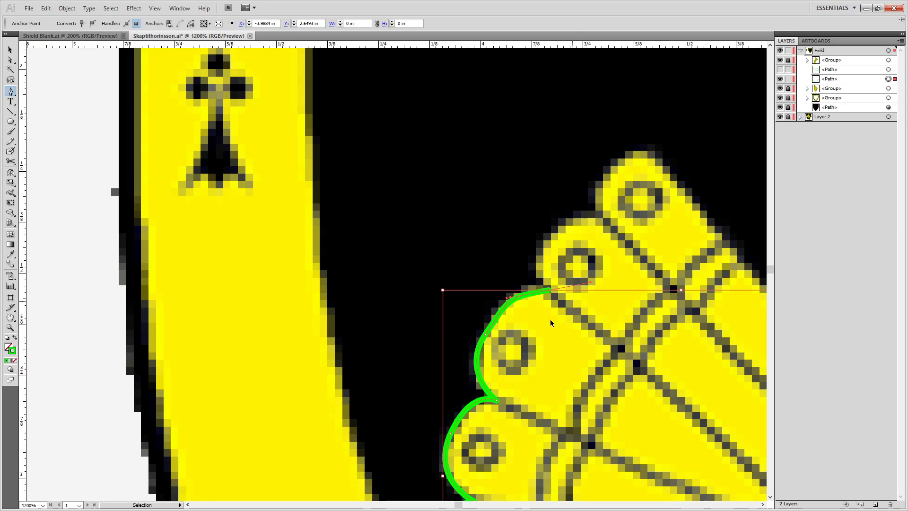
key(ctrl+z)
key(ctrl+z)
Trace the rounded tip of the fourth tail feather from the bottom up to the notch below the fifth feather.
drag(494, 314, 538, 258)
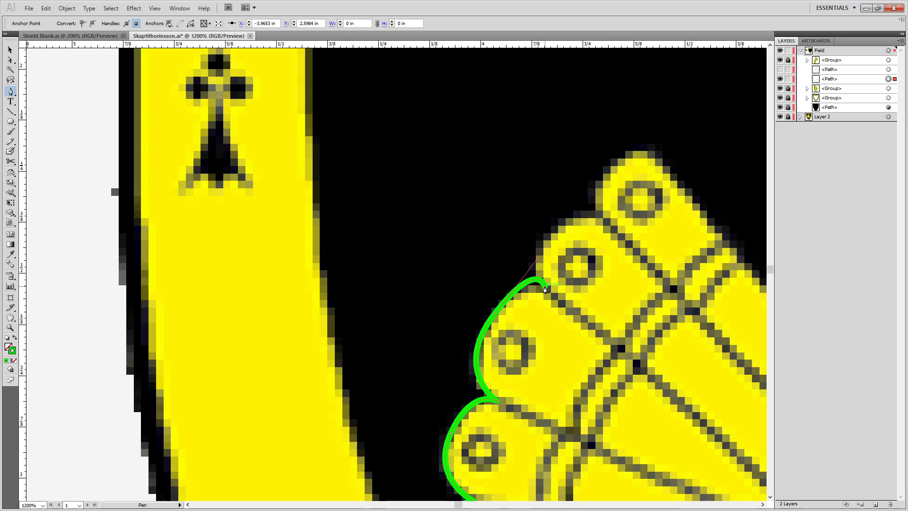
click(497, 313)
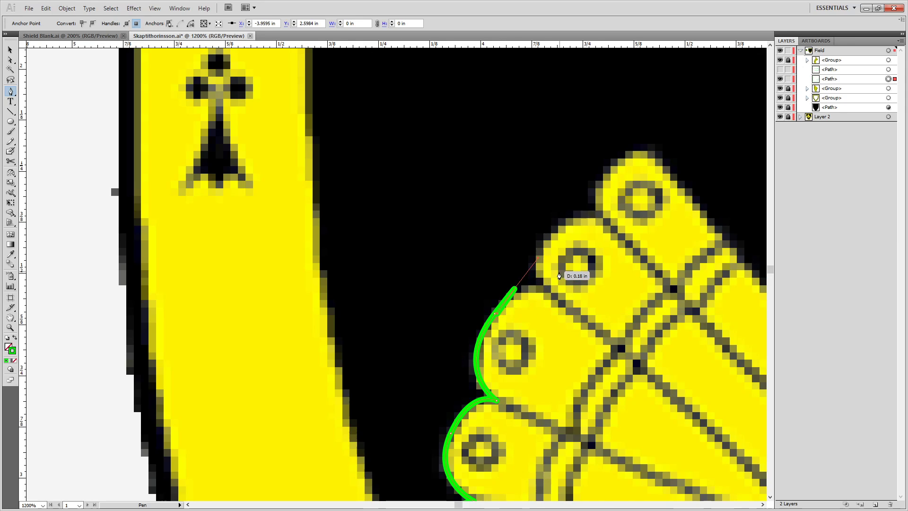
key(ctrl+z)
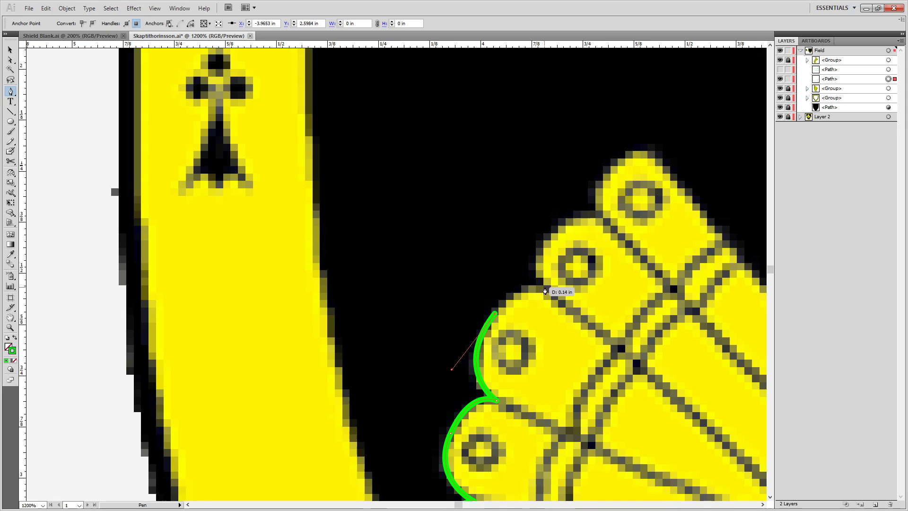
drag(585, 289, 568, 285)
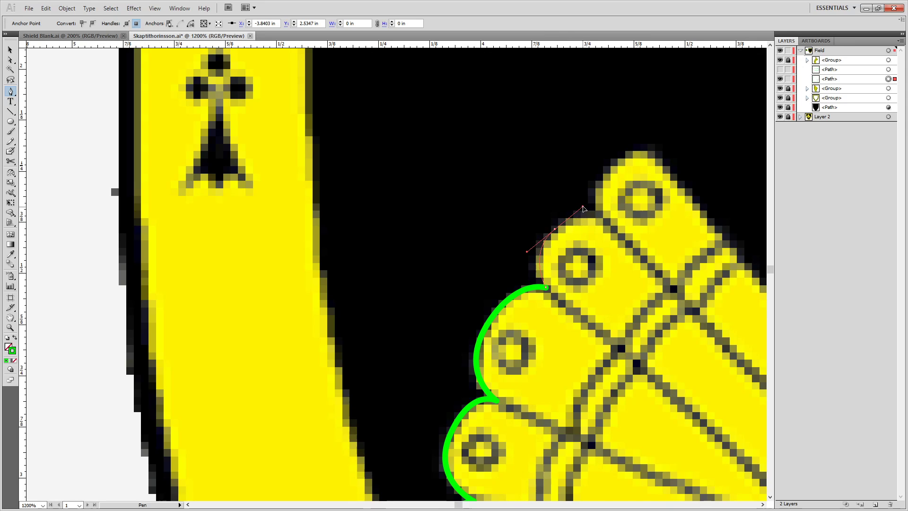
Trace the rounded tips of the two uppermost tail feathers, finishing at the tail's top outer corner.
drag(555, 229, 583, 208)
click(604, 217)
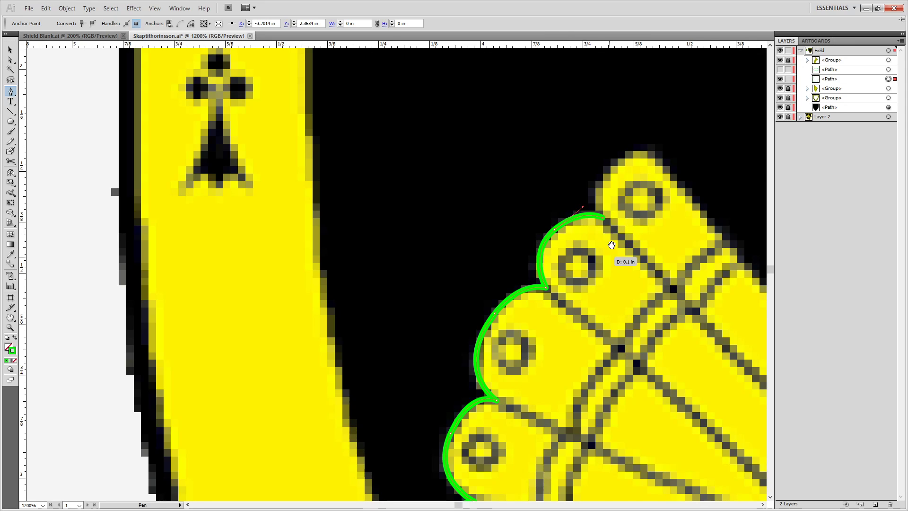
drag(646, 184, 558, 270)
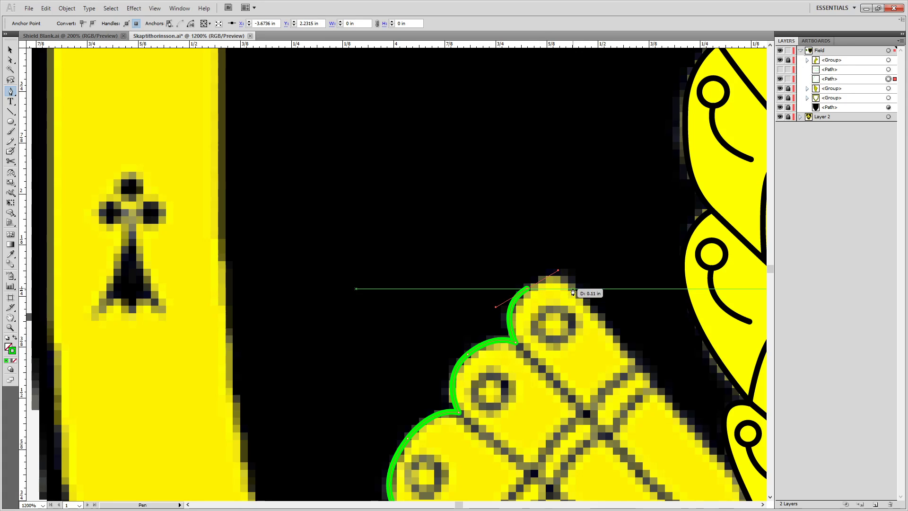
click(572, 283)
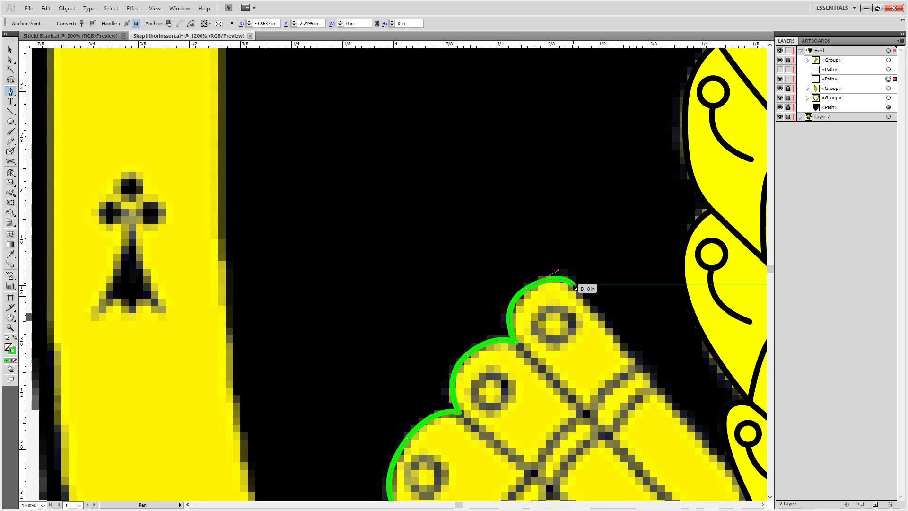
Run the outline straight down the tail's upper edge beneath the wing and close it at the body outline's open end.
key(space)
drag(718, 438, 598, 280)
drag(666, 419, 503, 322)
click(508, 317)
key(ctrl)
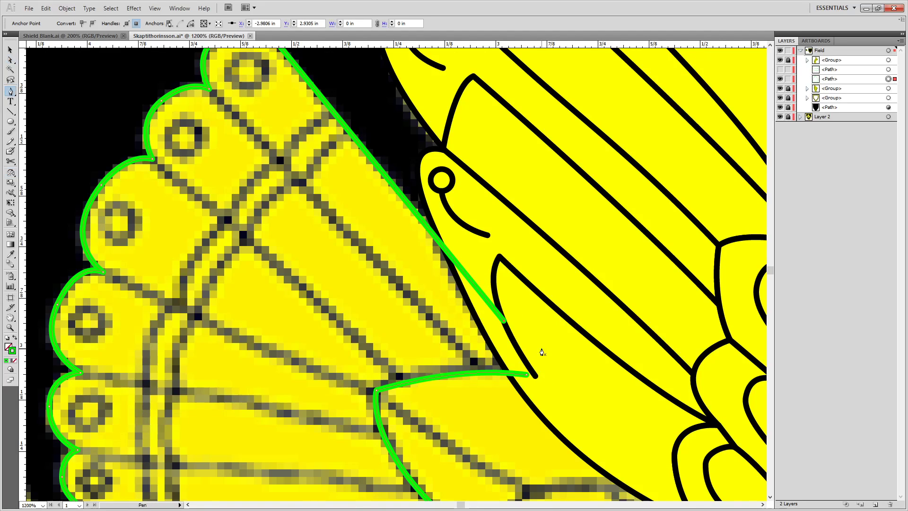
click(505, 323)
click(526, 375)
Start a separate path and draw a straight dividing line from the notch between the two uppermost feathers down to the body outline.
drag(256, 279, 659, 372)
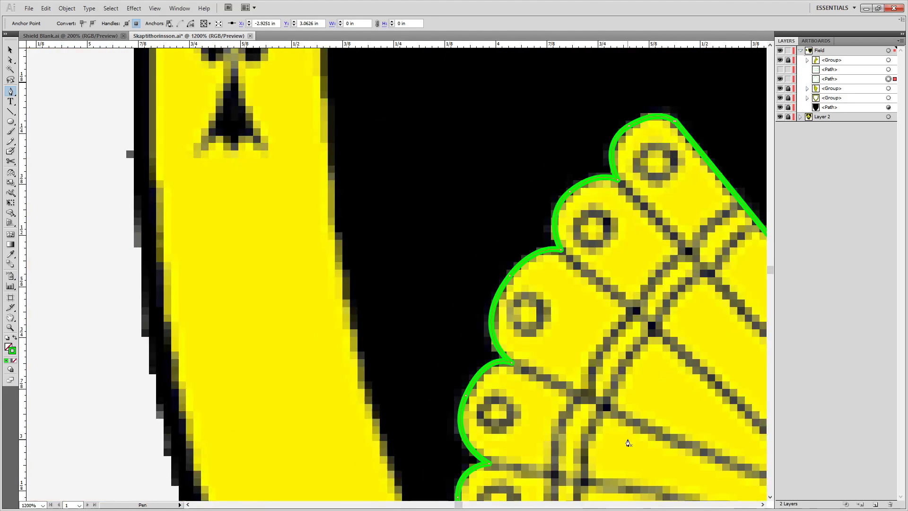
drag(595, 333, 371, 228)
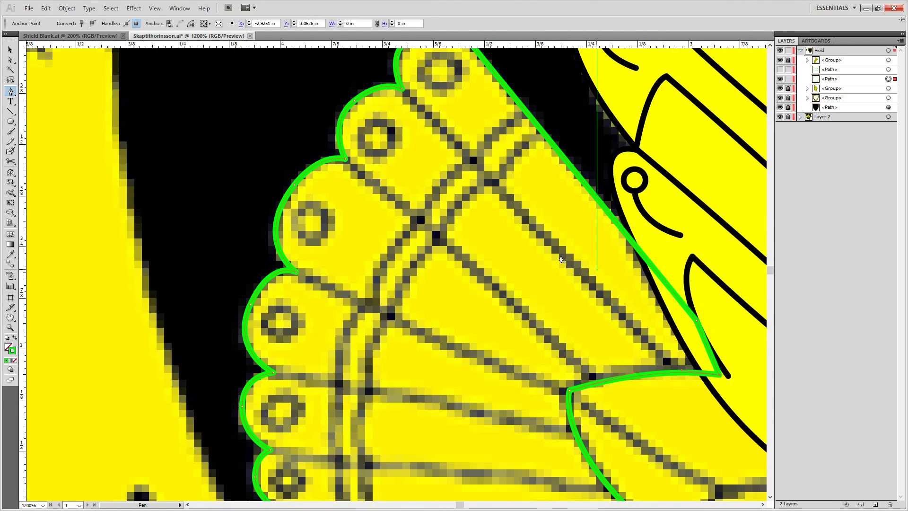
key(a)
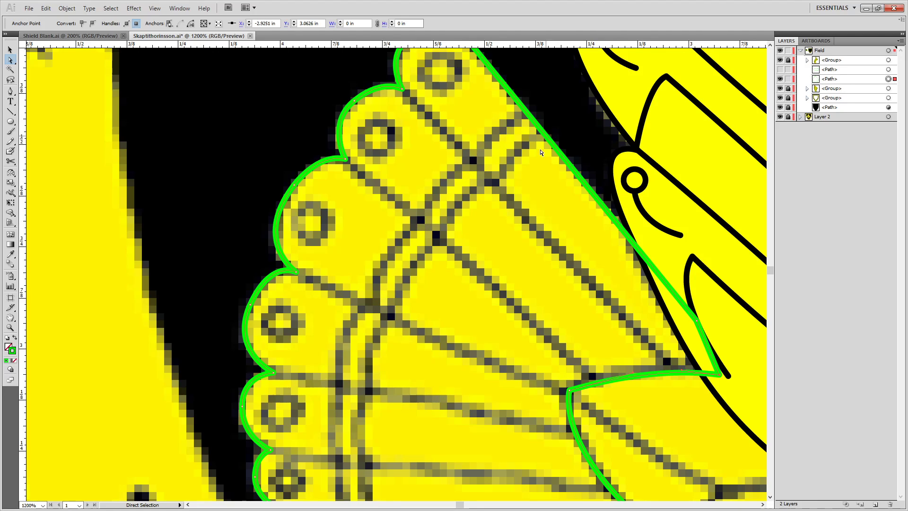
key(p)
key(a)
click(425, 114)
key(o)
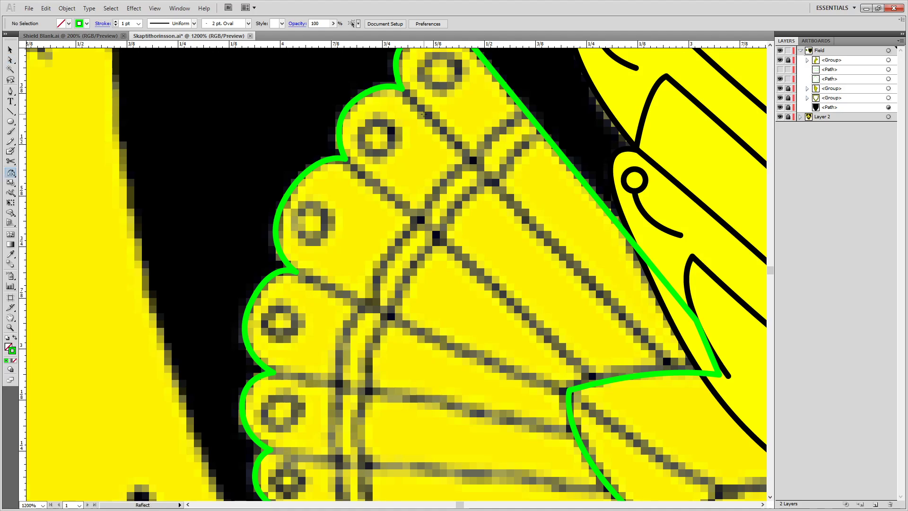
key(p)
click(403, 92)
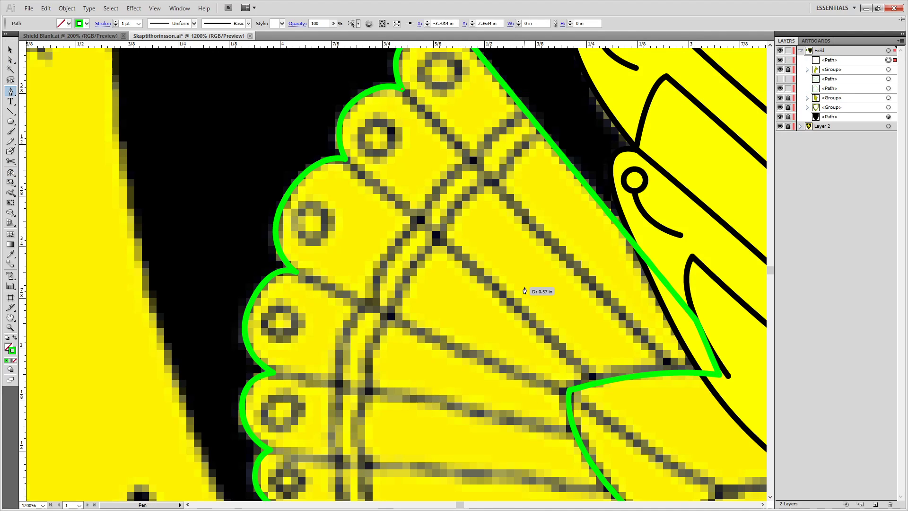
click(688, 373)
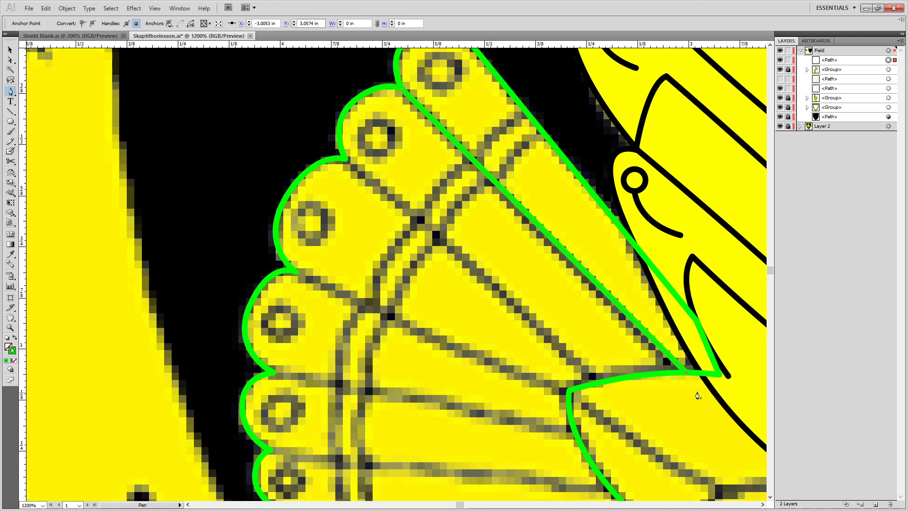
Shift the lower endpoint of the uppermost feather dividing line slightly along the body outline, away from the wing.
key(a)
drag(681, 375, 680, 373)
key(p)
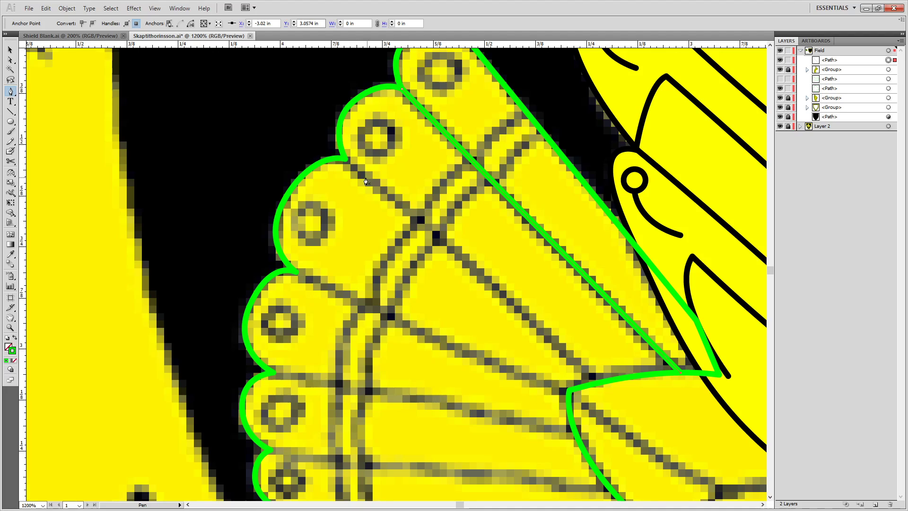
Draw the next feather dividing line from the notch between the fourth and fifth feathers to the body outline, curving it slightly.
click(346, 163)
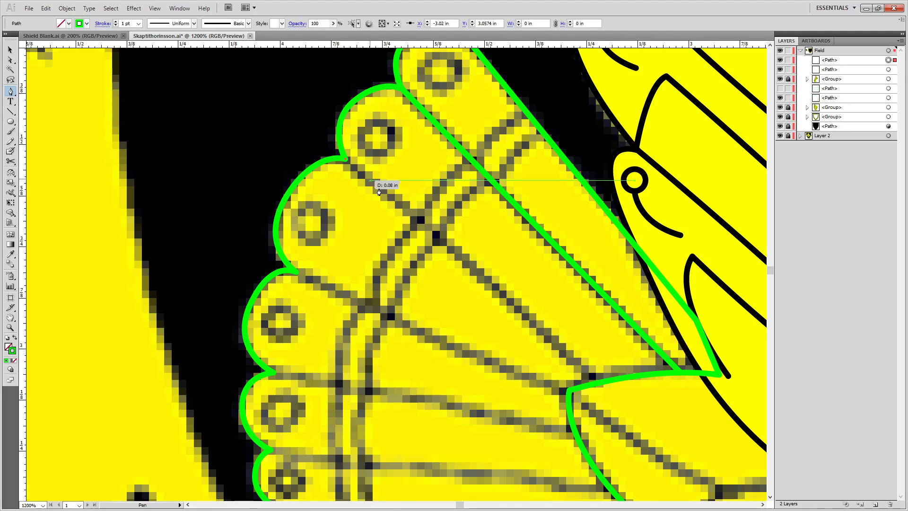
scroll(531, 273, down, 3)
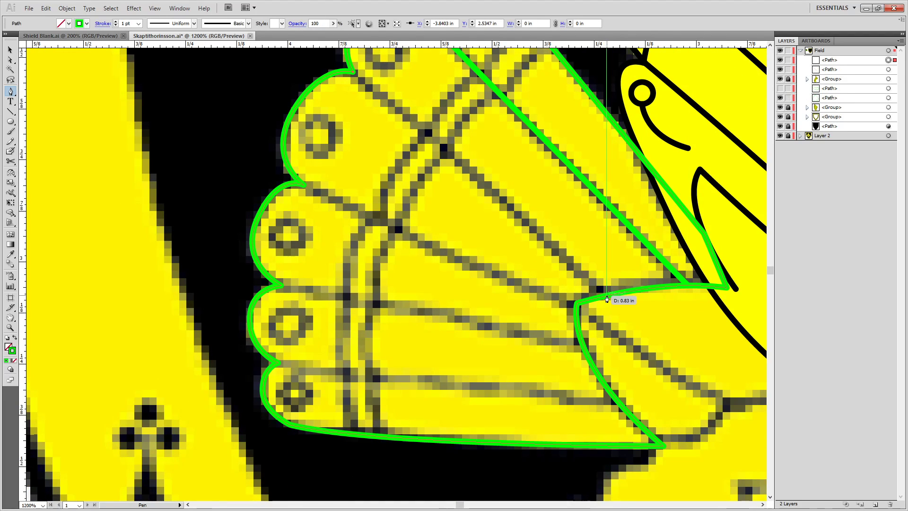
mouse_move(605, 297)
mouse_down()
mouse_move(632, 316)
mouse_move(629, 327)
mouse_up()
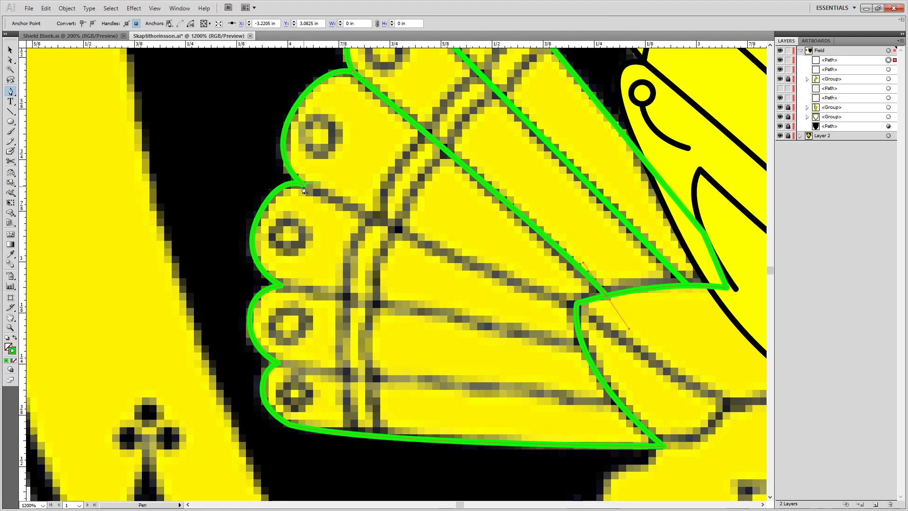
Draw two more feather dividing lines from the notches above and below the third-lowest feather to the body outline, curving the lower one.
click(304, 189)
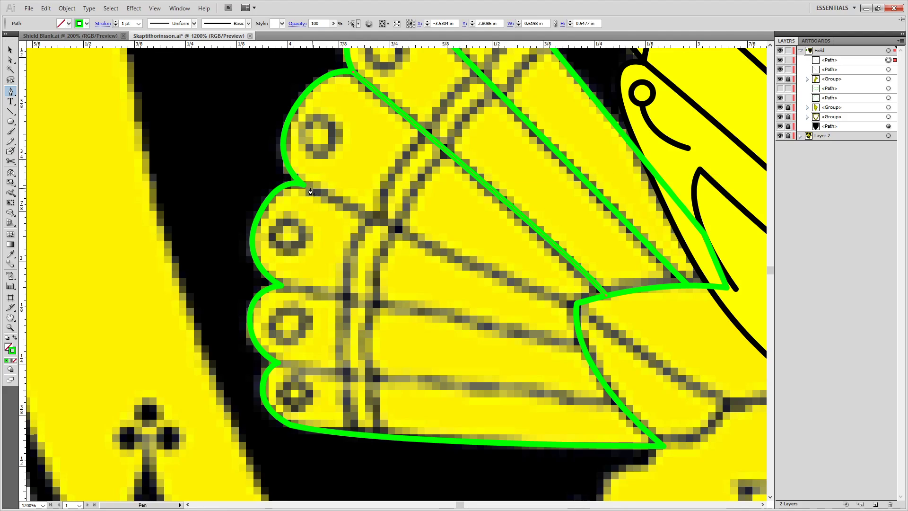
click(304, 190)
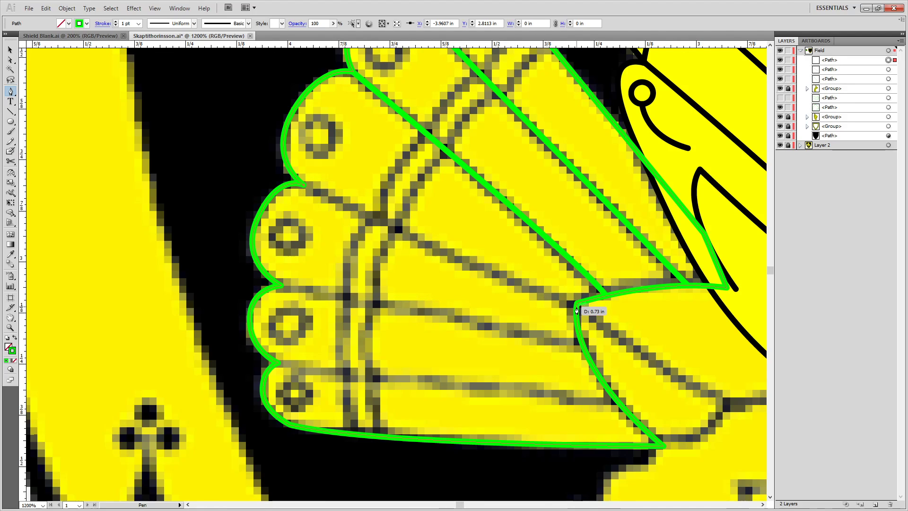
mouse_move(576, 308)
mouse_down()
mouse_move(592, 327)
mouse_move(626, 336)
mouse_up()
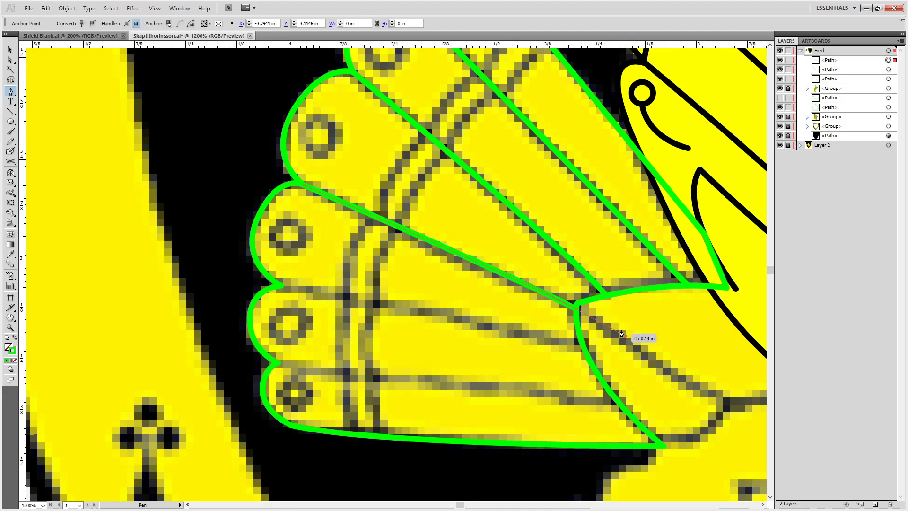
click(282, 287)
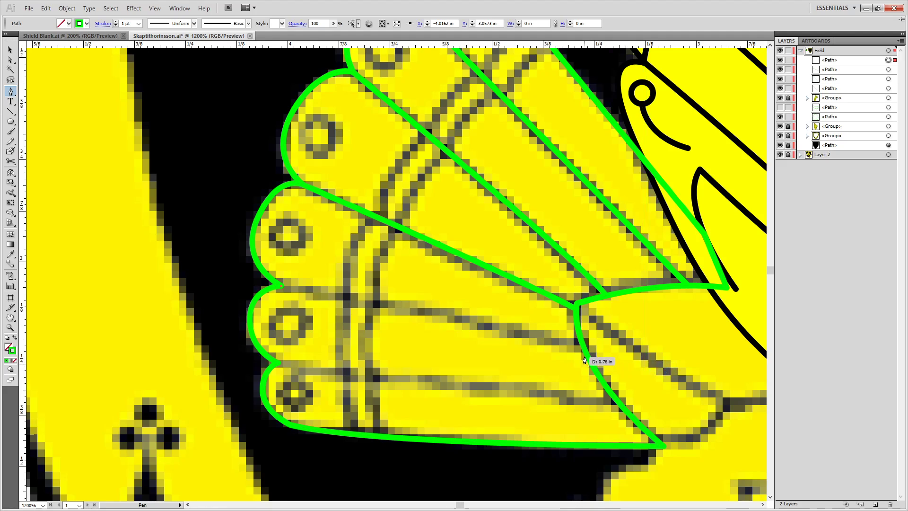
drag(586, 353, 676, 397)
Draw the dividing line between the two lowest feathers, curving it through a middle anchor to end on the body outline.
drag(532, 430, 509, 347)
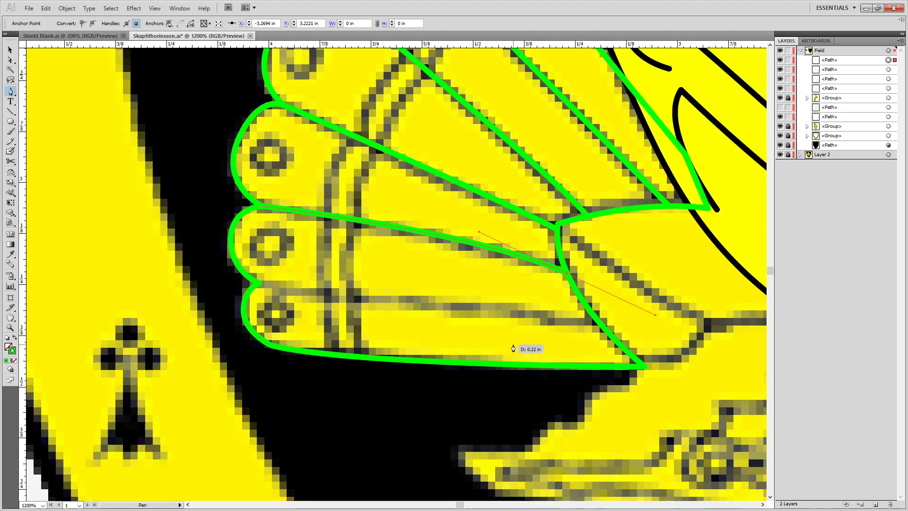
click(261, 284)
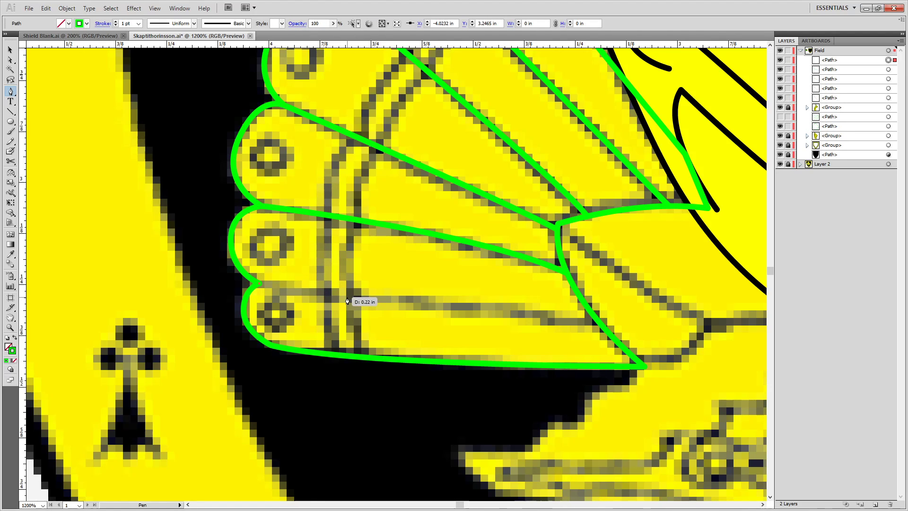
drag(365, 302, 407, 306)
drag(599, 323, 632, 340)
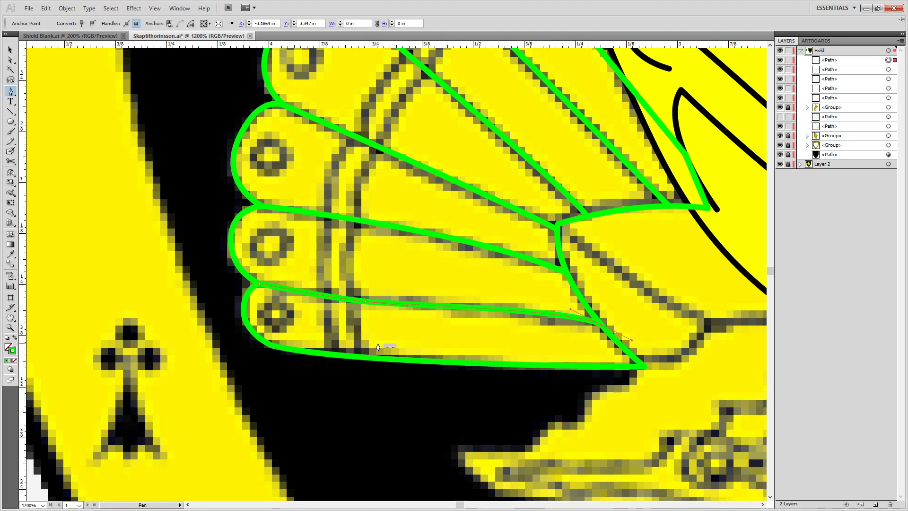
Start the outer line of the tail's cross band at the lower edge and arc it separately across the two lowest feathers.
key(p)
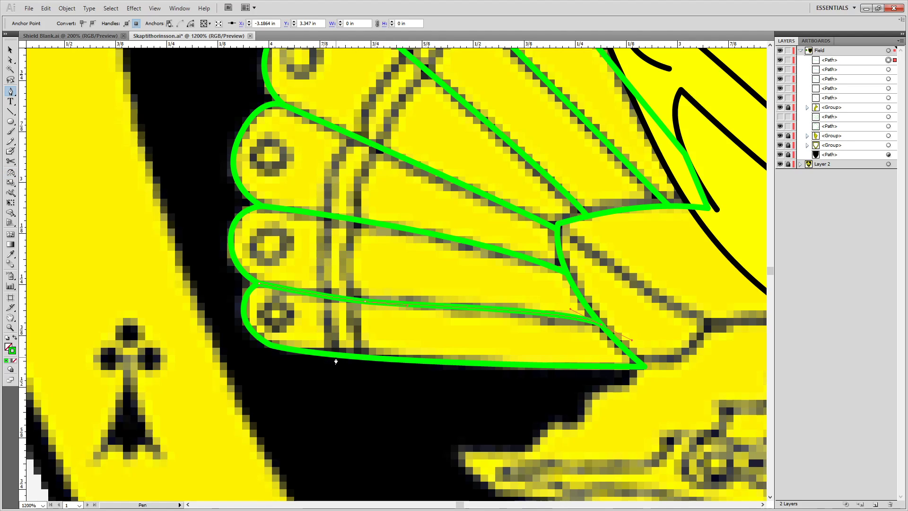
click(336, 357)
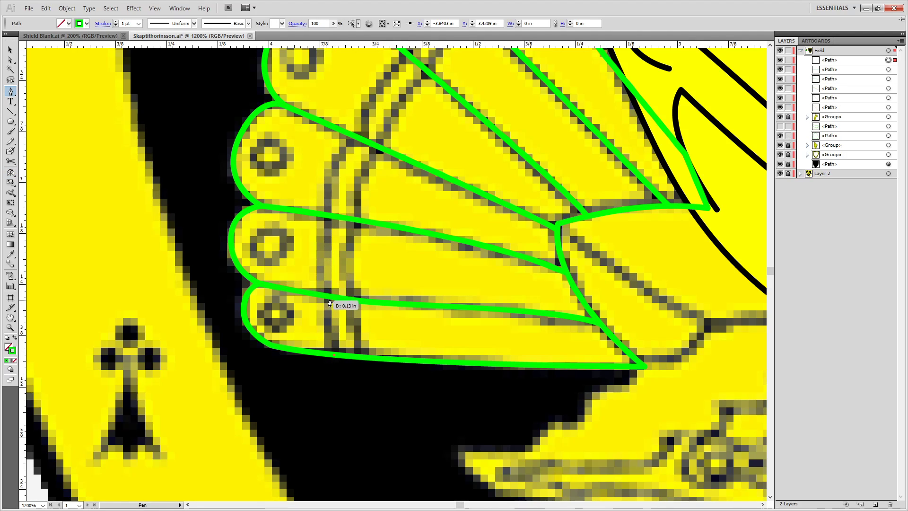
drag(336, 277, 339, 268)
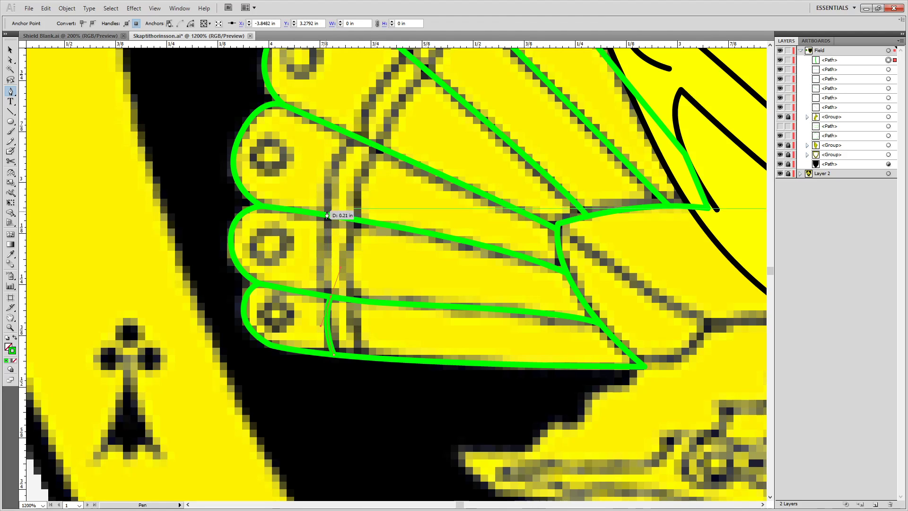
click(330, 302)
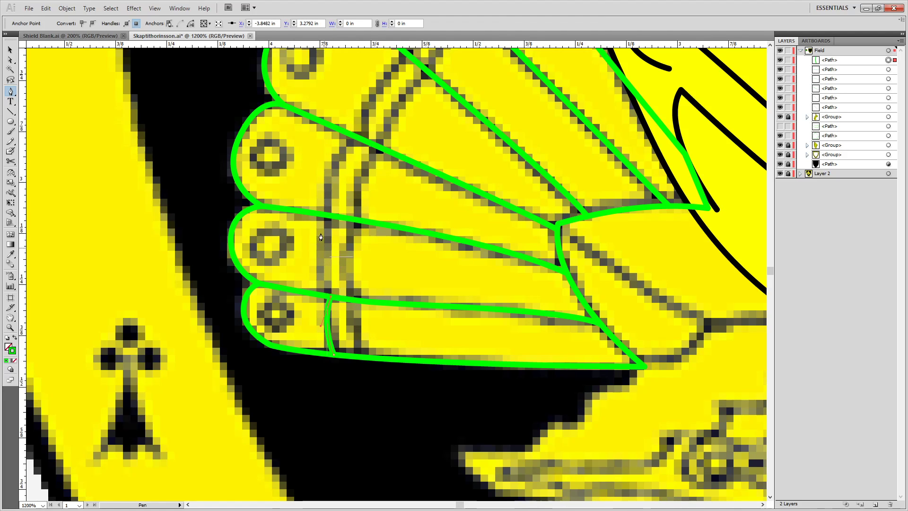
mouse_move(330, 218)
mouse_down()
mouse_move(350, 217)
mouse_move(346, 187)
mouse_up()
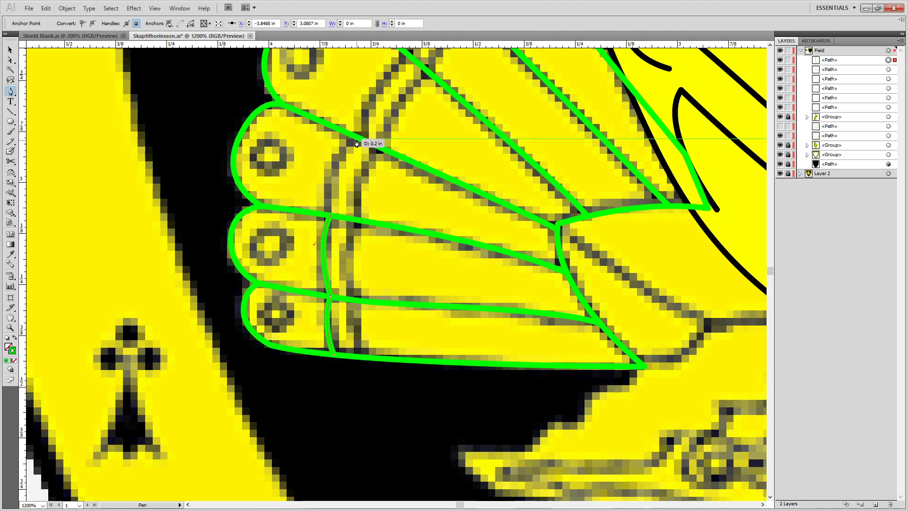
Continue the outer band line with separate arcs across the third and fourth feathers from the bottom, making a corner between them.
drag(398, 139, 399, 138)
drag(371, 125, 359, 340)
key(ctrl+z)
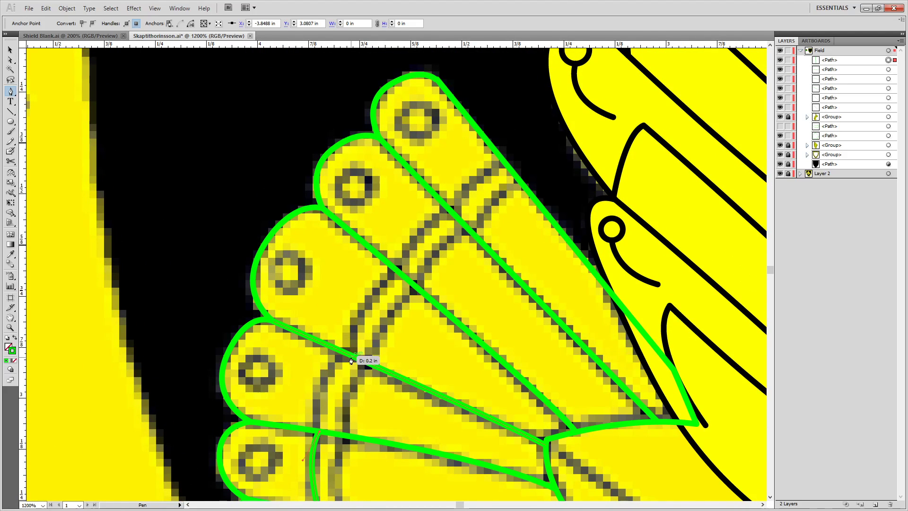
drag(394, 344, 394, 342)
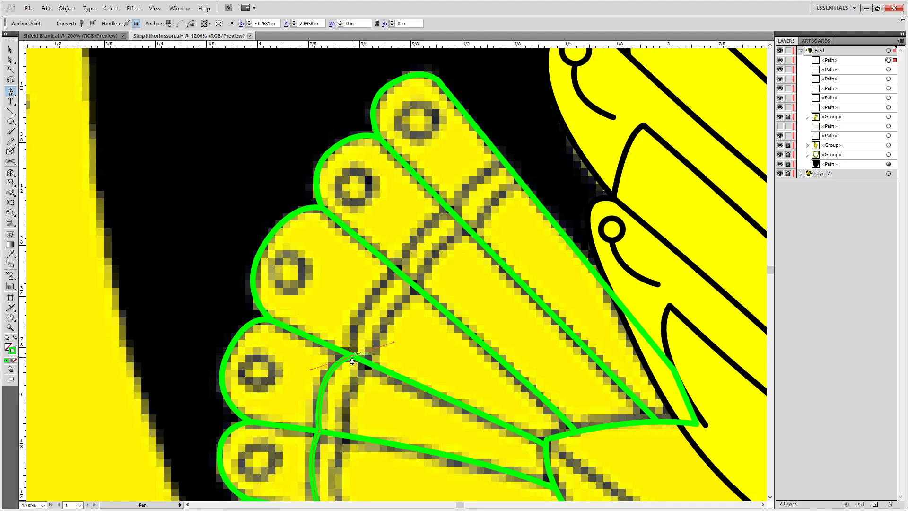
drag(352, 359, 397, 272)
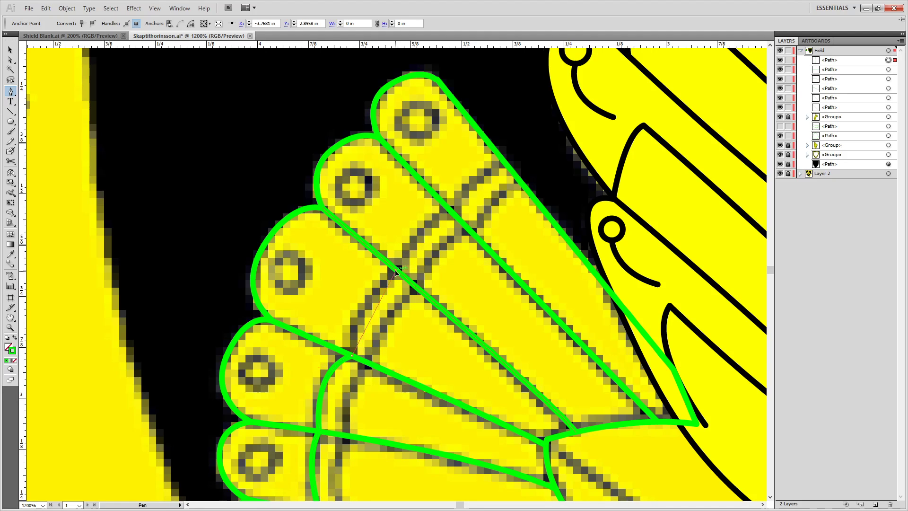
drag(440, 235, 445, 234)
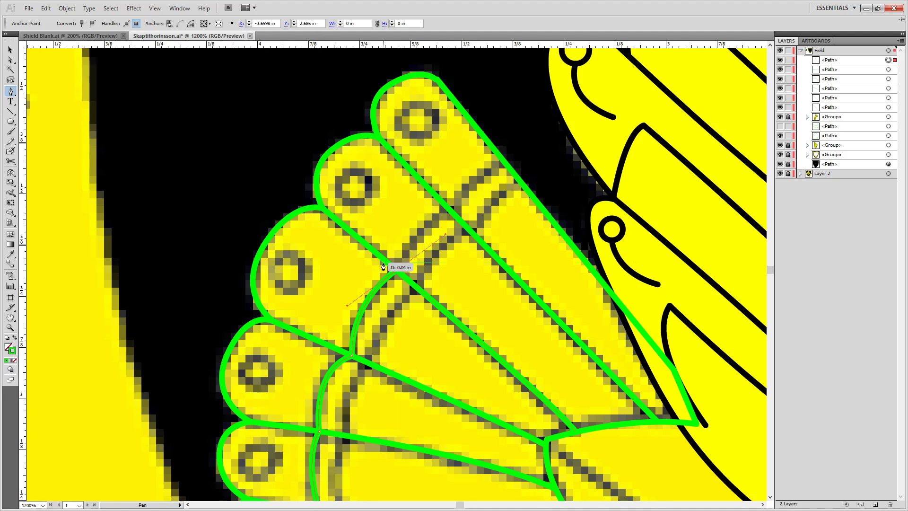
Finish the outer band line with cornered arcs across the two uppermost feathers, ending on the tail's upper edge.
click(396, 273)
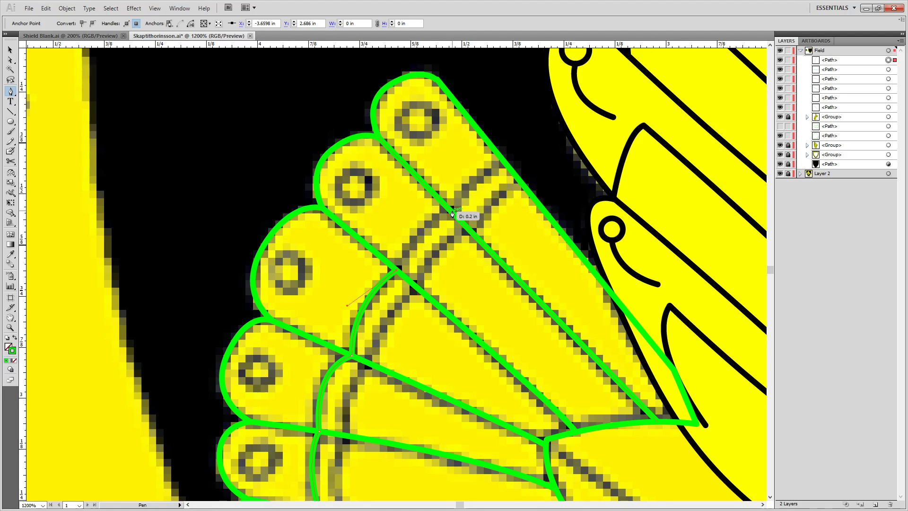
drag(484, 215, 489, 208)
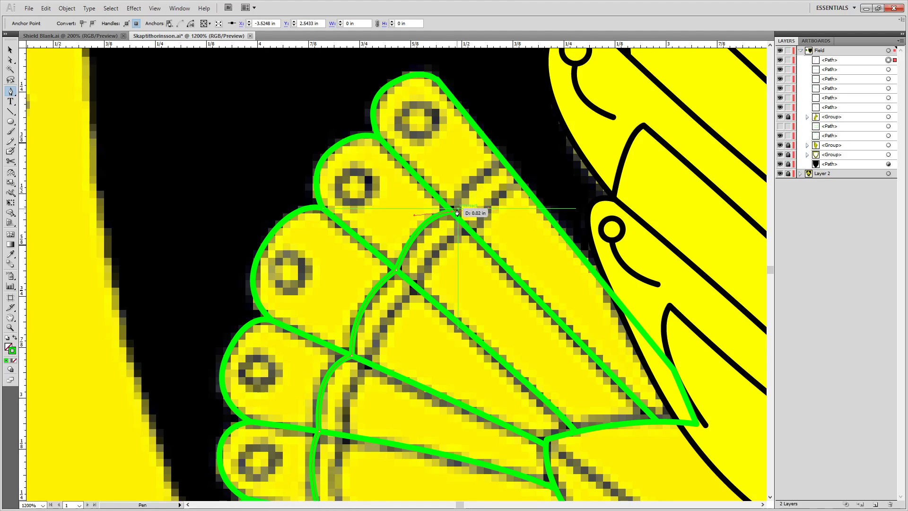
click(452, 212)
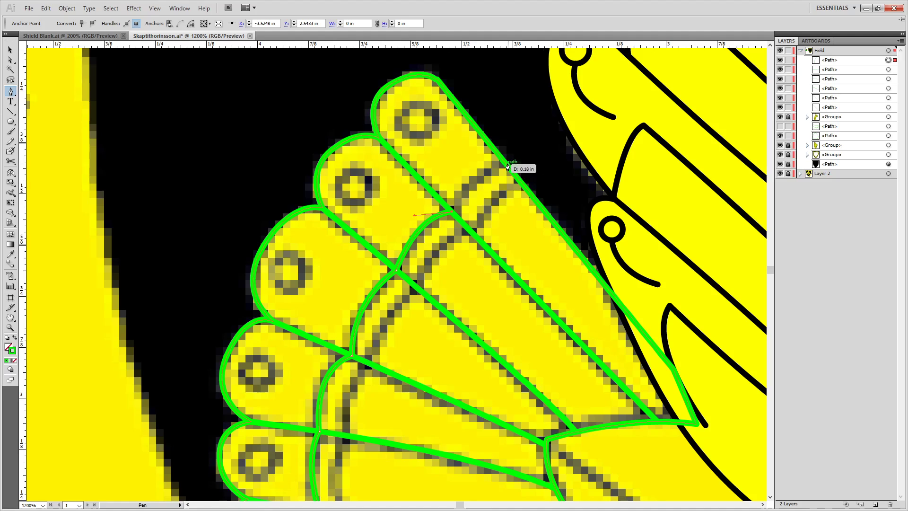
drag(544, 156, 543, 155)
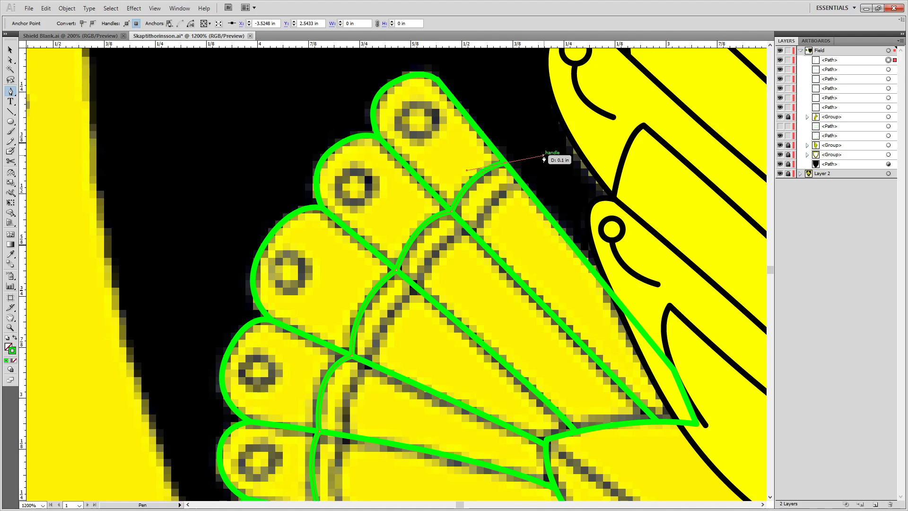
Start the inner band line as a new path at the tail's lower edge and arc it across the two lowest feathers.
key(space)
drag(413, 483, 431, 280)
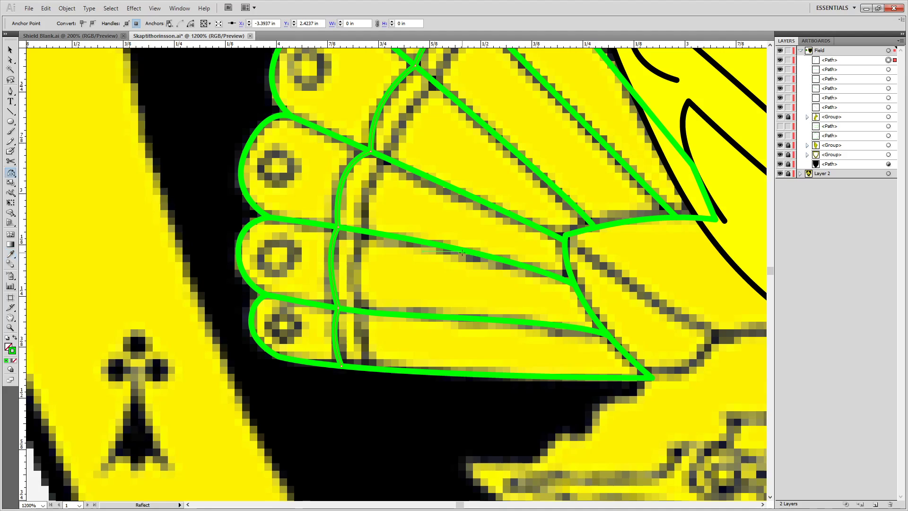
click(372, 370)
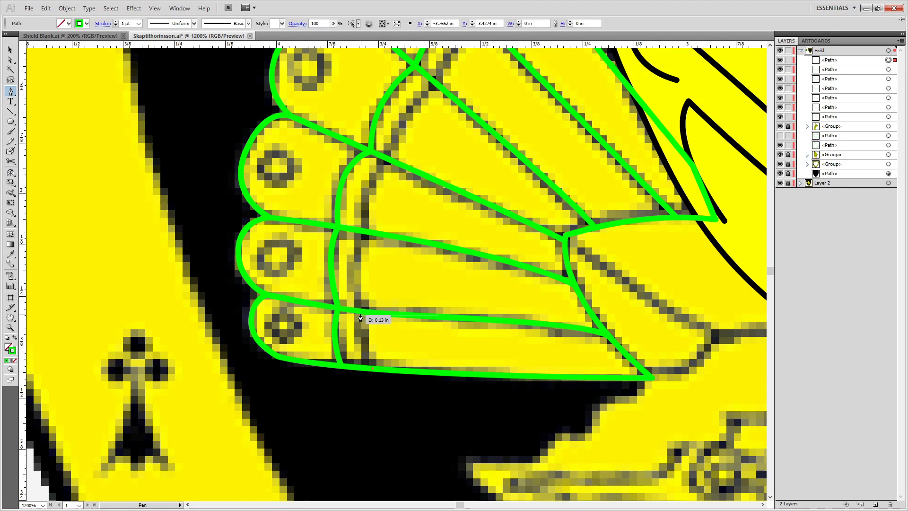
drag(399, 301, 377, 288)
click(364, 313)
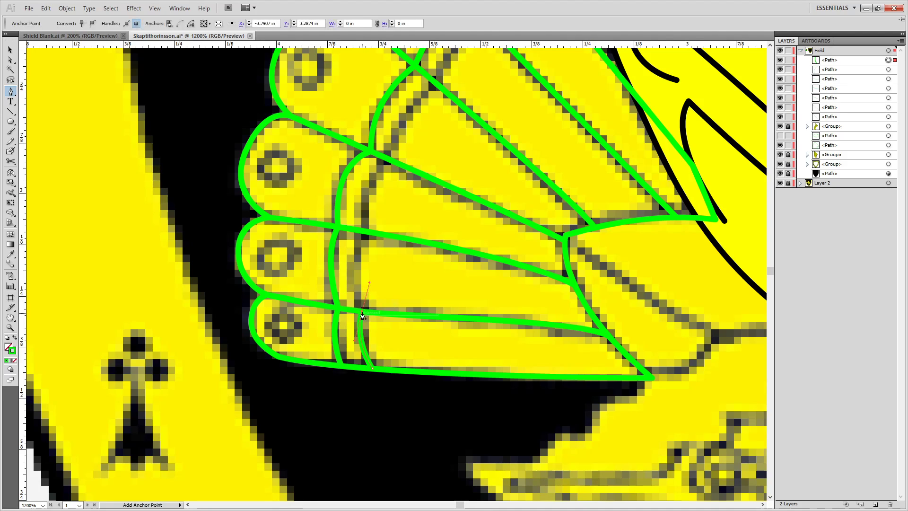
drag(369, 233, 385, 212)
click(369, 234)
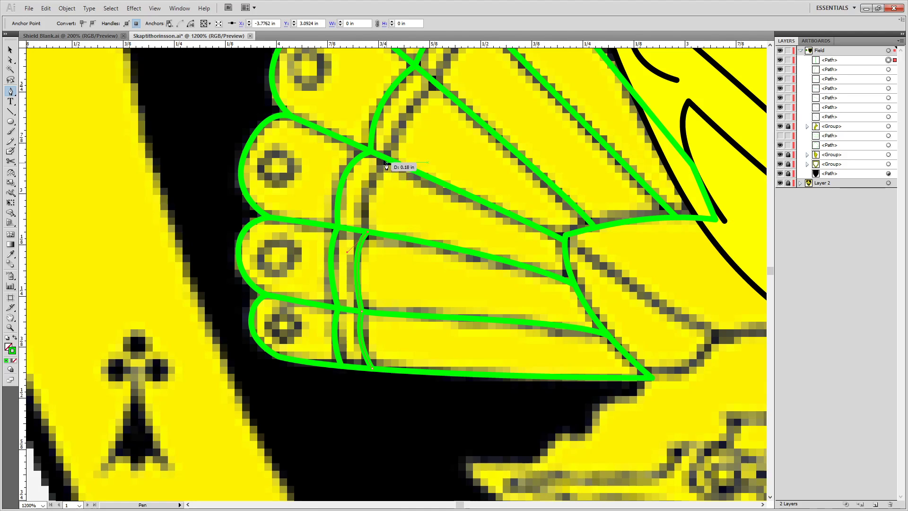
Extend the inner band line with arcs over the third and fourth feathers from the bottom, following the pixelated line.
drag(400, 163, 413, 464)
key(space)
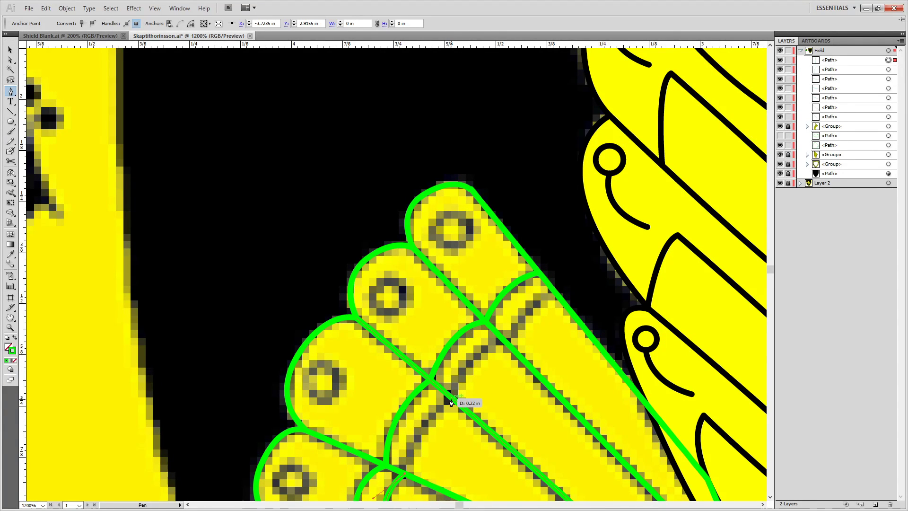
drag(497, 363, 494, 374)
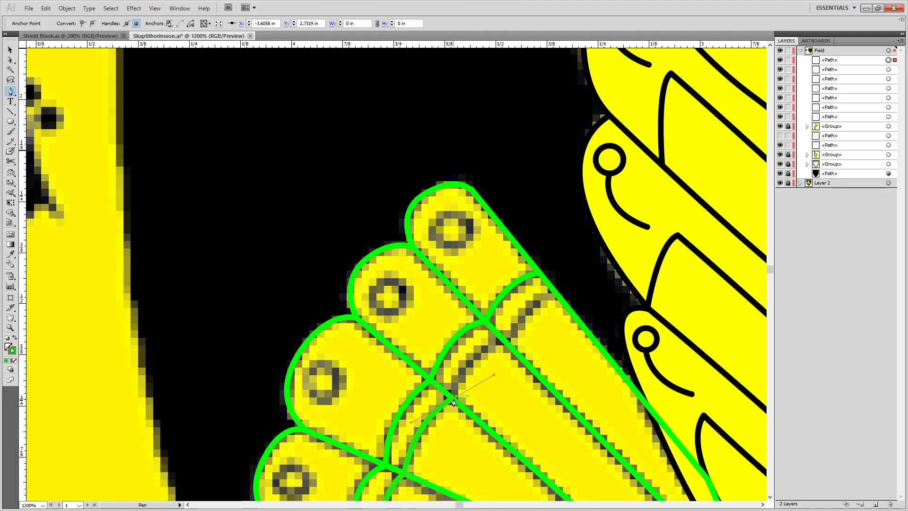
click(453, 401)
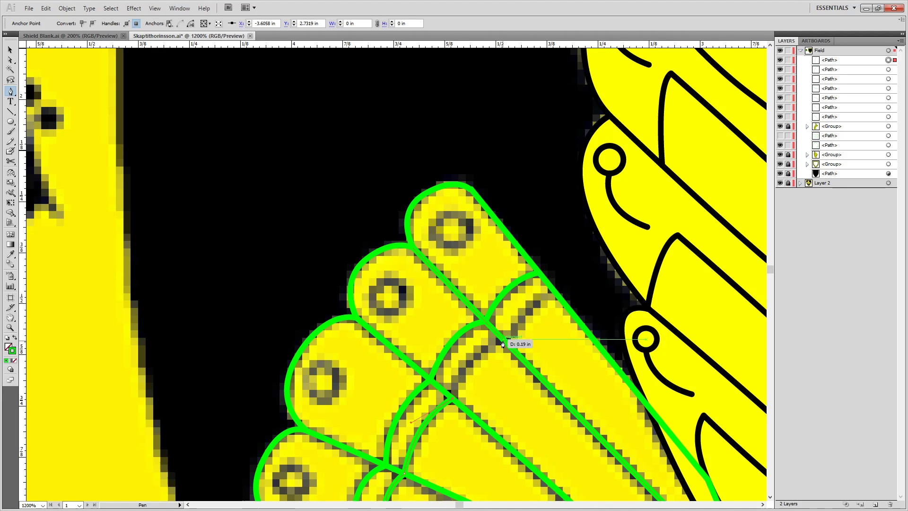
Complete the inner band line over the two uppermost feathers, redoing the first arc slightly further out and ending on the tail's upper edge.
drag(502, 339, 539, 326)
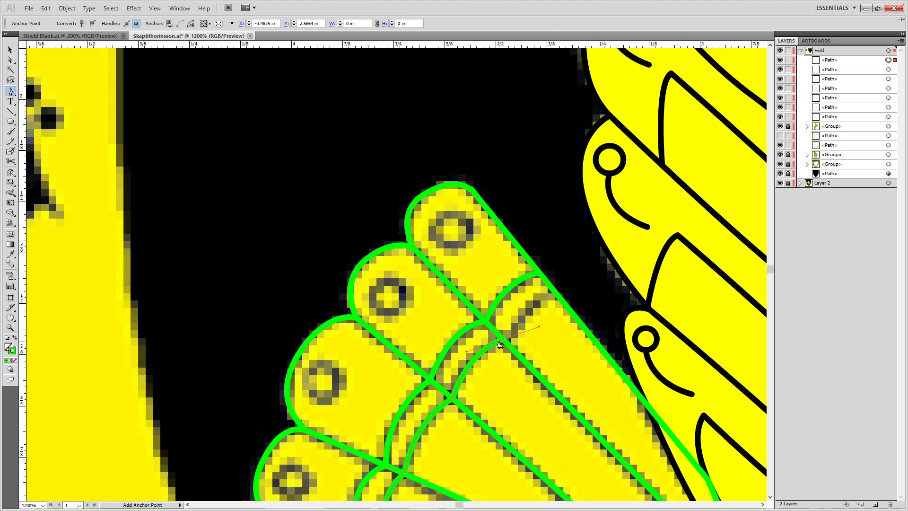
key(ctrl+z)
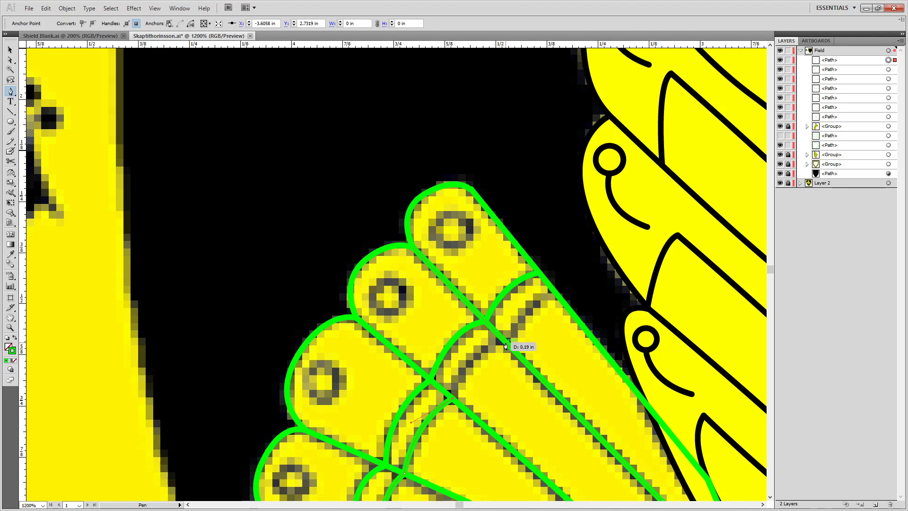
drag(506, 342, 544, 337)
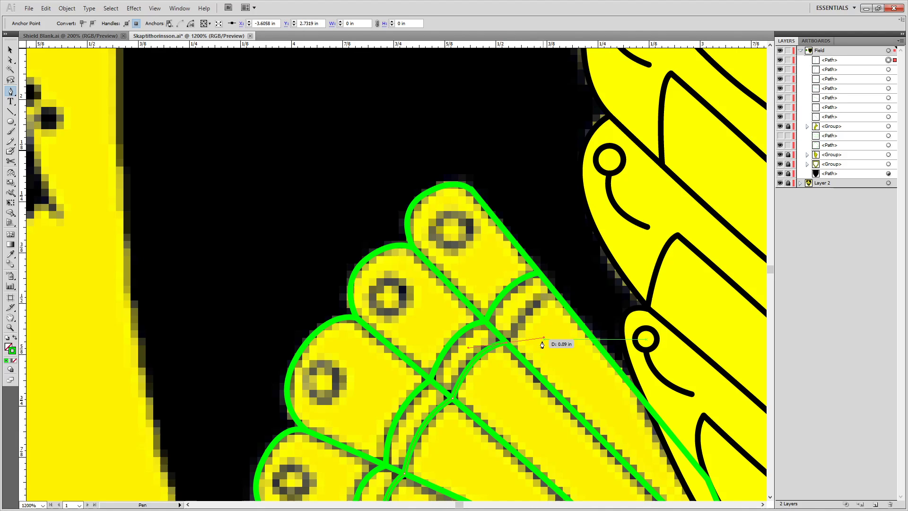
click(507, 344)
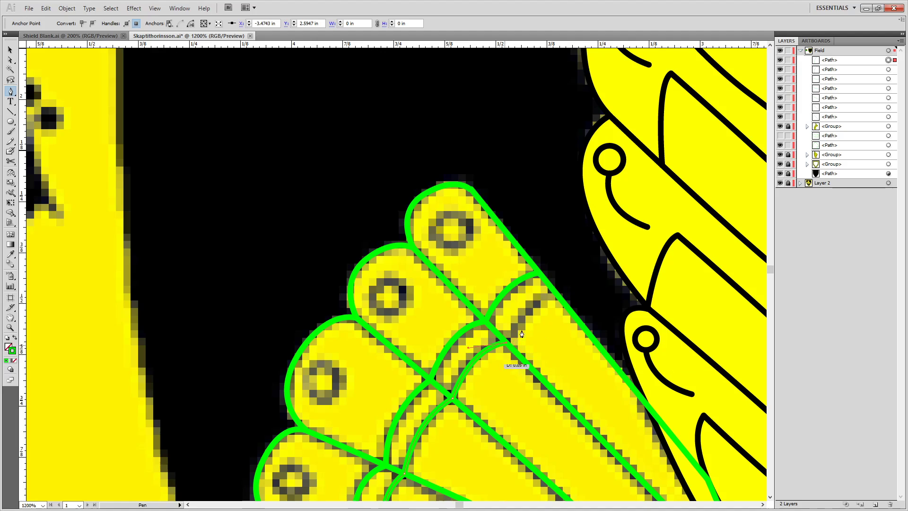
drag(559, 300, 597, 297)
Draw circles over the ring marks on the two uppermost feathers, about 0.11 in wide on the top one and 0.09 in on the next.
mouse_move(389, 376)
mouse_down()
mouse_move(419, 254)
mouse_move(423, 262)
mouse_up()
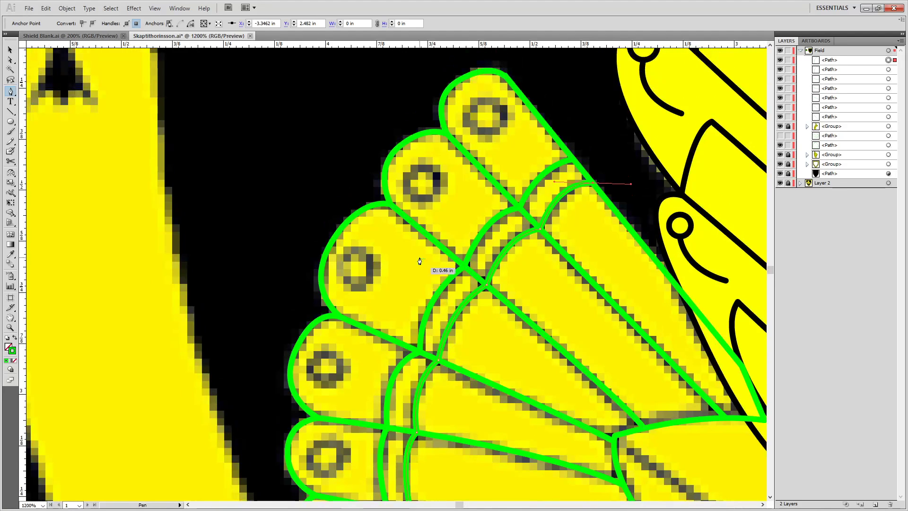
click(12, 124)
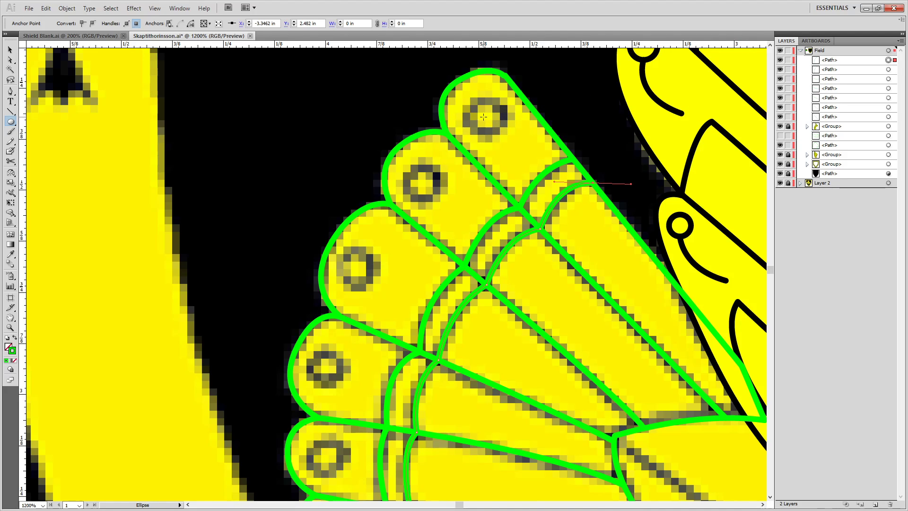
drag(483, 117, 496, 138)
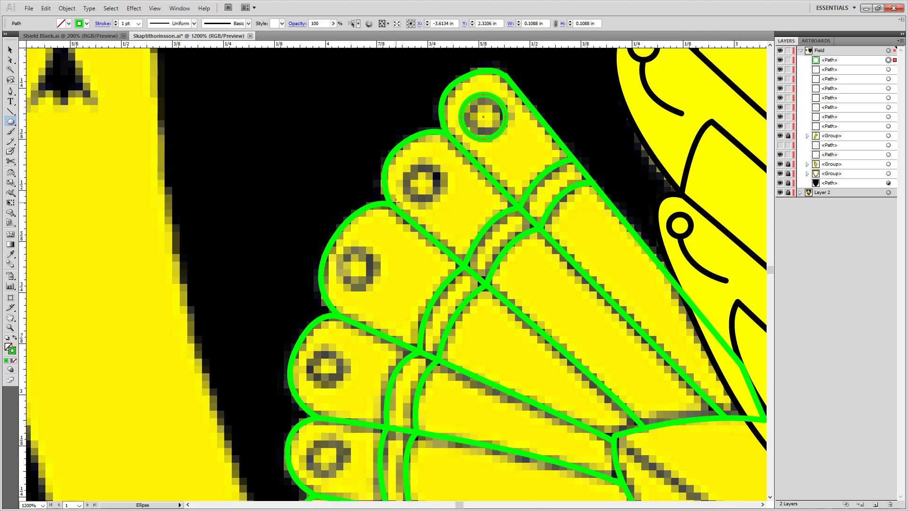
drag(423, 182, 440, 200)
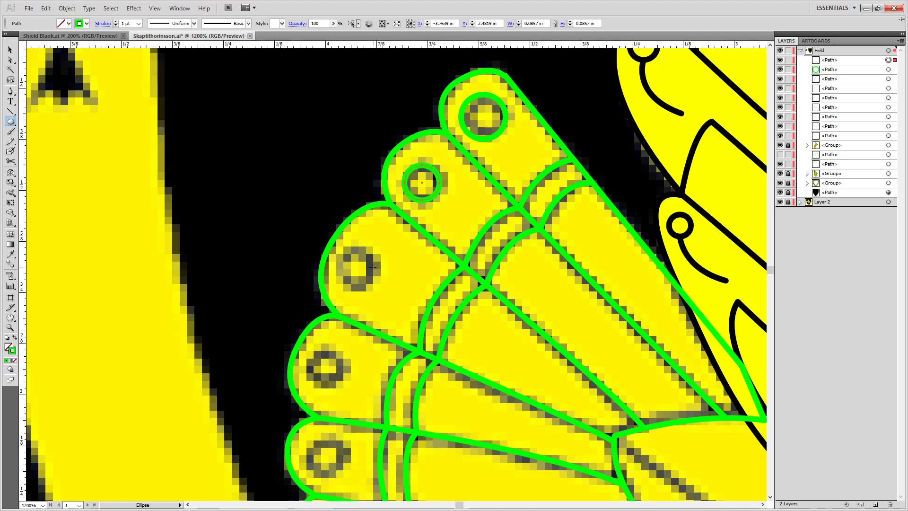
Draw circles over the ring marks on the four lower tail feathers, about 0.09, 0.08, 0.08 and 0.07 in wide from top to bottom.
mouse_move(355, 267)
mouse_down()
mouse_move(376, 287)
mouse_move(401, 153)
mouse_up()
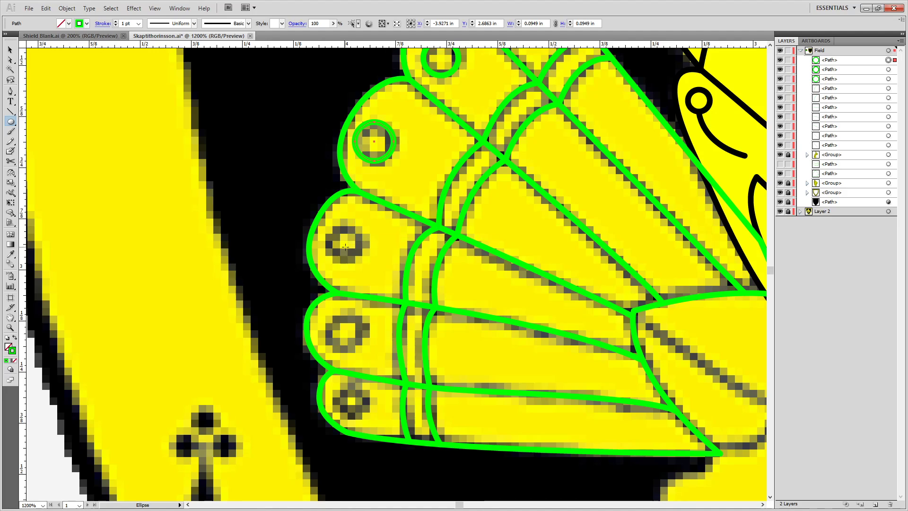
drag(344, 245, 360, 263)
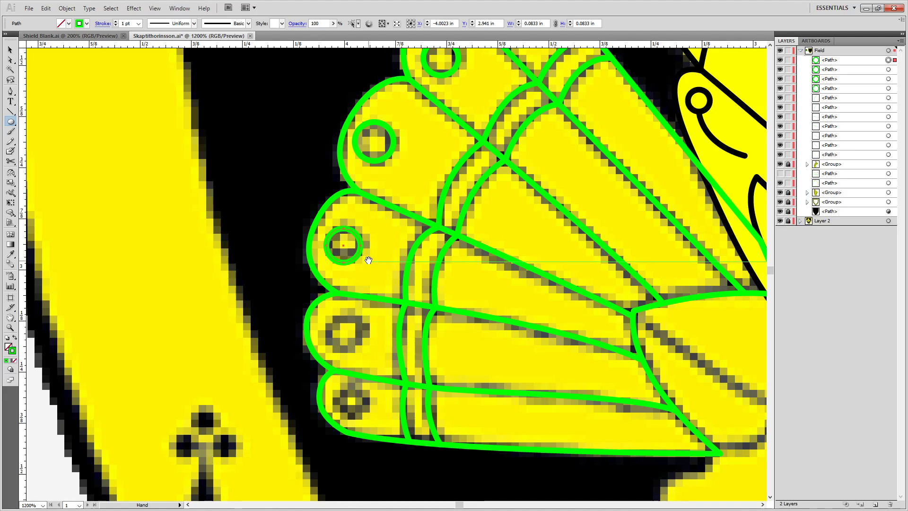
drag(373, 224, 389, 167)
drag(358, 276, 377, 295)
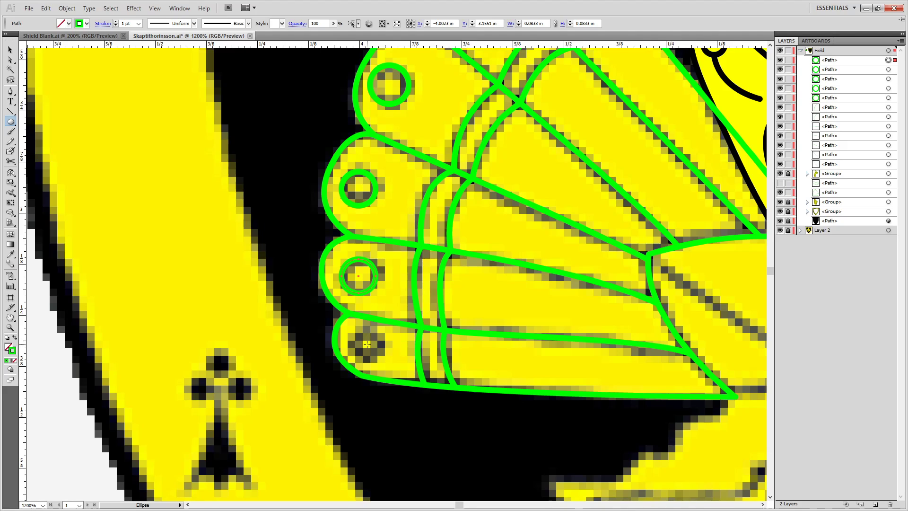
drag(367, 344, 384, 361)
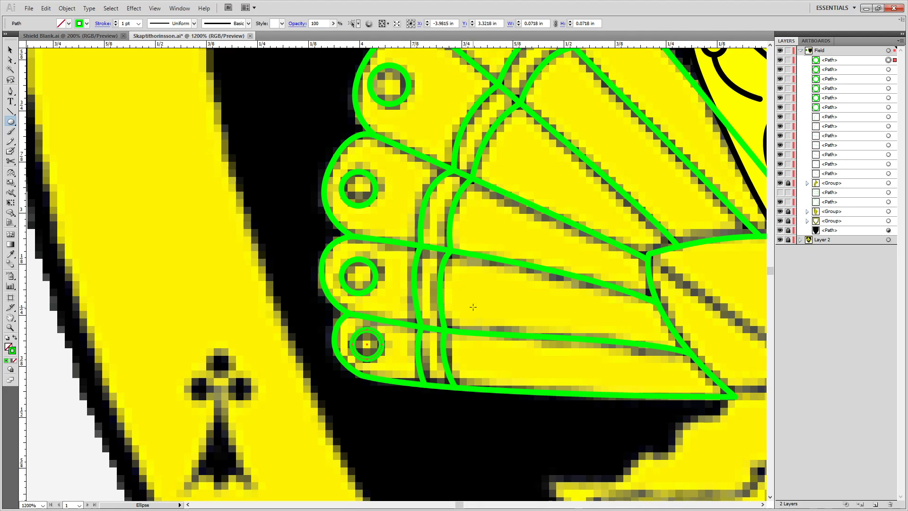
Group the tail's dividing lines, cross bands and rings, hiding the tail outline temporarily to leave it out of the group.
key(ctrl+a)
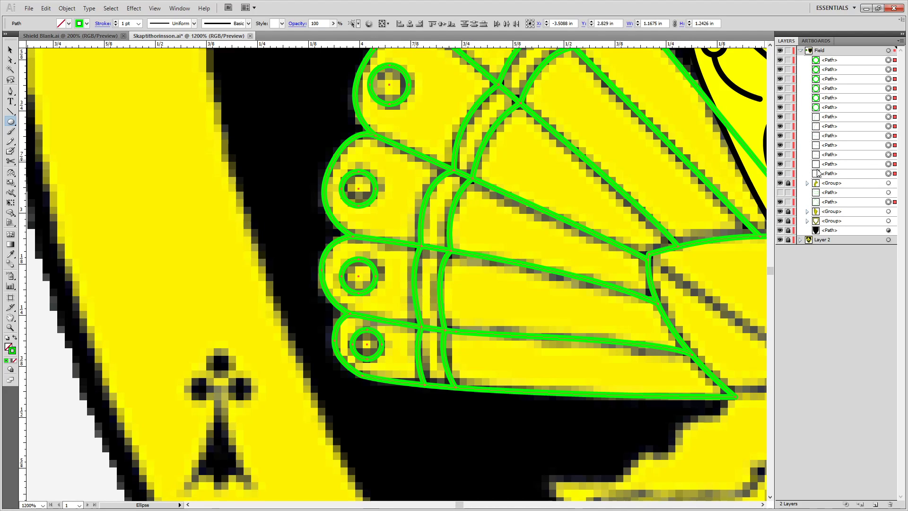
click(780, 202)
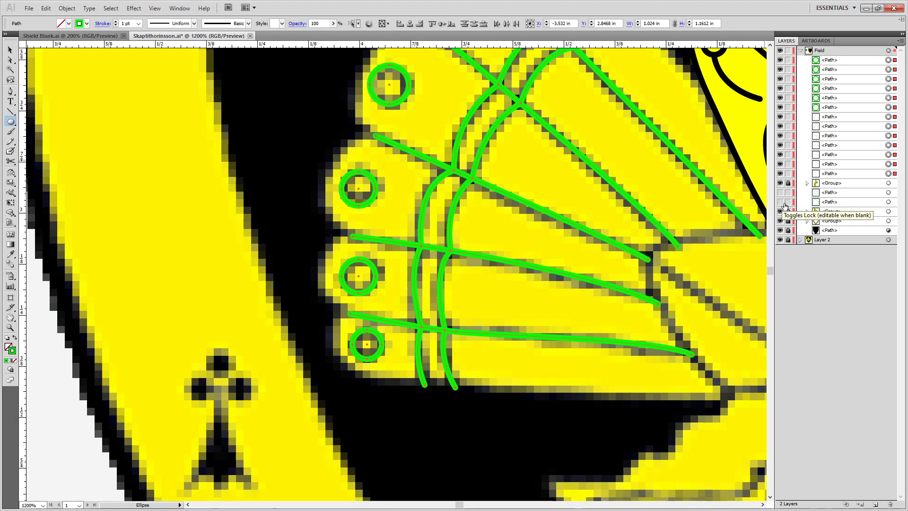
key(ctrl+g)
click(780, 89)
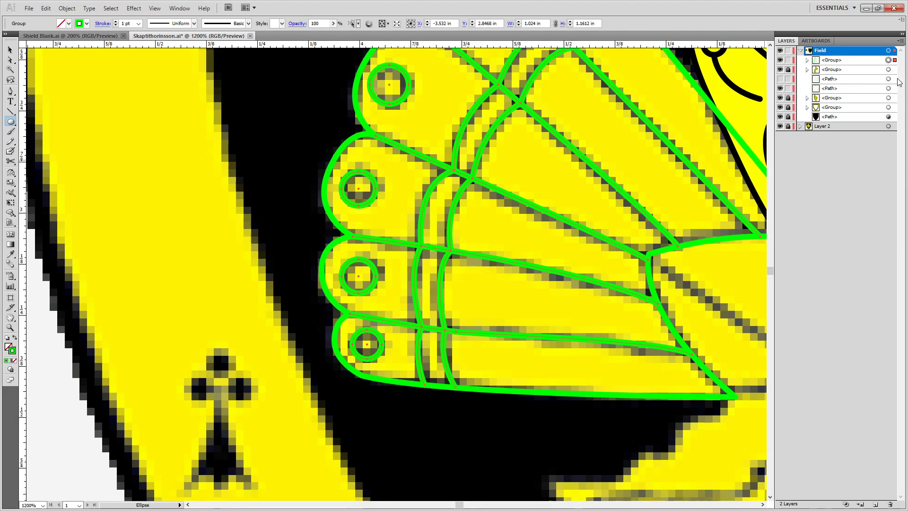
Group the tail details with the tail outline and move the group just beneath the hidden path in the Field layer.
shift+click(888, 89)
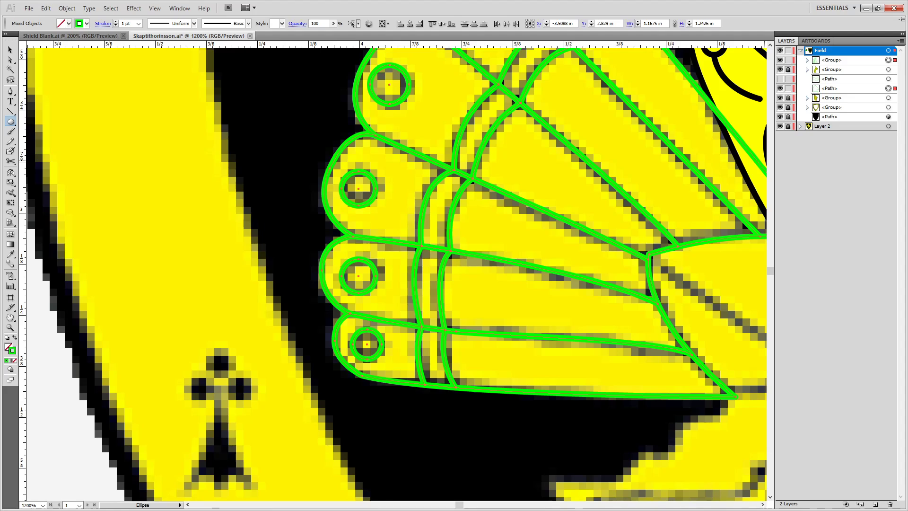
key(ctrl+g)
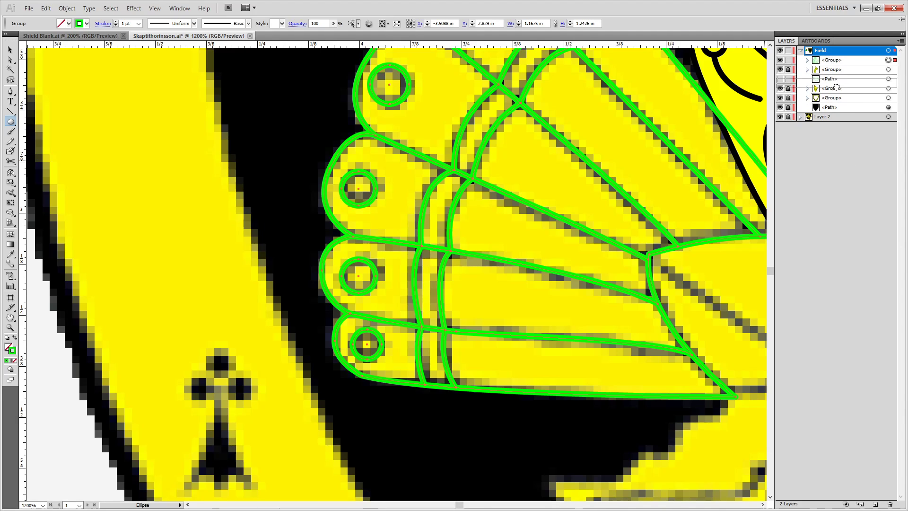
click(831, 59)
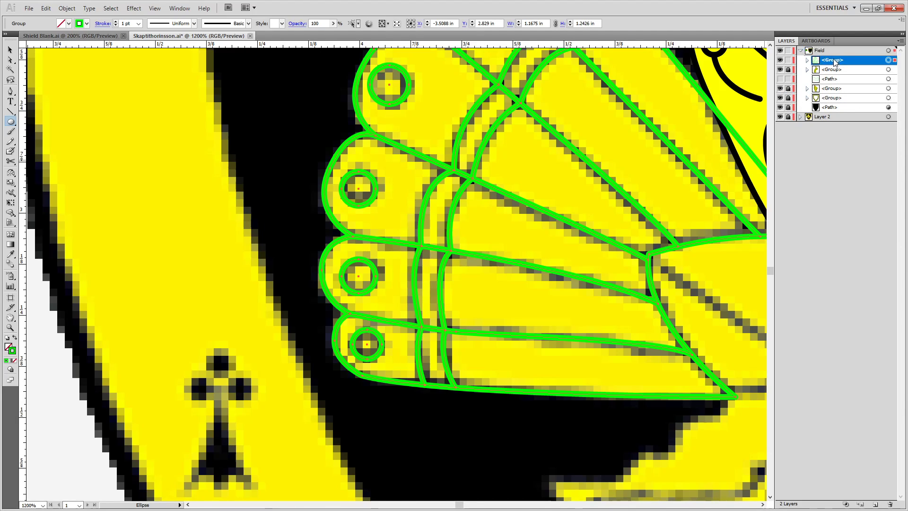
drag(828, 85, 829, 84)
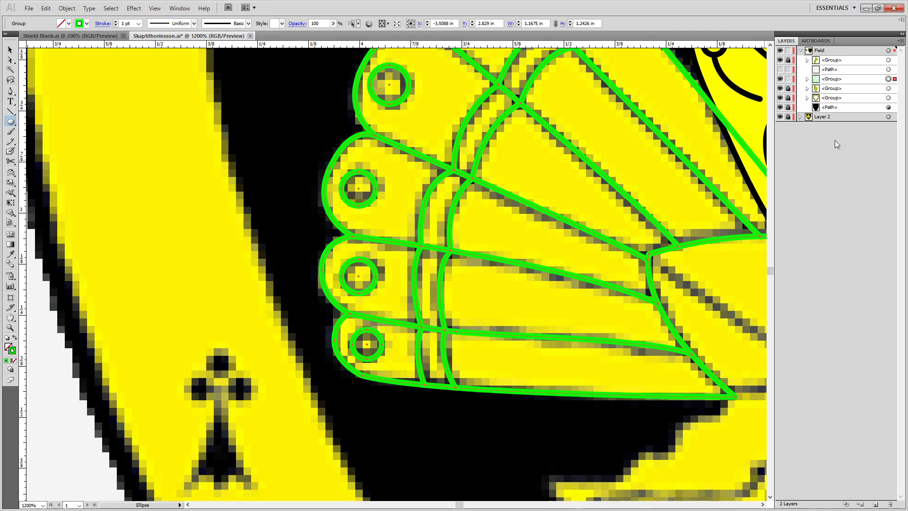
Recolor the stroke of the whole tail group from green to black.
drag(757, 56, 723, 128)
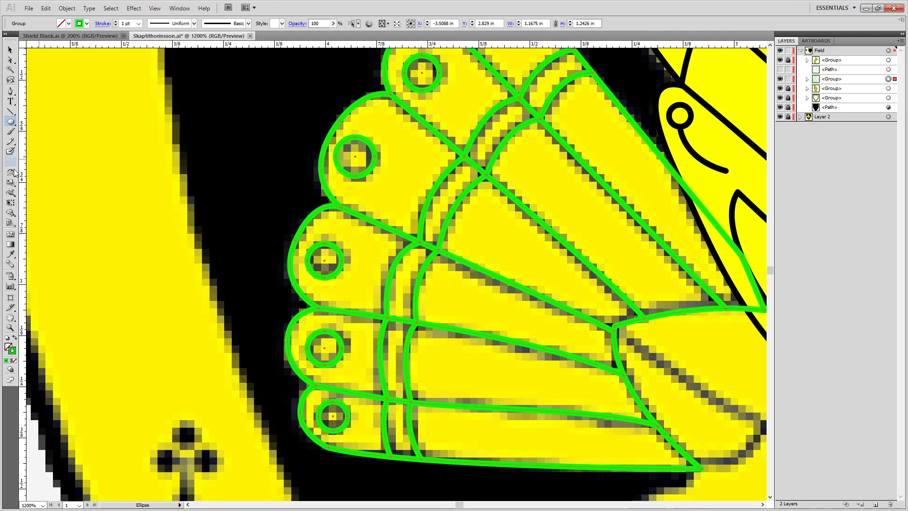
double_click(16, 354)
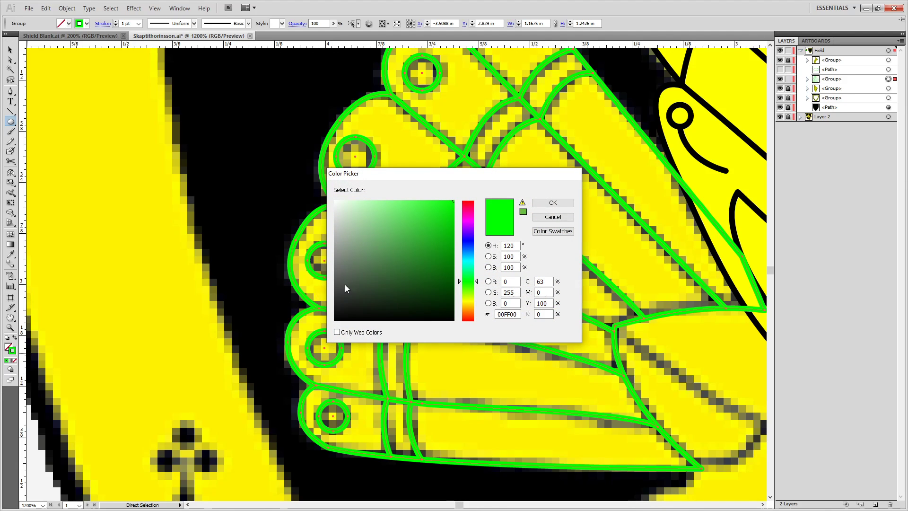
click(337, 298)
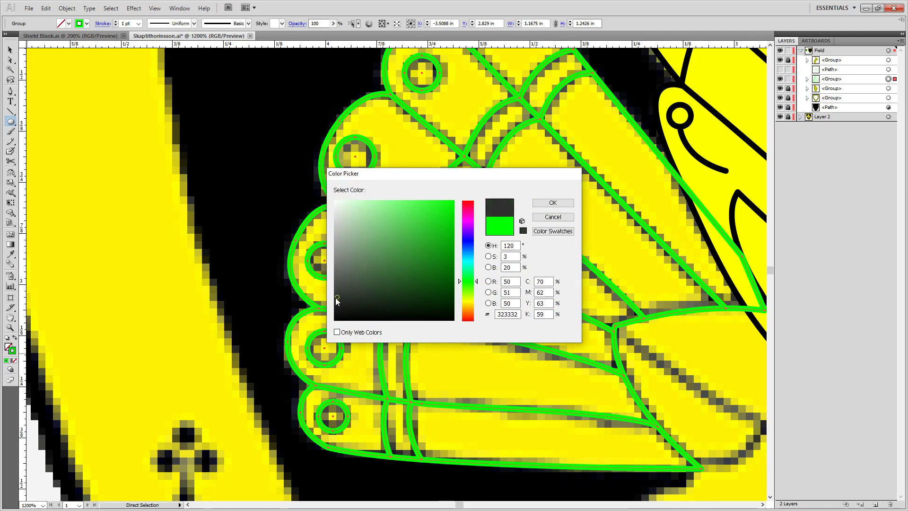
click(539, 202)
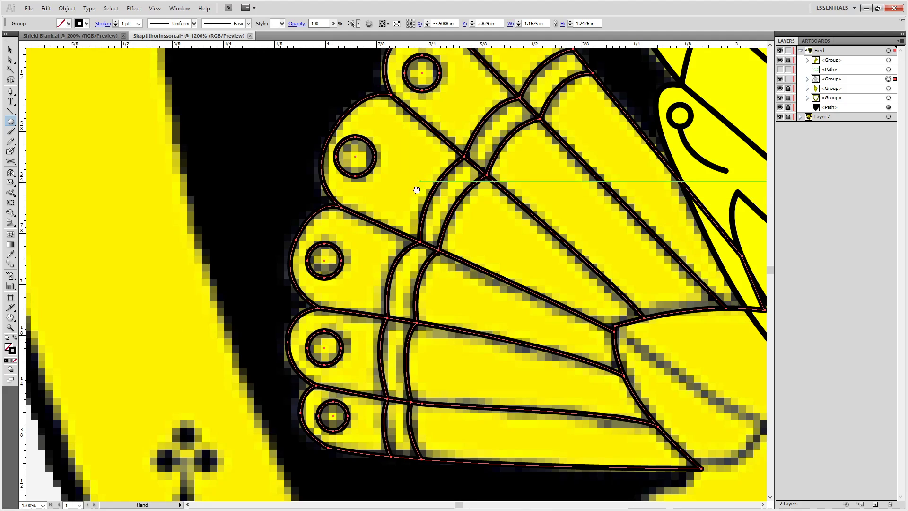
Fill the tail outline with the wing's yellow by sampling it with the Eyedropper, and deselect the tail.
drag(417, 191, 289, 282)
key(a)
click(428, 119)
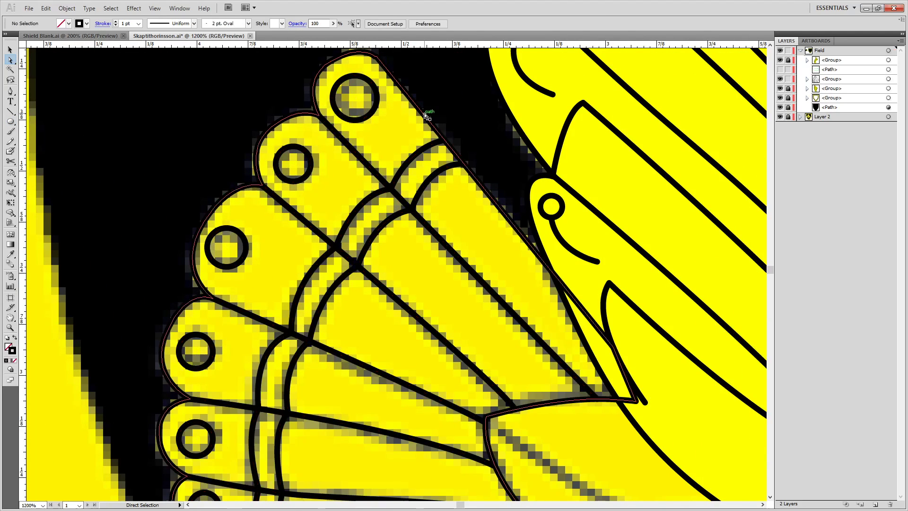
key(i)
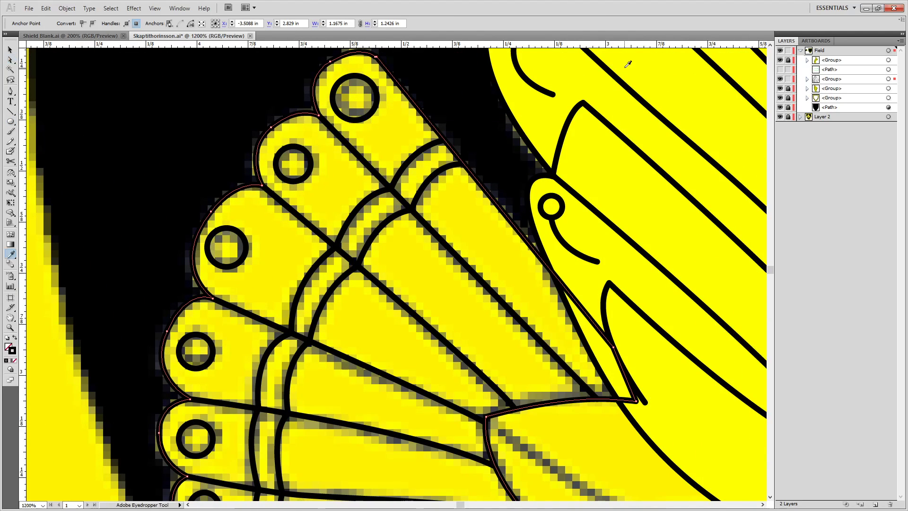
click(612, 147)
scroll(438, 281, down, 5)
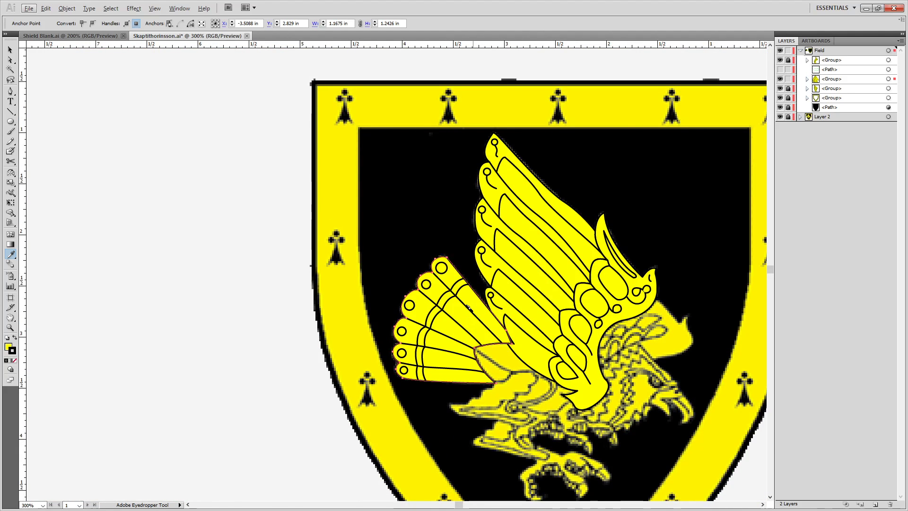
scroll(473, 309, down, 2)
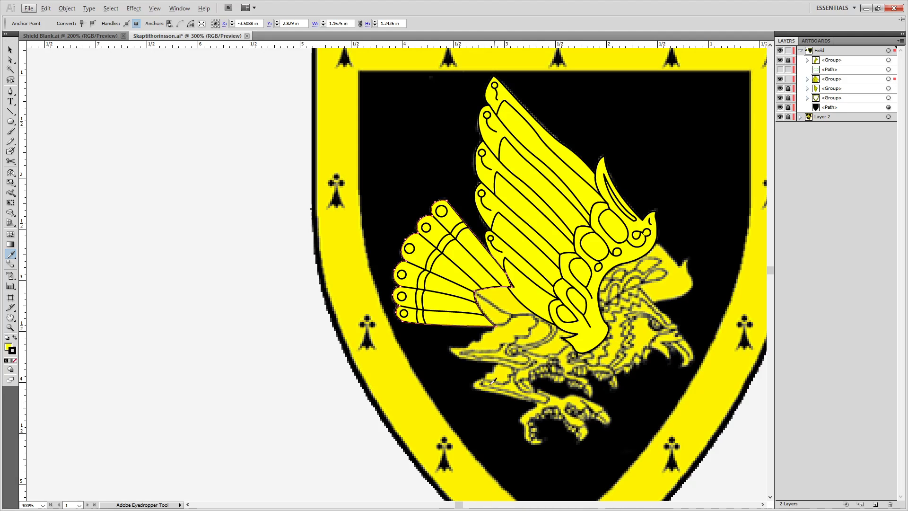
scroll(530, 327, up, 2)
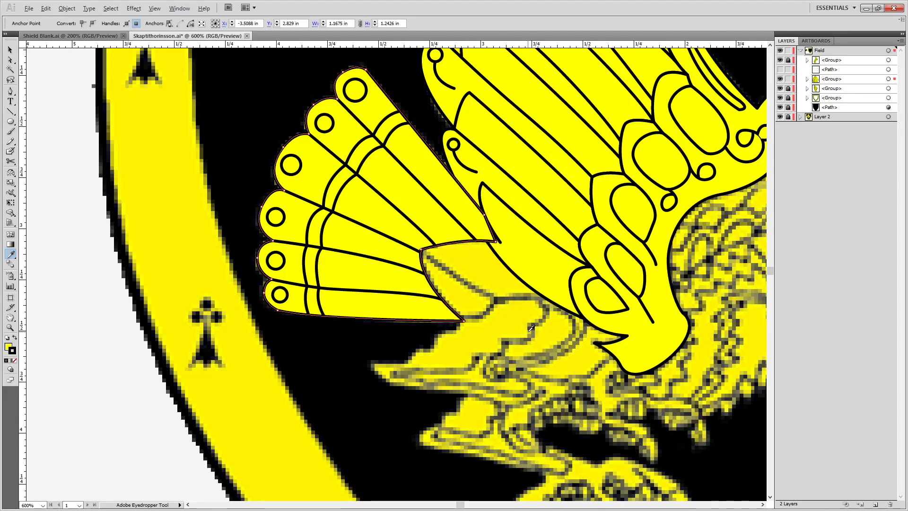
scroll(531, 327, down, 1)
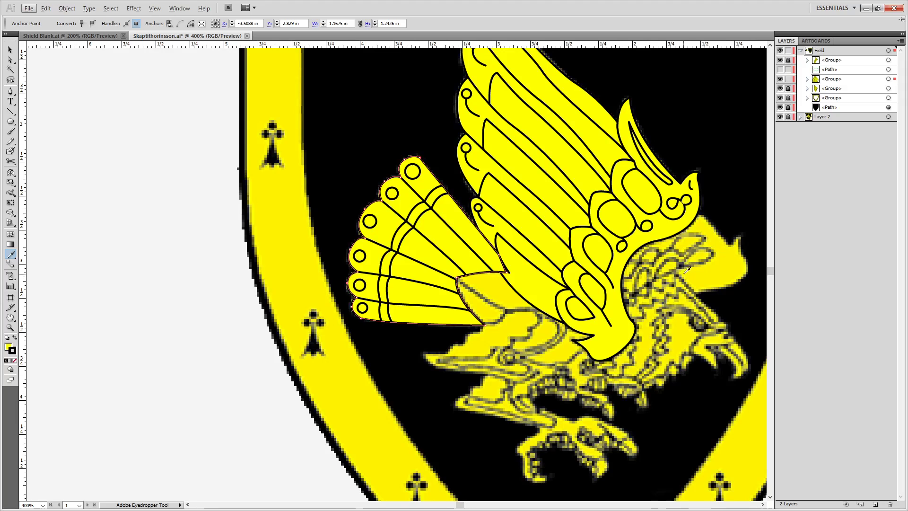
key(a)
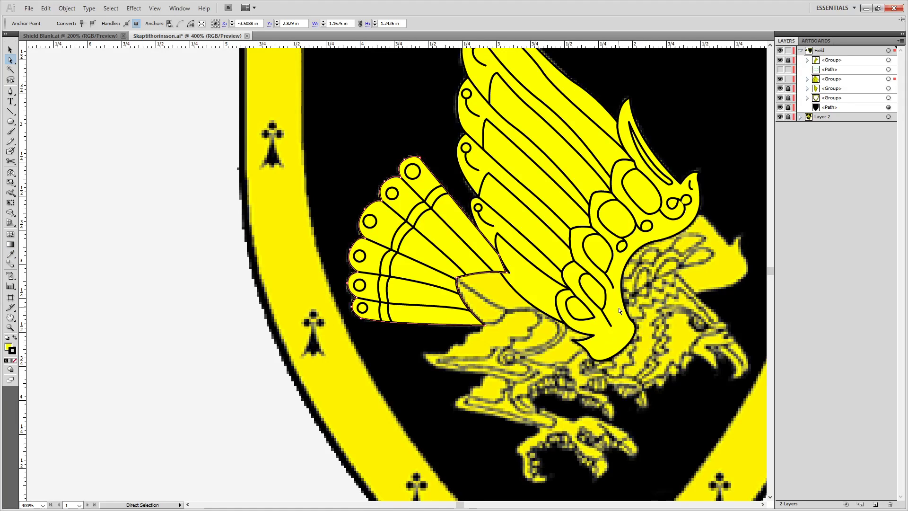
click(748, 403)
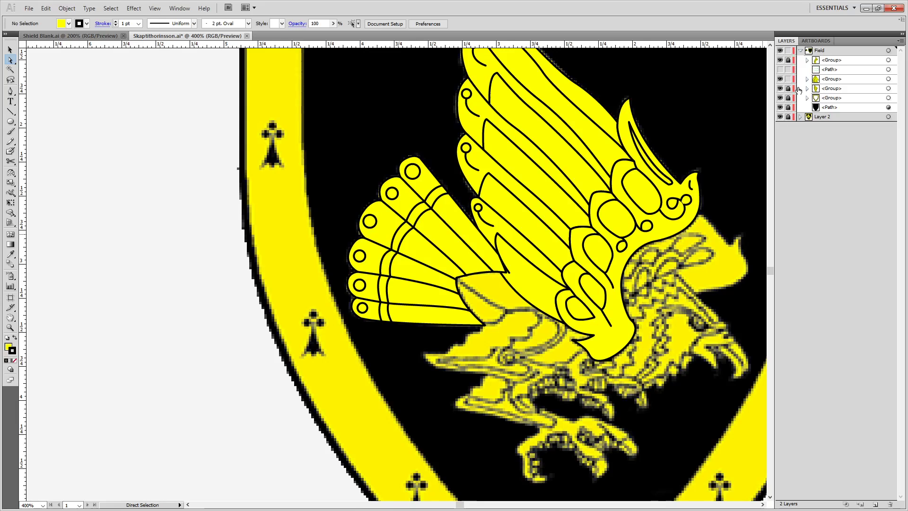
Unlock the topmost wing group and select its large shoulder outline, checking the shape with small nudges sideways and back.
click(781, 60)
click(780, 60)
click(788, 60)
click(643, 227)
key(v)
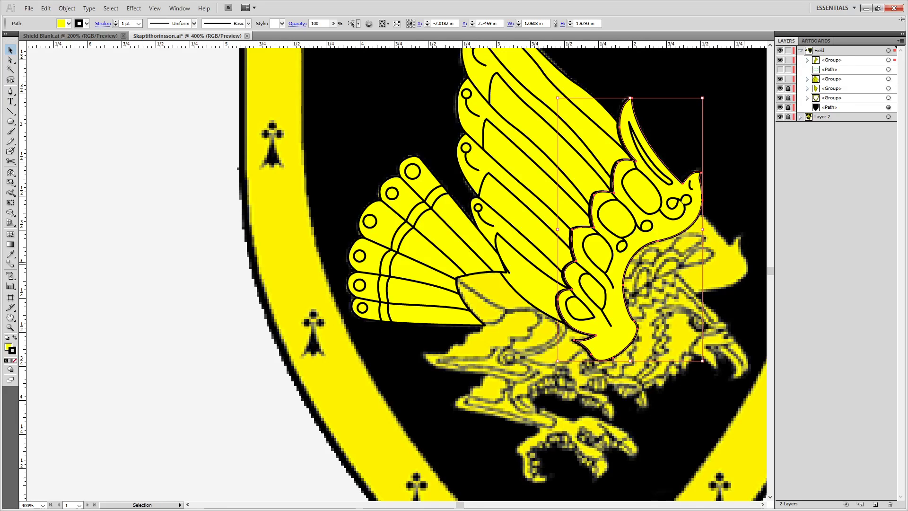
key(Left)
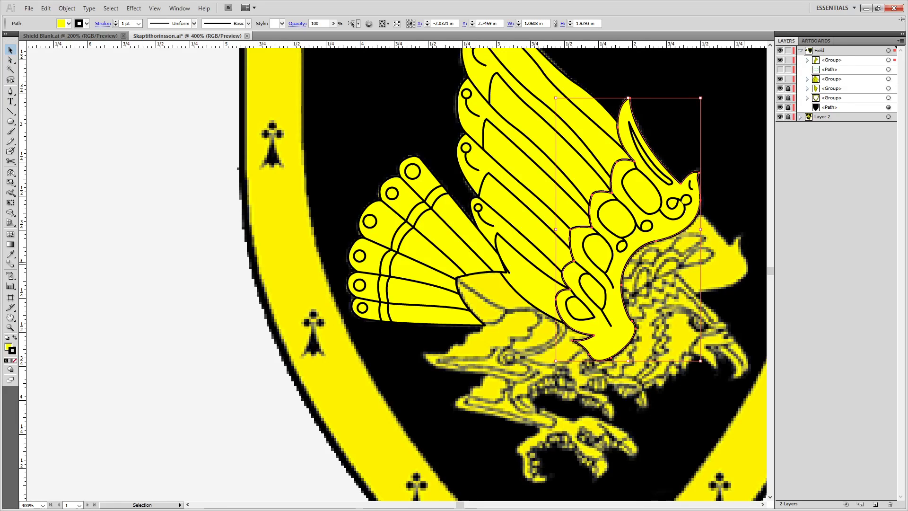
key(Right)
key(Left)
Duplicate the shoulder outline in place, move the copy out to the top of the Field layer, and lock the wing group.
click(807, 60)
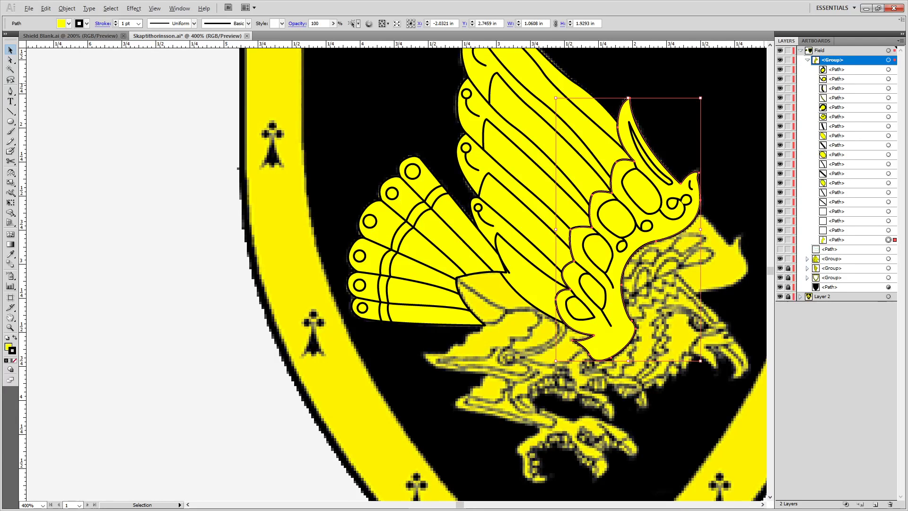
key(ctrl+f)
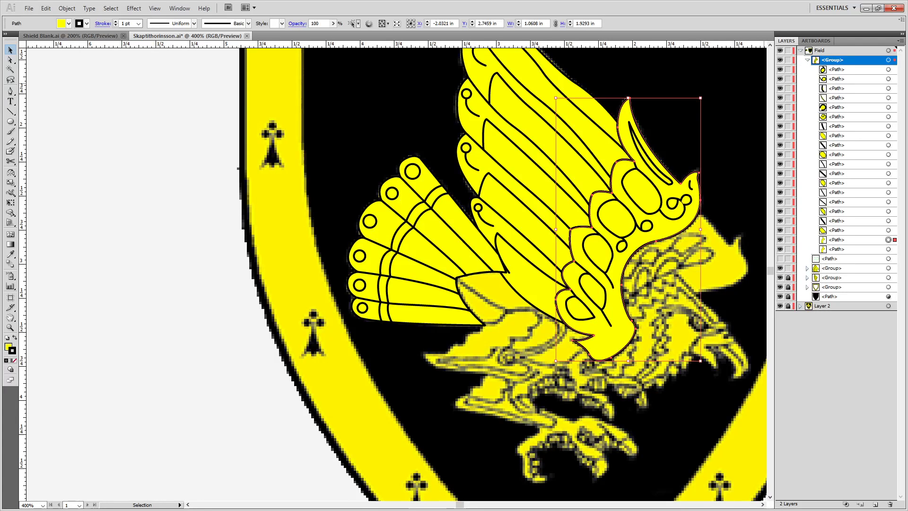
drag(827, 242, 837, 57)
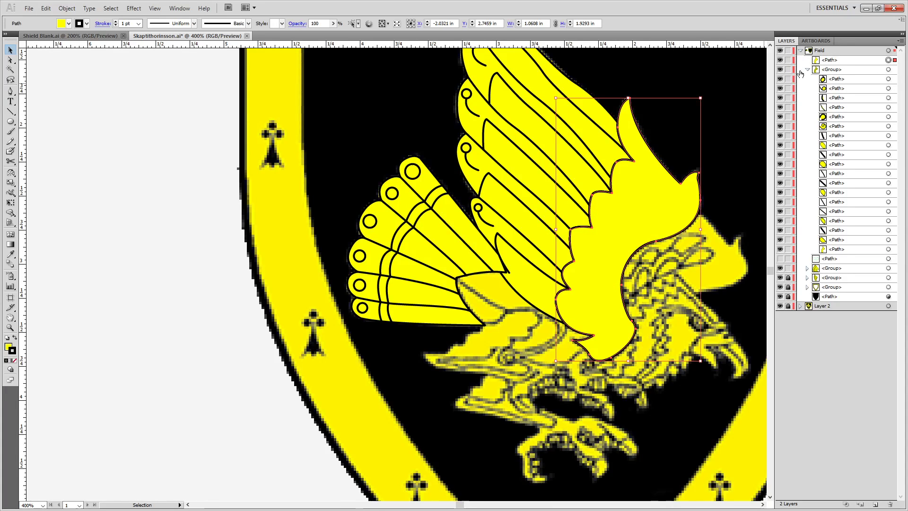
click(804, 70)
click(805, 70)
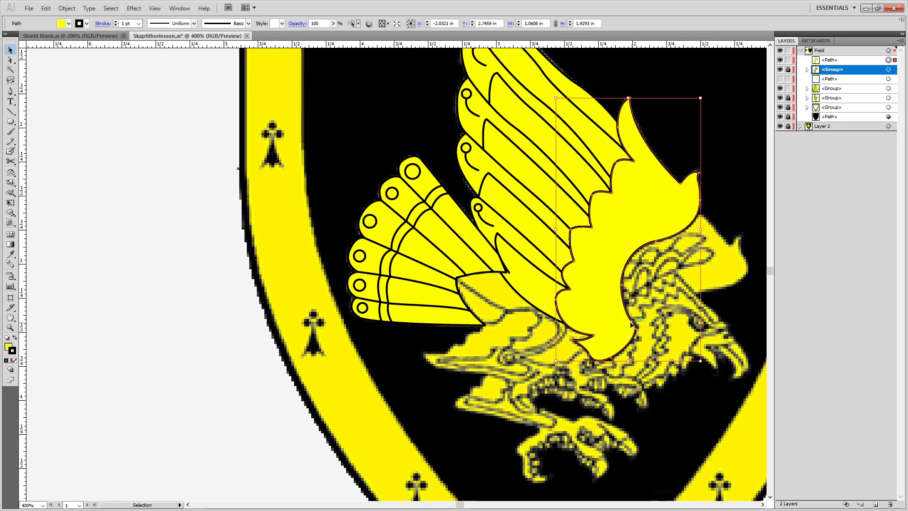
Cut the copied outline with Scissors at both ends of its concave edge by the head, delete the outer portion, and select the remaining curve.
key(c)
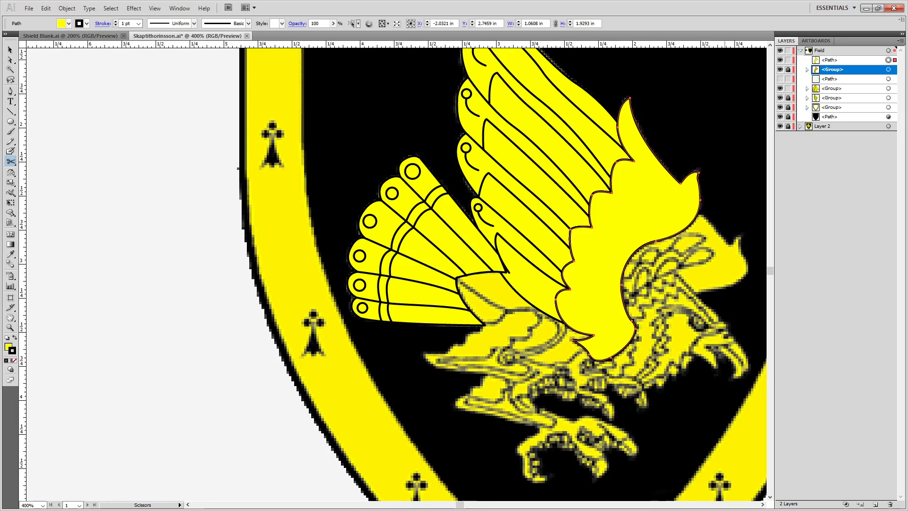
click(697, 209)
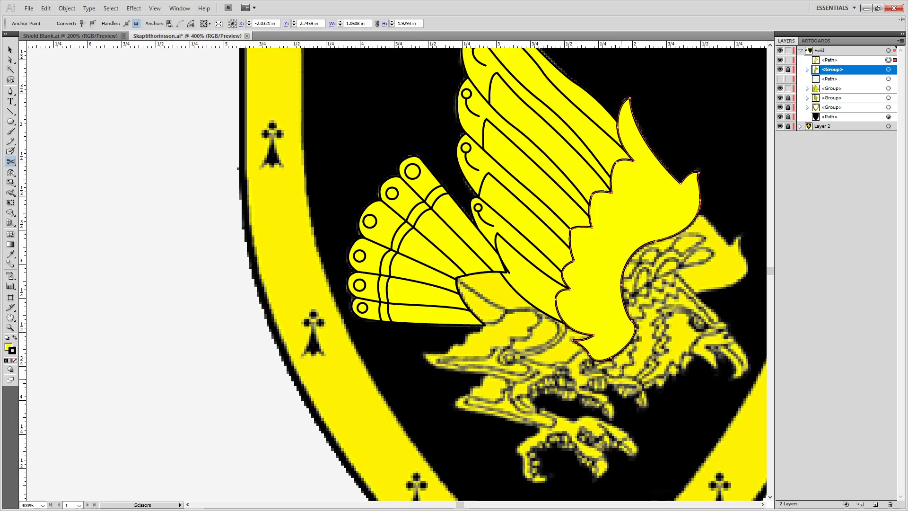
click(632, 320)
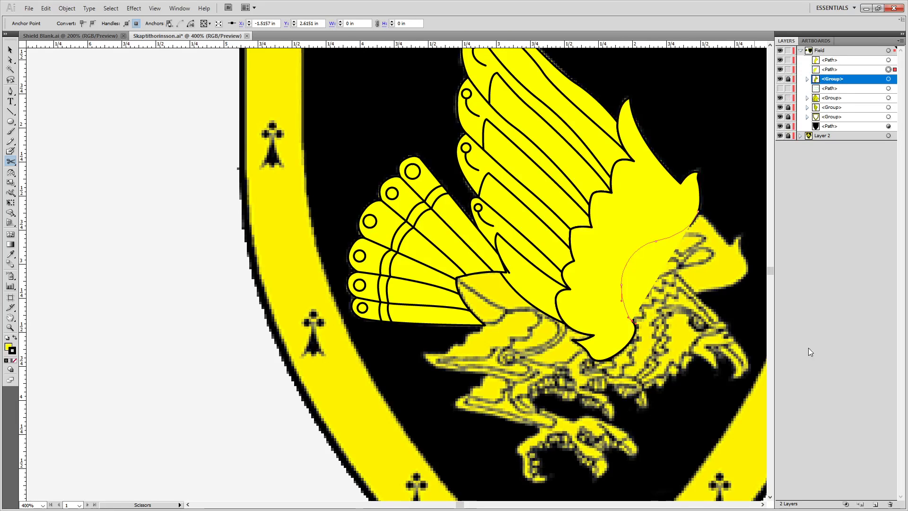
key(a)
click(613, 237)
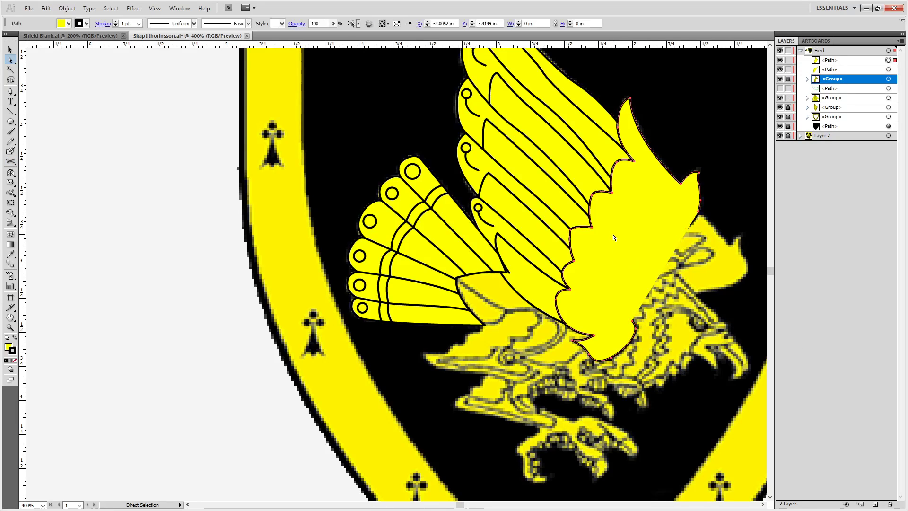
key(Delete)
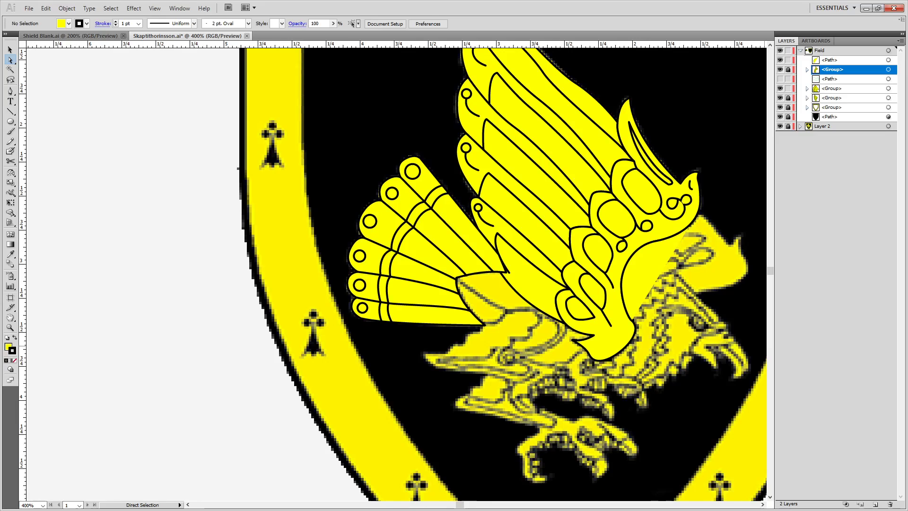
click(651, 262)
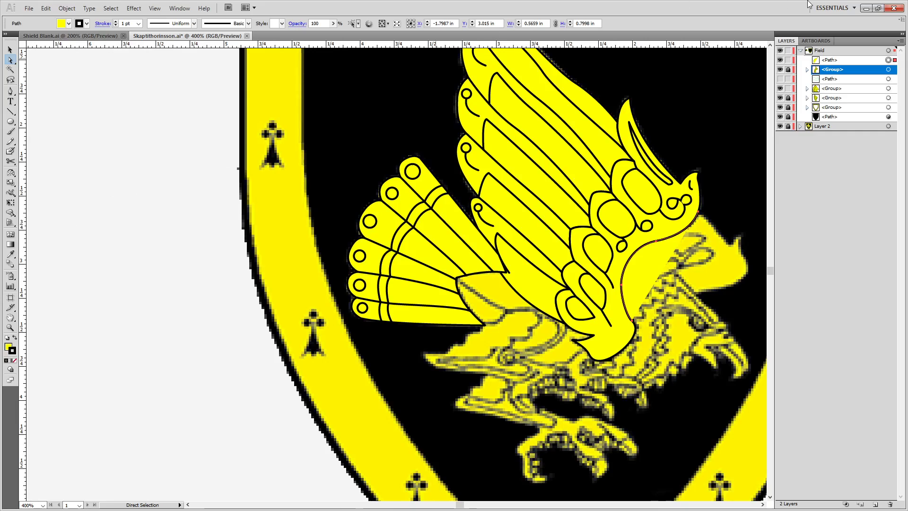
Match the copied curve to the hidden body outline's green stroke without fill using the Eyedropper, showing that outline only for sampling.
click(780, 79)
key(i)
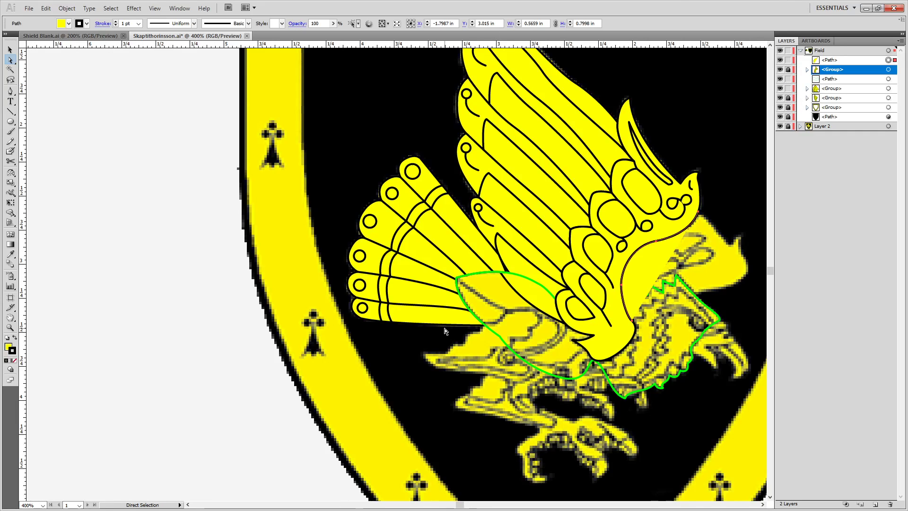
click(543, 275)
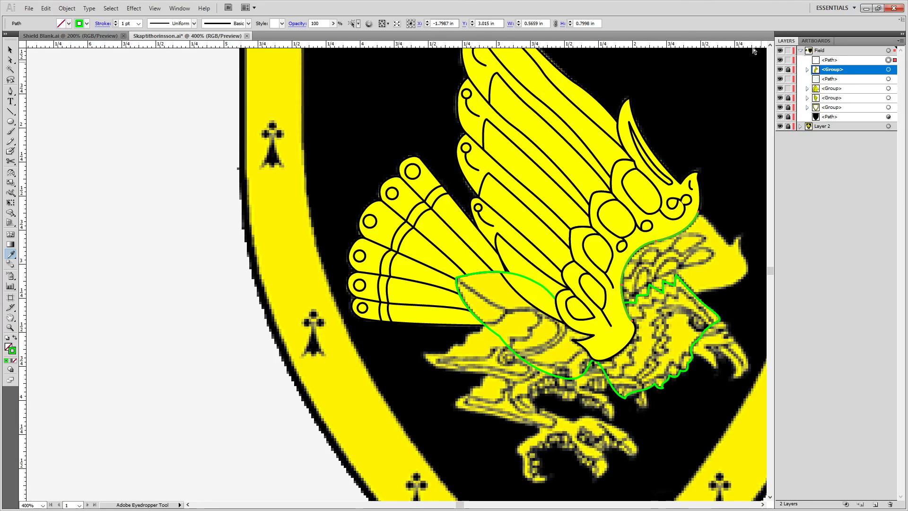
click(780, 79)
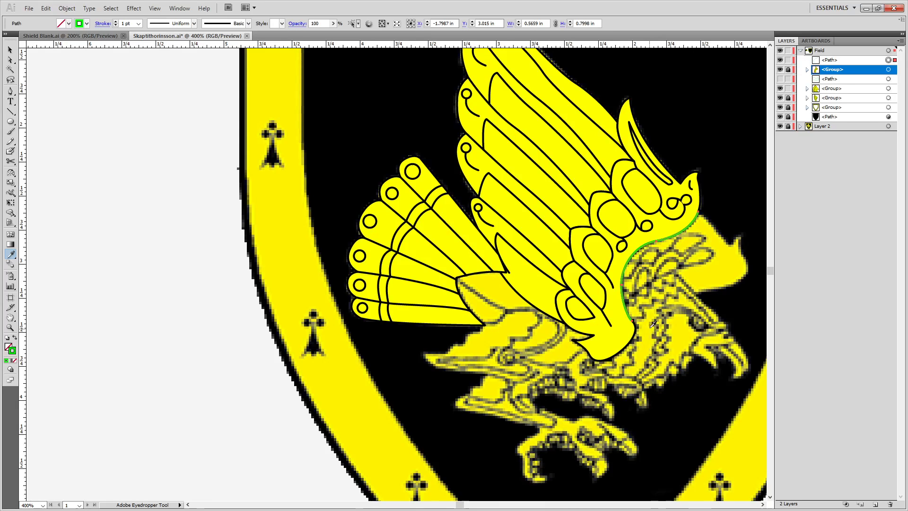
Continue the green curve with the Pen from its upper end along the far wing's edge, through the notch and around the small pointed tip.
key(o)
scroll(661, 242, up, 3)
drag(662, 217, 264, 258)
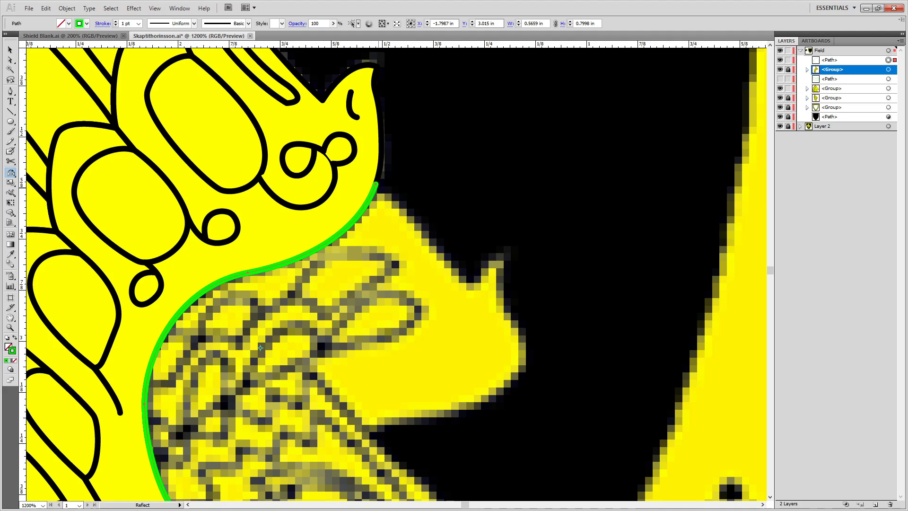
click(376, 188)
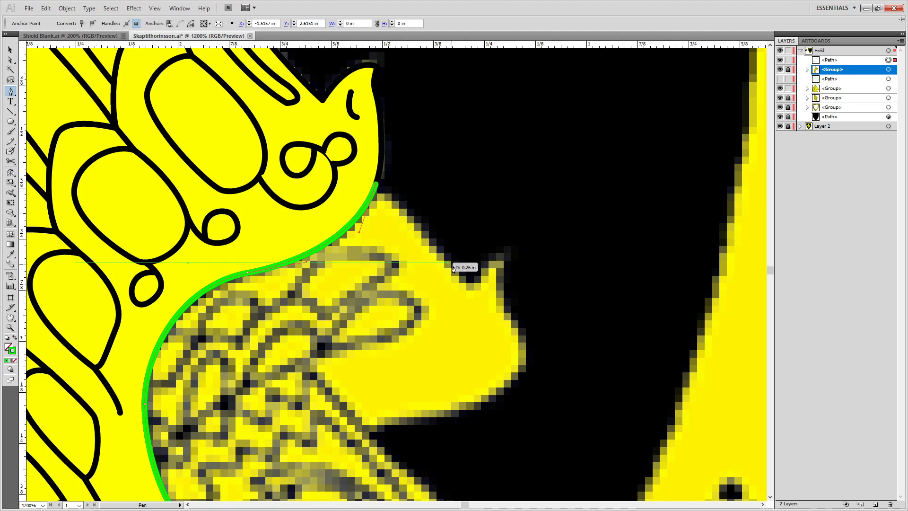
drag(464, 284, 504, 347)
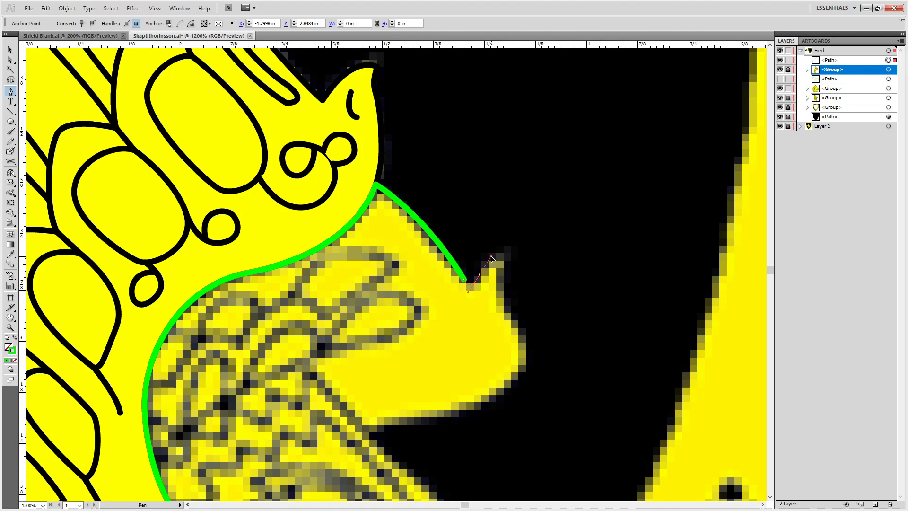
drag(504, 254, 511, 257)
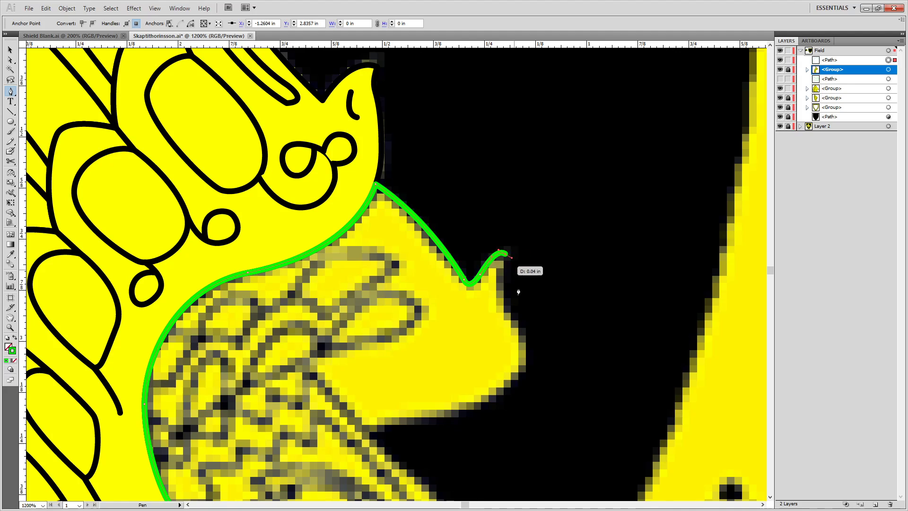
drag(507, 321, 525, 331)
drag(444, 322, 429, 193)
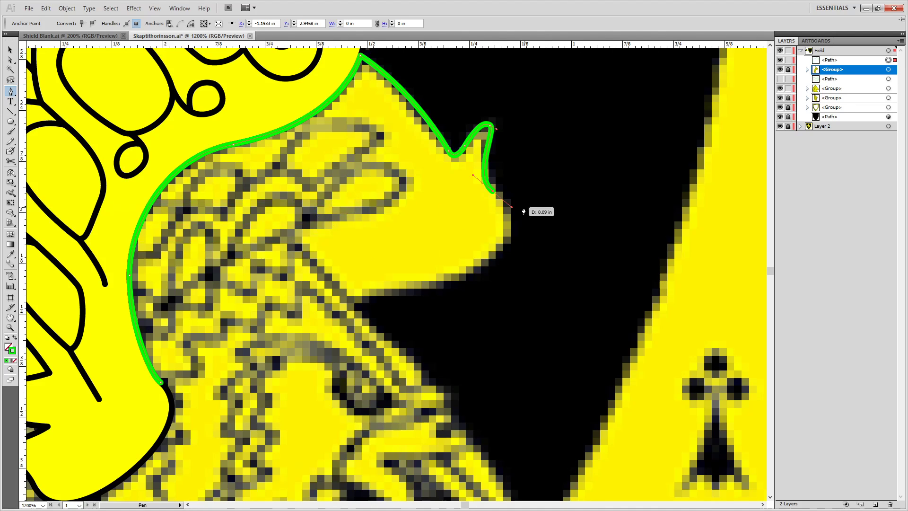
key(ctrl+z)
drag(499, 194, 530, 211)
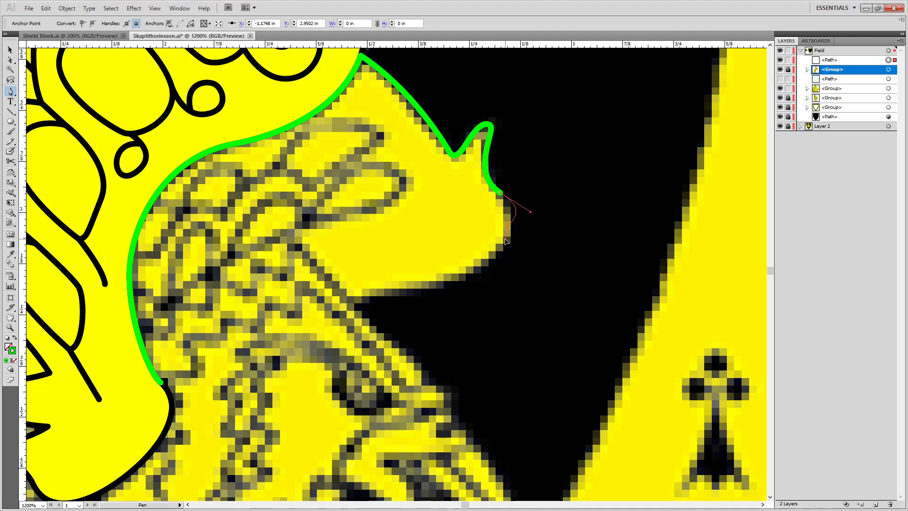
drag(463, 278, 502, 270)
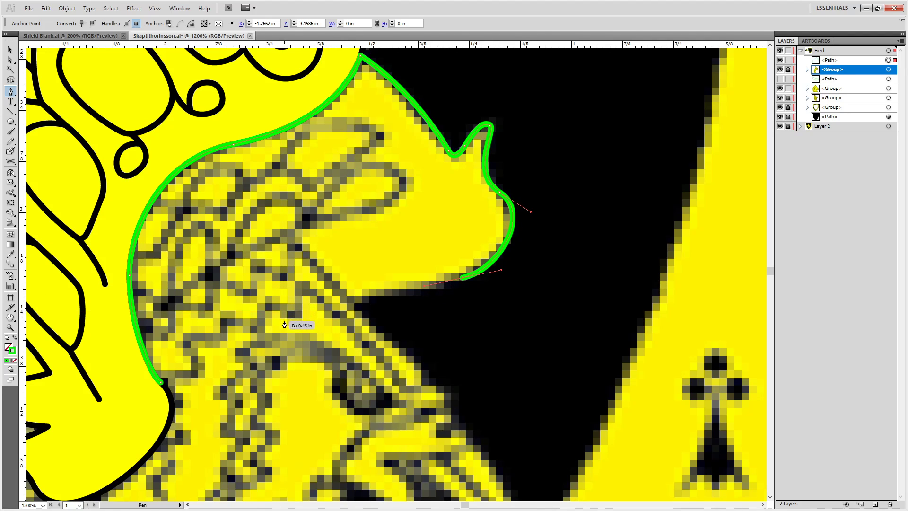
drag(284, 320, 243, 353)
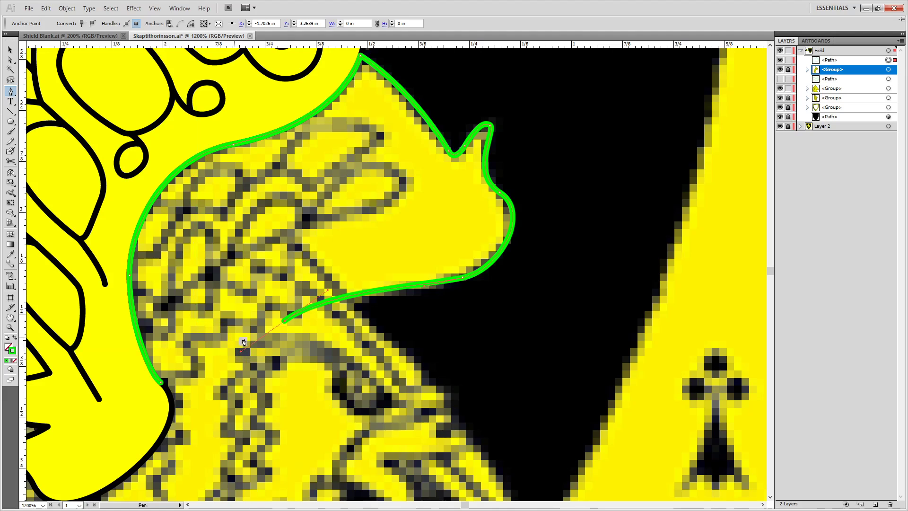
key(ctrl+z)
key(ctrl+z)
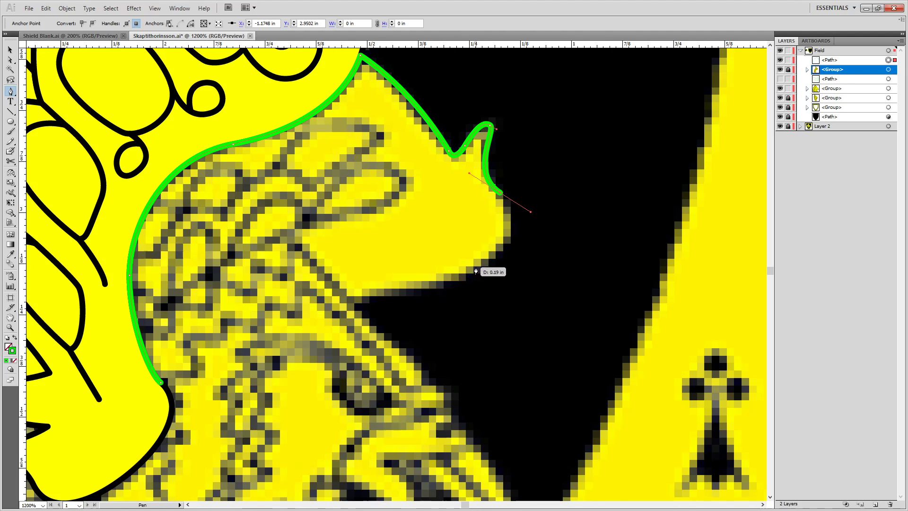
drag(475, 267, 448, 283)
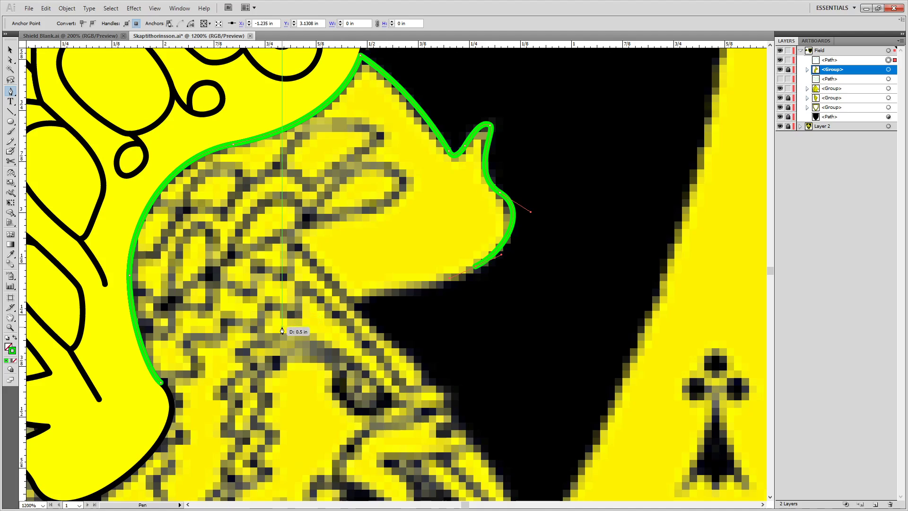
drag(282, 326, 168, 363)
key(ctrl+z)
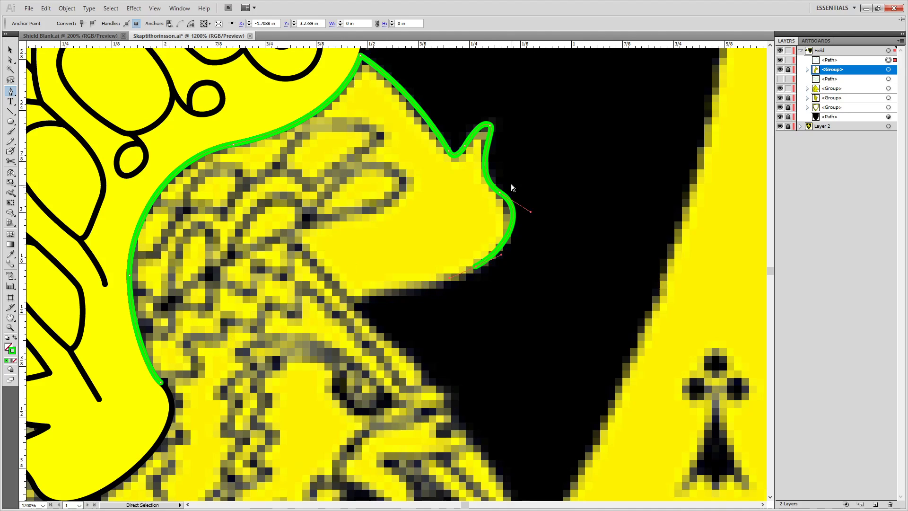
key(ctrl+z)
Complete the far wing outline around its rounded end and lower edge, close it at the curve's lower end, and deselect it.
drag(423, 284, 357, 287)
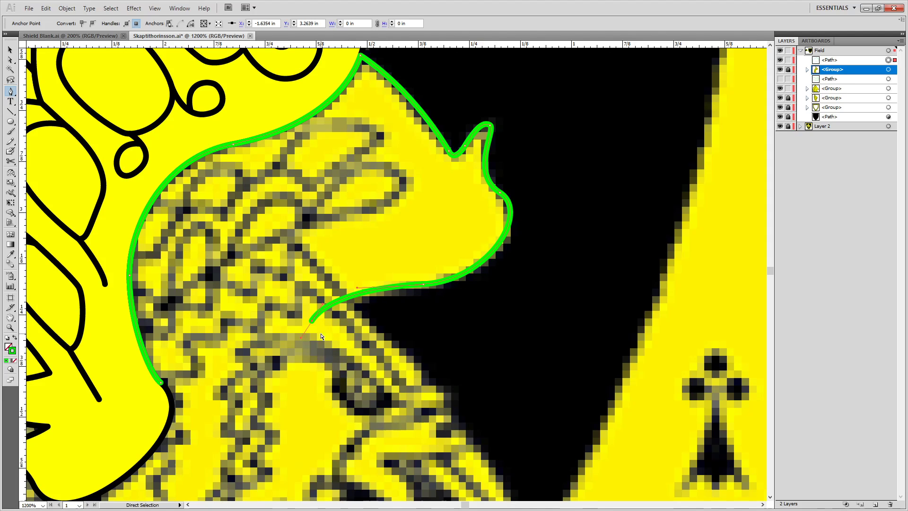
drag(317, 340, 303, 372)
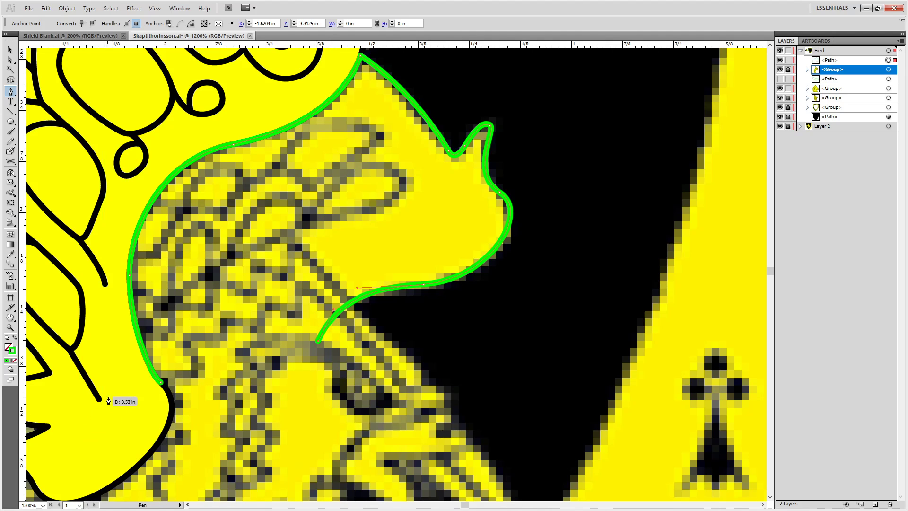
click(161, 386)
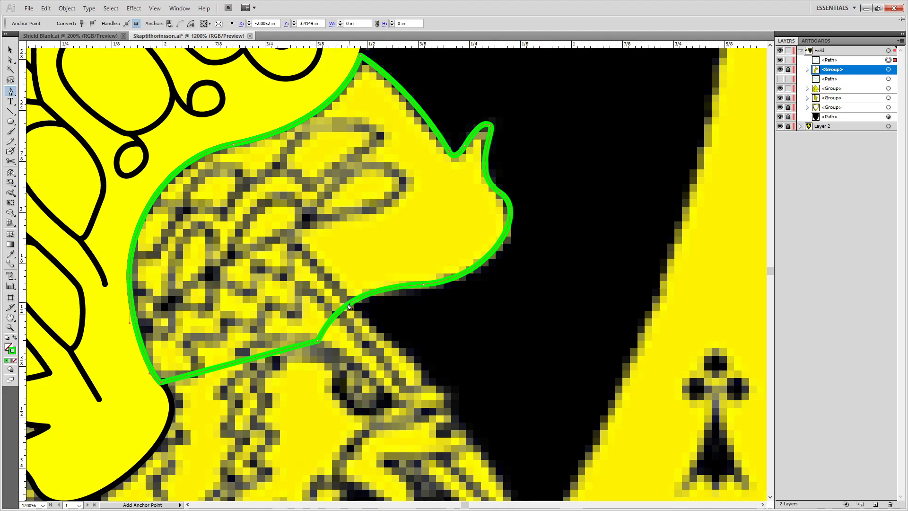
scroll(295, 294, up, 3)
scroll(295, 294, left, 2)
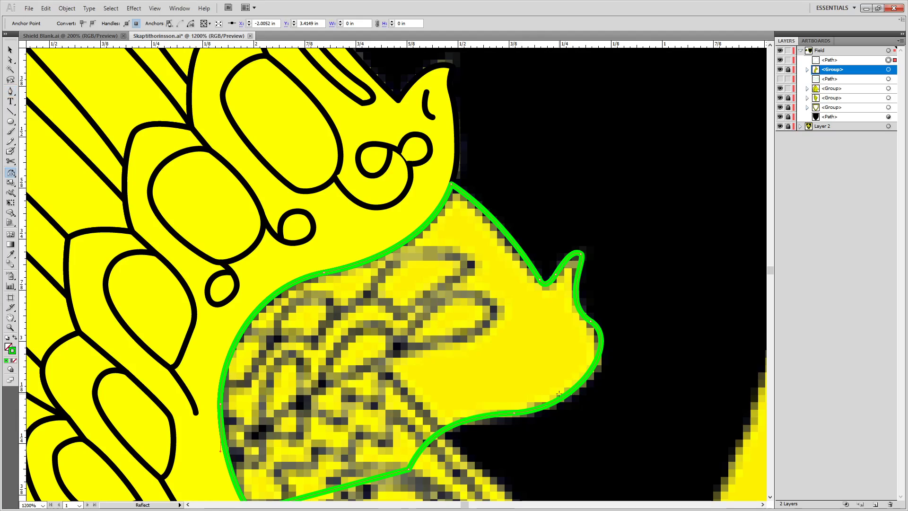
key(a)
click(537, 321)
Draw a long curved line from the far wing's inner edge that ends in a feather loop curling back onto the line.
key(p)
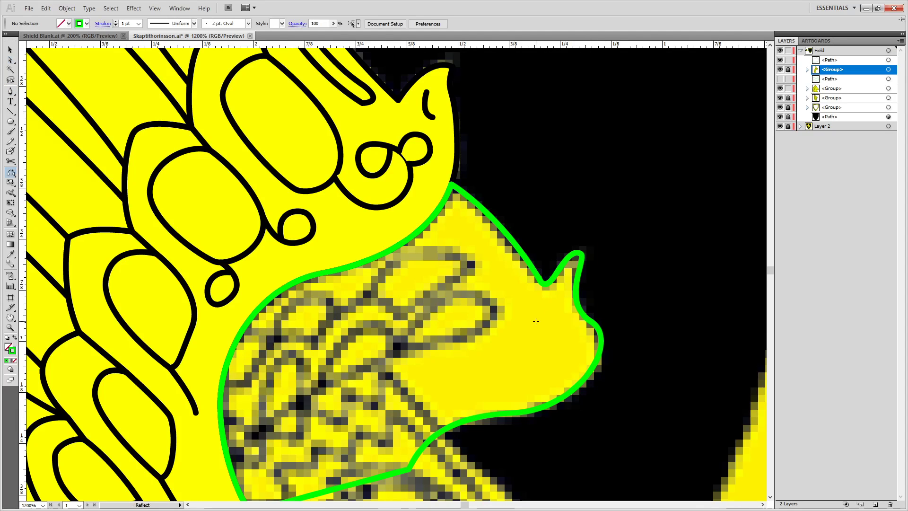
click(229, 461)
drag(468, 336, 583, 328)
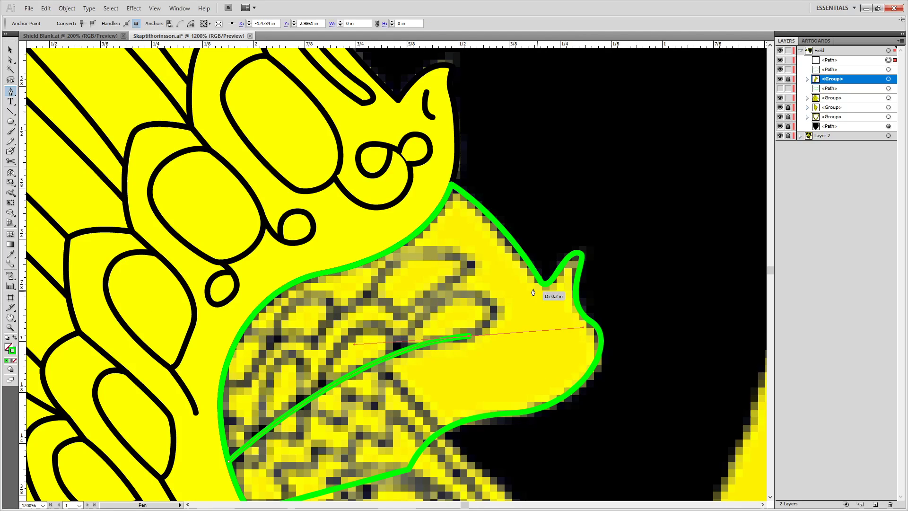
click(470, 337)
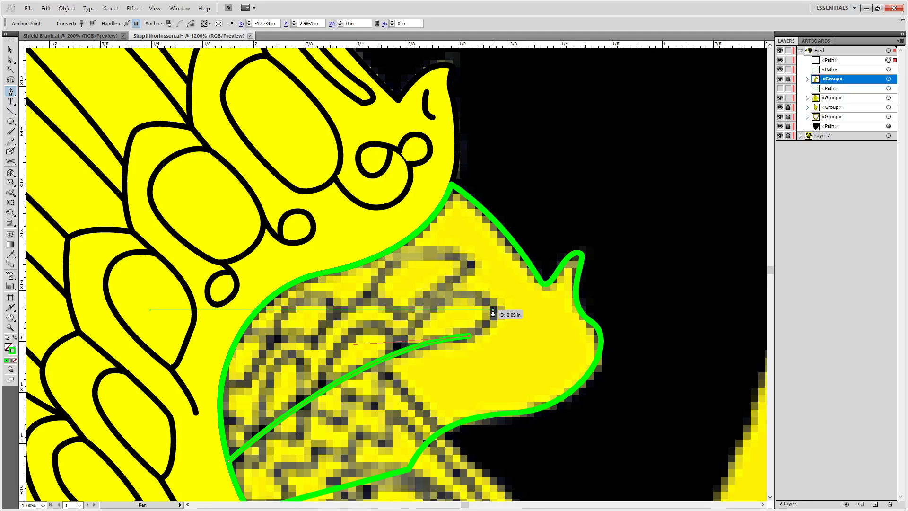
drag(493, 311, 486, 284)
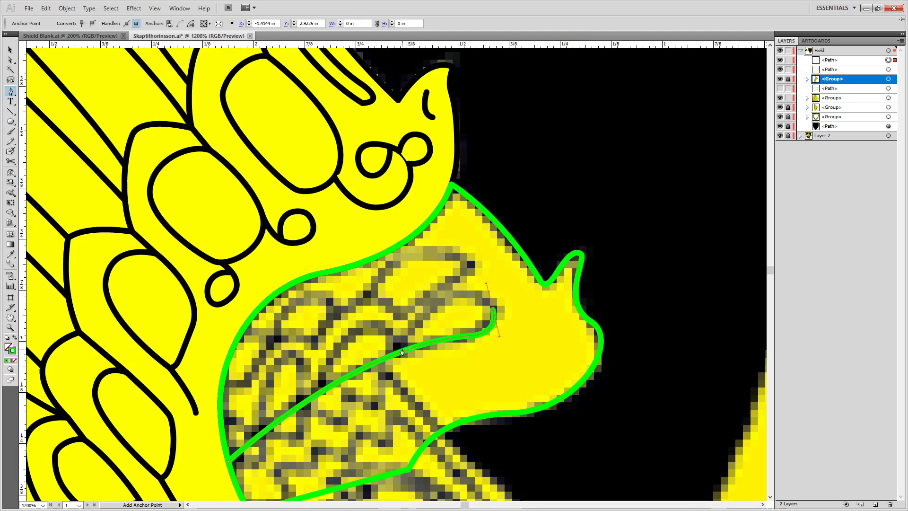
click(402, 349)
drag(387, 404, 374, 398)
Move the loop's end anchor onto the long line, reshape the loop's upper curve with its handle, and deselect the path.
key(ctrl)
click(401, 350)
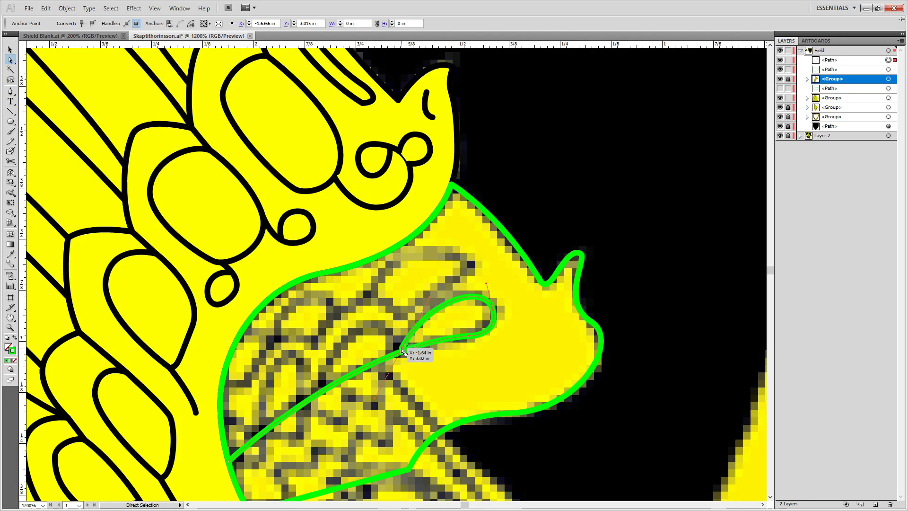
drag(402, 350, 402, 353)
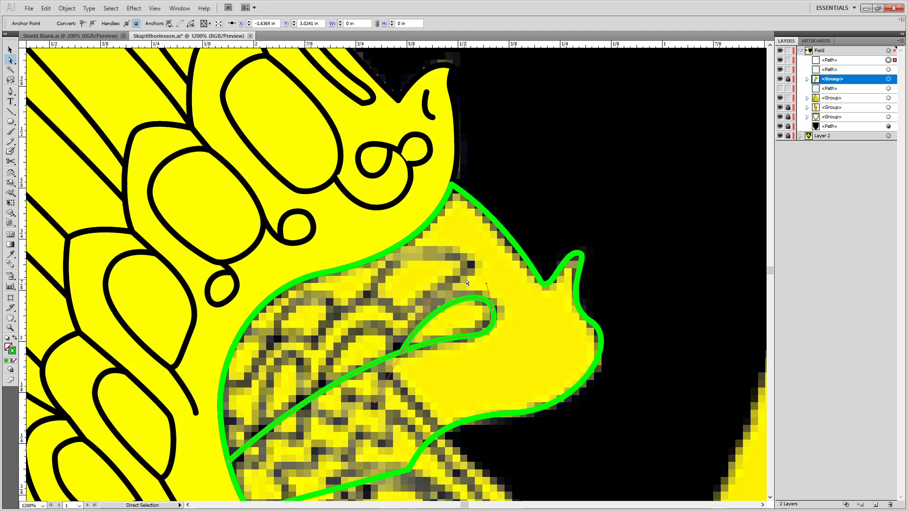
drag(429, 300, 437, 281)
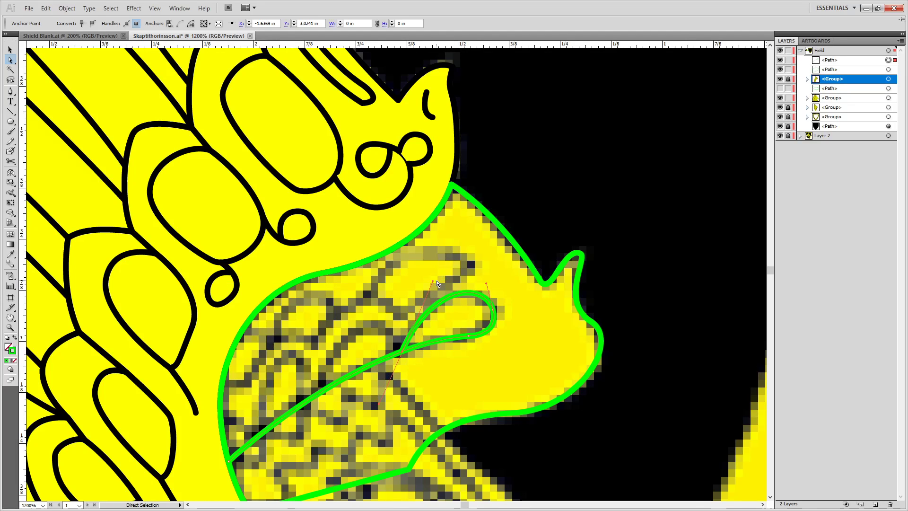
click(513, 351)
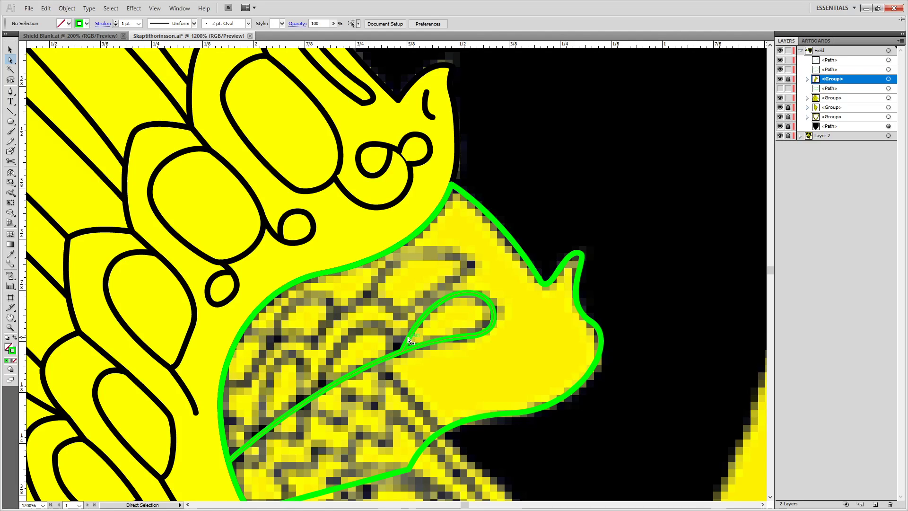
key(i)
key(o)
key(p)
drag(267, 379, 372, 322)
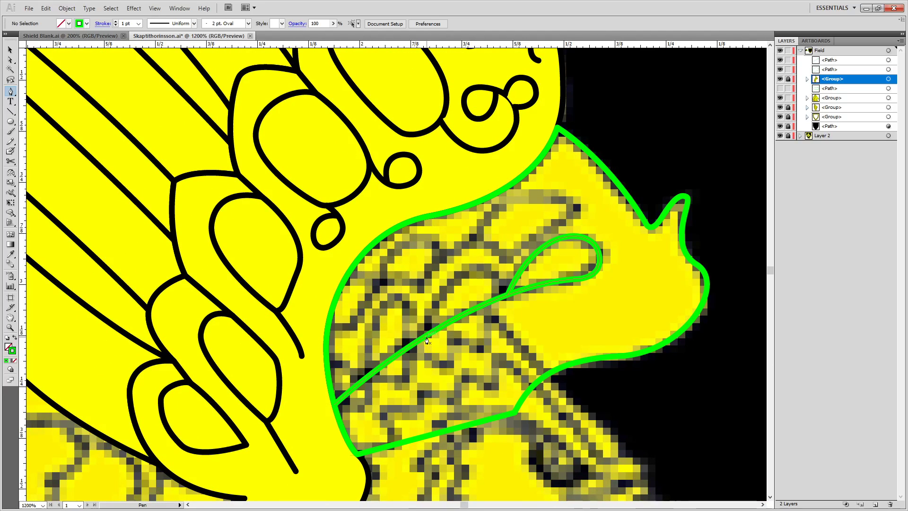
click(458, 273)
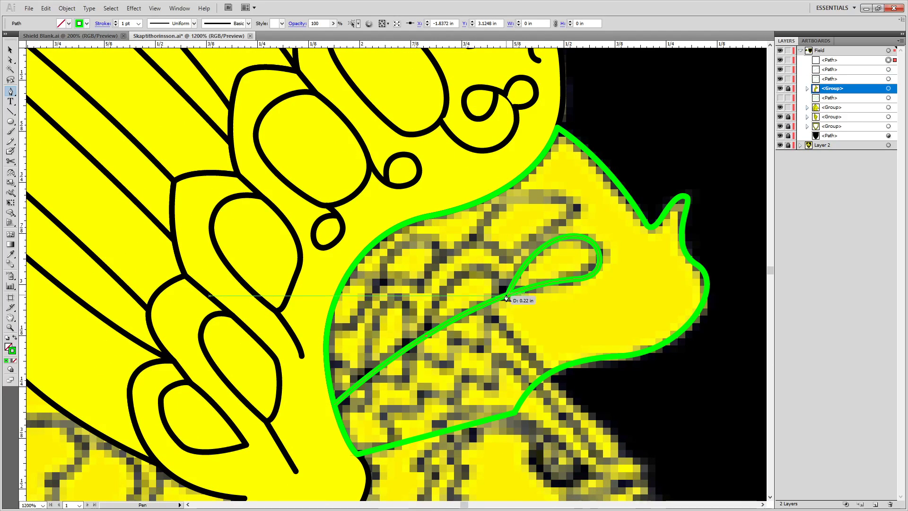
drag(506, 295, 552, 362)
key(ctrl+z)
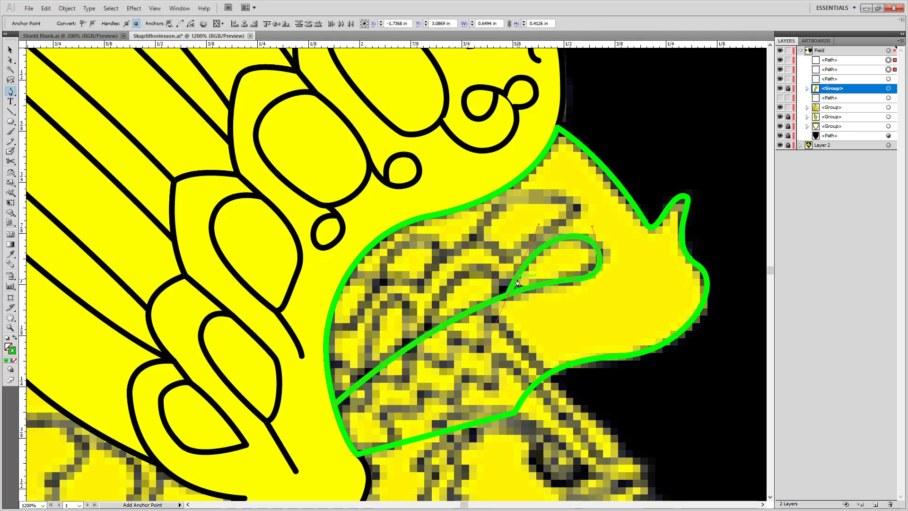
key(a)
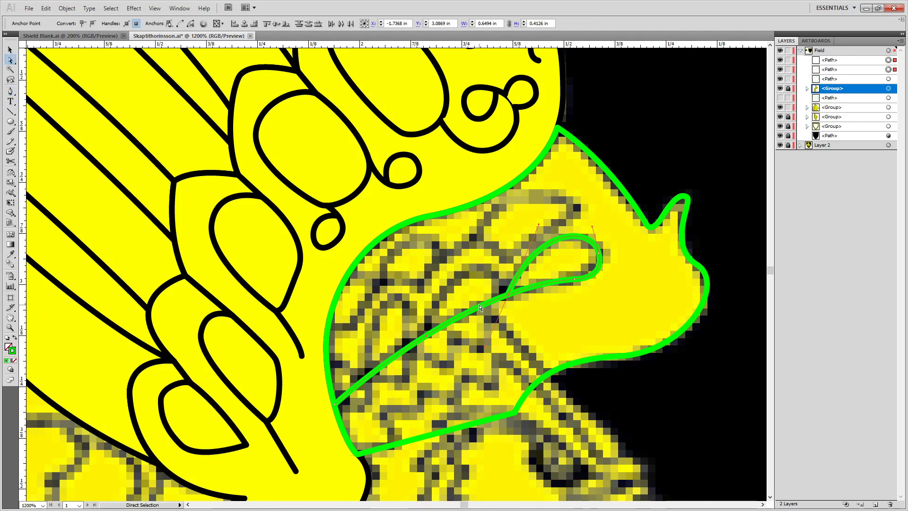
key(ctrl+z)
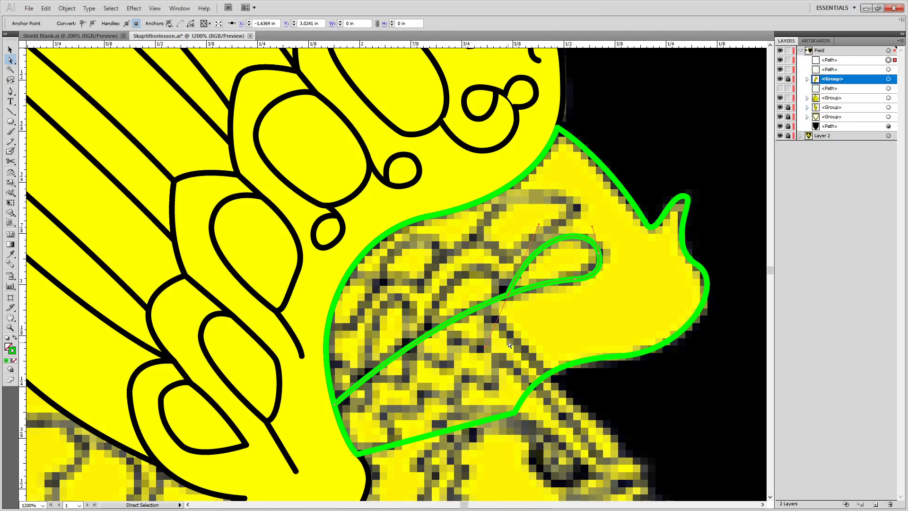
click(562, 322)
Draw an arched feather from the middle of the long line to the base of the feather loop.
key(p)
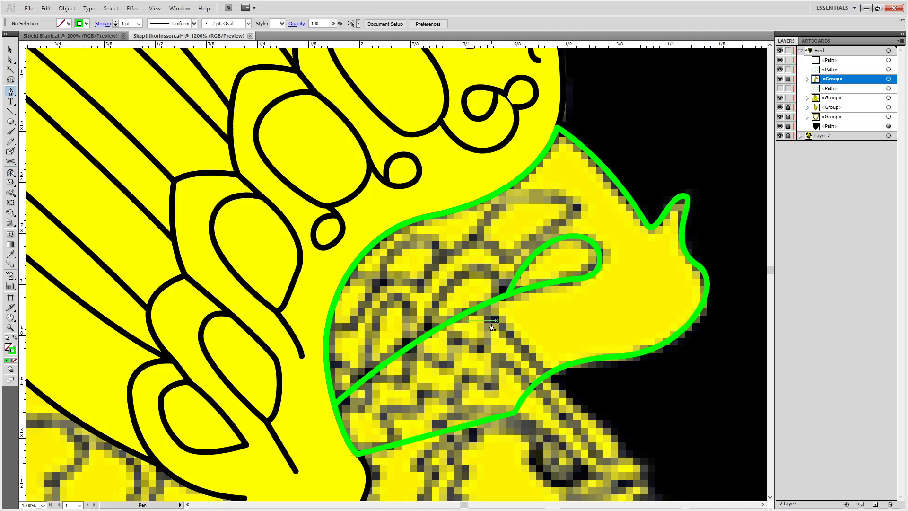
click(430, 333)
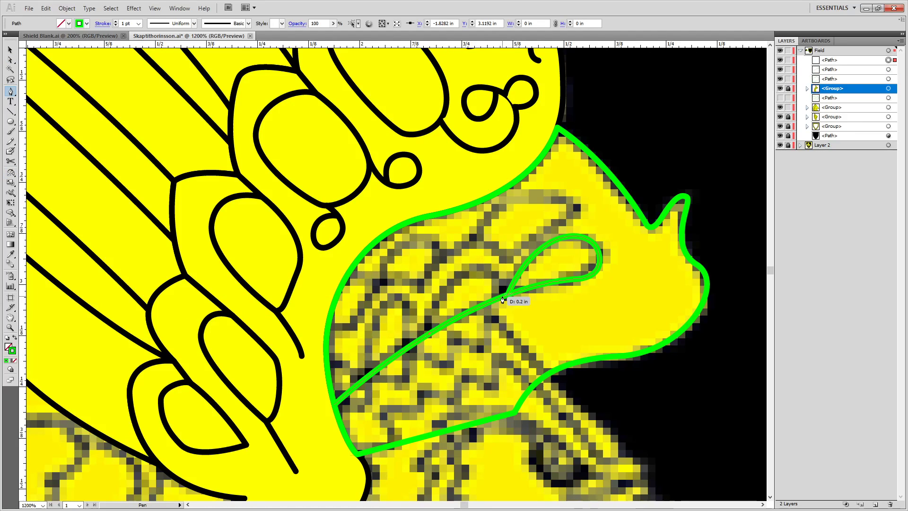
drag(505, 298, 542, 377)
drag(535, 366, 539, 372)
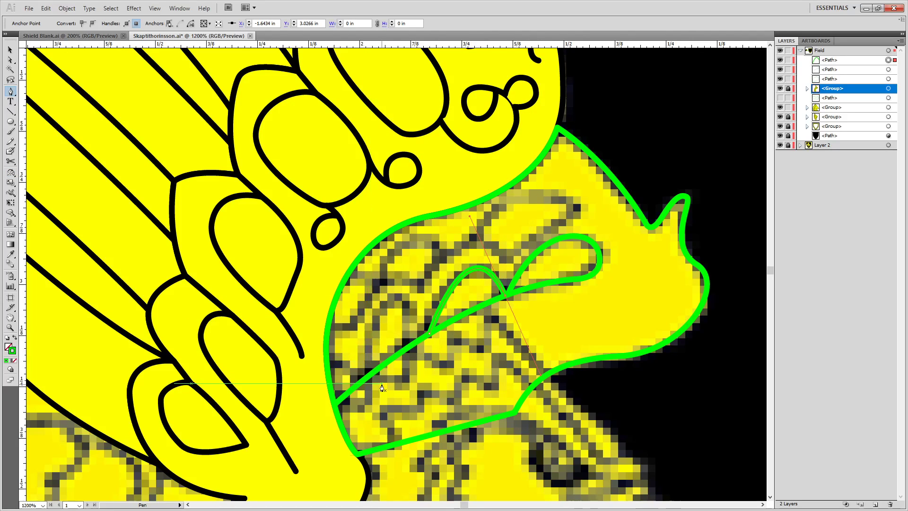
Redraw the arched feather's crest and outer side so it ends on the long line just short of the feather loop.
click(370, 377)
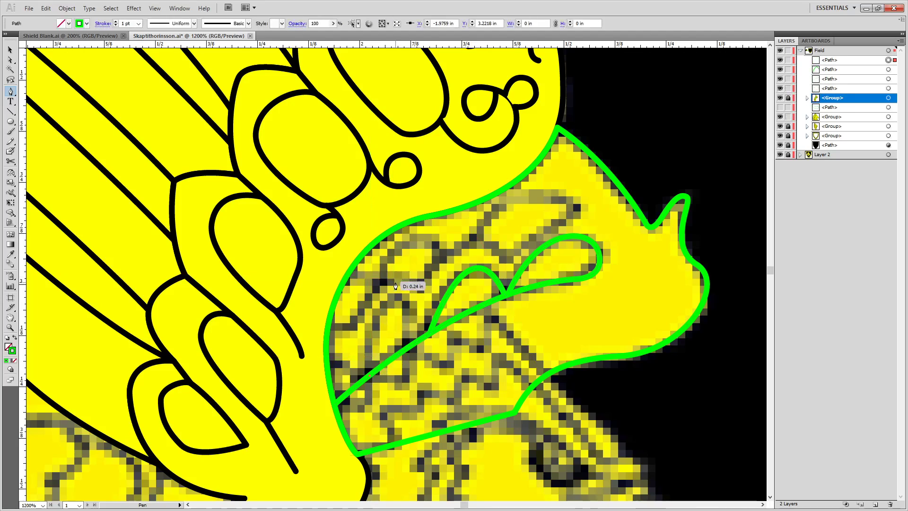
key(ctrl+z)
key(ctrl+z)
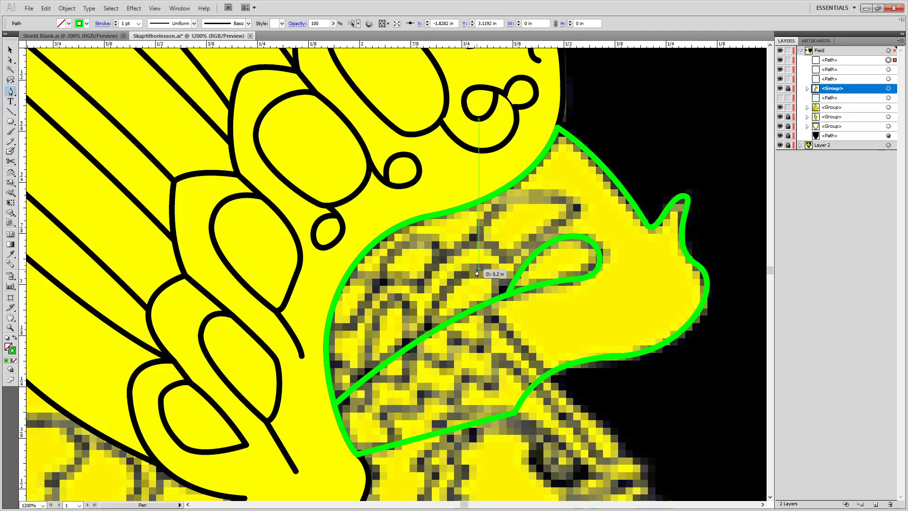
drag(472, 268, 503, 268)
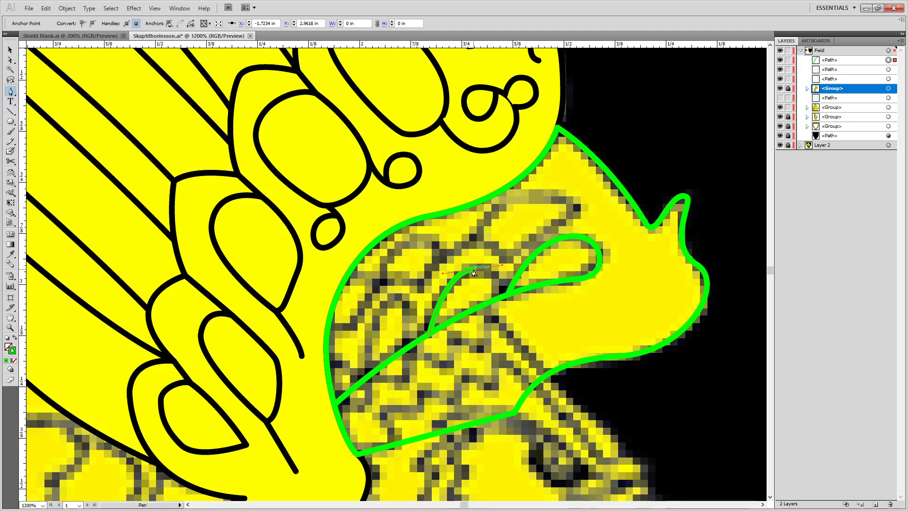
click(499, 299)
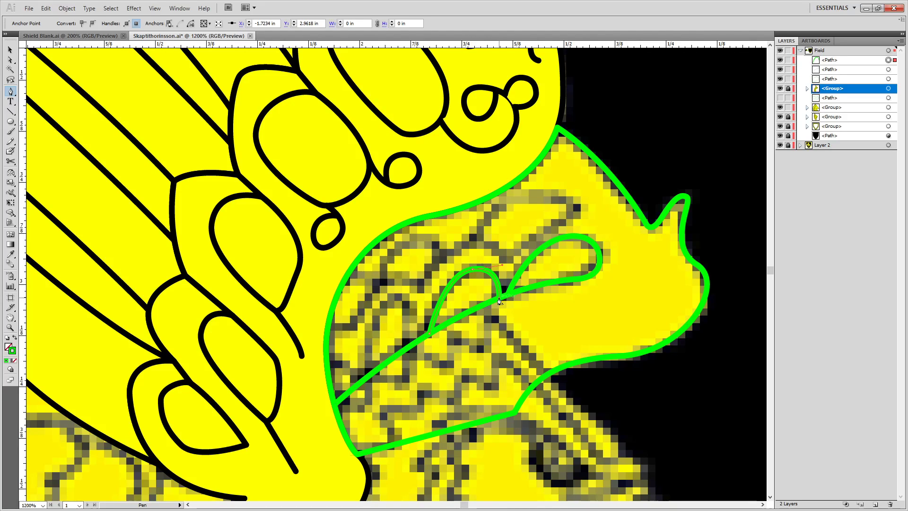
Draw another arched feather on the long line, between the middle arch and the wing's inner edge.
click(369, 376)
drag(393, 301, 429, 283)
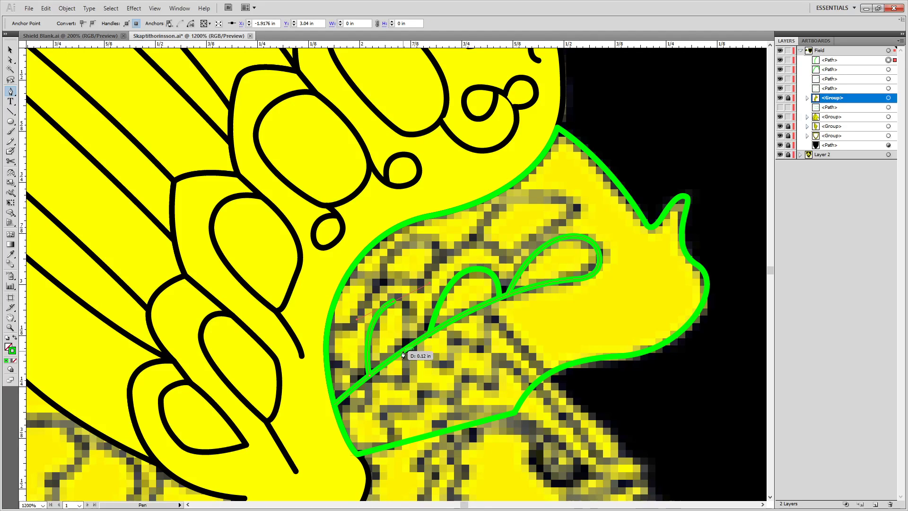
drag(403, 351, 387, 363)
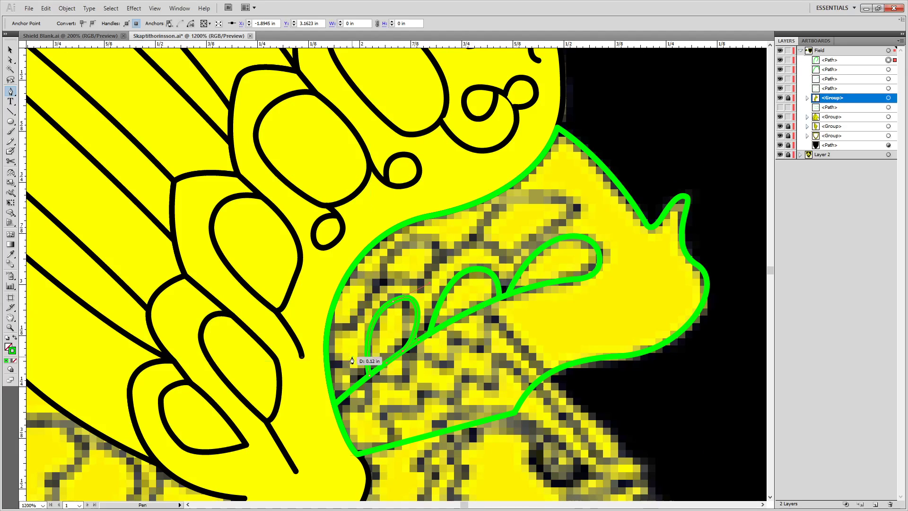
Draw a short curved feather from the wing's inner edge down to the long line beside the innermost arch's base.
drag(352, 361, 363, 315)
click(341, 316)
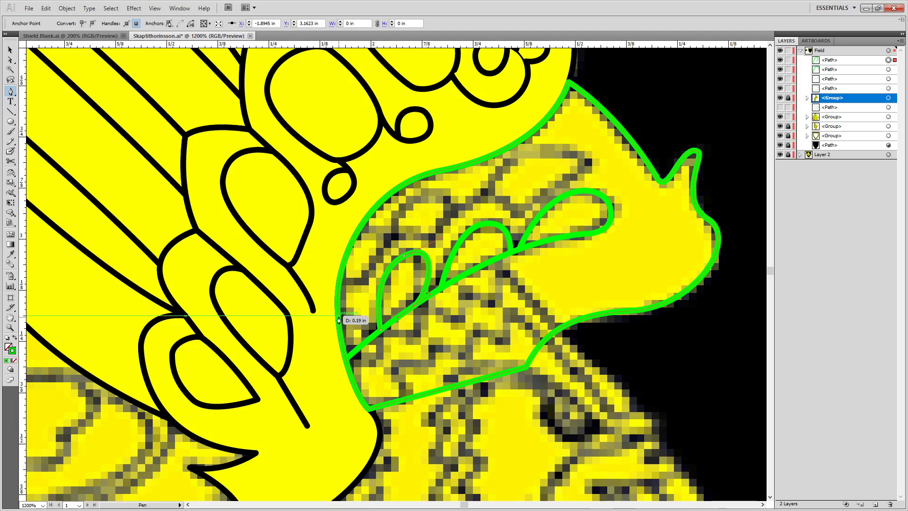
key(ctrl+z)
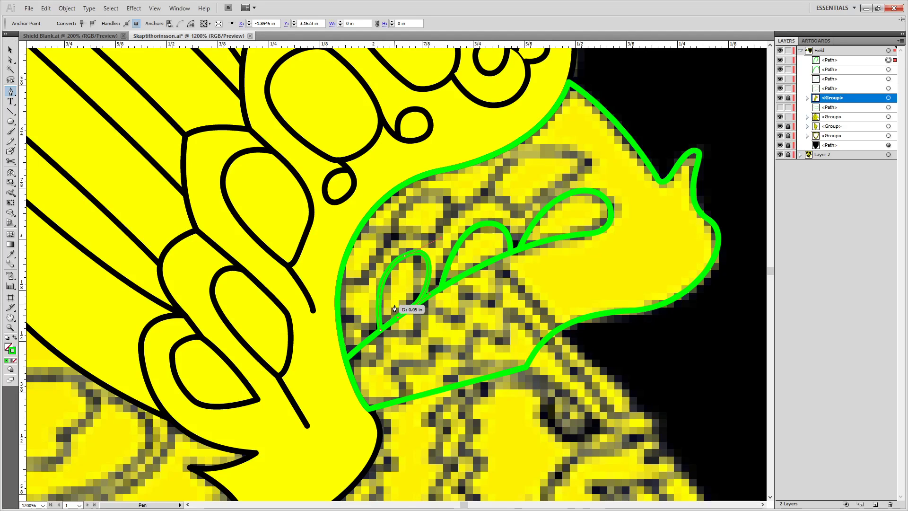
click(340, 319)
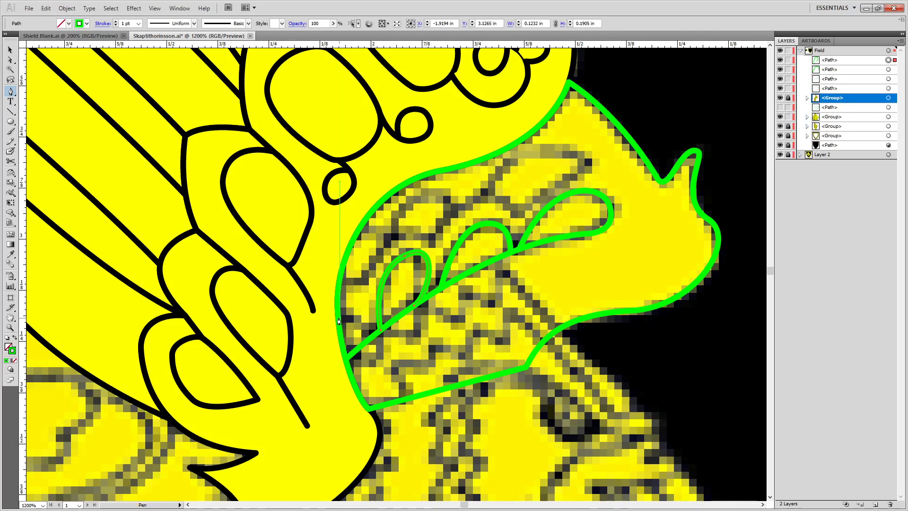
drag(339, 319, 390, 364)
key(space)
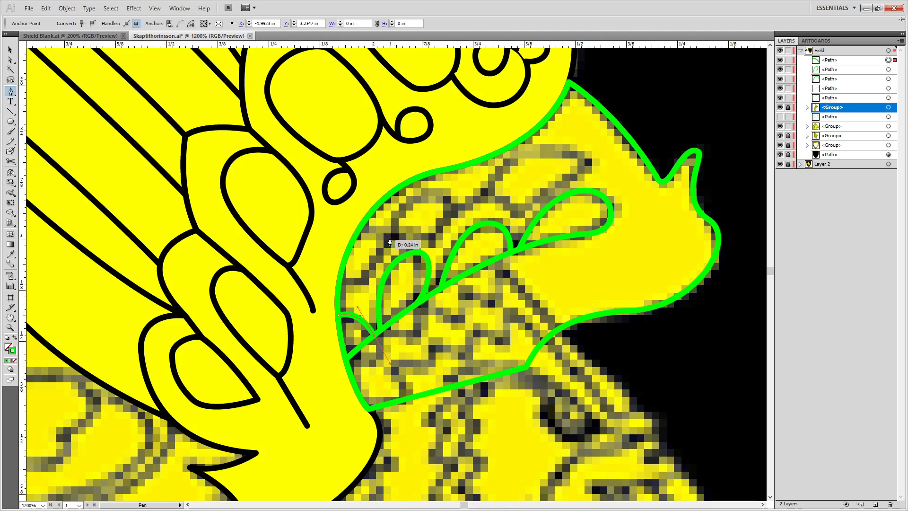
Draw a rounded feather that leaves the wing's inner edge above the short curve and returns to the edge lower down, then deselect it.
scroll(390, 240, up, 2)
key(space)
drag(497, 195, 497, 173)
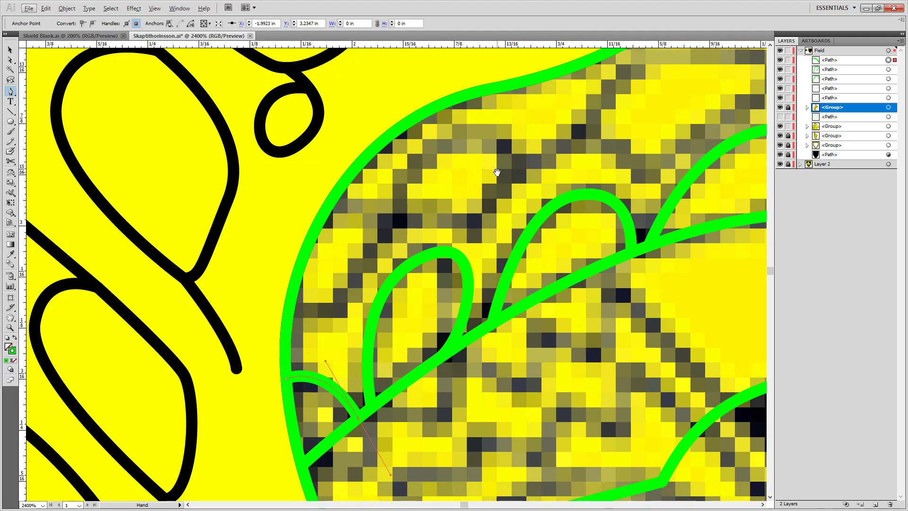
key(o)
key(p)
key(Escape)
key(Escape)
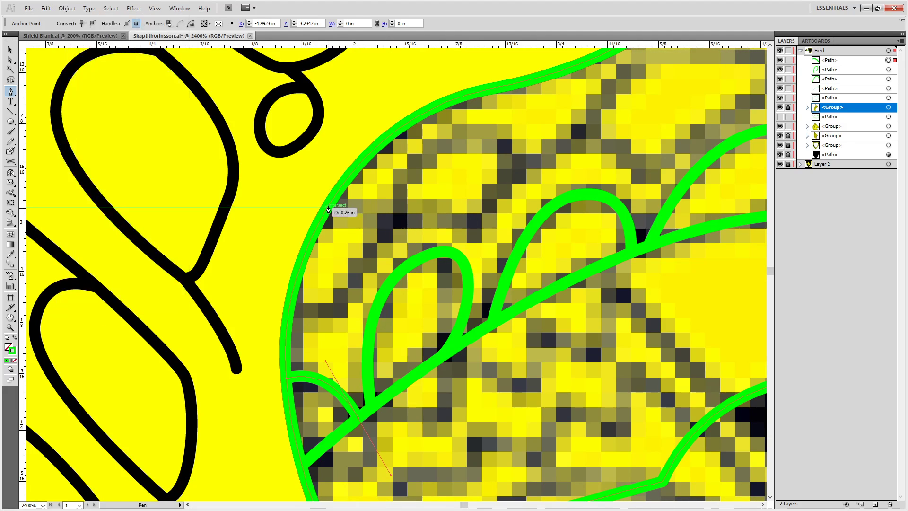
key(o)
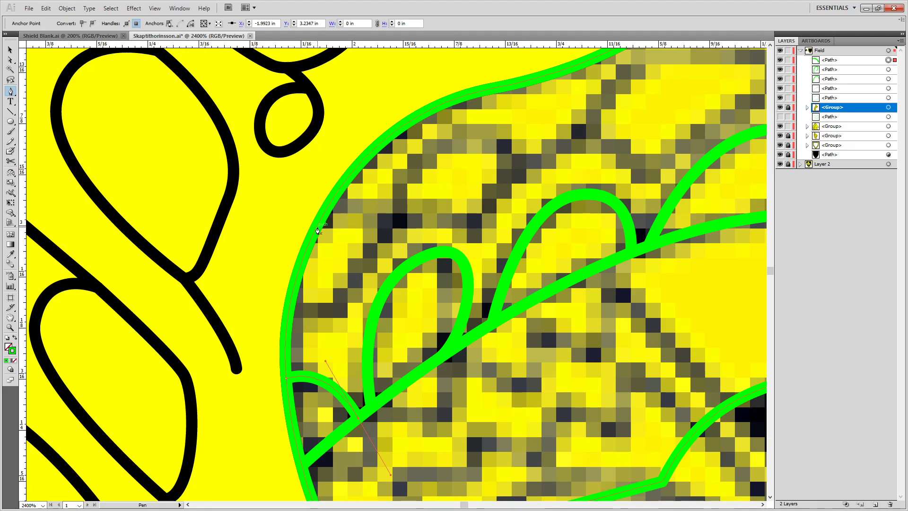
click(316, 227)
drag(384, 265, 388, 291)
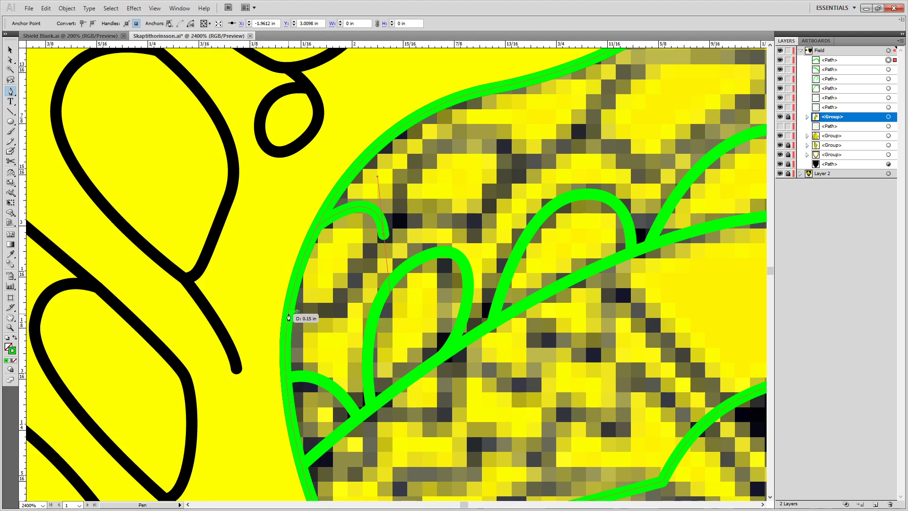
drag(289, 317, 288, 311)
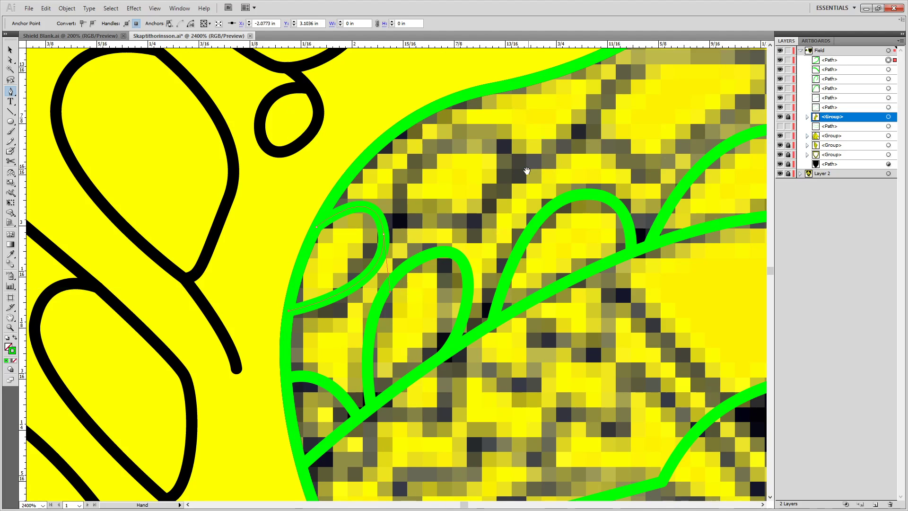
drag(525, 170, 381, 238)
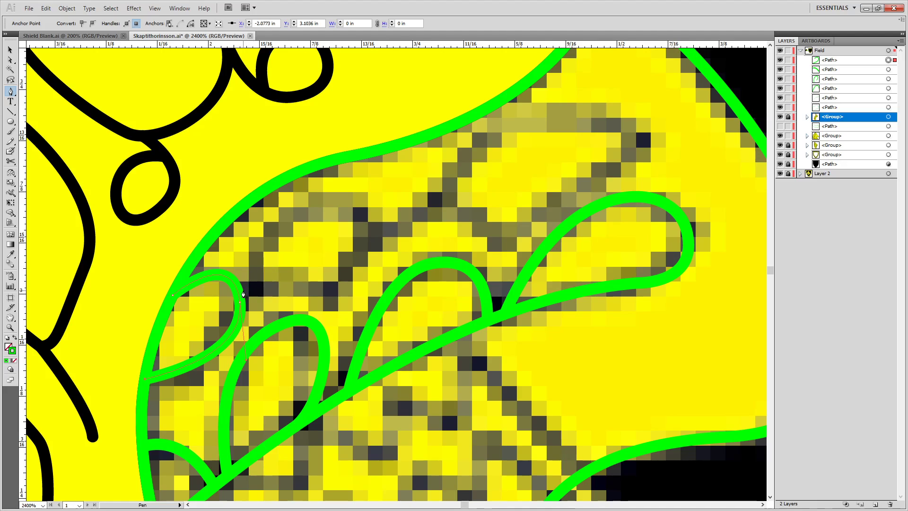
key(s)
key(a)
click(270, 257)
Draw an oval feather loop that starts on the rounded edge feather's outer side and curls back to its own base.
key(p)
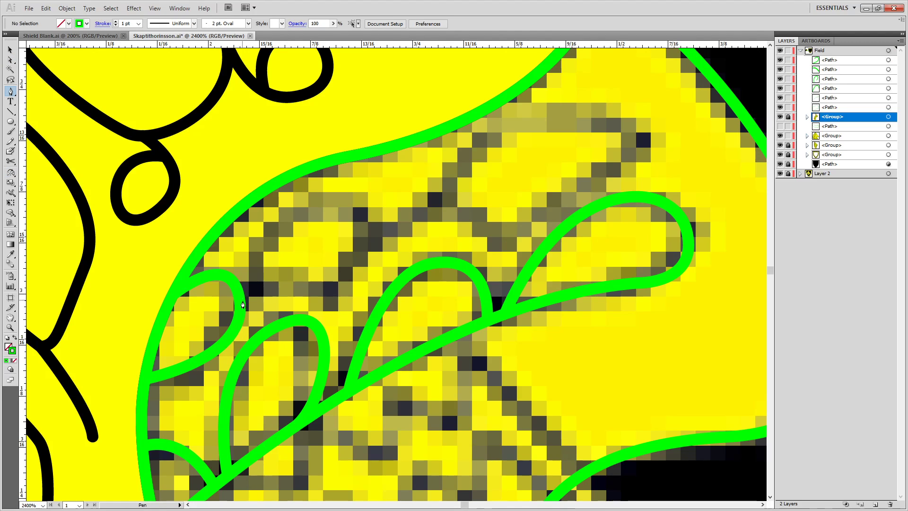
click(240, 306)
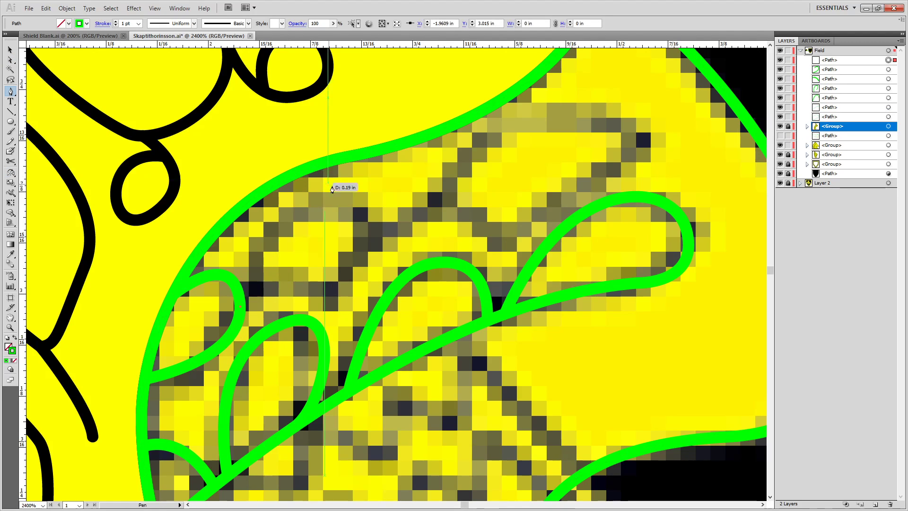
drag(327, 200, 396, 194)
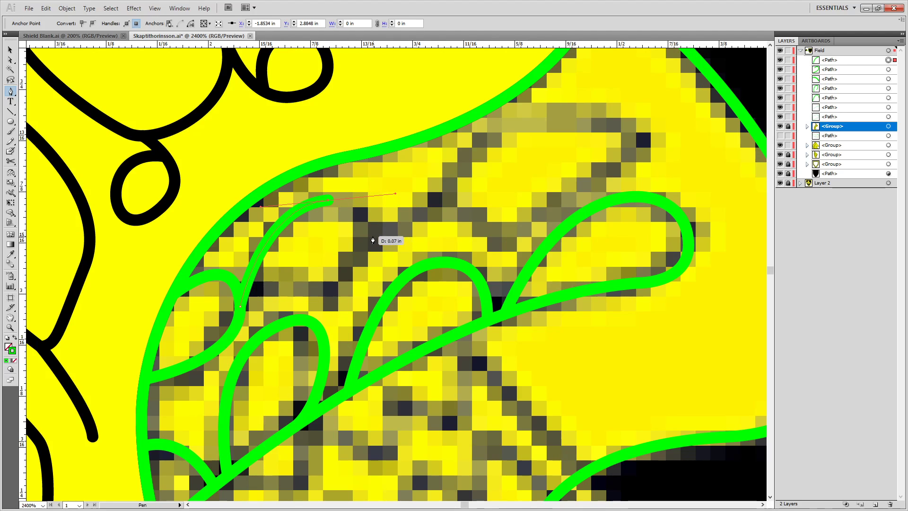
mouse_move(350, 262)
mouse_down()
mouse_move(335, 270)
mouse_move(352, 265)
mouse_move(346, 271)
mouse_up()
key(ctrl+z)
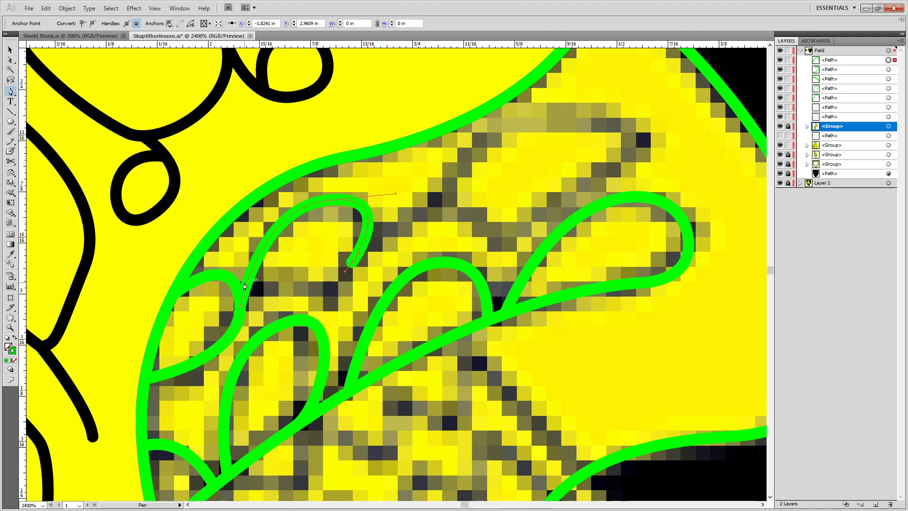
drag(256, 287, 214, 263)
Move the oval loop's end anchor onto its starting curve, reshape its lower side with the handle, and deselect the path.
key(a)
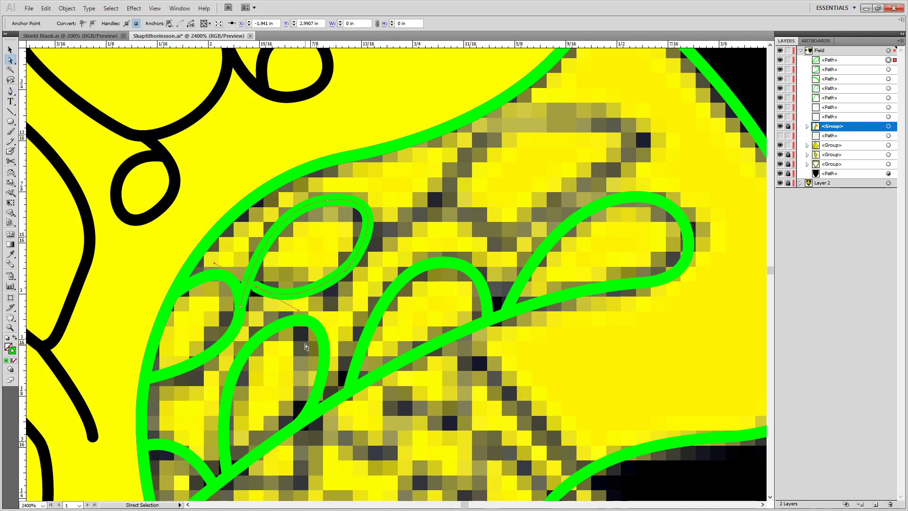
drag(255, 289, 244, 285)
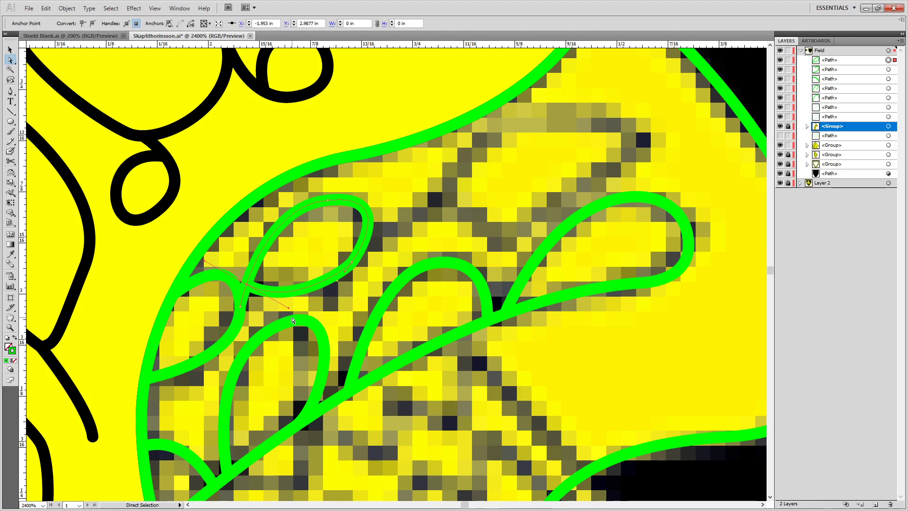
drag(290, 312, 292, 304)
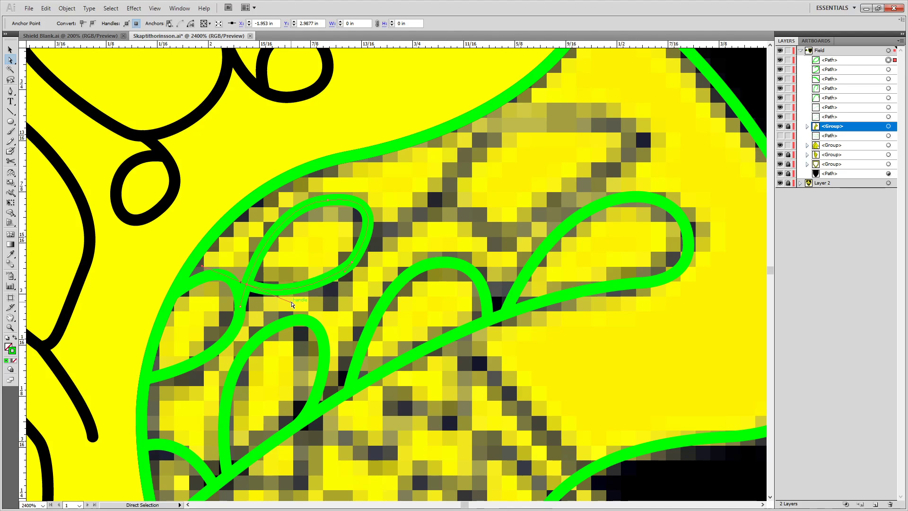
alt+scroll(576, 80, down, 4)
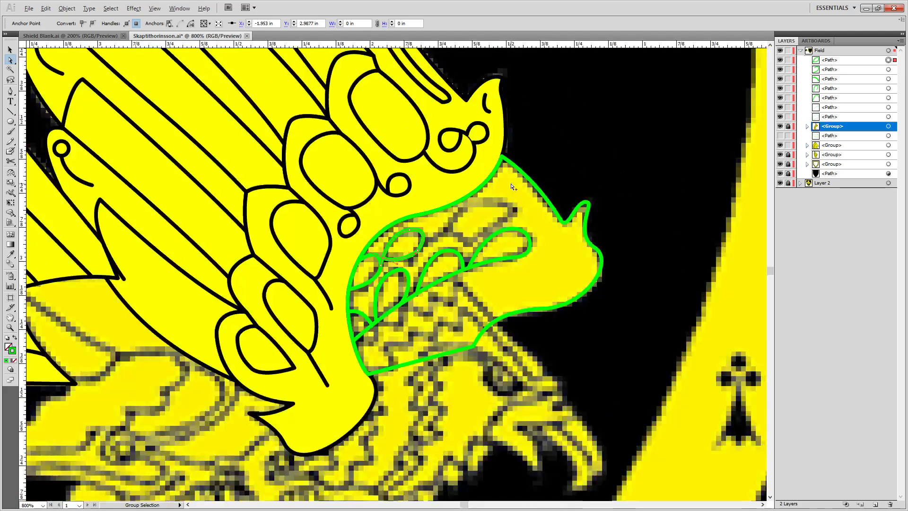
alt+scroll(512, 169, up, 3)
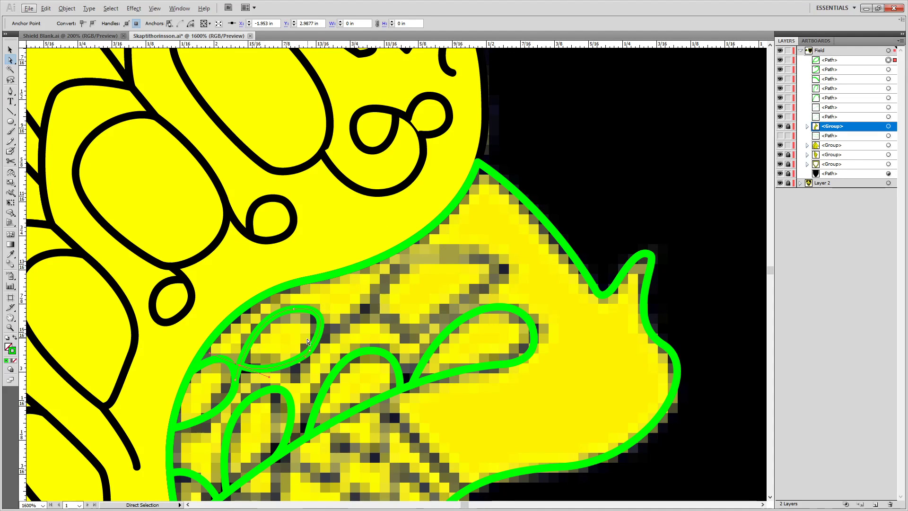
click(357, 323)
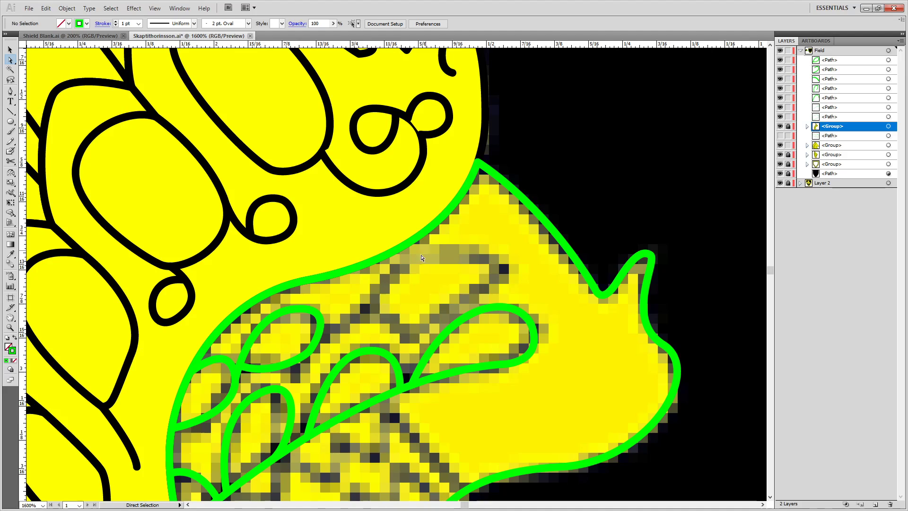
Draw an S-shaped line from the oval feather's outer side that ends in a pointed feather loop curling back onto the line.
key(p)
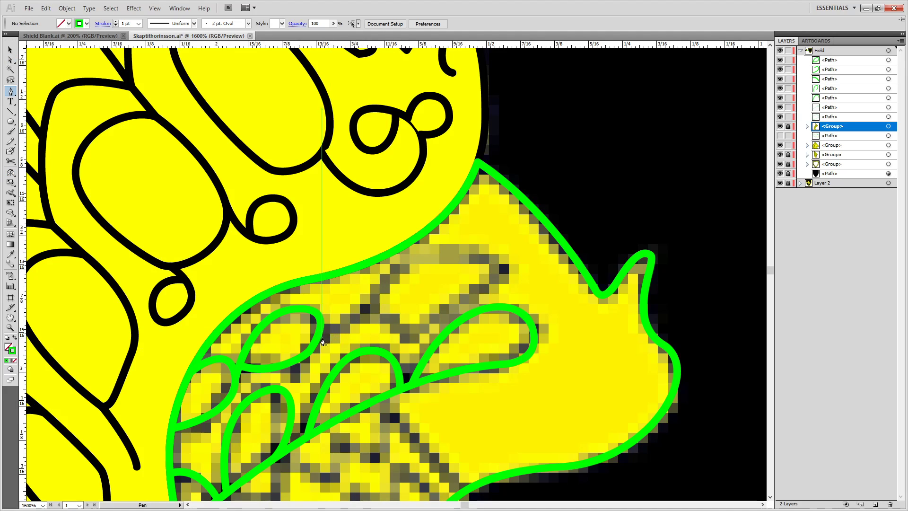
drag(317, 339, 372, 307)
key(ctrl+z)
key(ctrl+z)
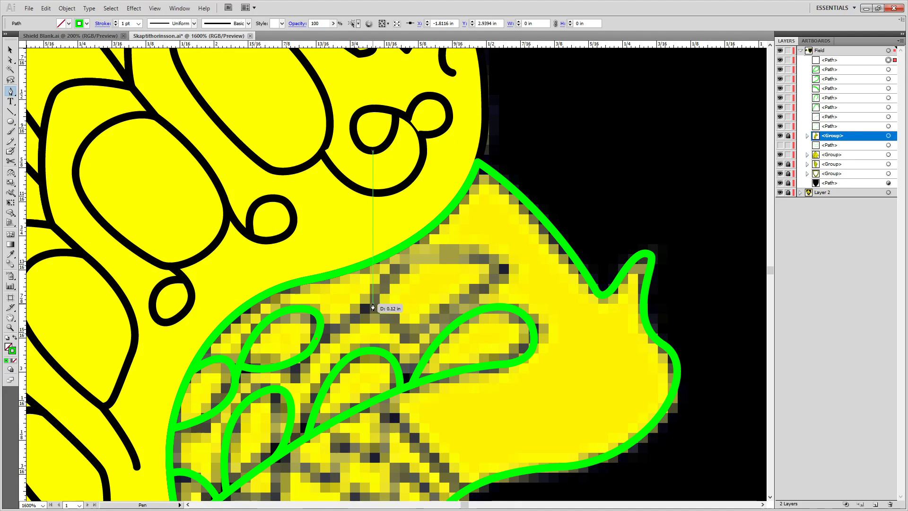
drag(391, 274, 391, 273)
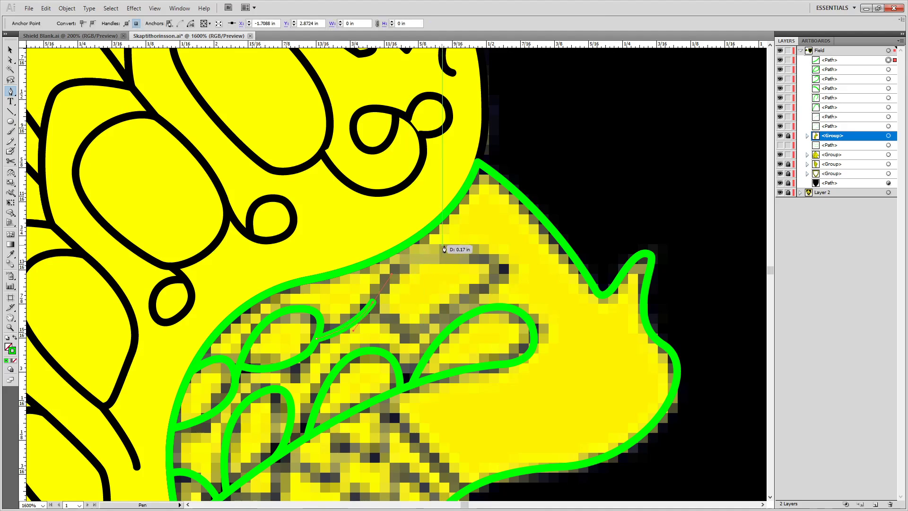
mouse_move(449, 252)
mouse_down()
mouse_move(506, 260)
mouse_move(490, 256)
mouse_move(516, 273)
mouse_up()
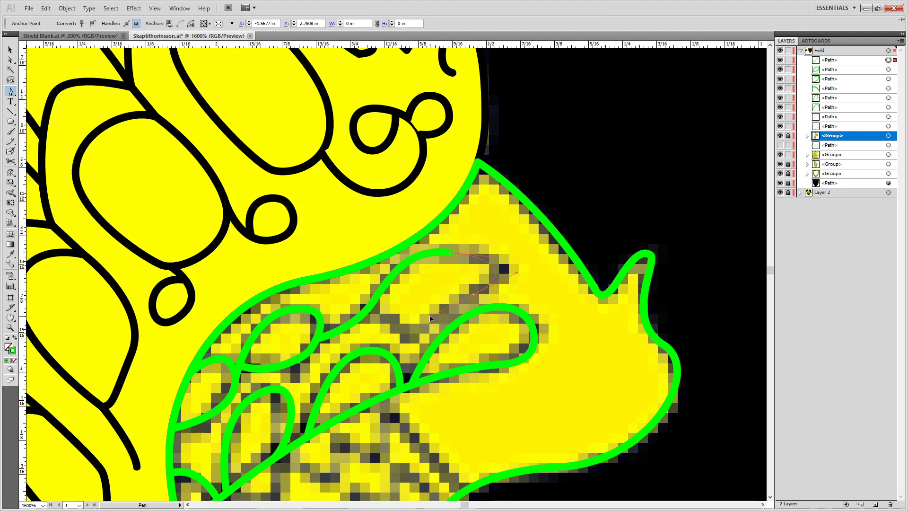
drag(429, 318, 428, 315)
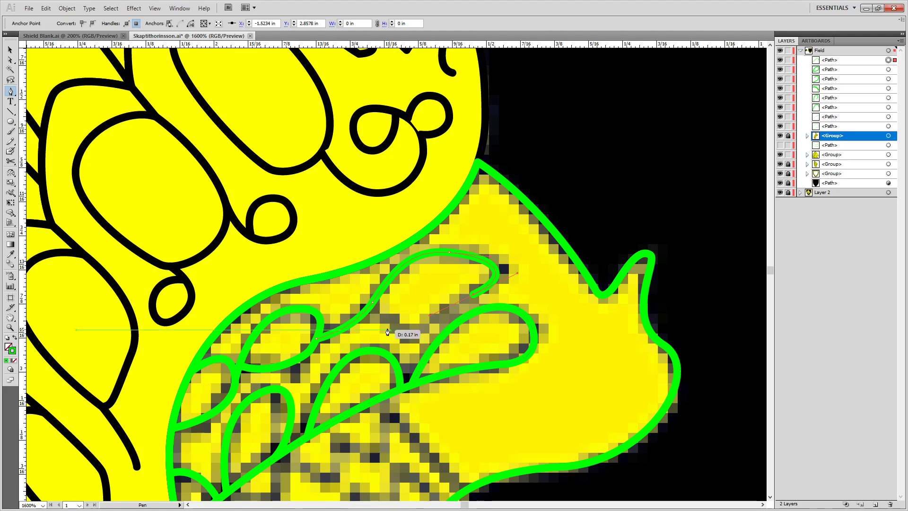
drag(338, 262, 343, 266)
Adjust the end anchor of the pointed feather loop where it meets its stem, and deselect the path.
key(ctrl)
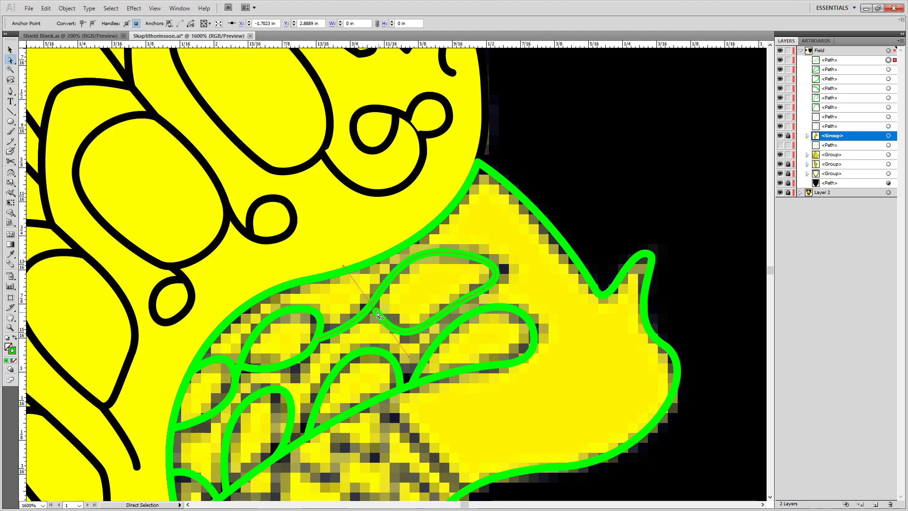
drag(374, 314, 408, 355)
click(610, 215)
Group the far wing's outline and all its feather paths, then deselect the group.
alt+scroll(612, 213, down, 3)
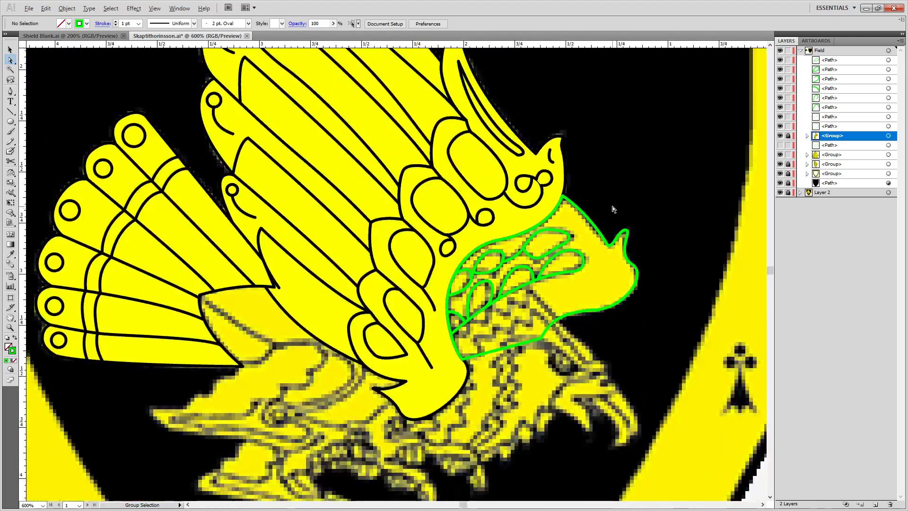
drag(672, 169, 413, 381)
key(ctrl+g)
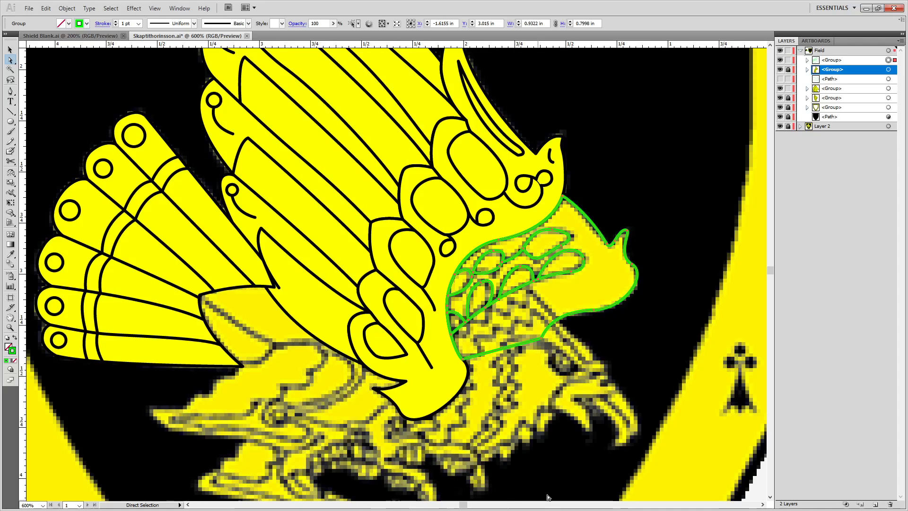
click(645, 309)
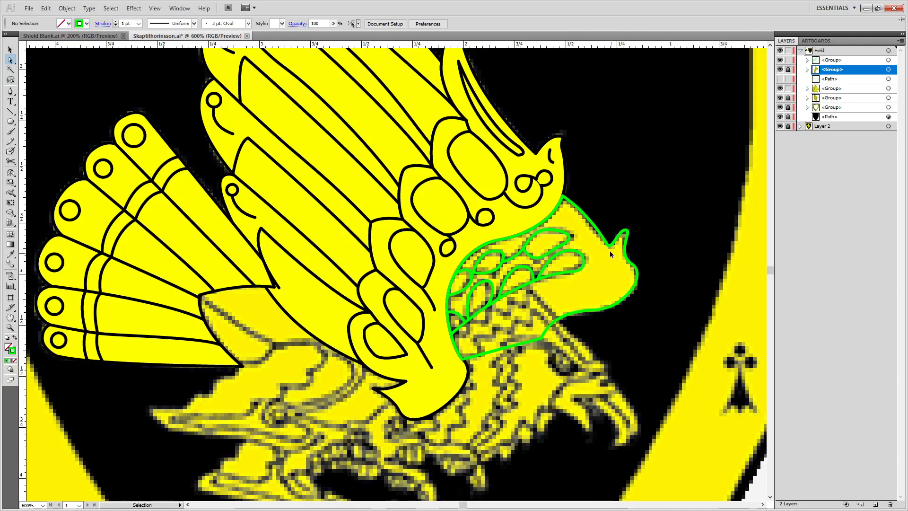
Change the stroke of the far wing's outline and feather paths from green to black 000000, and deselect them.
click(153, 301)
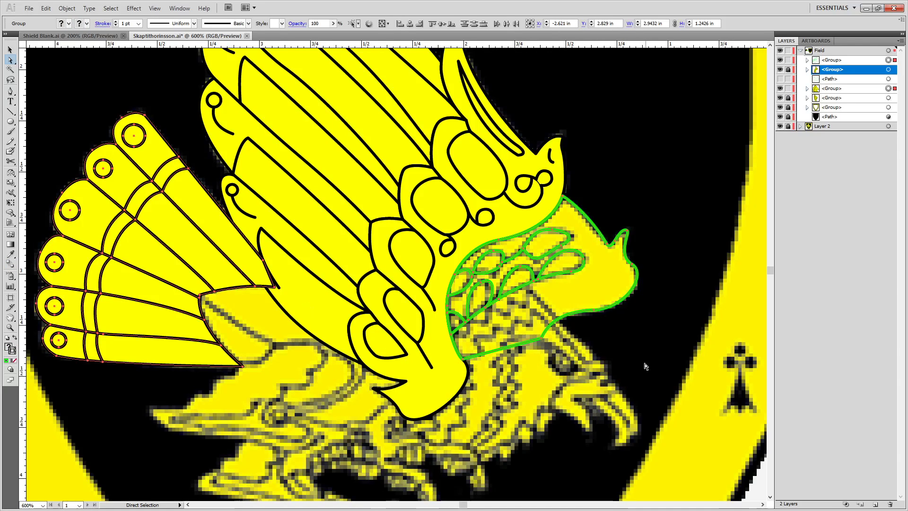
drag(694, 160, 425, 416)
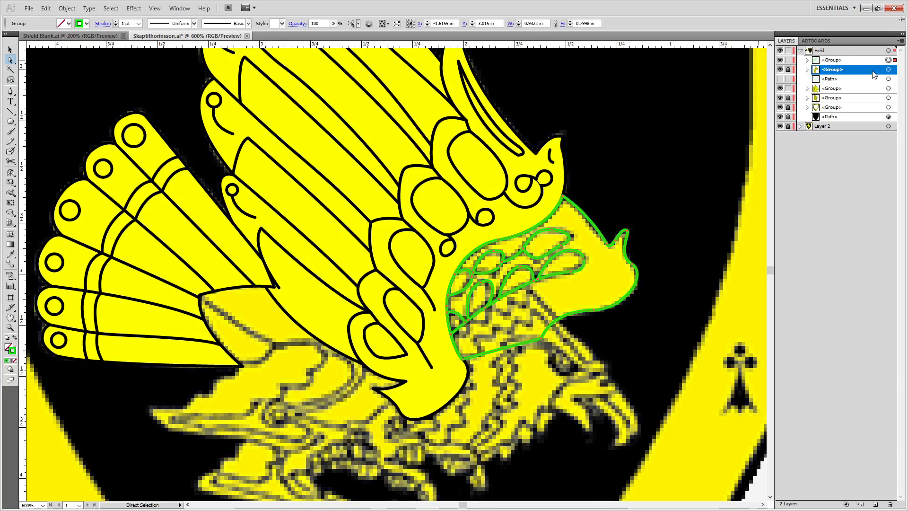
double_click(12, 351)
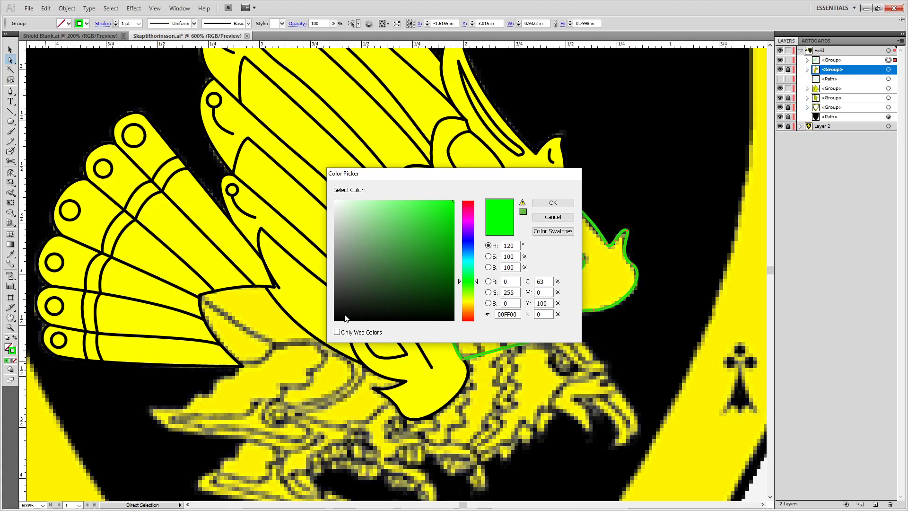
drag(346, 318, 333, 333)
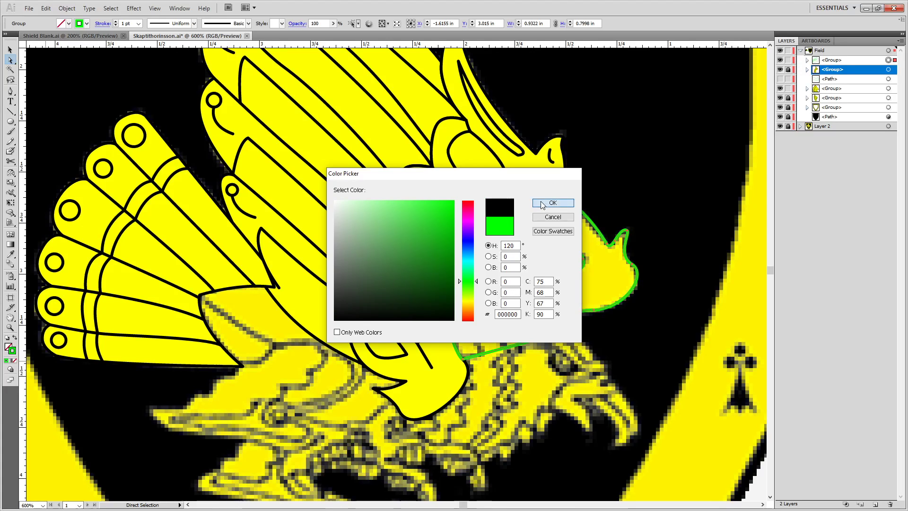
click(553, 202)
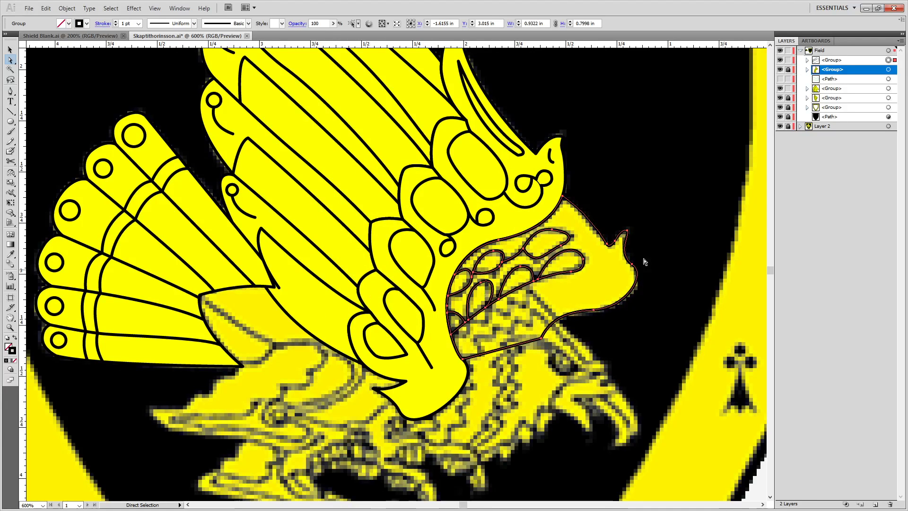
click(648, 180)
Fill the far wing's outline with the near wing's yellow and move its group below the tail and near-wing groups in the stacking order.
click(631, 260)
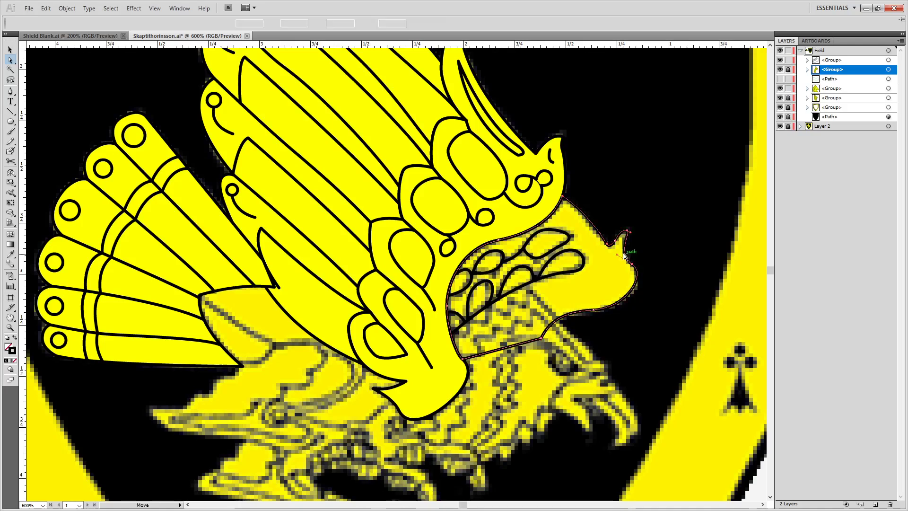
key(i)
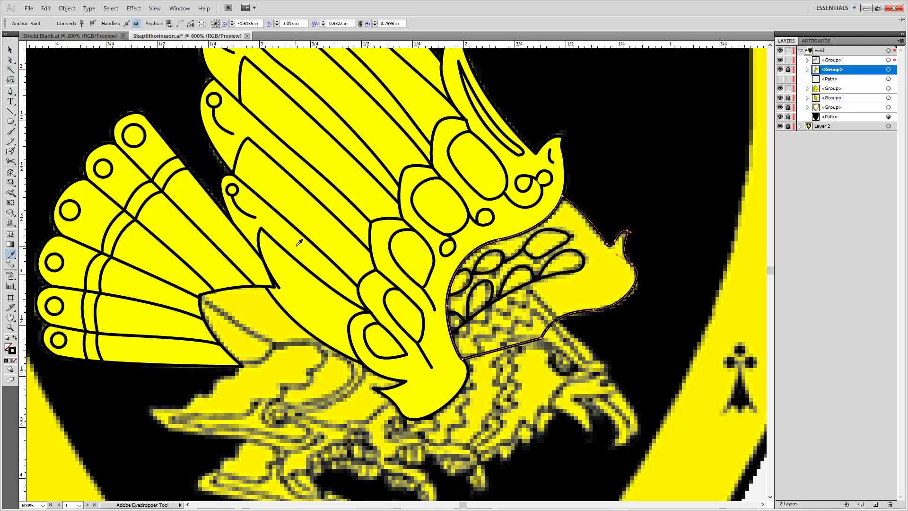
click(334, 158)
key(a)
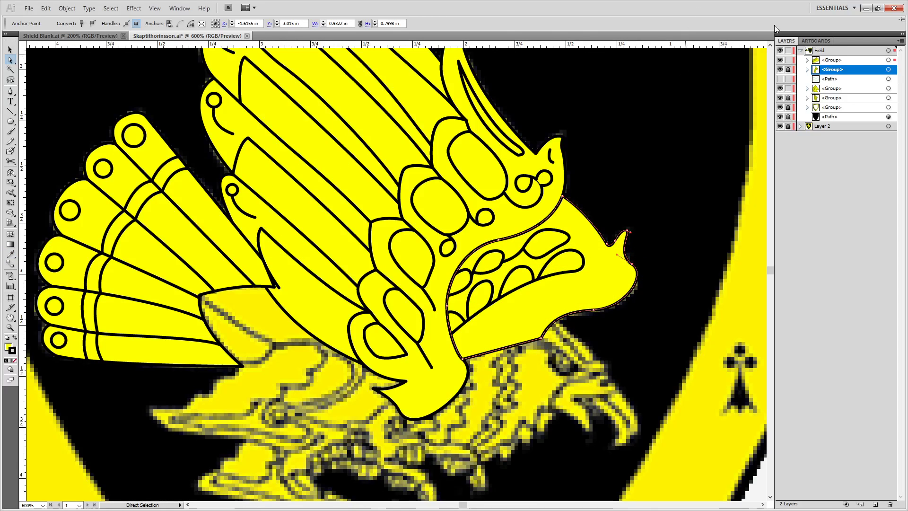
drag(878, 60, 854, 99)
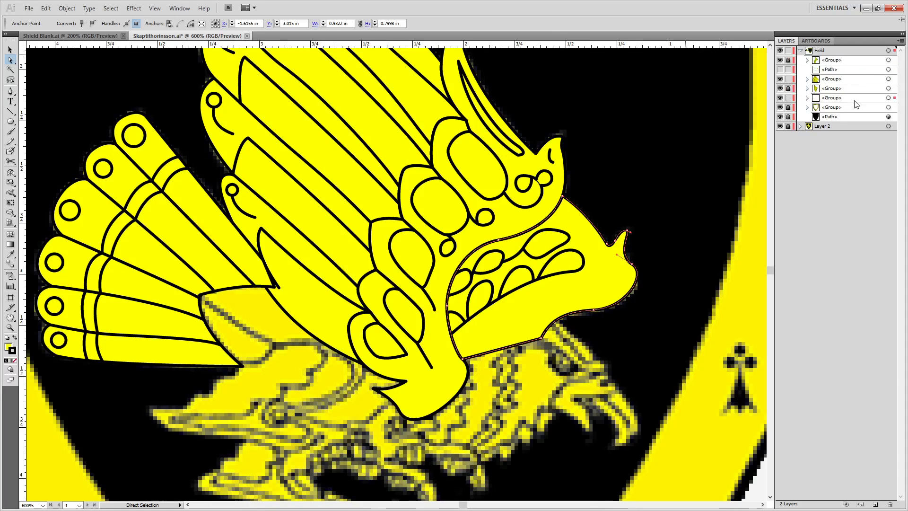
click(646, 168)
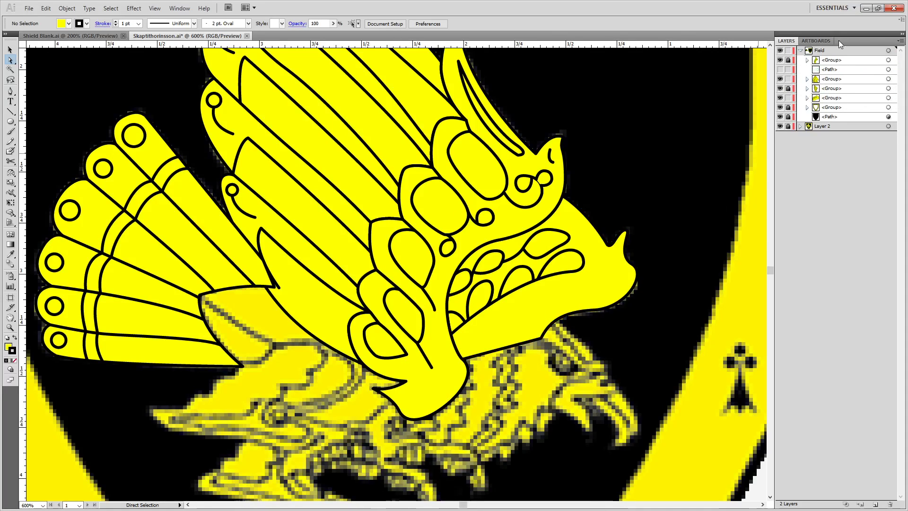
Show the hidden body outline path and draw a curved line from its pointed rear tip inward across the body.
click(780, 69)
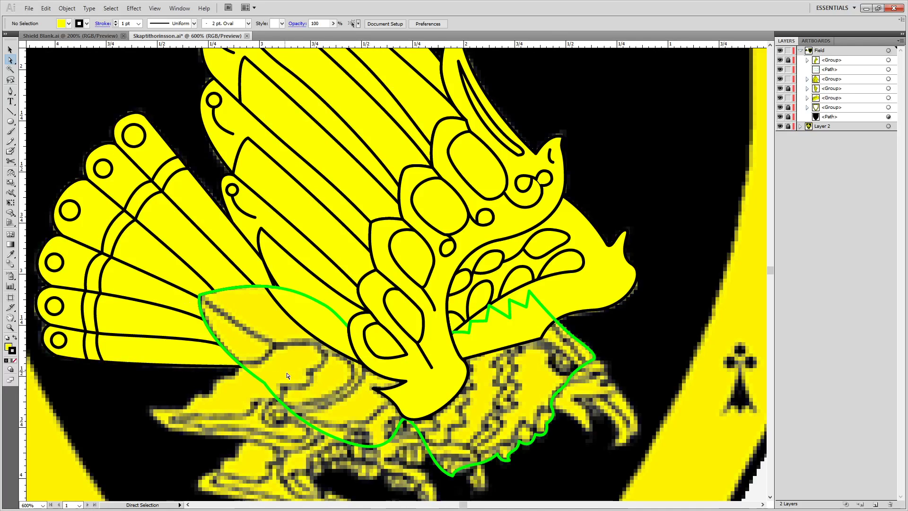
key(p)
scroll(199, 303, up, 1)
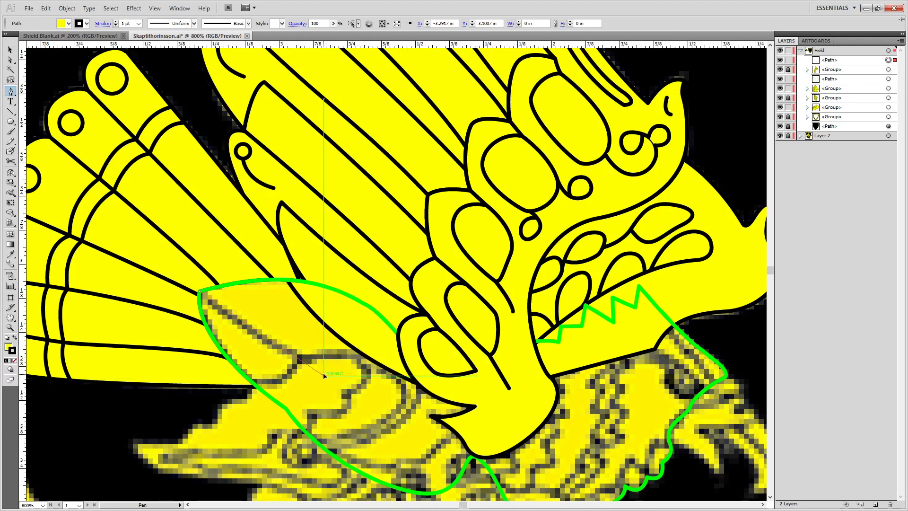
drag(324, 375, 404, 406)
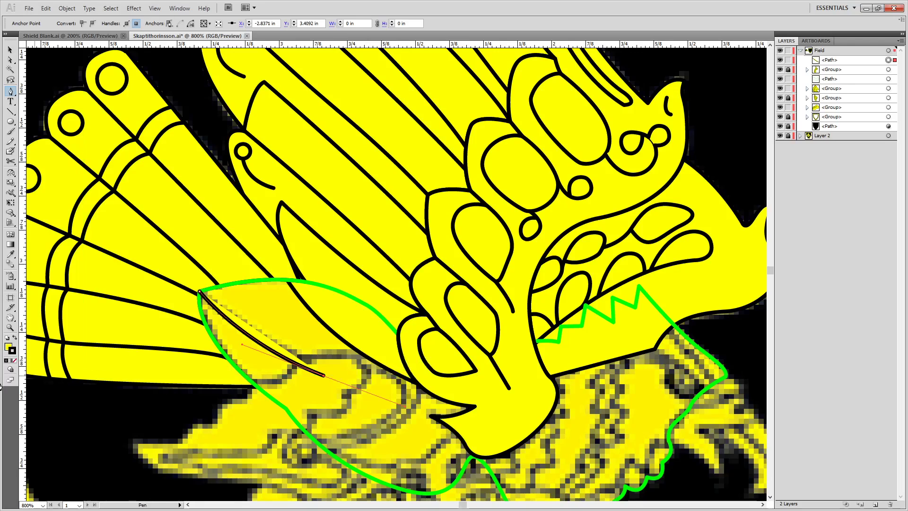
Copy the body outline's green stroke and empty fill onto the new curved line.
key(i)
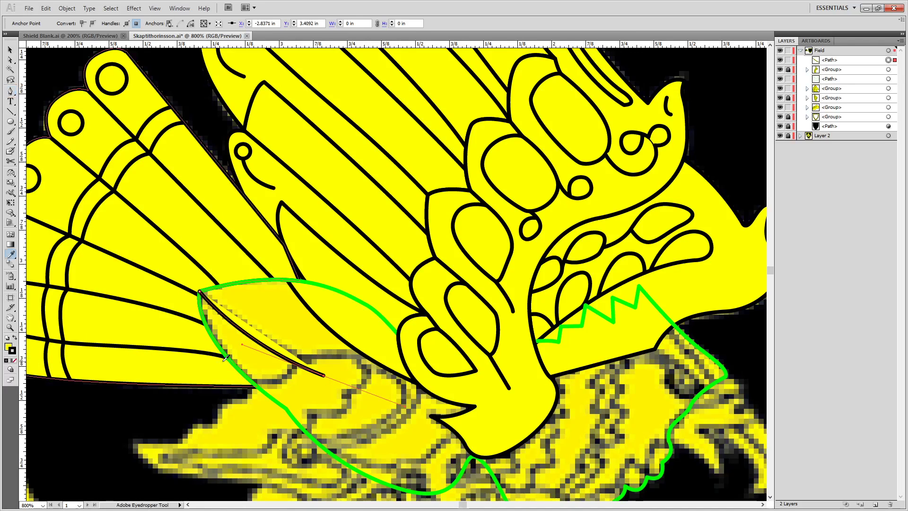
click(329, 283)
drag(329, 283, 250, 275)
key(a)
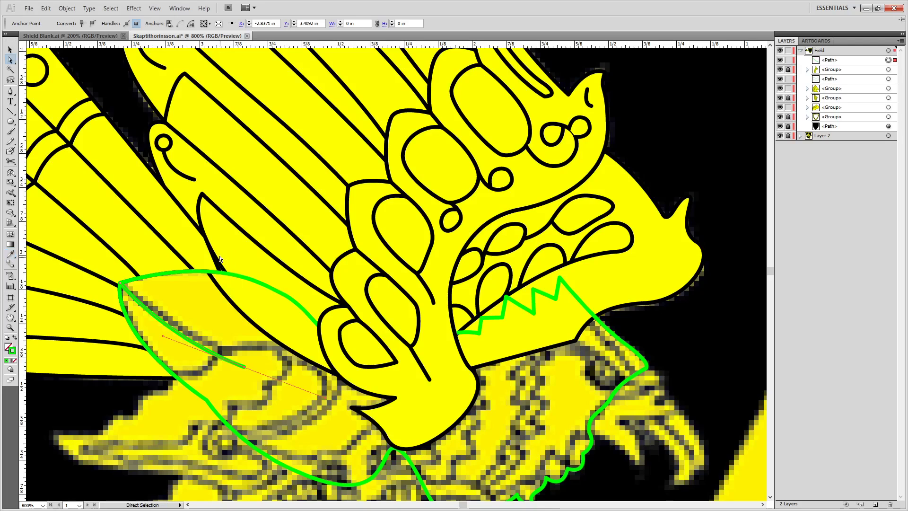
Move the tail group below the near-wing group in the stacking order so the wing edge overlaps the tail, and deselect it.
click(208, 237)
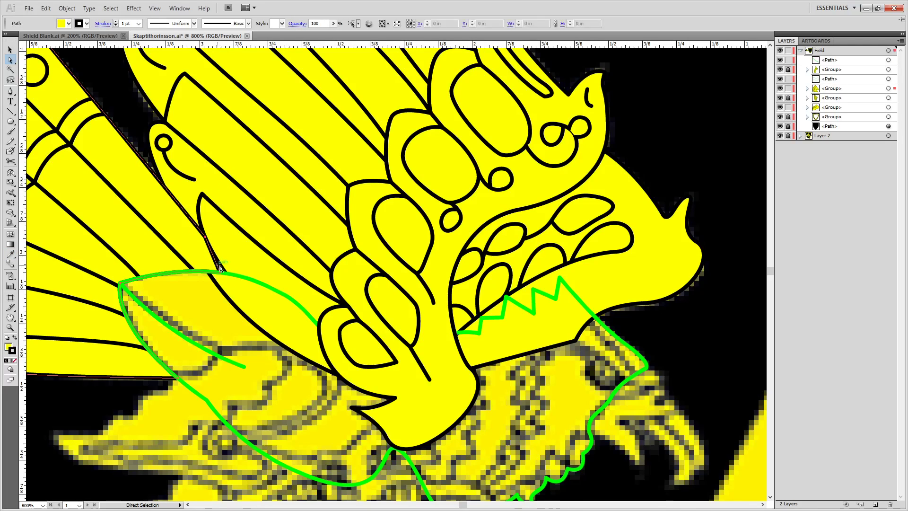
key(alt)
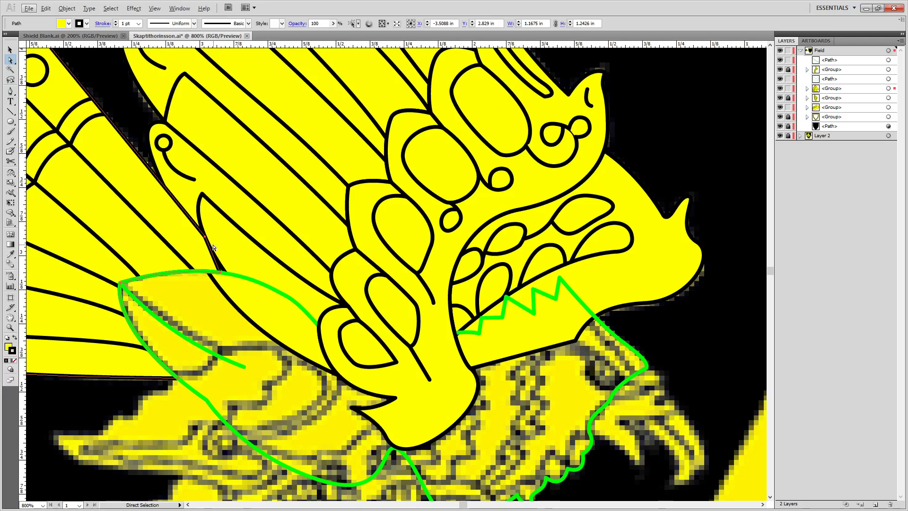
click(198, 174)
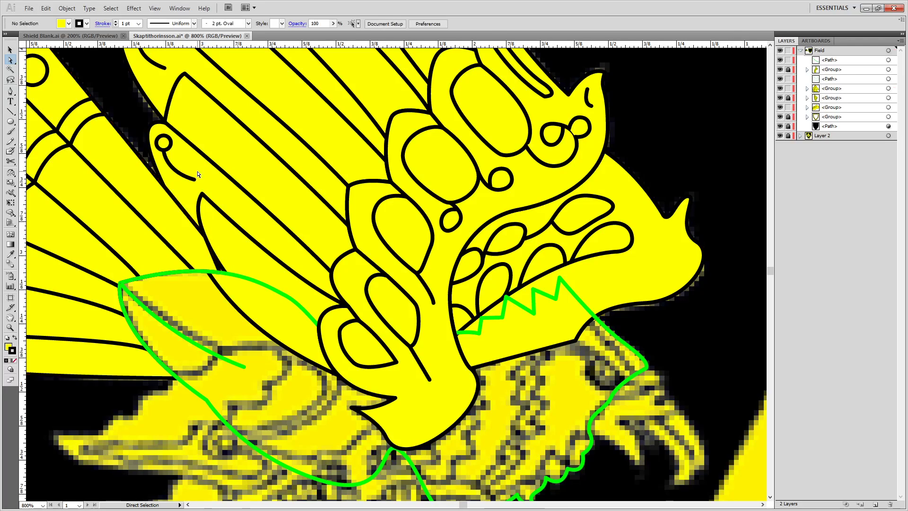
click(106, 201)
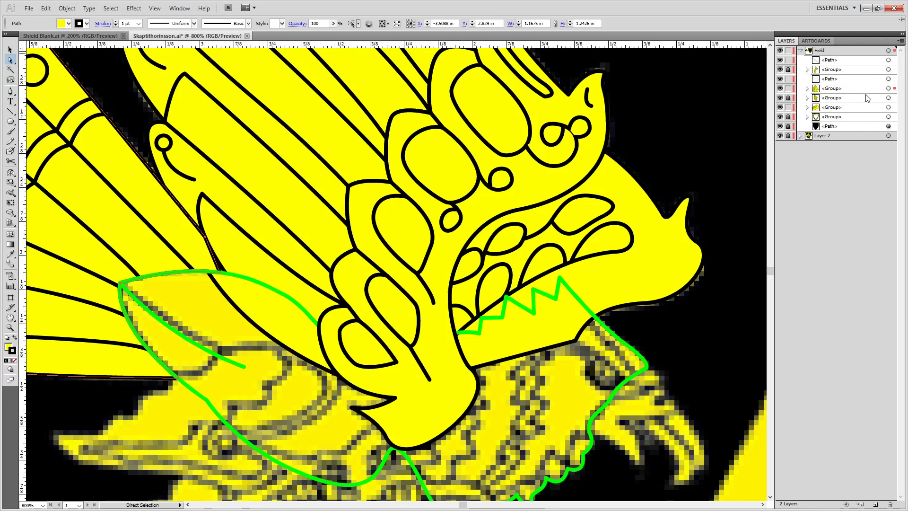
mouse_move(846, 93)
mouse_down()
mouse_move(841, 113)
mouse_move(840, 101)
mouse_up()
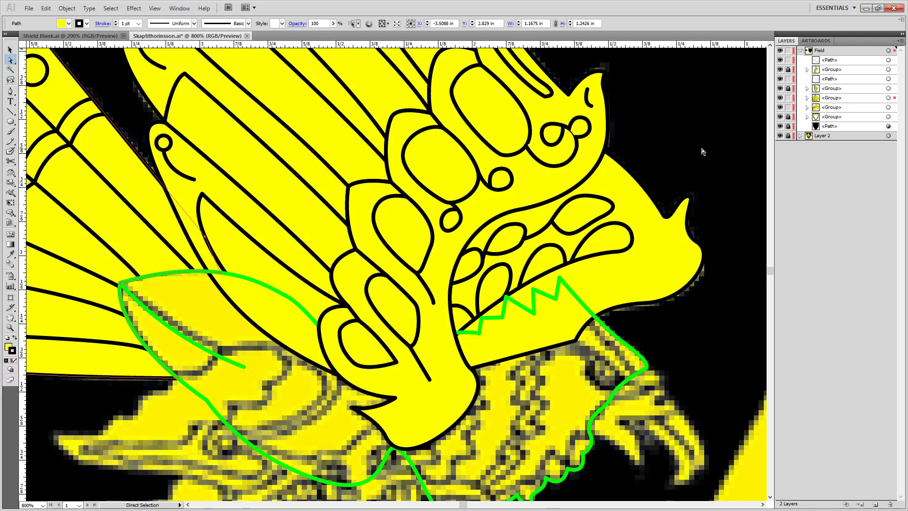
click(691, 133)
Duplicate the green body outline in place in front and hide the upper copy.
scroll(349, 176, down, 1)
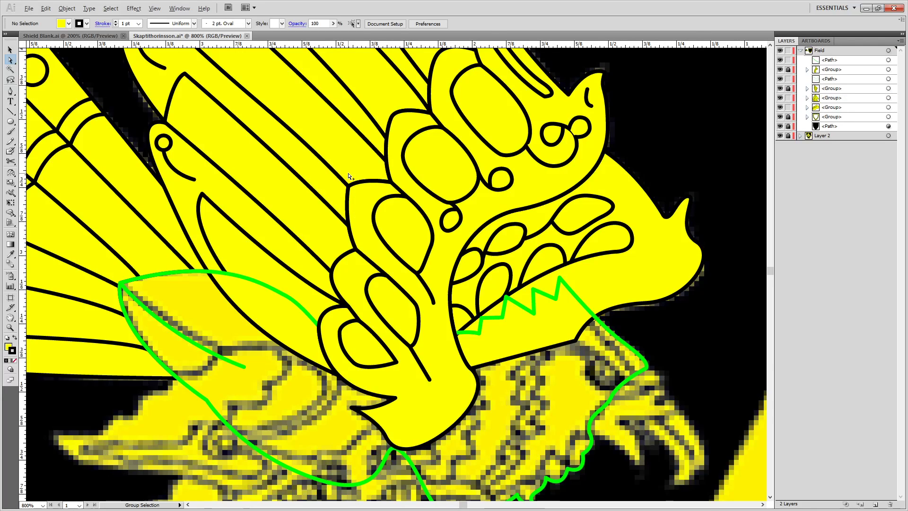
key(alt)
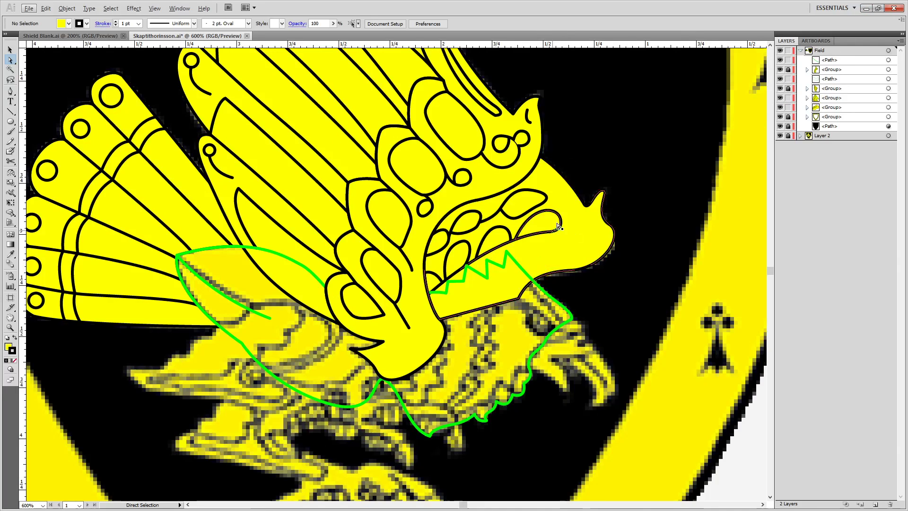
click(817, 81)
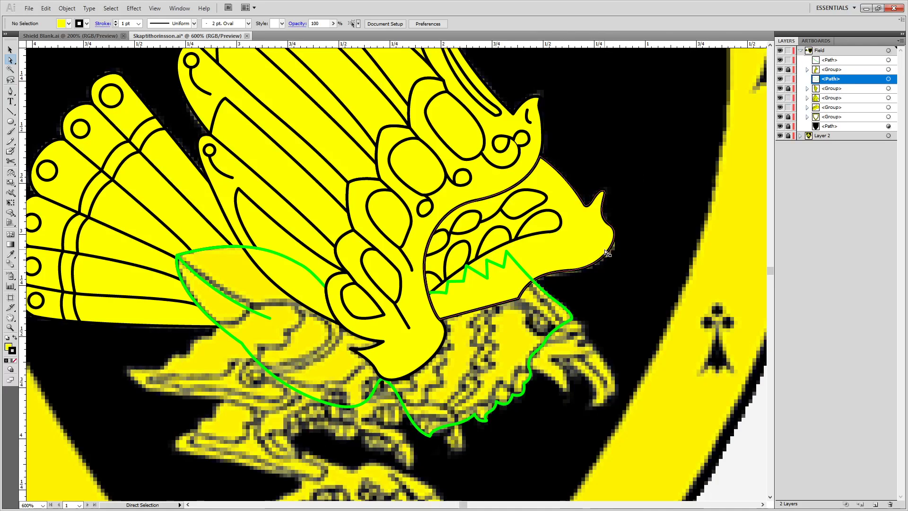
scroll(502, 291, up, 3)
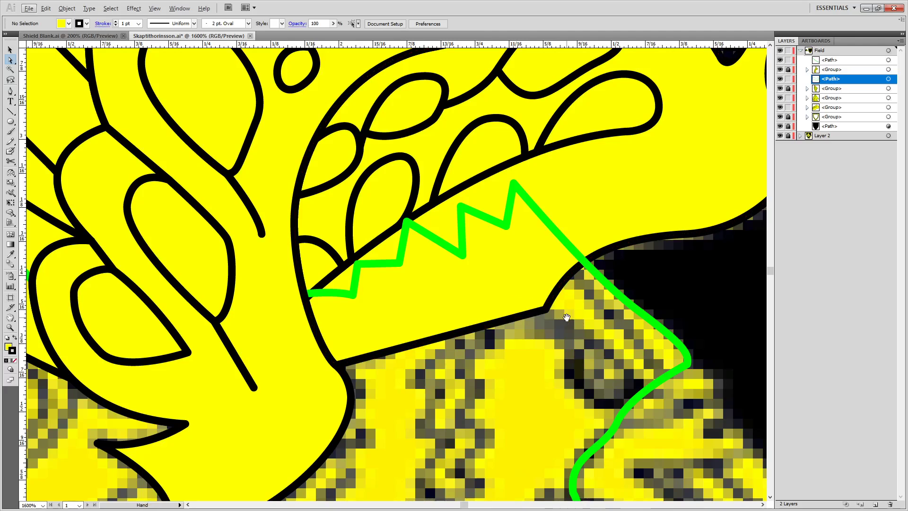
drag(572, 315, 331, 185)
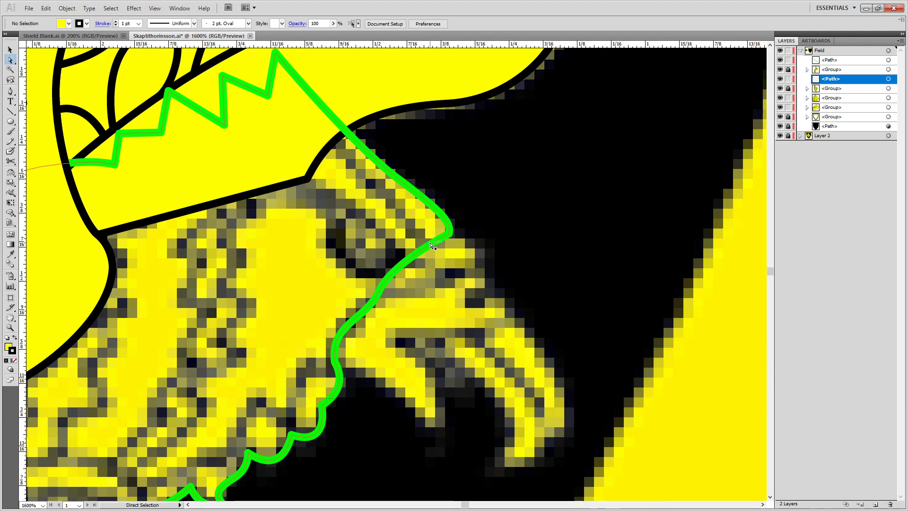
key(v)
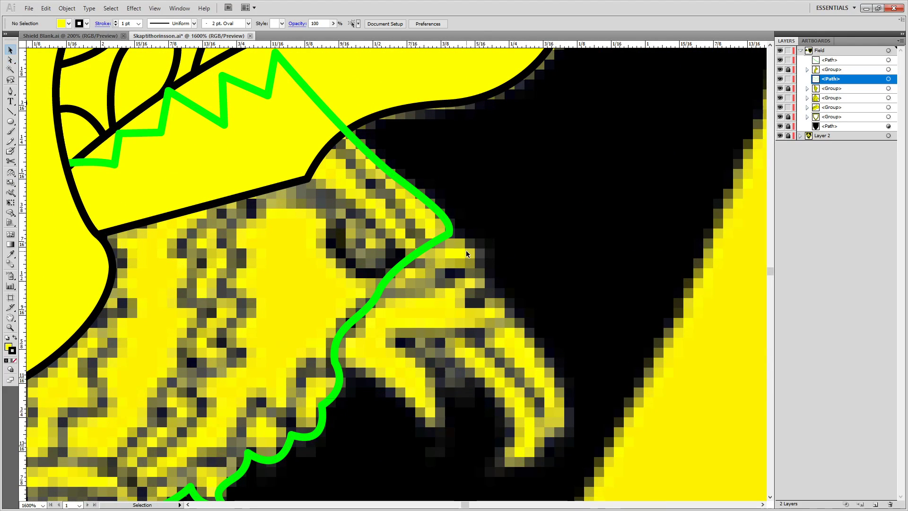
click(433, 239)
key(ctrl+c)
key(ctrl+f)
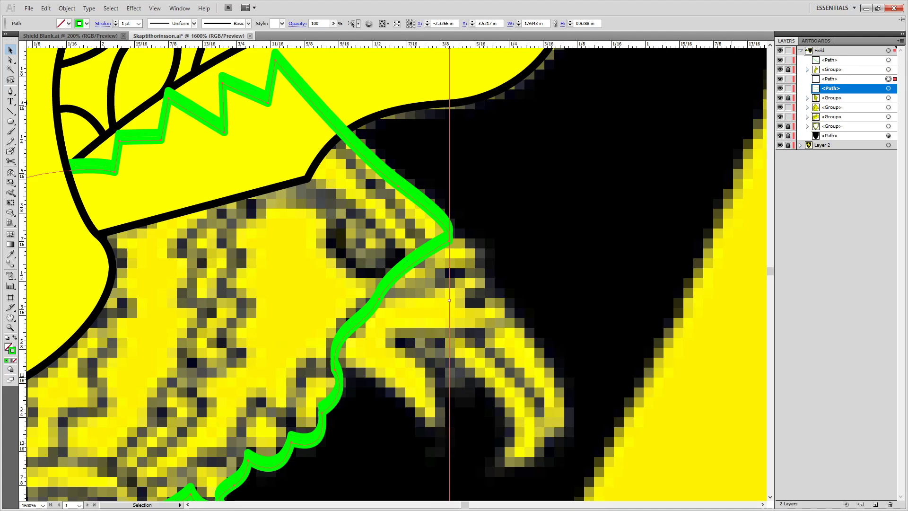
click(779, 79)
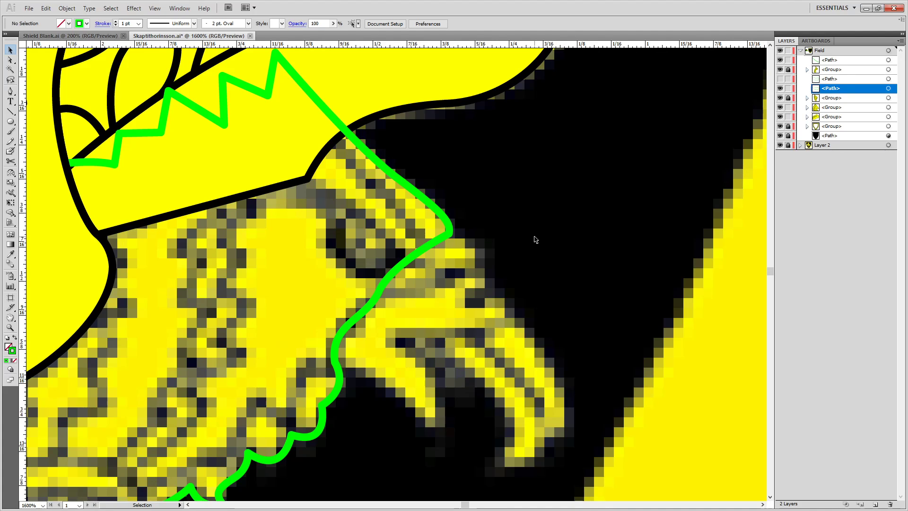
Cut the visible body outline at both ends of the stretch bordering the clawed foot and delete the rest of the path.
key(c)
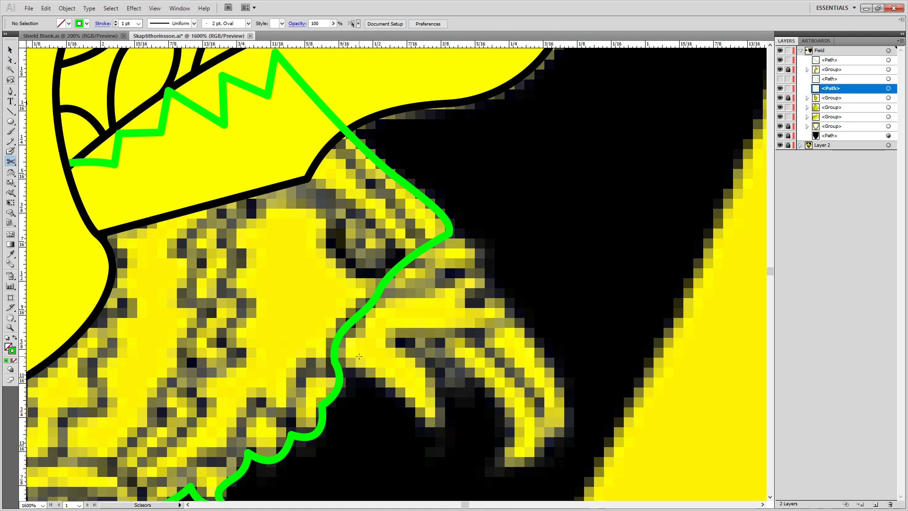
click(336, 362)
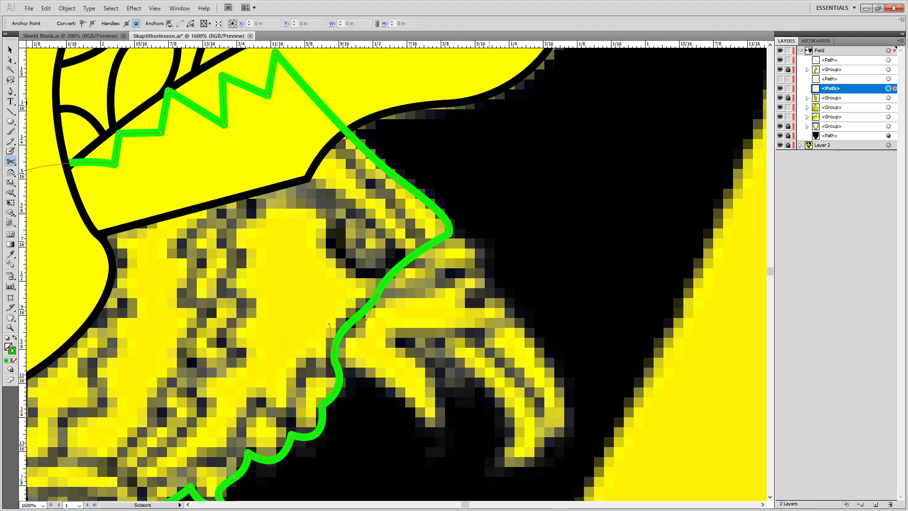
click(449, 233)
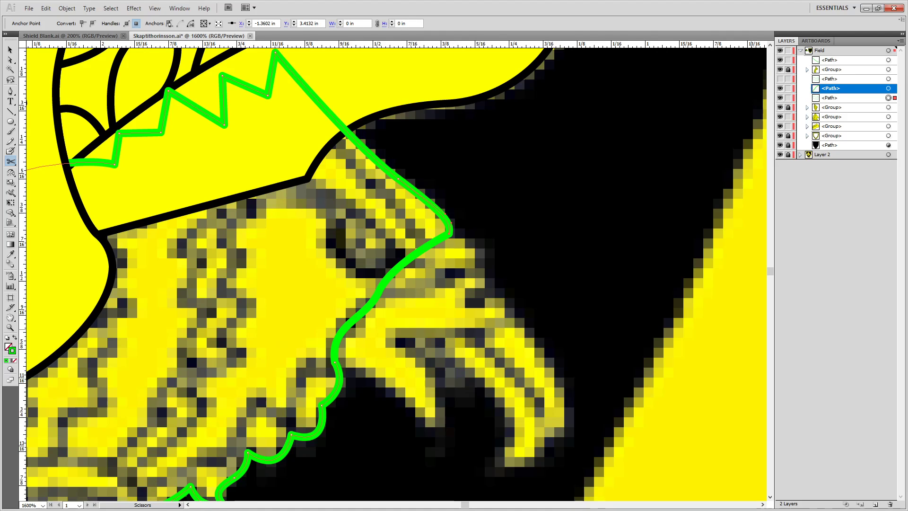
key(Delete)
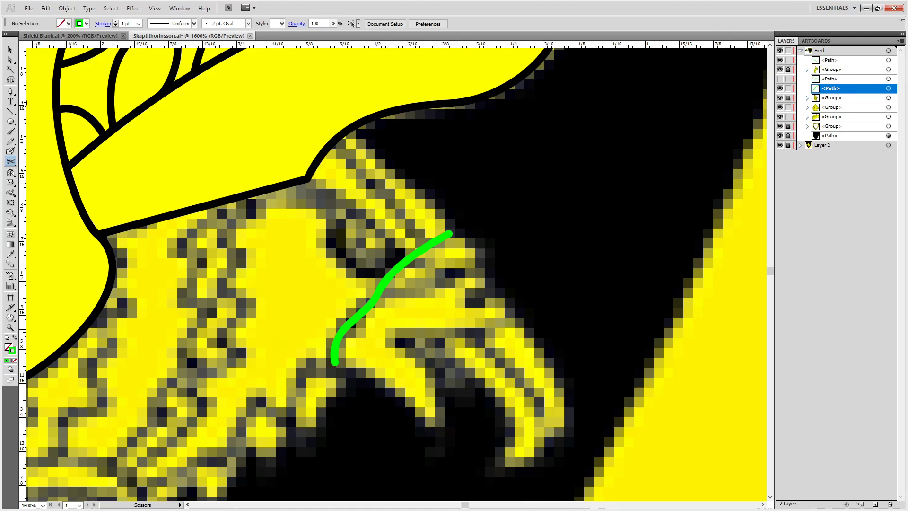
Continue the green path from its upper end with two small rounded bumps along the top of the beak.
key(p)
click(448, 236)
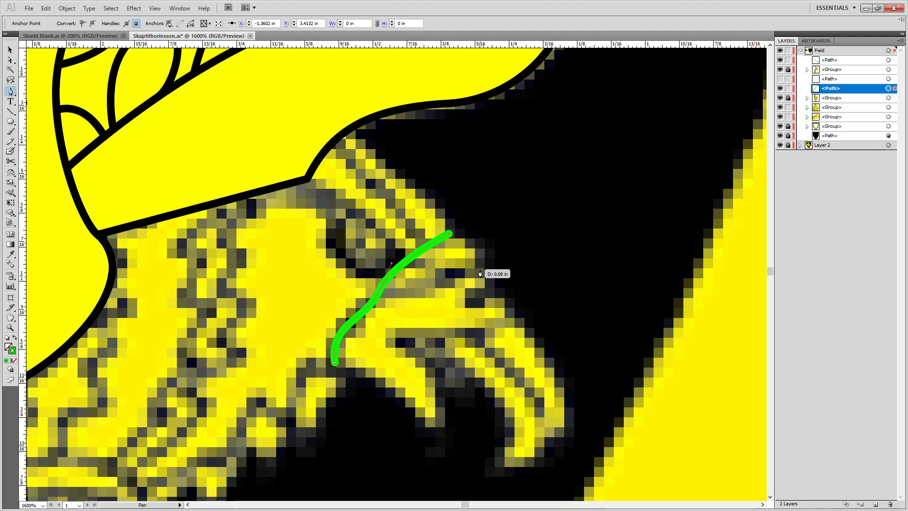
drag(480, 270, 467, 303)
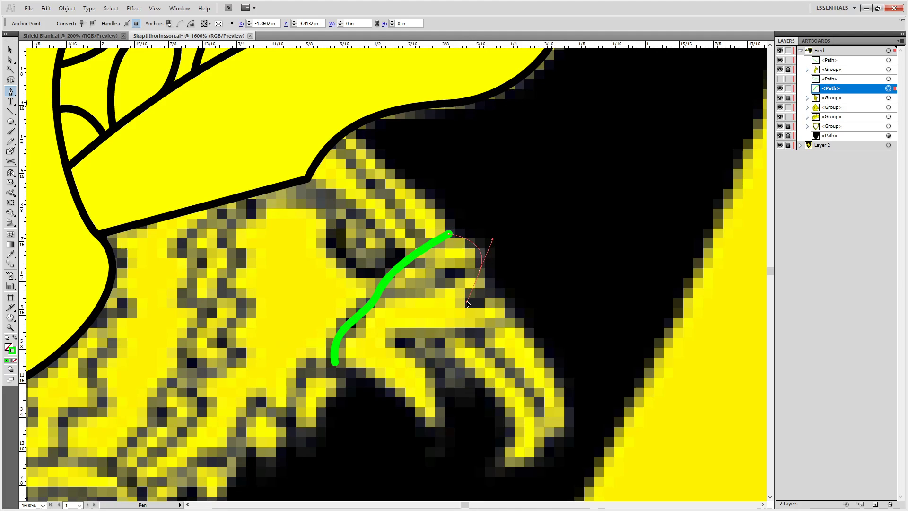
click(479, 275)
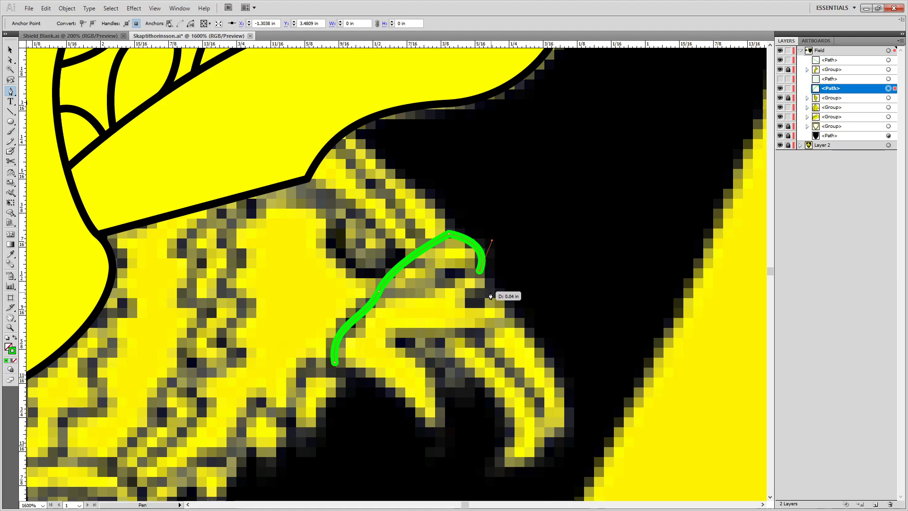
mouse_move(481, 302)
mouse_down()
mouse_move(494, 302)
mouse_move(464, 312)
mouse_move(469, 321)
mouse_up()
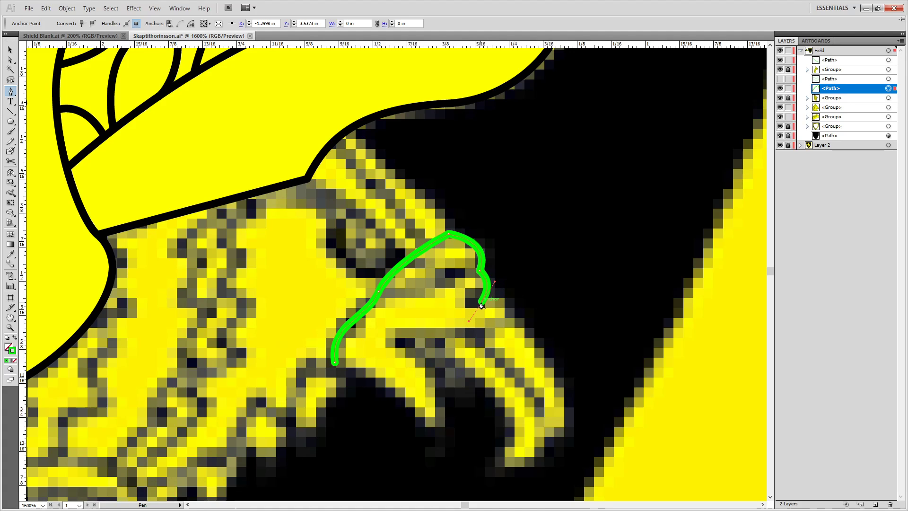
key(ctrl+z)
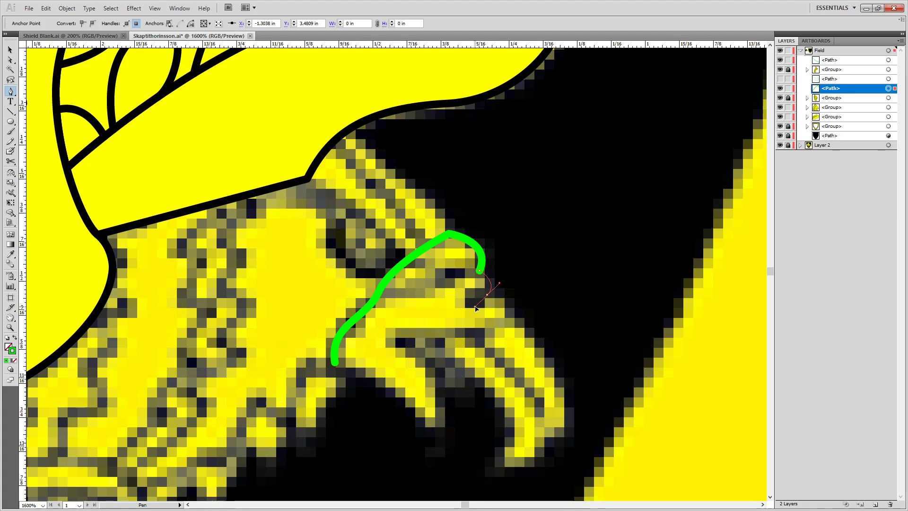
drag(481, 296, 472, 306)
Extend the path along the outer edge of the upper beak, curving around to its pointed hooked tip.
drag(564, 317, 451, 226)
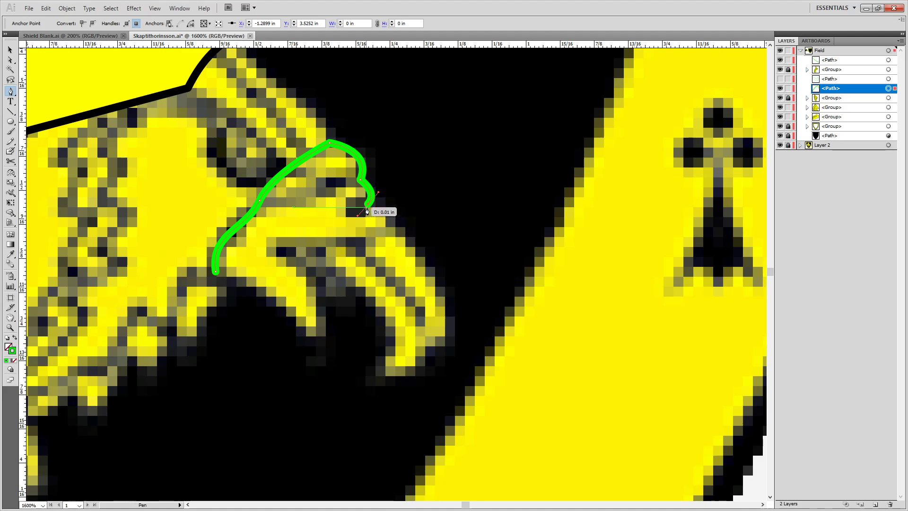
drag(368, 206, 391, 110)
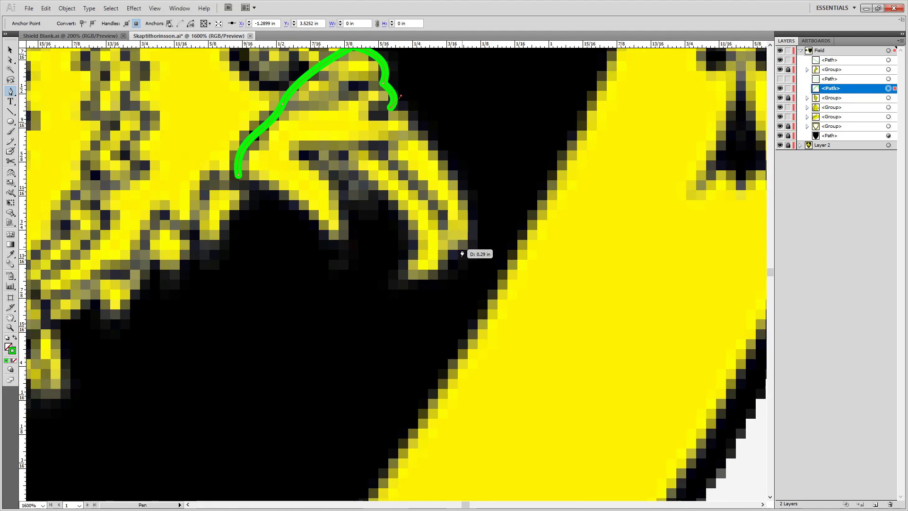
mouse_move(462, 249)
mouse_down()
mouse_move(381, 304)
mouse_move(424, 333)
mouse_up()
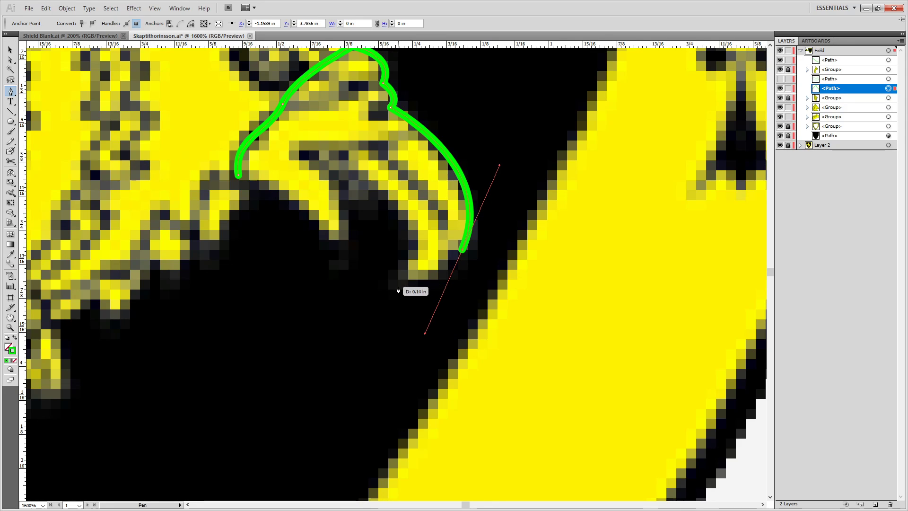
key(ctrl)
key(ctrl+z)
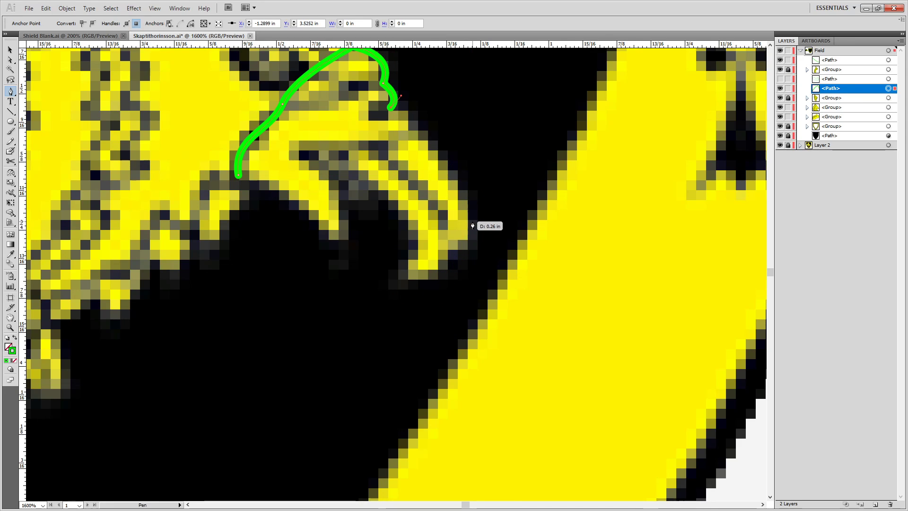
drag(472, 222, 473, 287)
click(401, 284)
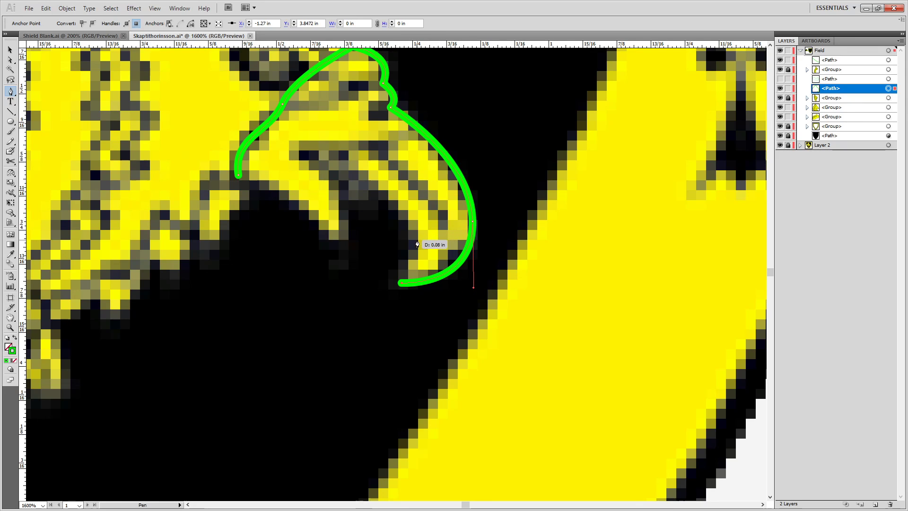
Trace the inner edge of the upper beak from the hooked tip back to a sharp corner at the mouth.
drag(417, 241, 408, 217)
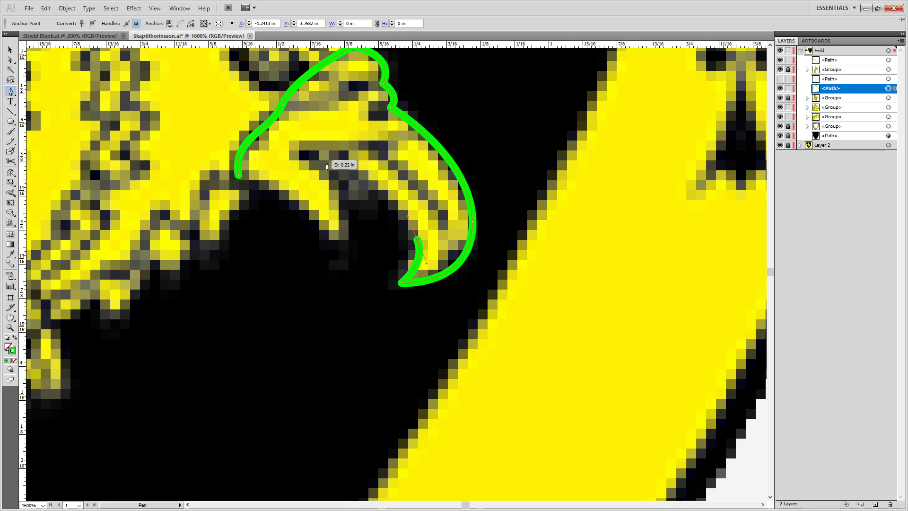
drag(301, 156, 229, 162)
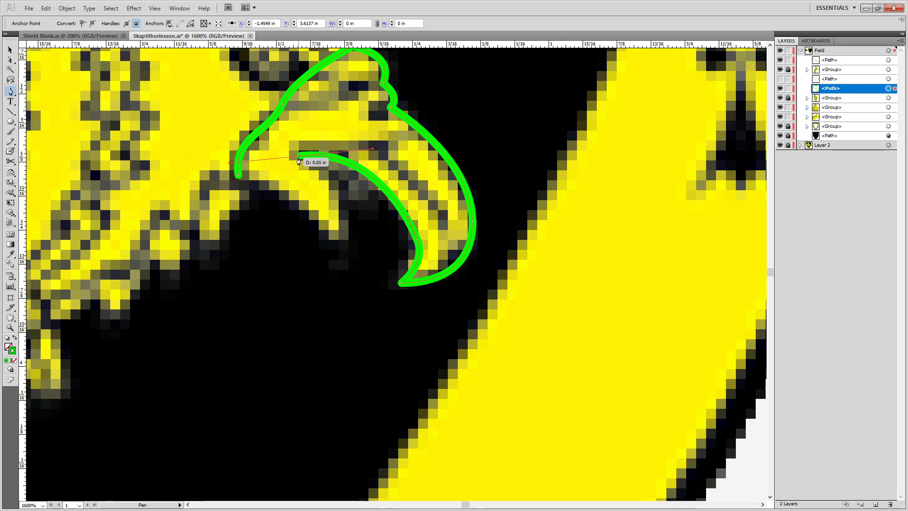
key(space)
drag(281, 86, 501, 87)
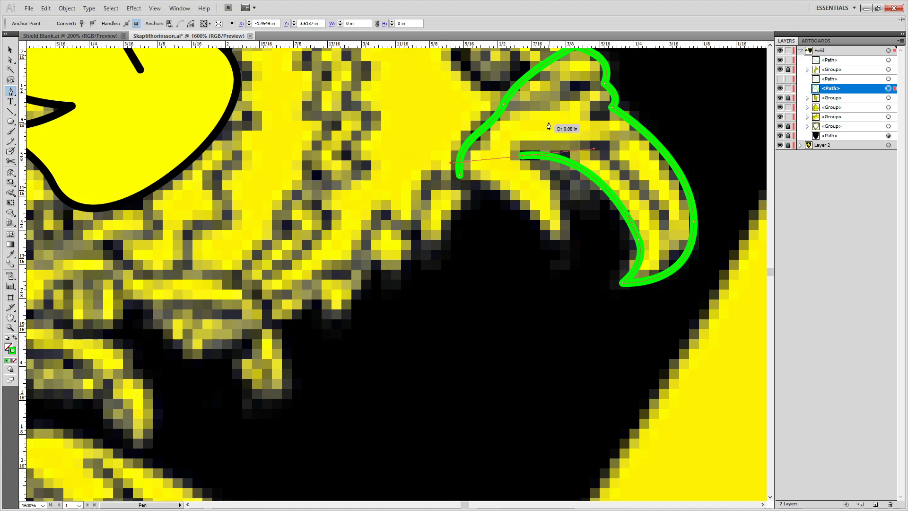
key(ctrl+z)
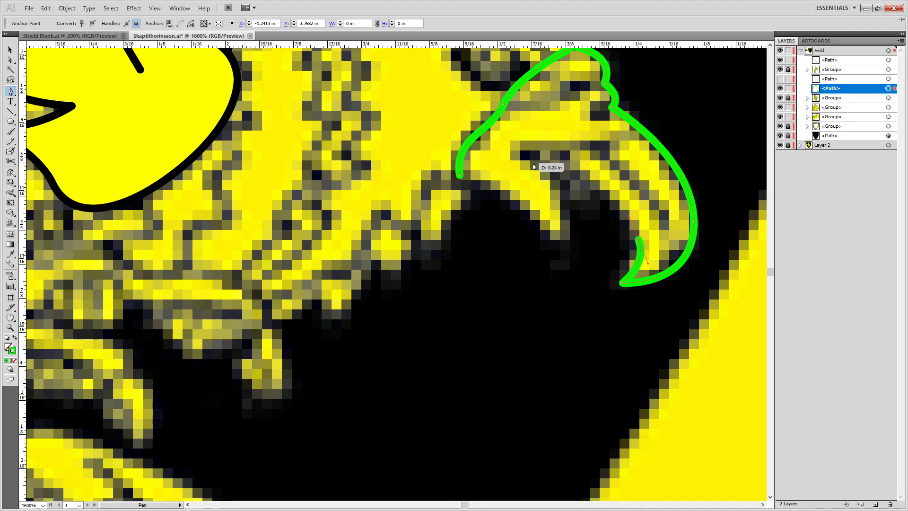
drag(532, 159, 470, 152)
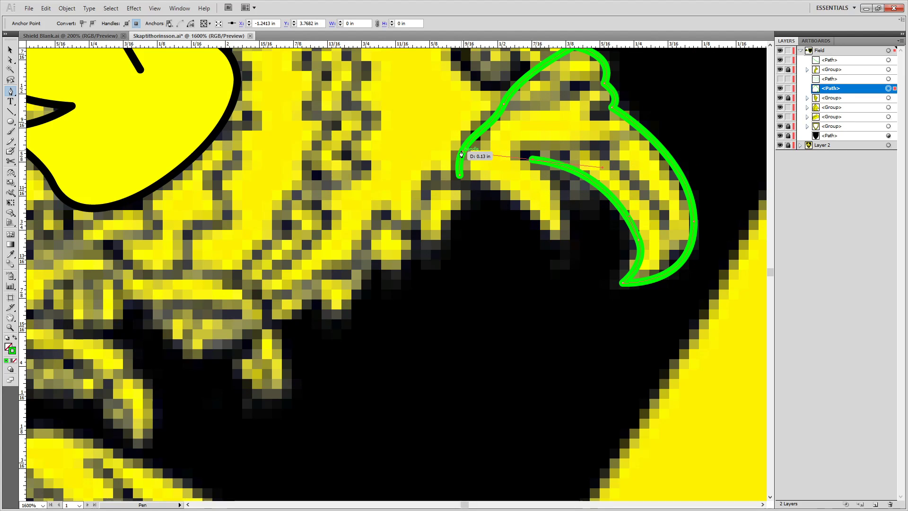
click(532, 162)
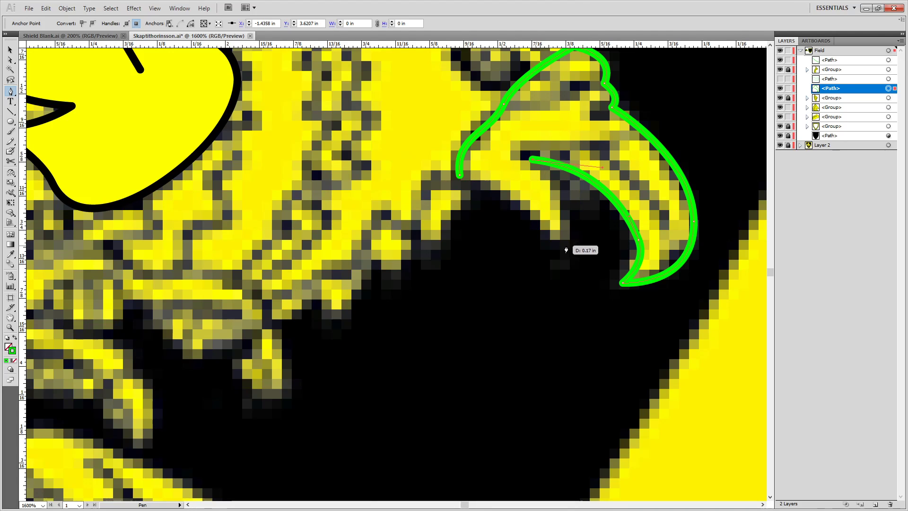
Trace the lower beak to its tip and back, and join the end to the path's open start to close the outline.
drag(569, 259, 560, 300)
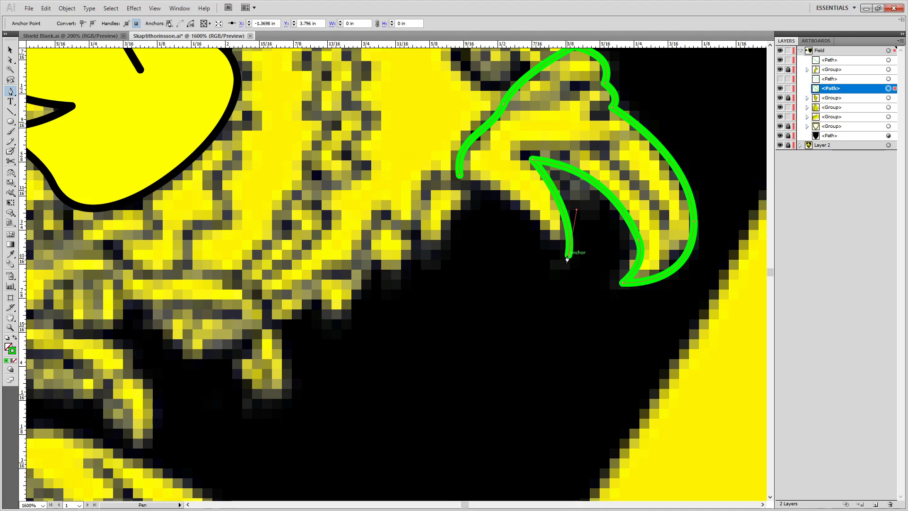
click(568, 259)
drag(470, 180, 413, 179)
key(a)
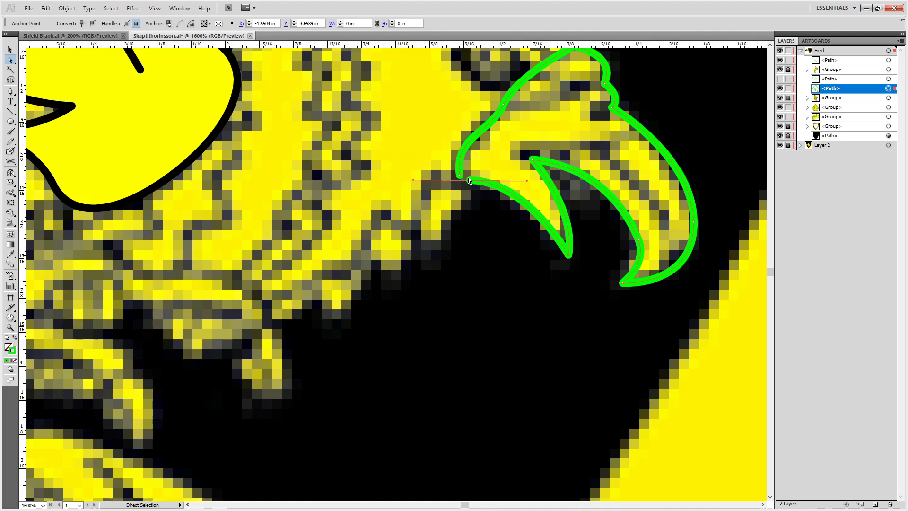
drag(469, 181, 459, 175)
drag(484, 217, 430, 169)
key(ctrl+j)
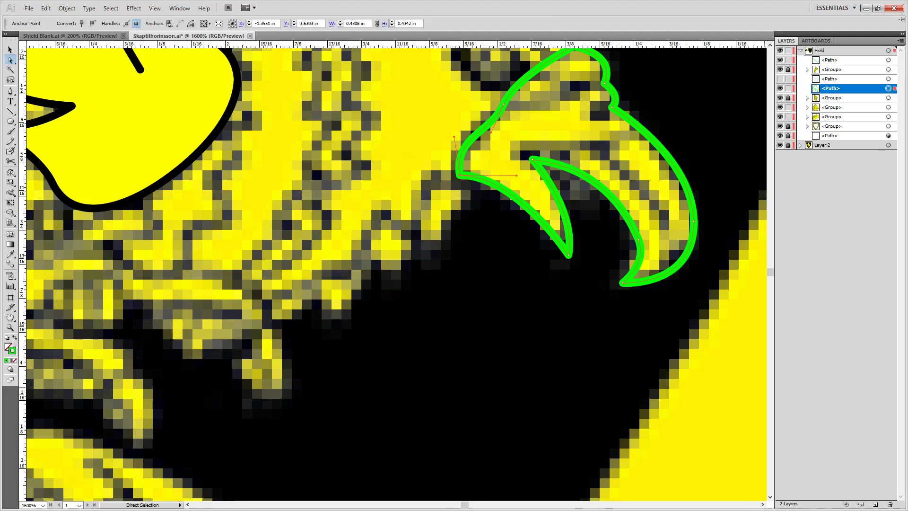
Draw a separate wavy line across the beak's base from the notch between the two bumps to the back edge.
scroll(621, 131, up, 1)
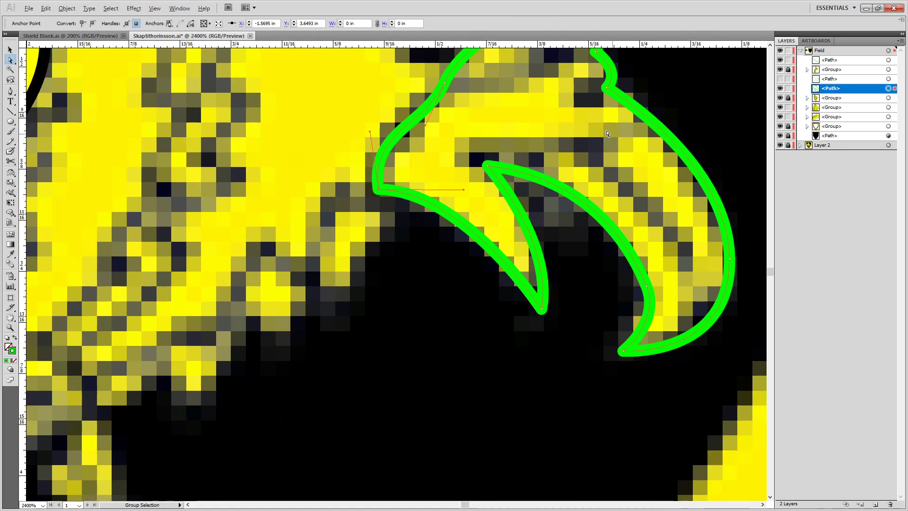
drag(519, 96, 480, 224)
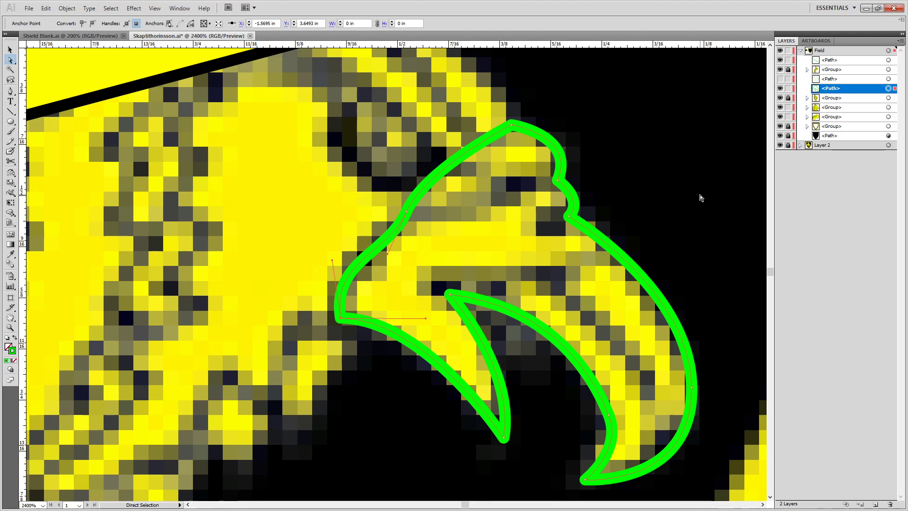
click(725, 237)
key(p)
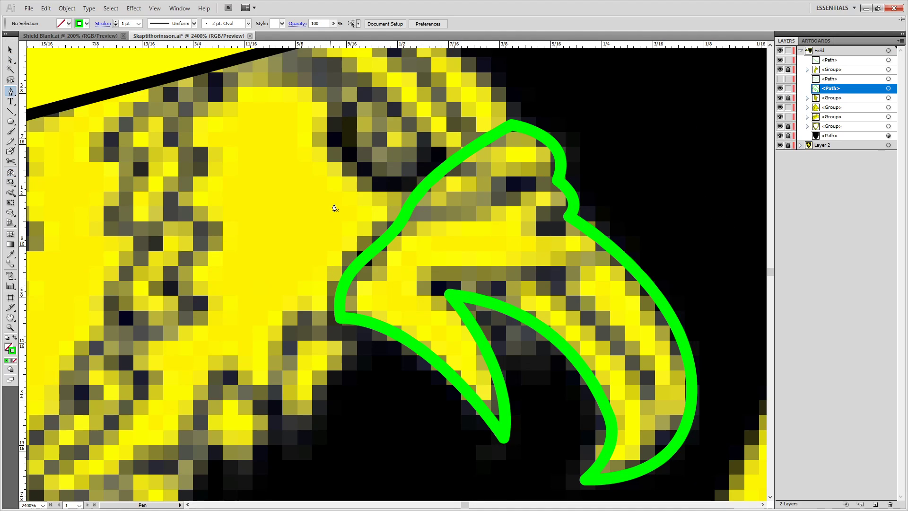
click(557, 180)
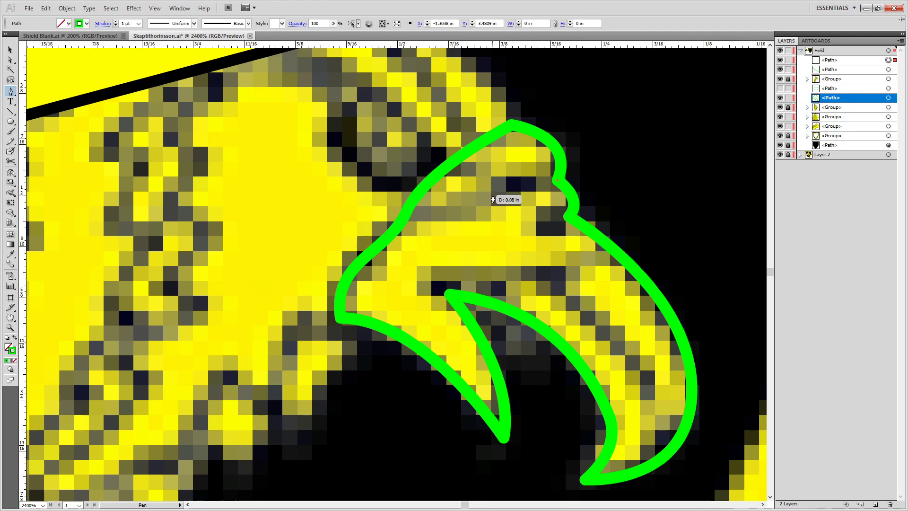
drag(494, 195, 480, 213)
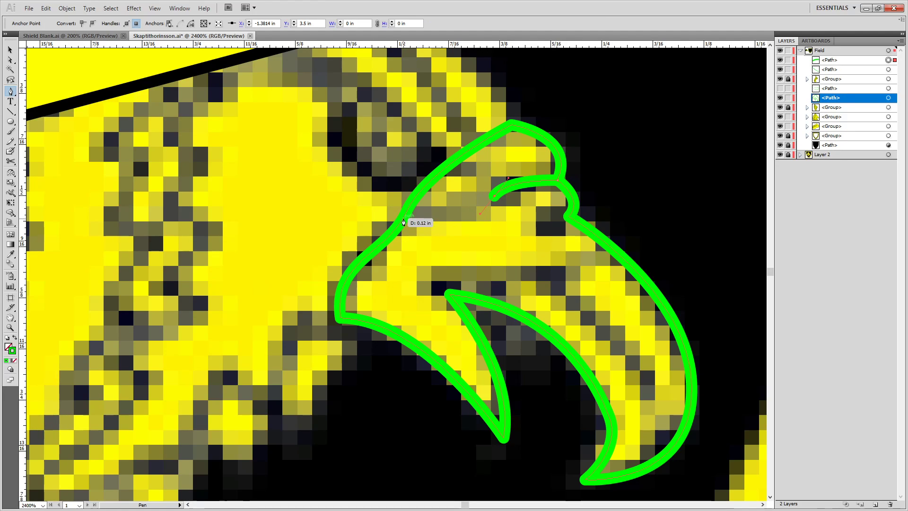
drag(407, 212, 383, 199)
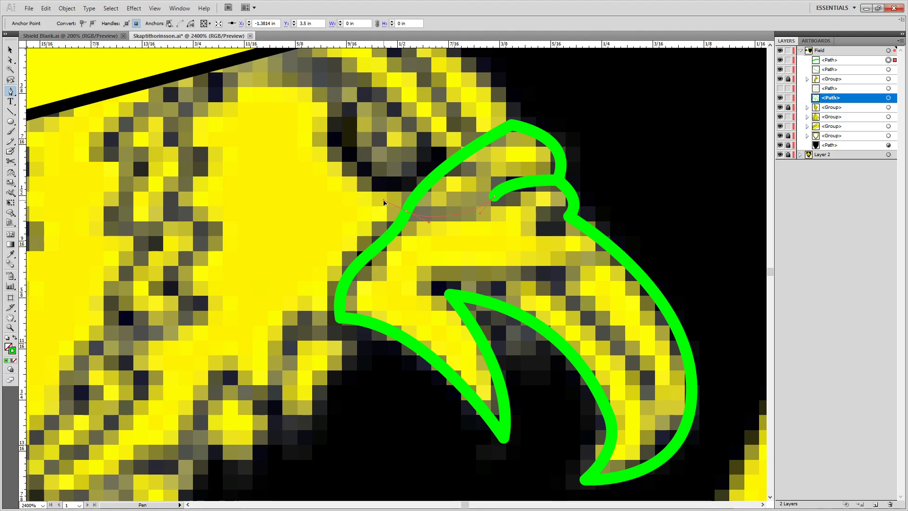
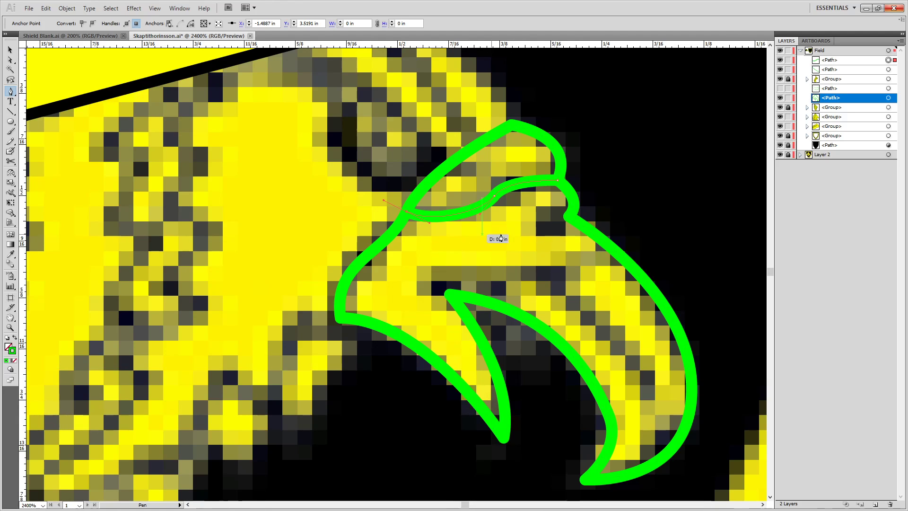
Draw a short curved line inward from the notch below the second bump on the beak.
click(566, 216)
click(569, 217)
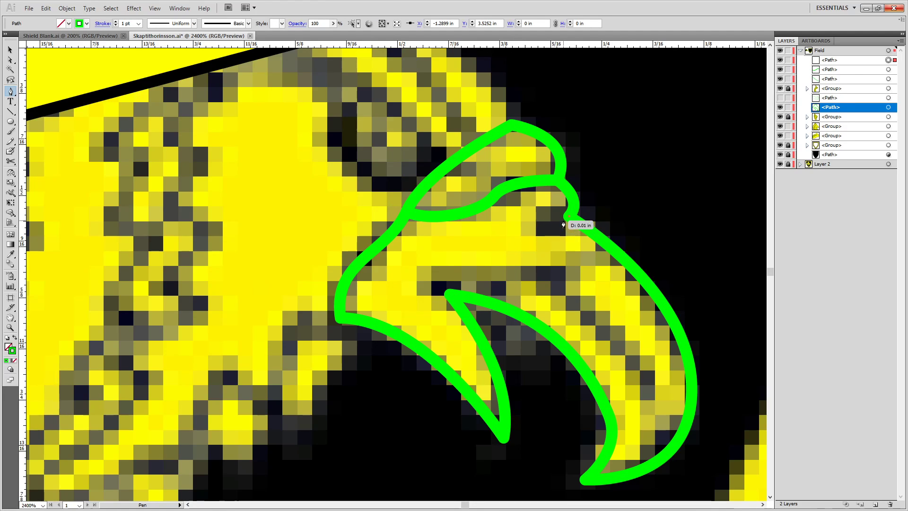
mouse_move(535, 228)
mouse_down()
mouse_move(527, 248)
mouse_move(519, 244)
mouse_up()
Draw a curved line inside the upper beak from near its tip to the mouth corner and arch it along the dark edge.
drag(499, 241, 478, 197)
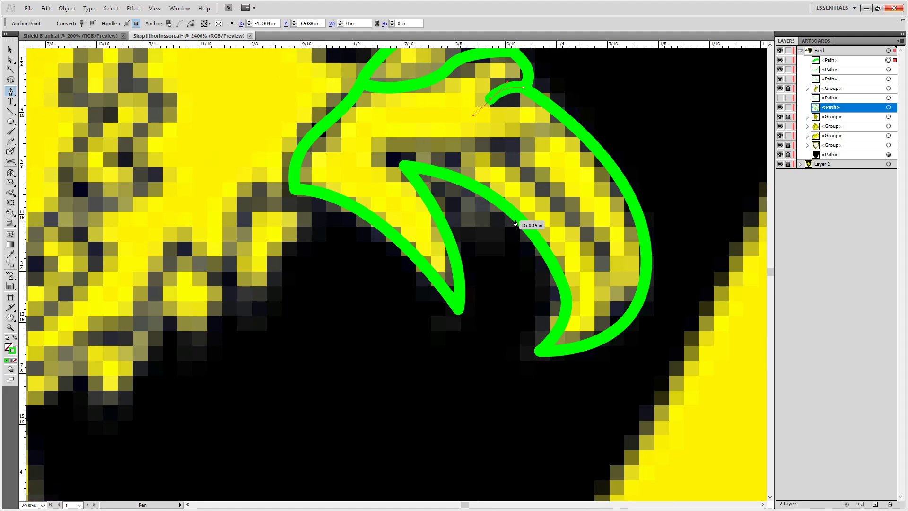
drag(497, 143, 557, 204)
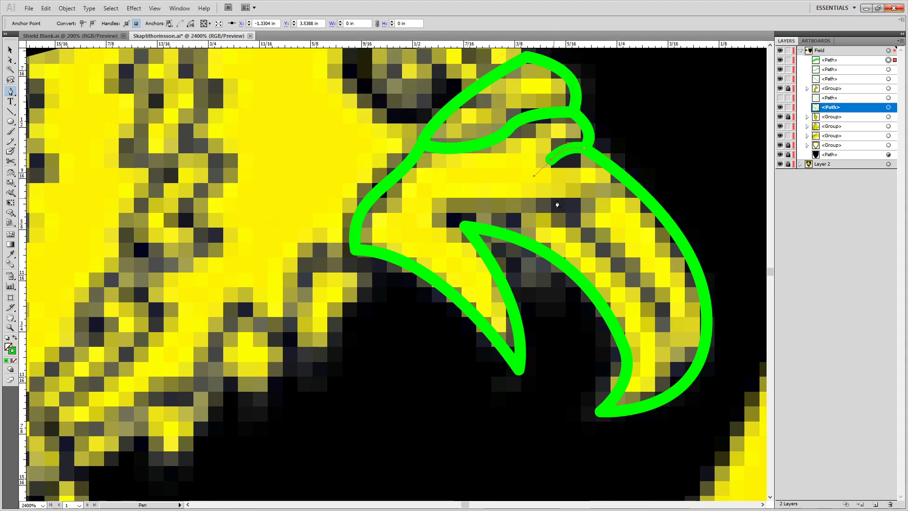
click(666, 327)
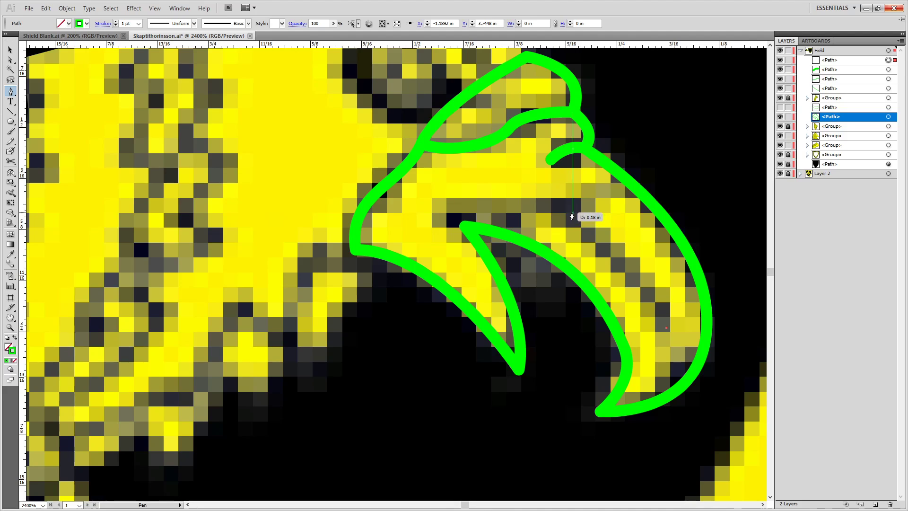
drag(530, 203, 422, 195)
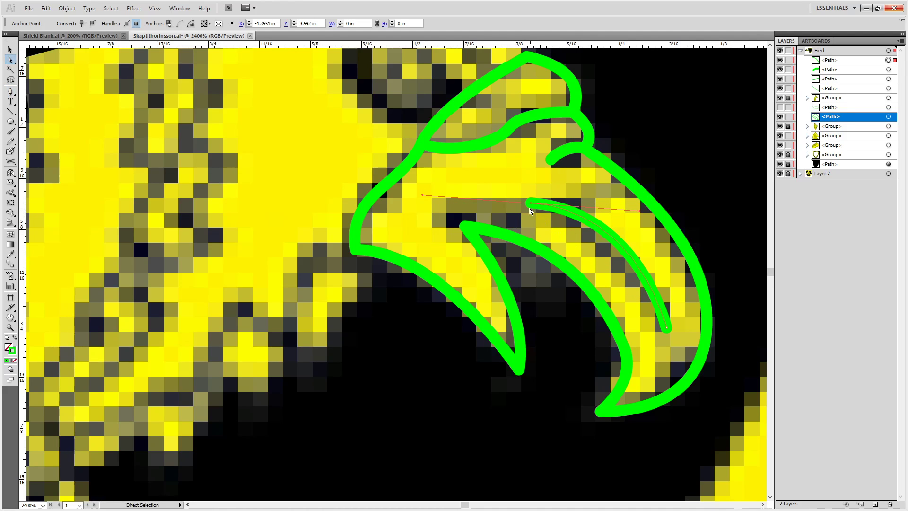
drag(529, 203, 466, 227)
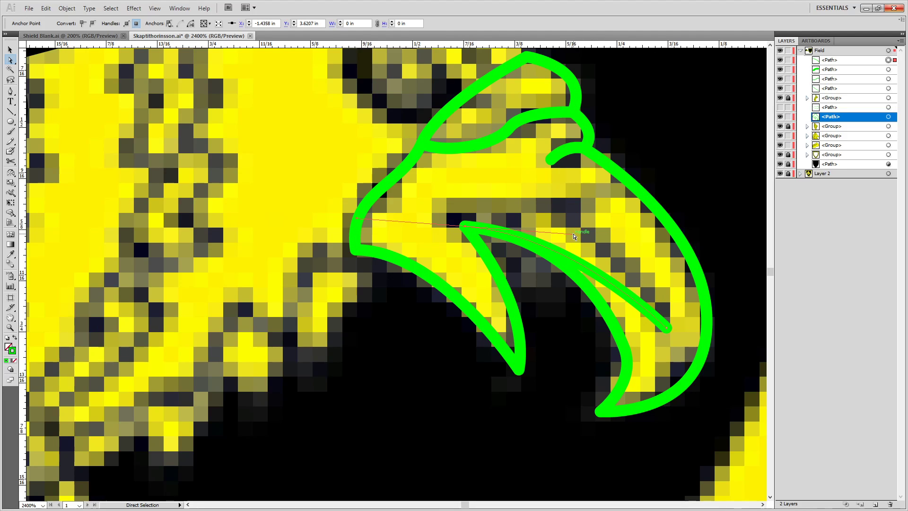
mouse_move(574, 236)
mouse_down()
mouse_move(560, 173)
mouse_move(568, 141)
mouse_up()
Apply the finished artwork's styling to the beak paths: yellow fill and black stroke on the outline, black strokes without fill on the inner lines.
scroll(559, 257, down, 4)
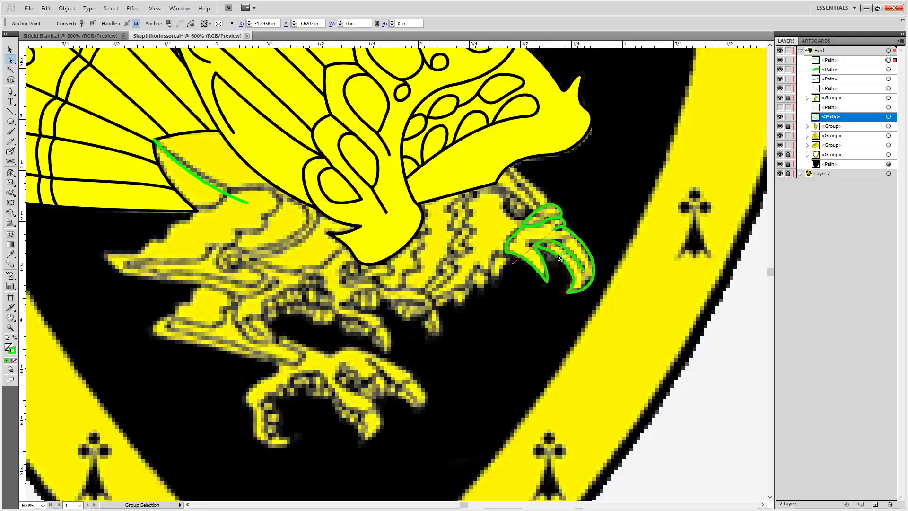
click(600, 221)
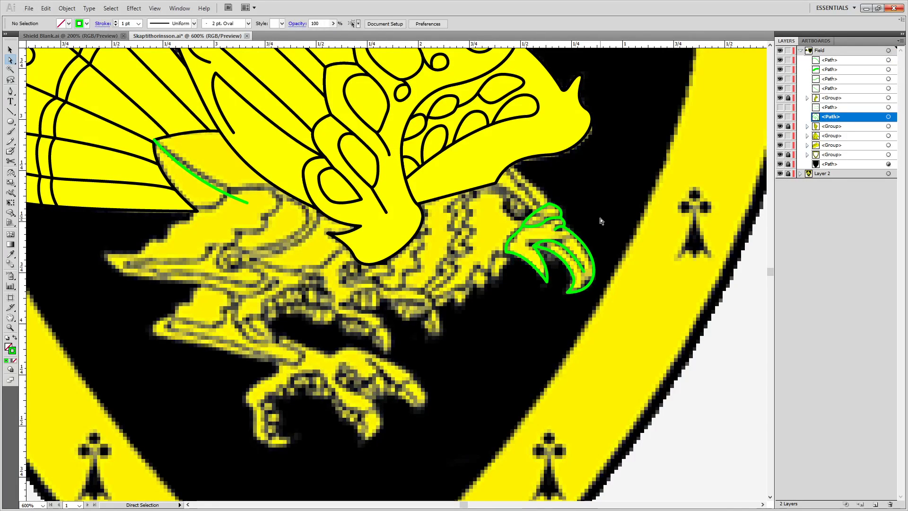
drag(568, 283, 499, 292)
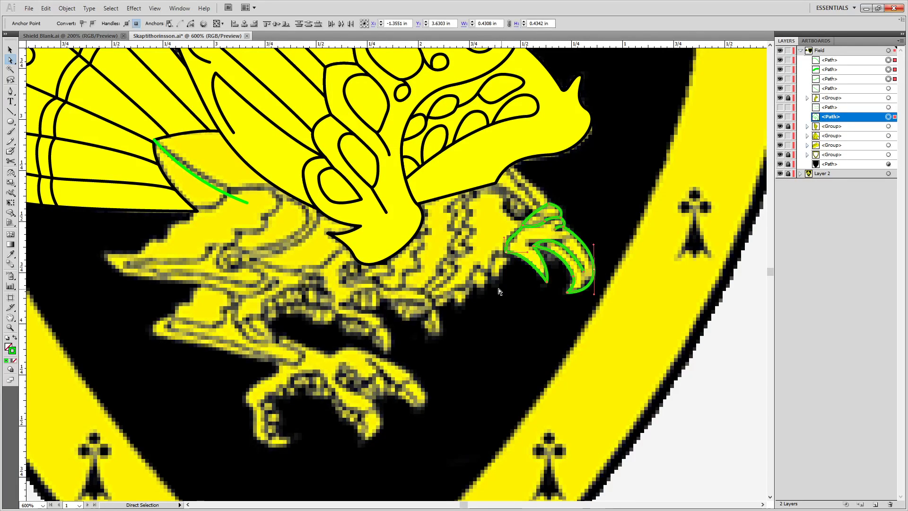
double_click(12, 351)
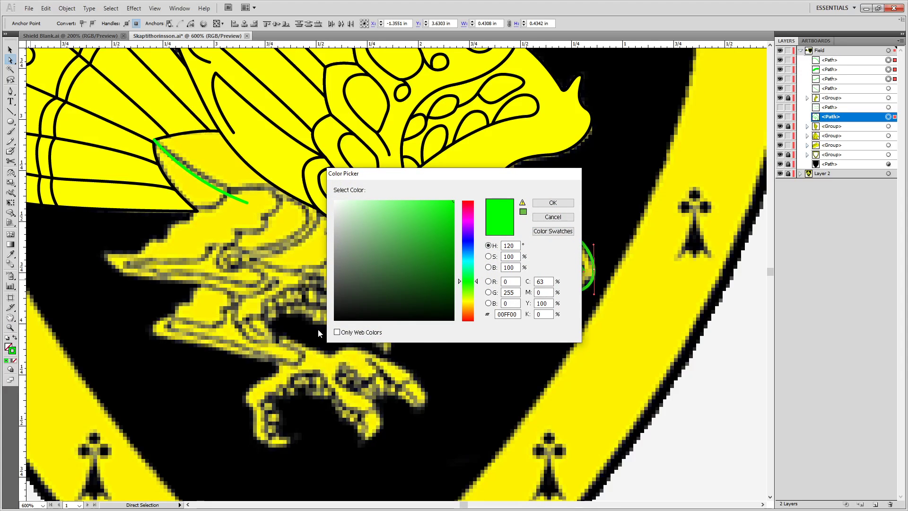
click(552, 204)
click(615, 194)
click(578, 238)
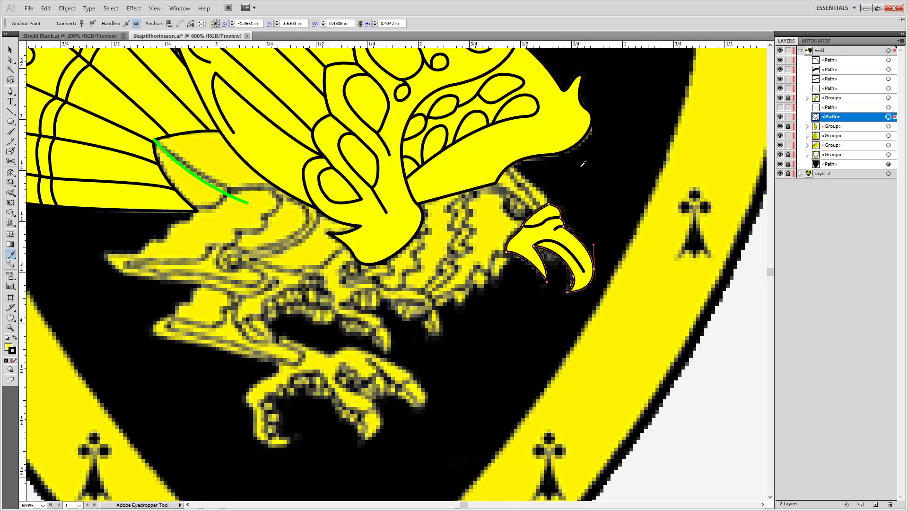
click(603, 203)
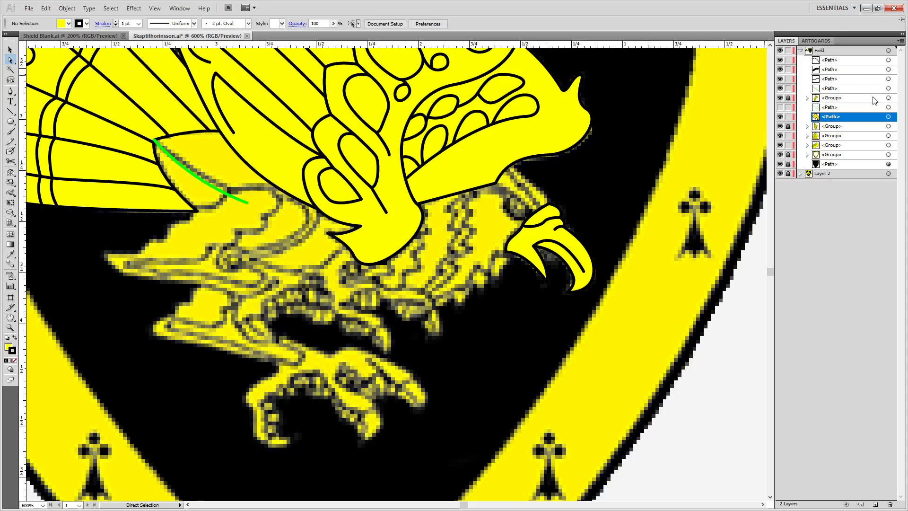
Group the beak's three inner lines, and group them together with the beak outline.
click(888, 60)
shift+click(889, 70)
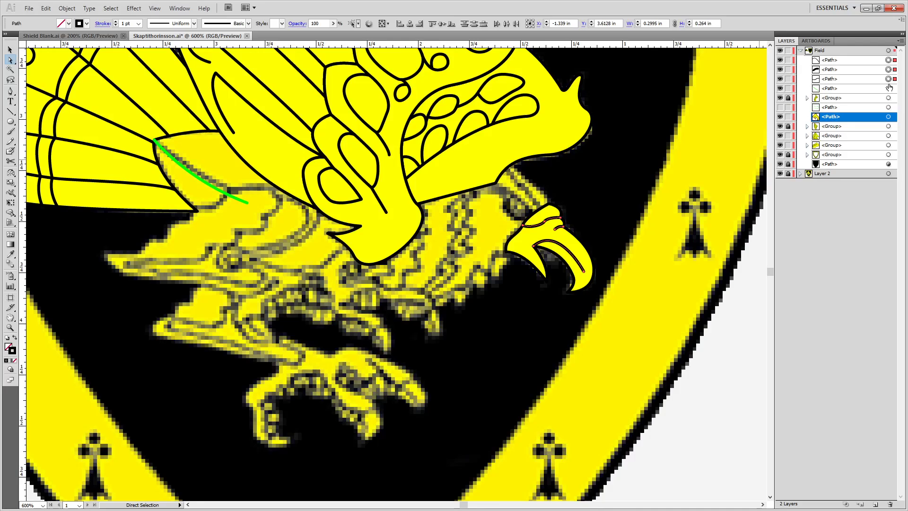
key(ctrl+g)
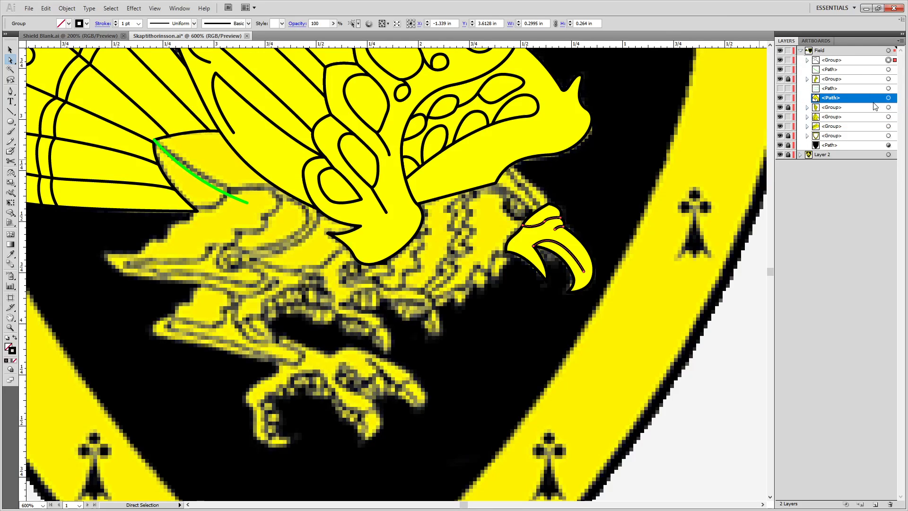
shift+click(888, 107)
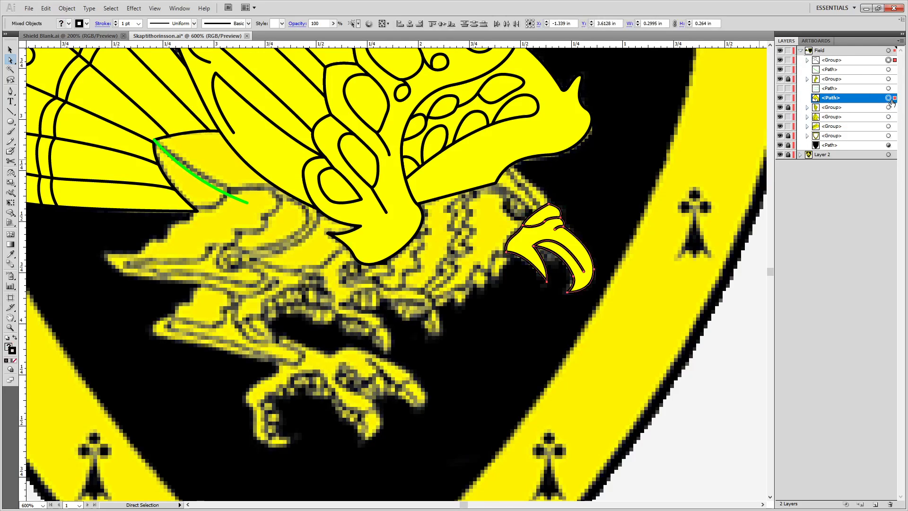
key(ctrl+g)
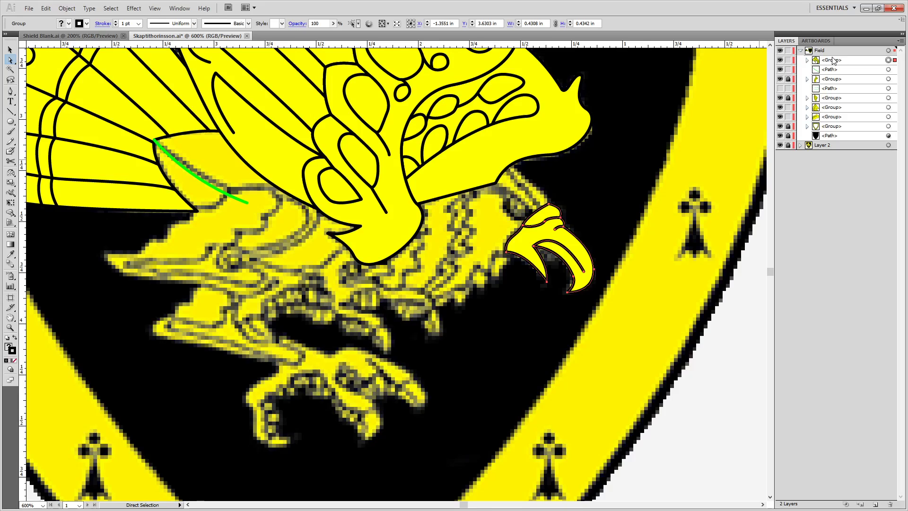
Move the beak group directly below the hidden body outline in the stacking order and make the body outline visible.
drag(832, 60, 840, 93)
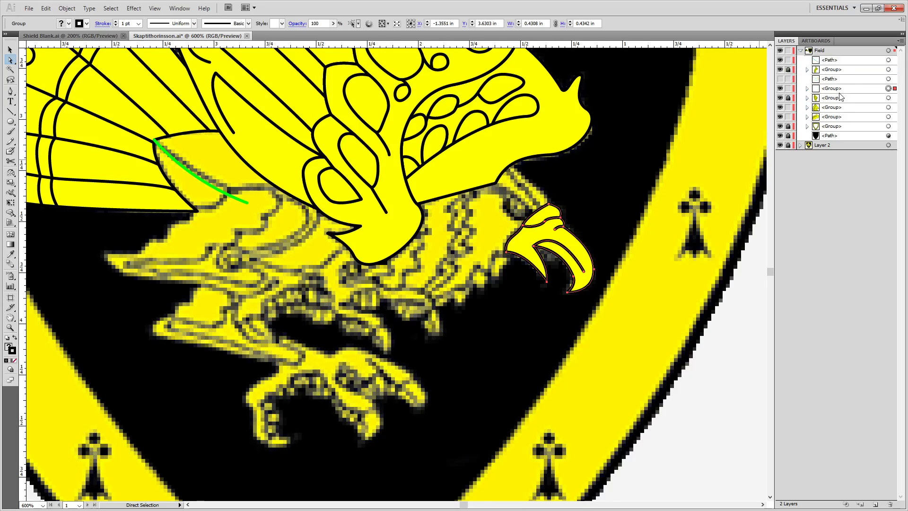
click(490, 426)
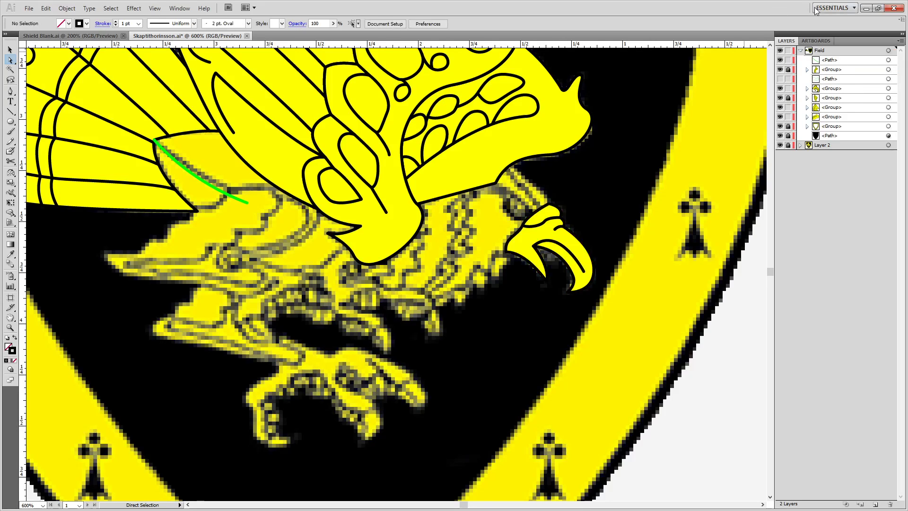
click(780, 79)
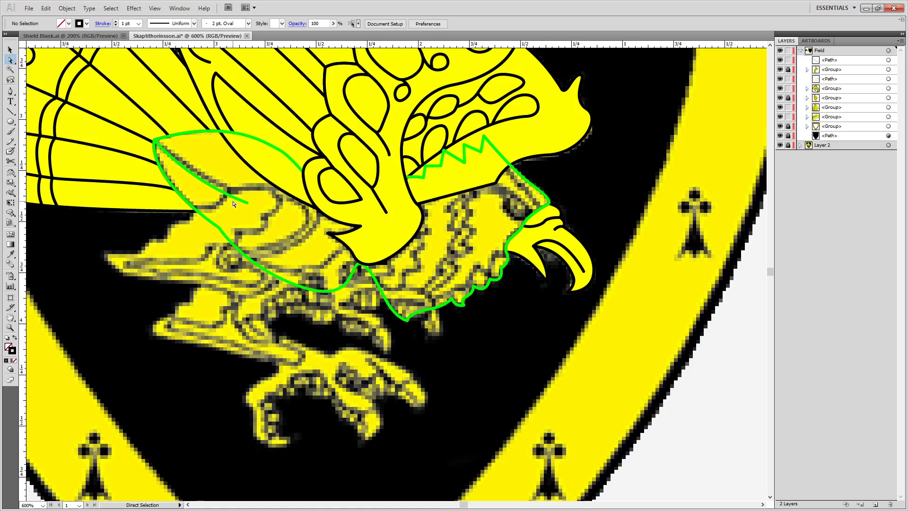
Lock the green body outline path.
drag(231, 199, 359, 333)
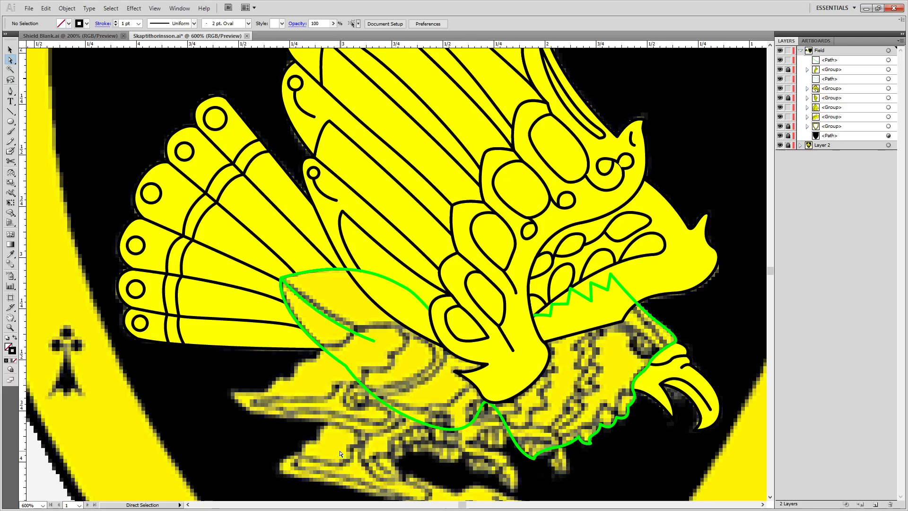
scroll(368, 382, up, 3)
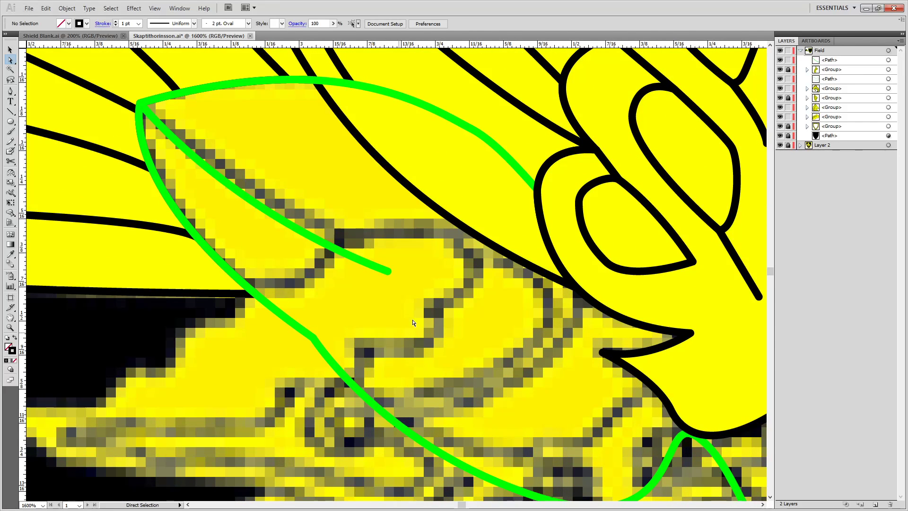
click(787, 79)
drag(294, 426, 280, 173)
drag(290, 296, 318, 206)
drag(577, 232, 201, 302)
scroll(255, 283, down, 4)
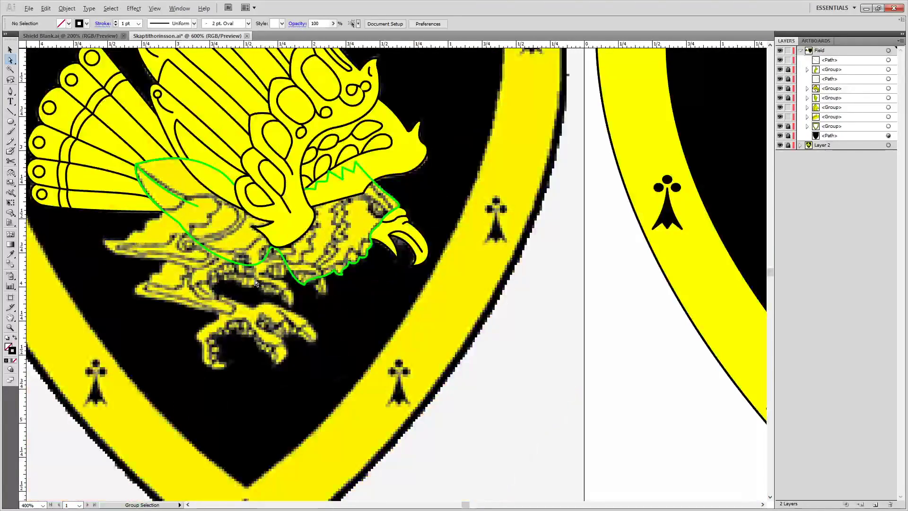
scroll(255, 282, up, 3)
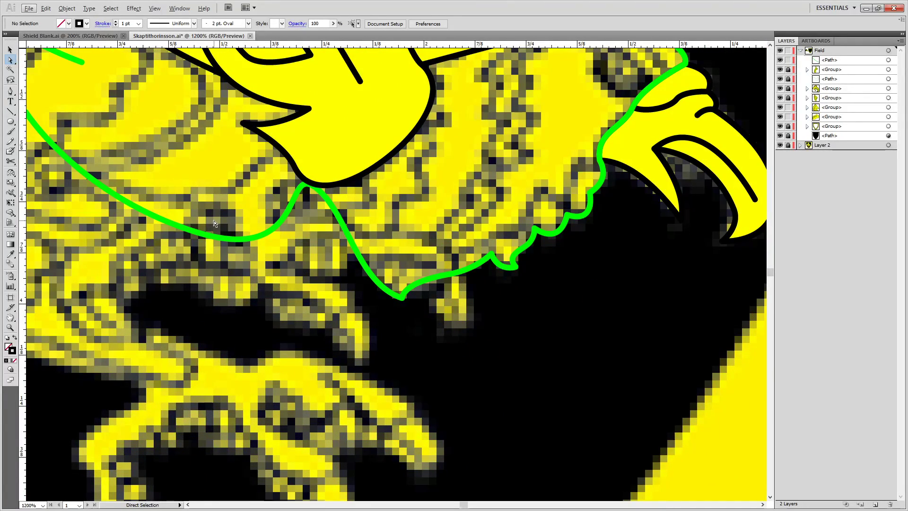
key(o)
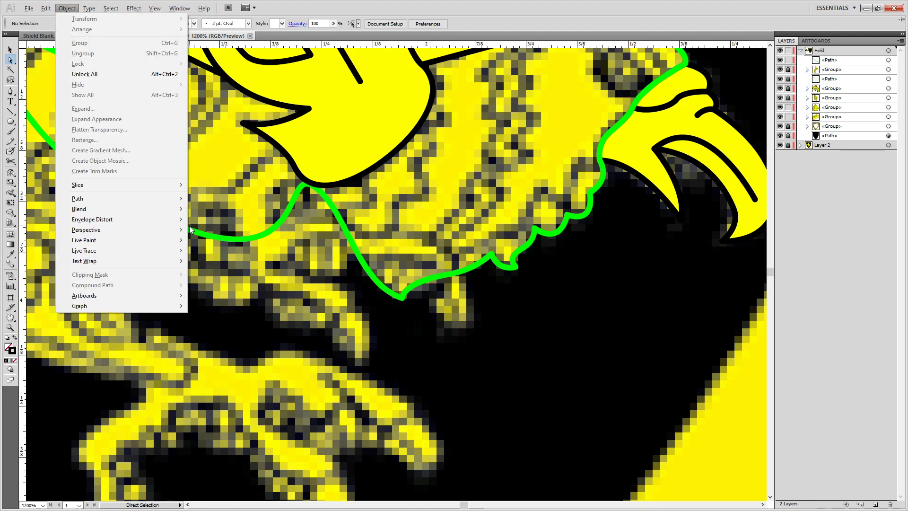
key(p)
key(Escape)
key(Escape)
Start the leg outline with a curve from the body's lower edge down to the leg's inner notch, with the body outline's green stroke.
key(p)
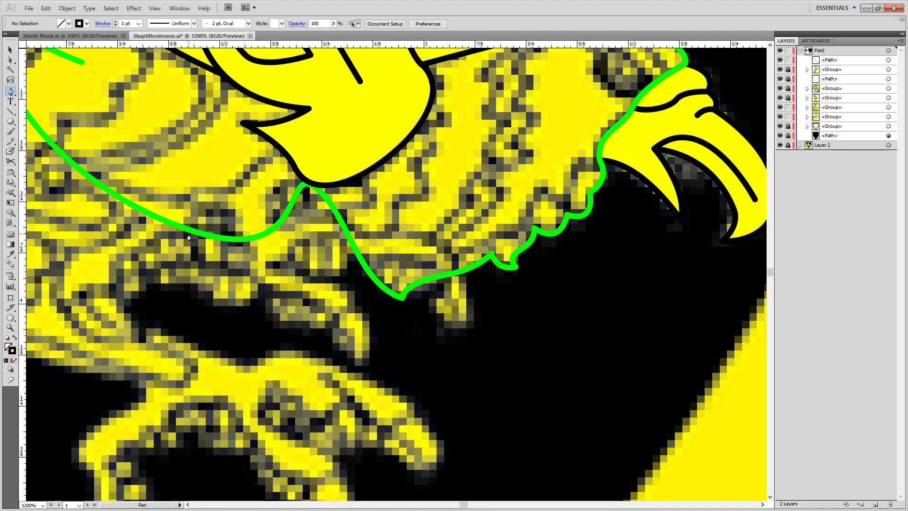
click(189, 230)
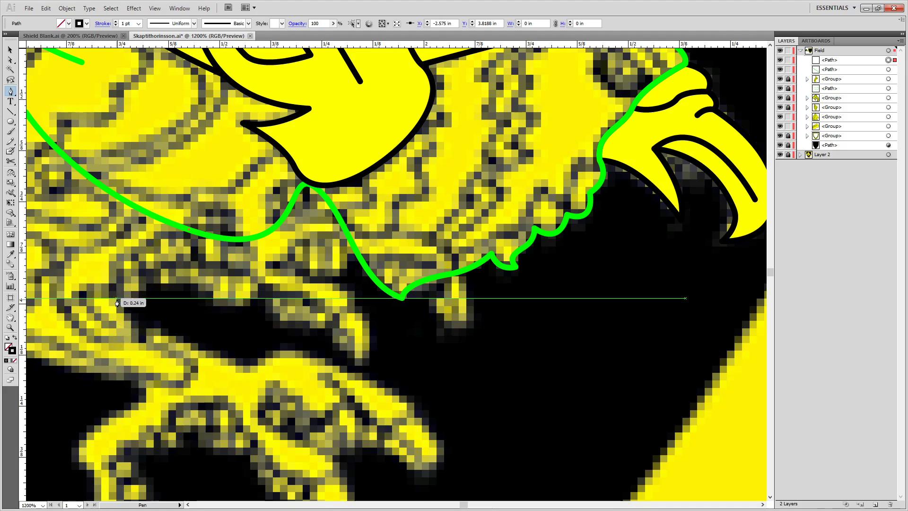
drag(46, 308, 47, 308)
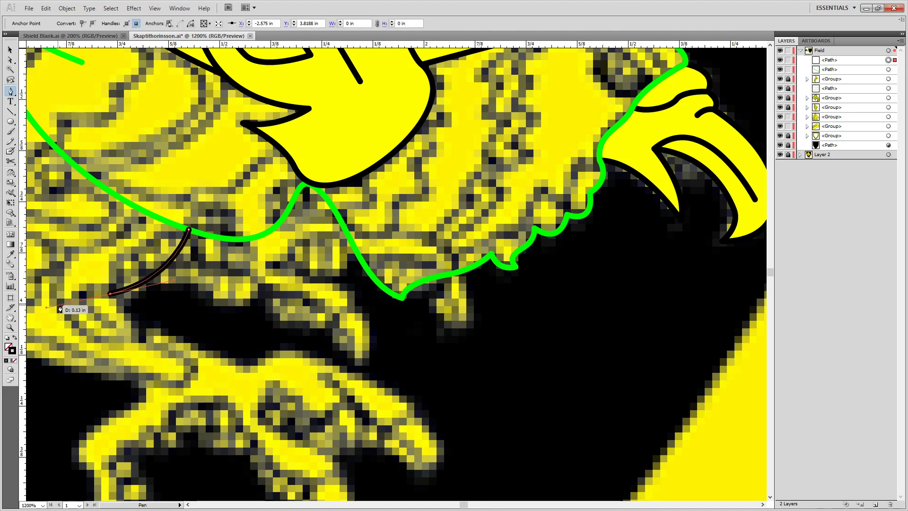
key(i)
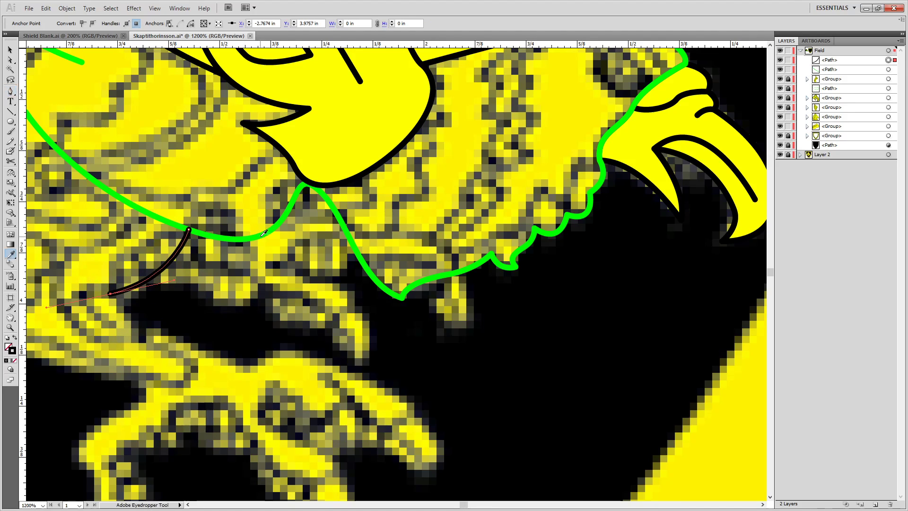
click(259, 231)
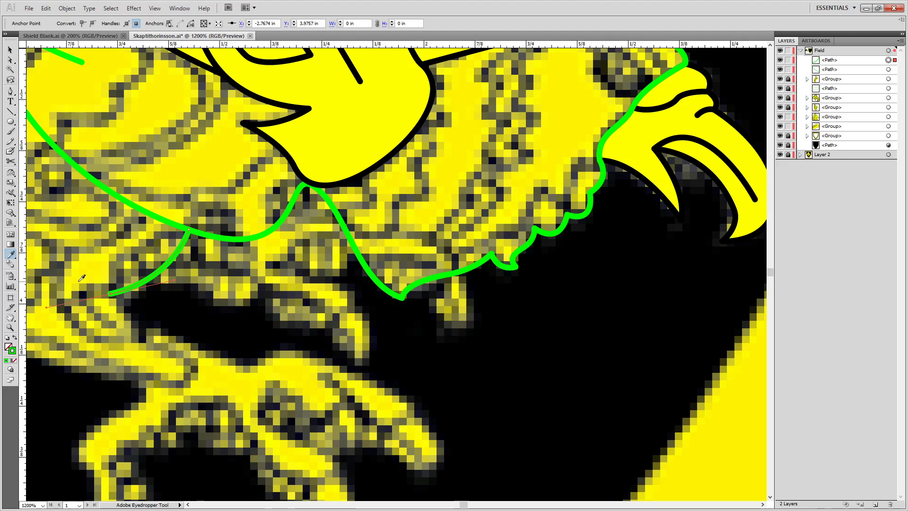
Continue the leg outline from a corner at the notch down to the ankle and along the upper edge of the lower foot.
key(shift+c)
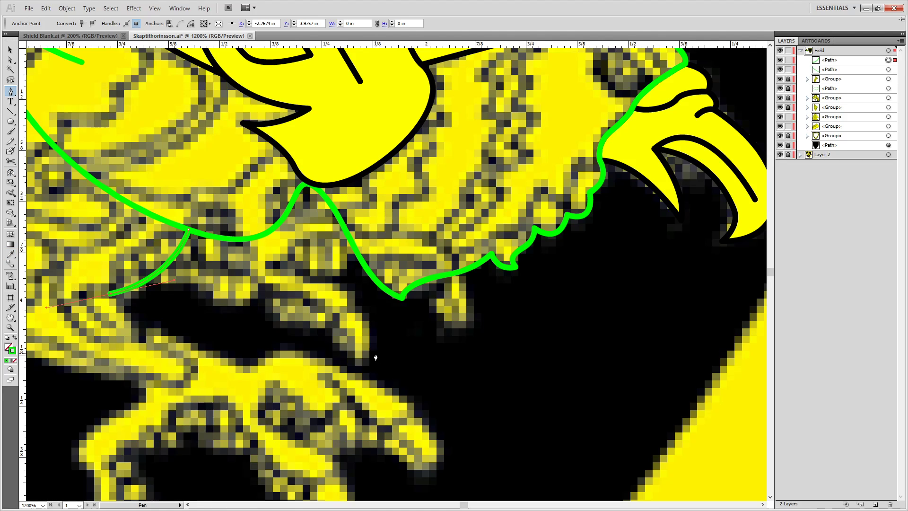
scroll(152, 304, up, 2)
drag(151, 302, 353, 236)
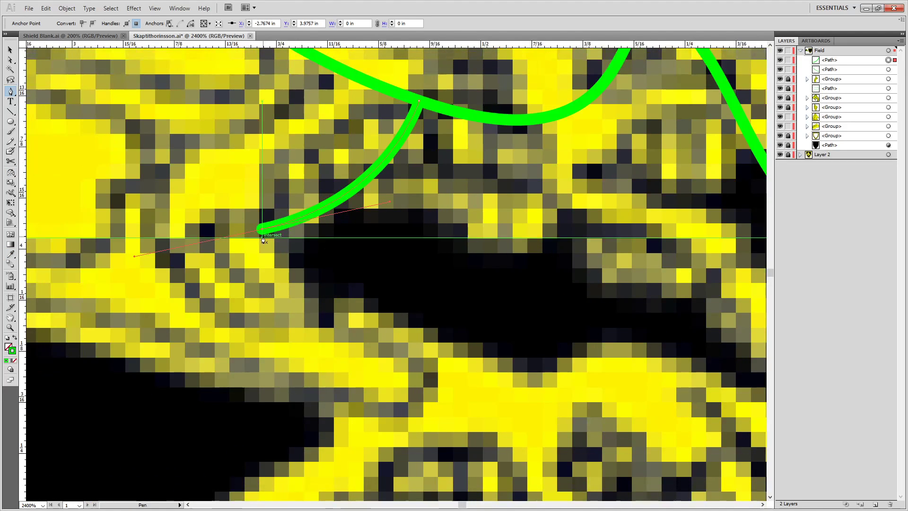
scroll(262, 232, down, 1)
scroll(467, 375, down, 1)
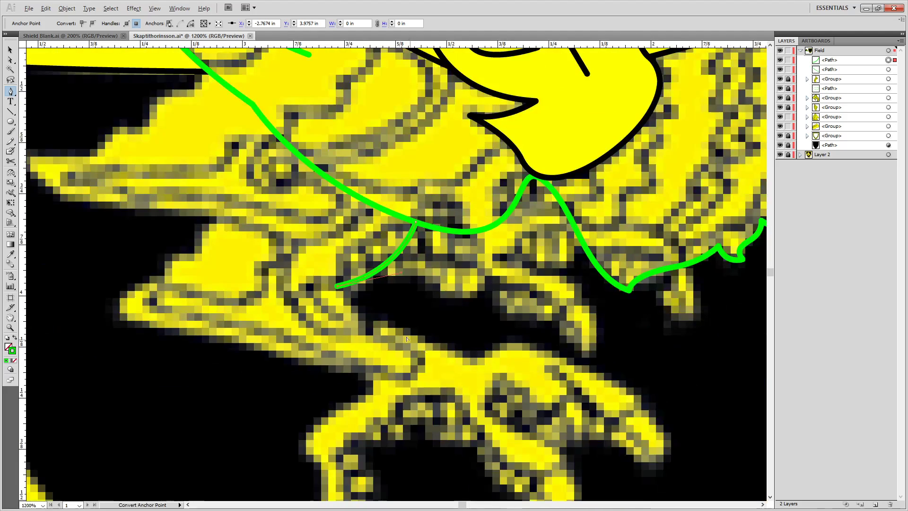
drag(368, 321, 381, 341)
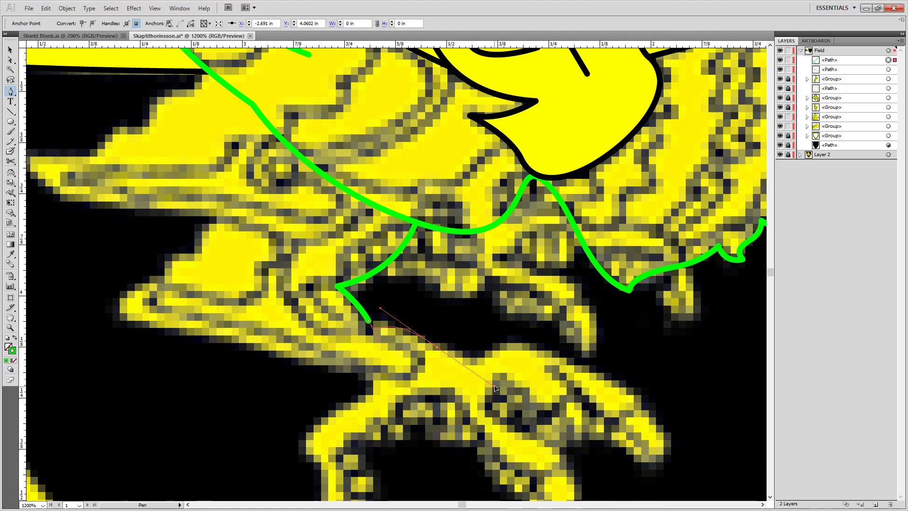
click(439, 347)
drag(474, 364, 487, 366)
key(ctrl+z)
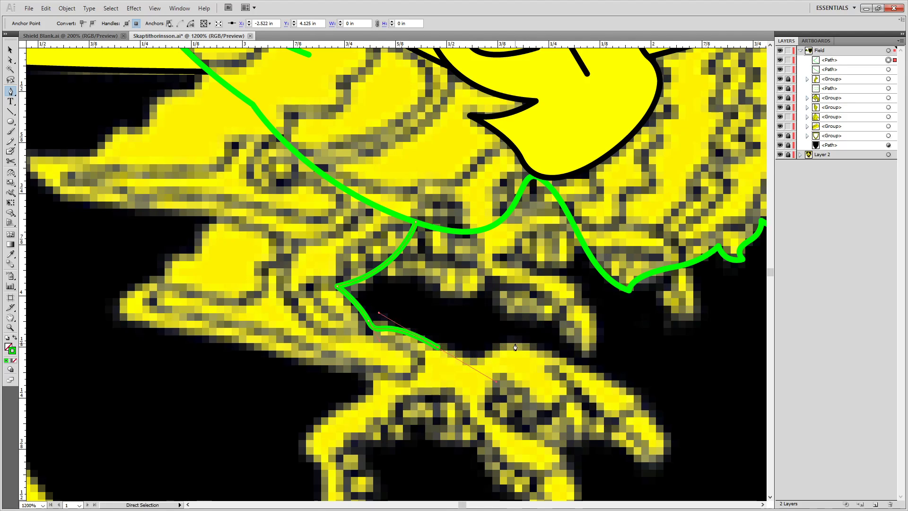
Extend the outline over the foot's knuckle and along the front toe to the claw's base, and round it back under the toe.
drag(550, 340, 365, 246)
scroll(379, 230, up, 1)
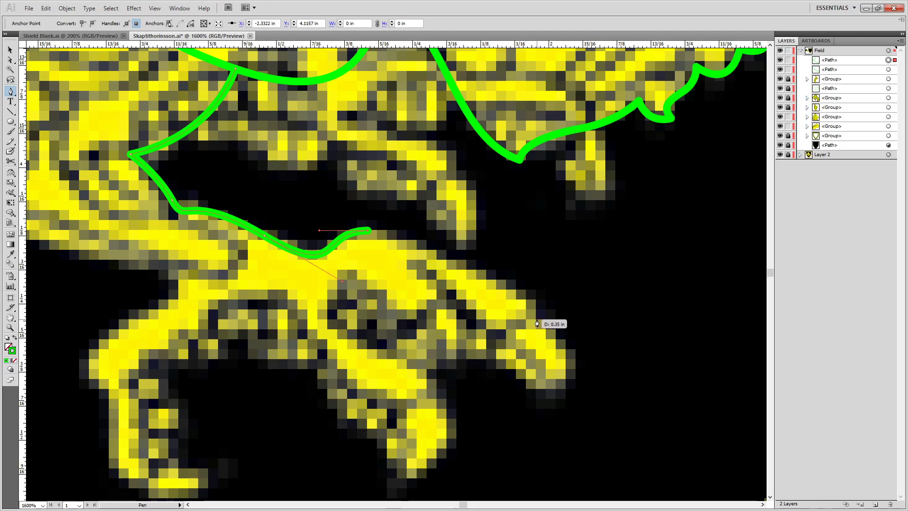
mouse_move(537, 318)
mouse_down()
mouse_move(538, 364)
mouse_move(565, 404)
mouse_move(597, 421)
mouse_move(572, 405)
mouse_up()
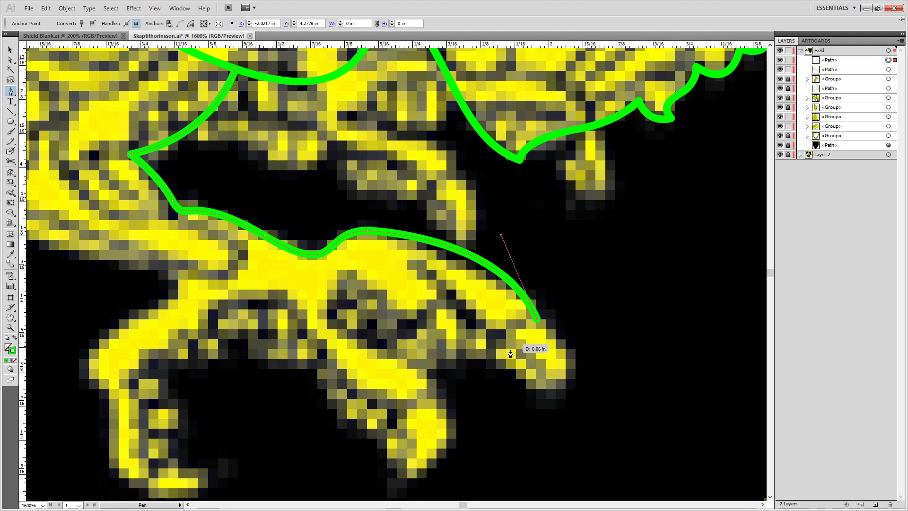
key(ctrl+z)
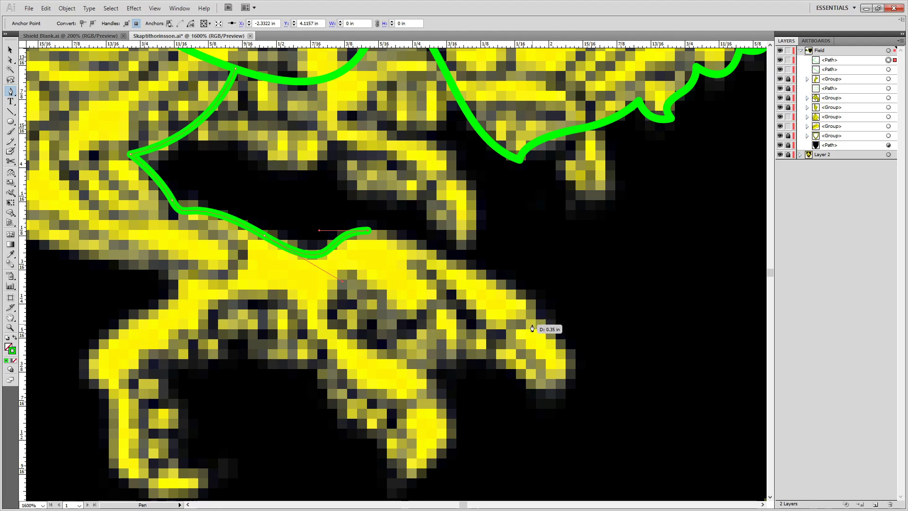
drag(532, 323, 511, 377)
click(531, 326)
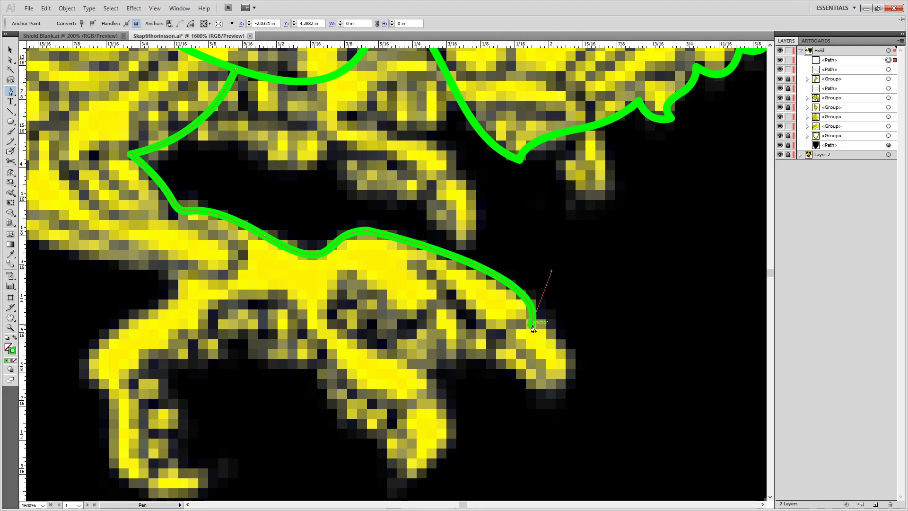
drag(486, 358, 448, 359)
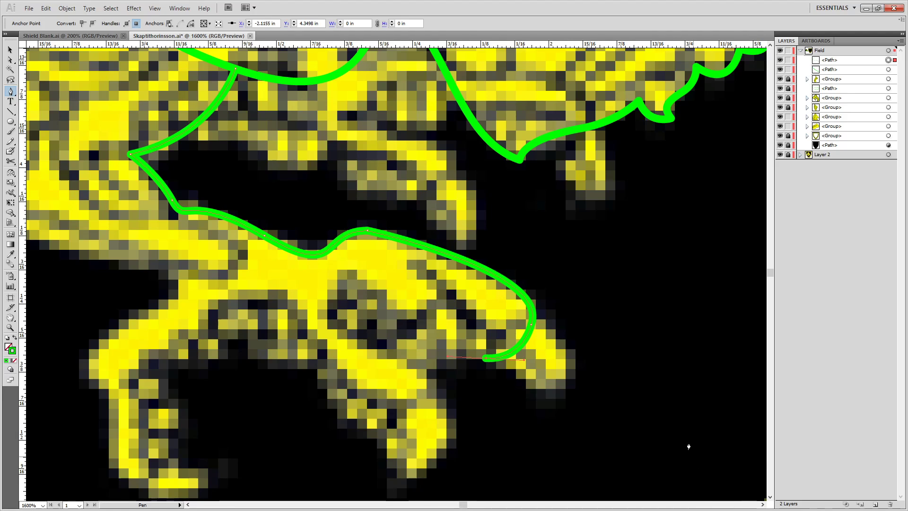
key(space)
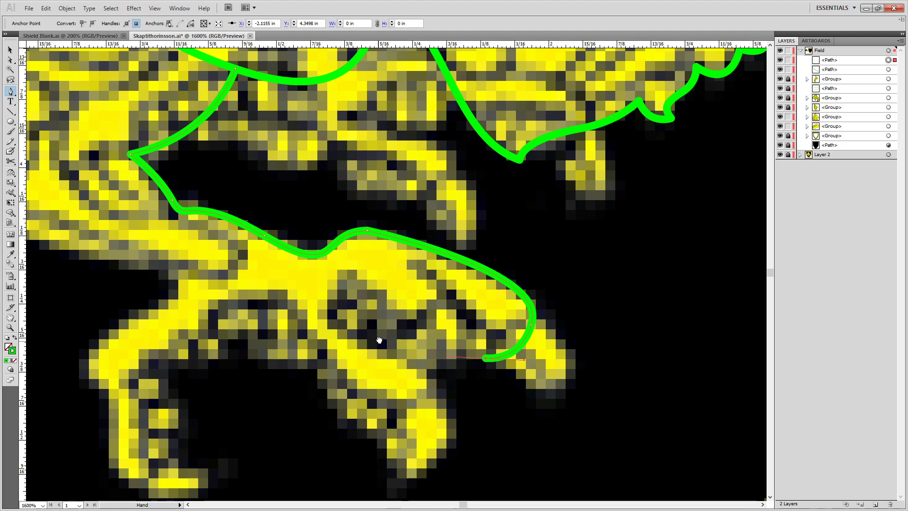
drag(379, 340, 491, 203)
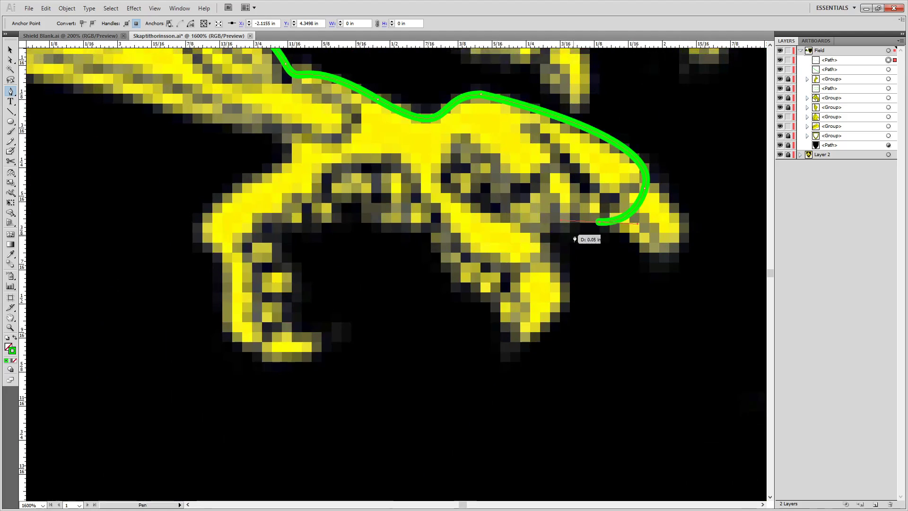
Continue the foot outline from a corner under the front toe to the gap beside the middle toe, and curve it down across the claw's base.
click(598, 224)
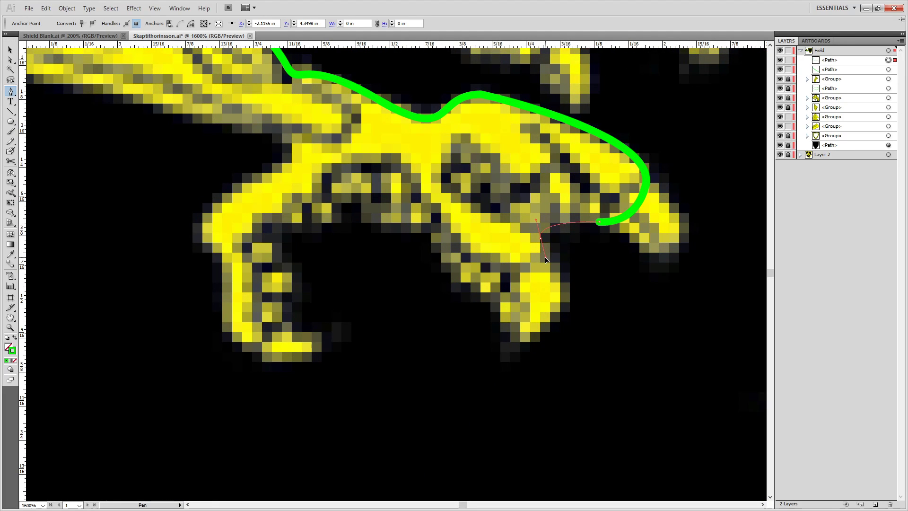
drag(541, 237, 492, 289)
key(ctrl+z)
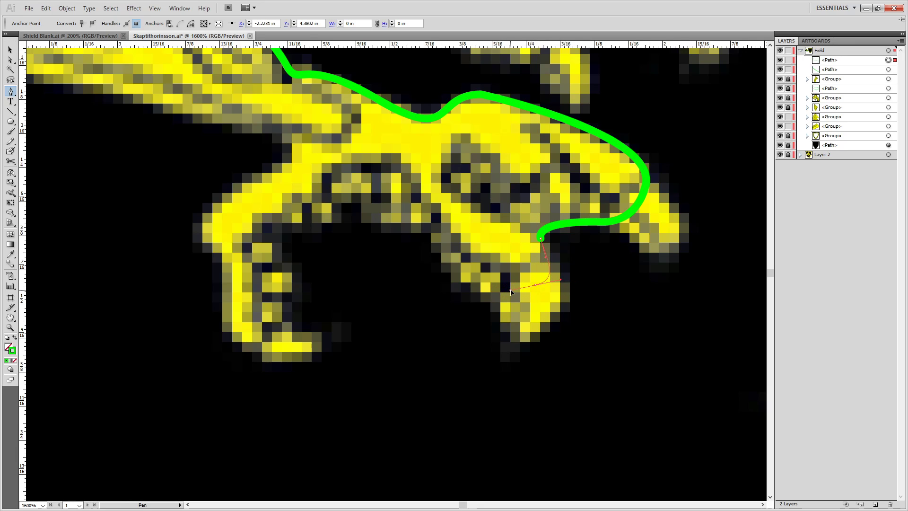
drag(535, 285, 407, 220)
drag(436, 277, 567, 340)
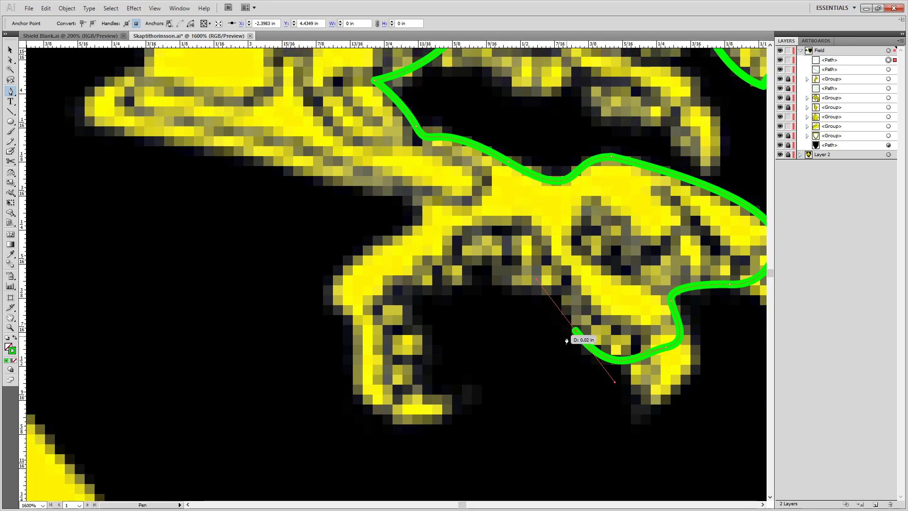
drag(525, 292, 434, 227)
key(ctrl+z)
key(ctrl+z)
key(ctrl+z)
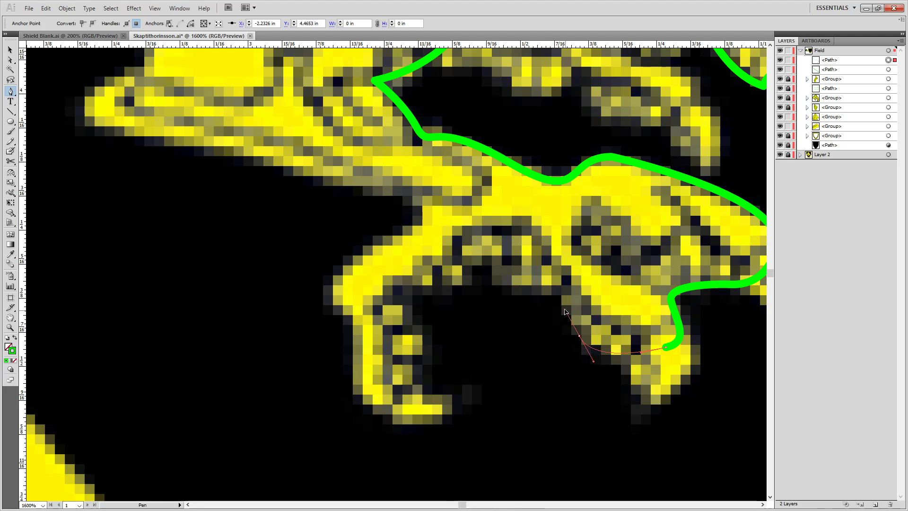
Curve the outline around the middle toe's underside and along the sole to a corner in the notch between the middle and rear toes.
drag(579, 336, 482, 247)
click(480, 272)
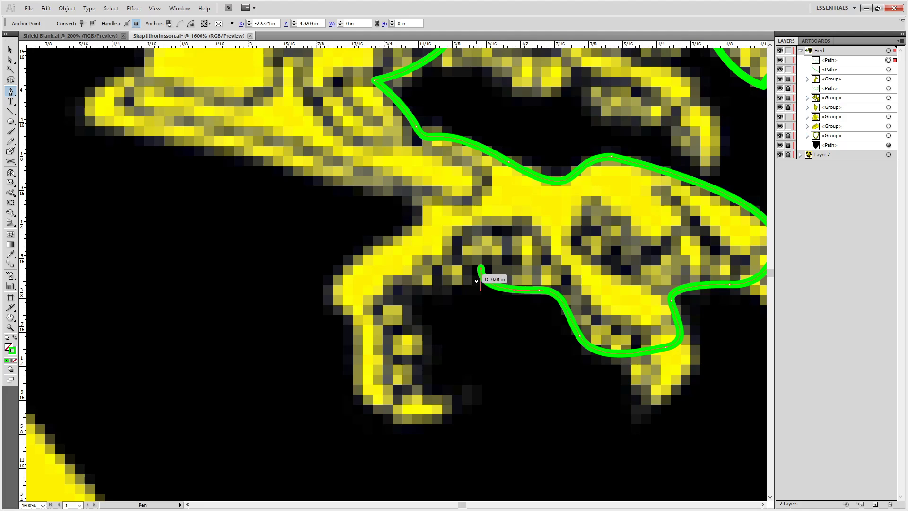
click(433, 295)
key(ctrl+z)
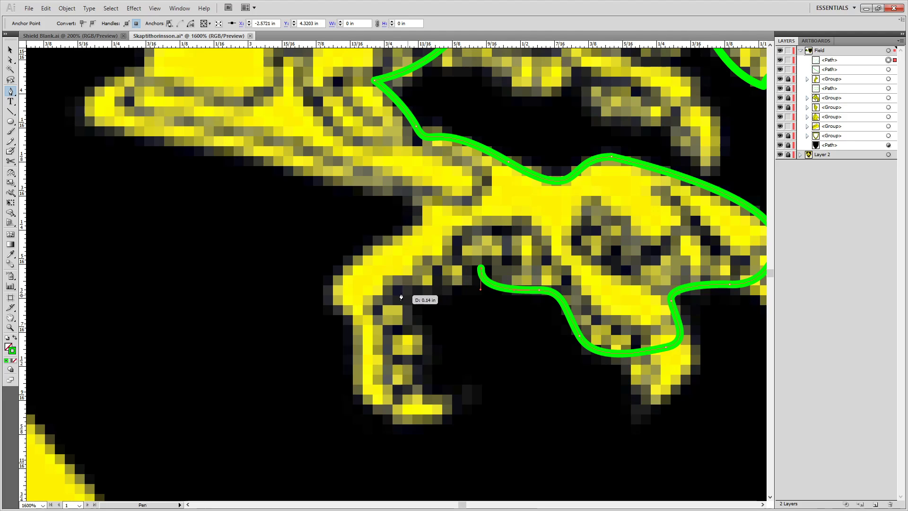
Extend the outline from the sole notch to the rear toe's inner corner and trace the scalloped pads down to the claw, with corners between them.
drag(353, 291, 340, 289)
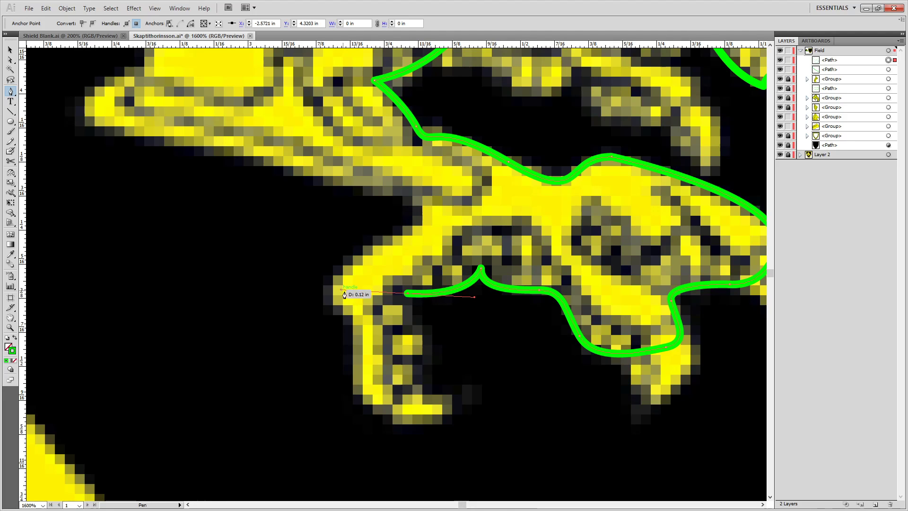
click(407, 294)
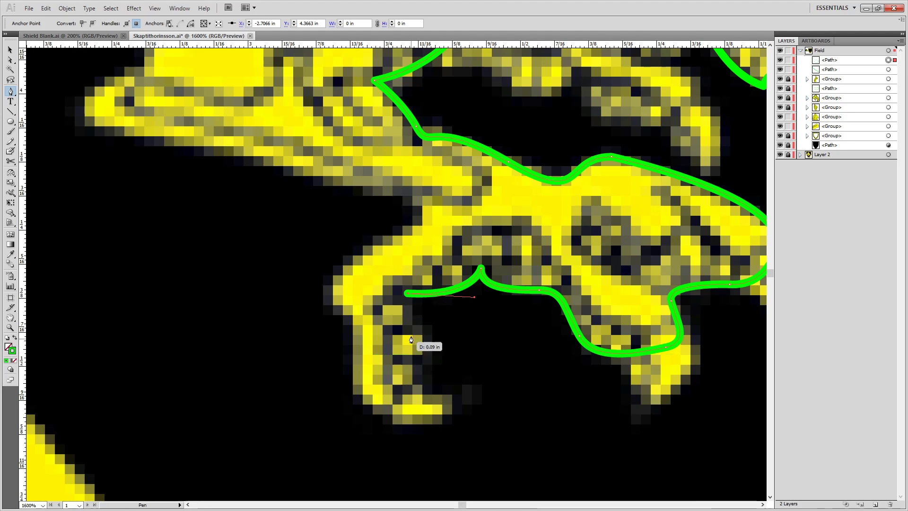
mouse_move(407, 324)
mouse_down()
mouse_move(398, 371)
mouse_move(386, 376)
mouse_up()
click(415, 360)
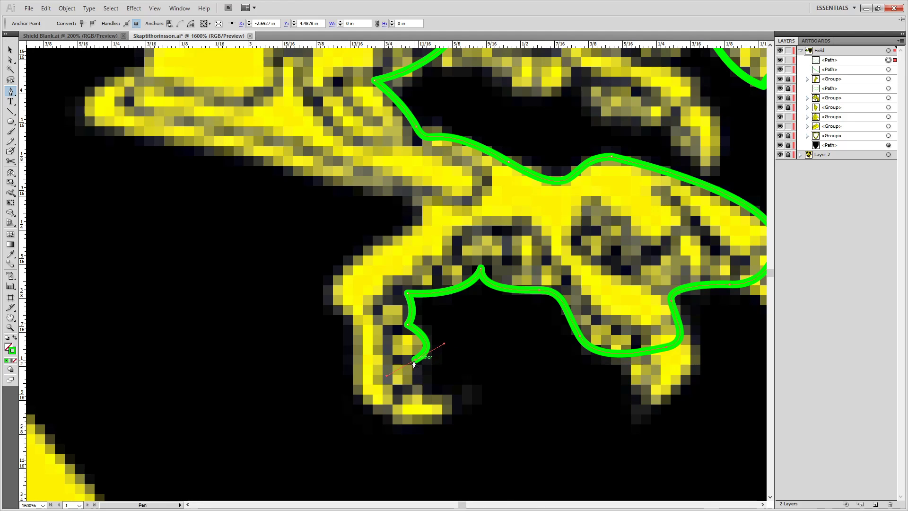
key(space)
drag(450, 384, 400, 347)
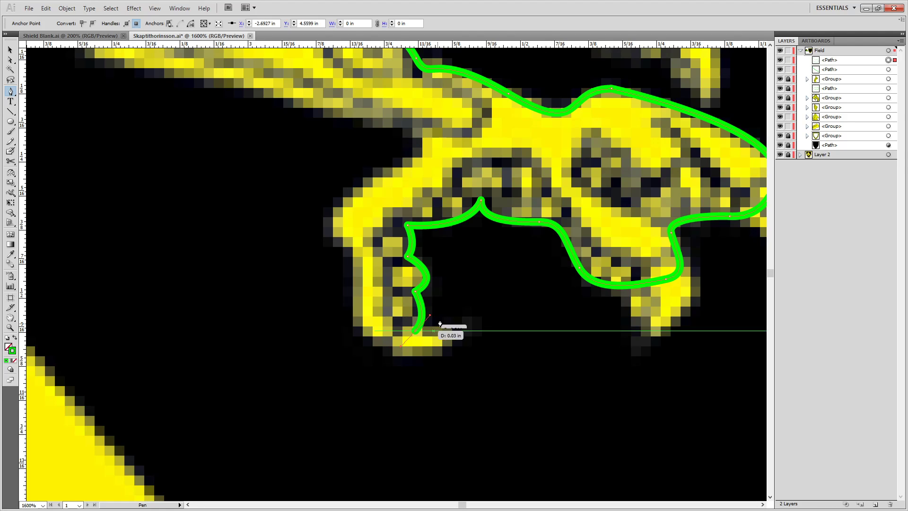
click(415, 331)
Round the outline across the rear toe's claw base, up its outer side and over the knuckle to the inner bend below the leg feathers.
mouse_move(360, 325)
mouse_down()
mouse_move(337, 290)
mouse_move(344, 295)
mouse_up()
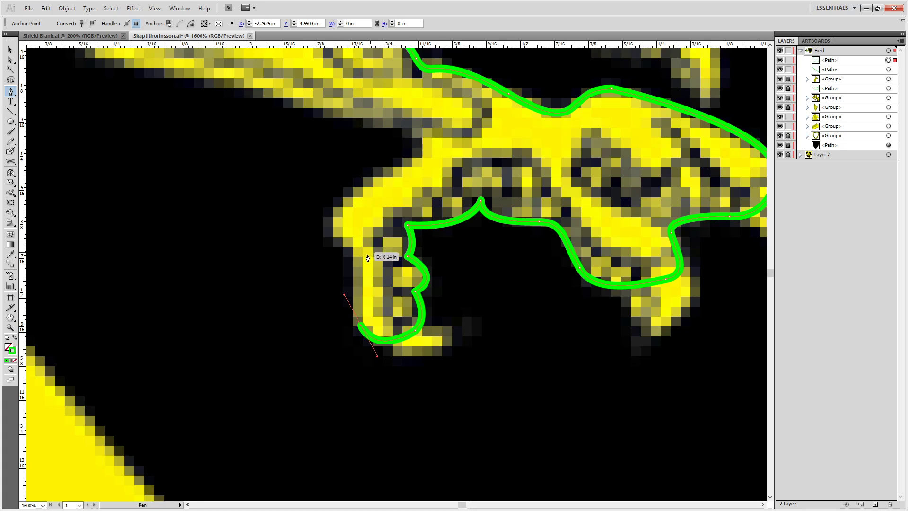
drag(345, 241, 347, 235)
drag(343, 199, 379, 161)
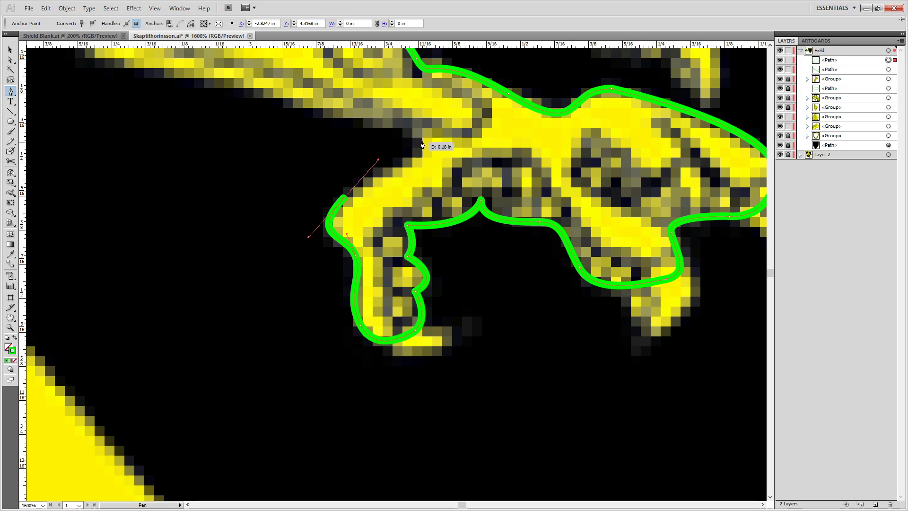
drag(422, 136, 411, 105)
key(space)
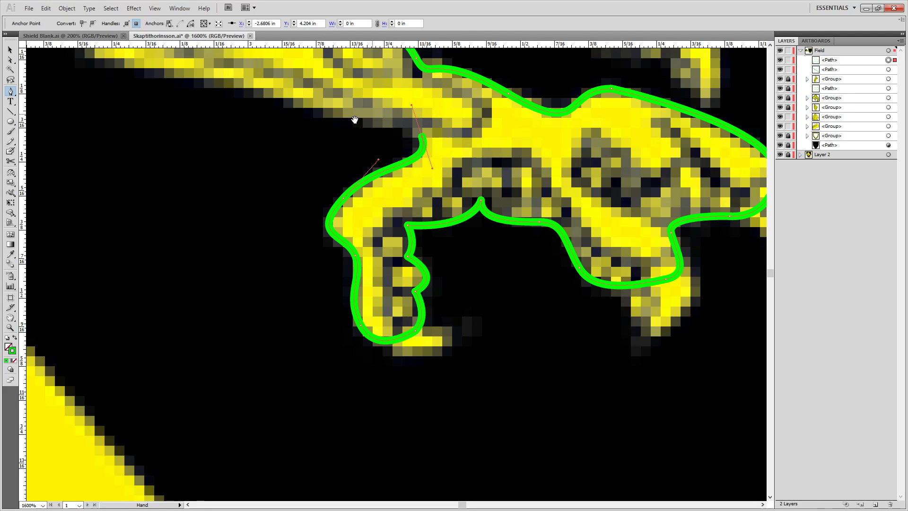
drag(355, 119, 649, 219)
key(ctrl+z)
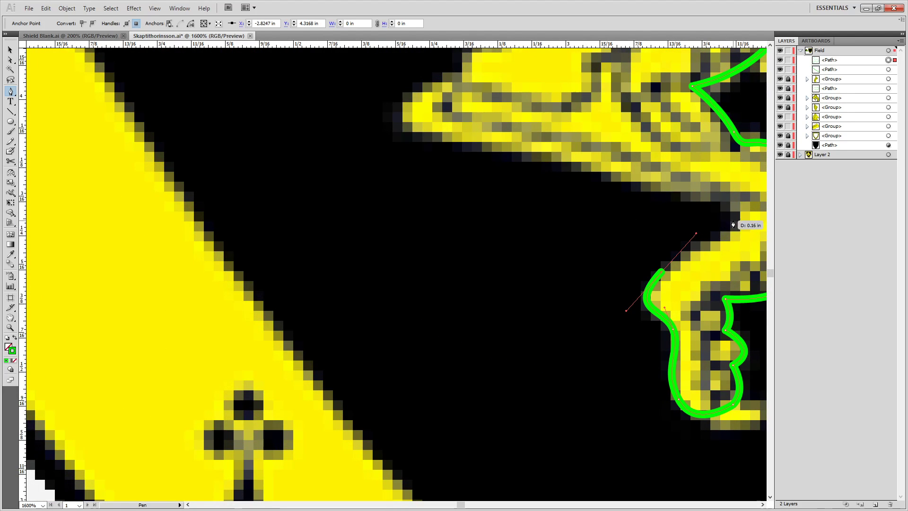
drag(738, 220, 731, 202)
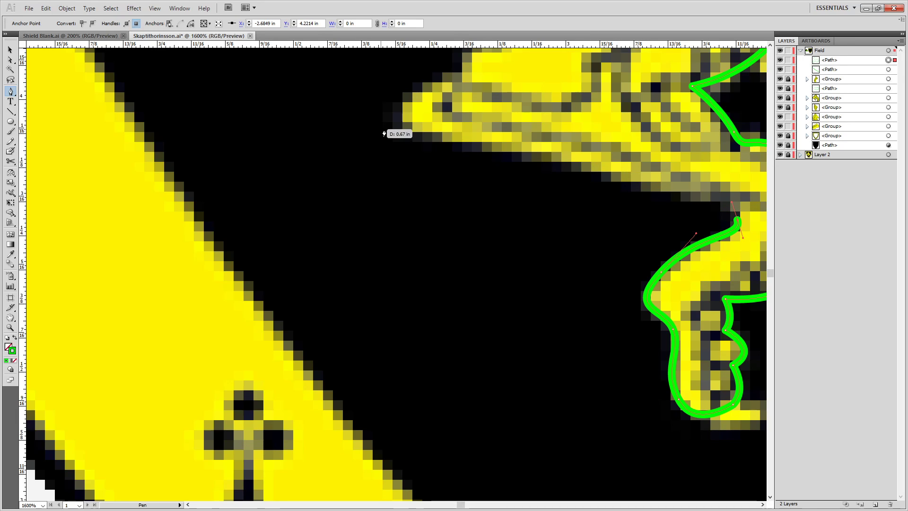
Trace the long lower edge of the lowest leg feather from the inner bend out to the feather's tip.
drag(400, 116, 401, 69)
drag(491, 194, 457, 319)
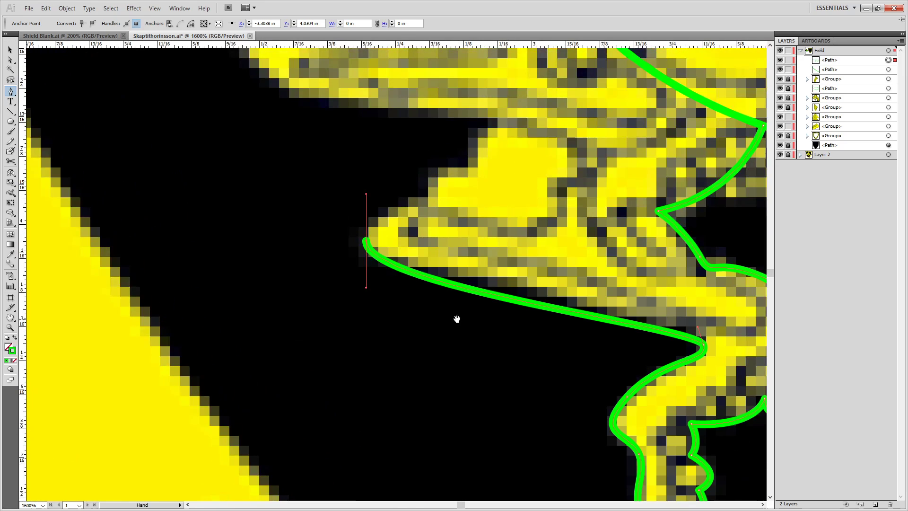
drag(463, 191, 418, 325)
drag(471, 232, 426, 345)
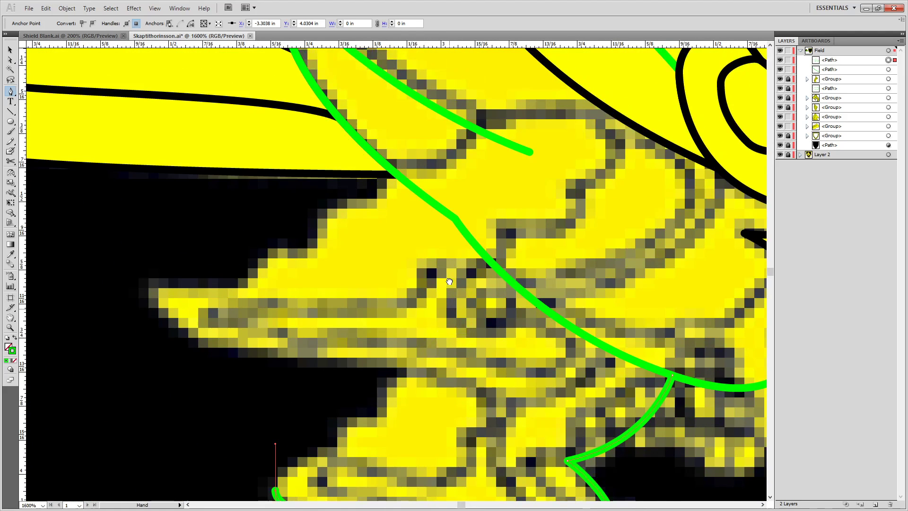
drag(447, 293, 448, 187)
drag(361, 312, 402, 261)
key(ctrl+z)
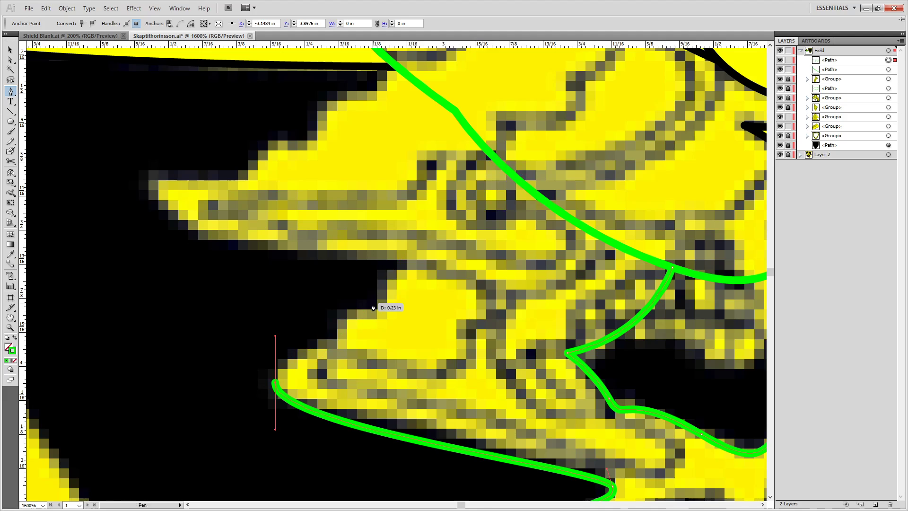
drag(378, 312, 414, 275)
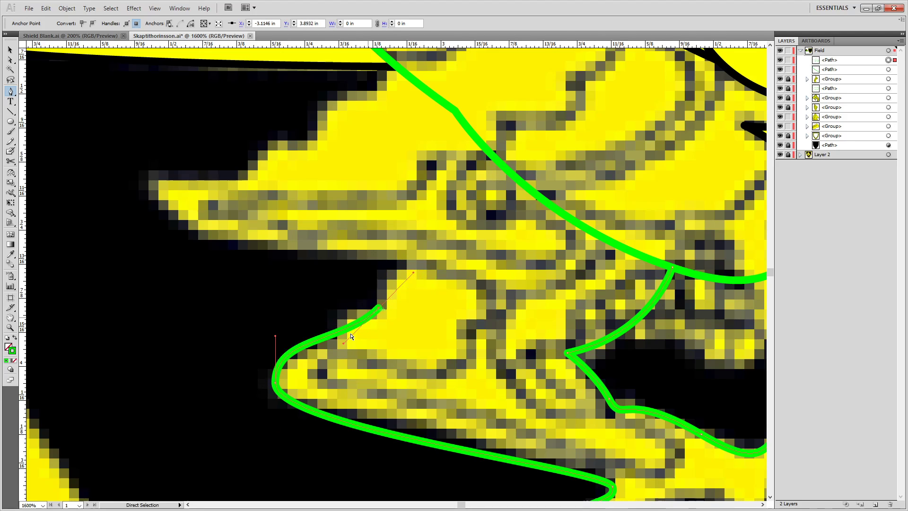
key(ctrl+z)
drag(319, 346, 343, 338)
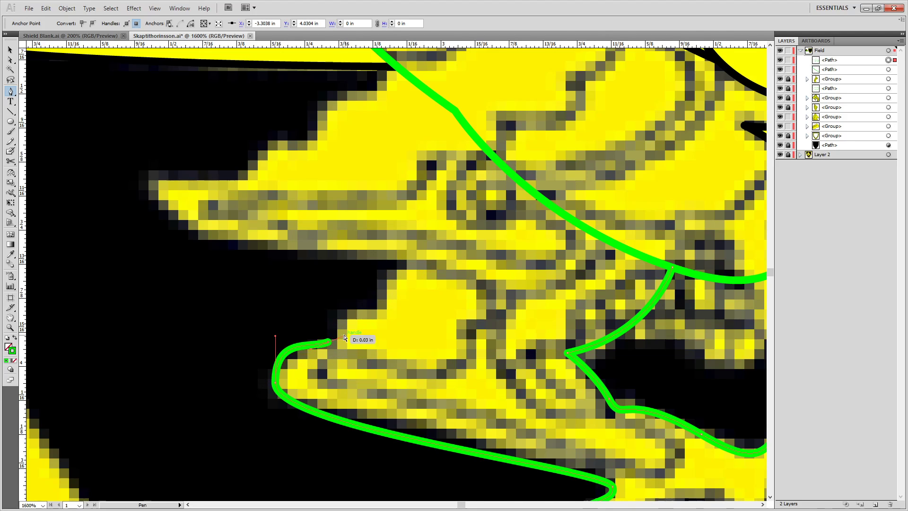
key(ctrl+z)
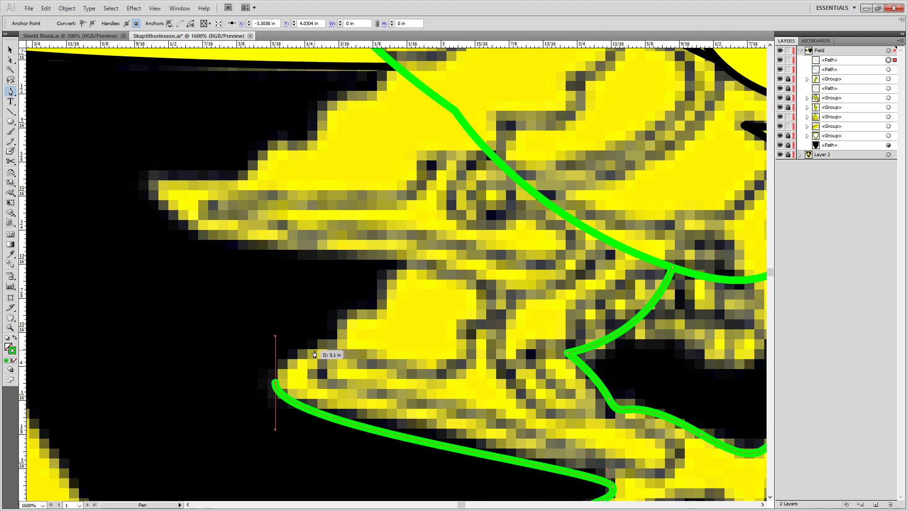
Make the anchor at the lowest leg feather's tip a corner and start curving the outline along the feather's upper edge.
click(276, 381)
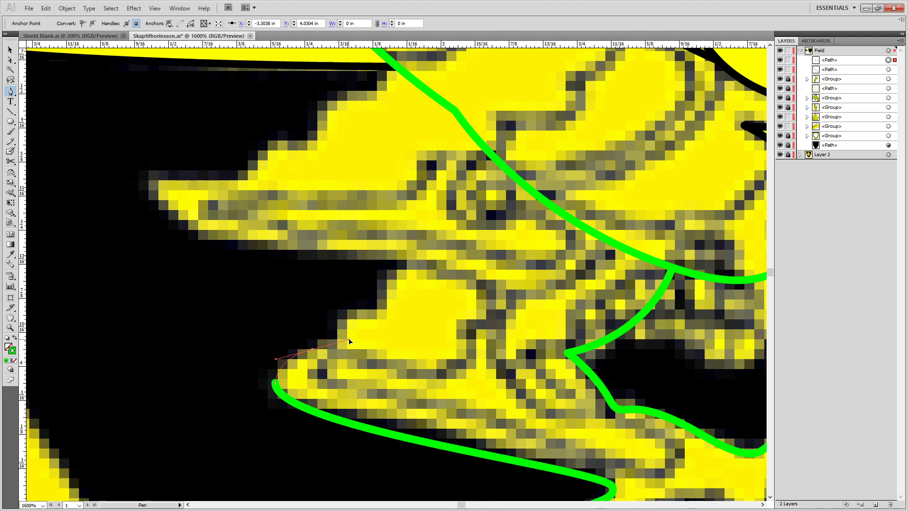
Continue the eagle's leg outline with curved segments along the feathered thigh edge, ending it on the body outline.
drag(313, 349, 349, 339)
drag(373, 308, 415, 299)
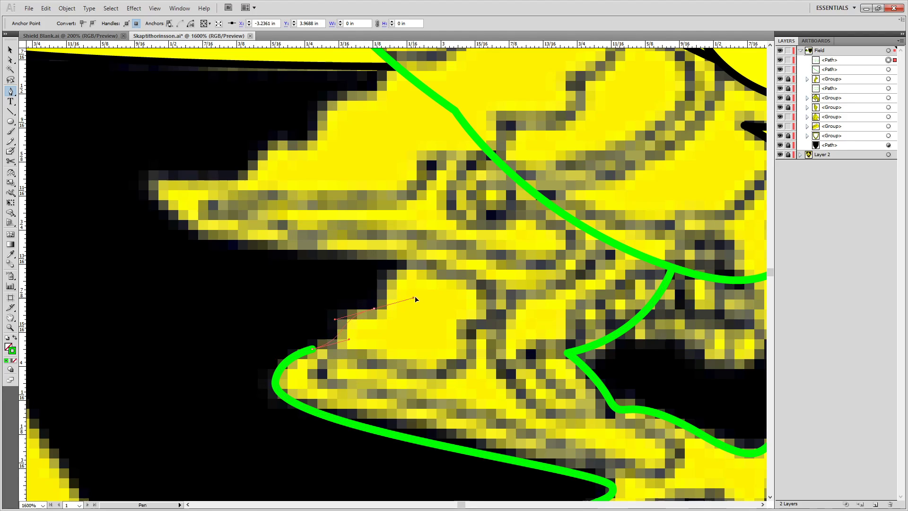
drag(414, 247, 454, 238)
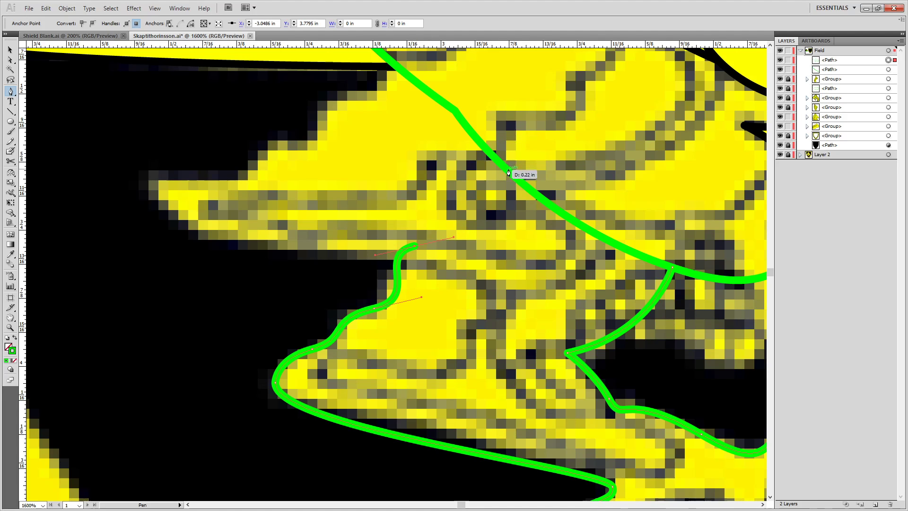
click(504, 169)
key(a)
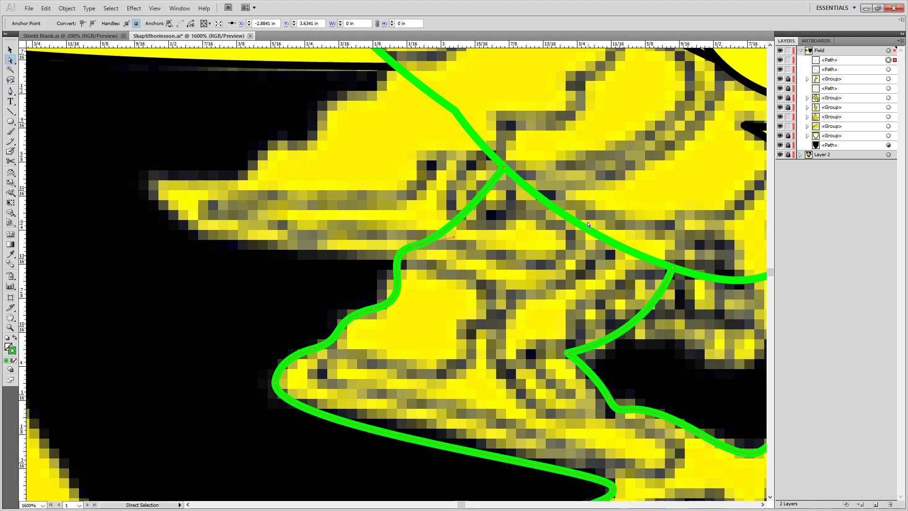
scroll(451, 302, down, 3)
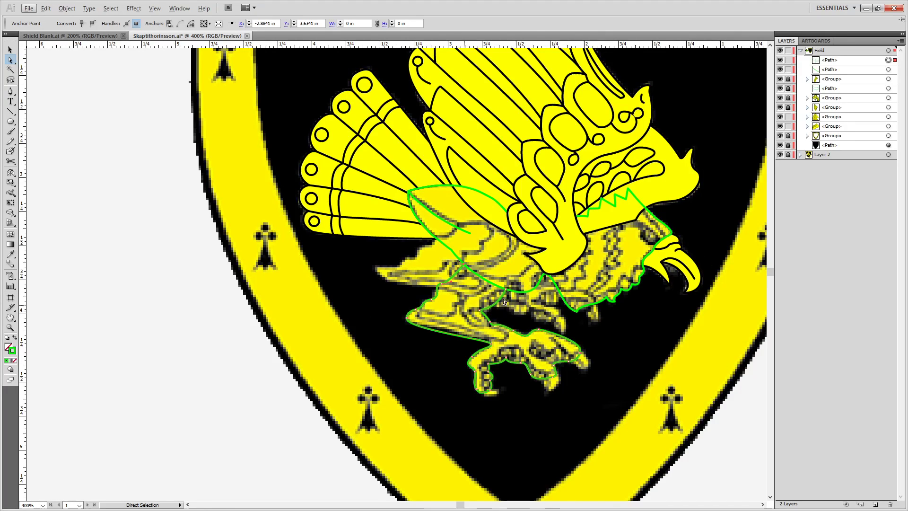
key(v)
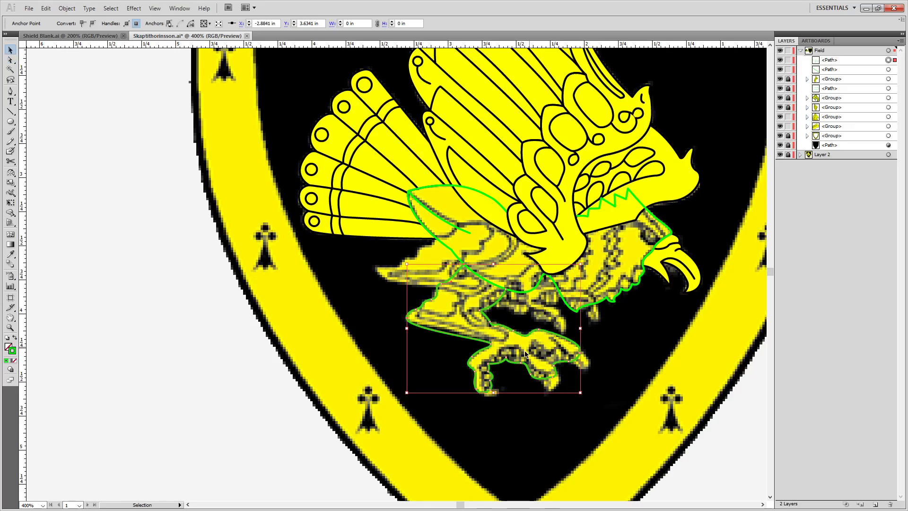
click(602, 338)
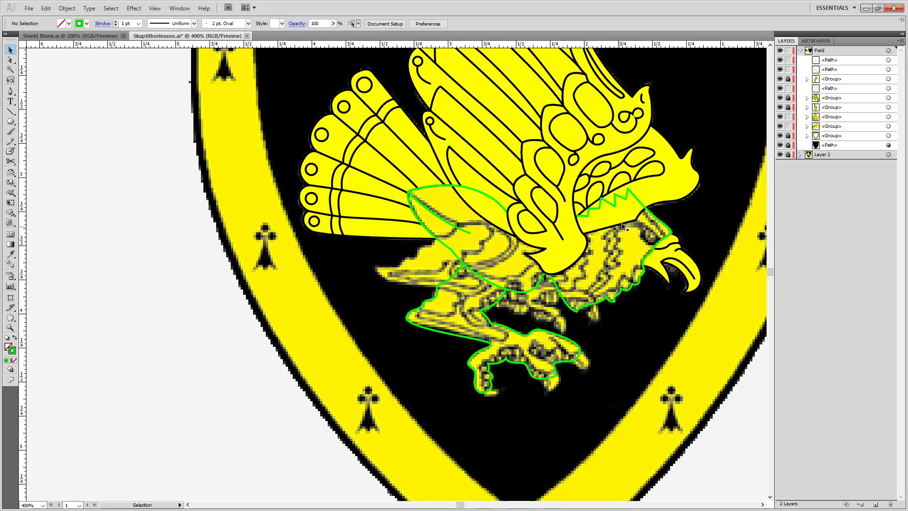
click(780, 60)
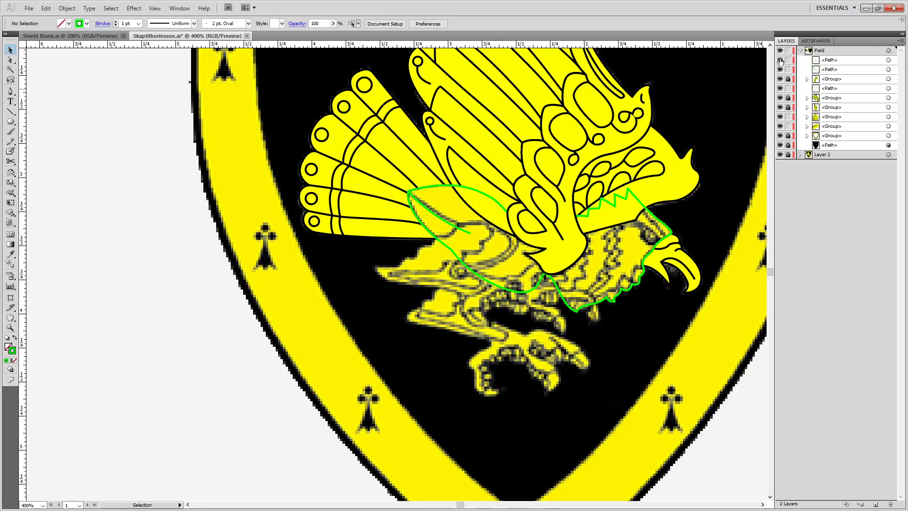
click(780, 61)
Duplicate the eagle's body outline in place and hide the front copy.
scroll(503, 302, up, 3)
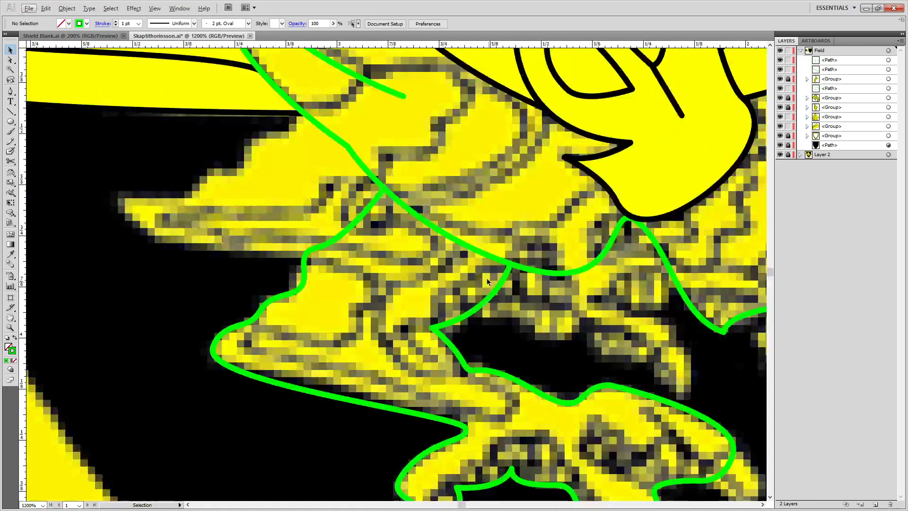
click(480, 251)
key(ctrl+c)
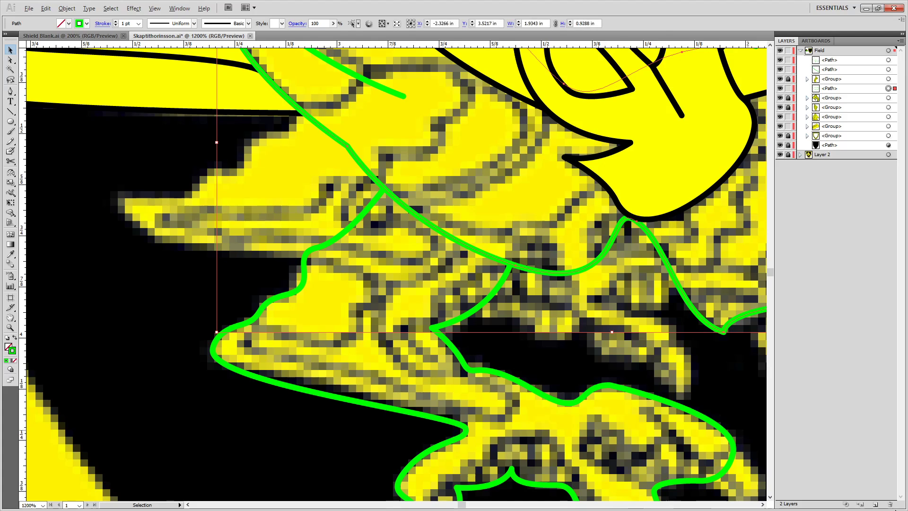
key(ctrl+f)
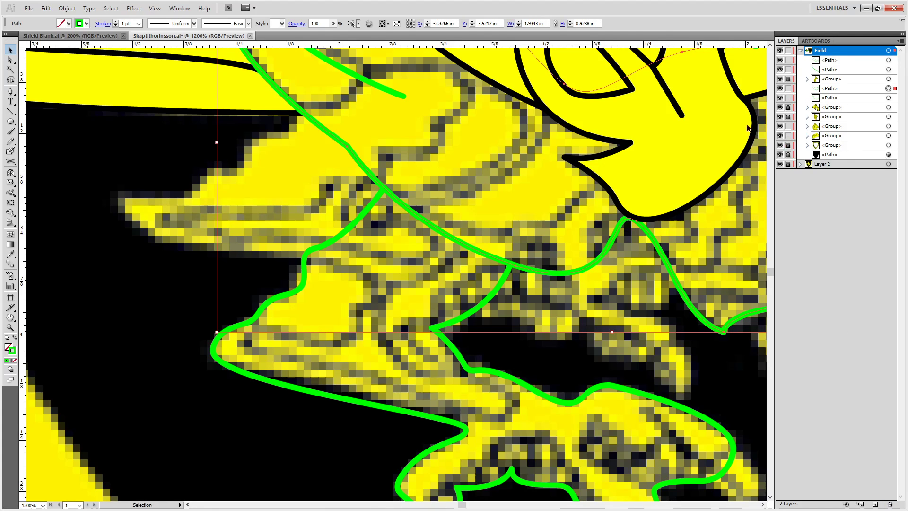
click(780, 88)
Cut the visible body outline at both leg junctions with Scissors and delete everything except the segment between them.
key(a)
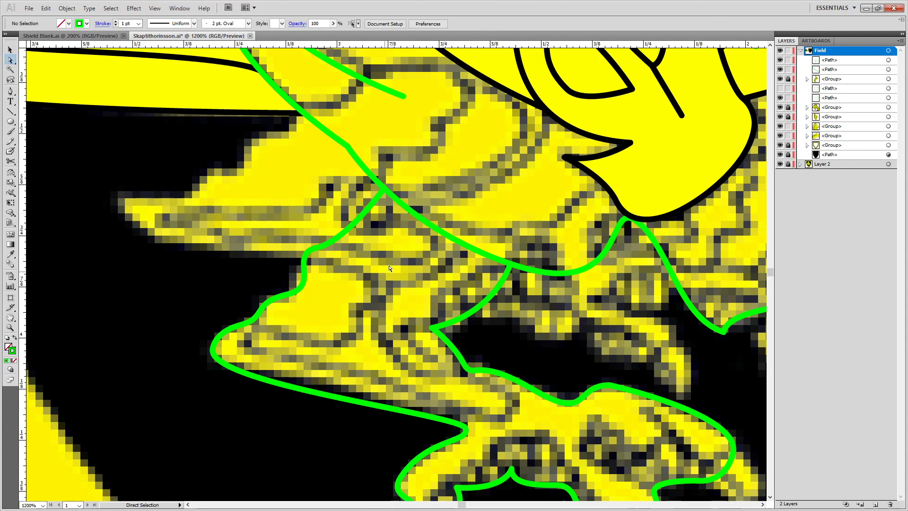
click(406, 208)
key(c)
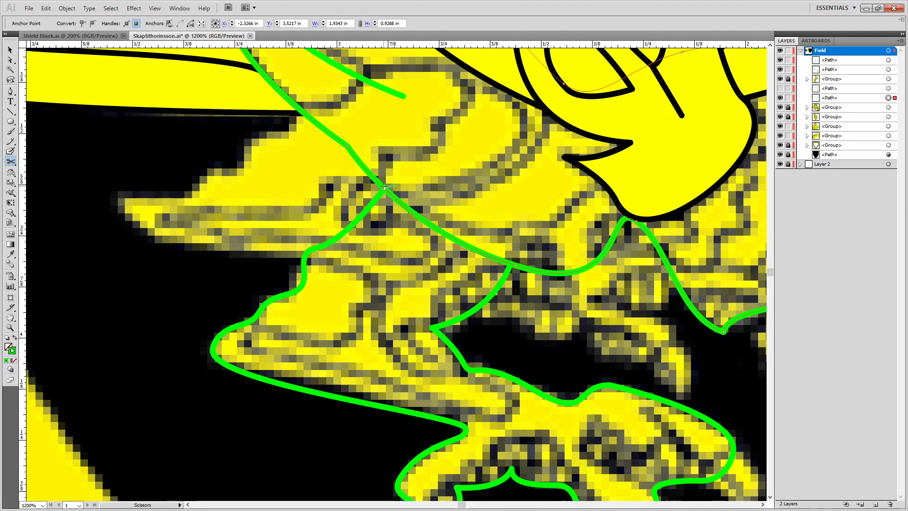
click(384, 187)
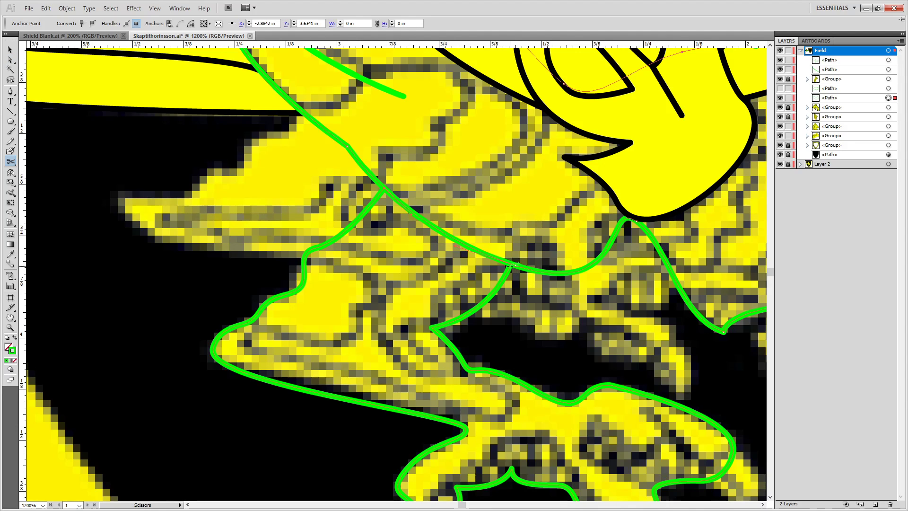
click(516, 265)
key(ctrl+z)
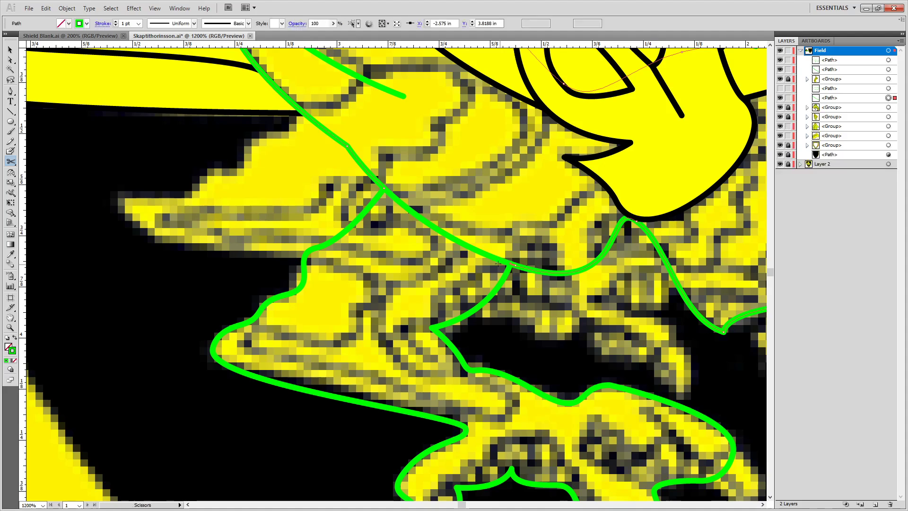
scroll(501, 260, up, 4)
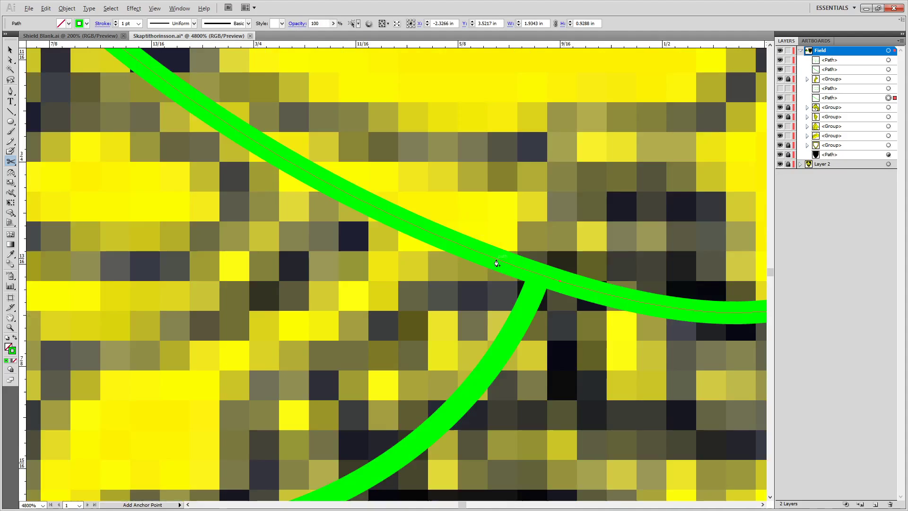
click(540, 274)
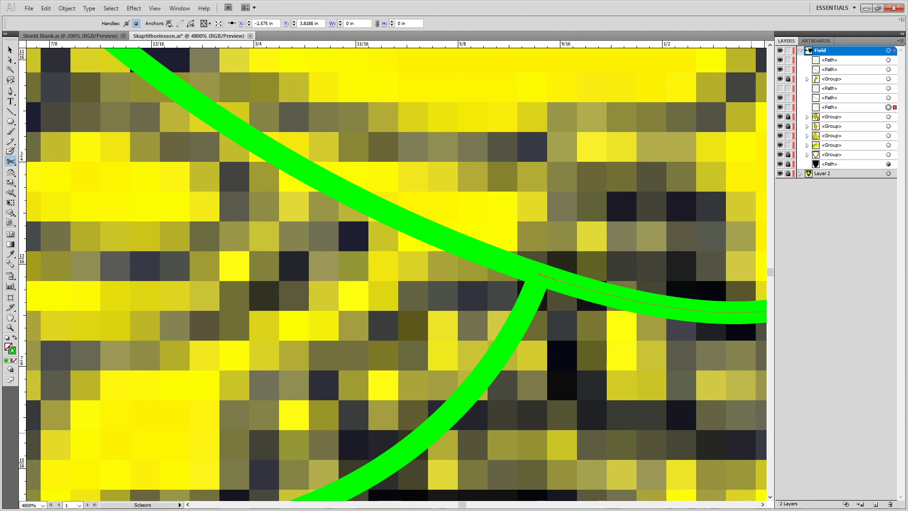
key(Delete)
Join both ends of the remaining body segment to the leg outline to close the leg shape.
scroll(541, 295, down, 3)
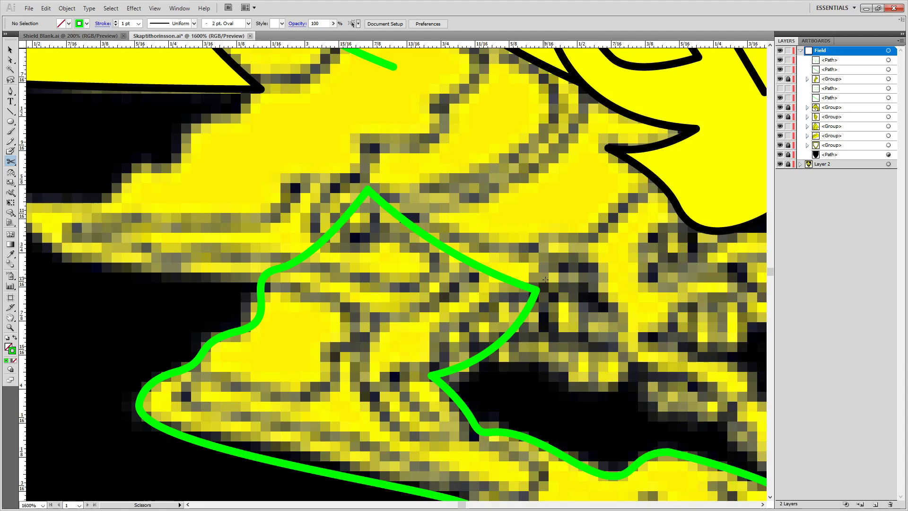
key(a)
drag(527, 308, 515, 310)
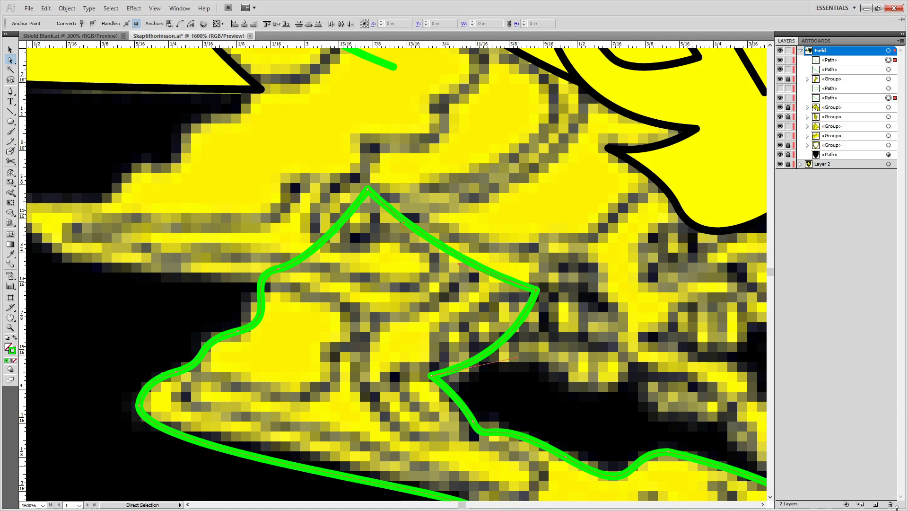
key(ctrl+j)
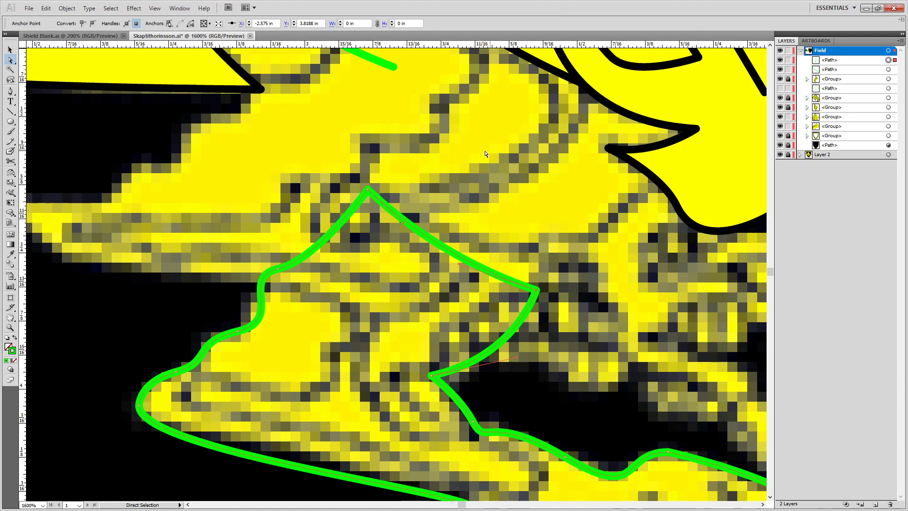
drag(383, 184, 332, 196)
key(ctrl+j)
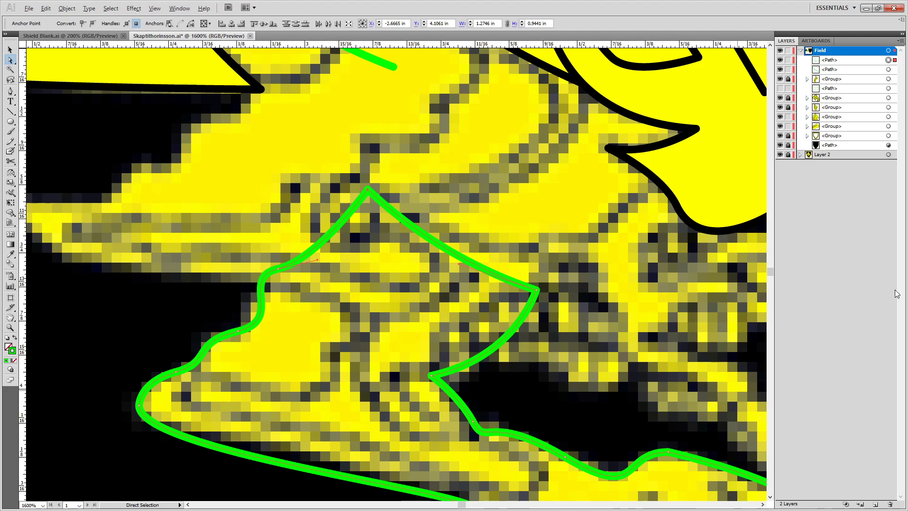
key(ctrl+minus)
key(ctrl+minus)
key(ctrl+minus)
drag(610, 147, 413, 149)
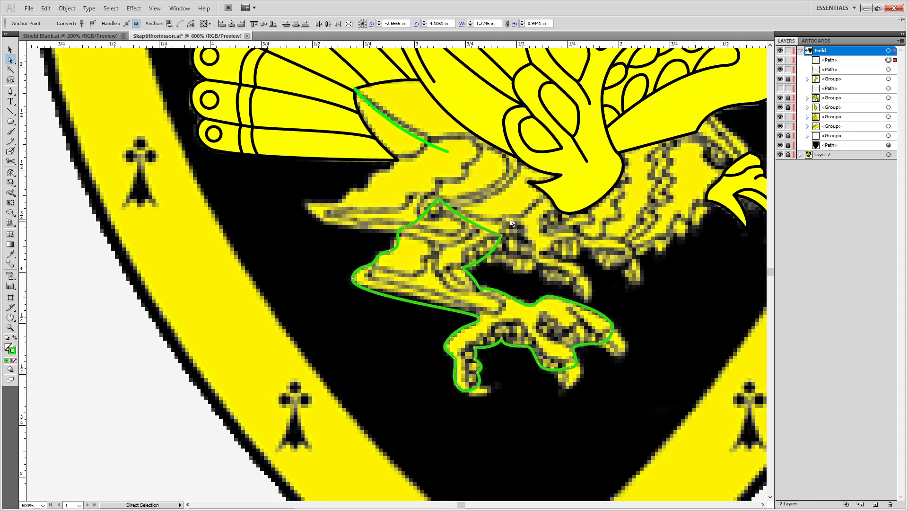
scroll(494, 351, up, 4)
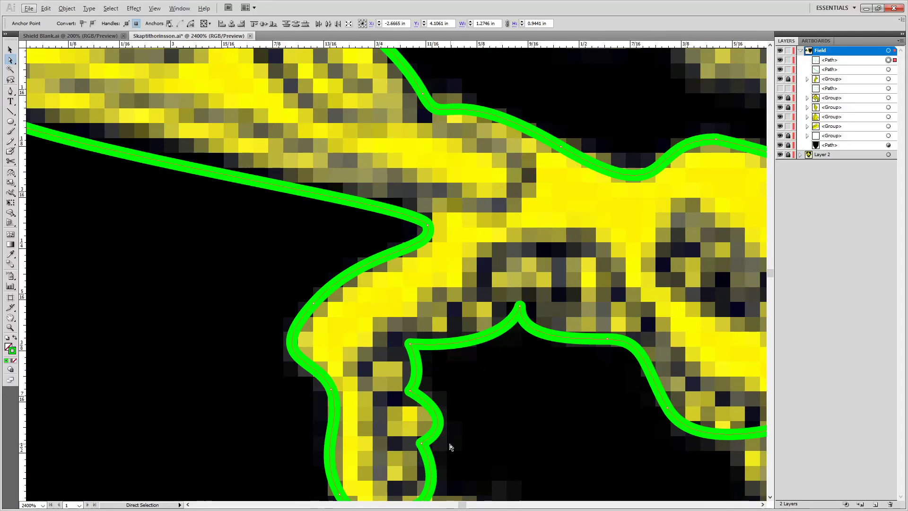
drag(384, 392, 295, 295)
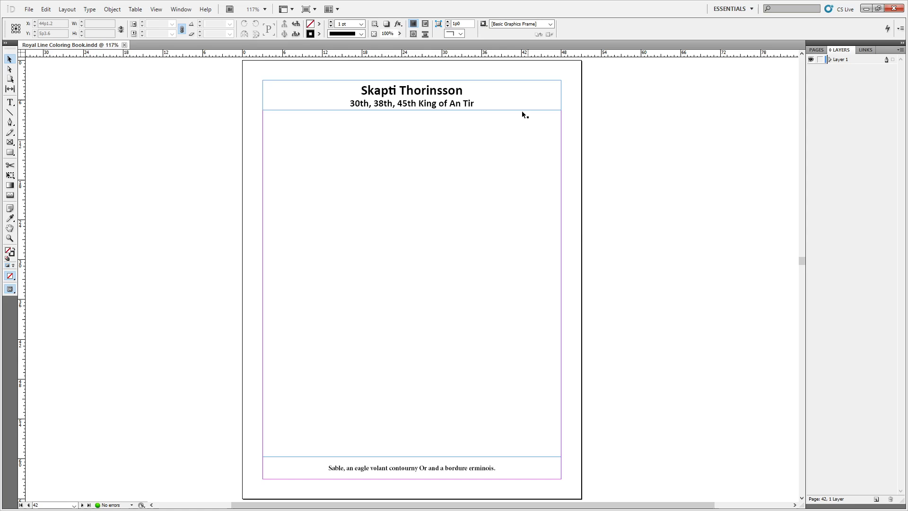
Switch to the Royal Line Coloring Book document in InDesign and look through the finished shield pages before page 42.
scroll(522, 111, up, 10)
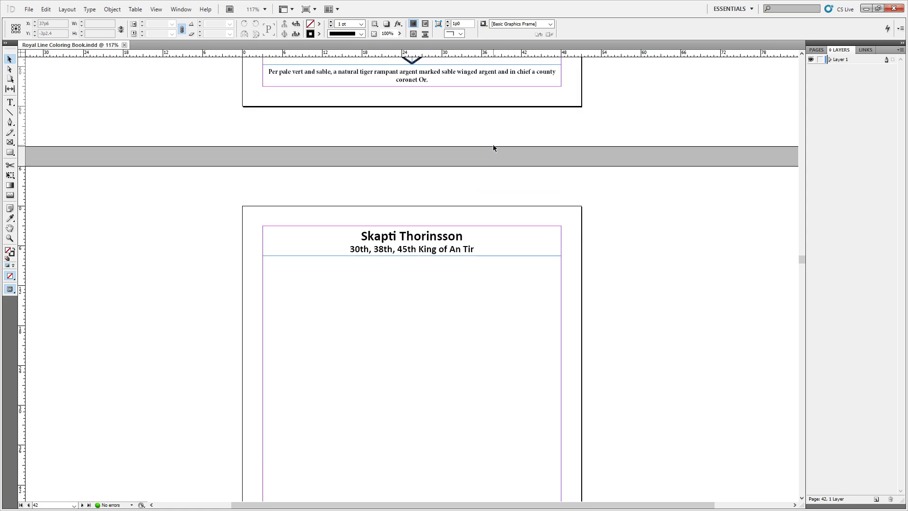
scroll(495, 152, up, 14)
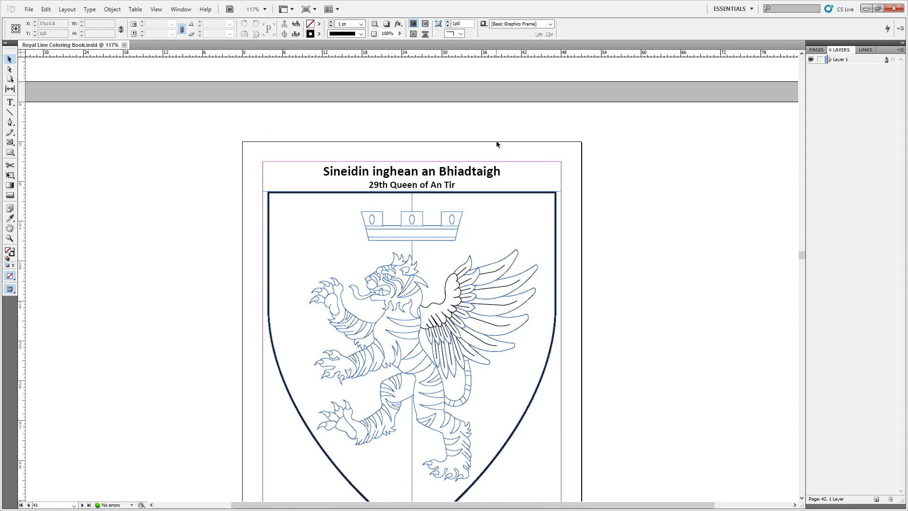
scroll(498, 140, up, 15)
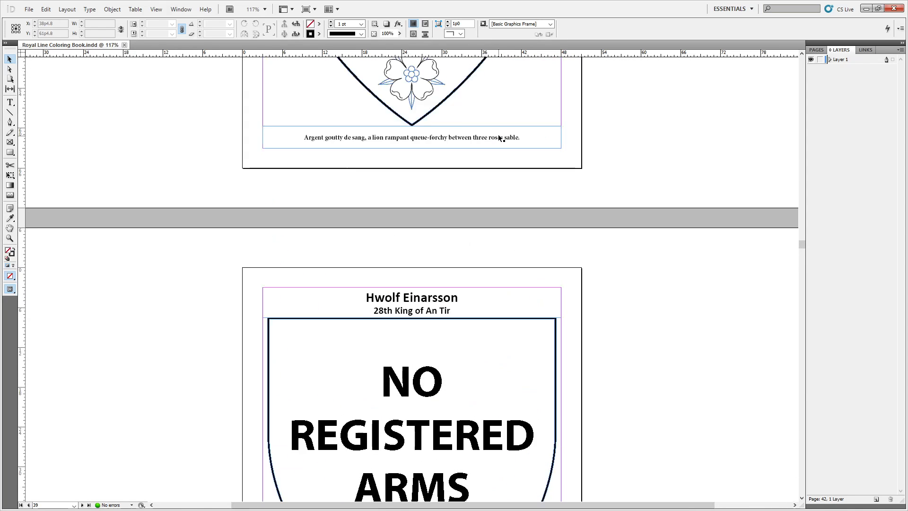
scroll(499, 137, up, 14)
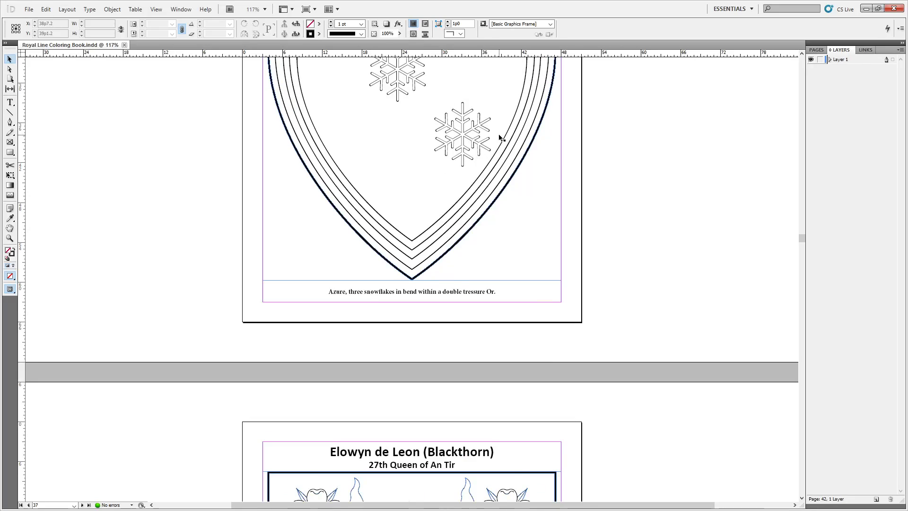
scroll(500, 137, up, 15)
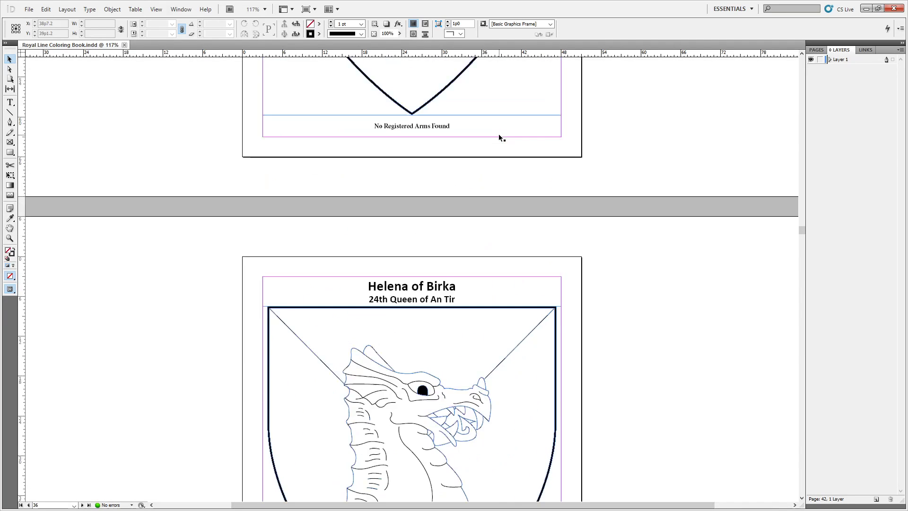
scroll(498, 134, up, 3)
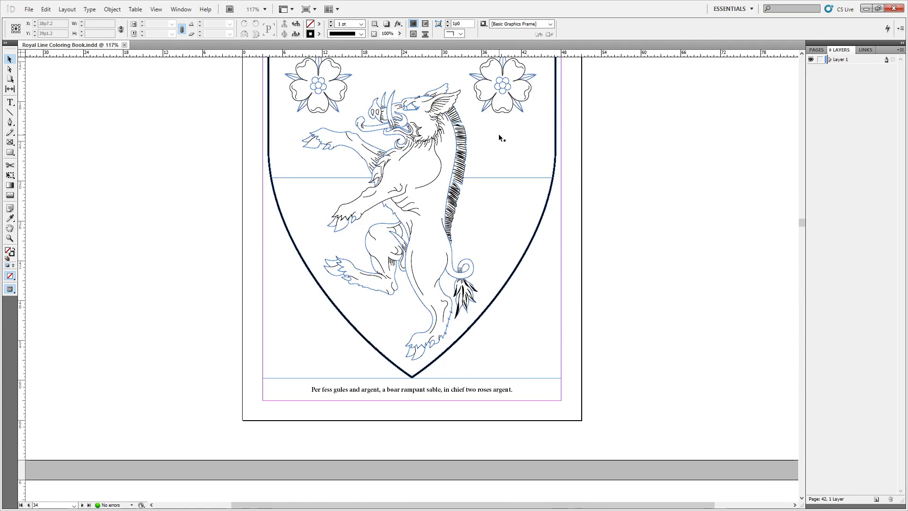
scroll(498, 134, up, 5)
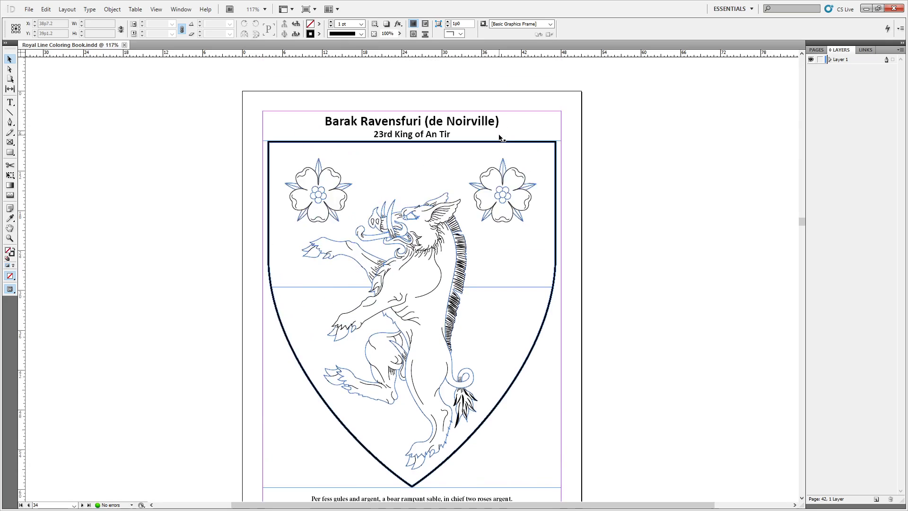
scroll(500, 137, up, 20)
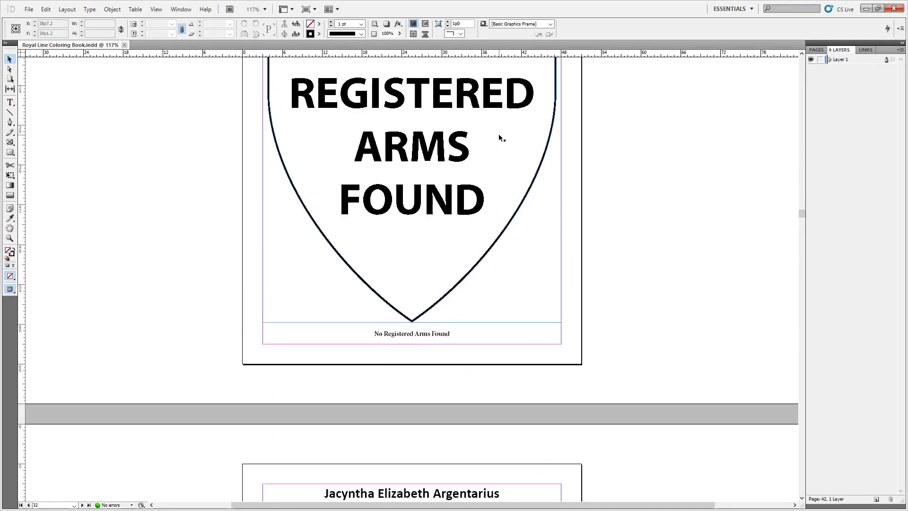
scroll(500, 137, up, 4)
scroll(500, 137, down, 18)
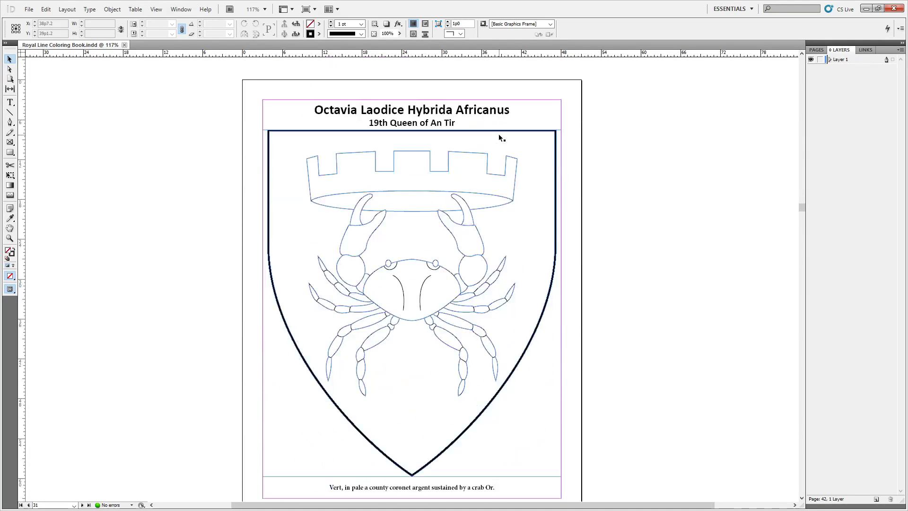
scroll(500, 133, down, 20)
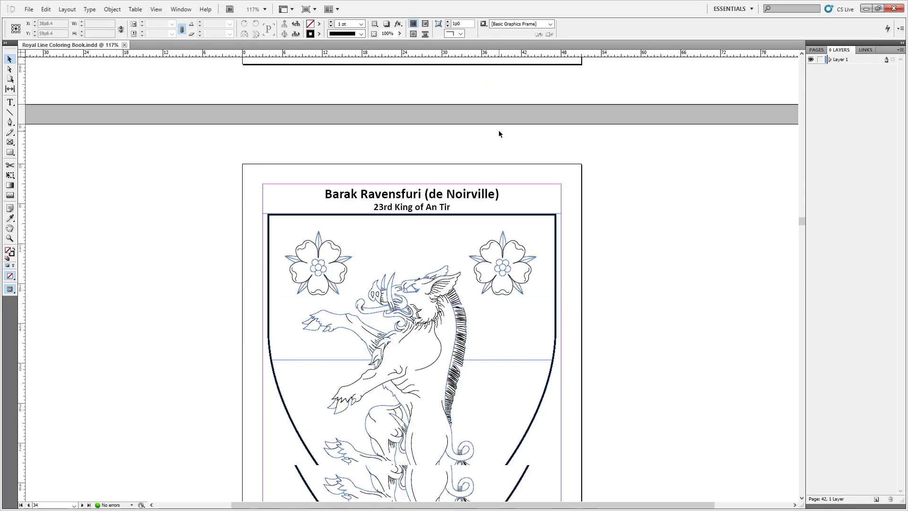
scroll(497, 127, down, 20)
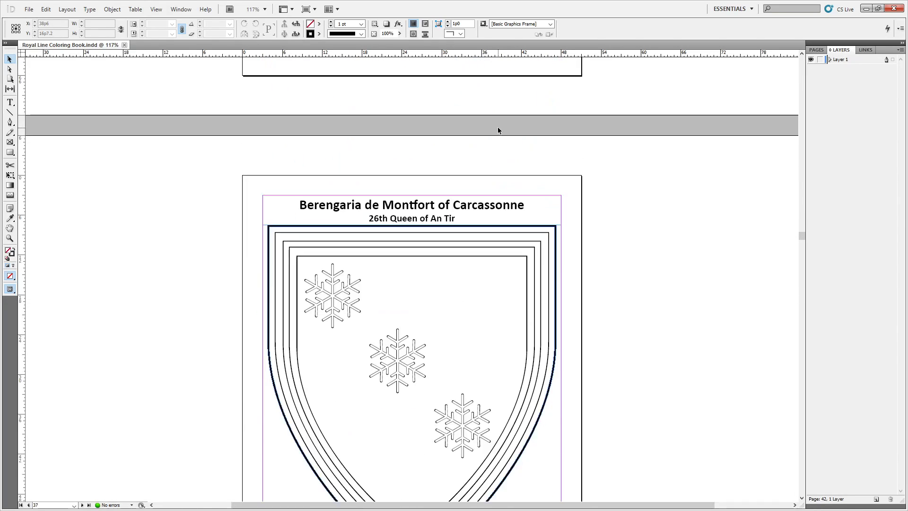
scroll(499, 130, down, 2)
scroll(498, 129, up, 4)
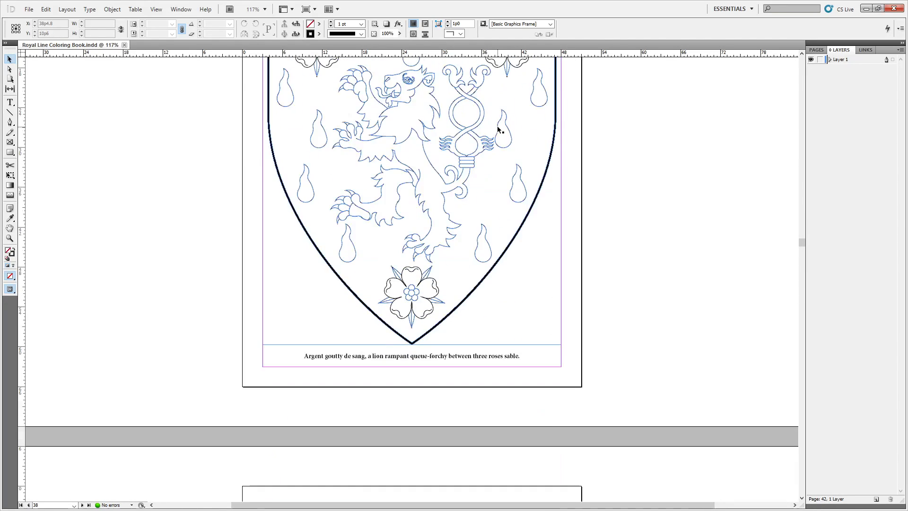
Look through the finished shield pages up to the empty page for the eagle shield on page 42.
scroll(499, 130, down, 5)
scroll(497, 126, down, 14)
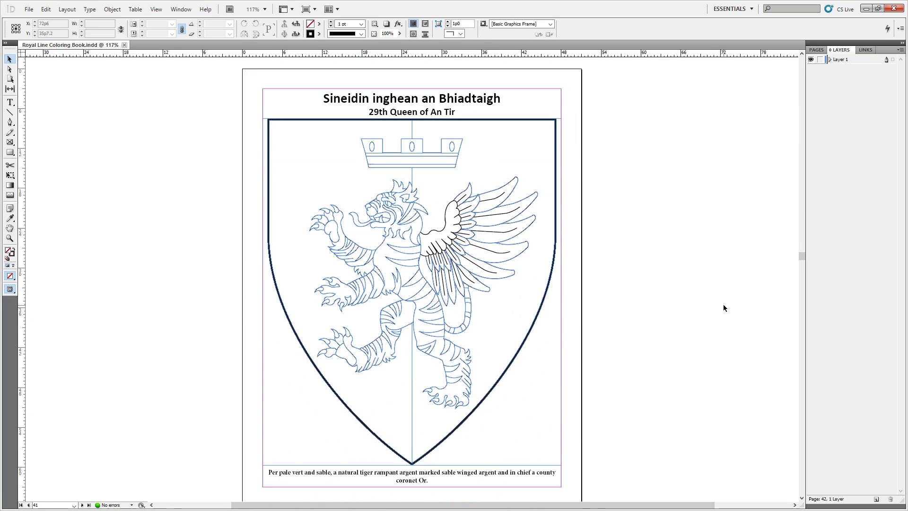
scroll(303, 373, down, 7)
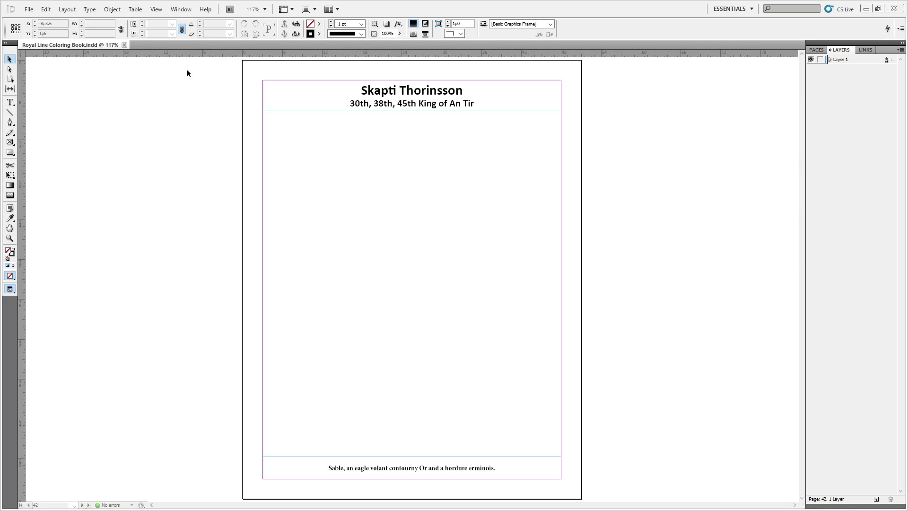
Switch back to Illustrator and open the winged tiger shield drawing from the Redraws folder.
key(alt+Tab)
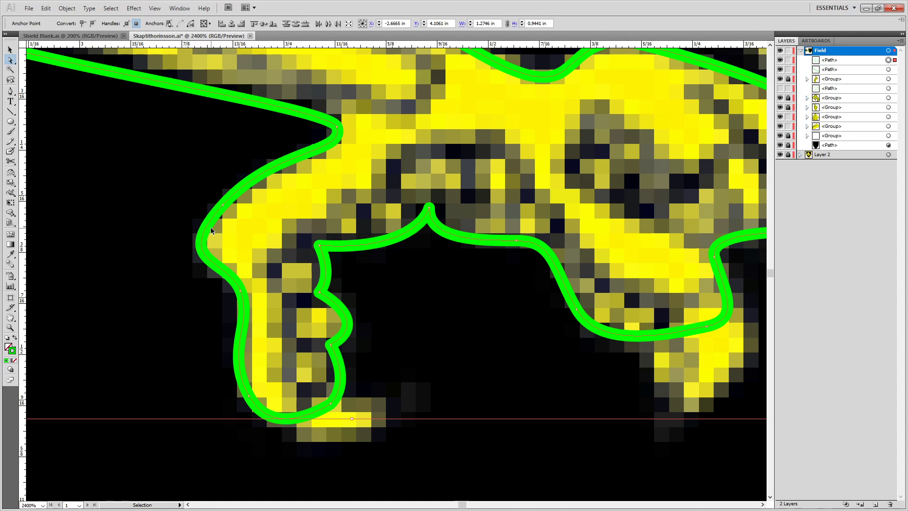
key(ctrl+o)
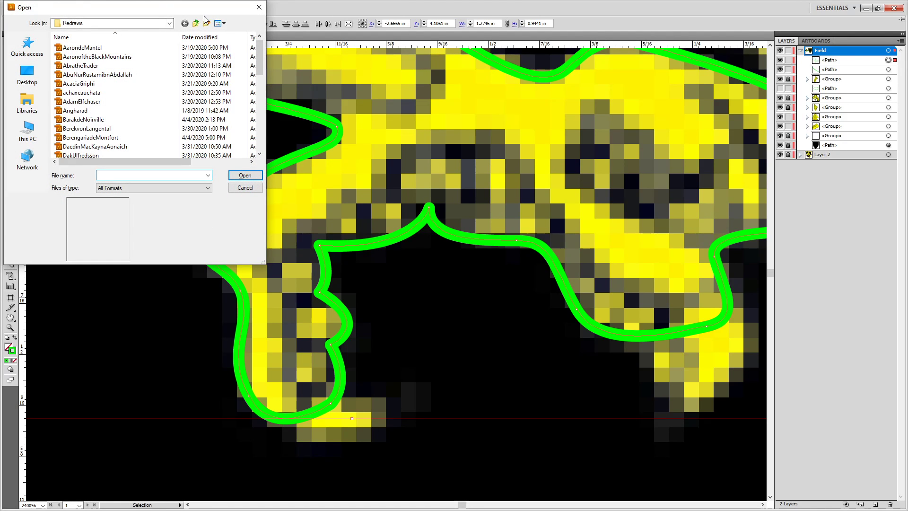
click(105, 93)
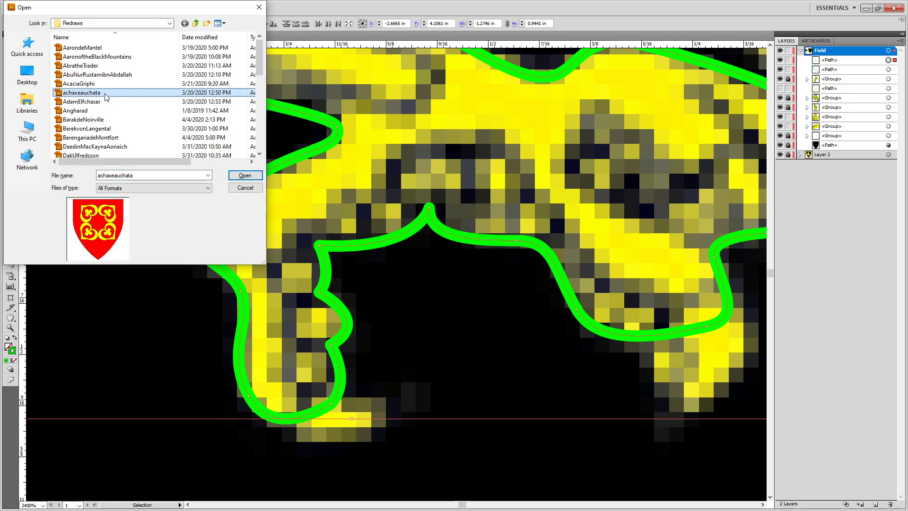
scroll(90, 95, down, 15)
click(71, 93)
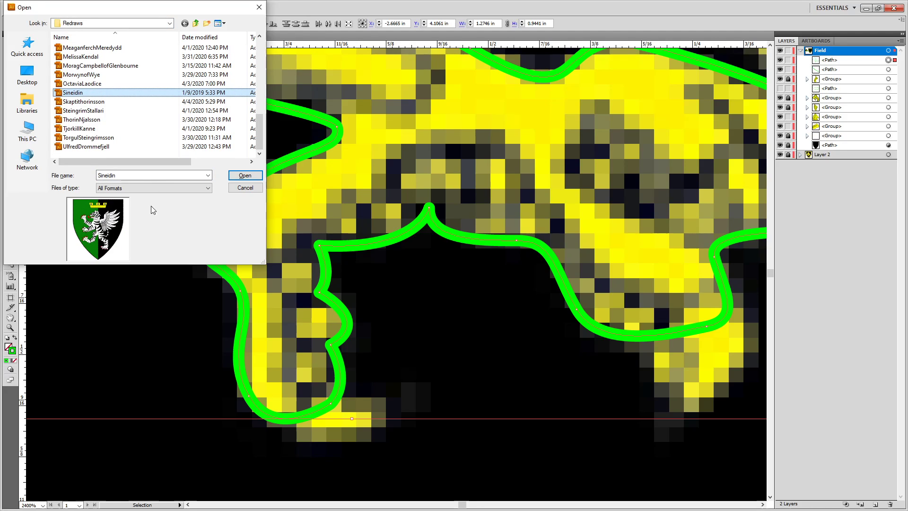
double_click(74, 94)
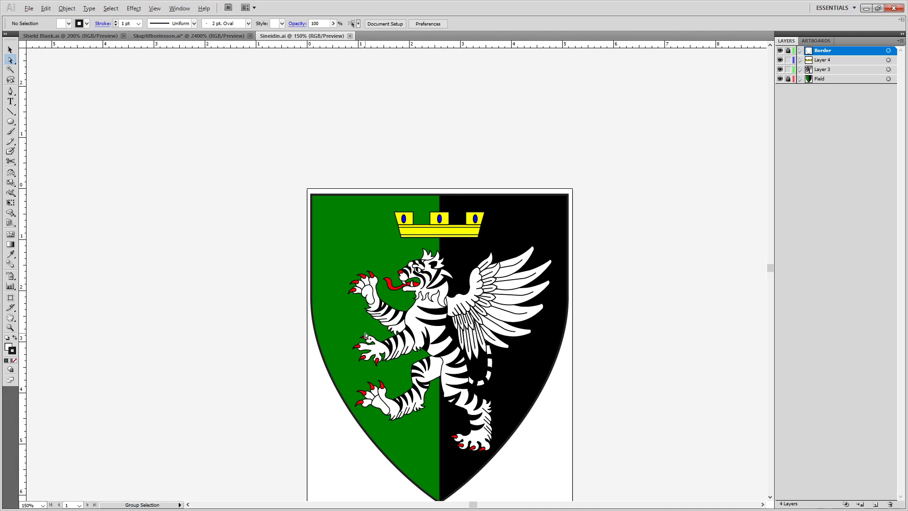
Copy one red claw from the tiger's middle paw and paste it in front in the eagle drawing.
scroll(365, 334, up, 4)
scroll(365, 334, down, 1)
key(space)
drag(362, 384, 308, 212)
key(space)
drag(248, 138, 400, 262)
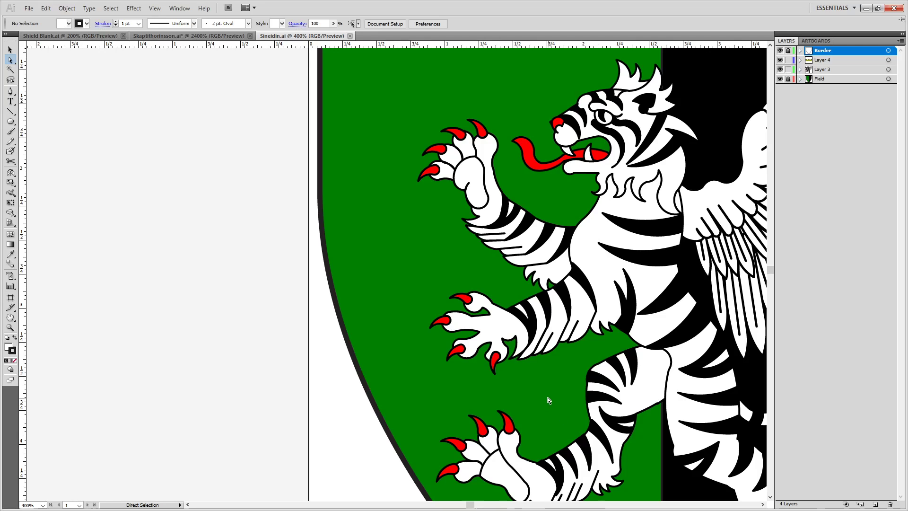
click(459, 353)
click(175, 36)
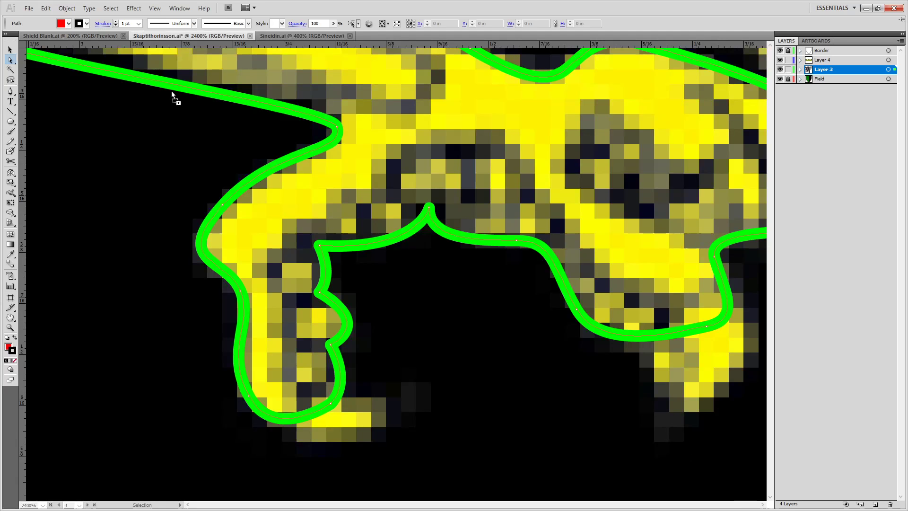
key(ctrl+f)
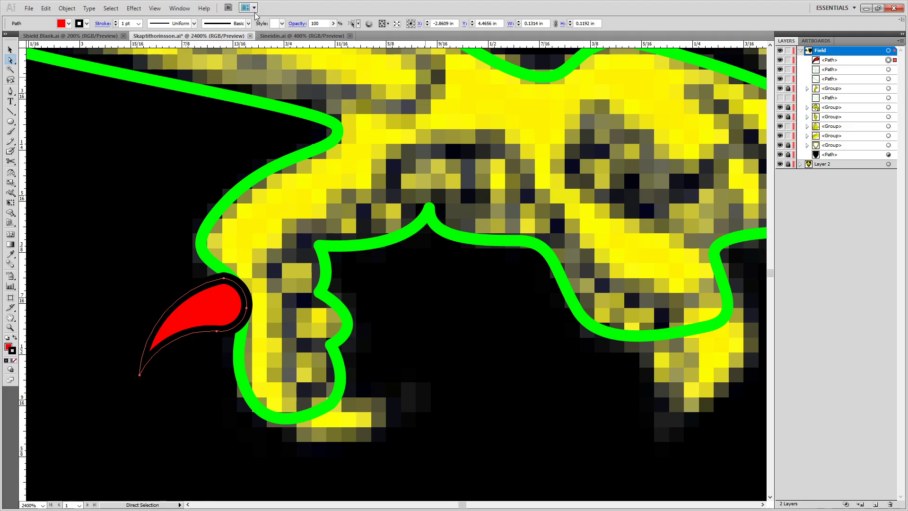
Close the tiger drawing and move the pasted red claw onto the black field, clear of the eagle's foot.
click(350, 36)
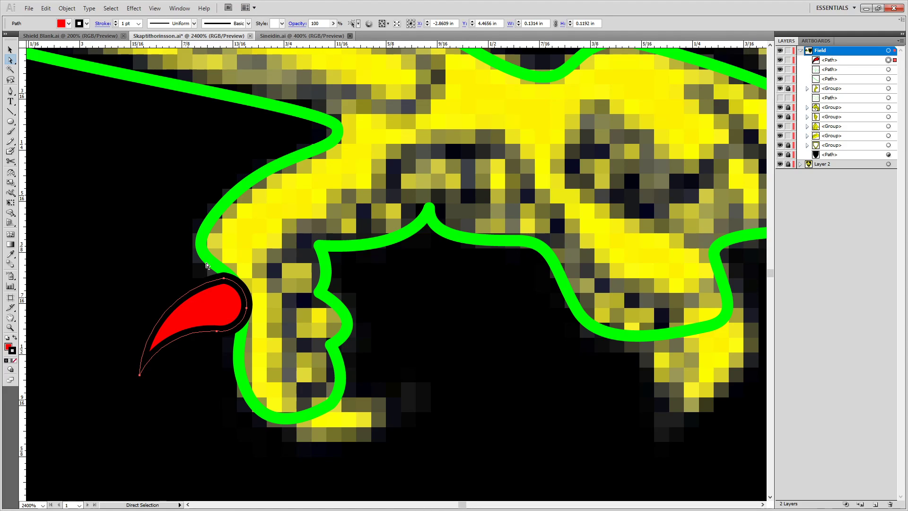
drag(221, 308, 116, 377)
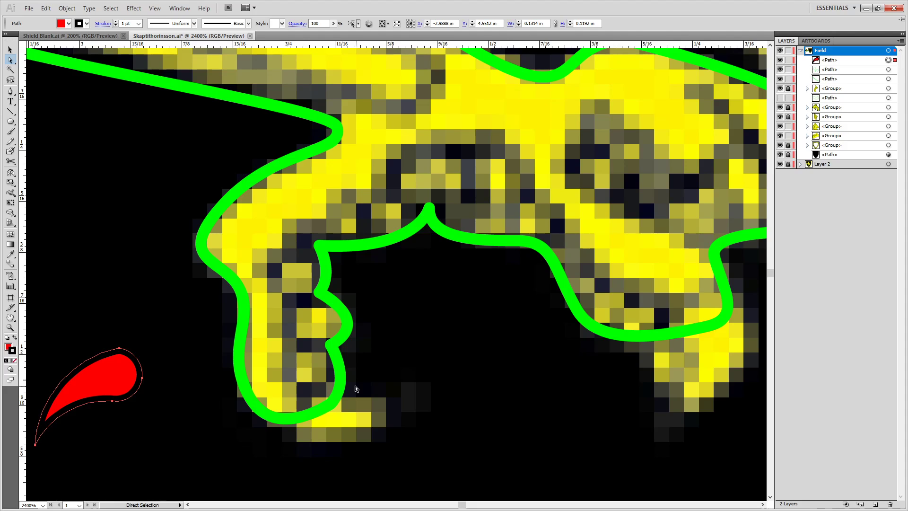
click(303, 398)
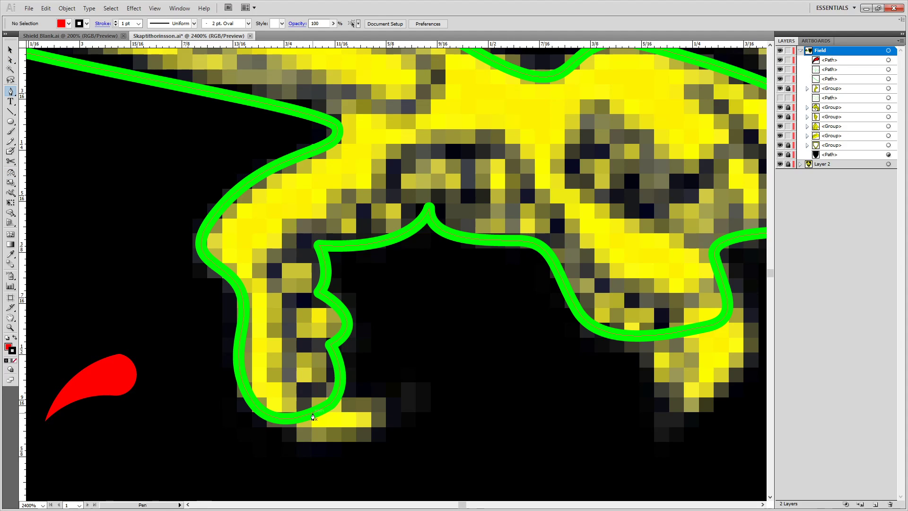
Draw a curved Pen line up the inside of the eagle's rear toe and match it to the leg outline's green stroke.
click(312, 413)
drag(286, 359, 294, 335)
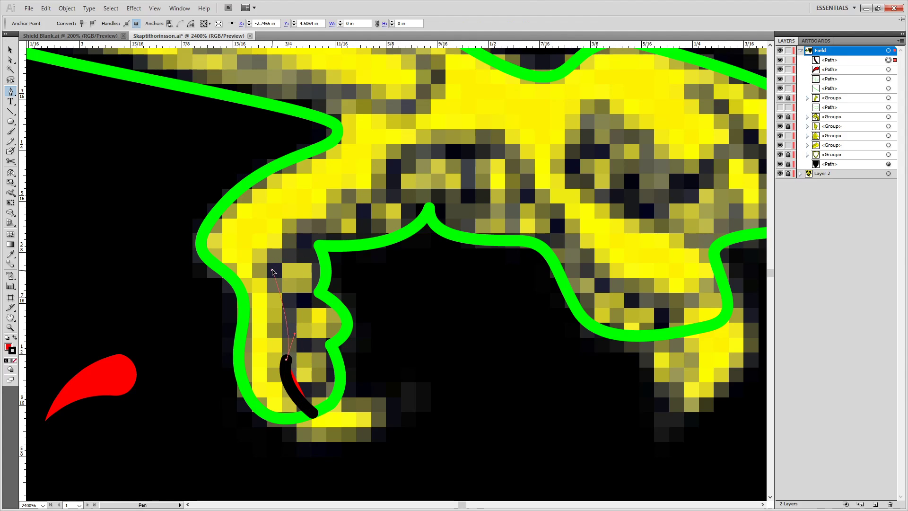
drag(275, 245, 284, 242)
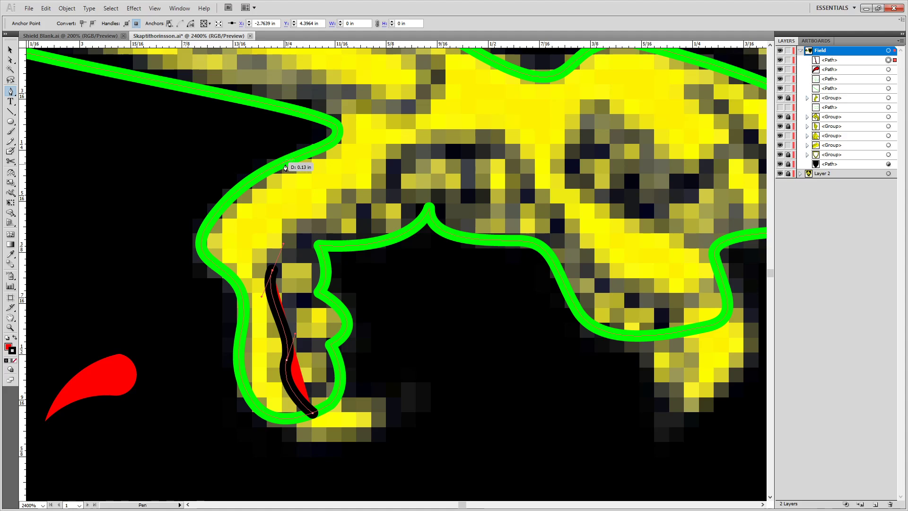
key(i)
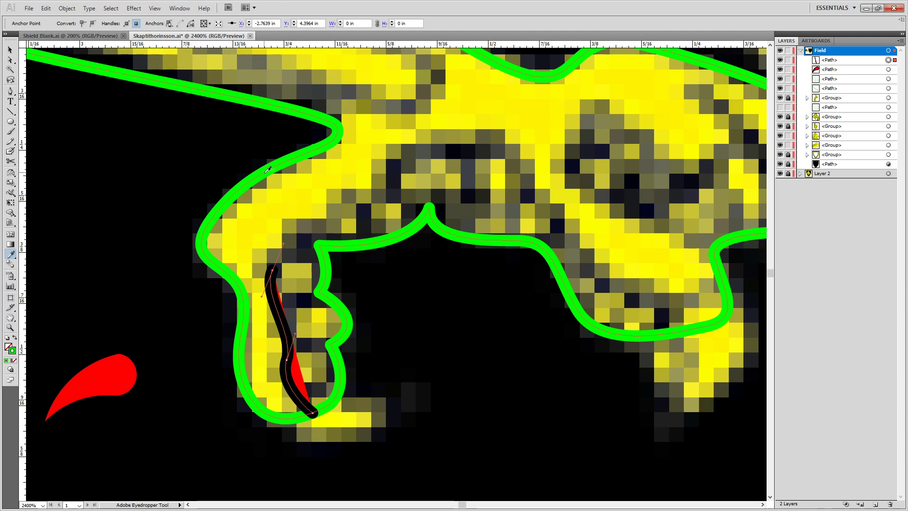
click(319, 149)
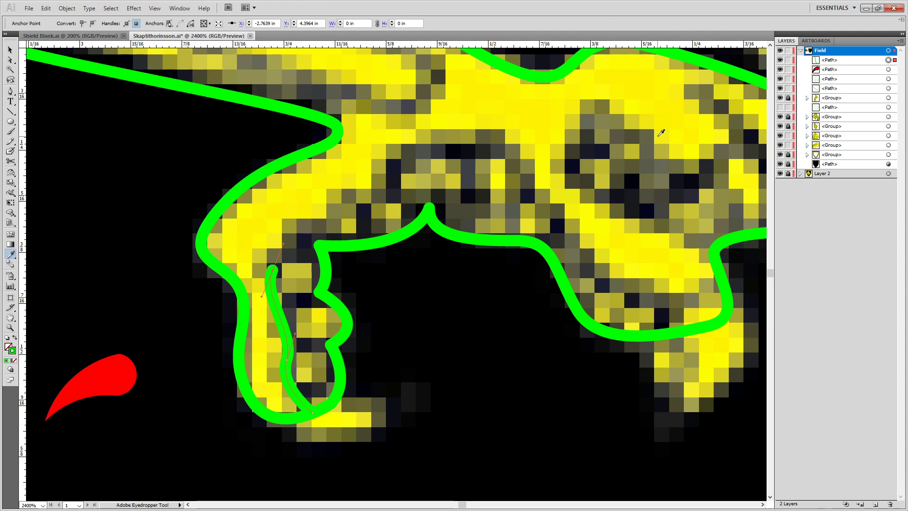
Extend the inner toe line in an arc over the top pad to the corner of the leg outline.
key(p)
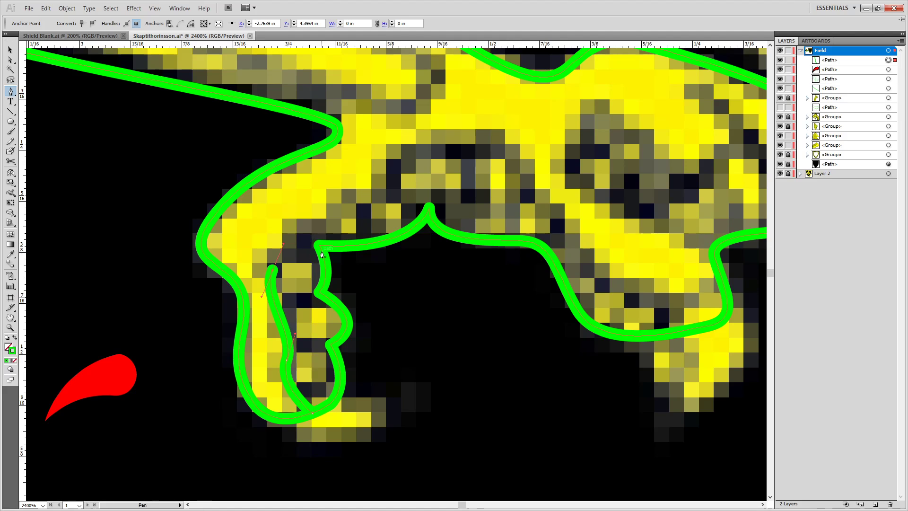
drag(320, 246, 364, 256)
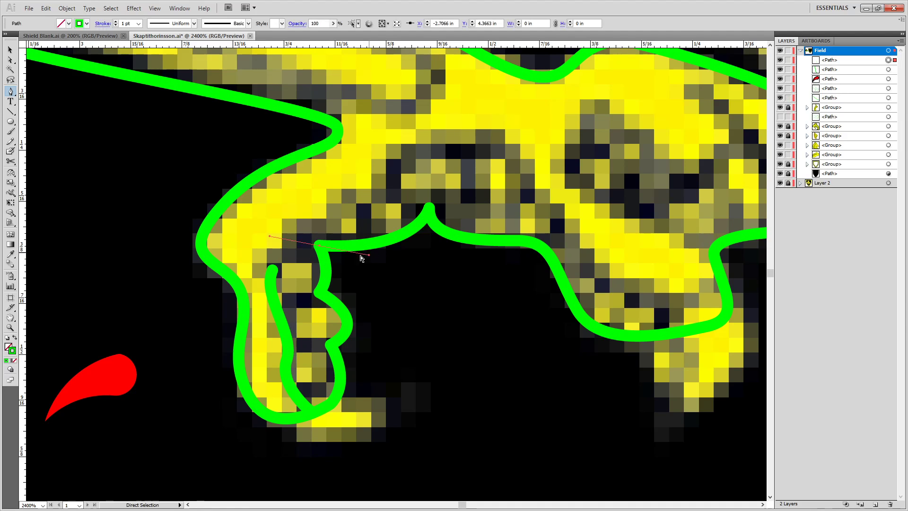
key(ctrl+z)
drag(274, 273, 351, 259)
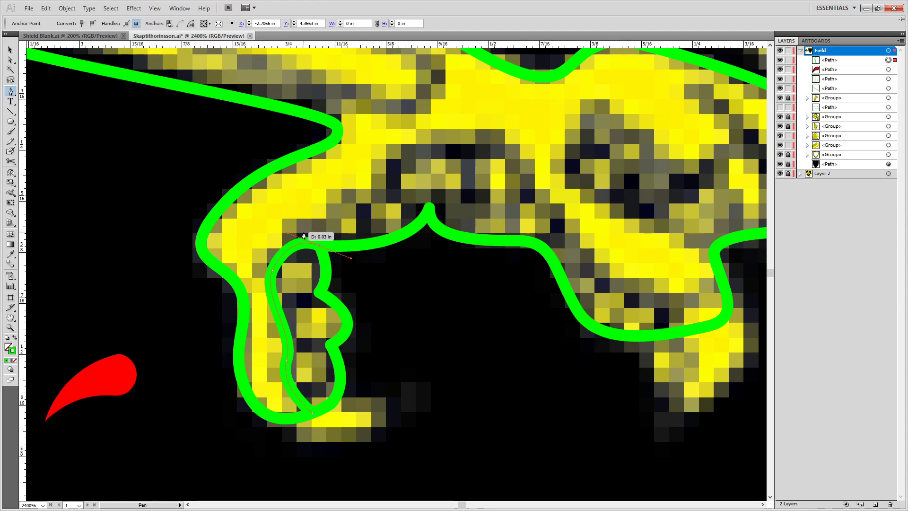
Draw a separate curved line across the rear toe from the upper notch to the inner toe line.
click(319, 293)
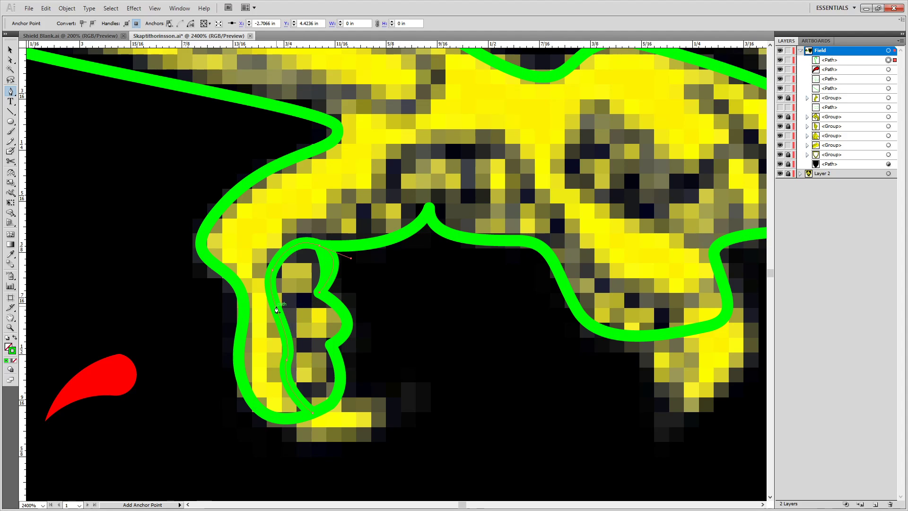
key(ctrl+z)
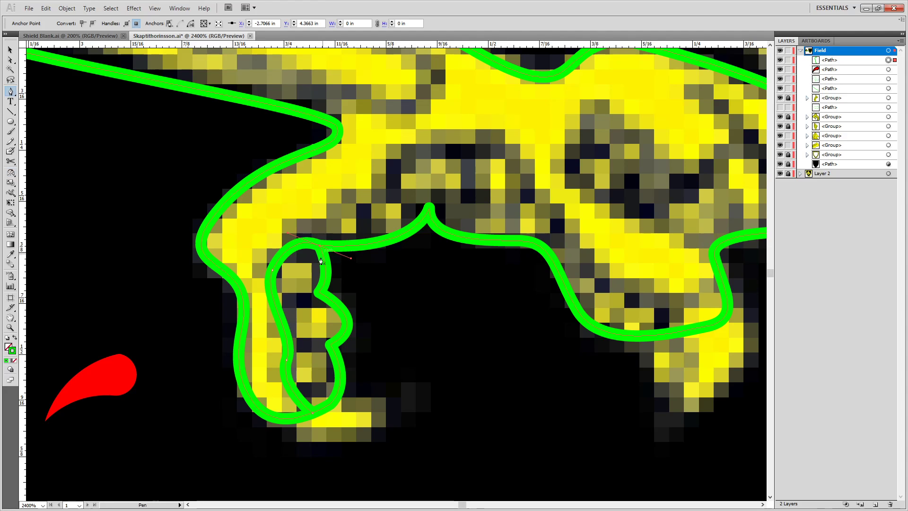
click(319, 295)
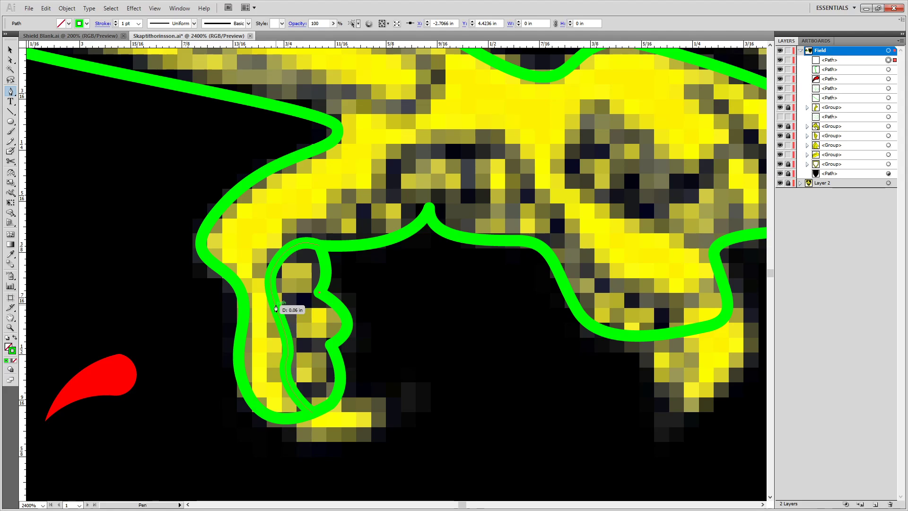
drag(274, 304, 236, 307)
Draw a curved Pen line from the rear toe's top pad over the foot's arch to the tip of the lower front toe.
scroll(313, 241, down, 4)
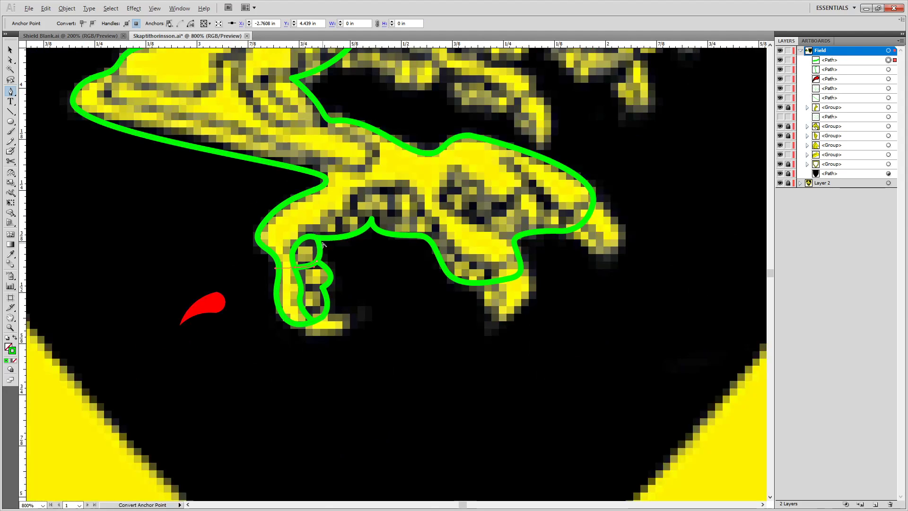
drag(397, 126, 425, 286)
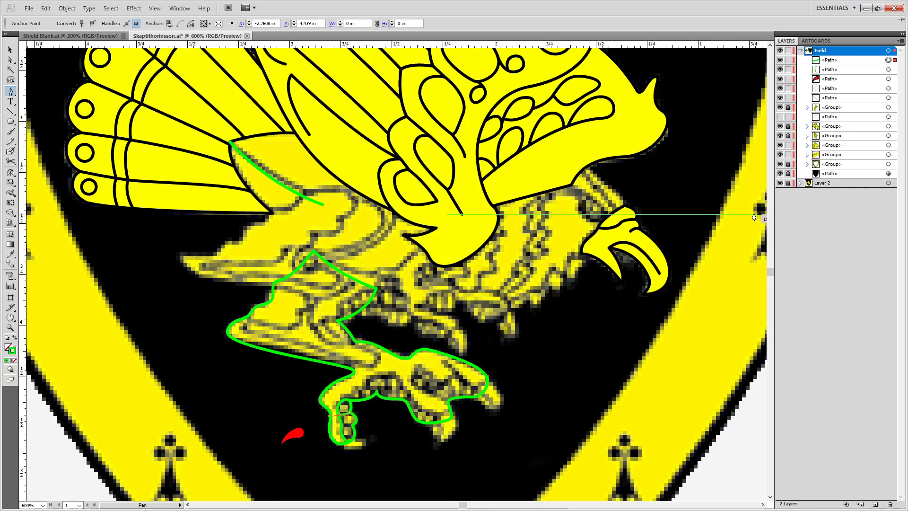
scroll(338, 273, up, 3)
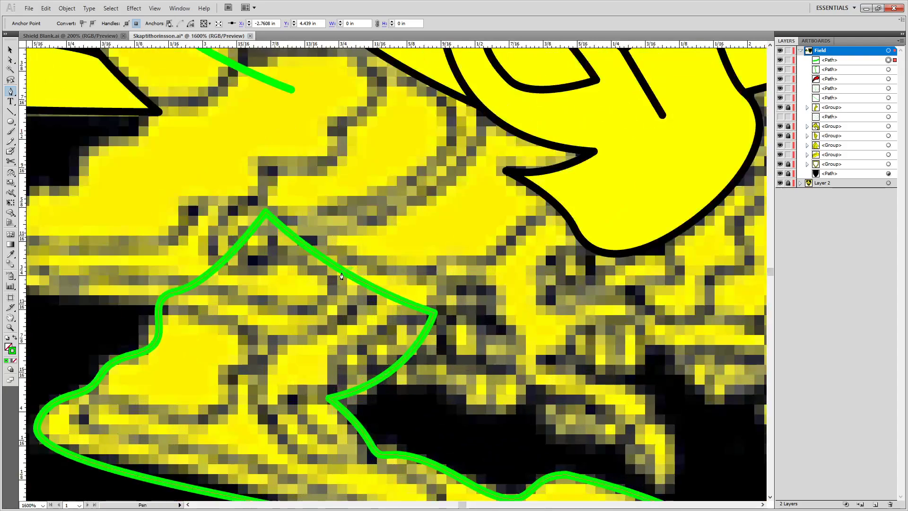
scroll(337, 273, down, 3)
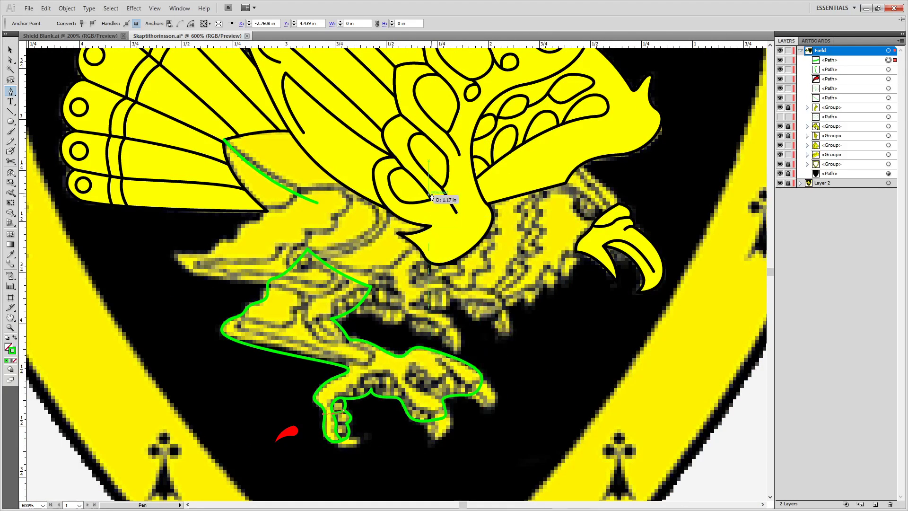
scroll(455, 397, up, 1)
scroll(458, 395, up, 1)
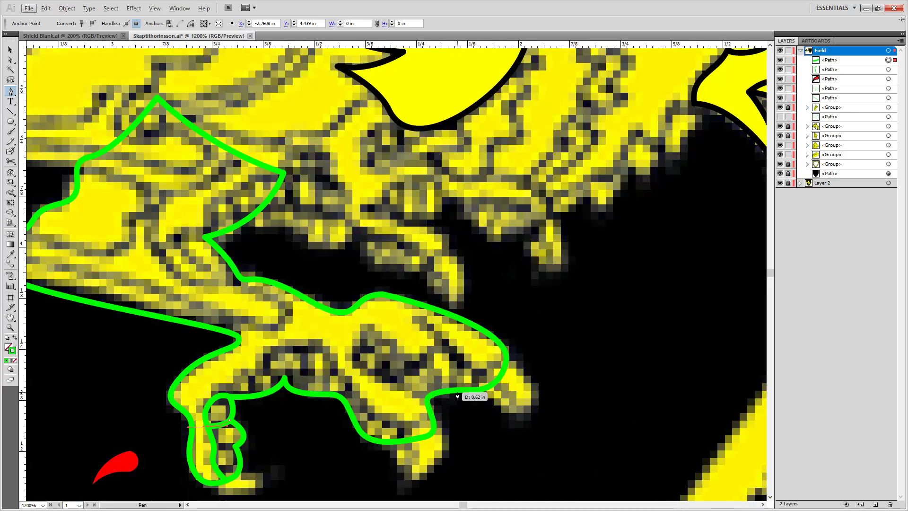
scroll(307, 395, up, 3)
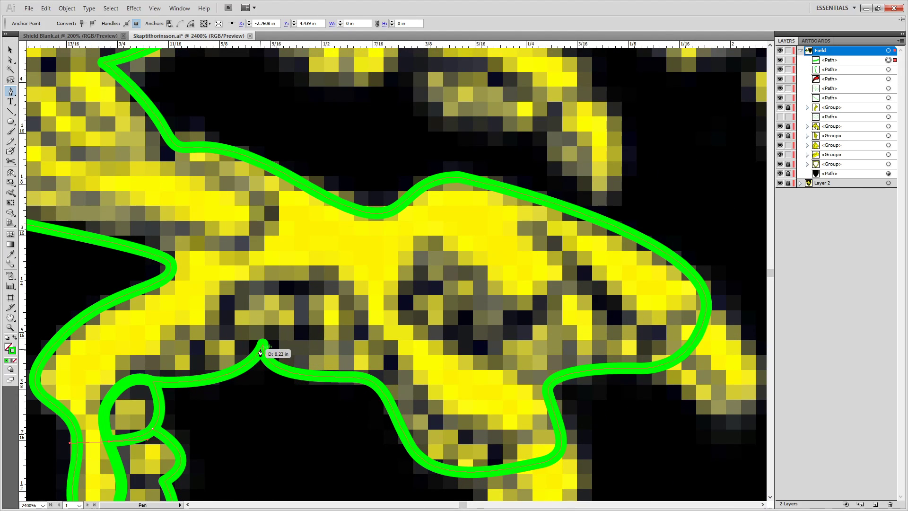
click(135, 380)
drag(189, 344, 231, 339)
drag(241, 292, 260, 284)
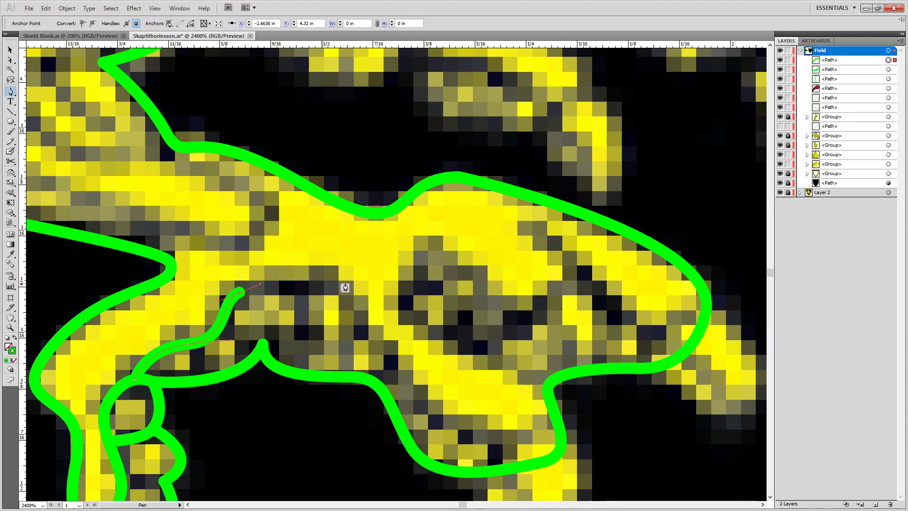
drag(350, 307, 385, 348)
drag(470, 397, 470, 291)
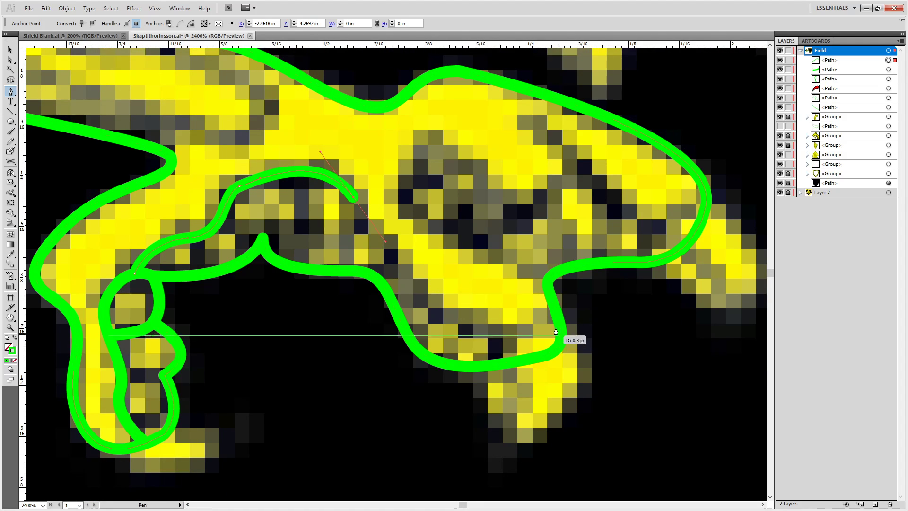
drag(525, 360, 594, 374)
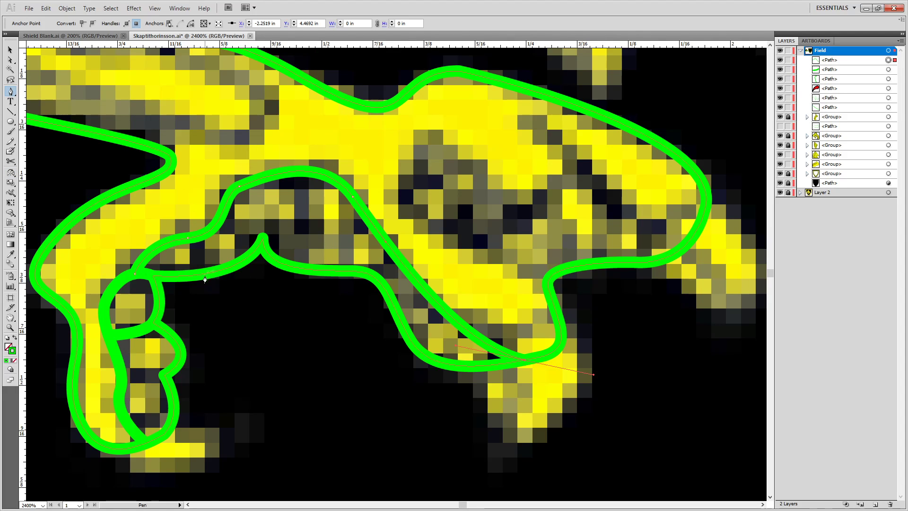
Draw two short curved Pen lines across the toe band behind the arch notch, from the lower outline to the inner line.
click(203, 274)
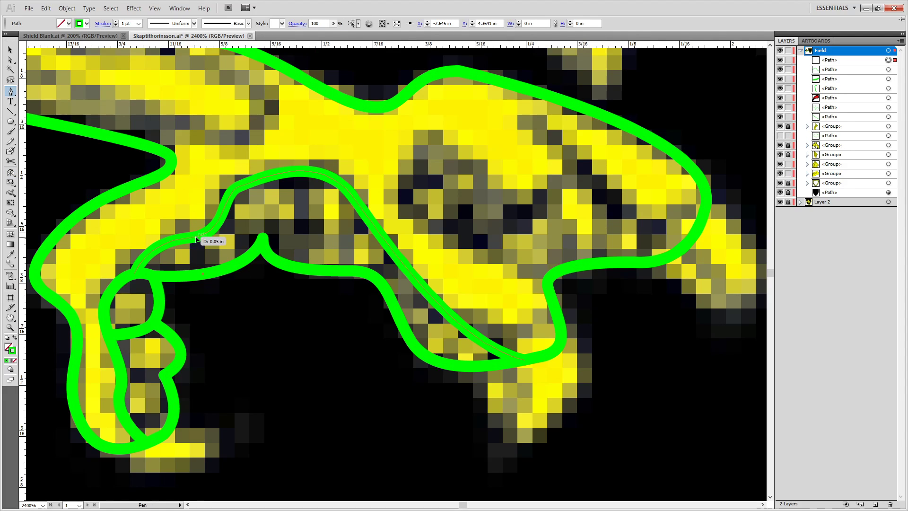
drag(195, 236, 206, 251)
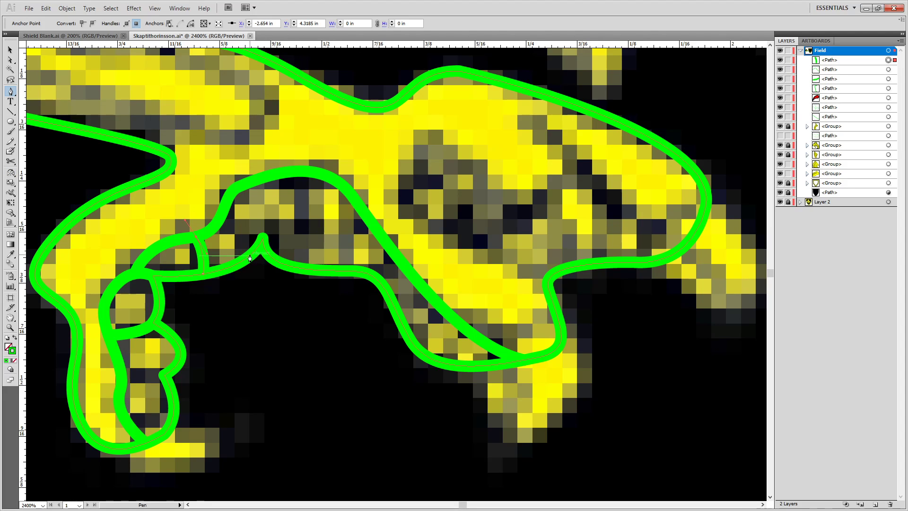
click(253, 253)
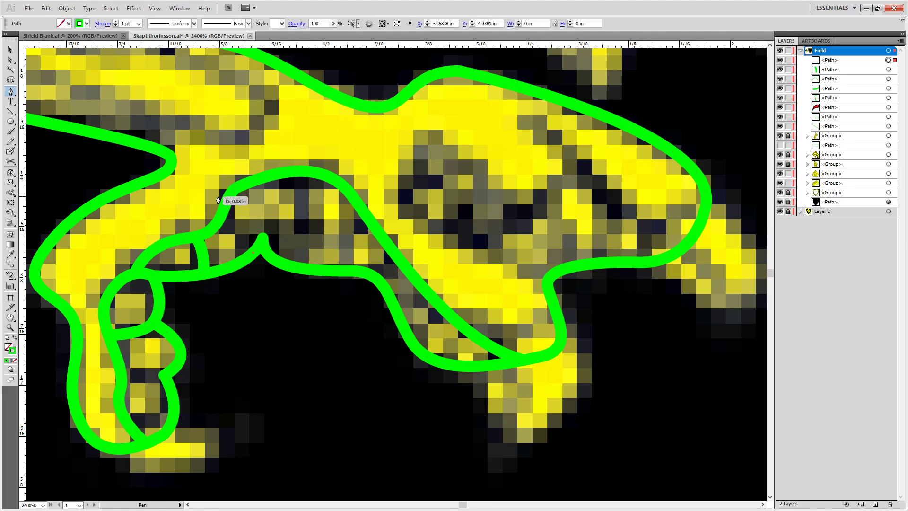
drag(224, 210, 226, 178)
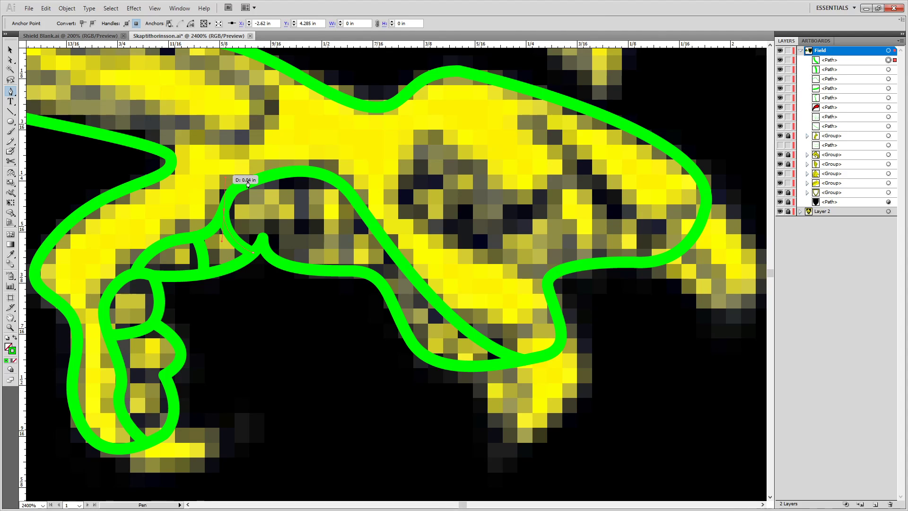
Draw a short curved Pen line across the top of the lower front toe, from the outline's bend to the inner line.
key(p)
click(374, 278)
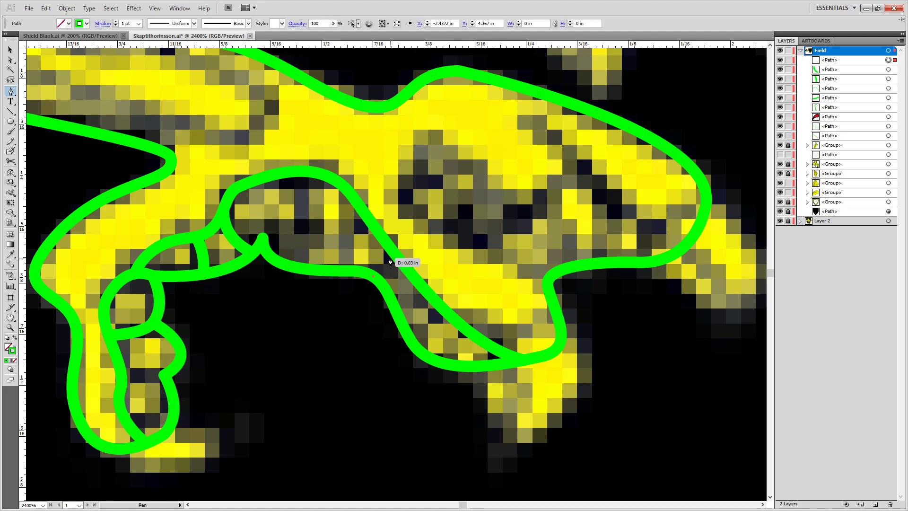
drag(390, 235, 390, 235)
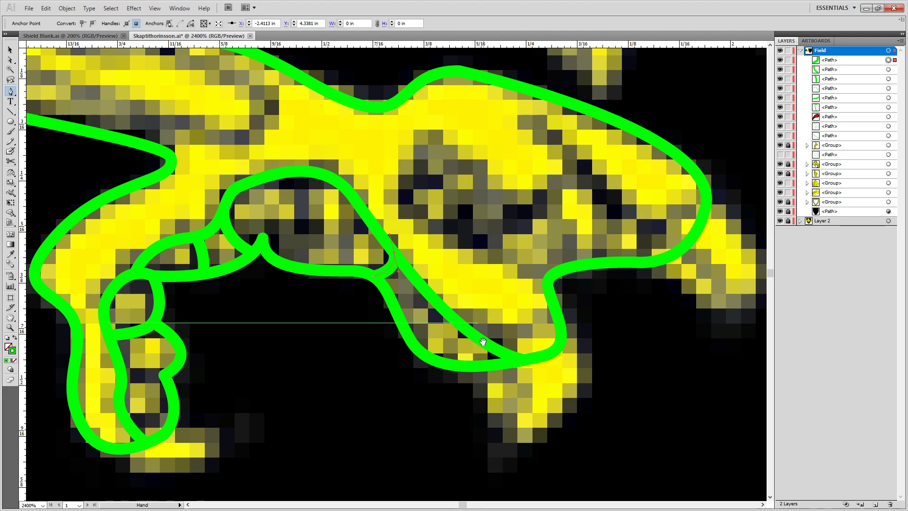
Draw a curved Pen line across the lower front toe near its tip, from the outer outline to the inner line.
scroll(482, 270, down, 3)
scroll(481, 270, down, 6)
scroll(481, 270, up, 6)
scroll(481, 270, up, 1)
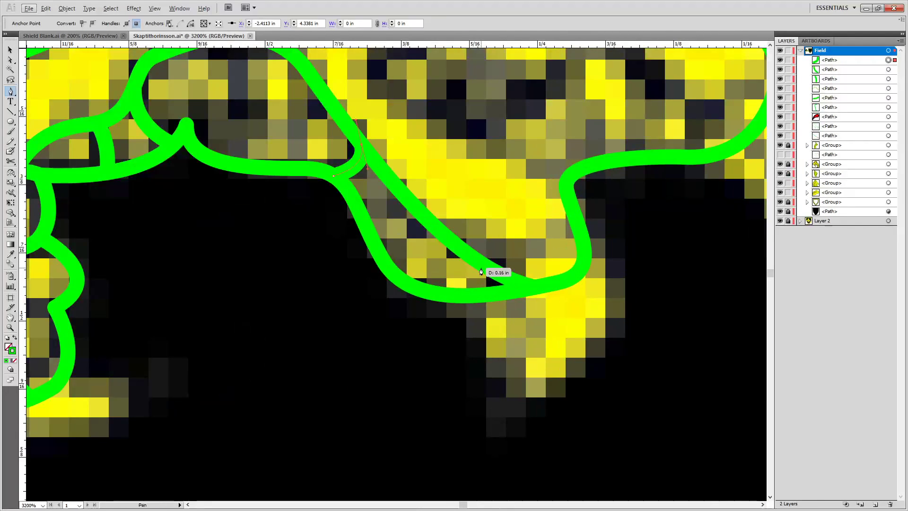
key(o)
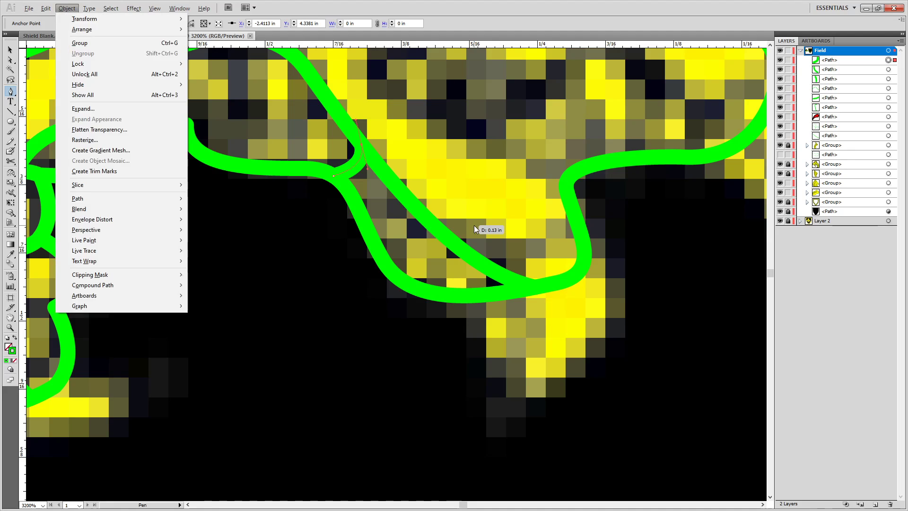
key(Escape)
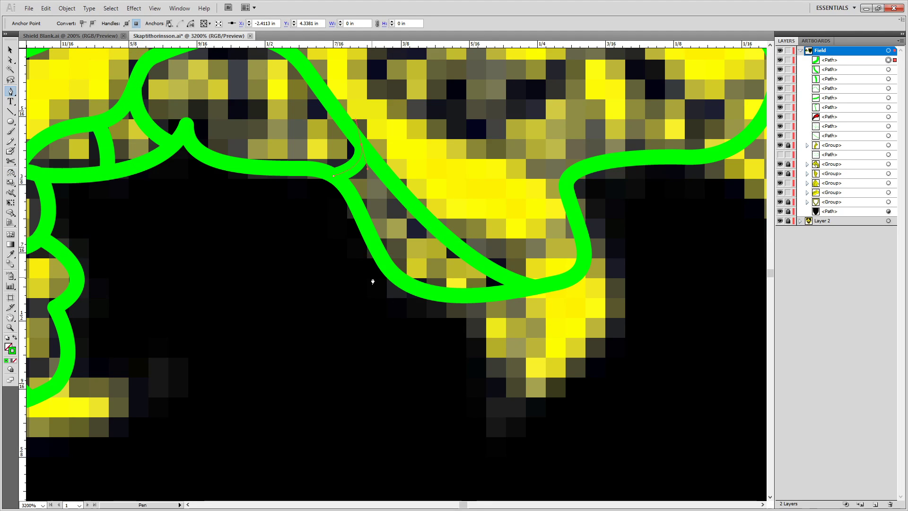
click(385, 273)
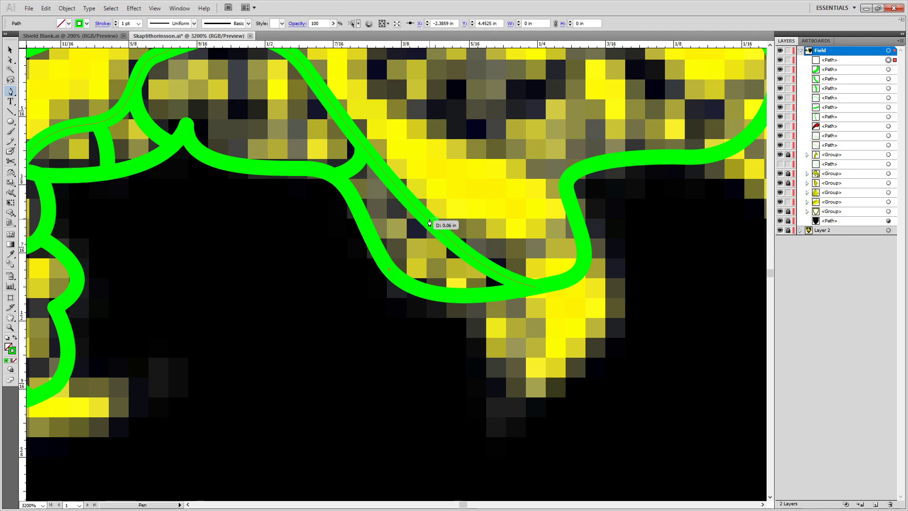
mouse_move(440, 226)
mouse_down()
mouse_move(466, 229)
mouse_move(455, 214)
mouse_up()
Draw another short Pen line across the lower front toe, midway between its two existing cross lines.
scroll(455, 214, down, 3)
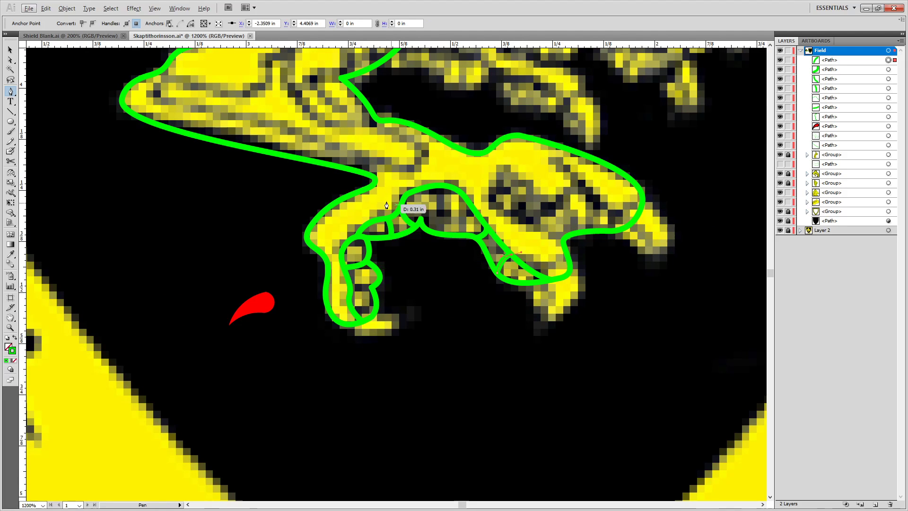
scroll(503, 230, up, 2)
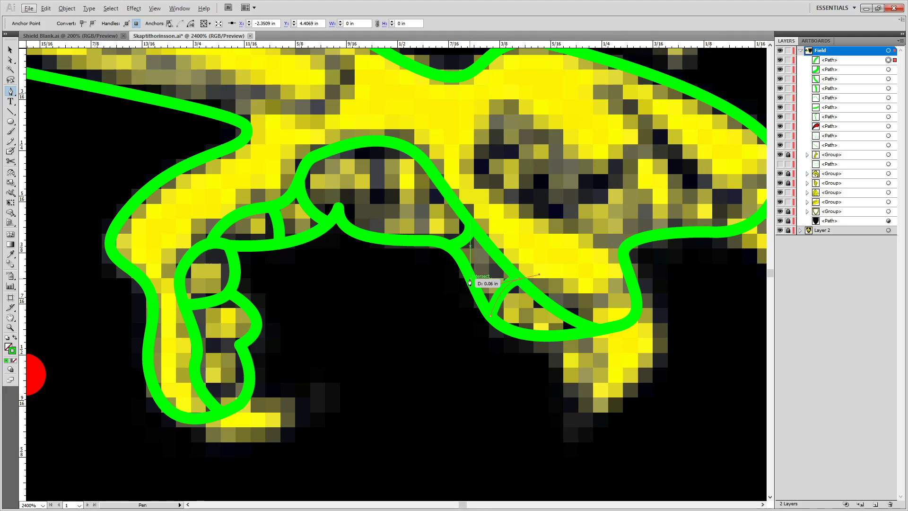
click(470, 279)
key(ctrl+z)
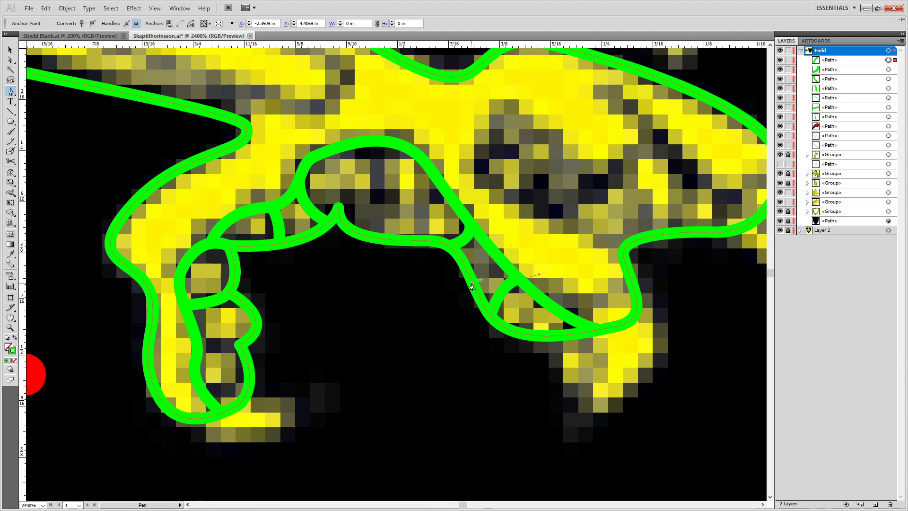
click(472, 283)
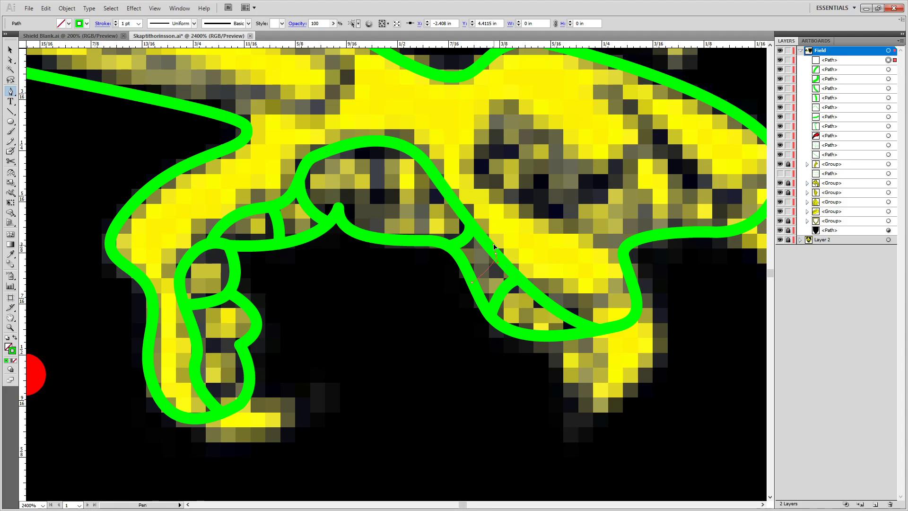
drag(495, 255, 516, 260)
Draw a curved Pen line from the top of the foot's arch down into the middle of the pad below it.
drag(441, 92, 485, 159)
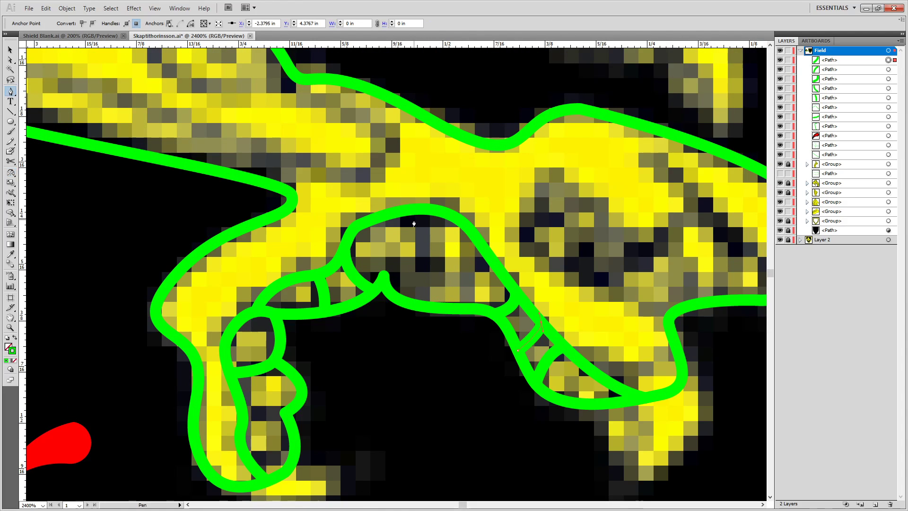
click(420, 209)
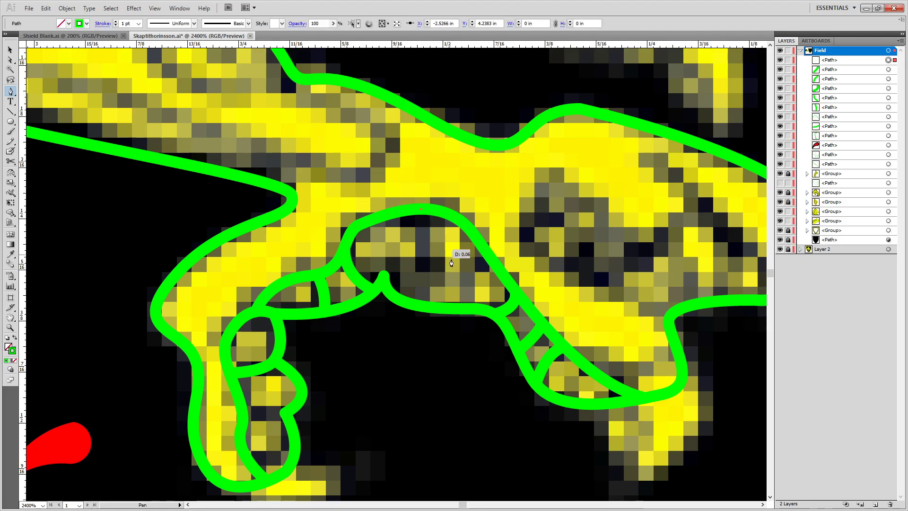
drag(446, 269, 500, 276)
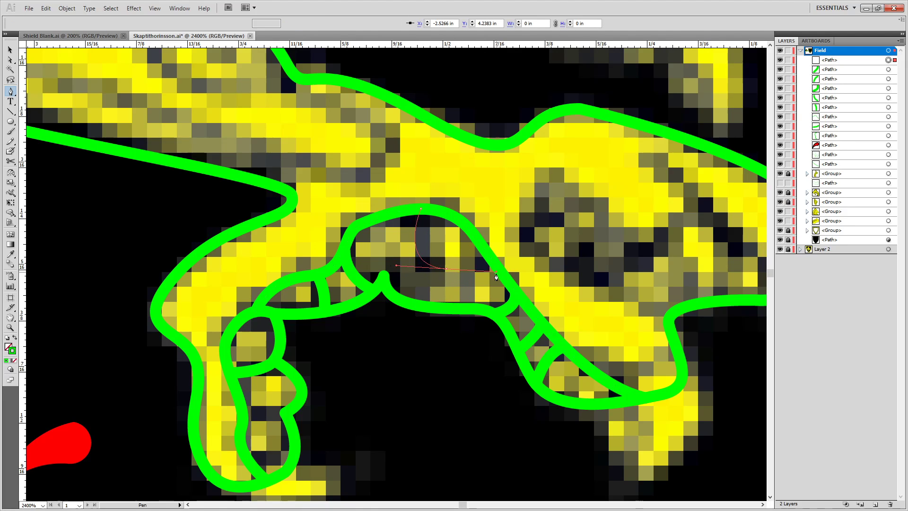
scroll(485, 259, down, 5)
scroll(484, 259, up, 4)
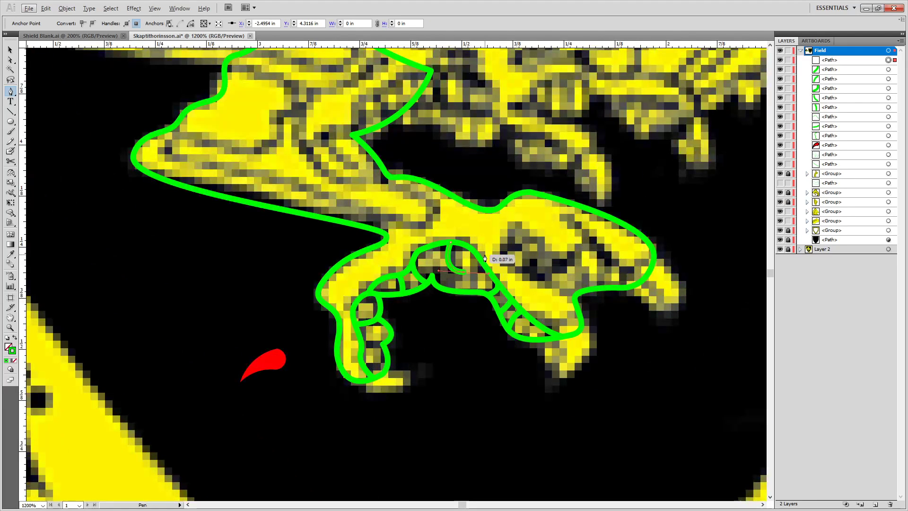
scroll(484, 257, up, 1)
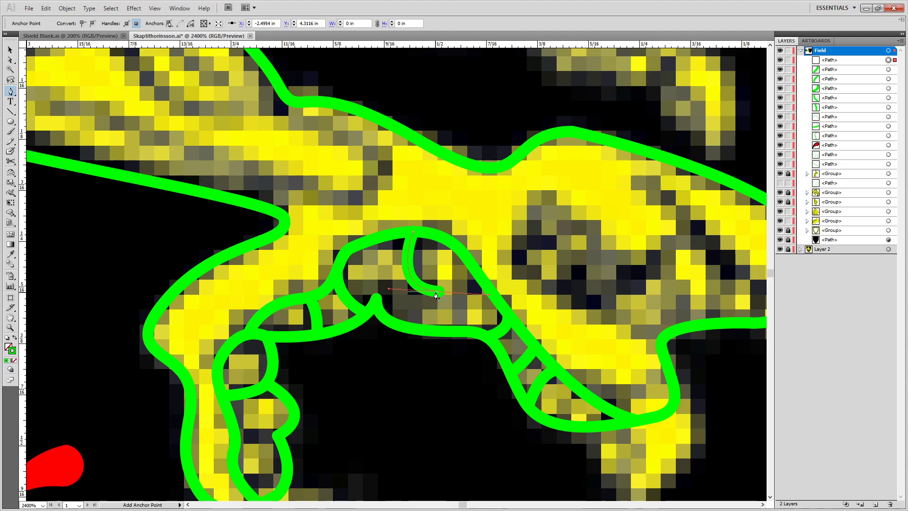
Draw a curved line across the front of the arch pad and stretch the open middle curve's end to meet it.
click(481, 279)
drag(460, 331, 468, 363)
scroll(466, 361, down, 3)
scroll(467, 273, up, 3)
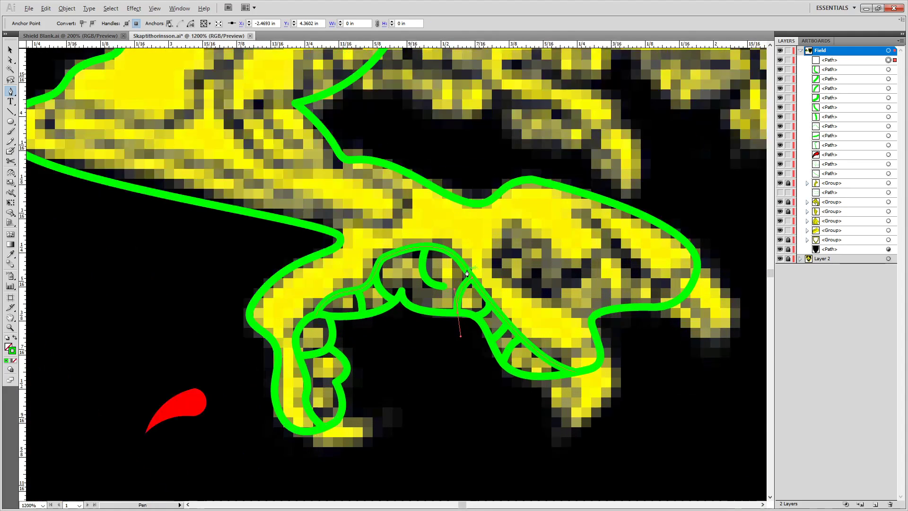
scroll(467, 274, up, 2)
key(a)
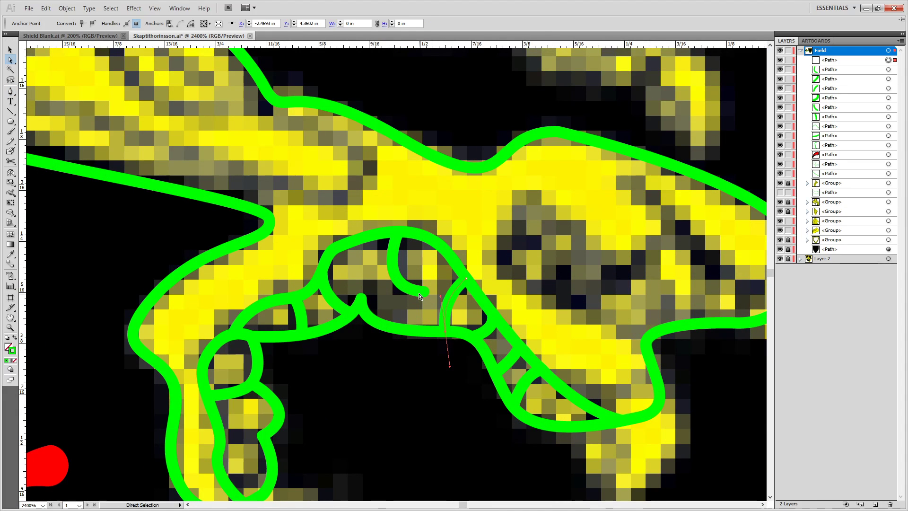
drag(424, 296, 377, 296)
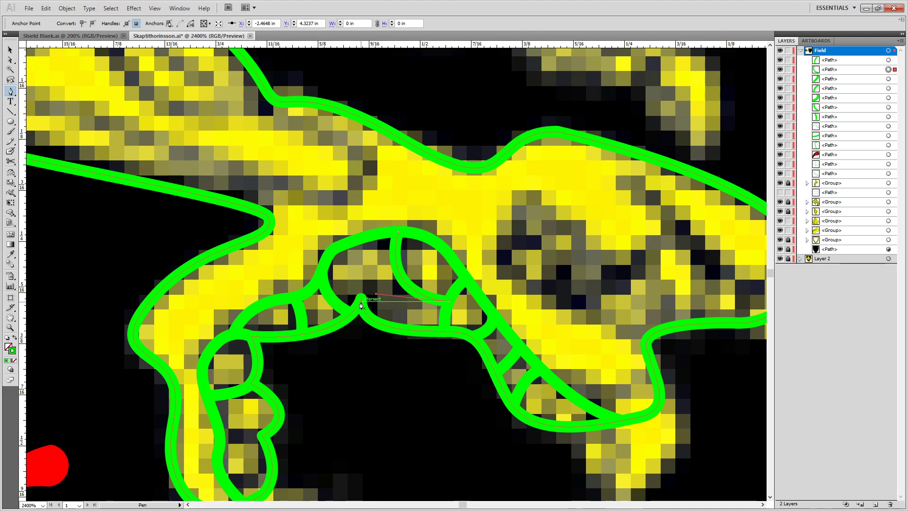
Draw a curved Pen line from the tip of the arch notch to the middle curve inside the pad.
click(361, 299)
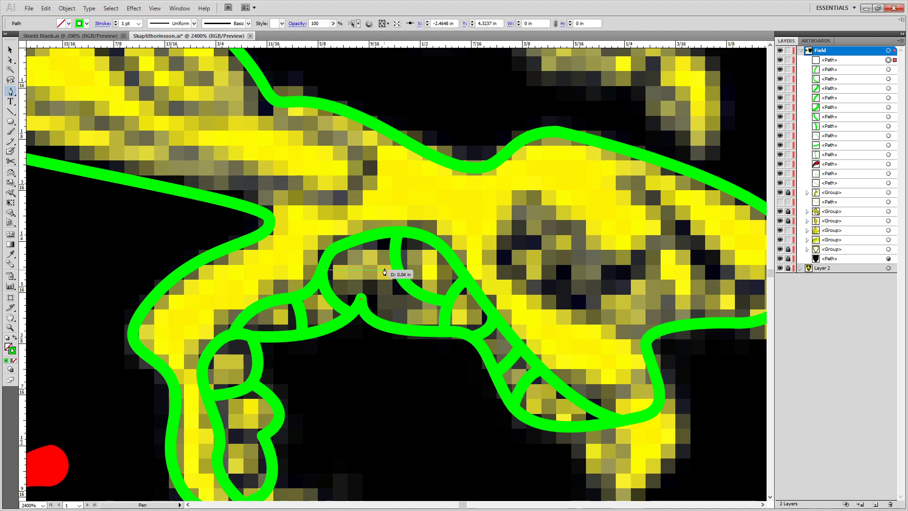
drag(404, 282, 440, 297)
scroll(454, 270, down, 4)
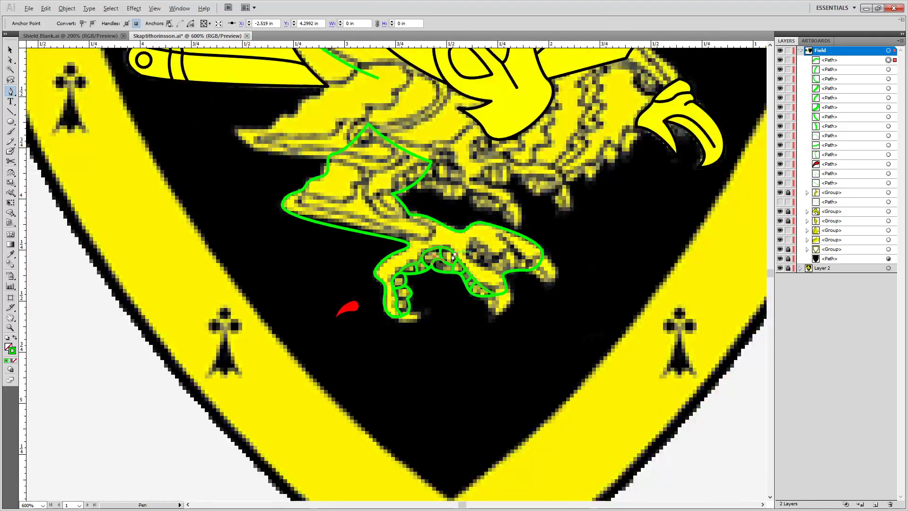
scroll(455, 265, up, 3)
Start a curved Pen path at the notch between the two front toes and loop it around the rear of the sole's dark area.
key(space)
drag(574, 244, 398, 276)
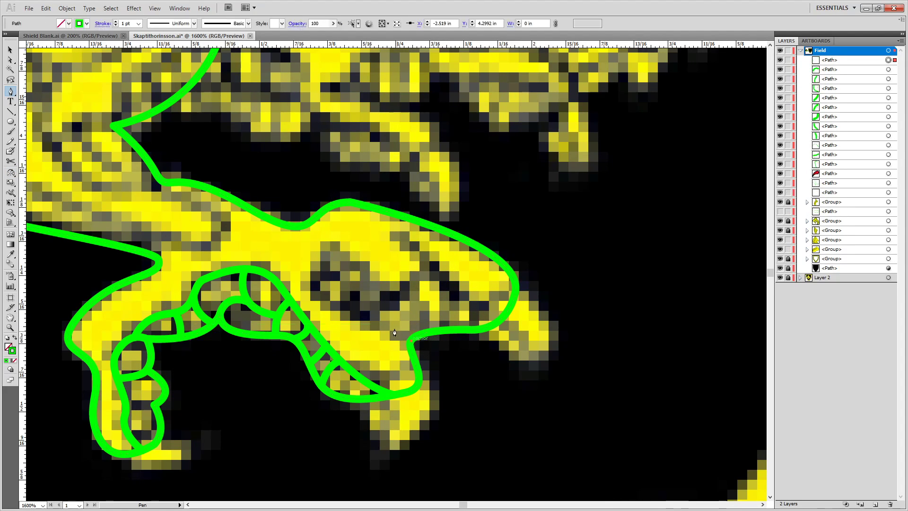
click(412, 345)
drag(353, 308, 298, 293)
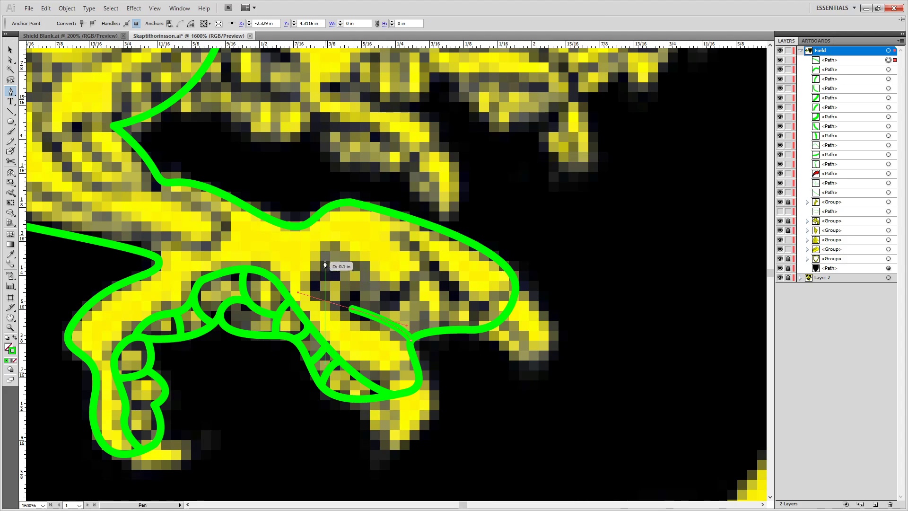
drag(356, 255, 355, 254)
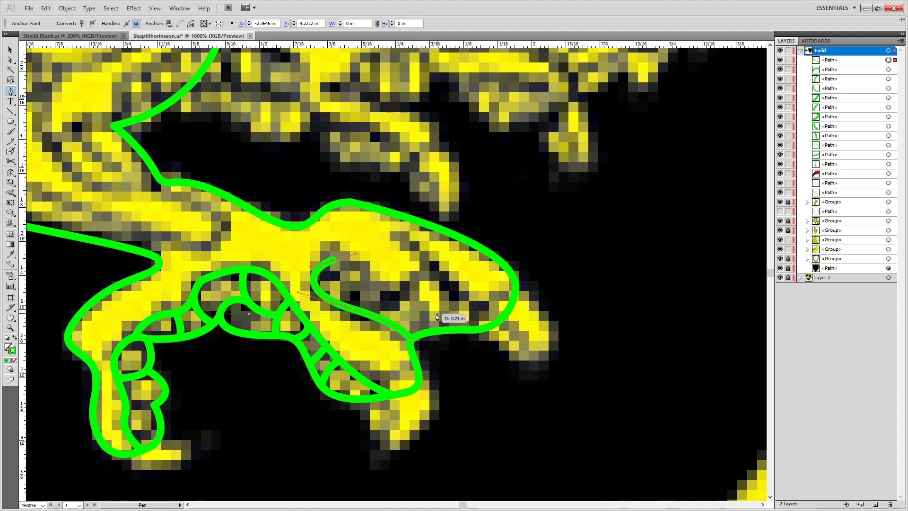
Continue the sole path in waves along the dark area's upper edge to the underside of the upper front toe.
drag(429, 320, 490, 362)
key(ctrl+z)
drag(403, 308, 443, 329)
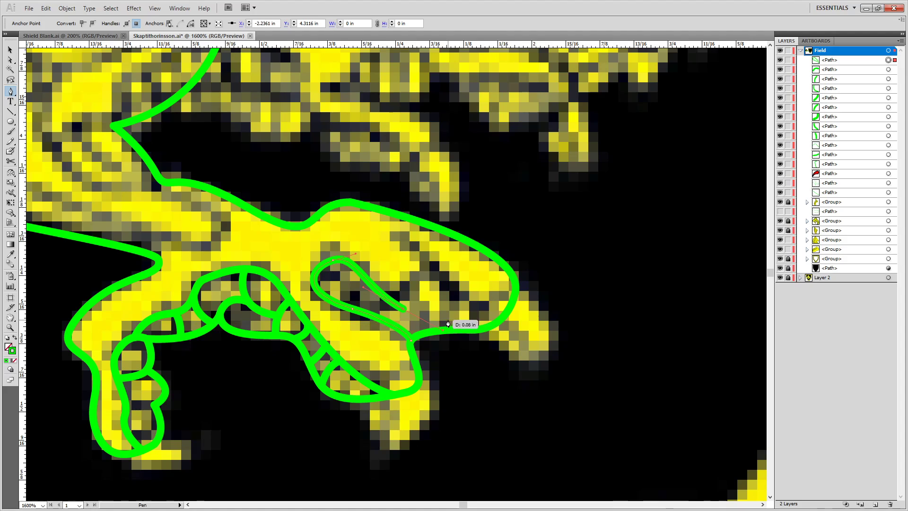
key(ctrl+z)
drag(393, 300, 435, 313)
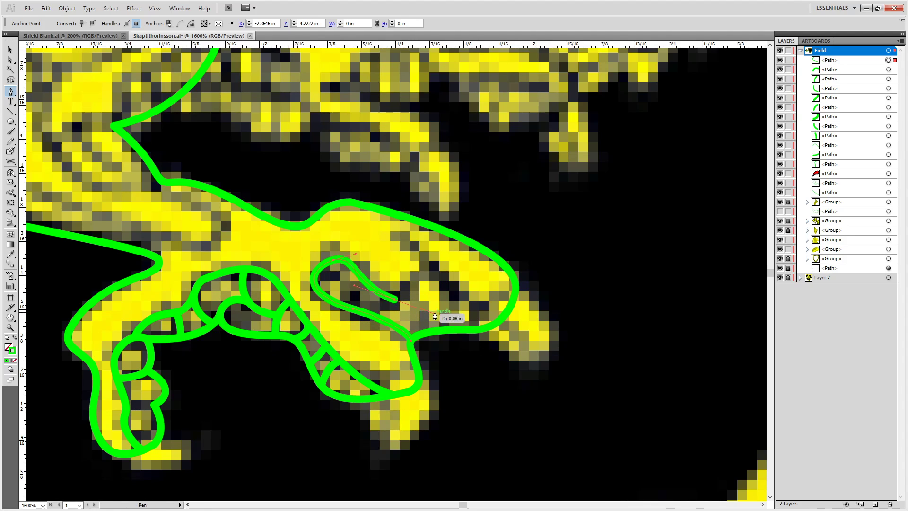
drag(436, 274, 466, 291)
drag(410, 339, 511, 339)
key(ctrl+z)
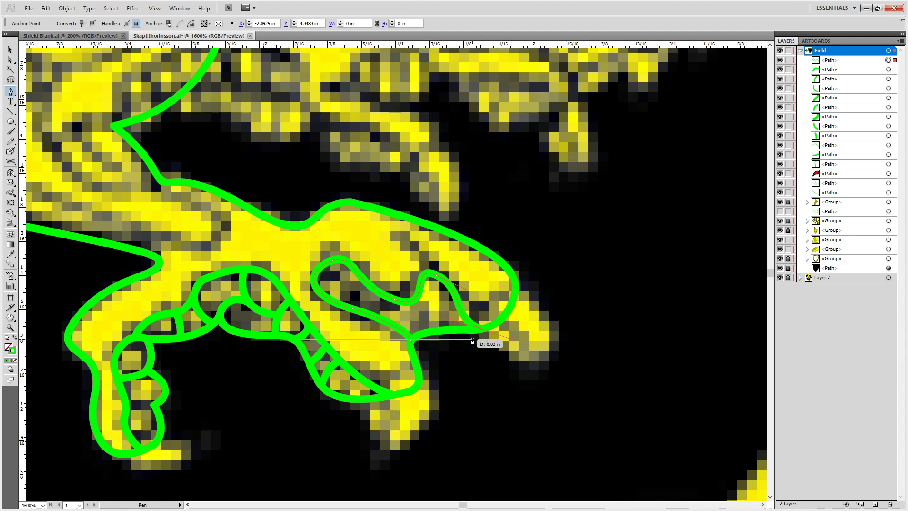
Cut the leg outline with the Scissors tool at both points where the sole path meets it.
key(a)
key(c)
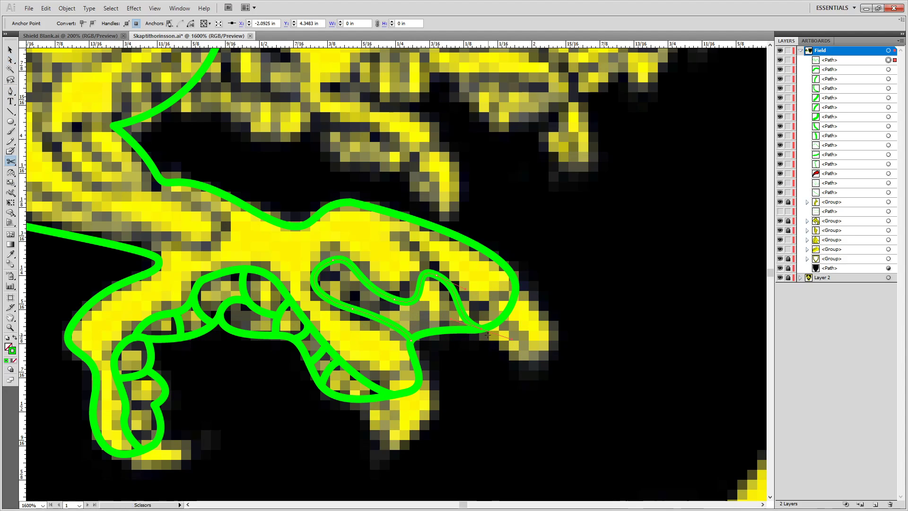
key(a)
click(458, 332)
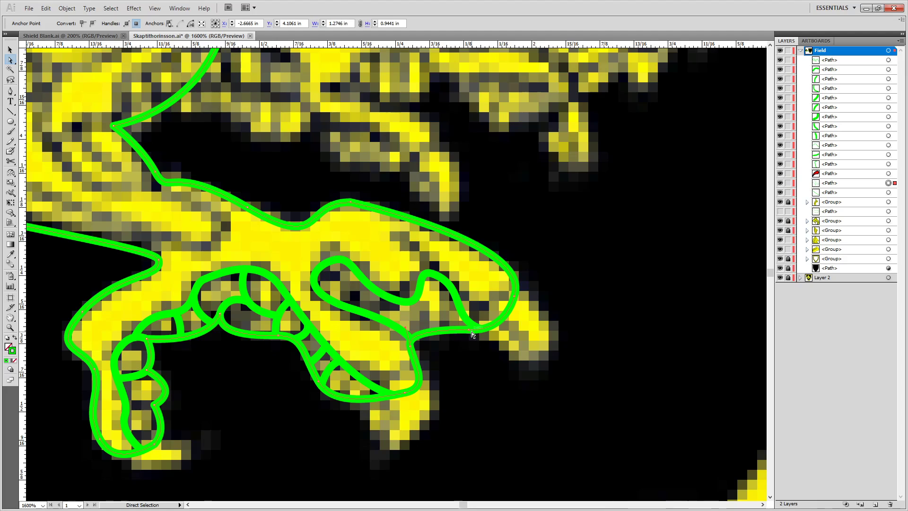
key(c)
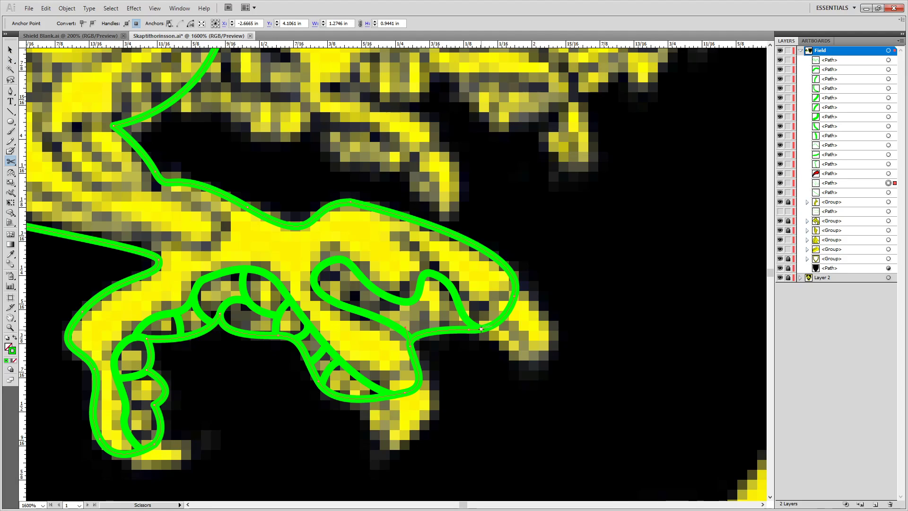
click(480, 328)
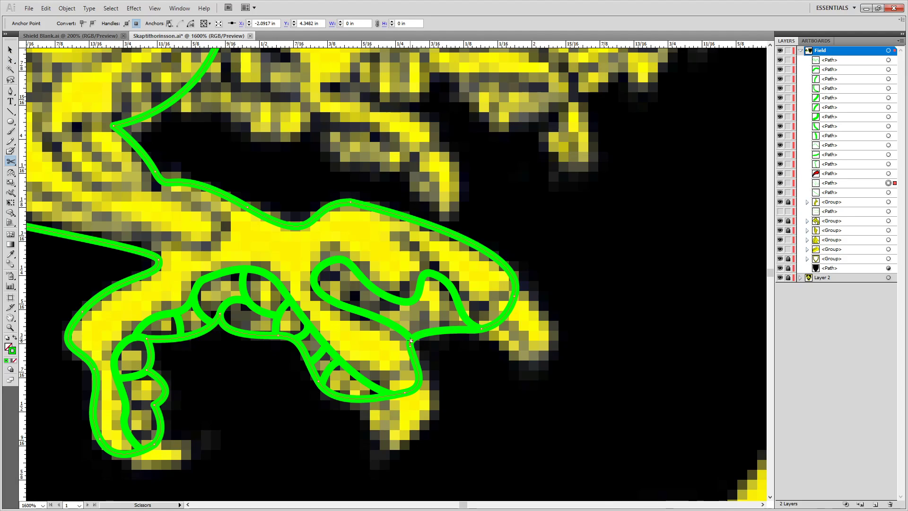
click(411, 341)
key(a)
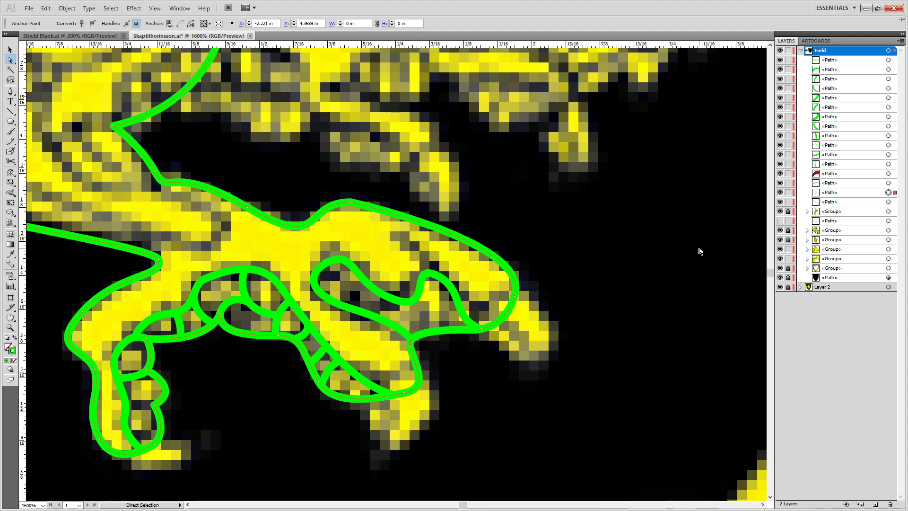
Delete the cut-off outline segment between the two front toes and join the sole path to the leg outline at both toes.
key(Delete)
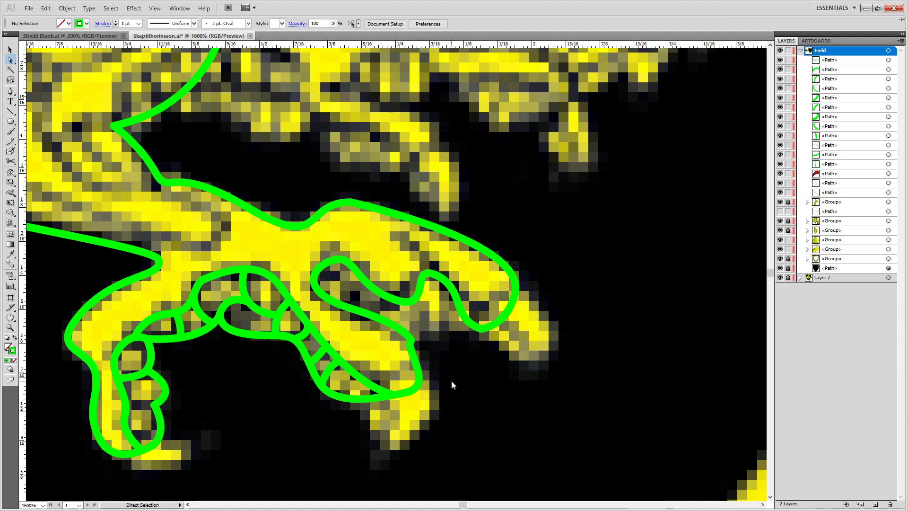
scroll(440, 326, up, 1)
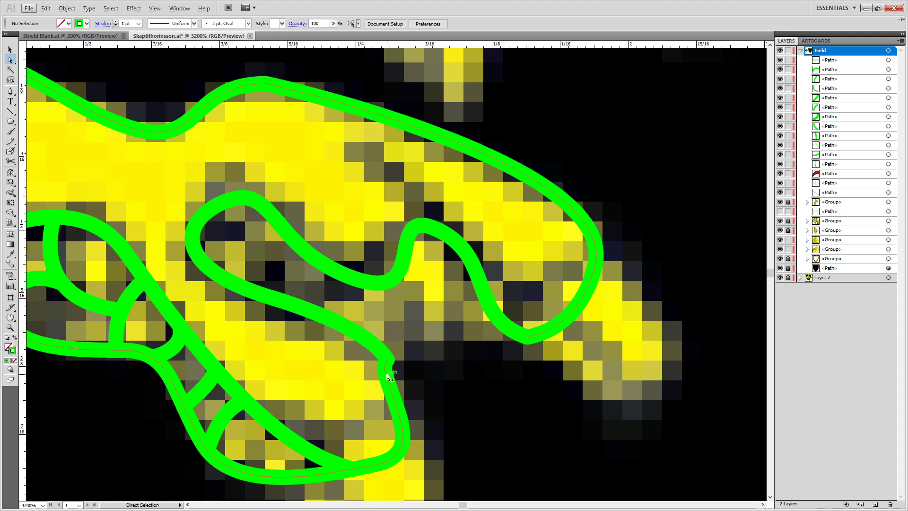
drag(365, 367, 364, 368)
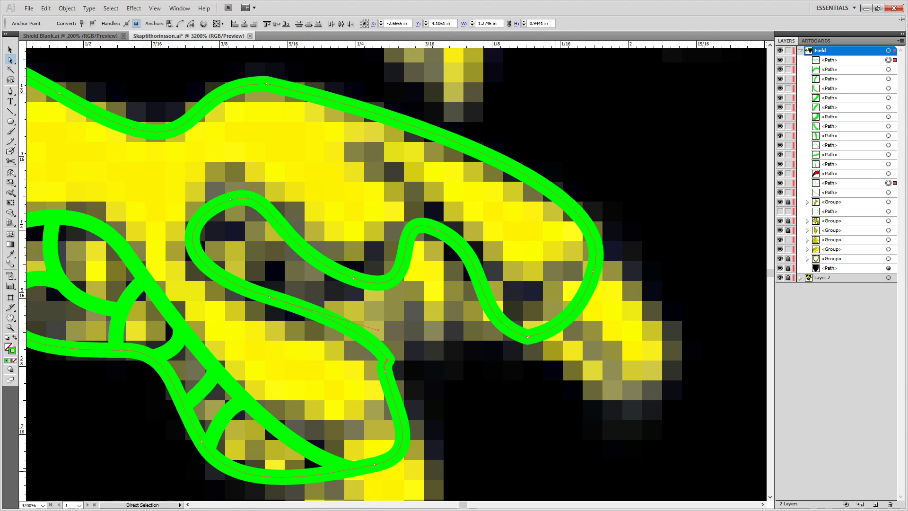
key(ctrl+j)
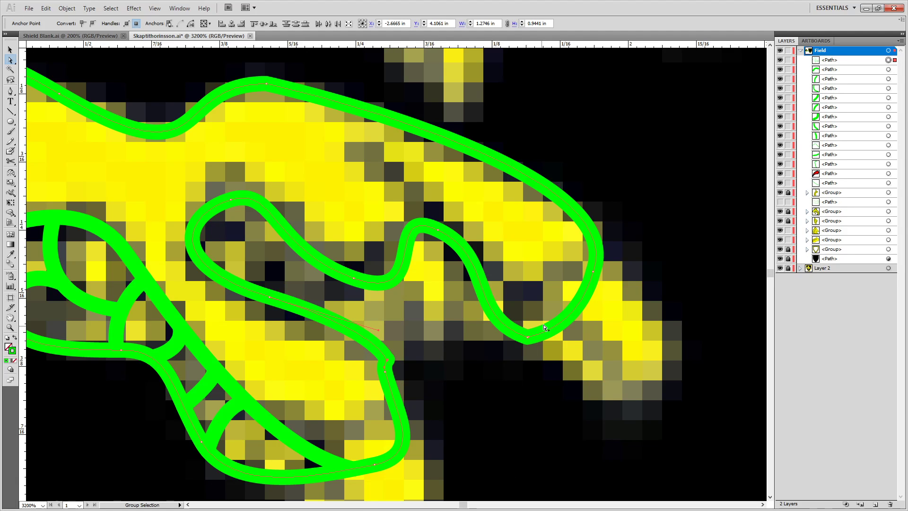
scroll(571, 321, up, 1)
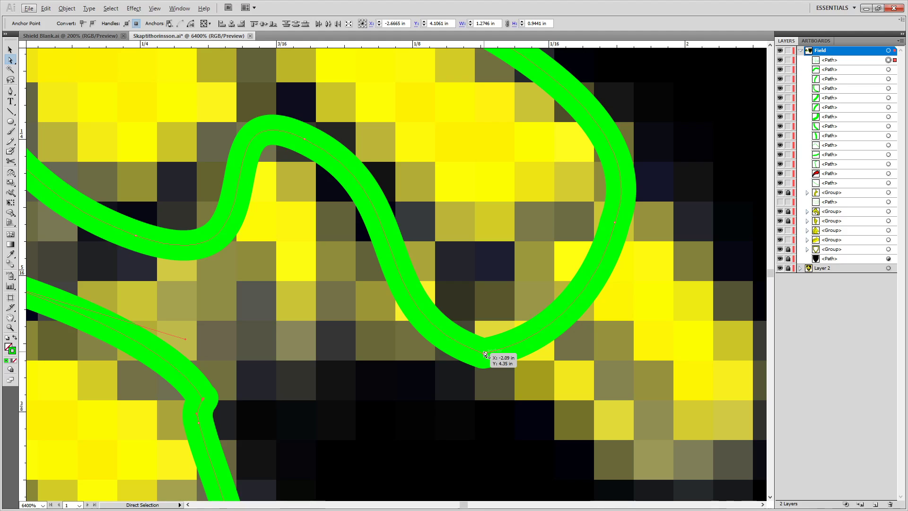
drag(488, 357, 498, 363)
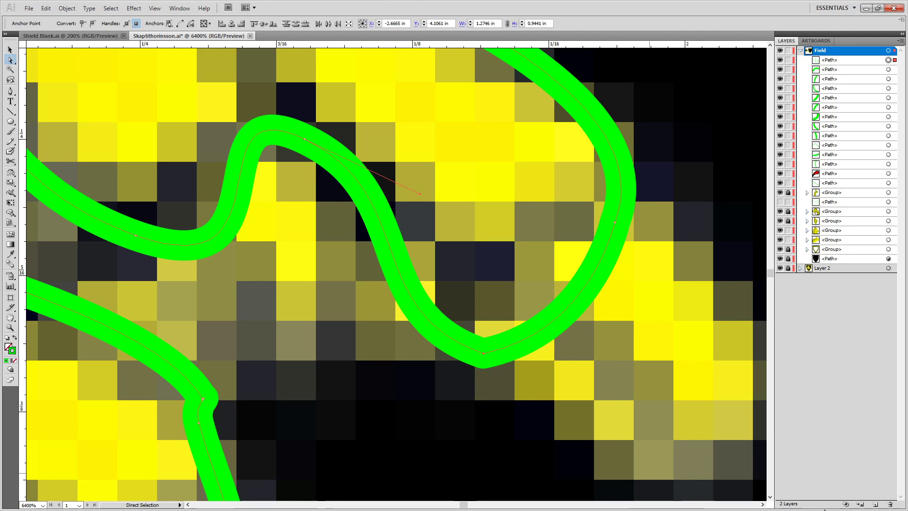
scroll(481, 282, down, 4)
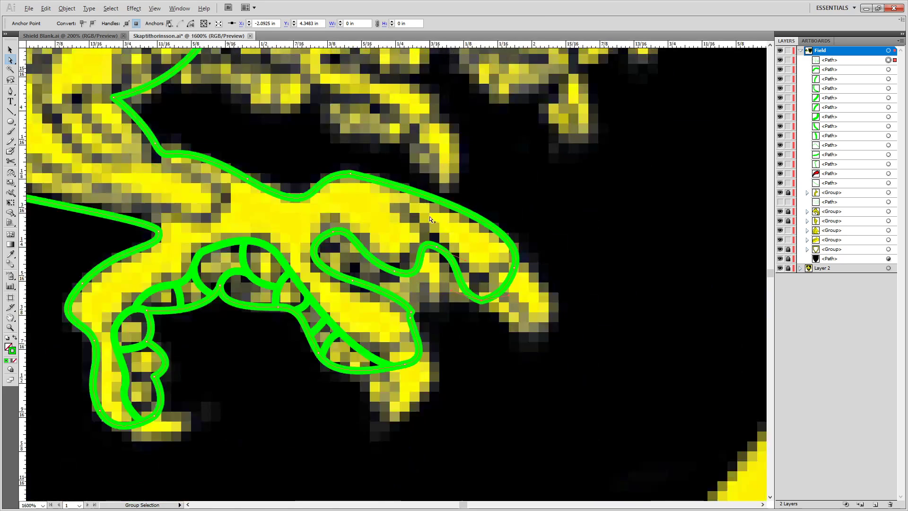
Draw a short curved Pen line from the sole path's peak under the upper front toe back up into the yellow toe area.
drag(259, 153, 402, 240)
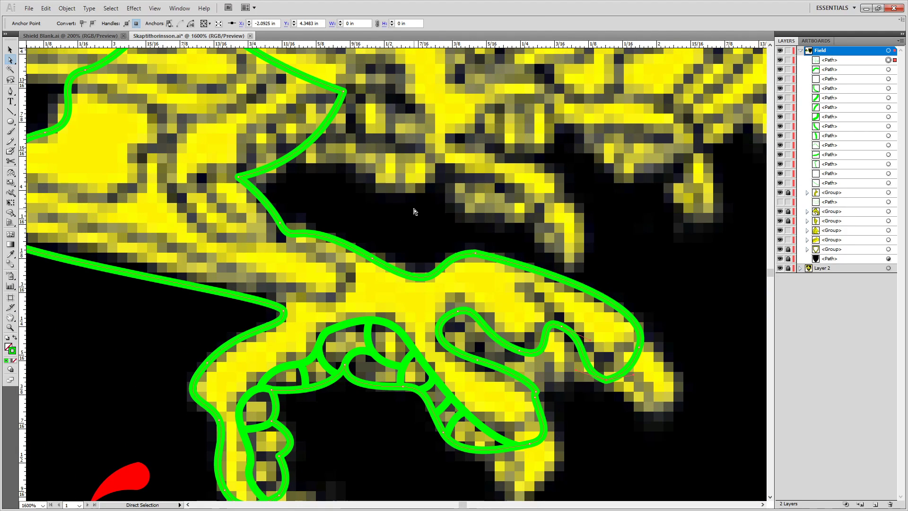
key(p)
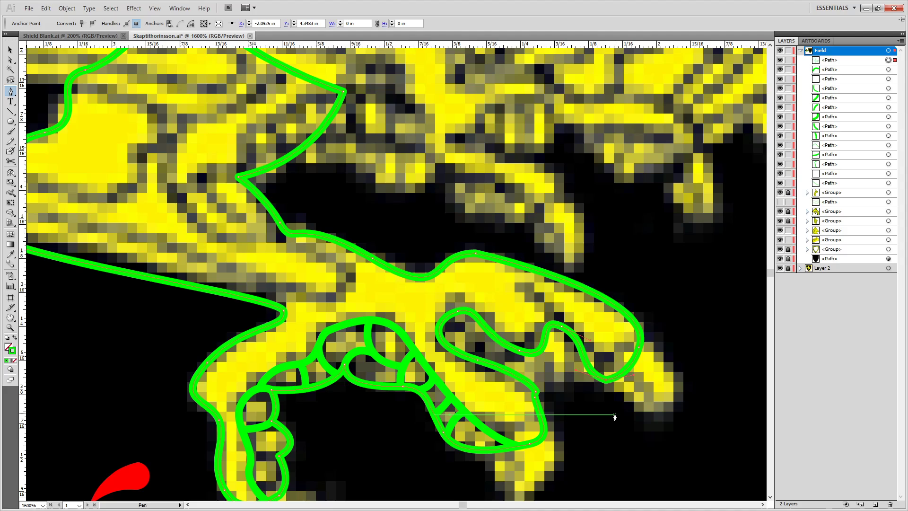
key(a)
click(566, 326)
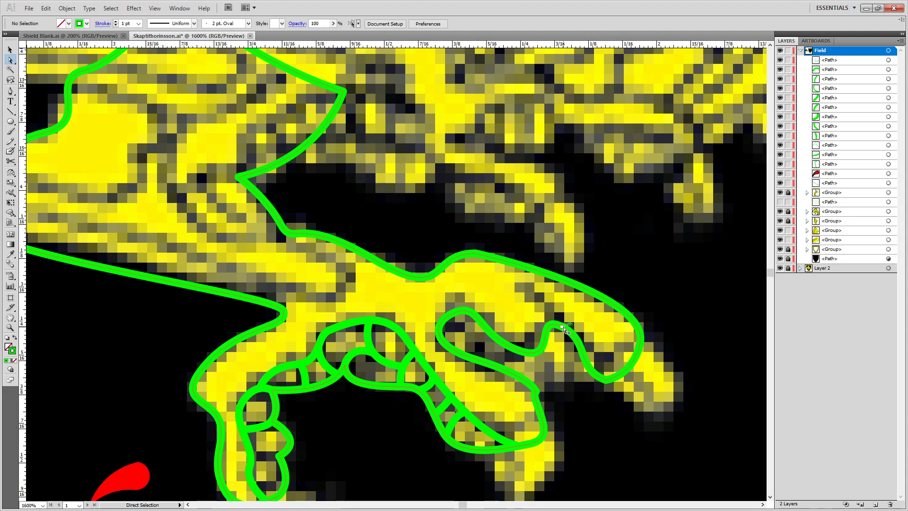
key(p)
click(564, 327)
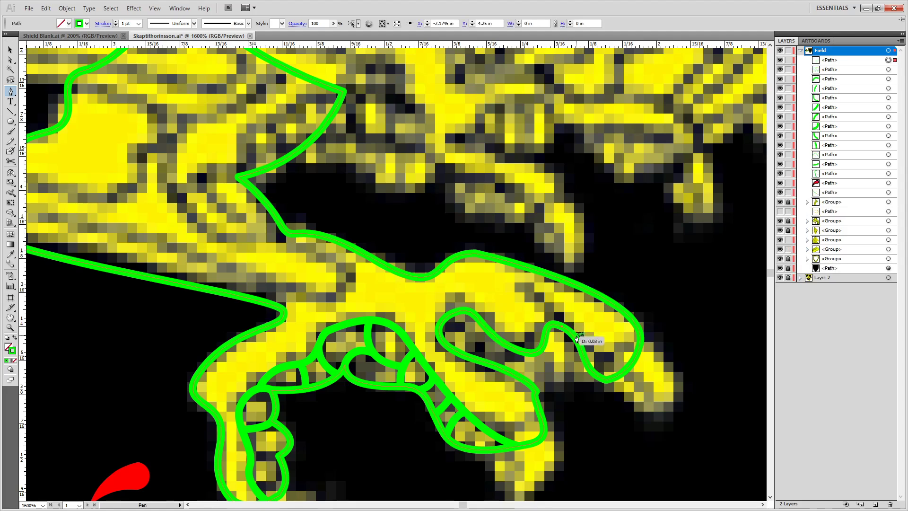
drag(519, 288, 483, 273)
scroll(439, 330, down, 4)
scroll(440, 330, up, 3)
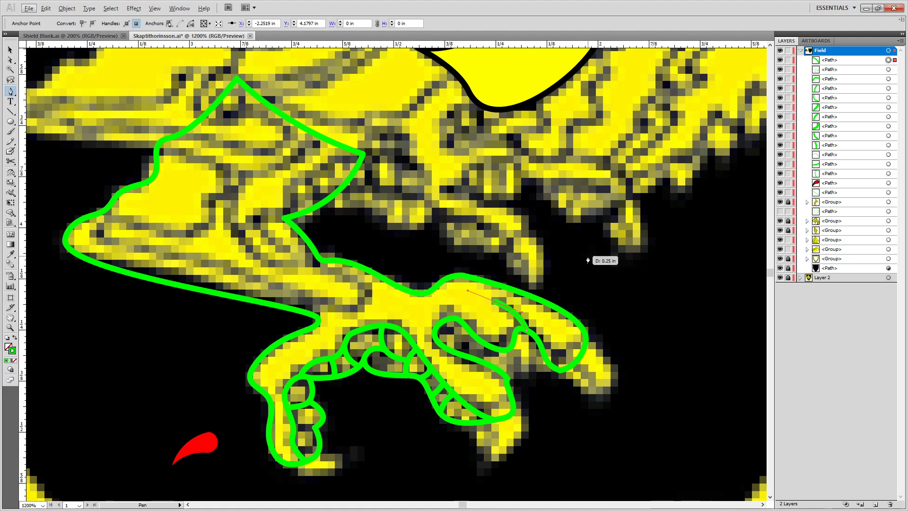
key(alt)
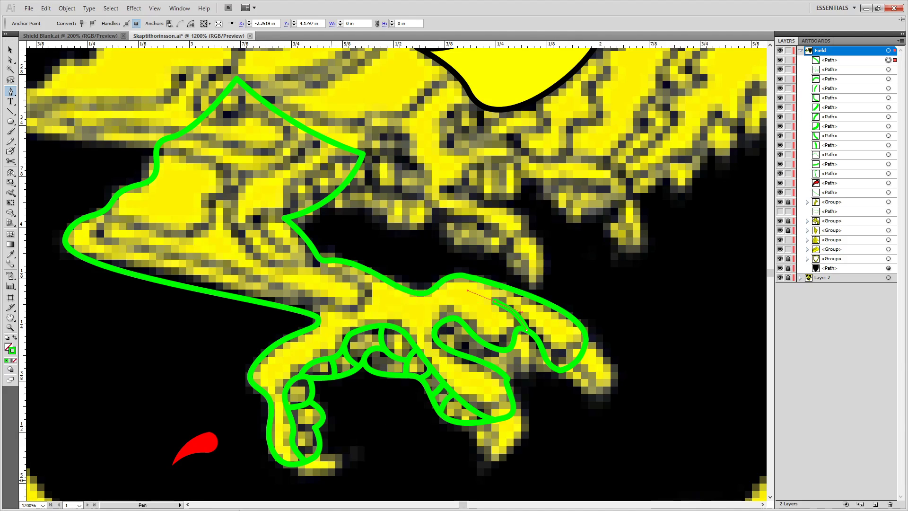
Move the red claw just below the tip of the upper front toe and reflect it across the vertical axis.
key(v)
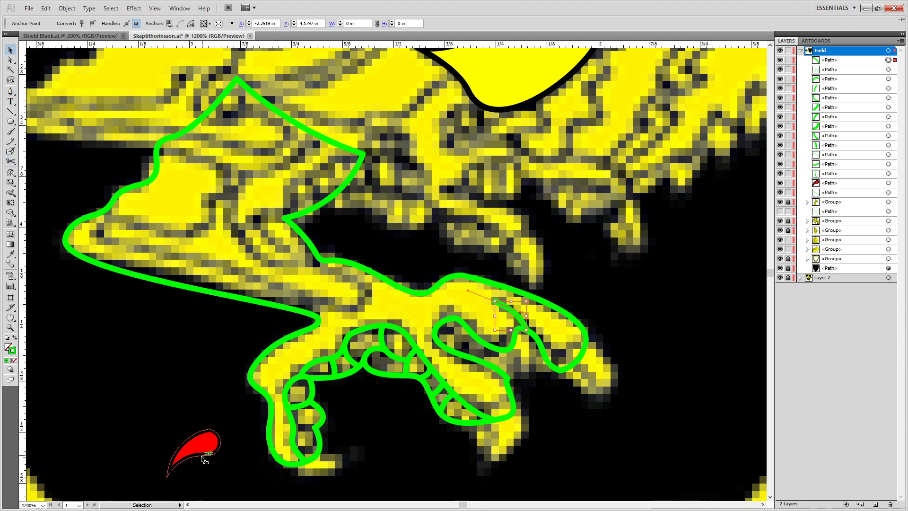
click(204, 460)
drag(205, 460, 597, 410)
click(66, 8)
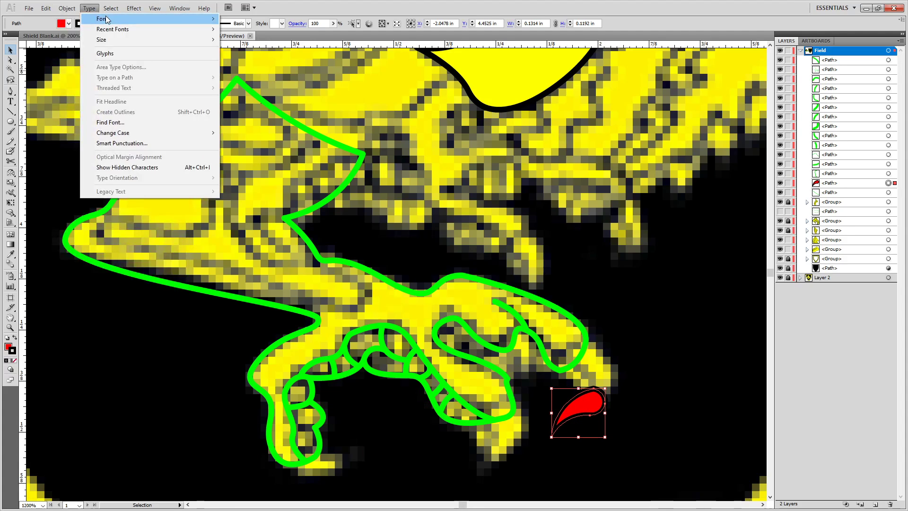
mouse_move(78, 18)
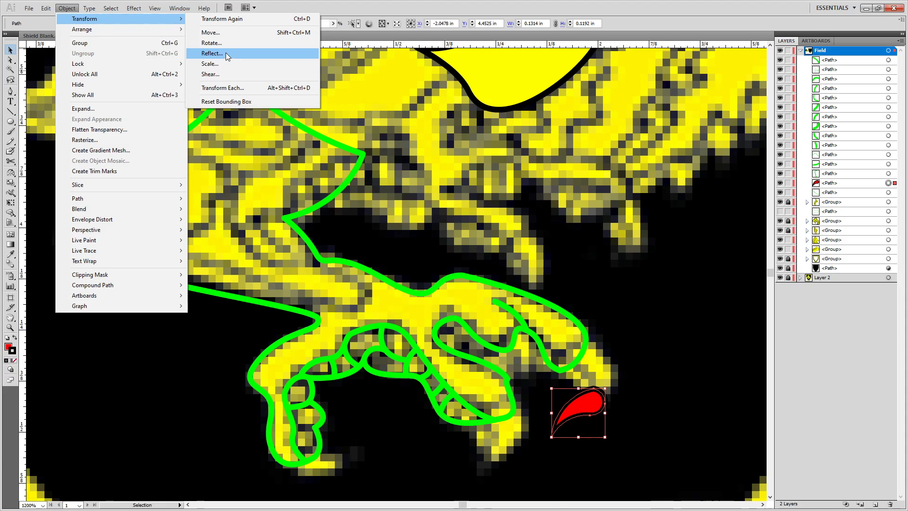
click(225, 53)
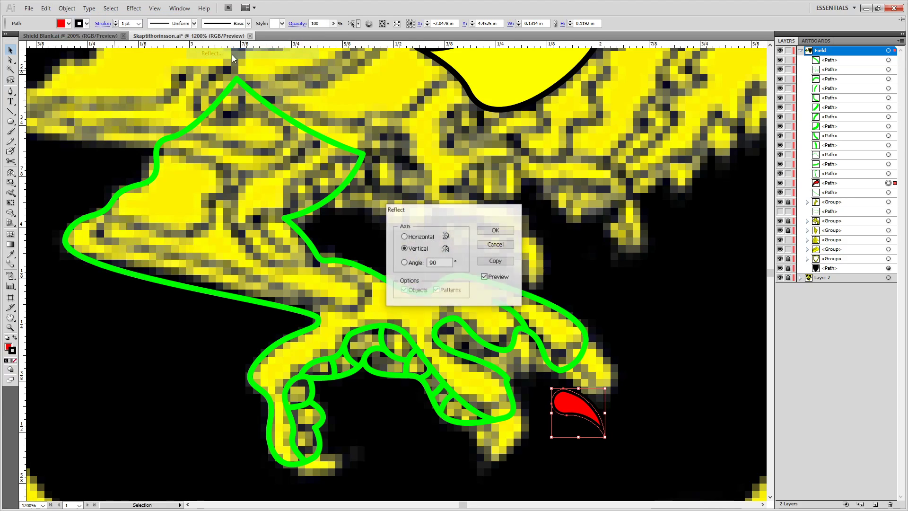
click(495, 231)
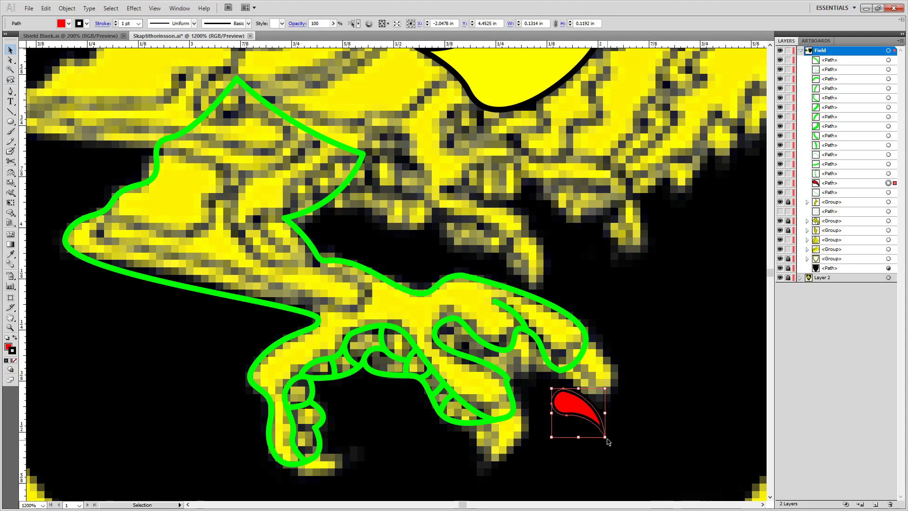
Enlarge and rotate the claw to fit the upper front toe's tip and bring it to the top of the Field layer.
drag(605, 438, 625, 455)
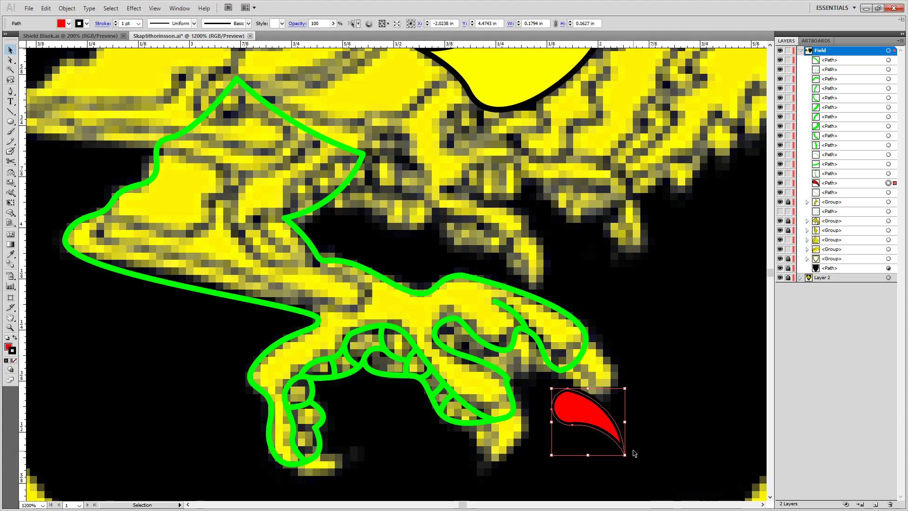
drag(627, 455, 624, 470)
drag(587, 426, 586, 375)
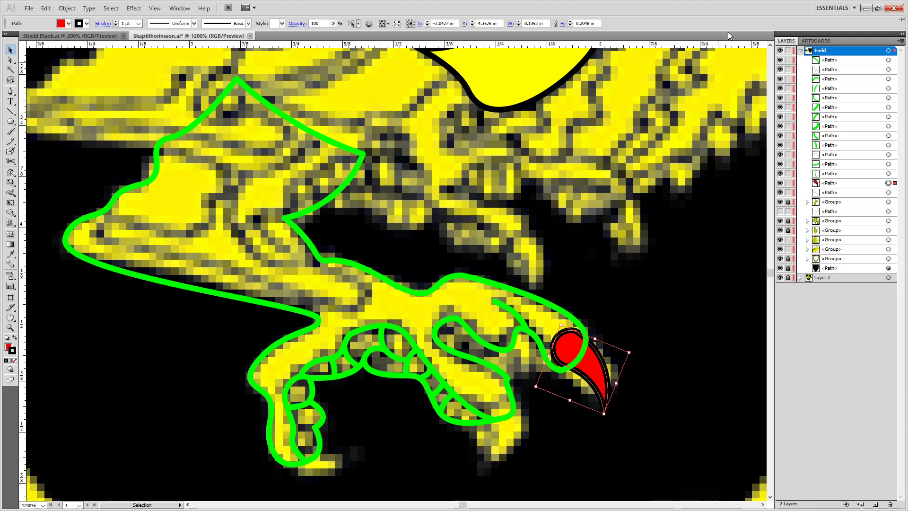
drag(835, 182, 841, 61)
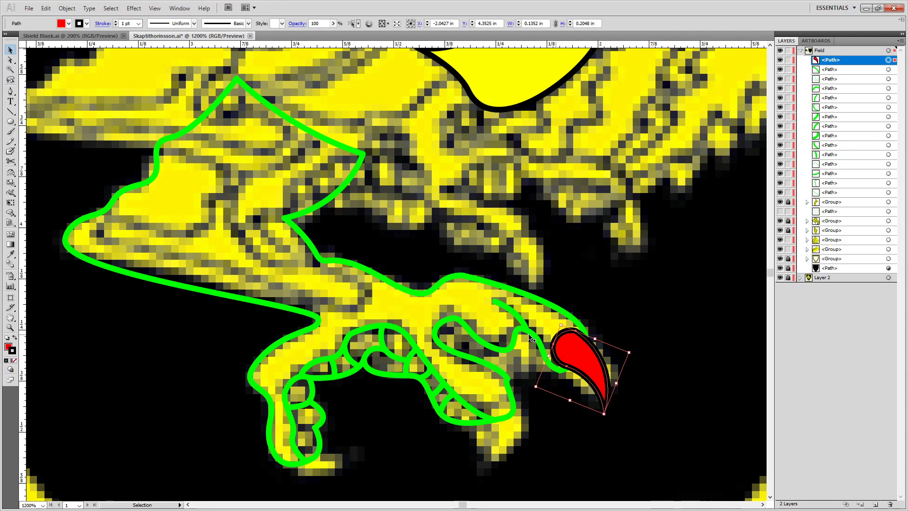
Copy the claw onto the lower front toe's tip and rotate the copy so its point faces down and slightly back.
drag(438, 356, 492, 227)
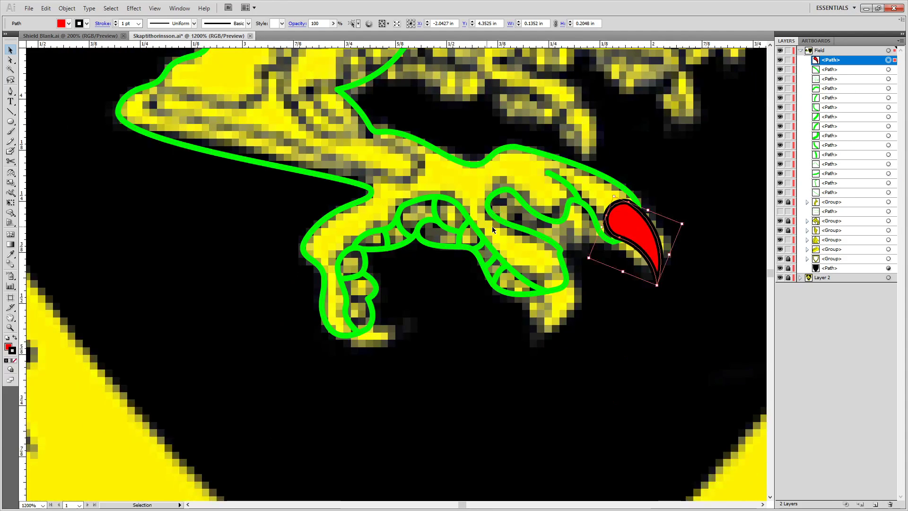
double_click(643, 235)
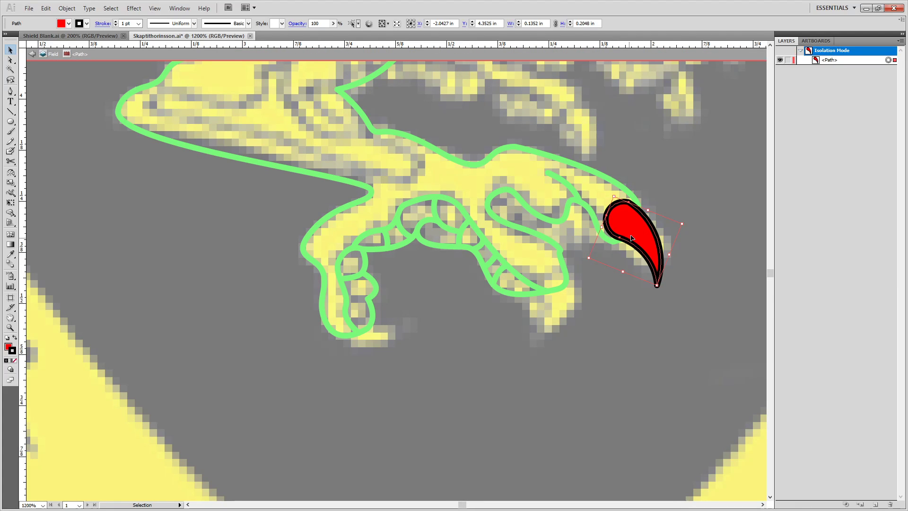
key(Escape)
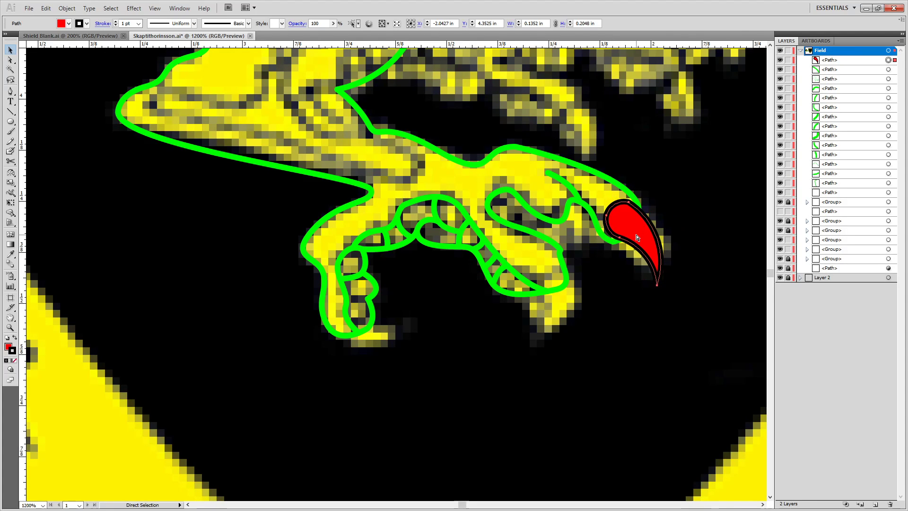
key(v)
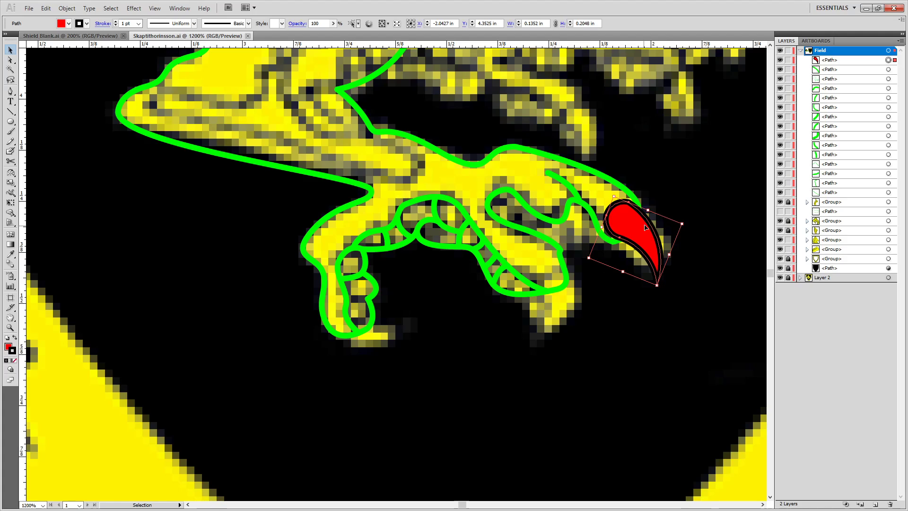
drag(646, 235, 558, 304)
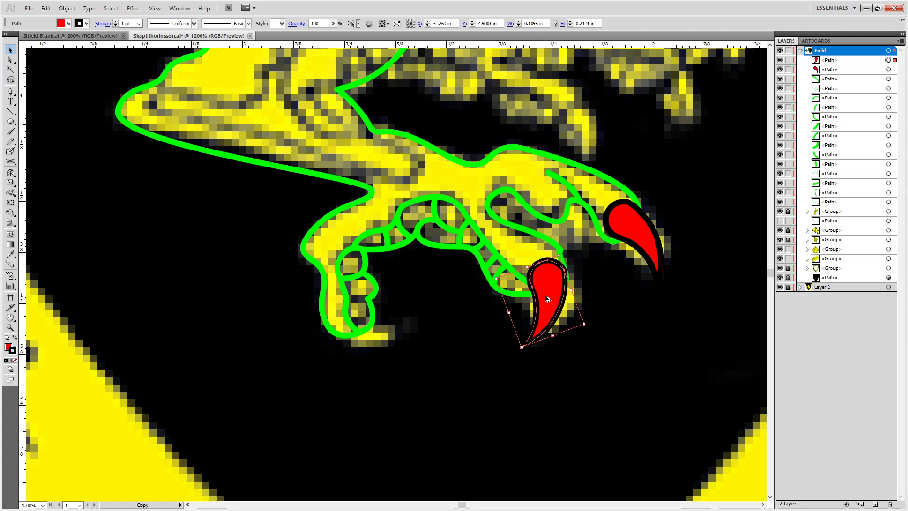
Copy the lower front toe's claw beside the rear toe, then scale the original to about 0.19 in high and the copy to about 0.16 in.
drag(546, 298, 402, 378)
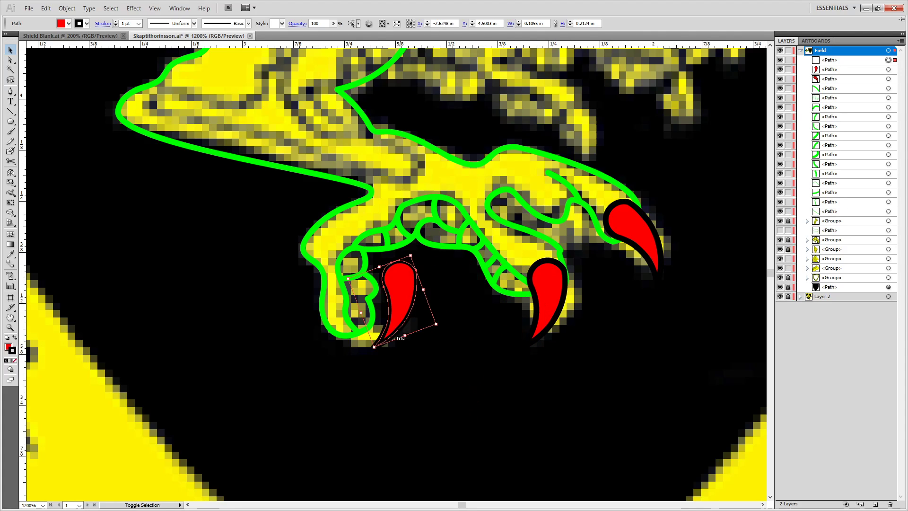
click(556, 311)
drag(521, 347, 525, 339)
click(407, 313)
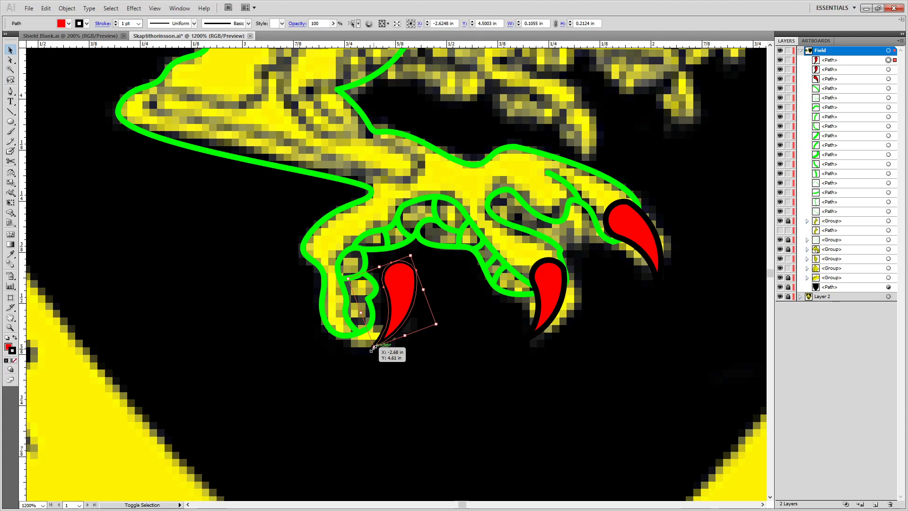
drag(374, 349, 386, 326)
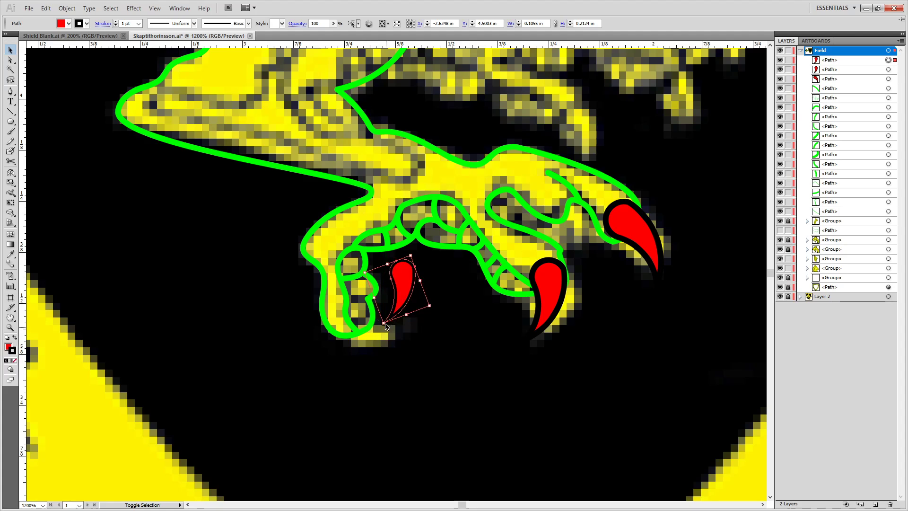
Reflect the small claw copy across the vertical axis and rotate it into place on the rear toe's tip, pointing forward.
click(48, 10)
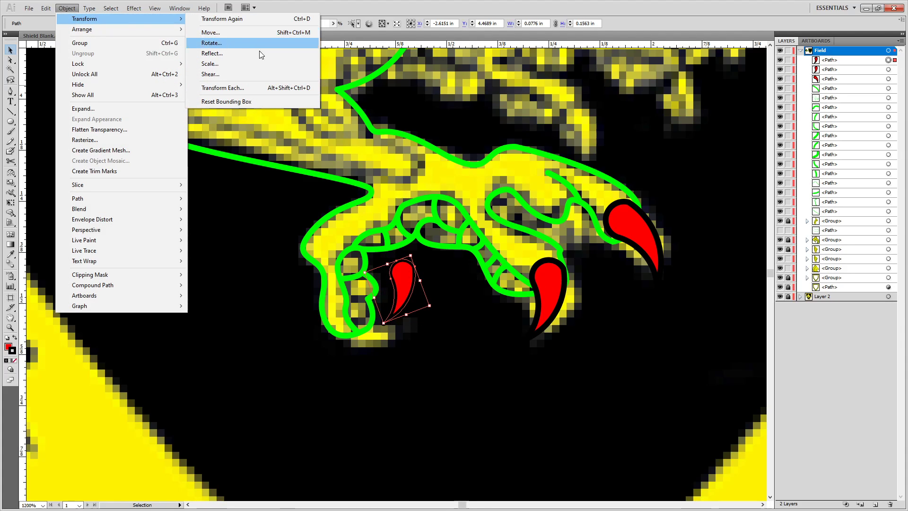
click(241, 54)
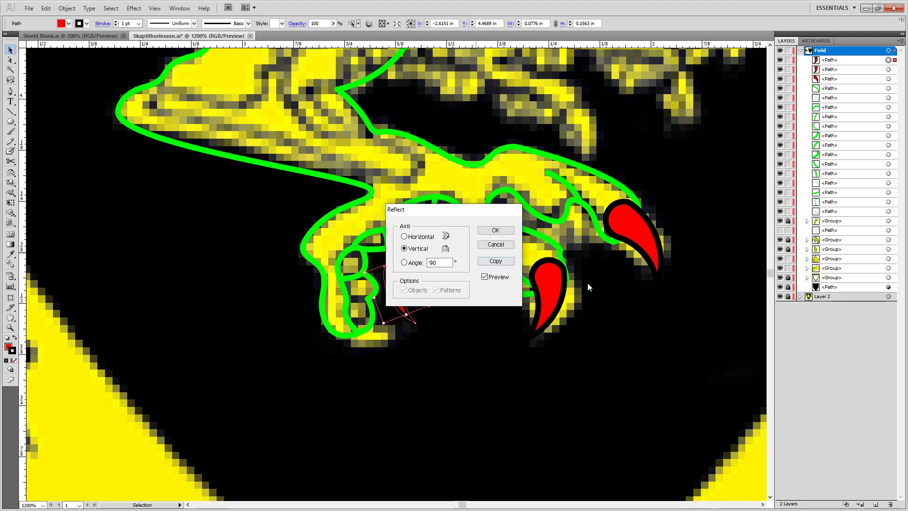
click(495, 230)
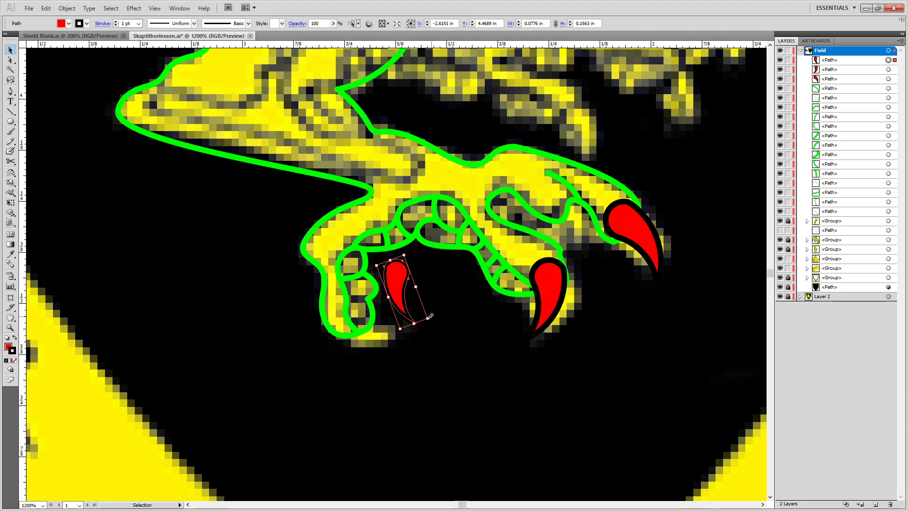
drag(431, 316, 416, 340)
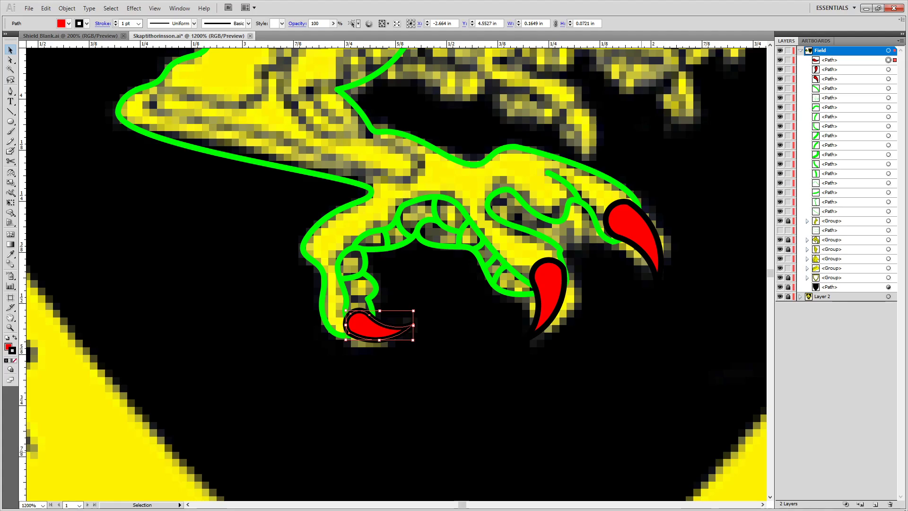
key(Down)
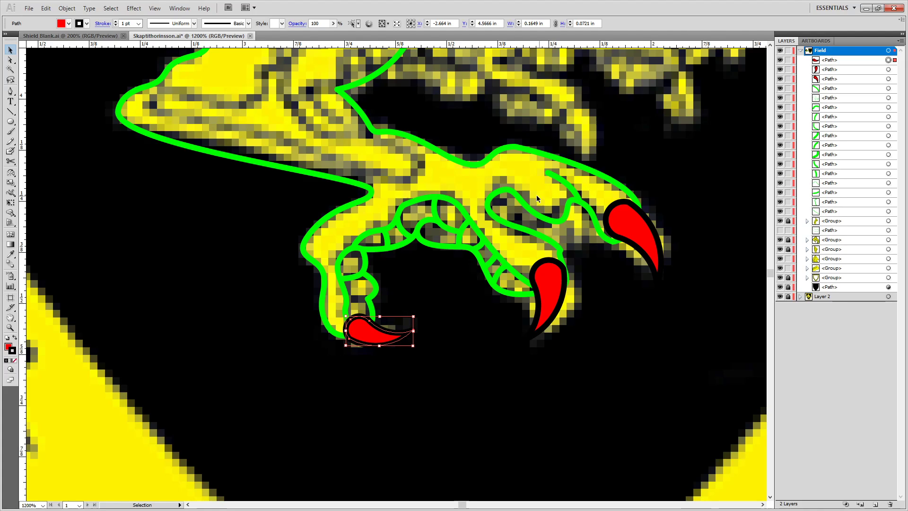
Stretch the lower front toe's claw slightly longer so its tip reaches further down.
click(555, 314)
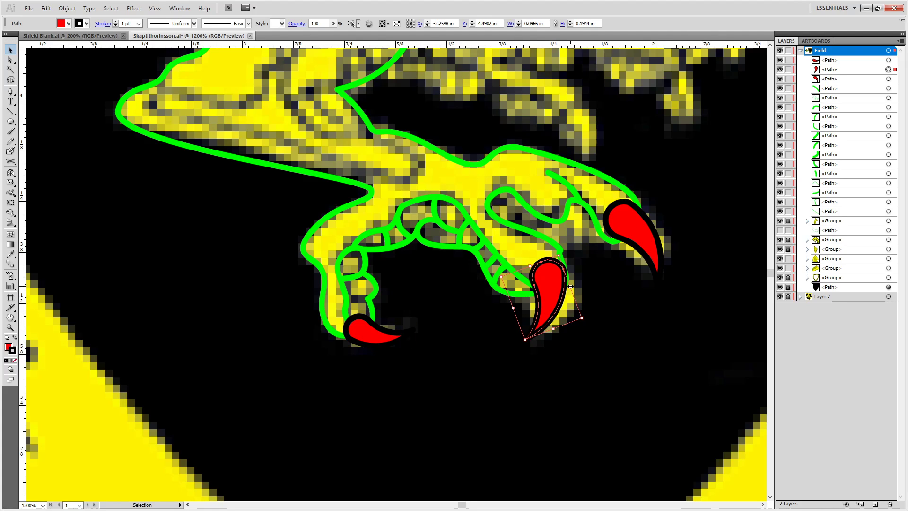
drag(582, 317, 587, 329)
click(604, 326)
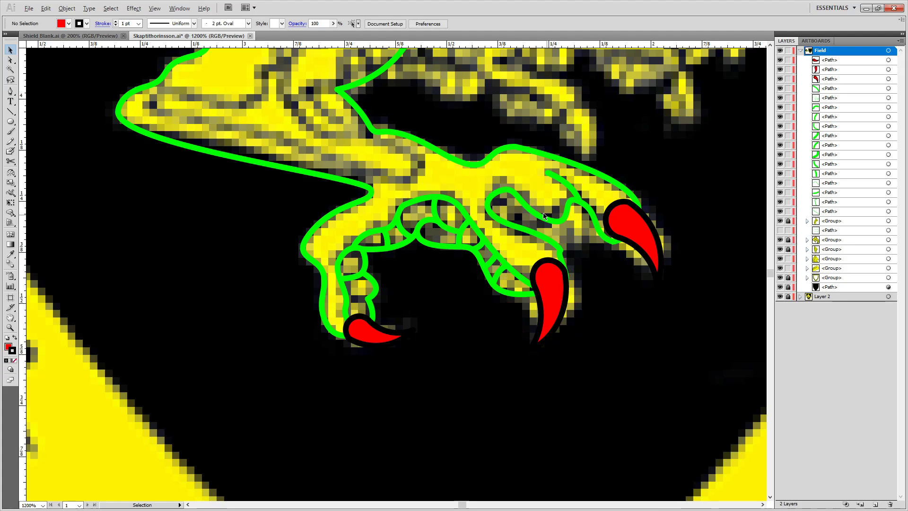
scroll(541, 214, down, 4)
scroll(540, 214, up, 3)
scroll(541, 215, up, 1)
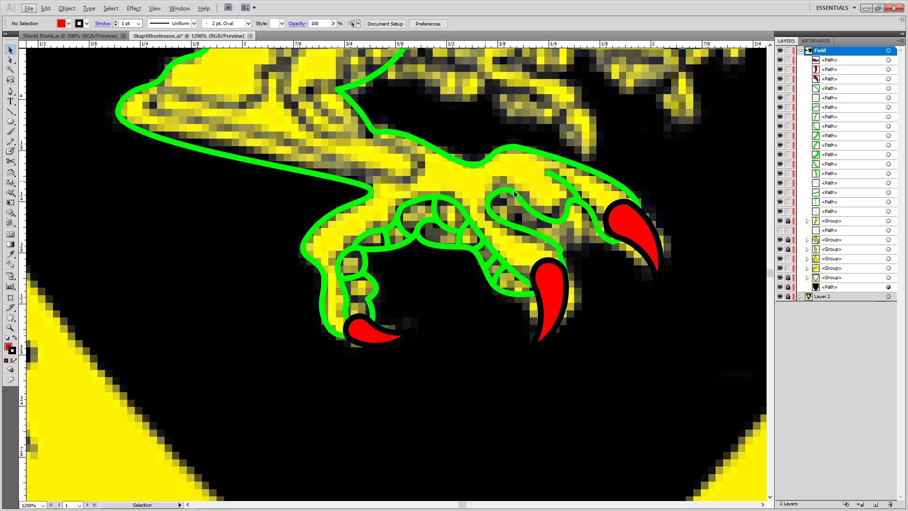
Group the three red claws of the lower foot.
click(625, 233)
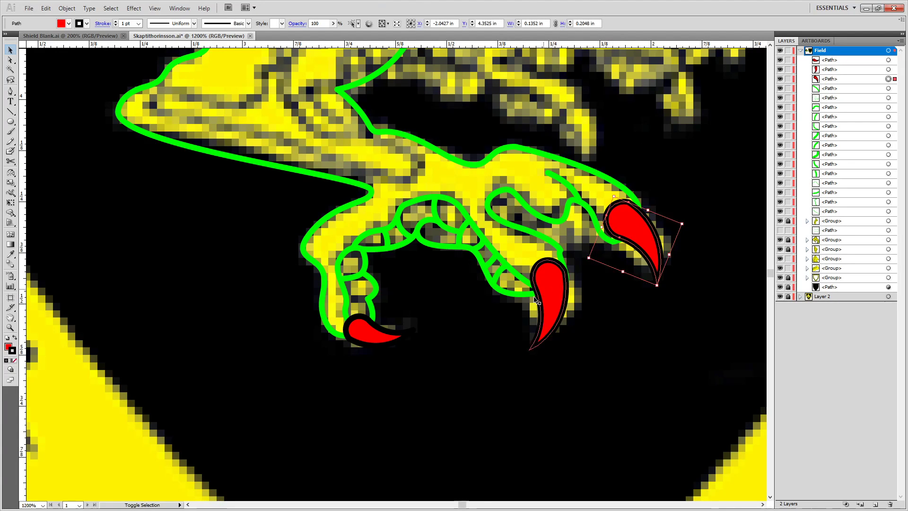
shift+click(549, 297)
shift+click(381, 331)
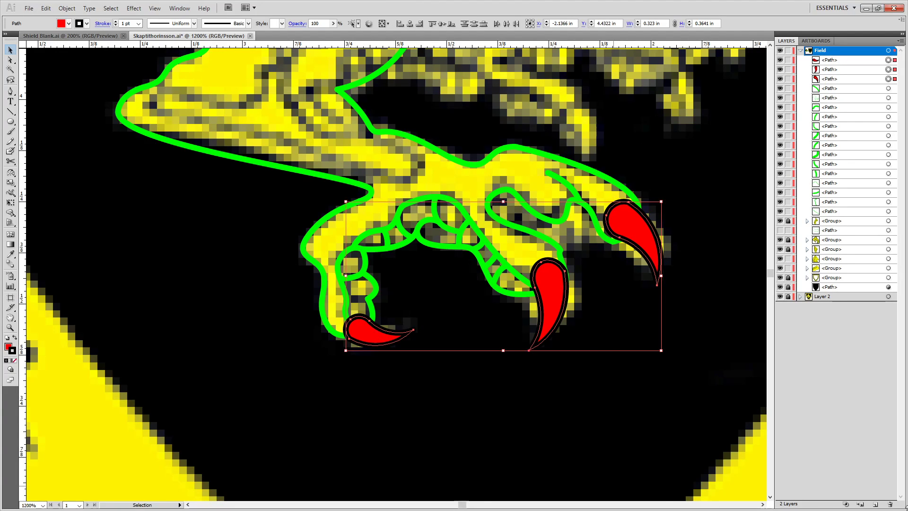
key(ctrl+g)
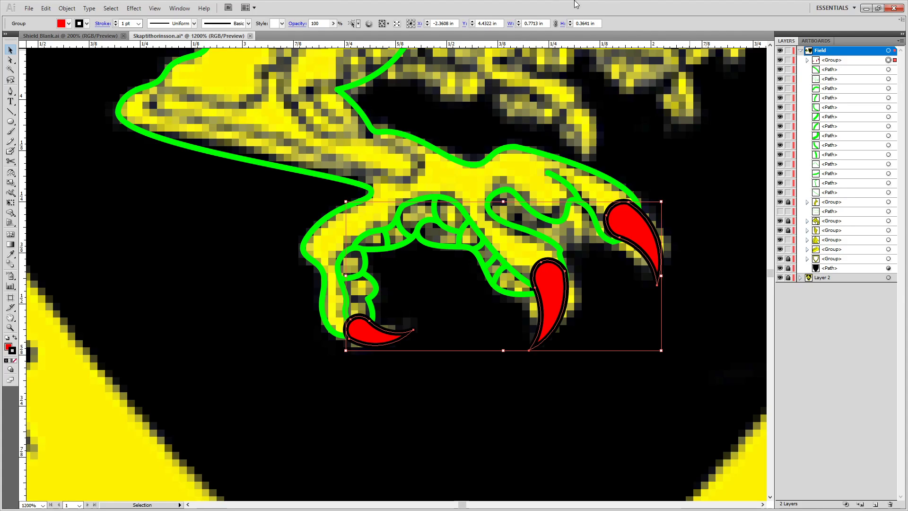
Duplicate the whole lower leg with its toe pads and claws, and move the copy straight up over the upper leg.
key(ctrl+minus)
key(ctrl+minus)
key(ctrl+minus)
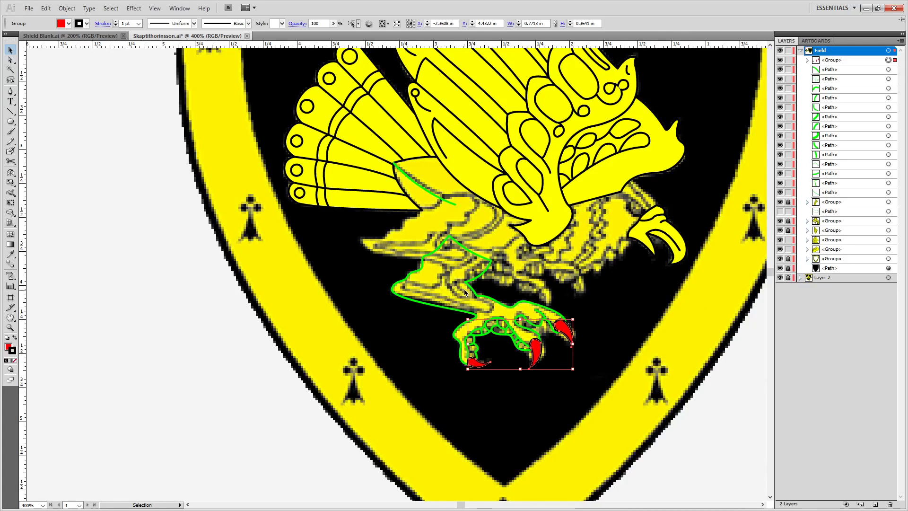
key(alt)
drag(624, 307, 410, 319)
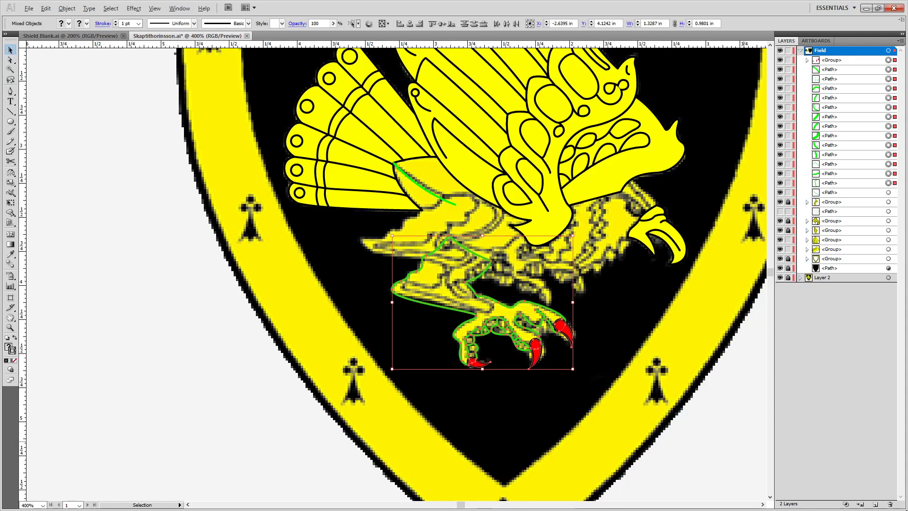
key(alt+shift+Up)
key(shift+Up)
key(shift+Up)
key(shift+Up)
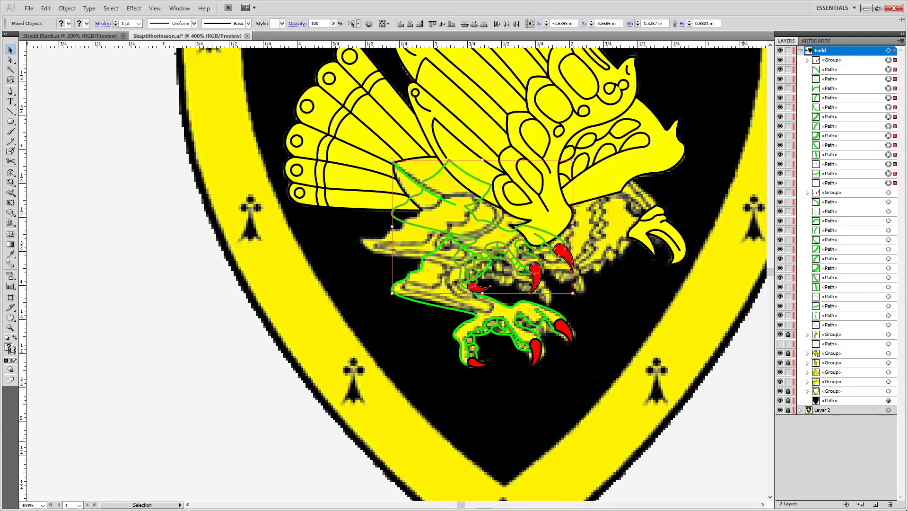
Scale the leg copy to about 1.26 in wide by 0.93 in high and rotate it counterclockwise to follow the upper leg.
key(Left)
key(Left)
key(Left)
key(Down)
key(Down)
key(Down)
key(Down)
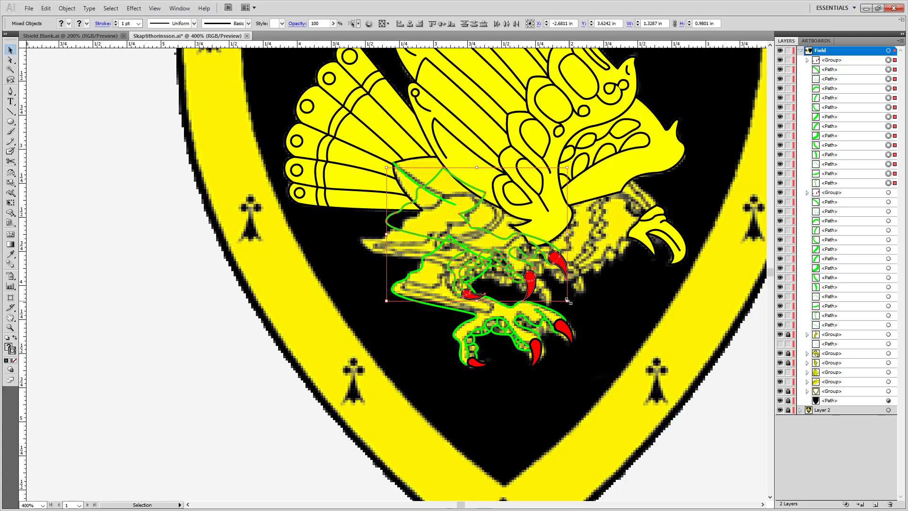
drag(567, 301, 559, 294)
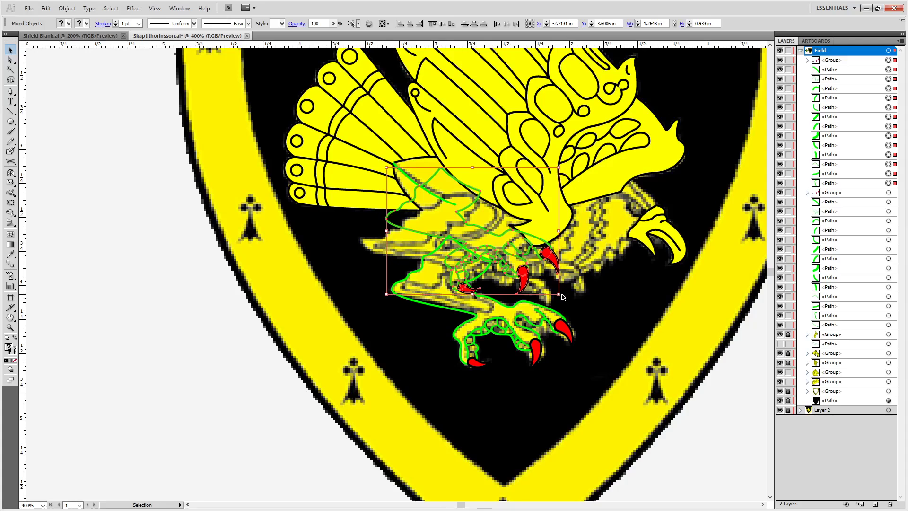
drag(561, 294, 569, 267)
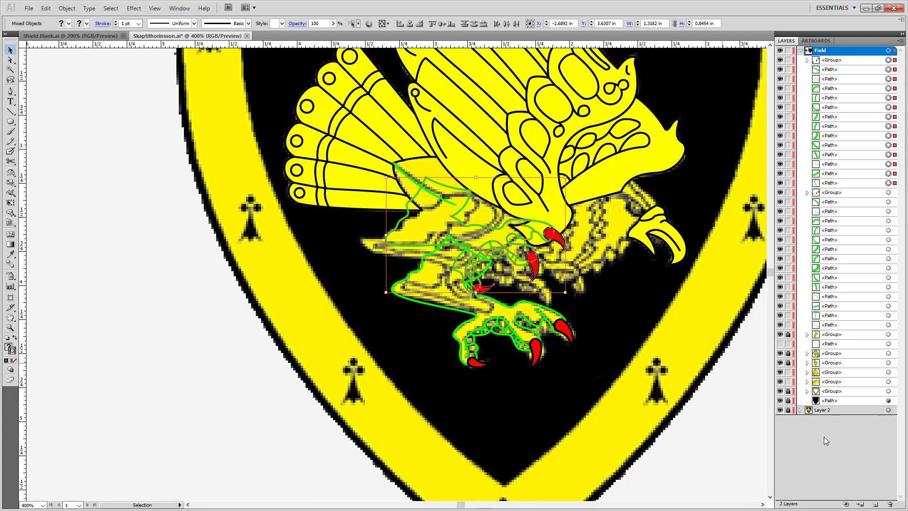
Nudge the rotated leg copy down and to the left to line up with the upper leg in the source image.
key(Down)
key(Down)
key(Down)
key(Down)
key(Down)
key(Down)
key(Down)
key(Left)
key(Left)
key(Left)
key(Left)
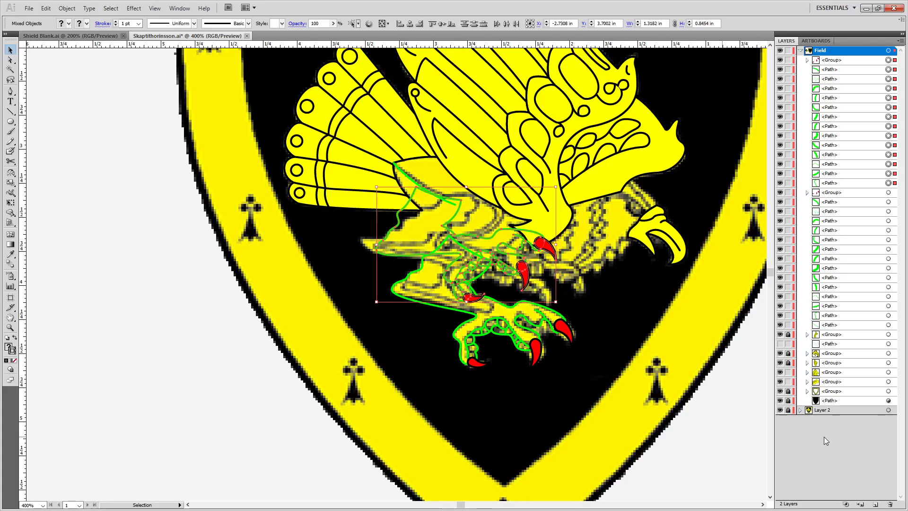
key(Left)
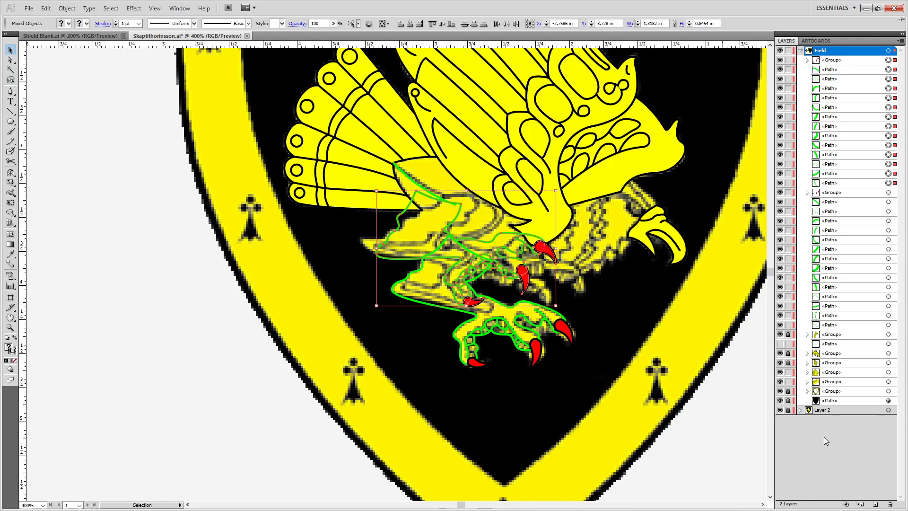
key(Up)
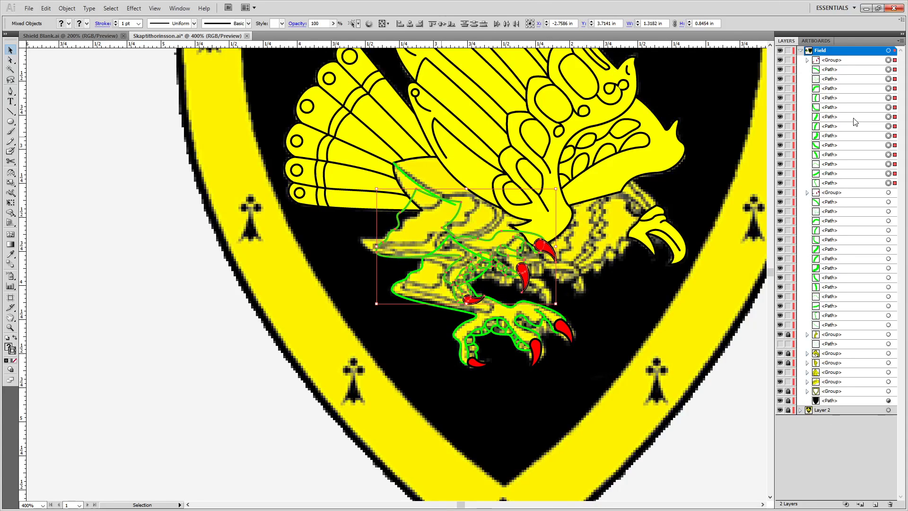
Hide the copied leg, then group only the original lower foot's toe pad paths, leaving out its claws and outline.
drag(780, 60, 783, 183)
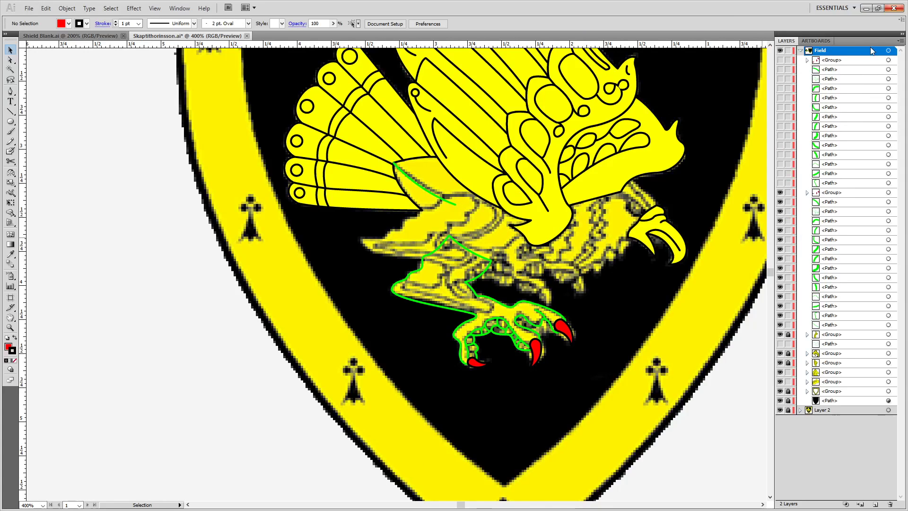
click(888, 201)
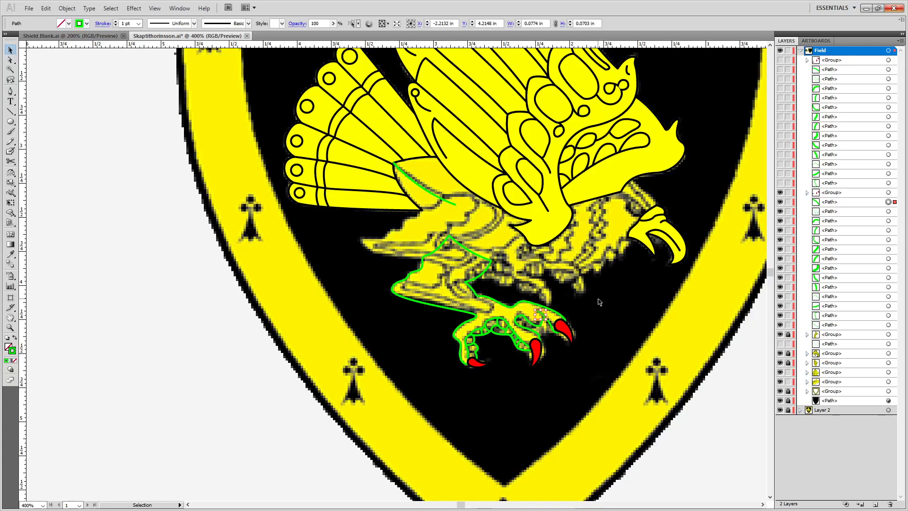
drag(605, 296, 435, 389)
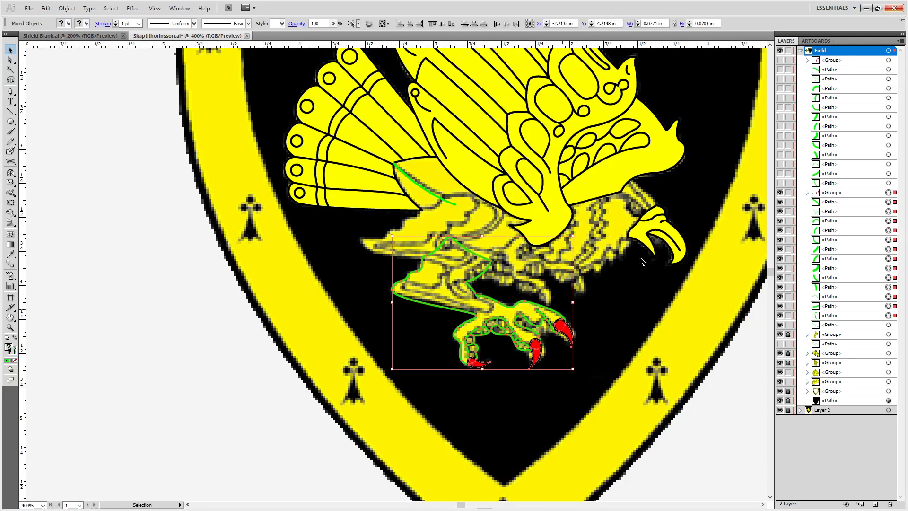
click(780, 192)
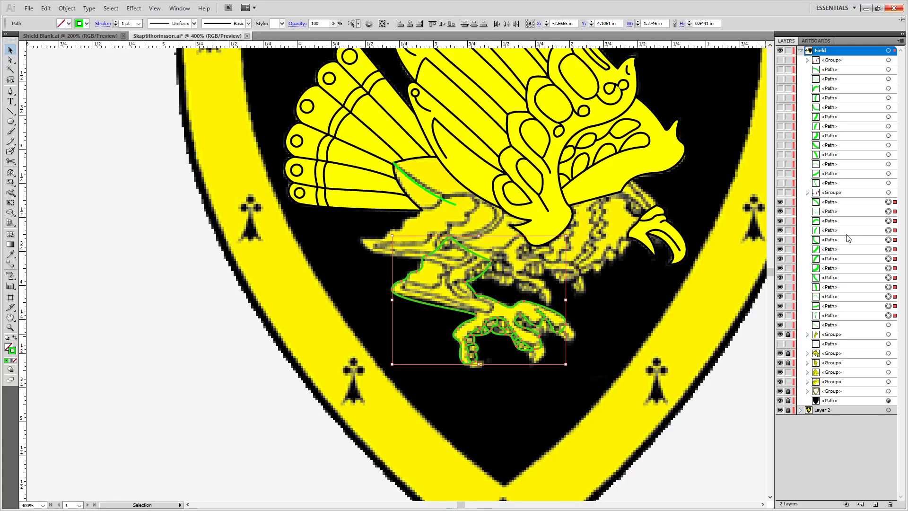
click(781, 212)
key(ctrl+g)
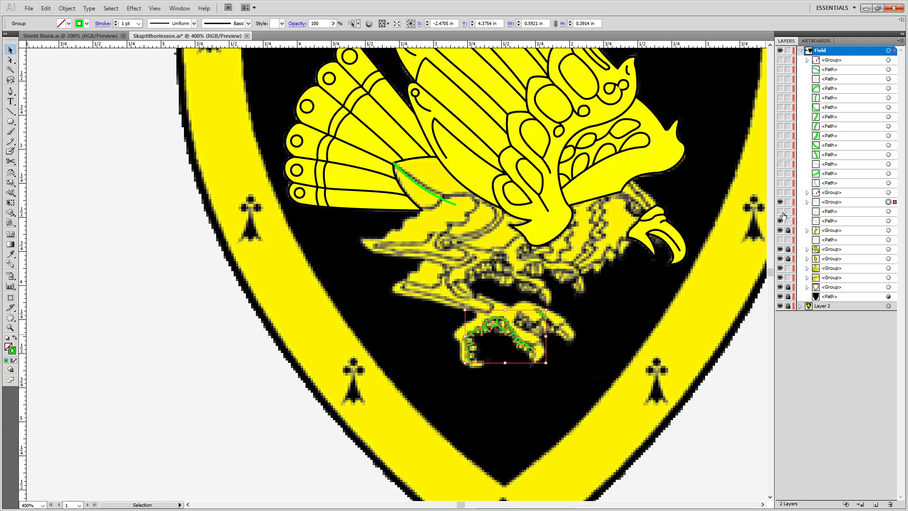
Show the lower leg's outline and claws again and group them together with the toe pads.
click(781, 211)
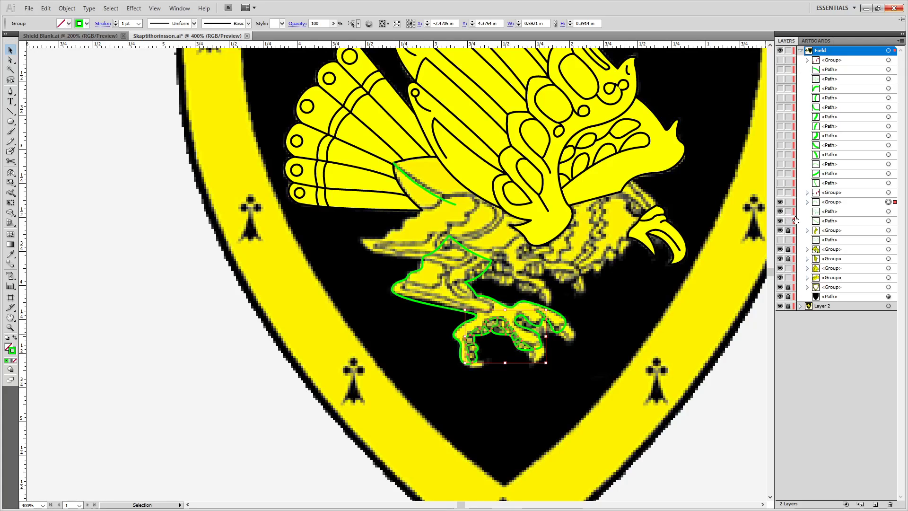
click(781, 193)
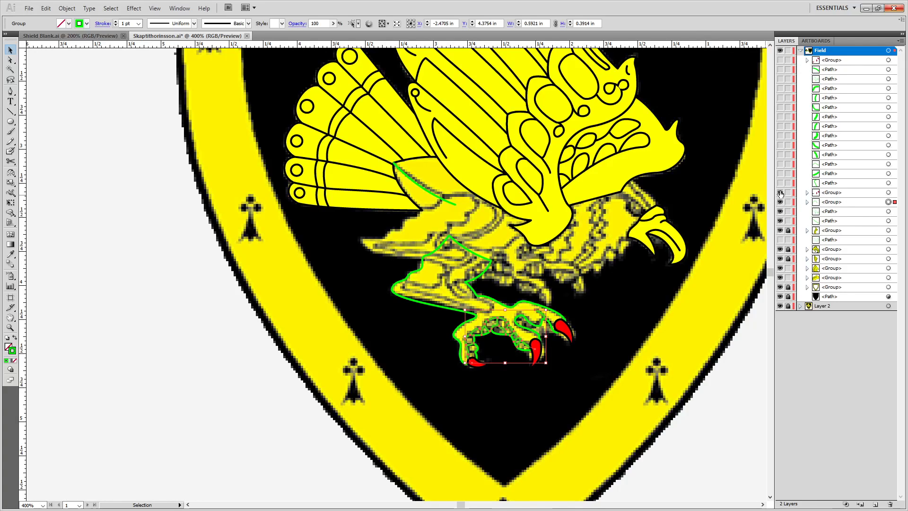
shift+click(888, 192)
shift+click(889, 220)
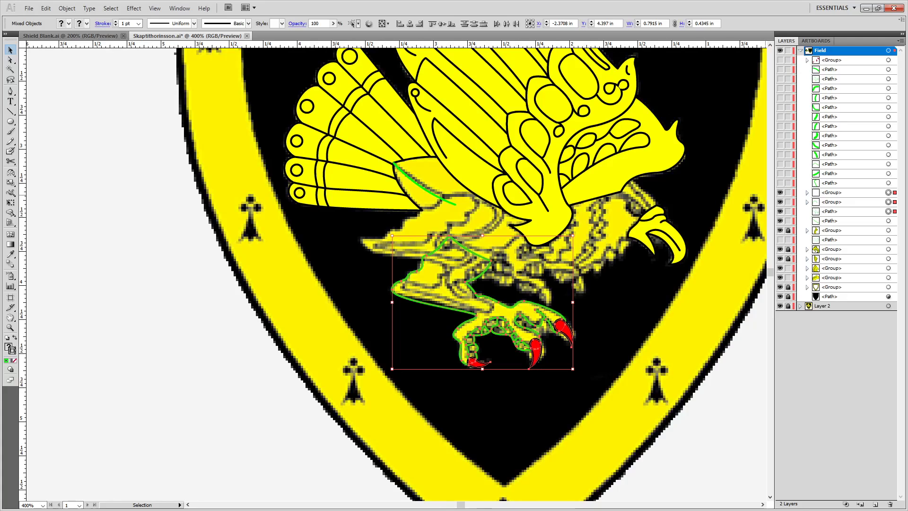
key(ctrl+g)
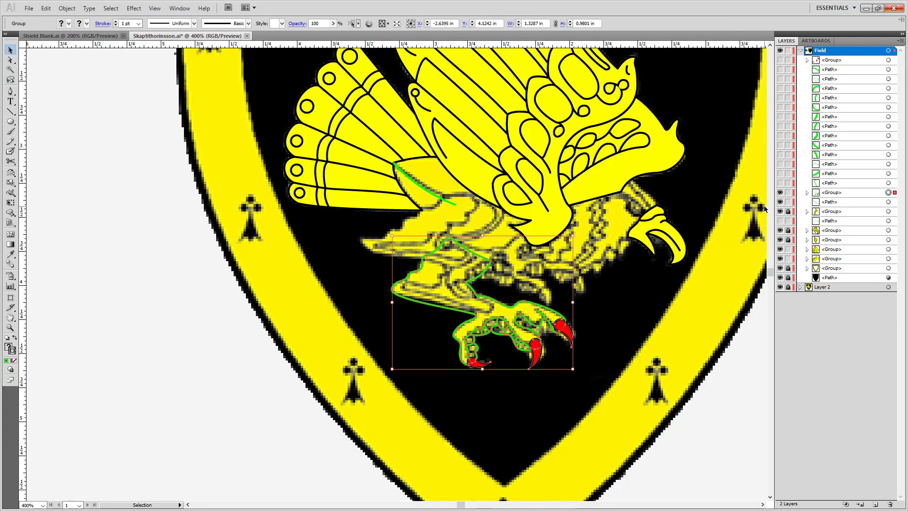
Hide the grouped lower leg and show all parts of the copied leg again.
click(780, 192)
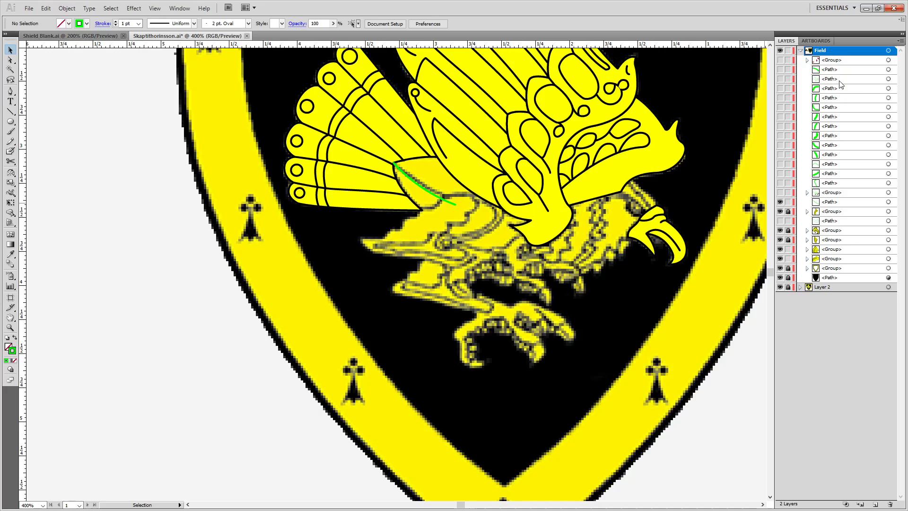
drag(780, 60, 780, 81)
drag(780, 147, 780, 183)
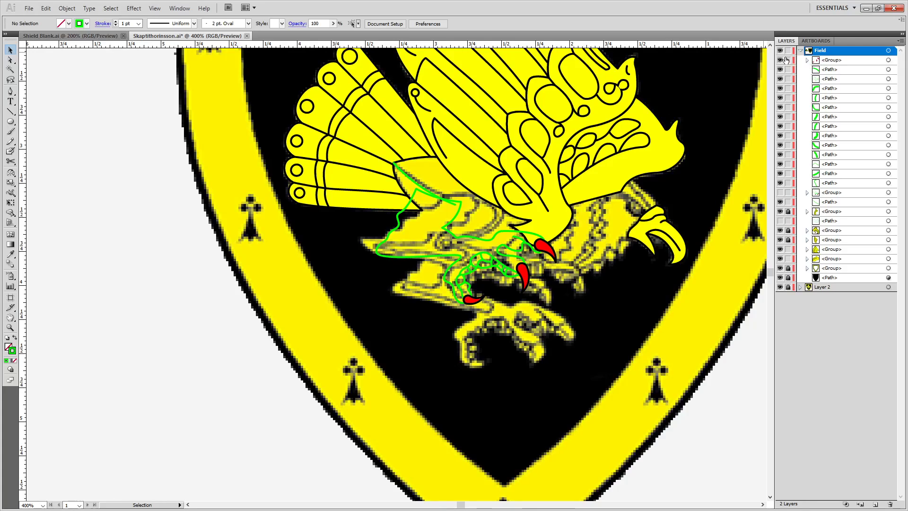
Lock the single green path on the upper leg, the tail feather group and the group directly below it in the Field layer.
click(400, 172)
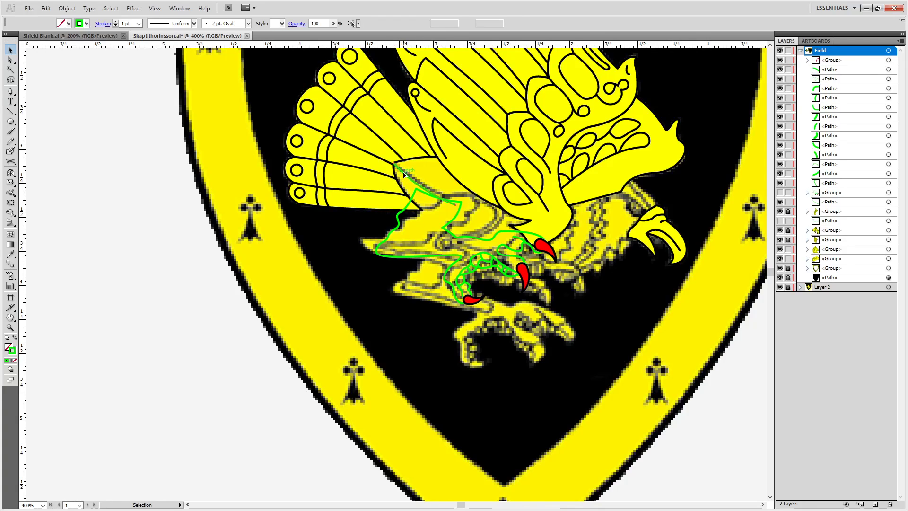
click(788, 202)
drag(291, 146, 480, 312)
key(ctrl+z)
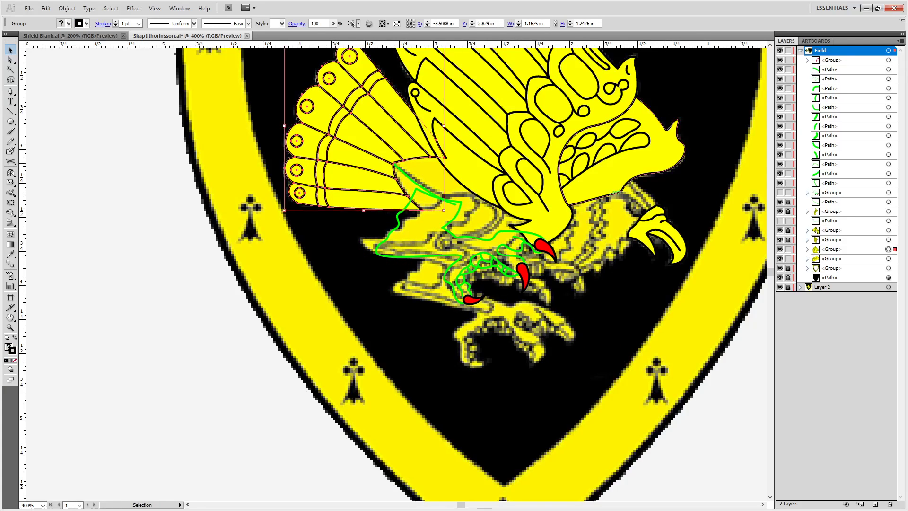
drag(789, 249, 788, 259)
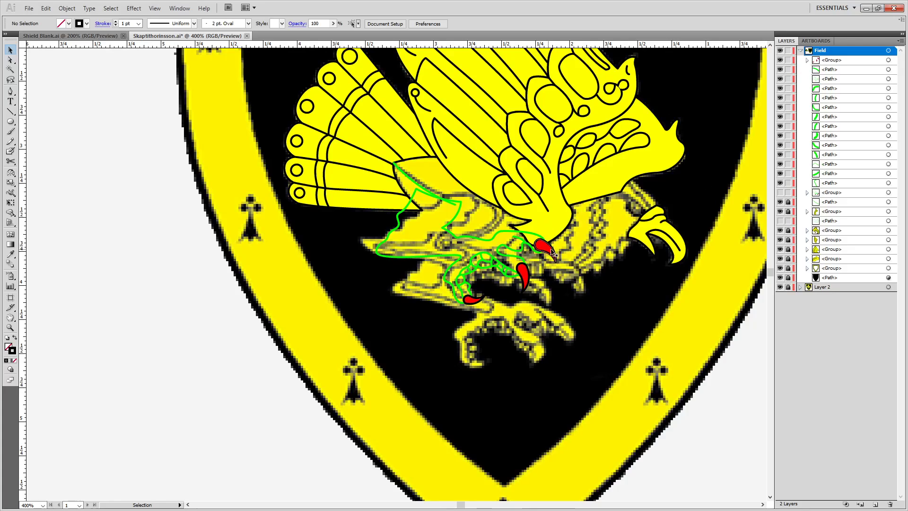
Select all of the copied leg, then hide its claws and outline so only the toe pad paths stay selected.
drag(596, 219, 330, 309)
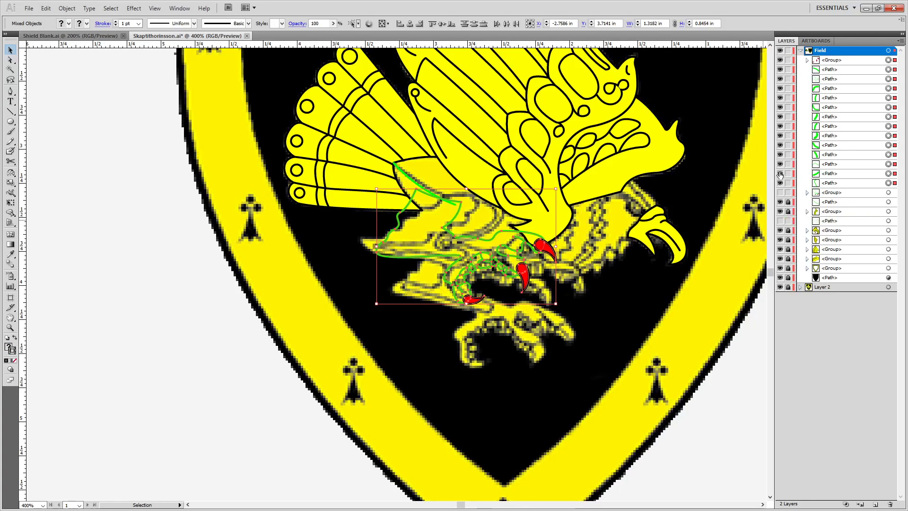
click(780, 60)
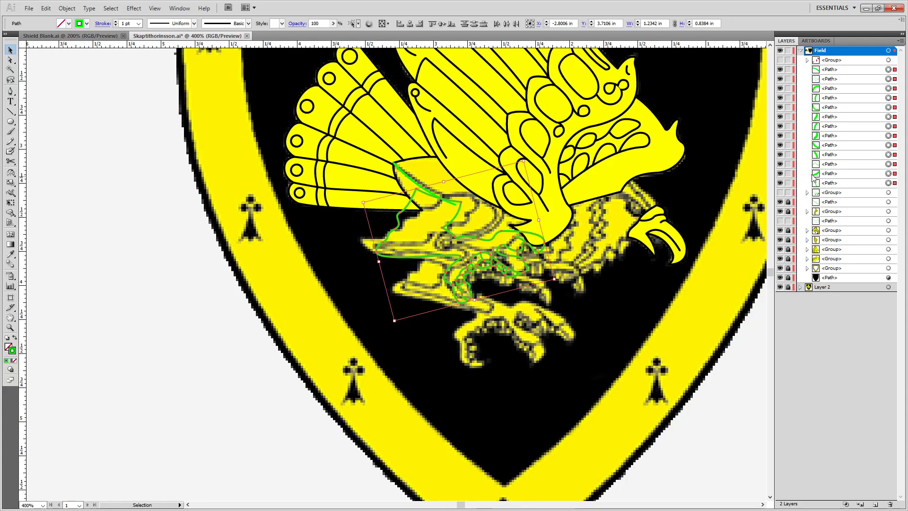
click(780, 79)
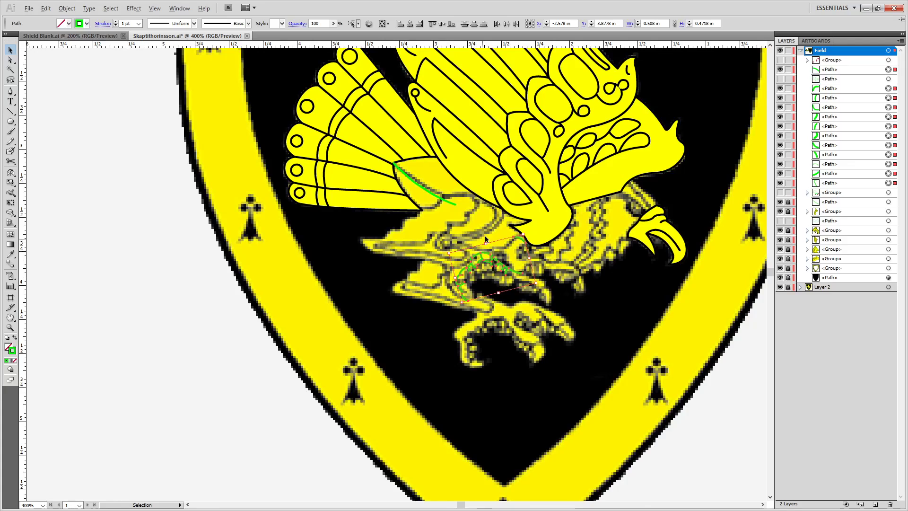
scroll(494, 216, up, 2)
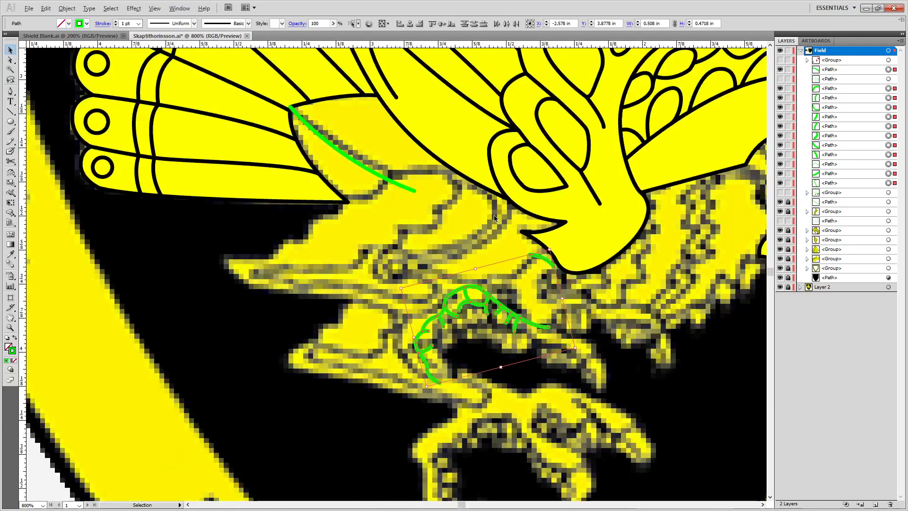
scroll(493, 215, up, 1)
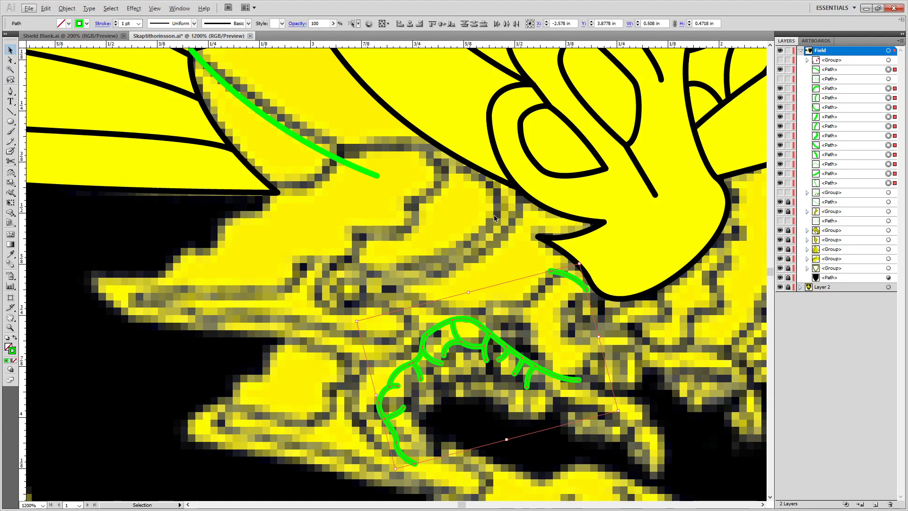
scroll(494, 214, down, 1)
scroll(493, 216, down, 1)
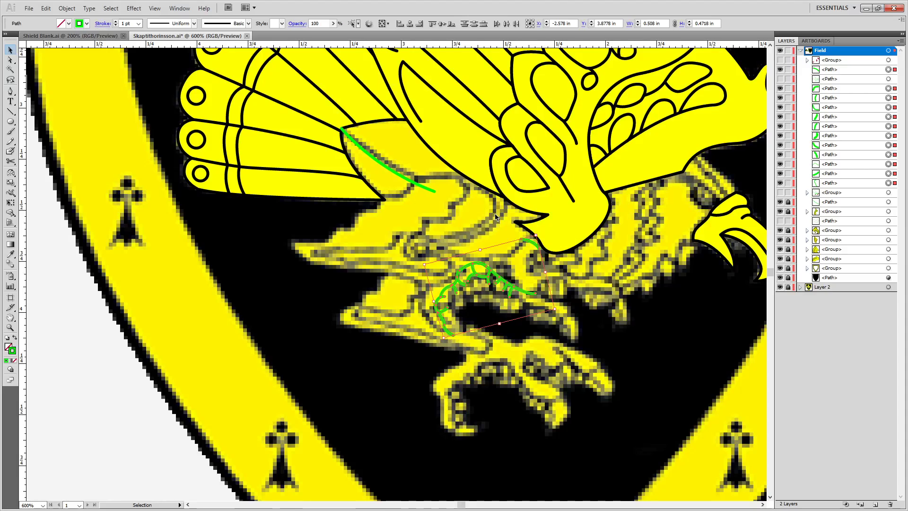
Group the copied leg's toe pad paths, show its claws and outline again, and deselect everything.
scroll(495, 216, up, 1)
scroll(496, 217, down, 1)
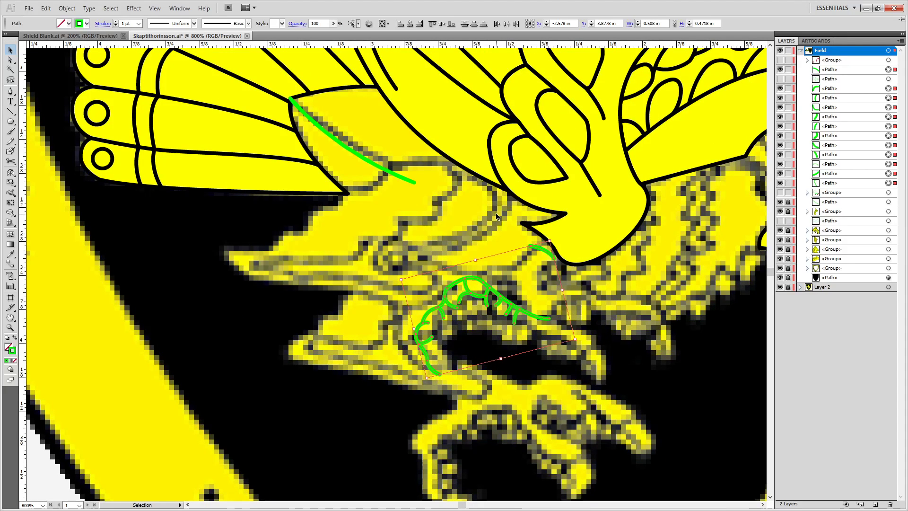
scroll(496, 217, up, 1)
key(ctrl+g)
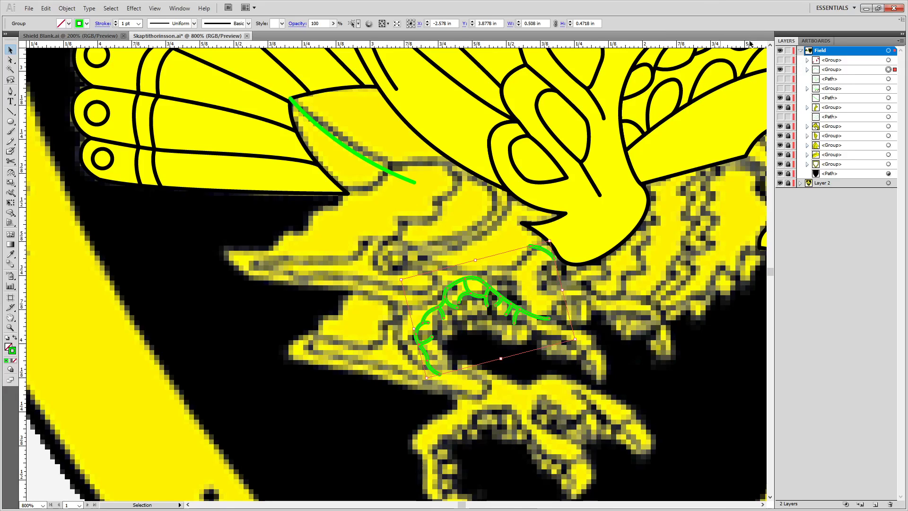
click(779, 60)
click(780, 78)
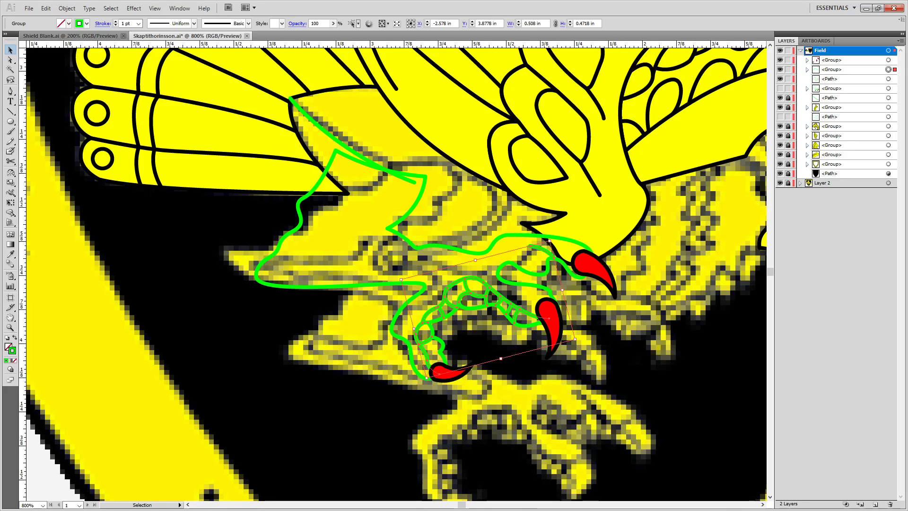
click(210, 234)
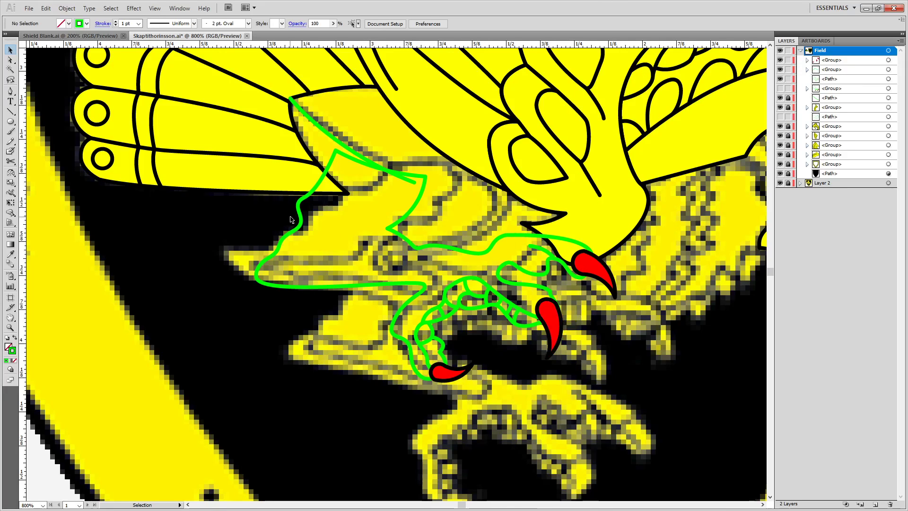
Select the copied leg's claws, toe pads and outline, and scale them down to about 1.06 in wide by 0.68 in tall.
click(888, 70)
shift+click(889, 78)
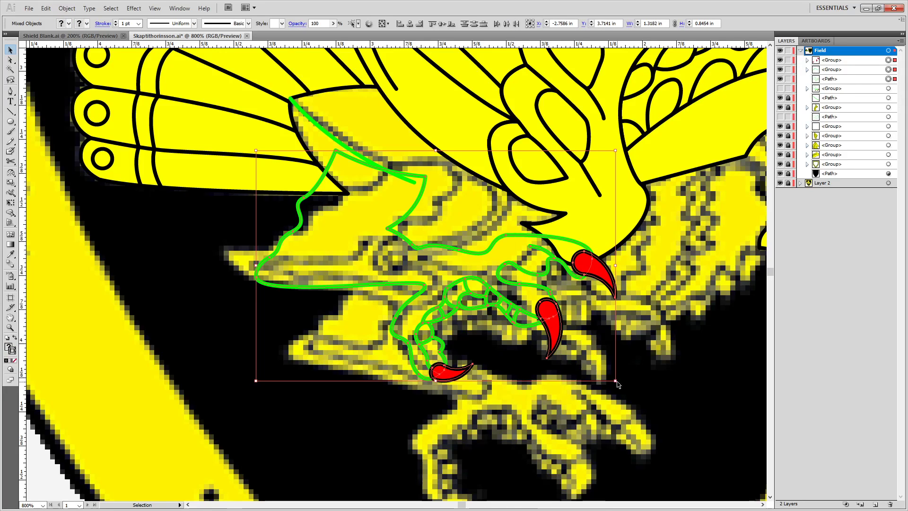
drag(617, 378, 544, 334)
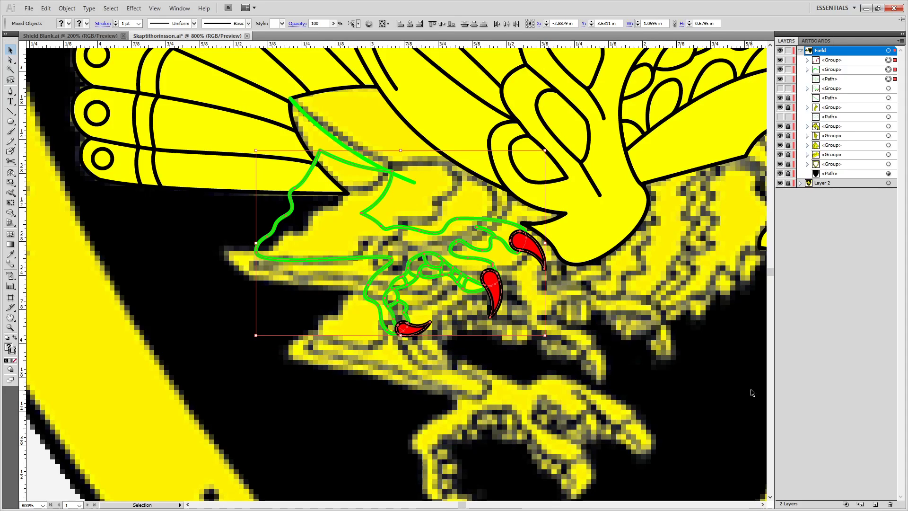
Nudge the scaled leg copy down and right so its foot sits over the upper leg's foot in the reference image.
key(Right)
key(Right)
key(Down)
key(Down)
key(Down)
key(Down)
key(Down)
key(Down)
key(Down)
key(Down)
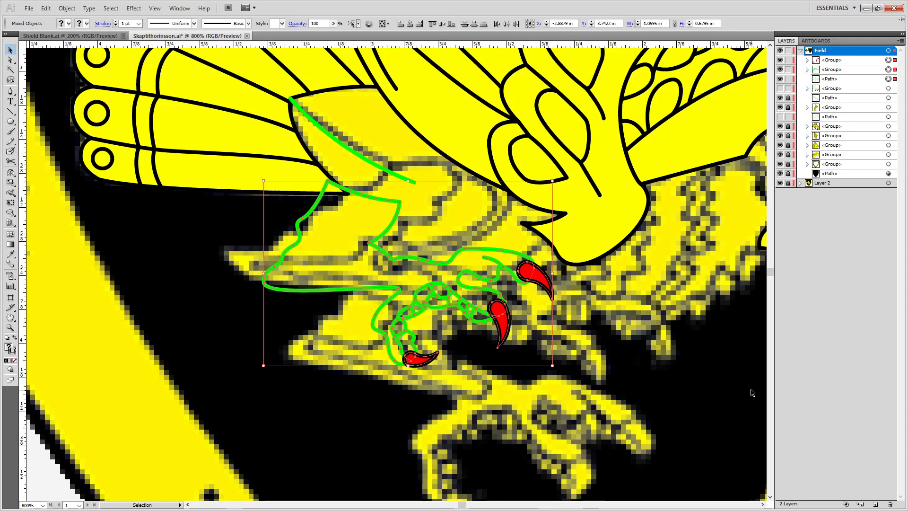
key(Right)
key(Down)
key(Down)
key(Right)
key(Right)
key(Right)
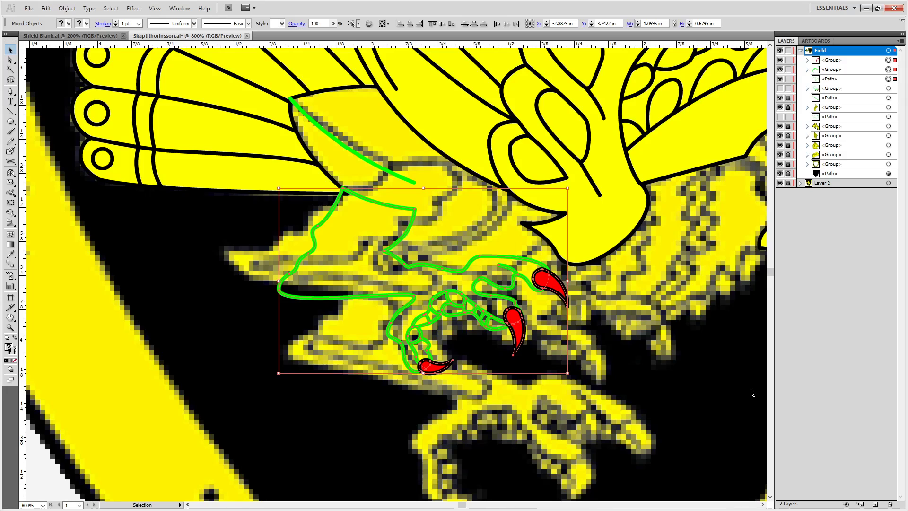
key(Left)
key(Down)
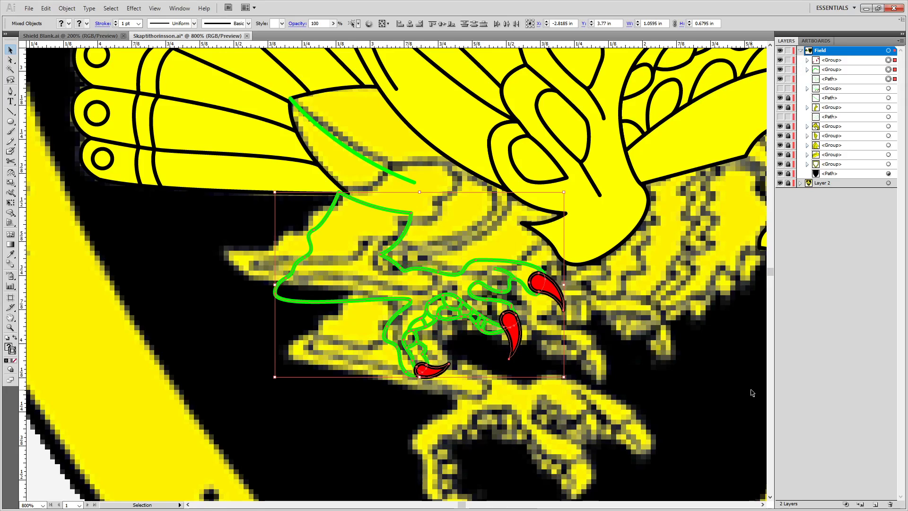
key(Down)
key(Up)
key(Up)
key(Down)
key(Down)
key(Right)
key(Up)
key(Up)
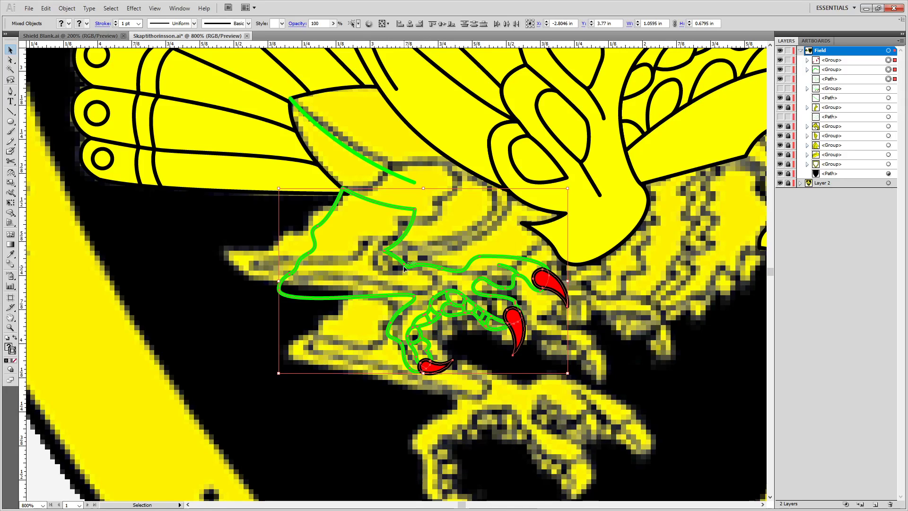
Cut the copied leg outline with the Scissors tool above and below the foot, and delete the thigh section.
key(c)
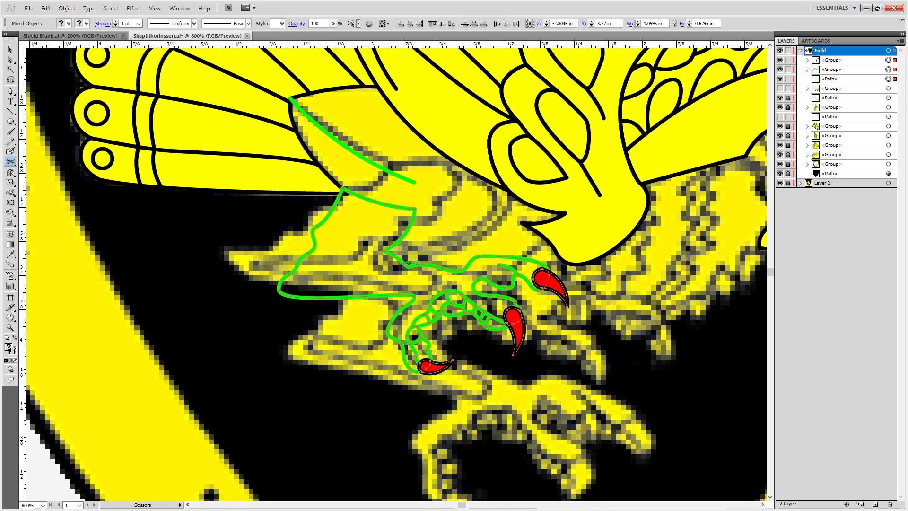
click(411, 265)
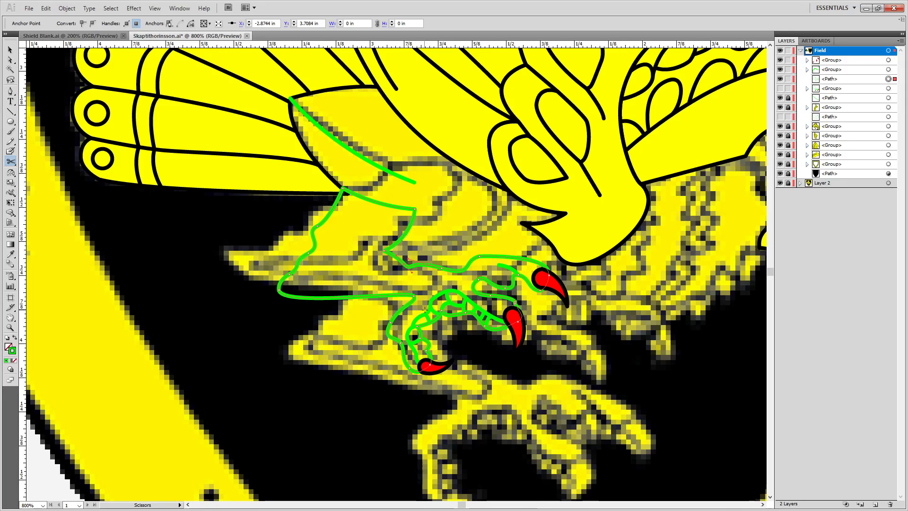
click(413, 296)
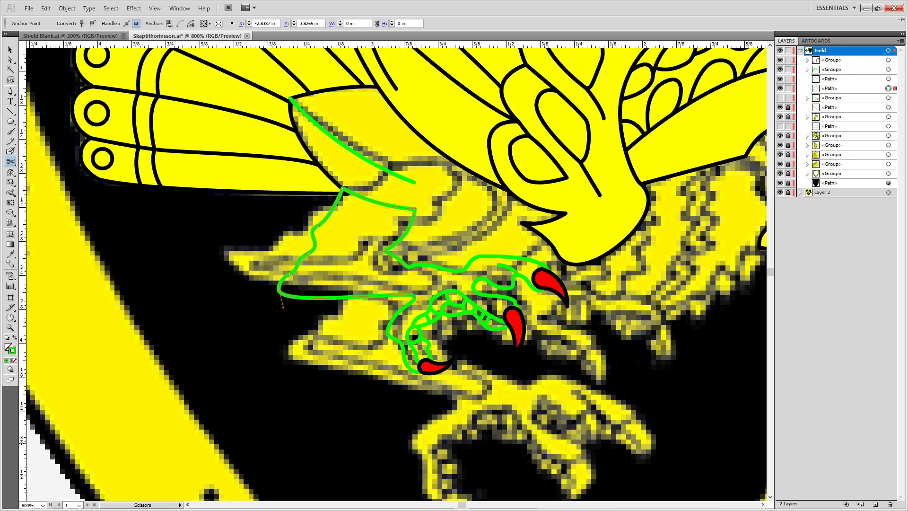
key(Delete)
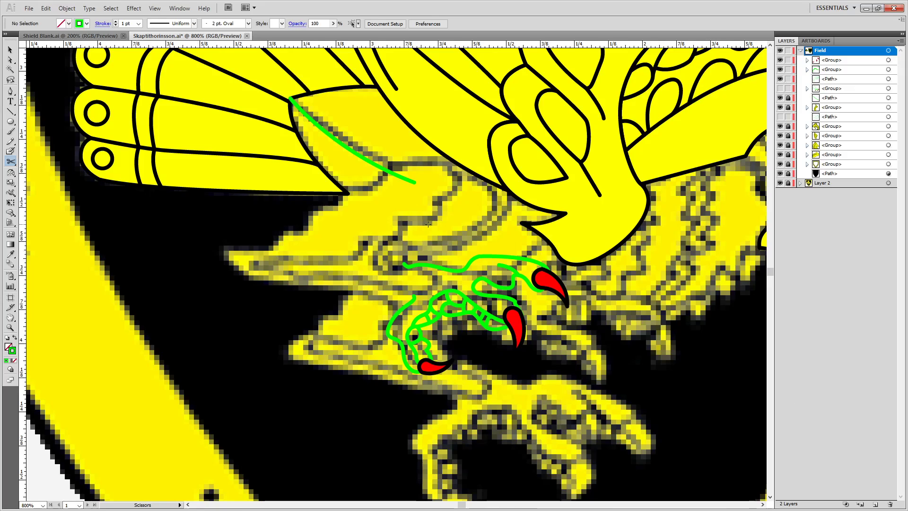
Cut short pieces off both open ends of the foot outline and delete them.
click(418, 264)
key(a)
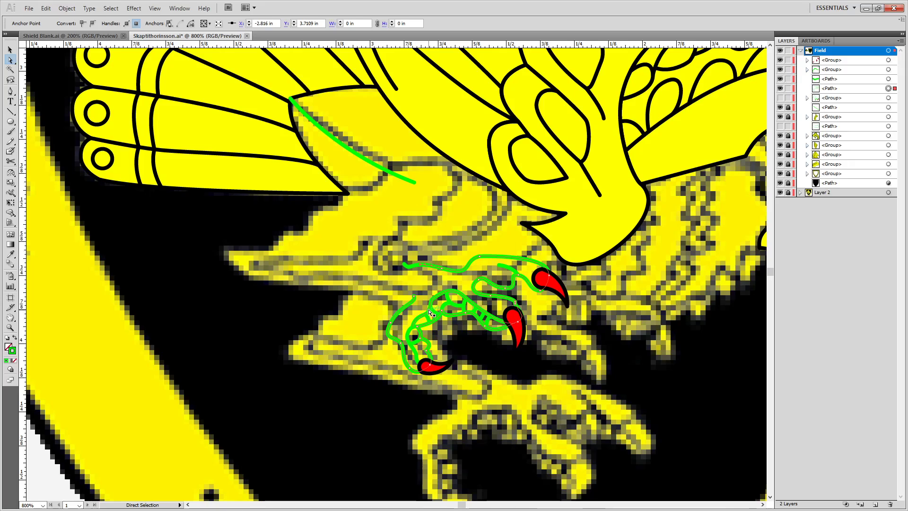
key(c)
click(413, 297)
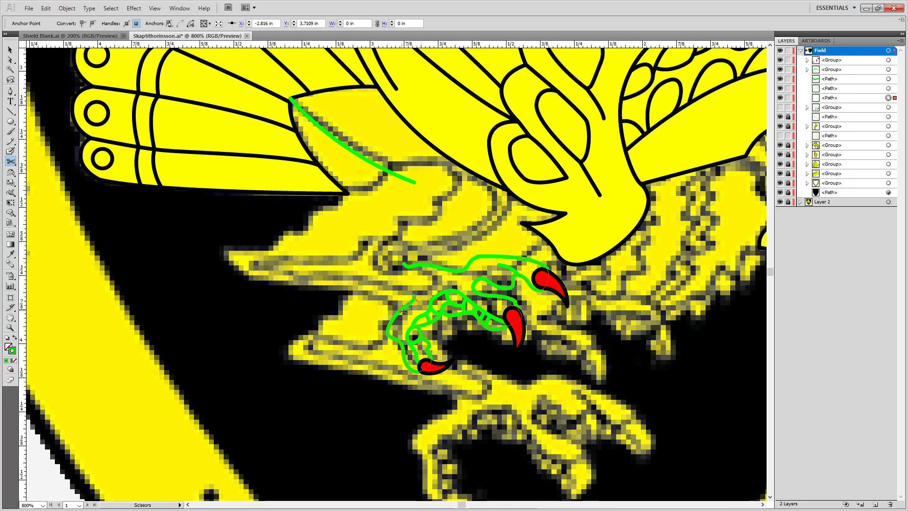
key(a)
key(Delete)
key(Delete)
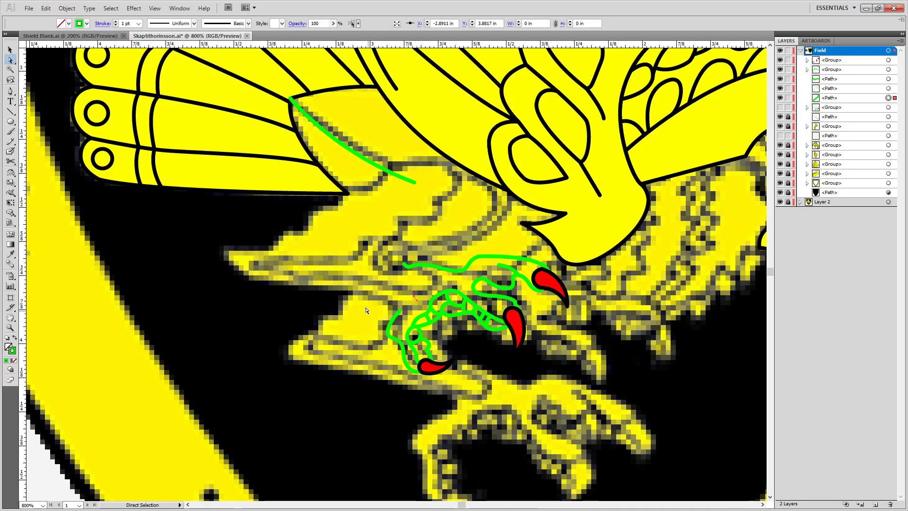
click(405, 265)
key(Delete)
key(Delete)
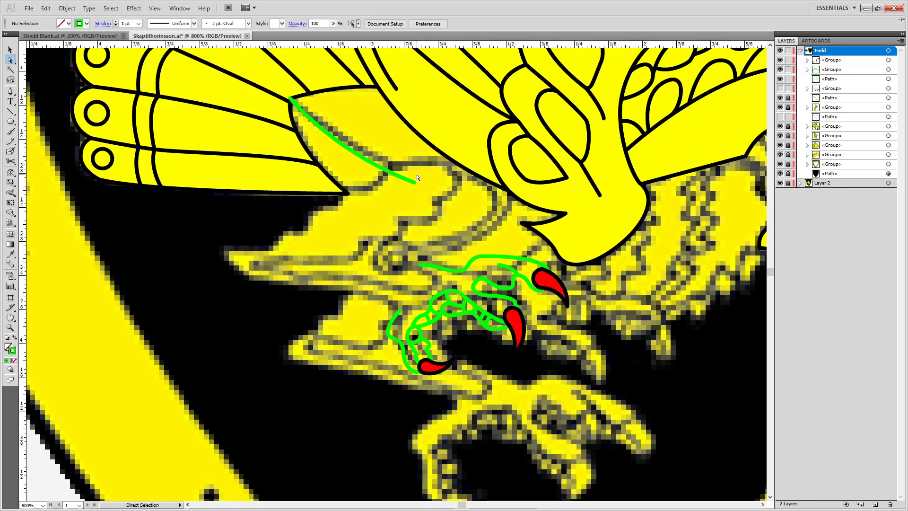
Draw the upper leg's thigh curve with the Pen tool from the foot outline's upper end, up behind the body and back toward the tail.
key(p)
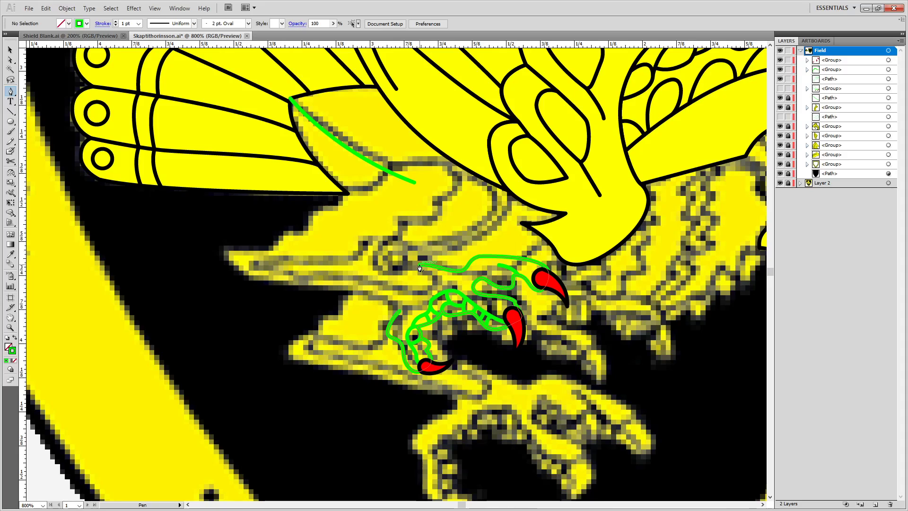
drag(422, 270, 509, 213)
drag(492, 156, 466, 113)
key(ctrl+z)
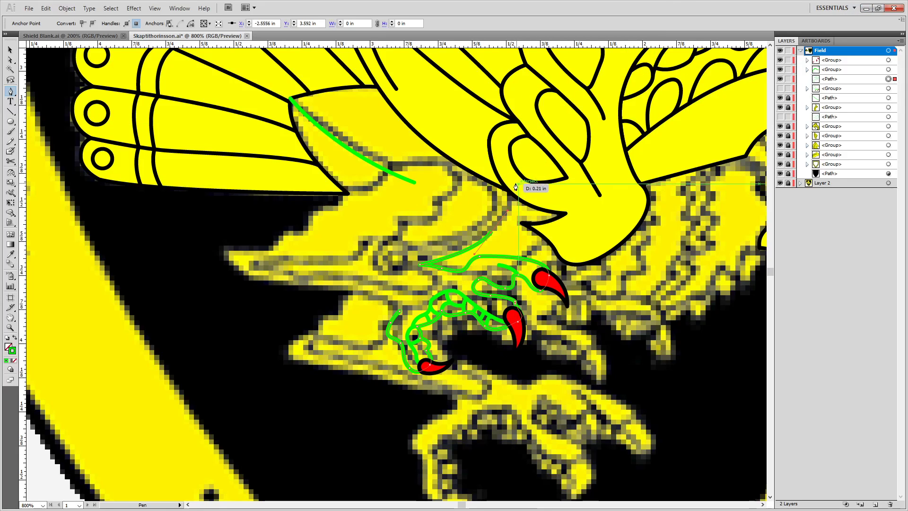
drag(514, 182, 509, 167)
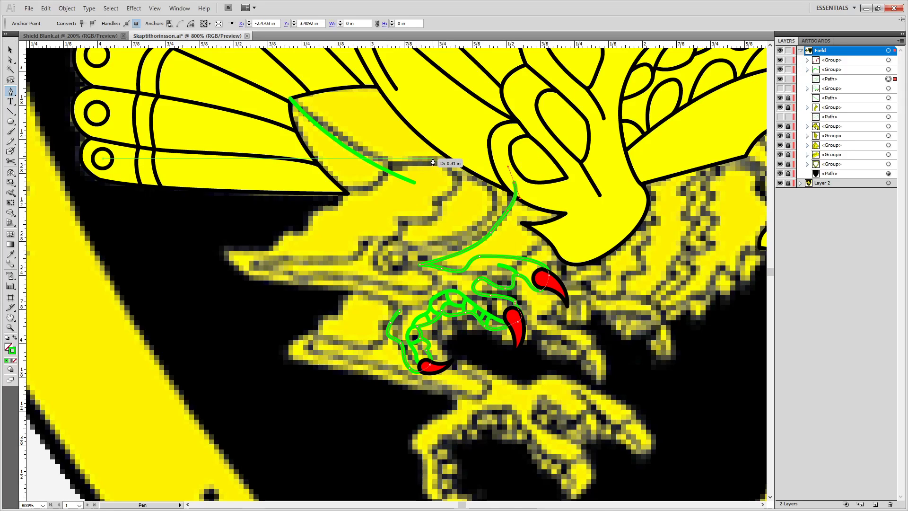
drag(432, 159, 404, 169)
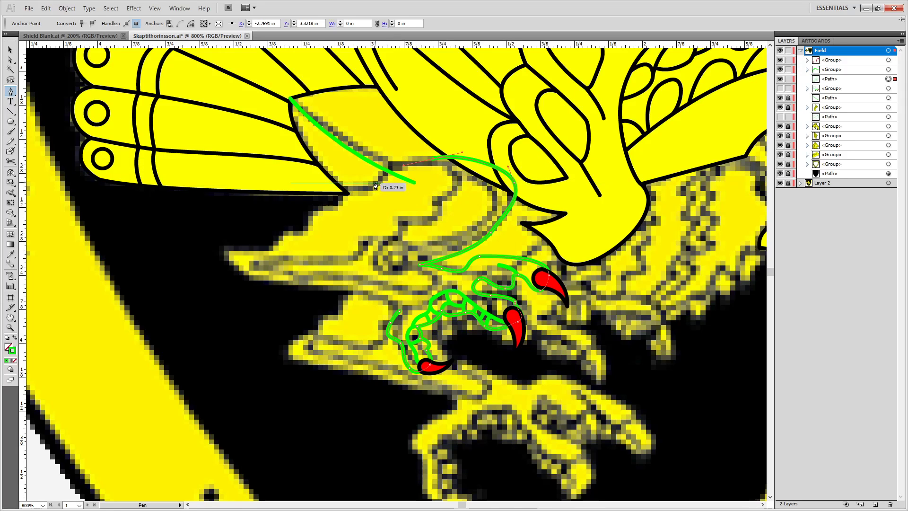
drag(357, 210, 317, 243)
key(ctrl+z)
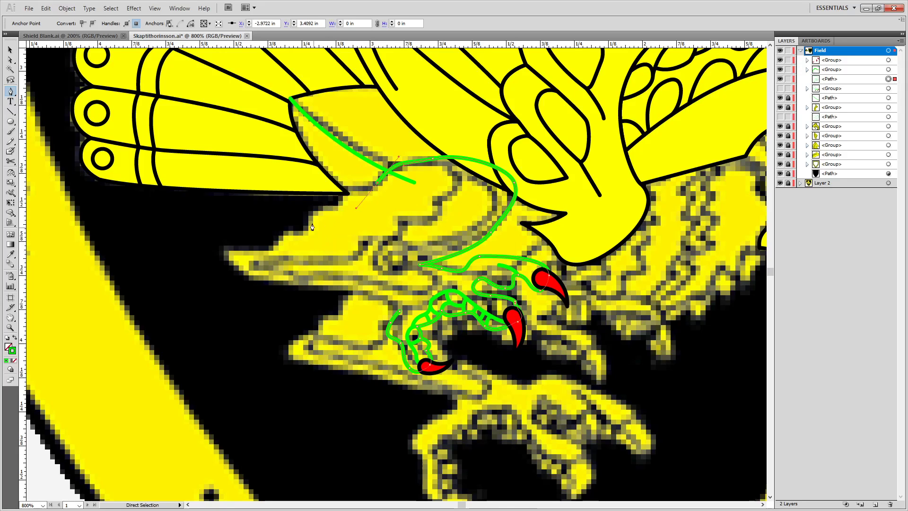
drag(319, 211, 283, 236)
key(ctrl+z)
key(ctrl+z)
Continue the upper leg outline along the scalloped feather edge from the tail feather down to the start of the pointed heel tuft.
mouse_move(376, 183)
mouse_down()
mouse_move(347, 196)
mouse_move(355, 216)
mouse_move(362, 206)
mouse_up()
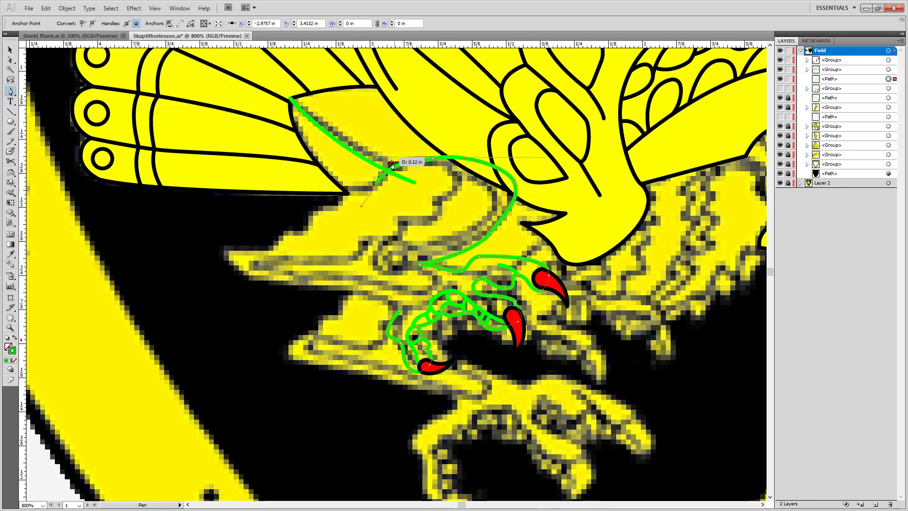
click(377, 185)
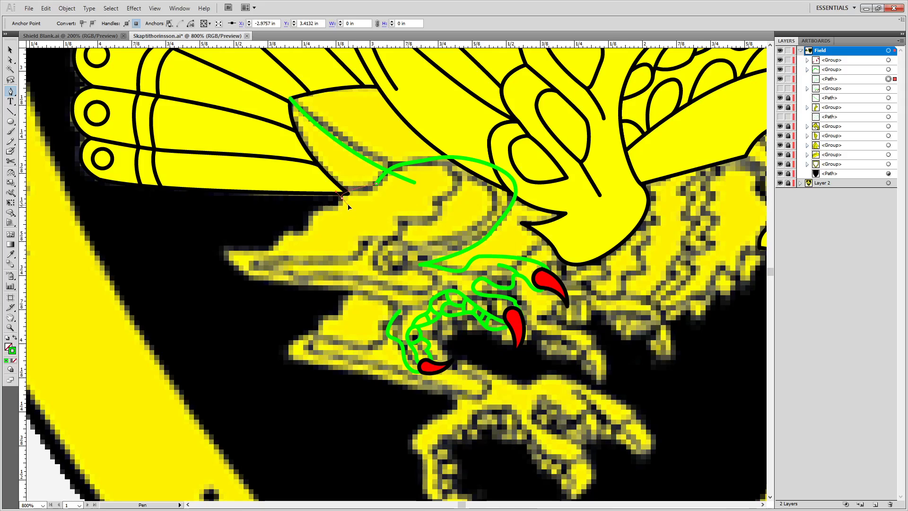
drag(349, 207, 348, 186)
key(ctrl+z)
key(ctrl+z)
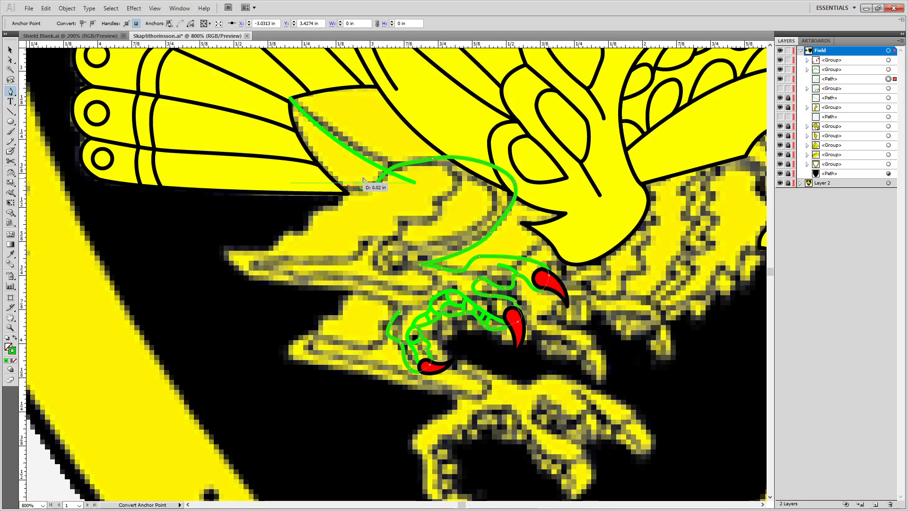
scroll(365, 181, up, 2)
mouse_move(304, 227)
mouse_down()
mouse_move(309, 238)
mouse_move(285, 245)
mouse_up()
mouse_move(247, 281)
mouse_down()
mouse_move(250, 331)
mouse_move(218, 337)
mouse_move(229, 335)
mouse_up()
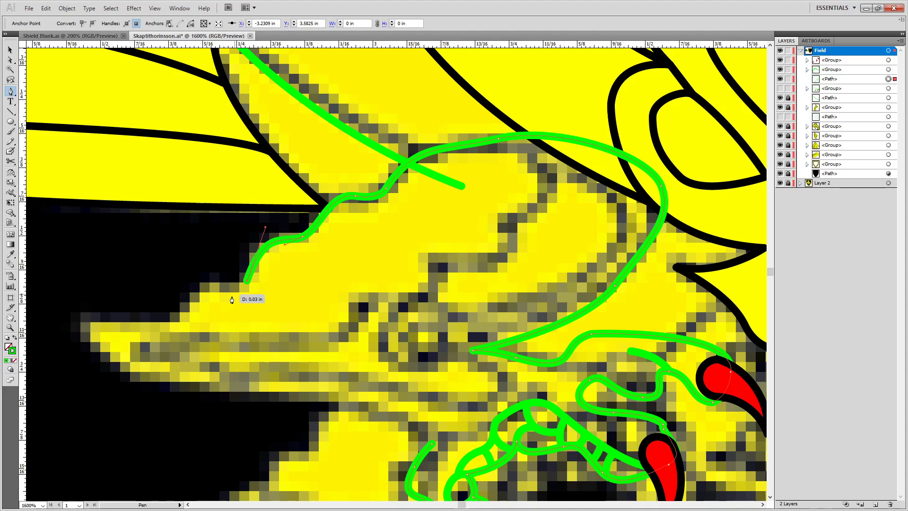
drag(226, 286, 205, 283)
drag(180, 320, 175, 331)
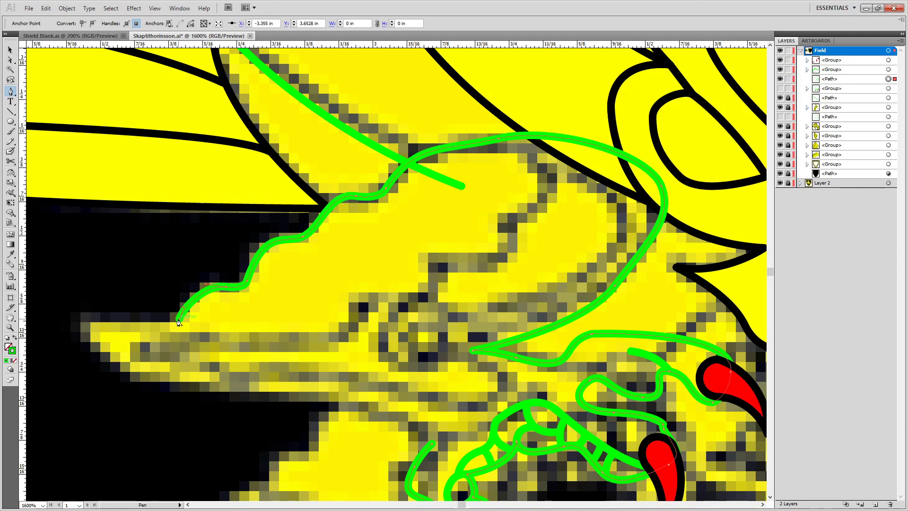
Trace the pointed heel tuft with a sharp tip and continue the outline along its lower edge.
drag(201, 273, 353, 65)
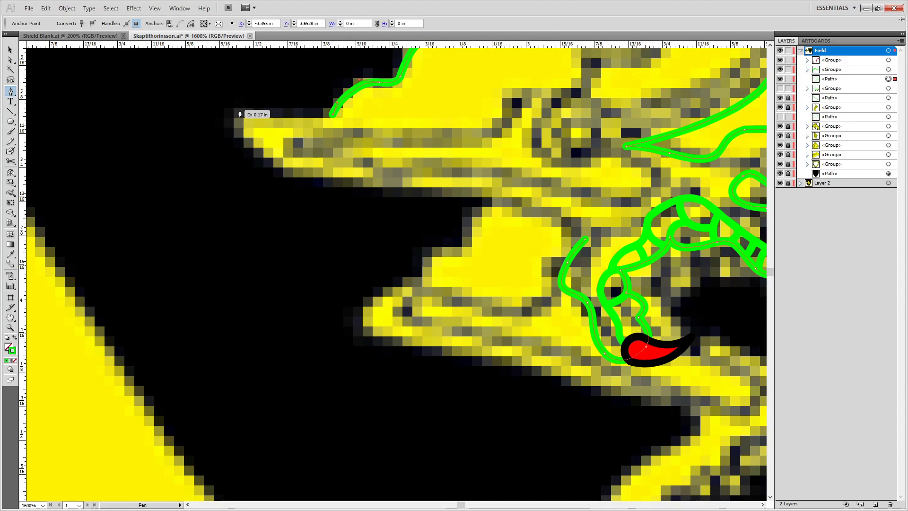
drag(243, 106, 232, 99)
key(ctrl+z)
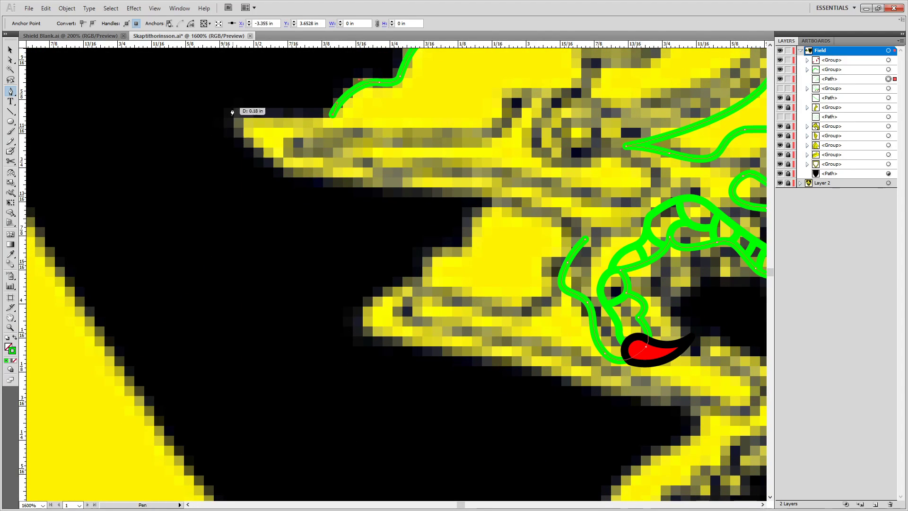
drag(234, 105, 242, 125)
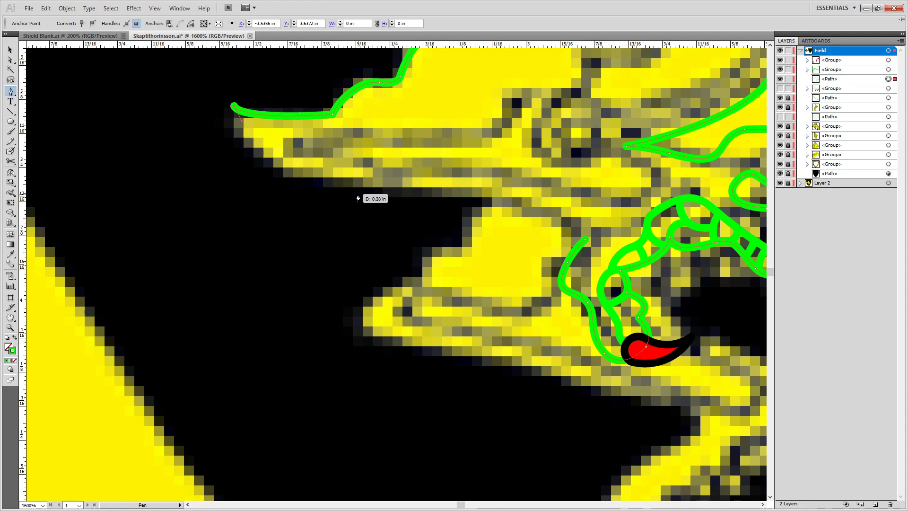
drag(367, 187, 498, 189)
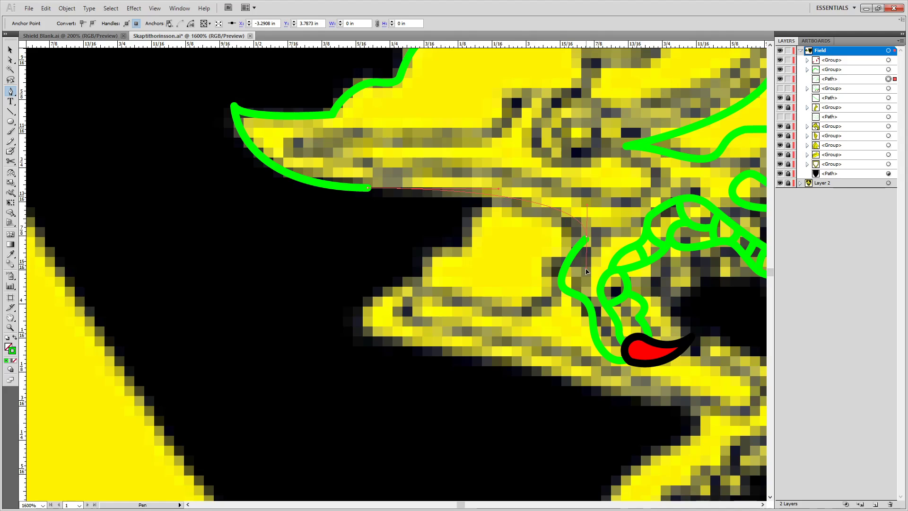
Connect the leg outline to the foot outline's lower open end and smooth the corner where they meet.
click(586, 239)
key(ctrl)
drag(585, 237, 584, 240)
click(576, 250)
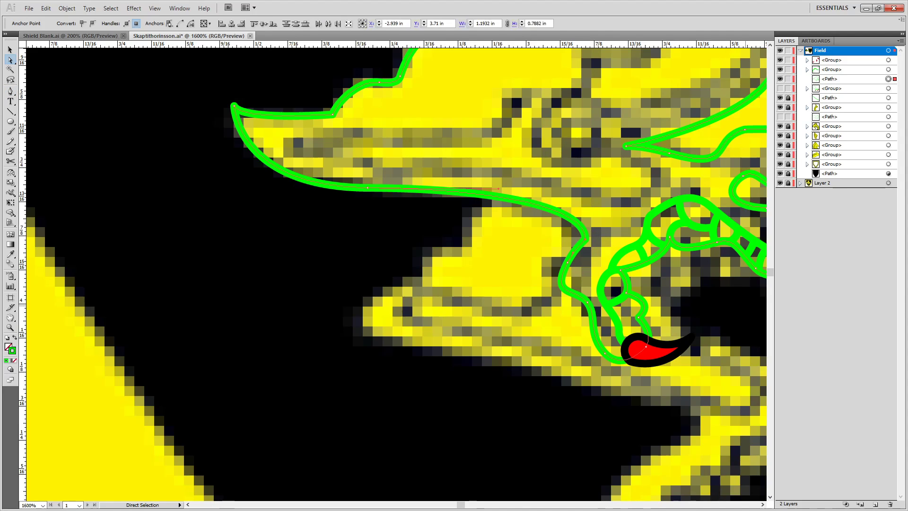
key(ctrl+g)
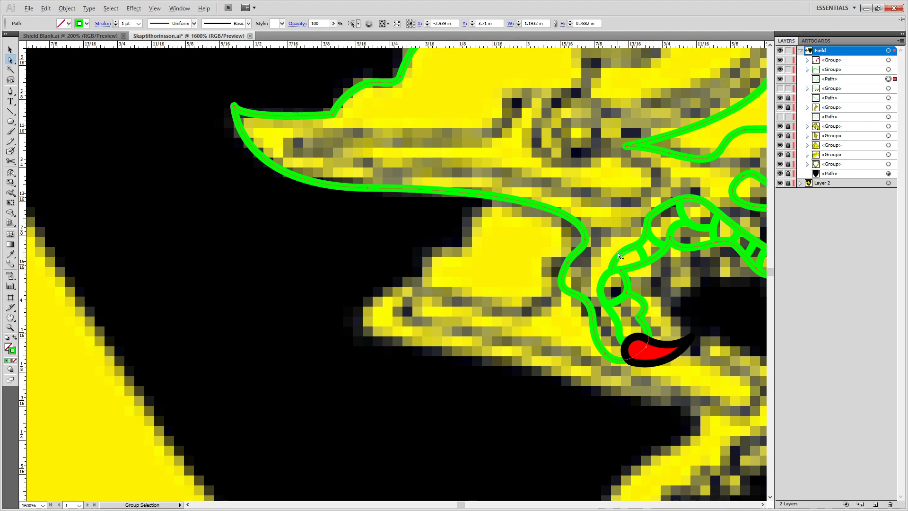
scroll(617, 249, down, 2)
drag(599, 172, 414, 197)
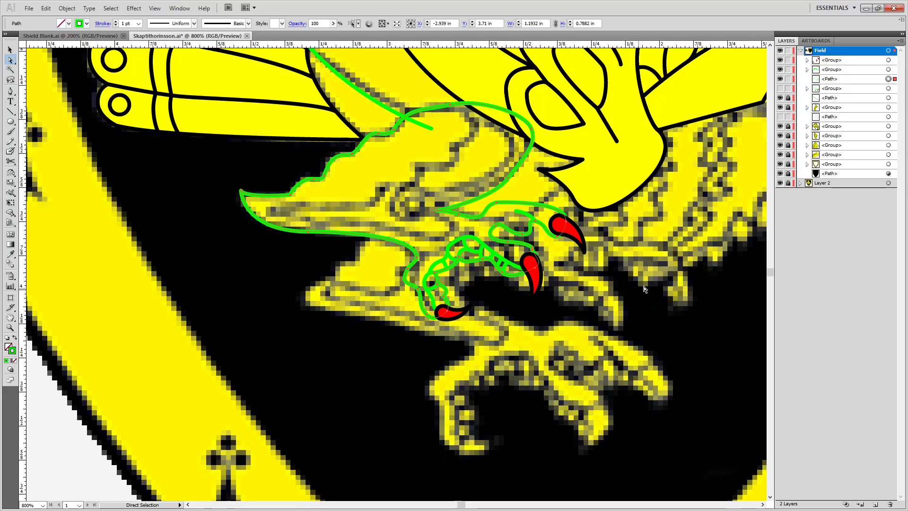
Hide the traced vector artwork and examine the legs in the reference image underneath.
scroll(554, 316, up, 3)
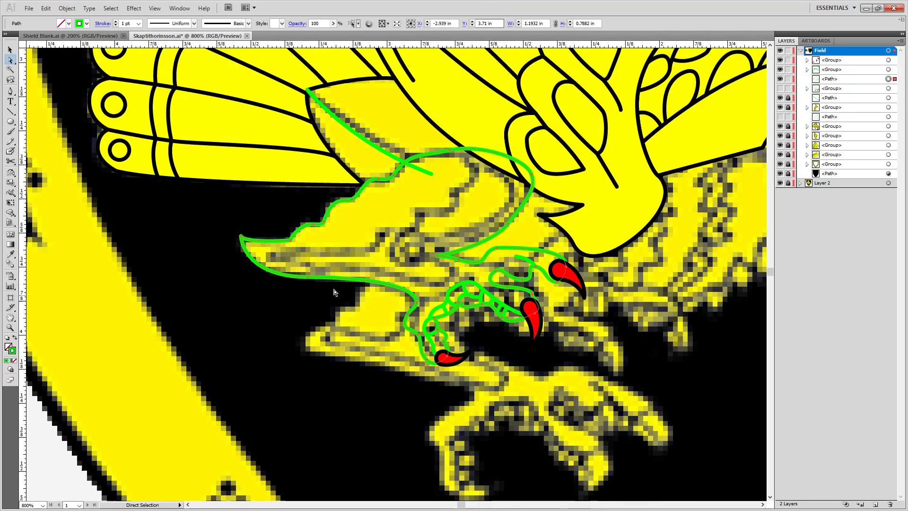
scroll(422, 261, down, 1)
scroll(421, 261, down, 2)
scroll(422, 261, up, 2)
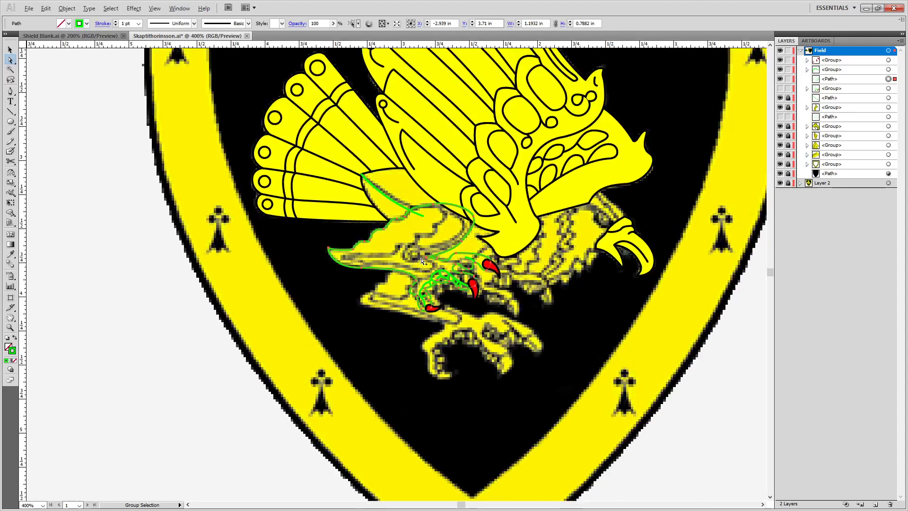
scroll(473, 209, up, 1)
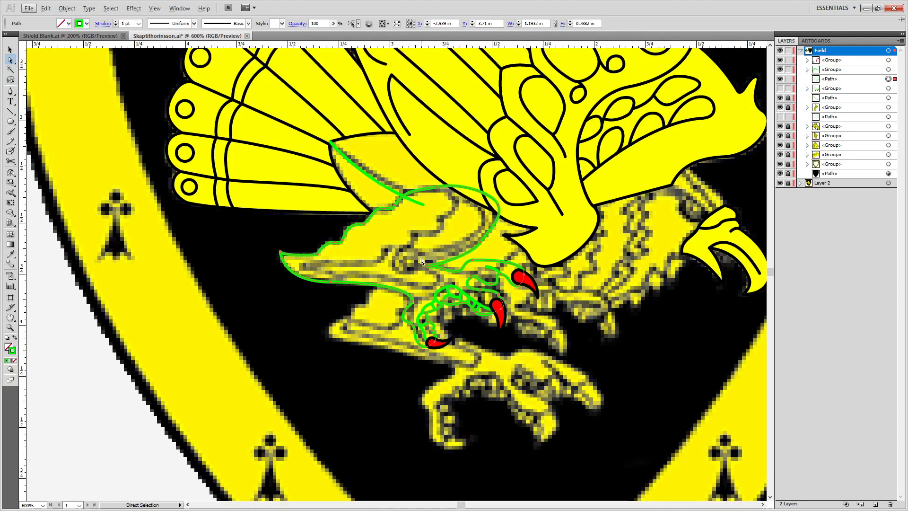
scroll(504, 174, down, 4)
scroll(503, 174, up, 3)
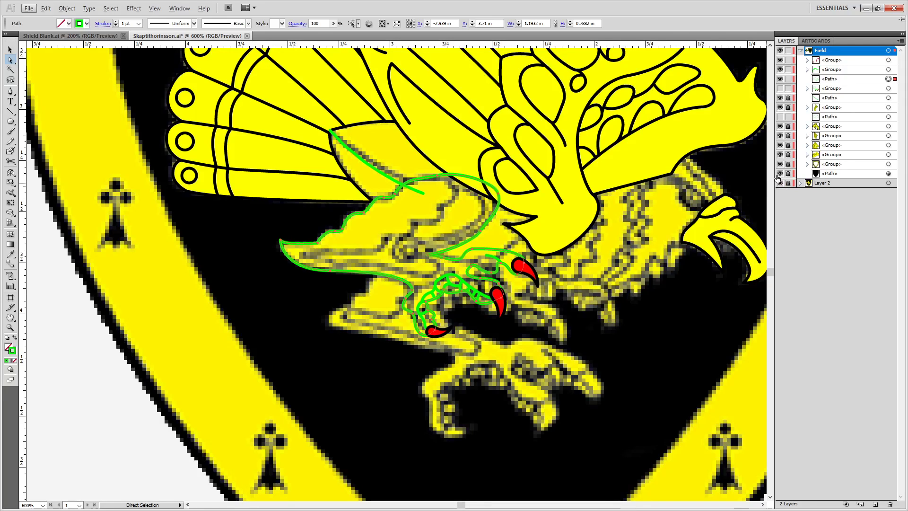
click(780, 50)
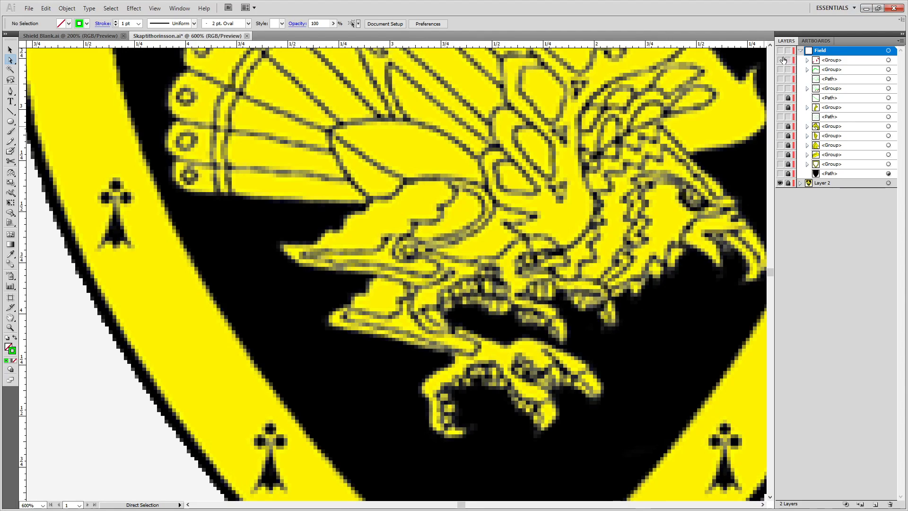
Make all the traced artwork visible again, including the hidden paths and groups, and unlock every item in the Field layer.
drag(782, 60, 787, 174)
click(780, 173)
click(780, 164)
drag(778, 151, 780, 173)
drag(780, 174, 780, 60)
drag(781, 53, 781, 177)
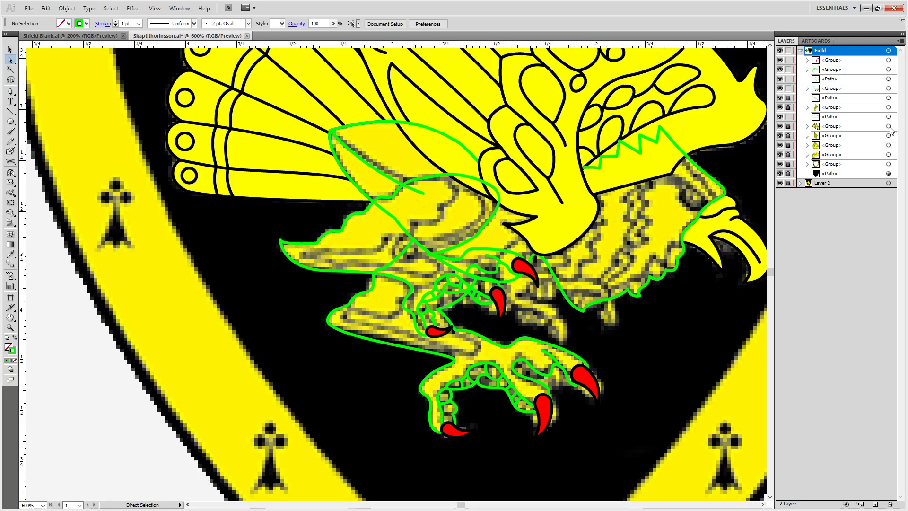
drag(788, 125, 791, 174)
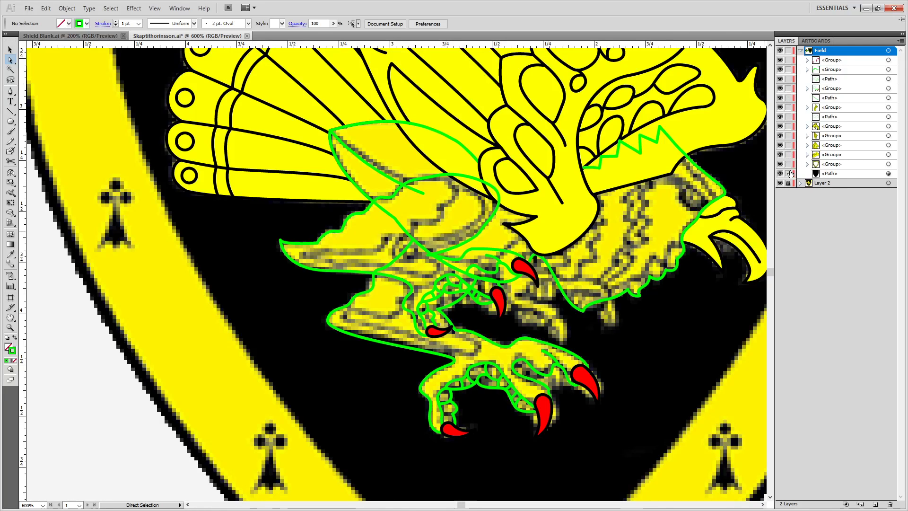
Reshape the upper leg's thigh curve by adjusting its anchor and handle so it follows the body's lower edge.
click(470, 170)
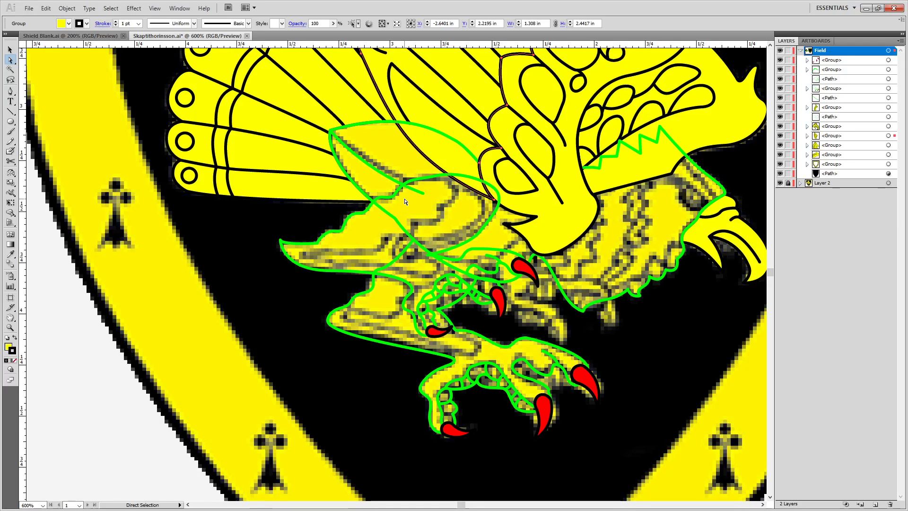
click(471, 179)
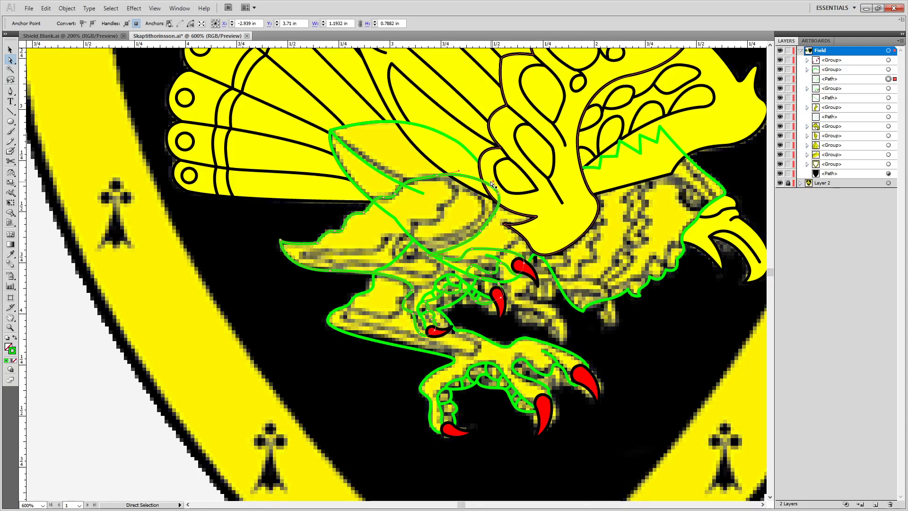
mouse_move(493, 185)
mouse_down()
mouse_move(480, 178)
mouse_move(501, 197)
mouse_up()
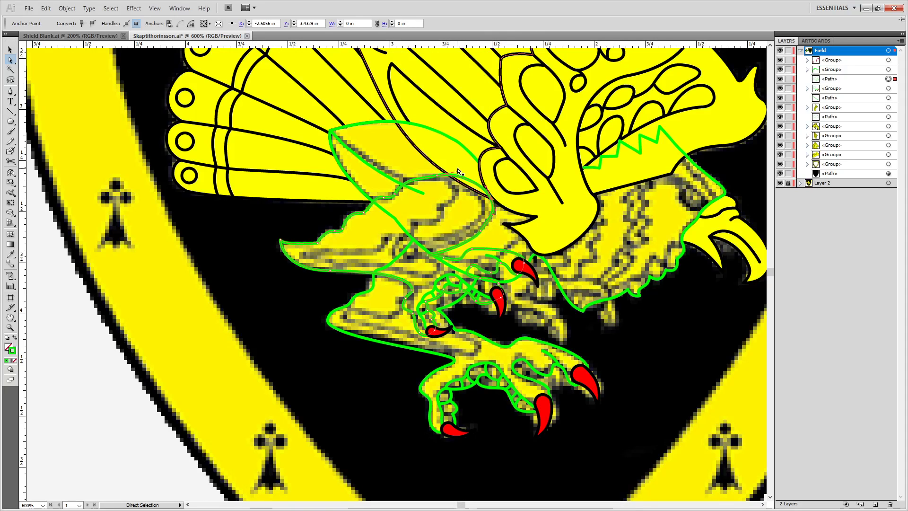
mouse_move(457, 170)
mouse_down()
mouse_move(446, 174)
mouse_move(455, 179)
mouse_up()
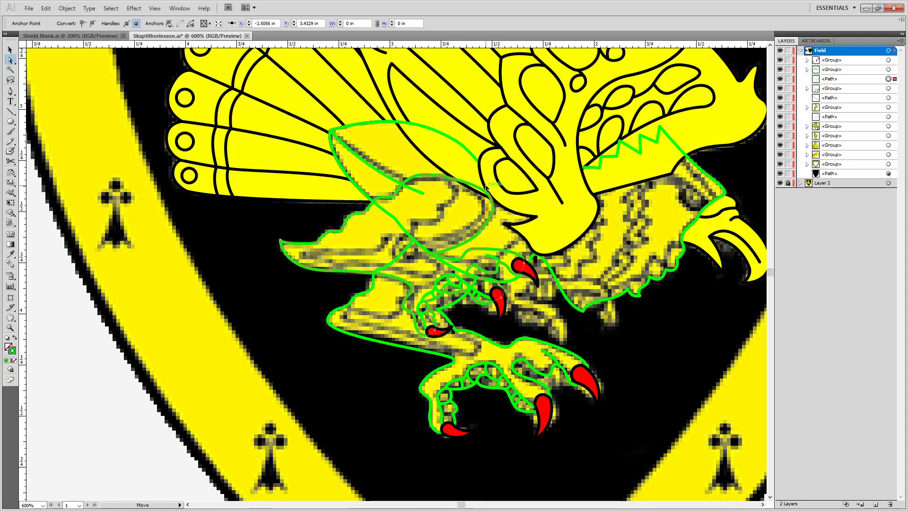
click(543, 281)
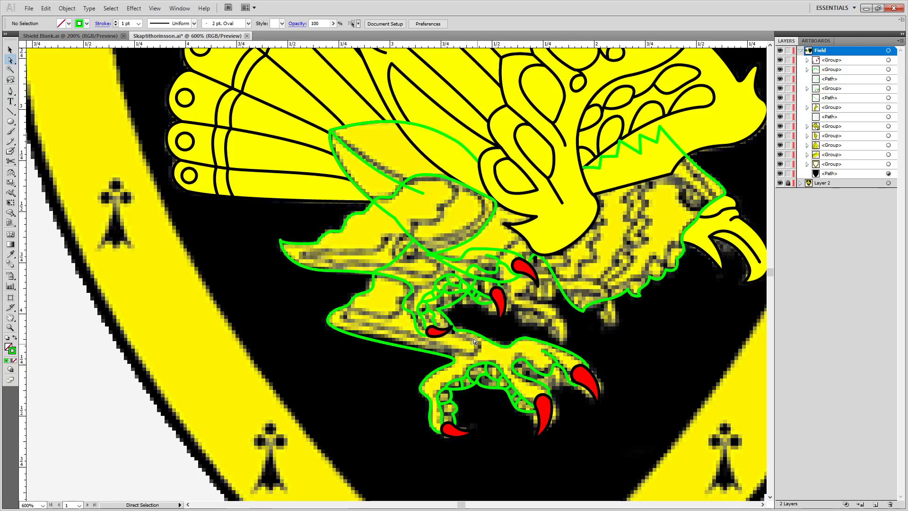
Hide and lock the green outline path of the eagle's head and body, and hide the green tail feather line.
click(780, 117)
click(780, 116)
click(780, 117)
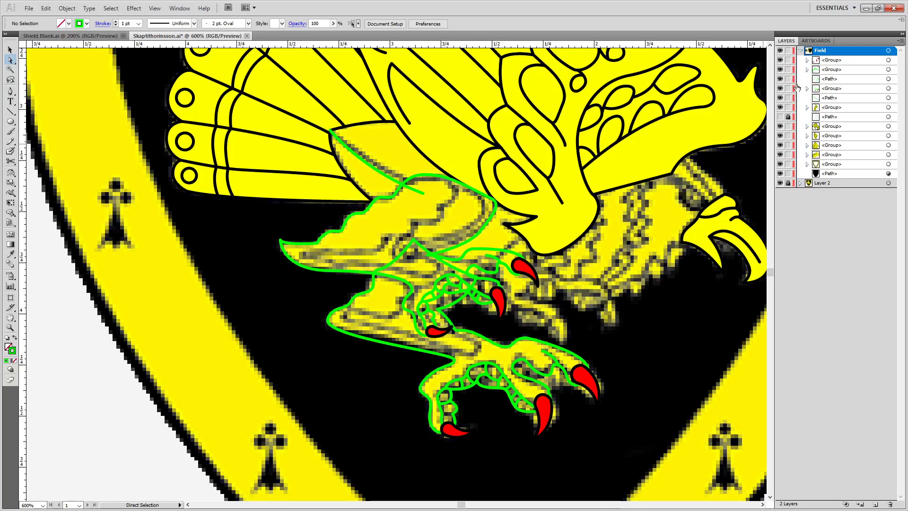
Group the upper leg outline with its toe details and red claws.
click(889, 70)
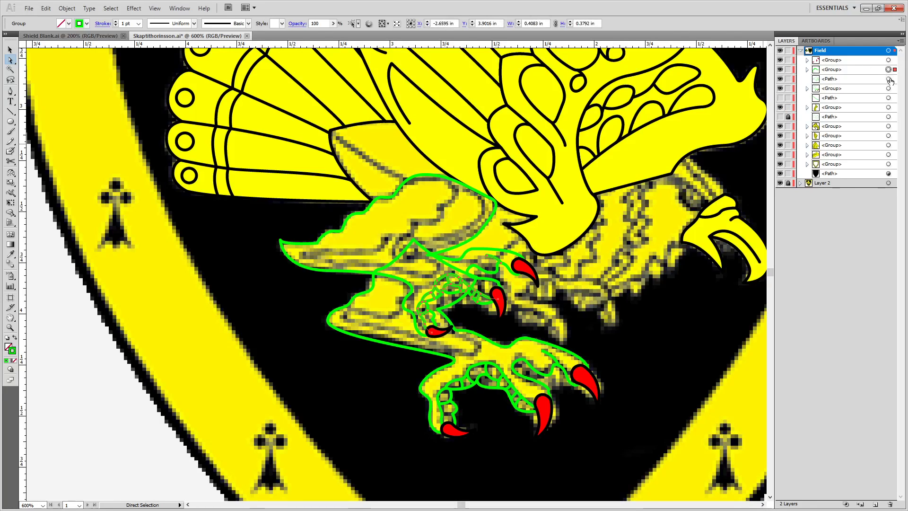
shift+click(890, 79)
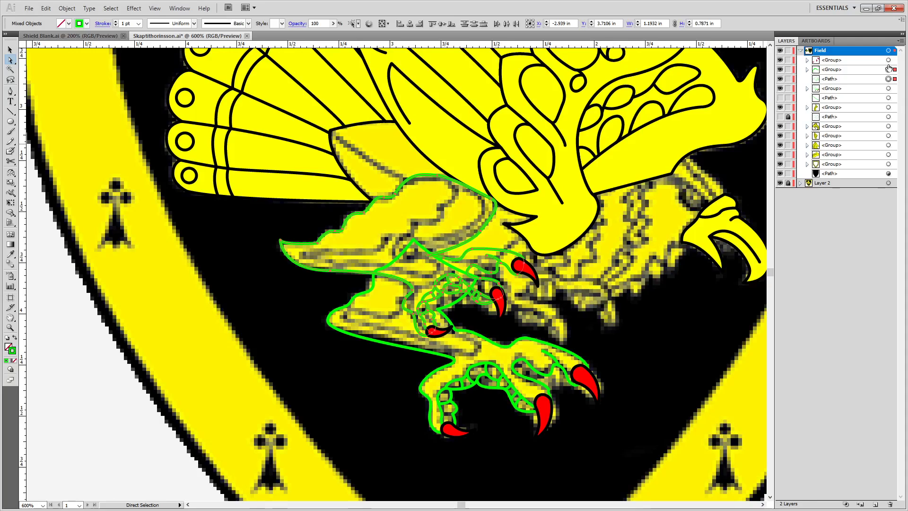
shift+click(889, 60)
key(ctrl+g)
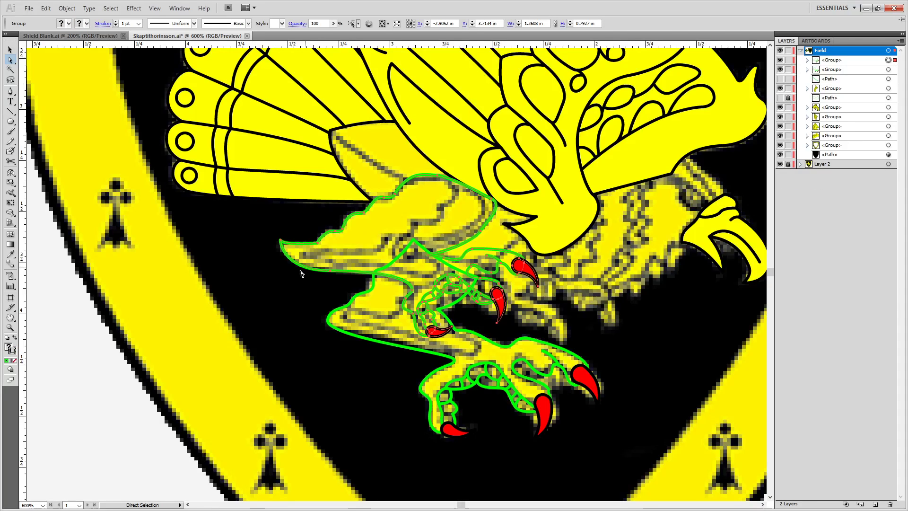
Select the artwork of both leg groups without the body and set its stroke color to black (000000).
drag(632, 436, 291, 220)
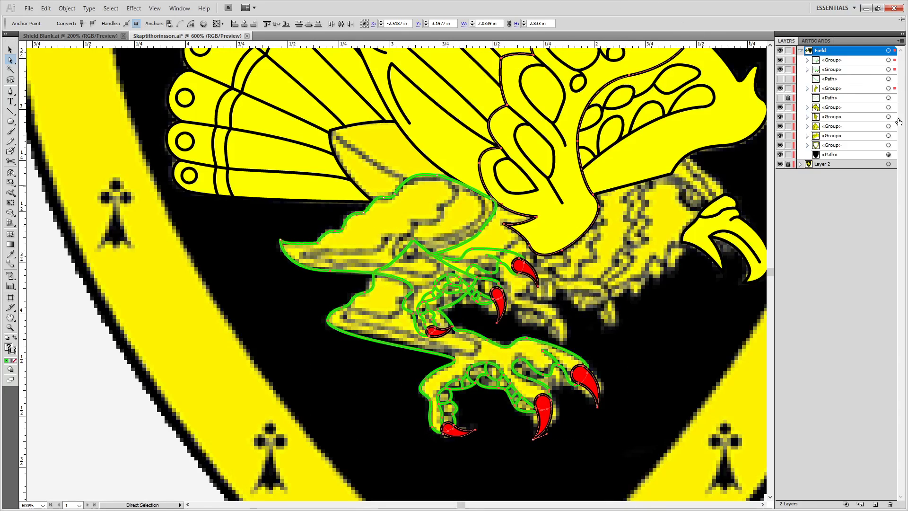
shift+click(887, 89)
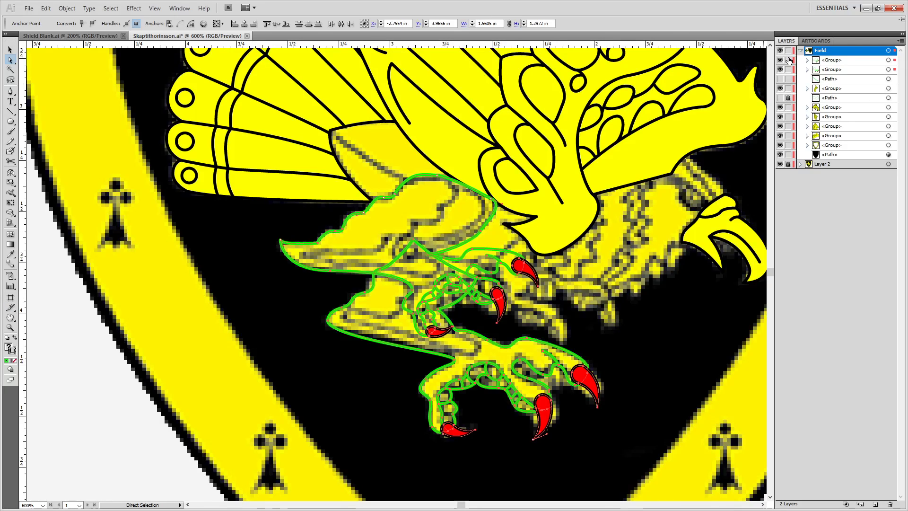
double_click(13, 351)
mouse_move(379, 279)
mouse_down()
mouse_move(322, 338)
mouse_move(336, 322)
mouse_up()
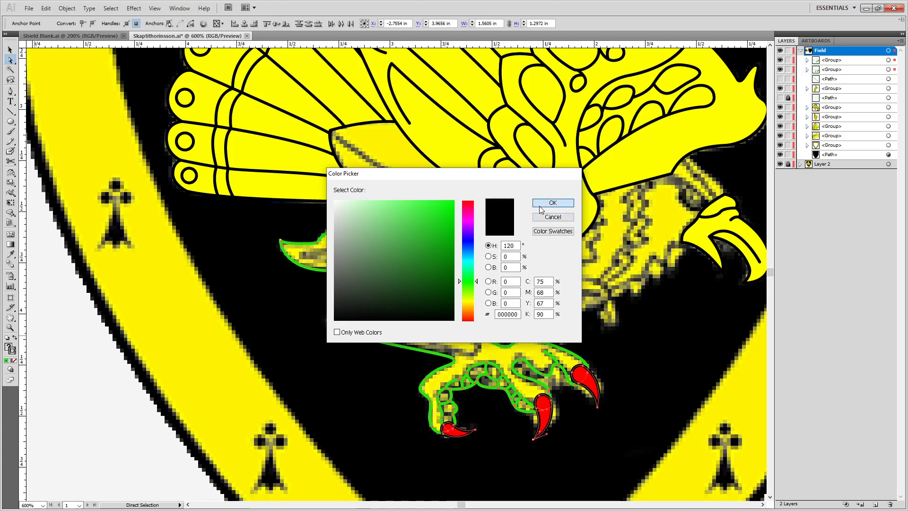
click(552, 216)
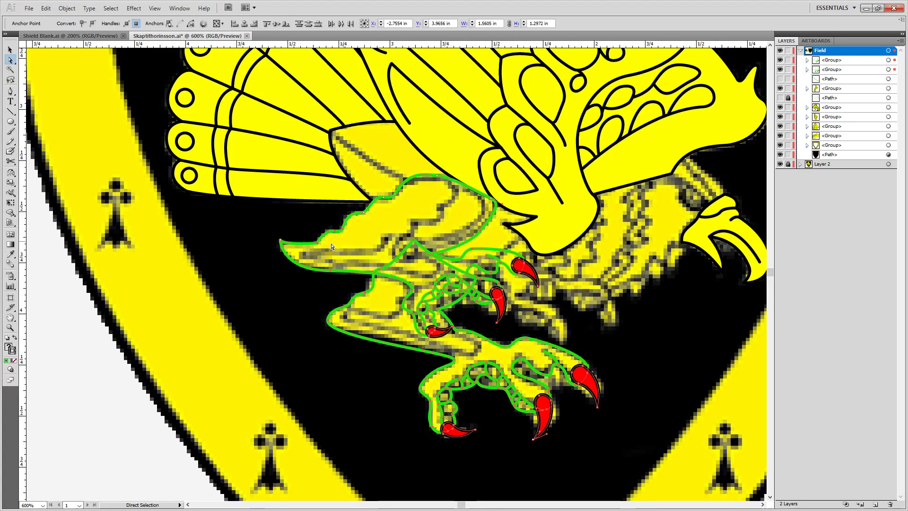
double_click(13, 353)
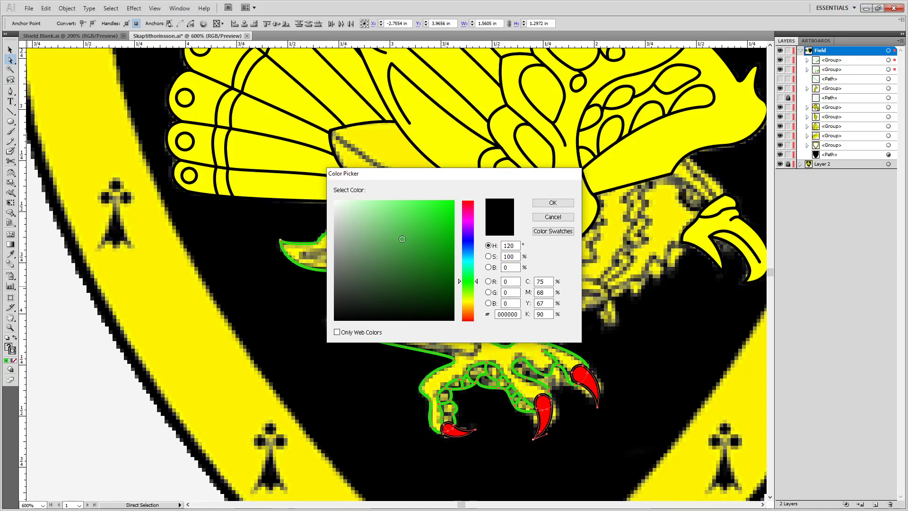
click(552, 204)
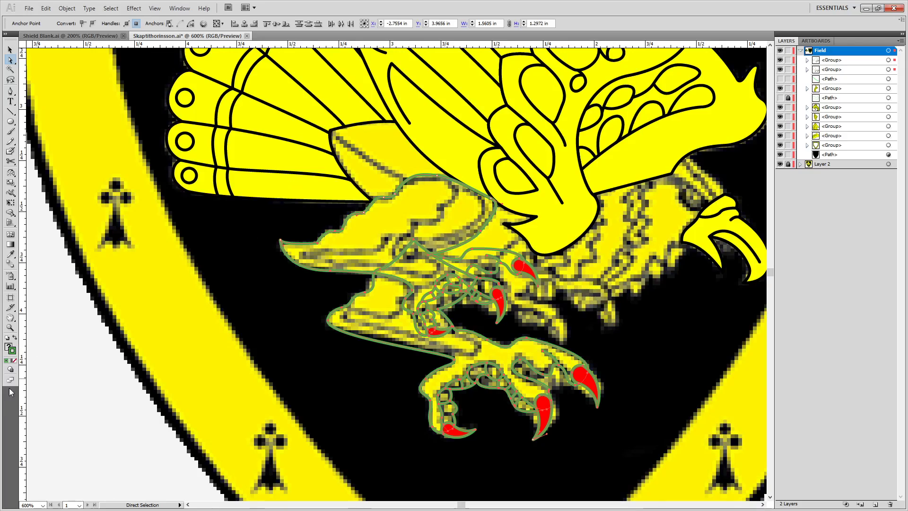
double_click(12, 353)
drag(338, 313, 331, 327)
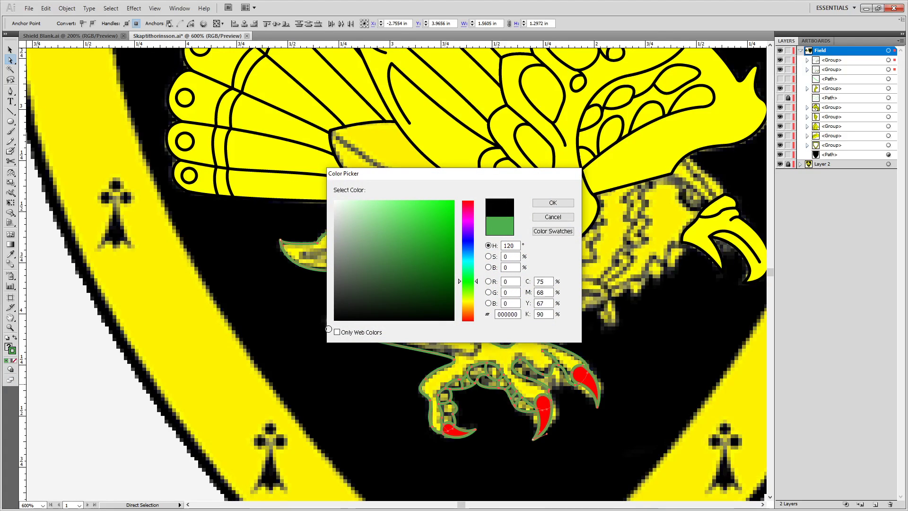
click(548, 202)
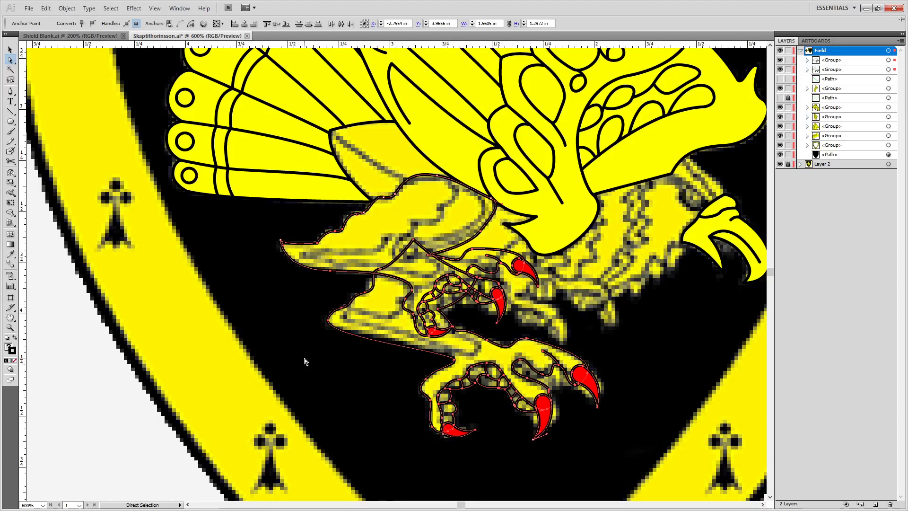
click(323, 361)
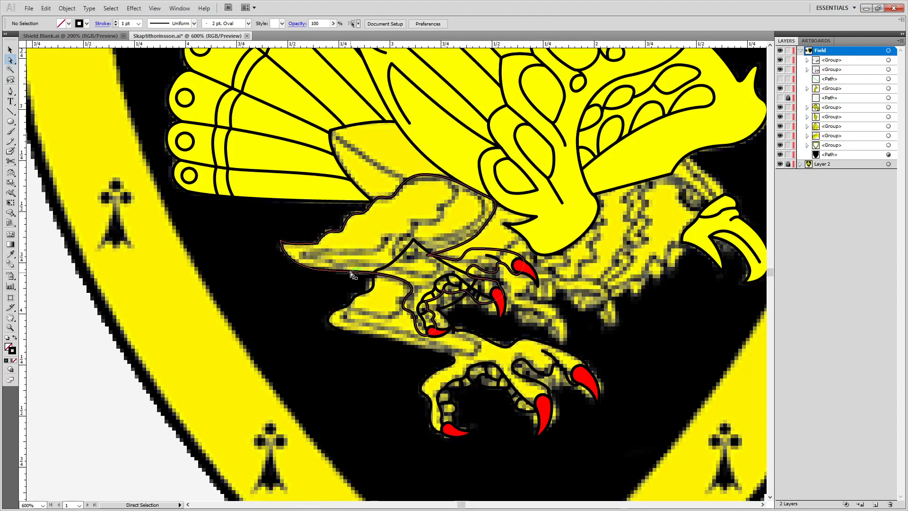
Try filling both leg outlines with the yellow sampled from a tail feather, and undo the fill.
click(349, 271)
shift+click(378, 340)
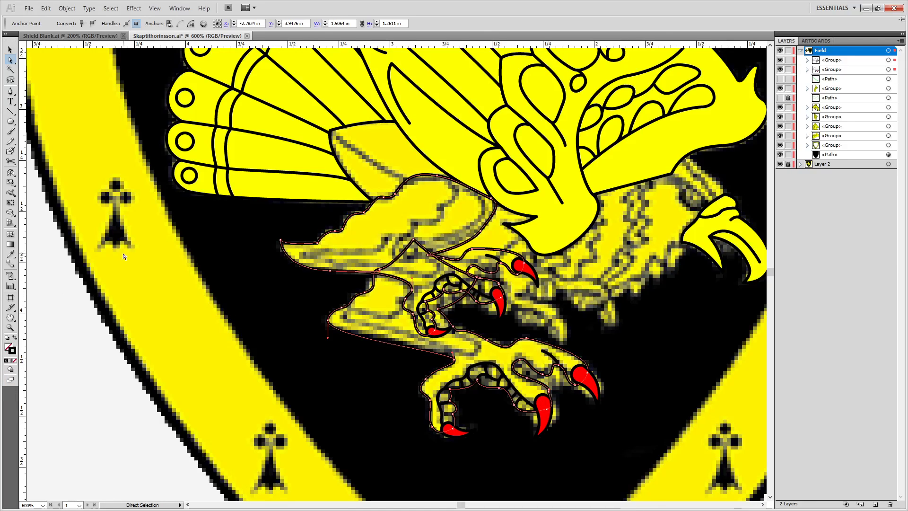
key(i)
click(284, 147)
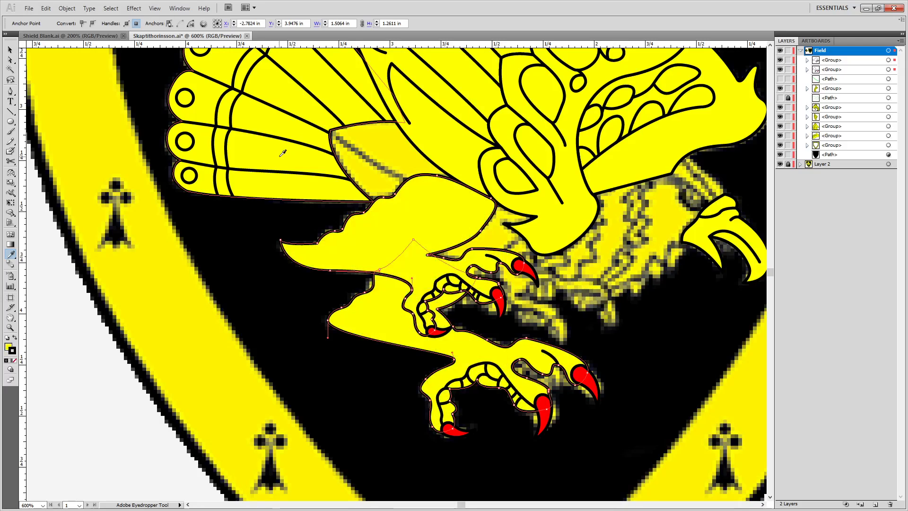
key(a)
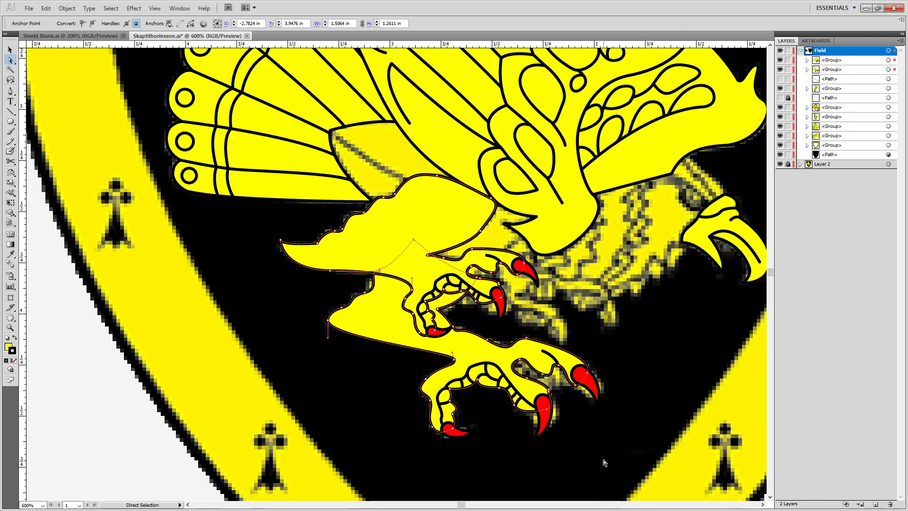
click(632, 428)
key(ctrl+z)
key(ctrl+z)
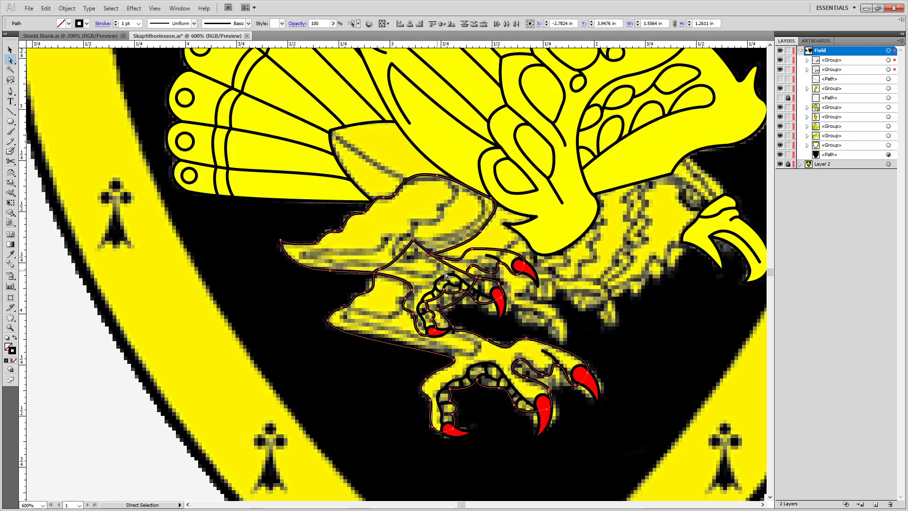
Deselect the leg artwork and hide the upper leg group so that only the lower leg is shown.
click(616, 325)
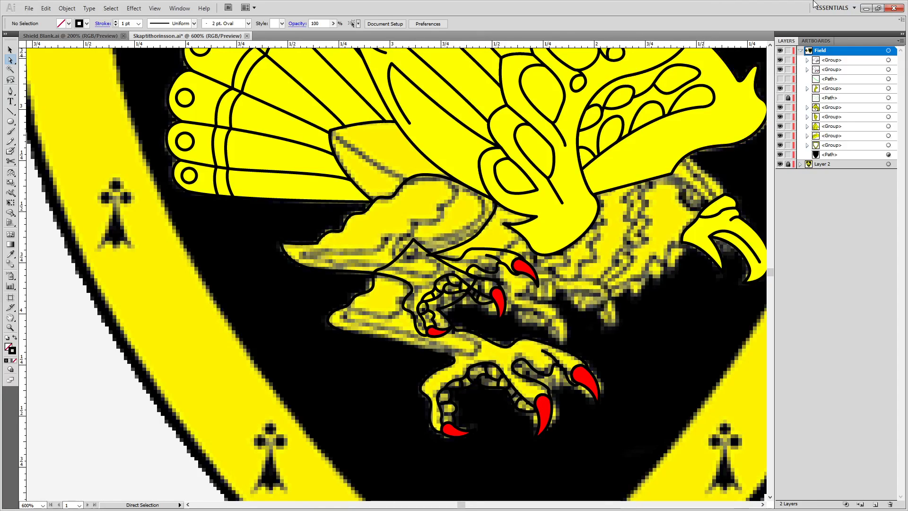
click(786, 60)
click(780, 60)
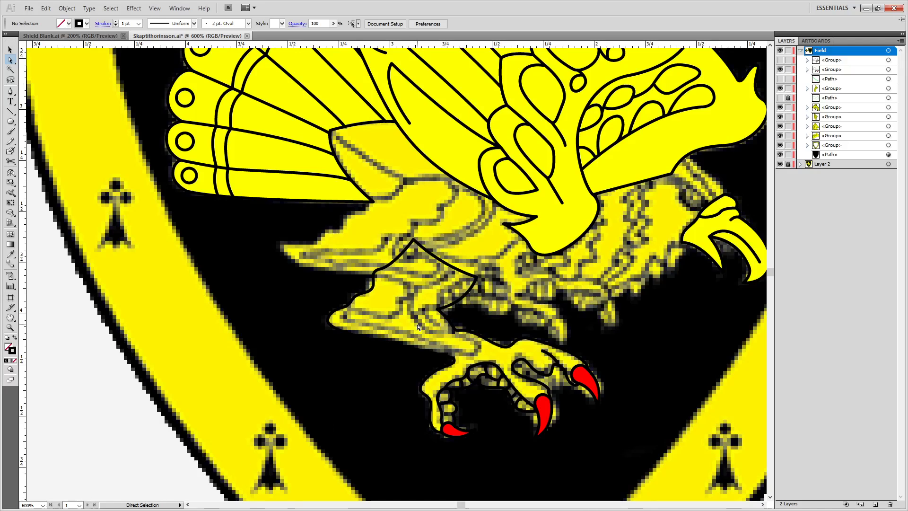
Set the stroke color for new paths to green with RGB values 0, 255, 0.
double_click(13, 350)
click(515, 292)
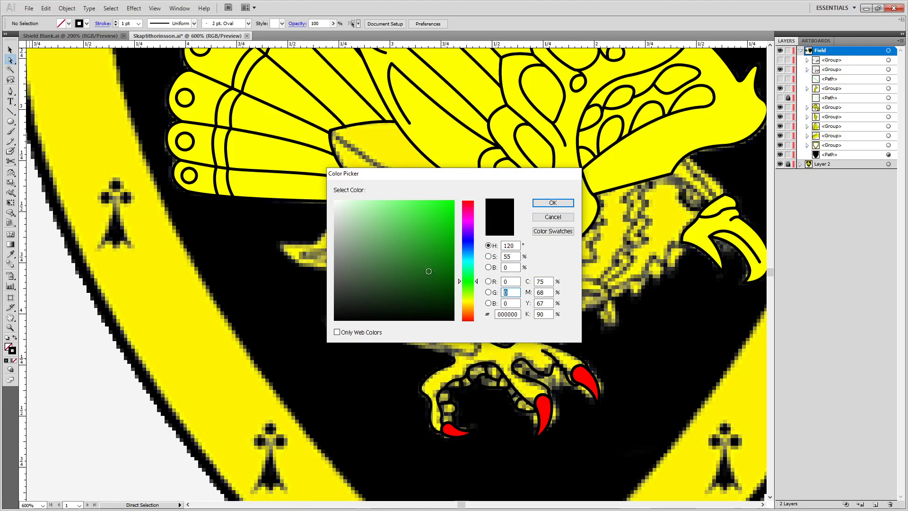
text(255)
key(Return)
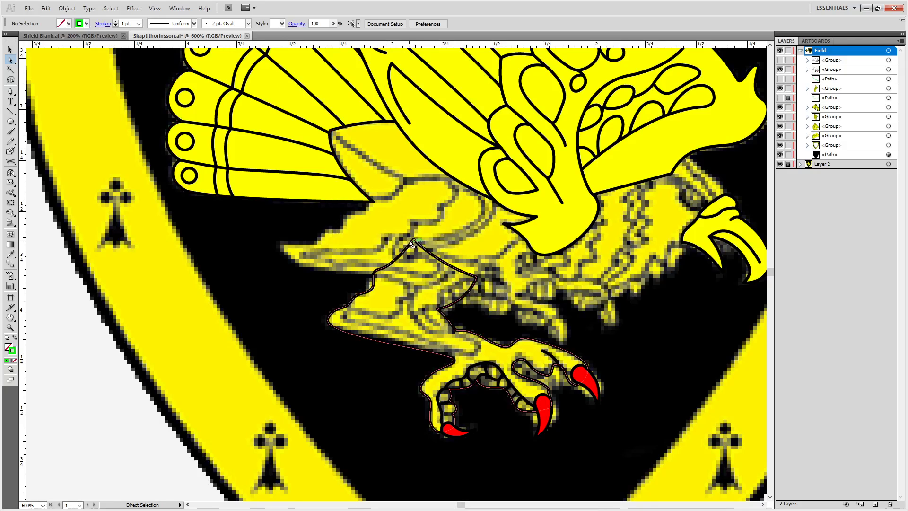
scroll(407, 325, up, 2)
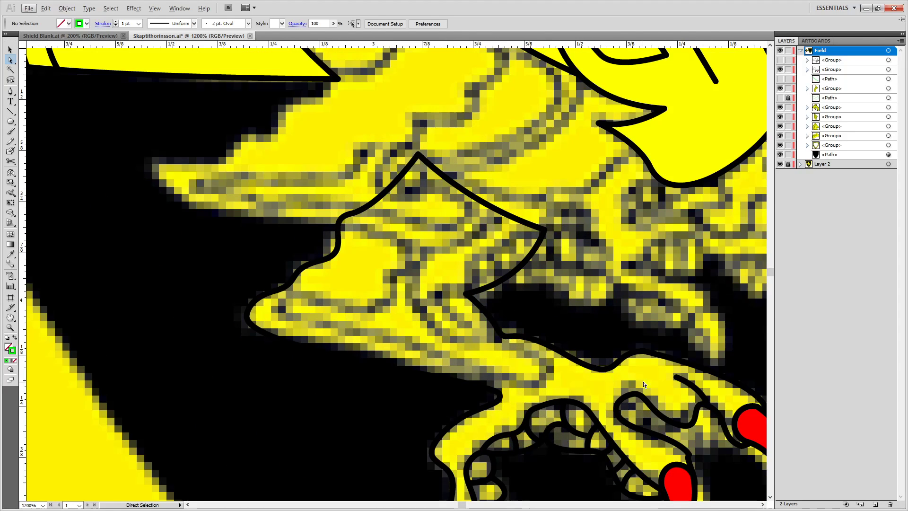
key(o)
key(Escape)
key(Escape)
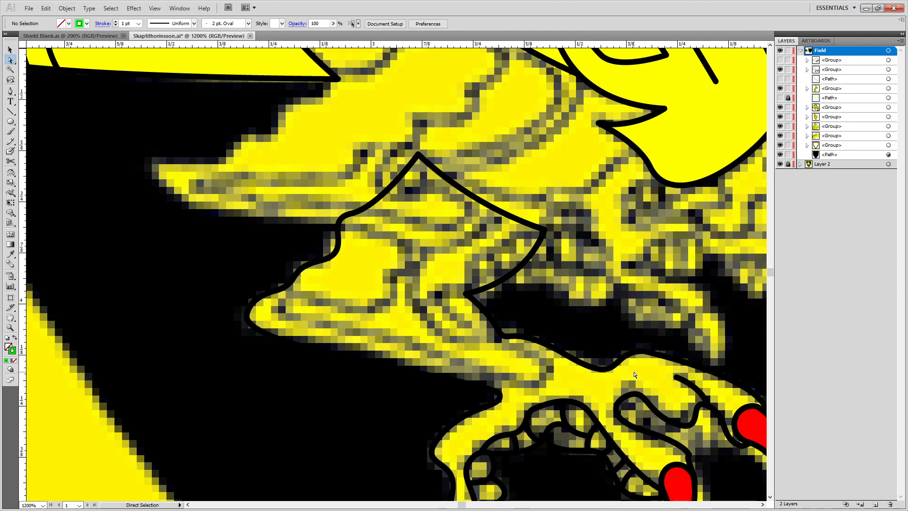
Trace a green S-shaped curve across the lower leg's ankle, from the heel notch up to the corner behind the thigh.
key(i)
key(p)
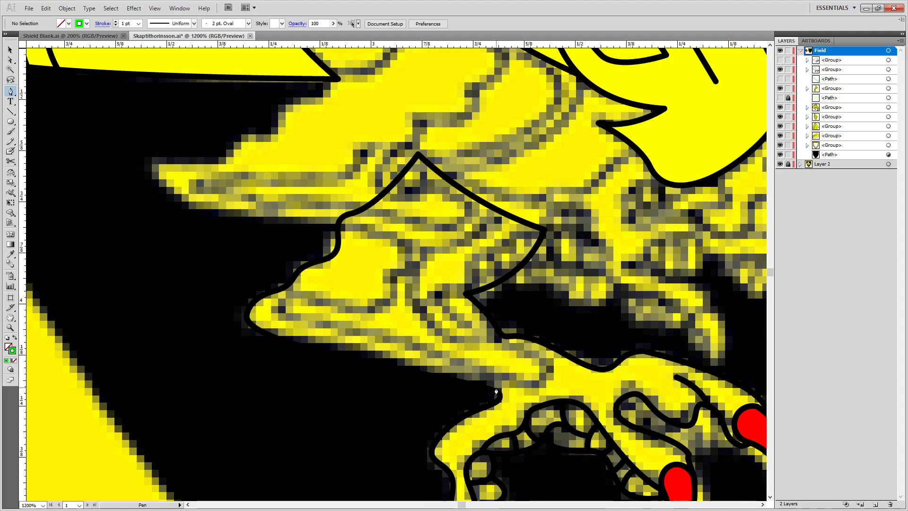
click(489, 389)
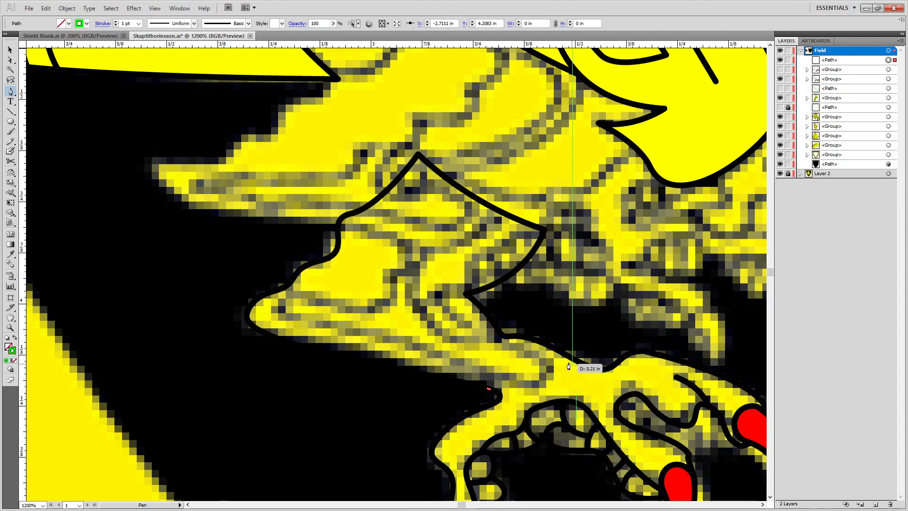
drag(545, 361, 406, 296)
key(ctrl+z)
mouse_move(465, 293)
mouse_down()
mouse_move(505, 304)
mouse_move(495, 298)
mouse_up()
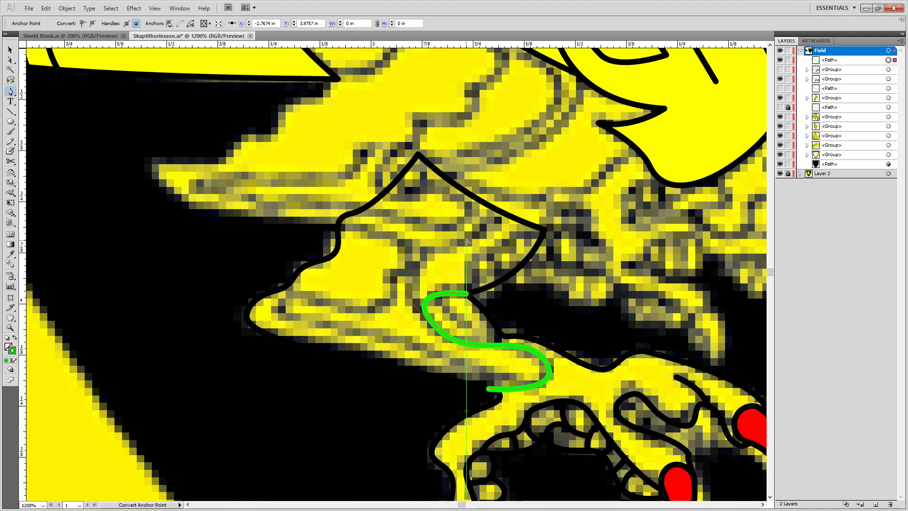
scroll(468, 251, down, 5)
scroll(466, 237, down, 1)
scroll(466, 236, up, 8)
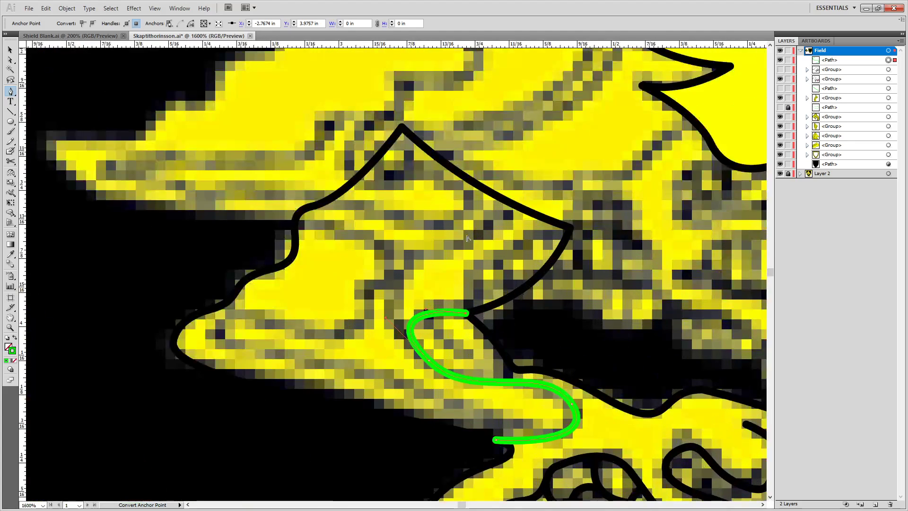
scroll(463, 237, down, 3)
drag(457, 221, 514, 305)
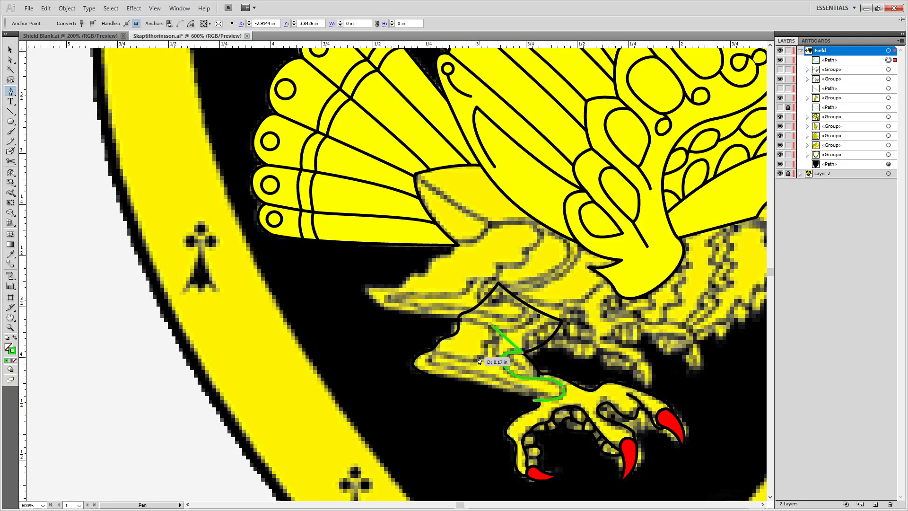
key(ctrl+z)
Trace a separate green feather outline about 0.63 by 0.26 in from the ankle curve along the leg's lower edge, around the tip and back.
scroll(550, 405, up, 1)
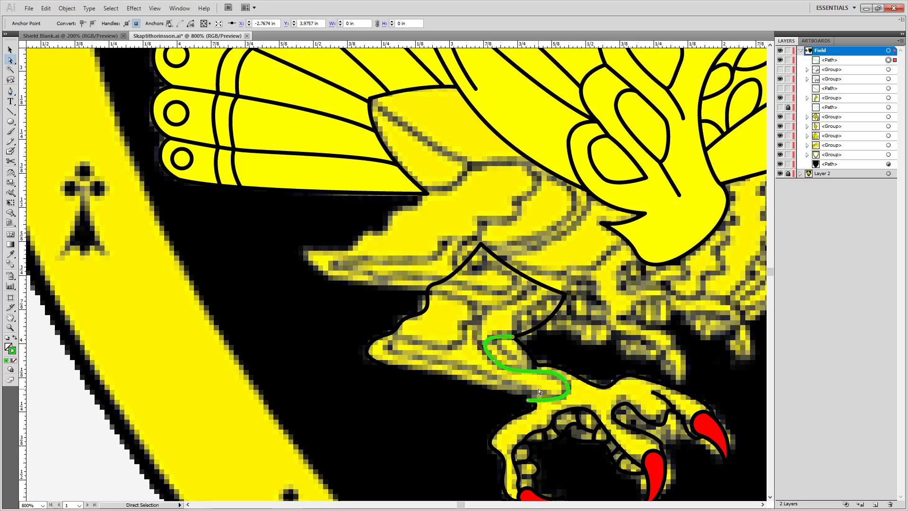
ctrl+click(539, 393)
scroll(538, 393, up, 1)
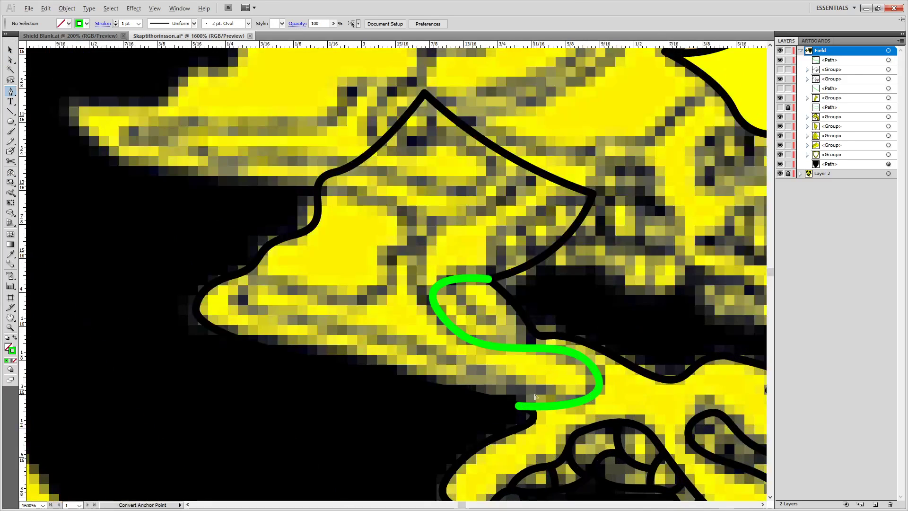
click(578, 405)
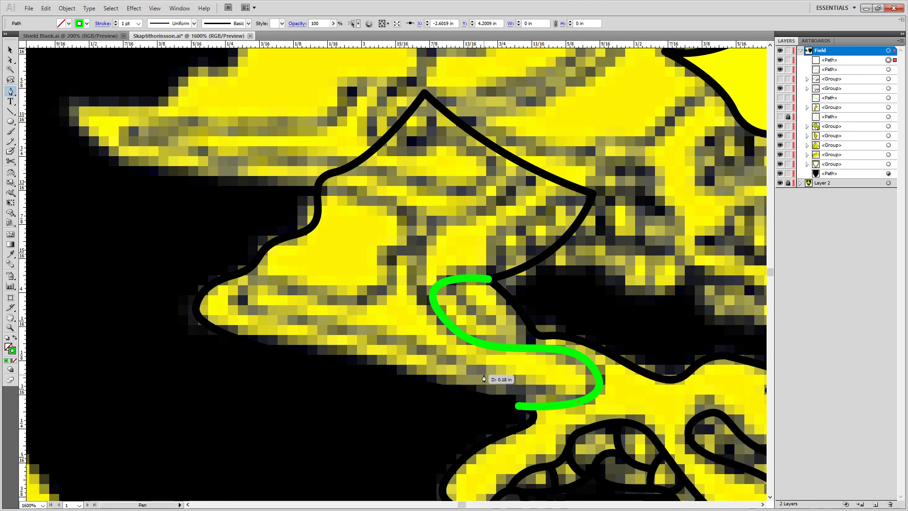
mouse_move(483, 373)
mouse_down()
mouse_move(279, 299)
mouse_move(240, 295)
mouse_move(276, 273)
mouse_move(343, 304)
mouse_up()
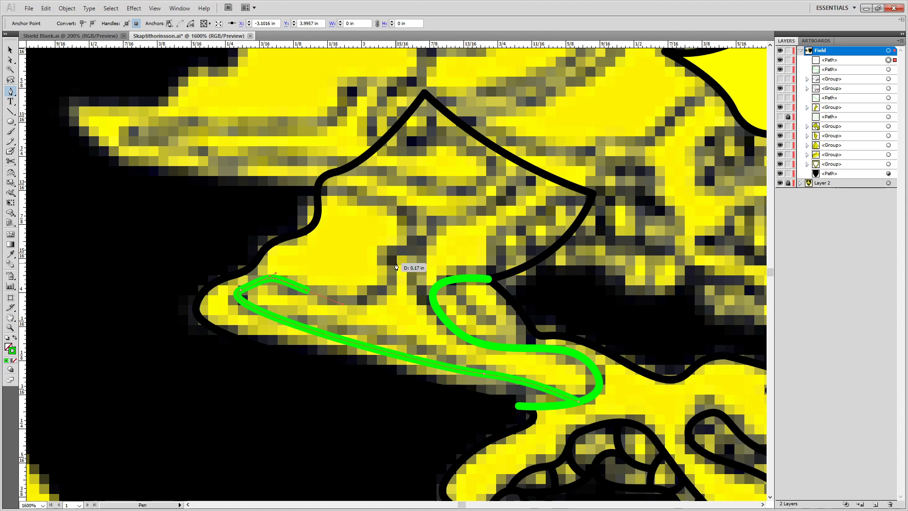
drag(384, 230, 384, 231)
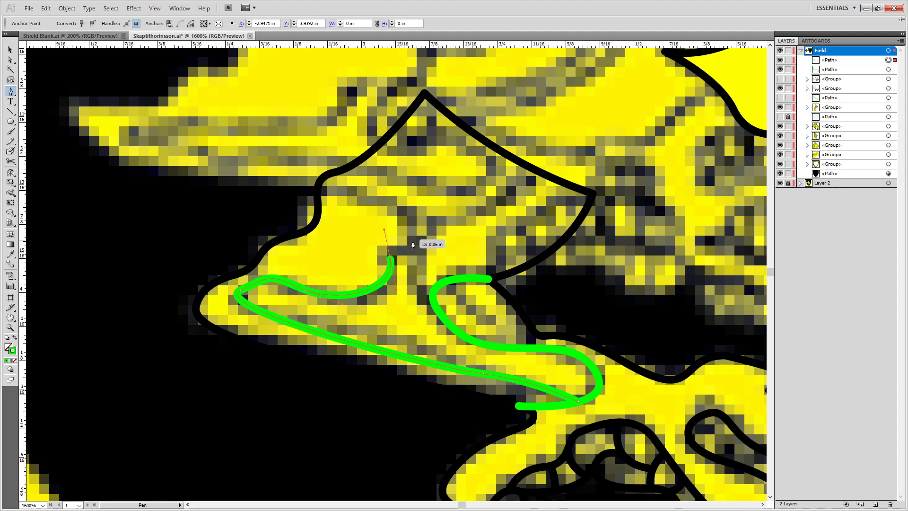
Undo the feather outline's last segment and redraw its end as a smooth curve rising toward the middle of the thigh.
key(z)
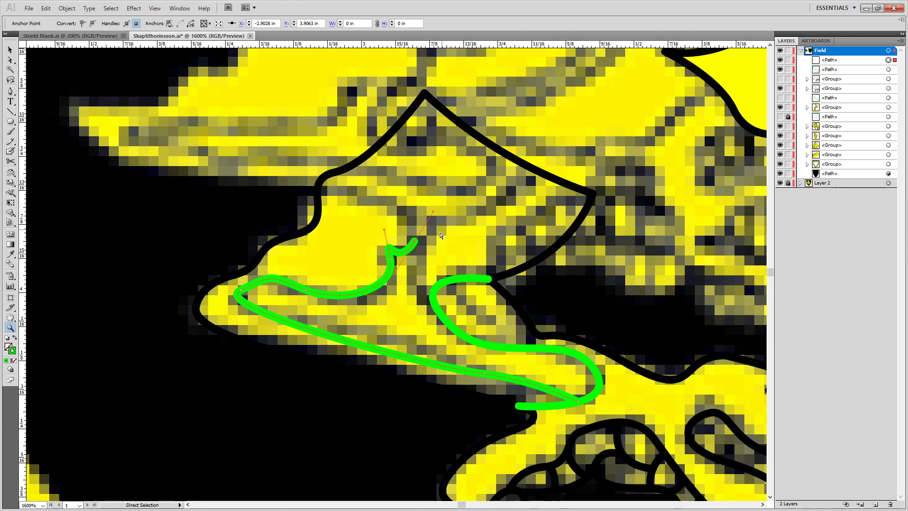
click(442, 200)
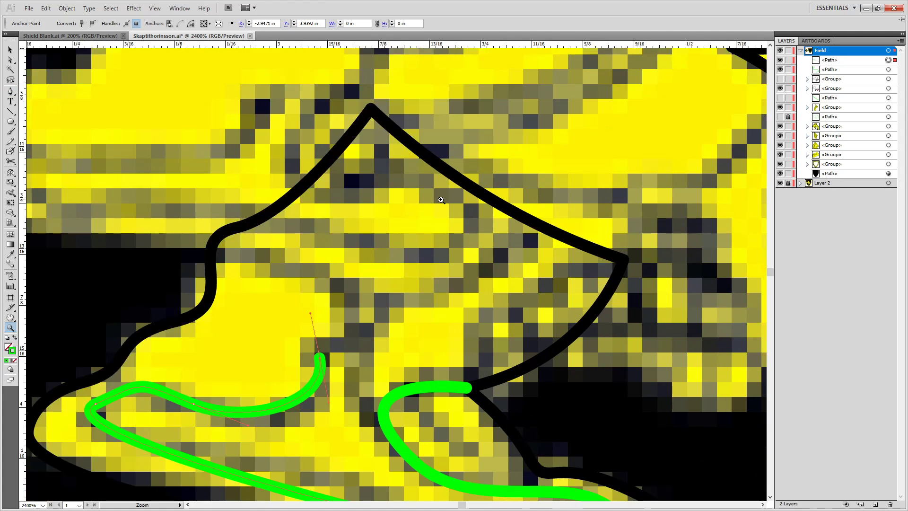
key(p)
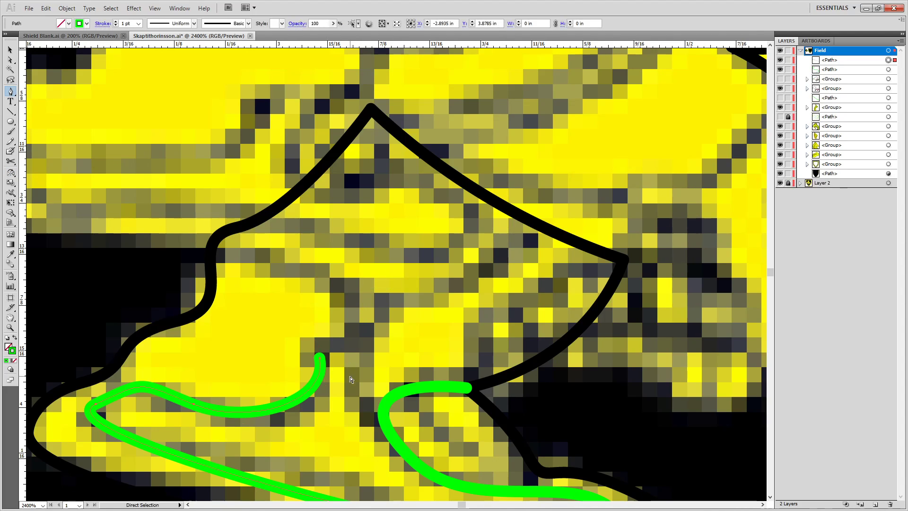
key(ctrl+z)
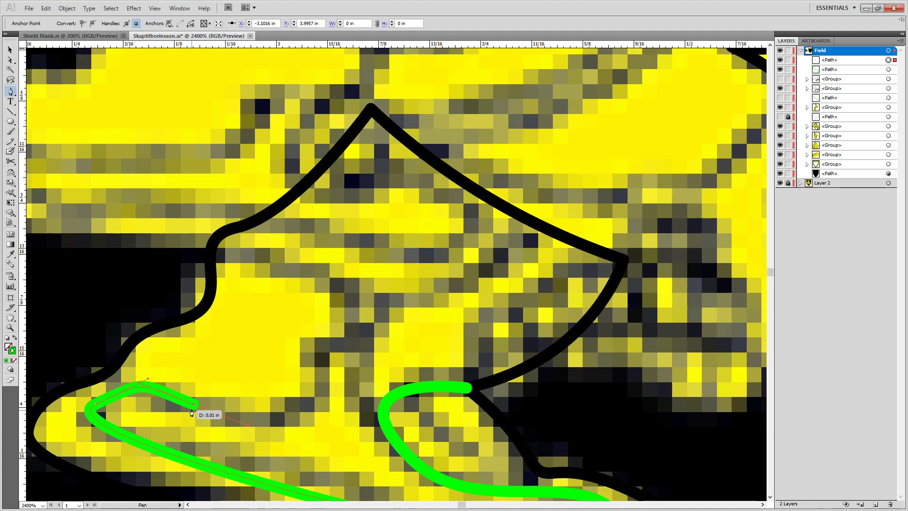
key(ctrl+shift+z)
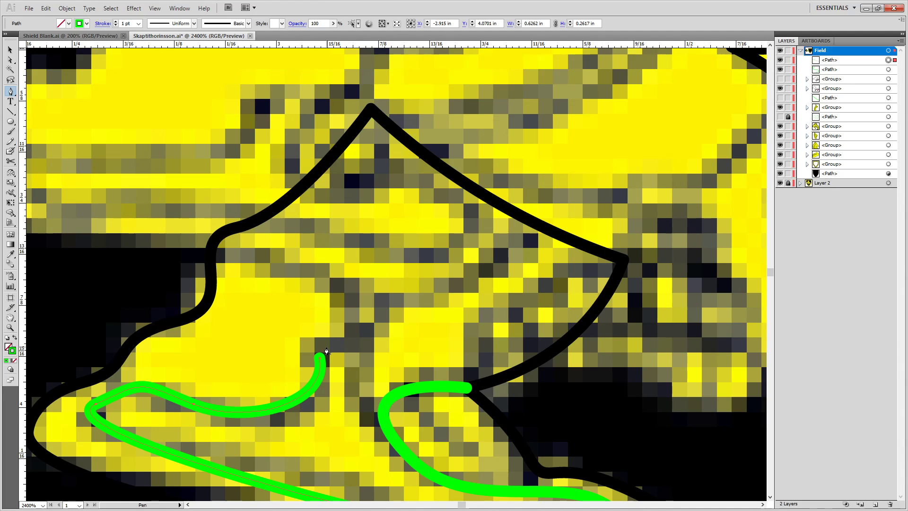
key(ctrl+z)
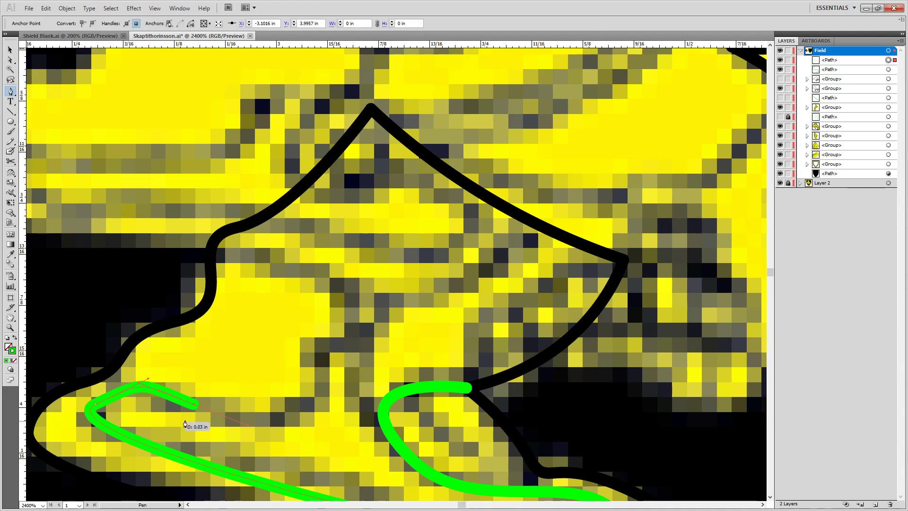
drag(310, 392, 313, 367)
drag(364, 308, 354, 284)
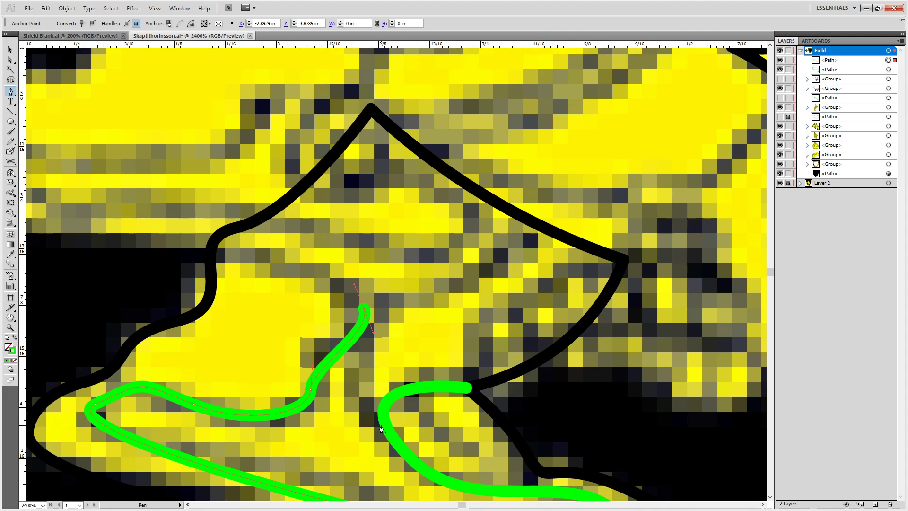
Draw a short green curve from the ankle curve up past the feather outline's end, and another inside the ankle's rounded lobe.
click(386, 424)
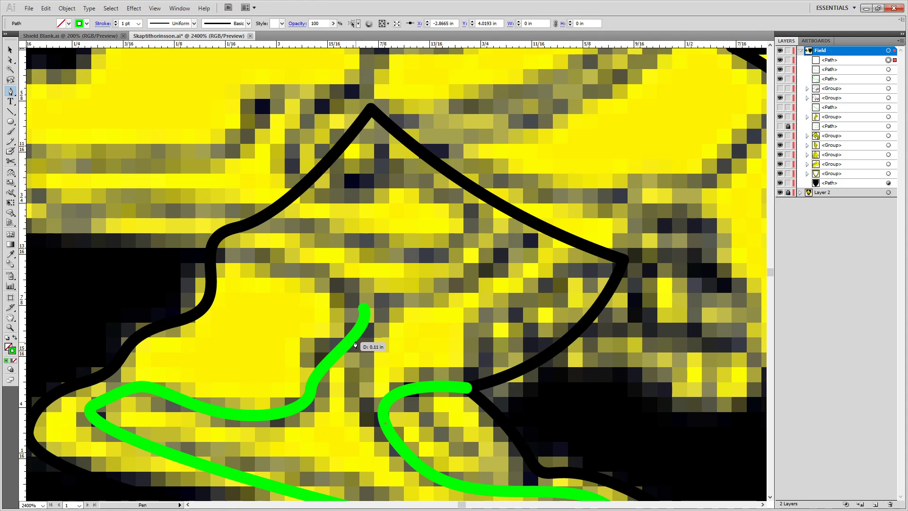
drag(356, 336, 379, 260)
scroll(356, 346, down, 5)
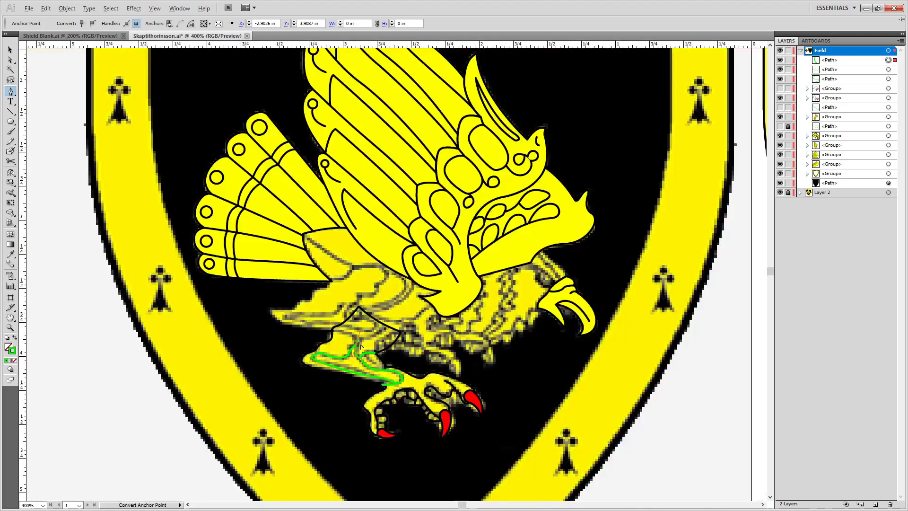
scroll(361, 347, up, 2)
scroll(403, 406, up, 2)
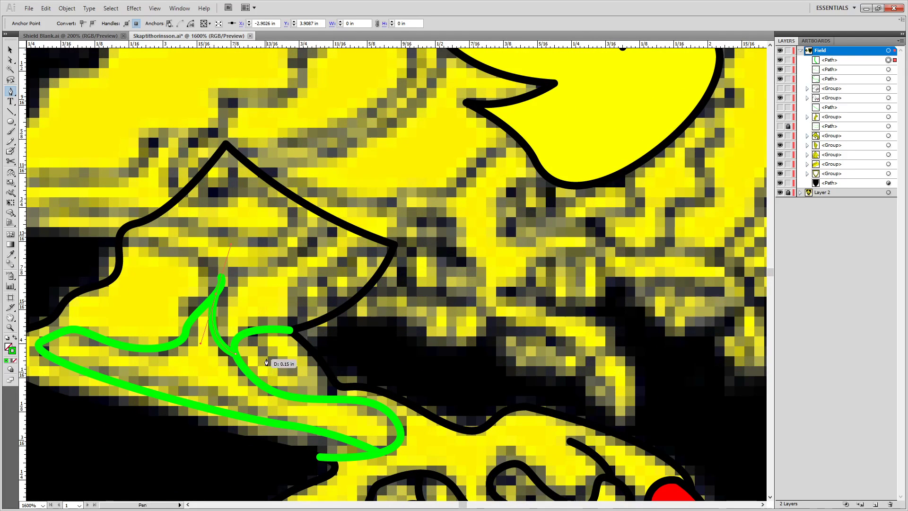
click(251, 334)
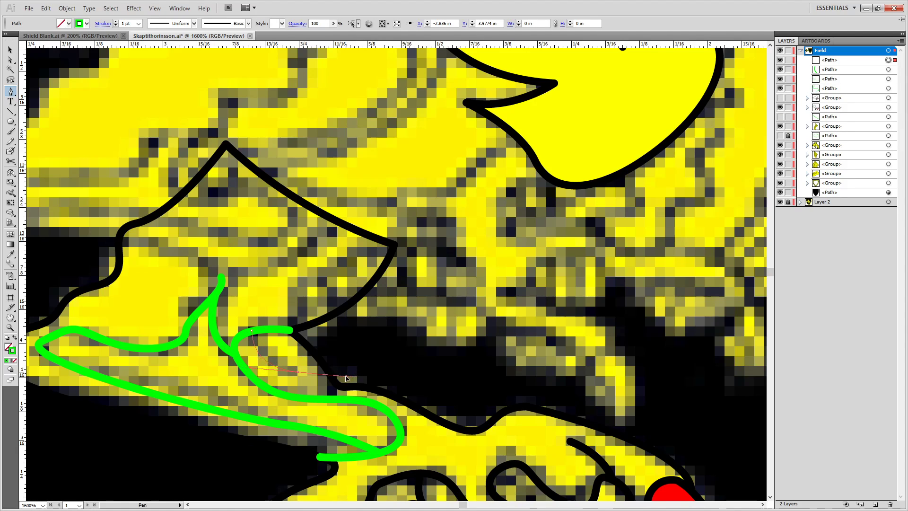
drag(346, 378, 346, 376)
Select the green detail paths on the lower leg and give them the black outline style sampled from the leg outline.
key(a)
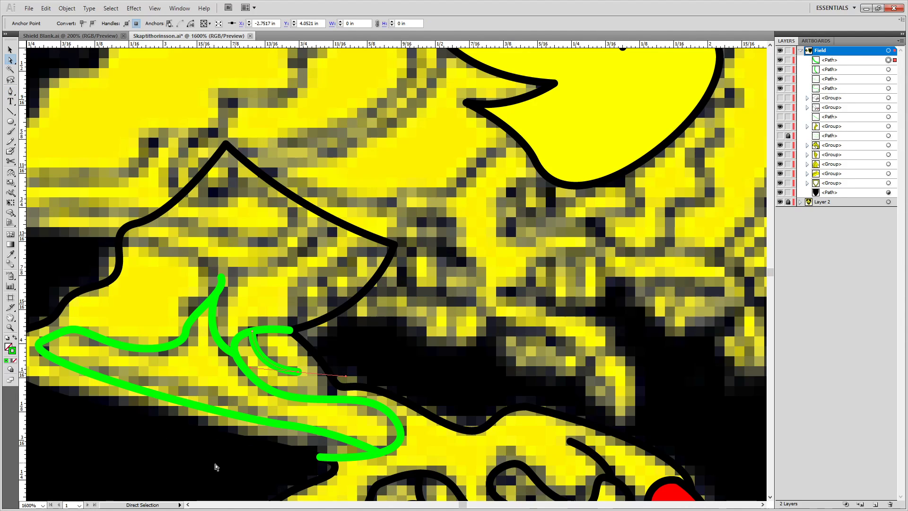
drag(225, 458, 144, 281)
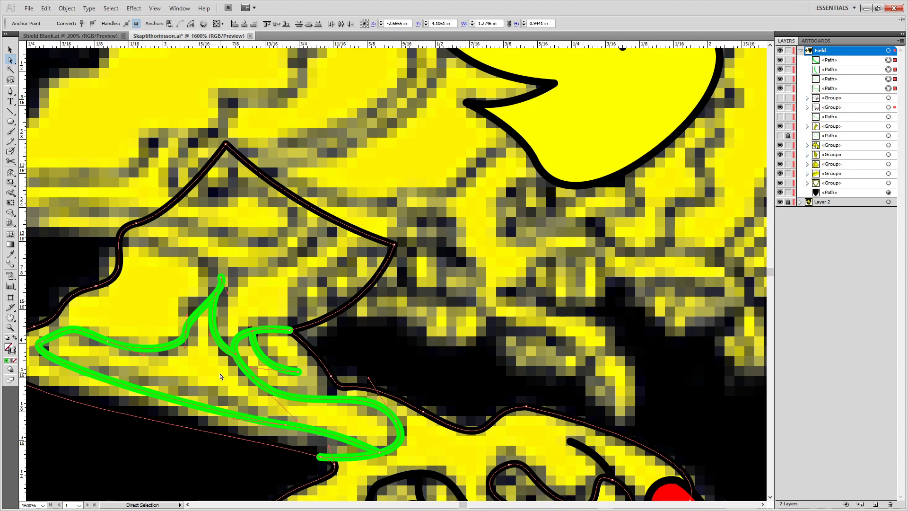
key(i)
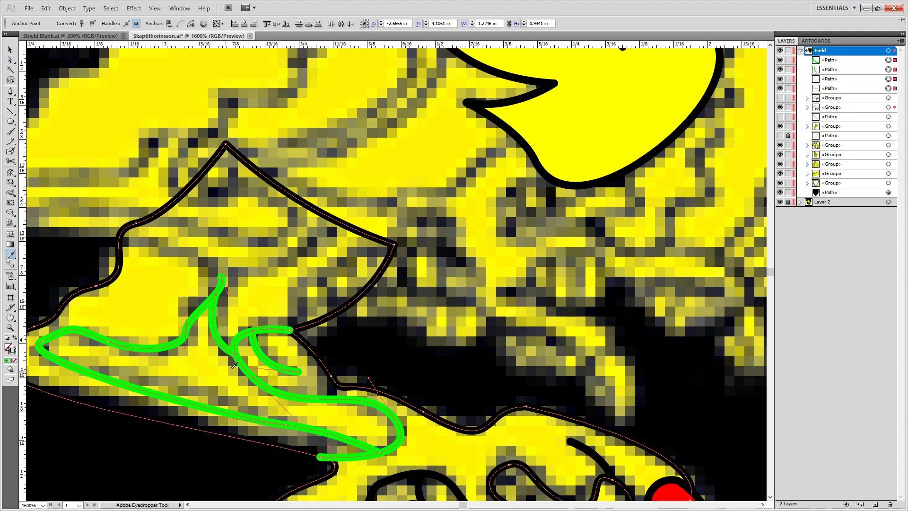
click(370, 286)
key(a)
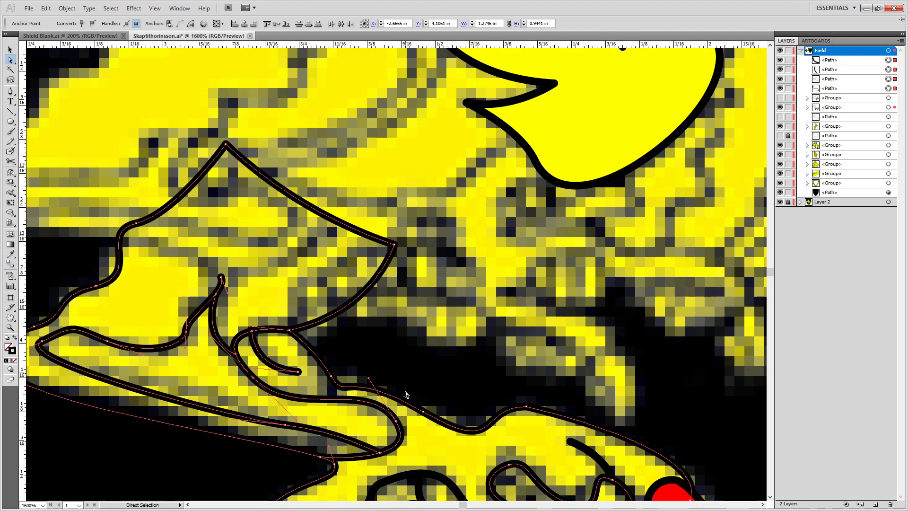
Select only the lower leg's outline and fill it with the yellow sampled from the finished wing.
click(459, 348)
click(473, 430)
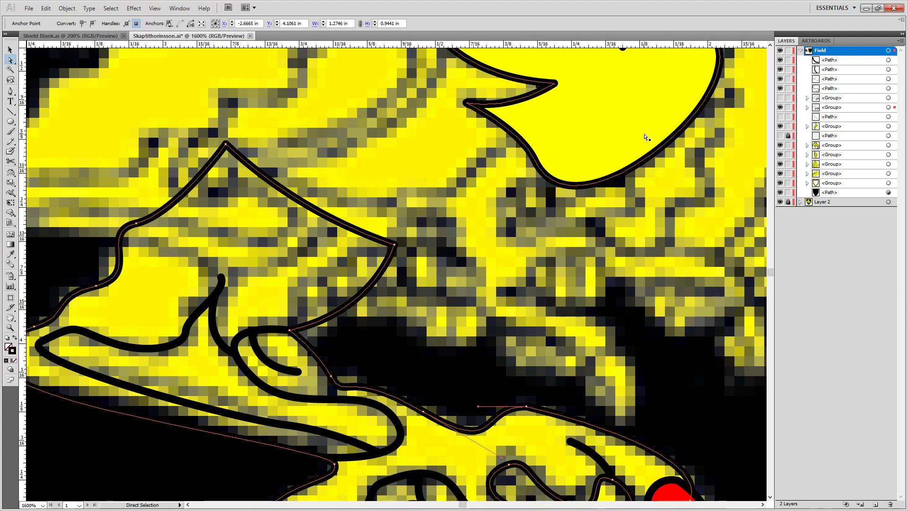
key(i)
click(581, 149)
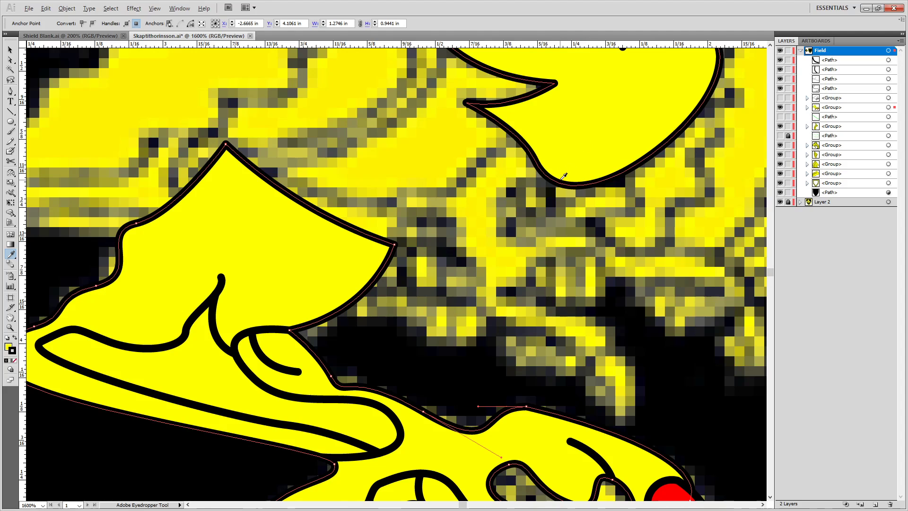
scroll(564, 175, down, 2)
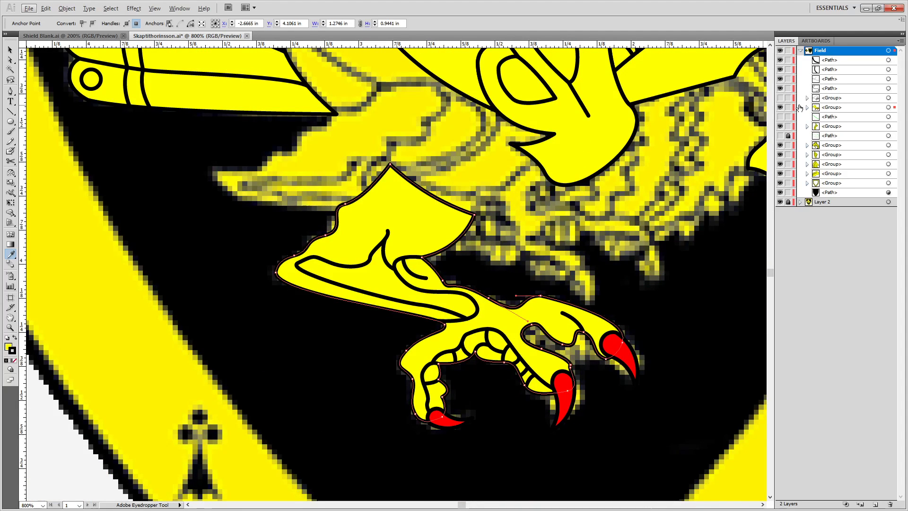
Move the four new feather detail paths into the lower leg's group.
click(846, 60)
shift+click(844, 80)
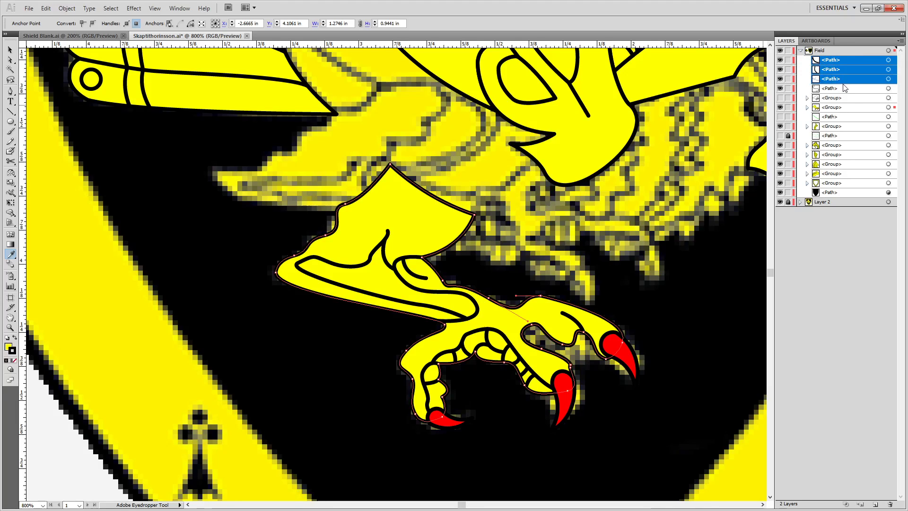
drag(831, 53, 804, 110)
click(831, 59)
shift+click(840, 89)
Lock and hide the lower leg group, and show the upper leg group.
click(788, 98)
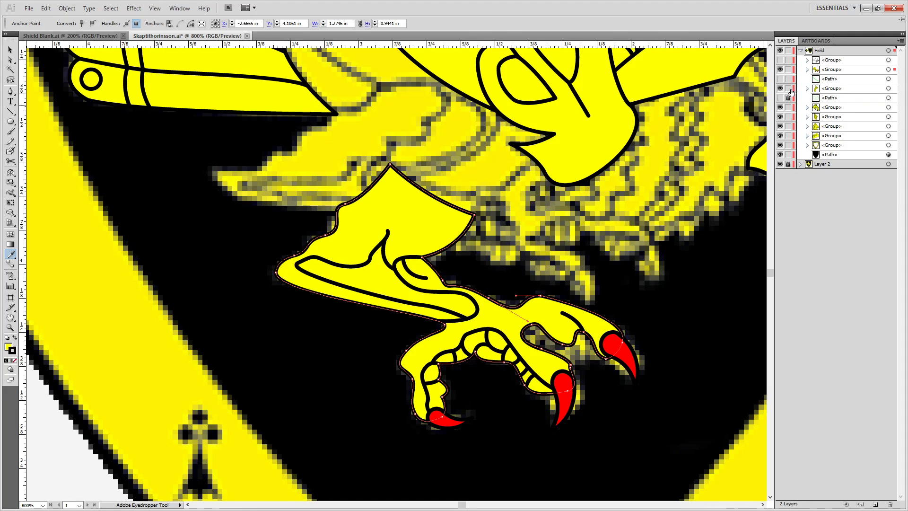
click(788, 69)
click(780, 60)
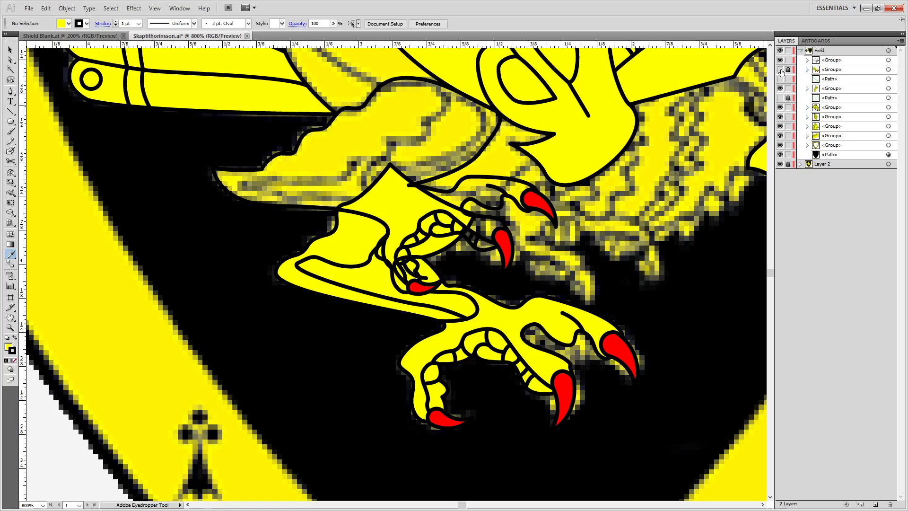
click(780, 69)
Start a feather detail path at the top of the upper leg's thigh with a green 00FF00 stroke and no fill.
scroll(390, 144, up, 1)
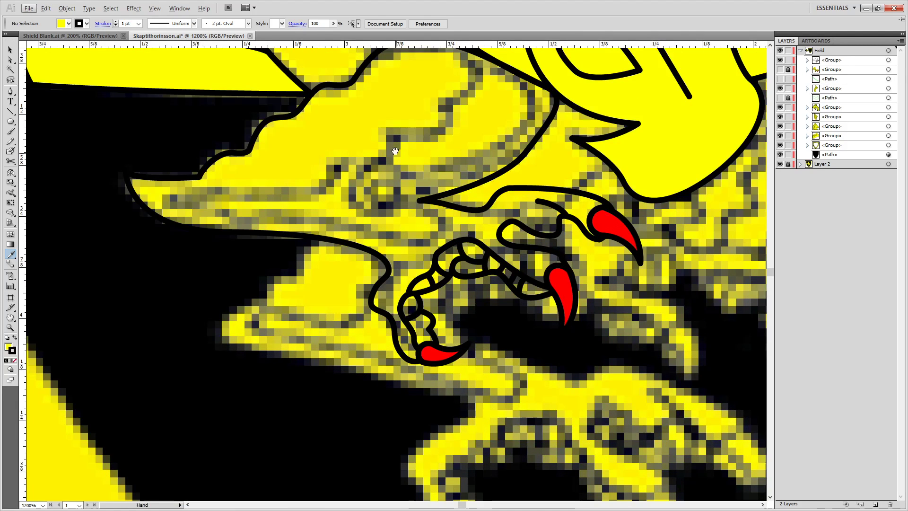
drag(420, 141, 492, 244)
key(p)
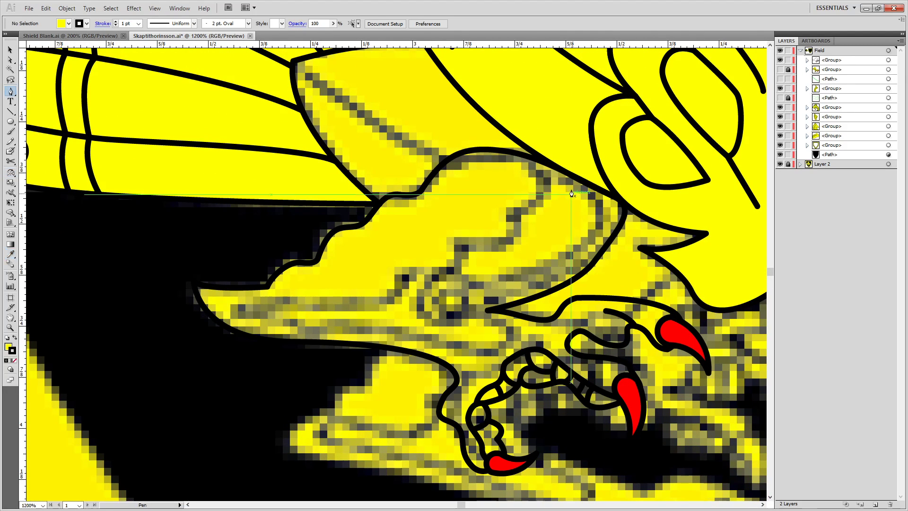
click(520, 154)
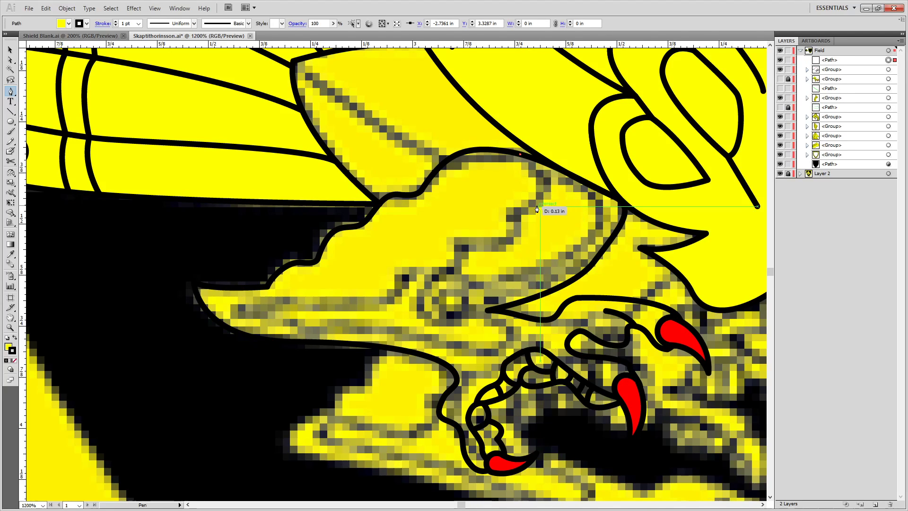
drag(530, 204, 495, 227)
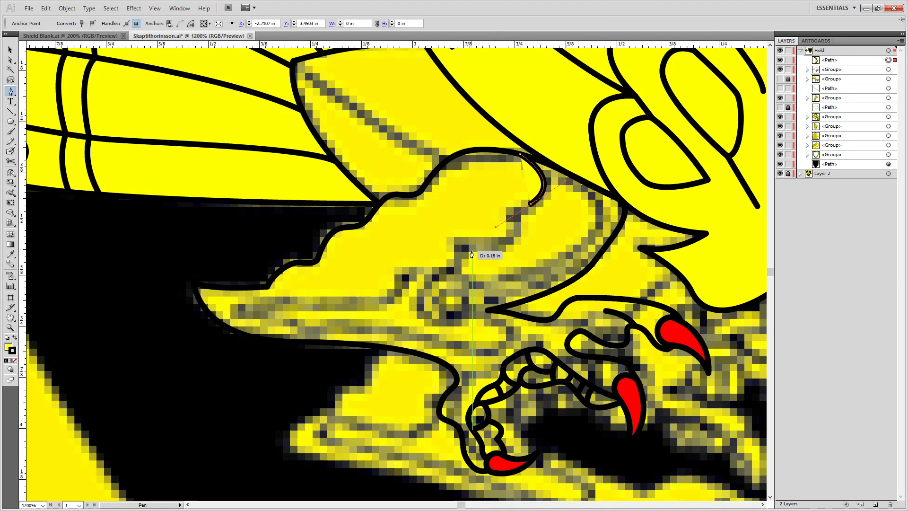
double_click(13, 354)
mouse_move(418, 219)
mouse_down()
mouse_move(476, 191)
mouse_move(458, 196)
mouse_up()
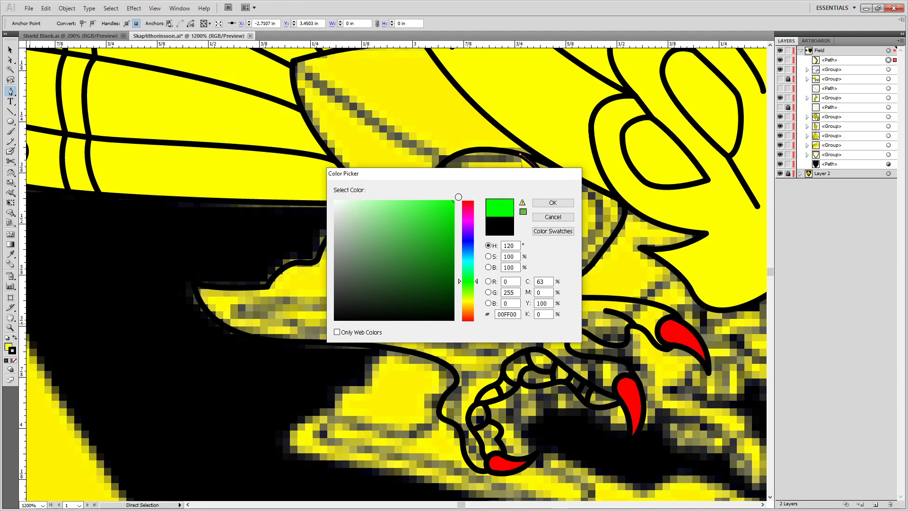
click(548, 203)
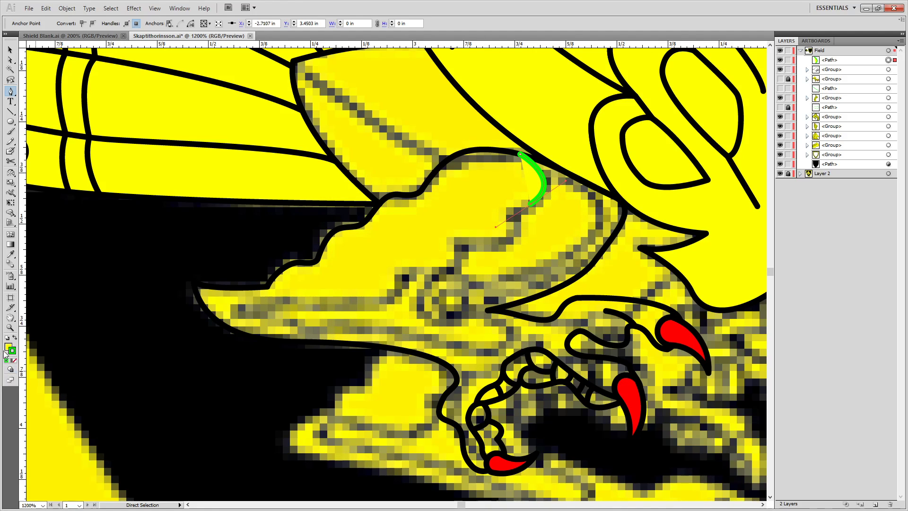
click(14, 360)
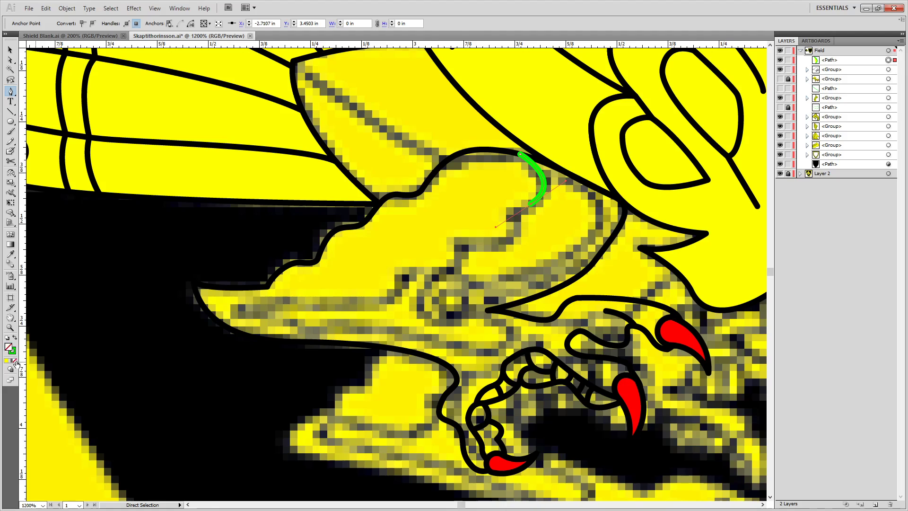
Continue the green path along the wavy feather edge through the middle of the thigh, down toward the knee.
click(530, 207)
drag(509, 238, 494, 252)
key(ctrl+z)
click(488, 245)
drag(455, 245, 455, 245)
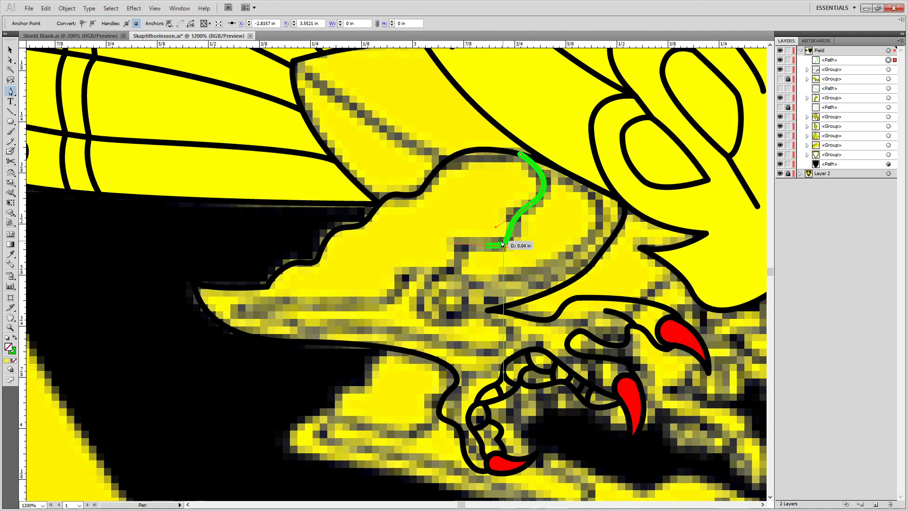
drag(427, 286, 388, 307)
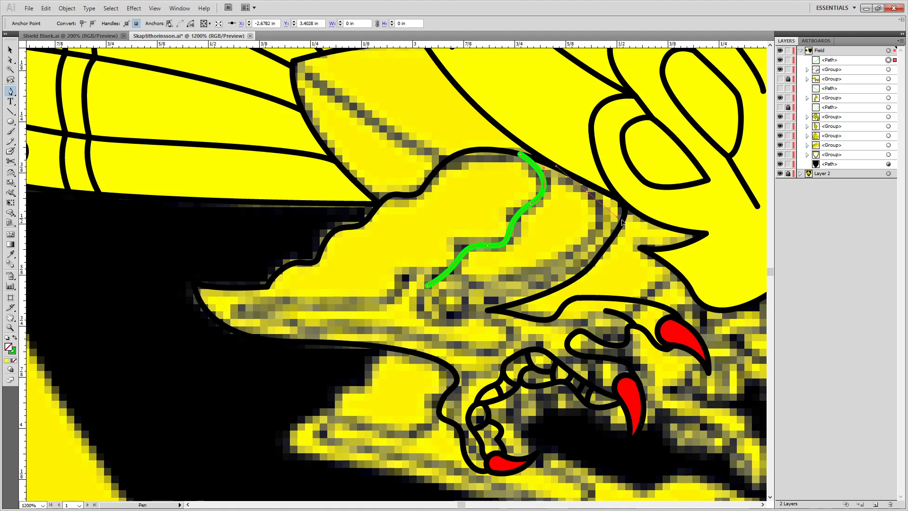
drag(639, 225, 639, 224)
key(ctrl+z)
key(ctrl+z)
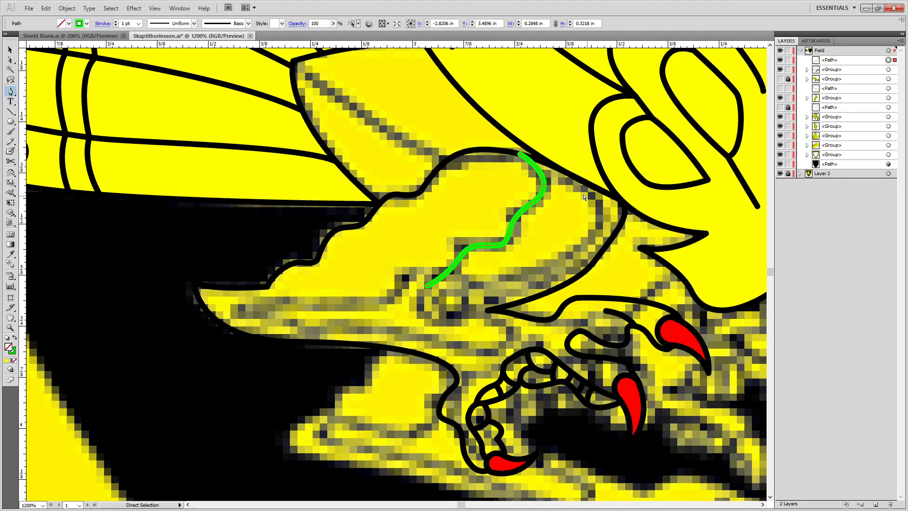
Trace a second detail path from the first curve along the inside of the thigh's rounded edge and around the loop at the knee.
click(544, 173)
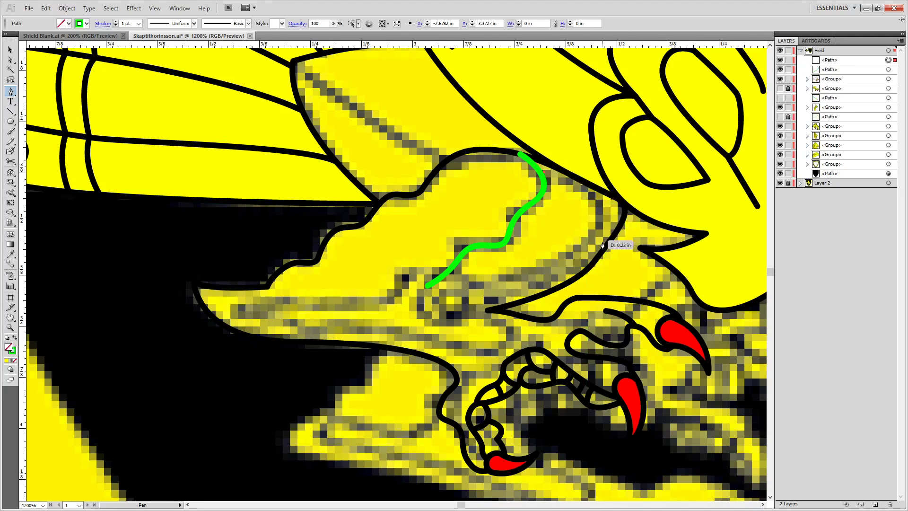
drag(600, 214, 603, 260)
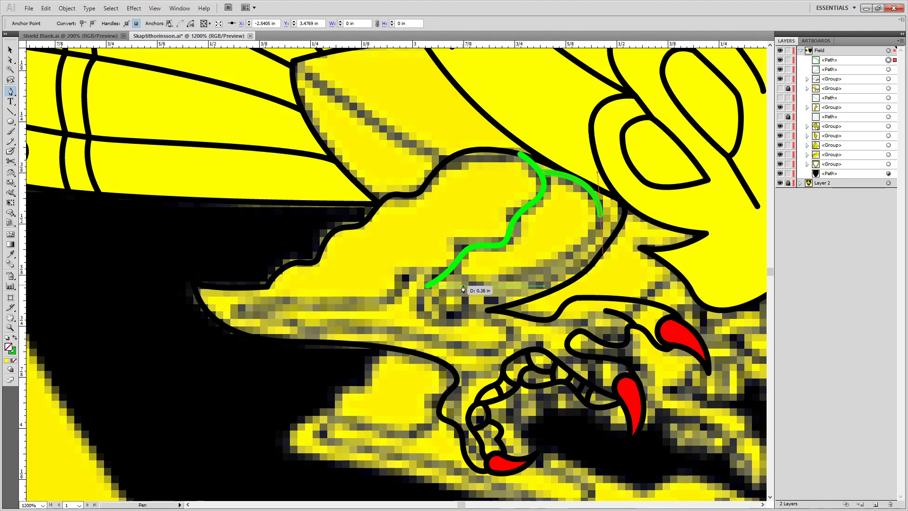
drag(470, 287, 453, 292)
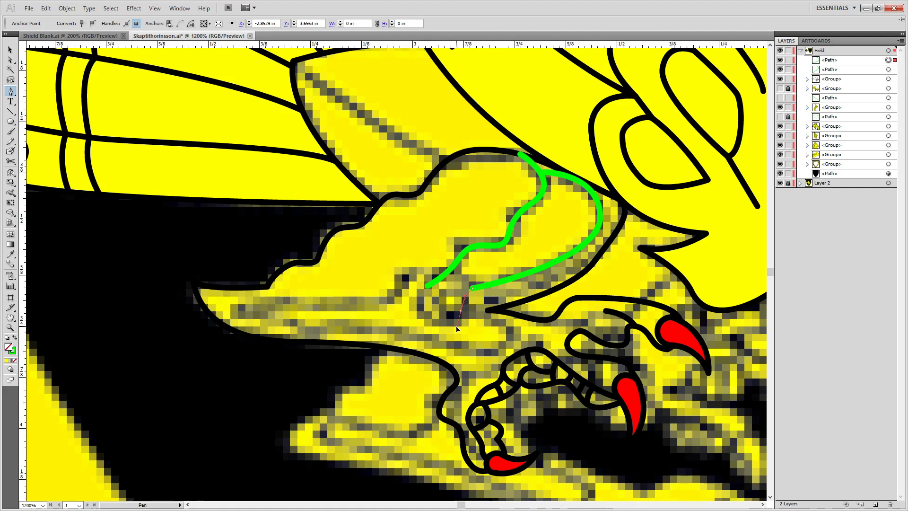
drag(460, 311, 423, 318)
drag(422, 317, 393, 293)
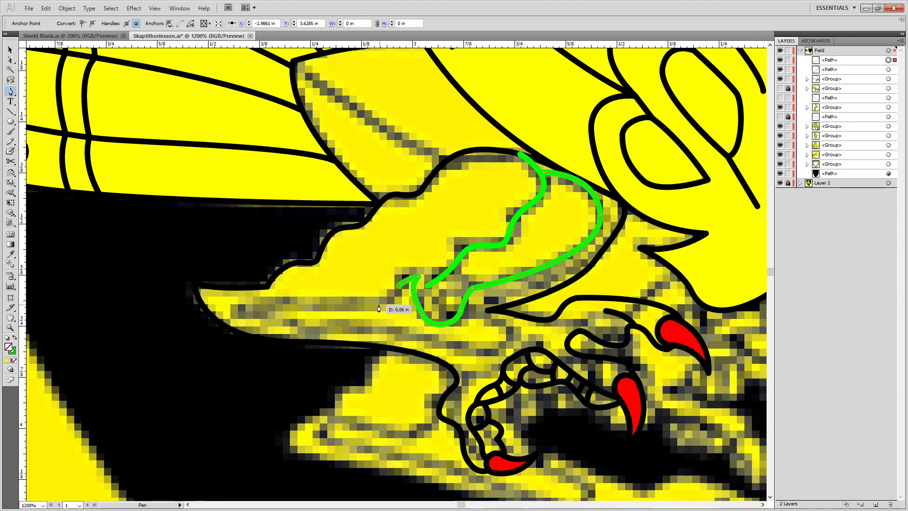
Extend the second path out to the pointed heel and back along the lower leg, curving up to the knee loop.
drag(262, 302, 163, 278)
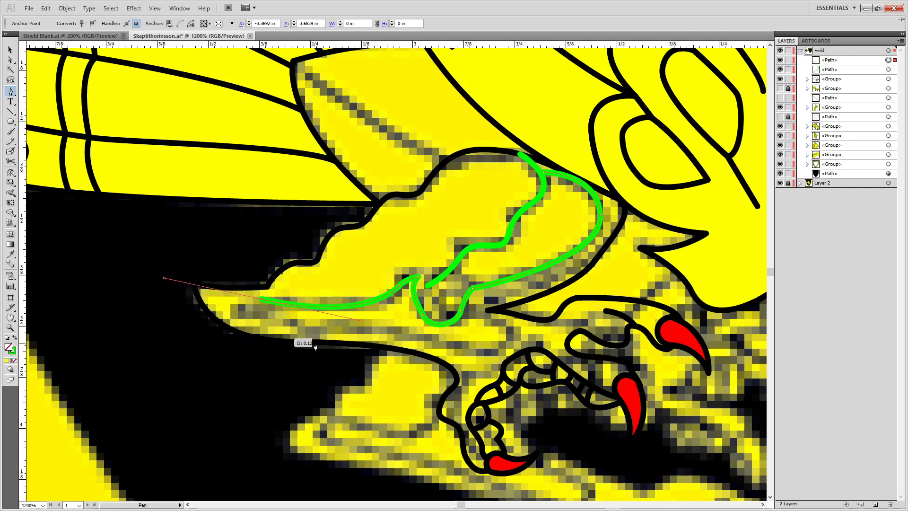
key(ctrl+z)
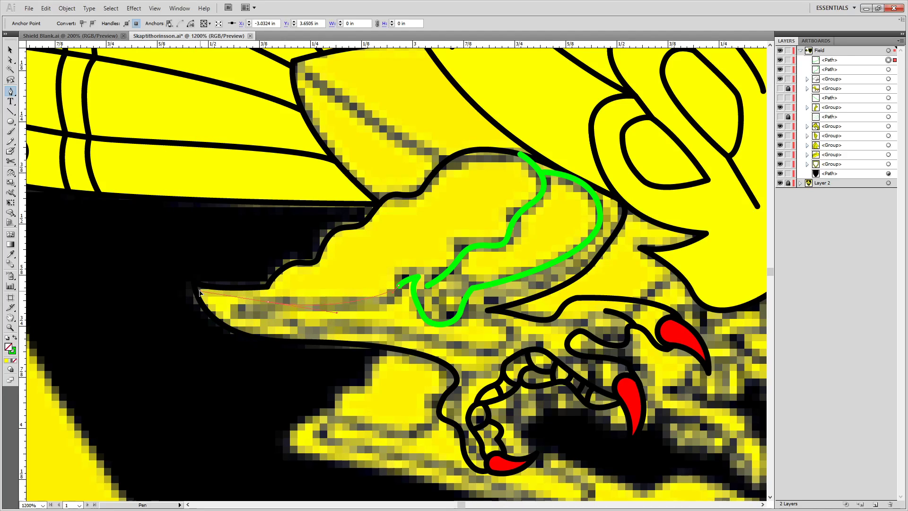
drag(200, 289, 200, 290)
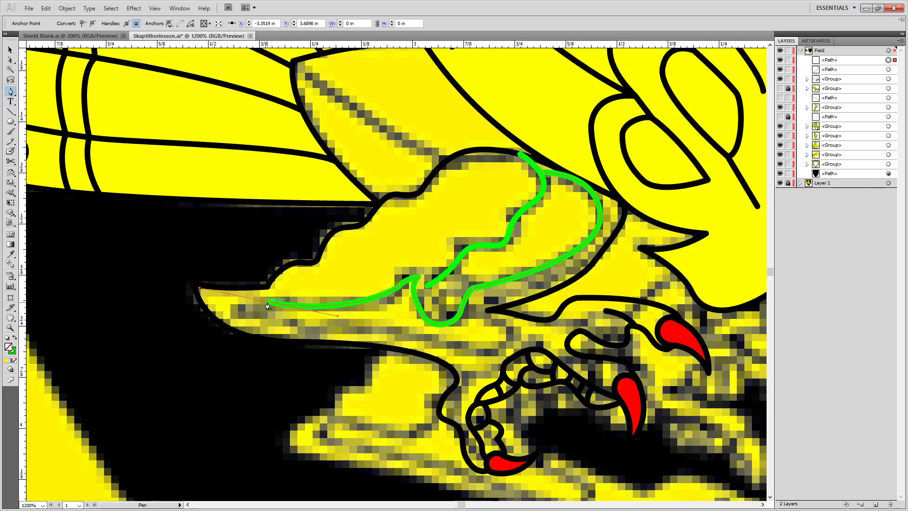
drag(281, 327, 449, 335)
drag(497, 351, 511, 338)
drag(471, 311, 413, 295)
Adjust the end anchors and handles of both green paths so they meet the loop at the knee.
key(ctrl)
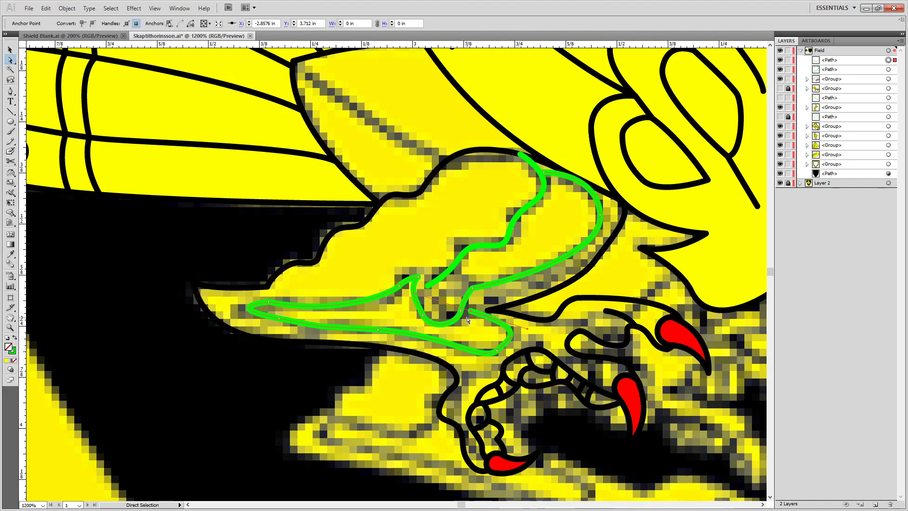
drag(471, 315, 416, 299)
click(428, 285)
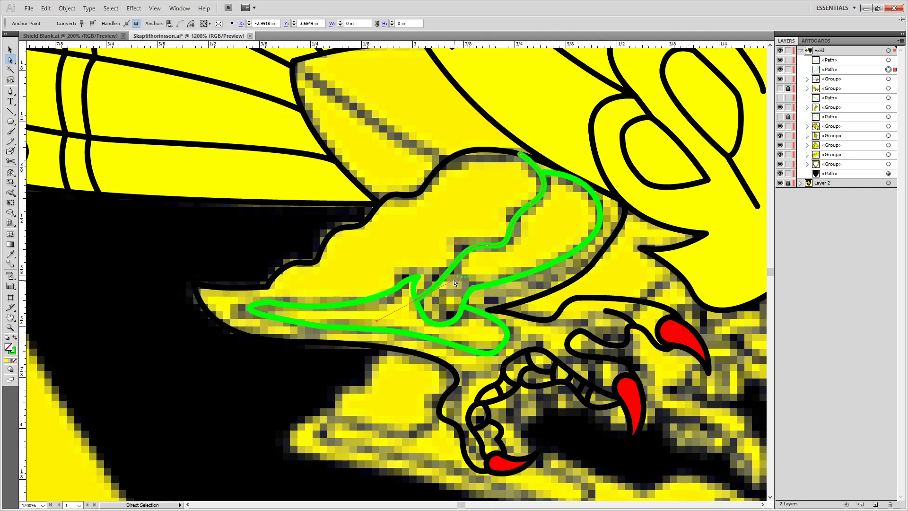
drag(449, 274, 448, 273)
Select both green detail paths on the upper leg and set their stroke to black 020202.
scroll(529, 194, down, 2)
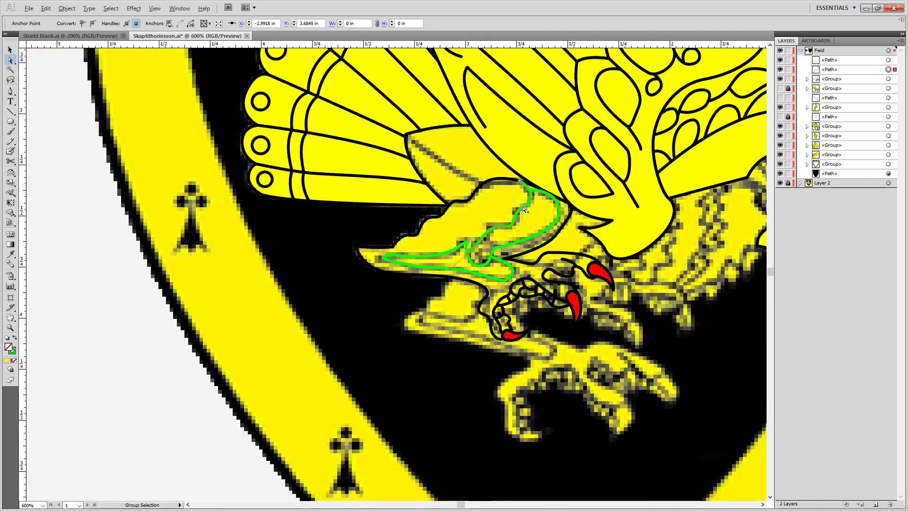
scroll(520, 201, up, 1)
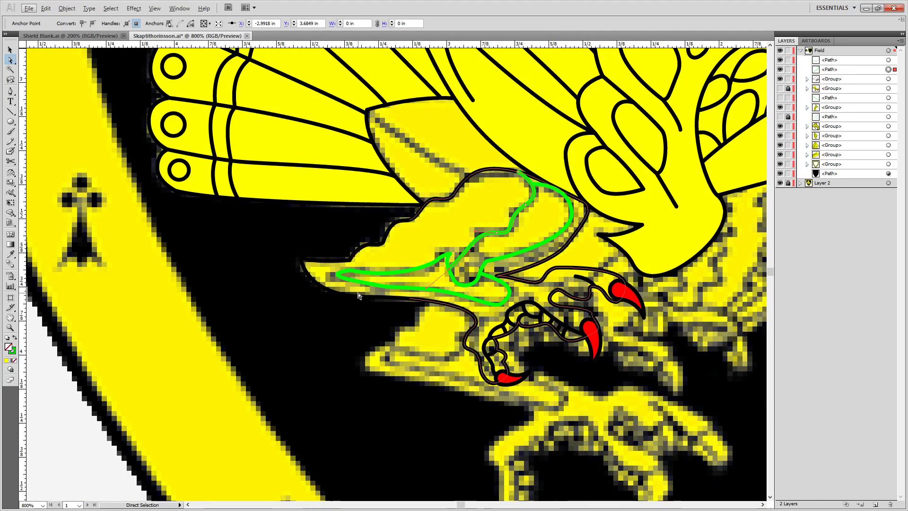
click(463, 287)
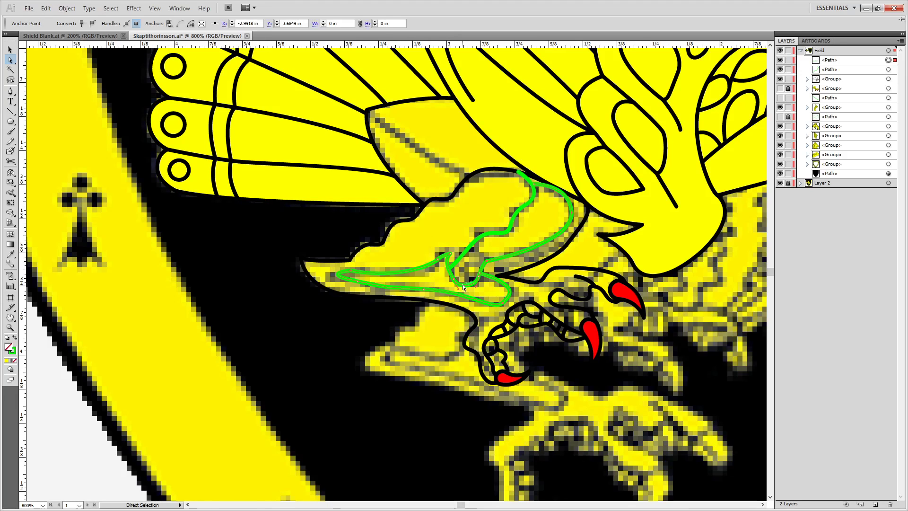
shift+click(512, 222)
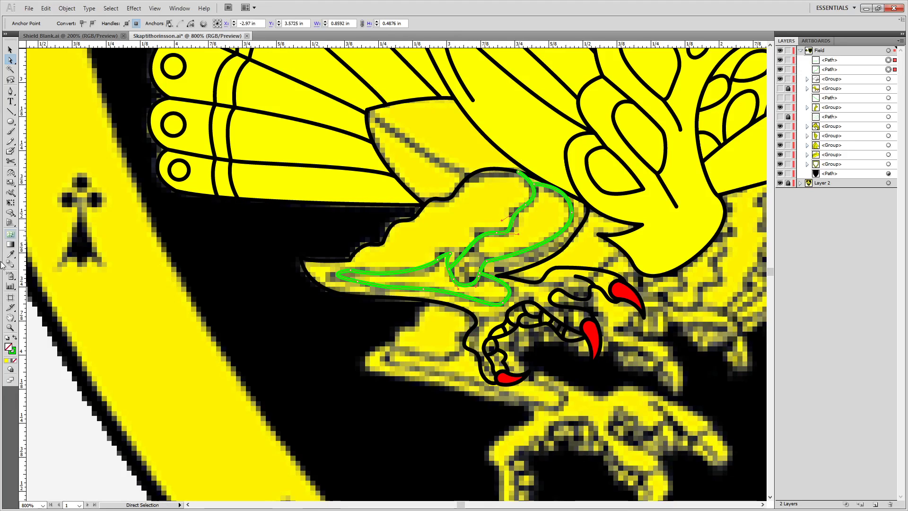
double_click(12, 351)
drag(372, 320, 335, 321)
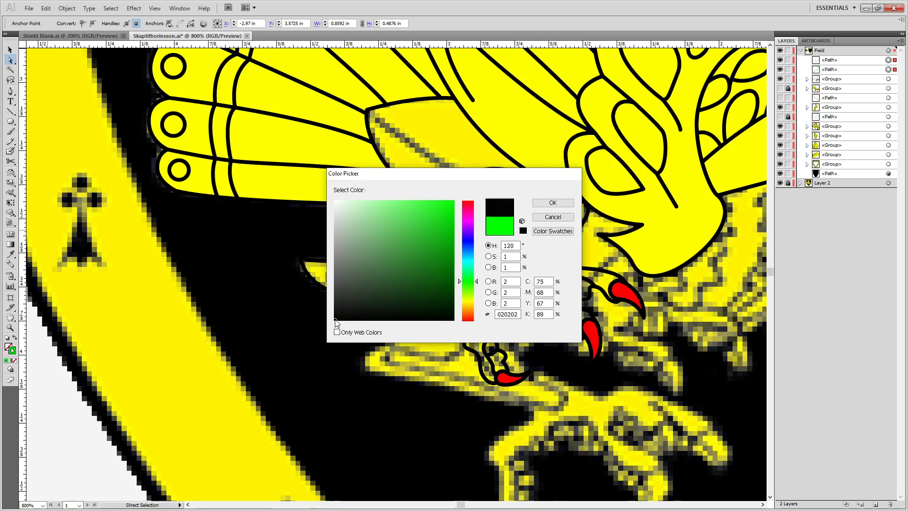
click(552, 203)
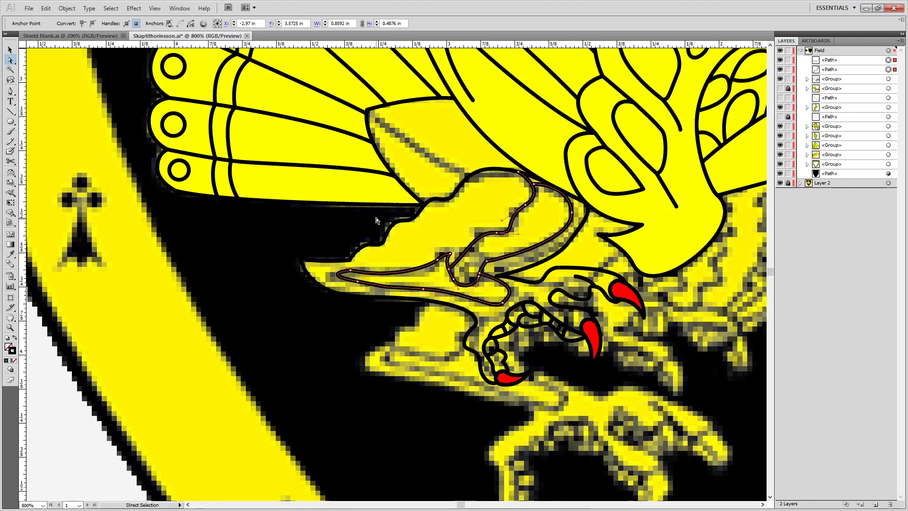
Select the upper leg's outline, fill it with the yellow sampled from the finished tail feathers, and clear the selection.
click(363, 255)
click(364, 245)
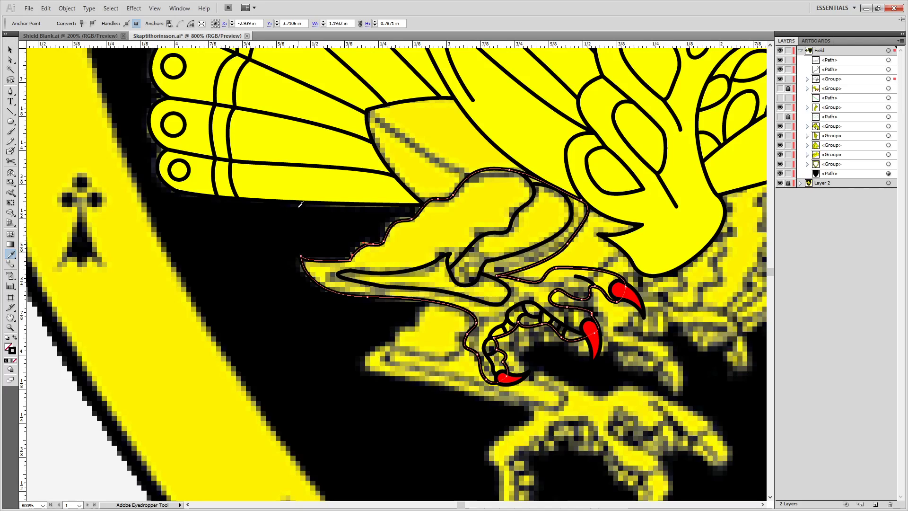
click(293, 185)
scroll(381, 281, down, 1)
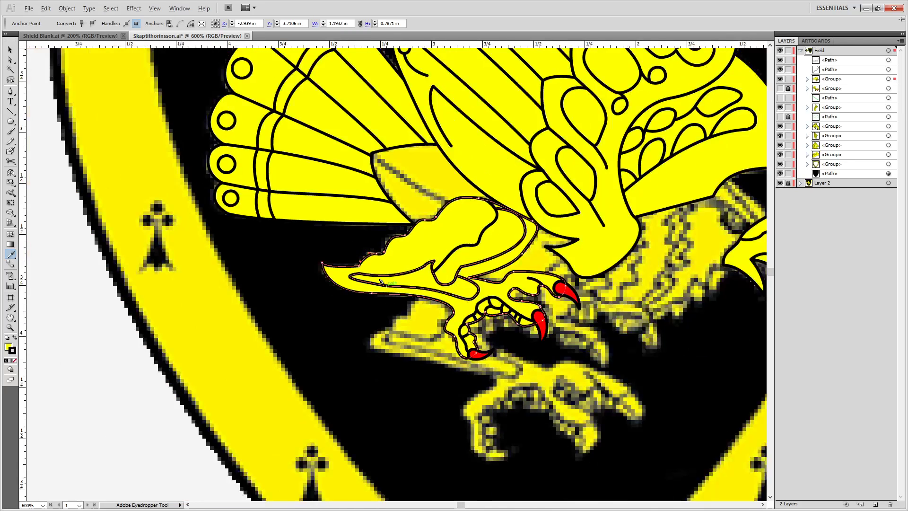
scroll(381, 281, down, 1)
key(a)
key(ctrl+shift+a)
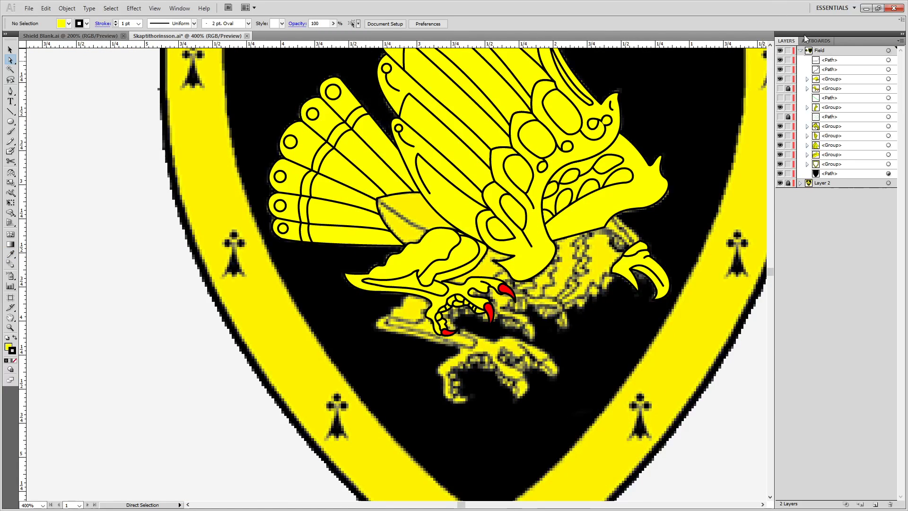
Show the lower leg group and the hidden green paths, and move the tail-base detail path below the next group in the stack.
click(780, 98)
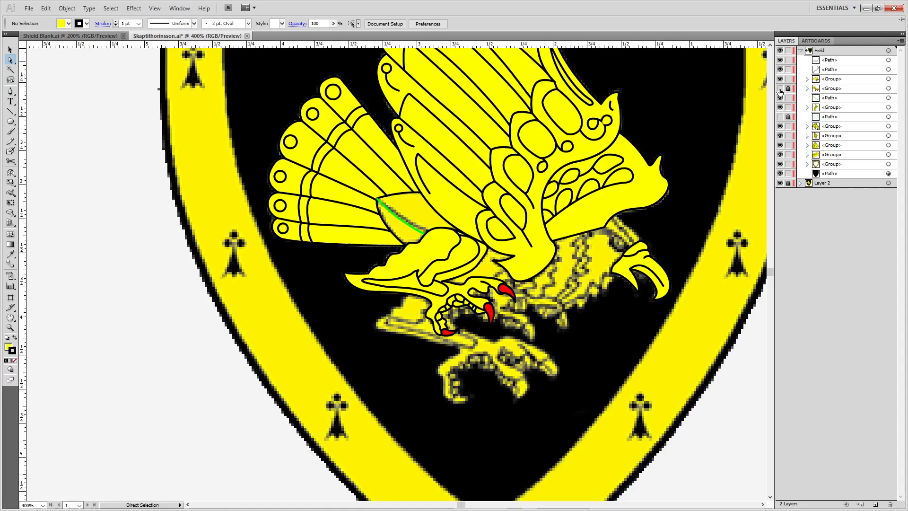
click(780, 91)
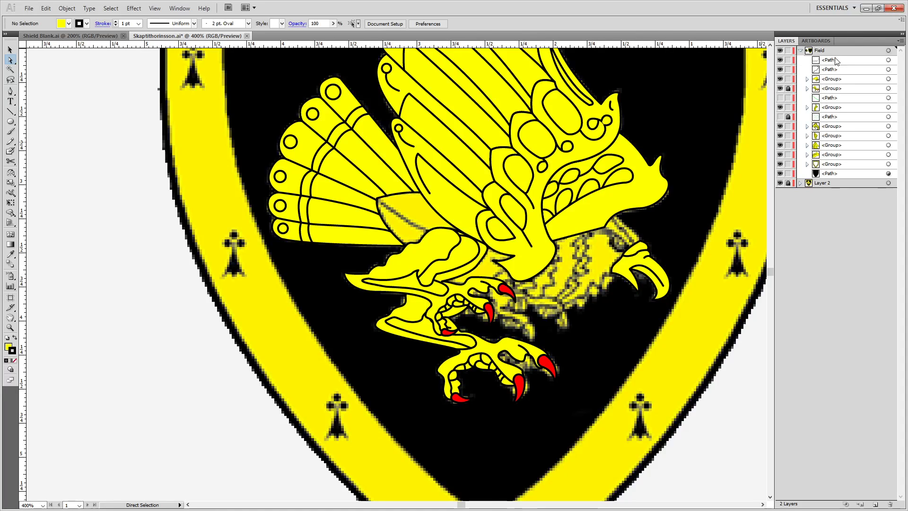
click(780, 118)
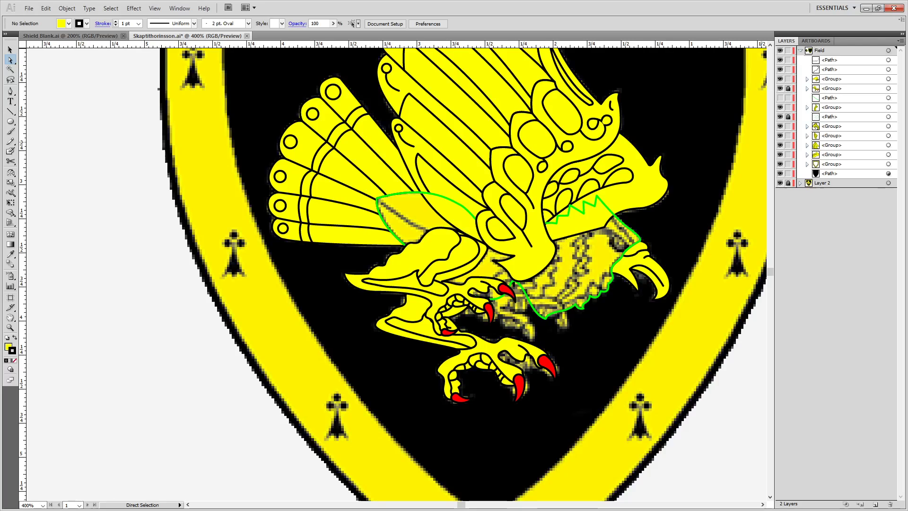
drag(831, 97, 837, 118)
click(780, 107)
Give the green detail path at the base of the tail the black line style sampled from the upper leg's detail line.
click(430, 266)
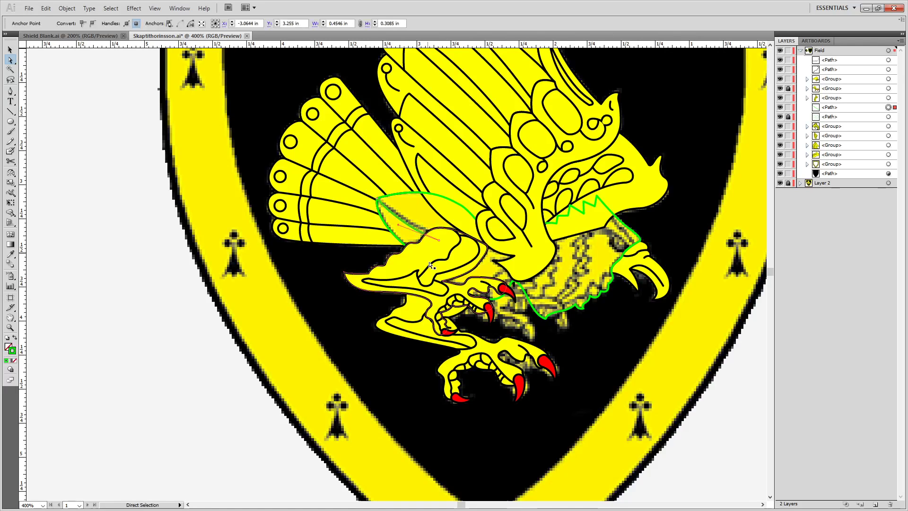
key(i)
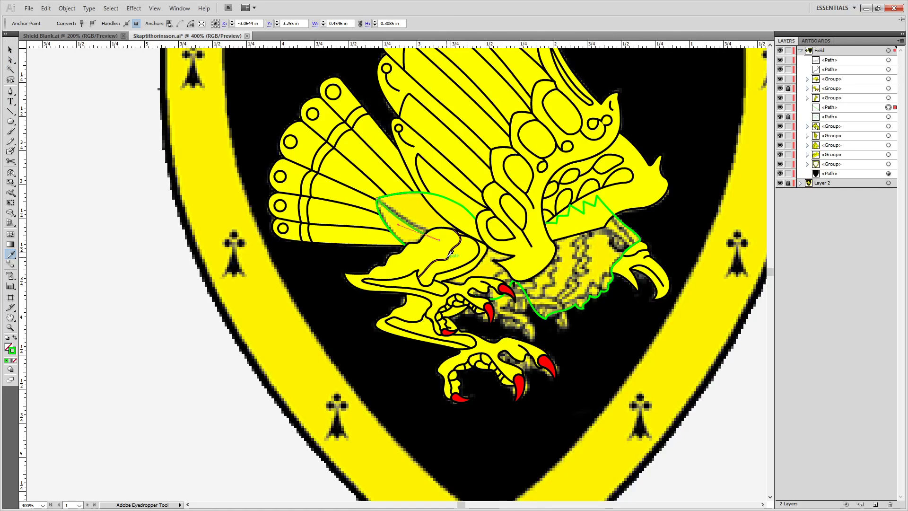
click(449, 256)
key(a)
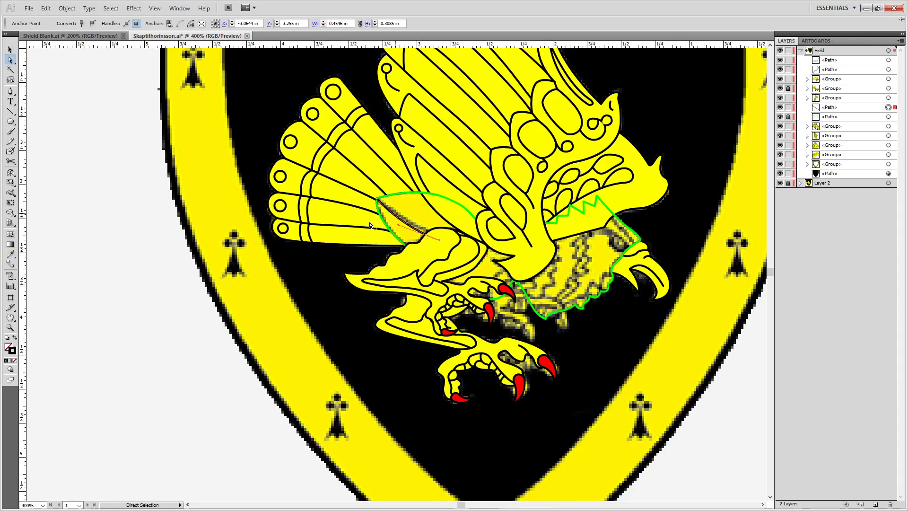
click(302, 273)
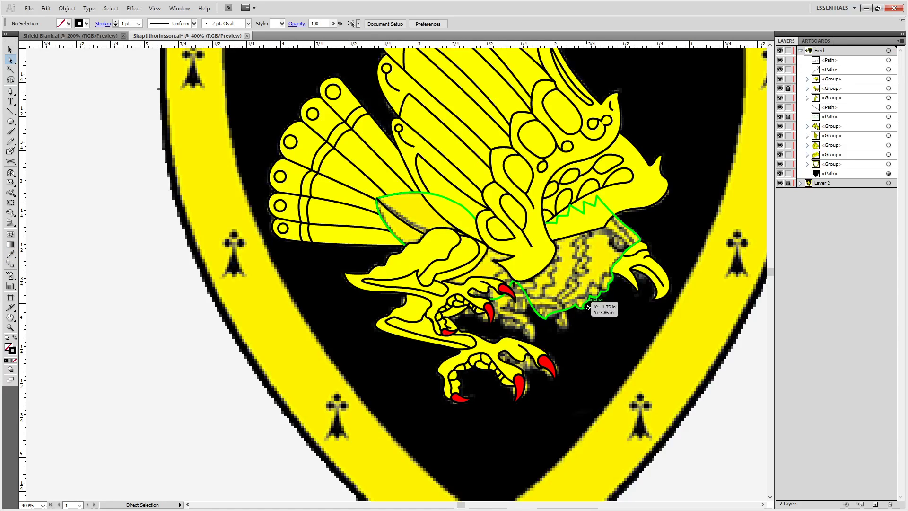
Clear the green outline's selection and hide the group covering the neck and its feather pattern so the reference underneath shows.
scroll(557, 287, up, 1)
scroll(556, 287, up, 1)
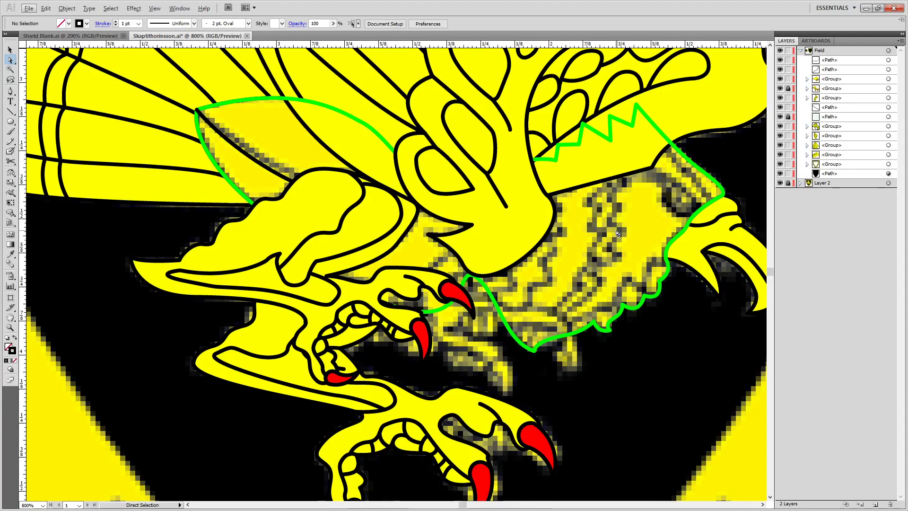
click(617, 231)
click(652, 299)
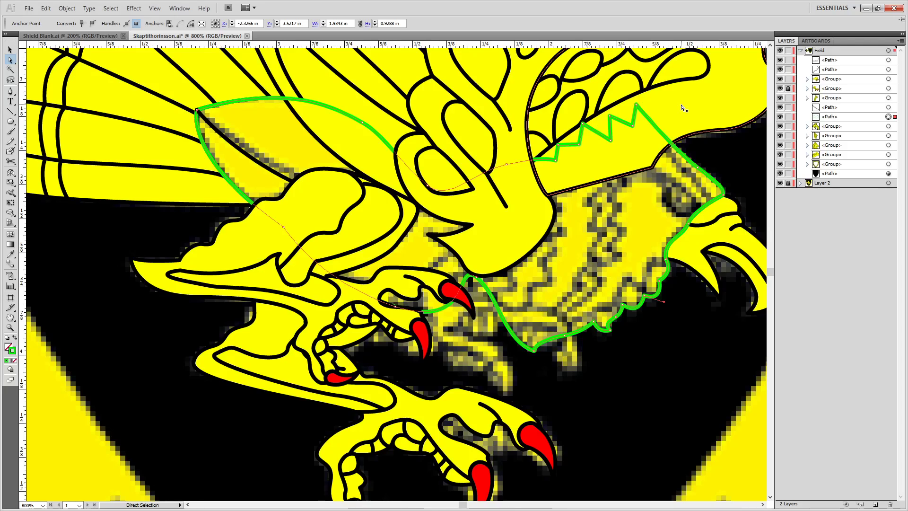
key(p)
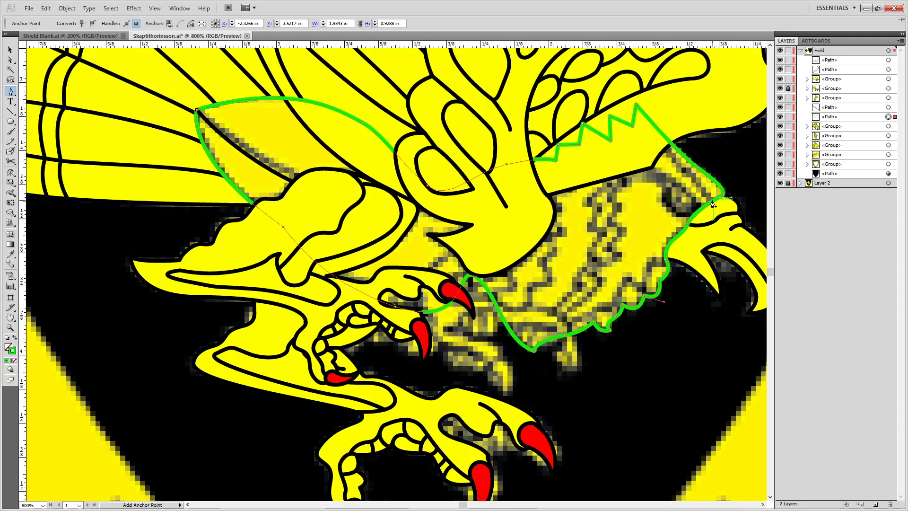
key(ctrl+shift+a)
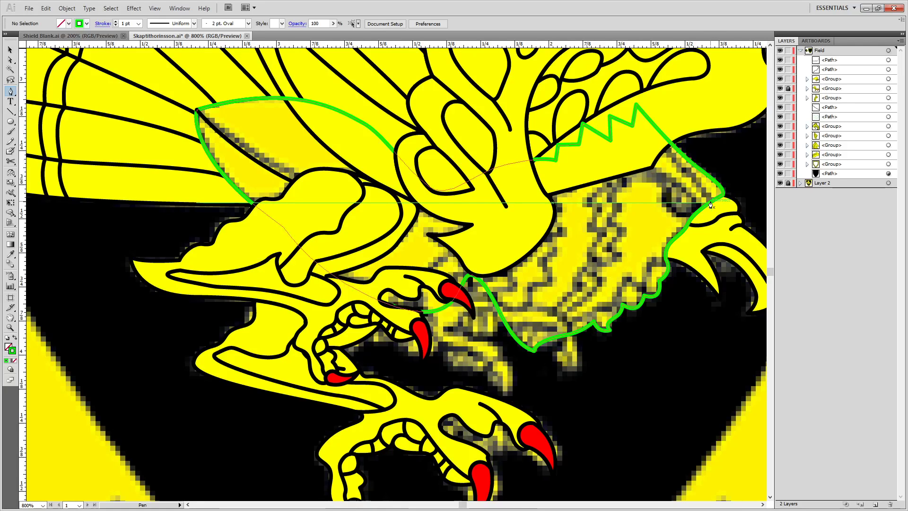
drag(535, 191, 453, 297)
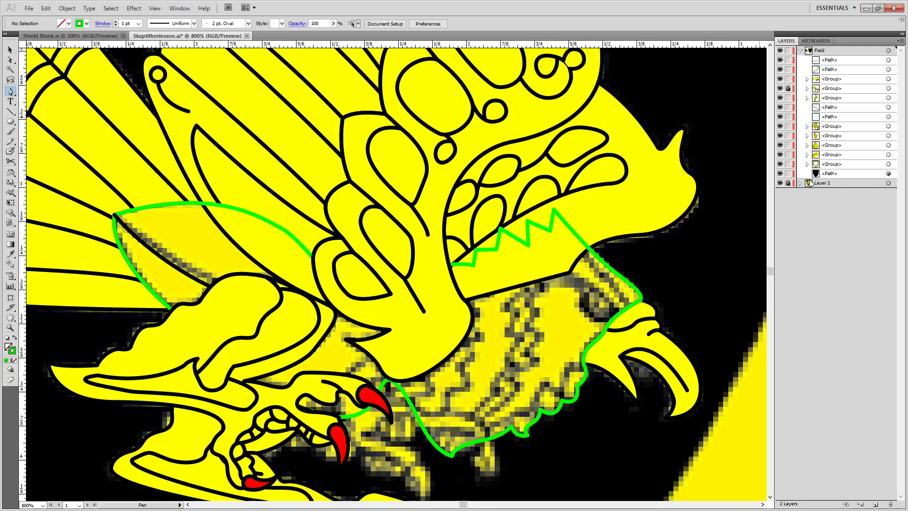
click(780, 154)
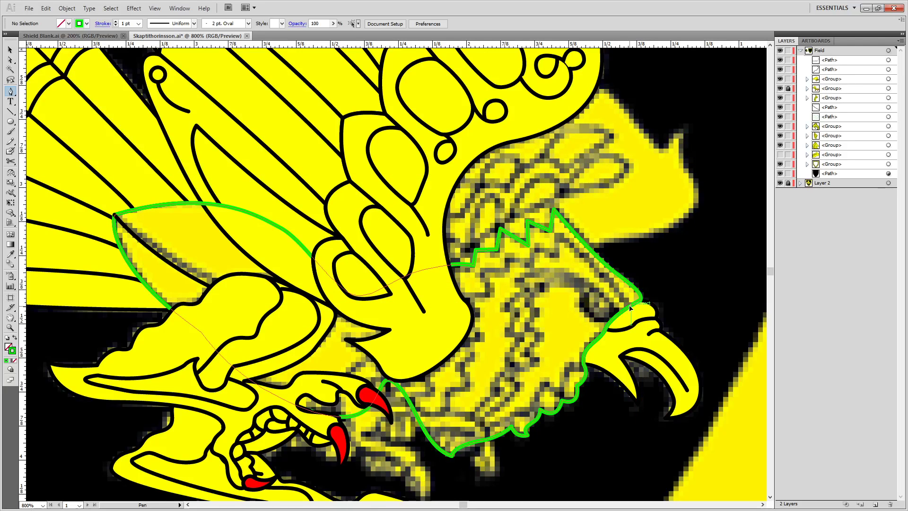
Draw a second zigzag feather line with the Pen tool inside the head outline, running from the beak's base back to the wing's edge.
click(640, 305)
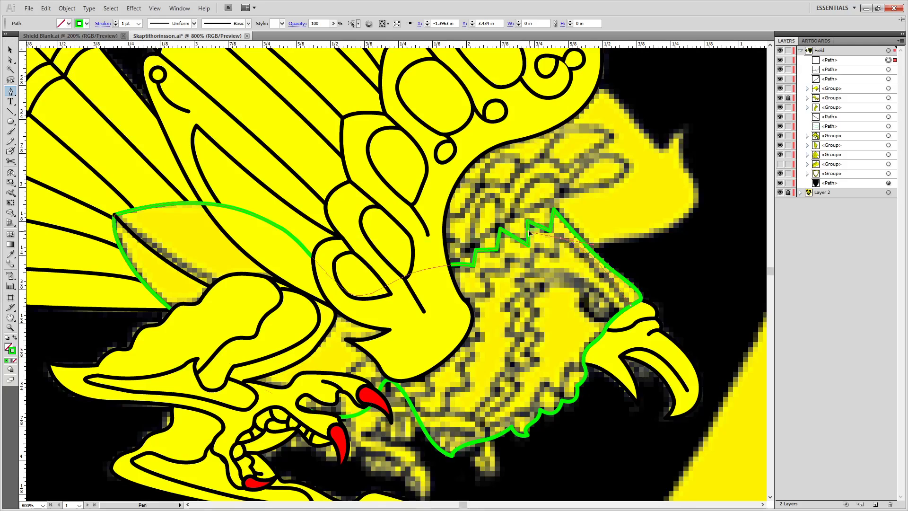
click(549, 240)
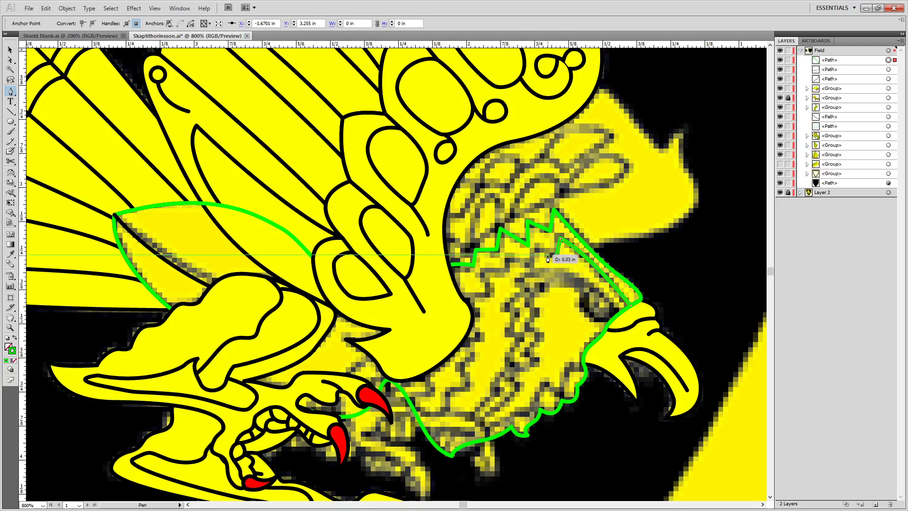
click(535, 247)
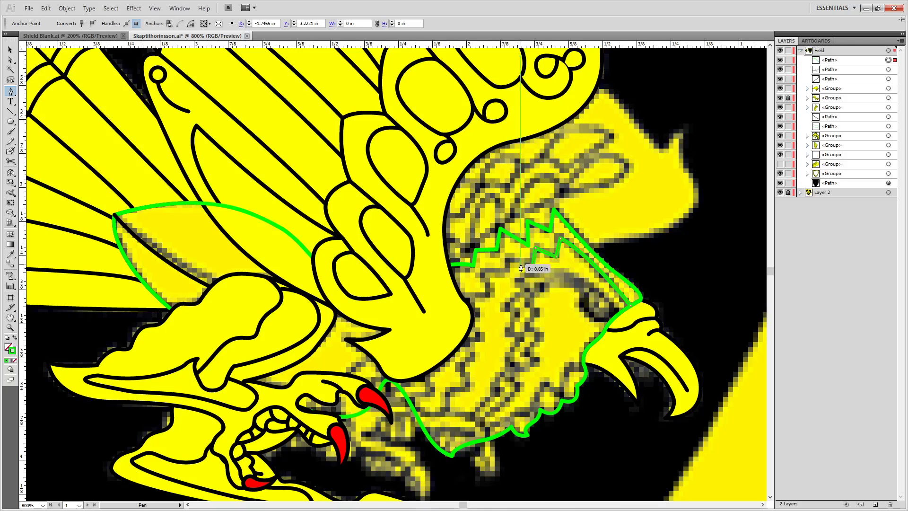
scroll(506, 236, down, 2)
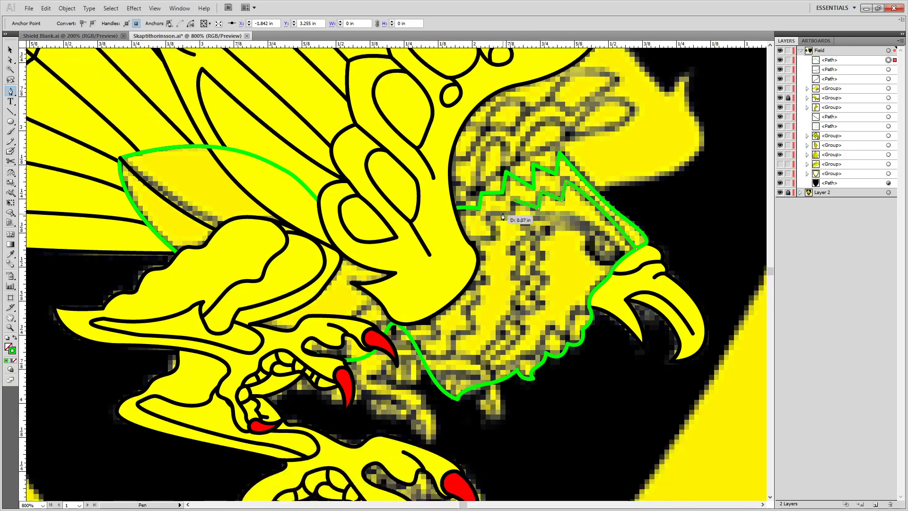
click(510, 215)
click(489, 216)
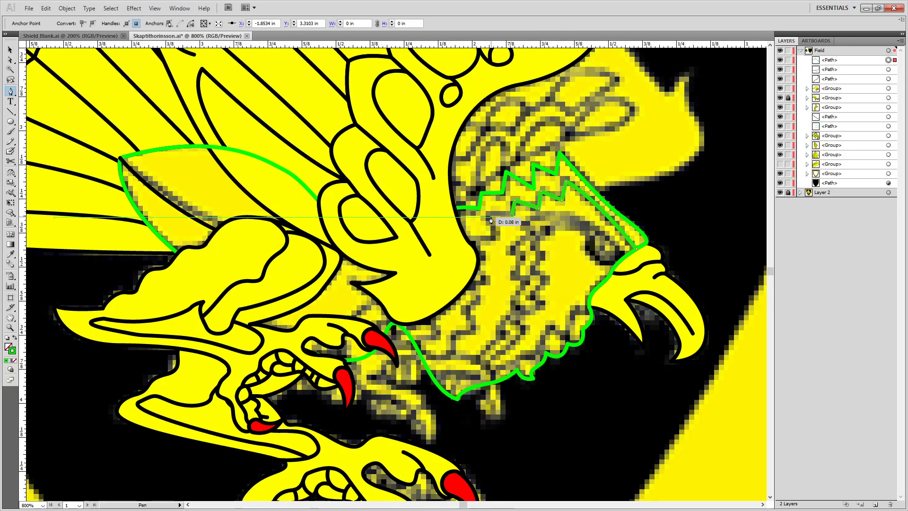
click(497, 236)
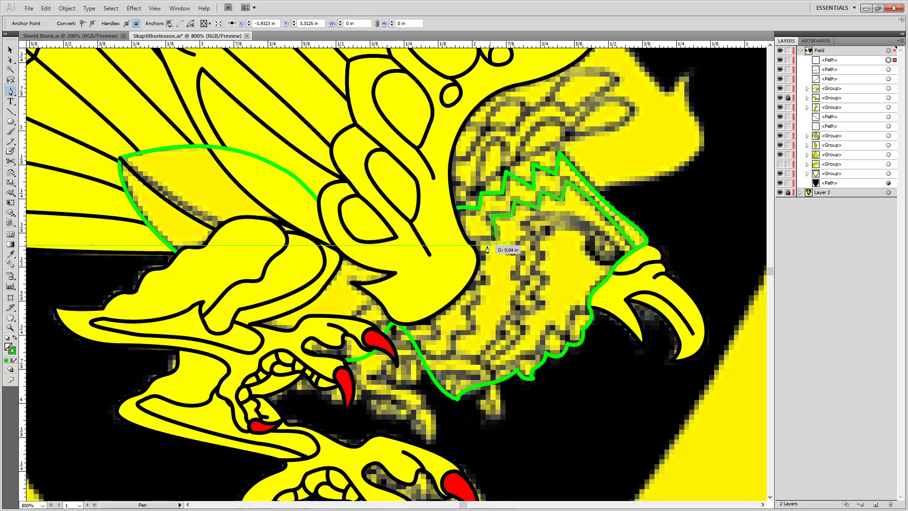
drag(461, 245, 468, 247)
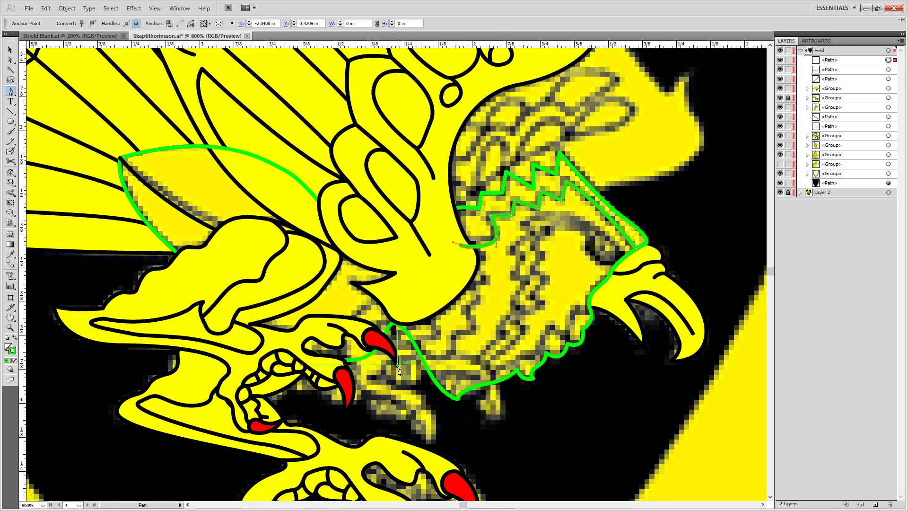
Draw a wavy feather line up from the head's lower outline towards the wing, and a scalloped line inside the throat's scalloped edge.
click(425, 363)
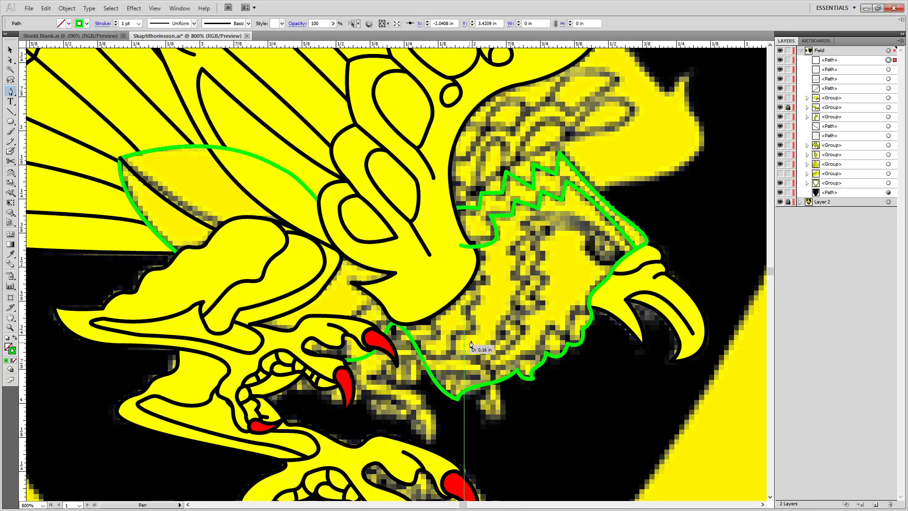
mouse_move(455, 345)
mouse_down()
mouse_move(467, 300)
mouse_move(481, 299)
mouse_move(486, 280)
mouse_up()
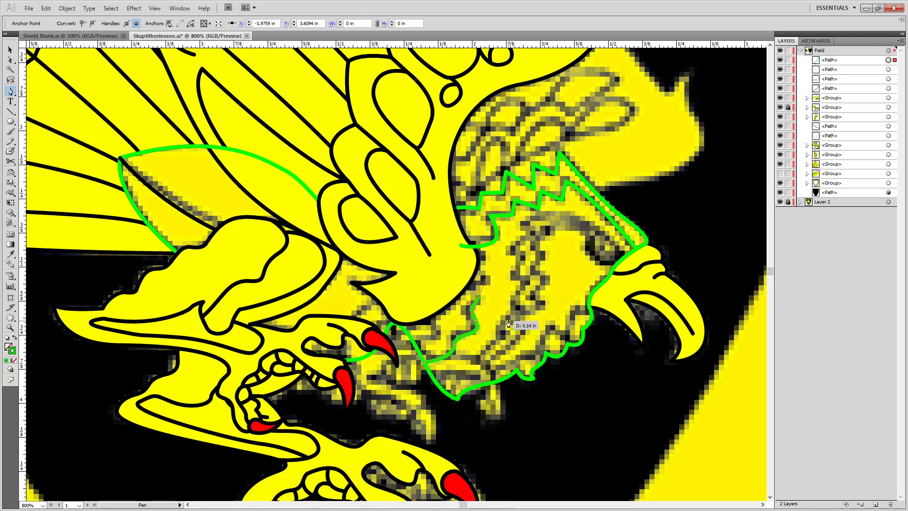
click(591, 316)
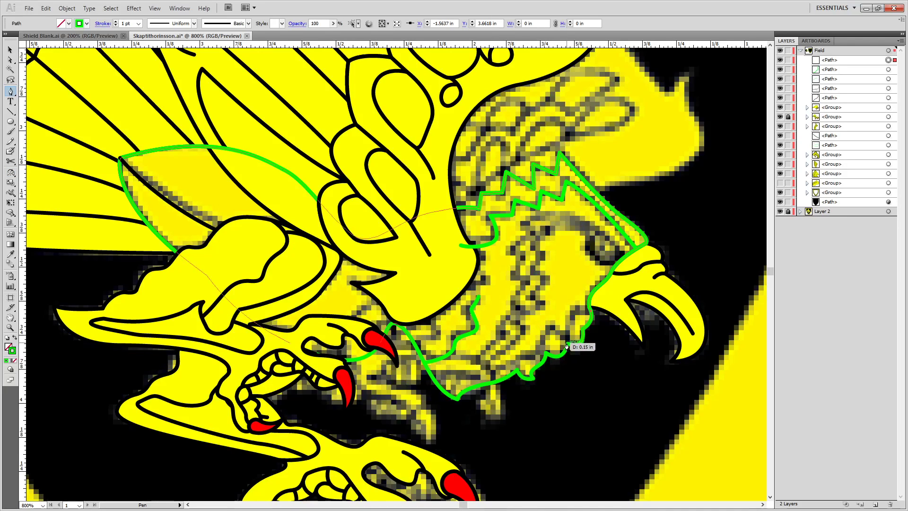
drag(567, 347, 567, 384)
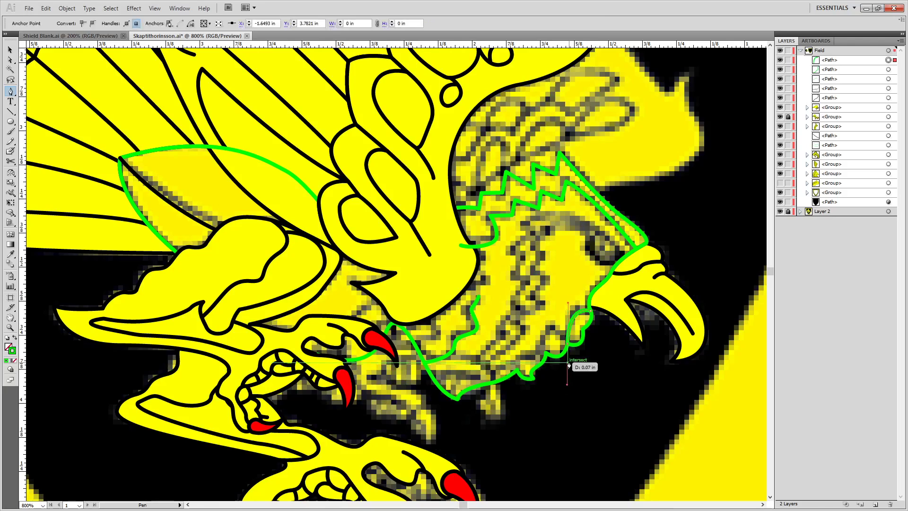
mouse_move(547, 353)
mouse_down()
mouse_move(546, 392)
mouse_move(516, 372)
mouse_move(519, 392)
mouse_up()
click(545, 353)
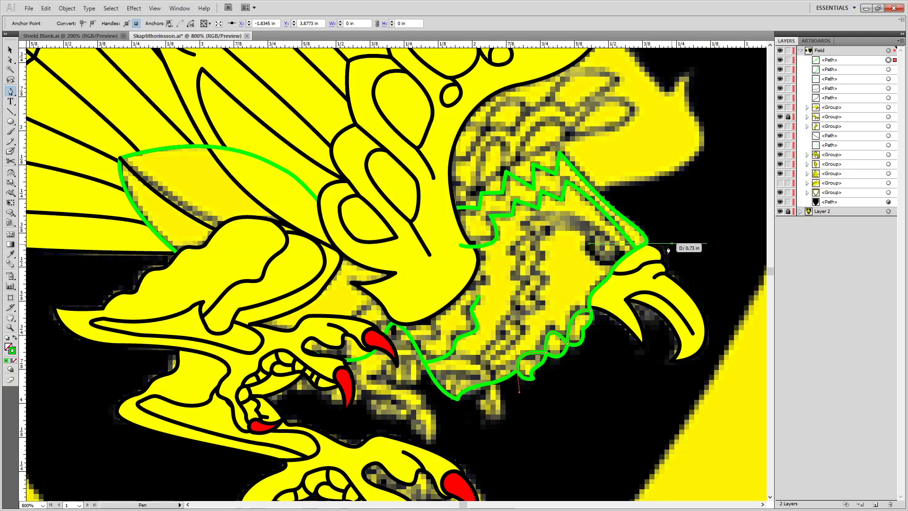
Draw the pointed eye shape beside the beak's base as a closed curved path.
click(620, 254)
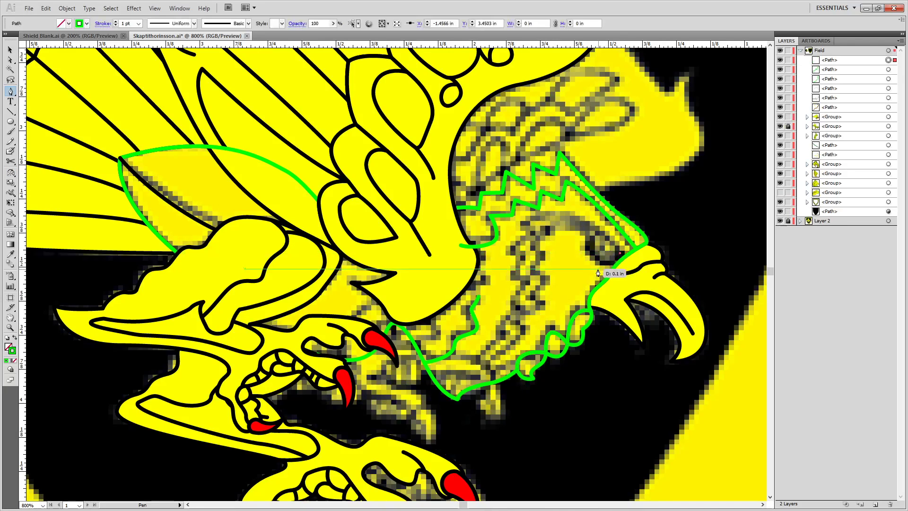
drag(593, 255, 594, 219)
click(593, 255)
click(591, 231)
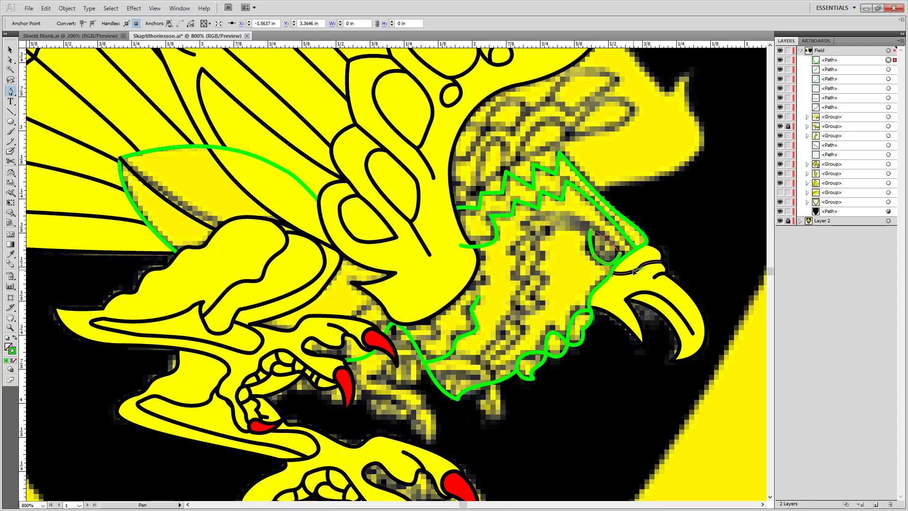
drag(629, 273, 628, 272)
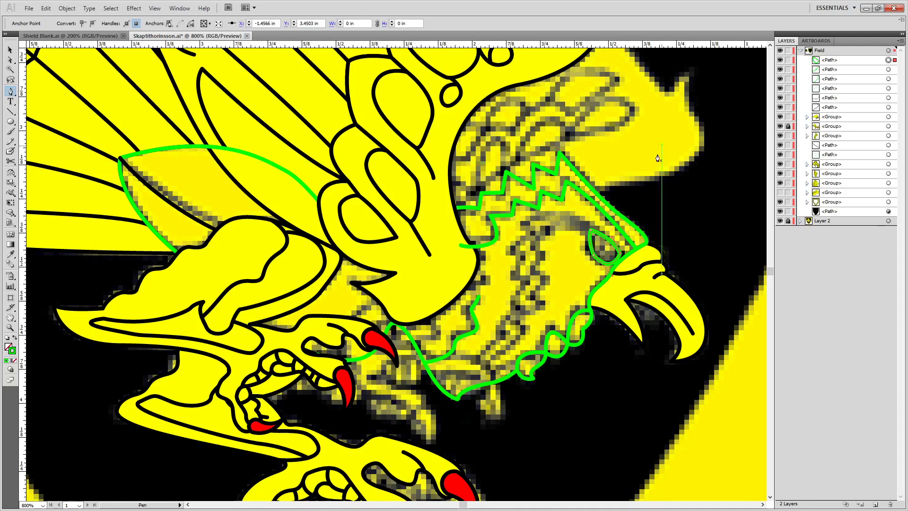
Paste a copy of the eye path in front of it, keeping the original path hidden.
key(c)
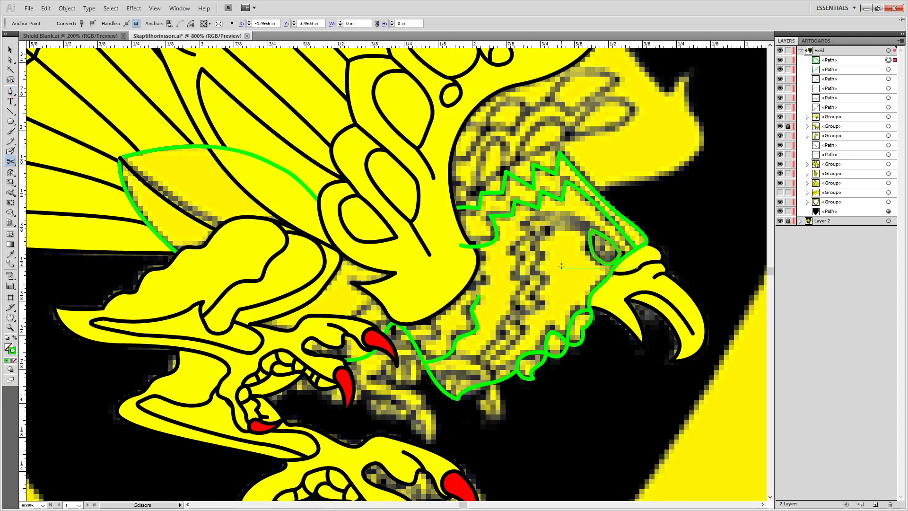
scroll(613, 237, up, 3)
key(alt)
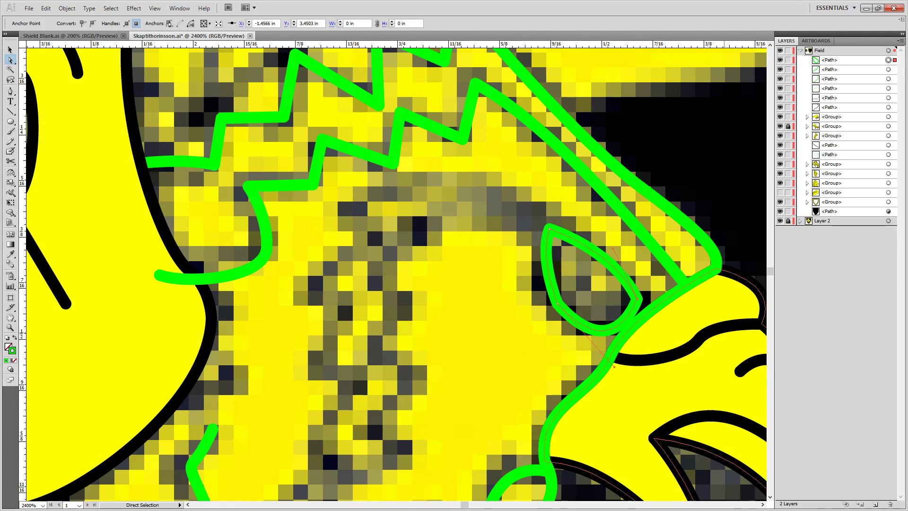
key(alt+Left)
key(ctrl+z)
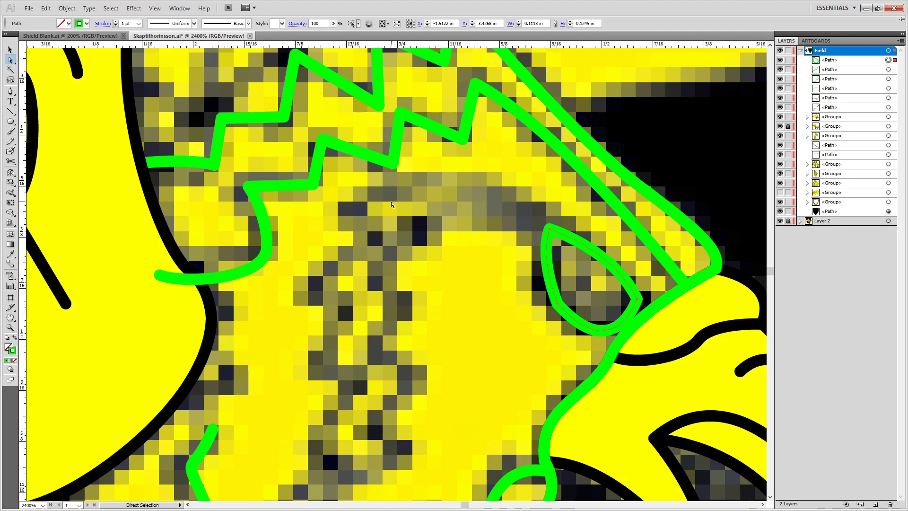
key(v)
key(ctrl+shift+a)
click(549, 275)
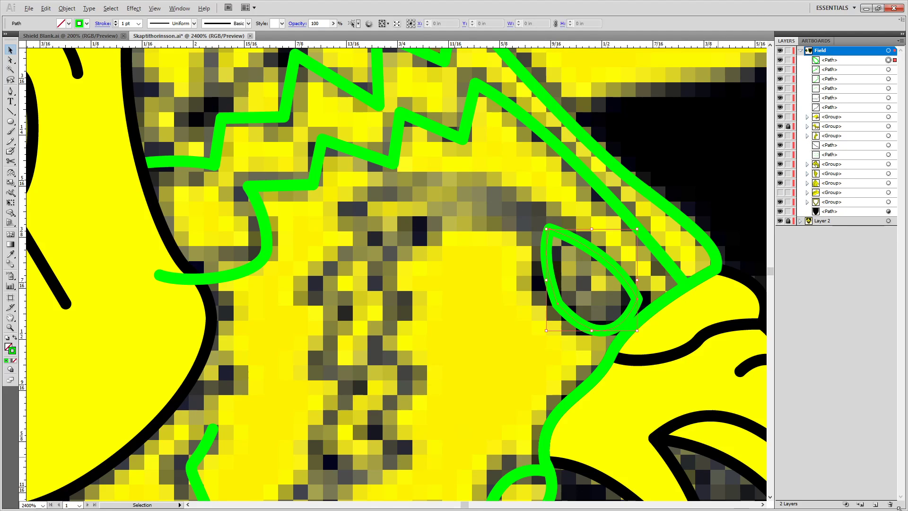
key(ctrl+c)
key(ctrl+f)
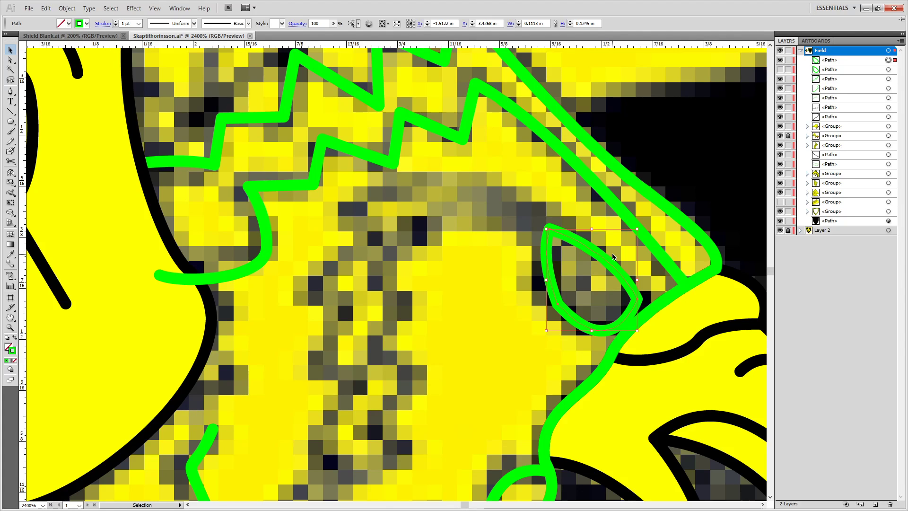
Cut the copied eye path on its upper and lower edges and delete the portion farther from the beak.
key(c)
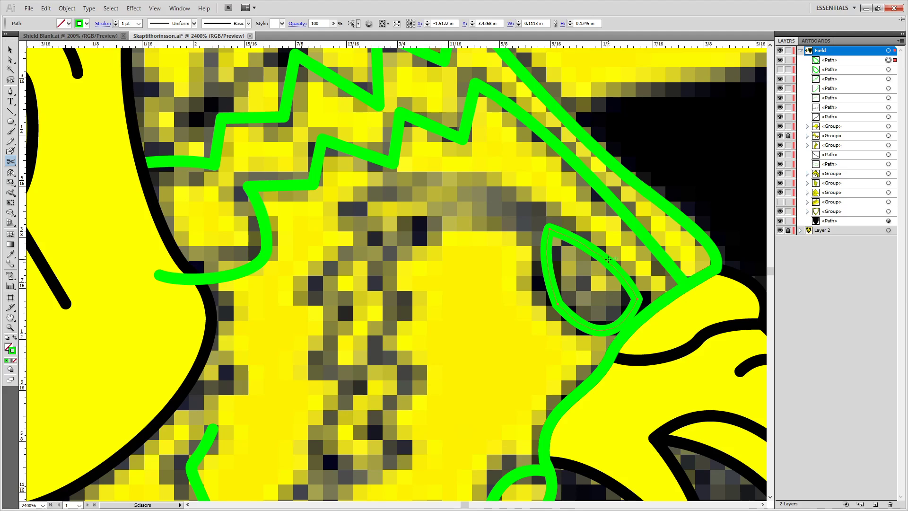
click(607, 261)
click(582, 326)
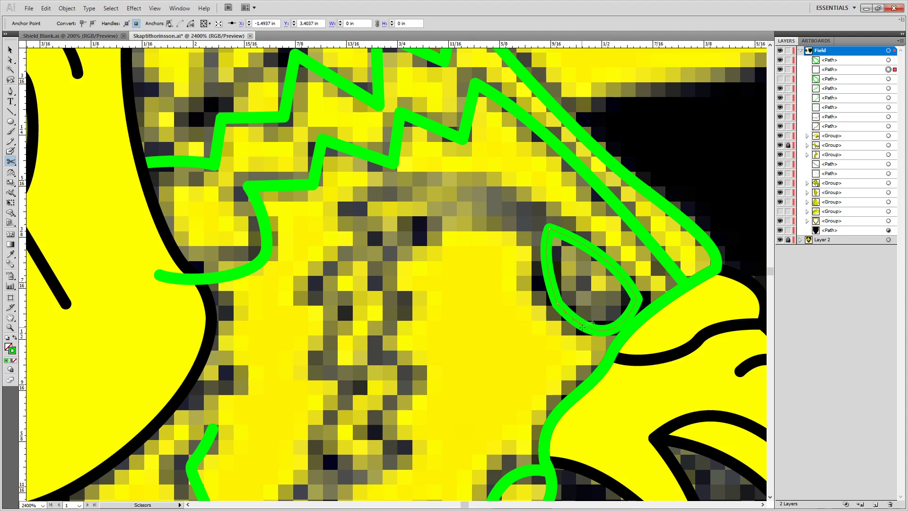
key(Delete)
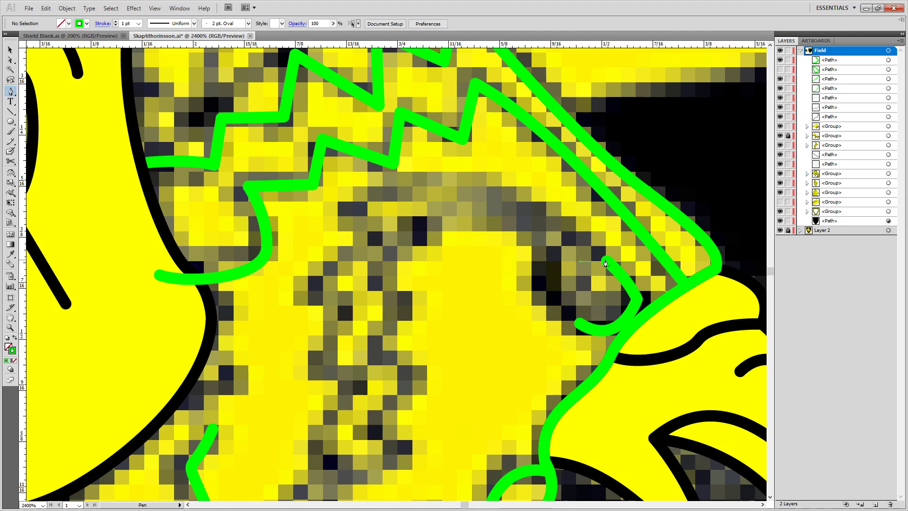
Bridge the open ends of the remaining eye arc with an outward-bulging curve to form the iris, aligning its end with the arc's lower end.
click(607, 265)
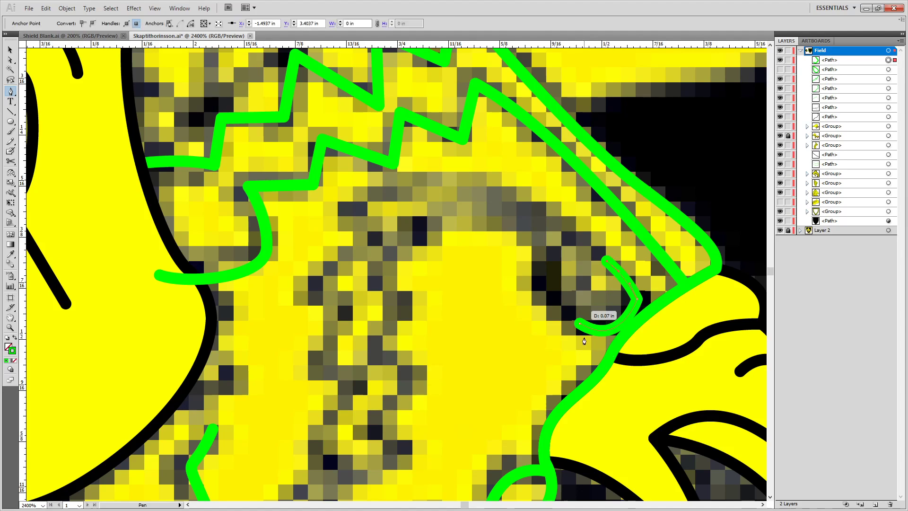
drag(580, 326, 599, 367)
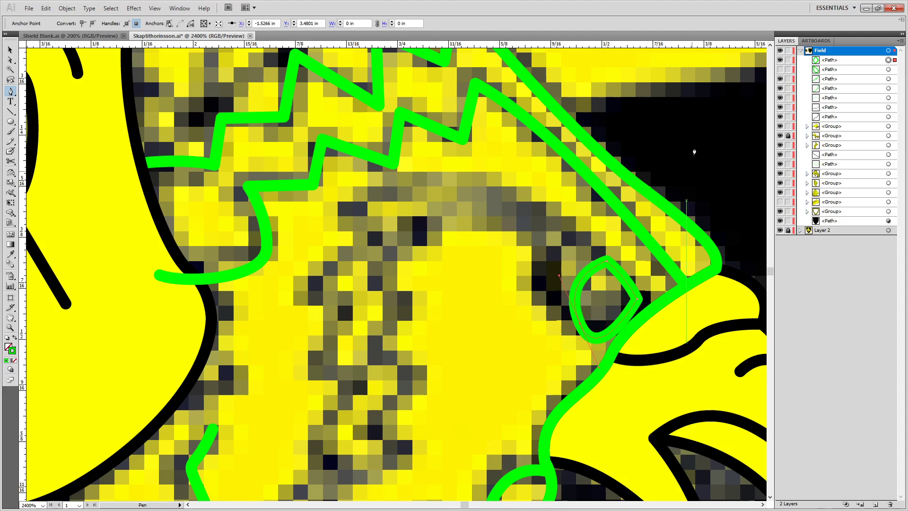
key(ctrl+z)
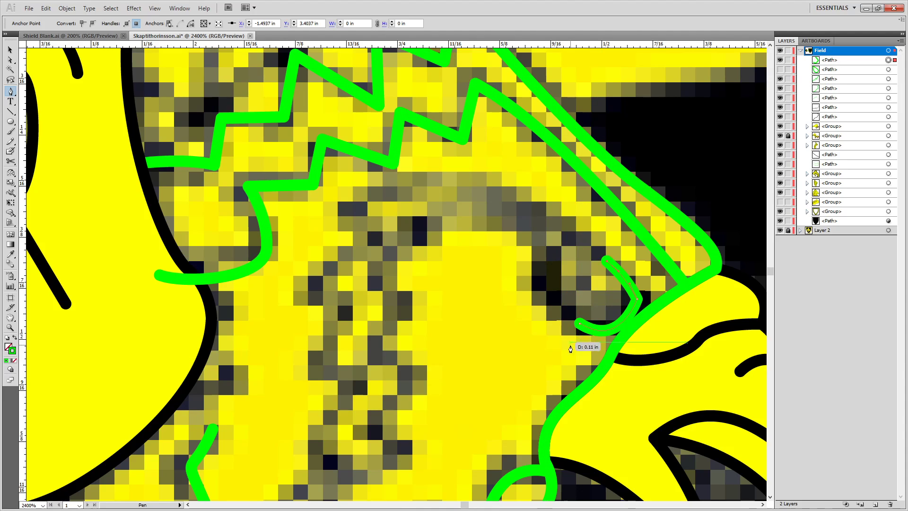
drag(576, 314, 580, 367)
key(a)
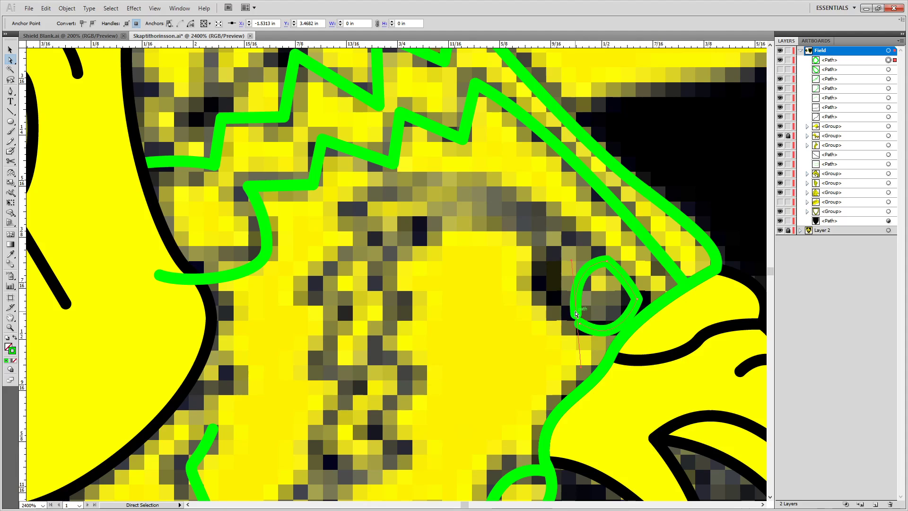
drag(576, 314, 581, 324)
key(ctrl+z)
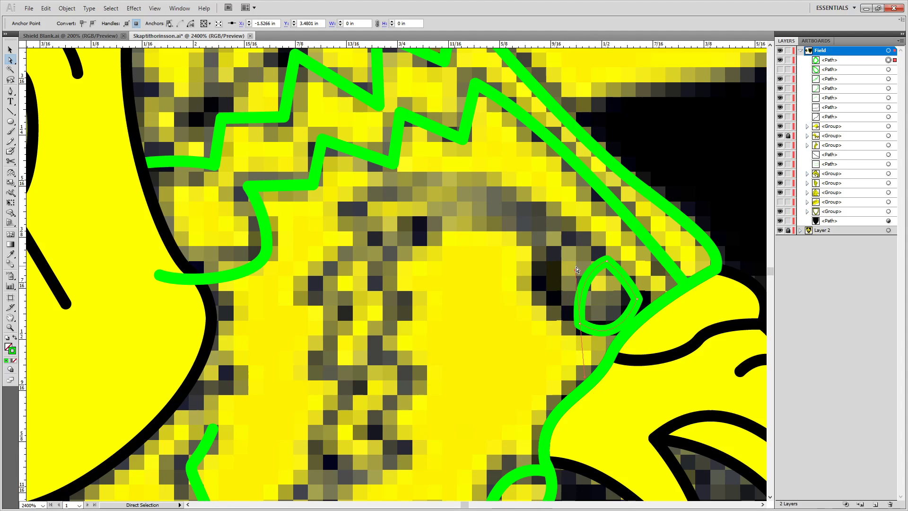
drag(563, 261, 561, 268)
drag(571, 316, 587, 314)
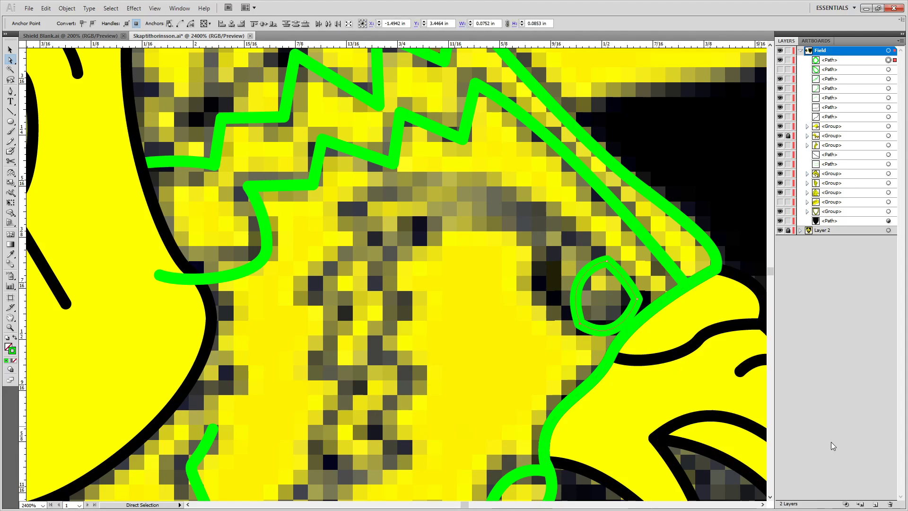
Close the iris path, show the hidden eye outline again, and group it with the iris.
key(ctrl+j)
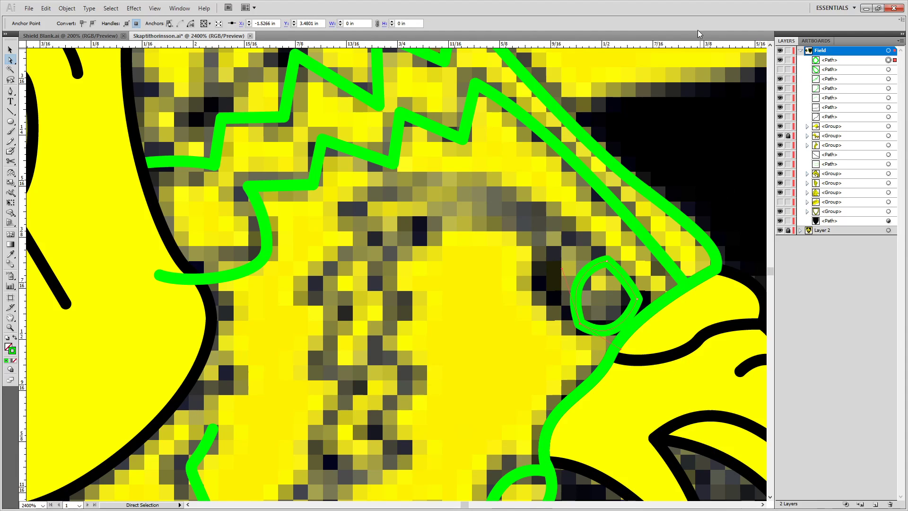
click(779, 70)
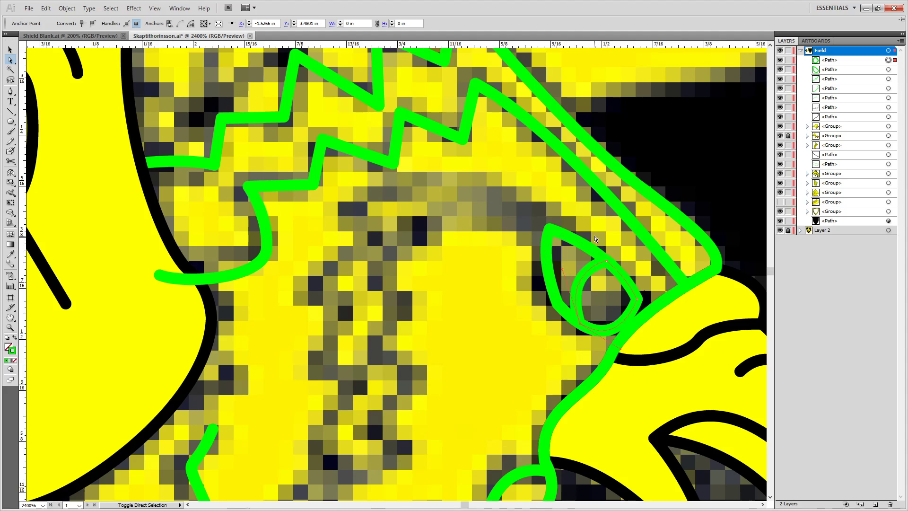
shift+click(586, 249)
key(ctrl+g)
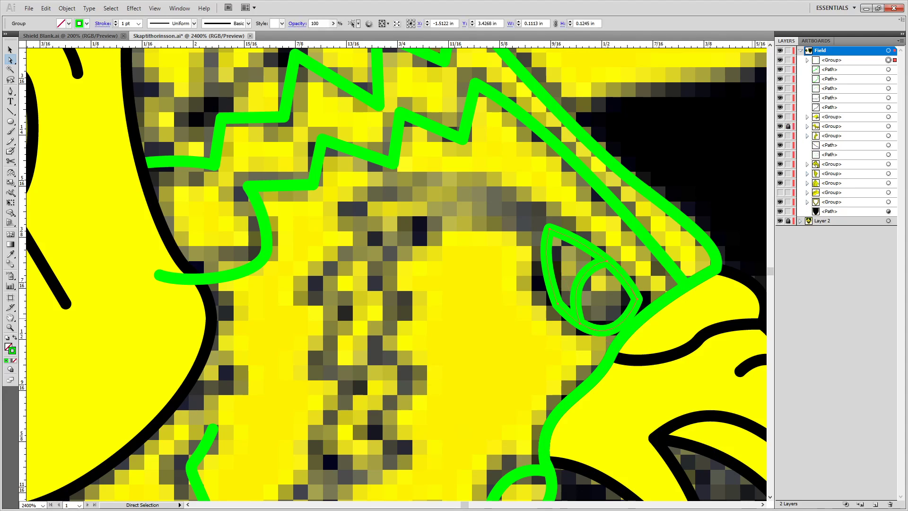
Draw an arched brow curve from the eye's upper corner back toward the neck, ending in a corner point.
click(503, 232)
key(o)
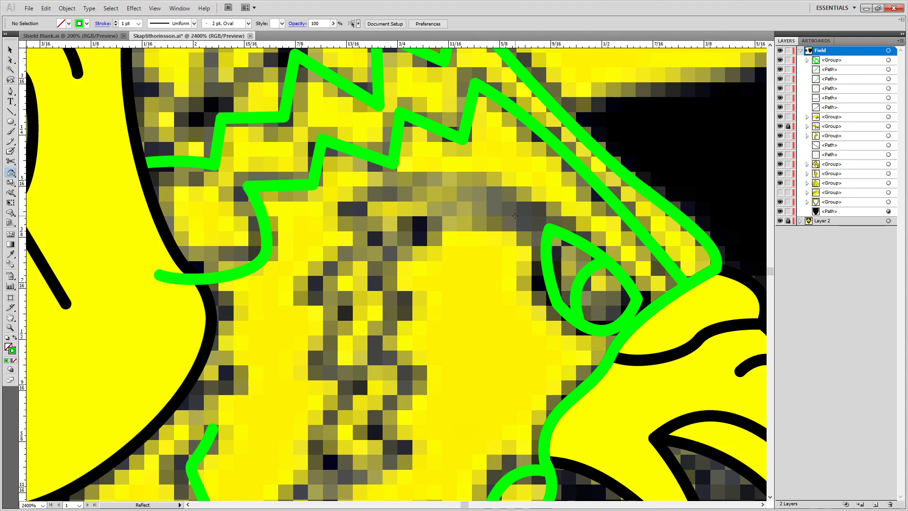
click(549, 229)
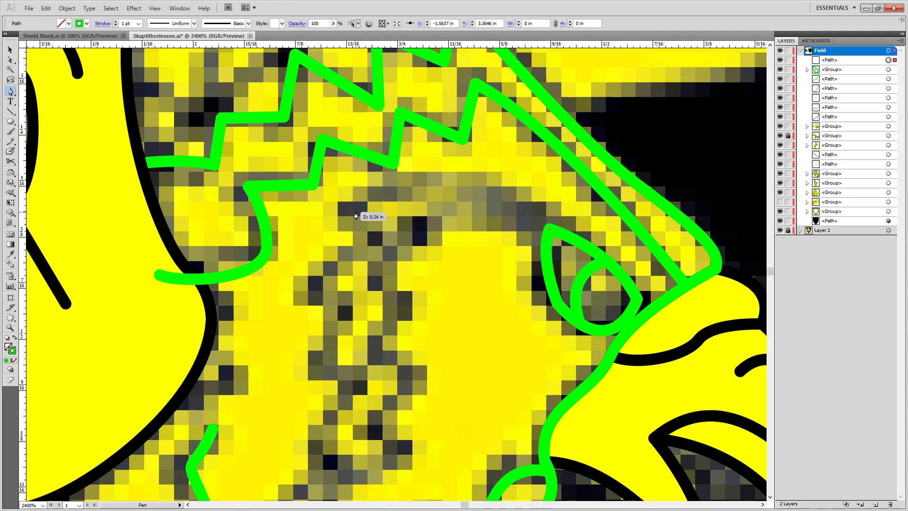
mouse_move(355, 211)
mouse_down()
mouse_move(165, 247)
mouse_move(222, 273)
mouse_up()
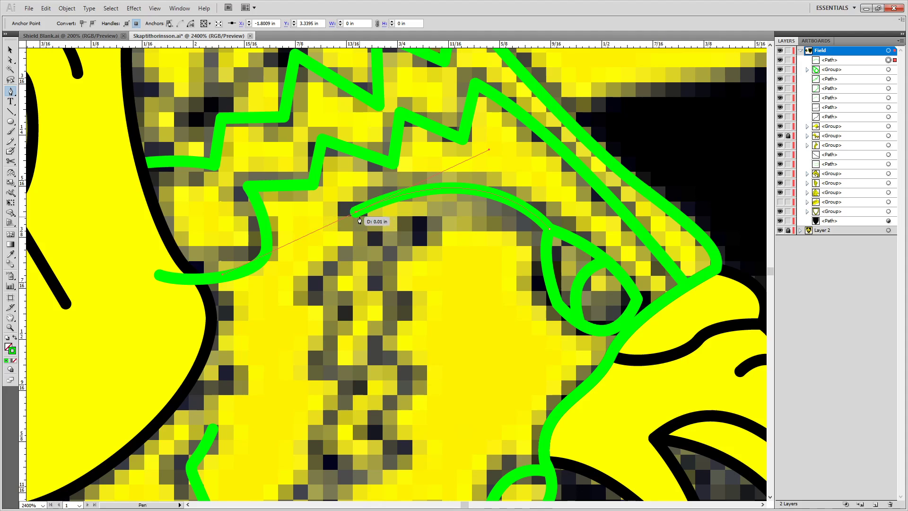
click(356, 213)
Extend the brow path downward as jagged feather points along the back of the cheek.
scroll(386, 254, down, 2)
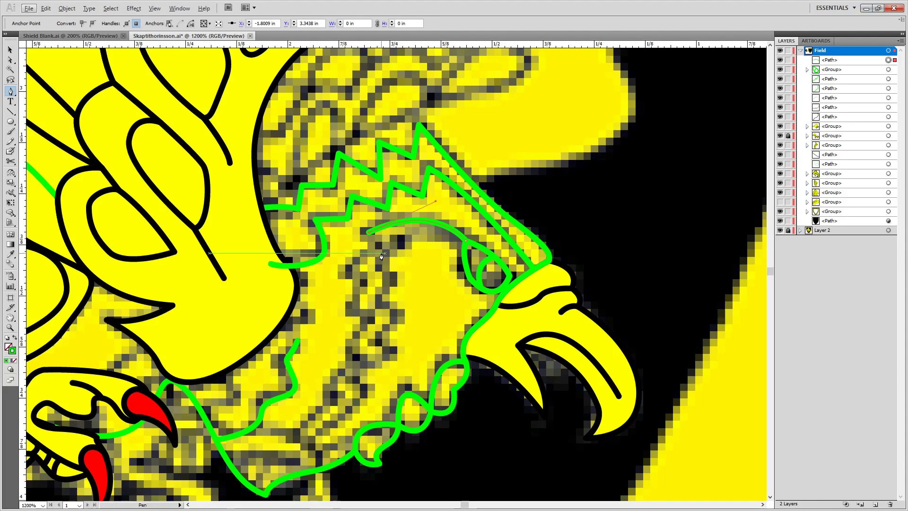
scroll(386, 254, up, 3)
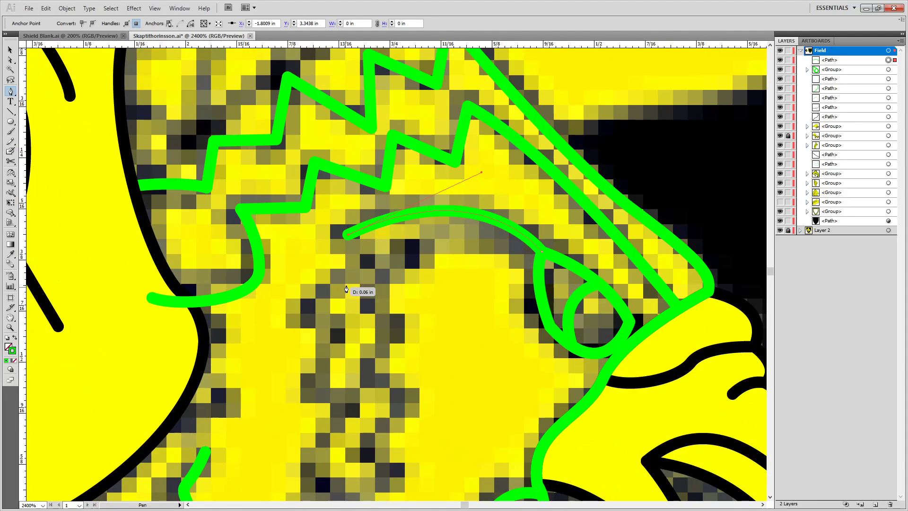
click(363, 265)
drag(297, 322, 290, 343)
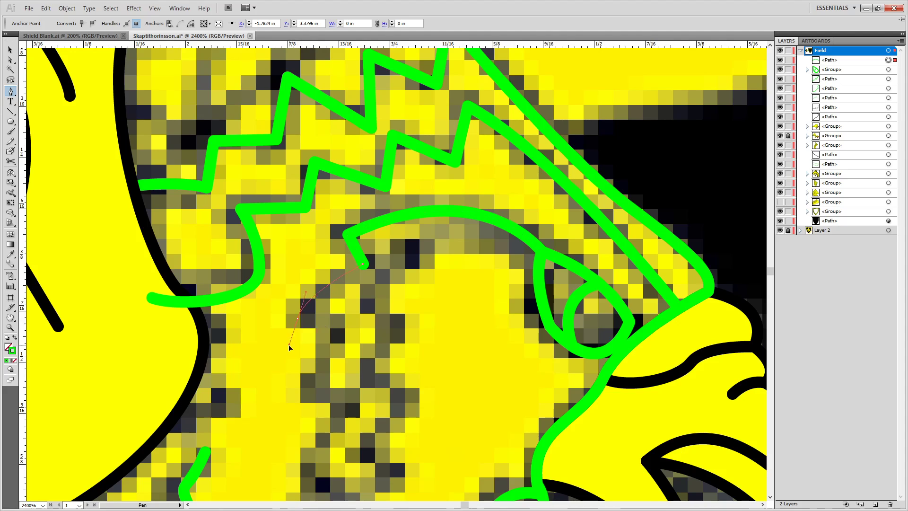
click(337, 341)
key(ctrl+z)
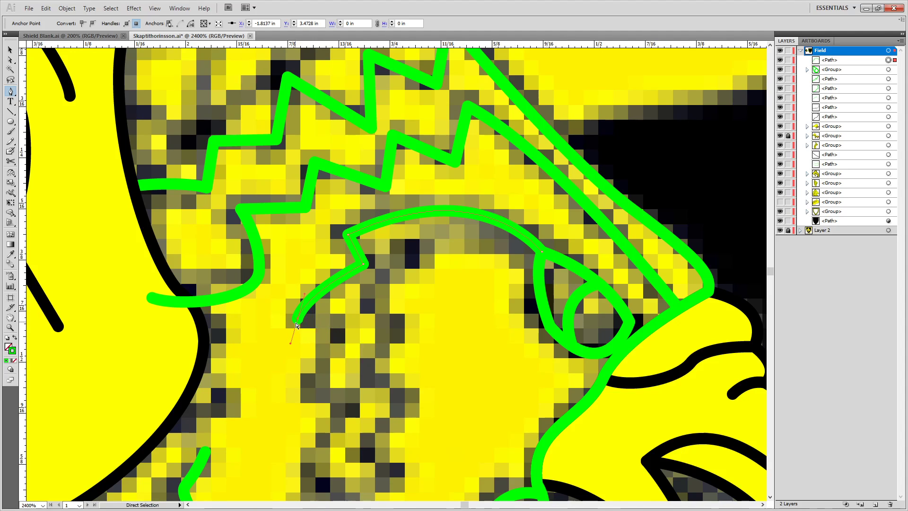
click(297, 319)
click(335, 338)
drag(342, 348, 365, 167)
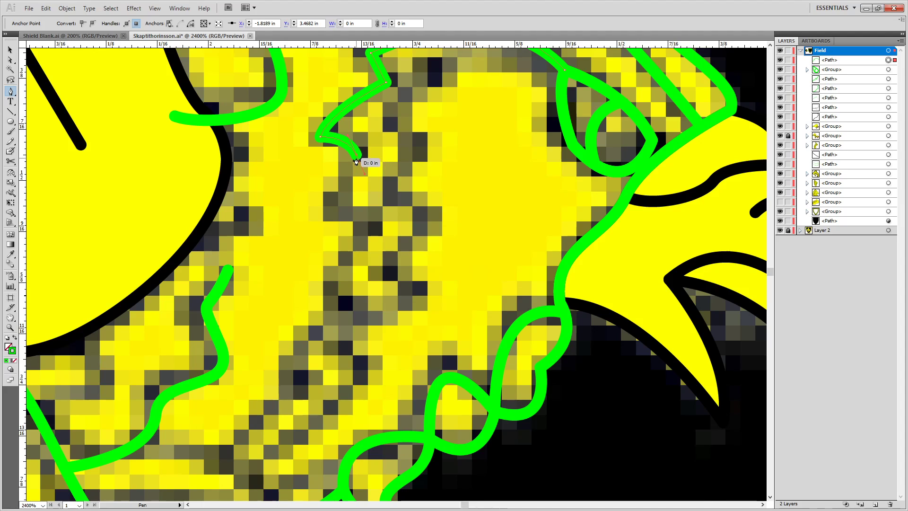
Continue the jagged feather line down the neck and end it on the neck's rear outline.
drag(334, 214, 379, 160)
click(378, 224)
key(space)
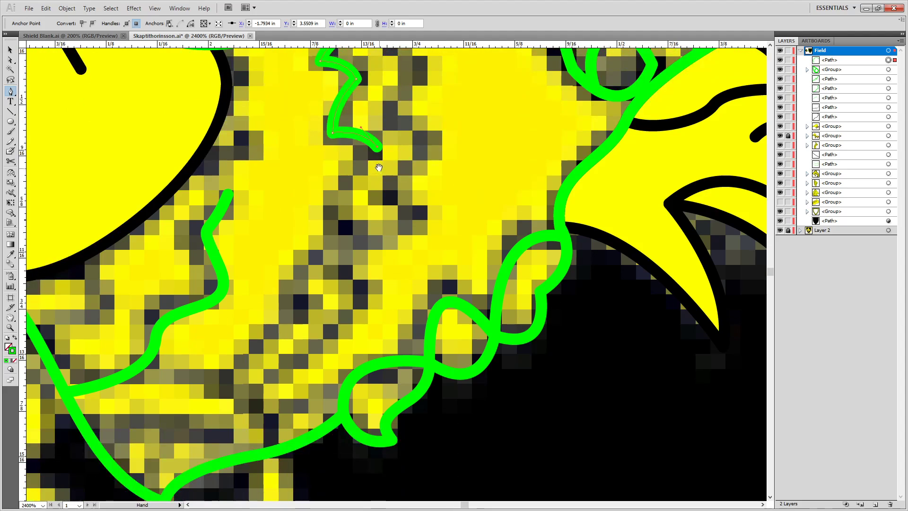
drag(337, 196, 337, 196)
drag(330, 235, 330, 233)
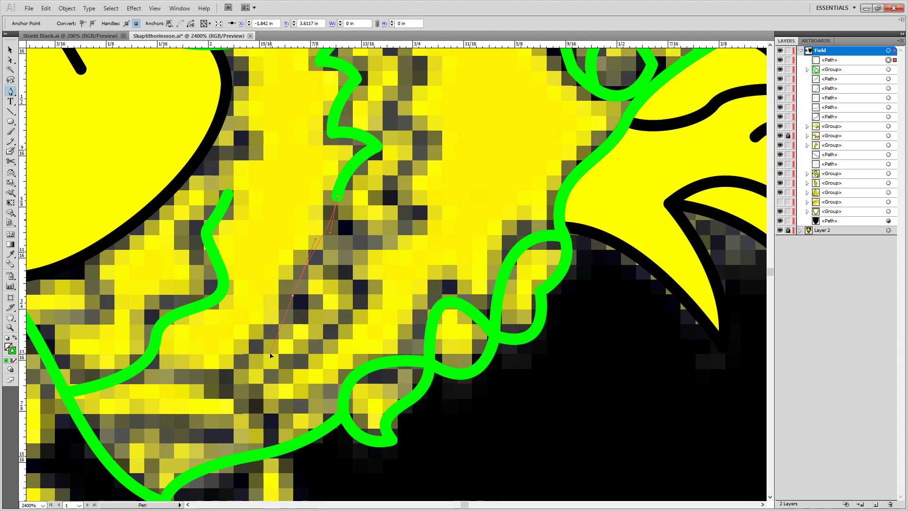
drag(286, 354, 286, 353)
scroll(293, 292, down, 1)
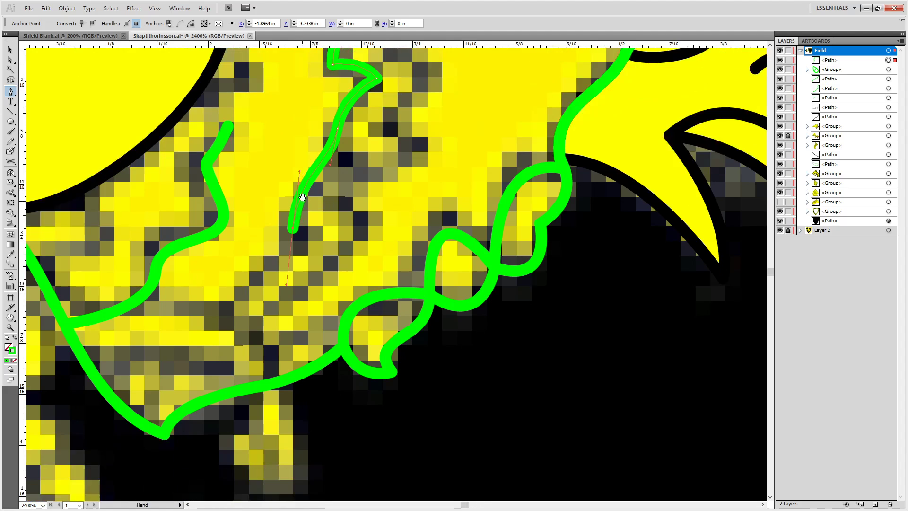
drag(199, 327, 180, 361)
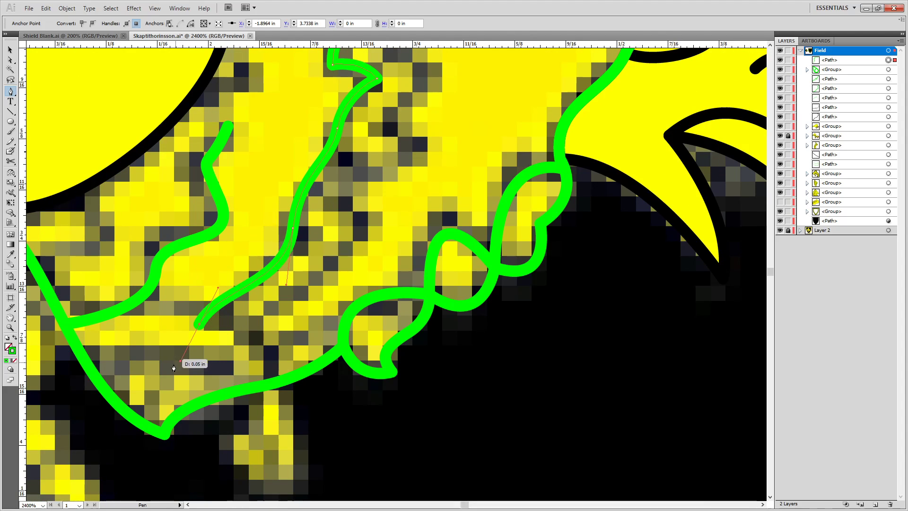
click(94, 377)
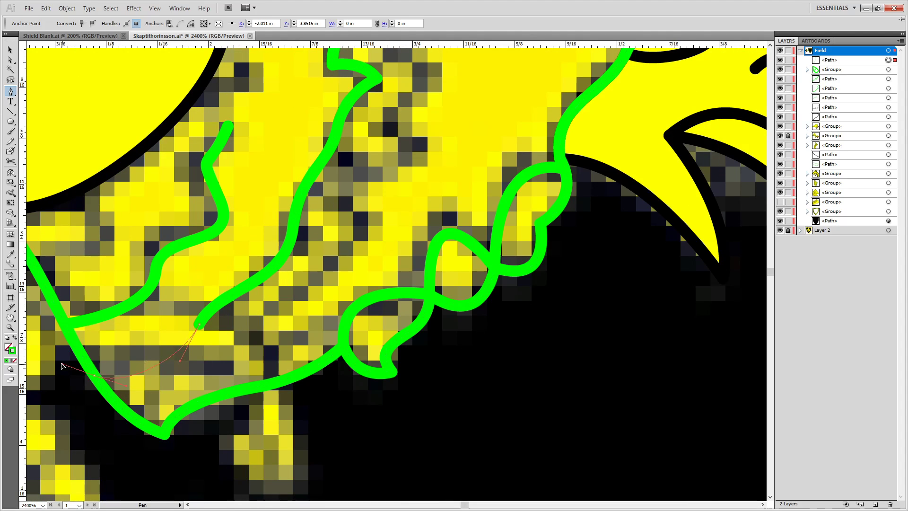
drag(63, 365, 63, 364)
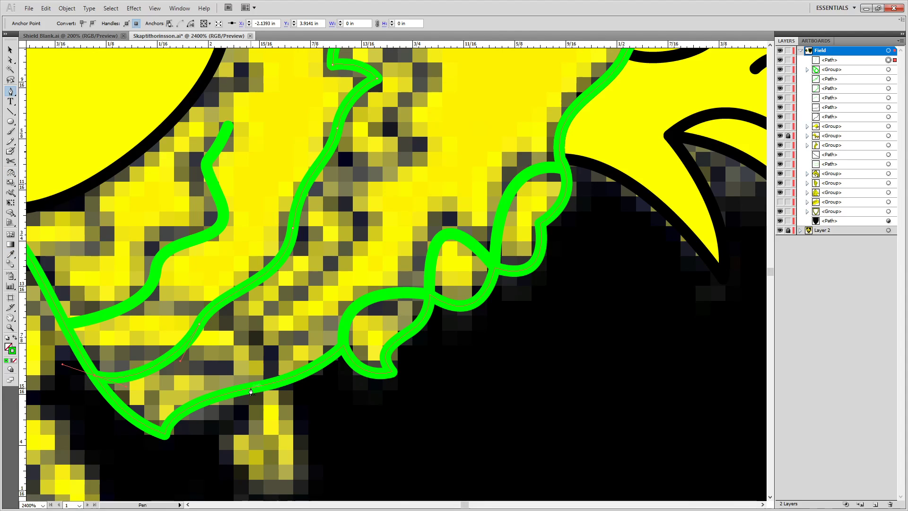
Draw a second wavy feather line from the neck's lower outline up into the cheek with pointed notches.
mouse_move(250, 388)
mouse_down()
mouse_move(283, 306)
mouse_move(342, 273)
mouse_up()
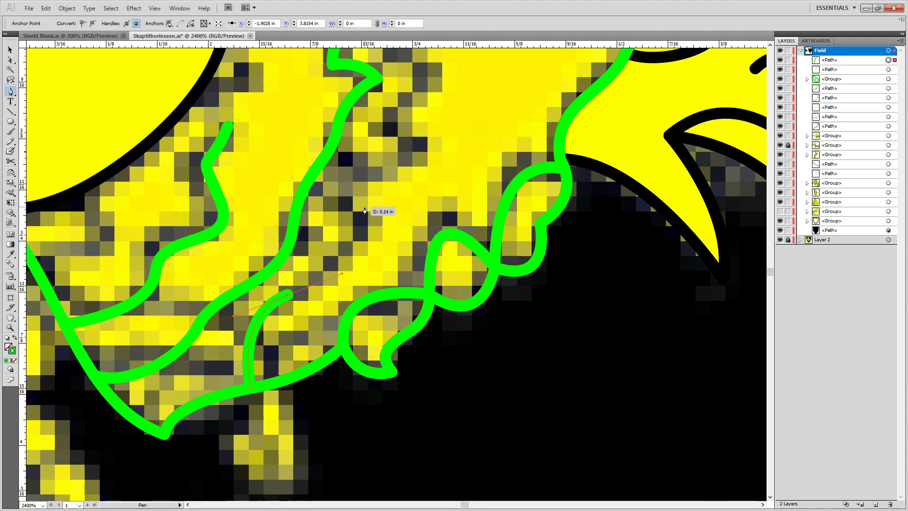
drag(343, 202, 324, 178)
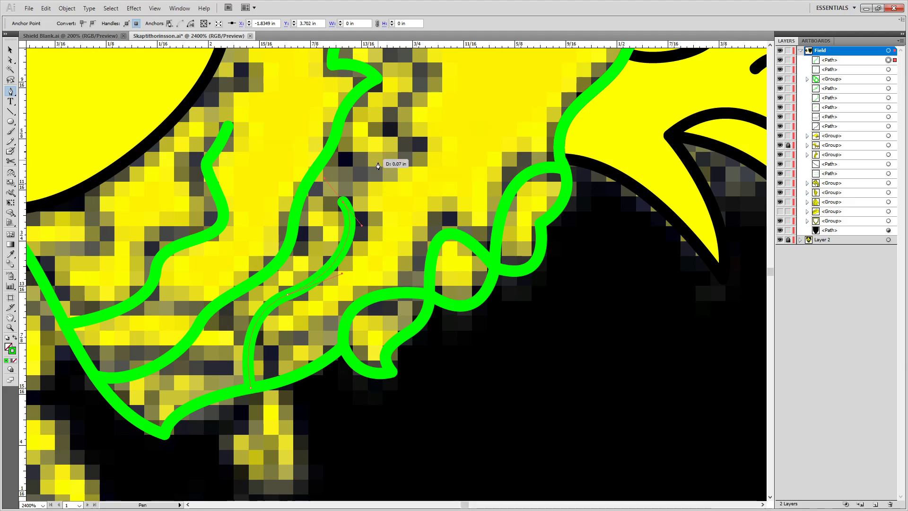
drag(380, 174, 399, 175)
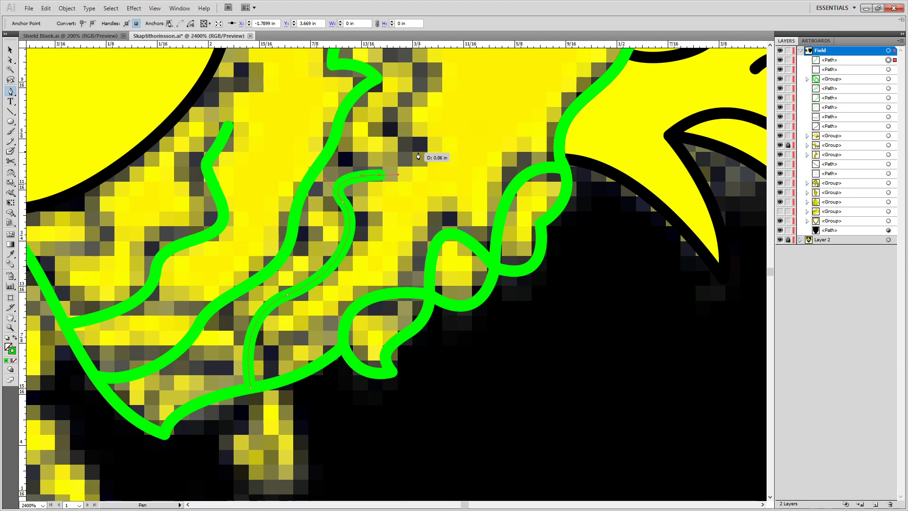
mouse_move(411, 140)
mouse_down()
mouse_move(378, 219)
mouse_move(348, 227)
mouse_move(395, 170)
mouse_move(357, 137)
mouse_move(358, 109)
mouse_move(356, 270)
mouse_up()
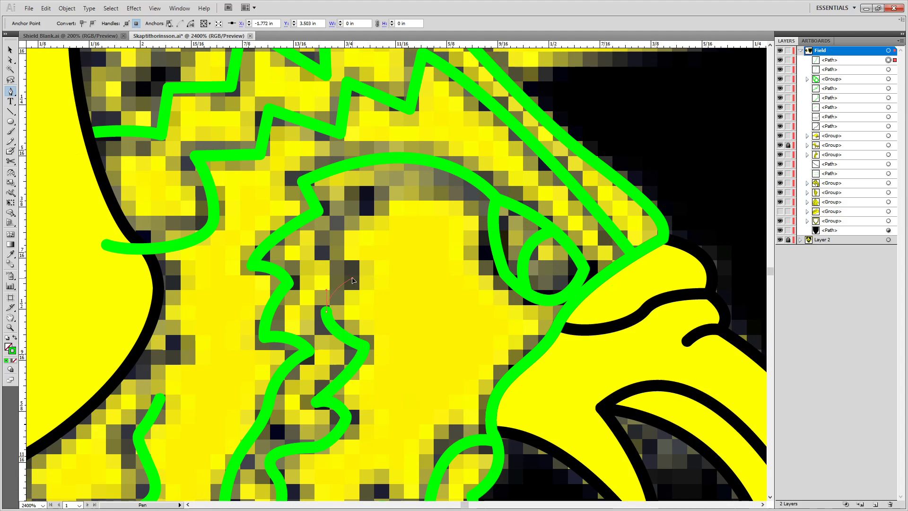
Continue the second feather line up the cheek with another pointed notch and end it on the brow arc.
click(352, 280)
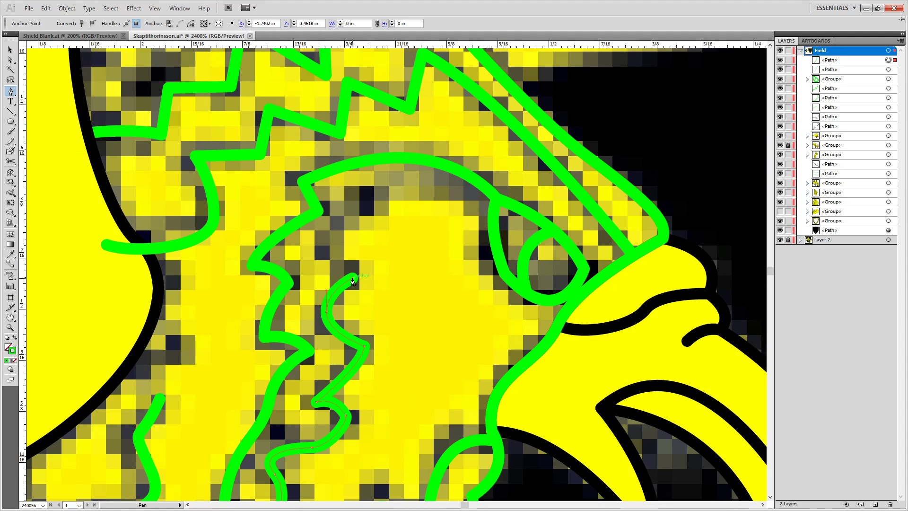
key(ctrl+z)
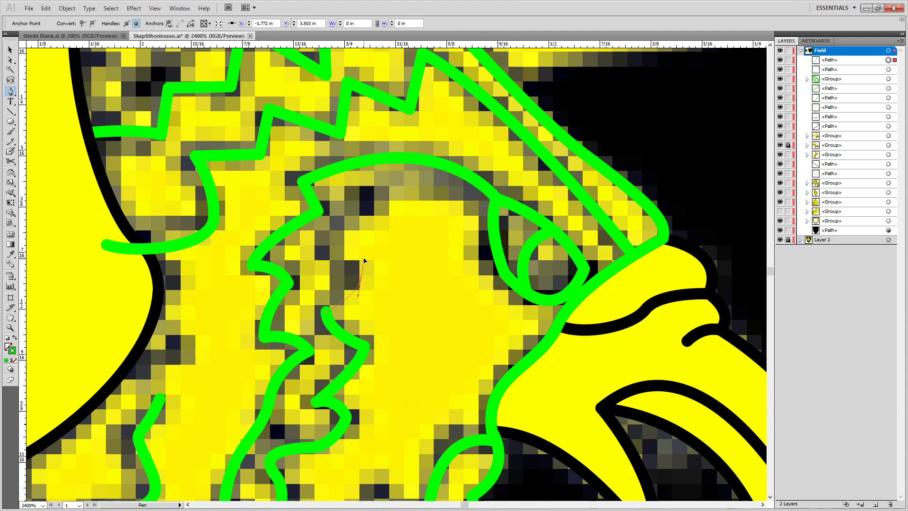
mouse_move(360, 277)
mouse_down()
mouse_move(363, 259)
mouse_move(322, 246)
mouse_move(330, 229)
mouse_up()
click(361, 278)
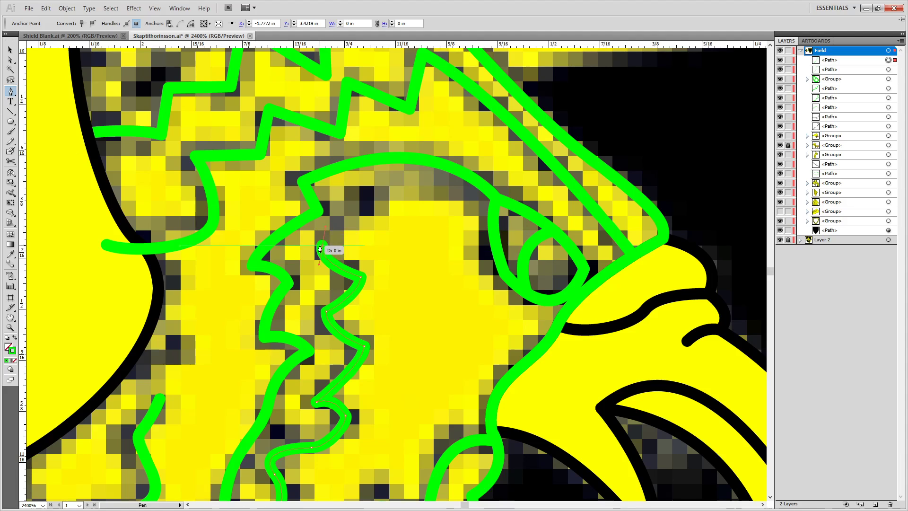
key(ctrl+z)
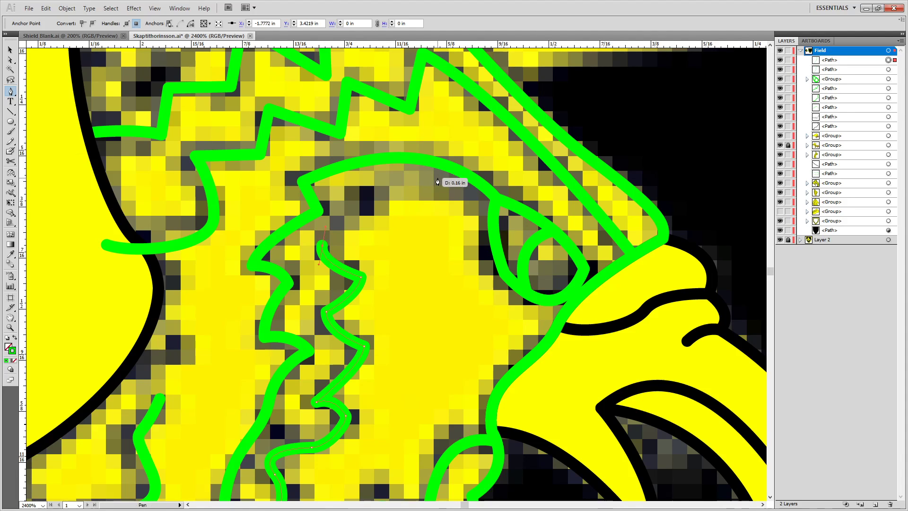
drag(453, 177, 418, 158)
ctrl+click(418, 169)
Select the head's feather lines and eye, hiding the body outline, beak and wing to exclude them, and group the selection.
scroll(411, 225, down, 5)
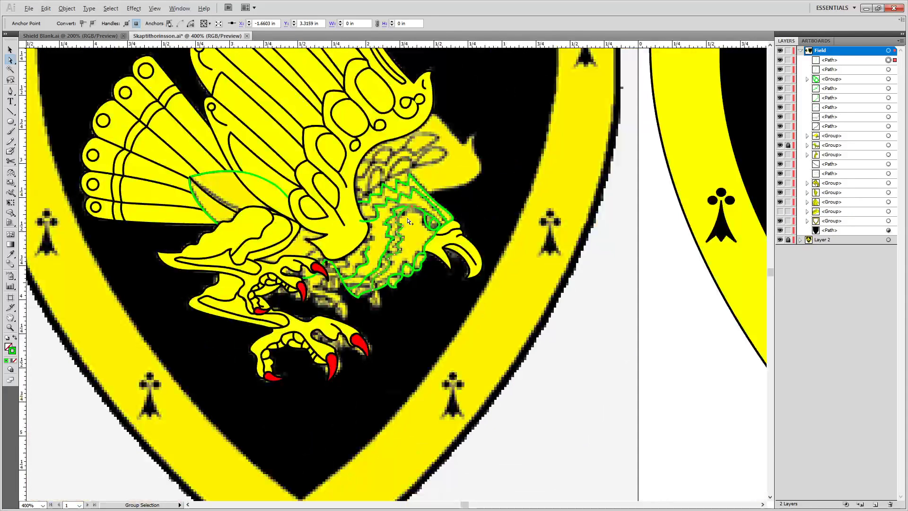
scroll(438, 201, up, 1)
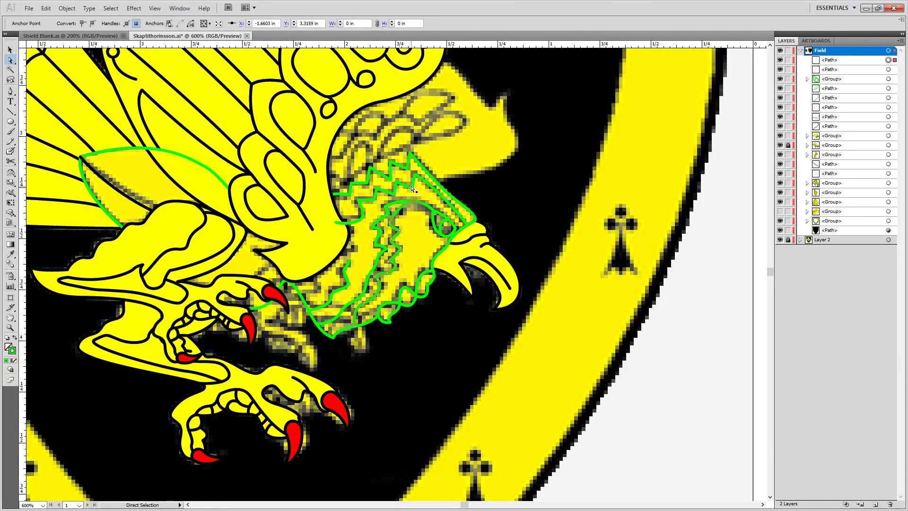
drag(445, 348, 336, 105)
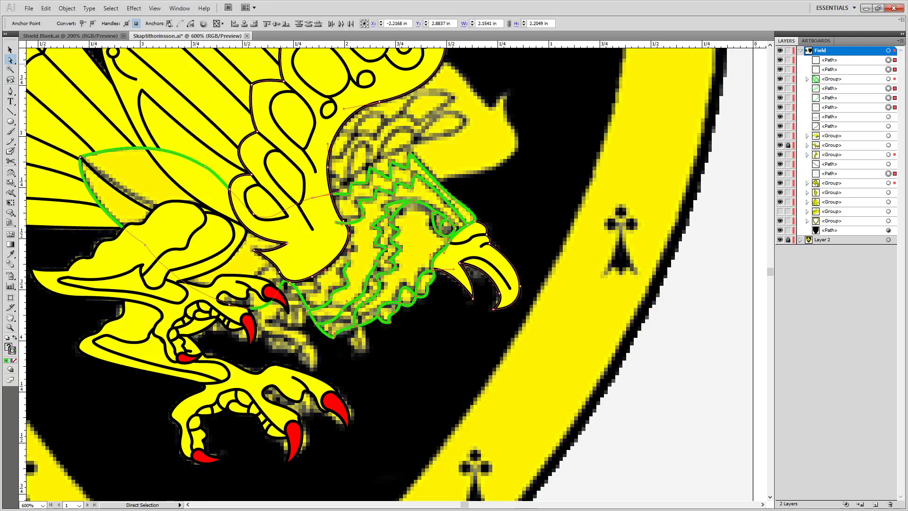
click(780, 173)
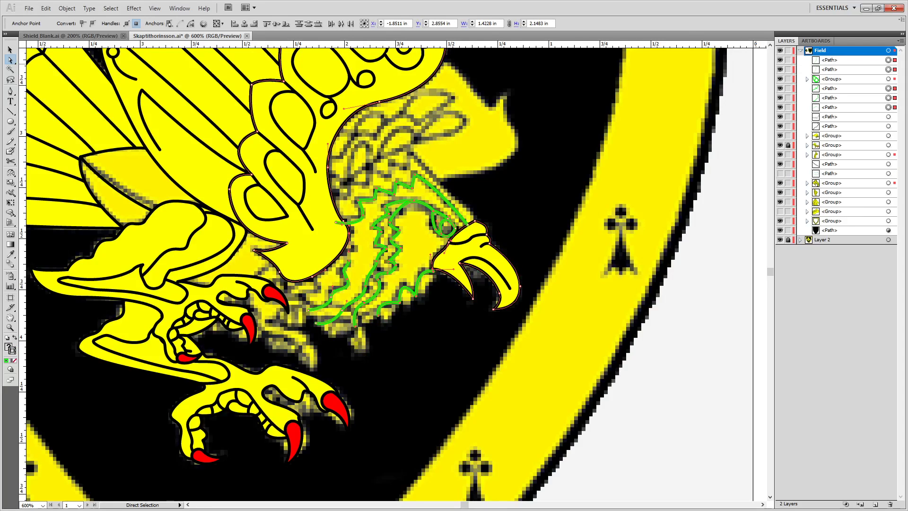
click(780, 183)
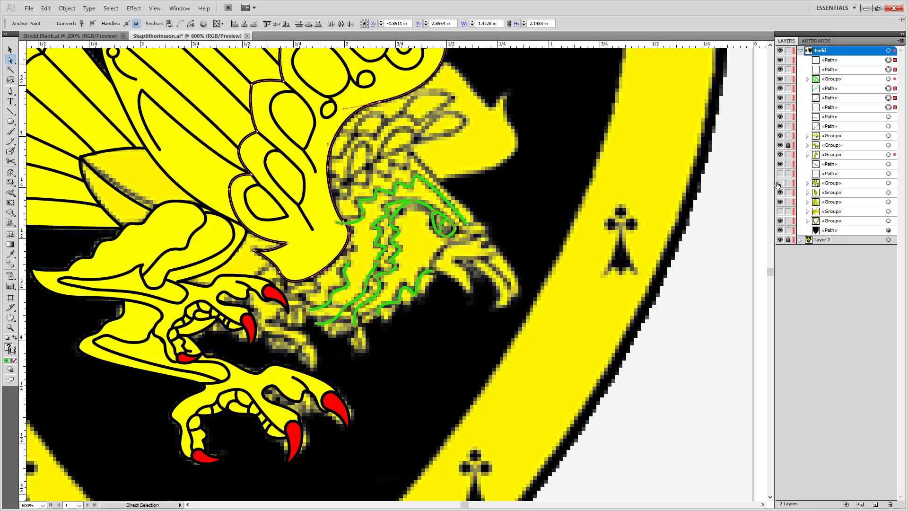
click(780, 154)
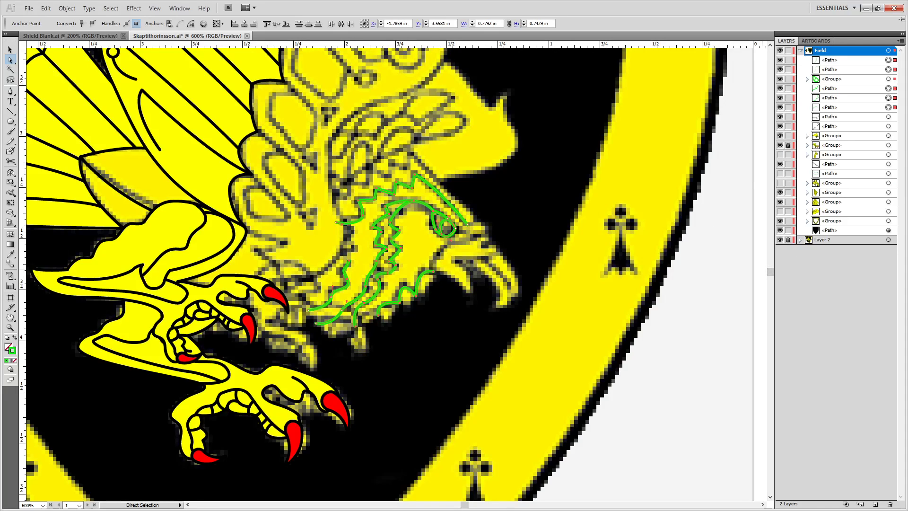
key(ctrl+g)
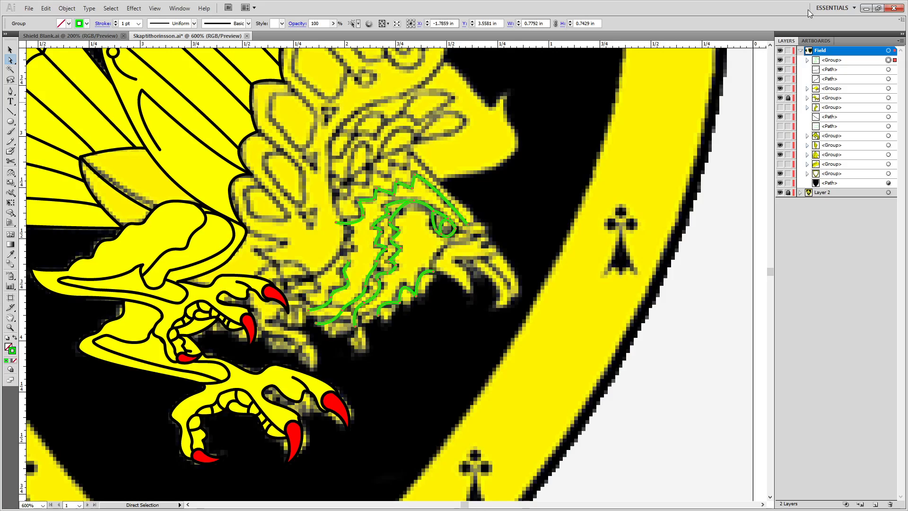
Move the head details group down the stack above the body outline, show the outline, and group both with the feather line near the thigh.
click(845, 60)
drag(844, 61, 827, 121)
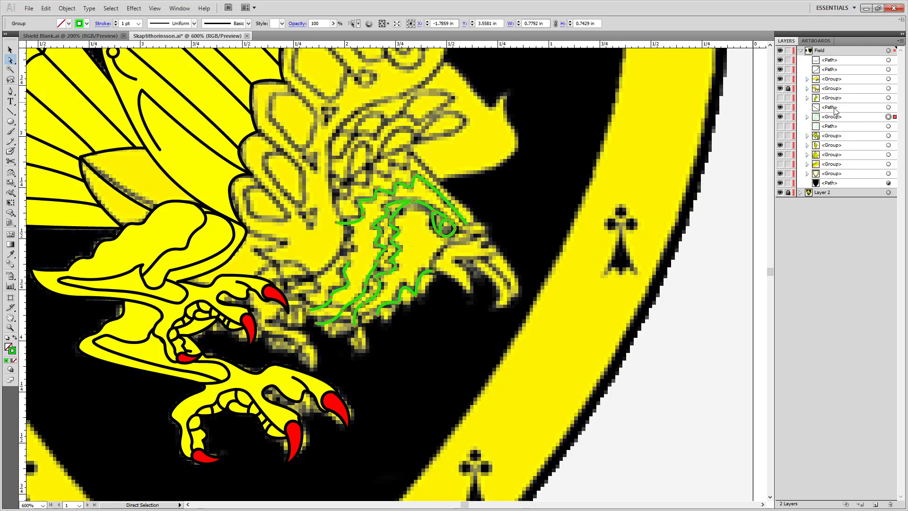
click(780, 126)
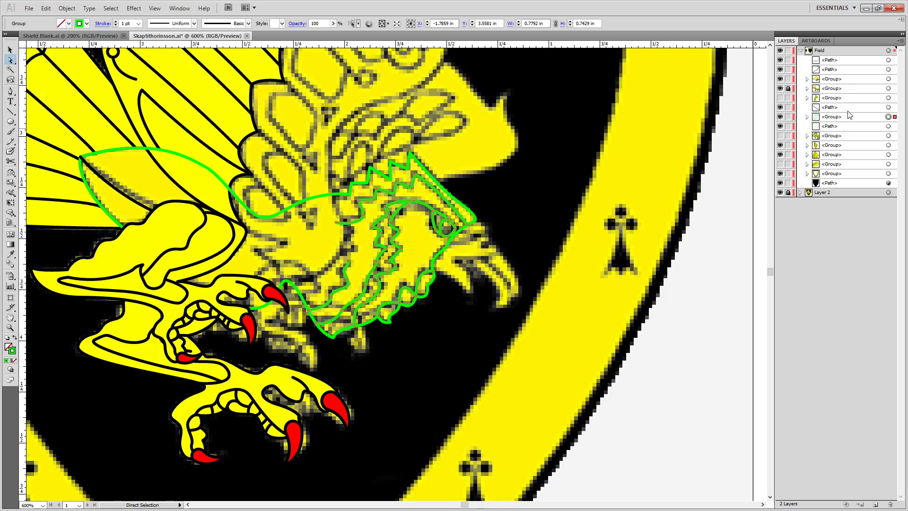
shift+click(888, 107)
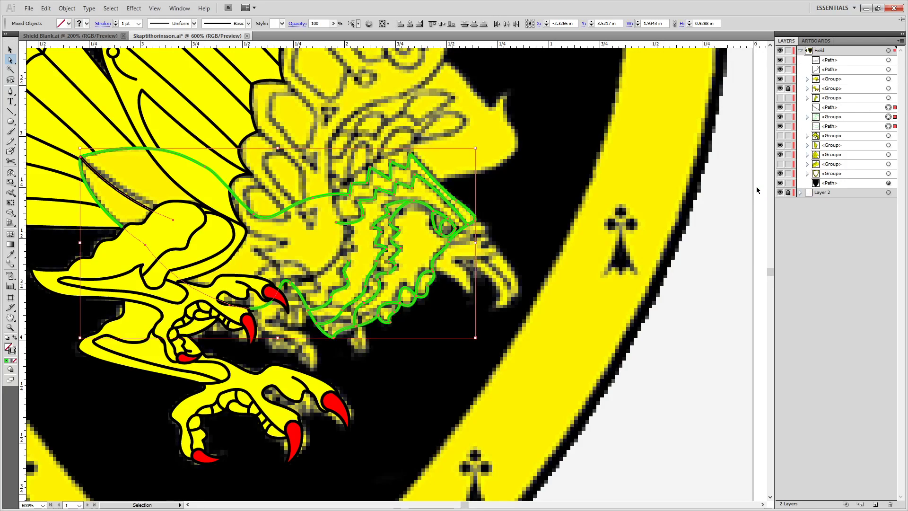
key(ctrl+g)
Copy the leg's black line style onto the grouped body outline and head details with the Eyedropper, and deselect the group.
click(10, 255)
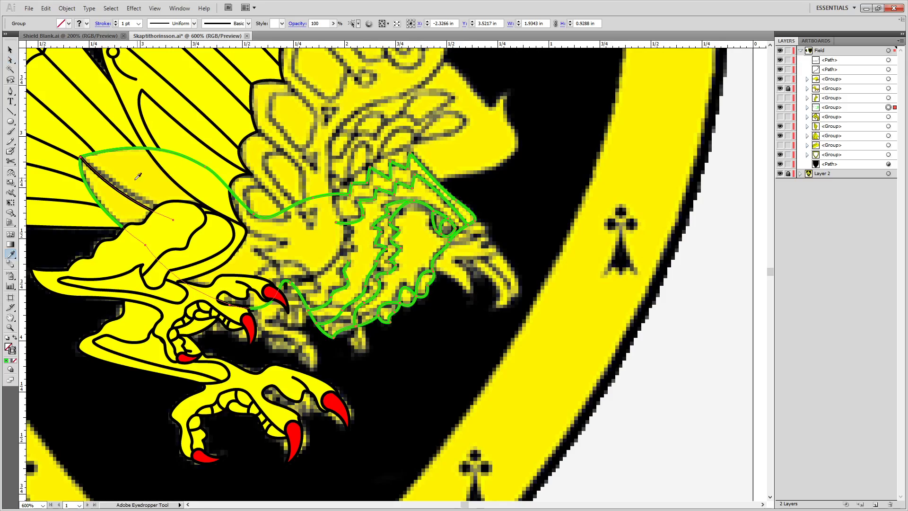
click(190, 248)
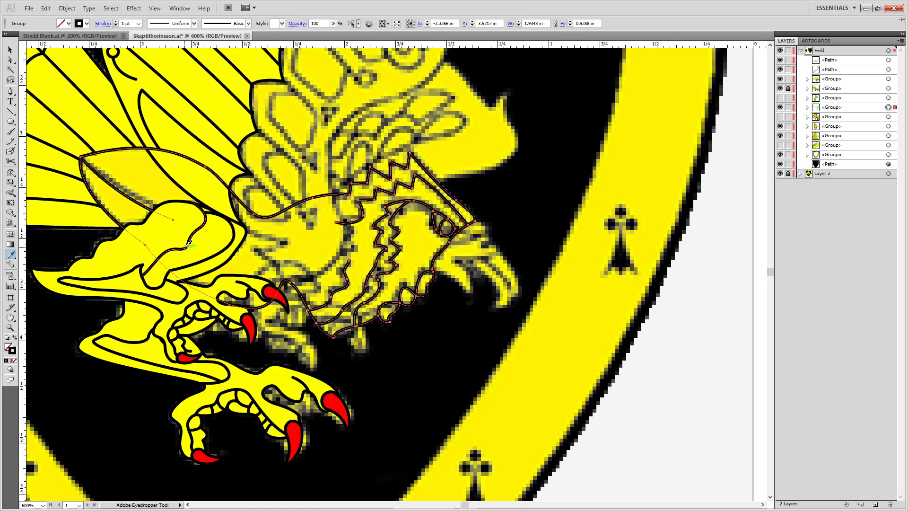
key(a)
click(444, 258)
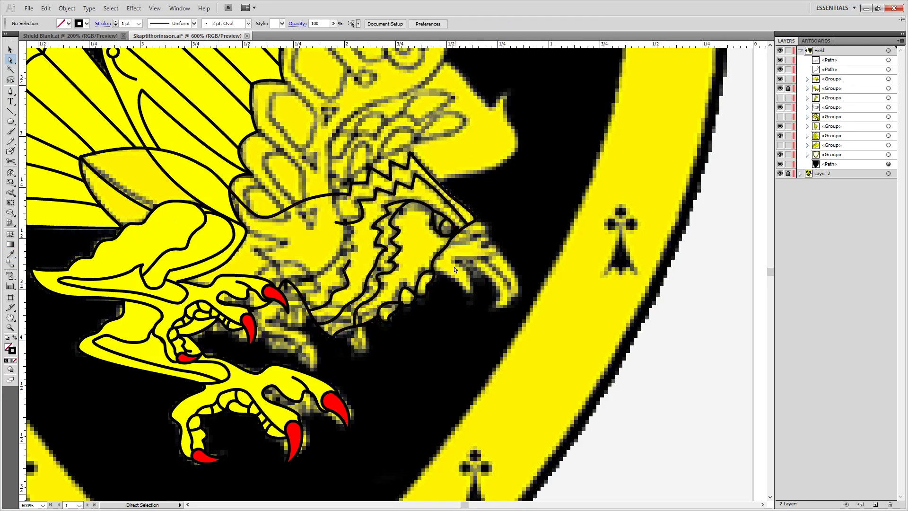
Select only the body outline within the group and fill it with the yellow sampled from the leg.
click(474, 218)
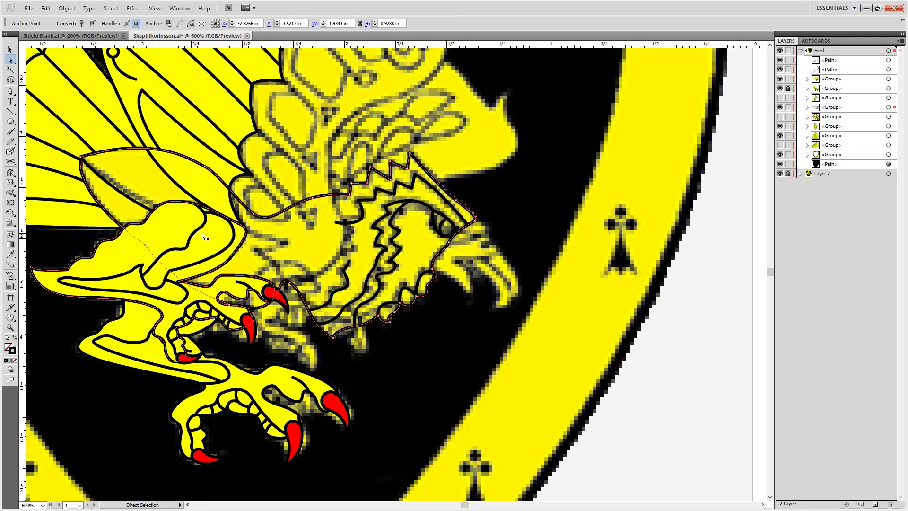
key(i)
click(184, 230)
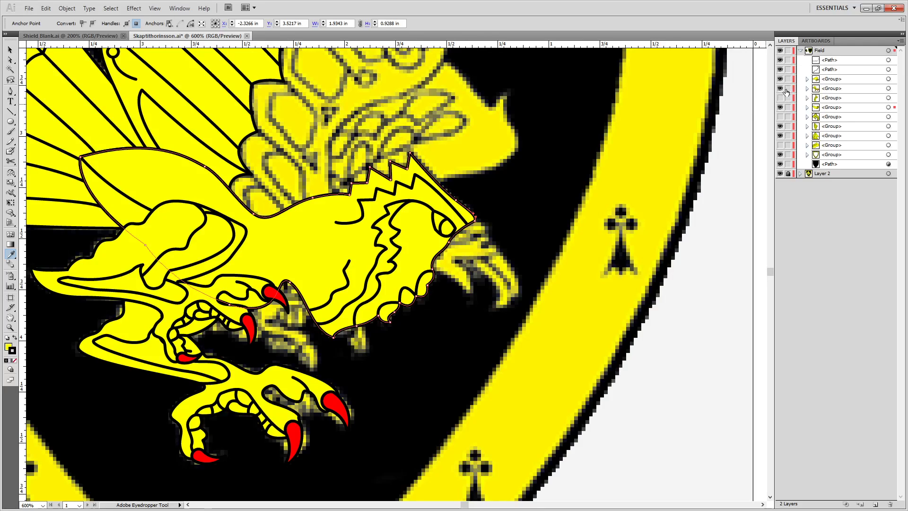
Show the eagle's remaining hidden groups, including the wing and beak.
drag(780, 142, 780, 146)
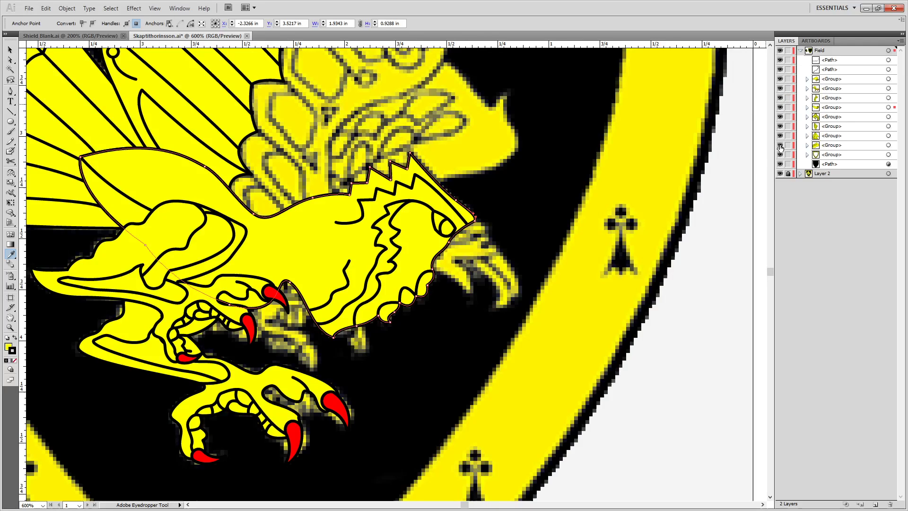
click(527, 373)
click(581, 319)
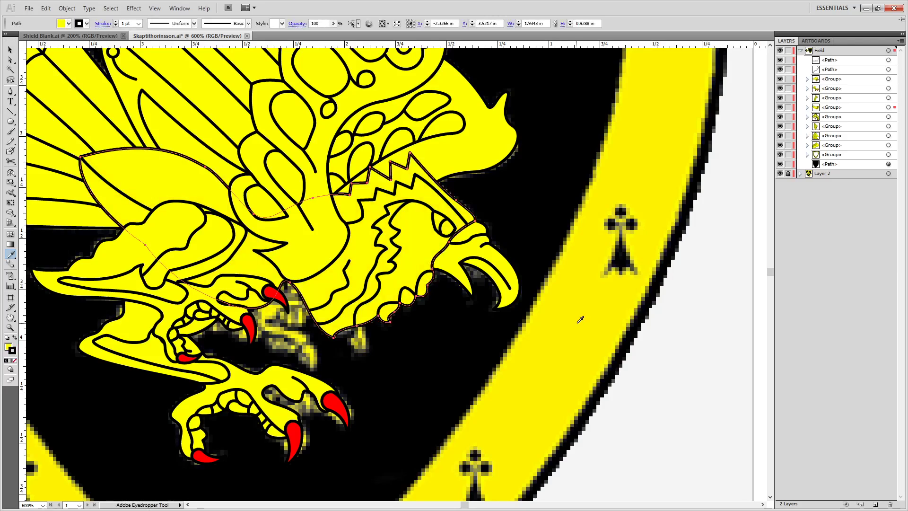
Move the body outline's anchor point between the neck and front talons downward so the yellow fill covers the gap beneath the neck.
key(a)
scroll(448, 305, down, 3)
scroll(448, 304, up, 2)
scroll(448, 305, up, 2)
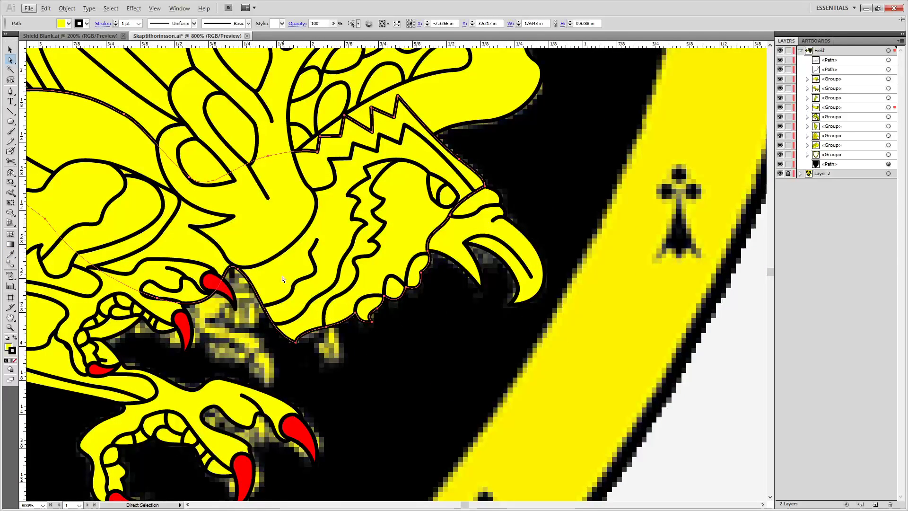
key(space)
drag(182, 239, 299, 250)
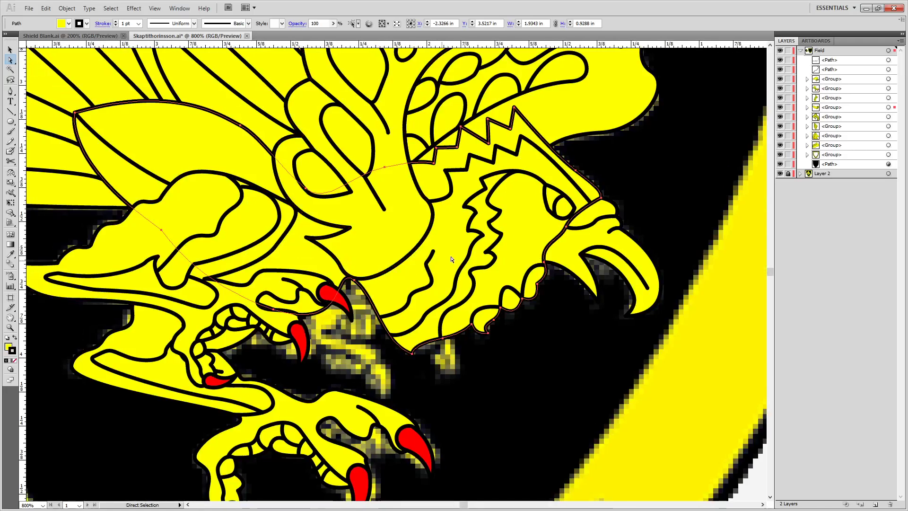
key(c)
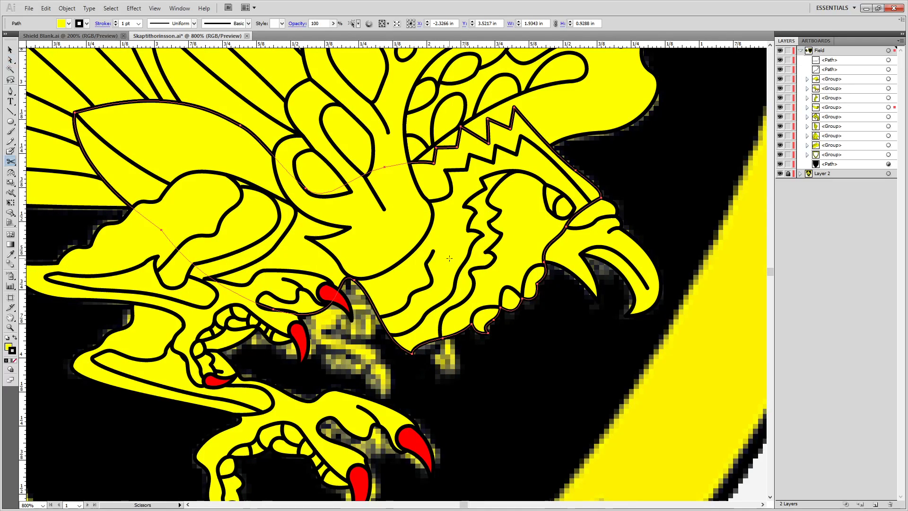
key(a)
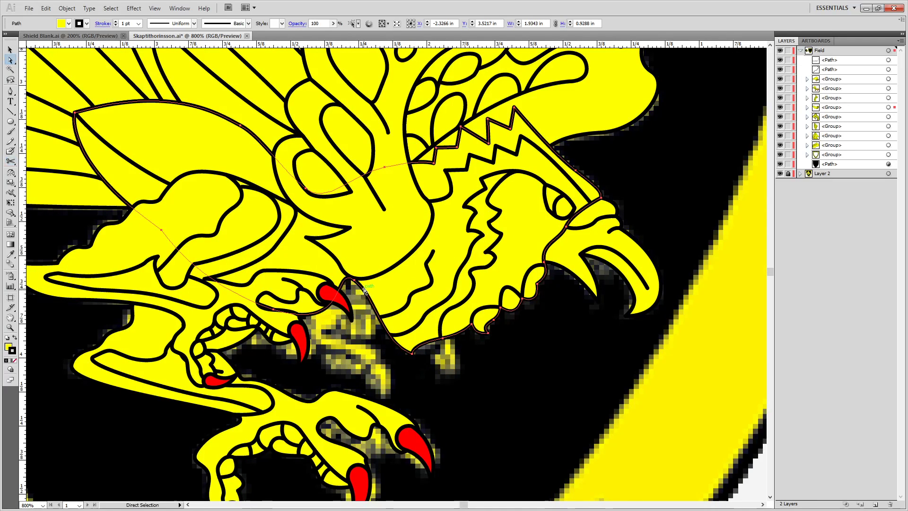
drag(356, 282, 319, 337)
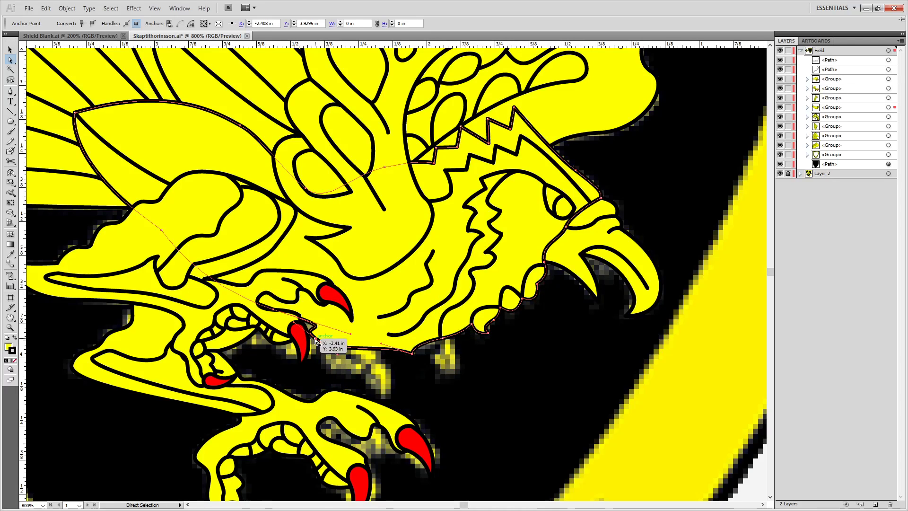
drag(316, 343, 350, 337)
scroll(526, 326, down, 3)
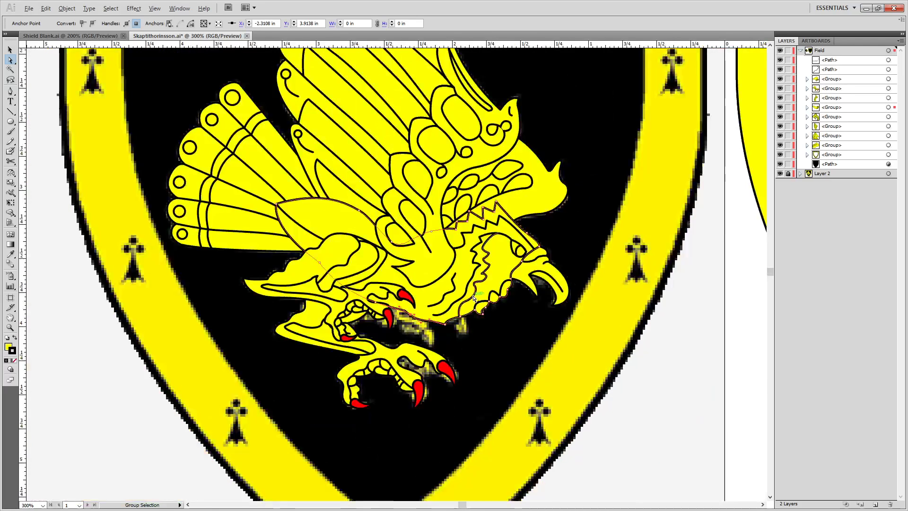
Select all the eagle's parts without the shield, border and reference image, group them, and show the hidden shield artwork and reference again.
click(86, 284)
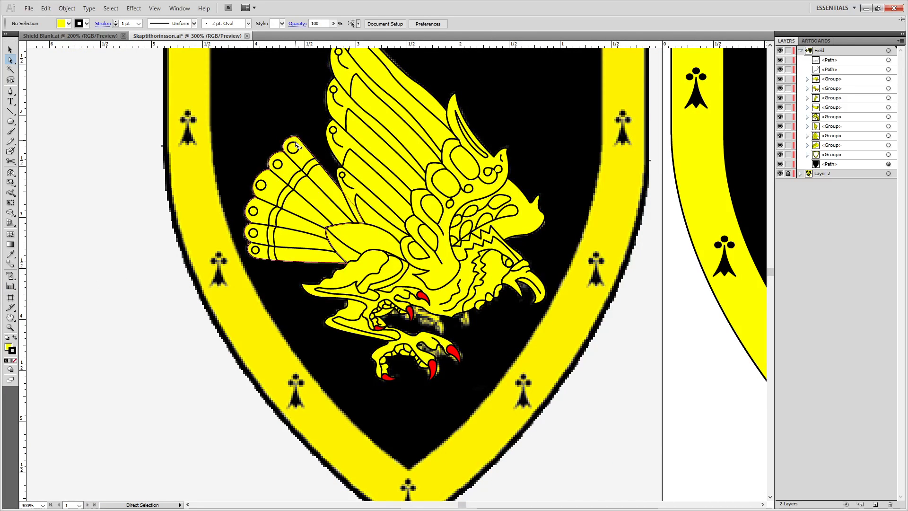
scroll(317, 174, down, 1)
scroll(318, 173, down, 1)
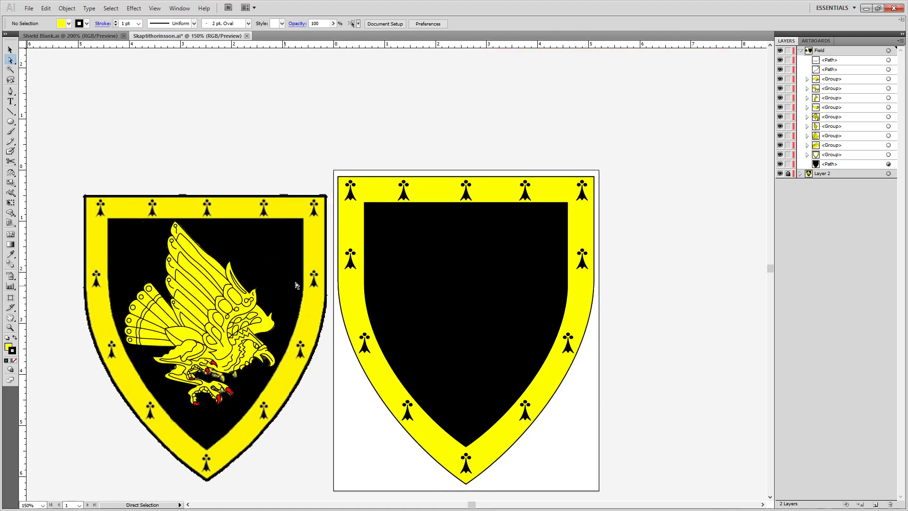
key(ctrl+a)
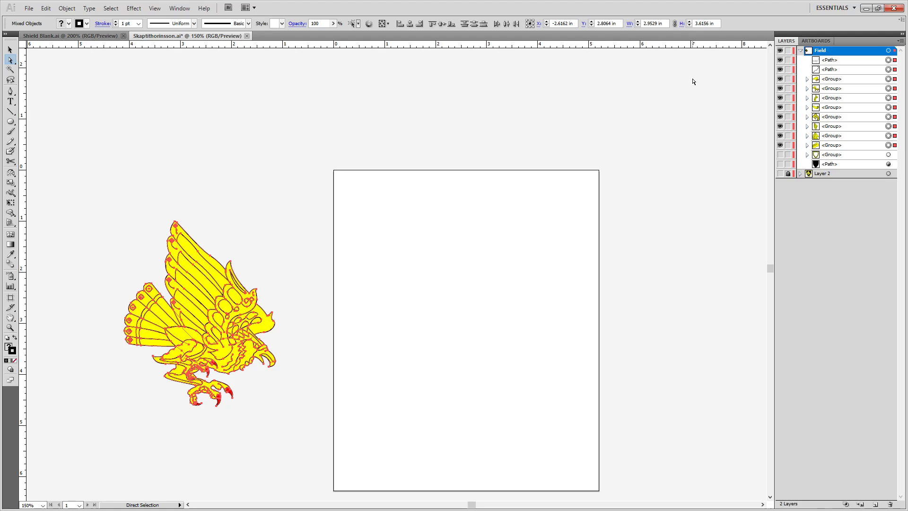
key(v)
key(ctrl+g)
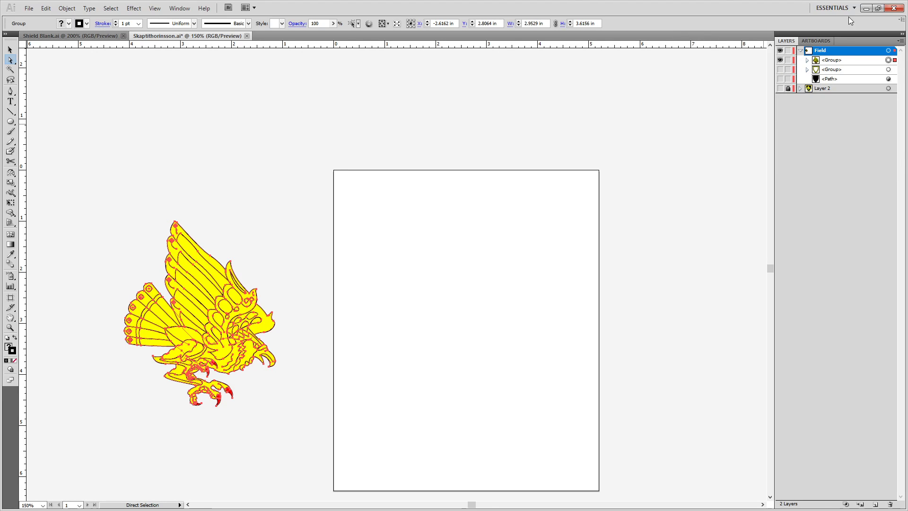
drag(780, 69, 780, 88)
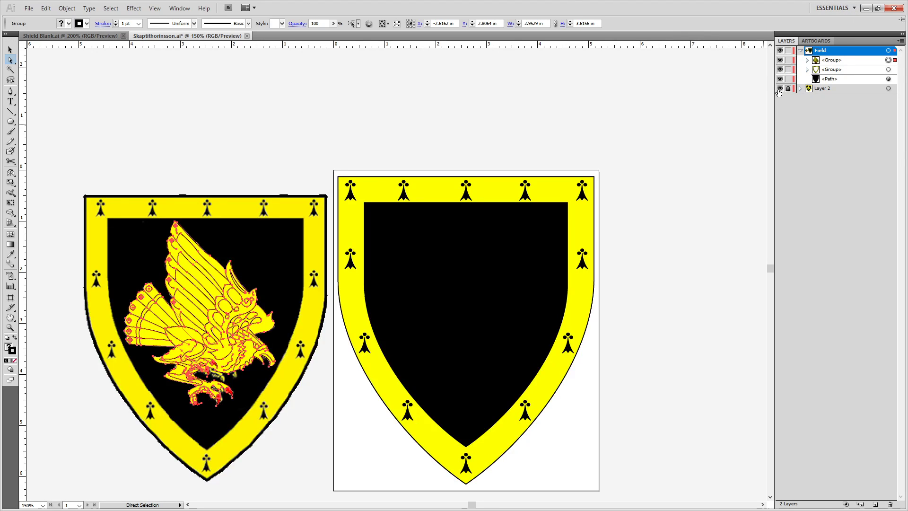
Move the yellow eagle group from the reference shield onto the middle of the artboard's black shield field and deselect it.
key(v)
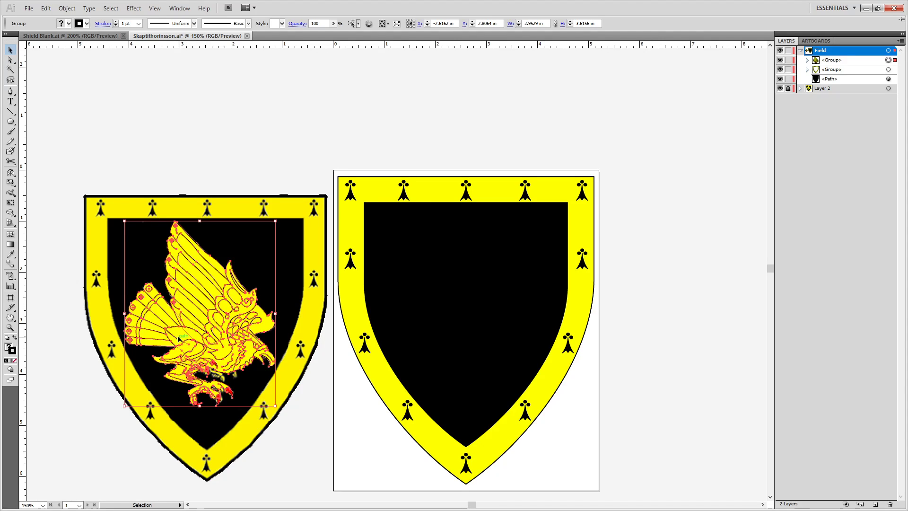
drag(179, 338, 439, 332)
click(671, 282)
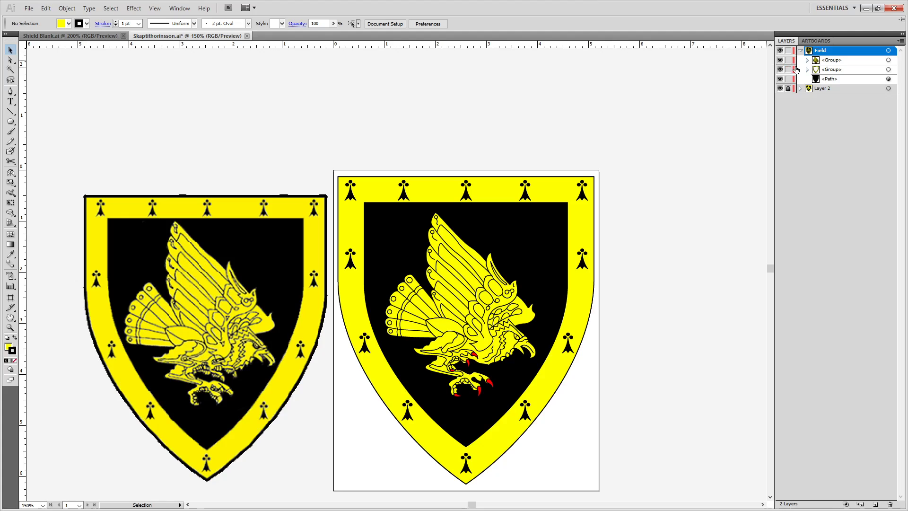
Delete Layer 2, which holds the reference shield image, and save the document.
click(834, 90)
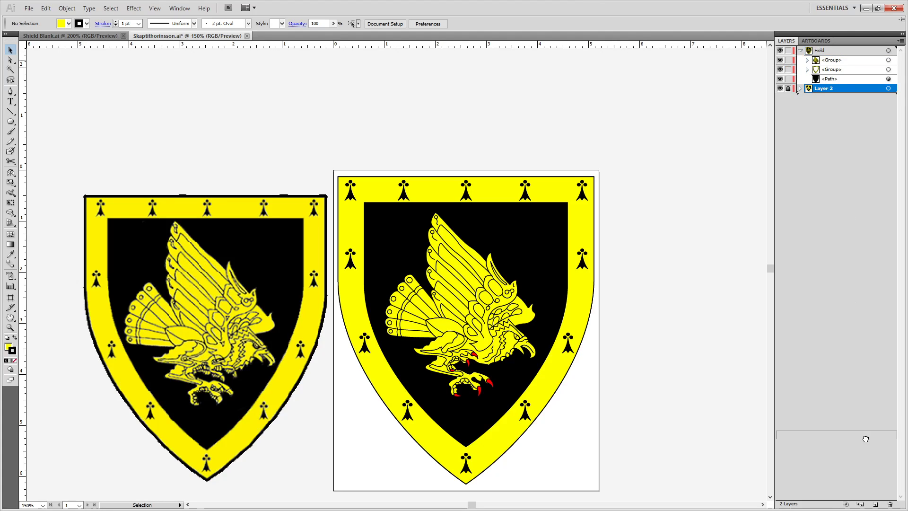
click(889, 504)
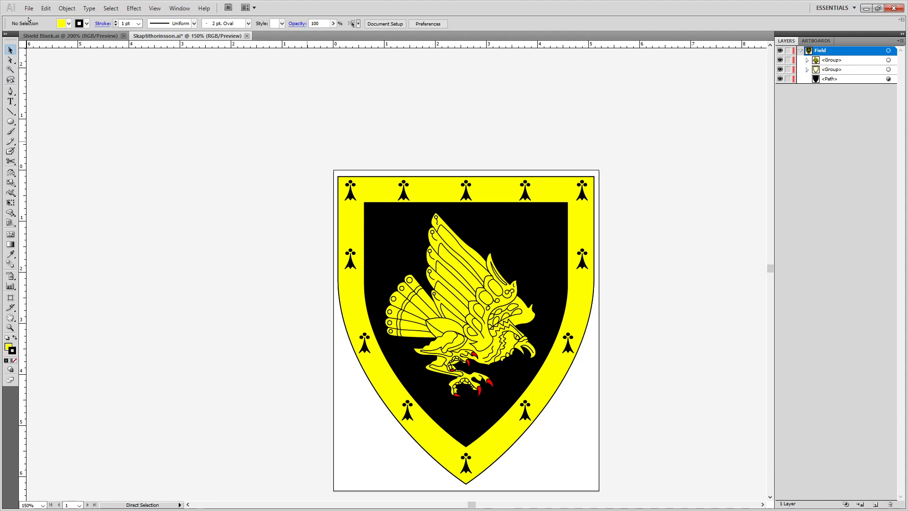
key(ctrl+s)
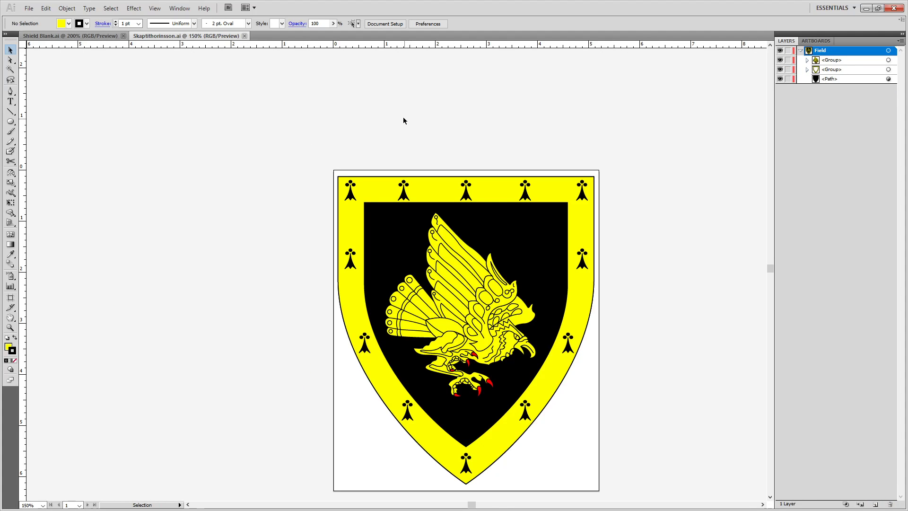
Try filling all of the artwork in Skaptithorinsson.ai with white (FFFFFF).
click(37, 38)
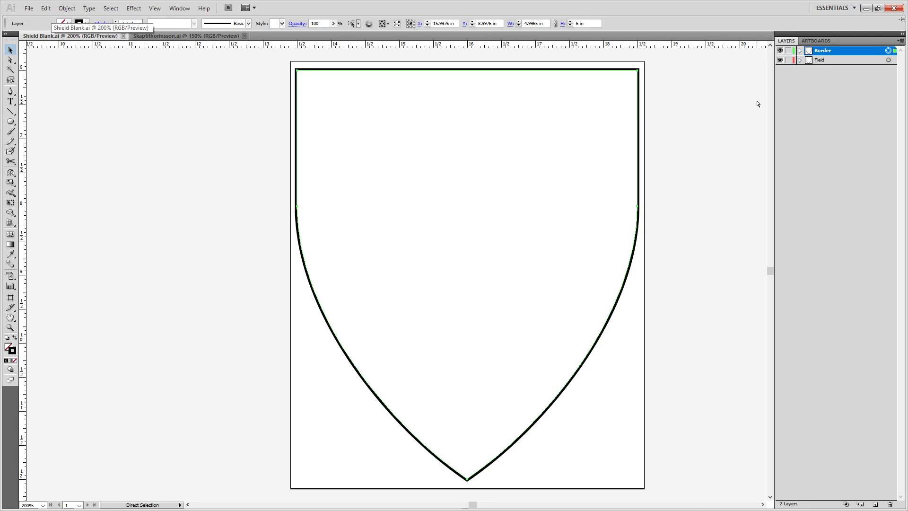
click(150, 33)
key(ctrl+a)
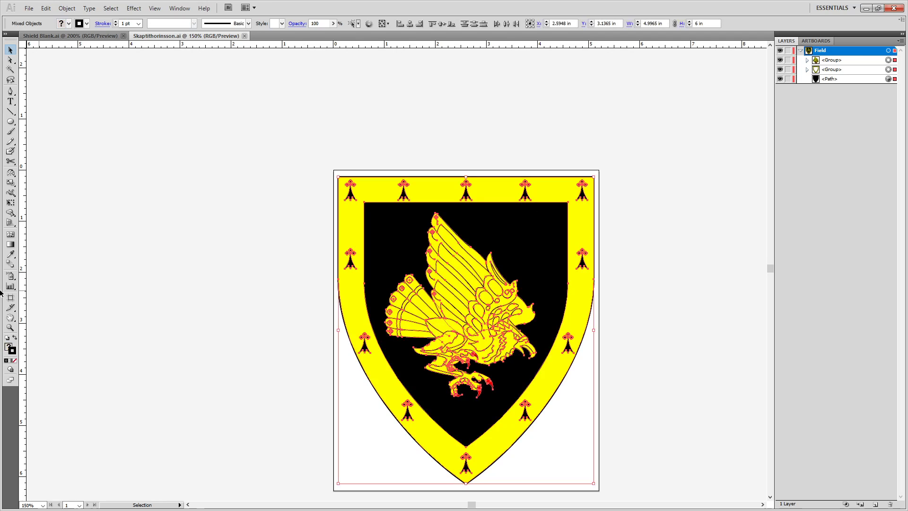
double_click(7, 348)
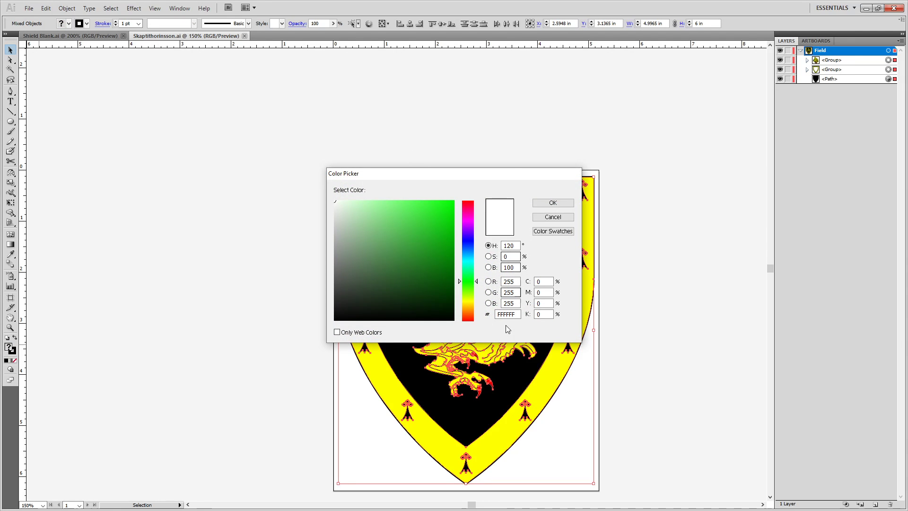
click(553, 202)
alt+scroll(602, 231, up, 3)
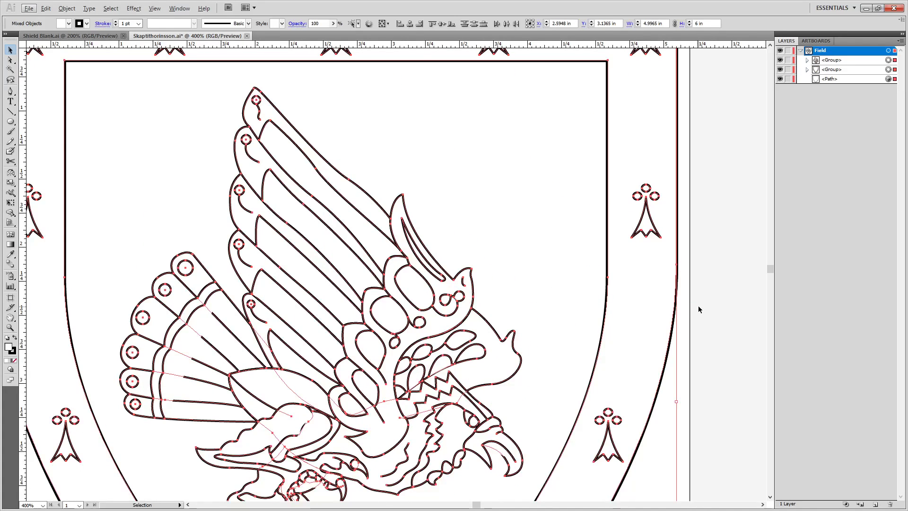
click(699, 309)
scroll(439, 218, down, 5)
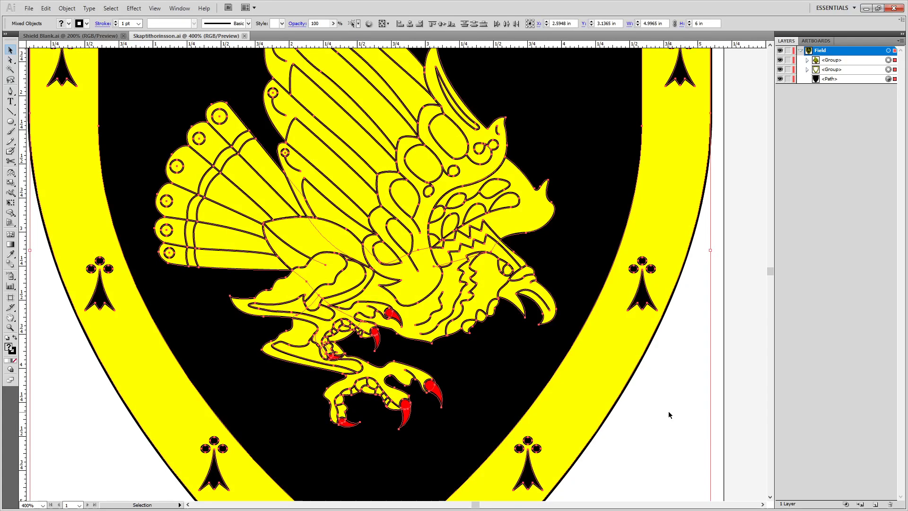
Lock the ermine border group and the black field path, leaving the eagle editable and nothing selected.
click(669, 414)
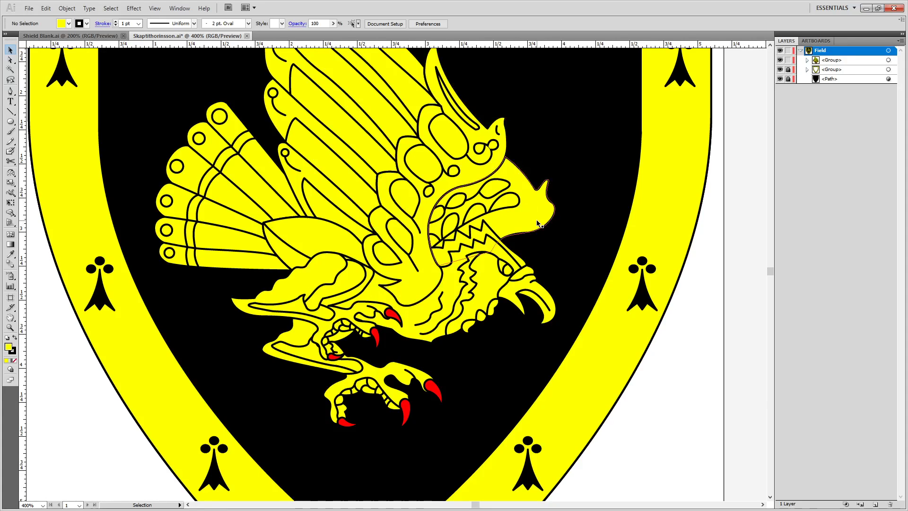
click(463, 203)
key(a)
click(644, 308)
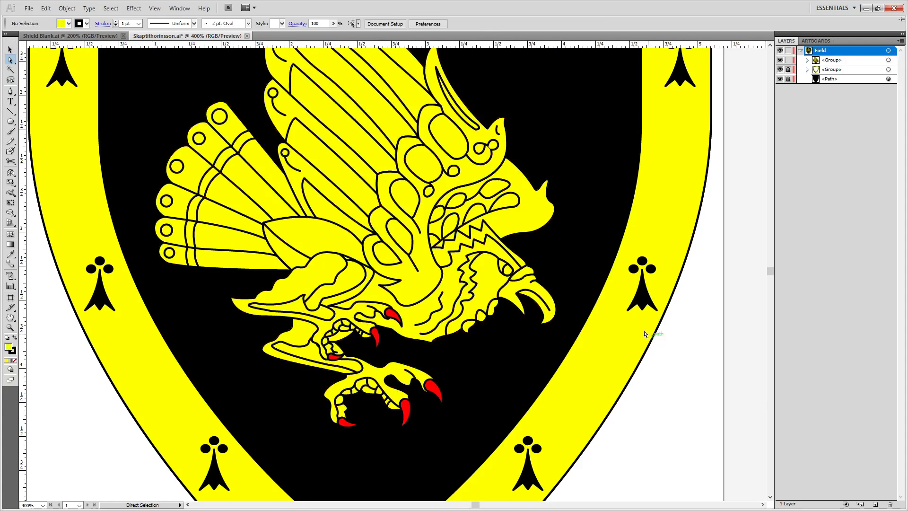
Fill the main shapes of the eagle's wings, tail, legs, body, head and beak with white.
click(537, 223)
shift+click(331, 163)
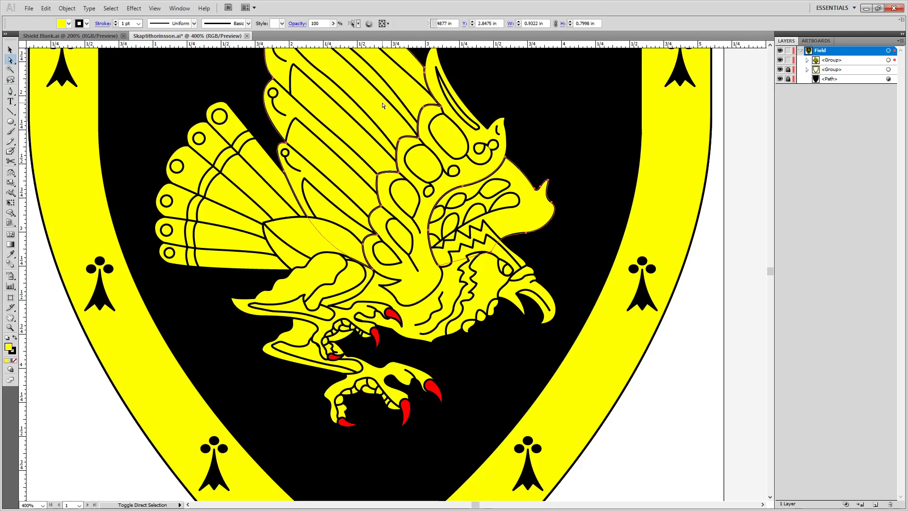
shift+click(214, 158)
shift+click(311, 306)
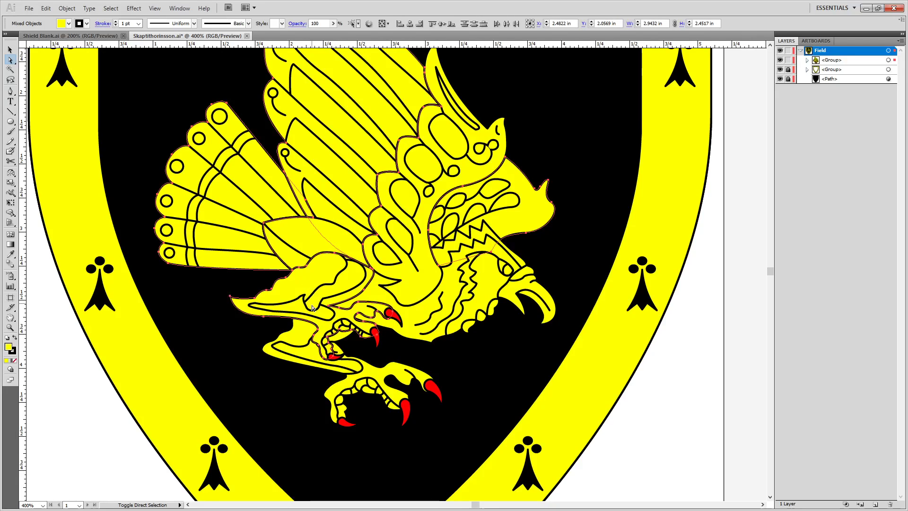
shift+click(311, 332)
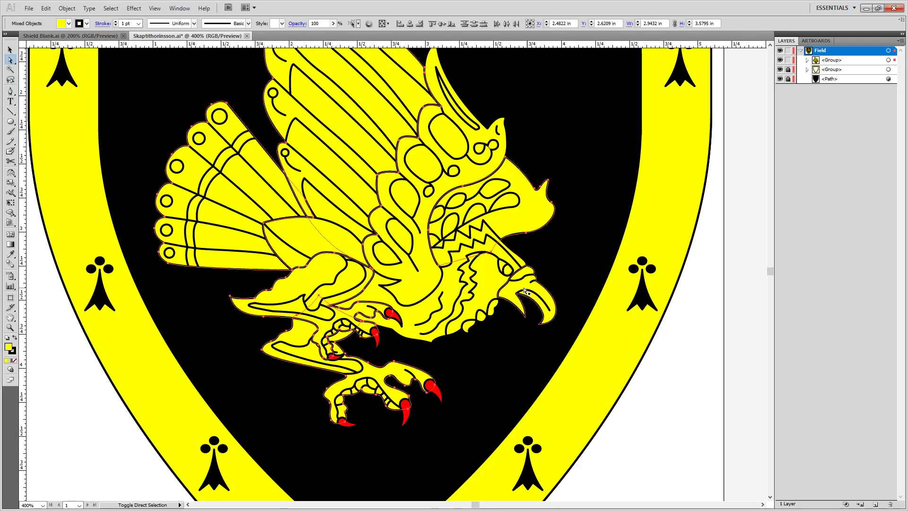
shift+click(504, 290)
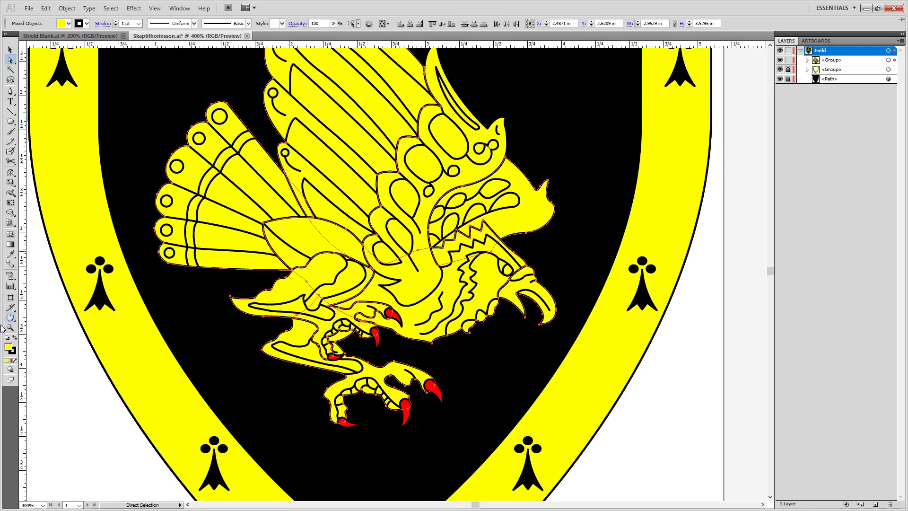
double_click(9, 348)
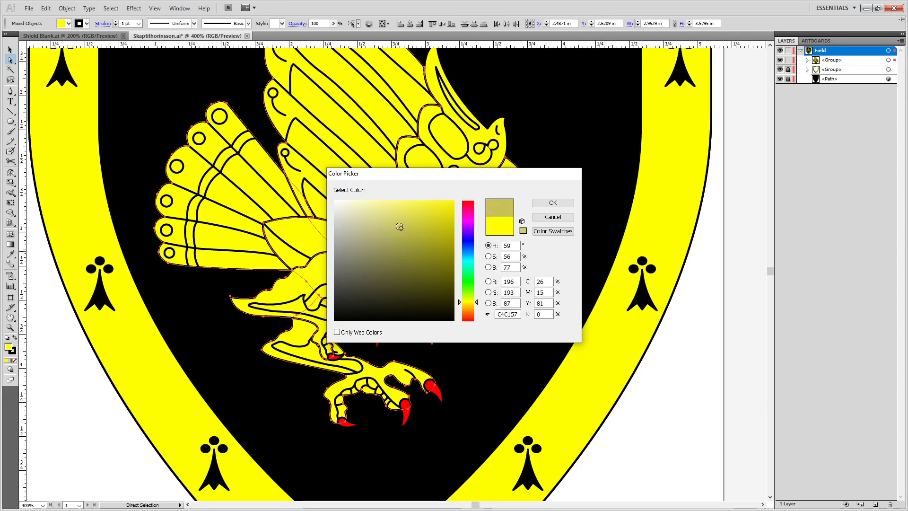
click(558, 204)
click(668, 417)
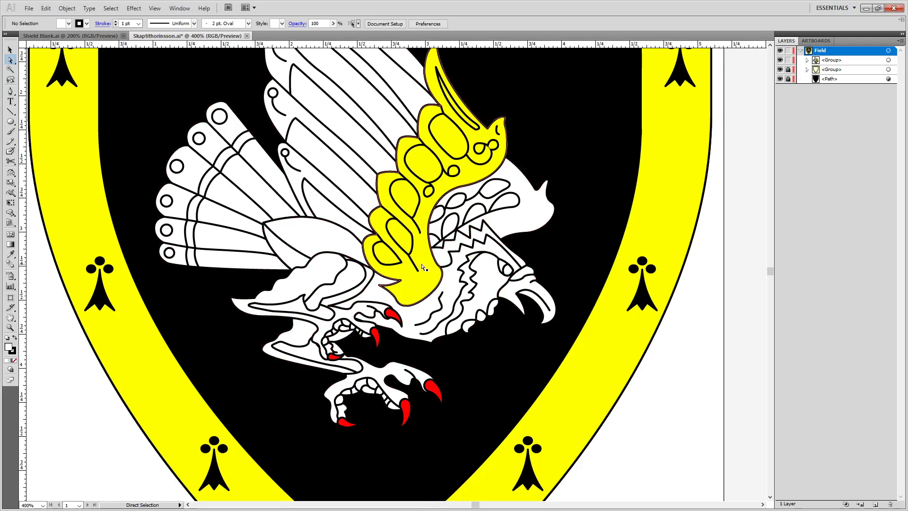
Try copying the white fill from the body onto only the outline path of the yellow shoulder with the Eyedropper.
click(423, 285)
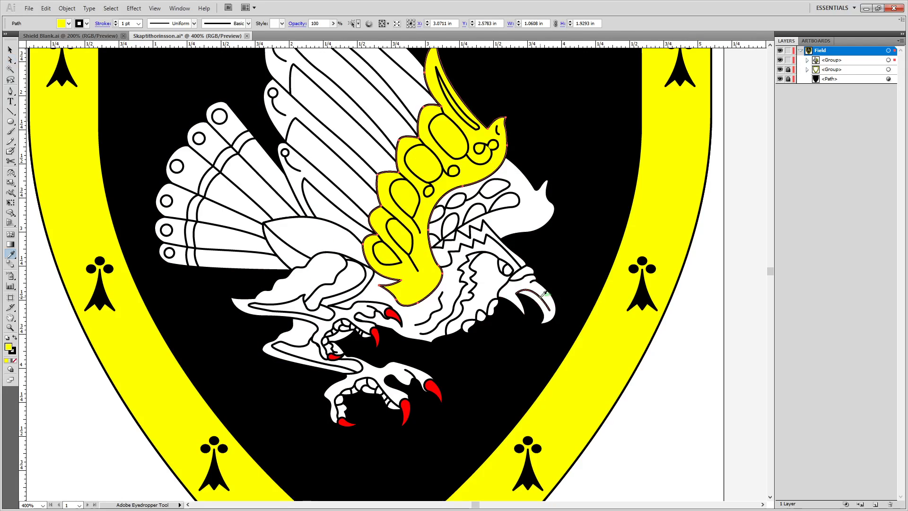
key(i)
click(490, 285)
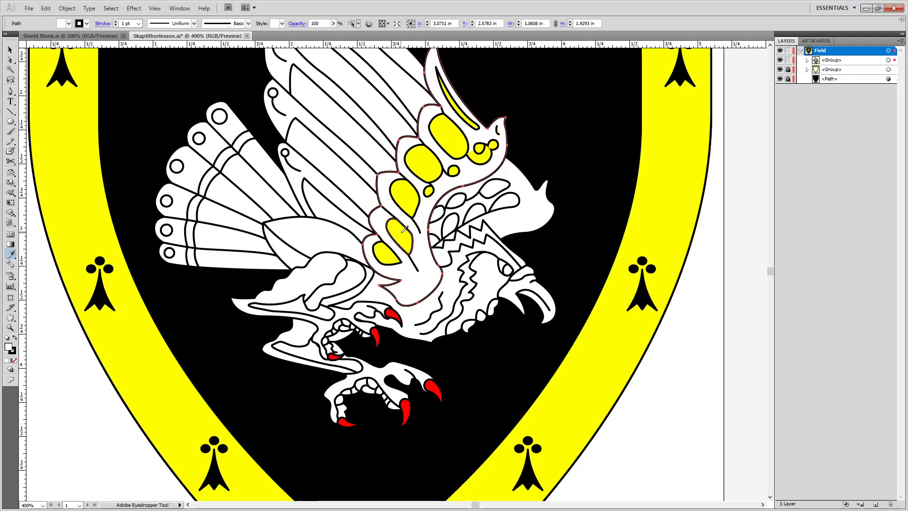
click(406, 205)
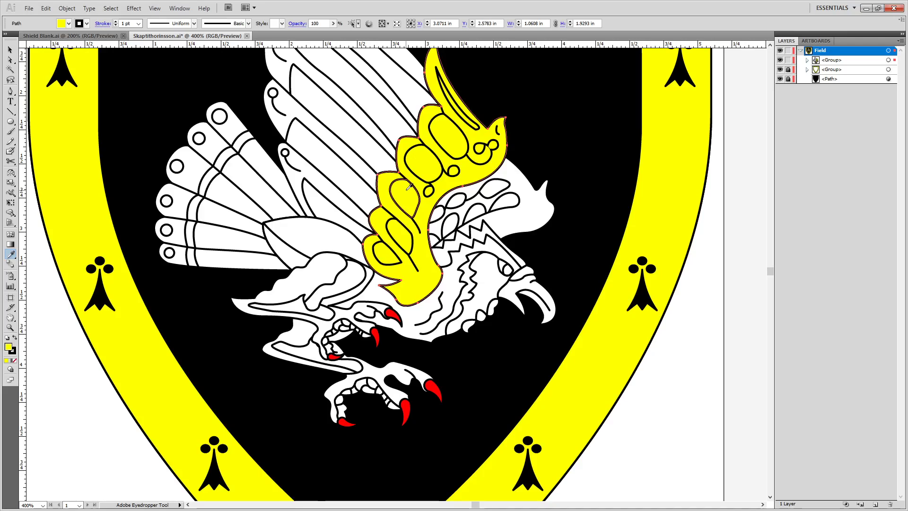
Expand the eagle's group in the layer list and select the whole head-and-body subgroup, leaving nothing selected at the end.
key(a)
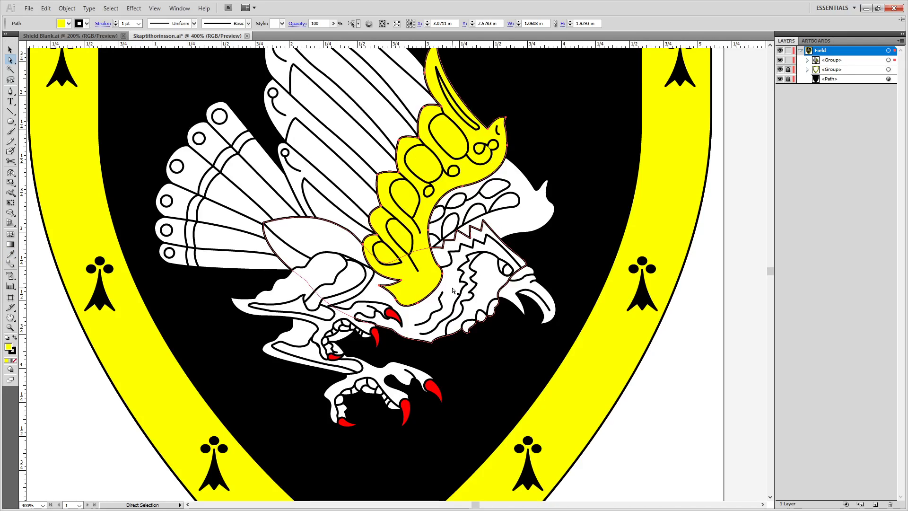
click(456, 289)
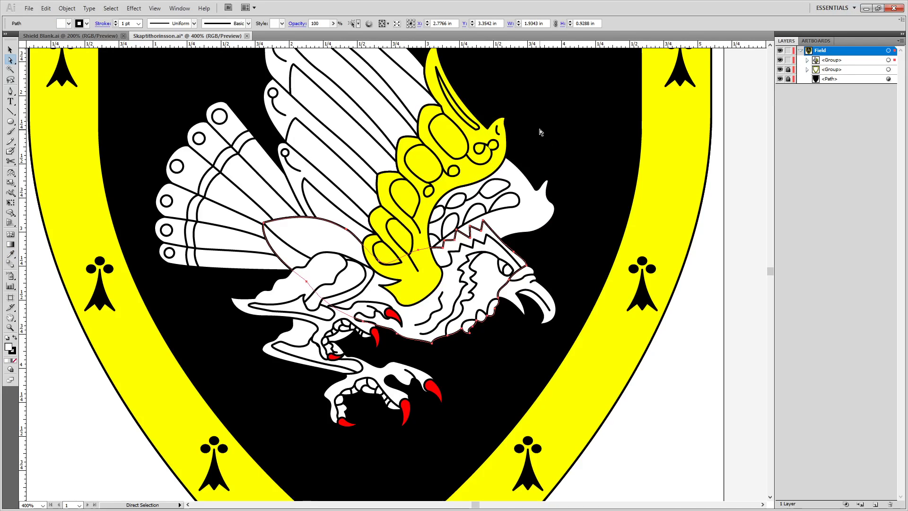
key(v)
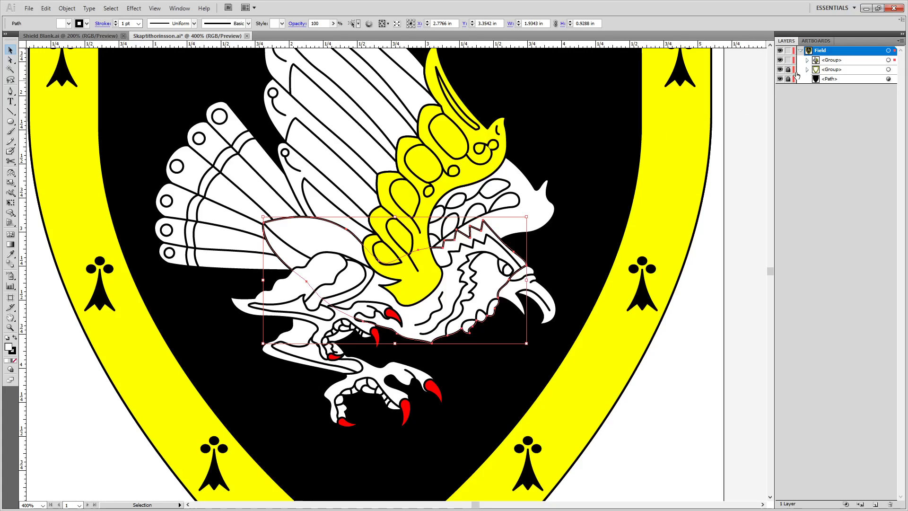
click(807, 60)
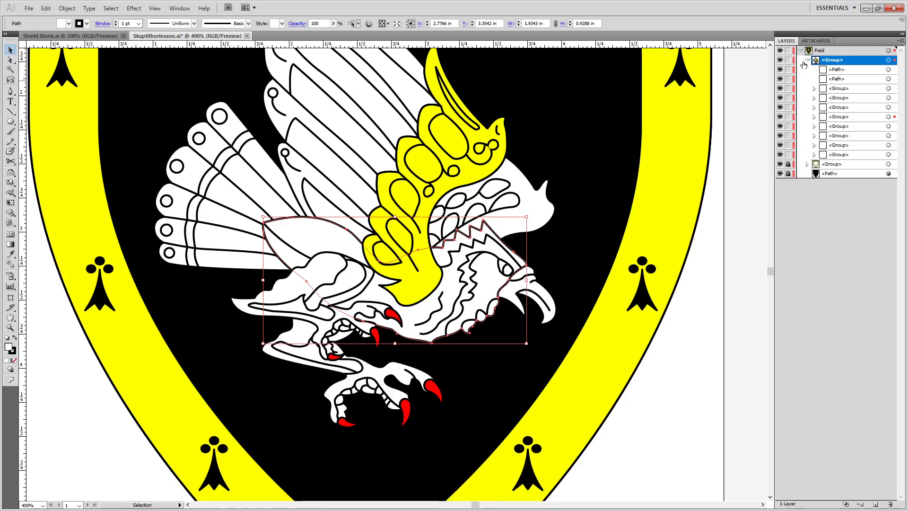
click(889, 117)
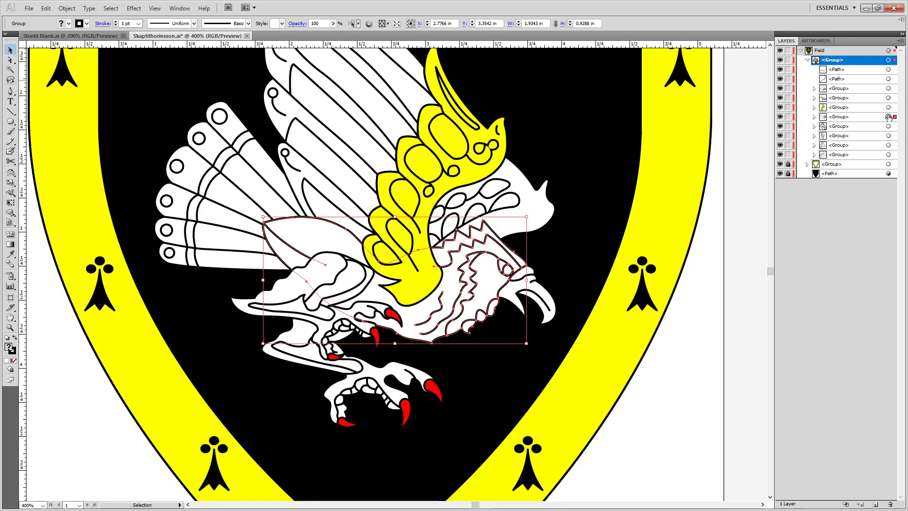
key(a)
click(685, 320)
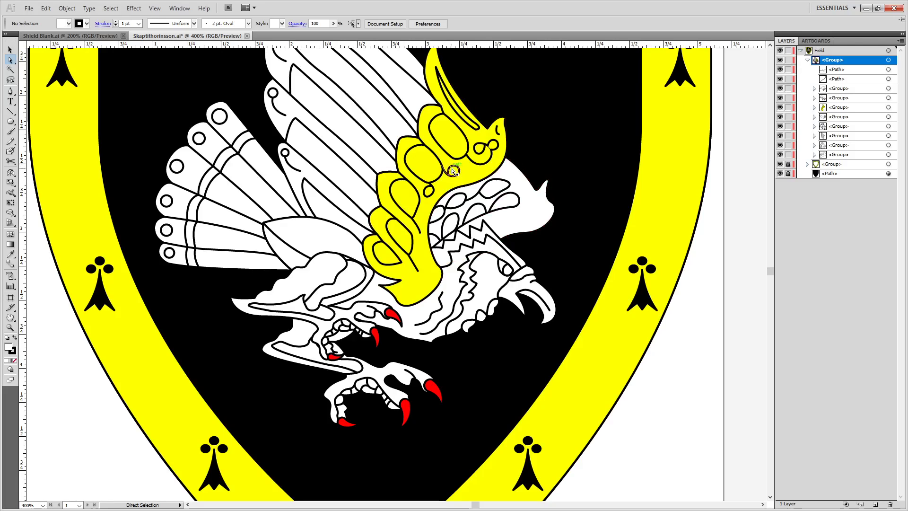
Select the entire yellow shoulder subgroup of the wing and apply the body's white fill to it with the Eyedropper.
click(474, 174)
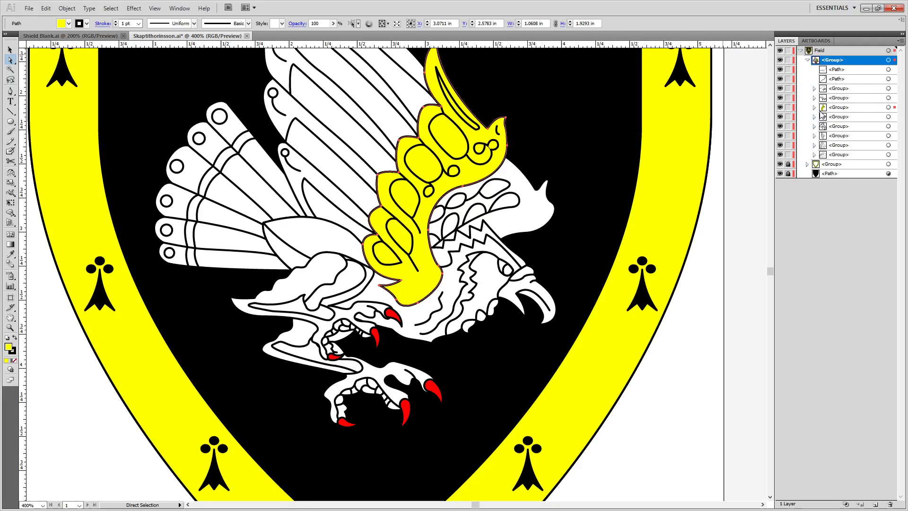
click(888, 108)
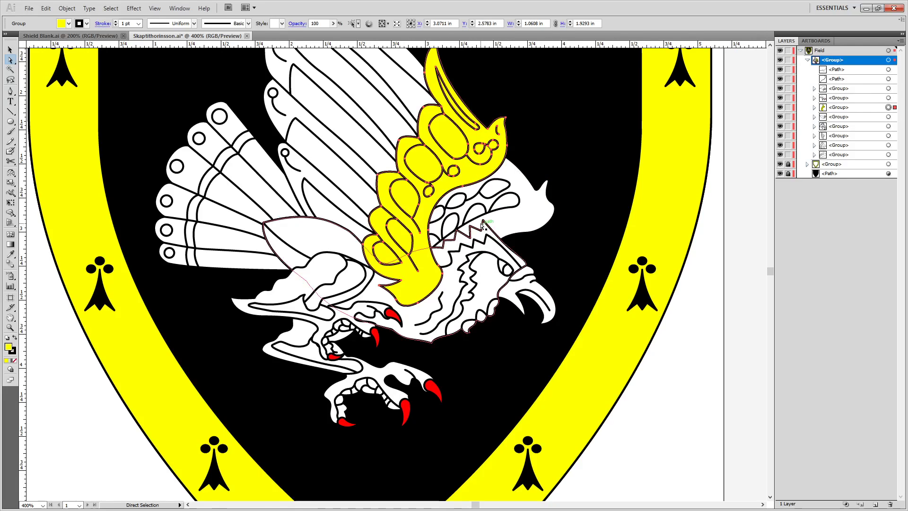
key(i)
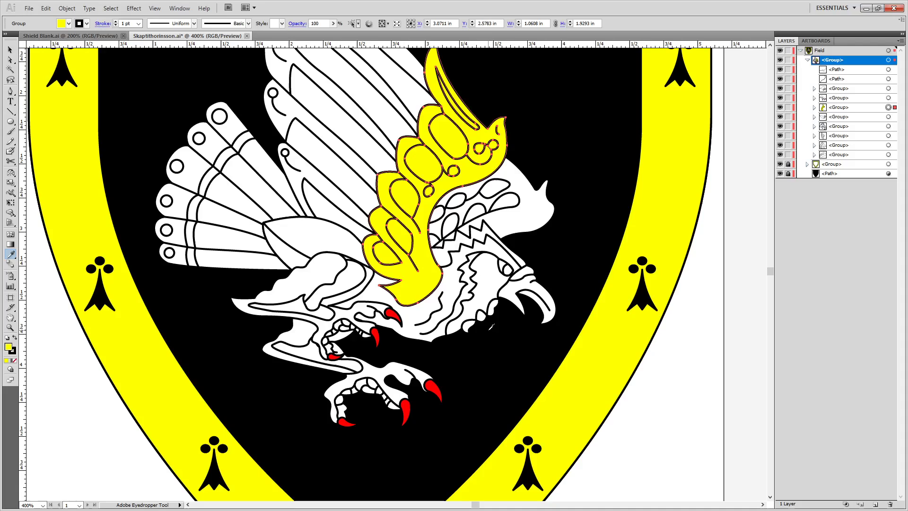
click(492, 284)
key(a)
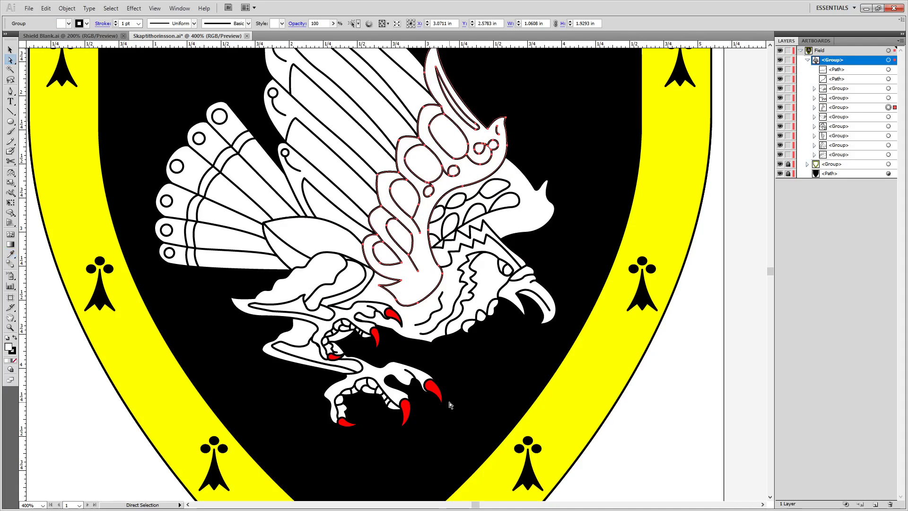
Select all six red talons on both feet and apply the eagle's white fill to them with the Eyedropper.
click(440, 396)
key(ctrl+equal)
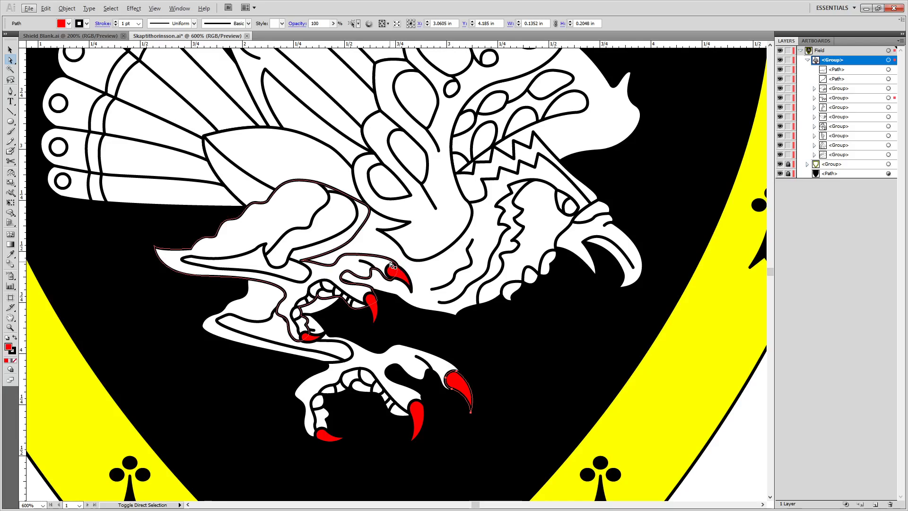
shift+click(396, 275)
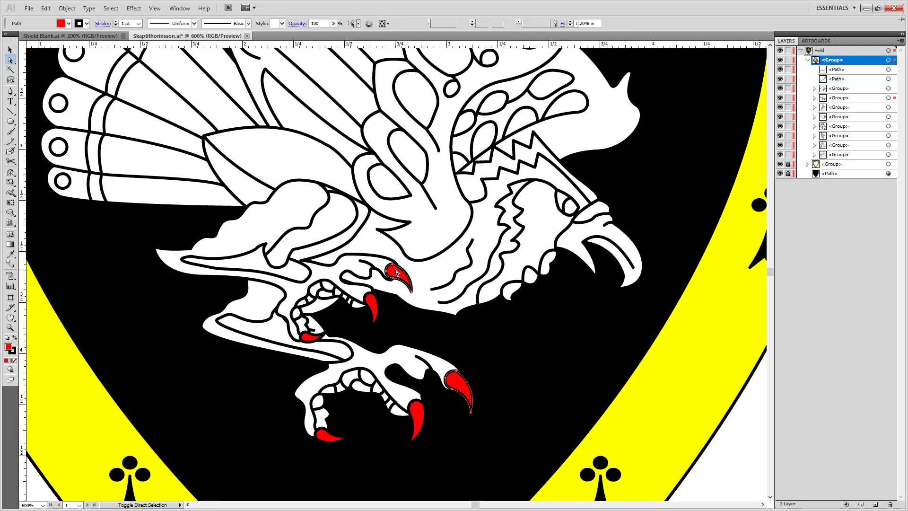
shift+click(373, 309)
shift+click(310, 337)
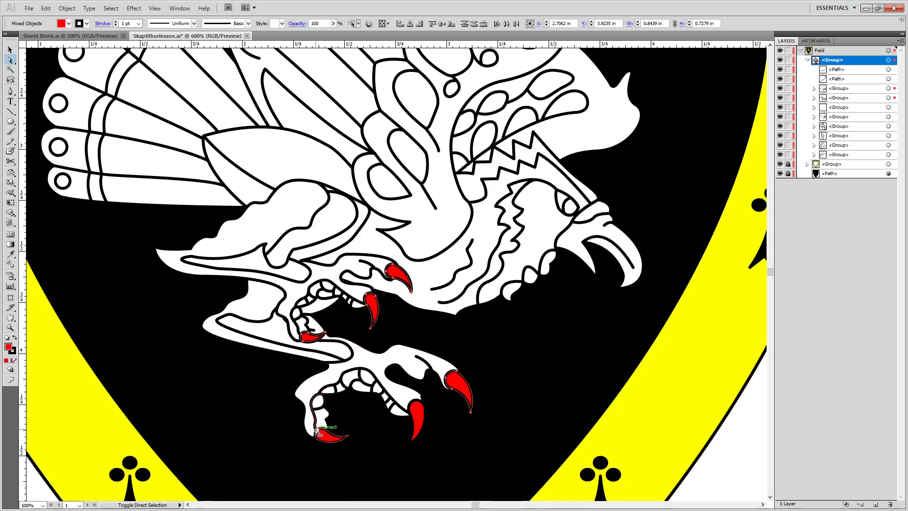
shift+click(417, 416)
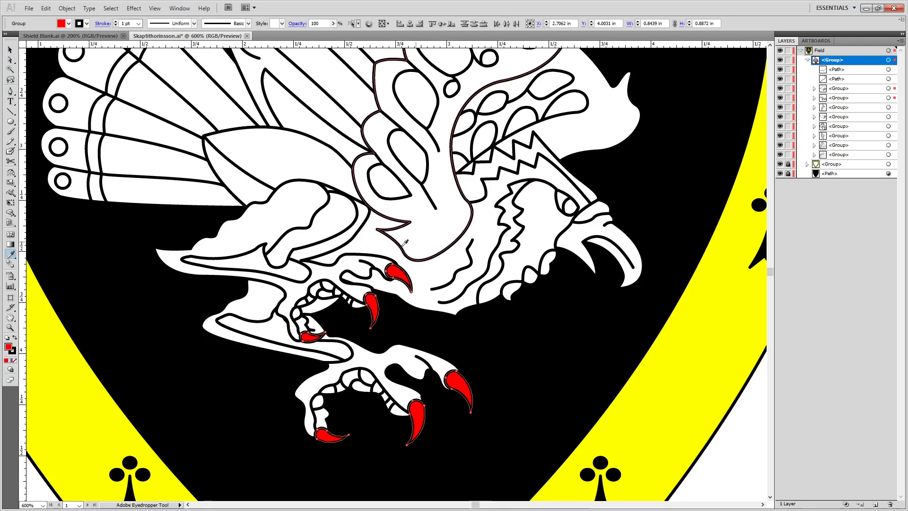
key(i)
click(464, 254)
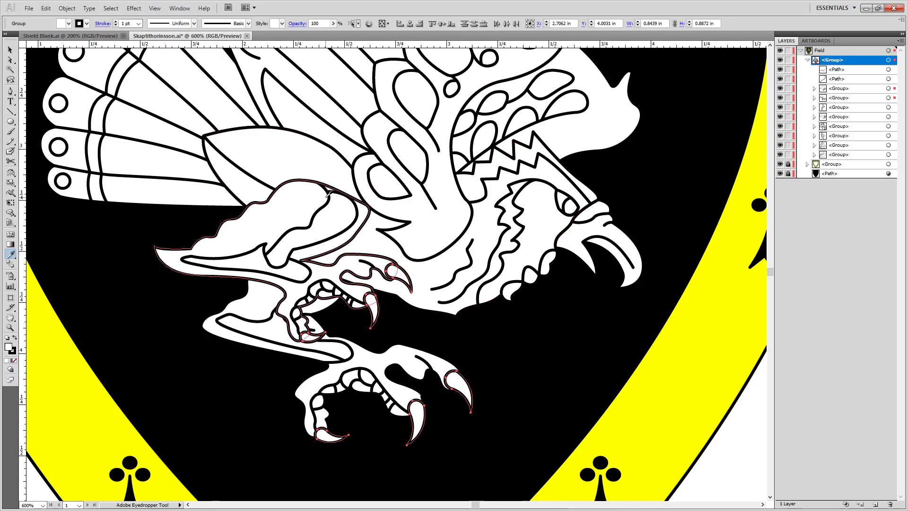
key(a)
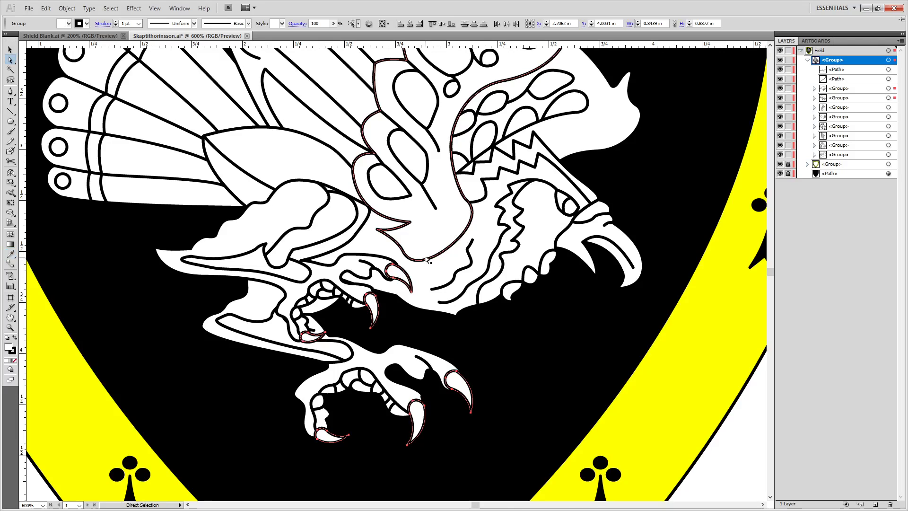
alt+scroll(460, 279, down, 3)
alt+scroll(460, 279, up, 1)
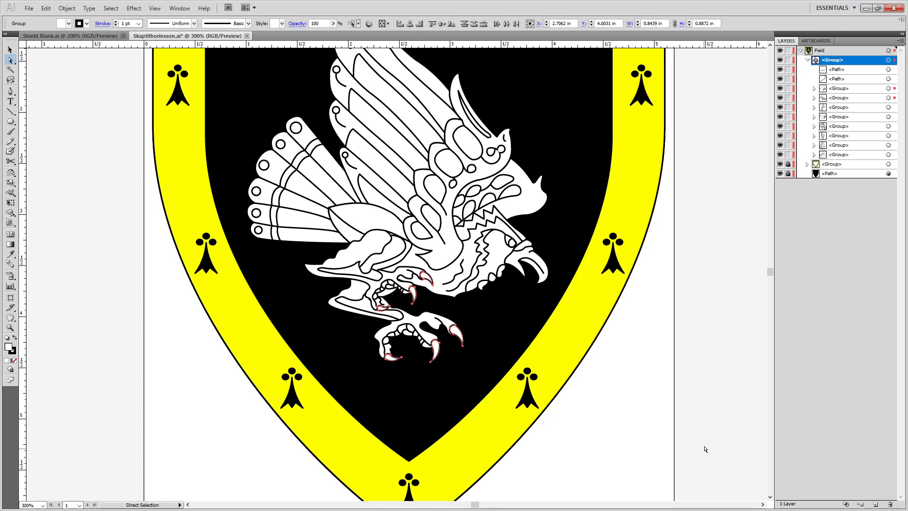
Collapse the eagle's group, then fill the whole bordure group and the black field path with white.
click(807, 61)
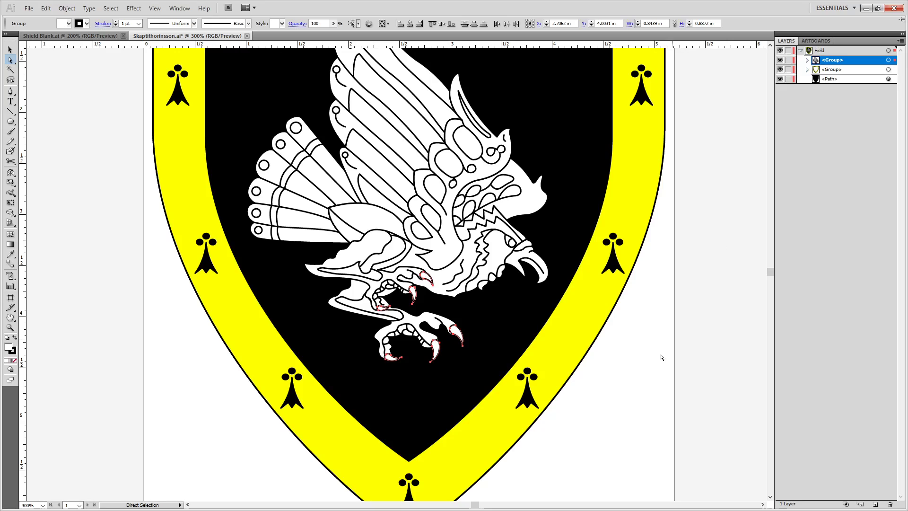
click(891, 70)
shift+click(891, 79)
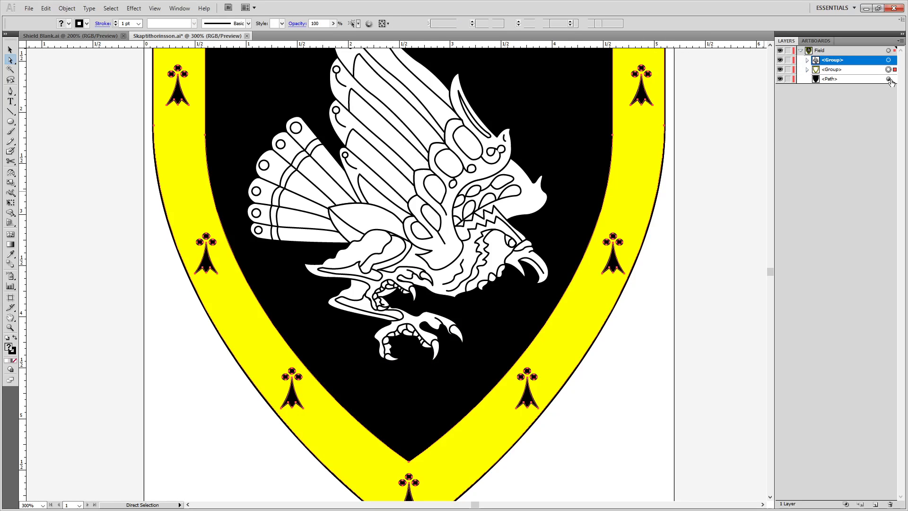
click(5, 361)
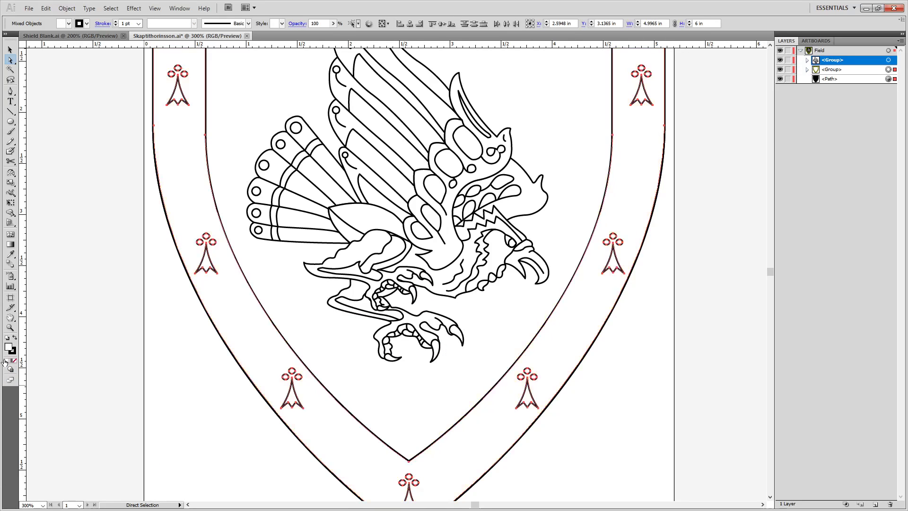
click(682, 260)
scroll(680, 248, down, 2)
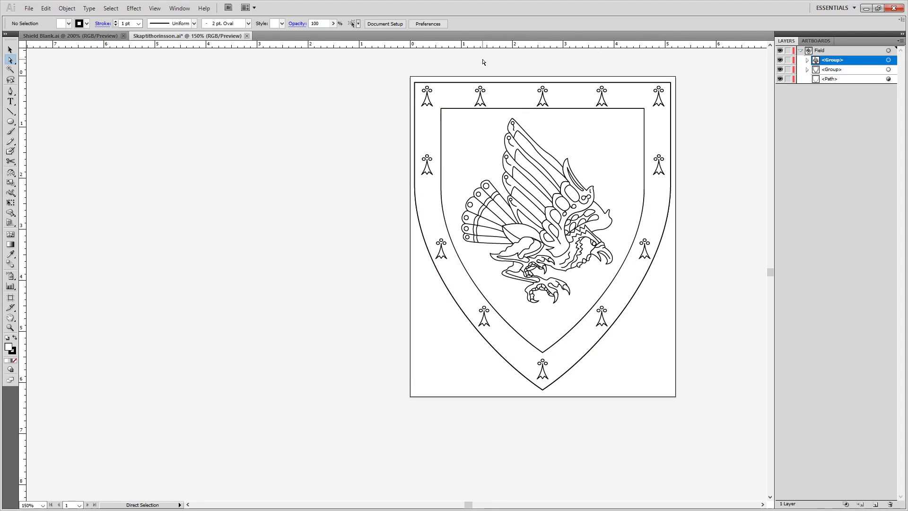
Paste the 2.2 pt shield outline and snap its corner onto the corner of the existing shield.
key(ctrl+v)
scroll(454, 122, up, 5)
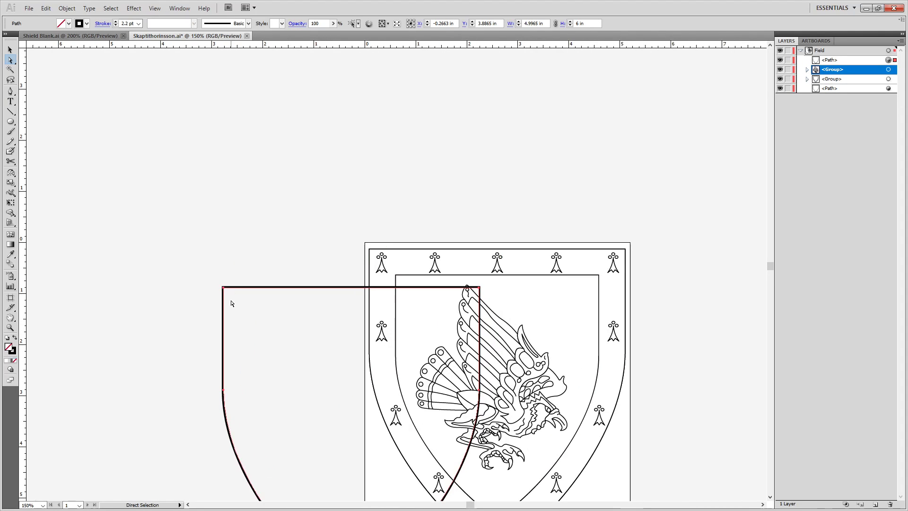
drag(223, 309, 364, 267)
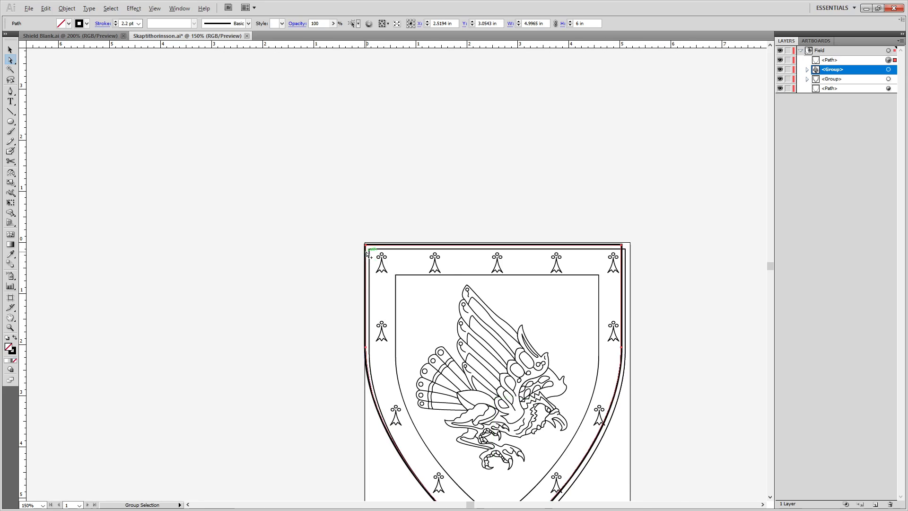
scroll(368, 255, up, 6)
scroll(369, 255, up, 2)
drag(306, 99, 429, 234)
Copy all of the shield artwork and close its document without saving the changes.
key(ctrl+a)
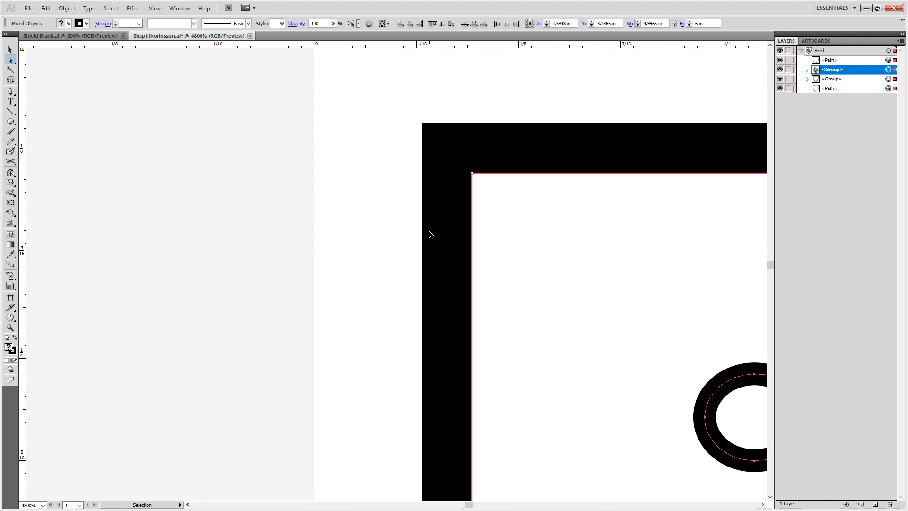
click(250, 36)
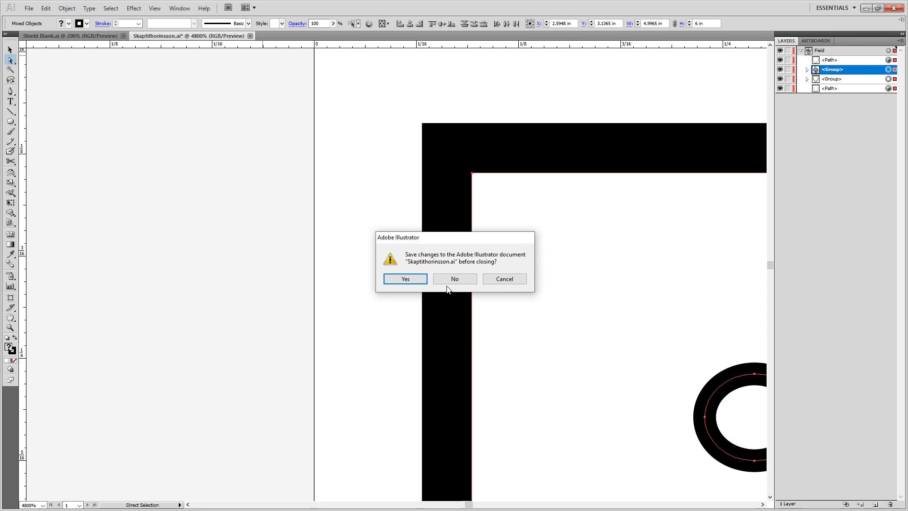
click(447, 279)
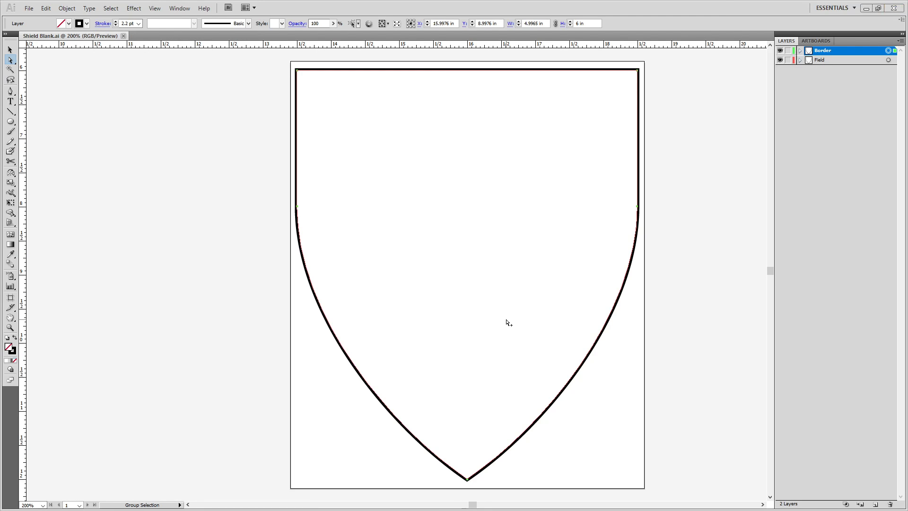
Switch to the InDesign coloring book, paste the shield onto the empty page, and enlarge and centre it between the heading and the blazon.
key(alt+Tab)
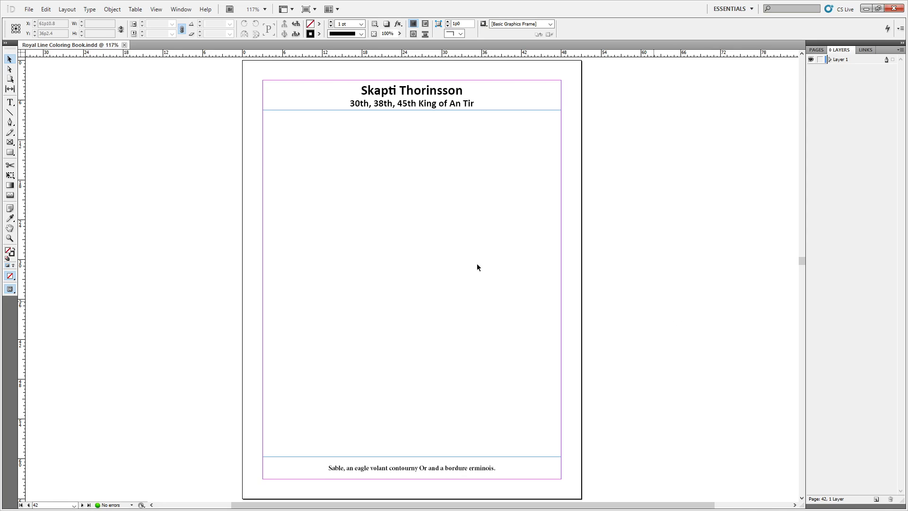
key(ctrl+v)
drag(351, 193, 307, 150)
drag(463, 351, 550, 456)
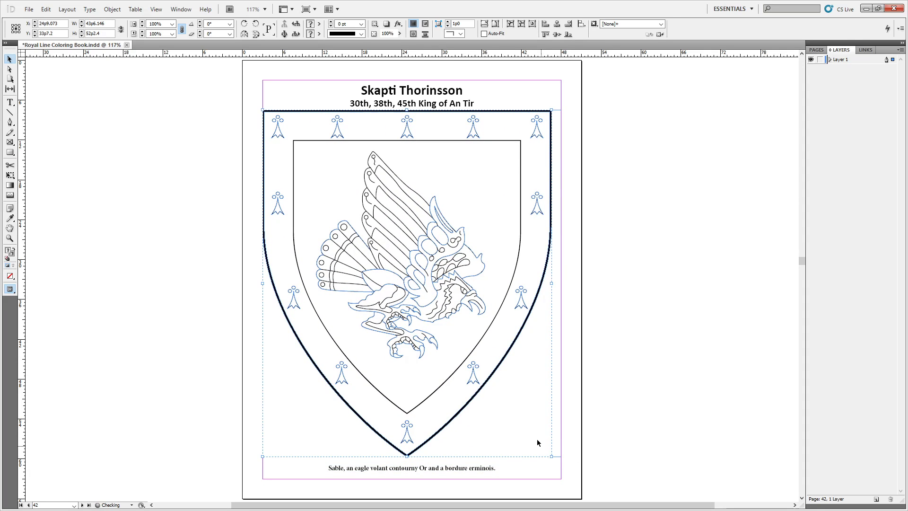
drag(427, 308, 424, 306)
click(647, 334)
key(ctrl+minus)
key(ctrl+minus)
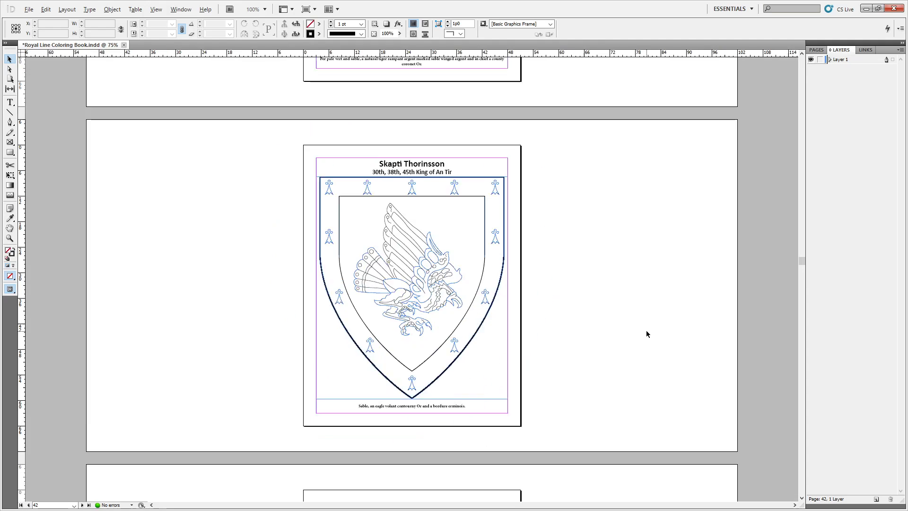
Go through the following pages of the coloring book to the empty page for the 31st Queen of An Tir.
scroll(647, 334, down, 1)
key(ctrl+equal)
scroll(647, 334, up, 1)
drag(566, 279, 600, 284)
scroll(594, 285, down, 6)
scroll(594, 285, down, 10)
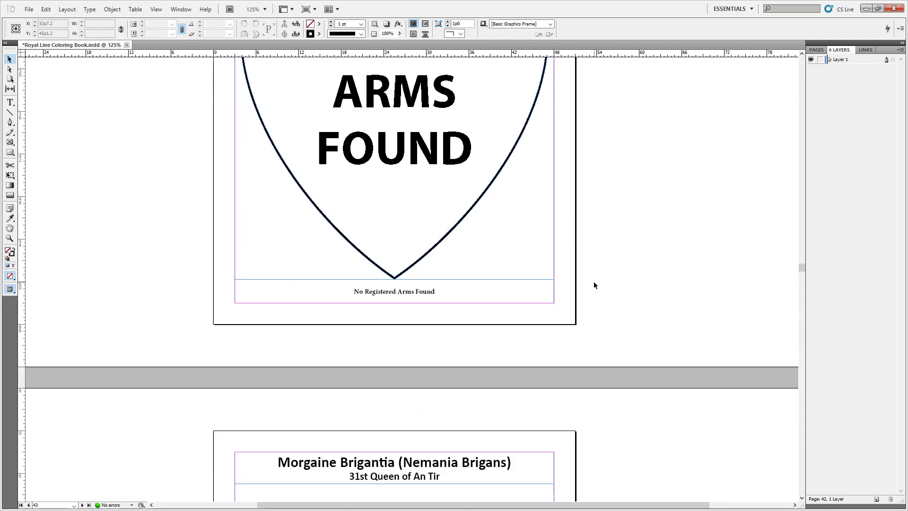
scroll(590, 277, down, 3)
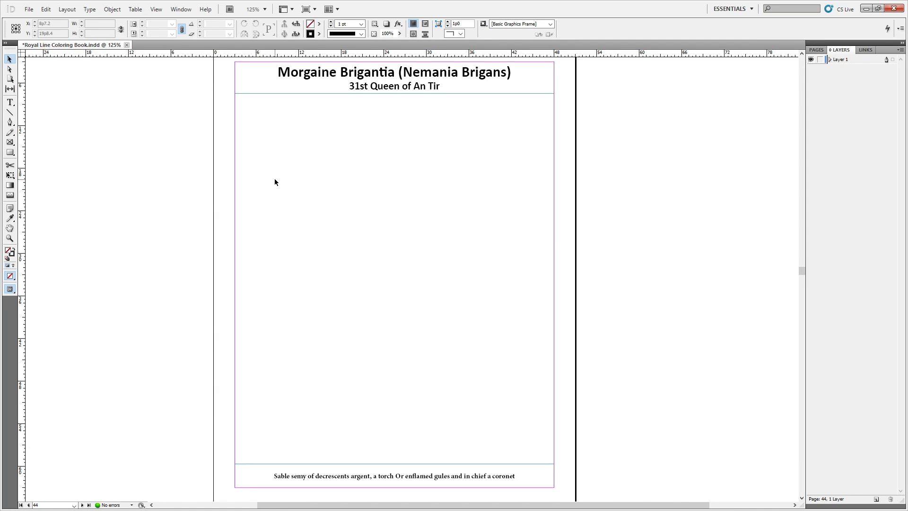
Switch to the Royal Line of An Tir PDF in Acrobat Reader and look for the 31st Queen's arms.
key(ctrl+d)
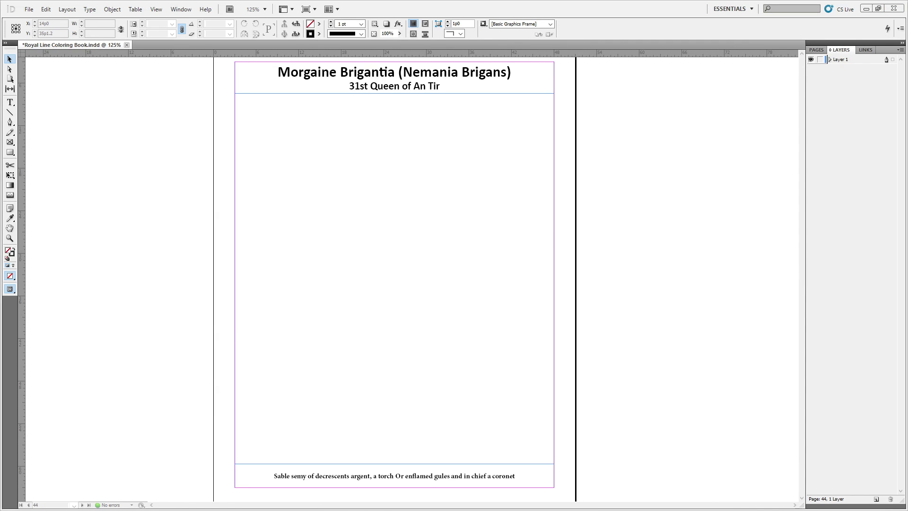
key(alt+Tab)
scroll(484, 240, down, 15)
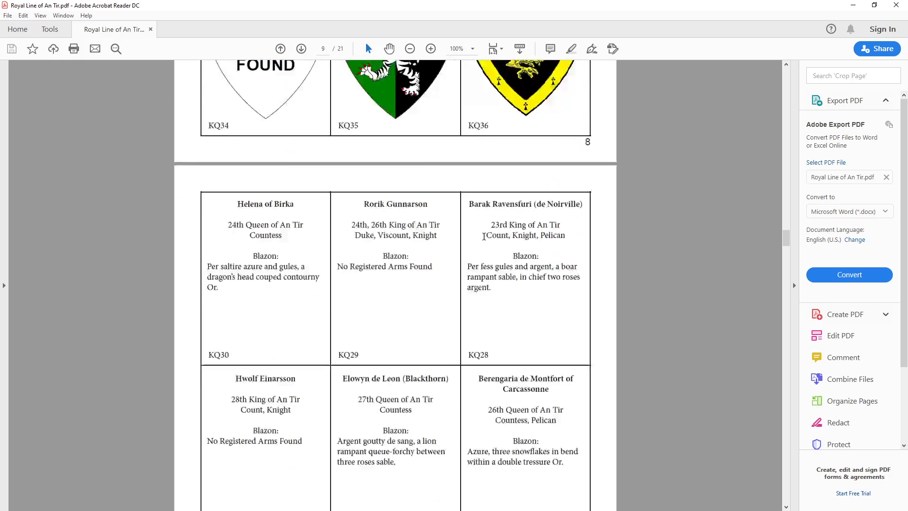
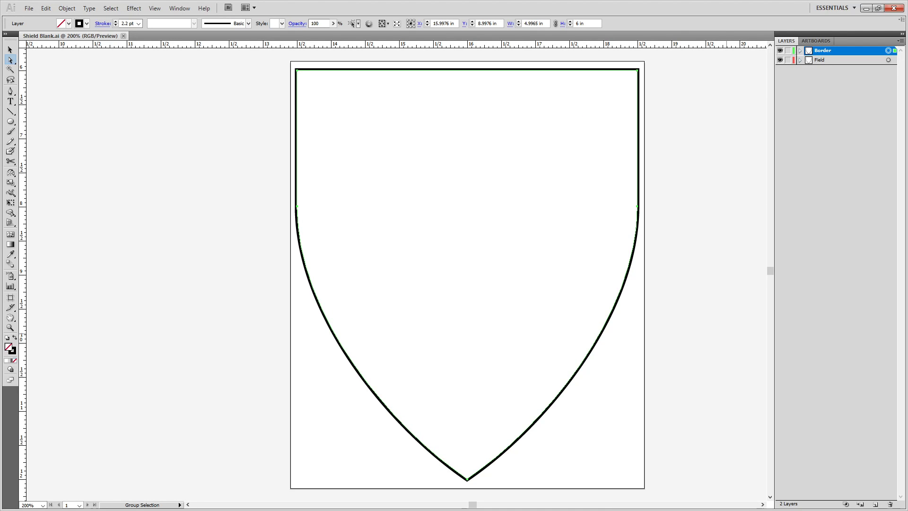
Switch to Illustrator and open the Arms template from the folder one level up.
key(v)
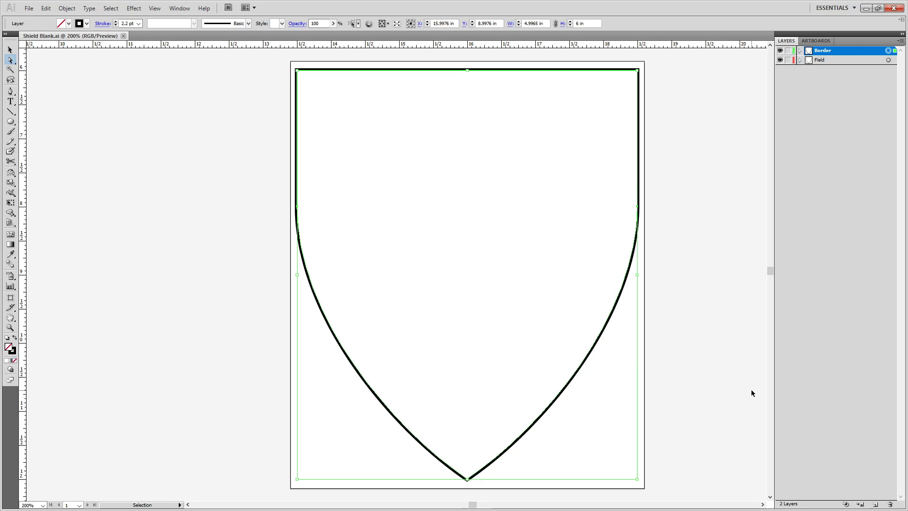
key(ctrl+o)
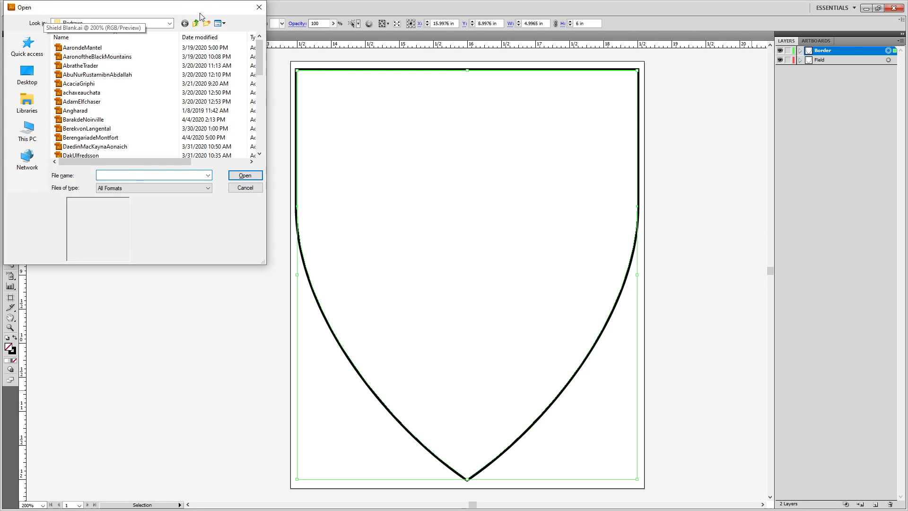
click(196, 23)
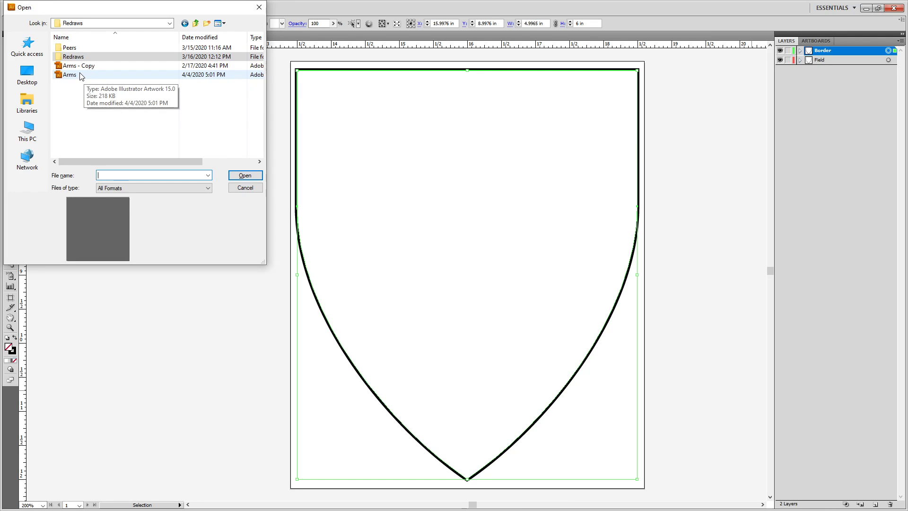
click(70, 74)
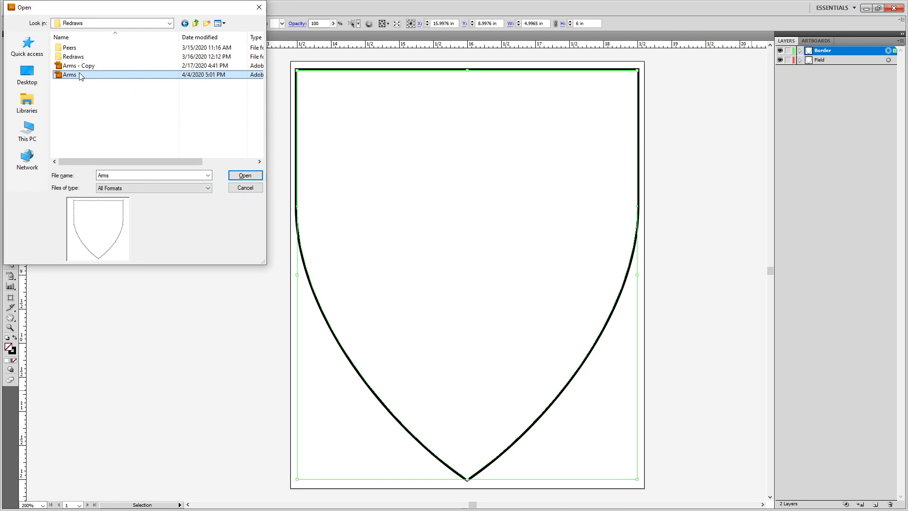
click(245, 175)
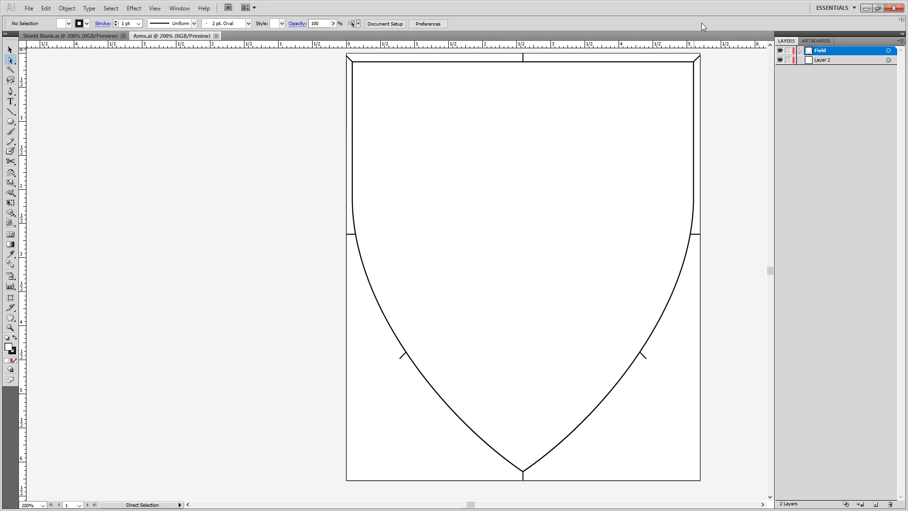
drag(604, 153, 564, 164)
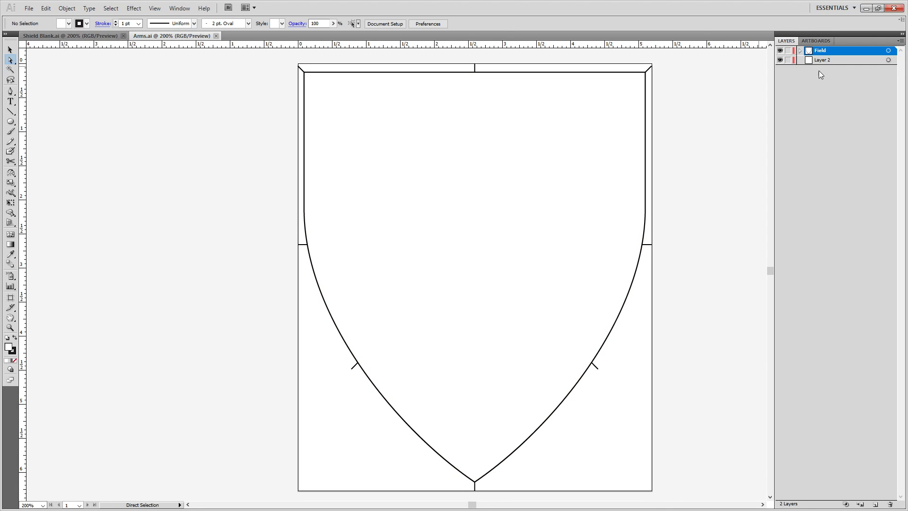
Switch to the Royal Line of An Tir PDF and examine the torch-and-crescents shield KQ38 together with its blazon.
key(alt+Tab)
key(alt+Tab)
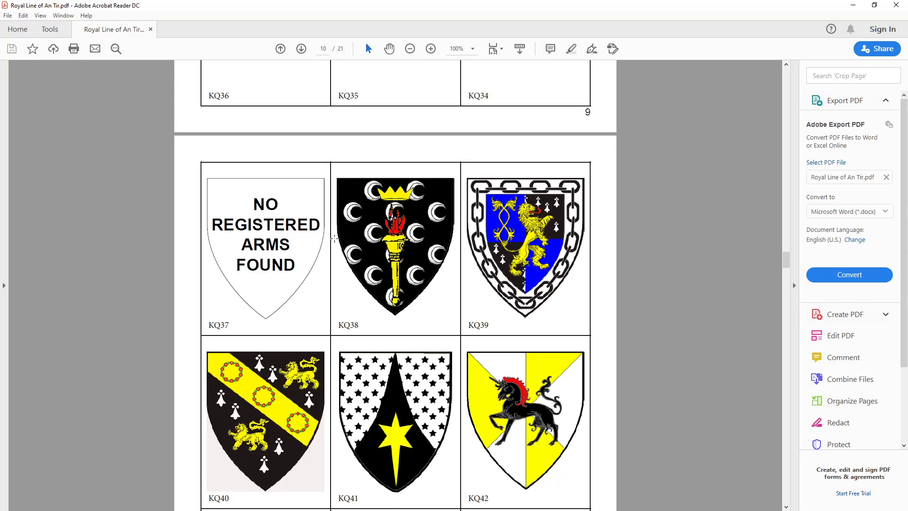
scroll(334, 237, down, 7)
scroll(334, 238, down, 4)
scroll(335, 233, up, 4)
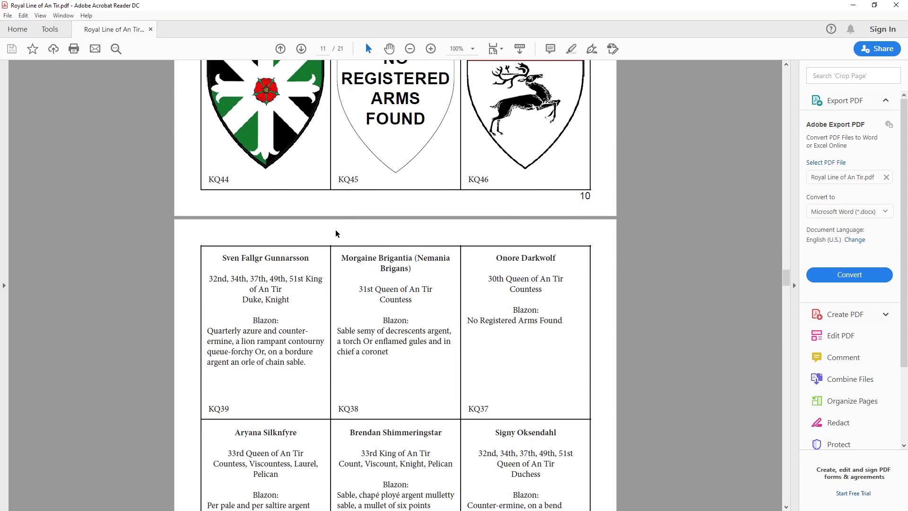
scroll(335, 230, down, 4)
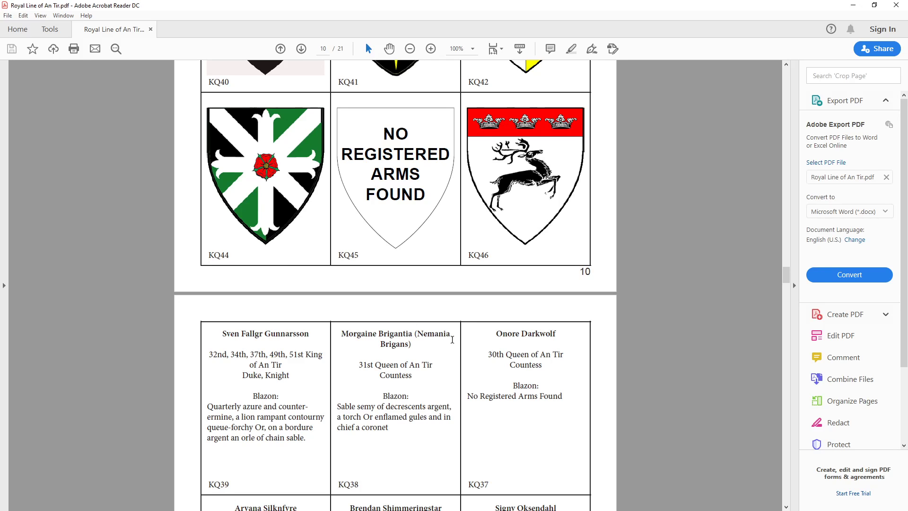
scroll(454, 341, up, 4)
scroll(462, 306, up, 8)
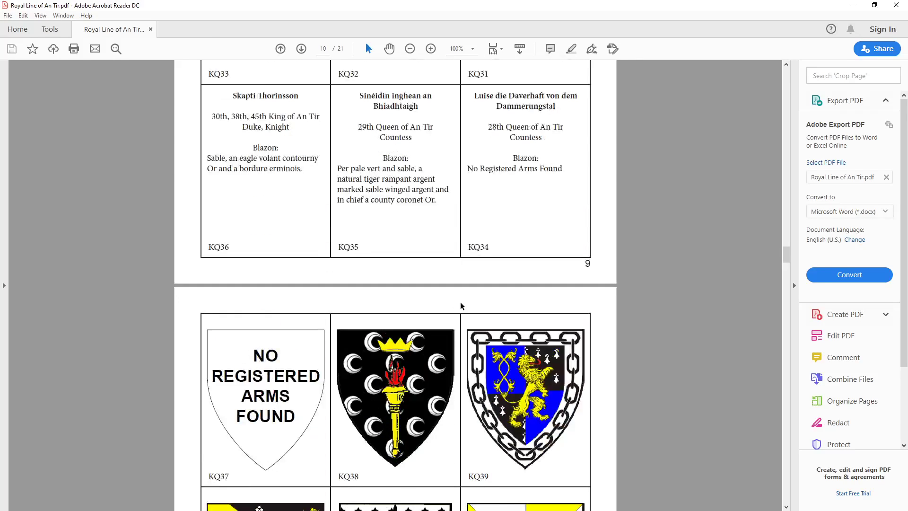
scroll(461, 305, down, 5)
scroll(261, 209, up, 1)
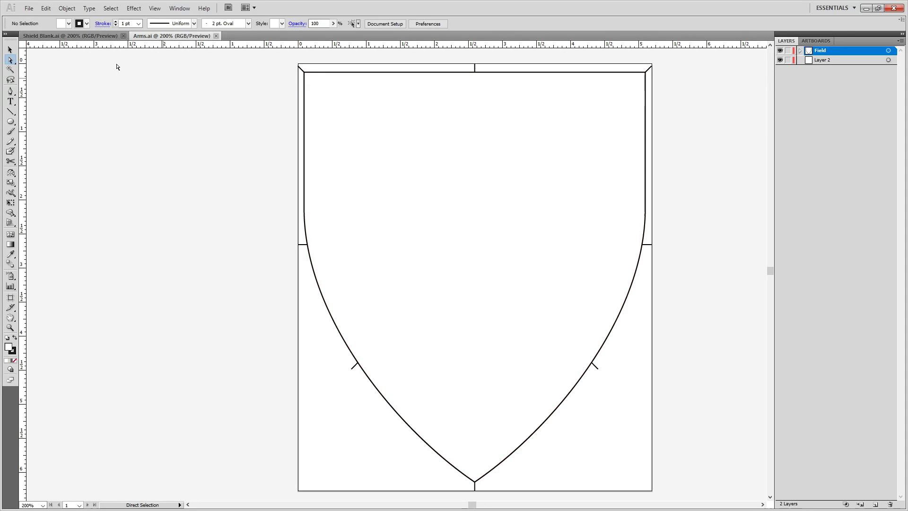
Open the GIF image of the torch-and-crescents shield from the Peers folder.
click(71, 35)
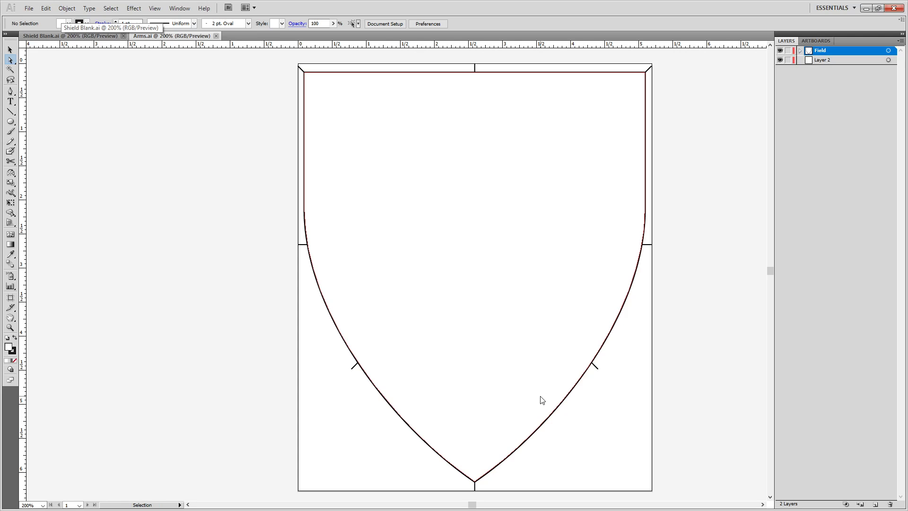
key(ctrl+o)
double_click(69, 47)
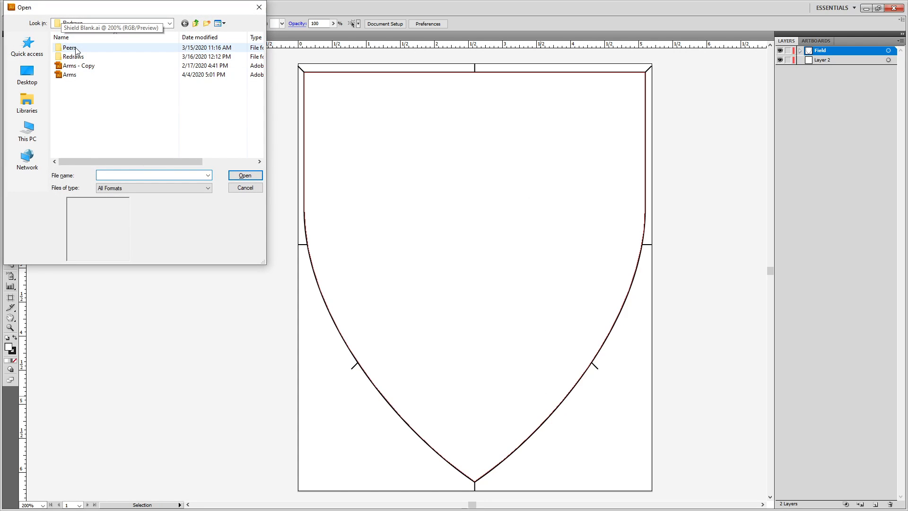
click(97, 92)
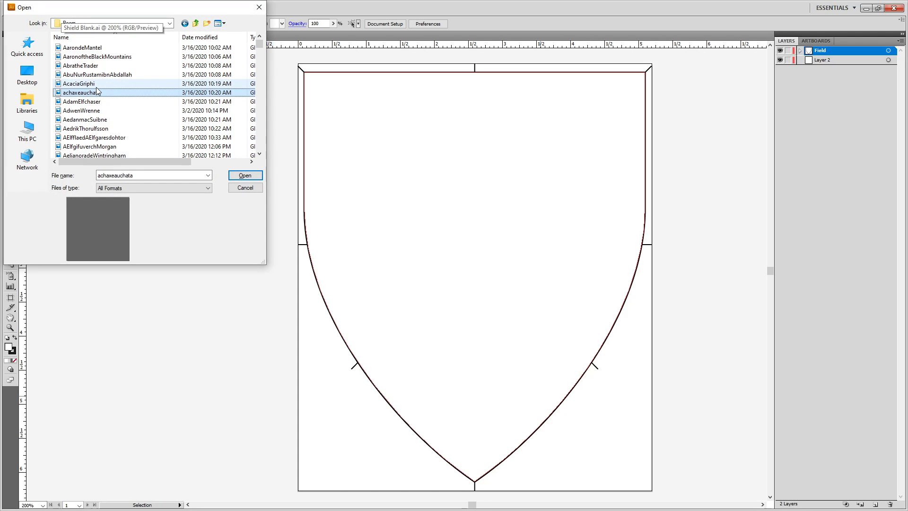
key(n)
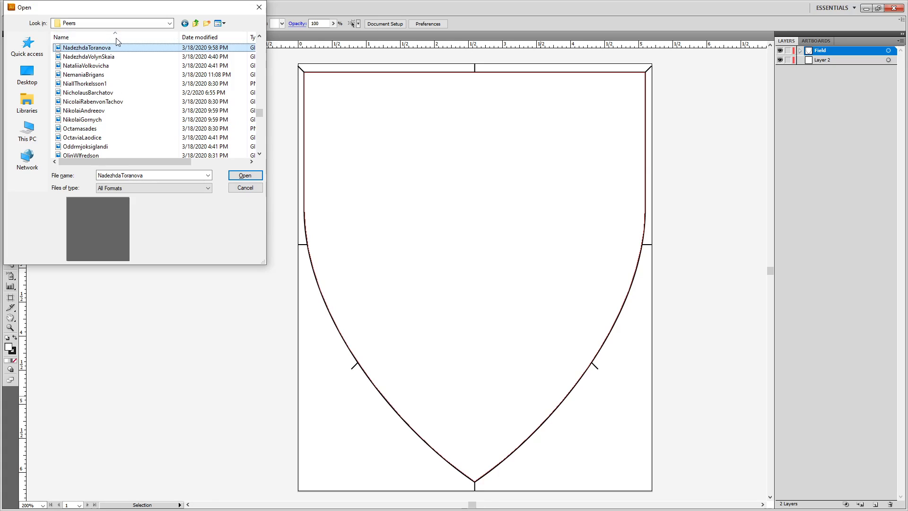
double_click(92, 77)
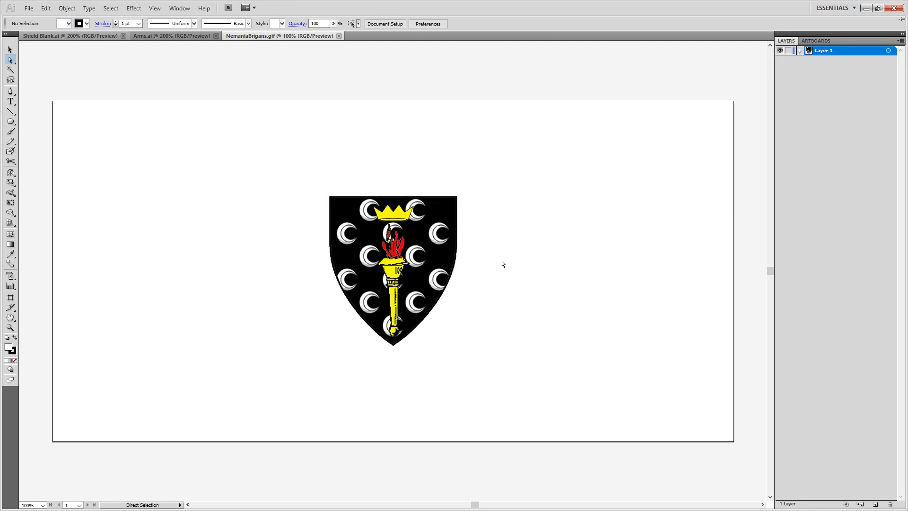
Copy the torch-and-crescents image into the Arms document and move it from the Field layer to Layer 2.
click(415, 224)
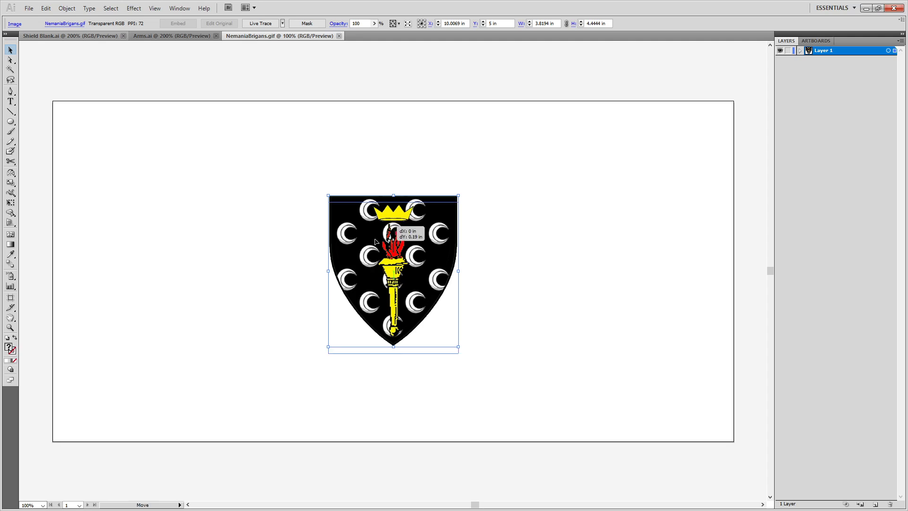
drag(397, 221, 488, 164)
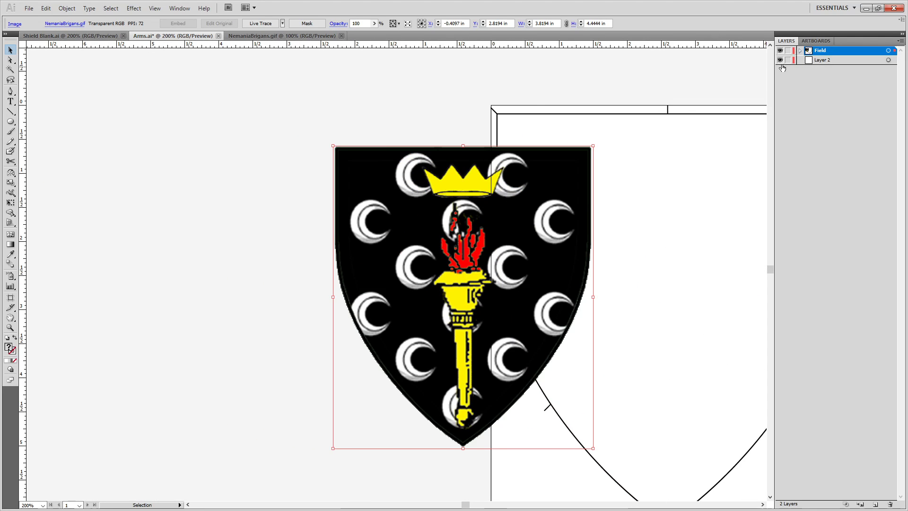
click(801, 51)
drag(824, 60, 822, 87)
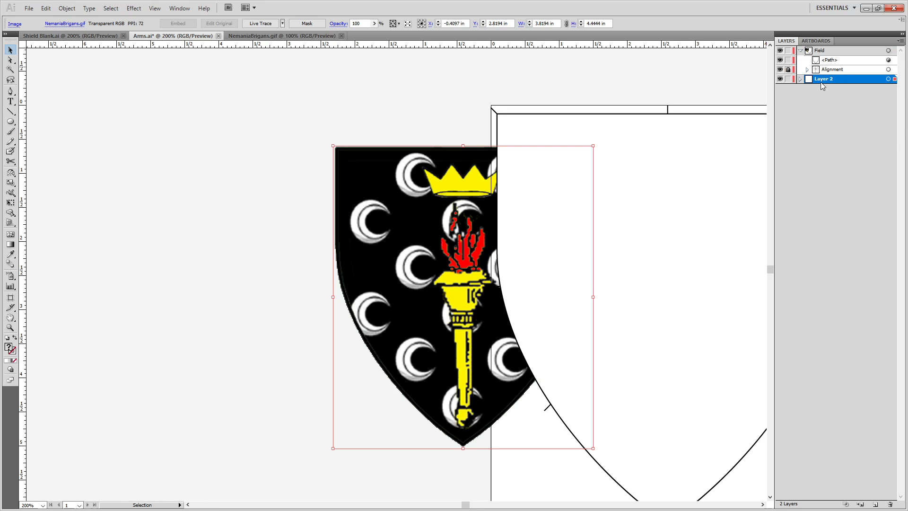
click(801, 51)
Place the reference image just outside the artboard's left edge and lock Layer 2.
drag(425, 202, 289, 202)
drag(517, 219, 512, 185)
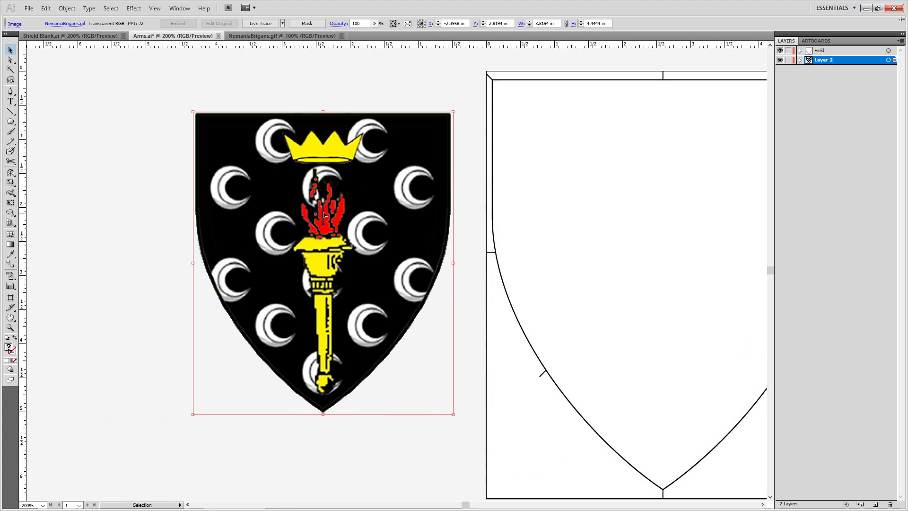
drag(324, 211, 356, 207)
drag(738, 138, 666, 186)
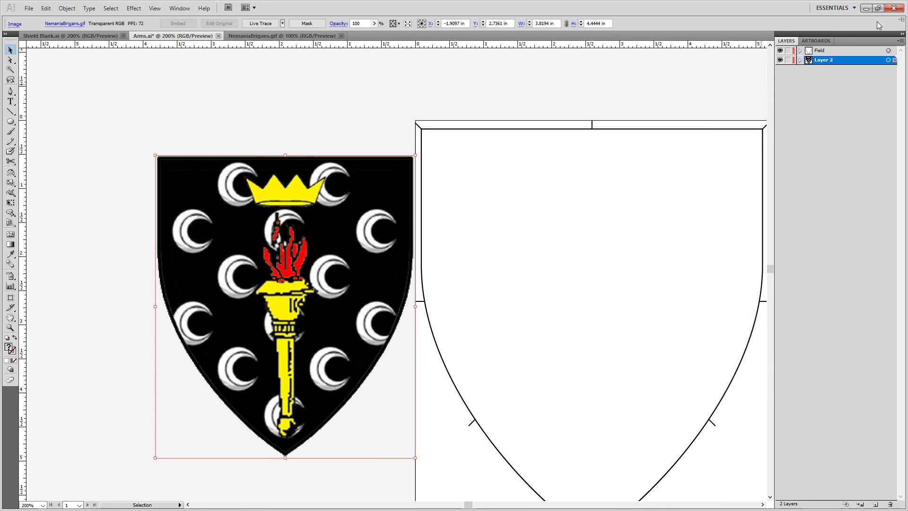
click(788, 60)
drag(533, 298, 478, 271)
Delete the Alignment group from the Field layer.
click(800, 50)
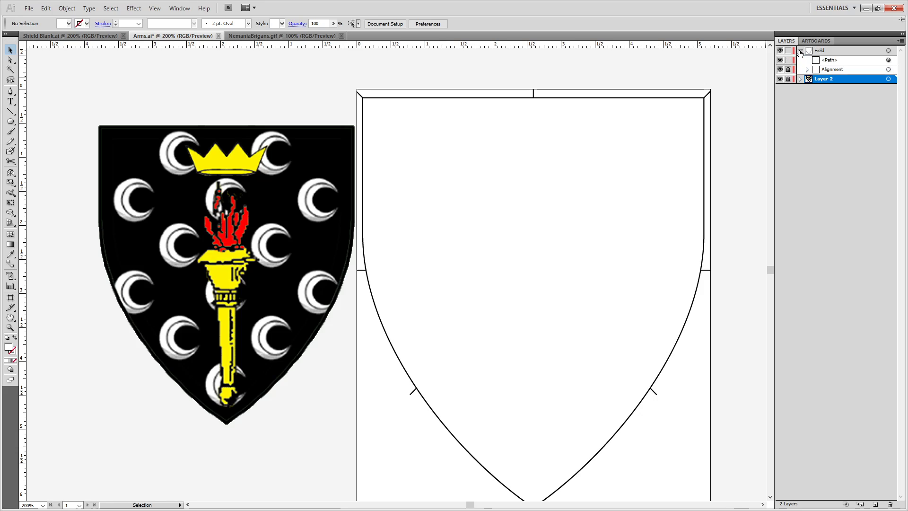
click(823, 71)
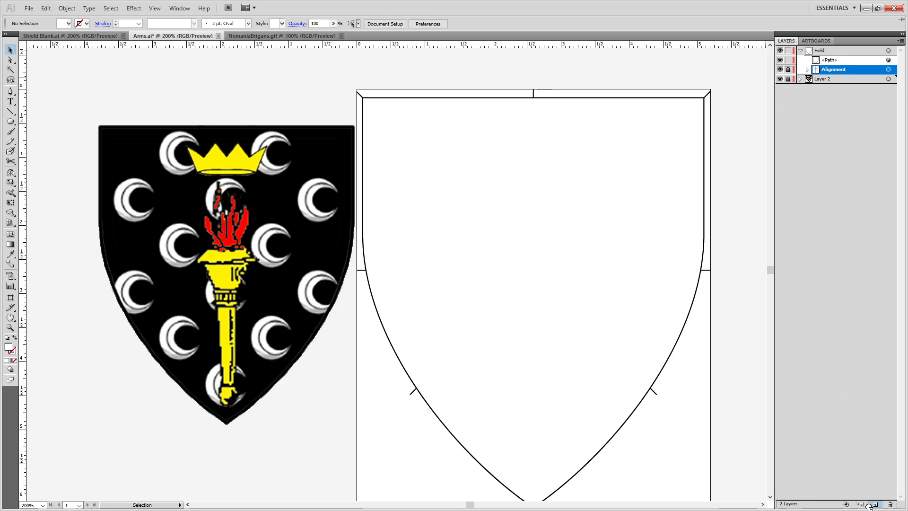
click(891, 504)
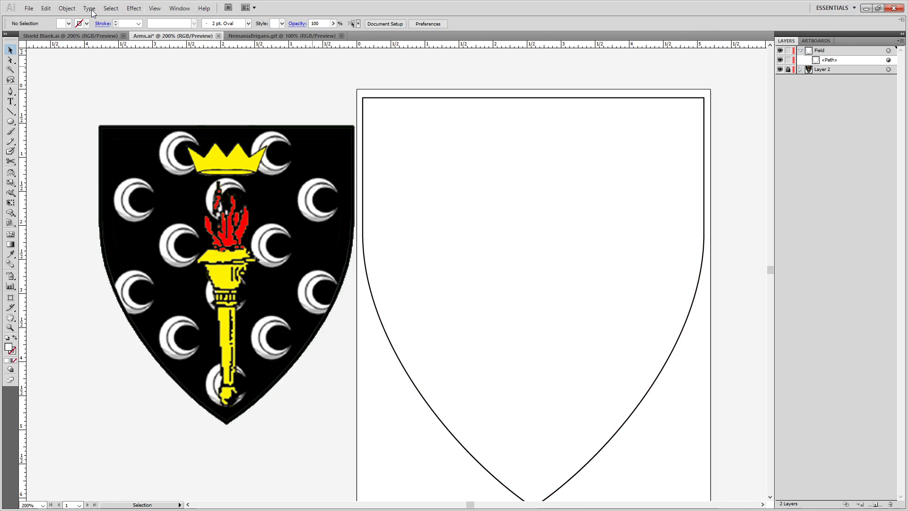
Take the file name from the shield's GIF document and close that document without saving it.
click(337, 38)
click(29, 8)
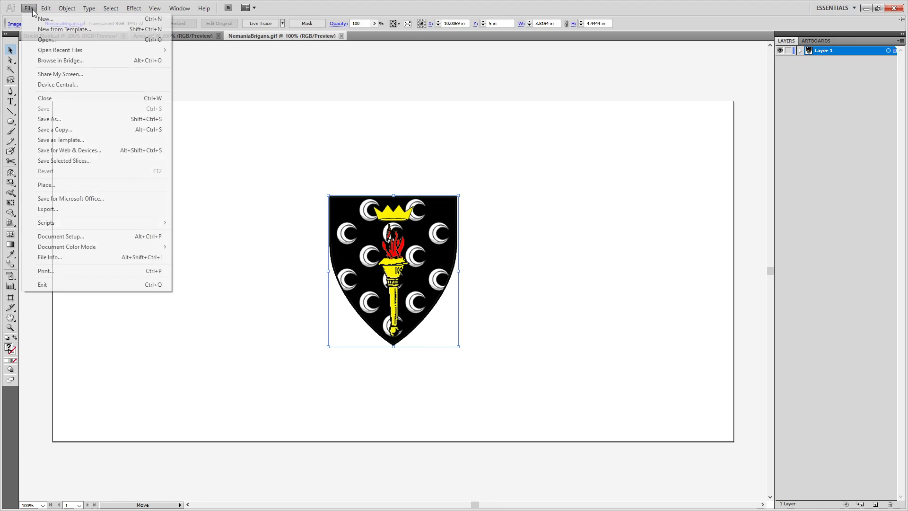
click(50, 122)
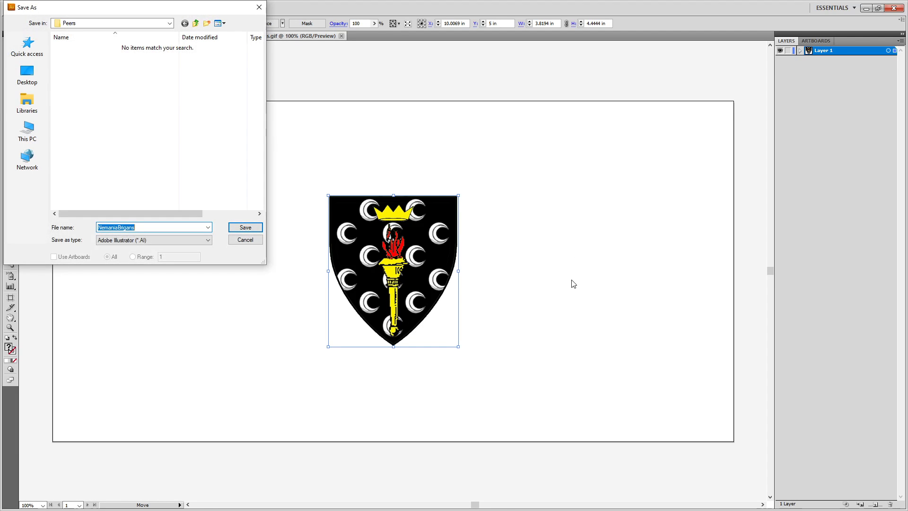
key(Return)
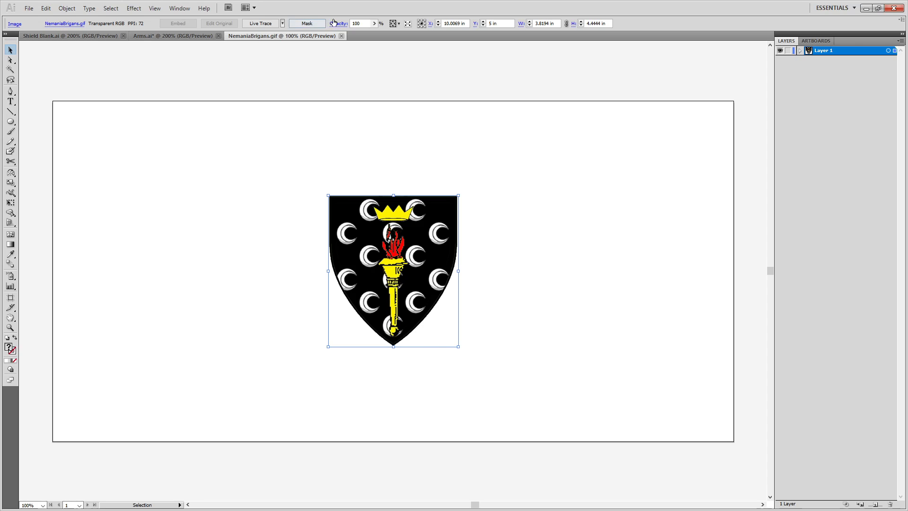
click(342, 37)
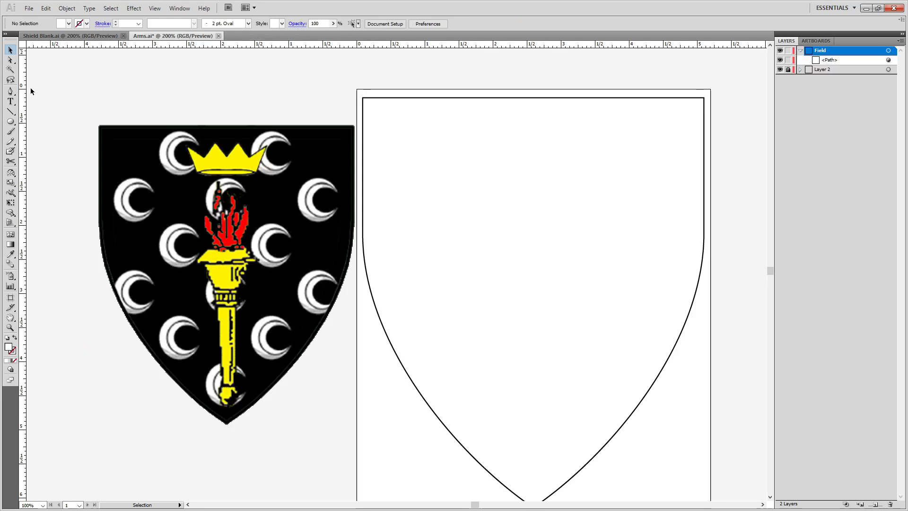
Save the Arms document into the Redraws subfolder as an Illustrator CS5 file with the same name as the shield GIF.
click(29, 8)
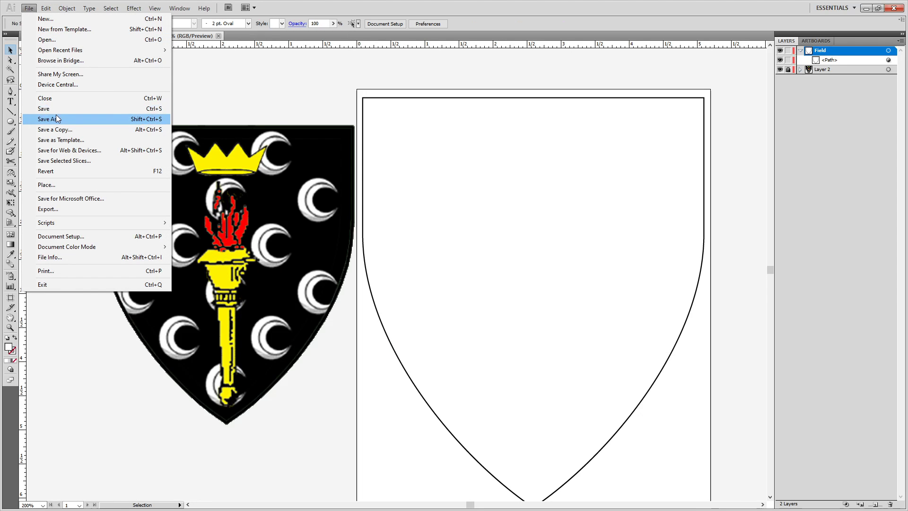
click(51, 119)
double_click(102, 58)
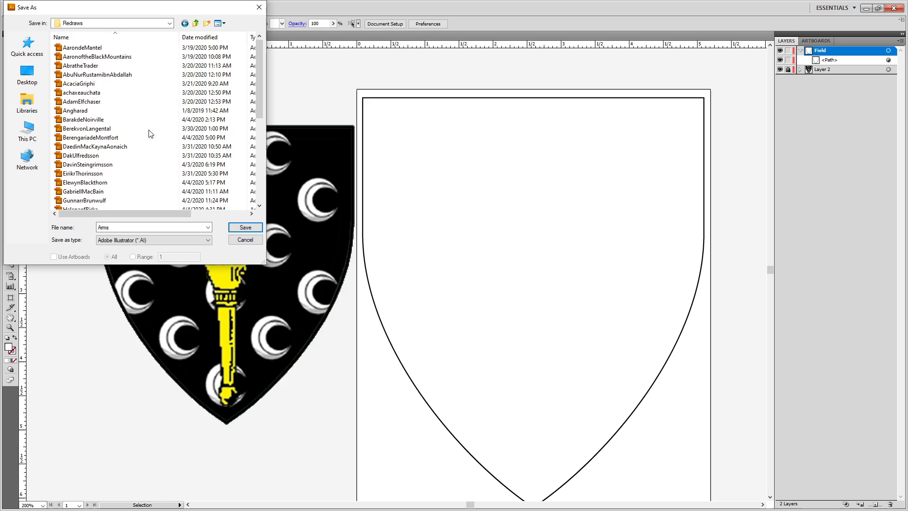
double_click(163, 227)
text(NemaniaBrigans)
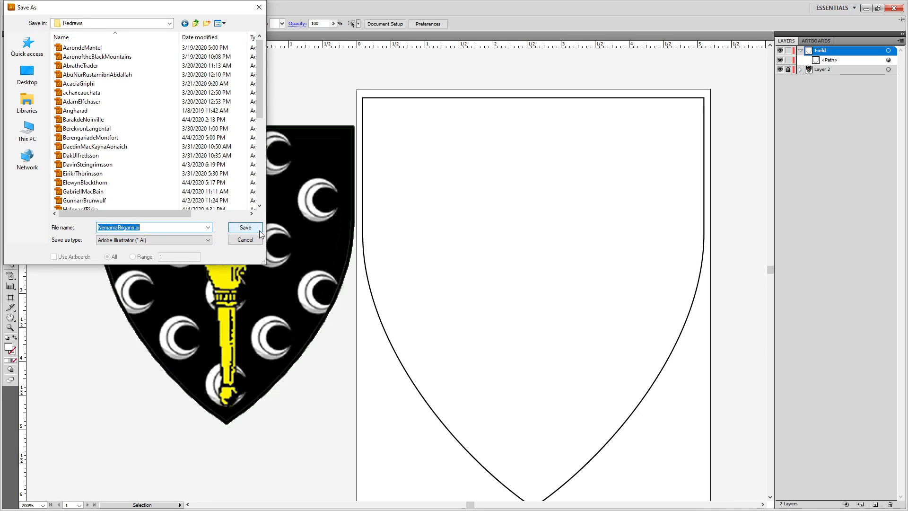
click(259, 231)
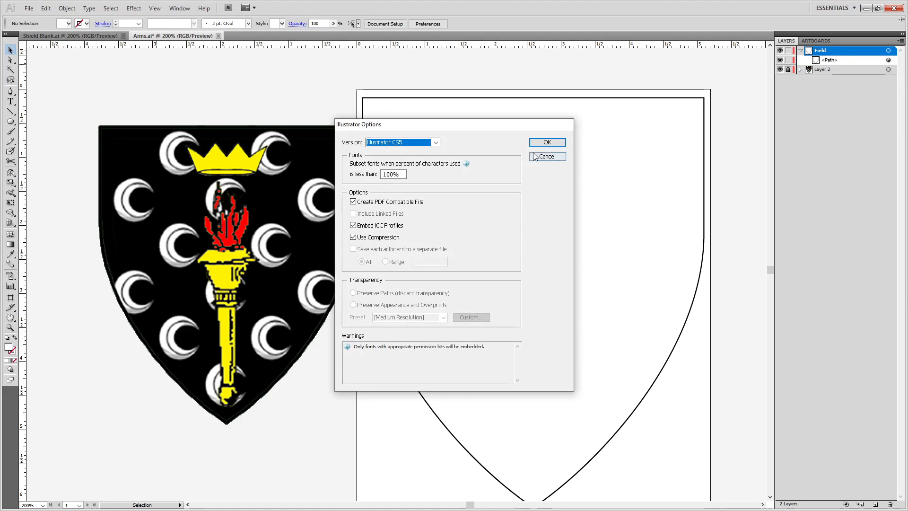
click(540, 142)
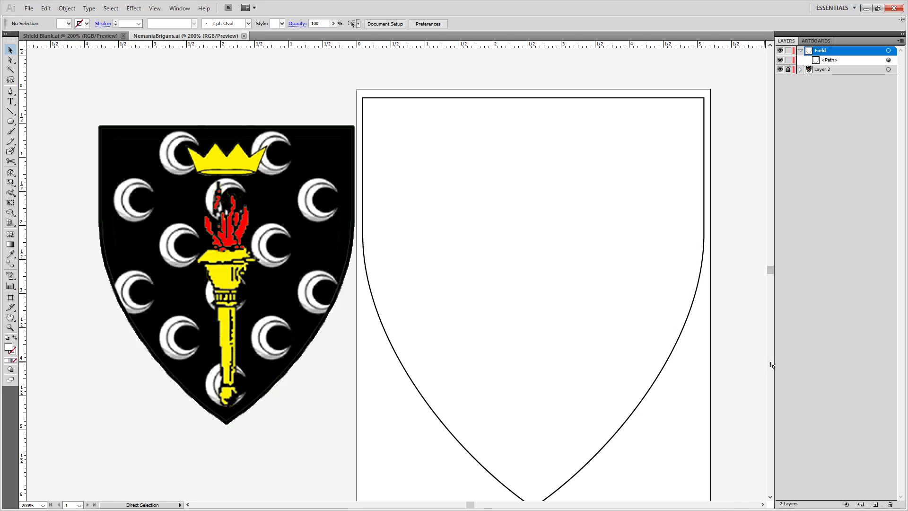
Open the green torch shield from Blatha an Oir's Device Outlines on the Heraldry (N:) drive, in the Illustrator Files folder.
key(ctrl+o)
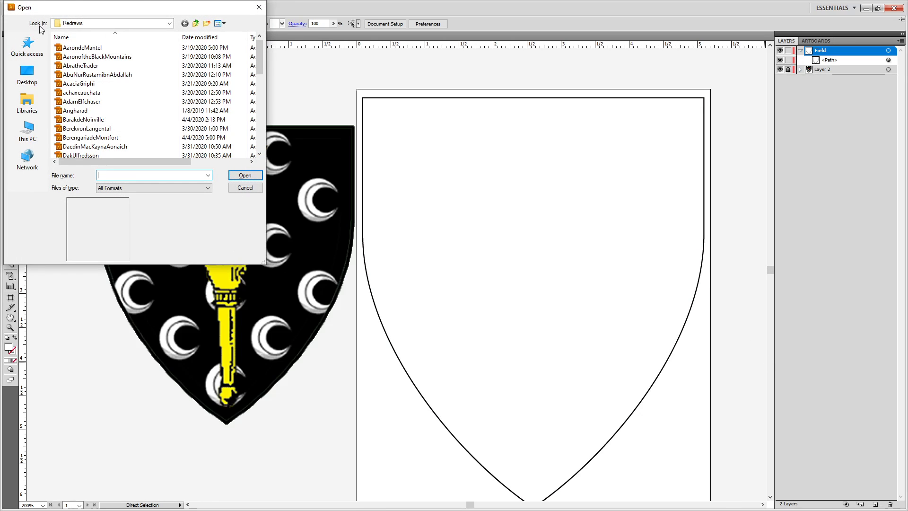
click(75, 23)
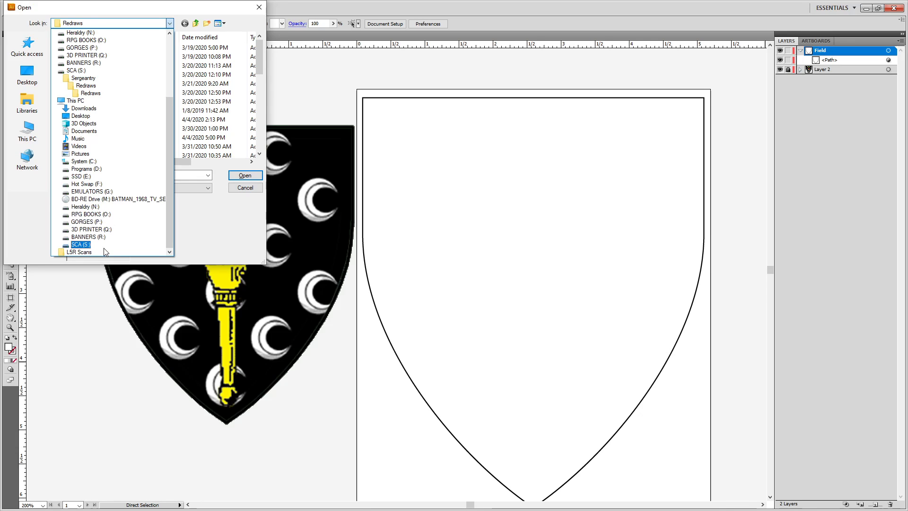
click(85, 206)
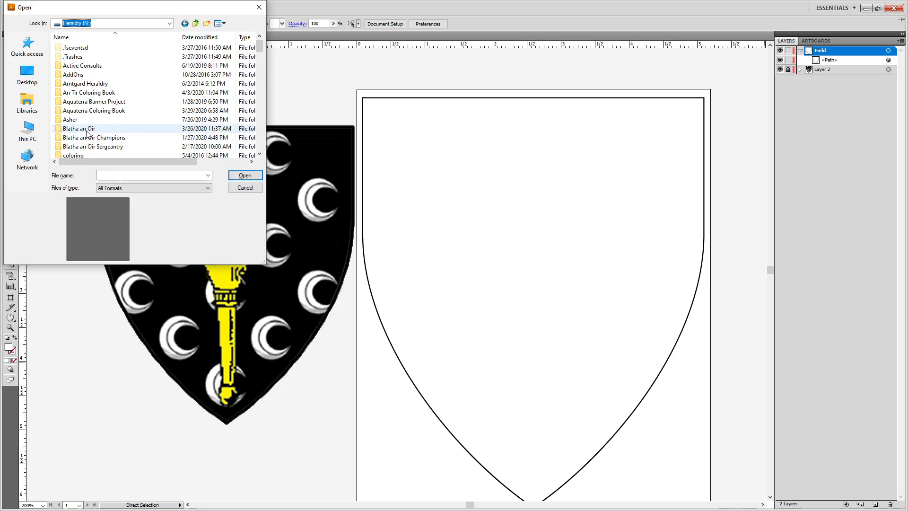
double_click(120, 128)
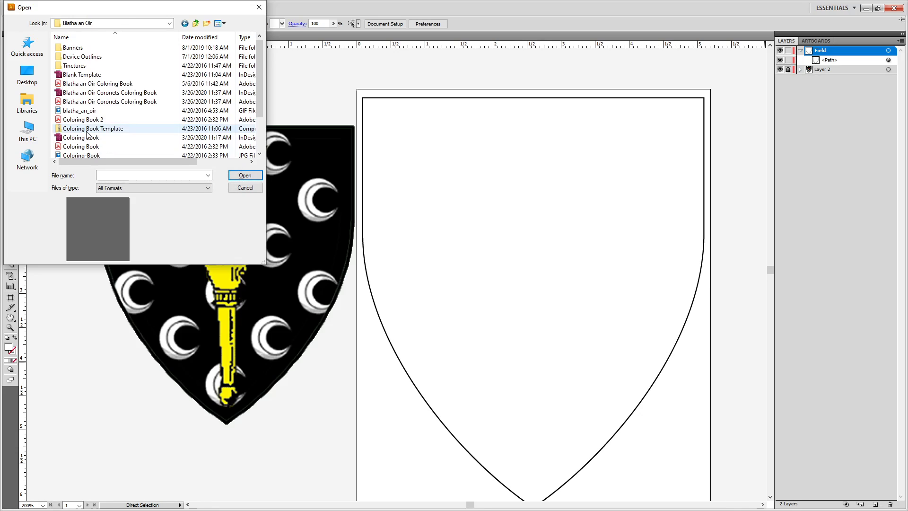
double_click(78, 58)
double_click(77, 48)
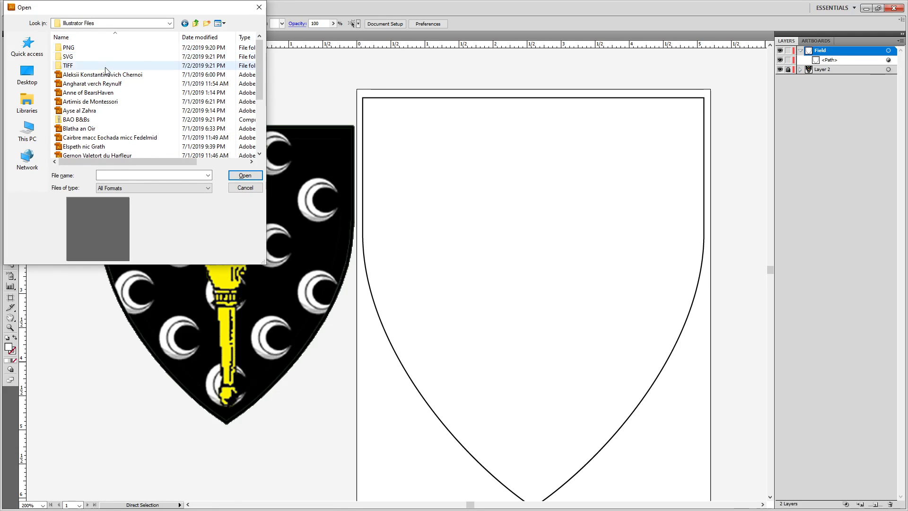
scroll(137, 123, down, 4)
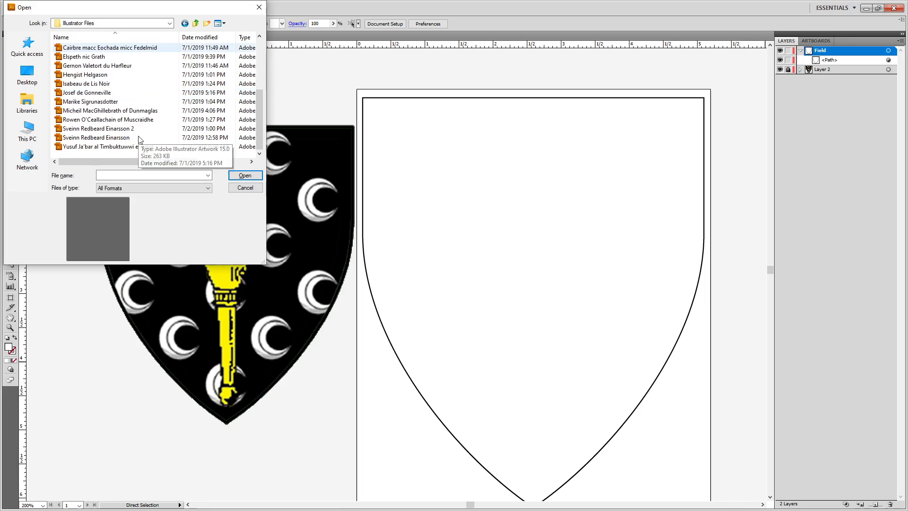
double_click(136, 119)
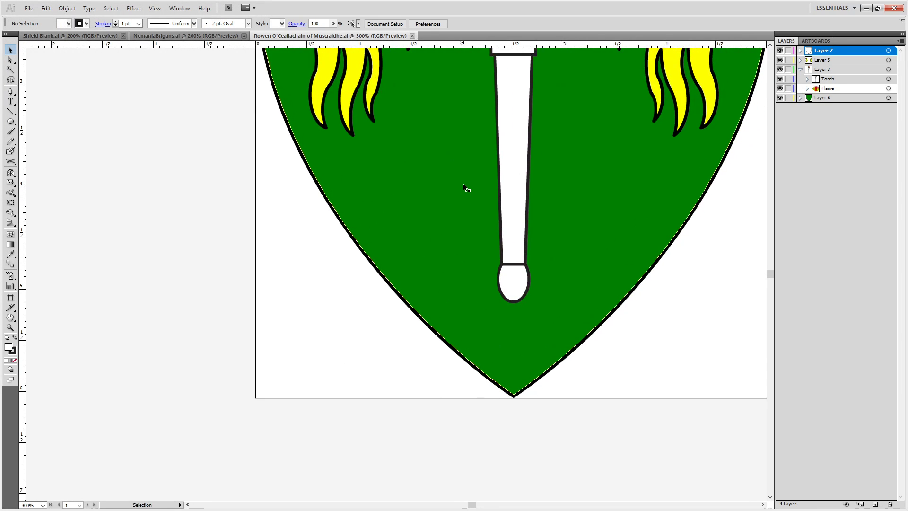
Copy the Torch and Flame objects from the green shield into the Queen's arms document and place them near the blank shield's vertical centre line.
scroll(463, 185, down, 2)
drag(466, 142, 411, 256)
scroll(420, 171, up, 1)
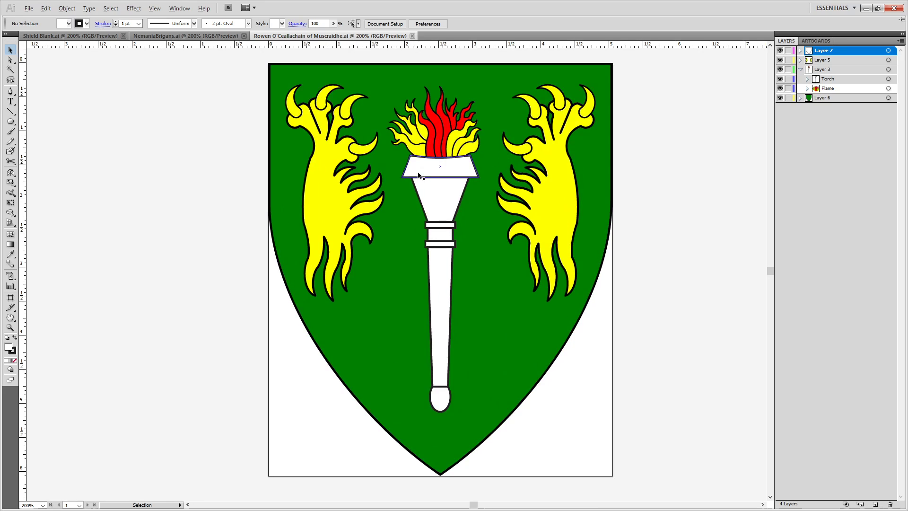
click(807, 79)
click(806, 79)
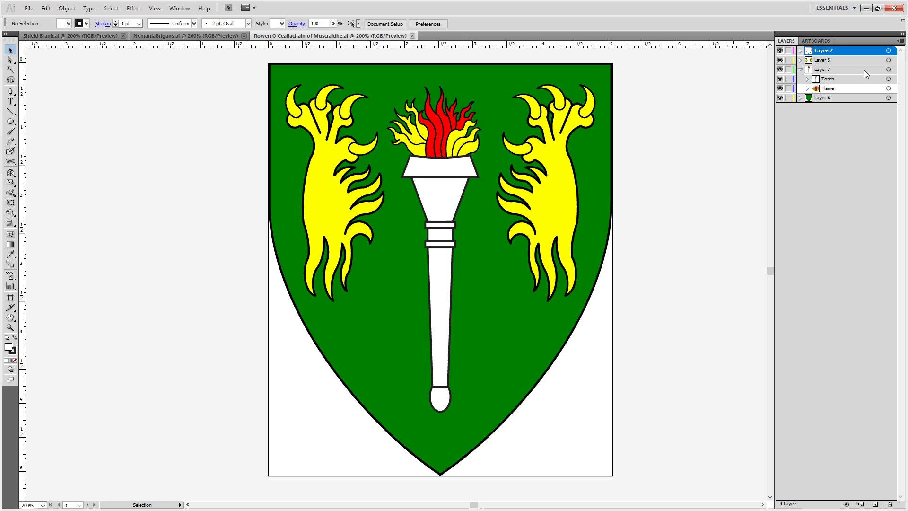
click(889, 79)
shift+click(888, 89)
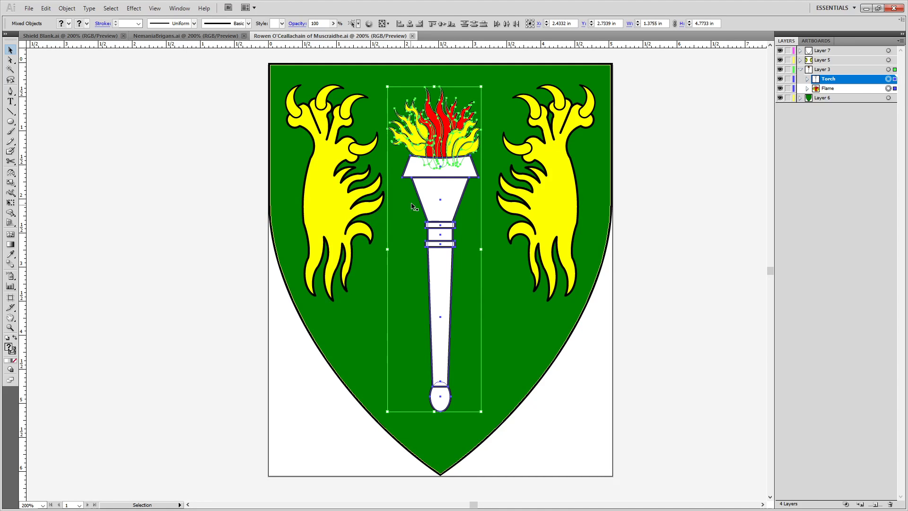
drag(434, 249, 41, 102)
drag(165, 35, 187, 61)
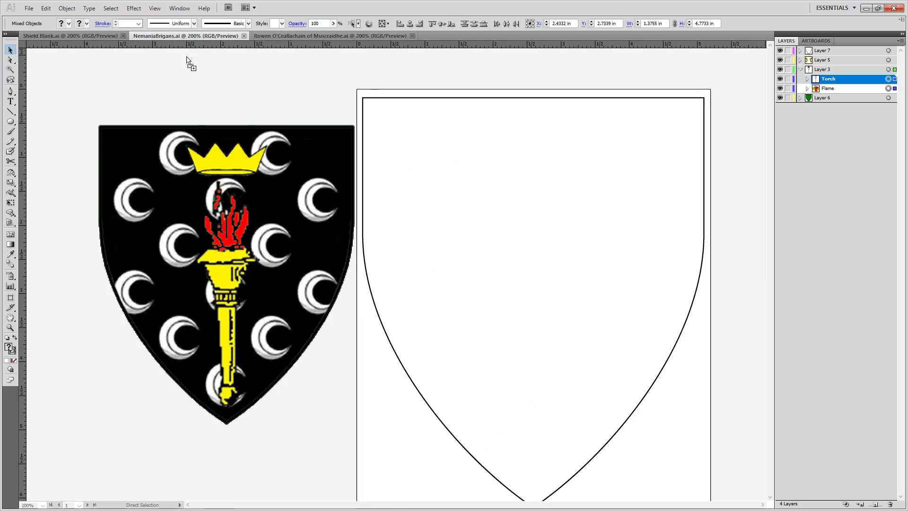
drag(488, 226, 487, 226)
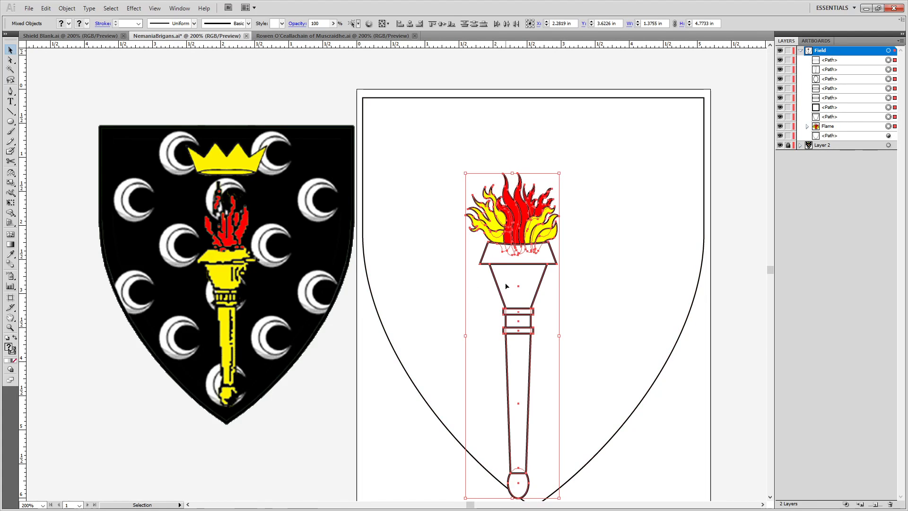
drag(510, 290, 401, 235)
key(alt)
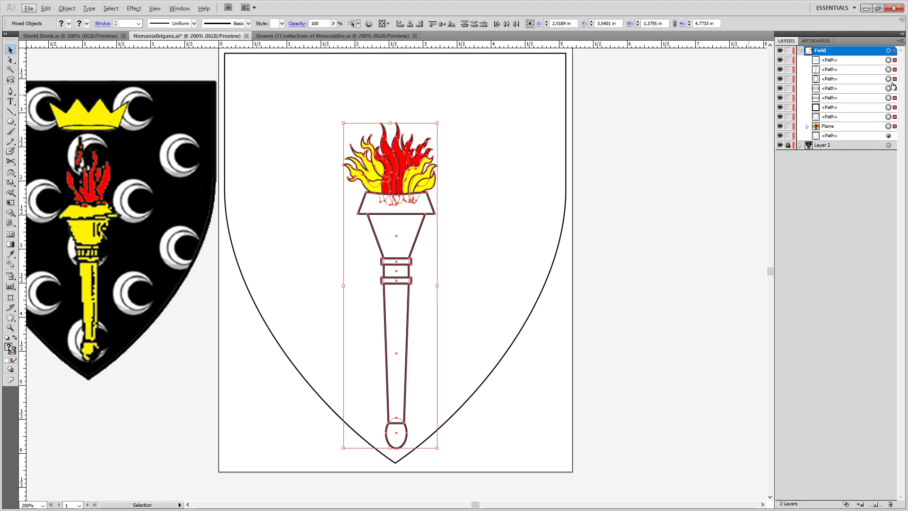
Move the torch and flame so the lowest anchor of the torch's end knob snaps onto the shield's bottom point.
drag(392, 245, 295, 260)
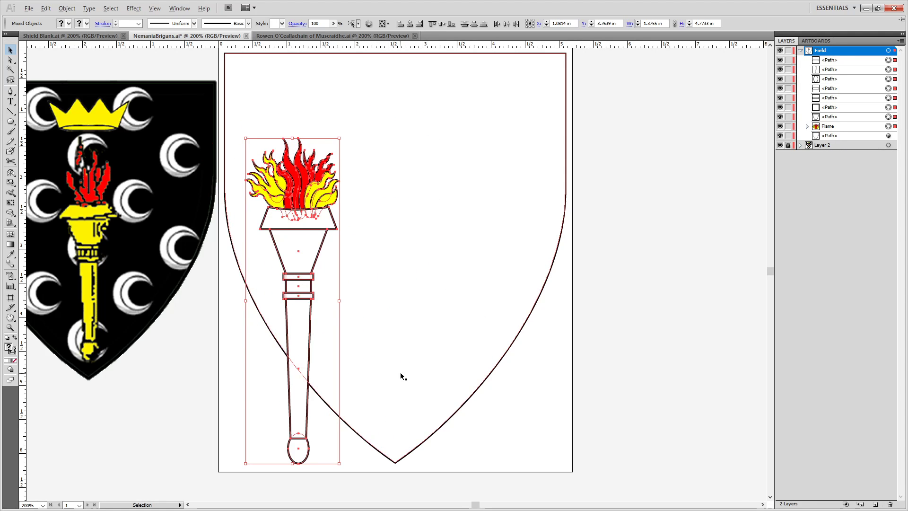
scroll(400, 424, up, 3)
drag(400, 424, 336, 201)
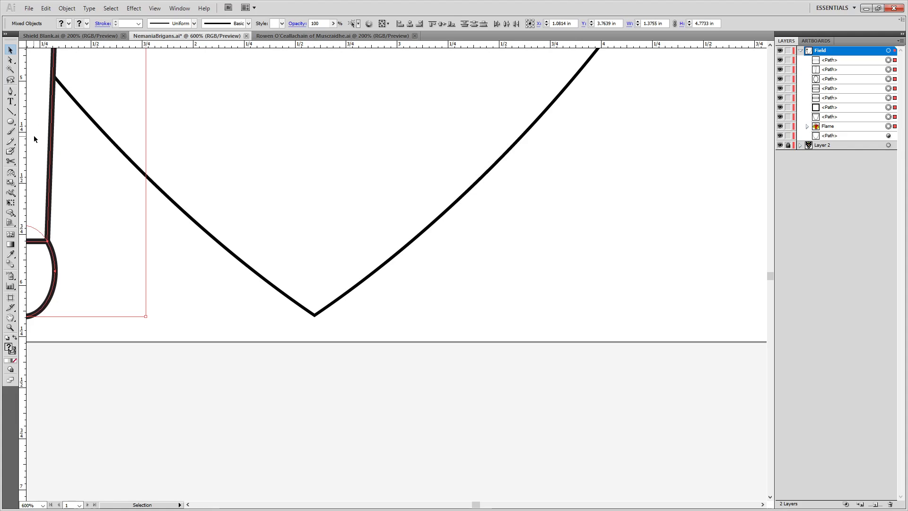
drag(34, 139, 327, 120)
key(a)
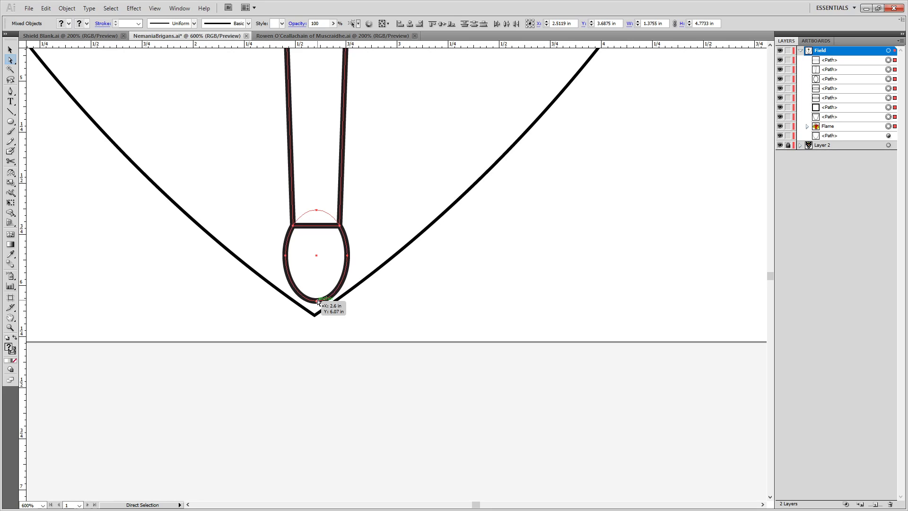
drag(317, 303, 312, 315)
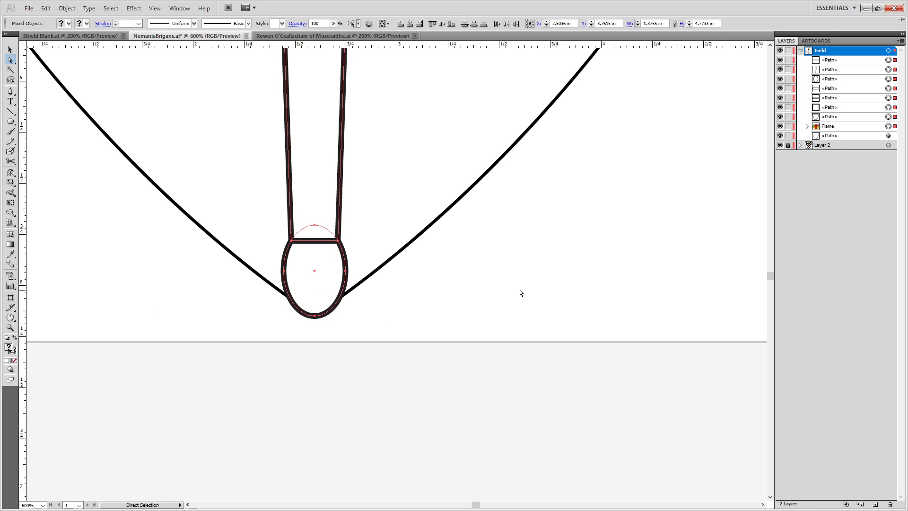
scroll(359, 125, down, 3)
drag(332, 141, 318, 442)
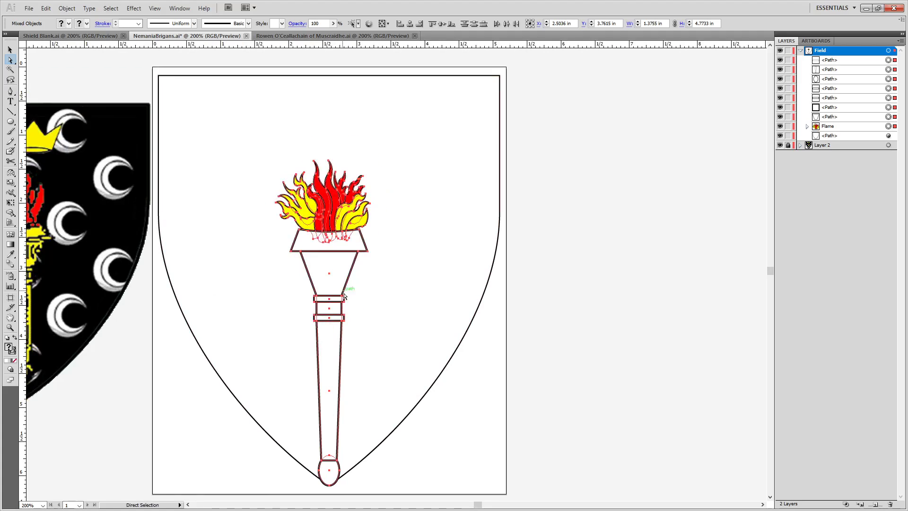
Scale the torch and flame proportionally to about 1.23 in wide by 4.26 in high, positioned on the centre line above the shield's point.
key(v)
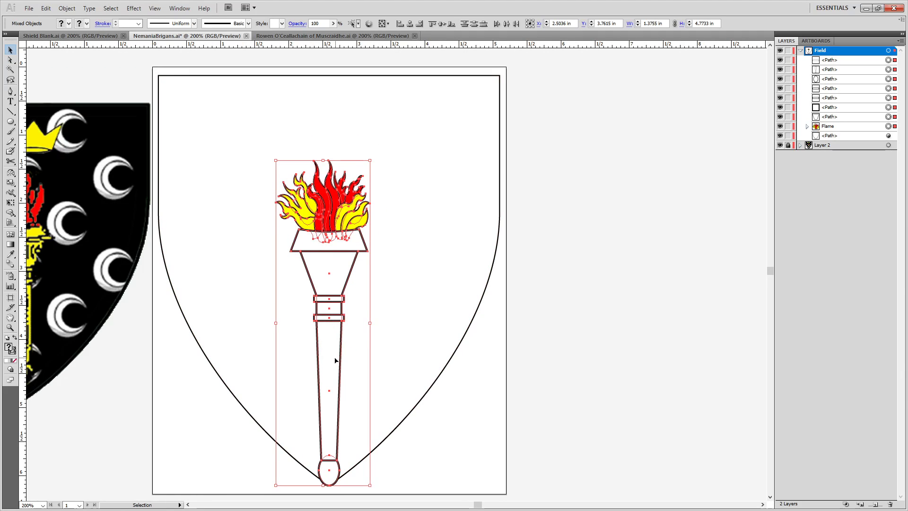
drag(331, 365, 329, 341)
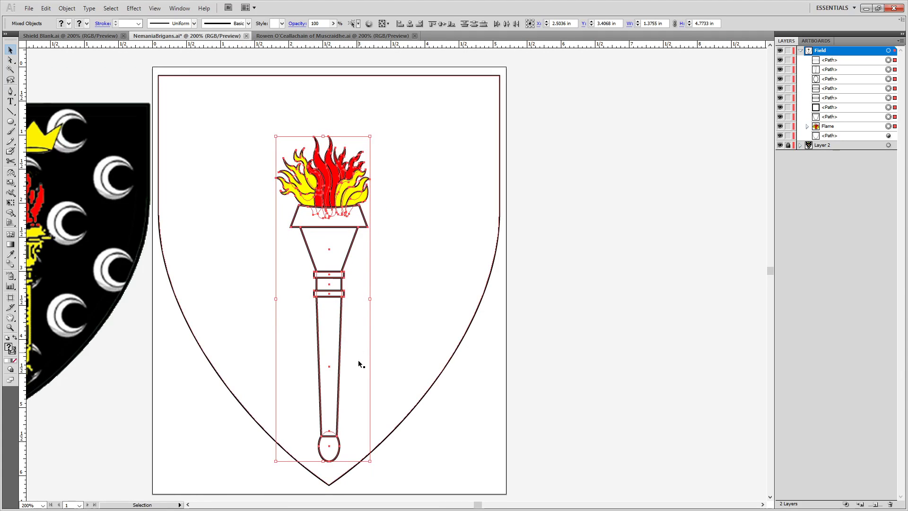
drag(370, 462, 365, 444)
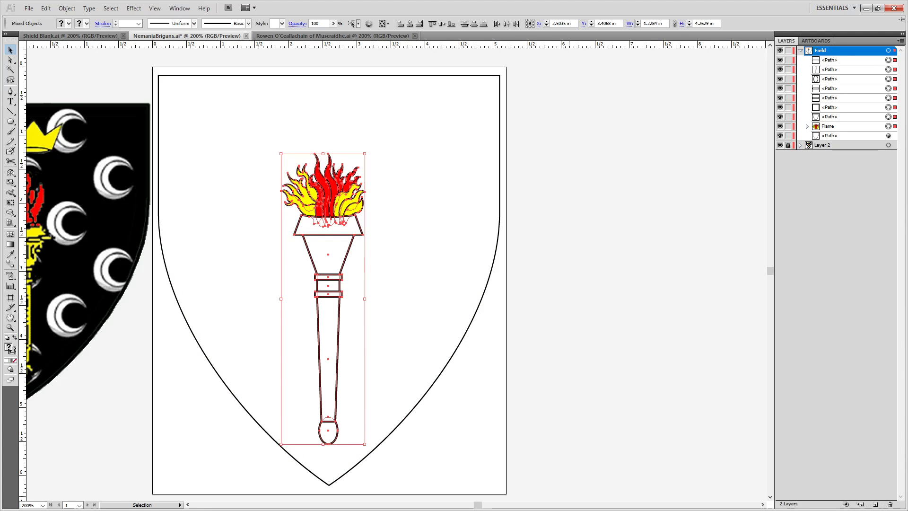
key(Down)
key(Down)
key(Down)
key(Down)
key(Down)
key(Down)
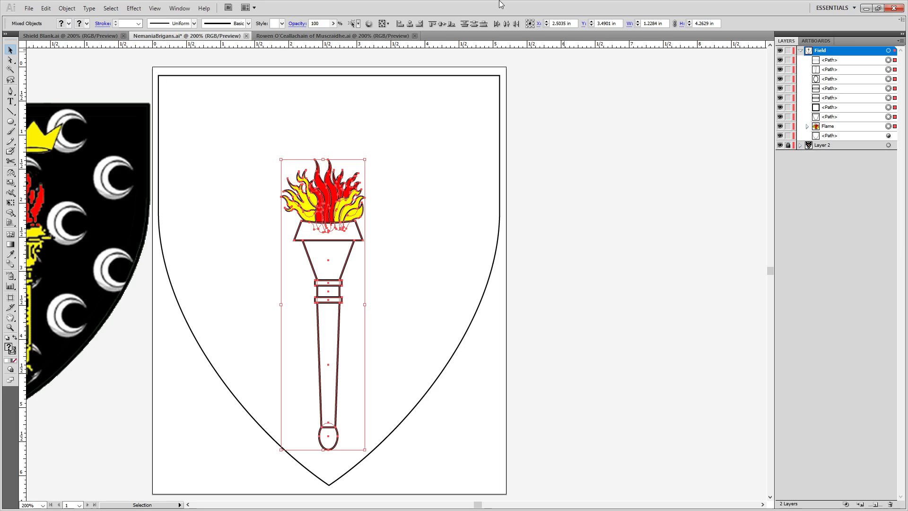
click(573, 275)
Lock the shield outline path and group the seven paths of the torch body without the flame.
key(a)
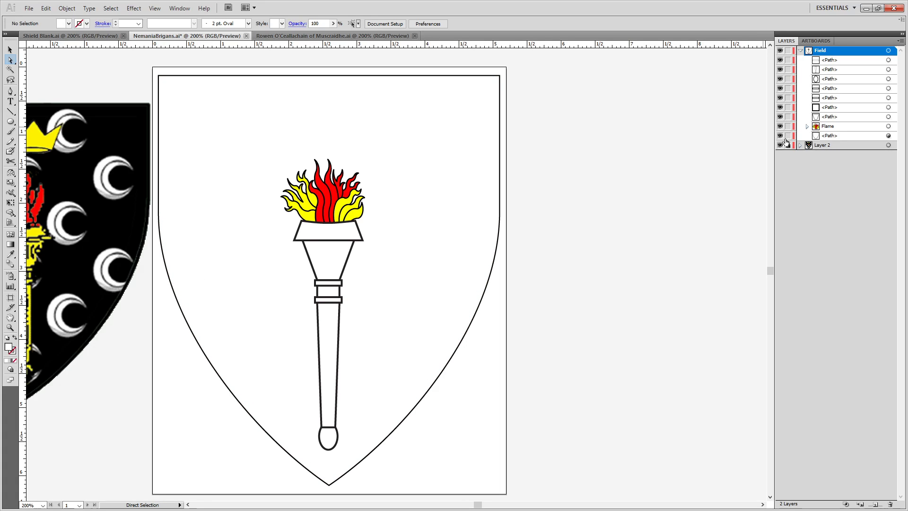
drag(477, 472, 212, 233)
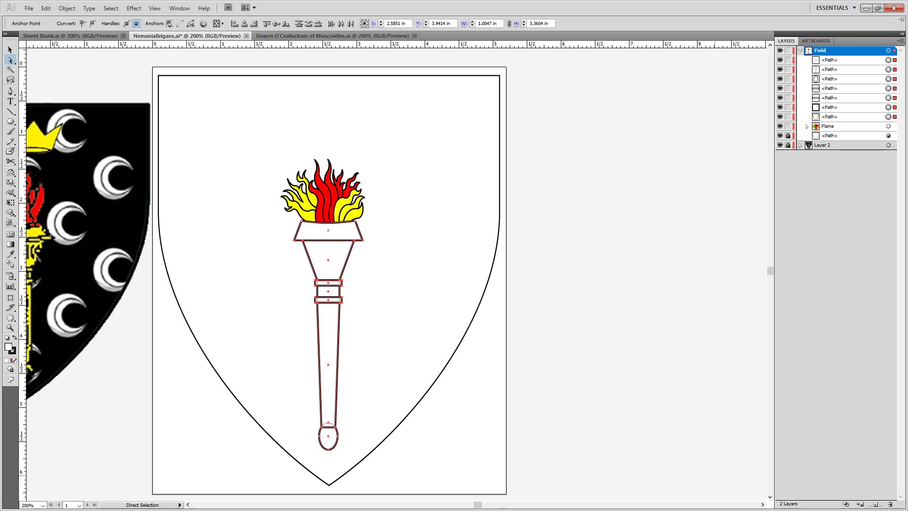
key(ctrl+g)
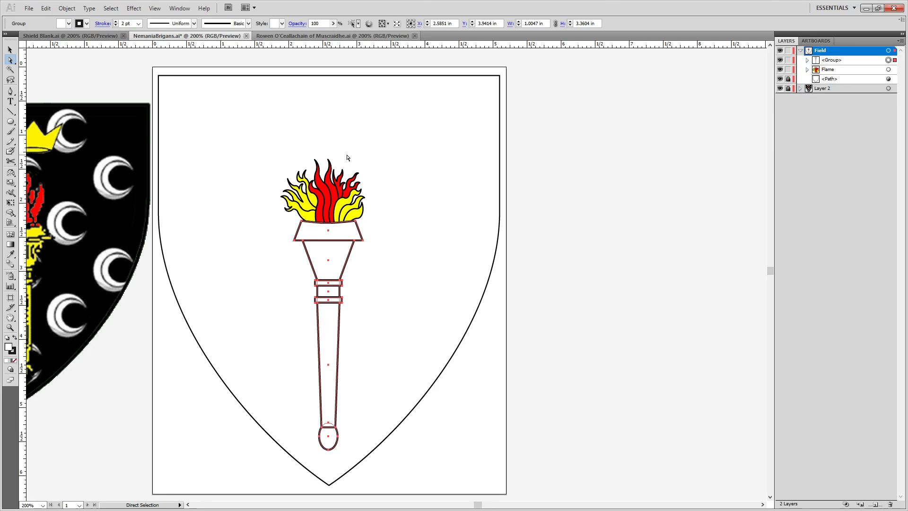
click(491, 285)
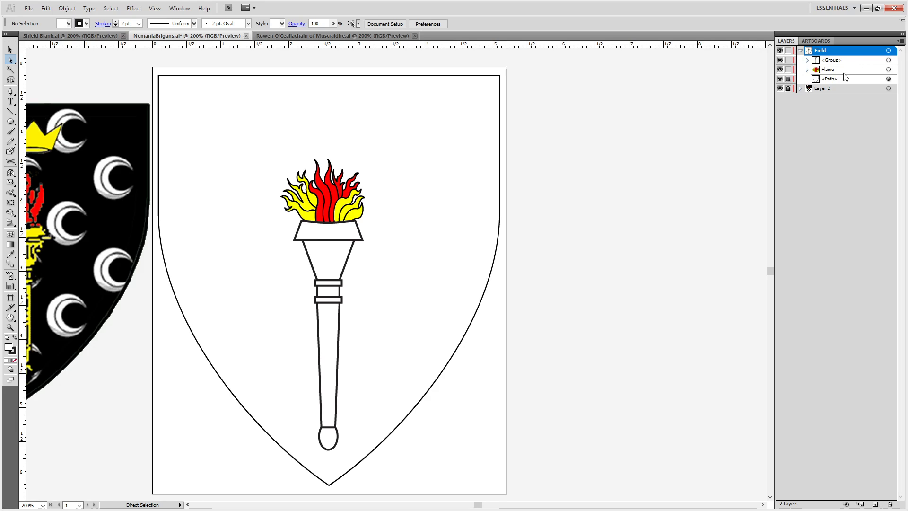
Group the Flame together with the torch body group.
click(889, 71)
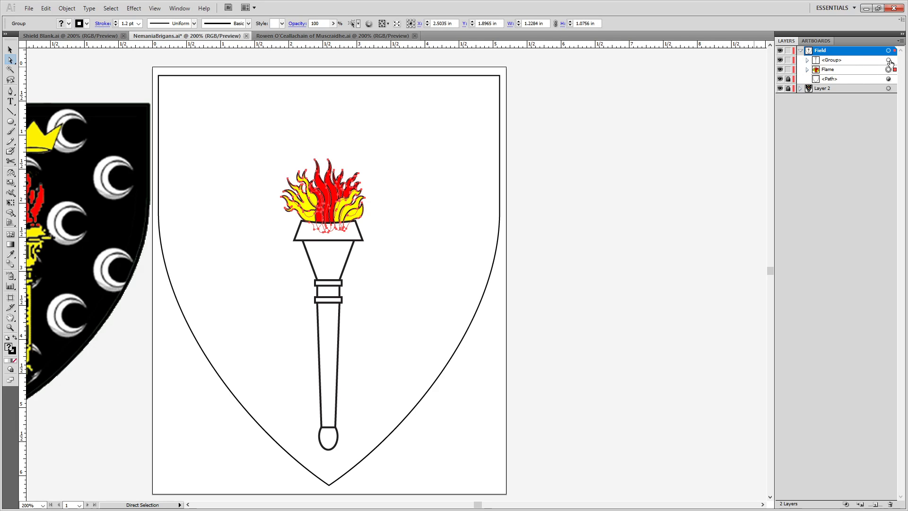
click(379, 399)
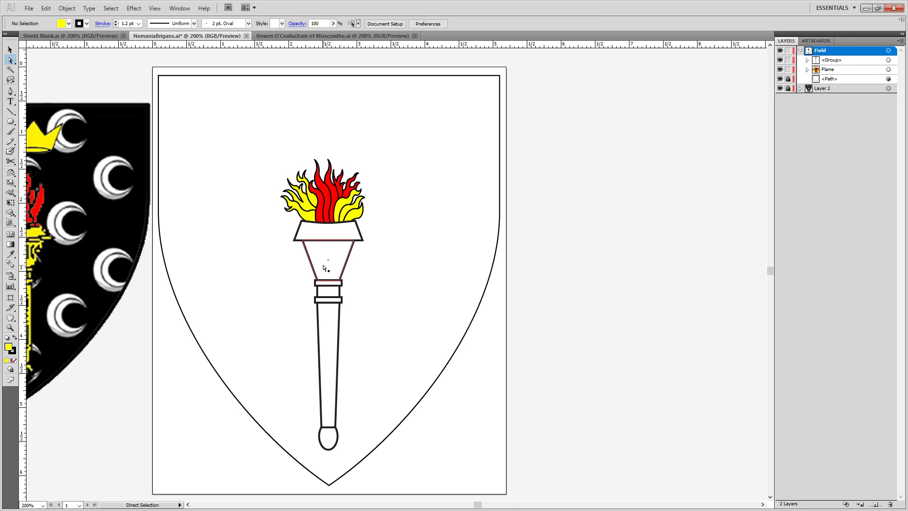
click(888, 69)
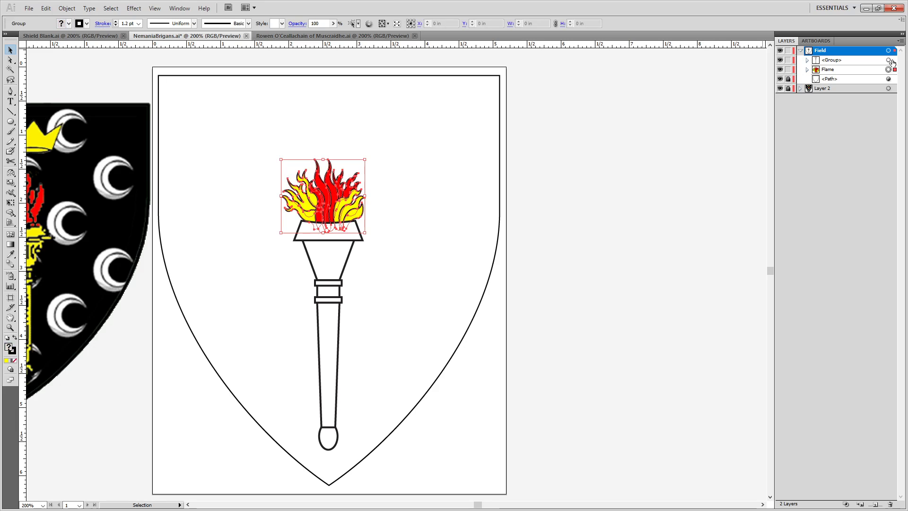
shift+click(889, 60)
key(ctrl+g)
click(854, 98)
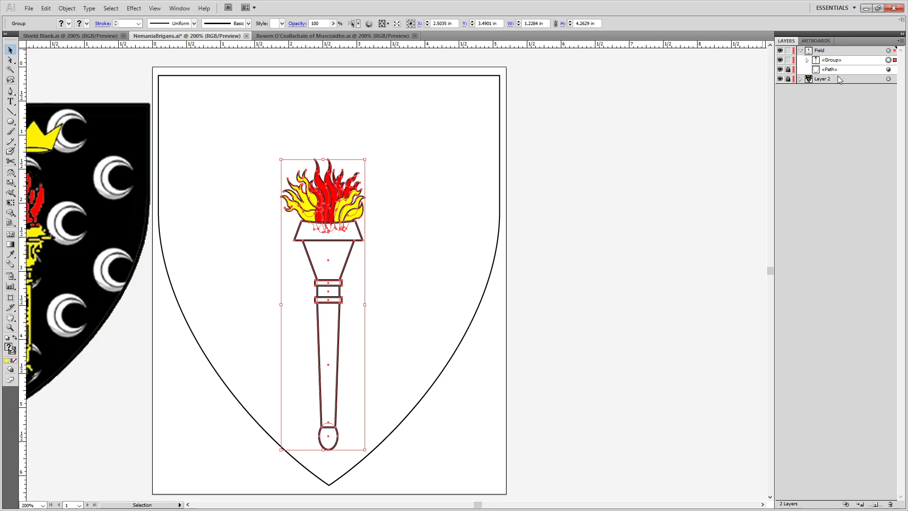
Fill the torch body group inside the combined group with yellow by setting its RGB blue value to 0.
click(807, 61)
click(541, 324)
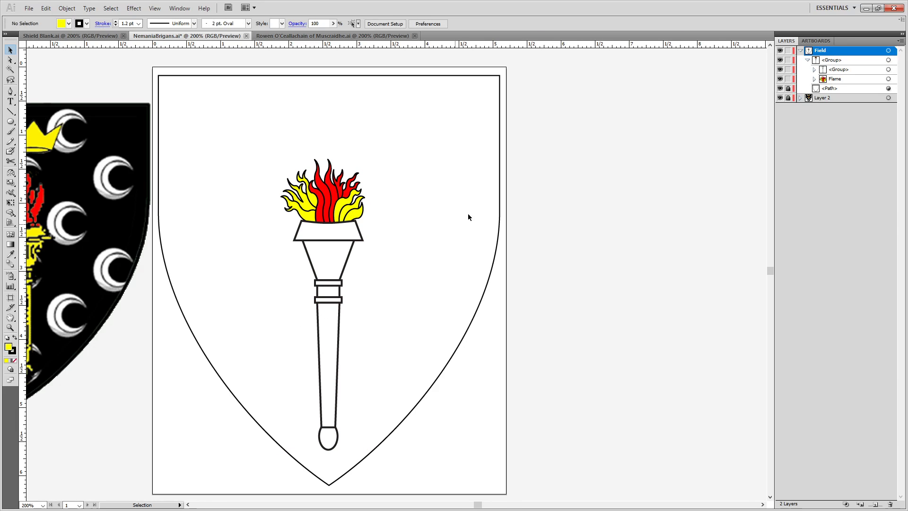
click(888, 70)
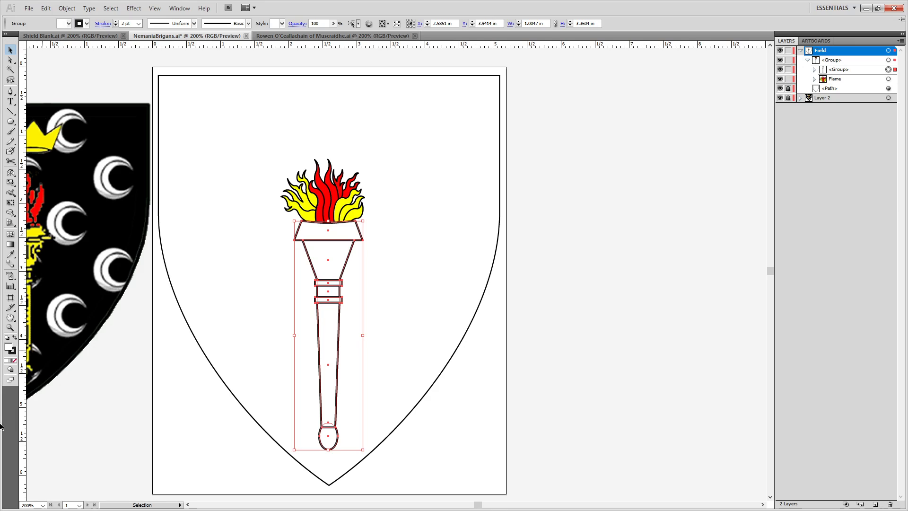
double_click(8, 348)
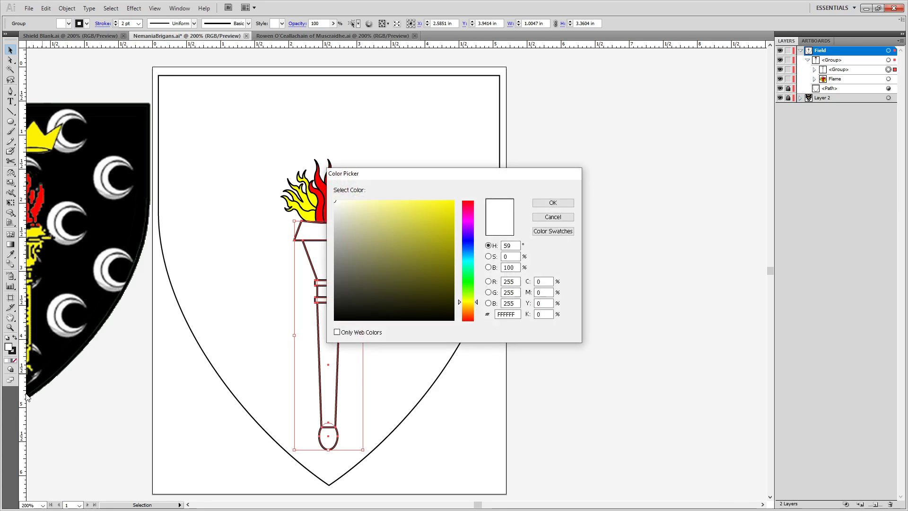
double_click(512, 303)
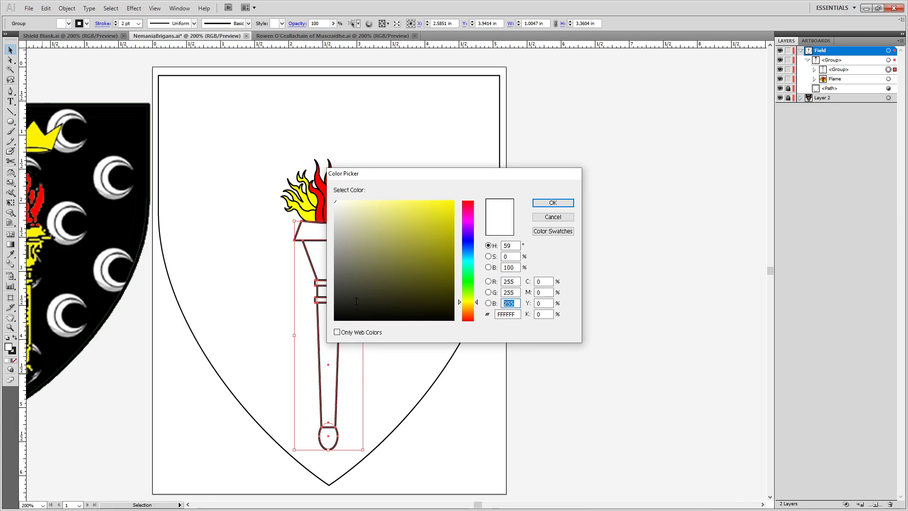
text(0)
key(Return)
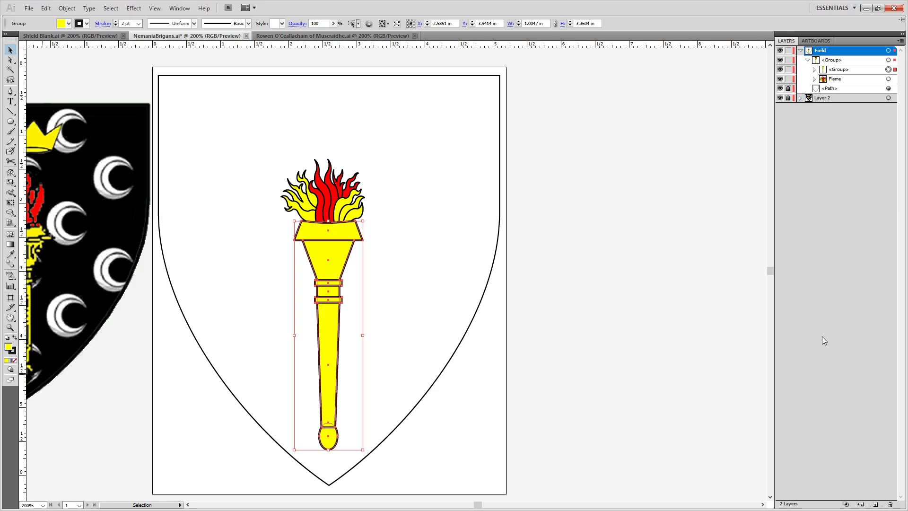
click(514, 259)
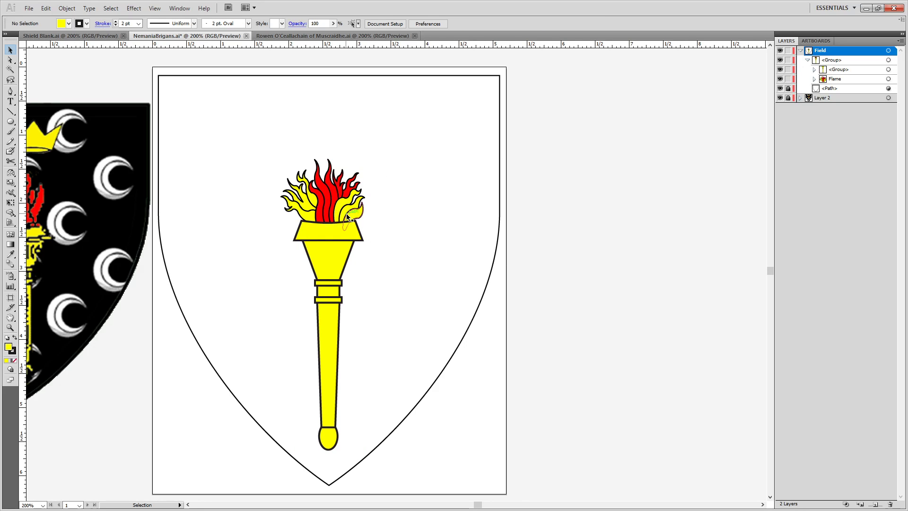
Try to fill the whole Flame group with red FF0303 using the Color Picker.
scroll(323, 196, up, 2)
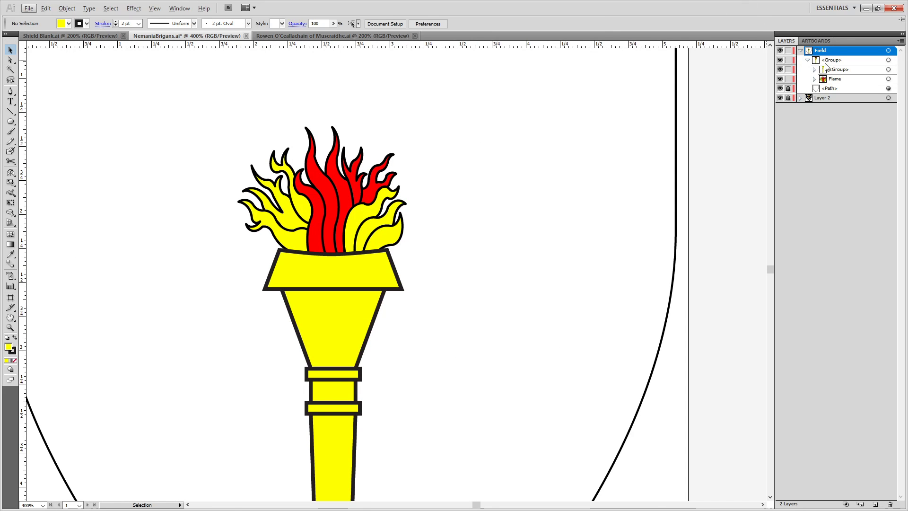
click(814, 79)
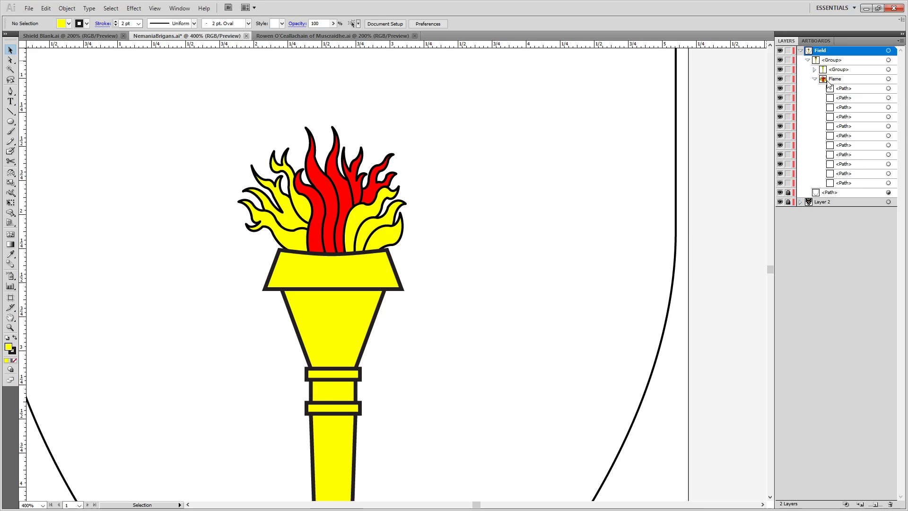
click(888, 79)
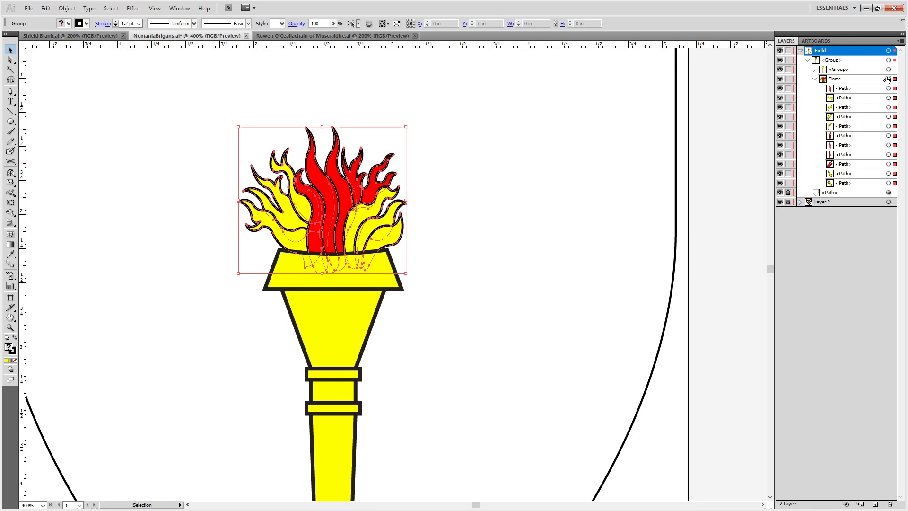
double_click(9, 347)
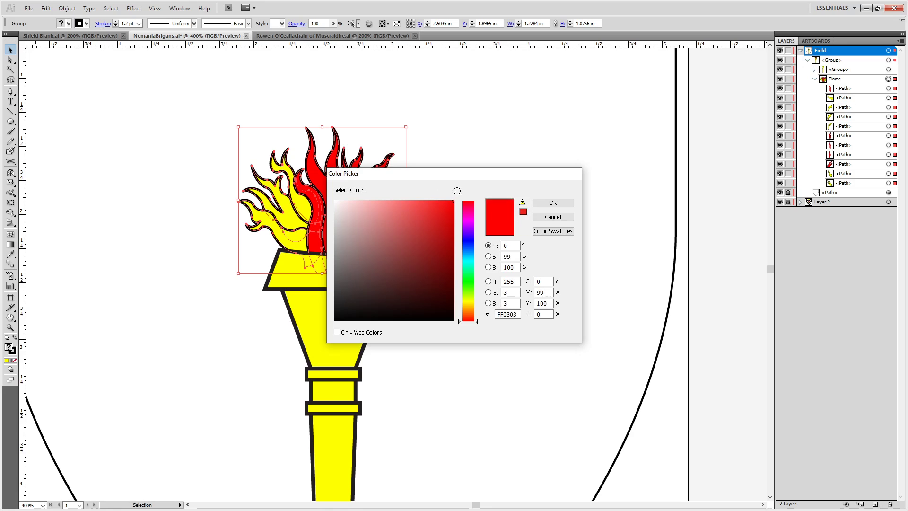
click(564, 203)
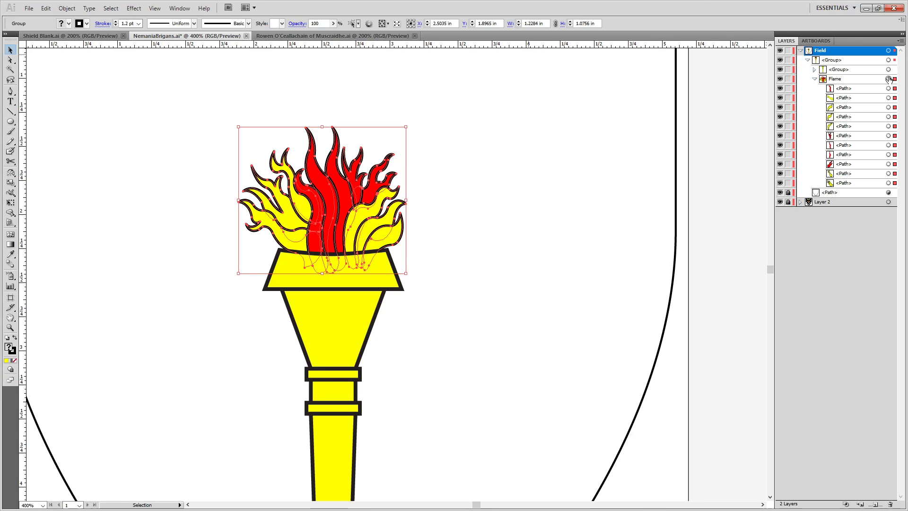
Recolour every path of the Flame group red by sampling its red central tongue with the Eyedropper.
click(887, 98)
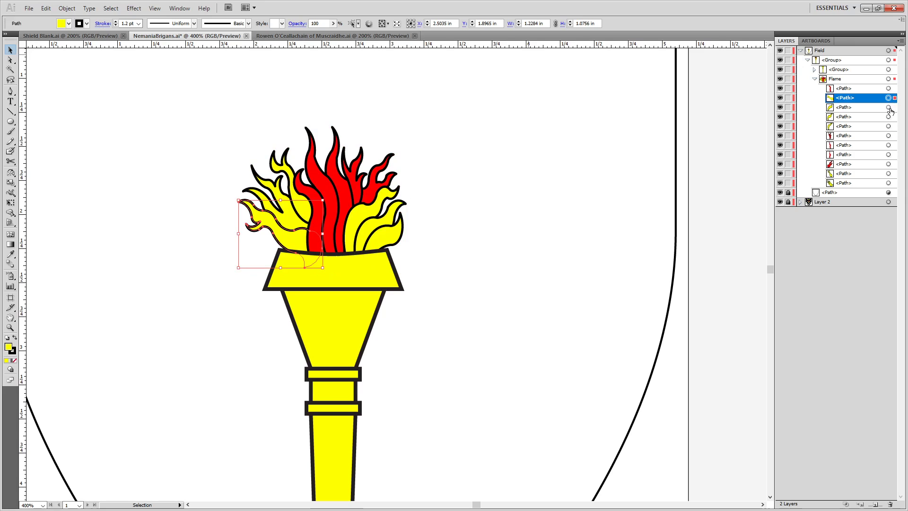
click(889, 79)
key(i)
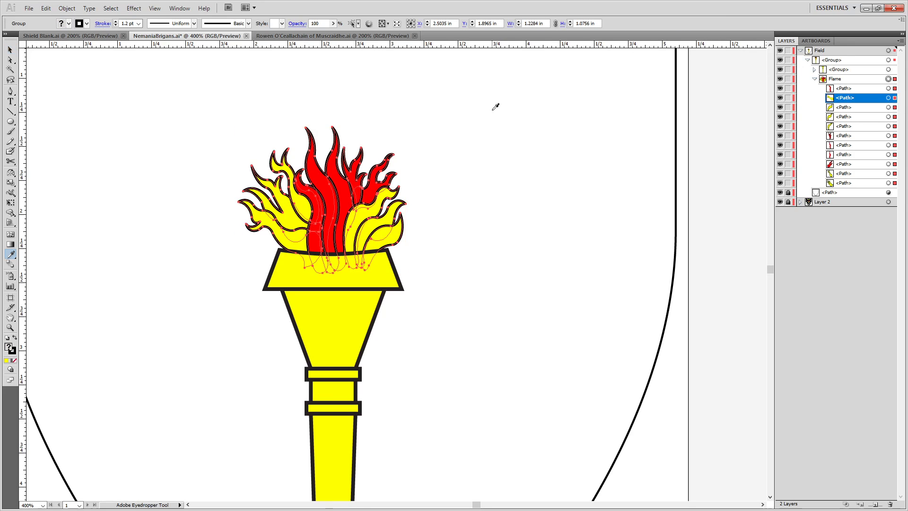
click(325, 185)
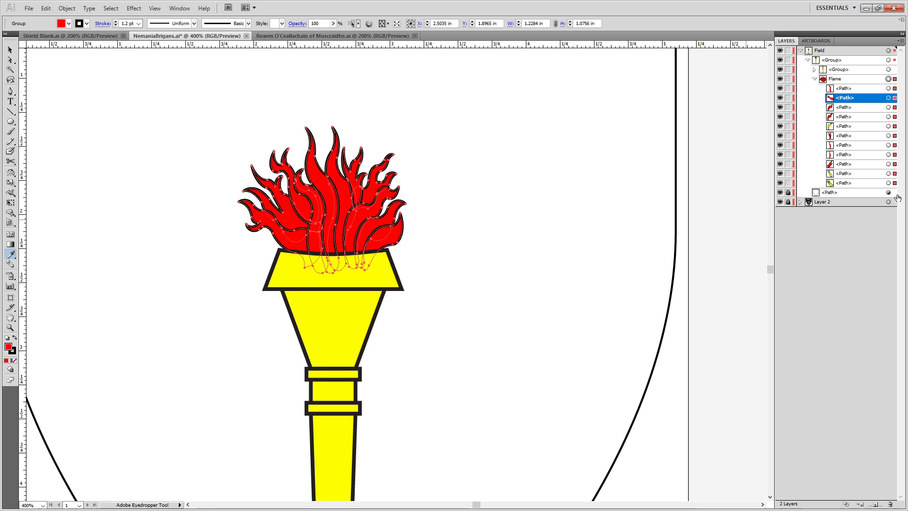
click(730, 140)
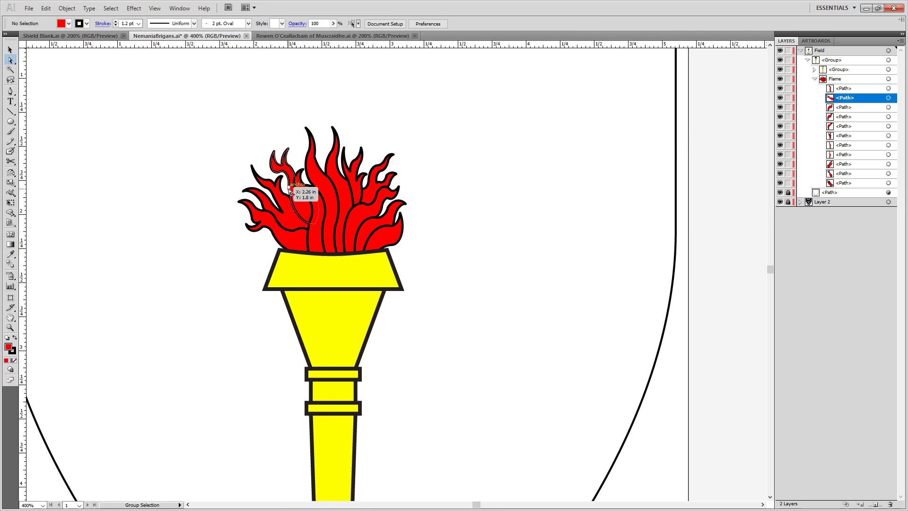
Examine the flame and crescents on the reference shield up close.
scroll(288, 186, down, 2)
drag(289, 171, 397, 182)
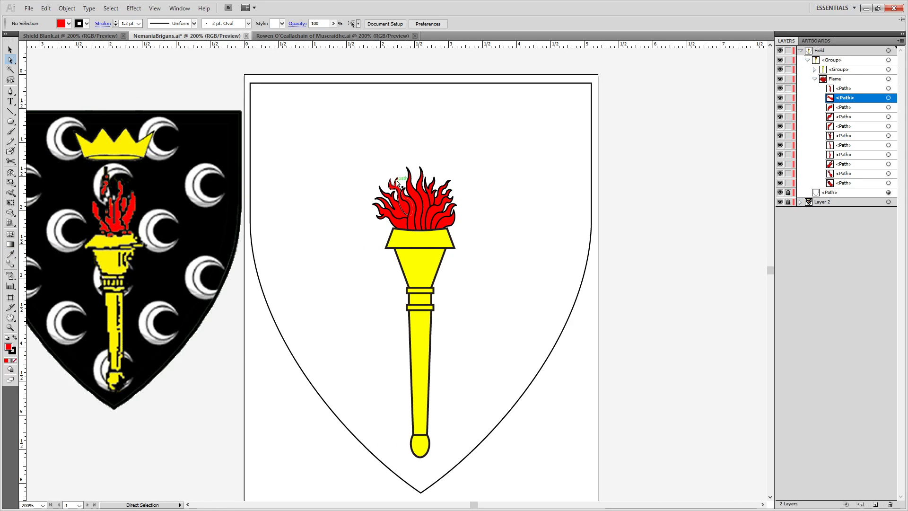
scroll(125, 147, up, 3)
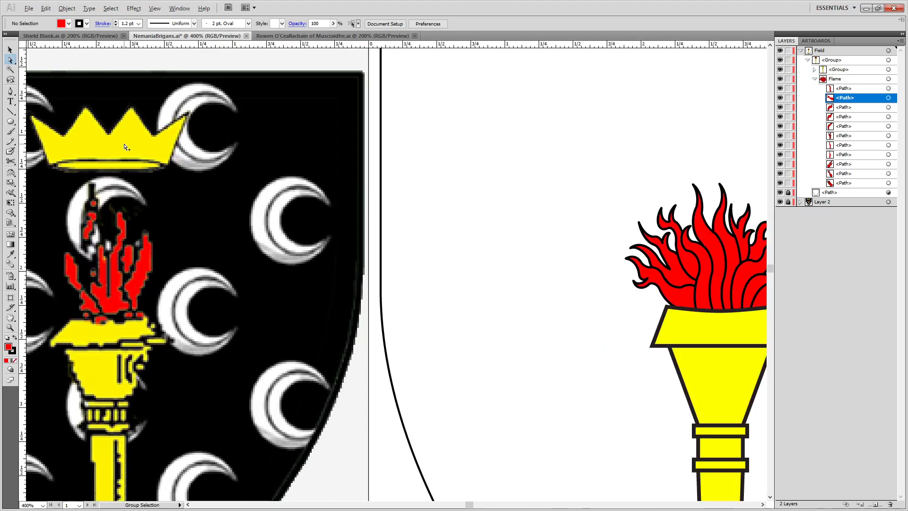
drag(128, 147, 283, 40)
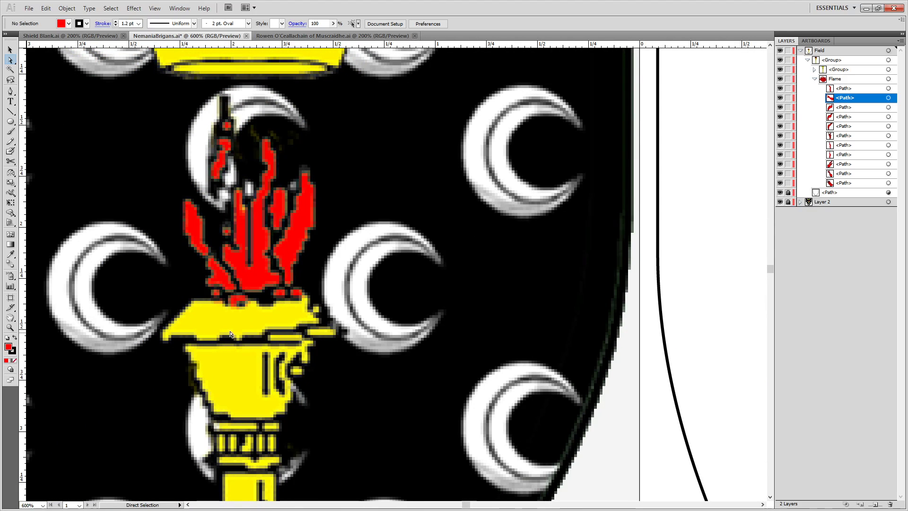
Place a vertical guide through the central notch of the reference crown, at about X -1.91 in.
drag(230, 334, 299, 84)
drag(355, 207, 368, 55)
drag(405, 259, 406, 461)
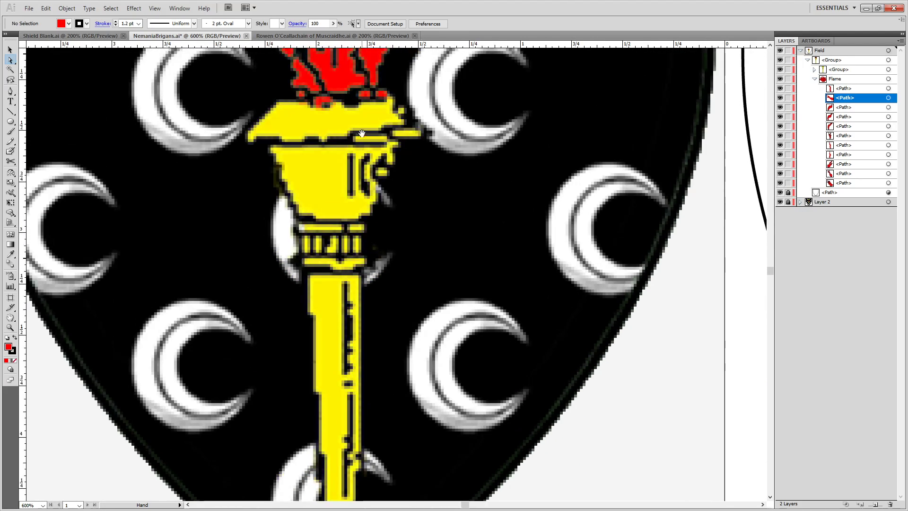
drag(362, 134, 394, 416)
drag(407, 265, 417, 298)
scroll(399, 168, up, 3)
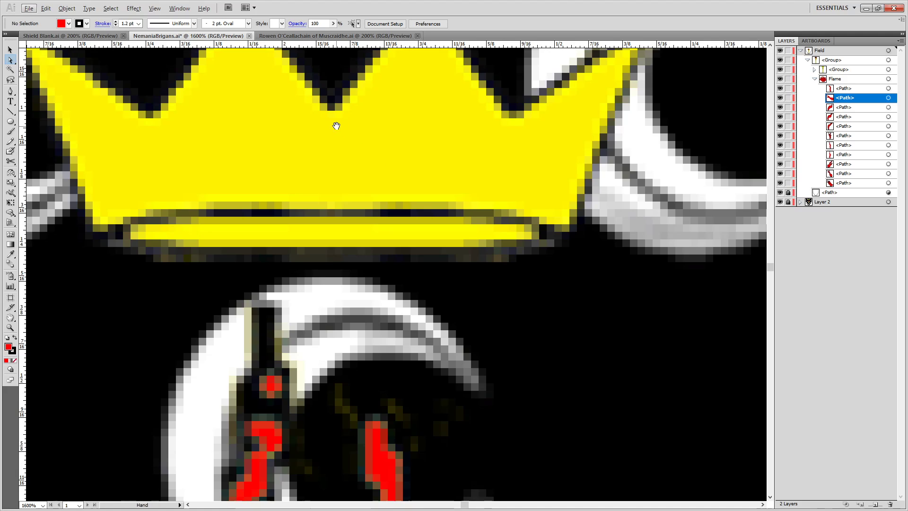
scroll(217, 237, down, 1)
scroll(278, 140, up, 2)
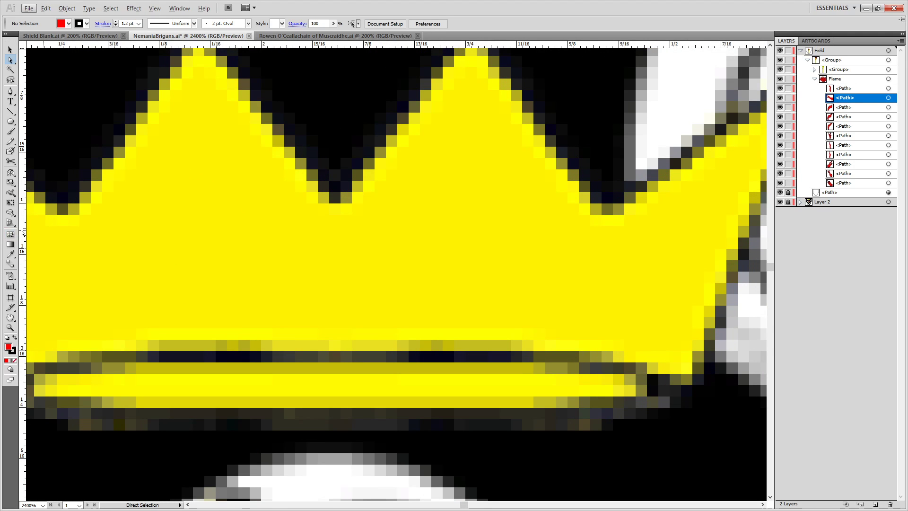
drag(22, 222, 345, 200)
drag(333, 207, 335, 216)
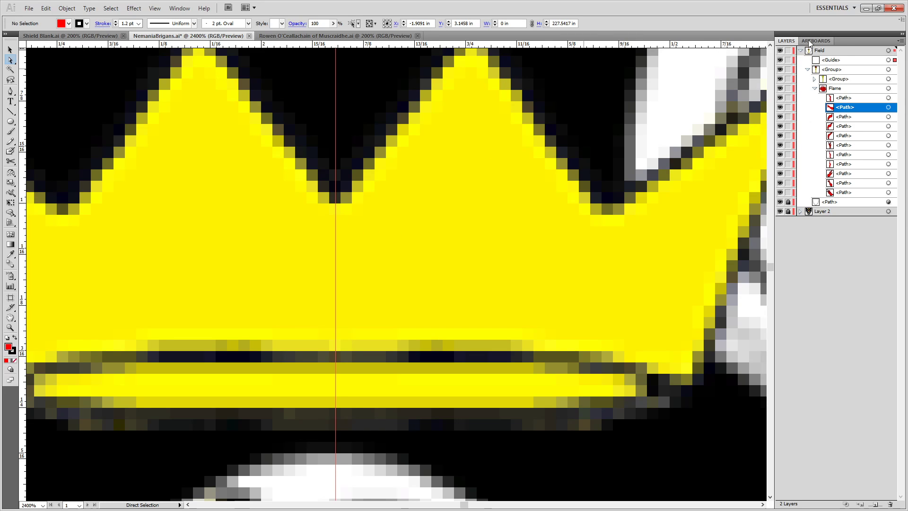
Collapse the torch group and its Flame subgroup, and lock both the guide and the torch group.
click(812, 89)
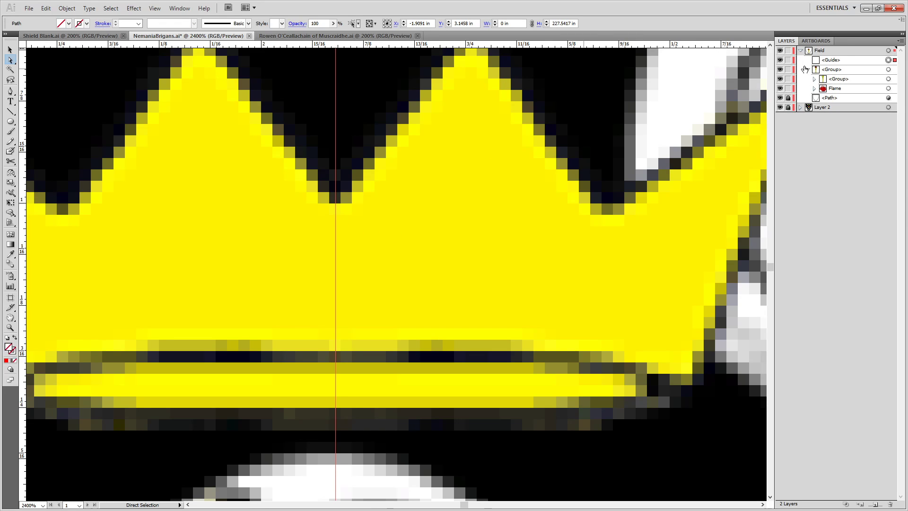
click(808, 69)
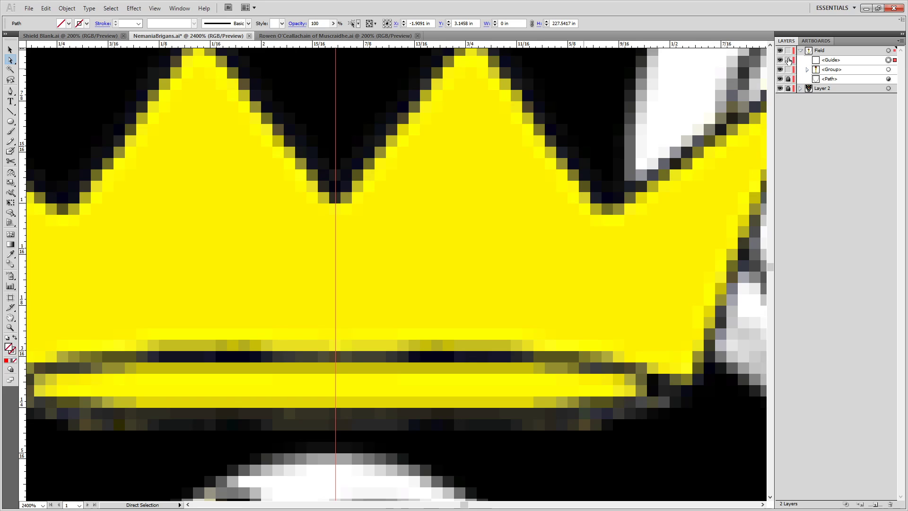
click(789, 60)
click(788, 70)
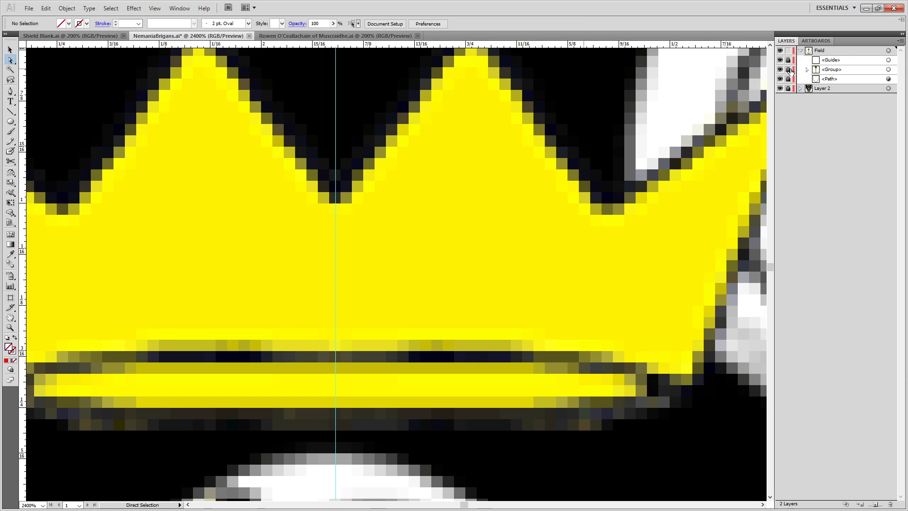
Set up the Pen tool with a green stroke using an RGB green value of 255 and round caps.
scroll(256, 302, up, 3)
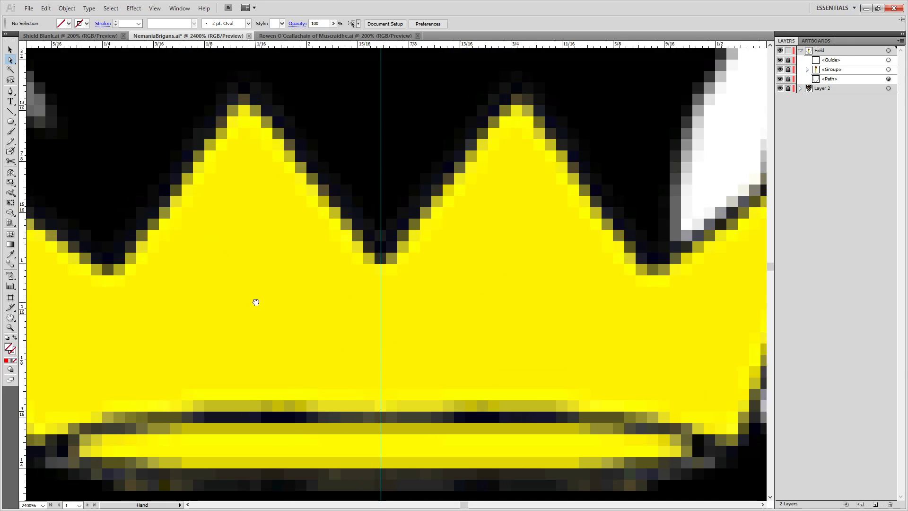
scroll(391, 306, left, 4)
scroll(386, 295, up, 1)
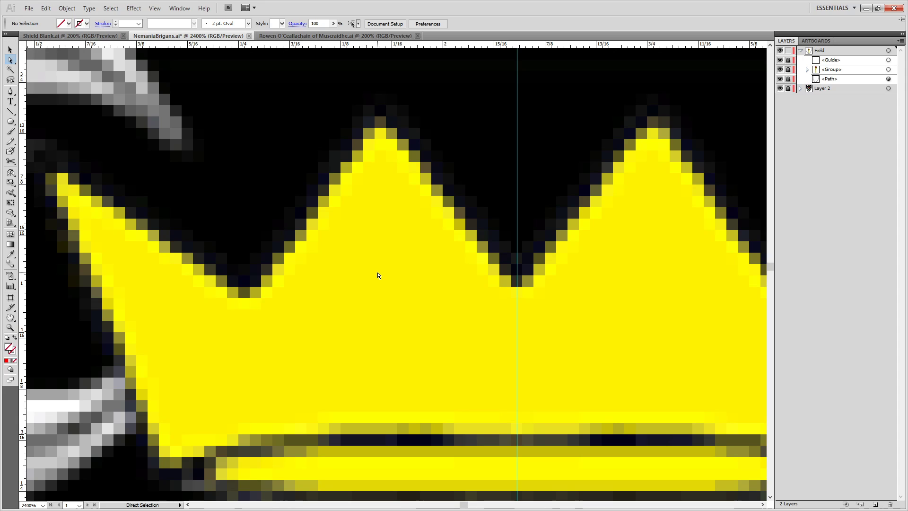
key(p)
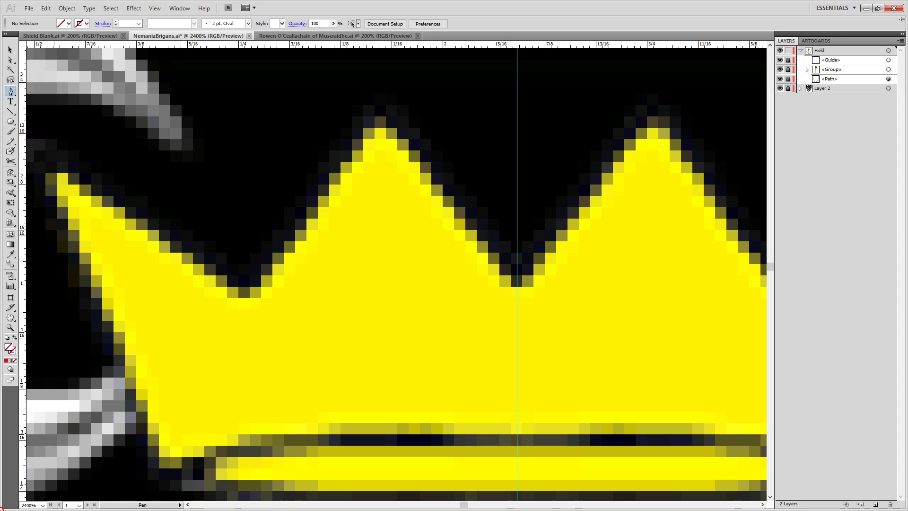
double_click(13, 352)
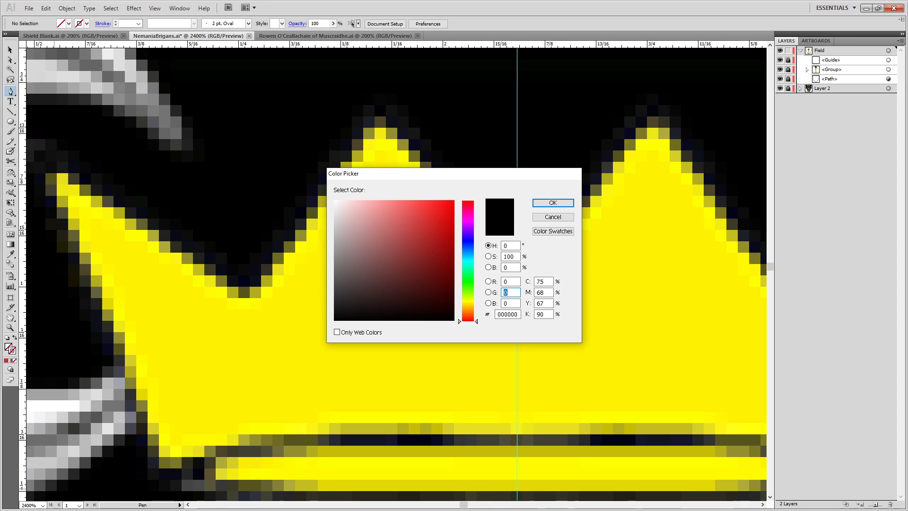
text(255)
key(Return)
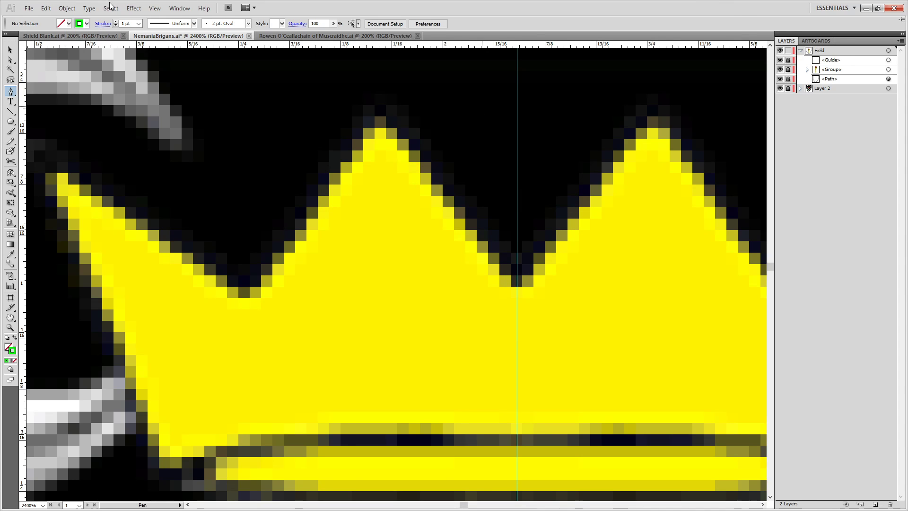
click(107, 24)
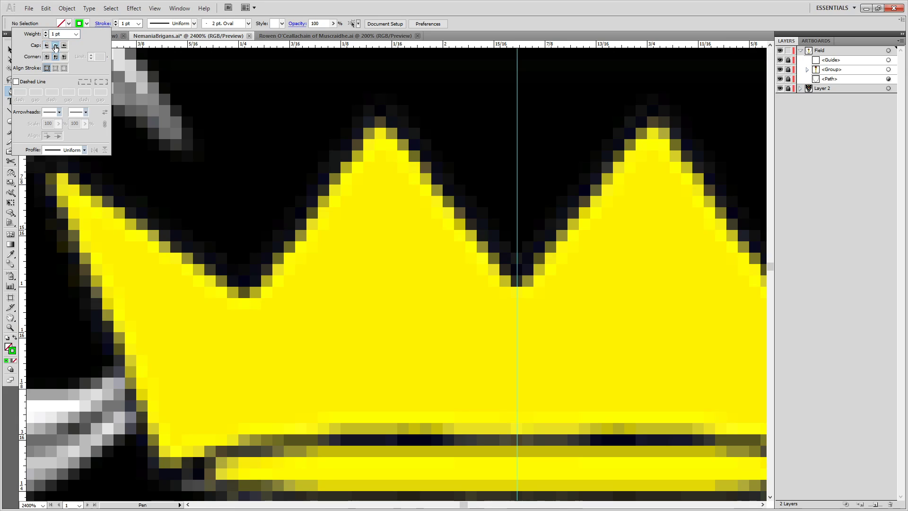
click(386, 12)
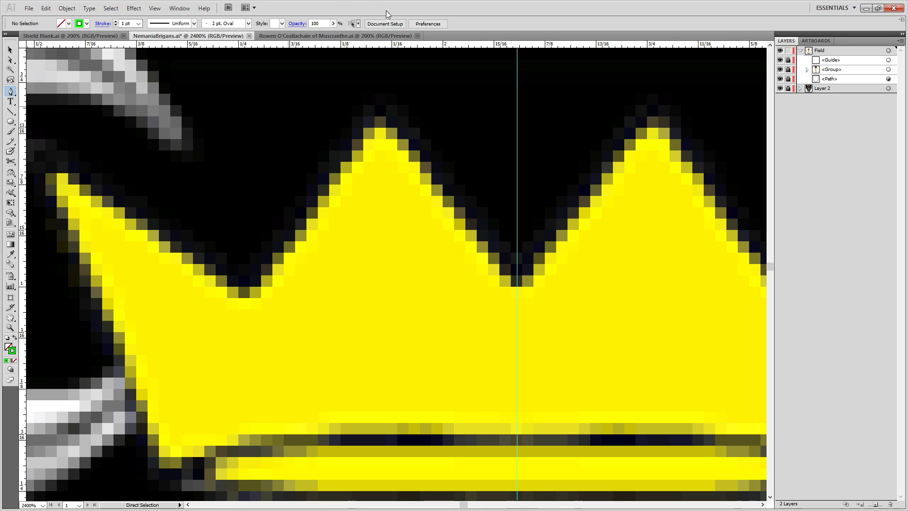
Trace the left half of the crown with straight Pen segments from the central notch over the points to the lower outer corner.
click(518, 292)
click(380, 118)
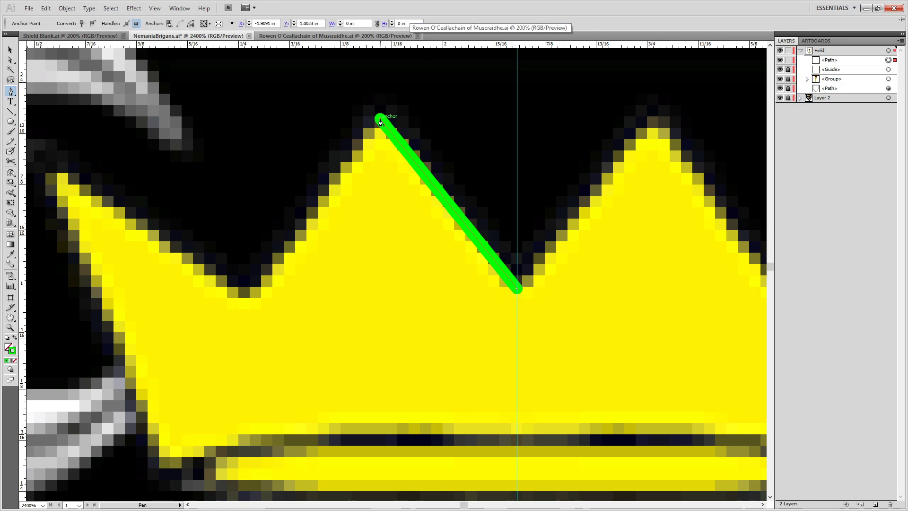
click(242, 300)
drag(62, 169, 212, 191)
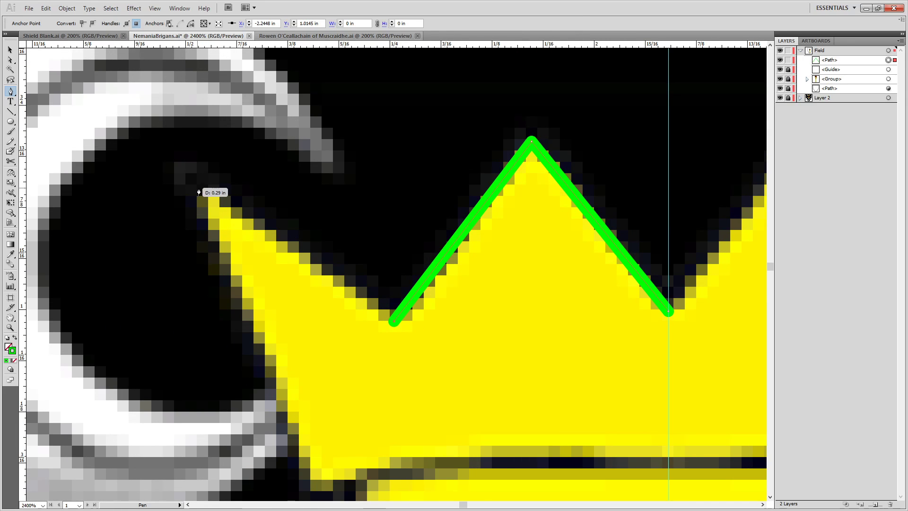
click(198, 188)
drag(331, 451, 309, 322)
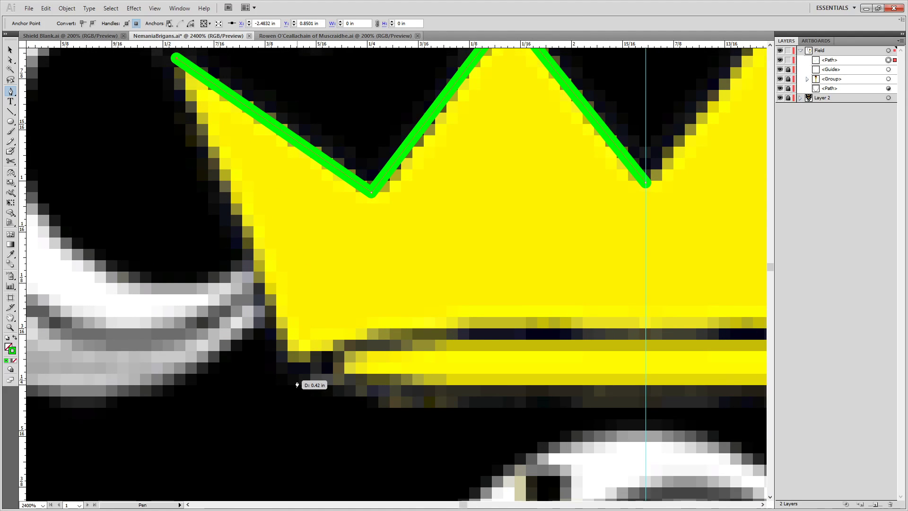
drag(298, 383, 311, 429)
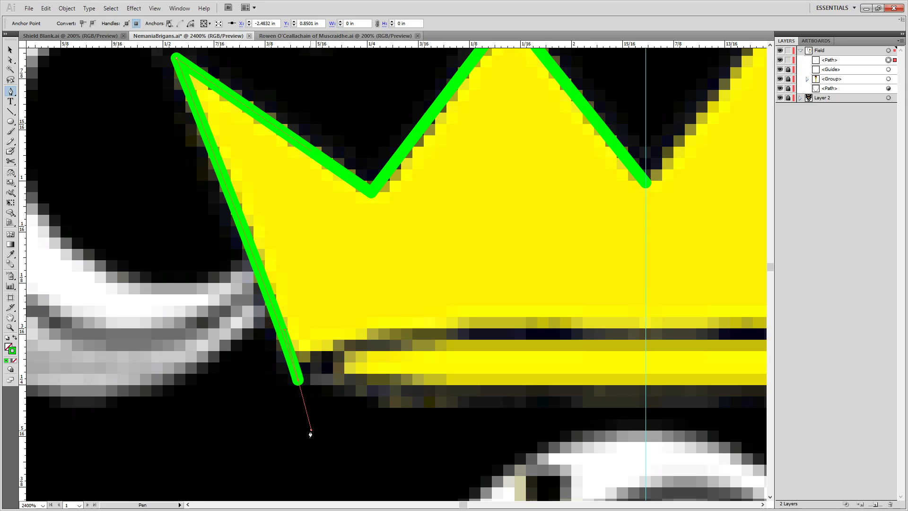
click(299, 381)
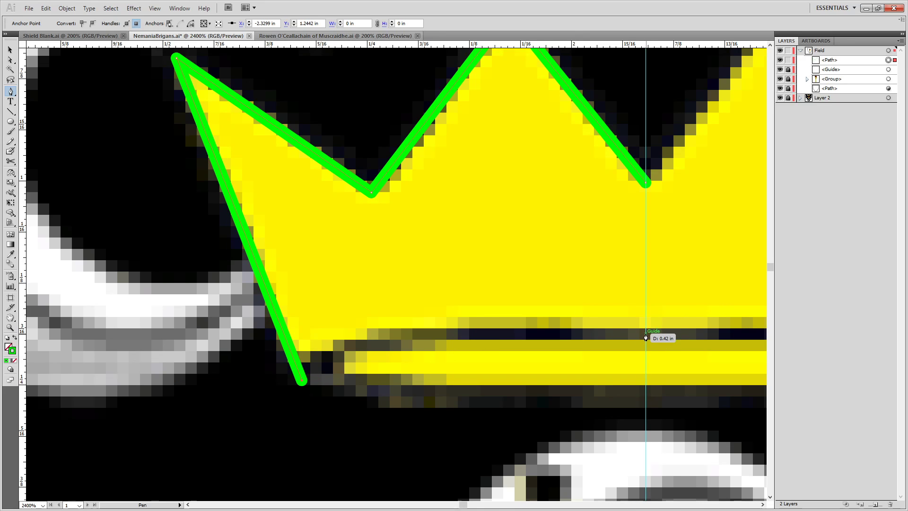
Add a curved segment along the crown's base from the outer corner to the vertical guide and end the path.
drag(643, 337, 607, 405)
key(ctrl+minus)
drag(481, 384, 547, 371)
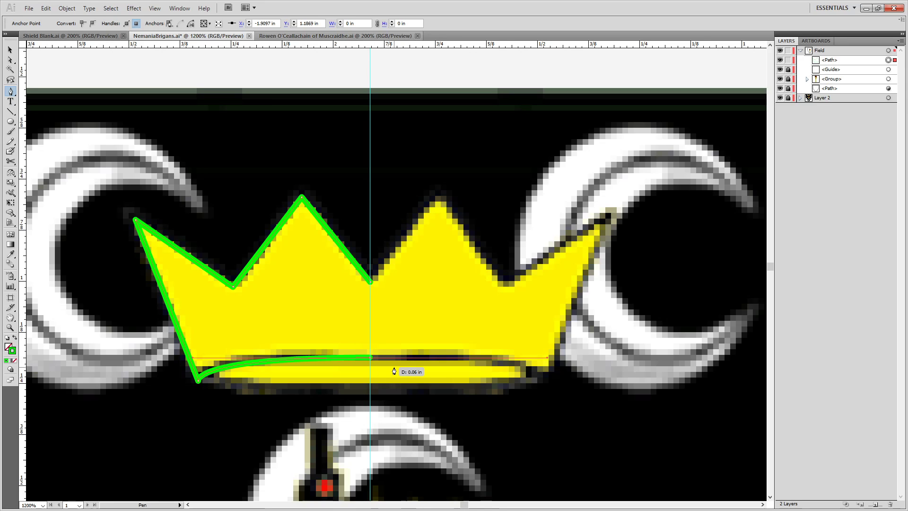
key(v)
click(282, 461)
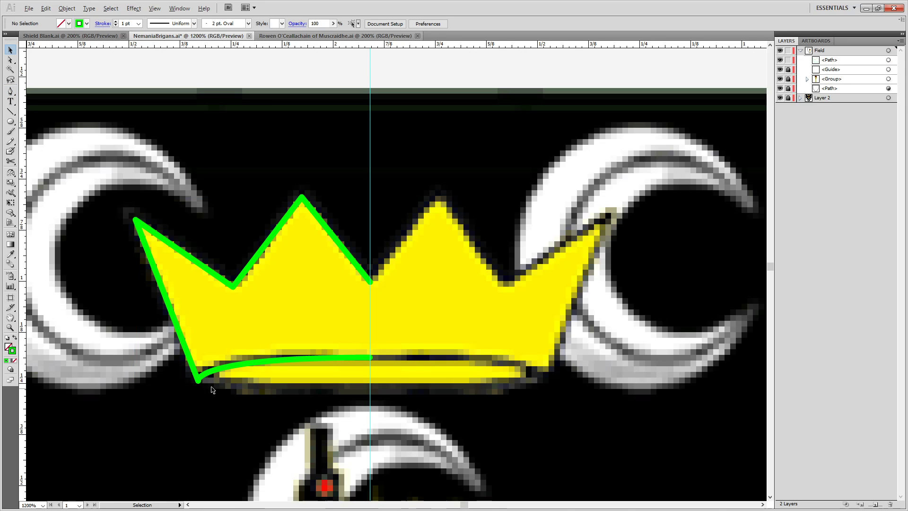
Select the traced half crown and duplicate it horizontally over the crown's untraced half.
scroll(209, 388, up, 4)
click(219, 312)
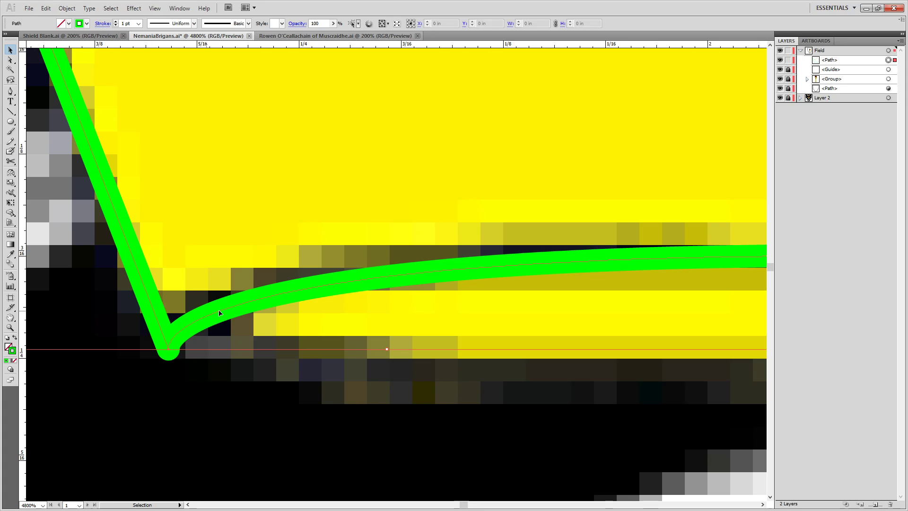
scroll(433, 230, down, 3)
drag(405, 206, 321, 361)
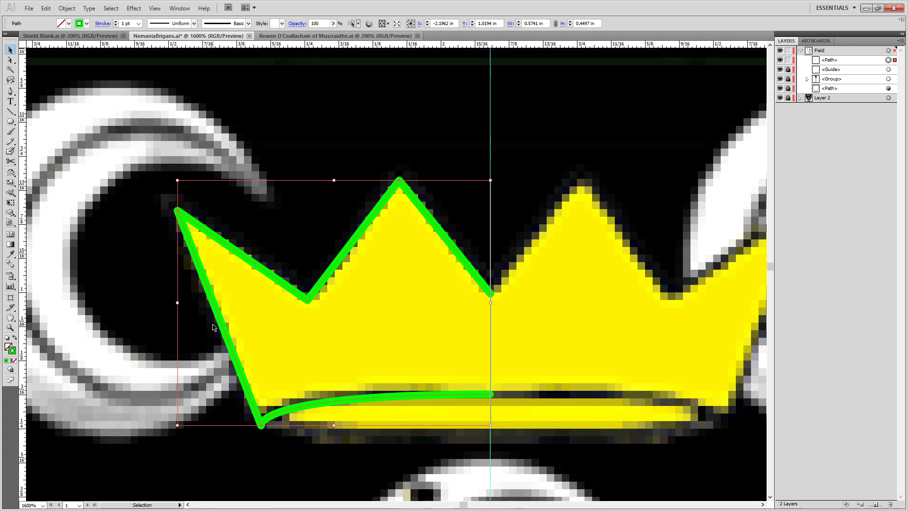
drag(219, 325, 480, 318)
drag(555, 325, 282, 203)
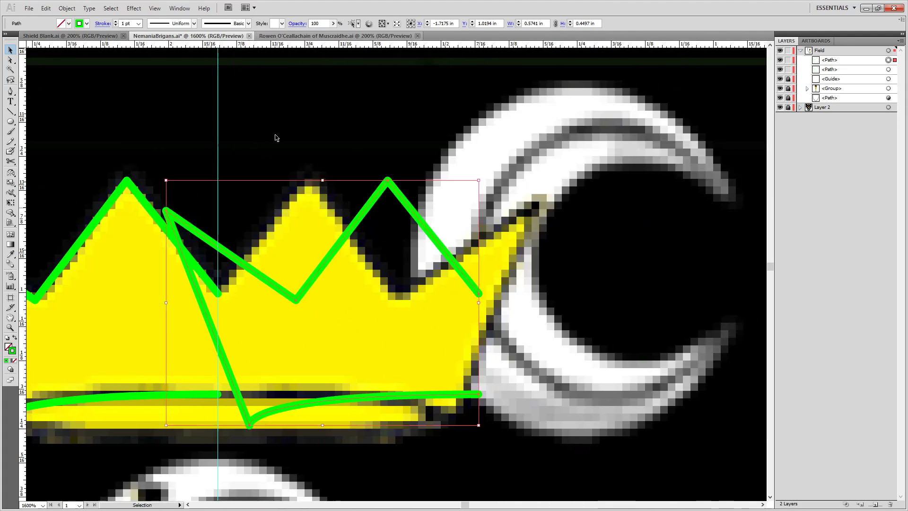
Reflect the duplicated half crown across the vertical axis and align it with the original at the centre guide.
click(68, 8)
mouse_move(95, 19)
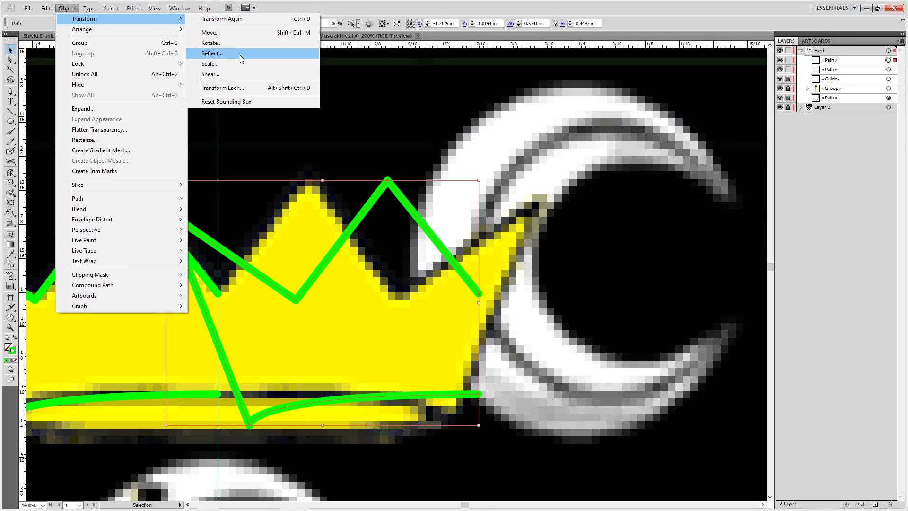
click(227, 53)
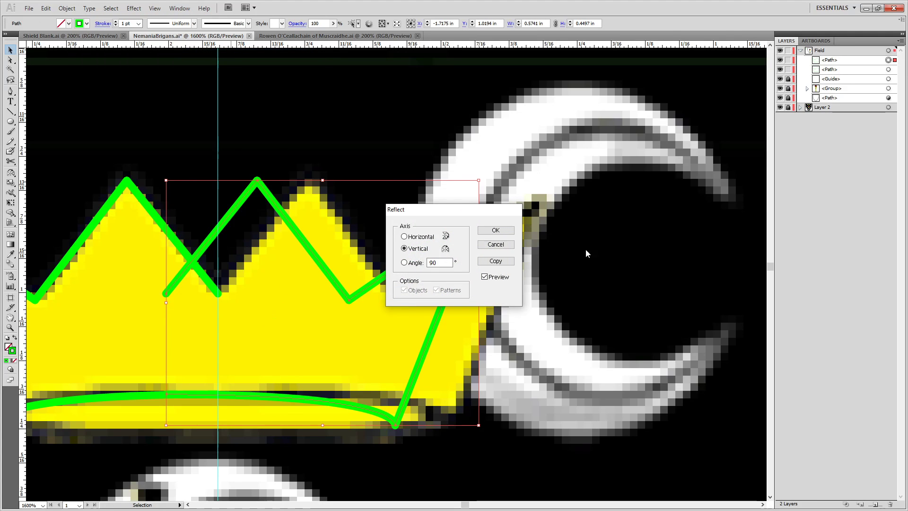
click(496, 230)
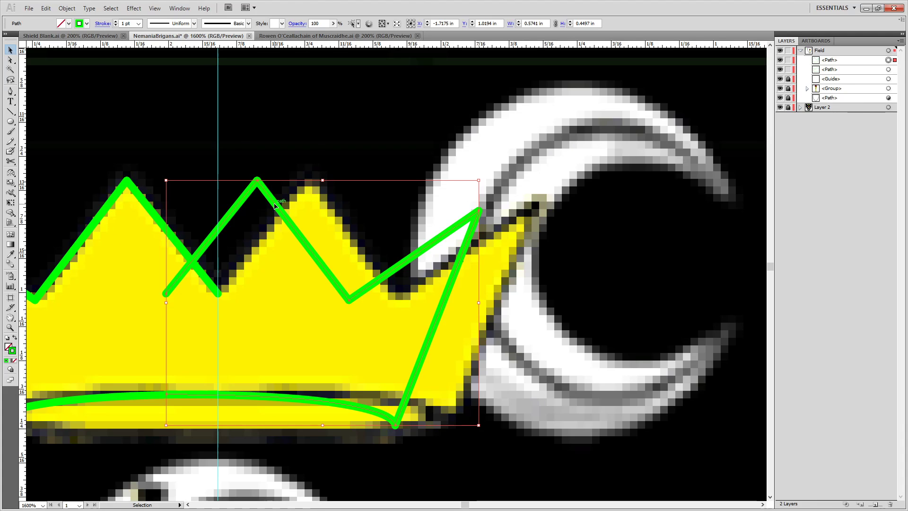
drag(274, 207, 329, 206)
scroll(204, 401, up, 3)
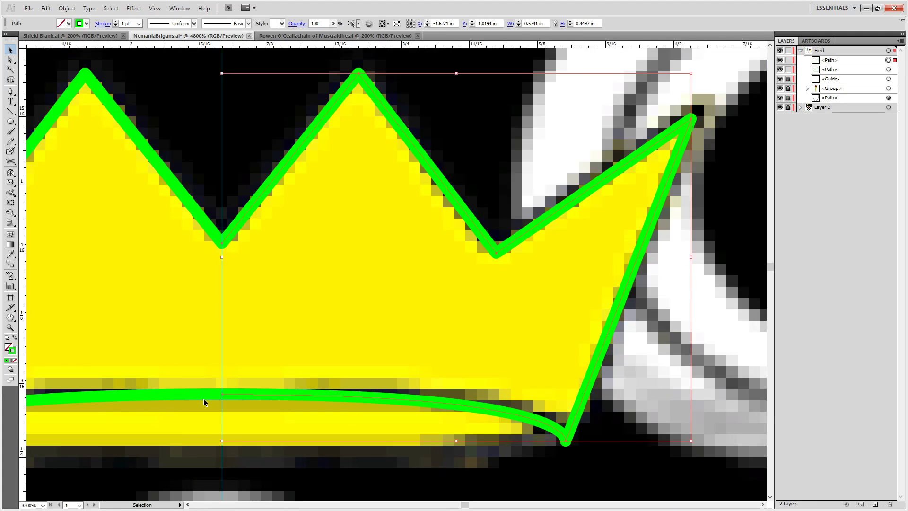
Try to adjust the curve's anchors at the base where the two halves meet, and undo back to the single half crown.
drag(189, 369, 325, 340)
key(a)
drag(407, 380, 305, 296)
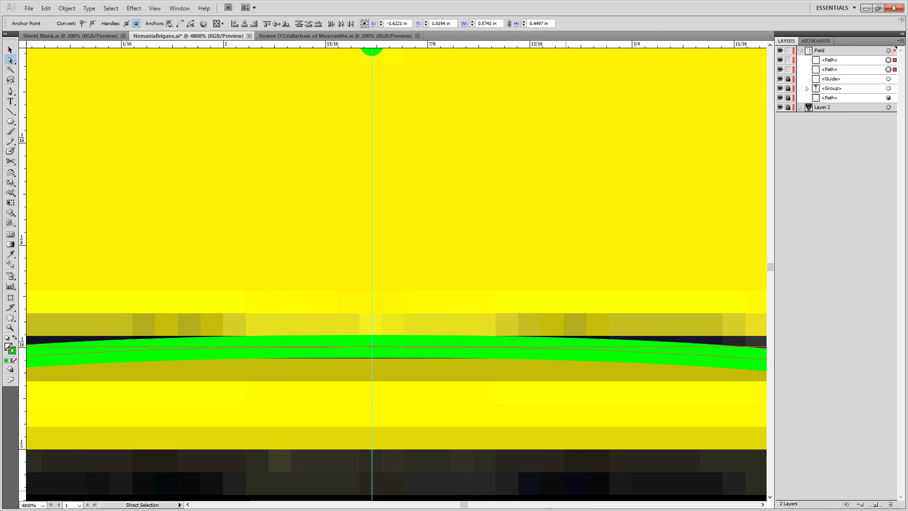
click(502, 214)
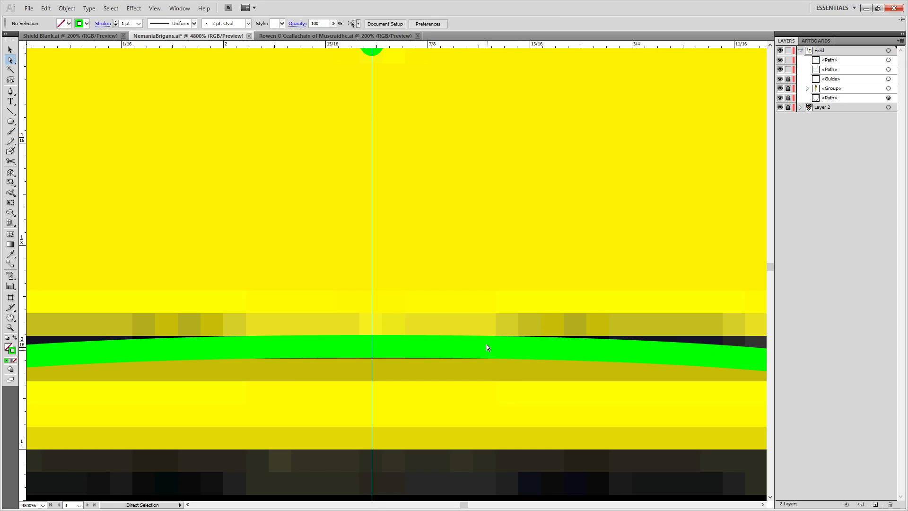
click(490, 352)
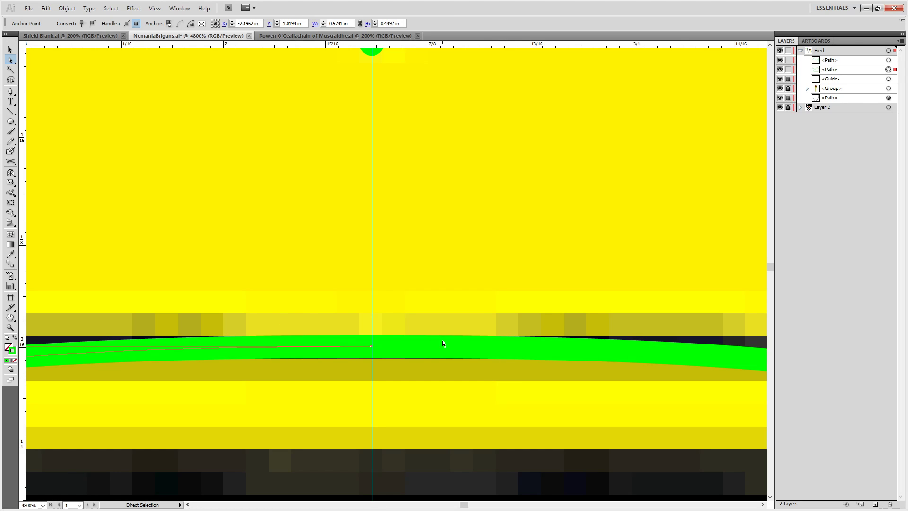
drag(427, 345, 478, 346)
key(ctrl+z)
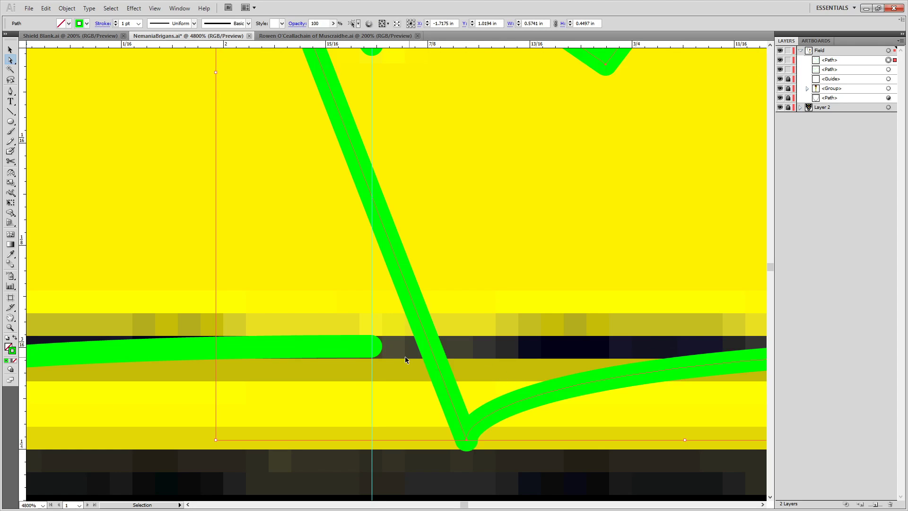
key(ctrl+z)
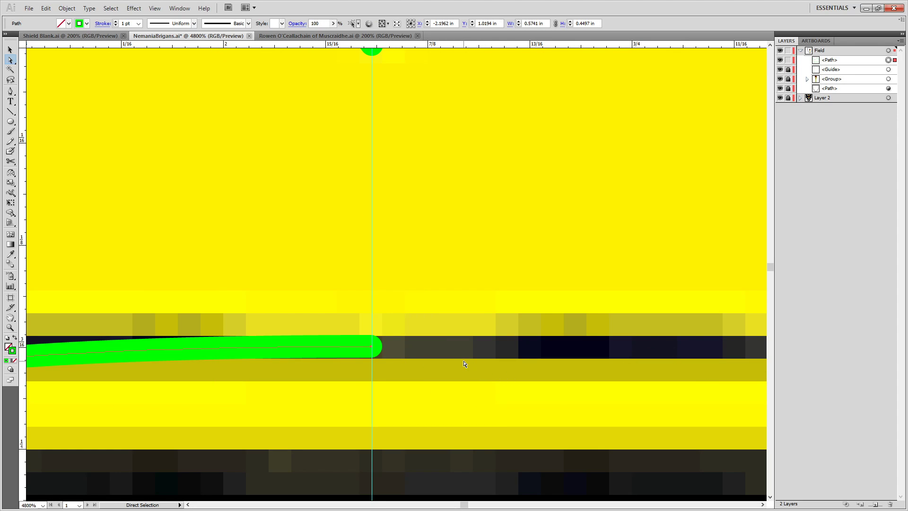
Snap the inner end anchor of the half crown's base curve exactly onto the vertical guide.
click(372, 349)
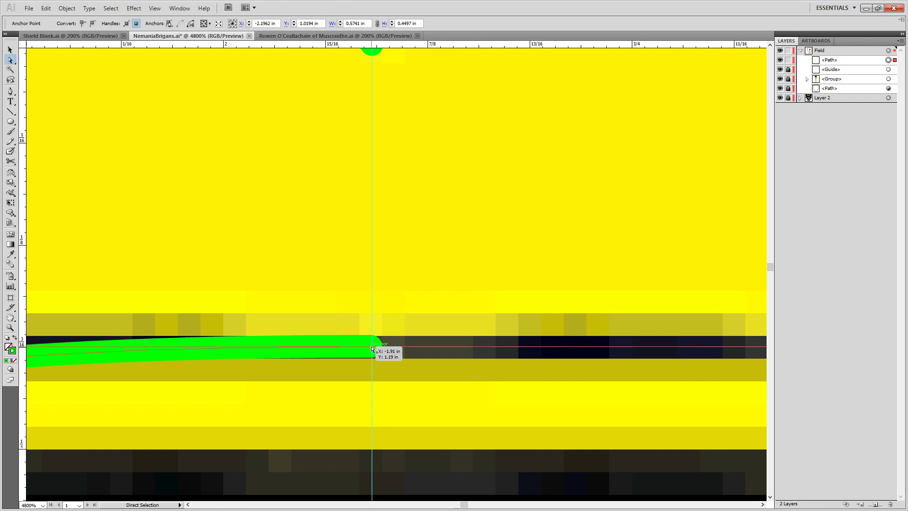
mouse_move(372, 349)
mouse_down()
mouse_move(384, 350)
mouse_move(356, 350)
mouse_move(374, 351)
mouse_up()
scroll(442, 255, down, 1)
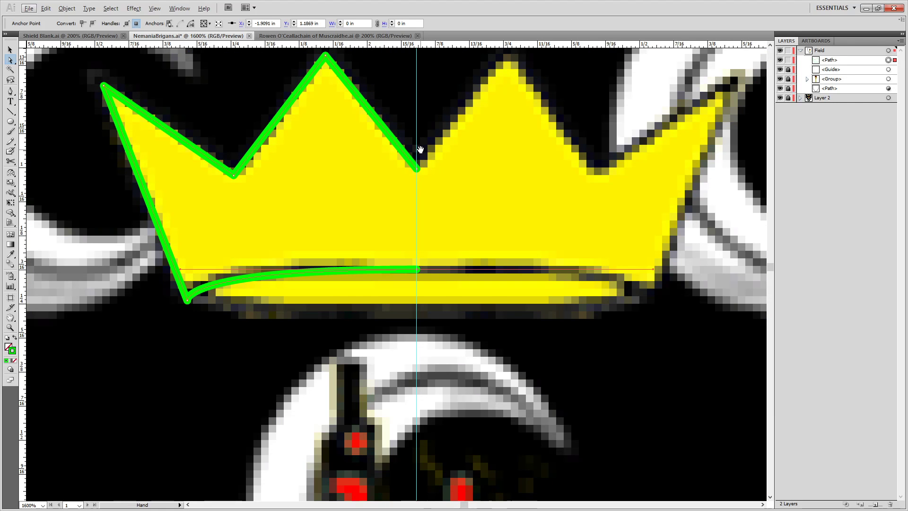
Duplicate the traced half crown horizontally over the crown's untraced half.
scroll(432, 171, up, 1)
scroll(376, 148, down, 5)
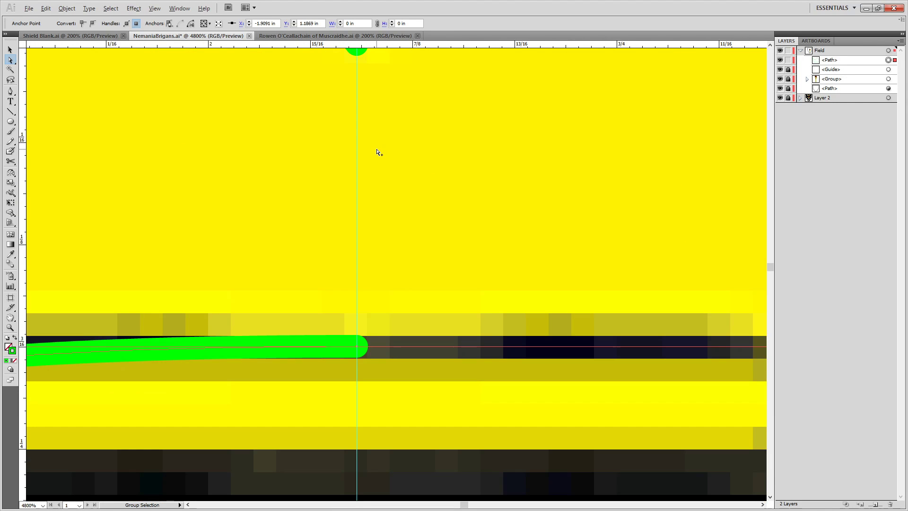
scroll(340, 203, down, 1)
scroll(265, 236, down, 1)
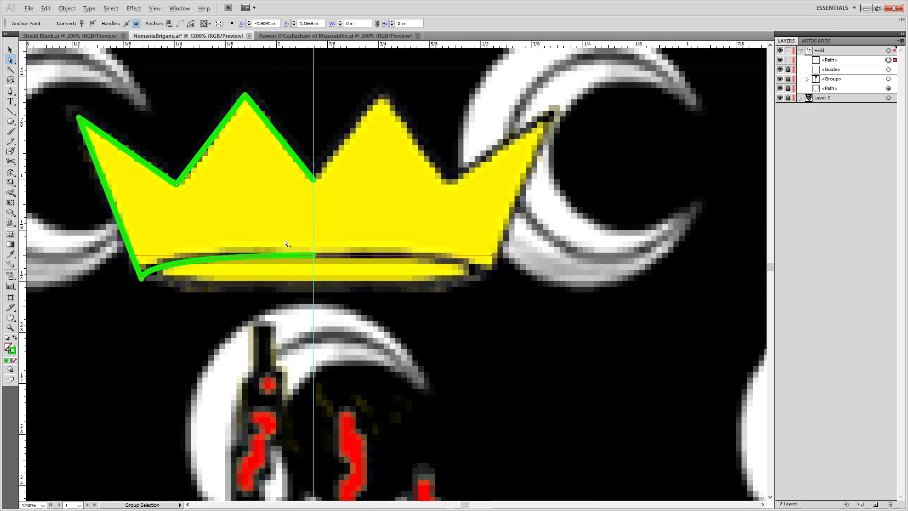
key(space)
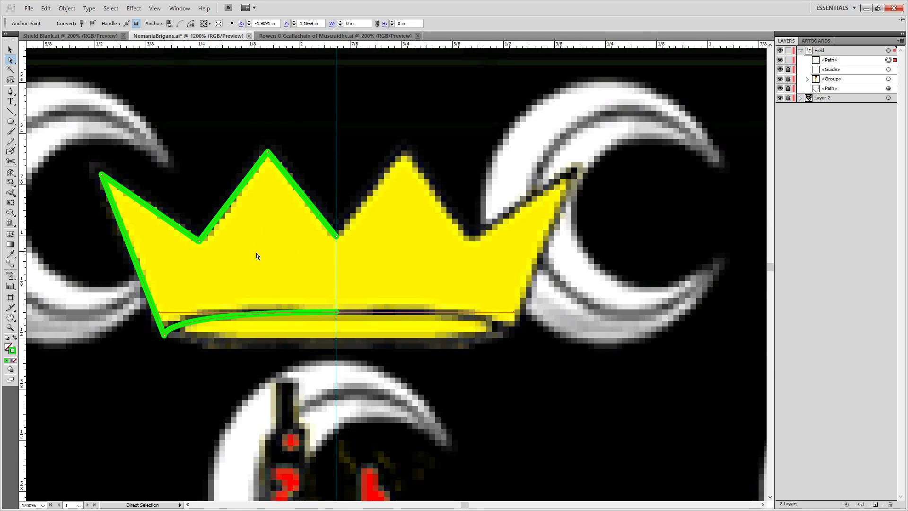
key(v)
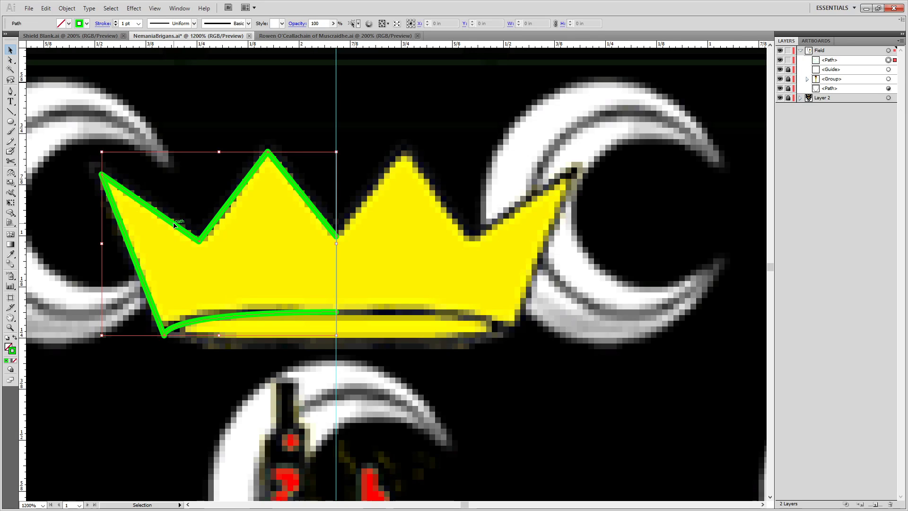
drag(179, 221, 452, 265)
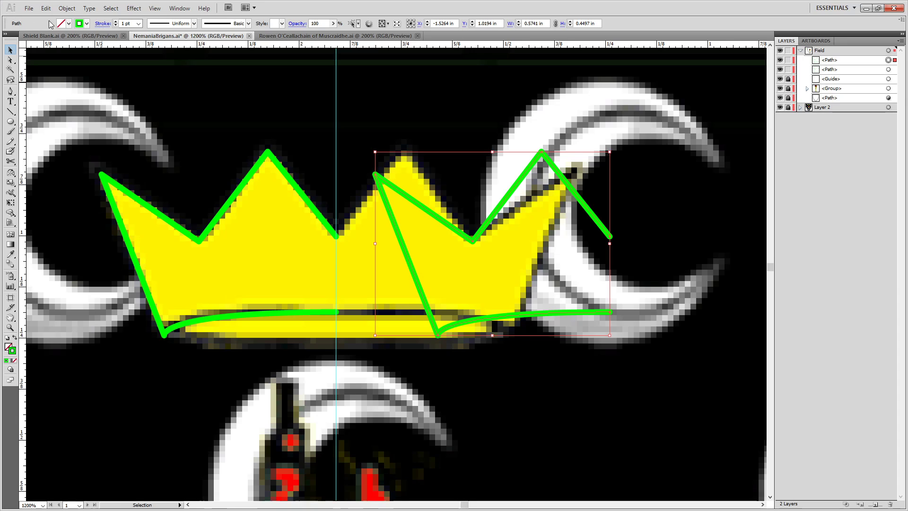
Reflect the half-crown copy across the vertical axis and align its inner end with the original at the centre guide.
click(66, 8)
mouse_move(75, 19)
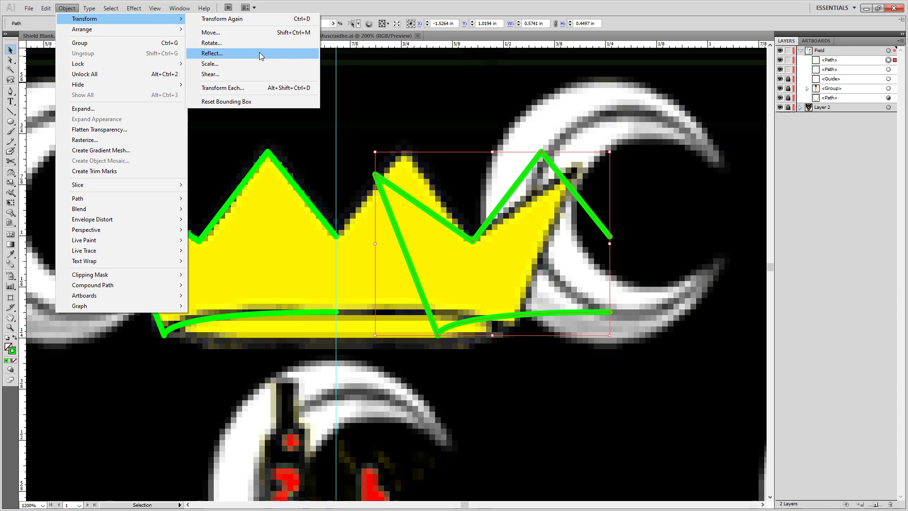
click(243, 52)
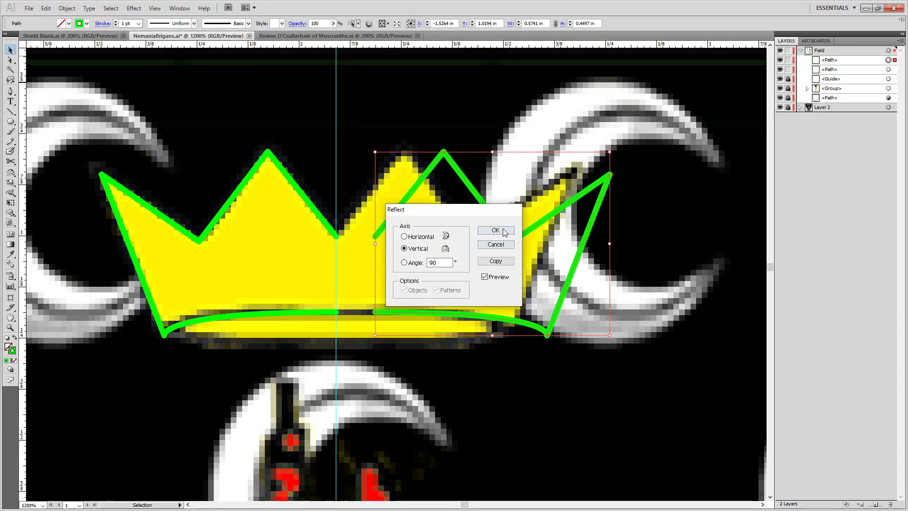
click(505, 231)
scroll(367, 230, up, 4)
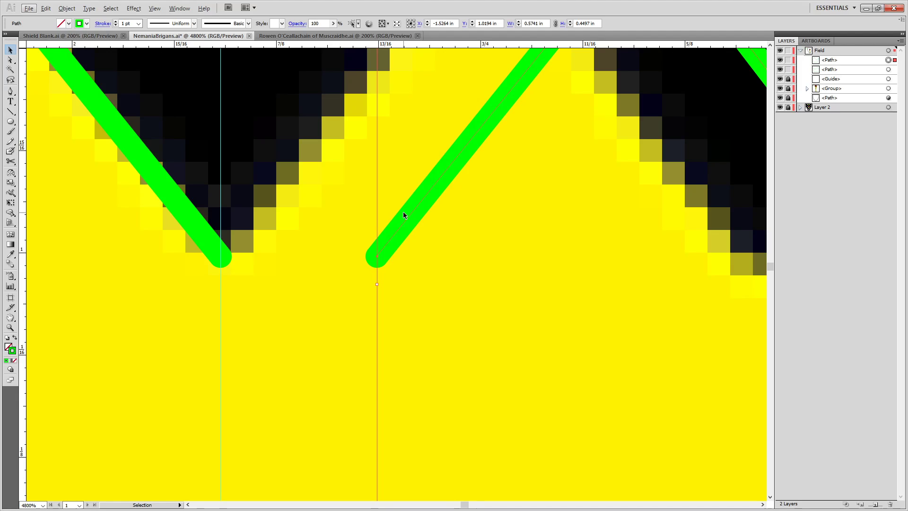
drag(409, 220, 259, 255)
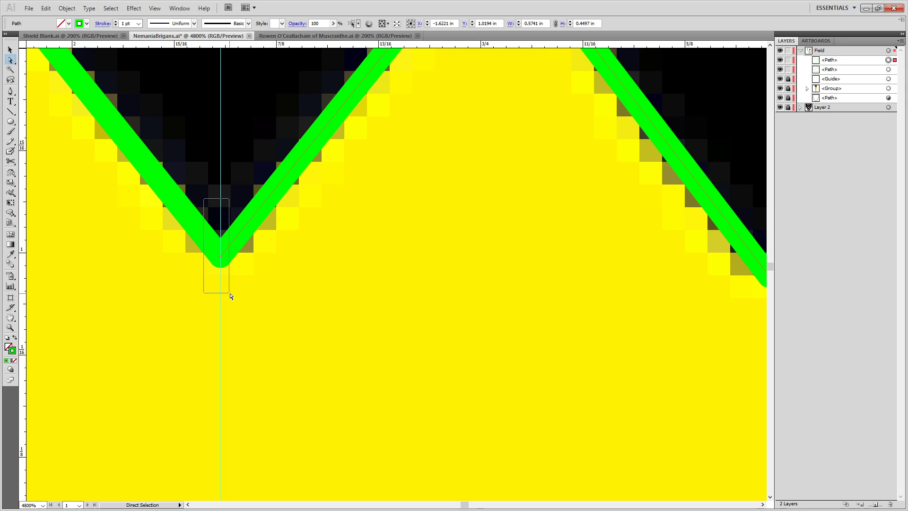
Join the two crown halves at the central notch and at the middle of the base curve.
drag(230, 293, 230, 294)
key(ctrl+j)
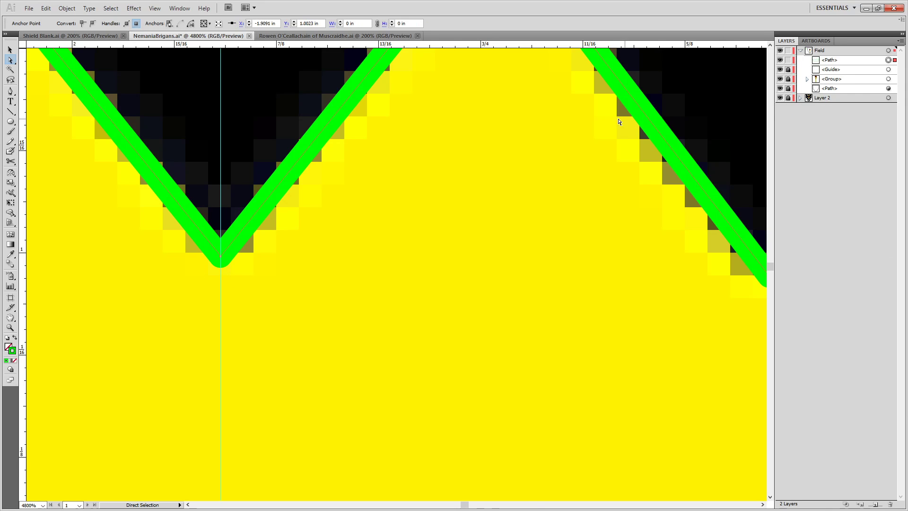
scroll(368, 263, down, 2)
drag(323, 438, 360, 303)
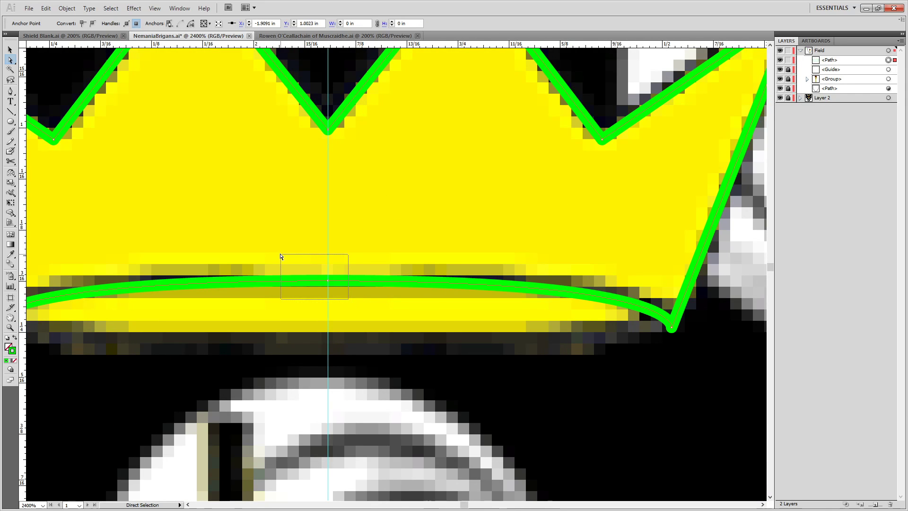
drag(280, 256, 280, 256)
key(ctrl+j)
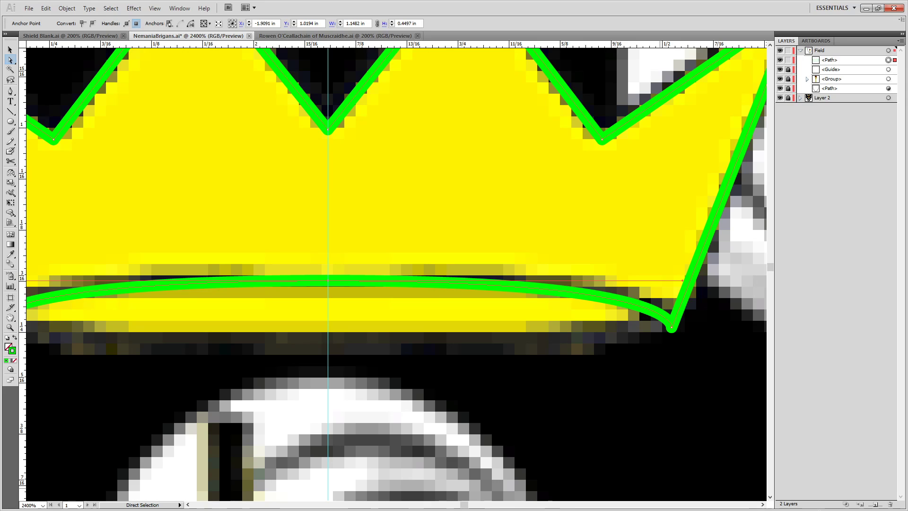
Duplicate the complete crown outline in place and hide the upper copy.
scroll(346, 263, up, 2)
scroll(346, 263, down, 3)
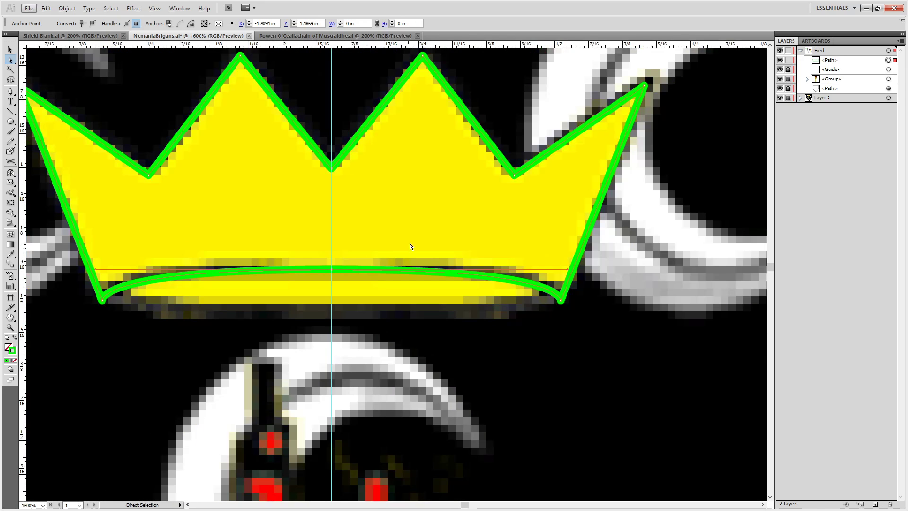
key(v)
click(456, 336)
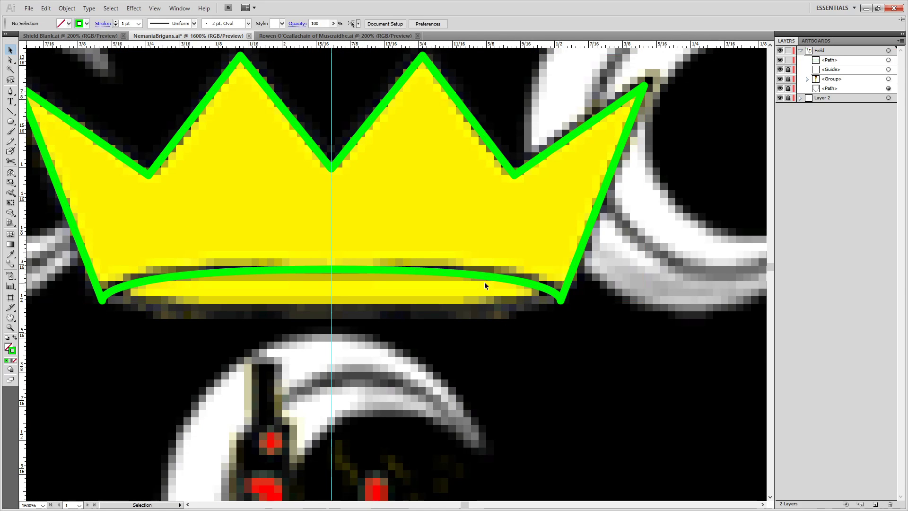
click(473, 274)
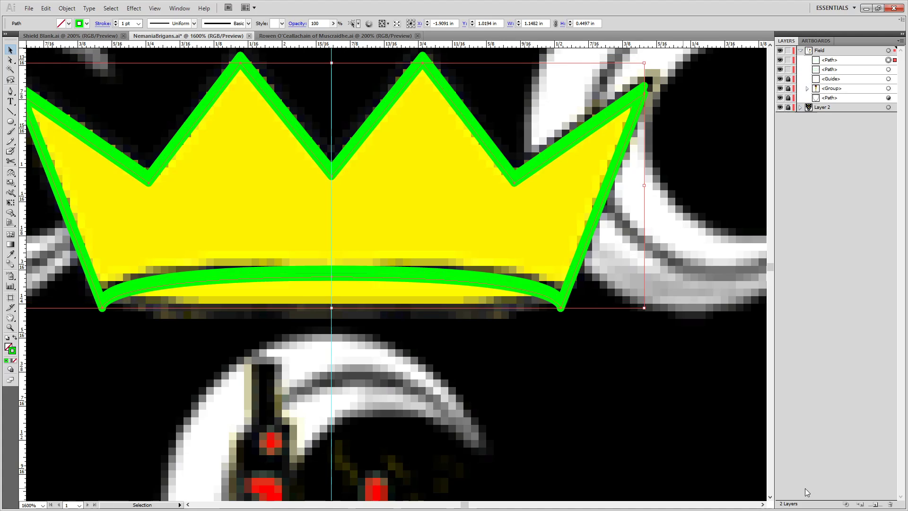
click(780, 60)
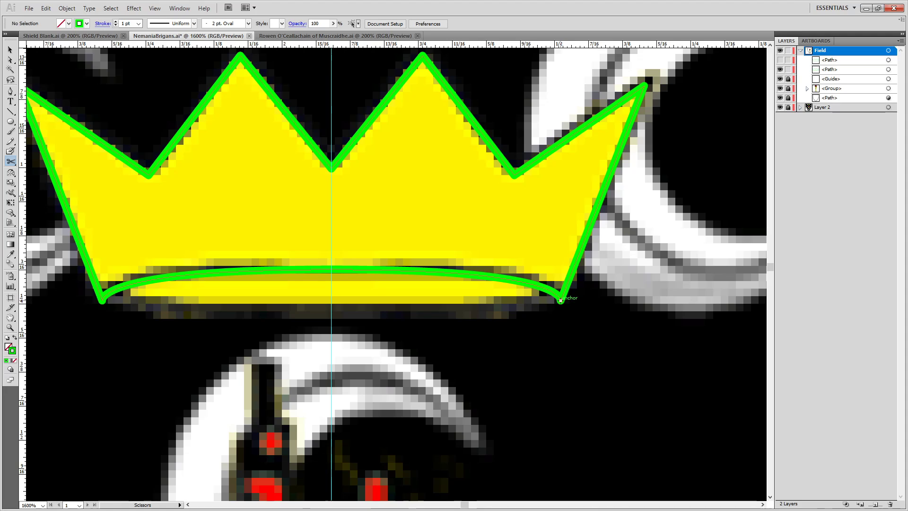
Cut the visible crown outline at both base corners and delete its upper part, keeping only the base curve.
click(560, 300)
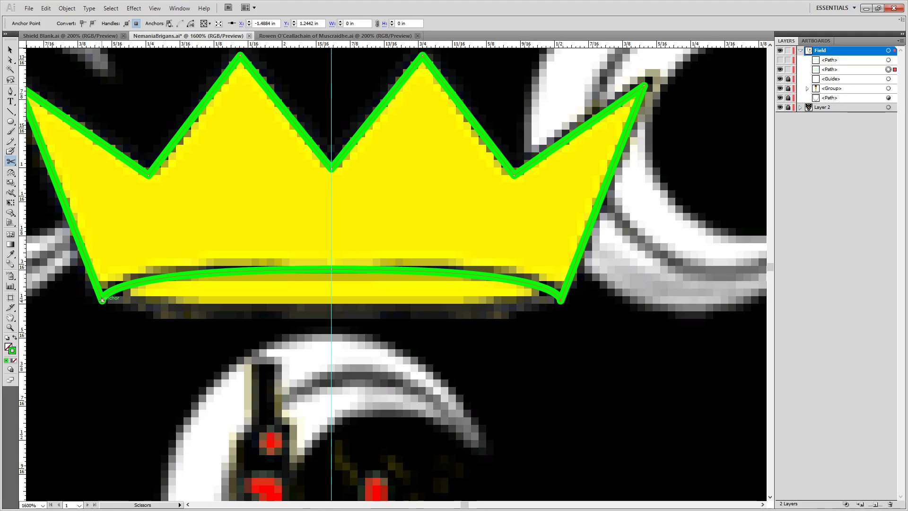
click(331, 269)
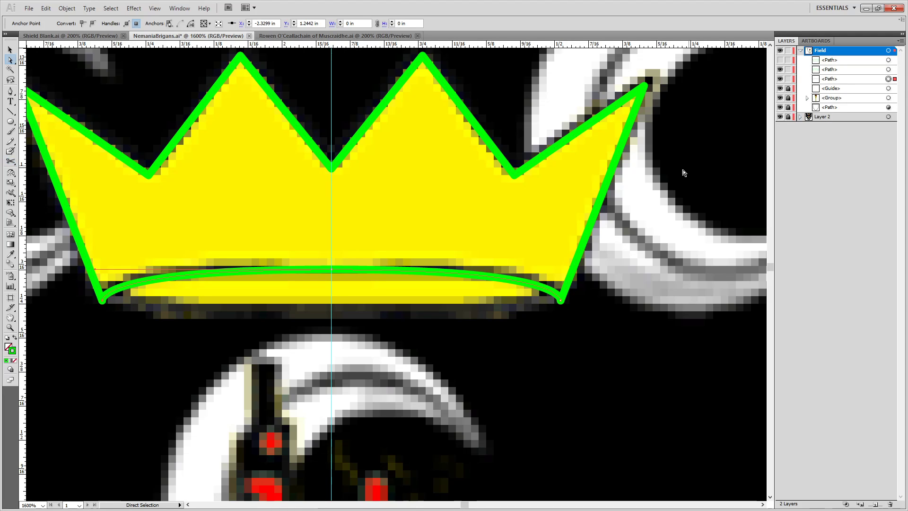
click(595, 211)
key(Delete)
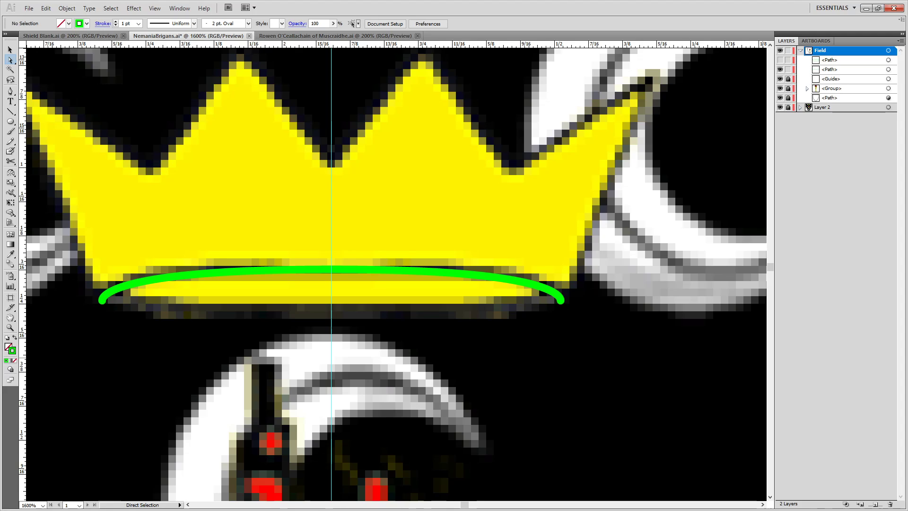
Duplicate the base curve straight down below the crown and reflect the copy across the vertical axis.
key(v)
drag(387, 268, 401, 342)
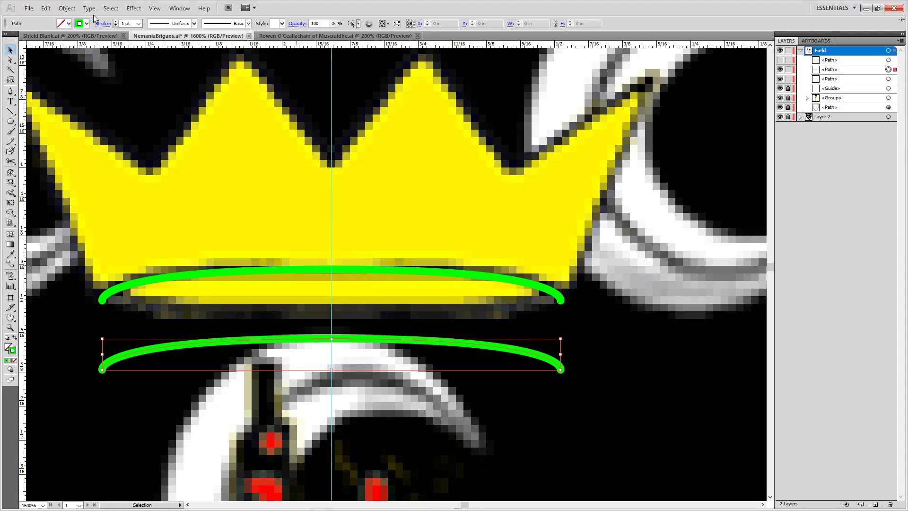
click(67, 8)
mouse_move(95, 19)
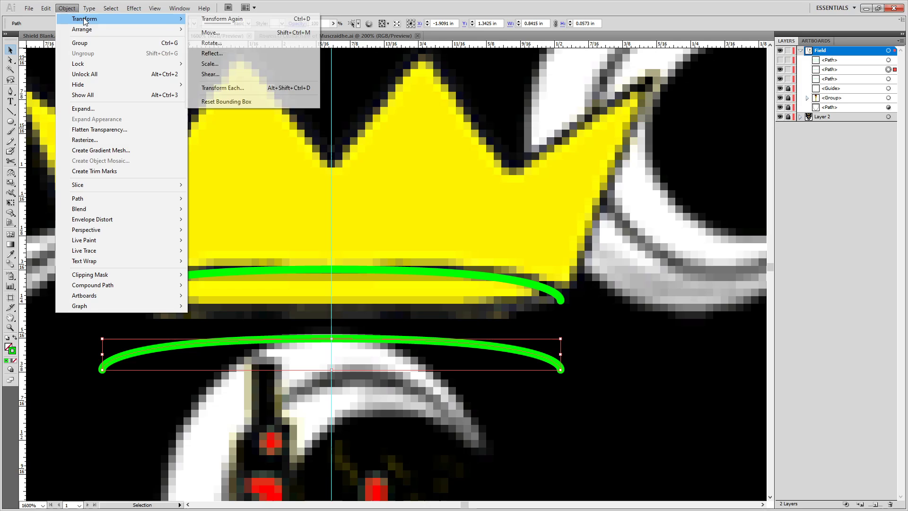
click(228, 54)
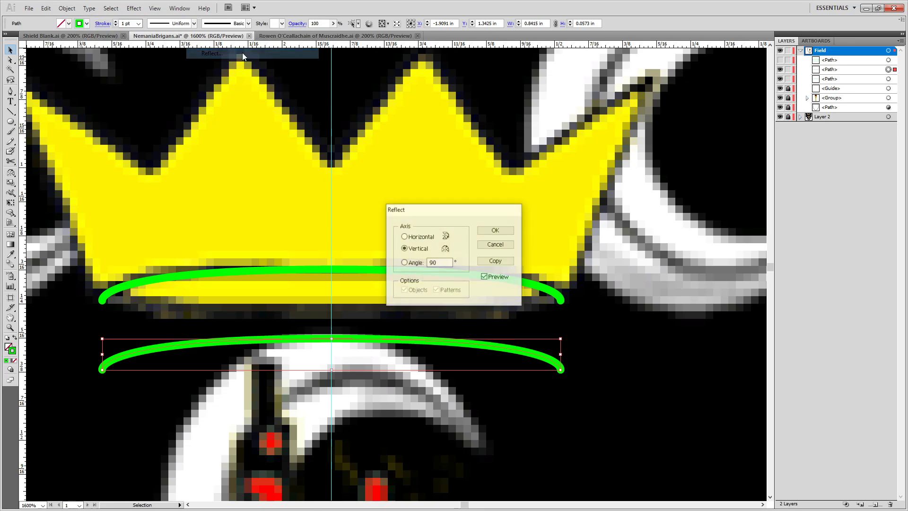
click(498, 230)
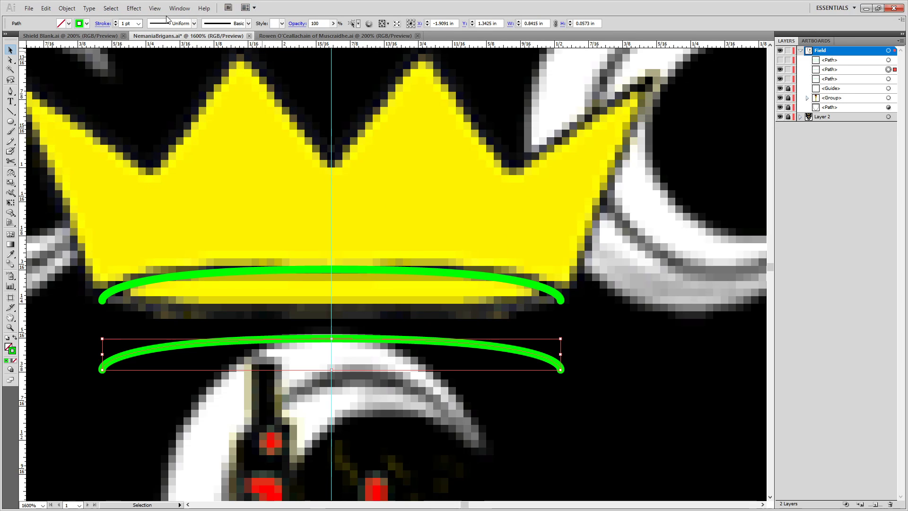
Reflect the lower copy of the base curve across the horizontal axis.
click(67, 8)
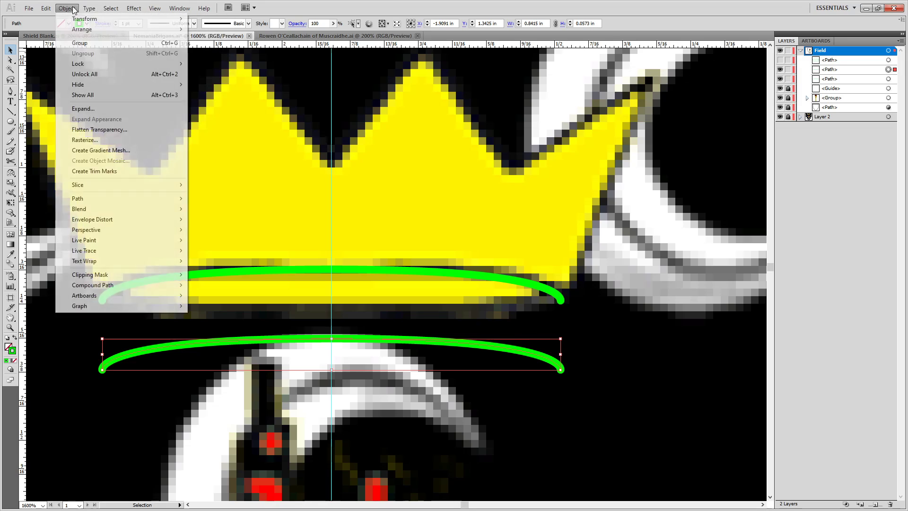
mouse_move(142, 18)
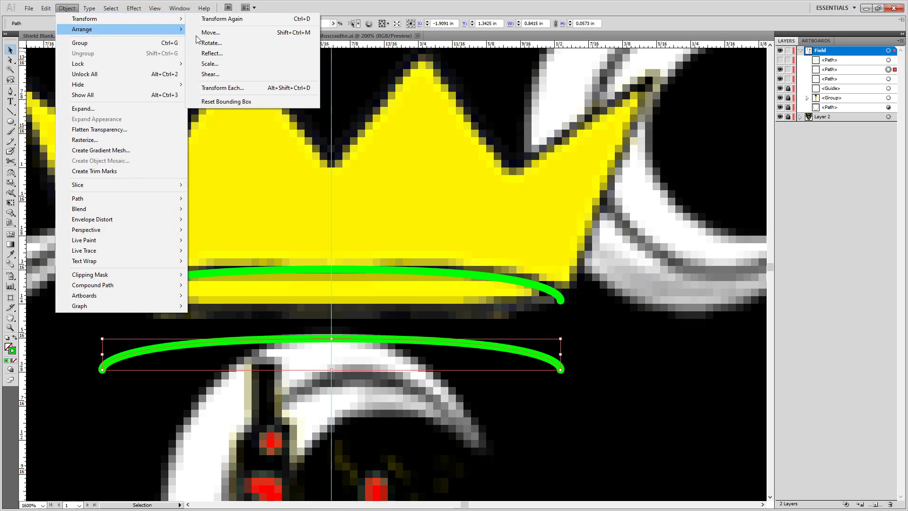
click(222, 52)
click(425, 240)
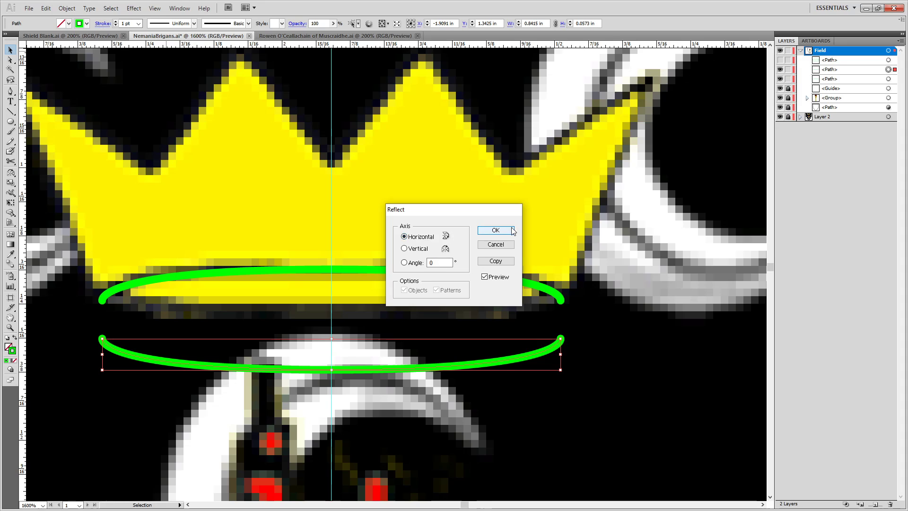
click(495, 230)
Move the flipped curve up until its ends meet the base curve's ends, and join the two at the right end.
scroll(571, 275, up, 4)
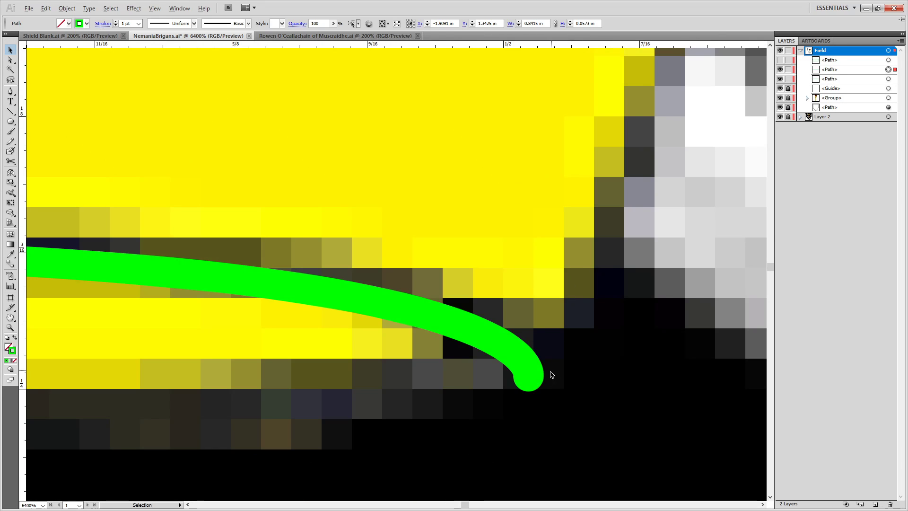
scroll(485, 368, down, 2)
drag(466, 464, 466, 402)
drag(532, 363, 477, 383)
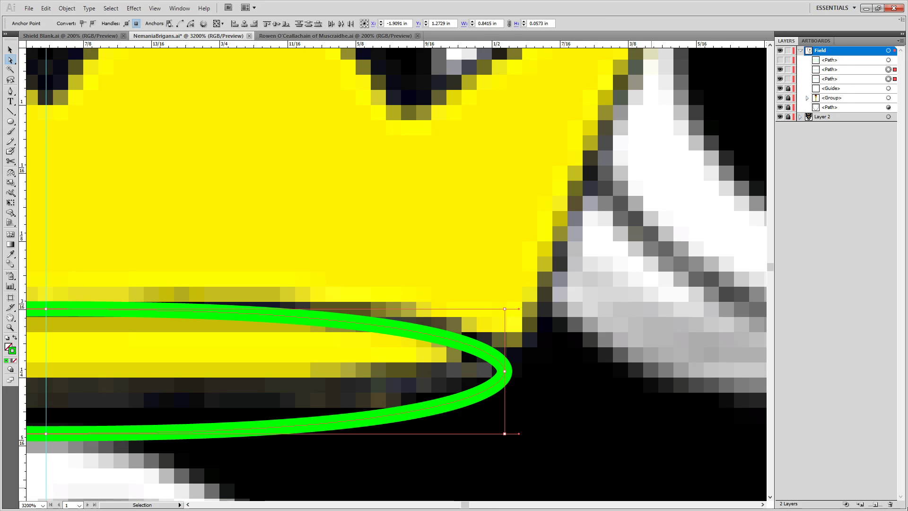
key(ctrl+j)
Join the overlapping anchors at the left end of the two curves to close the ellipse.
scroll(210, 300, down, 3)
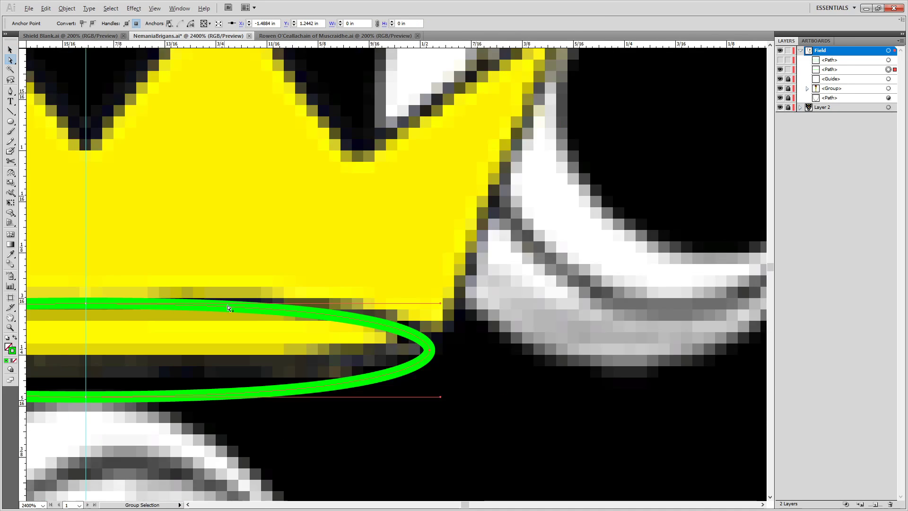
drag(373, 312, 583, 312)
scroll(392, 353, up, 2)
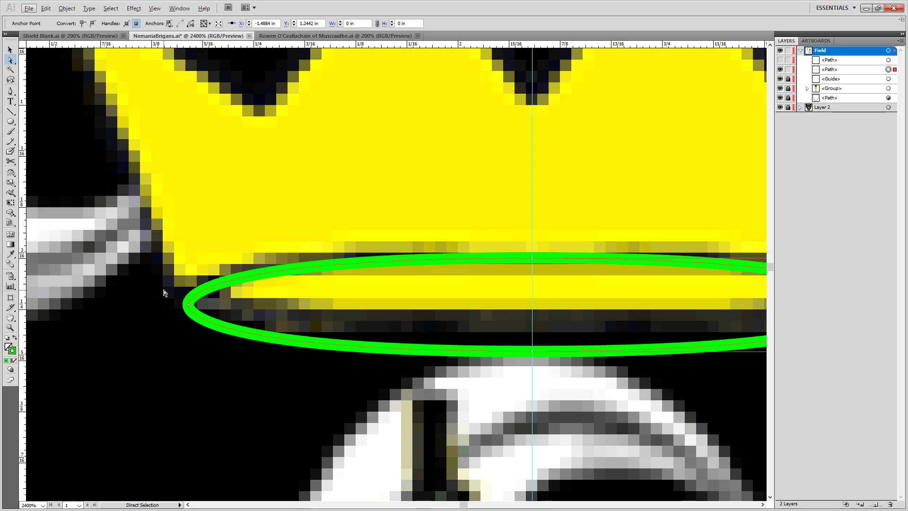
drag(219, 323, 218, 323)
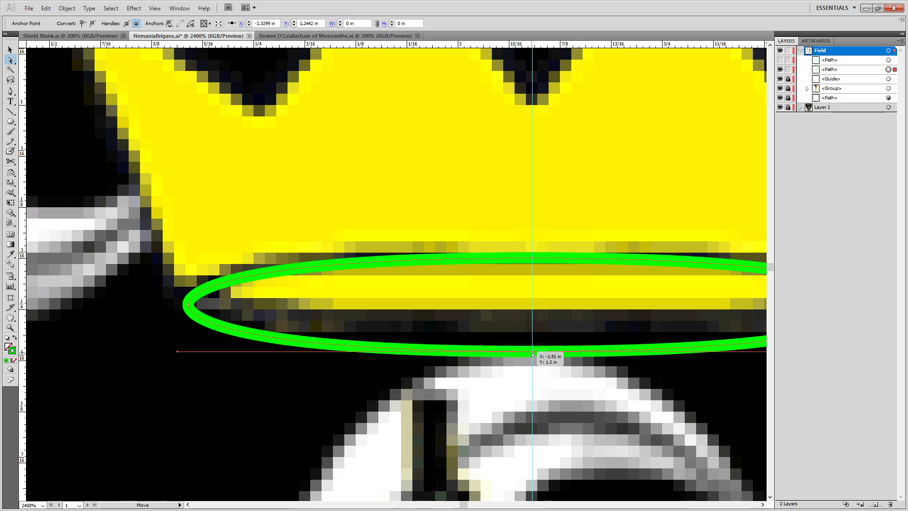
Raise the ellipse's bottom centre anchor along the guide to about Y 1.28 in, flattening the lower curve of the crown's base.
drag(532, 354, 533, 314)
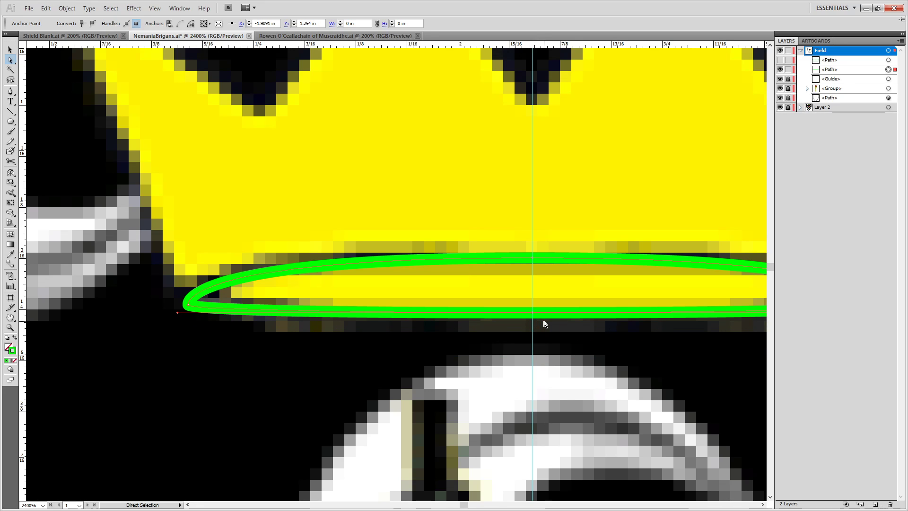
key(shift+Down)
key(Up)
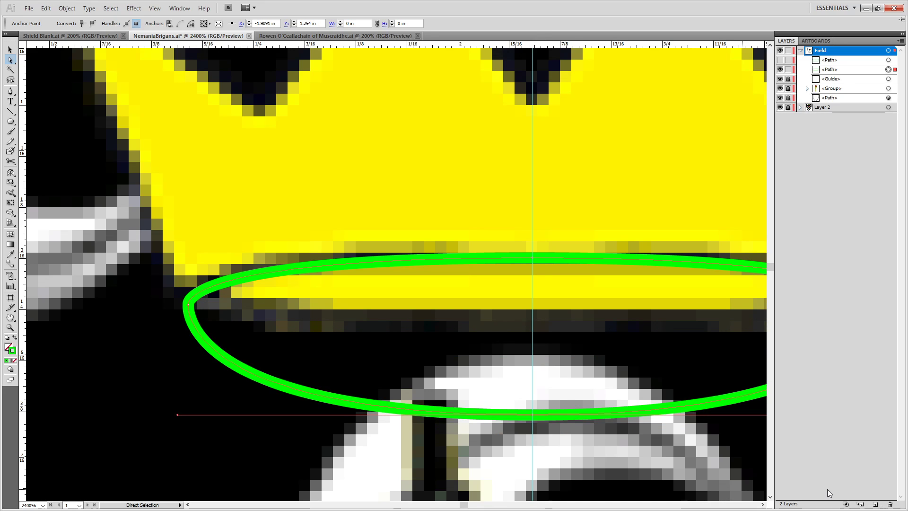
key(shift+Up)
key(Down)
key(Down)
key(Down)
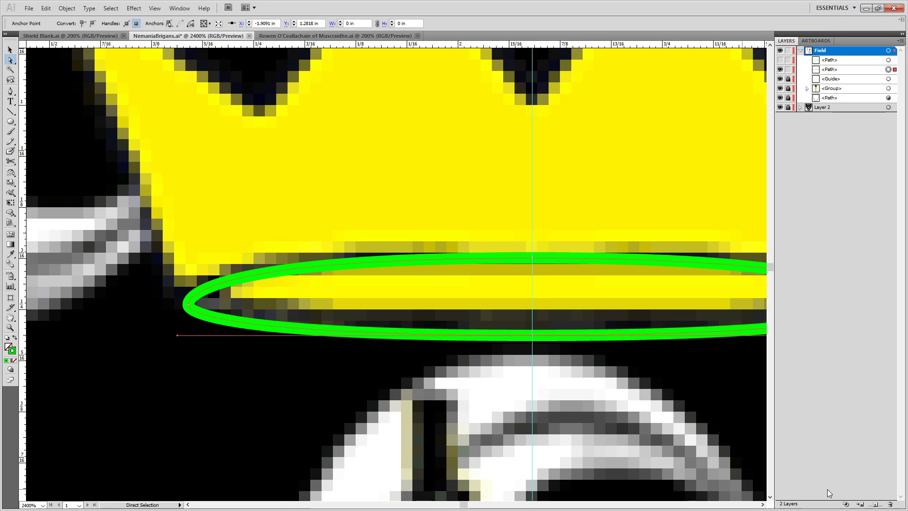
drag(574, 199, 517, 257)
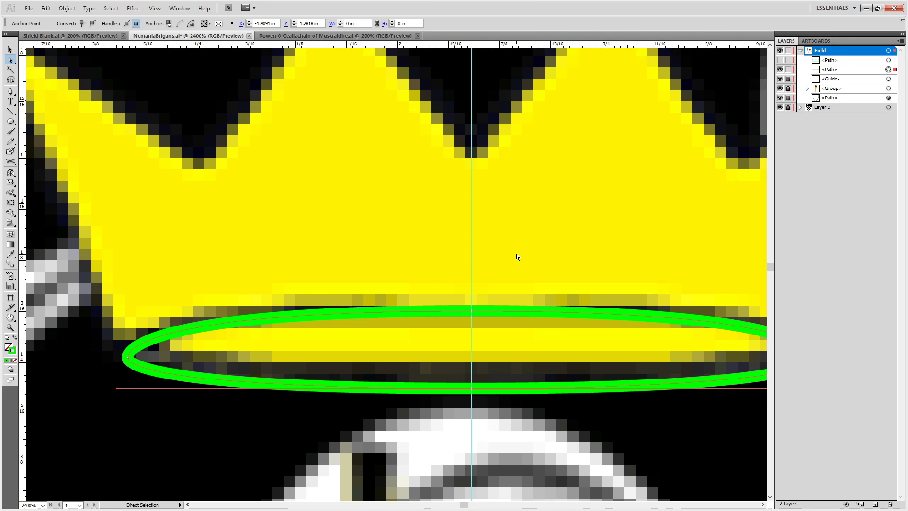
Nudge the ellipse's bottom anchor up to about Y 1.27 in, then unhide the crown outline and group it with the ellipse.
key(Up)
scroll(363, 166, down, 3)
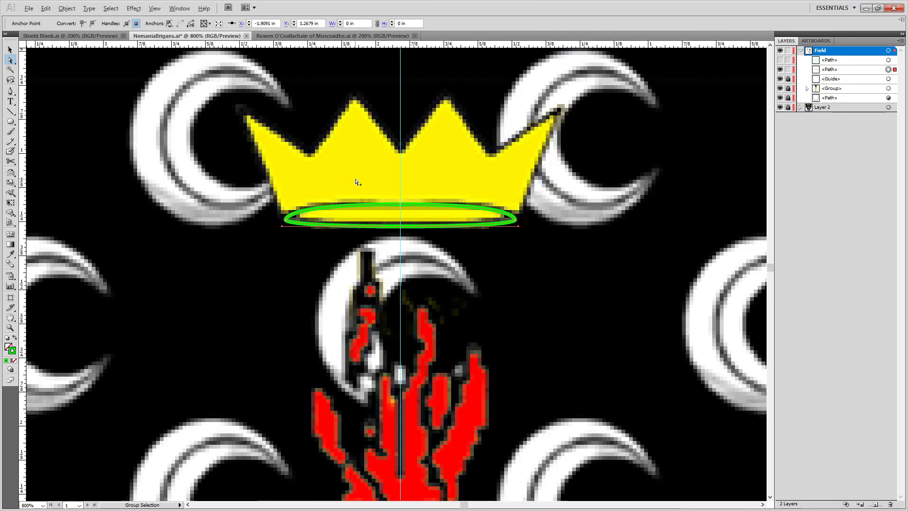
scroll(393, 149, up, 1)
click(780, 60)
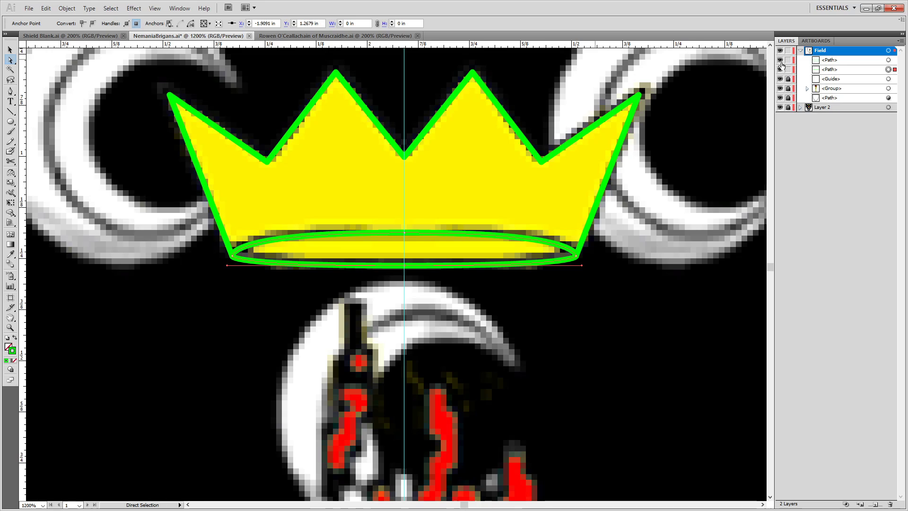
shift+click(888, 59)
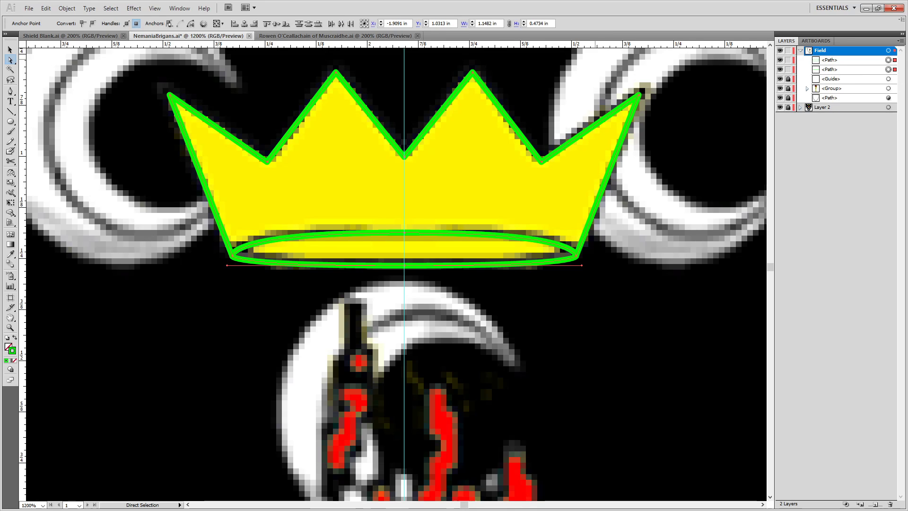
key(ctrl+g)
Copy the torch bowl's yellow fill and 2 pt black stroke onto the crown group with the Eyedropper.
scroll(539, 234, down, 3)
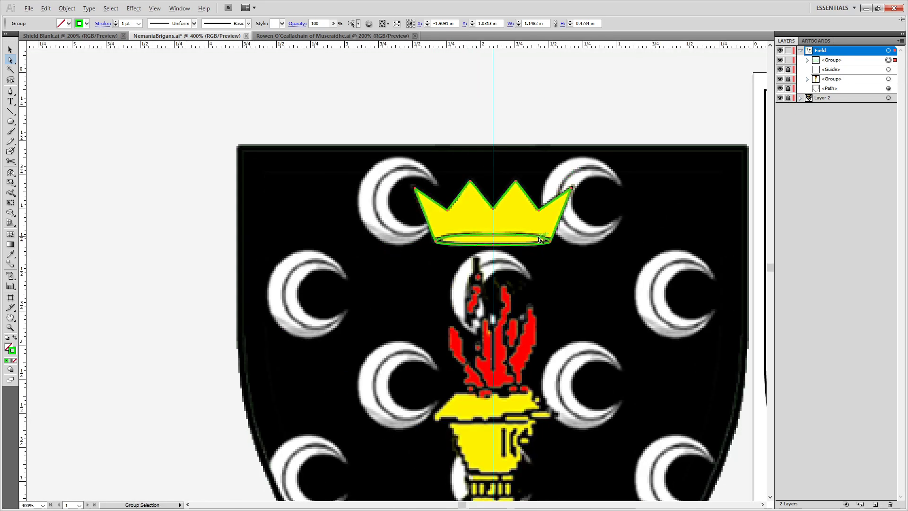
drag(744, 348, 325, 227)
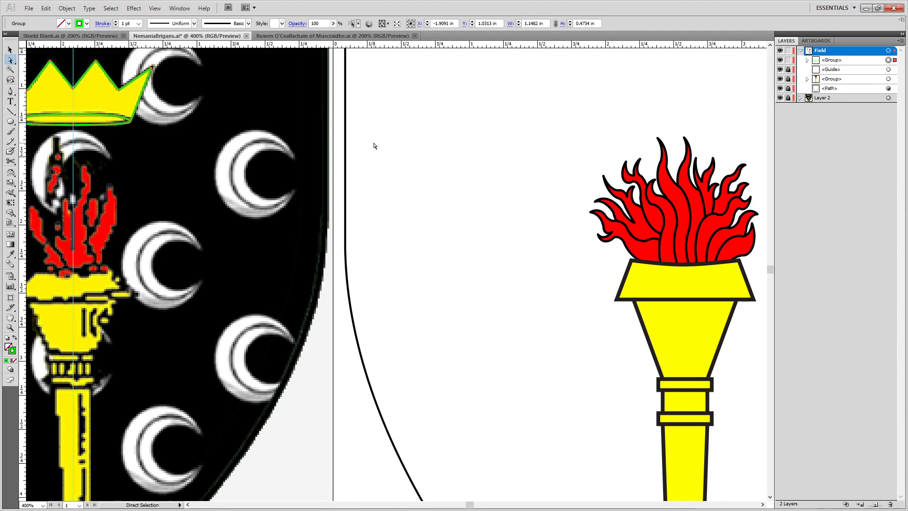
scroll(127, 82, up, 3)
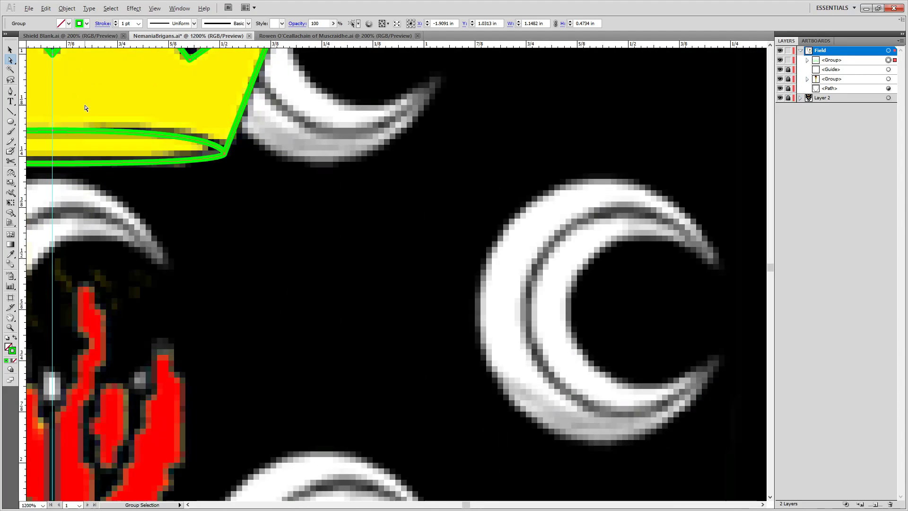
scroll(350, 146, down, 1)
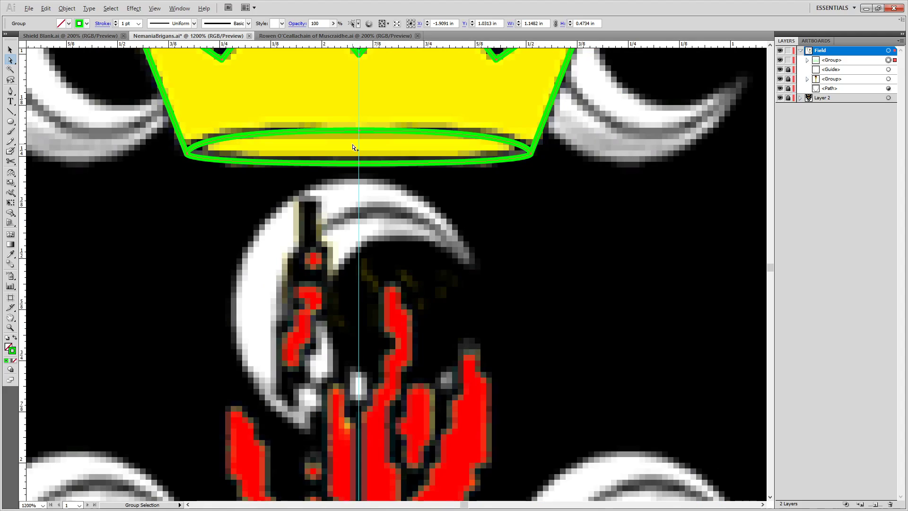
scroll(505, 328, down, 3)
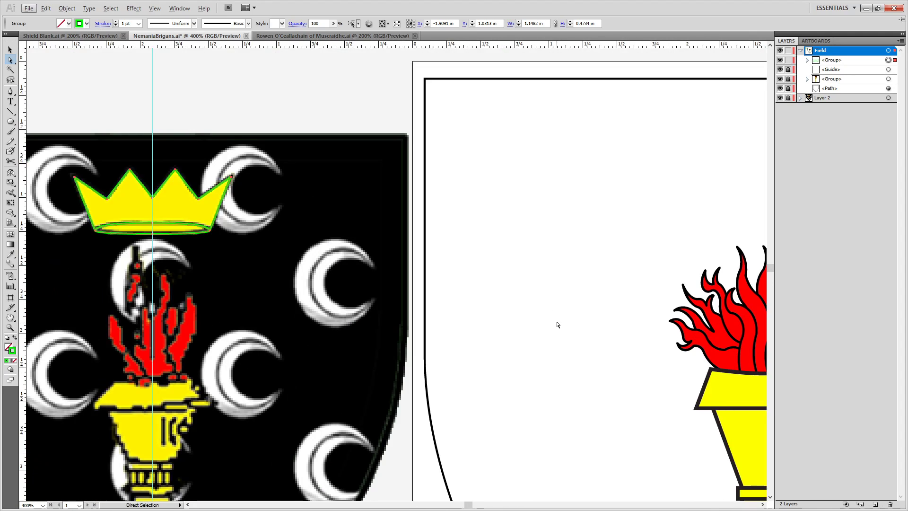
drag(580, 365, 541, 289)
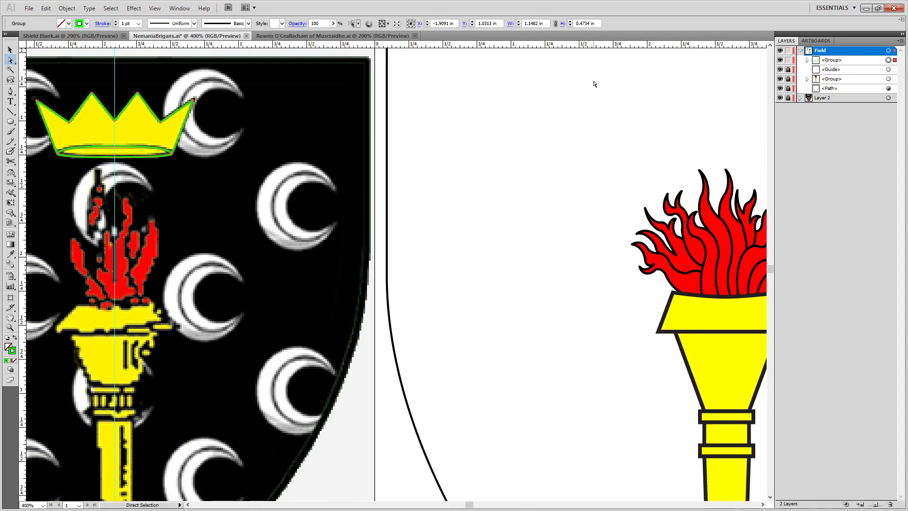
key(i)
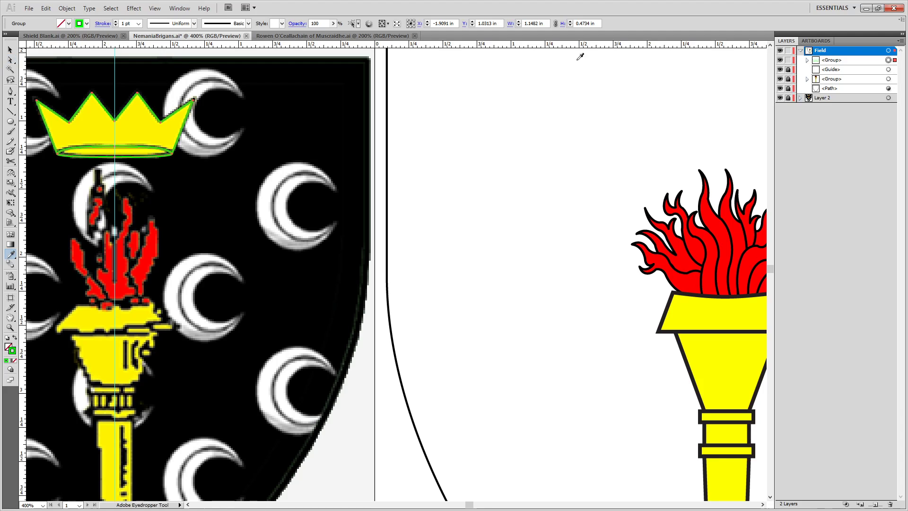
click(683, 311)
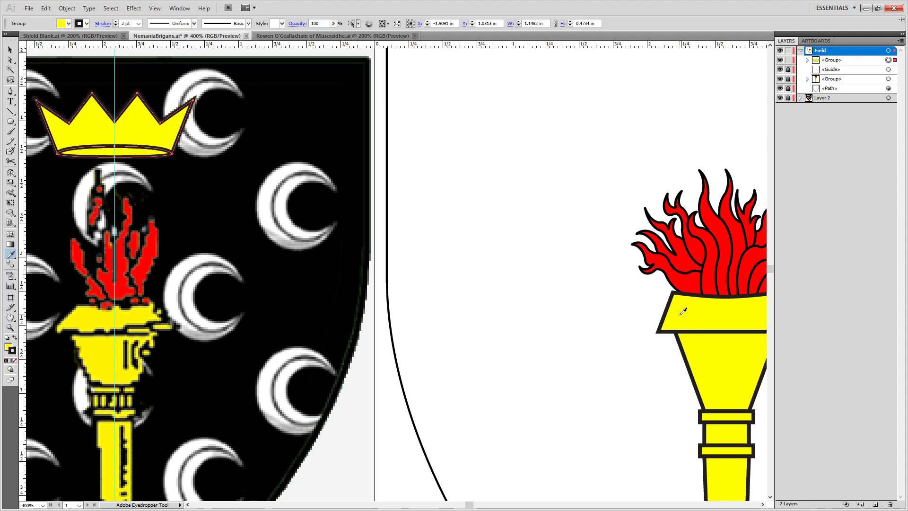
Move the crown from the reference image onto the blank shield, above the torch's flames.
key(v)
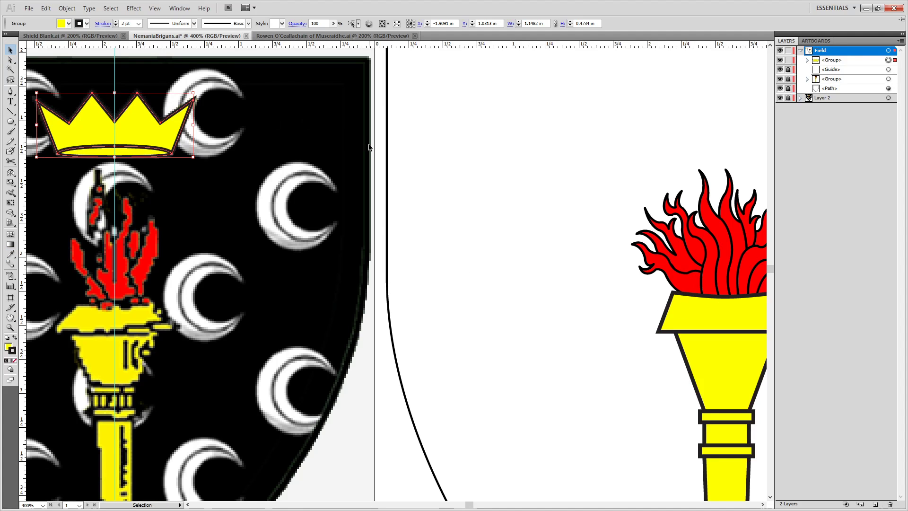
drag(370, 148, 445, 254)
drag(478, 229, 433, 239)
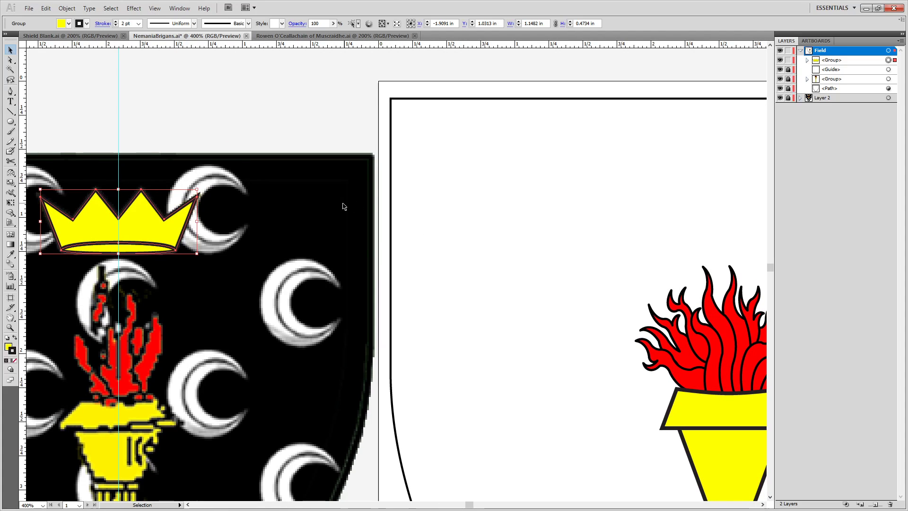
drag(140, 238, 727, 184)
drag(733, 177, 534, 201)
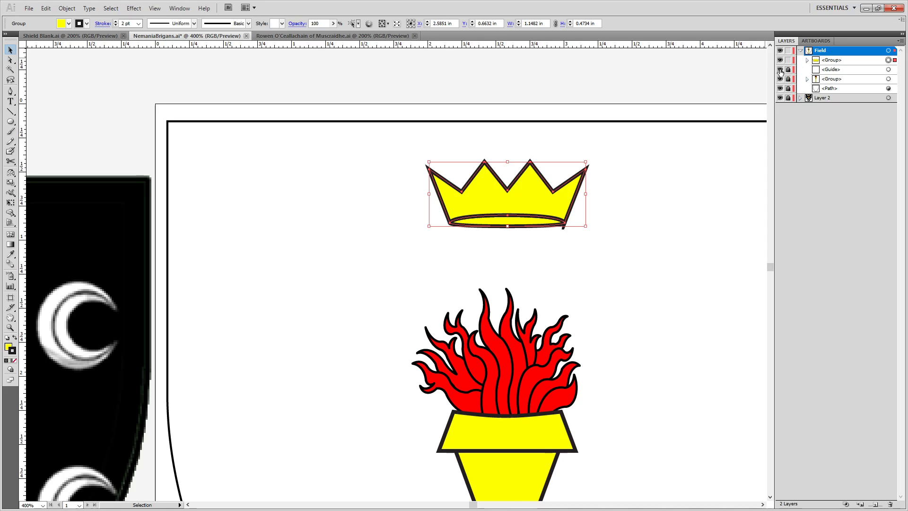
Hide the guide and the torch group, and give the crown's stroke round corner joins.
click(780, 89)
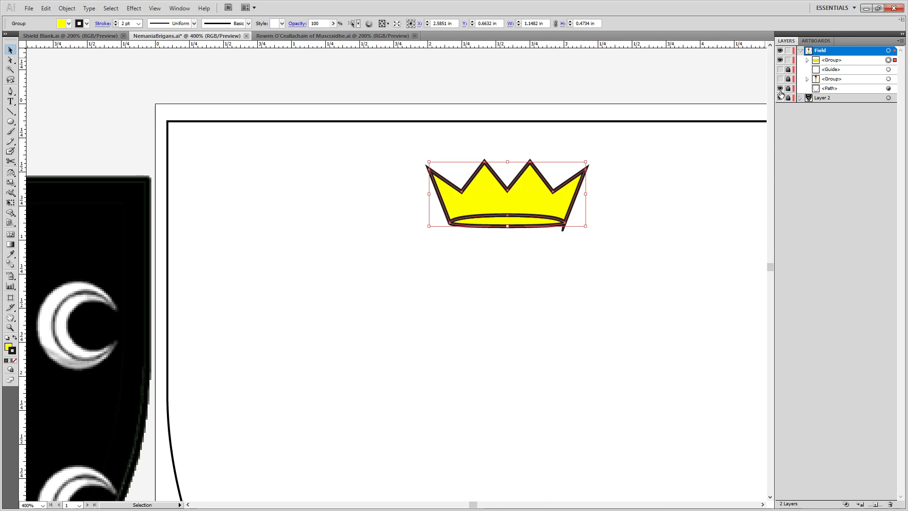
scroll(597, 188, down, 2)
scroll(594, 191, up, 5)
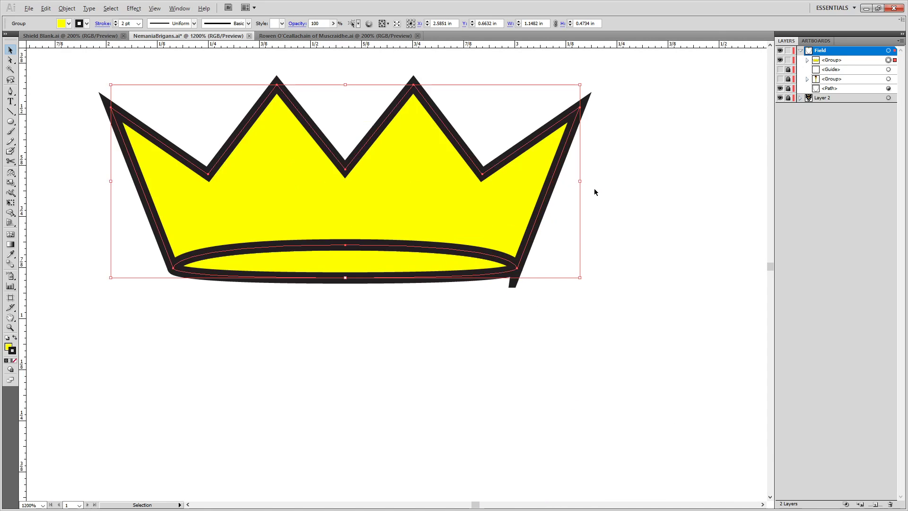
scroll(589, 216, down, 3)
scroll(399, 289, down, 3)
scroll(488, 211, up, 3)
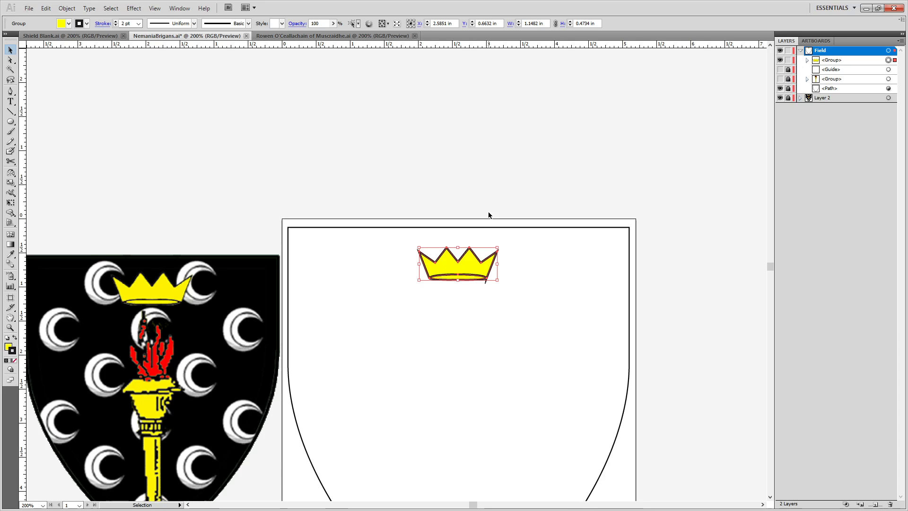
scroll(472, 304, up, 5)
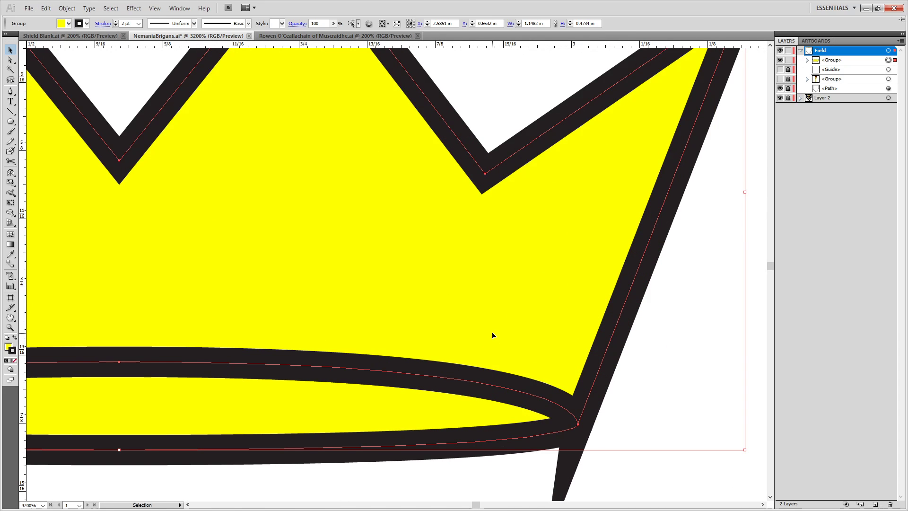
scroll(493, 335, down, 3)
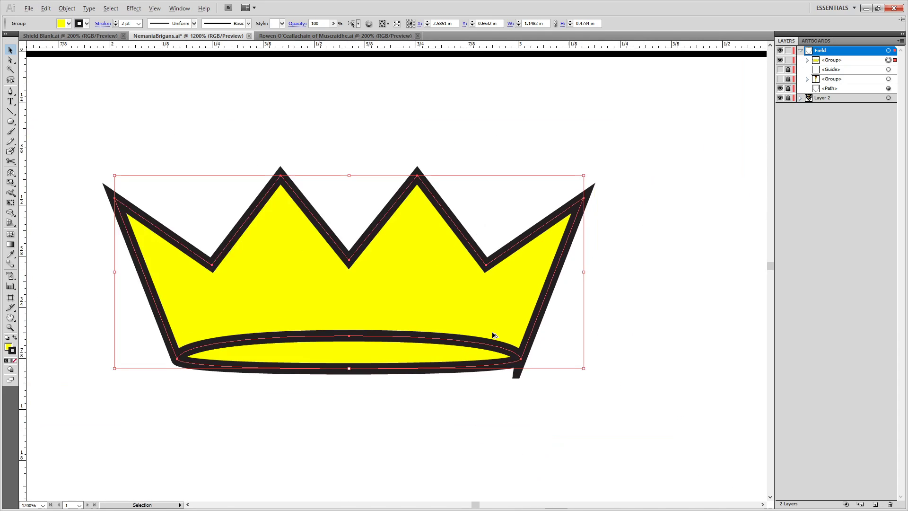
click(102, 24)
click(53, 58)
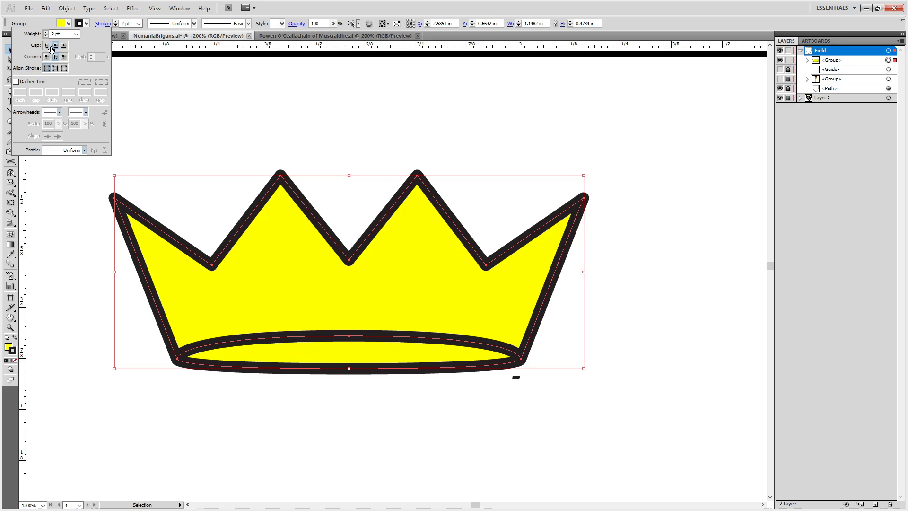
click(495, 204)
Reposition the crown near the shield's top edge, centred at about X 2.60 in, Y 0.63 in.
scroll(542, 287, down, 1)
scroll(541, 287, down, 3)
scroll(614, 142, left, 1)
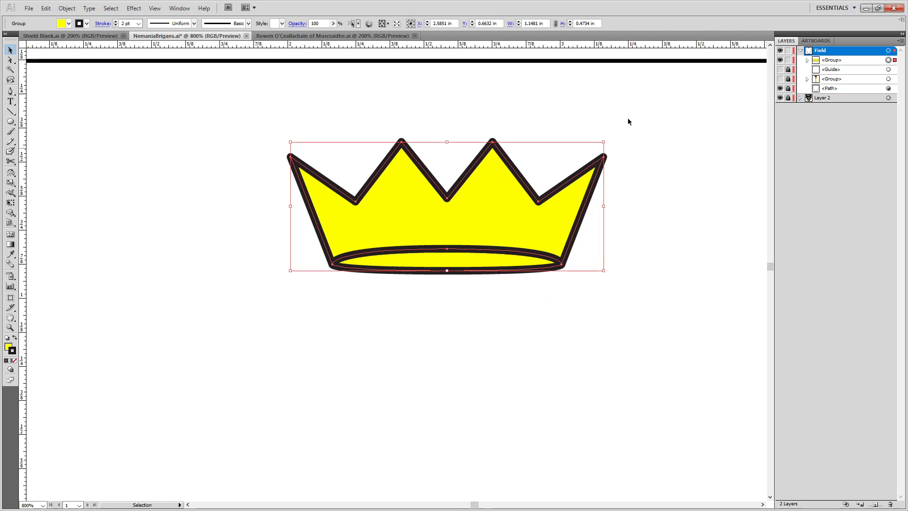
scroll(625, 206, down, 3)
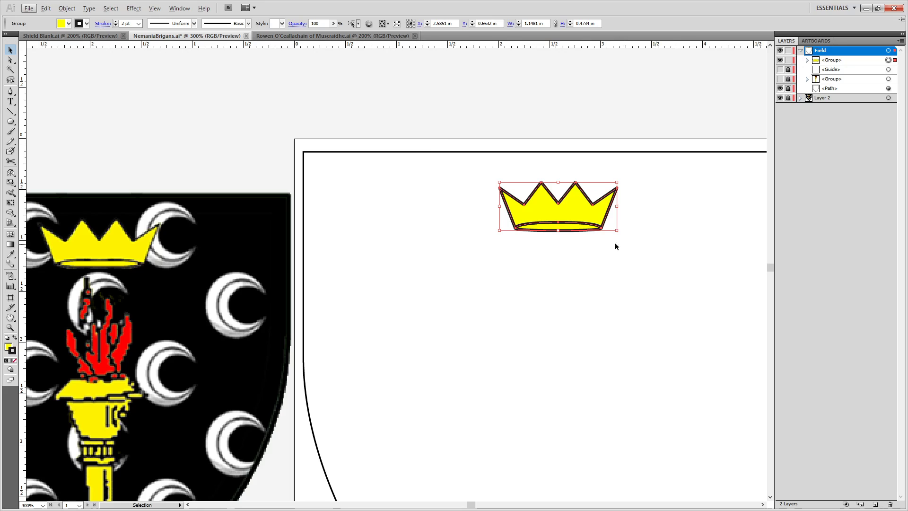
drag(560, 206, 584, 220)
scroll(511, 234, down, 3)
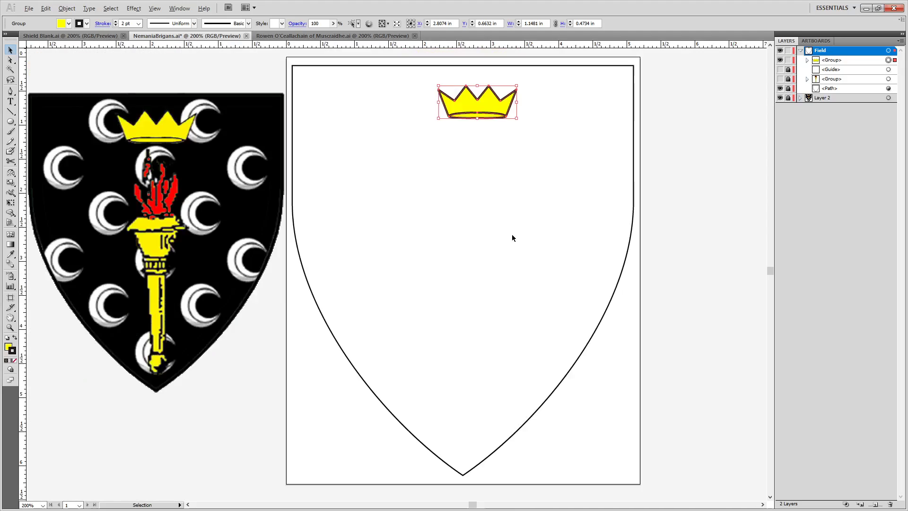
drag(507, 233, 528, 262)
mouse_move(528, 194)
mouse_down()
mouse_move(510, 198)
mouse_move(541, 363)
mouse_move(512, 358)
mouse_move(518, 364)
mouse_move(515, 180)
mouse_move(515, 190)
mouse_up()
With the guide and torch shown again, enlarge the crown to about 1.56 by 0.64 in and lower it to about Y 0.78 in.
drag(780, 69, 780, 79)
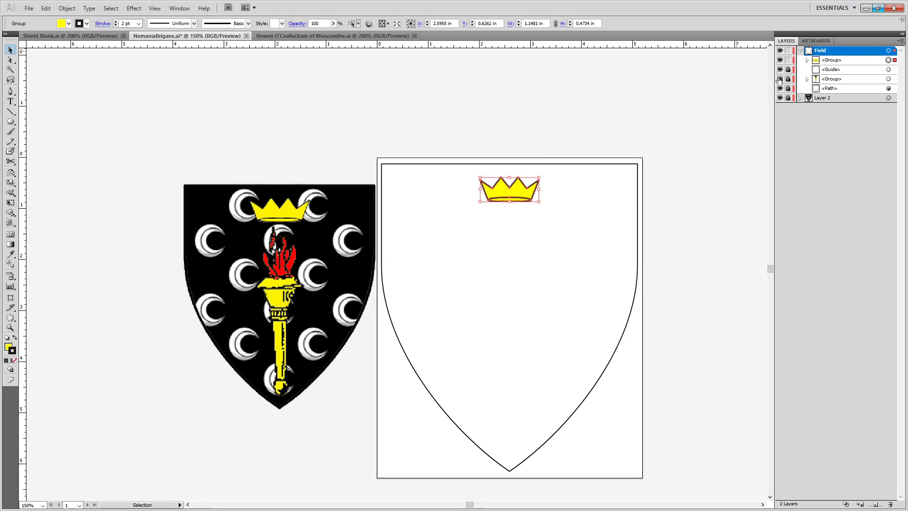
drag(511, 193, 549, 208)
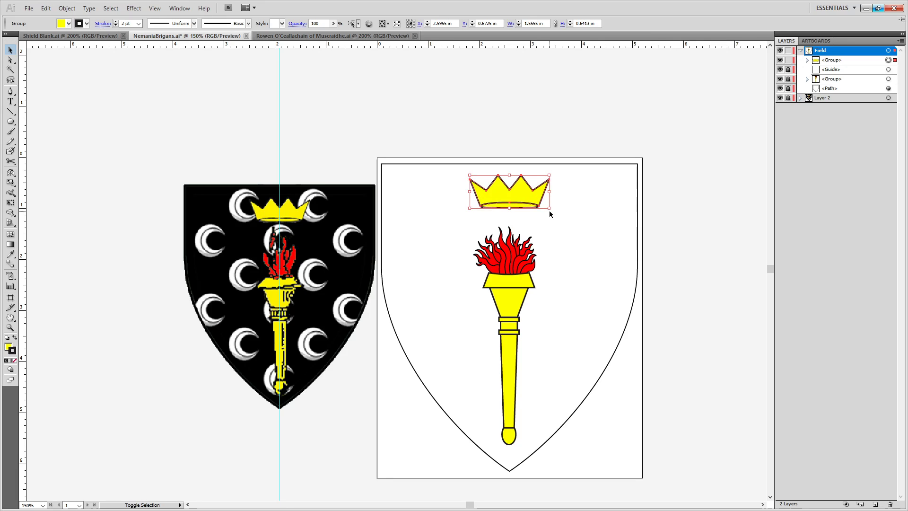
key(shift+Down)
key(Up)
key(Up)
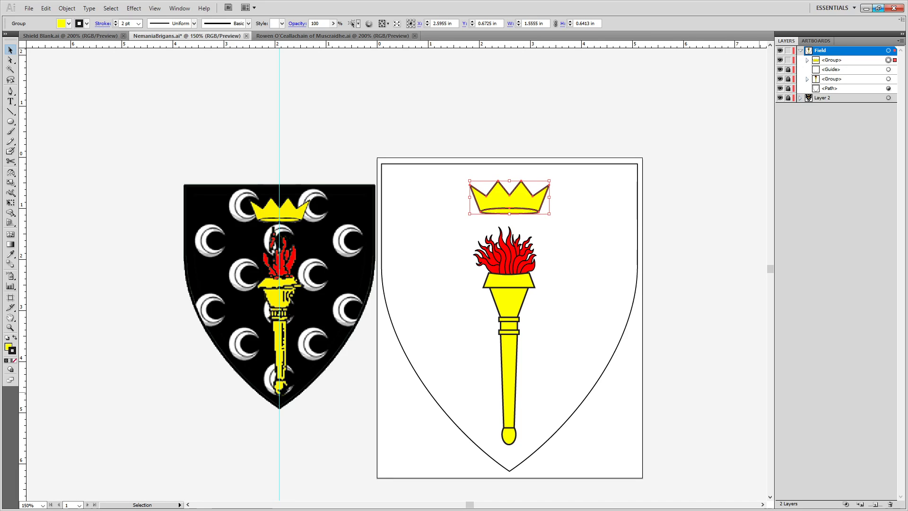
Close the reference shield document beside NemaniaBrigans.ai and browse to the GORGES (P:) drive to open another file.
click(414, 36)
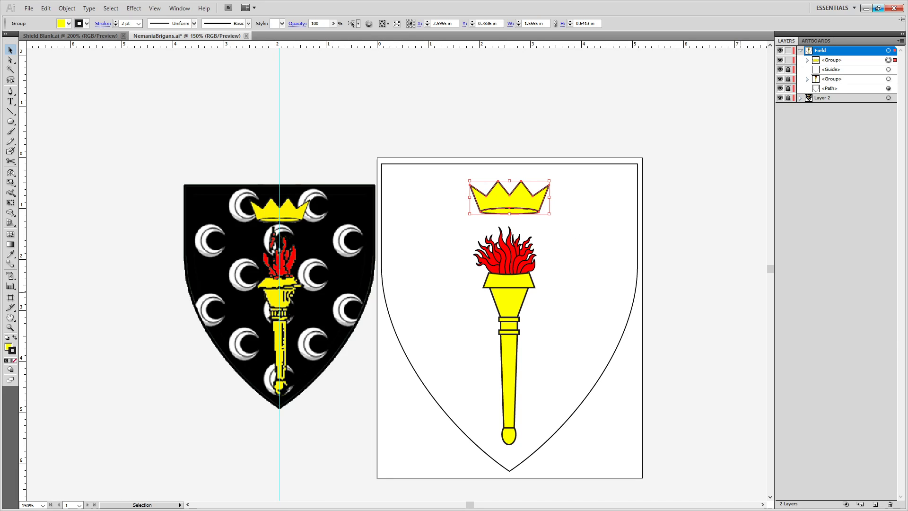
key(ctrl+o)
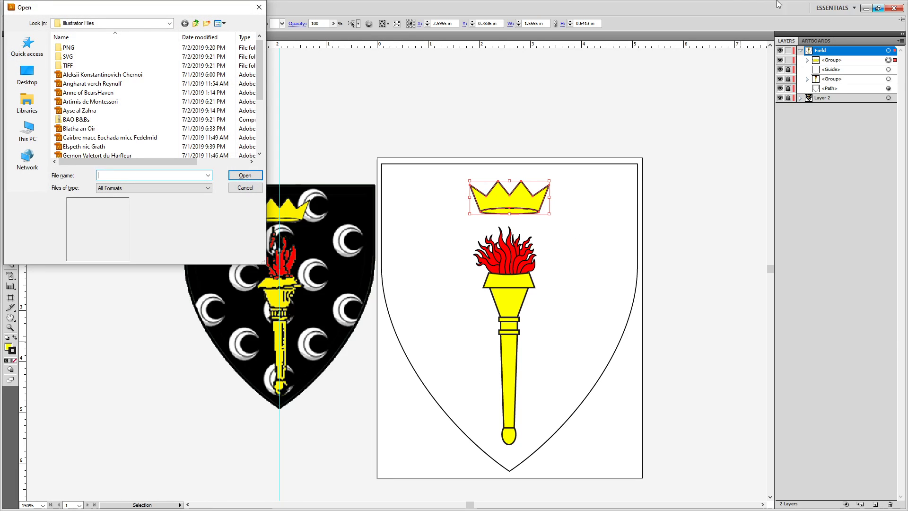
click(114, 24)
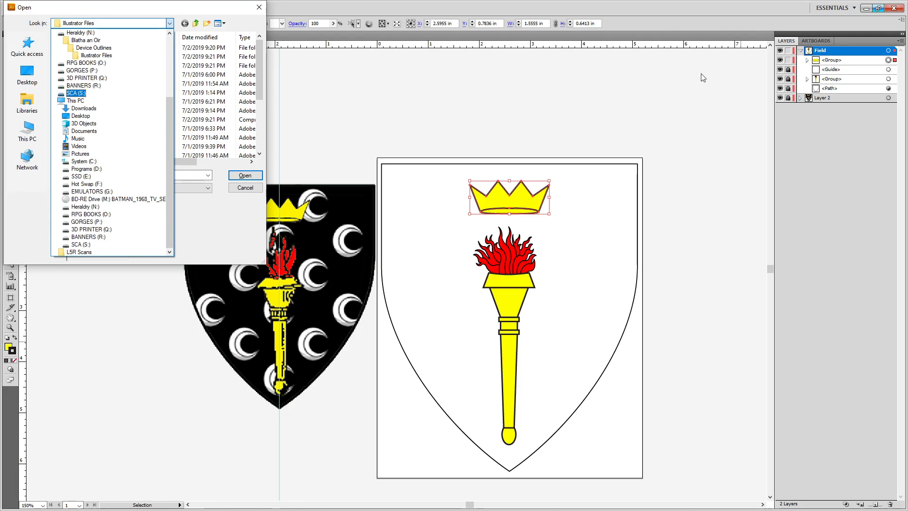
click(687, 4)
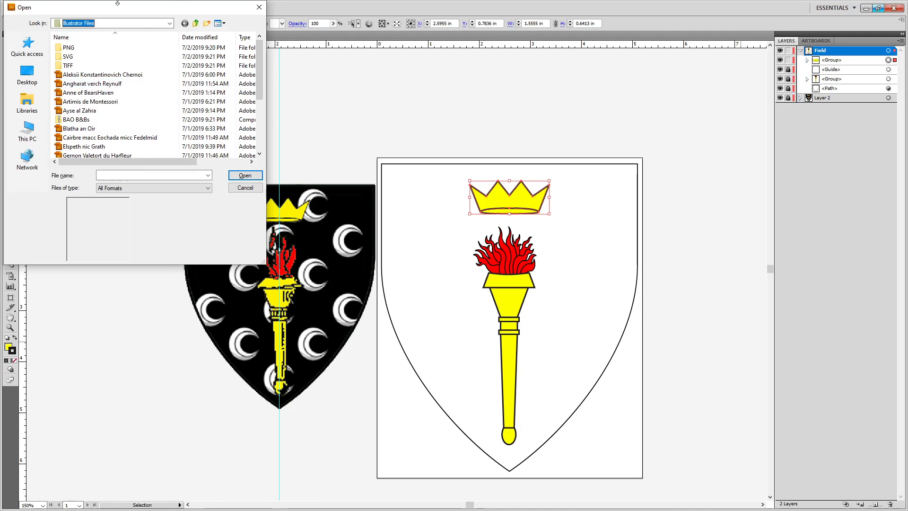
click(169, 23)
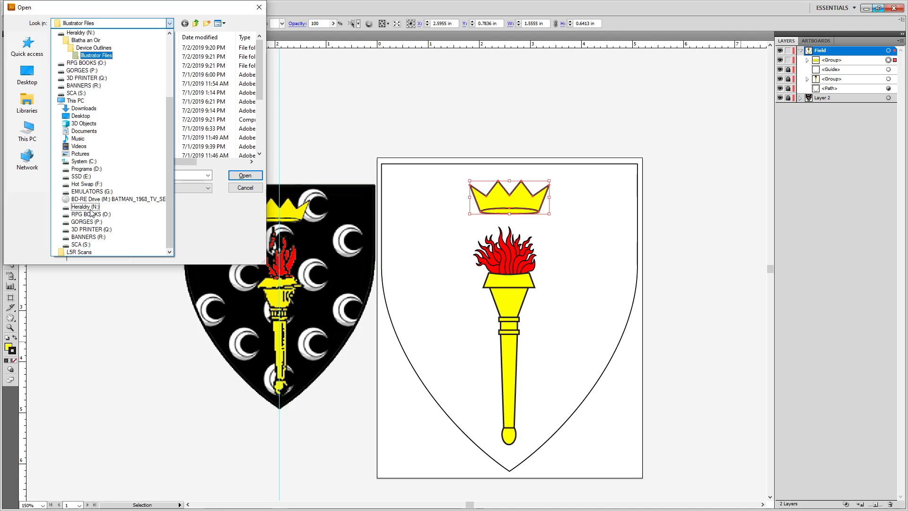
click(95, 222)
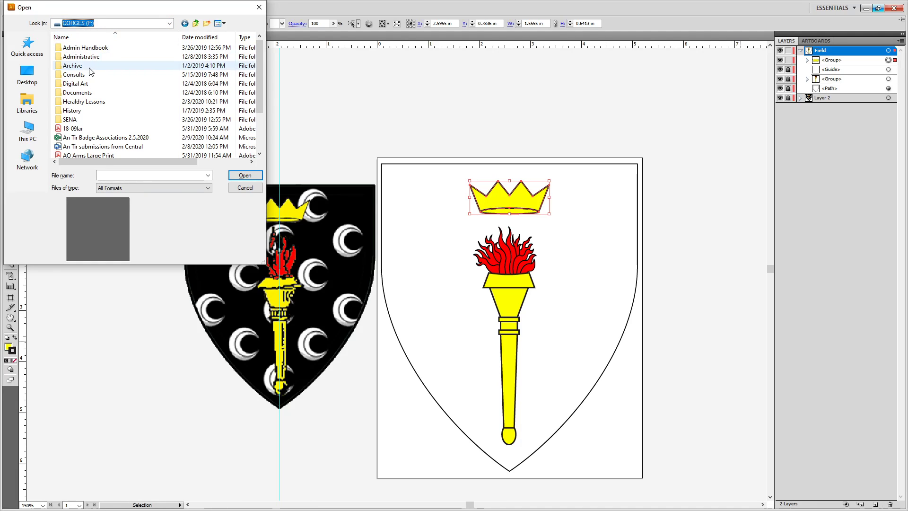
Open Caid Arms from the Kingdom folder in Digital Art, Badge Redraws, Full Color Images, Known World Kingdom Project.
double_click(83, 87)
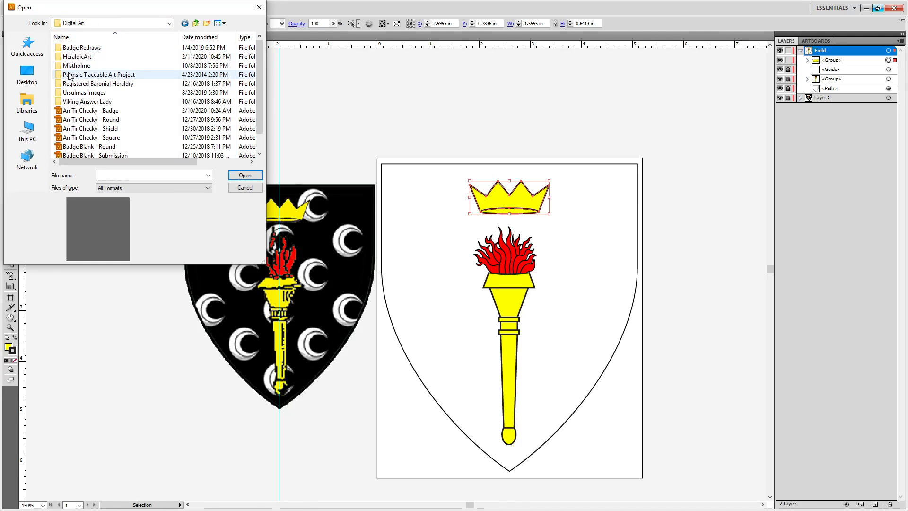
double_click(83, 48)
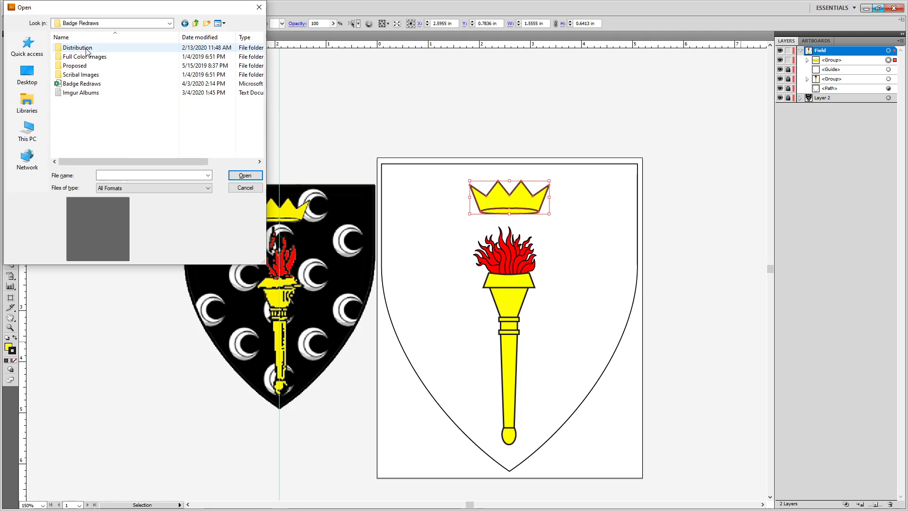
double_click(85, 57)
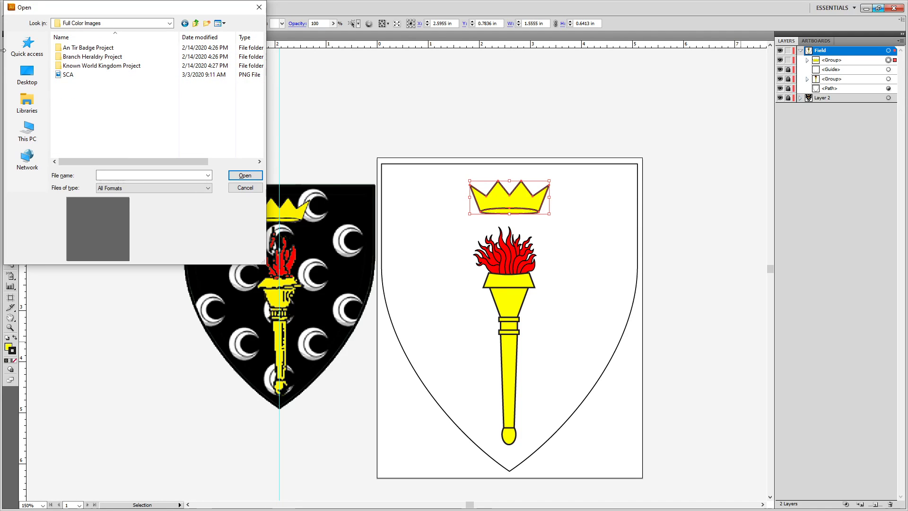
double_click(81, 66)
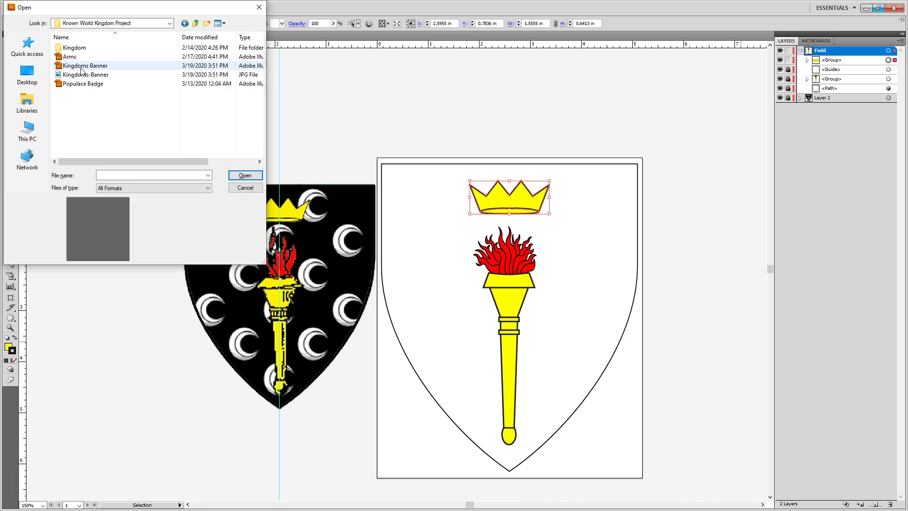
double_click(66, 47)
click(76, 129)
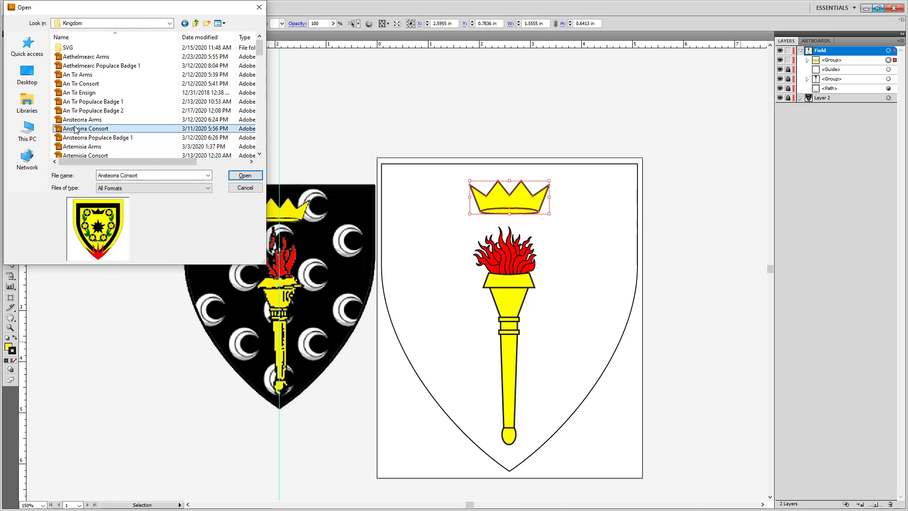
scroll(131, 151, down, 5)
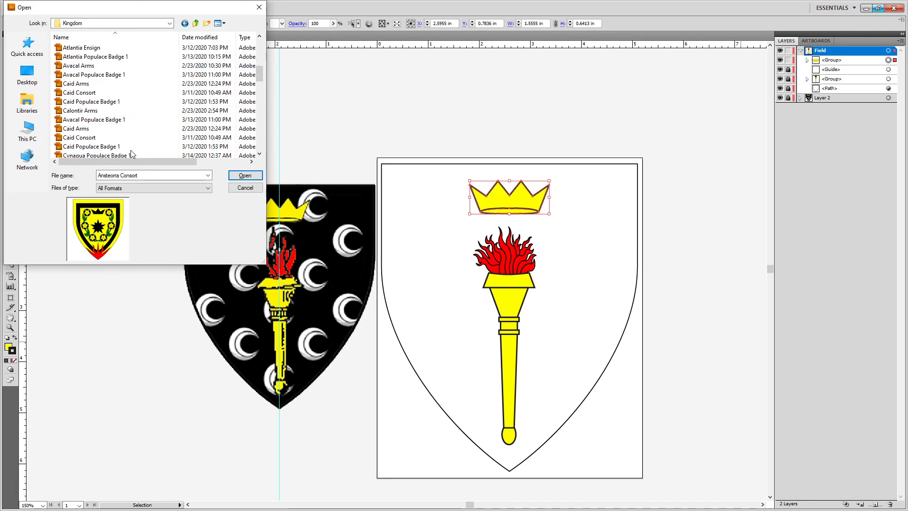
click(74, 85)
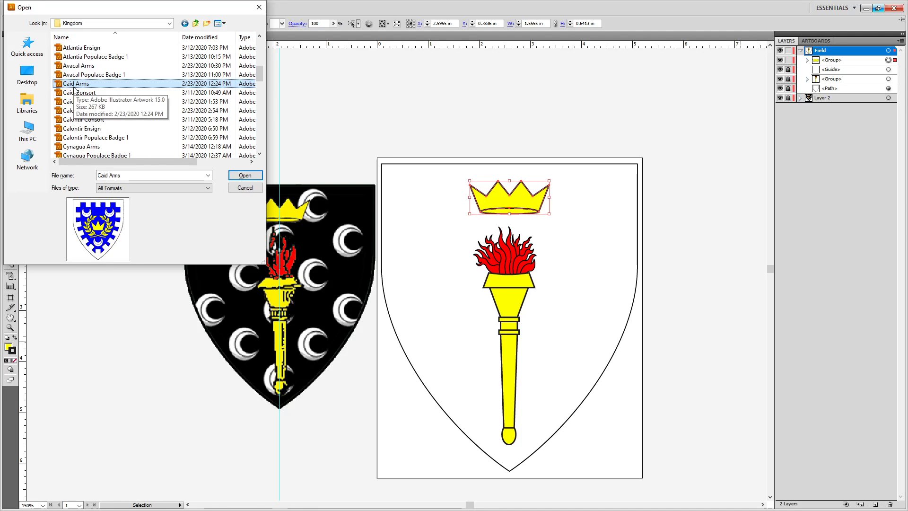
double_click(74, 87)
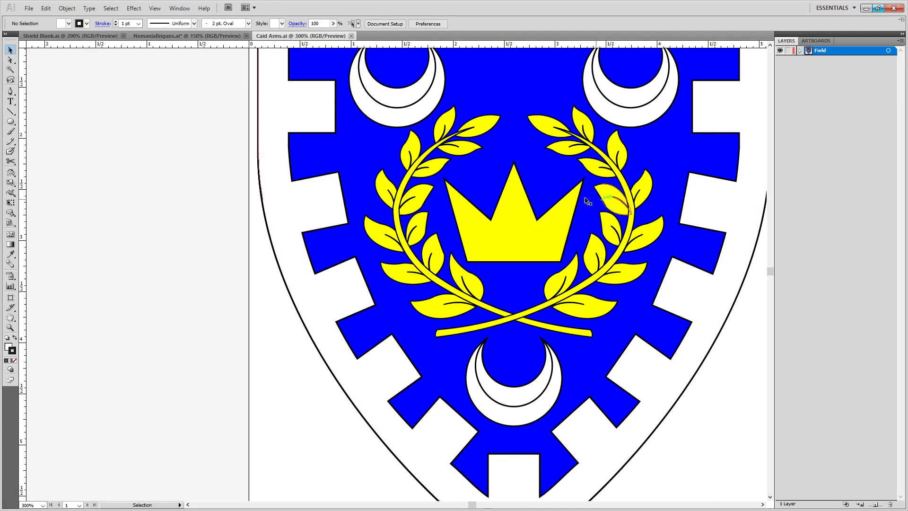
Copy one white crescent from Caid Arms into NemaniaBrigans.ai and rotate it 90° clockwise so its horns point right.
scroll(463, 198, up, 3)
click(405, 200)
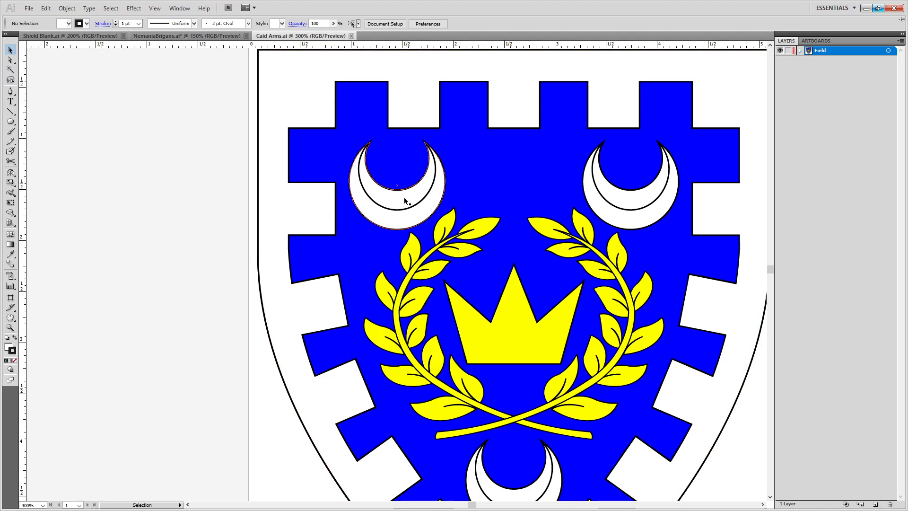
click(162, 38)
drag(268, 102, 313, 114)
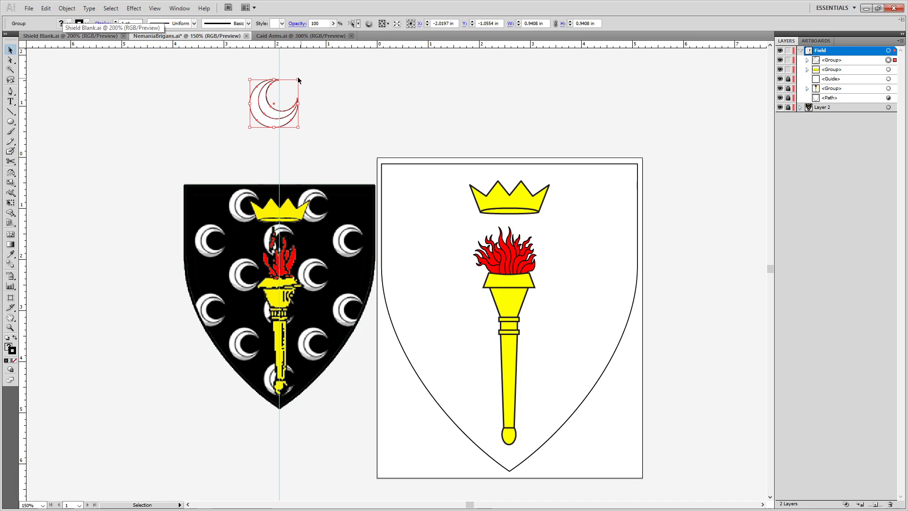
drag(301, 77, 318, 105)
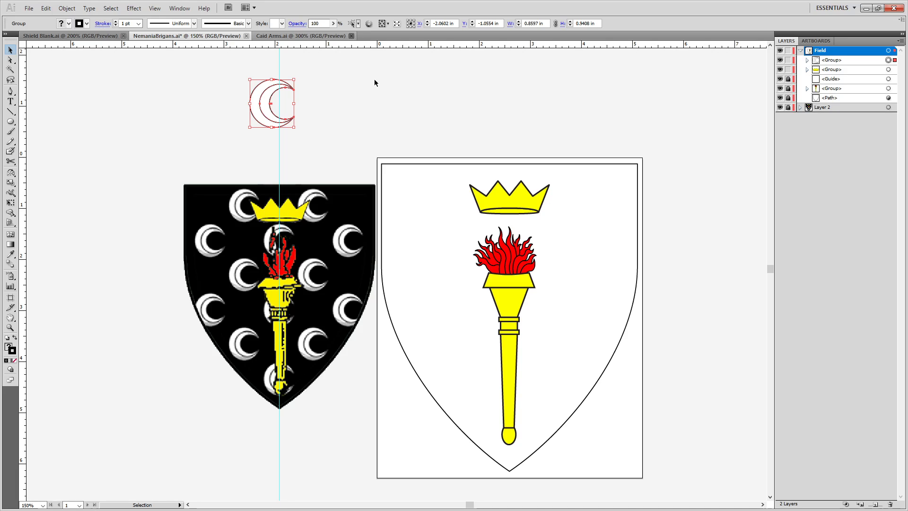
Close Caid Arms and unlock the torch group and the shield outline path in NemaniaBrigans.ai.
key(space)
drag(493, 204, 458, 189)
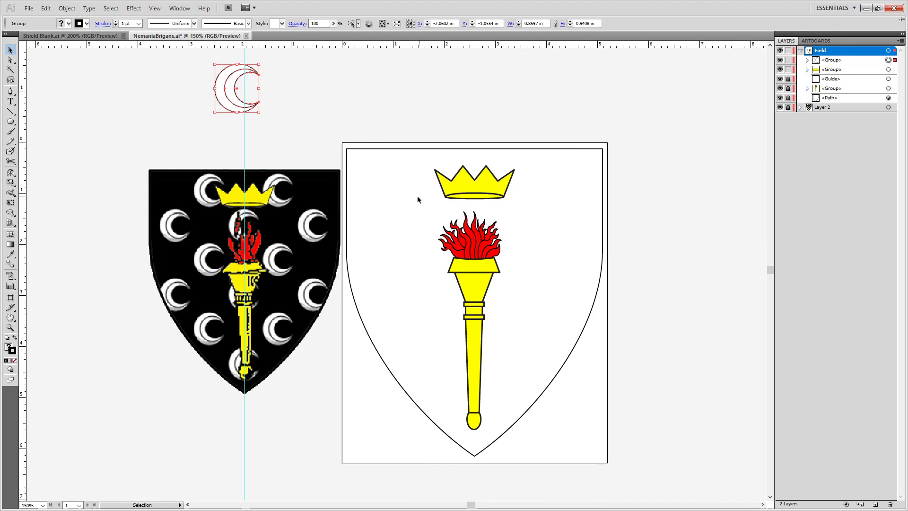
click(788, 89)
click(788, 99)
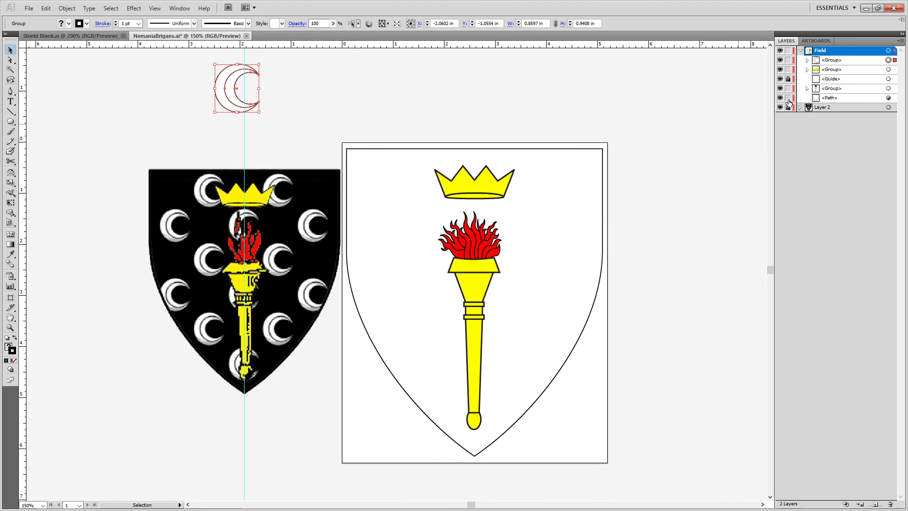
Fill the shield outline path with black (000000) and deselect it.
click(888, 98)
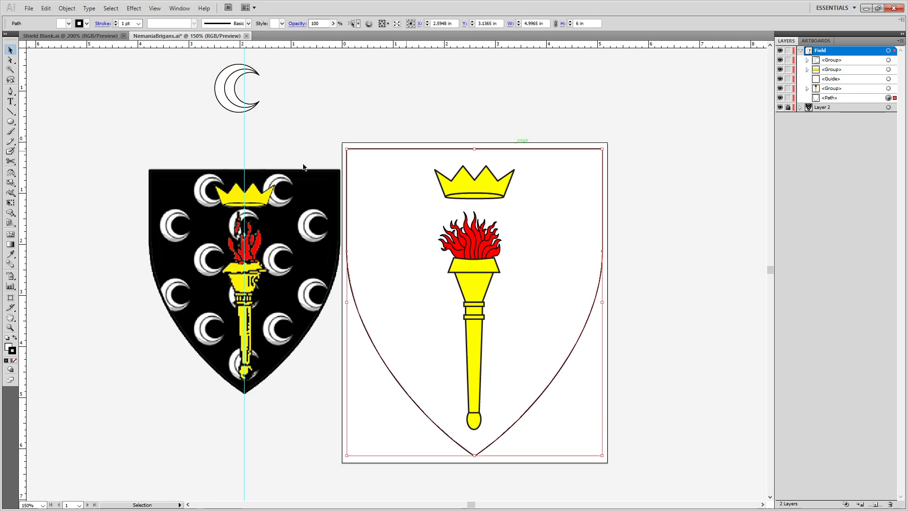
double_click(9, 347)
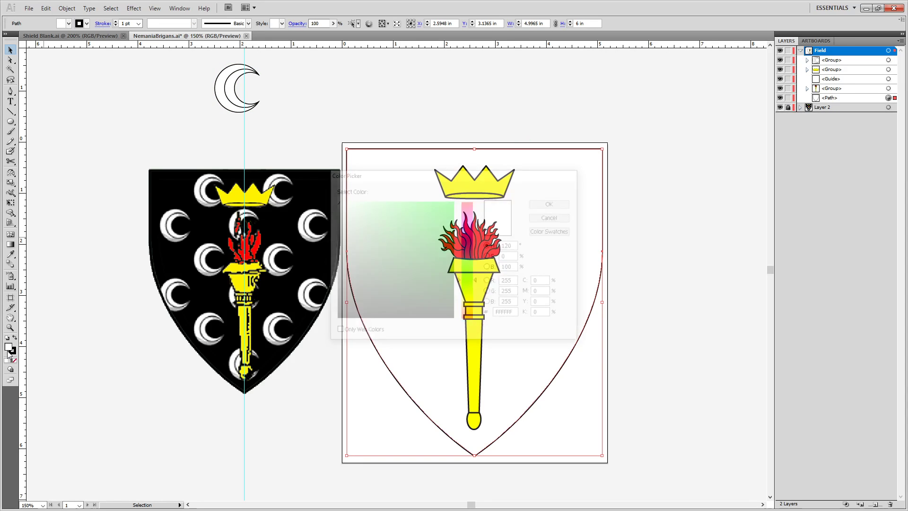
click(342, 317)
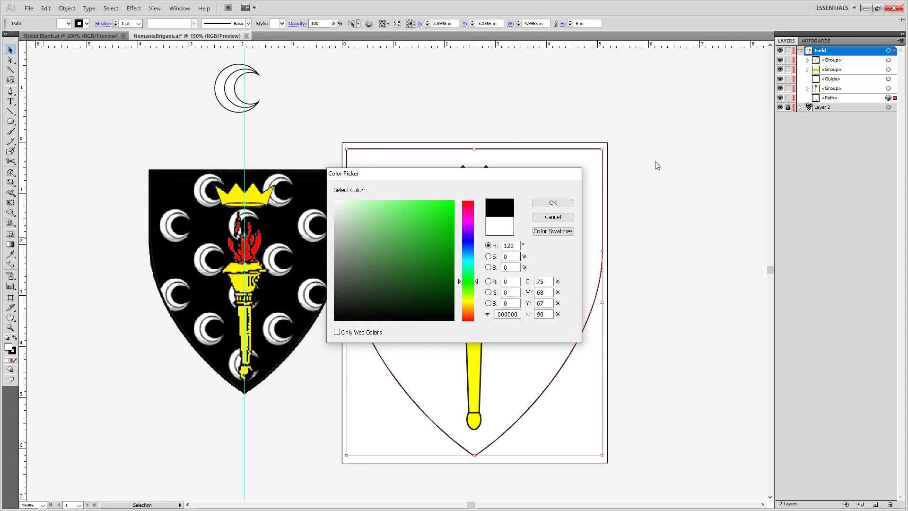
click(553, 202)
click(679, 146)
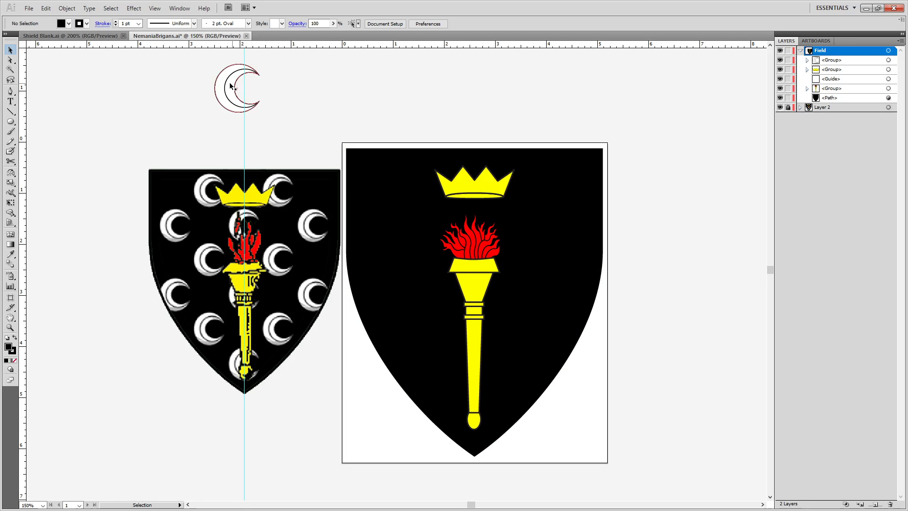
Move the crescent onto the black shield, left of the crown, centred at about X 1.08 in, Y 0.81 in.
drag(221, 94, 384, 189)
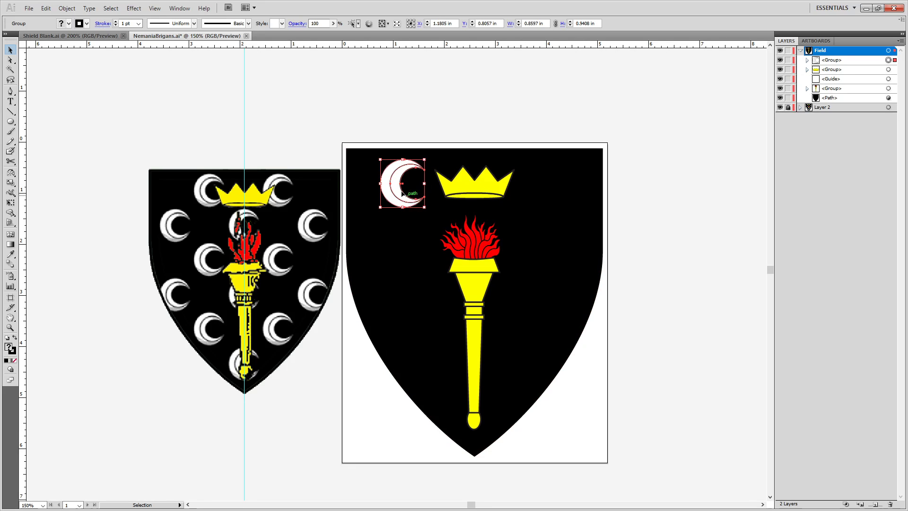
drag(392, 190, 359, 191)
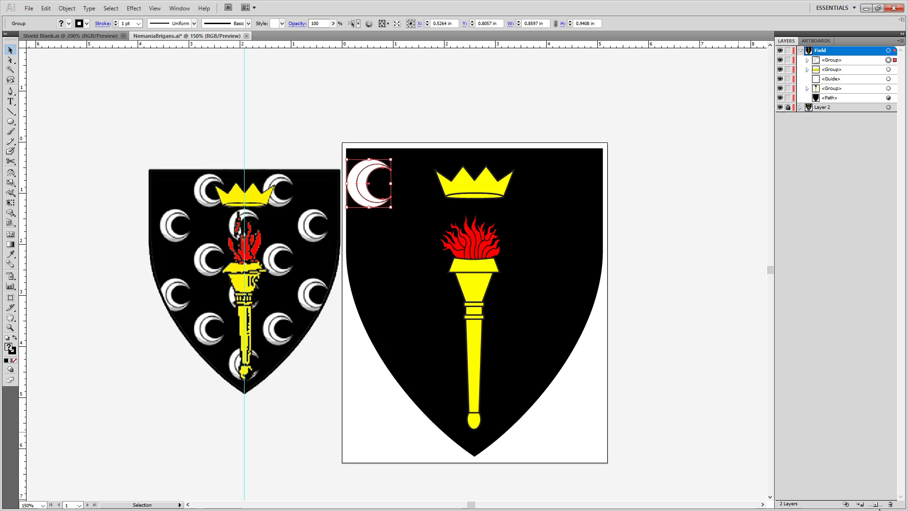
key(shift+Right)
key(shift+Right)
key(shift+Right)
key(shift+Right)
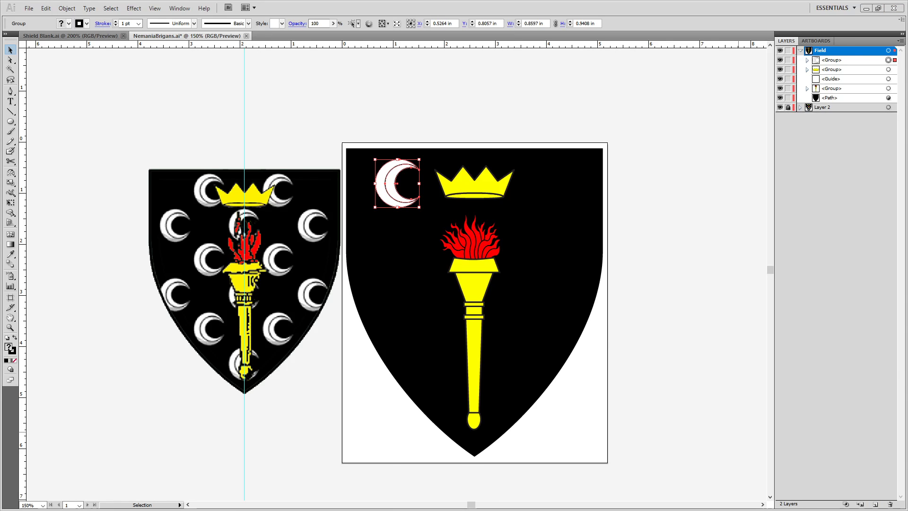
Switch to the Royal Line of An Tir PDF in Acrobat Reader, check the KQ38 blazon and shield picture, and return to Illustrator.
key(alt+Tab)
scroll(319, 355, down, 4)
scroll(319, 355, down, 3)
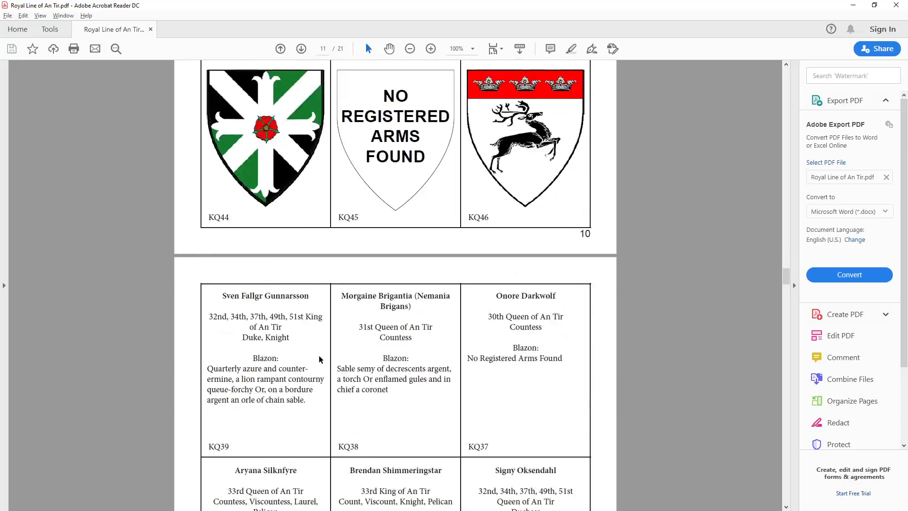
scroll(417, 355, up, 8)
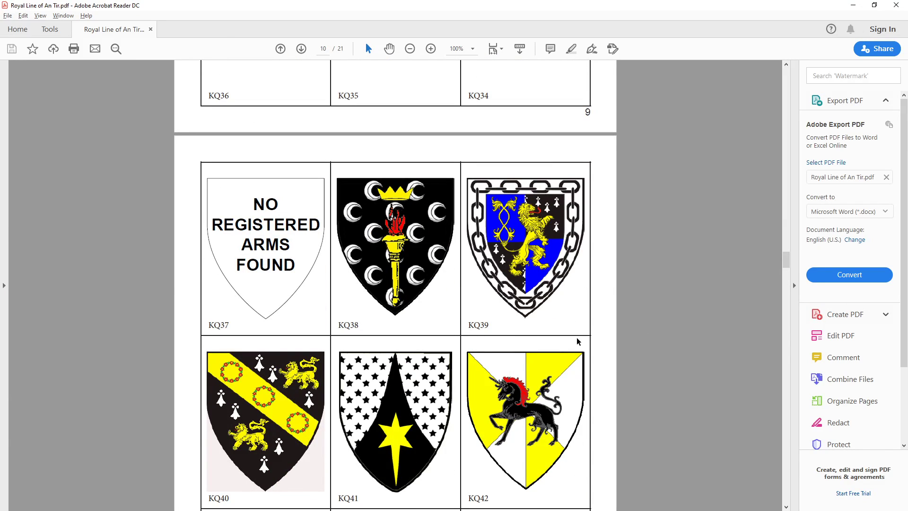
key(alt+Tab)
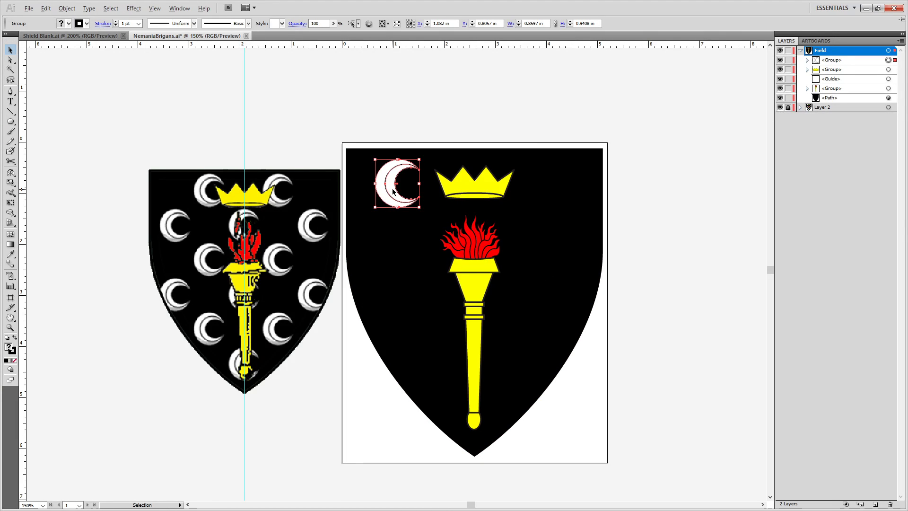
Duplicate the crescent to the right of the crown, level with the first at about Y 0.81 in and evenly spaced from the shield's centre.
drag(394, 192, 577, 196)
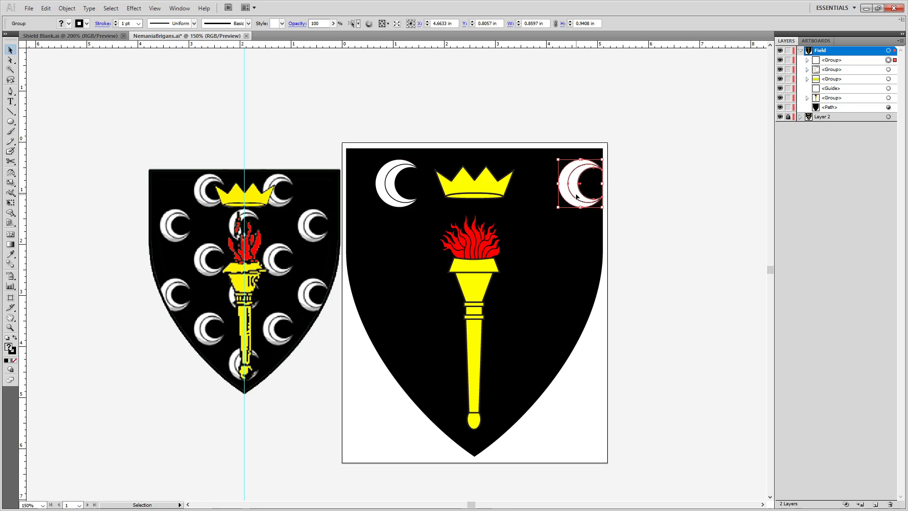
key(shift+Left)
key(shift+Left)
key(shift+Left)
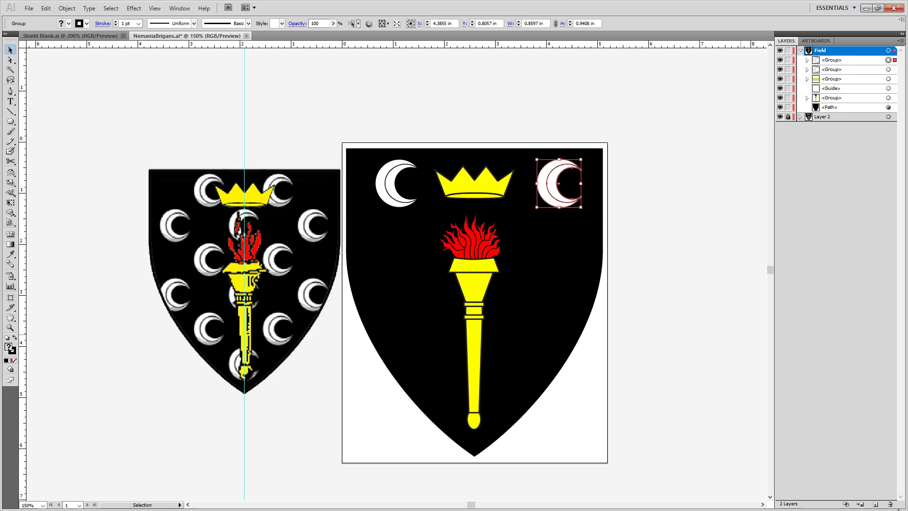
key(shift+Left)
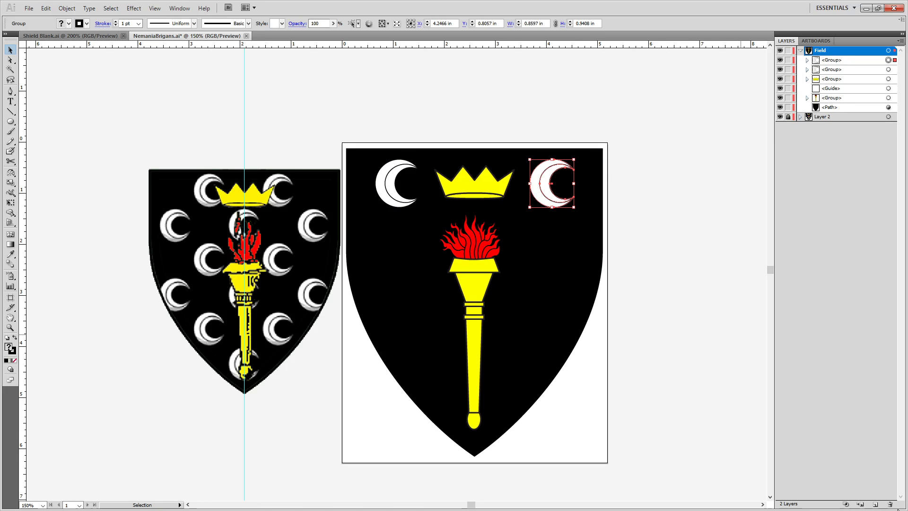
Duplicate both upper crescents outward into a second row at about Y 2.31 in, centred at about X 0.65 in and 4.52 in.
drag(385, 197, 364, 274)
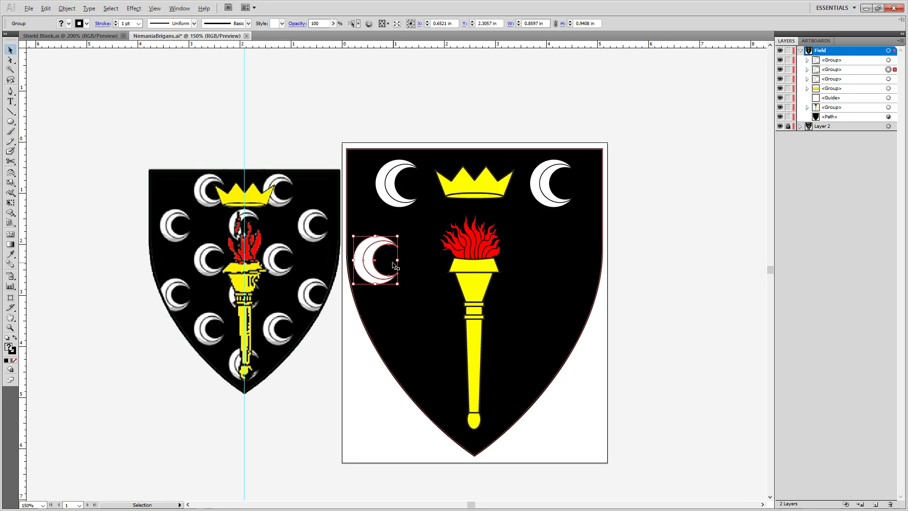
drag(541, 197, 563, 274)
drag(558, 268, 565, 269)
key(ctrl+z)
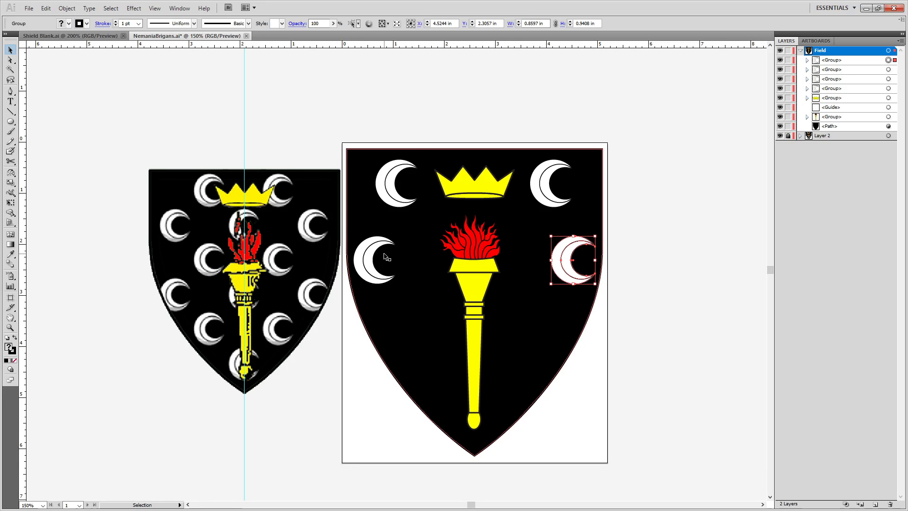
click(369, 265)
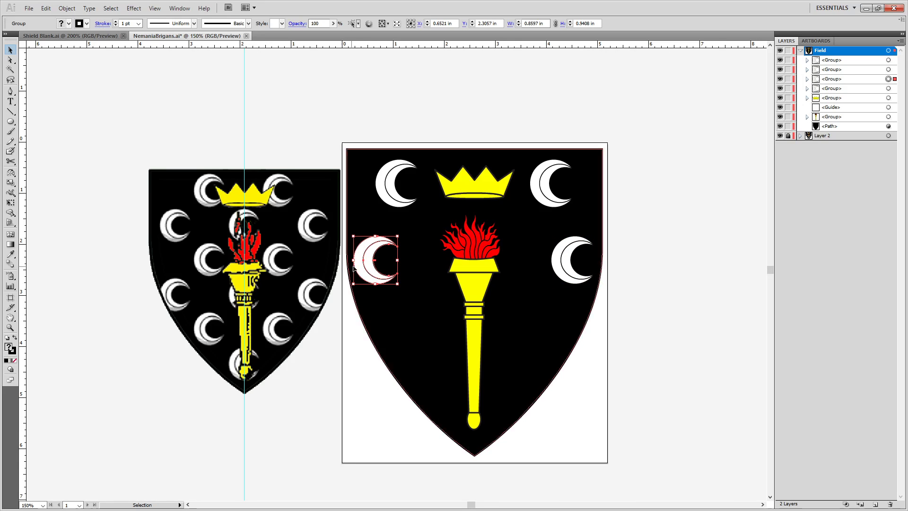
Reposition the left crescent of the second row at about X 0.67 in, keeping its Y at about 2.31 in.
drag(361, 270, 352, 270)
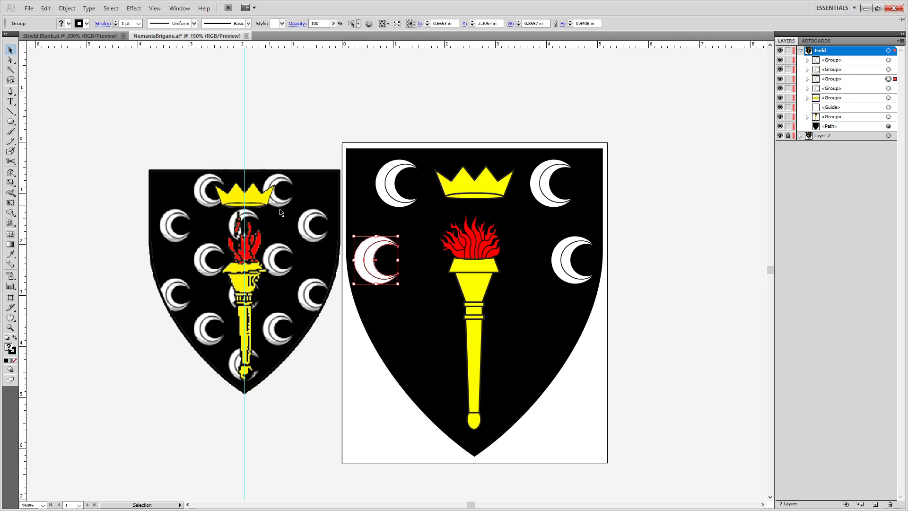
drag(375, 276, 448, 283)
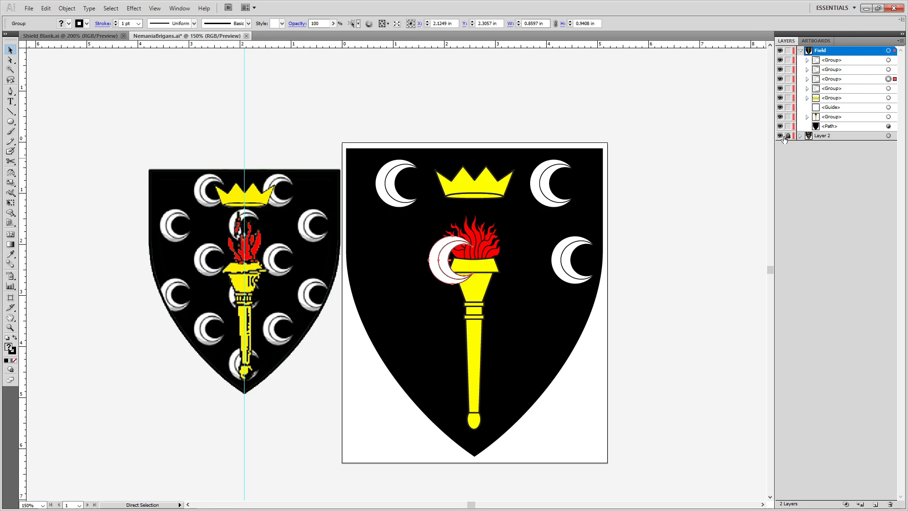
key(Delete)
key(ctrl+z)
key(ctrl+z)
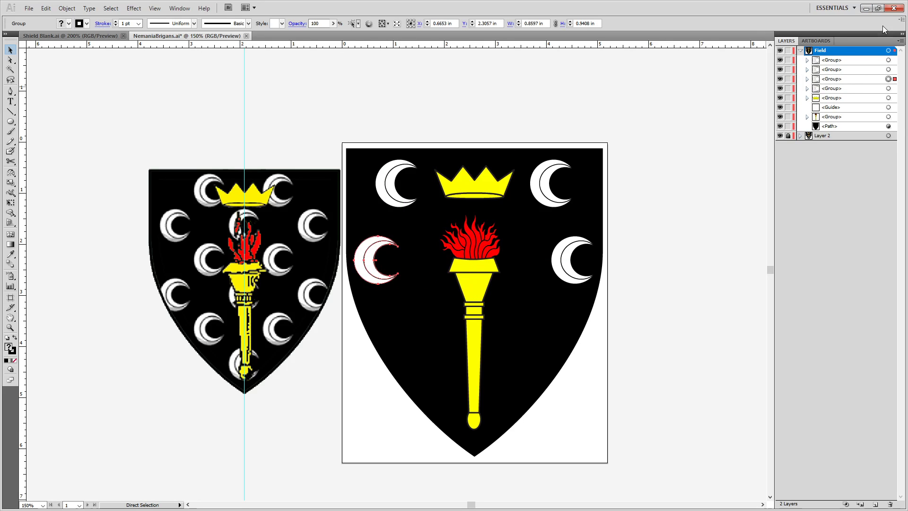
Move the crown group, guide and torch group above the crescent groups in the Field layer's stacking order.
click(838, 117)
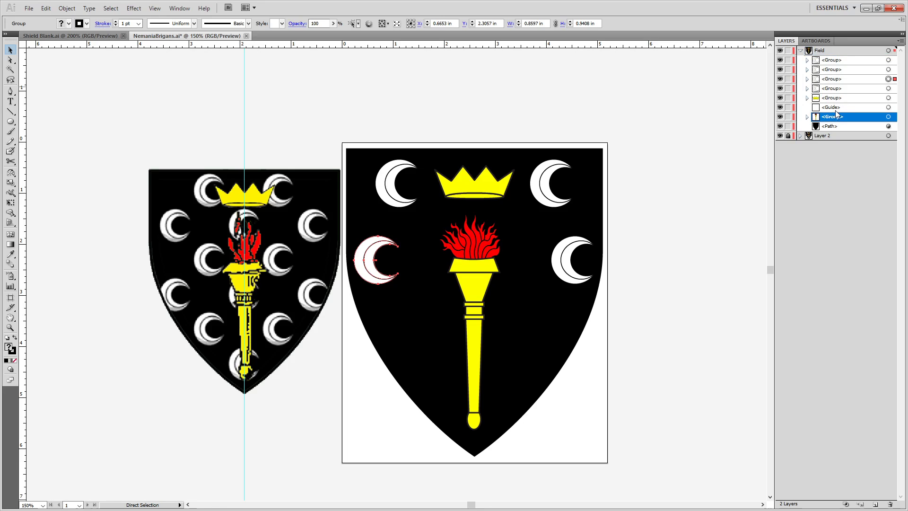
shift+click(835, 108)
shift+click(835, 100)
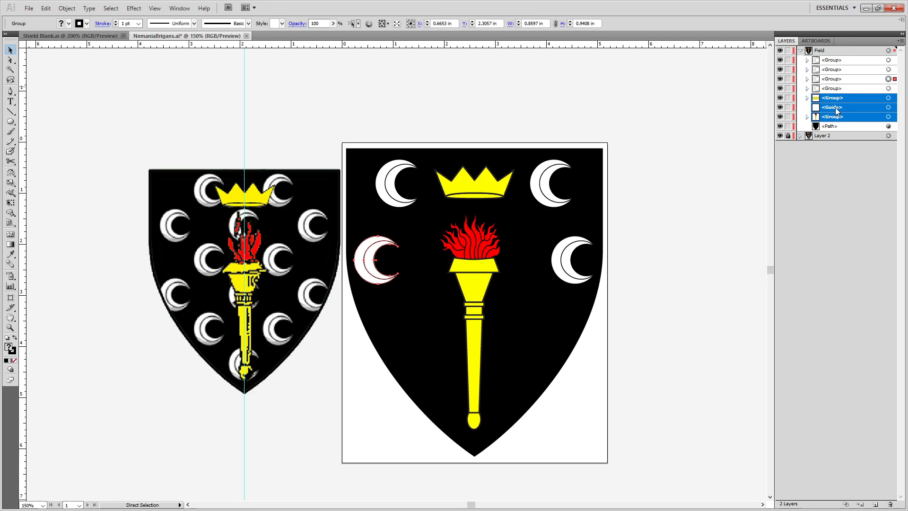
drag(838, 108, 836, 60)
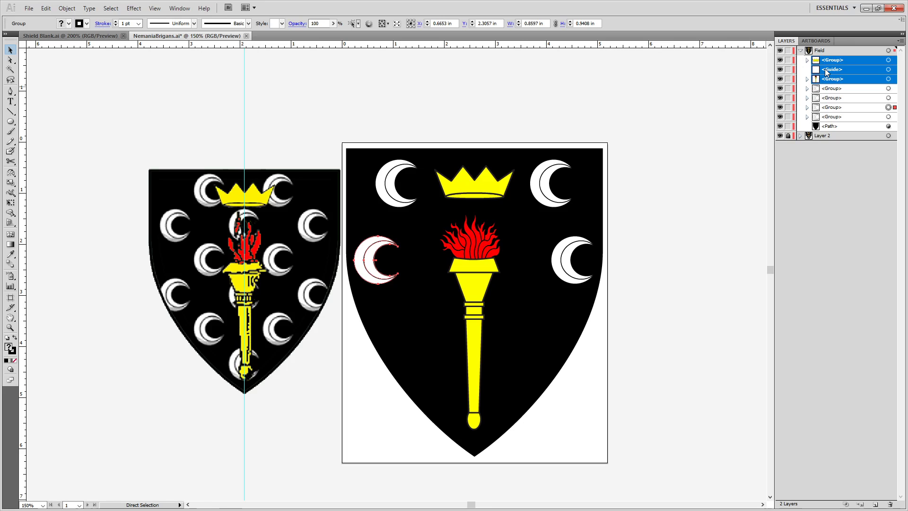
Delete the vertical guide from the Field layer.
click(833, 108)
click(839, 71)
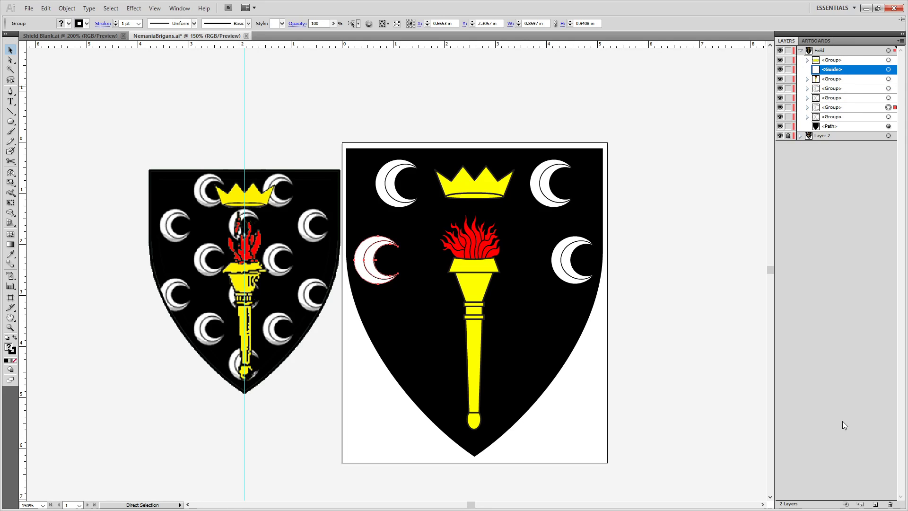
click(891, 505)
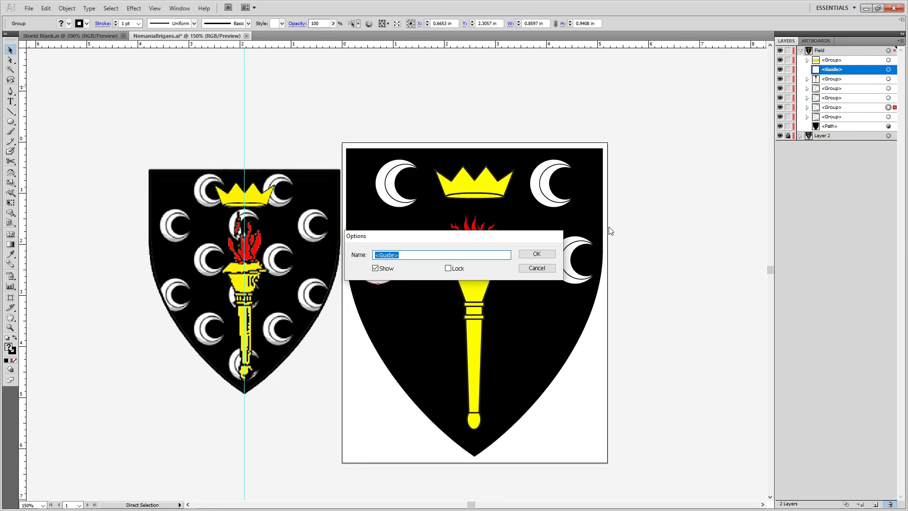
click(536, 267)
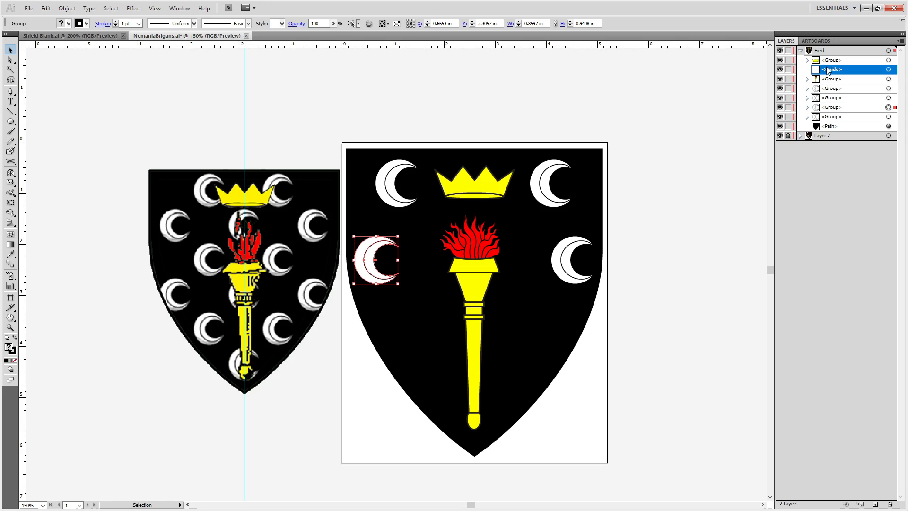
click(889, 505)
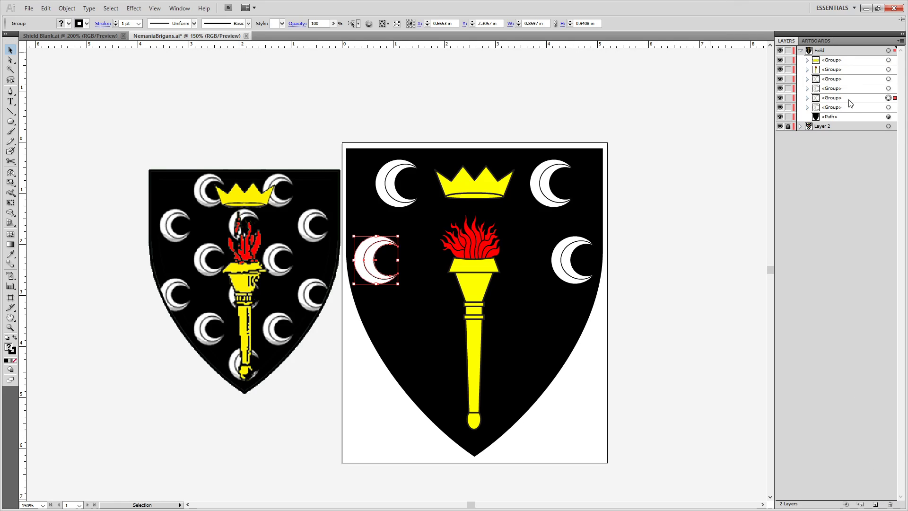
Duplicate the crescent into a third row flanking the torch and one lower left copy at about X 1.94 in, Y 4.85 in.
drag(376, 279, 448, 292)
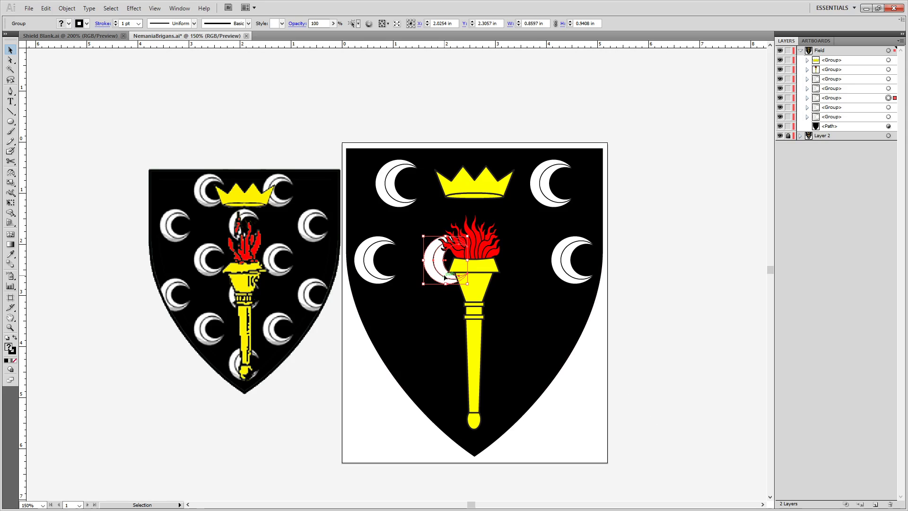
drag(433, 276, 431, 403)
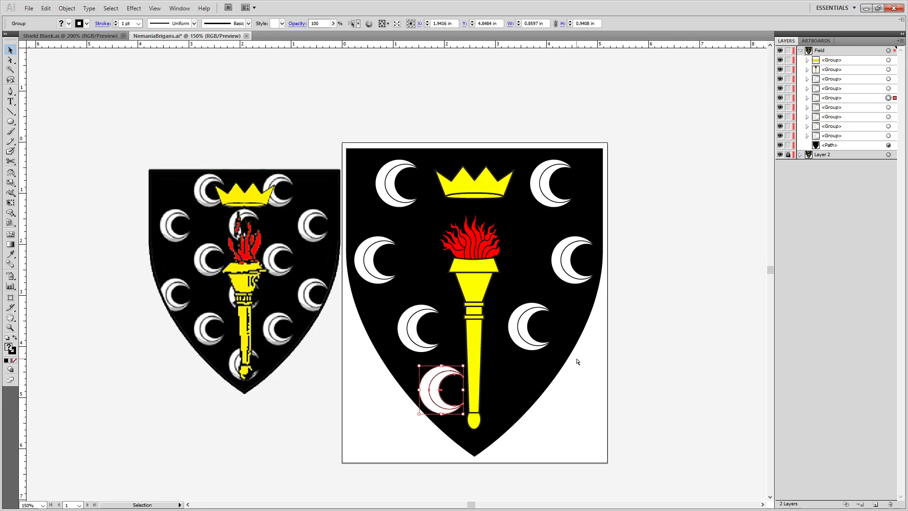
Lock the crown, torch and black shield path, and scale all the crescents down together to about 4.02 by 4.24 in overall.
key(ctrl+a)
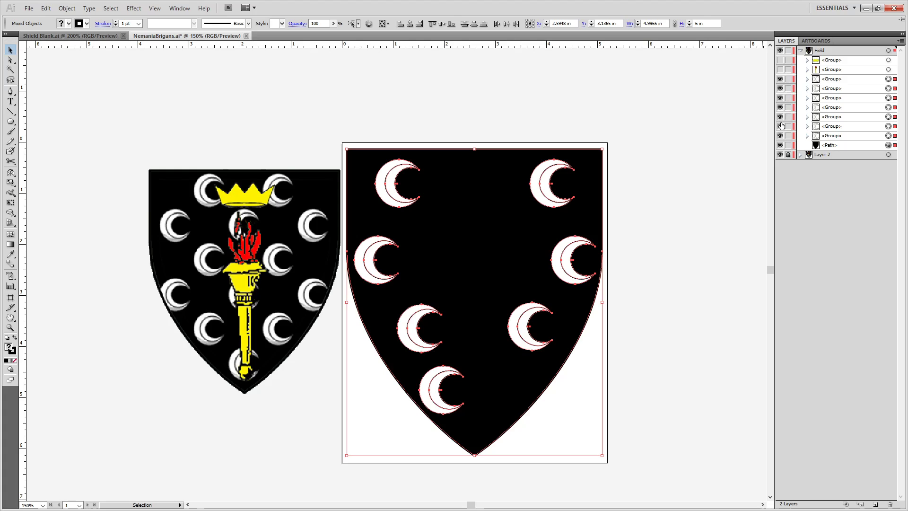
click(780, 145)
click(780, 145)
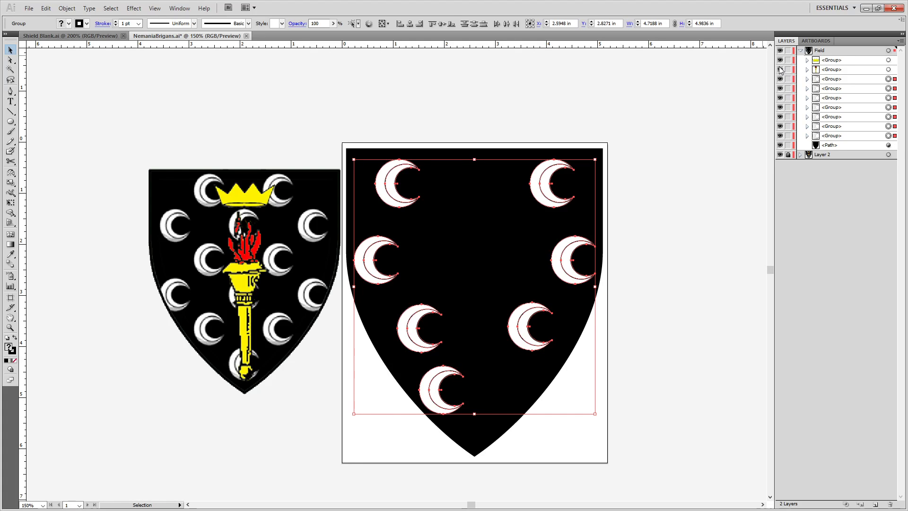
drag(780, 70, 780, 60)
click(788, 146)
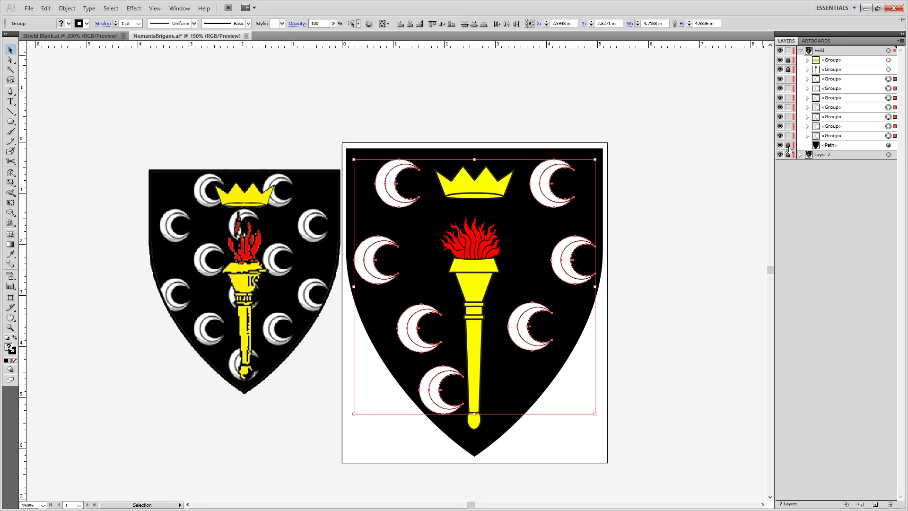
drag(595, 413, 568, 377)
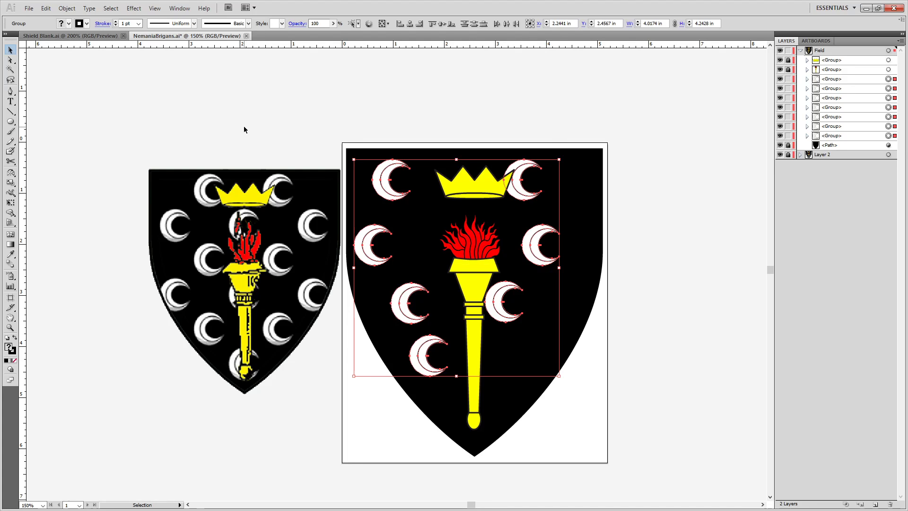
click(609, 251)
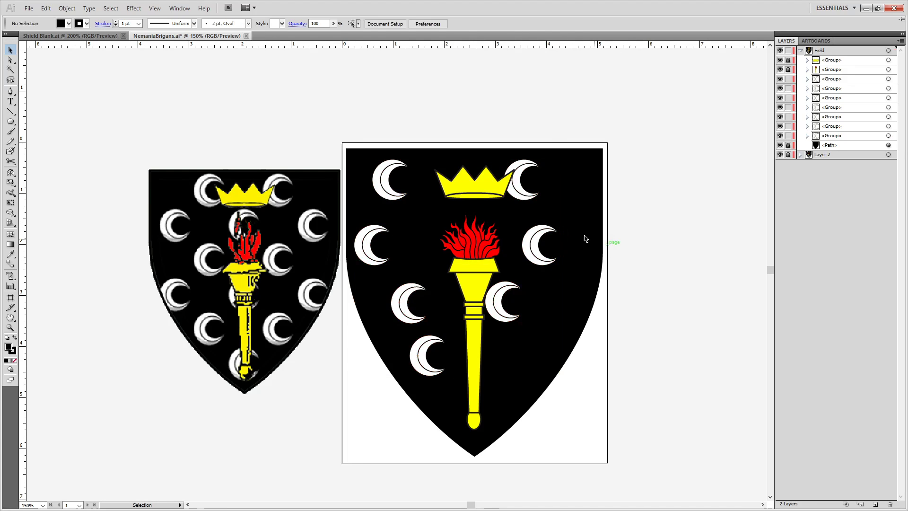
Give all the crescents' strokes round caps, round corners and inside alignment.
click(370, 247)
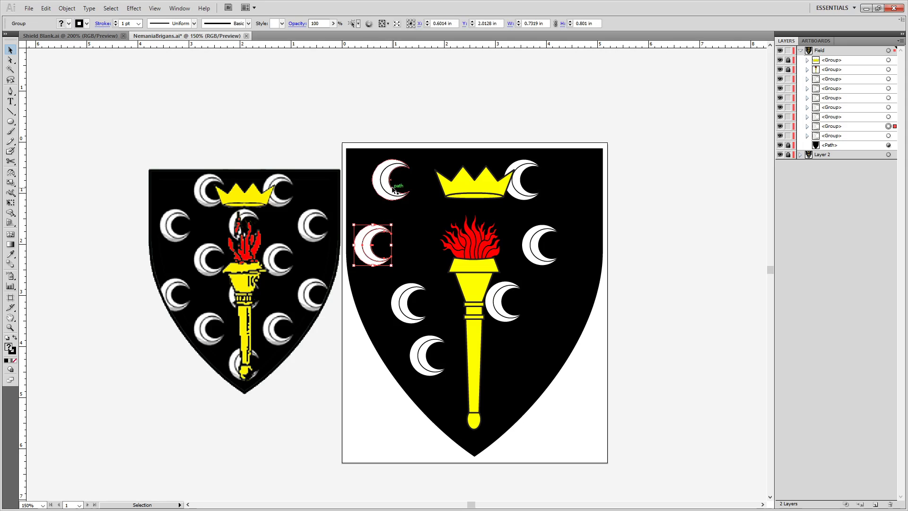
key(ctrl+a)
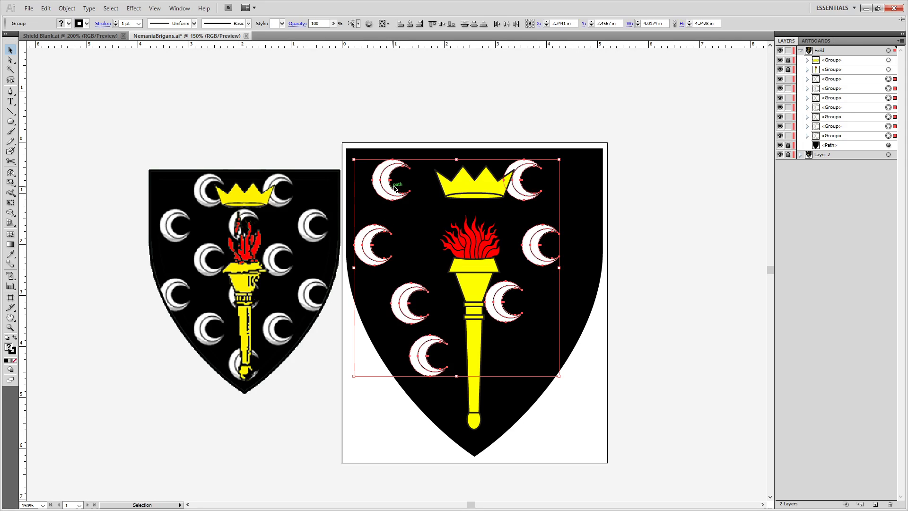
click(97, 25)
click(56, 57)
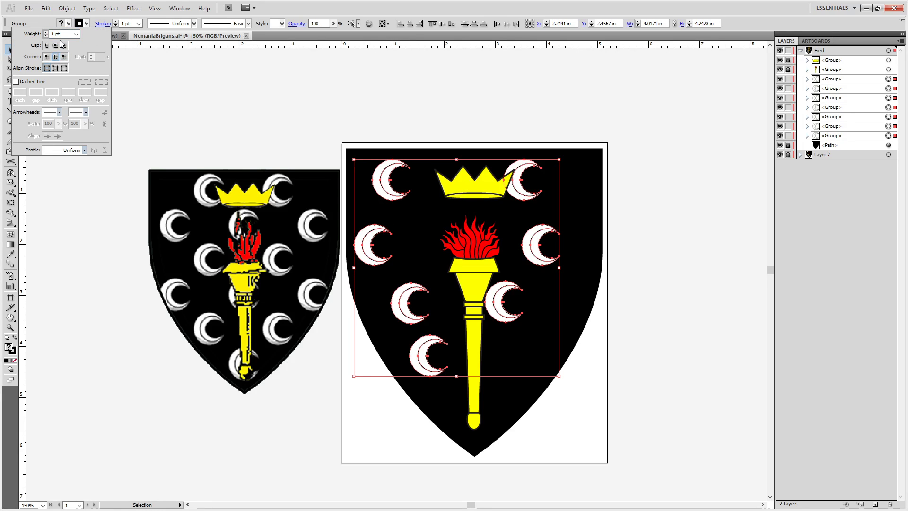
click(55, 46)
click(55, 69)
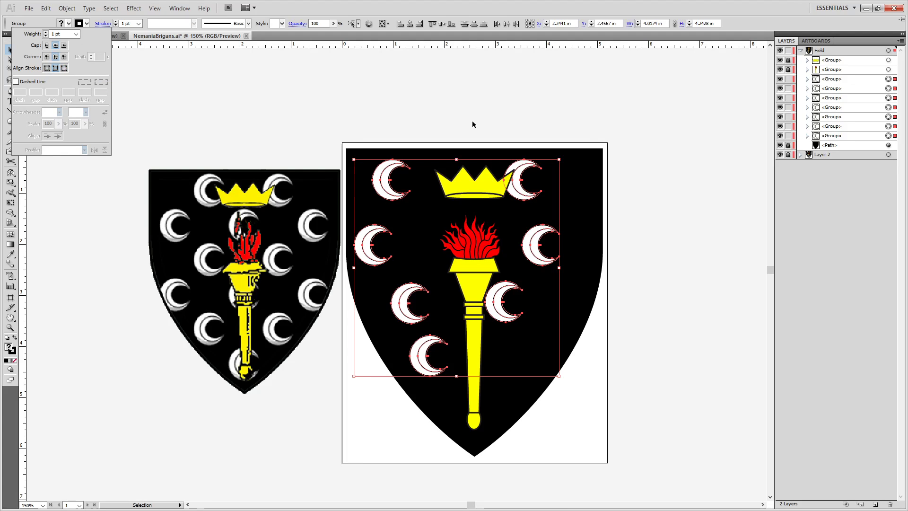
click(642, 175)
click(695, 245)
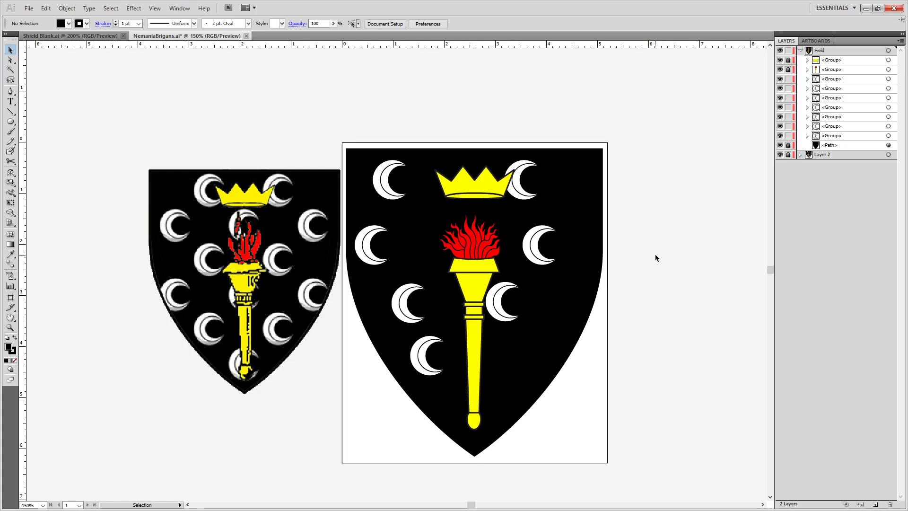
Try outside stroke alignment on the crescent left of the crown, and apply it to all the crescents.
click(389, 190)
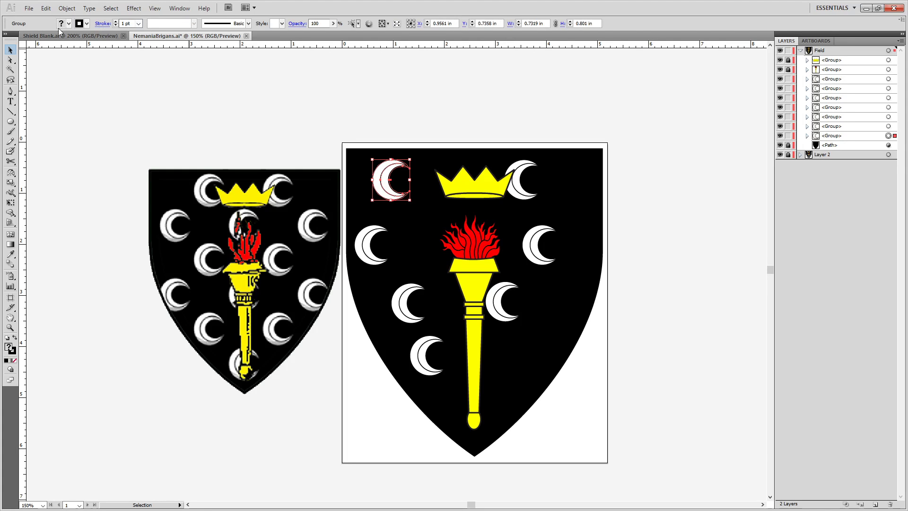
click(101, 25)
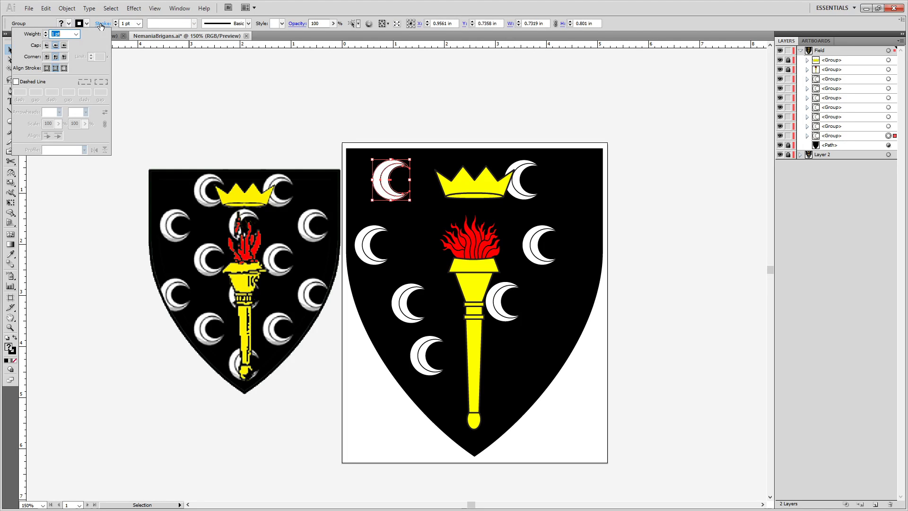
click(64, 69)
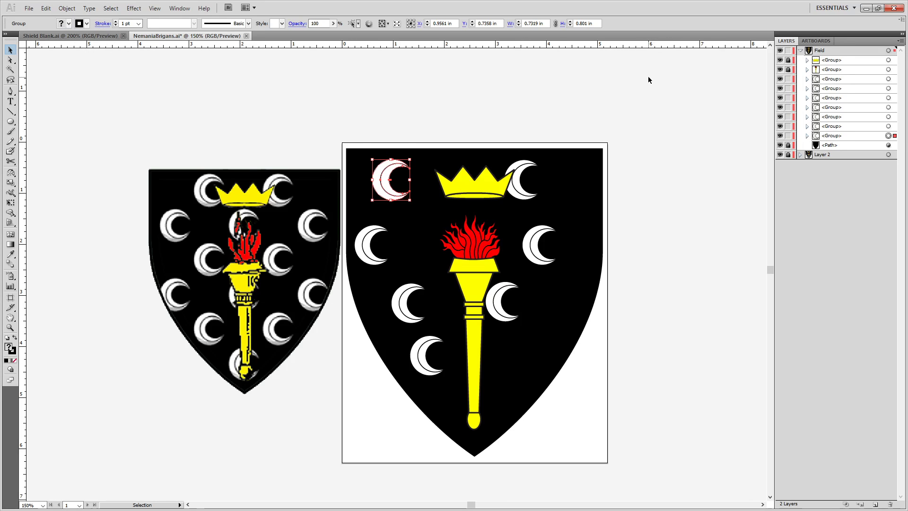
click(675, 133)
drag(652, 128, 350, 449)
click(115, 26)
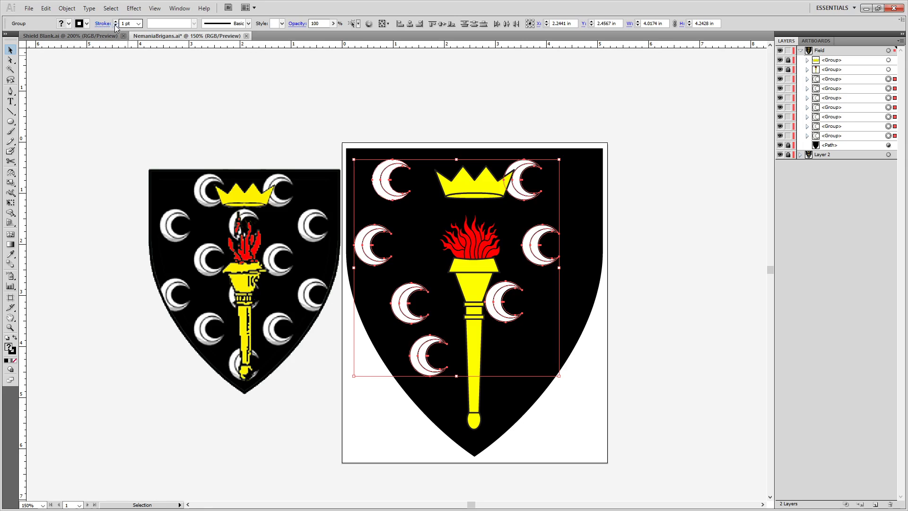
click(115, 25)
click(103, 23)
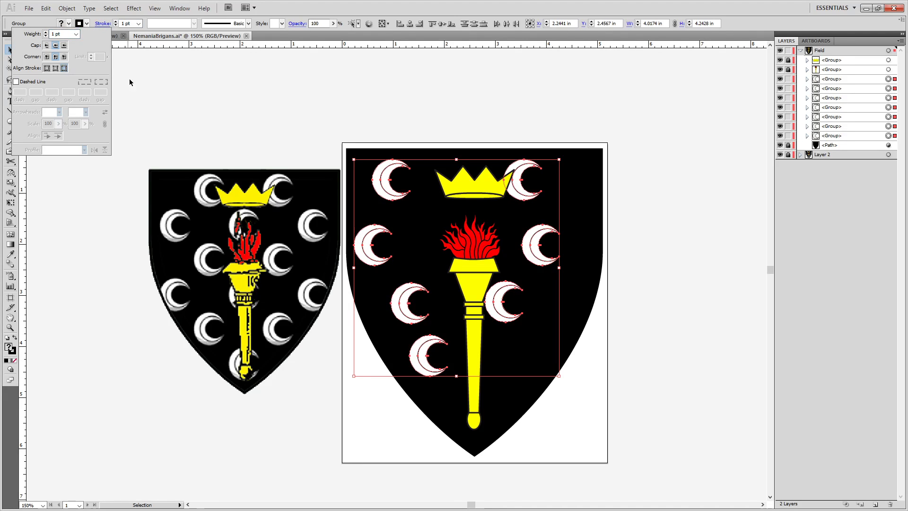
click(709, 230)
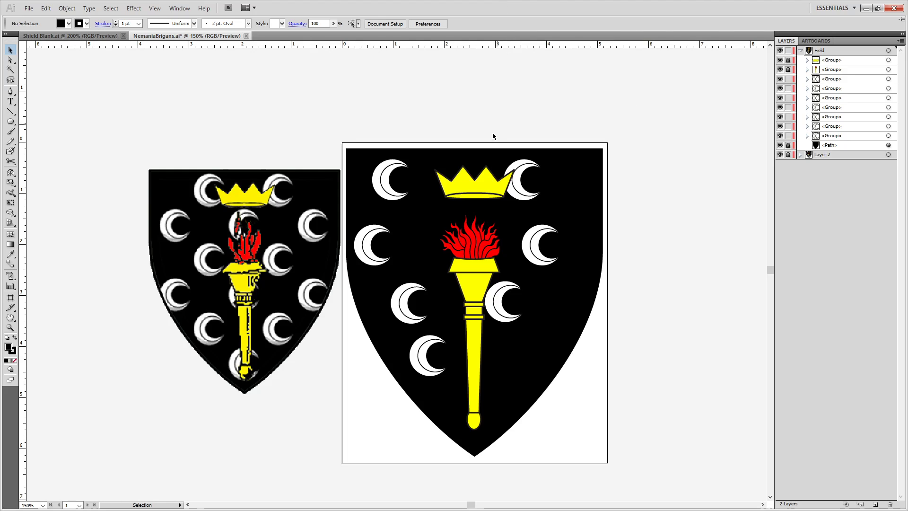
Place the upper-left crescent in the shield's corner and nudge it inward beside the crown to about X 1.43 in, Y 0.68 in.
drag(388, 182, 363, 181)
drag(363, 181, 364, 171)
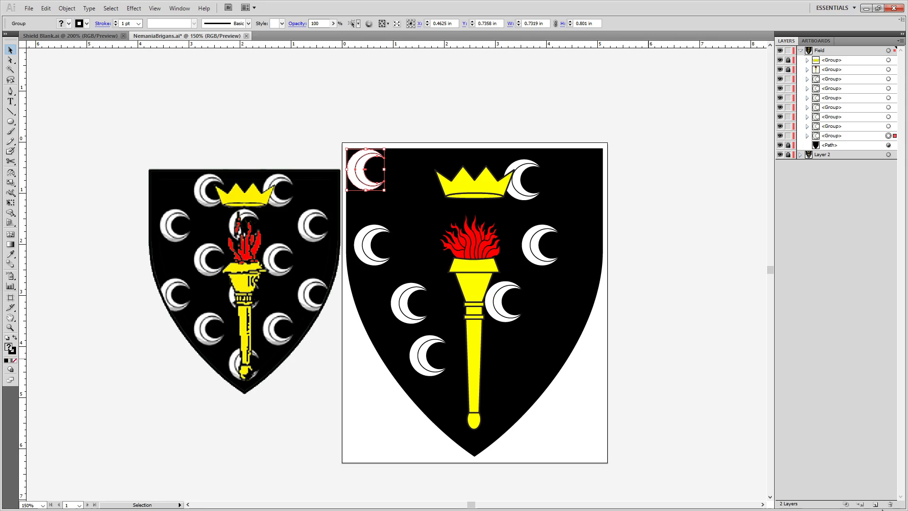
key(shift+Down)
key(shift+Right)
key(shift+Right)
key(shift+Right)
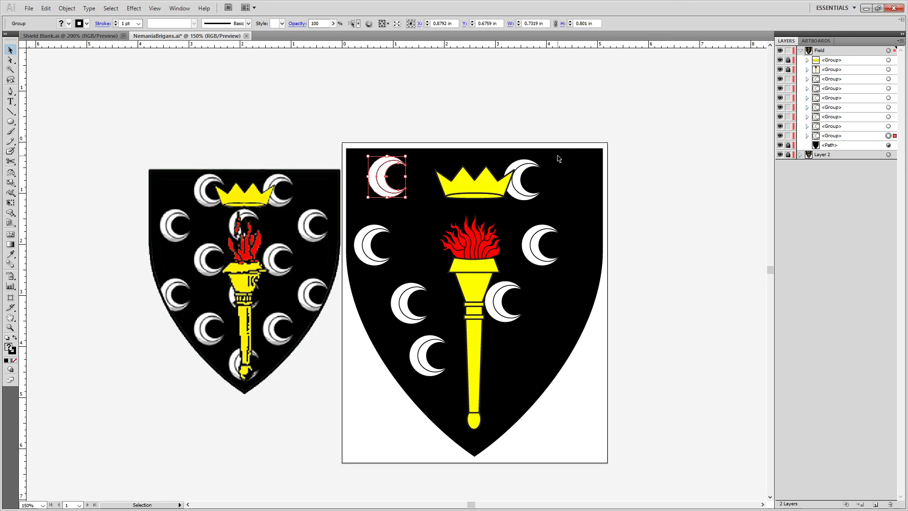
click(523, 170)
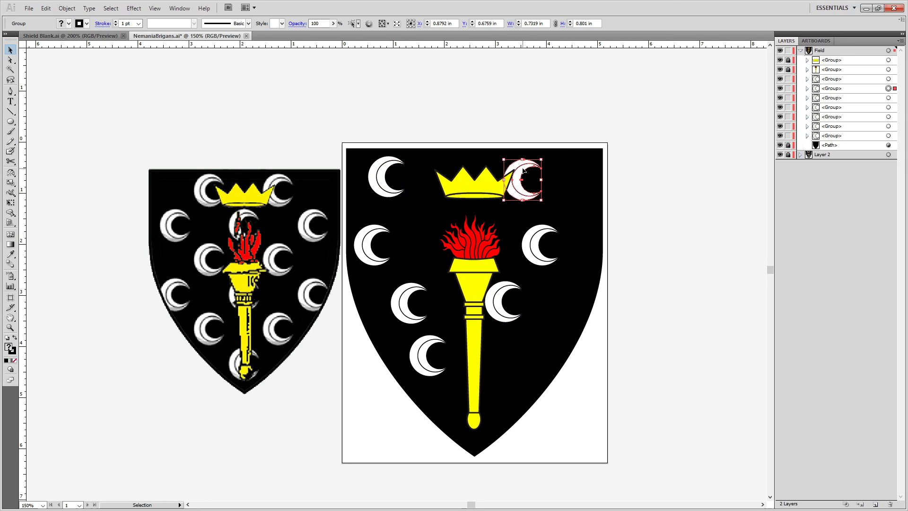
click(377, 189)
key(shift+Right)
key(shift+Right)
key(shift+Right)
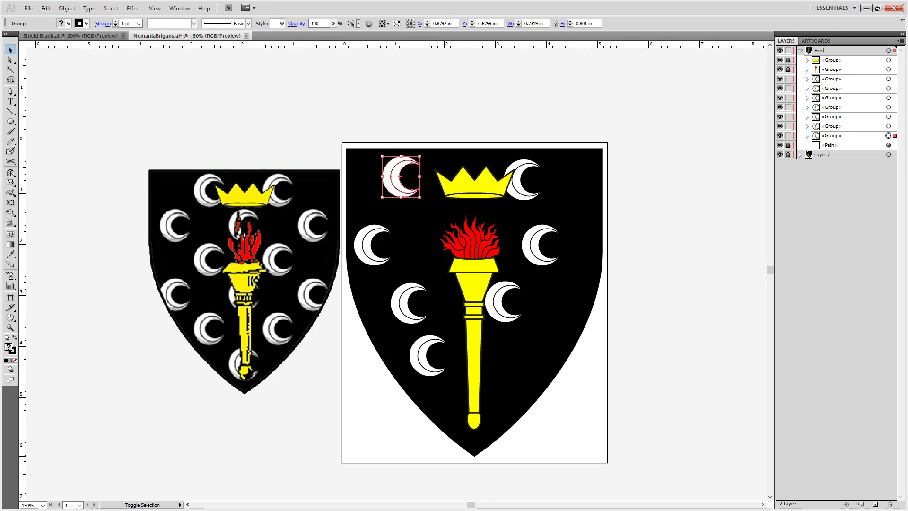
key(shift+Right)
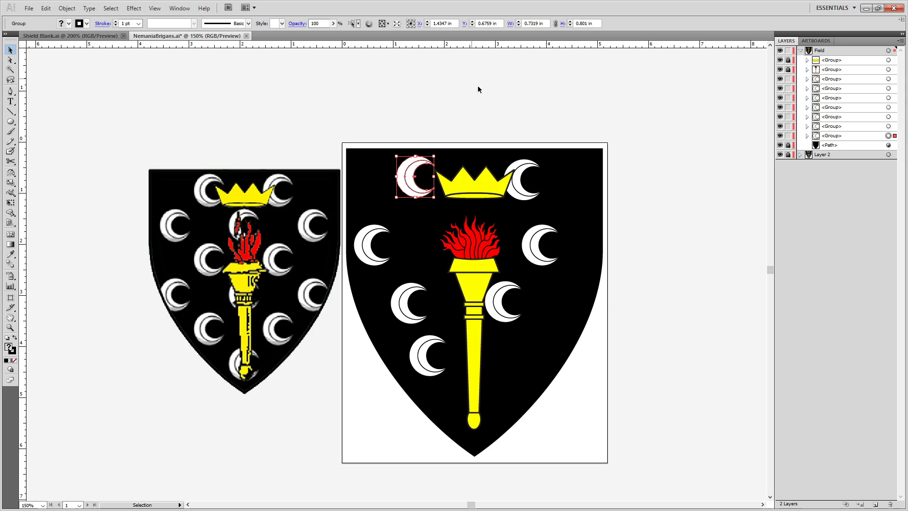
Move the upper-right crescent to the shield's right edge and nudge it inward beside the crown to about X 3.75 in, Y 0.74 in.
click(517, 180)
drag(522, 180, 576, 184)
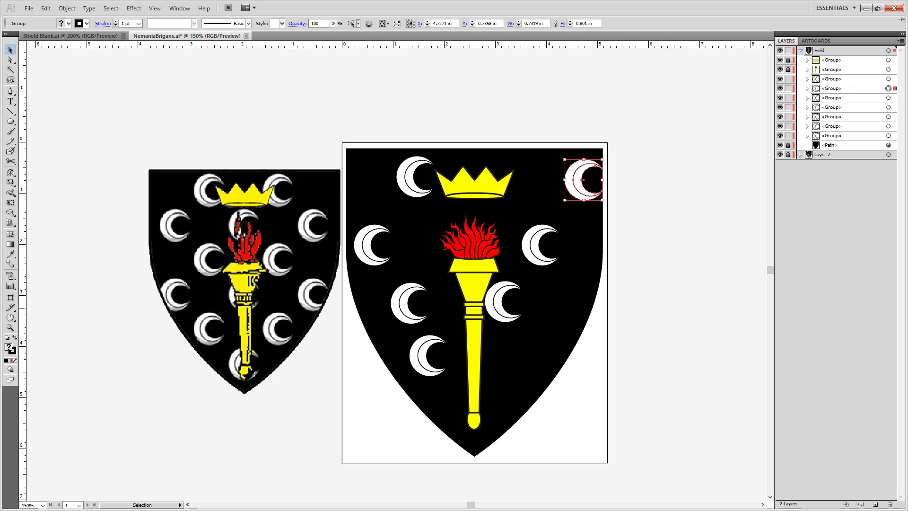
key(shift+Left)
key(shift+Left)
key(shift+Left)
key(shift+Left)
key(shift+Left)
key(shift+Left)
key(shift+Left)
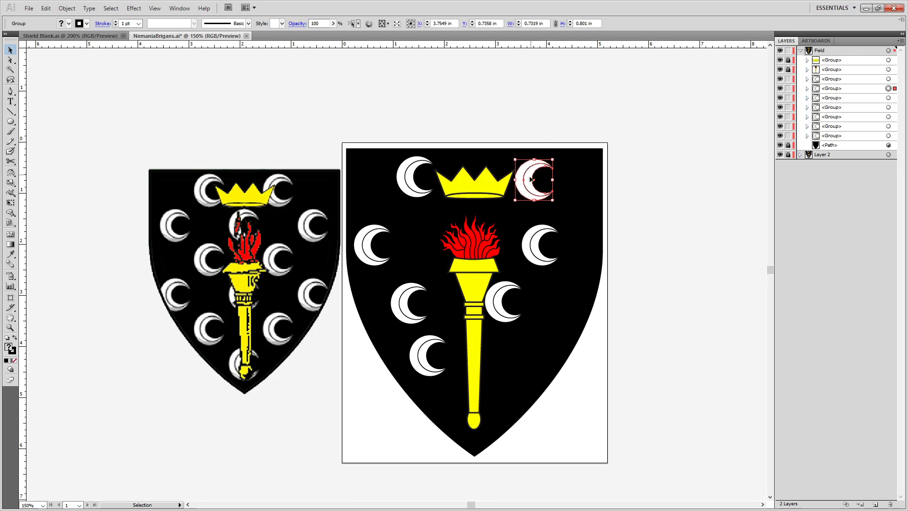
Align the crescent right of the crown to the shield's upper edge and nudge it down to about Y 0.68 in.
drag(531, 183, 531, 172)
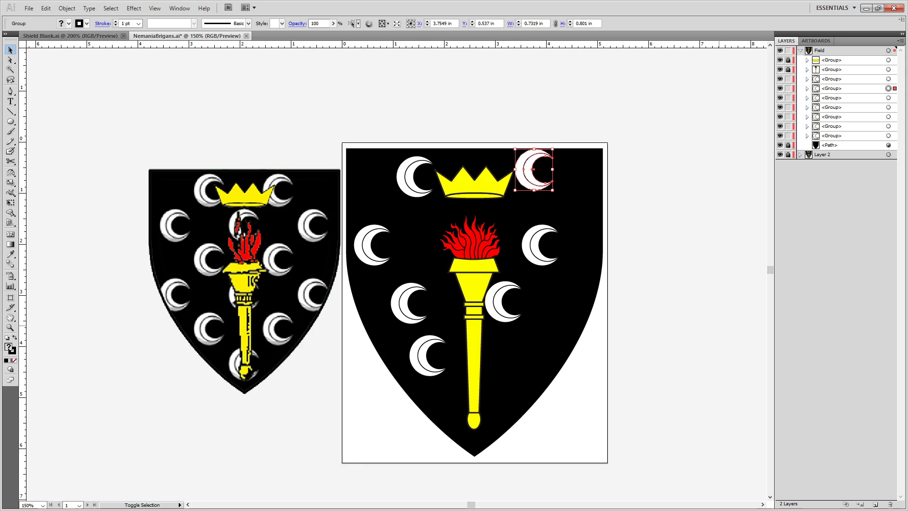
key(shift+Down)
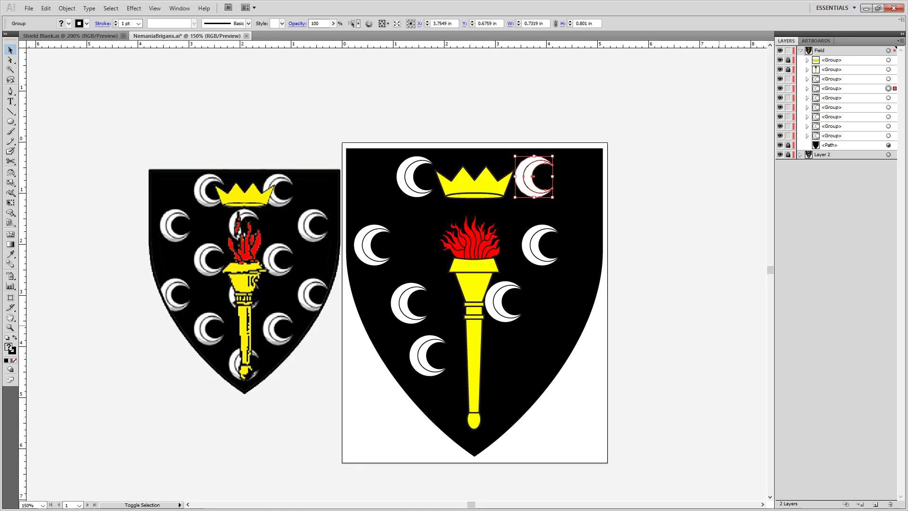
click(719, 208)
Place the second-row crescents against the shield's side edges and nudge them inward to about X 0.74 in and X 4.45 in, Y 1.83 in.
scroll(431, 173, up, 2)
scroll(431, 173, down, 1)
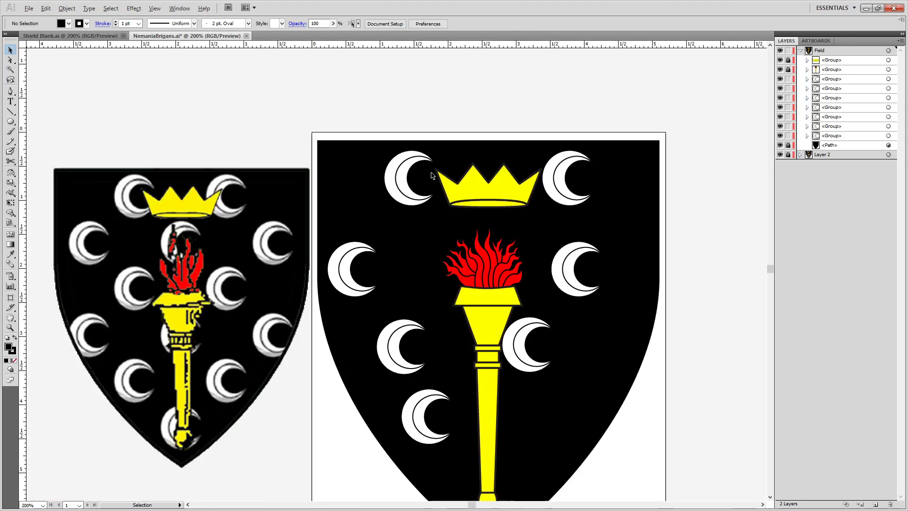
drag(340, 279, 330, 256)
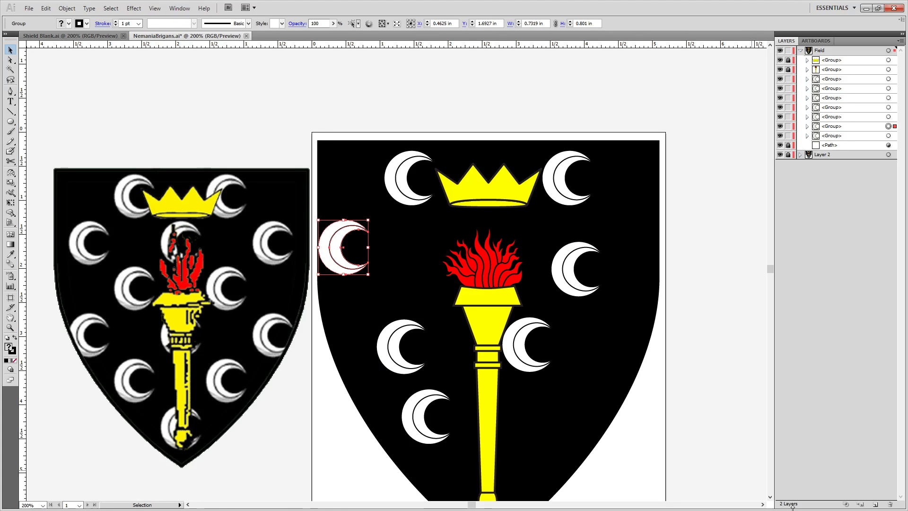
key(shift+Down)
key(shift+Right)
key(shift+Right)
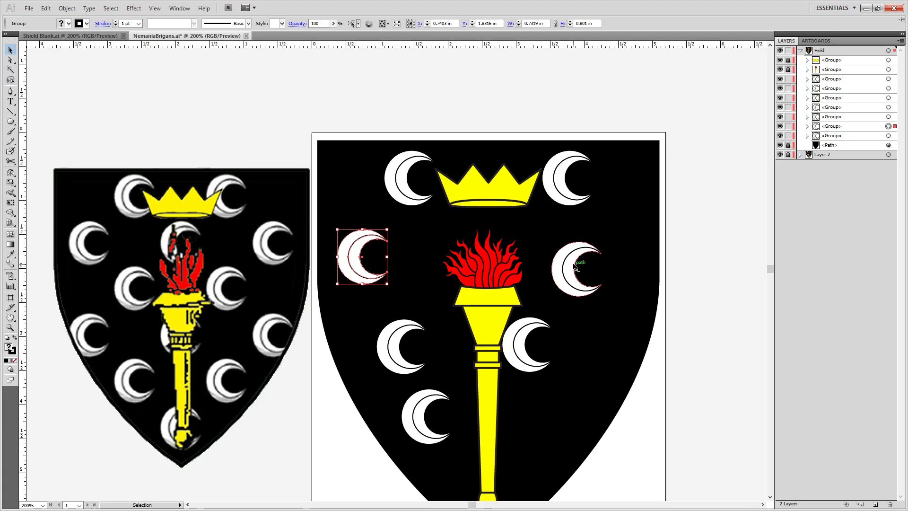
drag(585, 260, 625, 260)
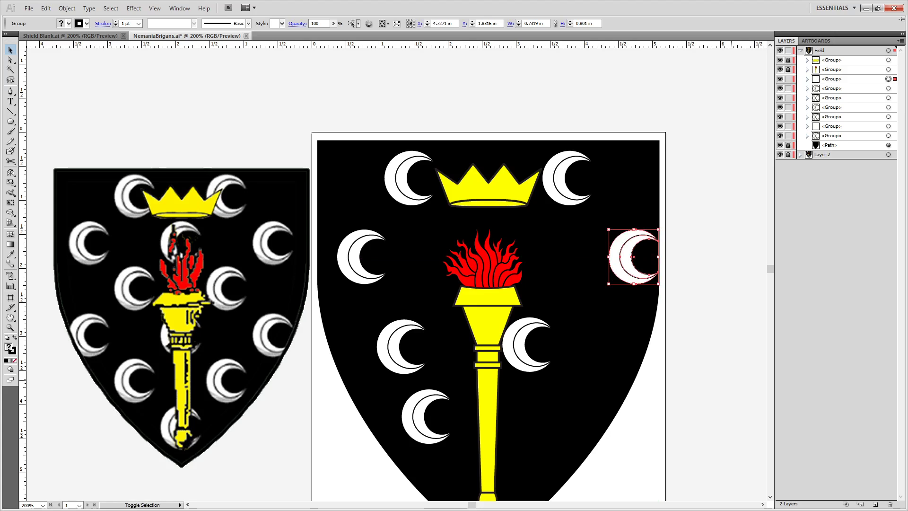
key(shift+Left)
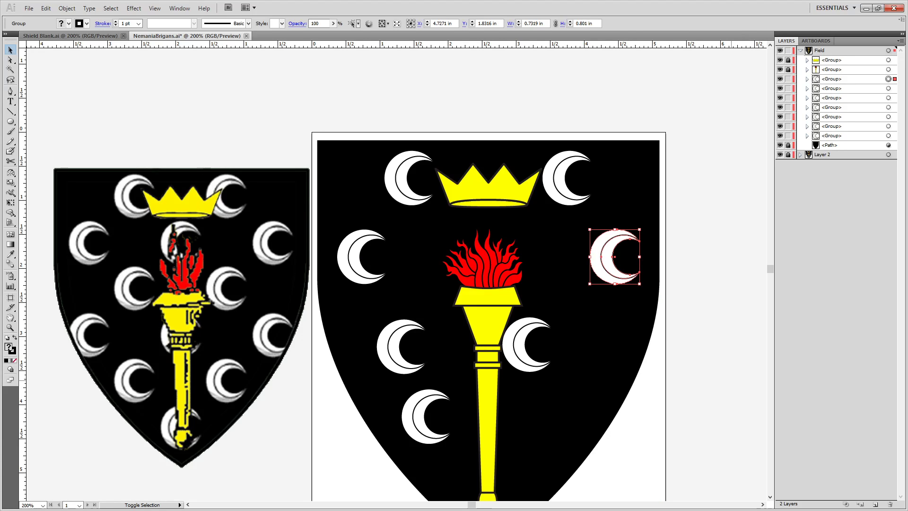
Move the two lower-left crescents off the shield and place the one beside the torch directly below the upper-left crescent.
scroll(399, 304, down, 2)
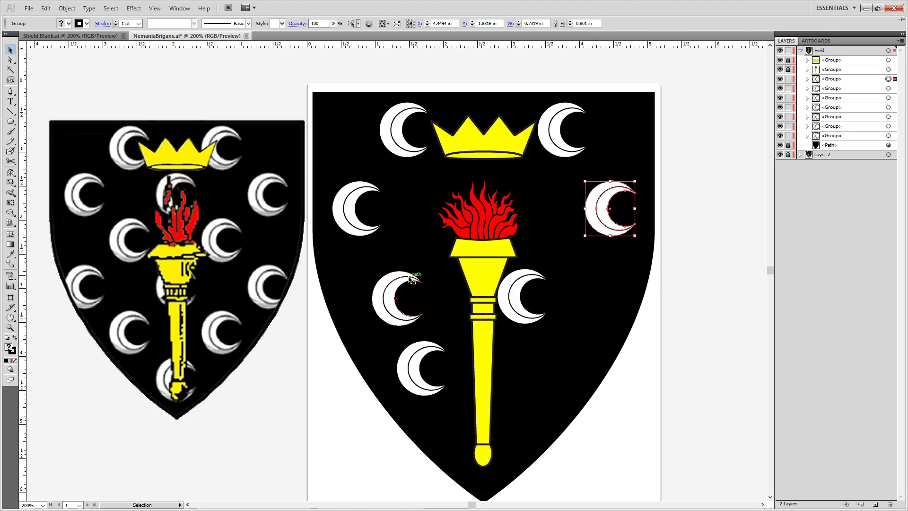
click(391, 301)
drag(392, 301, 647, 331)
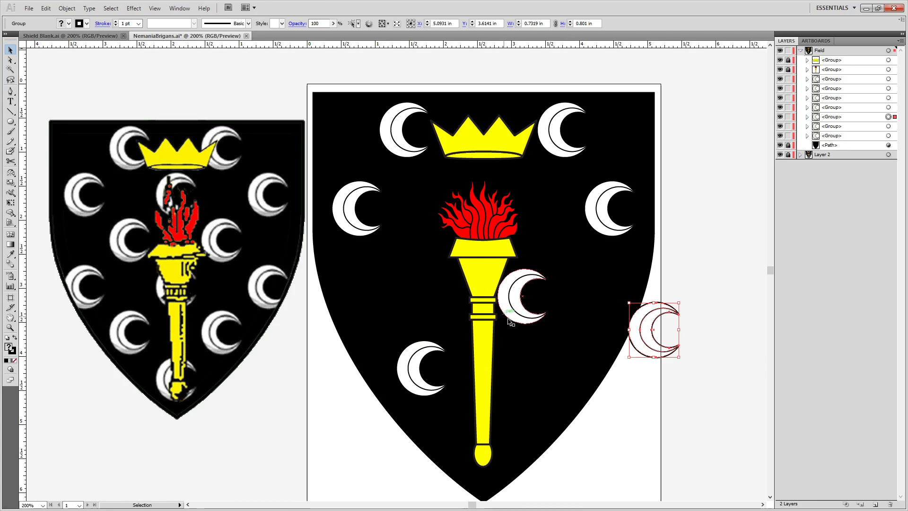
drag(510, 306, 405, 297)
drag(401, 362, 716, 370)
drag(412, 274, 398, 281)
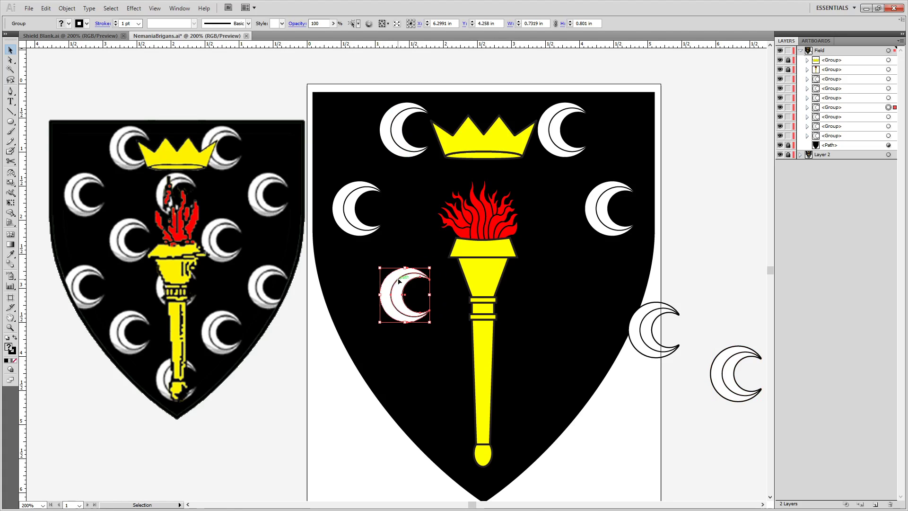
Delete the two spare crescents lying off the shield's lower right side.
click(629, 325)
key(Delete)
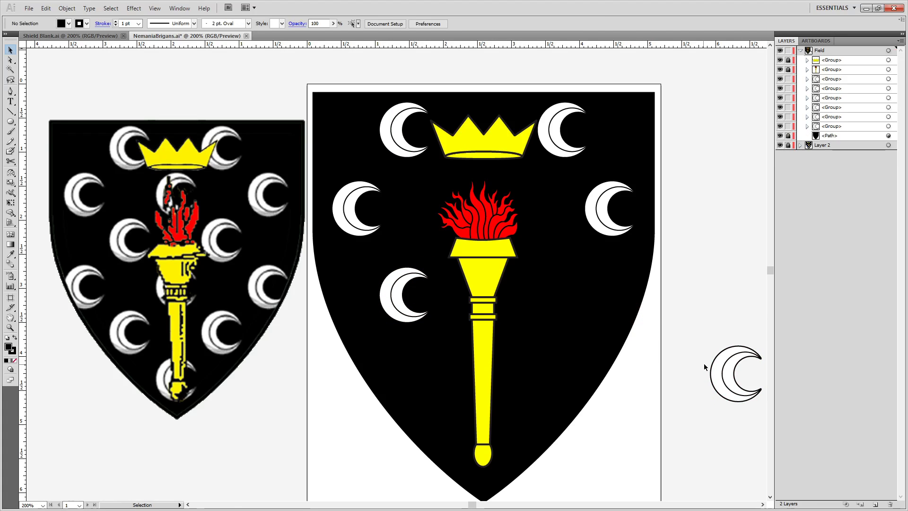
click(722, 372)
key(Delete)
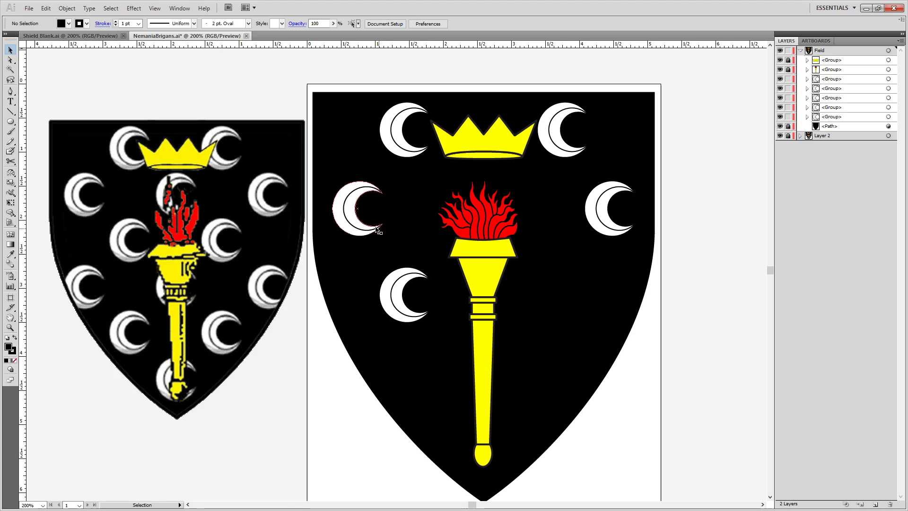
Copy the third-row crescent across the torch and into a lower pair, nudging the lower-left copy to about X 1.94 in, Y 4.55 in.
drag(396, 291, 439, 416)
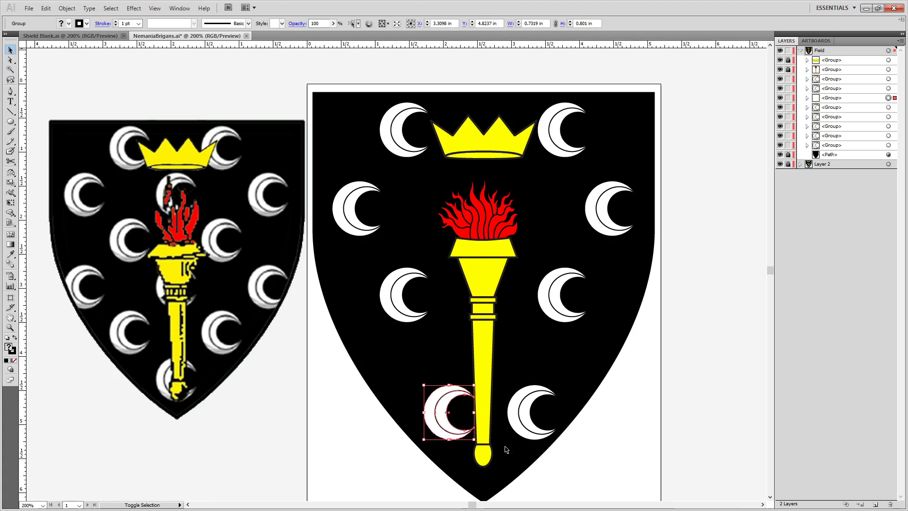
key(shift+Up)
key(shift+Up)
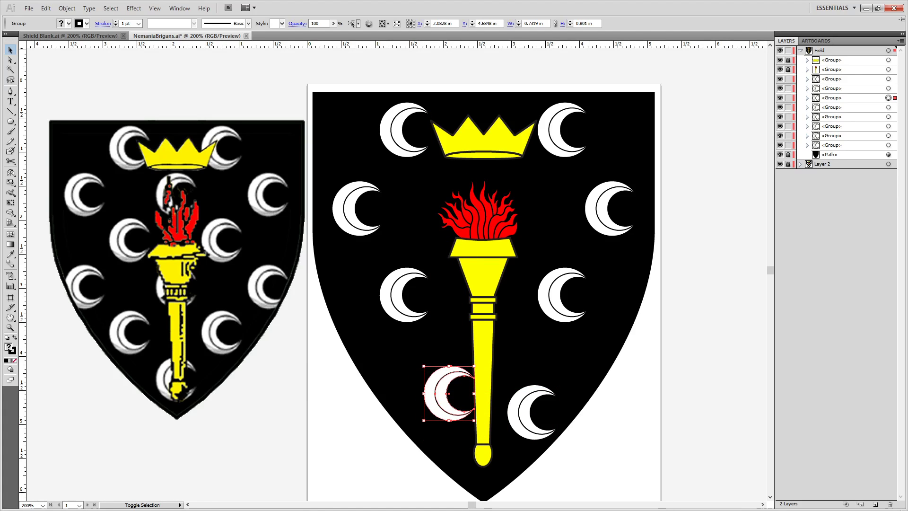
key(shift+Left)
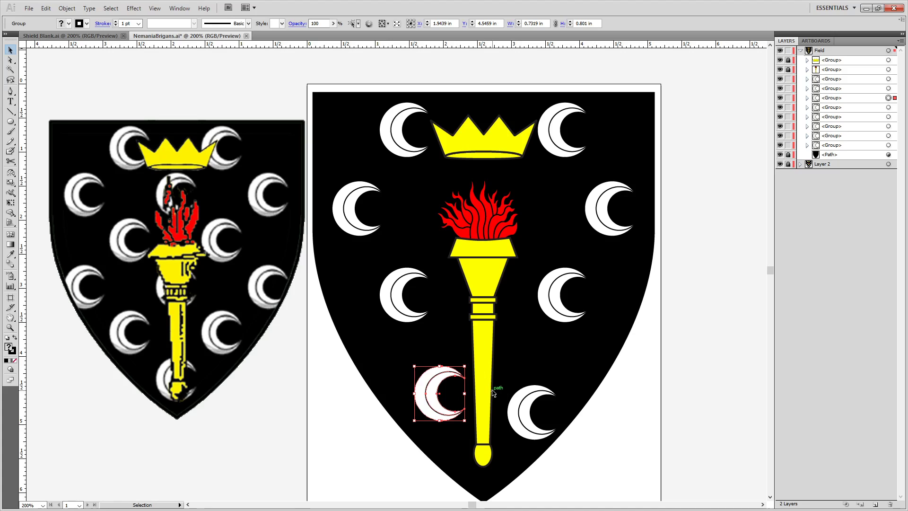
Align the lower-right crescent beside the torch's shaft and nudge it to about X 3.21 in, Y 4.55 in.
mouse_move(516, 411)
mouse_down()
mouse_move(498, 413)
mouse_move(615, 416)
mouse_move(498, 416)
mouse_up()
key(shift+Up)
key(shift+Up)
key(shift+Right)
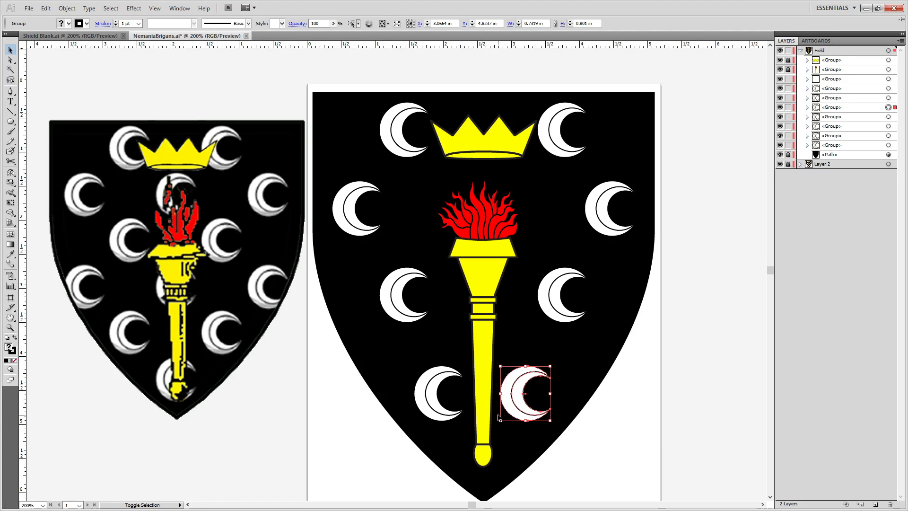
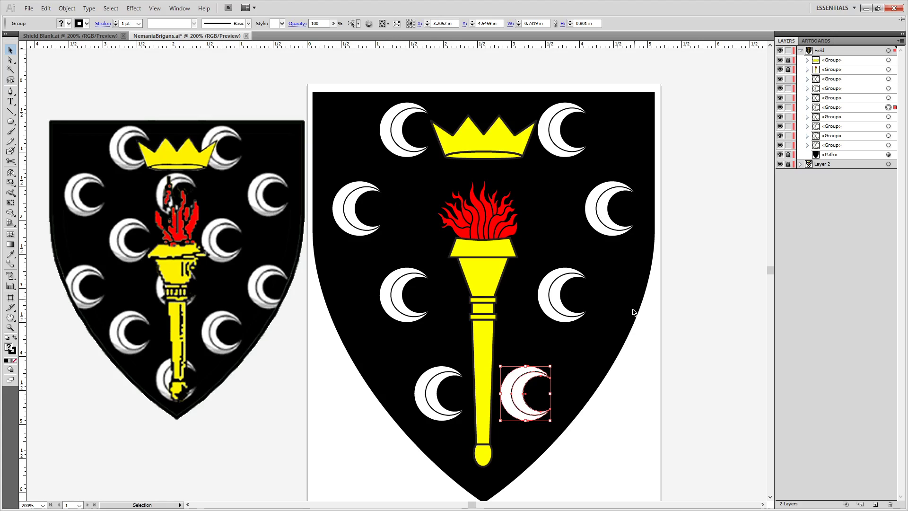
Delete both third-row crescents on either side of the torch.
click(551, 296)
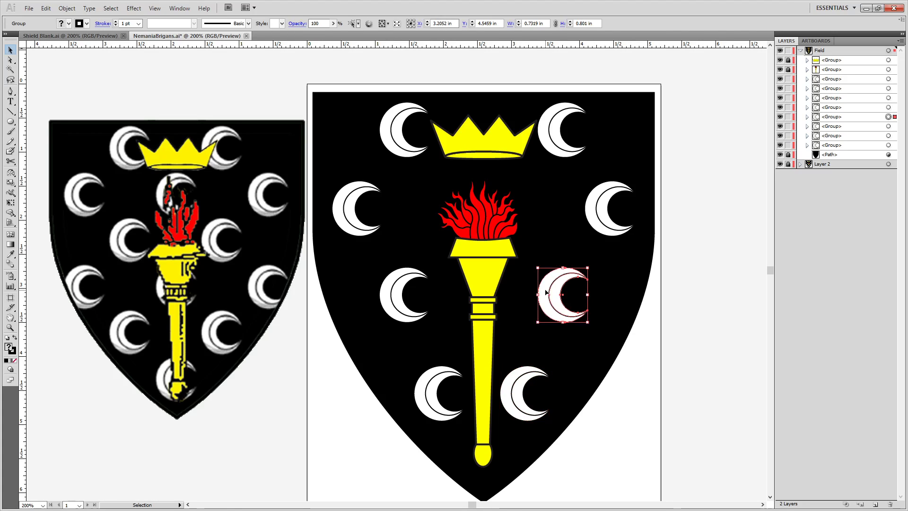
key(Delete)
click(396, 292)
key(Delete)
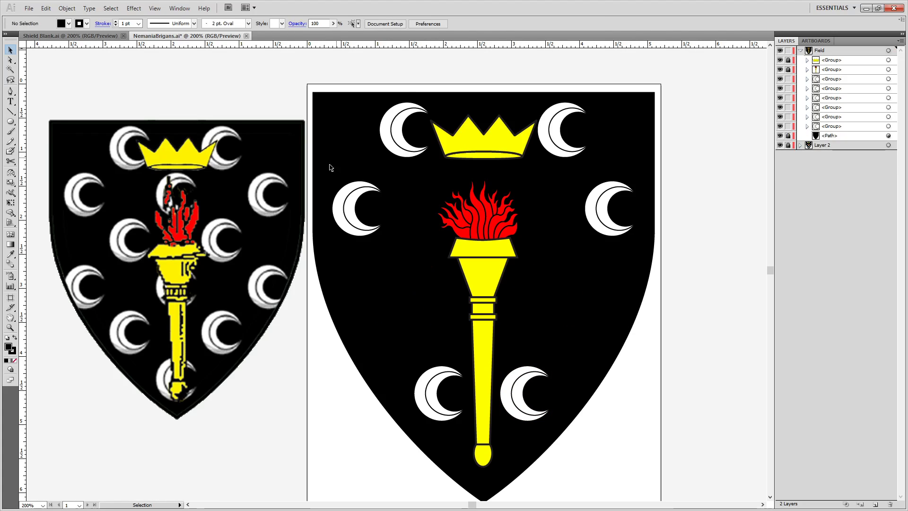
Copy the second-row left crescent to the shield's centre behind the torch flames, at about X 2.60 in, Y 1.83 in.
click(391, 125)
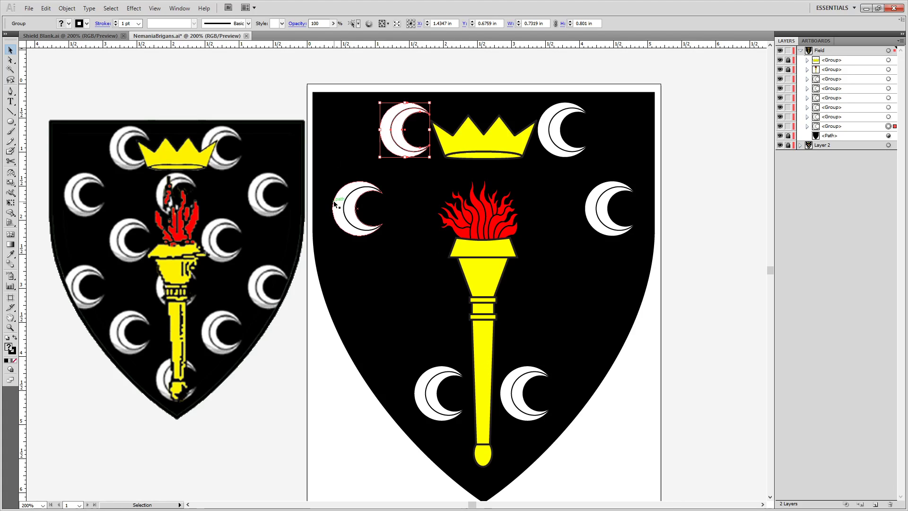
drag(338, 205, 467, 208)
Delete the two lowest crescents on either side of the torch's shaft.
click(511, 395)
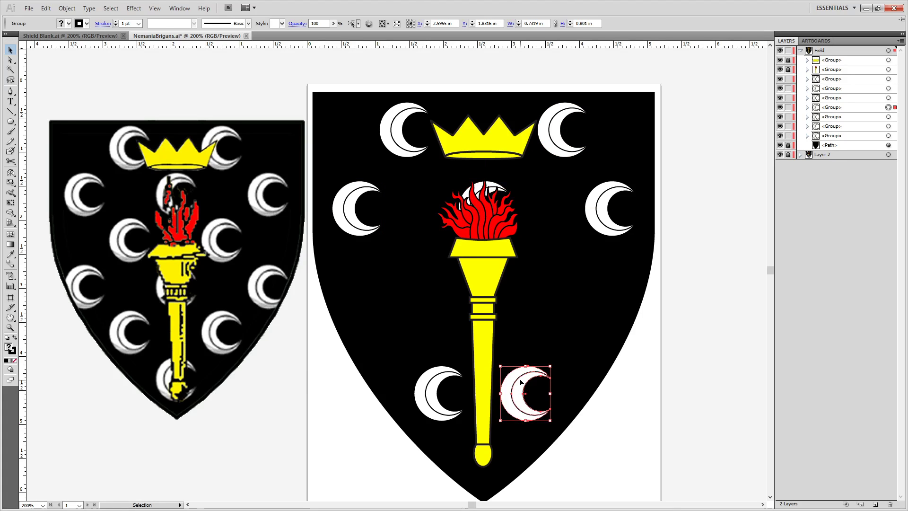
key(Delete)
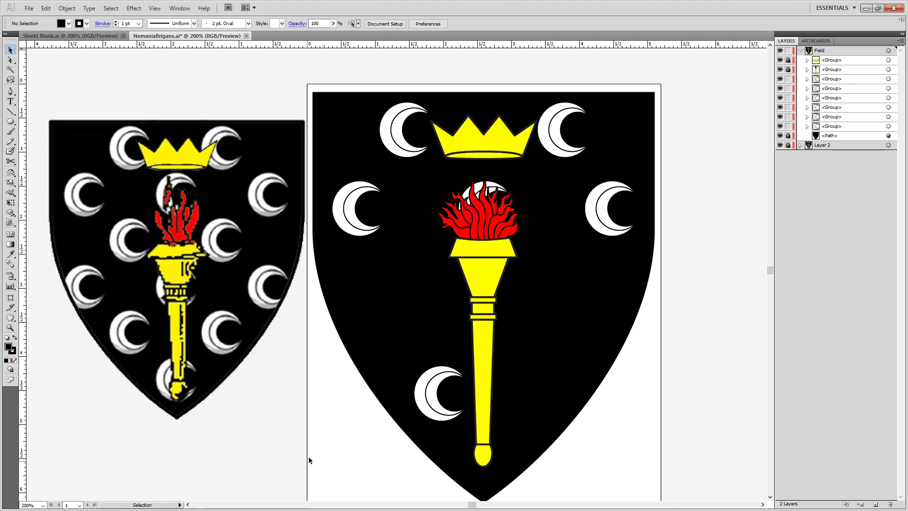
click(426, 381)
key(Delete)
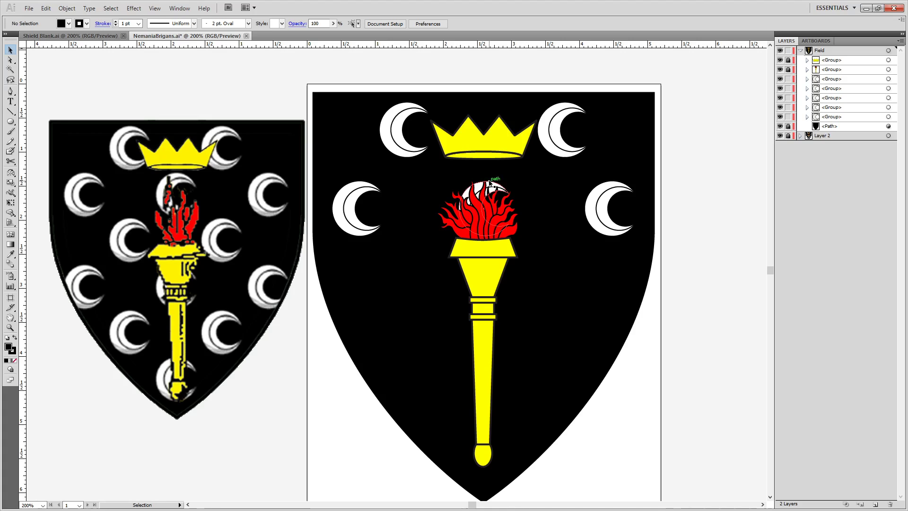
Raise the three second-row crescents together to about Y 1.60 in, closer to the row beside the crown.
click(494, 185)
shift+click(361, 188)
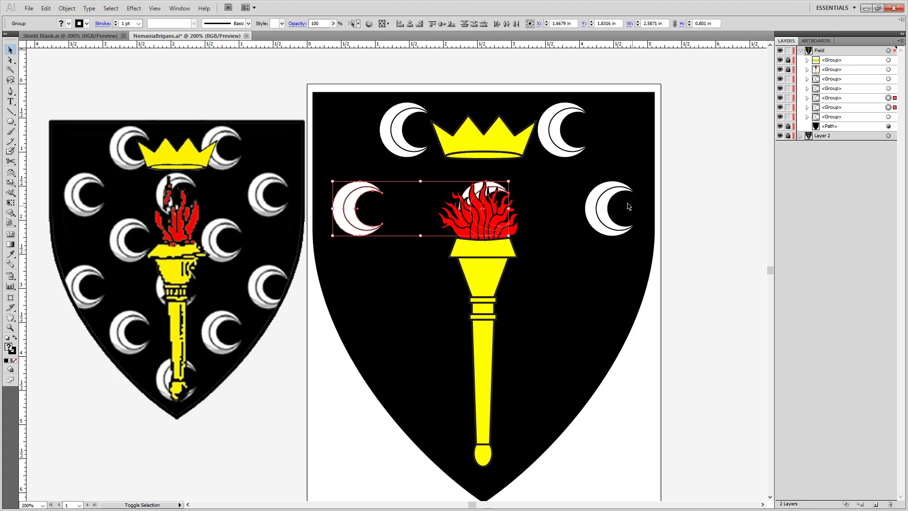
shift+click(635, 218)
key(shift+Up)
key(shift+Up)
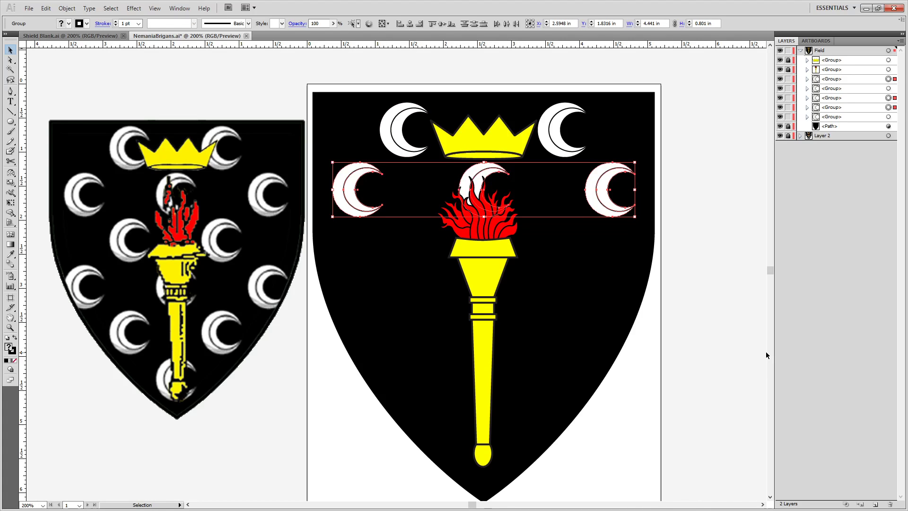
key(Down)
key(Down)
key(Down)
key(Down)
key(Down)
key(Down)
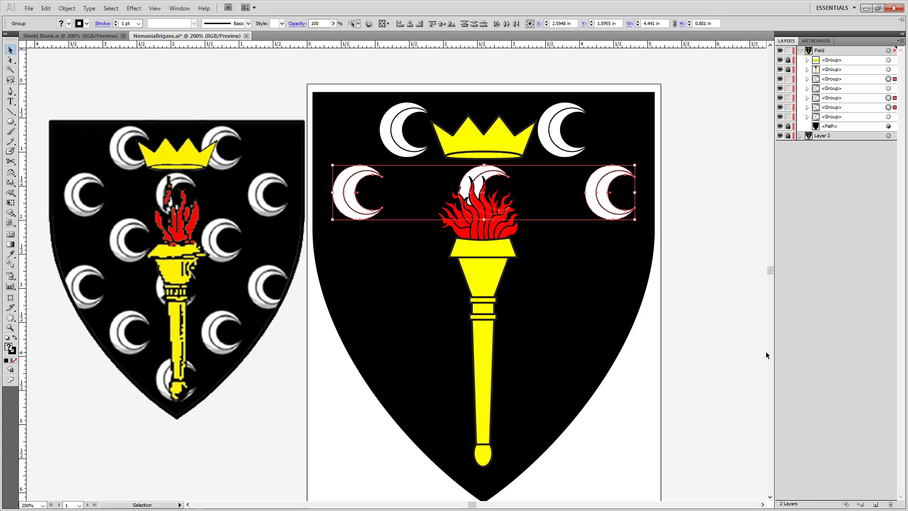
Copy the five upper crescents straight down to about Y 3.21 in and delete the copy behind the torch's shaft.
shift+click(564, 115)
shift+click(429, 135)
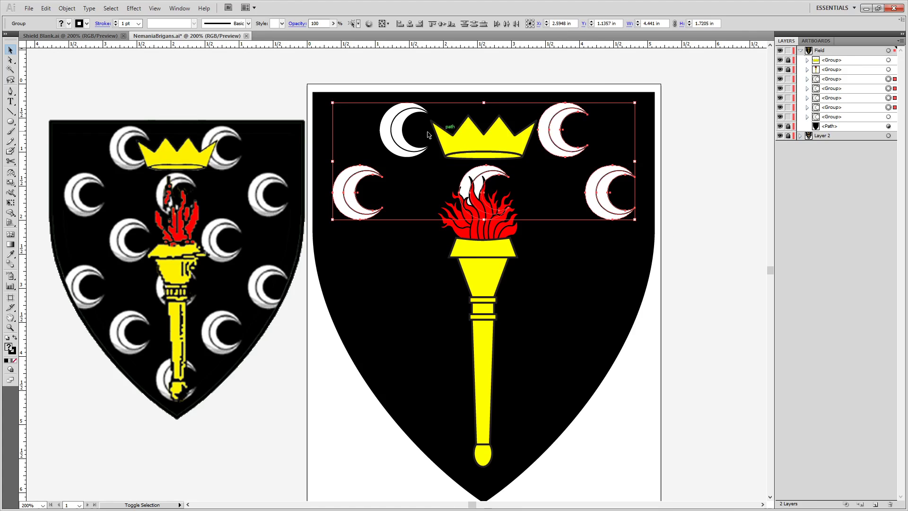
drag(563, 136, 553, 278)
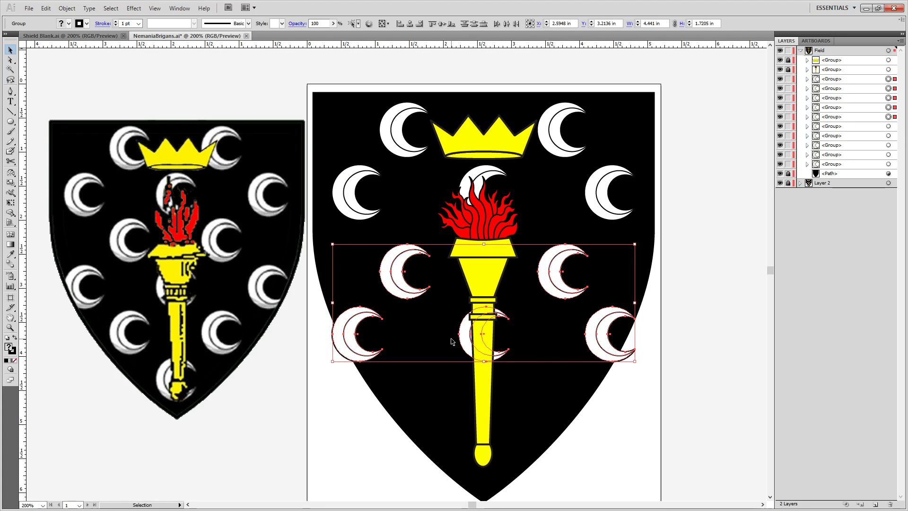
click(548, 358)
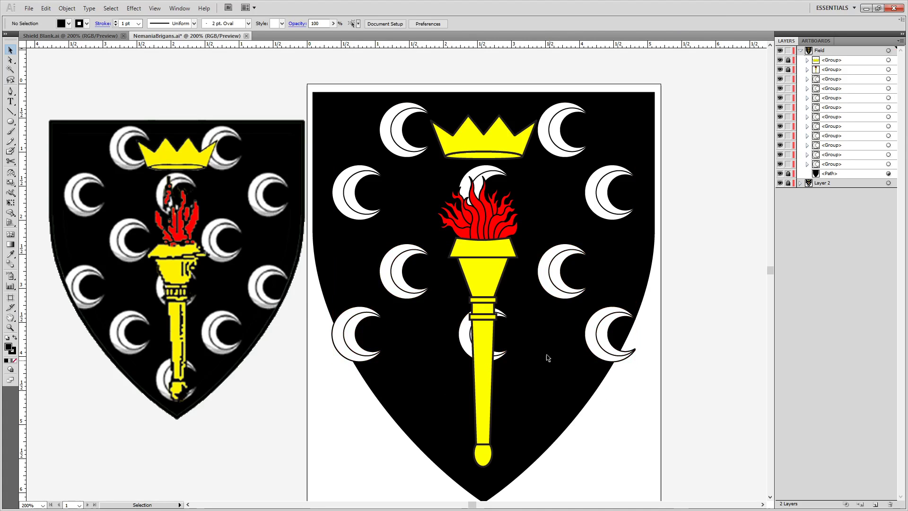
click(501, 347)
key(Delete)
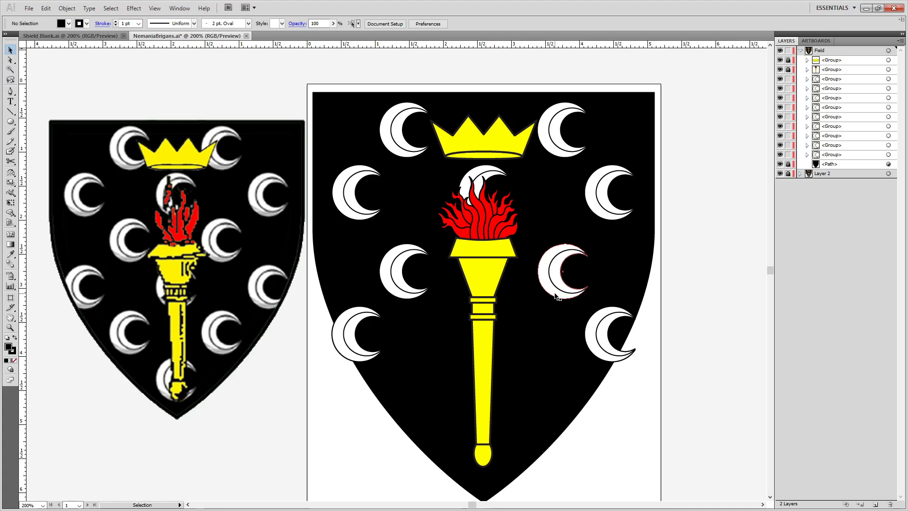
Copy the third-row pair of crescents straight down to the lower shield on either side of the torch's shaft.
click(555, 294)
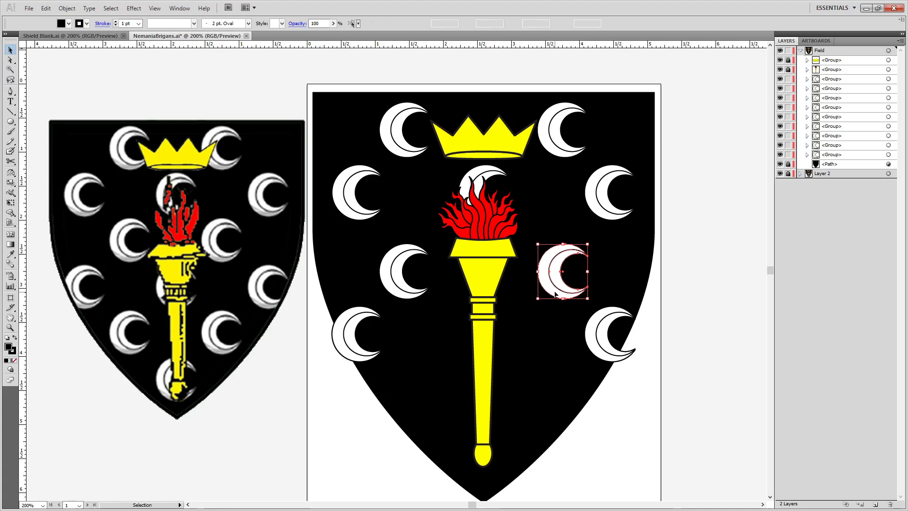
shift+click(388, 271)
drag(393, 269, 393, 387)
drag(557, 403, 529, 420)
key(ctrl+z)
click(592, 437)
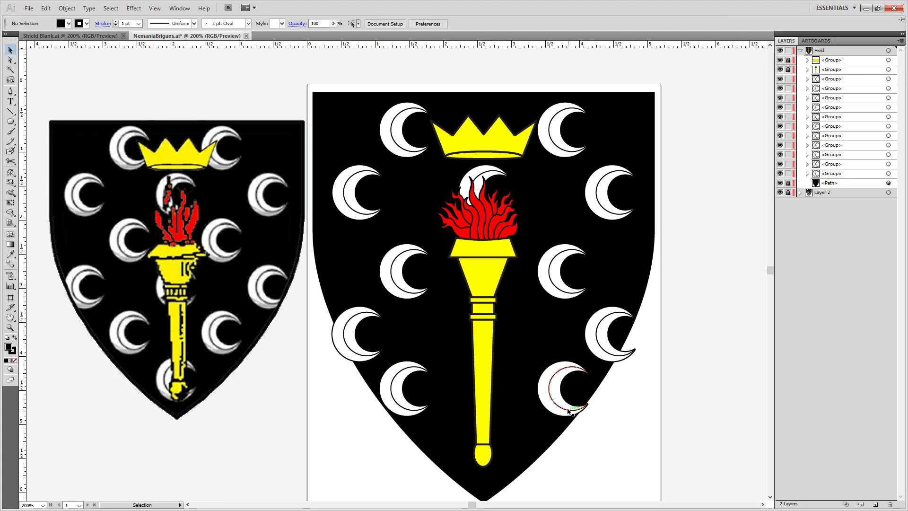
Delete the two outer fourth-row crescents that overlap the shield's curved edges.
click(600, 356)
key(Delete)
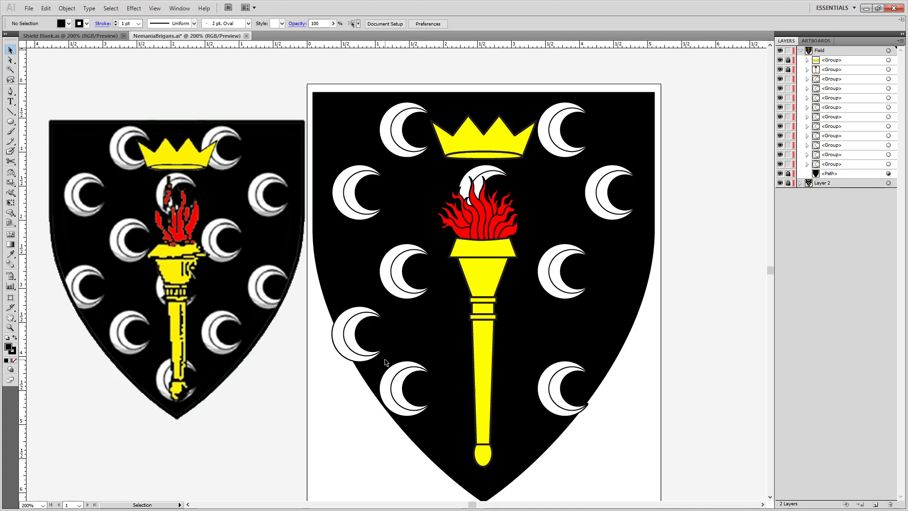
click(411, 376)
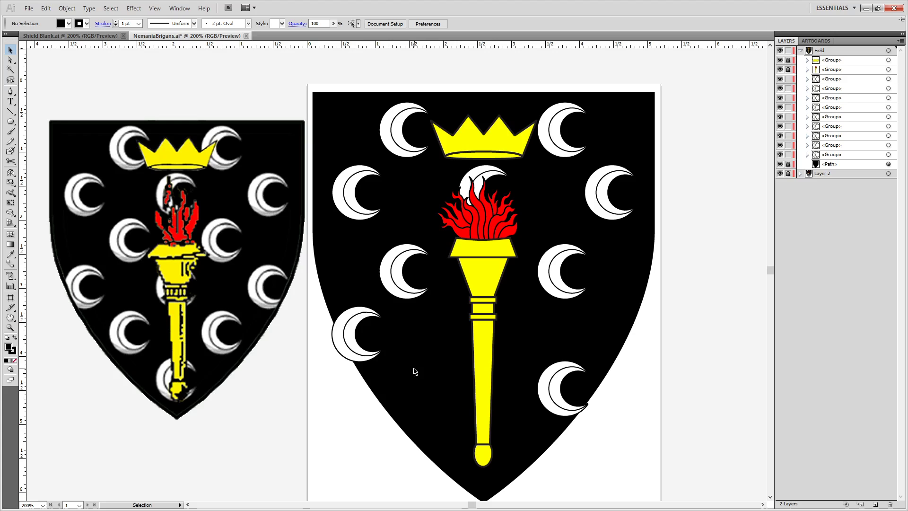
click(374, 348)
key(Delete)
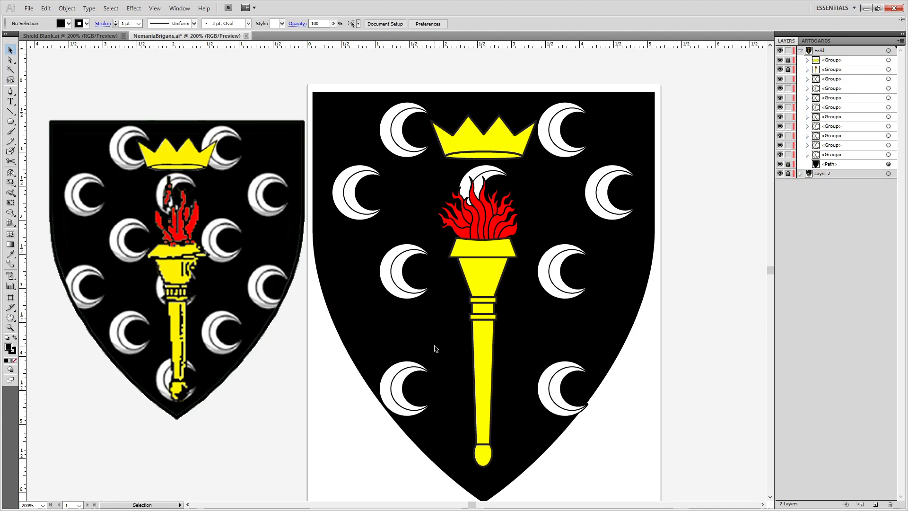
Raise the third-row crescents to about Y 2.55 in and spread the fourth-row pair upward and outward along the shield's curved sides.
drag(403, 412, 382, 371)
drag(389, 294, 394, 280)
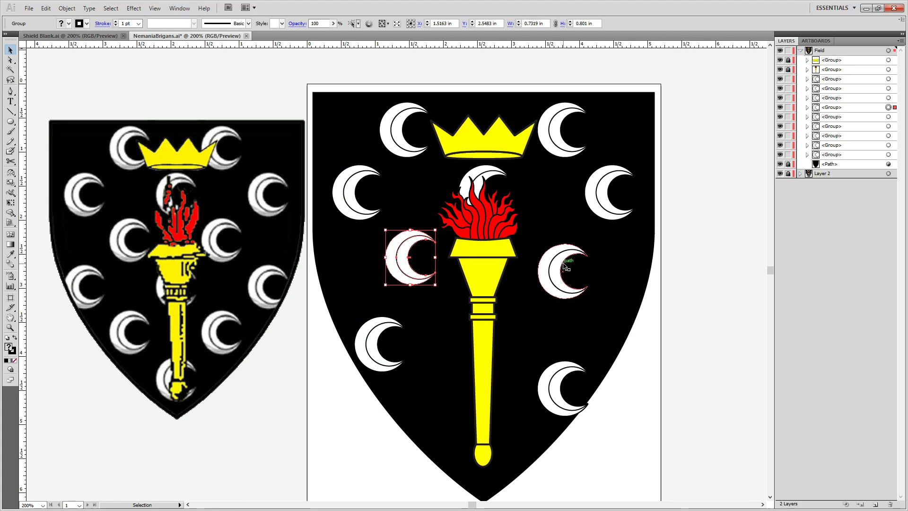
drag(554, 261, 554, 249)
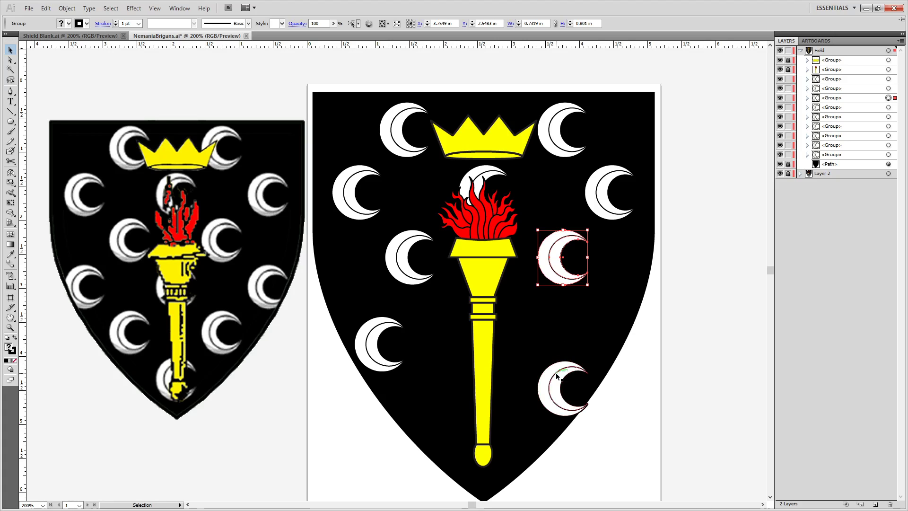
drag(560, 375, 590, 315)
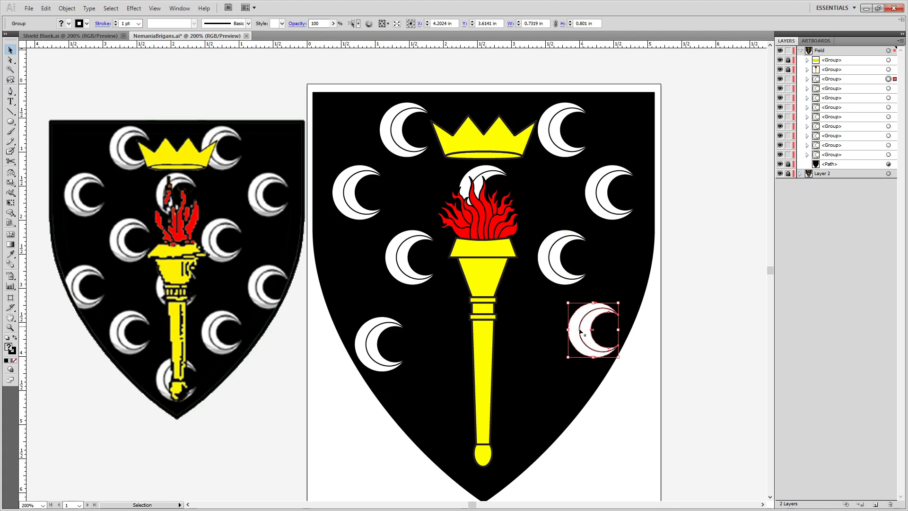
drag(551, 268, 545, 267)
Copy a crescent to either side of the torch's lower shaft at about Y 4.62 in and delete the crescent behind the flames.
drag(573, 348, 419, 412)
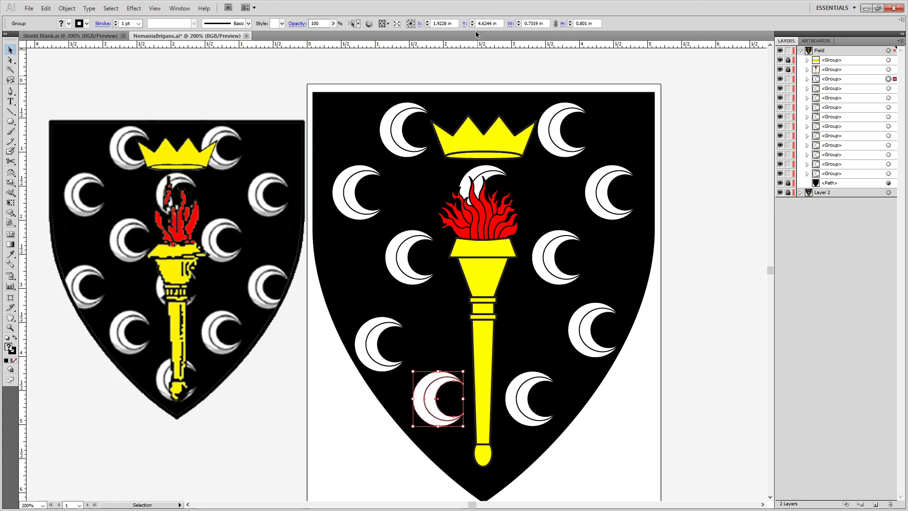
click(466, 167)
key(Delete)
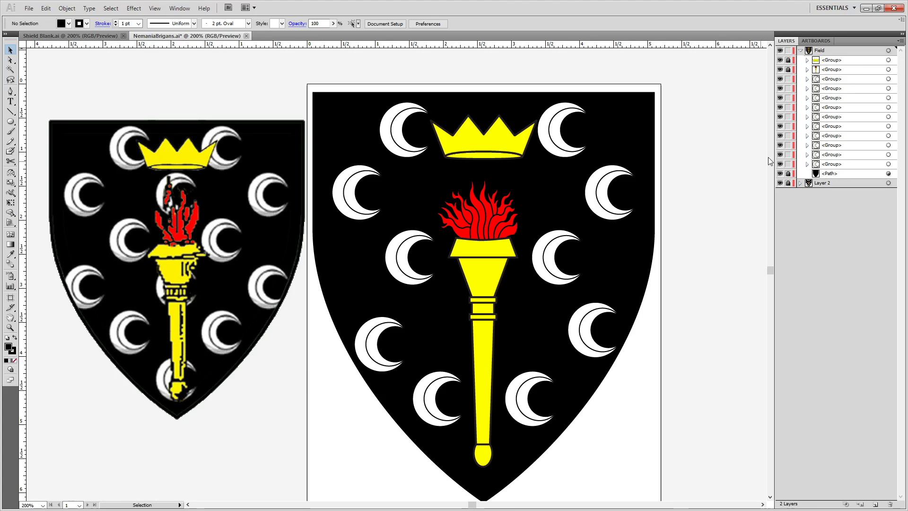
Group all ten crescents into a single group.
key(ctrl+a)
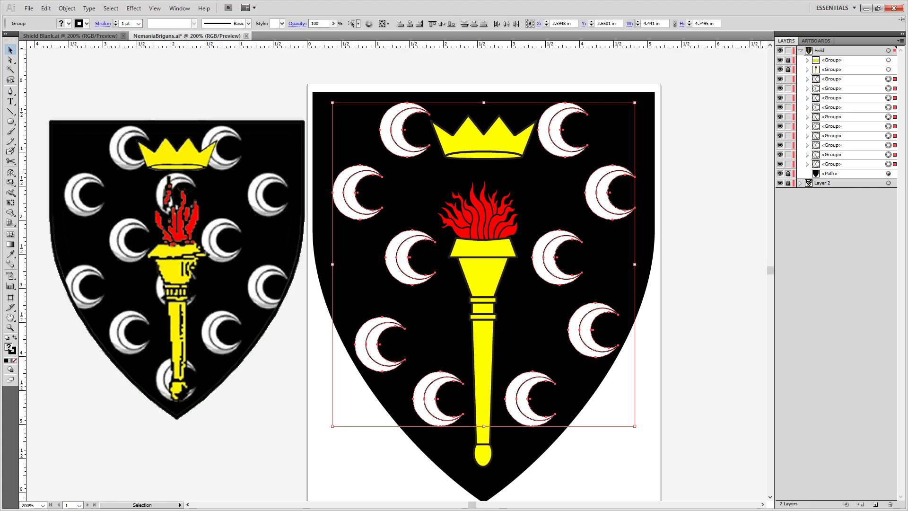
key(ctrl+g)
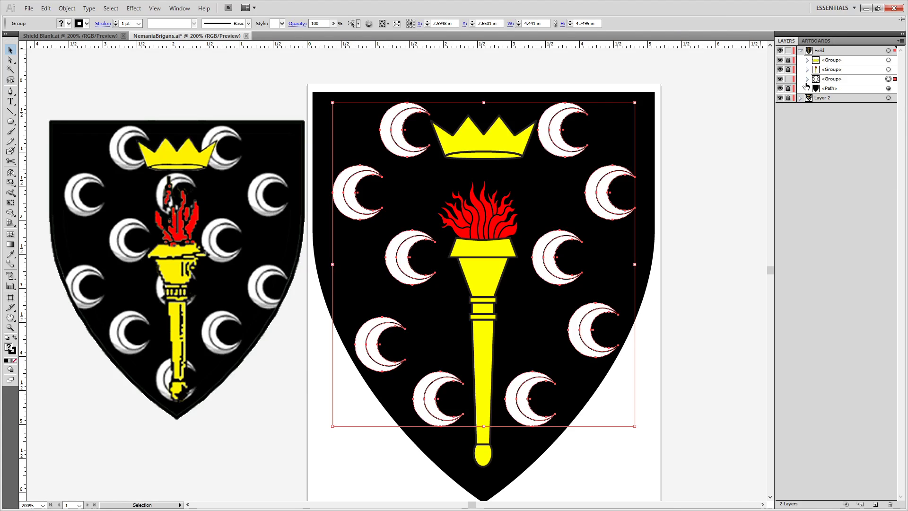
Delete Layer 2 with the reference shield image and save the document.
click(823, 98)
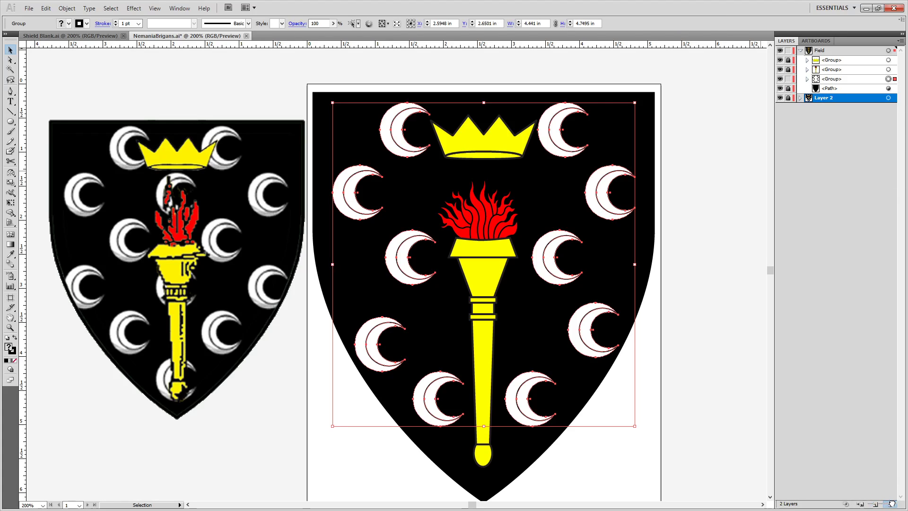
click(890, 504)
click(719, 213)
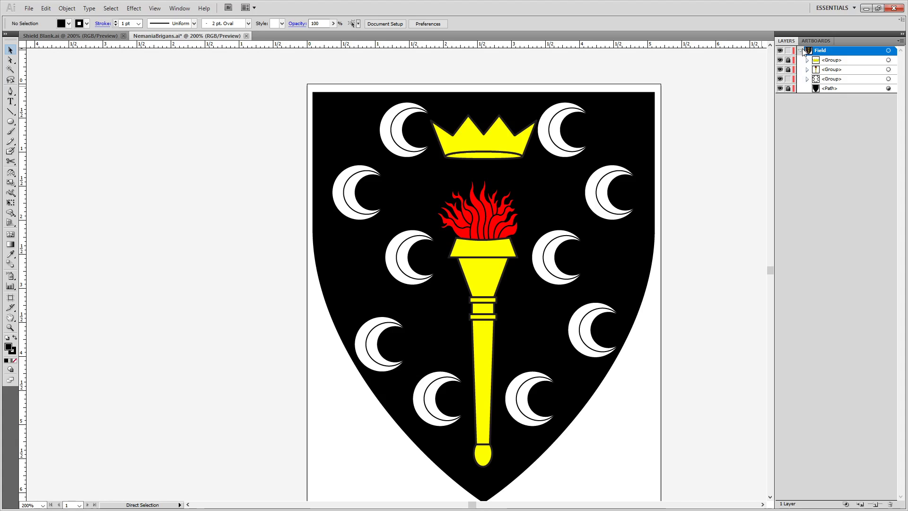
key(ctrl+s)
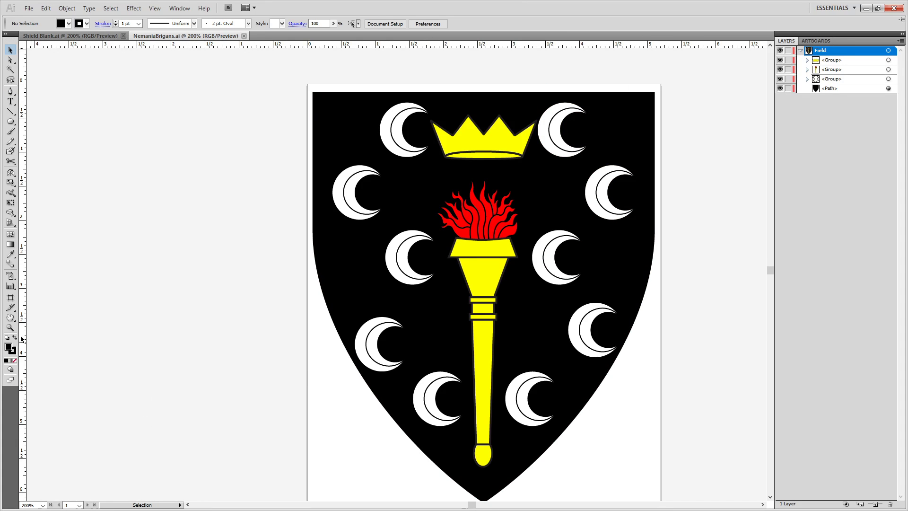
Apply the torch's yellow fill and black outline to all of the artwork with the Eyedropper.
key(ctrl+a)
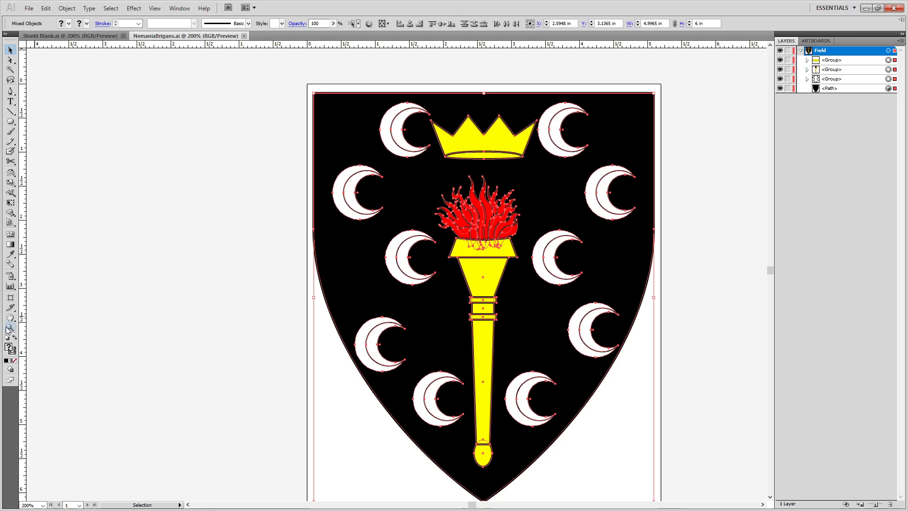
double_click(14, 352)
key(Escape)
key(i)
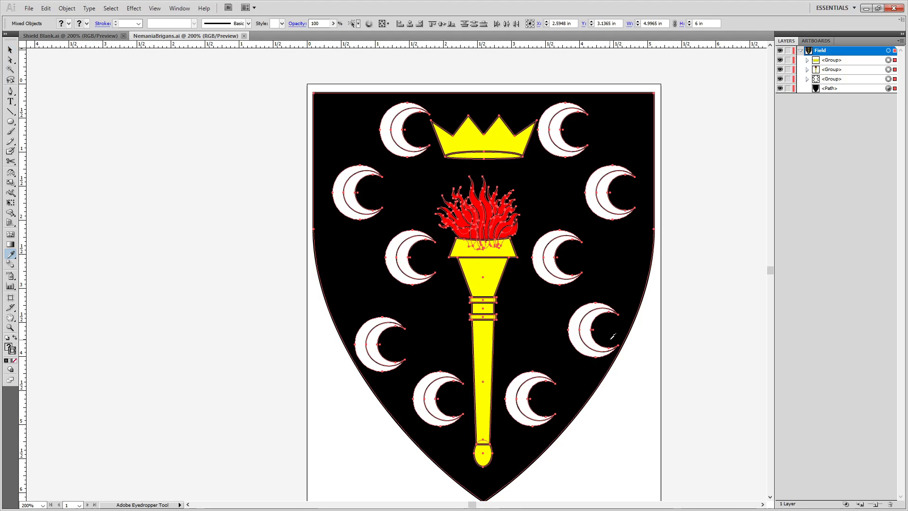
click(487, 275)
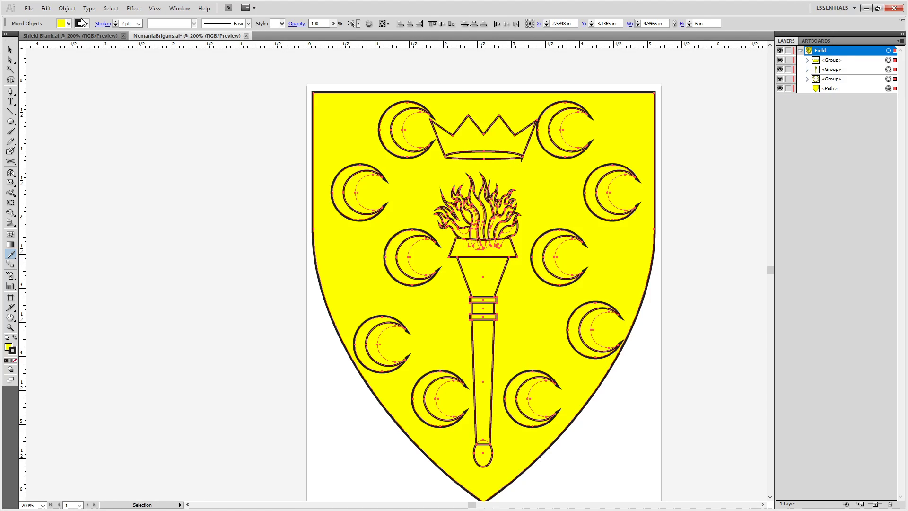
Set the stroke of all the artwork to 0.75 pt with round caps and round joins.
click(139, 24)
click(133, 48)
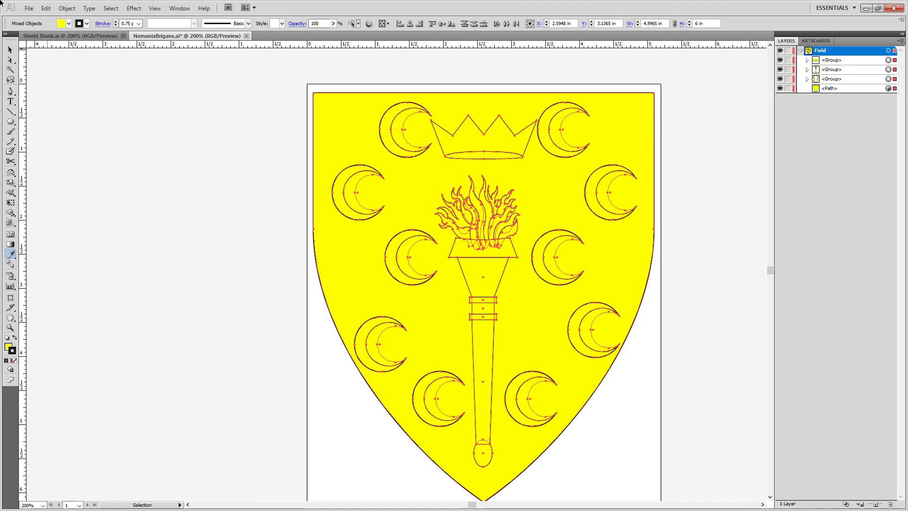
click(102, 23)
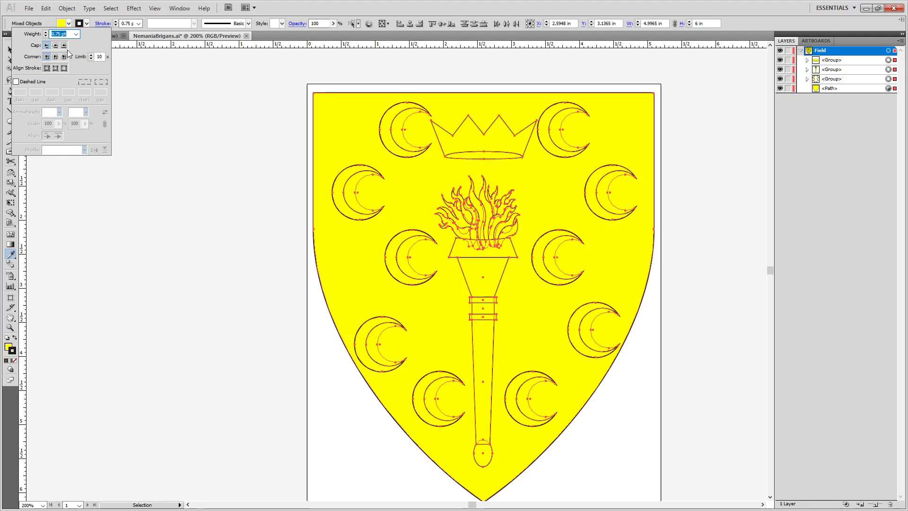
click(56, 57)
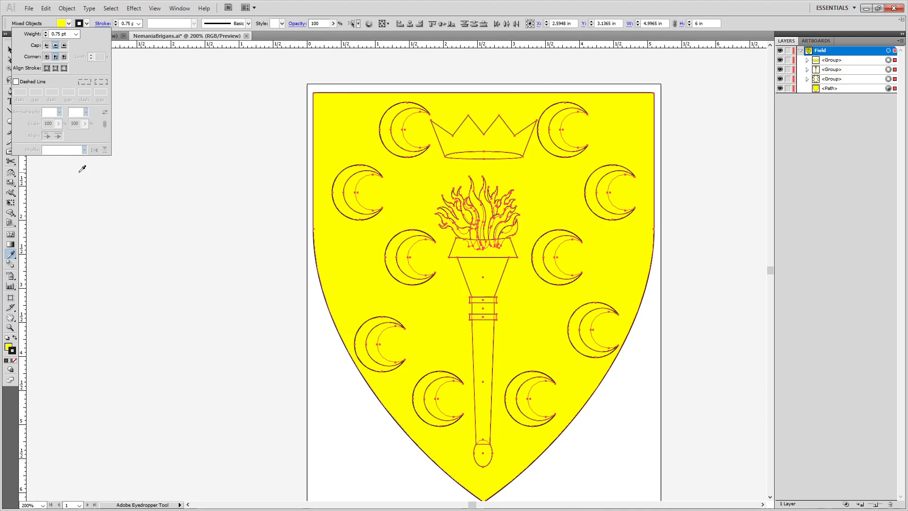
click(58, 203)
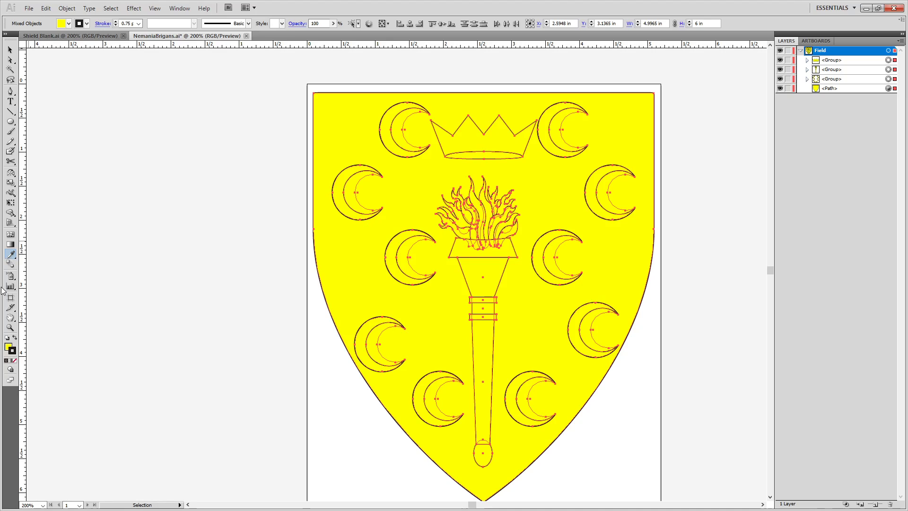
Change the fill of all the selected artwork to white and deselect it.
double_click(10, 348)
click(334, 201)
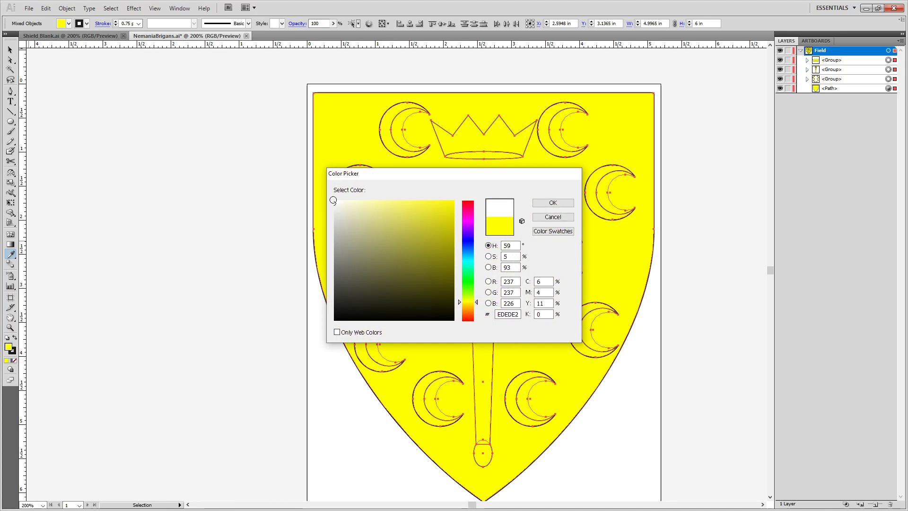
click(563, 203)
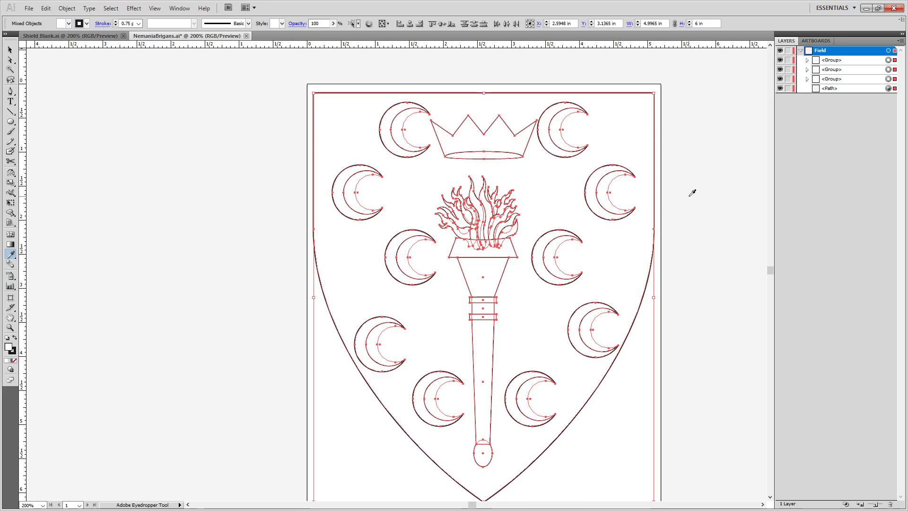
key(a)
click(687, 197)
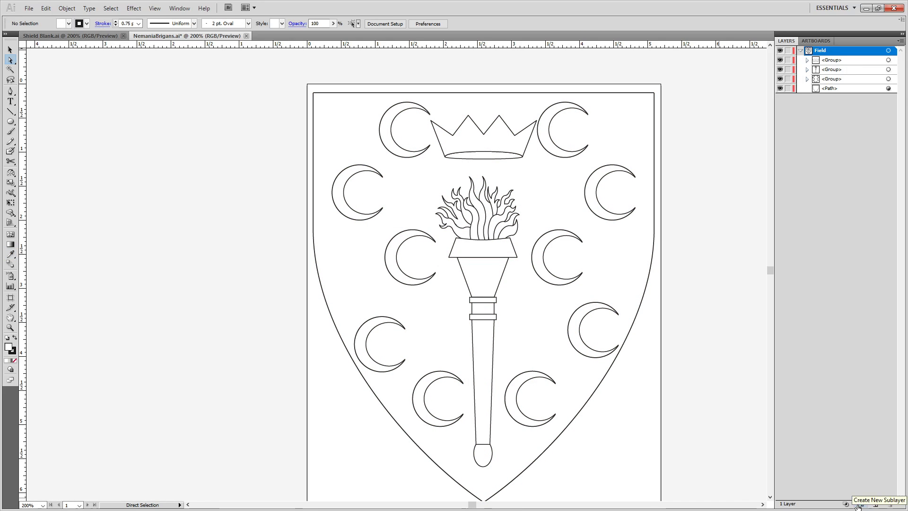
Undo the white fill, the stroke changes and the Eyedropper recolouring of the whole shield.
key(ctrl+z)
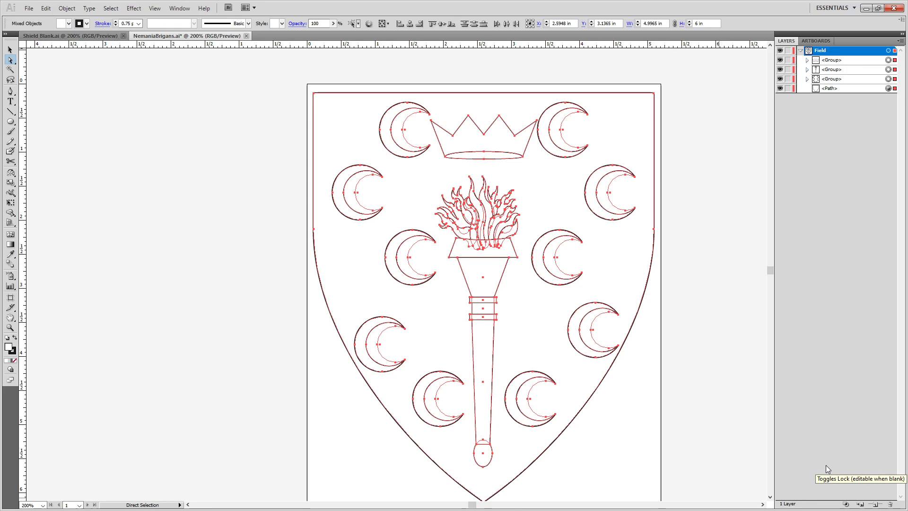
key(ctrl+z)
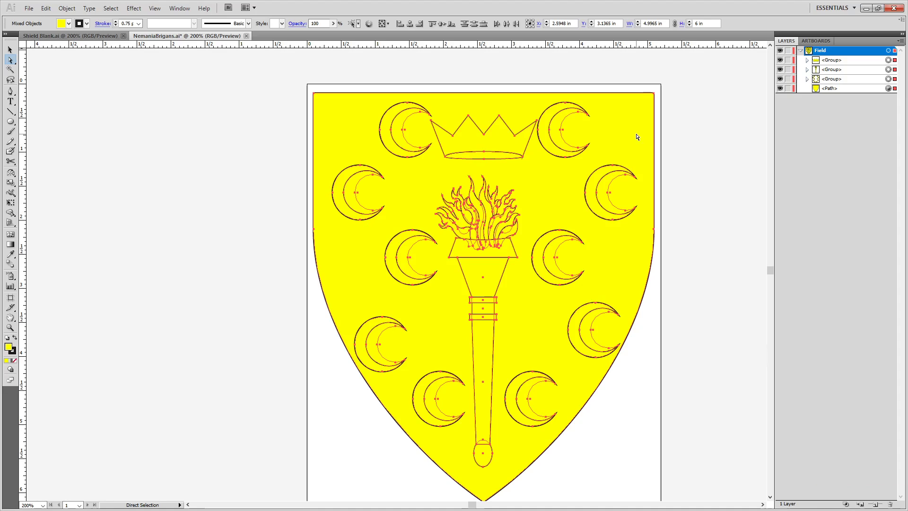
click(699, 164)
key(ctrl+z)
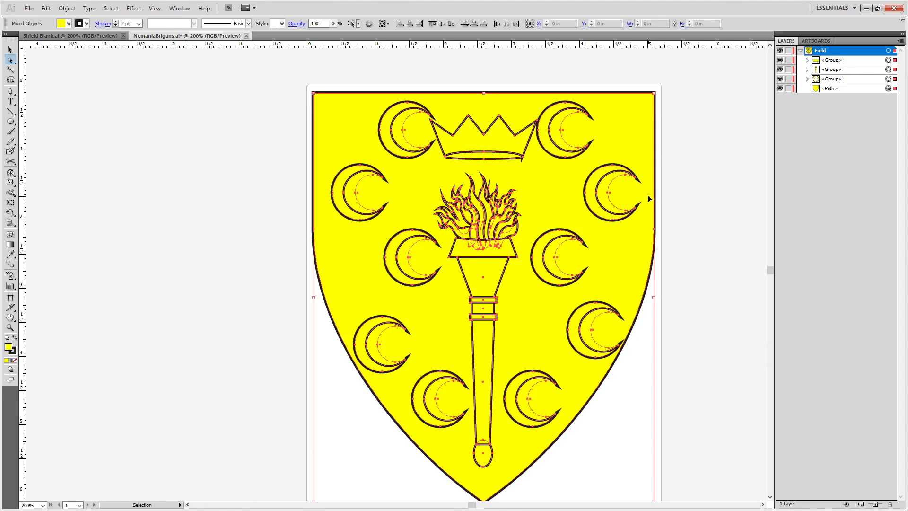
key(ctrl+z)
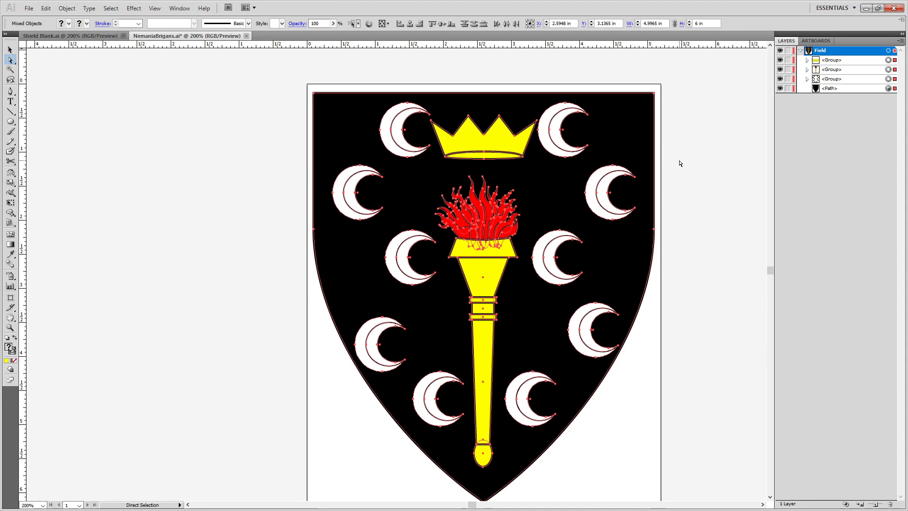
click(678, 161)
Set the crown and torch groups to a 1 pt stroke and match them to the crescents' white fill with the Eyedropper.
click(560, 125)
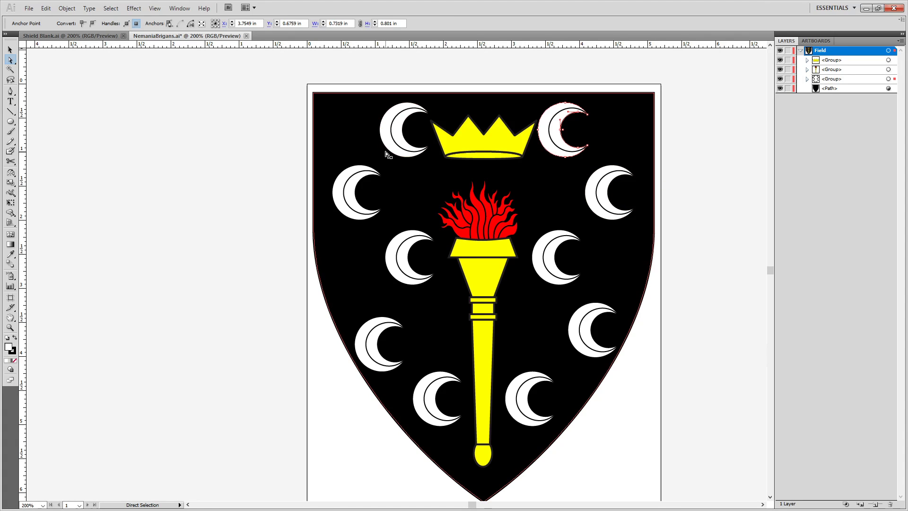
click(889, 78)
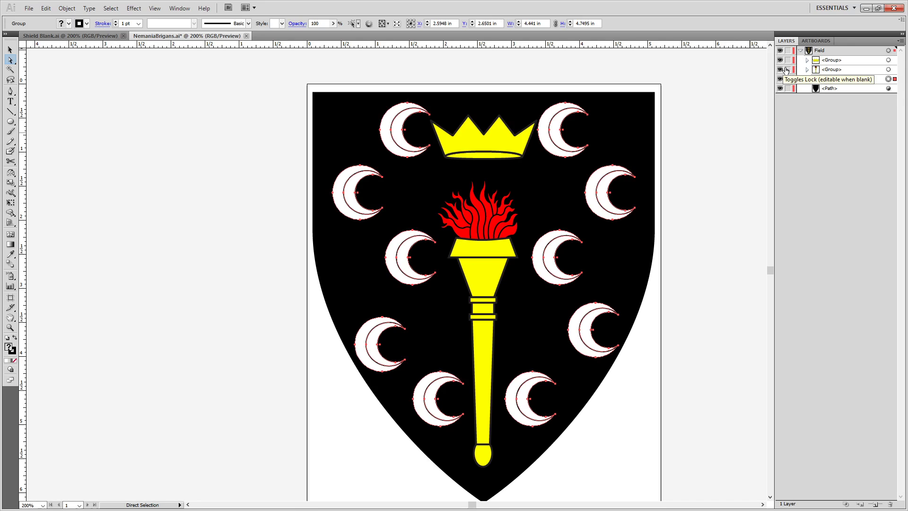
click(889, 69)
click(889, 69)
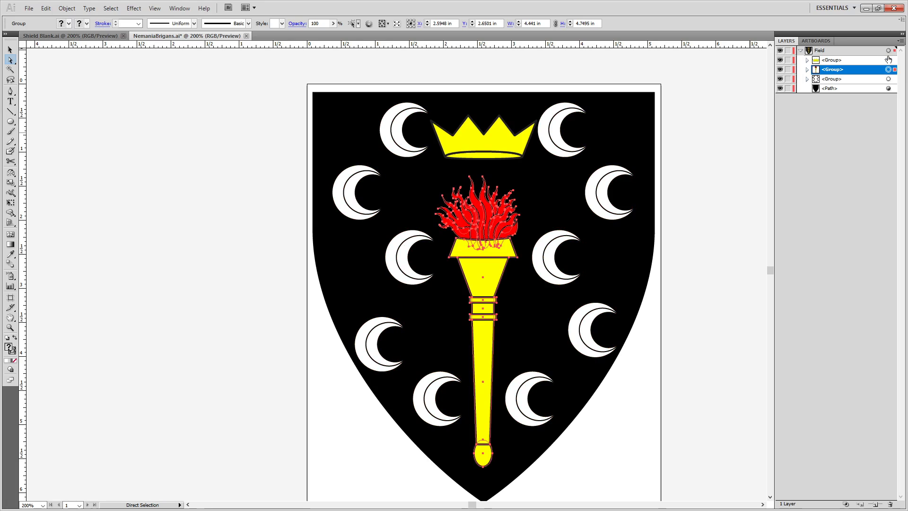
shift+click(888, 60)
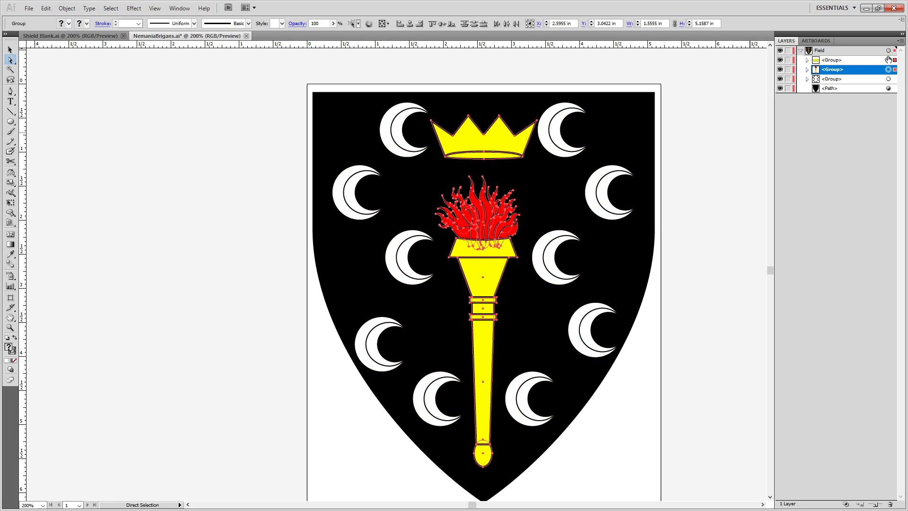
click(139, 25)
click(128, 55)
key(i)
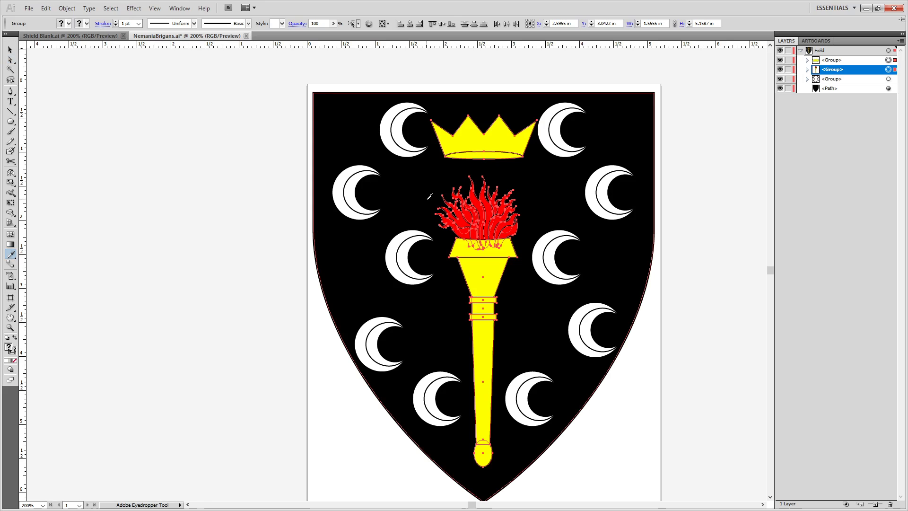
click(547, 133)
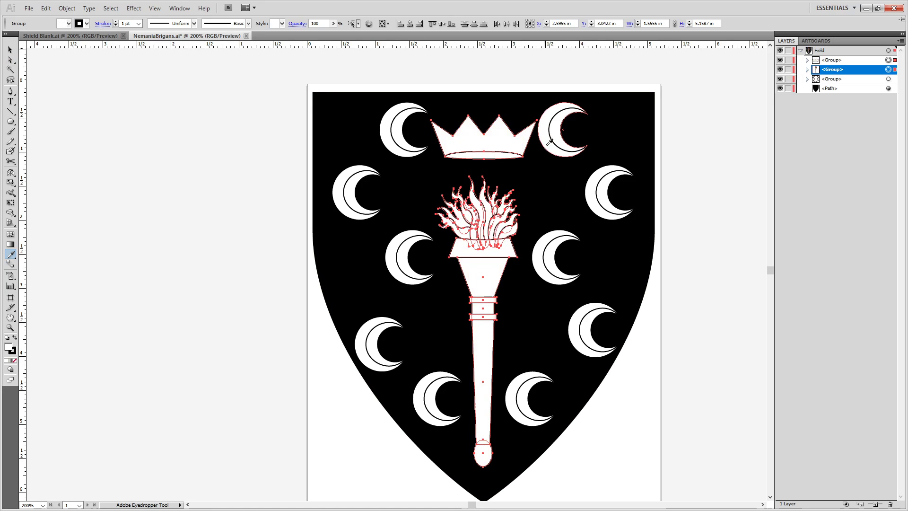
Change the black shield background's fill to white (FFFFFF) and deselect it.
key(a)
click(612, 279)
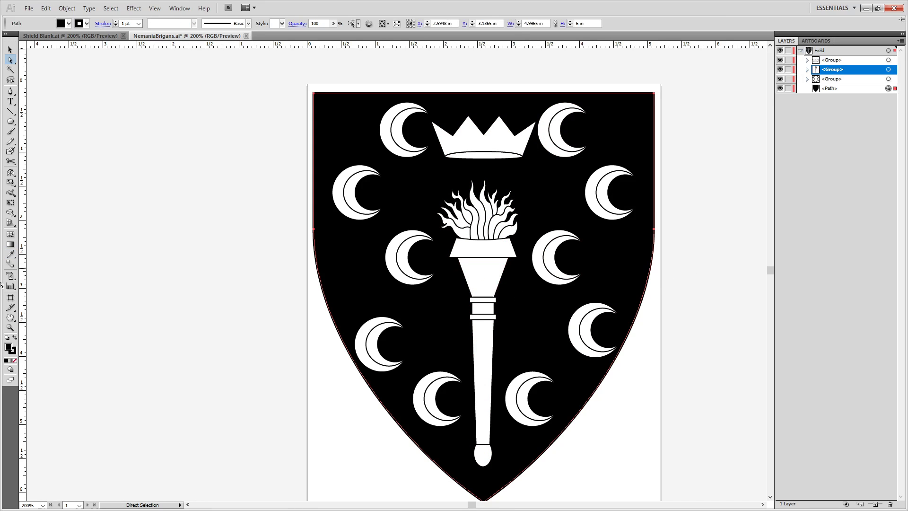
double_click(10, 347)
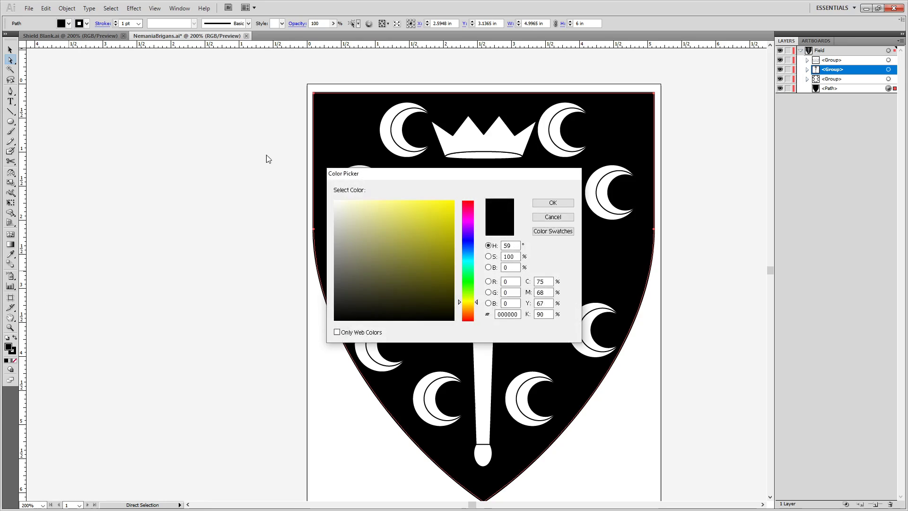
drag(351, 216, 332, 197)
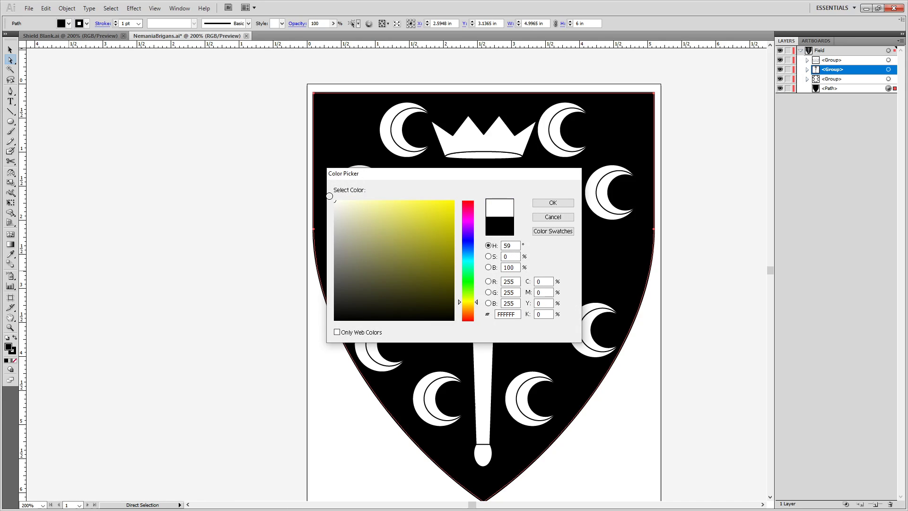
click(535, 203)
click(689, 223)
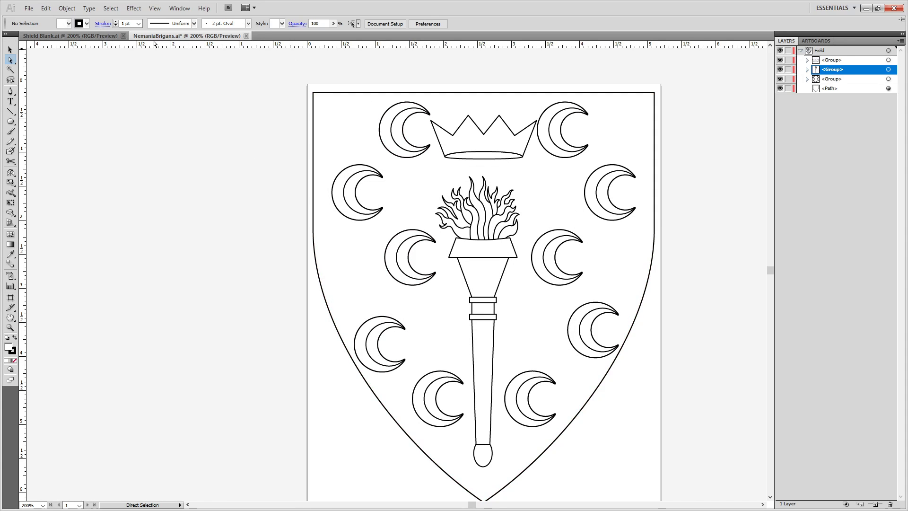
Copy the shield border path from Shield Blank.ai and paste it into the crescent, crown and torch shield document.
click(92, 36)
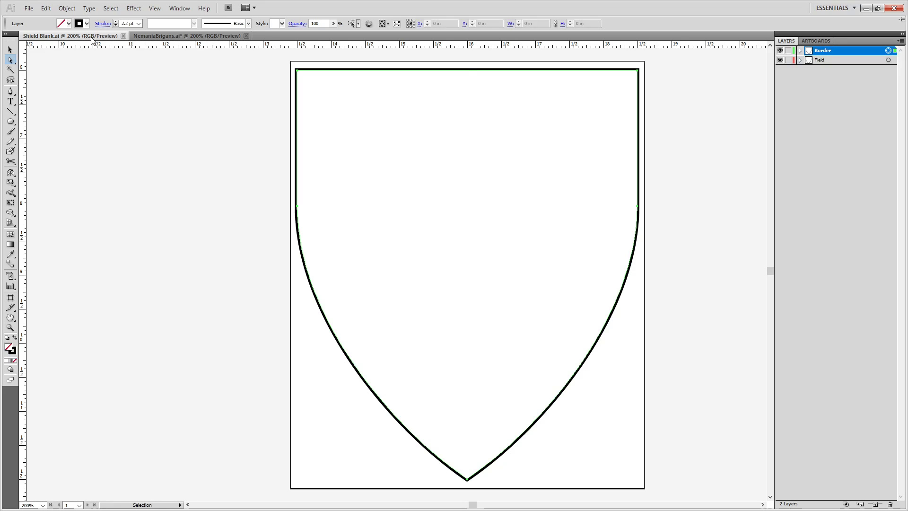
click(441, 150)
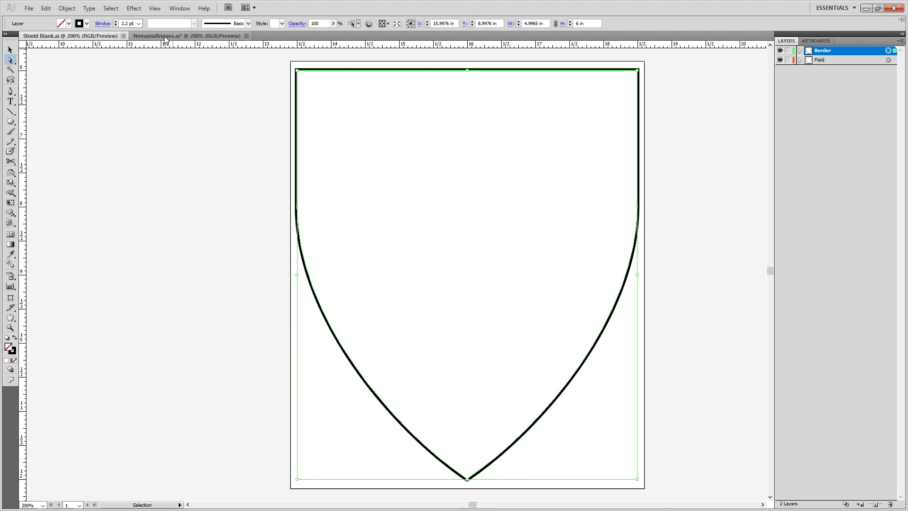
click(187, 36)
key(ctrl+v)
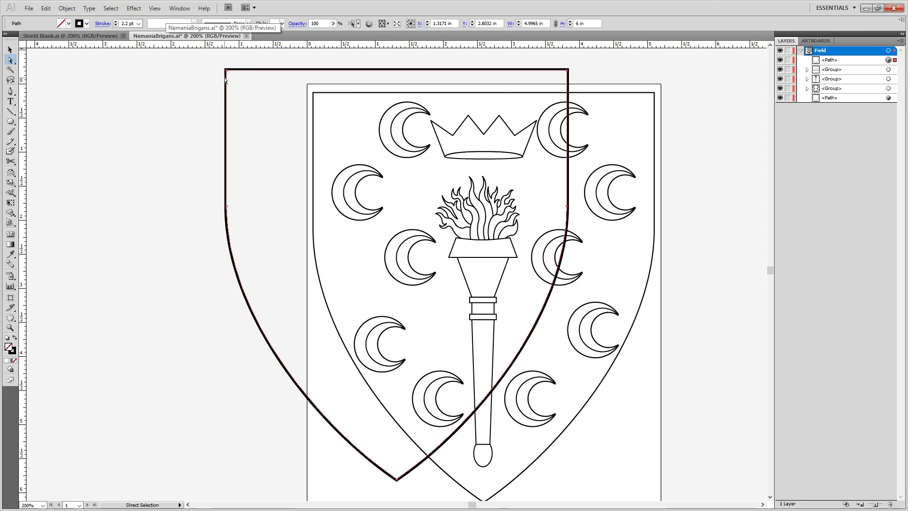
Move the pasted border over the shield outline, aligning its upper-left corner exactly with the outline's corner.
key(v)
drag(224, 80, 307, 98)
scroll(328, 87, up, 5)
drag(251, 86, 290, 122)
scroll(367, 164, down, 4)
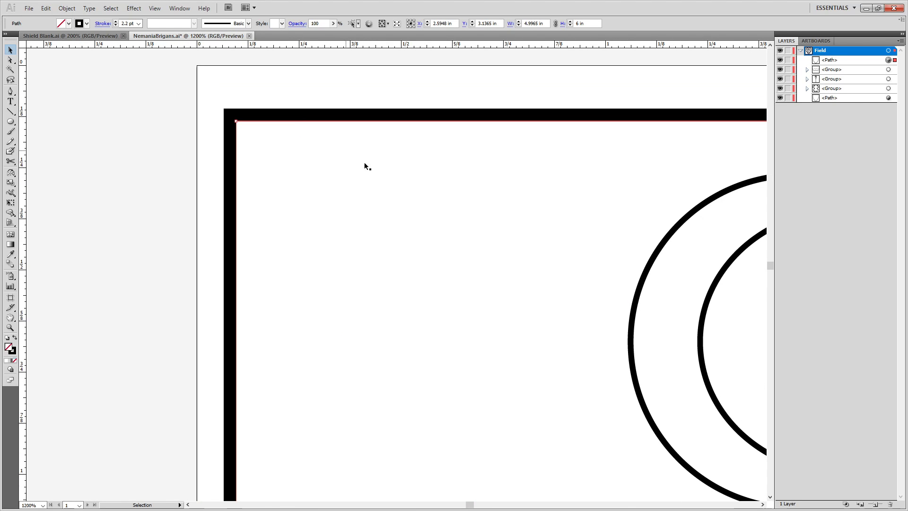
scroll(396, 178, down, 1)
drag(435, 246, 315, 183)
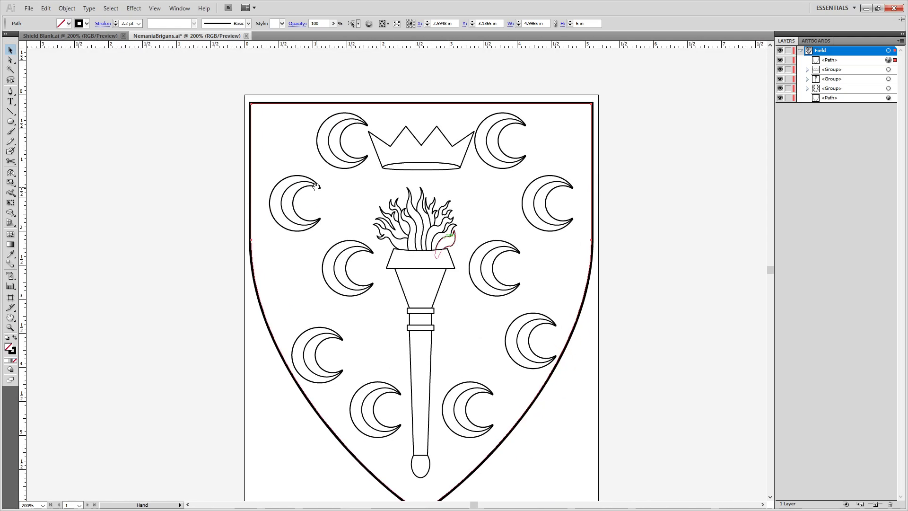
Copy all of the shield artwork including the new border, and close the crescent, crown and torch document.
key(a)
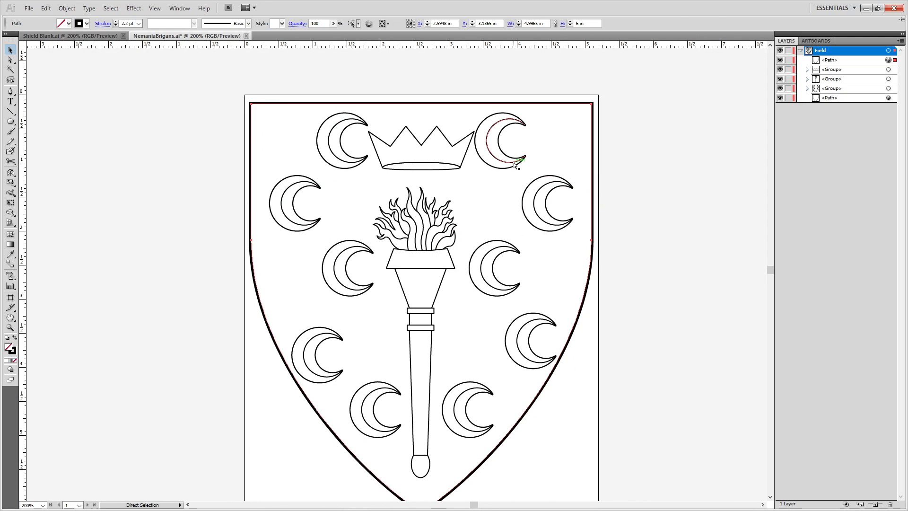
key(ctrl+a)
key(v)
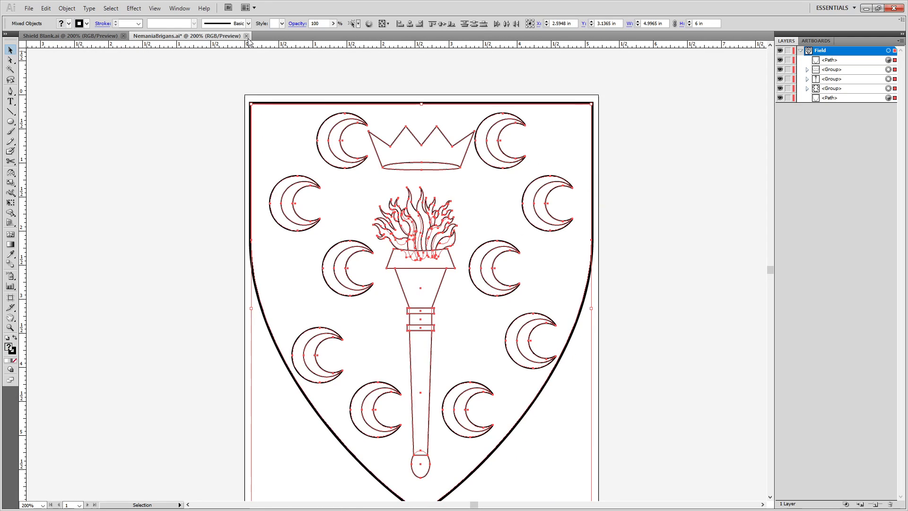
click(246, 36)
click(419, 282)
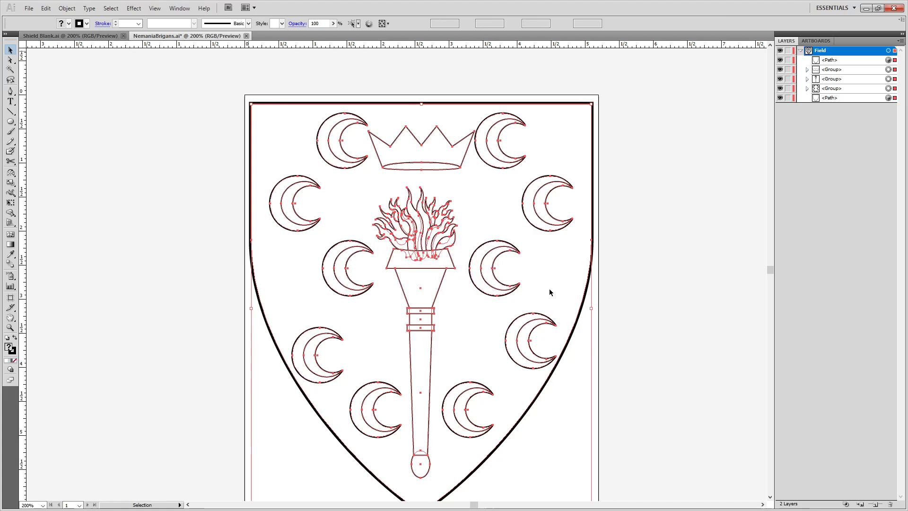
Switch to Royal Line Coloring Book.indd, paste the shield on the 31st Queen's page, scale it to about 43p6 by 52p2, centre it and save.
key(alt+Tab)
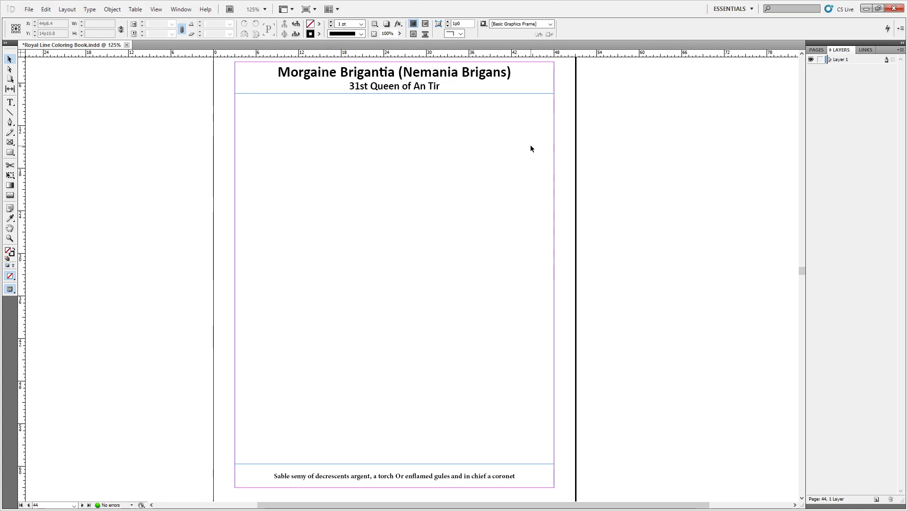
key(ctrl+v)
drag(406, 172, 323, 136)
drag(322, 135, 321, 132)
drag(449, 352, 536, 463)
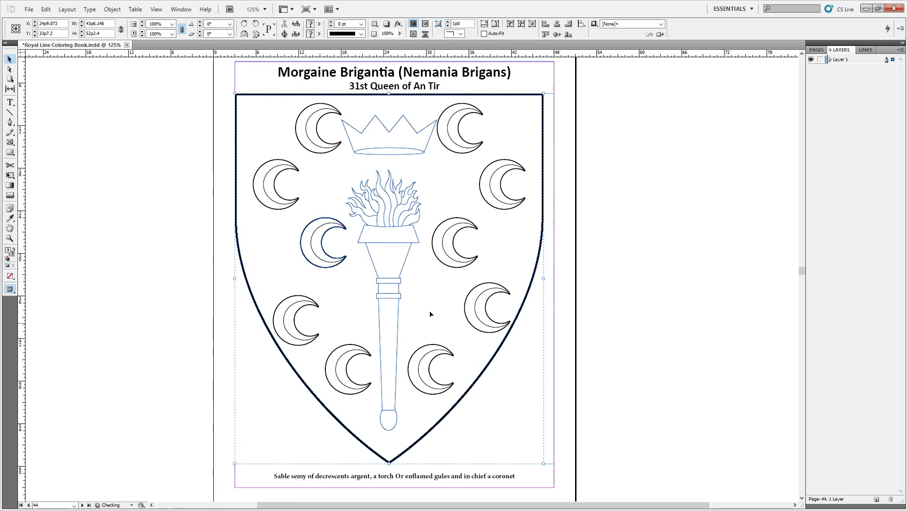
drag(368, 212, 373, 212)
click(687, 300)
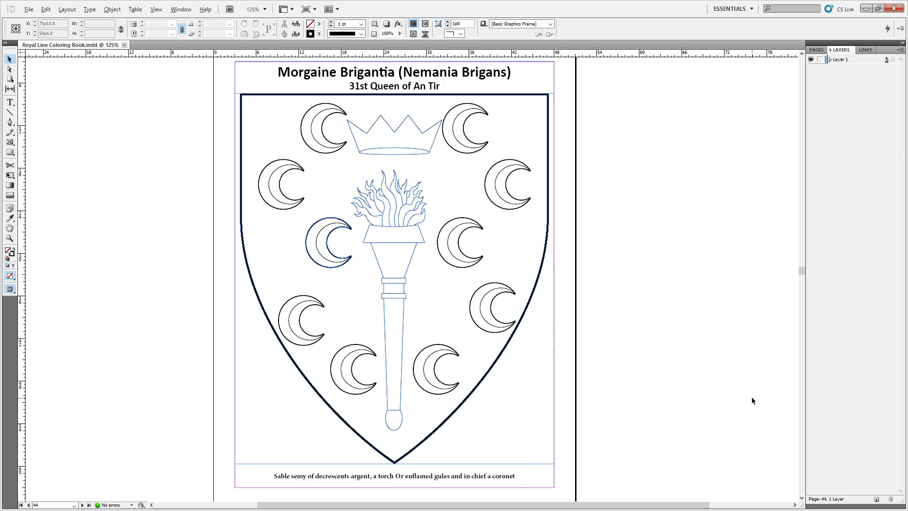
Switch to Royal Line of An Tir.pdf in Acrobat Reader and examine the shields after KQ38 on page 10.
key(alt+Tab)
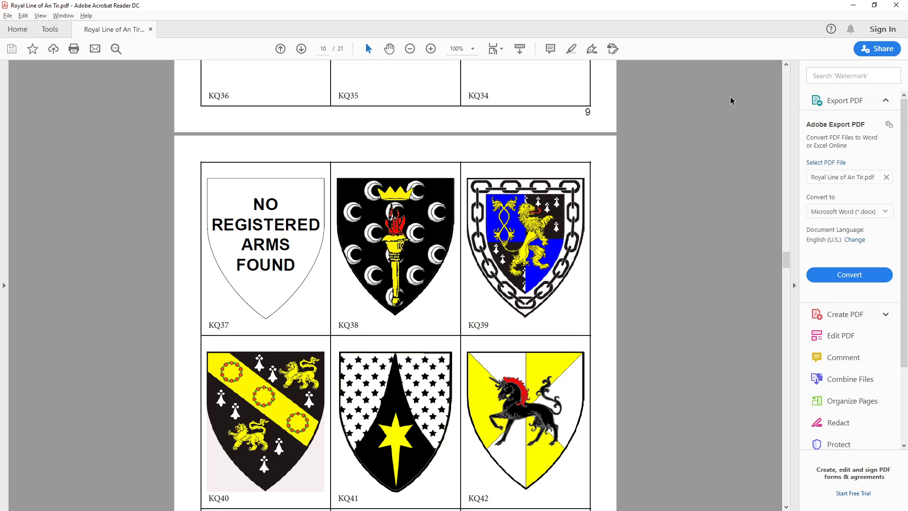
scroll(482, 210, down, 3)
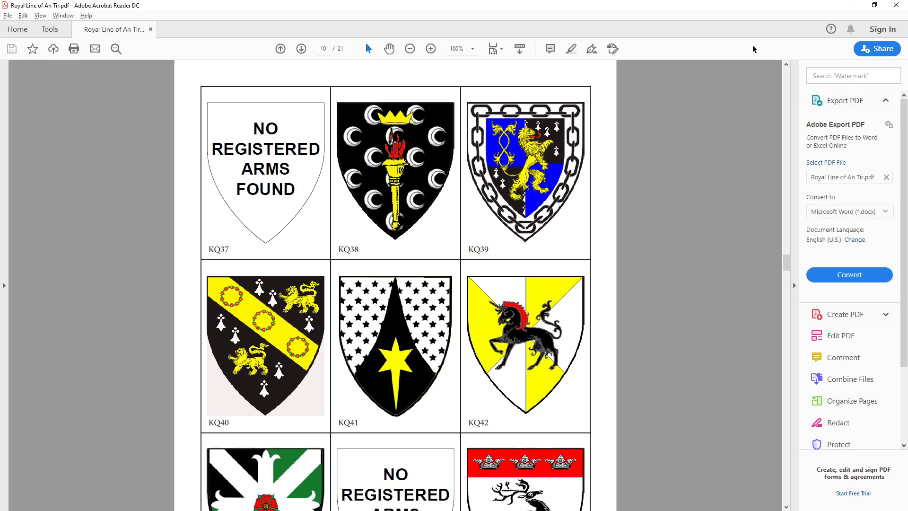
scroll(531, 175, up, 3)
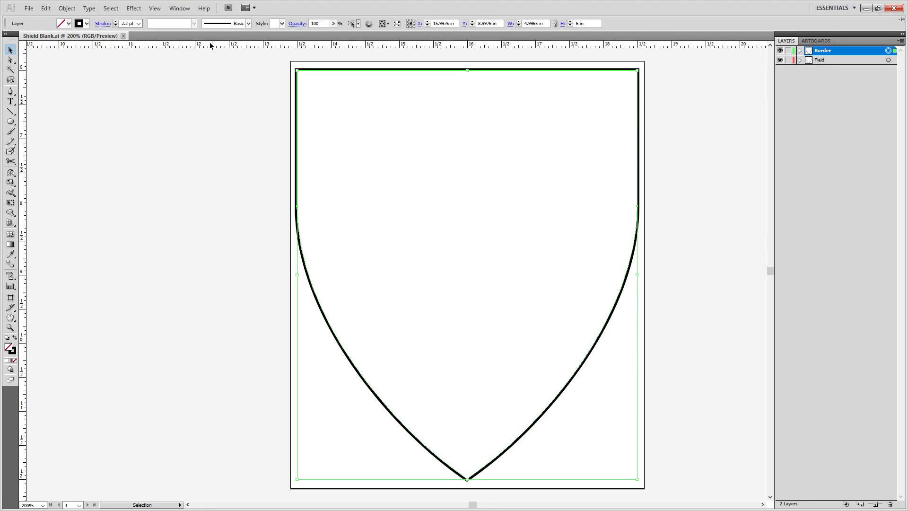
Switch to Illustrator and open a shield drawing from the Redraws folder inside Sergeantry on the SCA (S:) drive.
key(a)
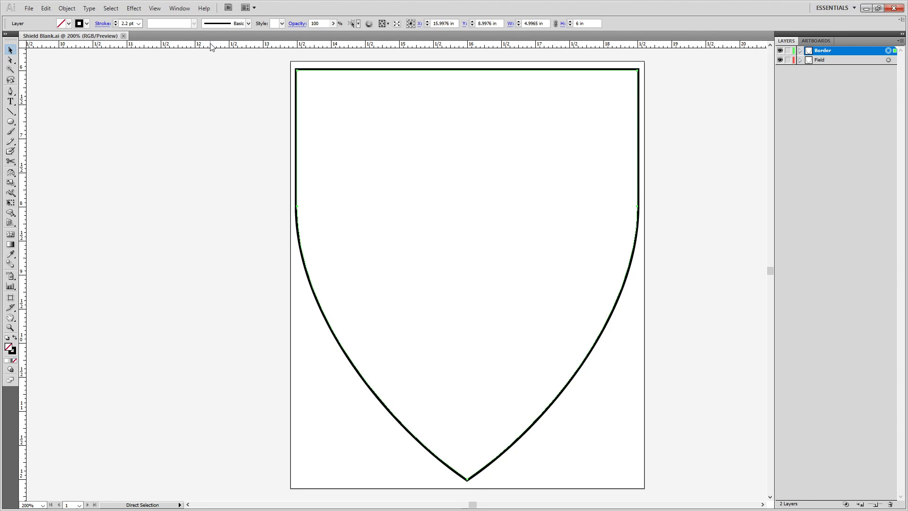
key(ctrl+o)
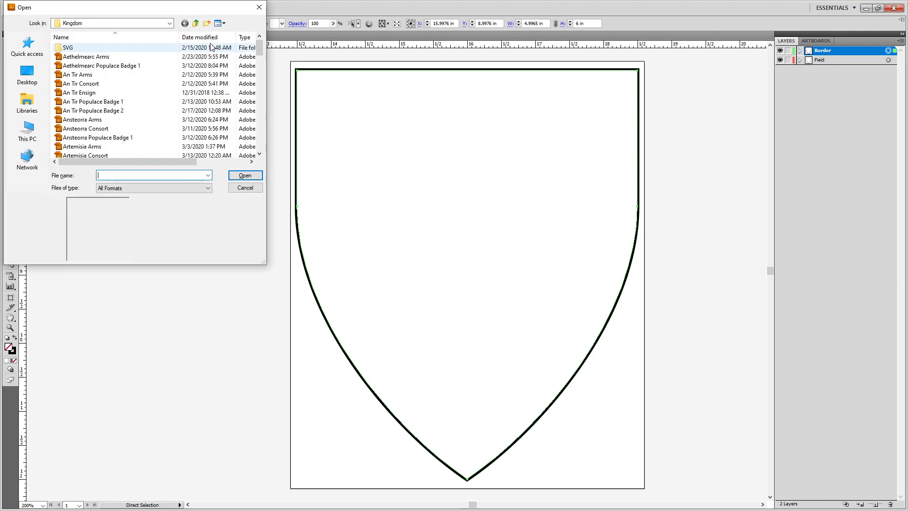
click(170, 23)
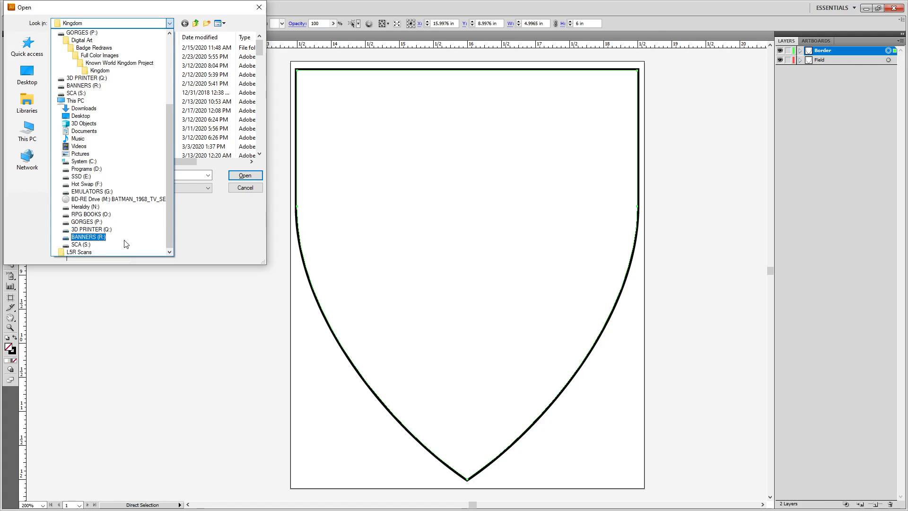
click(82, 244)
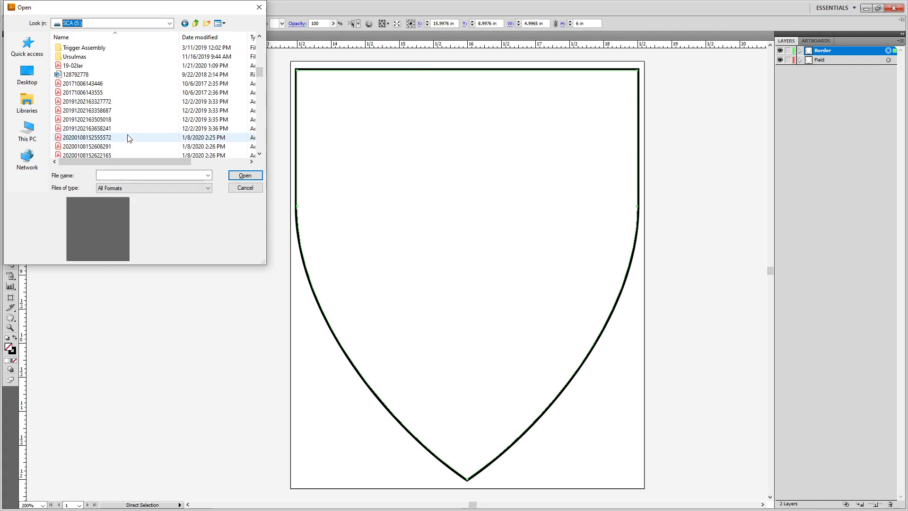
scroll(127, 138, down, 4)
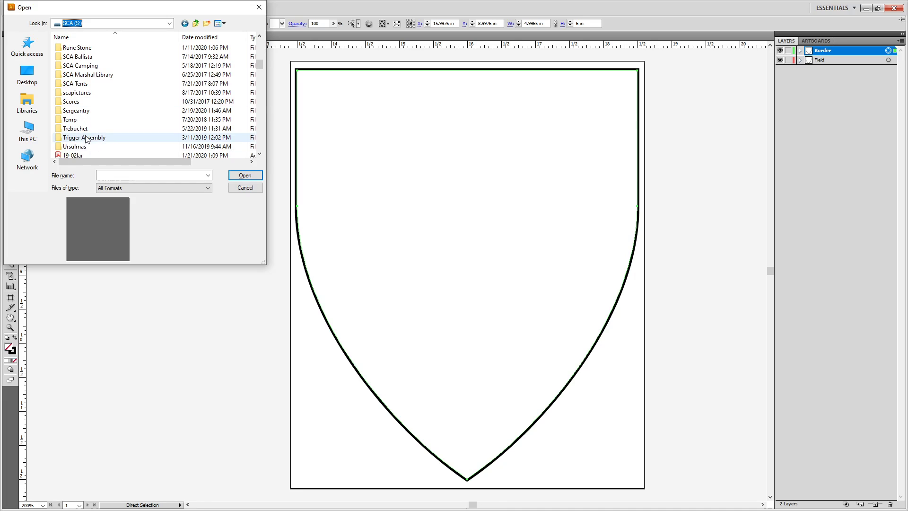
double_click(70, 113)
double_click(76, 48)
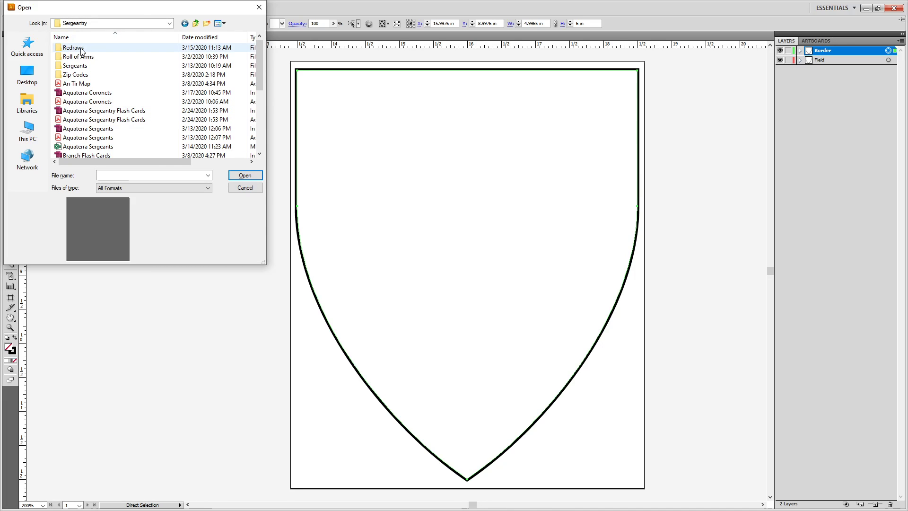
double_click(72, 74)
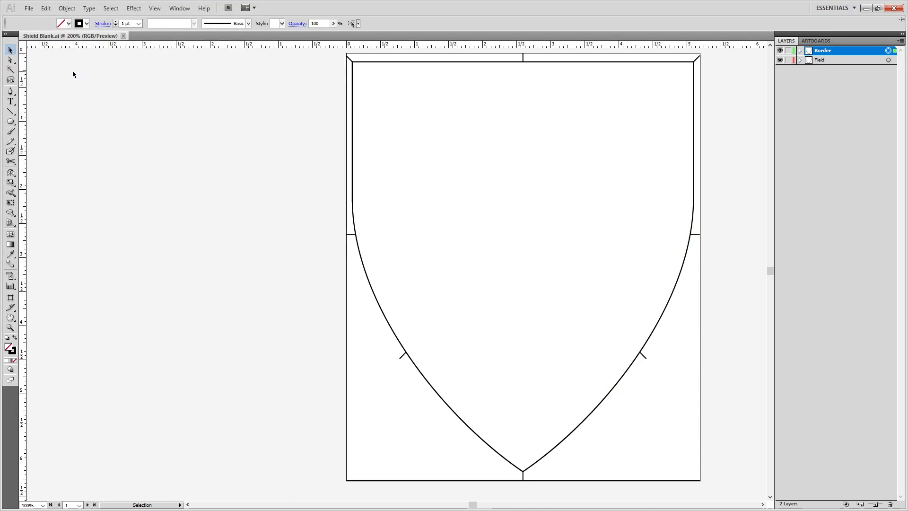
key(a)
key(ctrl+o)
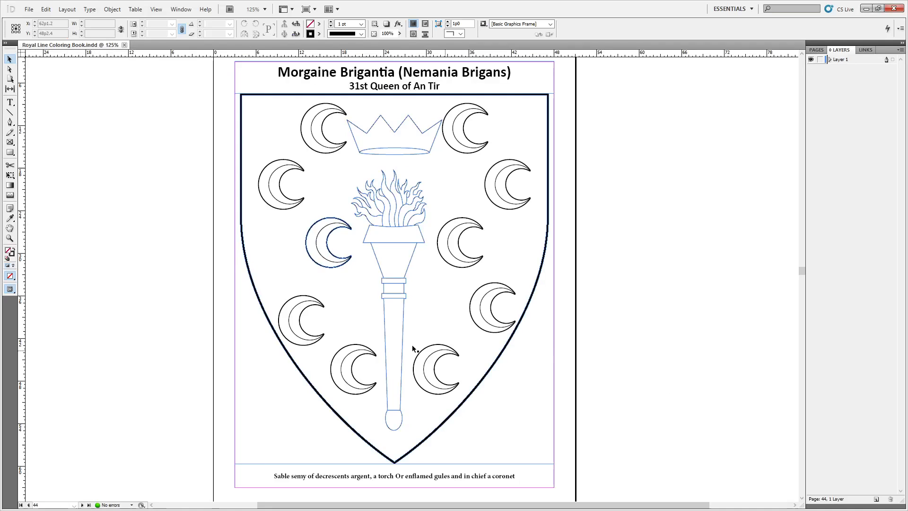
Switch to Royal Line Coloring Book.indd and go to page 45 to read the blazon of the 32nd King's arms.
scroll(639, 343, down, 10)
scroll(640, 345, down, 5)
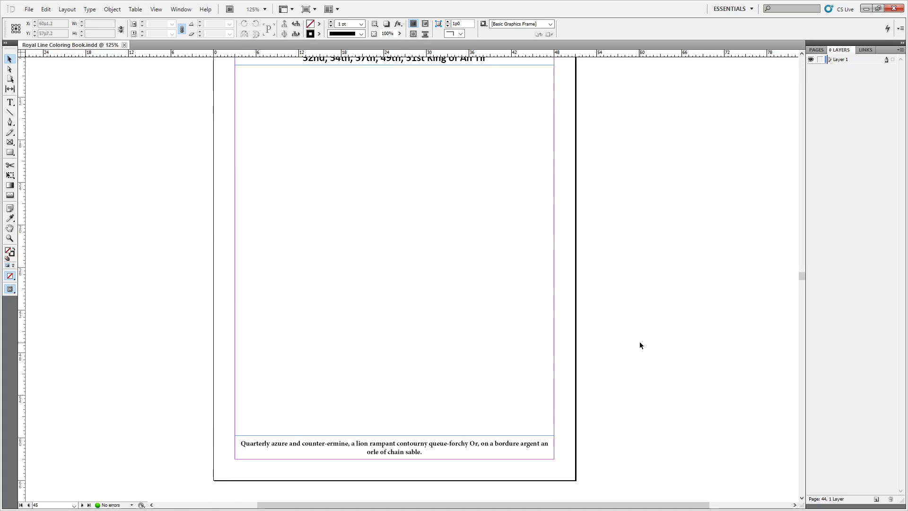
Switch to Illustrator and open the arms GIF of the king named on the coloring-book page from the Peers folder.
scroll(639, 345, up, 3)
scroll(639, 345, down, 2)
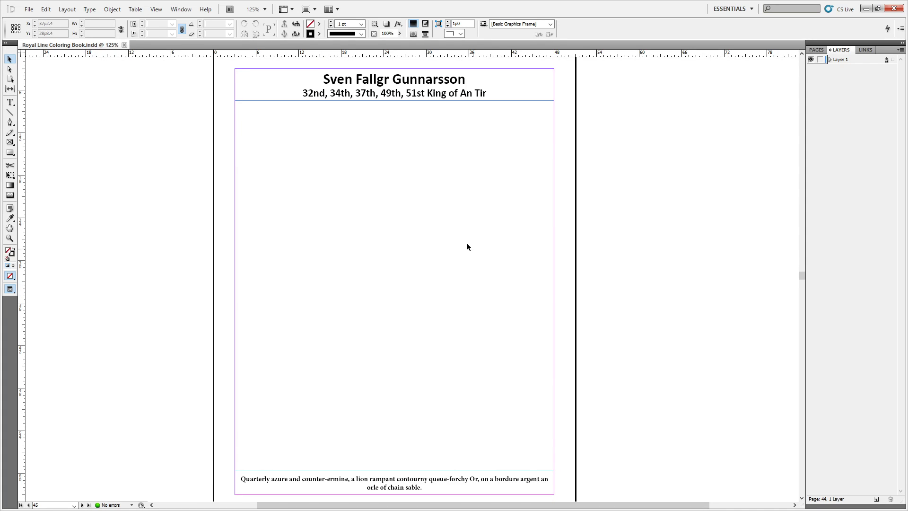
key(ctrl+d)
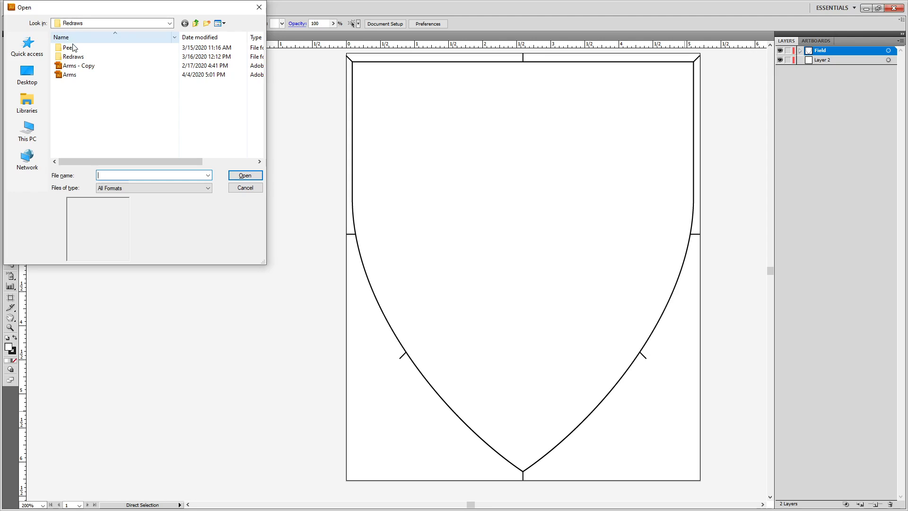
click(74, 47)
double_click(76, 50)
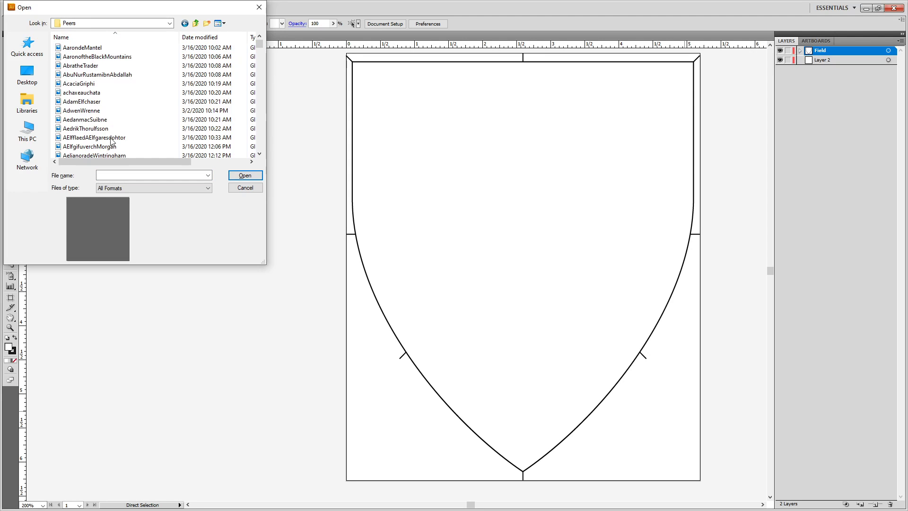
click(105, 137)
key(s)
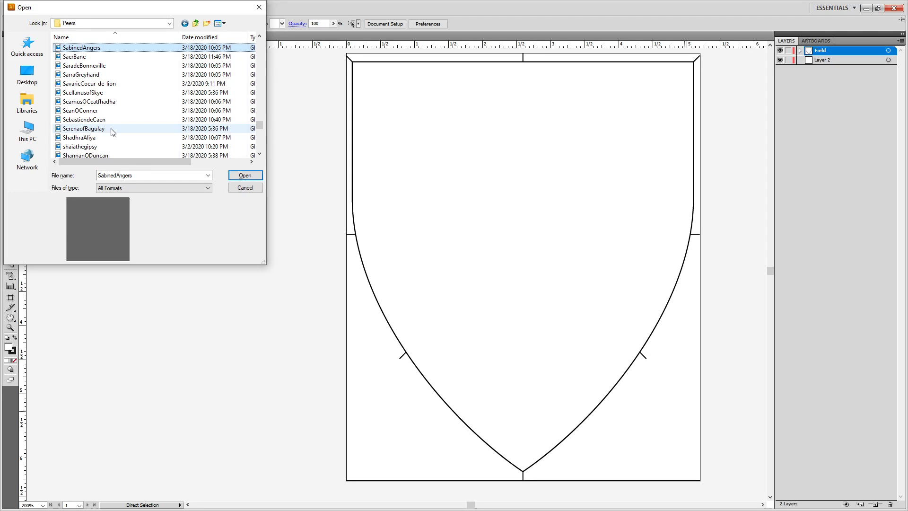
scroll(113, 132, down, 12)
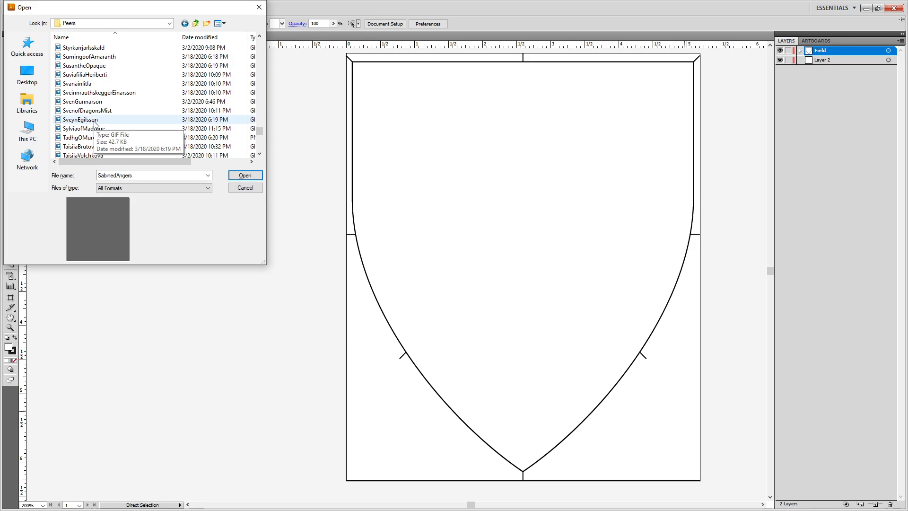
click(89, 111)
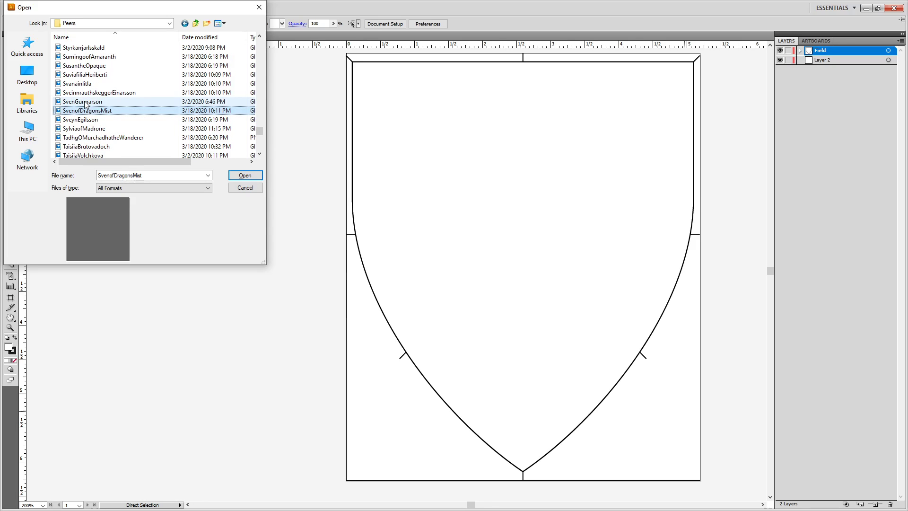
click(85, 103)
double_click(84, 101)
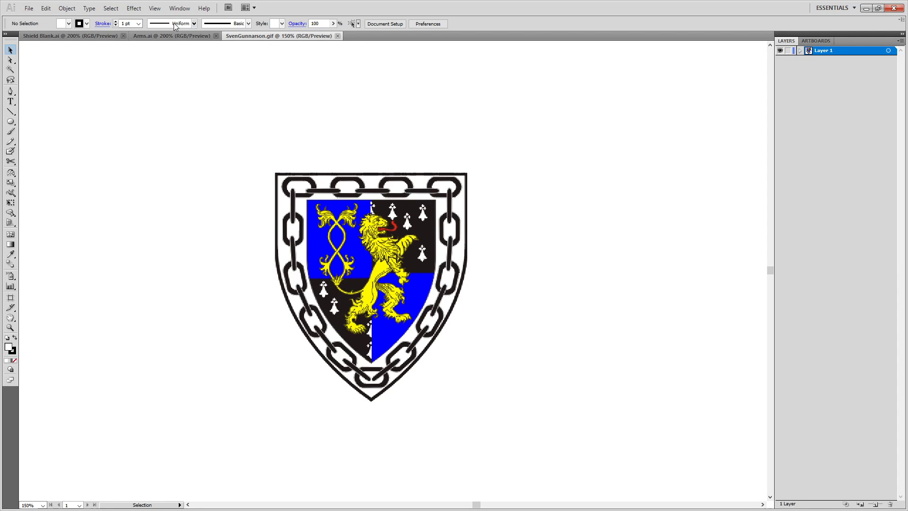
Copy the colored arms image from the GIF document onto Layer 2 of Arms.ai, placing it beside the blank shield.
click(174, 36)
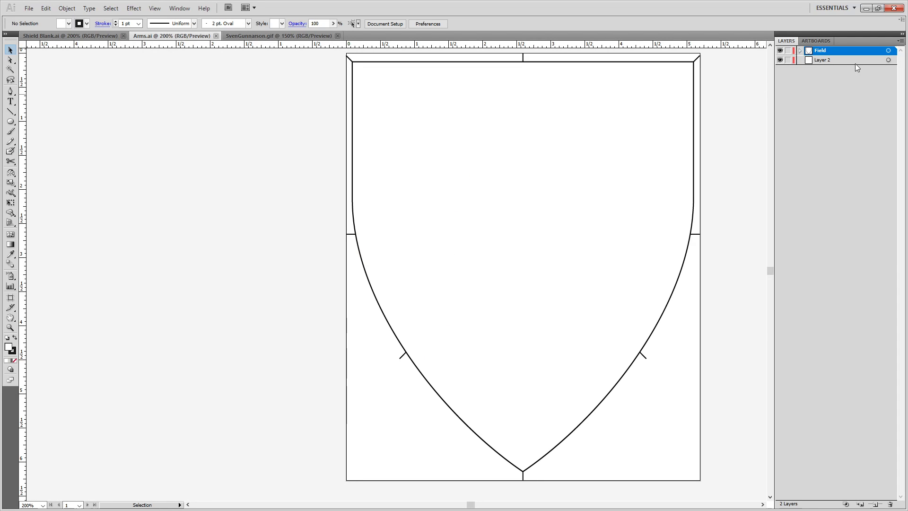
click(846, 60)
click(278, 35)
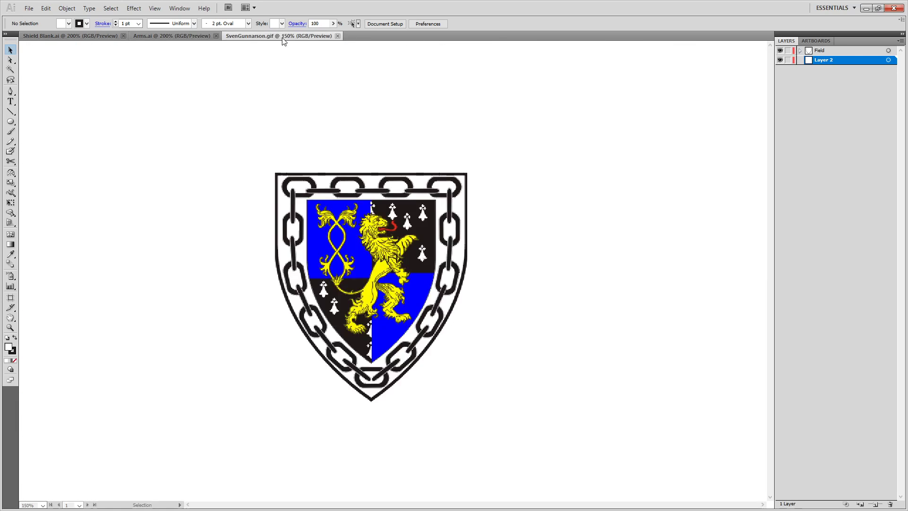
drag(420, 283, 182, 207)
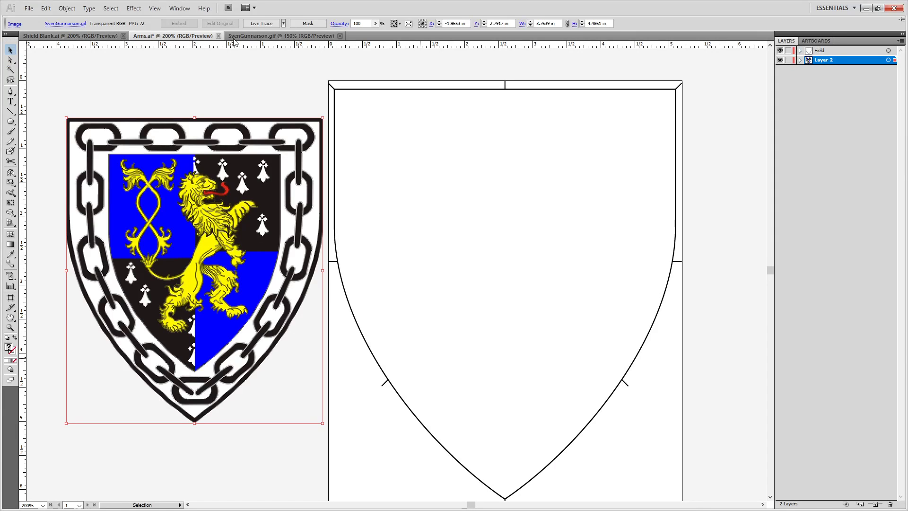
click(234, 38)
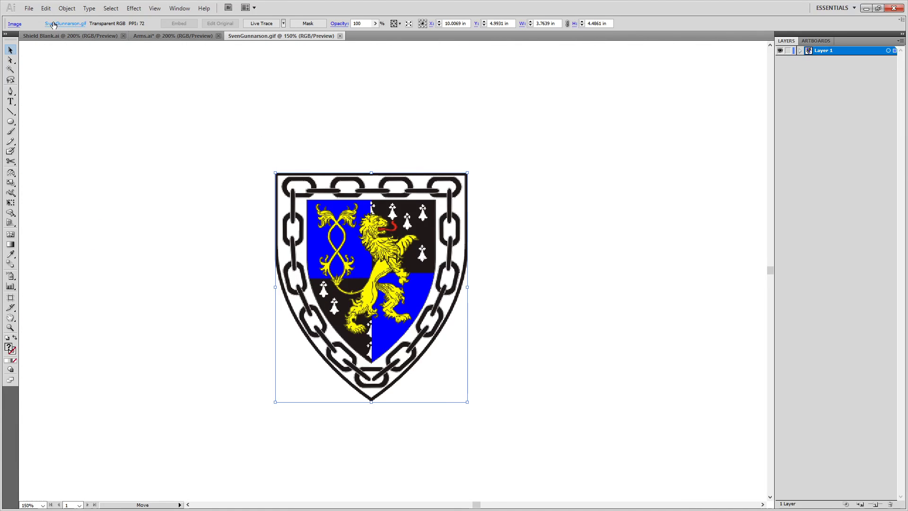
click(29, 8)
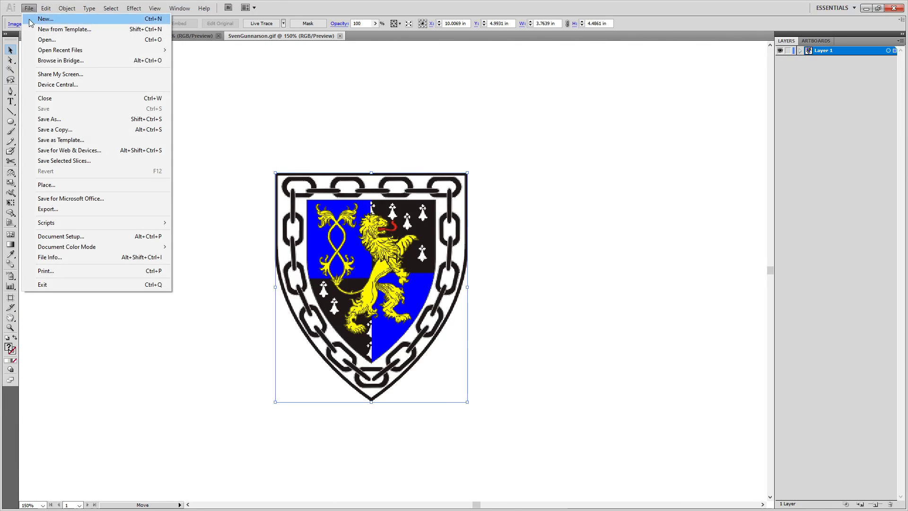
click(60, 119)
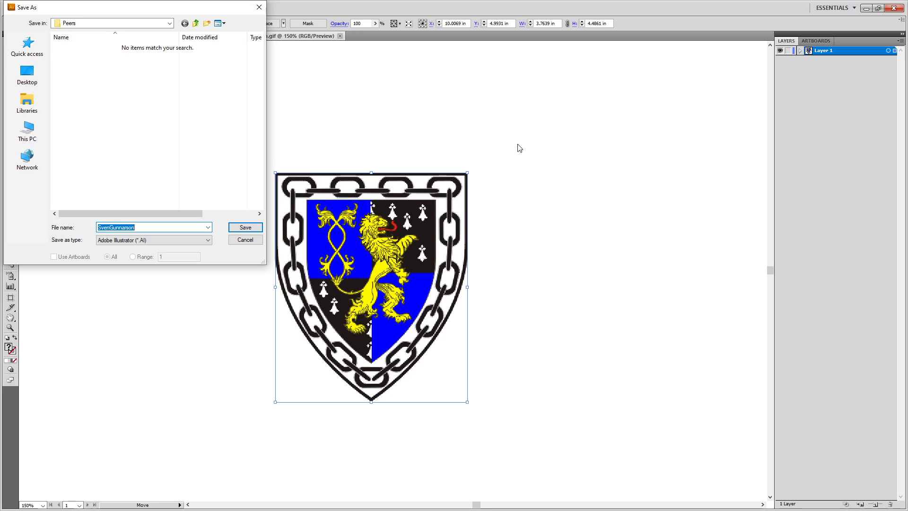
key(Escape)
click(153, 36)
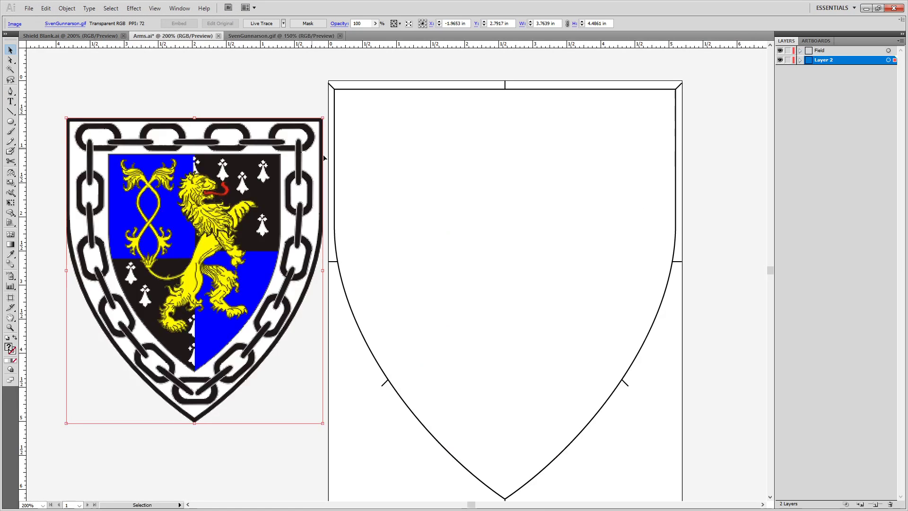
Lock Layer 2 and save the document as an Illustrator CS5 file named after the arms' owner in the Redraws subfolder.
click(788, 60)
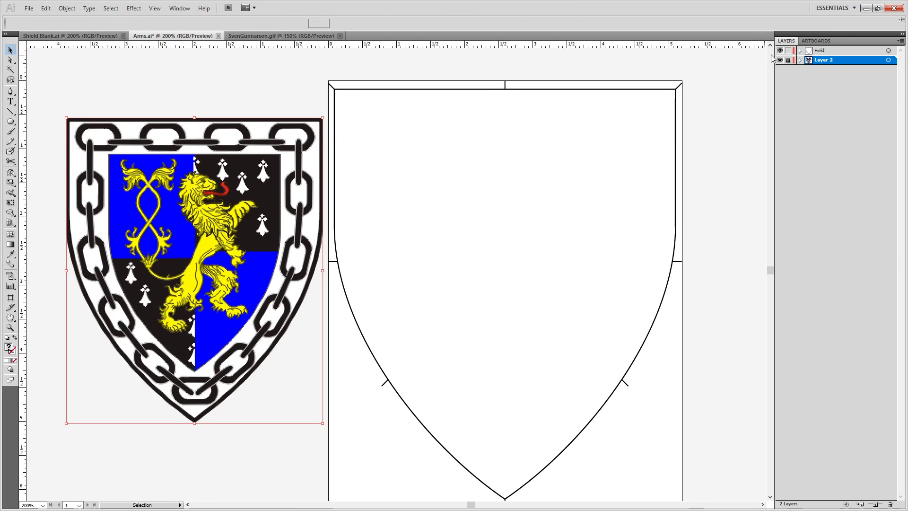
click(29, 8)
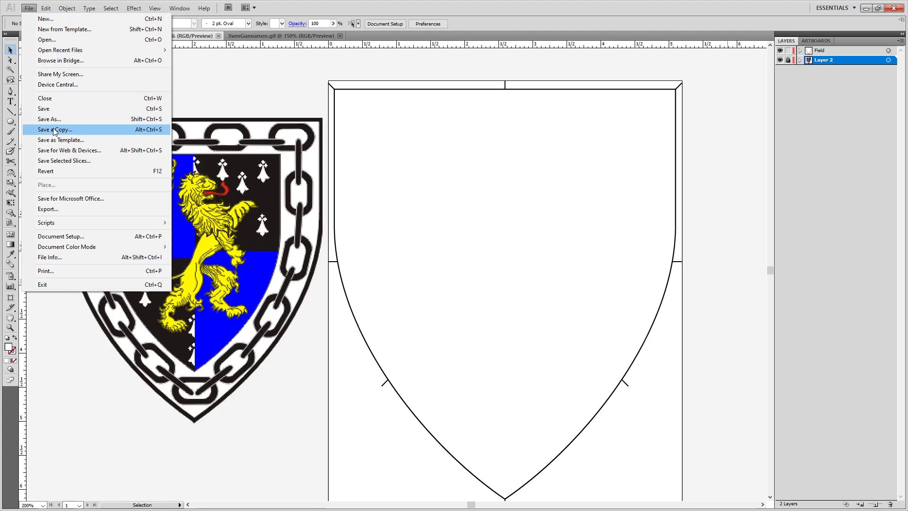
click(55, 116)
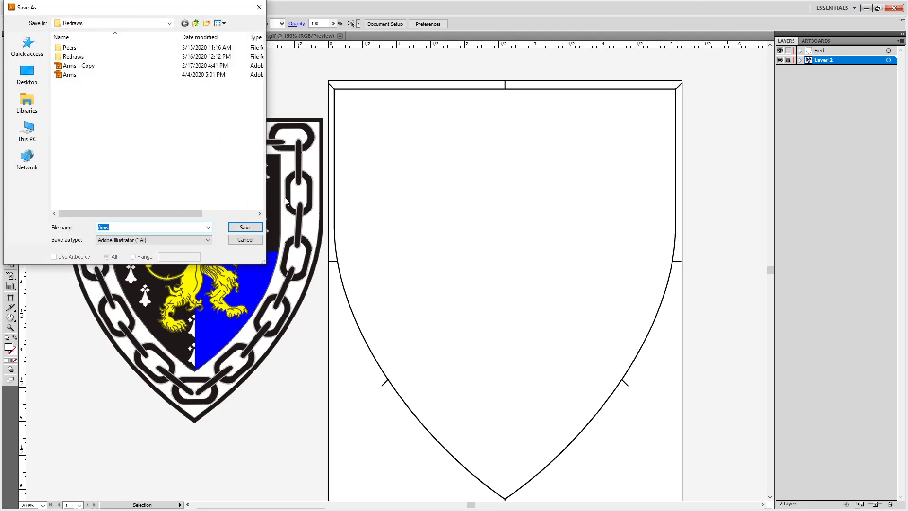
double_click(72, 57)
click(133, 228)
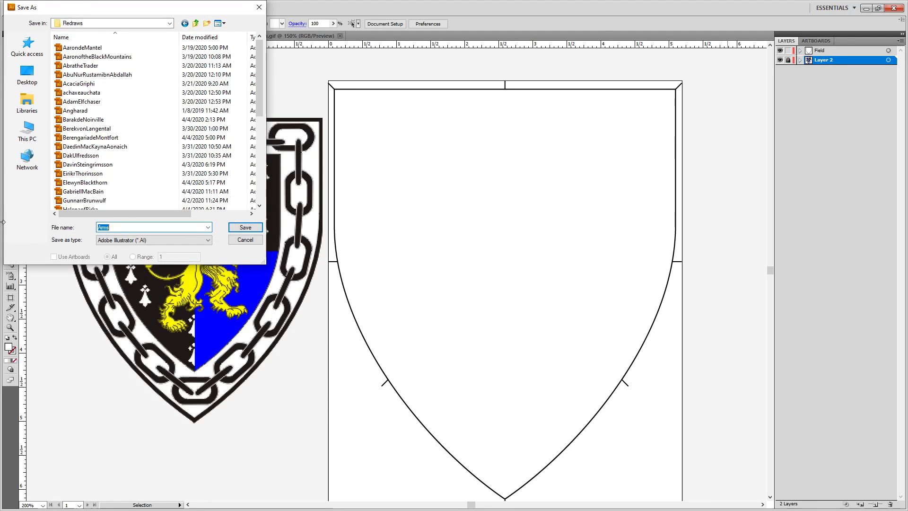
key(Return)
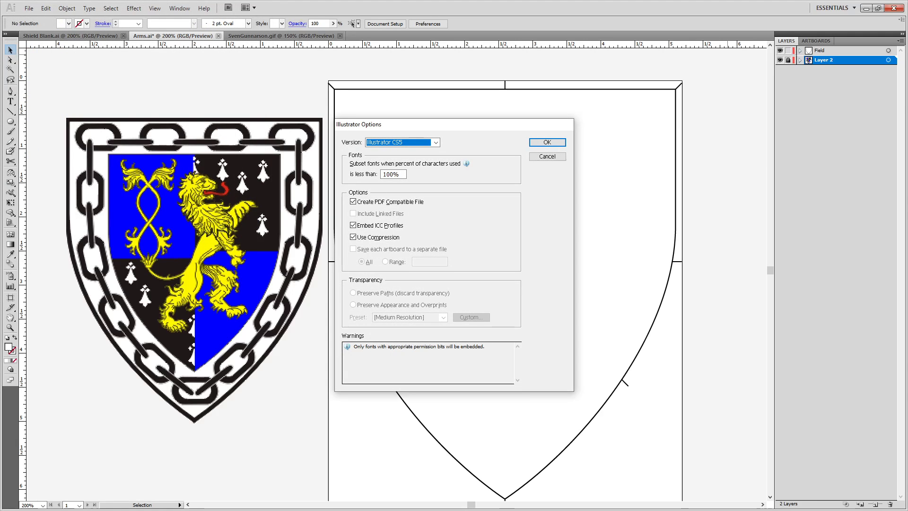
key(Return)
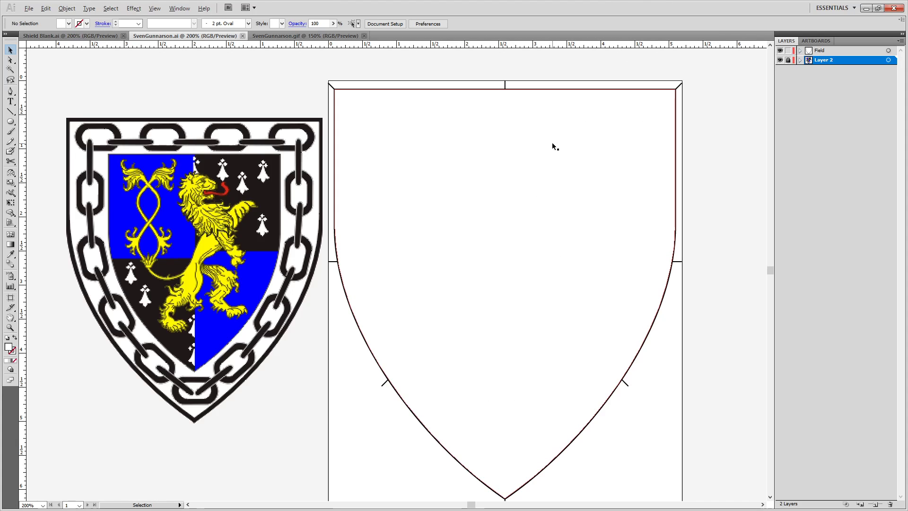
Add a vertical ruler guide on the Field layer, aligned with the center mark above the blank shield.
scroll(552, 143, up, 1)
scroll(552, 143, down, 2)
scroll(552, 143, up, 3)
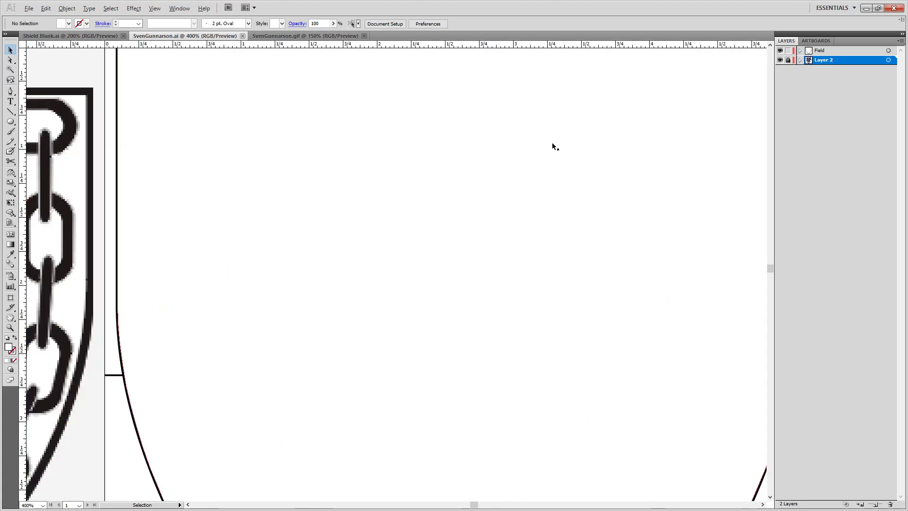
drag(317, 164, 399, 352)
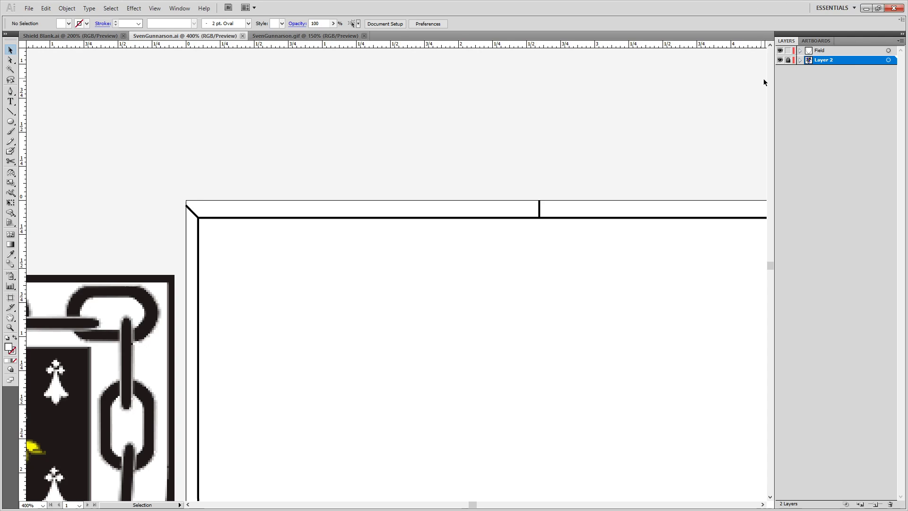
click(841, 50)
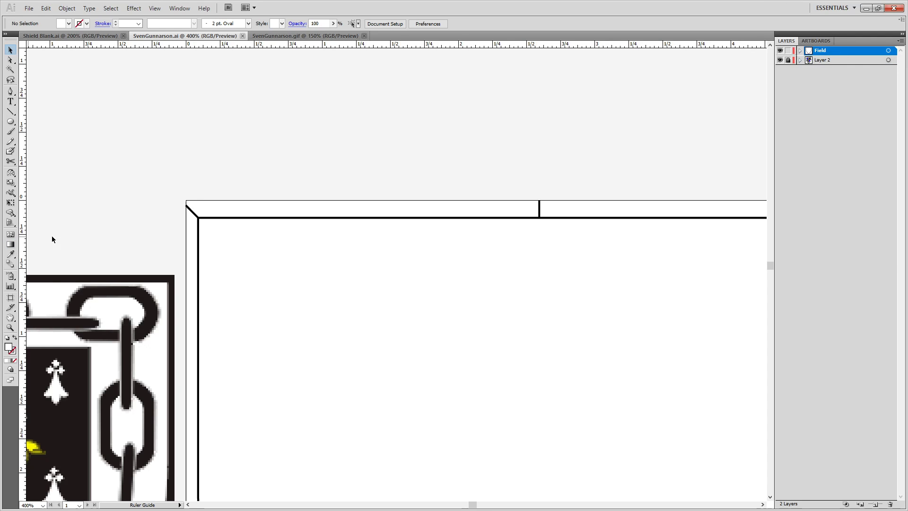
drag(52, 236, 539, 445)
Add a horizontal ruler guide through the side alignment mark where it meets the blank shield's edge.
drag(284, 147, 545, 413)
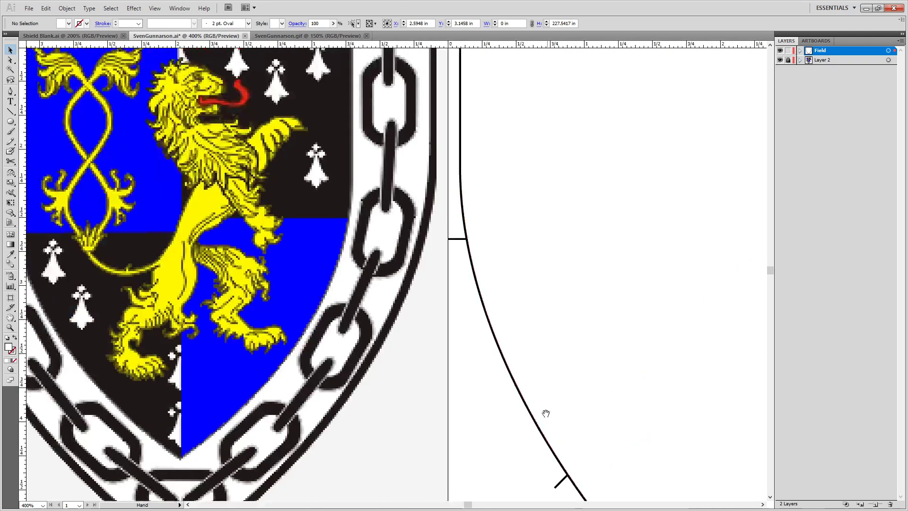
scroll(473, 204, up, 6)
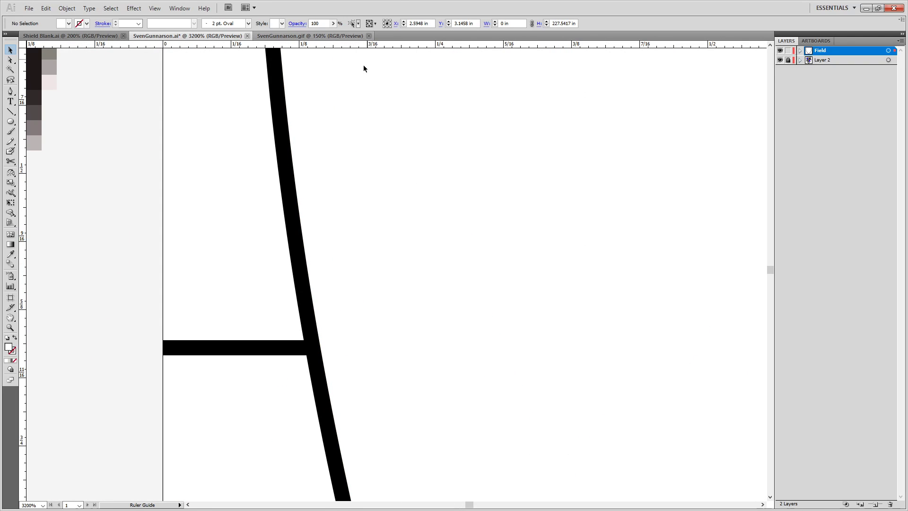
drag(362, 44, 288, 347)
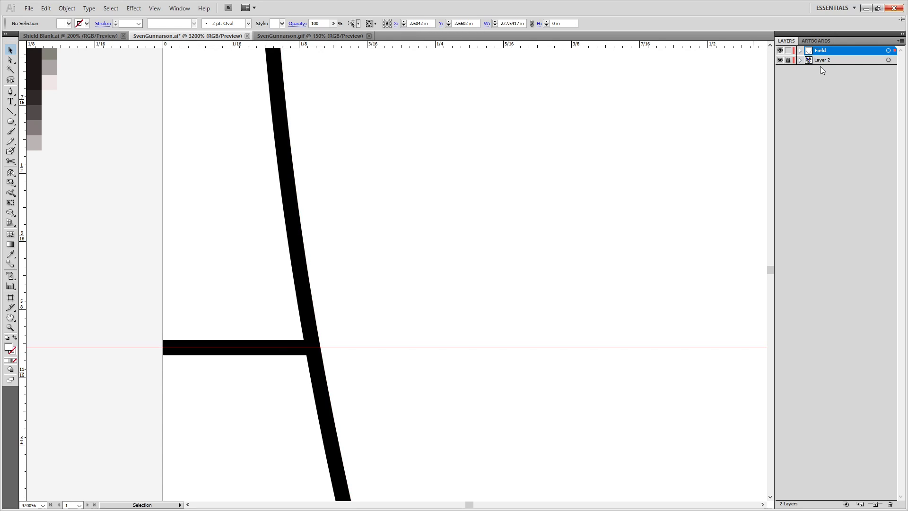
Delete the Alignment group from the Field layer.
click(800, 51)
click(788, 60)
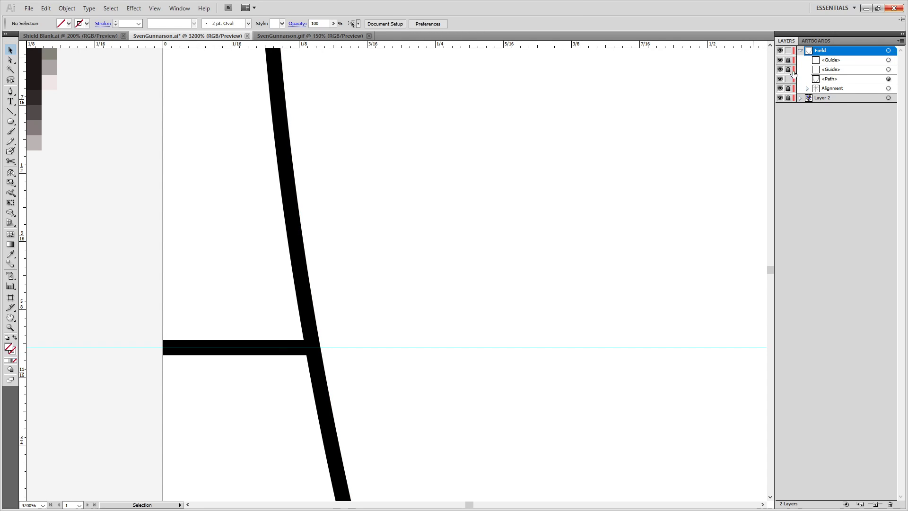
drag(837, 89, 889, 504)
scroll(532, 218, down, 10)
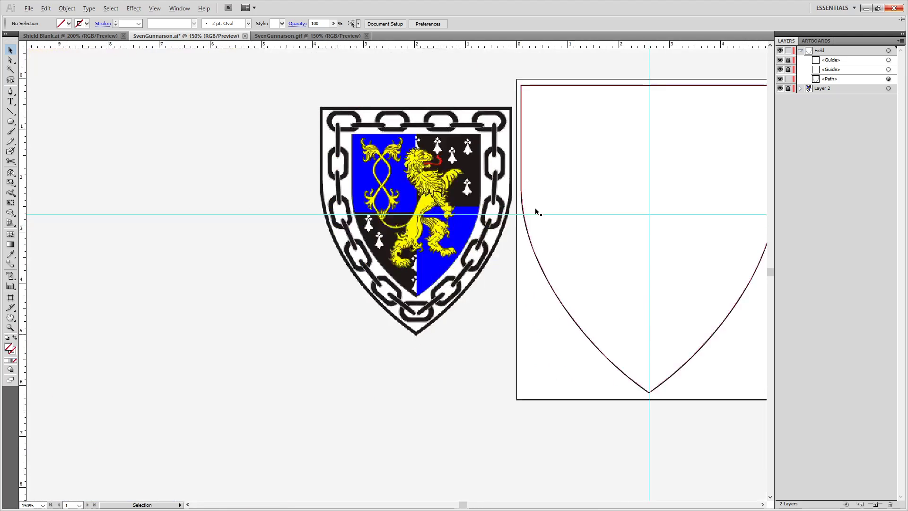
Copy the shield outline and paste it in front twice on the Field layer.
drag(588, 180, 525, 256)
click(582, 241)
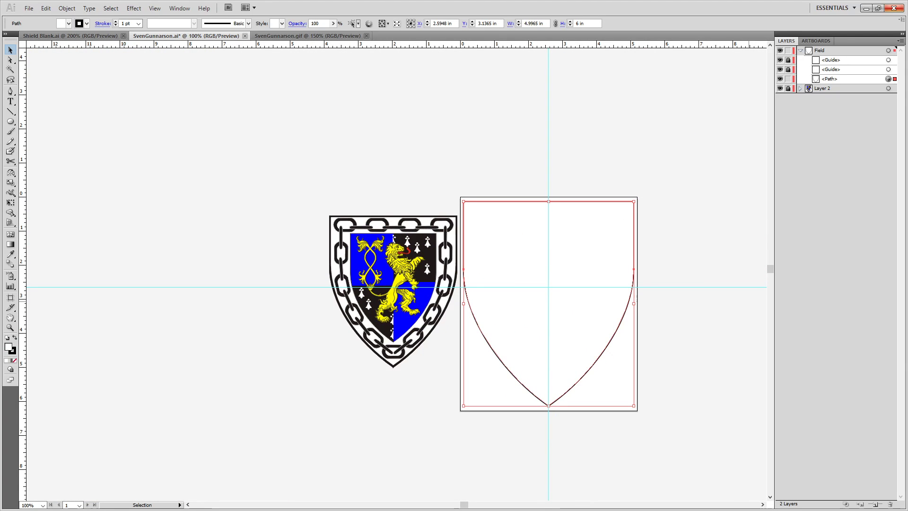
key(ctrl+f)
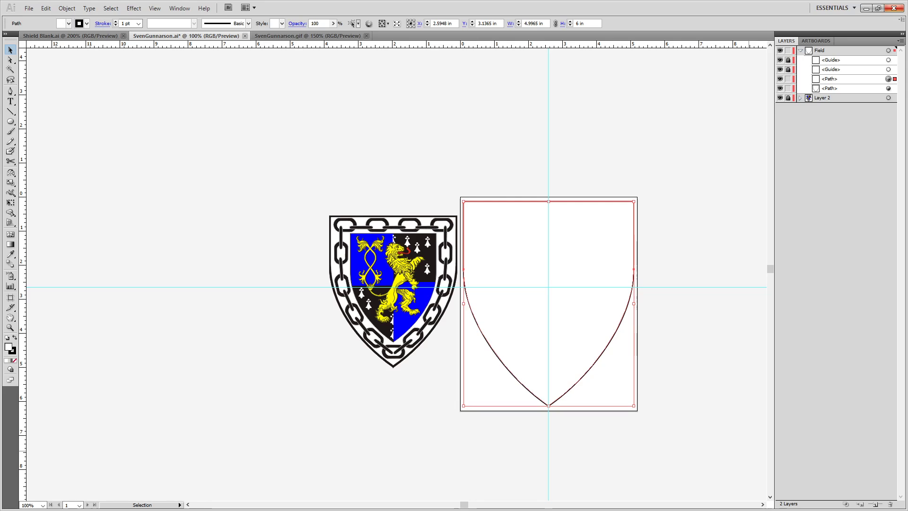
key(ctrl+f)
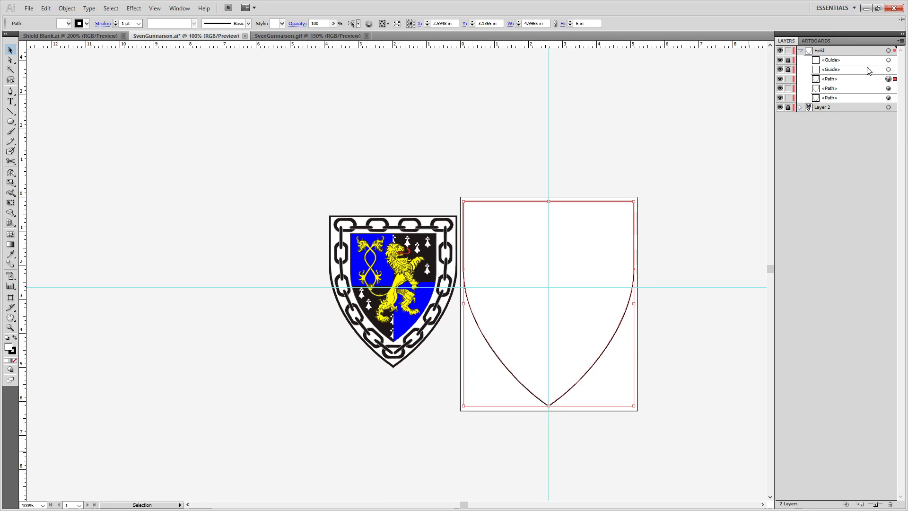
Scale the front shield copy proportionally about its center to about 3.75 by 4.5 in to form the bordure's inner edge.
scroll(640, 211, up, 2)
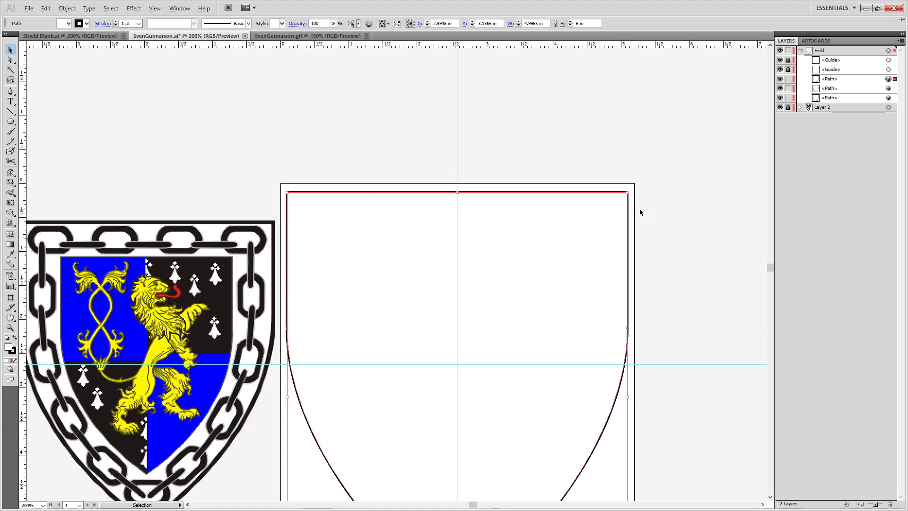
scroll(640, 209, down, 1)
drag(568, 224, 574, 198)
drag(635, 173, 606, 208)
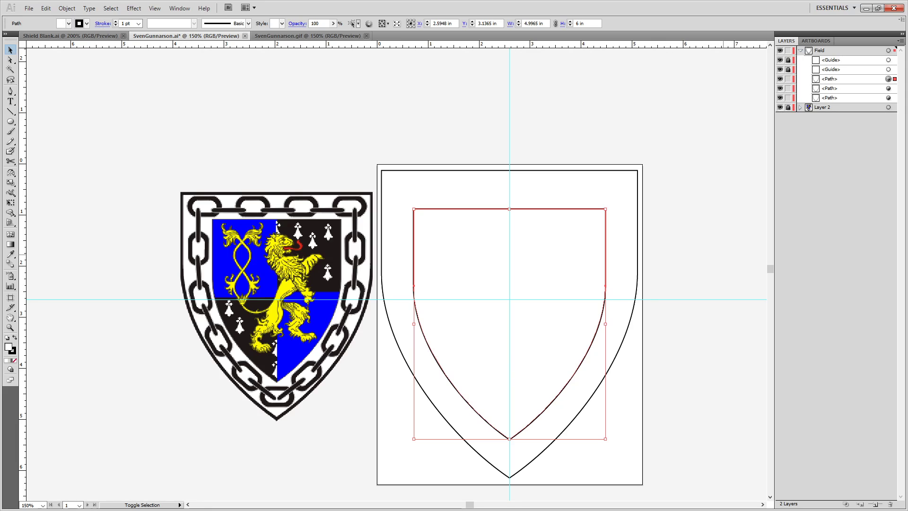
Nudge the smaller shield outline up about 0.14 in along the vertical guide and deselect it.
key(Up)
key(Up)
key(Up)
key(Up)
key(Up)
key(Up)
key(Up)
key(Up)
key(Up)
key(Up)
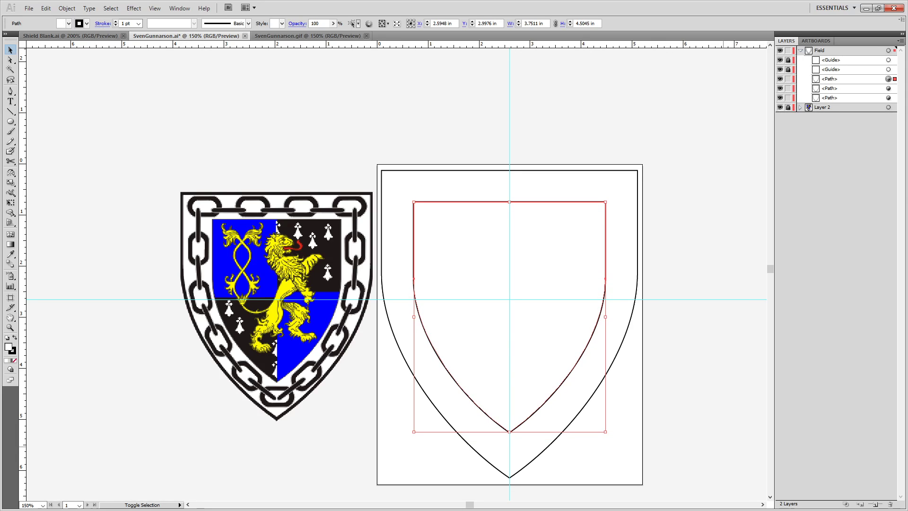
click(722, 172)
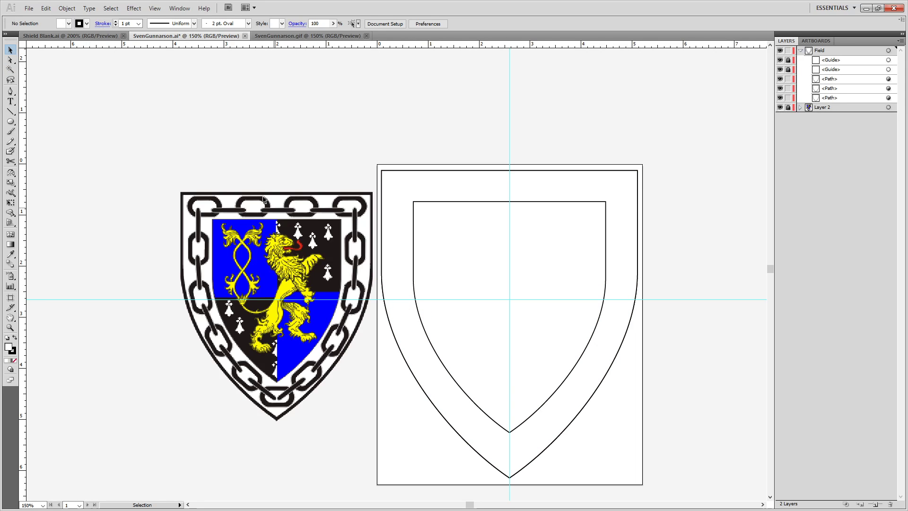
Open the chain-bordered bear device from the Blatha an Oir, Device Outlines, Illustrator Files folder on Heraldry (N:).
click(29, 10)
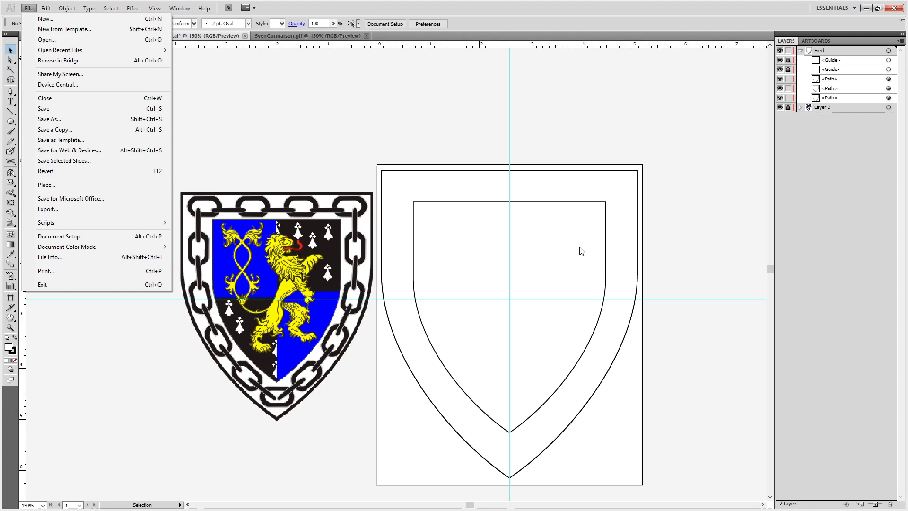
click(47, 39)
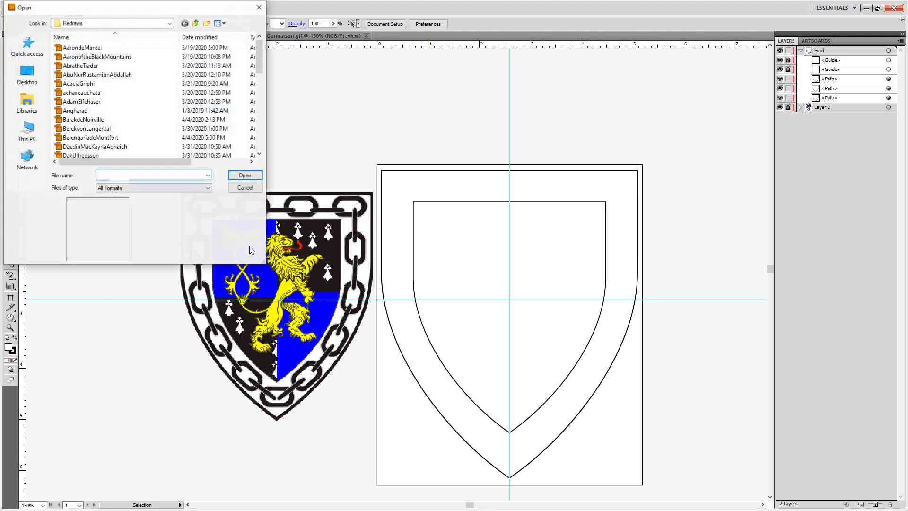
click(149, 25)
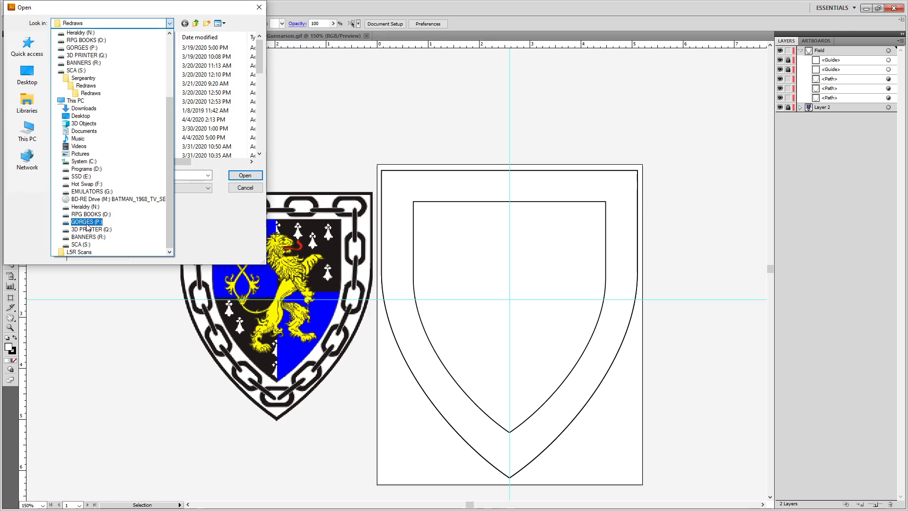
click(94, 208)
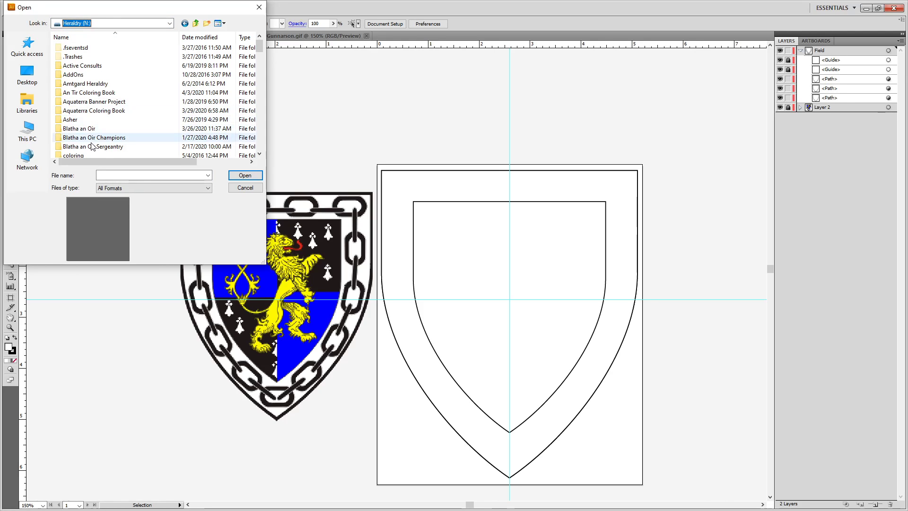
click(84, 132)
double_click(84, 133)
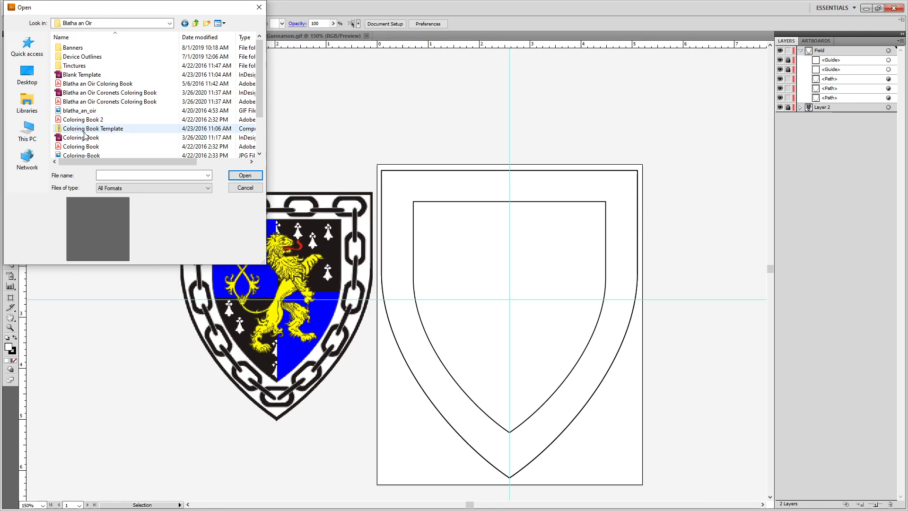
double_click(73, 56)
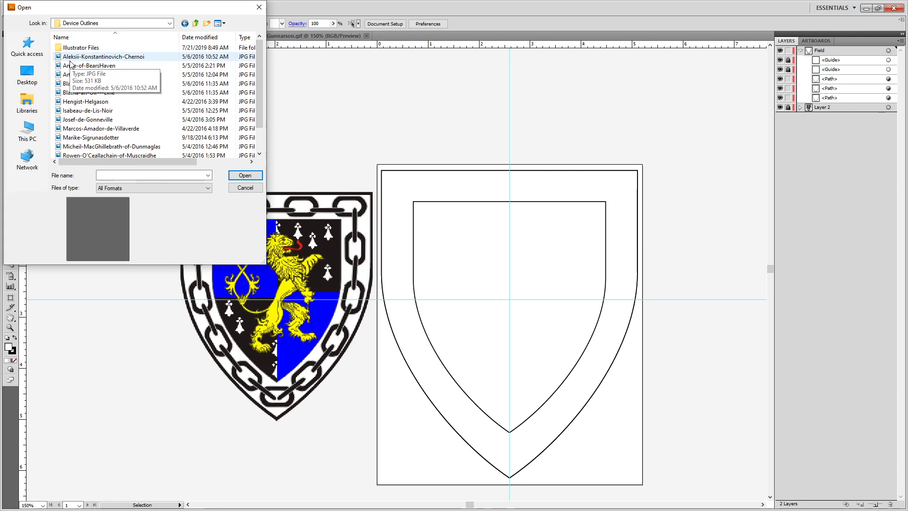
double_click(73, 48)
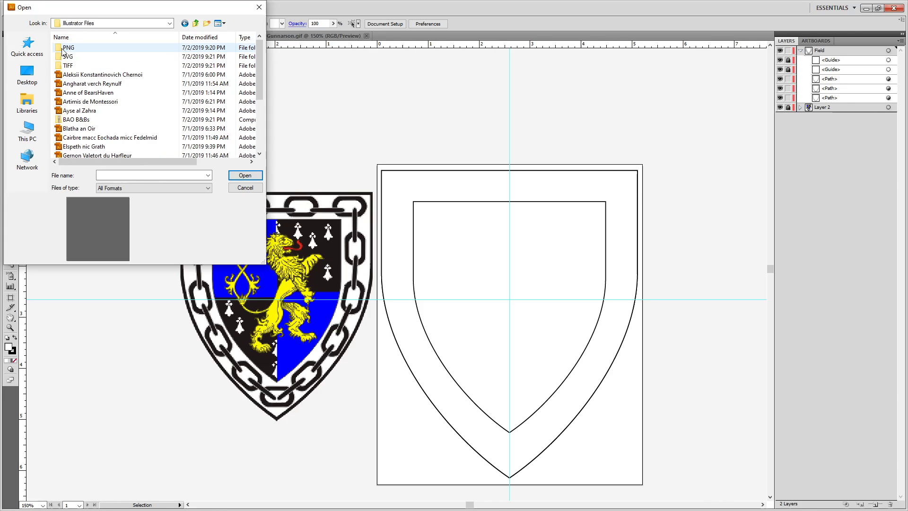
double_click(93, 75)
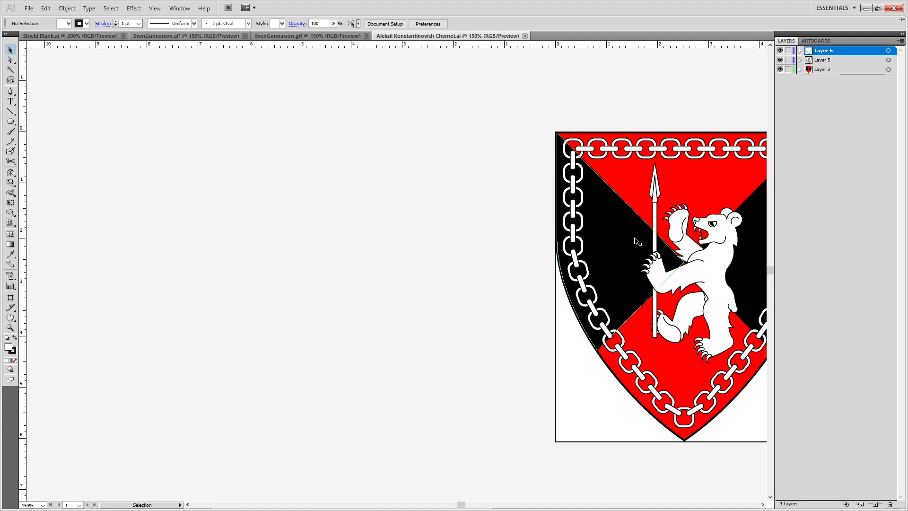
drag(451, 272, 129, 219)
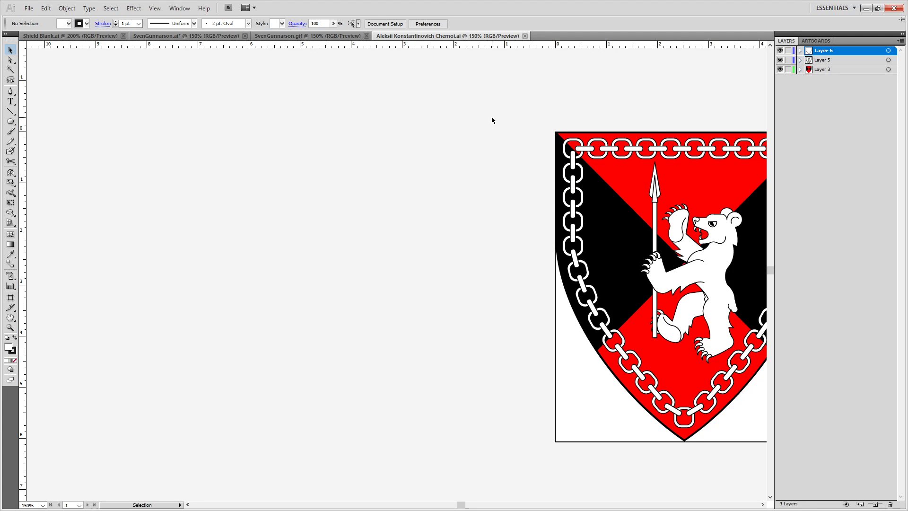
click(800, 60)
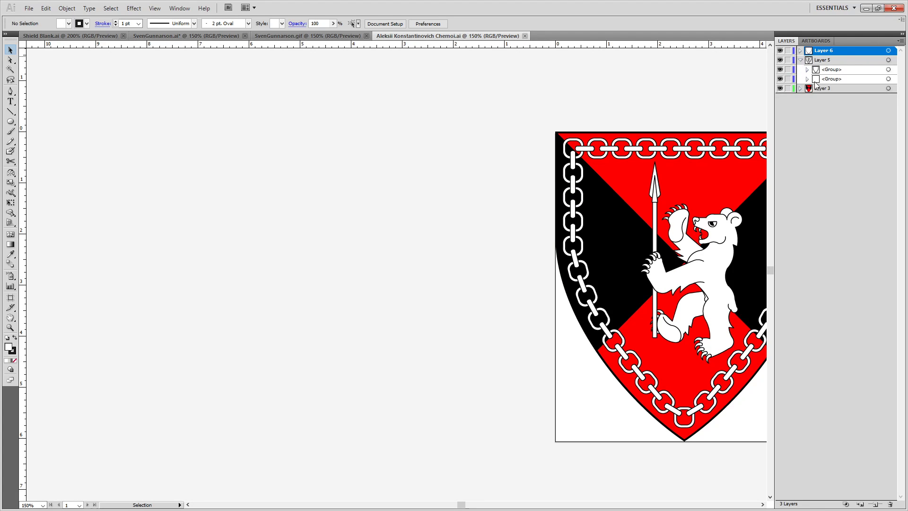
click(888, 70)
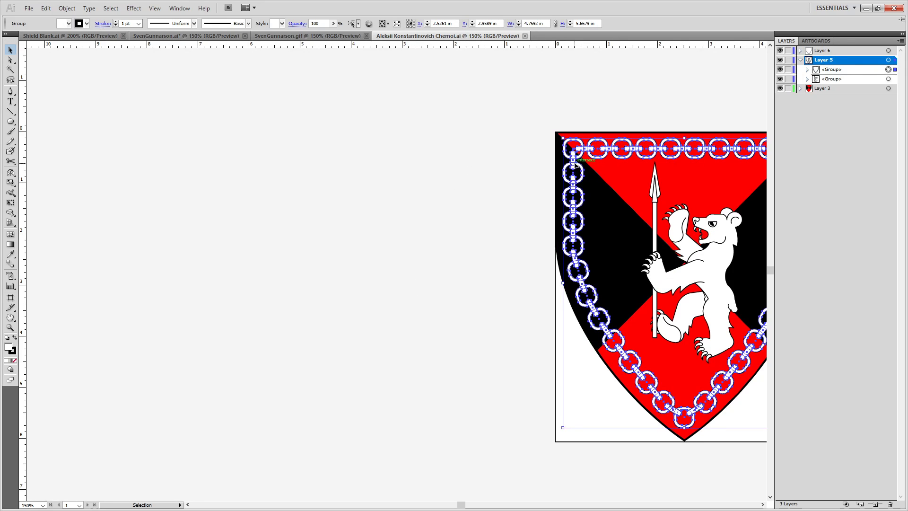
drag(589, 148, 413, 291)
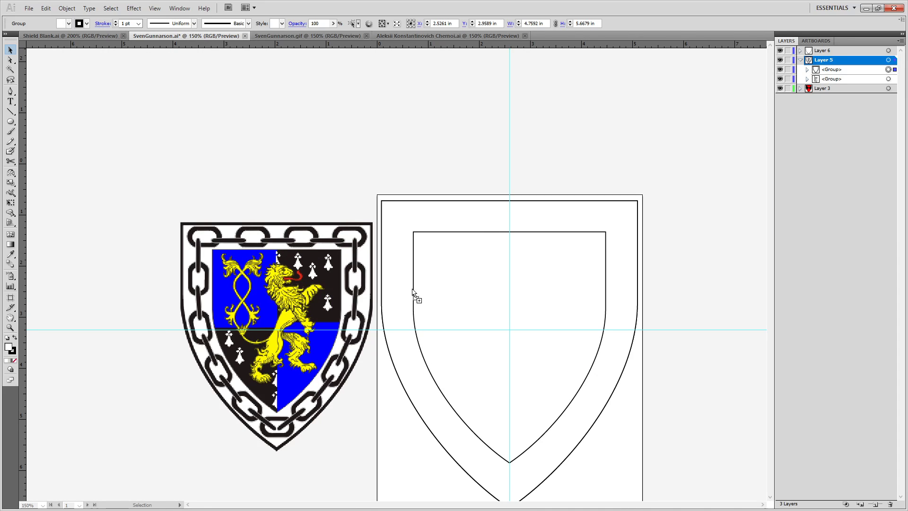
drag(351, 179, 352, 180)
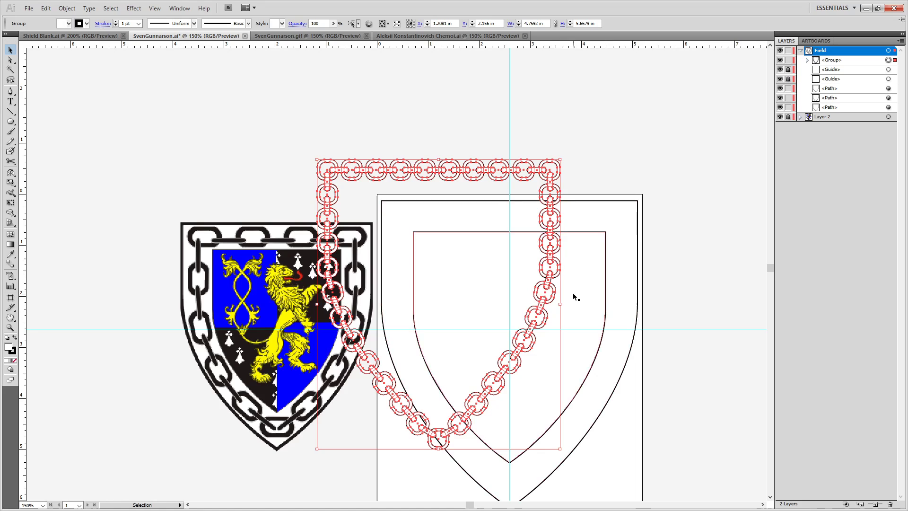
Close the SvenGunnarson.gif reference and the bear device document, keeping the shield drawing open.
drag(630, 317, 544, 319)
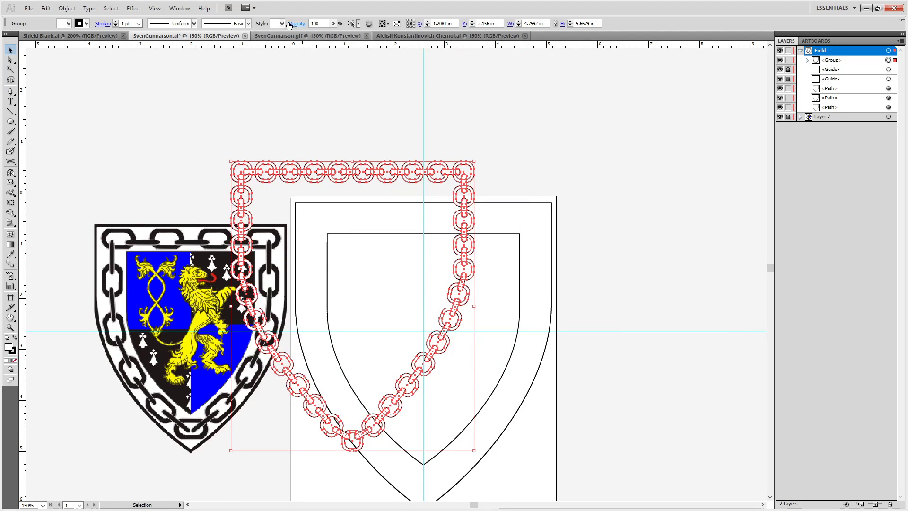
click(366, 36)
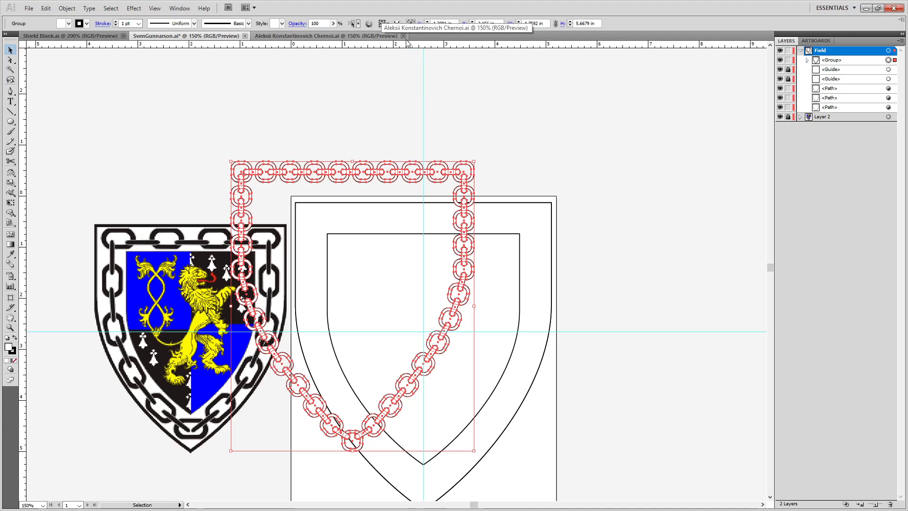
key(ctrl+w)
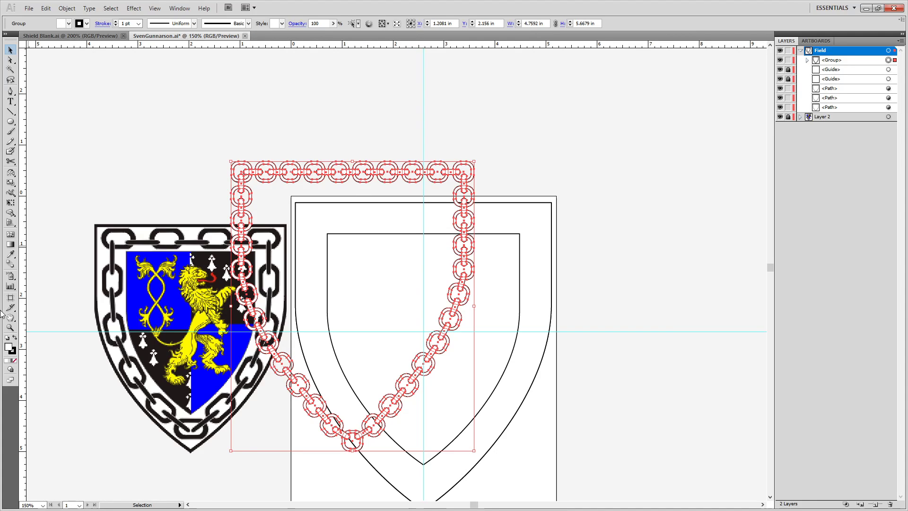
Swap the chain group's fill and stroke colors and position it between the two shield outlines, centered on the vertical guide.
click(16, 339)
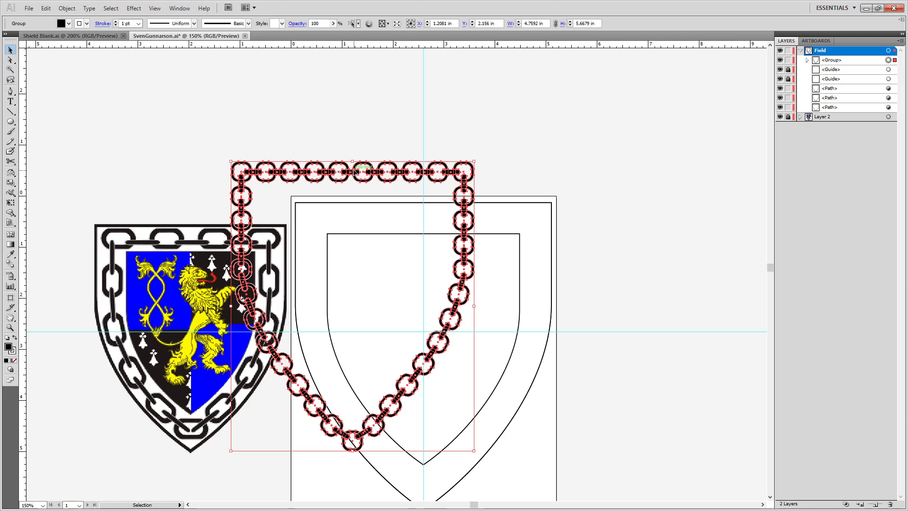
drag(352, 175, 405, 220)
key(Down)
key(Down)
key(Down)
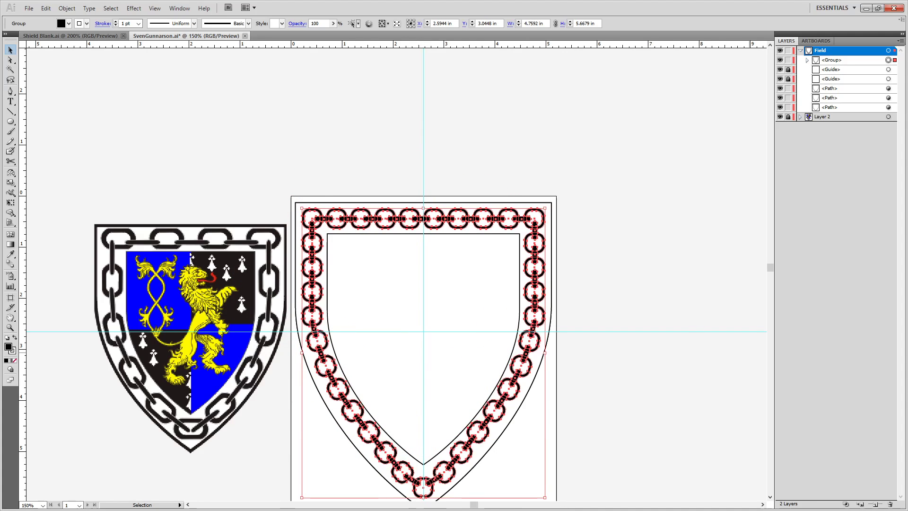
key(Down)
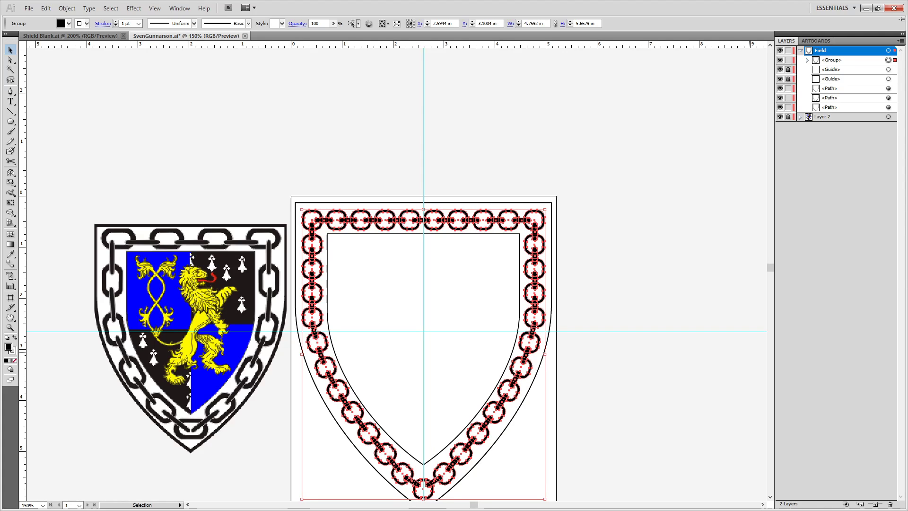
Scale the inner shield outline proportionally about its center to about 3.63 by 4.35 in and deselect it.
click(509, 308)
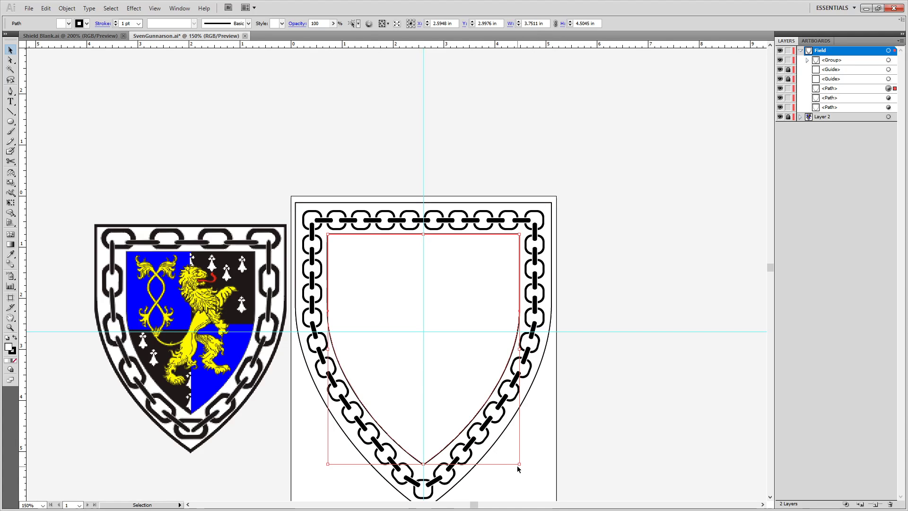
drag(519, 465, 515, 461)
key(Down)
key(Up)
key(Up)
key(Up)
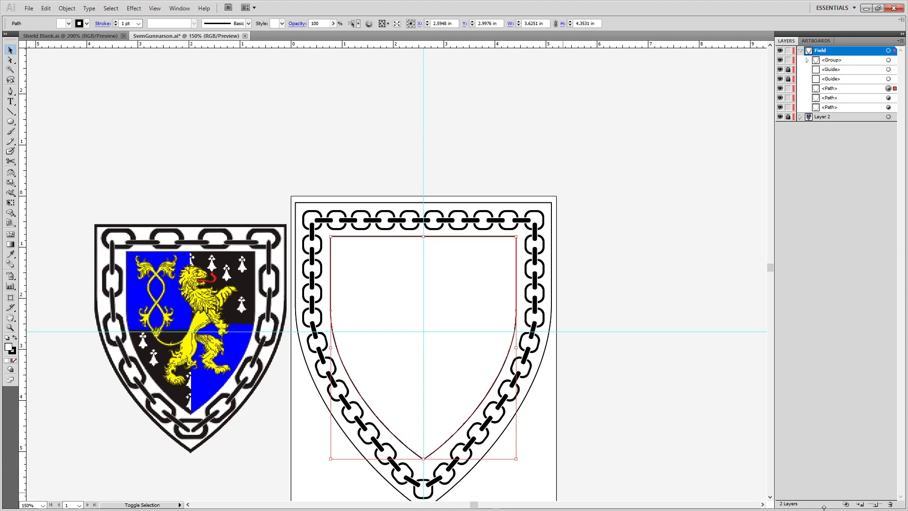
key(Down)
key(Up)
key(Up)
key(Up)
click(654, 308)
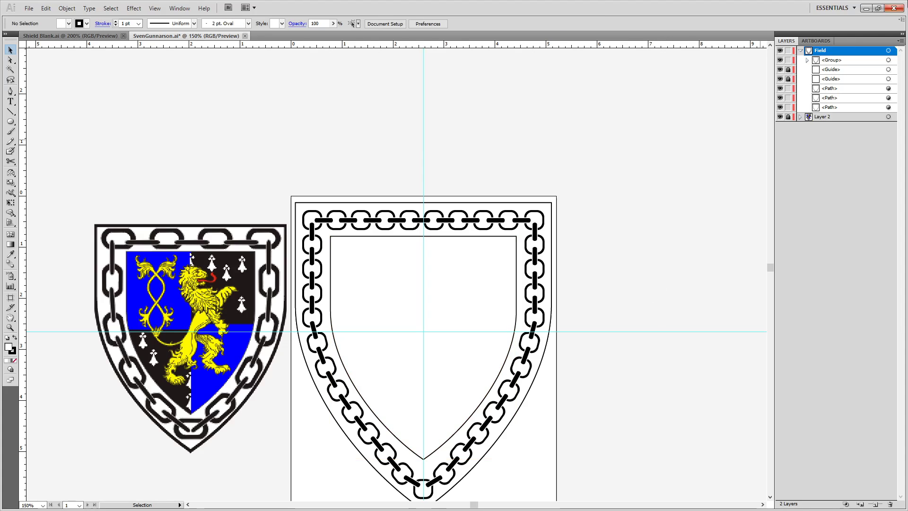
Combine the inner shield outline and one full-size shield outline into a compound path for the bordure.
click(888, 98)
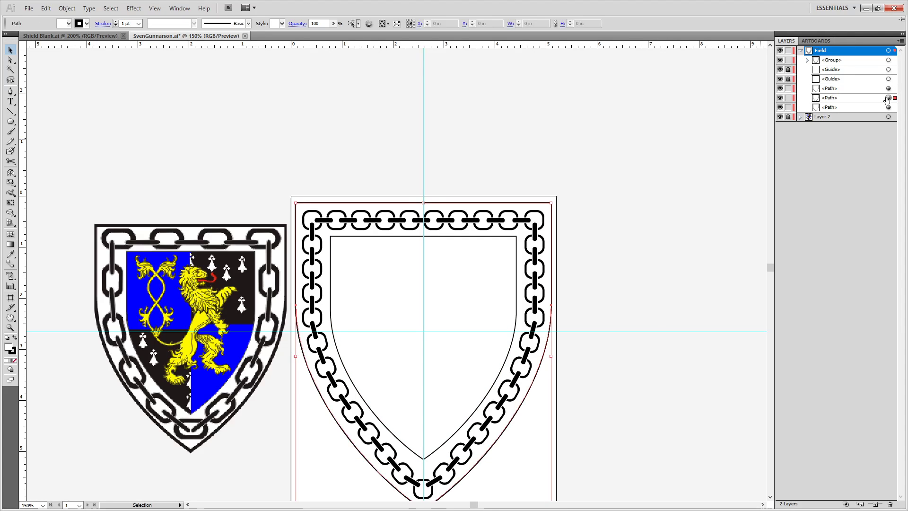
shift+click(888, 89)
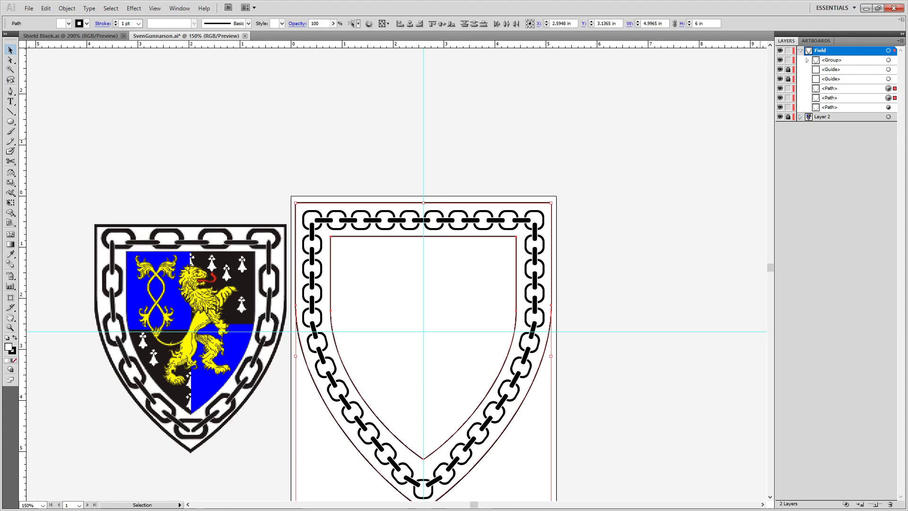
click(66, 8)
mouse_move(86, 290)
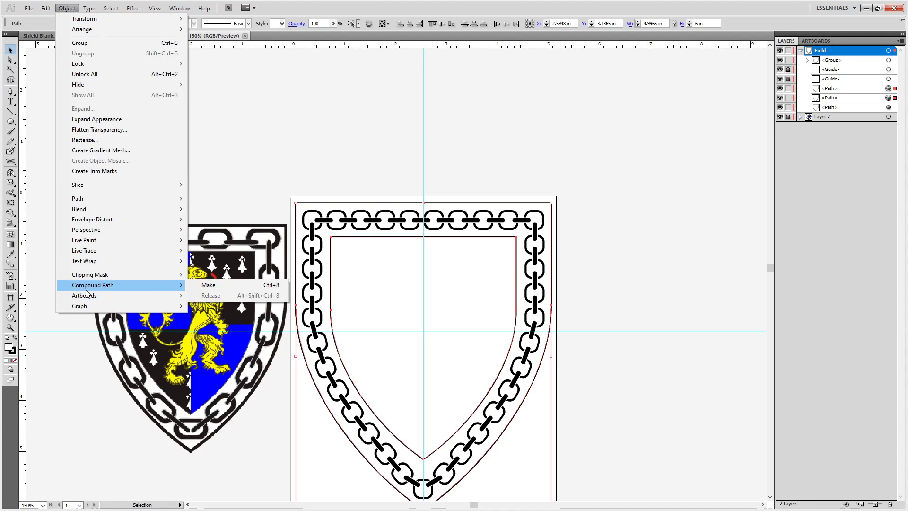
click(208, 284)
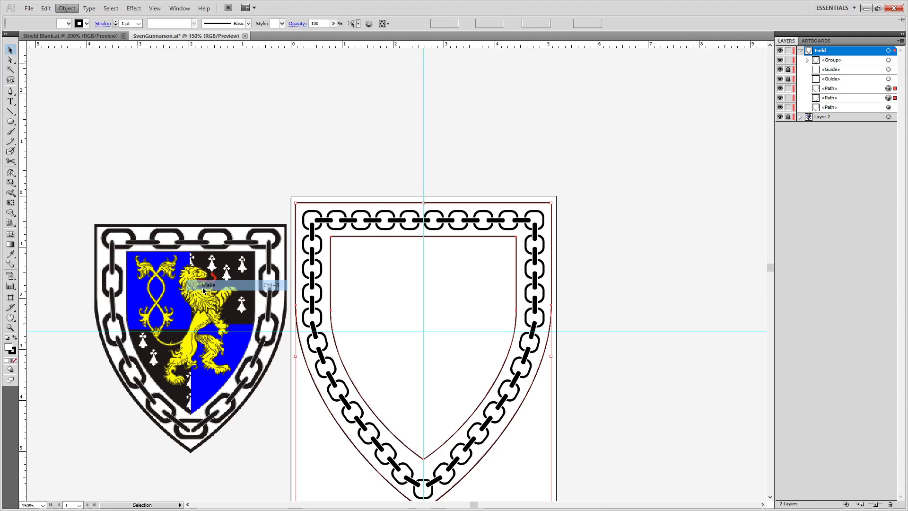
click(606, 196)
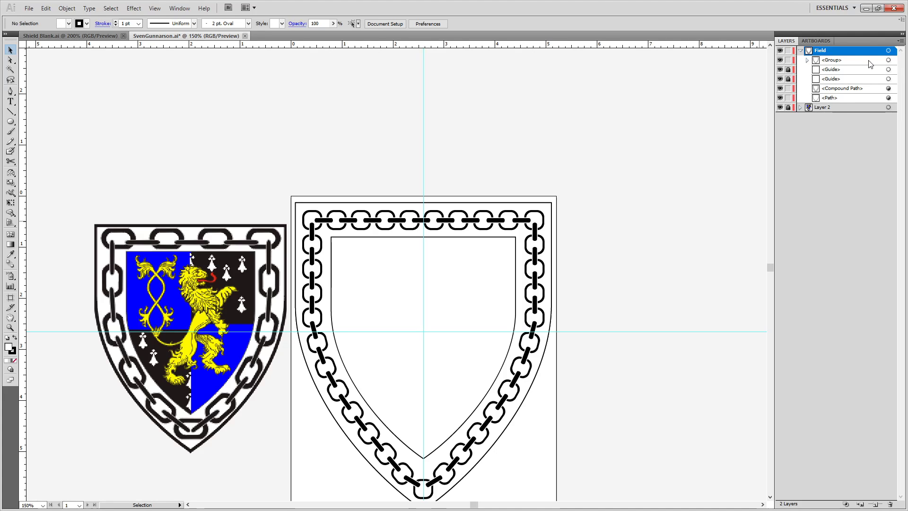
Highlight both guides on the Field layer and hide the chain group and the bordure compound path.
click(843, 70)
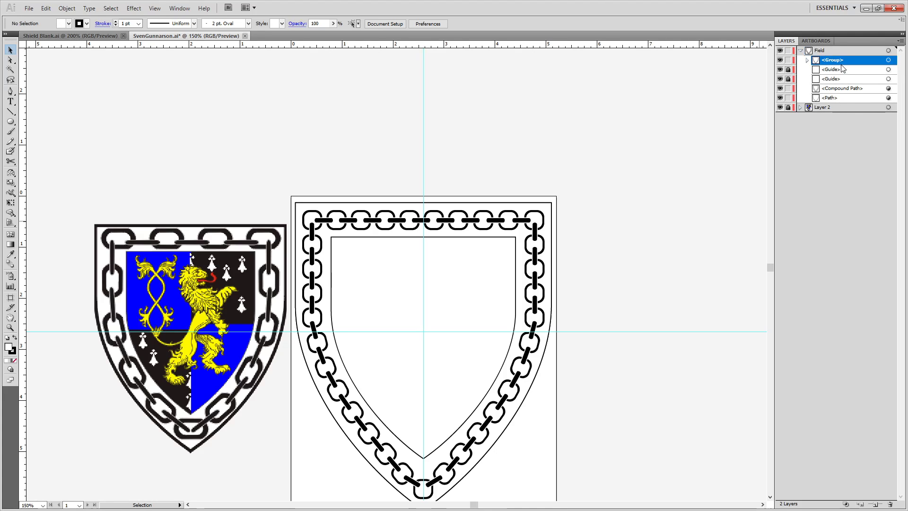
shift+click(843, 79)
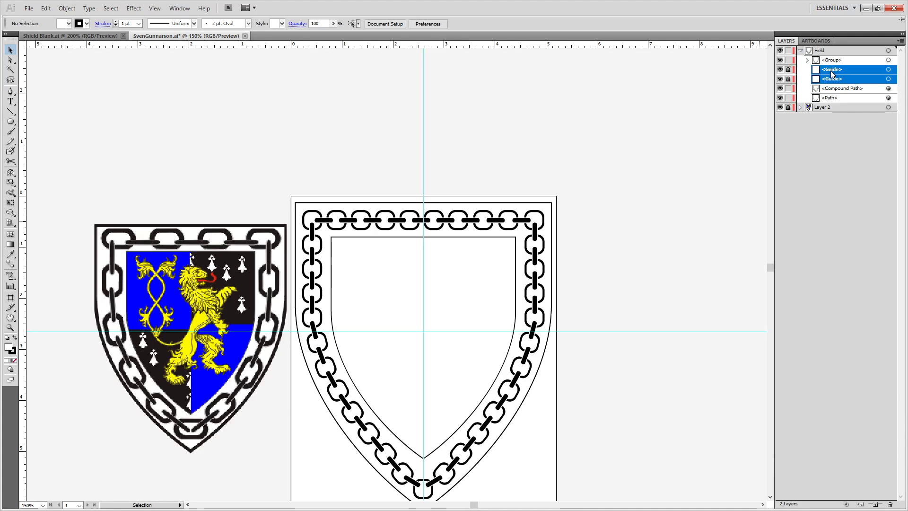
click(780, 60)
click(779, 88)
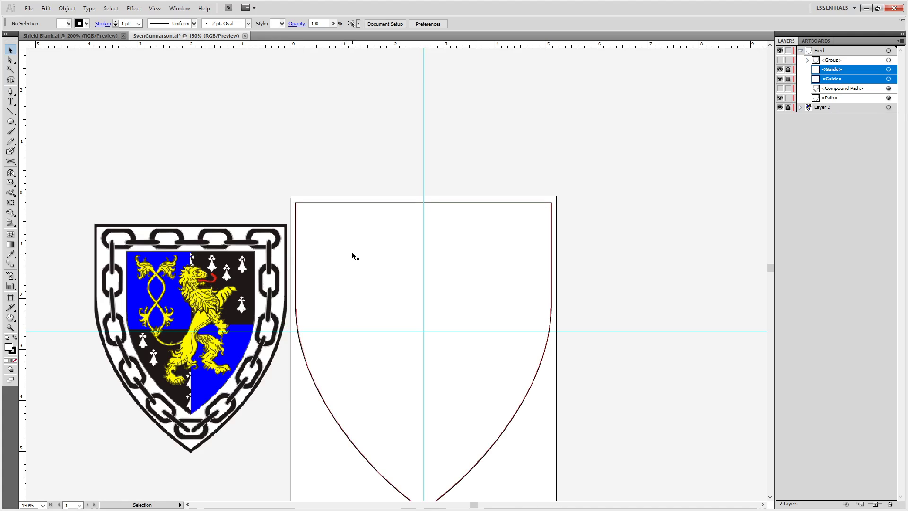
Cut the remaining shield outline with the Scissors where the vertical guide crosses its top edge.
key(c)
key(ctrl+plus)
key(ctrl+plus)
key(ctrl+plus)
key(ctrl+plus)
key(ctrl+plus)
key(ctrl+plus)
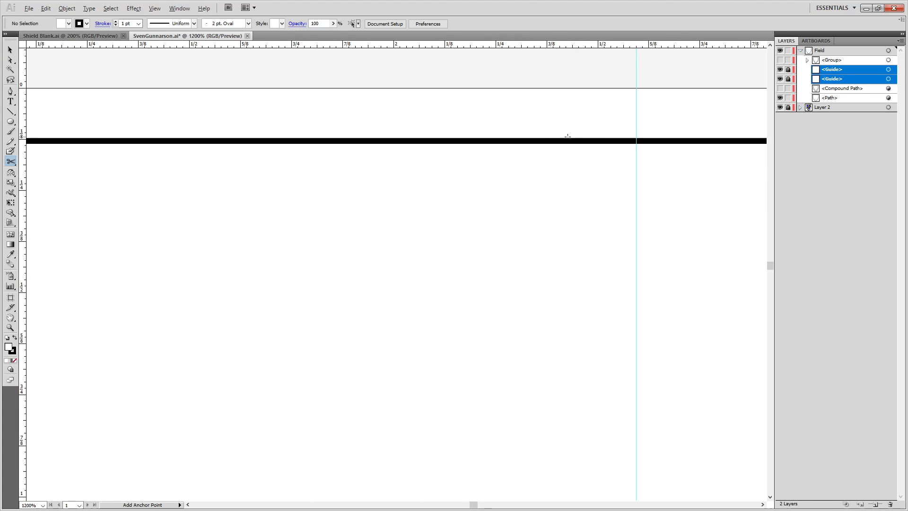
click(636, 144)
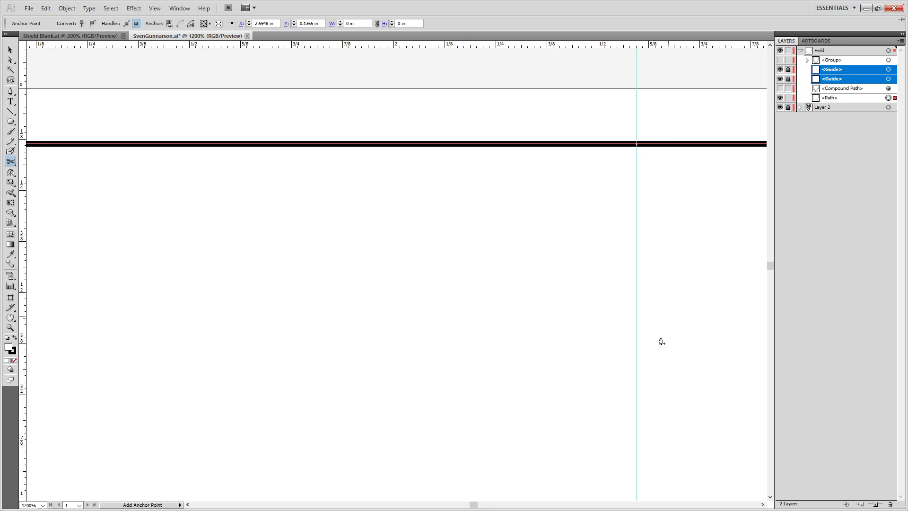
Cut the shield outline with the Scissors at its bottom point on the vertical guide.
key(ctrl+minus)
key(ctrl+minus)
key(ctrl+minus)
key(ctrl+minus)
drag(637, 319, 609, 113)
drag(615, 345, 609, 221)
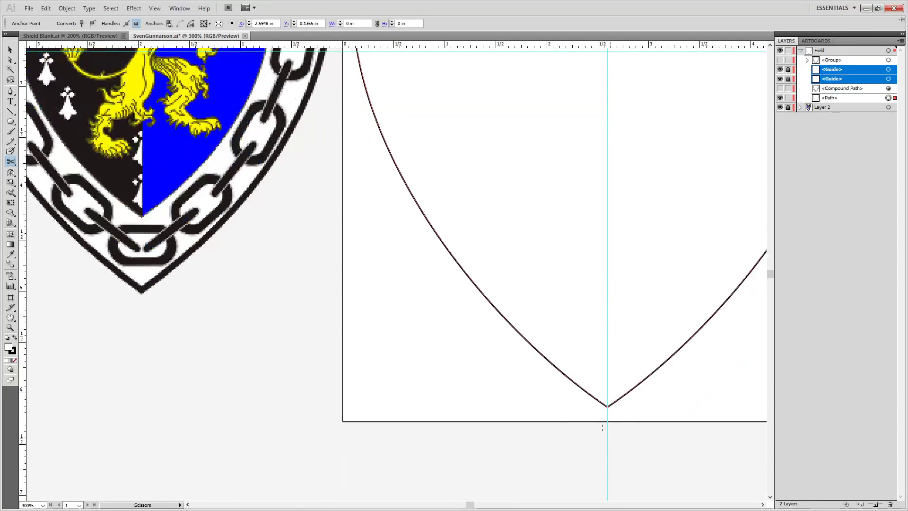
click(606, 407)
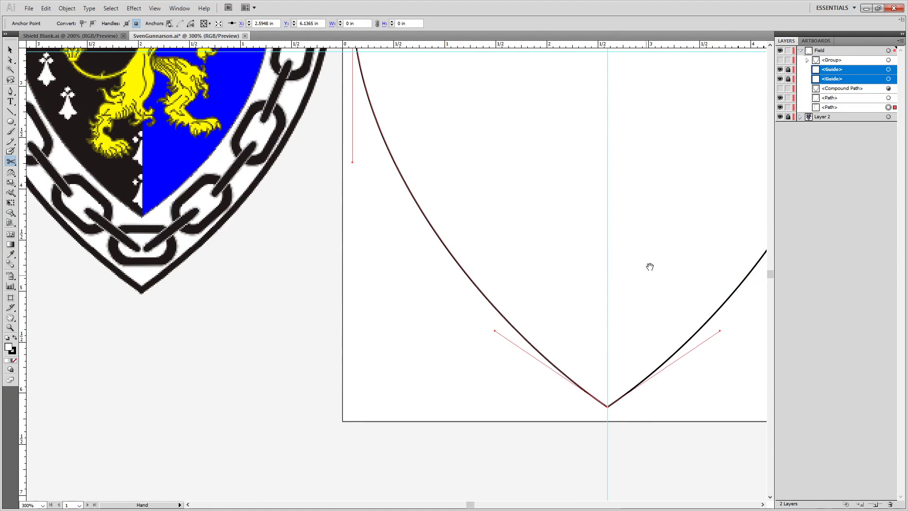
Cut the shield outline with the Scissors where the horizontal guide crosses its right side.
scroll(648, 265, up, 7)
drag(691, 254, 372, 287)
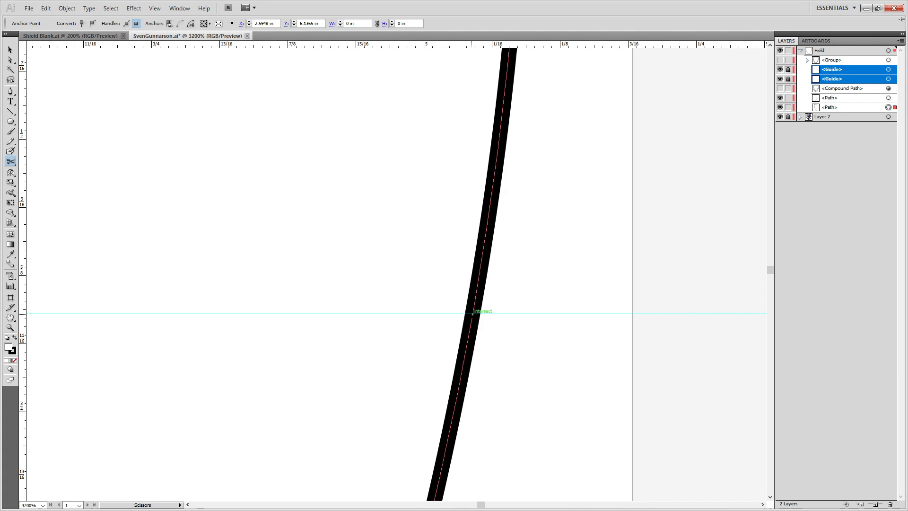
click(472, 313)
scroll(241, 257, down, 6)
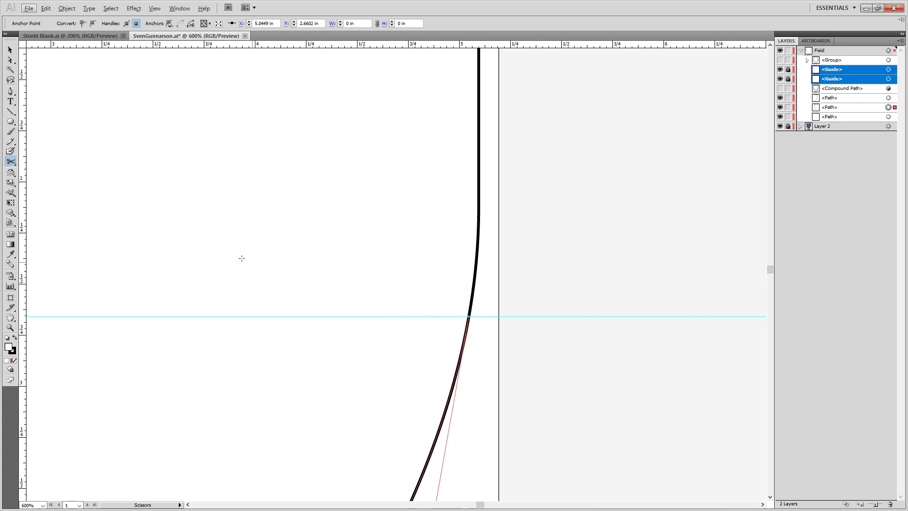
Cut the shield outline with the Scissors where the horizontal guide crosses its left side.
drag(385, 304, 510, 312)
scroll(350, 377, up, 6)
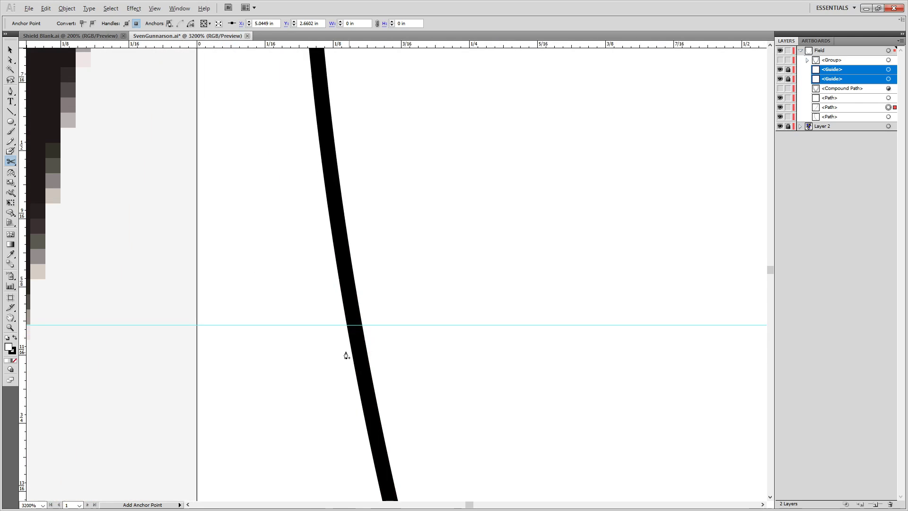
click(355, 325)
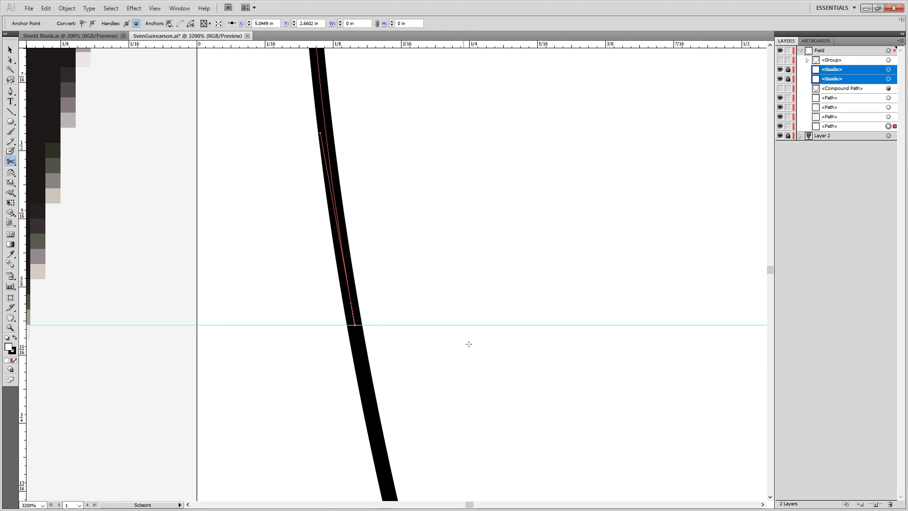
key(ctrl+z)
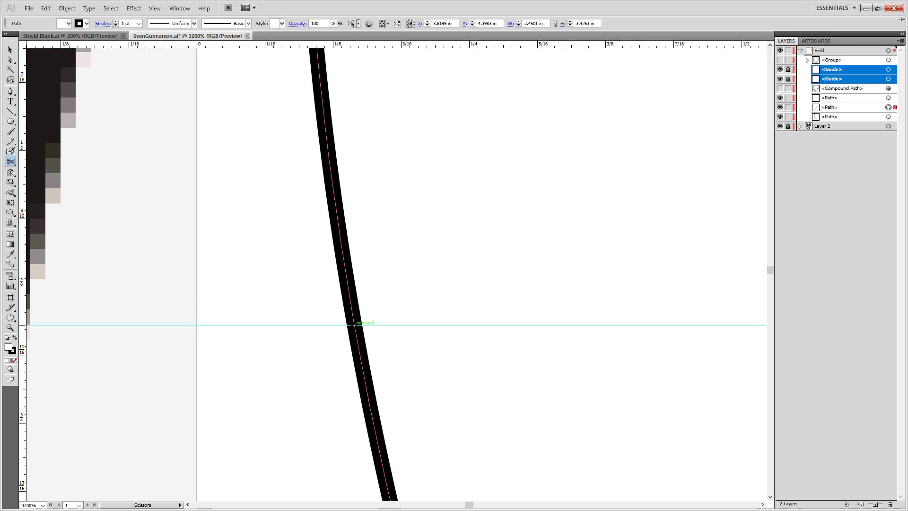
click(354, 324)
drag(514, 326, 514, 204)
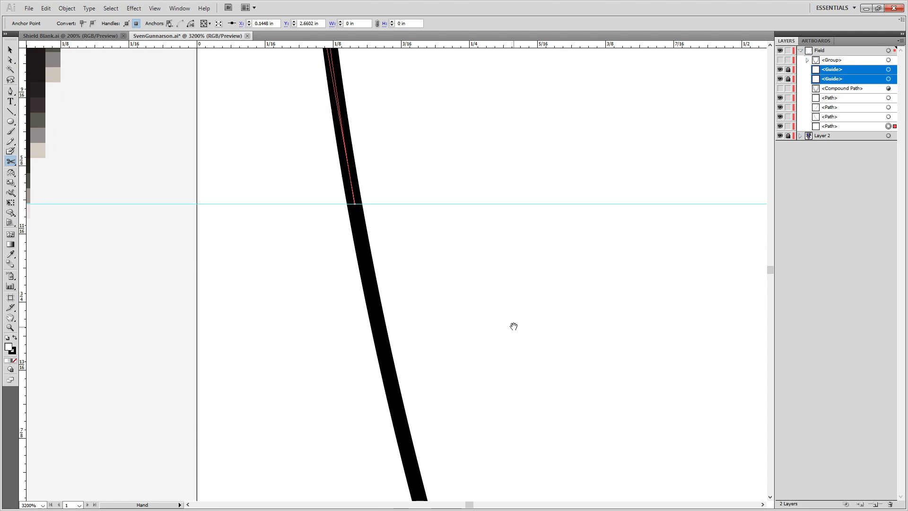
Hide the other three outline pieces and close the upper-left quarter with straight Pen segments along both guides.
scroll(516, 208, down, 3)
scroll(516, 210, down, 2)
drag(589, 208, 204, 402)
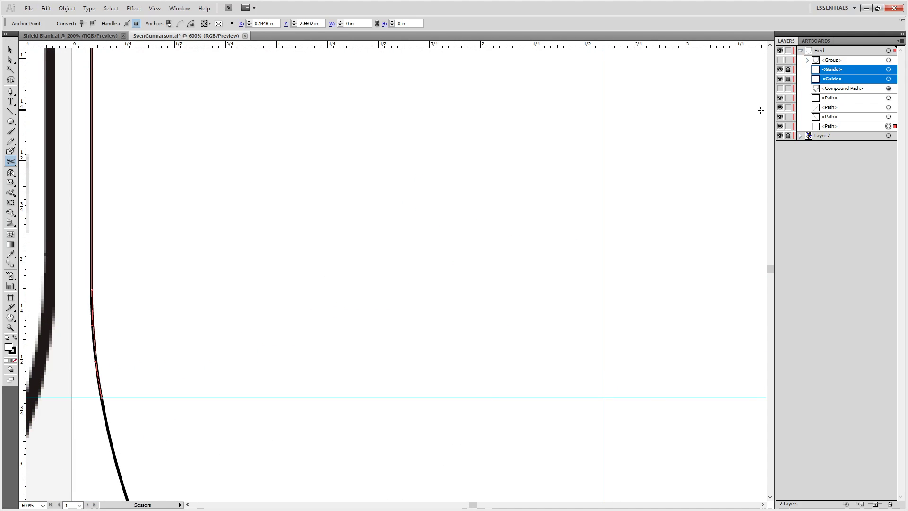
click(780, 127)
scroll(447, 282, down, 2)
drag(440, 276, 365, 302)
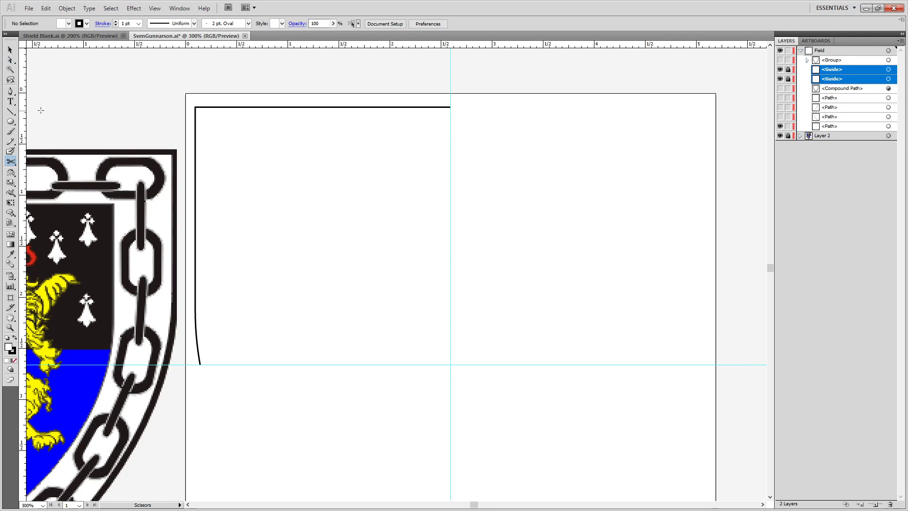
key(p)
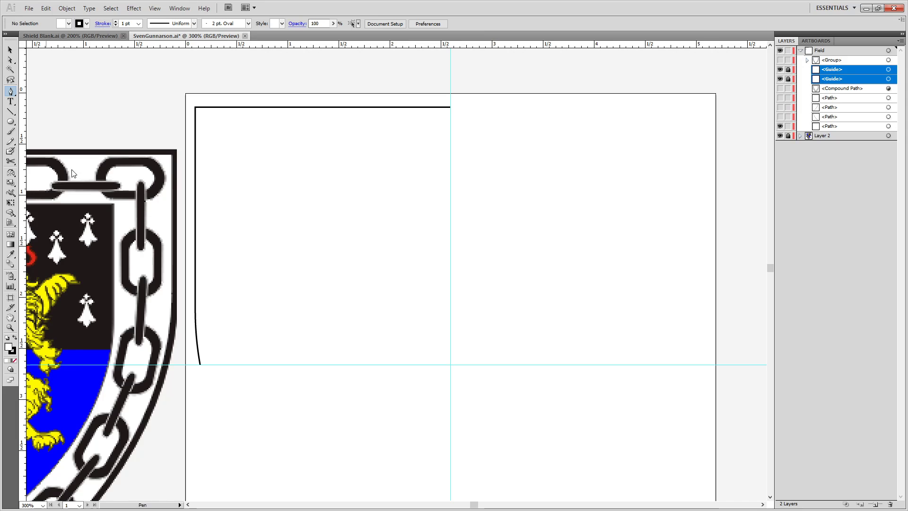
click(201, 366)
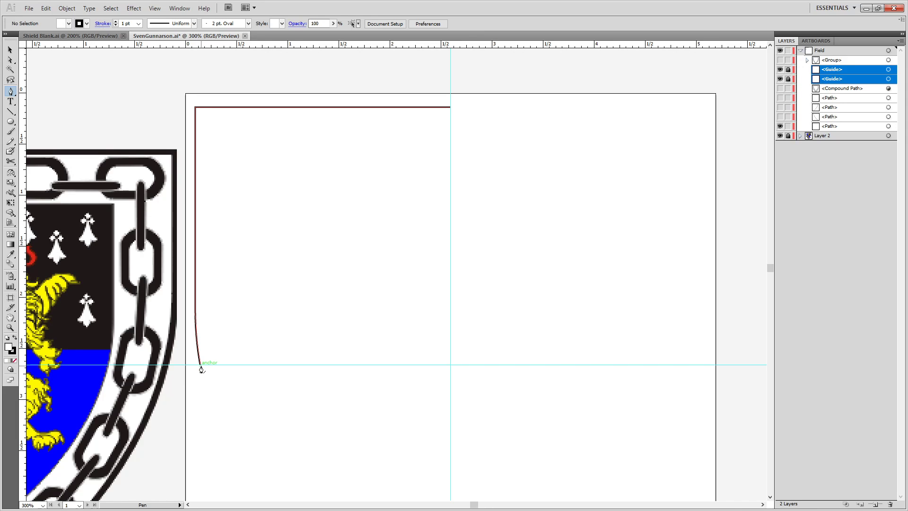
click(451, 366)
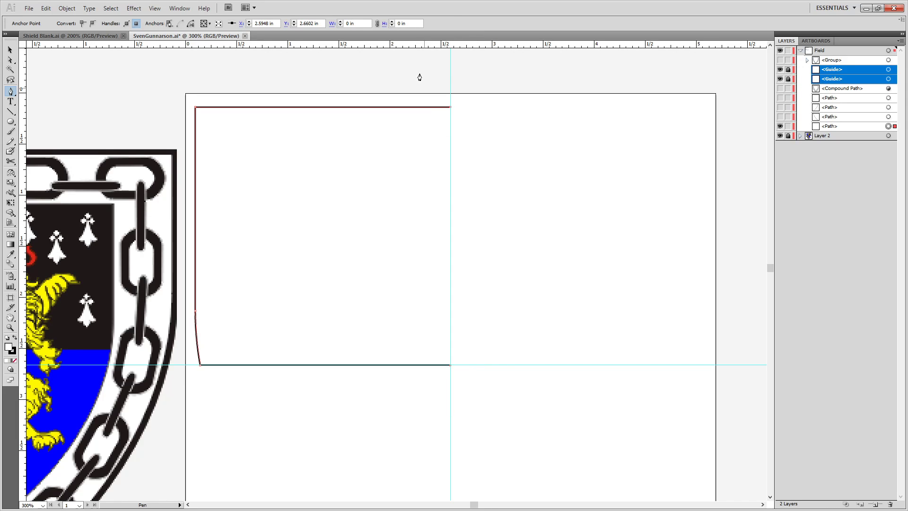
click(451, 107)
Show only the lower-left outline piece and close it with straight Pen segments along both guides.
click(779, 126)
click(780, 117)
scroll(377, 345, down, 3)
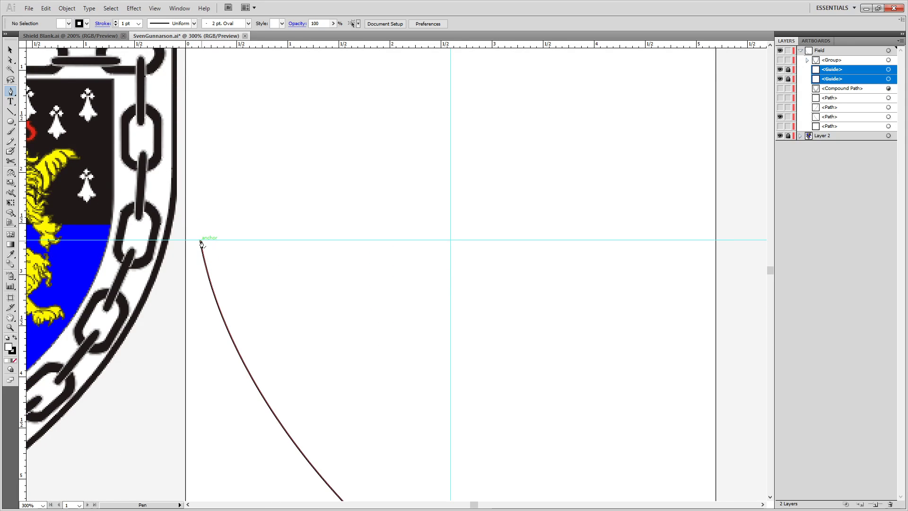
click(201, 241)
click(451, 240)
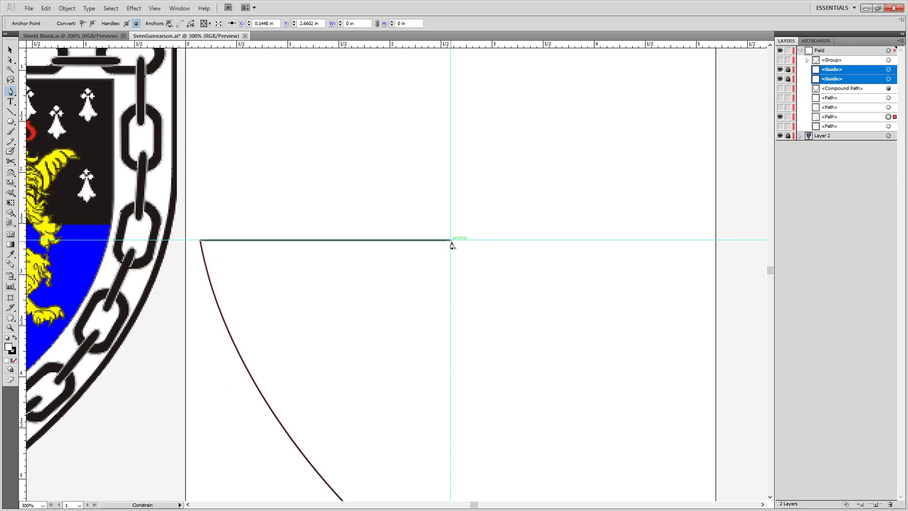
scroll(453, 264, down, 4)
click(450, 435)
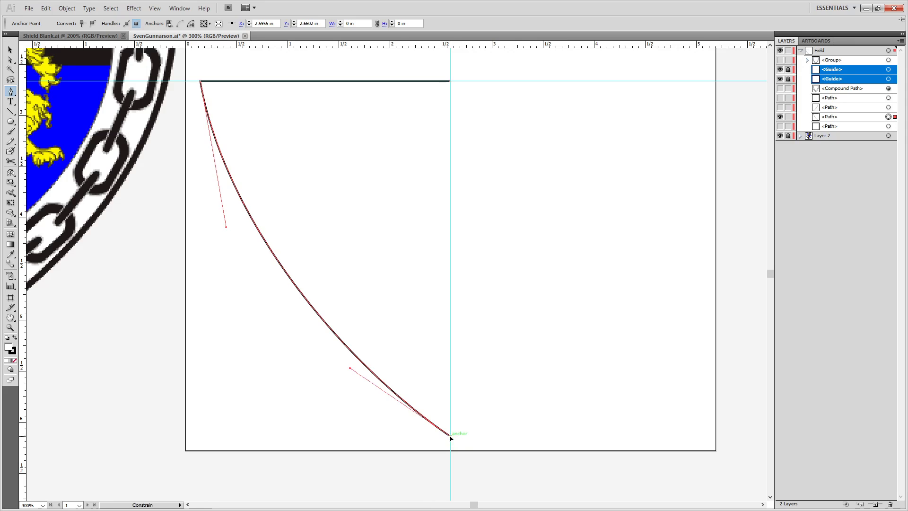
click(451, 436)
Show only the lower-right outline piece and close it with straight Pen segments along both guides.
click(780, 116)
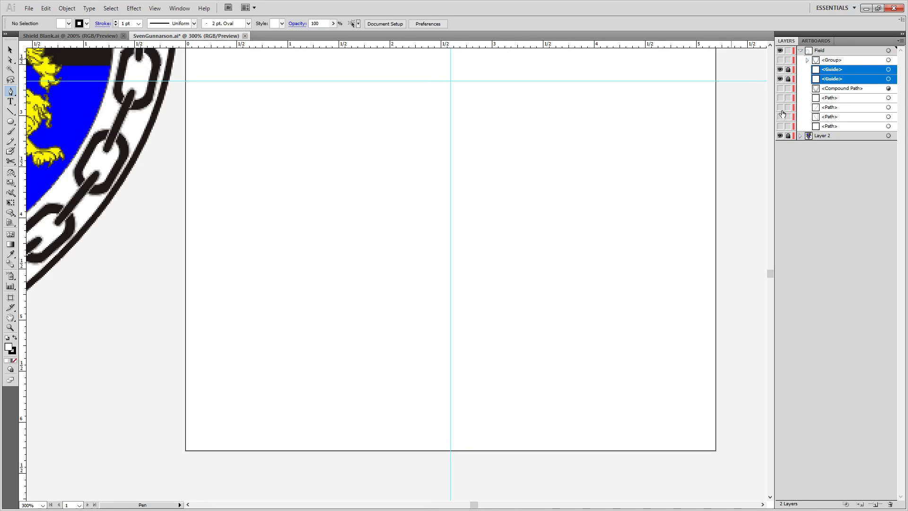
click(781, 107)
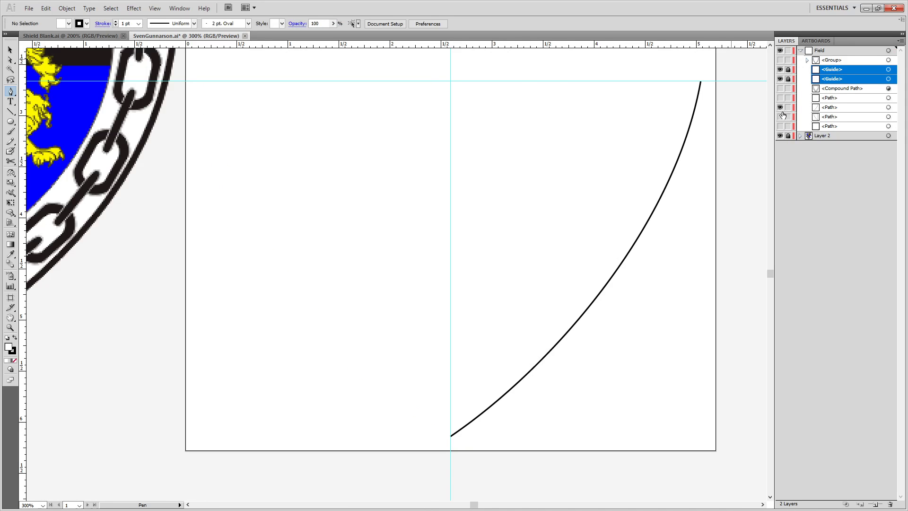
click(450, 435)
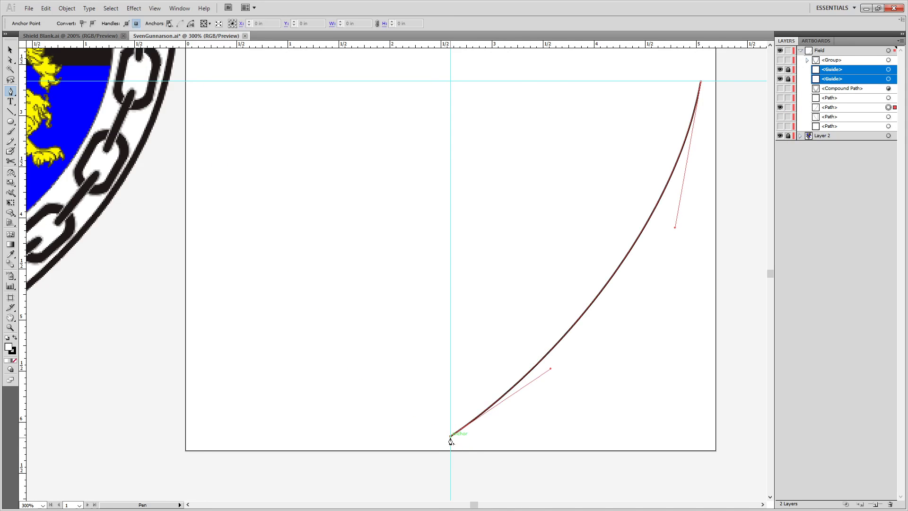
click(451, 81)
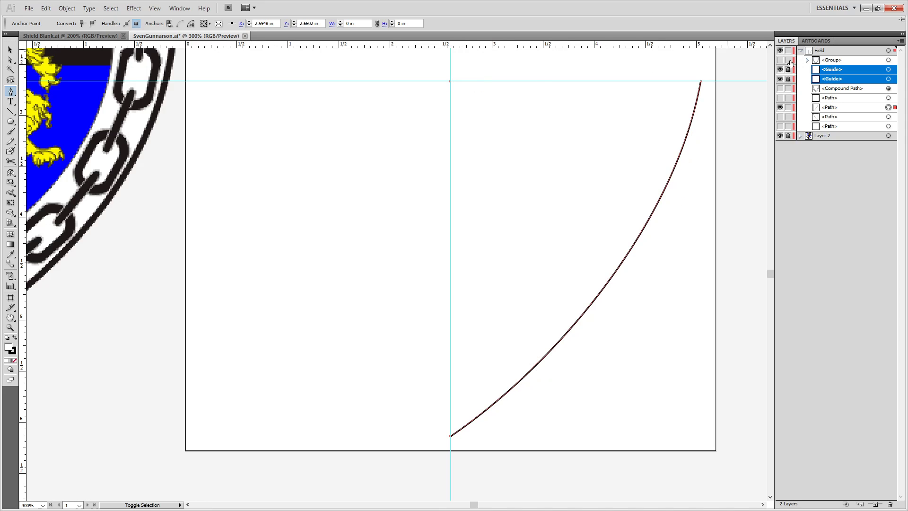
click(701, 82)
Show only the upper-right outline piece and close it with straight Pen segments along both guides.
drag(451, 127, 307, 452)
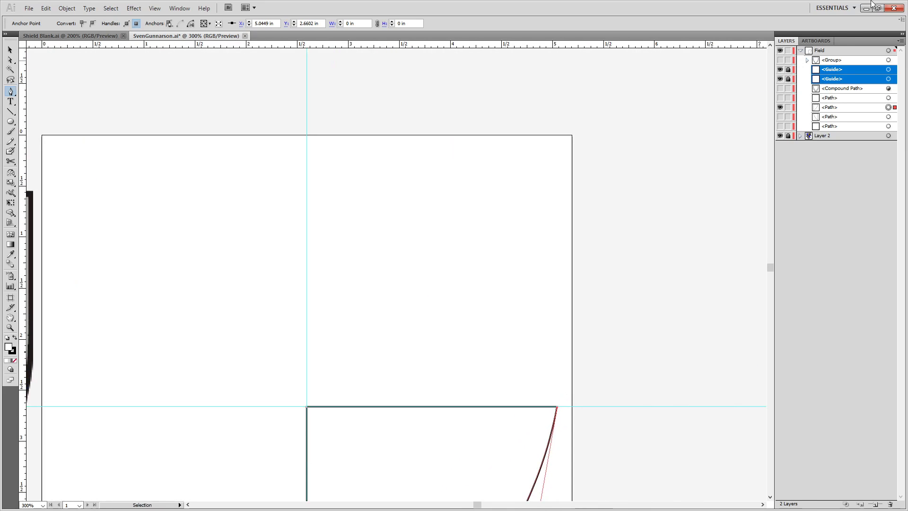
click(780, 107)
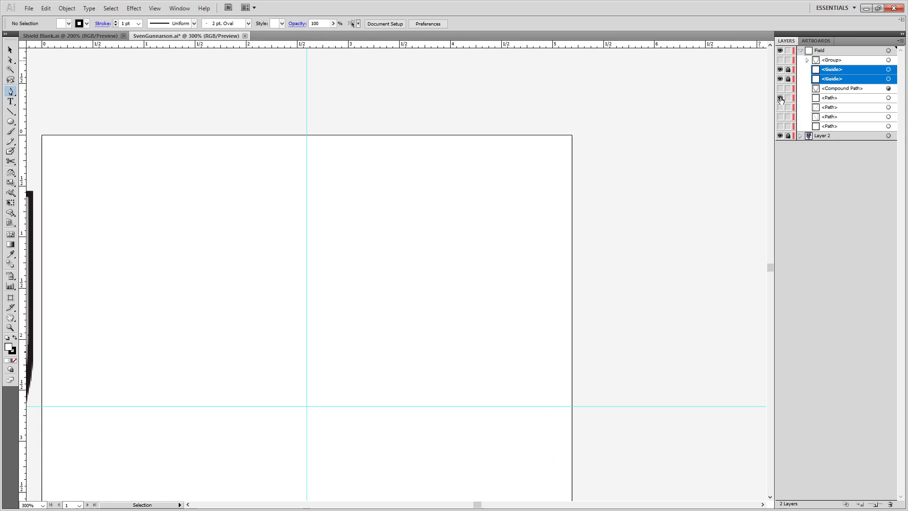
click(780, 97)
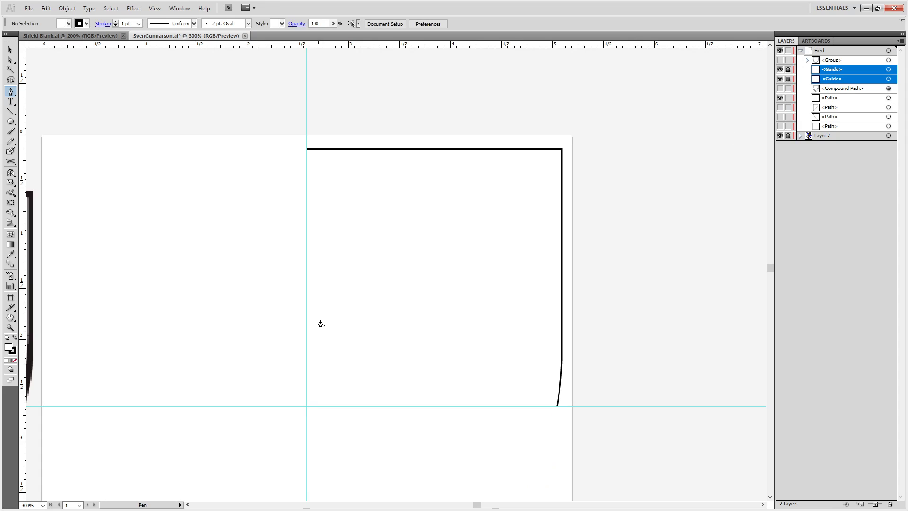
click(306, 150)
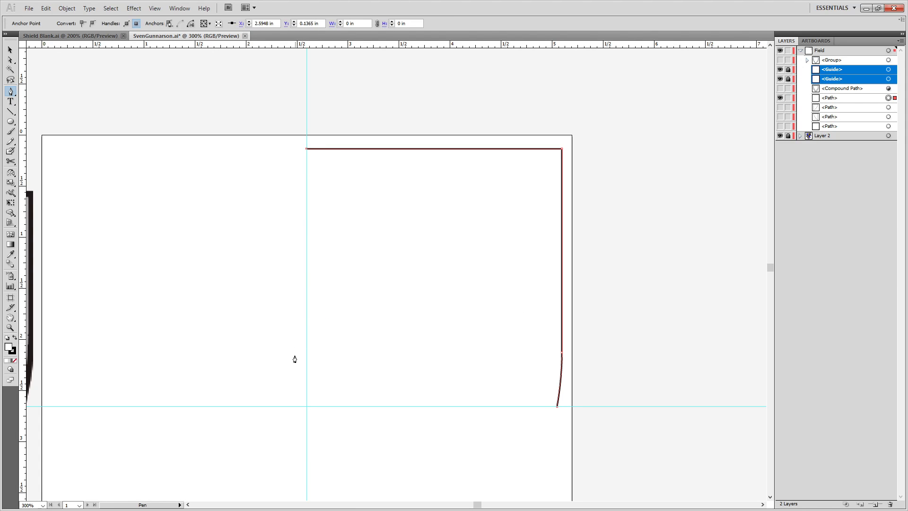
click(306, 407)
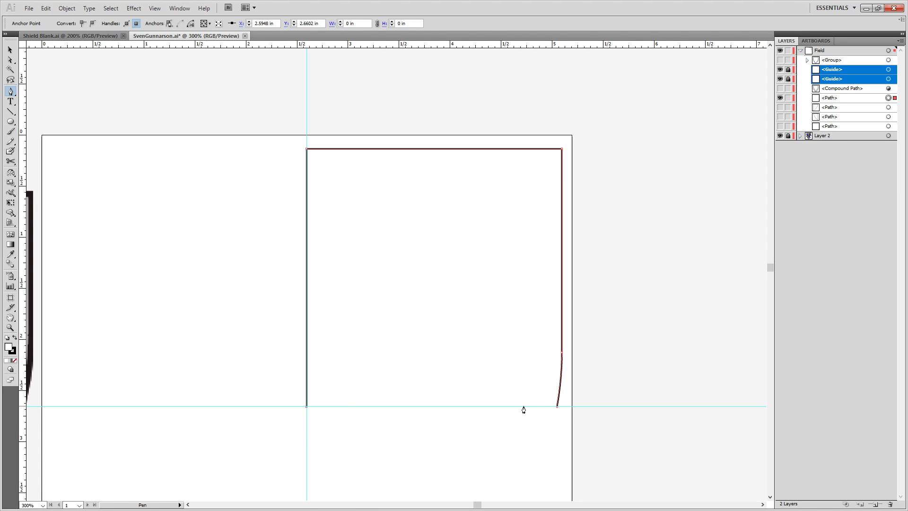
click(557, 406)
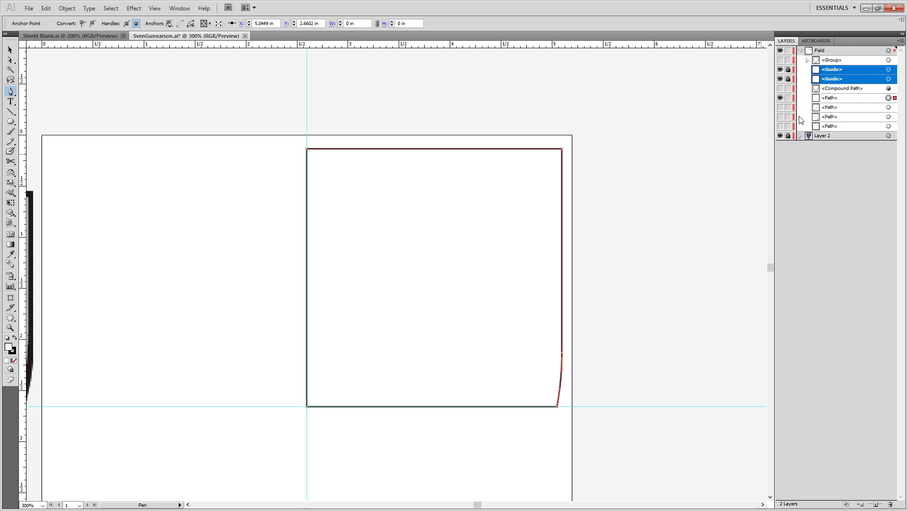
Make the bordure compound path, the chain group and the three hidden quarter paths visible again.
click(780, 89)
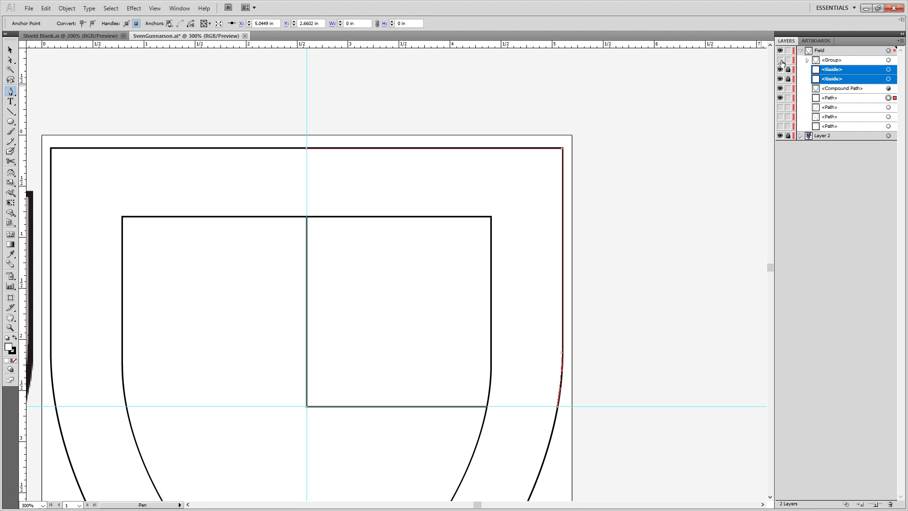
click(781, 60)
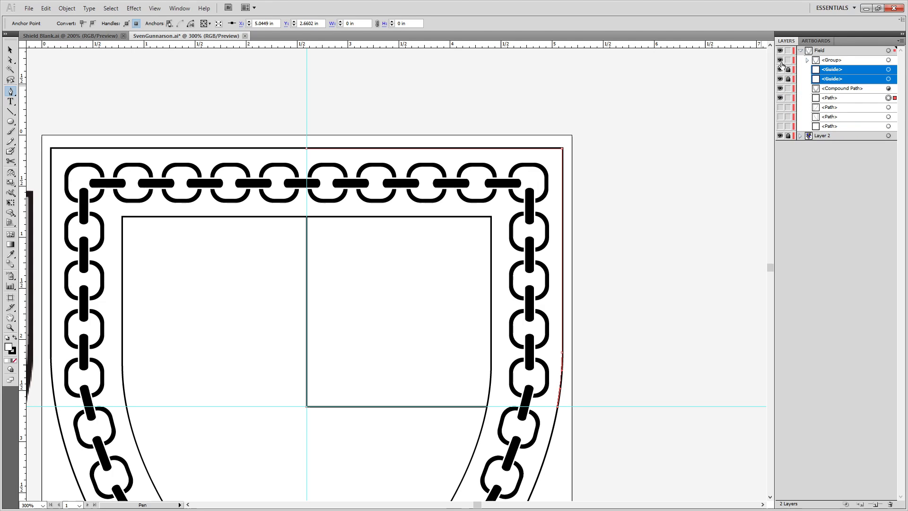
click(780, 126)
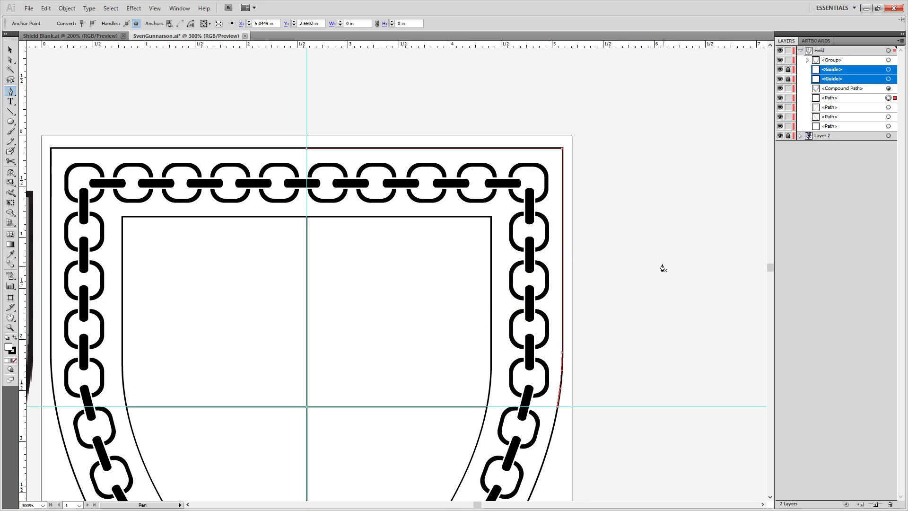
Fill the upper-left and lower-right quarters with blue, setting both the red and green values to 0.
drag(89, 246, 270, 141)
key(a)
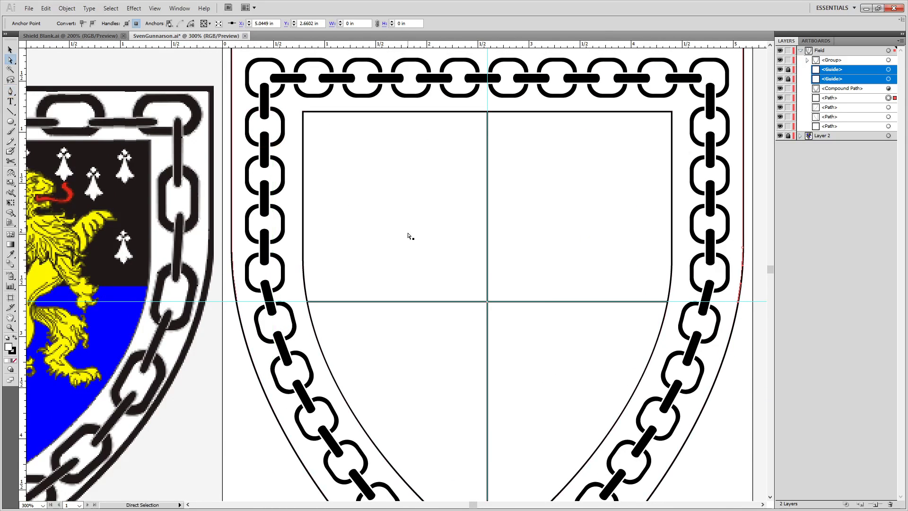
click(410, 236)
click(746, 467)
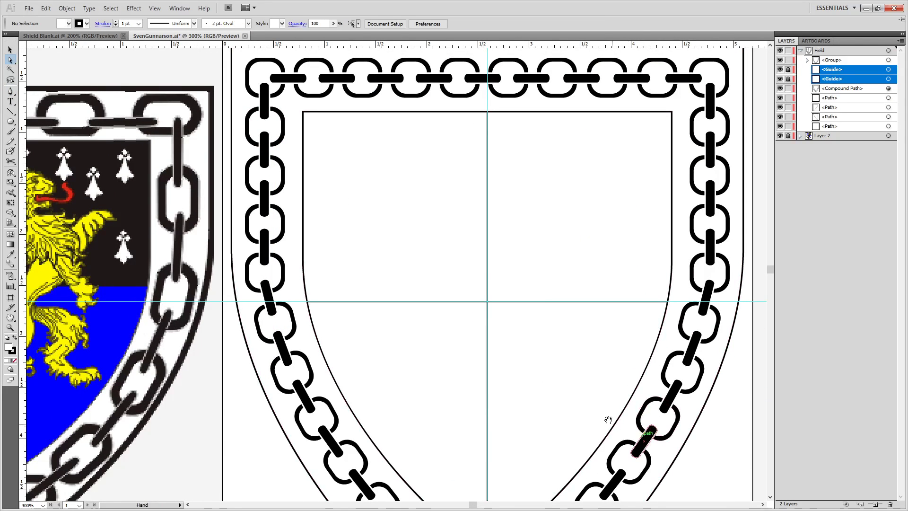
scroll(594, 302, down, 3)
click(434, 114)
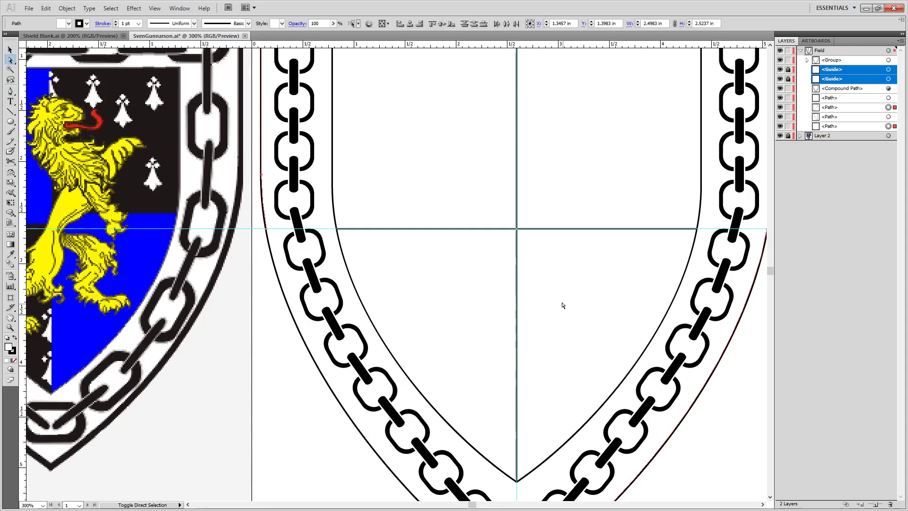
double_click(8, 347)
double_click(509, 282)
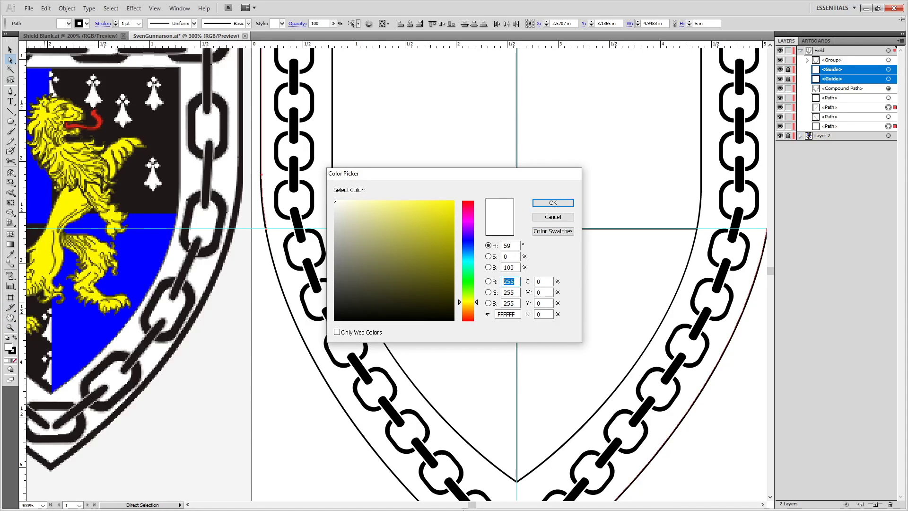
text(0)
key(Tab)
text(0)
key(Return)
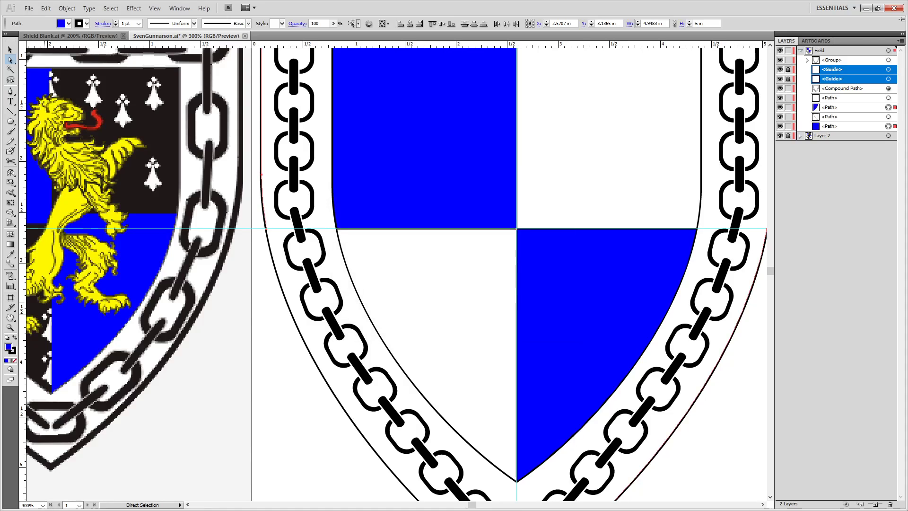
click(709, 448)
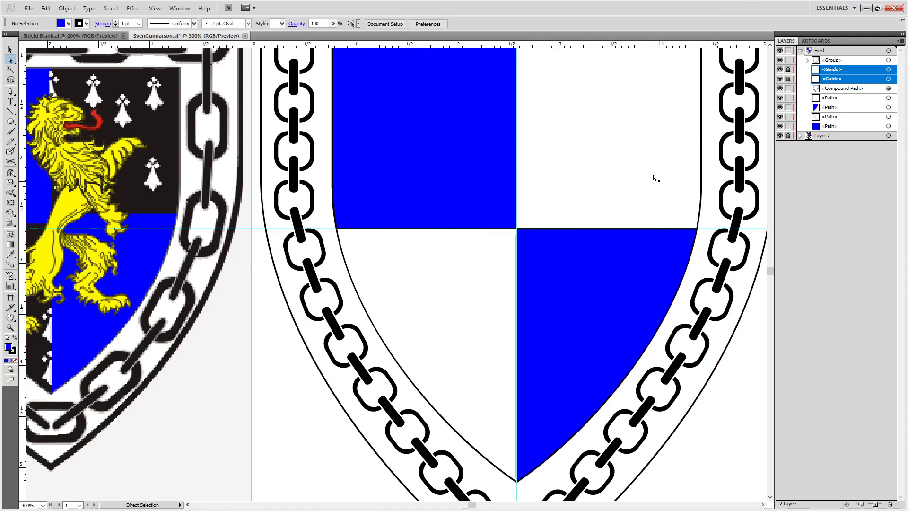
Fill the upper-right and lower-left quarters of the field with black (000000).
click(632, 193)
shift+click(434, 300)
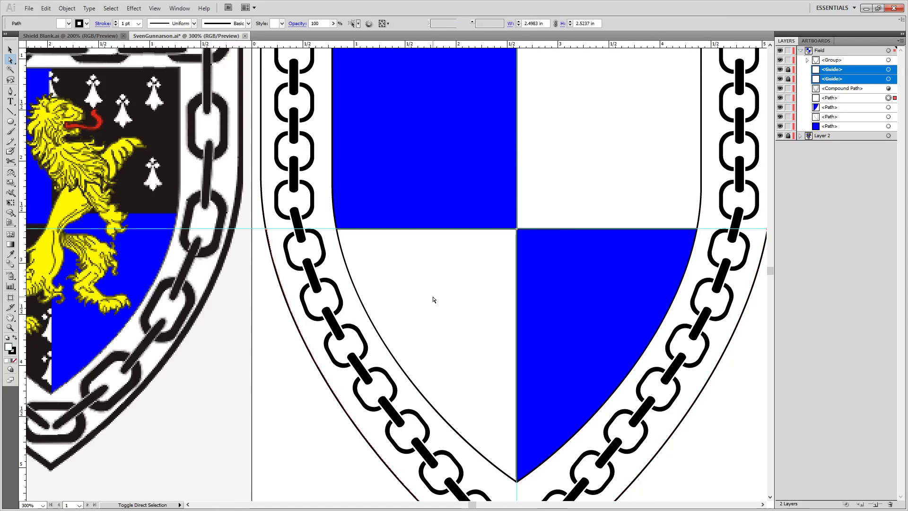
double_click(8, 348)
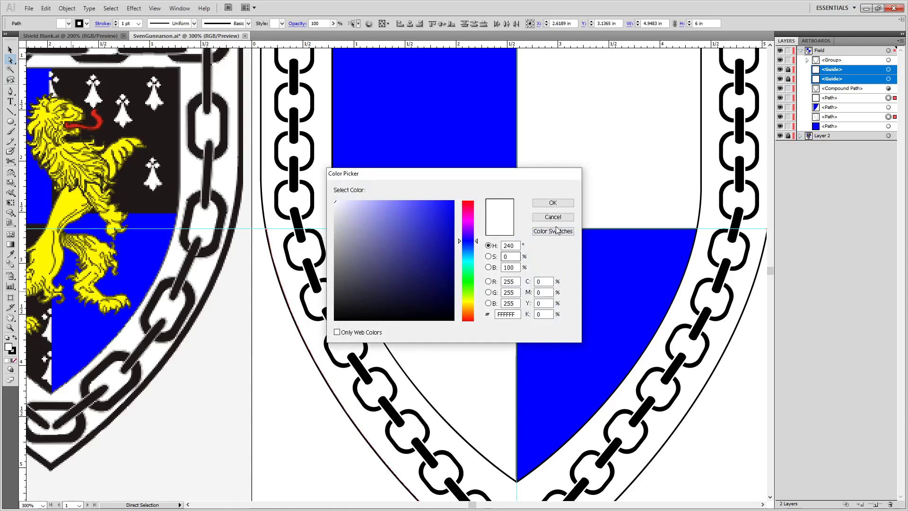
click(331, 327)
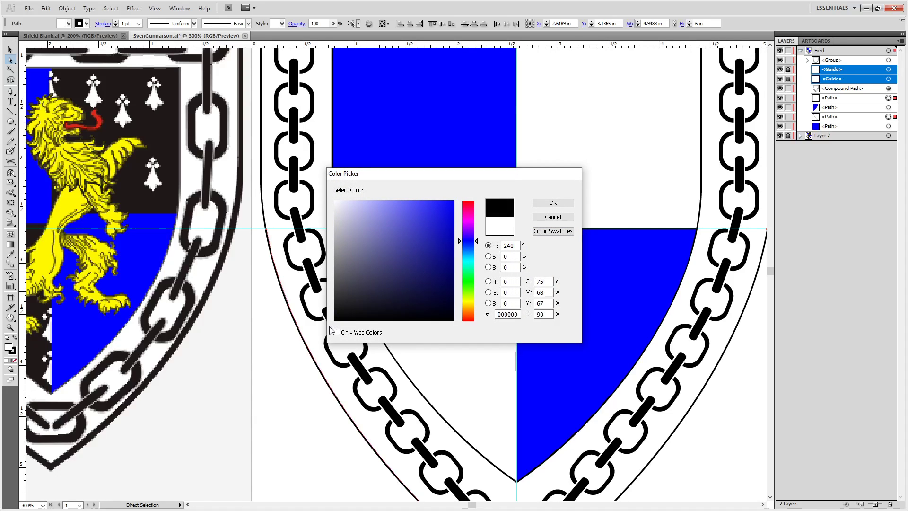
click(552, 203)
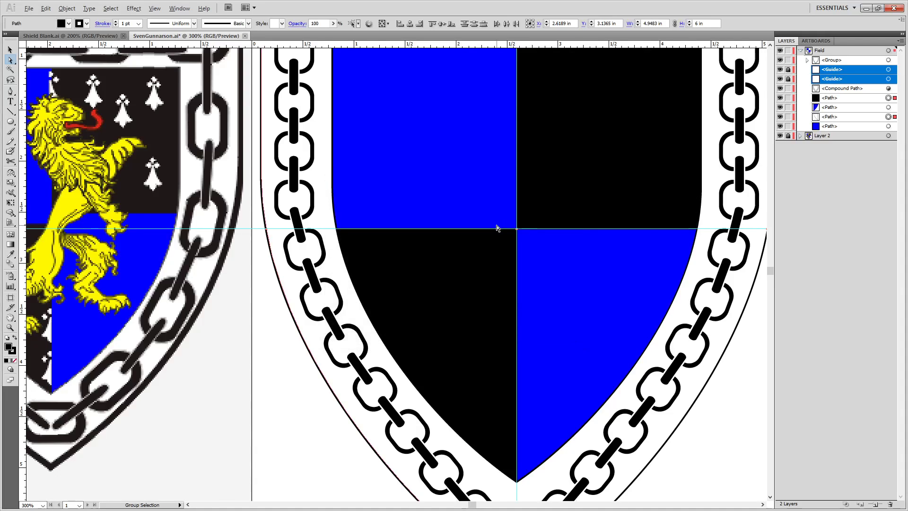
Delete both guides that cross at the centre of the shield.
key(ctrl+minus)
key(ctrl+minus)
click(300, 106)
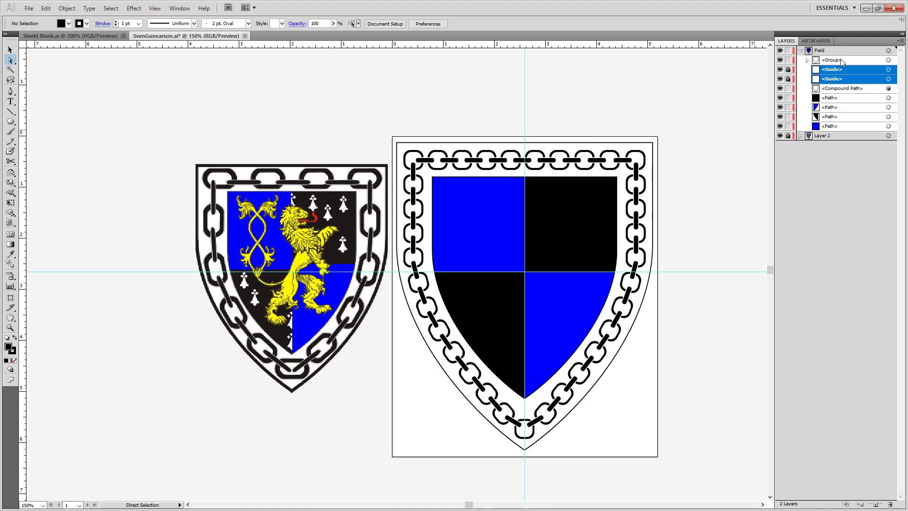
click(890, 504)
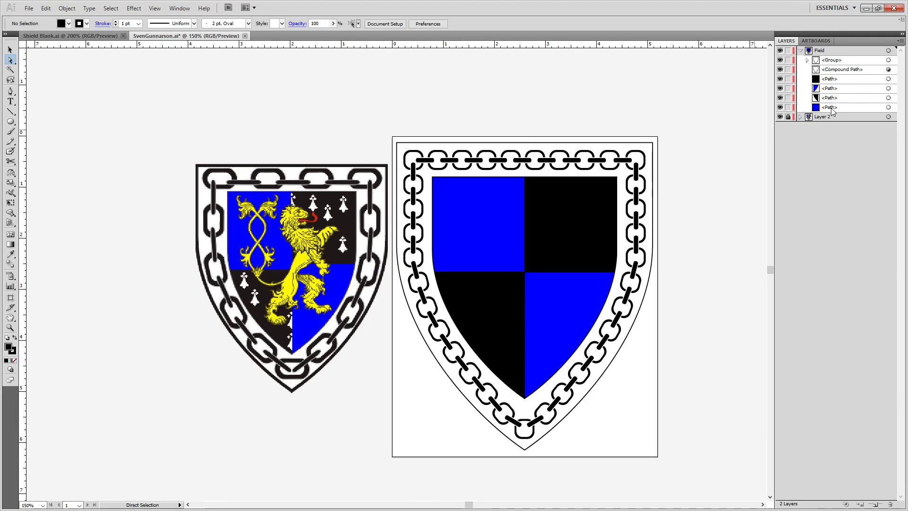
Restack the quarter paths with the upper-left quarter above the other three and the lower-left quarter above the lower-right one.
click(830, 108)
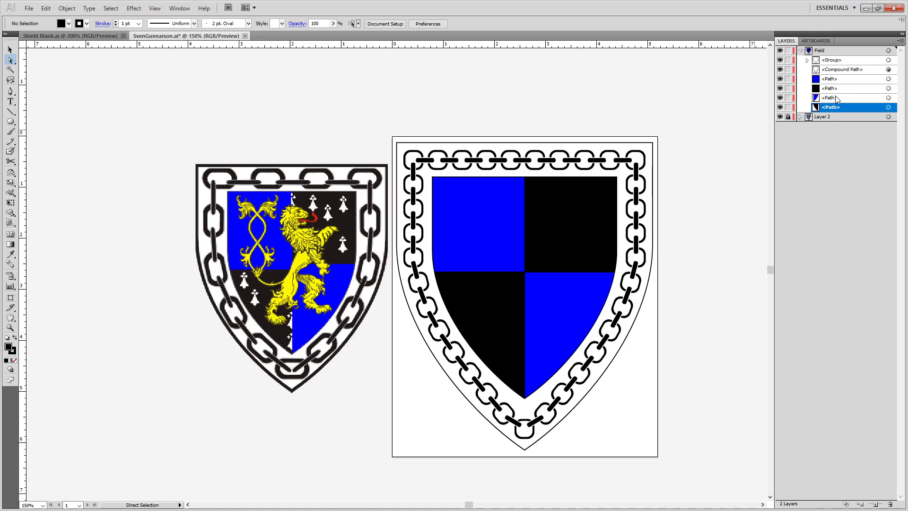
click(824, 99)
drag(830, 114, 828, 110)
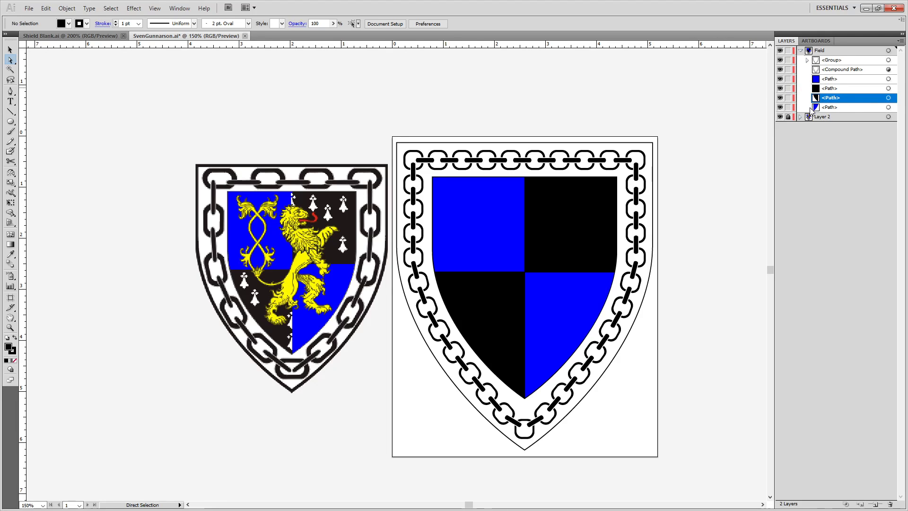
Group the four quarter paths of the field into one object and deselect it.
drag(889, 79, 889, 88)
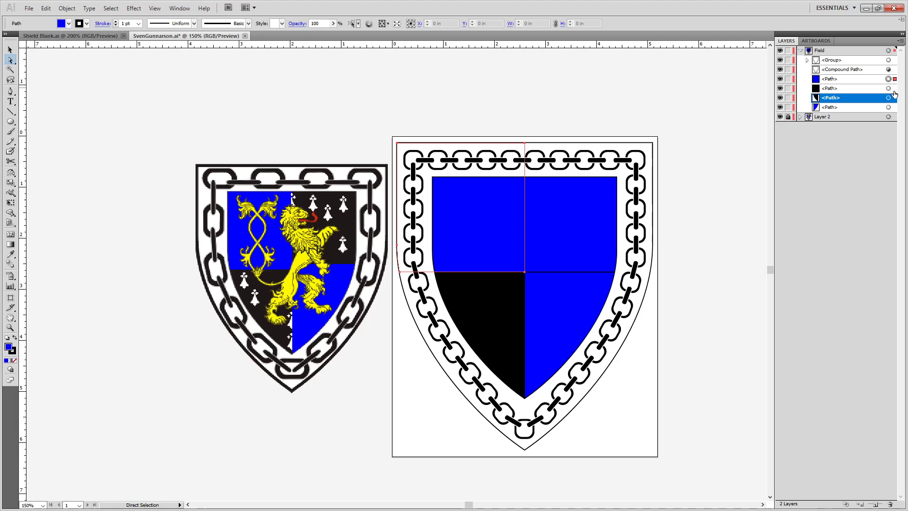
key(ctrl+z)
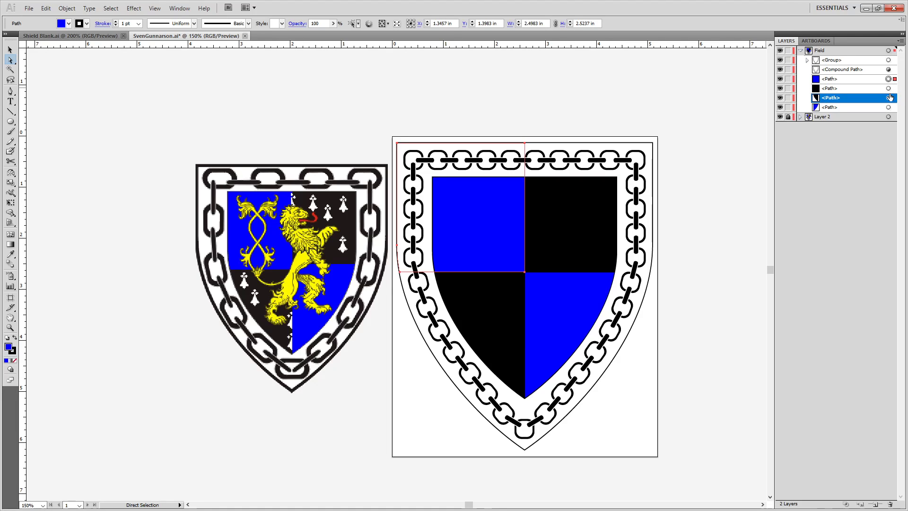
shift+click(889, 89)
shift+click(889, 98)
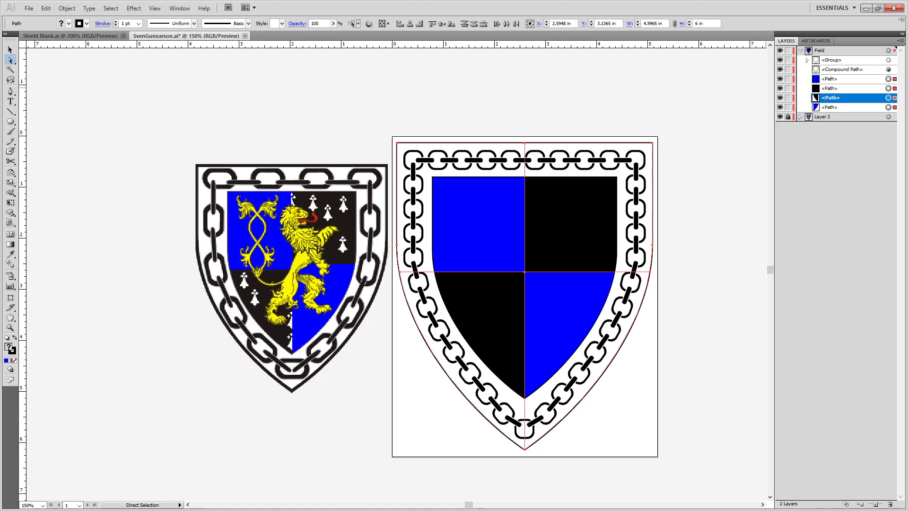
key(ctrl+g)
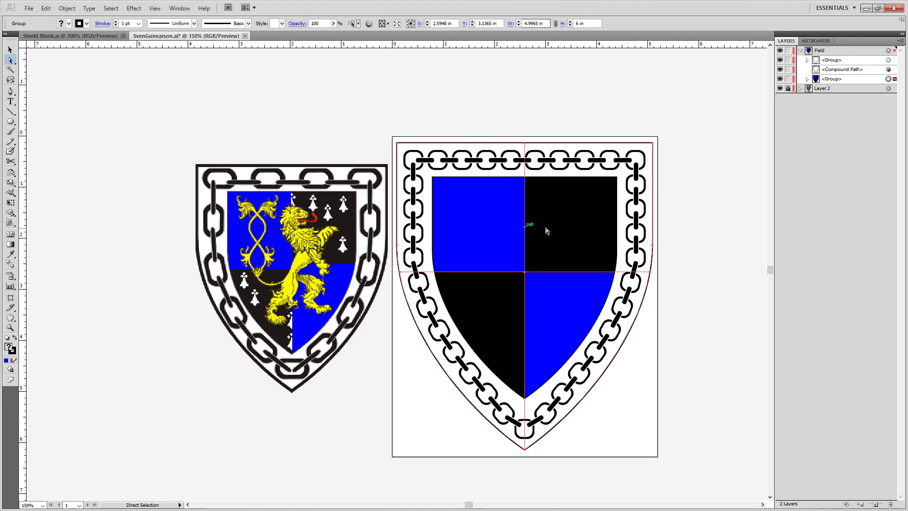
click(680, 421)
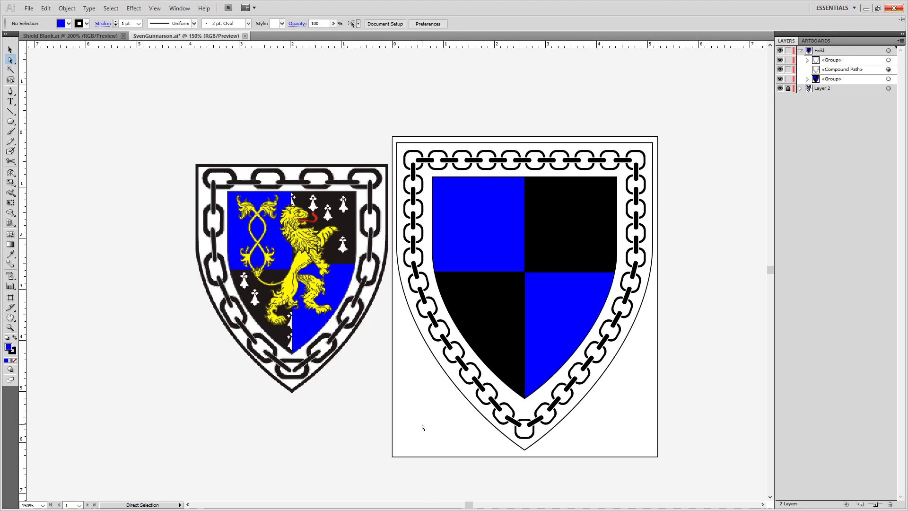
Start opening an existing file and browse to the SCA (S:) drive.
click(29, 8)
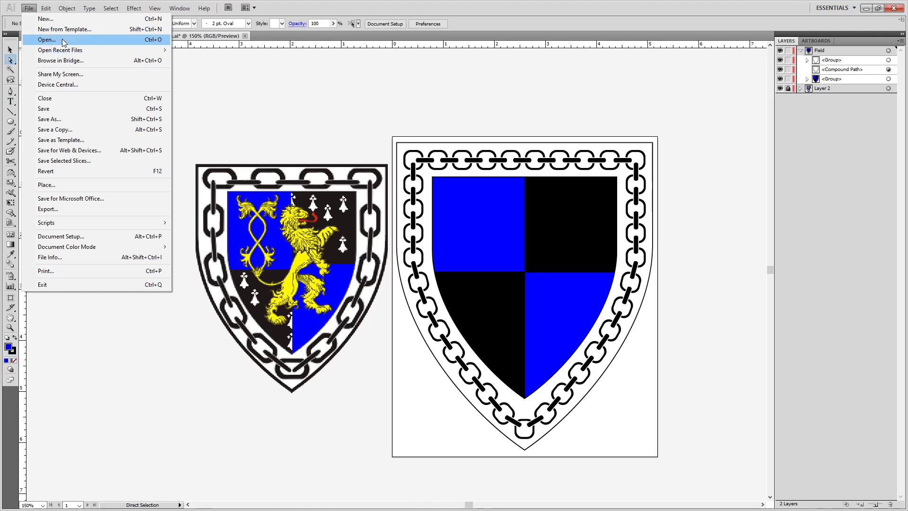
mouse_move(90, 9)
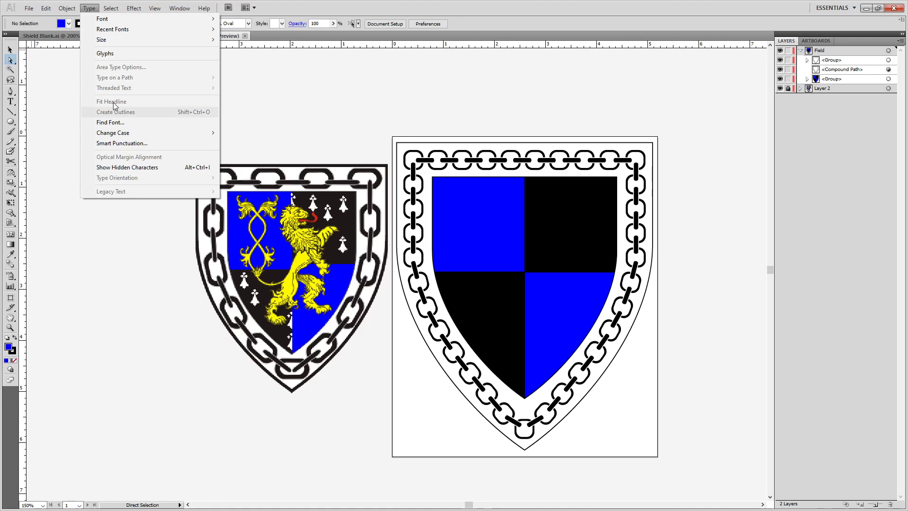
mouse_move(29, 8)
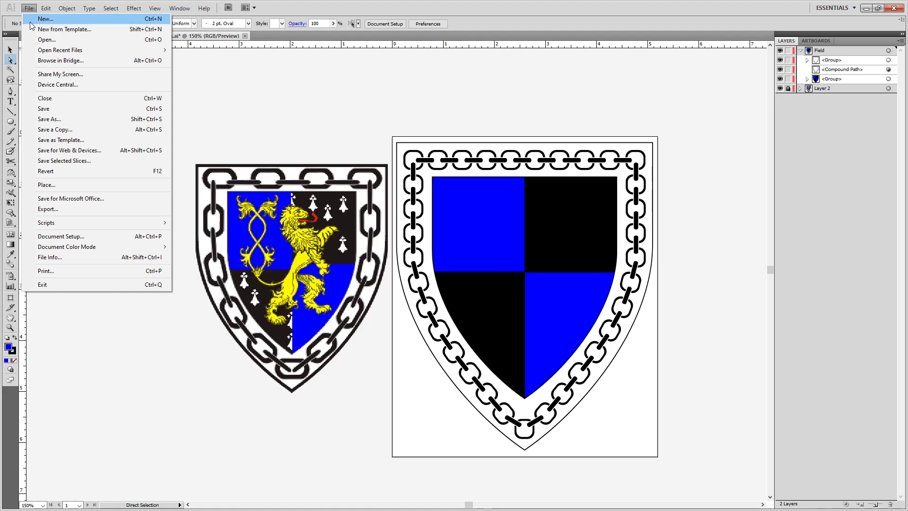
click(54, 39)
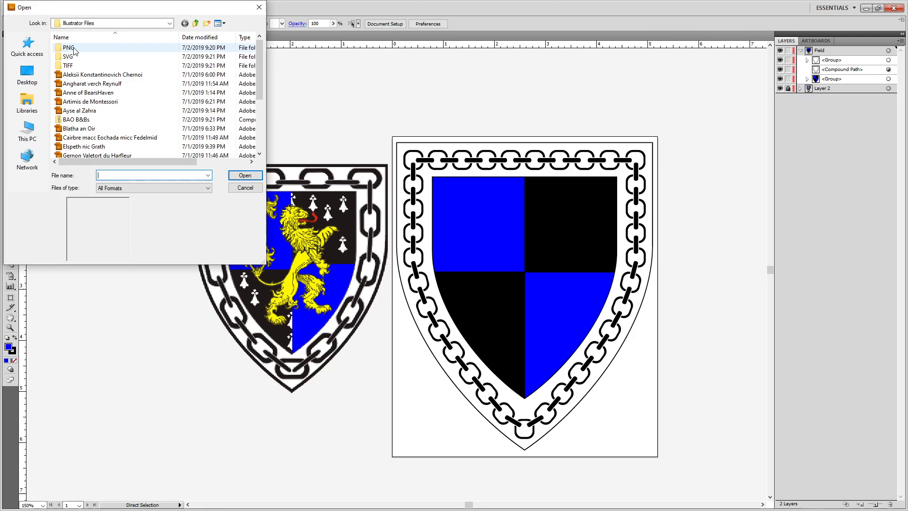
click(142, 24)
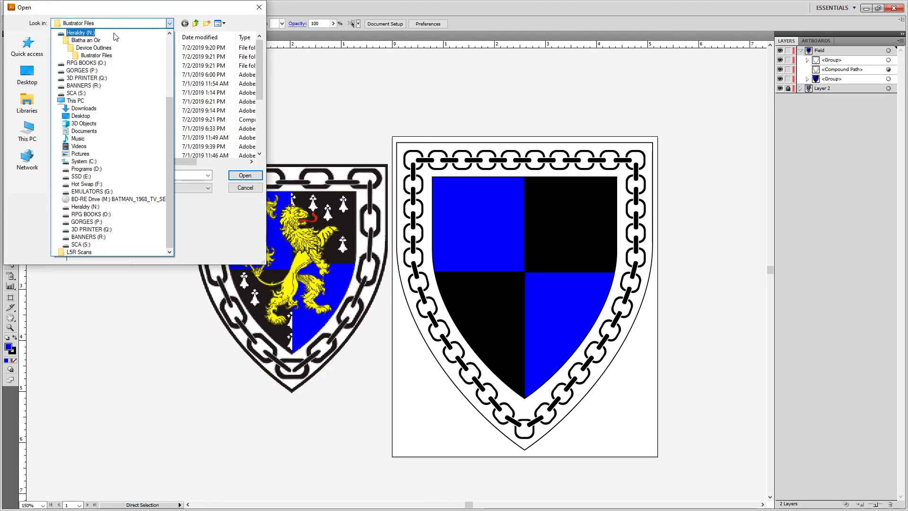
click(98, 33)
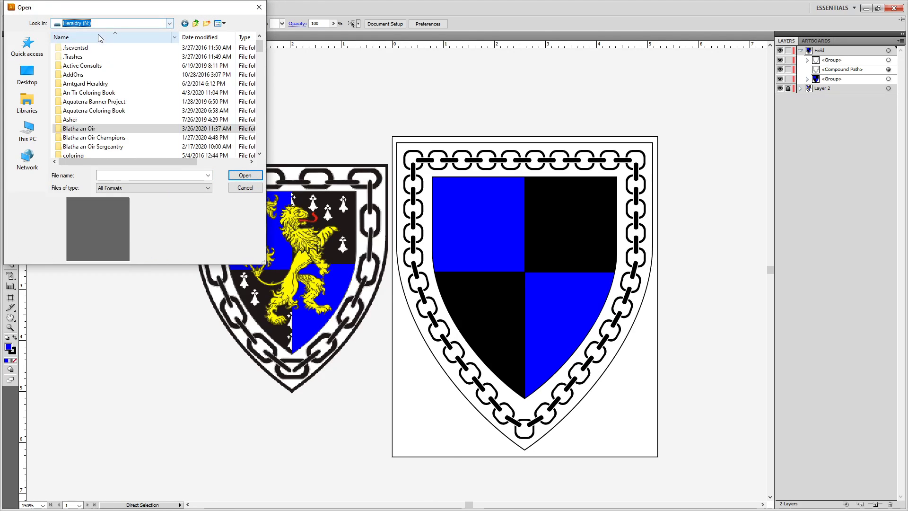
click(142, 23)
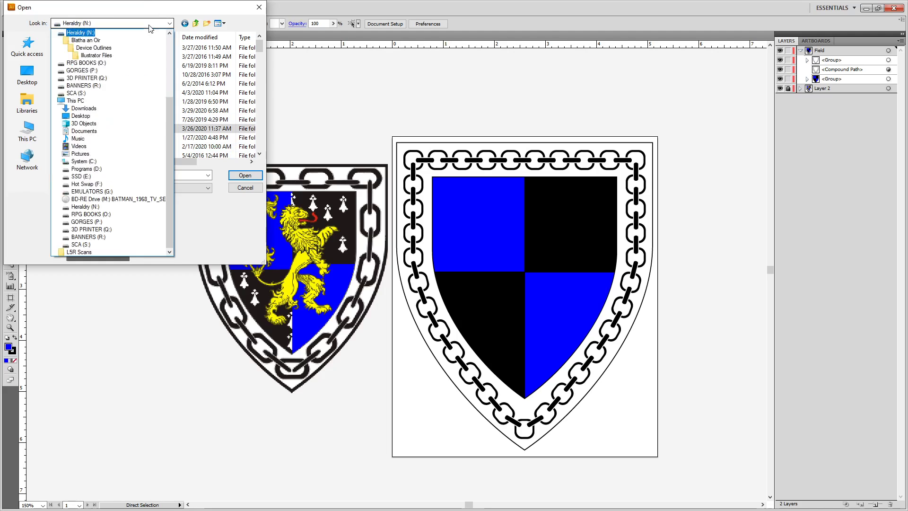
click(88, 244)
Go into the Sergeantry folder, its Redraws folder and the Redraws folder inside that.
scroll(124, 126, down, 3)
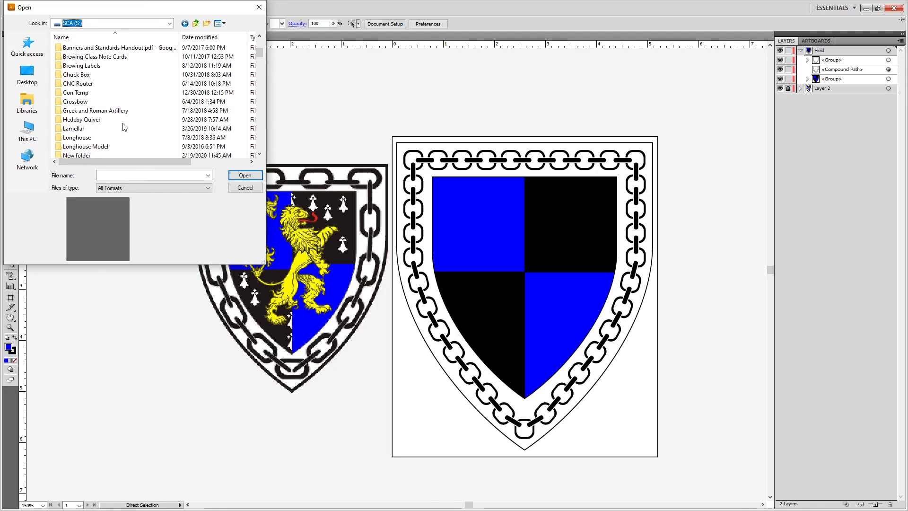
scroll(124, 127, down, 3)
scroll(107, 138, down, 2)
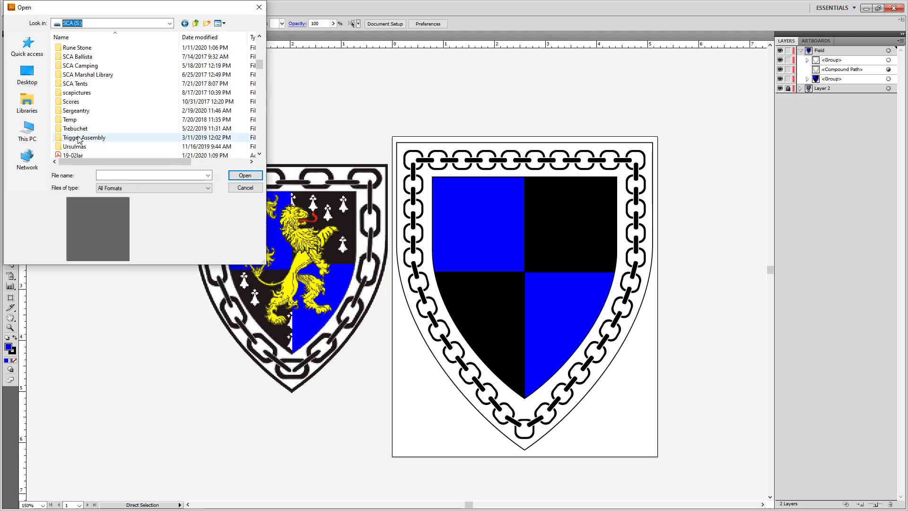
double_click(72, 110)
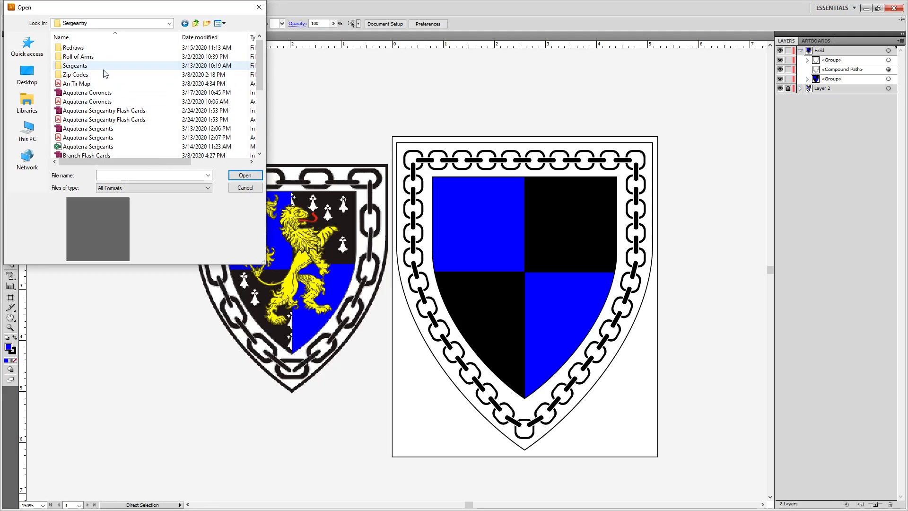
double_click(74, 48)
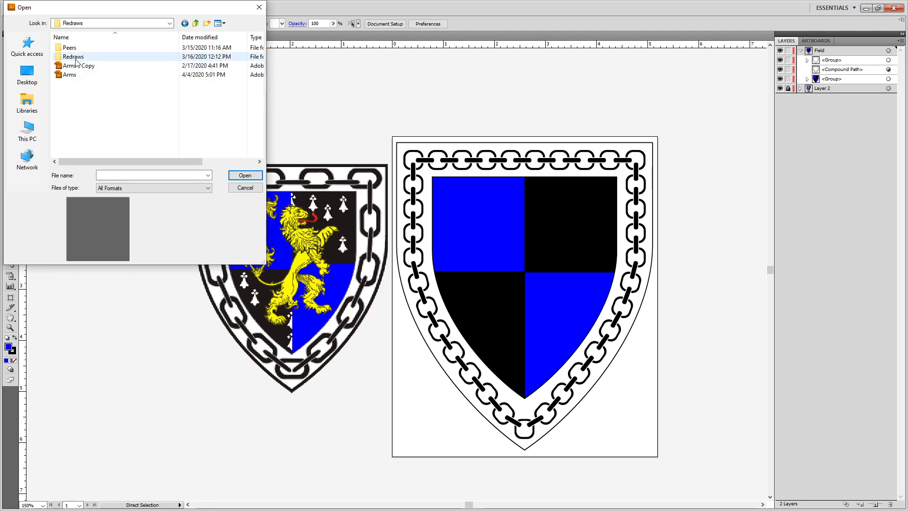
double_click(74, 57)
Look through the previews of the shield redraw files in the folder for a rampant lion suitable for these arms.
click(83, 49)
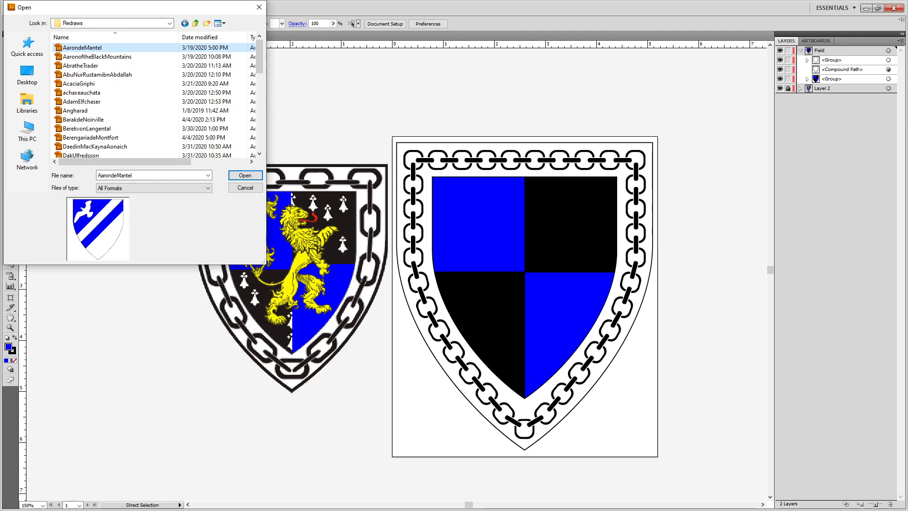
key(Down)
key(Down)
key(Down)
key(Down)
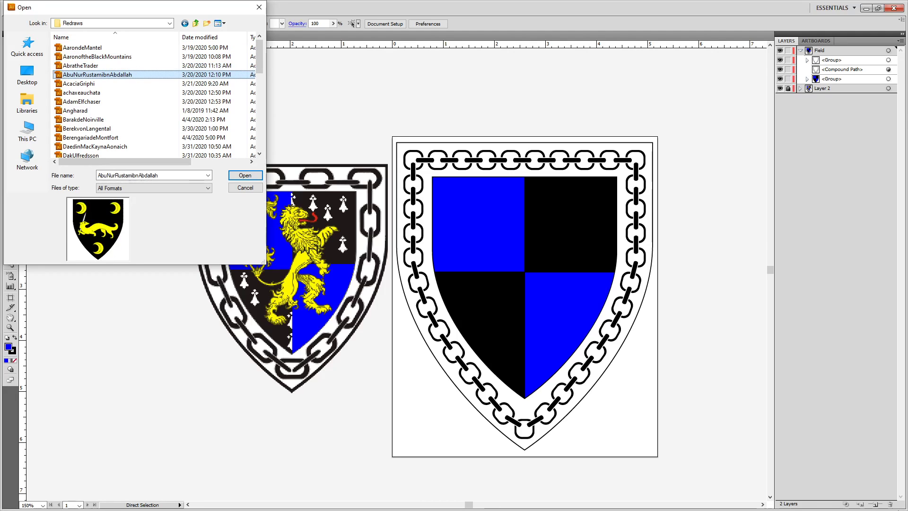
key(Down)
key(Down)
key(Down)
key(Down)
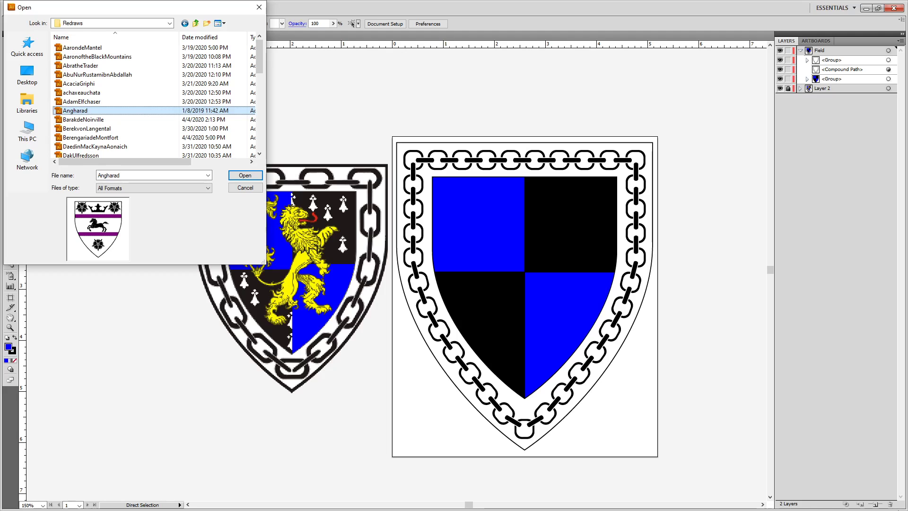
key(Up)
key(Up)
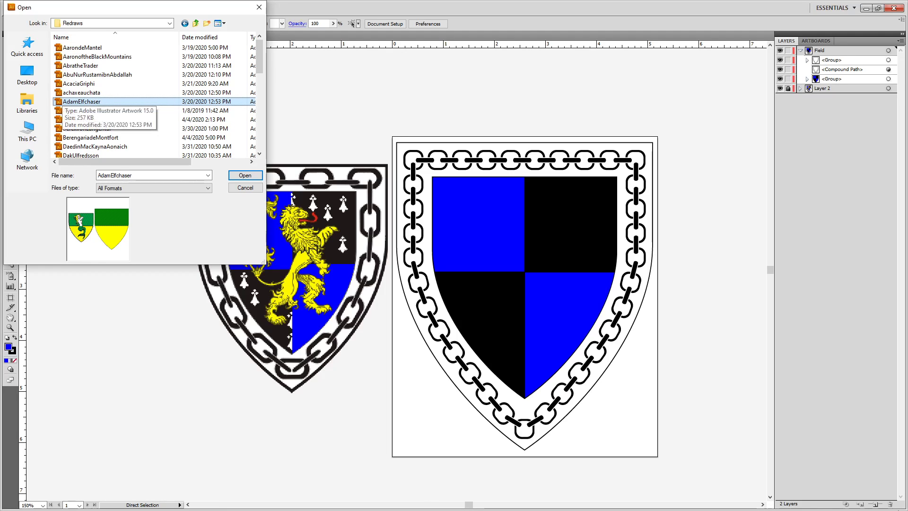
key(Down)
key(Down)
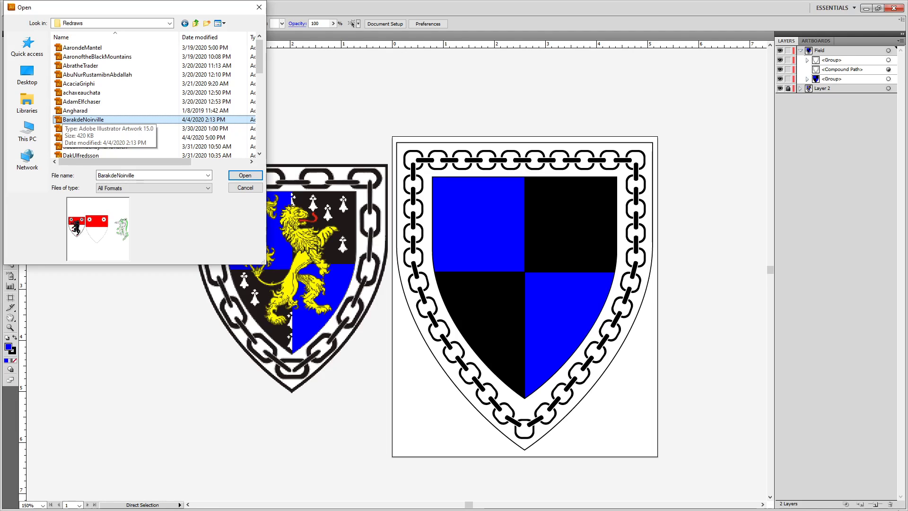
key(Down)
key(Down)
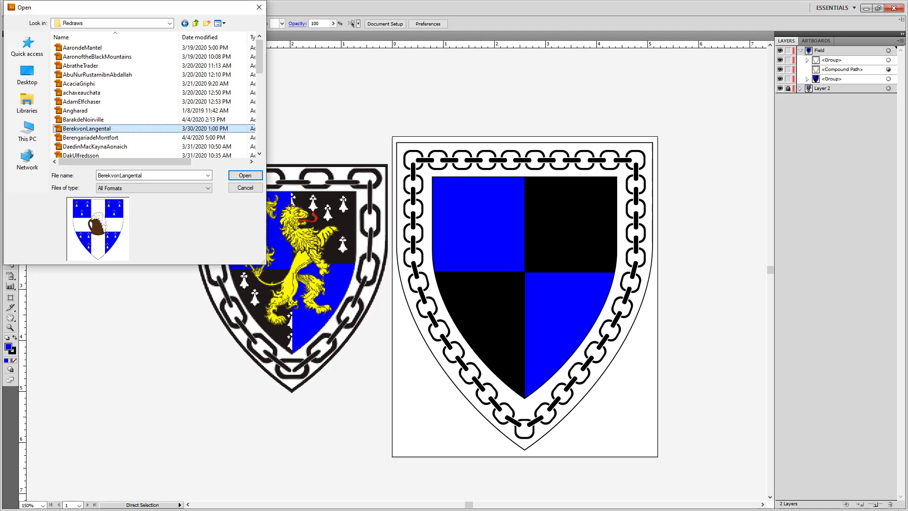
key(Down)
key(Down)
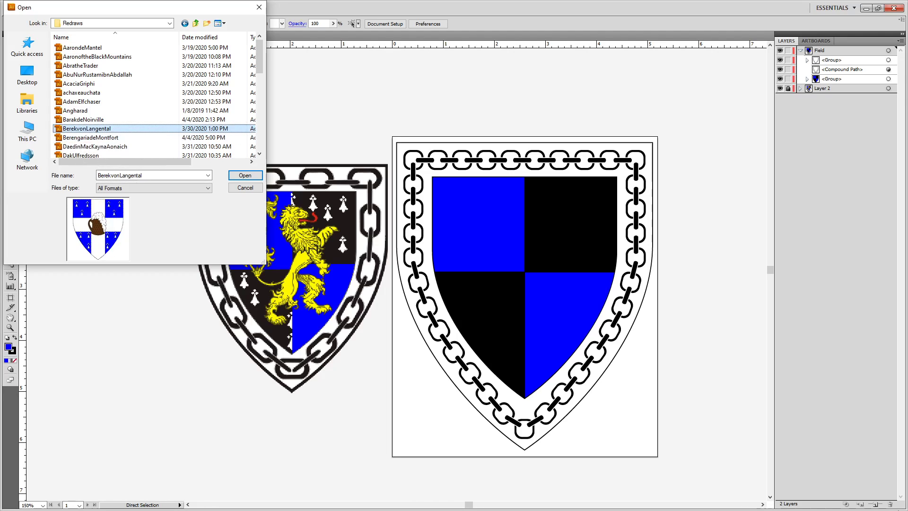
key(Down)
key(Down)
key(Down)
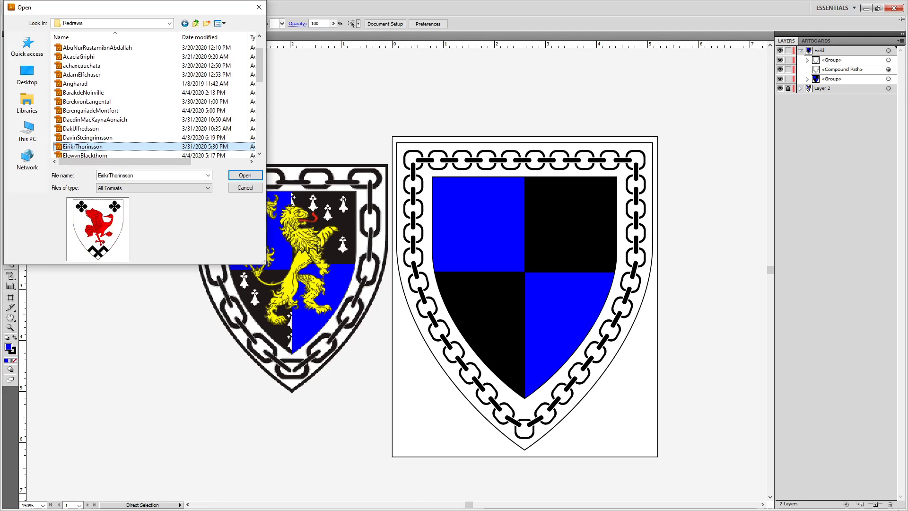
key(Down)
key(Down)
key(Down)
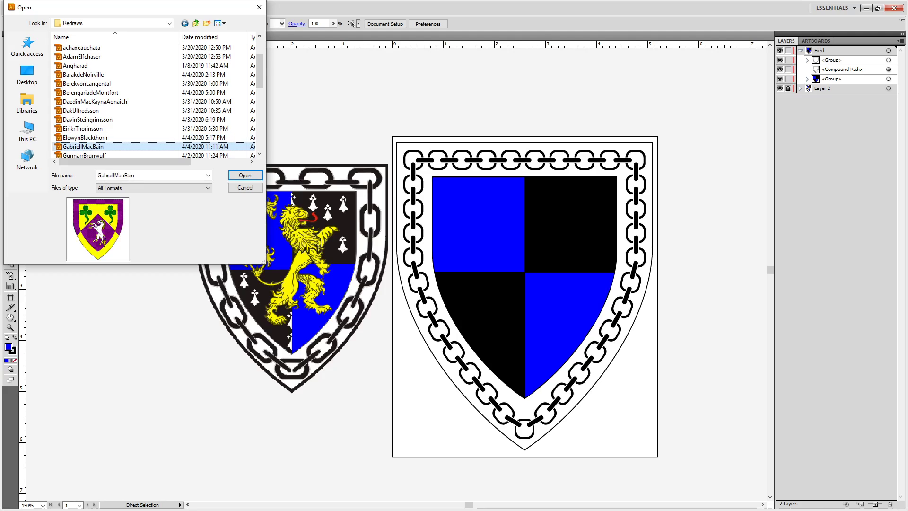
key(Down)
key(Down)
key(Down)
key(Down)
key(Down)
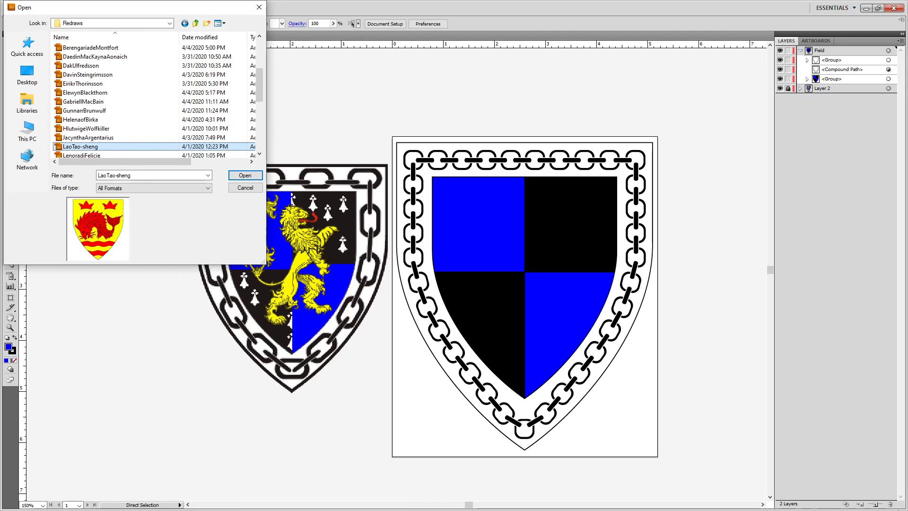
key(Down)
key(Down)
key(Down)
key(Down)
key(Down)
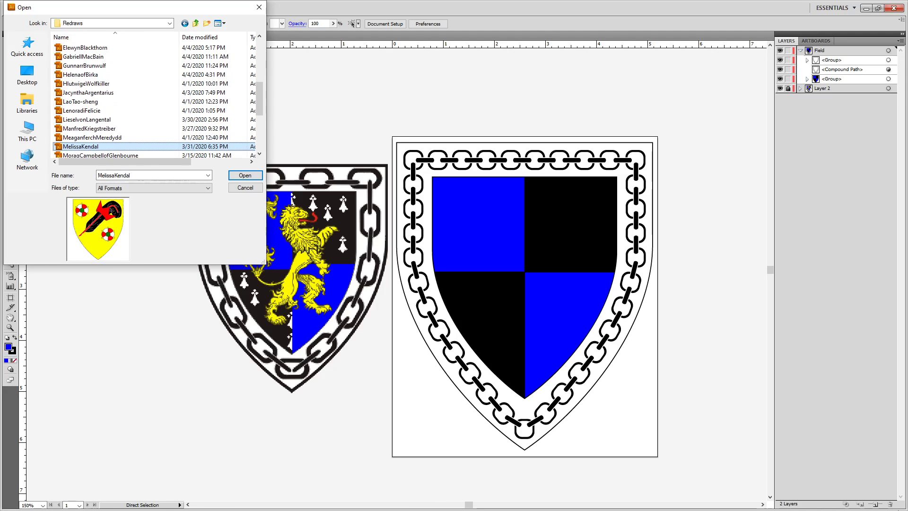
key(Down)
key(Down)
key(Down)
key(Down)
key(Down)
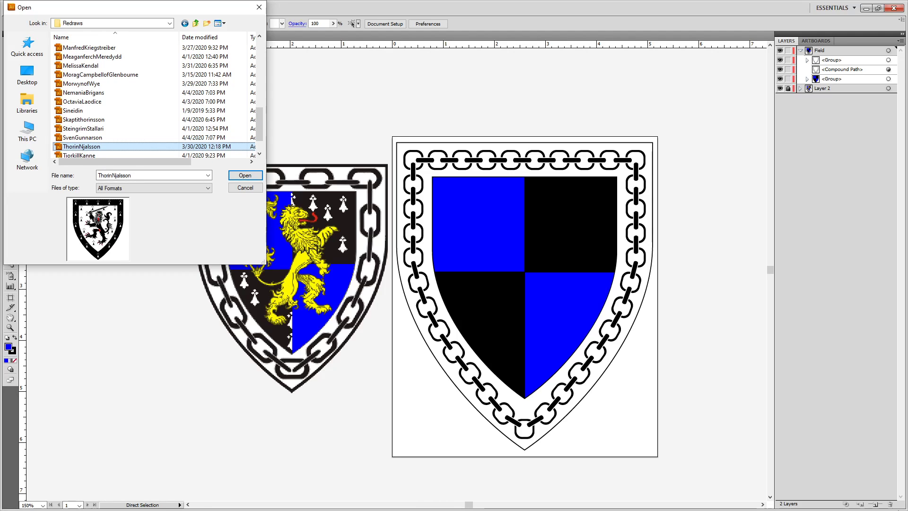
key(Down)
key(Down)
key(Down)
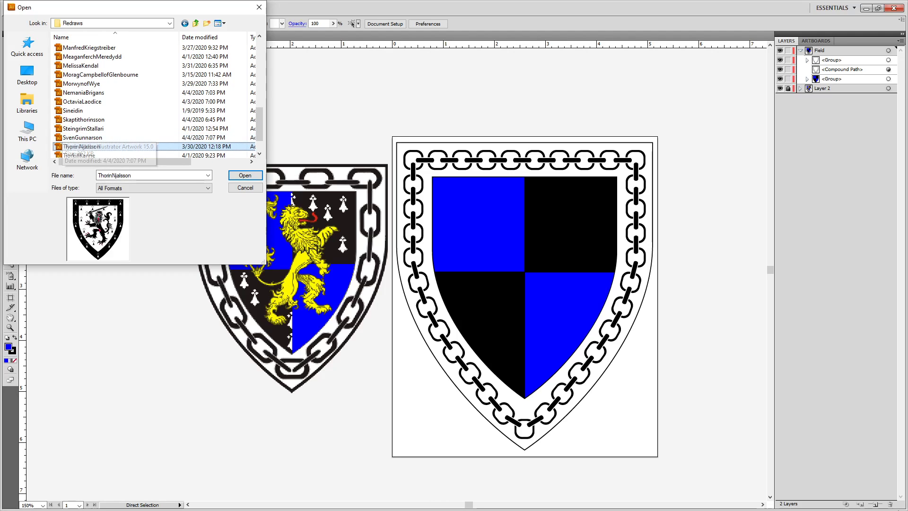
key(Up)
key(Down)
key(Down)
key(Down)
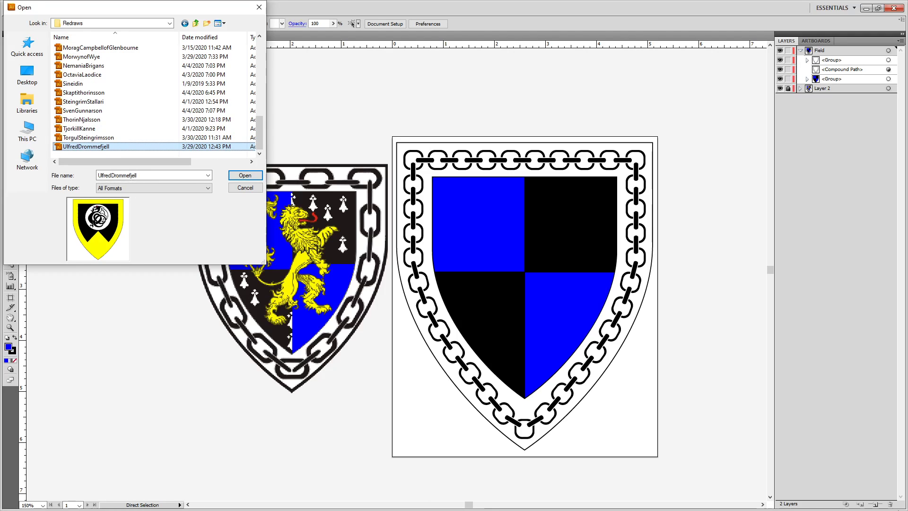
key(Up)
key(Home)
key(Home)
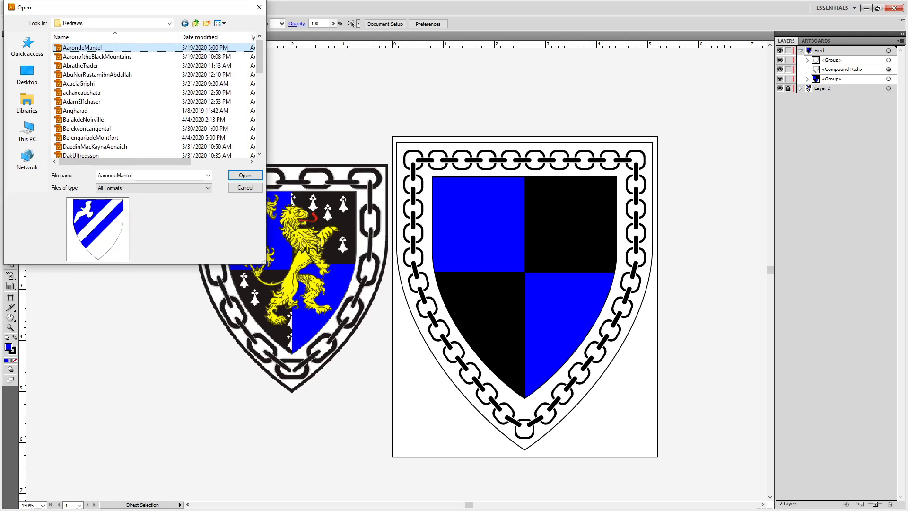
Open the redraw file whose preview shows a black rampant lion with three roses and red drops.
key(Down)
key(Down)
key(Down)
key(Down)
key(Down)
key(Down)
key(Down)
key(Down)
key(Down)
key(Down)
key(Down)
key(Down)
key(Down)
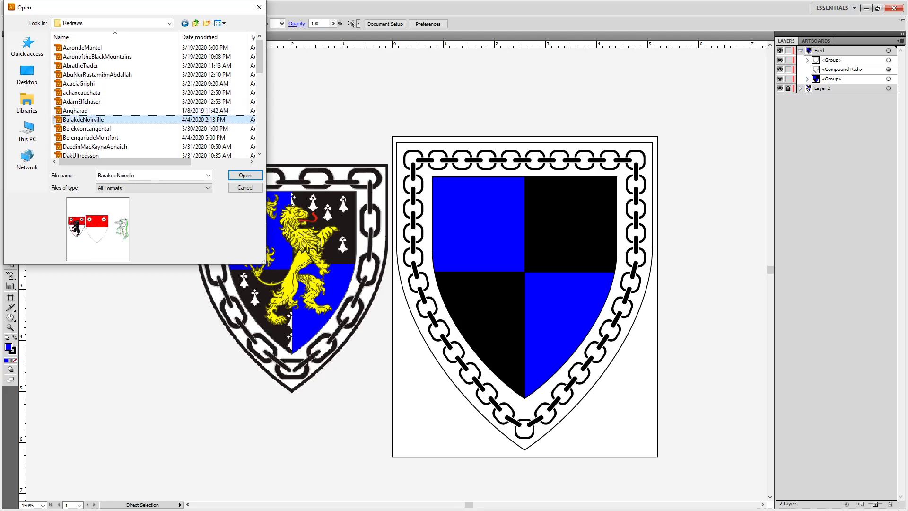
key(Down)
key(Down)
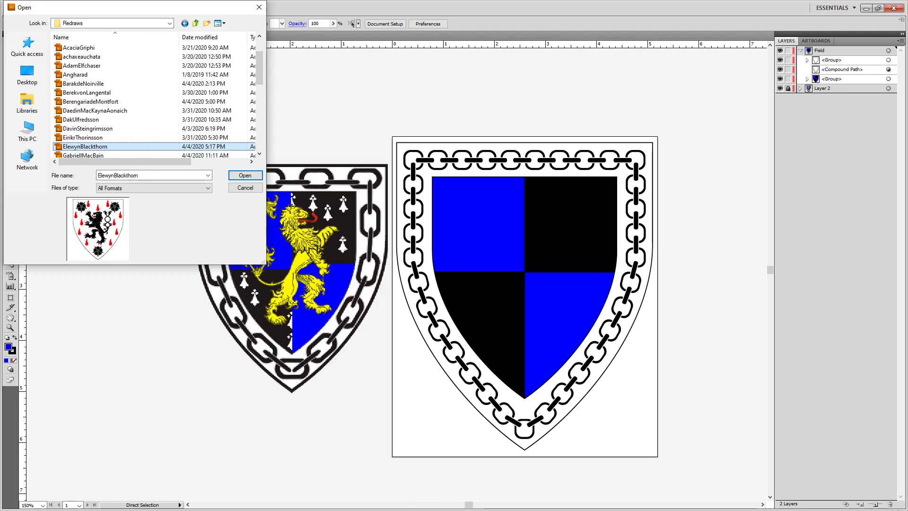
key(Return)
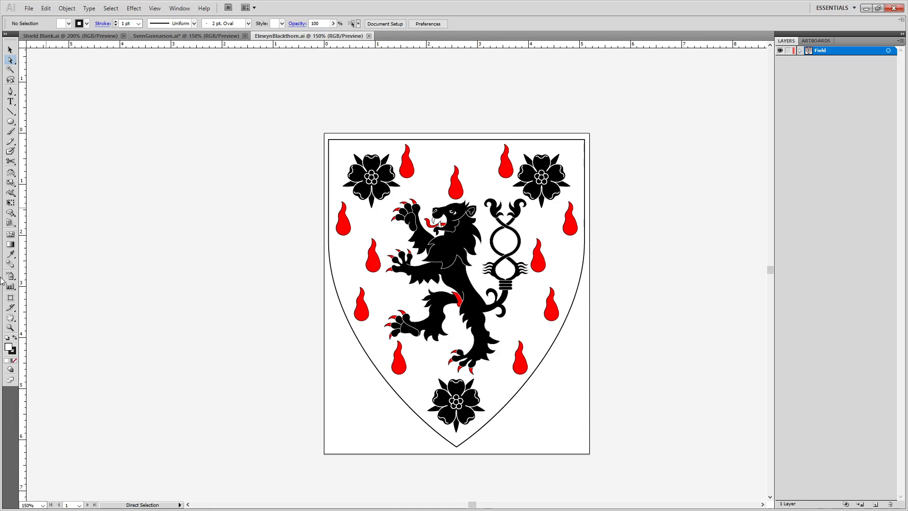
Copy the black lion group with its looped tail into the quartered shield document, placing it beside the reference arms.
key(c)
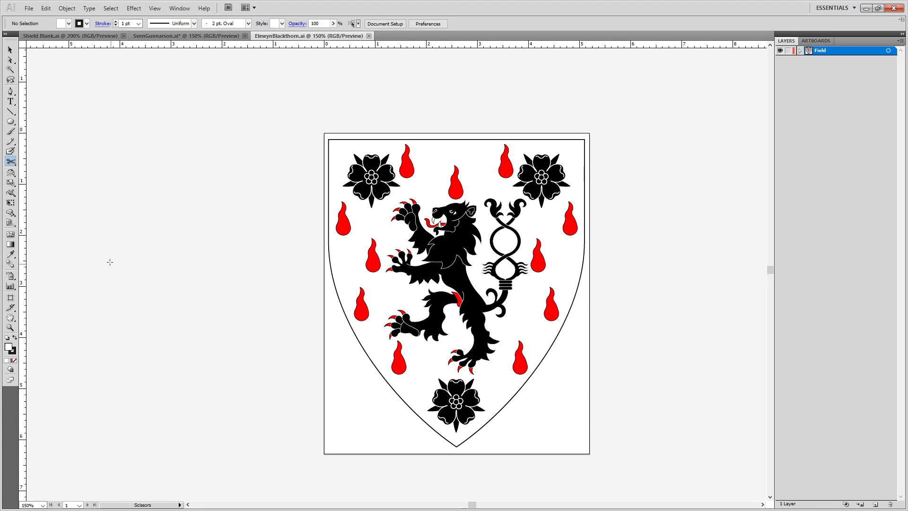
click(10, 50)
click(453, 246)
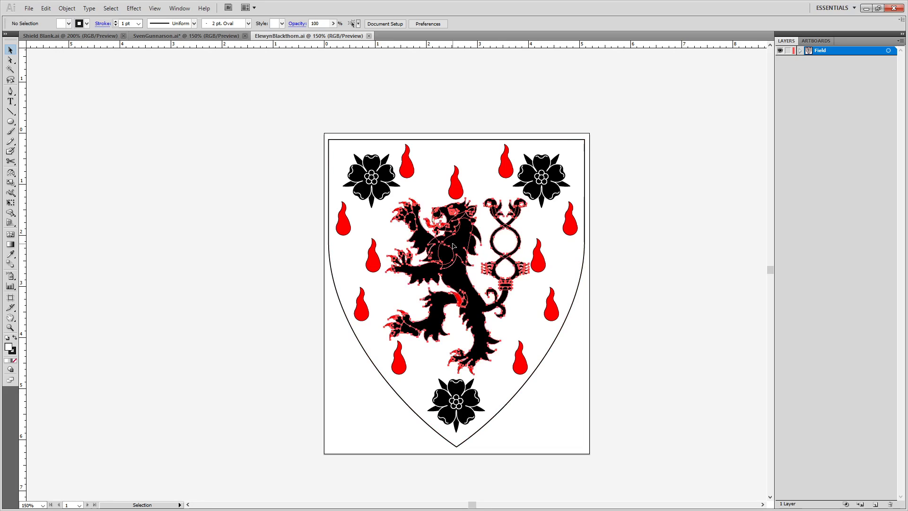
drag(453, 245, 154, 36)
drag(116, 198, 116, 199)
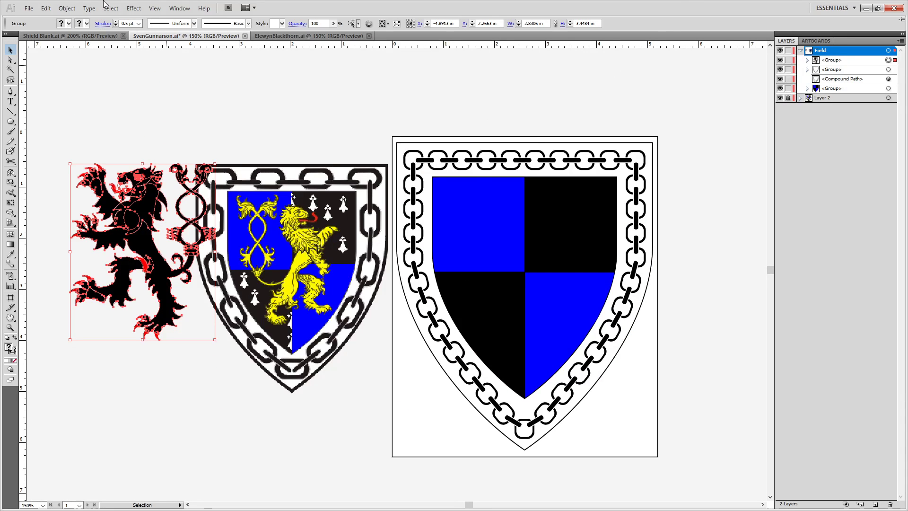
Reflect the lion group across the vertical axis and move it onto the empty canvas to the right of the artboard.
click(61, 10)
mouse_move(71, 19)
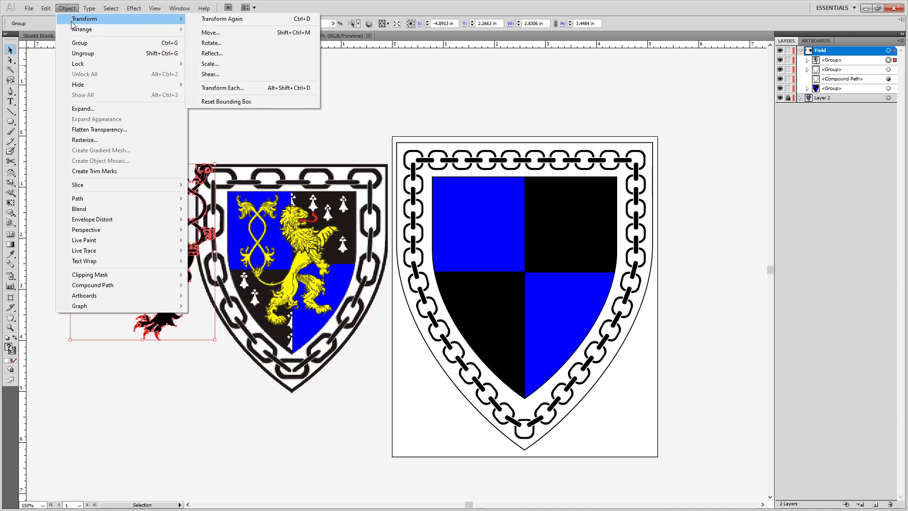
click(212, 53)
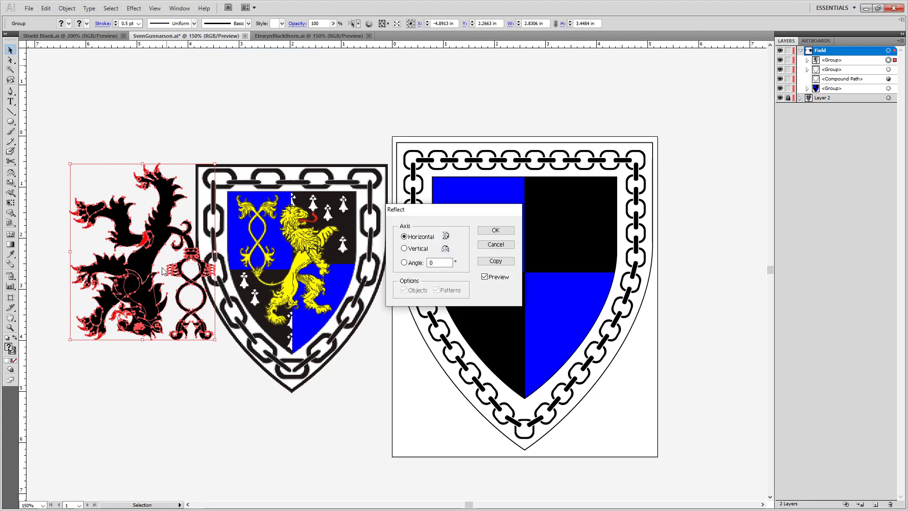
click(405, 249)
click(495, 230)
drag(143, 242, 666, 283)
Set the stroke color of all unlocked artwork, including the lion, to black (000000) and deselect it.
scroll(634, 217, up, 2)
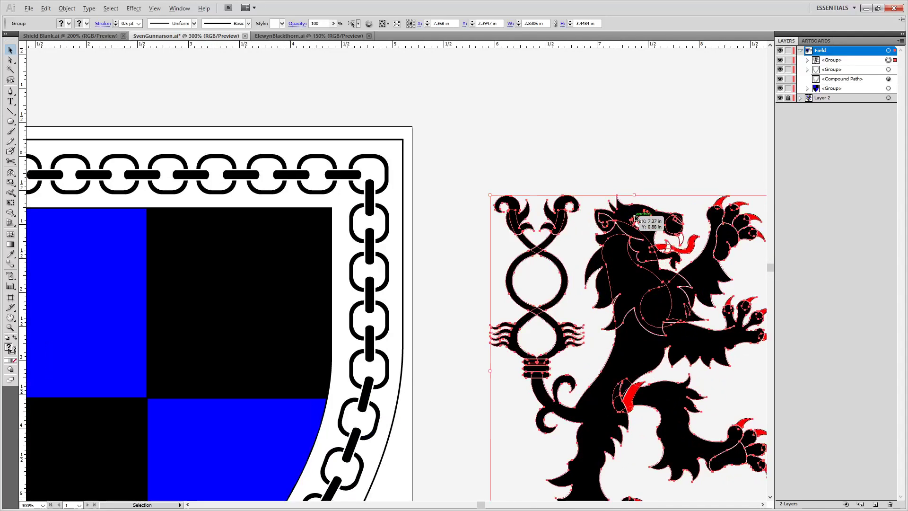
click(615, 113)
scroll(682, 233, up, 2)
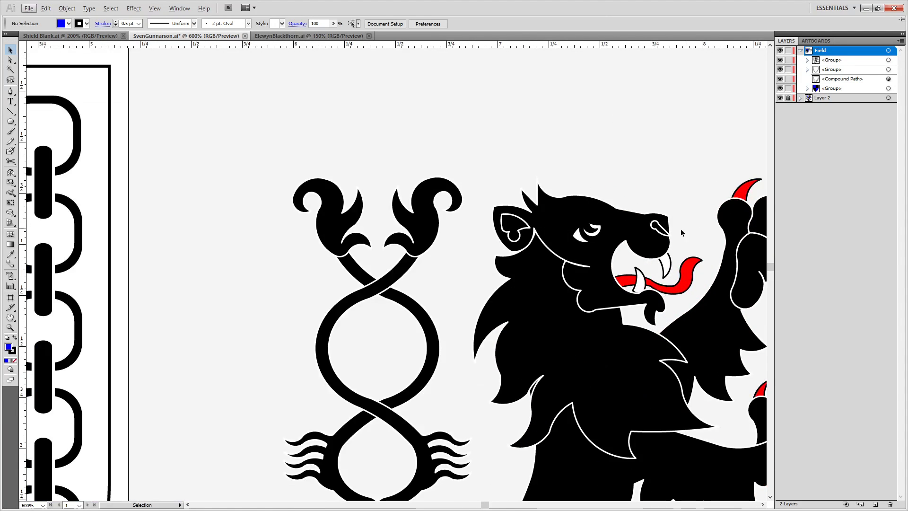
click(417, 229)
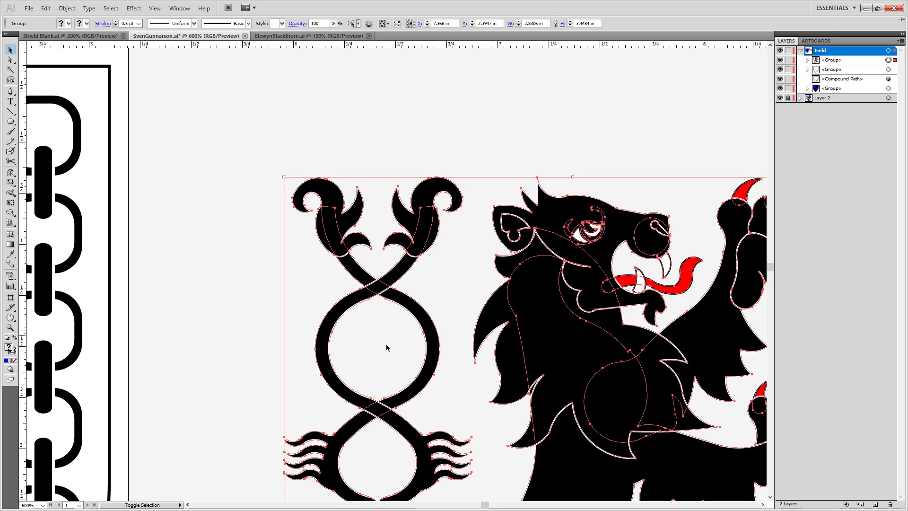
key(a)
click(375, 149)
click(514, 223)
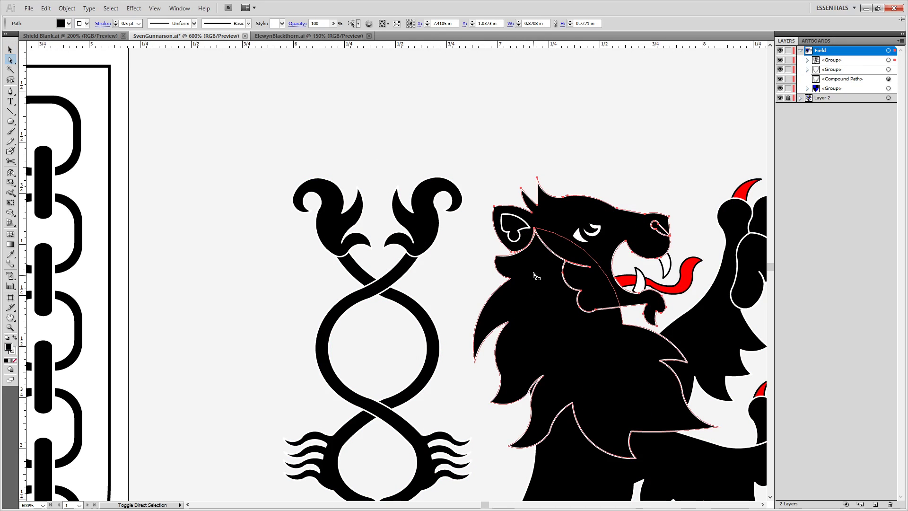
key(ctrl+a)
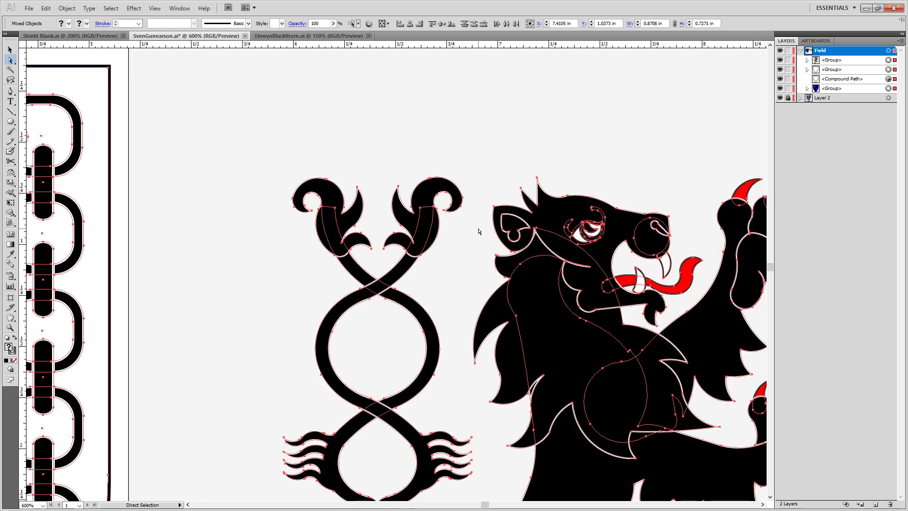
double_click(12, 353)
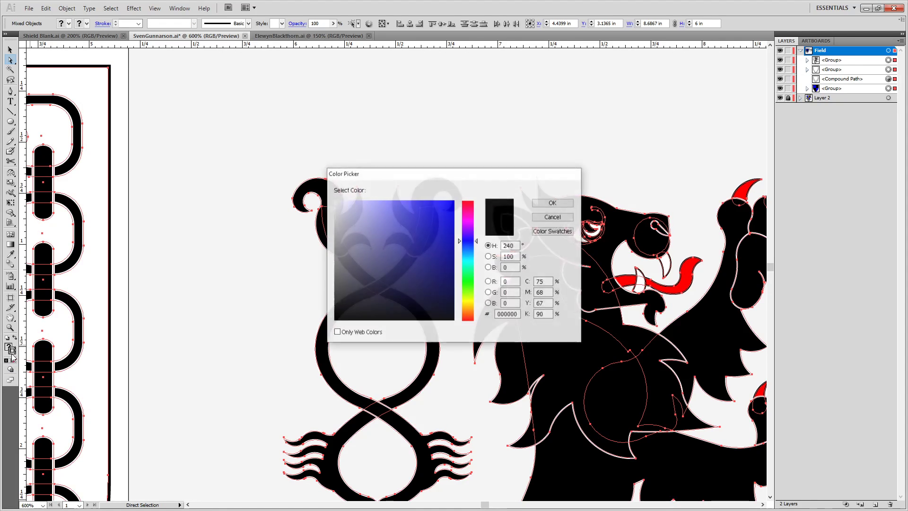
key(Return)
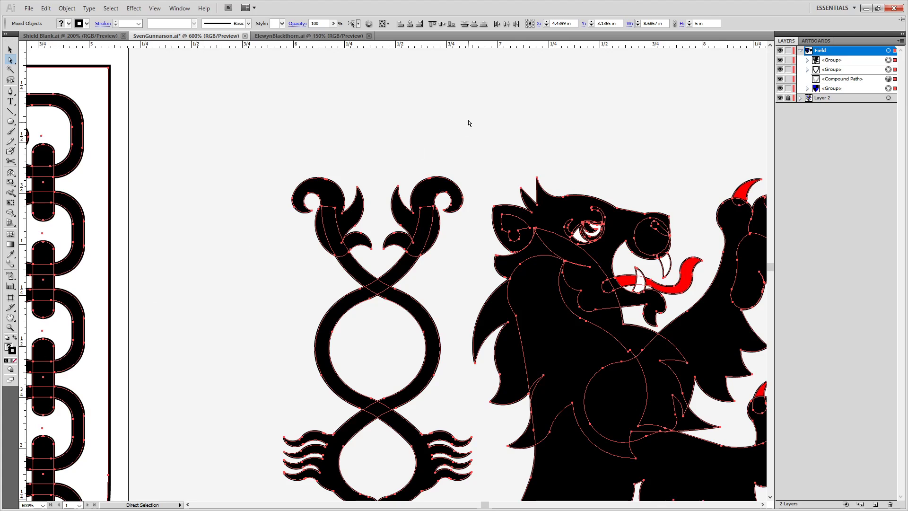
click(469, 122)
Fill the lion's head, body, forelegs, paw pieces and most of its looped tail with yellow (RGB 255, 255, 0).
click(428, 209)
shift+click(330, 216)
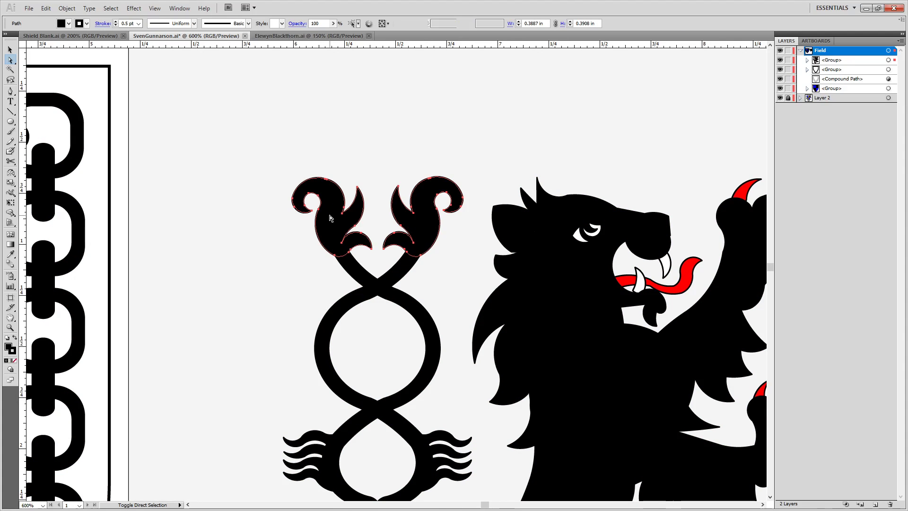
shift+click(334, 384)
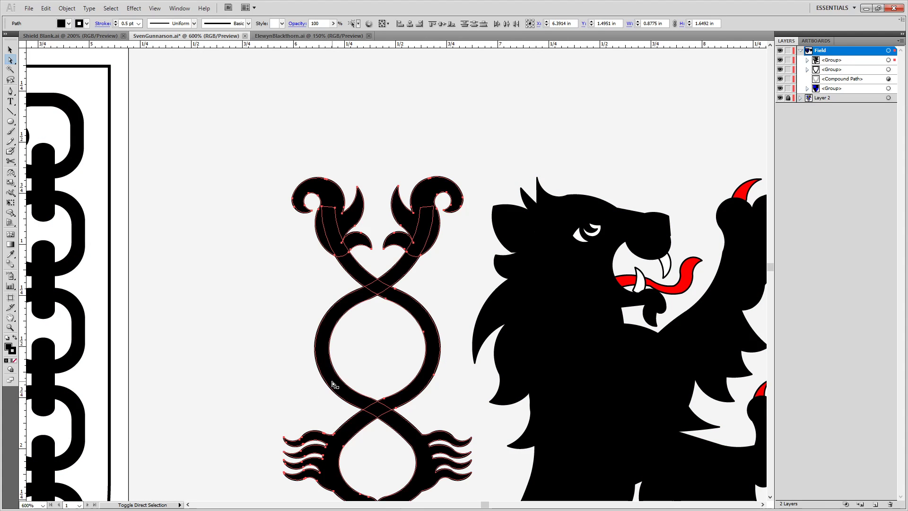
scroll(307, 373, down, 4)
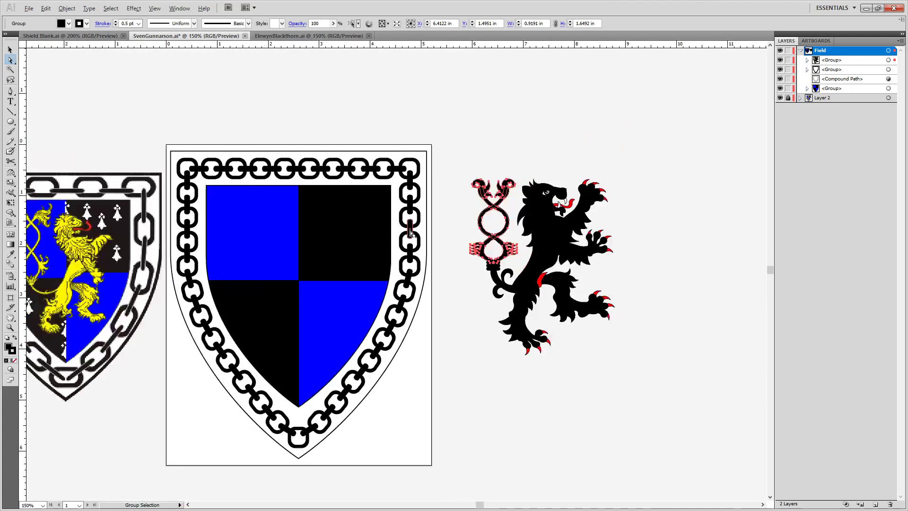
scroll(410, 232, up, 3)
scroll(449, 237, right, 5)
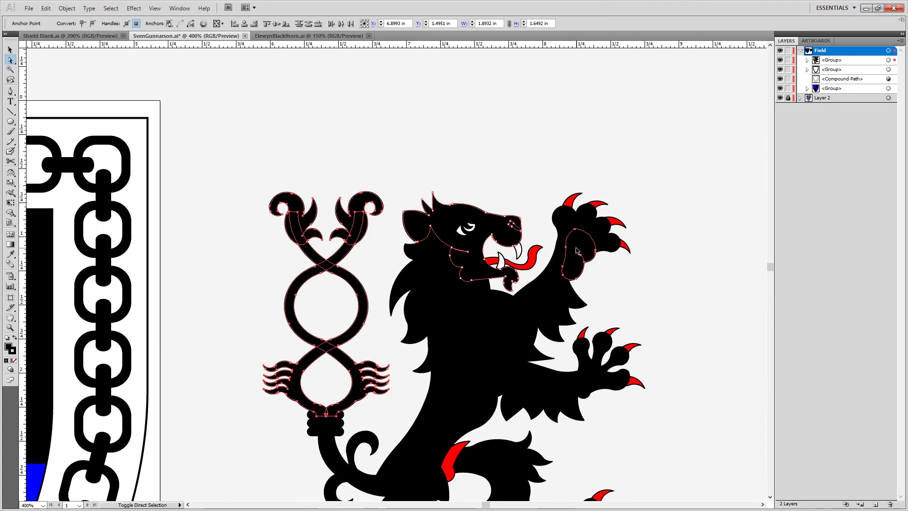
shift+click(573, 223)
shift+click(544, 403)
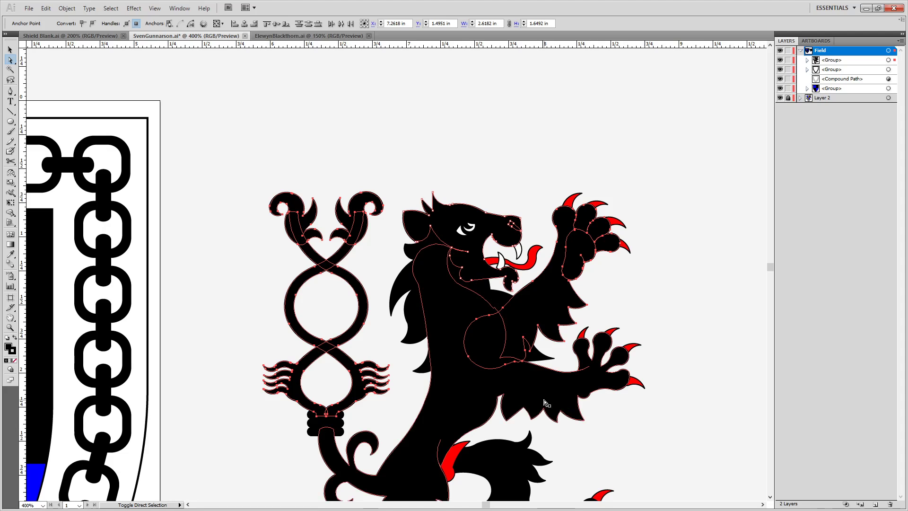
shift+click(356, 435)
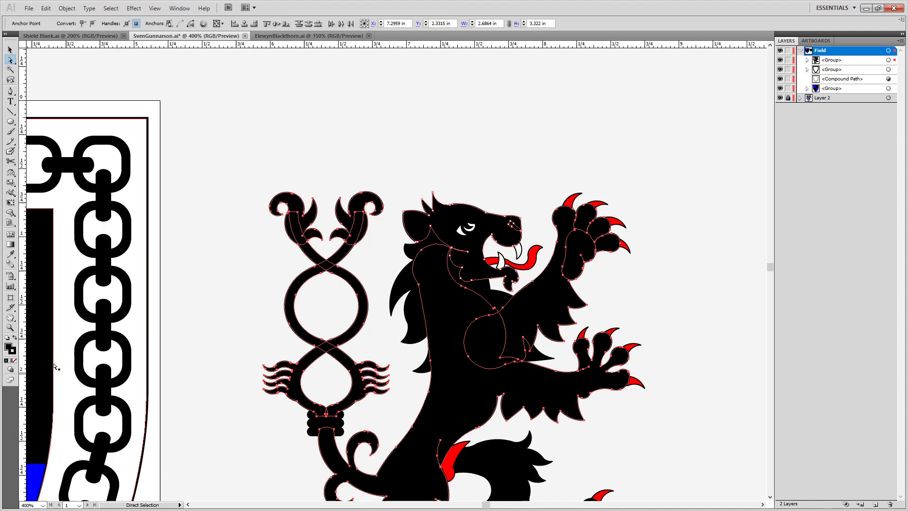
double_click(9, 348)
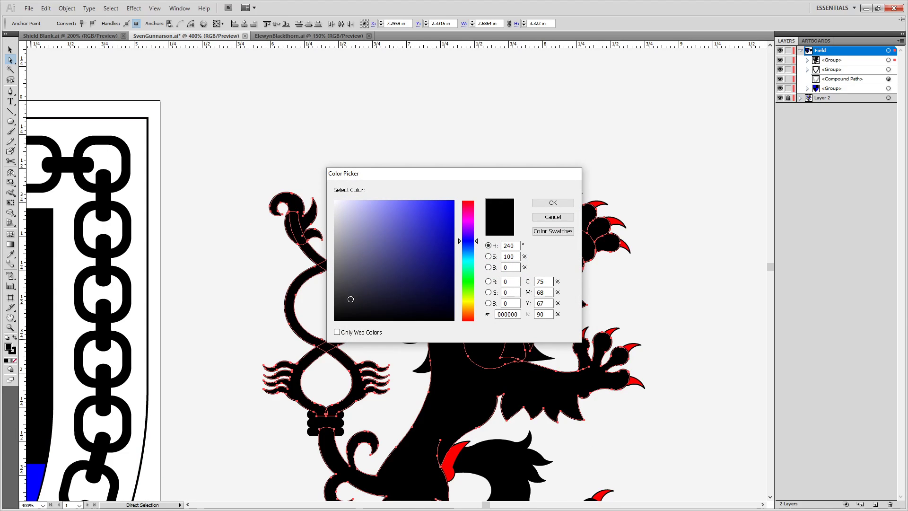
drag(337, 203, 326, 196)
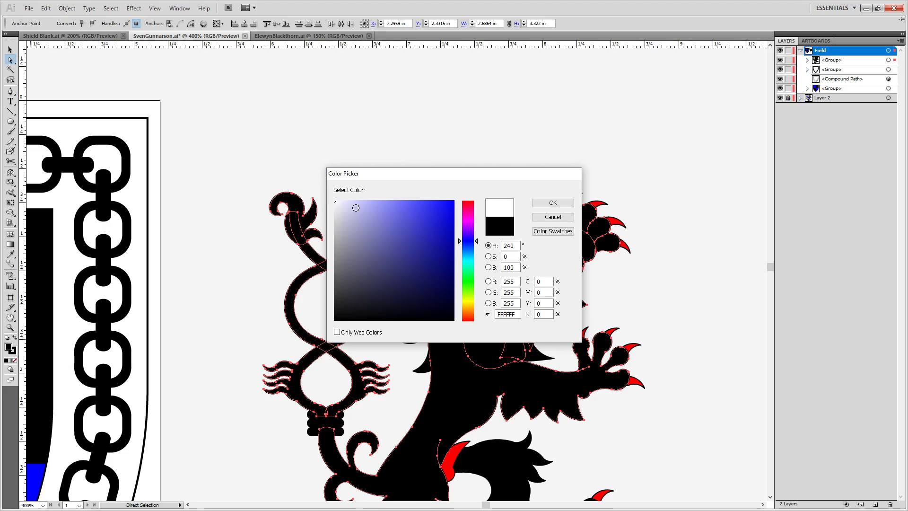
double_click(516, 304)
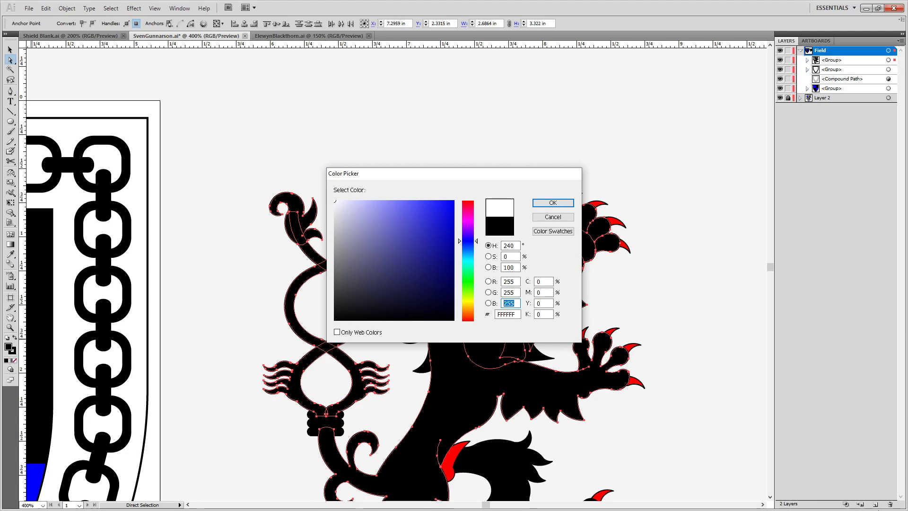
text(0)
key(Return)
scroll(636, 318, down, 5)
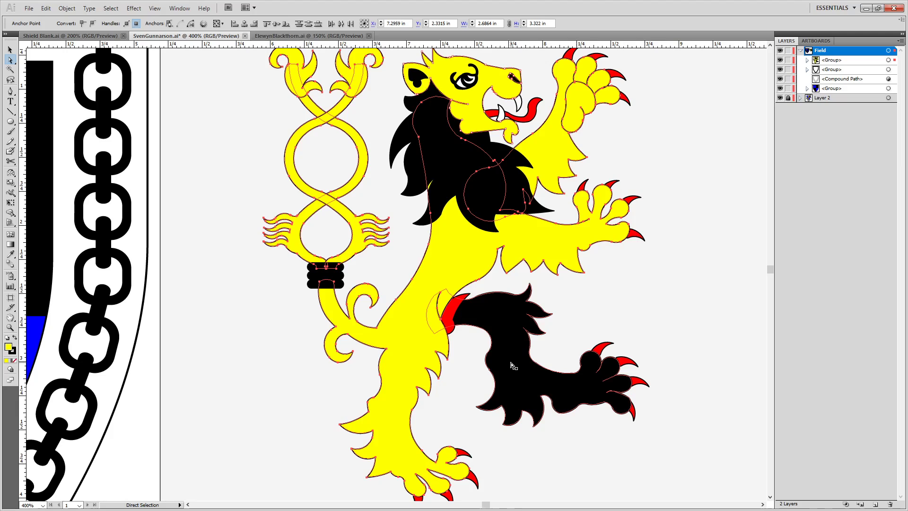
click(623, 135)
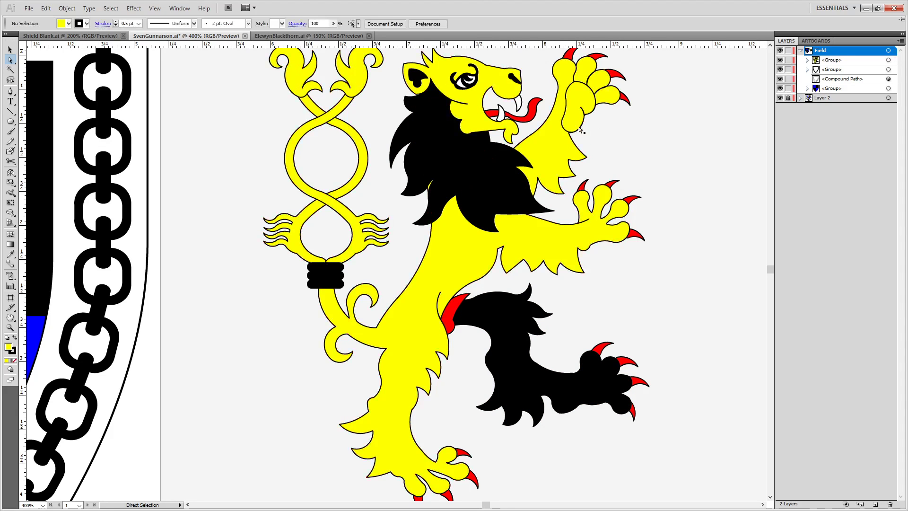
Apply the body's yellow fill to the lion's mane, tail bands and raised hind leg with the Eyedropper.
click(425, 142)
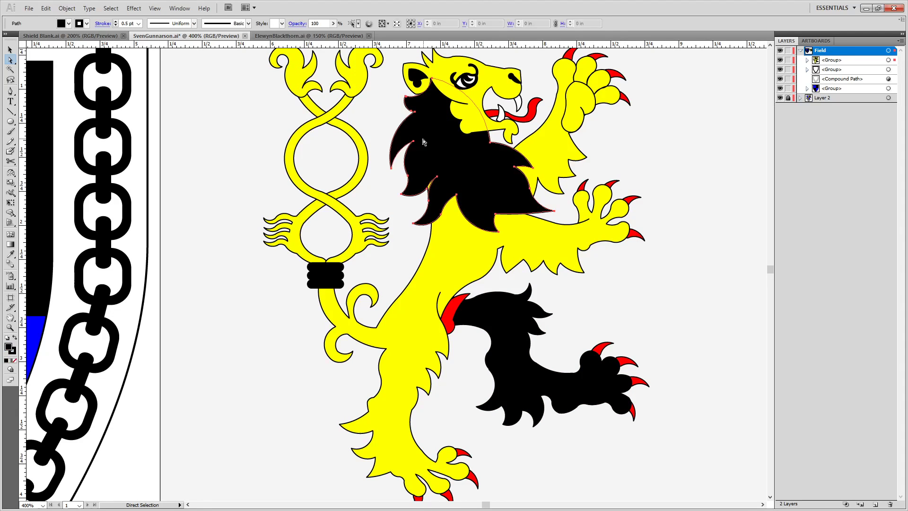
shift+click(321, 270)
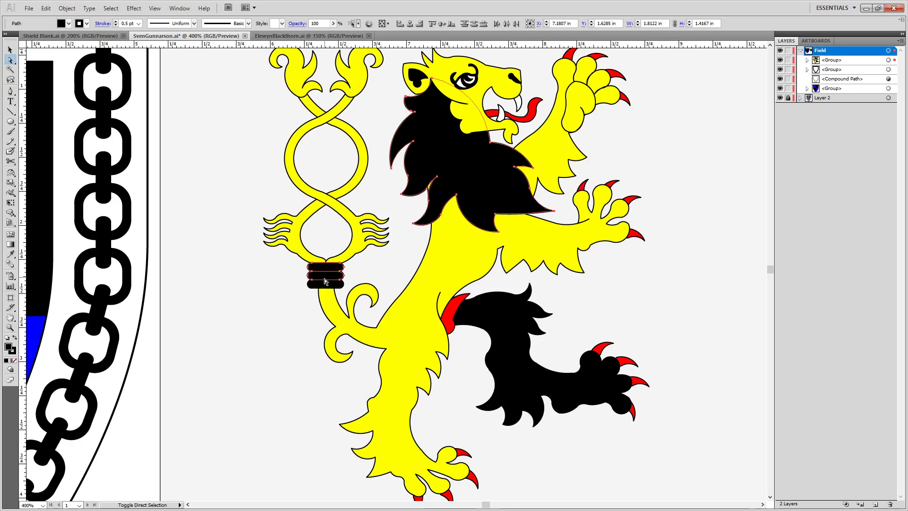
shift+click(520, 332)
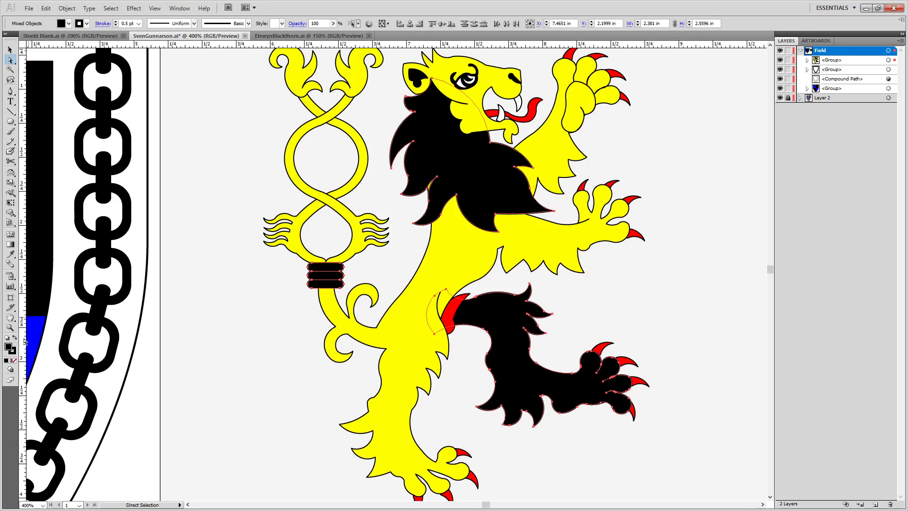
key(i)
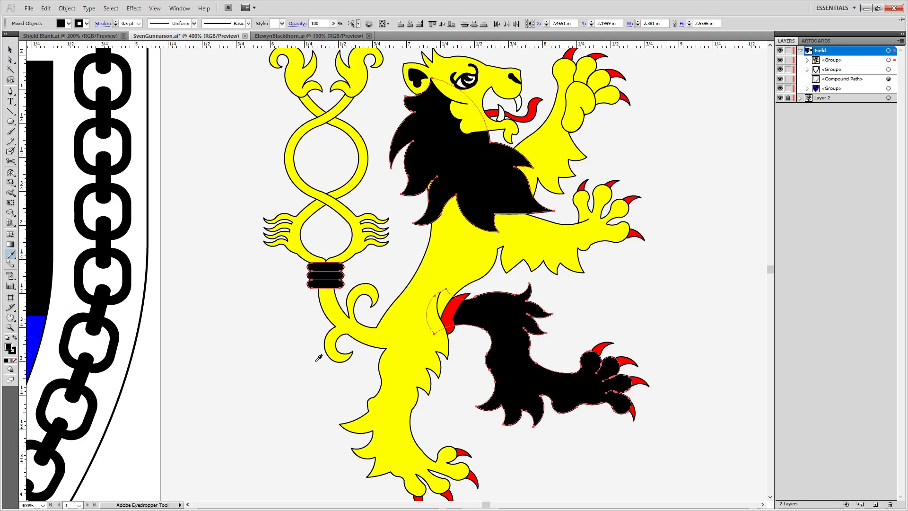
click(416, 318)
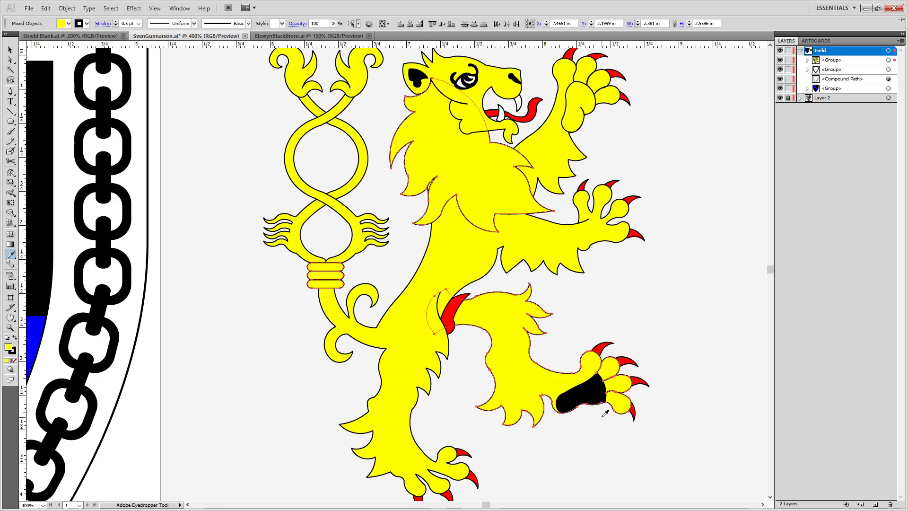
Match the remaining black pad on the lion's raised hind paw to the yellow of the neighboring toes.
key(a)
click(593, 400)
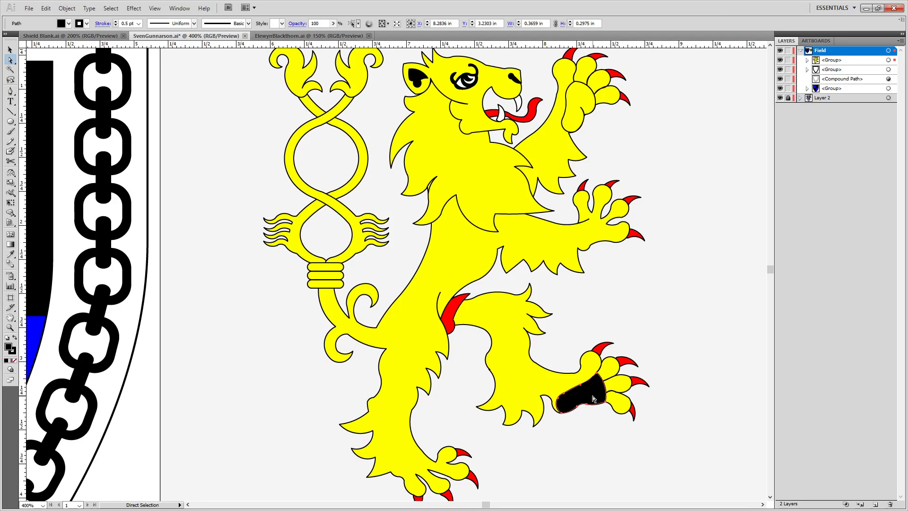
key(i)
click(615, 401)
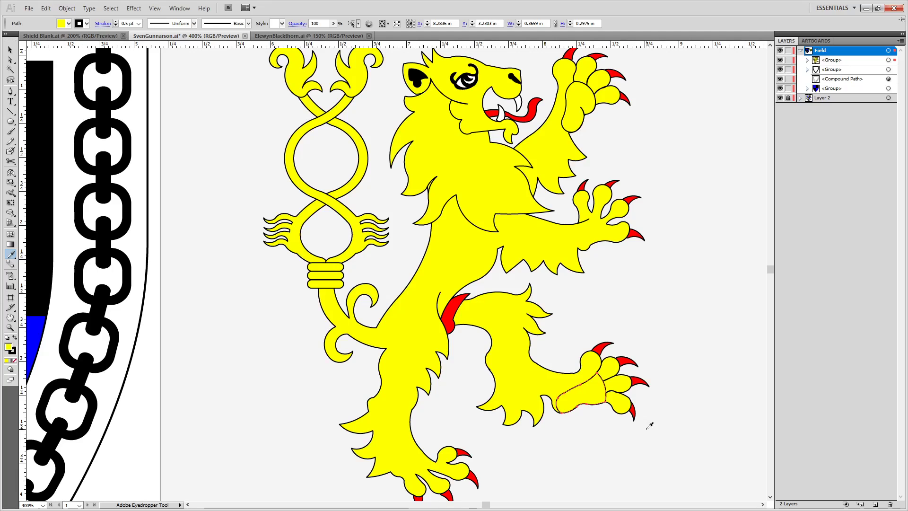
Move the yellow lion group from the empty canvas onto the quartered field of the chained shield.
click(10, 51)
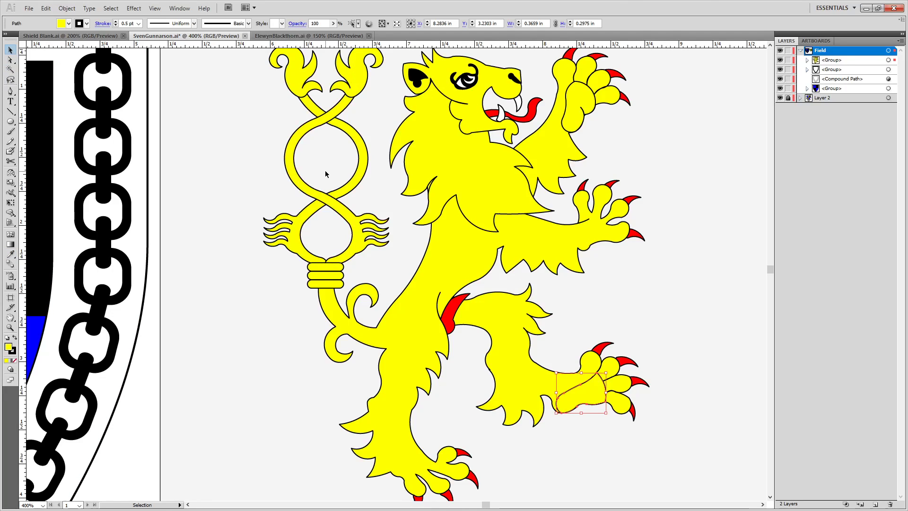
key(ctrl+minus)
key(ctrl+minus)
key(ctrl+minus)
key(ctrl+minus)
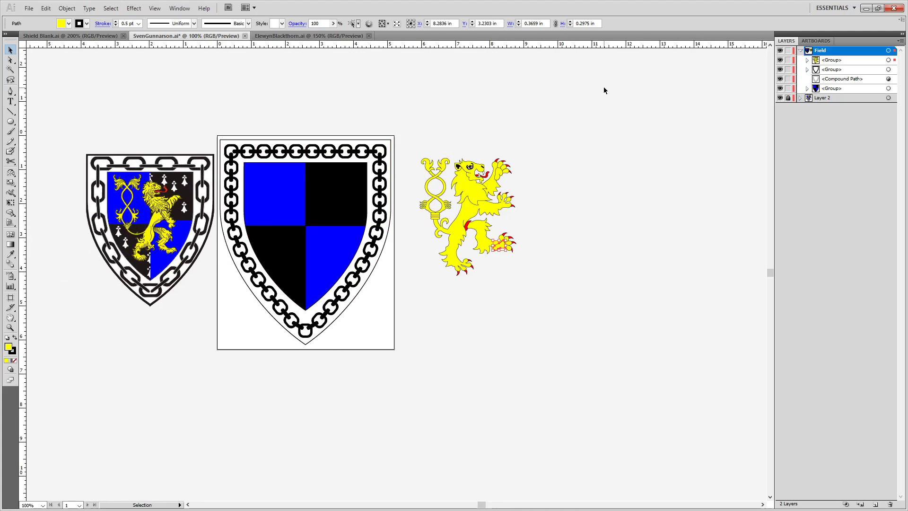
drag(477, 197, 314, 208)
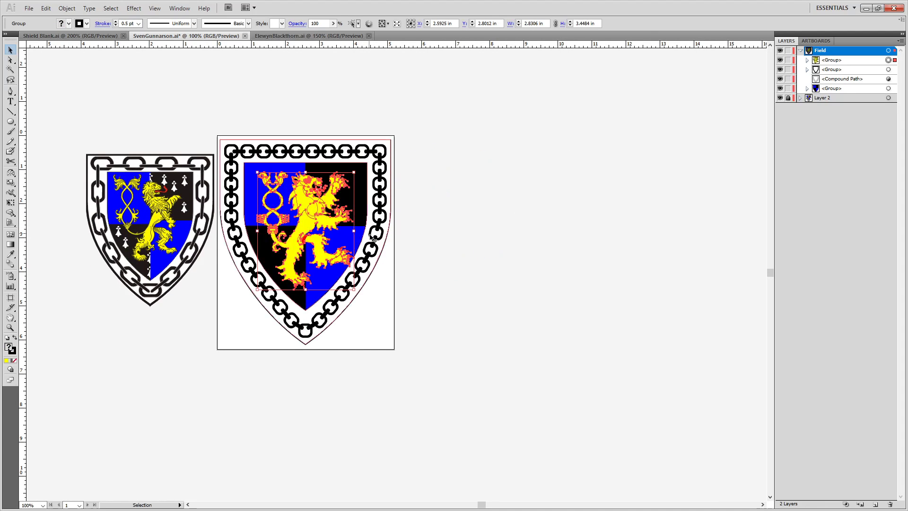
Scale the lion group down slightly about its center so it sits within the quartered field, and deselect it.
scroll(338, 238, up, 2)
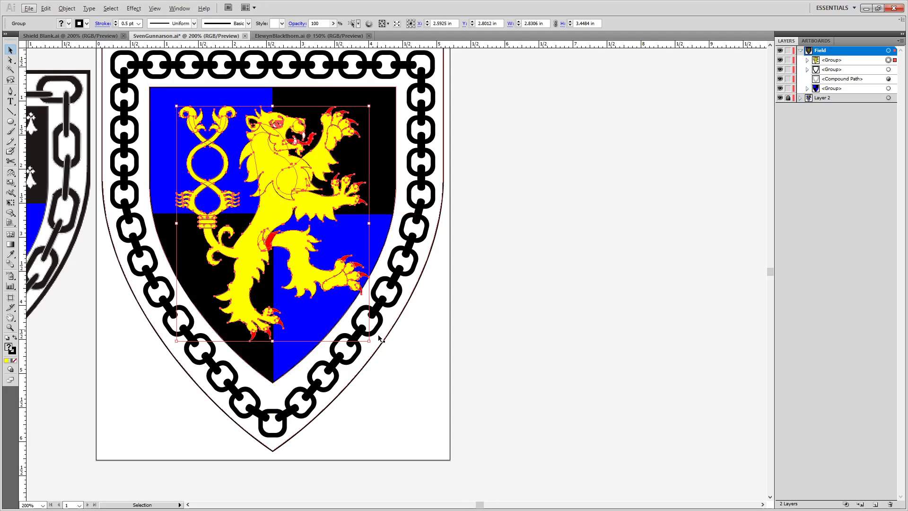
drag(368, 339, 364, 334)
drag(351, 186, 610, 270)
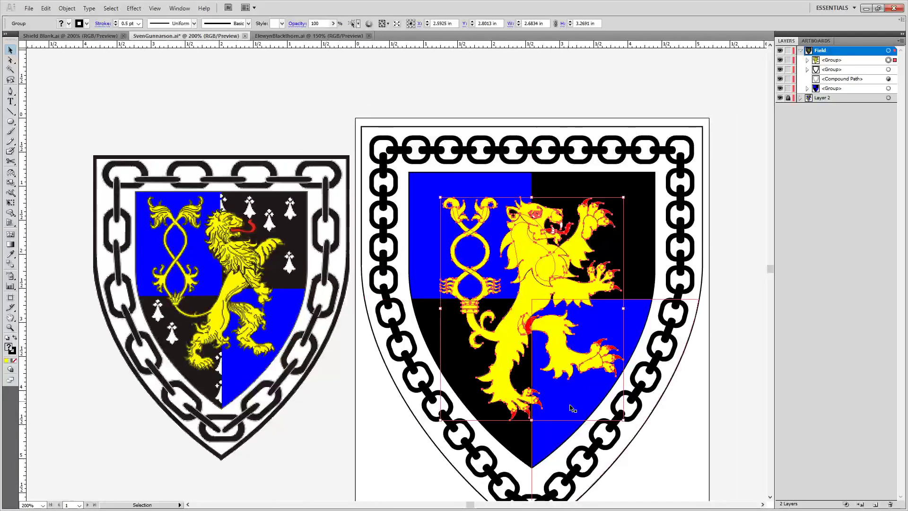
drag(622, 416, 621, 418)
click(568, 91)
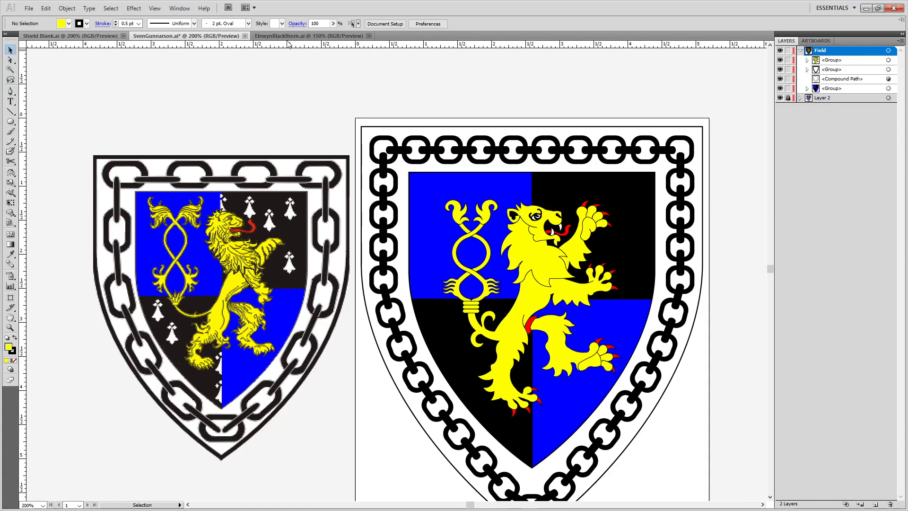
Close the black lion's source document and open the redraw with two white roses and an unfinished boar.
click(339, 36)
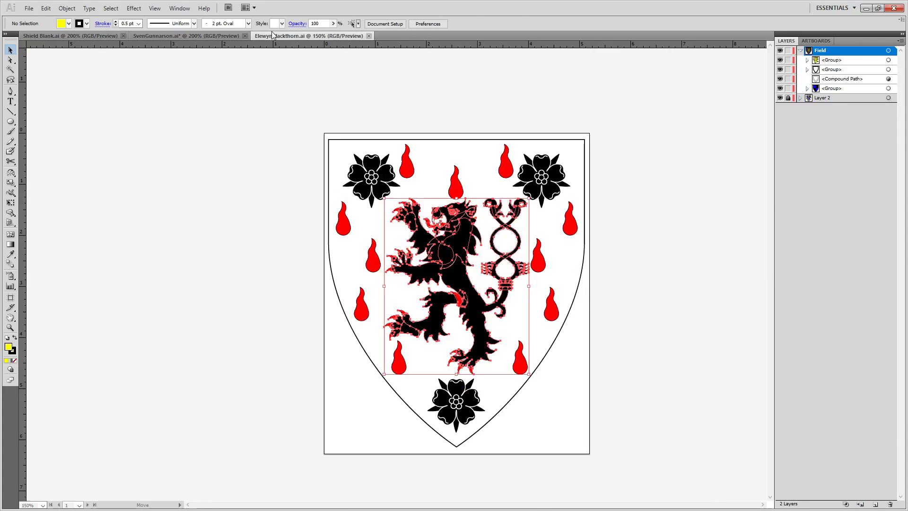
click(369, 35)
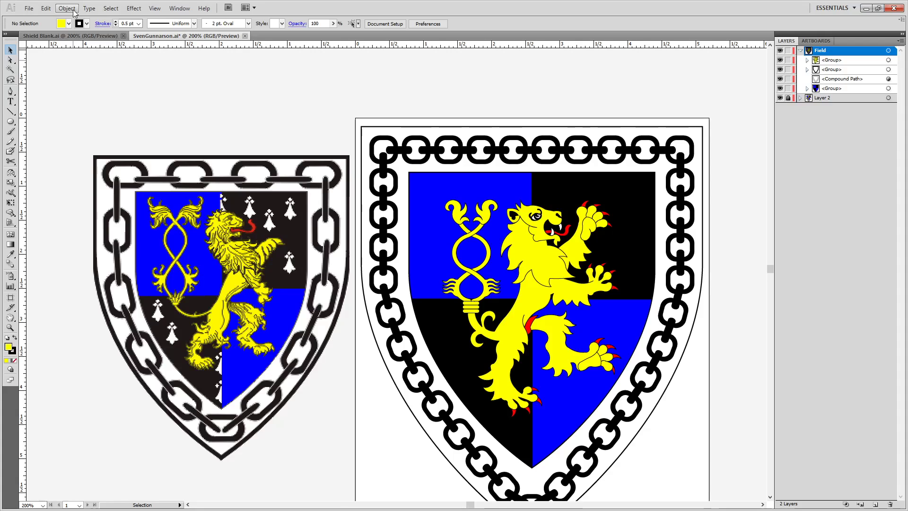
key(ctrl+o)
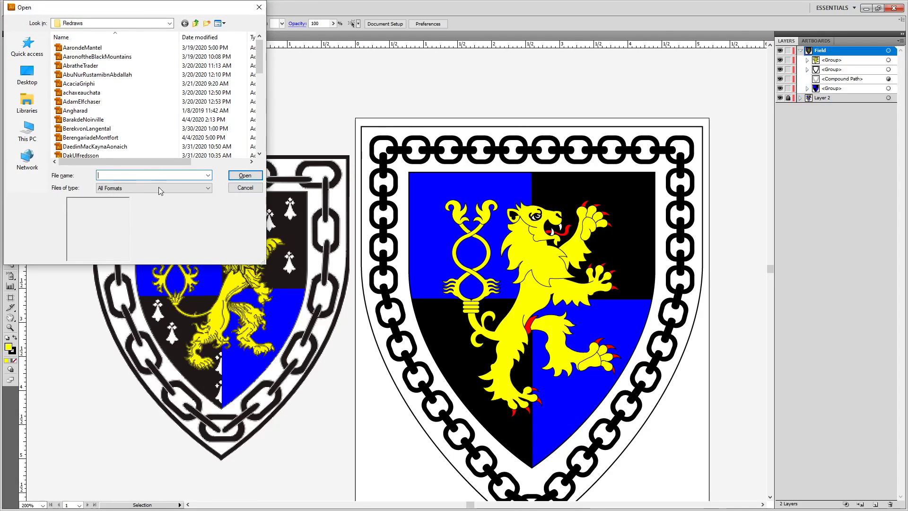
double_click(85, 122)
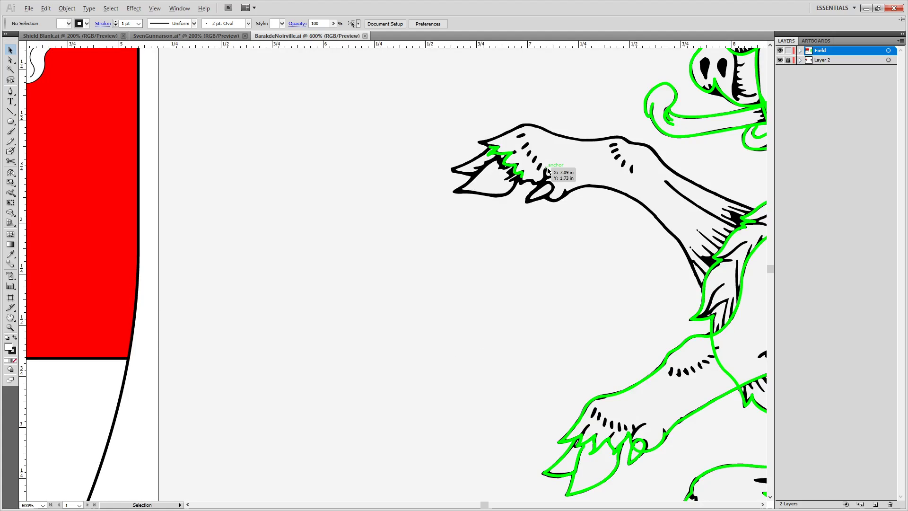
Examine the boar's partly traced green outlines and the contents of the Field layer.
scroll(548, 170, down, 3)
scroll(548, 171, up, 3)
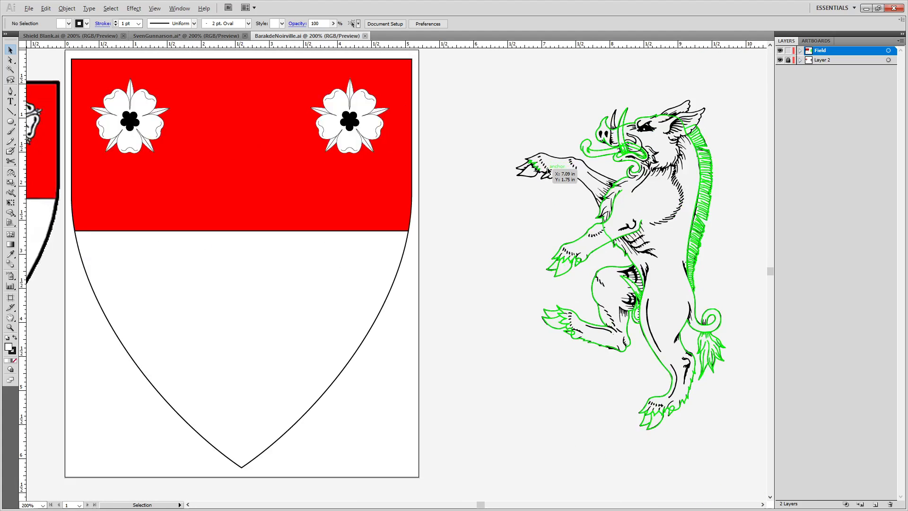
scroll(548, 171, down, 3)
scroll(548, 171, up, 2)
click(799, 52)
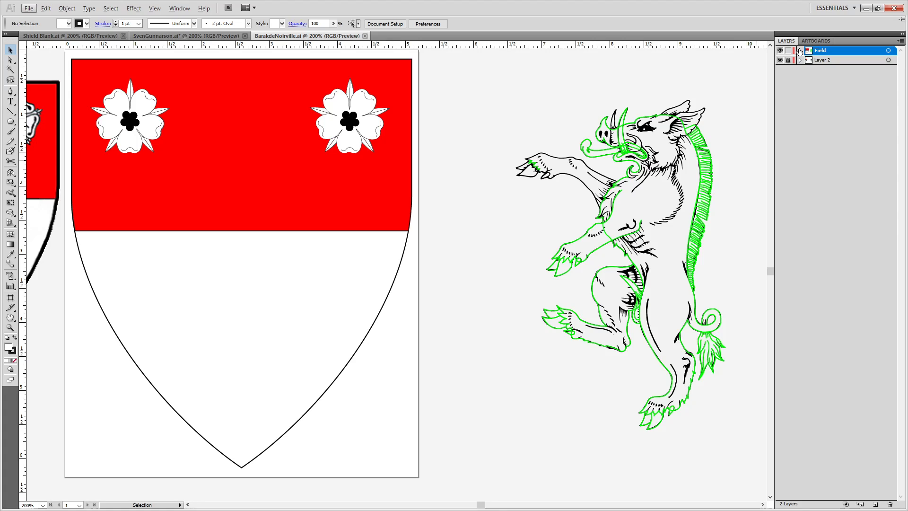
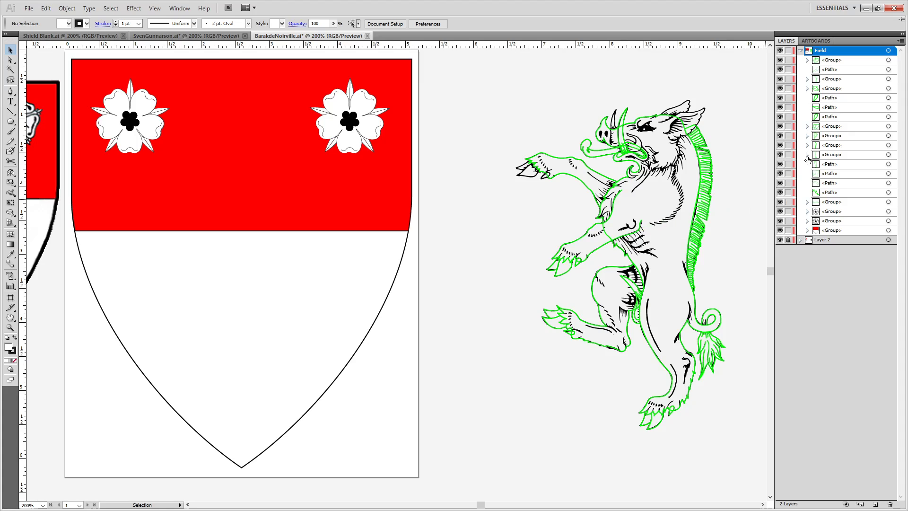
click(800, 50)
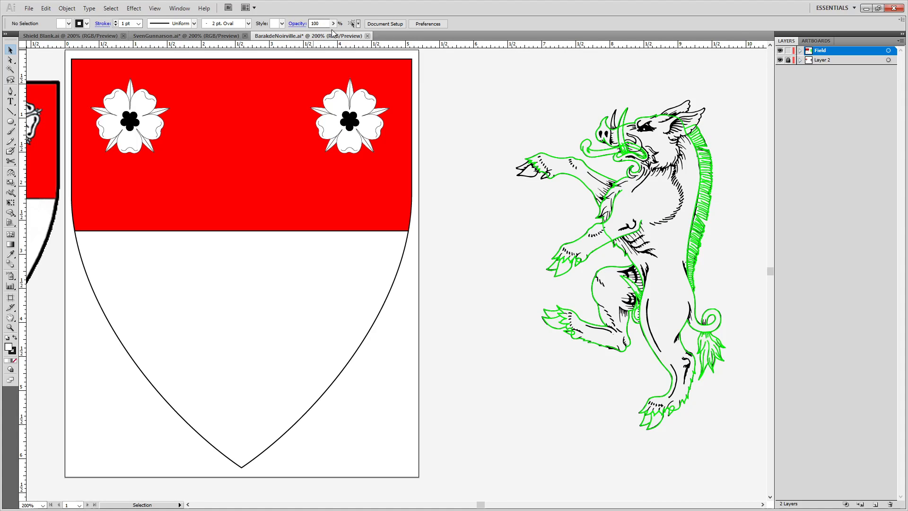
Close the boar redraw without saving its changes, and save the quartered shield document.
click(367, 36)
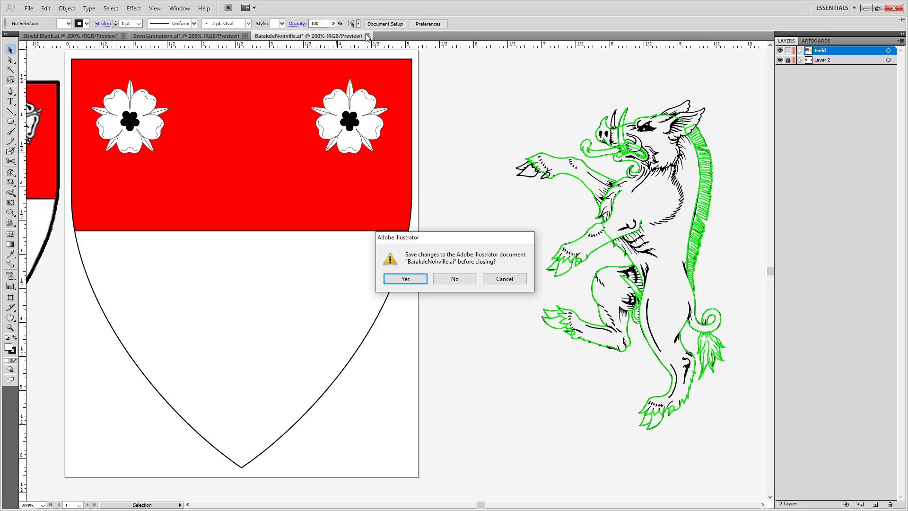
click(454, 279)
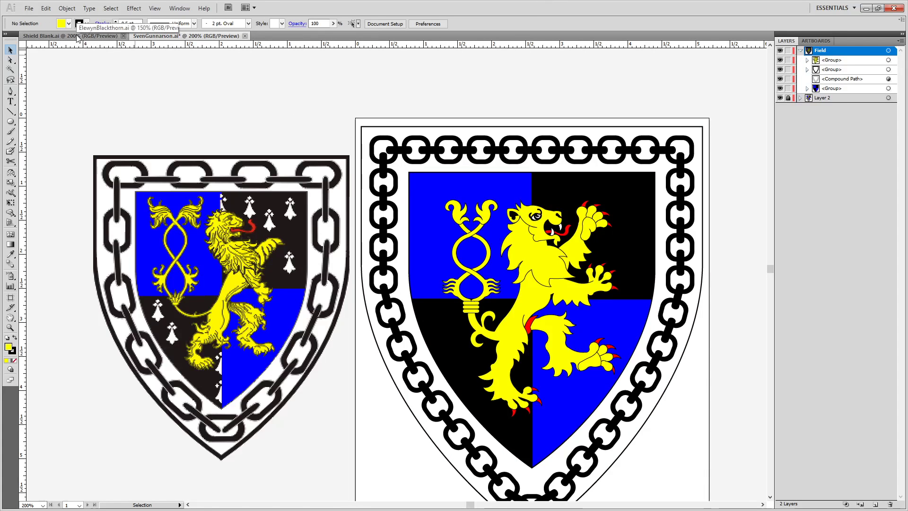
key(a)
key(ctrl+s)
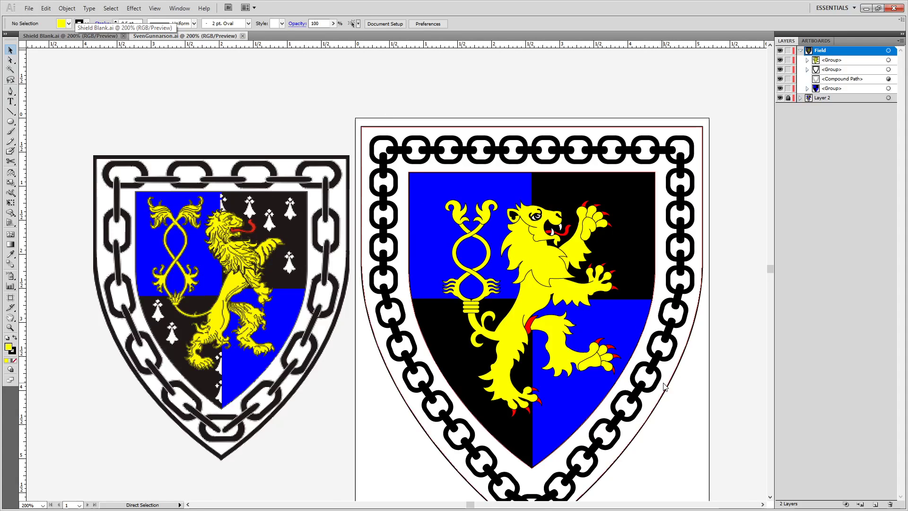
Open the redraw of the black sword-bearing lion on an ermine field.
key(ctrl+o)
scroll(161, 137, down, 10)
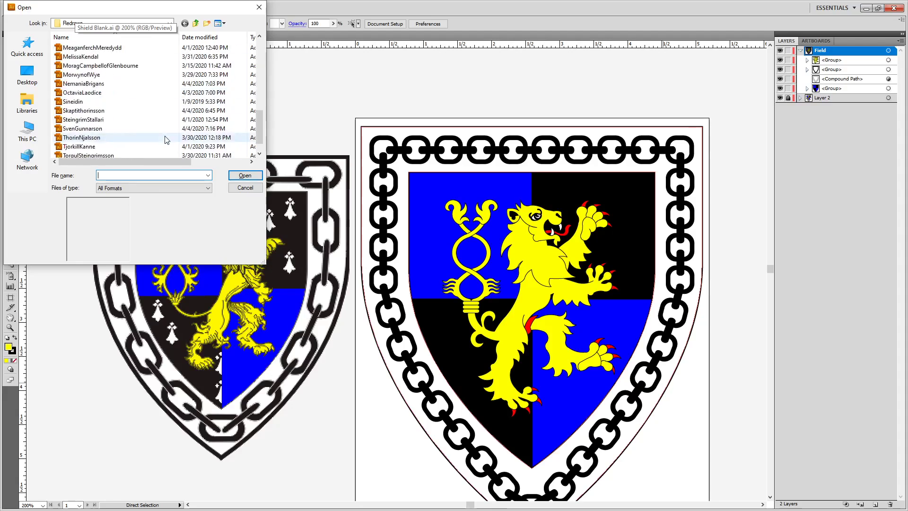
click(99, 137)
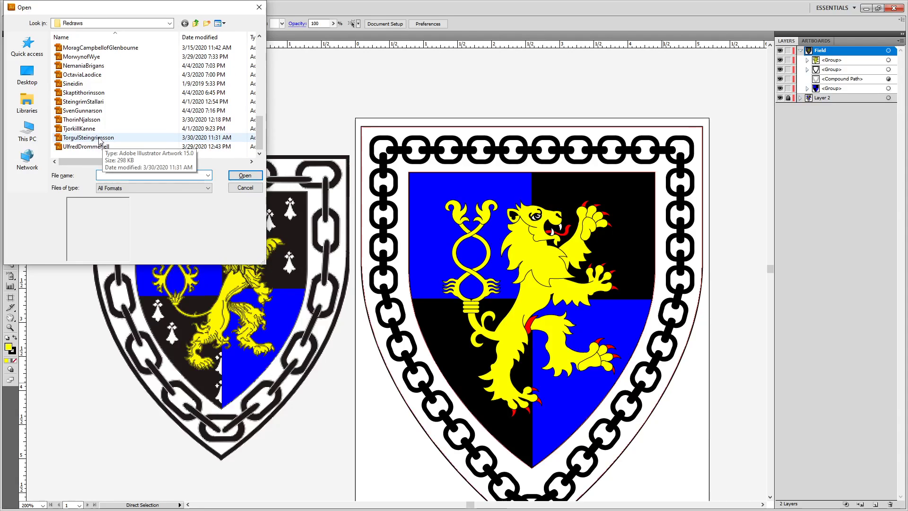
double_click(84, 121)
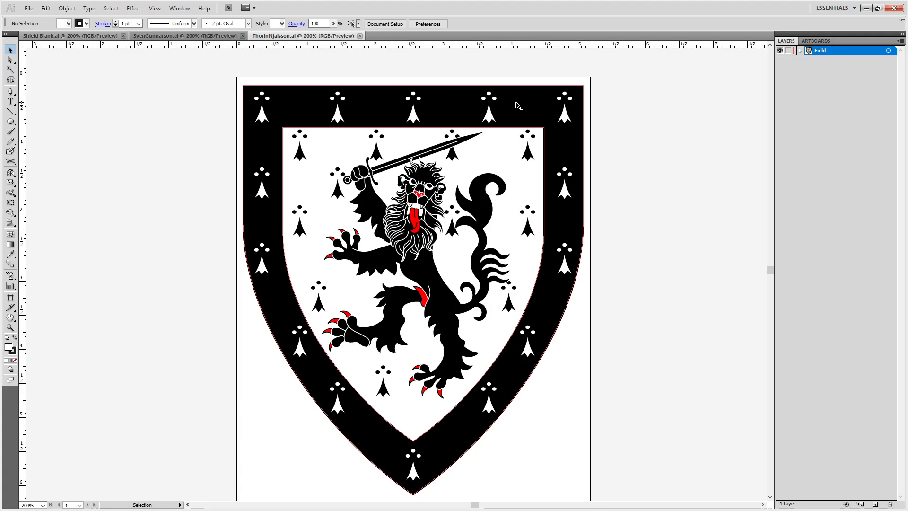
Copy a single white ermine spot from the black border and paste it into the quartered shield document.
click(490, 114)
key(a)
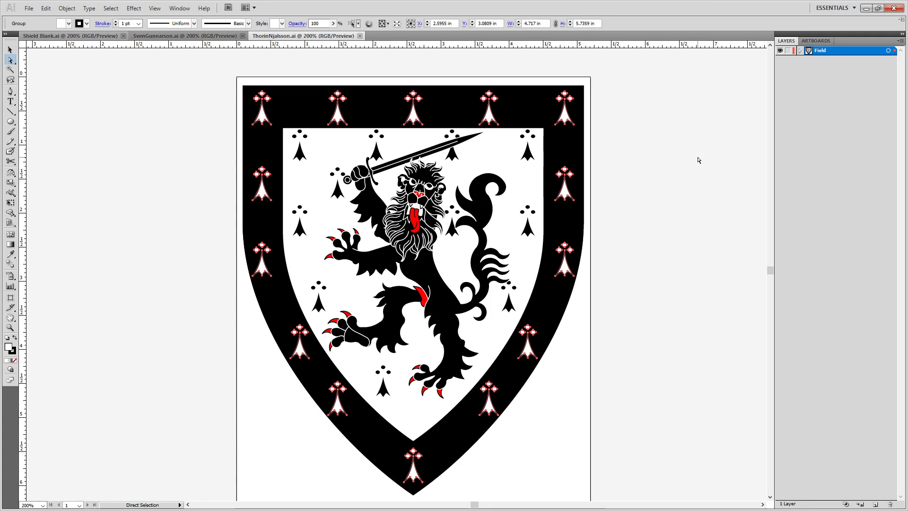
drag(564, 119, 305, 128)
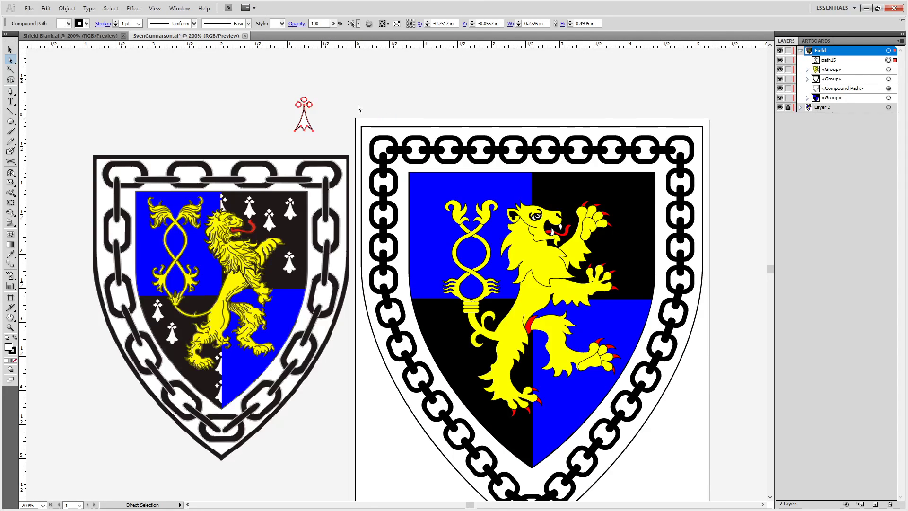
Move the ermine spot into the upper-right black quarter above the lion's face and scale it to about 0.20 by 0.37 in.
scroll(331, 102, up, 2)
drag(563, 225, 347, 184)
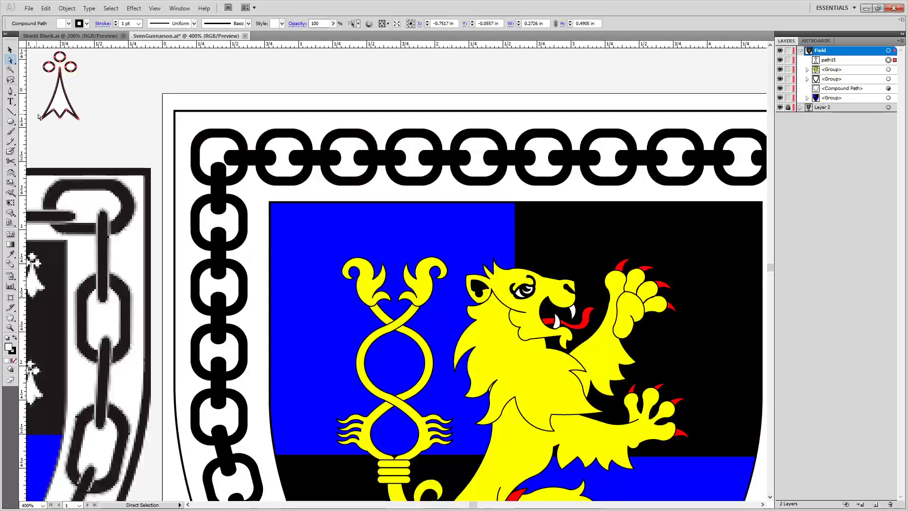
drag(56, 108, 579, 257)
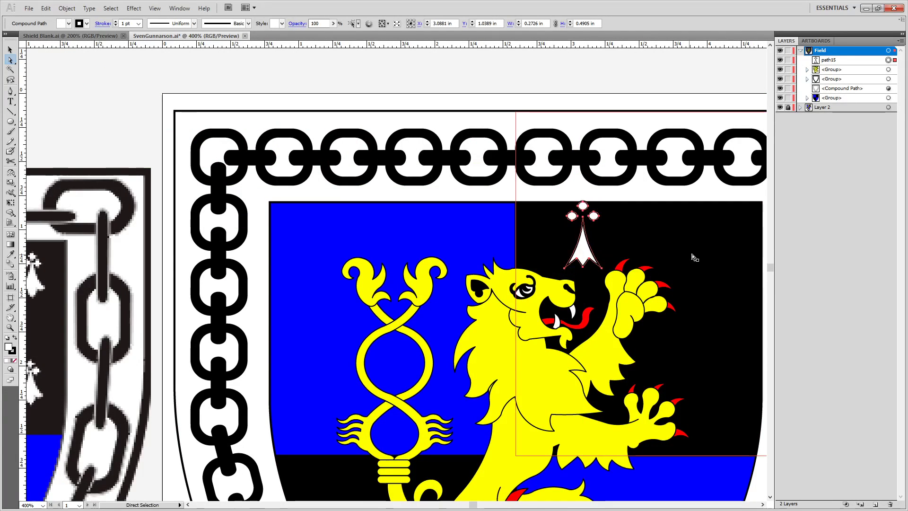
drag(631, 219, 536, 186)
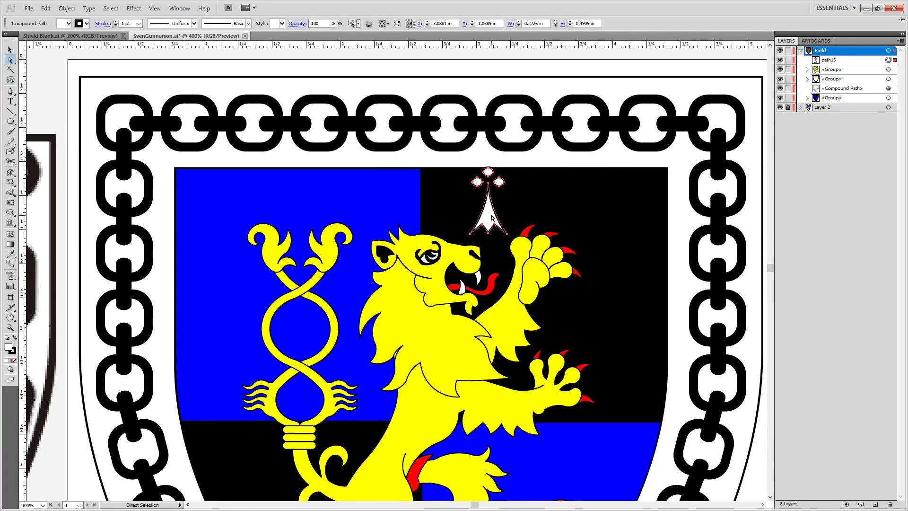
key(v)
mouse_move(485, 216)
mouse_down()
mouse_move(477, 220)
mouse_move(494, 231)
mouse_move(475, 222)
mouse_up()
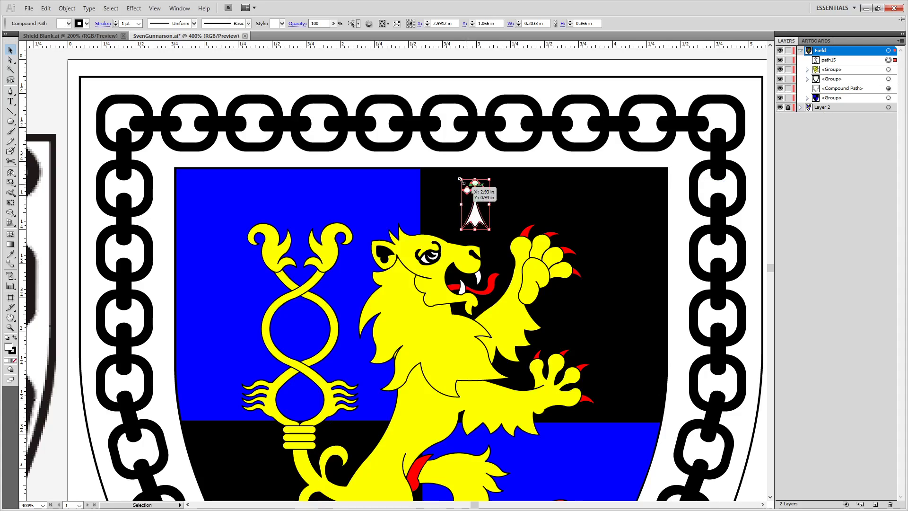
Align the ermine spot's stroke to the outside of its path.
click(98, 25)
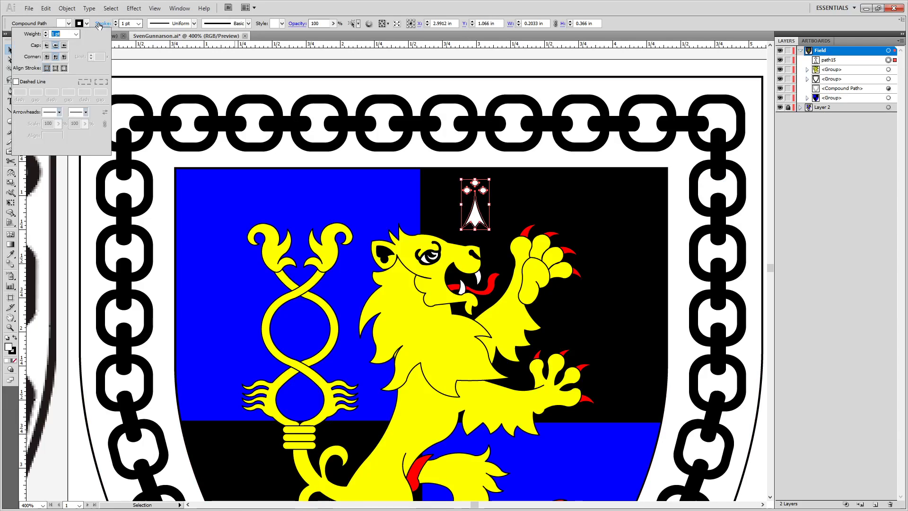
click(64, 68)
click(785, 249)
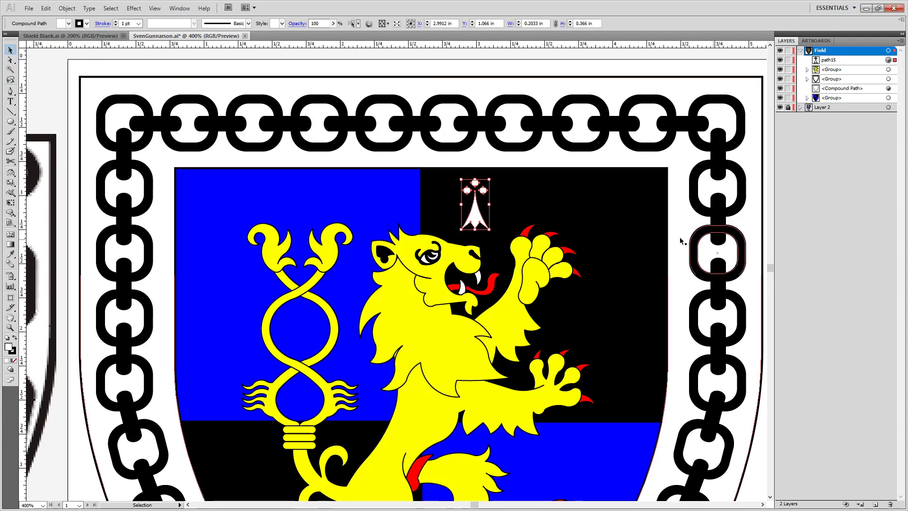
Duplicate the ermine spot around the lion's forepaws to make five spots in the upper-right black quarter.
drag(628, 229, 514, 242)
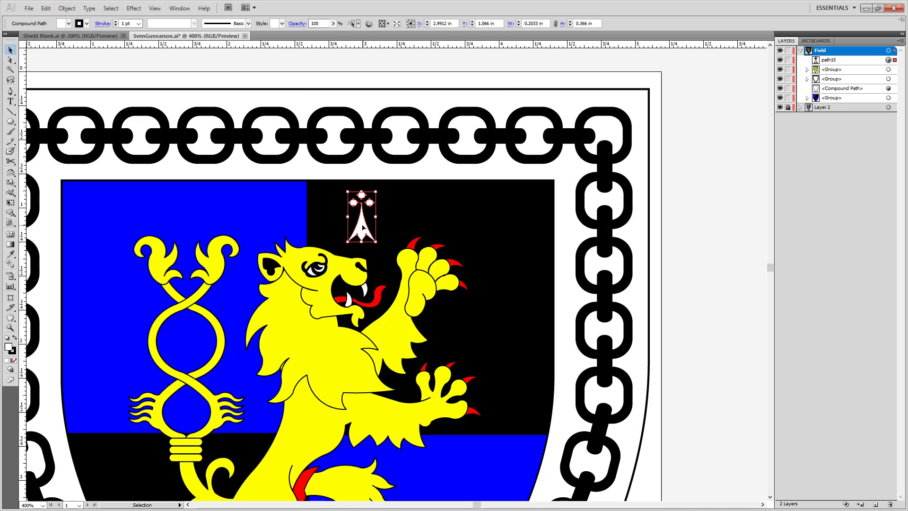
key(a)
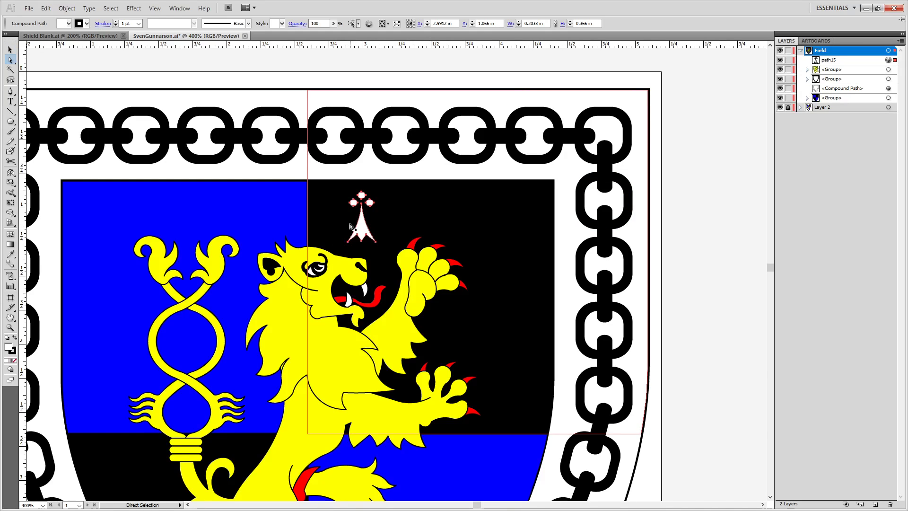
key(v)
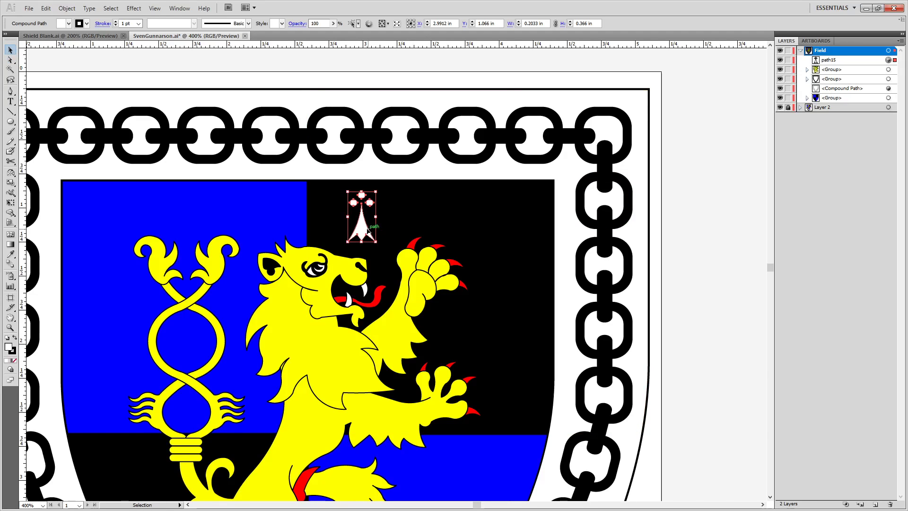
drag(366, 231, 469, 230)
drag(469, 230, 527, 399)
key(ctrl+shift+a)
scroll(556, 256, down, 5)
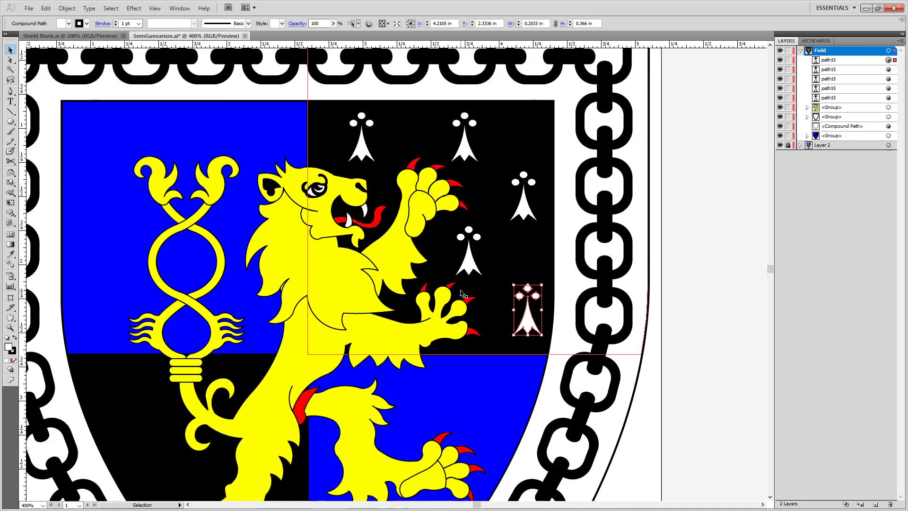
Place four copies of the ermine spot in the lower-left black quarter and save the document.
drag(524, 273, 289, 312)
key(ctrl+1)
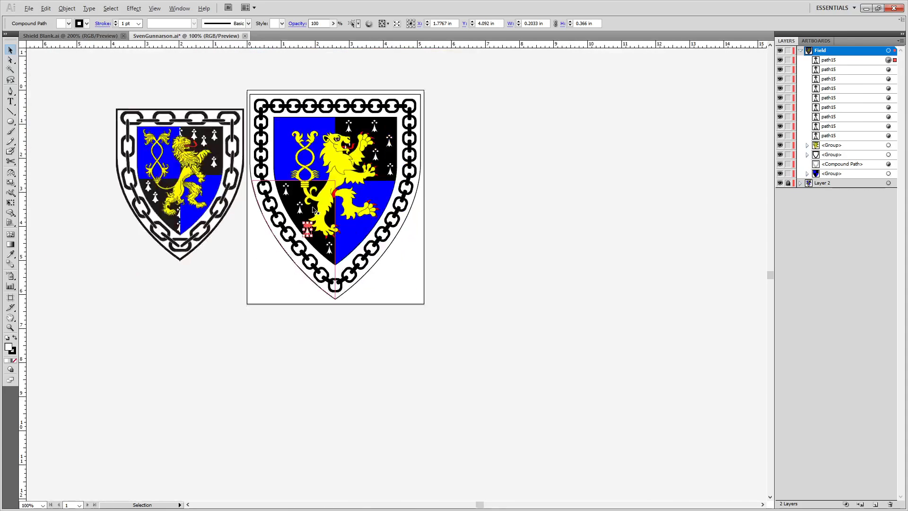
drag(256, 167, 471, 275)
click(600, 158)
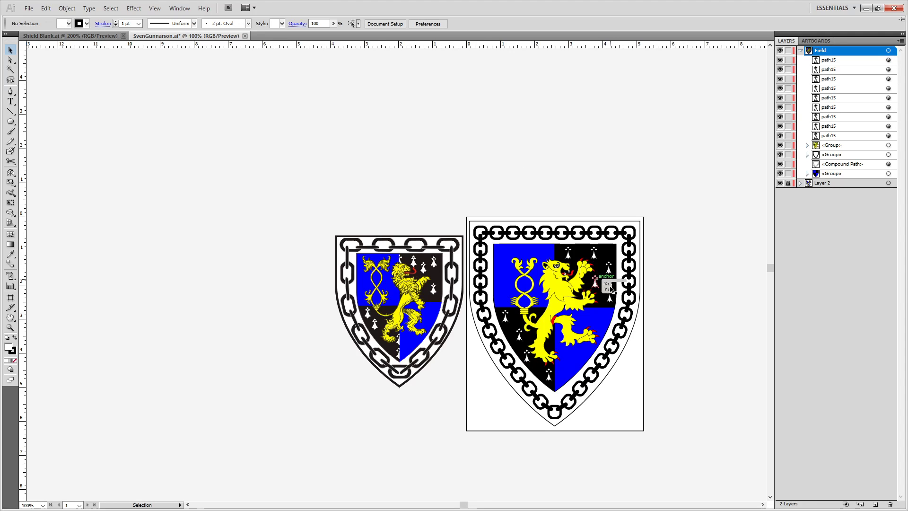
scroll(491, 249, up, 2)
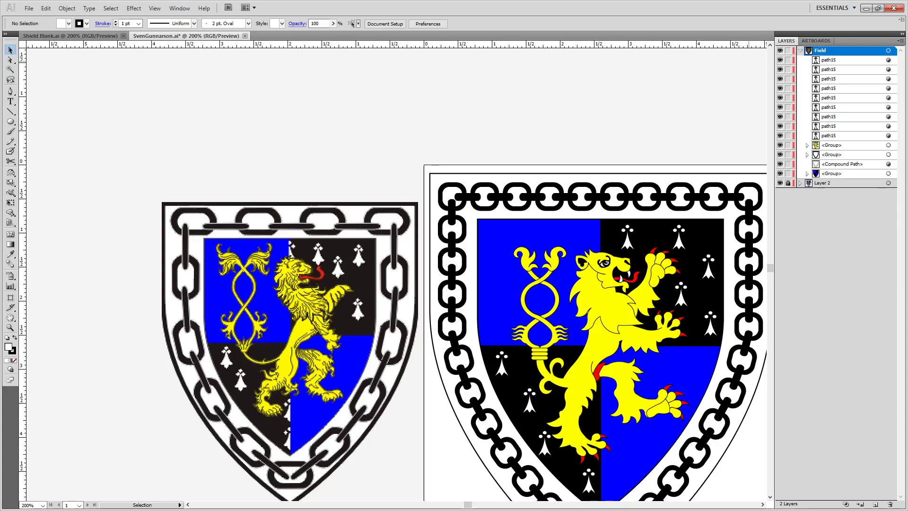
key(ctrl+s)
Select all nine ermine spots in the Field layer and group them.
click(888, 60)
shift+click(888, 69)
shift+click(888, 79)
shift+click(888, 88)
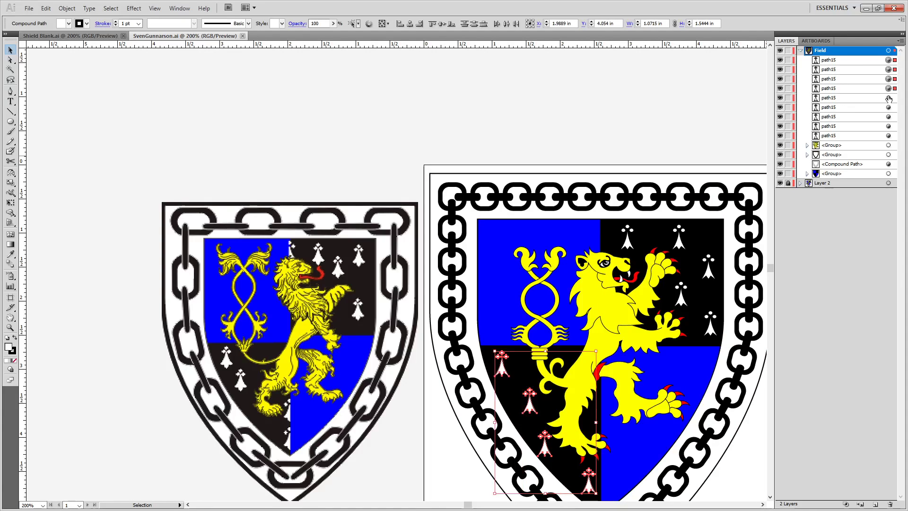
shift+click(888, 97)
shift+click(888, 116)
shift+click(888, 107)
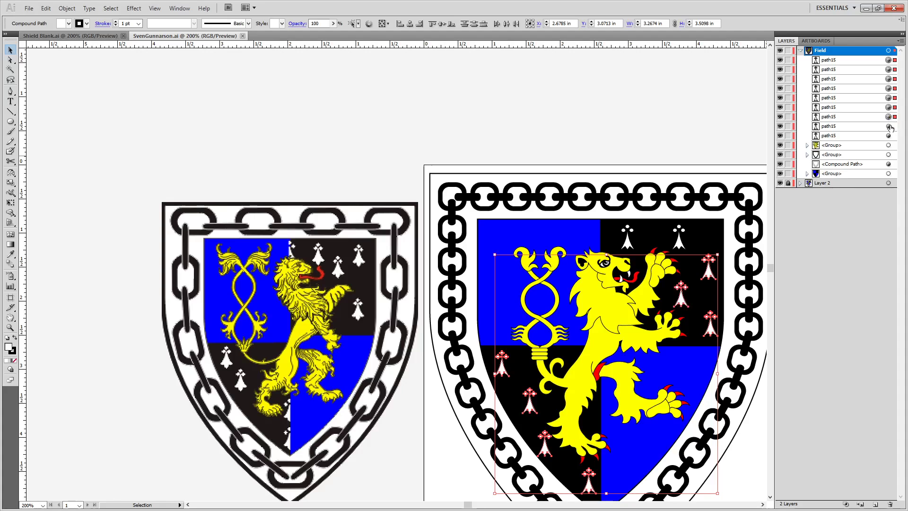
shift+click(888, 125)
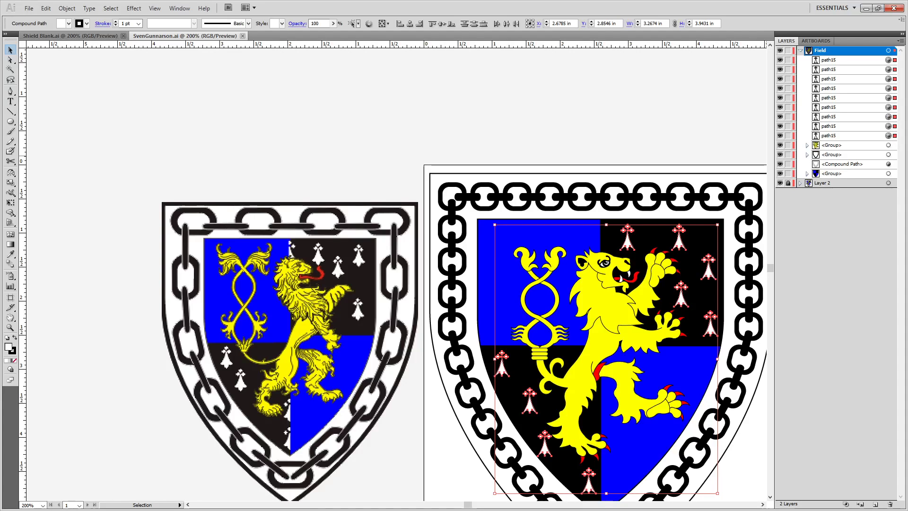
key(ctrl+g)
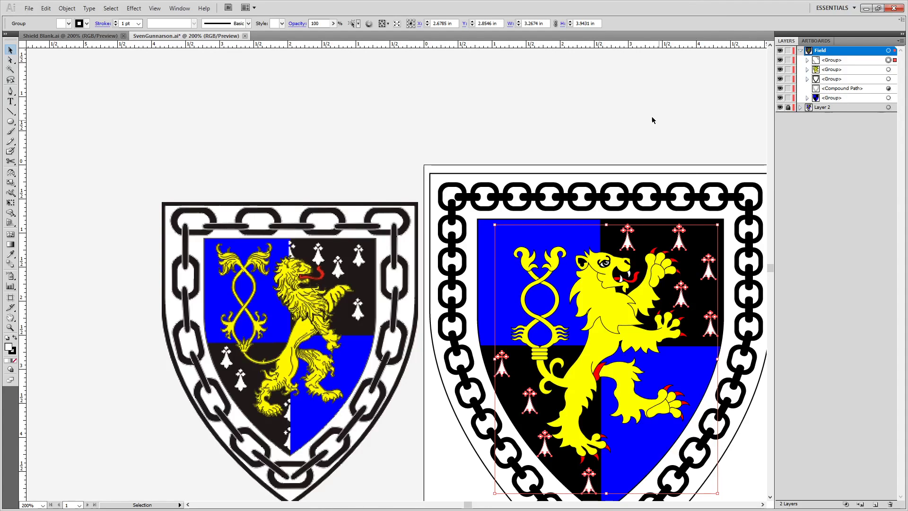
Delete Layer 2 with the reference shield, center the redraw in view, and save the document.
click(846, 107)
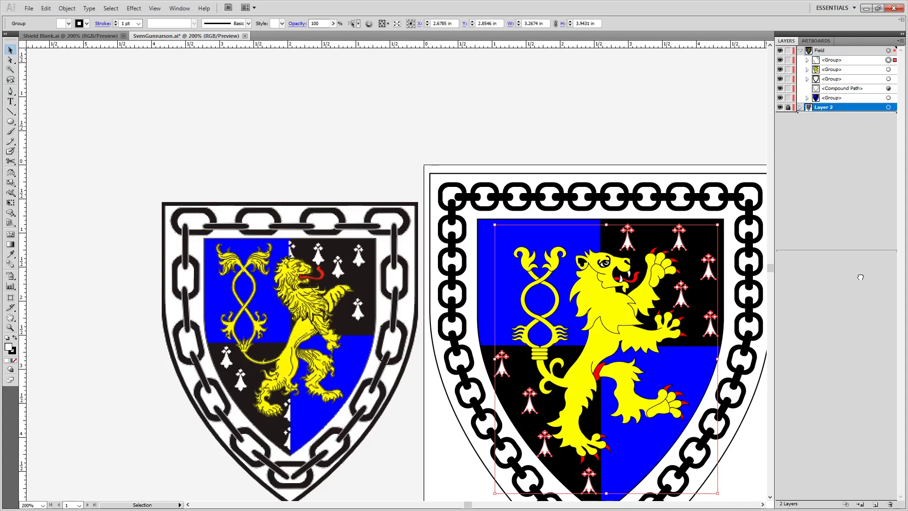
drag(880, 509, 890, 504)
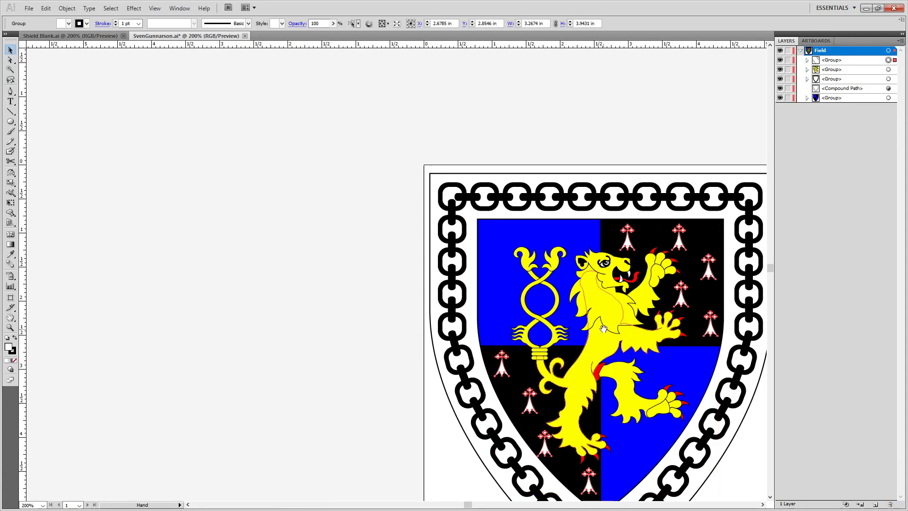
drag(690, 283, 501, 179)
key(ctrl+a)
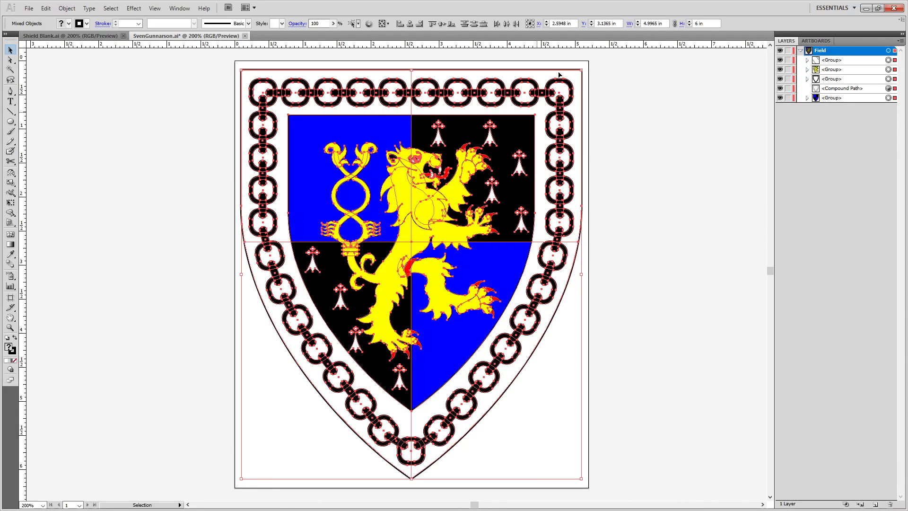
click(605, 108)
key(ctrl+s)
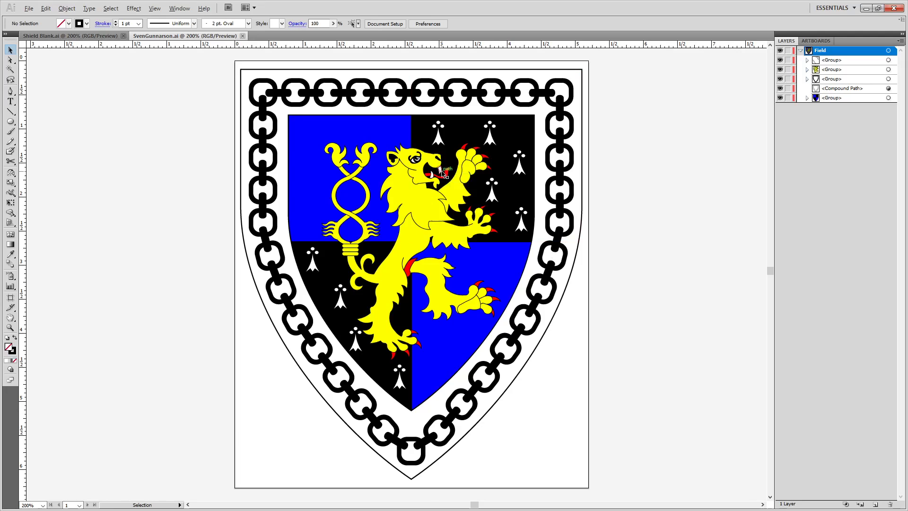
scroll(446, 172, up, 1)
click(394, 193)
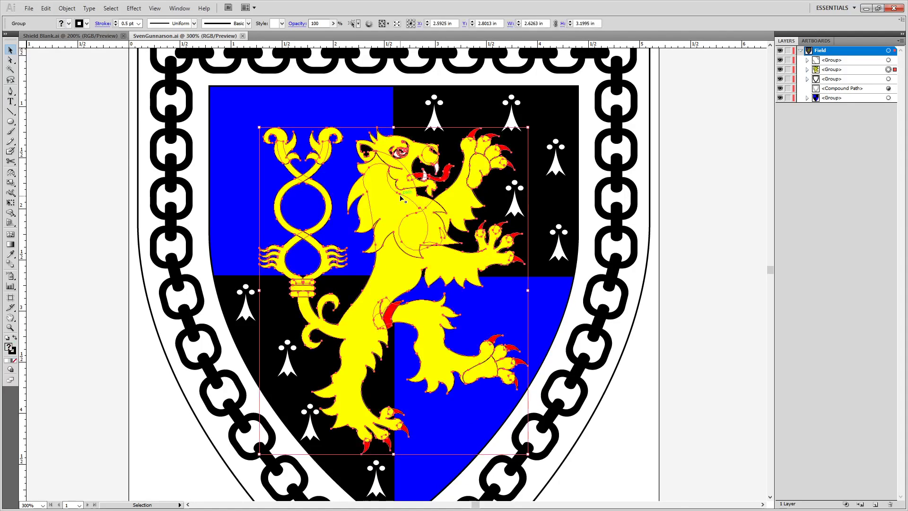
key(a)
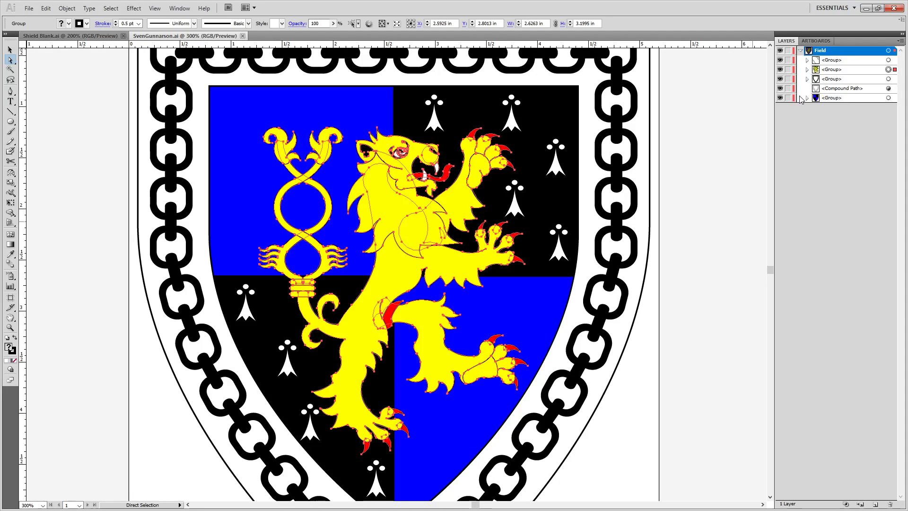
click(726, 148)
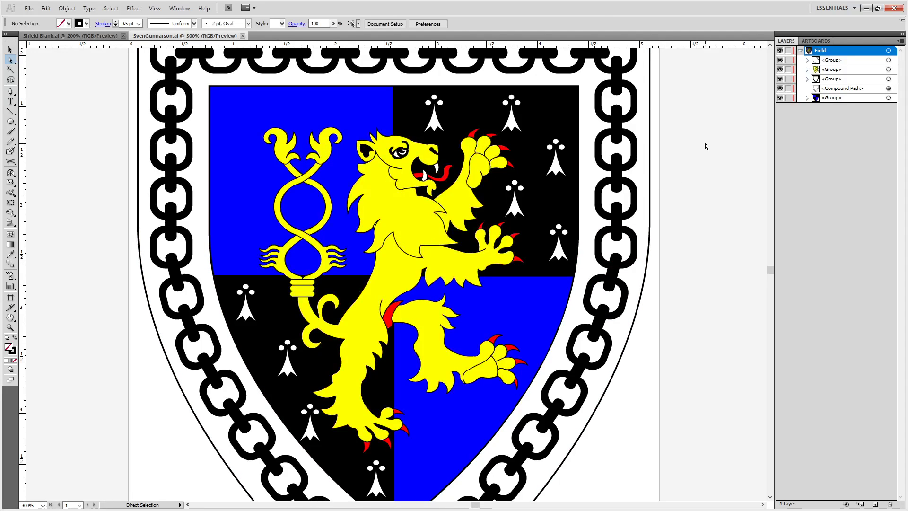
Change the fill of the border's chain group to white and deselect it.
click(889, 79)
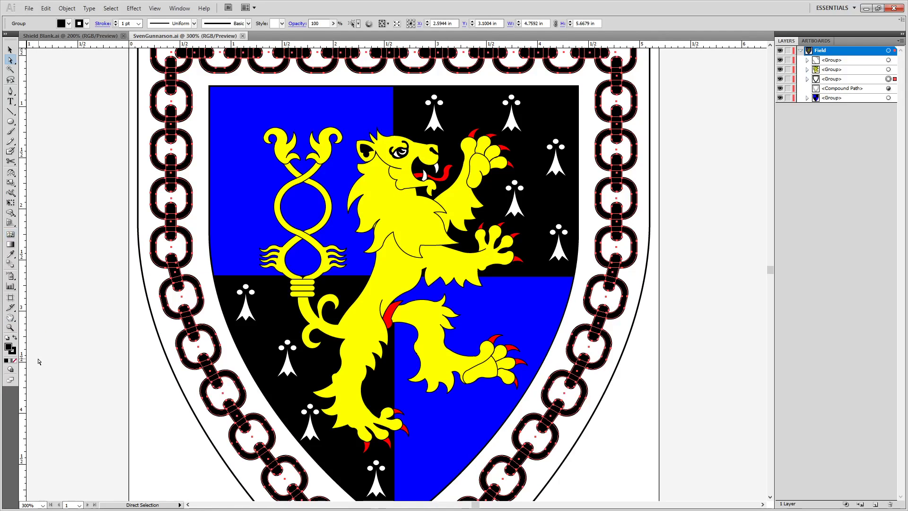
double_click(9, 348)
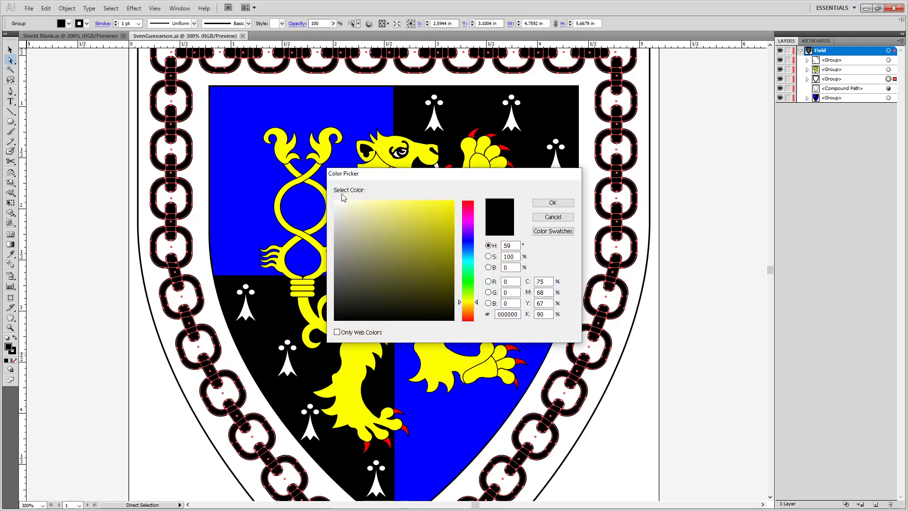
click(553, 203)
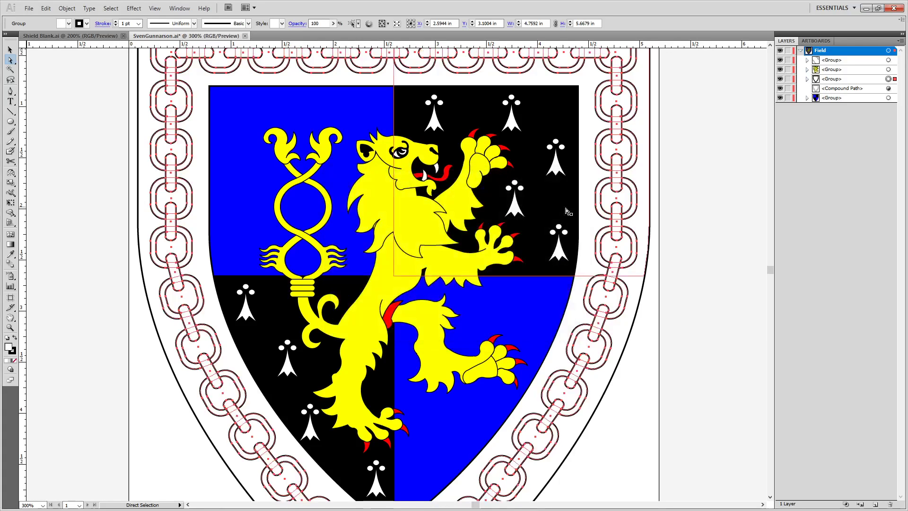
click(759, 158)
Select the quartered field group behind the lion and set its fill to white (FFFFFF).
drag(343, 118, 446, 314)
click(438, 308)
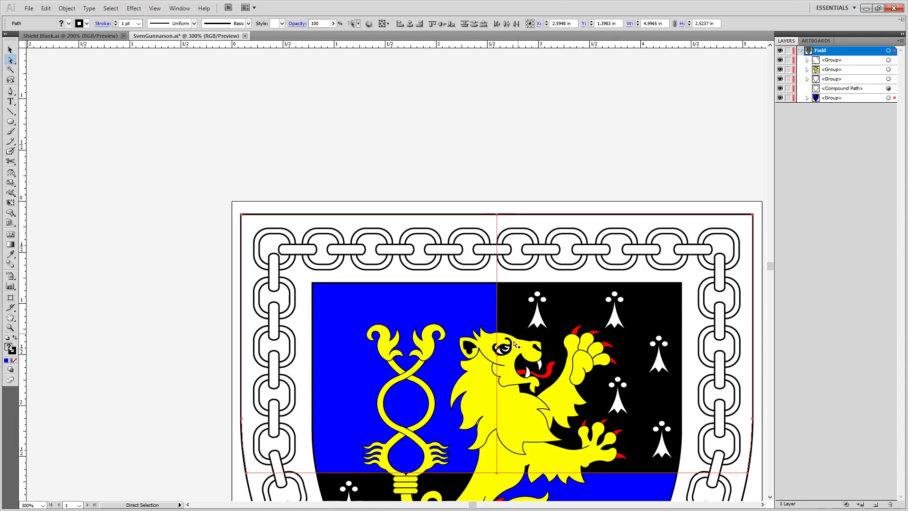
click(394, 137)
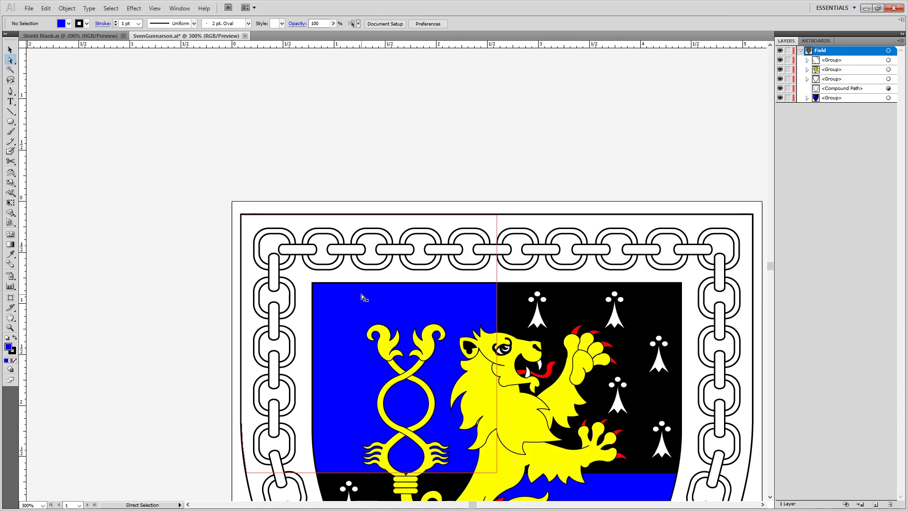
key(v)
click(400, 311)
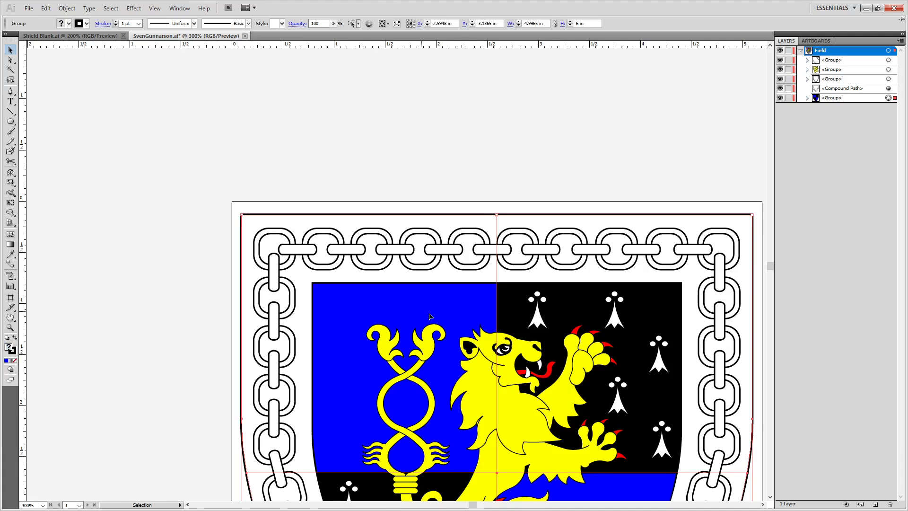
double_click(8, 347)
drag(337, 214, 336, 191)
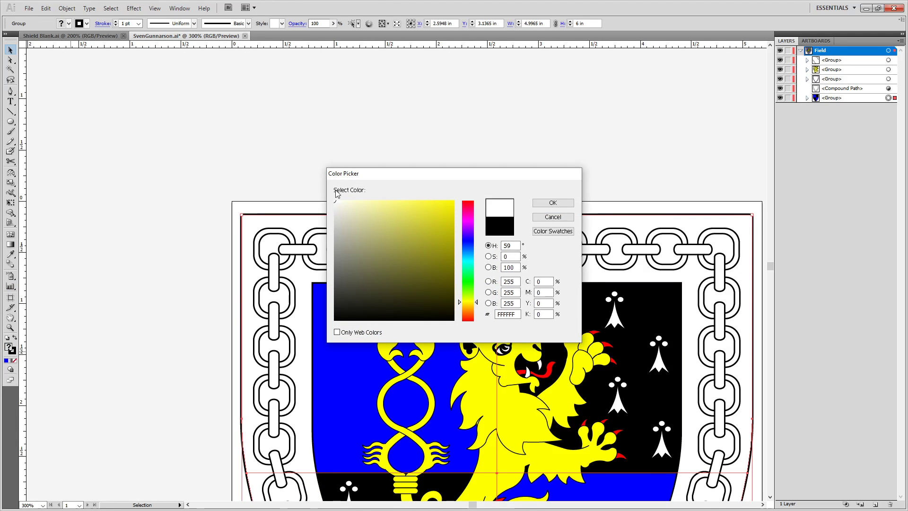
click(551, 203)
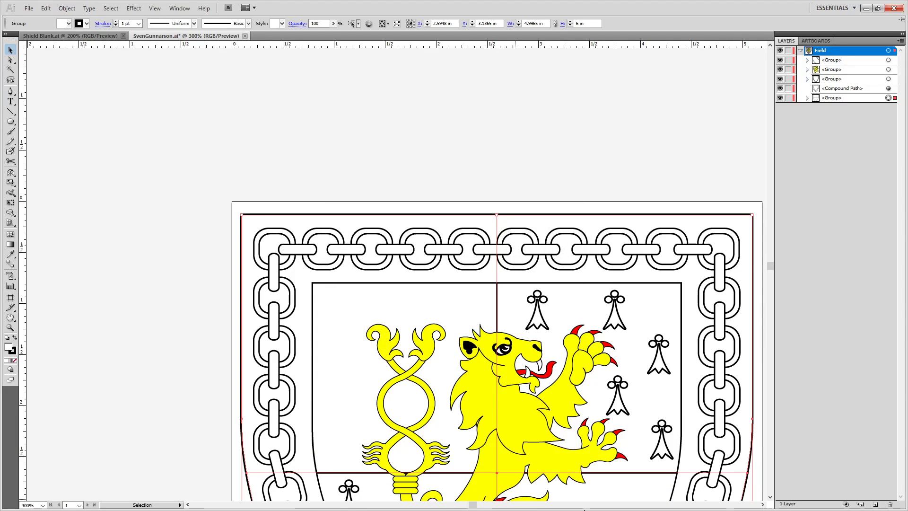
Undo the white fill changes on the field and chain border and redo them.
key(ctrl+z)
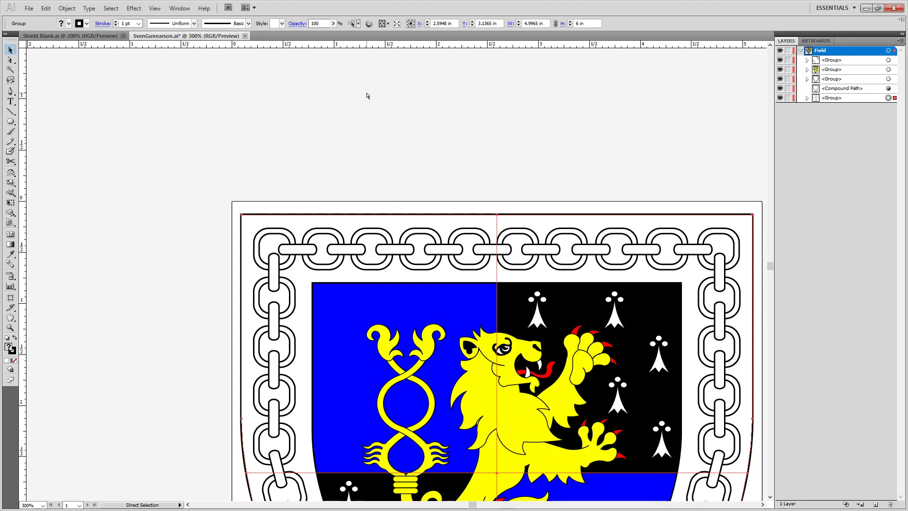
key(ctrl+z)
key(v)
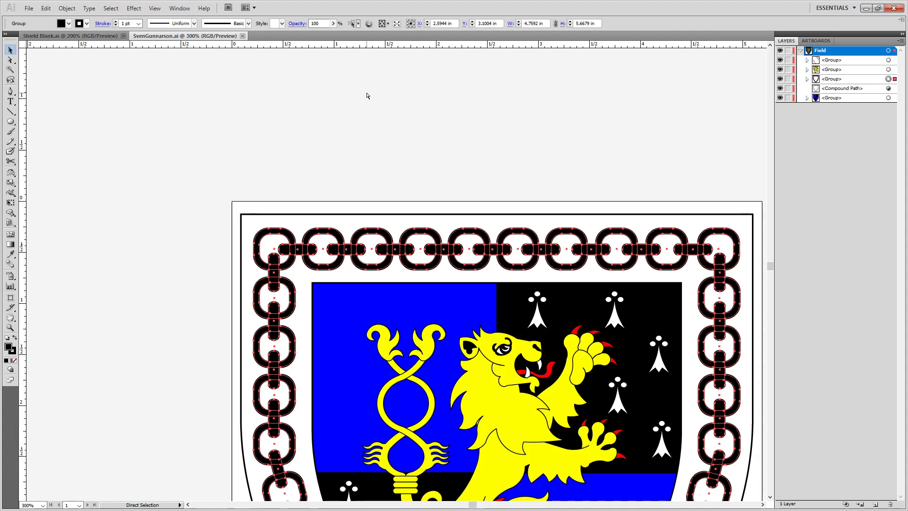
key(ctrl+z)
key(ctrl+z)
key(ctrl+z)
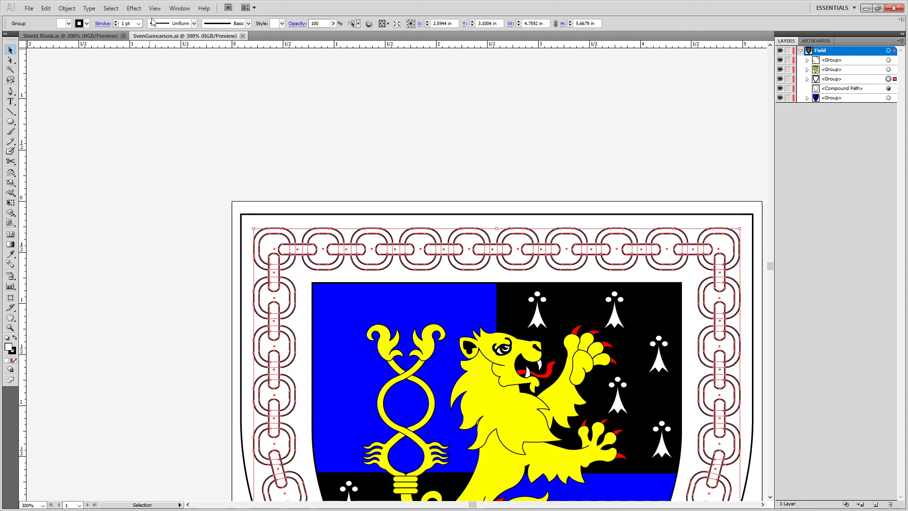
Select the lion's body, head, inner ear and the tail's tufts and twisted strands as individual paths.
scroll(367, 260, down, 5)
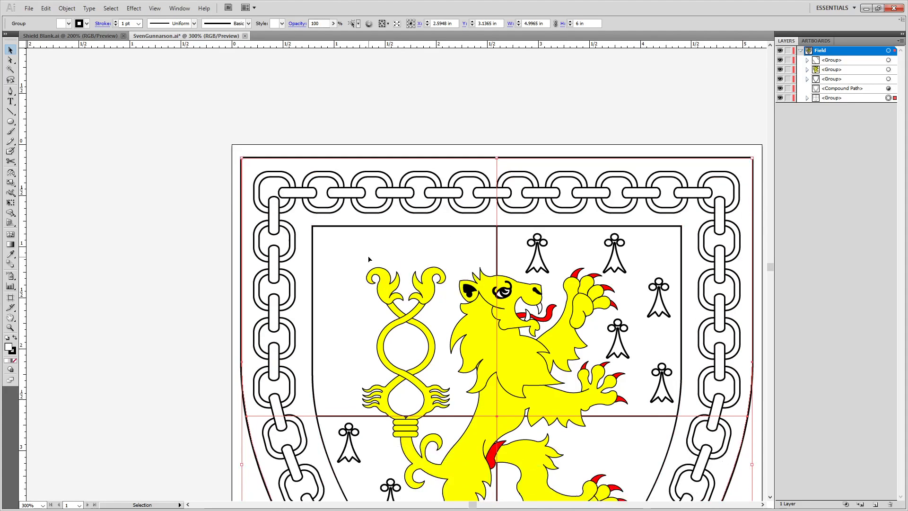
scroll(500, 233, right, 3)
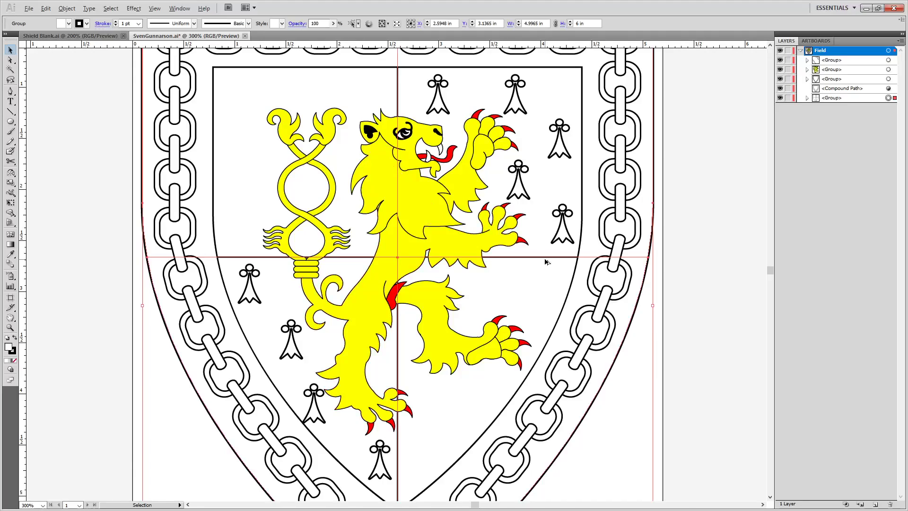
scroll(548, 260, up, 1)
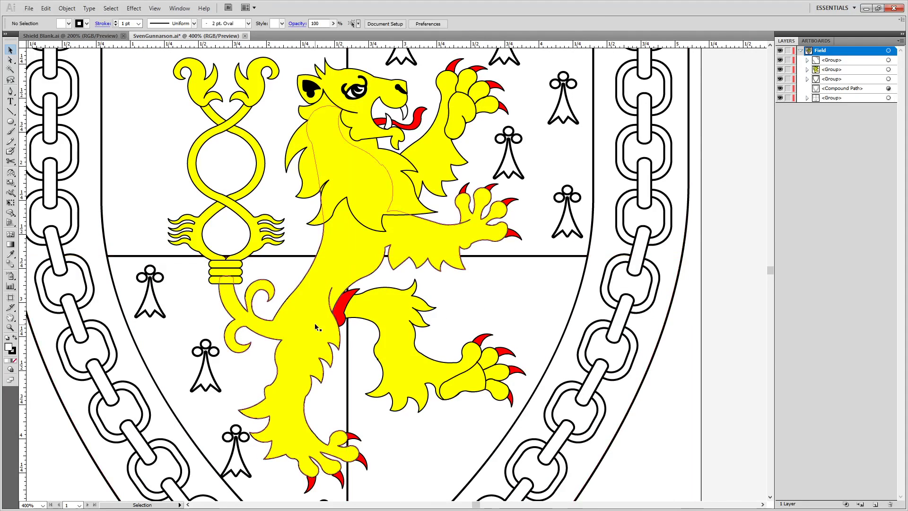
click(334, 312)
key(a)
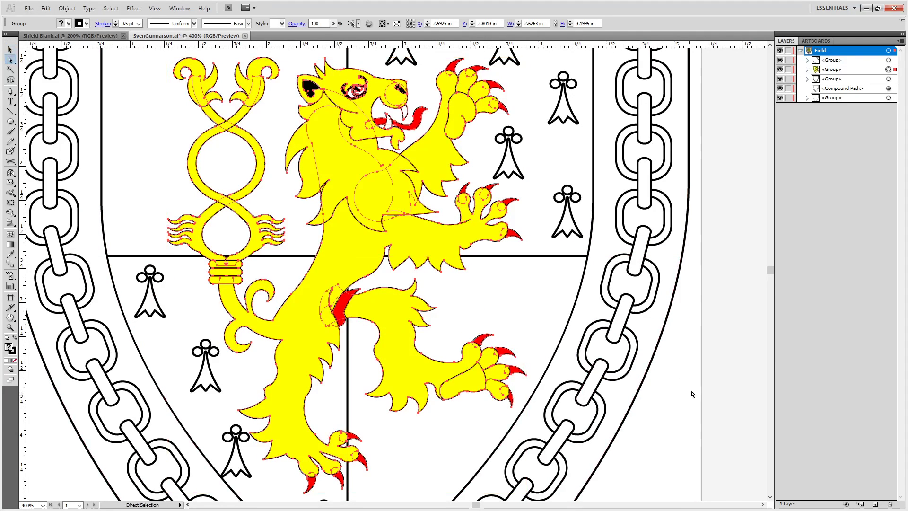
click(740, 401)
click(306, 144)
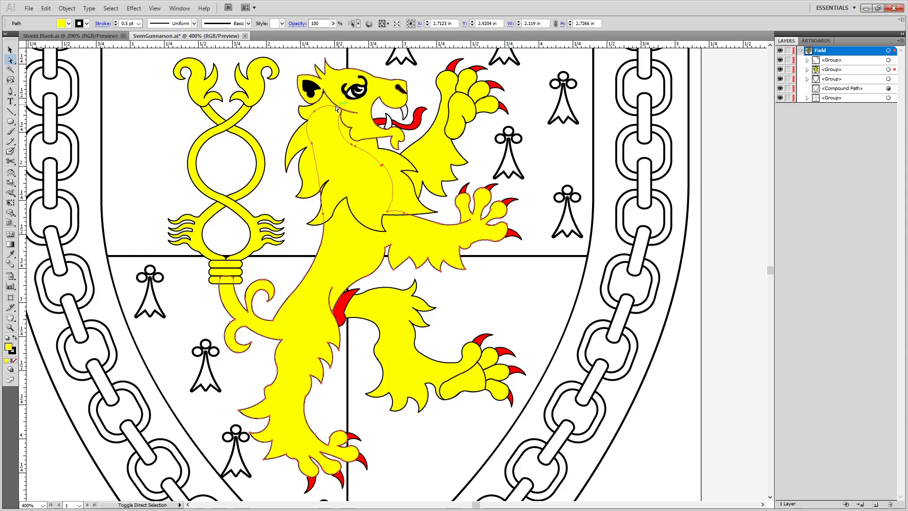
shift+click(373, 96)
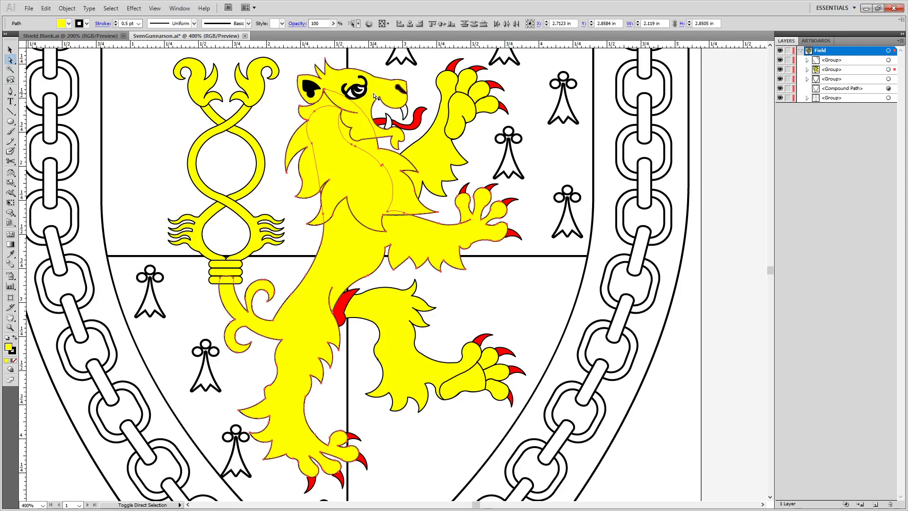
shift+click(311, 91)
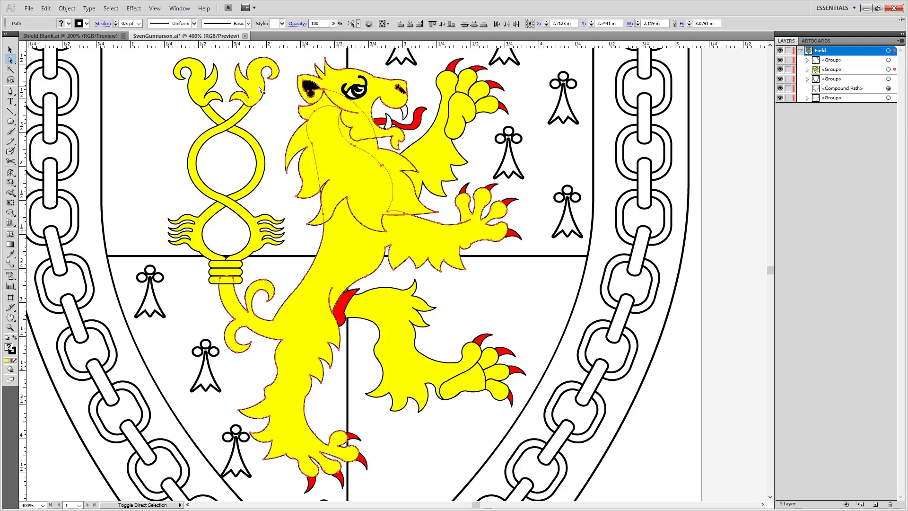
shift+click(201, 90)
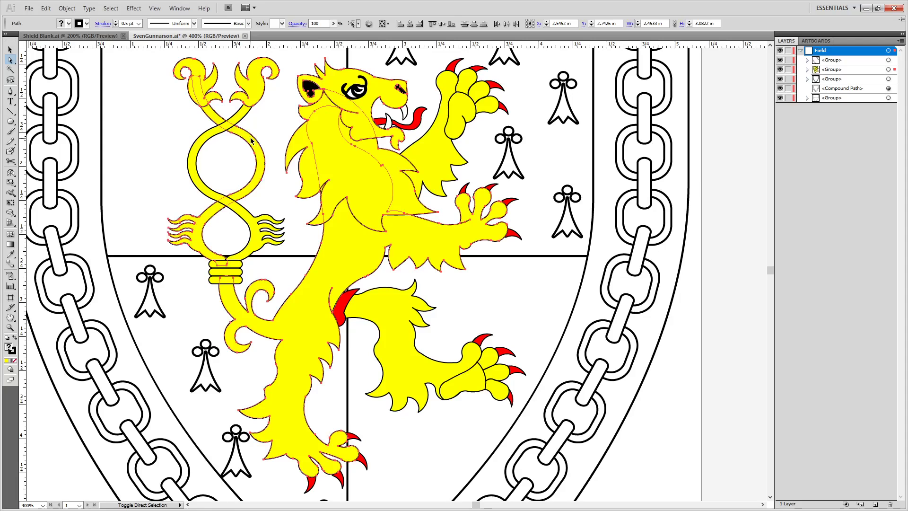
shift+click(250, 245)
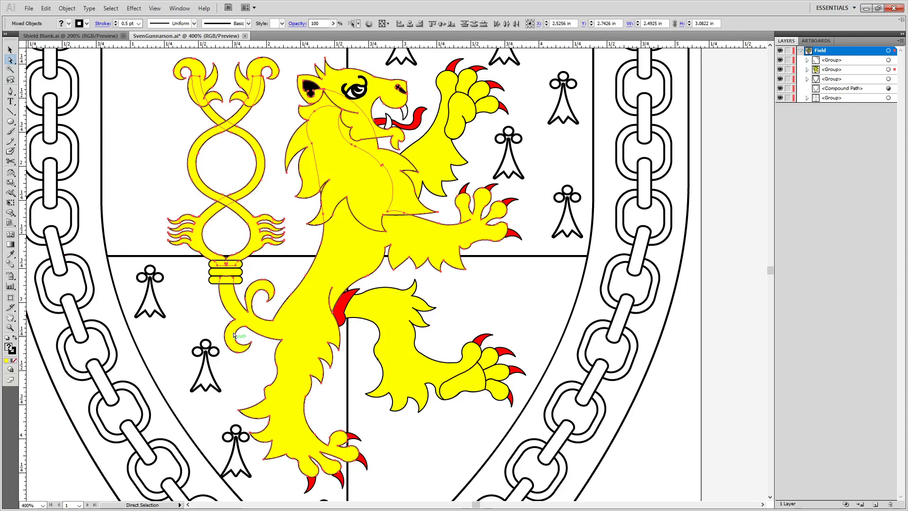
Add the tail bands, remaining legs and paws, tongue and all red claws to the selected lion shapes.
scroll(170, 260, up, 3)
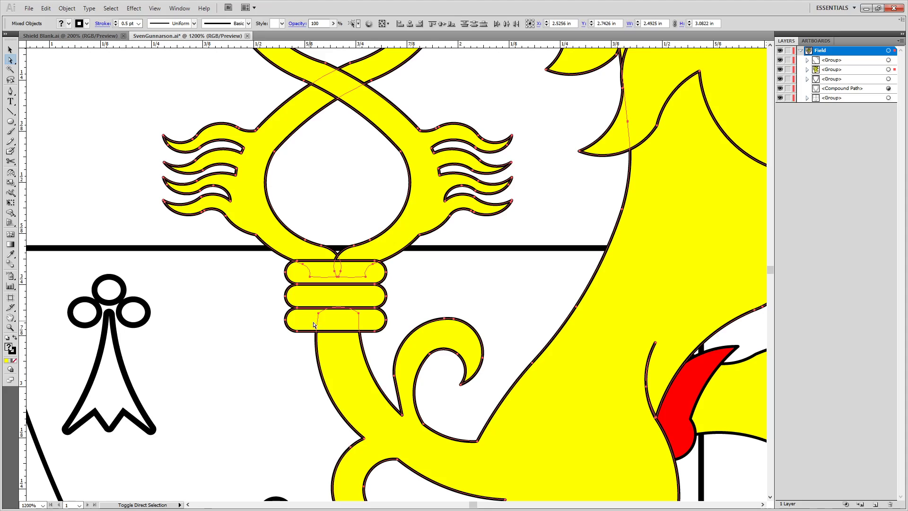
scroll(469, 341, down, 4)
drag(517, 399, 314, 315)
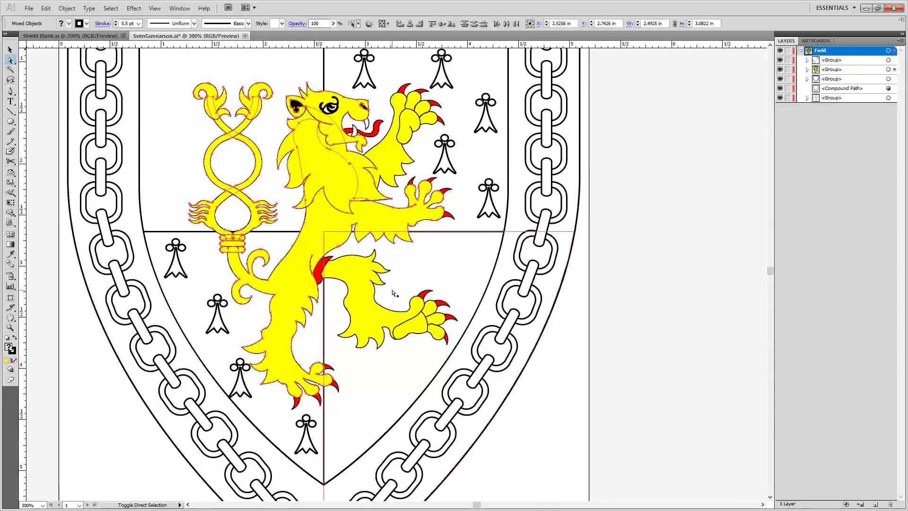
scroll(429, 279, up, 3)
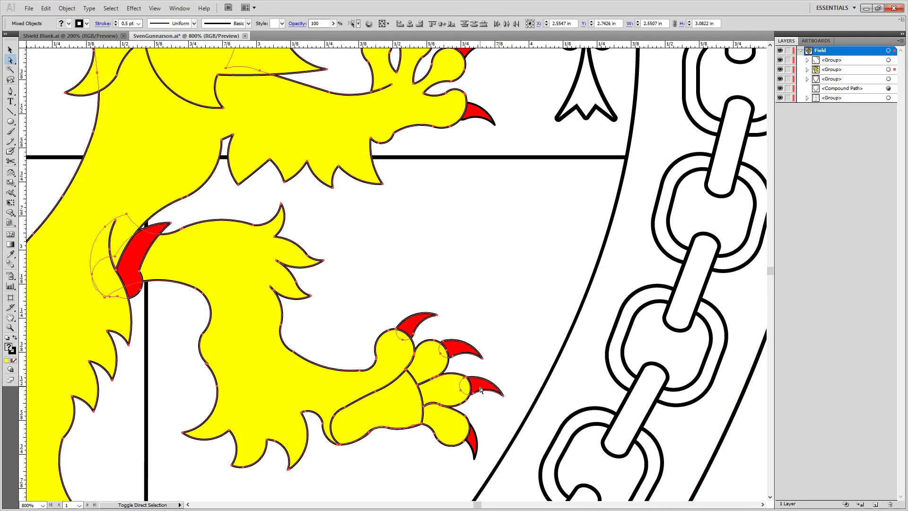
scroll(432, 237, up, 5)
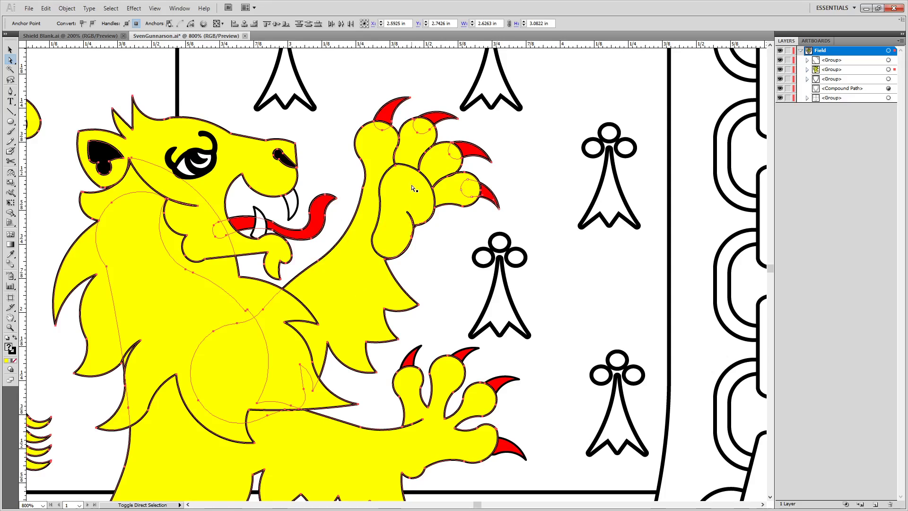
scroll(306, 440, down, 10)
scroll(320, 339, left, 5)
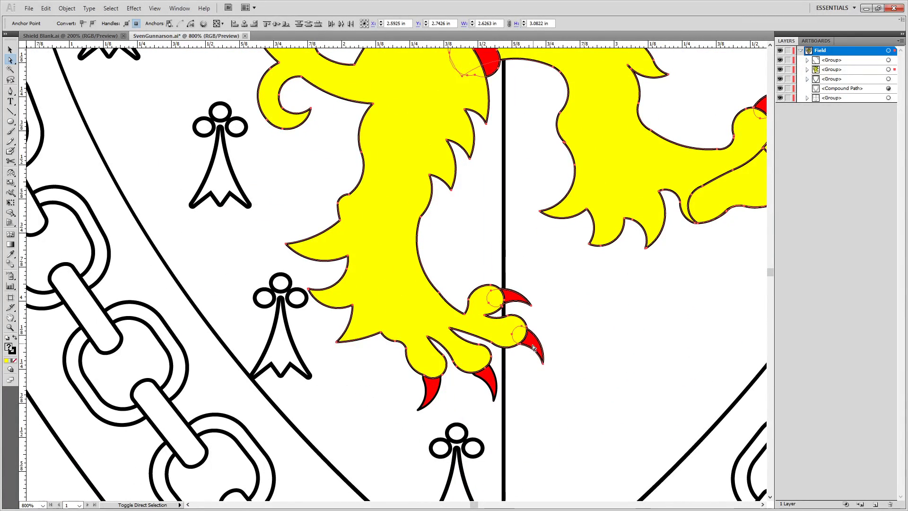
shift+click(436, 400)
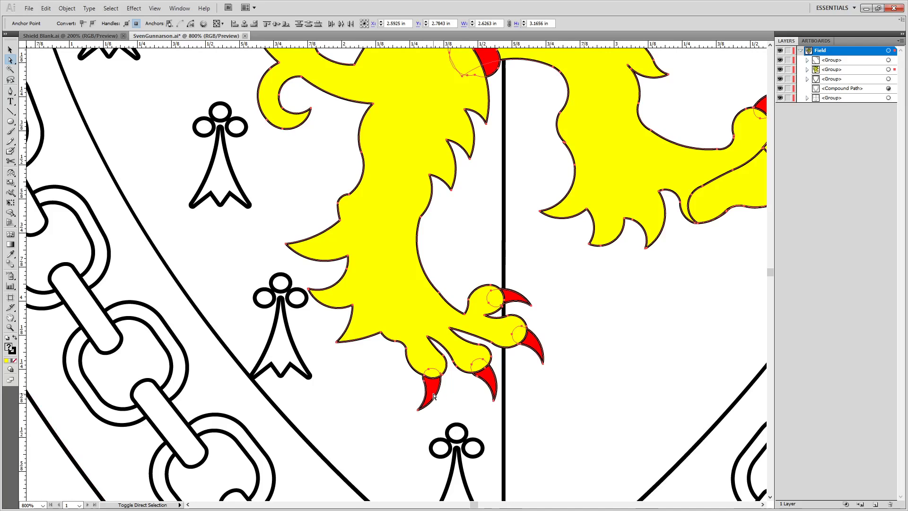
Copy the field's white fill and 1 pt black stroke onto the selected lion shapes with the Eyedropper, undo, and reapply it.
key(i)
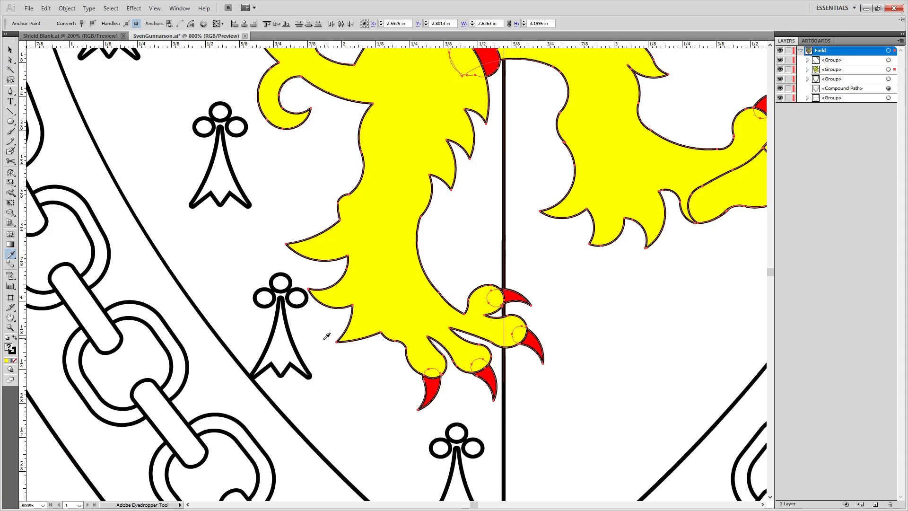
click(286, 346)
key(alt)
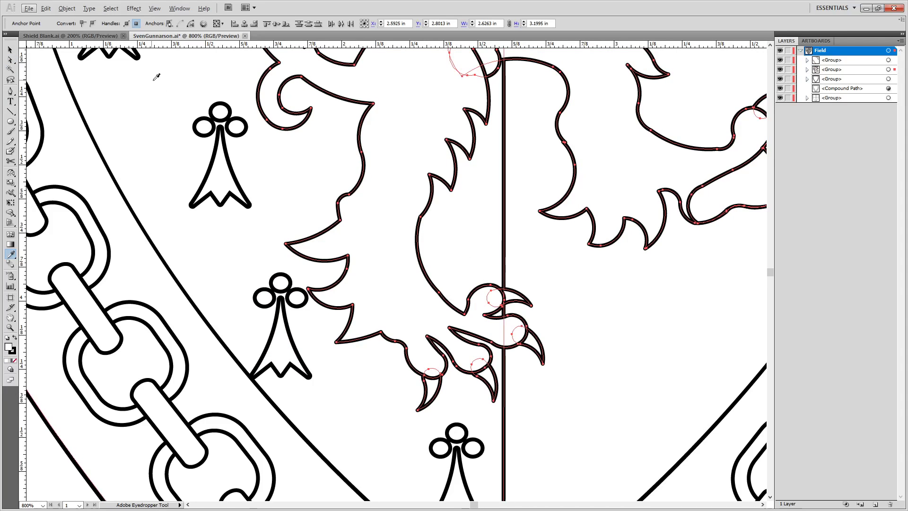
key(ctrl+a)
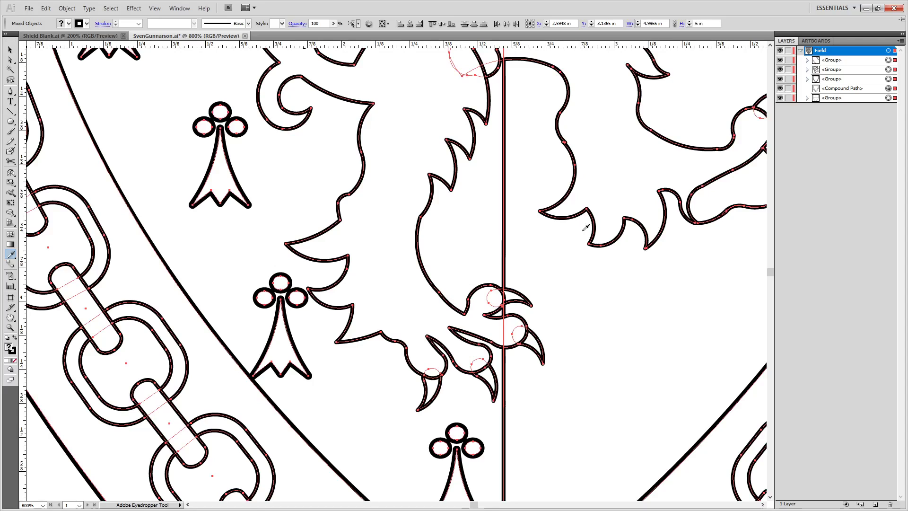
key(ctrl+z)
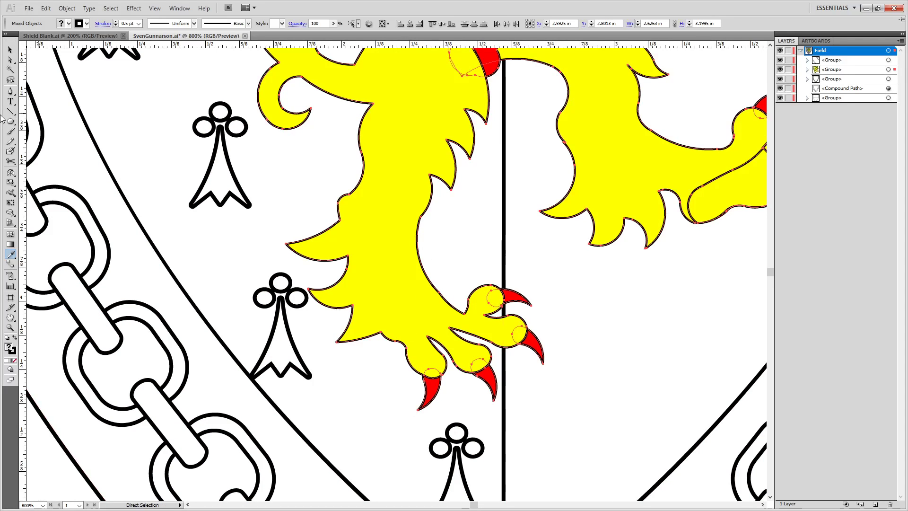
click(338, 389)
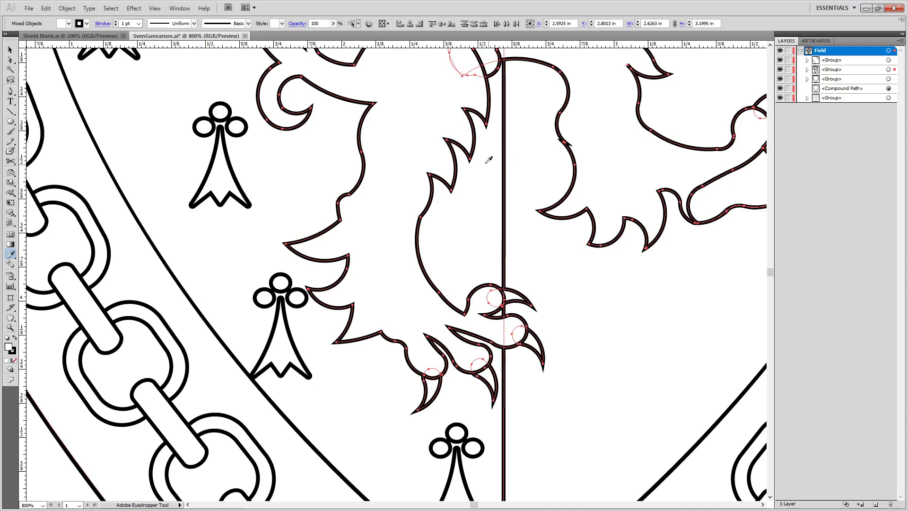
Shift the overlapping anchor point on the outline of the lion's raised hind leg slightly to smooth the kink.
scroll(406, 135, down, 4)
scroll(413, 136, up, 7)
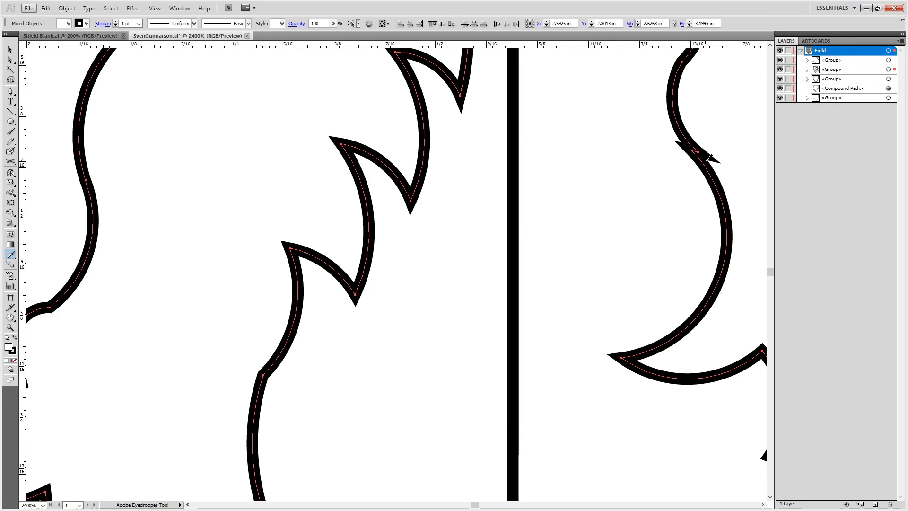
key(a)
click(693, 152)
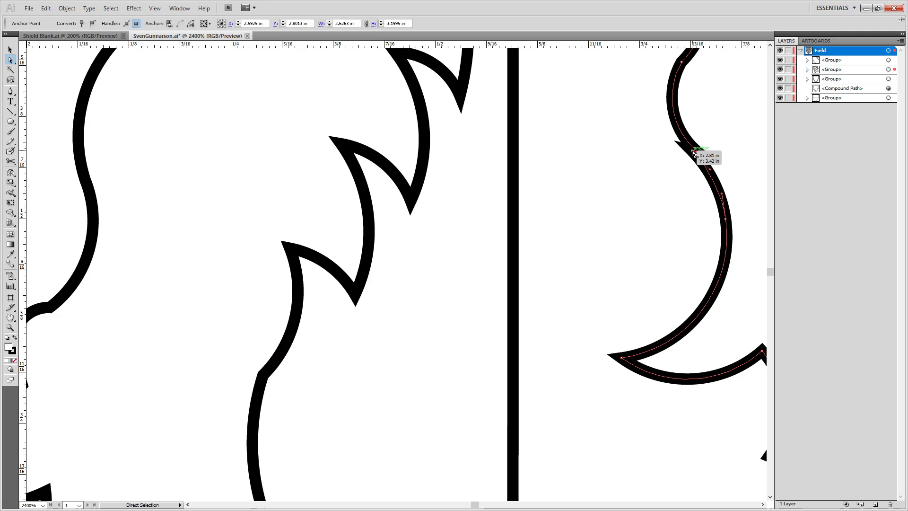
drag(693, 152, 699, 153)
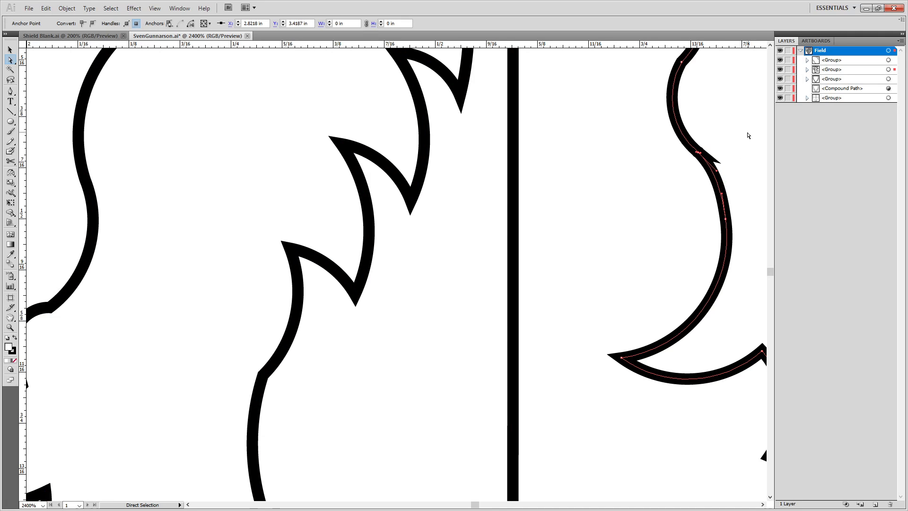
Select the lion's body to check its stroke options, and undo the anchor move and the copied white fill and stroke.
click(270, 226)
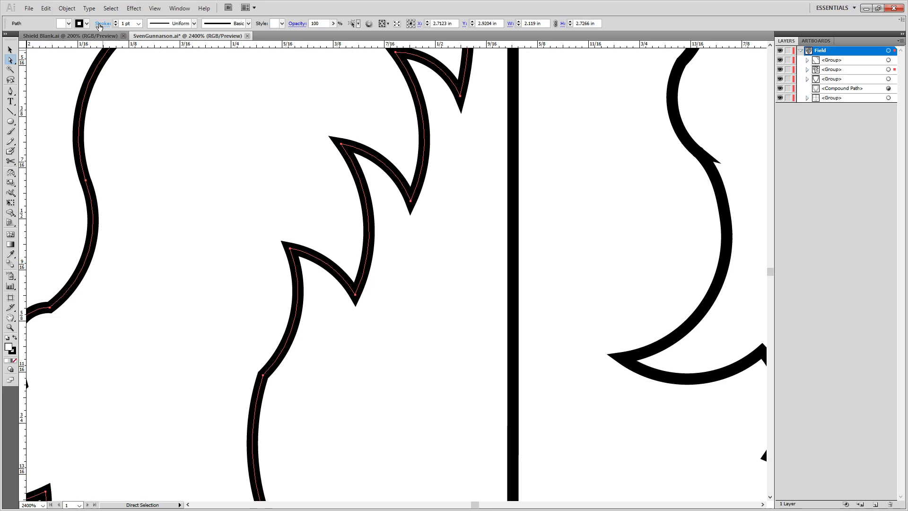
click(101, 23)
key(ctrl+z)
key(ctrl+z)
key(ctrl+z)
key(ctrl+z)
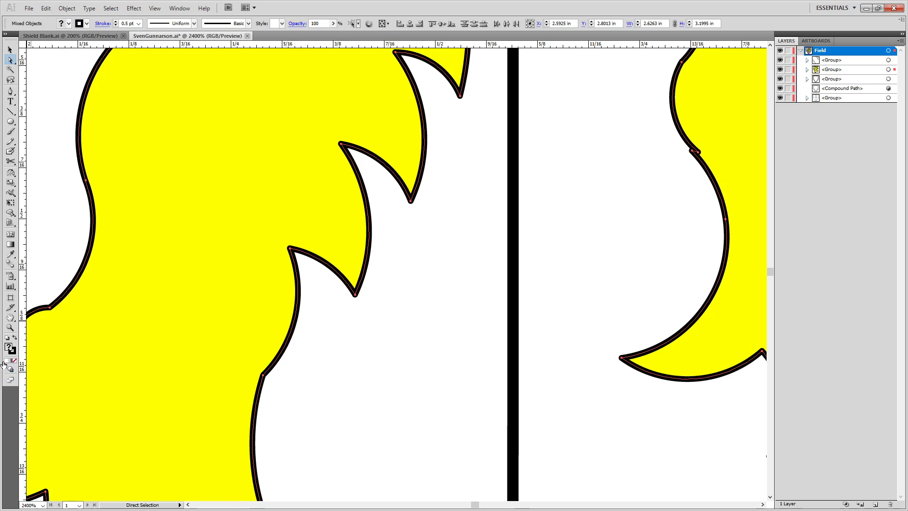
Fill the selected lion shapes with white (FFFFFF), set their stroke weight to 0.75 pt, and deselect them.
double_click(9, 348)
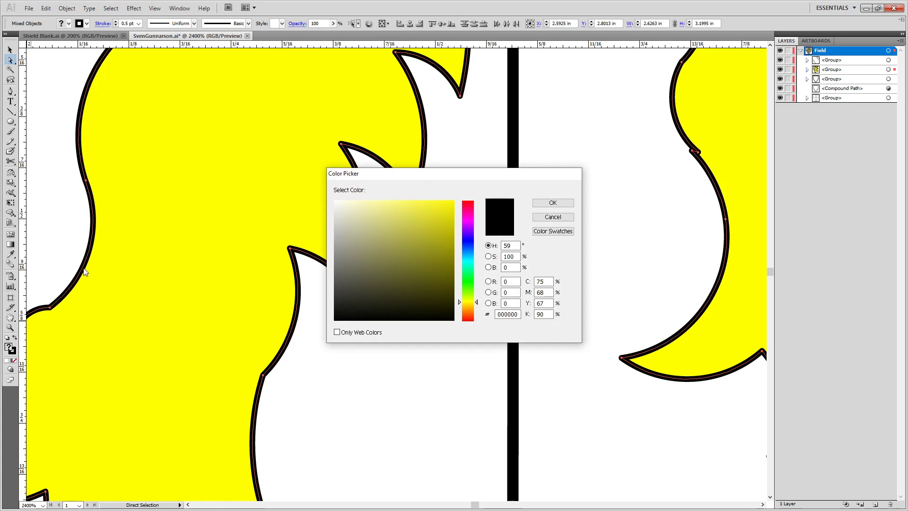
drag(338, 224, 334, 200)
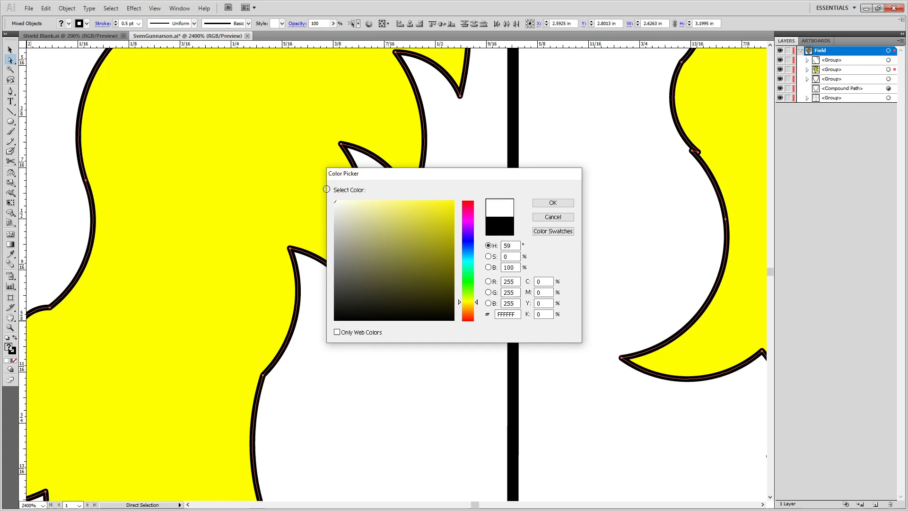
click(549, 205)
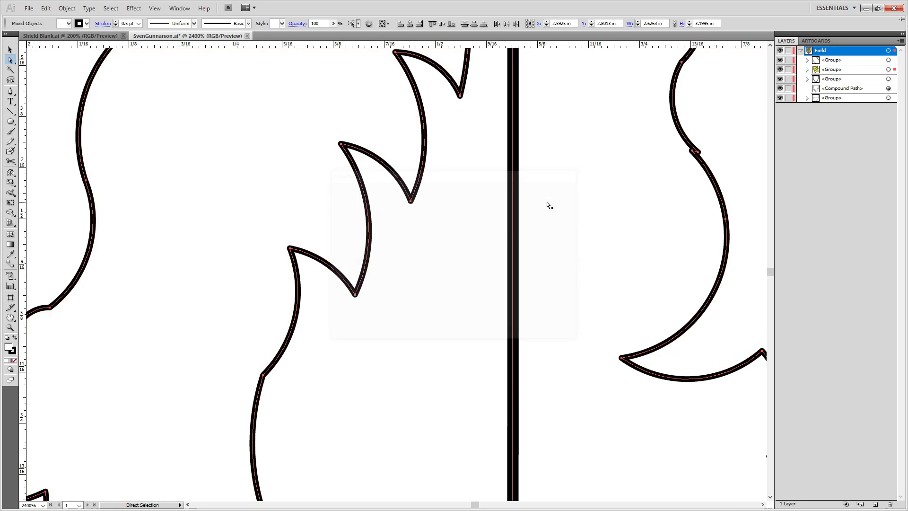
click(139, 23)
click(140, 48)
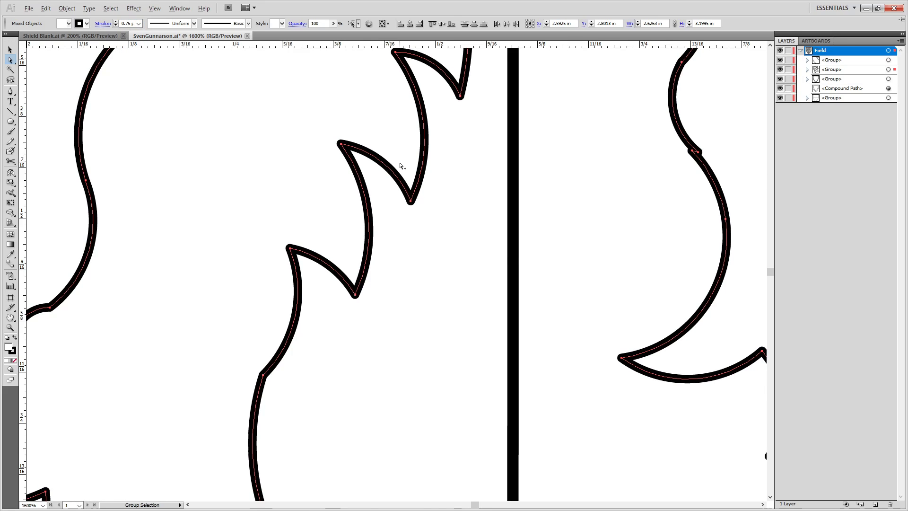
scroll(400, 163, down, 5)
drag(615, 214, 520, 374)
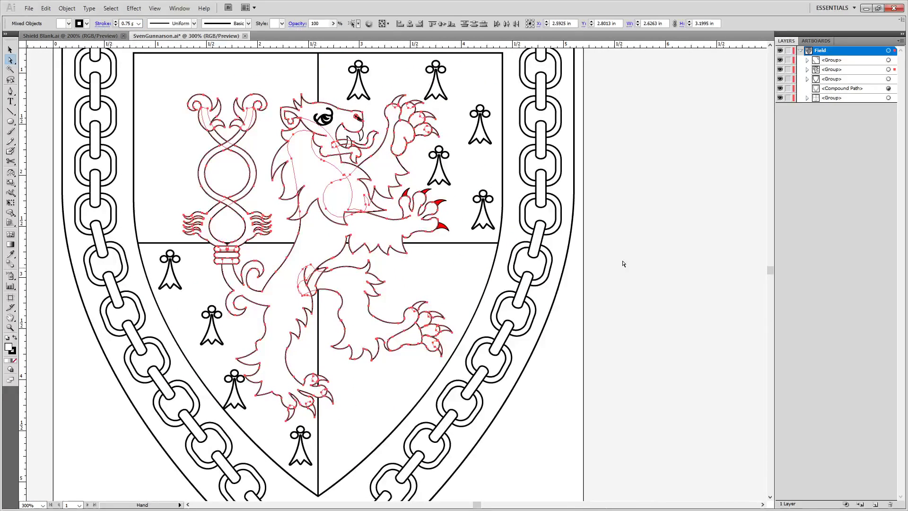
click(667, 224)
Select the four red claws on the lion's middle forepaw and copy the white fill and 0.75 pt black stroke onto them with the Eyedropper.
drag(206, 77, 339, 164)
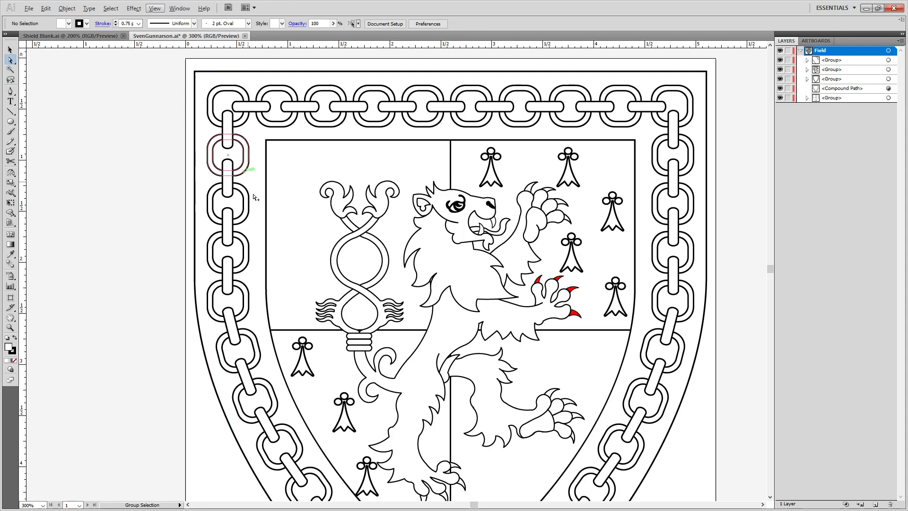
scroll(204, 204, up, 3)
drag(438, 270, 214, 256)
drag(587, 325, 278, 256)
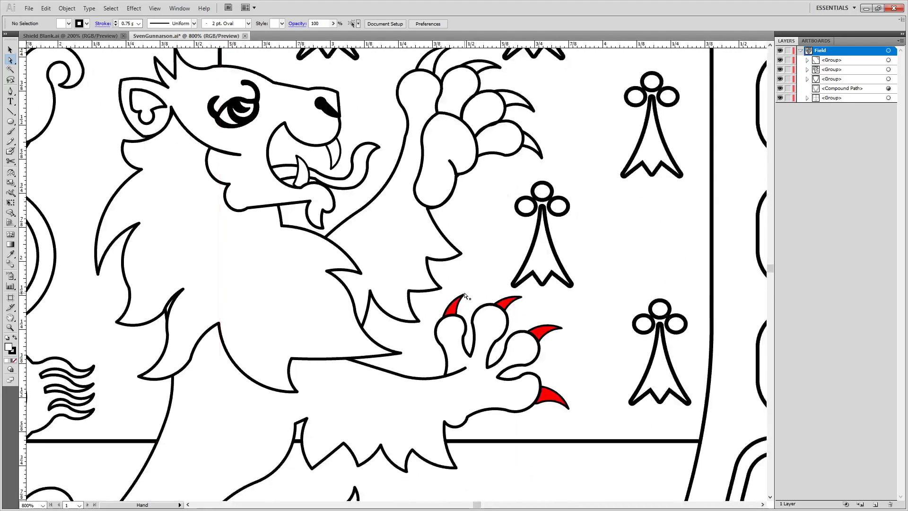
click(454, 310)
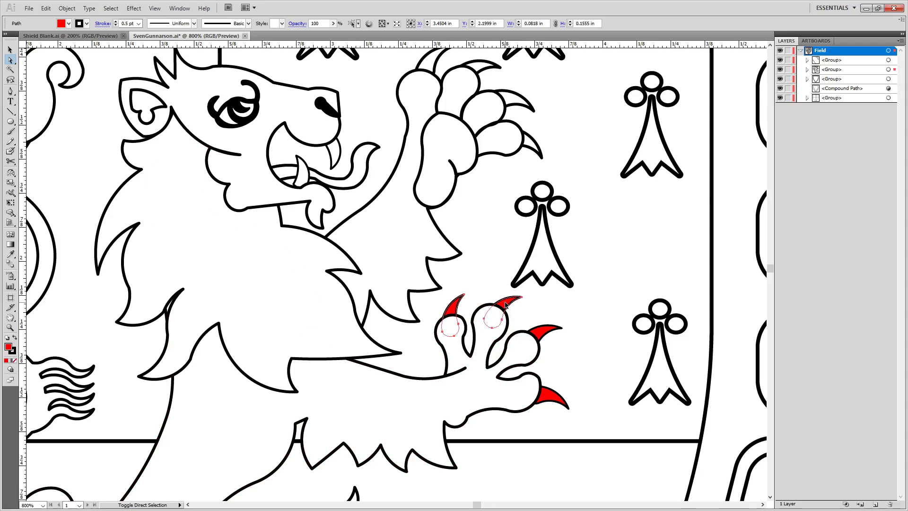
shift+click(541, 335)
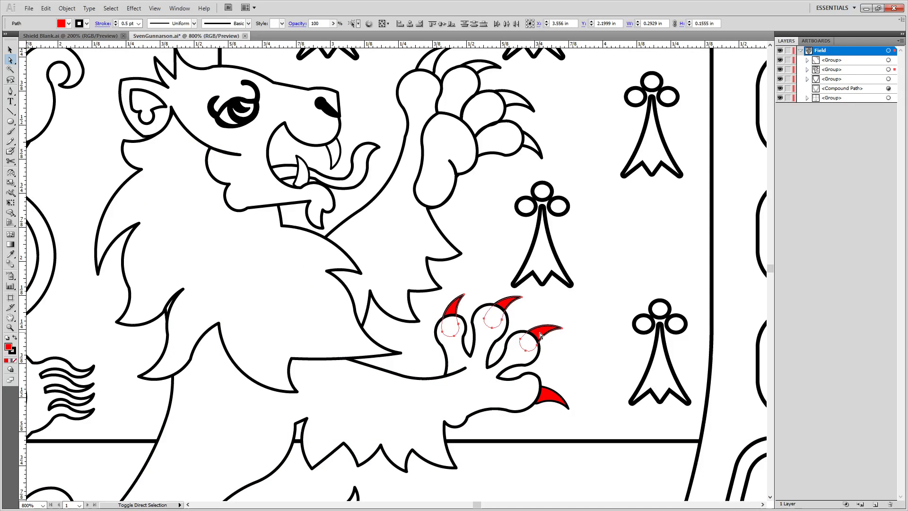
shift+click(549, 395)
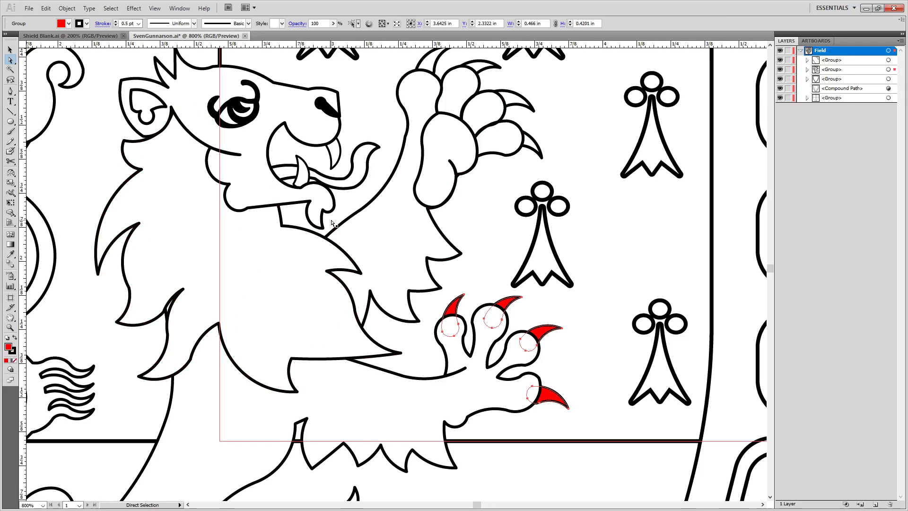
key(i)
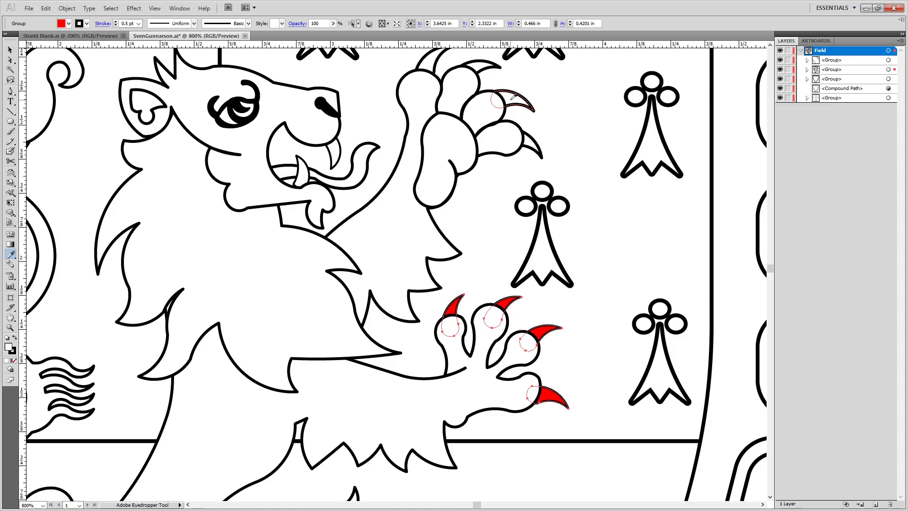
click(482, 406)
key(ctrl+minus)
key(ctrl+minus)
key(ctrl+minus)
key(a)
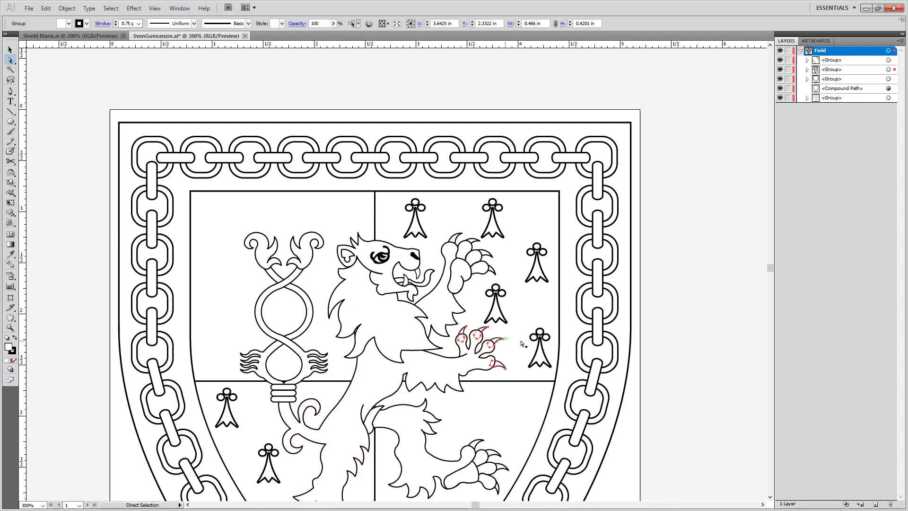
click(670, 338)
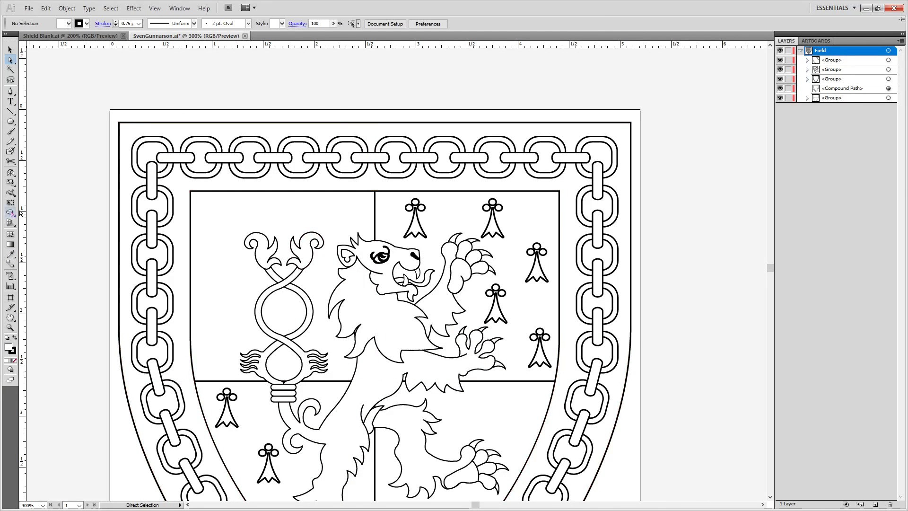
Copy the 2.2 pt shield border outline from Shield Blank.ai and paste it into the coat of arms document.
click(42, 37)
key(ctrl+a)
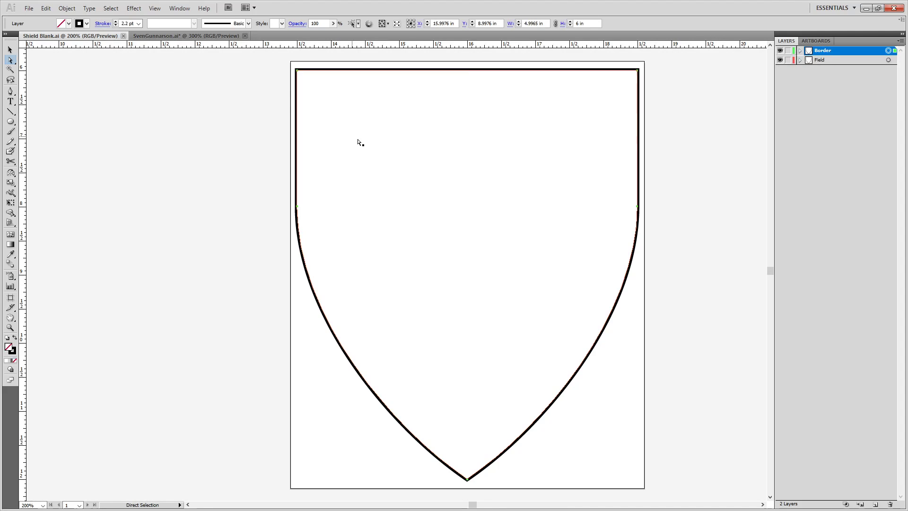
click(175, 35)
scroll(113, 122, up, 3)
scroll(110, 122, up, 3)
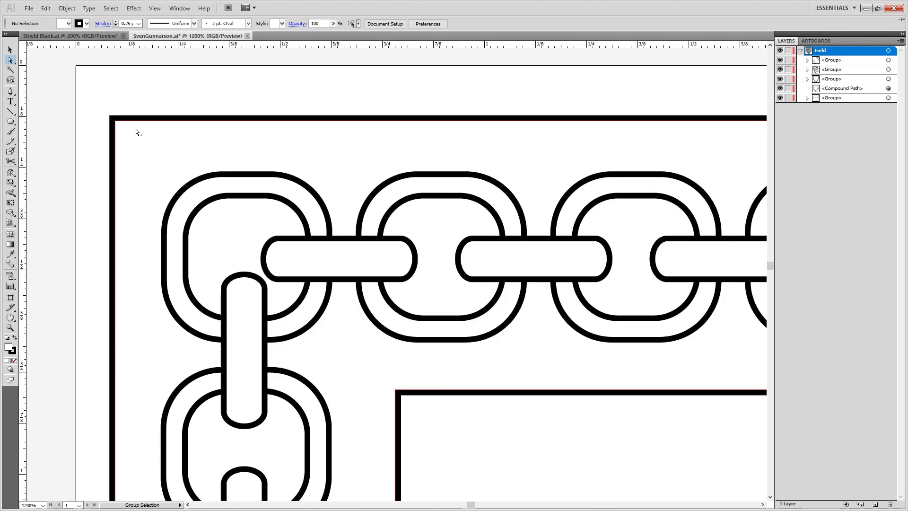
key(ctrl+v)
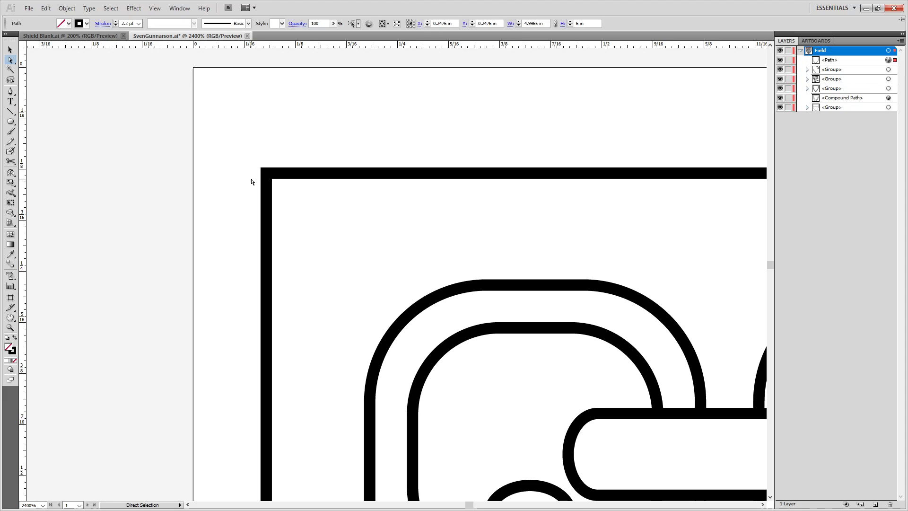
Move the pasted border outline so that it sits exactly over the outer edge of the chained shield, and deselect it.
scroll(229, 142, down, 6)
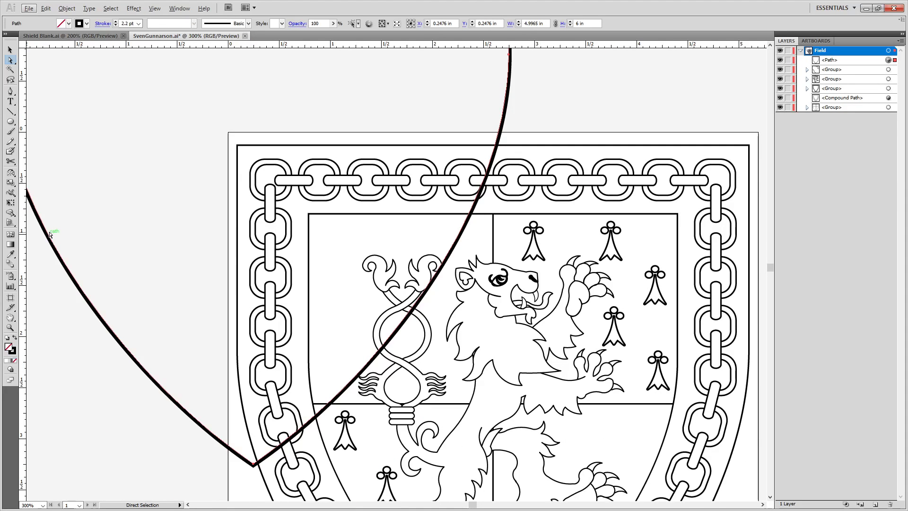
drag(47, 233, 332, 430)
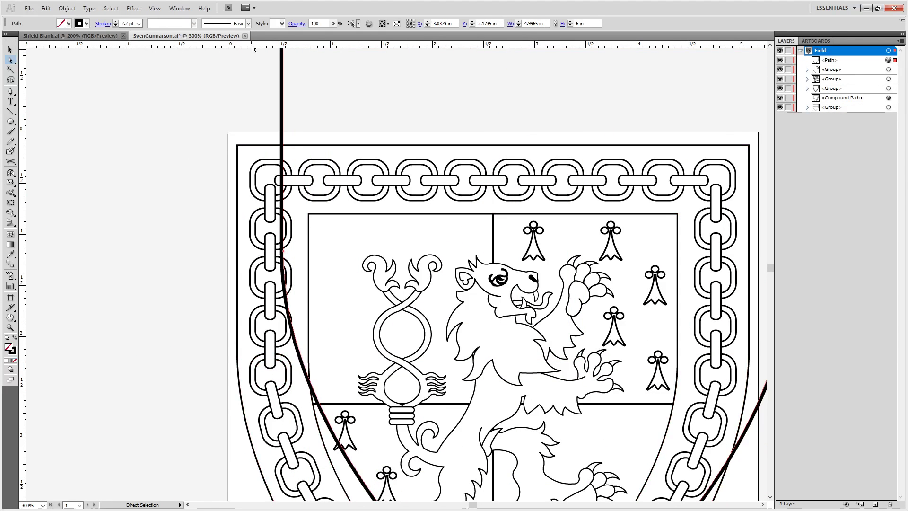
drag(281, 70, 238, 171)
scroll(235, 130, up, 9)
scroll(404, 274, down, 10)
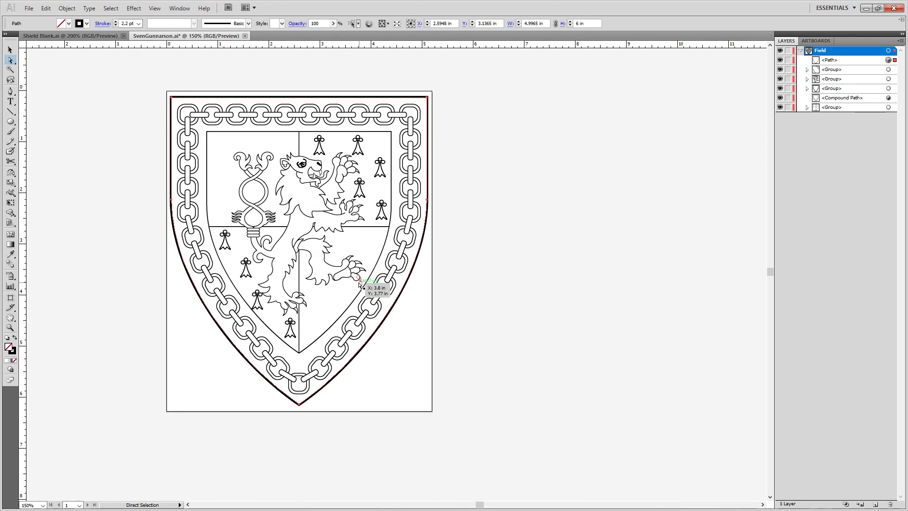
click(566, 342)
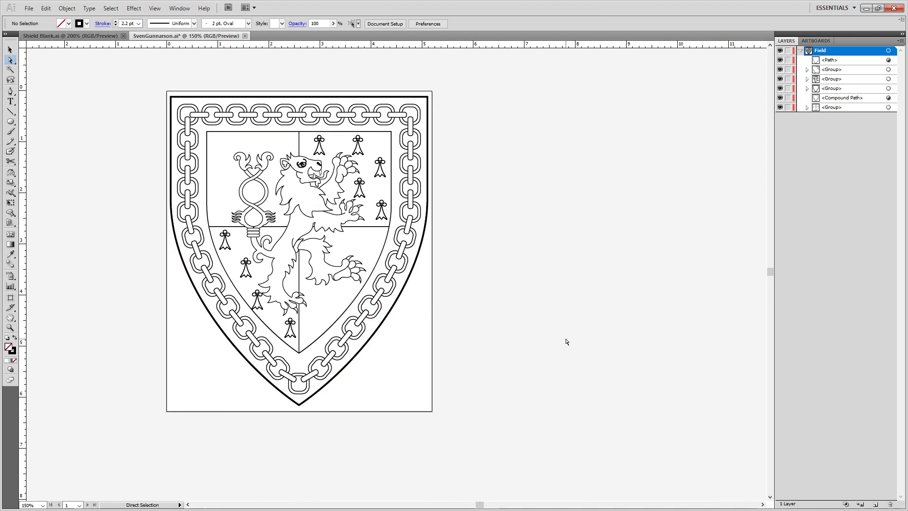
Copy all of the finished coat of arms line art and close its document.
key(ctrl+a)
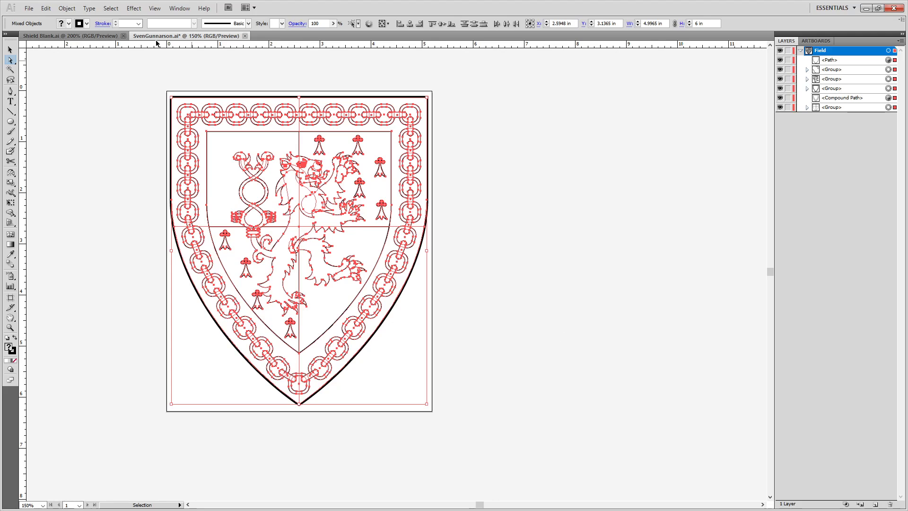
click(245, 36)
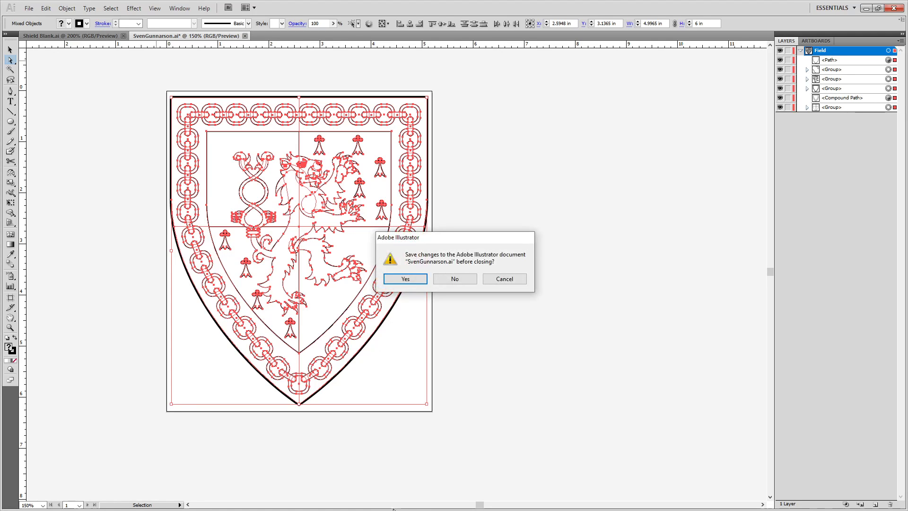
key(Return)
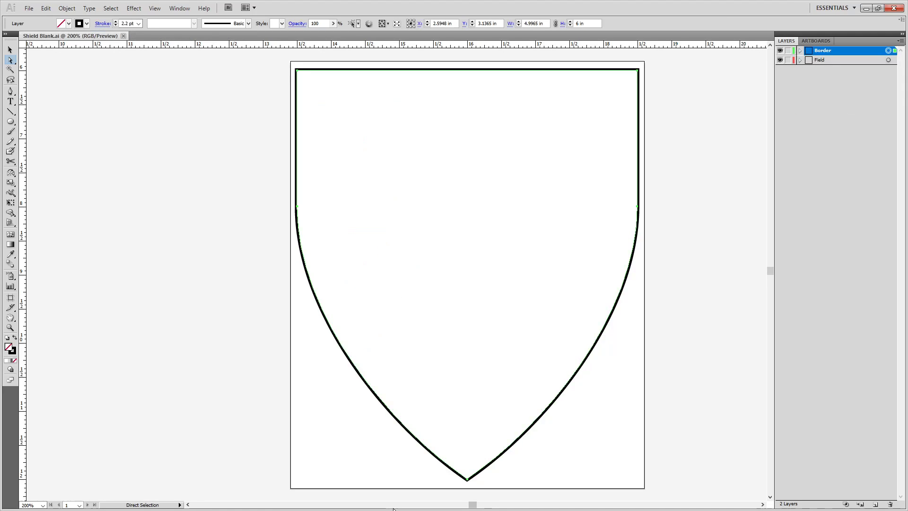
Browse the Redraws folder for files to open and preview the saved version of the coat of arms.
key(ctrl+a)
key(ctrl+o)
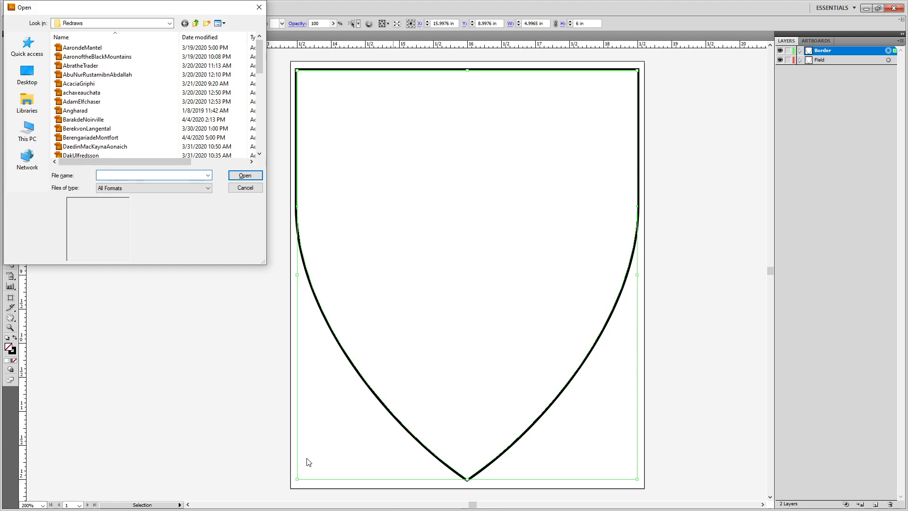
scroll(69, 113, down, 10)
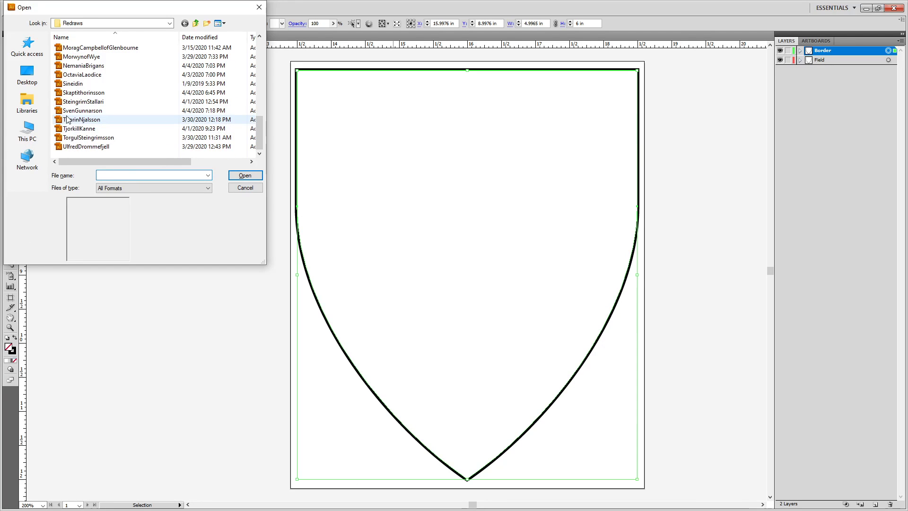
click(69, 112)
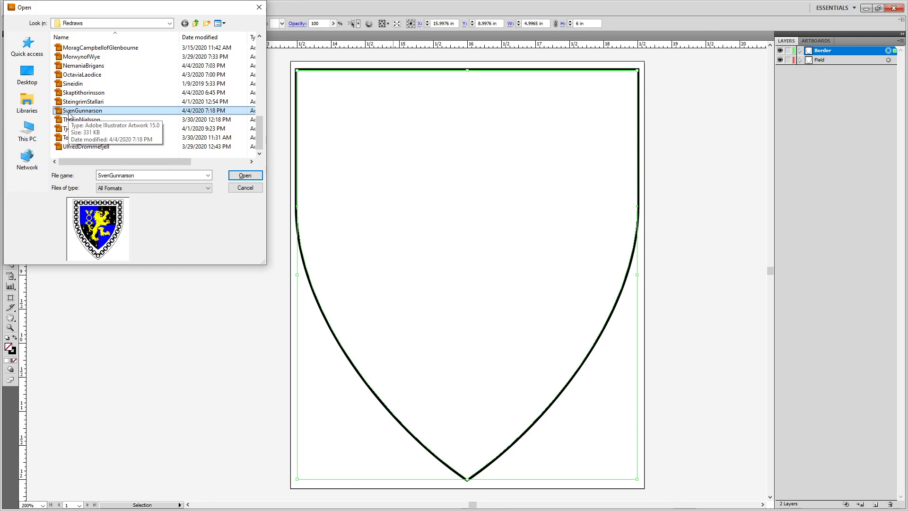
double_click(68, 112)
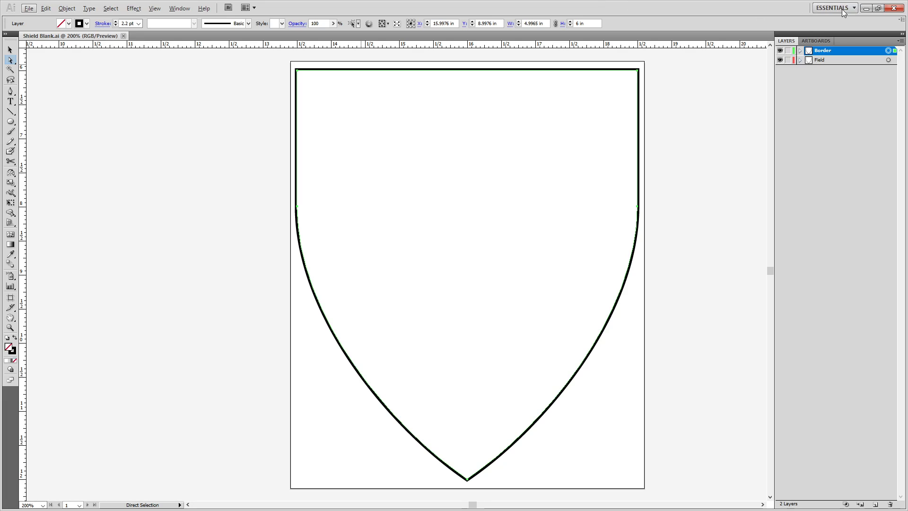
Switch to the InDesign coloring book, place the copied arms on the king's page, and enlarge them to about 43p6 by 52p2, centered above the blazon.
key(alt+Tab)
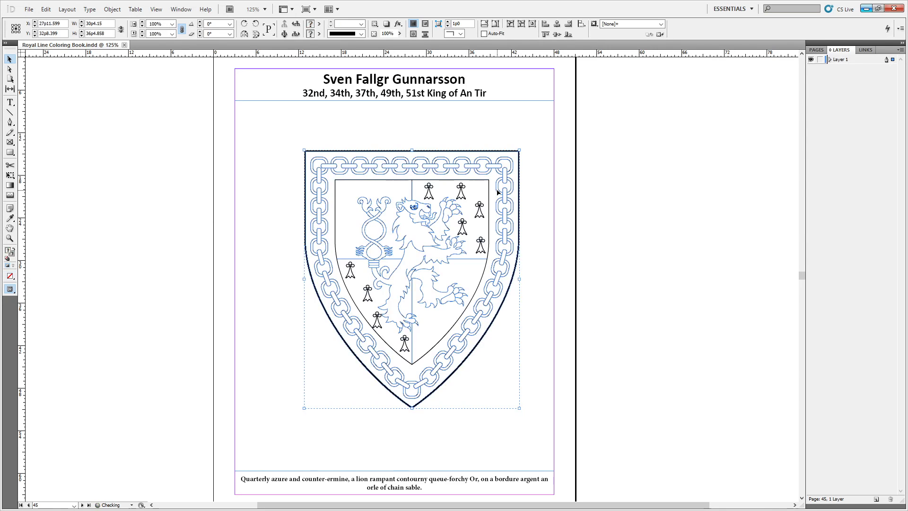
drag(377, 194, 307, 145)
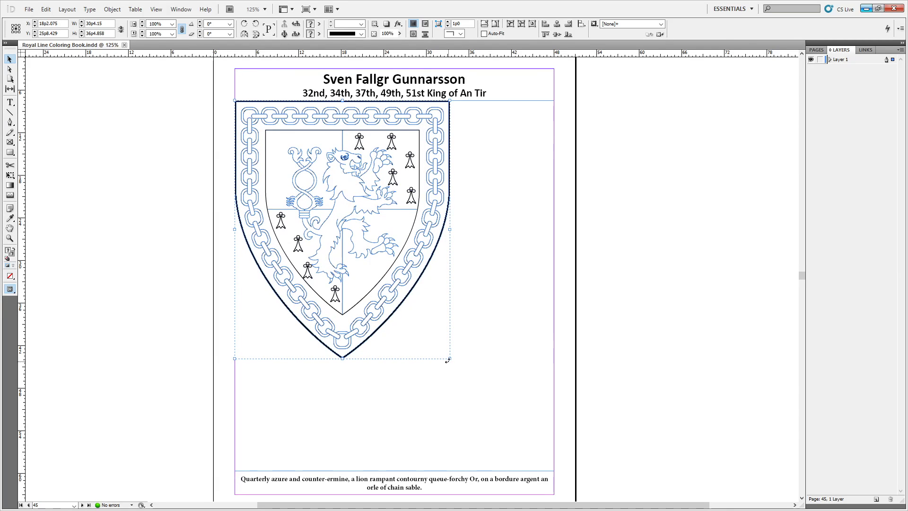
drag(448, 360, 538, 470)
drag(371, 270, 375, 268)
Go back through the earlier coloring book pages to the boar arms on page 34 and examine the boar's hind legs and tail up close.
scroll(436, 241, up, 3)
scroll(436, 241, up, 20)
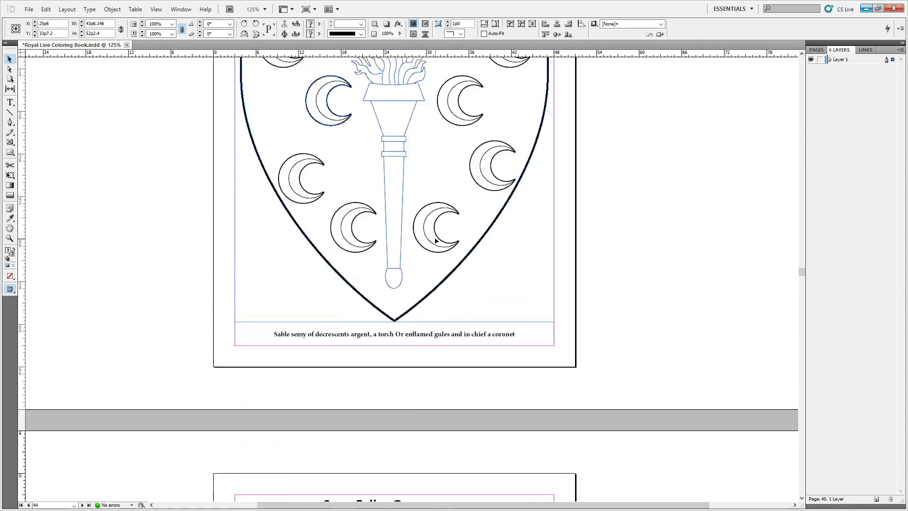
scroll(436, 241, up, 20)
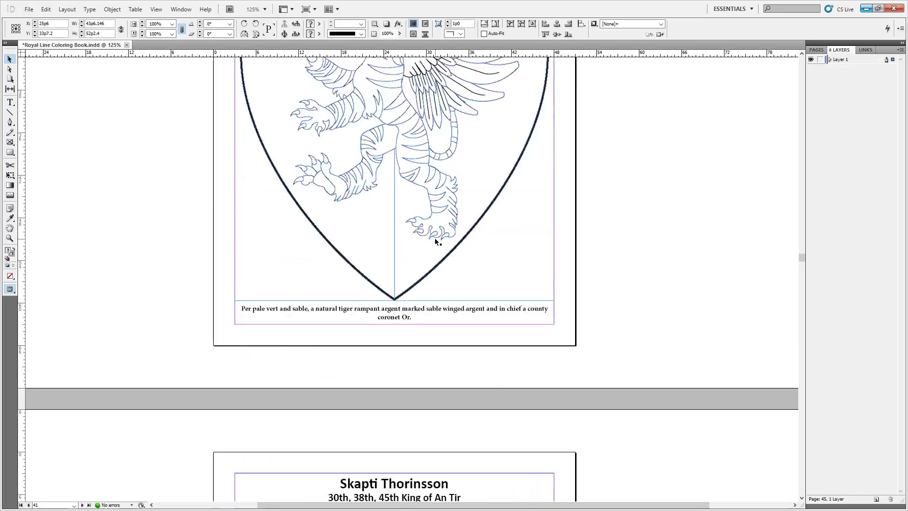
scroll(436, 241, up, 20)
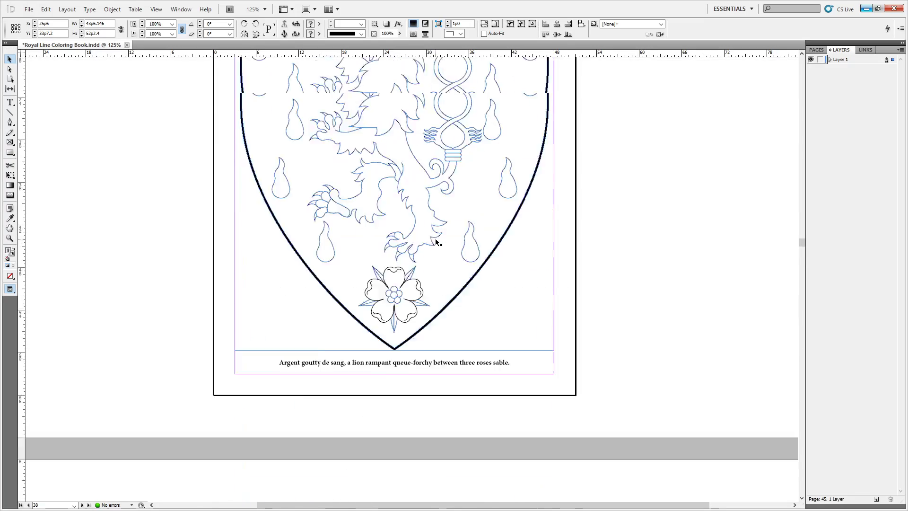
scroll(436, 241, up, 20)
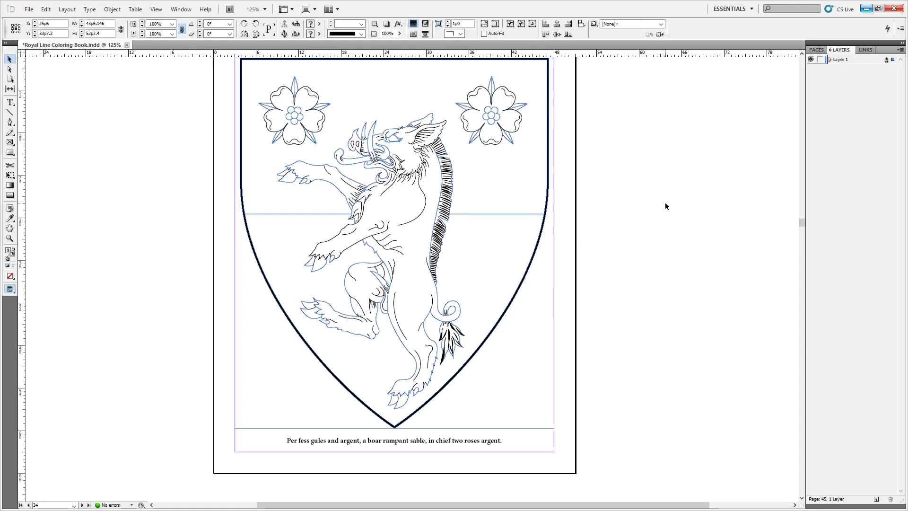
click(665, 203)
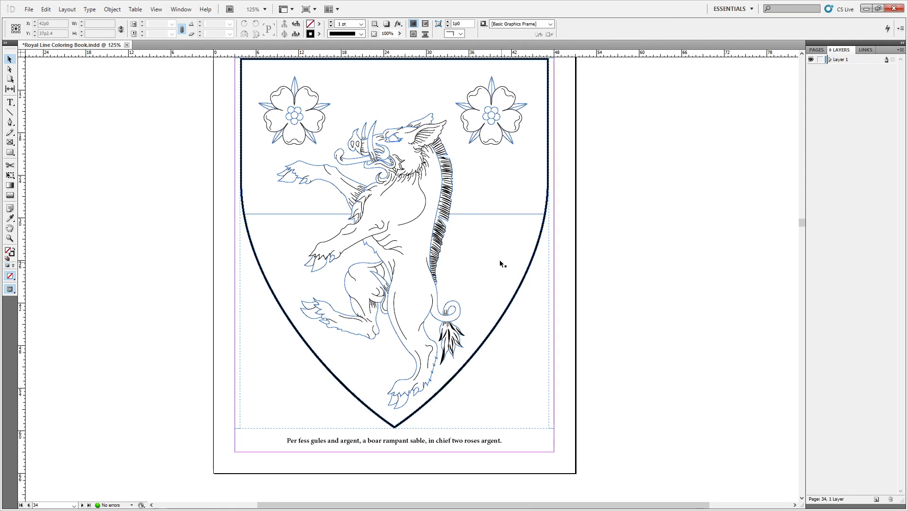
scroll(463, 369, up, 4)
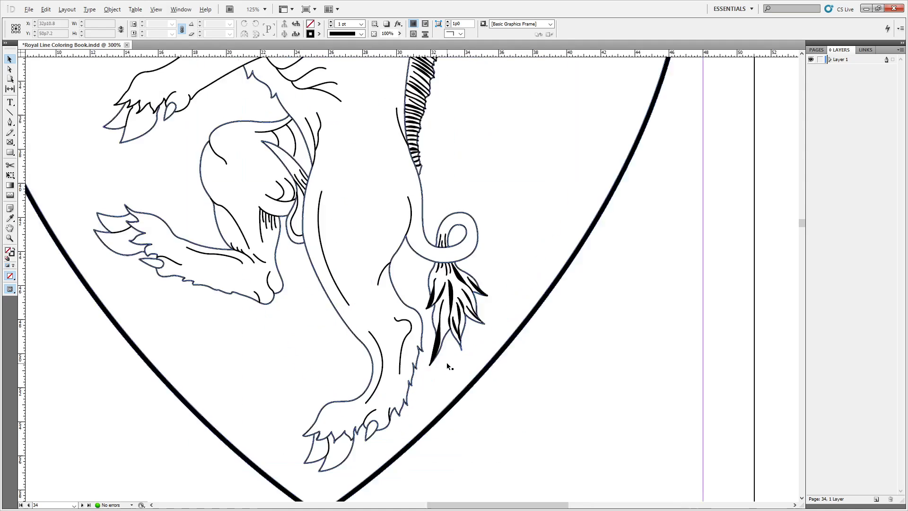
Copy the boar arms from page 34 of the coloring book, switch to Illustrator, and paste them into a new document.
scroll(444, 335, down, 5)
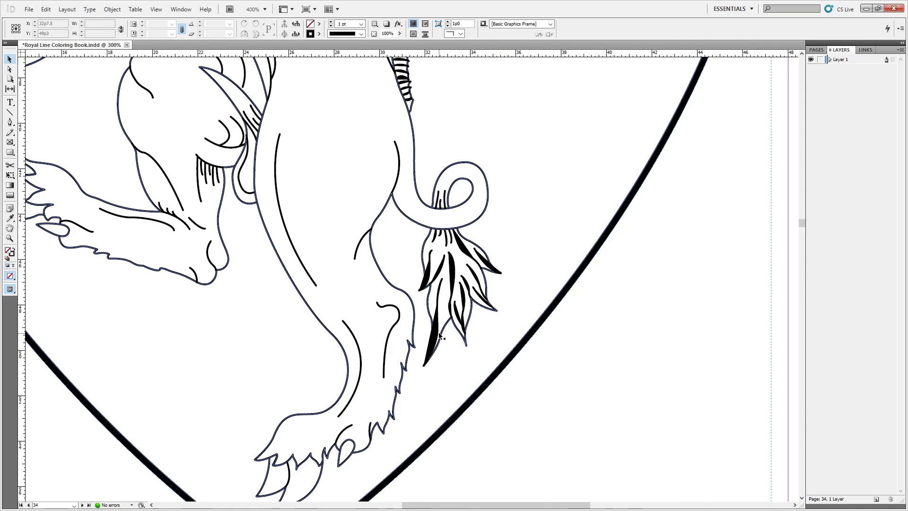
scroll(438, 332, up, 2)
click(438, 332)
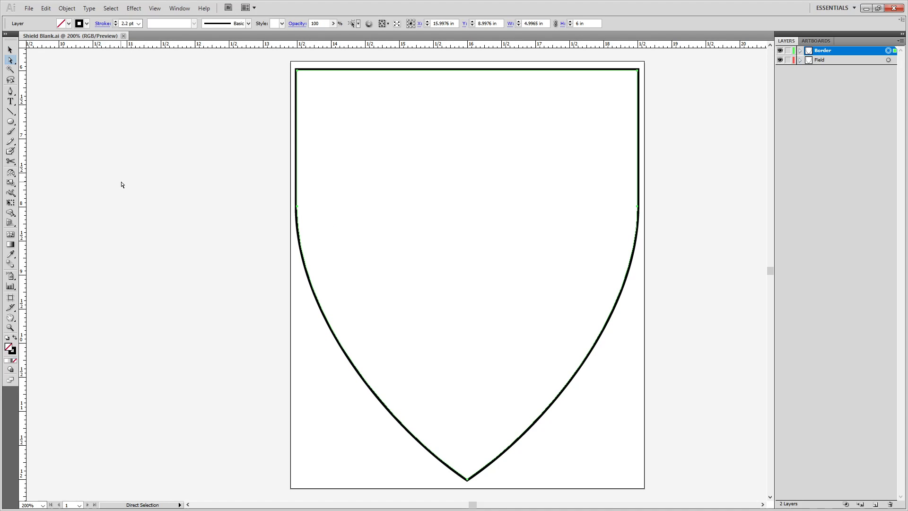
key(v)
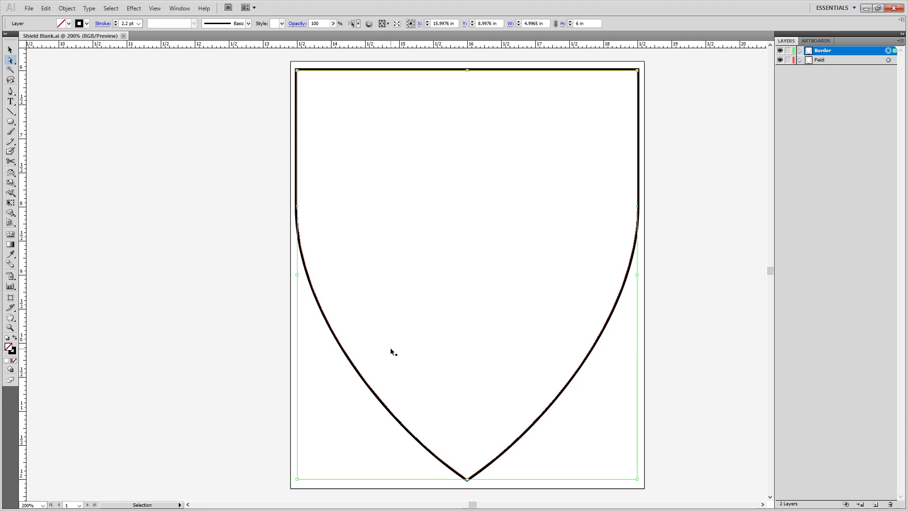
key(ctrl+n)
key(Escape)
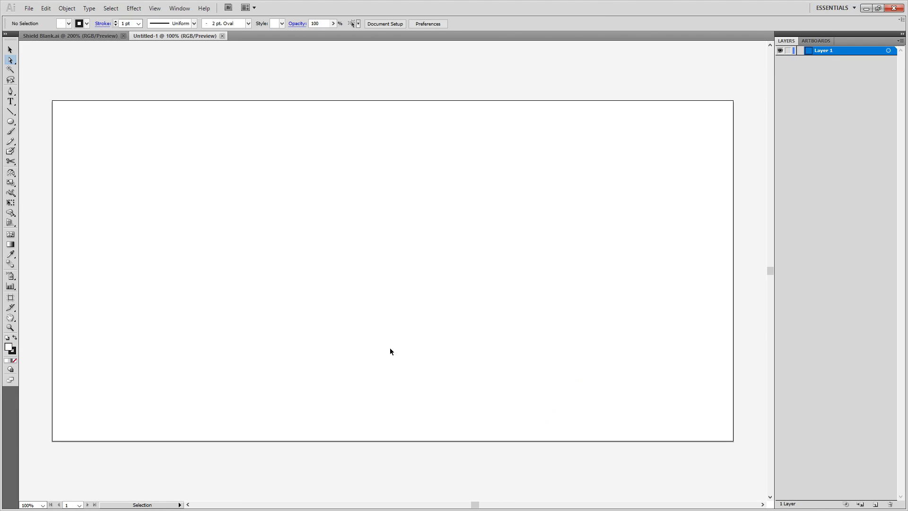
key(ctrl+v)
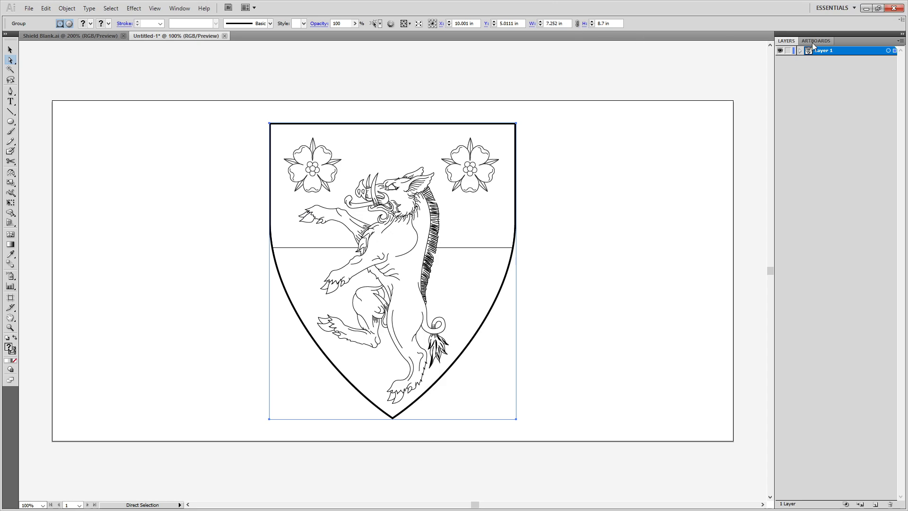
Expand the pasted arms' layer and group, and examine the compound path that holds the boar's hind leg detail lines.
click(801, 51)
click(806, 60)
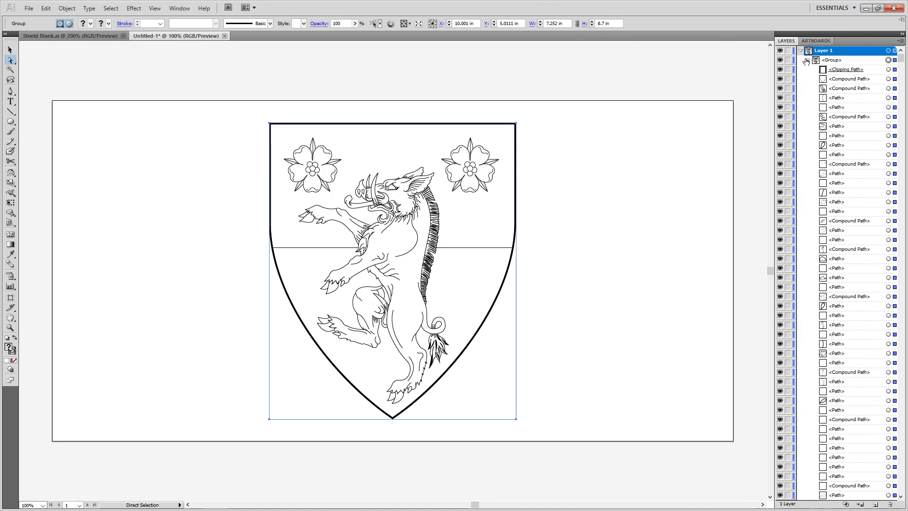
click(806, 60)
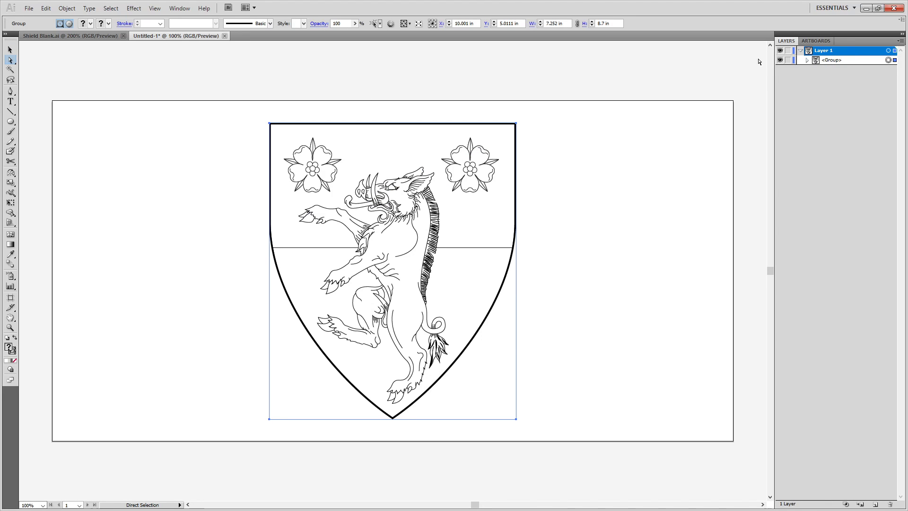
click(806, 61)
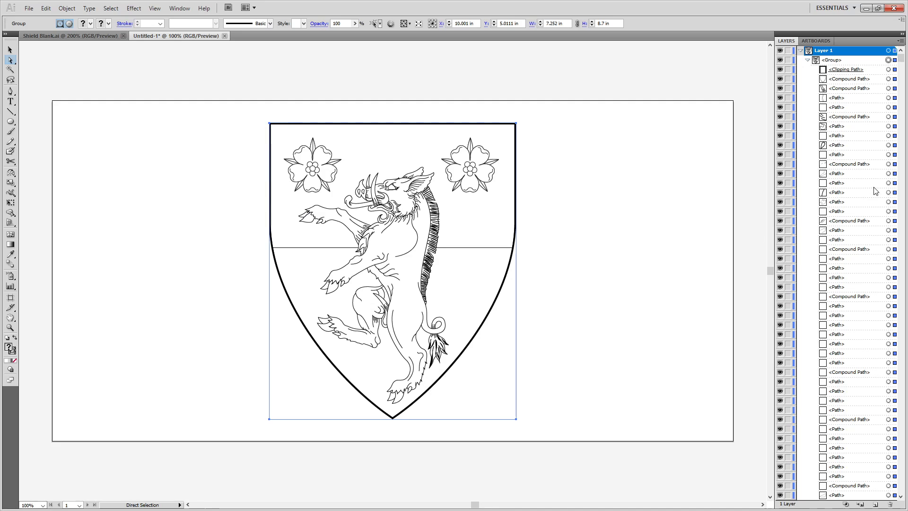
scroll(874, 191, down, 9)
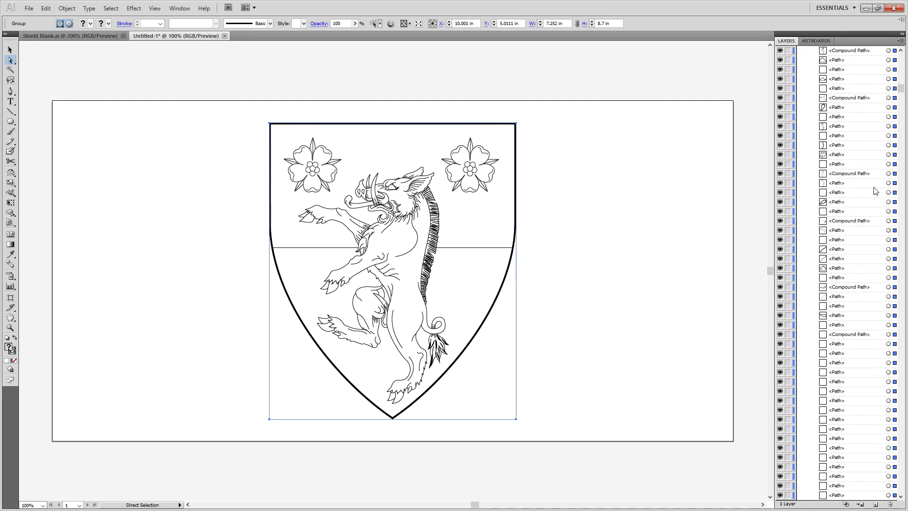
scroll(874, 191, down, 2)
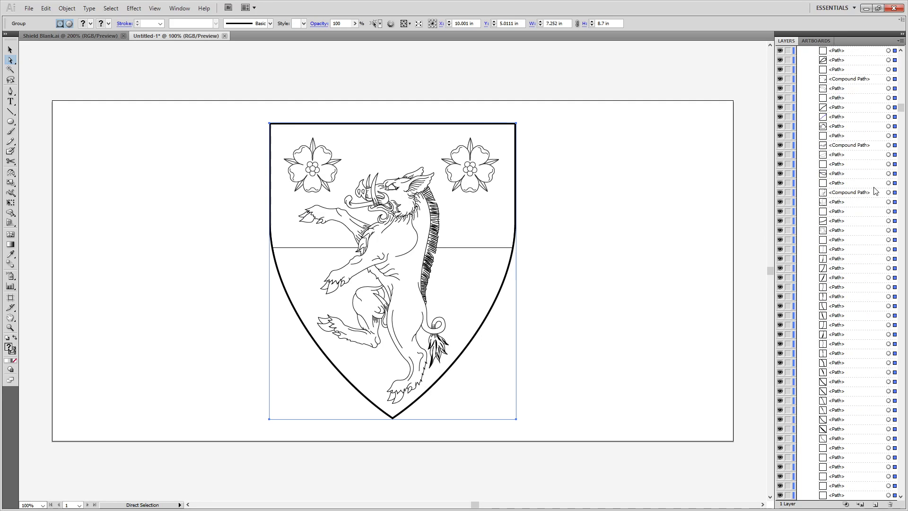
click(889, 202)
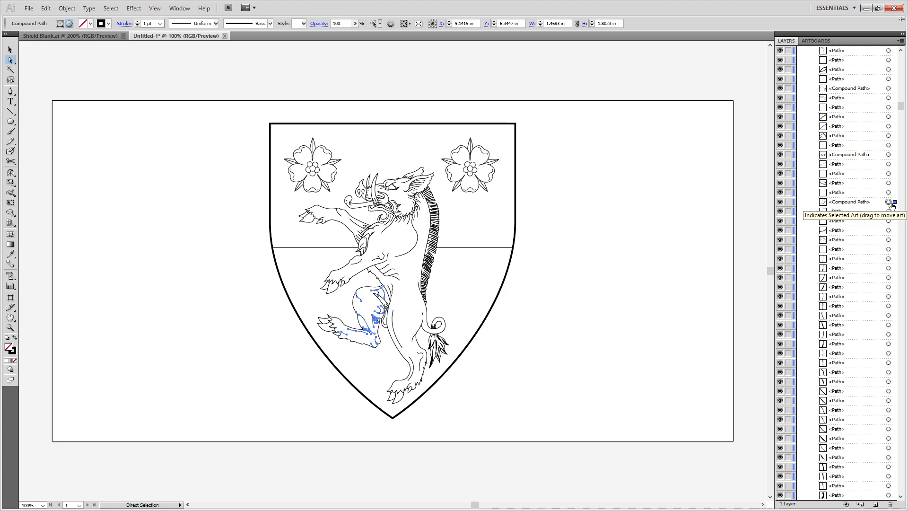
click(669, 201)
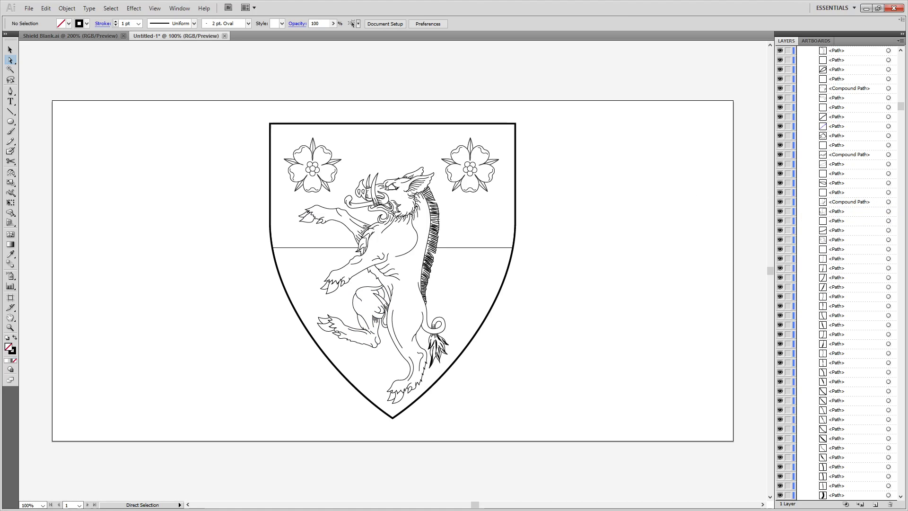
click(888, 202)
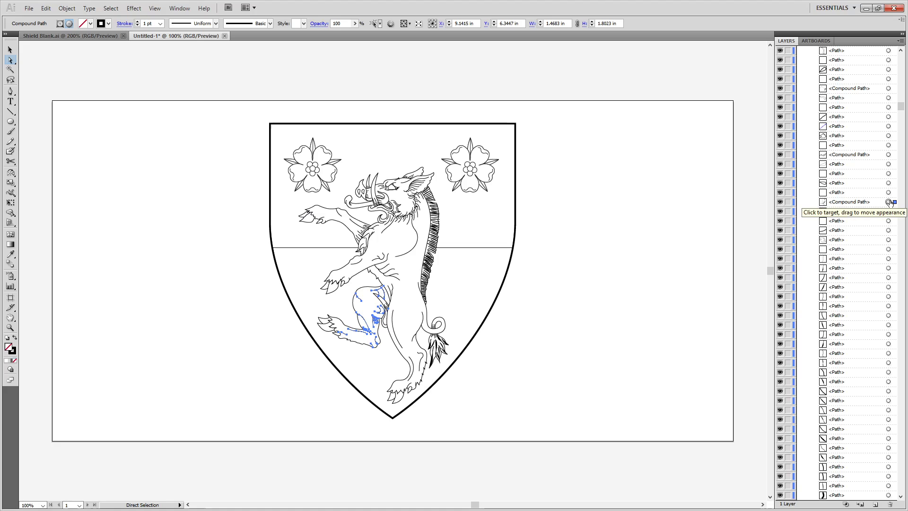
click(612, 223)
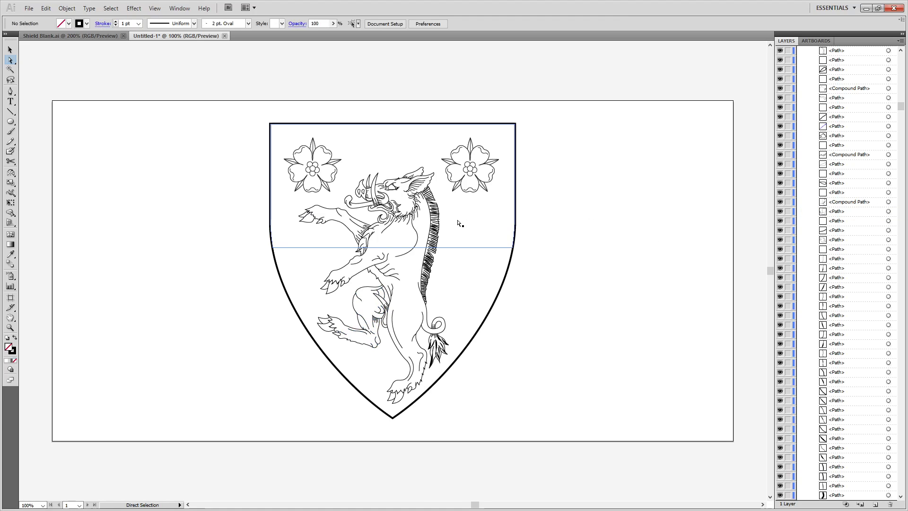
Discard the untitled document with the pasted arms and open the saved boar arms redraw from the Redraws folder.
click(225, 36)
click(467, 278)
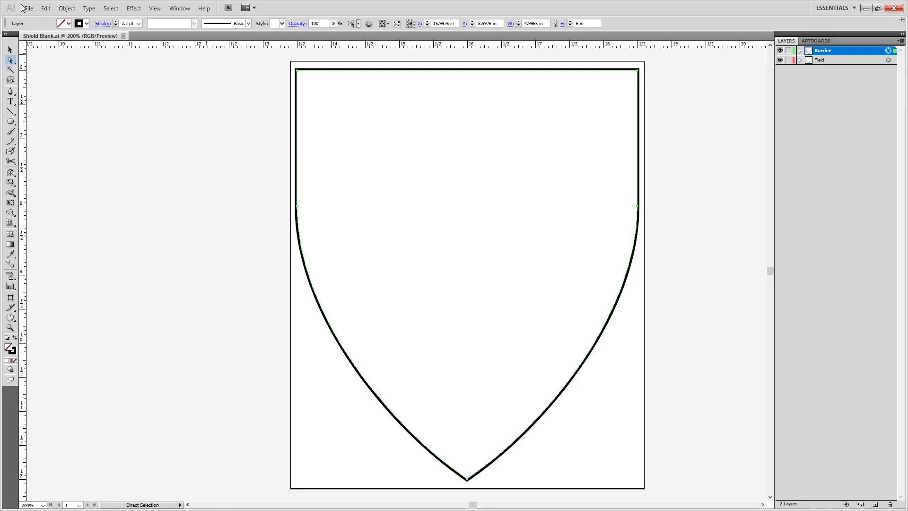
click(28, 8)
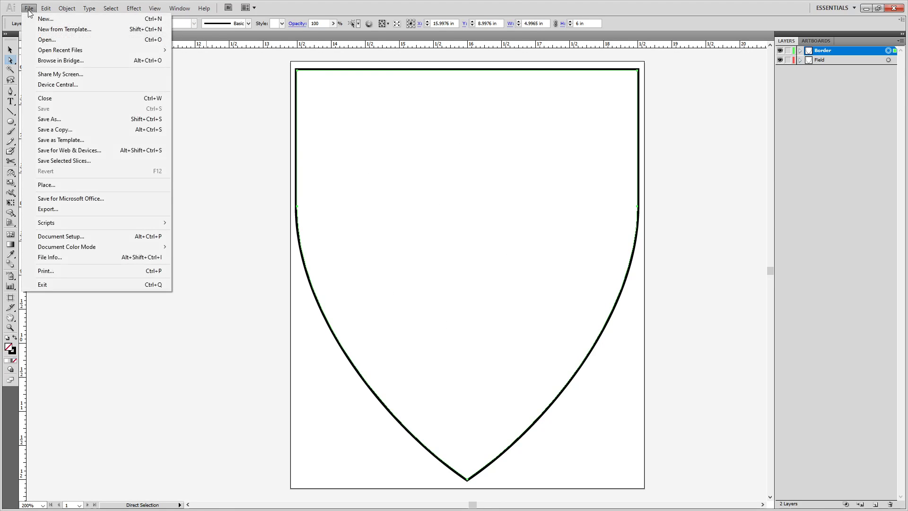
click(54, 42)
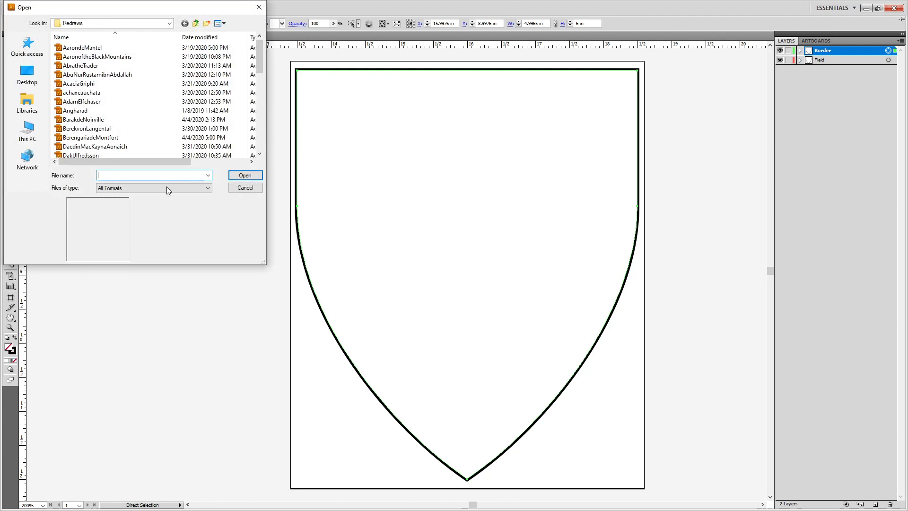
click(98, 137)
double_click(86, 120)
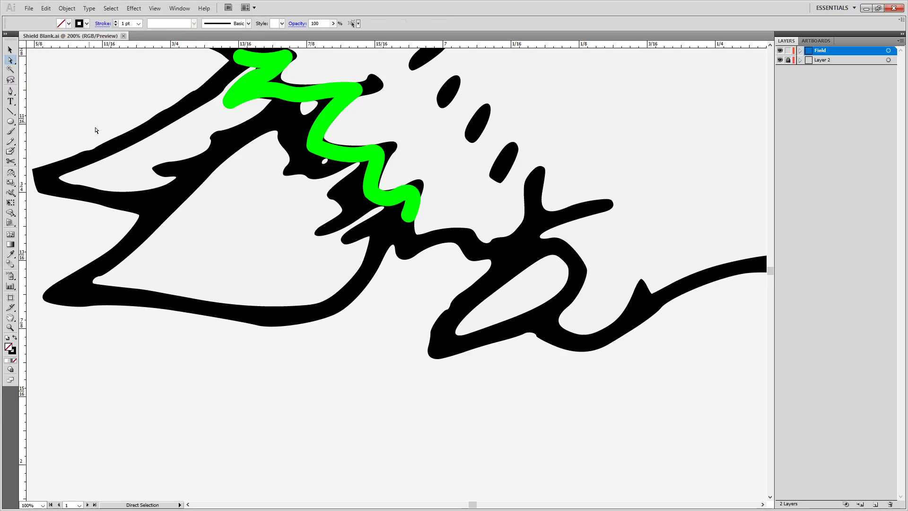
Paste the finished boar arms beside the traced boar at about X 15.1 in, Y 3.0 in, then save and close the document.
scroll(536, 237, down, 10)
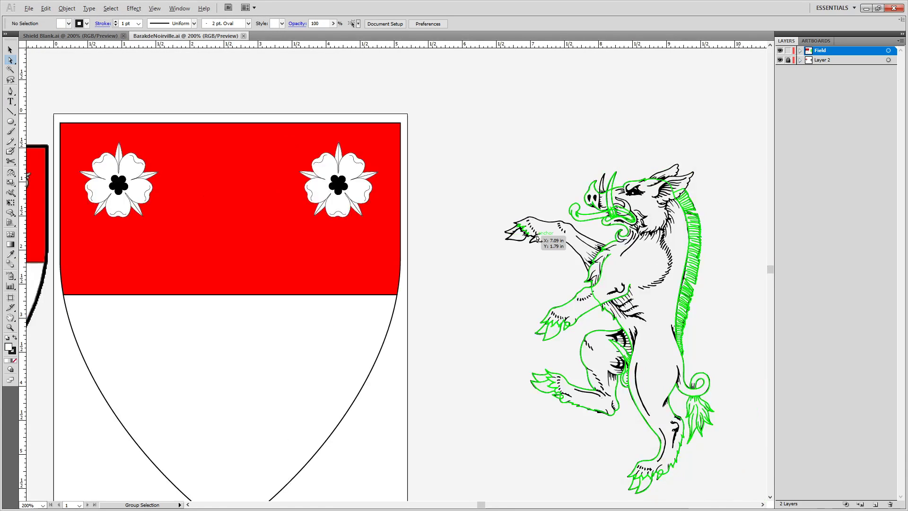
scroll(567, 239, right, 6)
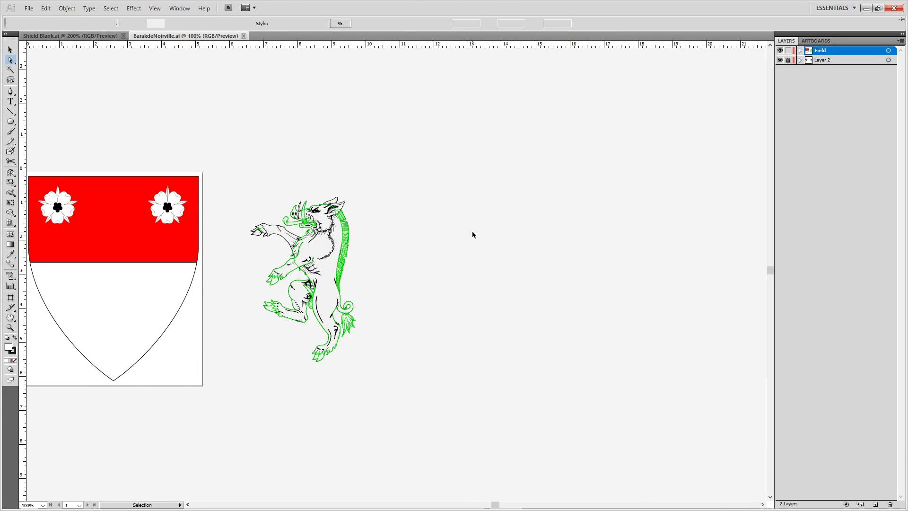
key(ctrl+v)
drag(382, 220, 525, 222)
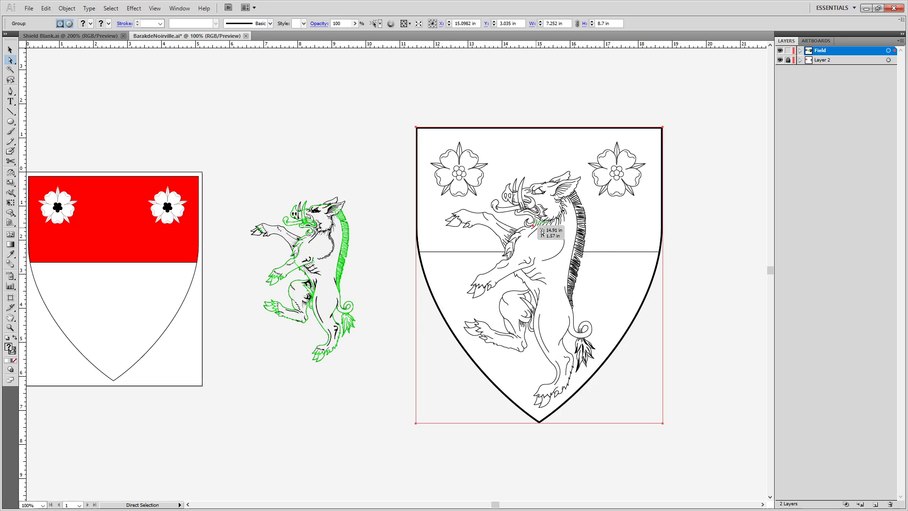
key(a)
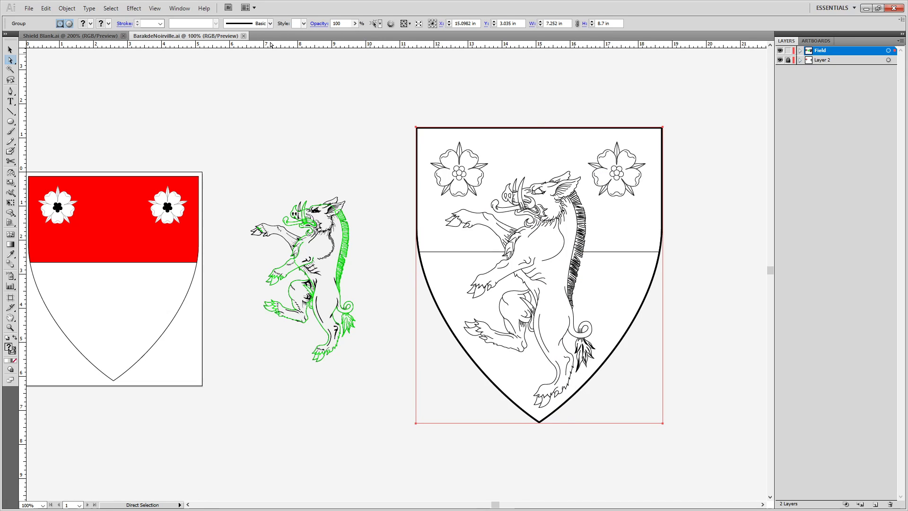
click(242, 36)
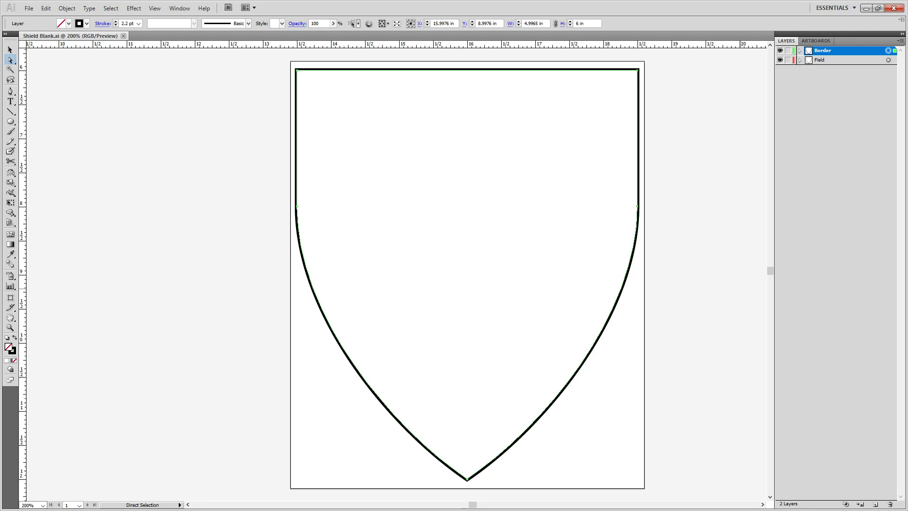
Switch to the Royal Line of An Tir PDF in Acrobat Reader and compare the arms on page 10 with the blazons on page 11.
key(alt)
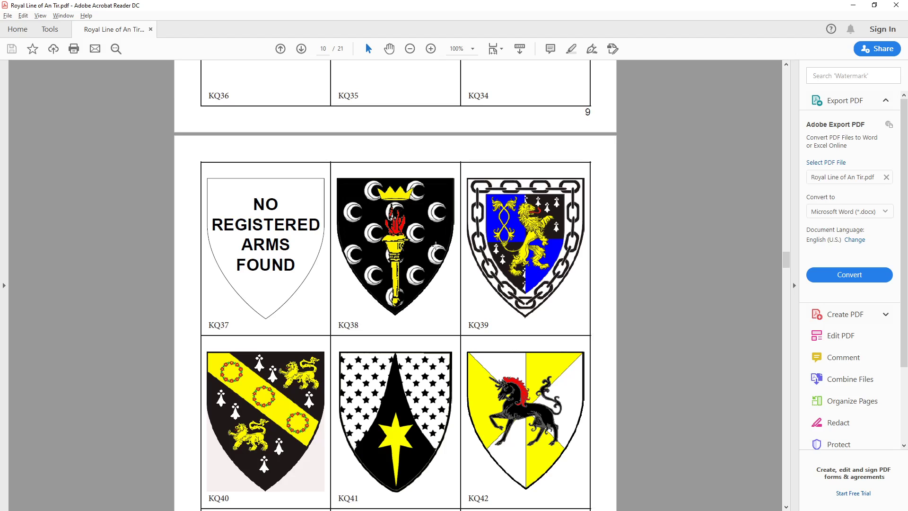
scroll(431, 255, down, 3)
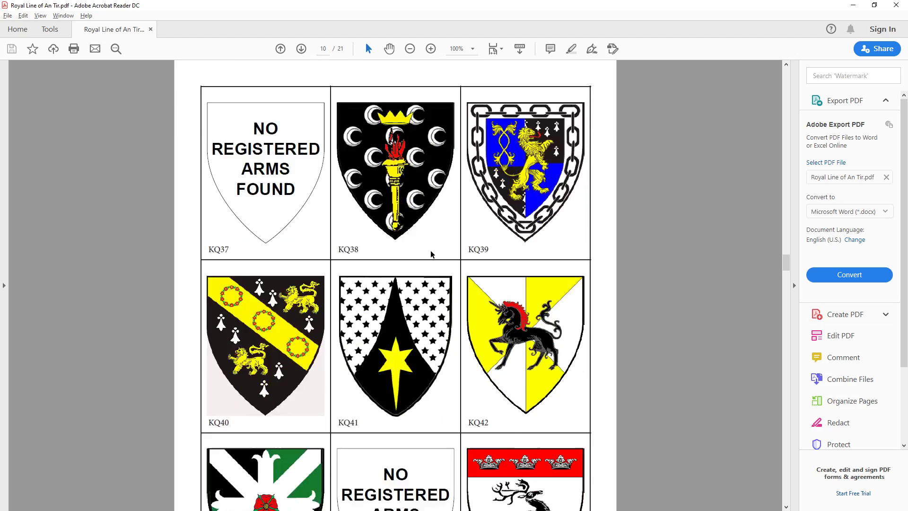
scroll(430, 254, down, 5)
scroll(431, 250, up, 3)
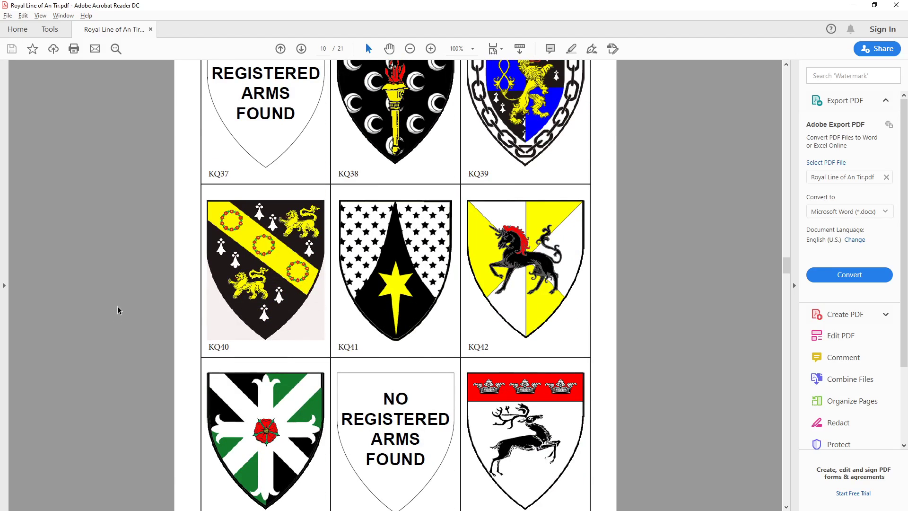
scroll(491, 316, down, 15)
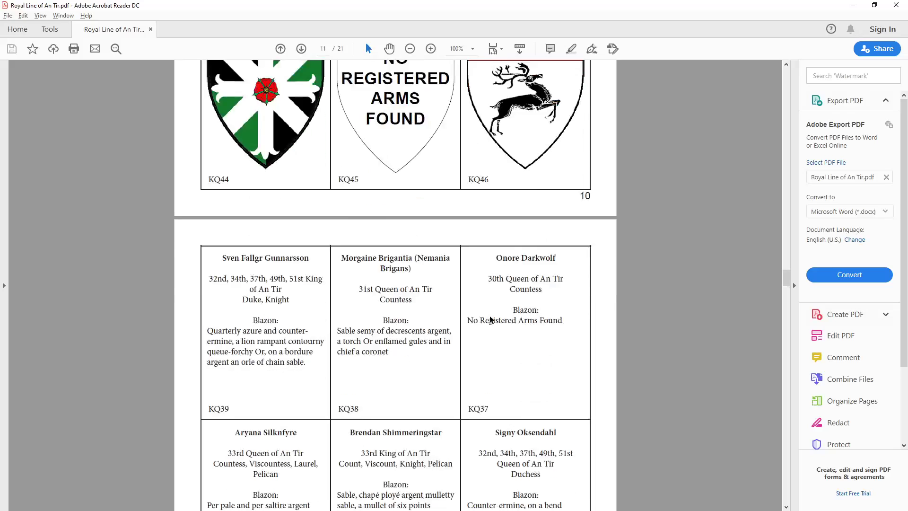
scroll(501, 298, up, 11)
scroll(512, 284, up, 3)
scroll(518, 281, down, 15)
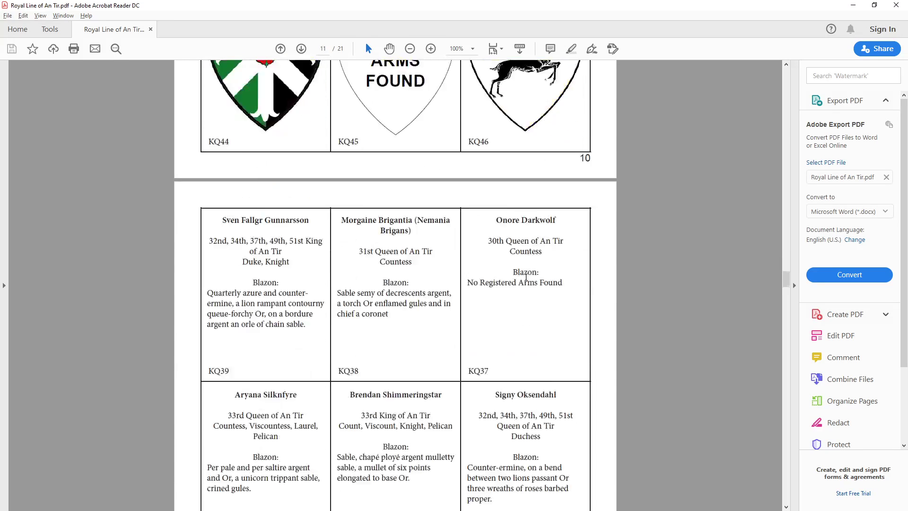
scroll(525, 278, up, 2)
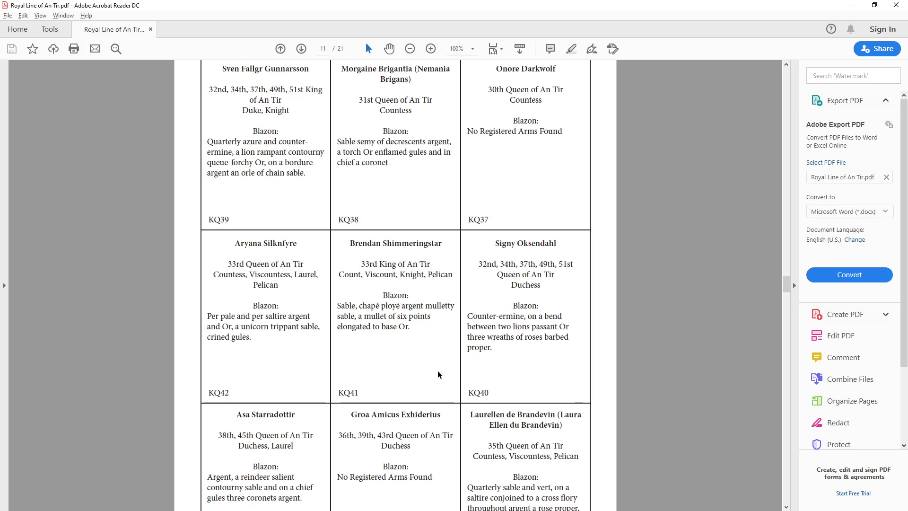
scroll(359, 377, up, 2)
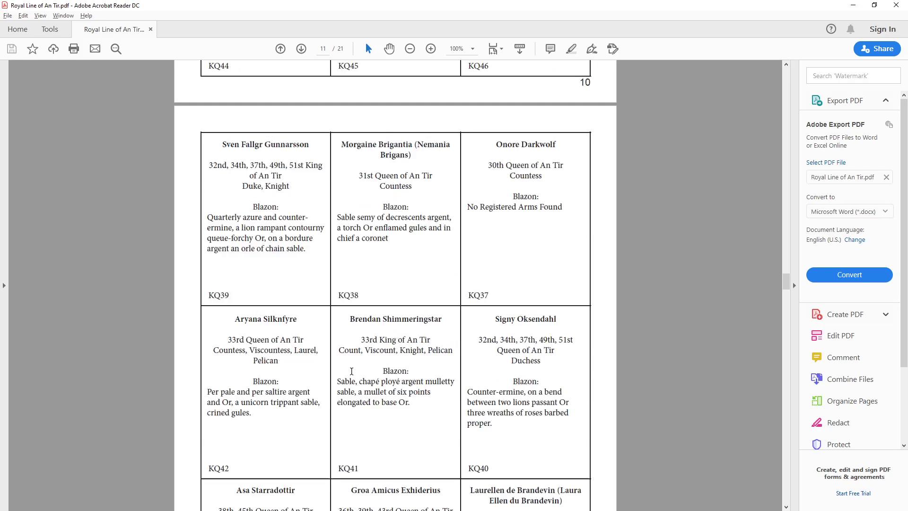
scroll(352, 375, down, 5)
scroll(352, 375, up, 6)
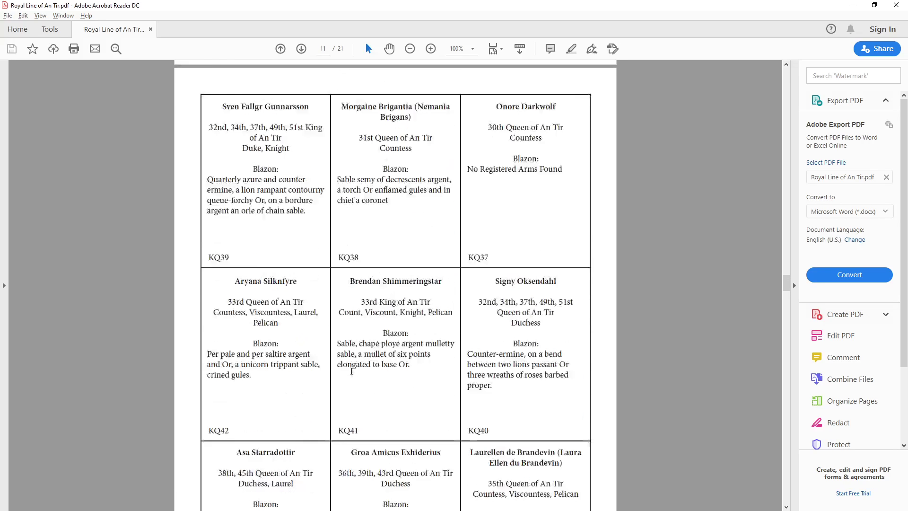
scroll(352, 373, up, 3)
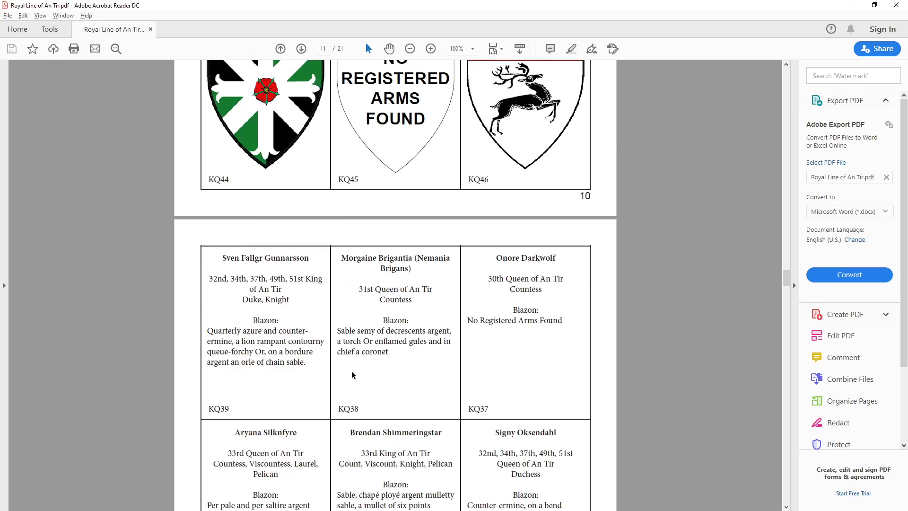
scroll(352, 375, down, 2)
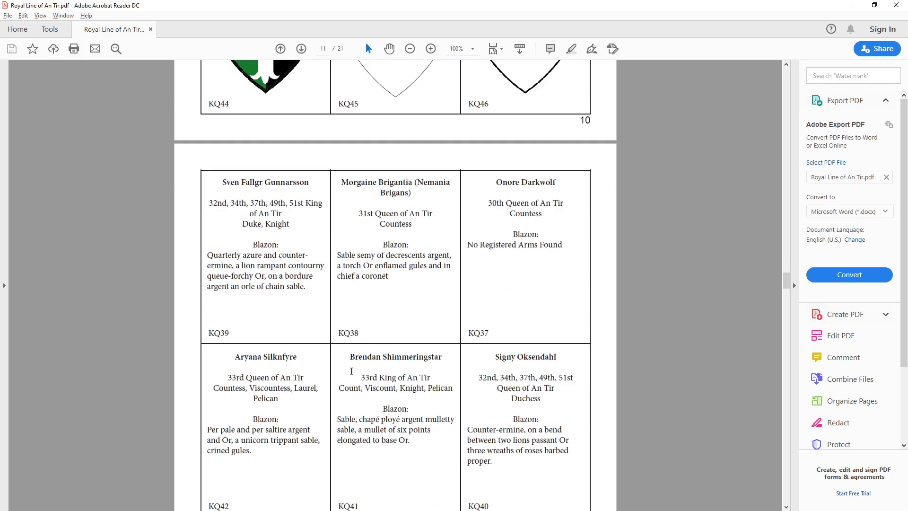
scroll(506, 372, up, 11)
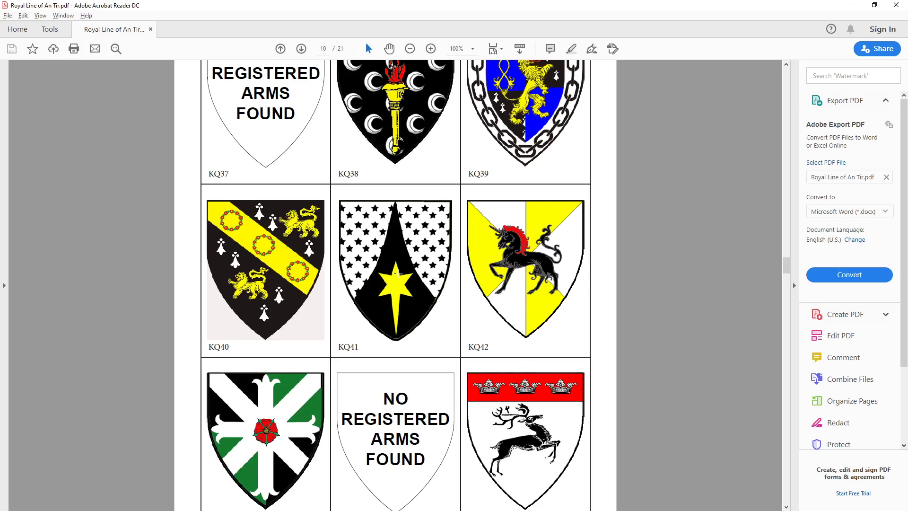
scroll(395, 276, down, 10)
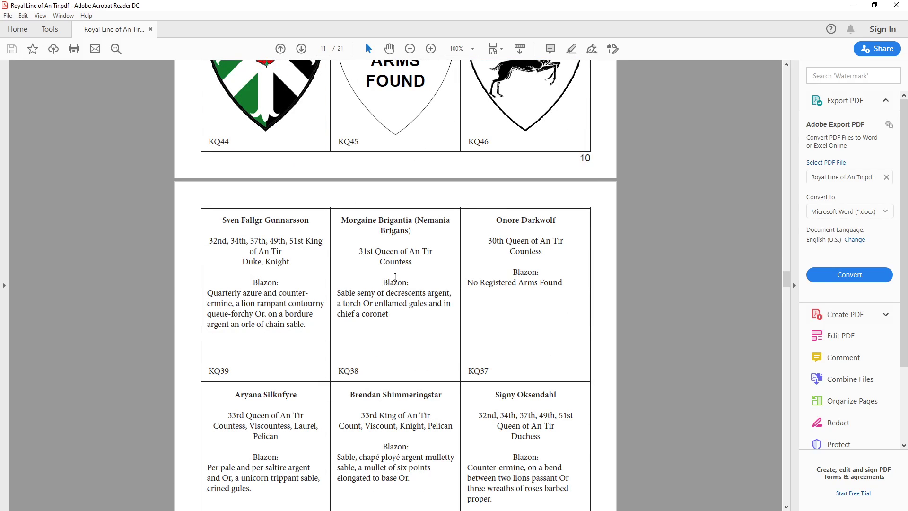
Look through the arms on pages 10 and 12 and the blazons on pages 11 and 13 of the PDF.
scroll(395, 277, down, 1)
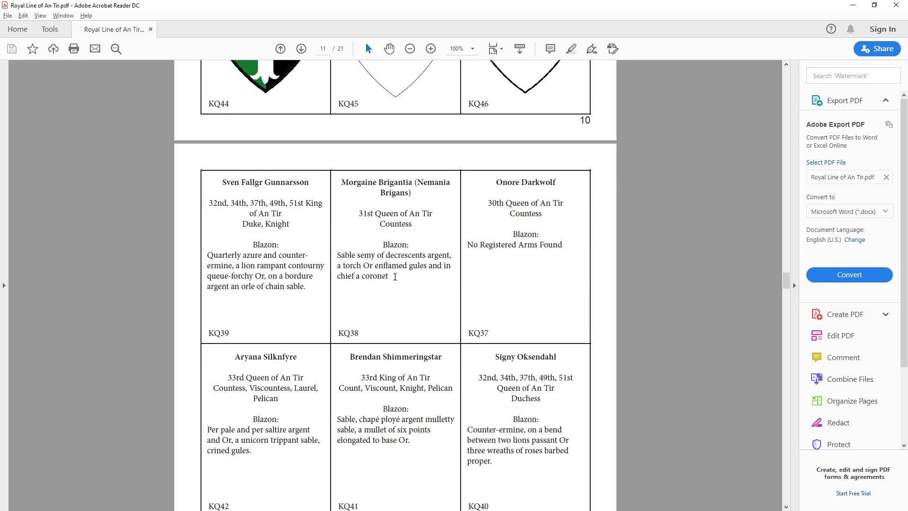
scroll(395, 277, down, 3)
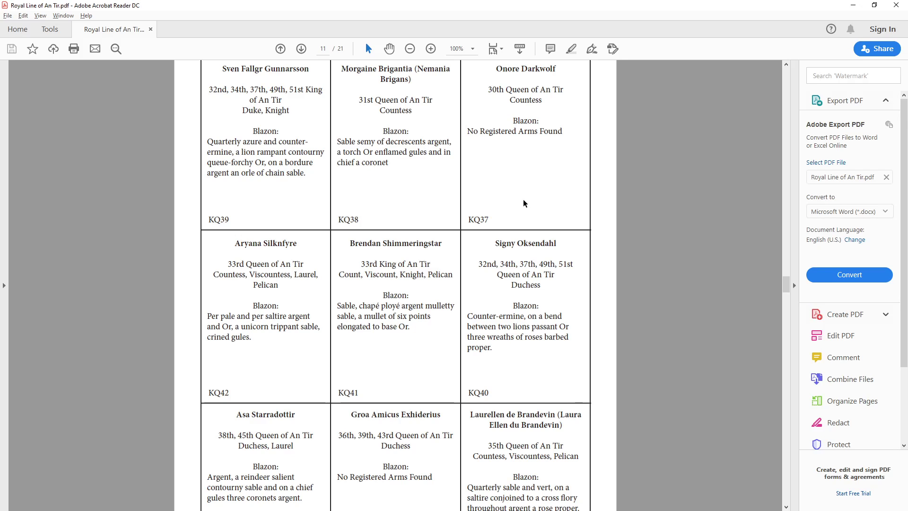
scroll(524, 203, up, 1)
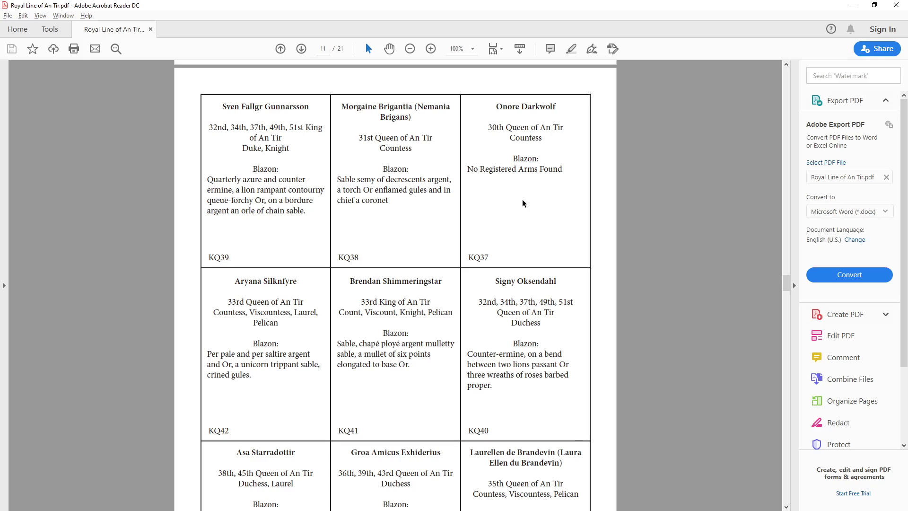
scroll(248, 268, up, 7)
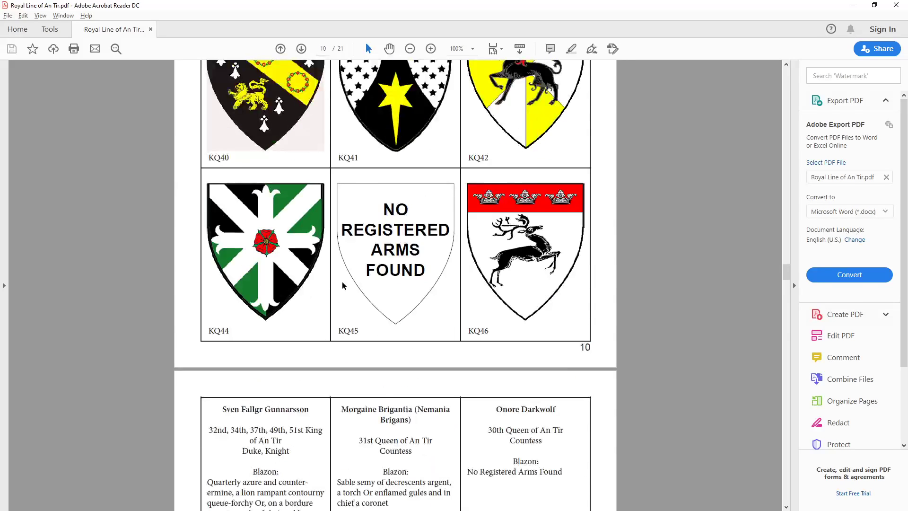
scroll(342, 282, down, 6)
scroll(342, 282, down, 15)
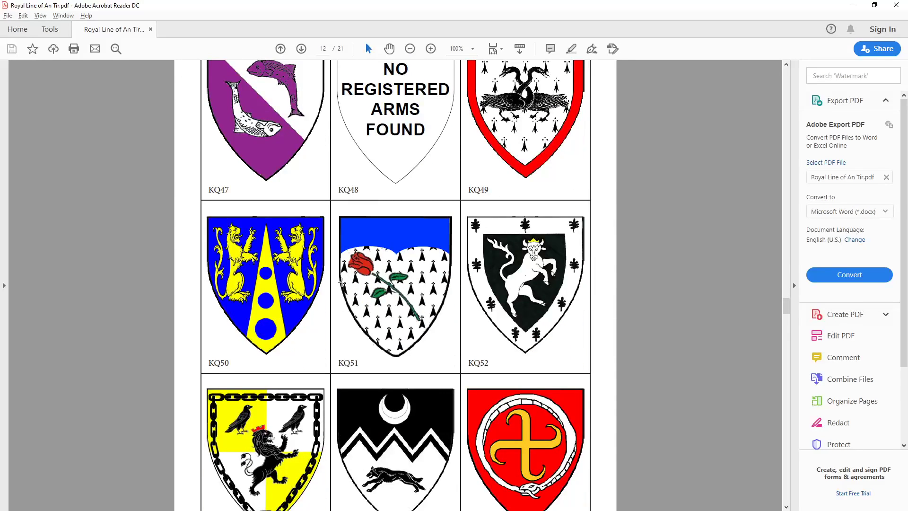
scroll(342, 282, down, 3)
scroll(342, 282, down, 2)
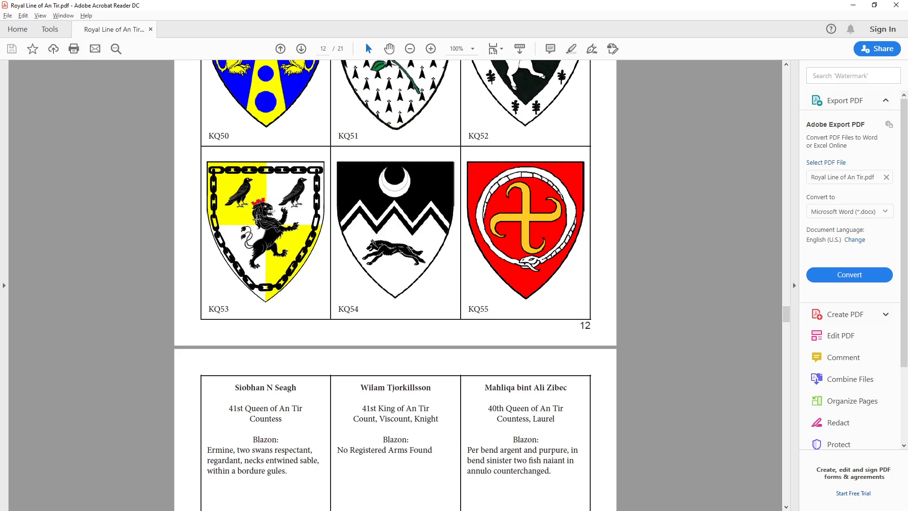
scroll(252, 225, down, 10)
scroll(251, 226, up, 12)
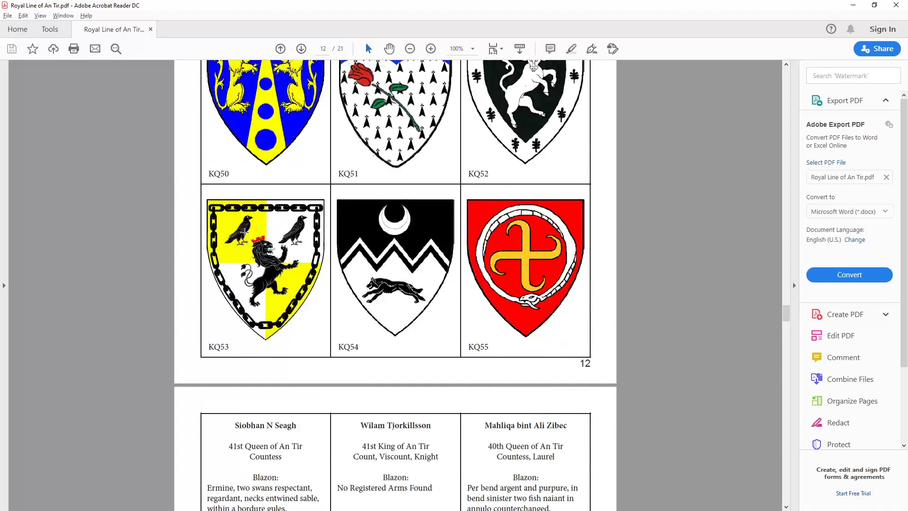
scroll(277, 261, down, 20)
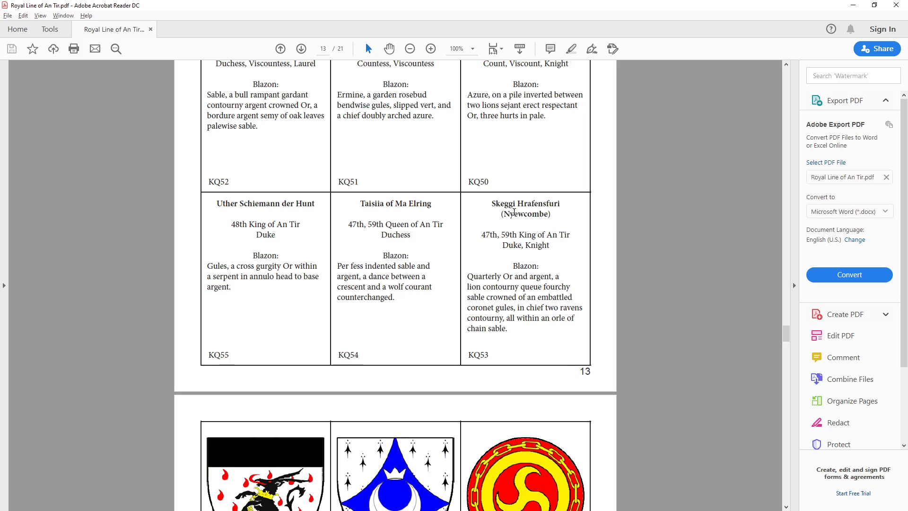
scroll(542, 299, up, 20)
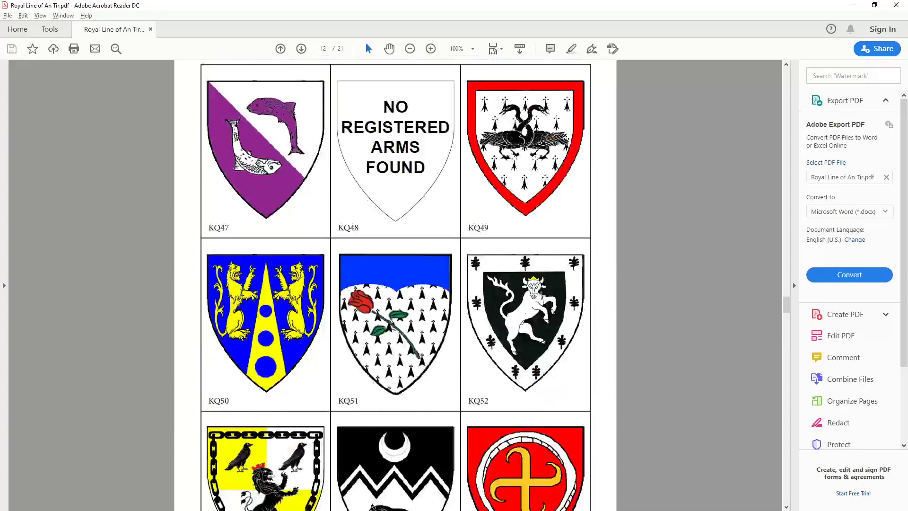
scroll(542, 299, up, 20)
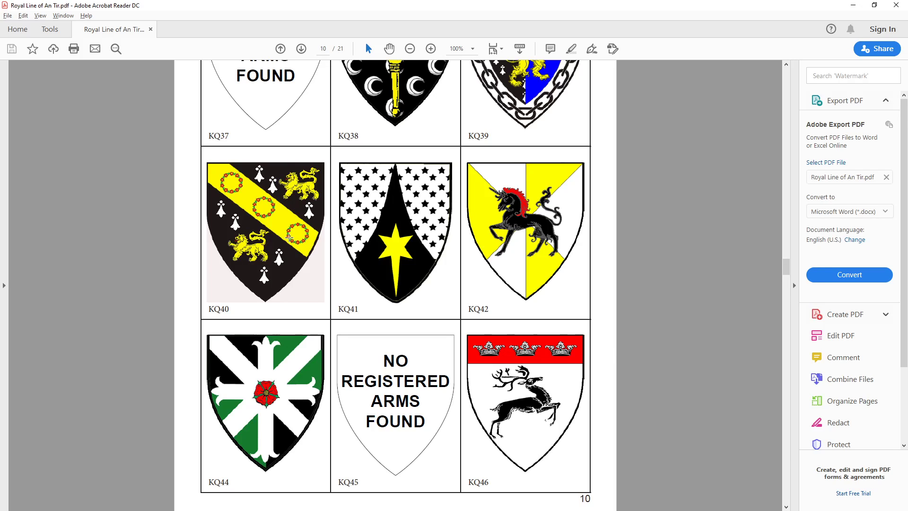
Single out the KQ40 counter-ermine arms with the bend and two lions on page 10 as the next redraw.
click(290, 237)
click(668, 207)
click(368, 201)
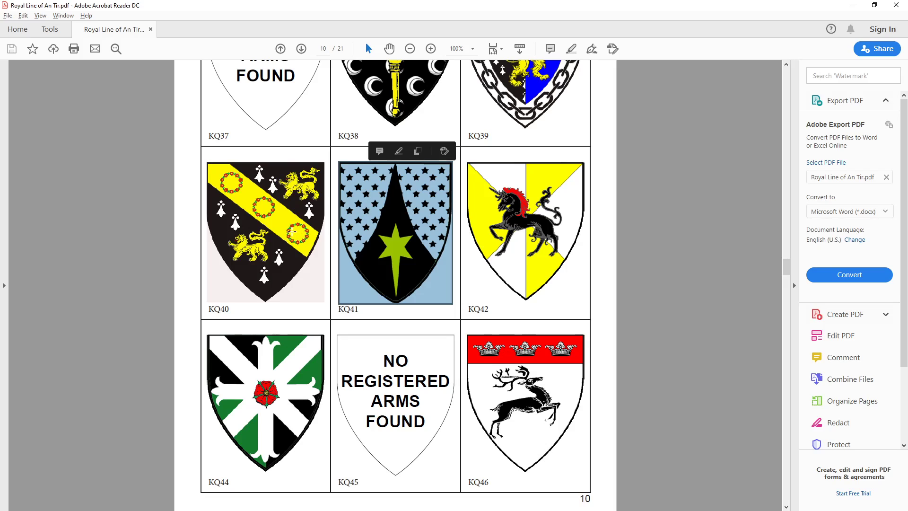
click(319, 296)
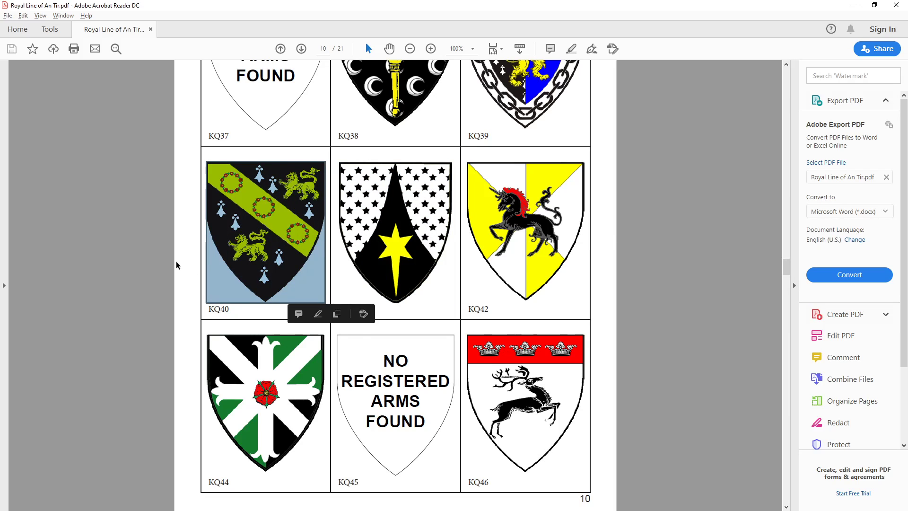
click(81, 259)
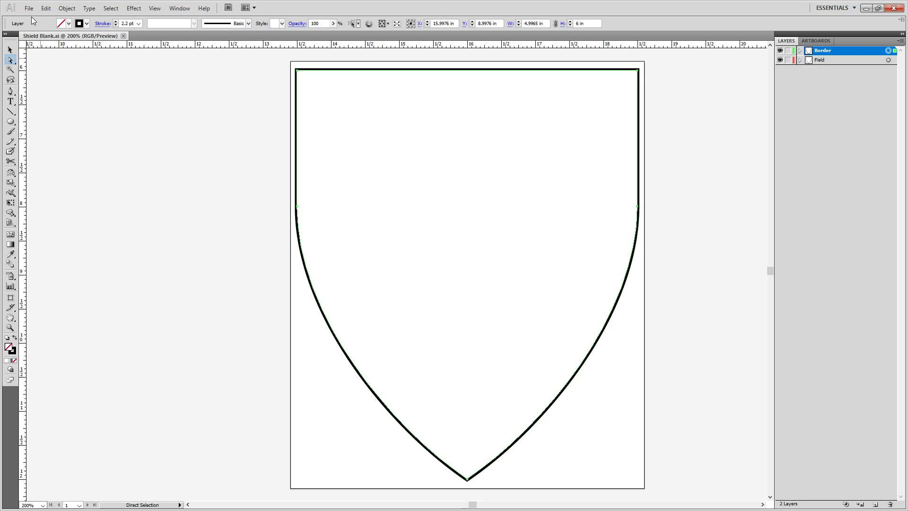
Switch to Illustrator and open the Arms template from the folder above Redraws.
click(29, 8)
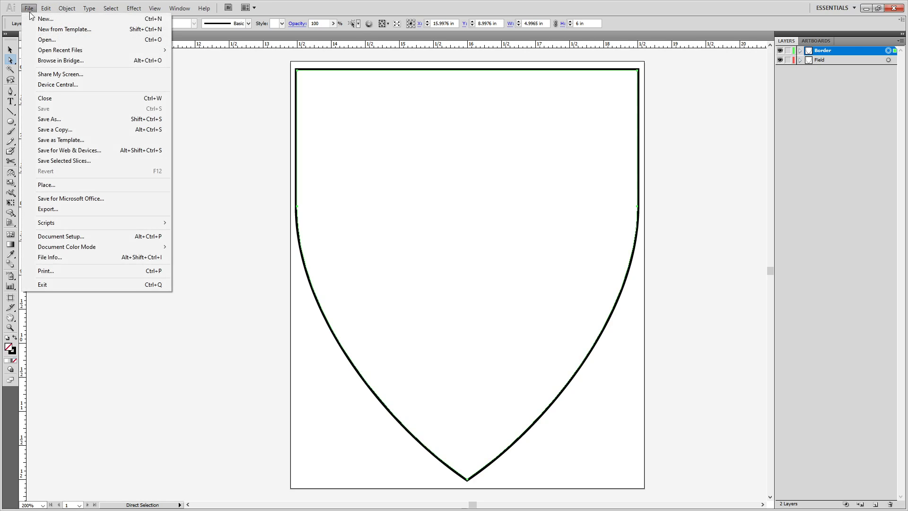
click(71, 40)
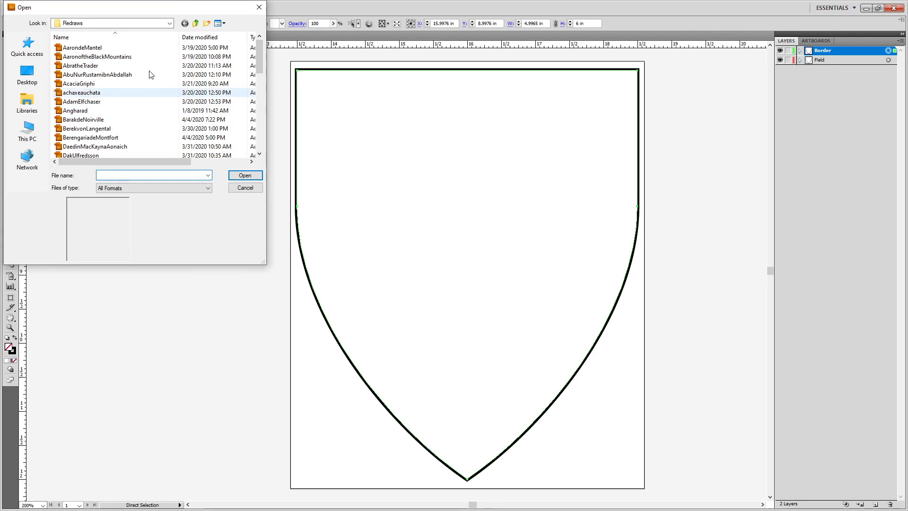
click(199, 22)
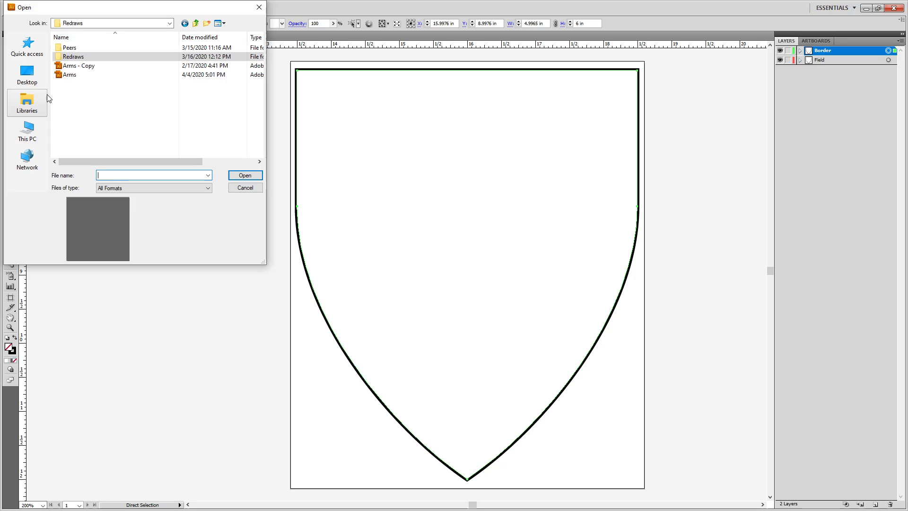
double_click(78, 71)
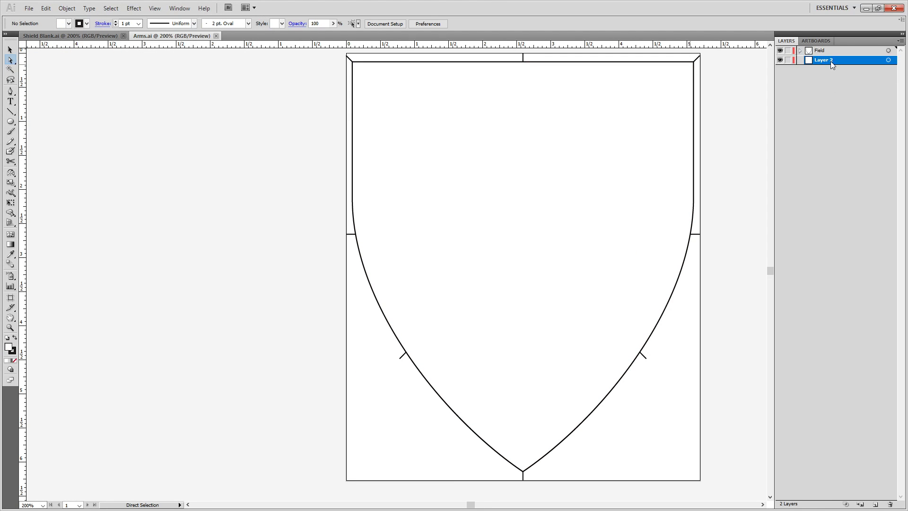
Open the GIF of the KQ40 counter-ermine arms from the Peers folder.
click(28, 7)
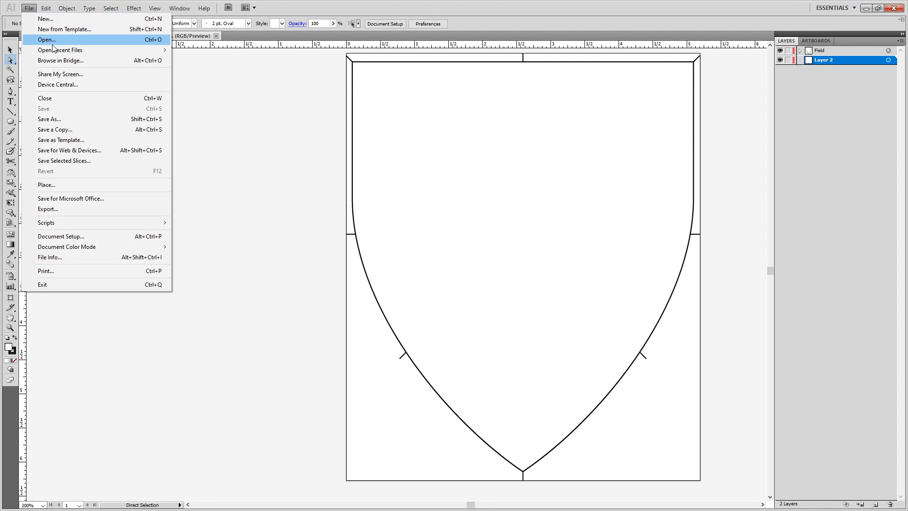
click(71, 40)
double_click(70, 48)
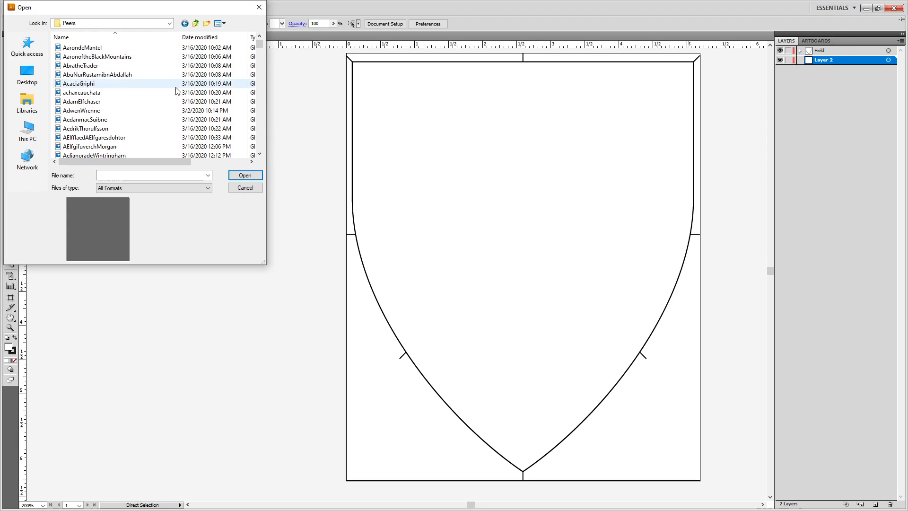
click(82, 103)
key(s)
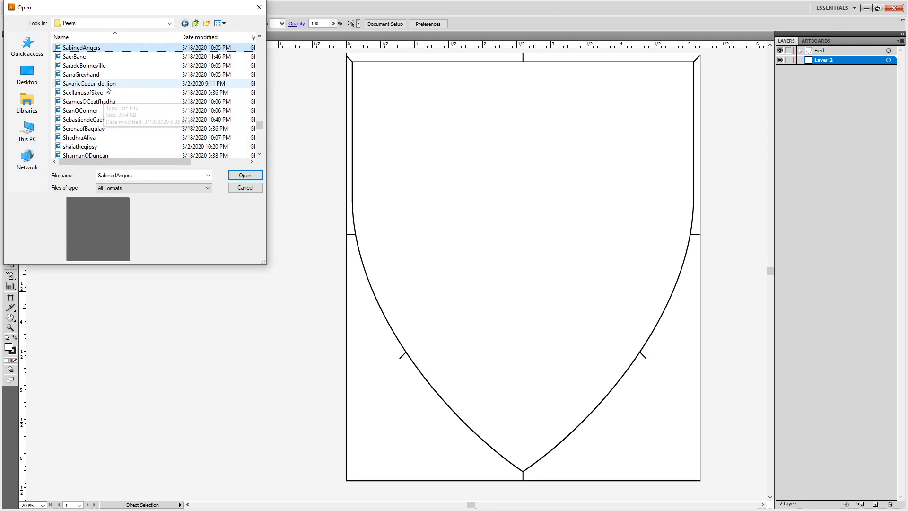
scroll(115, 146, down, 2)
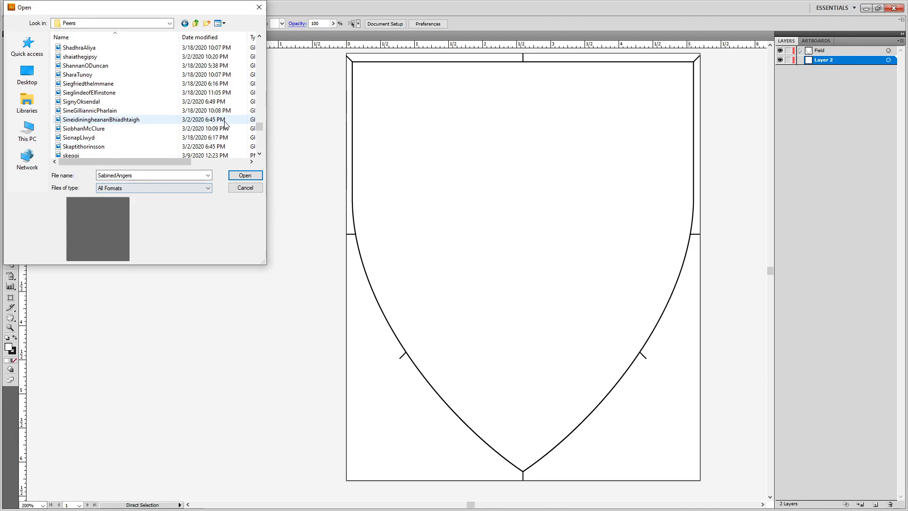
click(87, 102)
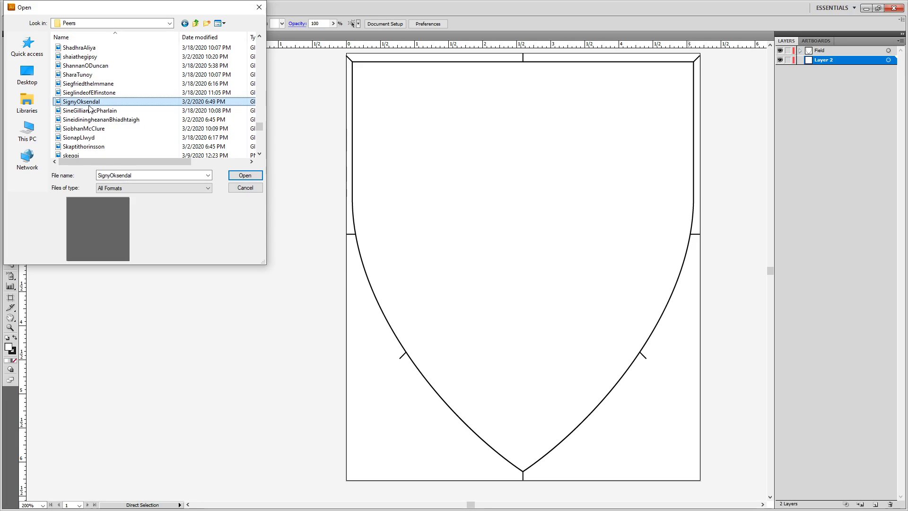
double_click(87, 105)
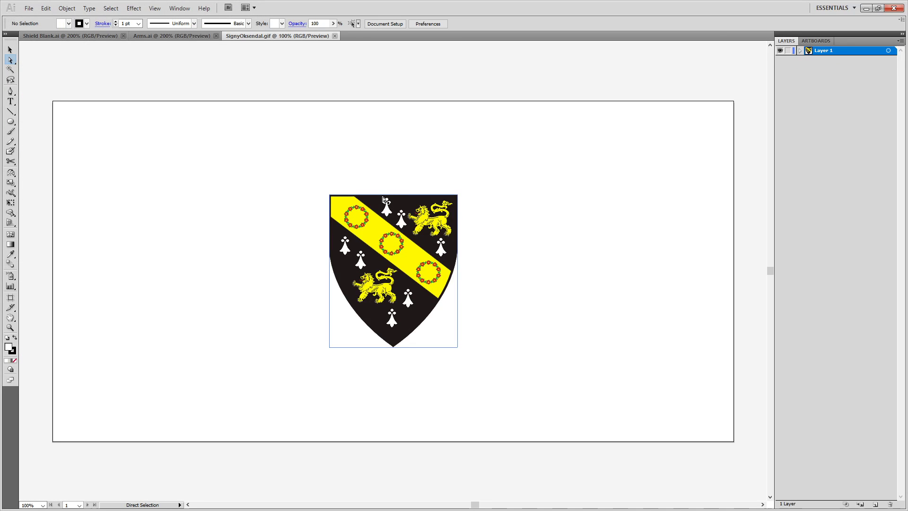
Copy the arms image onto Layer 2 of the Arms document, place it beside the shield at about X -0.74 in, Y 4.01 in, and lock the layer.
key(c)
key(v)
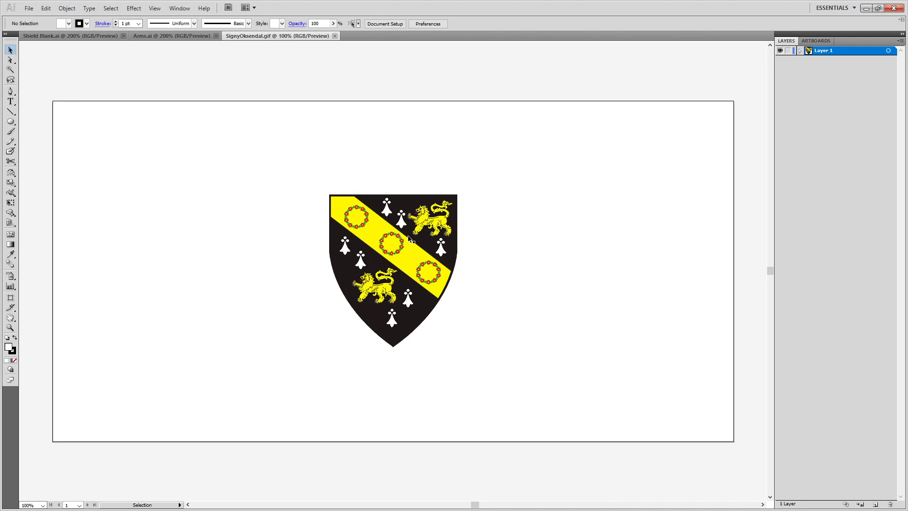
click(404, 236)
drag(402, 231, 242, 208)
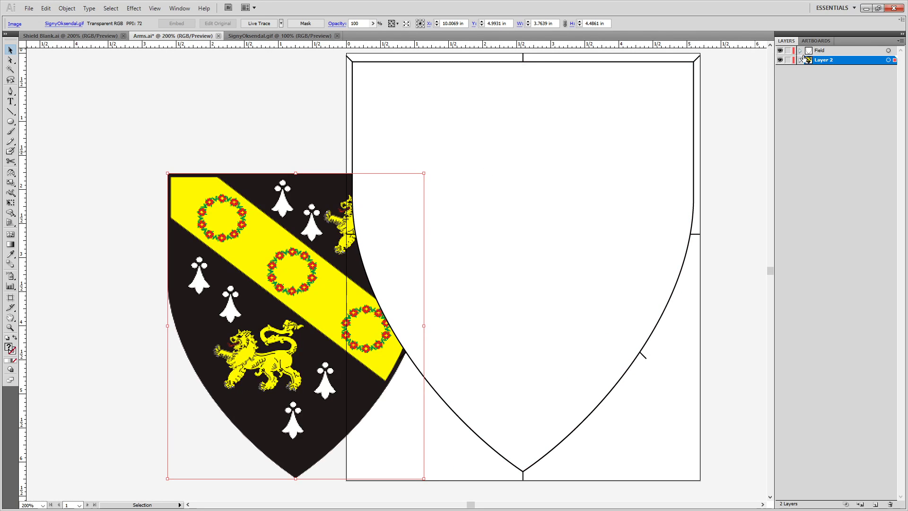
drag(256, 257, 179, 162)
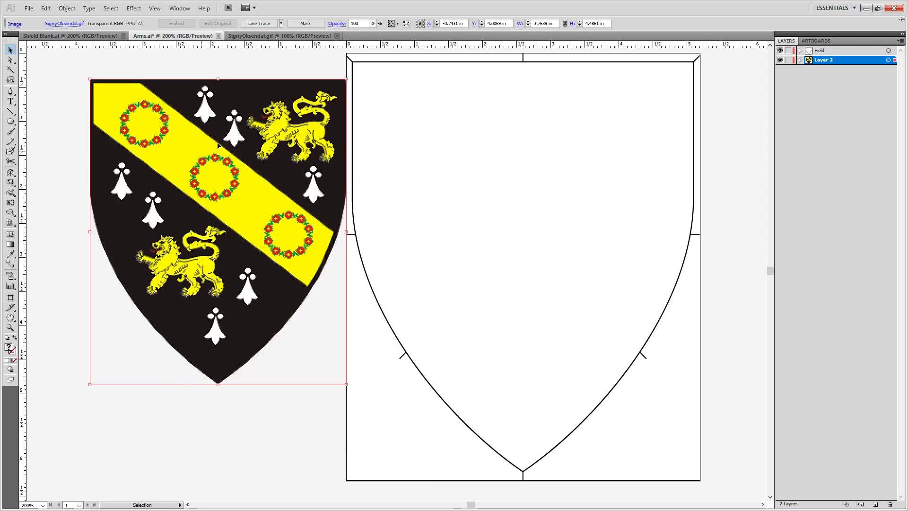
click(788, 60)
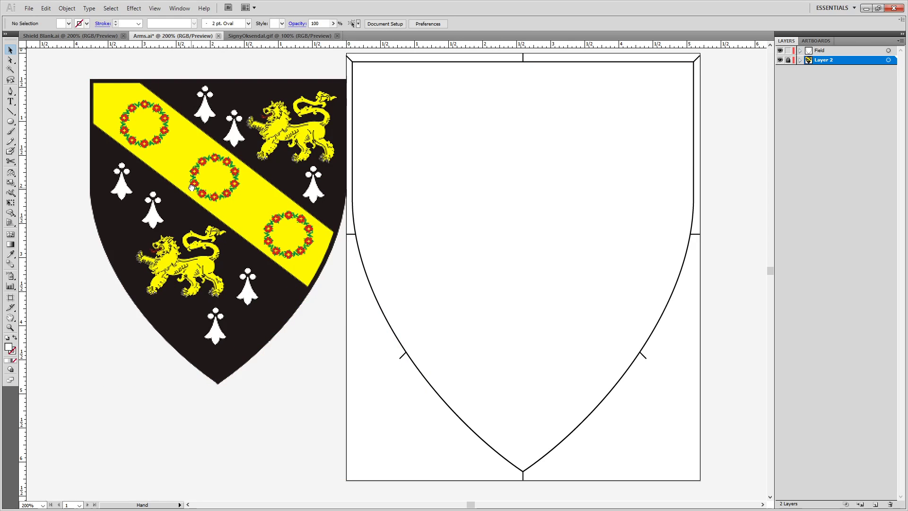
Delete all Alignment paths except the diagonal from the shield's upper-left corner, and move that diagonal above the shield path in the Field layer.
drag(248, 197, 292, 318)
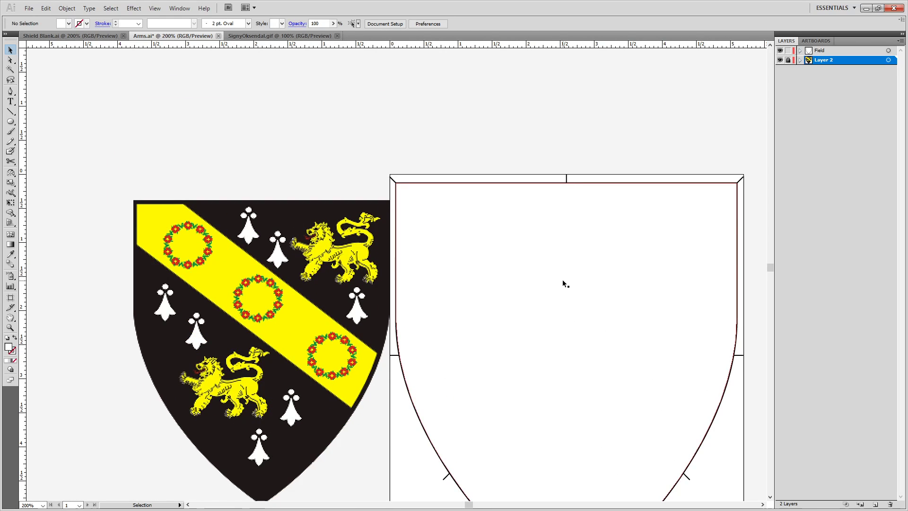
click(800, 50)
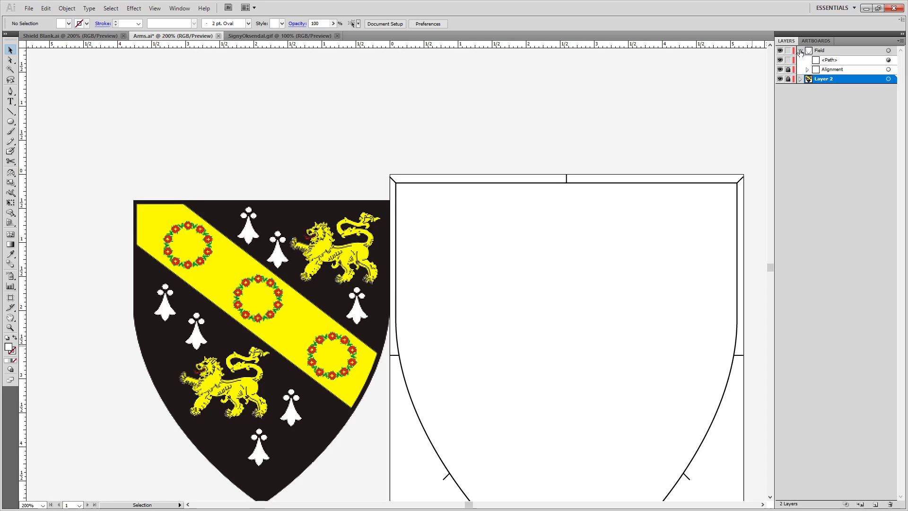
click(807, 69)
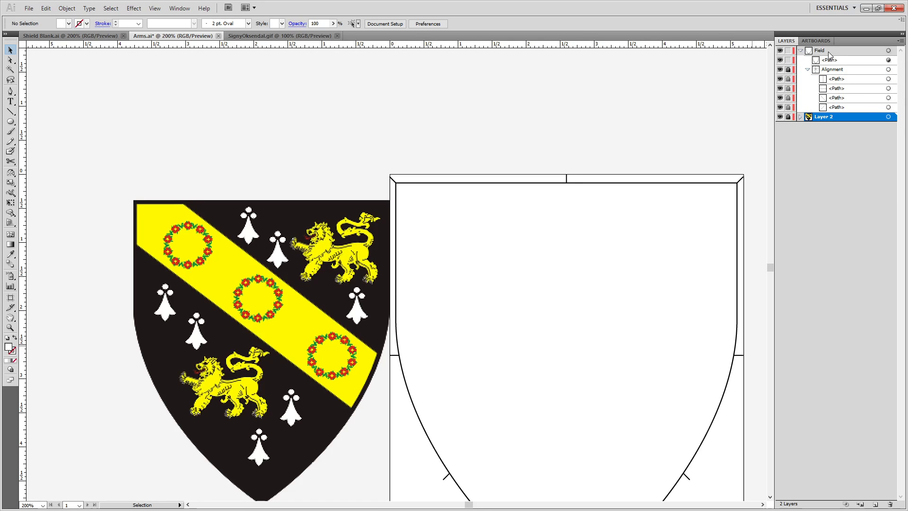
click(841, 80)
shift+click(844, 90)
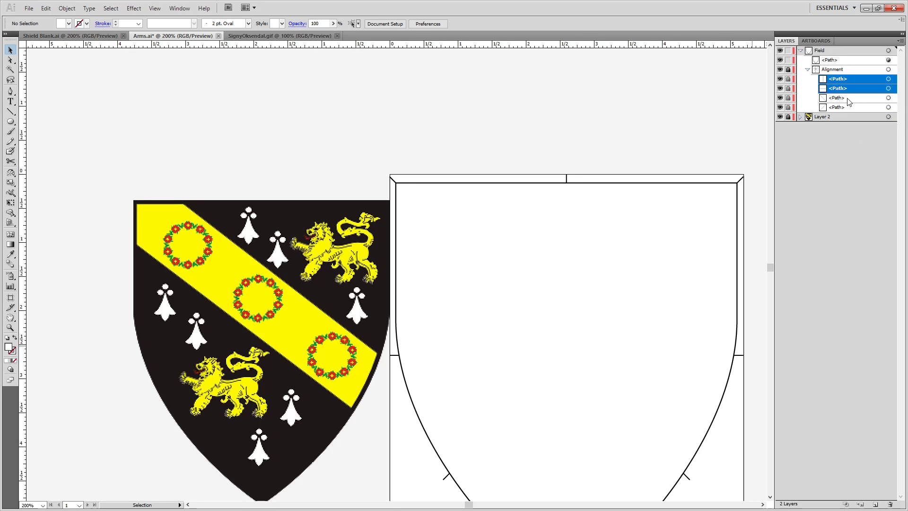
ctrl+click(844, 107)
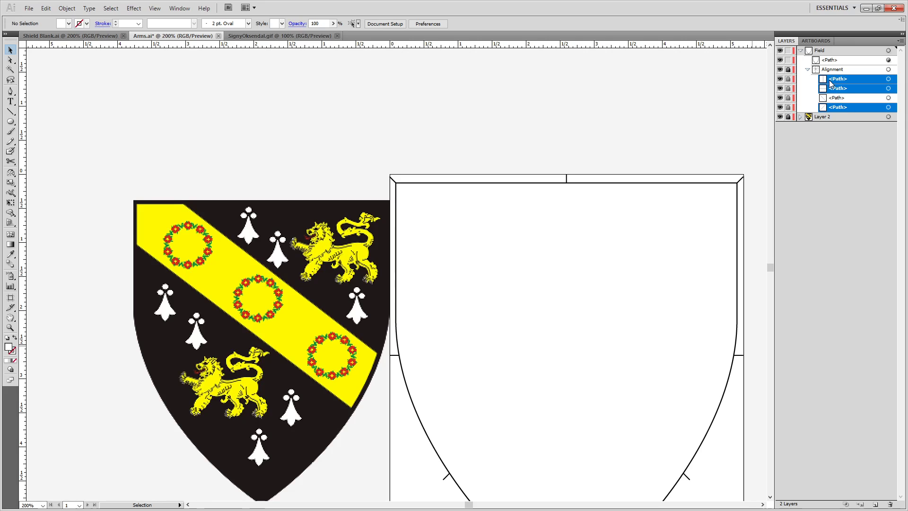
click(891, 505)
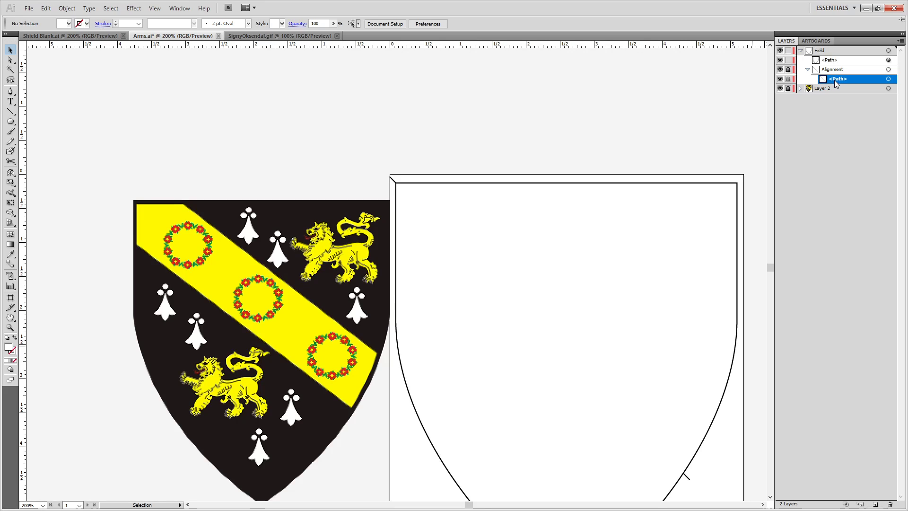
drag(848, 78, 830, 56)
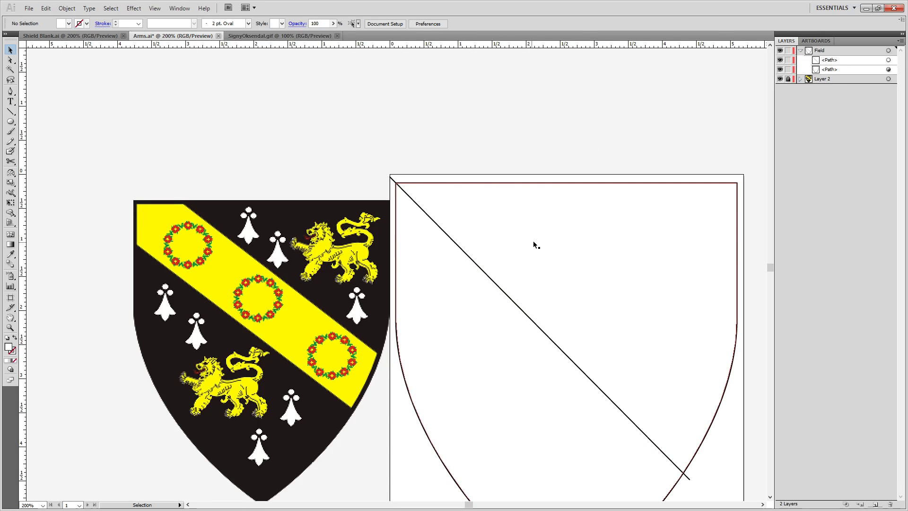
click(521, 308)
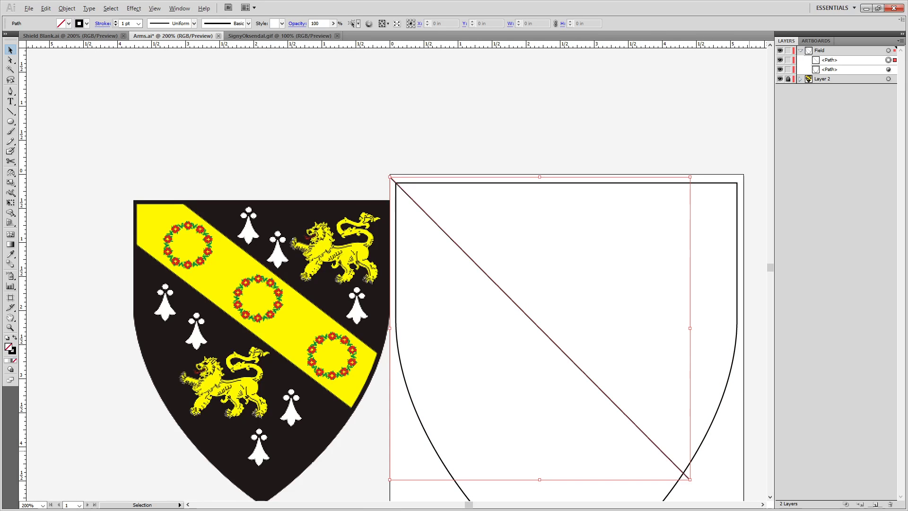
Duplicate the diagonal line and shift the copy diagonally up and right to form the bend's upper edge.
key(alt+shift+Up)
key(shift+Right)
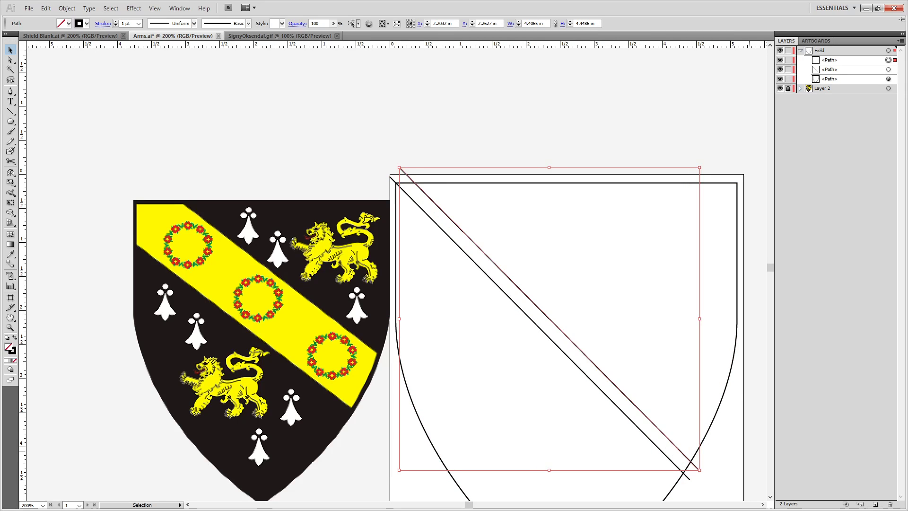
key(shift+Up)
key(shift+Right)
key(shift+Up)
key(shift+Right)
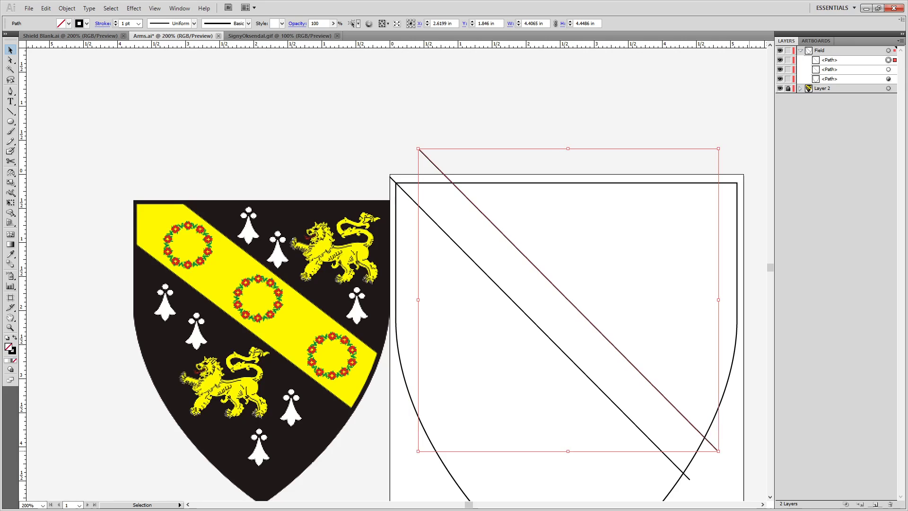
key(shift+Up)
key(shift+Right)
key(shift+Up)
key(shift+Right)
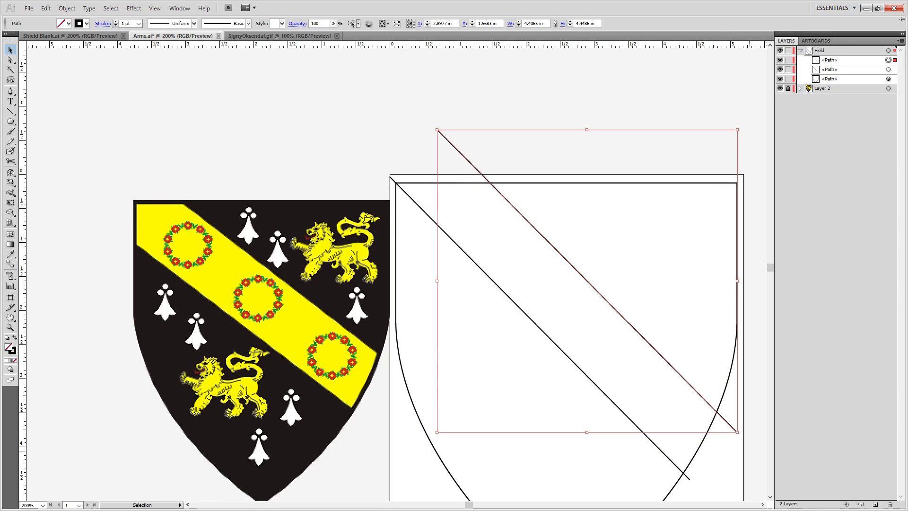
key(shift+Left)
key(shift+Down)
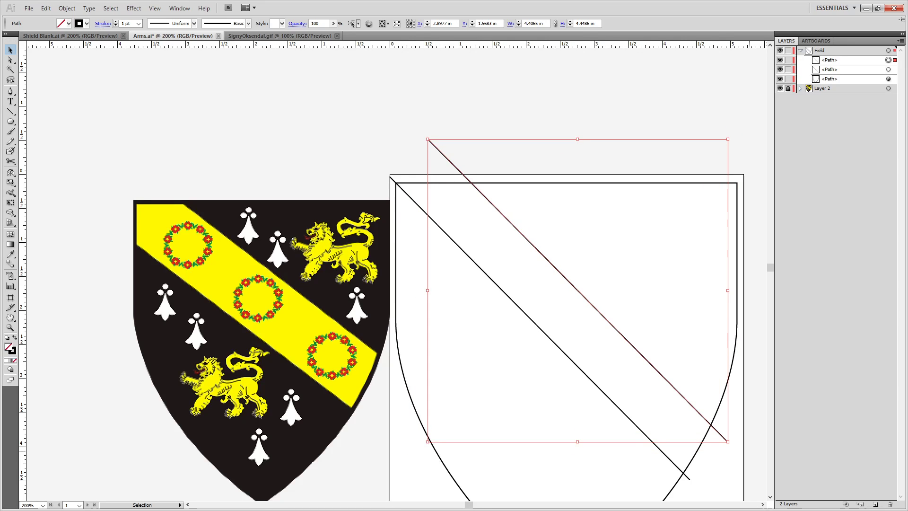
Move the original diagonal straight down to Y 3.096 in as the bend's lower edge.
click(415, 204)
key(shift+Down)
key(shift+Down)
key(shift+Down)
key(shift+Down)
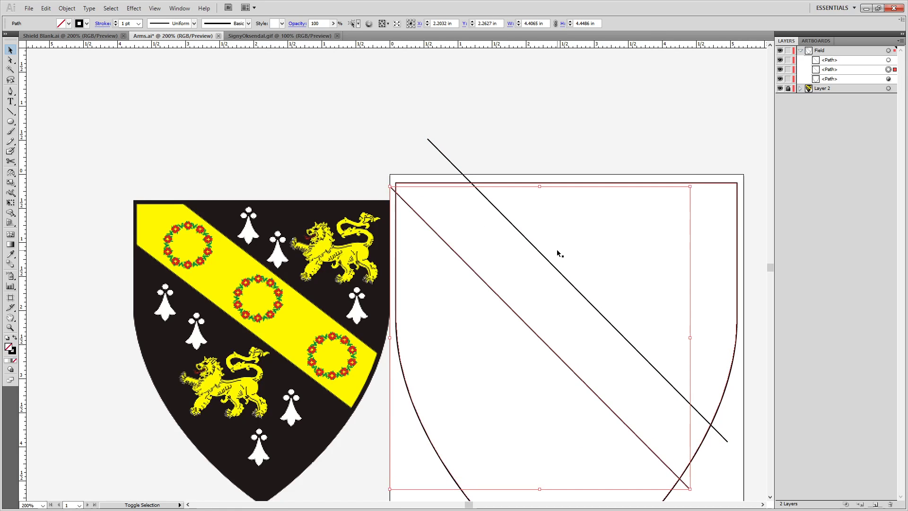
key(shift+Down)
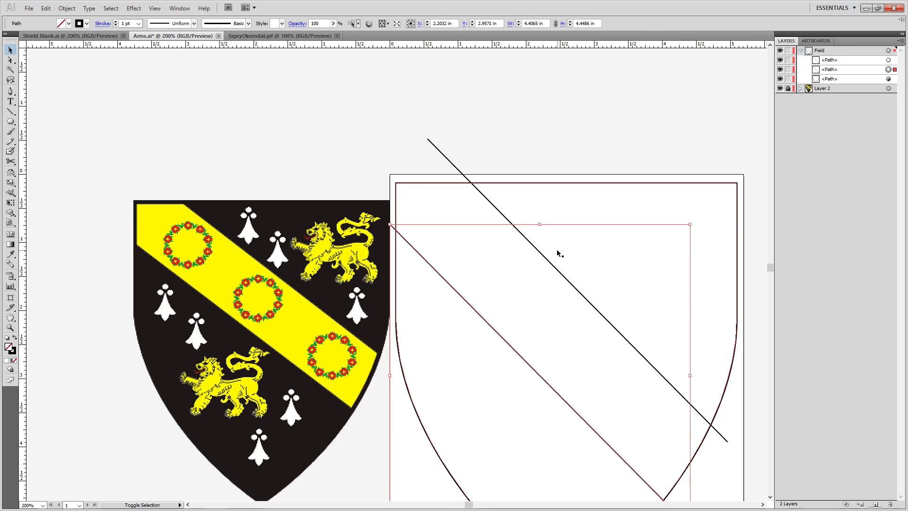
key(shift+Down)
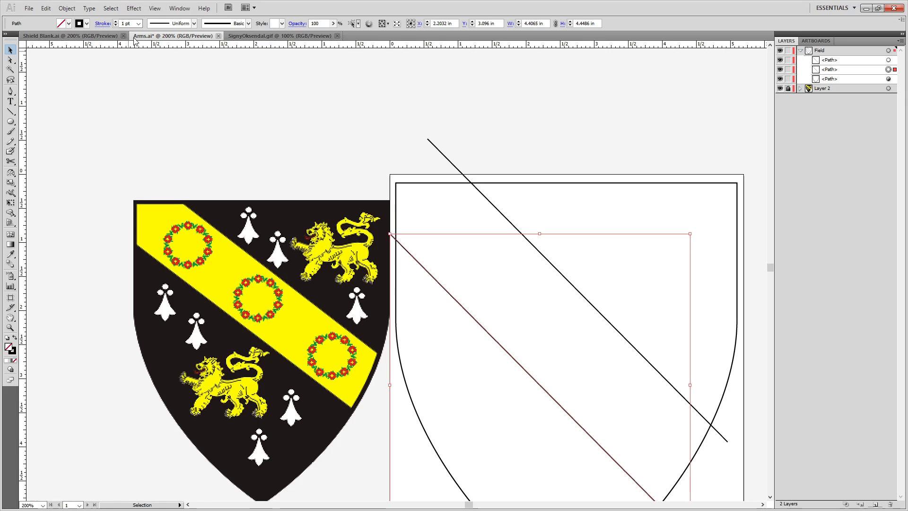
Draw a horizontal guide line about 1.11 in long along the shield's top edge, from its upper-left corner to the upper diagonal.
click(10, 114)
scroll(515, 194, up, 1)
scroll(457, 177, up, 5)
drag(184, 176, 568, 194)
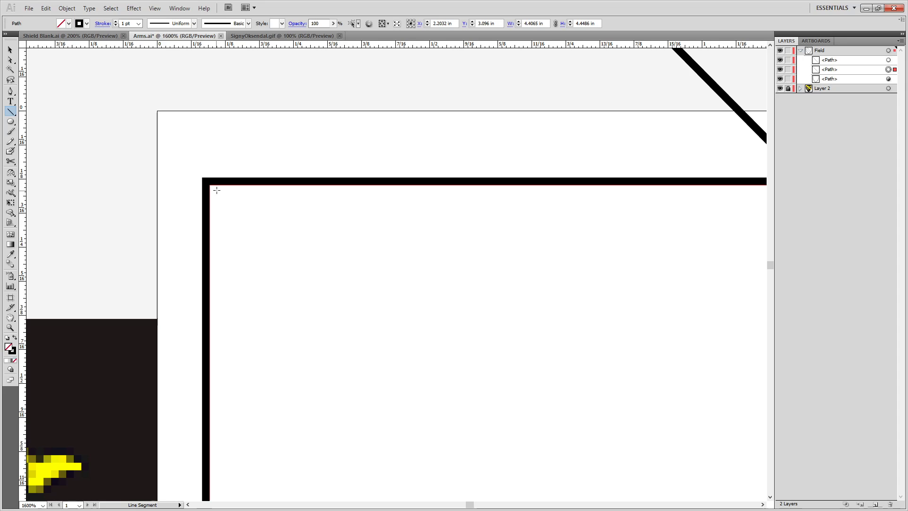
drag(217, 190, 572, 191)
key(a)
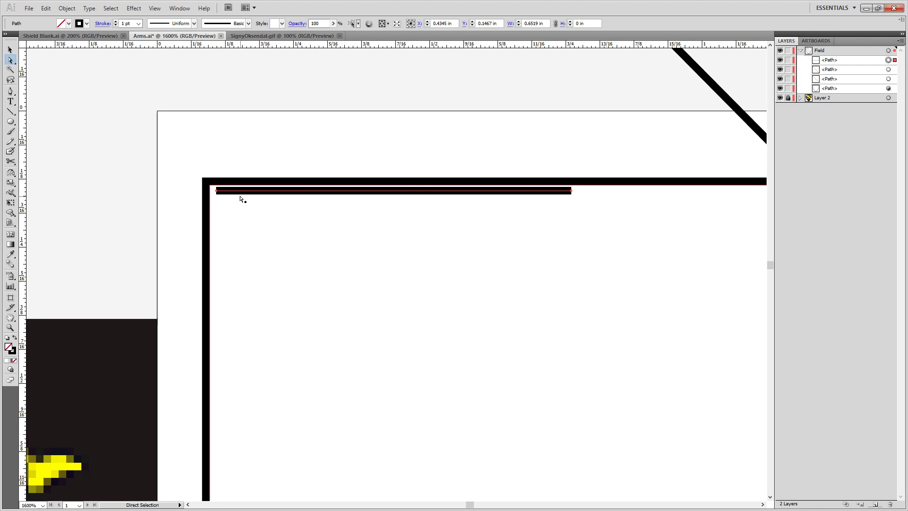
mouse_move(236, 190)
mouse_down()
mouse_move(221, 192)
mouse_move(229, 185)
mouse_up()
scroll(304, 205, right, 6)
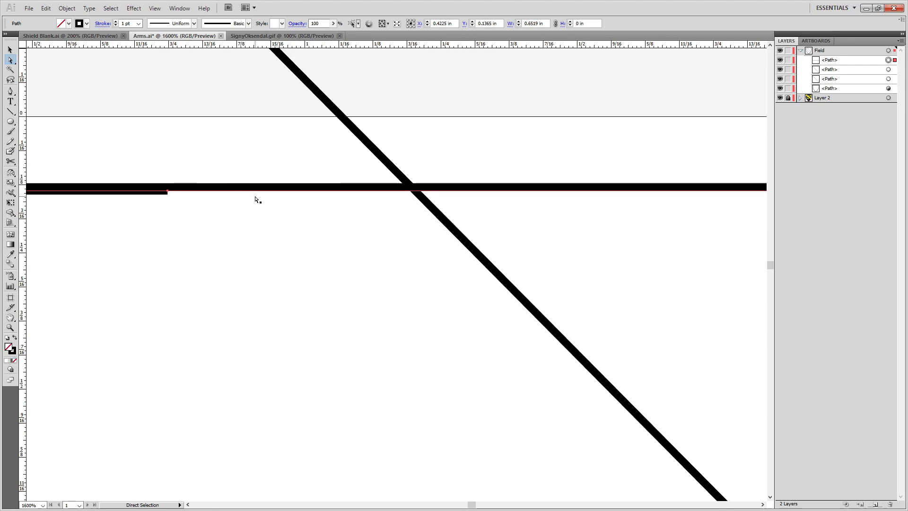
mouse_move(173, 193)
mouse_down()
mouse_move(415, 191)
mouse_move(168, 208)
mouse_move(173, 194)
mouse_move(428, 192)
mouse_move(416, 194)
mouse_up()
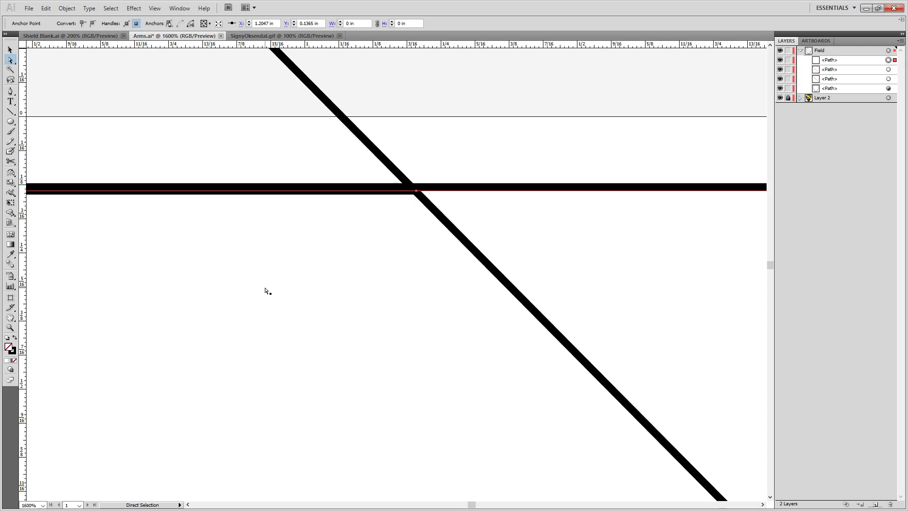
scroll(349, 187, up, 2)
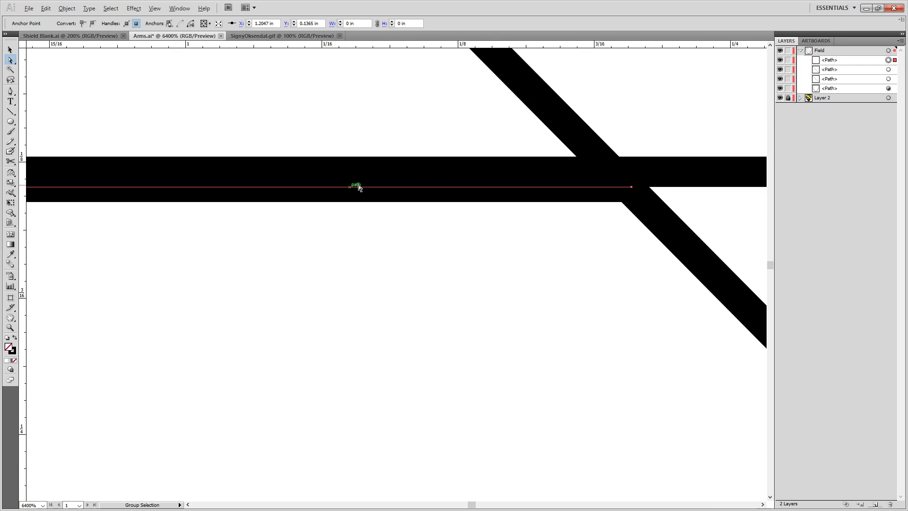
scroll(395, 208, down, 2)
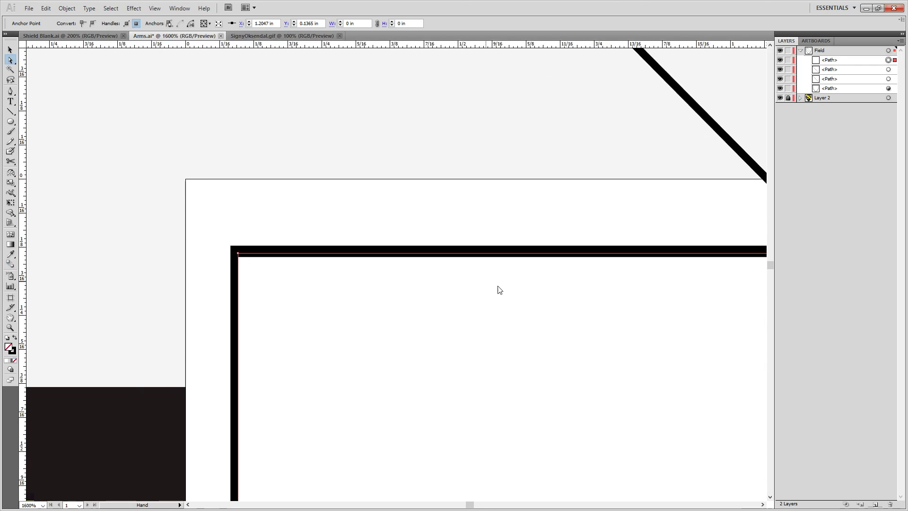
Rotate the guide line to vertical and place it along the shield's left edge, starting at the upper-left corner.
key(v)
click(492, 258)
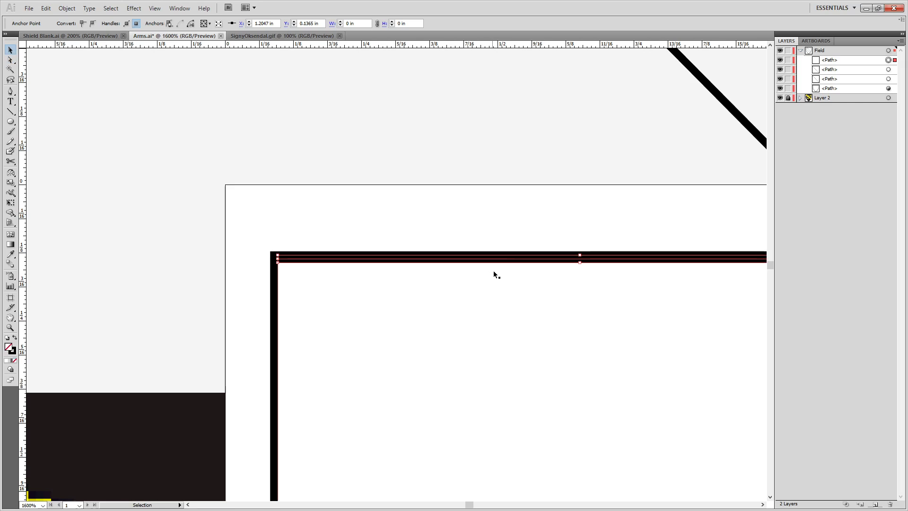
drag(562, 260, 563, 313)
drag(677, 383, 348, 241)
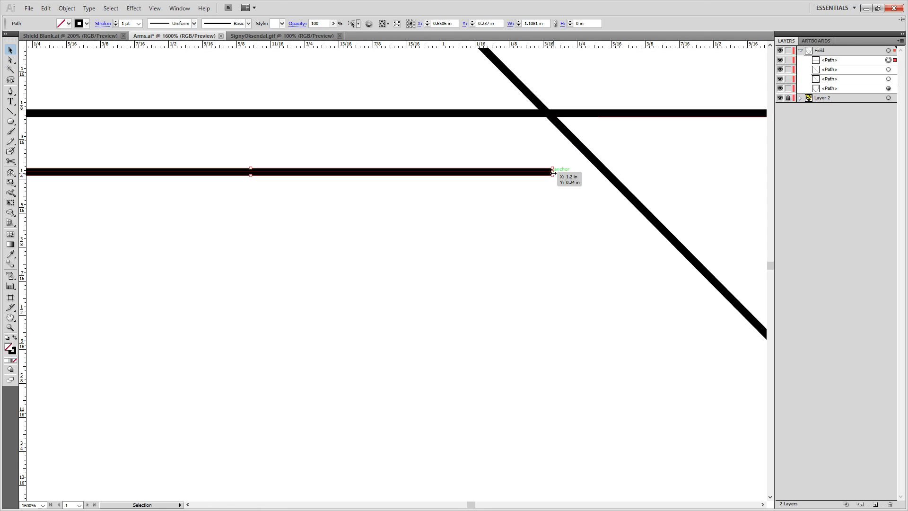
drag(556, 166, 257, 294)
drag(199, 86, 493, 268)
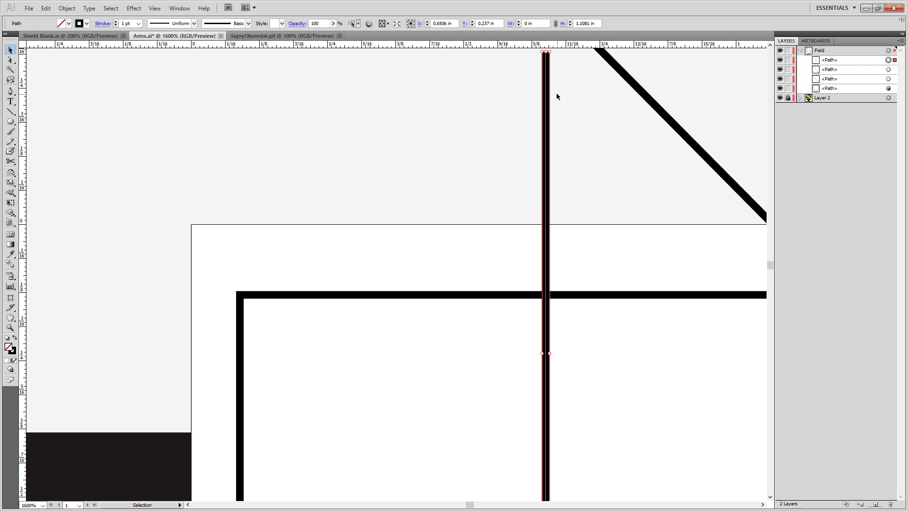
drag(548, 91, 244, 342)
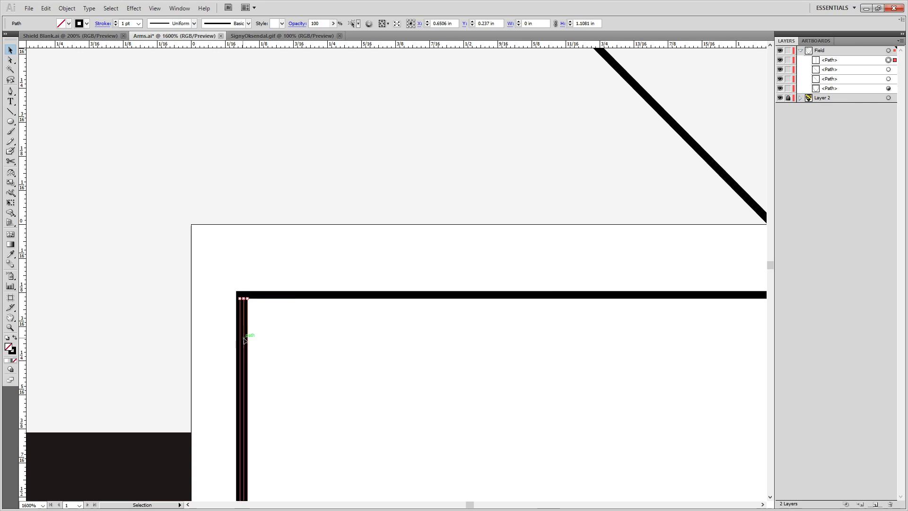
drag(285, 420, 286, 367)
scroll(286, 367, down, 10)
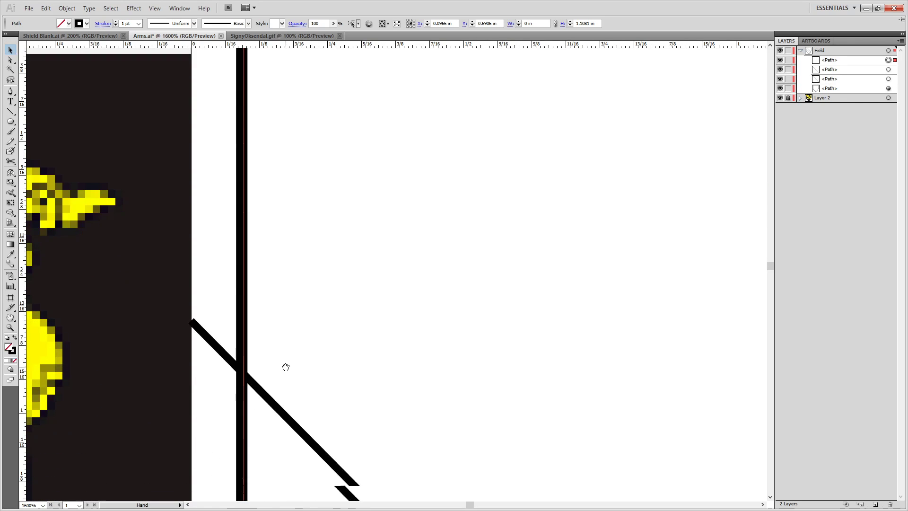
scroll(285, 367, down, 2)
Move the lower diagonal down to Y 3.372 in so it crosses the shield's left edge at the guide line's lower end.
click(270, 265)
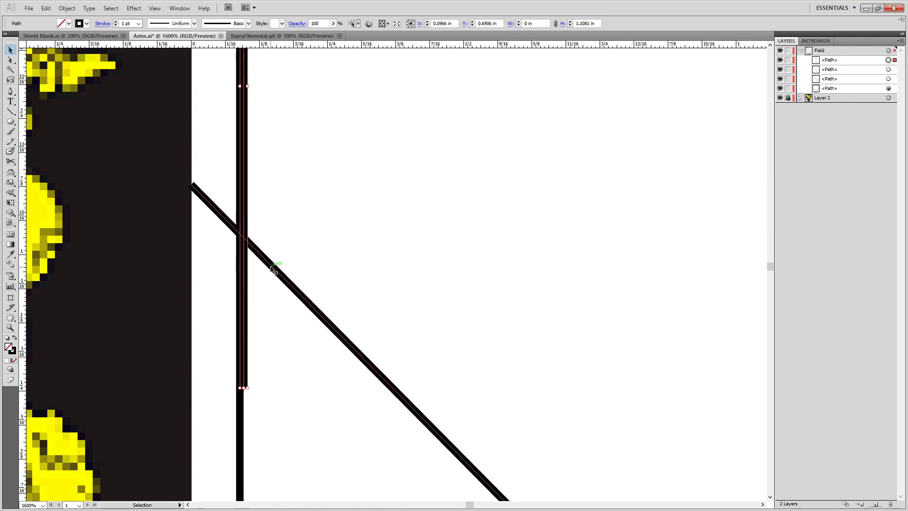
key(shift+Down)
key(shift+Down)
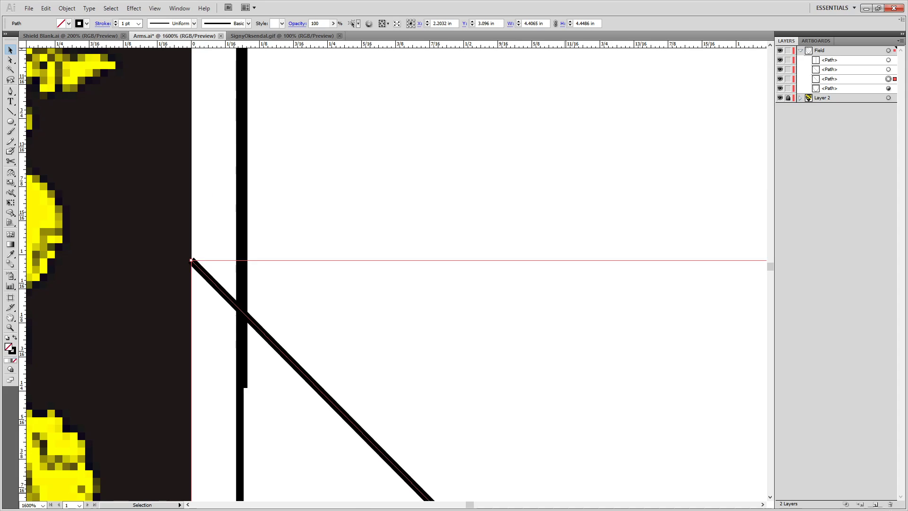
scroll(452, 232, down, 6)
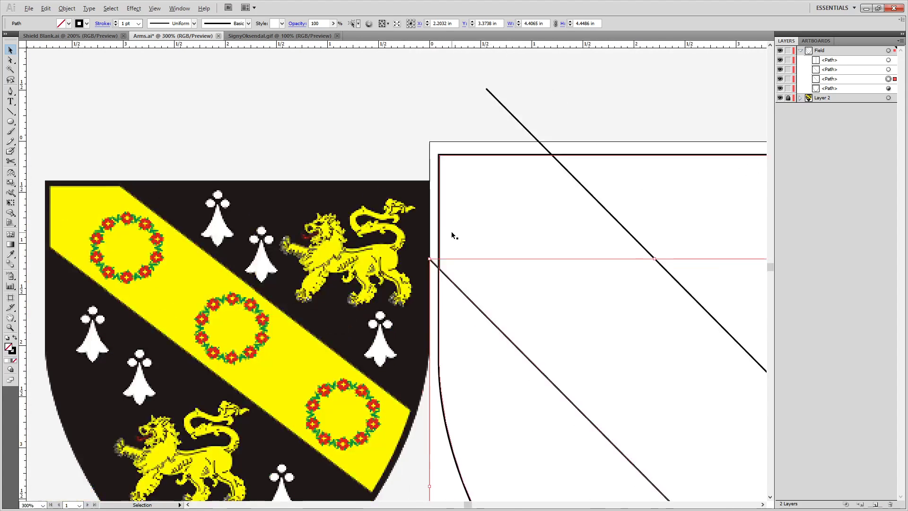
scroll(451, 232, up, 6)
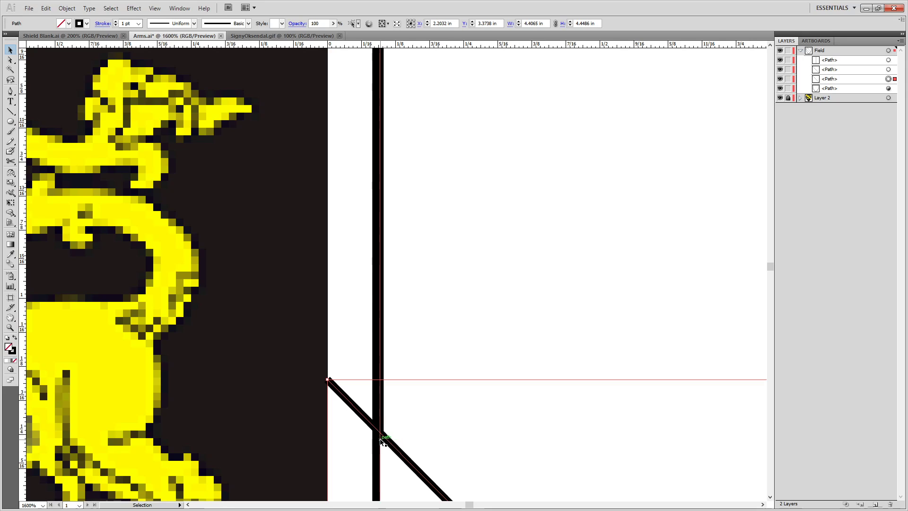
scroll(384, 433, up, 4)
drag(371, 401, 359, 428)
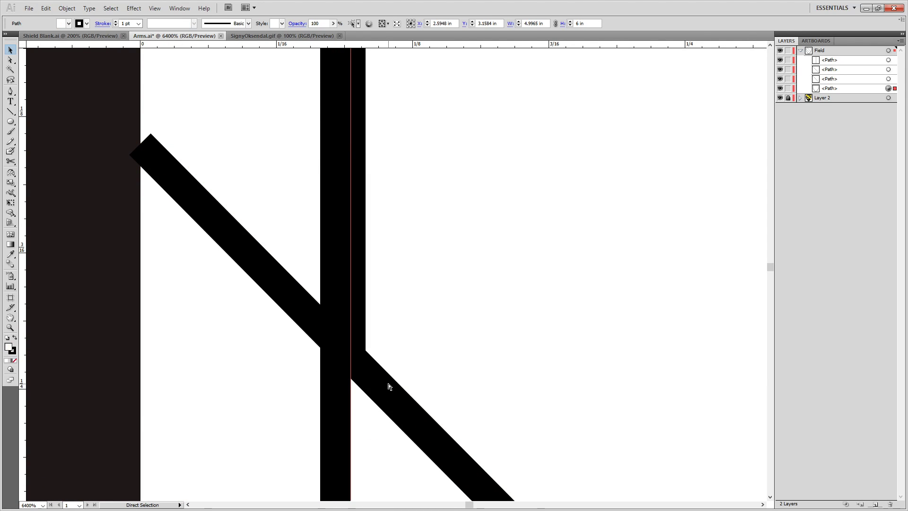
key(ctrl+z)
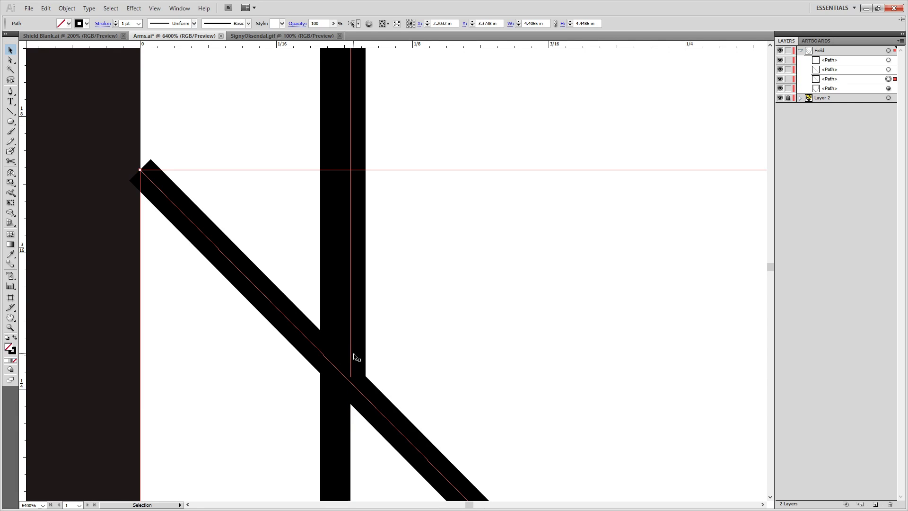
drag(375, 406, 375, 402)
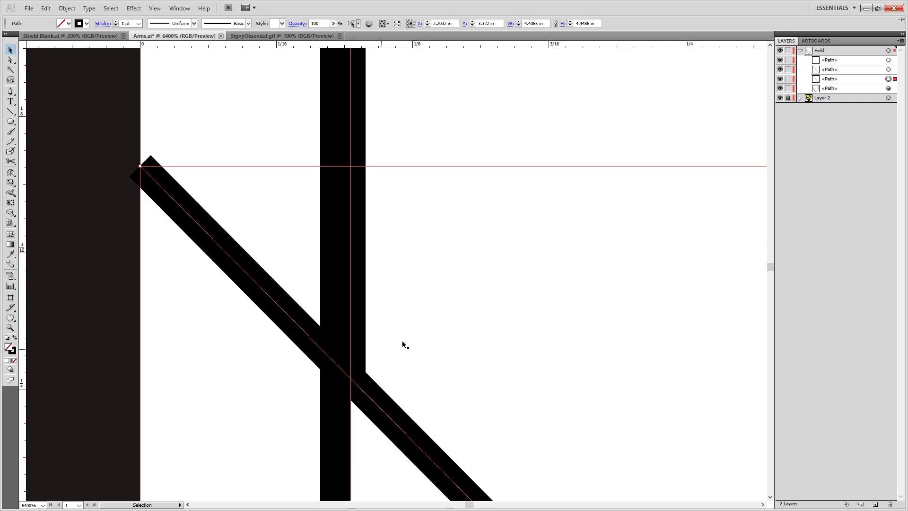
Delete the vertical guide line from the shield's left edge.
scroll(446, 205, down, 1)
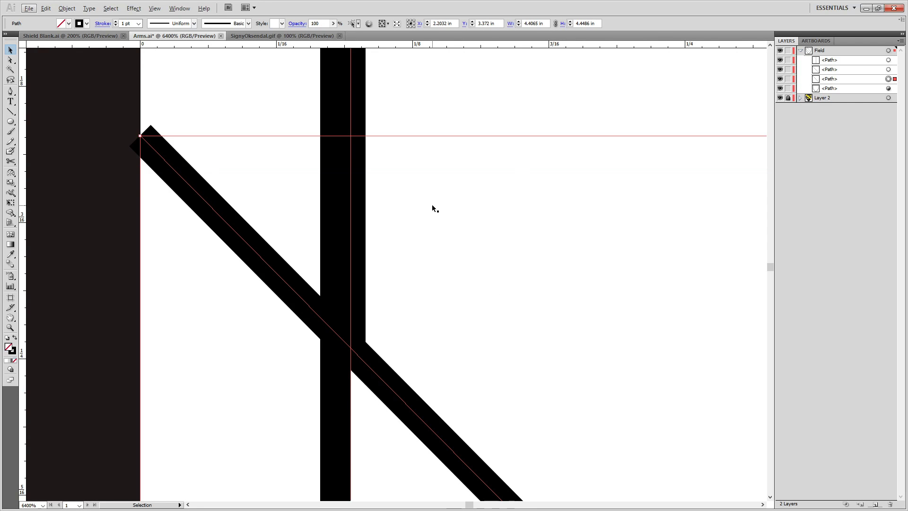
click(337, 218)
click(352, 231)
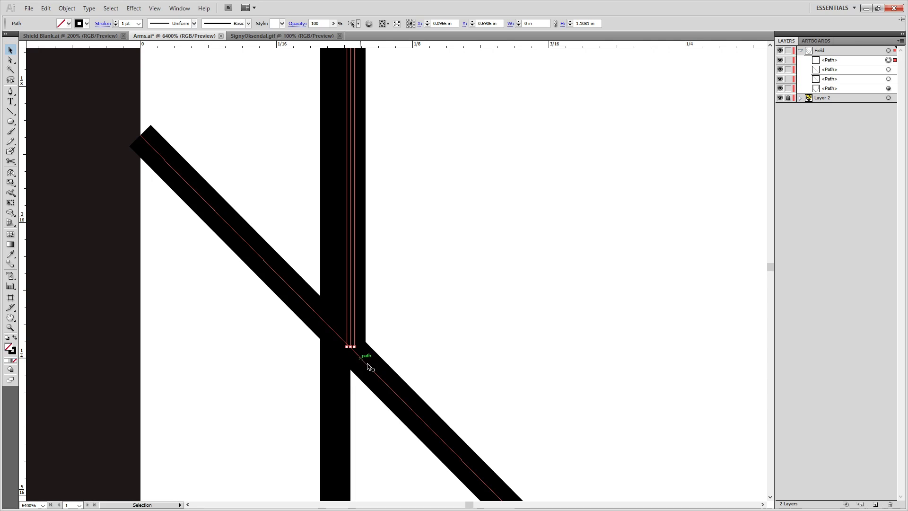
key(Delete)
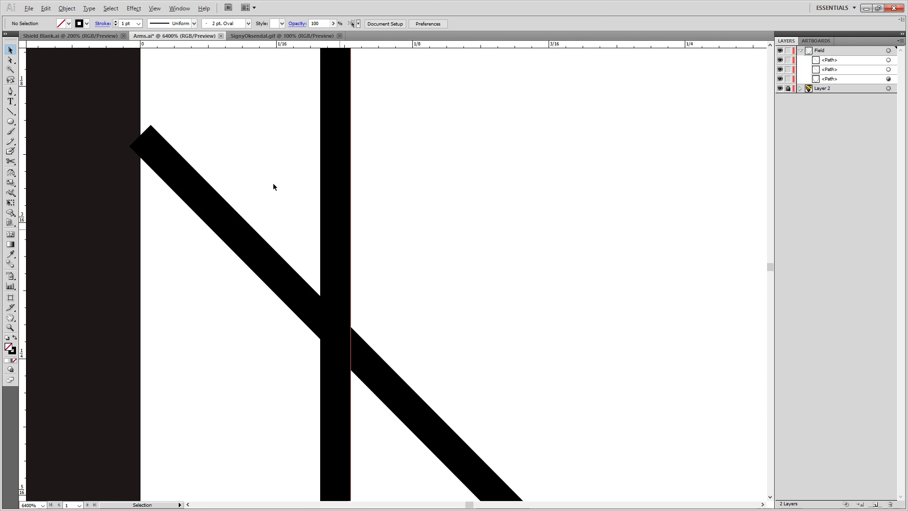
scroll(397, 133, down, 11)
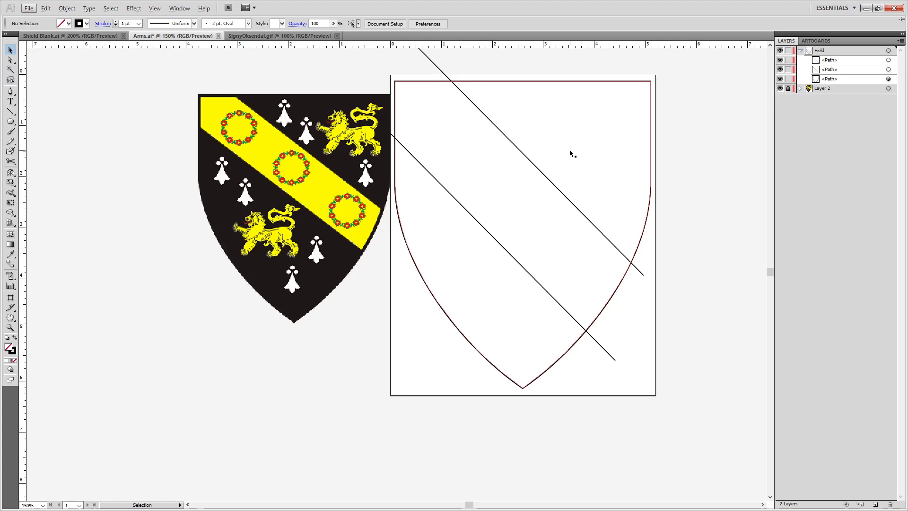
key(space)
drag(548, 128, 496, 216)
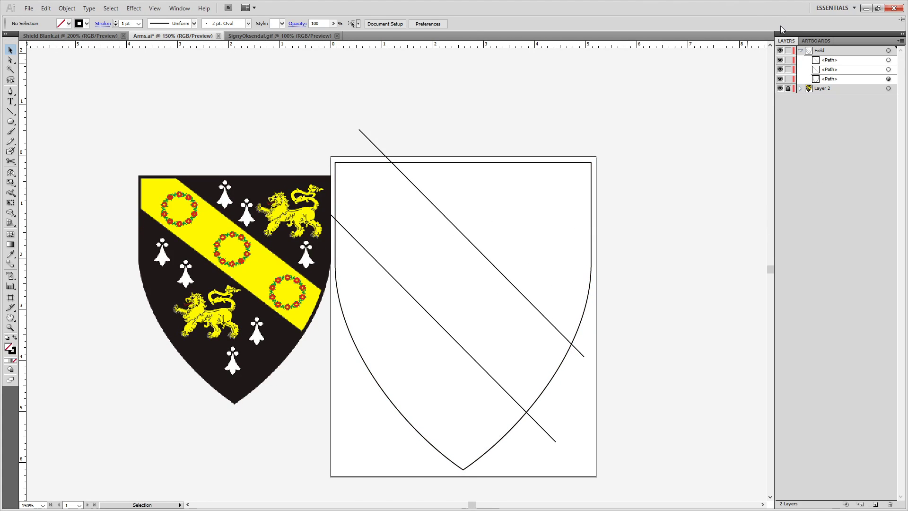
Duplicate the shield path in place and align the strokes of both shield paths to center.
click(889, 79)
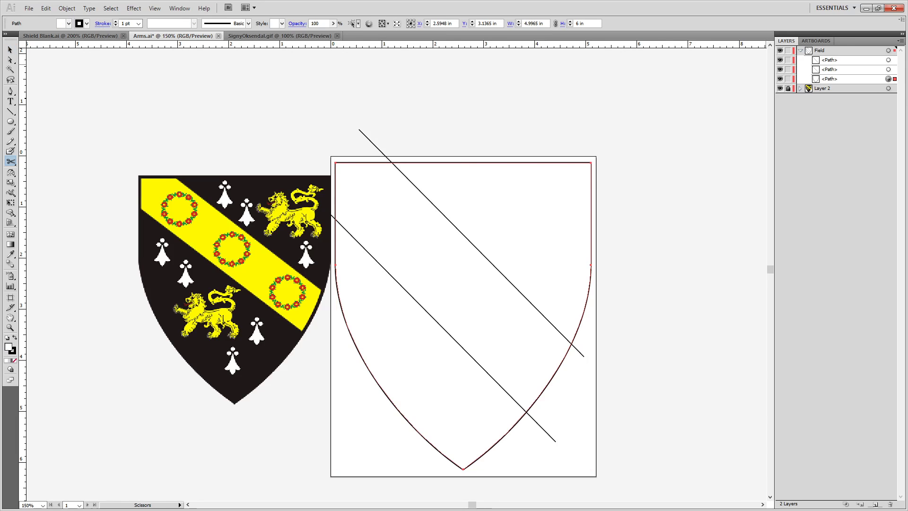
key(ctrl+f)
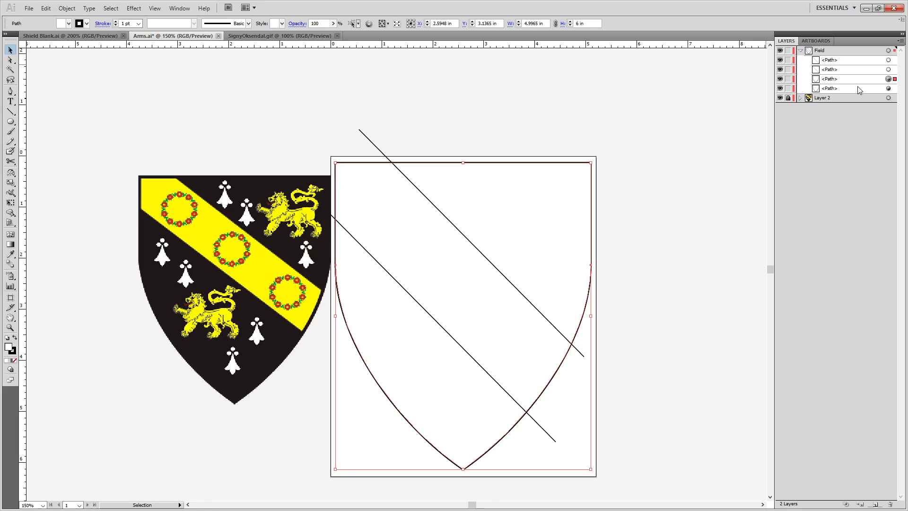
shift+click(888, 89)
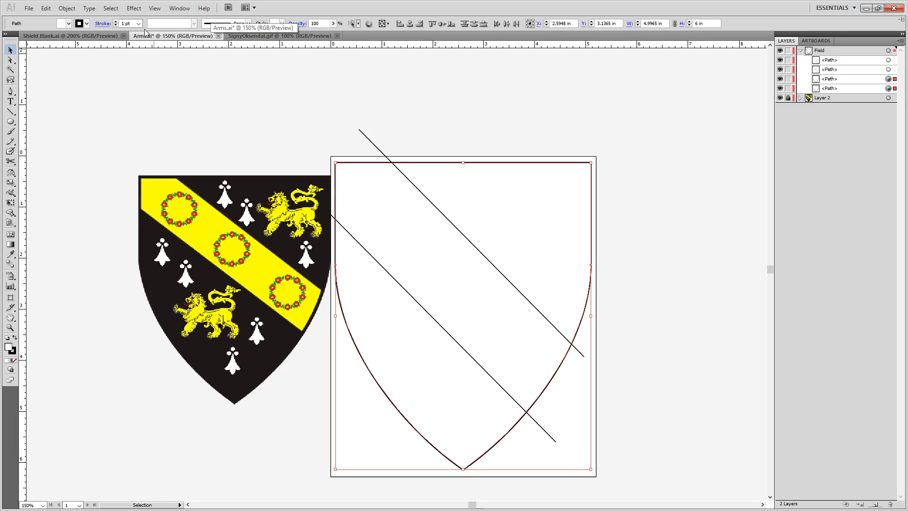
click(102, 23)
click(53, 69)
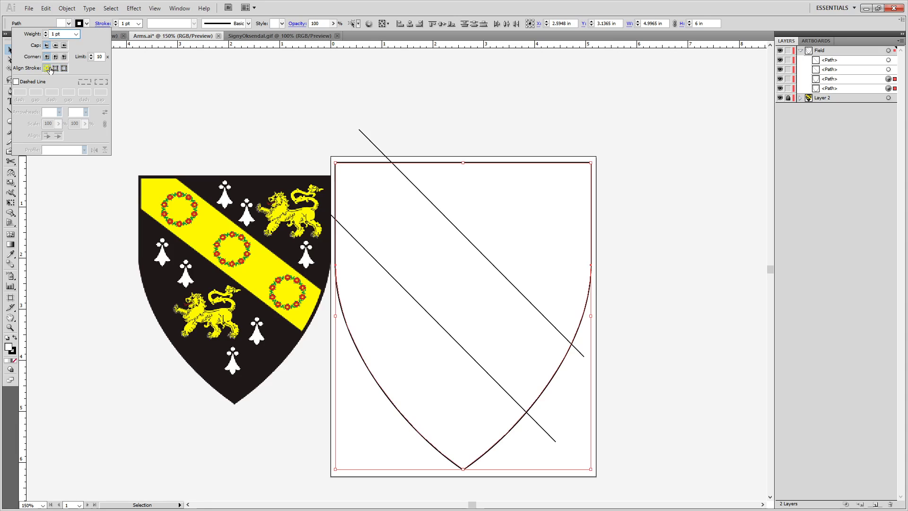
Deselect the shield outlines and hide the lowest path in the Field layer.
click(641, 345)
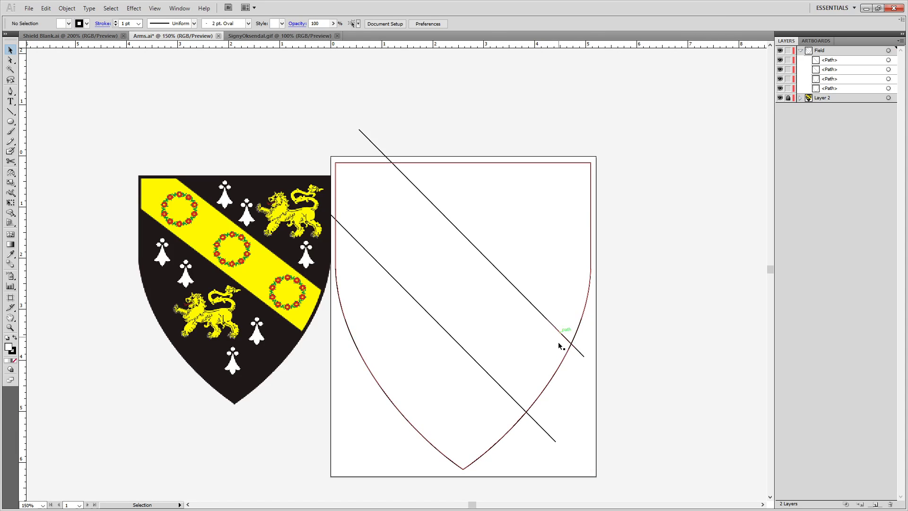
click(788, 90)
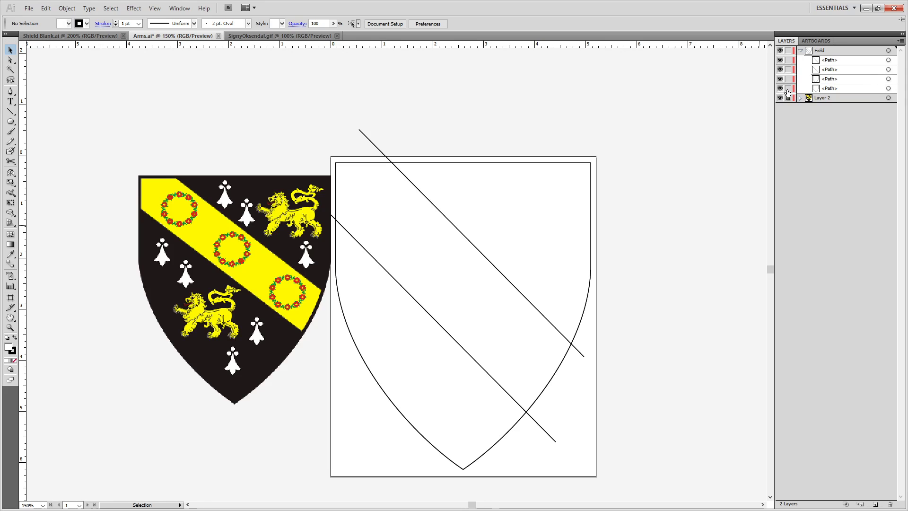
click(780, 89)
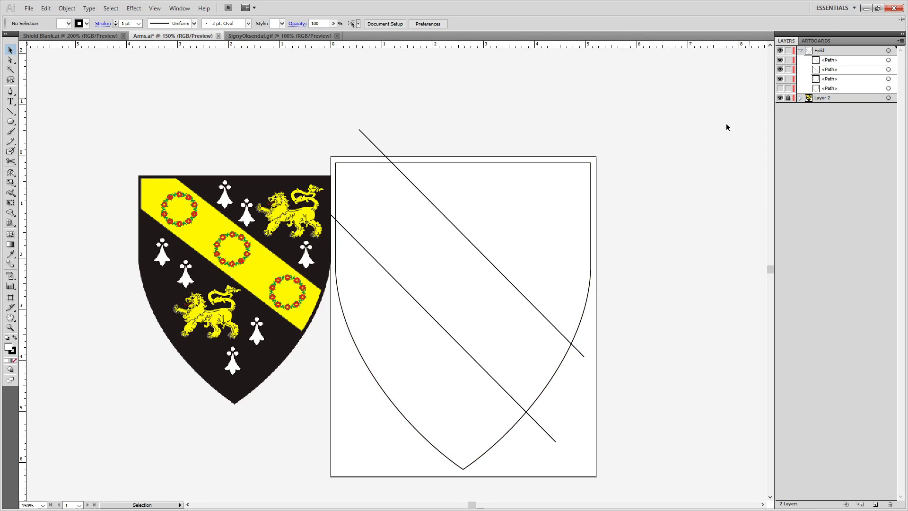
Cut the upper diagonal line with the Scissors tool where it crosses the shield's top edge.
scroll(313, 133, up, 6)
drag(535, 344, 264, 263)
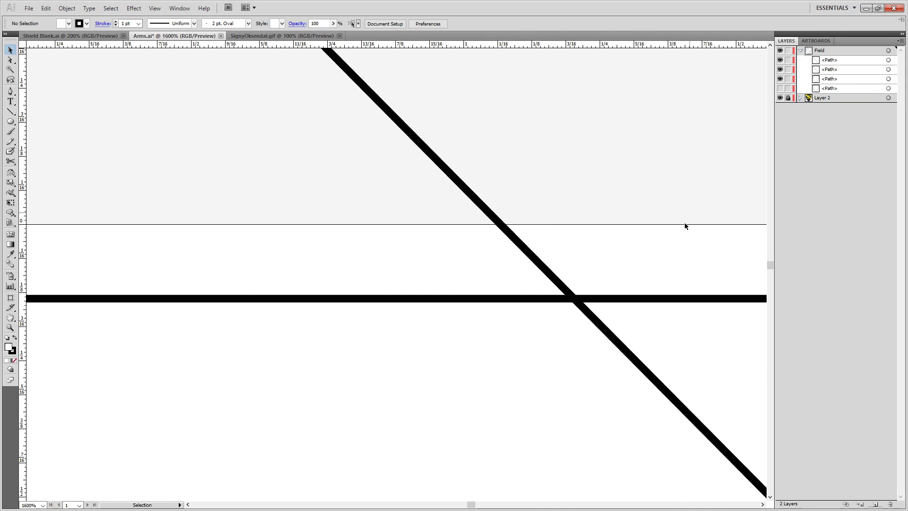
scroll(578, 296, up, 1)
scroll(578, 298, up, 1)
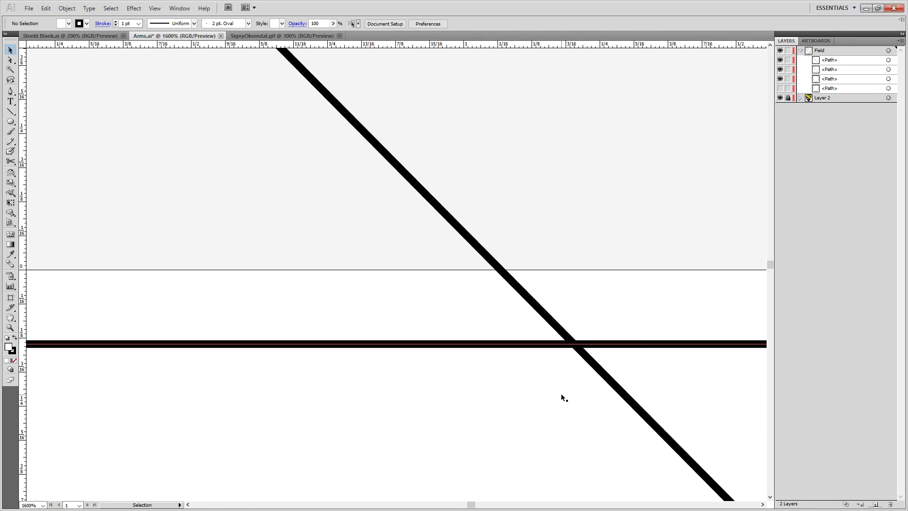
click(602, 370)
scroll(550, 321, up, 4)
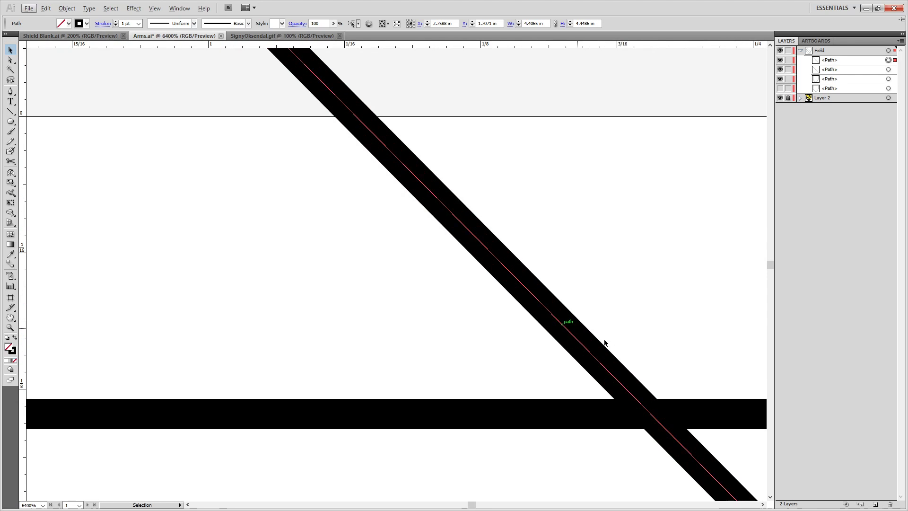
drag(655, 400, 543, 265)
key(c)
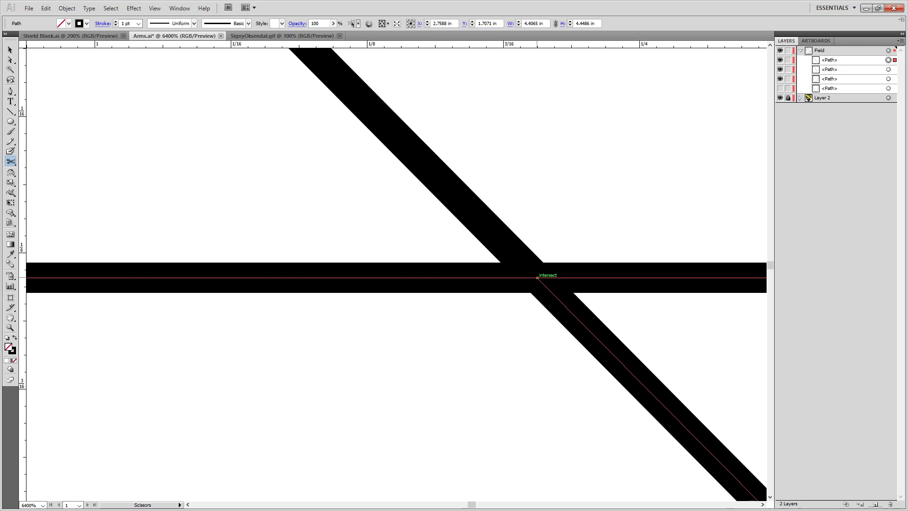
click(537, 278)
Cut the upper diagonal line where it crosses the shield's curved right edge and delete the end overhanging the shield.
scroll(573, 285, down, 9)
drag(622, 378, 242, 58)
alt+scroll(483, 296, up, 7)
drag(607, 333, 70, 188)
alt+scroll(356, 391, up, 1)
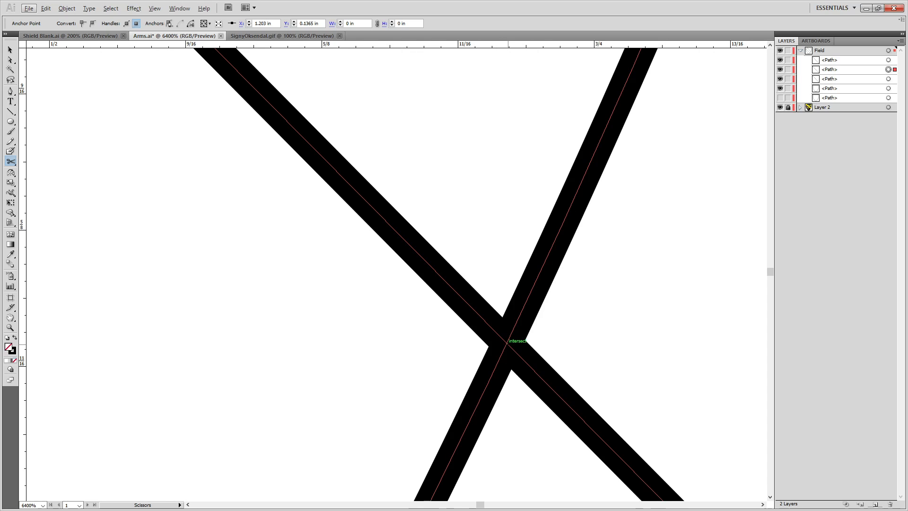
click(507, 342)
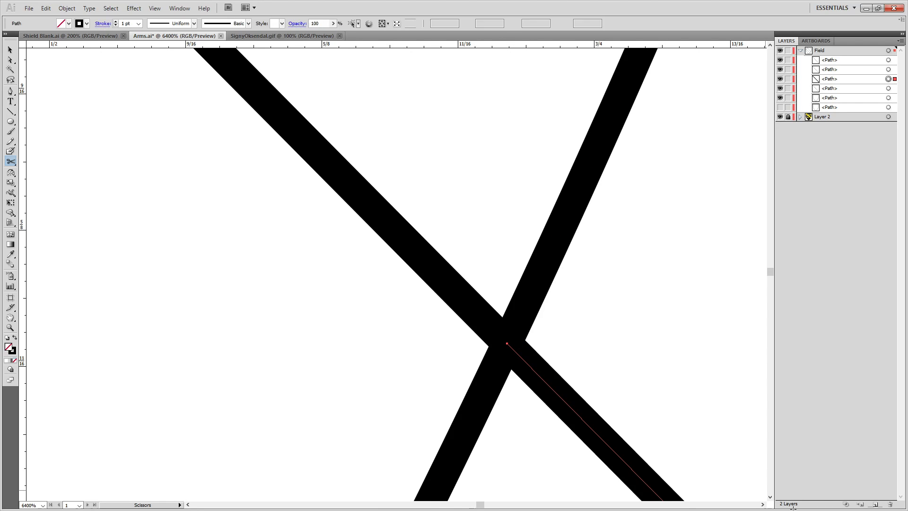
key(Delete)
Cut the lower diagonal line where it meets the shield's curved right edge and delete the overhanging end.
alt+scroll(314, 341, down, 5)
drag(314, 340, 525, 95)
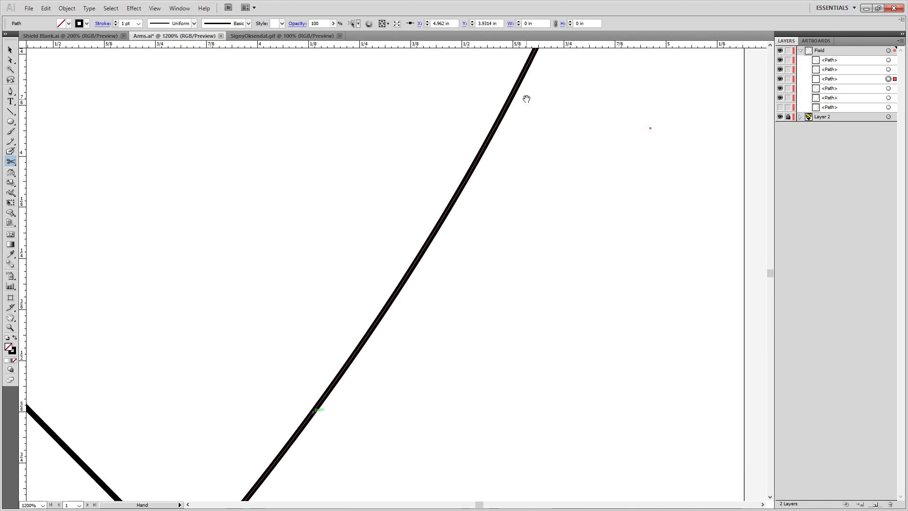
drag(352, 372, 600, 59)
scroll(336, 260, up, 5)
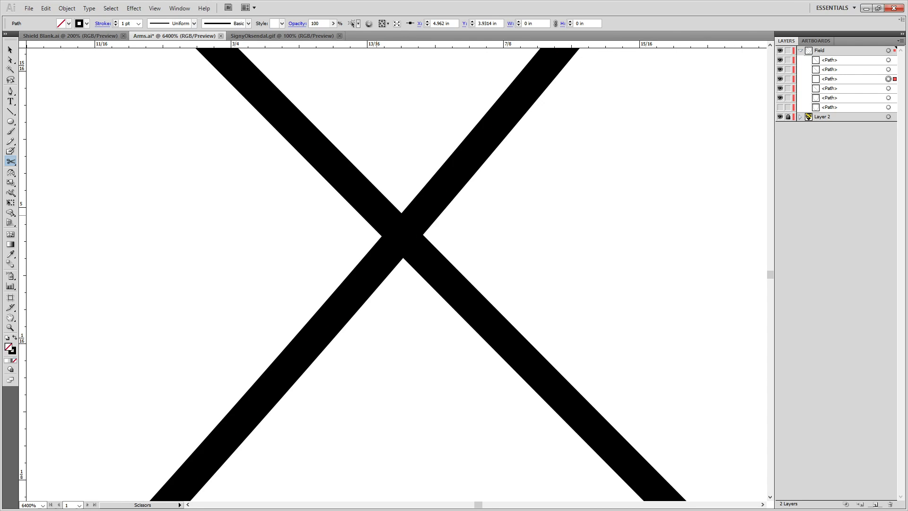
click(379, 211)
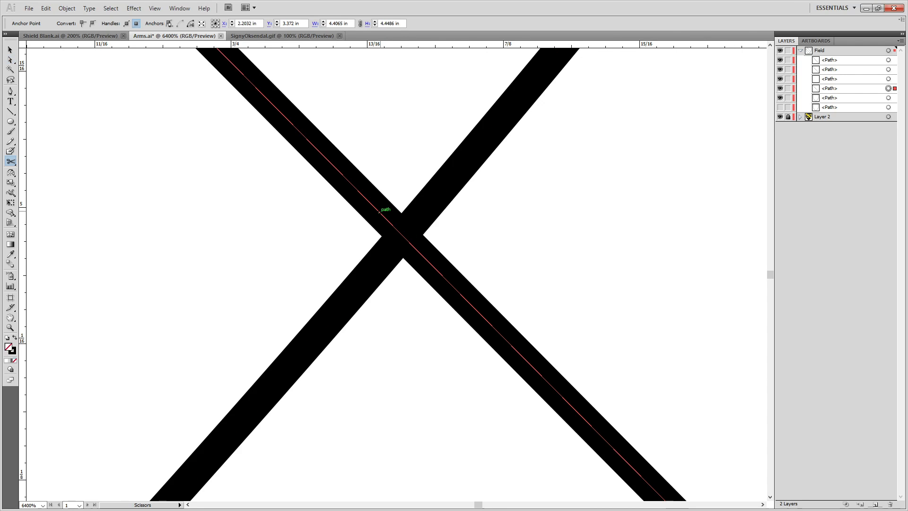
click(403, 234)
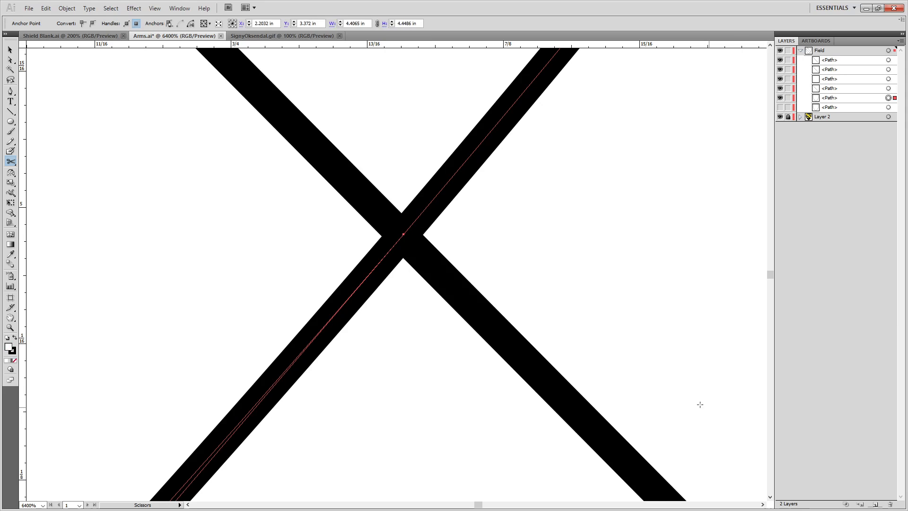
key(a)
click(480, 312)
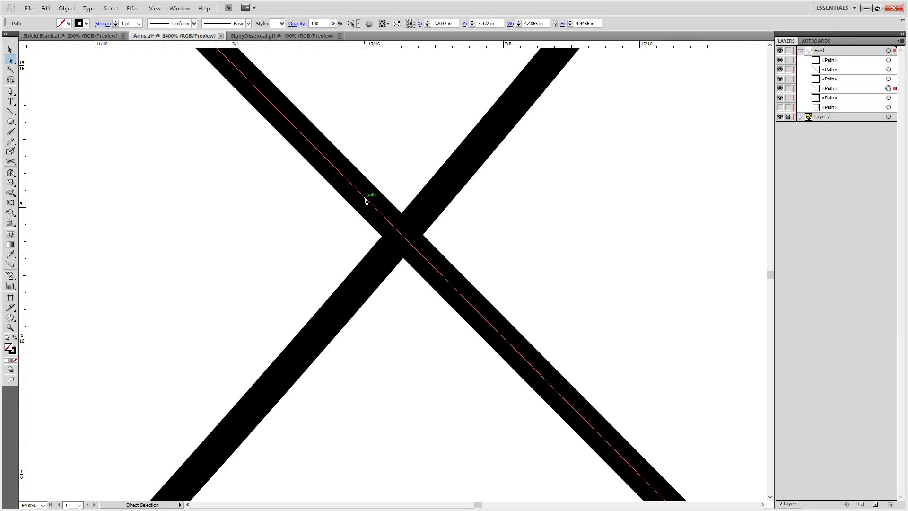
key(c)
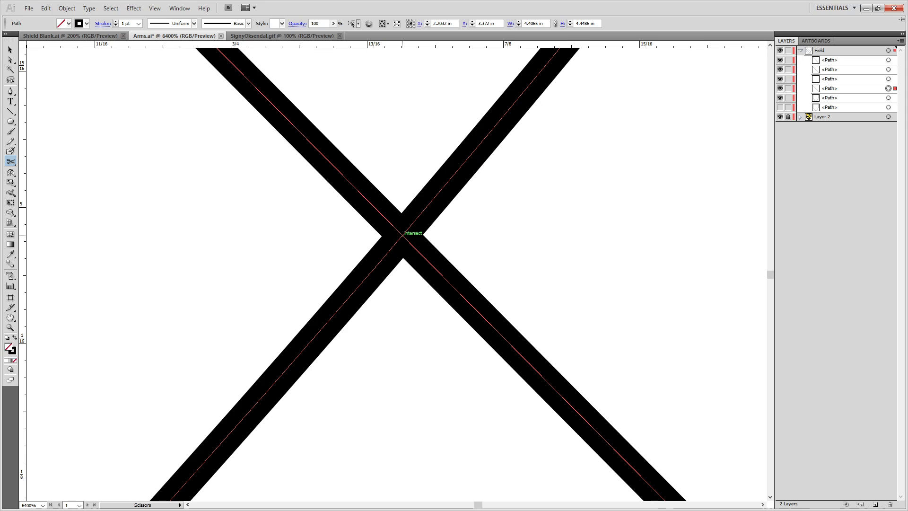
click(402, 235)
key(Delete)
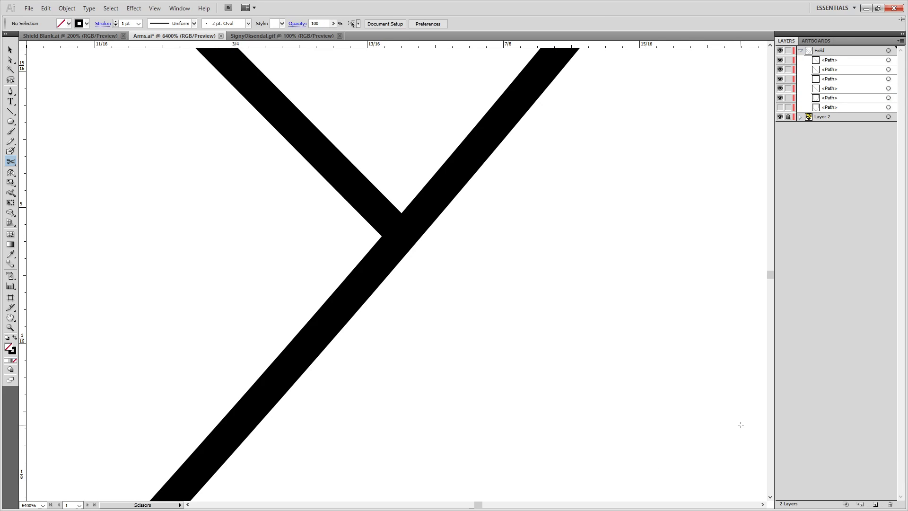
Cut the visible shield outline with the Scissors tool at the right-hand ends of both the lower and upper diagonal lines.
scroll(543, 418, down, 1)
ctrl+click(388, 288)
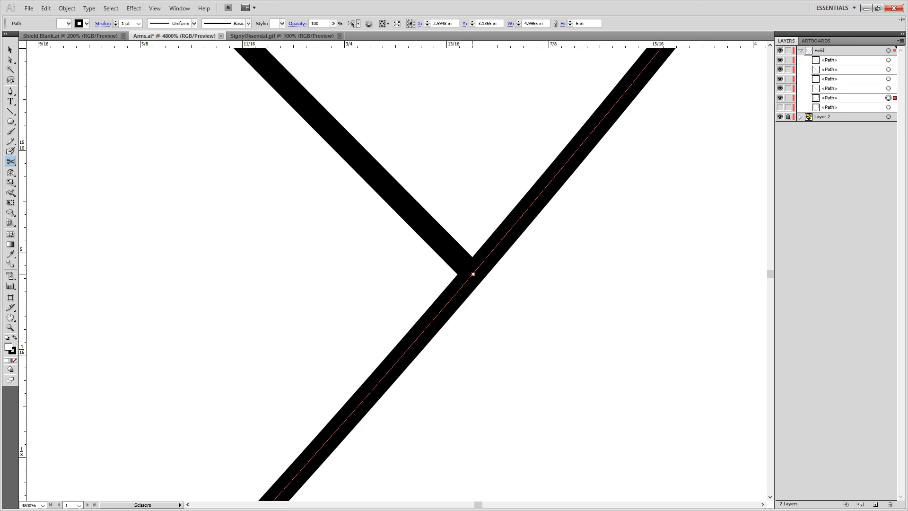
click(473, 272)
drag(610, 155, 353, 488)
drag(614, 82, 362, 454)
drag(613, 107, 360, 440)
drag(612, 142, 338, 494)
drag(615, 62, 402, 473)
drag(573, 201, 444, 438)
drag(570, 130, 475, 282)
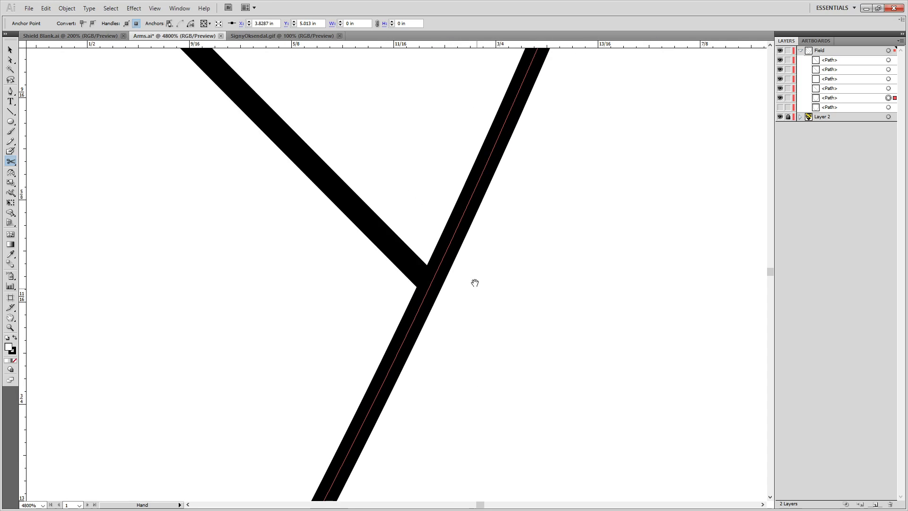
click(430, 285)
Delete the rest of the cut shield outline, keeping only the curved segment between the two diagonal lines.
key(a)
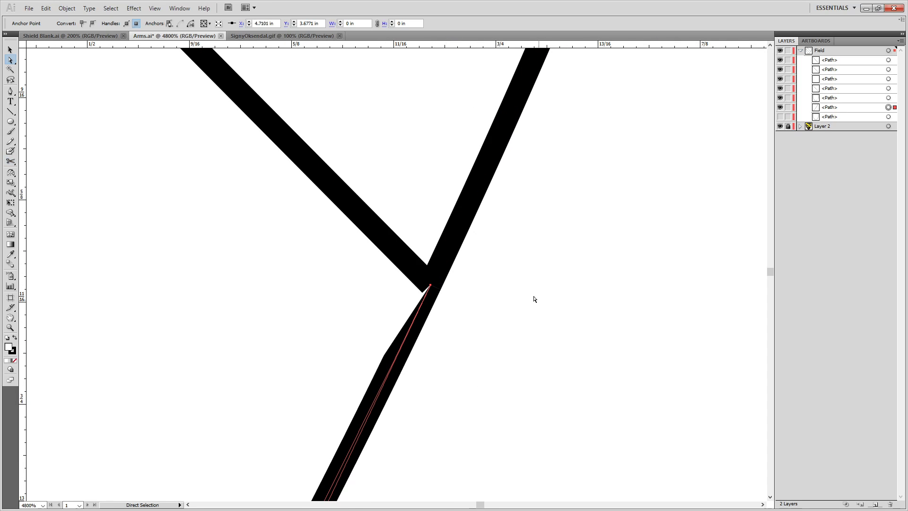
click(414, 201)
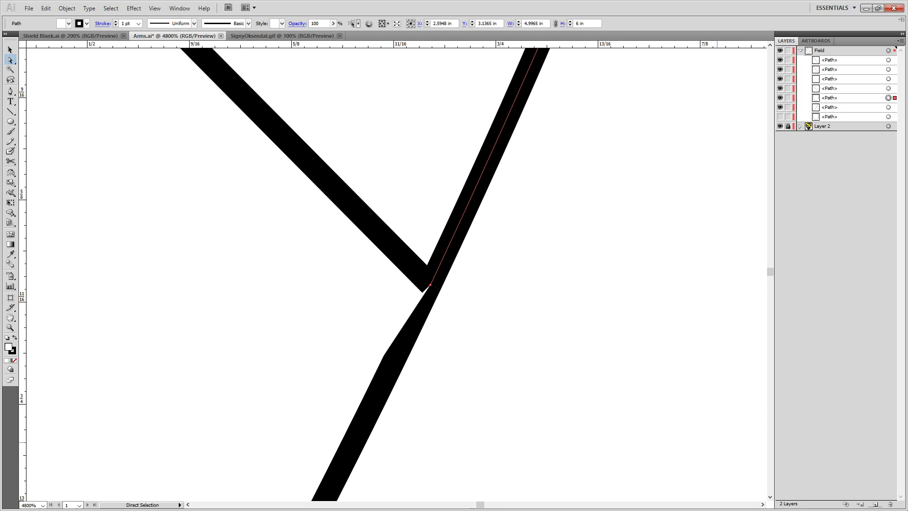
key(Delete)
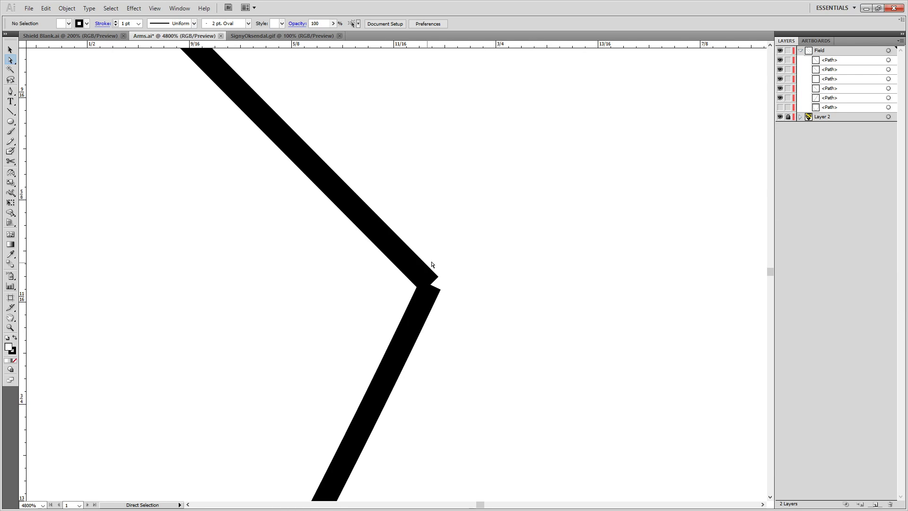
Snap the upper diagonal line's right-hand end anchor onto the upper end of the curved segment.
scroll(419, 290, down, 1)
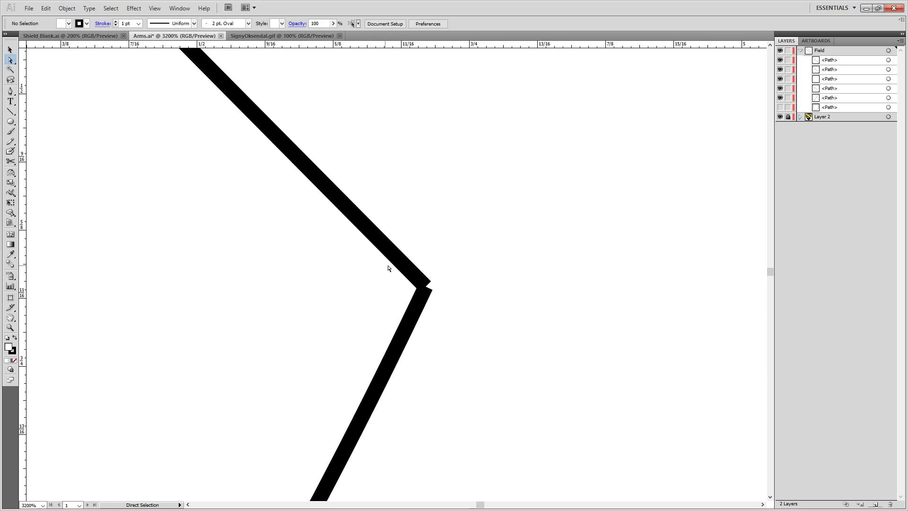
click(426, 287)
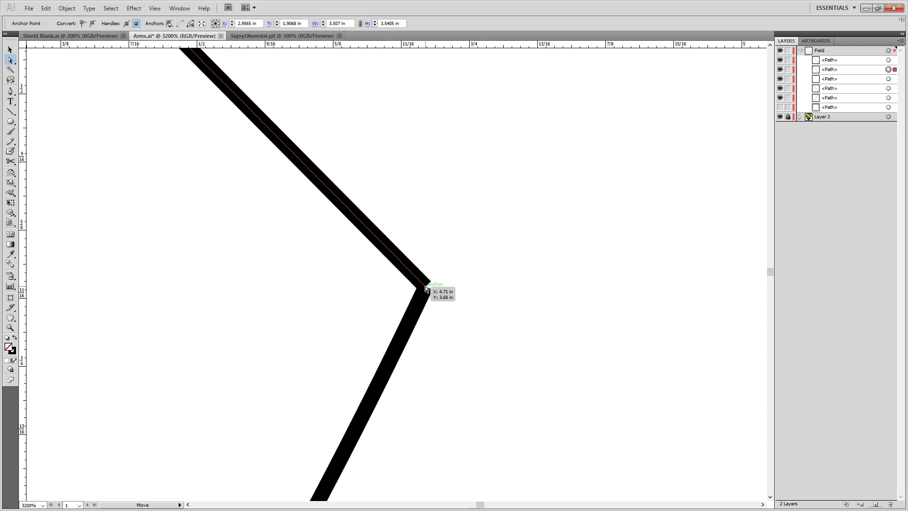
mouse_move(425, 288)
mouse_down()
mouse_move(432, 267)
mouse_move(429, 285)
mouse_up()
key(ctrl+z)
drag(426, 287, 426, 287)
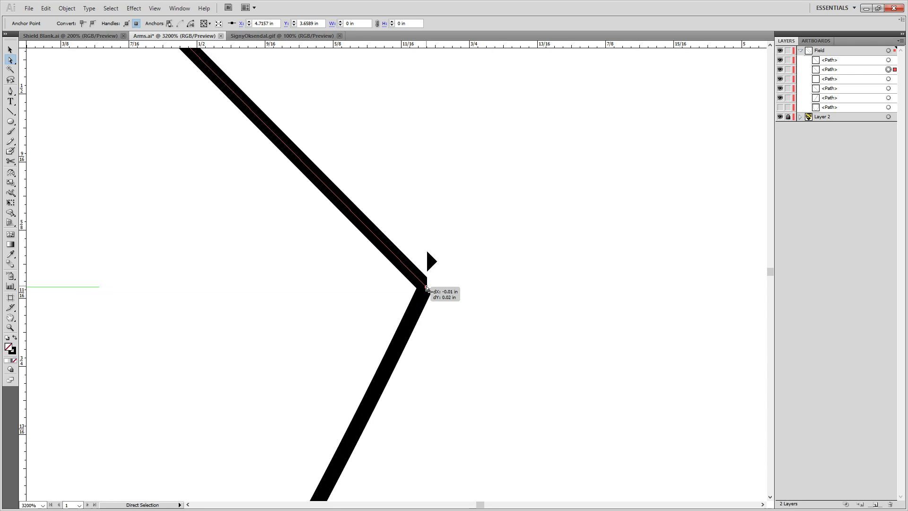
Select the overlapping end anchors of the lower diagonal line and the curved segment and join them into one path.
scroll(389, 378, down, 4)
drag(369, 430, 543, 176)
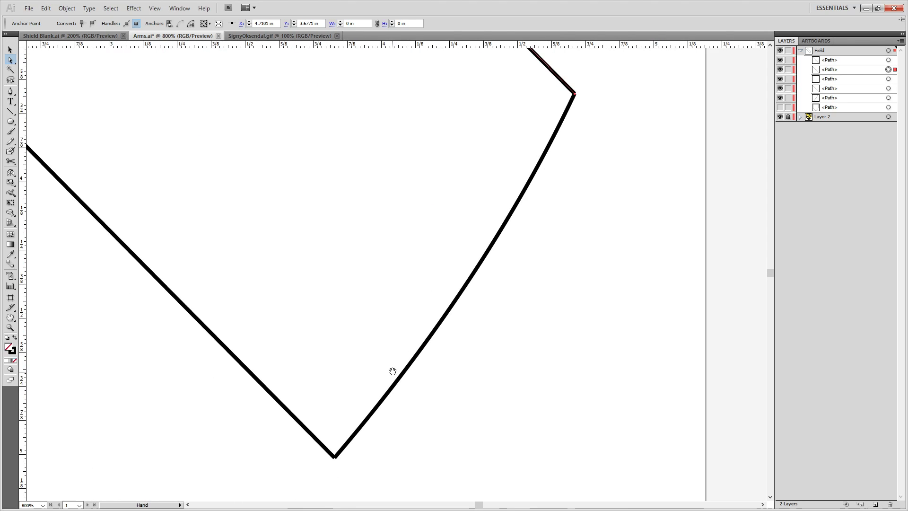
drag(392, 371, 436, 275)
scroll(380, 365, up, 6)
key(alt)
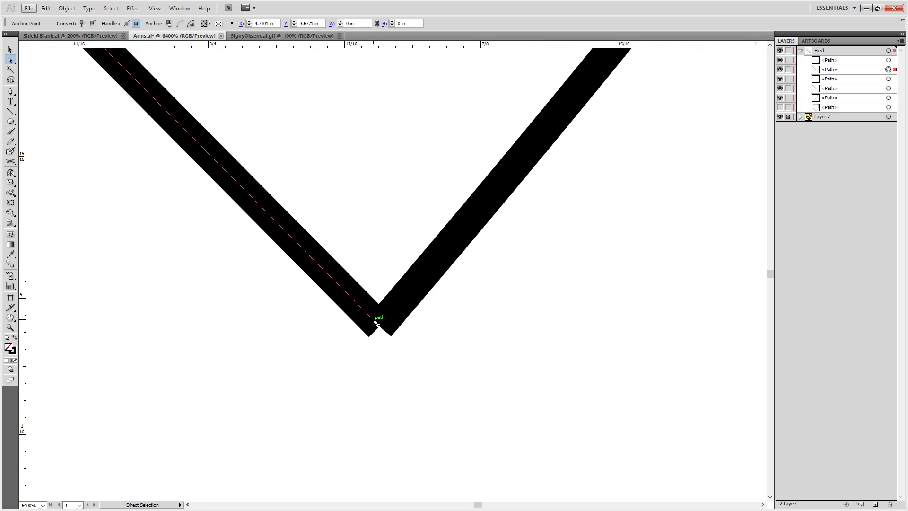
click(380, 328)
mouse_move(380, 328)
mouse_down()
mouse_move(373, 332)
mouse_move(380, 326)
mouse_up()
drag(413, 351, 357, 306)
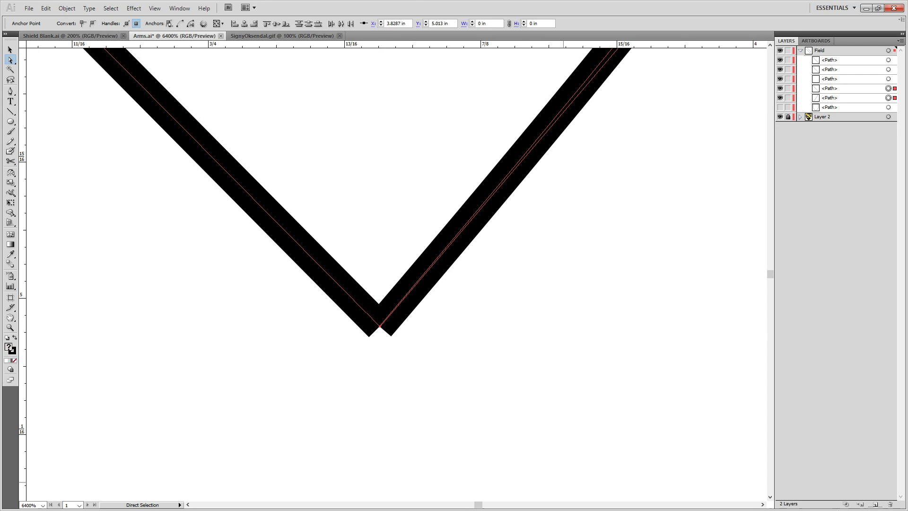
key(ctrl+j)
Select the end anchors where the upper diagonal line meets the curved segment and join them.
scroll(618, 169, down, 6)
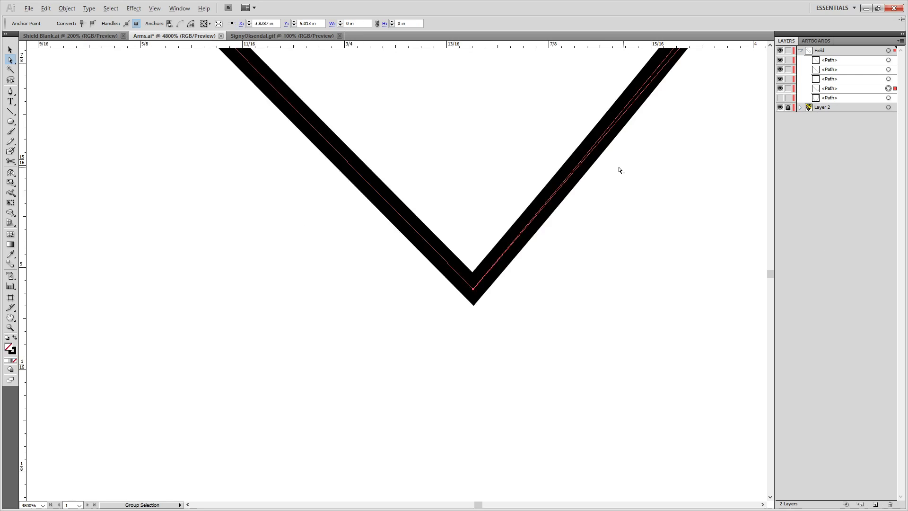
drag(614, 148, 288, 509)
drag(509, 179, 471, 207)
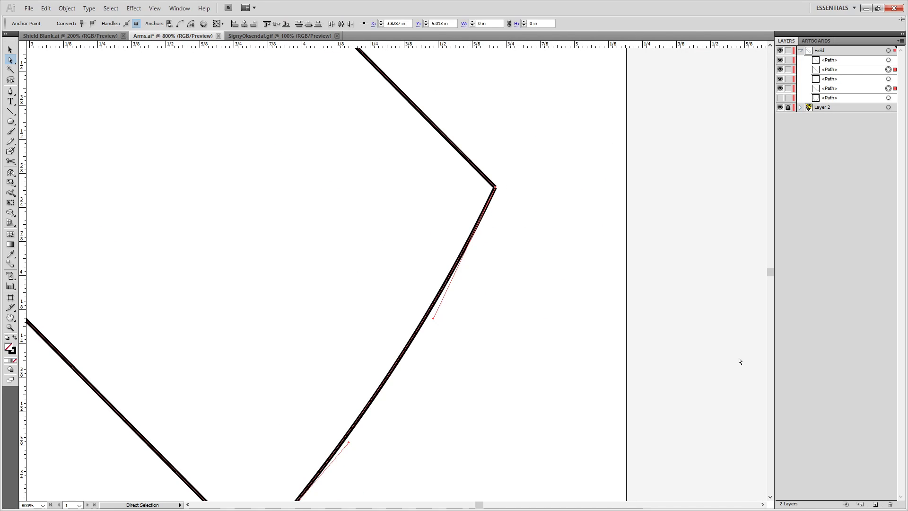
key(ctrl+j)
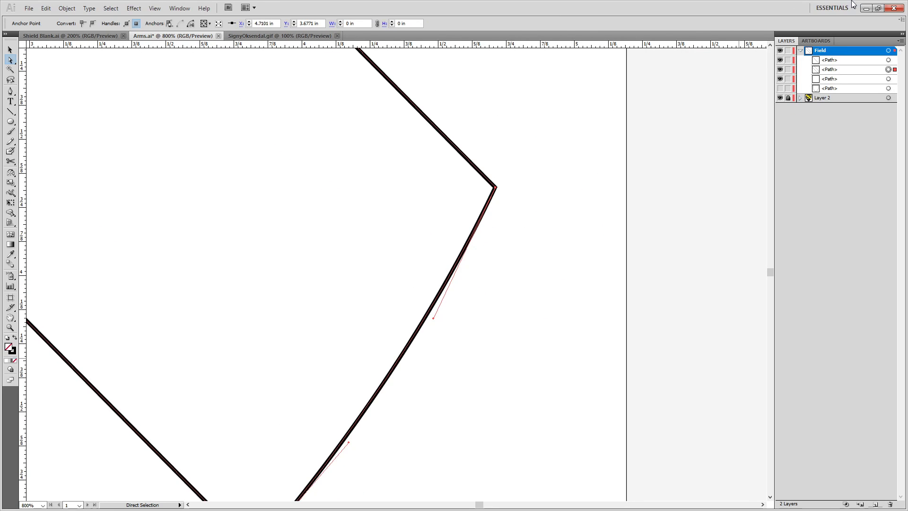
Show the hidden shield outline again and delete the leftover piece of the upper diagonal line above the shield's top edge.
click(779, 89)
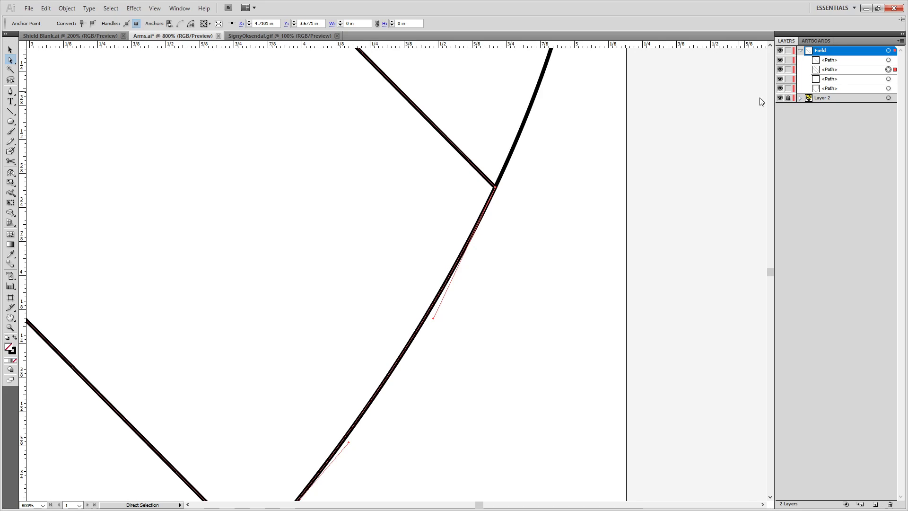
scroll(444, 147, down, 4)
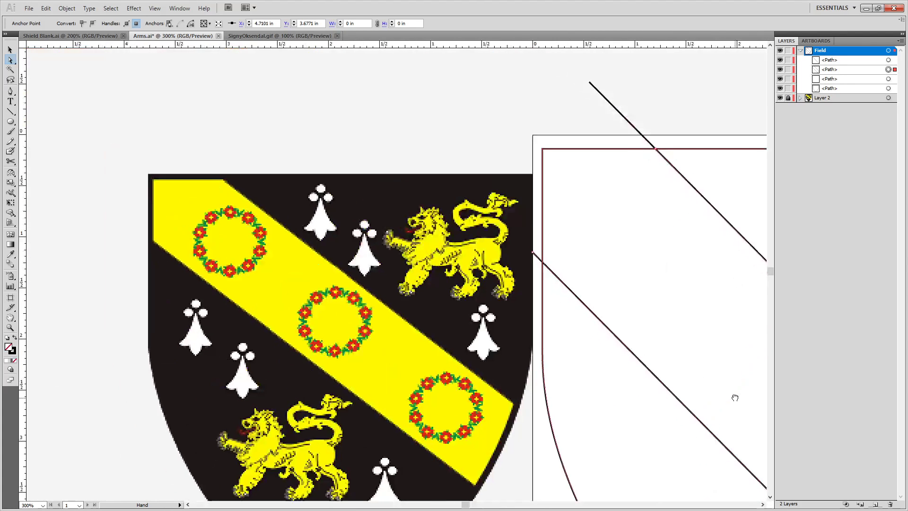
click(632, 124)
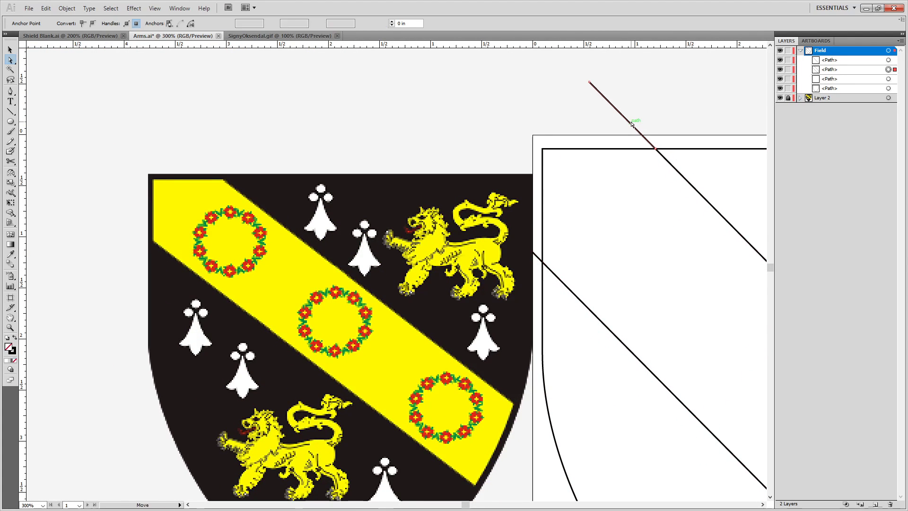
key(Delete)
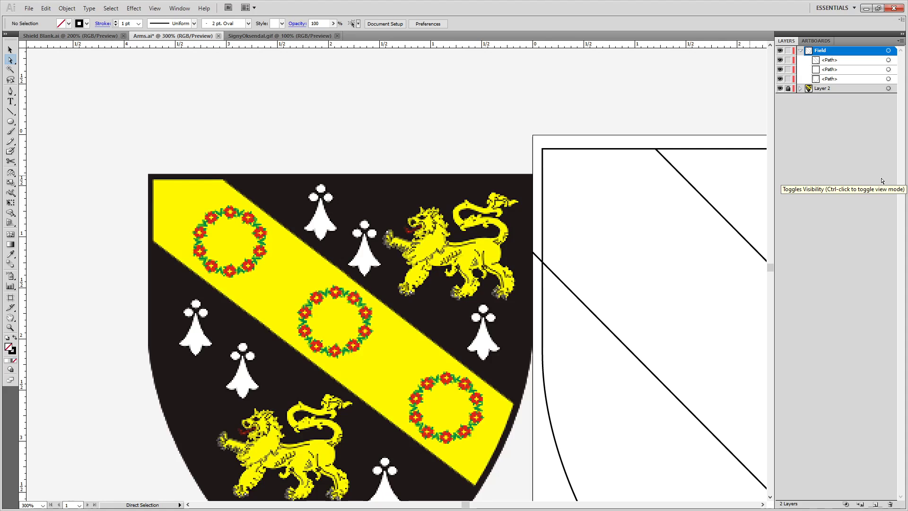
Cut the lower diagonal line with the Scissors where it crosses the shield's left edge and delete the piece outside the shield.
click(549, 271)
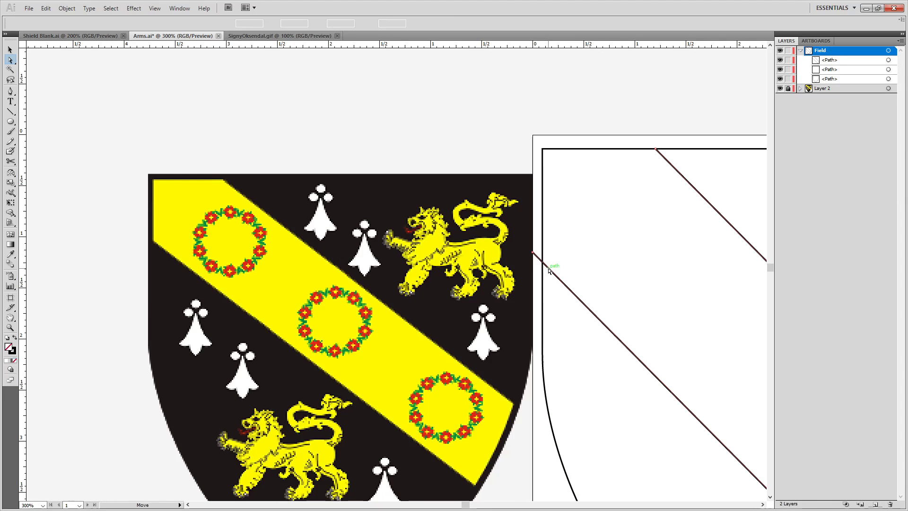
scroll(557, 265, up, 8)
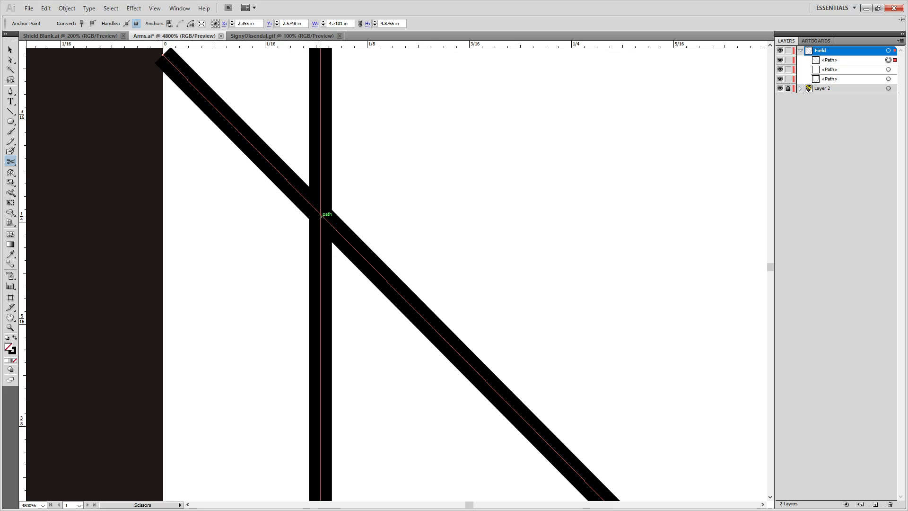
click(321, 213)
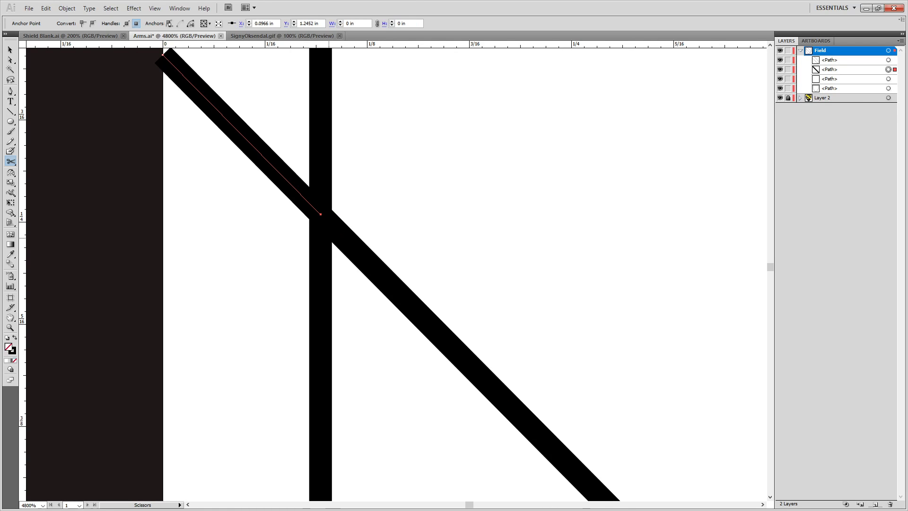
key(Delete)
Continue the band path with the Pen tool from the lower diagonal's cut end up to the shield's upper-left corner.
key(a)
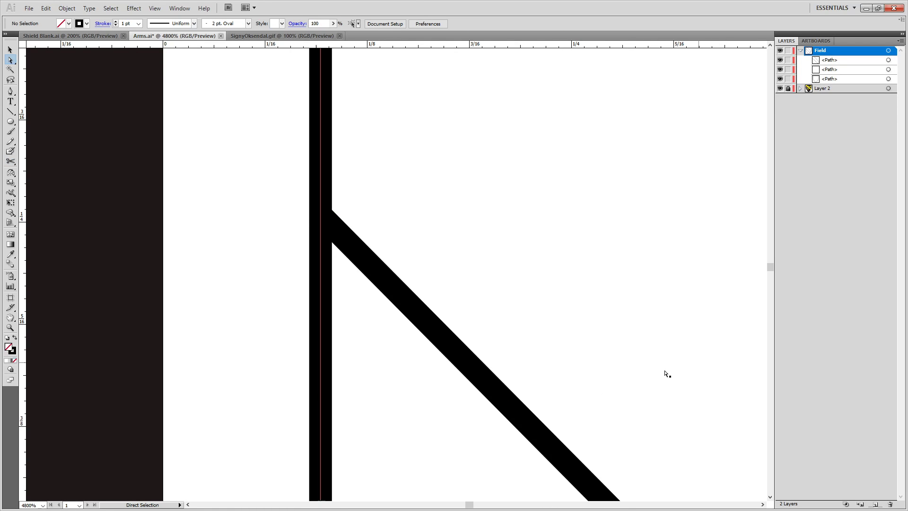
click(405, 297)
key(p)
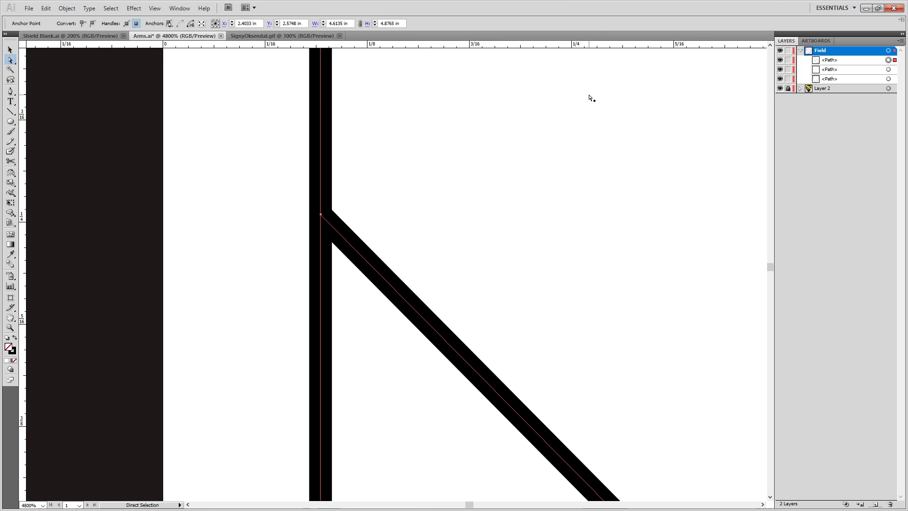
click(321, 214)
scroll(404, 200, down, 3)
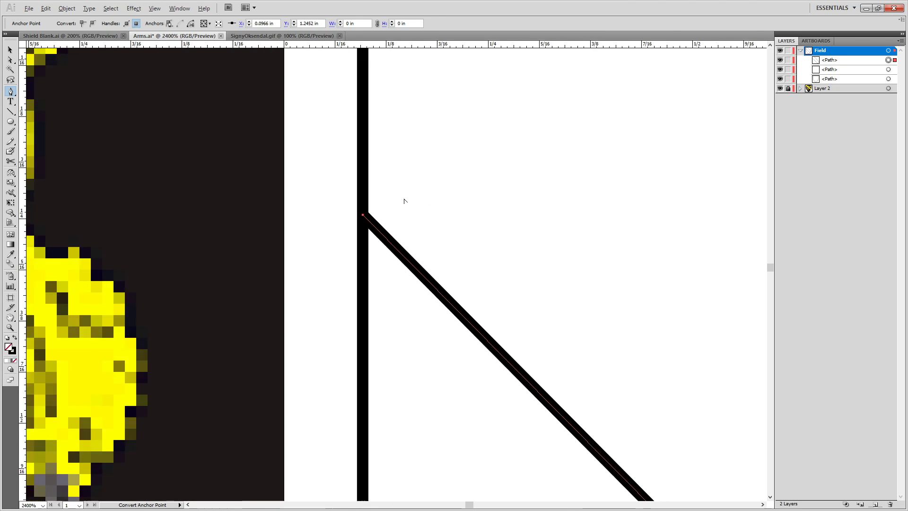
drag(467, 135, 414, 480)
drag(416, 107, 360, 438)
scroll(262, 295, up, 2)
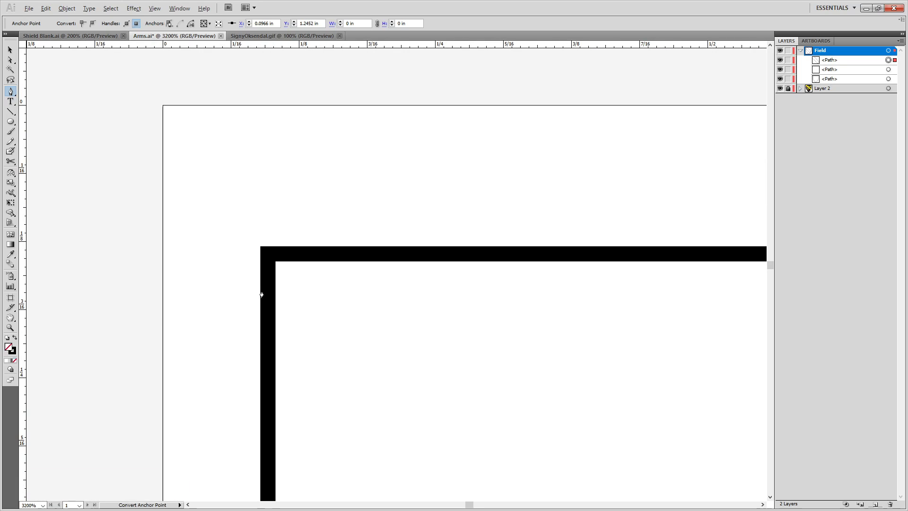
click(267, 254)
Close the band path along the shield's top edge at the upper diagonal's starting anchor.
drag(615, 243, 235, 246)
drag(738, 266, 390, 245)
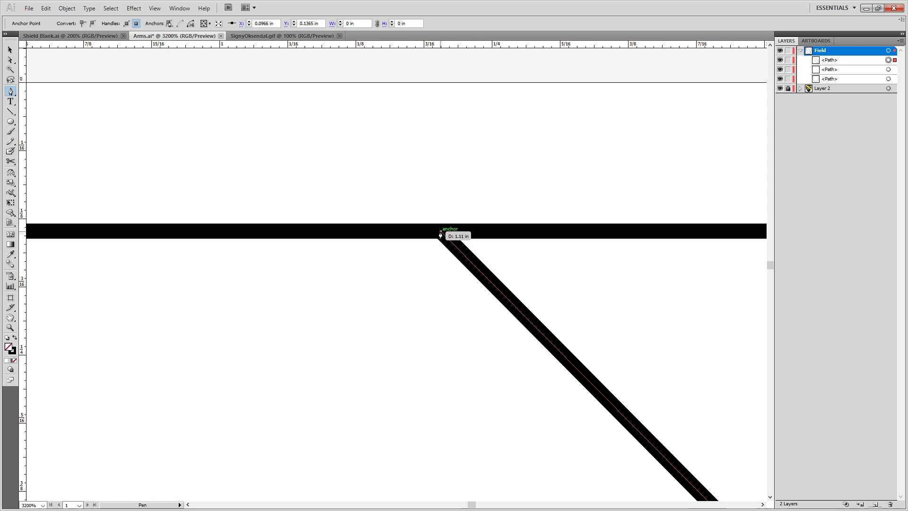
click(440, 234)
scroll(256, 244, down, 8)
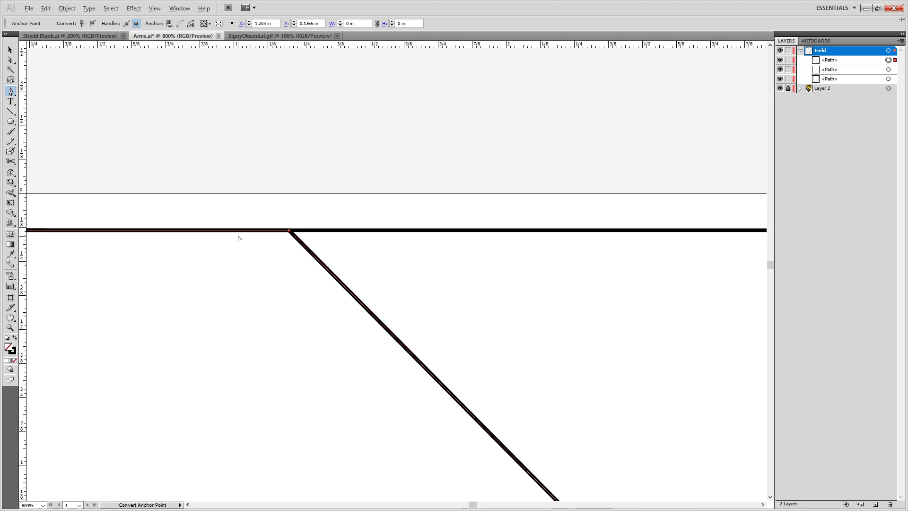
Fill the shield outline with black (000000) and deselect it.
drag(241, 365, 422, 229)
key(a)
click(509, 139)
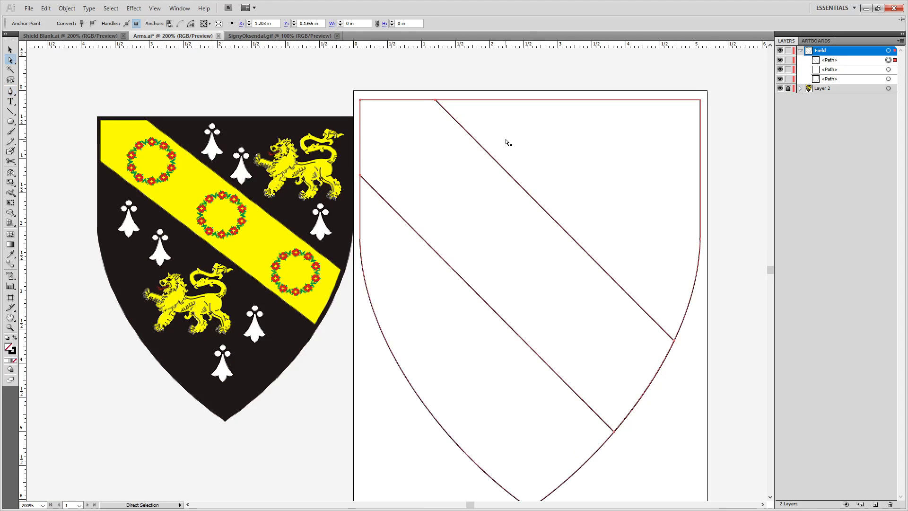
double_click(9, 348)
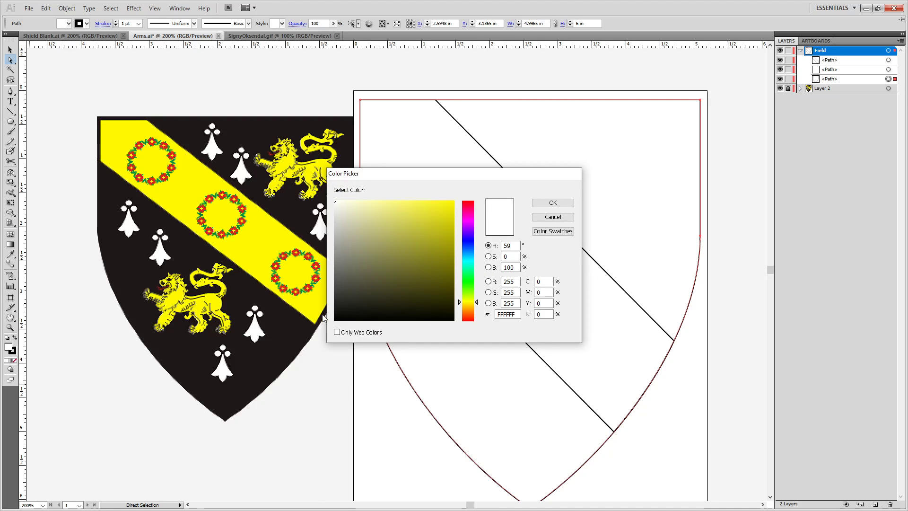
drag(350, 312, 325, 327)
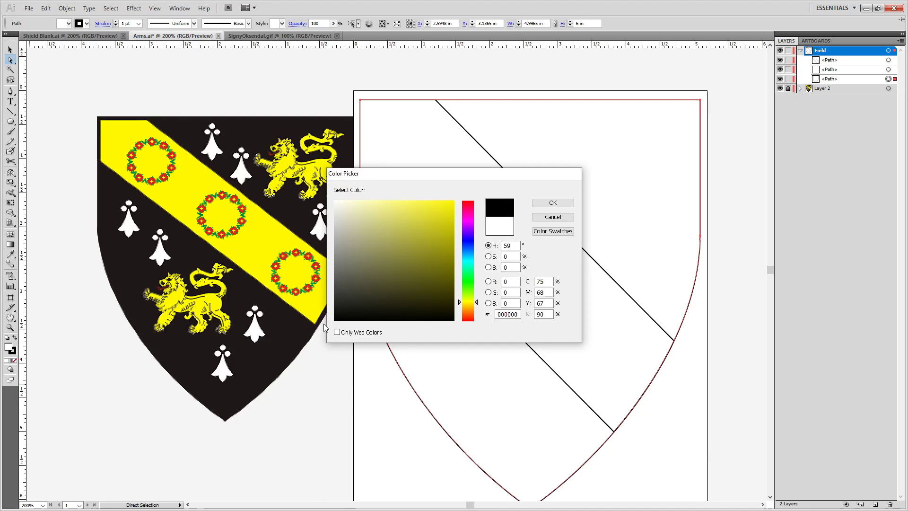
click(553, 203)
click(482, 78)
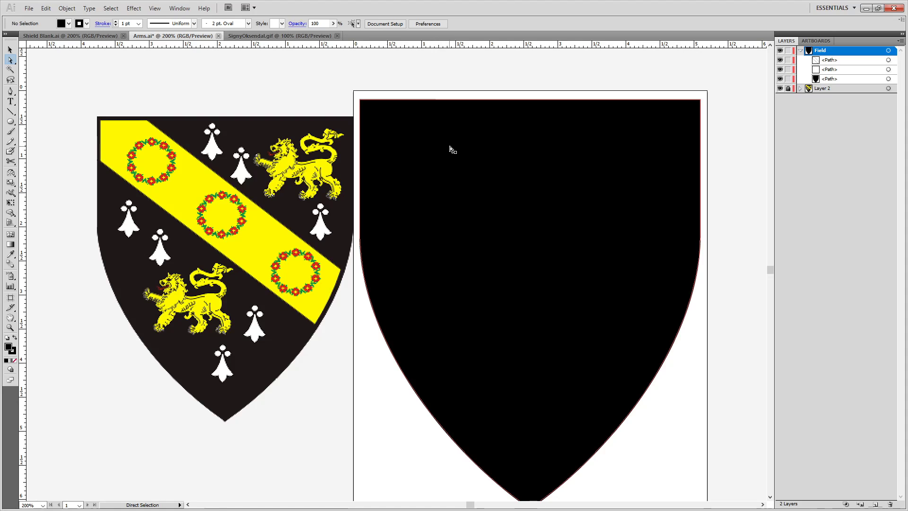
Find the stray single-point path in the Field layer and delete it.
click(889, 70)
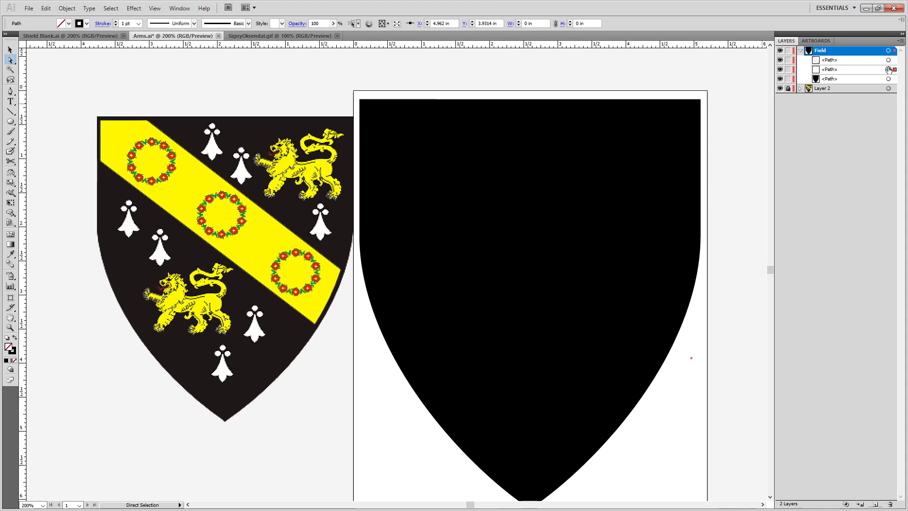
click(889, 60)
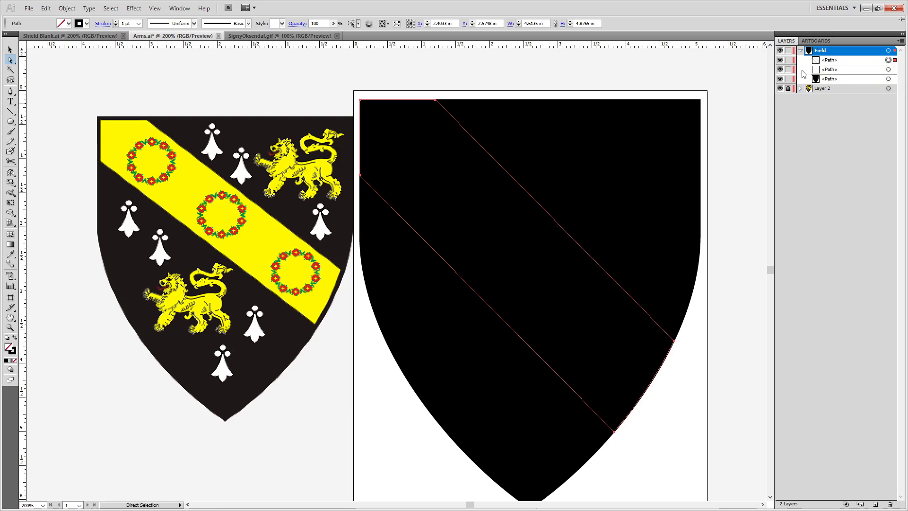
click(889, 70)
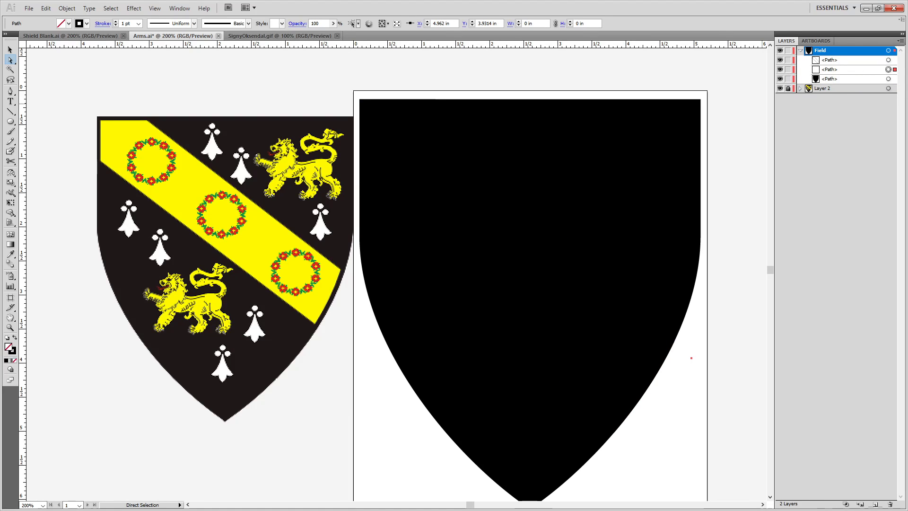
key(Delete)
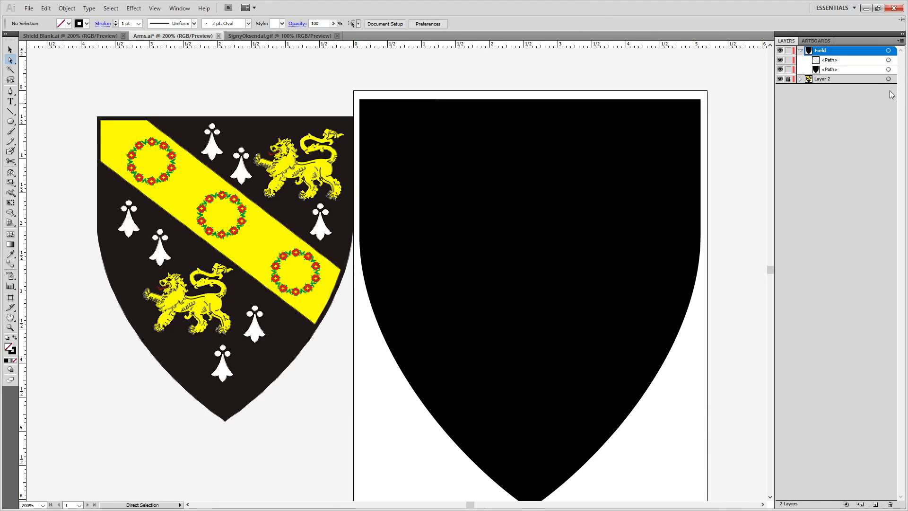
Select the closed diagonal band path and fill it with yellow.
click(888, 60)
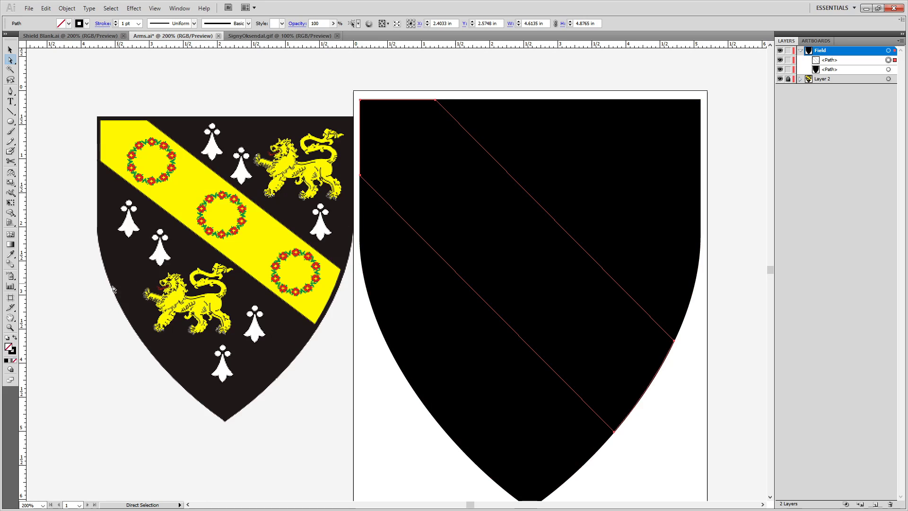
double_click(8, 350)
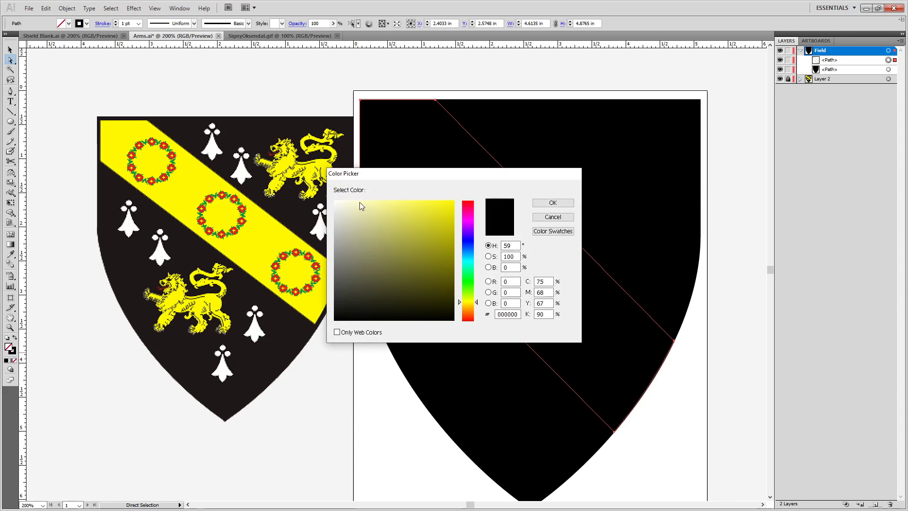
click(335, 201)
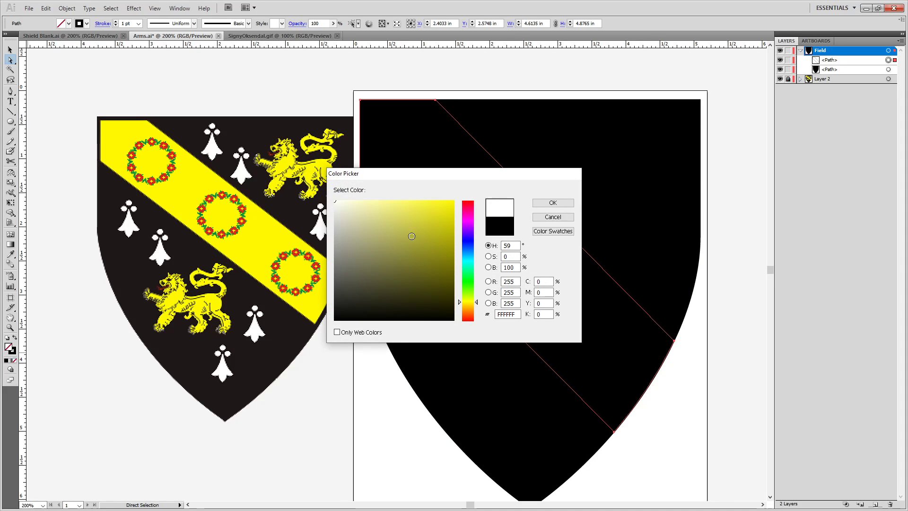
text(0)
key(Return)
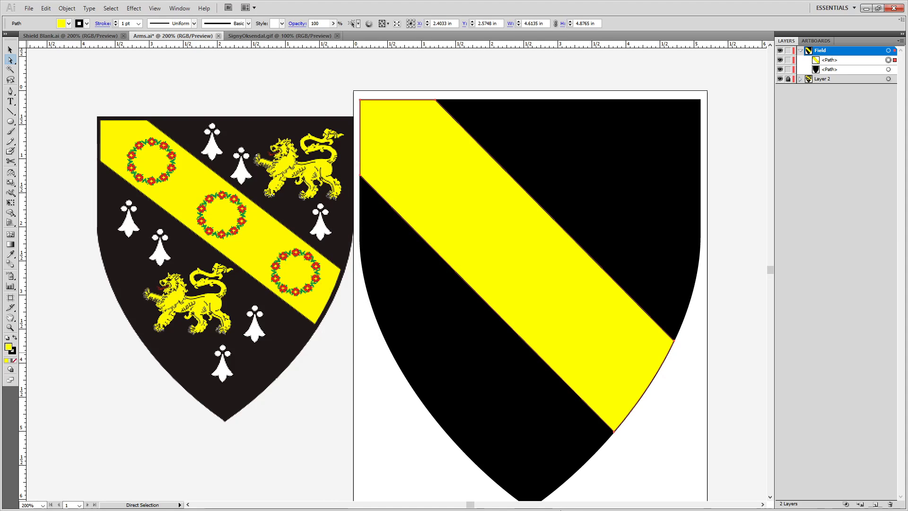
Browse for a file to open in GORGES (P:) > Digital Art > Badge Redraws > Full Color Images > Known World Kingdom Project > Kingdom.
key(ctrl+o)
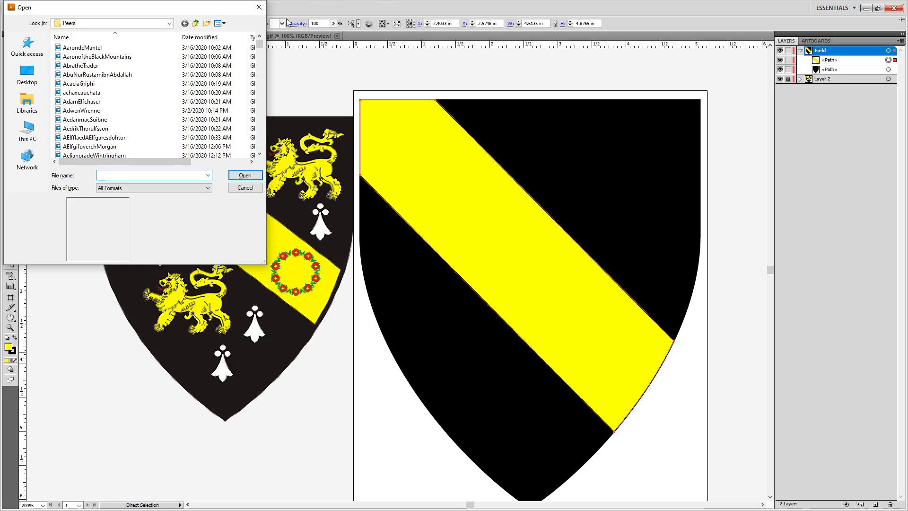
click(169, 23)
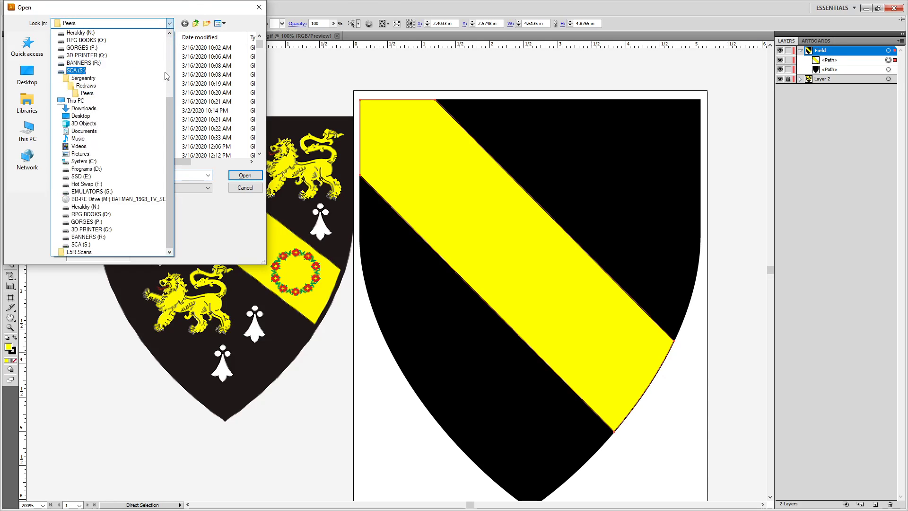
scroll(132, 89, up, 4)
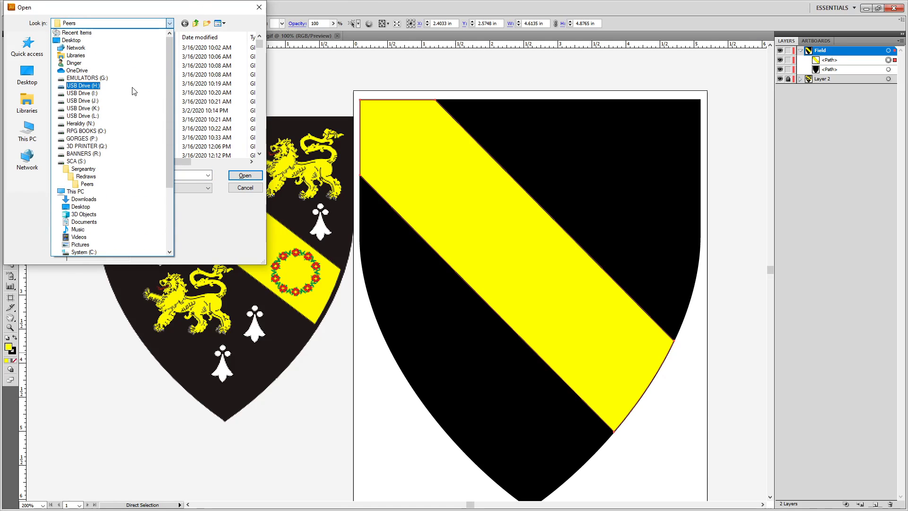
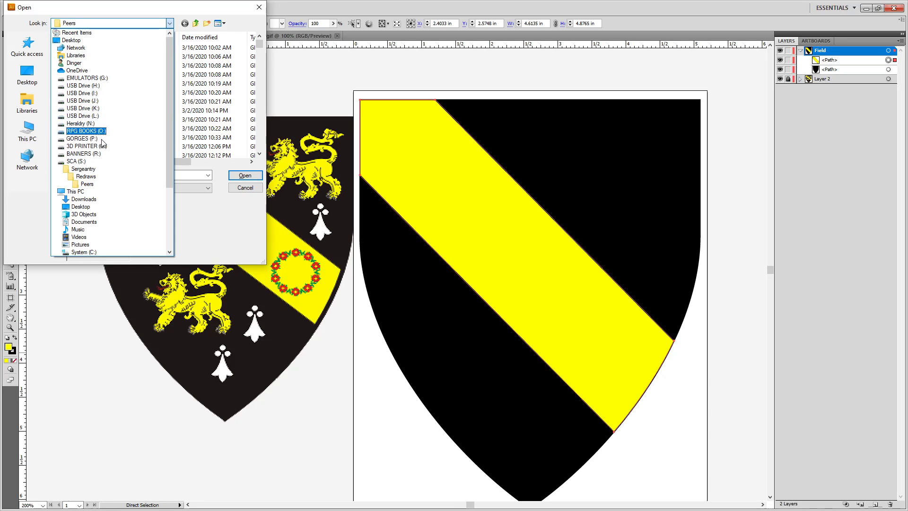
click(76, 138)
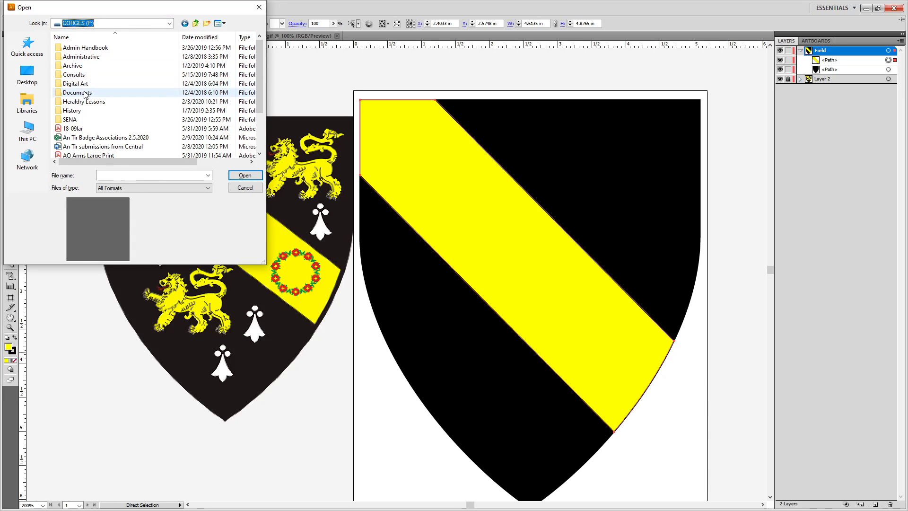
double_click(71, 84)
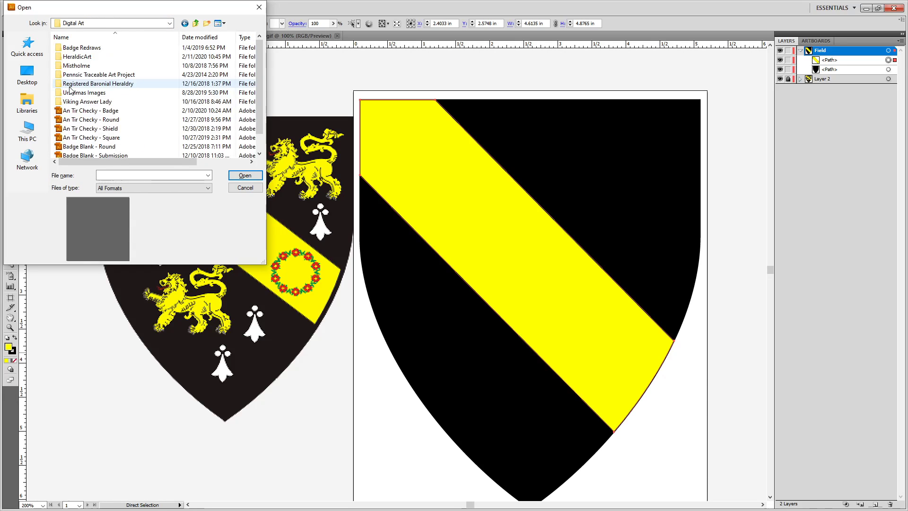
double_click(81, 48)
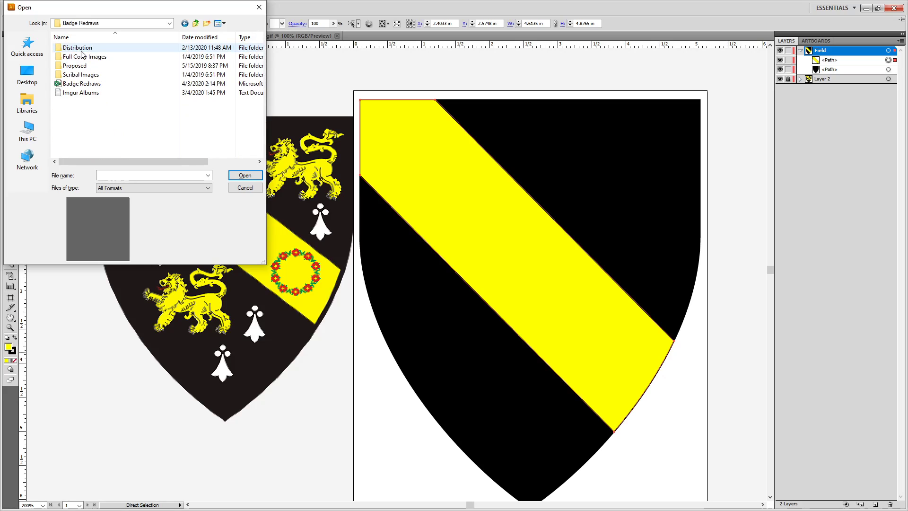
double_click(83, 57)
double_click(78, 66)
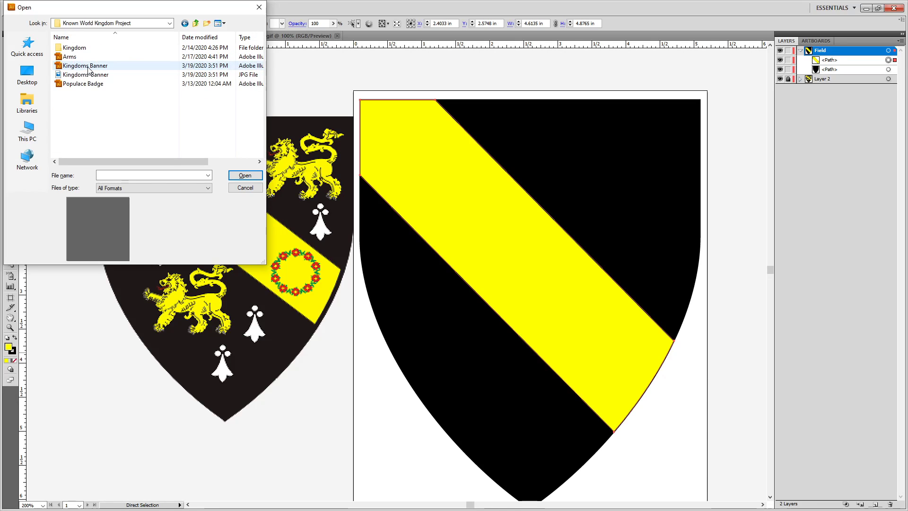
double_click(75, 48)
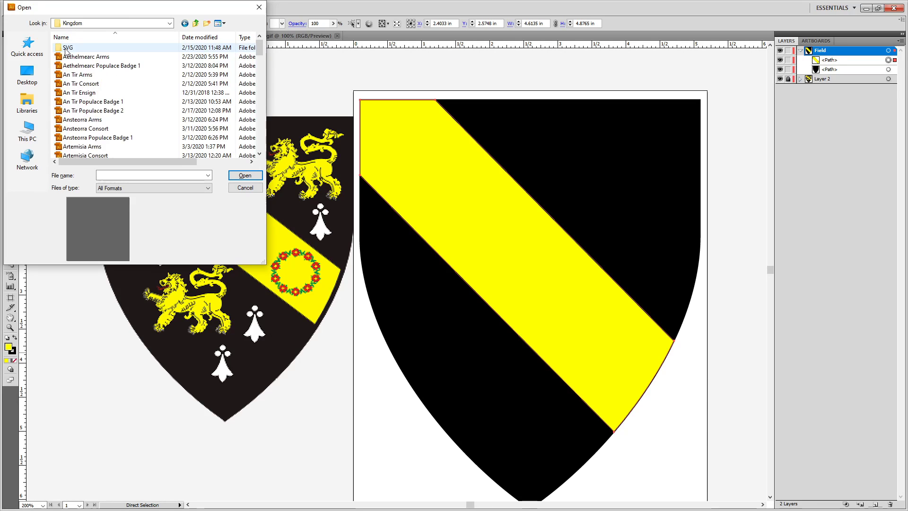
Preview An Tir Arms in the Kingdom folder, and open the An Tir Consort file.
click(85, 75)
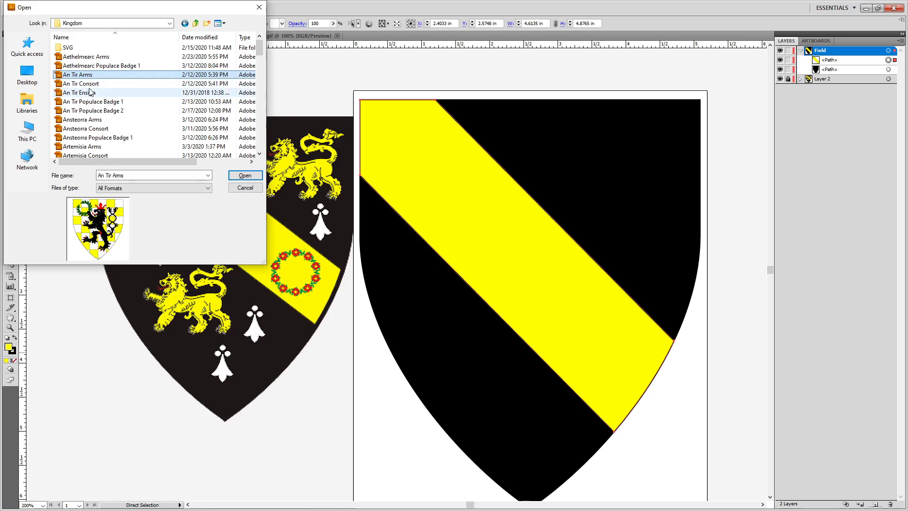
click(86, 85)
double_click(86, 86)
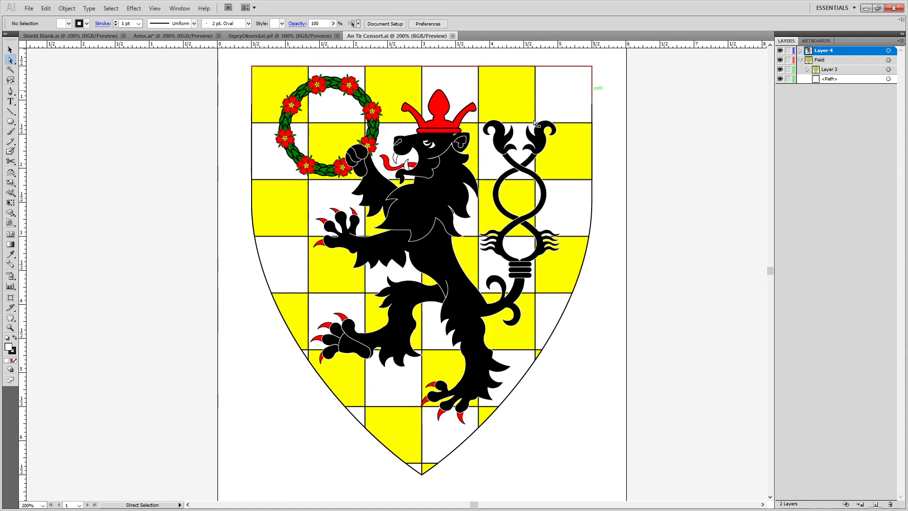
Locate the rose wreath's group within the nested lion groups of Layer 4 and select the whole wreath.
click(800, 50)
click(808, 70)
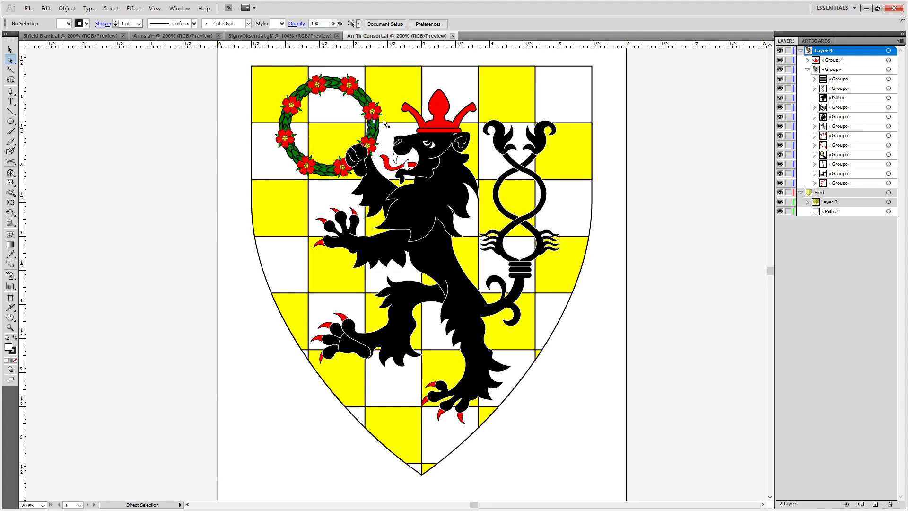
click(416, 110)
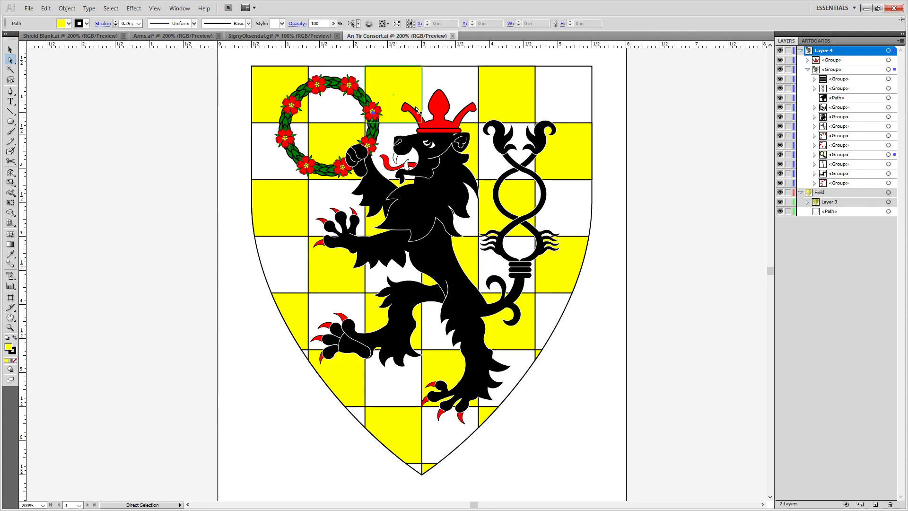
click(814, 155)
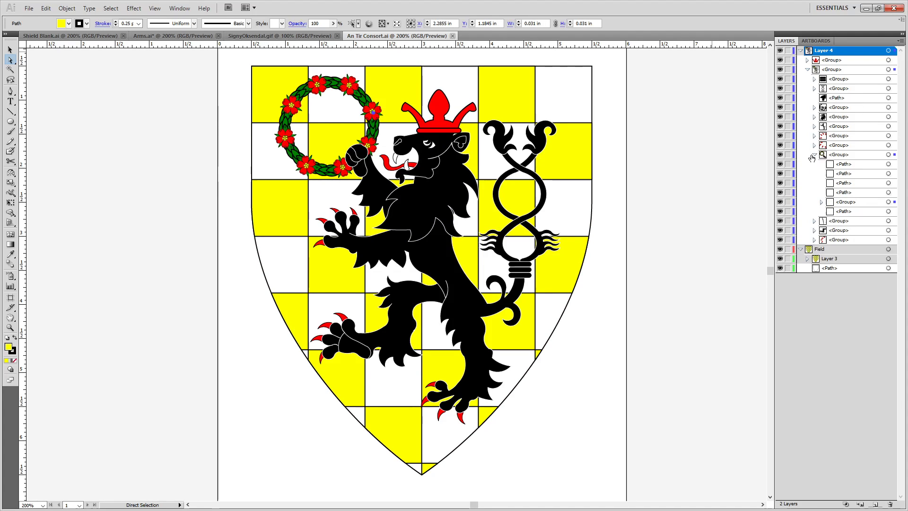
click(888, 202)
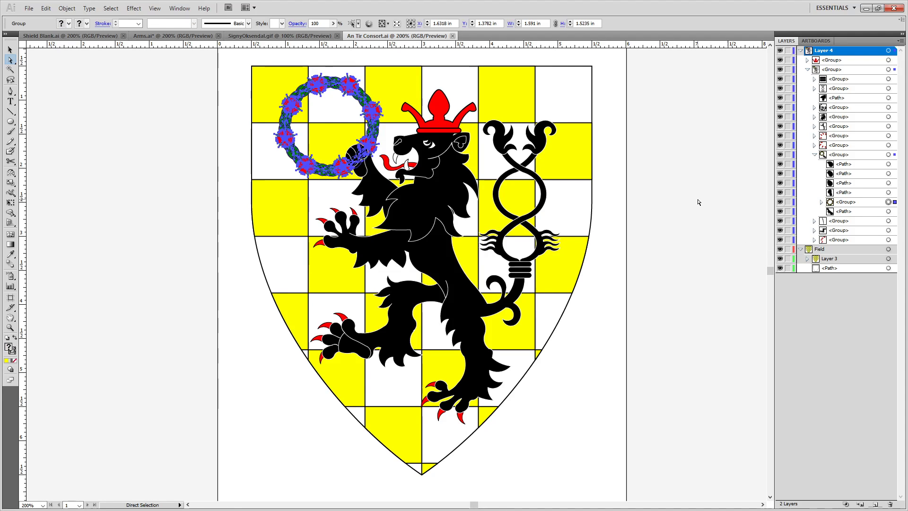
Bring the selected wreath into Arms.ai at the yellow band's upper end, and close the An Tir Consort and original GIF files.
key(v)
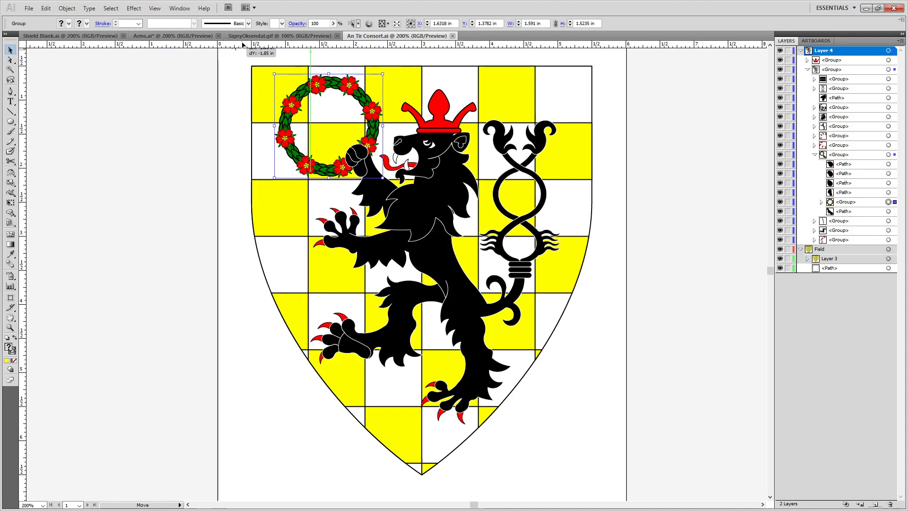
click(239, 37)
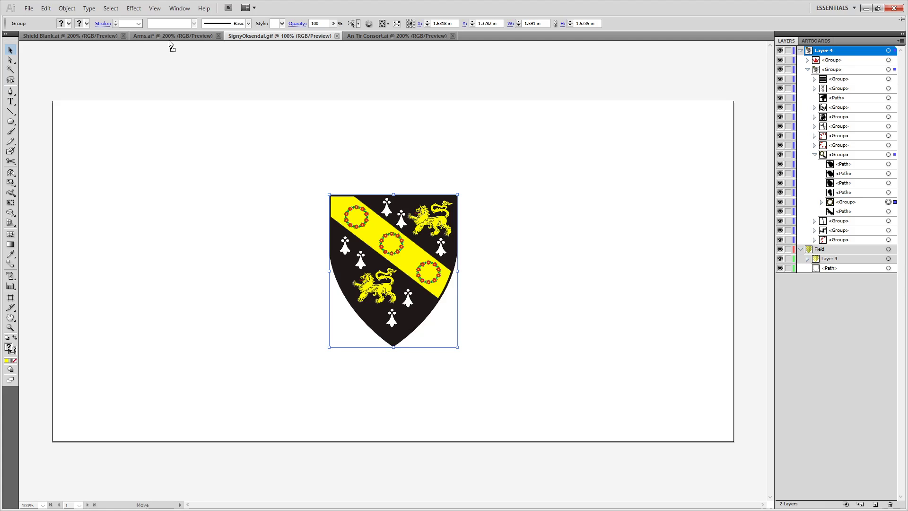
drag(168, 40, 402, 260)
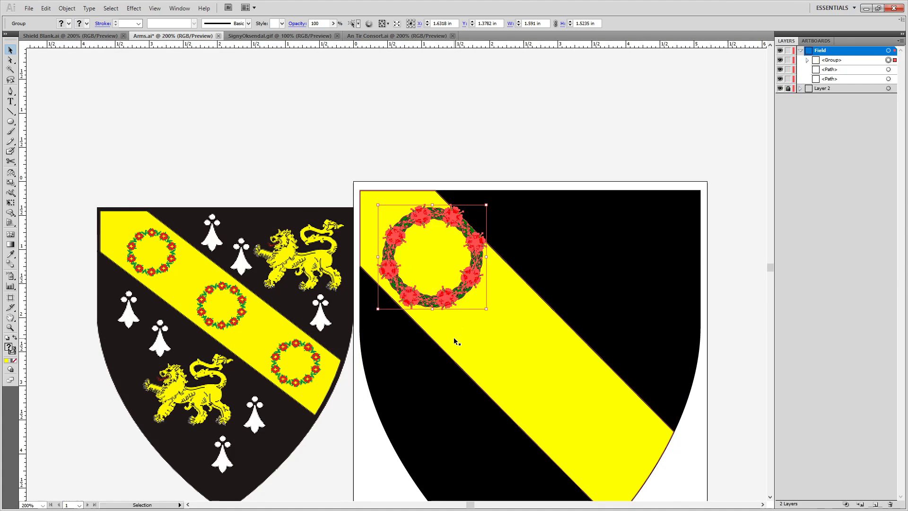
click(336, 36)
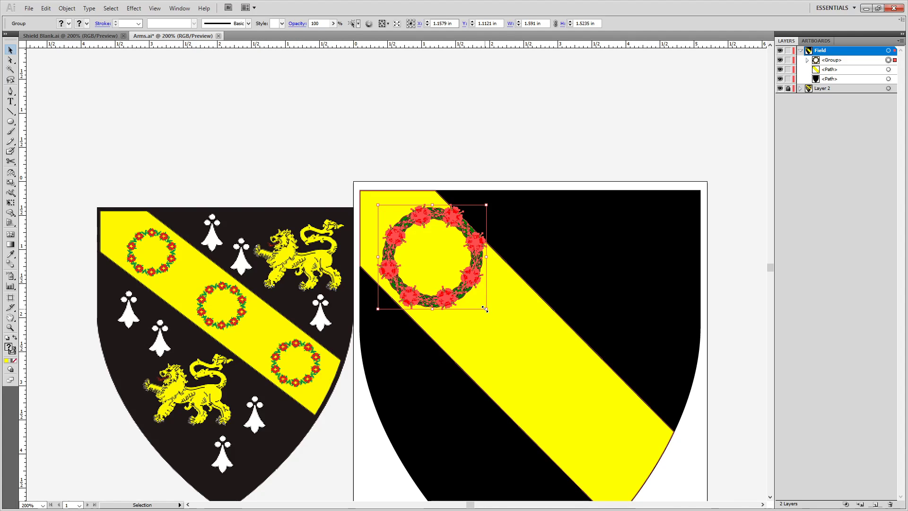
Scale the wreath down to about 1.42 by 1.36 in and position it at the middle of the yellow band.
mouse_move(484, 309)
mouse_down()
mouse_move(483, 250)
mouse_move(485, 302)
mouse_move(475, 297)
mouse_up()
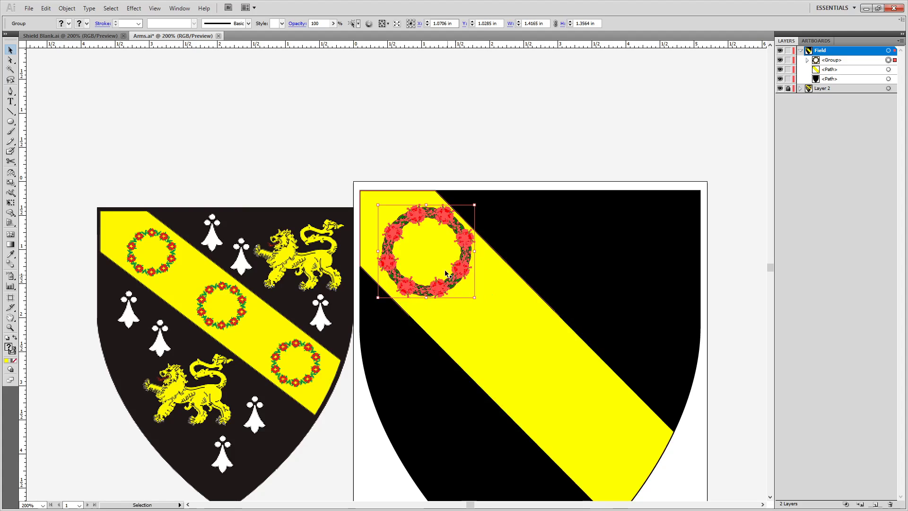
key(space)
drag(527, 339, 460, 176)
drag(381, 112, 468, 206)
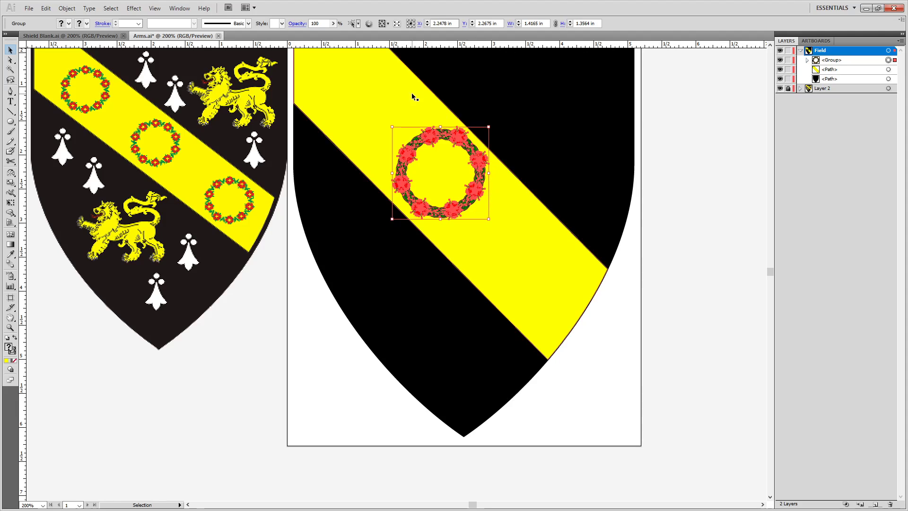
key(space)
drag(378, 109, 419, 164)
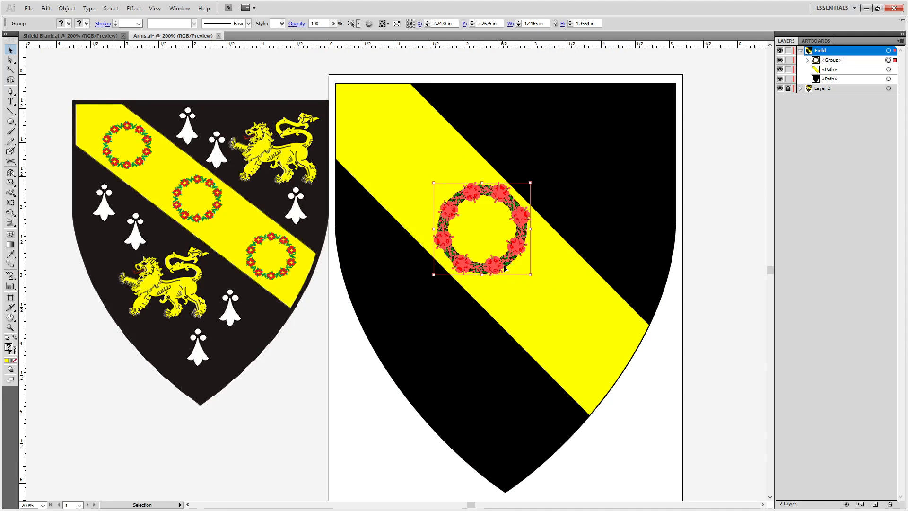
mouse_move(515, 259)
mouse_down()
mouse_move(349, 365)
mouse_move(474, 264)
mouse_move(517, 263)
mouse_up()
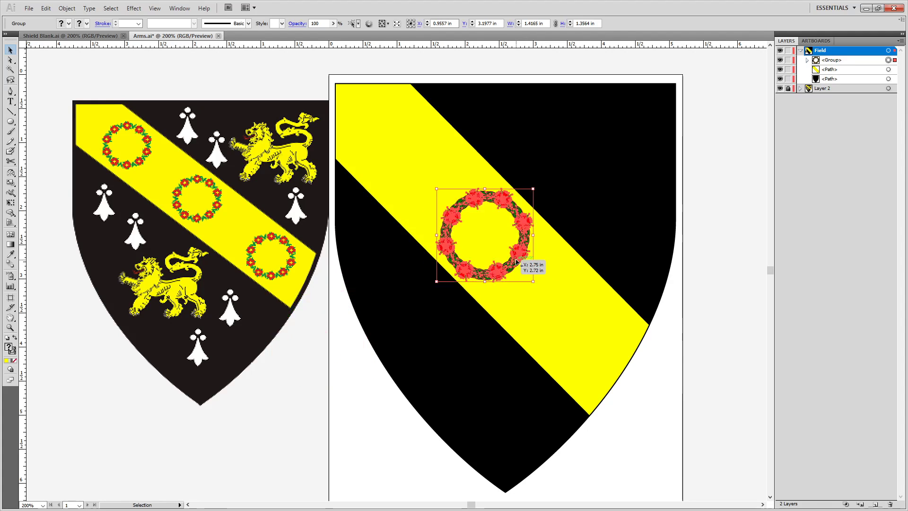
click(713, 385)
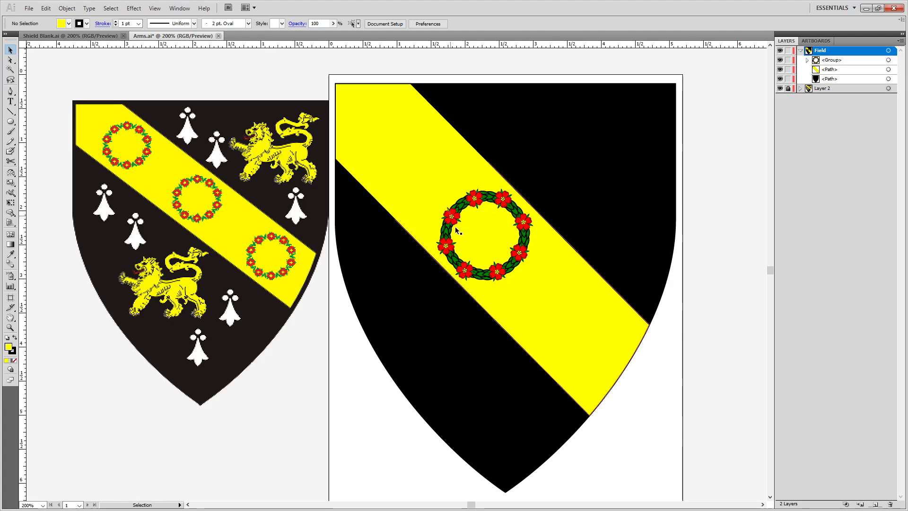
Duplicate the middle wreath to both ends of the yellow band, and delete the upper copy.
drag(512, 267, 419, 173)
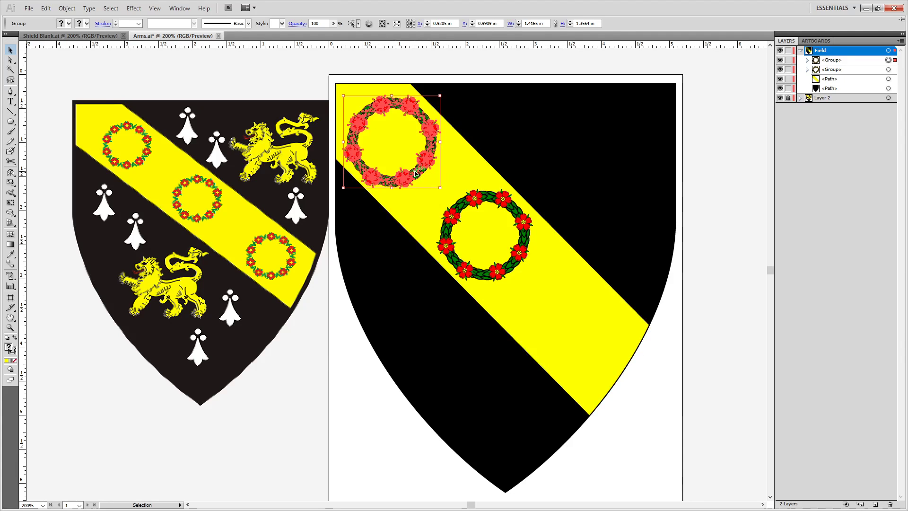
drag(515, 268, 597, 375)
drag(417, 175, 445, 203)
key(Delete)
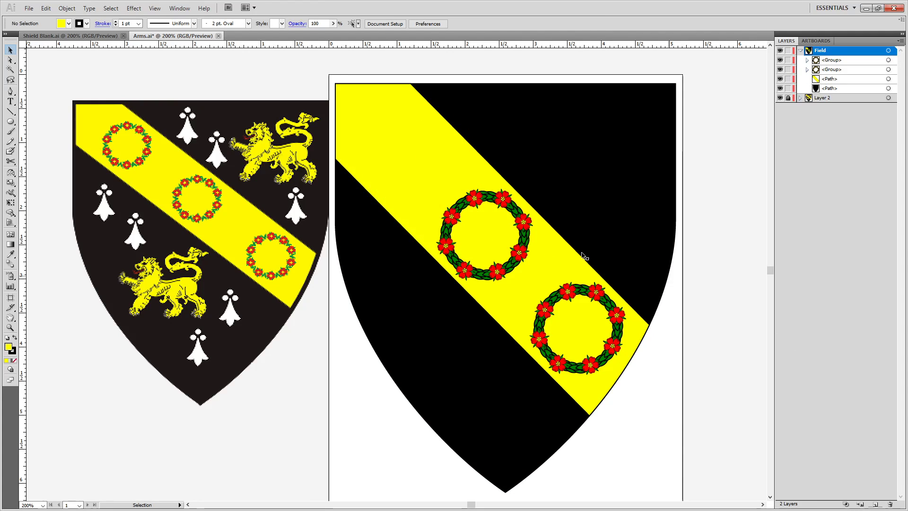
Place a fresh copy of the middle wreath at the upper end of the yellow band.
click(518, 259)
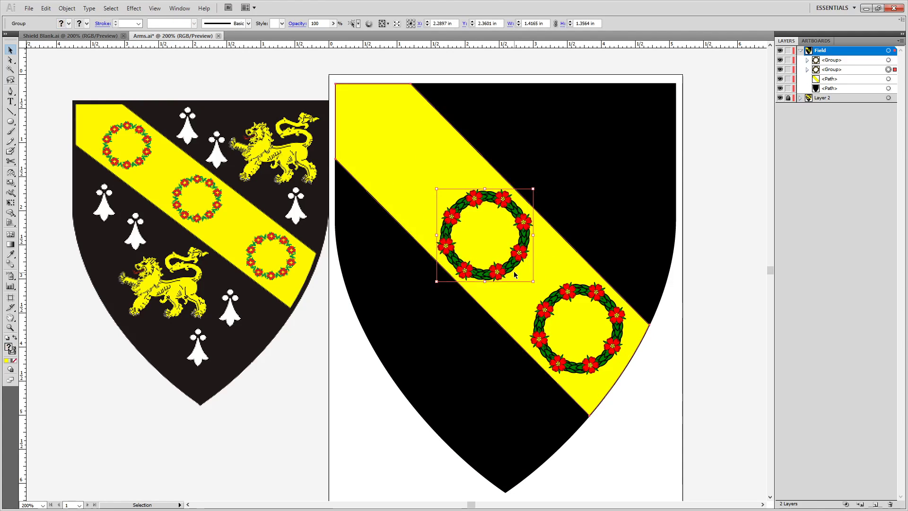
drag(514, 275, 456, 229)
key(ctrl+z)
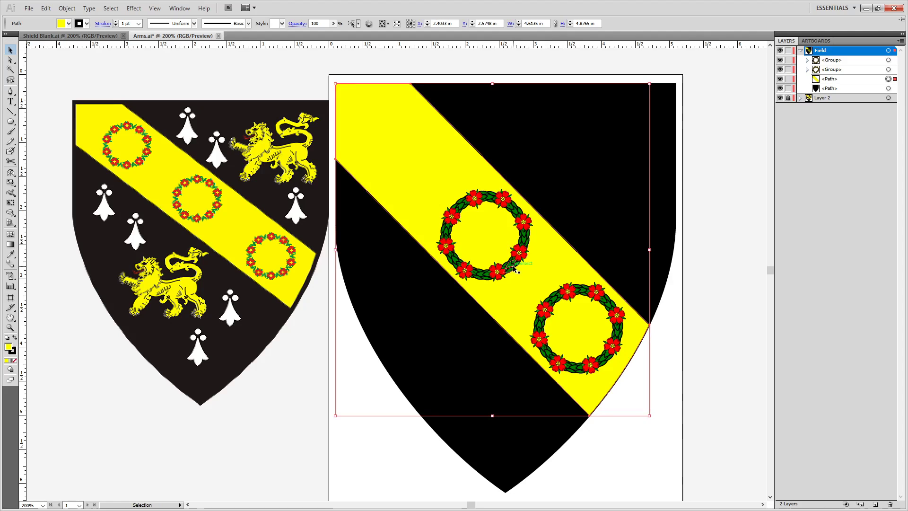
drag(503, 262, 406, 184)
click(264, 462)
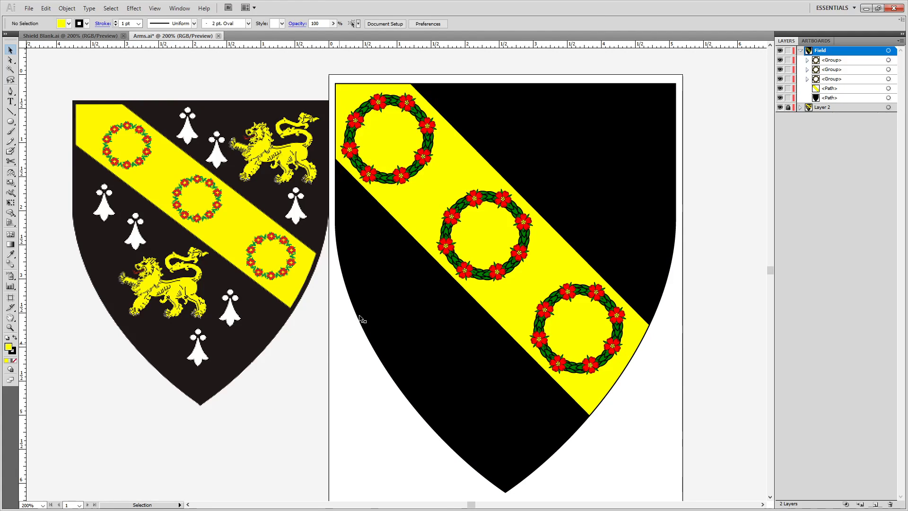
Delete the lower wreath and replace it with a new copy of the middle wreath near the band's lower end.
drag(547, 307, 532, 291)
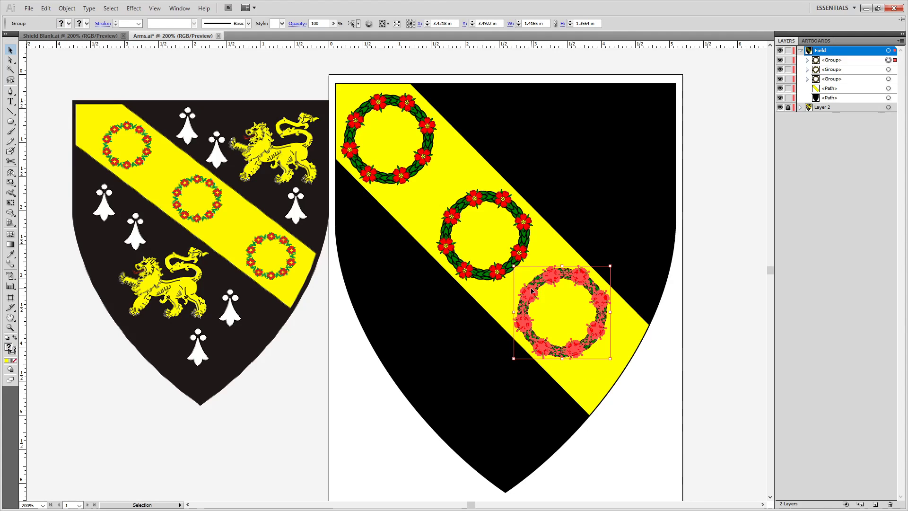
key(Delete)
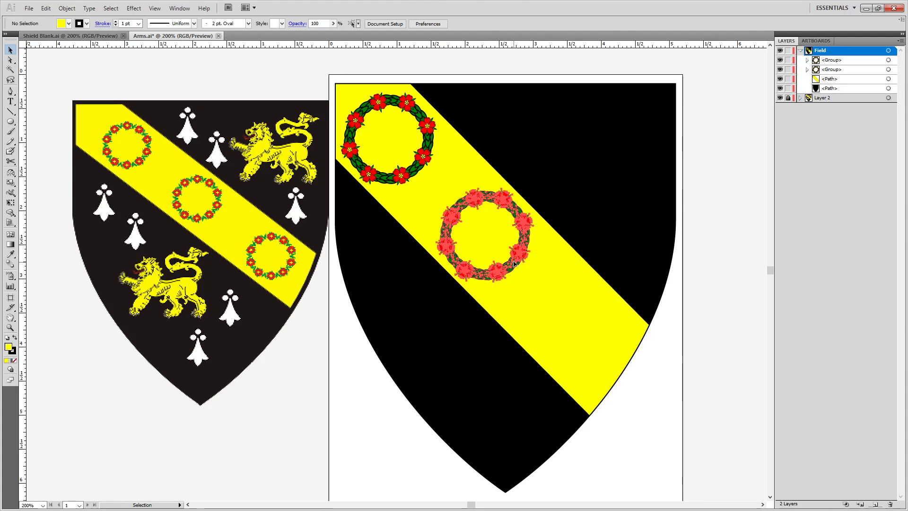
drag(514, 264, 605, 363)
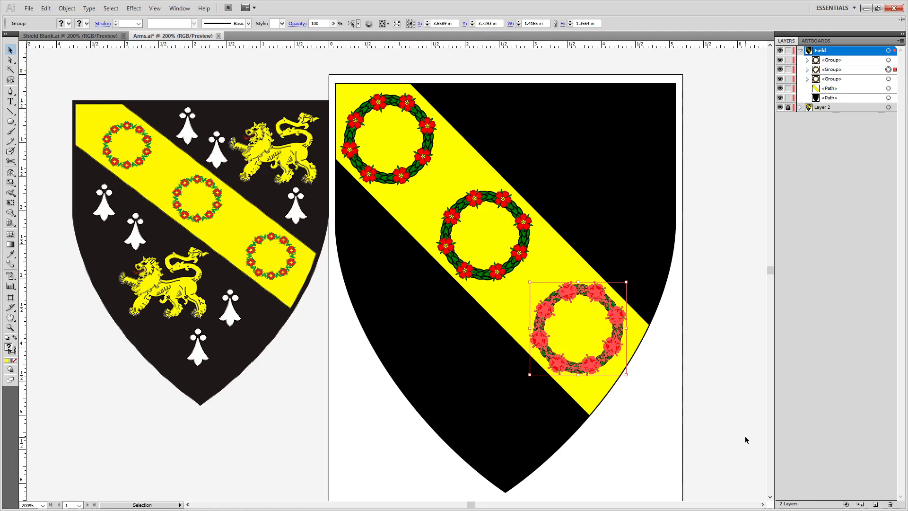
click(643, 475)
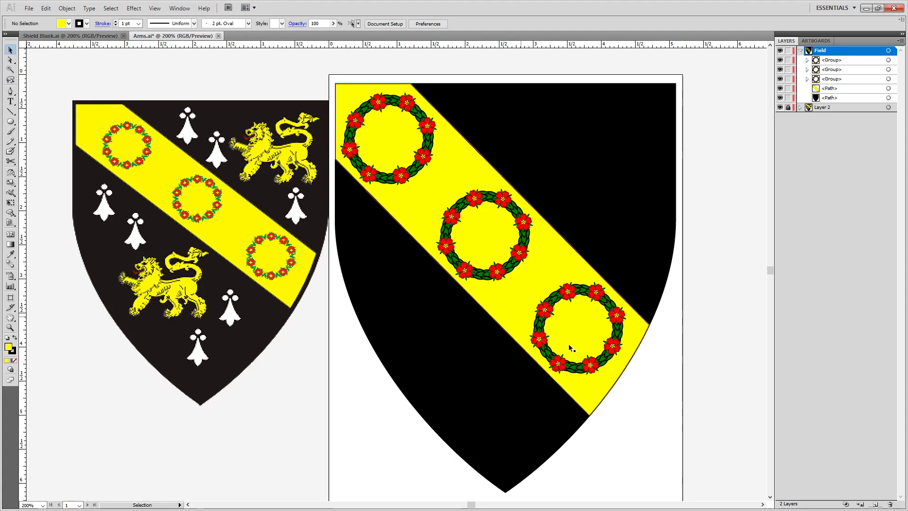
Browse the Kingdom folder for reusable artwork and preview Northshield Populace Badge 1.
key(ctrl+o)
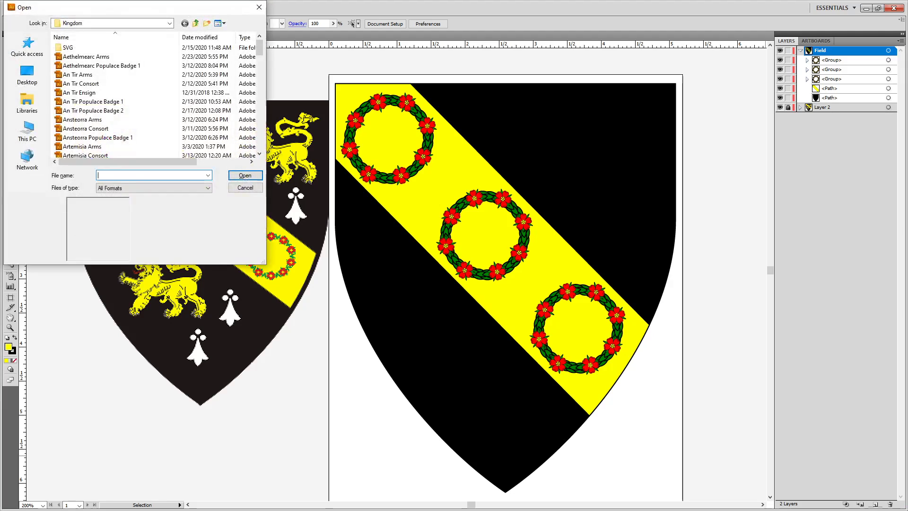
scroll(85, 114, down, 20)
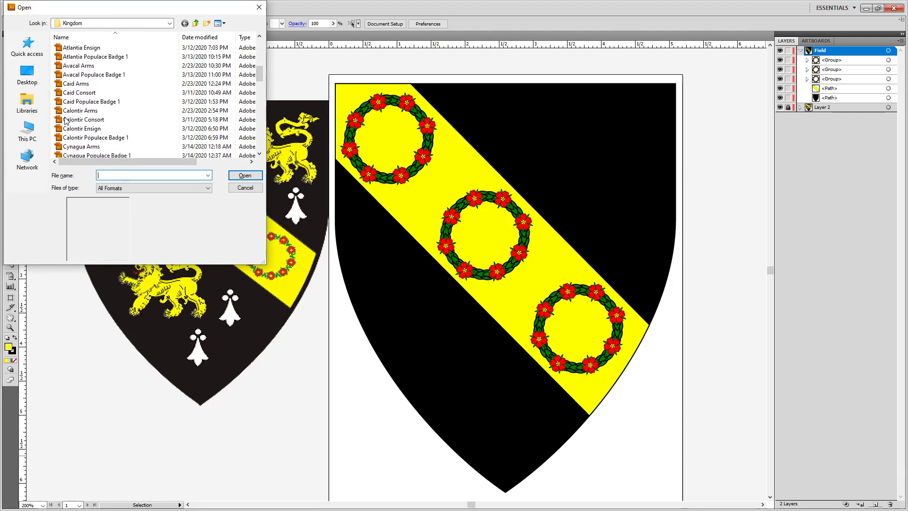
click(86, 112)
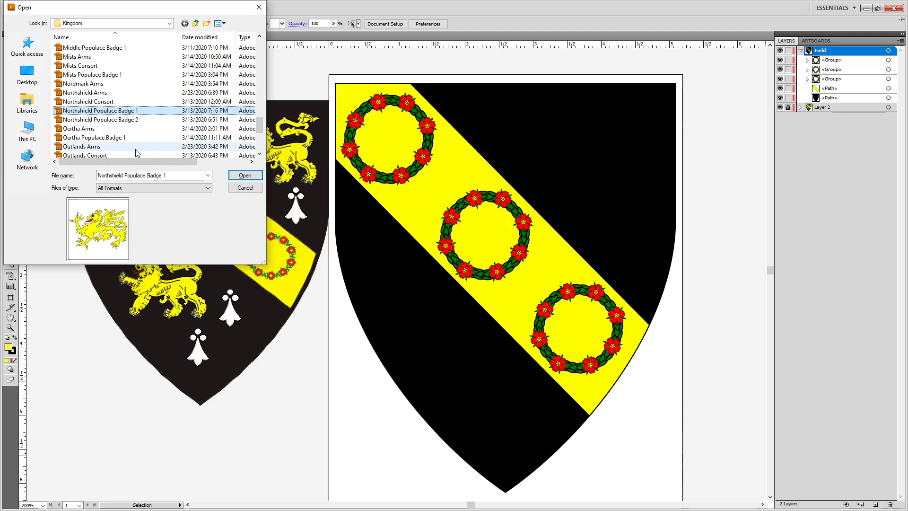
scroll(137, 153, down, 5)
click(169, 22)
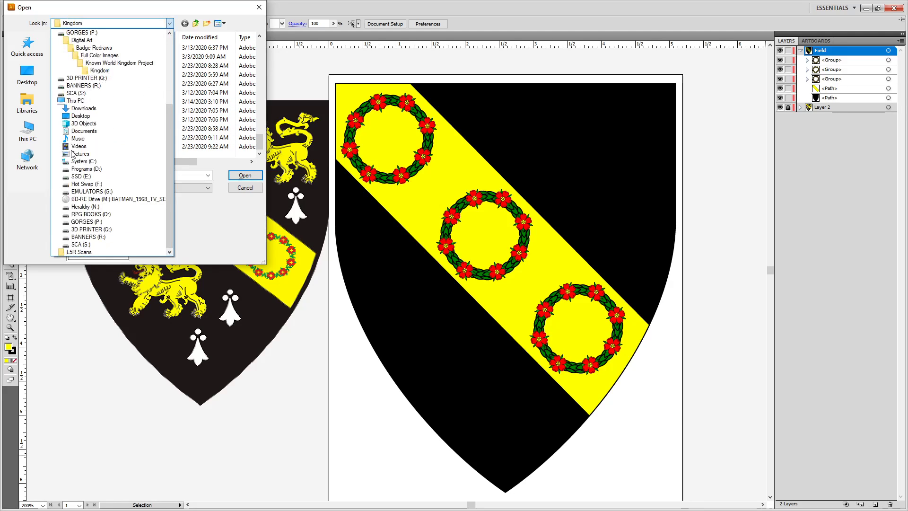
key(Escape)
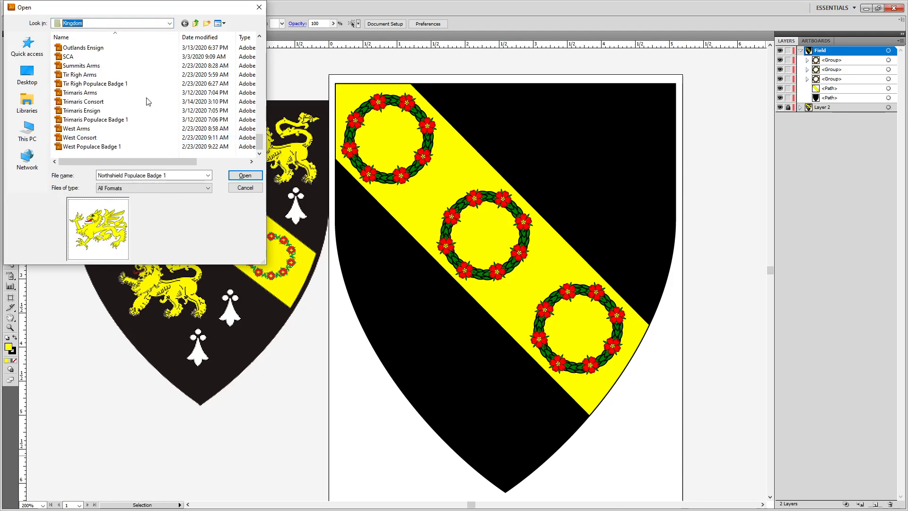
Browse to SCA (S:) > Sergeantry > Redraws and open the arms file with a yellow lion, ermine spots and a chain border.
click(168, 23)
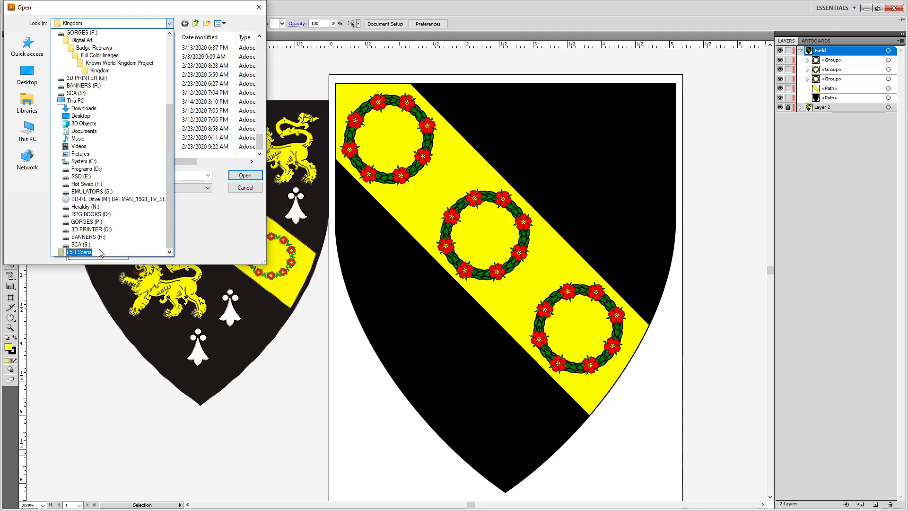
click(81, 245)
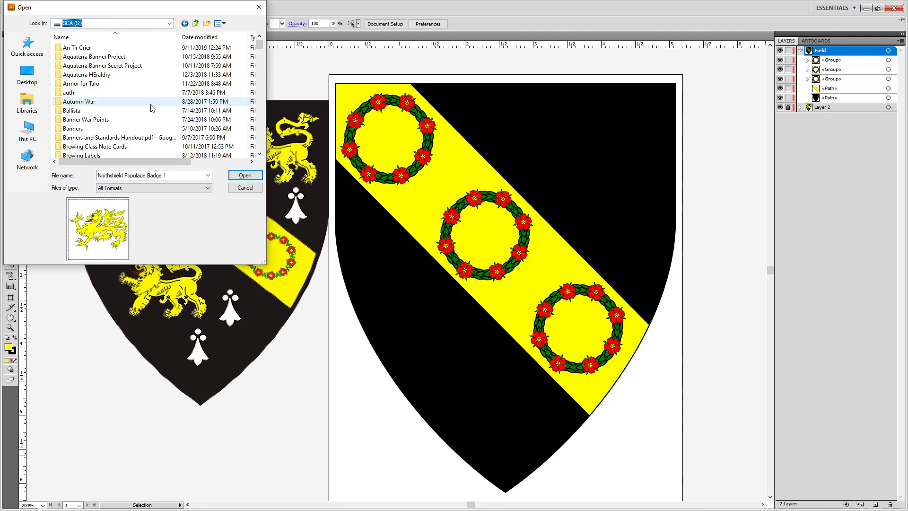
click(86, 113)
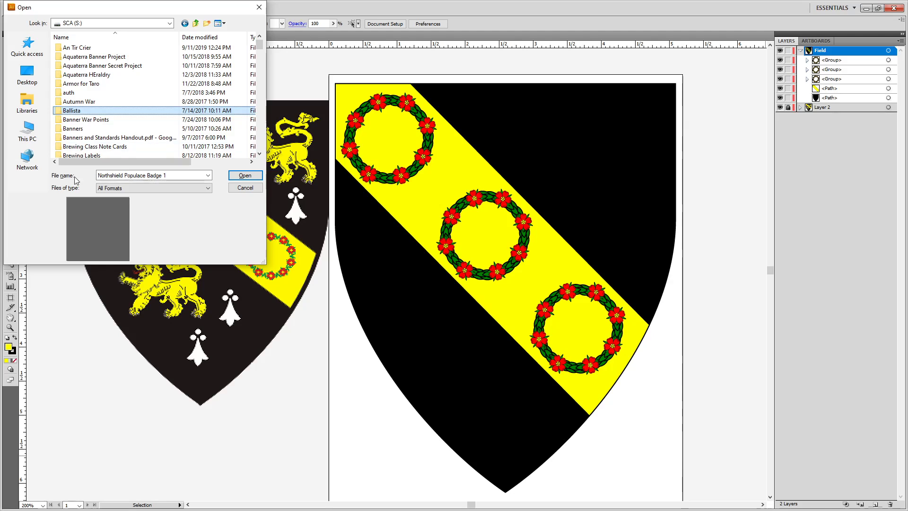
scroll(109, 132, down, 9)
scroll(109, 132, up, 2)
scroll(109, 132, down, 1)
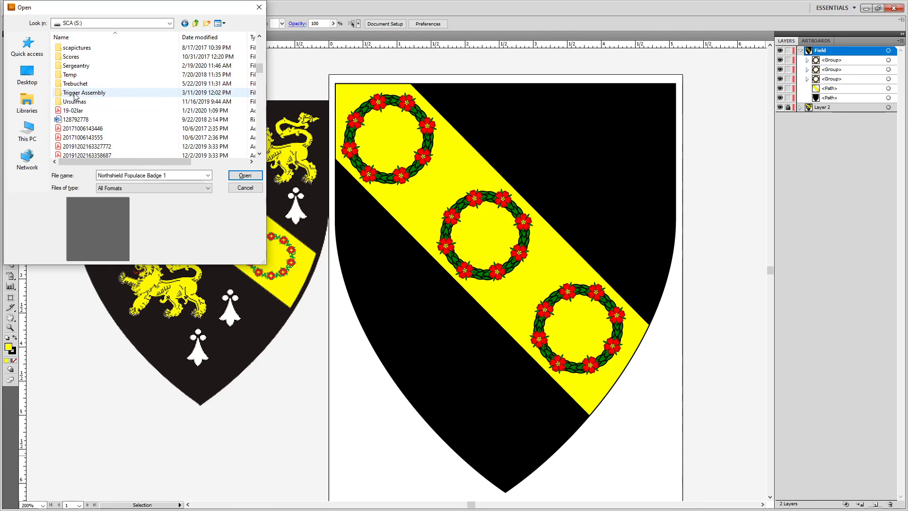
double_click(70, 66)
double_click(67, 54)
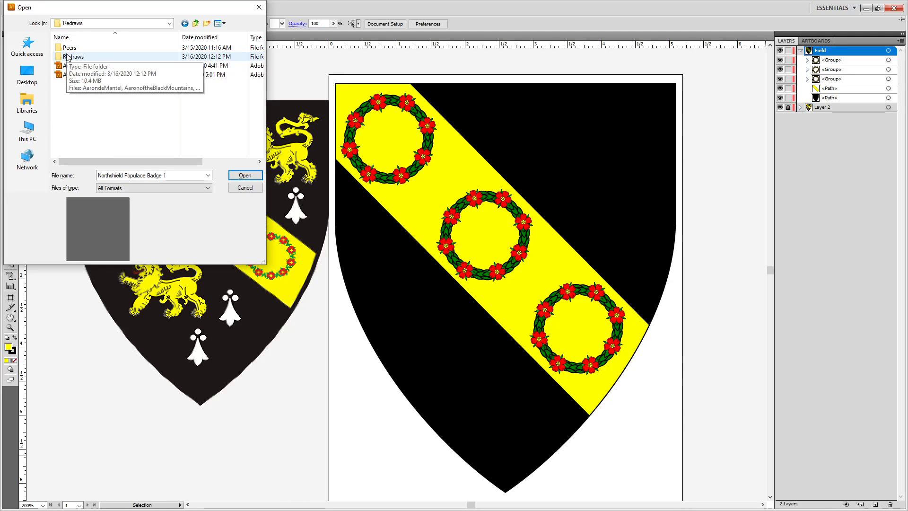
double_click(67, 56)
scroll(117, 109, down, 10)
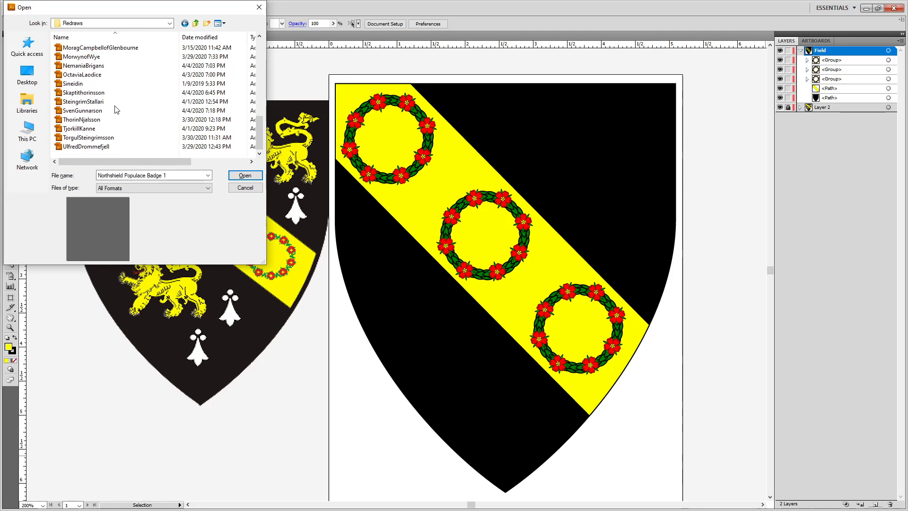
double_click(117, 110)
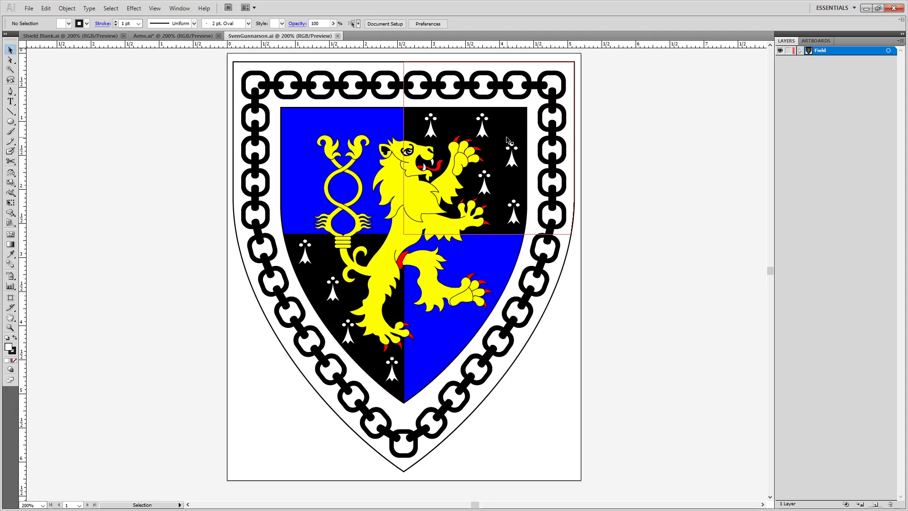
key(a)
click(482, 128)
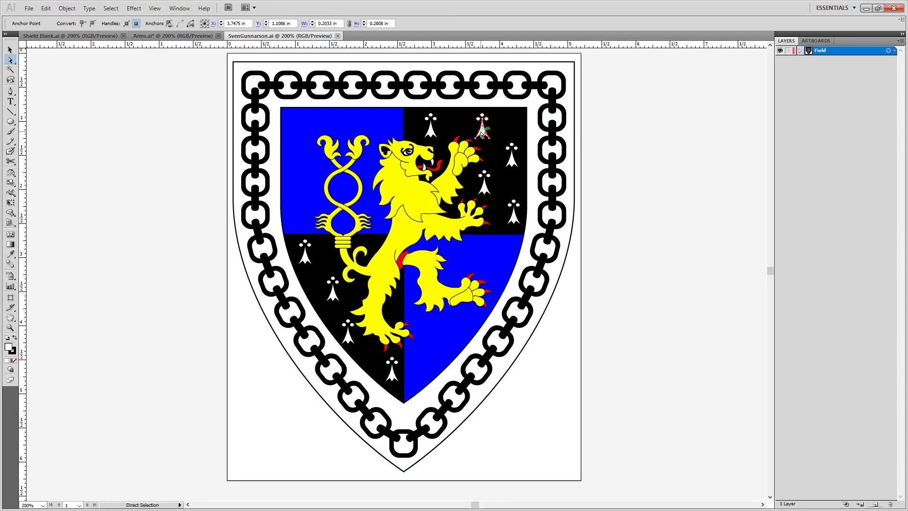
drag(482, 128, 438, 159)
drag(382, 169, 232, 134)
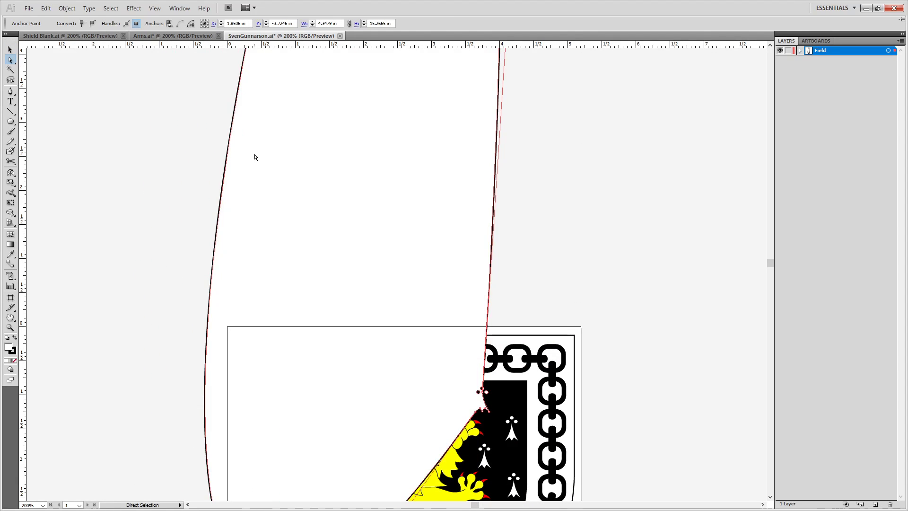
key(ctrl+z)
key(ctrl+z)
click(618, 416)
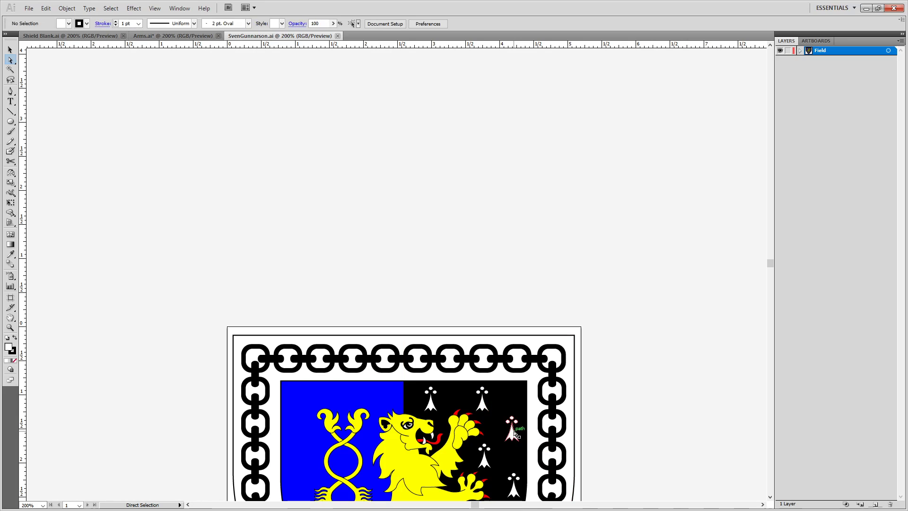
Copy one white ermine spot from the lion arms into Arms.ai, beside the shield, and enlarge it to about 0.33 by 0.60 in.
click(513, 438)
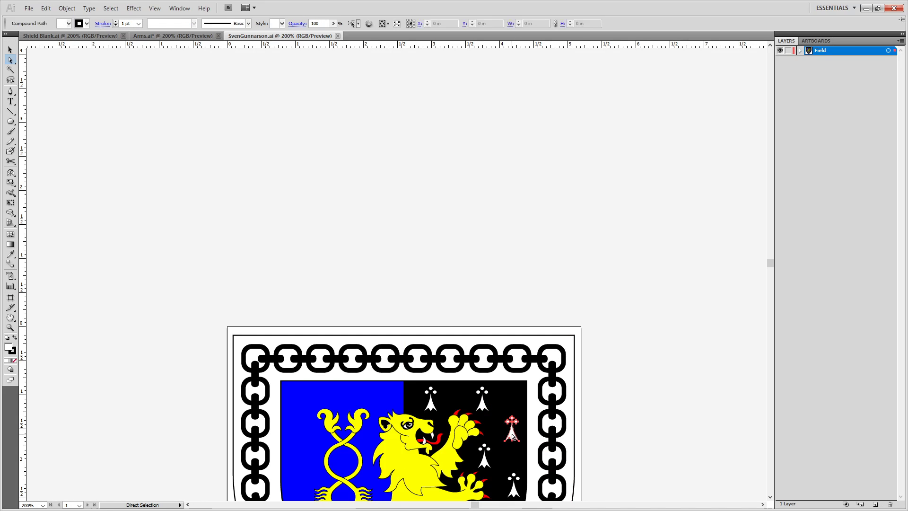
click(172, 36)
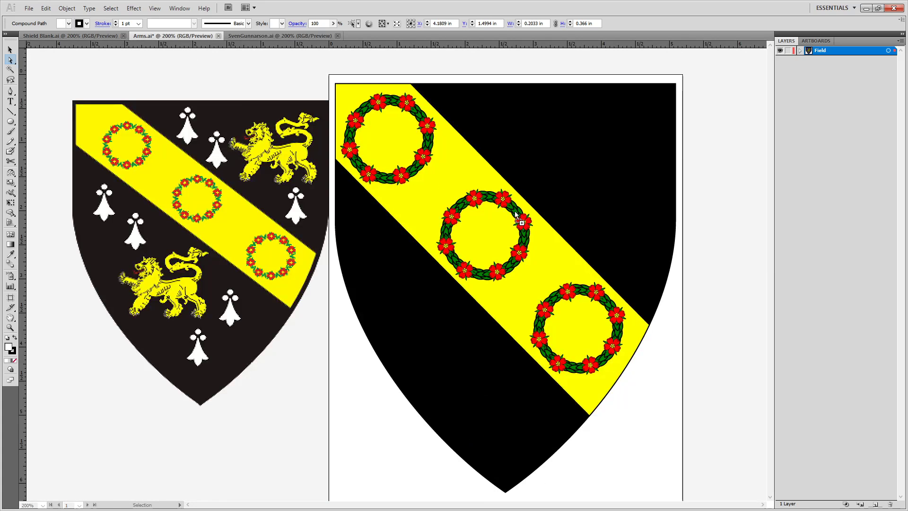
drag(735, 219, 735, 220)
drag(699, 261, 596, 268)
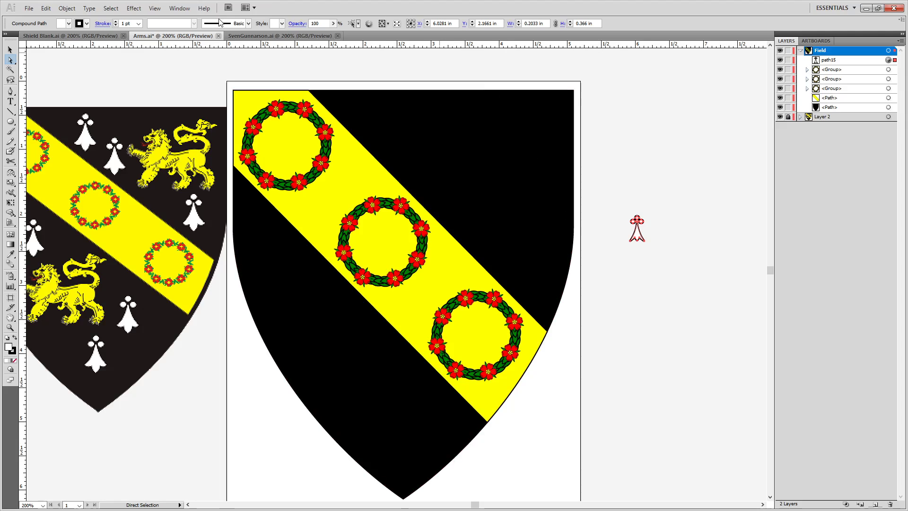
key(v)
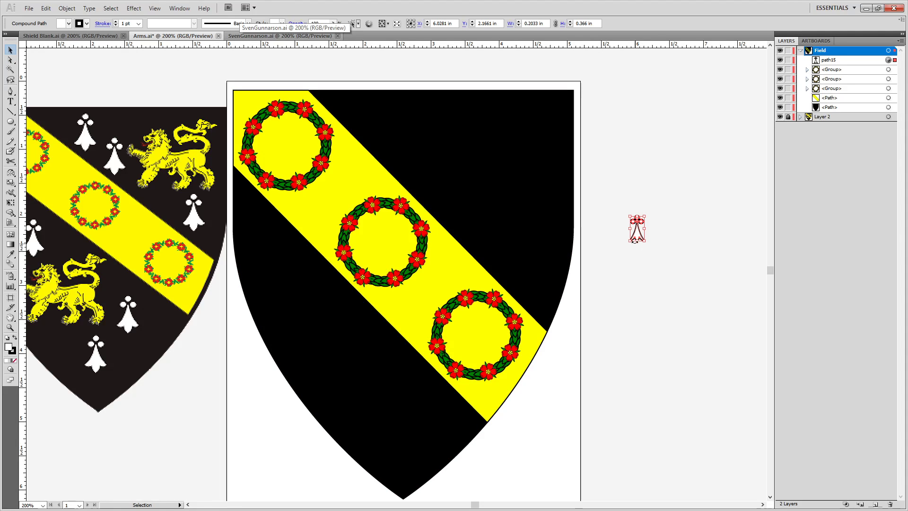
drag(640, 237, 679, 282)
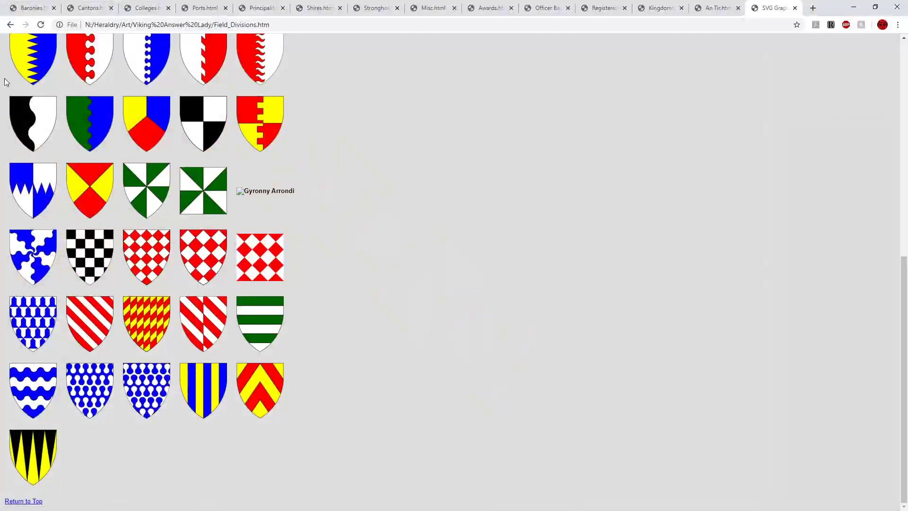
Switch to the browser's SVG Images for Heralds collection and look through its Beasts page for a suitable lion.
scroll(390, 160, up, 9)
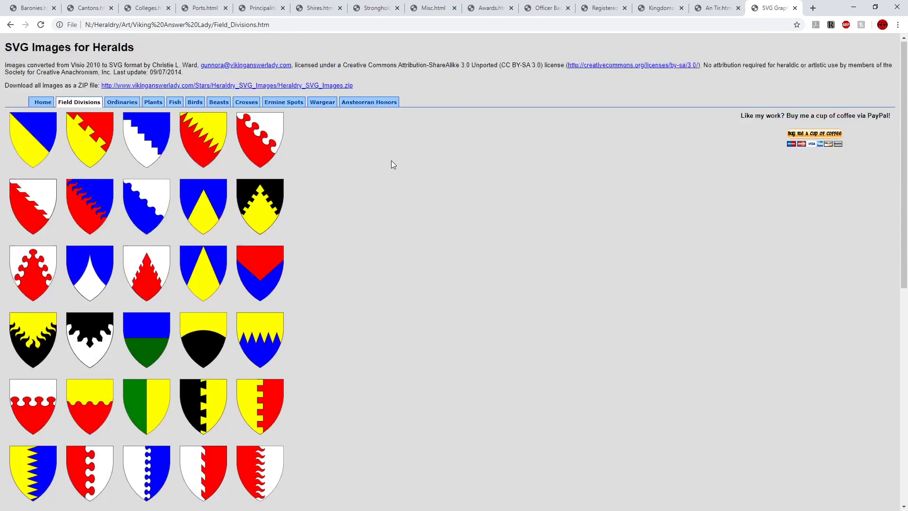
click(219, 102)
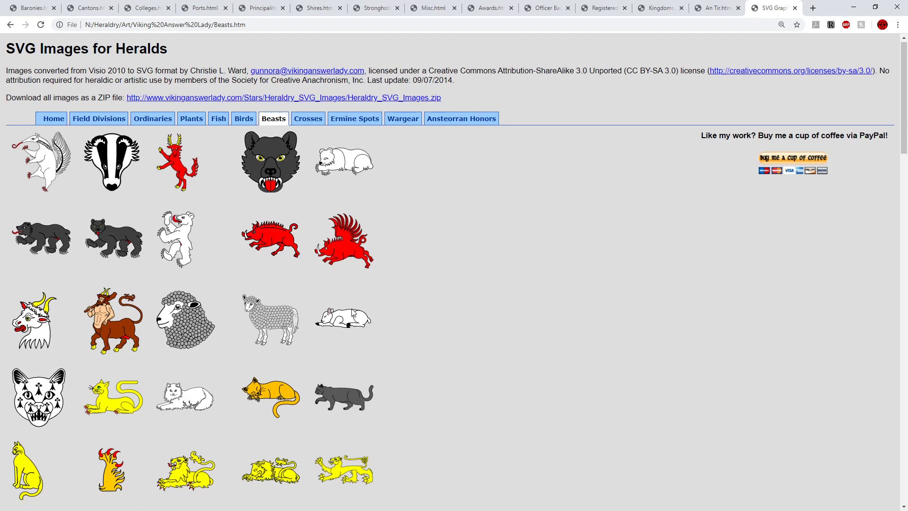
scroll(350, 309, down, 3)
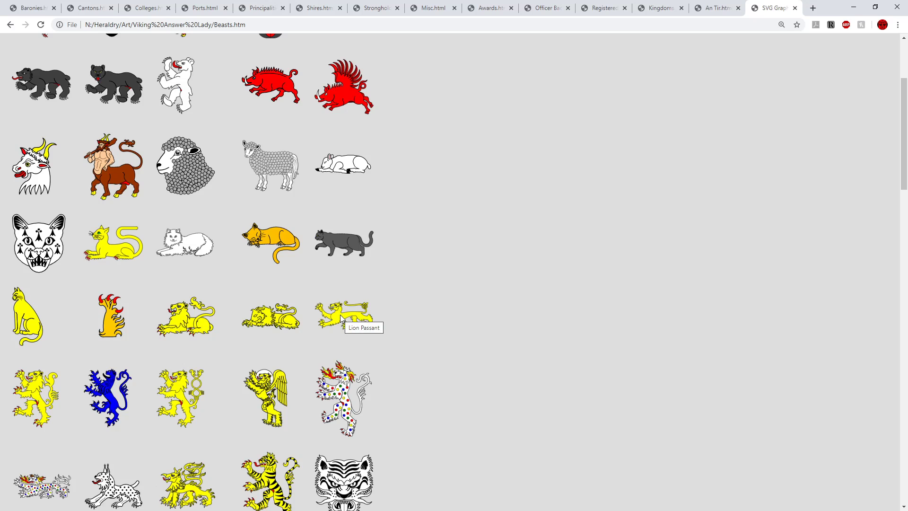
scroll(341, 316, down, 6)
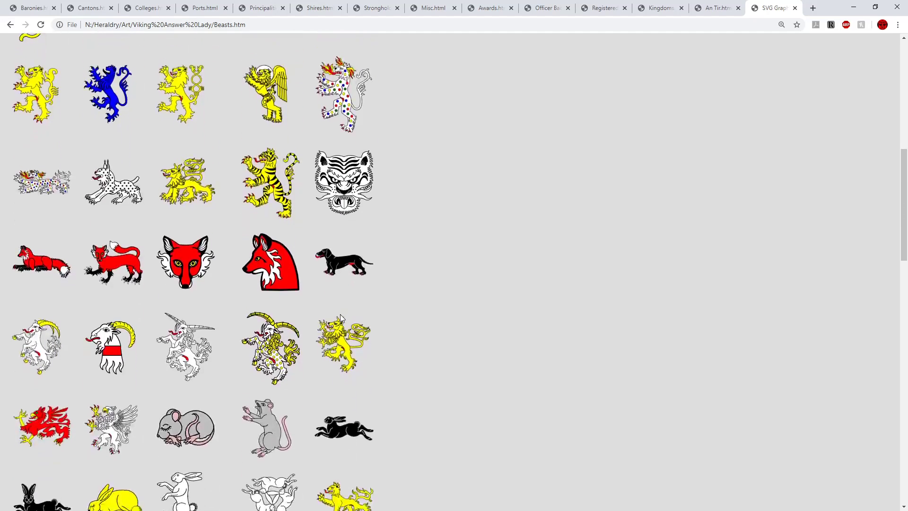
scroll(340, 314, up, 3)
scroll(341, 318, up, 2)
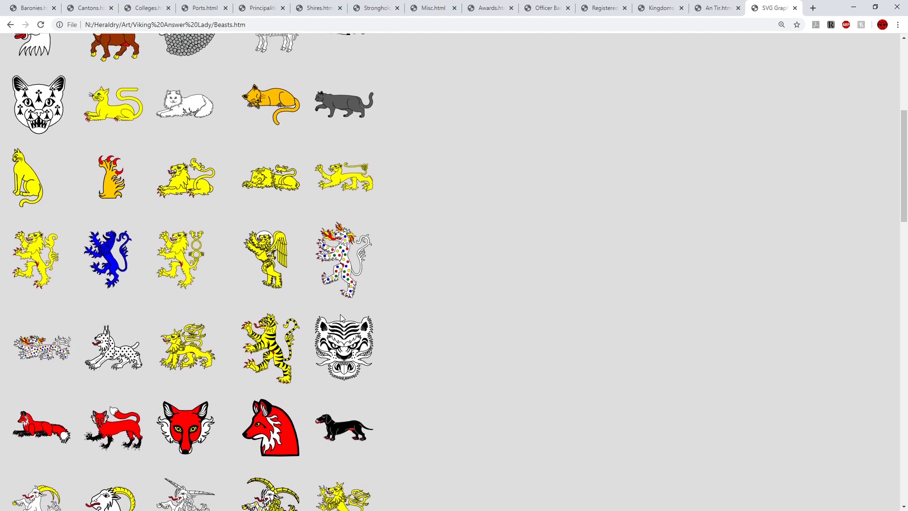
scroll(342, 318, down, 1)
scroll(341, 318, down, 7)
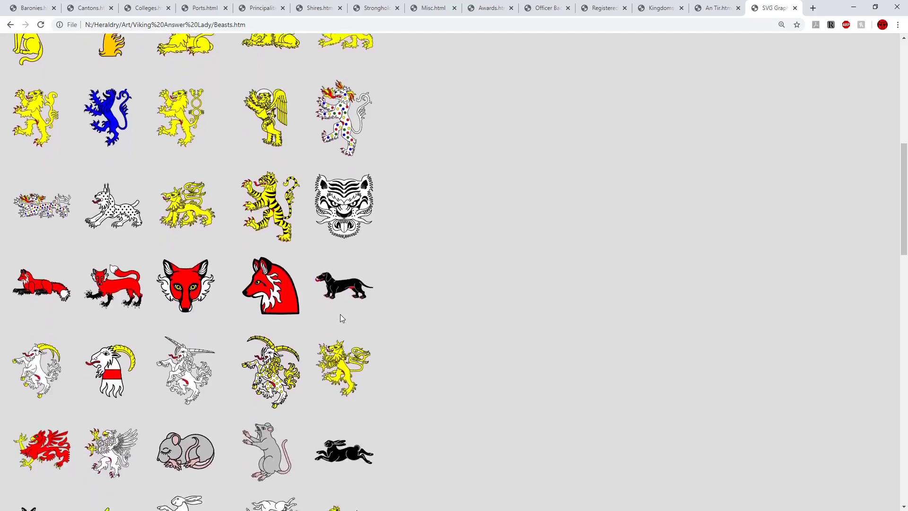
scroll(341, 317, up, 2)
scroll(341, 317, down, 4)
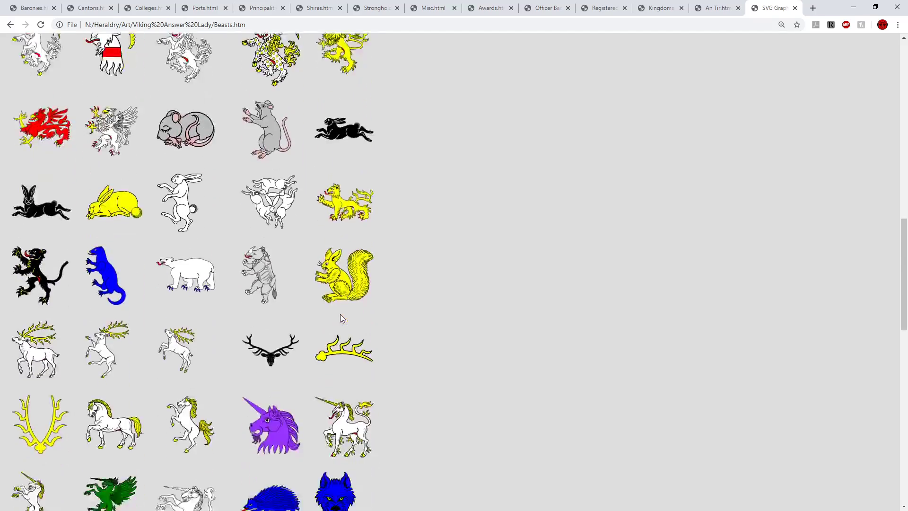
scroll(342, 317, up, 1)
scroll(342, 317, down, 4)
scroll(341, 317, down, 12)
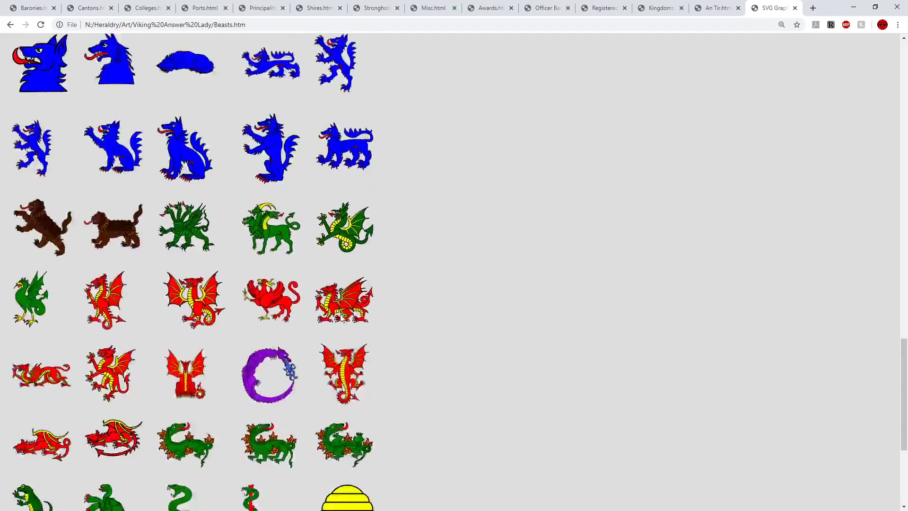
scroll(341, 318, up, 20)
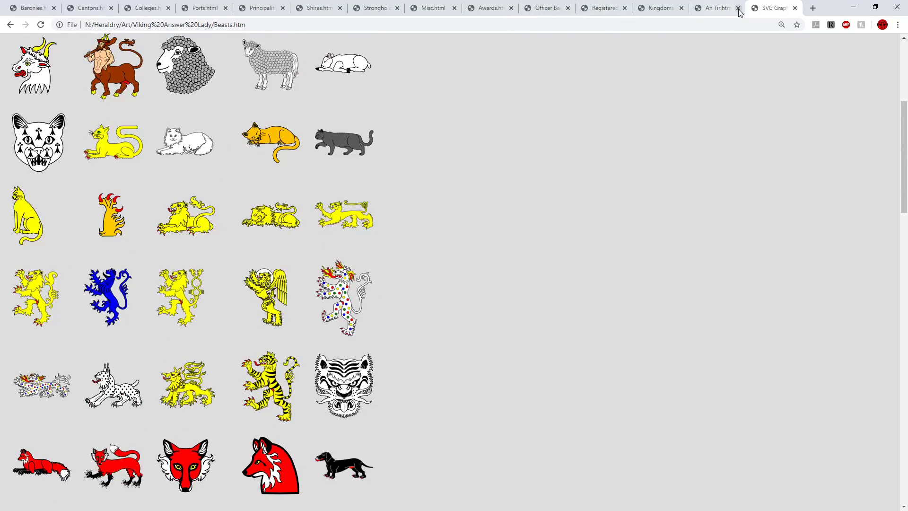
click(855, 8)
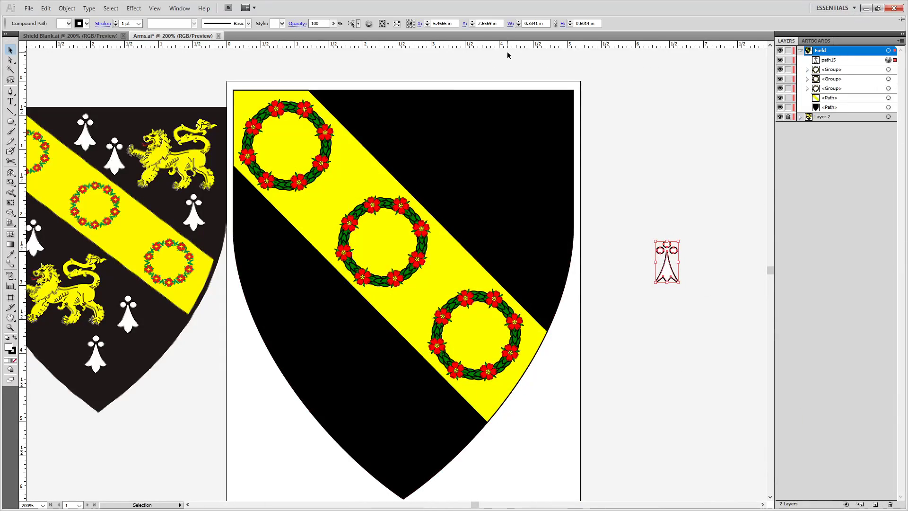
Switch to Royal Line Coloring Book.indd in InDesign and look back from page 34 to page 24 for reusable lion artwork.
drag(273, 216, 353, 227)
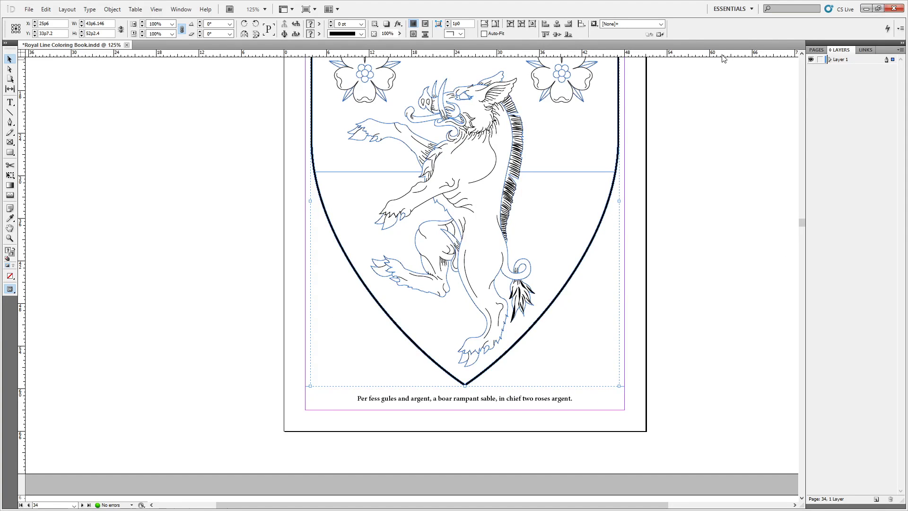
click(801, 79)
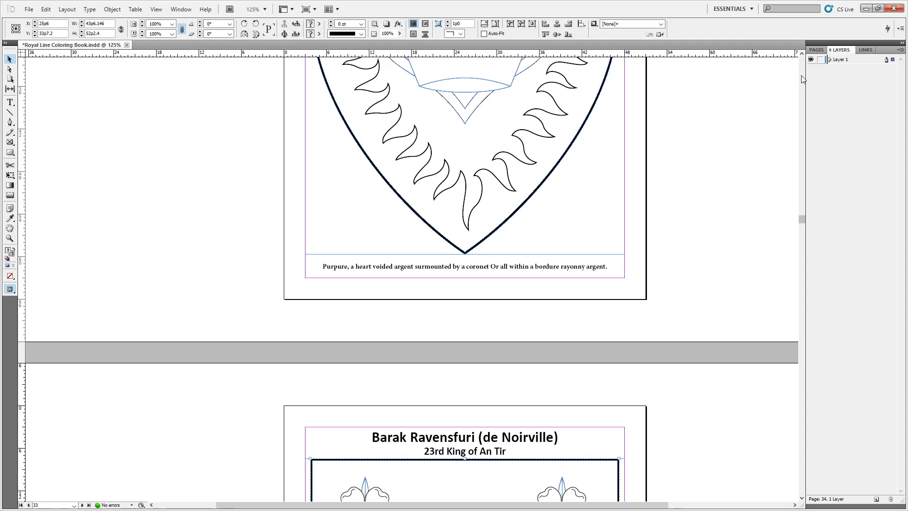
click(801, 79)
click(801, 79)
click(802, 79)
click(802, 79)
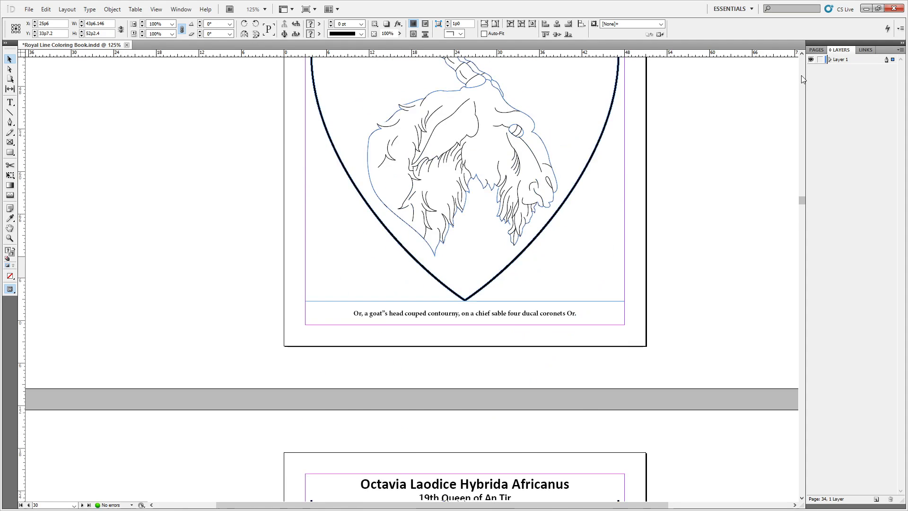
click(801, 79)
click(801, 79)
click(801, 79)
click(802, 79)
click(801, 79)
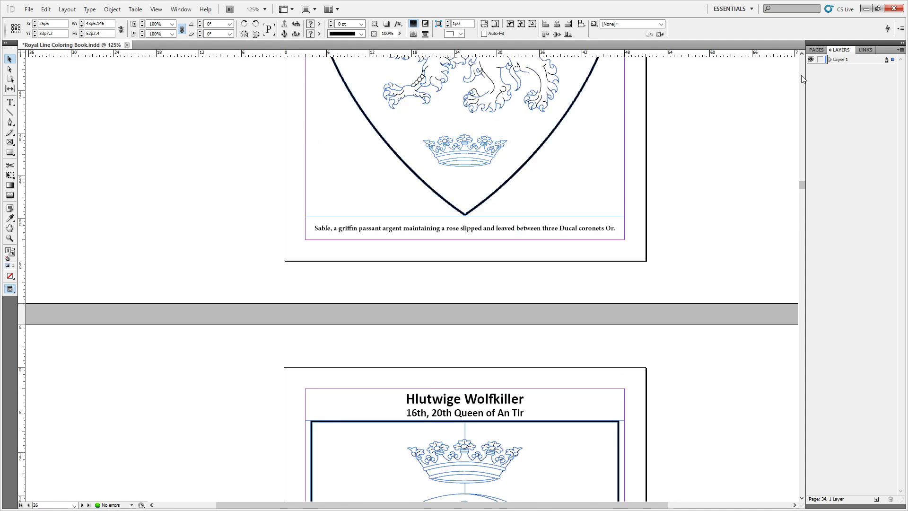
click(802, 79)
scroll(605, 205, down, 3)
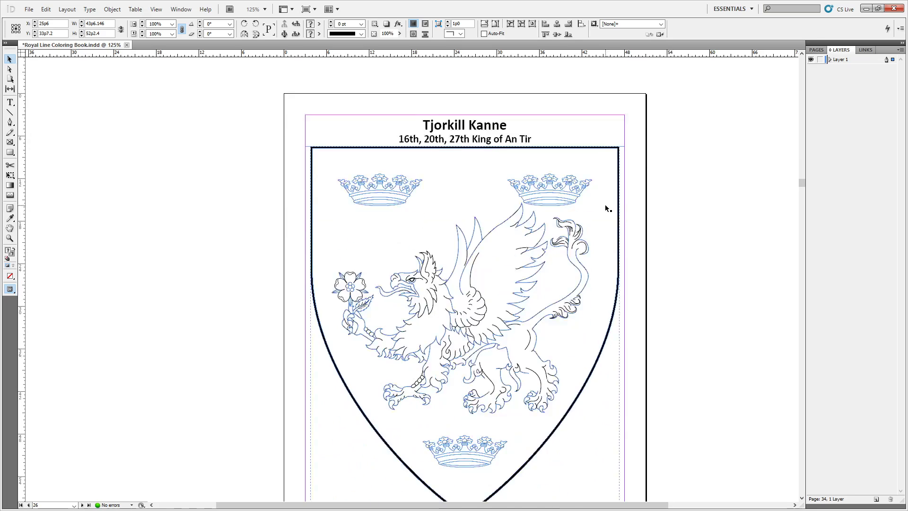
scroll(606, 205, up, 15)
scroll(608, 202, up, 10)
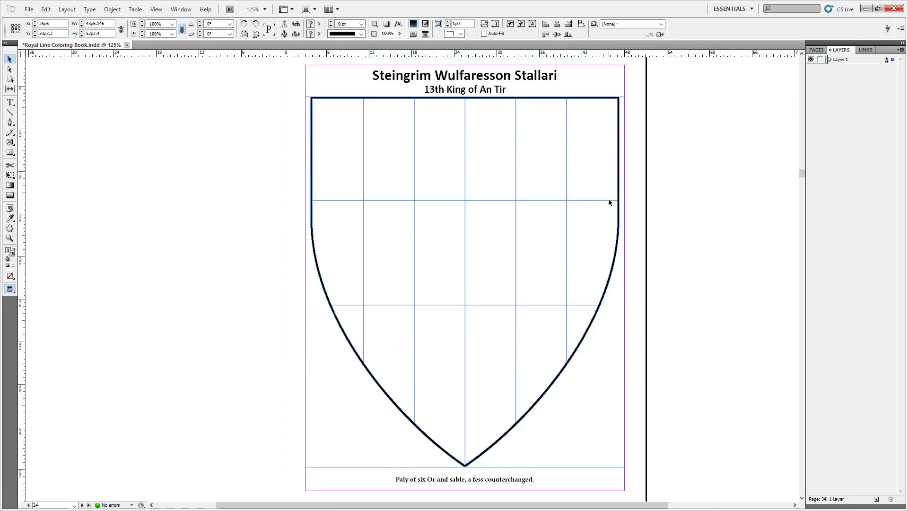
Look back through Royal Line Coloring Book.indd from page 24 to page 5 for reusable lion artwork.
click(804, 73)
click(804, 72)
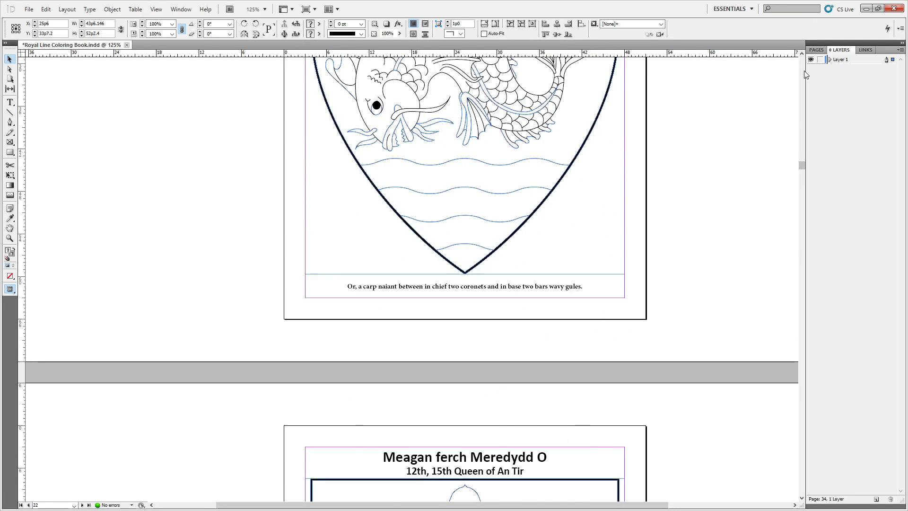
click(804, 72)
click(804, 73)
click(805, 73)
click(804, 73)
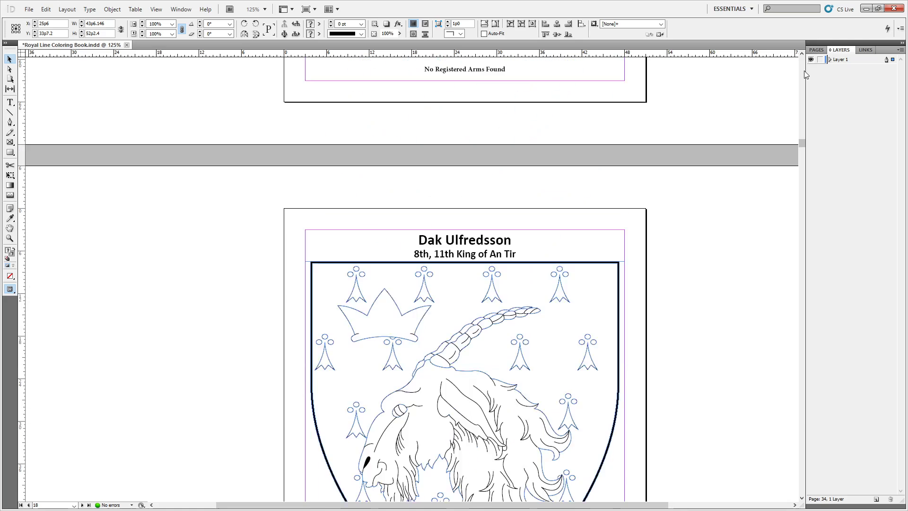
scroll(731, 126, down, 12)
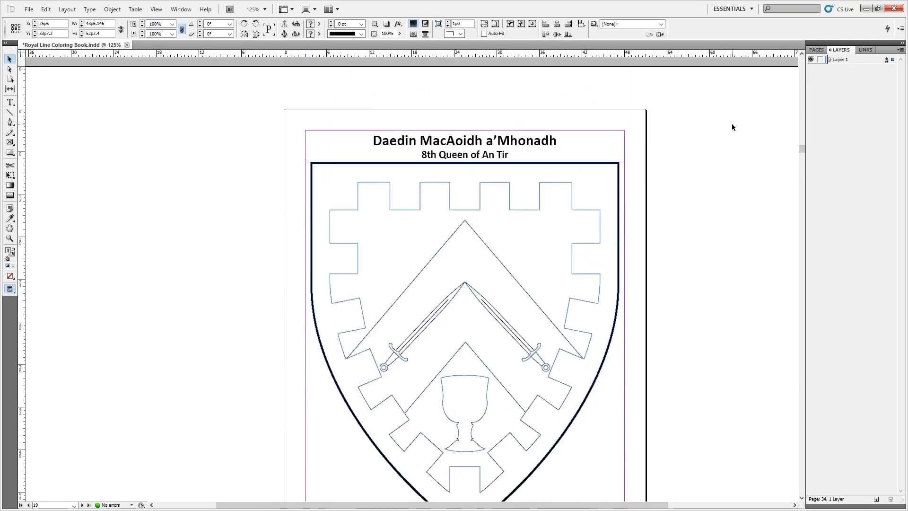
scroll(731, 126, up, 4)
scroll(732, 127, up, 20)
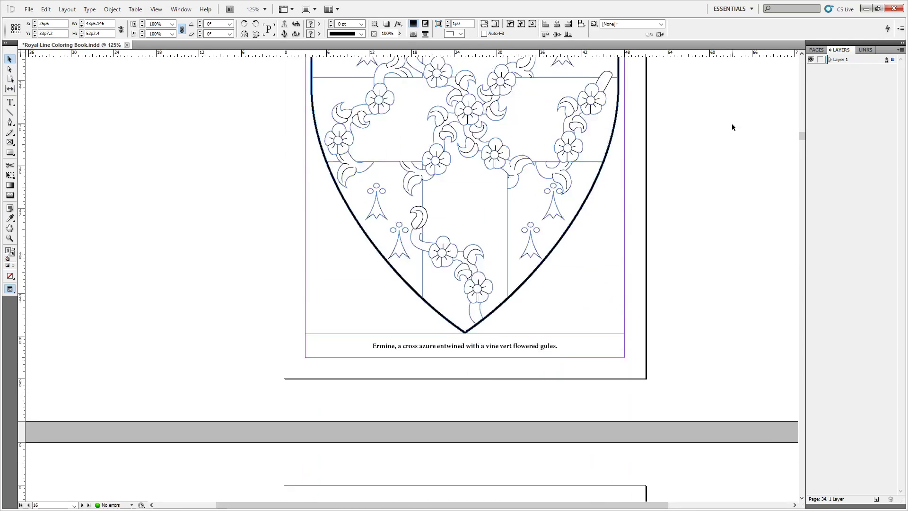
scroll(732, 127, up, 15)
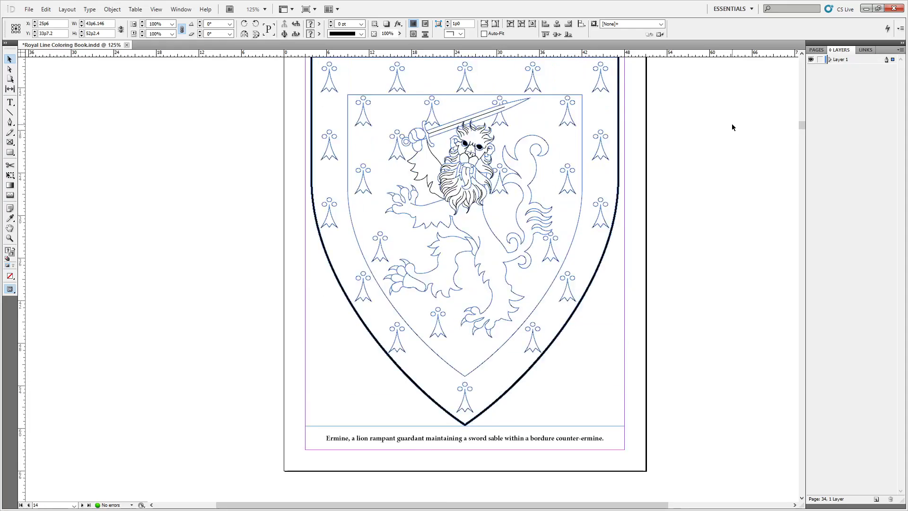
scroll(732, 127, up, 15)
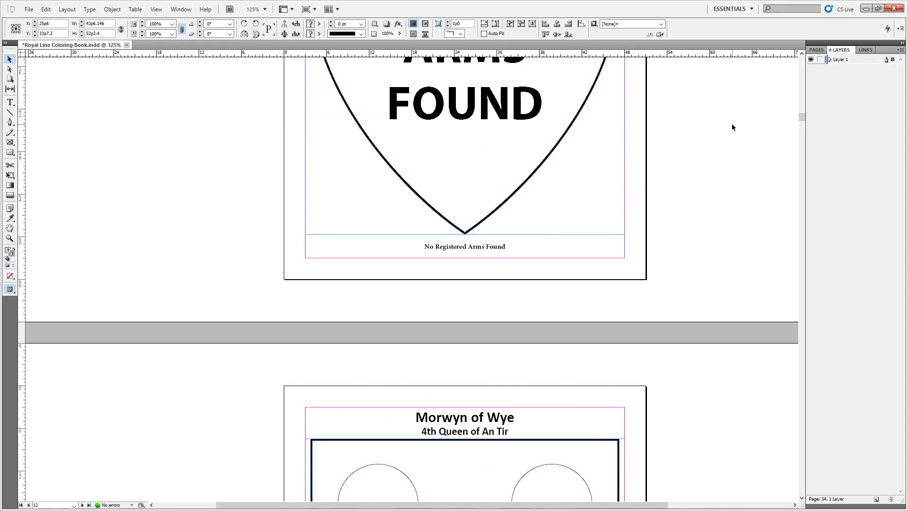
scroll(732, 127, up, 20)
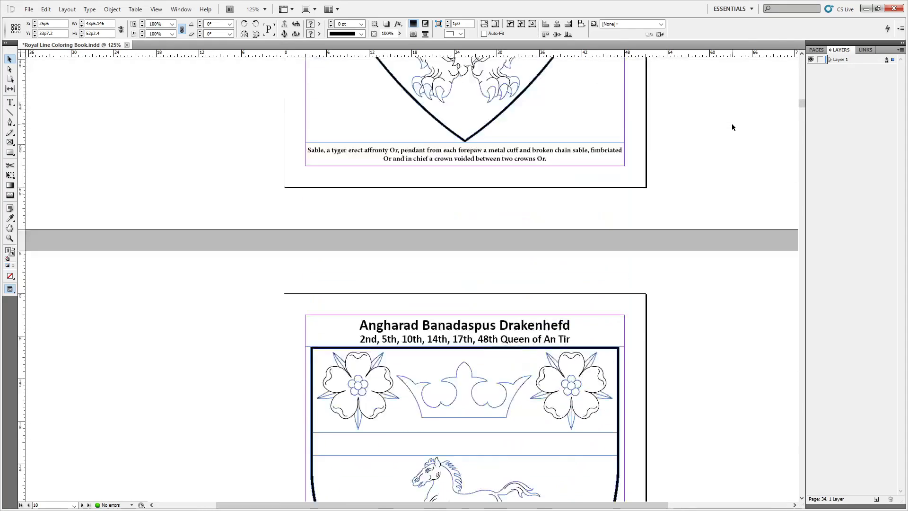
scroll(732, 128, up, 15)
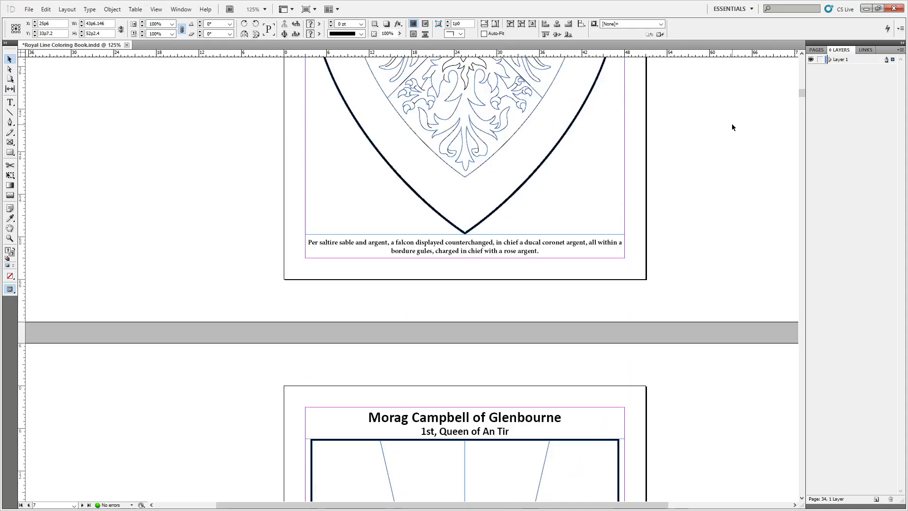
scroll(732, 127, up, 15)
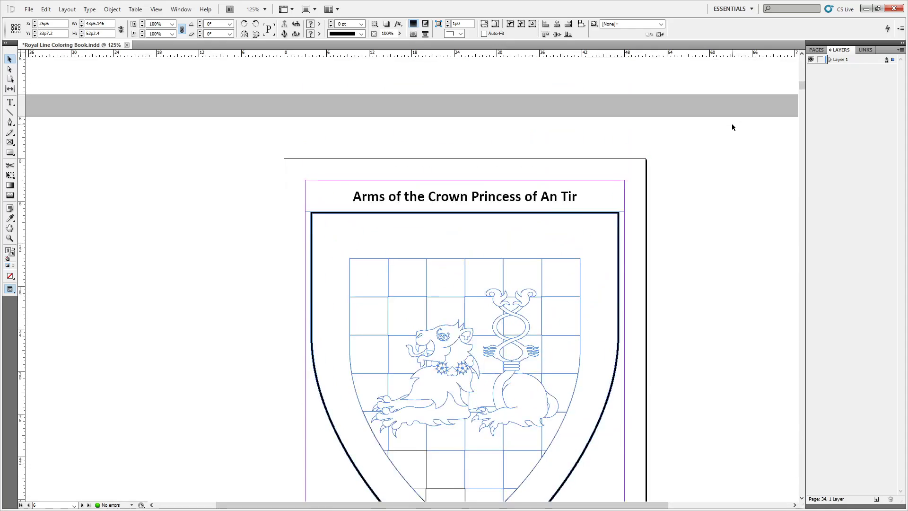
scroll(732, 125, up, 3)
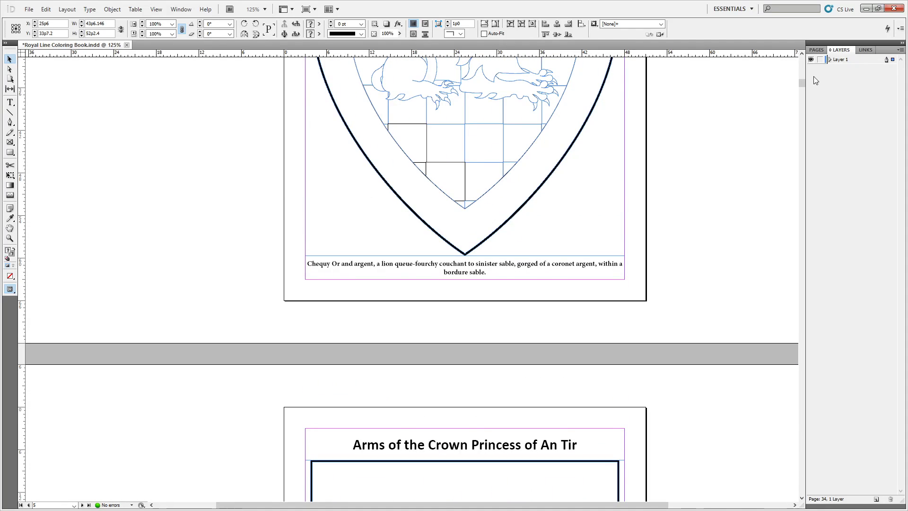
Go forward to page 46 of the coloring book and read the blazon under the empty shield area.
drag(802, 84, 764, 277)
scroll(694, 285, down, 15)
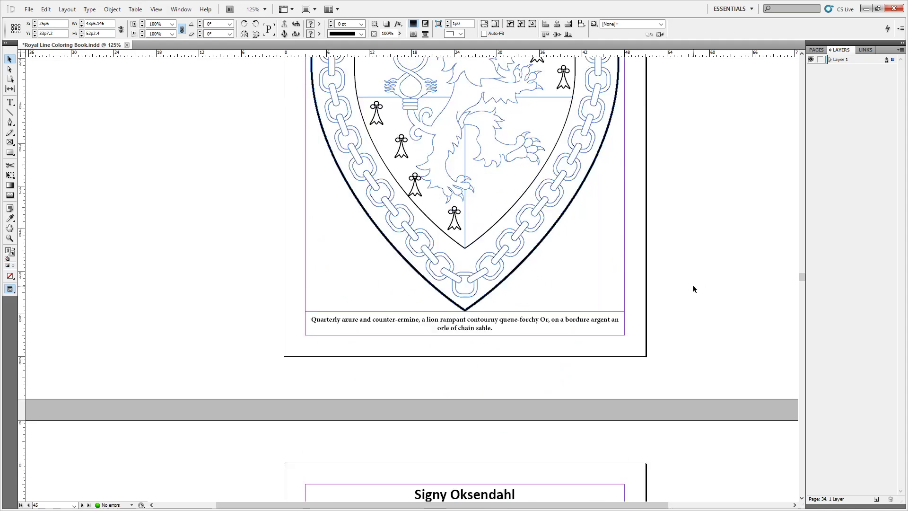
scroll(692, 284, up, 1)
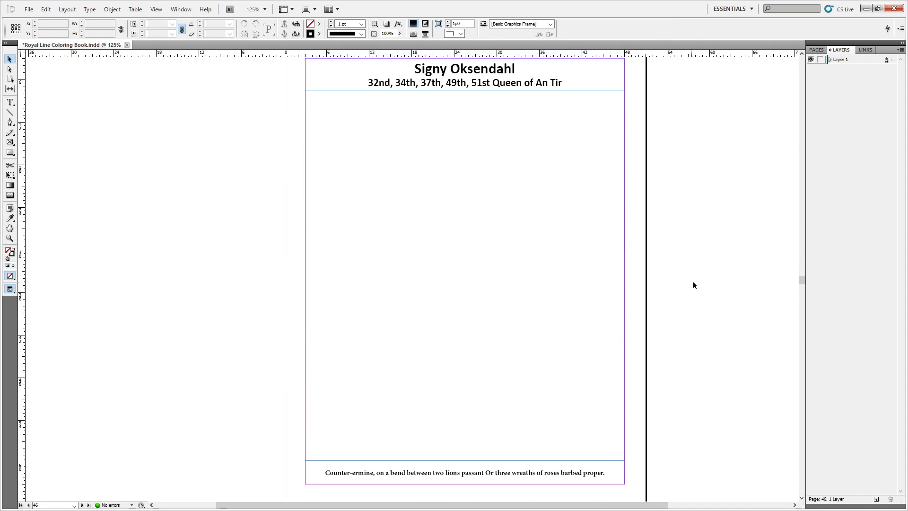
key(ctrl+d)
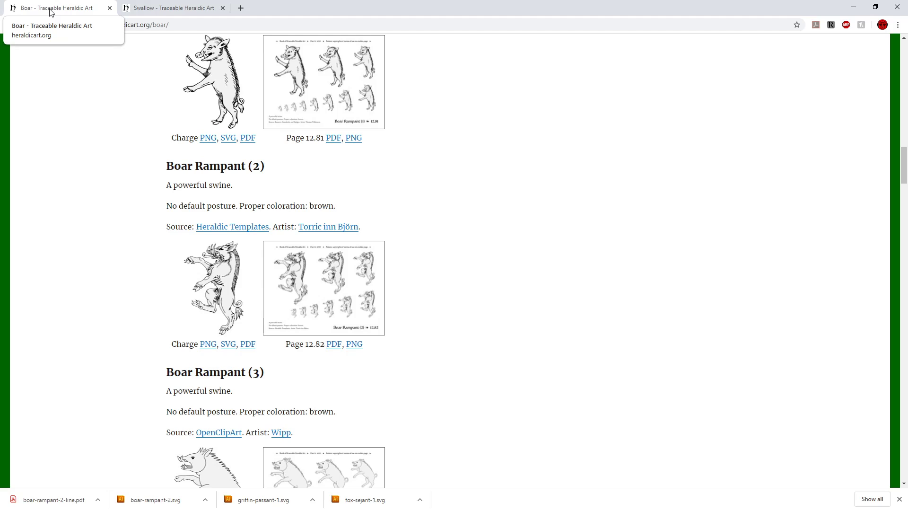
Switch to the browser's Traceable Heraldic Art site, return to its home page and open the Lion entry from the Beasts index.
key(alt+Left)
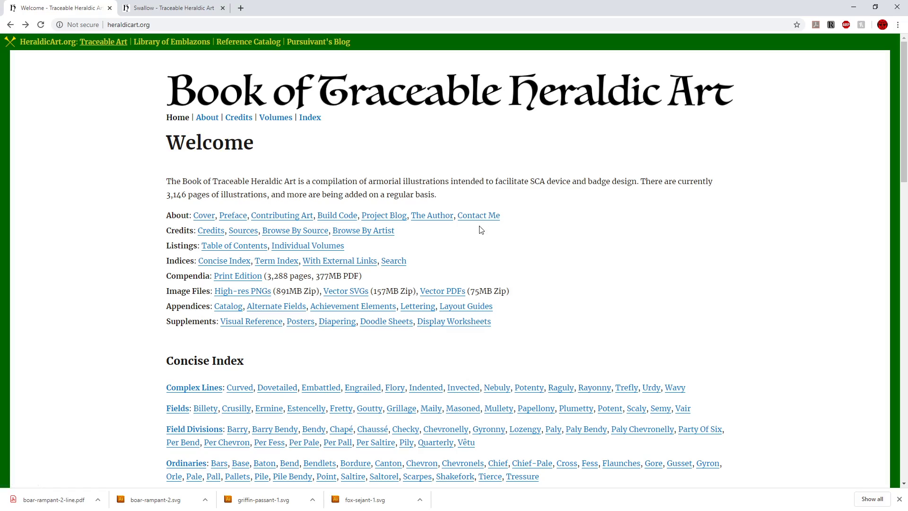
scroll(319, 372, down, 10)
scroll(317, 379, up, 2)
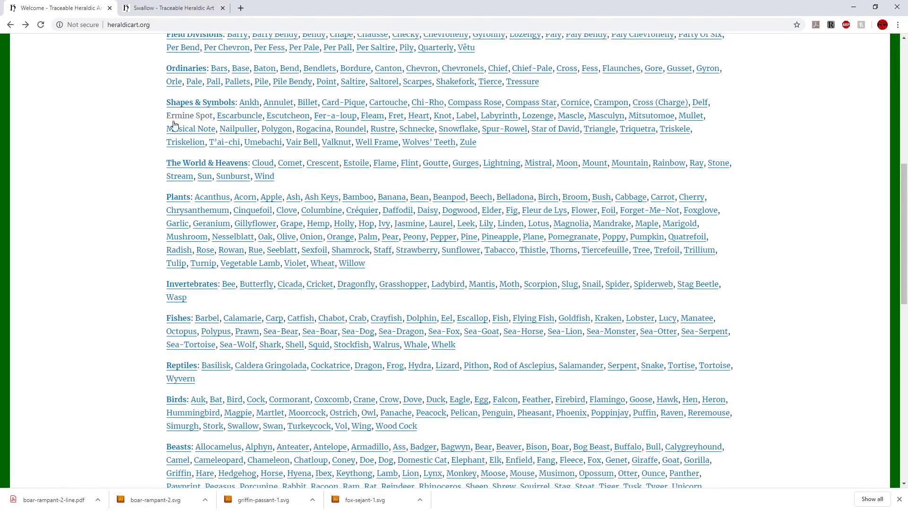
scroll(175, 125, up, 3)
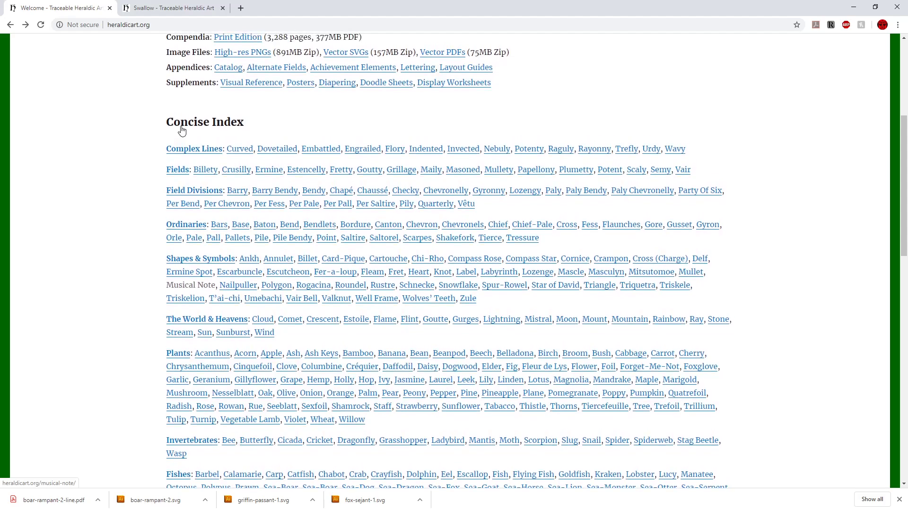
scroll(230, 329, down, 5)
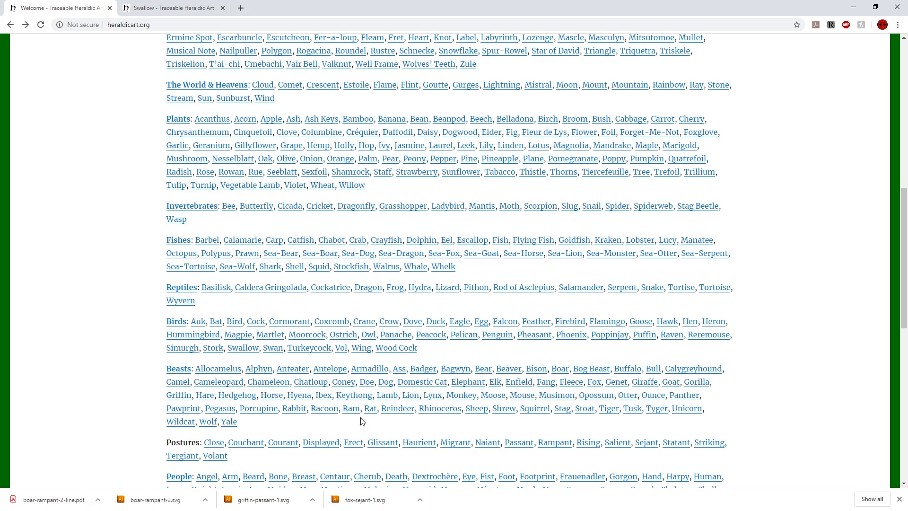
click(411, 398)
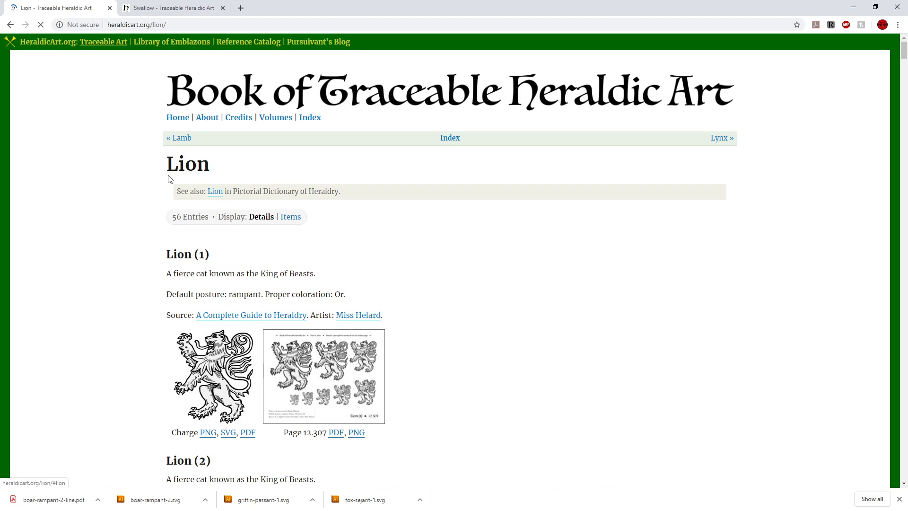
Examine the rampant and couchant lion drawings on the Lion page for a style suited to the arms.
scroll(312, 222, down, 10)
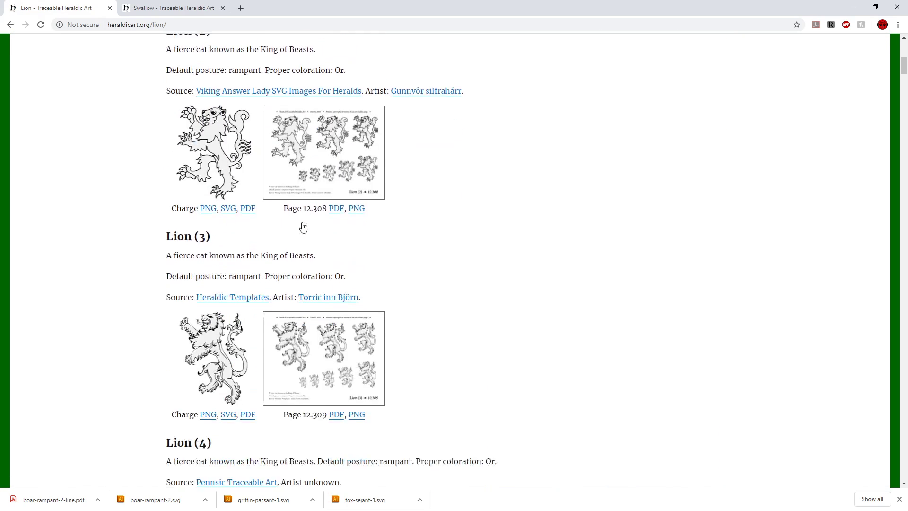
scroll(303, 226, up, 4)
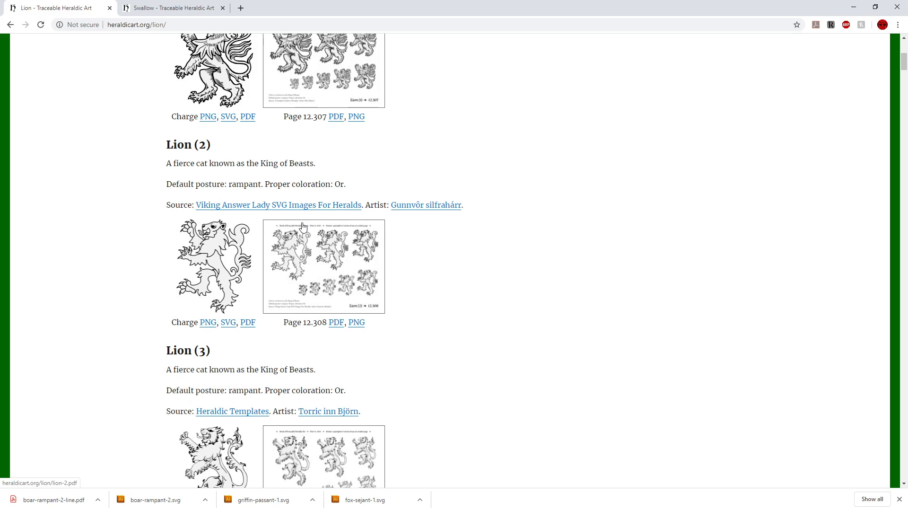
scroll(303, 226, down, 7)
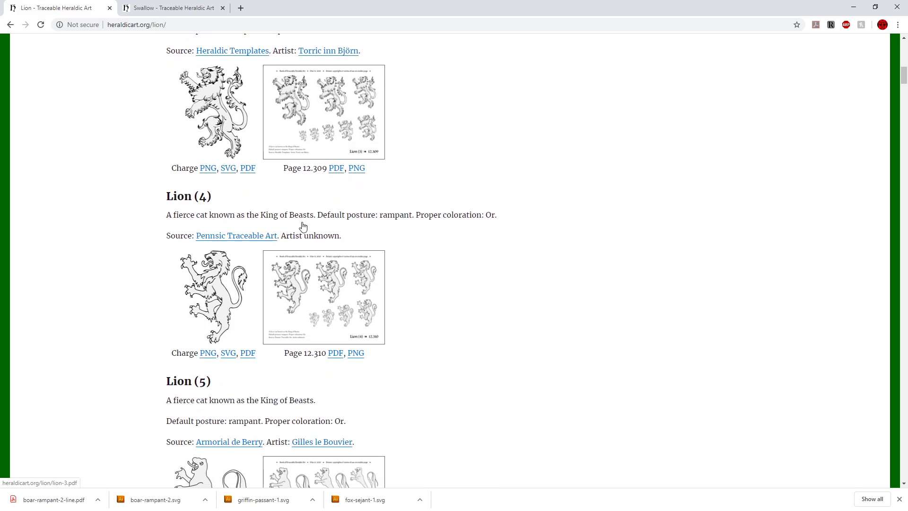
scroll(303, 226, down, 5)
scroll(303, 228, up, 6)
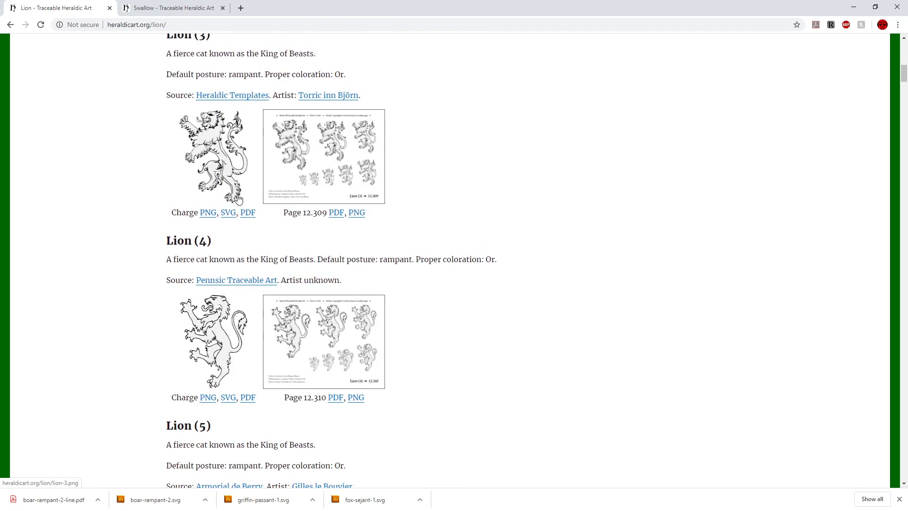
scroll(413, 289, down, 14)
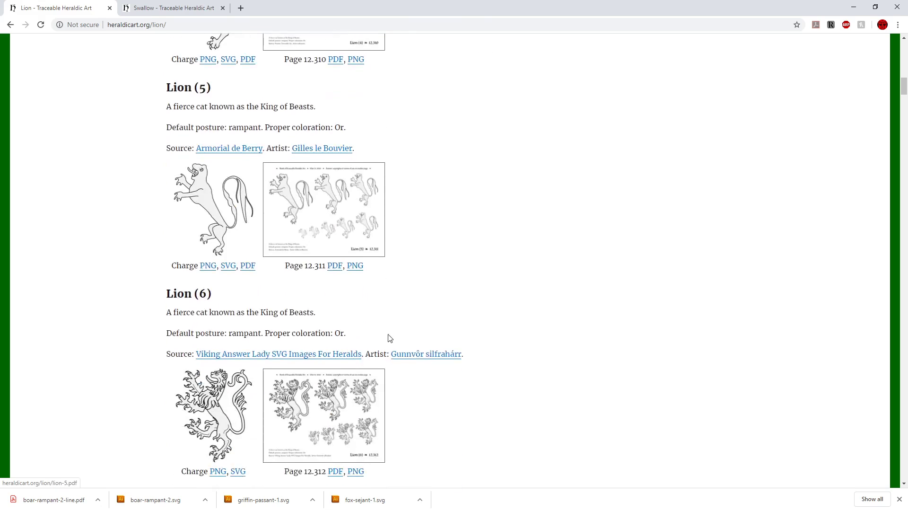
scroll(415, 290, down, 3)
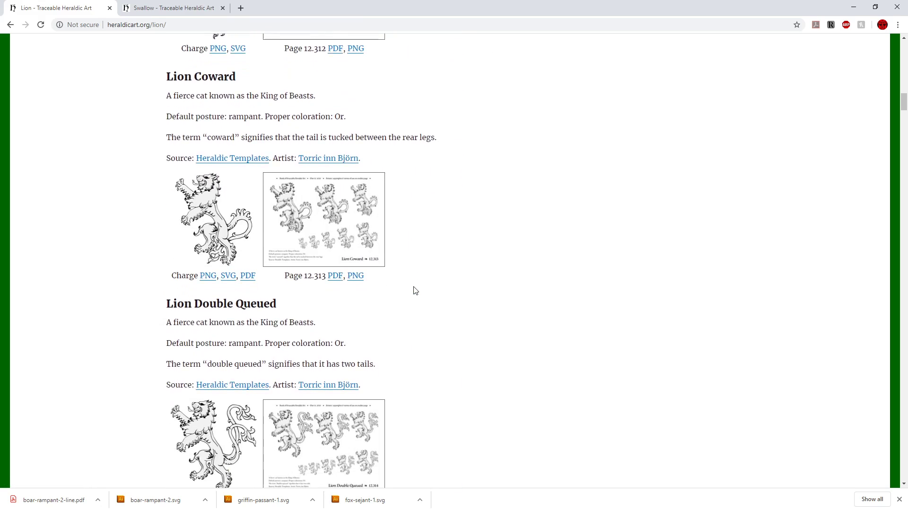
scroll(415, 290, down, 9)
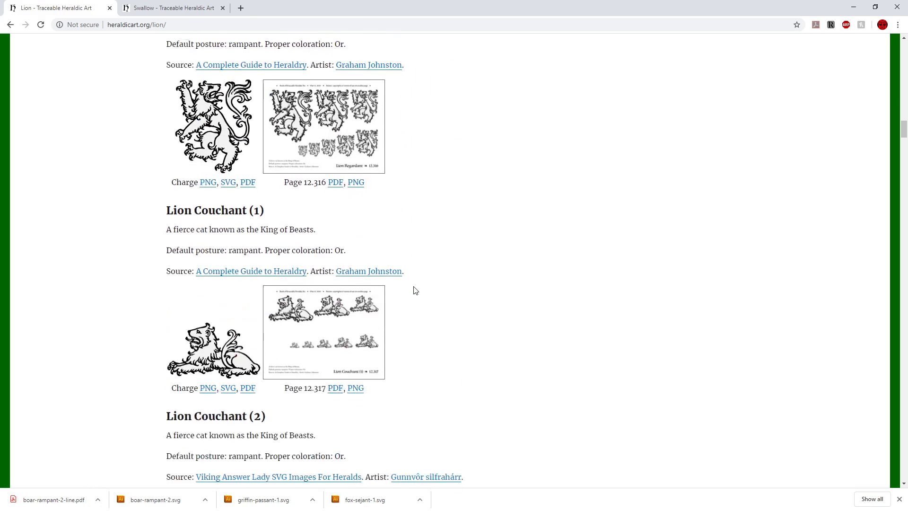
scroll(415, 289, up, 1)
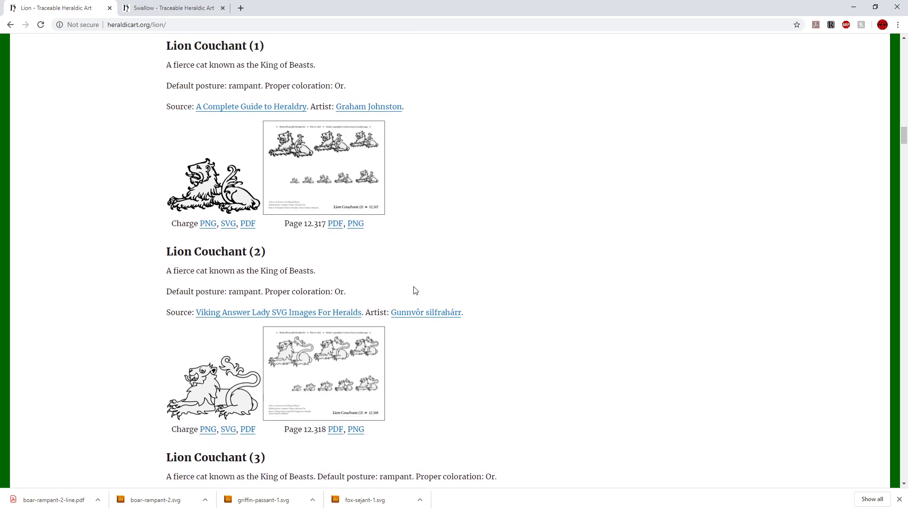
scroll(415, 289, down, 2)
scroll(415, 290, down, 5)
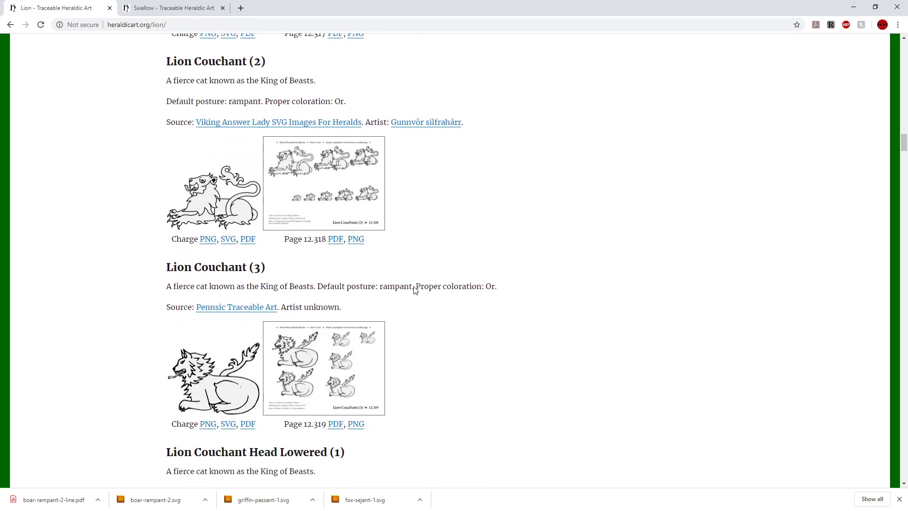
scroll(416, 290, up, 1)
scroll(415, 289, up, 1)
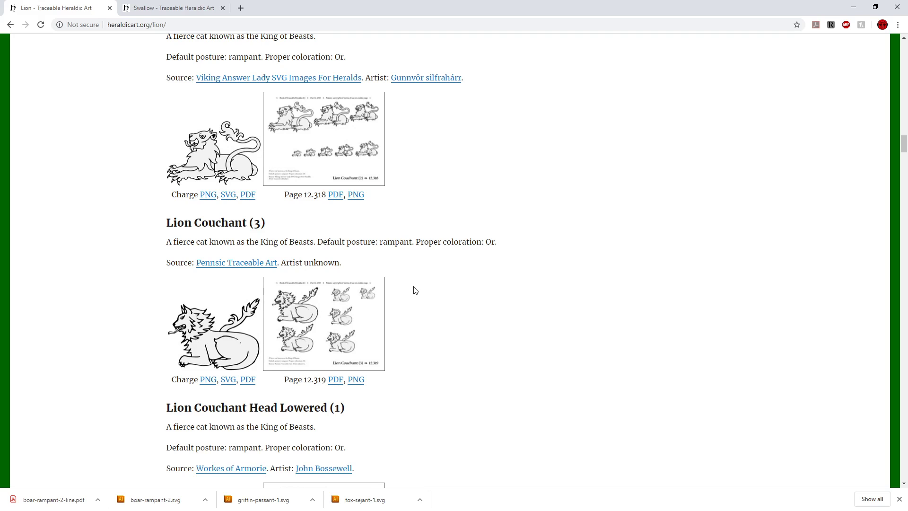
scroll(415, 290, down, 6)
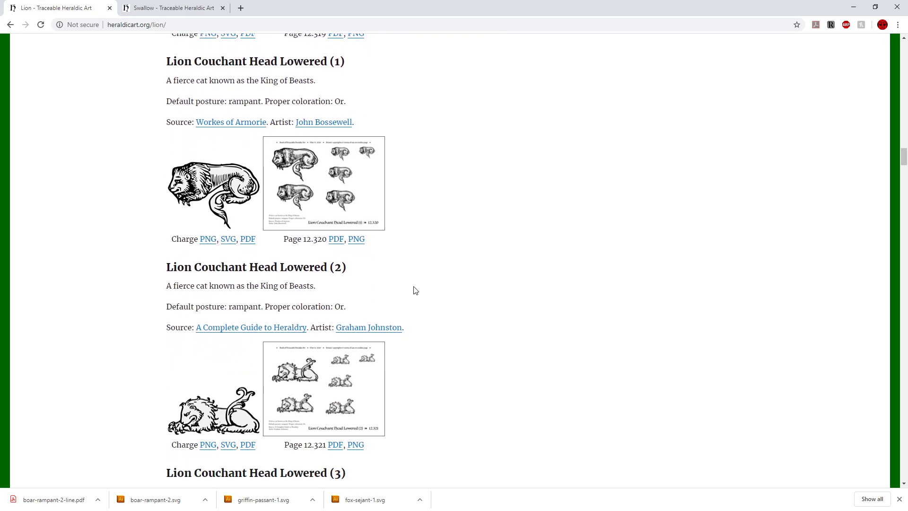
Examine the couchant, dormant, passant and passant guardant lion drawings on the Lion page for a style matching the arms.
scroll(415, 290, down, 12)
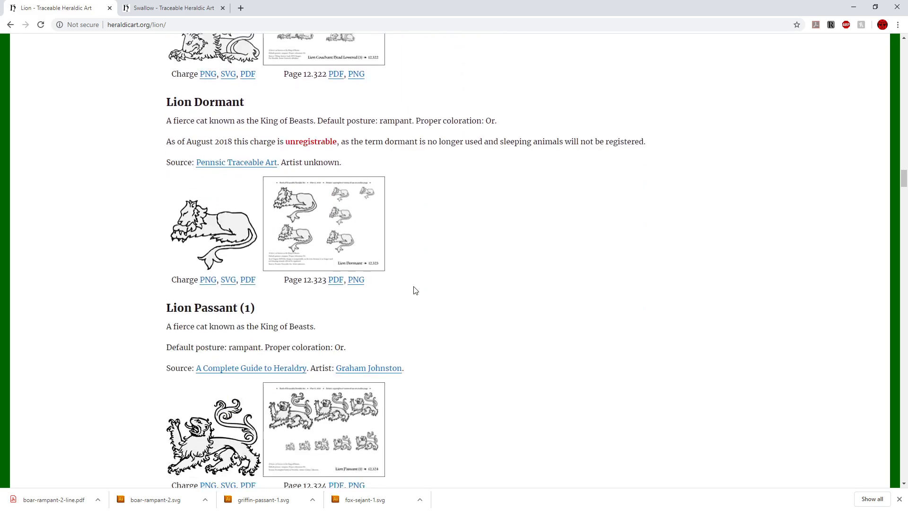
scroll(415, 290, down, 5)
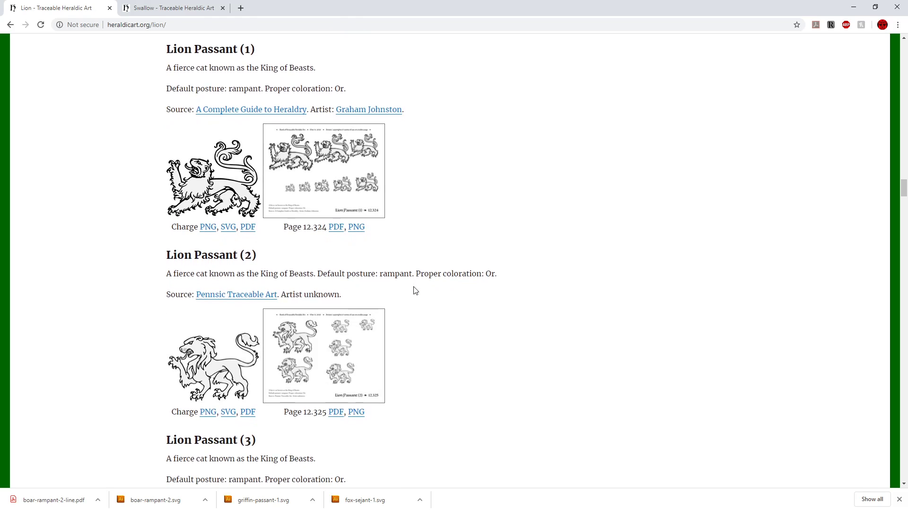
scroll(164, 352, down, 9)
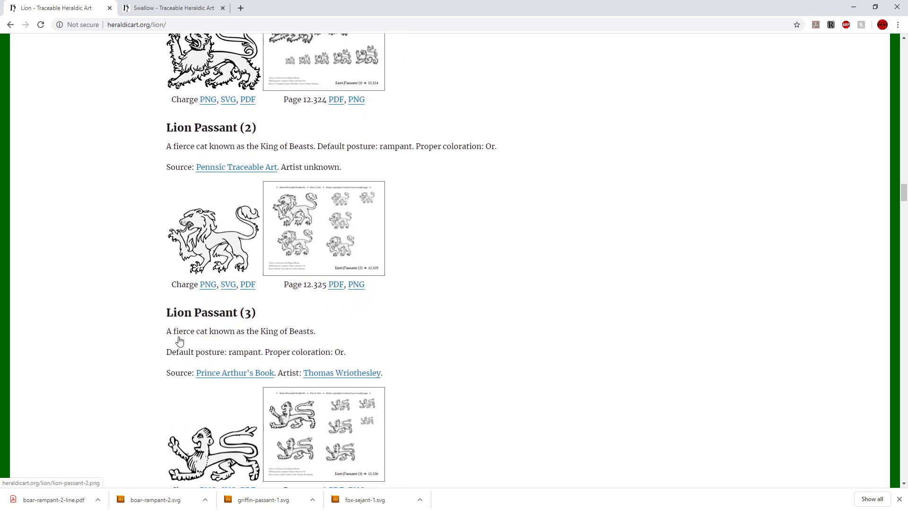
scroll(179, 340, down, 8)
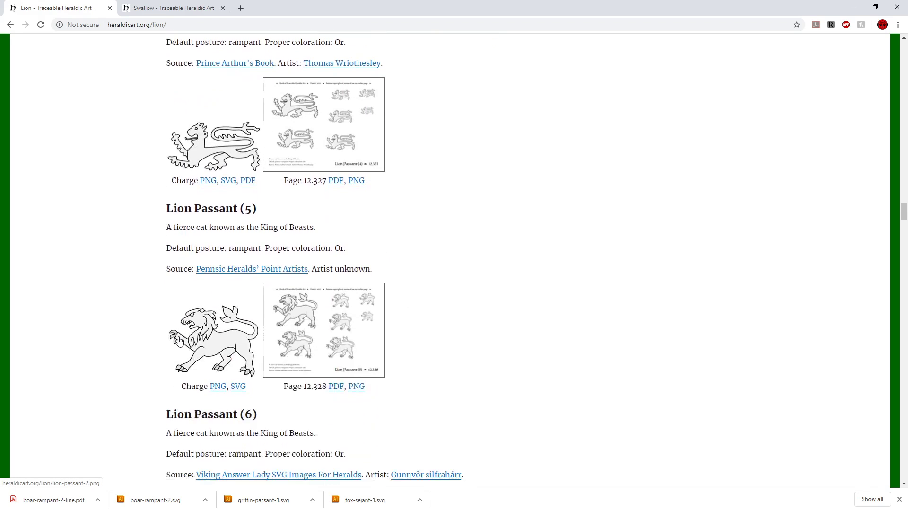
scroll(180, 340, down, 5)
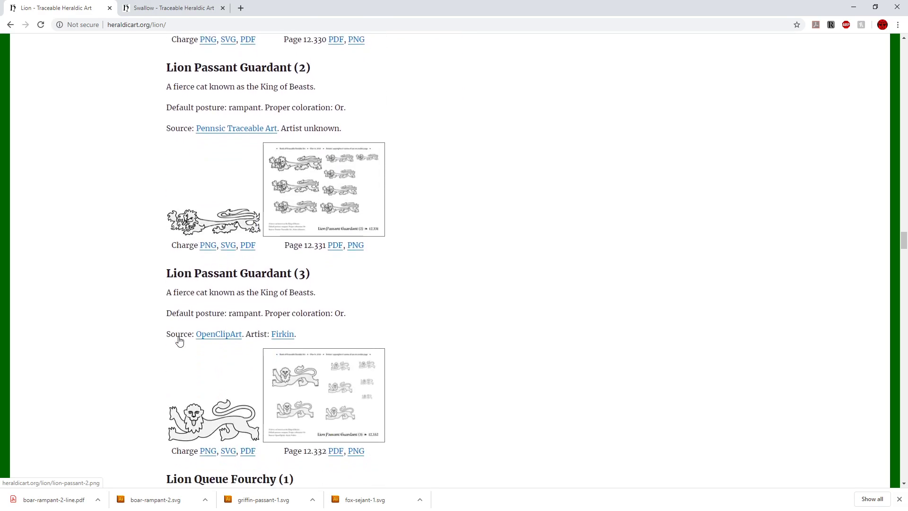
scroll(179, 340, down, 7)
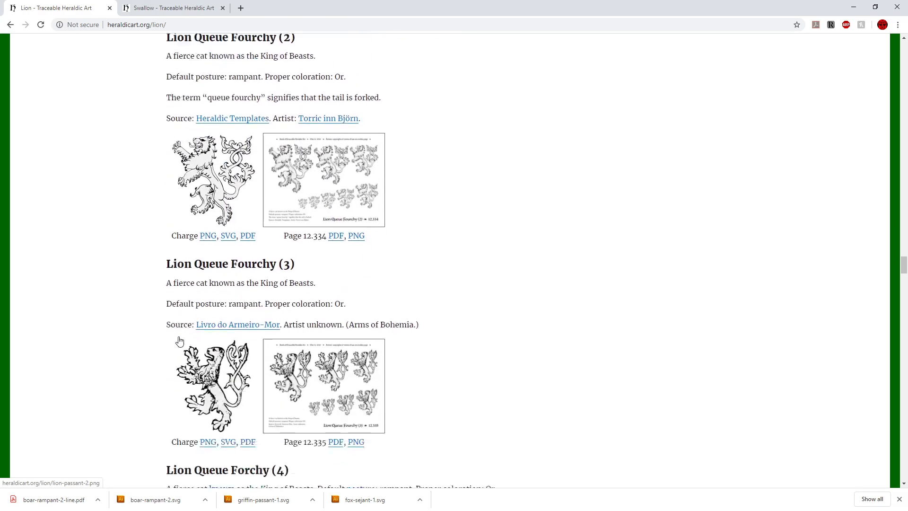
Examine the remaining Lion page entries, from the queue fourchy, salient and statant lions down to the lion's heads and jambe.
scroll(179, 340, down, 9)
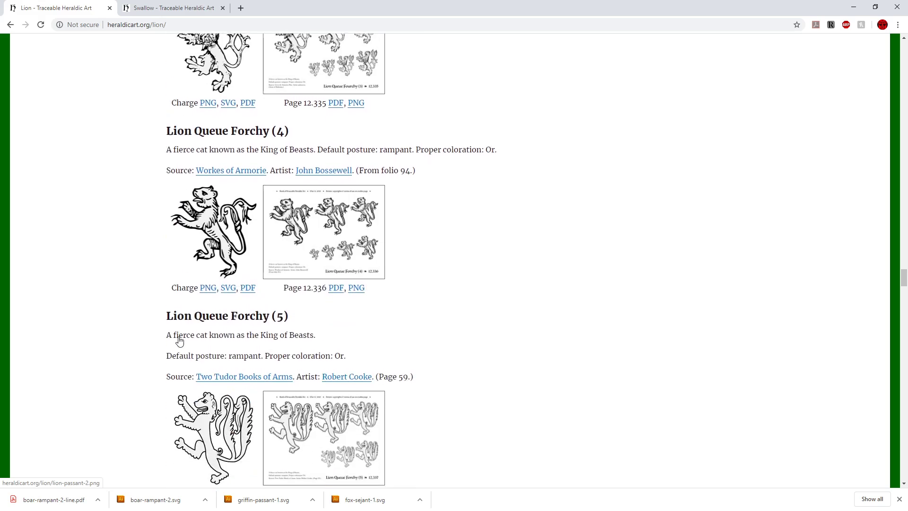
scroll(179, 341, down, 10)
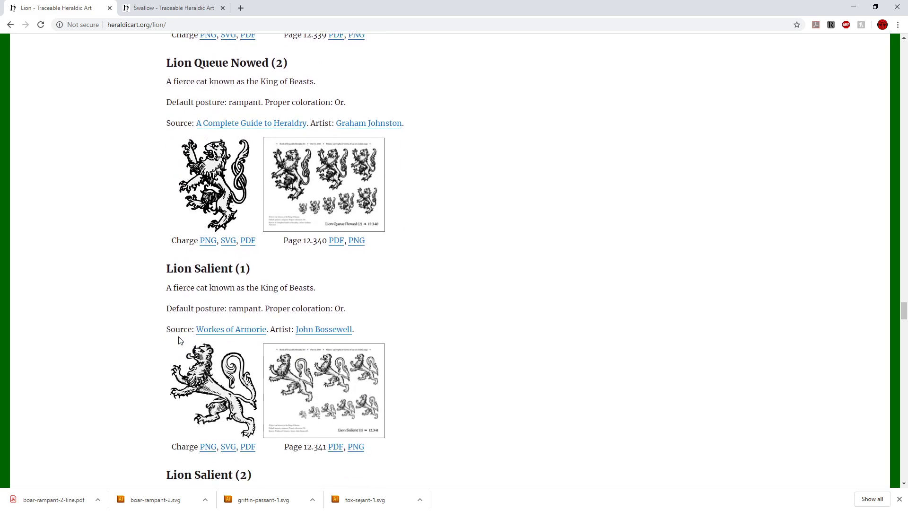
scroll(180, 340, down, 5)
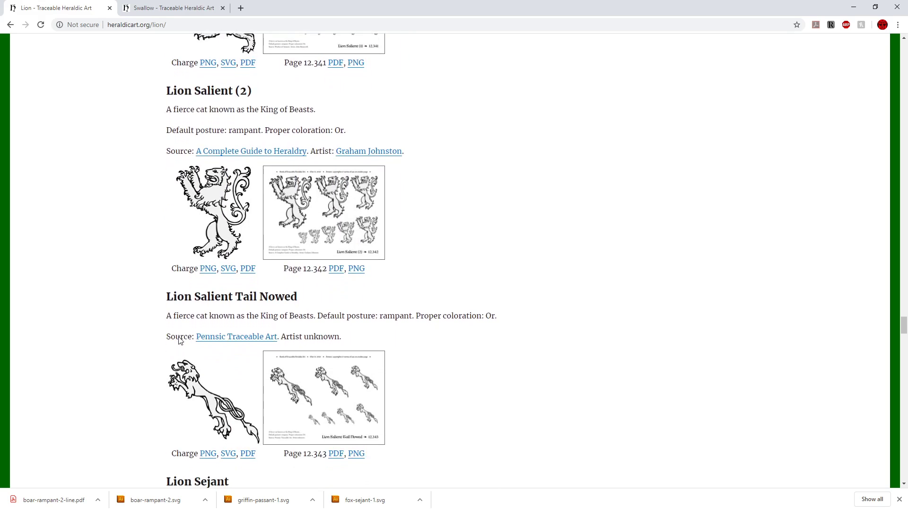
scroll(180, 340, down, 20)
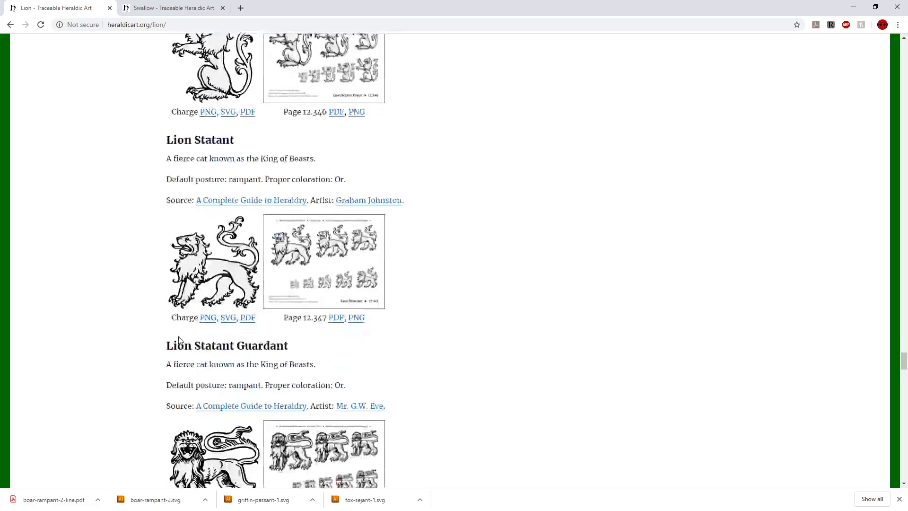
scroll(180, 340, down, 20)
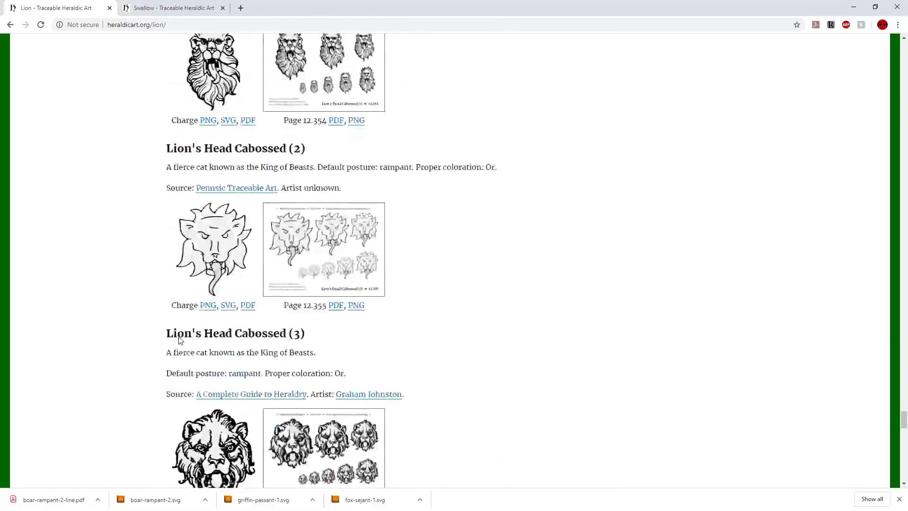
scroll(180, 340, down, 15)
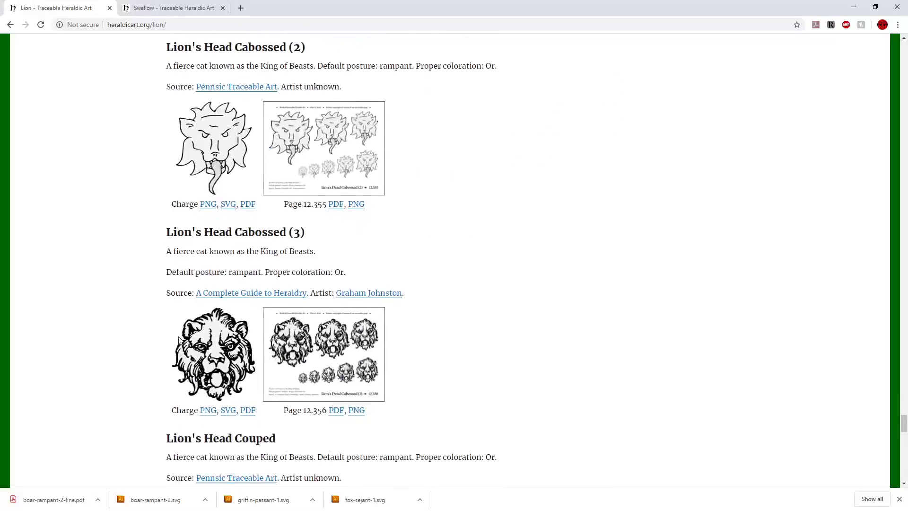
scroll(180, 340, down, 11)
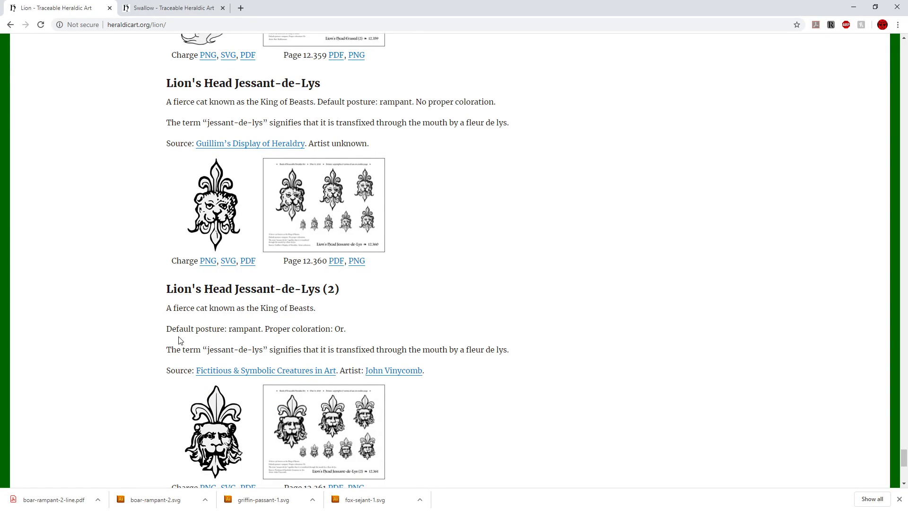
scroll(180, 340, down, 5)
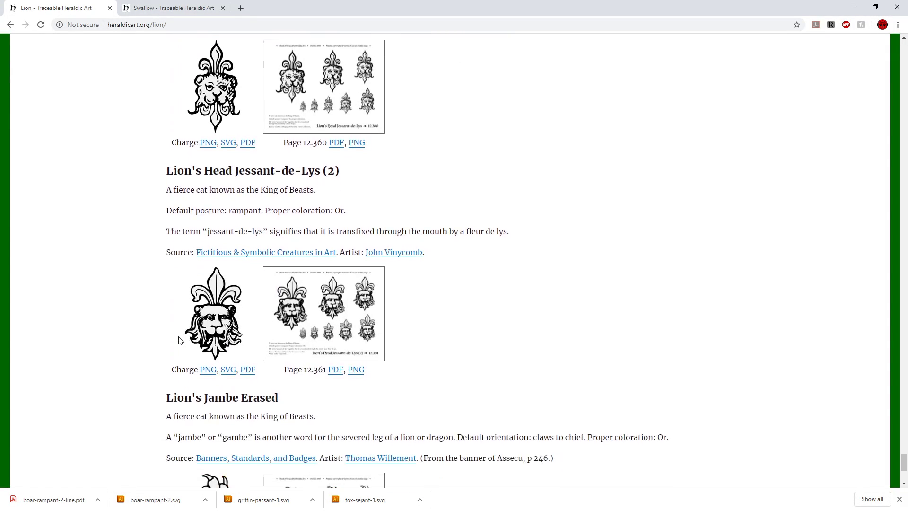
scroll(179, 340, down, 3)
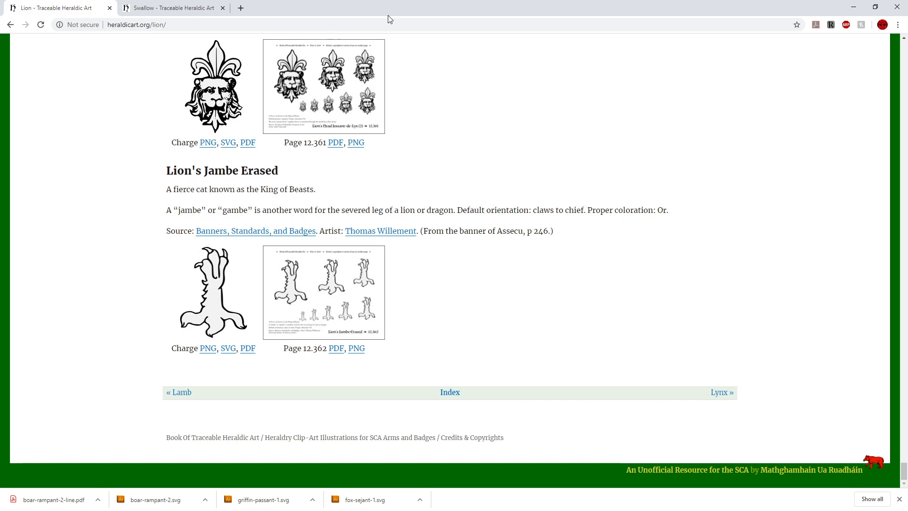
Return to Illustrator and copy the file name of this owner's arms image from the Peers folder without opening it.
click(854, 7)
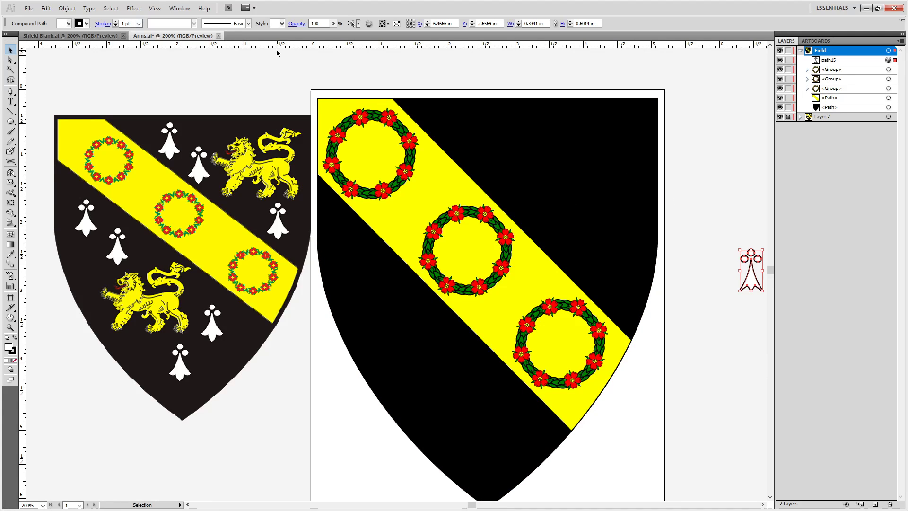
click(29, 8)
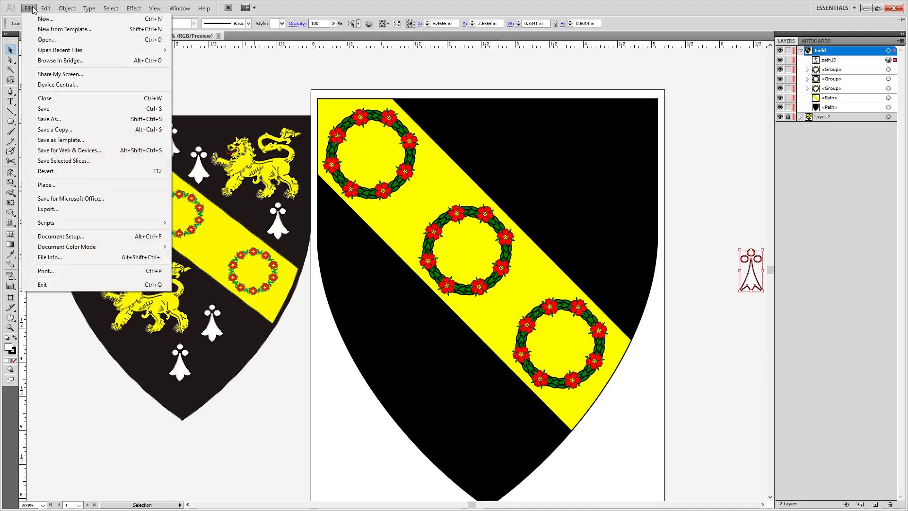
click(51, 40)
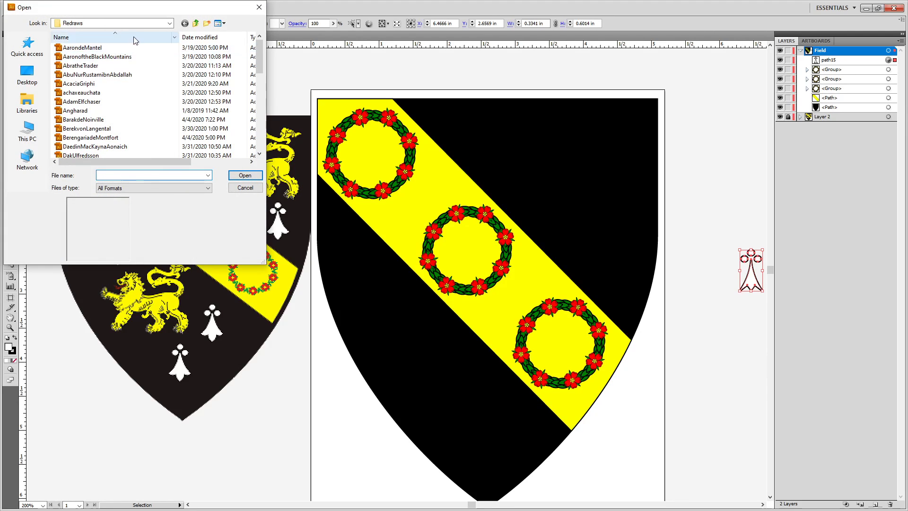
click(196, 24)
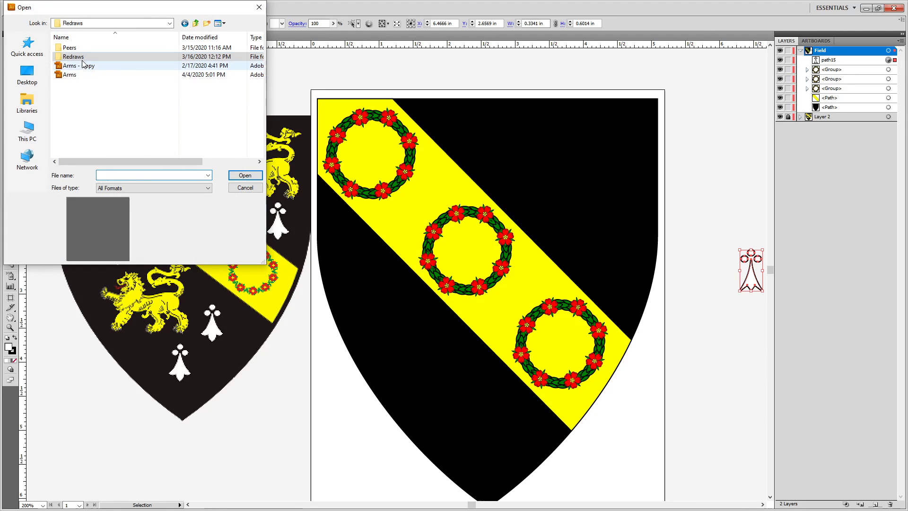
double_click(71, 49)
click(79, 128)
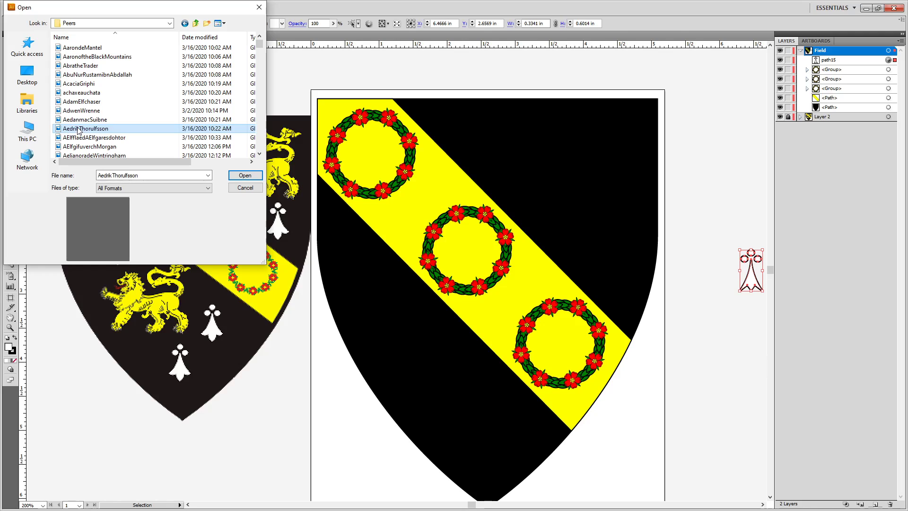
key(s)
scroll(93, 122, down, 2)
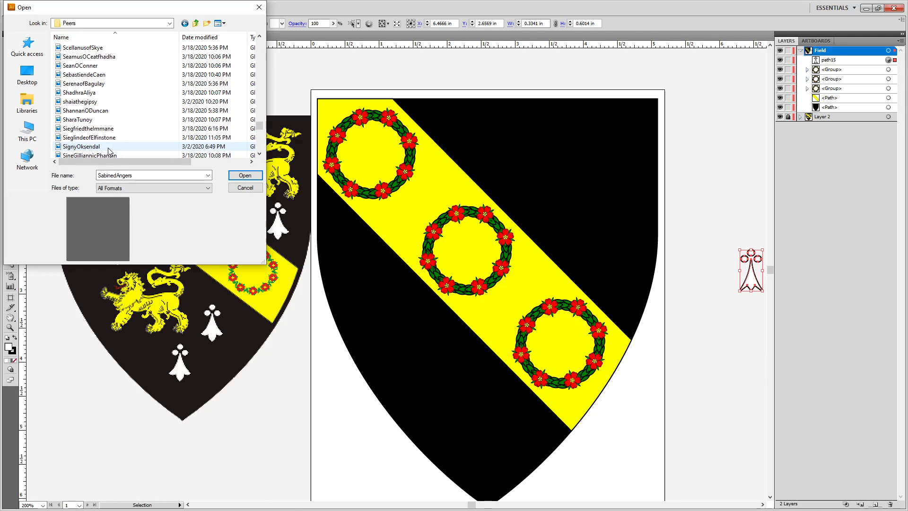
click(93, 148)
click(93, 147)
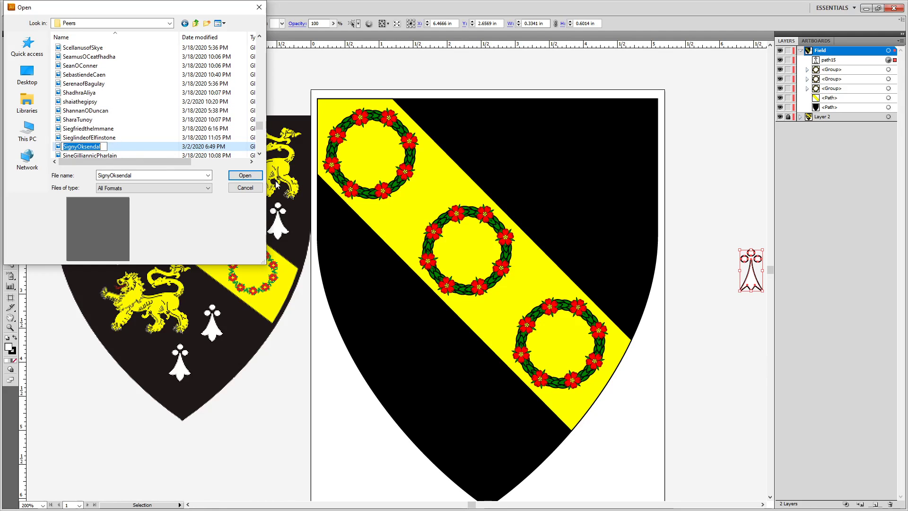
key(Escape)
key(Escape)
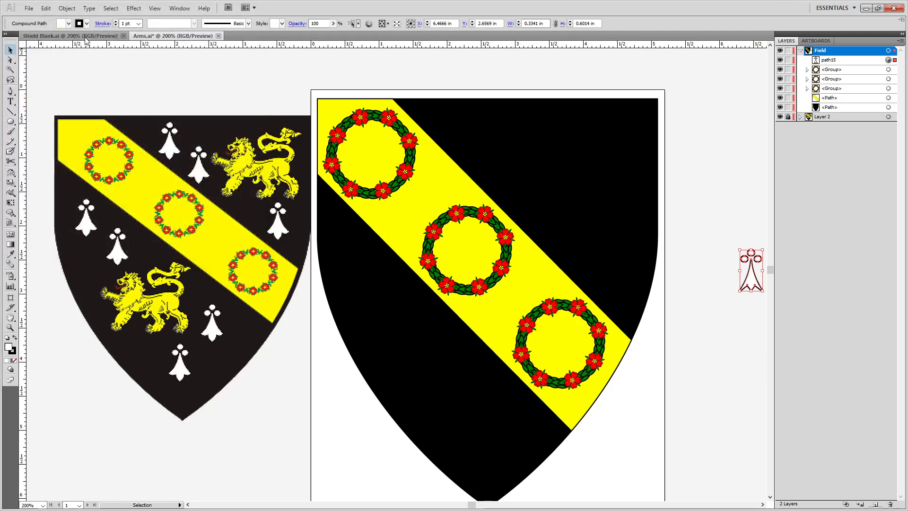
Save the arms drawing as an Illustrator file in the Redraws subfolder, named after the owner of the arms.
click(29, 8)
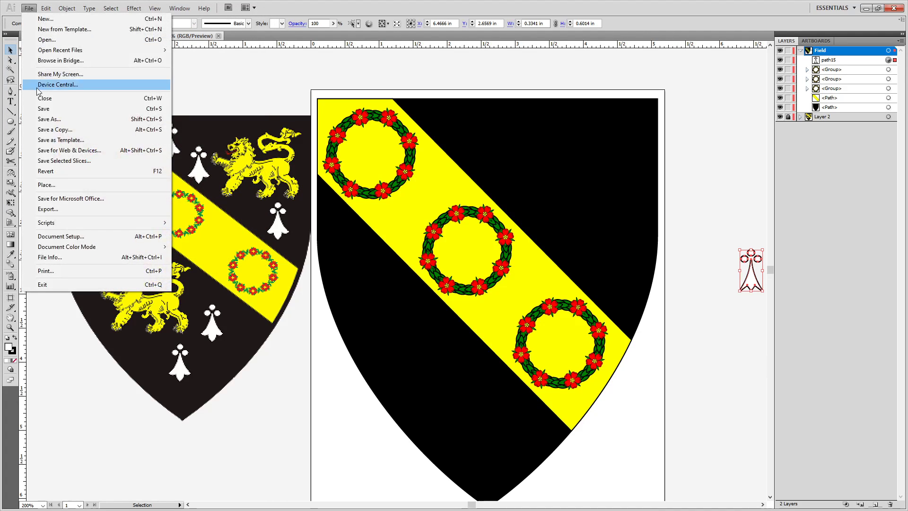
click(49, 118)
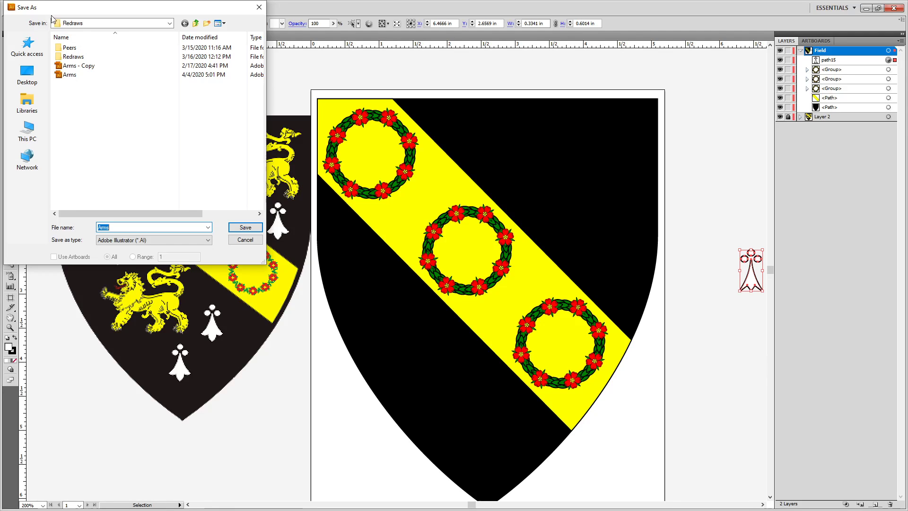
key(BackSpace)
click(343, 221)
double_click(77, 58)
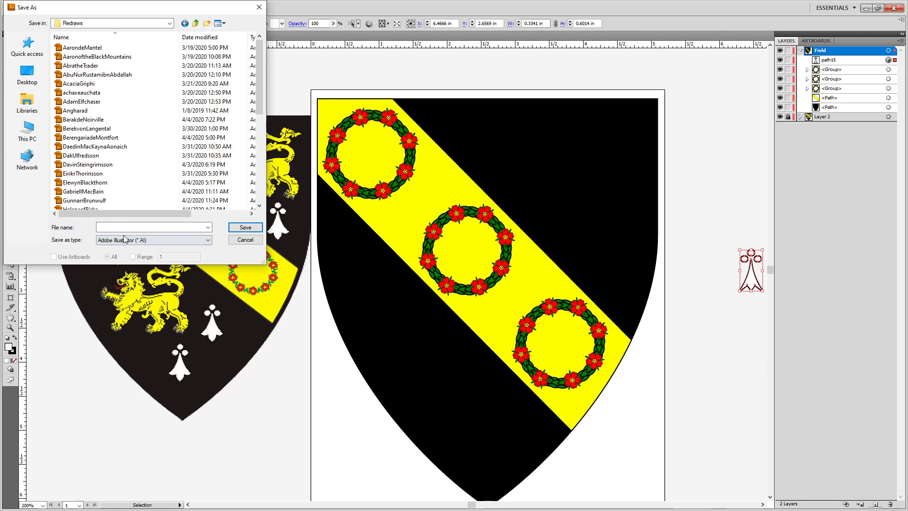
text(SignyOksendal)
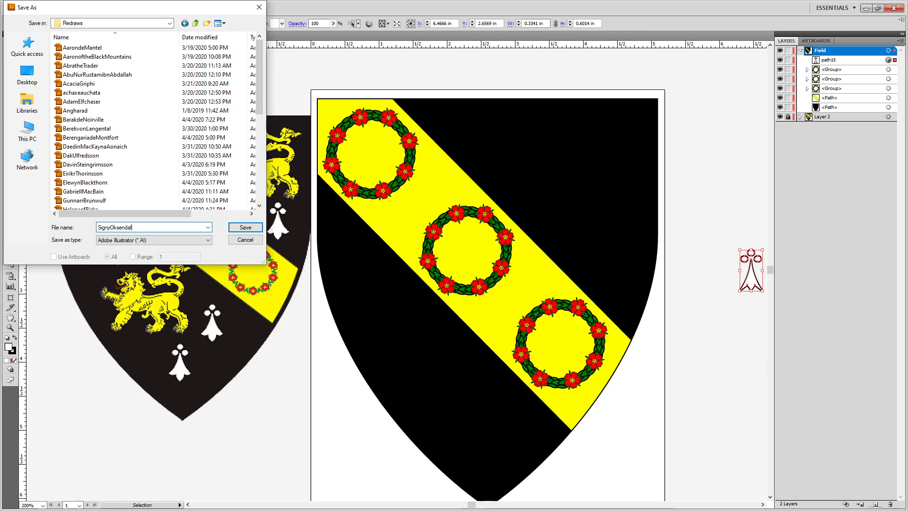
key(Return)
key(Return)
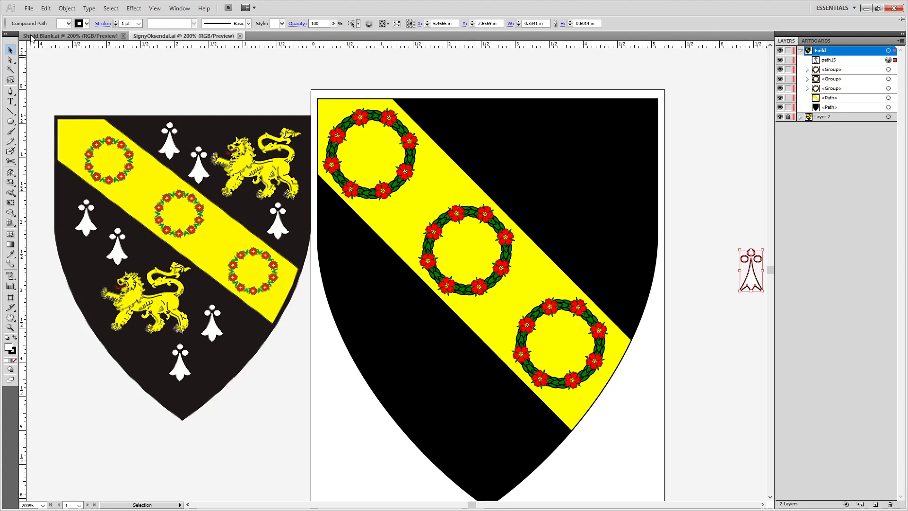
Reorder the open documents so Shield Blank follows the saved arms, and open the blank Arms file from the folder above Redraws.
drag(31, 38, 156, 36)
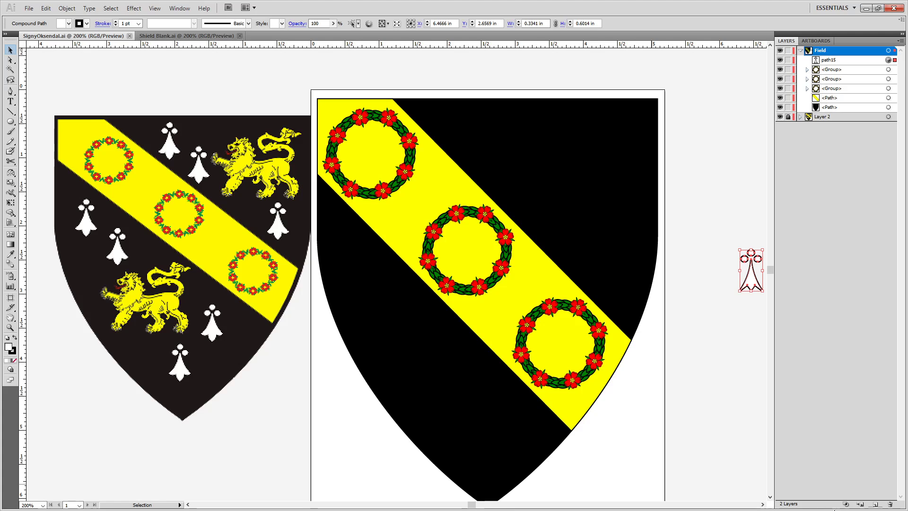
key(a)
click(587, 119)
key(ctrl+o)
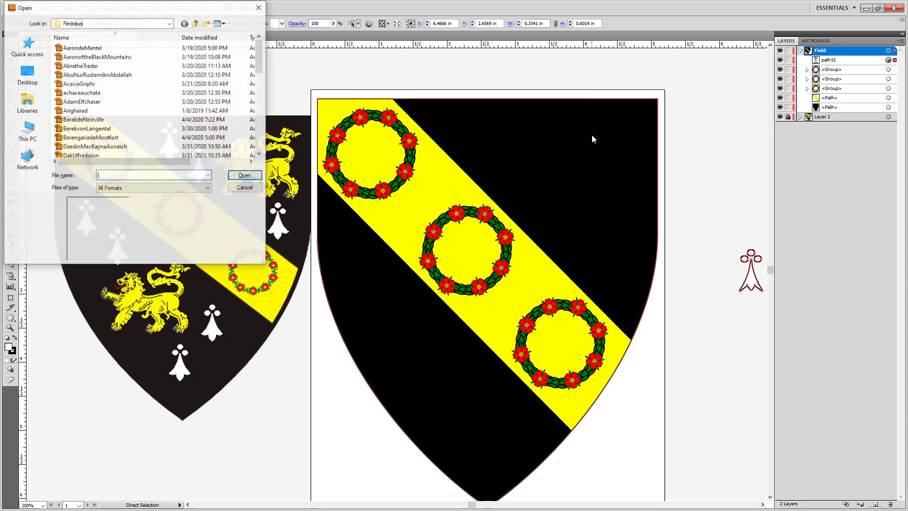
click(196, 23)
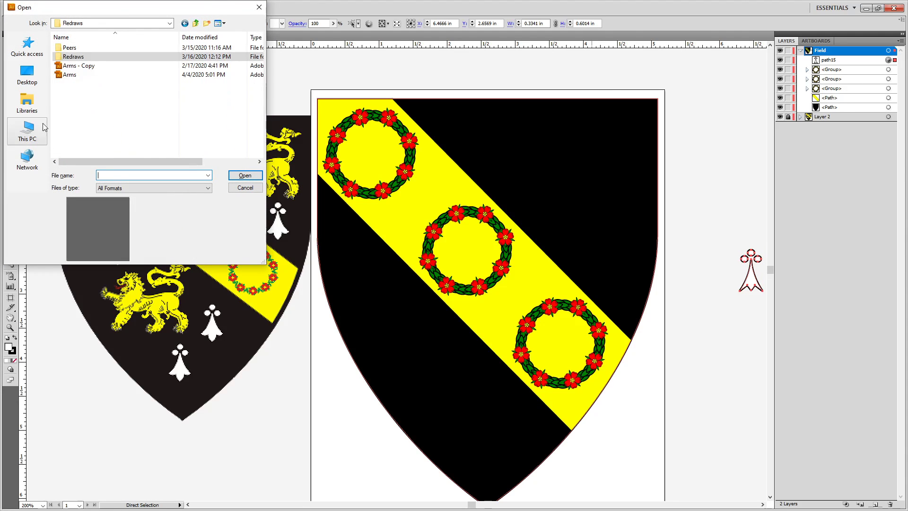
double_click(66, 76)
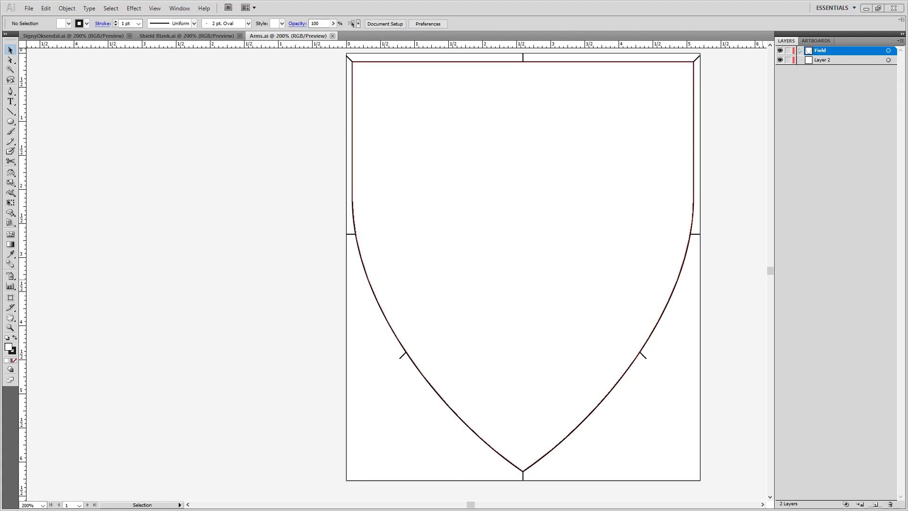
Switch to the Royal Line of An Tir PDF and compare the KQ41 arms with their blazon on the following page.
key(alt+Tab)
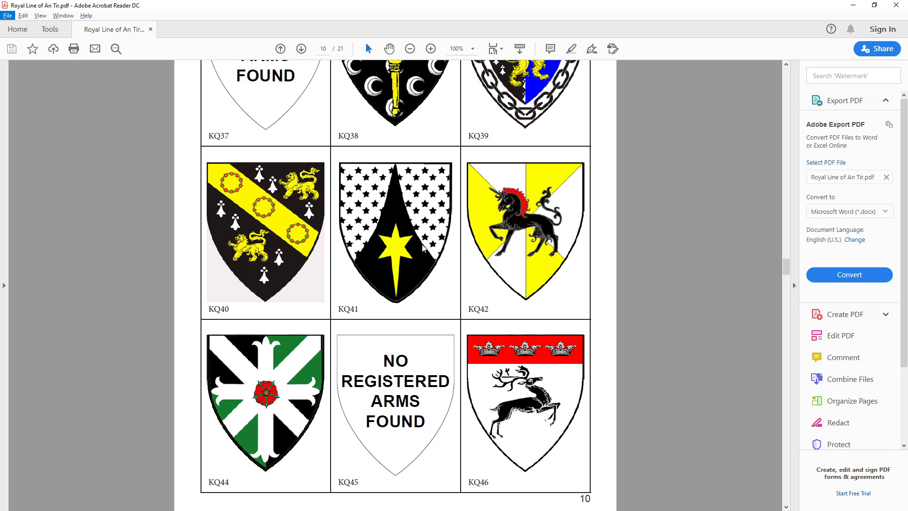
click(409, 242)
scroll(409, 241, down, 5)
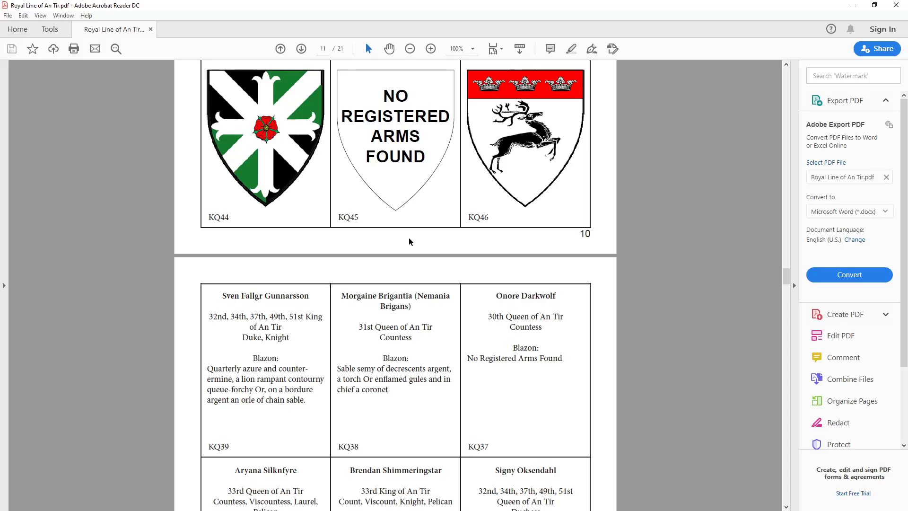
scroll(409, 241, up, 4)
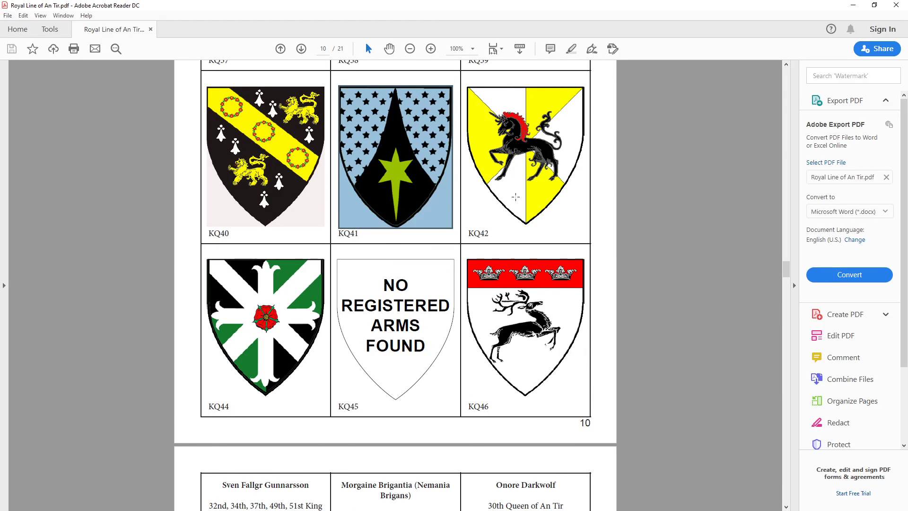
click(516, 199)
scroll(516, 199, down, 6)
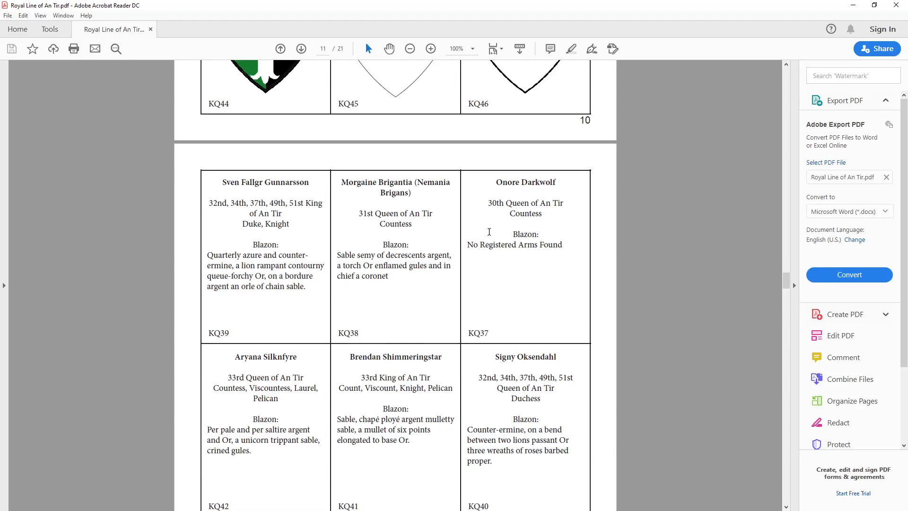
scroll(490, 235, down, 2)
scroll(489, 235, up, 2)
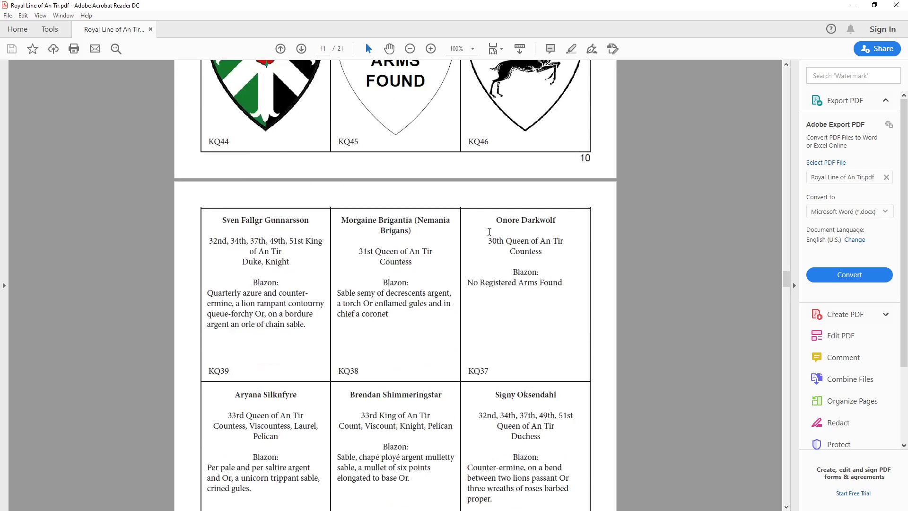
scroll(490, 232, up, 3)
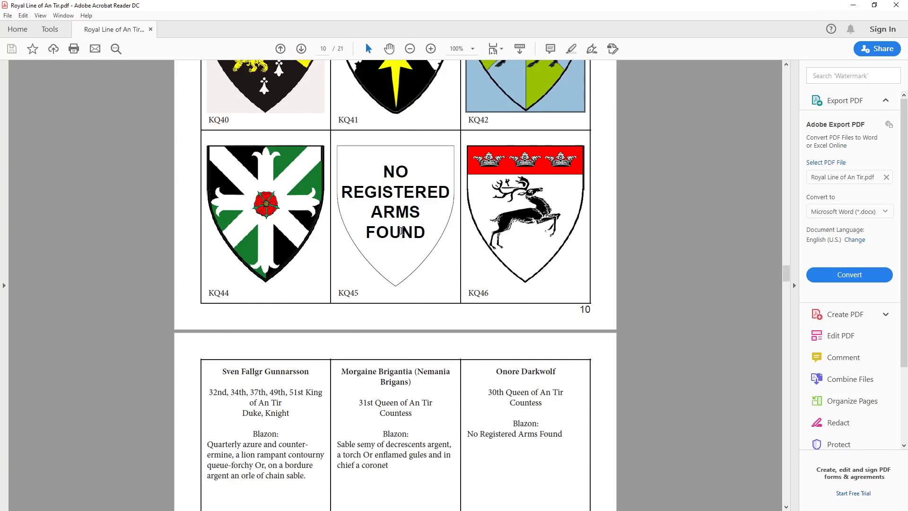
scroll(408, 228, up, 1)
scroll(434, 244, down, 4)
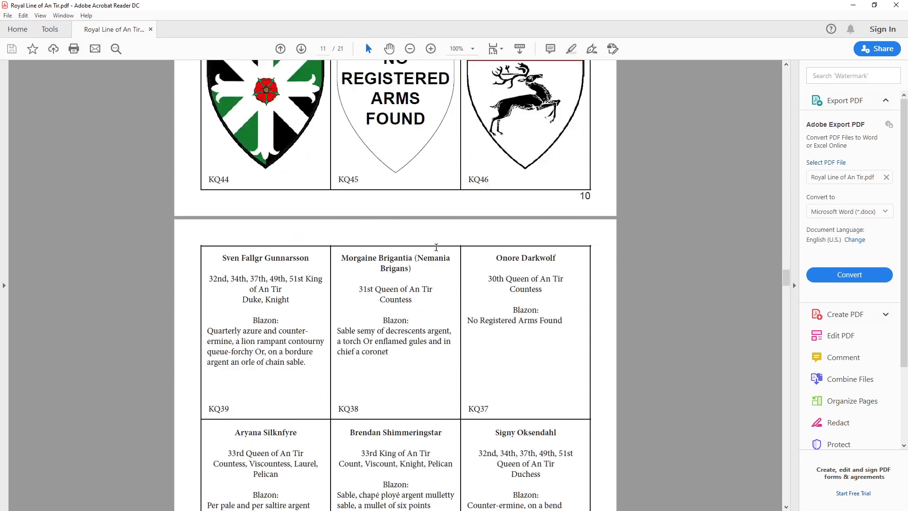
scroll(436, 247, up, 2)
scroll(436, 247, down, 4)
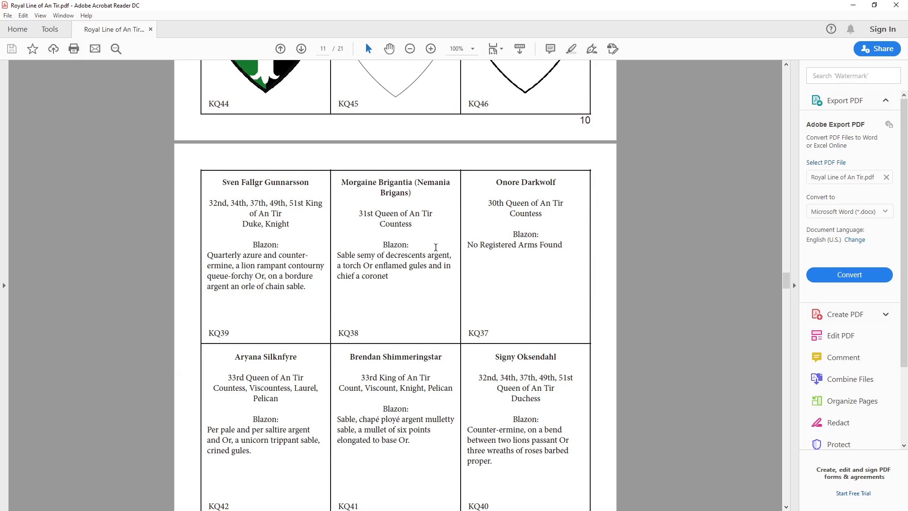
scroll(435, 247, down, 2)
scroll(436, 247, up, 10)
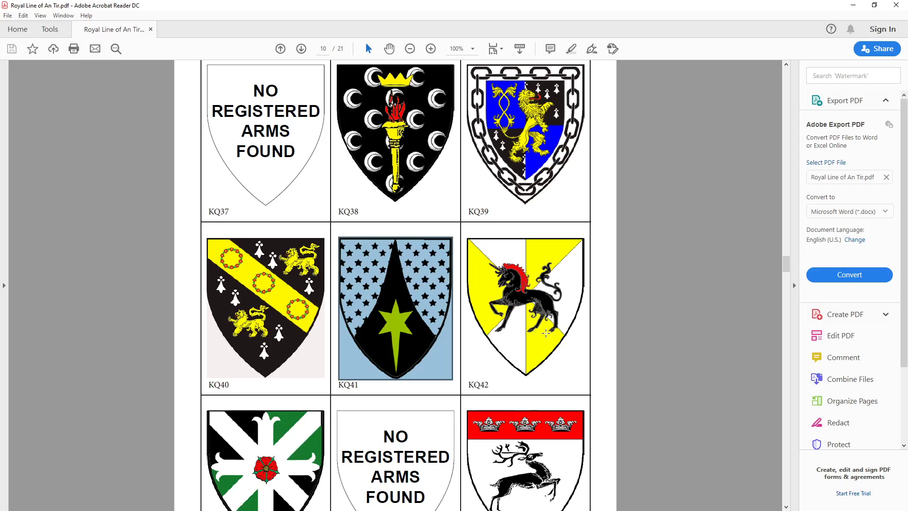
scroll(444, 339, down, 10)
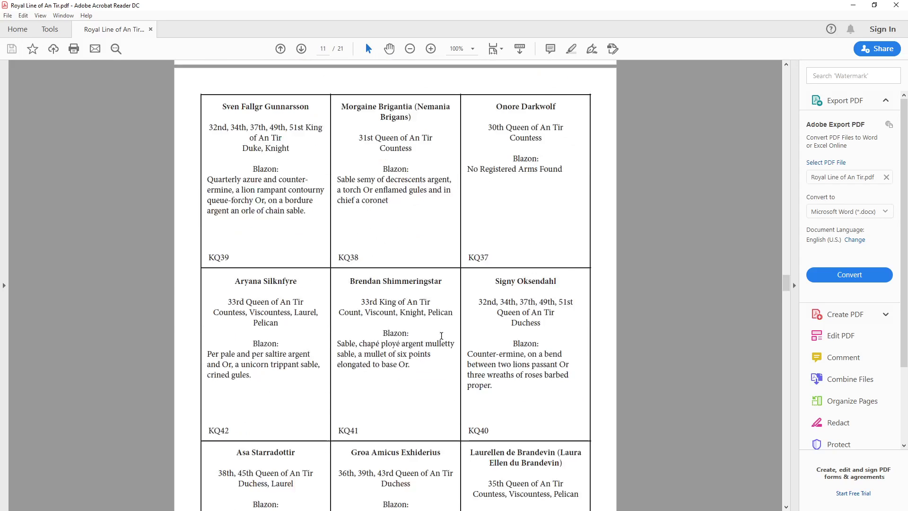
scroll(443, 338, up, 4)
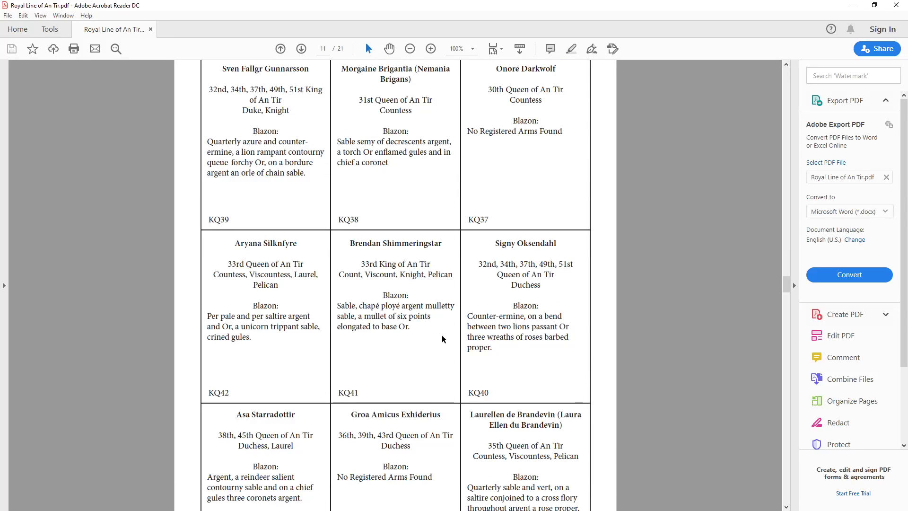
scroll(442, 335, up, 1)
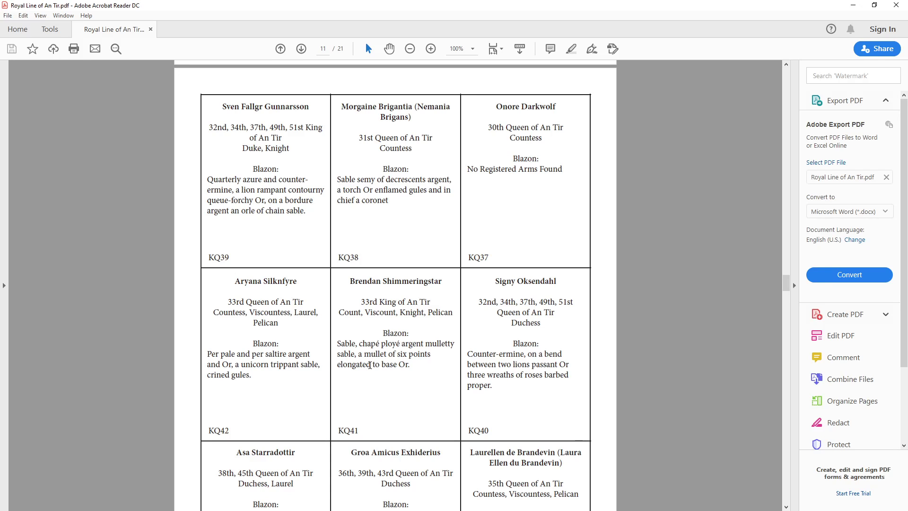
scroll(436, 241, up, 10)
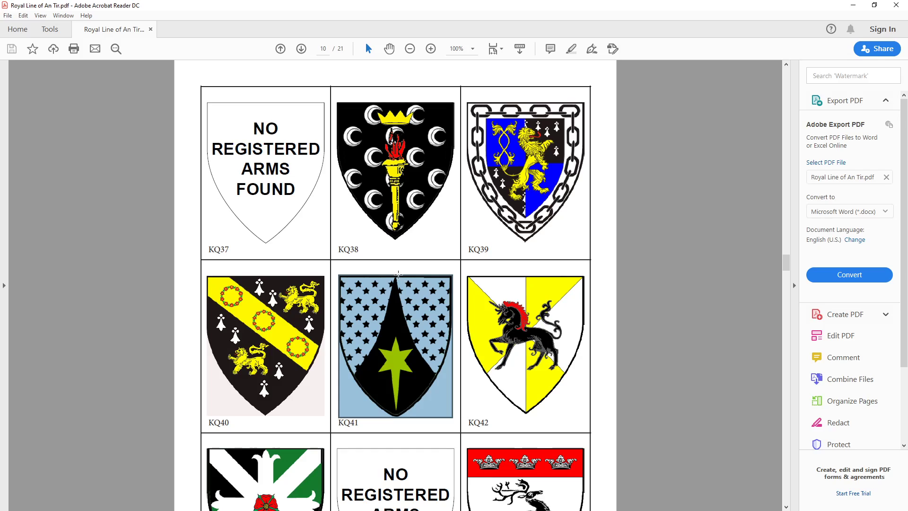
Return to Illustrator and duplicate the Field layer's artwork in place, leaving nothing selected.
click(454, 500)
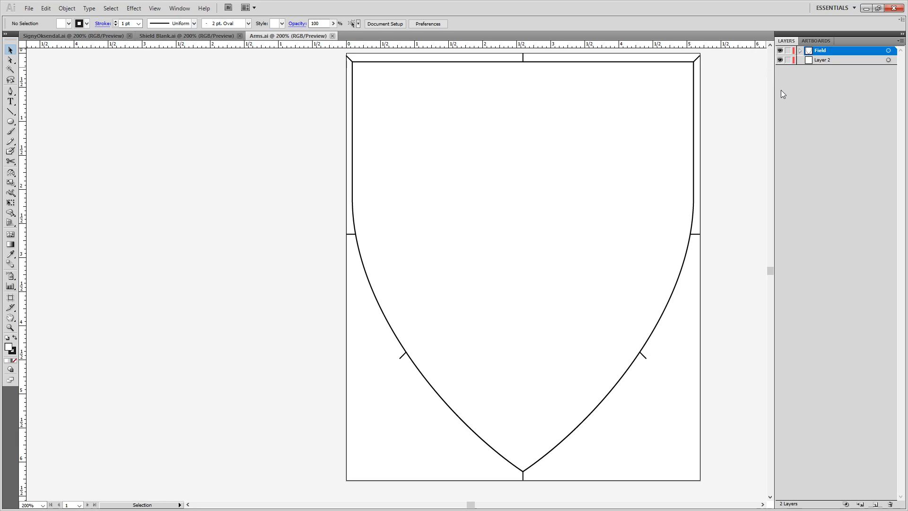
click(889, 51)
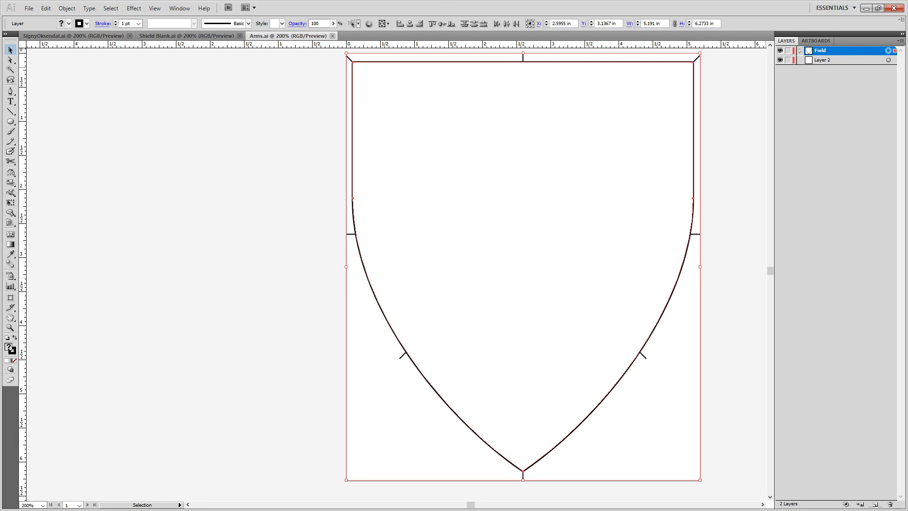
key(ctrl+f)
click(523, 284)
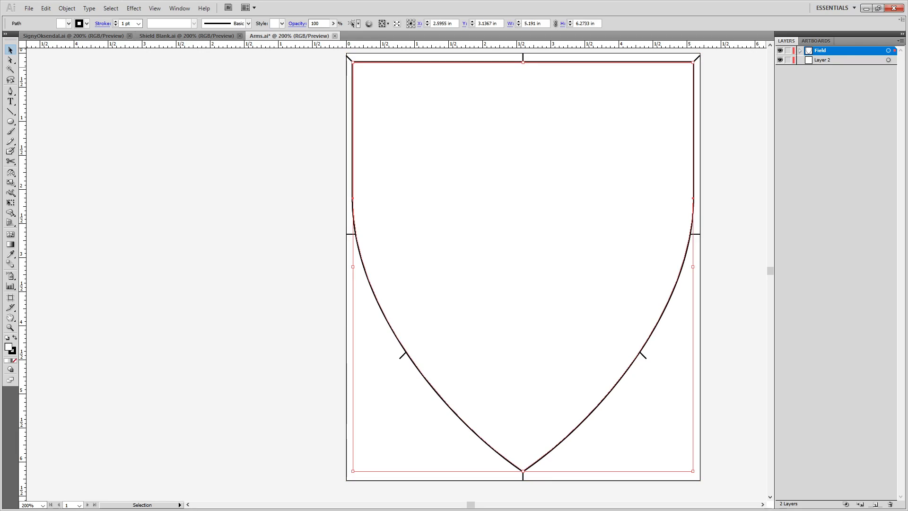
scroll(407, 380, up, 8)
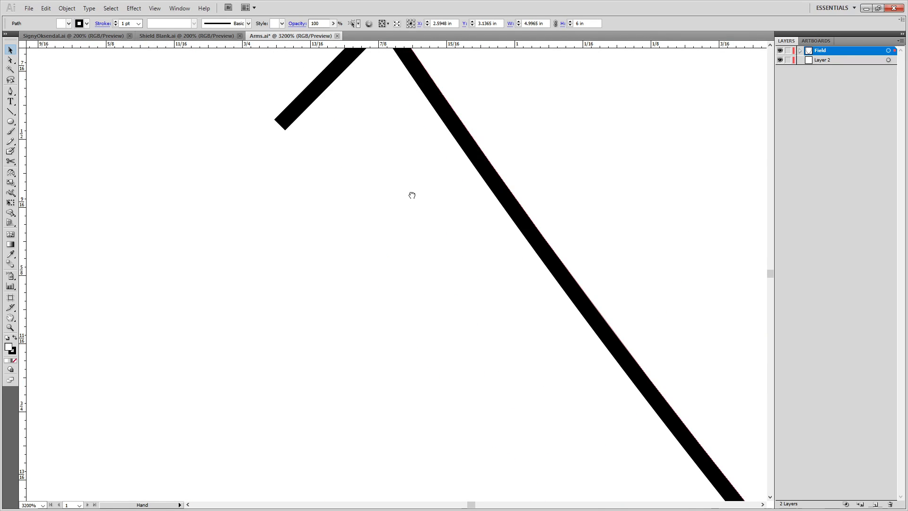
drag(383, 109, 381, 337)
key(ctrl+shift+a)
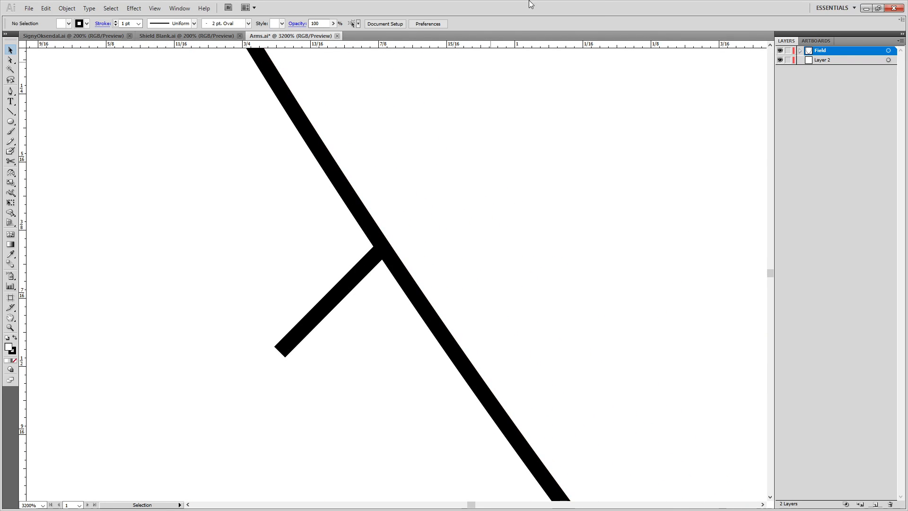
Expand the Field layer, delete the duplicate Alignment group and unlock the remaining one.
click(800, 51)
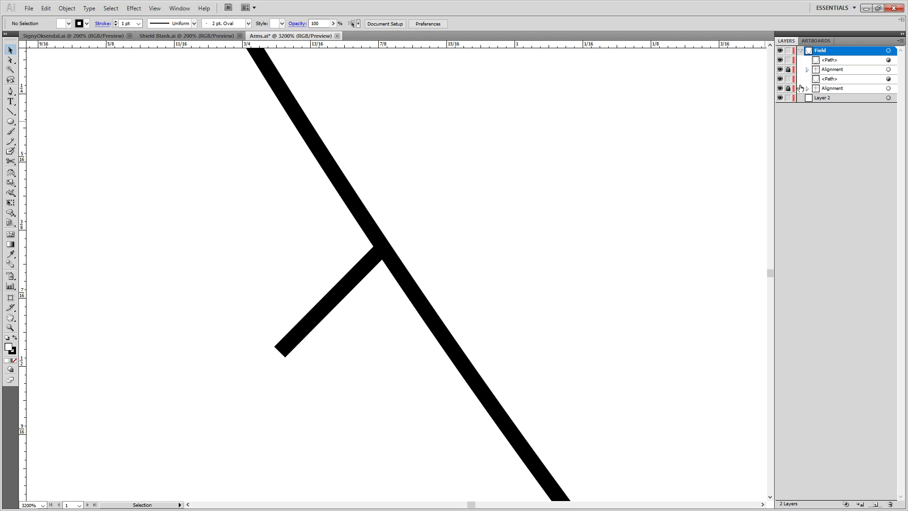
click(848, 89)
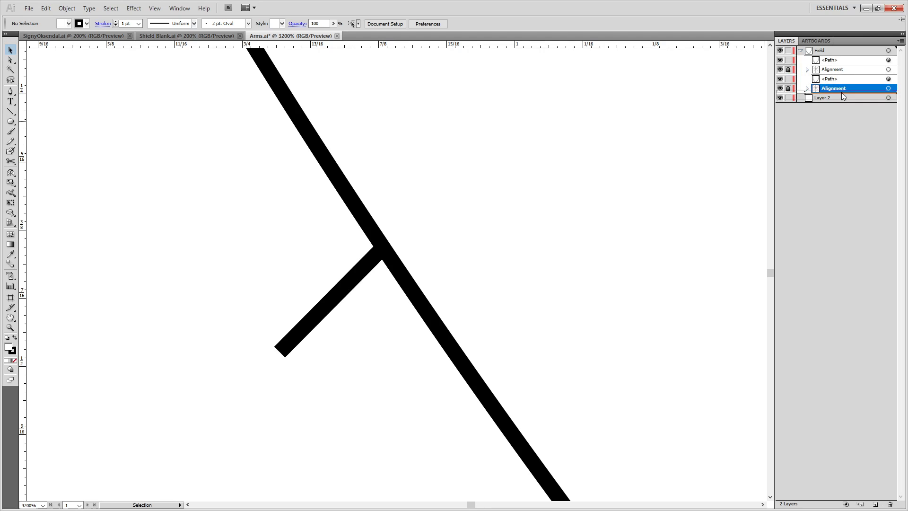
drag(827, 69, 890, 504)
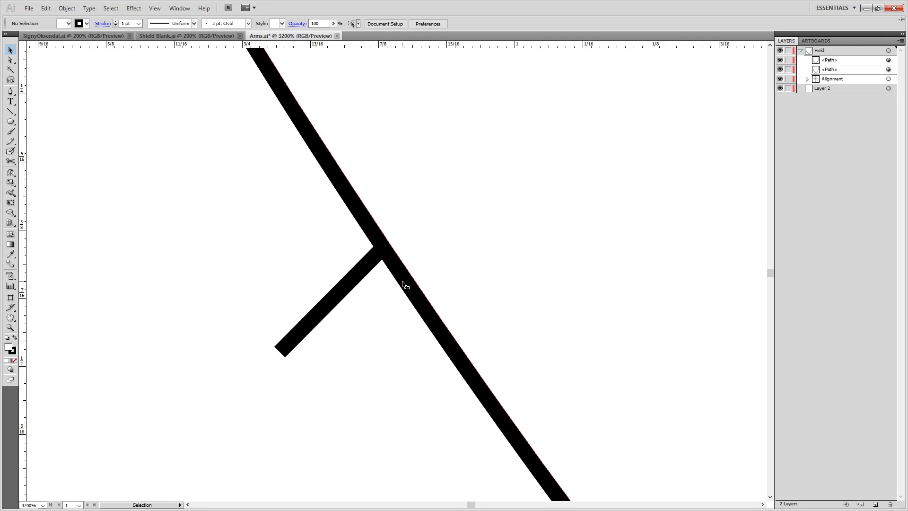
Align the stroke of both shield outlines to the center of their paths.
click(888, 60)
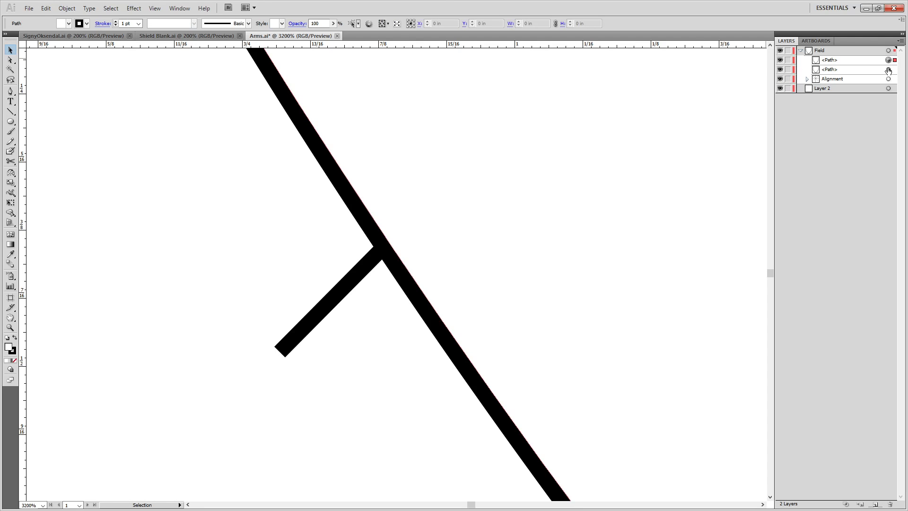
shift+click(888, 69)
click(103, 24)
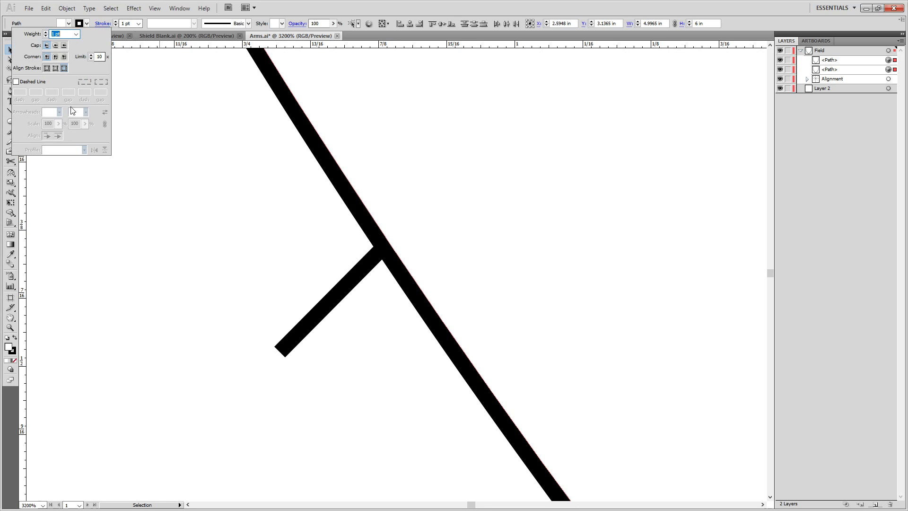
click(46, 69)
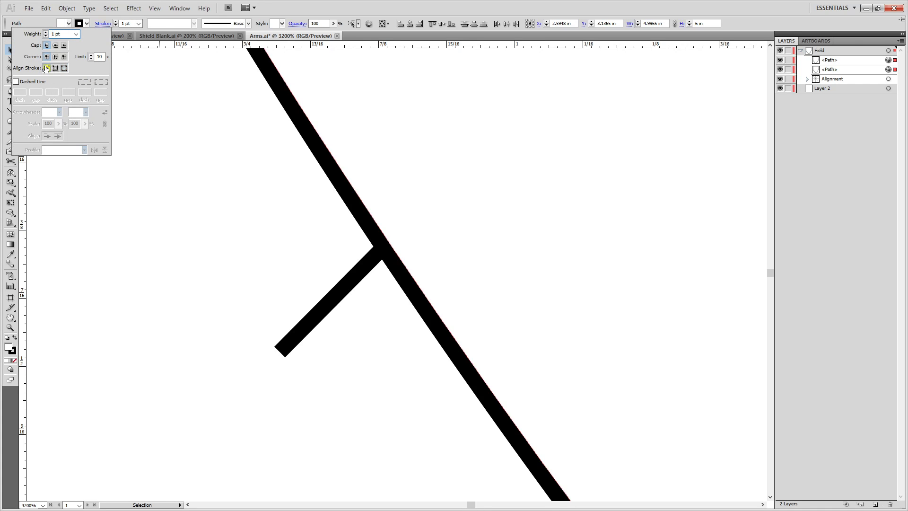
click(290, 193)
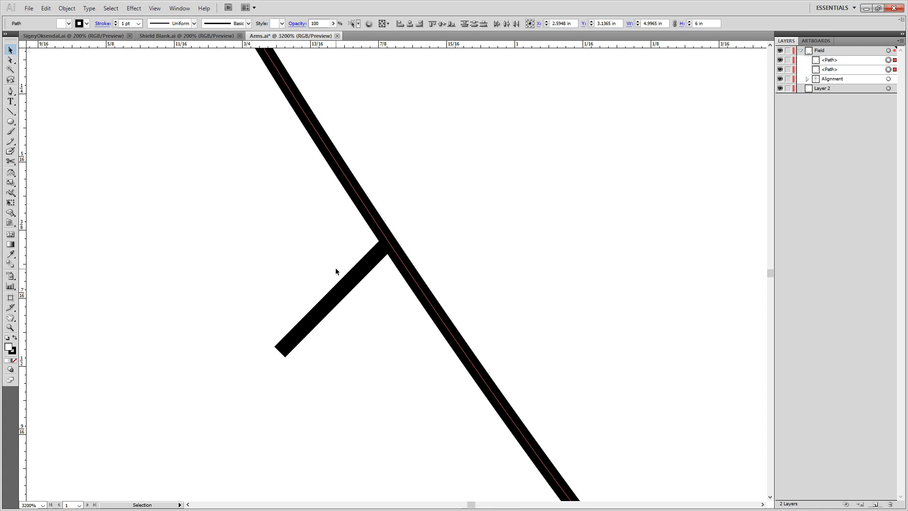
Place a horizontal guide where the lower diagonal alignment mark meets the shield's edge, and lock the guide.
click(369, 270)
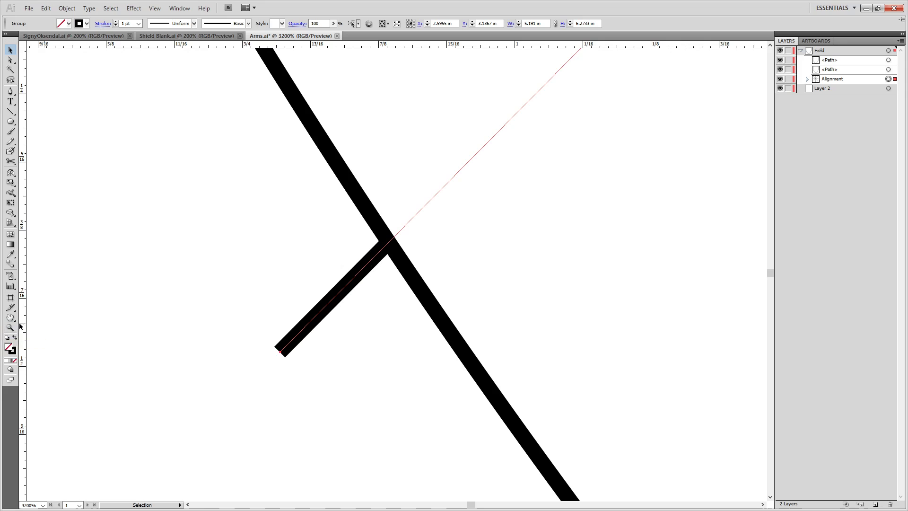
drag(24, 317, 389, 242)
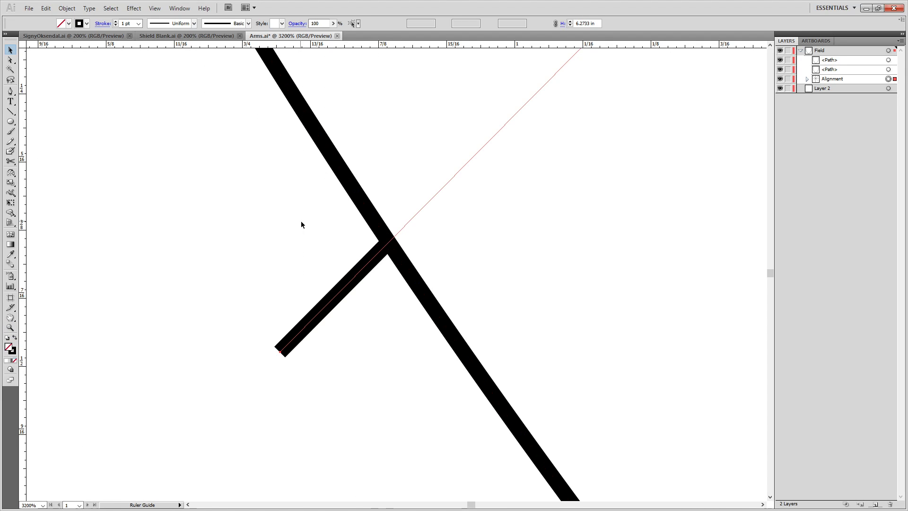
key(Delete)
drag(419, 45, 388, 242)
click(788, 60)
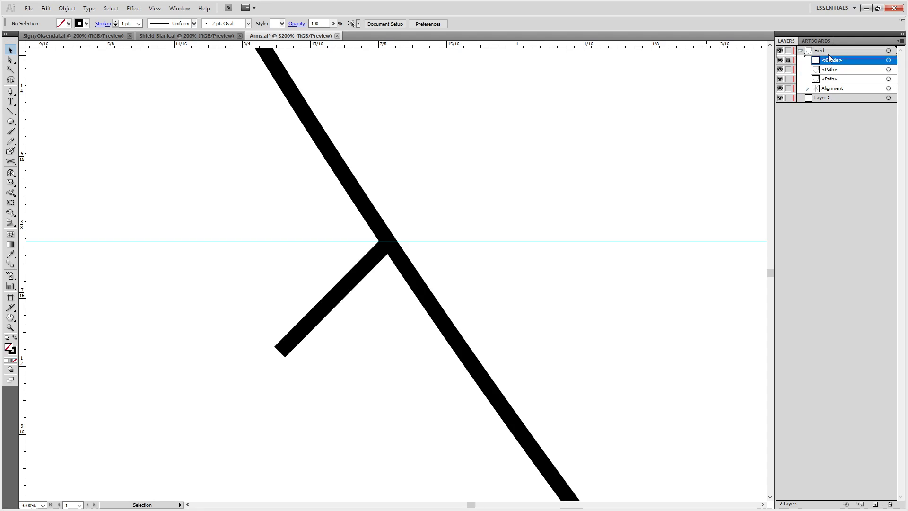
Delete the Alignment group and hide the rear shield outline in the Field layer.
drag(833, 89, 890, 505)
click(780, 80)
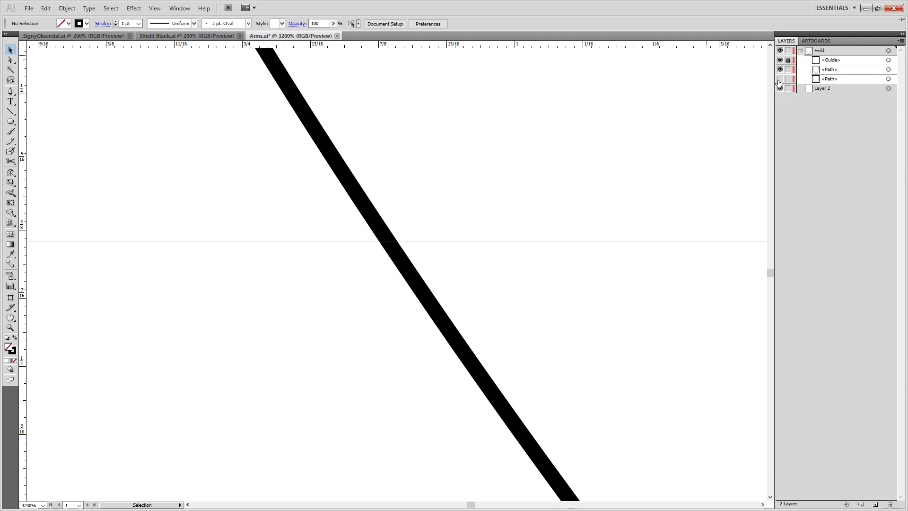
Cut the visible shield outline with Scissors where the horizontal guide crosses its two sides.
key(c)
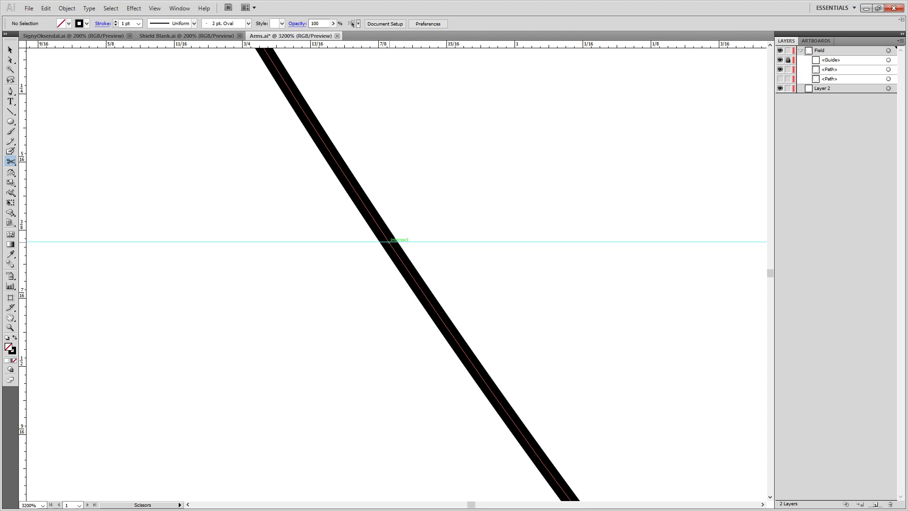
click(389, 242)
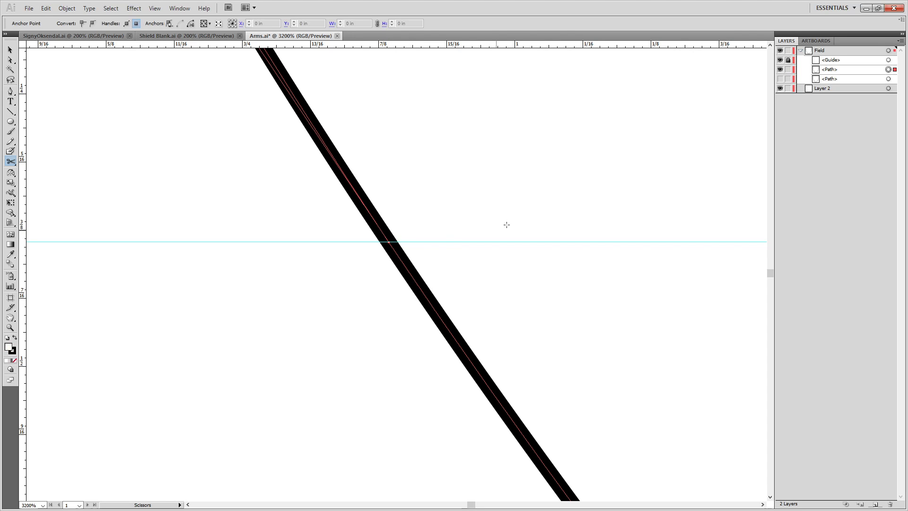
key(ctrl+minus)
key(ctrl+minus)
key(ctrl+minus)
key(ctrl+minus)
key(ctrl+minus)
key(ctrl+minus)
key(ctrl+minus)
scroll(548, 291, up, 6)
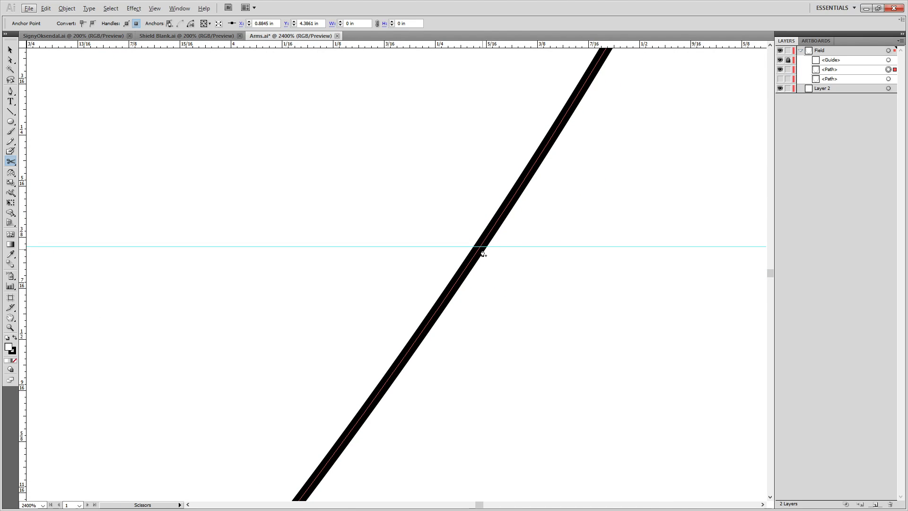
scroll(482, 254, up, 3)
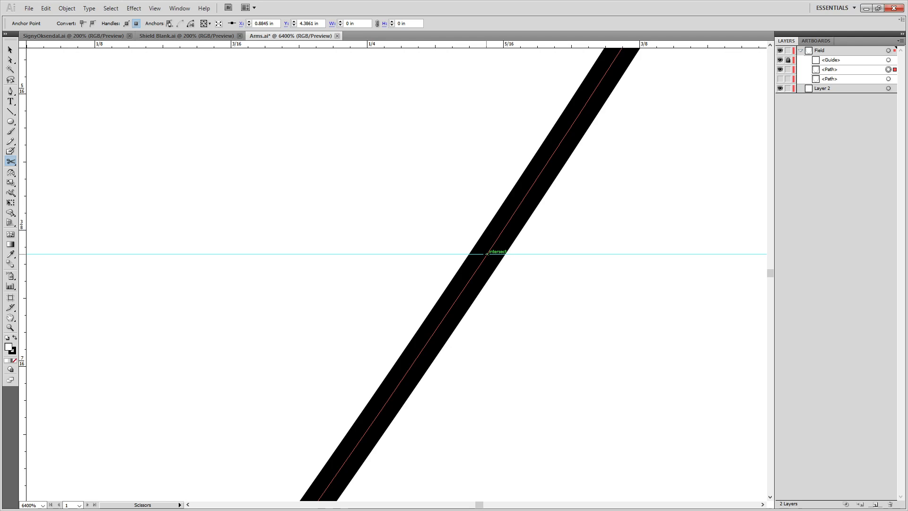
click(487, 254)
Delete the part of the cut shield outline above the guide.
key(a)
click(419, 162)
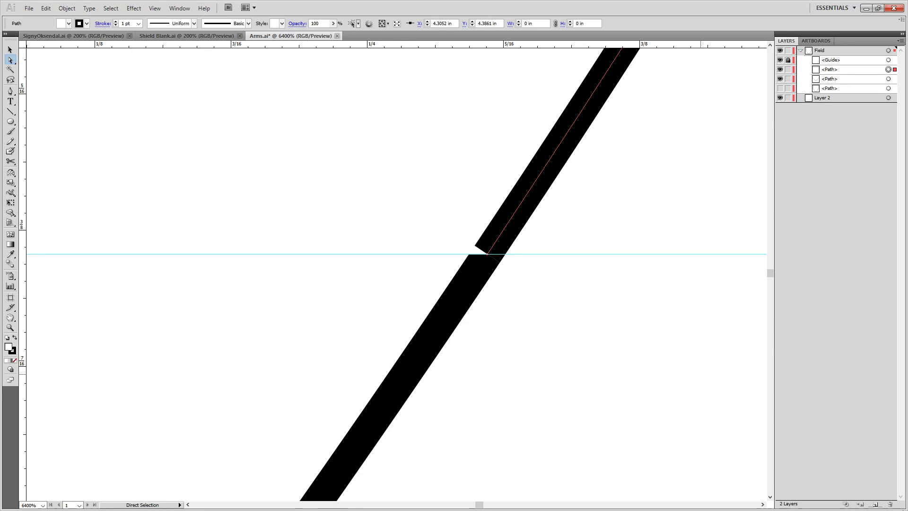
key(Delete)
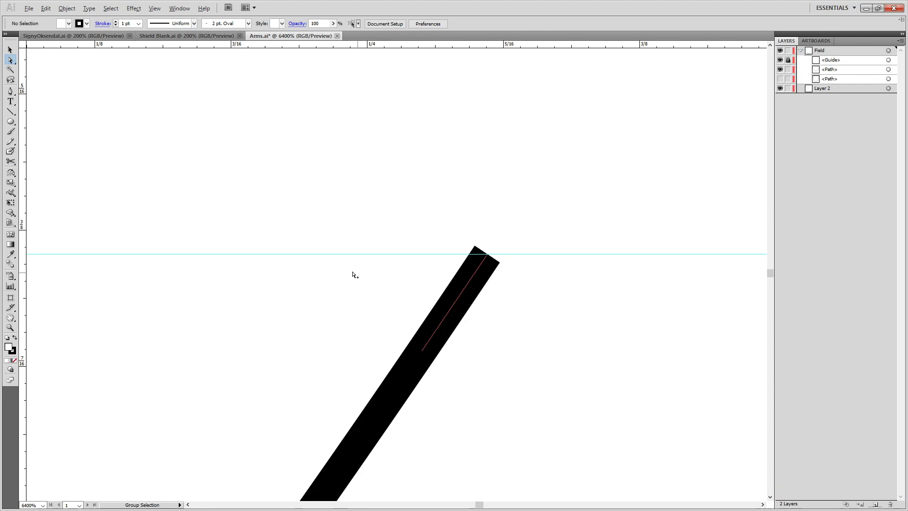
Show the rear shield outline in the Field layer and place a horizontal guide along the shield's top edge.
scroll(345, 269, down, 12)
key(space)
drag(260, 210, 313, 257)
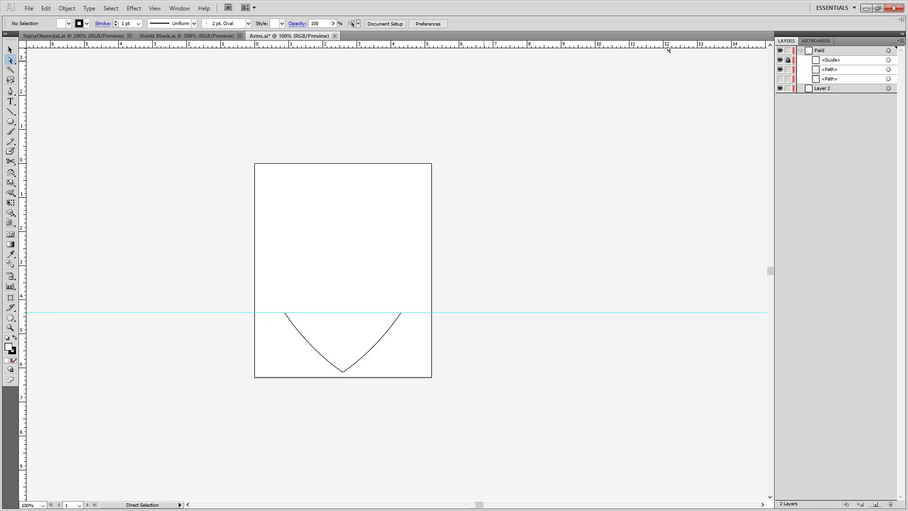
click(781, 78)
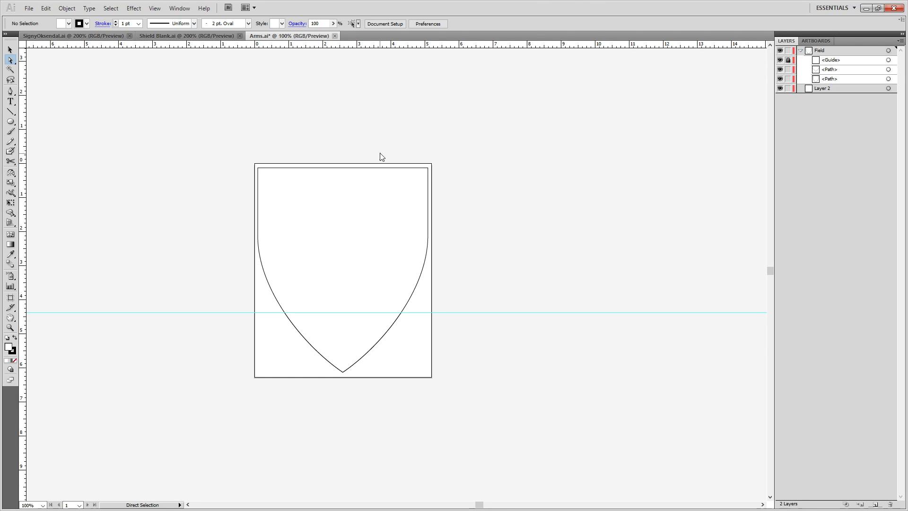
scroll(365, 84, up, 5)
drag(473, 46, 509, 333)
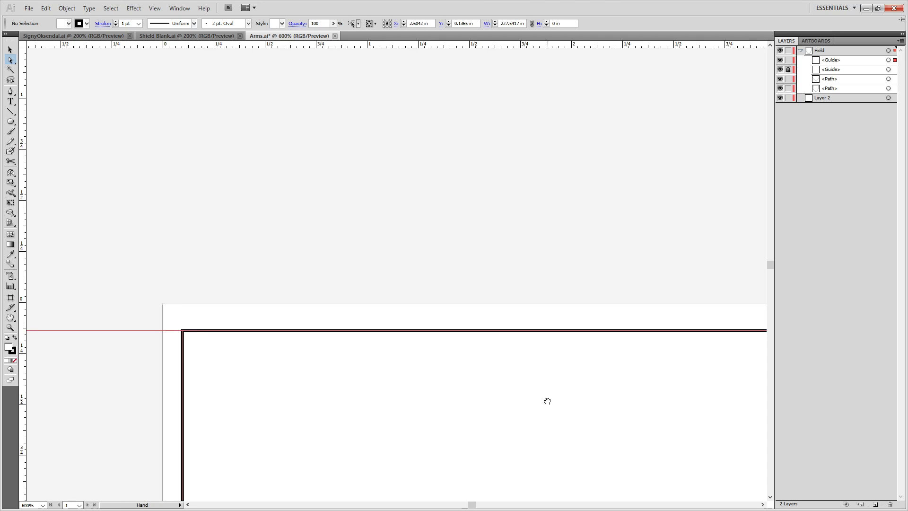
Place a vertical guide through the shield's bottom point and lock both new guides.
drag(547, 401, 494, 38)
drag(489, 478, 469, 21)
drag(511, 406, 365, 18)
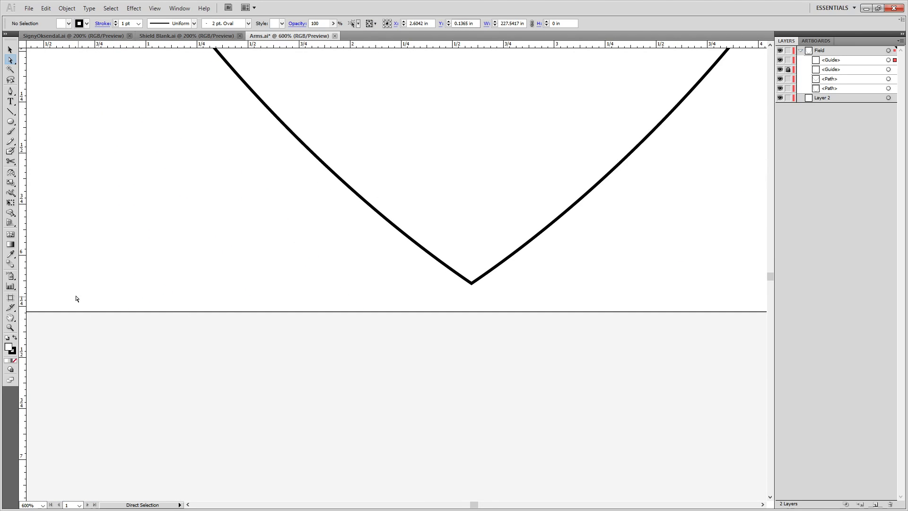
drag(23, 280, 471, 284)
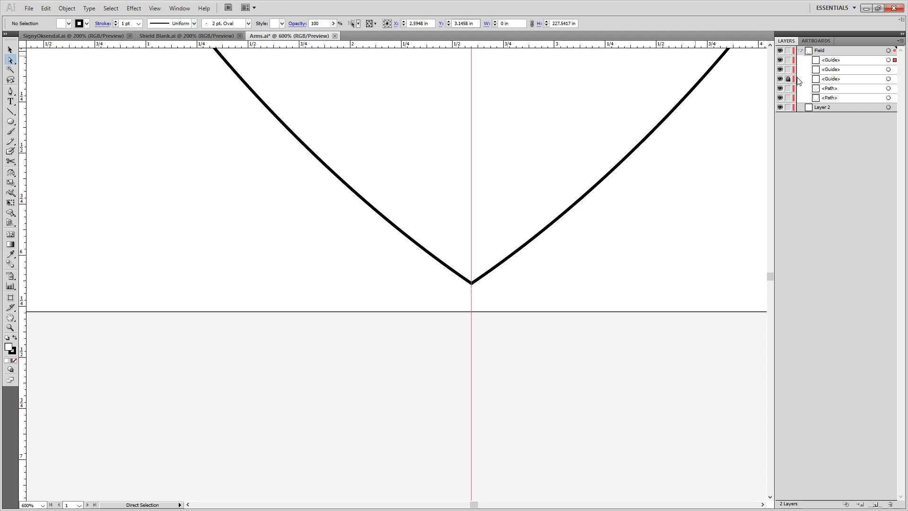
click(788, 59)
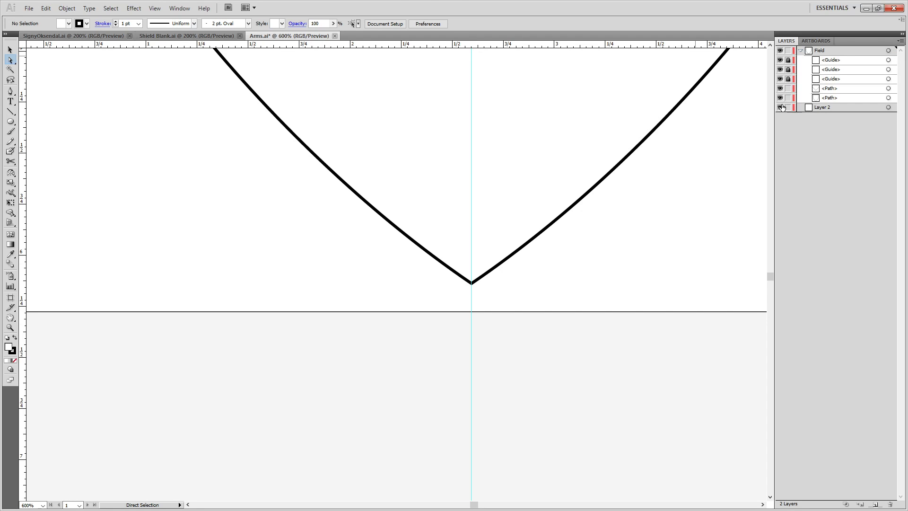
Hide the full shield outline and draw a straight Pen path from the lower arc's left end to the crossing of the top and centre guides.
scroll(330, 130, up, 8)
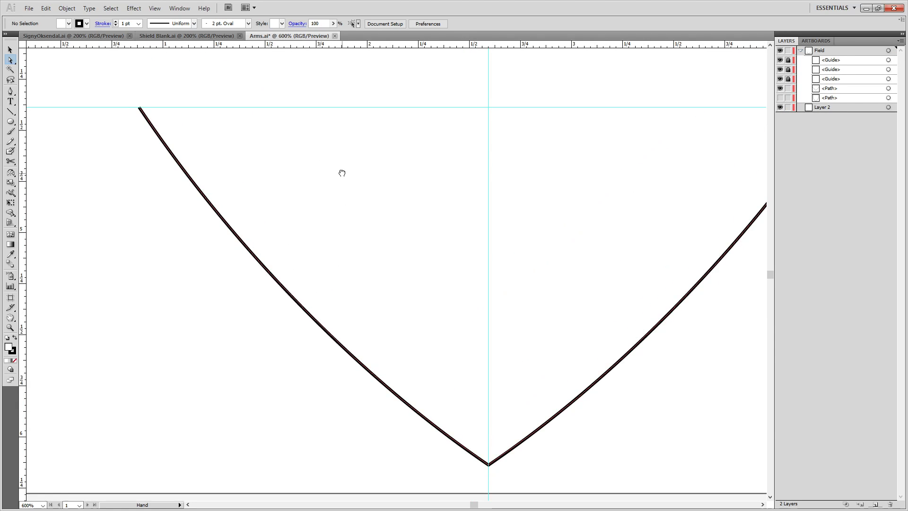
scroll(341, 170, left, 2)
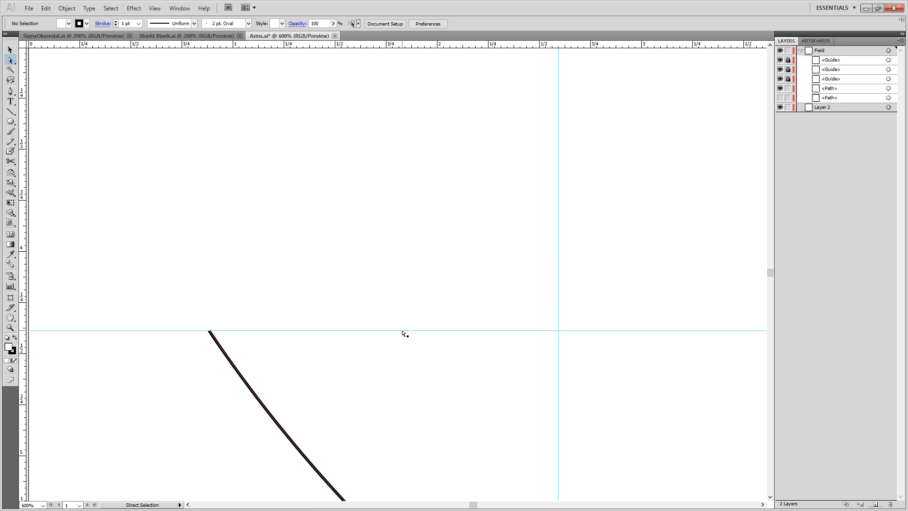
key(c)
click(210, 329)
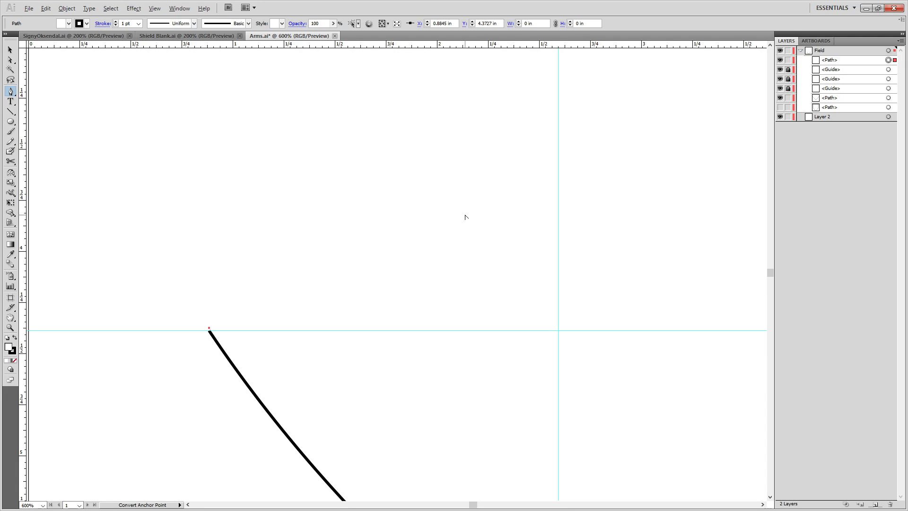
scroll(465, 217, down, 3)
scroll(466, 146, up, 3)
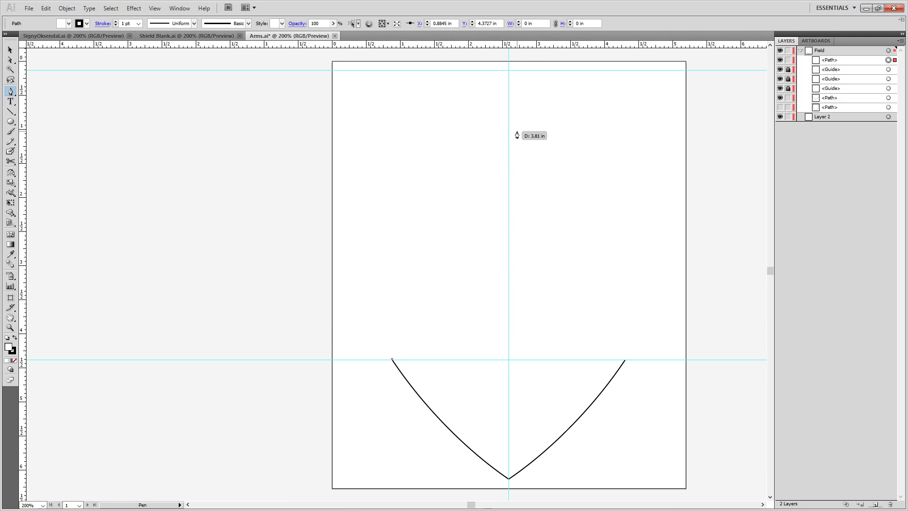
click(509, 71)
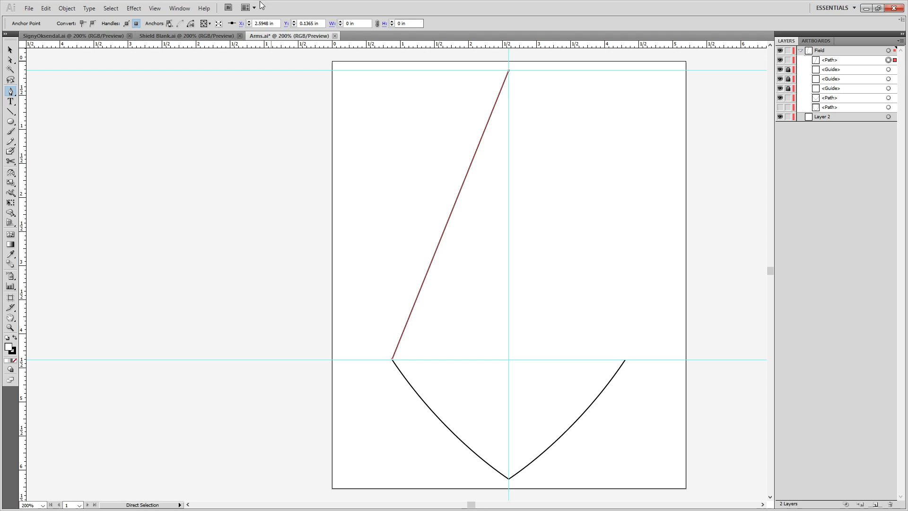
click(831, 116)
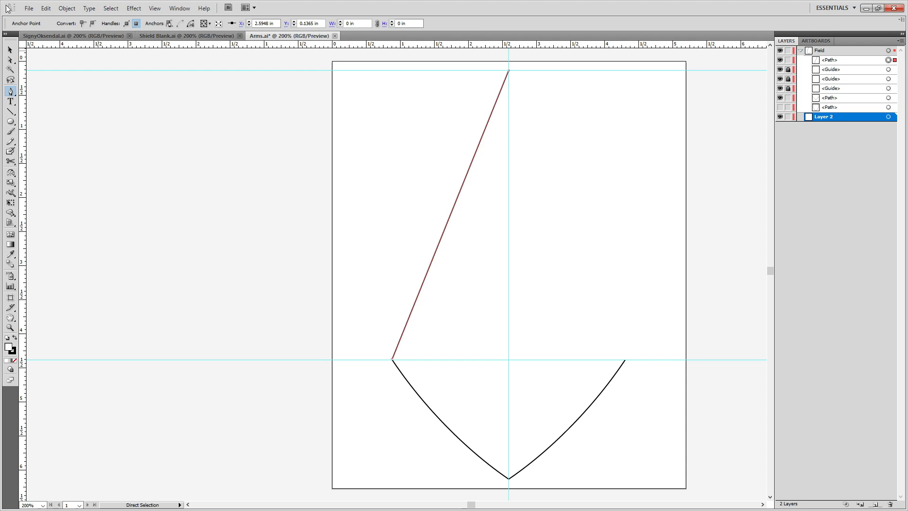
click(29, 9)
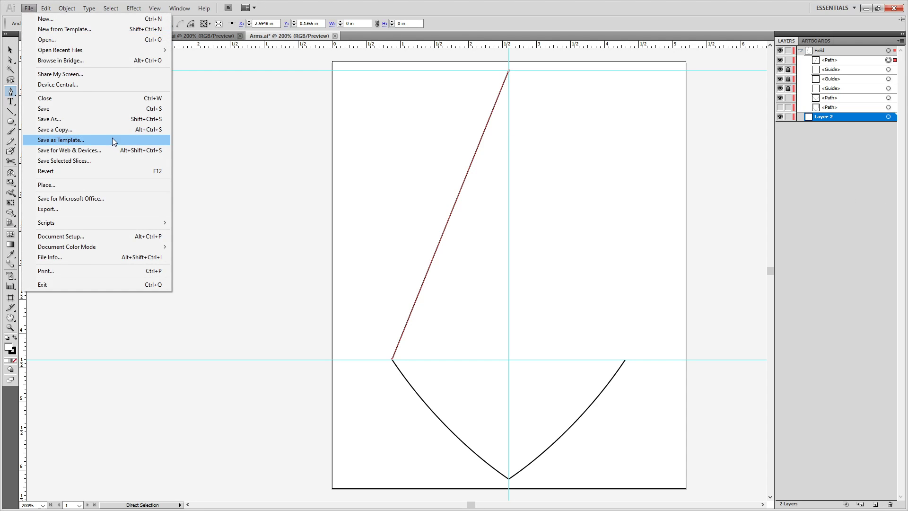
click(64, 39)
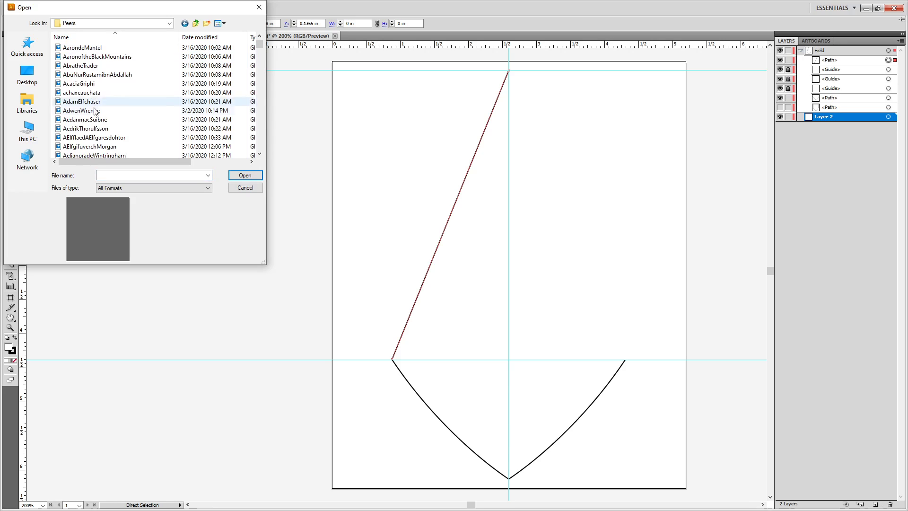
click(91, 103)
key(b)
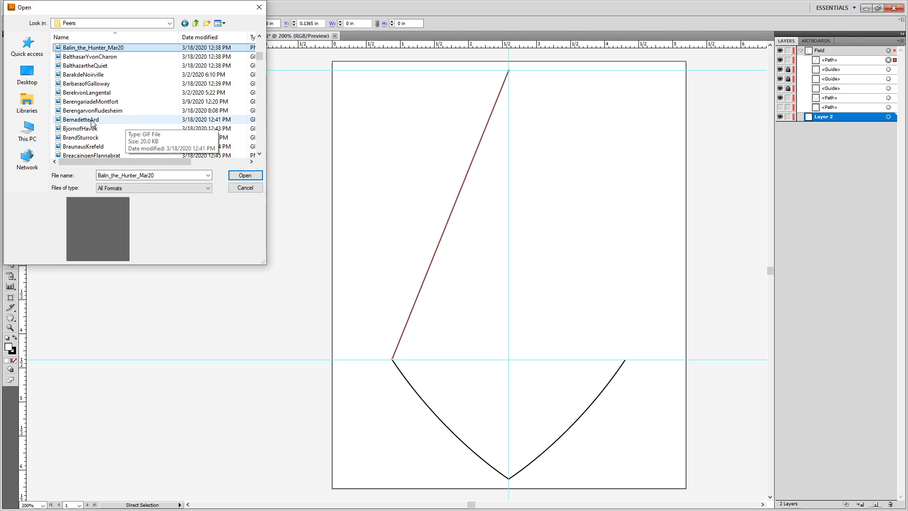
click(109, 121)
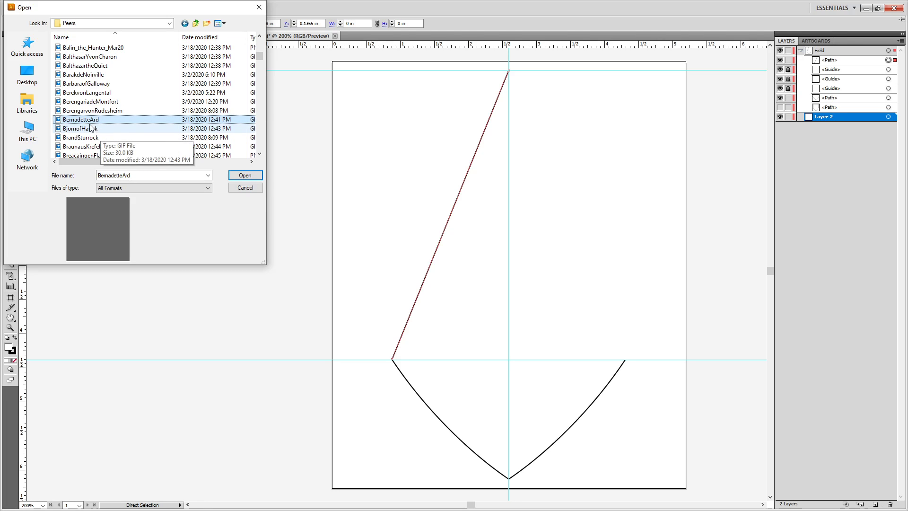
double_click(85, 121)
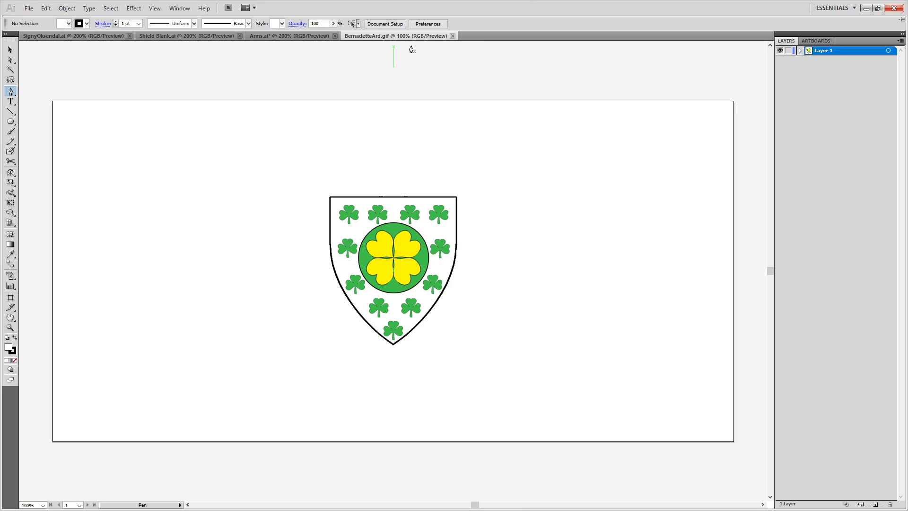
click(452, 36)
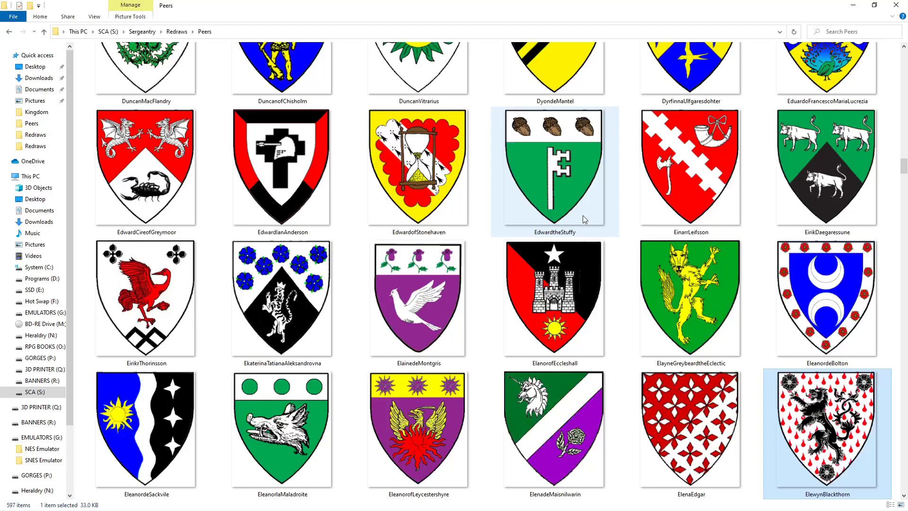
Browse the shield images in the Peers folder in File Explorer for arms with a curved, ployé-style division.
click(583, 214)
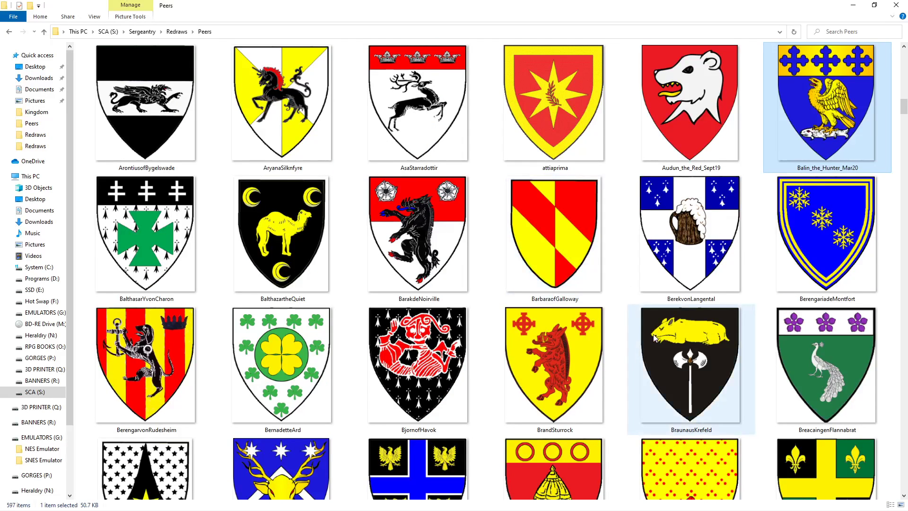
scroll(249, 456, down, 3)
scroll(178, 337, down, 5)
scroll(177, 334, up, 6)
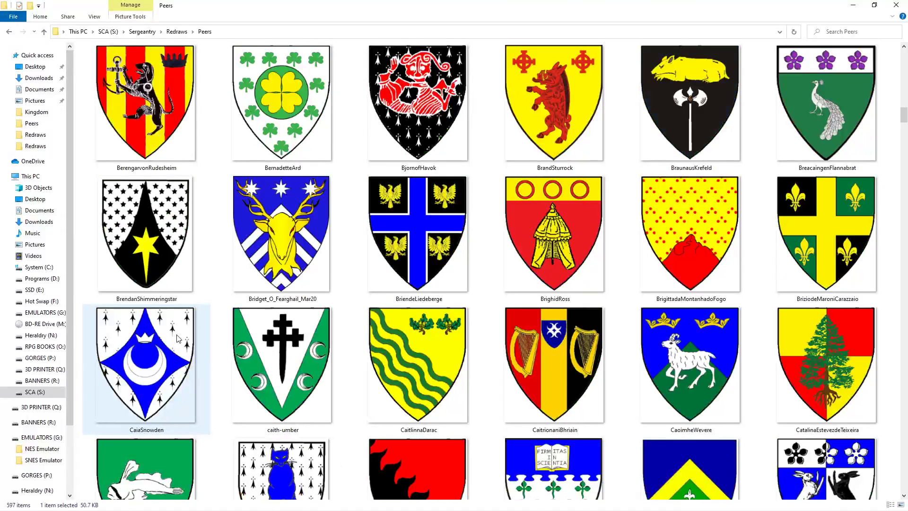
click(165, 239)
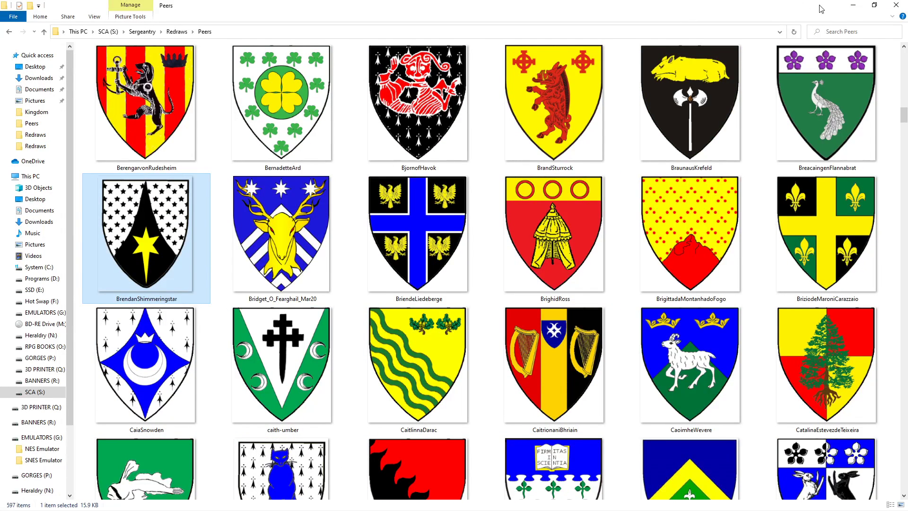
click(851, 7)
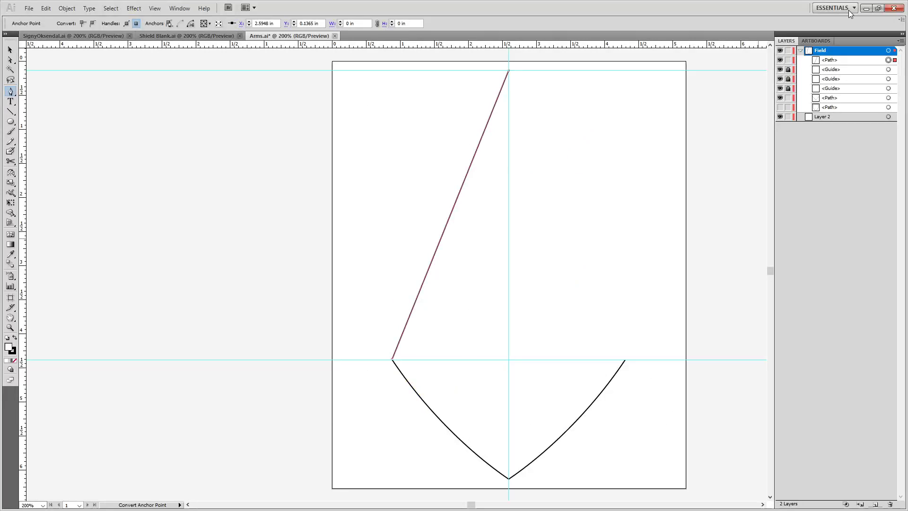
Open the Peers folder's GIF of the star-strewn arms with a black curved point and a yellow star.
key(alt)
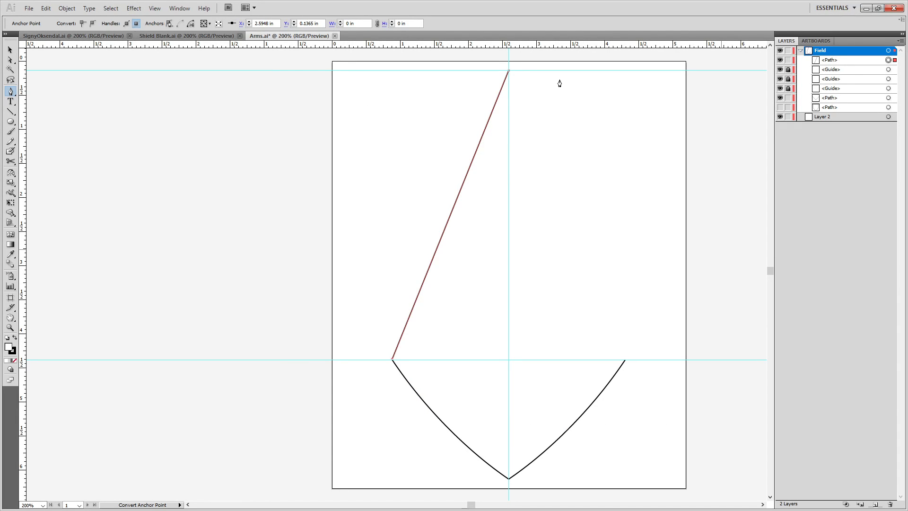
key(ctrl)
click(30, 8)
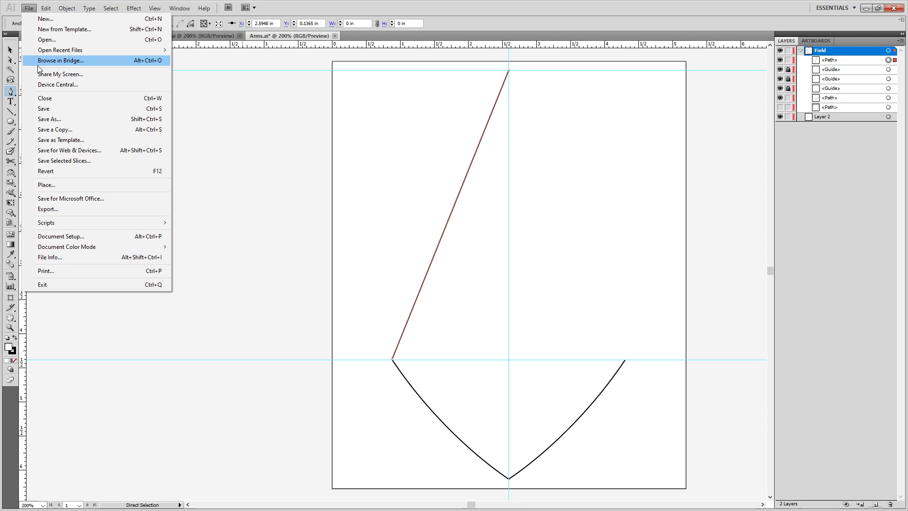
click(52, 41)
click(92, 56)
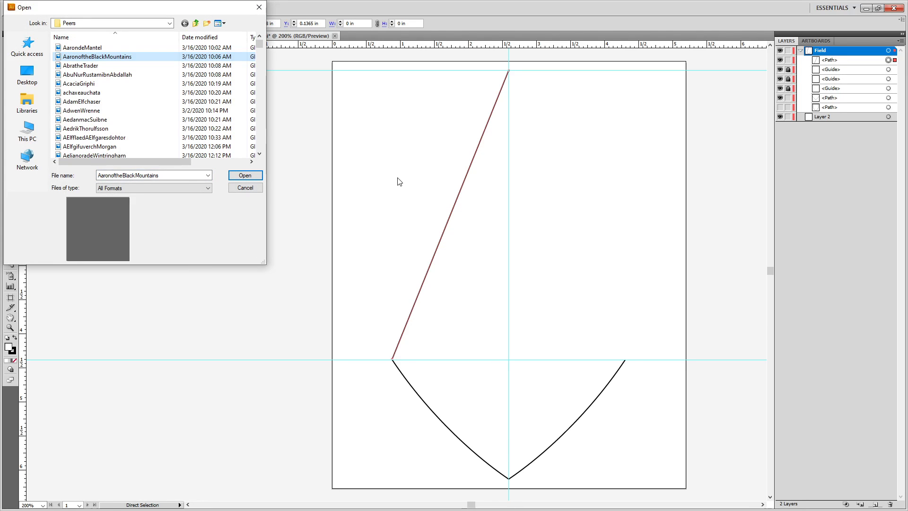
key(b)
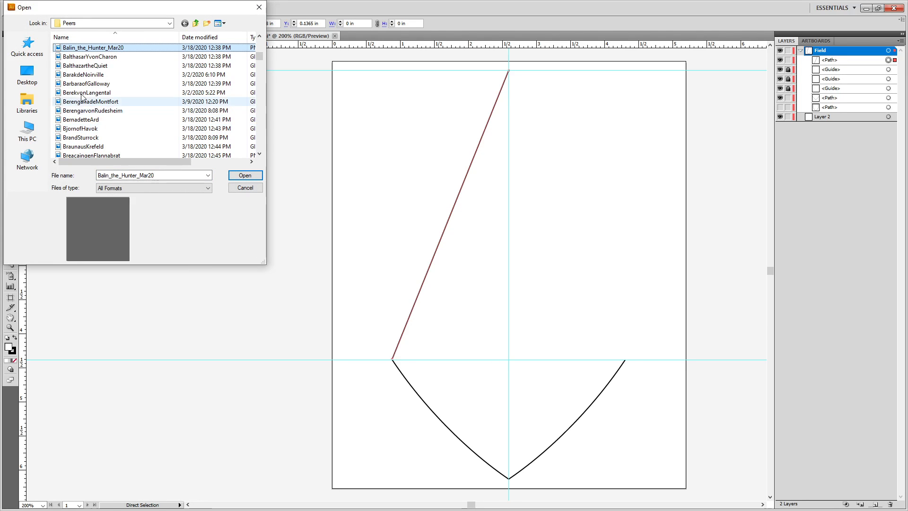
scroll(123, 132, down, 2)
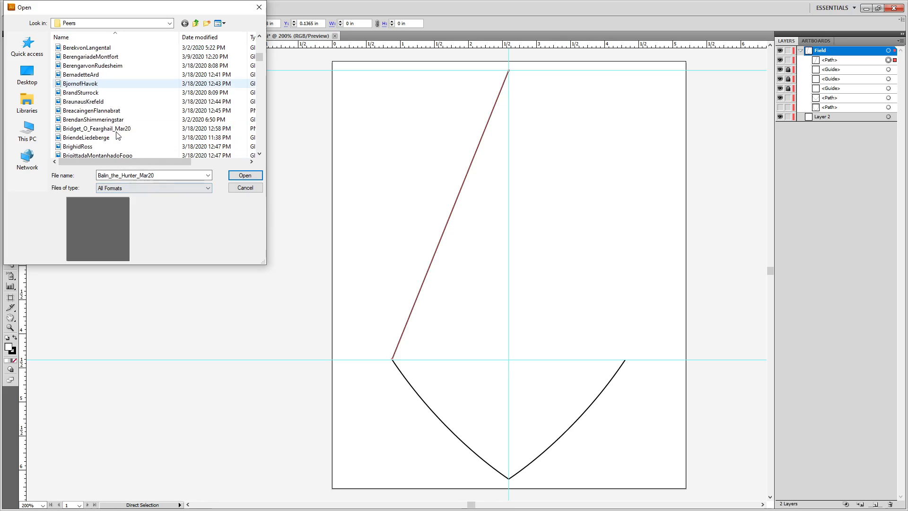
double_click(110, 120)
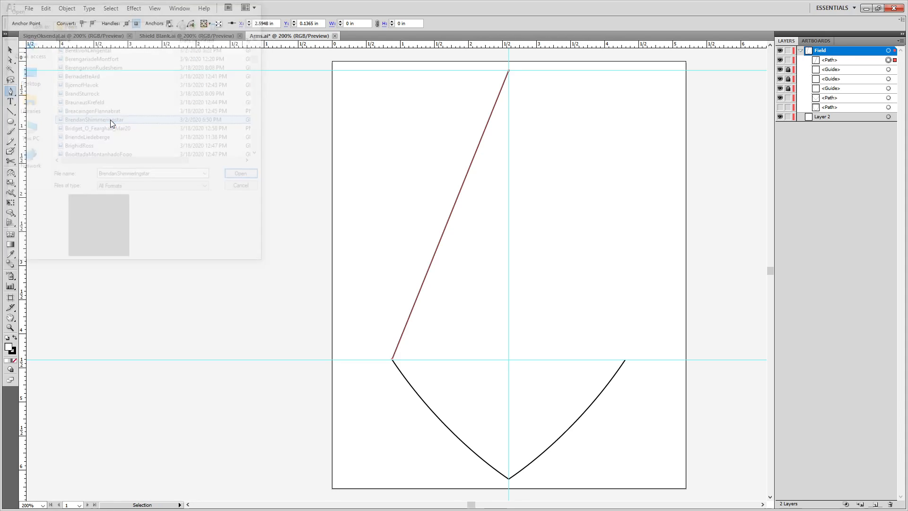
Copy the opened reference image into the Arms document and place it to the left of the artboard.
drag(371, 251, 398, 308)
key(ctrl+z)
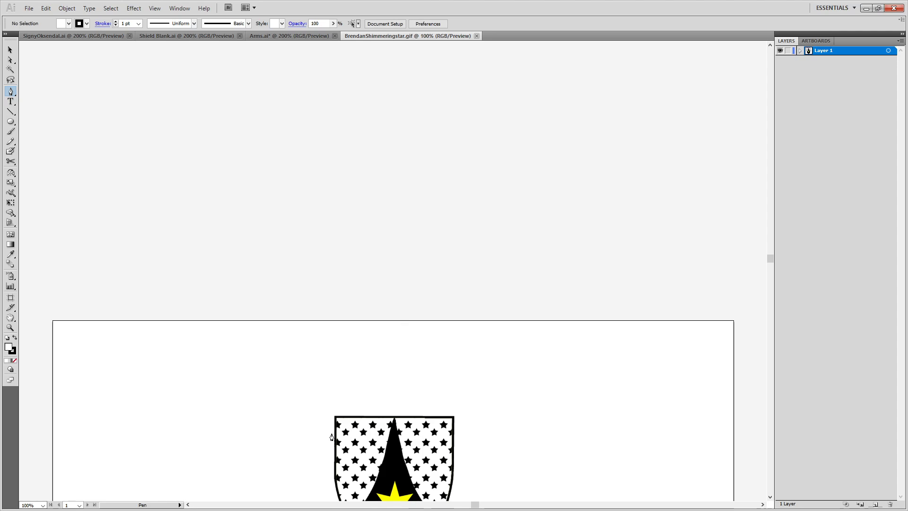
key(v)
drag(362, 443, 254, 36)
drag(184, 199, 197, 217)
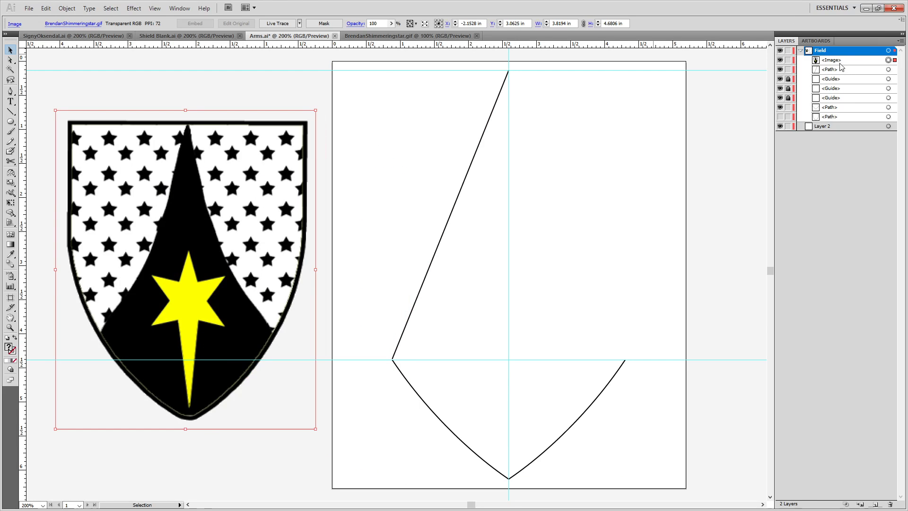
Move the reference image into Layer 2 and lock that layer.
drag(833, 59, 835, 126)
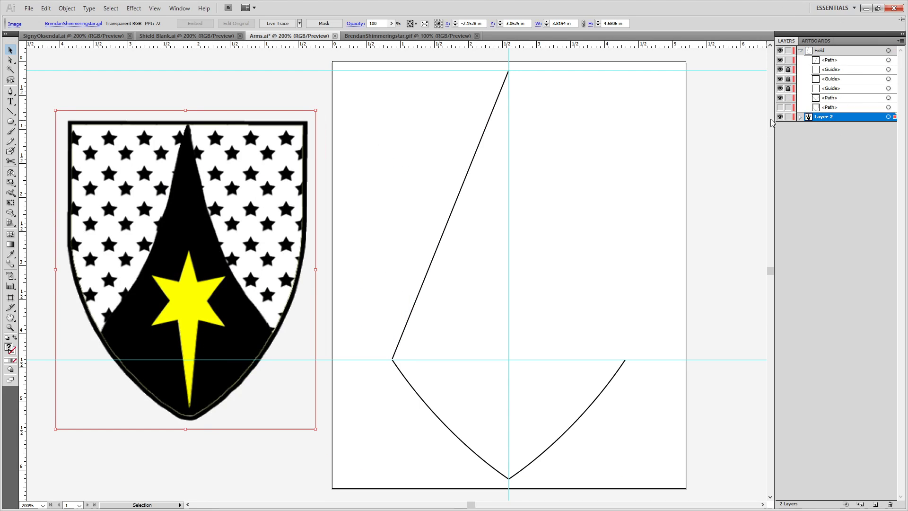
click(788, 116)
drag(213, 287, 144, 275)
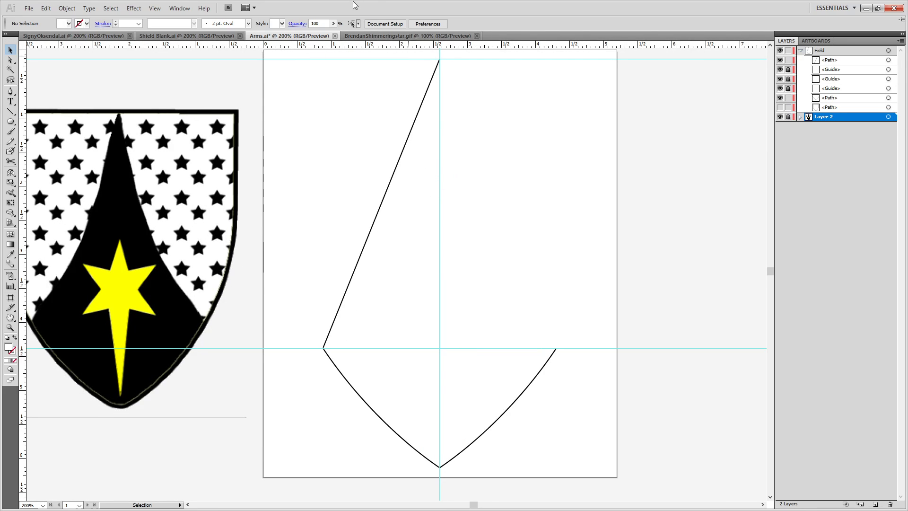
scroll(452, 142, up, 3)
scroll(453, 141, up, 2)
scroll(452, 141, down, 5)
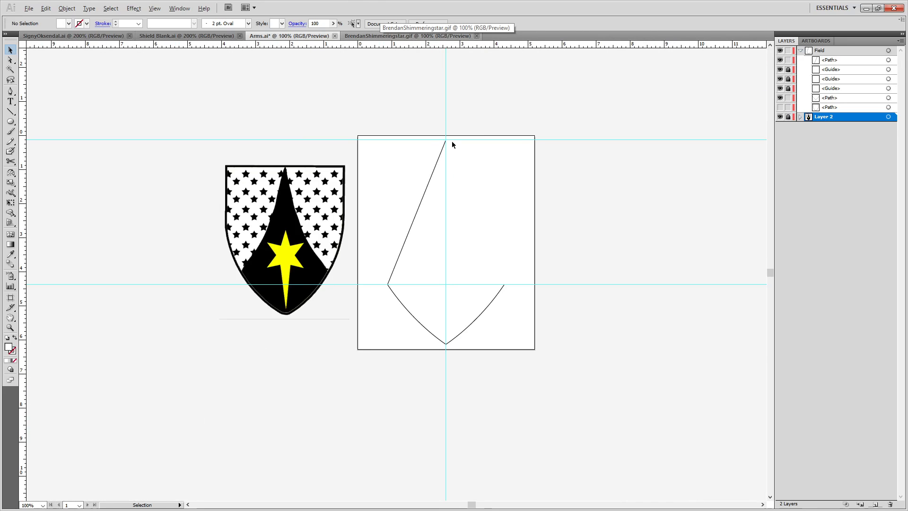
key(space)
drag(444, 142, 433, 253)
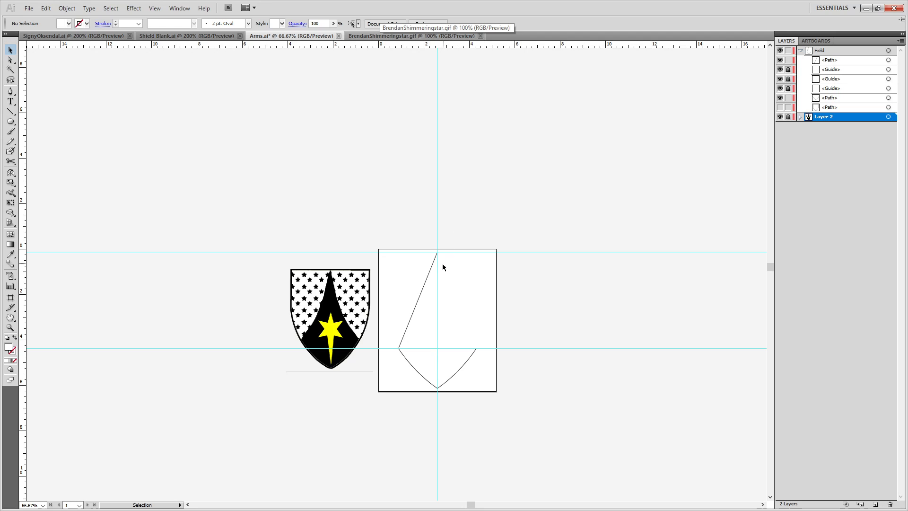
scroll(431, 253, up, 3)
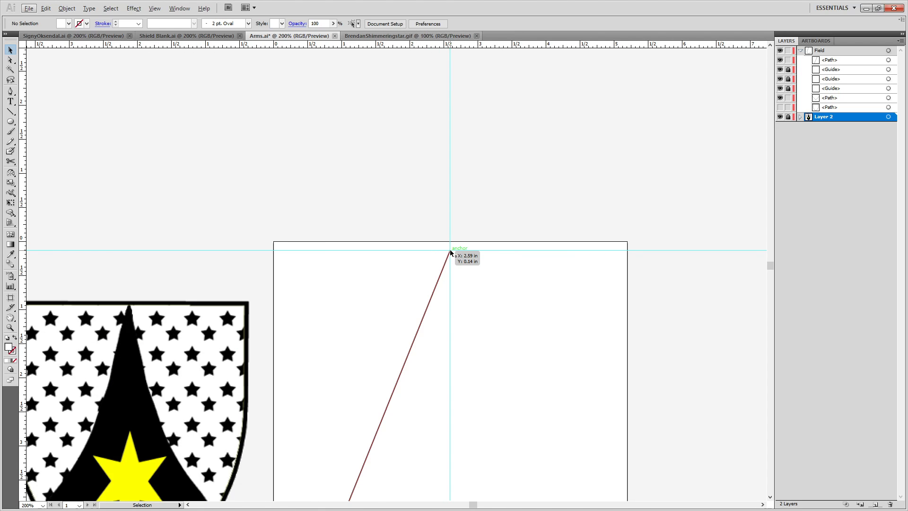
Curve the sloping division line by converting its top anchor to a smooth point with vertical handles along the center guide.
click(451, 252)
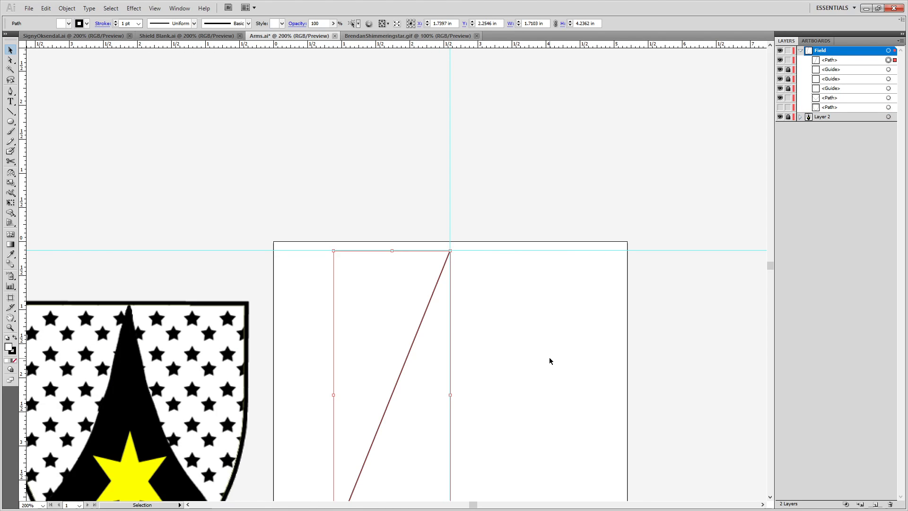
key(shift+c)
scroll(496, 340, down, 2)
drag(493, 346, 477, 275)
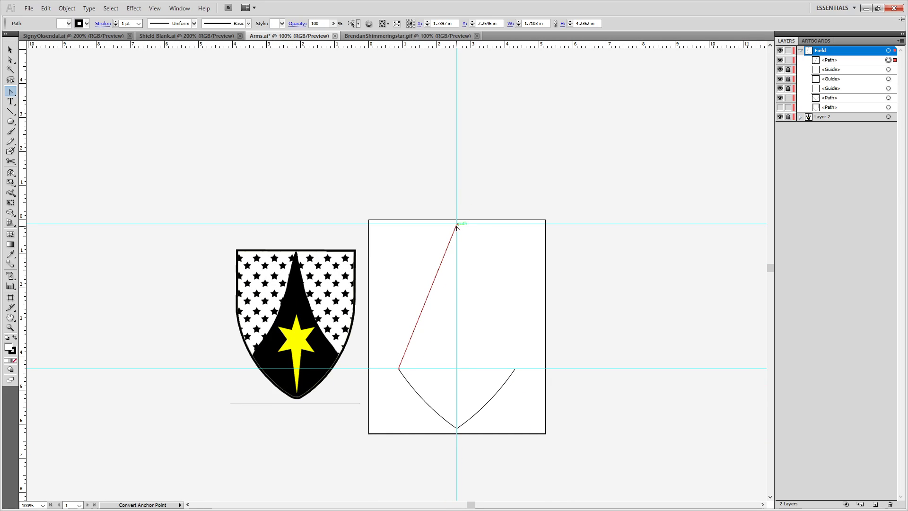
drag(455, 221, 448, 139)
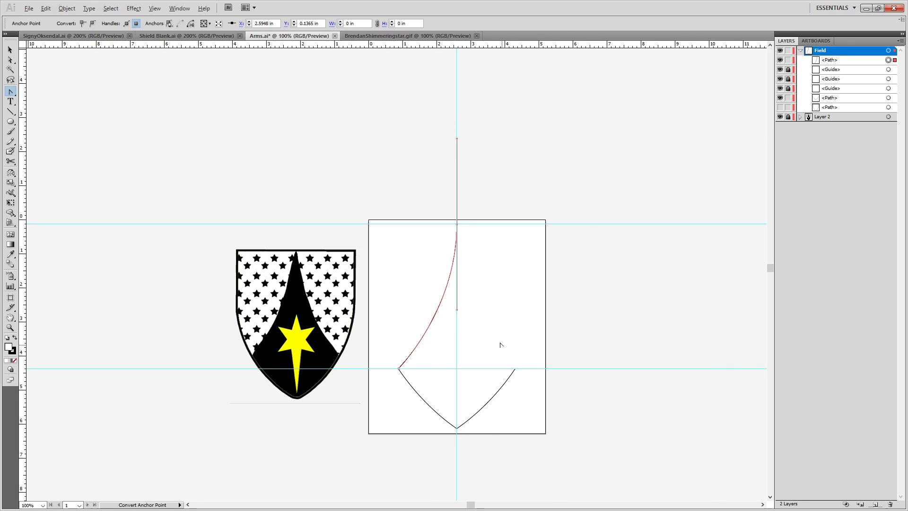
scroll(489, 327, up, 3)
key(v)
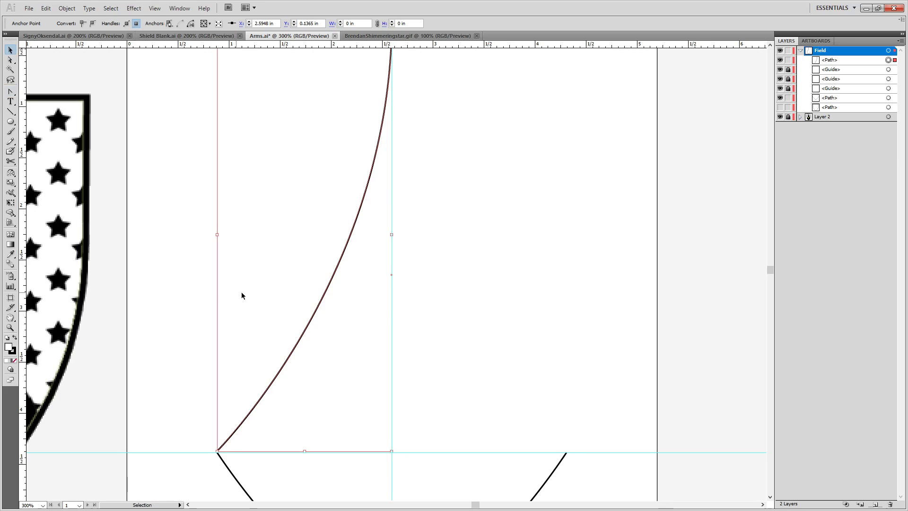
click(410, 276)
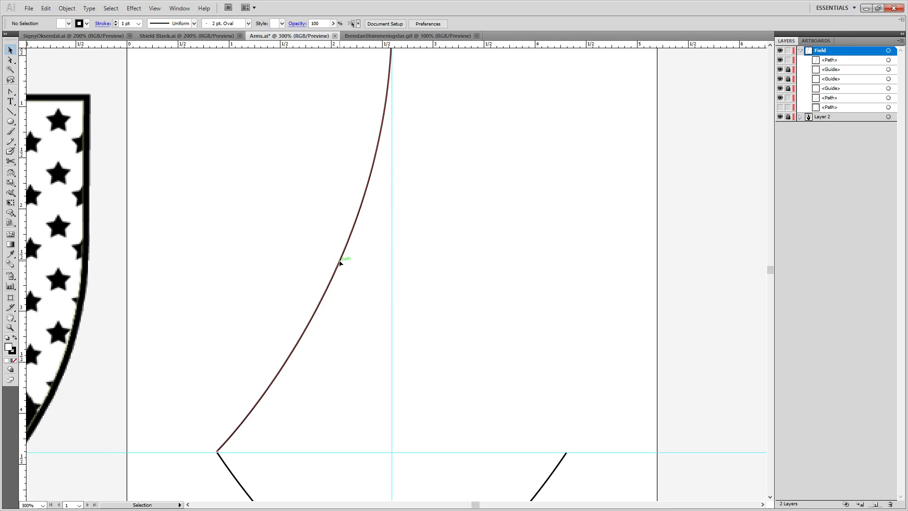
Duplicate the curved division line horizontally to its right and reflect the copy across the vertical axis.
drag(340, 263, 504, 263)
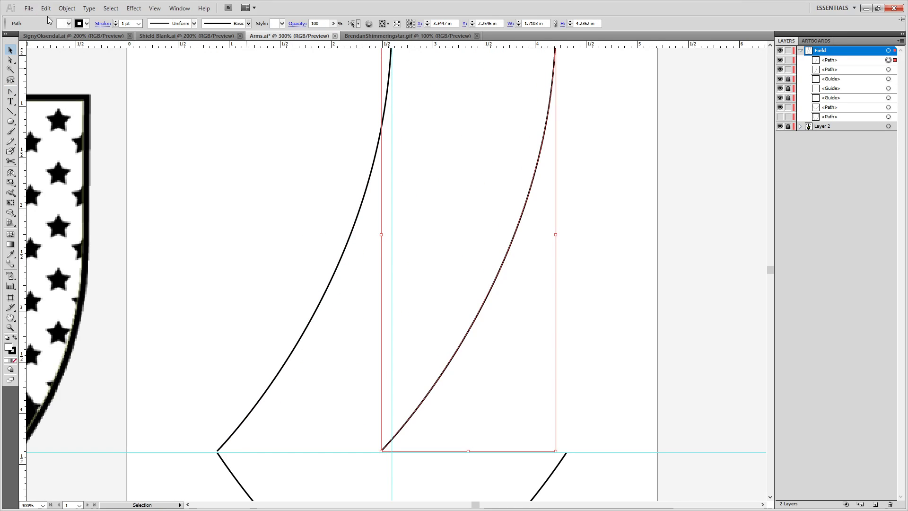
click(66, 8)
mouse_move(85, 18)
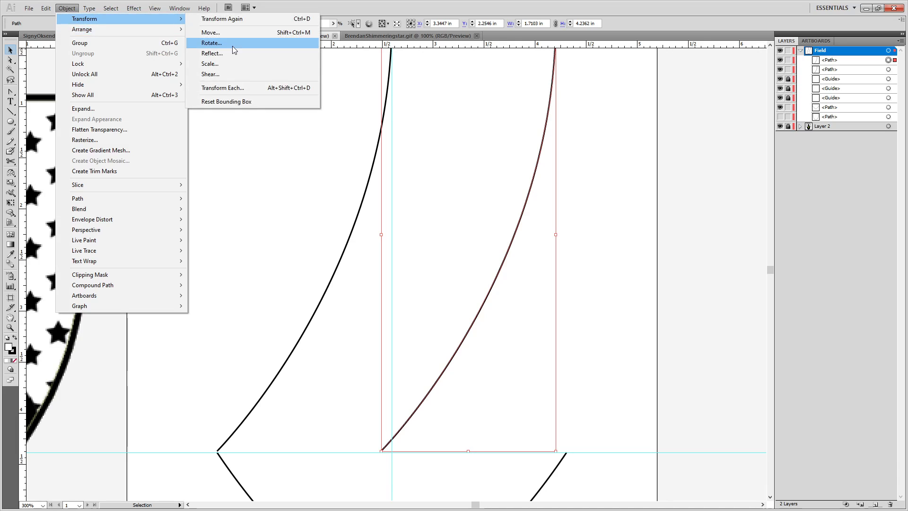
click(232, 53)
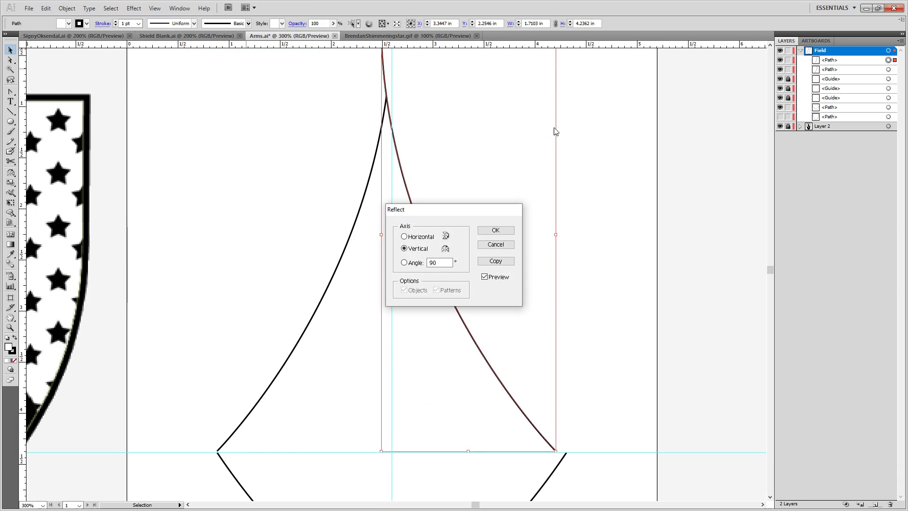
click(494, 230)
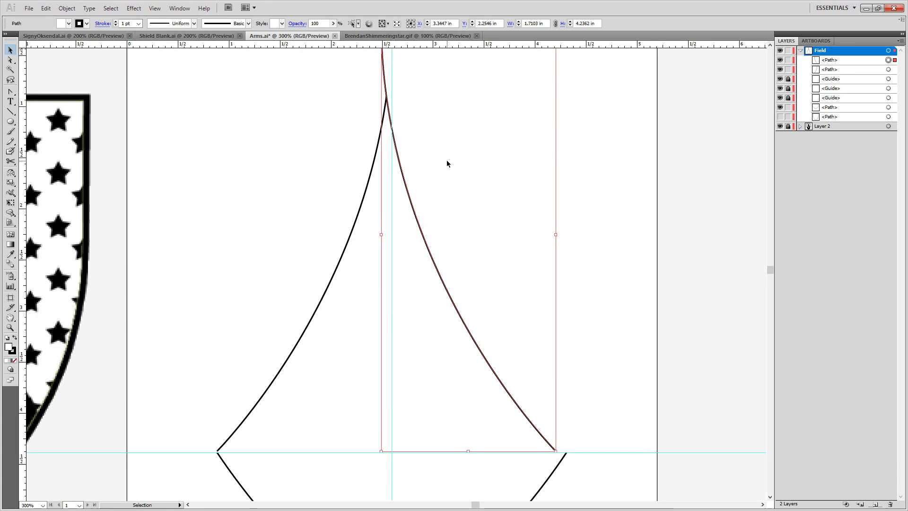
Move the mirrored curve so its top end meets the original curve's top end on the center guide.
scroll(447, 161, down, 2)
scroll(447, 162, up, 5)
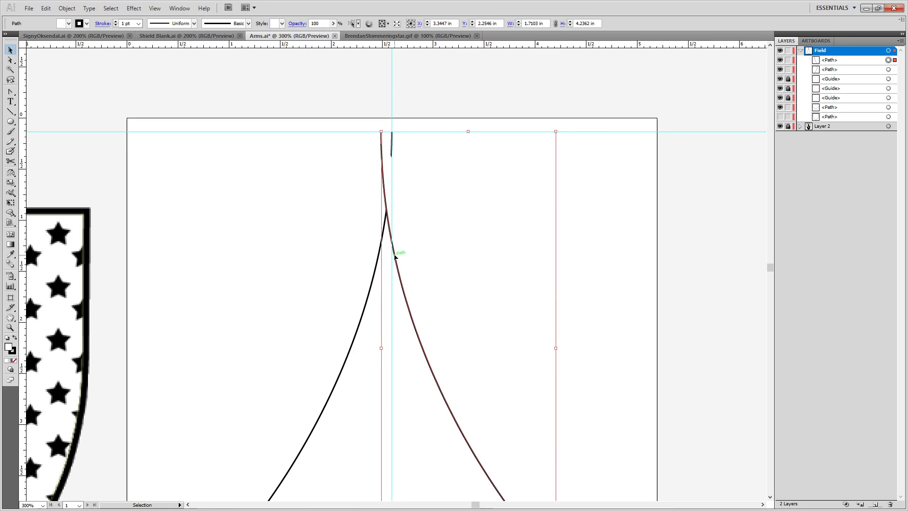
drag(398, 258, 461, 260)
scroll(398, 139, up, 6)
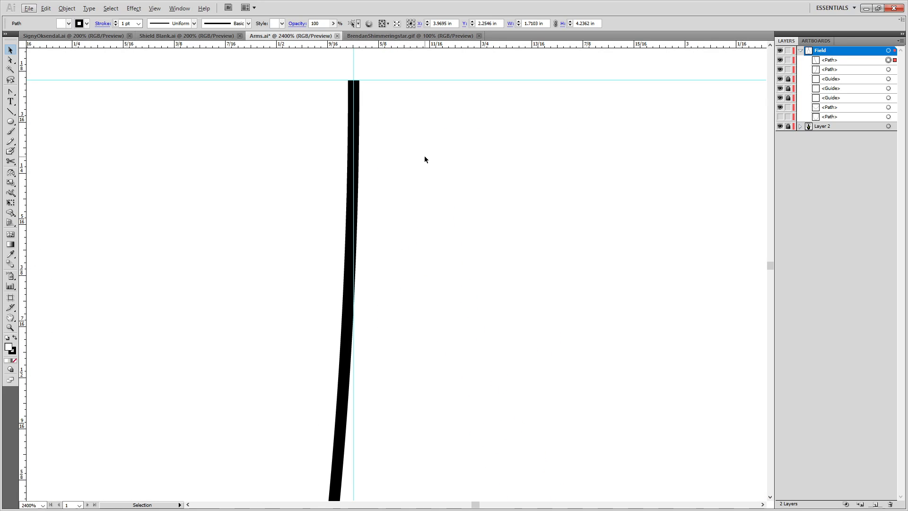
scroll(425, 157, down, 2)
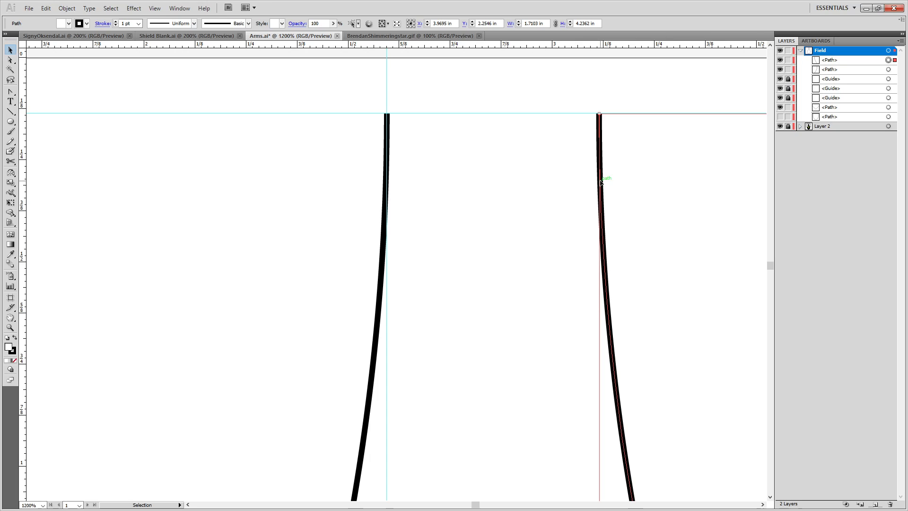
drag(601, 182, 389, 194)
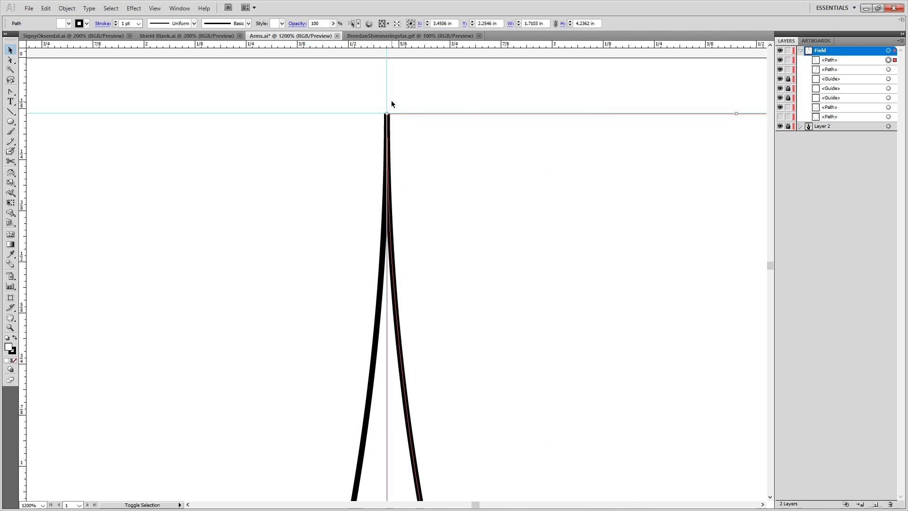
Join the two curves at their top endpoints into one path.
key(a)
drag(379, 103, 407, 123)
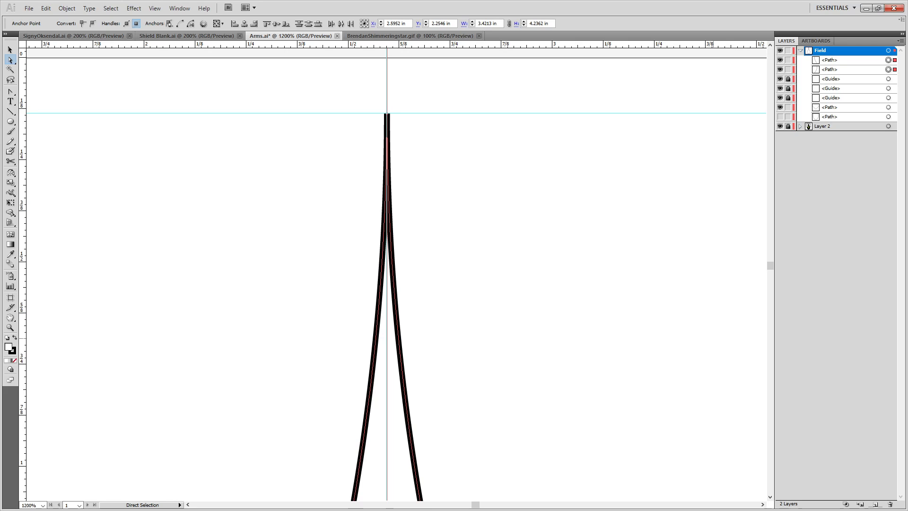
key(ctrl+j)
Move the left curve's lower endpoint straight down onto the horizontal guide to meet the shield's lower outline.
scroll(713, 345, down, 5)
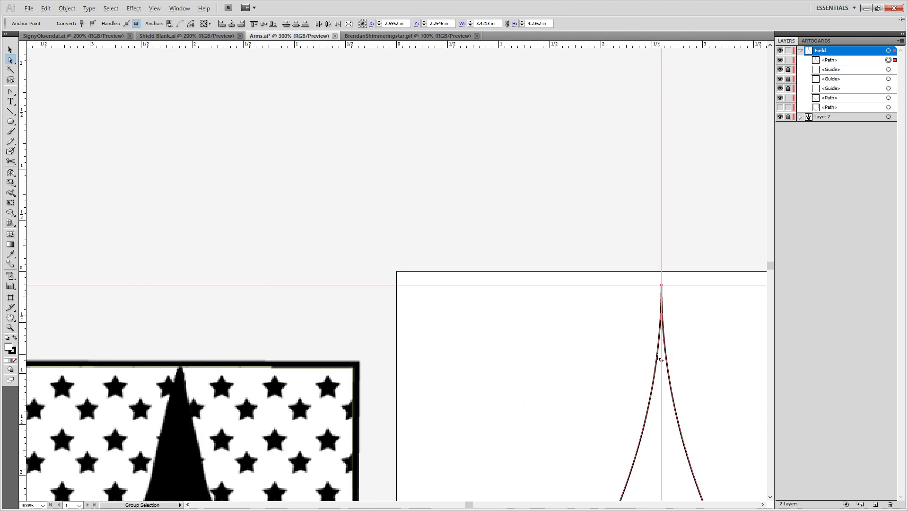
drag(619, 492, 308, 201)
scroll(440, 303, up, 6)
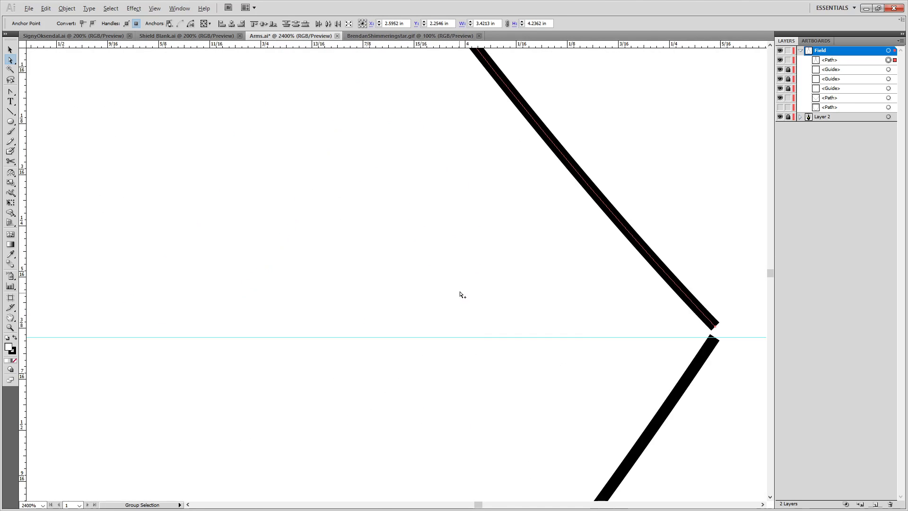
scroll(572, 253, down, 3)
drag(331, 260, 686, 252)
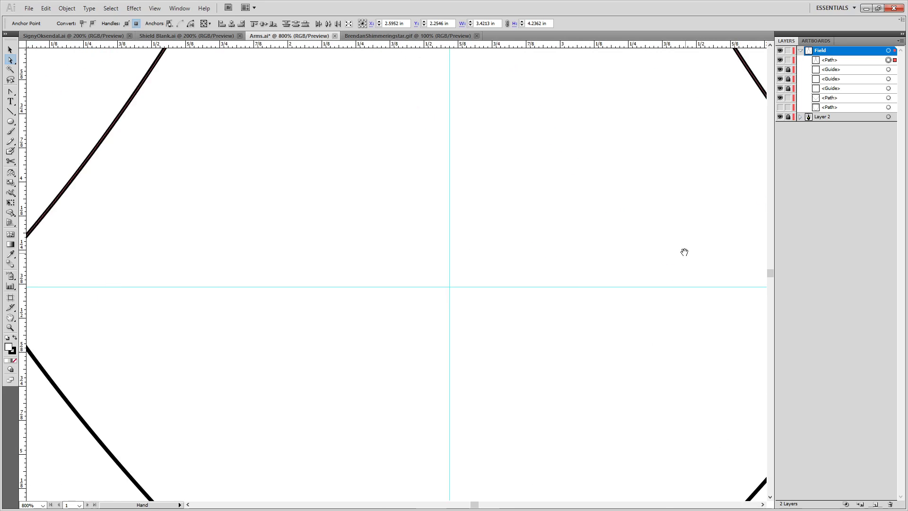
drag(358, 255, 463, 255)
drag(133, 274, 282, 269)
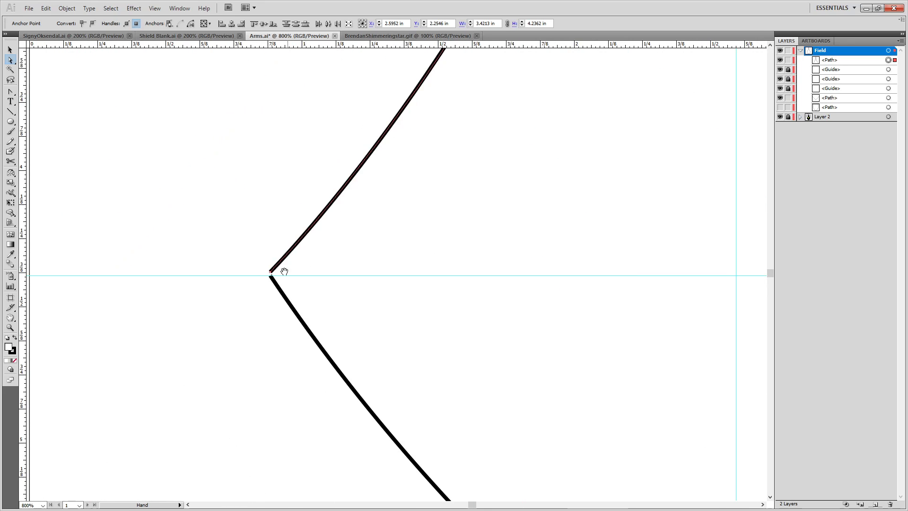
scroll(279, 267, up, 6)
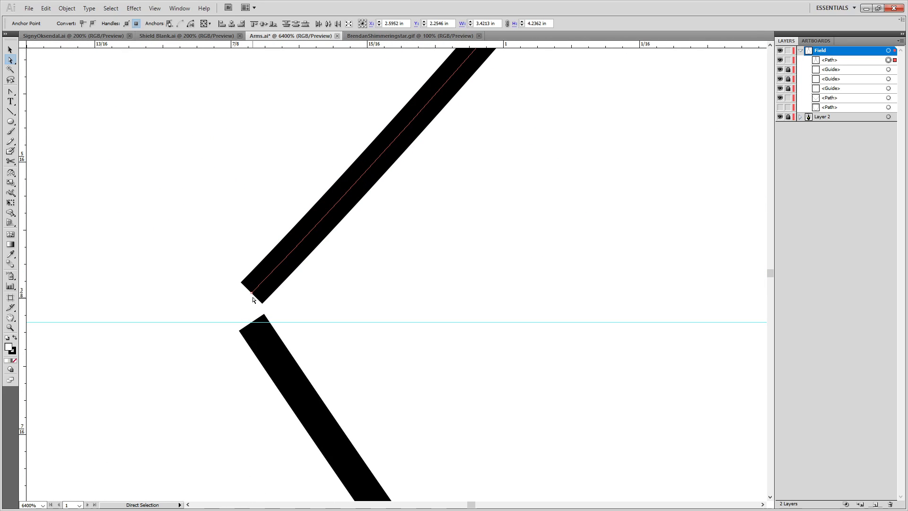
click(252, 297)
drag(252, 296, 252, 322)
Move the right curve's lower endpoint down to the horizontal guide and join it to the shield's lower outline.
scroll(403, 294, down, 5)
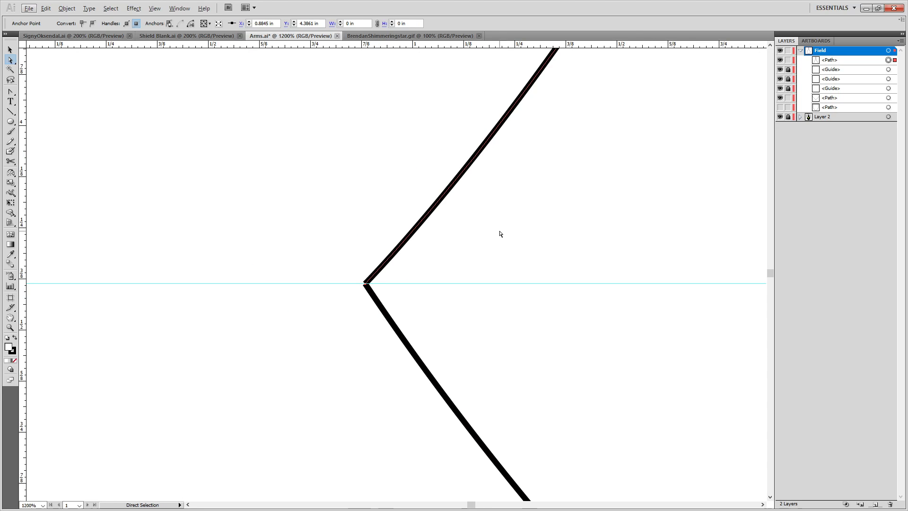
key(space)
drag(685, 201, 29, 226)
drag(724, 231, 161, 235)
scroll(533, 300, up, 5)
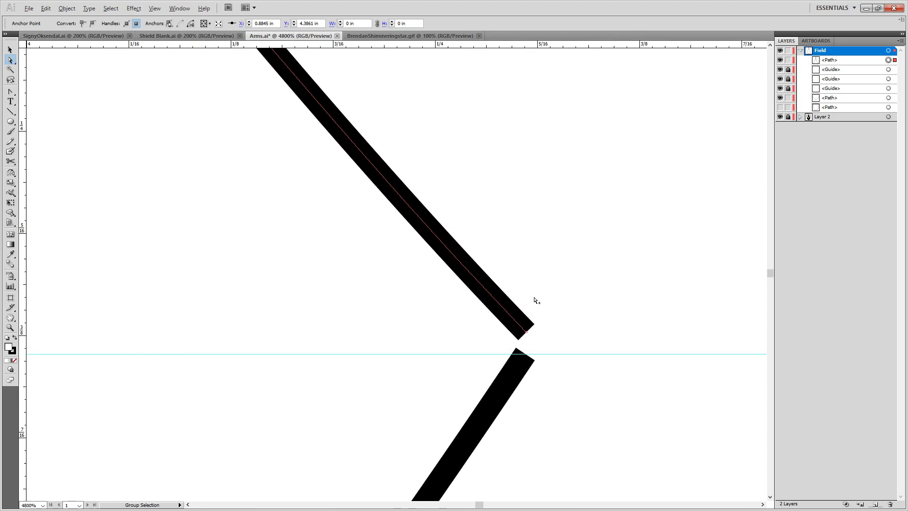
drag(512, 342, 511, 369)
shift+click(494, 392)
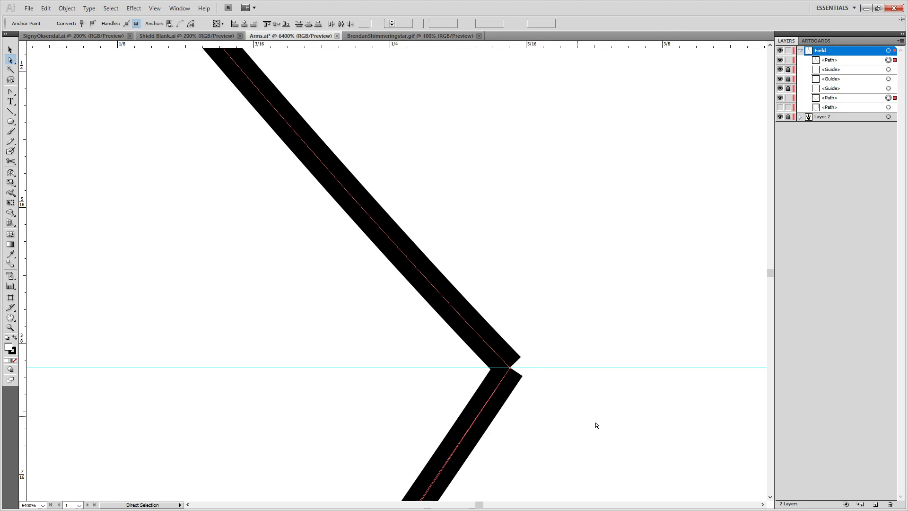
key(ctrl+j)
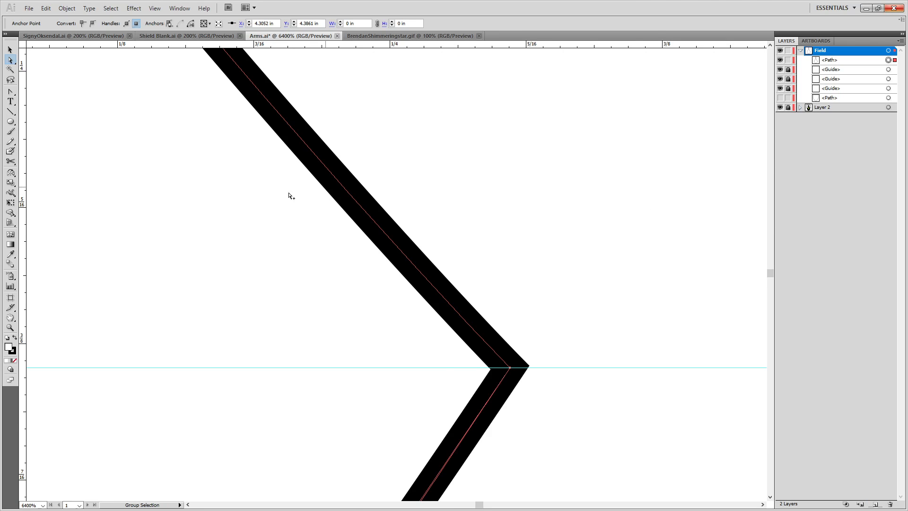
Join the left curve's lower endpoint to the shield's lower outline to close the ployé shape.
scroll(308, 255, down, 5)
drag(322, 296, 833, 298)
drag(258, 308, 878, 324)
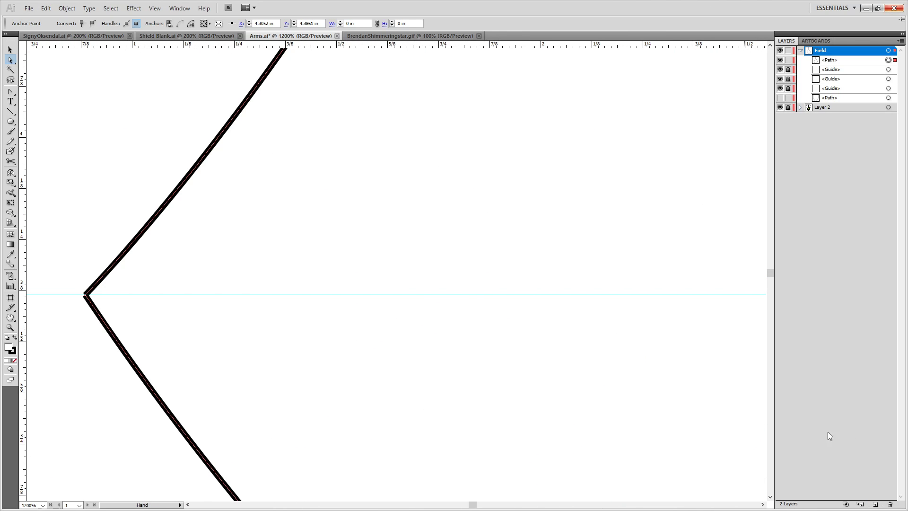
drag(210, 281, 586, 380)
scroll(361, 320, up, 4)
key(ctrl+j)
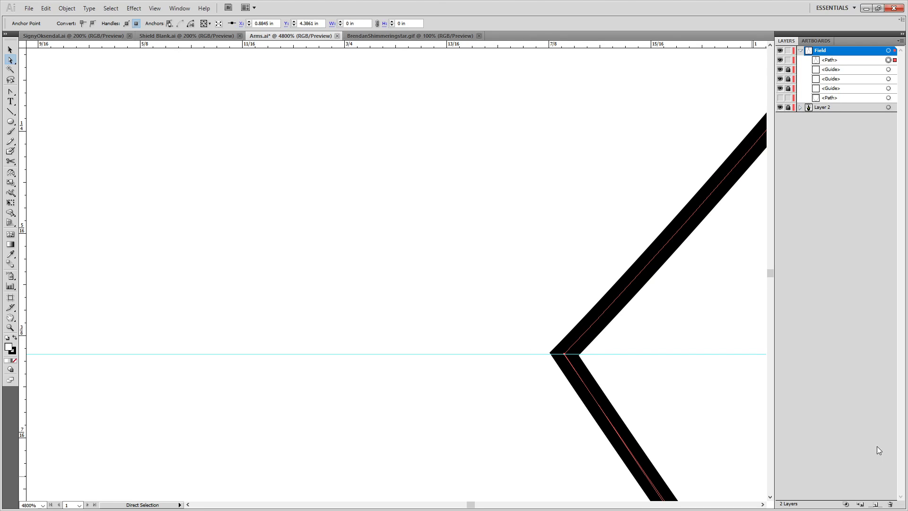
Show the hidden full shield path and delete the three guides from the Field layer.
scroll(612, 142, down, 6)
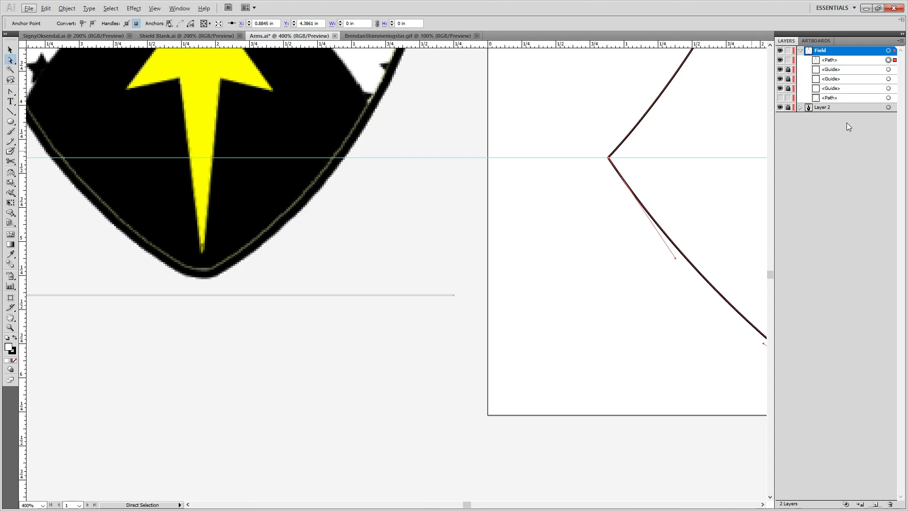
click(780, 98)
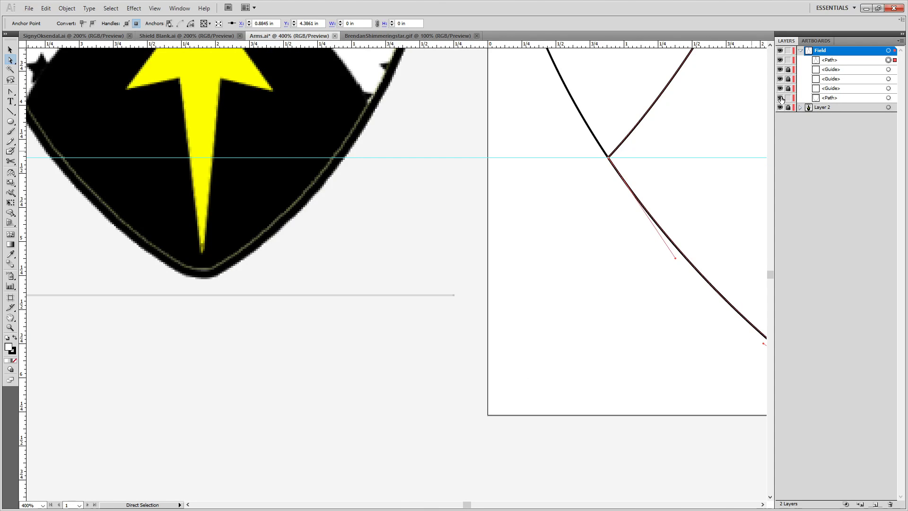
click(830, 71)
shift+click(832, 89)
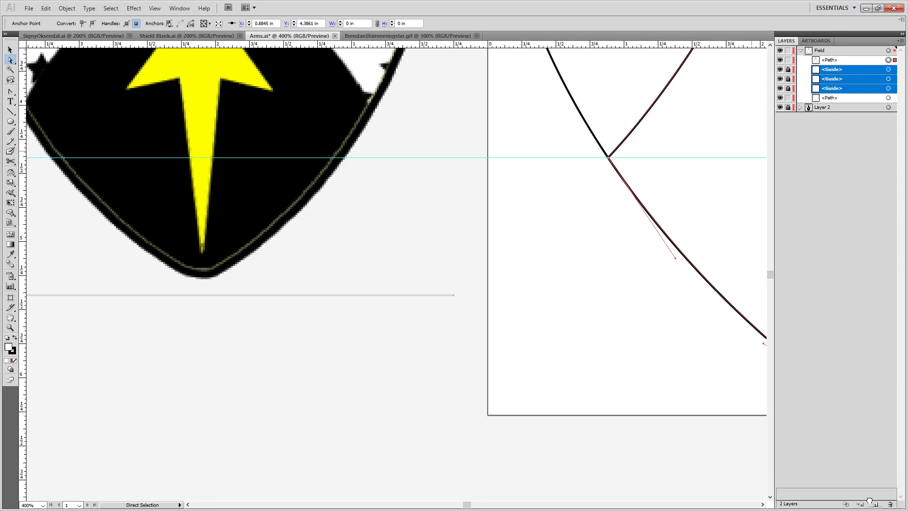
click(890, 505)
Pull the ployé shape's two overlapping top anchors slightly below the shield's top edge and spread them apart.
scroll(600, 286, down, 3)
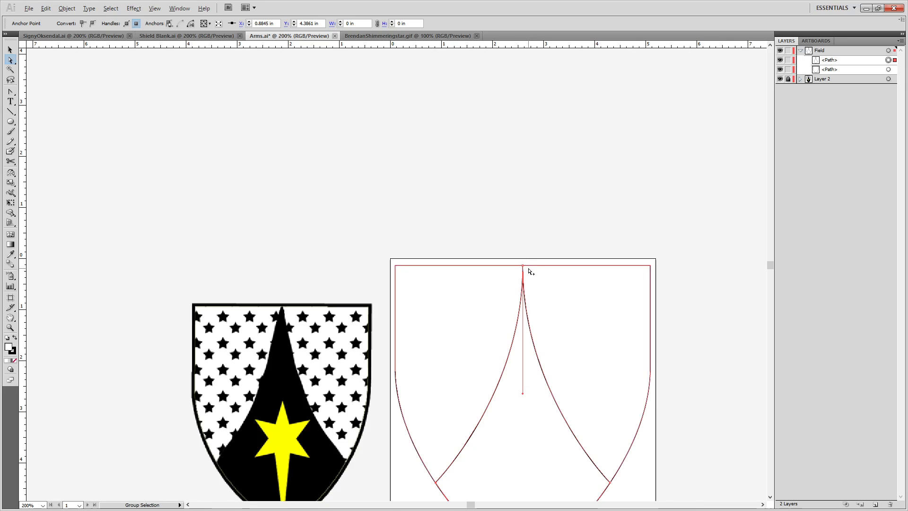
scroll(528, 265, up, 7)
scroll(472, 290, up, 4)
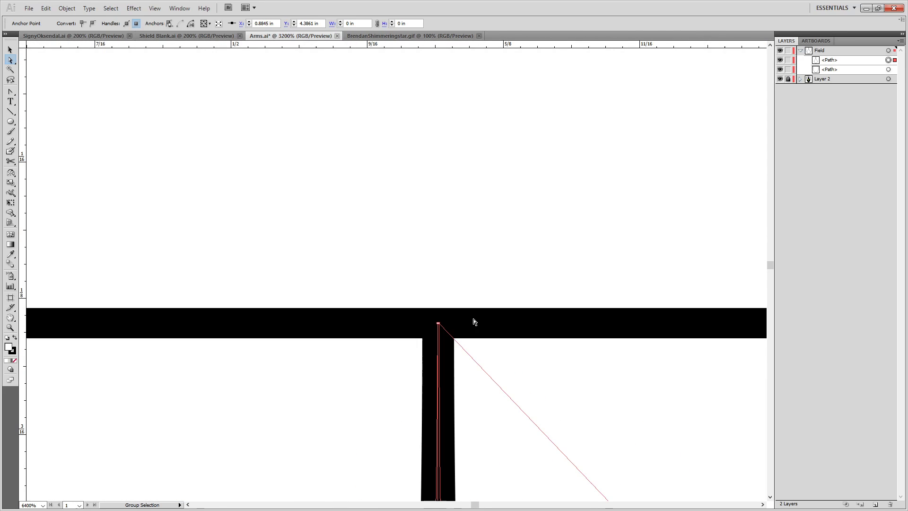
click(480, 348)
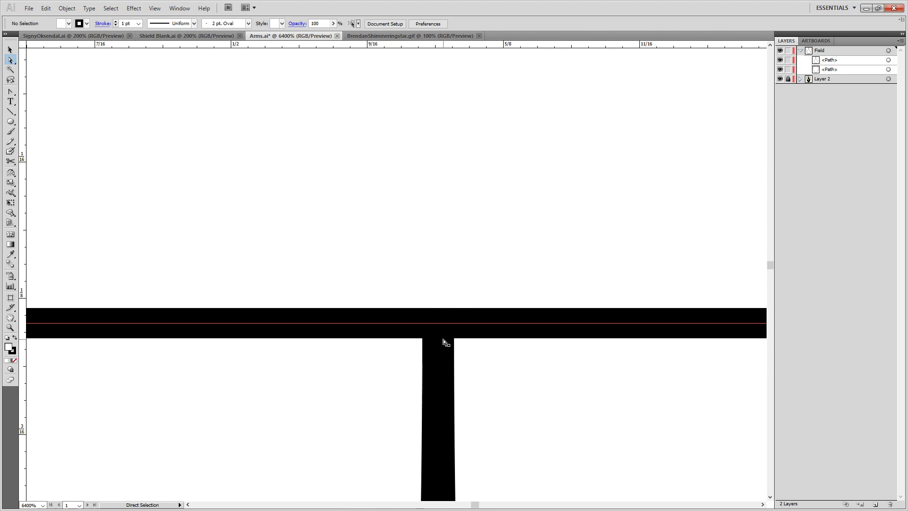
click(439, 324)
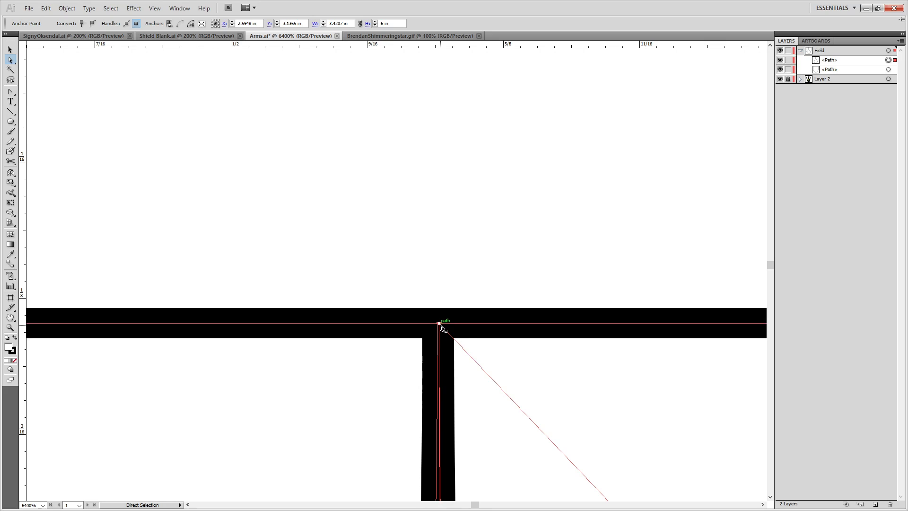
shift+click(440, 325)
drag(440, 324, 439, 358)
drag(439, 325, 465, 359)
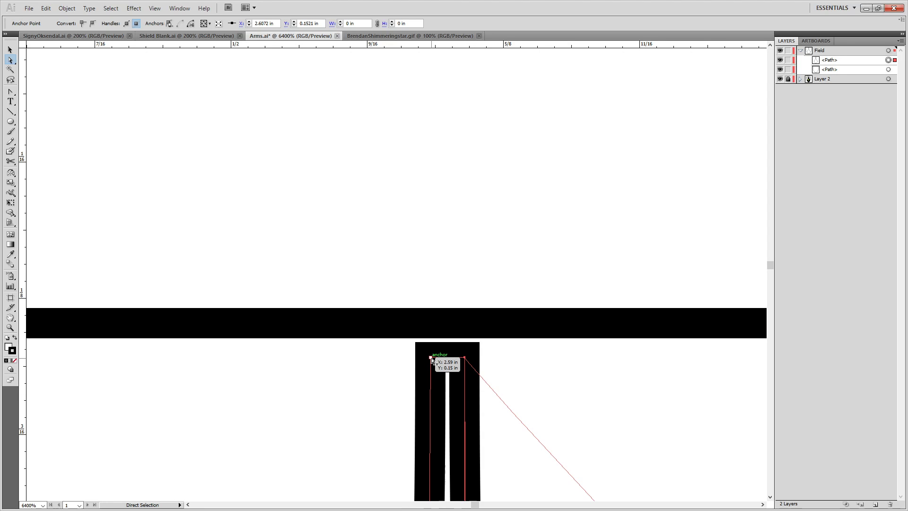
Cut the ployé shape's path at its two top anchors with Scissors and delete the short segment between them.
key(c)
drag(431, 359, 431, 358)
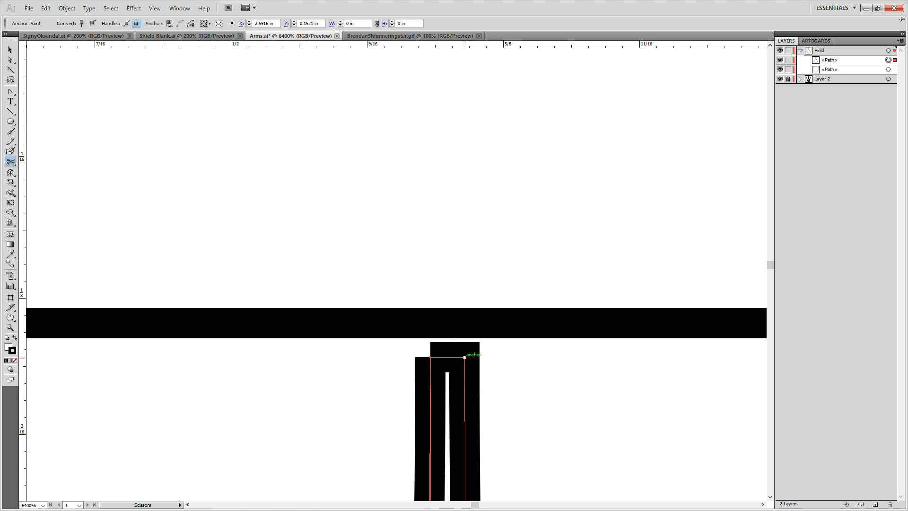
click(465, 357)
key(a)
click(448, 358)
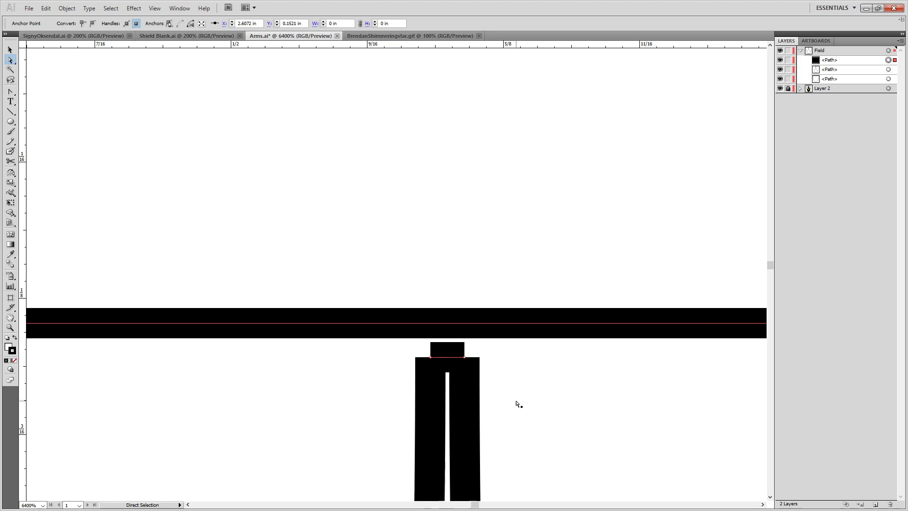
key(backslash)
key(Delete)
key(a)
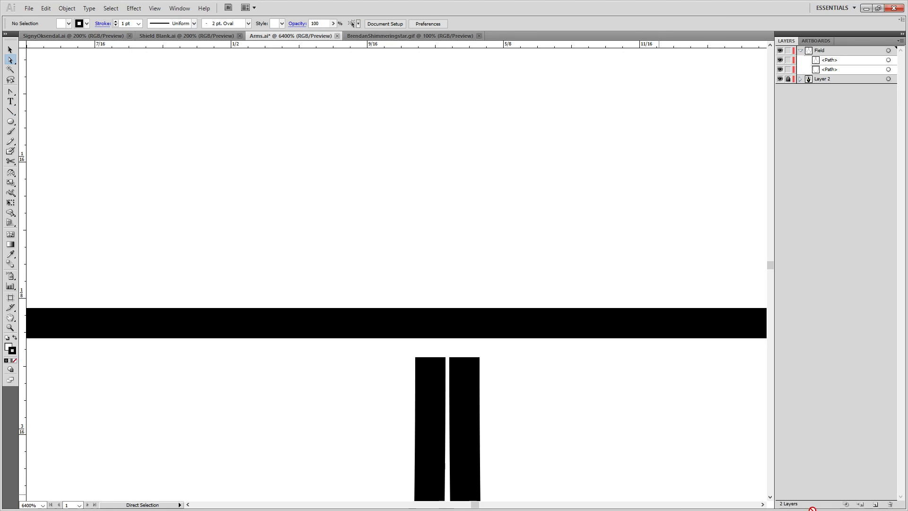
Move the ployé path's open right endpoint onto the left one and join them, hiding the full shield path only while joining.
click(463, 358)
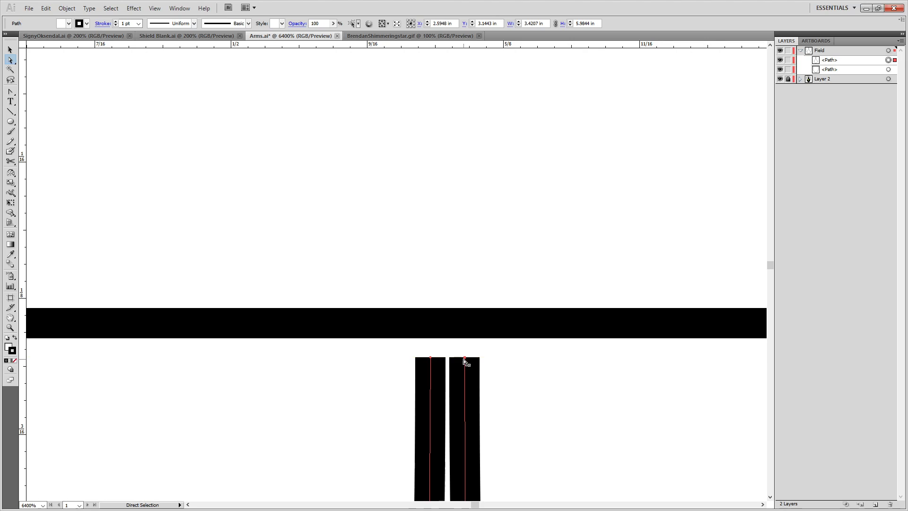
drag(465, 358, 431, 359)
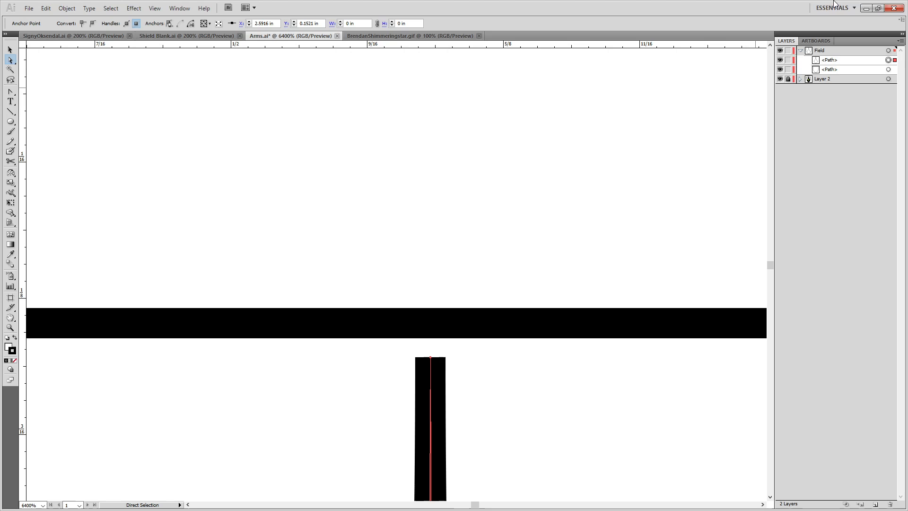
click(779, 70)
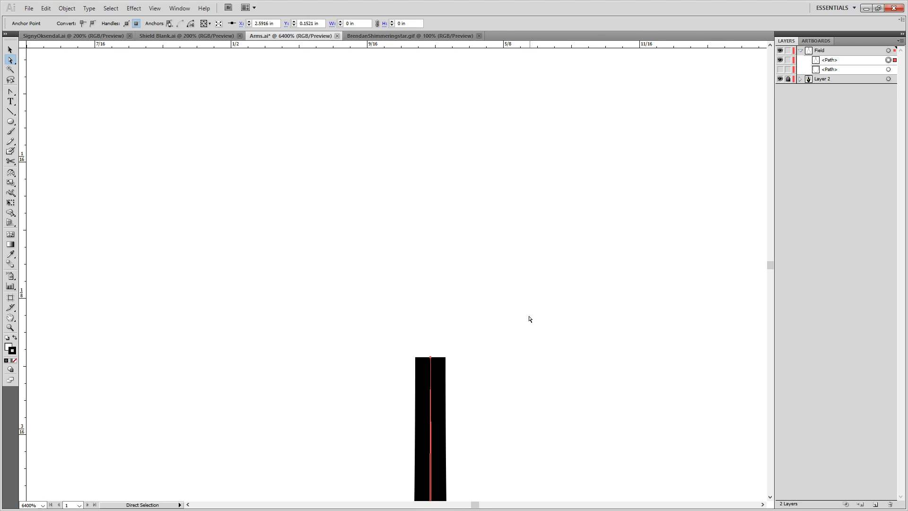
drag(471, 360, 472, 361)
key(ctrl+j)
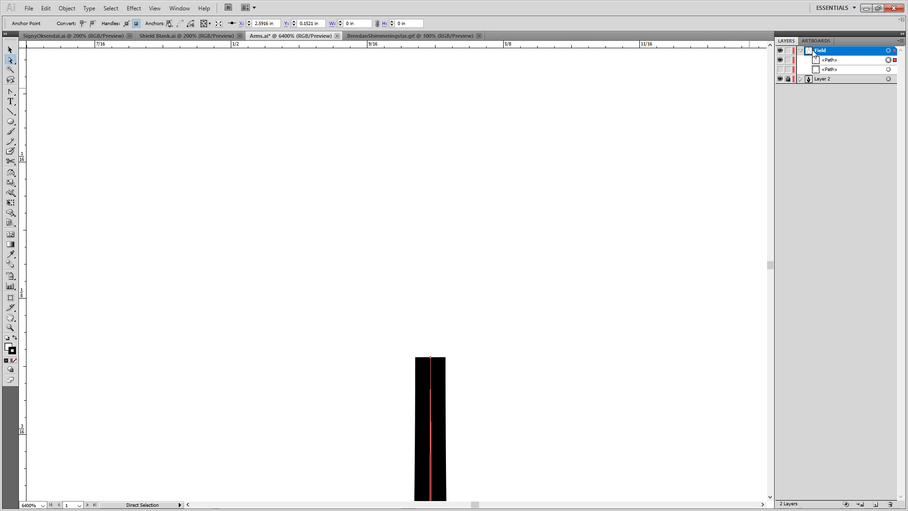
click(781, 71)
Place a vertical guide through the shield's bottom point.
scroll(492, 334, down, 8)
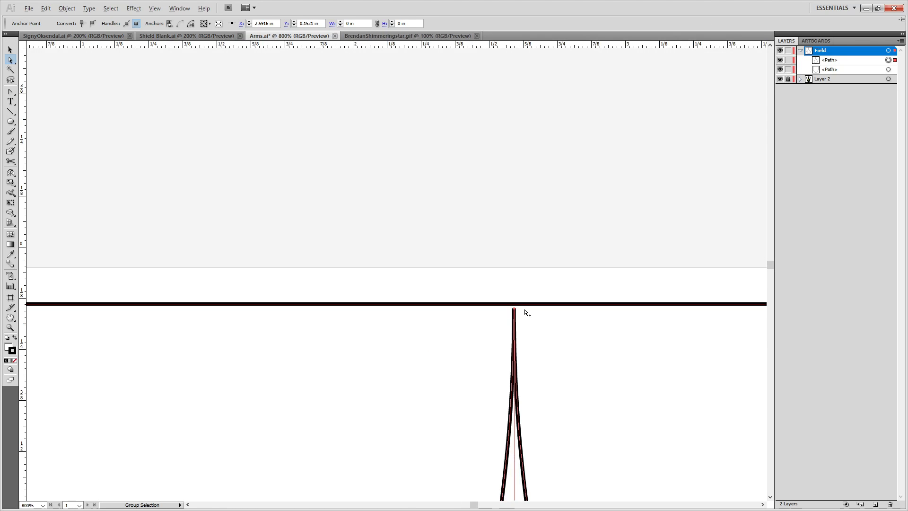
scroll(643, 286, down, 5)
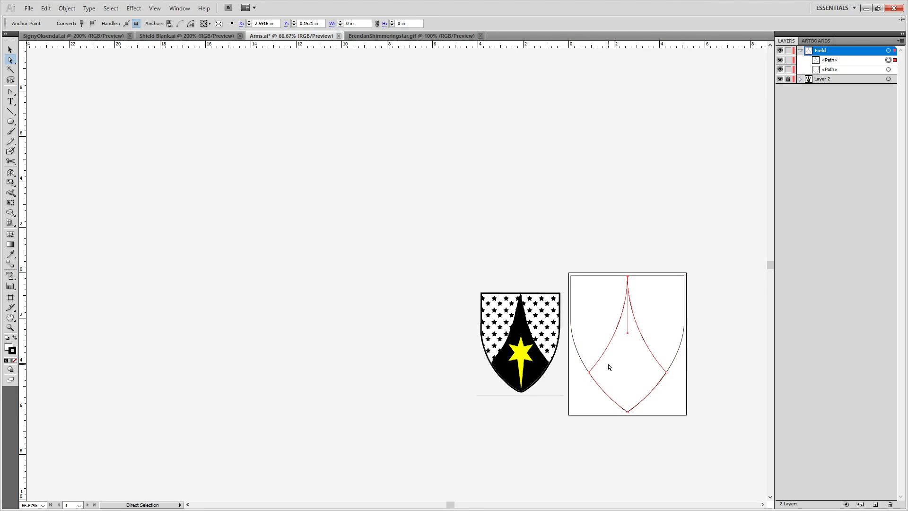
scroll(619, 253, up, 8)
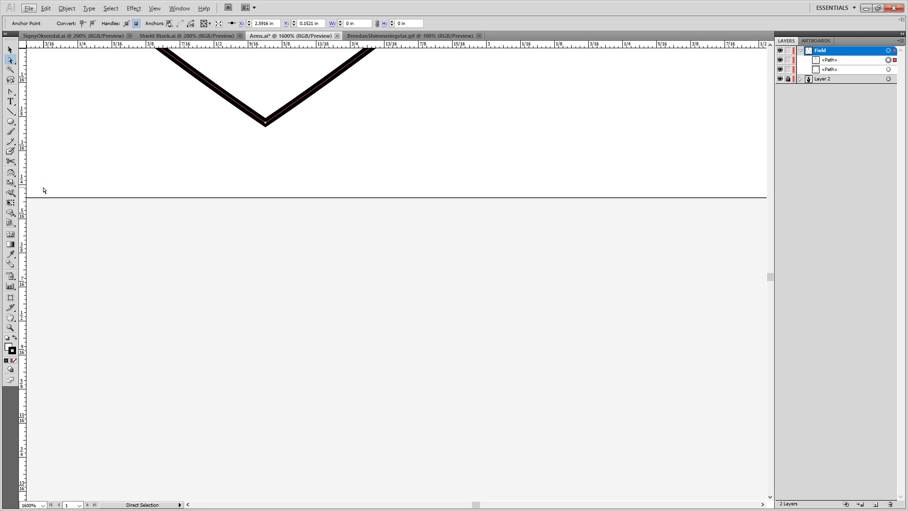
drag(265, 127, 265, 127)
scroll(332, 139, down, 3)
mouse_move(343, 177)
mouse_down()
mouse_move(369, 241)
mouse_move(383, 435)
mouse_up()
drag(402, 127, 402, 426)
drag(375, 85, 375, 271)
Move the ployé shape's top anchor to where the guide crosses the shield's top edge, and delete the guide.
scroll(349, 210, up, 8)
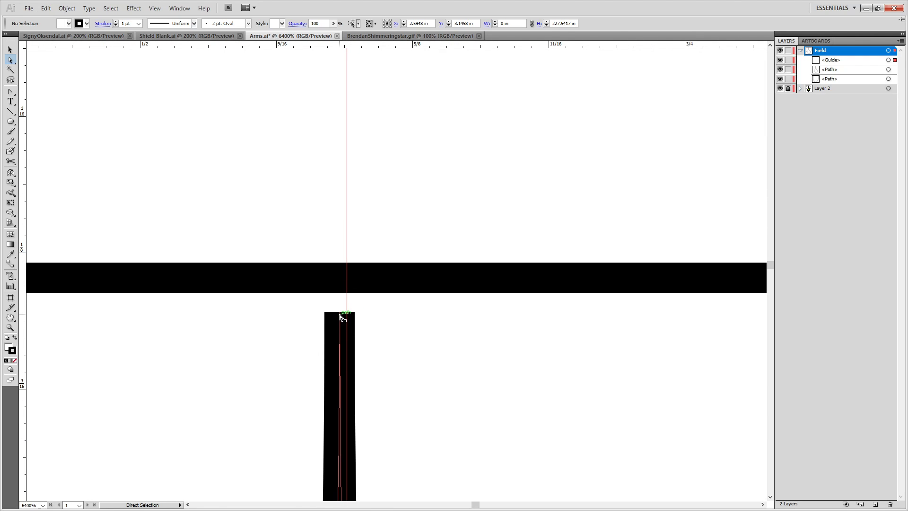
drag(345, 314, 347, 278)
scroll(411, 168, down, 11)
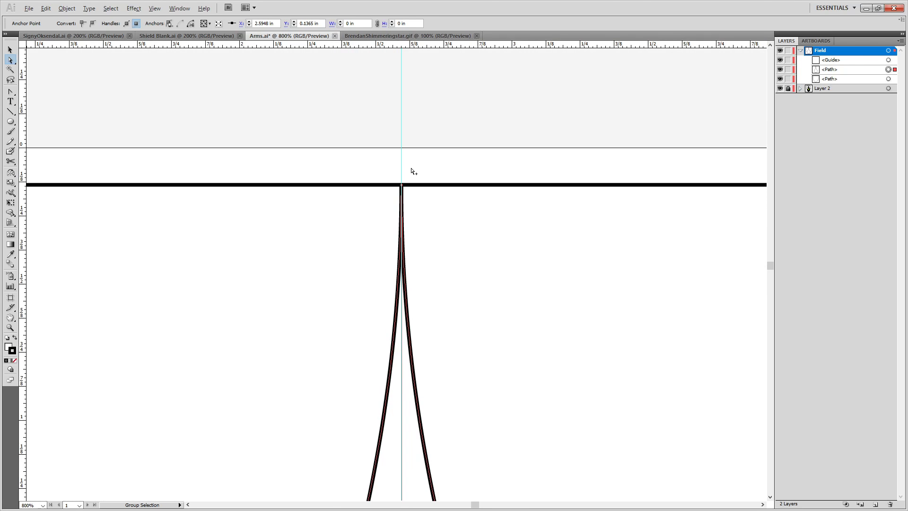
click(577, 255)
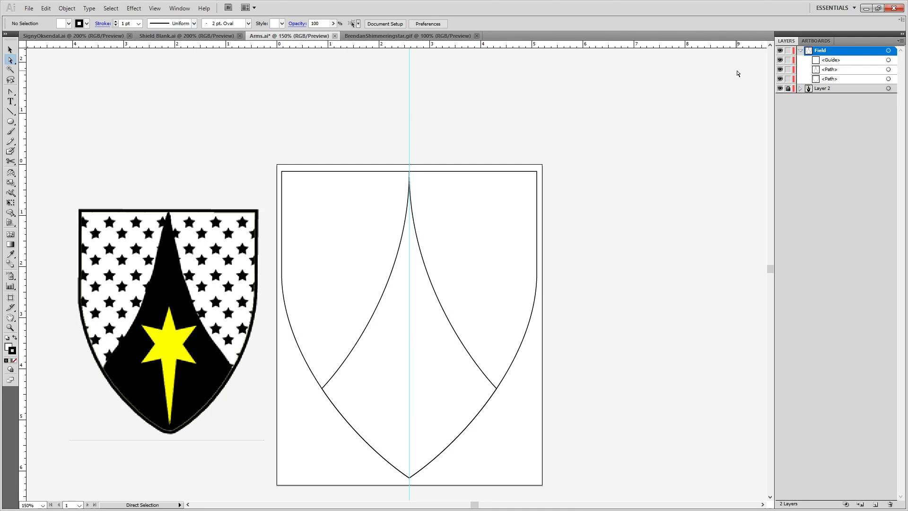
click(828, 61)
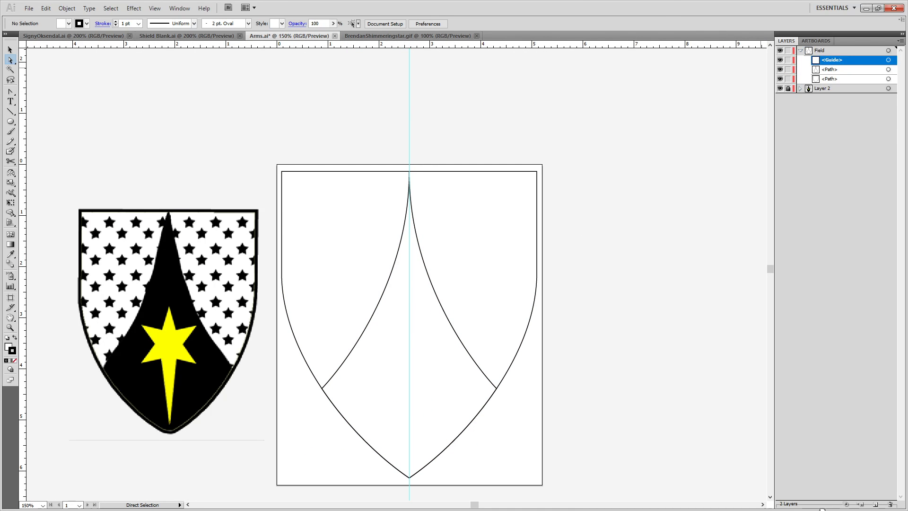
click(890, 504)
Fill the ployé shape with black (000000).
click(473, 320)
click(399, 325)
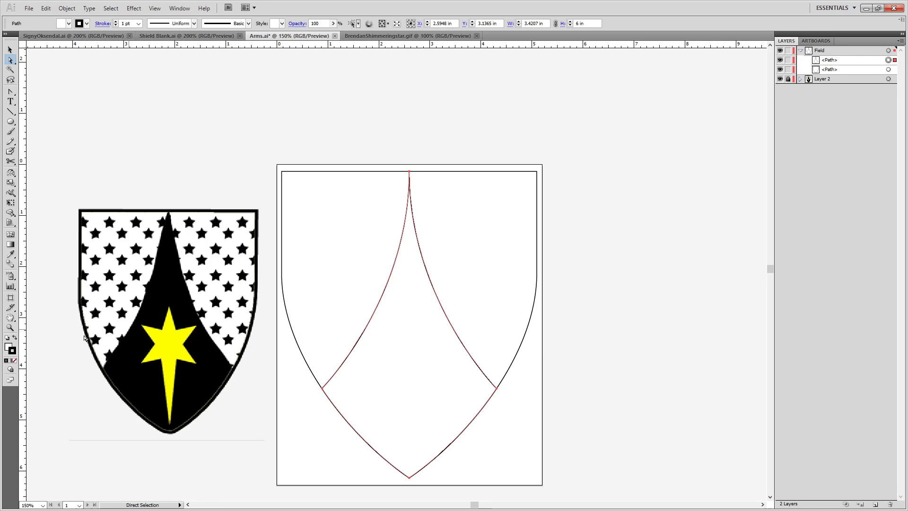
double_click(8, 346)
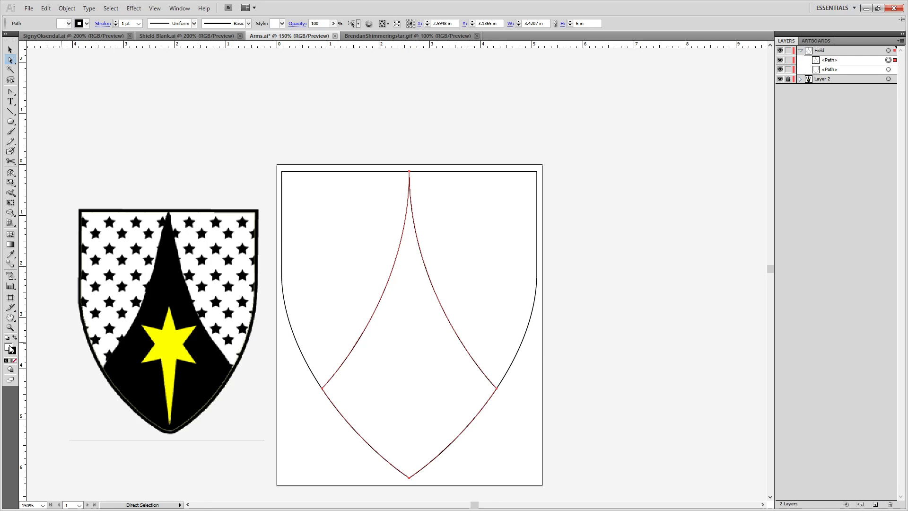
click(335, 320)
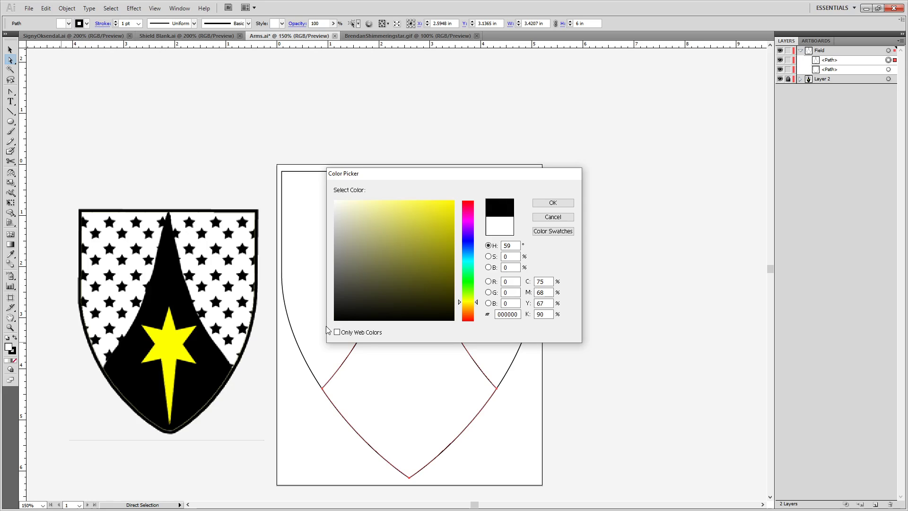
click(557, 207)
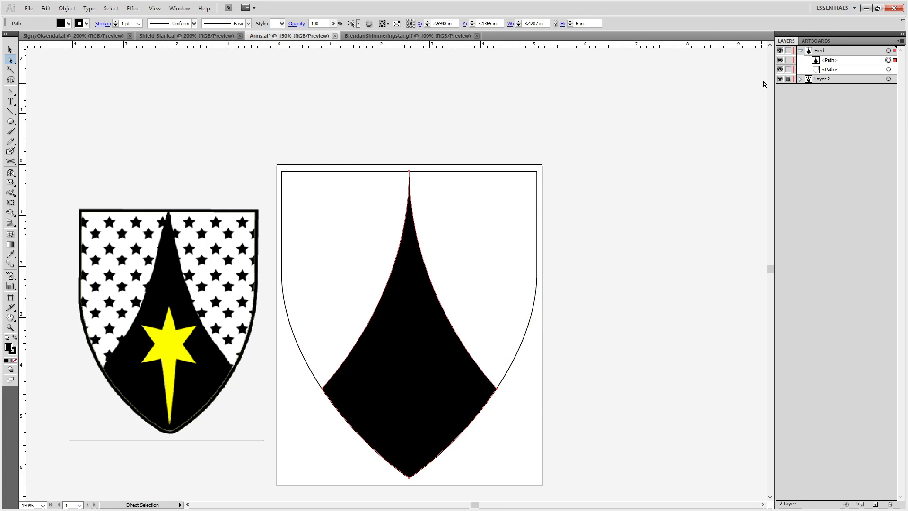
Move the reference image closer so it touches the artboard's left edge, and lock Layer 2.
drag(178, 298, 192, 298)
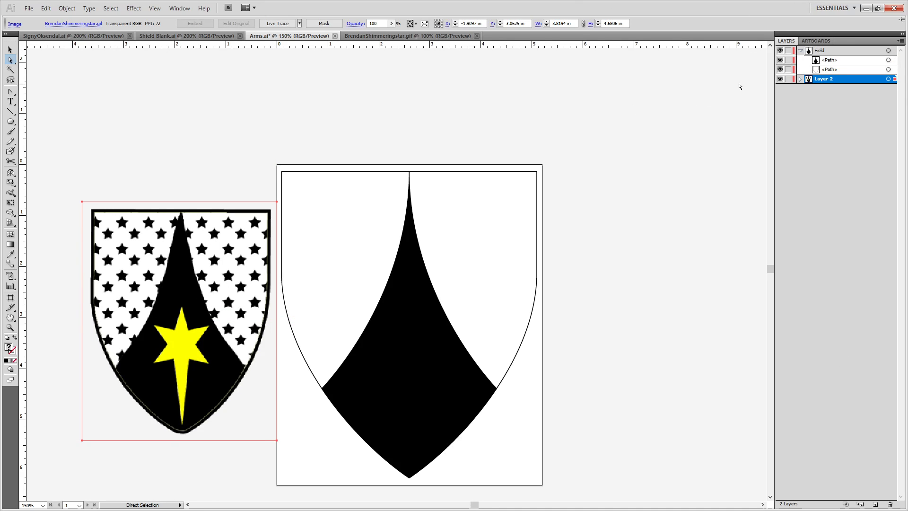
click(787, 79)
scroll(328, 285, up, 2)
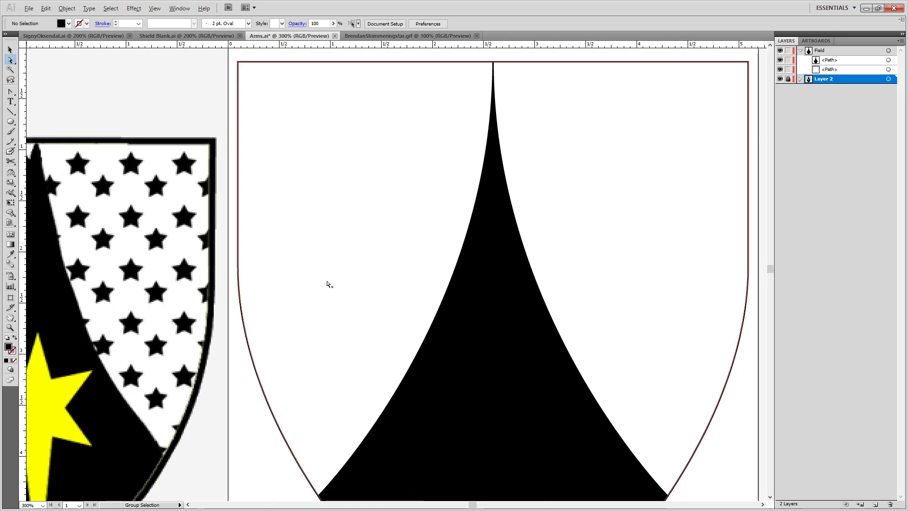
drag(329, 284, 378, 211)
scroll(380, 206, down, 1)
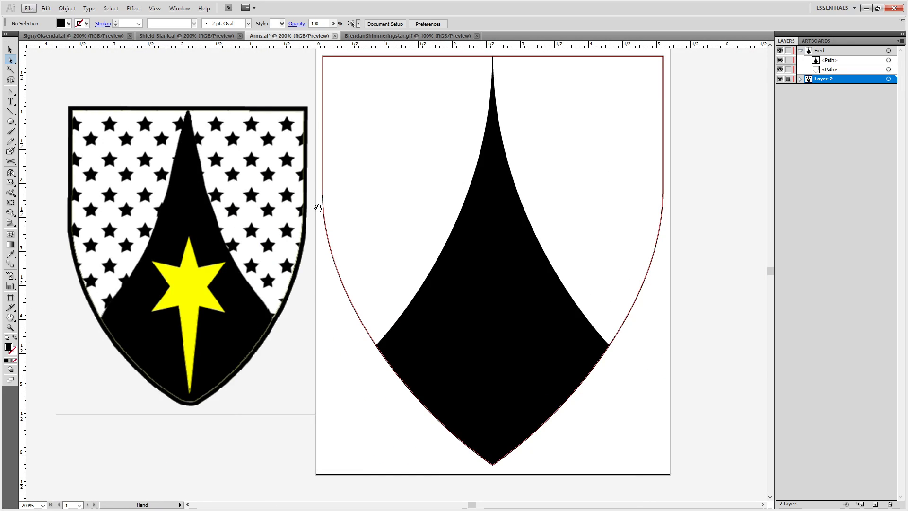
drag(316, 208, 404, 245)
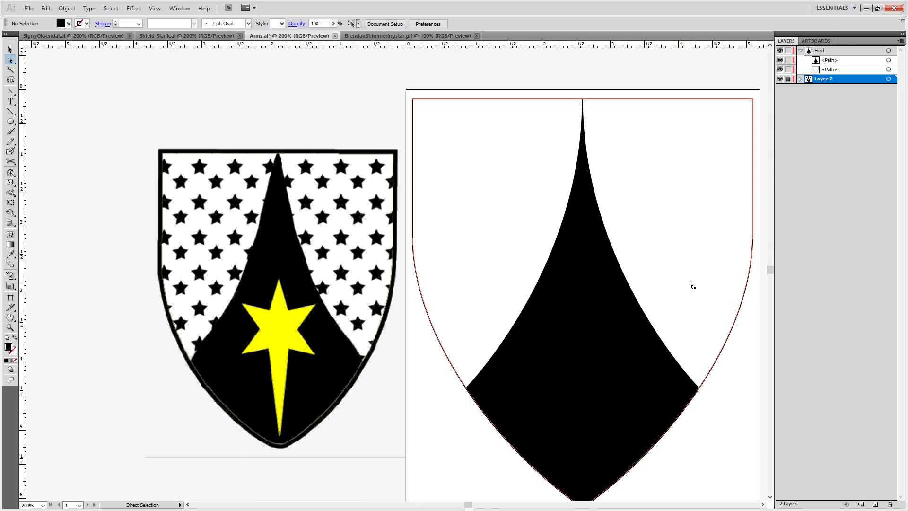
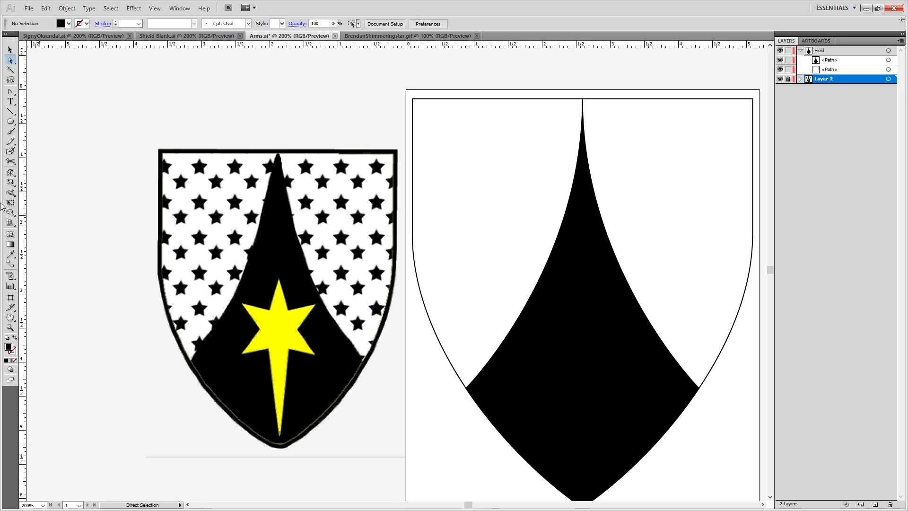
Set the Star tool to 6 points with the Field layer active, and delete the test star it creates.
click(10, 122)
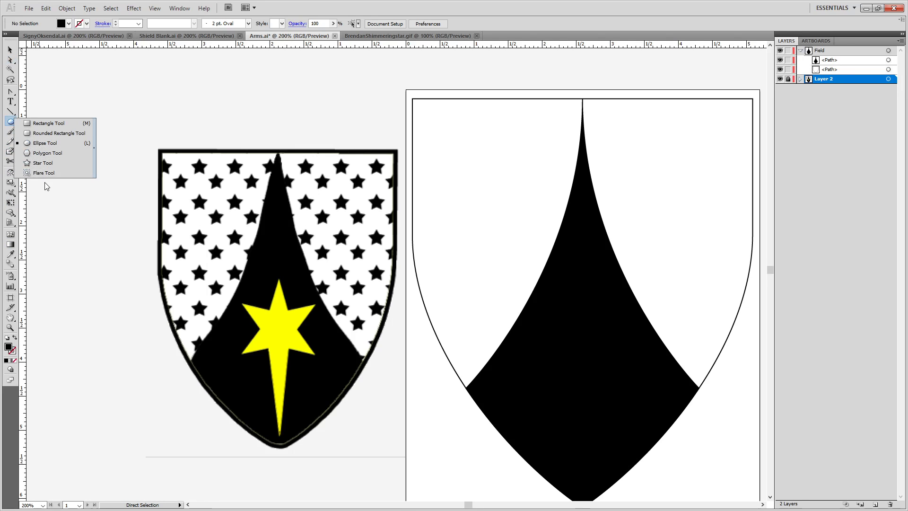
click(47, 163)
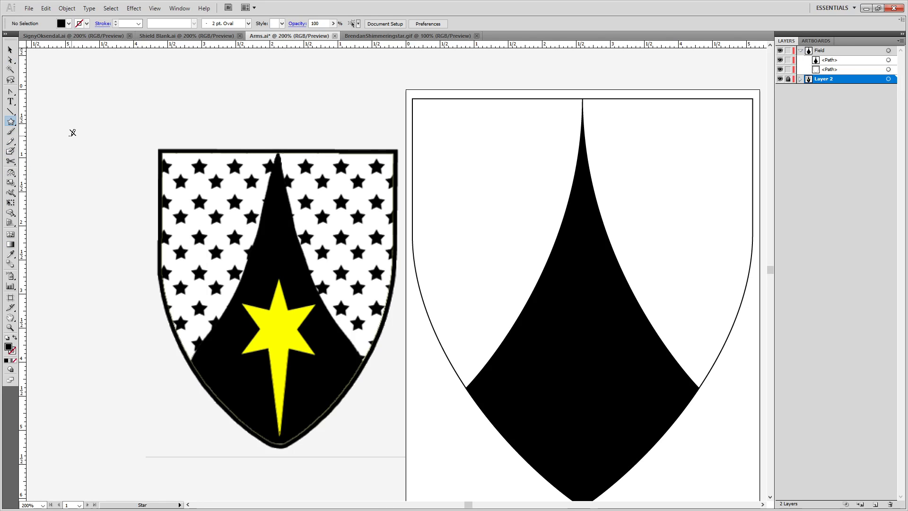
click(837, 51)
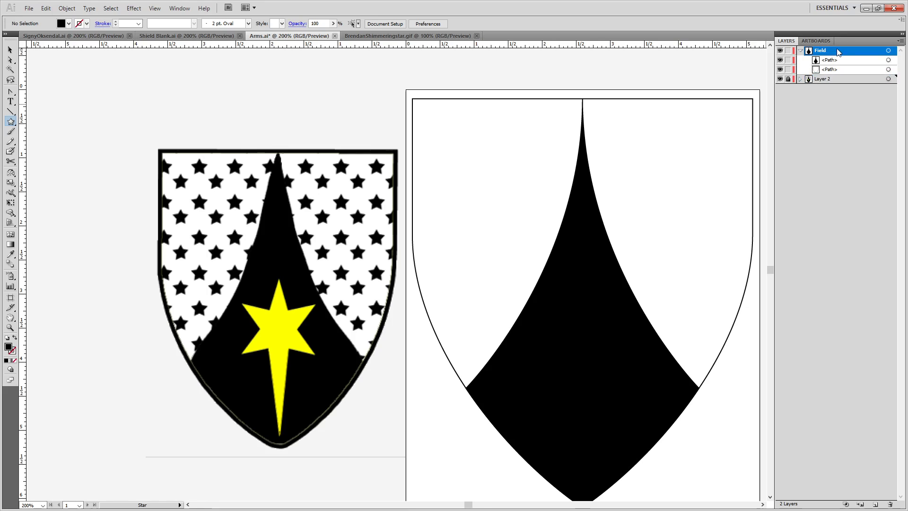
click(66, 128)
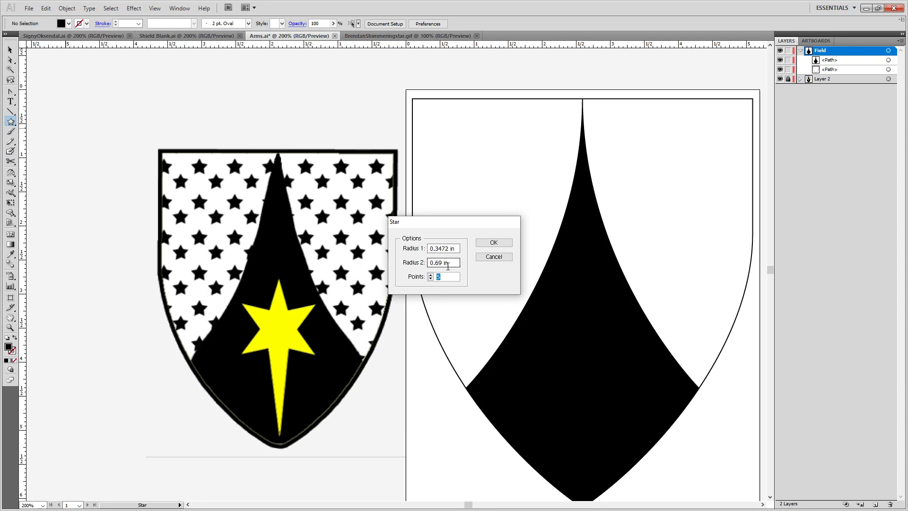
click(430, 274)
click(482, 246)
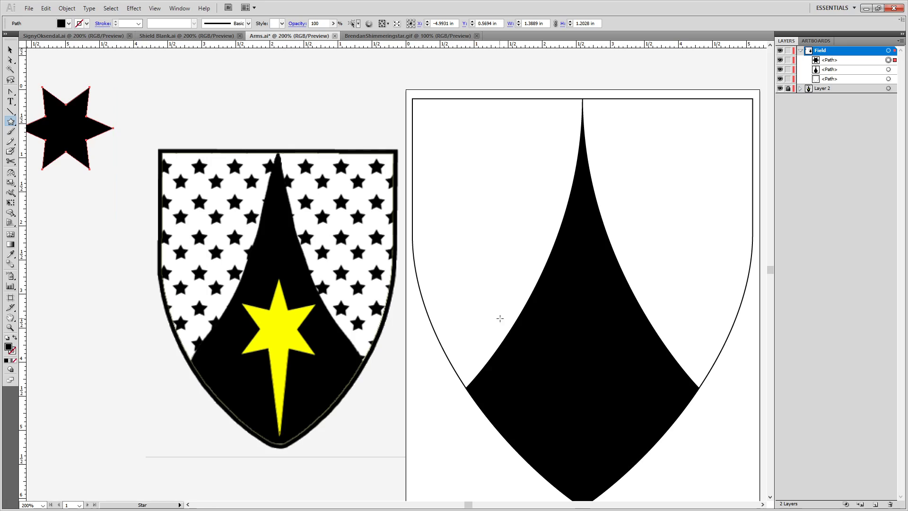
key(Delete)
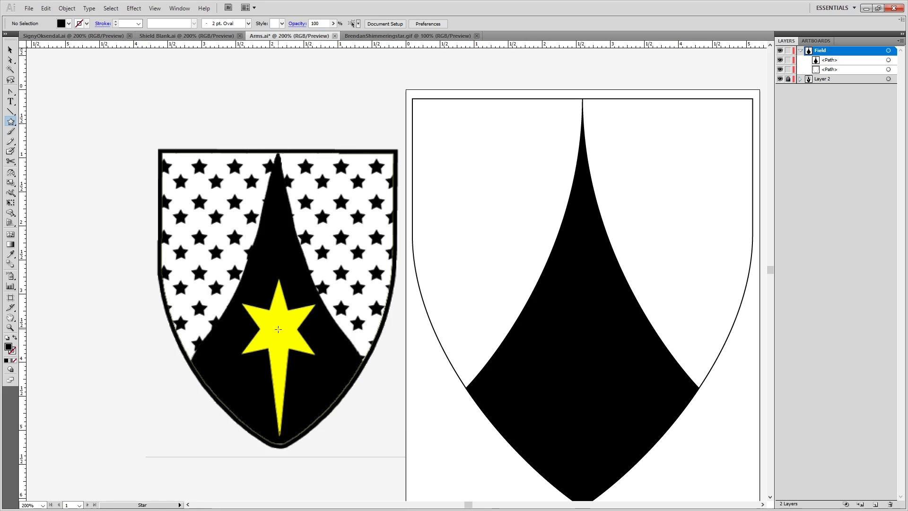
Draw a six-pointed star about 1.27 in wide over the reference's yellow star, make it outline only, and stretch its lower point to the long tip.
drag(279, 329, 299, 375)
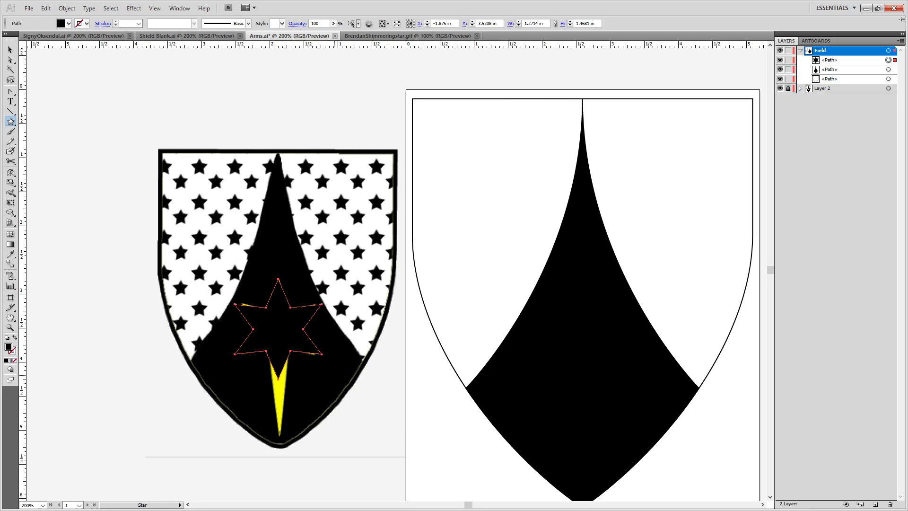
click(15, 338)
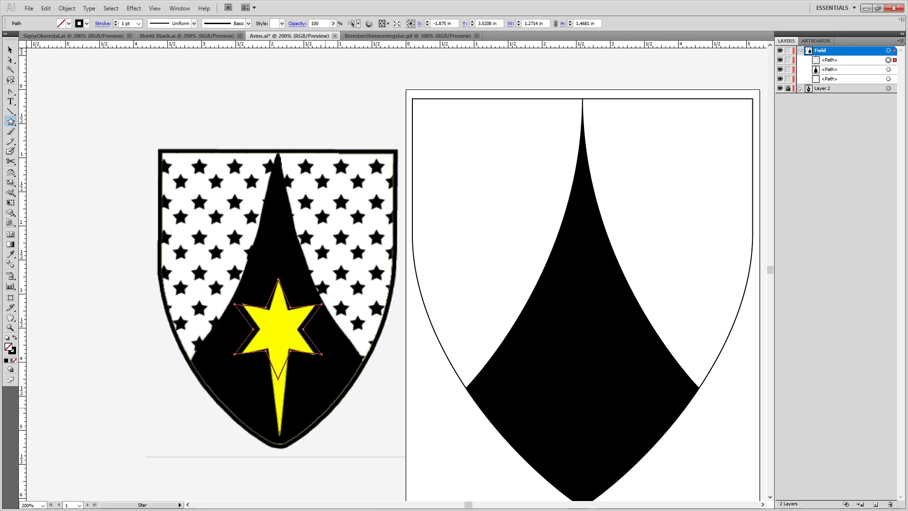
key(a)
drag(281, 389, 282, 447)
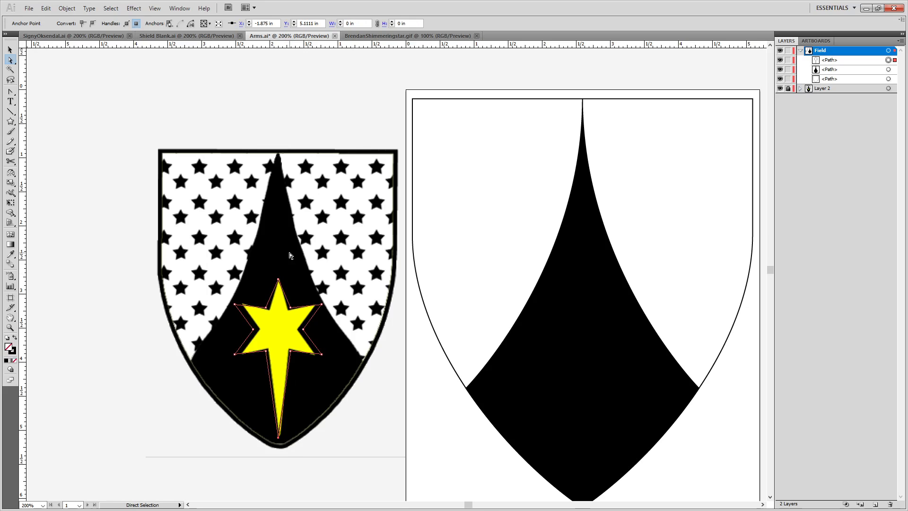
Fill the traced long-tailed six-pointed star with yellow (FFFF00).
key(v)
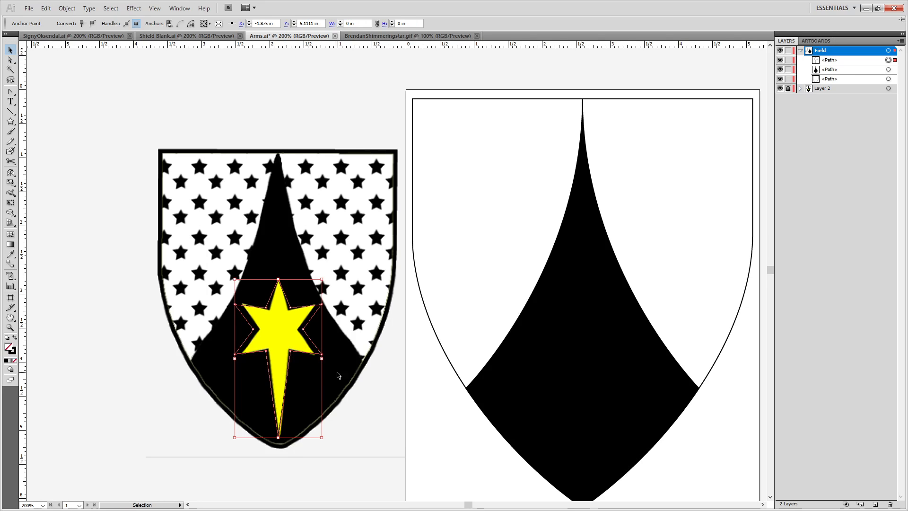
click(380, 438)
click(274, 320)
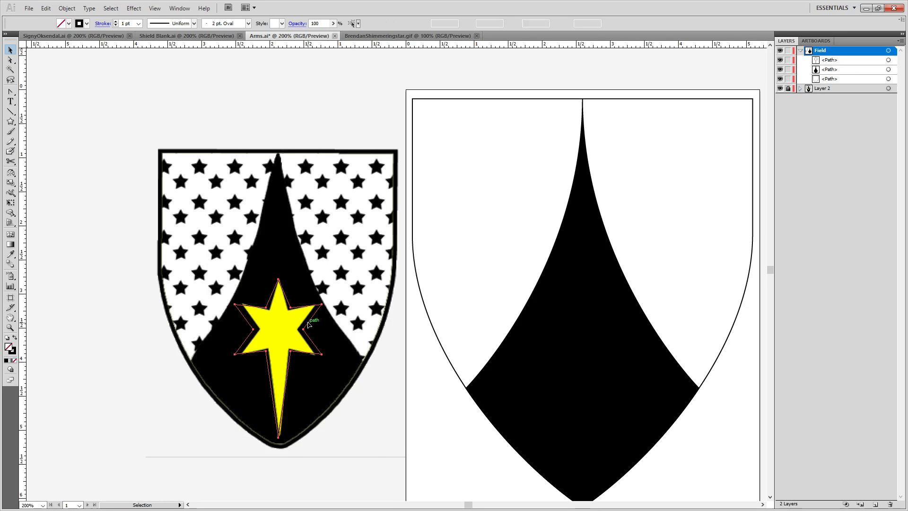
double_click(17, 351)
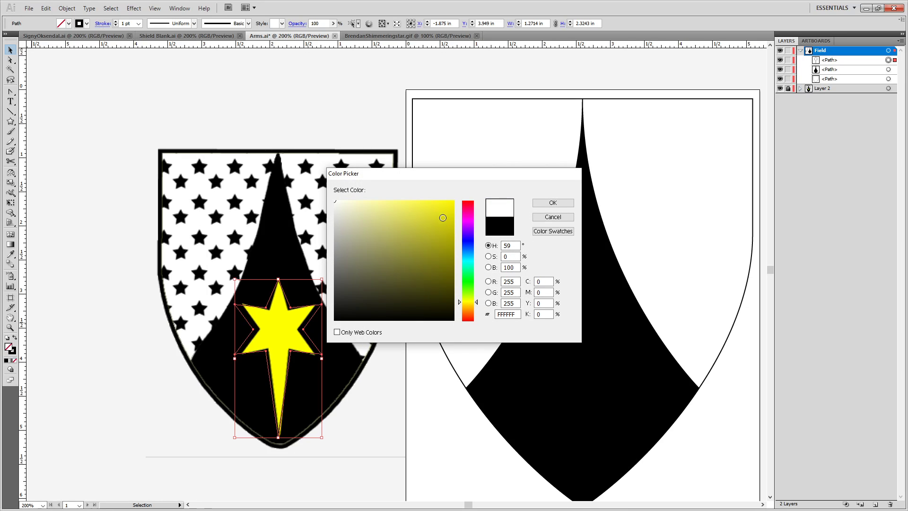
click(510, 303)
text(0)
key(Return)
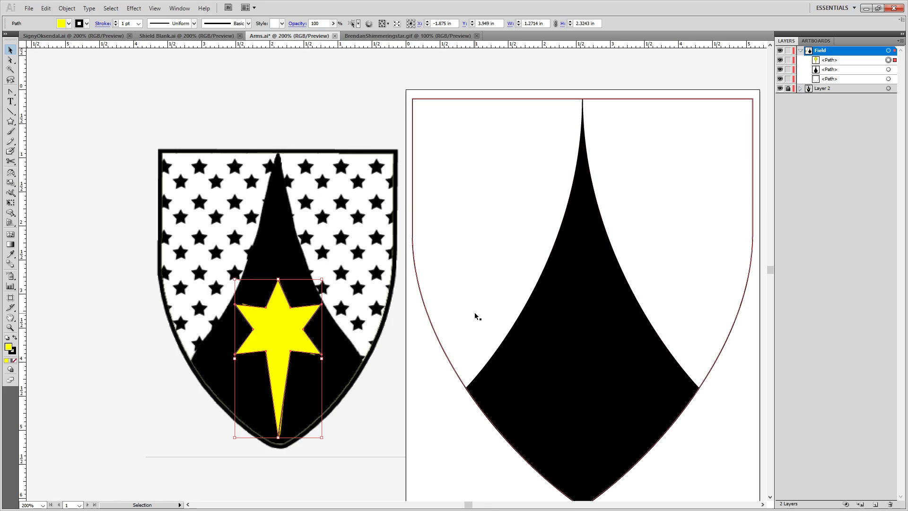
Move the yellow star onto the artboard's black ployé shape, enlarge it to about 1.47 in wide, and shift it down the centre line.
drag(299, 335, 603, 336)
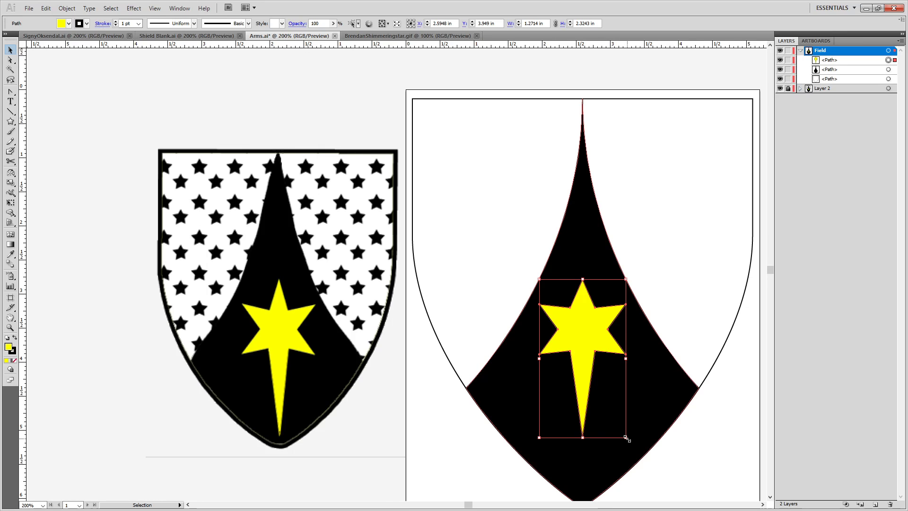
drag(625, 437, 636, 449)
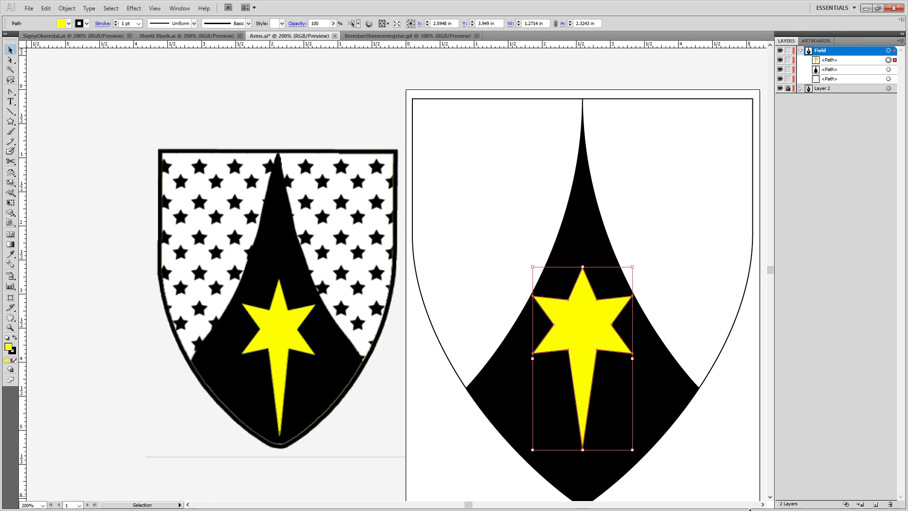
key(shift+Down)
key(shift+Down)
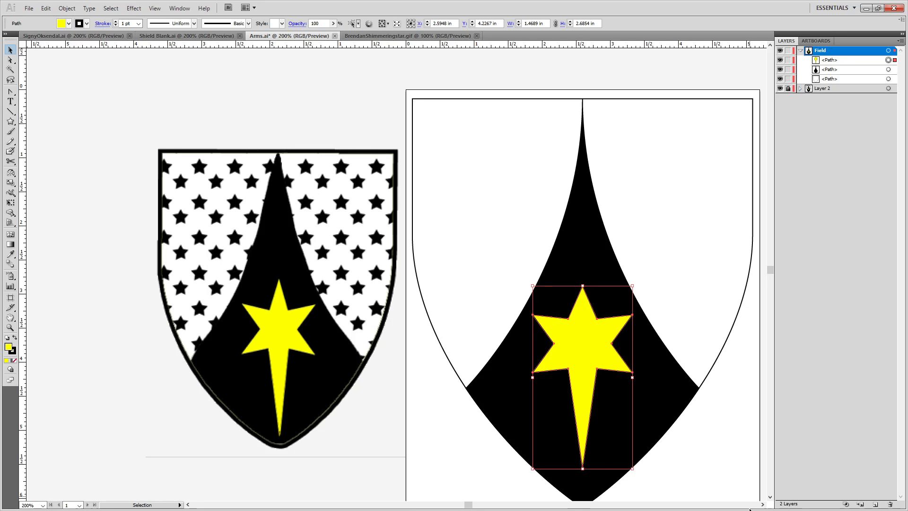
click(232, 94)
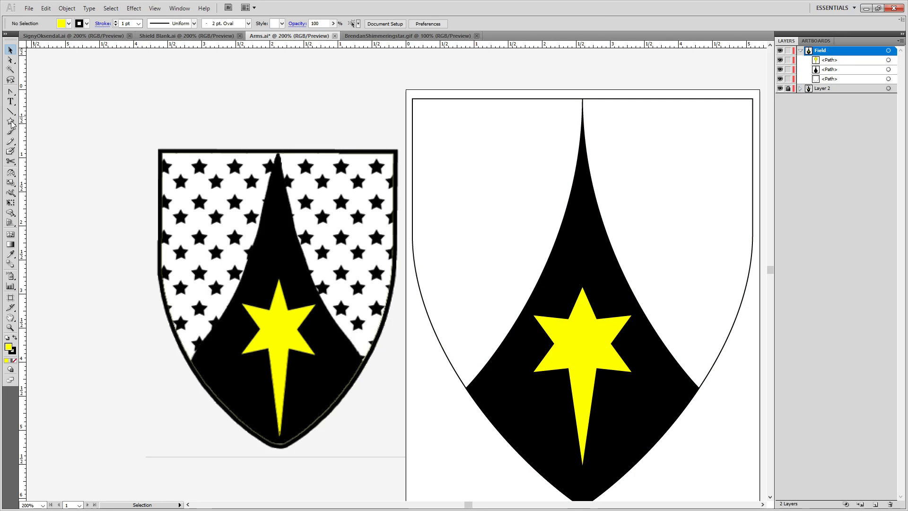
Set the Star tool to 5 points, and delete the test star it creates.
click(111, 111)
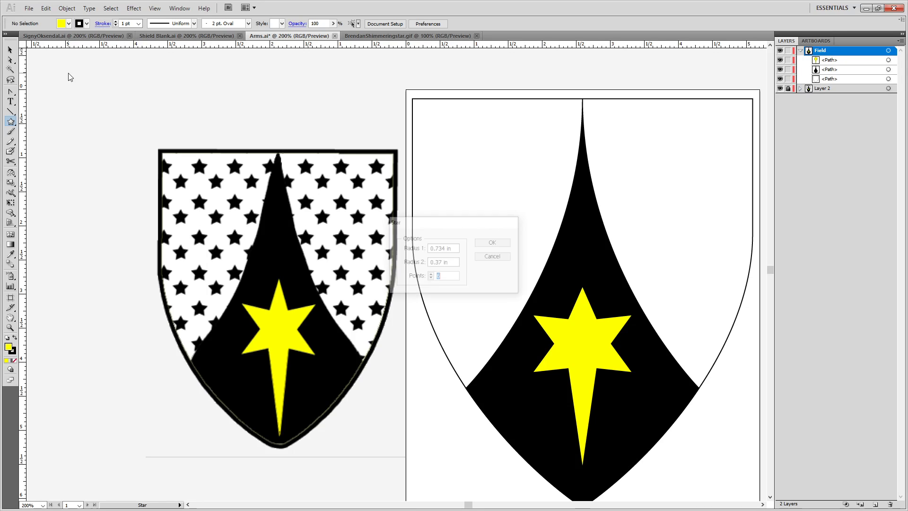
click(431, 278)
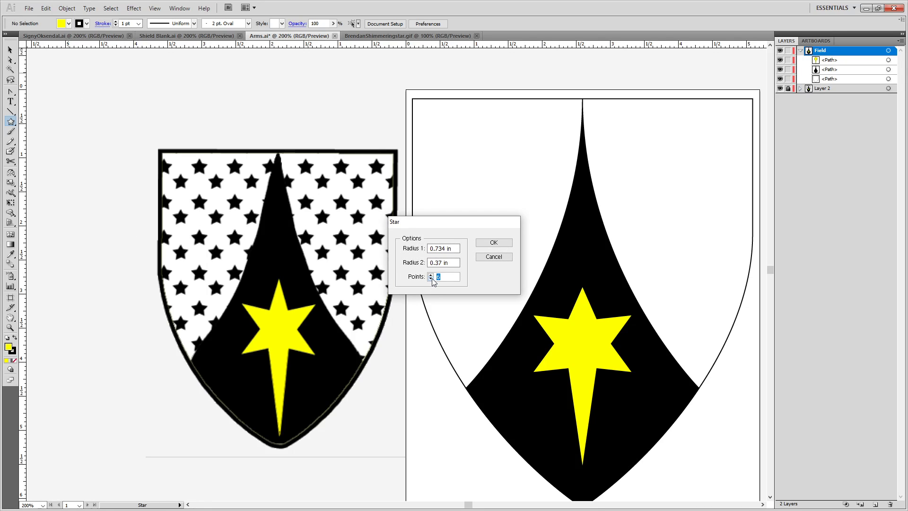
click(494, 243)
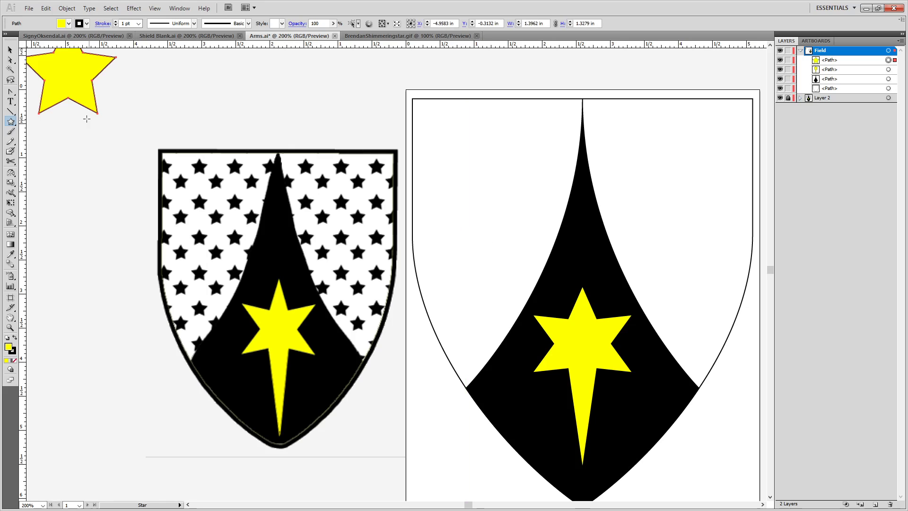
key(Delete)
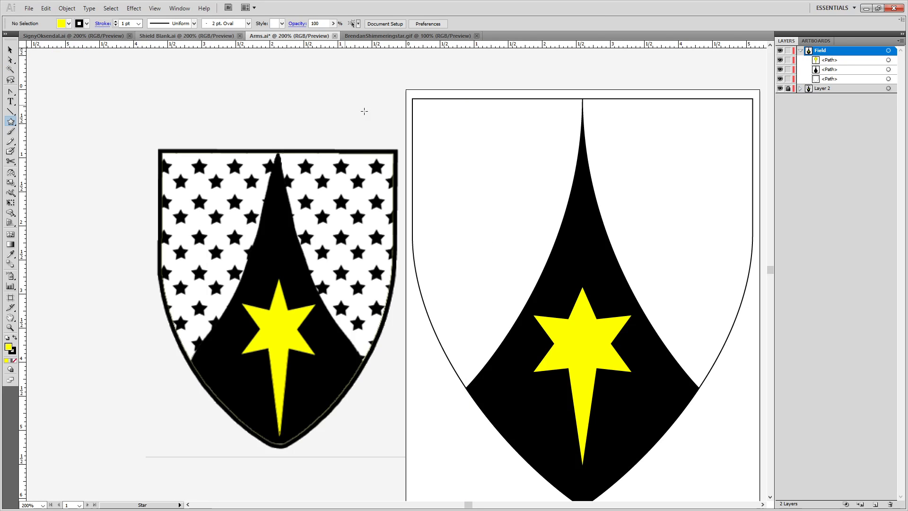
Draw a five-pointed star about 0.61 in wide in the shield's upper-left area and fill it with black (000000).
drag(477, 158, 429, 175)
click(9, 49)
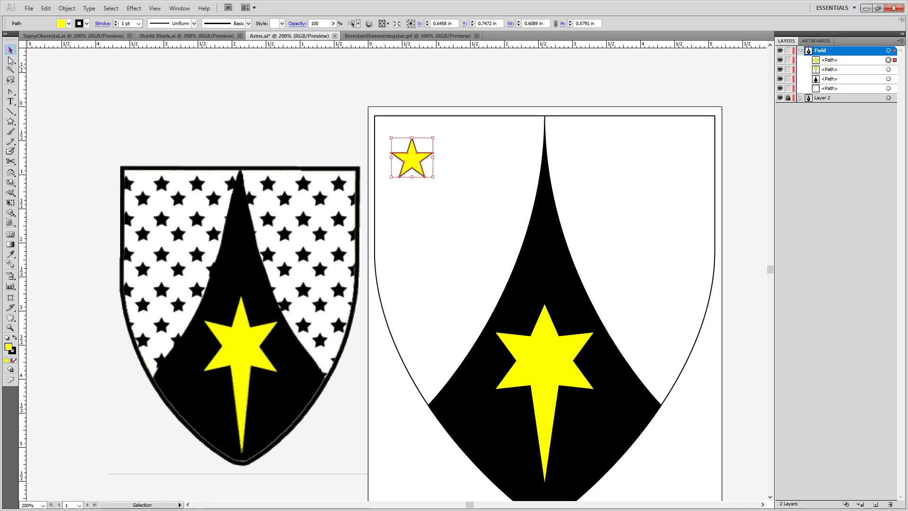
double_click(9, 347)
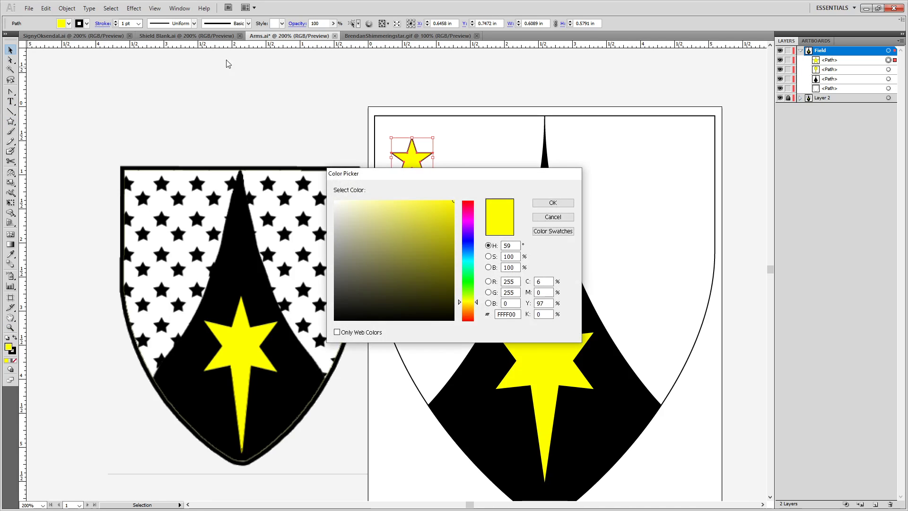
drag(340, 268, 334, 321)
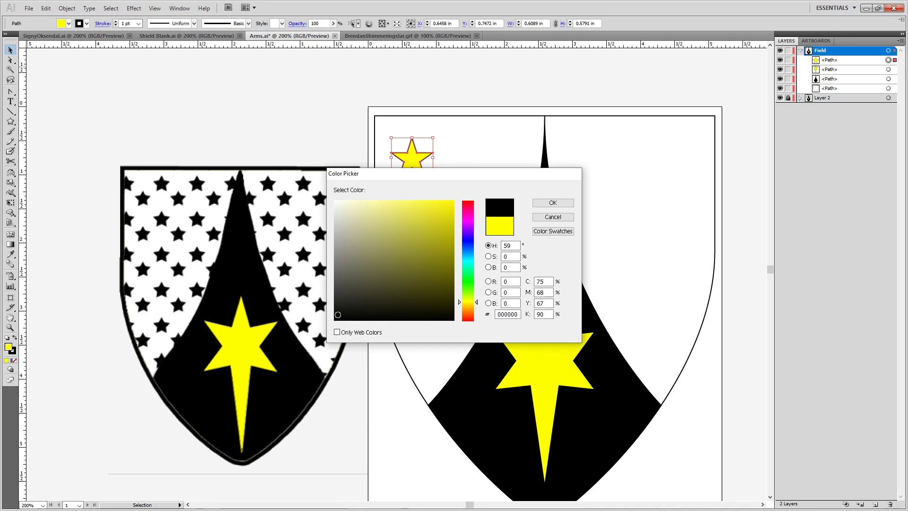
click(553, 203)
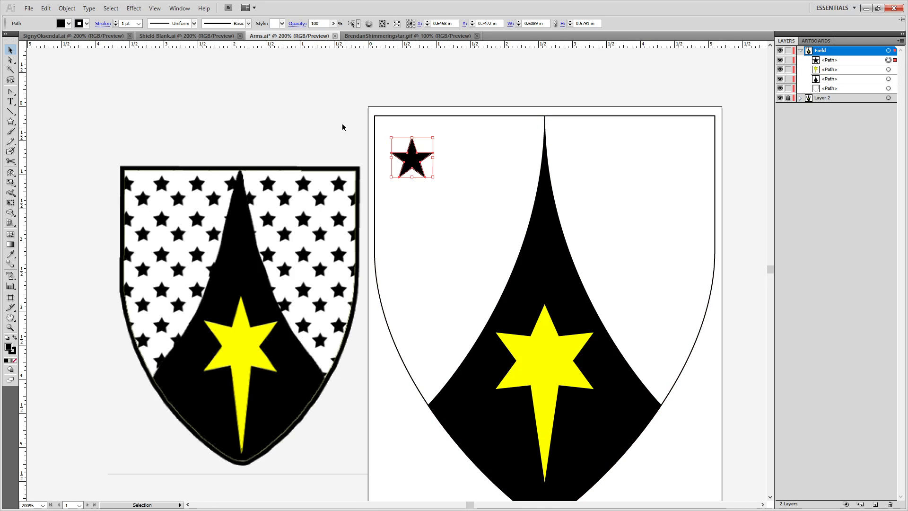
Fit the black star into the shield's upper-left corner at about 0.58 in wide, and give its stroke round joins and round caps.
scroll(410, 191, up, 1)
drag(440, 149, 297, 176)
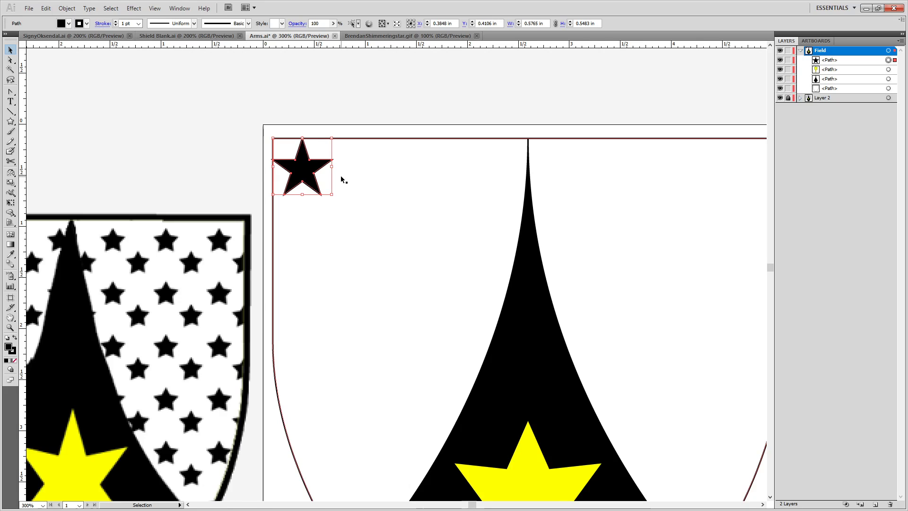
click(101, 24)
click(55, 57)
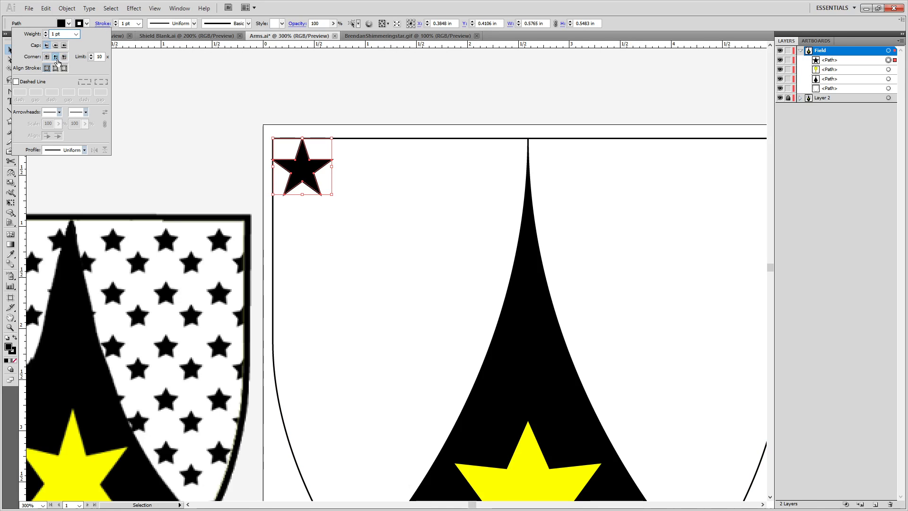
click(55, 45)
click(314, 85)
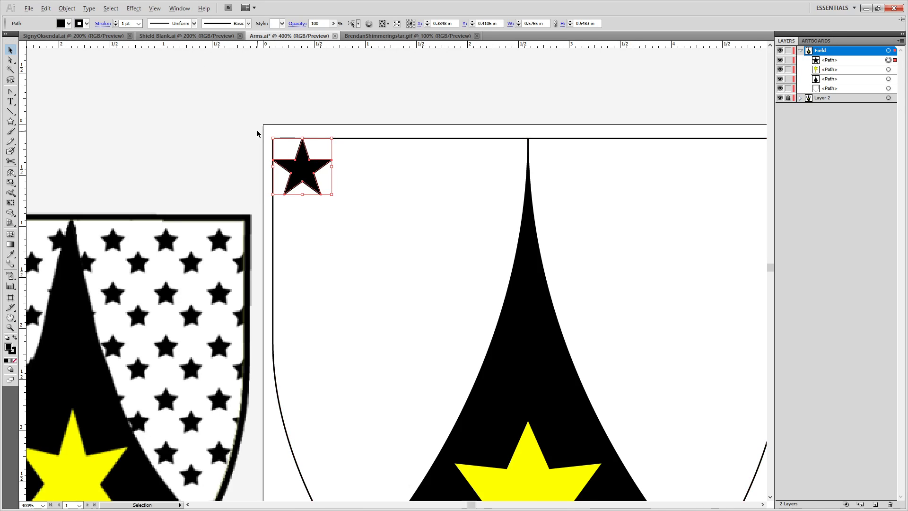
Nudge the black star down and right, away from the shield's upper-left corner.
scroll(261, 136, up, 6)
scroll(572, 371, down, 4)
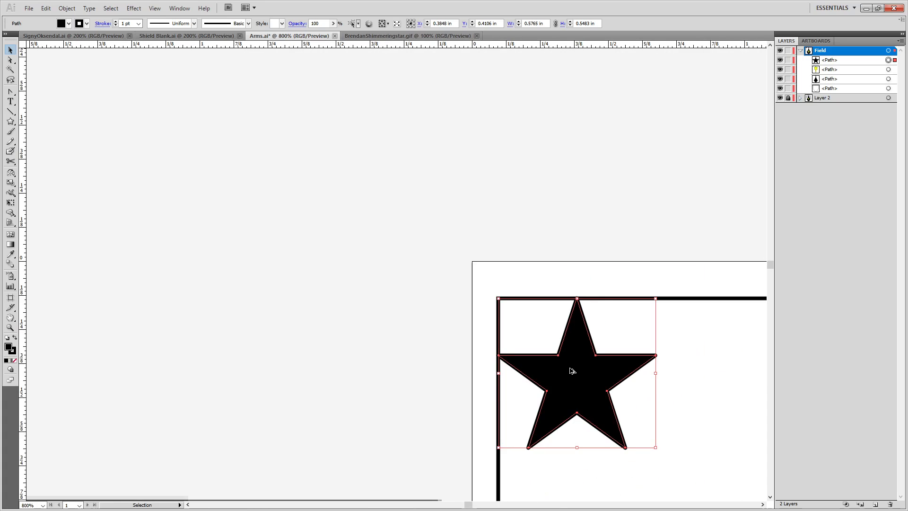
drag(574, 371, 260, 191)
scroll(356, 227, down, 2)
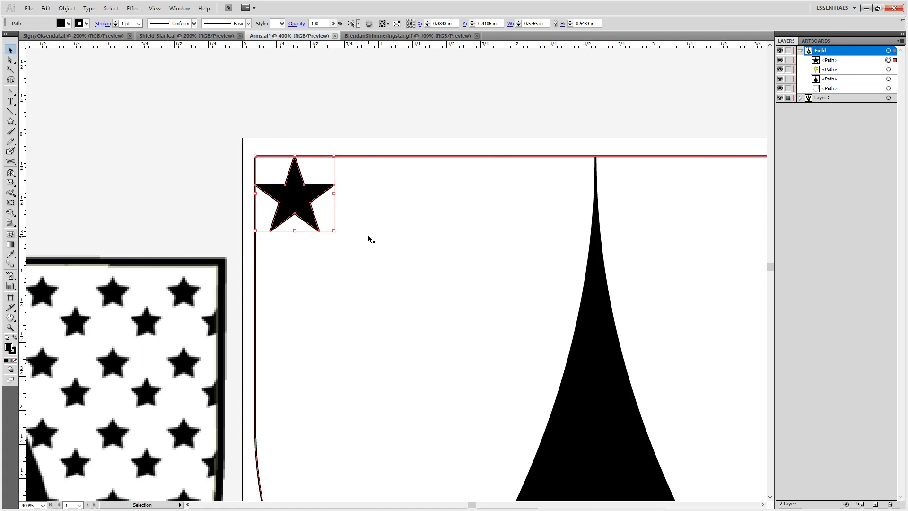
key(shift+Down)
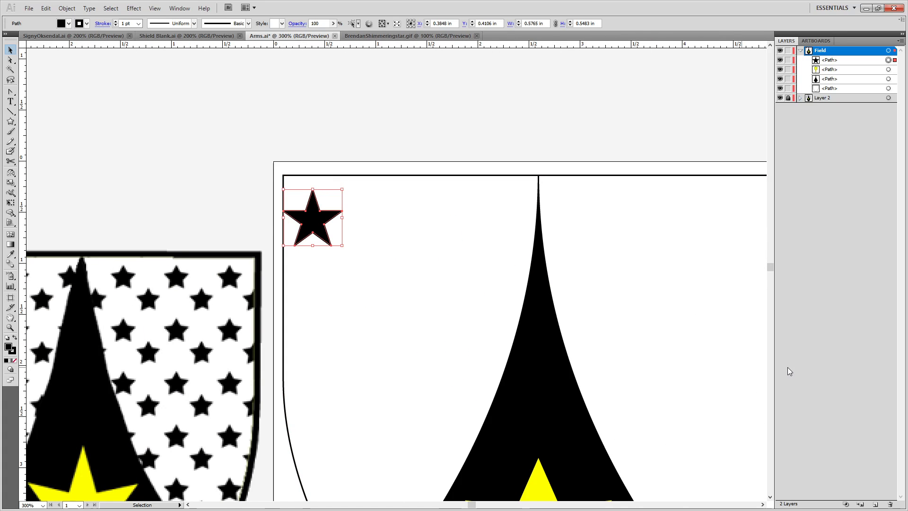
key(shift+Right)
Duplicate the black star to the right so the two stars stand side by side.
key(alt+shift+Right)
key(shift+Right)
key(shift+Right)
key(shift+Right)
key(shift+Right)
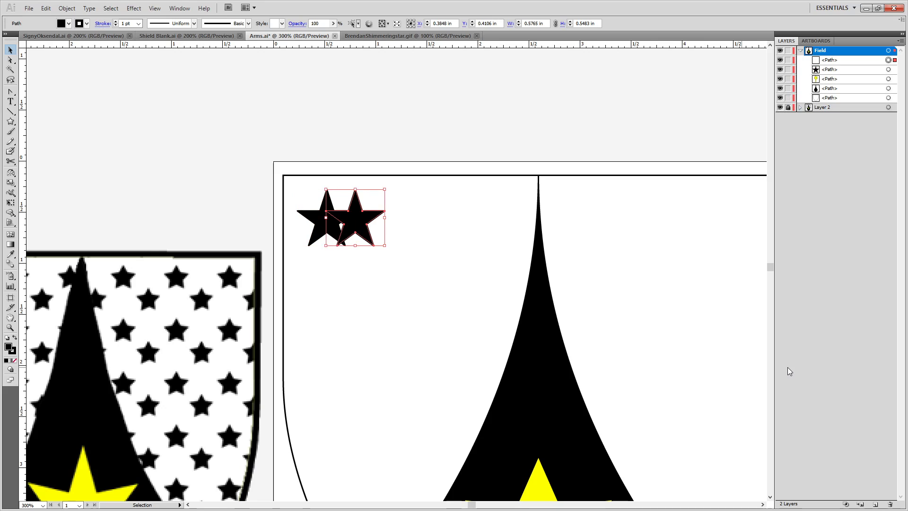
key(shift+Left)
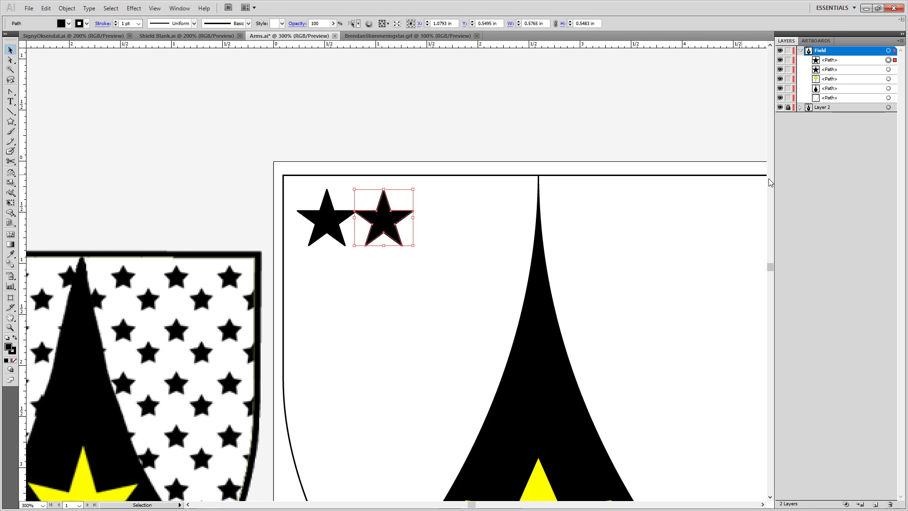
click(328, 113)
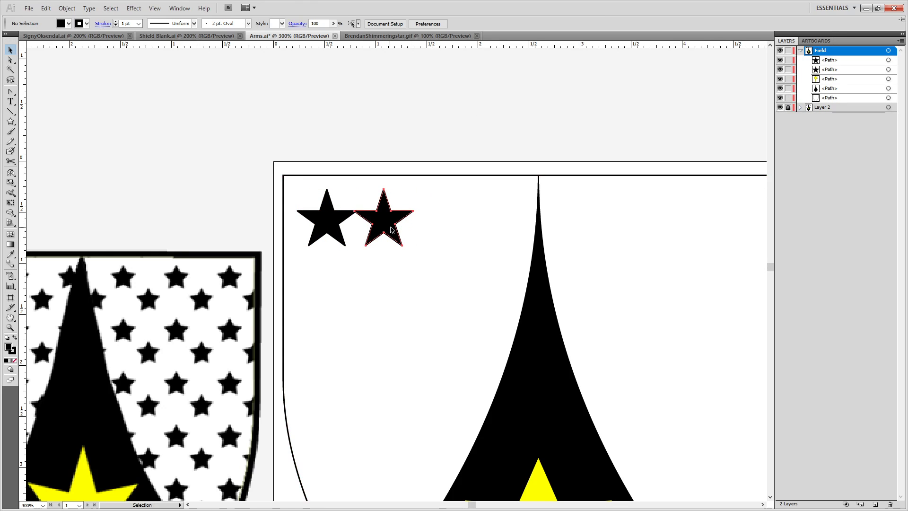
Copy stars along the row to make four left of the ployé tip, and place another against the shield's right edge.
drag(390, 229, 451, 229)
click(484, 231)
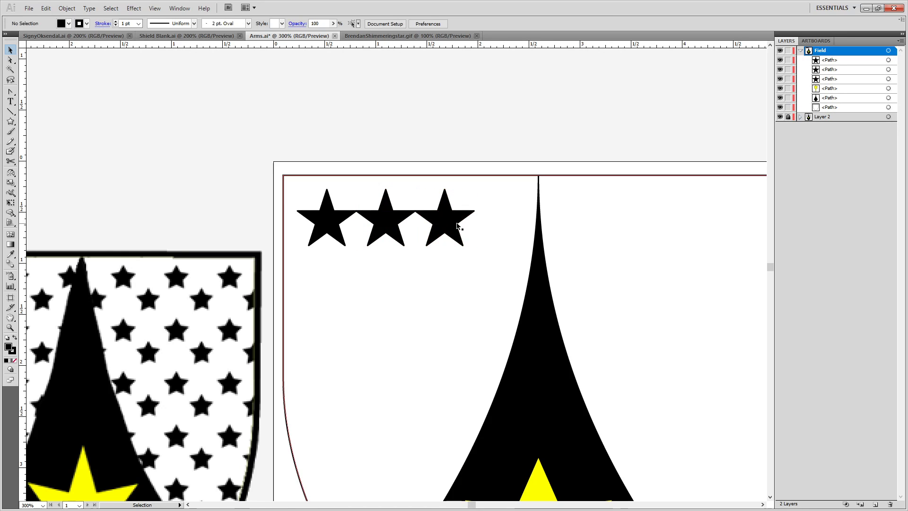
click(451, 226)
drag(450, 226, 546, 225)
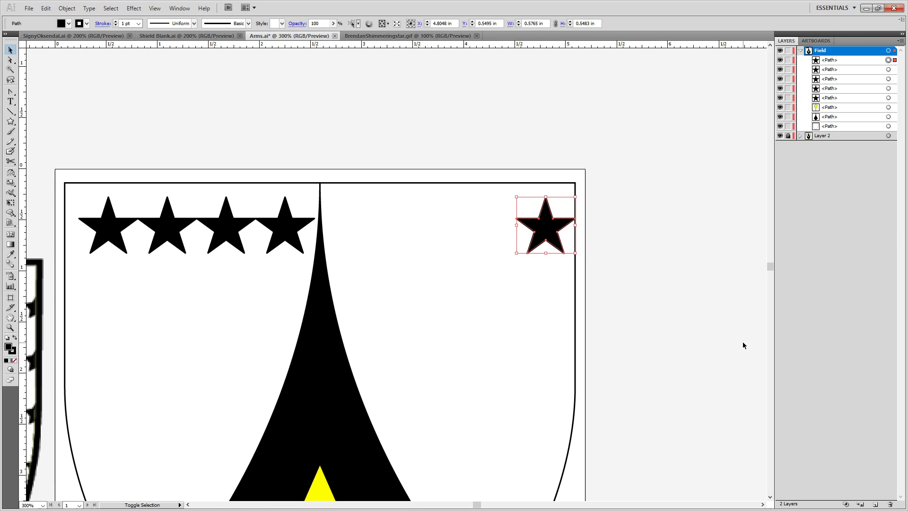
Nudge the rightmost star inward and copy it leftward to make four side-by-side stars on the shield's right half.
key(shift+Left)
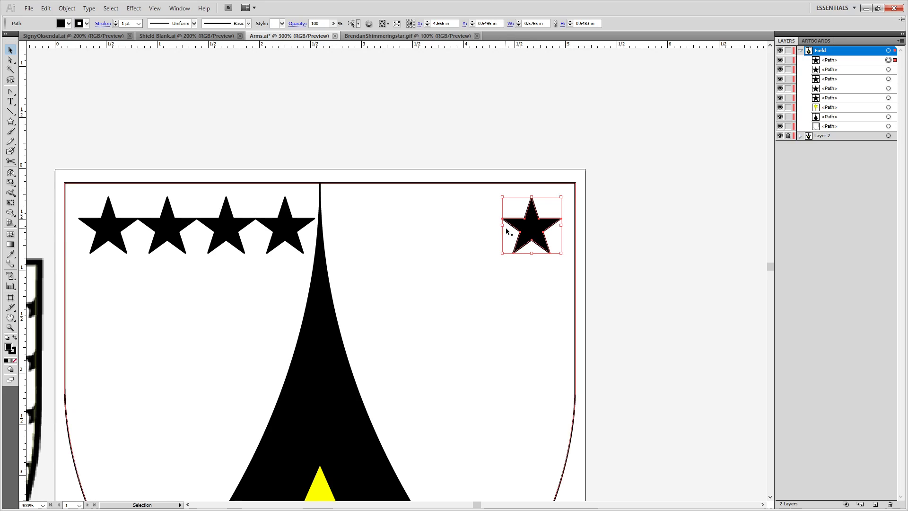
drag(526, 237, 357, 237)
click(158, 257)
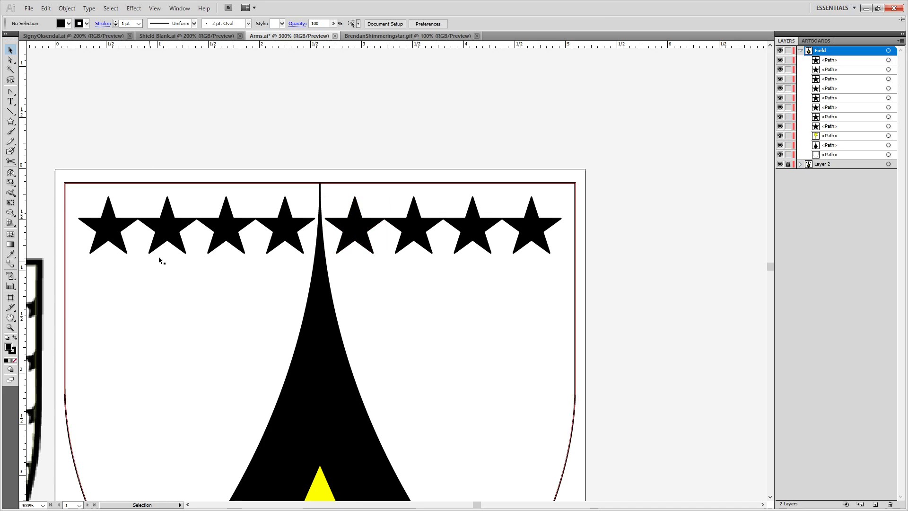
Try deleting every second star in the row, and try copying those stars into a second row just beneath, undoing both attempts.
click(171, 231)
shift+click(285, 231)
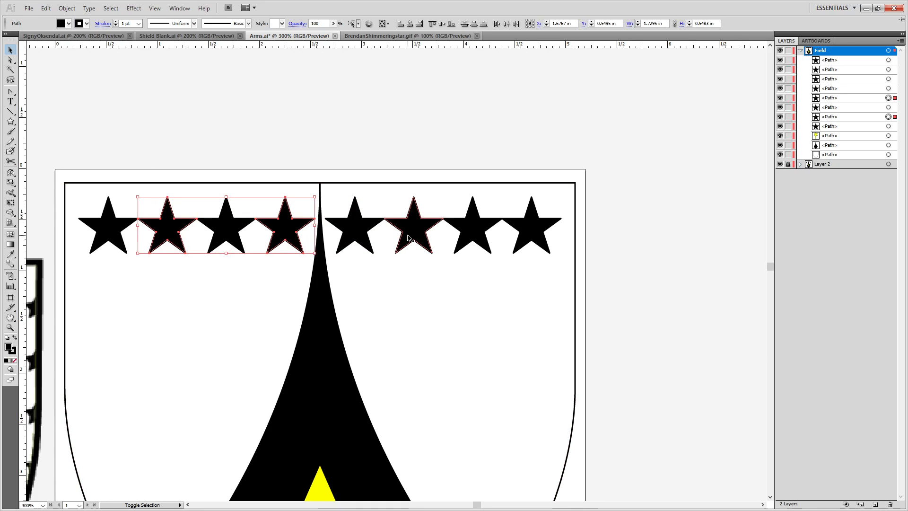
shift+click(414, 233)
shift+click(524, 237)
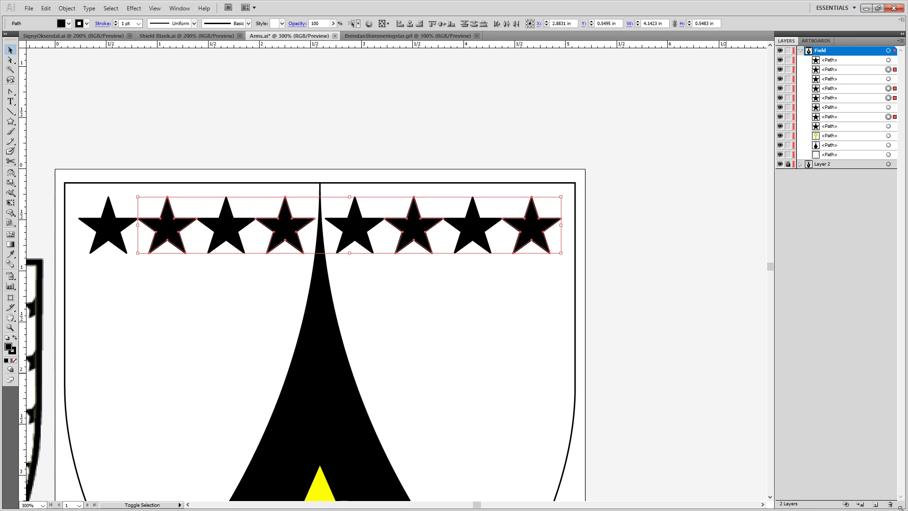
key(Delete)
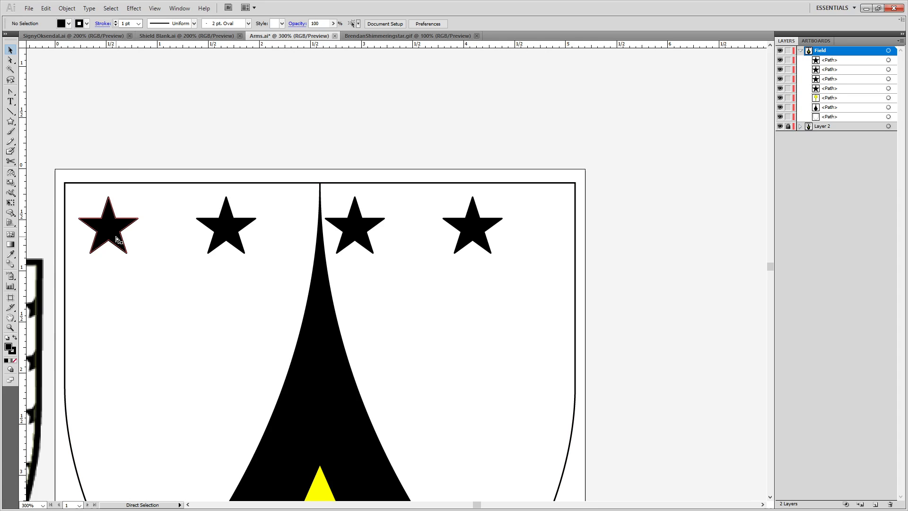
key(ctrl+z)
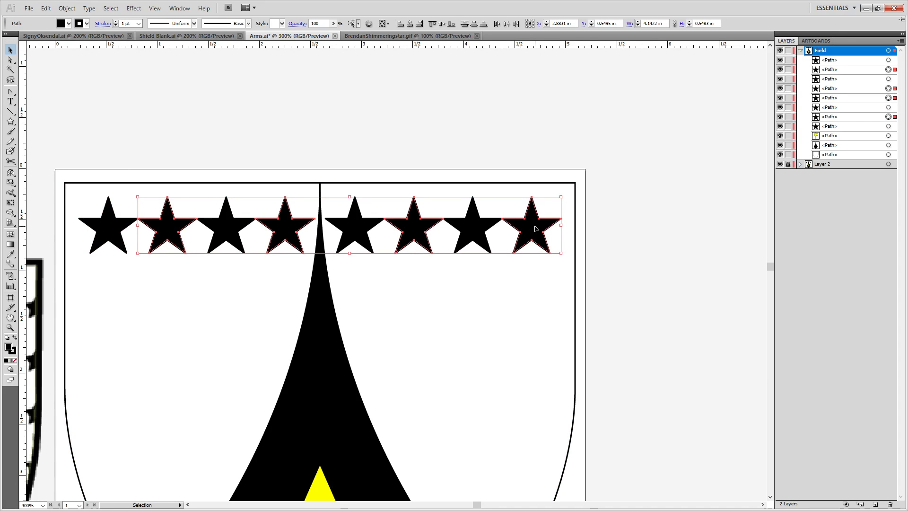
drag(536, 229, 525, 274)
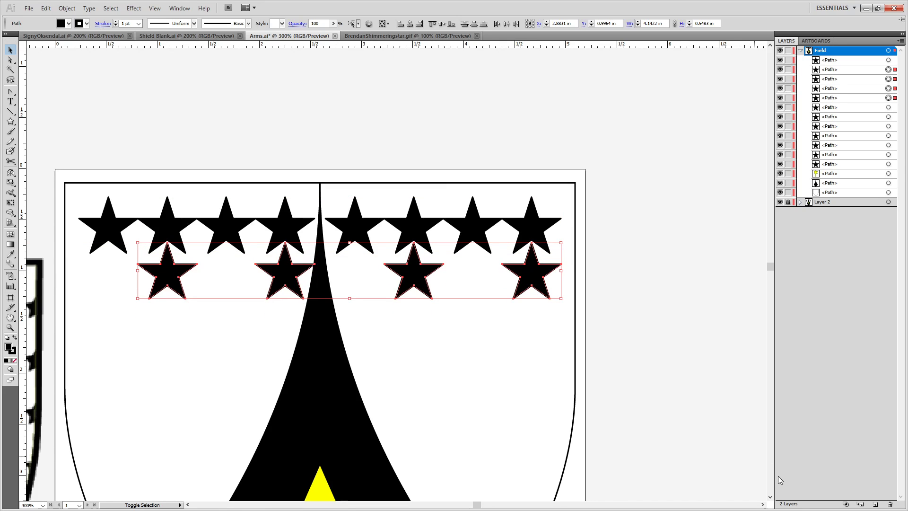
key(ctrl+z)
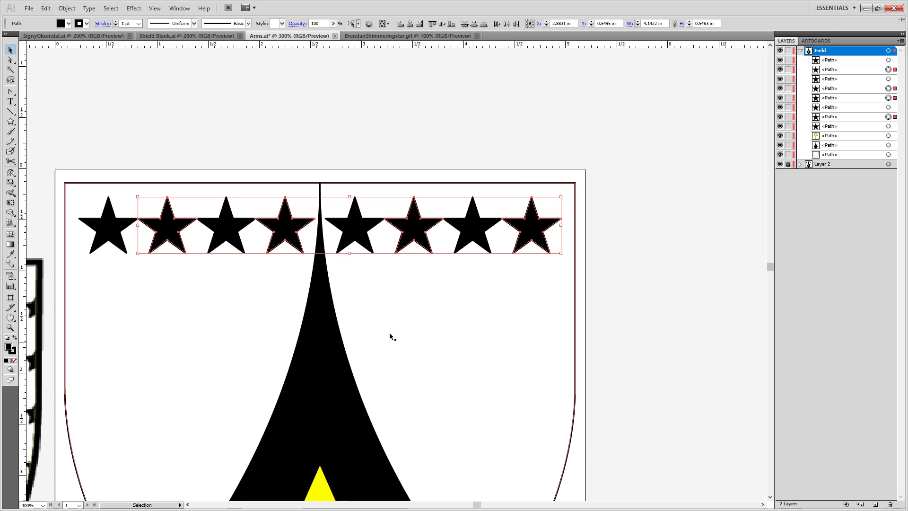
Move every second star of the top row straight down to form a staggered second row.
drag(535, 232, 542, 287)
key(shift+Down)
key(shift+Down)
key(shift+Down)
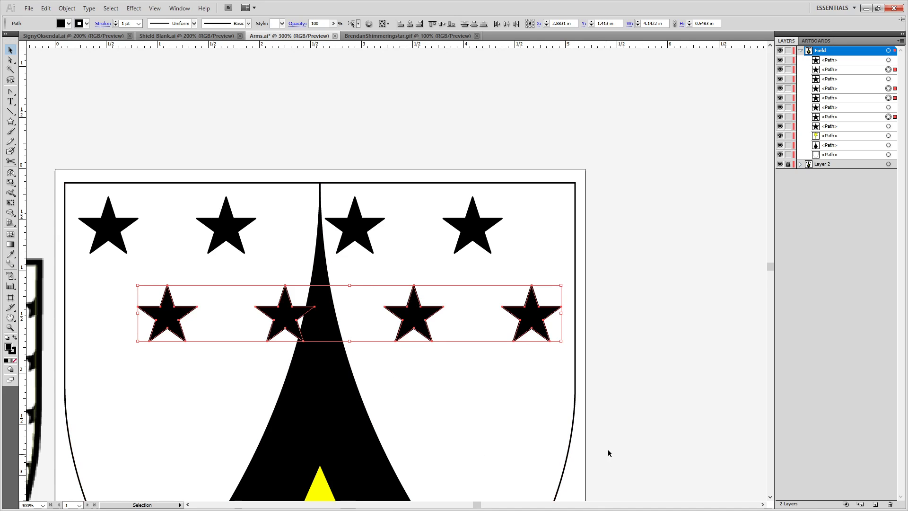
click(576, 394)
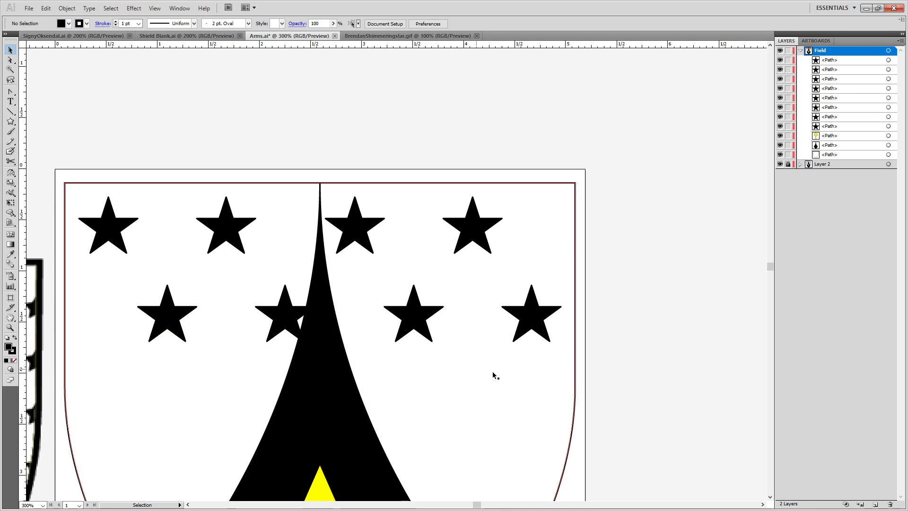
Select all eight stars in both rows and copy them straight down to form two more staggered rows.
drag(216, 251, 289, 188)
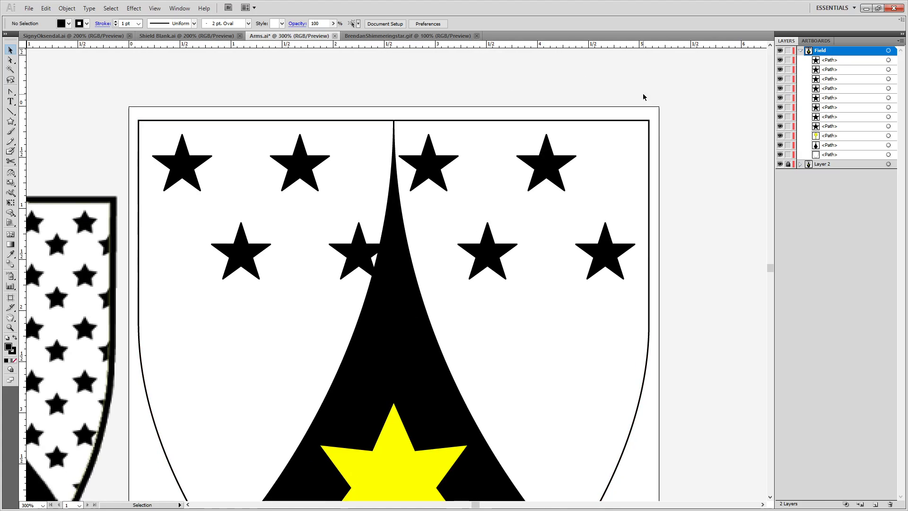
click(181, 166)
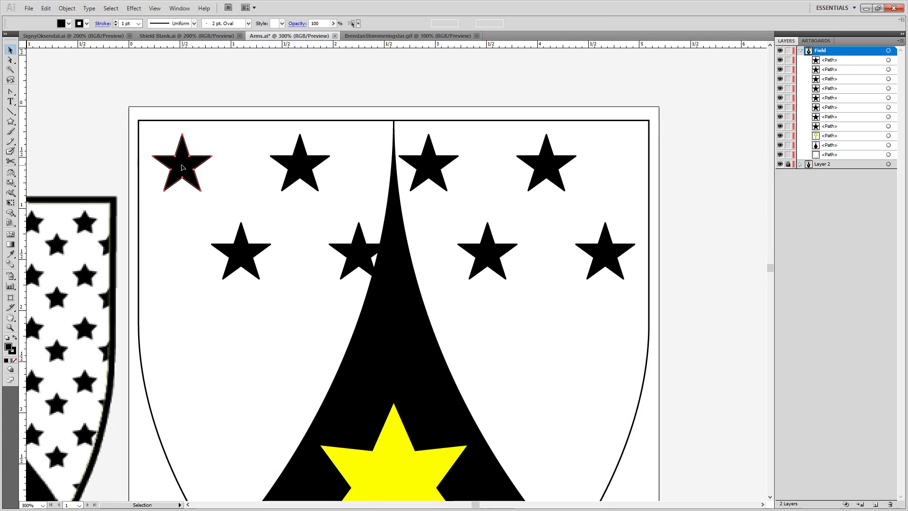
shift+click(299, 172)
shift+click(420, 171)
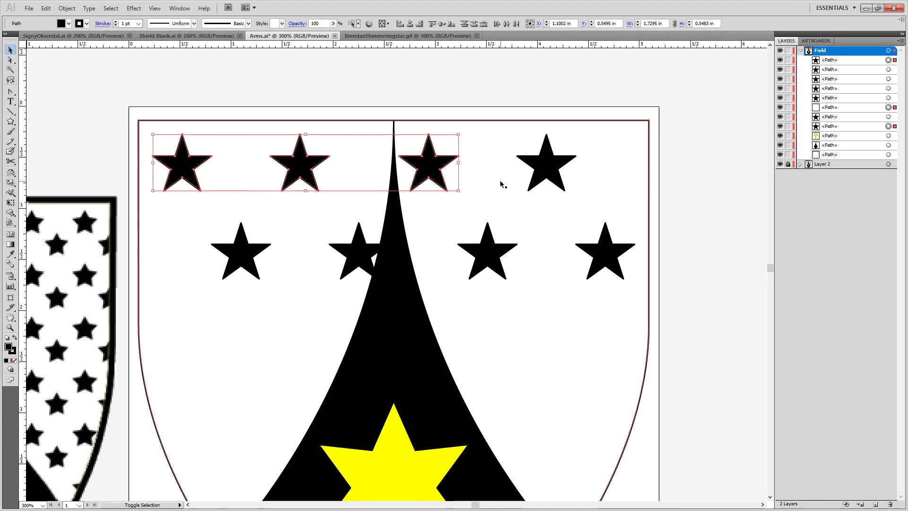
shift+click(536, 175)
shift+click(488, 252)
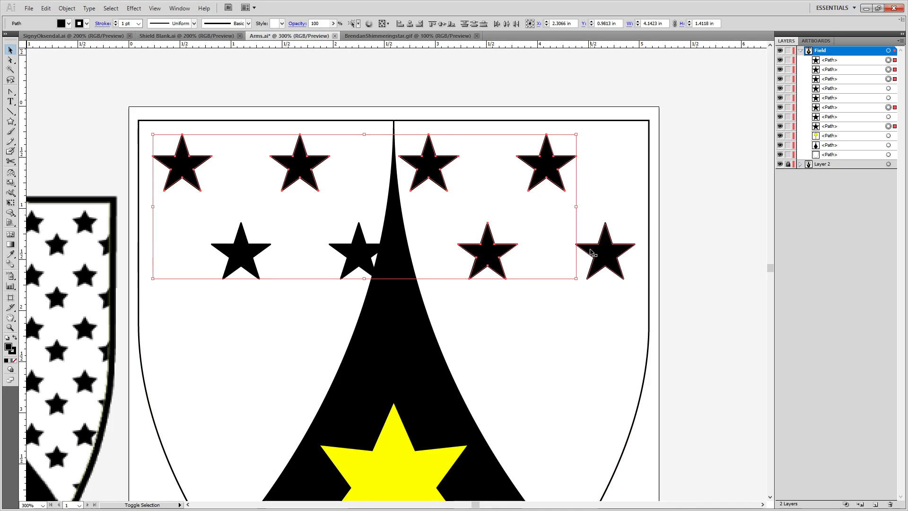
shift+click(599, 253)
shift+click(360, 253)
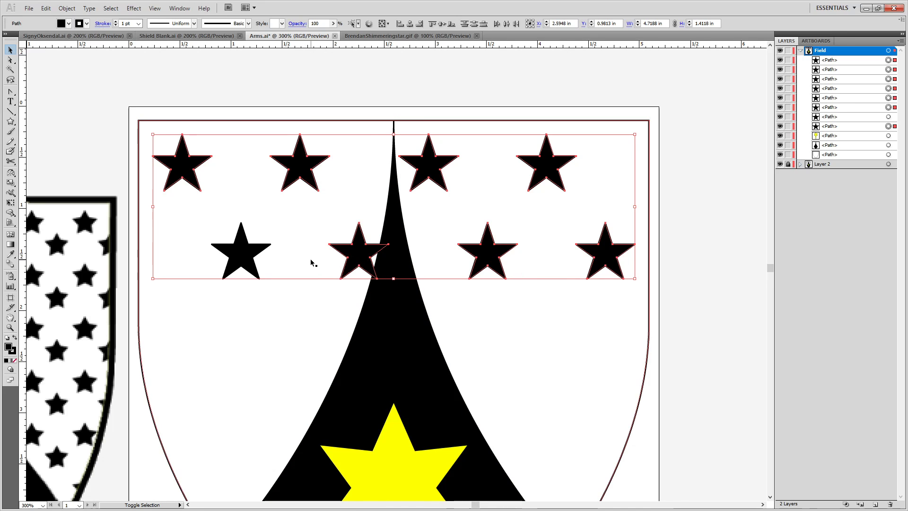
shift+click(248, 252)
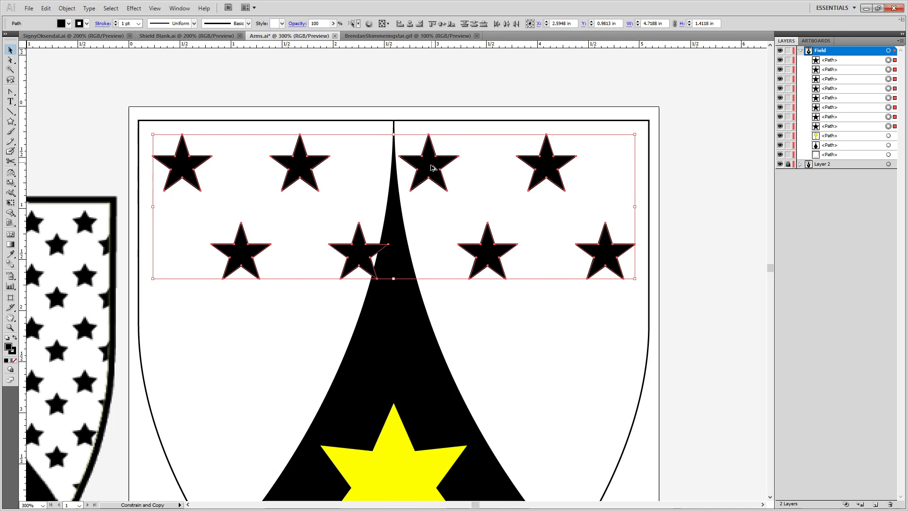
drag(419, 166, 412, 351)
scroll(498, 315, down, 3)
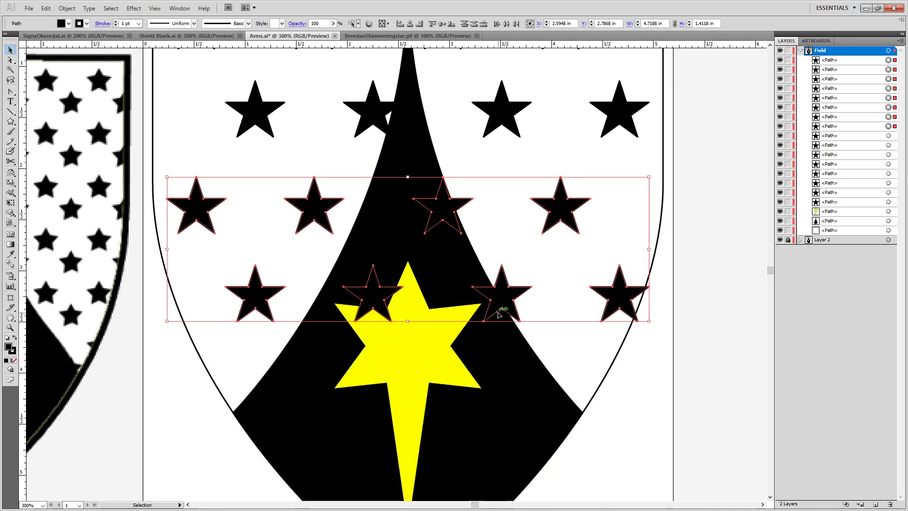
Delete the two copied stars lying mostly over the black ployé shape and the yellow star.
click(672, 408)
click(445, 209)
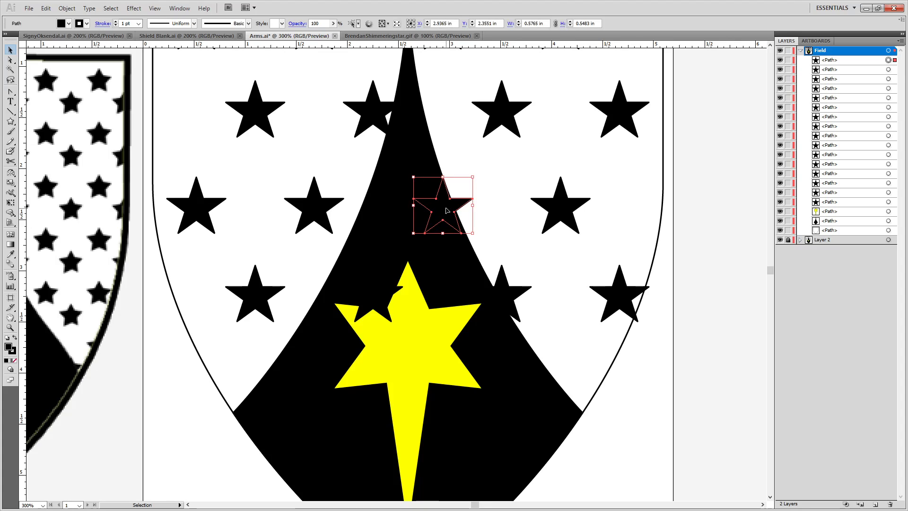
key(Delete)
click(373, 296)
key(Delete)
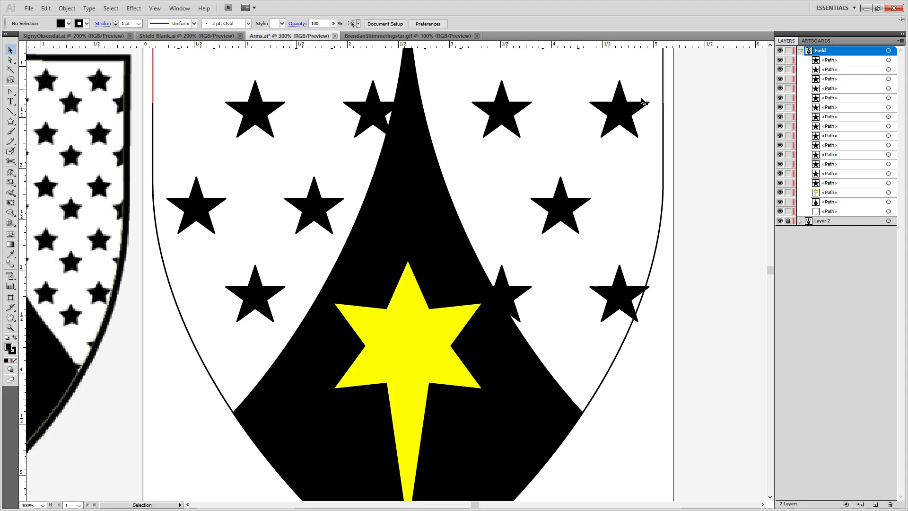
Group all the black stars and place the group beneath the black ployé shape, just above the white field.
drag(781, 193, 779, 212)
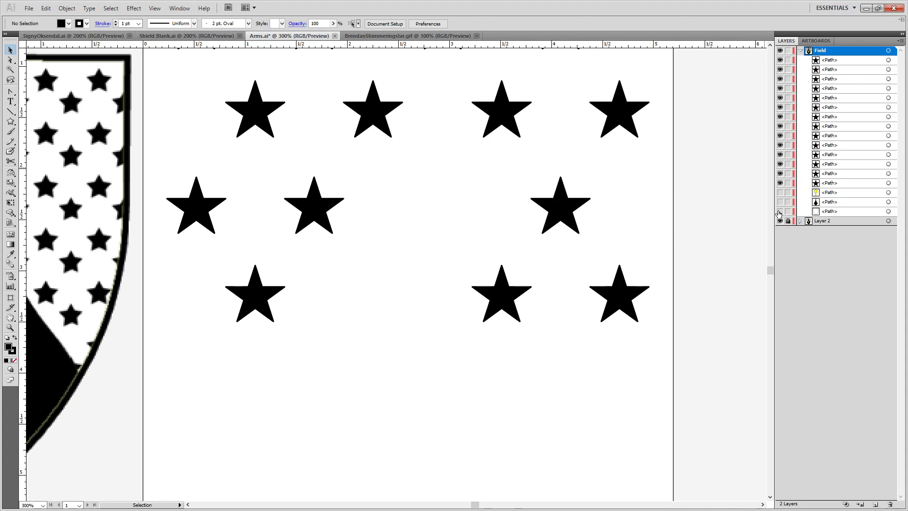
key(ctrl+a)
key(ctrl+g)
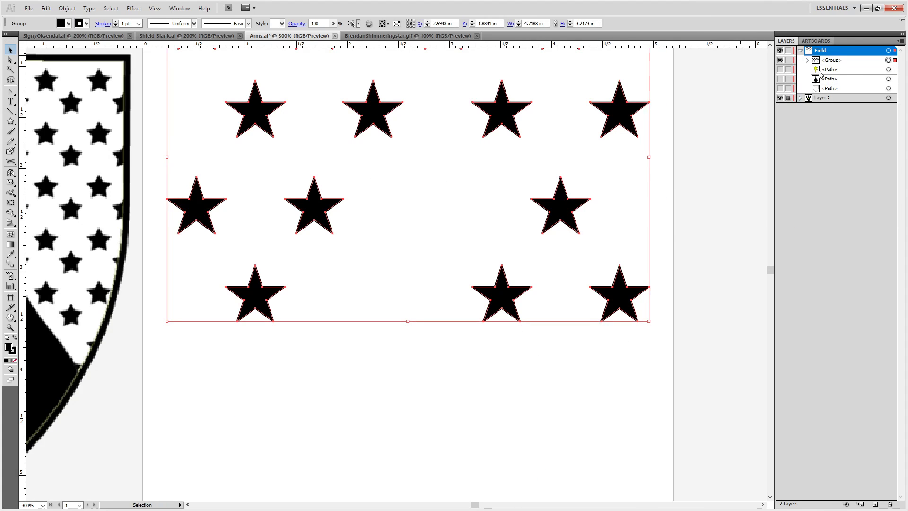
drag(780, 90, 780, 70)
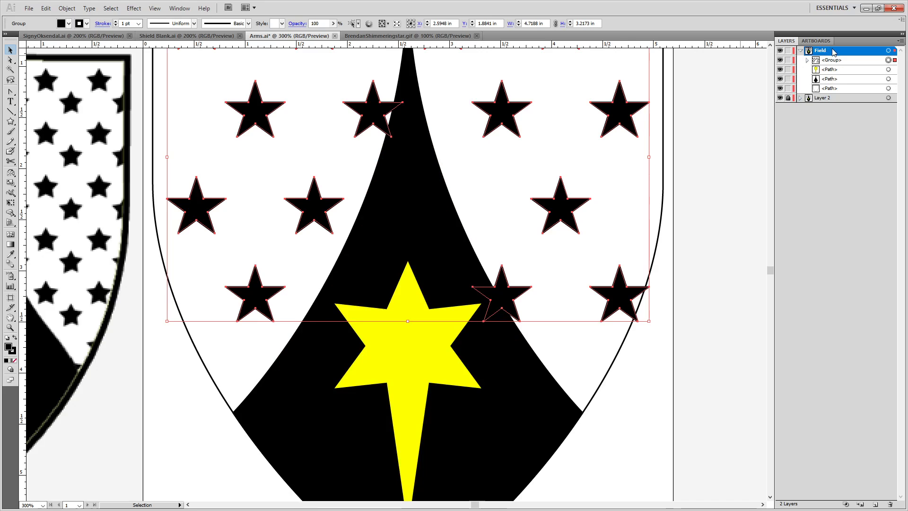
drag(836, 59, 836, 87)
click(709, 325)
scroll(458, 255, down, 2)
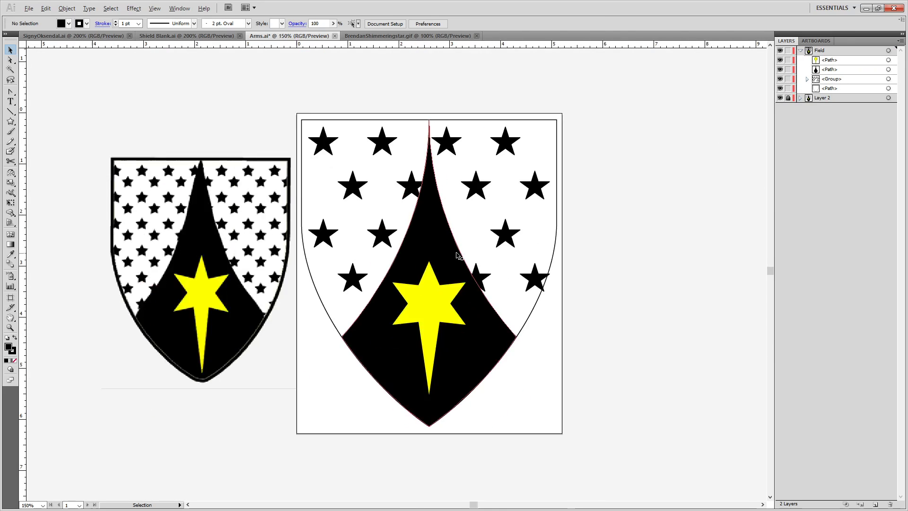
Delete Layer 2 with the reference image and save Arms.ai.
scroll(458, 256, down, 1)
scroll(460, 252, up, 1)
key(space)
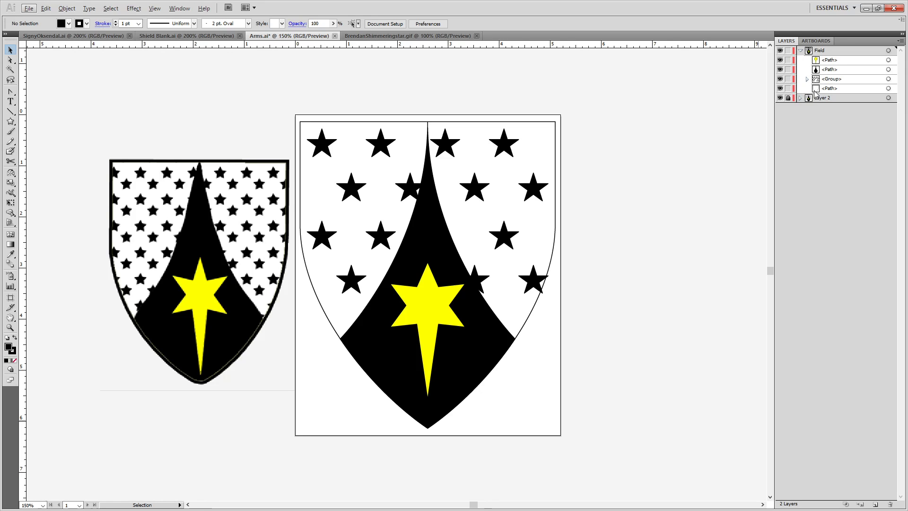
click(844, 99)
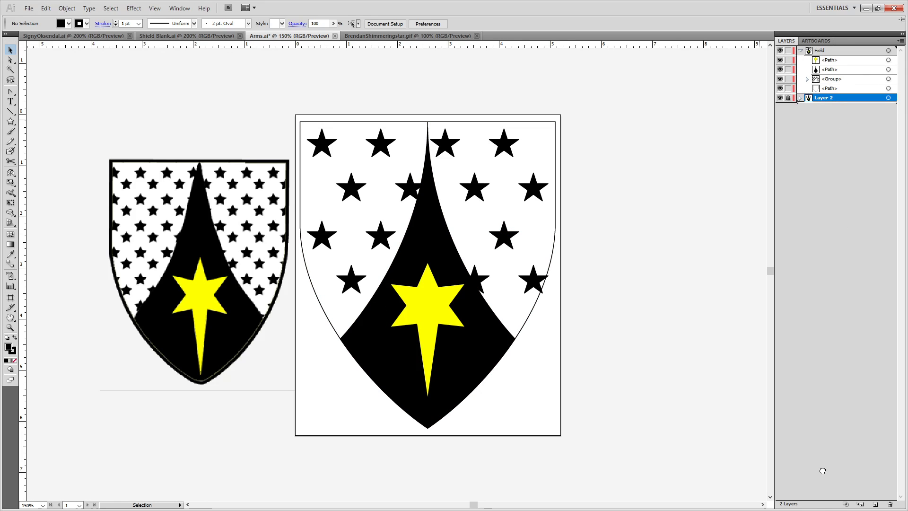
click(889, 504)
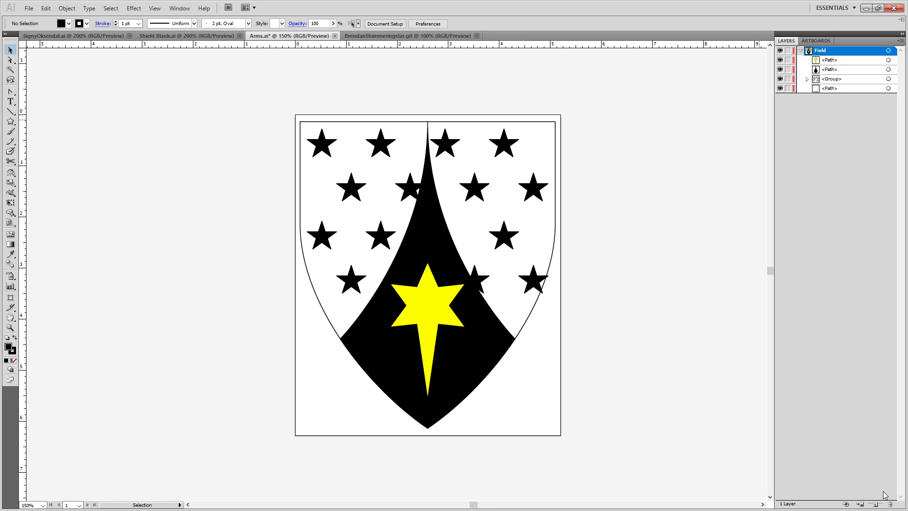
key(ctrl+s)
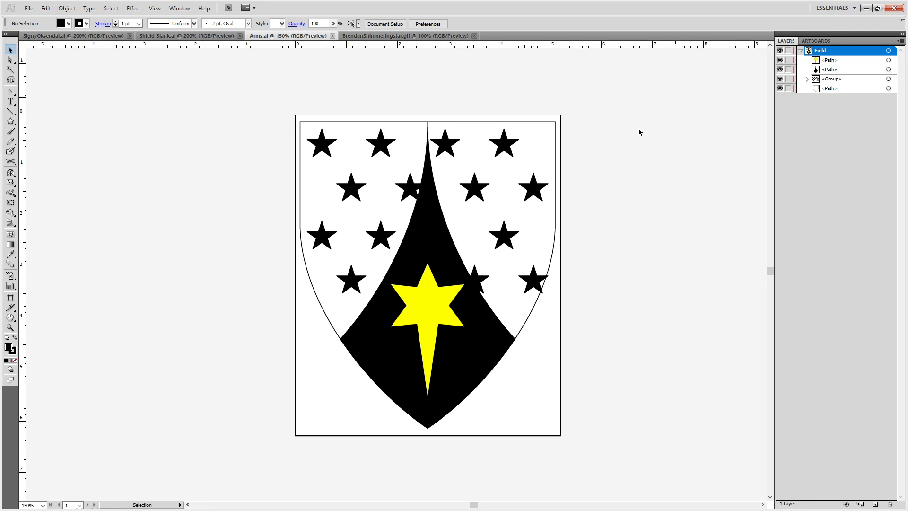
Fill every shape of the arms with white so the design becomes black-outlined line art.
key(ctrl+a)
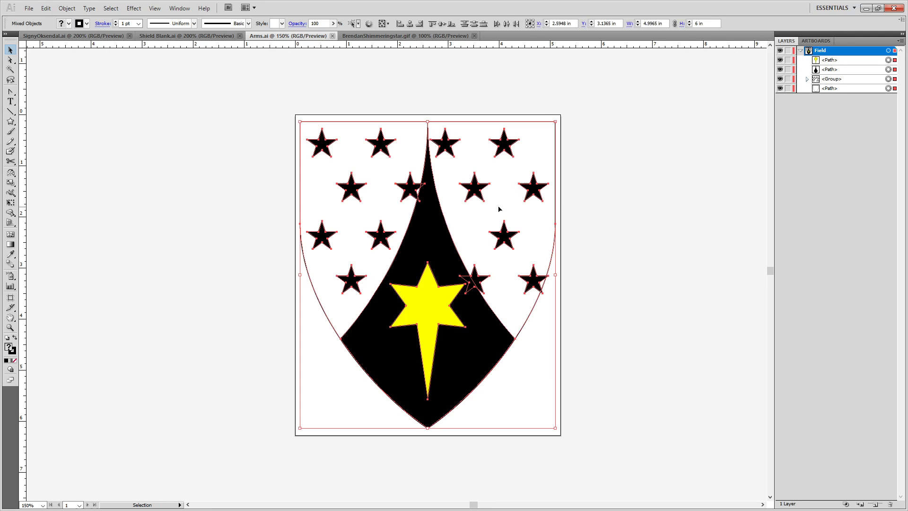
double_click(9, 348)
key(Escape)
double_click(9, 349)
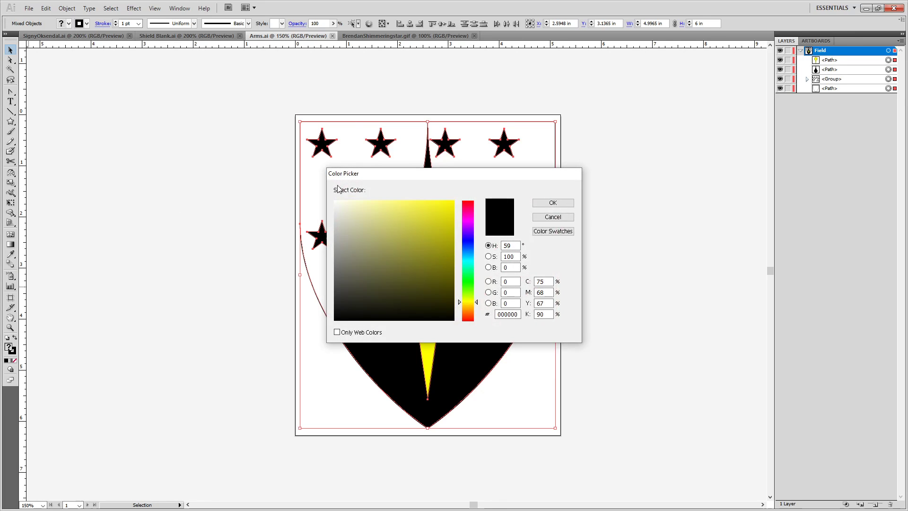
click(544, 203)
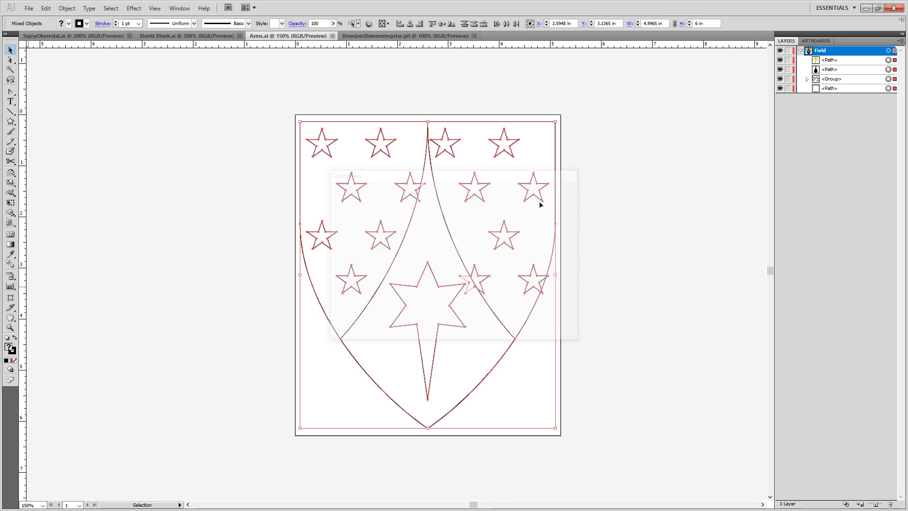
click(638, 199)
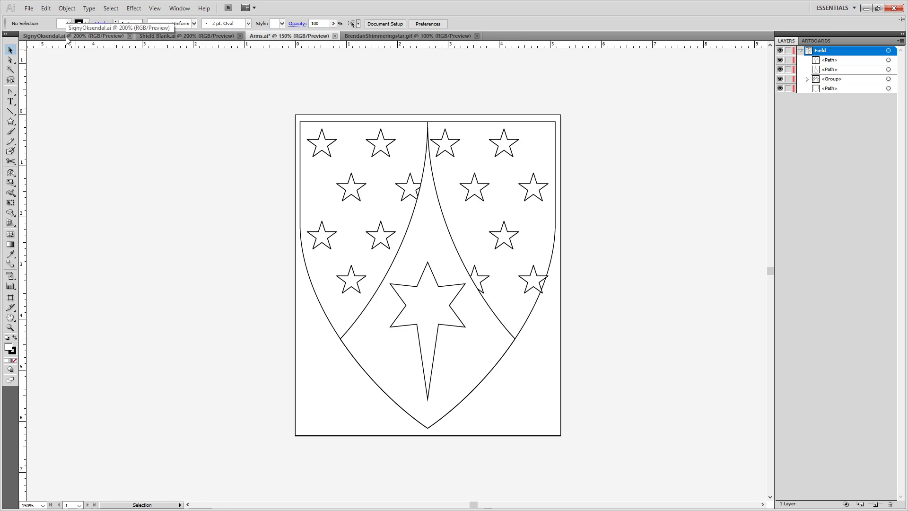
Copy the 2.2 pt border from Shield Blank.ai into Arms.ai and align it exactly with the shield outline.
click(138, 38)
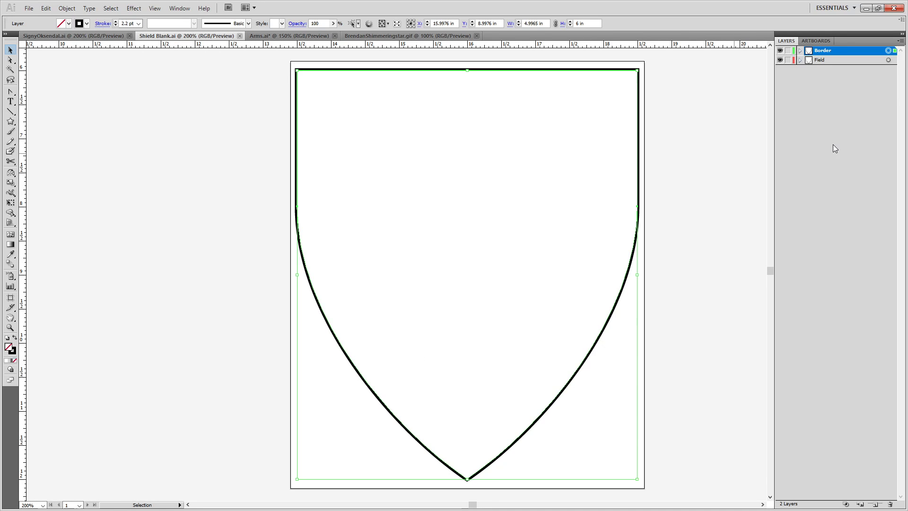
click(297, 36)
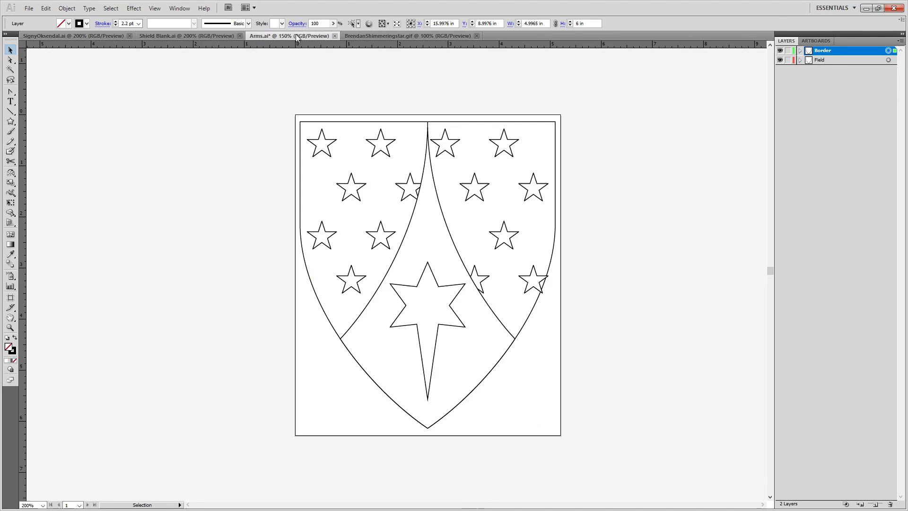
key(ctrl+v)
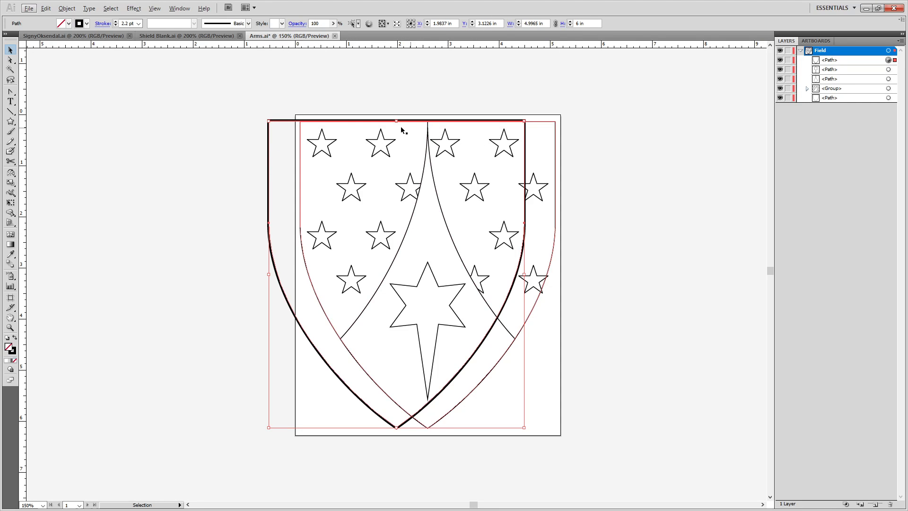
scroll(371, 113, up, 1)
scroll(366, 110, up, 5)
drag(180, 217, 721, 207)
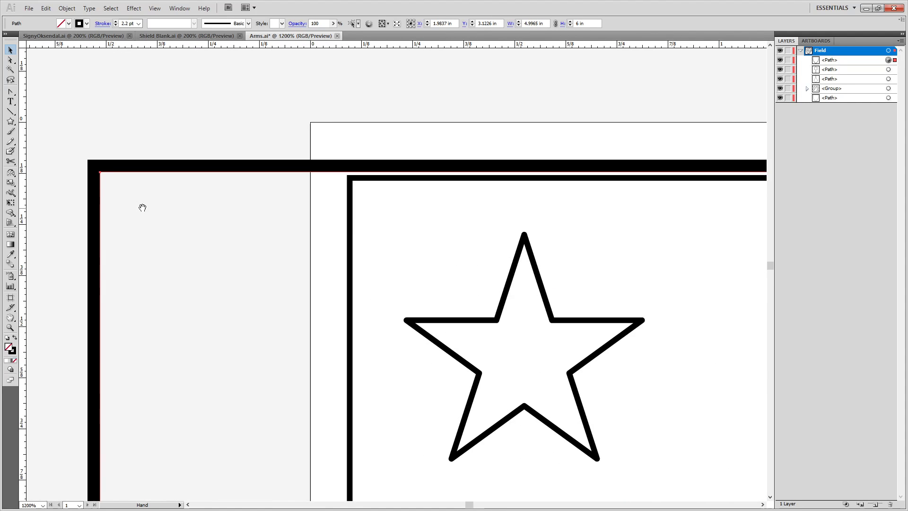
drag(97, 203, 348, 212)
Copy the complete bordered line-art arms and close Arms.ai without saving the changes.
key(ctrl+a)
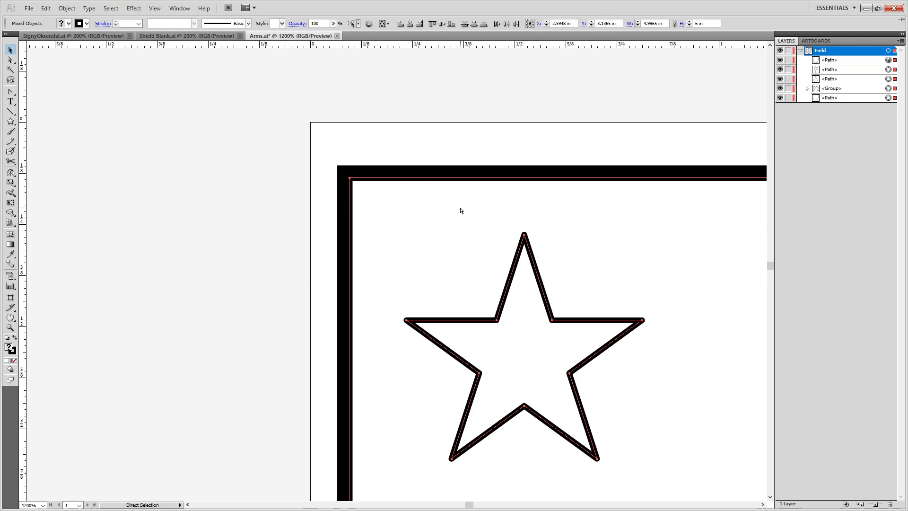
click(337, 37)
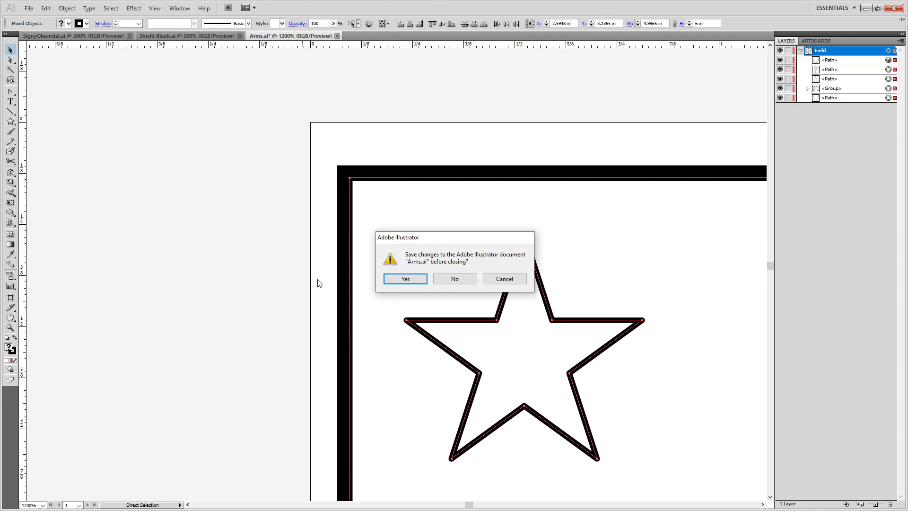
click(447, 279)
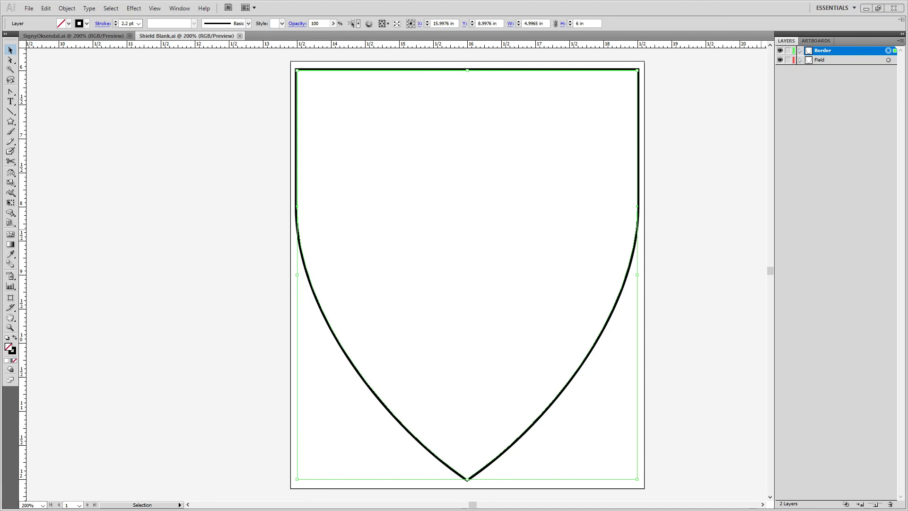
Switch to InDesign, paste the arms on the 33rd King of An Tir page, and scale and centre them between title and blazon.
key(alt+Tab)
scroll(424, 169, down, 10)
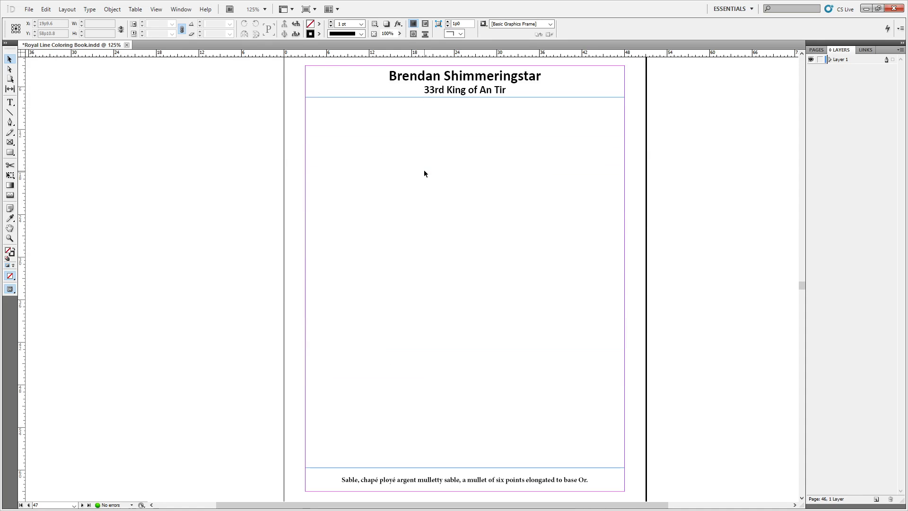
key(ctrl+v)
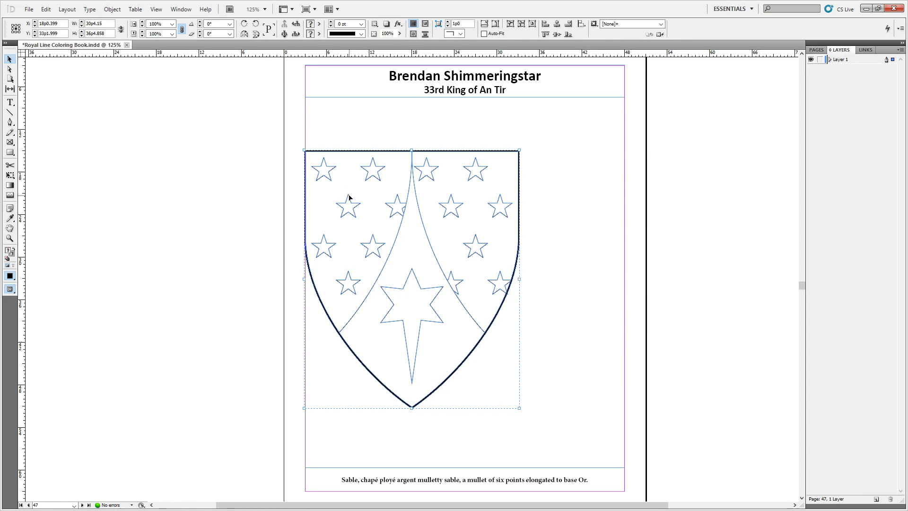
drag(342, 193, 342, 140)
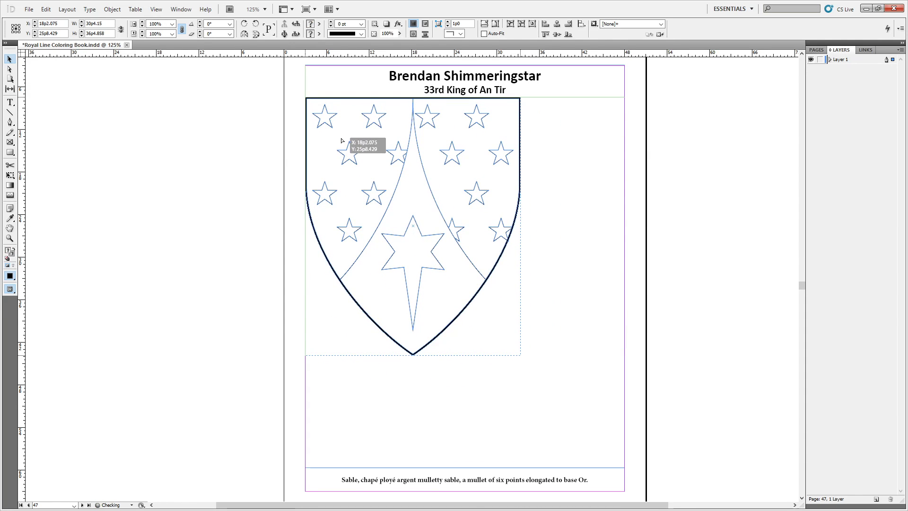
drag(519, 356, 570, 467)
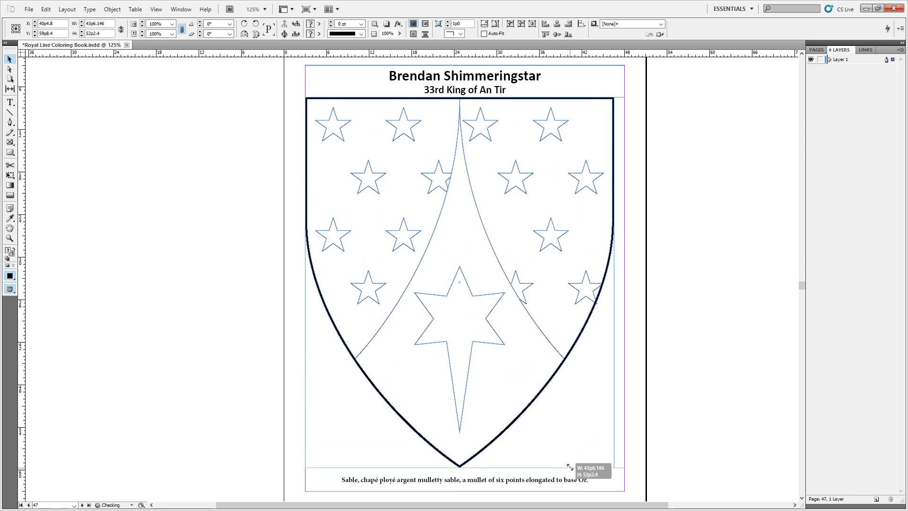
drag(454, 269, 452, 269)
click(672, 211)
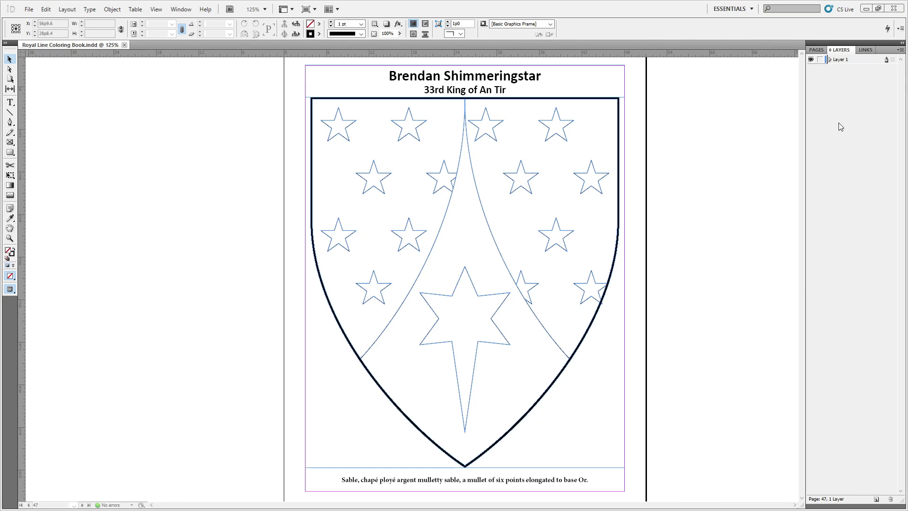
Check the blazon on the 33rd Queen of An Tir page, and switch back to the blank shield in Illustrator.
scroll(714, 242, down, 5)
scroll(713, 238, down, 9)
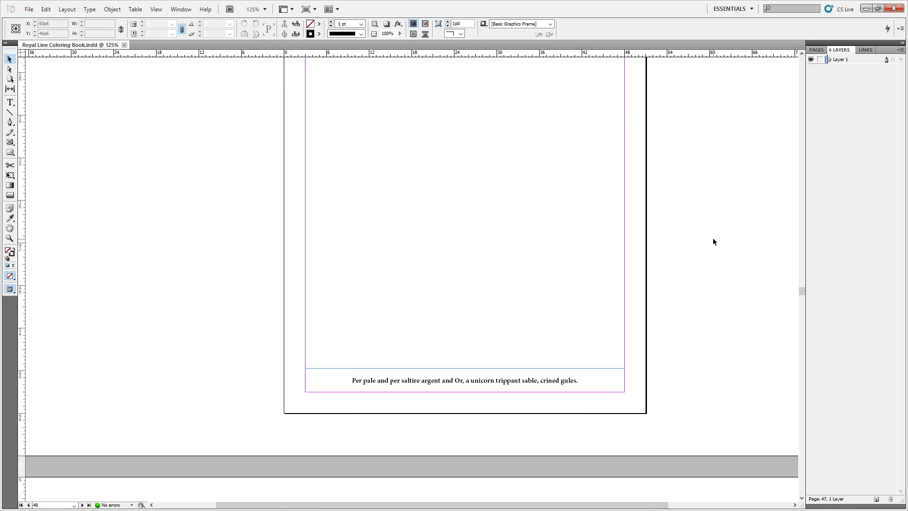
scroll(713, 237, up, 8)
scroll(713, 237, up, 8)
scroll(714, 238, down, 14)
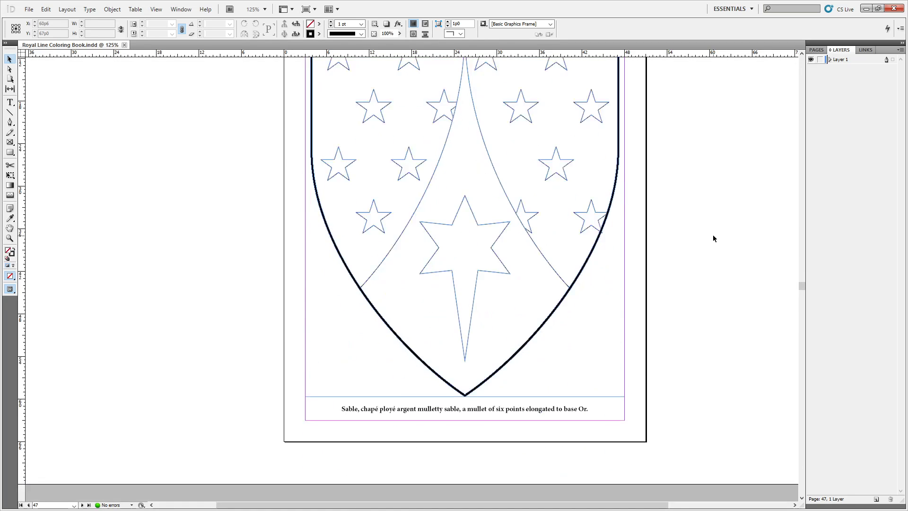
scroll(713, 237, down, 1)
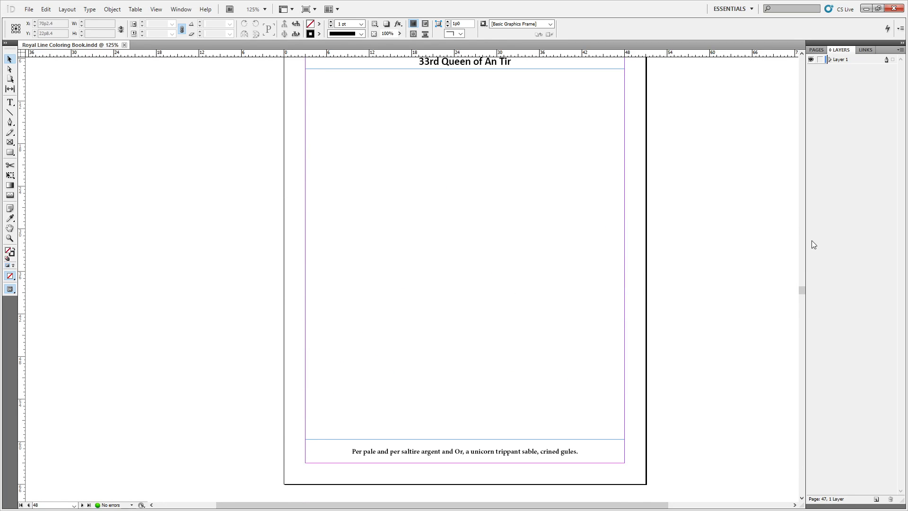
drag(800, 290, 799, 289)
scroll(768, 282, down, 5)
scroll(767, 281, up, 2)
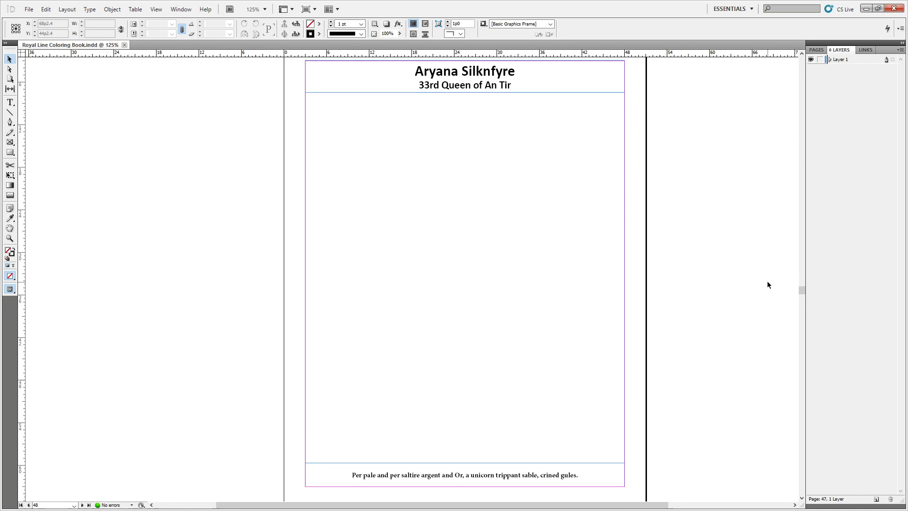
click(689, 306)
key(alt+Tab)
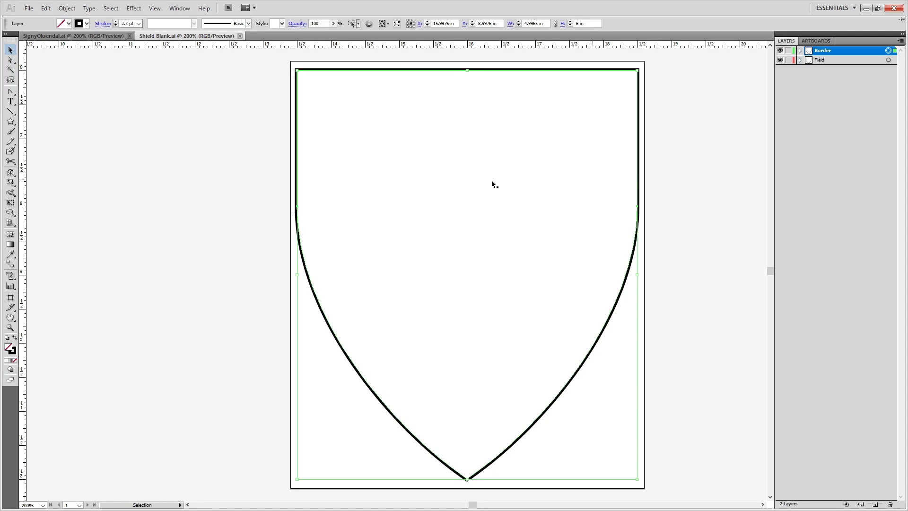
Open the Arms drawing from the Redraws folder, one level above the Peers folder.
click(27, 9)
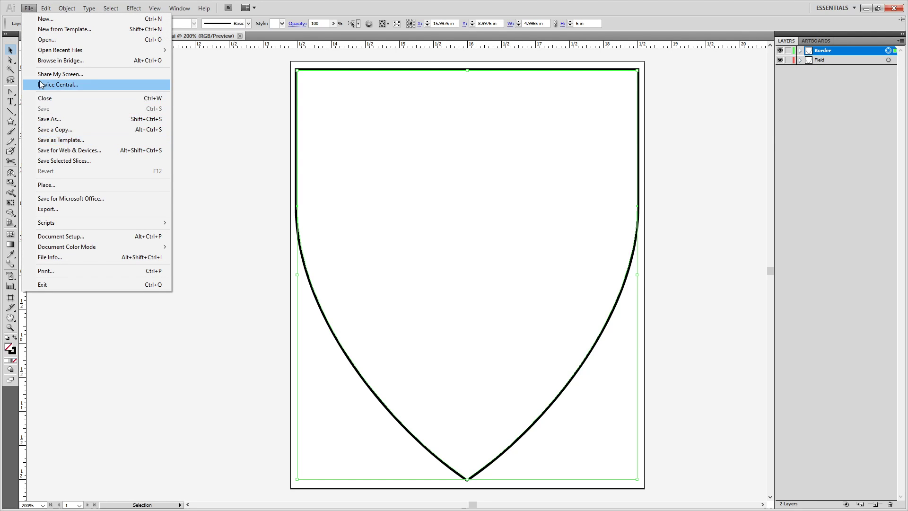
click(27, 41)
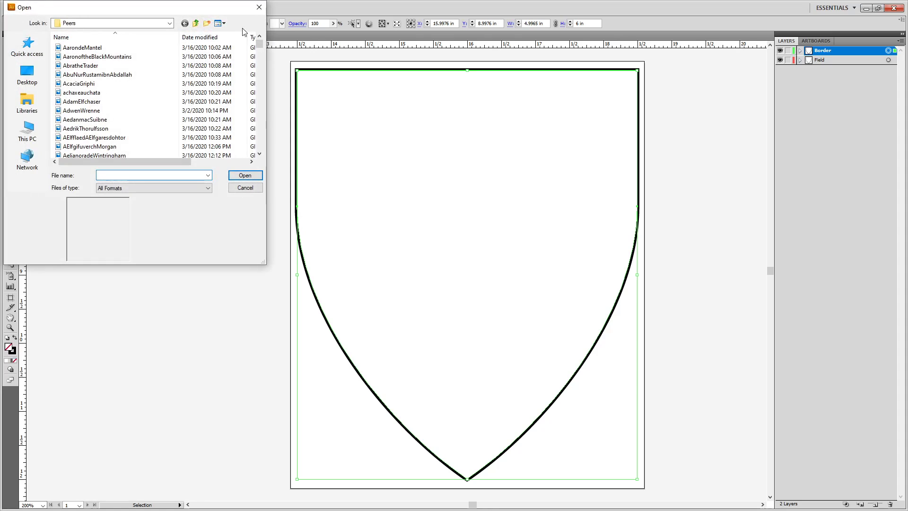
click(196, 24)
double_click(70, 75)
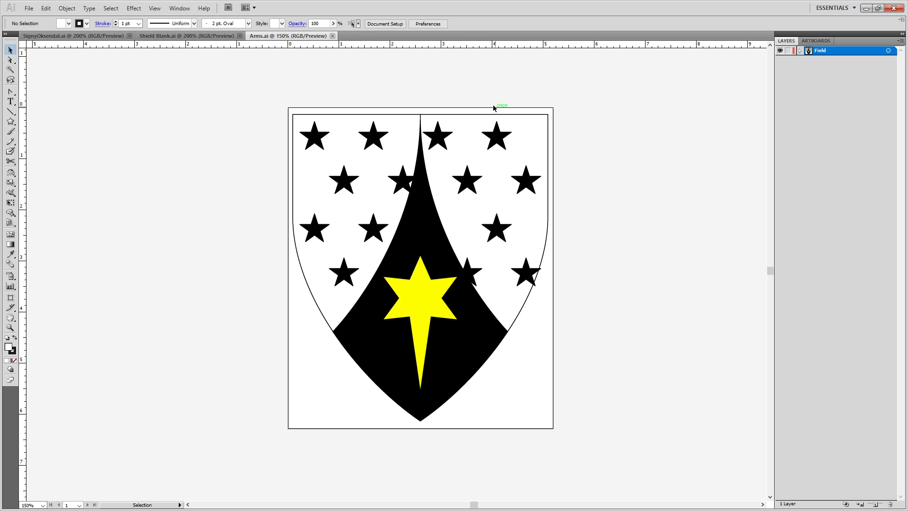
Try deleting only the star that overlaps the shield's lower right edge, save the file, and undo the deletion.
click(524, 274)
key(a)
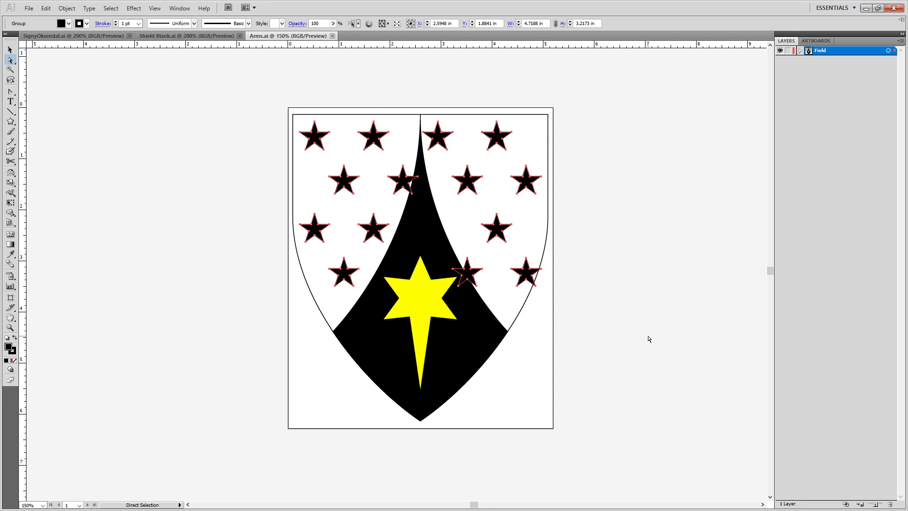
click(648, 339)
click(524, 275)
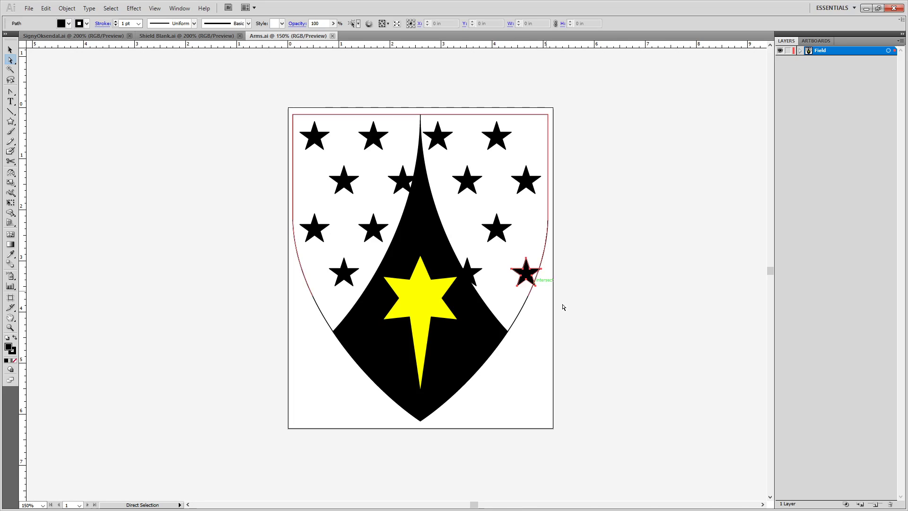
key(Delete)
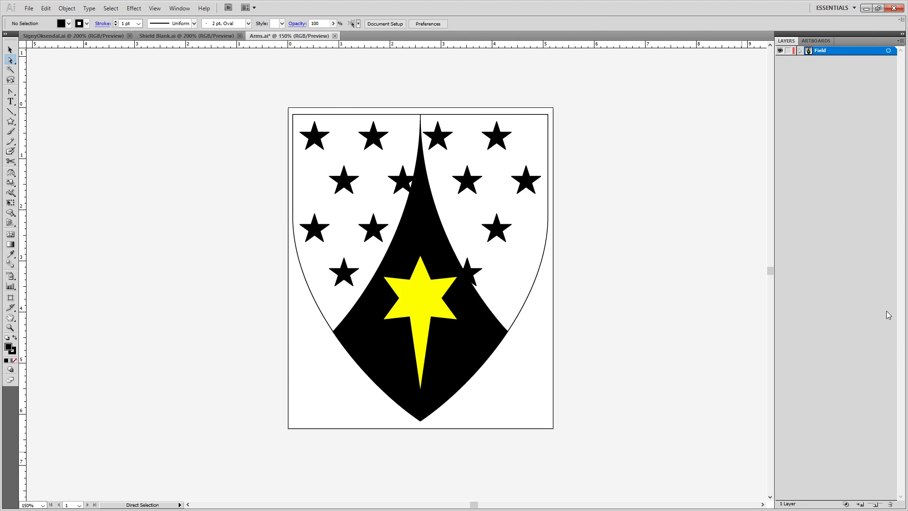
key(ctrl+s)
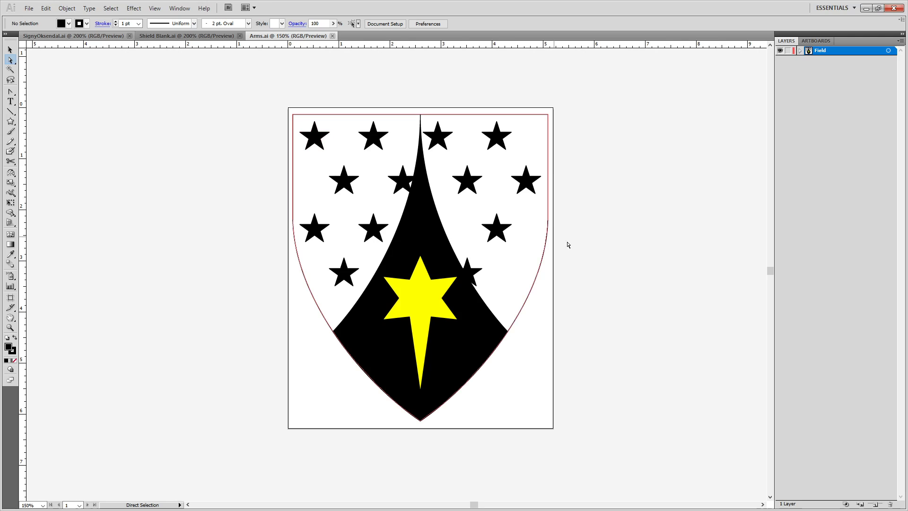
key(ctrl+z)
click(601, 300)
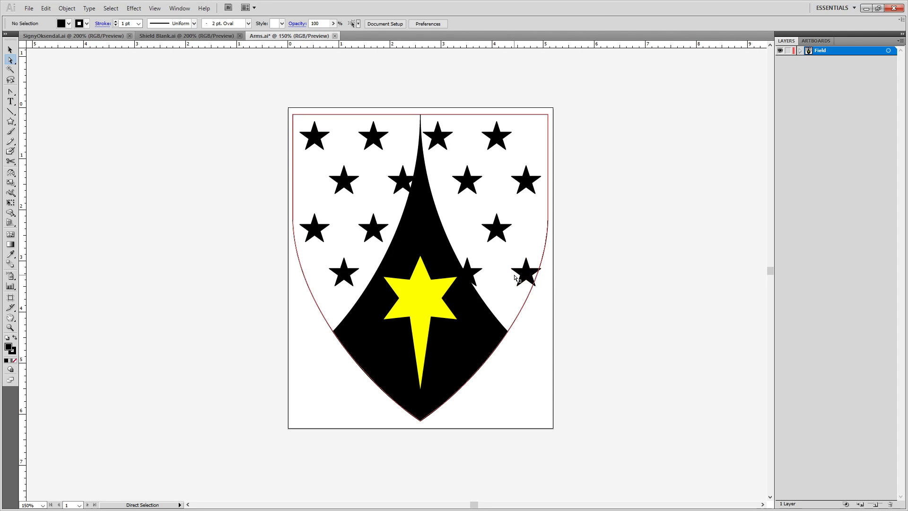
Nudge the star overlapping the shield's lower right edge leftward so it sits inside the outline, and save the file.
click(530, 278)
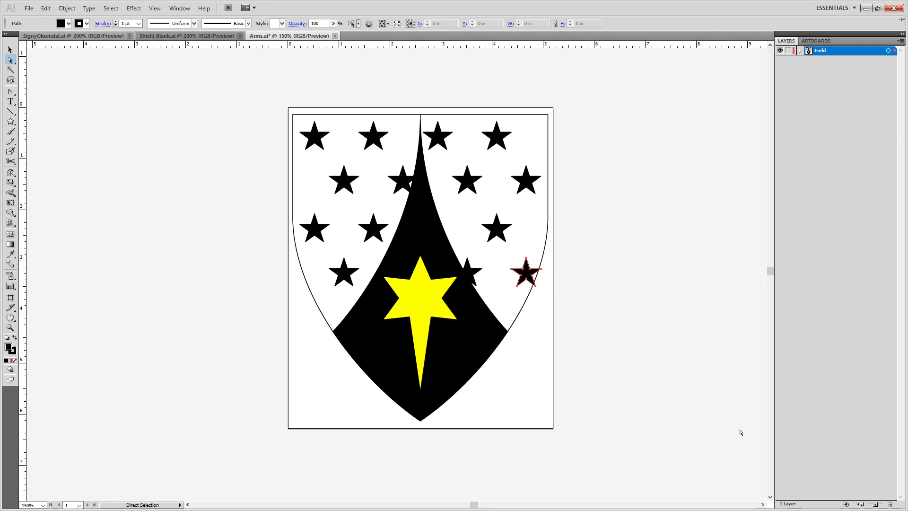
key(shift+Left)
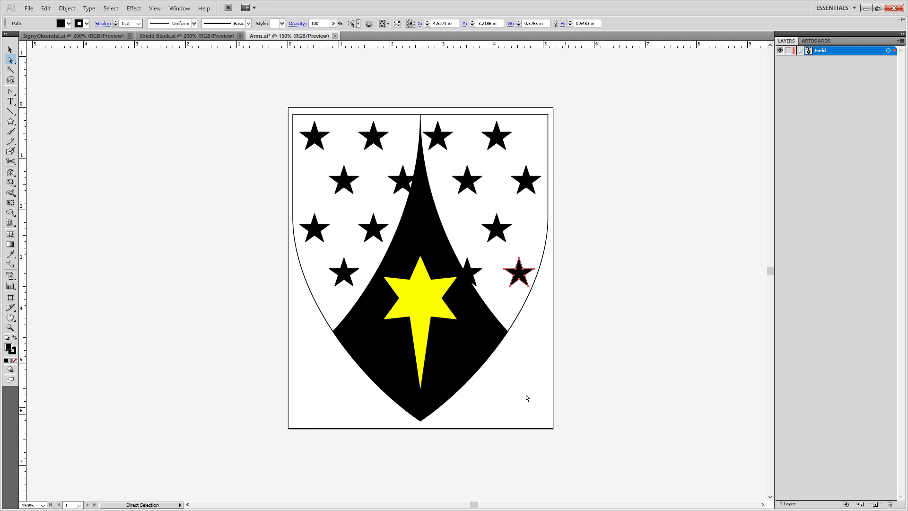
key(ctrl+shift+a)
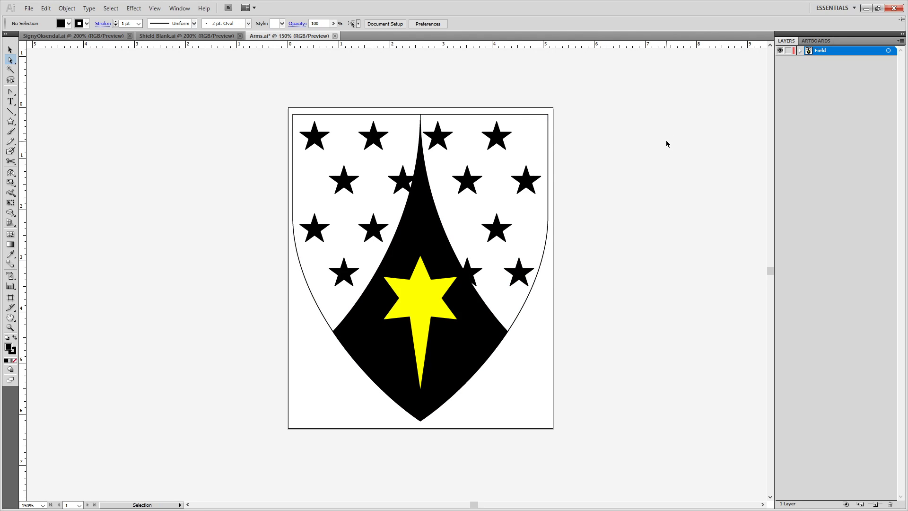
key(ctrl+s)
Copy the name of the file dated 3/2/2020 6:50 PM in the Peers folder without opening the file.
click(29, 9)
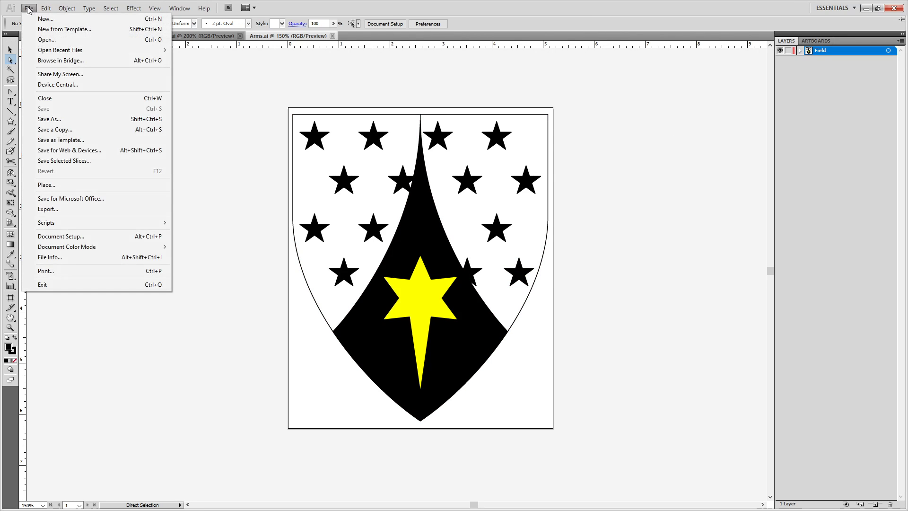
click(30, 10)
click(28, 9)
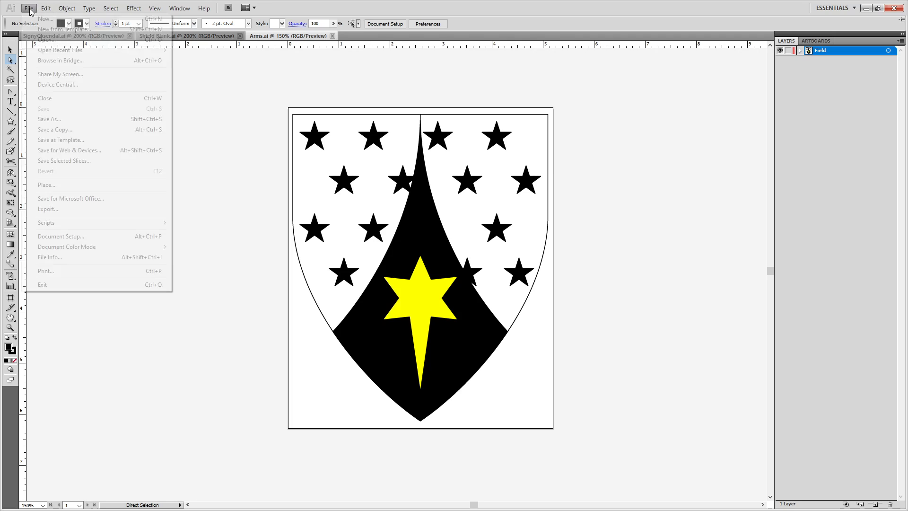
click(50, 39)
double_click(69, 48)
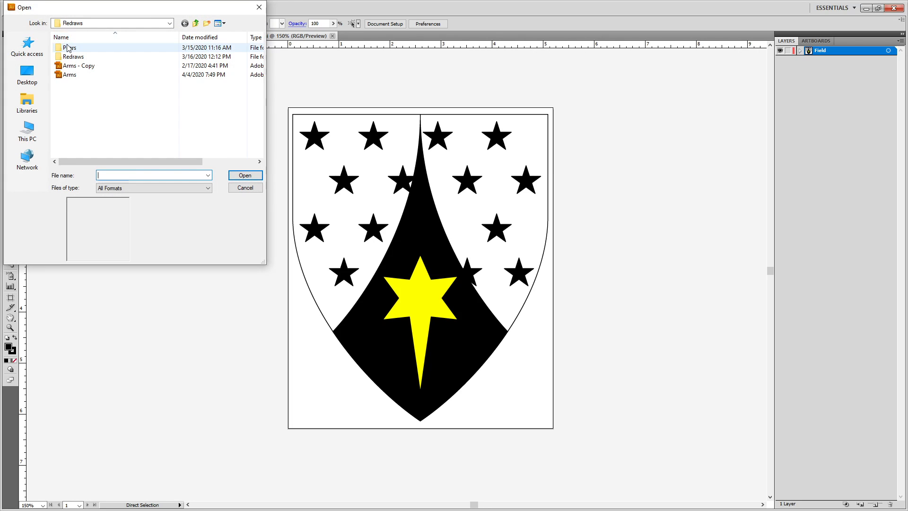
click(80, 84)
key(b)
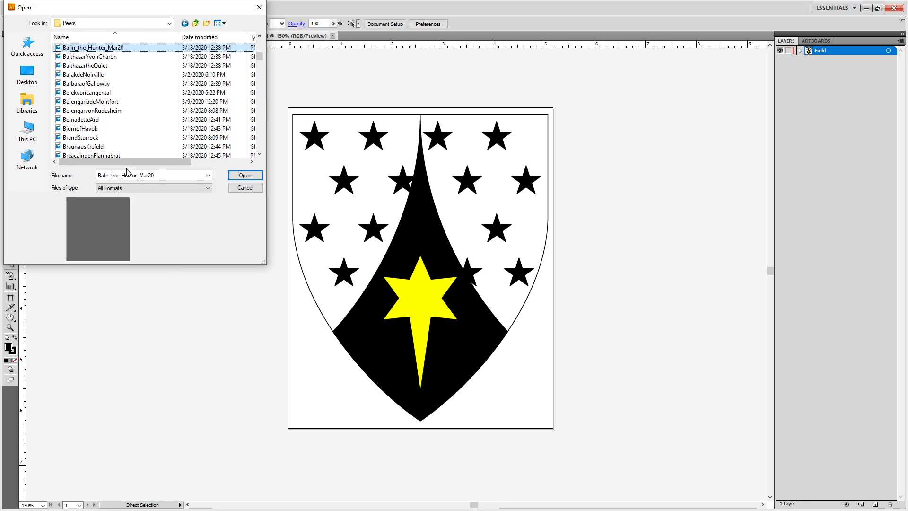
scroll(121, 140, down, 2)
click(101, 119)
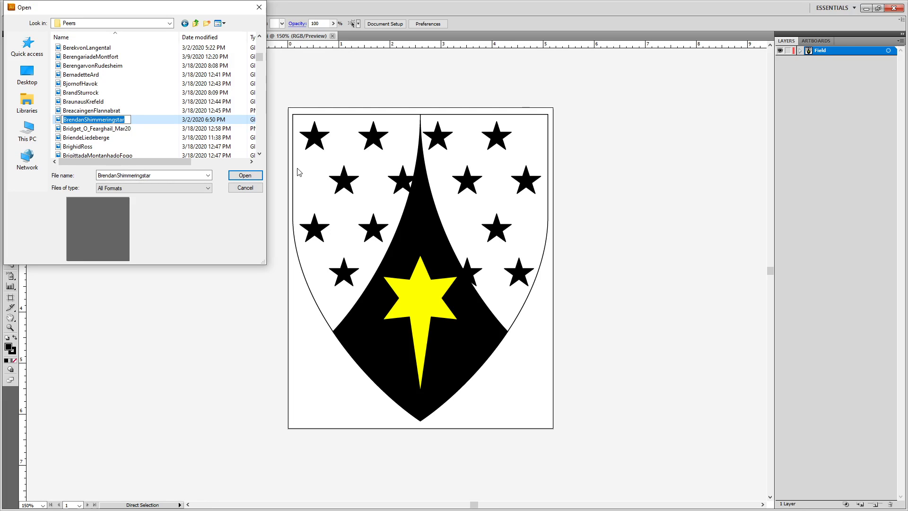
key(Escape)
key(Escape)
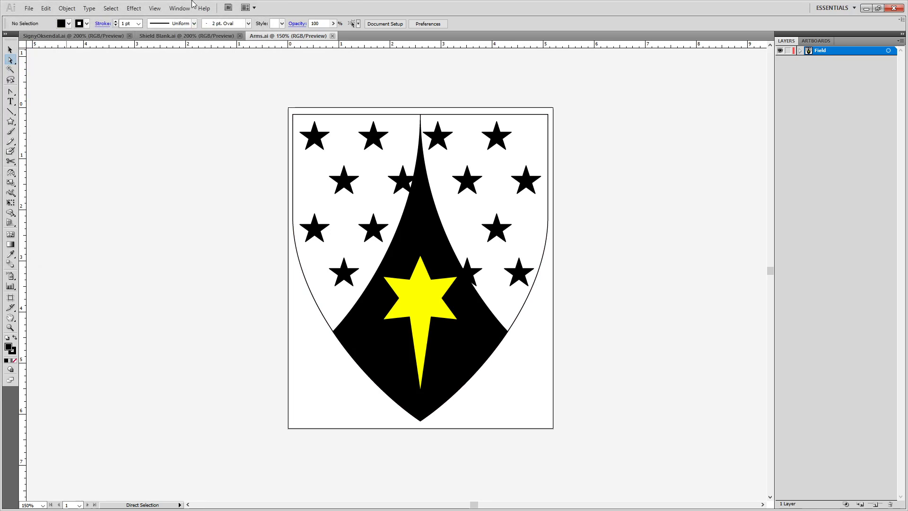
click(801, 53)
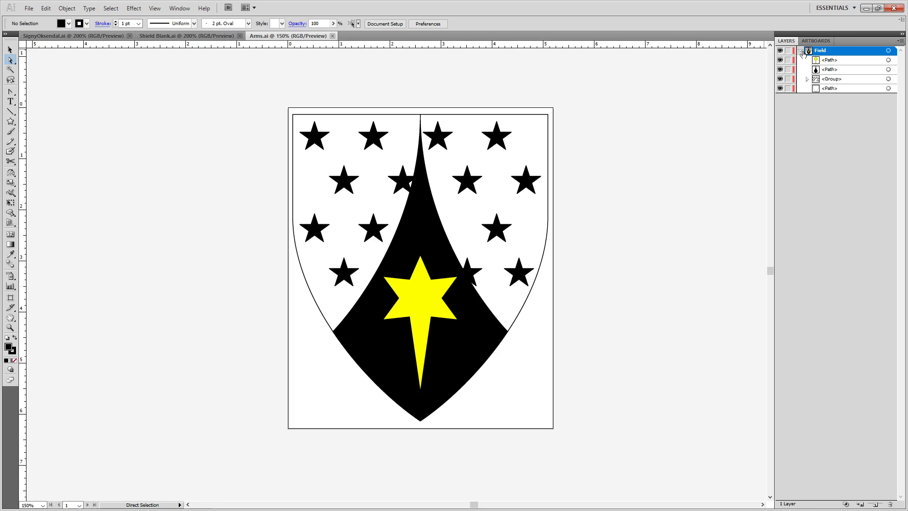
click(802, 53)
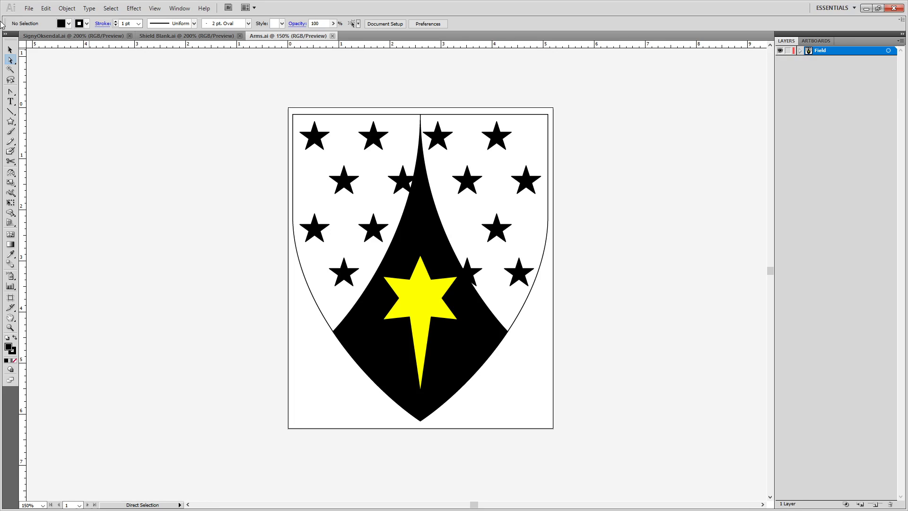
Save the drawing as an Adobe Illustrator file in the inner Redraws folder, using the peer's full name as file name.
click(29, 8)
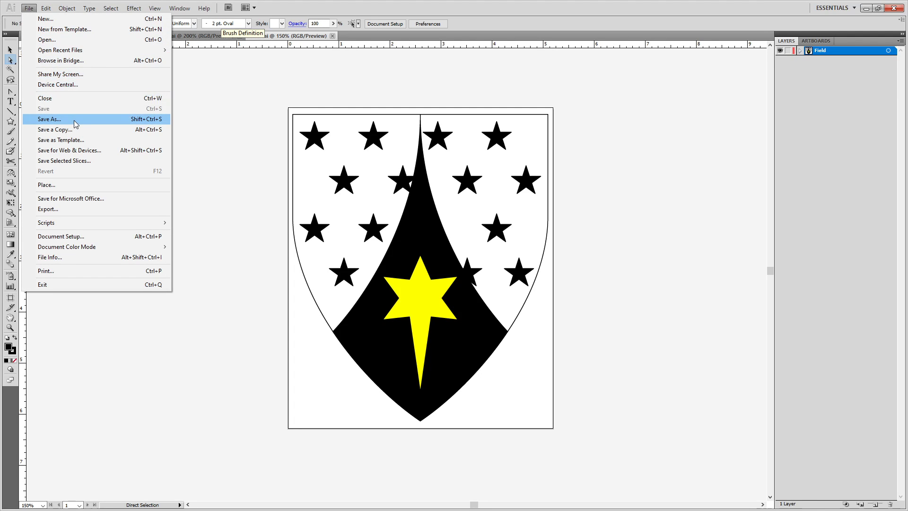
click(52, 119)
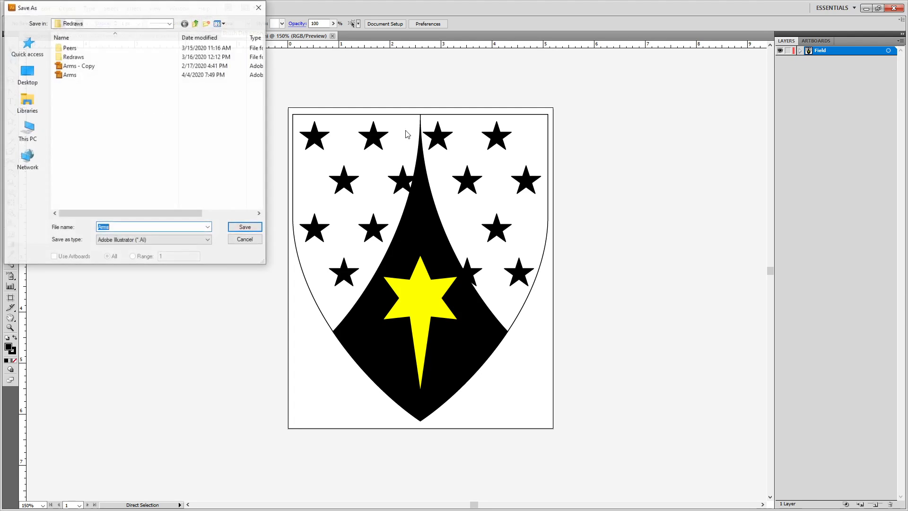
double_click(74, 57)
double_click(113, 228)
text(BrendanShimmeringstar)
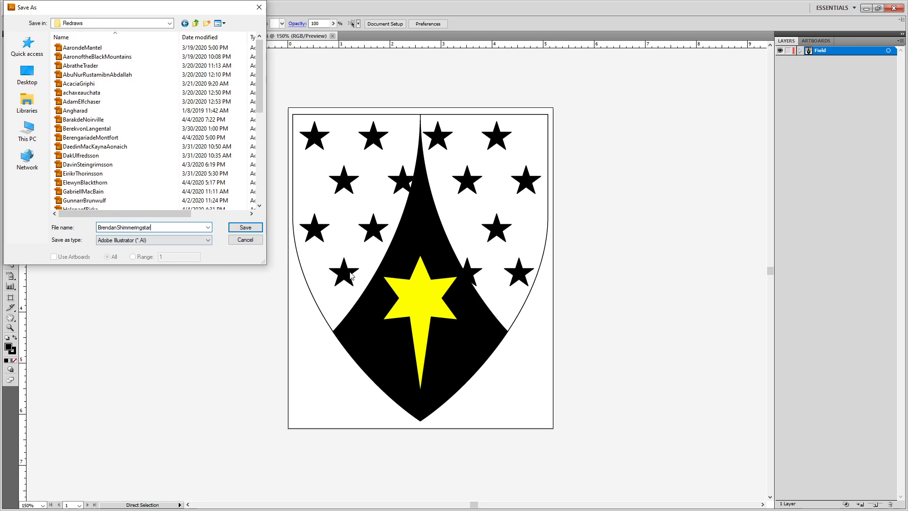
key(Return)
key(Return)
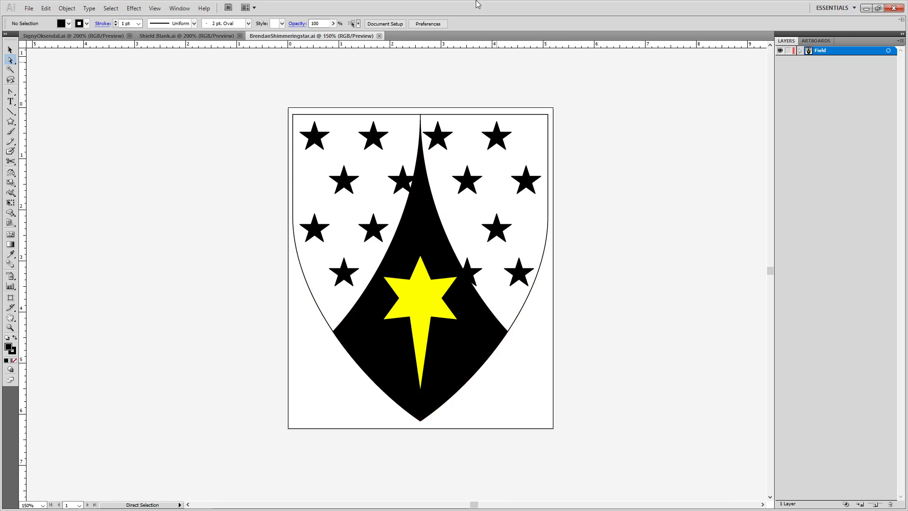
Copy the 2.2 pt shield border from Shield Blank.ai and paste it into the newly saved arms drawing.
click(186, 36)
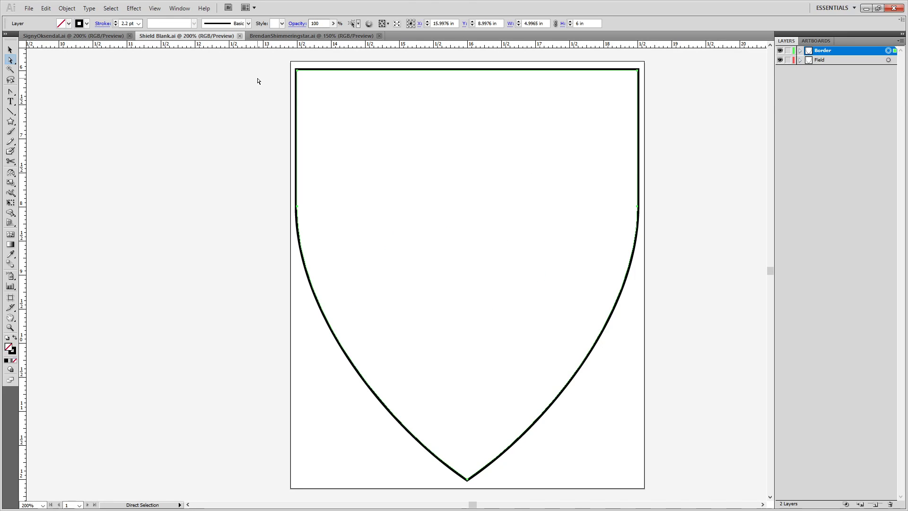
key(ctrl+c)
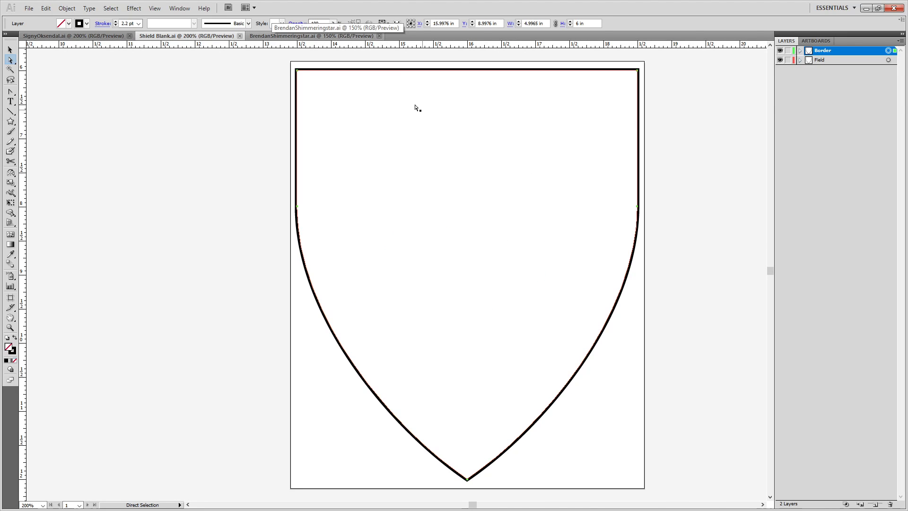
click(299, 37)
key(ctrl+v)
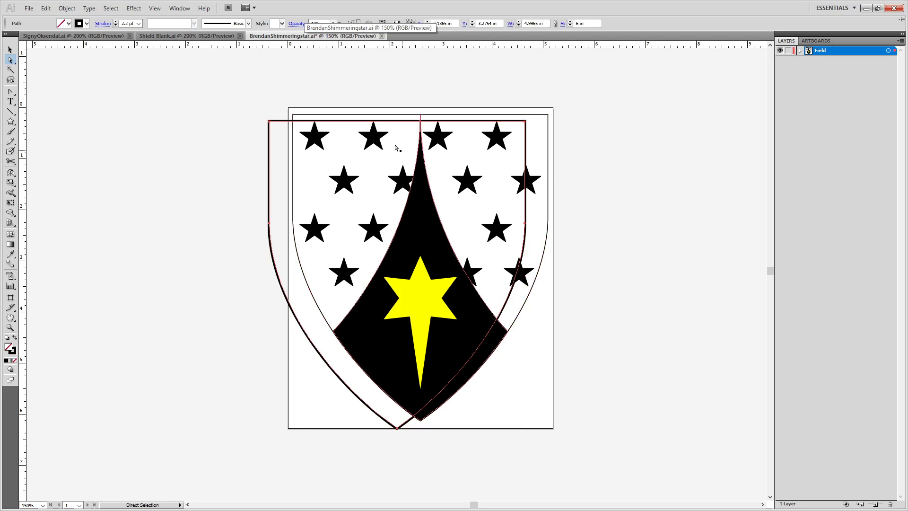
Move the pasted shield border so its top-left corner snaps exactly onto the corner of the existing shield outline.
alt+scroll(305, 120, up, 5)
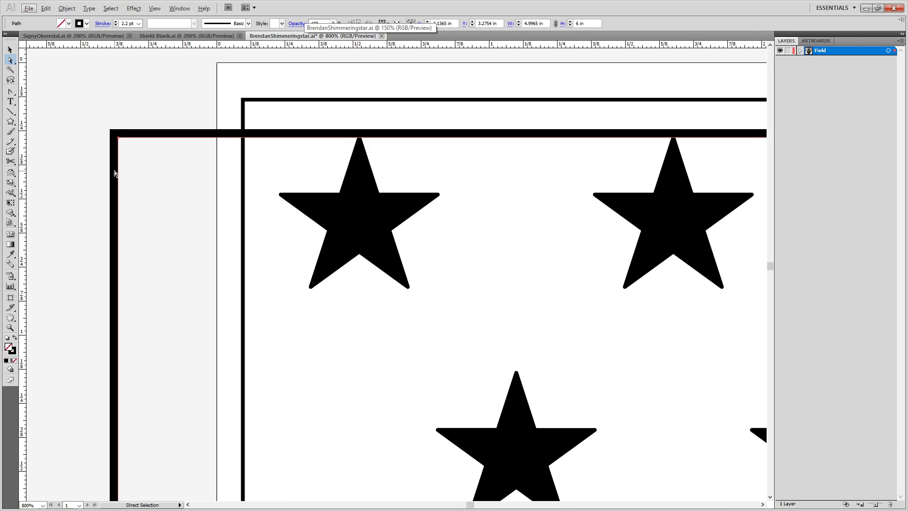
drag(114, 174, 240, 137)
alt+scroll(263, 86, up, 6)
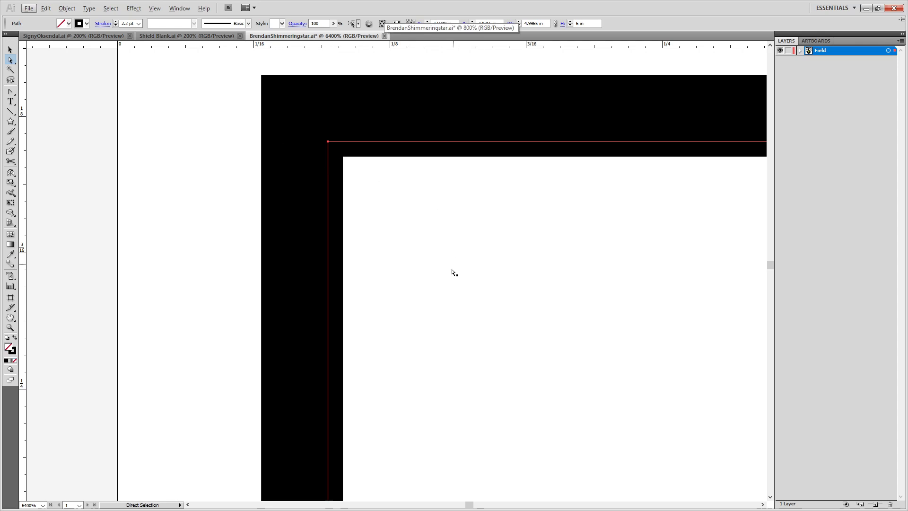
alt+scroll(463, 227, down, 4)
Hide the pasted border path in the Field layer and fill all remaining artwork with white (FFFFFF).
click(798, 51)
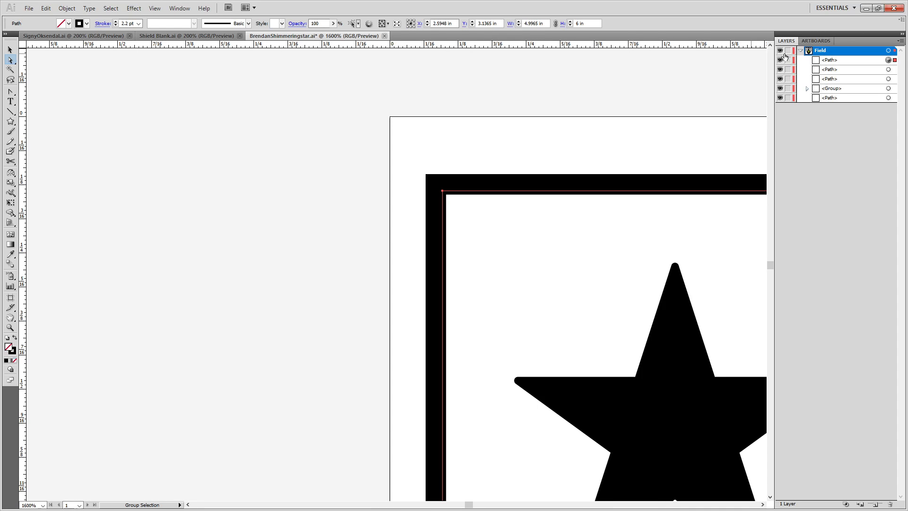
click(780, 60)
key(ctrl+a)
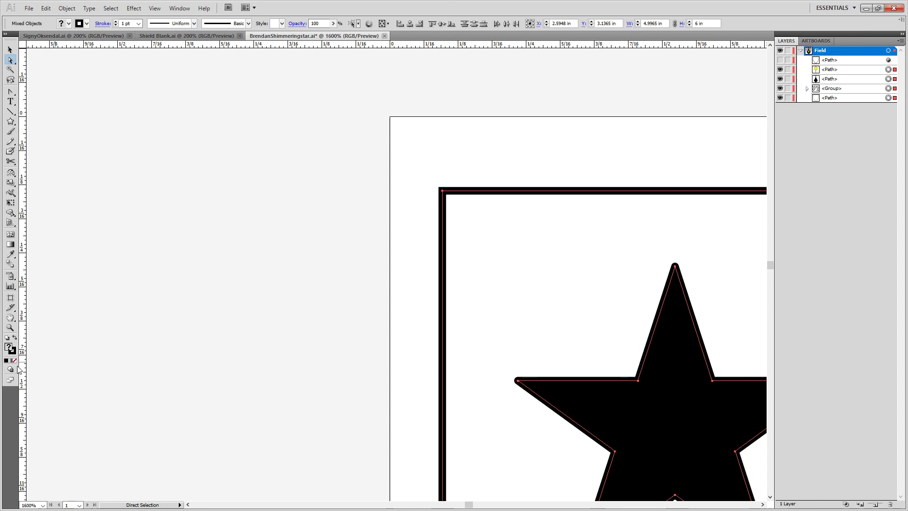
double_click(8, 348)
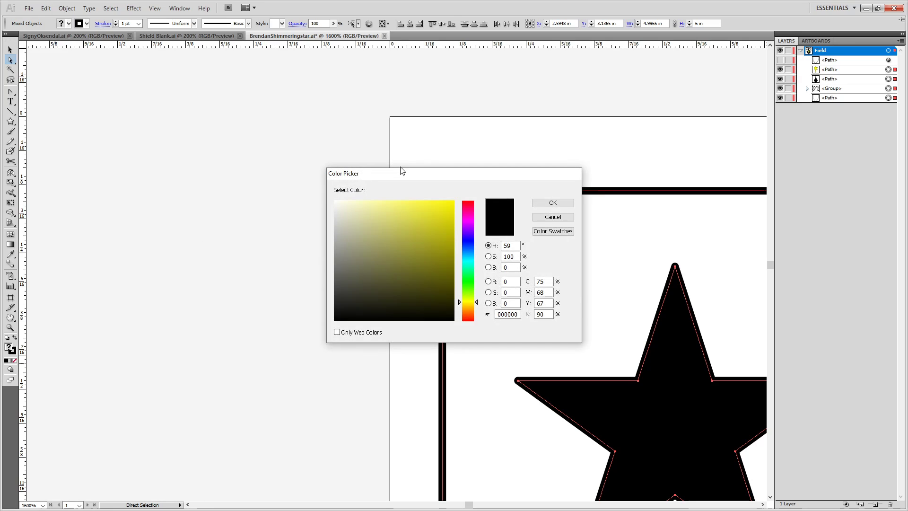
drag(346, 208, 326, 194)
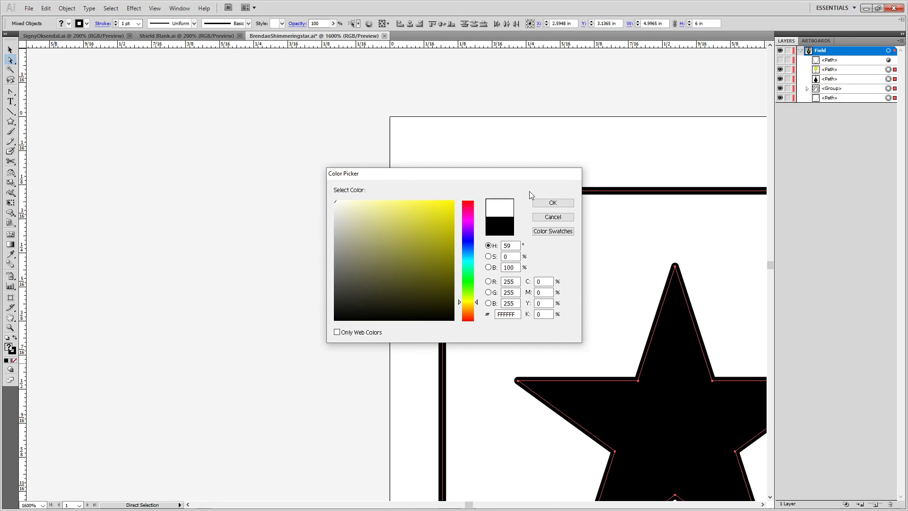
click(552, 202)
Make the hidden border path in the Field layer visible again.
scroll(456, 328, down, 9)
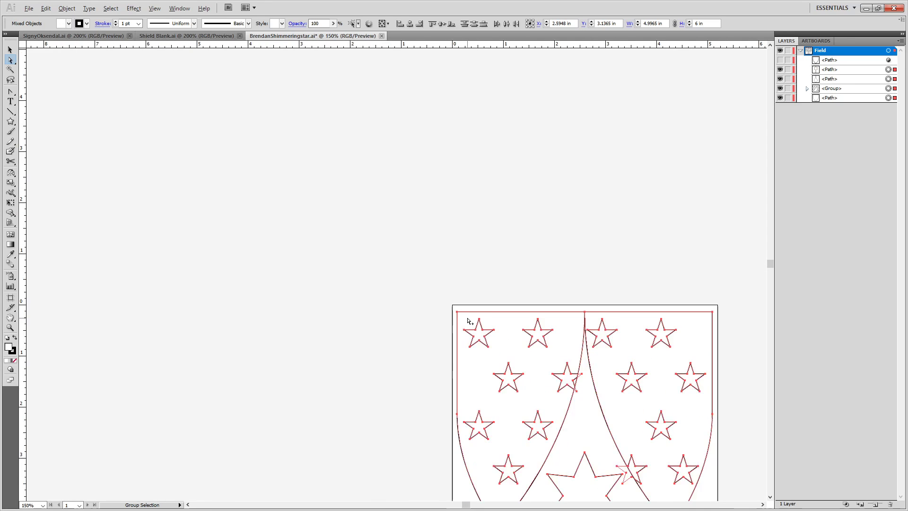
scroll(537, 377, up, 3)
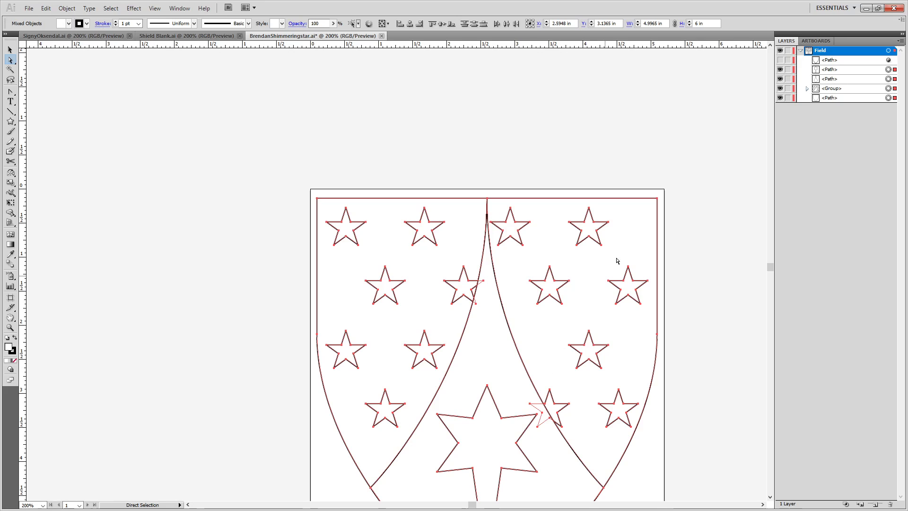
click(780, 60)
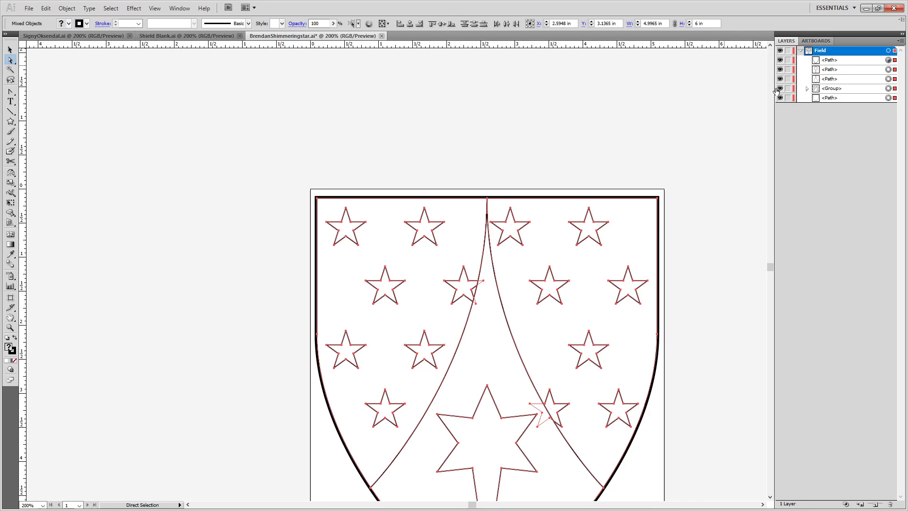
Close the arms drawing without saving and, in InDesign, delete the old shield from the 33rd King of An Tir page.
click(381, 36)
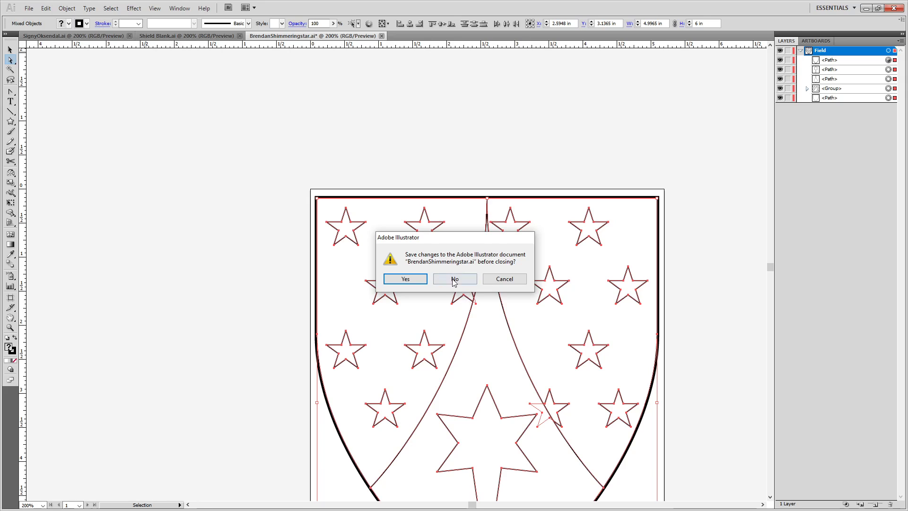
click(454, 280)
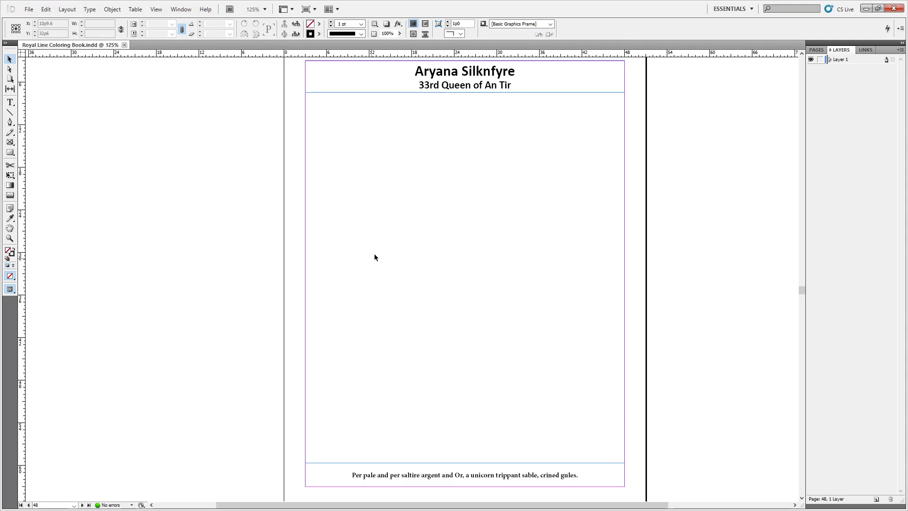
scroll(374, 253, up, 5)
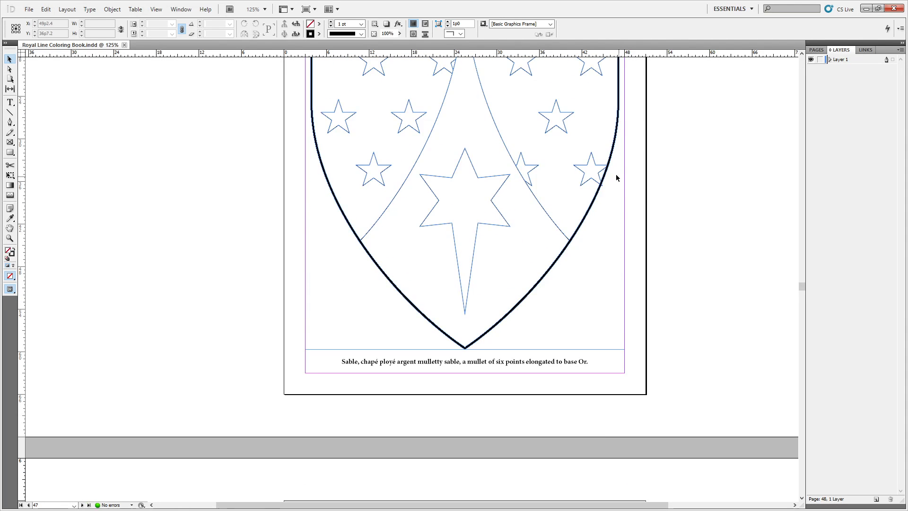
click(593, 174)
key(Delete)
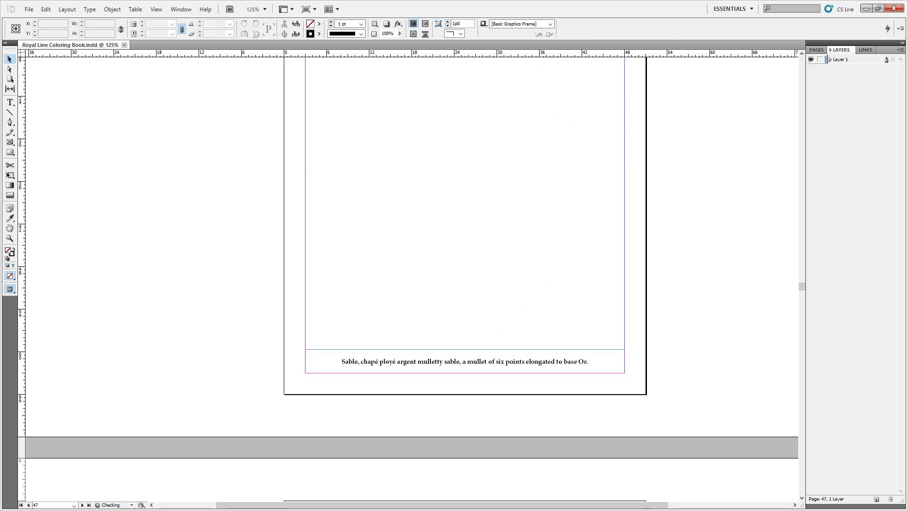
Paste the shield line art on the 33rd King's page and align its top-left corner with the area below the heading.
scroll(461, 173, down, 5)
key(ctrl+v)
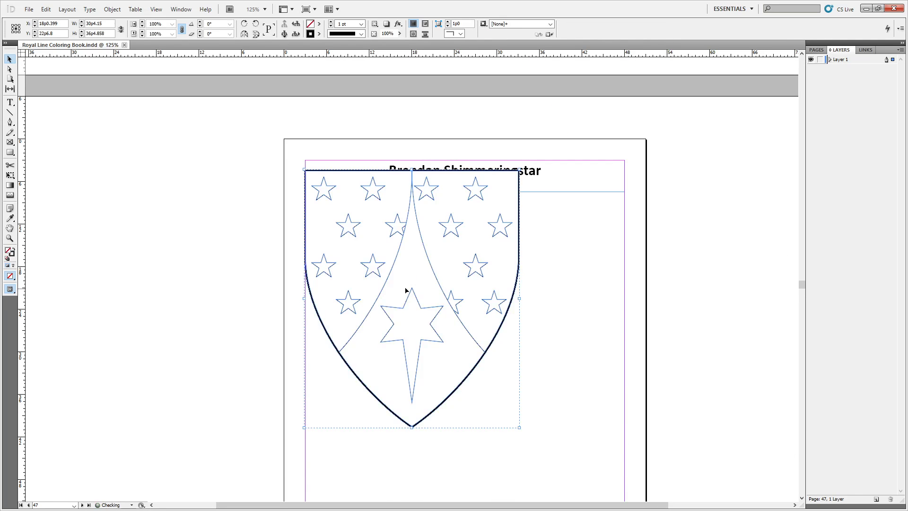
drag(458, 301, 437, 196)
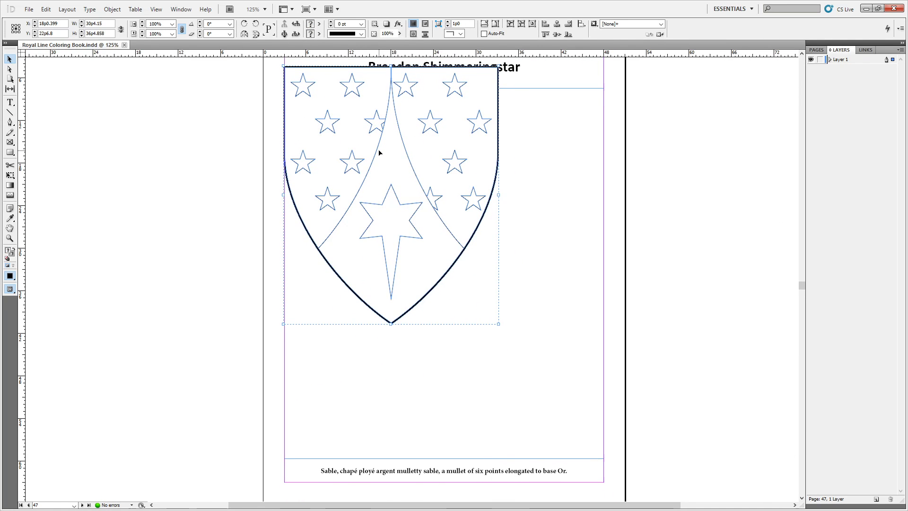
mouse_move(379, 152)
mouse_down()
mouse_move(350, 227)
mouse_move(389, 197)
mouse_move(374, 169)
mouse_up()
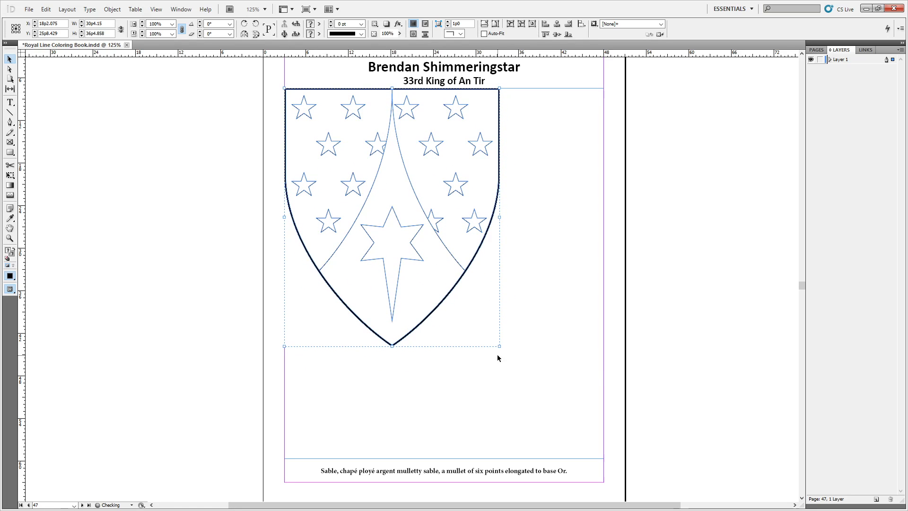
Scale the pasted shield to fill the height between heading and blazon, centre it horizontally, and save the coloring book.
drag(498, 346, 592, 458)
drag(469, 316, 475, 316)
click(681, 277)
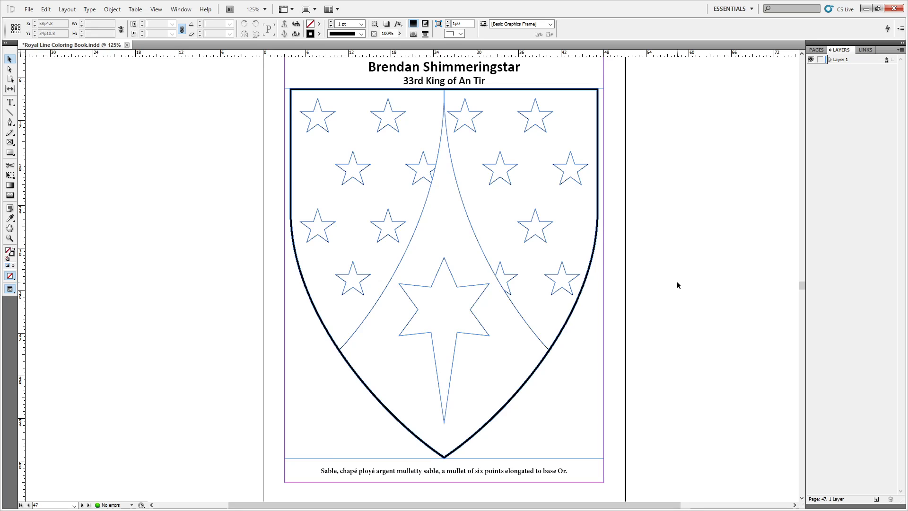
scroll(677, 282, down, 10)
key(ctrl+s)
scroll(676, 285, down, 8)
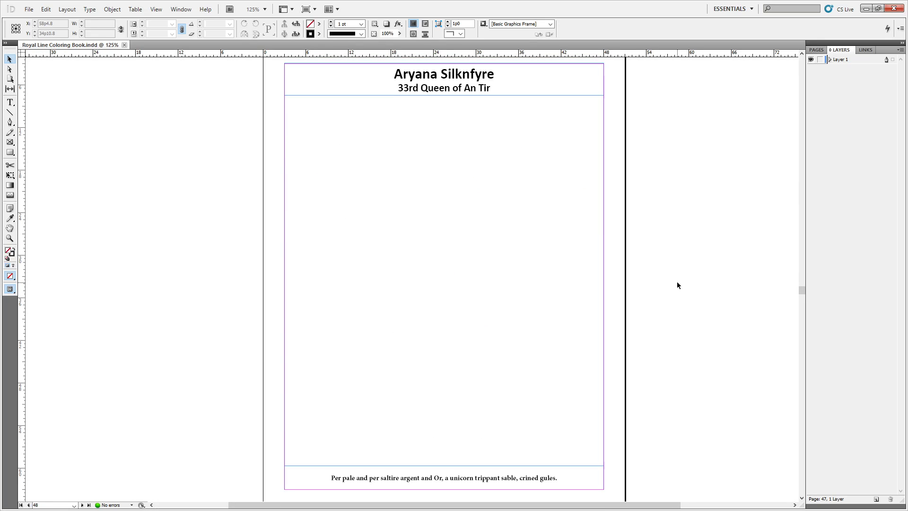
Switch to Illustrator and browse to the parent of the Redraws folder to find the Arms file for opening.
key(alt+Tab)
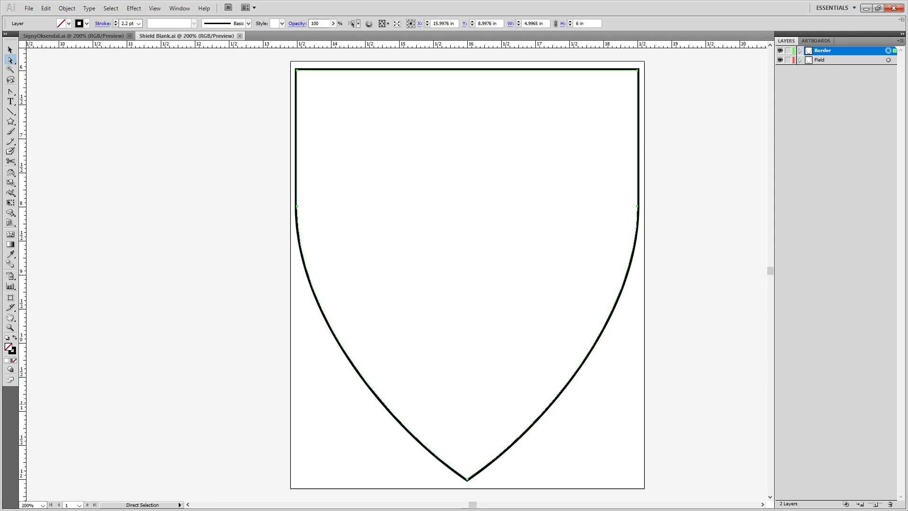
key(ctrl+o)
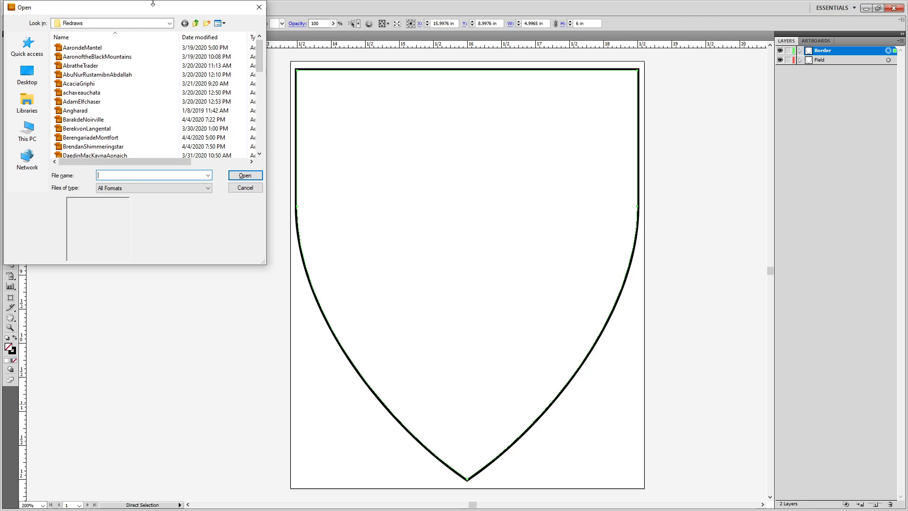
click(195, 24)
click(104, 76)
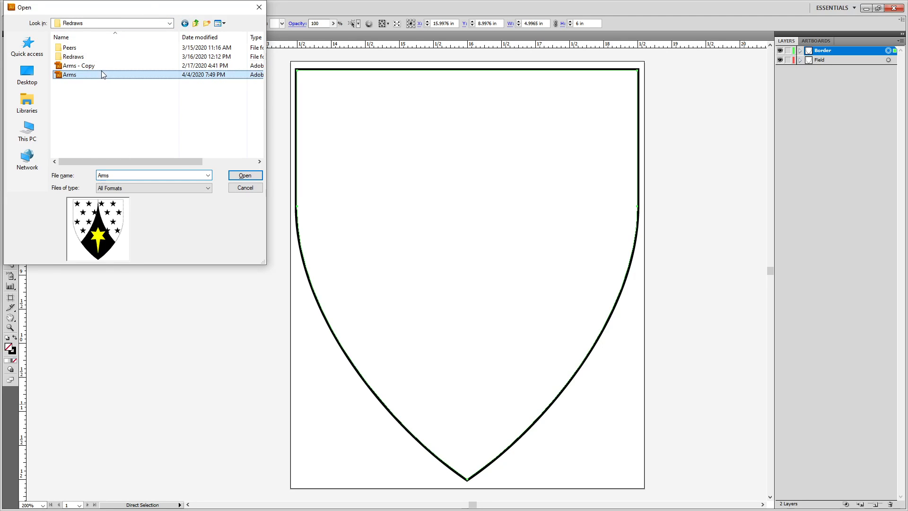
click(92, 67)
key(Delete)
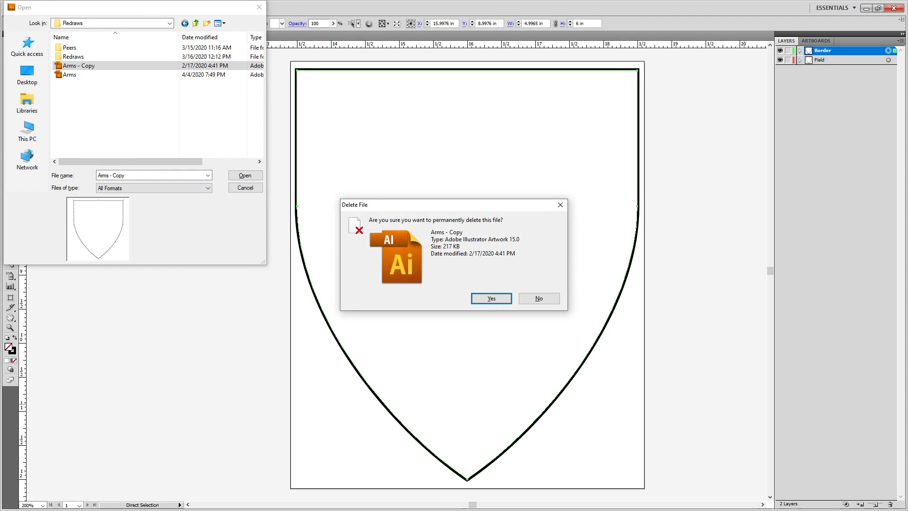
key(Escape)
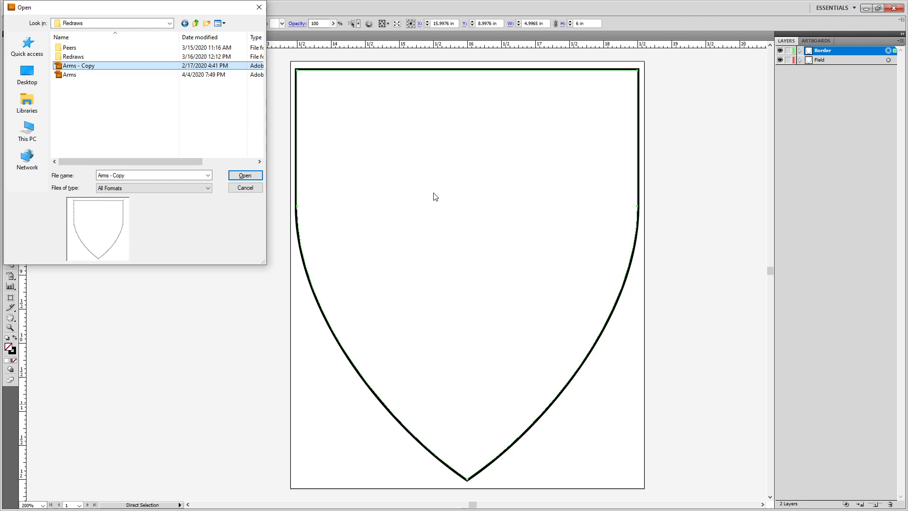
Permanently delete the used Arms file, keeping Arms - Copy.
key(Down)
key(Delete)
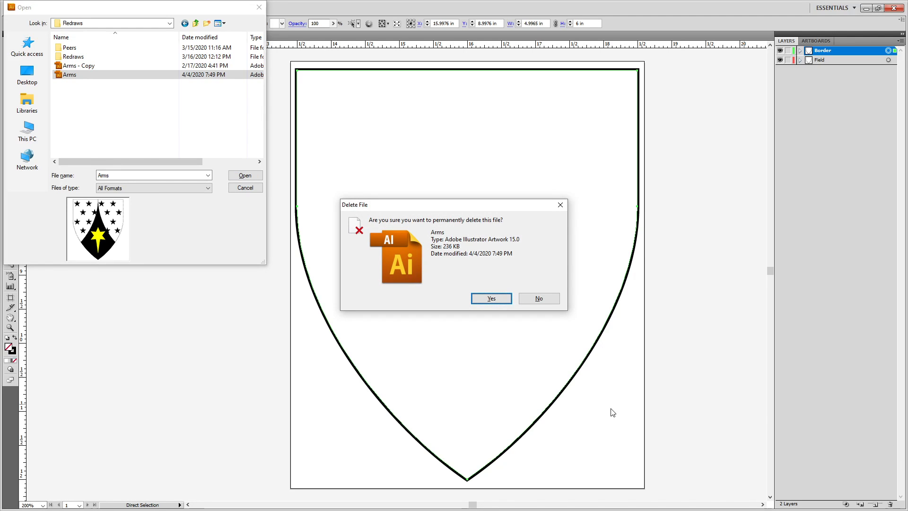
key(Return)
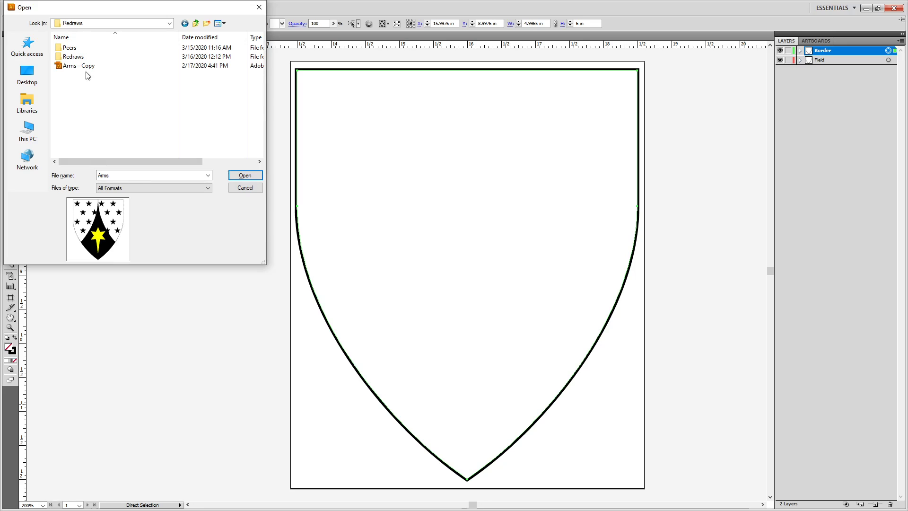
Duplicate Arms - Copy in the same folder under the name Arms and open the new file.
drag(86, 67, 87, 110)
click(118, 133)
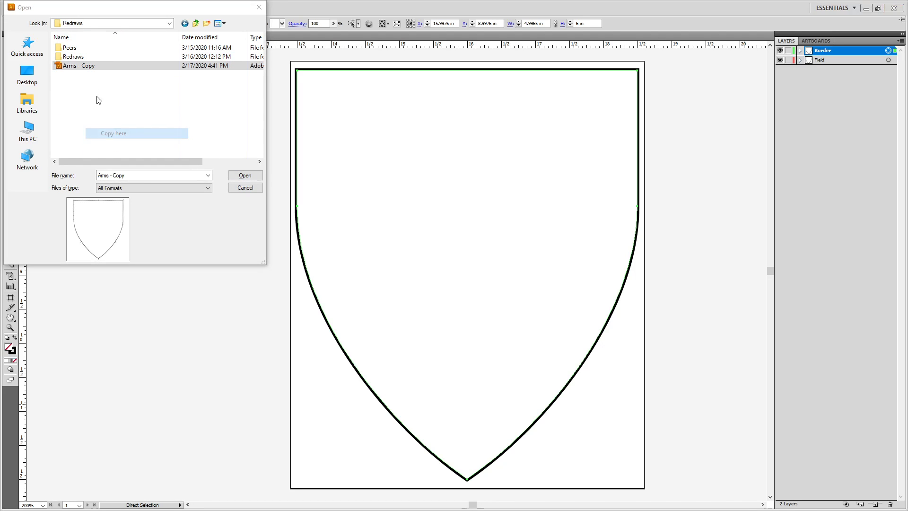
click(94, 75)
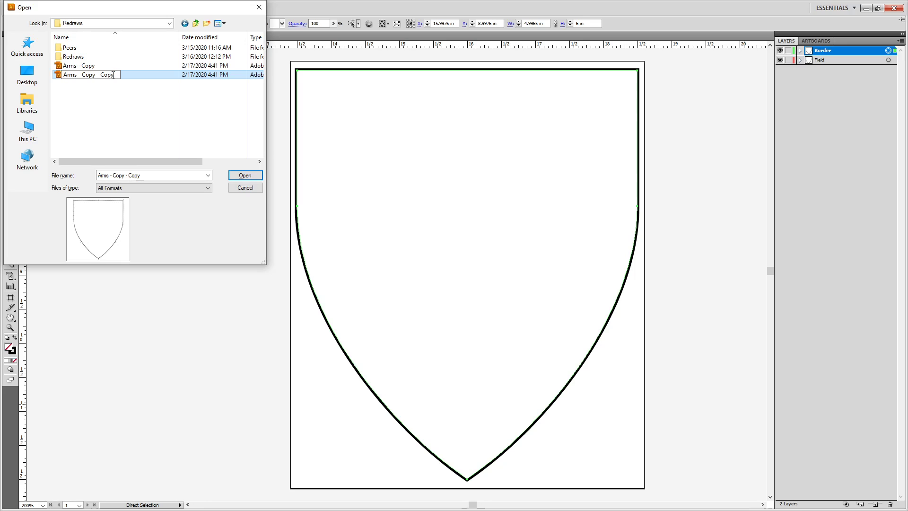
drag(80, 81, 77, 81)
key(Return)
key(Return)
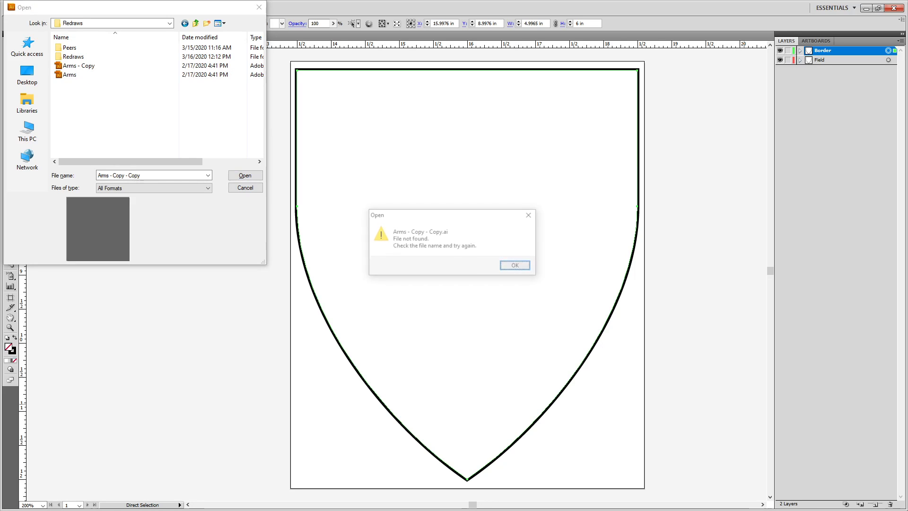
key(Return)
double_click(76, 74)
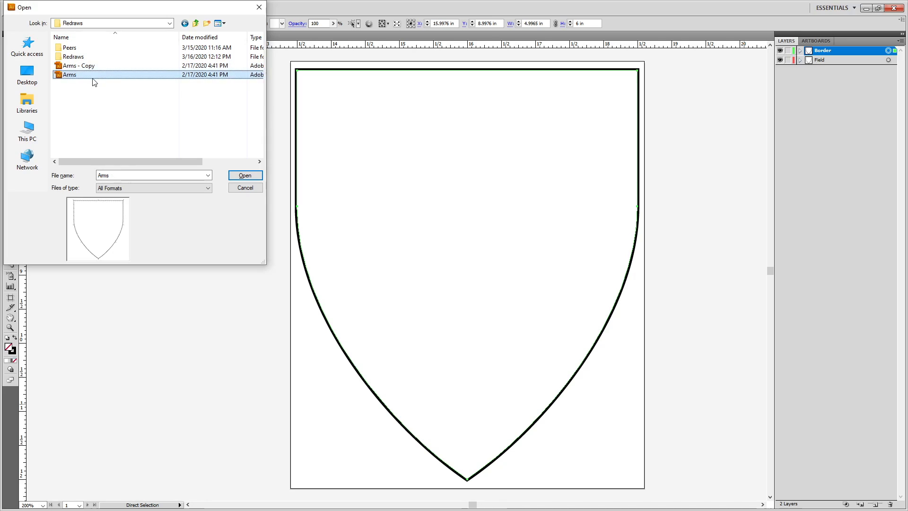
Add a new layer beneath the Field layer and save the Arms file.
click(876, 504)
drag(833, 49, 837, 71)
key(ctrl+s)
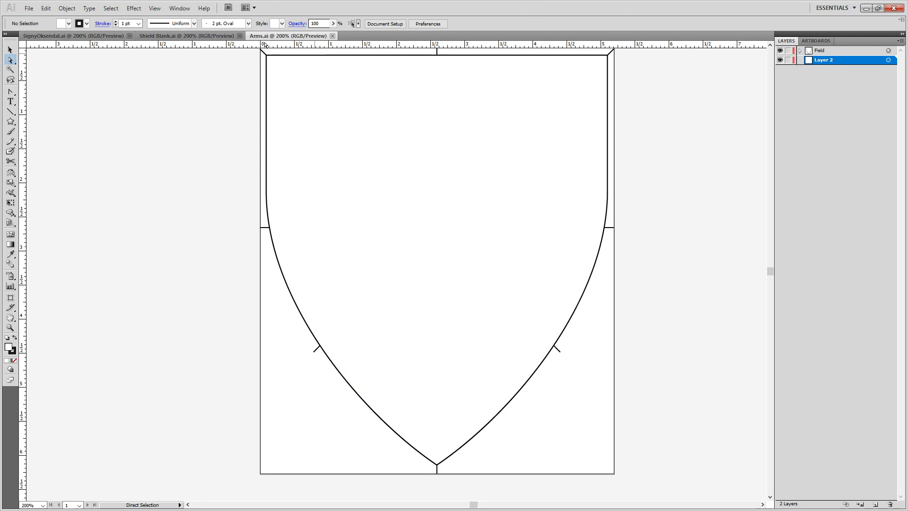
Open the 33rd Queen of An Tir's arms GIF from the Peers folder.
key(ctrl+o)
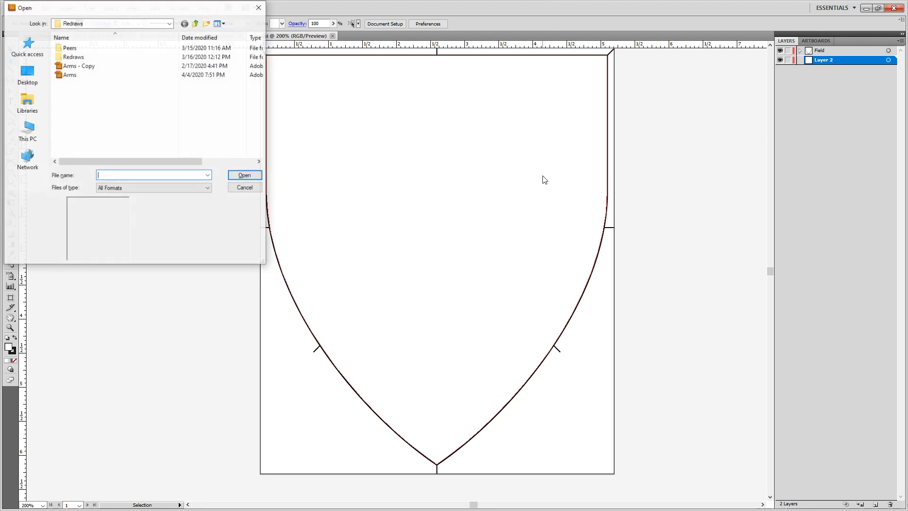
double_click(126, 53)
click(123, 75)
scroll(175, 62, down, 15)
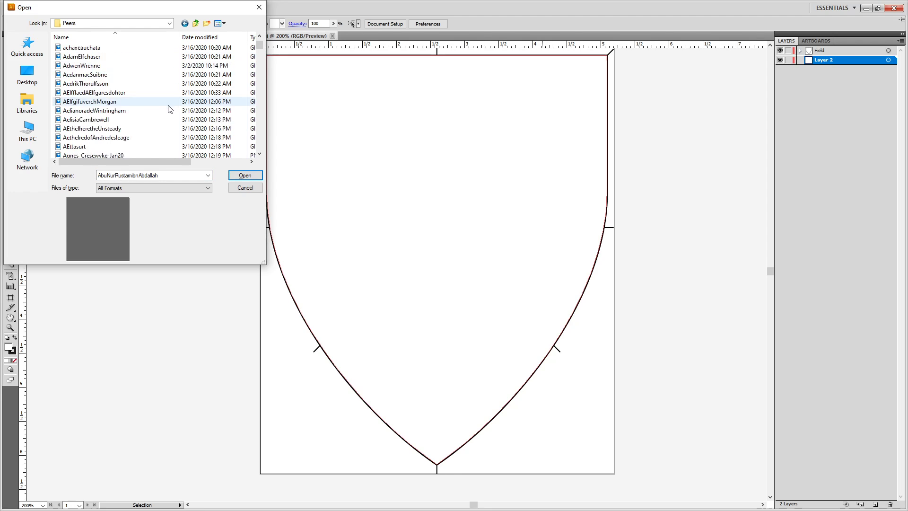
scroll(172, 105, down, 8)
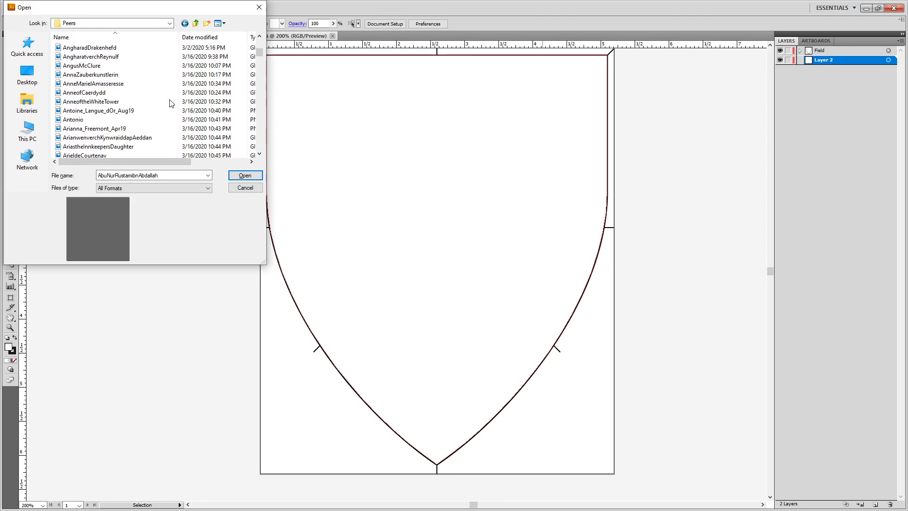
scroll(172, 102, up, 2)
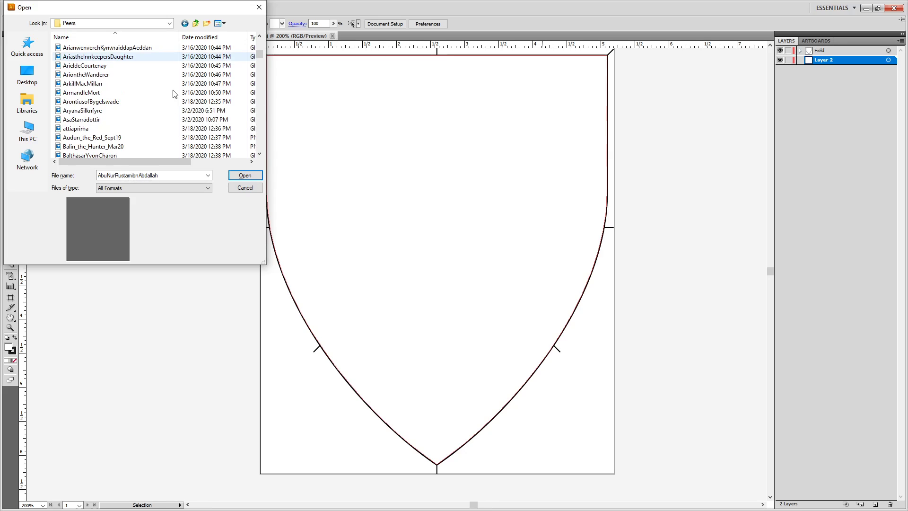
double_click(93, 112)
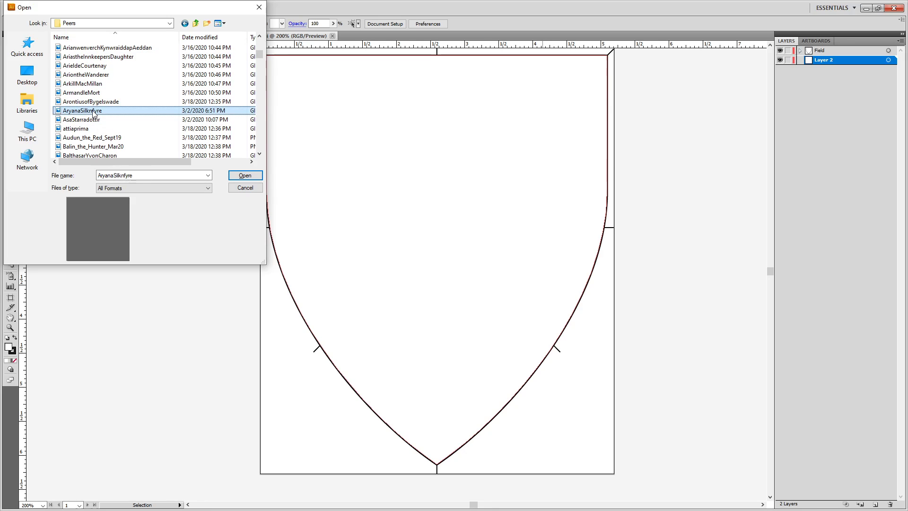
Copy the unicorn arms image into Arms.ai on Layer 2 and place it beside the blank shield, just left of the artboard.
key(v)
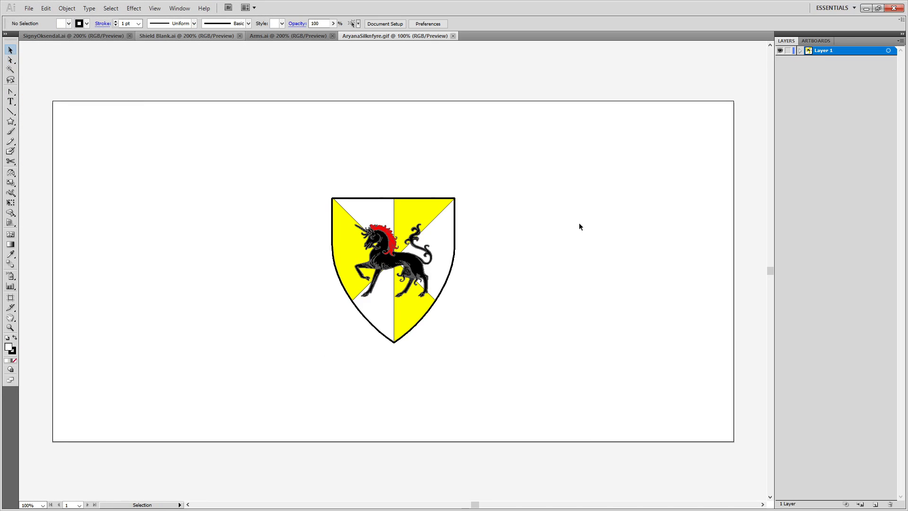
click(413, 255)
drag(402, 211, 276, 41)
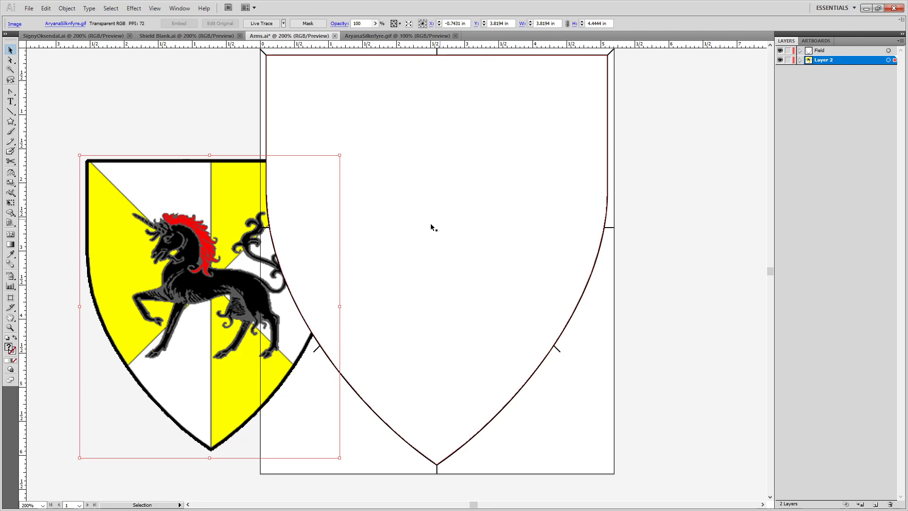
drag(285, 134, 371, 158)
drag(288, 241, 209, 186)
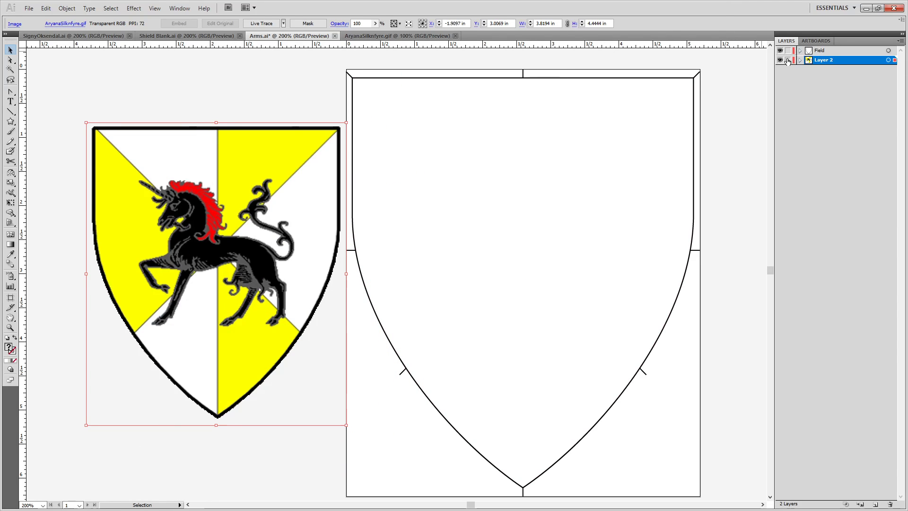
Lock Layer 2 with the reference image, leaving it visible.
click(782, 59)
click(788, 60)
click(780, 59)
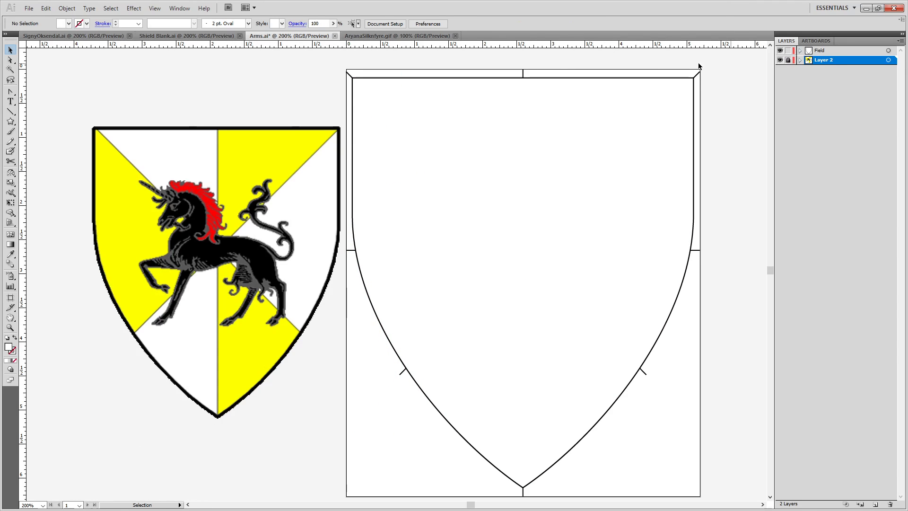
Copy the GIF's file name from the Save As dialog without saving, close the image, and return to Arms.ai.
click(377, 33)
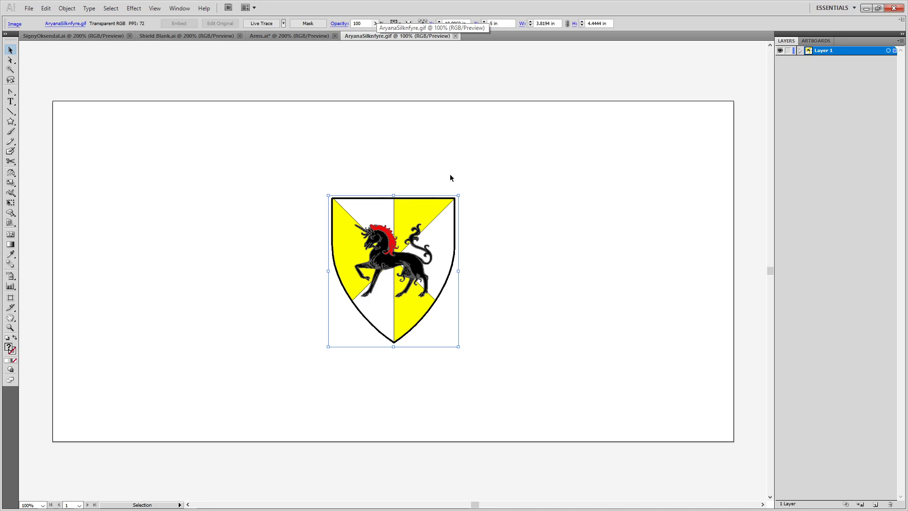
click(30, 9)
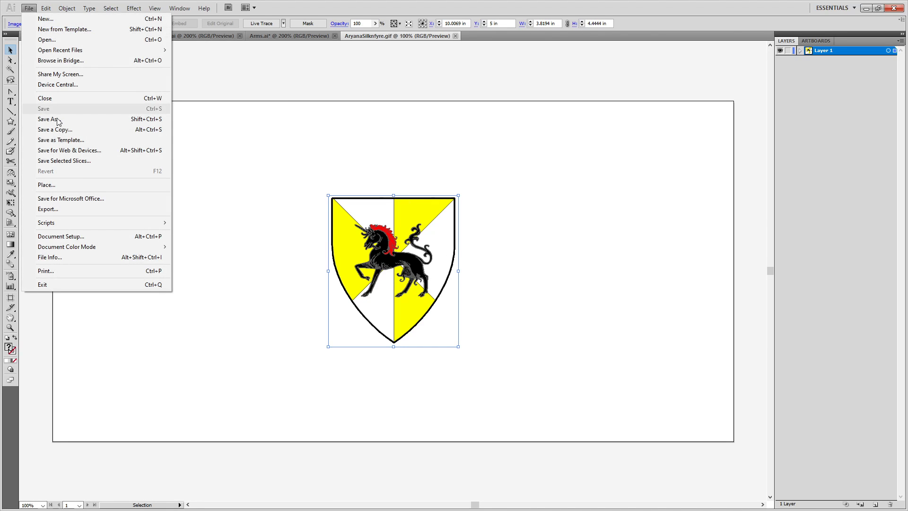
click(50, 119)
key(ctrl+c)
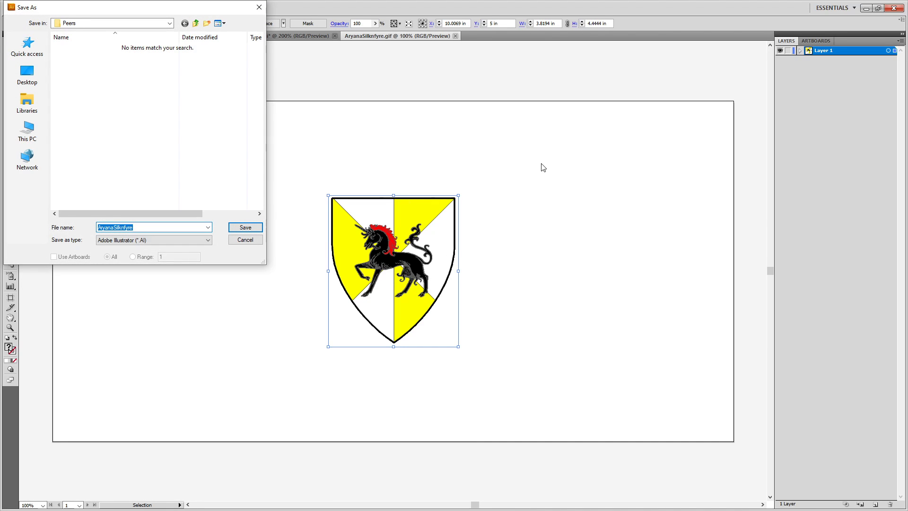
key(Escape)
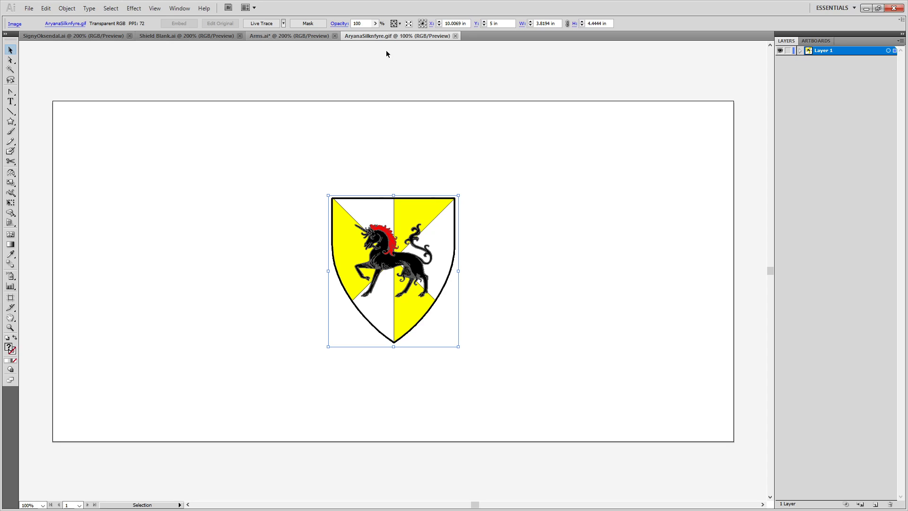
click(264, 36)
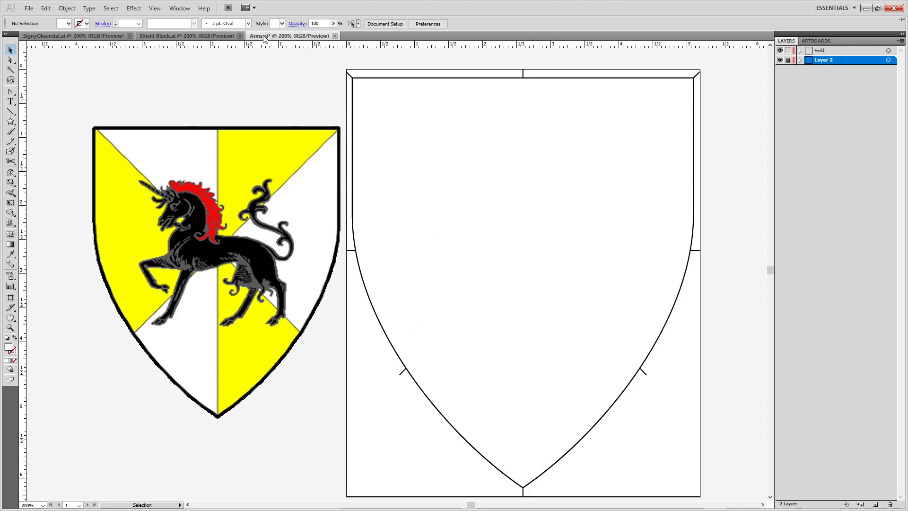
Save the Arms document as an Illustrator CS5 file in the inner Redraws folder under the copied file name.
click(29, 8)
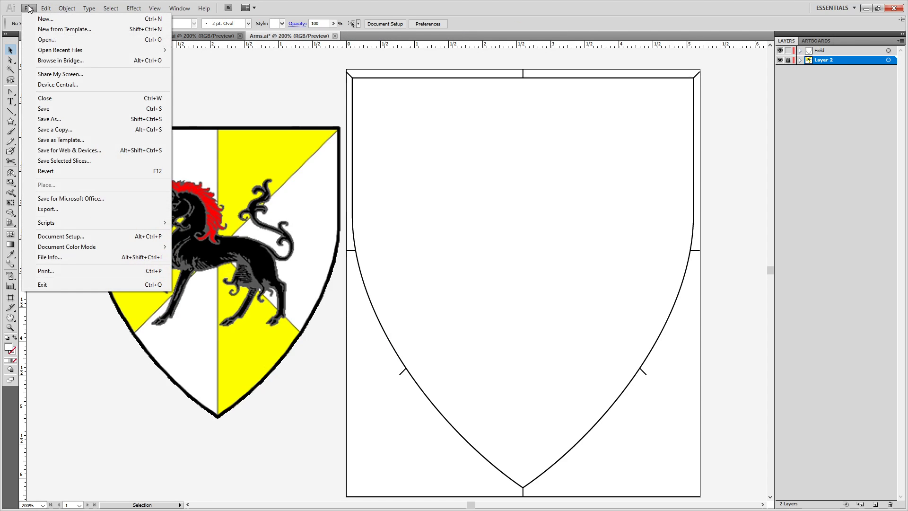
click(59, 119)
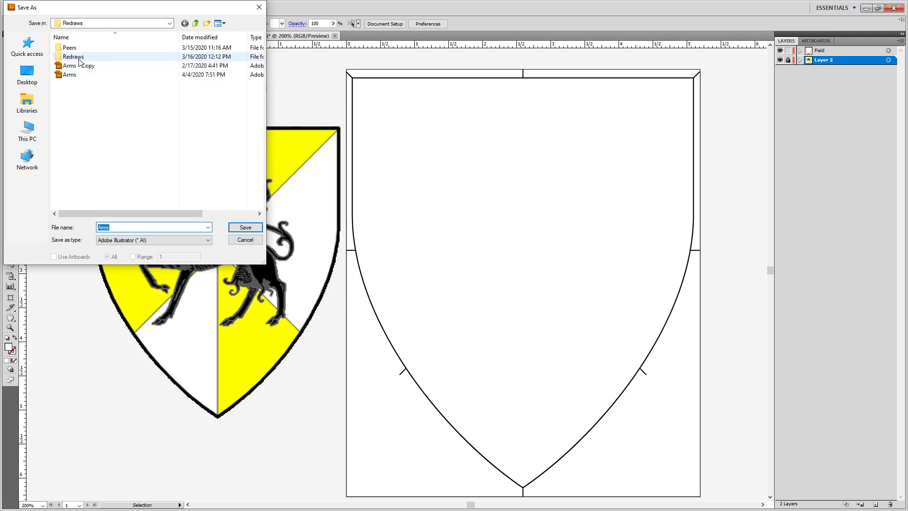
double_click(77, 57)
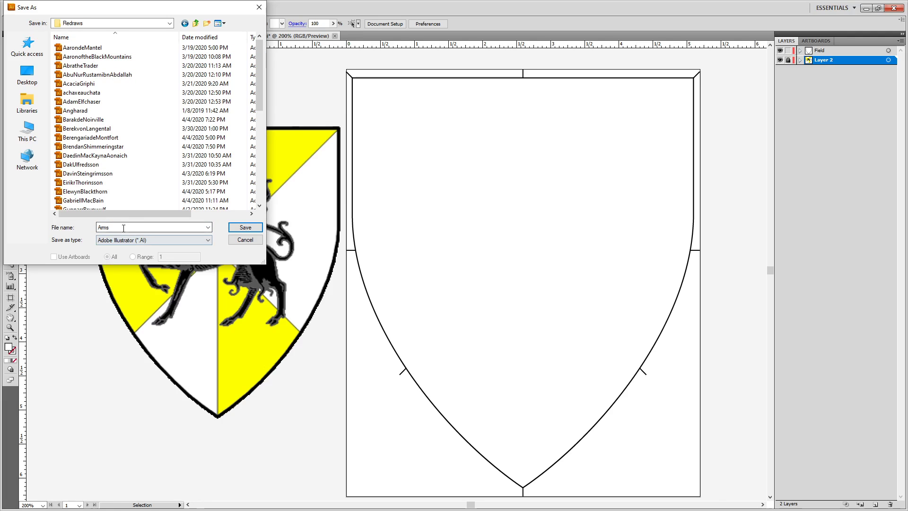
key(ctrl+v)
key(Return)
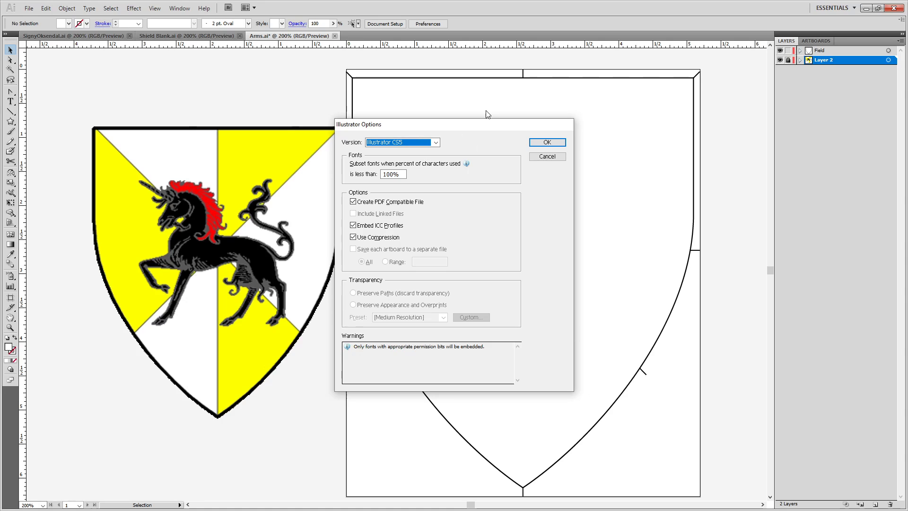
click(534, 142)
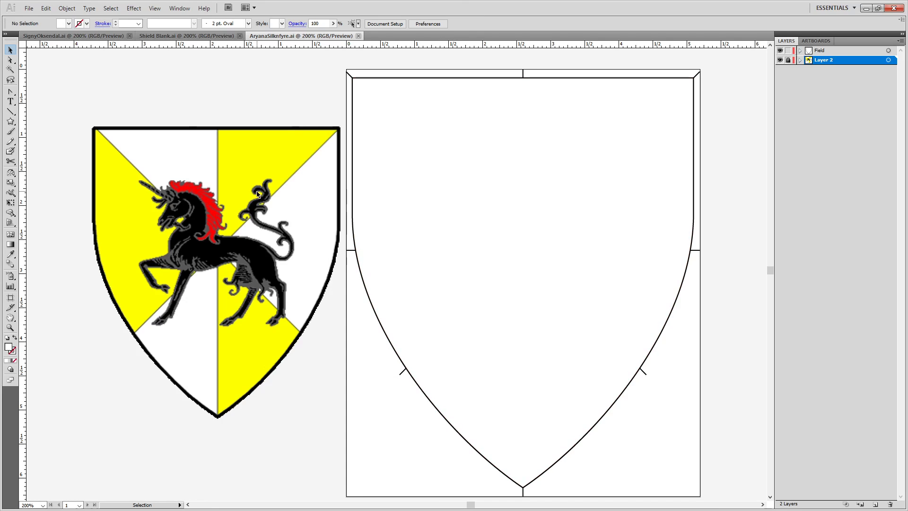
drag(270, 150, 282, 191)
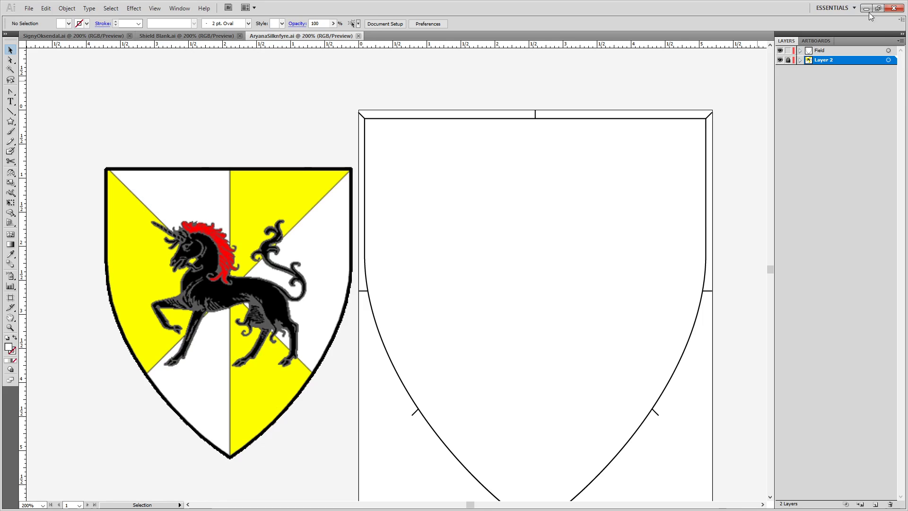
click(779, 60)
click(779, 61)
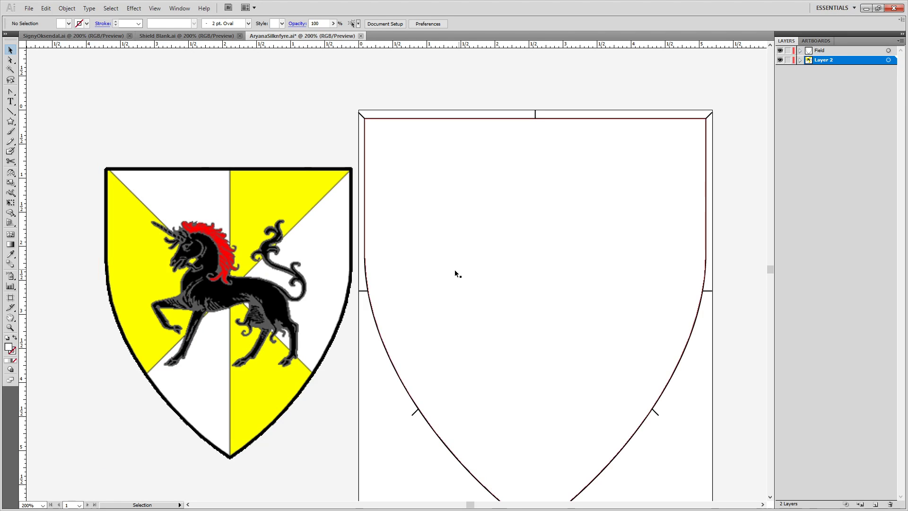
click(789, 60)
Try to place a horizontal guide where the lower-left alignment tick meets the shield outline, and undo it.
click(622, 119)
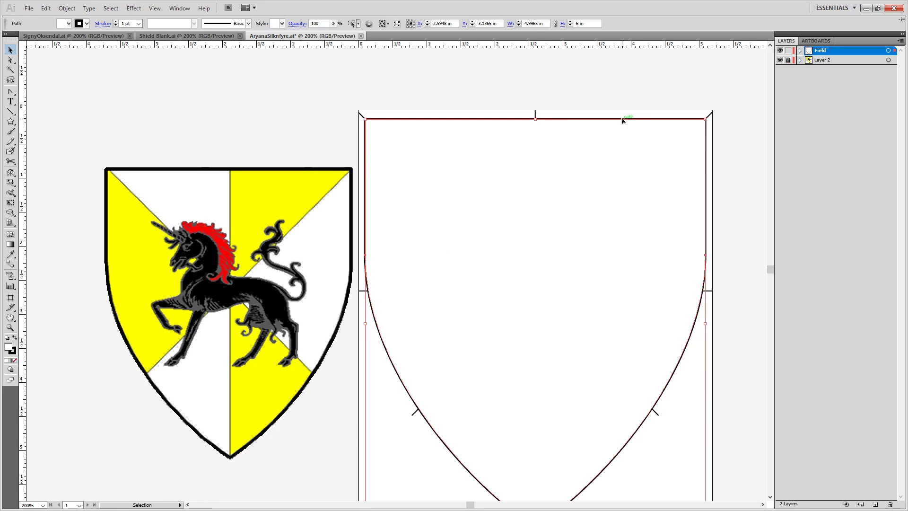
scroll(400, 408, up, 8)
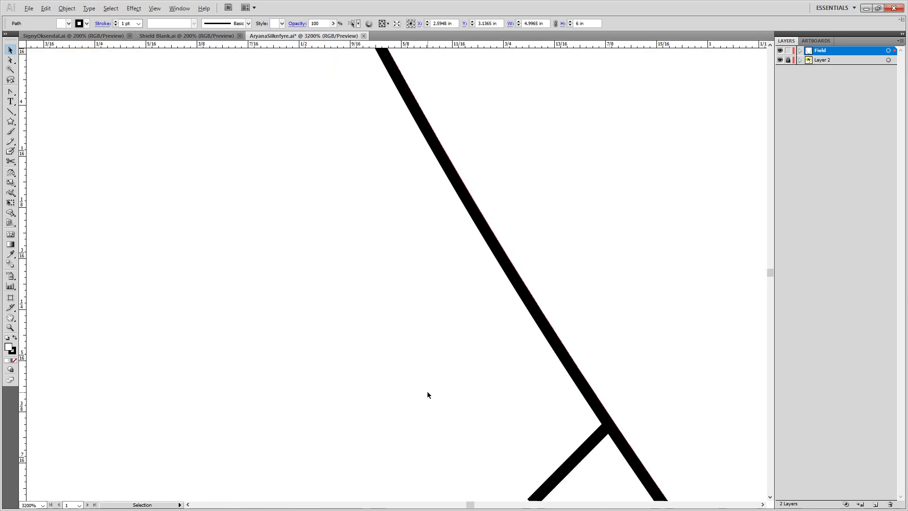
drag(539, 393, 236, 247)
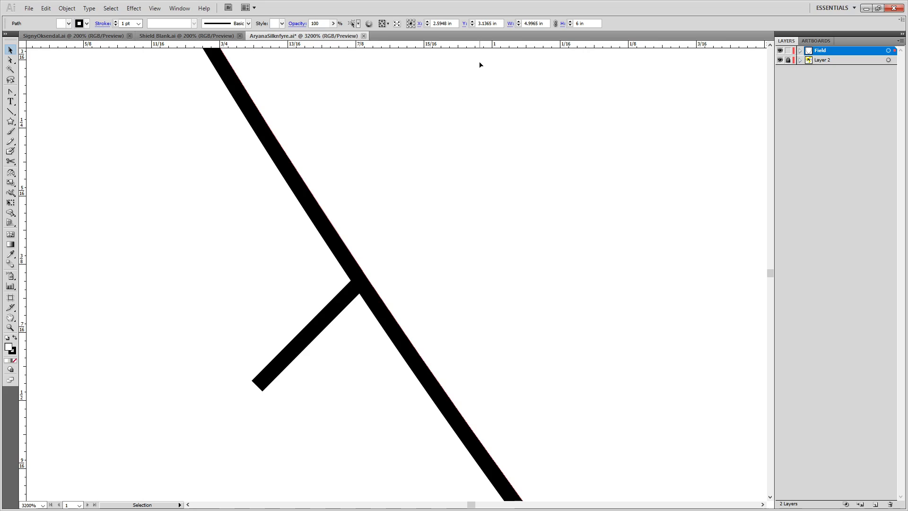
drag(456, 44, 368, 278)
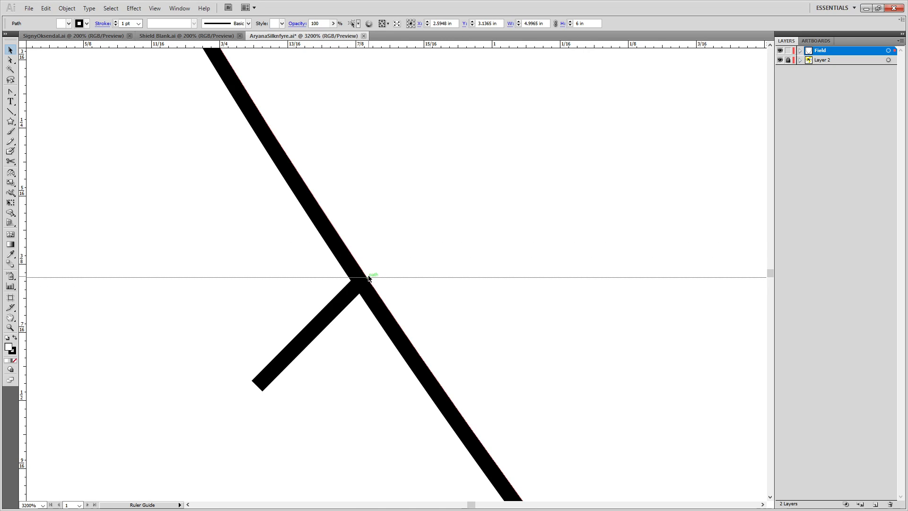
key(ctrl+z)
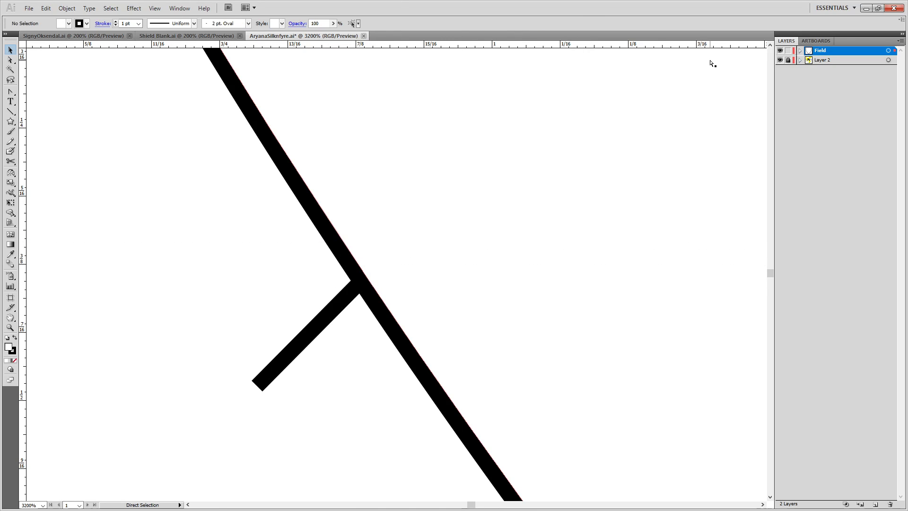
Place a horizontal guide where the lower-left alignment tick meets the shield outline, check it at the lower-right tick, and lock it.
click(799, 51)
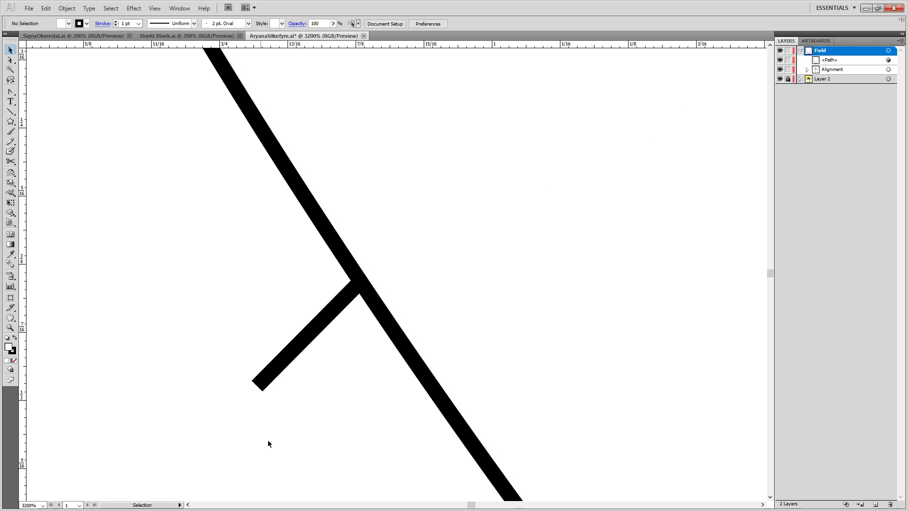
click(386, 330)
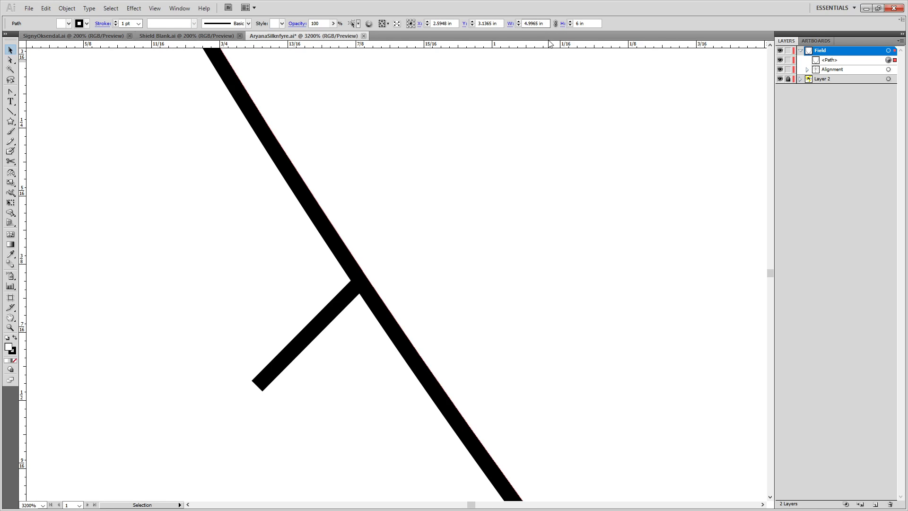
drag(544, 45, 366, 276)
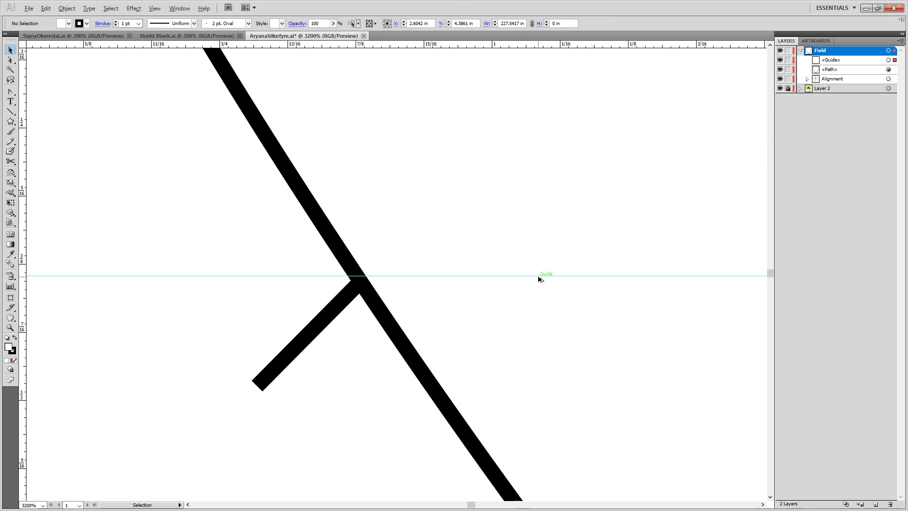
scroll(539, 276, down, 5)
scroll(554, 277, up, 6)
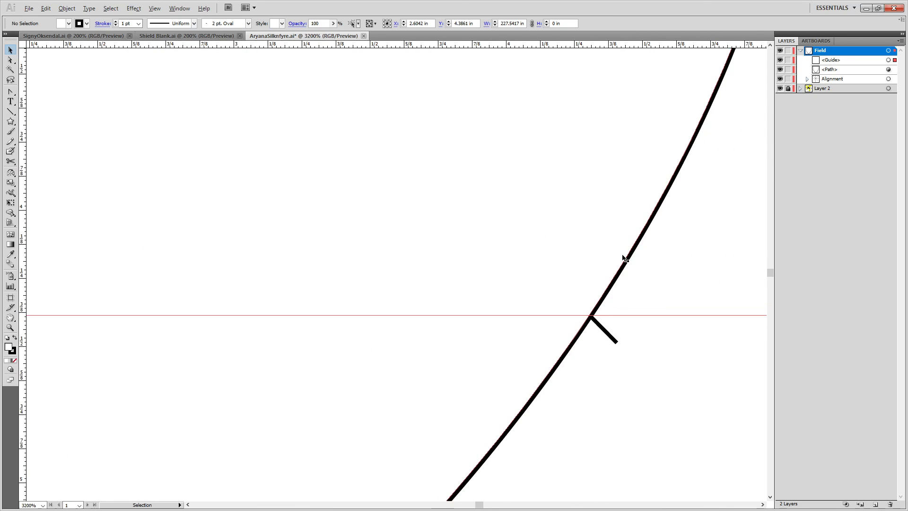
scroll(551, 479, down, 5)
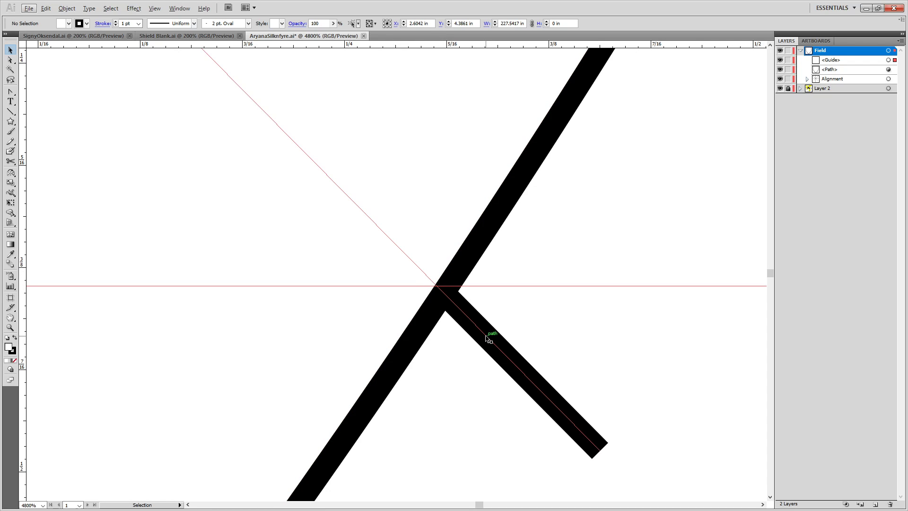
scroll(487, 337, up, 1)
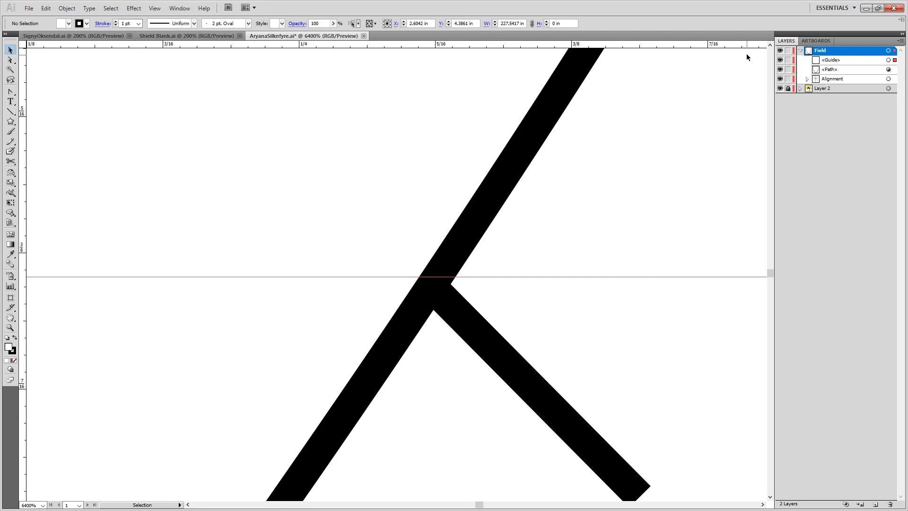
click(789, 60)
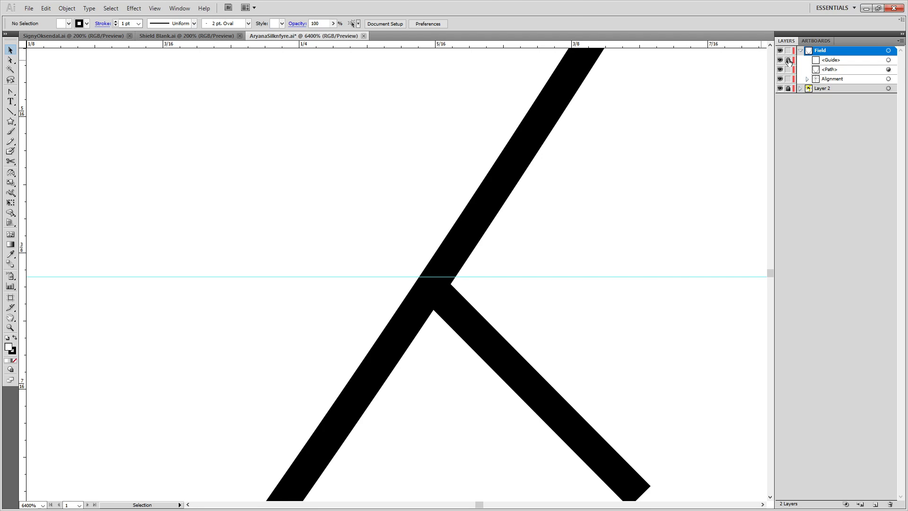
Cut the shield outline with the Scissors tool where the right-hand horizontal alignment tick meets it.
click(846, 80)
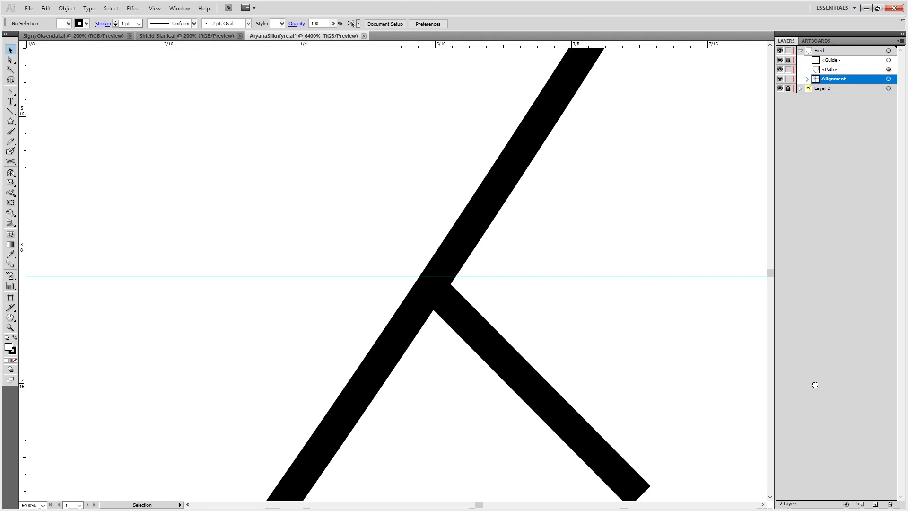
drag(861, 497, 818, 81)
scroll(395, 208, down, 4)
scroll(457, 169, down, 2)
drag(457, 168, 418, 435)
drag(528, 169, 499, 285)
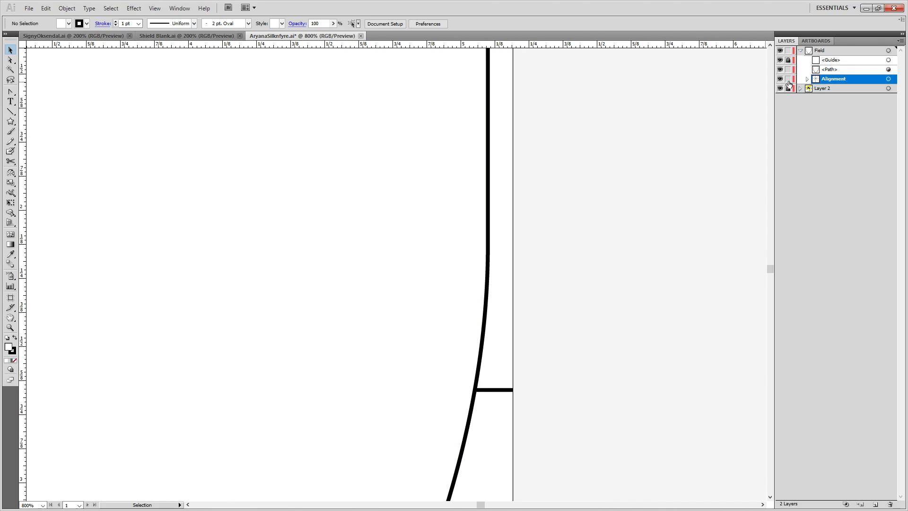
scroll(379, 398, up, 5)
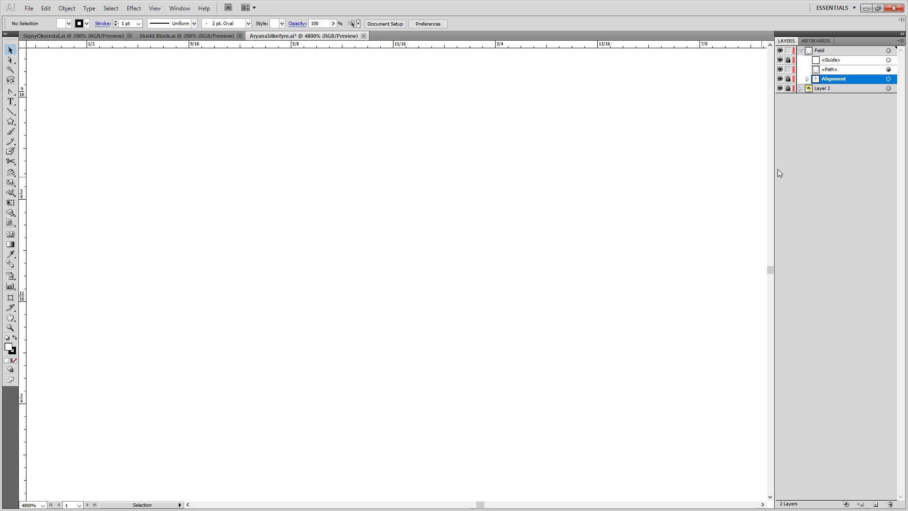
drag(558, 177, 134, 344)
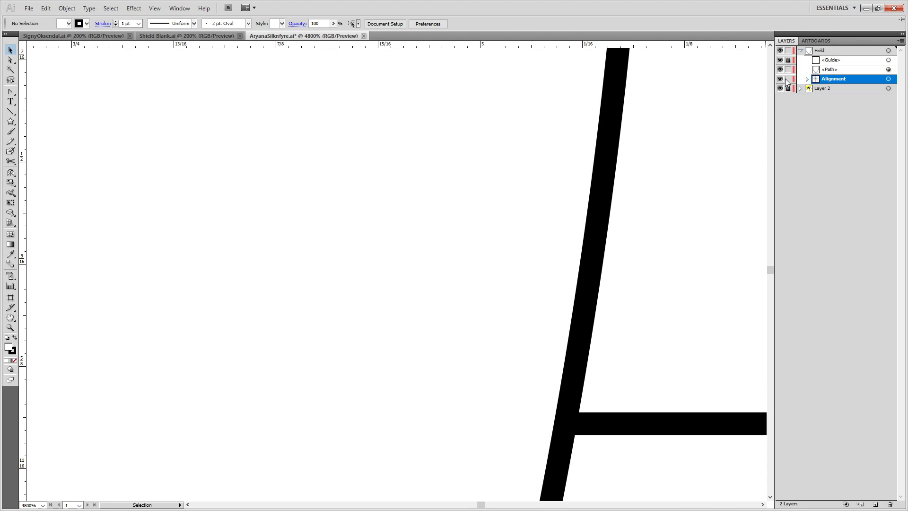
click(509, 420)
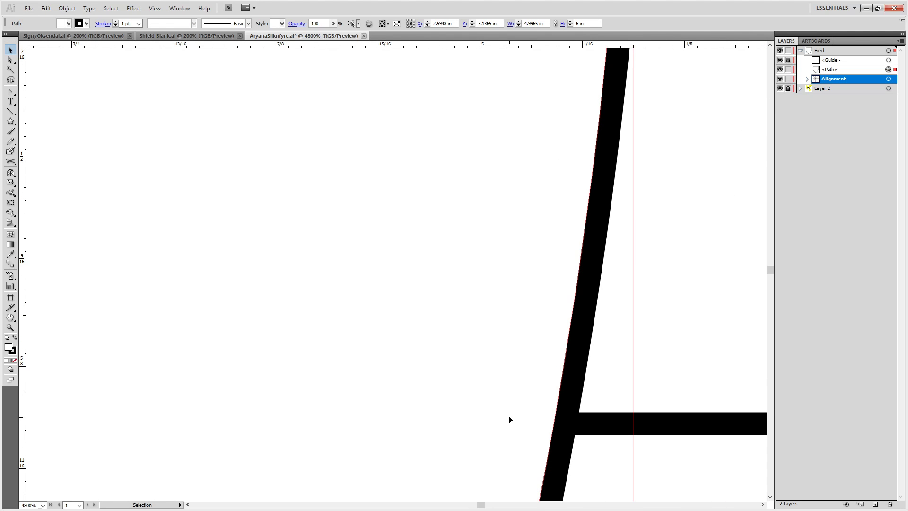
key(c)
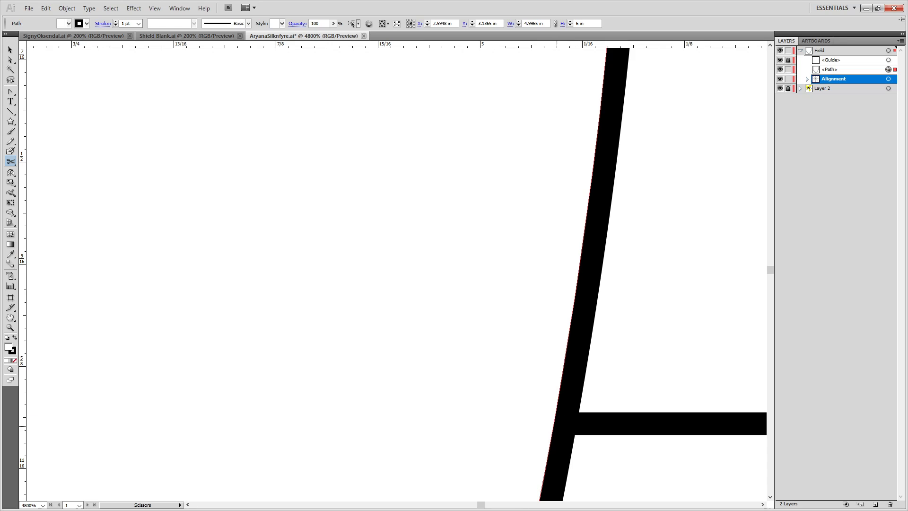
click(554, 421)
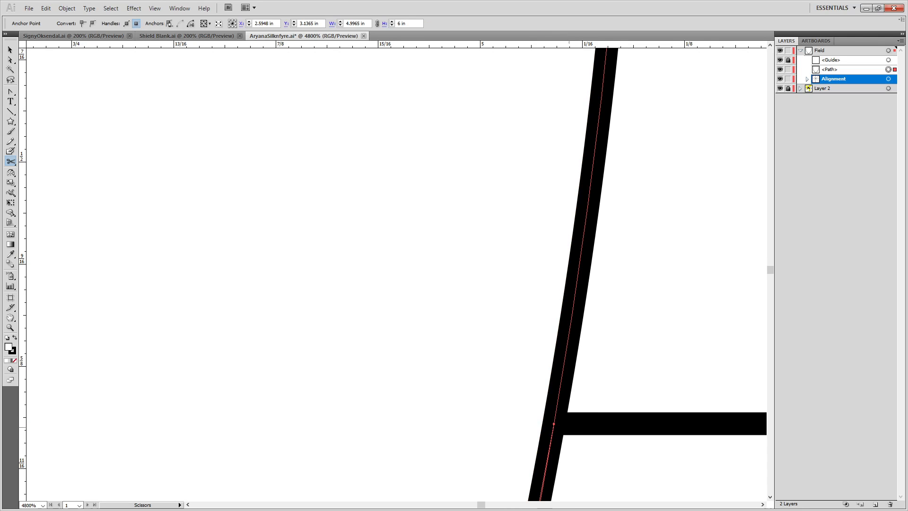
Cut the shield outline at the left-hand horizontal alignment tick and delete the Alignment group from the Field layer.
scroll(442, 331, down, 8)
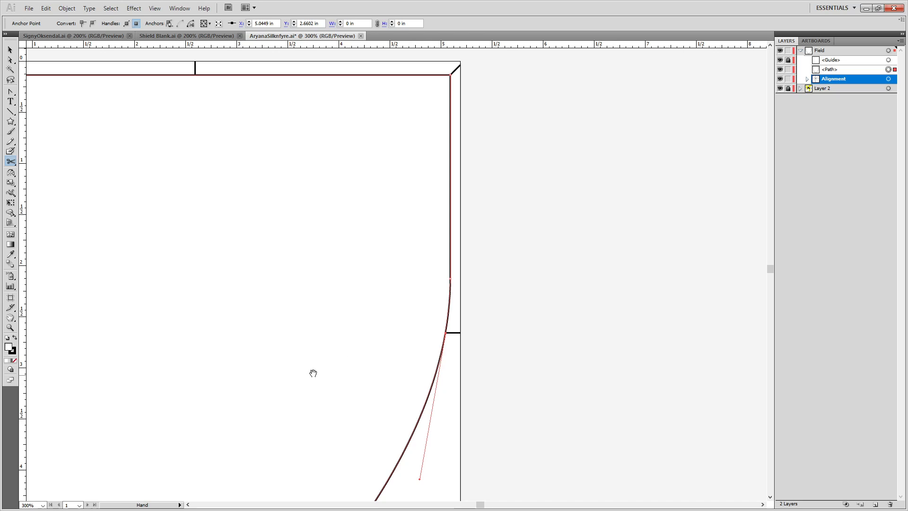
drag(312, 373, 656, 329)
scroll(274, 284, up, 6)
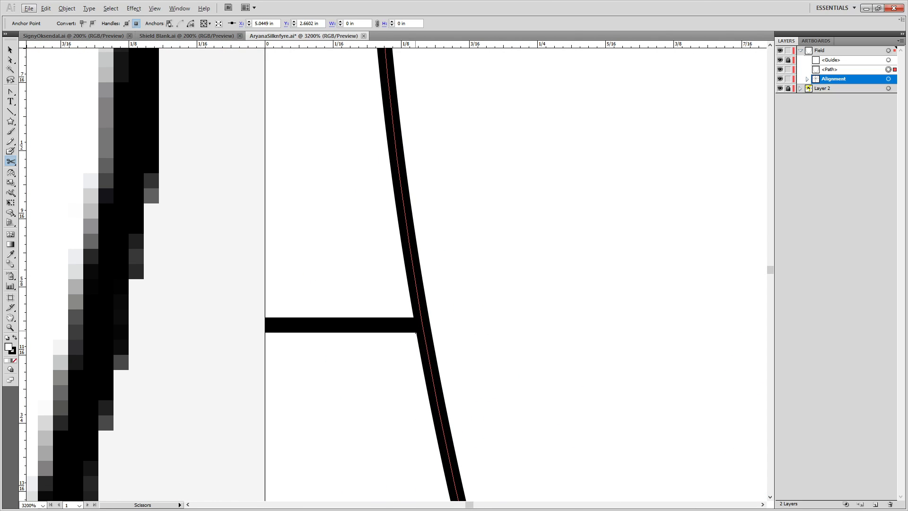
click(423, 325)
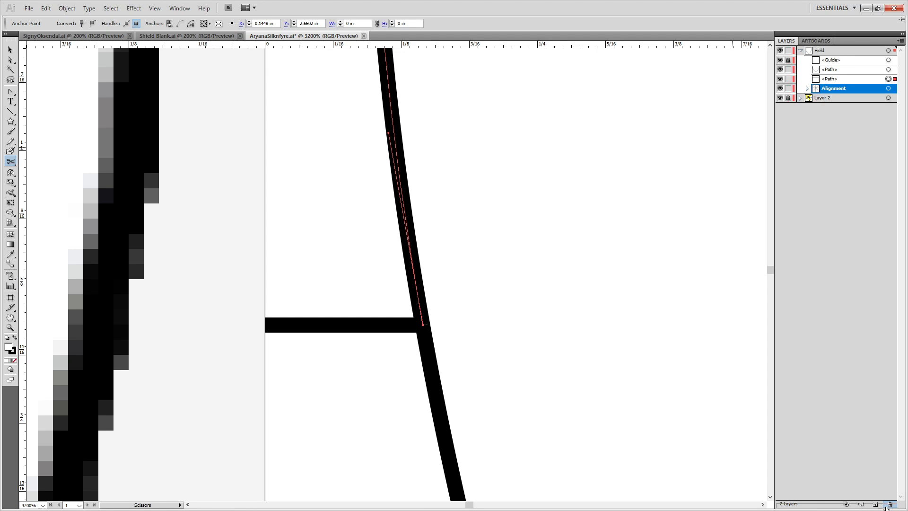
click(887, 507)
Cut the shield outline with the Scissors tool at its upper-left corner and near the middle of its top edge.
scroll(618, 304, down, 3)
drag(620, 134, 552, 403)
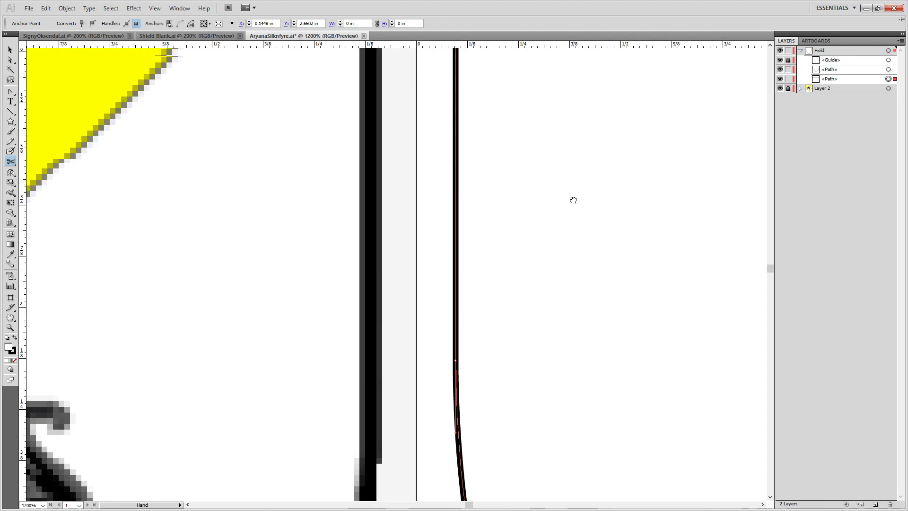
drag(573, 200, 544, 417)
drag(566, 183, 515, 471)
drag(586, 60, 540, 237)
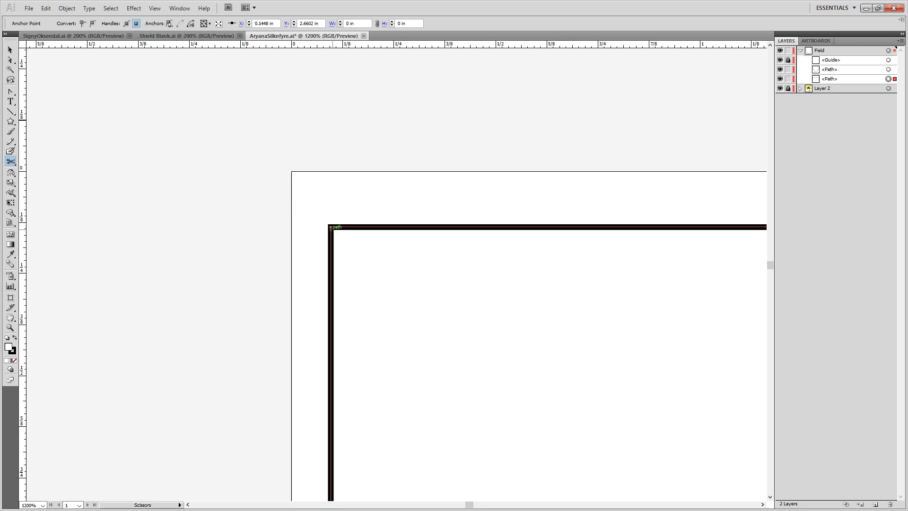
click(331, 227)
scroll(552, 292, down, 4)
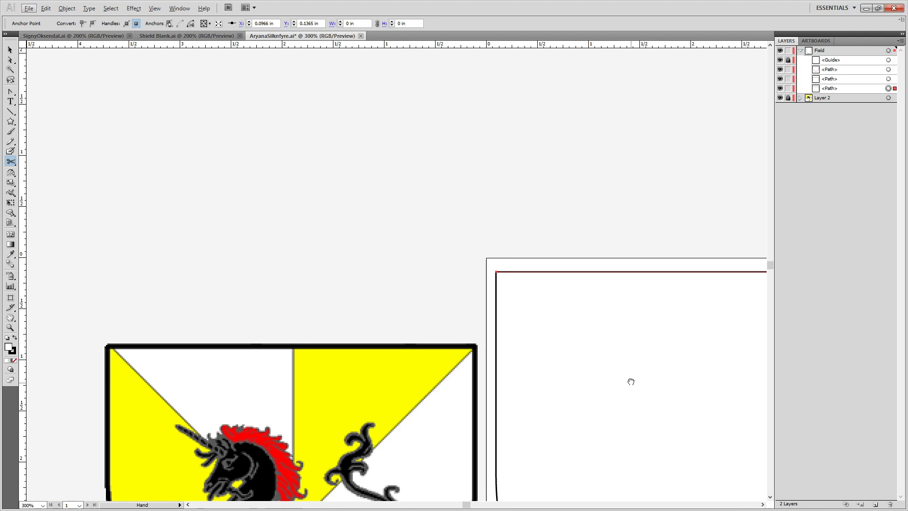
drag(631, 382, 393, 361)
click(494, 251)
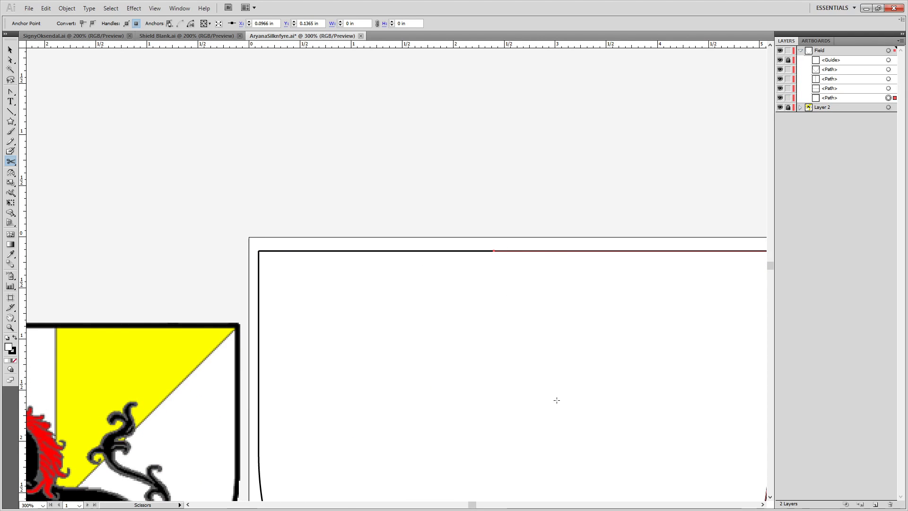
Cut the shield outline with the Scissors tool at both intersections with the horizontal guide.
scroll(566, 381, down, 1)
scroll(567, 381, down, 2)
scroll(570, 413, down, 3)
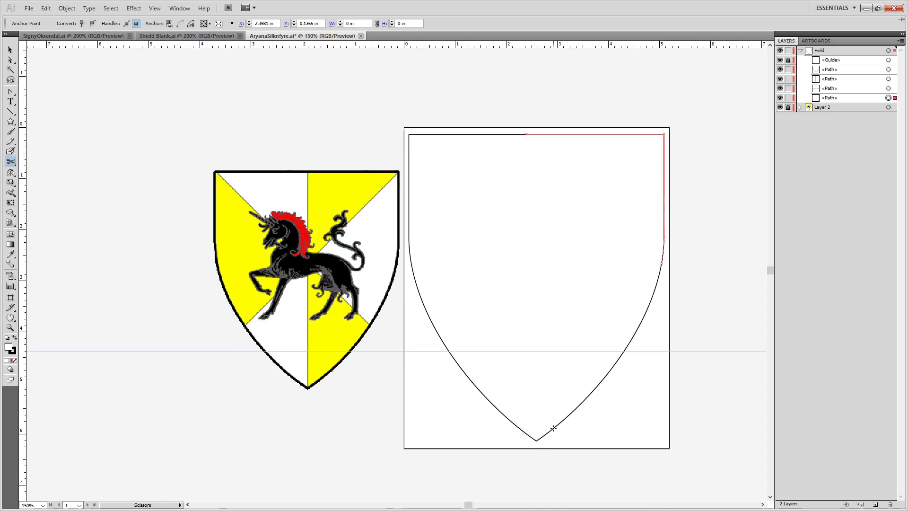
scroll(384, 278, up, 5)
scroll(384, 278, up, 5)
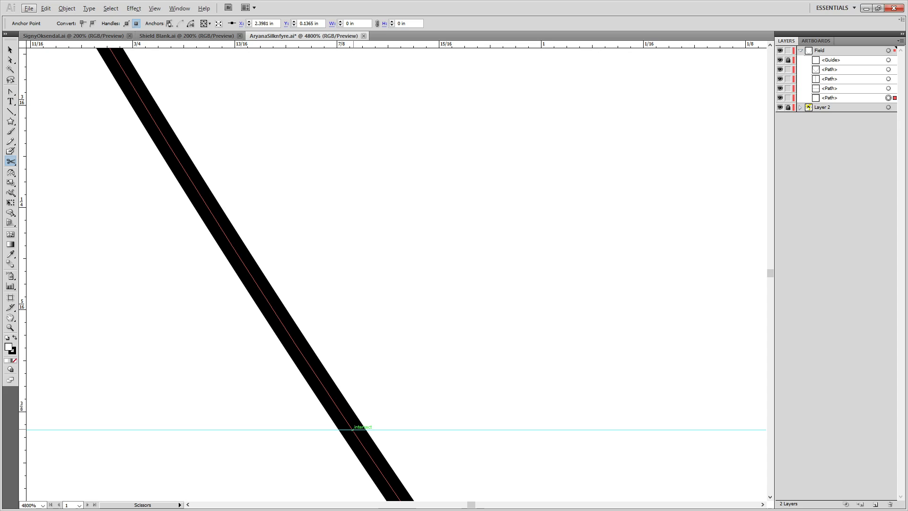
click(352, 429)
scroll(497, 373, down, 4)
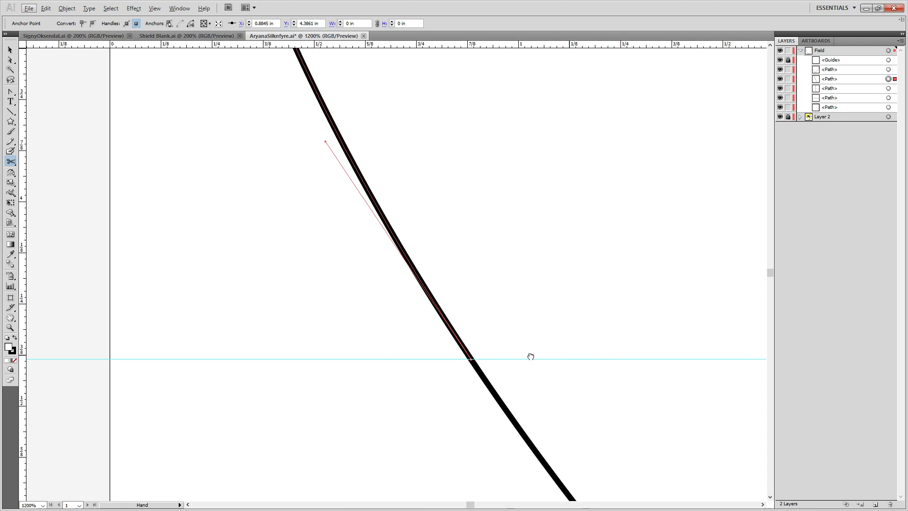
drag(529, 357, 144, 317)
drag(709, 348, 181, 291)
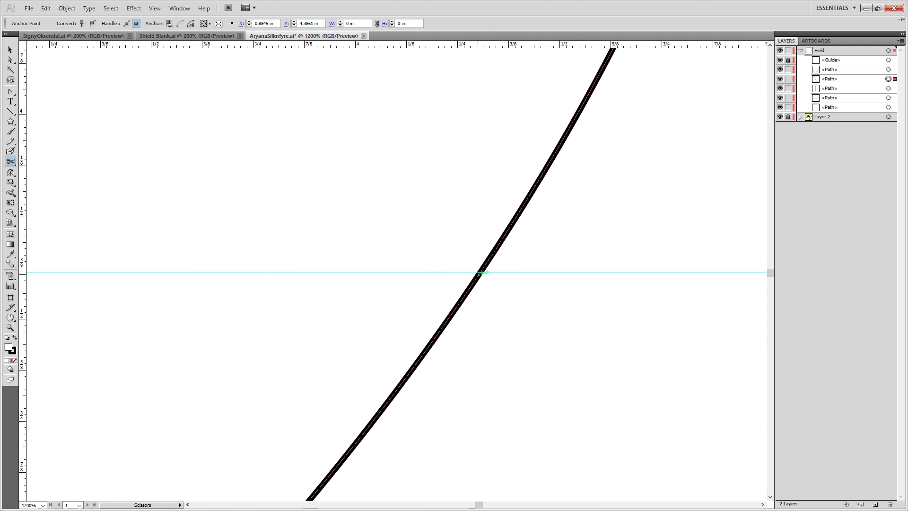
click(480, 272)
scroll(321, 332, down, 4)
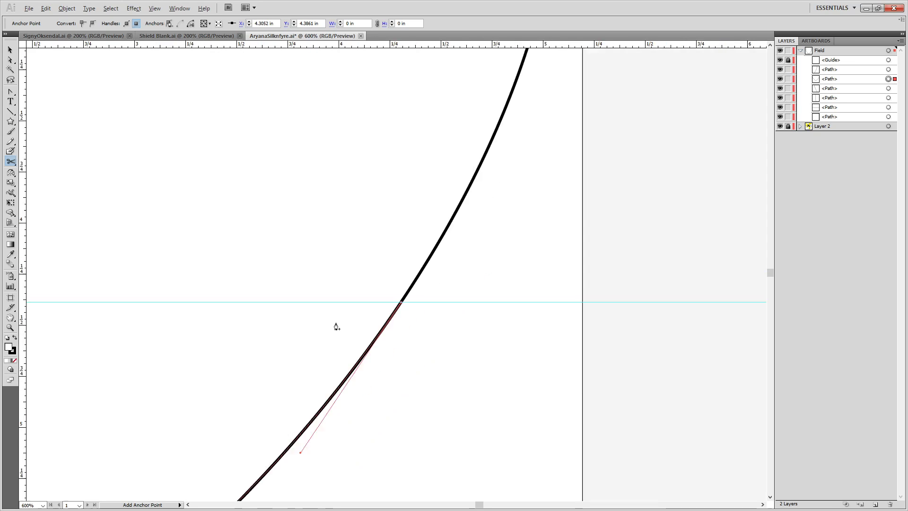
Cut the shield outline with the Scissors tool at its bottom point.
drag(305, 357, 464, 171)
scroll(356, 283, up, 4)
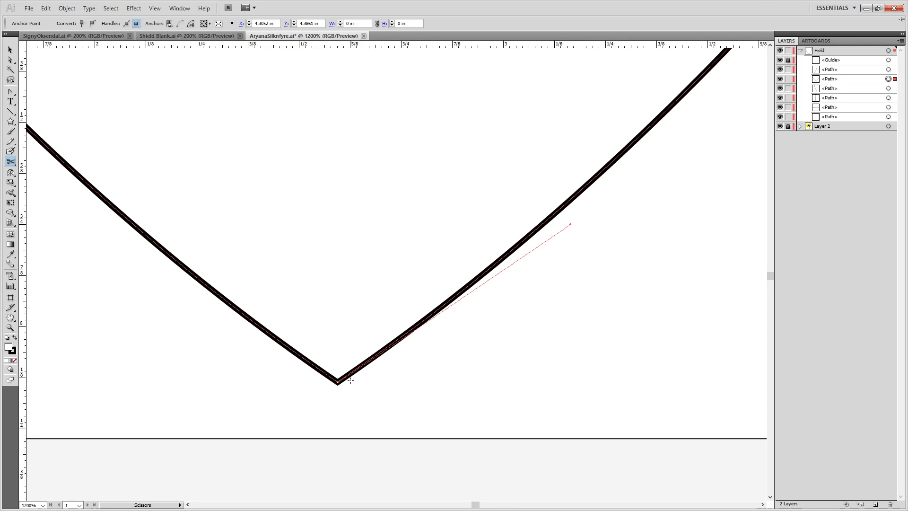
click(338, 382)
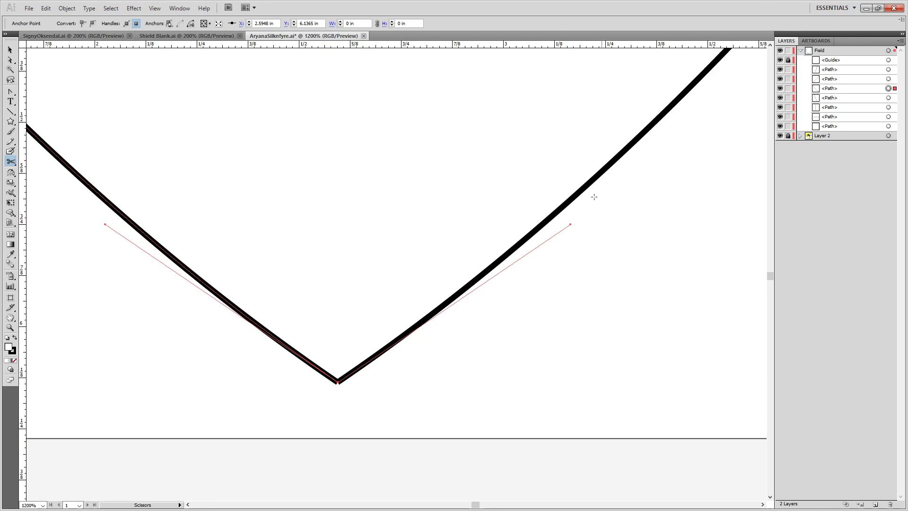
scroll(665, 112, down, 5)
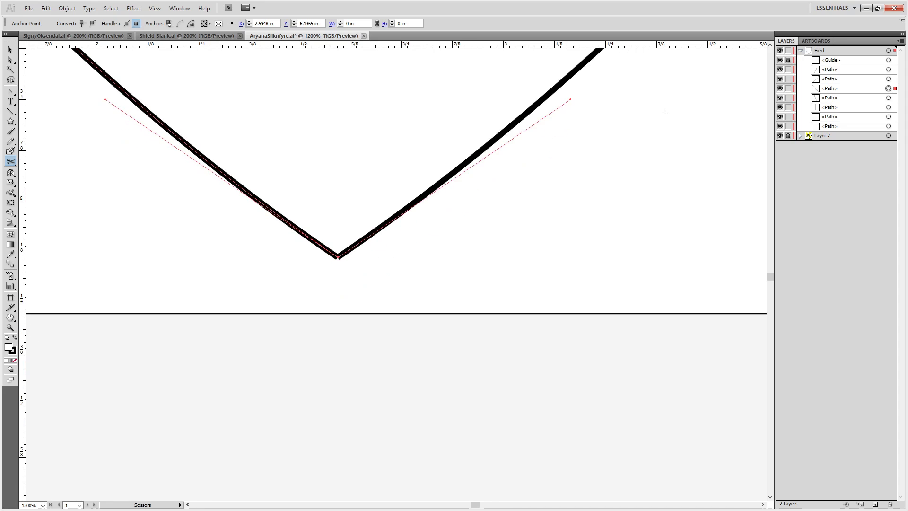
scroll(670, 90, up, 2)
scroll(670, 90, up, 1)
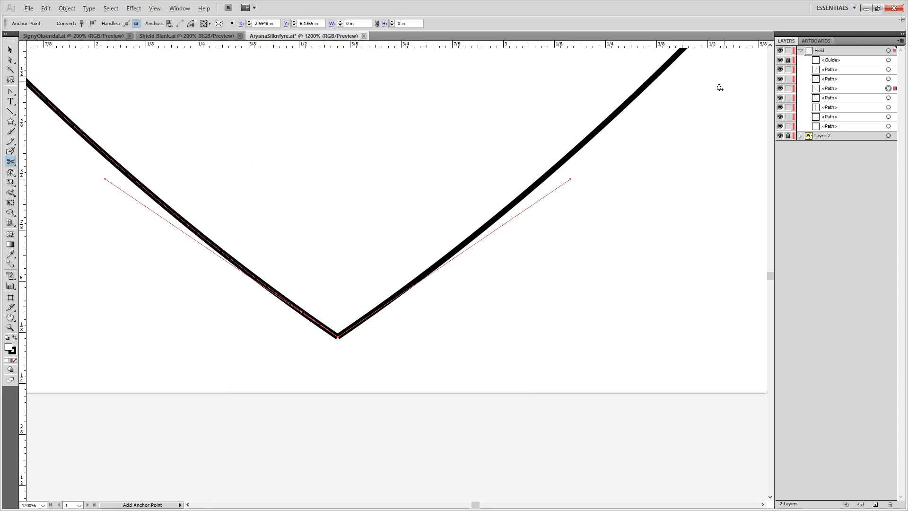
scroll(671, 92, down, 5)
drag(661, 119, 562, 360)
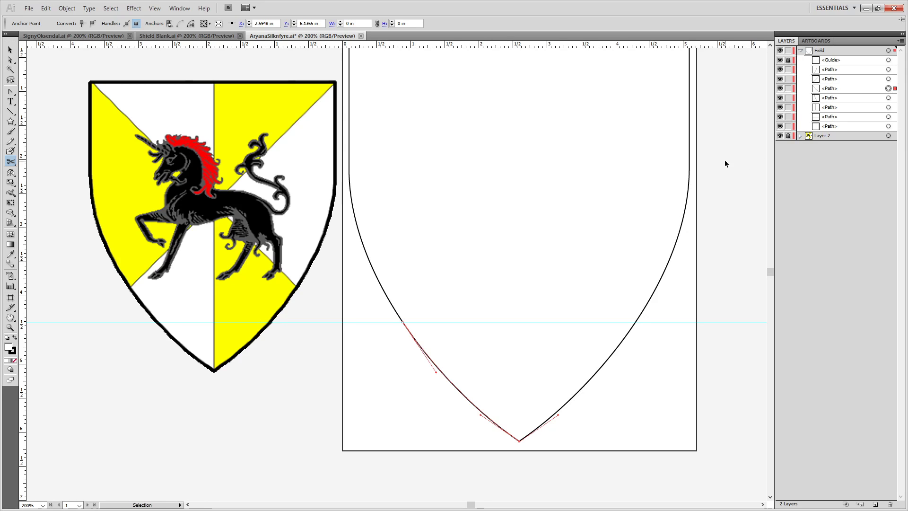
Undo all the Scissors cuts and the deletion of the Alignment group, back to the single closed shield outline.
key(ctrl+z)
key(ctrl+z)
key(ctrl+z)
key(ctrl+z)
key(ctrl+z)
key(ctrl+z)
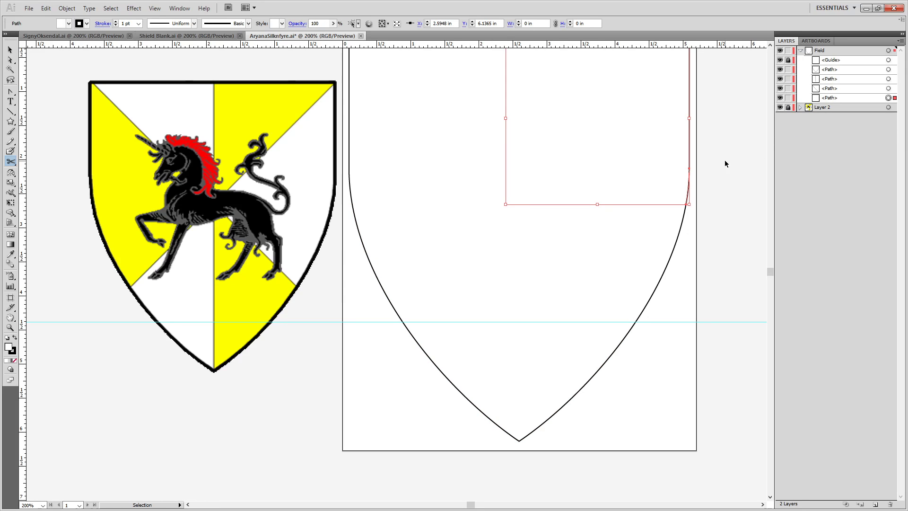
key(ctrl+z)
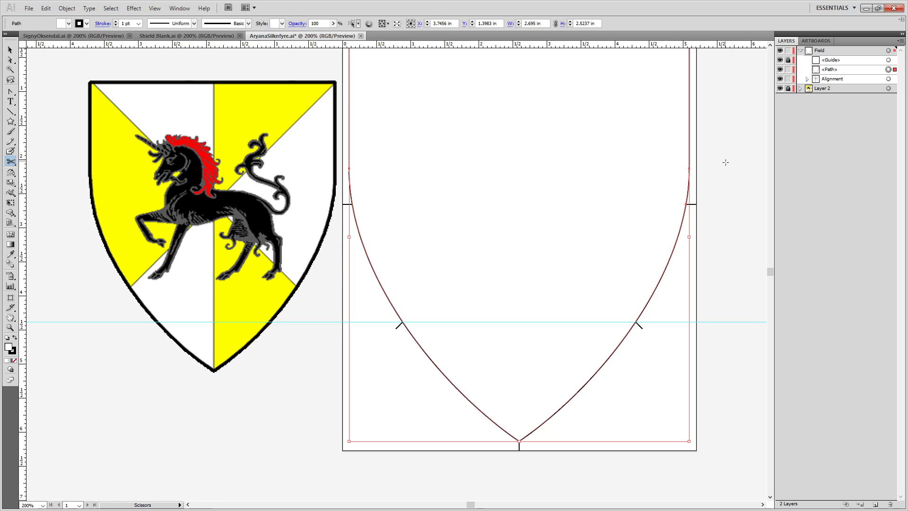
Delete the Alignment group from the Field layer and cut the shield outline at its bottom point.
click(807, 171)
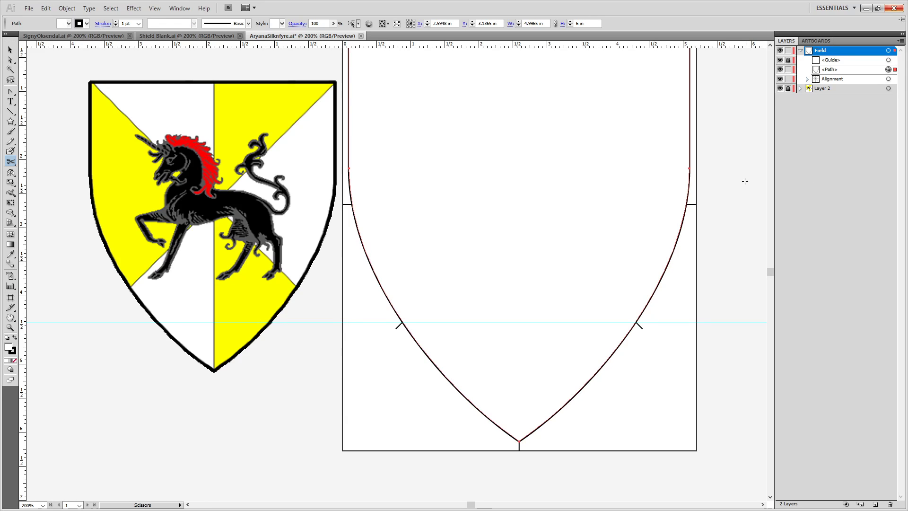
click(838, 78)
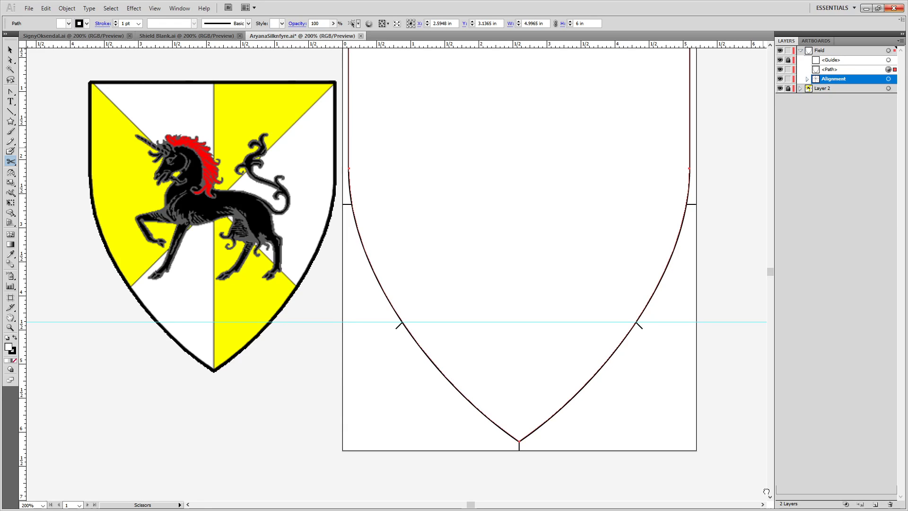
click(890, 504)
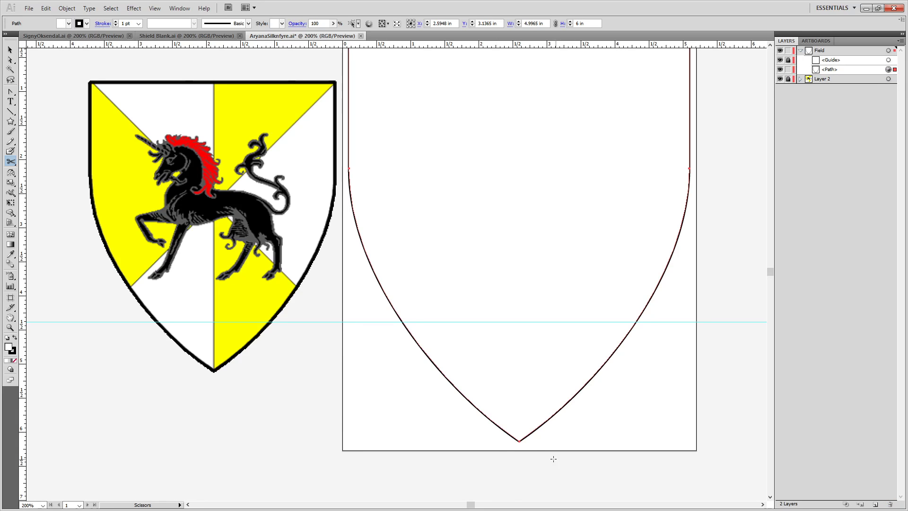
click(519, 442)
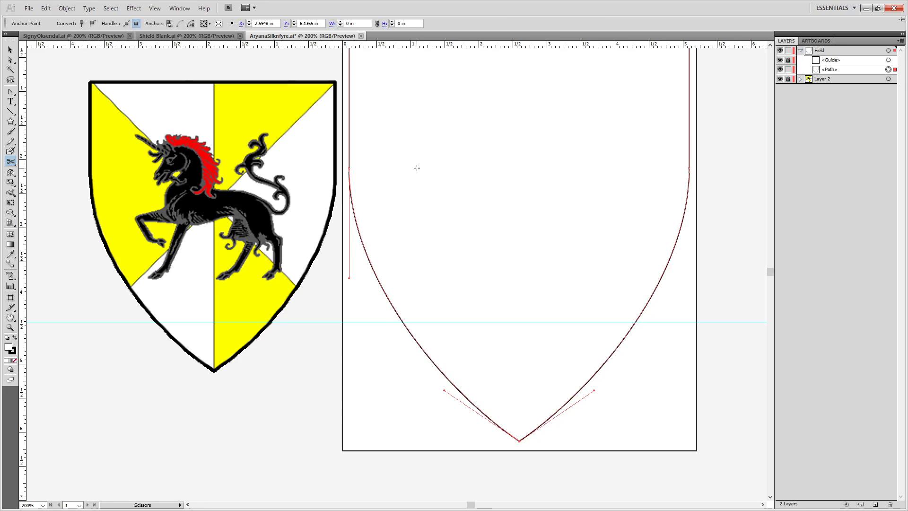
Cut the outline with the Scissors tool where the horizontal guide crosses the shield's left and right curves.
scroll(416, 166, up, 3)
scroll(388, 411, up, 6)
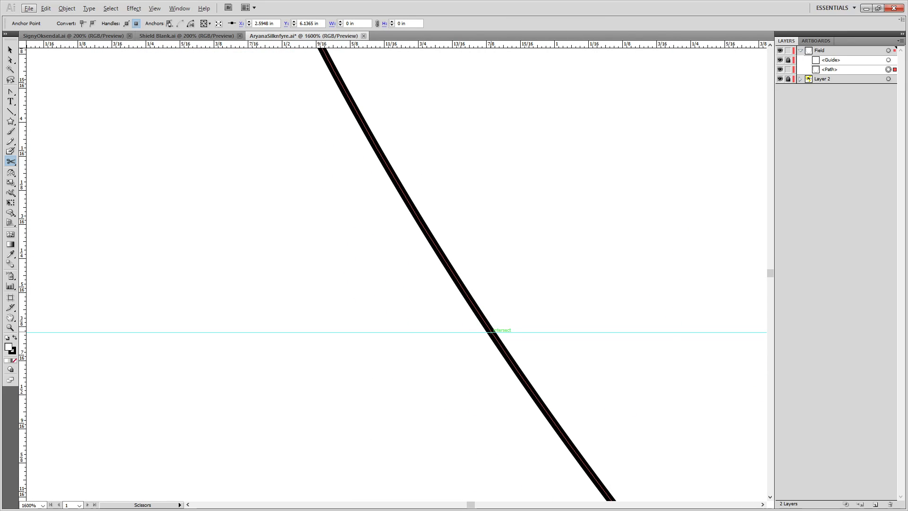
click(491, 331)
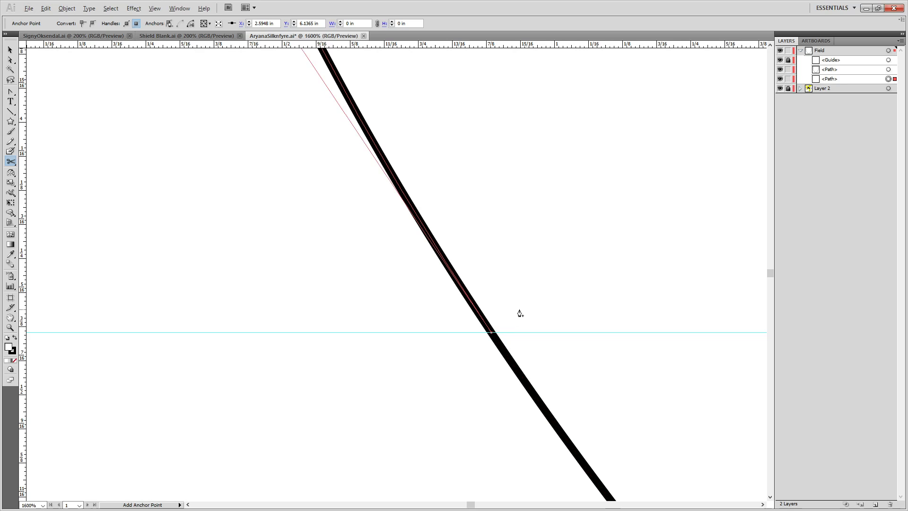
scroll(520, 310, down, 6)
scroll(547, 338, up, 6)
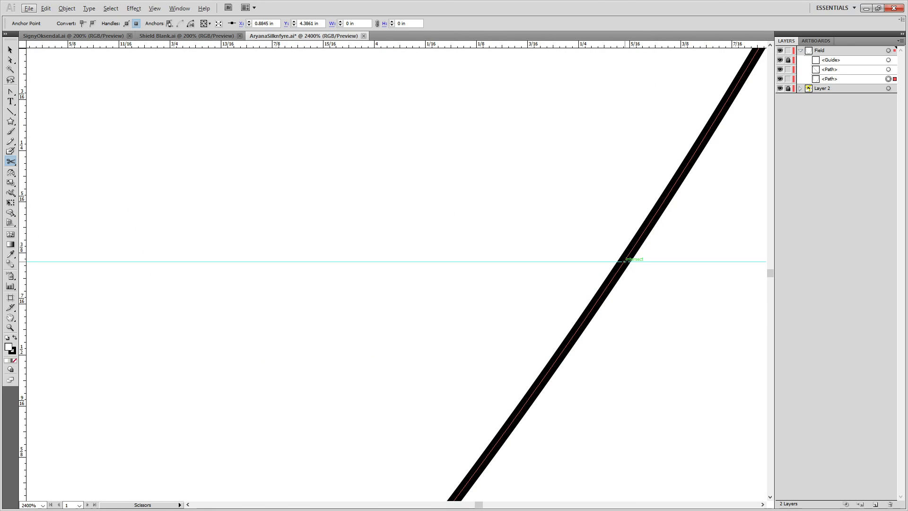
click(624, 261)
scroll(624, 260, down, 7)
scroll(556, 359, up, 6)
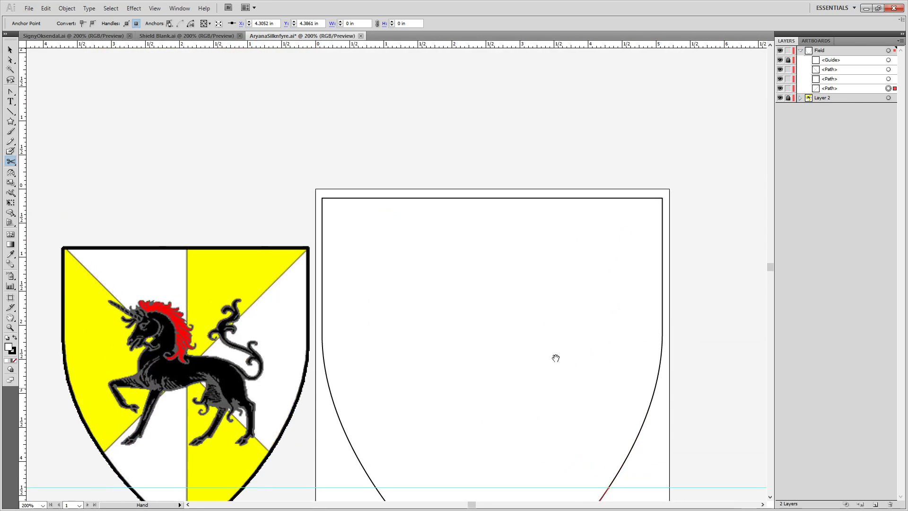
Cut the shield outline with the Scissors tool at its upper-right and upper-left corners.
scroll(555, 359, right, 1)
click(645, 249)
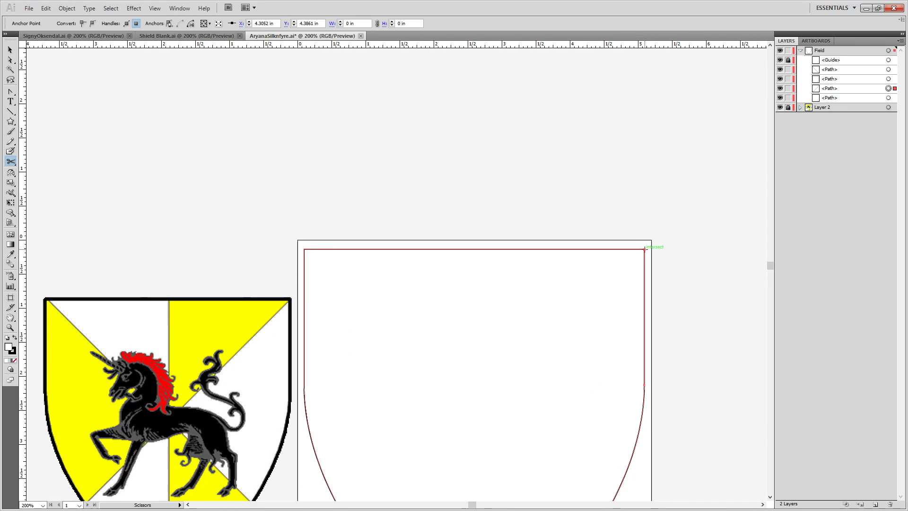
click(308, 248)
key(plus)
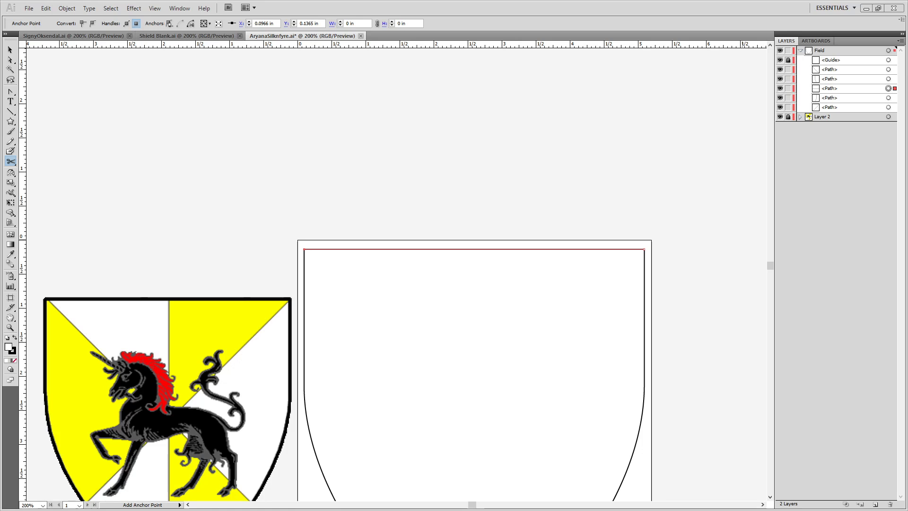
key(alt+Tab)
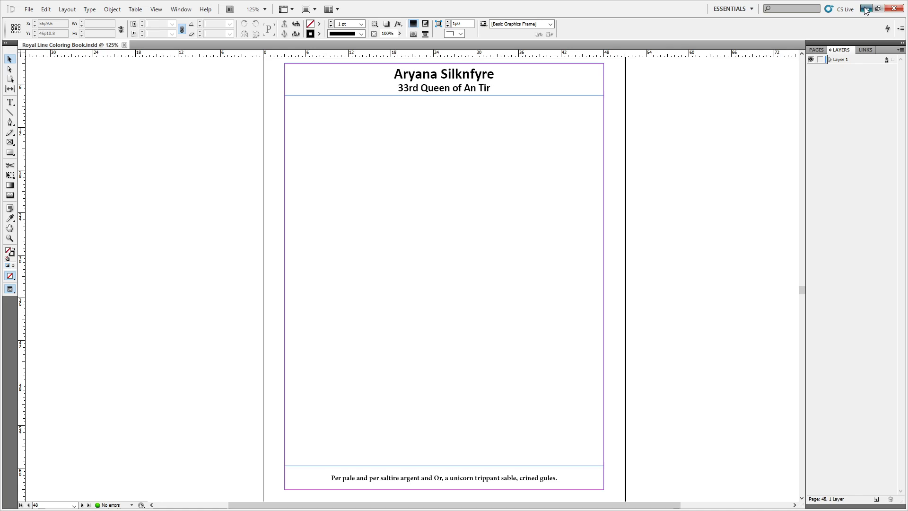
key(ctrl+d)
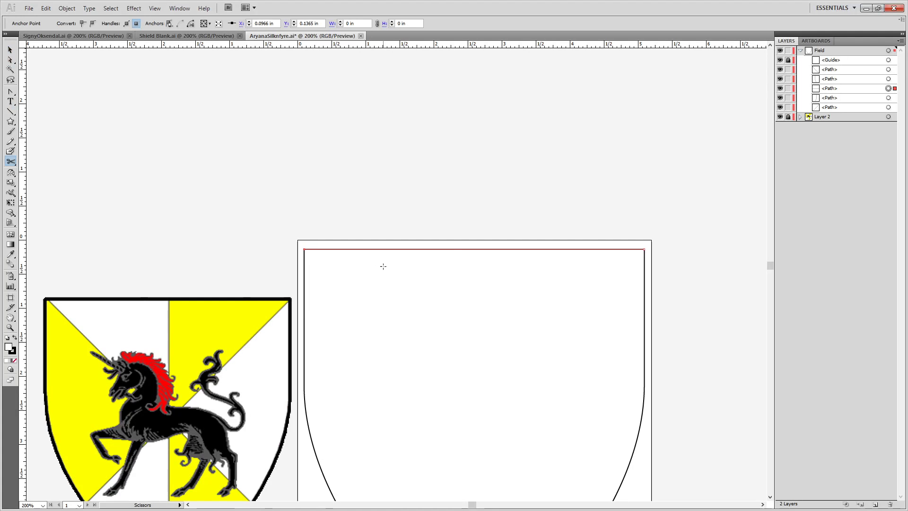
Cut the shield's top edge near its middle and move the cut ends to the edge's midpoint with Direct Selection.
click(442, 249)
key(a)
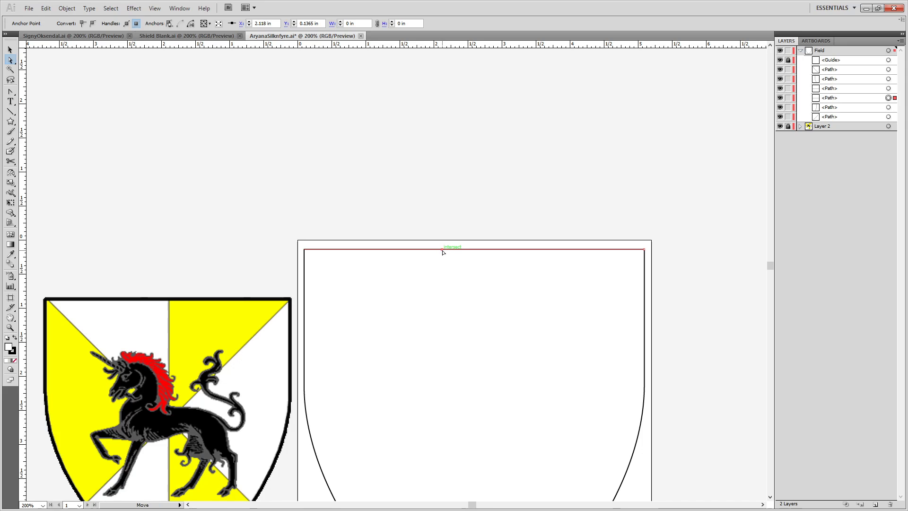
drag(443, 250, 475, 250)
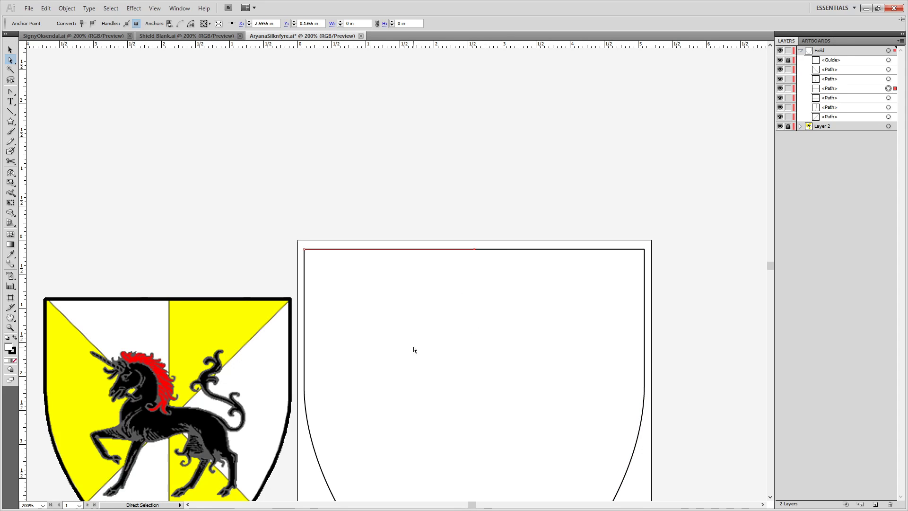
drag(414, 347, 474, 205)
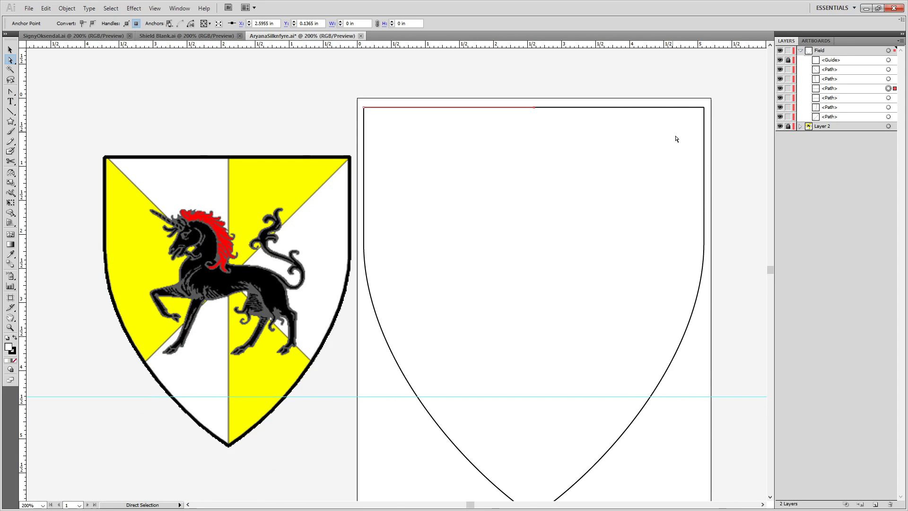
Undo the top-edge edits, the other Scissors cuts and the removal of the Alignment group.
key(ctrl+z)
key(ctrl+z)
key(ctrl+z)
key(ctrl+z)
key(ctrl+z)
key(ctrl+z)
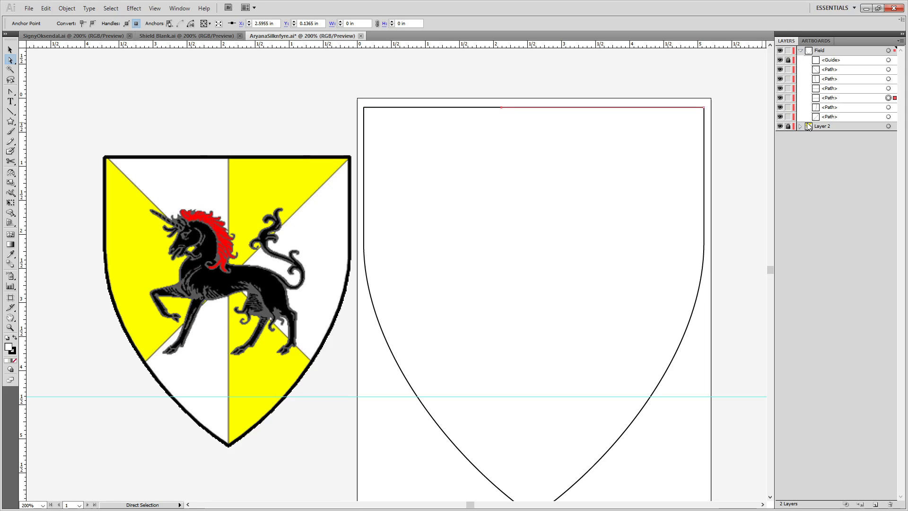
key(ctrl+z)
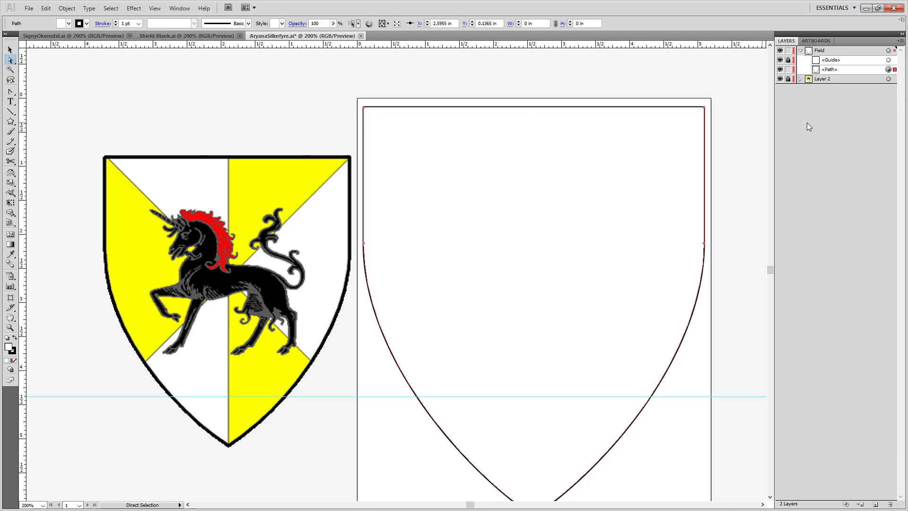
key(ctrl+z)
Place a horizontal guide along the right-hand horizontal alignment tick and a vertical guide through the shield's bottom point.
scroll(724, 282, up, 10)
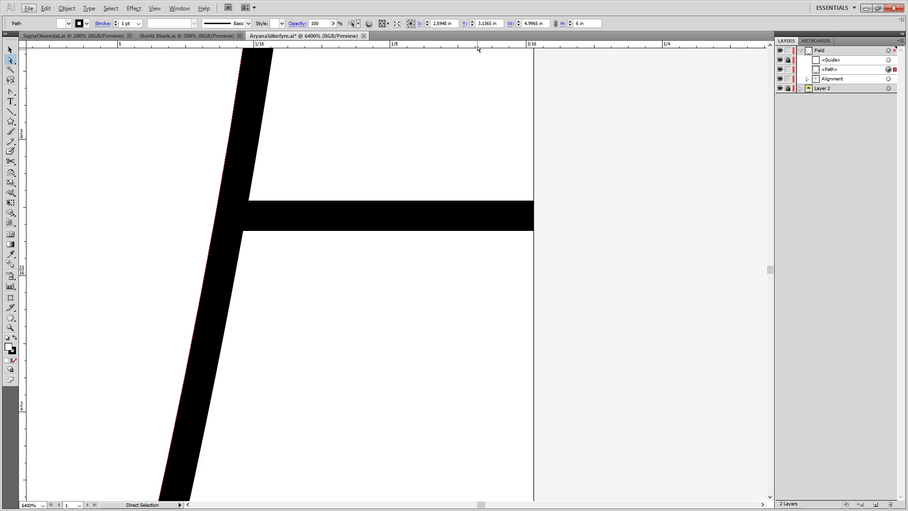
drag(480, 45, 463, 215)
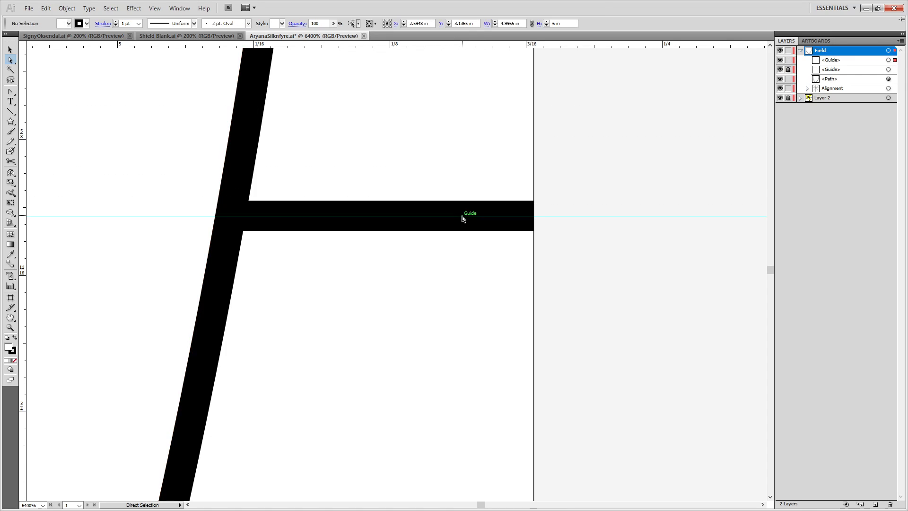
scroll(450, 345, down, 6)
scroll(449, 344, down, 2)
scroll(539, 128, down, 5)
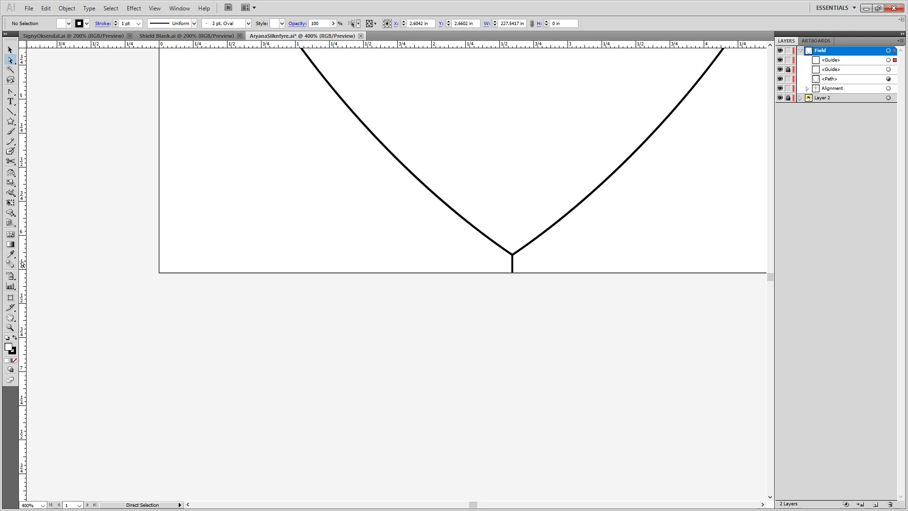
drag(22, 263, 513, 256)
Lock the new guides and delete the Alignment group from the Field layer.
click(788, 79)
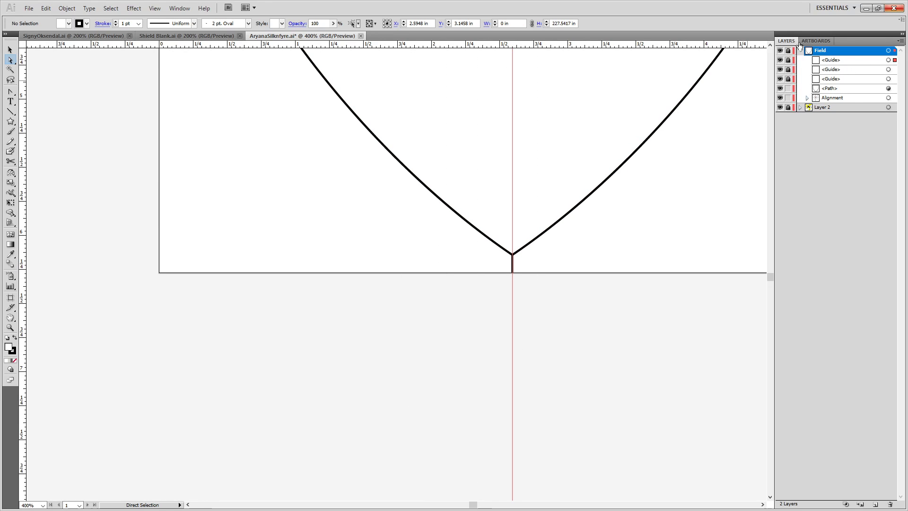
click(788, 50)
click(834, 98)
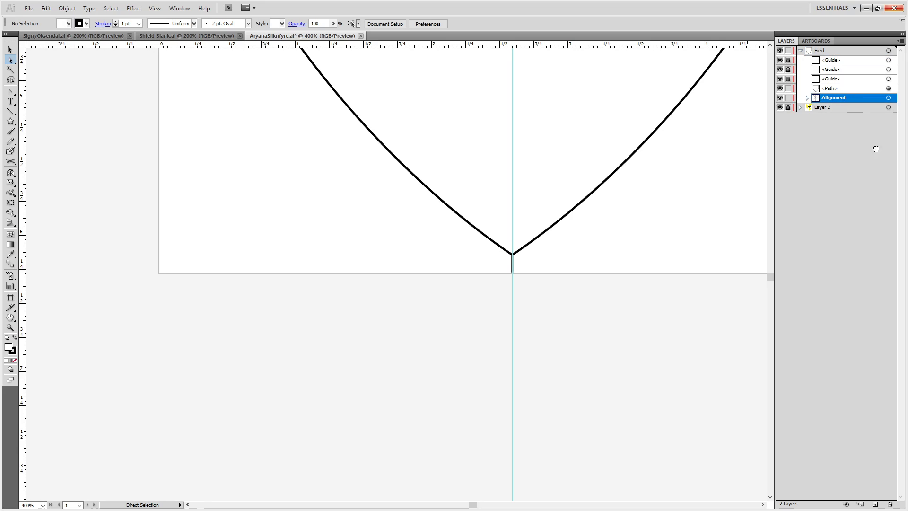
click(891, 505)
Cut the shield outline at its bottom point, on the vertical guide, with Scissors.
scroll(508, 235, up, 8)
scroll(444, 239, left, 5)
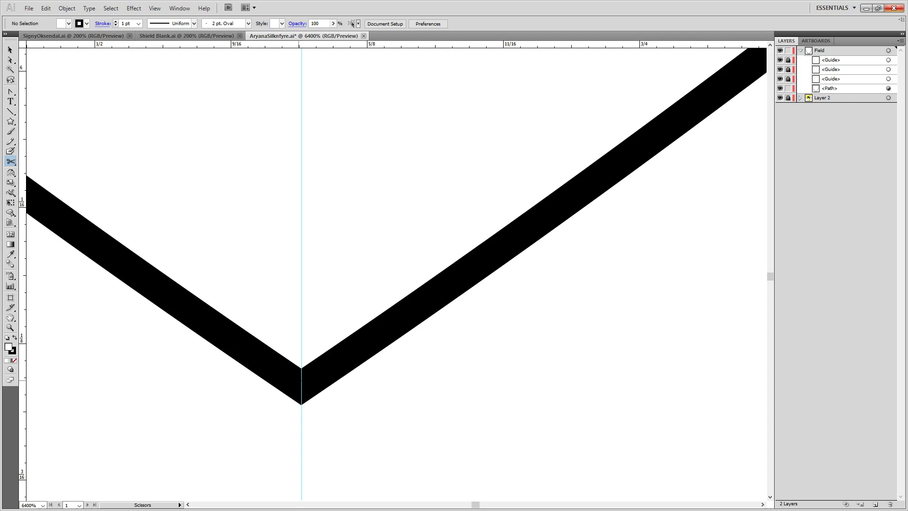
click(301, 369)
Cut the shield's right-hand curve with Scissors where it crosses the lower horizontal guide.
scroll(352, 279, down, 5)
drag(384, 283, 289, 438)
drag(643, 113, 313, 444)
drag(582, 118, 458, 375)
scroll(457, 190, down, 5)
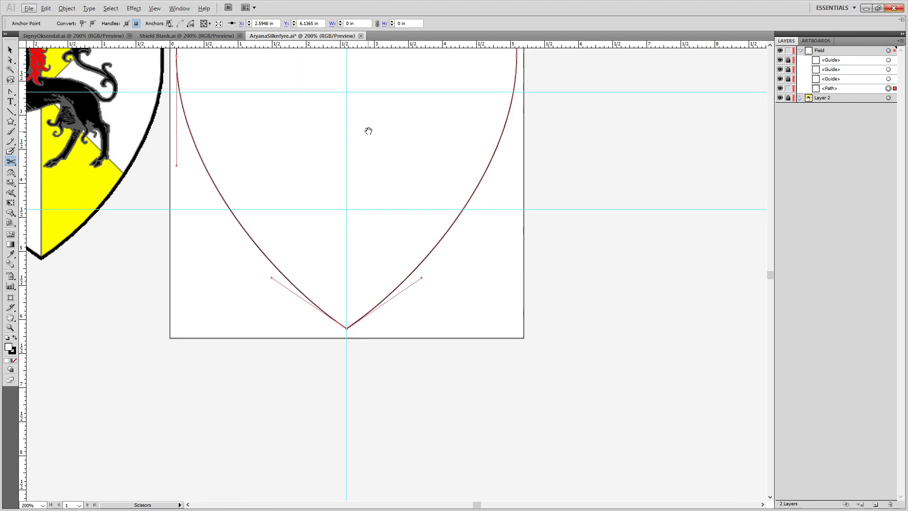
drag(369, 132, 367, 375)
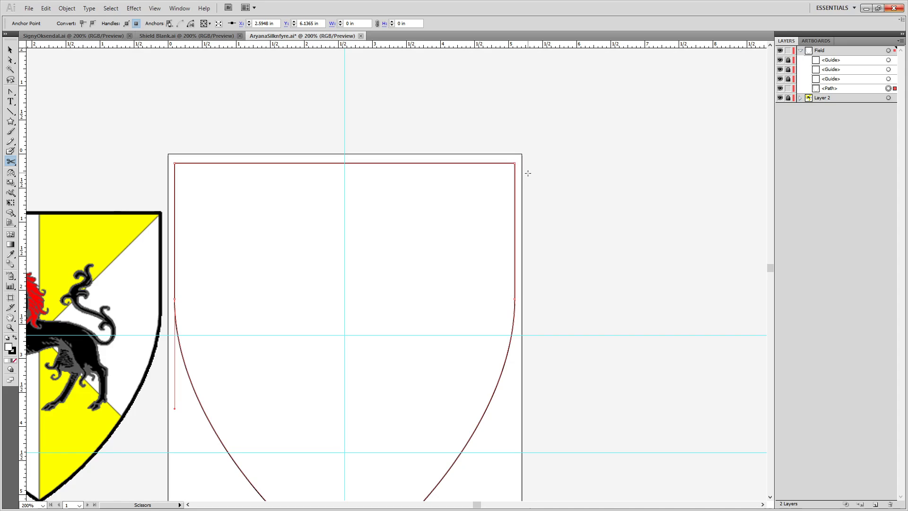
scroll(466, 439, up, 5)
scroll(491, 162, down, 5)
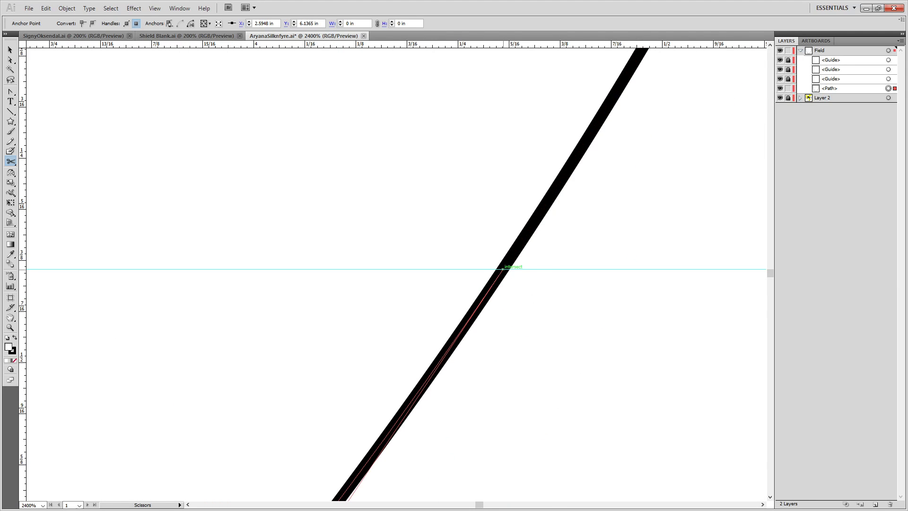
click(502, 269)
click(503, 269)
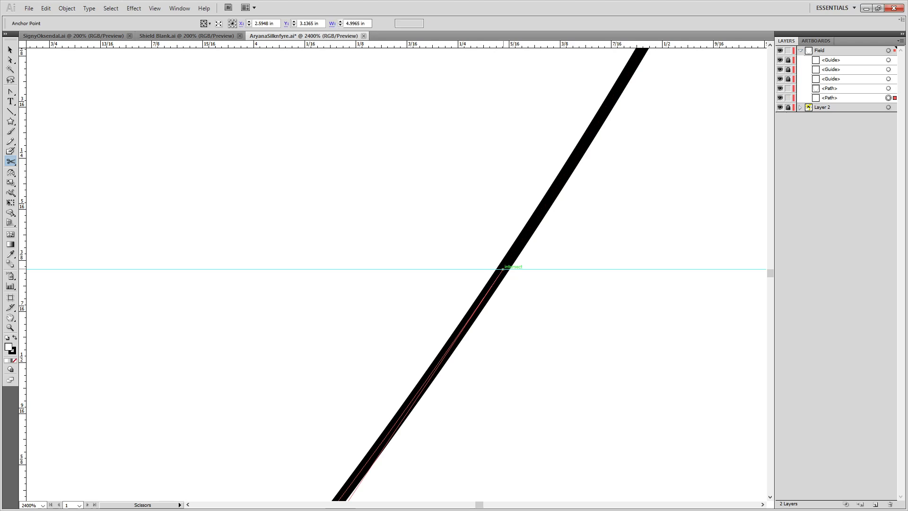
Cut the outline at the shield's upper-right corner.
scroll(535, 213, down, 5)
drag(578, 176, 500, 476)
drag(549, 138, 462, 481)
drag(514, 220, 503, 387)
drag(474, 427, 502, 179)
scroll(490, 204, up, 2)
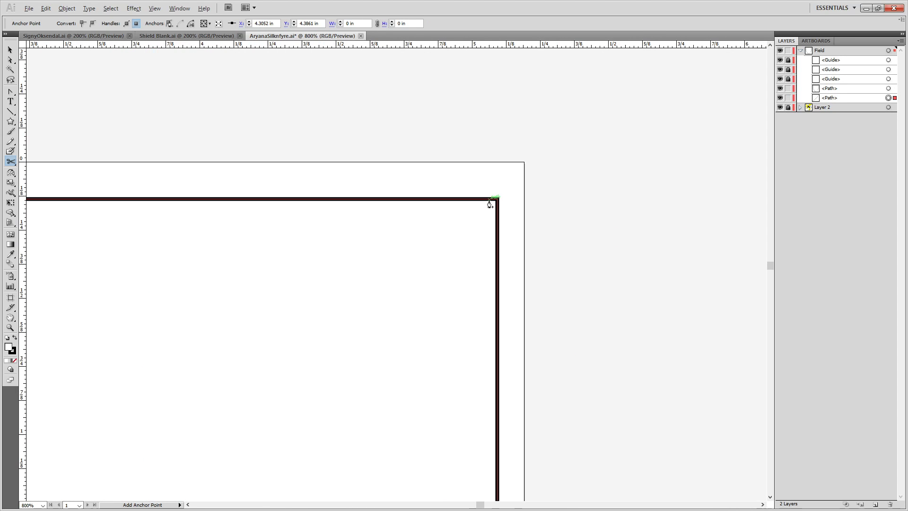
click(498, 199)
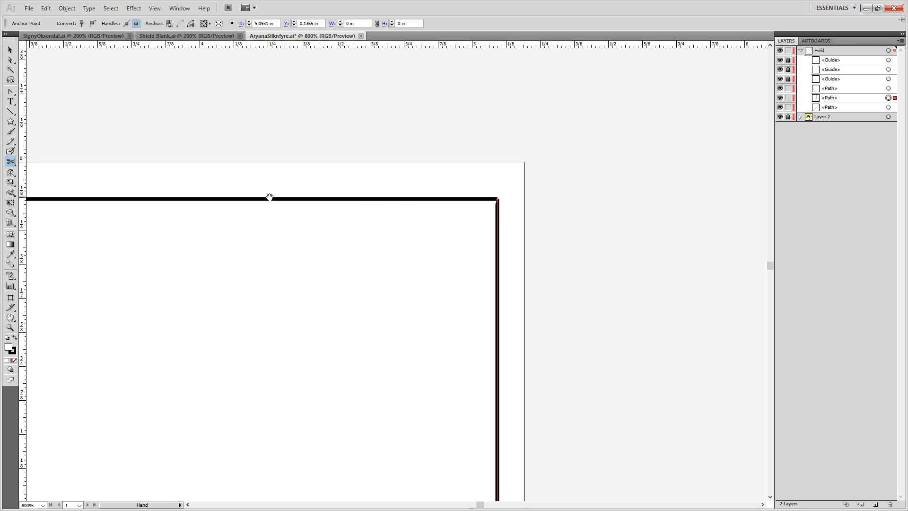
Cut the outline at the shield's upper-left corner.
drag(255, 200, 715, 209)
drag(213, 223, 752, 200)
drag(287, 204, 491, 203)
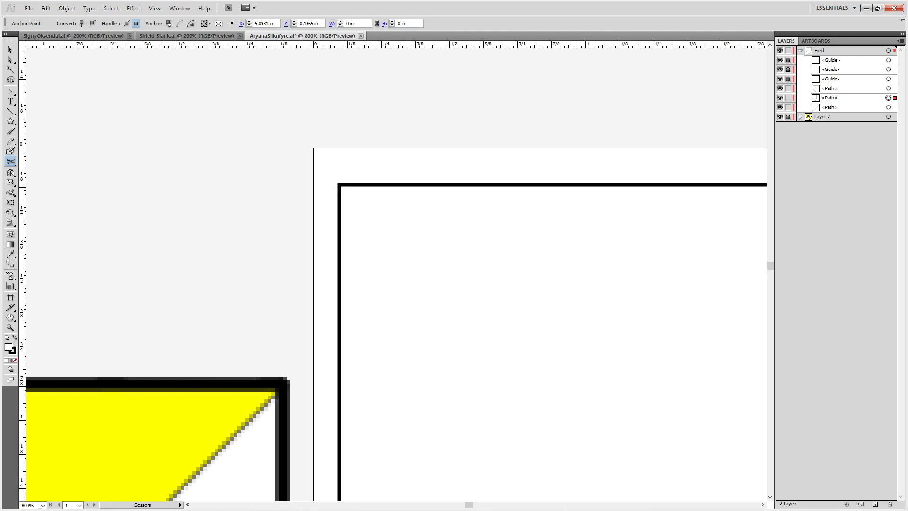
click(339, 185)
Cut the shield's left-hand curve where it crosses the lower horizontal guide.
drag(446, 362, 514, 34)
drag(506, 374, 524, 76)
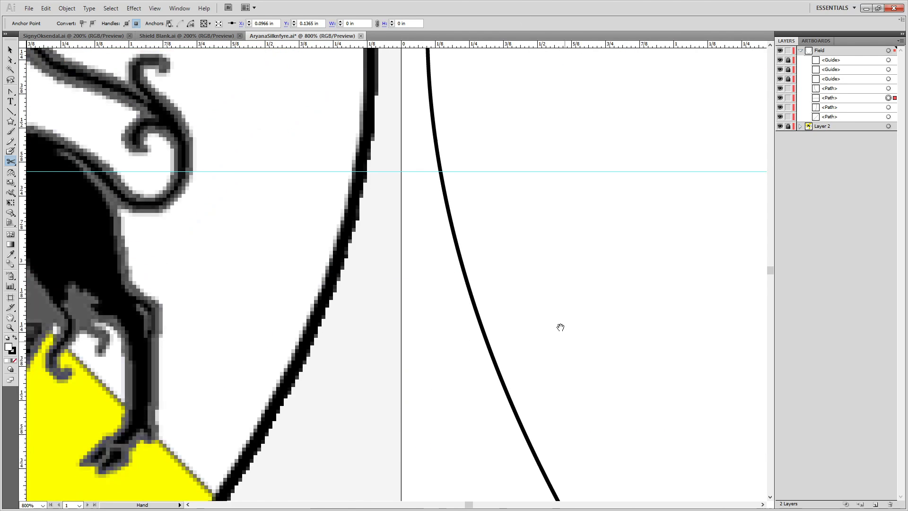
drag(591, 388, 409, 23)
drag(626, 353, 576, 241)
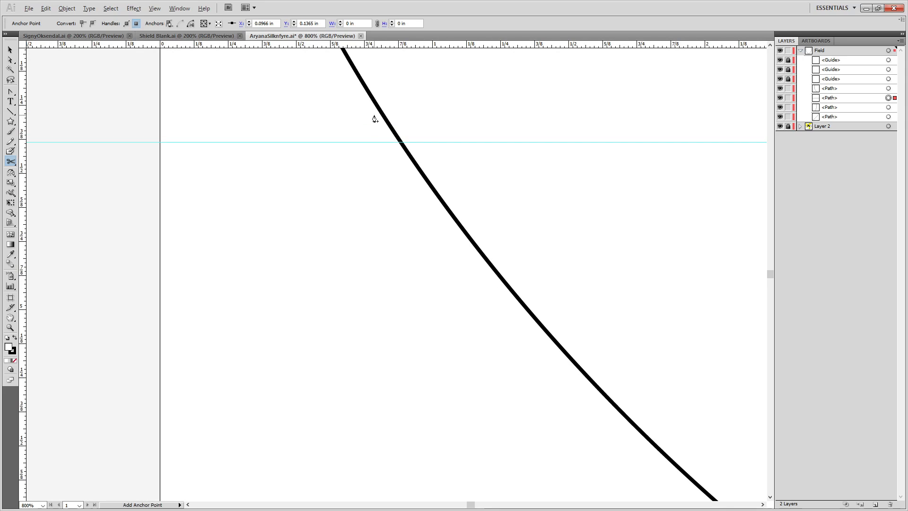
scroll(405, 136, up, 5)
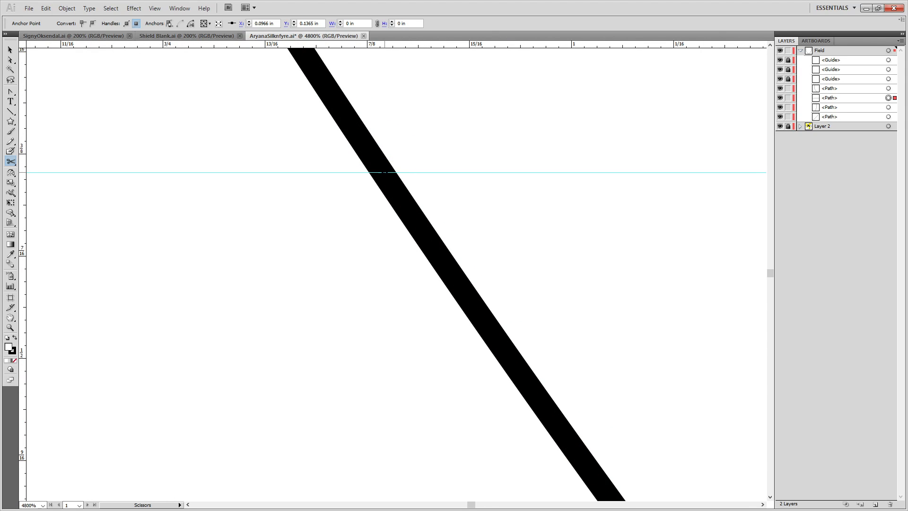
click(384, 172)
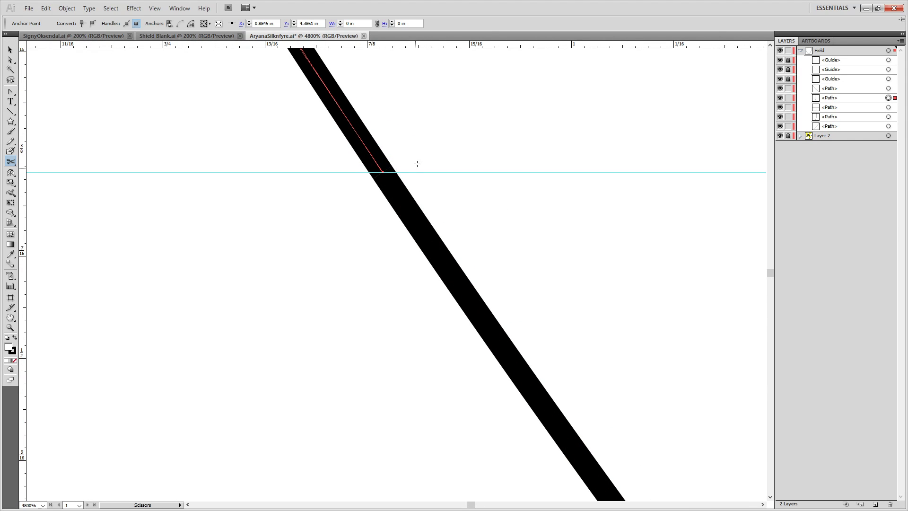
Cut the shield's top edge near its middle and move the cut ends onto the vertical guide with Direct Selection.
scroll(440, 139, down, 7)
scroll(440, 138, down, 5)
scroll(497, 300, up, 3)
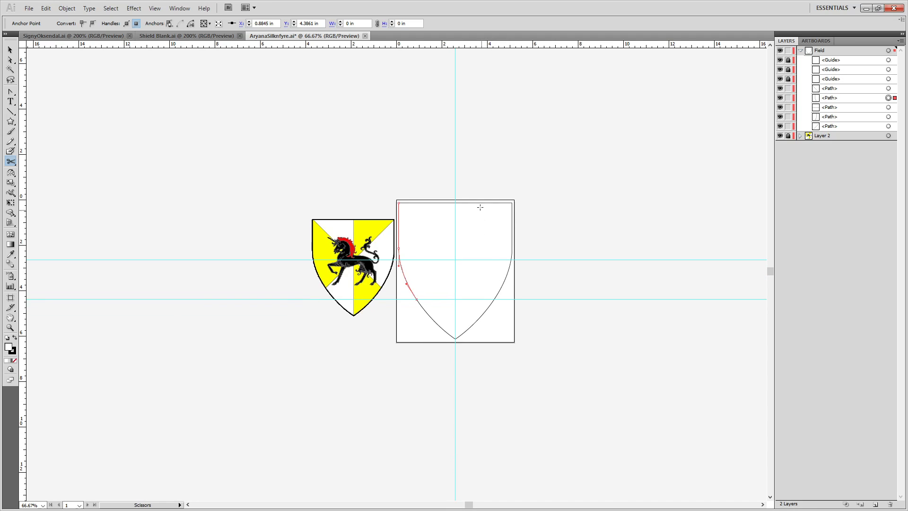
scroll(472, 209, up, 6)
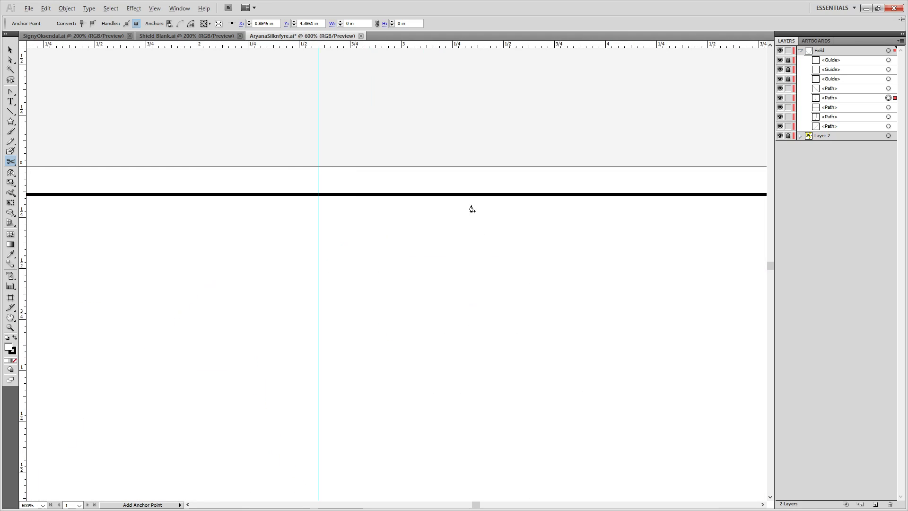
click(341, 195)
key(a)
click(340, 199)
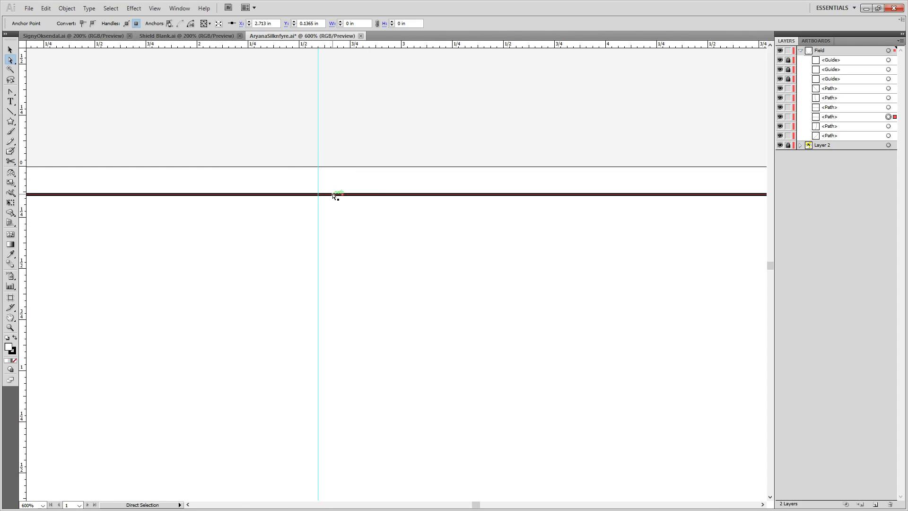
drag(342, 198, 320, 197)
click(344, 196)
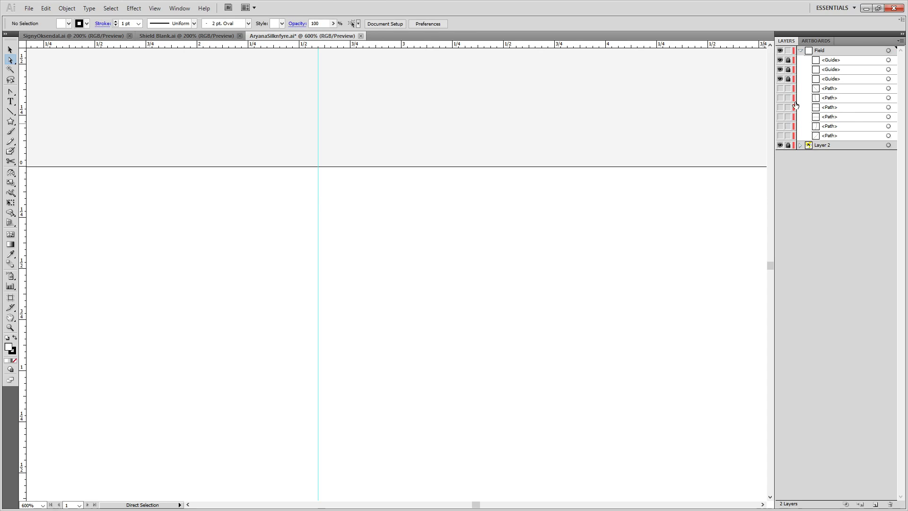
Show only the lower-left outline segment and close it into a wedge with the Pen tool through the central guide intersection.
scroll(416, 227, down, 4)
drag(440, 312, 466, 229)
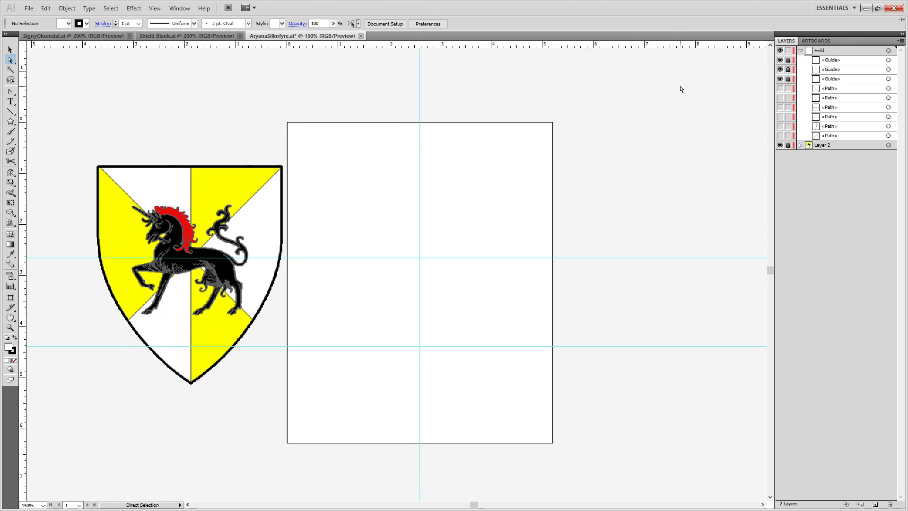
click(781, 88)
key(p)
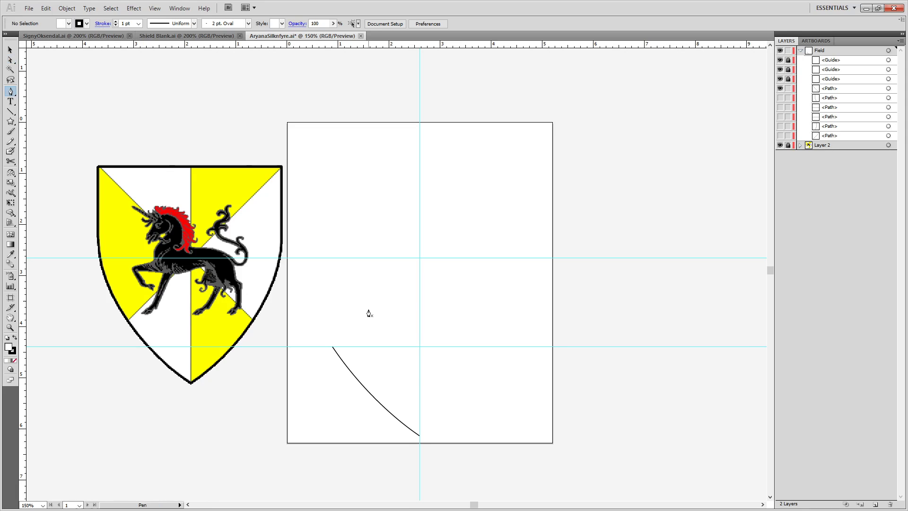
click(333, 349)
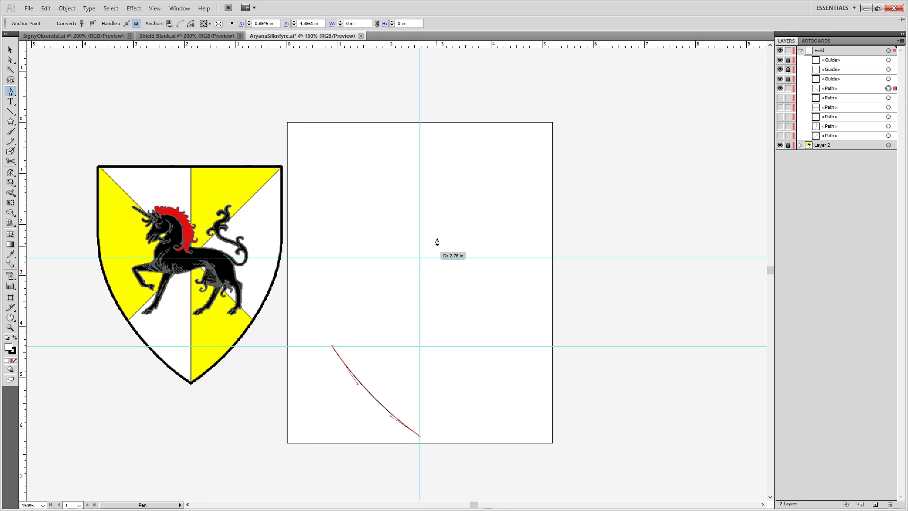
click(419, 258)
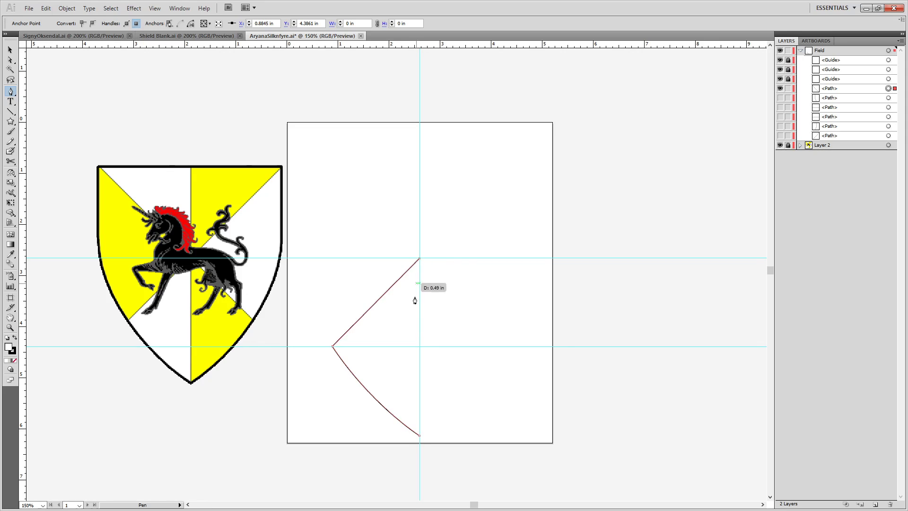
click(420, 438)
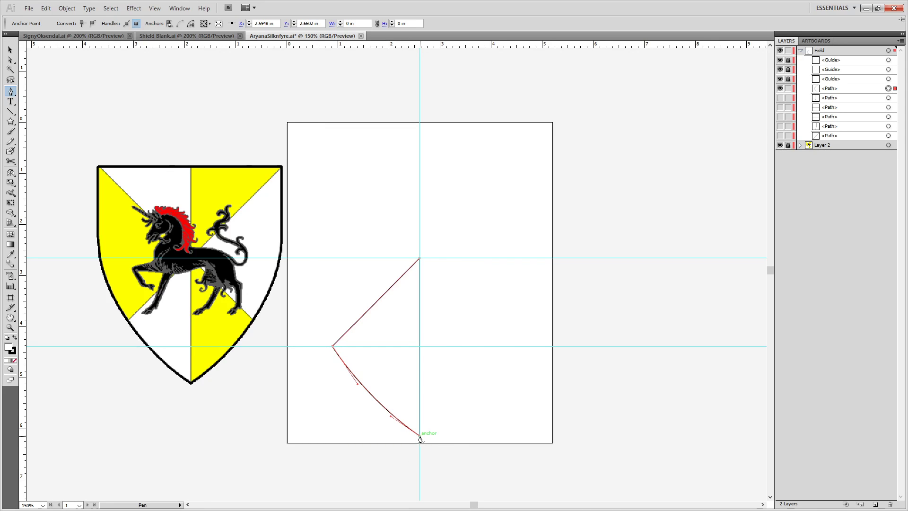
Hide the lower-left wedge, show the left side segment and close it into a wedge through the central guide intersection.
click(780, 87)
click(780, 97)
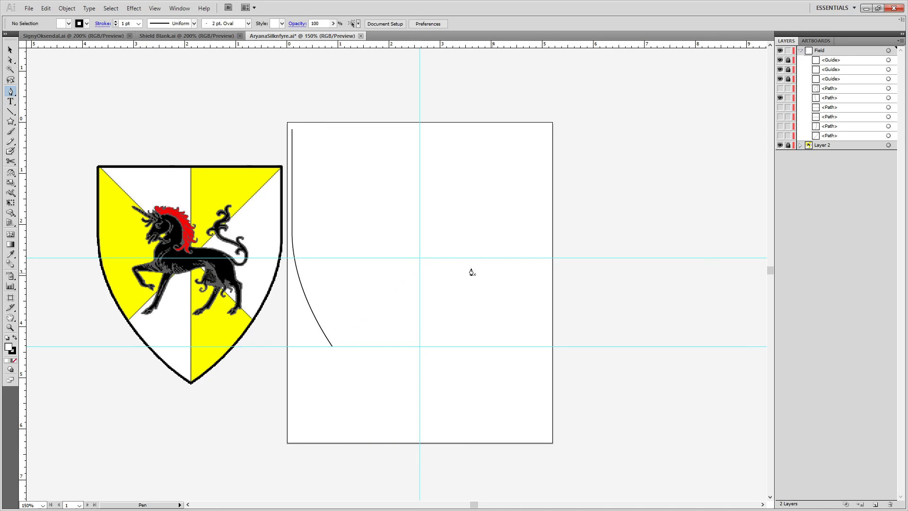
click(333, 348)
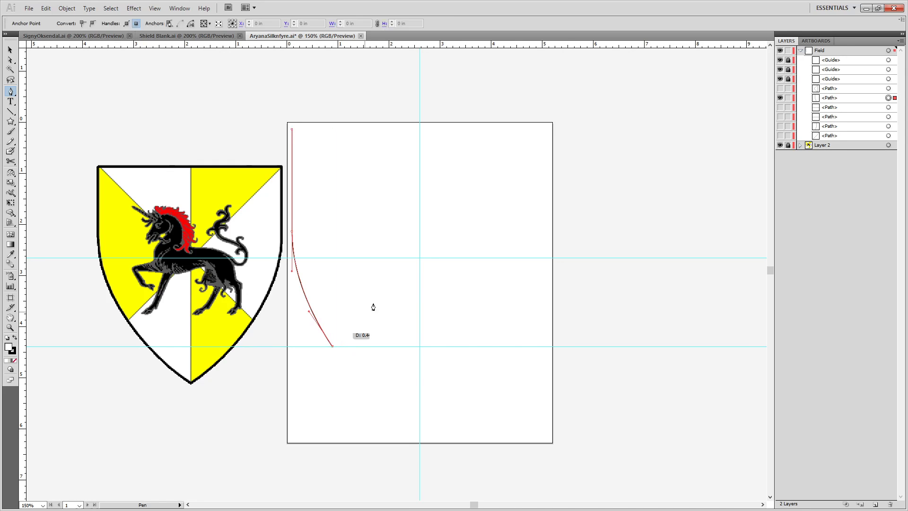
click(419, 259)
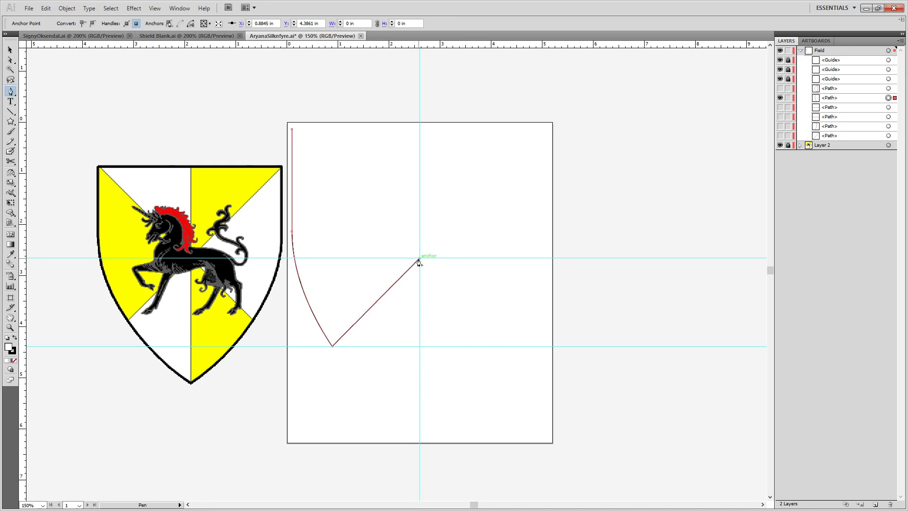
click(292, 129)
key(ctrl+z)
click(292, 130)
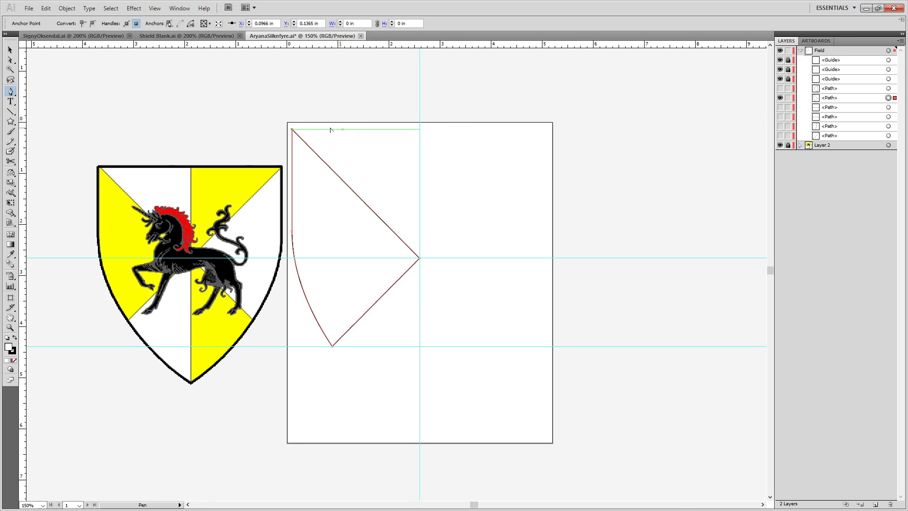
scroll(377, 126, up, 6)
scroll(377, 126, down, 4)
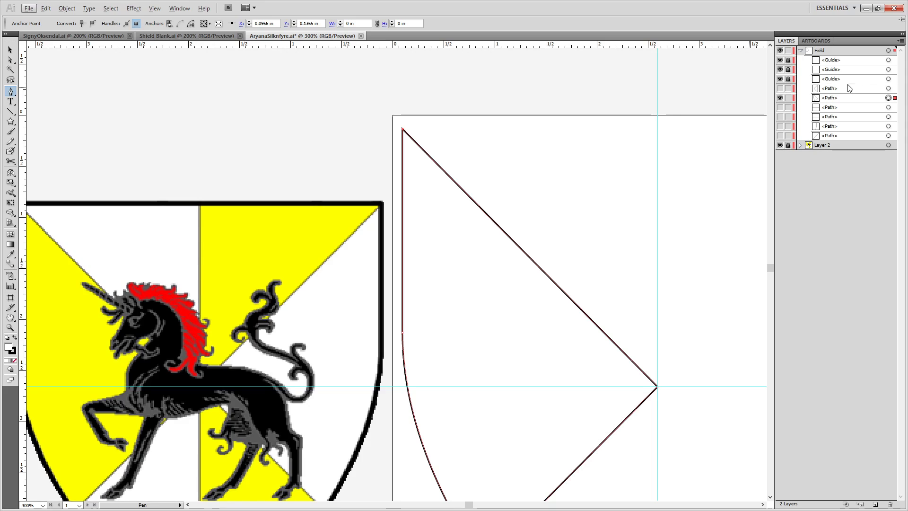
Hide the left side wedge, show the left half of the top edge and close it into a triangle through the centre.
click(780, 97)
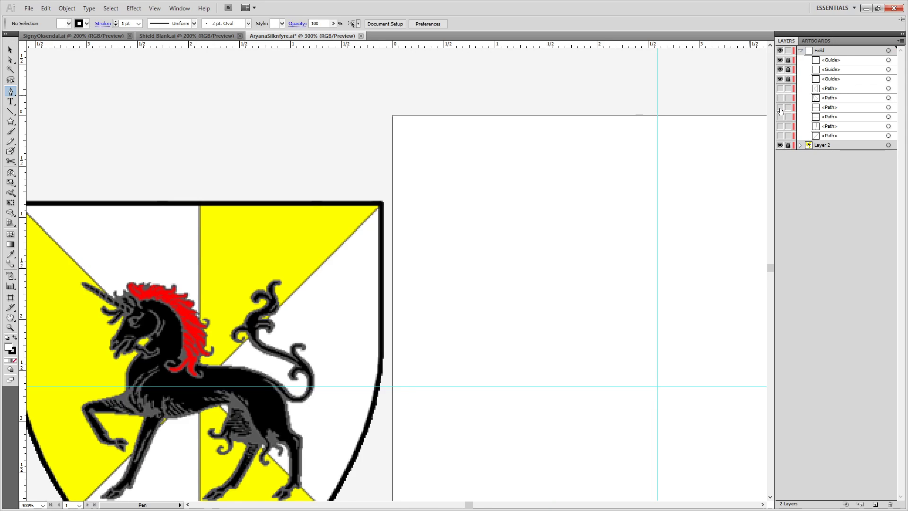
click(780, 107)
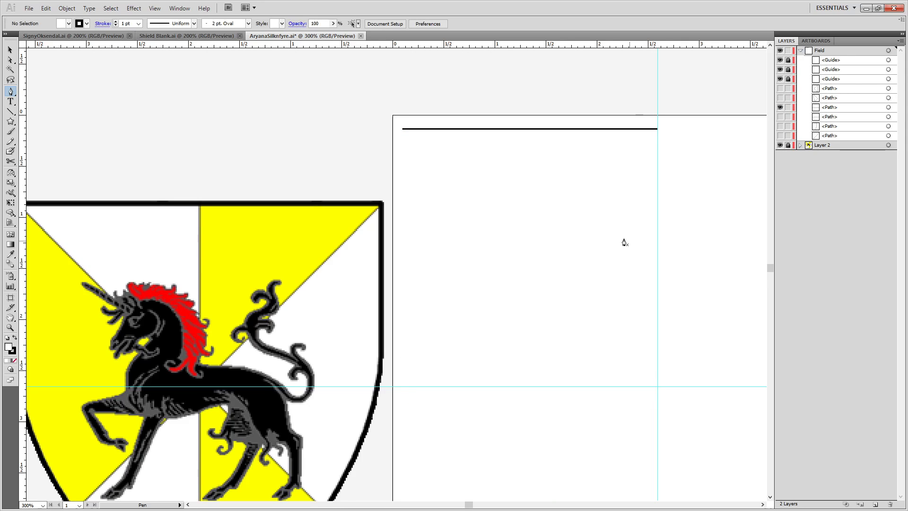
click(402, 129)
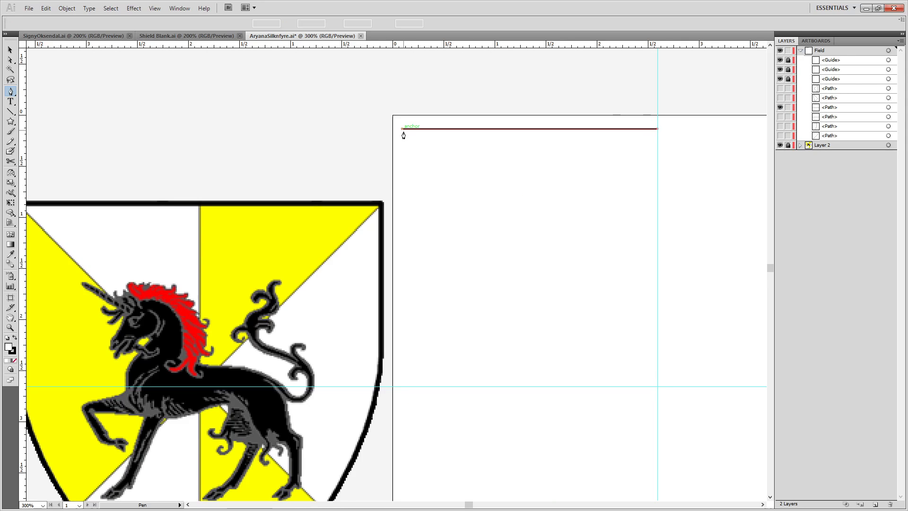
click(656, 386)
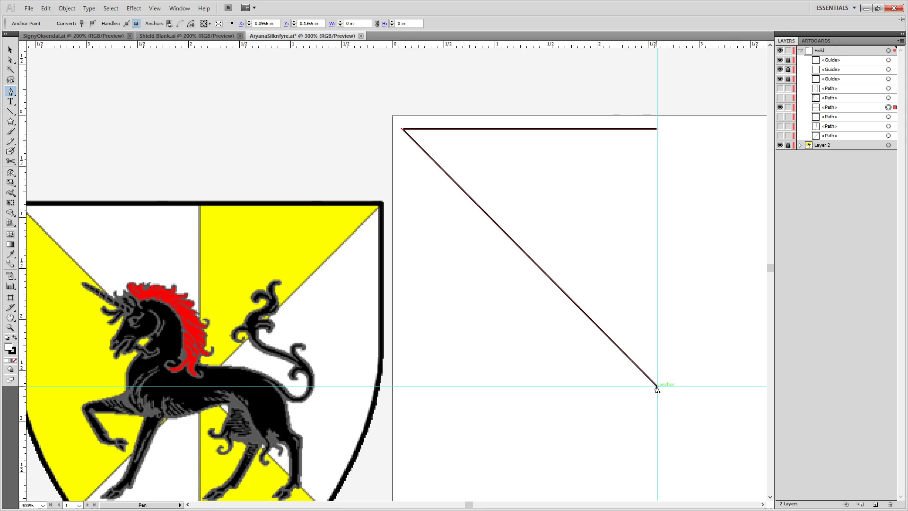
click(657, 129)
scroll(548, 252, right, 5)
scroll(547, 251, down, 2)
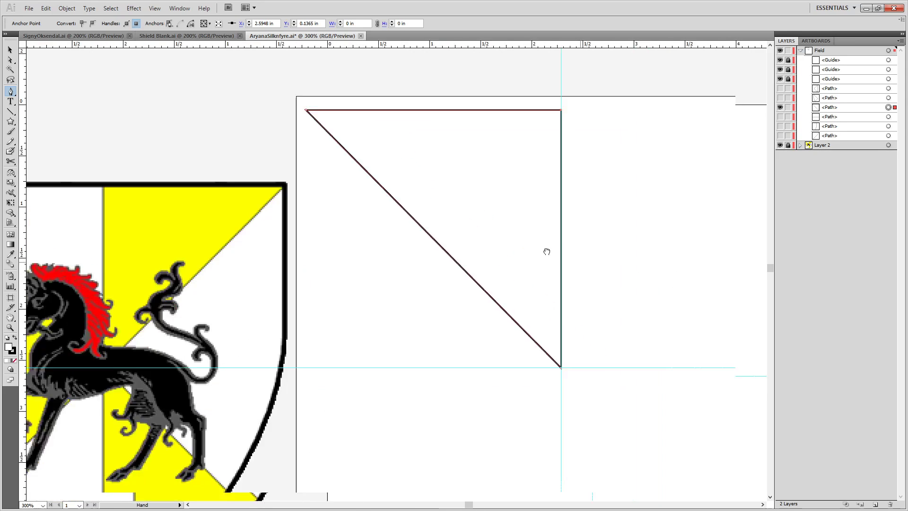
Hide the upper-left triangle, show the right half of the top edge and close it into a triangle through the central guide intersection.
click(780, 107)
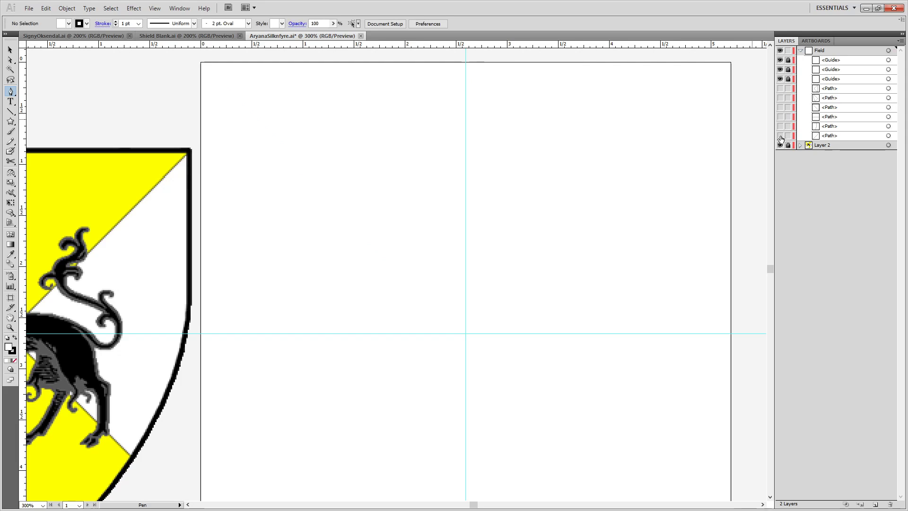
click(779, 117)
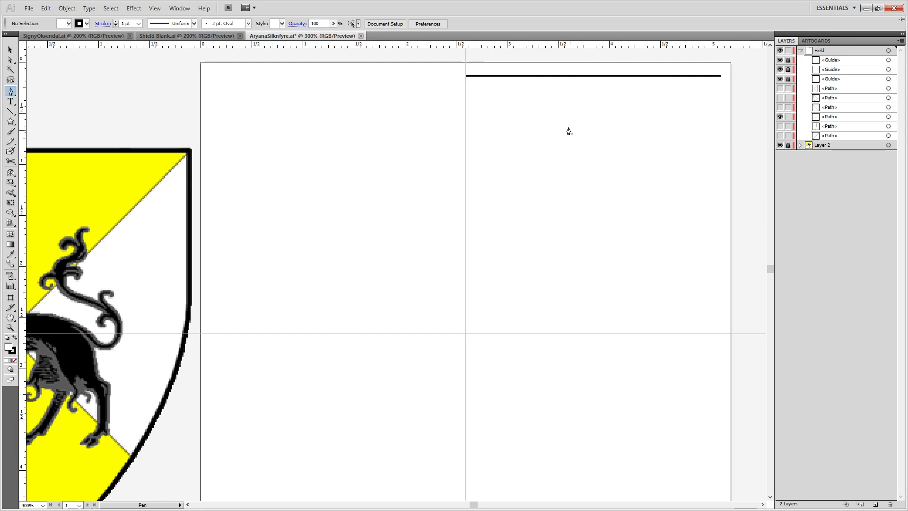
click(467, 76)
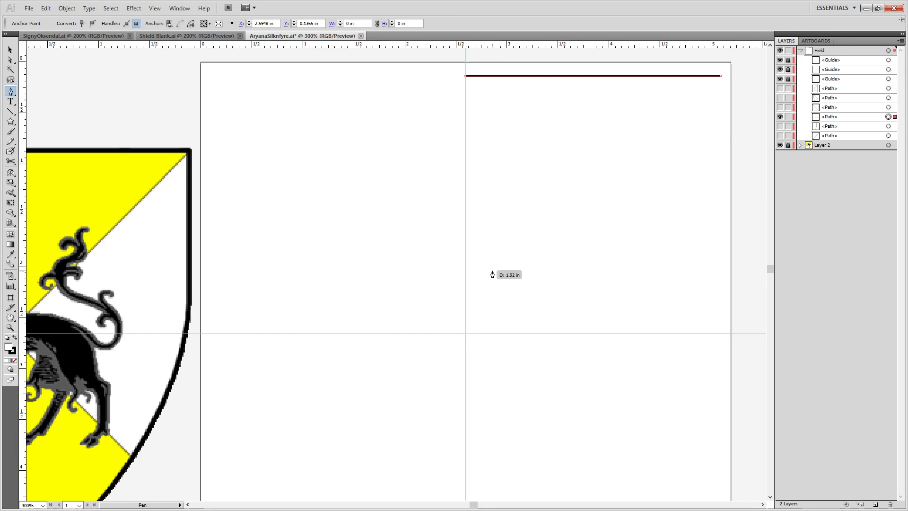
click(465, 334)
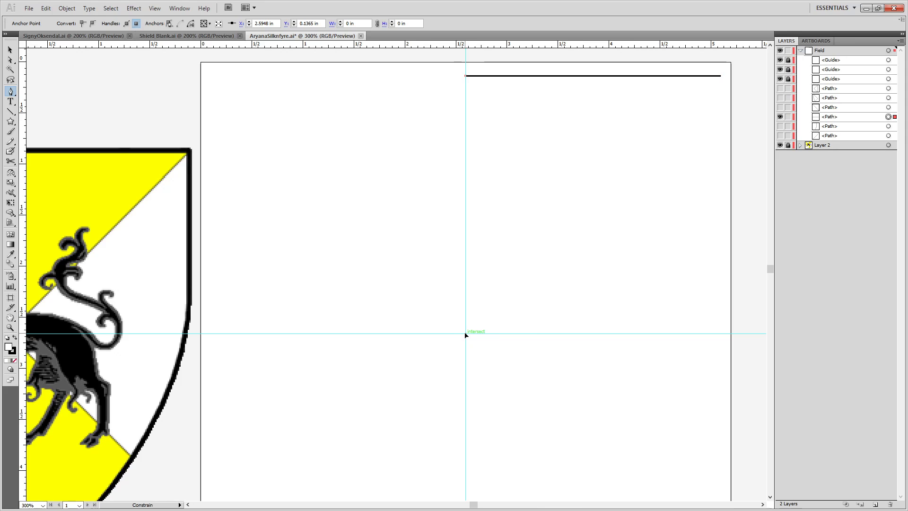
click(720, 76)
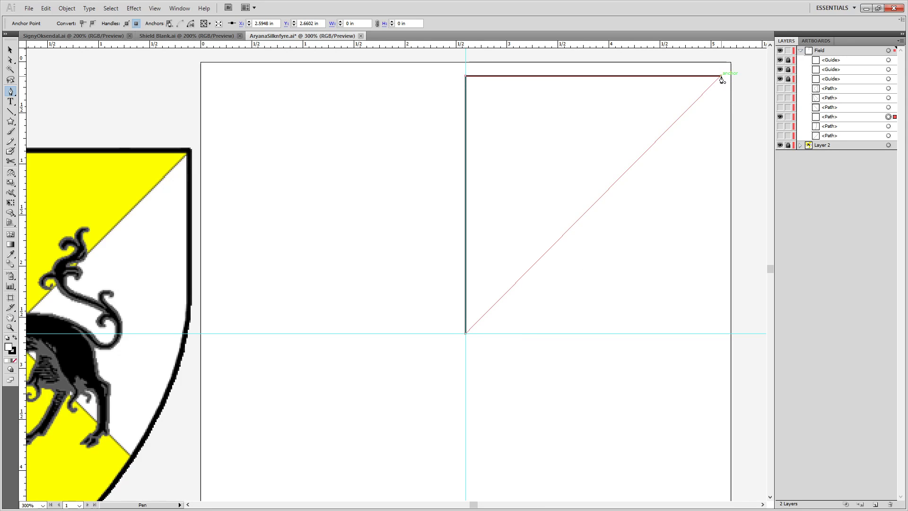
Hide the upper-right triangle, show the right side segment and close it into a wedge through the central guide intersection.
click(779, 116)
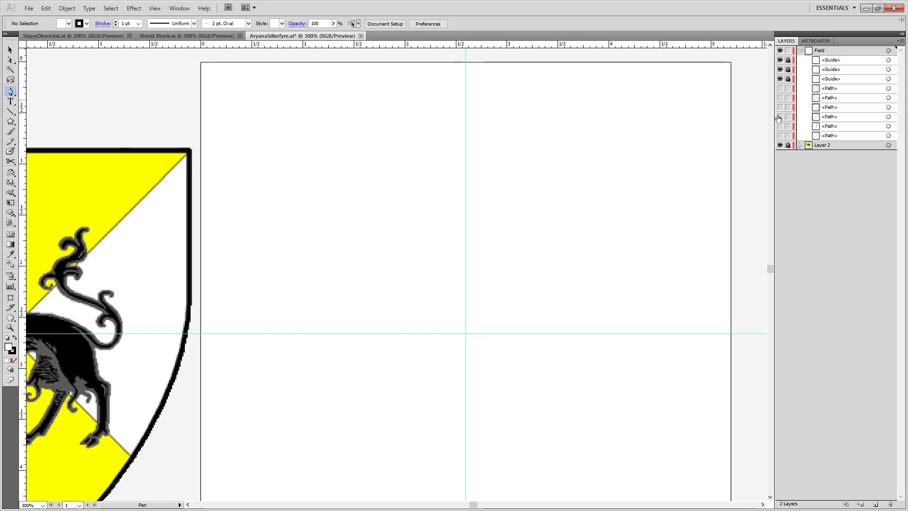
click(780, 117)
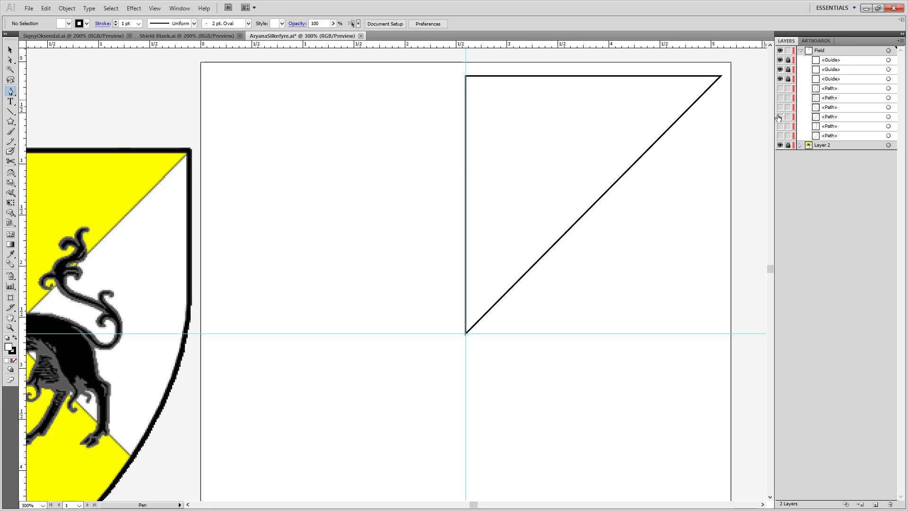
click(779, 117)
click(780, 127)
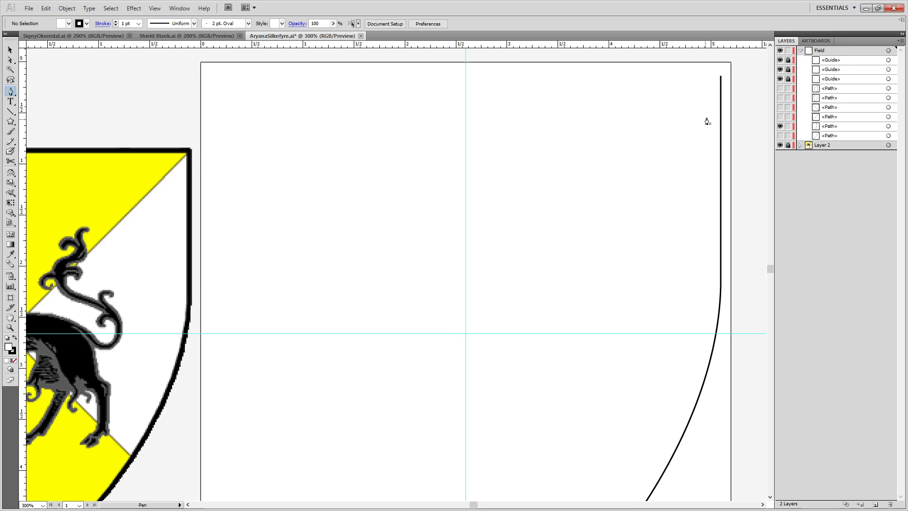
click(721, 77)
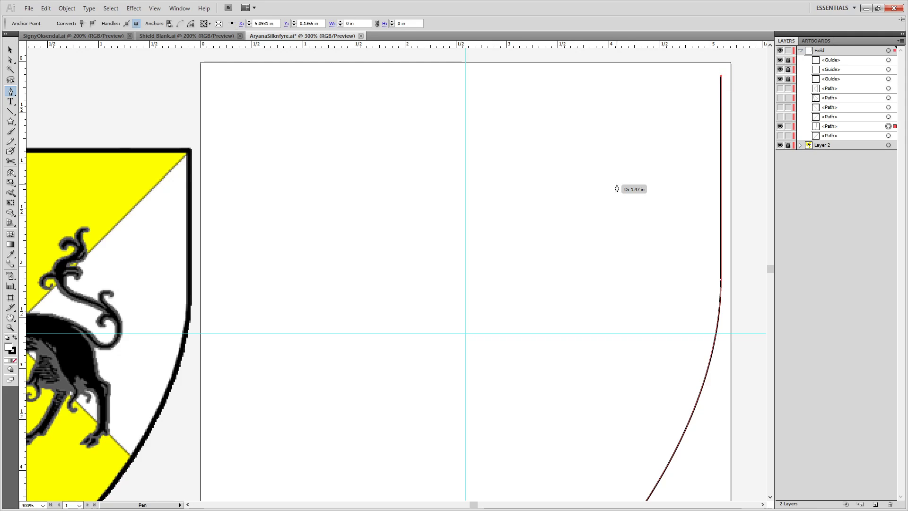
click(466, 334)
drag(539, 492, 564, 323)
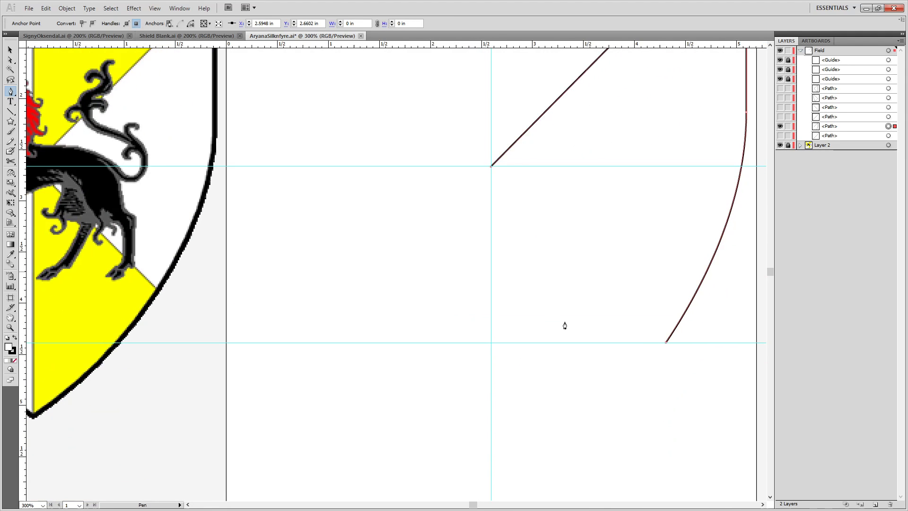
click(665, 342)
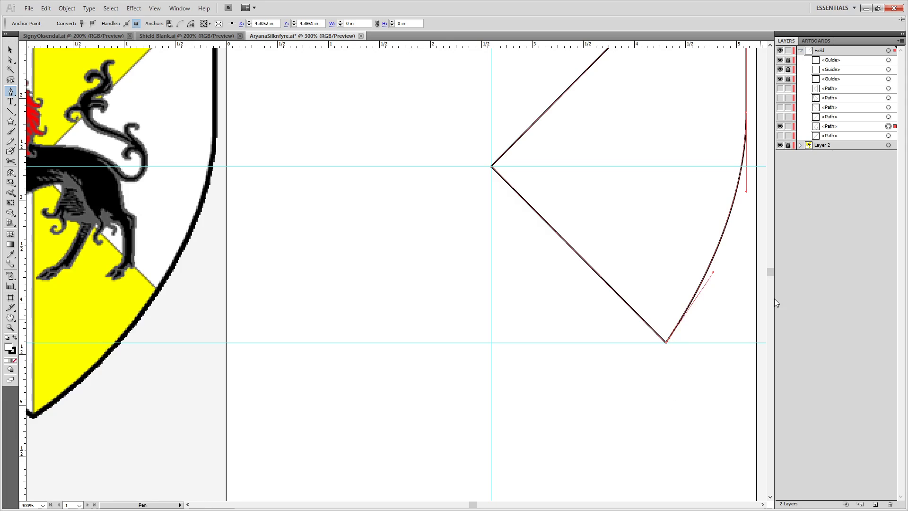
click(780, 126)
click(779, 135)
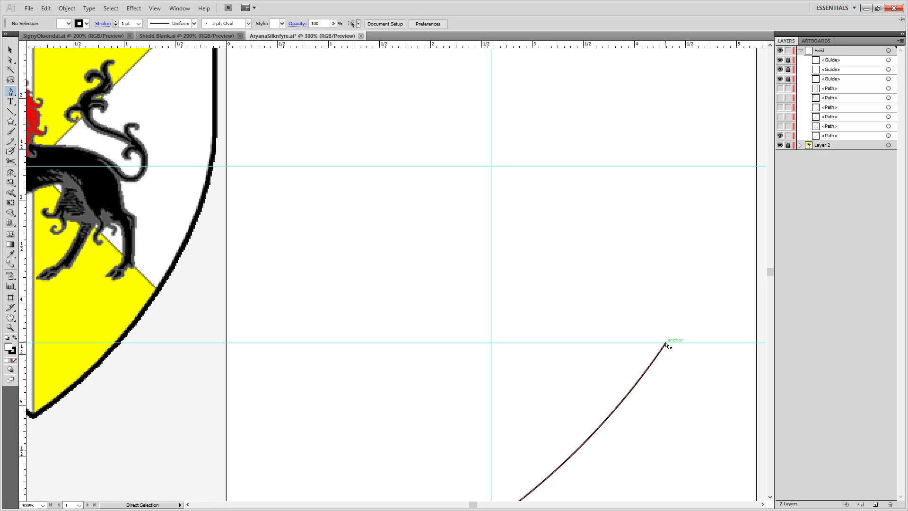
key(ctrl+z)
key(ctrl+z)
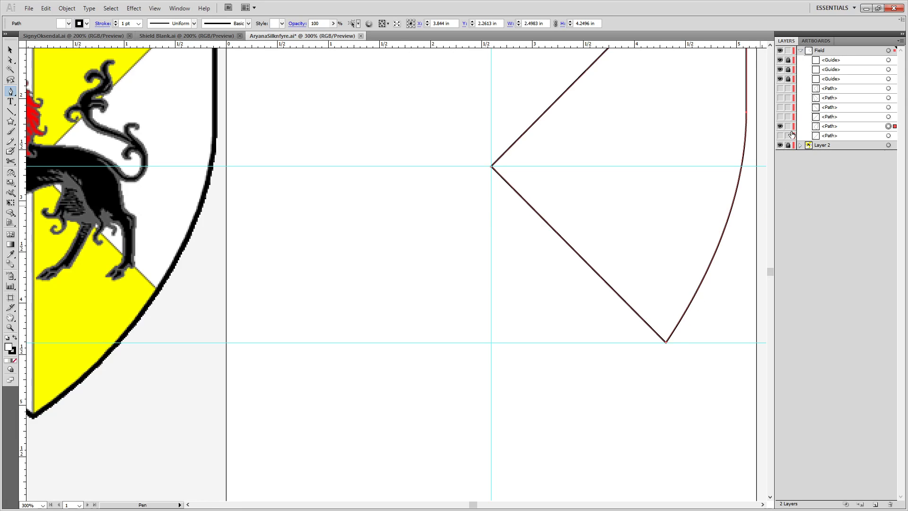
Hide the right side wedge, show the lower-right outline segment and close it into a wedge with the Pen tool through the centre.
click(781, 127)
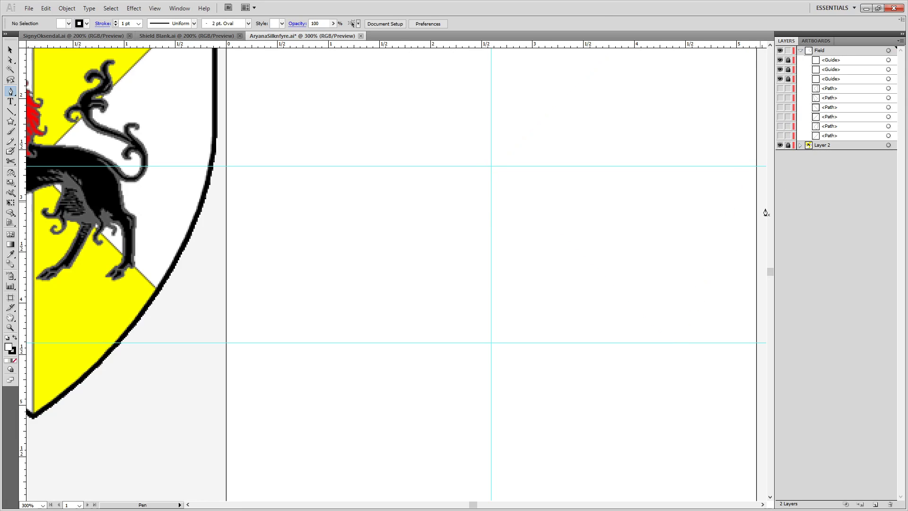
click(780, 135)
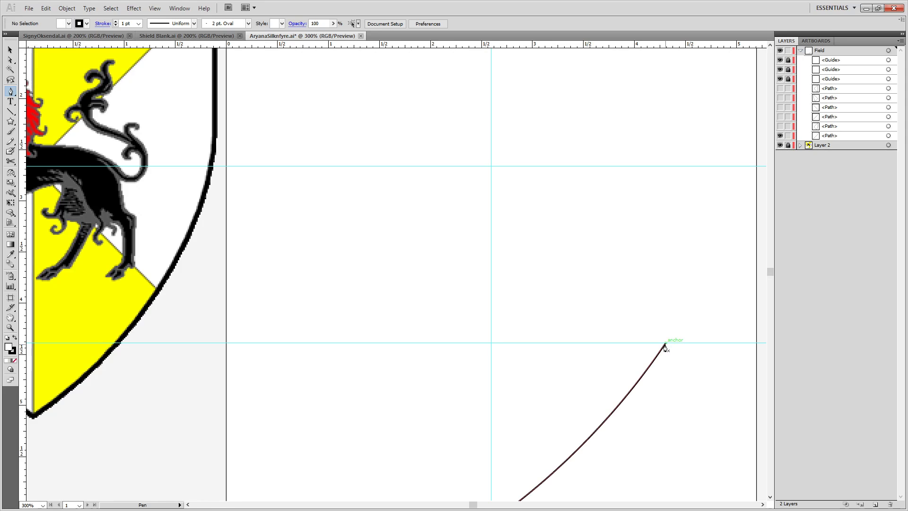
click(665, 345)
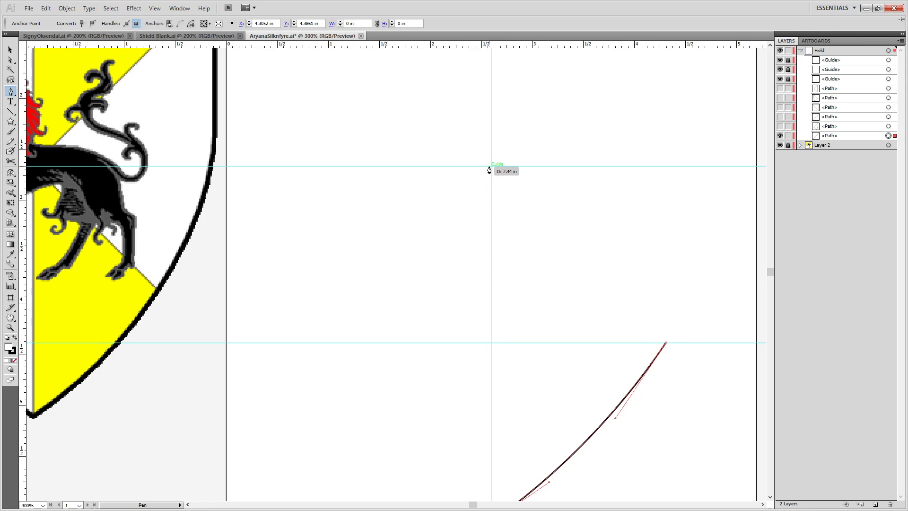
click(492, 167)
key(space)
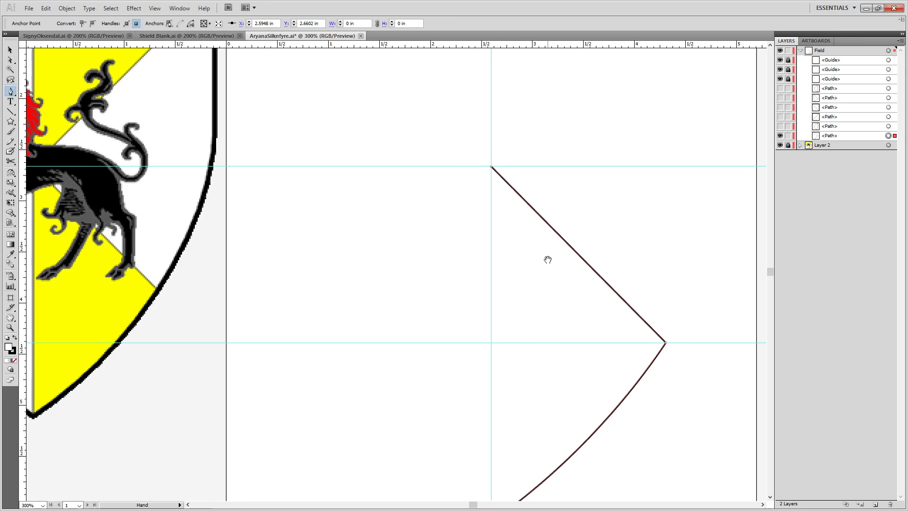
drag(531, 308, 549, 221)
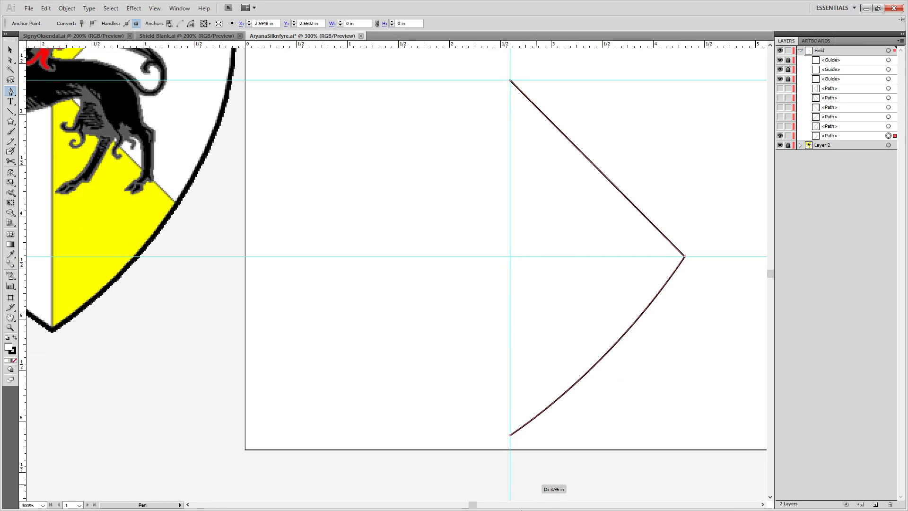
click(509, 436)
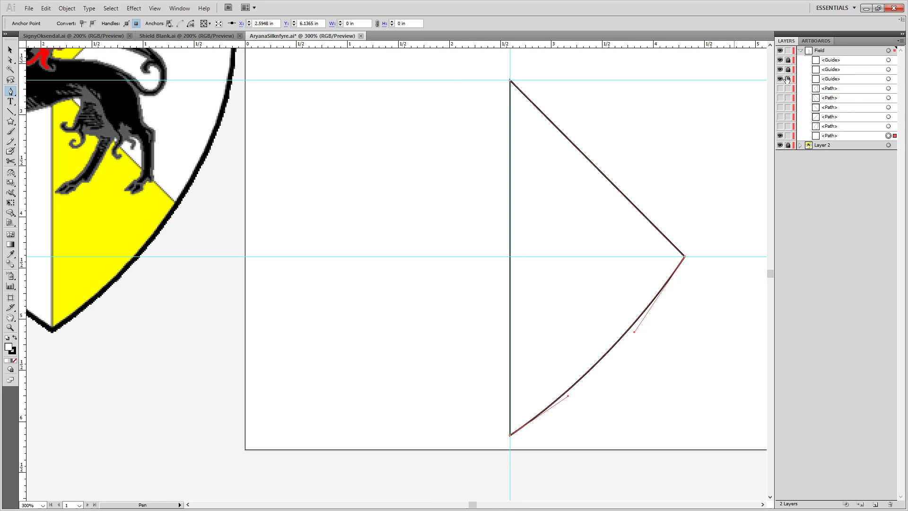
Hide the guides, show all six wedge paths, and inspect their junction at the shield's centre before clearing the selection.
drag(781, 127, 781, 117)
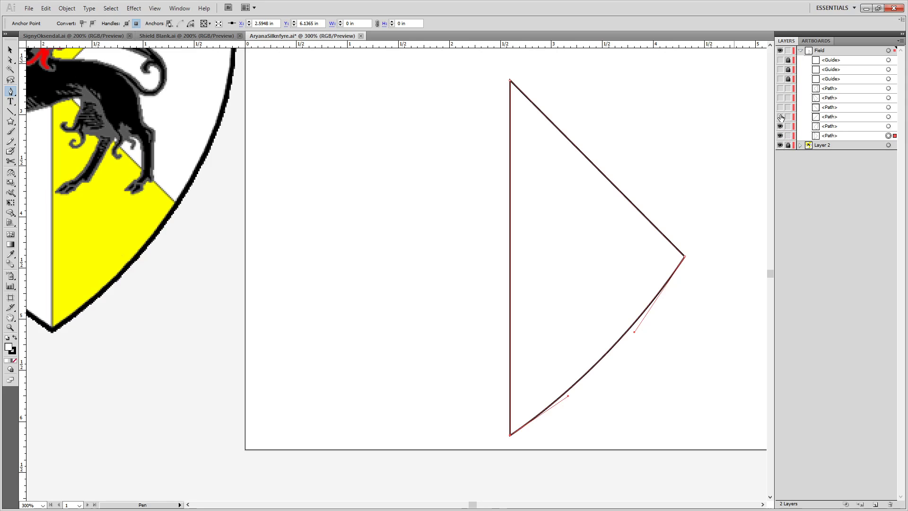
scroll(533, 162, down, 2)
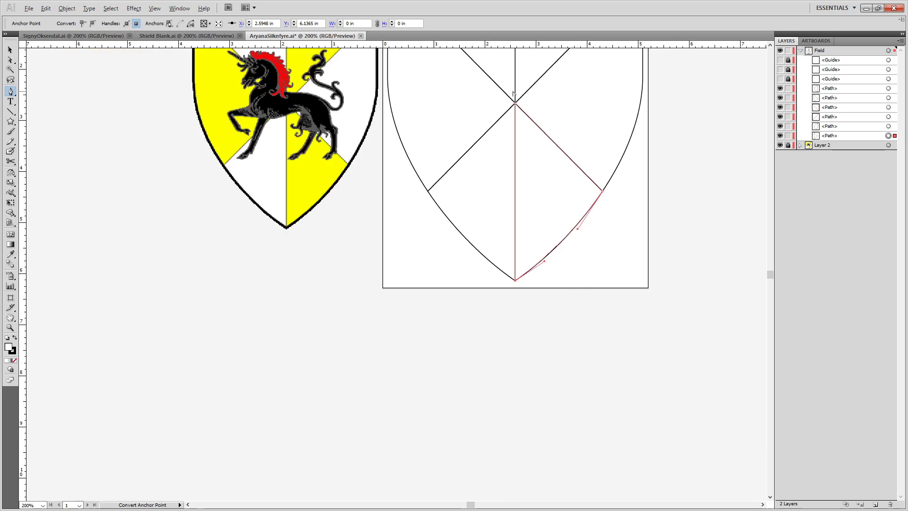
scroll(537, 113, up, 5)
scroll(538, 114, up, 6)
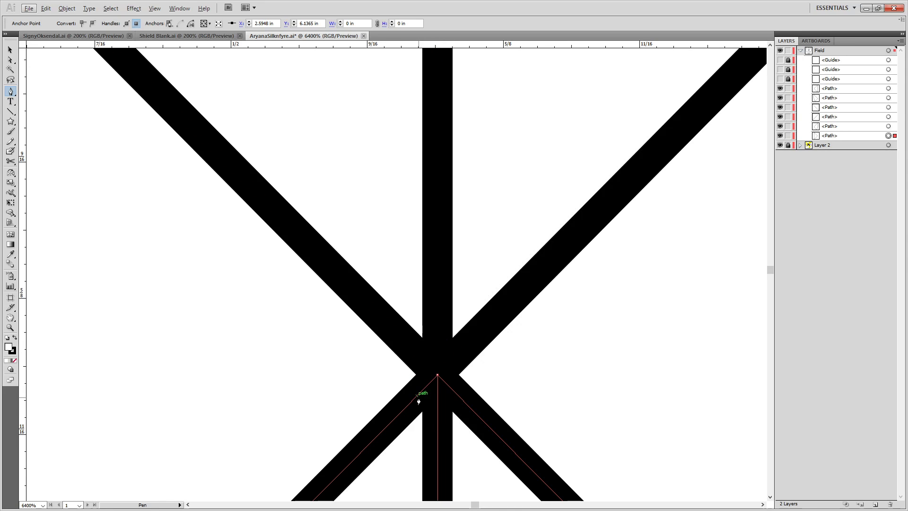
scroll(501, 414, down, 6)
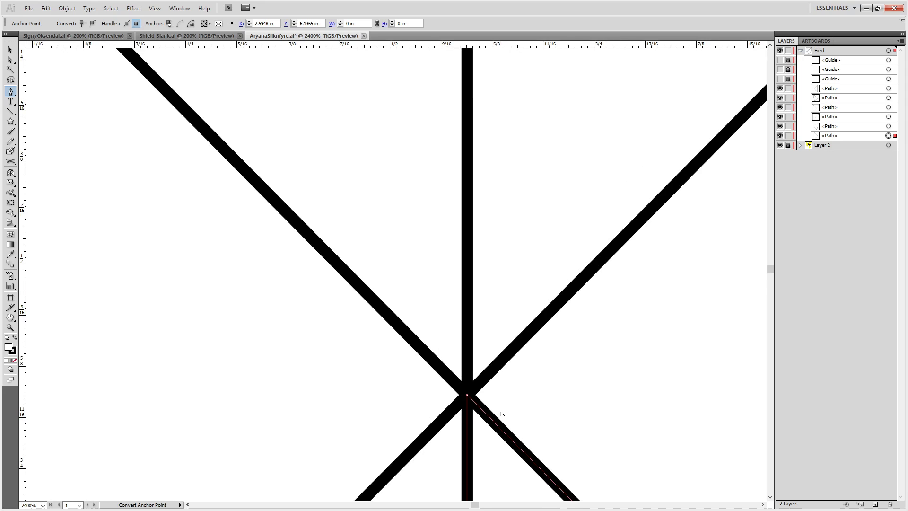
scroll(504, 417, down, 3)
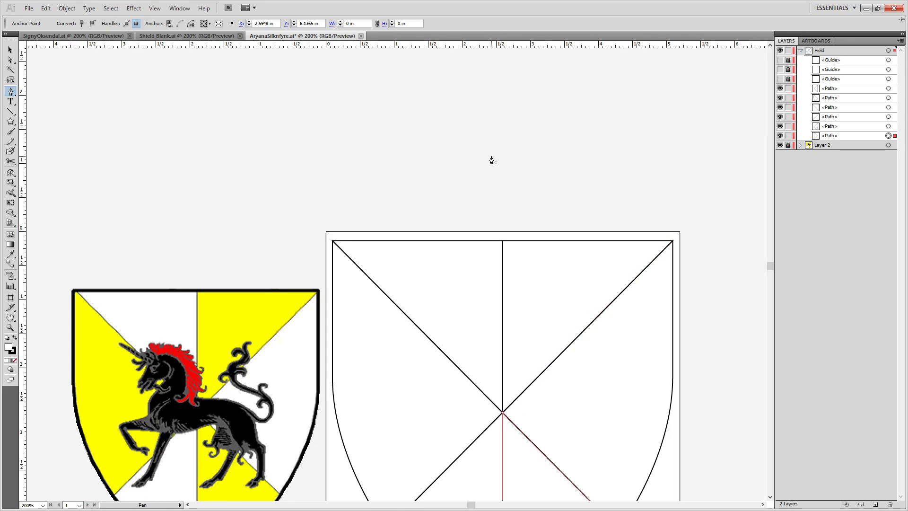
click(410, 163)
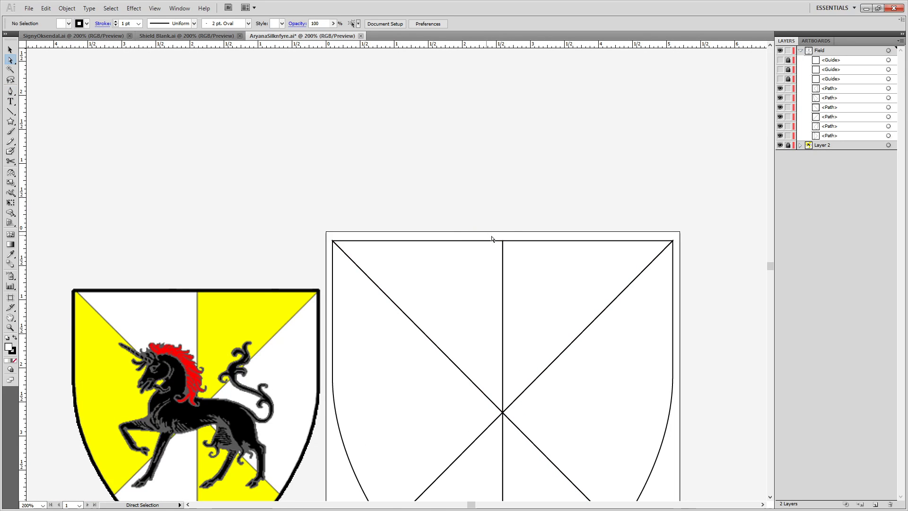
Fill the left side, upper-right and lower-right wedges of the shield with yellow to match the reference arms.
scroll(539, 140, up, 3)
scroll(533, 189, down, 7)
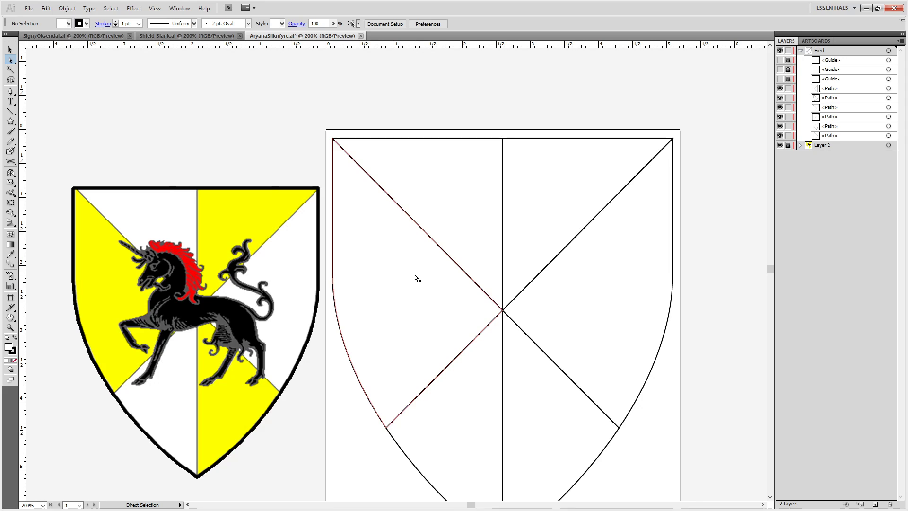
click(554, 182)
shift+click(538, 361)
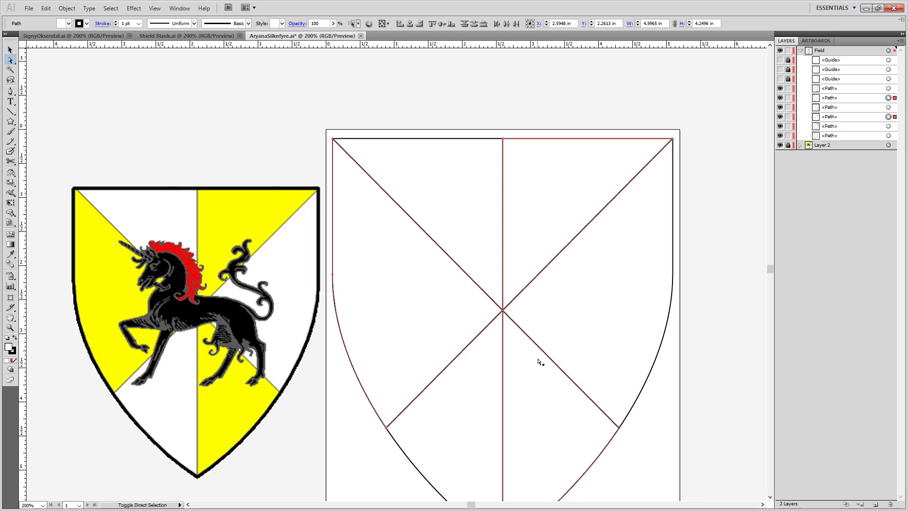
double_click(9, 348)
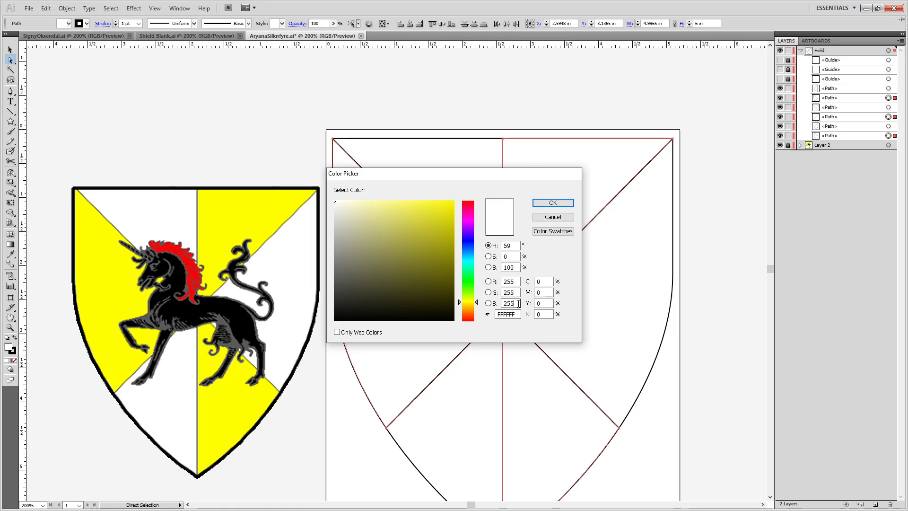
key(Return)
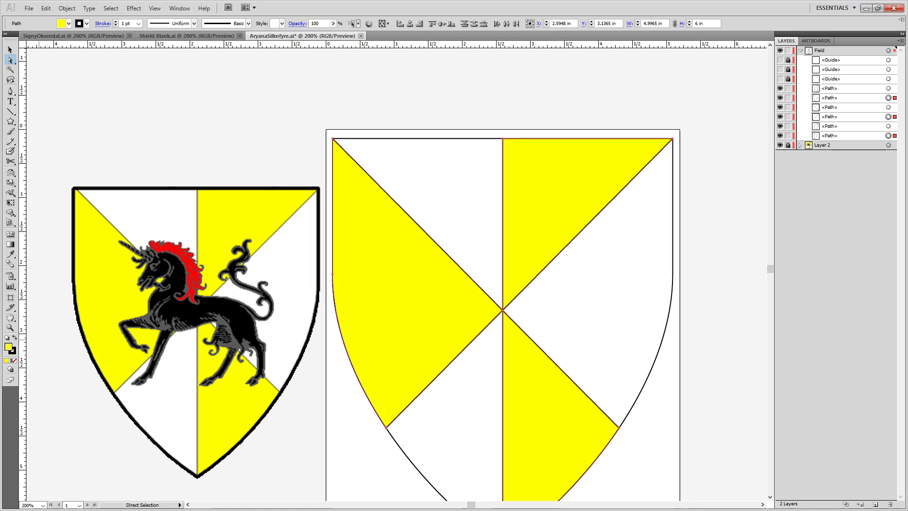
click(718, 298)
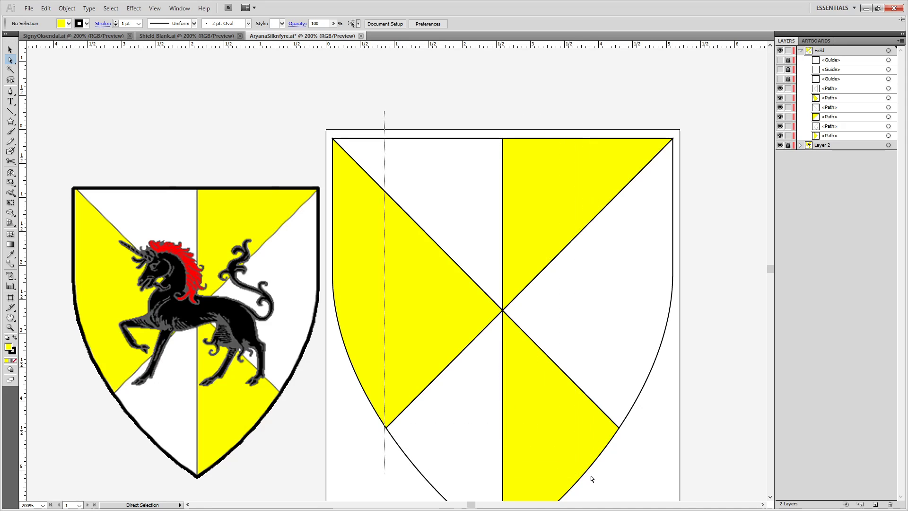
Select all six shield wedges and set their stroke corners to round join.
drag(592, 479, 629, 477)
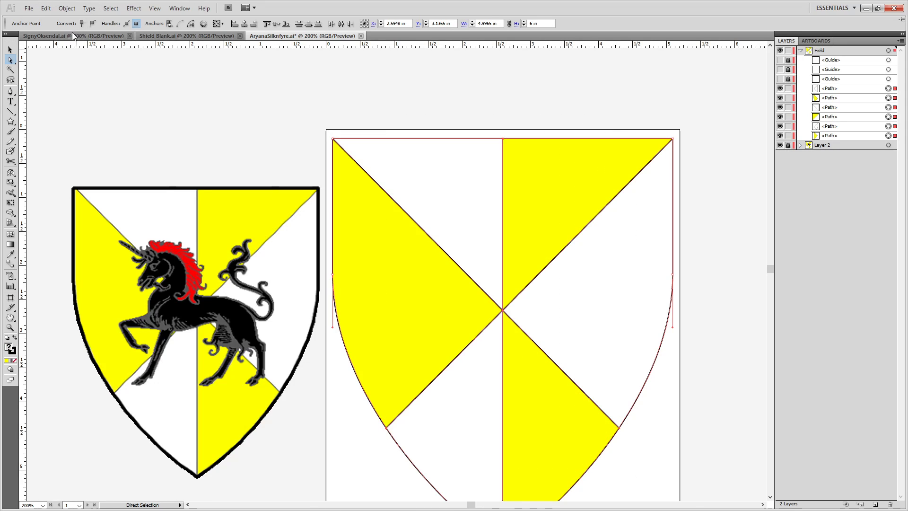
key(v)
drag(394, 99, 578, 475)
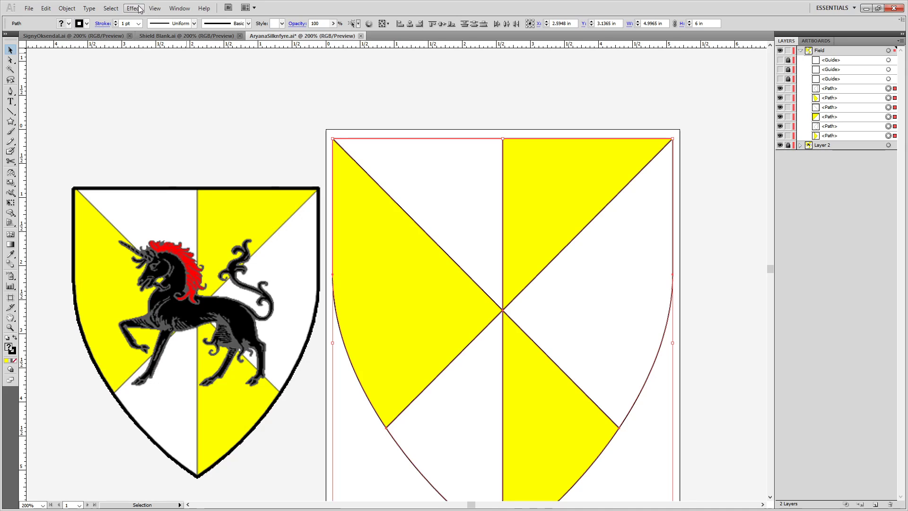
click(101, 24)
click(55, 56)
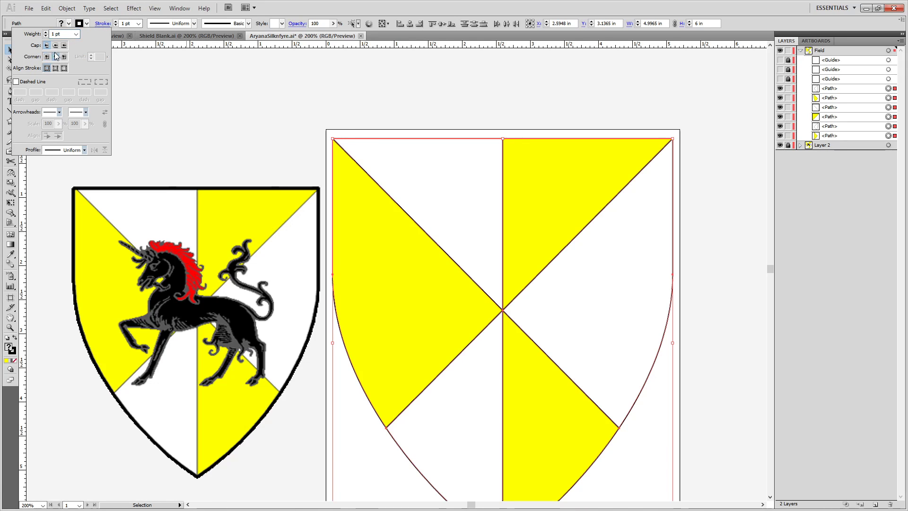
click(133, 61)
click(438, 136)
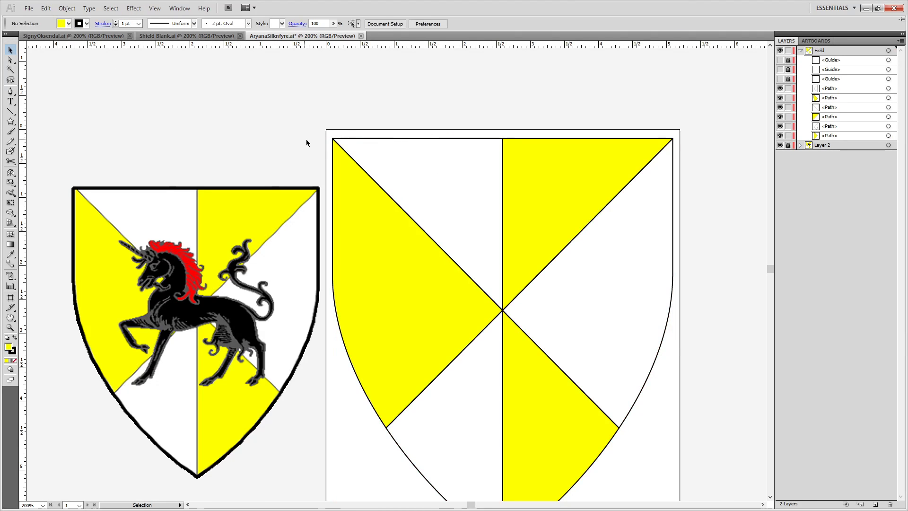
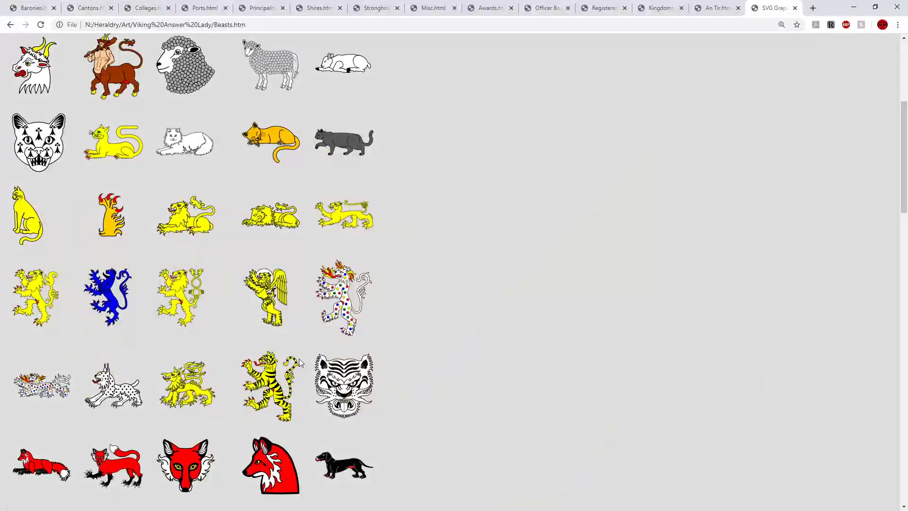
Look through the Viking Answer Lady beasts page for artwork that could serve as the arms' beast charge.
scroll(300, 354, down, 3)
scroll(301, 354, down, 8)
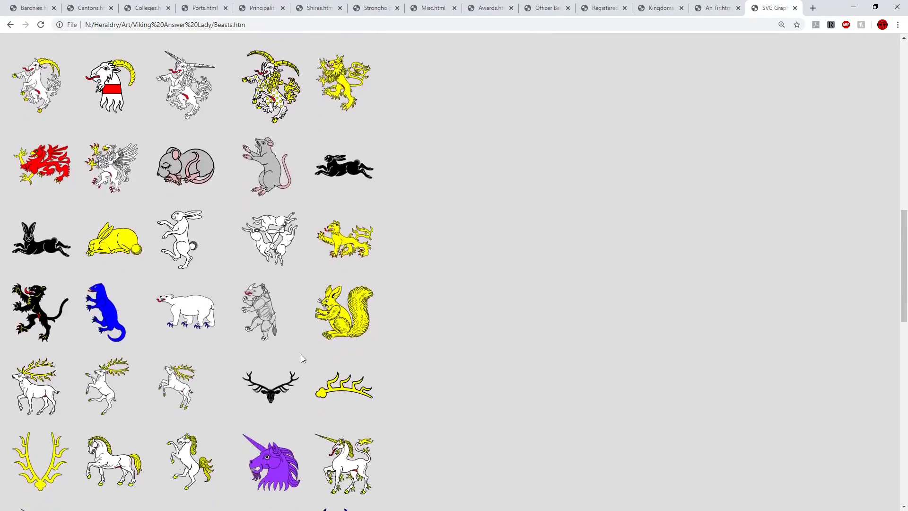
scroll(210, 411, down, 1)
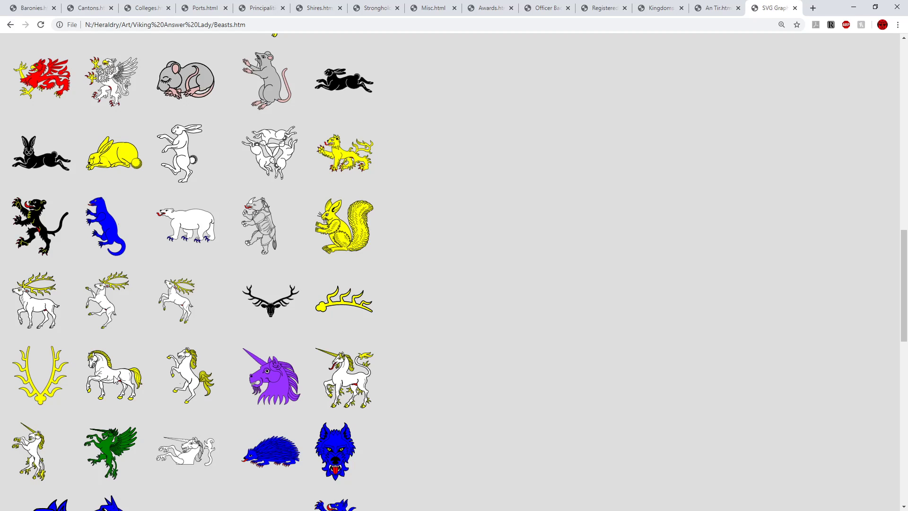
scroll(115, 376, down, 4)
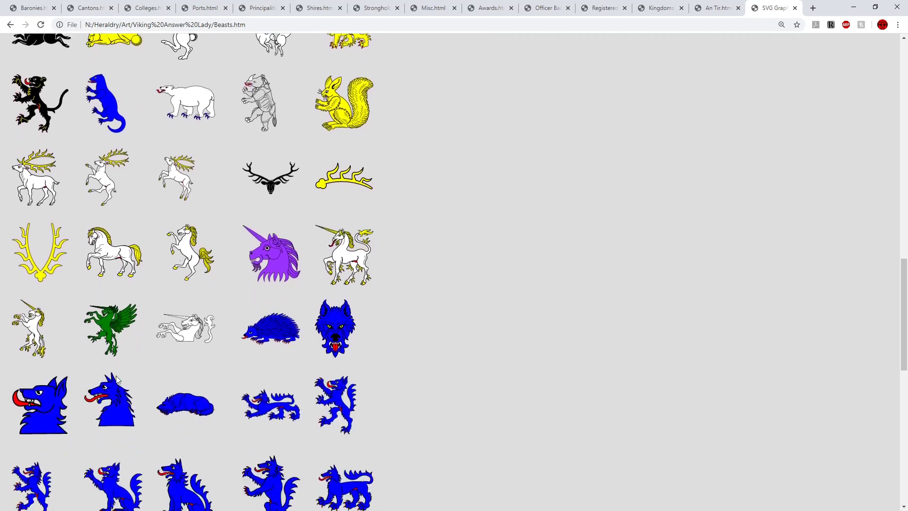
scroll(117, 379, down, 2)
scroll(117, 380, up, 5)
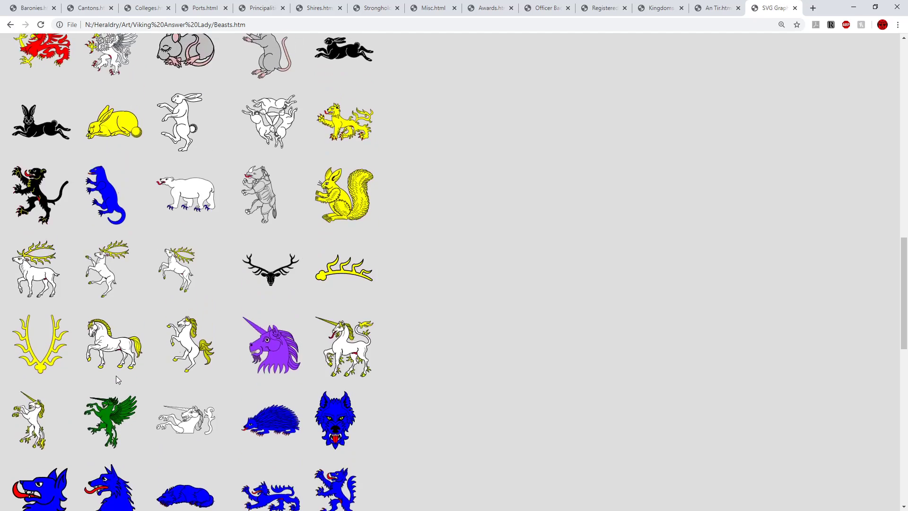
scroll(117, 378, down, 2)
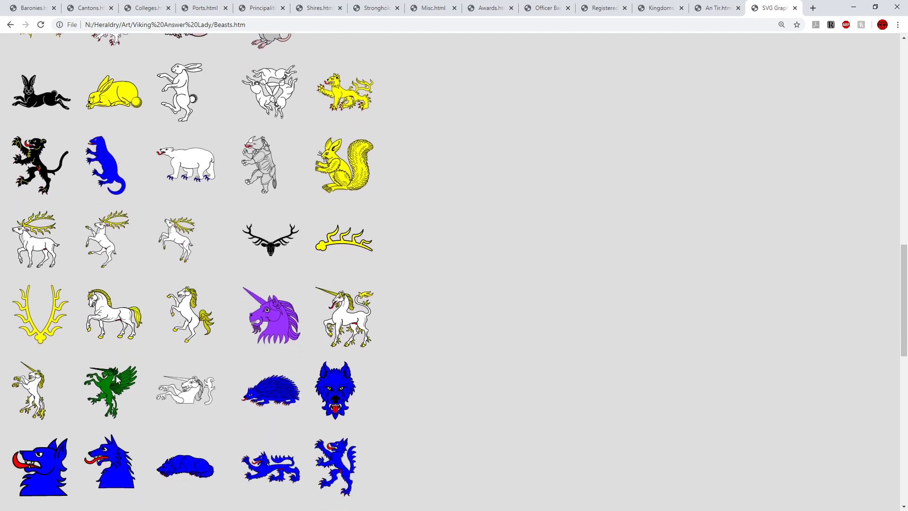
scroll(380, 271, up, 5)
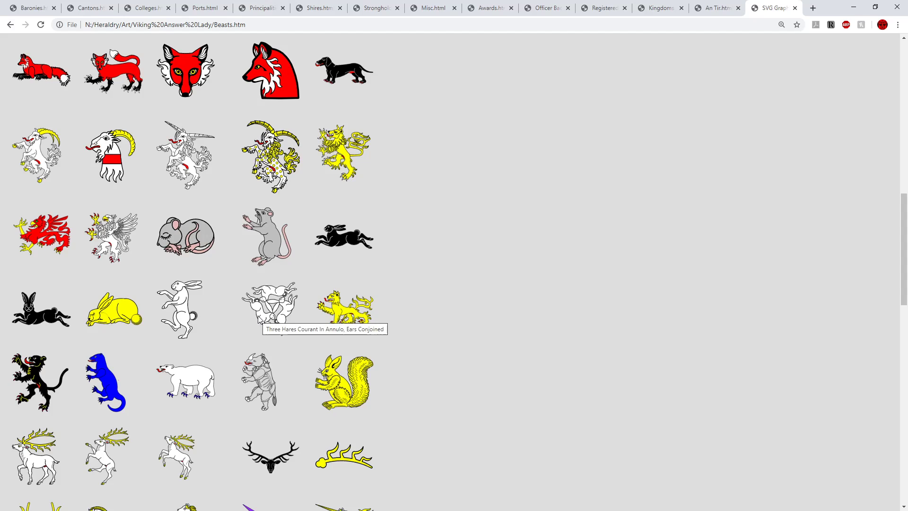
key(alt+Tab)
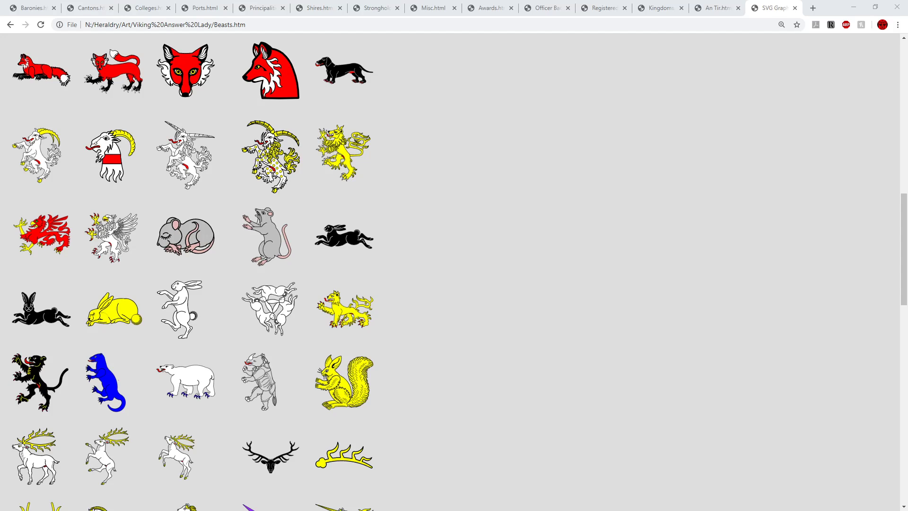
click(352, 141)
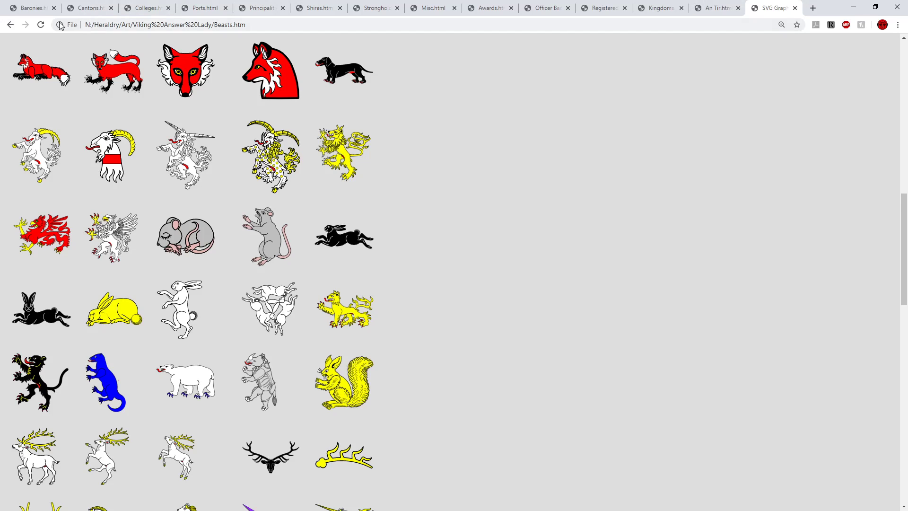
Examine the arms and populace badges on the Baronies page for a reusable beast charge.
click(29, 8)
scroll(397, 214, down, 20)
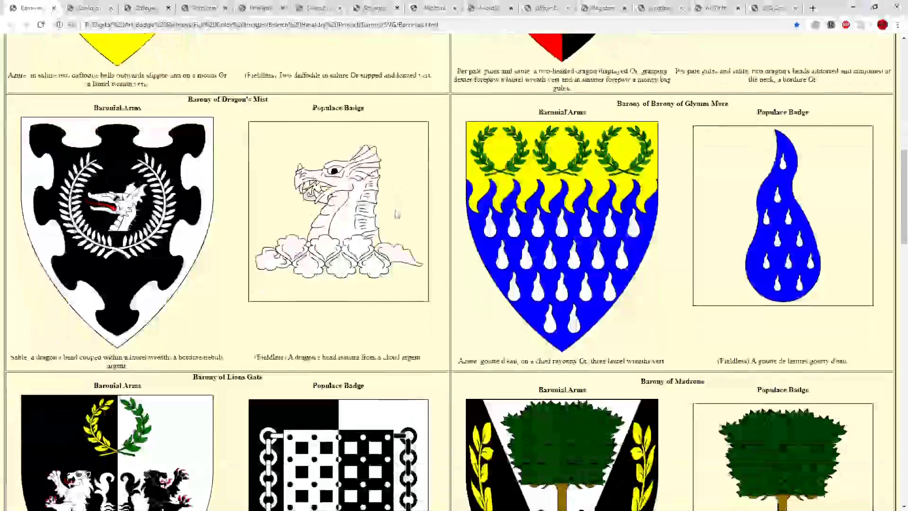
scroll(397, 214, down, 2)
scroll(397, 215, up, 7)
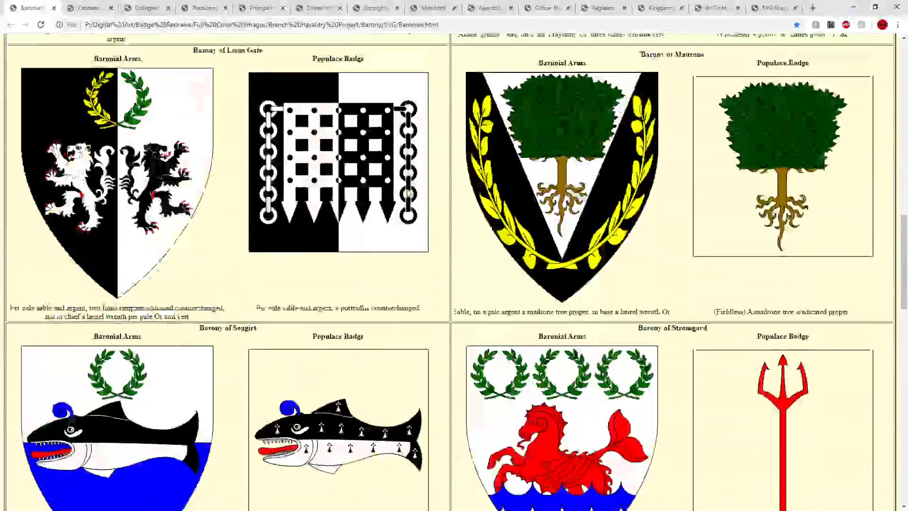
scroll(402, 203, down, 6)
scroll(405, 194, up, 7)
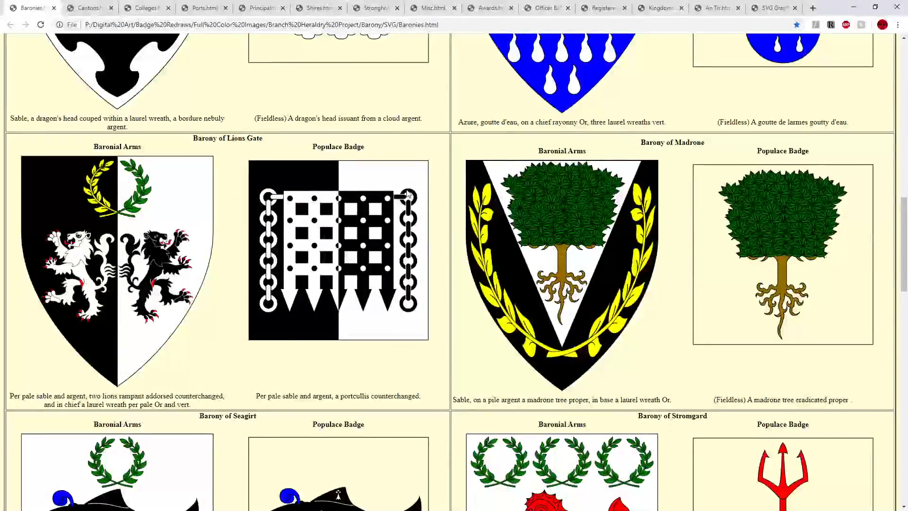
scroll(408, 195, down, 18)
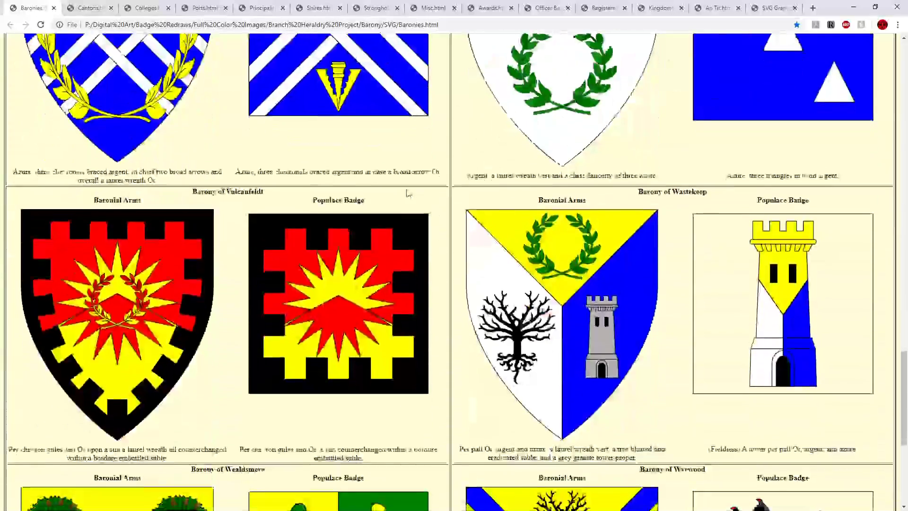
scroll(407, 193, down, 5)
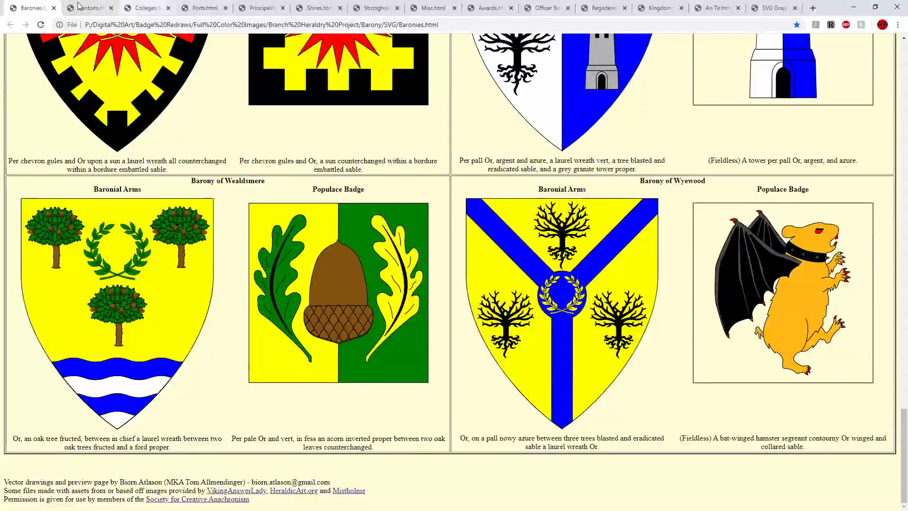
Check the Cantons, Colleges, Ports and Principalities pages for a beast drawing to reuse.
click(80, 7)
scroll(428, 276, down, 10)
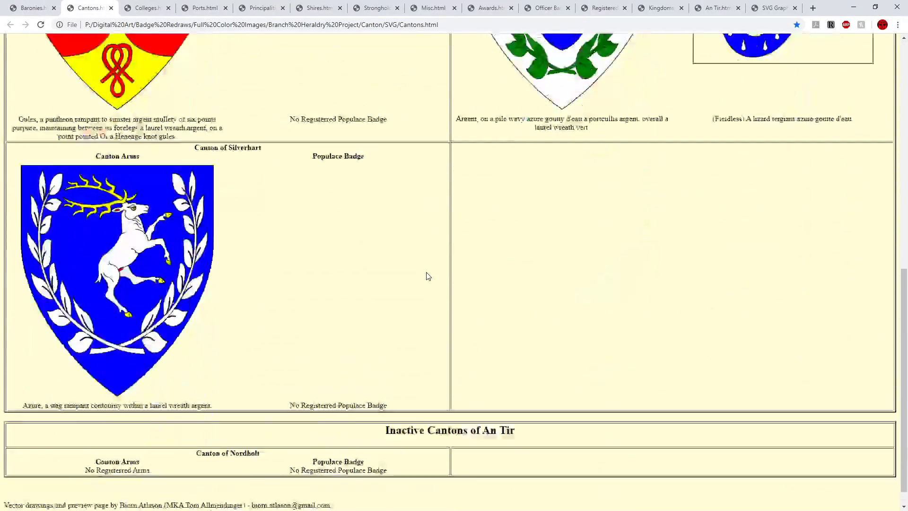
click(147, 8)
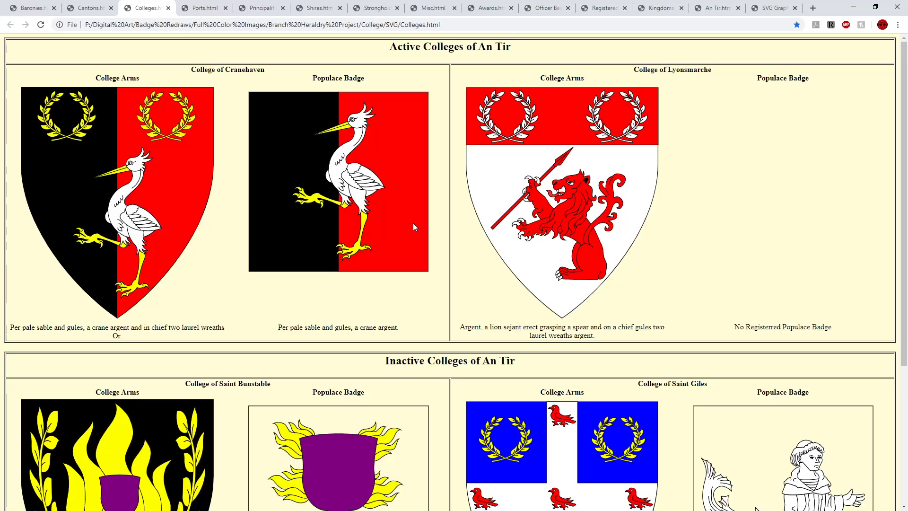
scroll(413, 222, down, 4)
scroll(413, 227, up, 2)
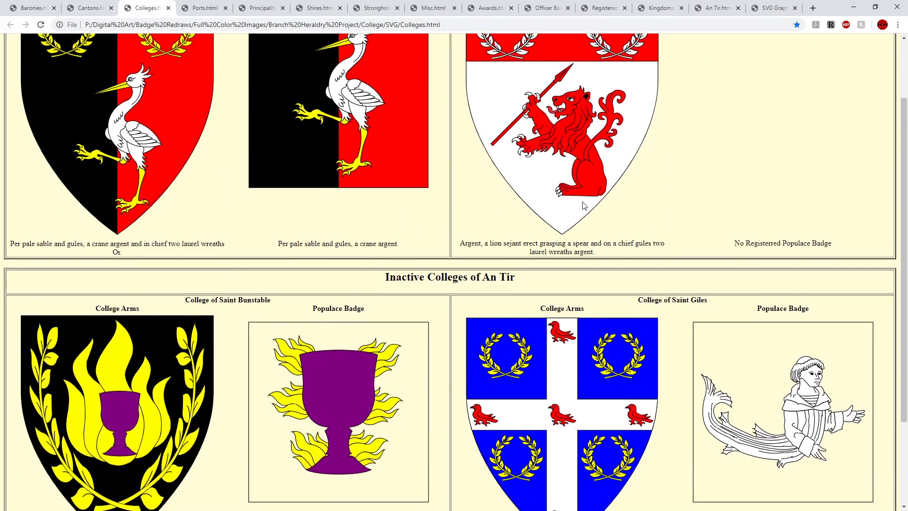
scroll(582, 201, down, 3)
click(202, 10)
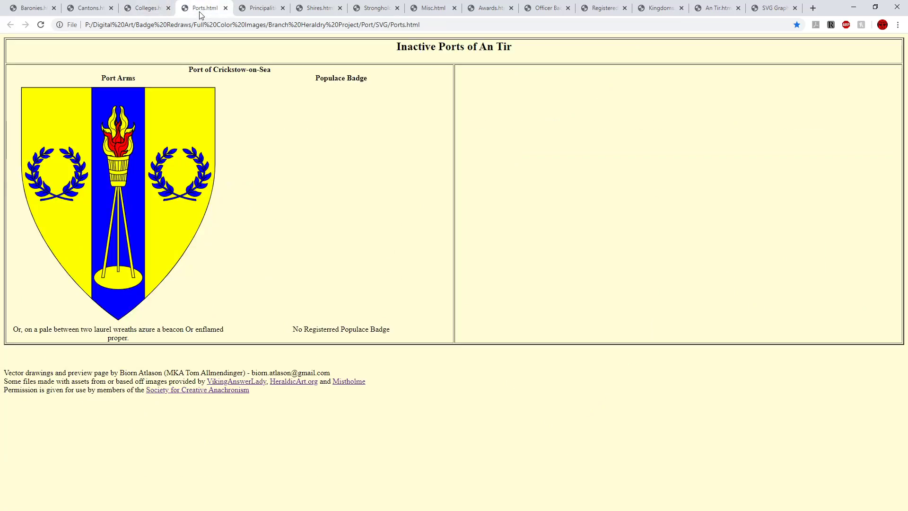
click(263, 11)
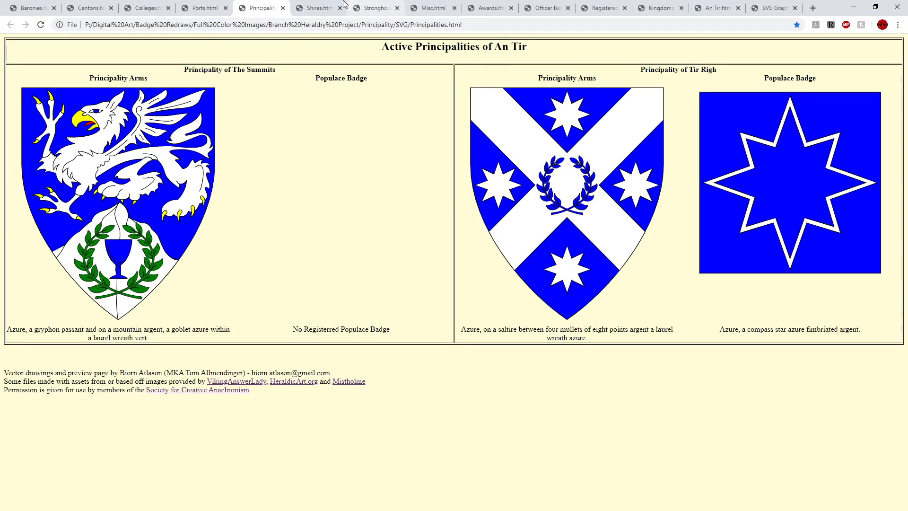
Review the whole Shires page, active and inactive arms alike, for a beast drawing to reuse.
click(324, 10)
scroll(496, 184, down, 5)
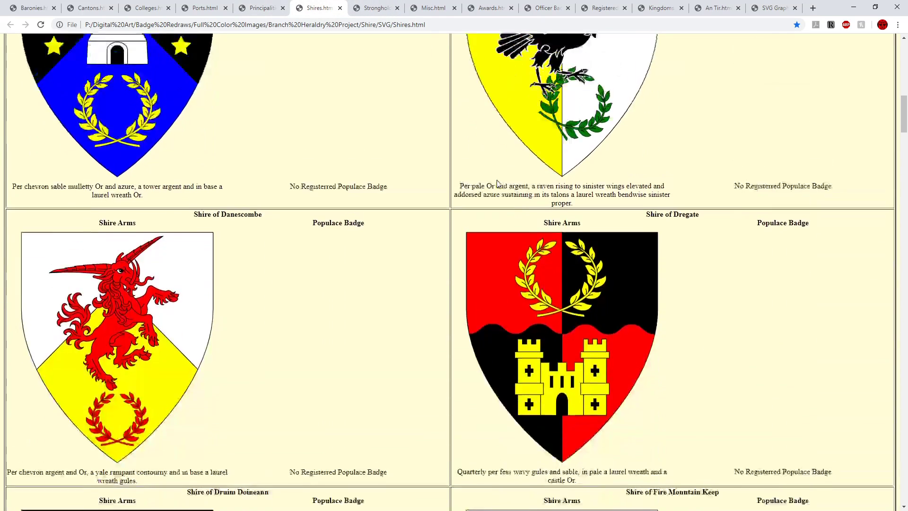
scroll(497, 184, up, 15)
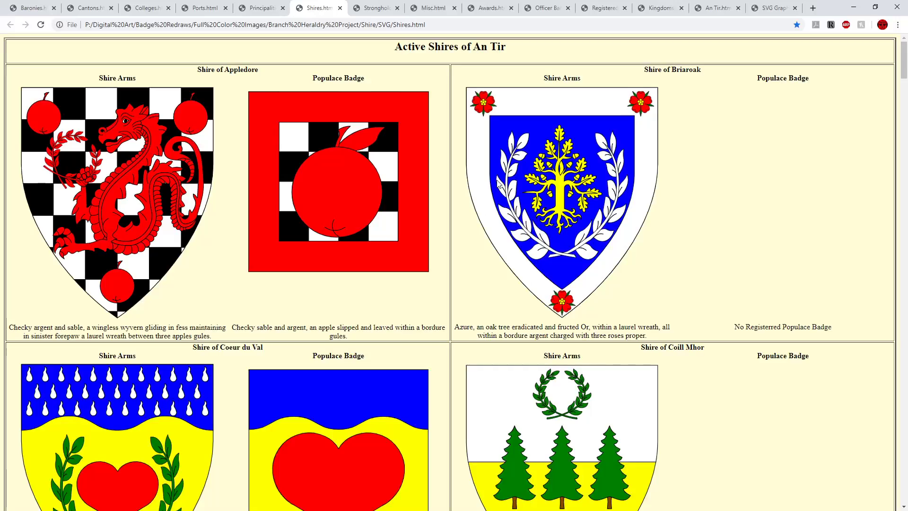
scroll(497, 183, down, 14)
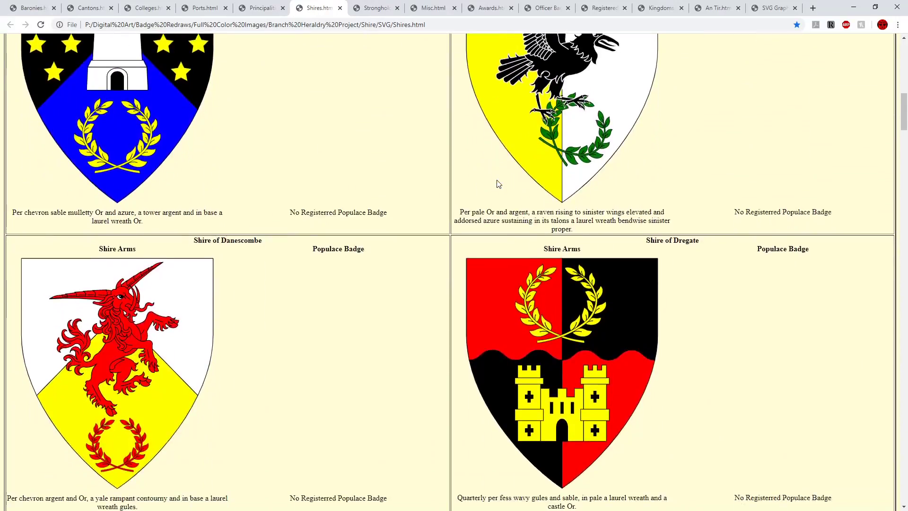
scroll(498, 183, down, 12)
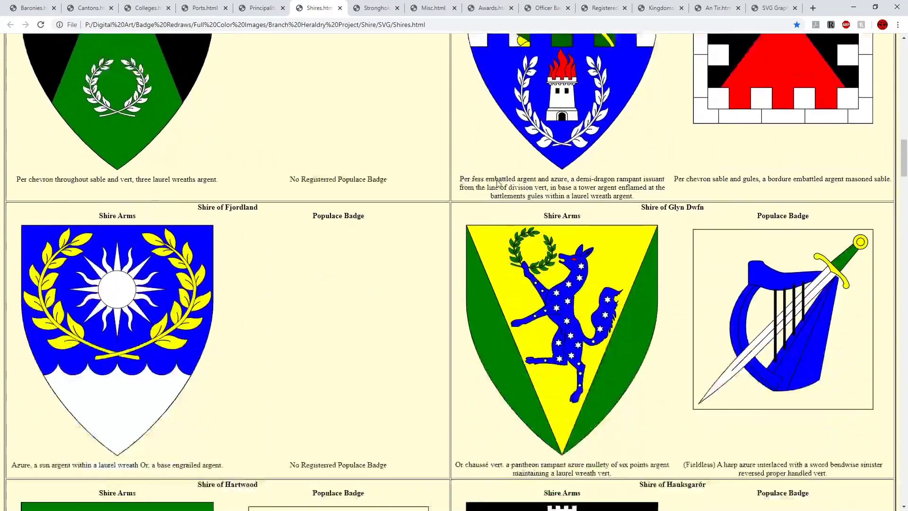
scroll(497, 183, down, 20)
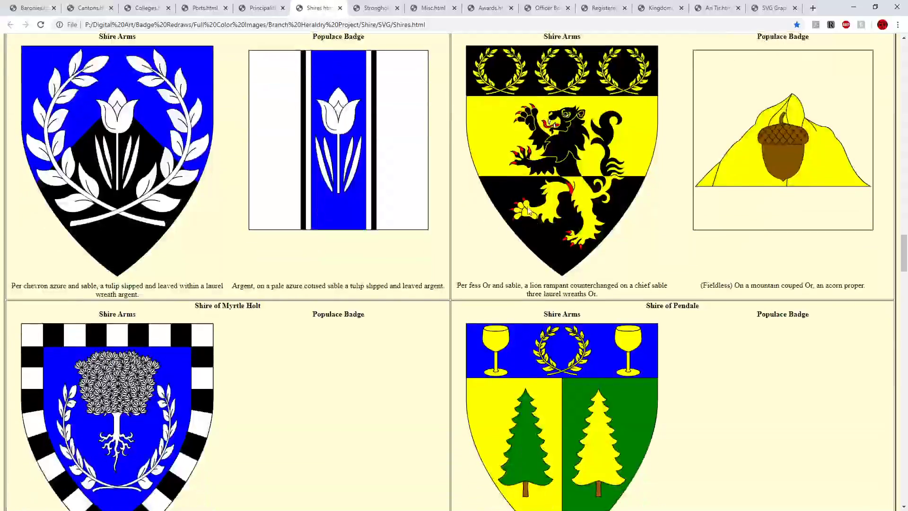
scroll(450, 253, down, 20)
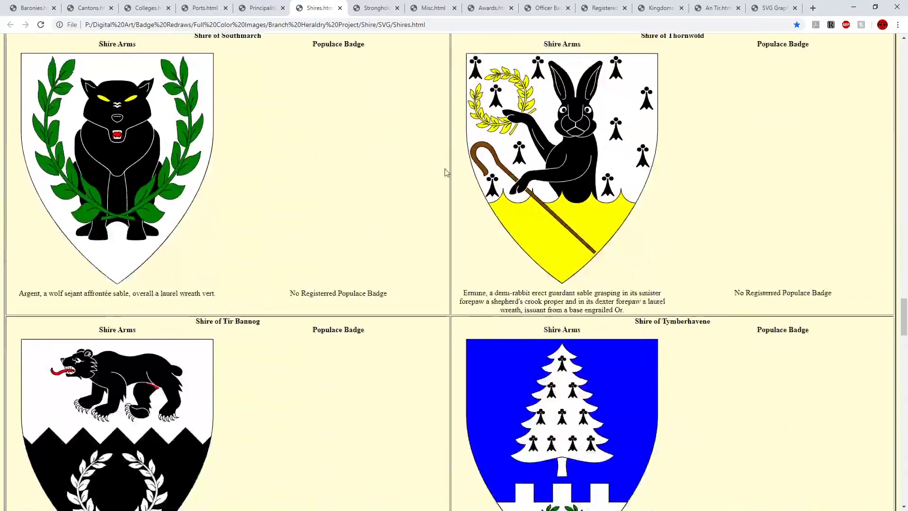
scroll(446, 172, down, 20)
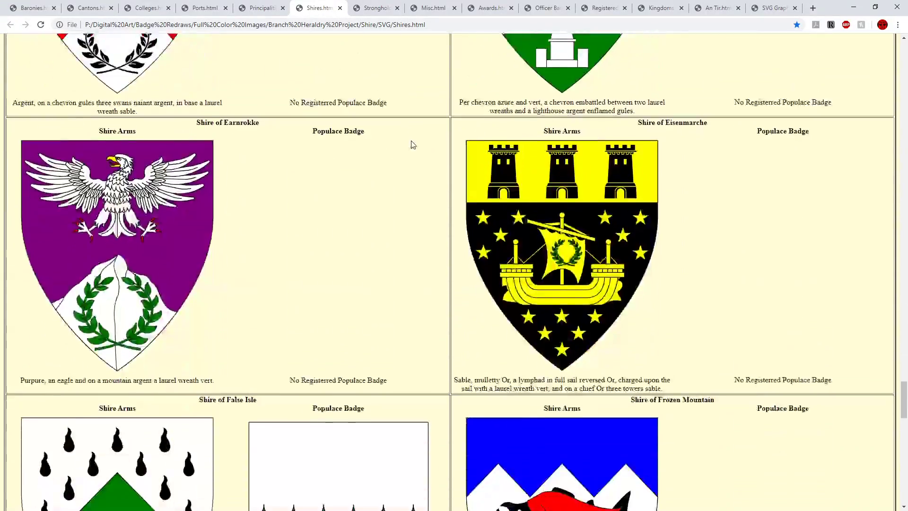
scroll(411, 144, down, 20)
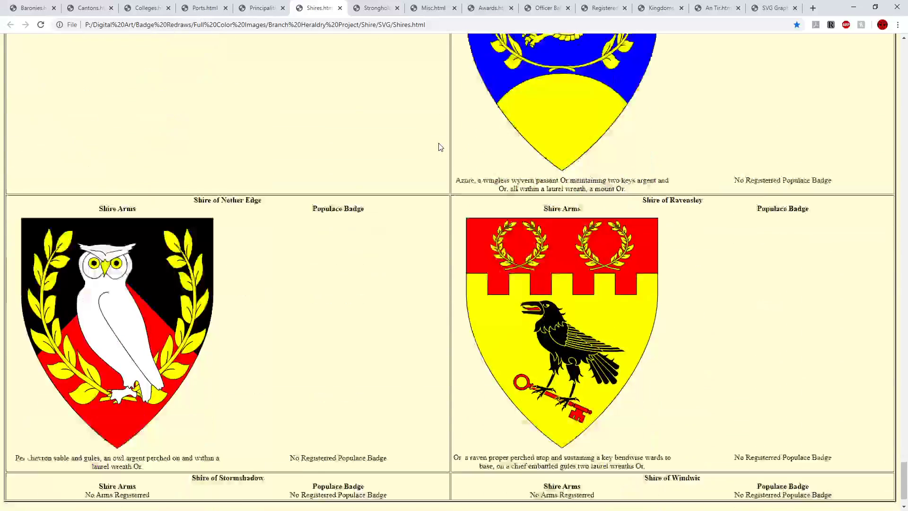
scroll(438, 145, down, 1)
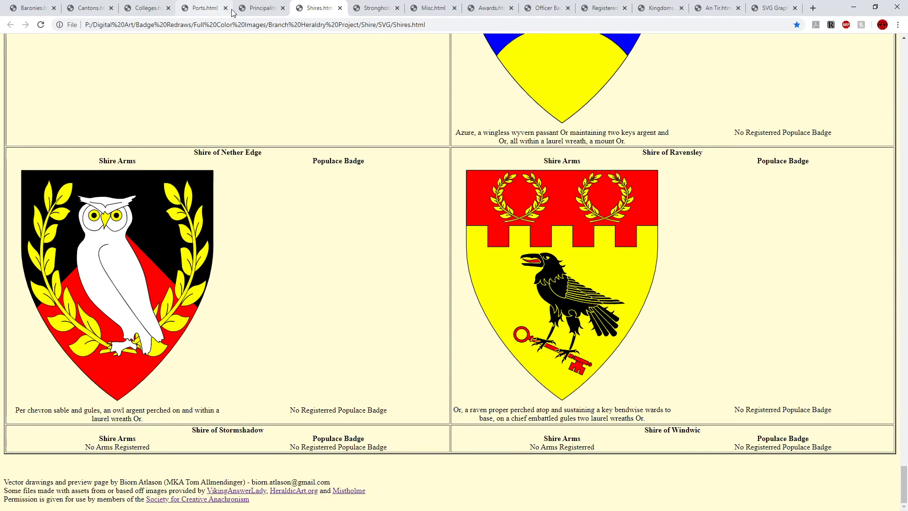
Look through the Strongholds page and the whole Misc page of royal arms and guild badges for a reusable beast drawing.
click(370, 10)
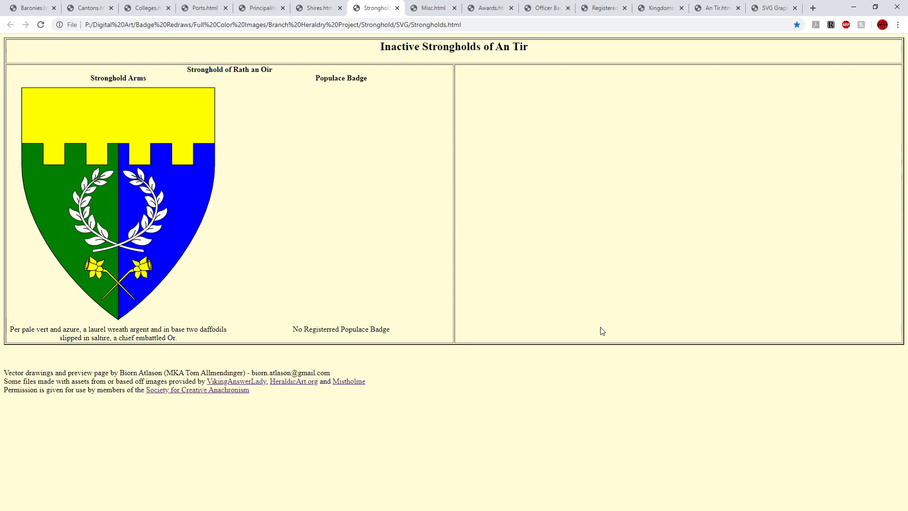
click(438, 11)
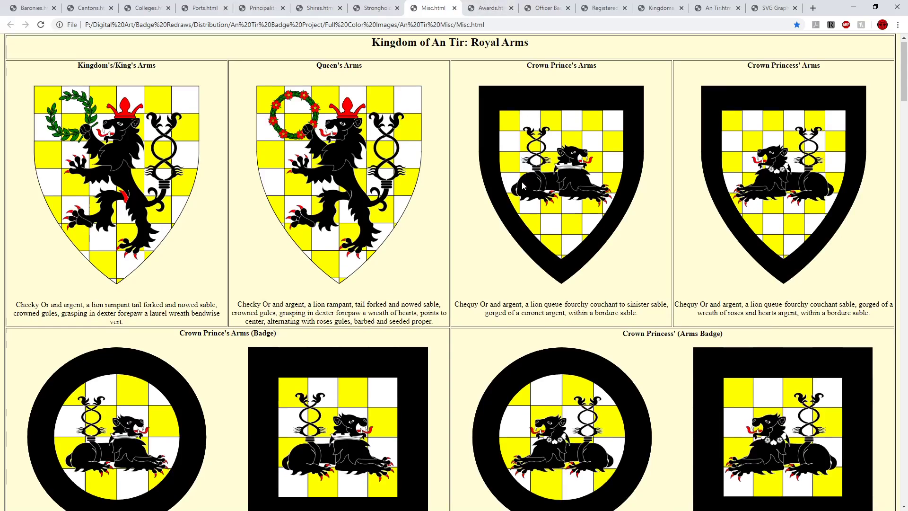
scroll(522, 185, down, 7)
scroll(523, 185, down, 5)
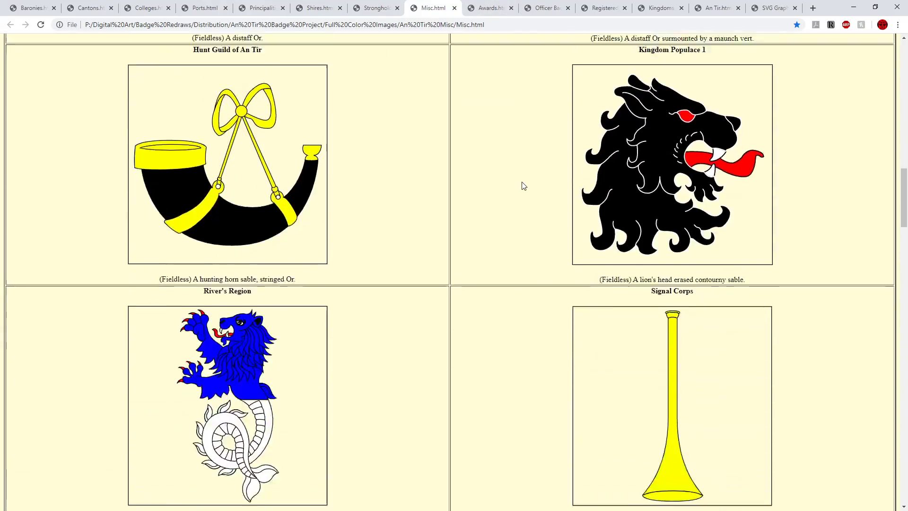
scroll(524, 186, down, 6)
scroll(524, 186, up, 6)
scroll(524, 185, down, 11)
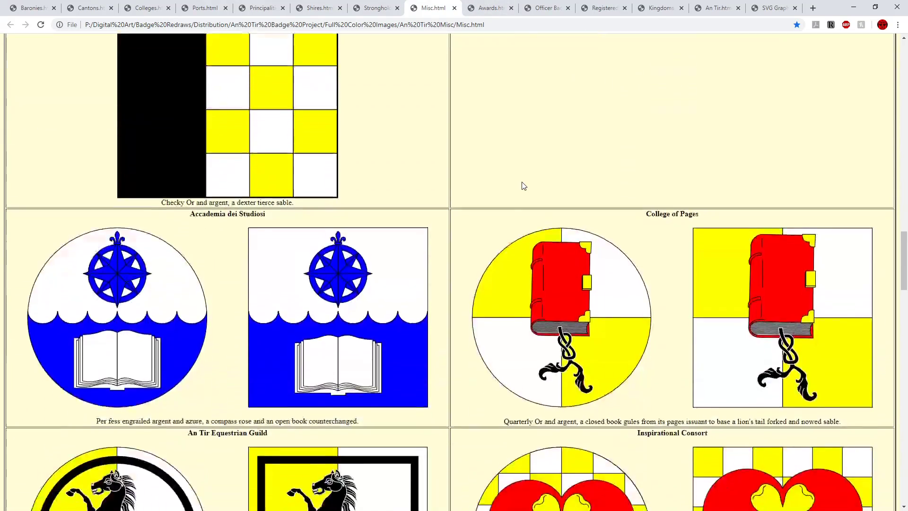
scroll(523, 185, down, 10)
scroll(523, 185, up, 2)
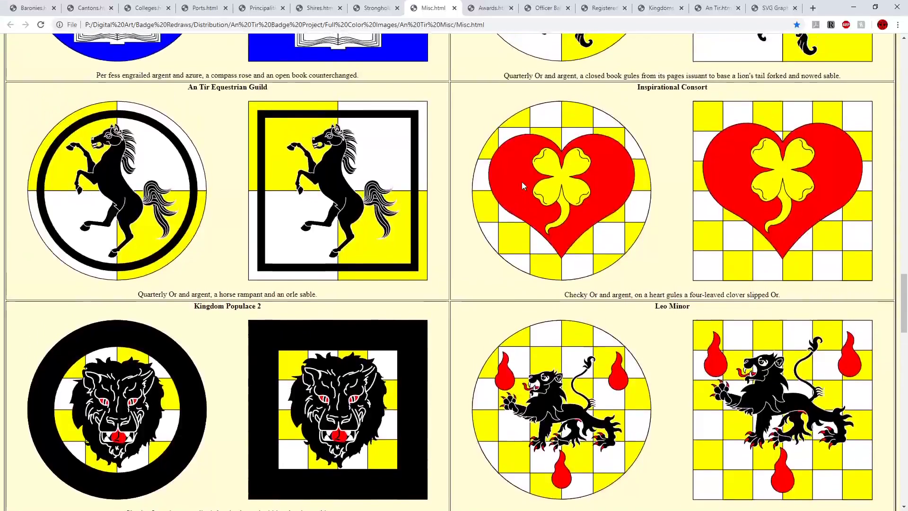
scroll(522, 183, down, 5)
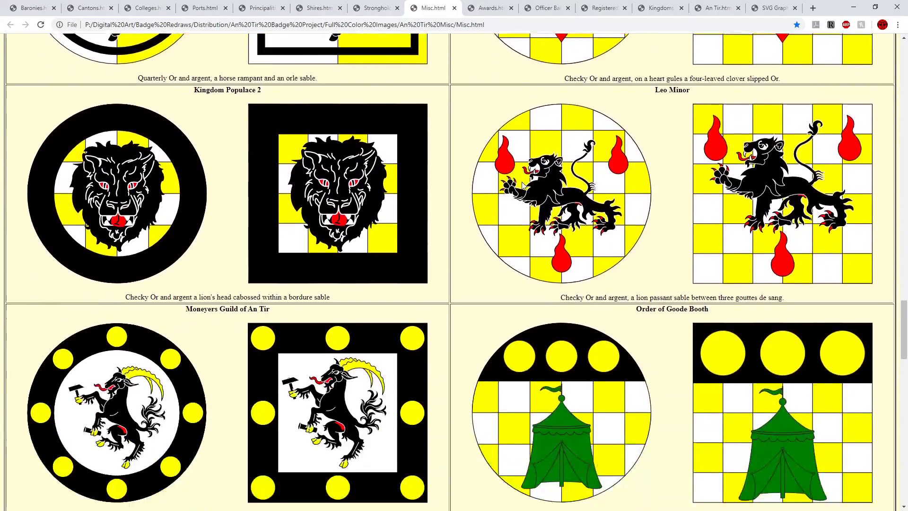
scroll(522, 185, down, 10)
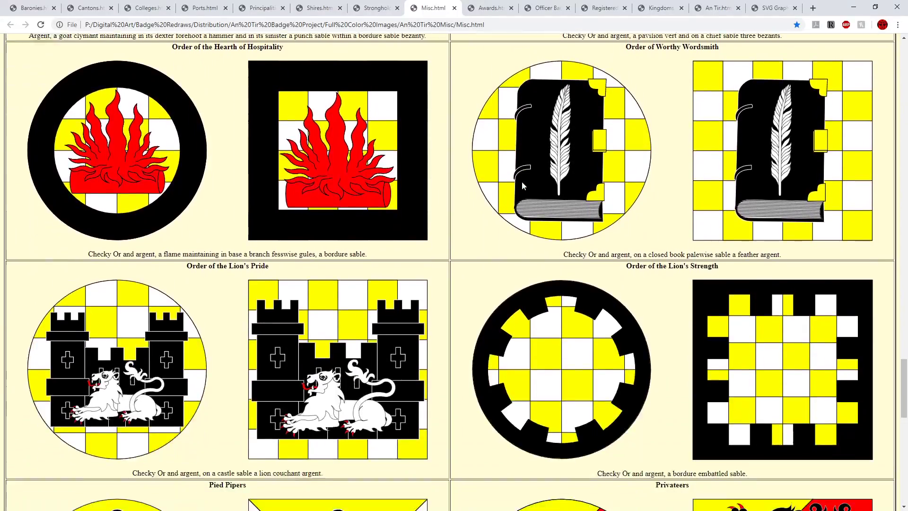
scroll(522, 185, down, 5)
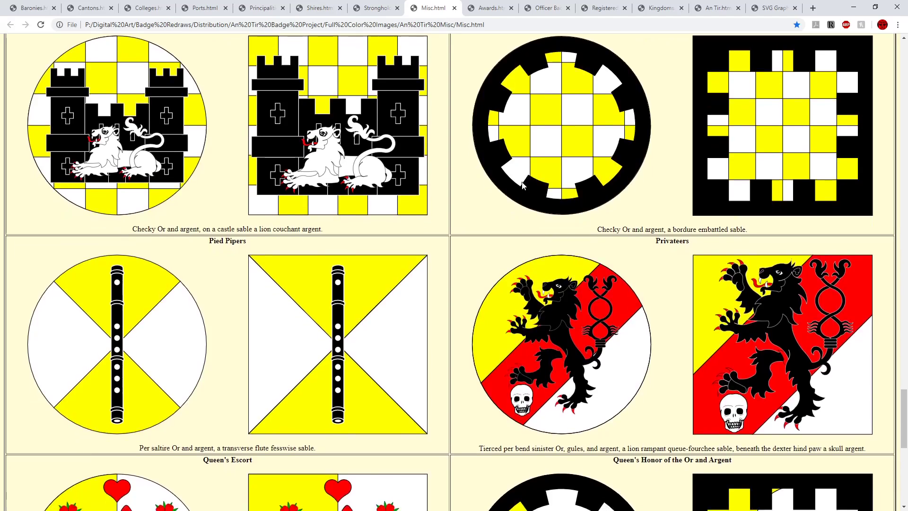
scroll(522, 185, down, 6)
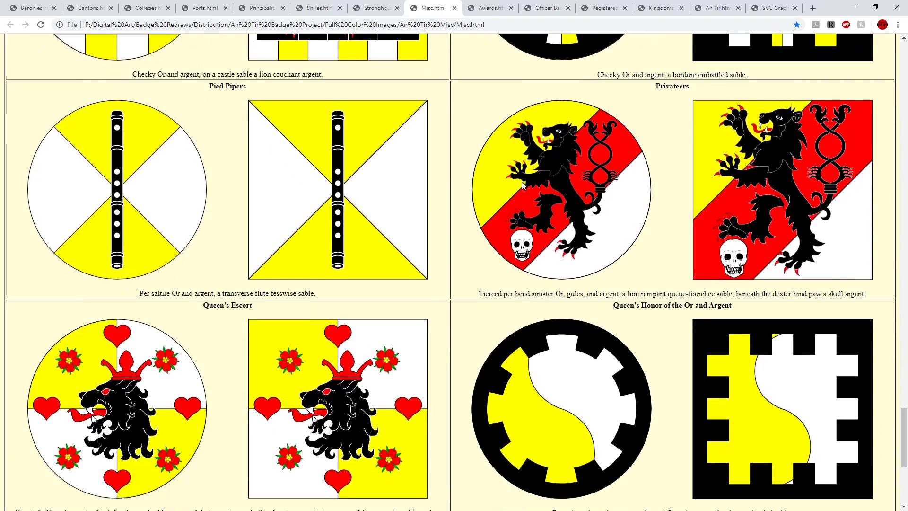
scroll(522, 185, down, 3)
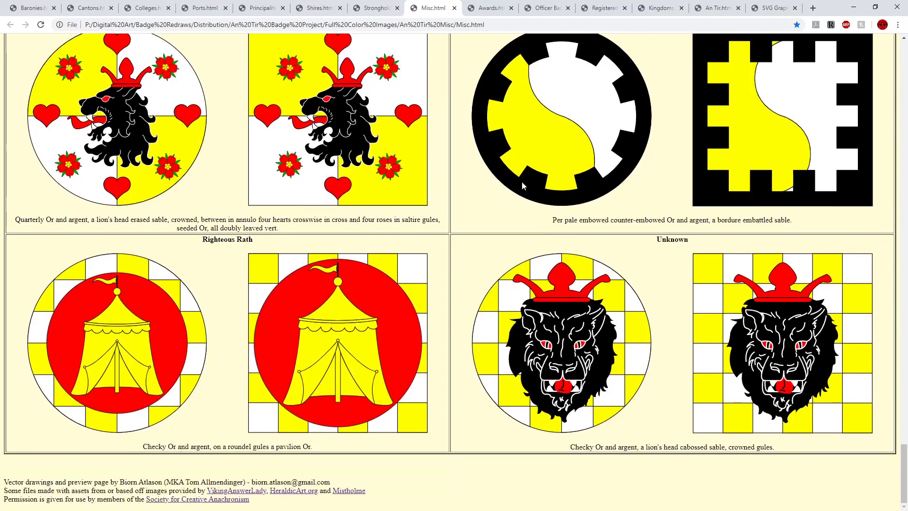
Review the Awards and Officer Badges pages from start to end for a beast drawing to reuse.
click(490, 9)
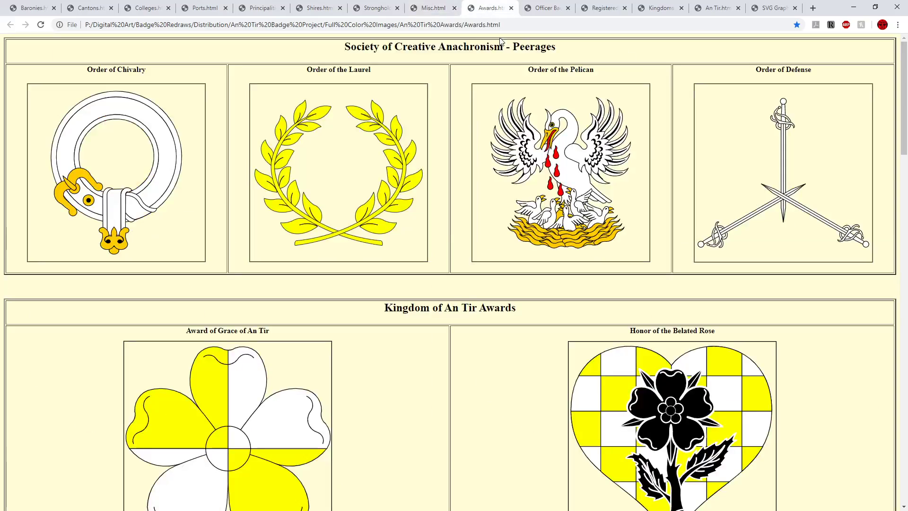
scroll(491, 195, down, 16)
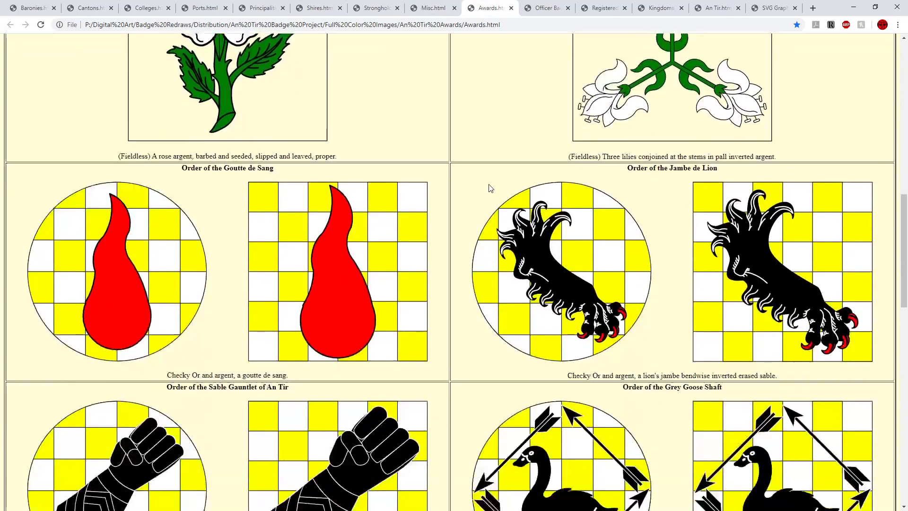
scroll(490, 188, down, 15)
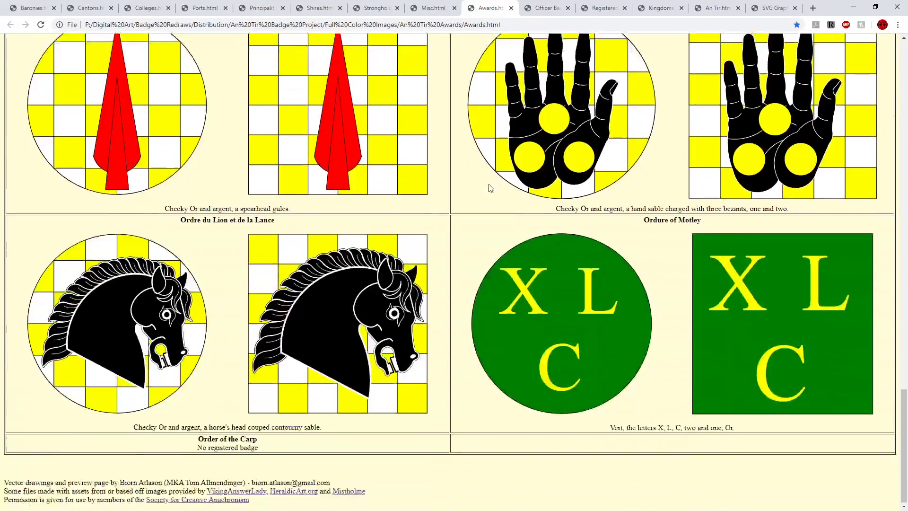
click(539, 11)
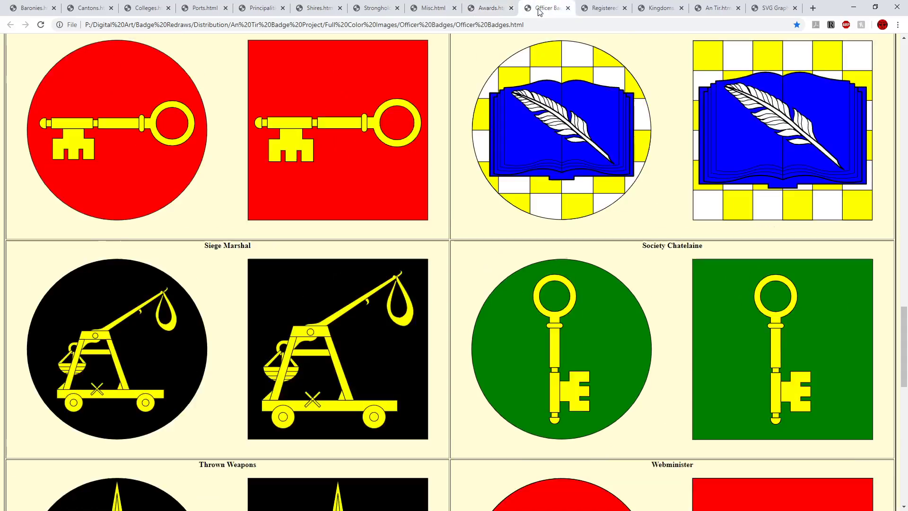
scroll(644, 307, up, 20)
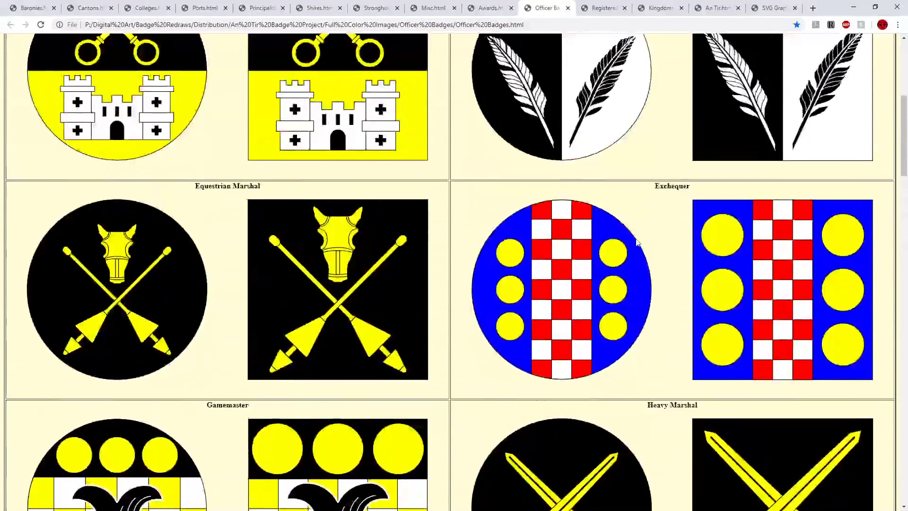
scroll(638, 243, down, 9)
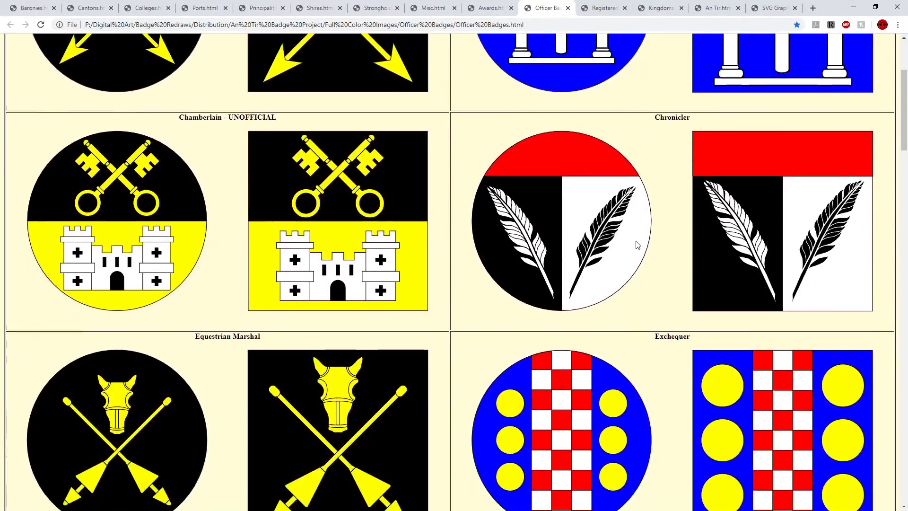
scroll(638, 244, down, 11)
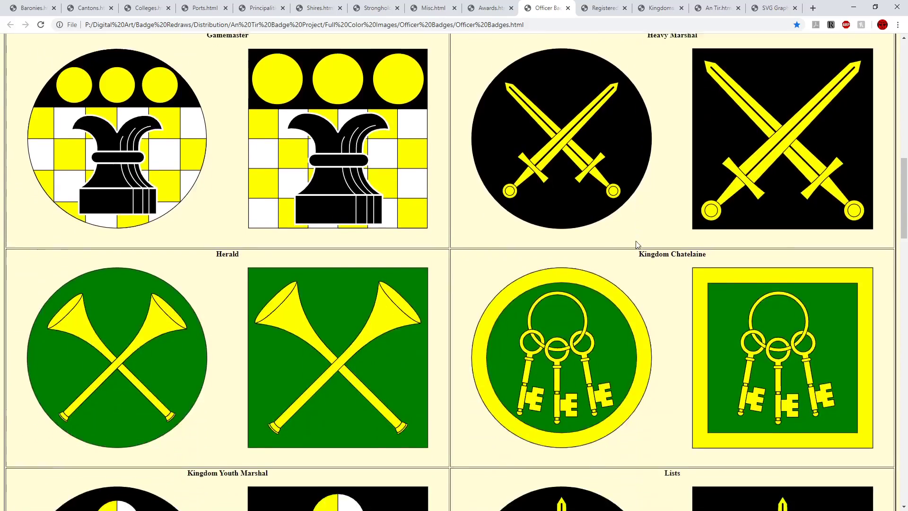
scroll(637, 245, down, 12)
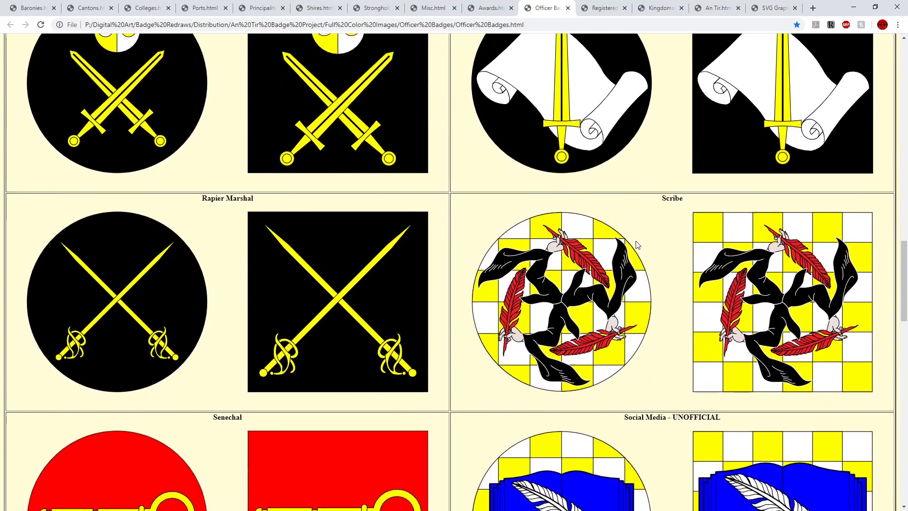
scroll(637, 245, down, 16)
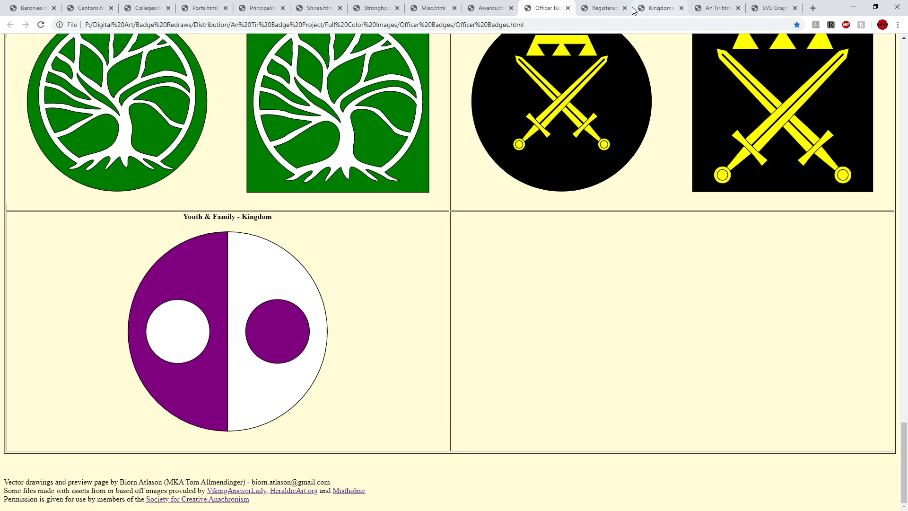
Check the Barony of Aquaterra emblazon guide, including its baronial order badges, for a suitable beast.
click(605, 8)
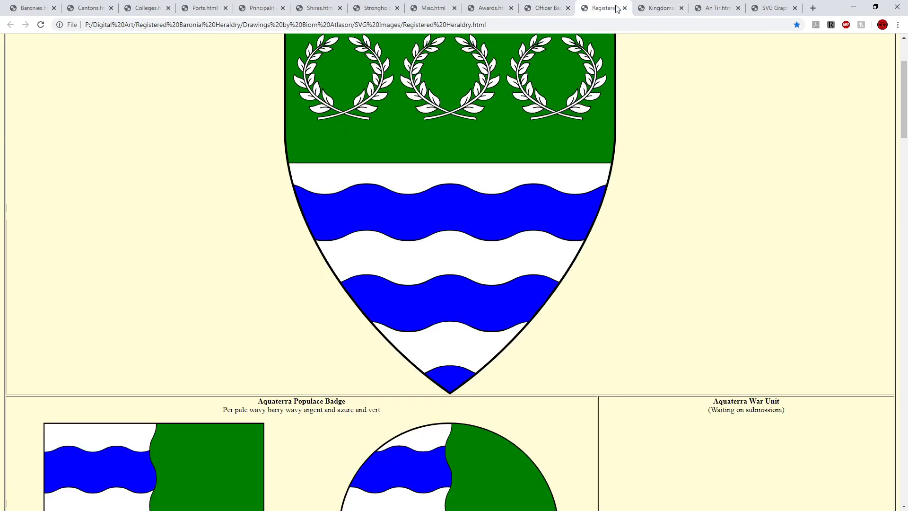
scroll(617, 229, up, 3)
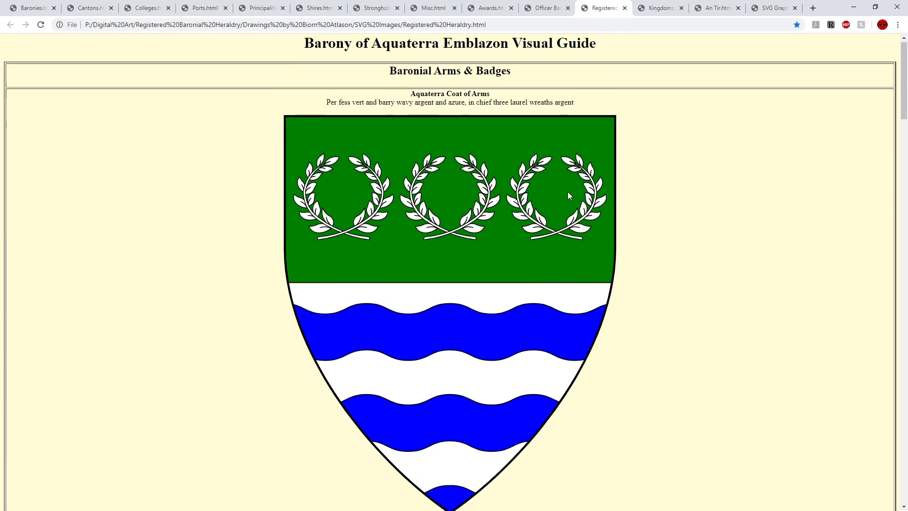
scroll(567, 194, down, 19)
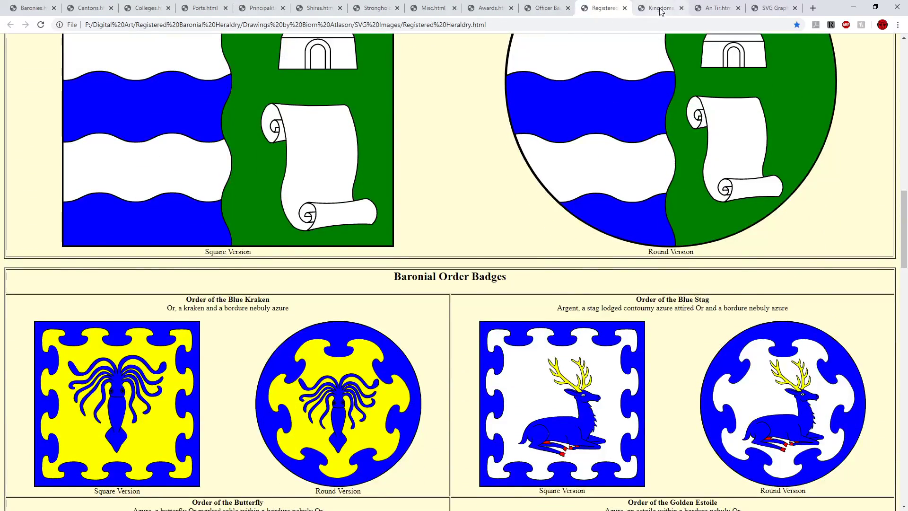
Examine the Known World Kingdoms page, comparing each kingdom's arms and populace badges for a reusable beast charge.
click(661, 8)
scroll(620, 186, down, 5)
scroll(622, 189, up, 11)
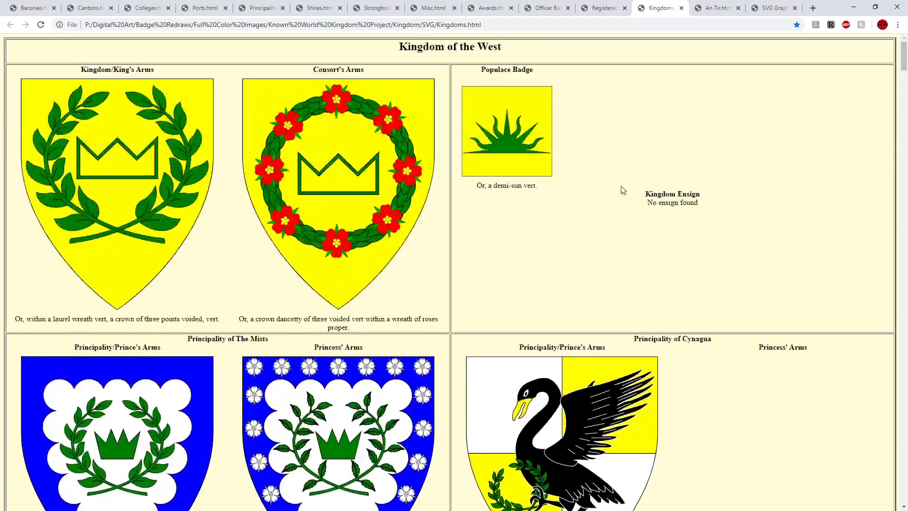
scroll(622, 190, down, 13)
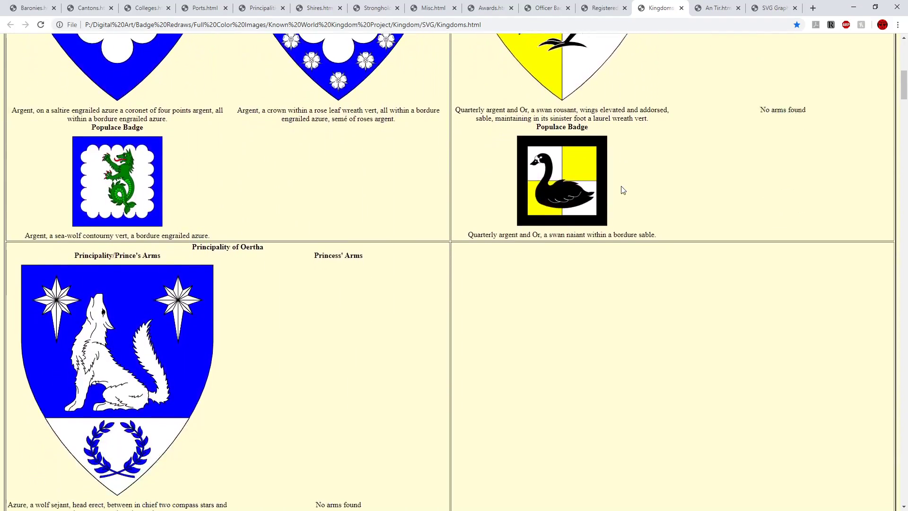
scroll(622, 190, up, 6)
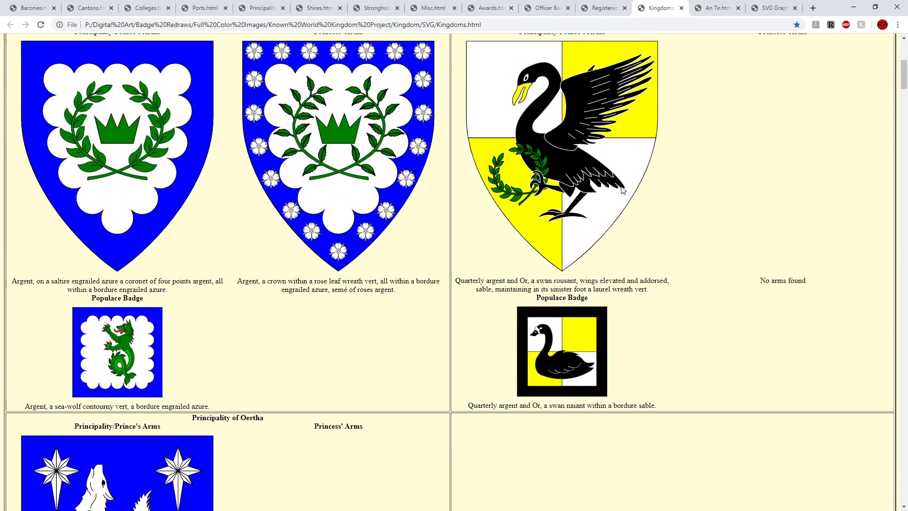
scroll(623, 190, down, 15)
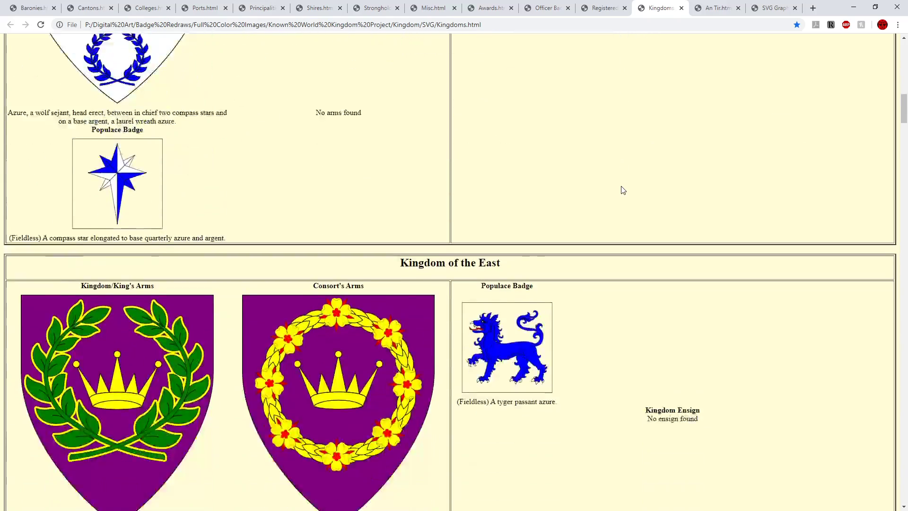
scroll(622, 190, down, 18)
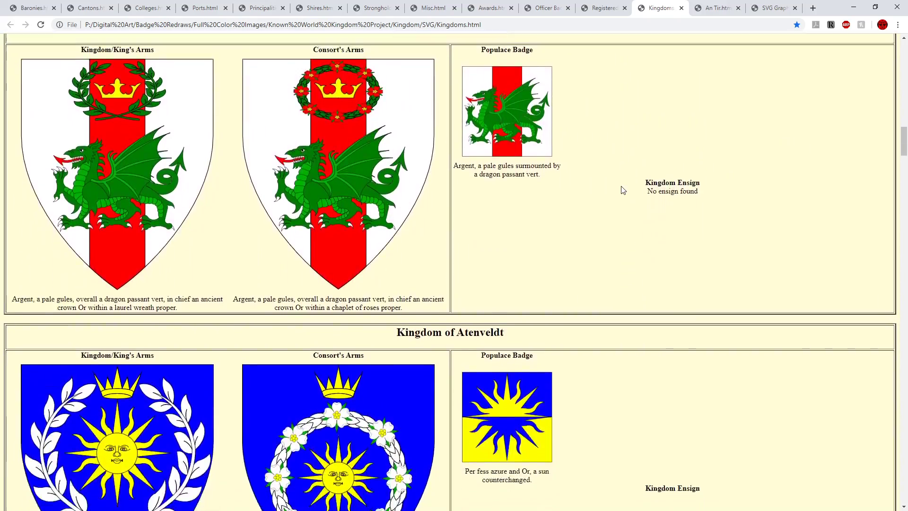
scroll(622, 190, down, 18)
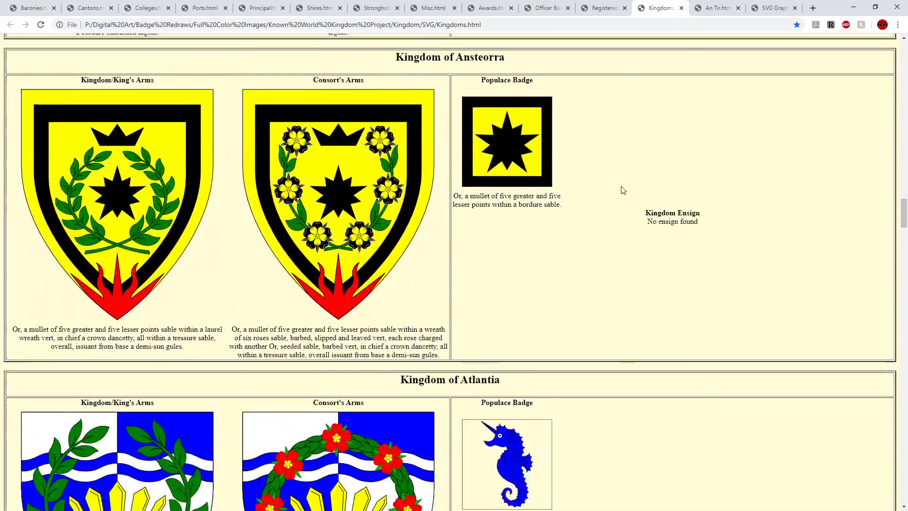
scroll(623, 190, down, 18)
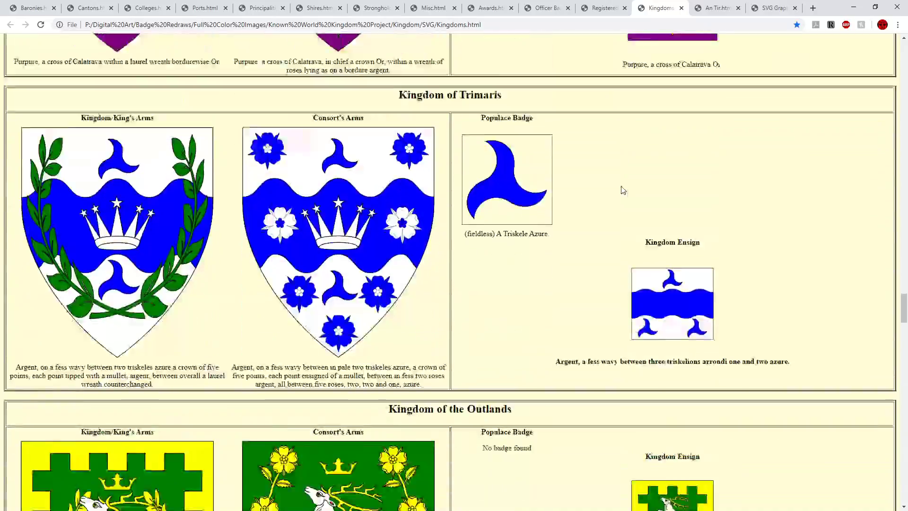
scroll(622, 190, down, 20)
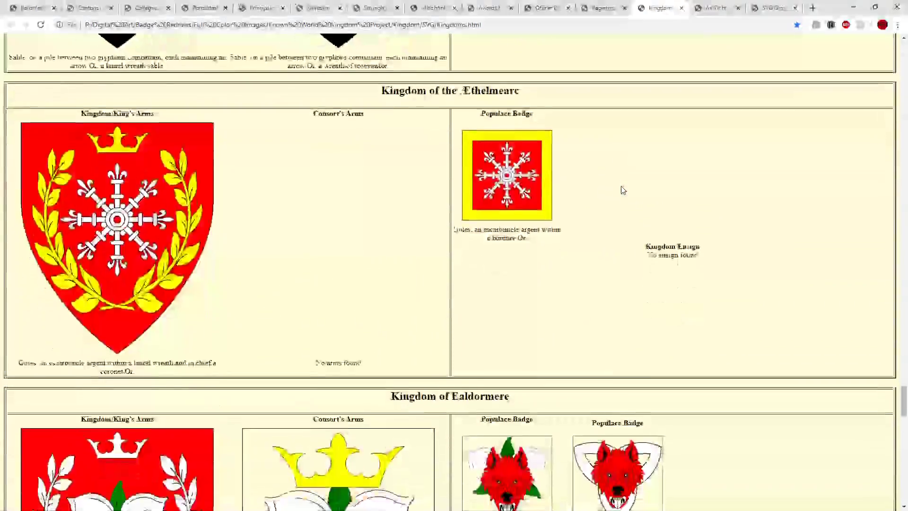
scroll(622, 190, up, 14)
scroll(623, 190, down, 20)
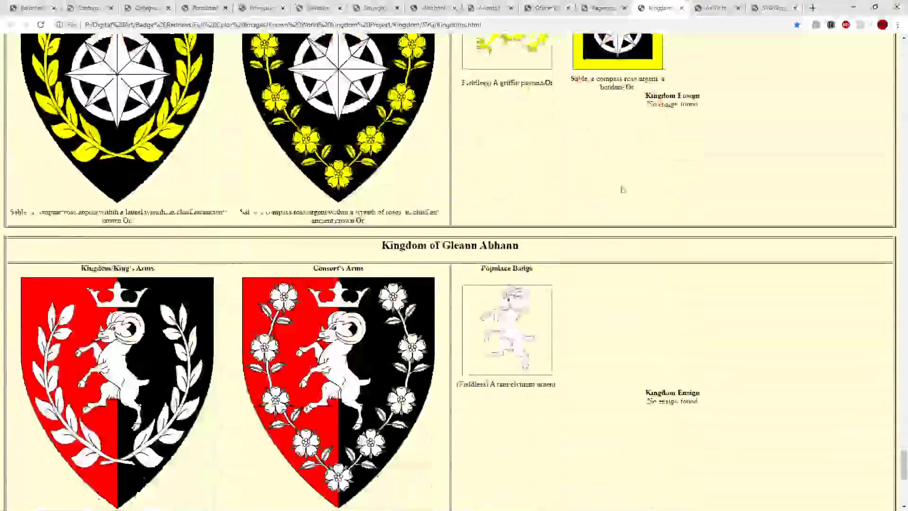
scroll(622, 190, up, 20)
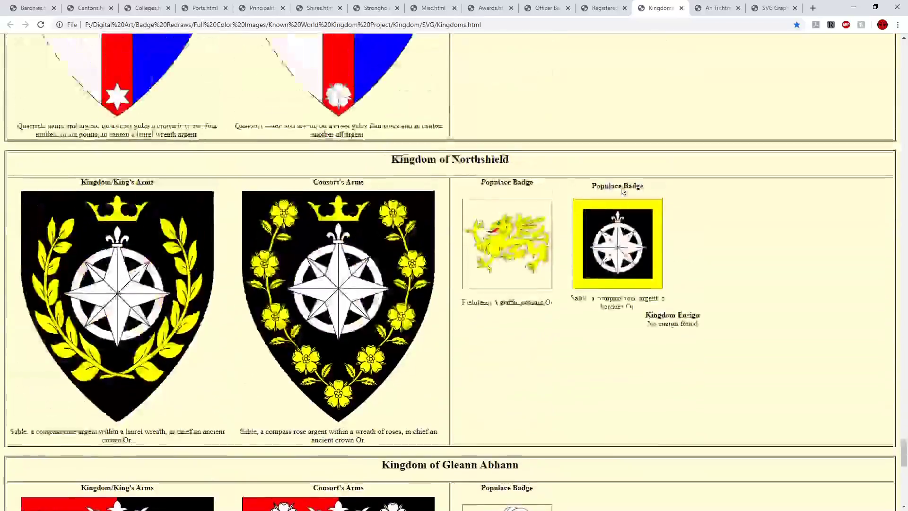
scroll(622, 190, up, 20)
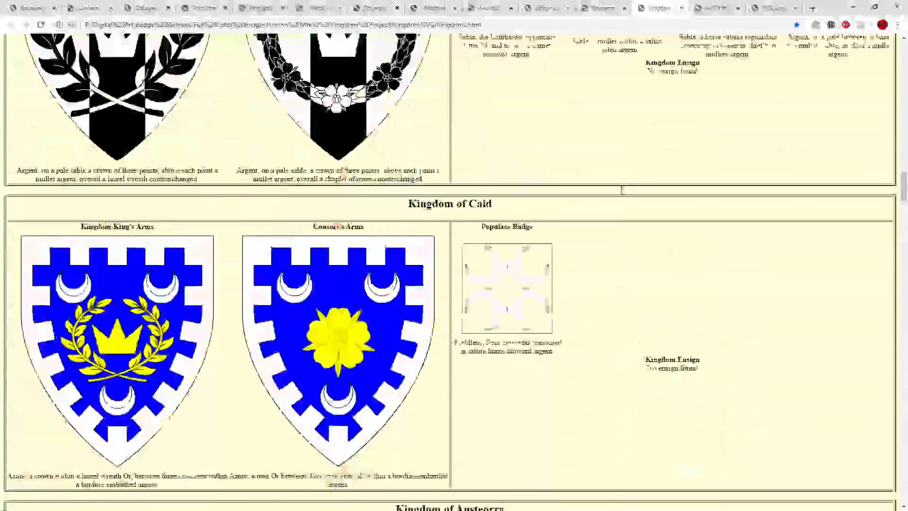
scroll(622, 190, up, 15)
Check the Kingdom of An Tir page's royal arms and populace badges for a usable beast drawing.
click(697, 8)
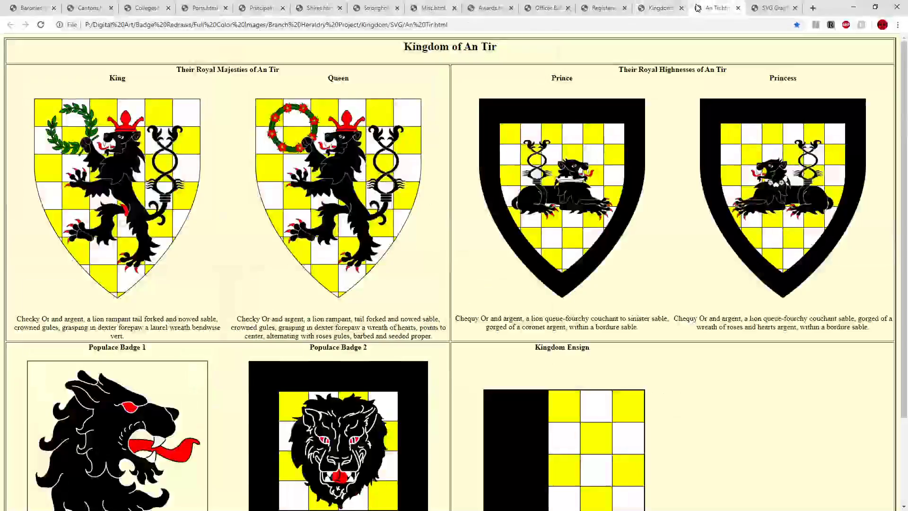
scroll(489, 270, down, 3)
scroll(482, 274, up, 3)
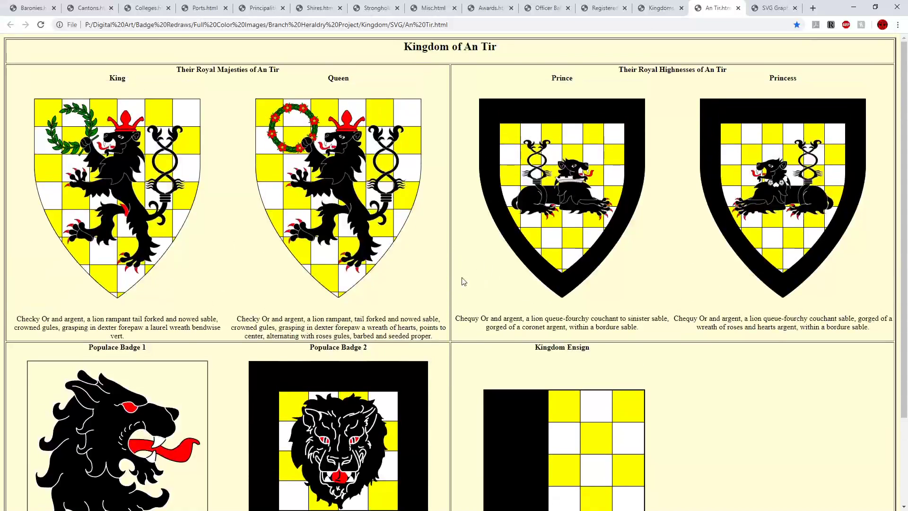
Look through the Viking Answer Lady beasts page for a drawing that matches the unicorn on the reference shield.
click(762, 6)
scroll(510, 240, down, 6)
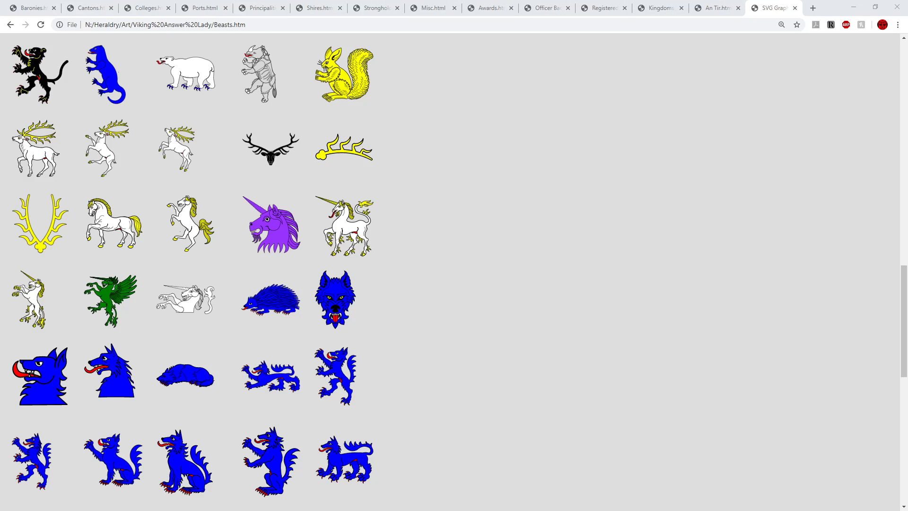
key(alt+Tab)
click(28, 8)
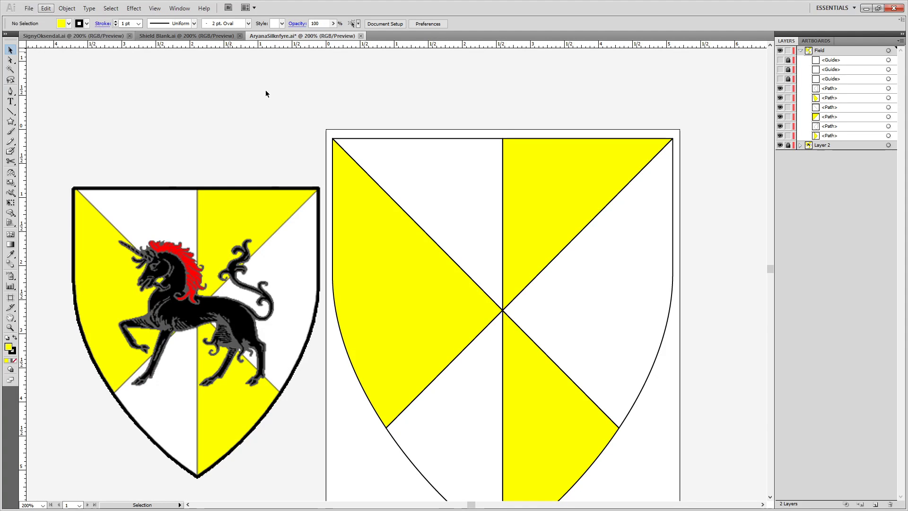
key(alt+Tab)
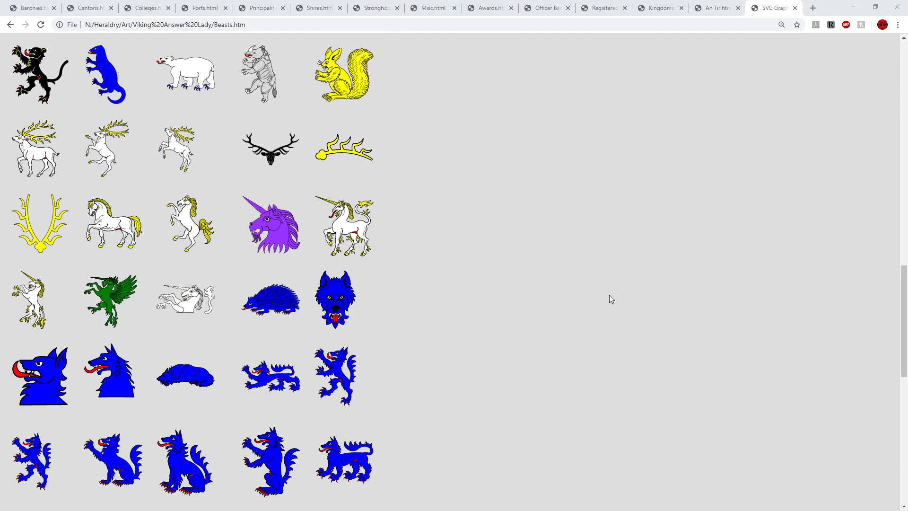
key(alt+Tab)
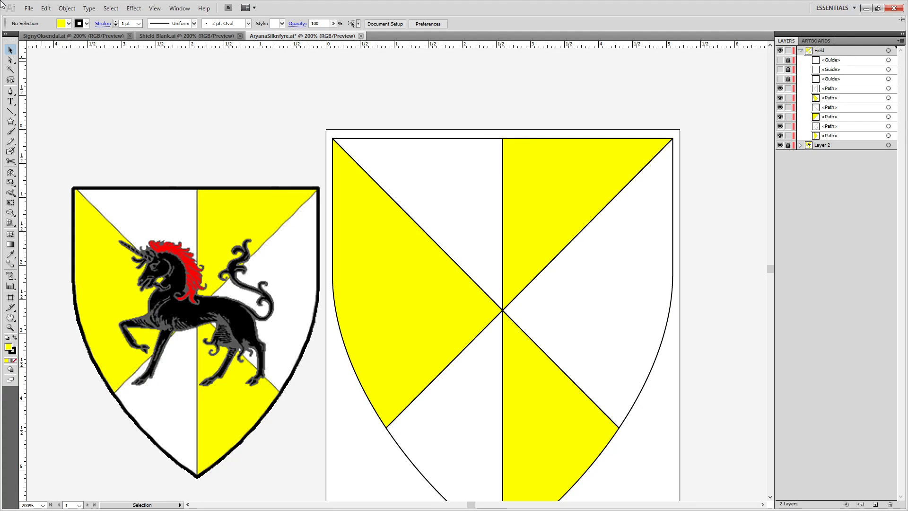
click(29, 9)
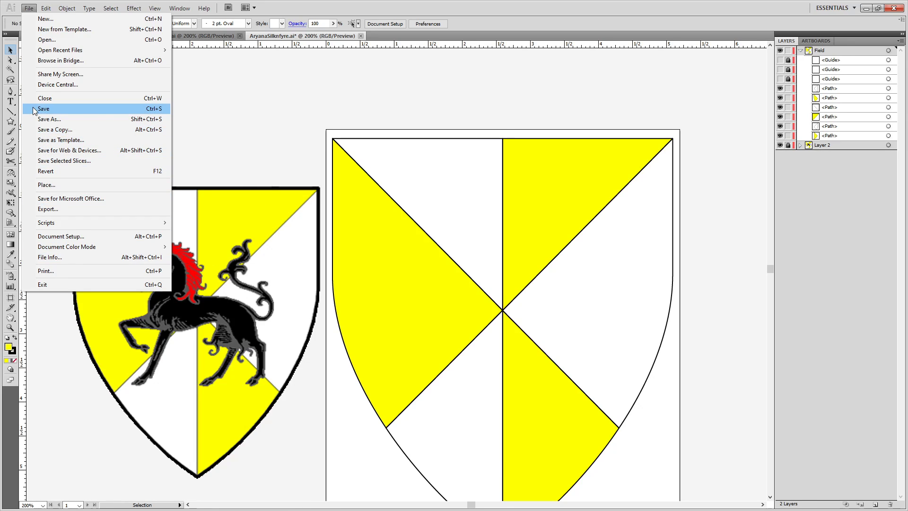
click(47, 40)
key(Escape)
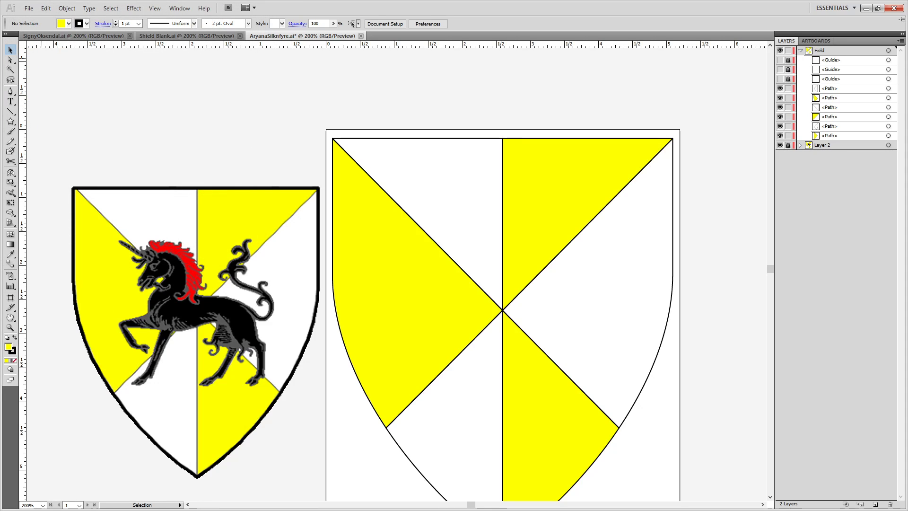
Open Unicorn_Passant.svg from the Viking Answer Lady folder and copy its unicorn onto the yellow-and-white shield in the arms document.
key(alt+Tab)
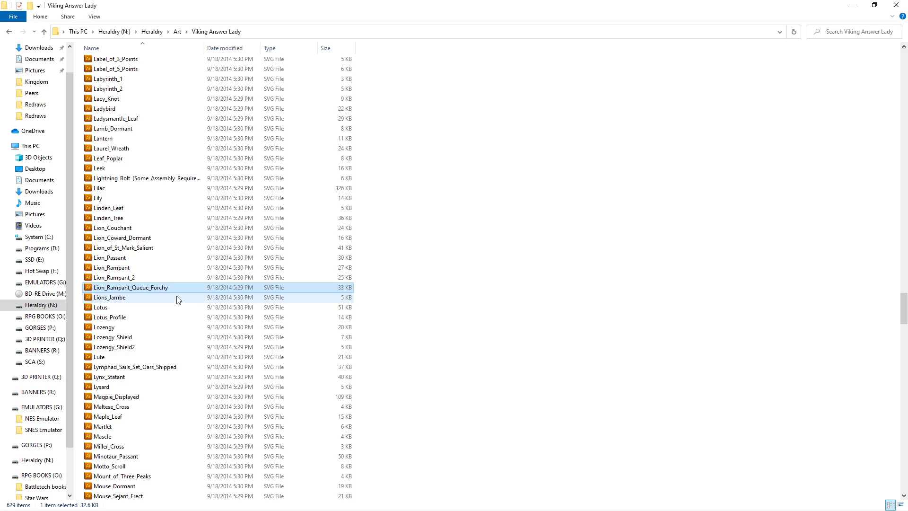
key(u)
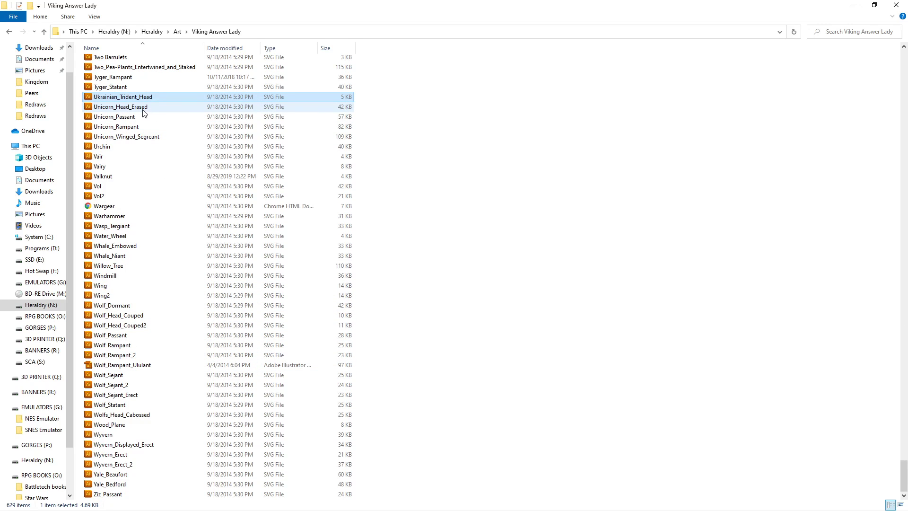
click(125, 118)
double_click(125, 118)
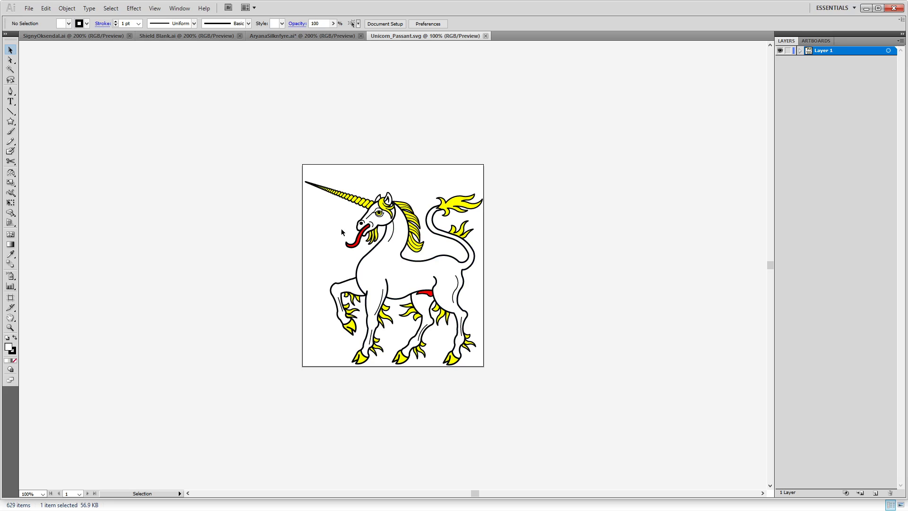
drag(364, 244, 347, 137)
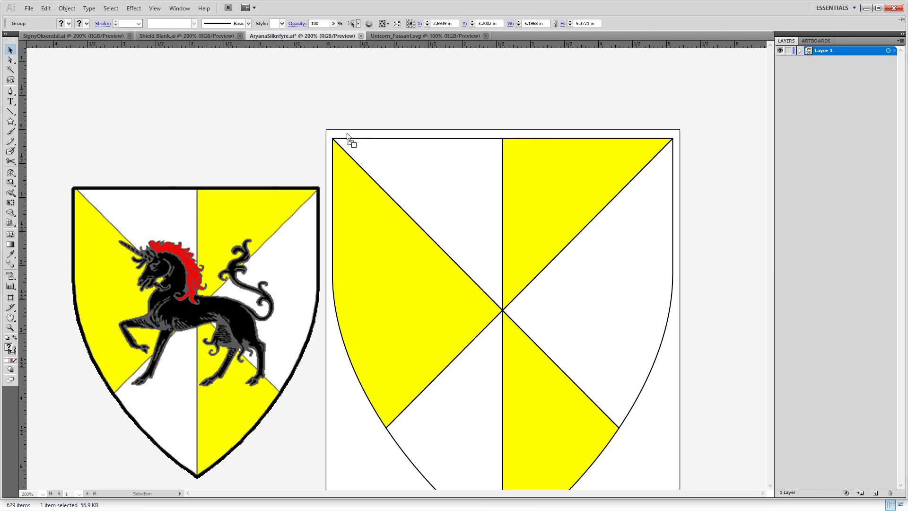
drag(410, 275, 466, 258)
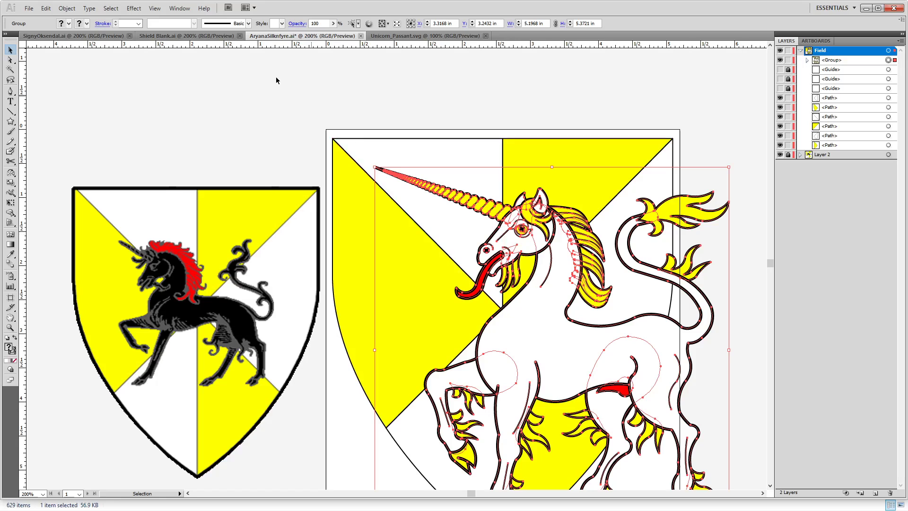
Set the stroke weight of the whole unicorn to 1 pt and deselect it.
click(138, 25)
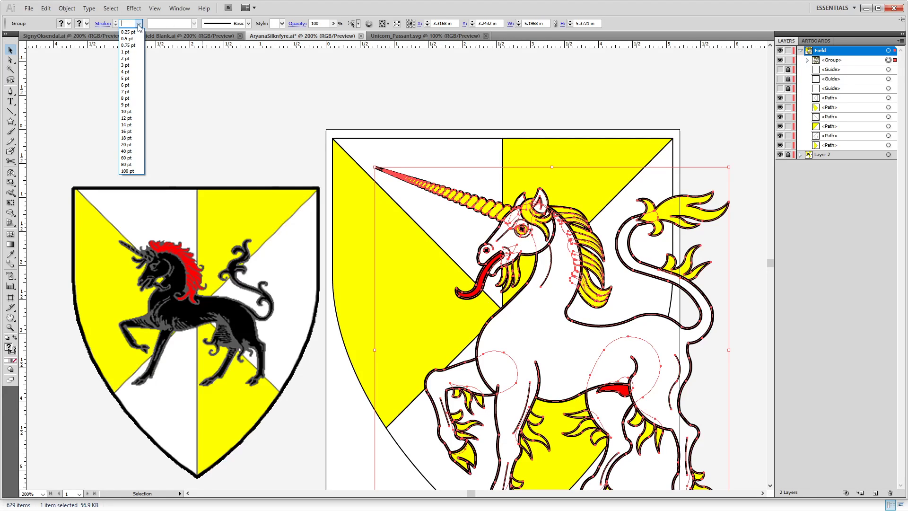
click(137, 52)
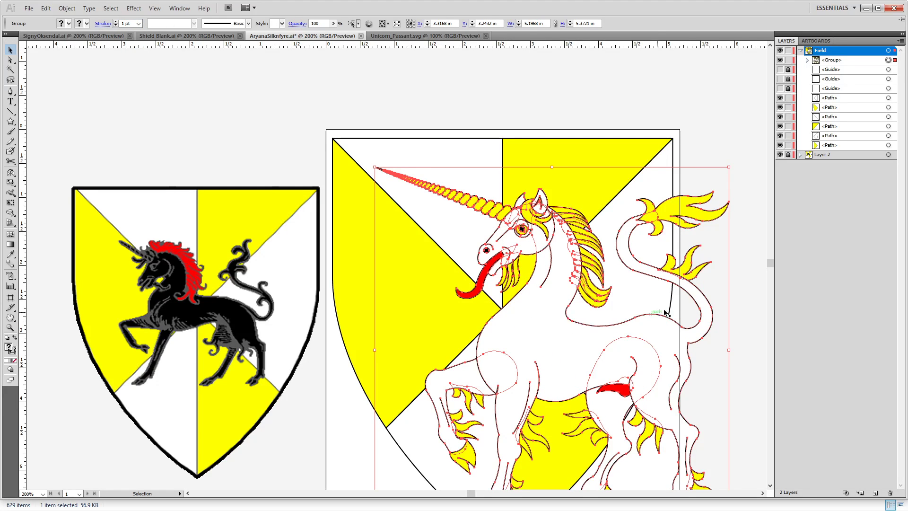
key(a)
click(528, 95)
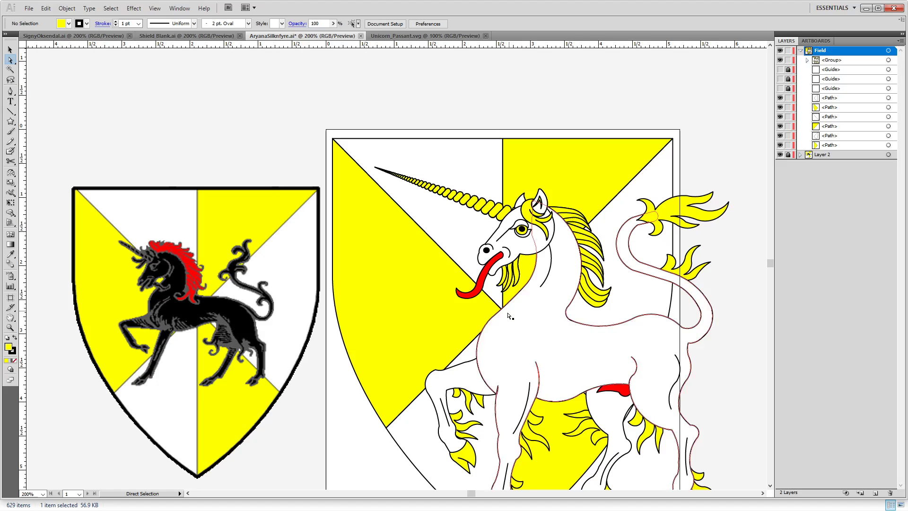
click(480, 291)
key(Delete)
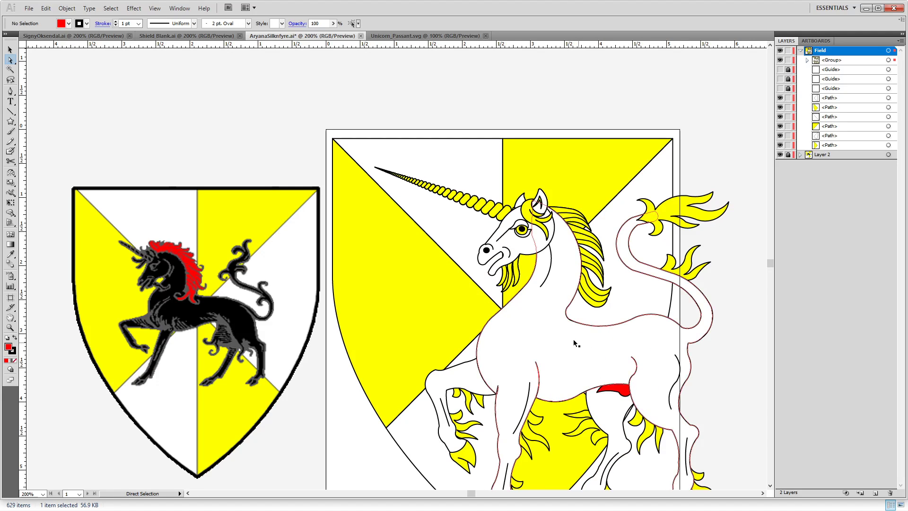
key(ctrl+z)
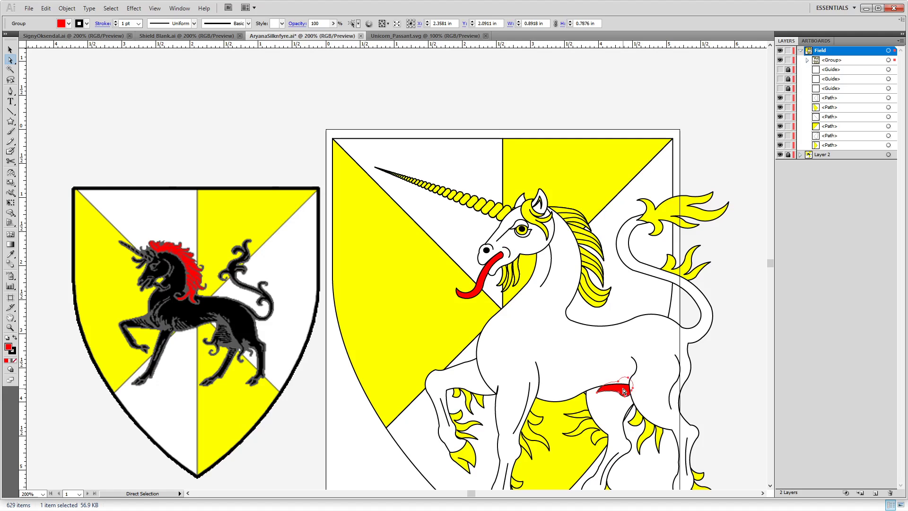
Delete the small red shape under the unicorn's belly.
click(617, 388)
key(Delete)
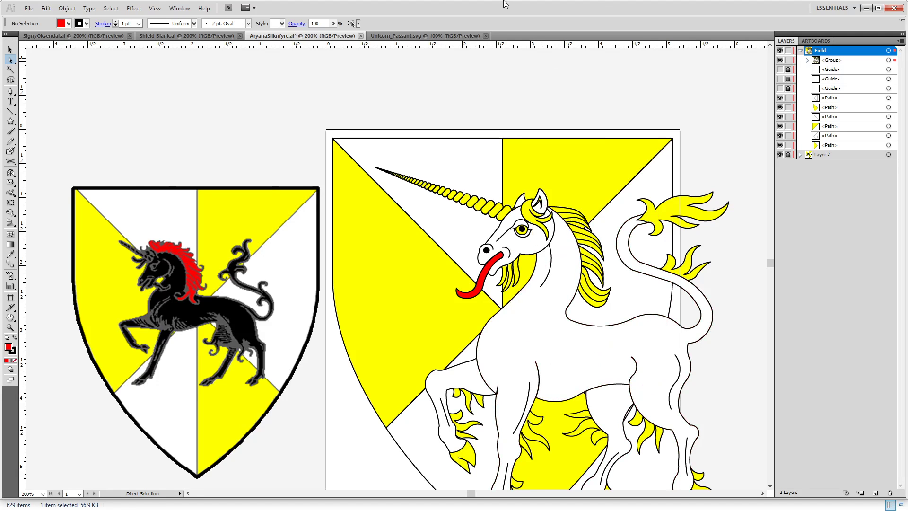
Scale the unicorn down to about 3.99 by 4.13 in and position it over the middle of the shield.
click(10, 49)
drag(534, 345, 401, 276)
click(432, 296)
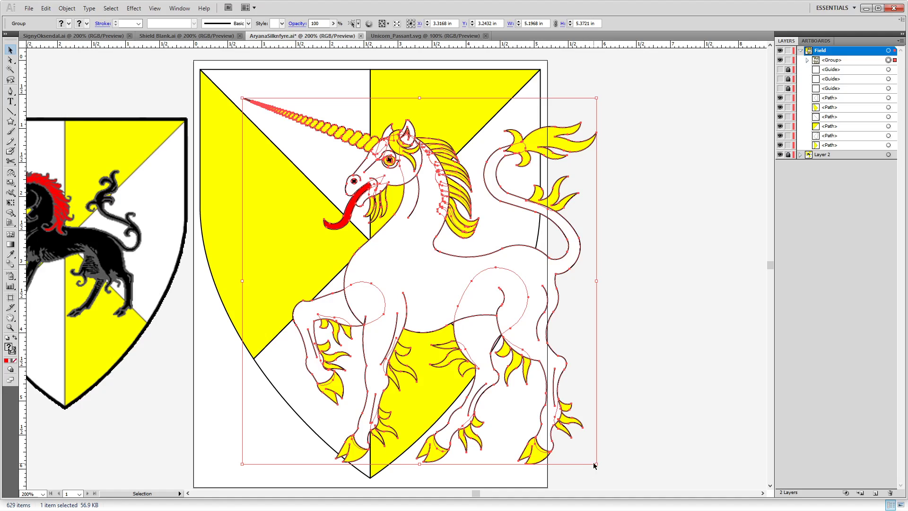
drag(594, 464, 515, 379)
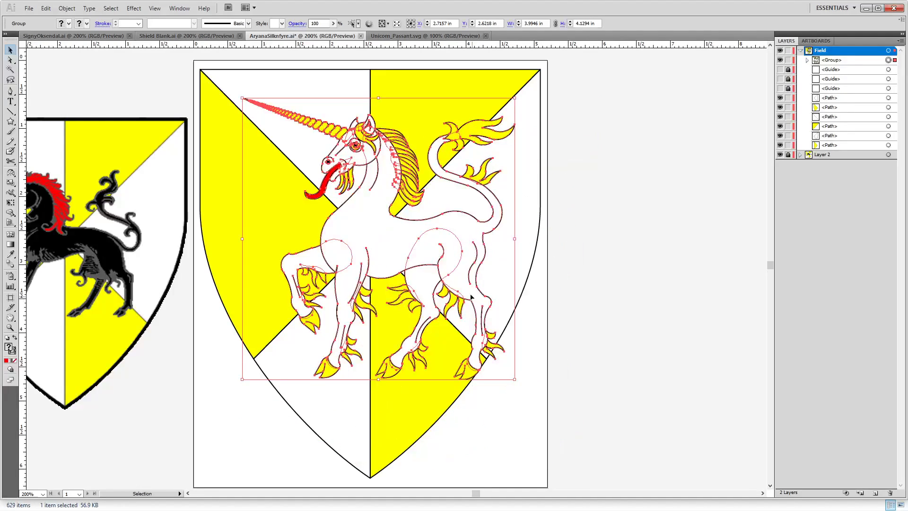
drag(413, 240, 493, 290)
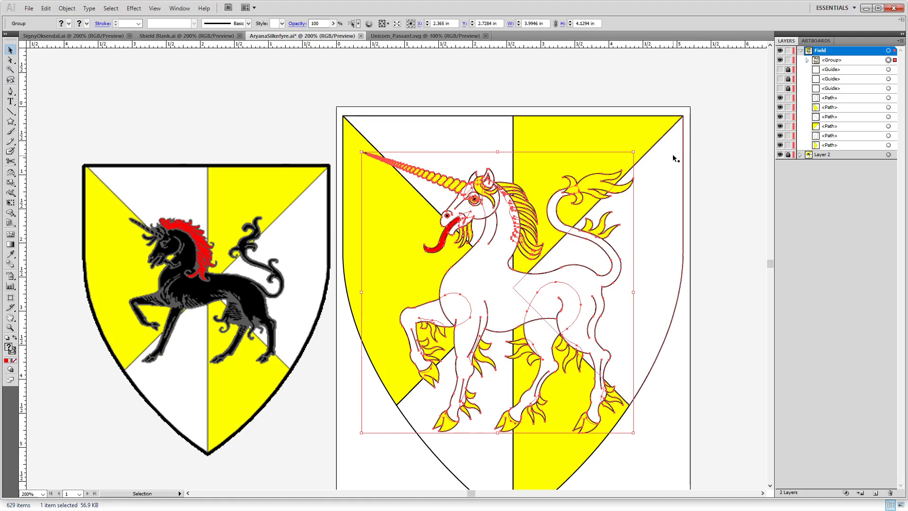
Enlarge the unicorn to about 4.09 by 4.23 in and nudge it slightly left and down on the shield.
drag(633, 152, 637, 148)
key(Left)
key(Left)
key(Left)
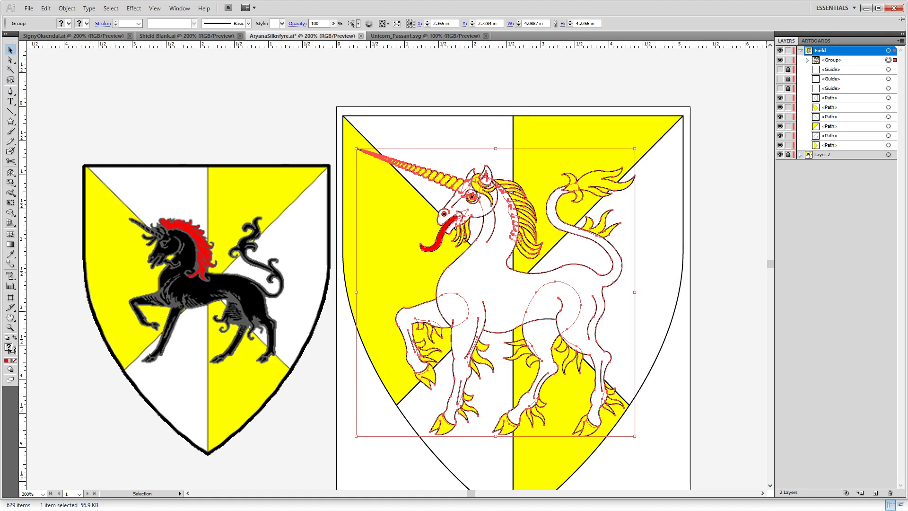
key(Left)
key(Down)
key(Down)
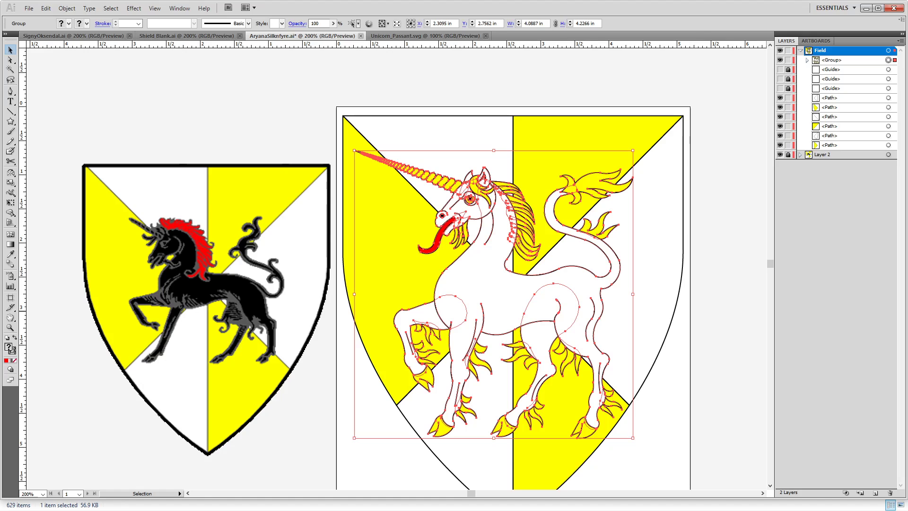
click(371, 83)
scroll(598, 185, up, 1)
scroll(598, 186, up, 2)
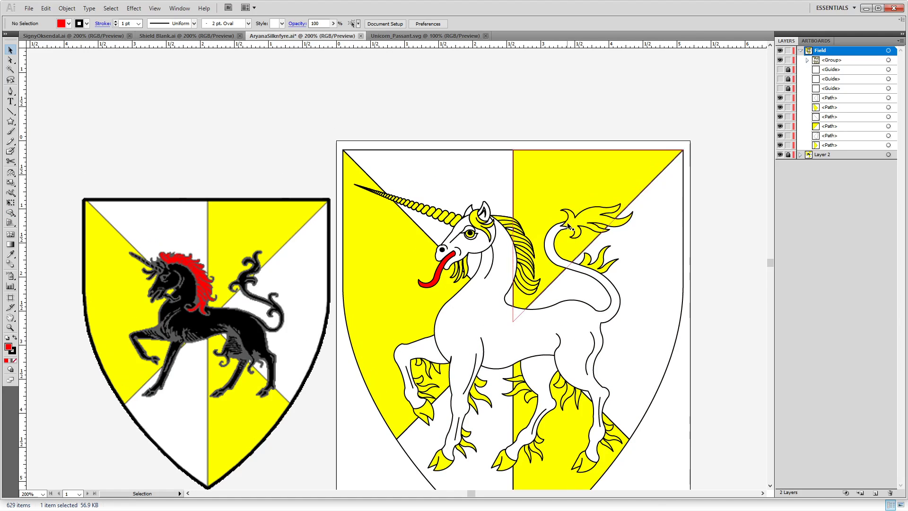
Try selecting the unicorn's head outline and upper eyelid as individual shapes.
click(600, 219)
key(a)
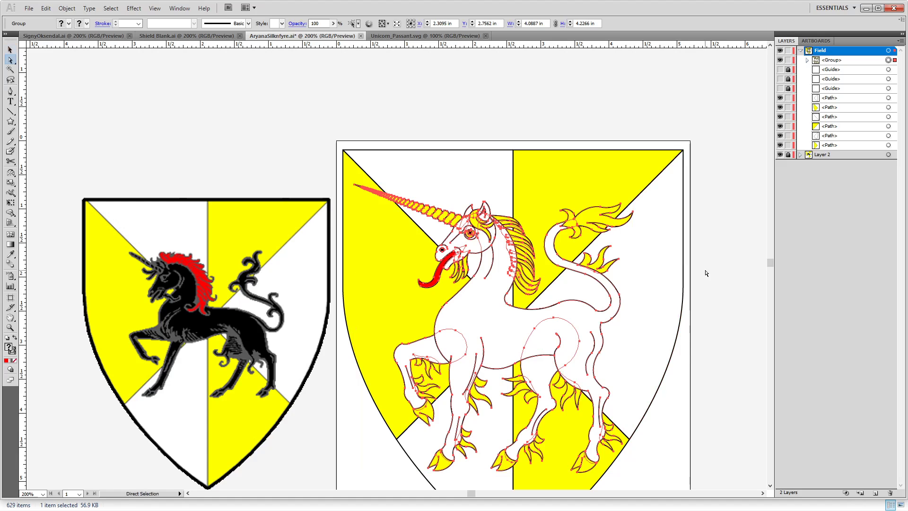
click(703, 308)
scroll(462, 262, up, 3)
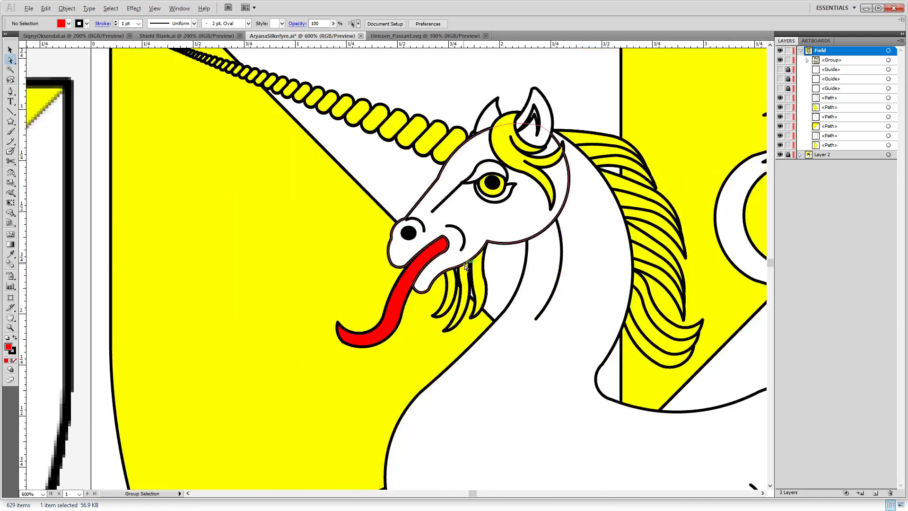
click(450, 182)
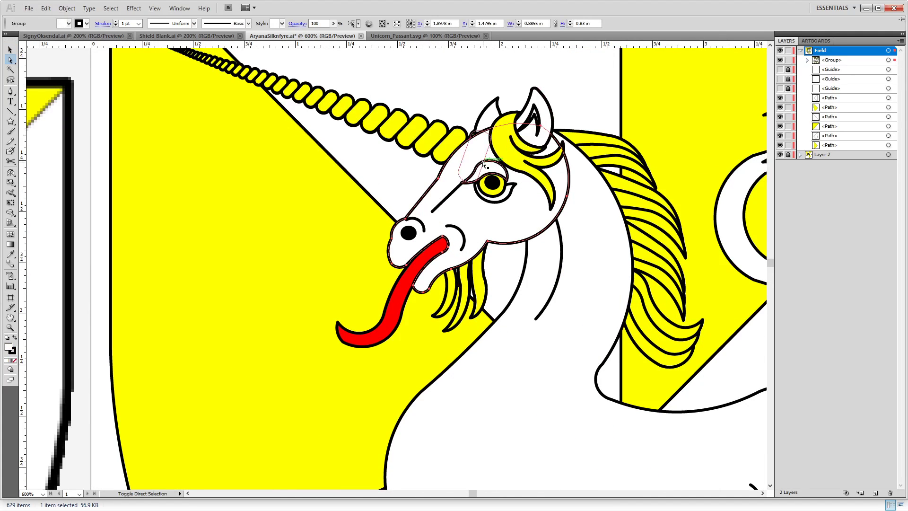
shift+click(480, 173)
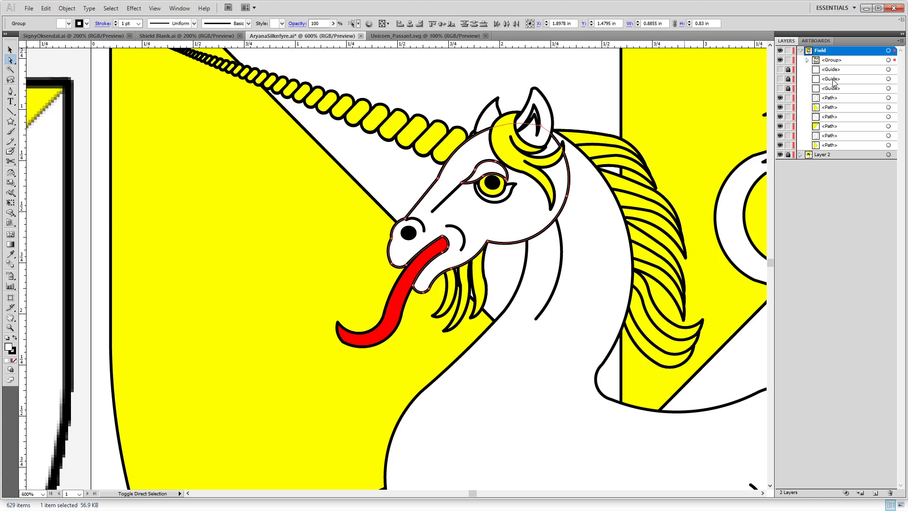
Expand the unicorn's nested groups in the layer list and select group61-200 to identify which parts it contains.
click(808, 60)
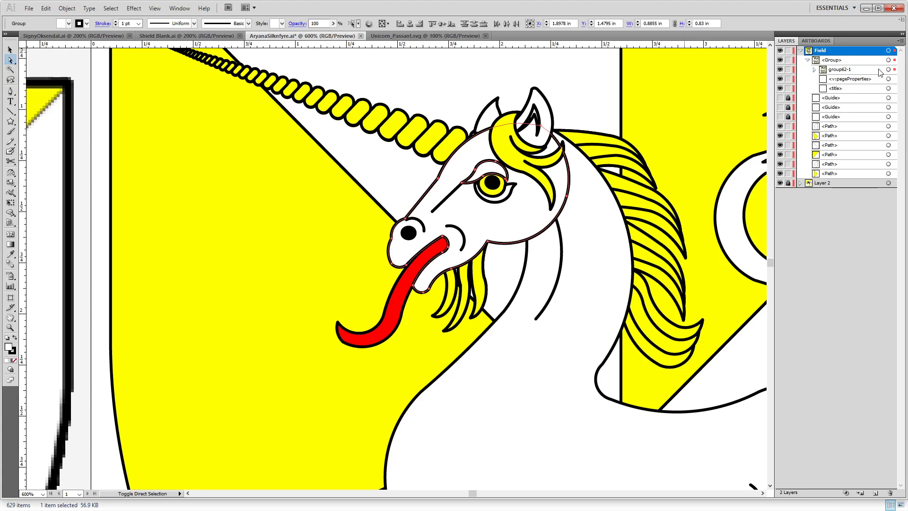
click(815, 69)
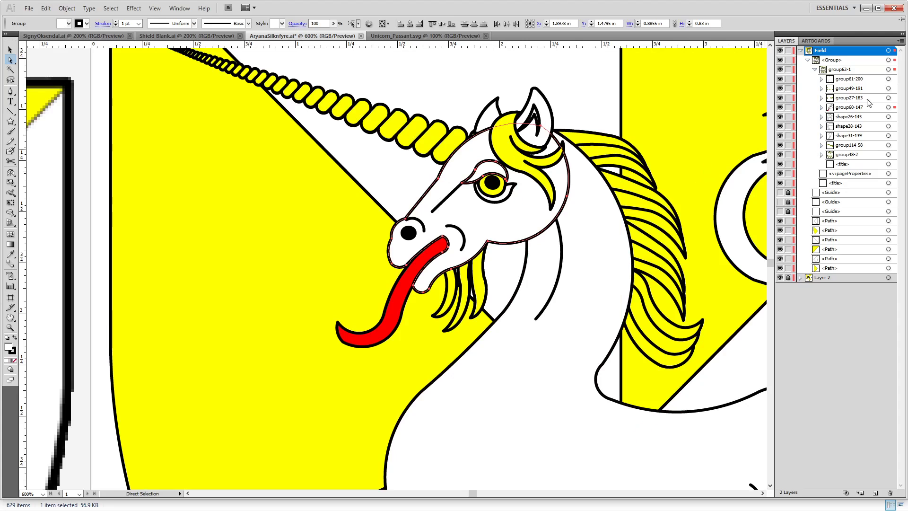
click(889, 79)
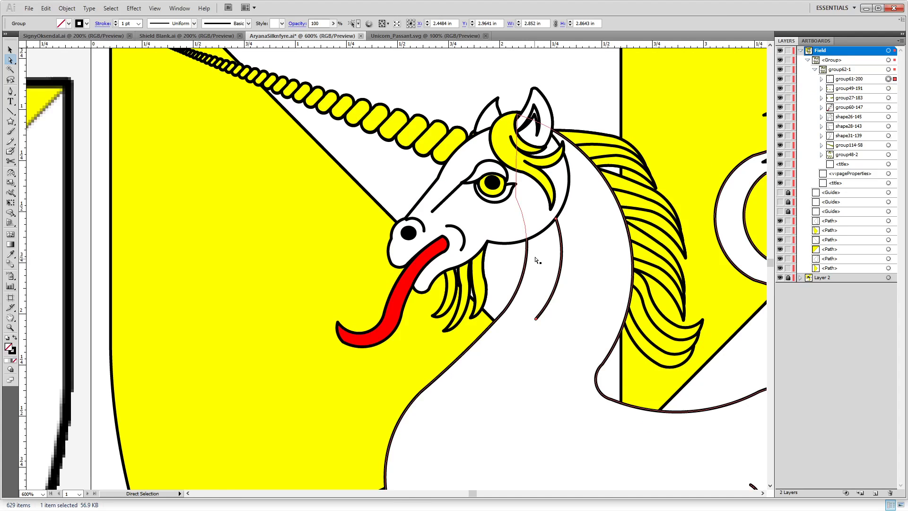
scroll(565, 283, down, 1)
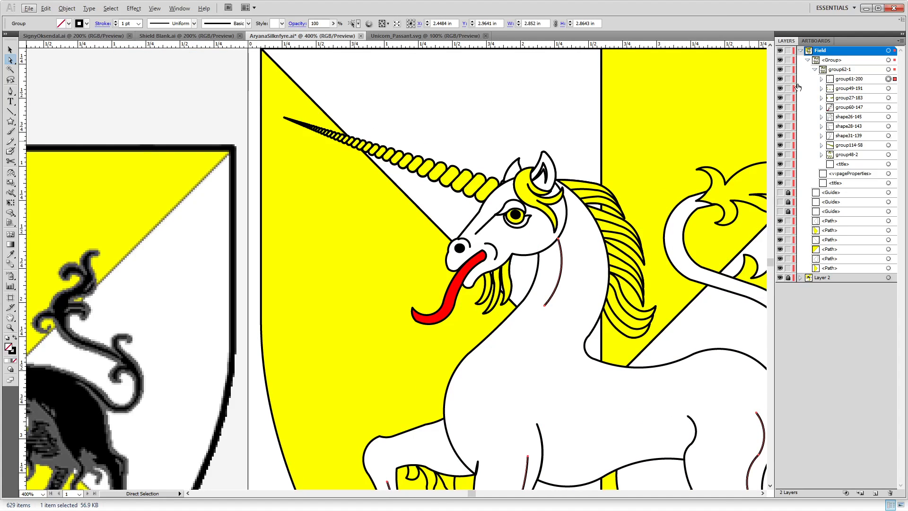
Set the outlines of the entire unicorn group to white (FFFFFF).
key(ctrl+a)
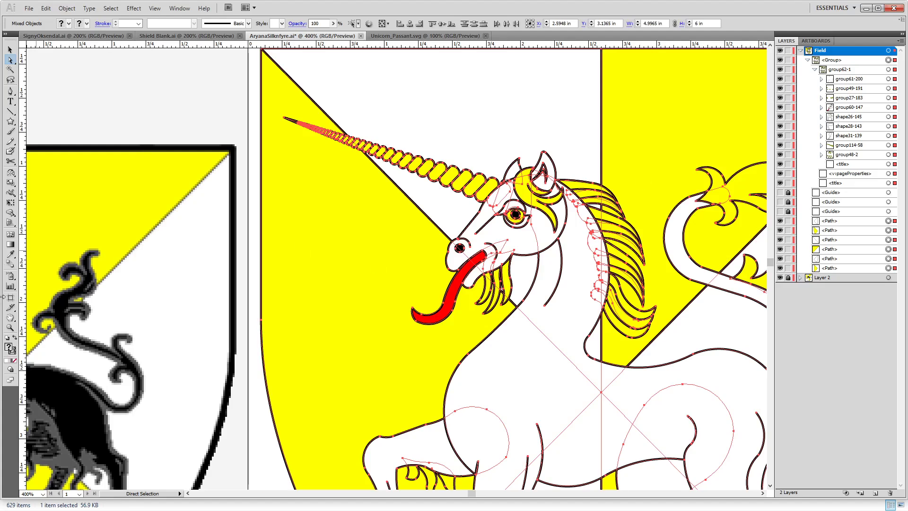
click(888, 61)
click(205, 100)
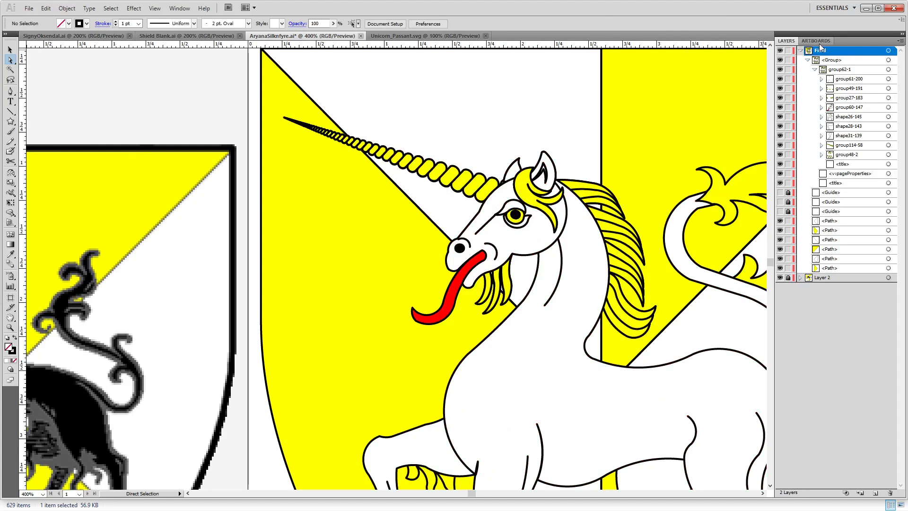
click(889, 61)
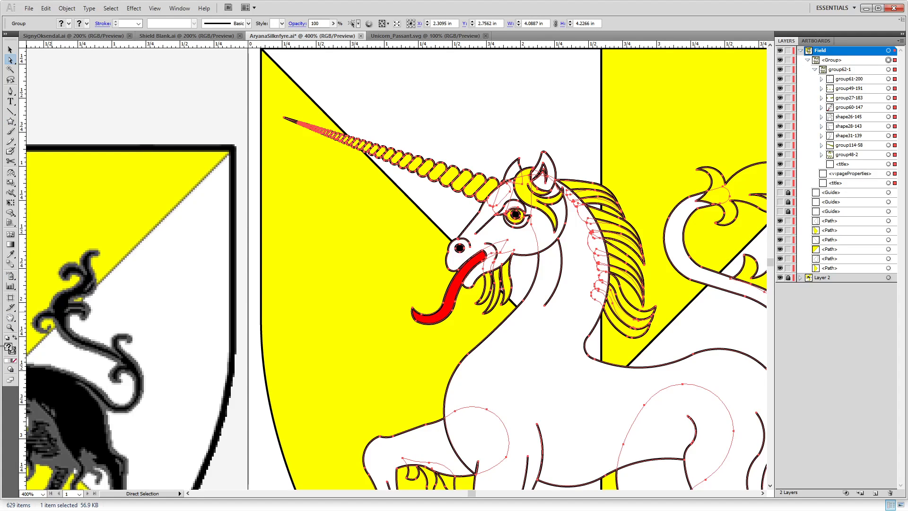
double_click(14, 351)
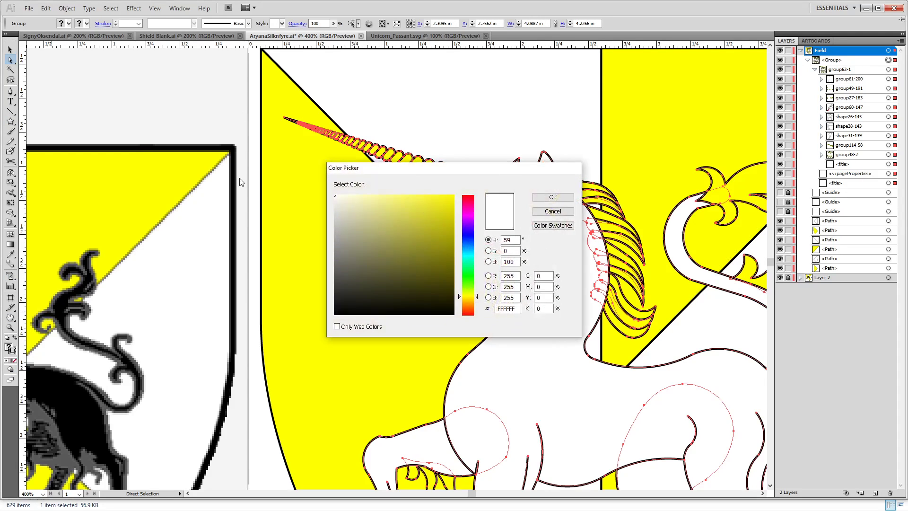
click(544, 198)
click(45, 100)
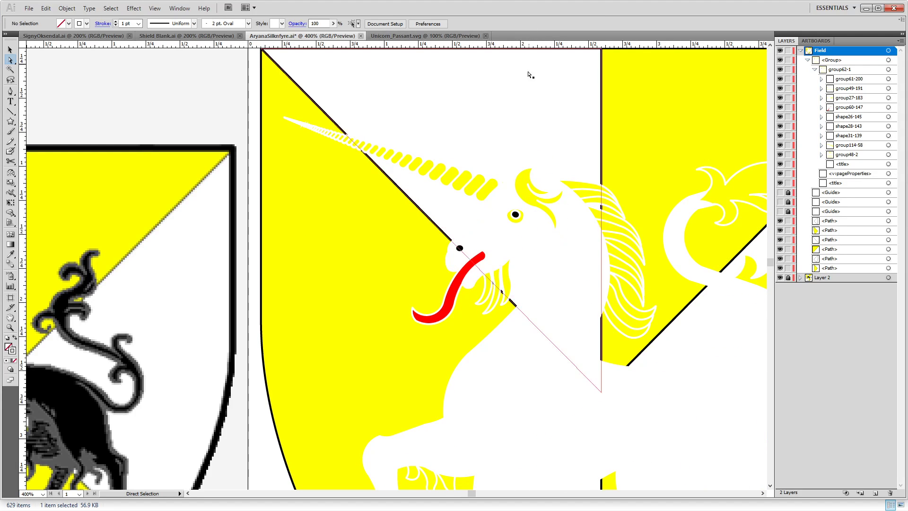
Fill the unicorn's spiral horn group (group114-58) with solid black (000000).
drag(171, 251, 279, 235)
click(596, 173)
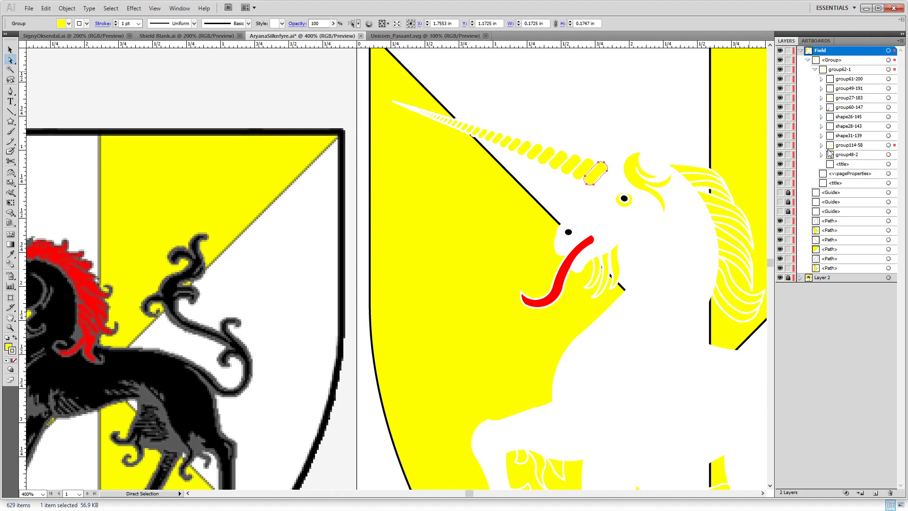
click(888, 145)
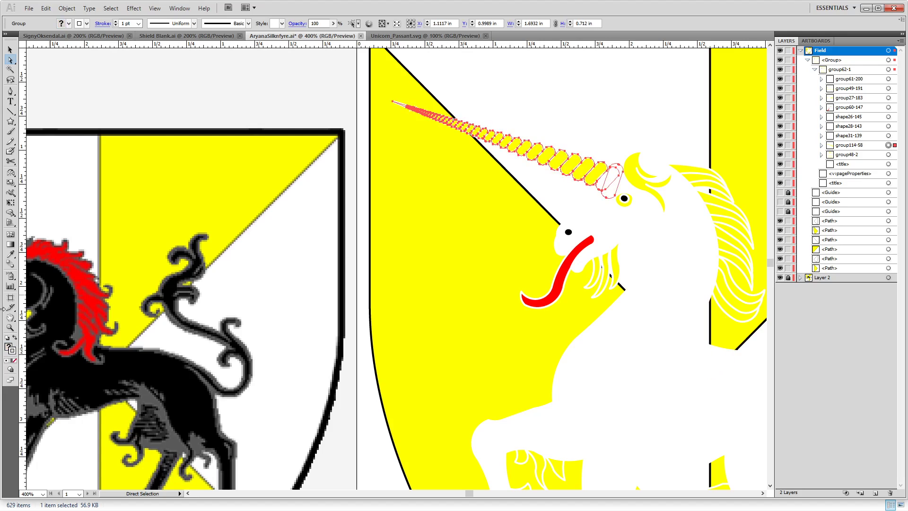
double_click(8, 347)
drag(383, 297, 323, 323)
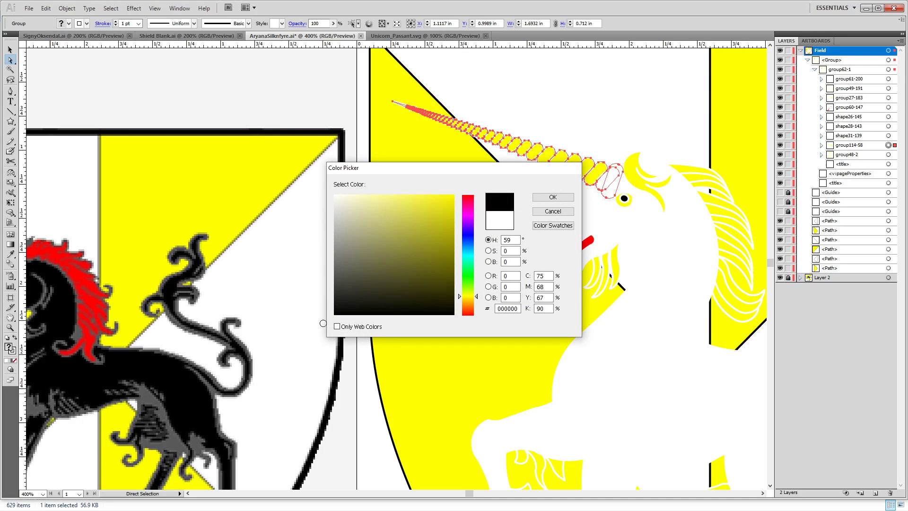
click(553, 197)
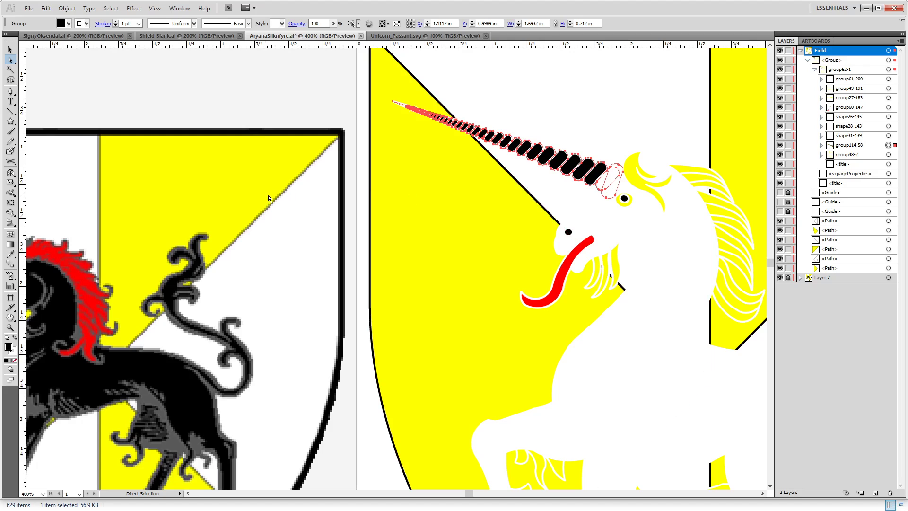
Fill the unicorn's body, head, ears, beard, tongue and raised foreleg together with solid black (000000).
click(594, 217)
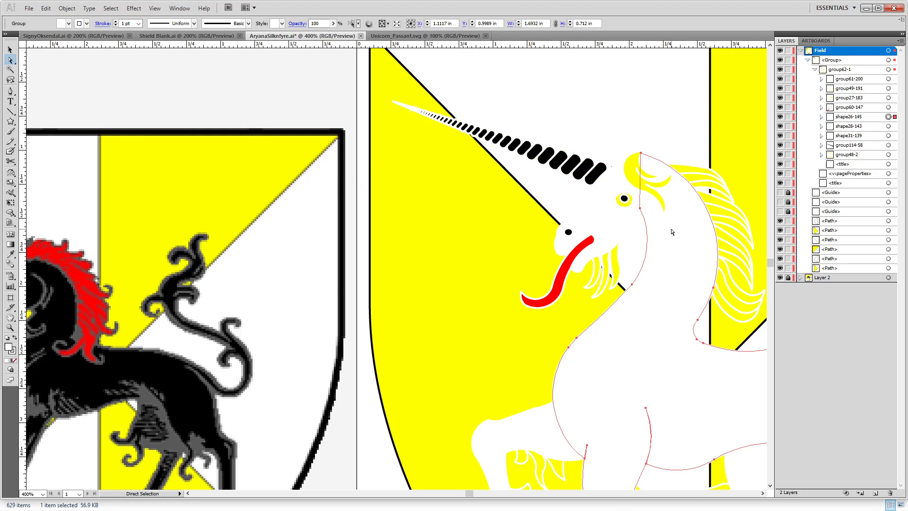
shift+click(604, 267)
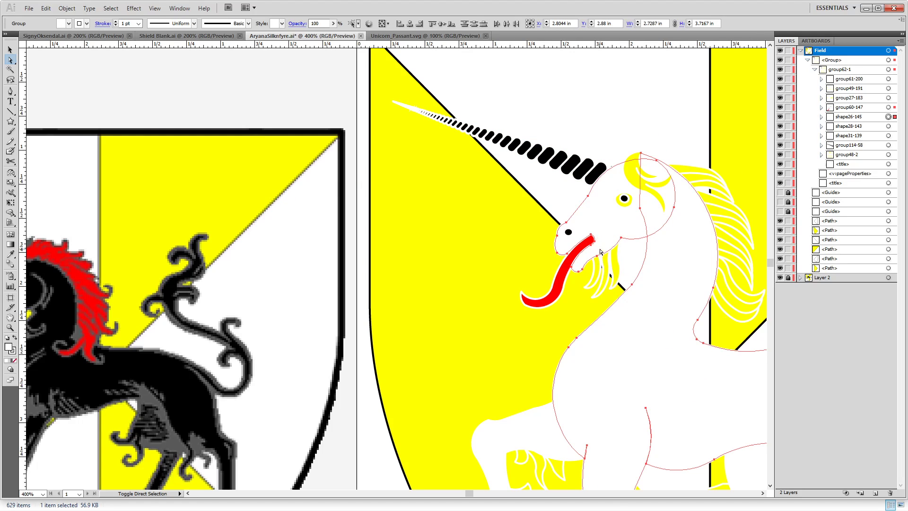
shift+click(603, 266)
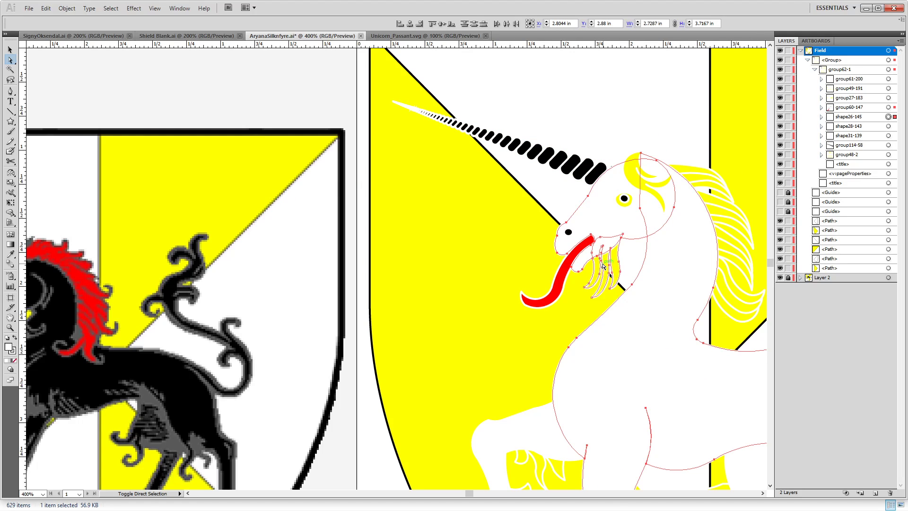
shift+click(557, 293)
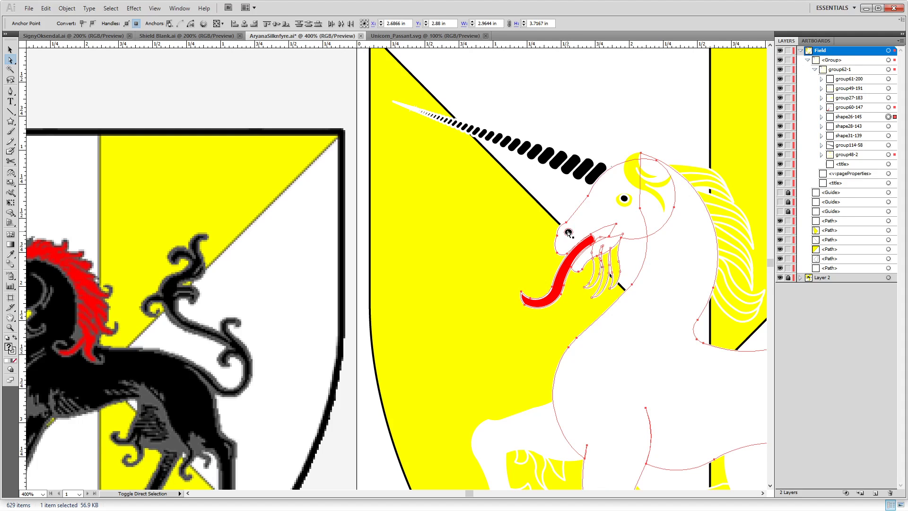
scroll(666, 331, down, 5)
scroll(567, 307, right, 2)
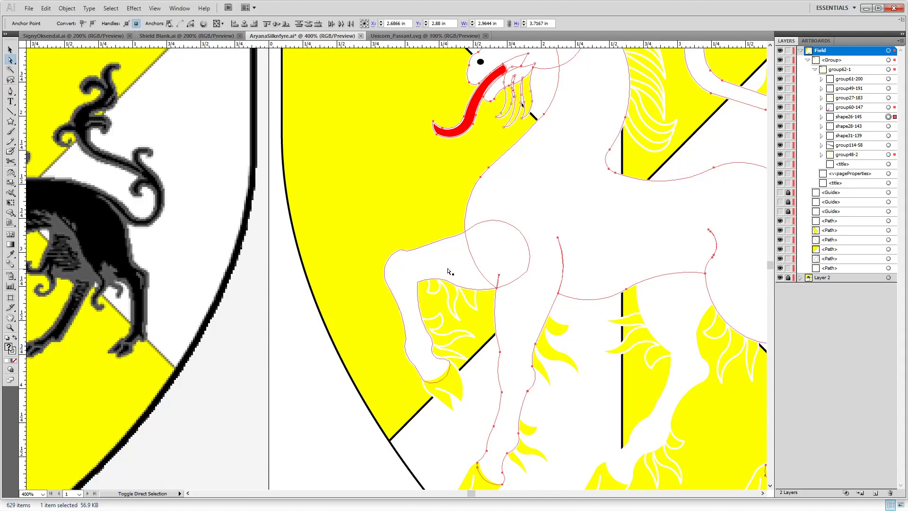
shift+click(455, 299)
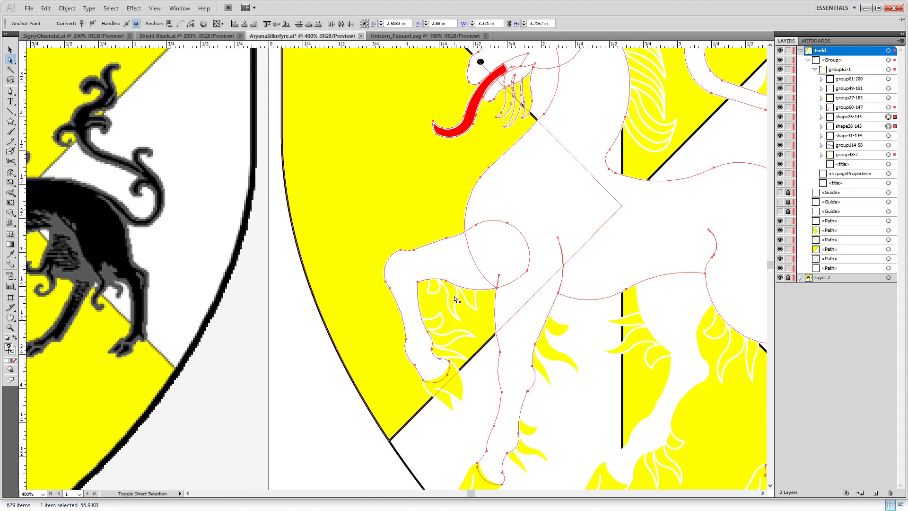
shift+click(452, 343)
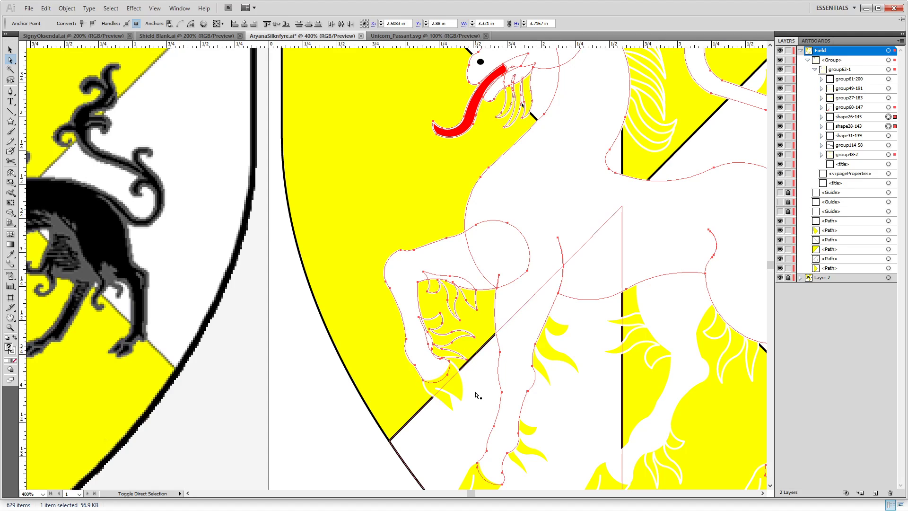
shift+click(455, 296)
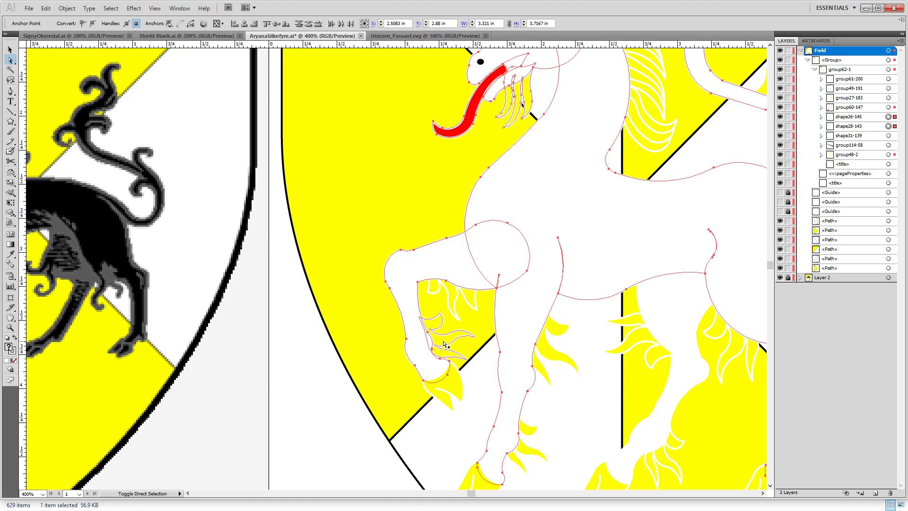
click(456, 389)
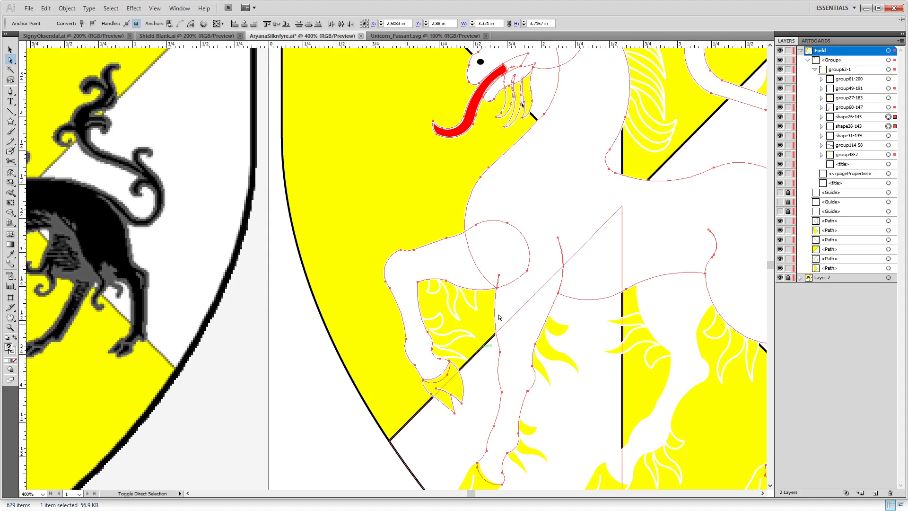
drag(208, 225, 6, 306)
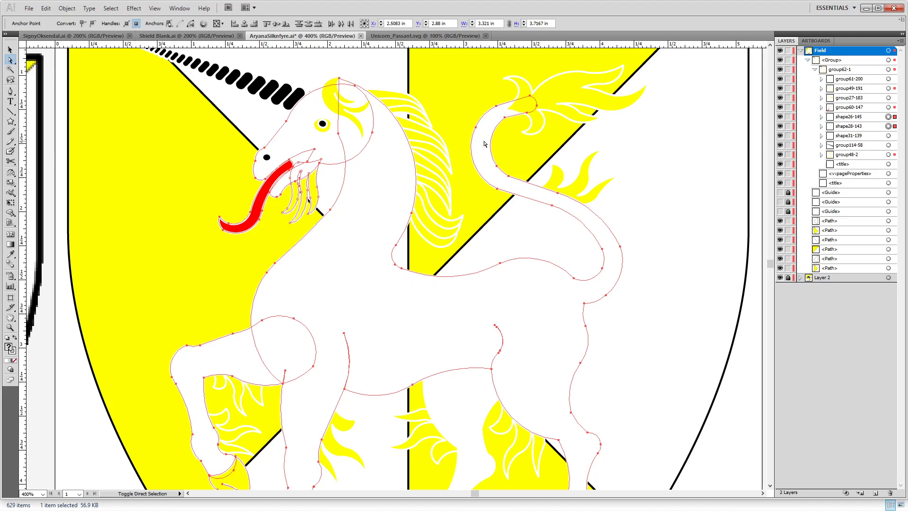
click(586, 246)
drag(360, 288, 427, 128)
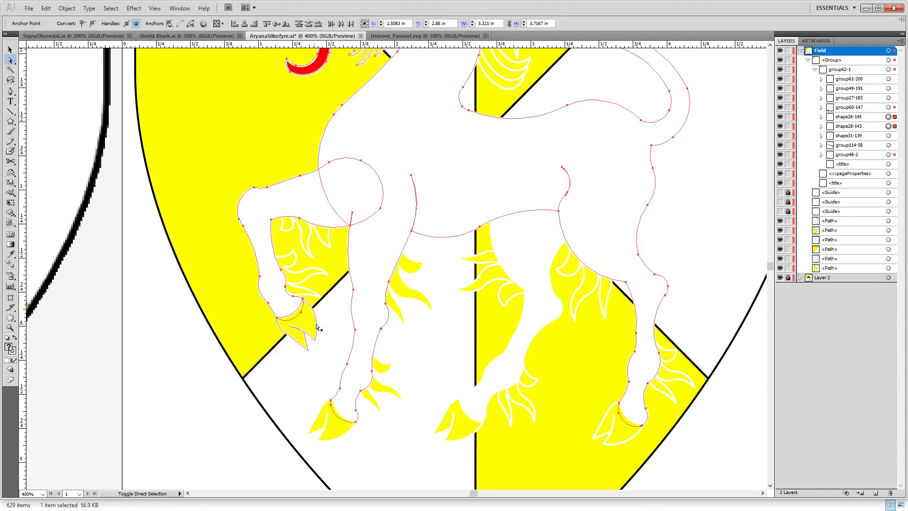
drag(414, 124, 510, 280)
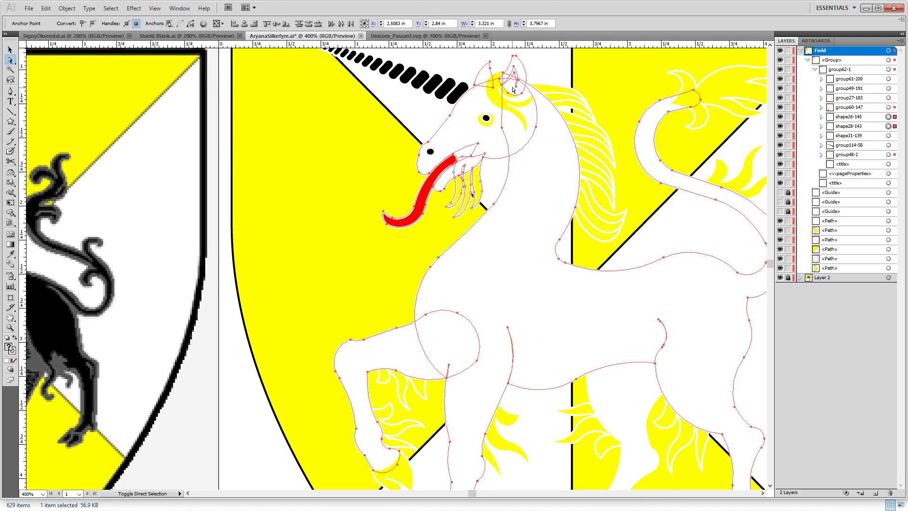
double_click(9, 348)
drag(345, 308, 331, 318)
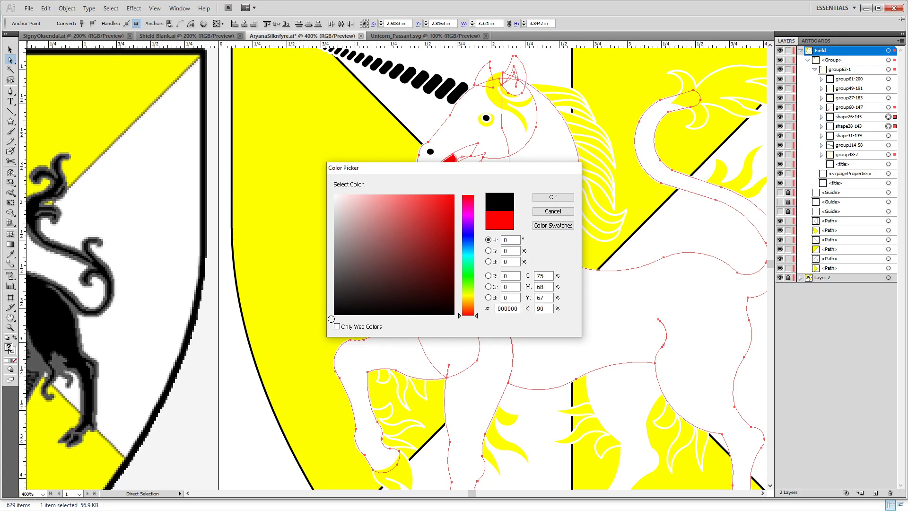
click(554, 197)
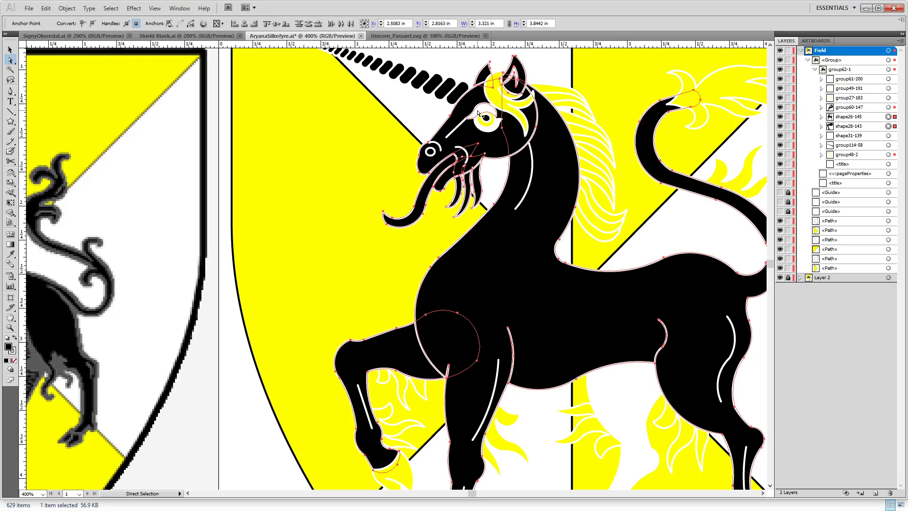
Fill the white shape around the unicorn's eye with the body's black using the Eyedropper.
ctrl+click(491, 129)
ctrl+shift+click(491, 133)
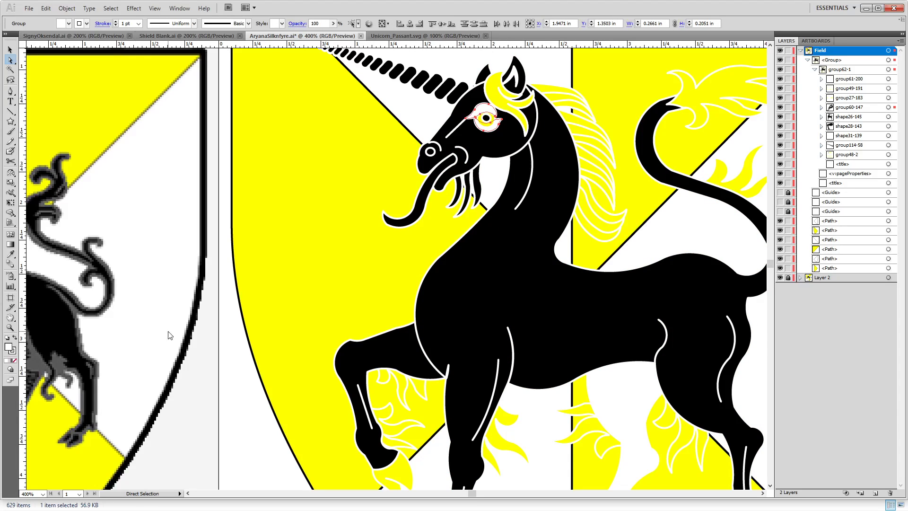
key(i)
click(483, 289)
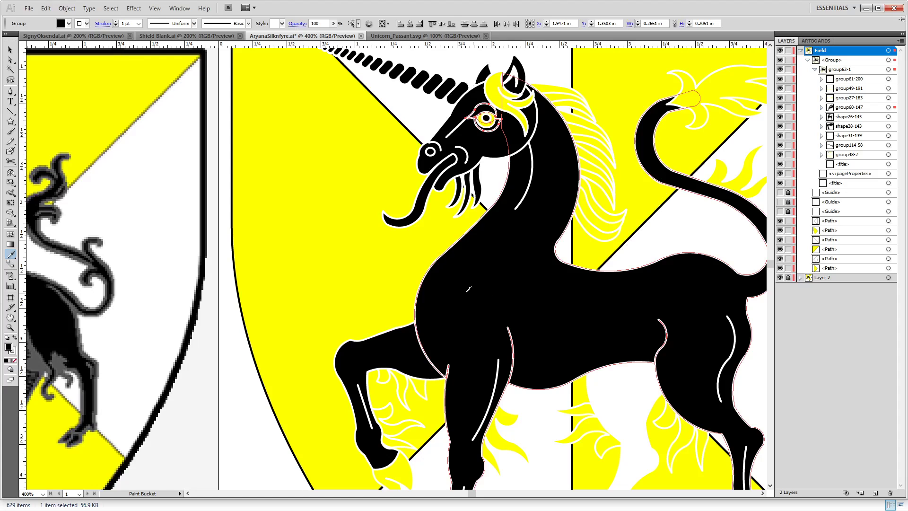
Fill the unicorn's far hind leg with black sampled from the body.
key(space)
drag(443, 236, 261, 187)
key(a)
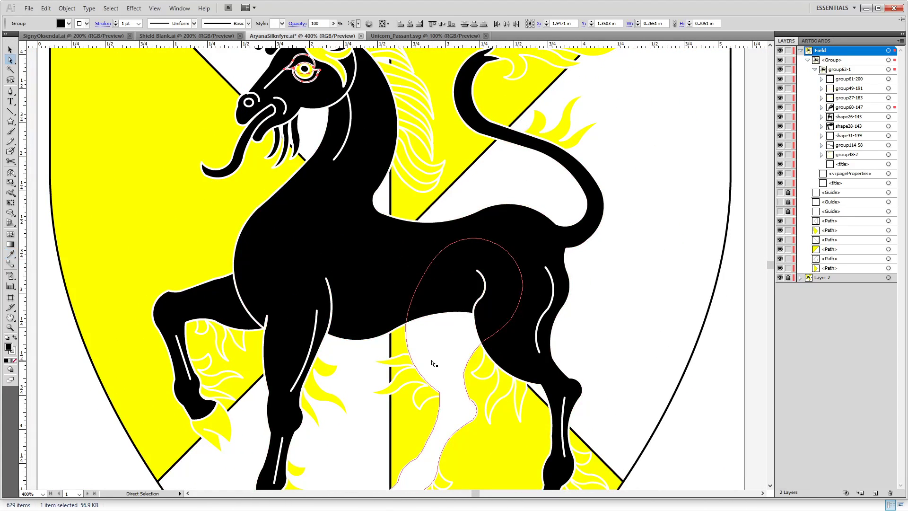
click(432, 363)
key(i)
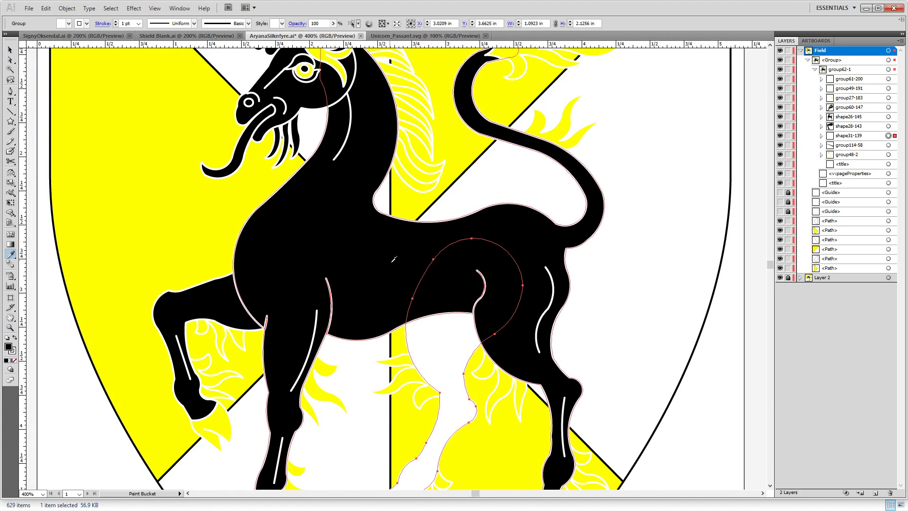
click(392, 261)
Select the unicorn's hooves and the hair tufts on all four legs together.
scroll(435, 208, down, 5)
scroll(435, 208, left, 3)
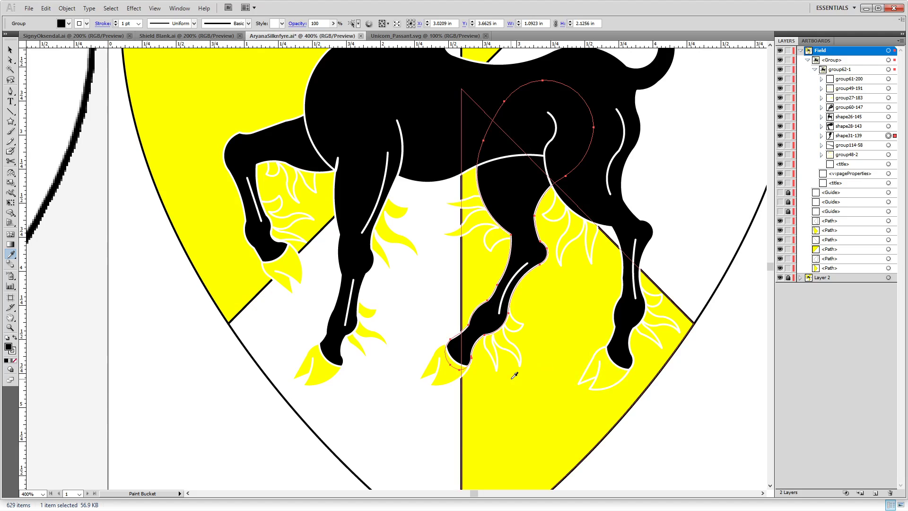
key(a)
click(448, 381)
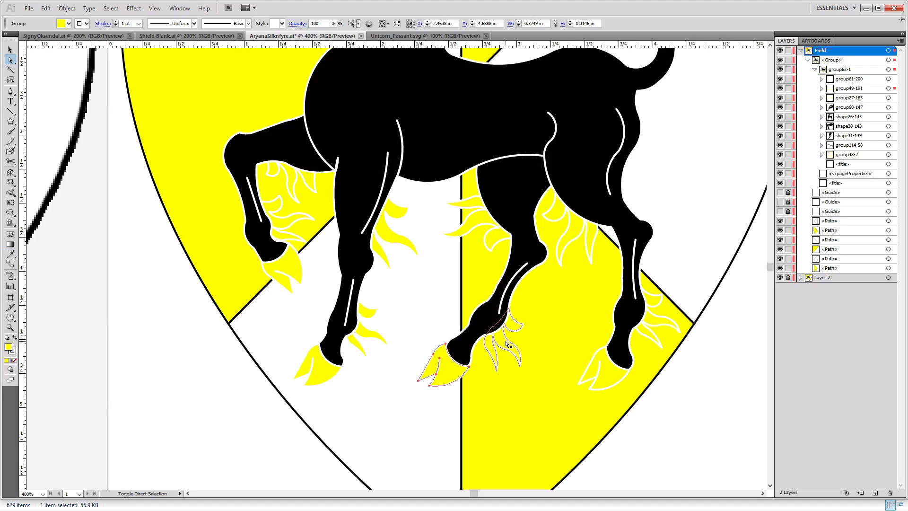
shift+click(505, 341)
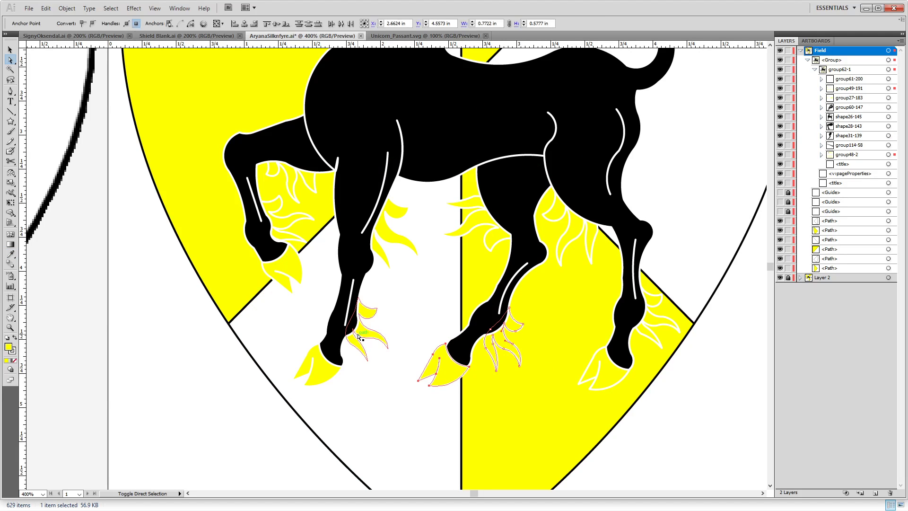
shift+click(389, 233)
shift+click(294, 176)
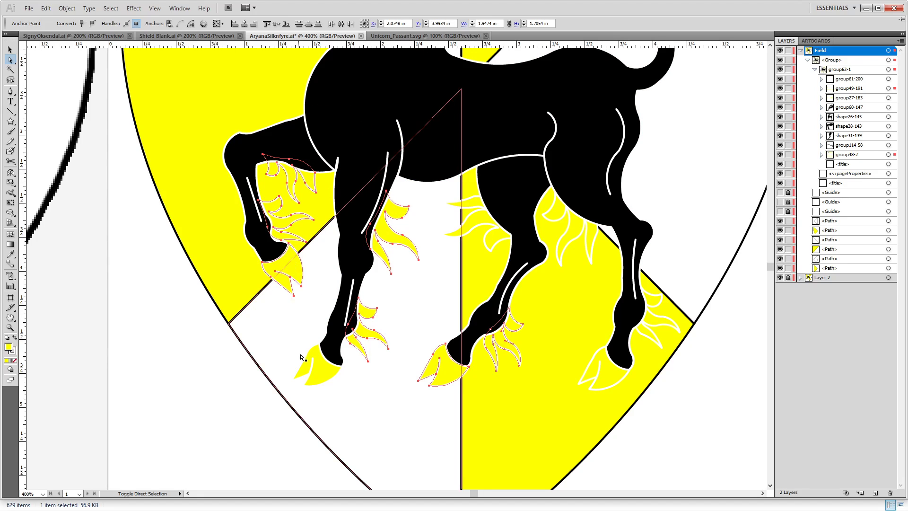
shift+click(325, 371)
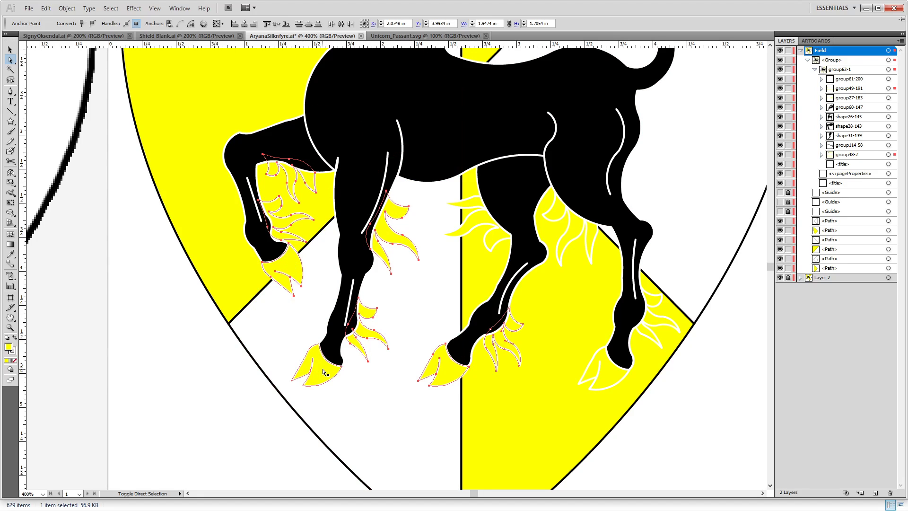
shift+click(573, 226)
shift+click(476, 220)
shift+click(600, 371)
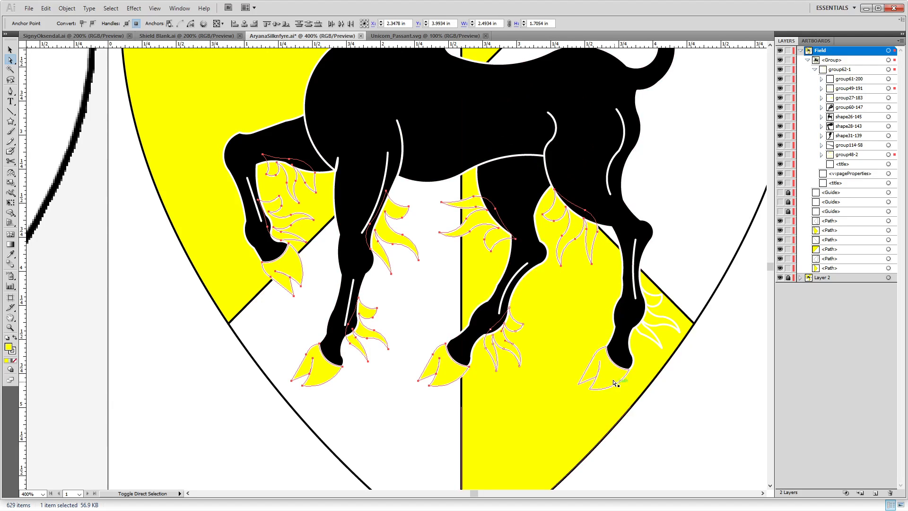
shift+click(661, 324)
Add the tail tufts, forelock and every mane lock to the selected hooves and leg tufts, and fill them all with red by setting green to 0.
scroll(657, 321, up, 10)
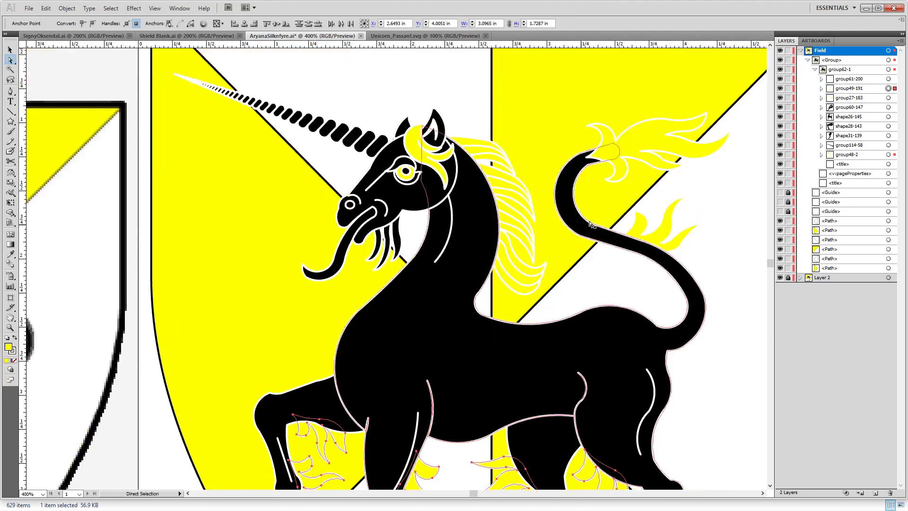
shift+click(665, 240)
shift+click(638, 153)
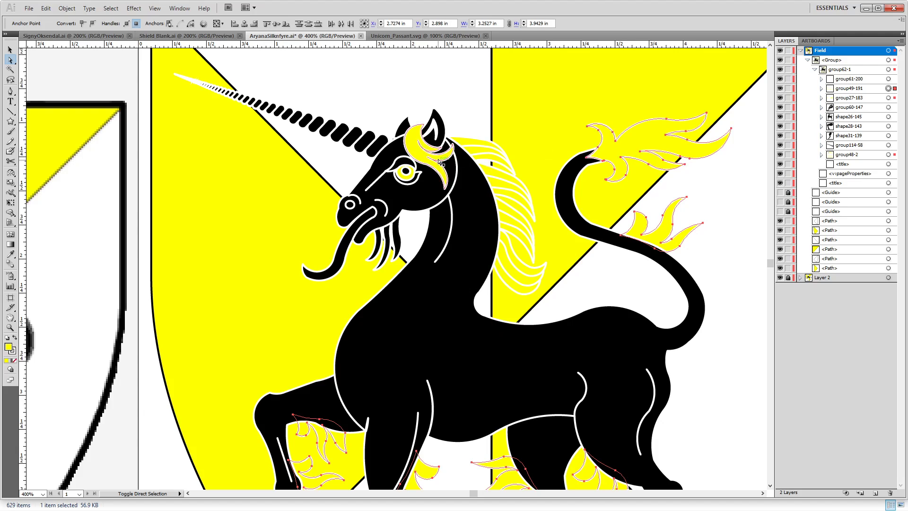
shift+click(413, 151)
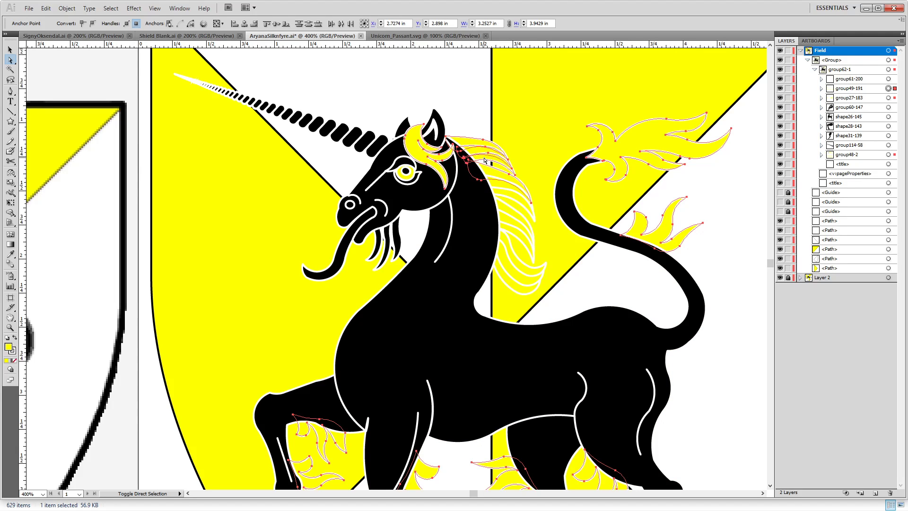
alt+scroll(524, 220, up, 2)
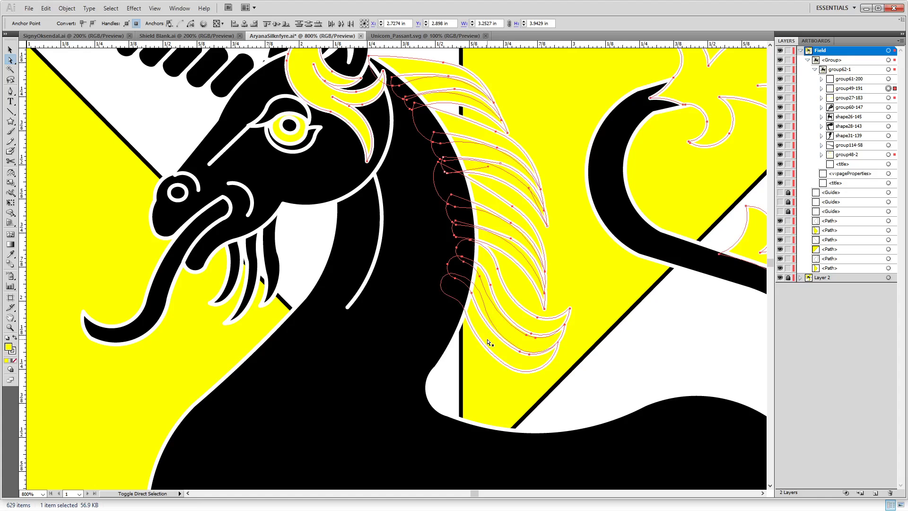
double_click(8, 348)
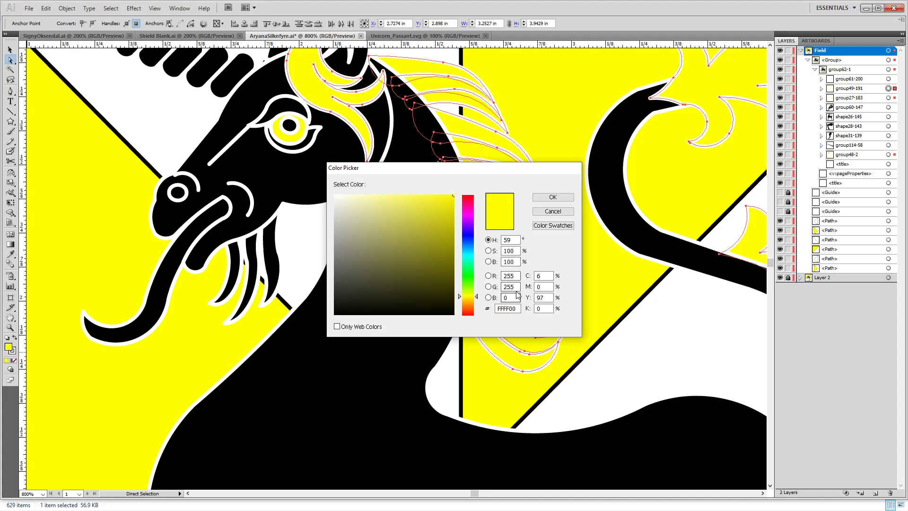
drag(515, 287, 369, 474)
text(0)
key(Return)
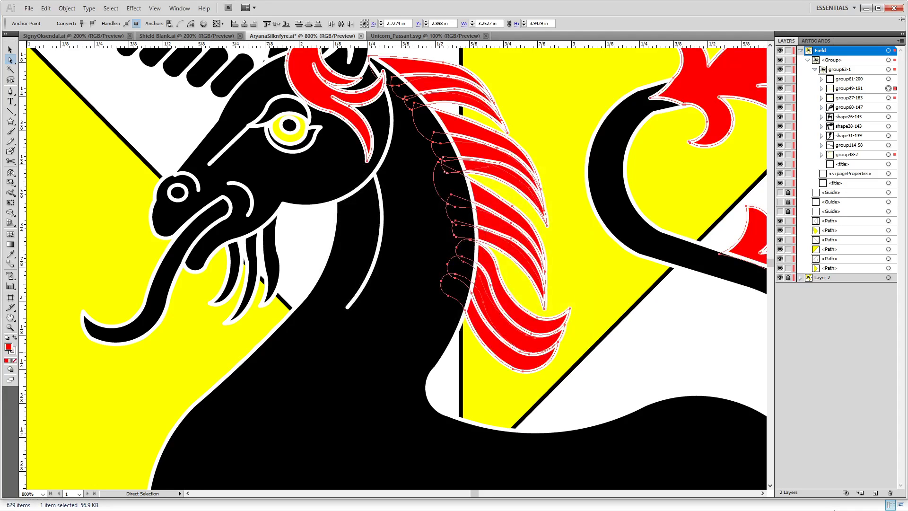
Fill the yellow ring of the unicorn's eye with white.
scroll(331, 232, down, 5)
scroll(344, 208, up, 2)
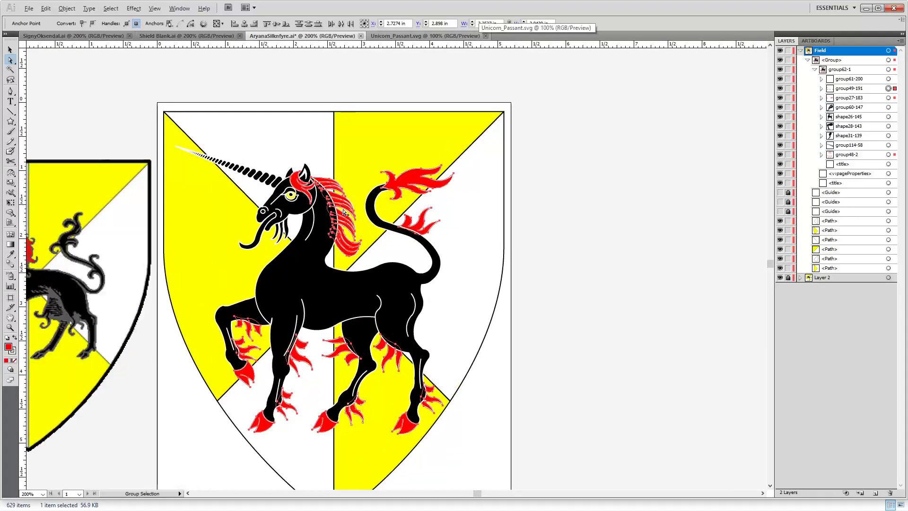
key(space)
drag(335, 221, 648, 202)
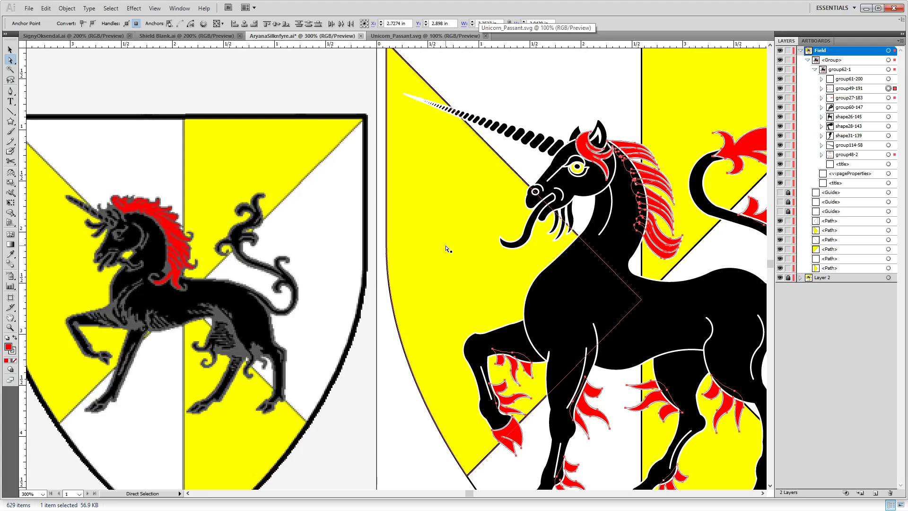
click(421, 177)
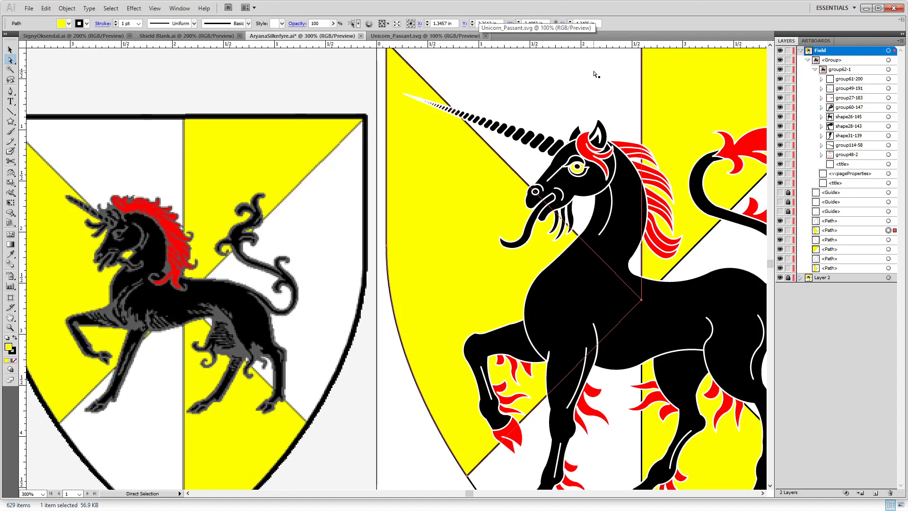
scroll(550, 171, up, 2)
scroll(551, 172, up, 1)
click(615, 158)
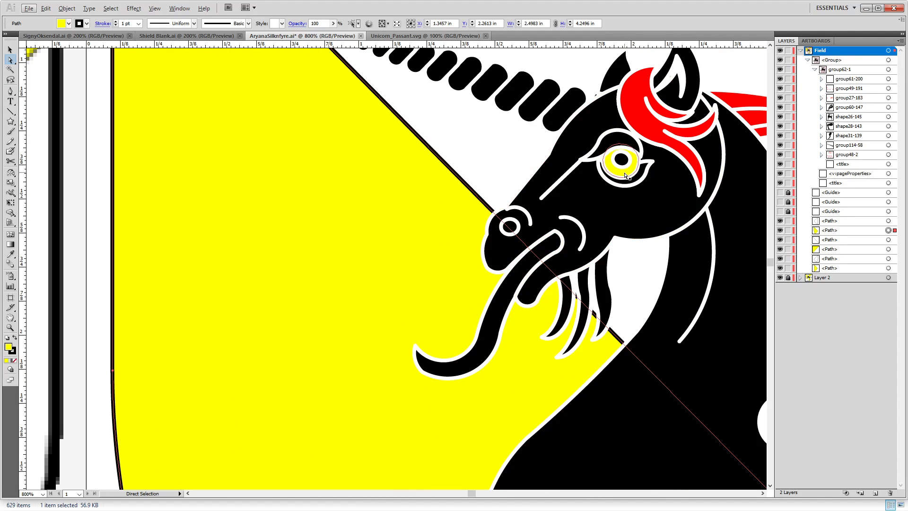
double_click(9, 349)
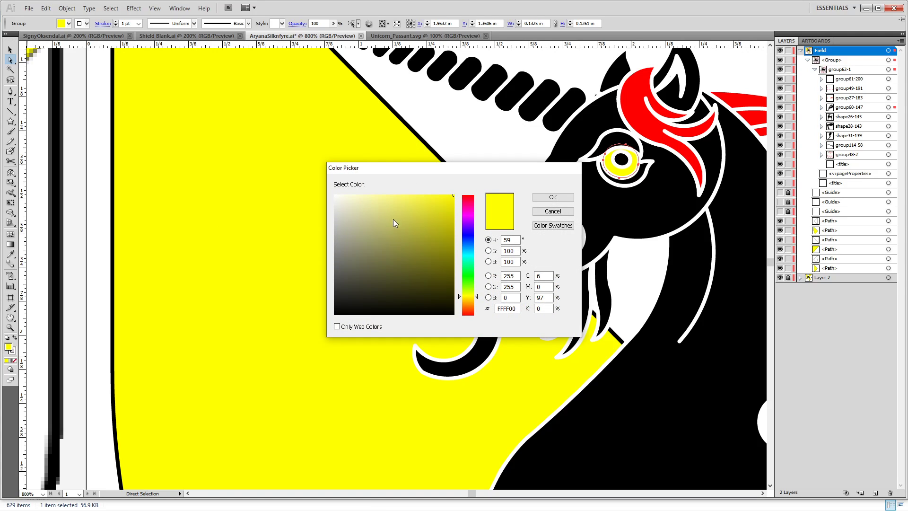
mouse_move(359, 212)
mouse_down()
mouse_move(316, 187)
mouse_move(355, 200)
mouse_move(324, 183)
mouse_up()
click(567, 196)
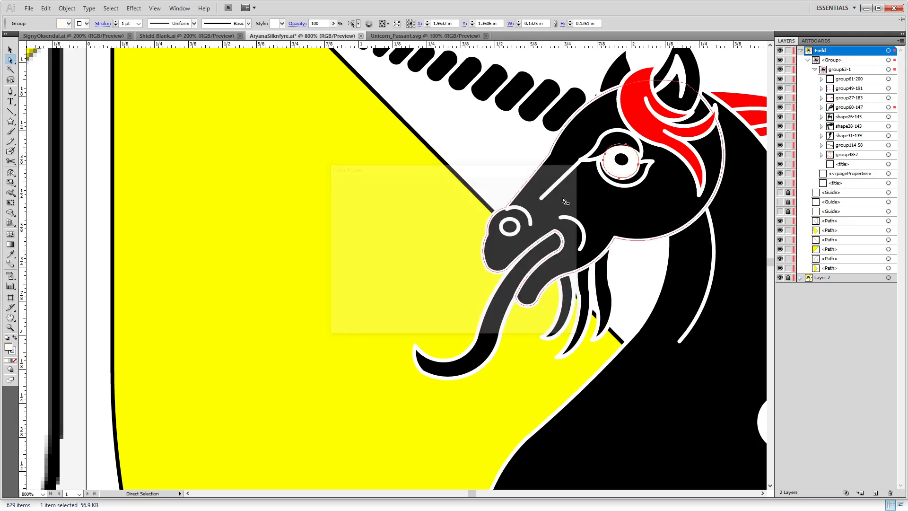
Delete Layer 2 with the reference shield image and save the document.
scroll(300, 75, down, 4)
click(300, 74)
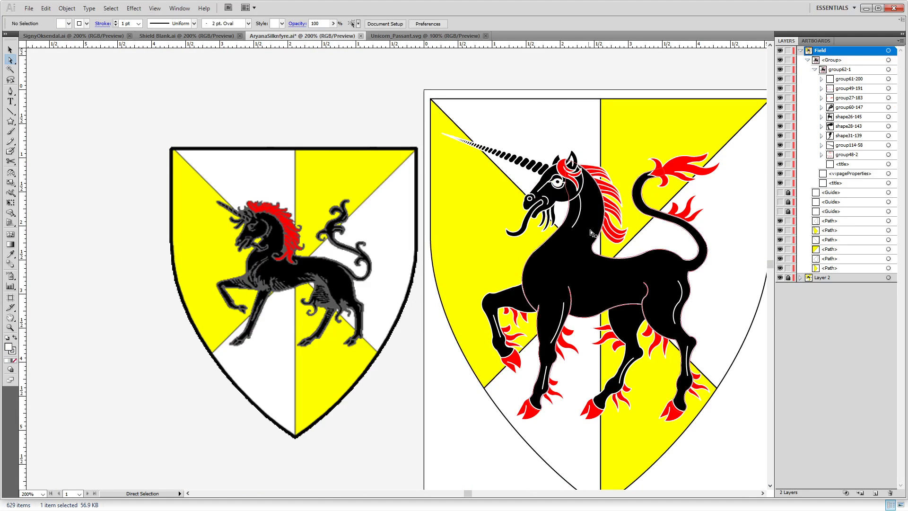
drag(417, 199, 262, 170)
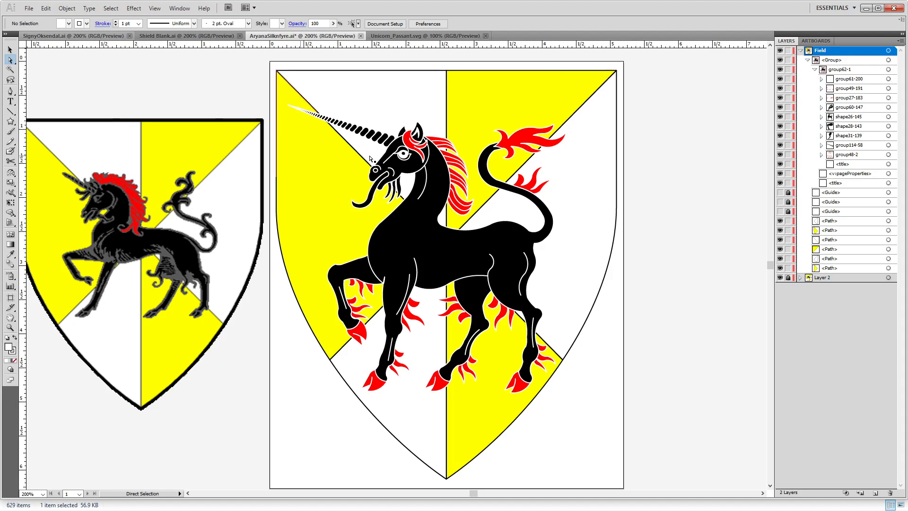
click(808, 61)
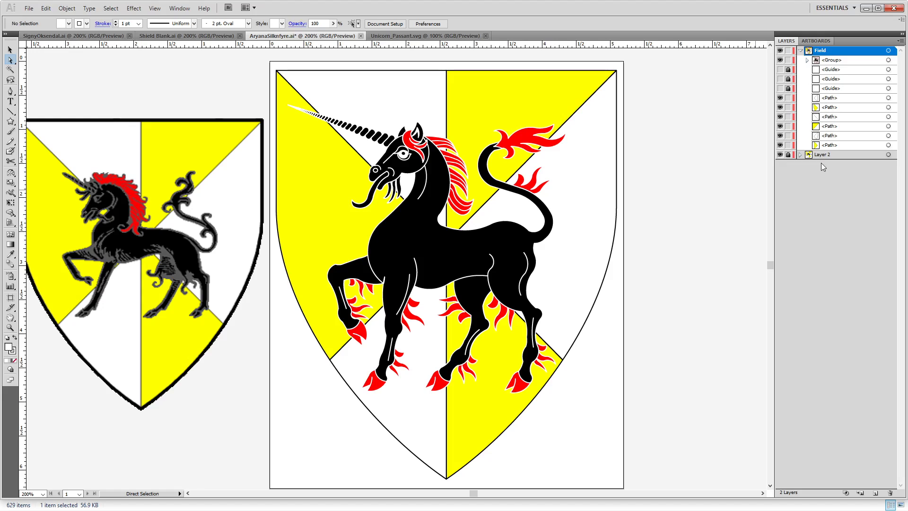
drag(823, 154, 837, 291)
drag(852, 506, 890, 493)
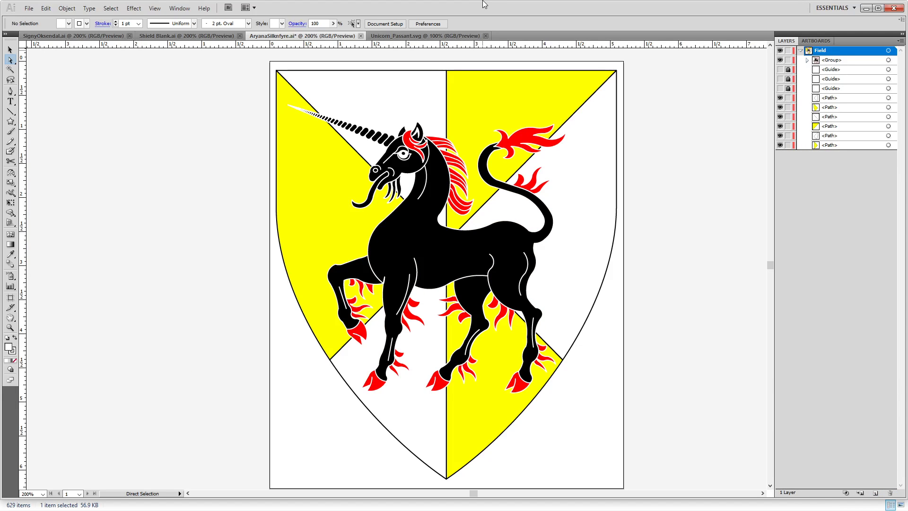
key(ctrl+s)
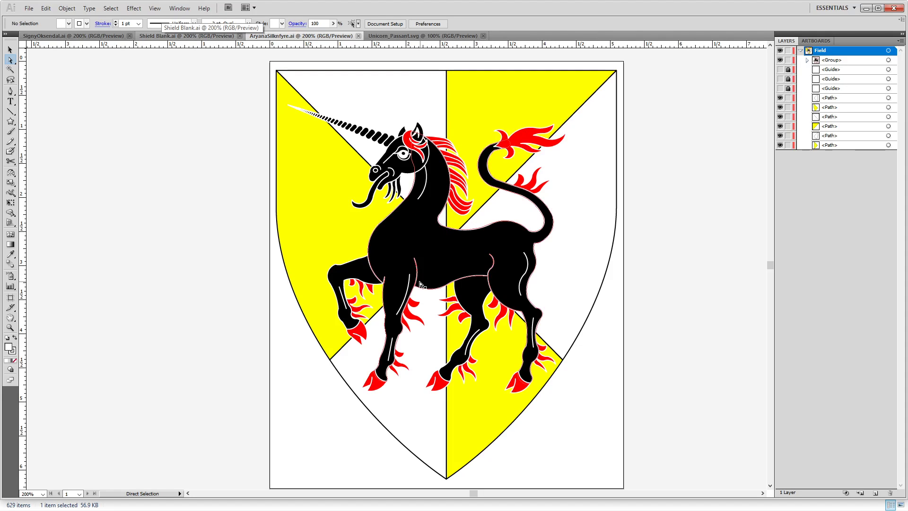
Undo the recoloring back to the original unicorn with a white body, yellow hair, red tongue and black outlines.
scroll(416, 159, up, 1)
scroll(457, 246, down, 1)
scroll(459, 231, up, 4)
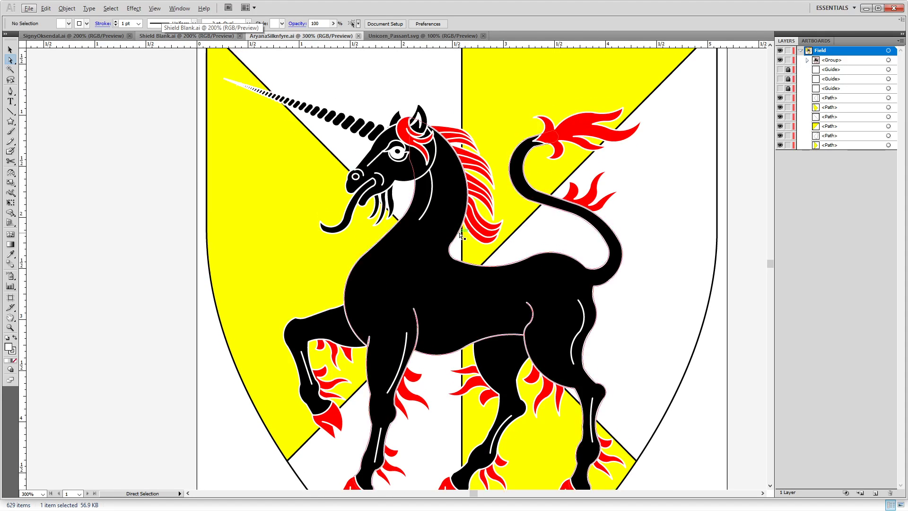
key(ctrl+z)
key(ctrl+z)
key(ctrl+z)
key(ctrl+z)
key(ctrl+z)
key(ctrl+z)
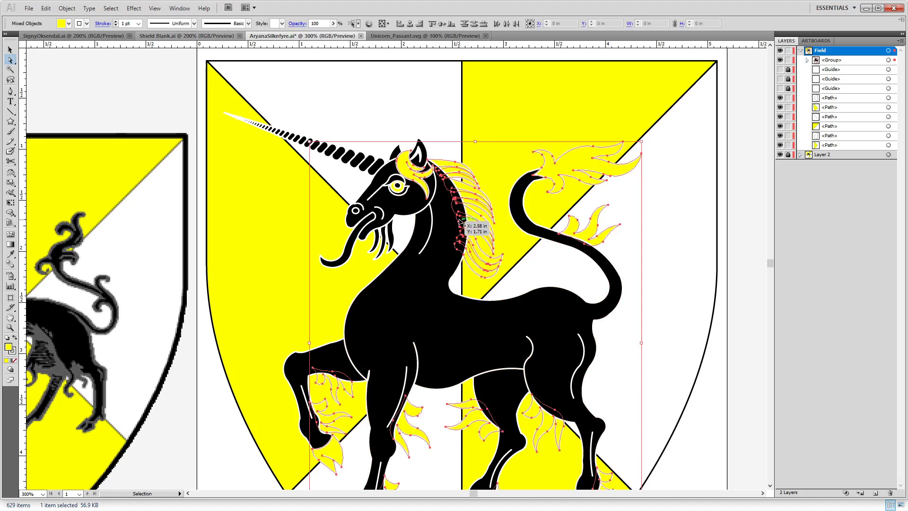
key(ctrl+z)
key(ctrl+z)
key(ctrl+z)
key(ctrl+z)
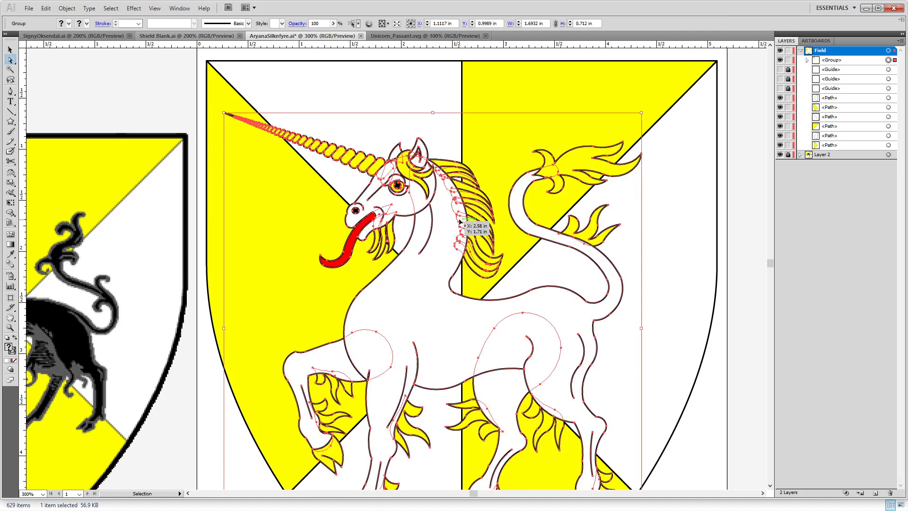
Delete Layer 2 again from the restored version and clear the selection.
click(836, 157)
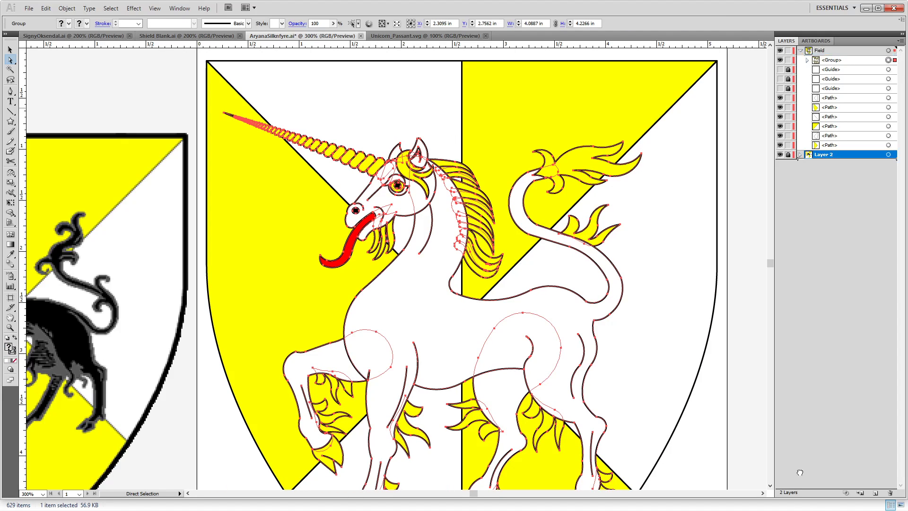
click(892, 493)
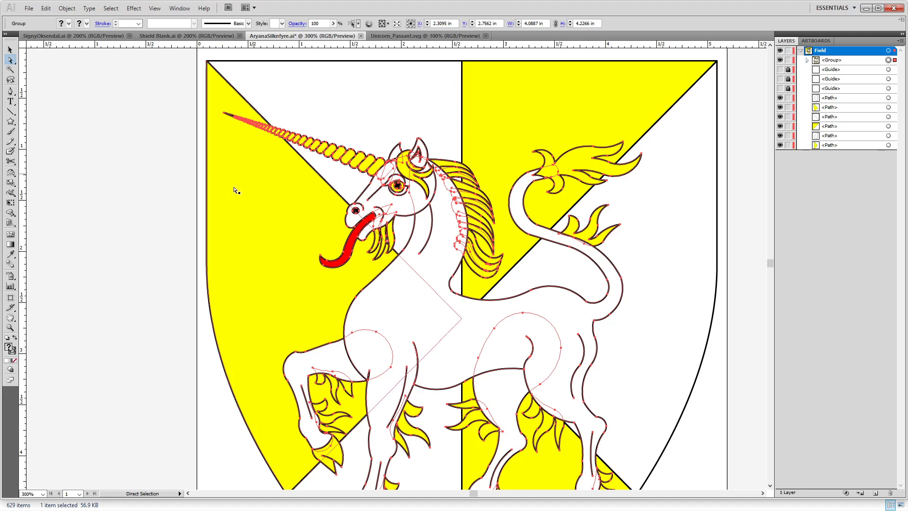
click(194, 204)
Select the unicorn's entire horn group and fill it with white (FFFFFF).
scroll(374, 208, up, 3)
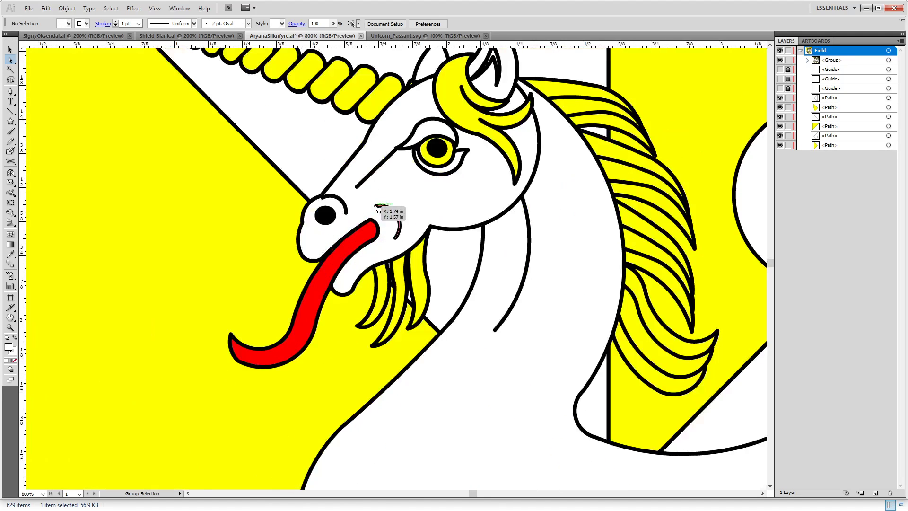
click(808, 60)
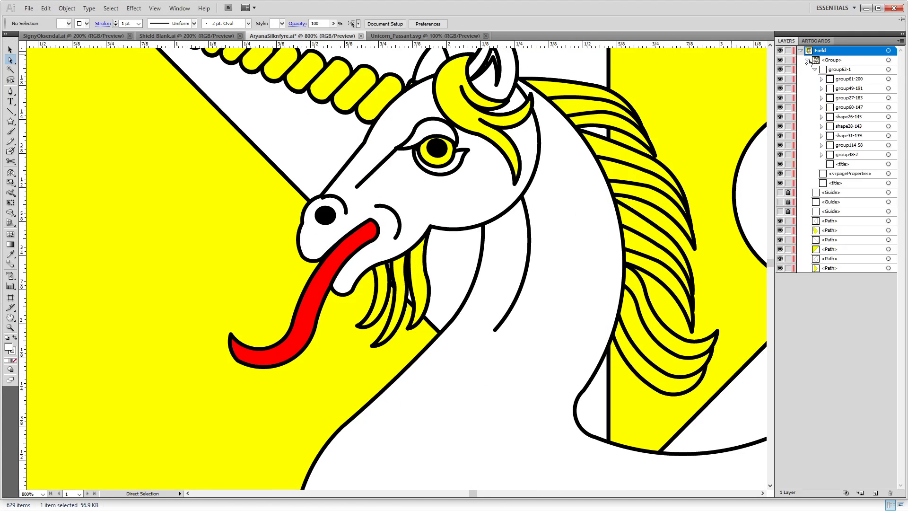
click(377, 99)
click(888, 145)
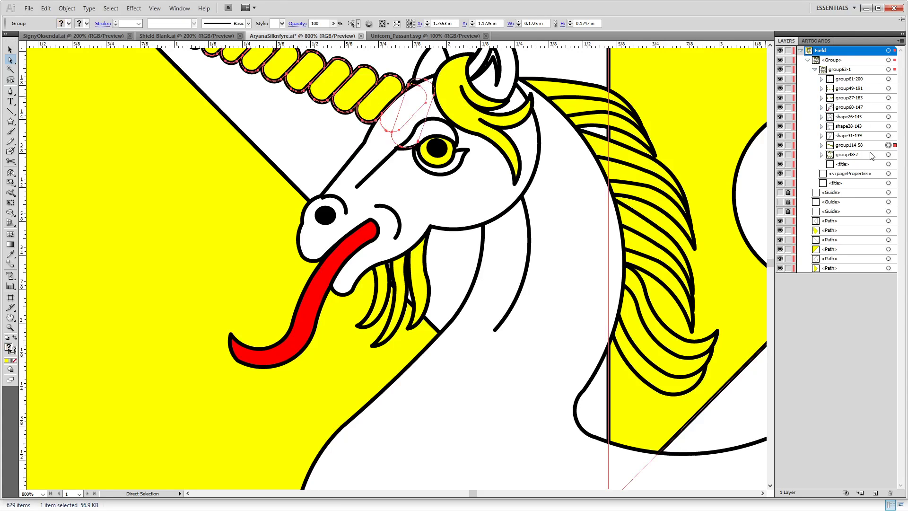
double_click(8, 348)
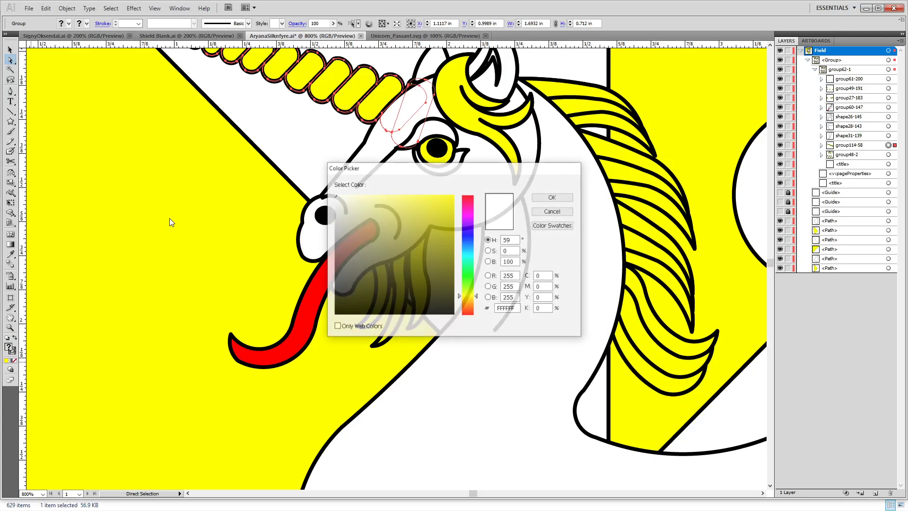
click(542, 198)
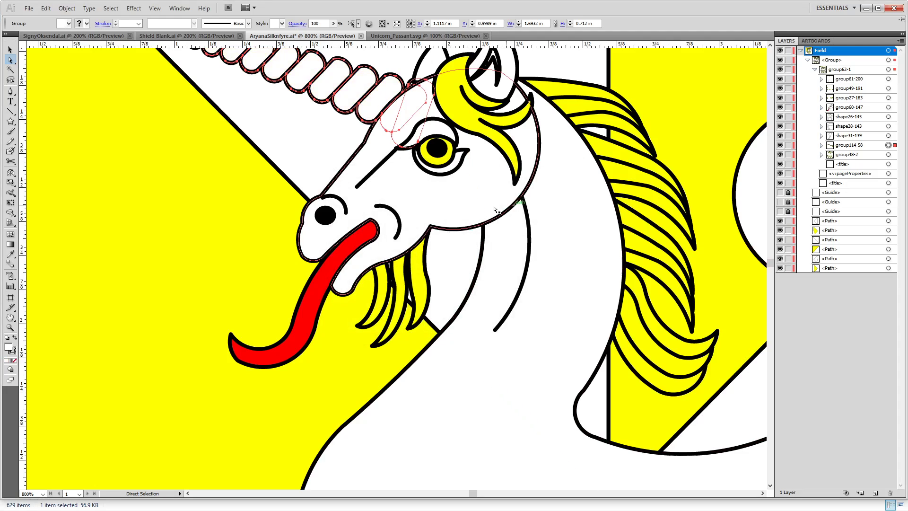
Select the yellow ring of the eye, the forelock and all the mane locks together.
click(448, 151)
shift+click(451, 80)
shift+click(540, 89)
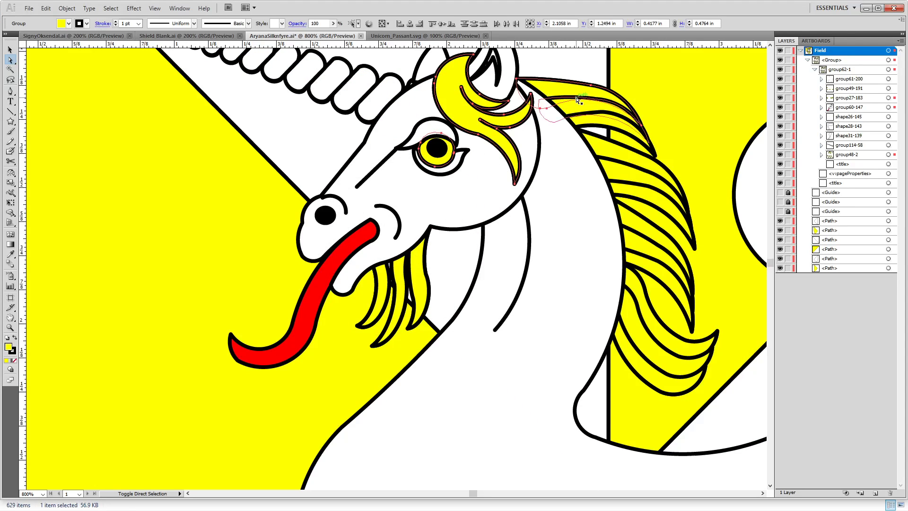
drag(578, 107, 596, 125)
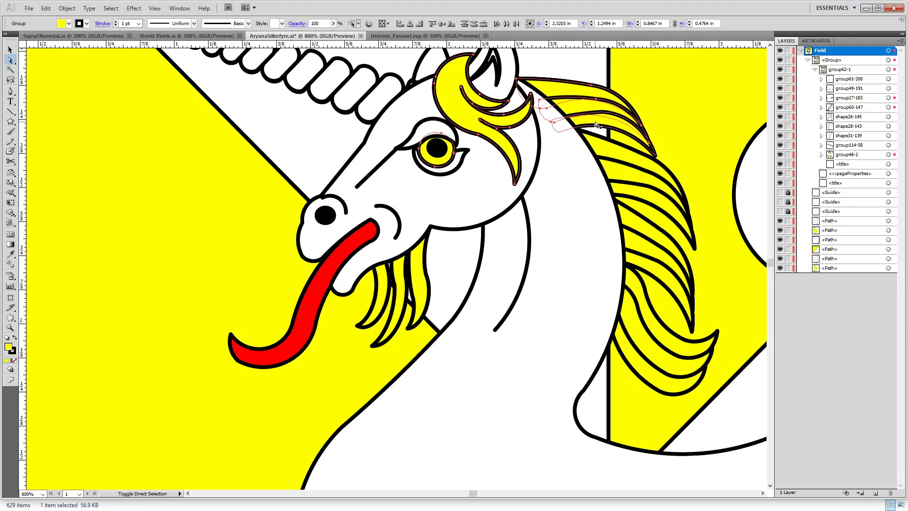
shift+click(623, 171)
shift+click(632, 194)
shift+click(632, 243)
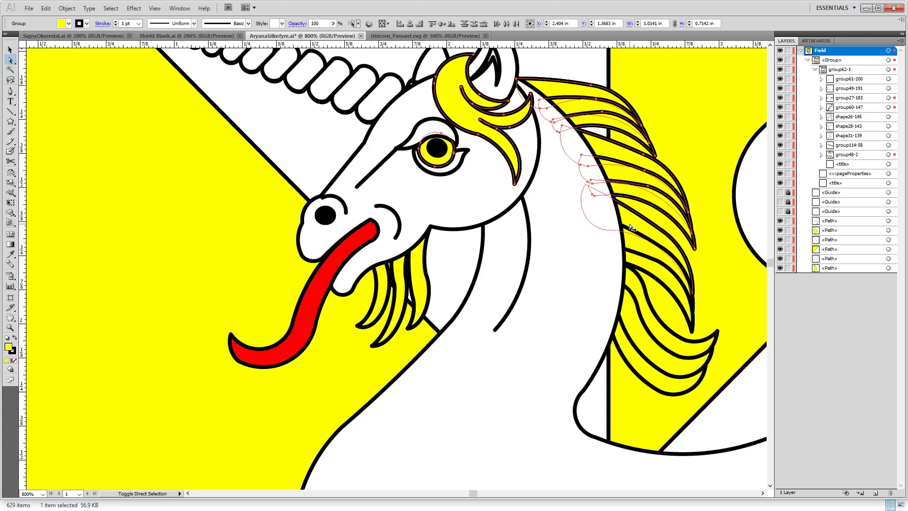
shift+click(637, 280)
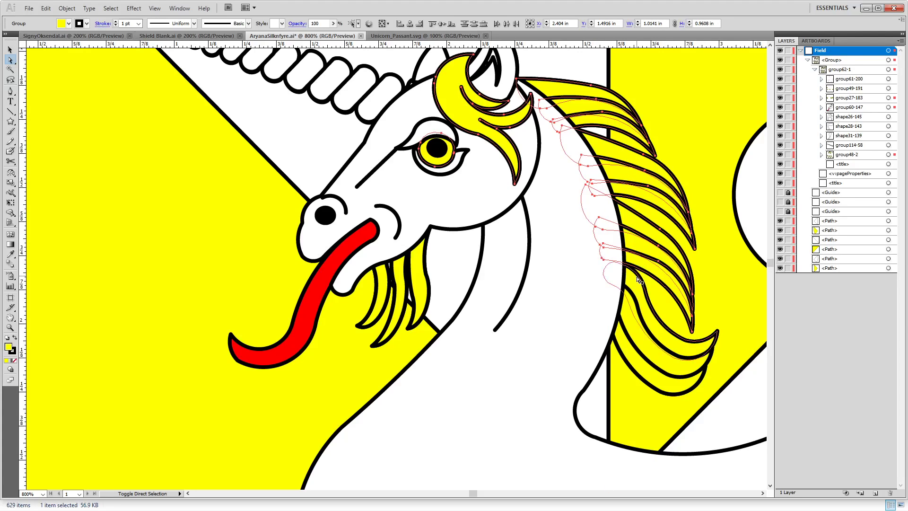
shift+click(625, 331)
shift+click(631, 333)
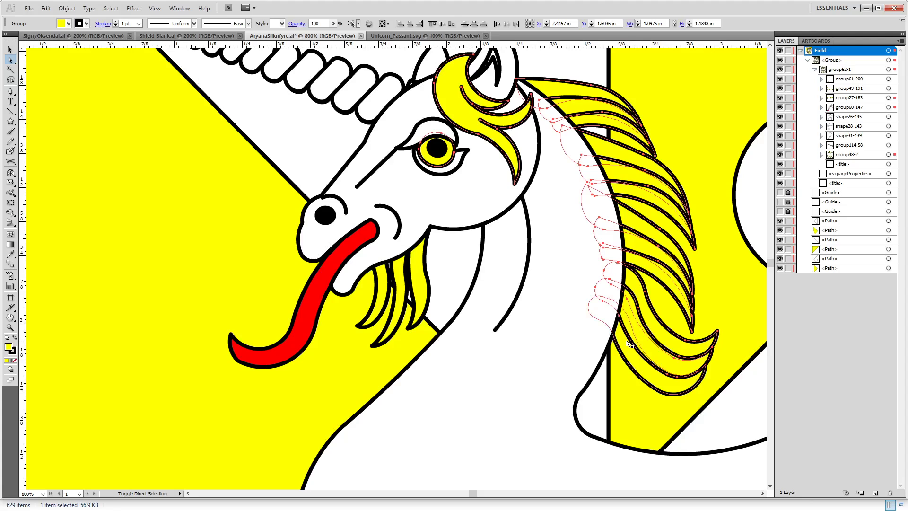
Add the unicorn's beard, tongue, tail tuft and the hair tufts along the tail to the selection.
shift+click(377, 277)
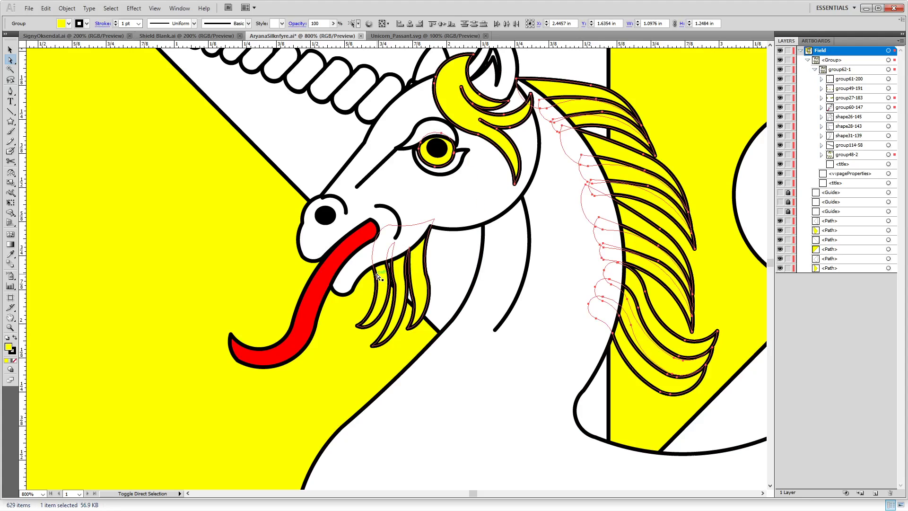
shift+click(329, 287)
key(ctrl+minus)
key(ctrl+minus)
key(ctrl+minus)
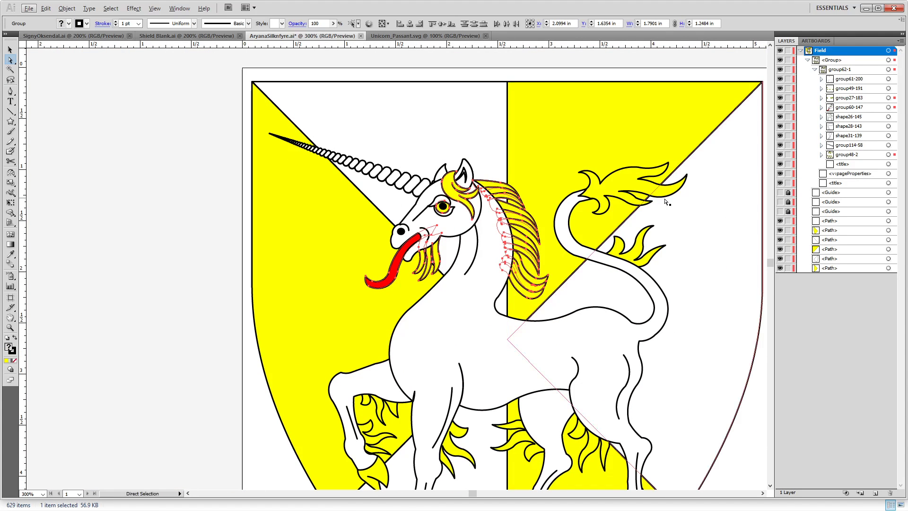
shift+click(624, 264)
shift+click(625, 257)
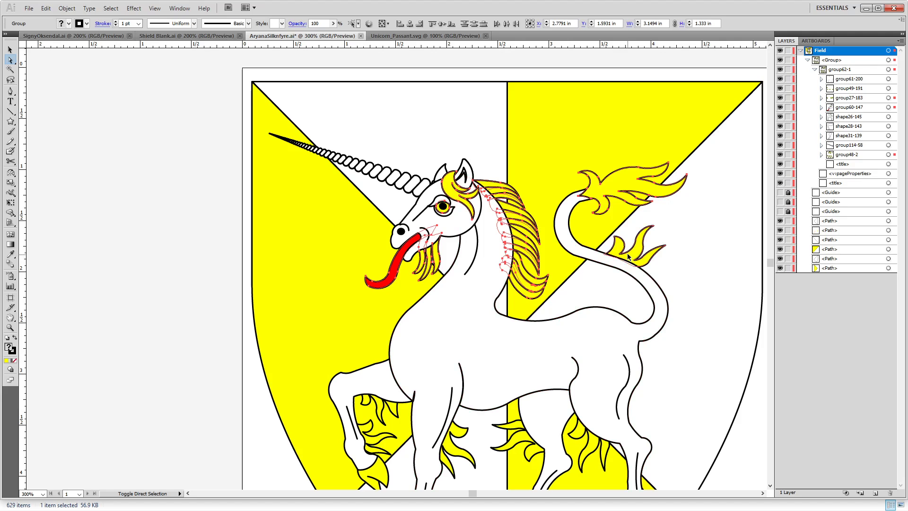
Add the yellow hair tufts on the upper parts of all four legs to the selection.
shift+click(581, 434)
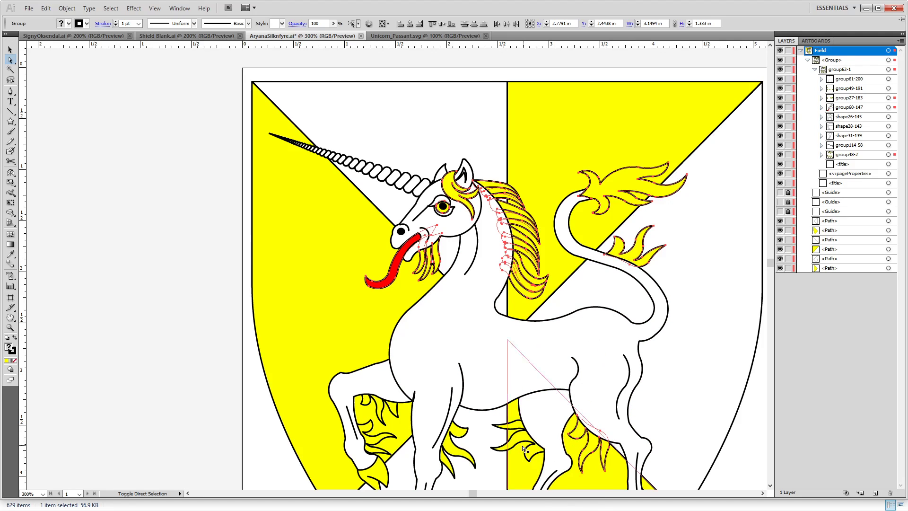
shift+click(525, 440)
shift+click(450, 452)
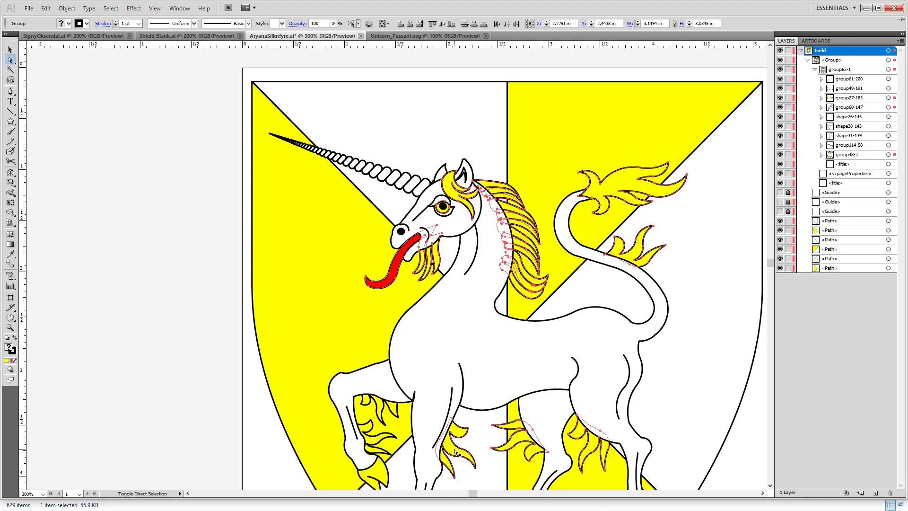
scroll(449, 365, down, 3)
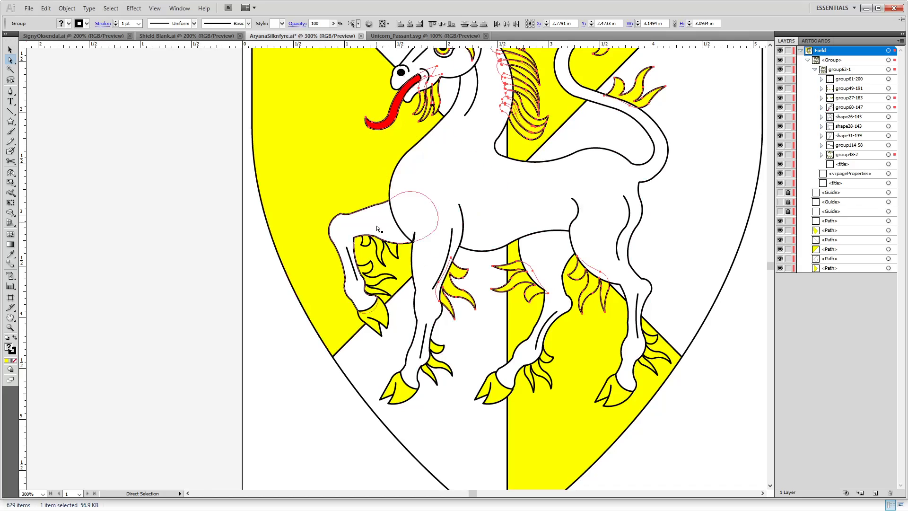
shift+click(378, 248)
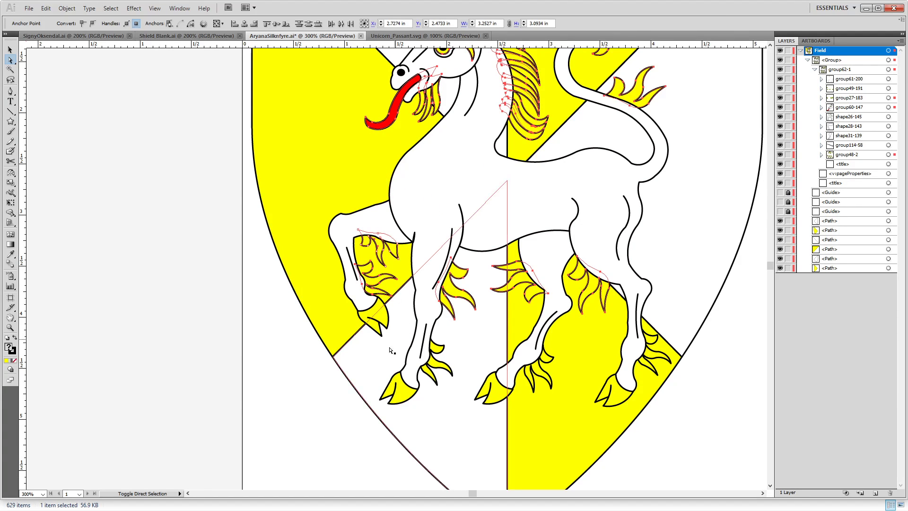
Add the four hooves and the lower-leg hair tufts to the selection.
shift+click(387, 317)
shift+click(457, 346)
shift+click(435, 364)
shift+click(407, 393)
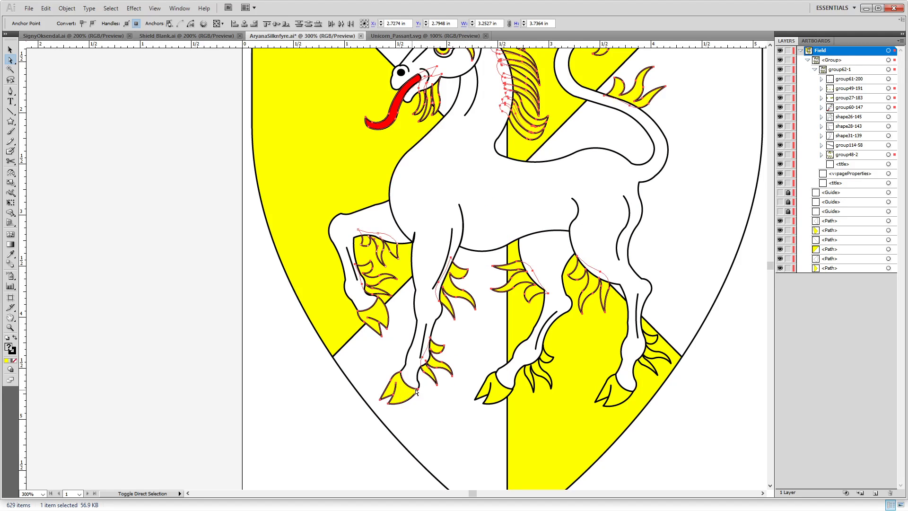
shift+click(502, 396)
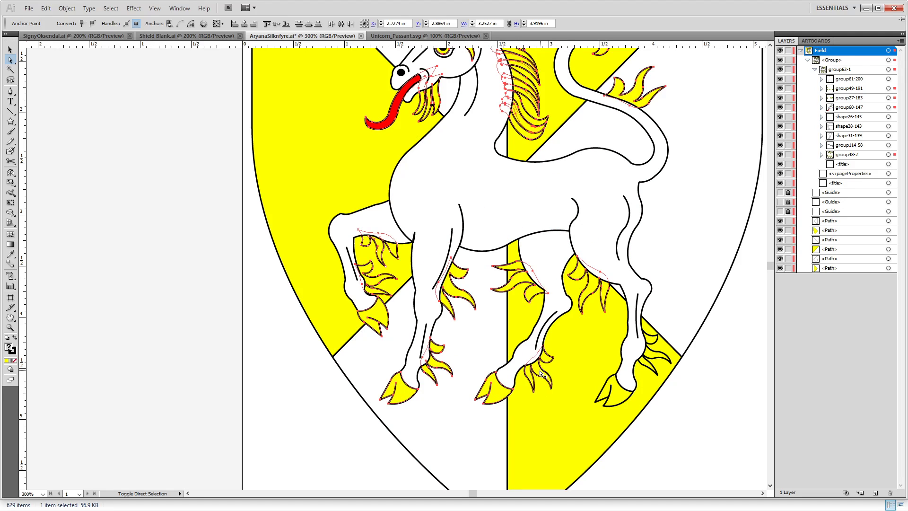
shift+click(627, 379)
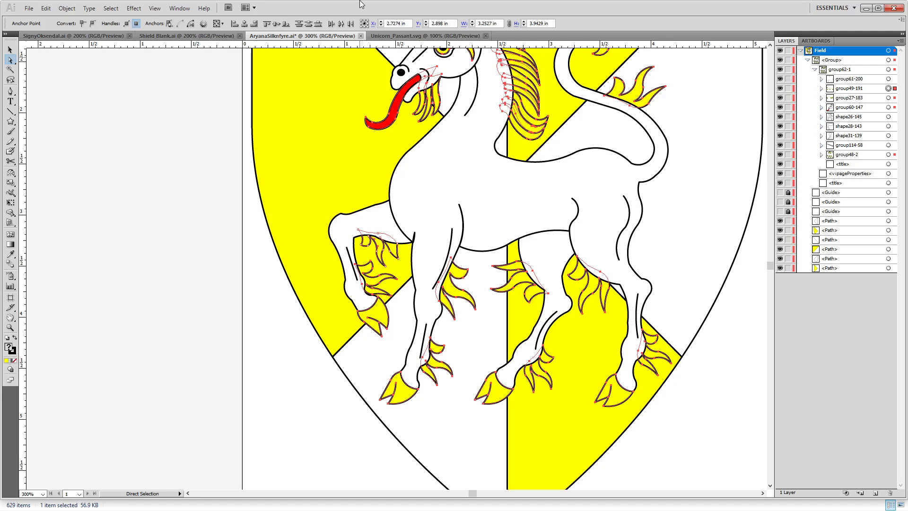
Apply the body's white fill and black outline to all the selected hair, tongue and hoof shapes with the Eyedropper.
key(i)
click(461, 186)
drag(440, 126, 412, 294)
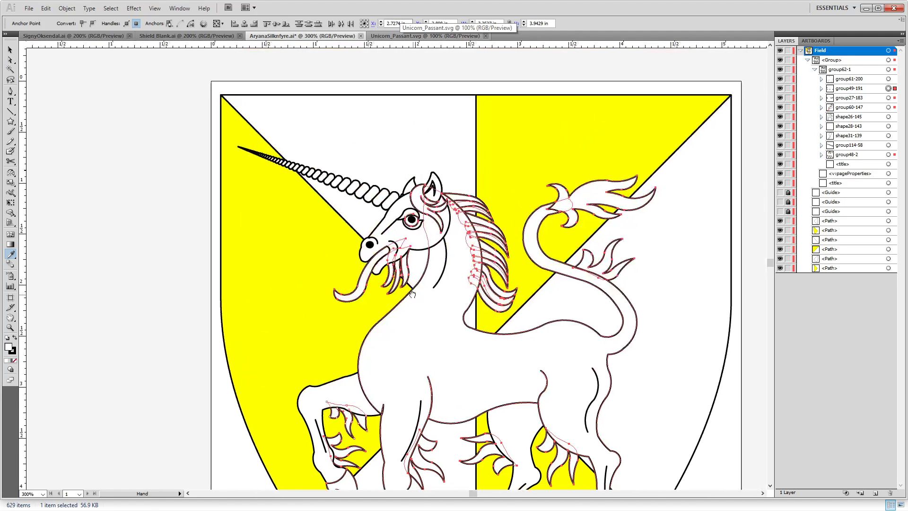
Select the yellow sections of the shield field together and give them the unicorn body's white fill and black outline.
key(a)
click(268, 265)
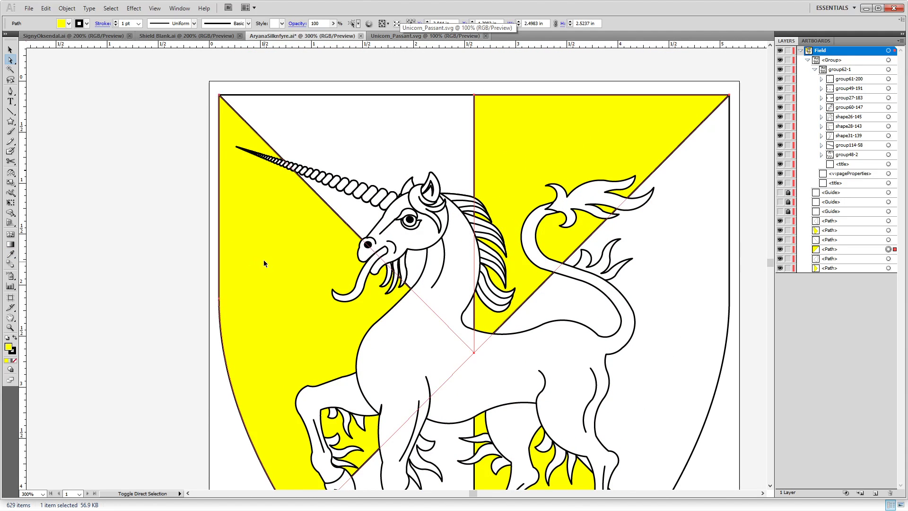
scroll(591, 395, down, 3)
shift+click(553, 442)
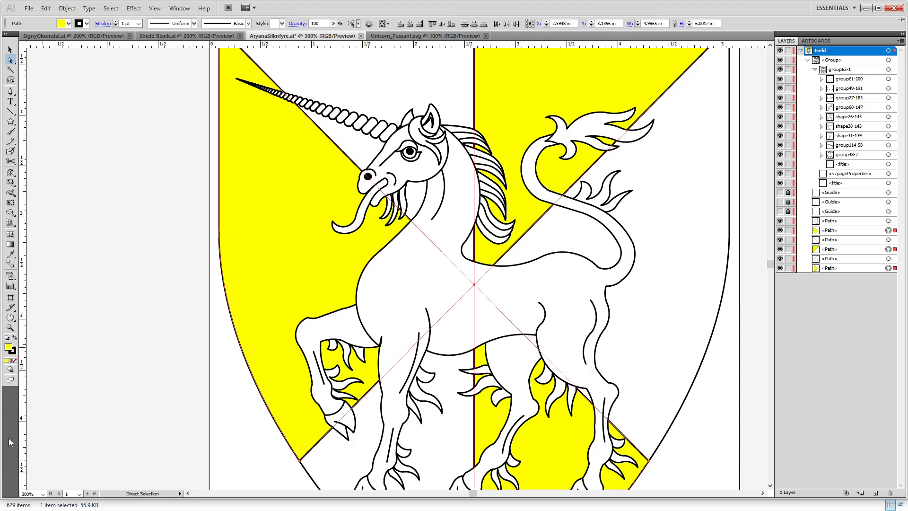
key(i)
click(405, 209)
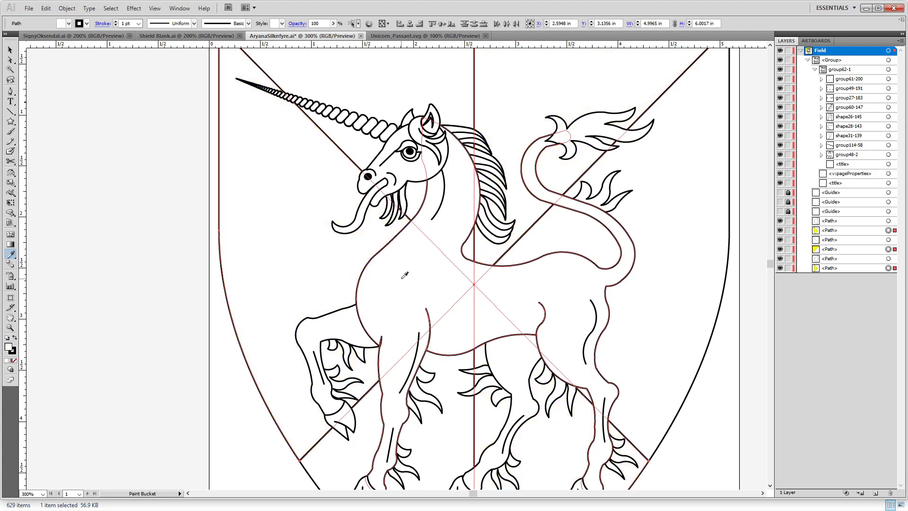
scroll(122, 168, down, 2)
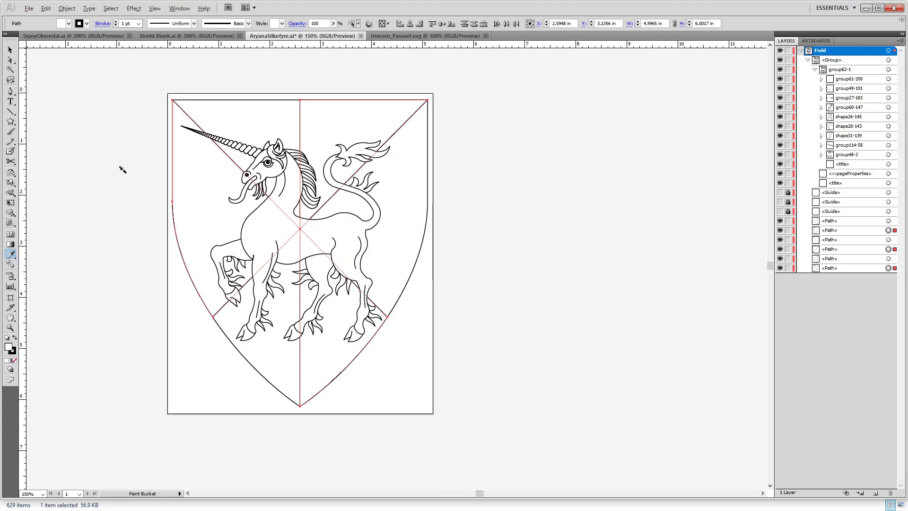
Copy the complete shield border from Shield Blank.ai and close the Unicorn_Passant.svg document.
key(a)
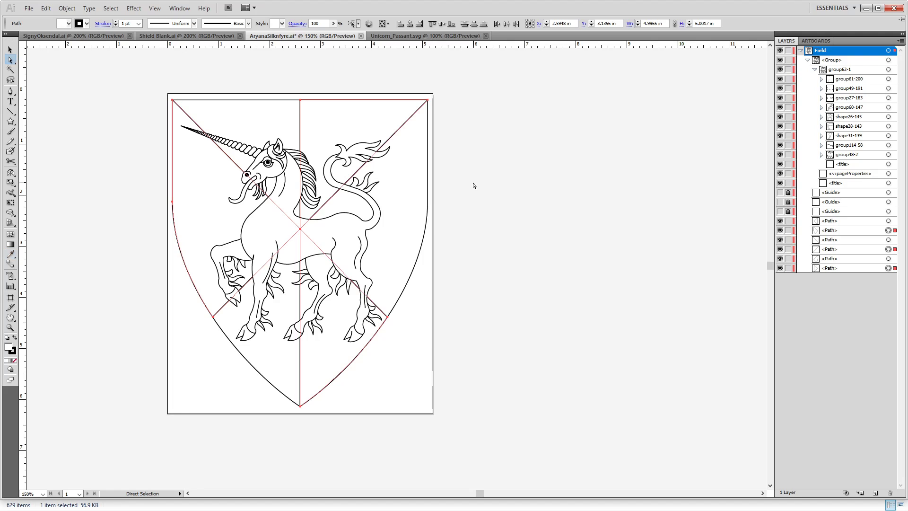
click(448, 185)
click(151, 36)
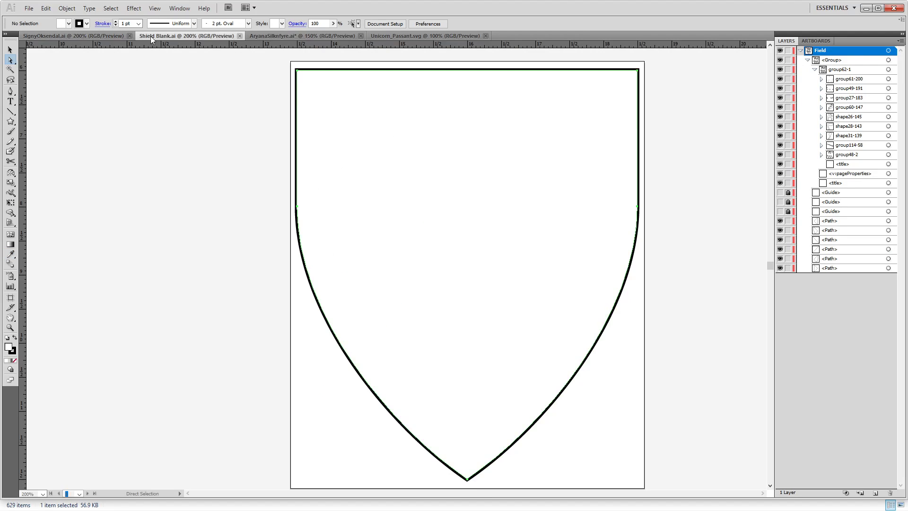
key(v)
key(ctrl+a)
key(a)
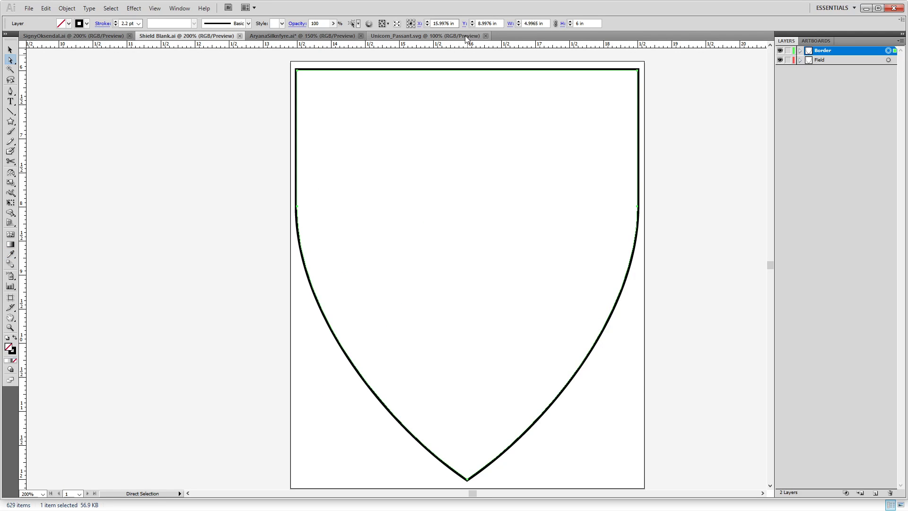
click(466, 36)
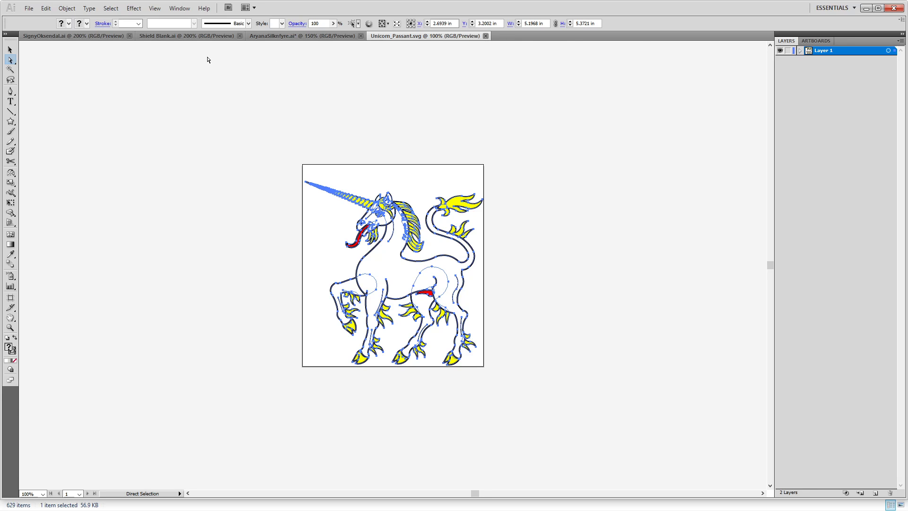
key(ctrl+w)
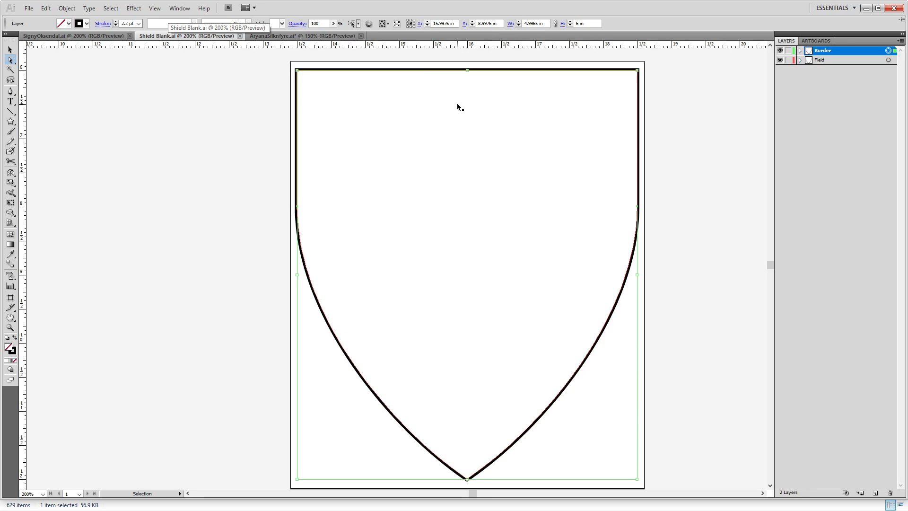
Paste the thick shield border into the unicorn arms document and align it exactly over the shield's outline.
click(292, 36)
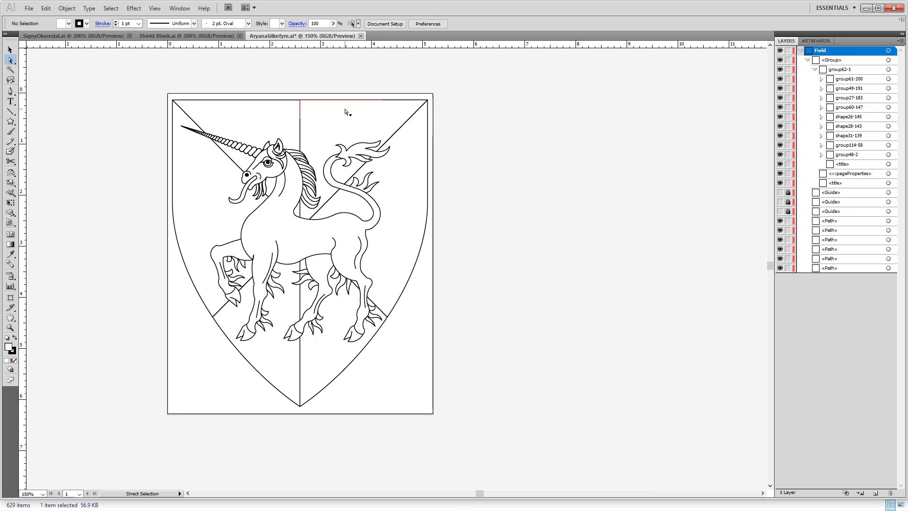
key(ctrl+v)
scroll(529, 258, up, 4)
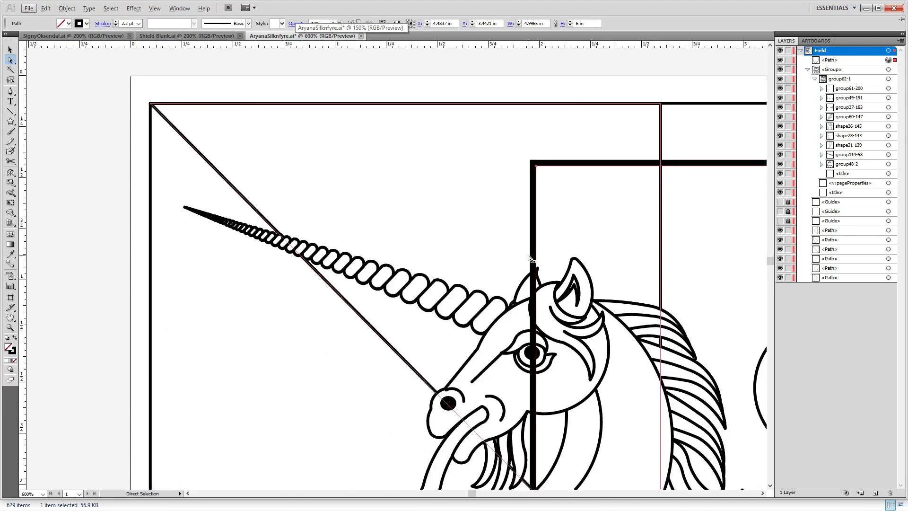
drag(532, 226, 148, 164)
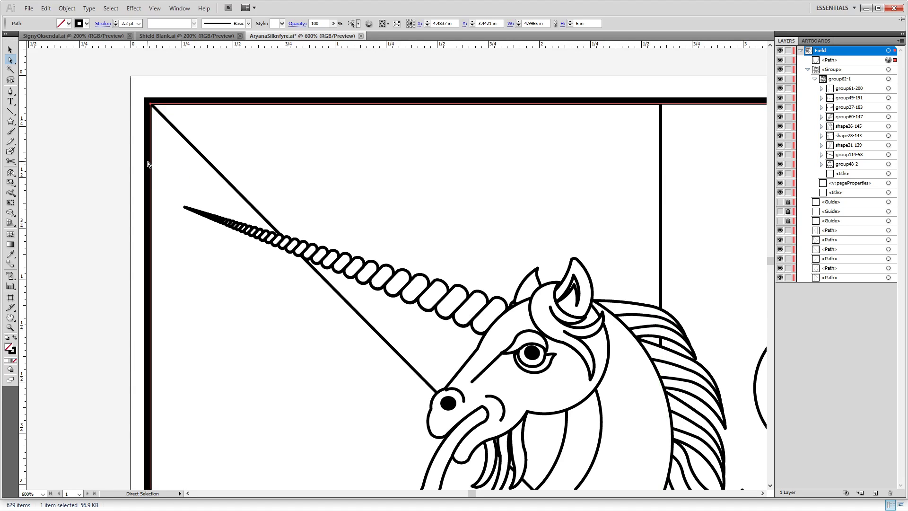
key(ctrl+1)
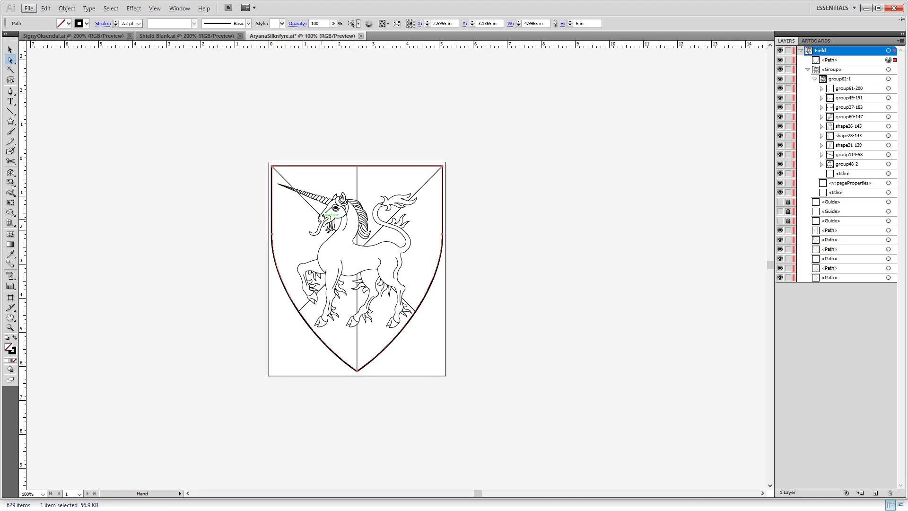
Copy all of the bordered unicorn artwork and close its document without saving the changes.
key(v)
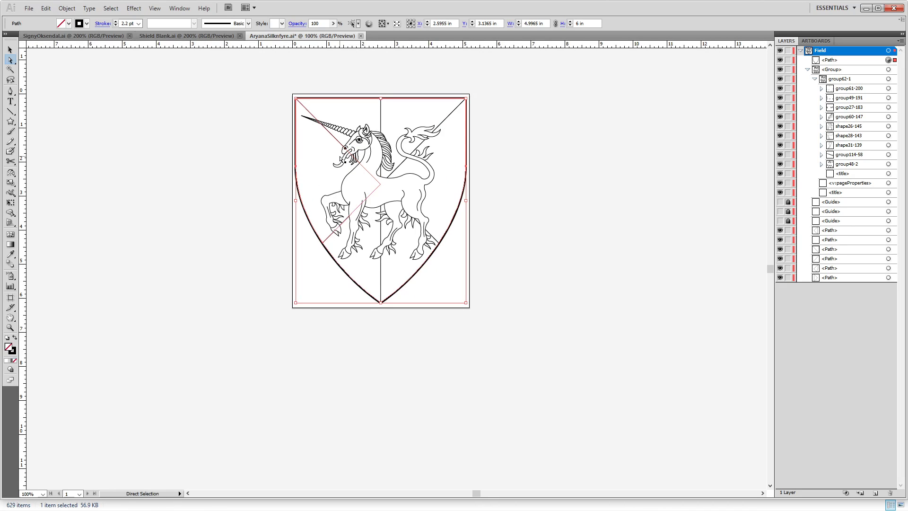
key(ctrl+a)
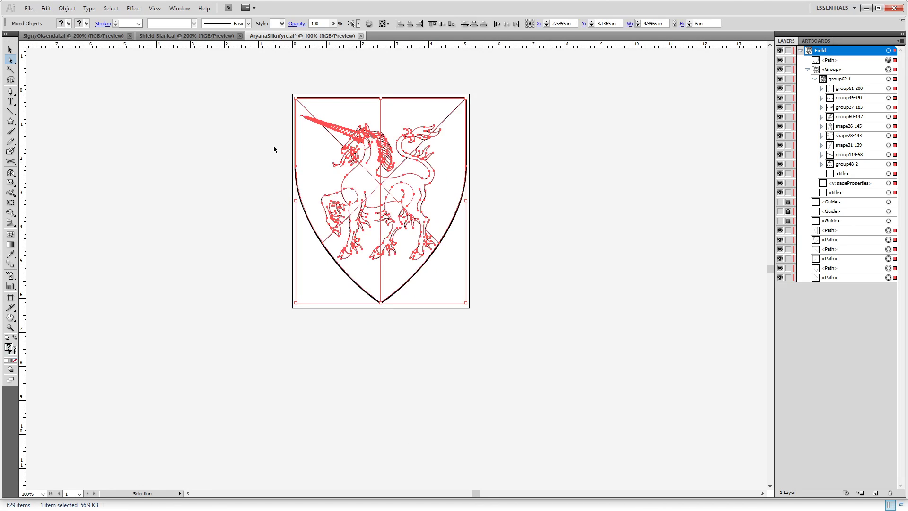
key(a)
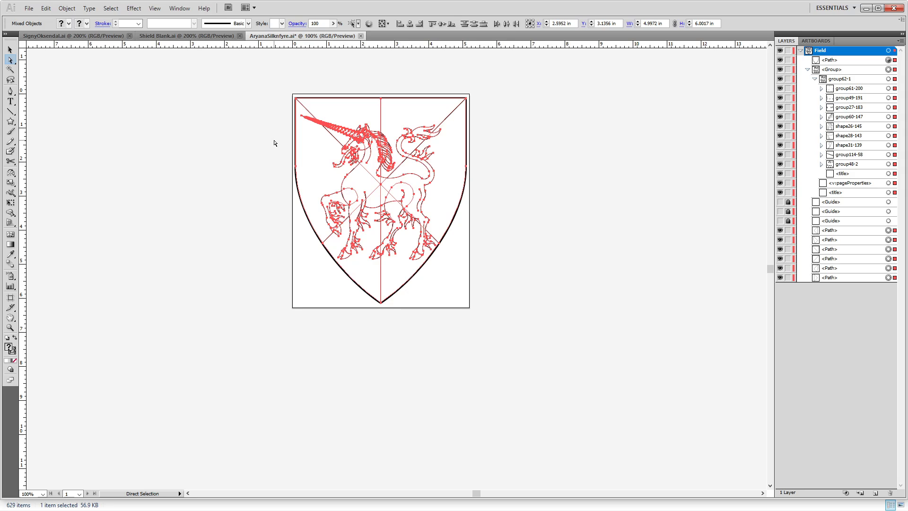
click(361, 36)
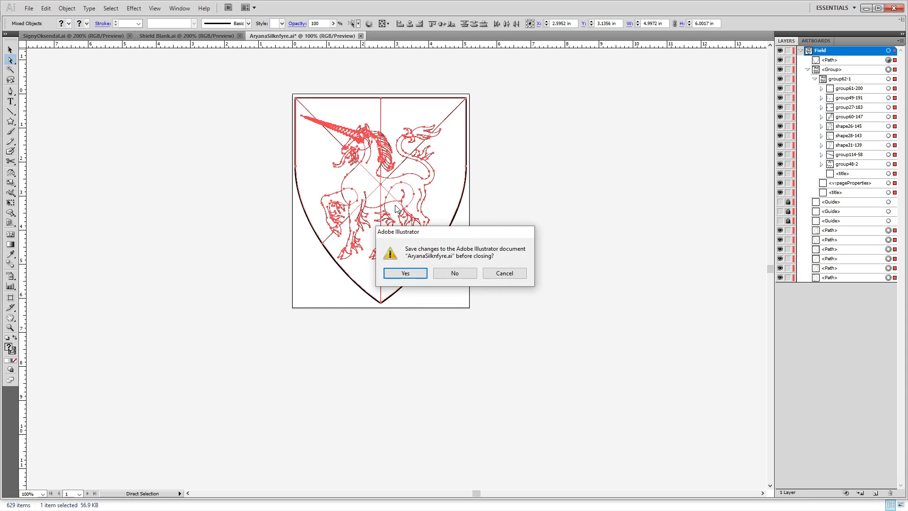
click(444, 273)
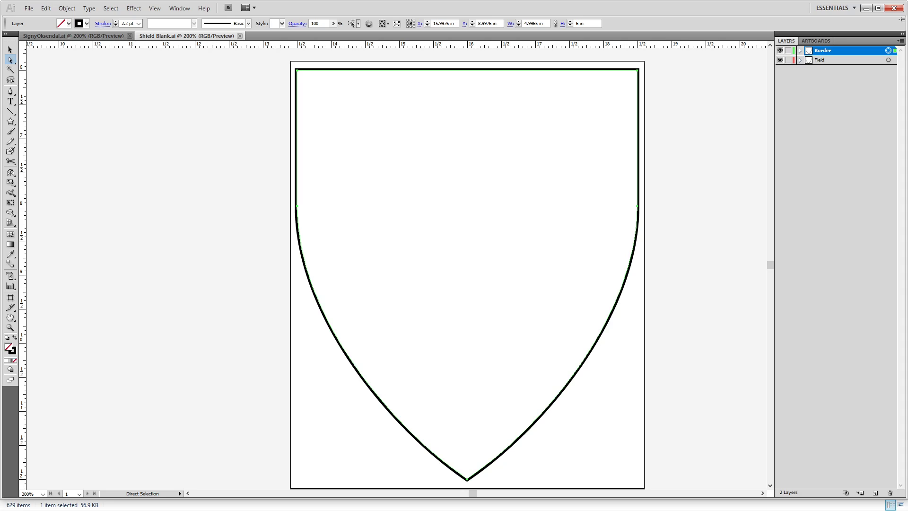
Switch to InDesign and paste the arms on the 33rd Queen's page, aligned to the upper-left corner of the image area.
key(alt+Tab)
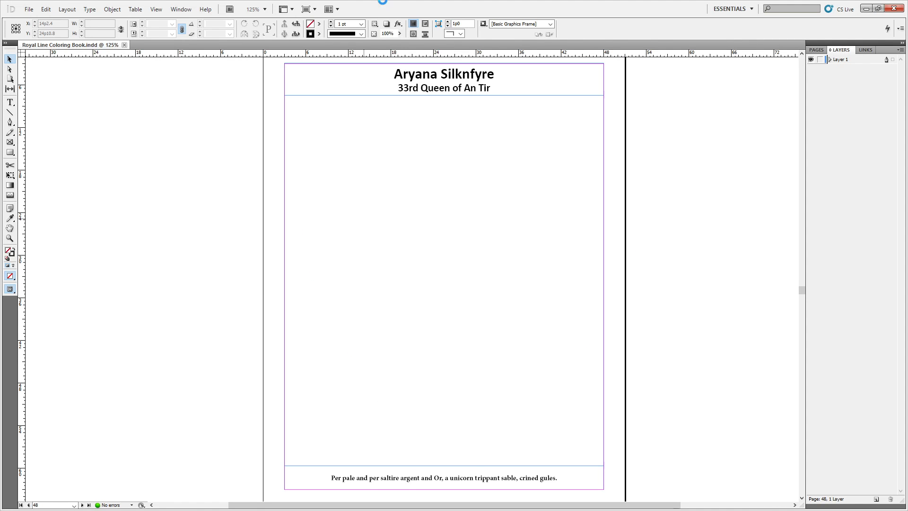
key(ctrl+v)
drag(354, 161, 334, 105)
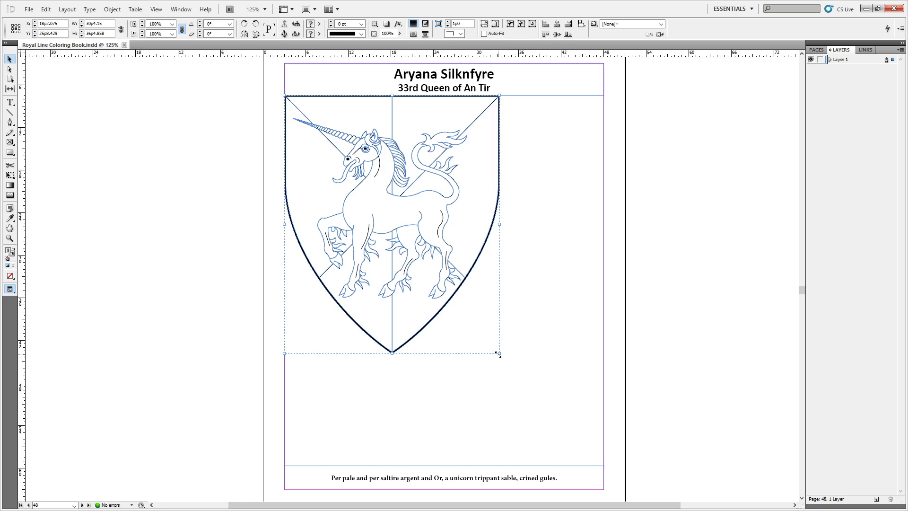
Enlarge the pasted arms proportionally to about 43p6 by 52p2 and center them horizontally between the page margins.
drag(499, 353, 577, 466)
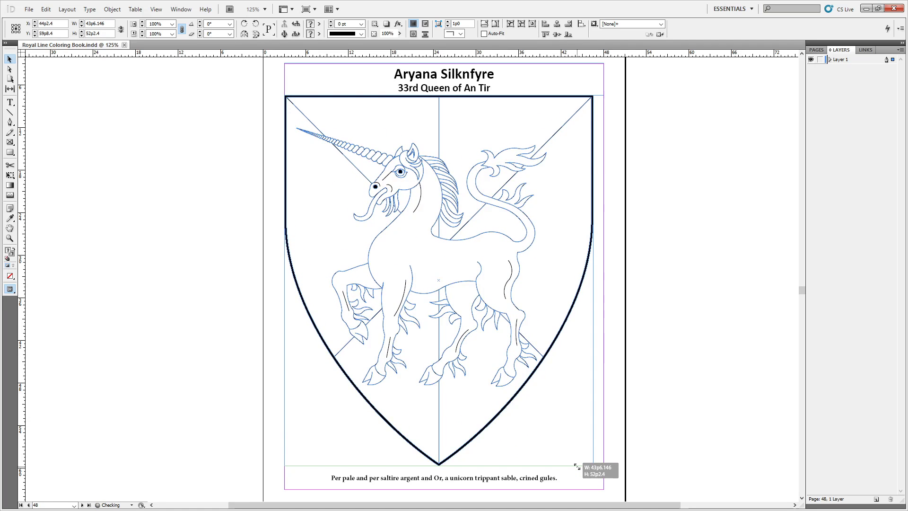
drag(422, 308, 427, 308)
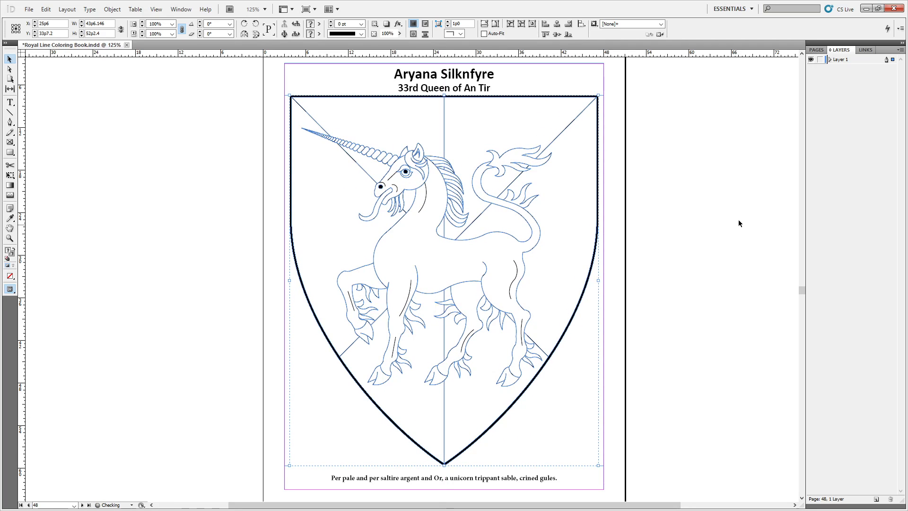
click(745, 220)
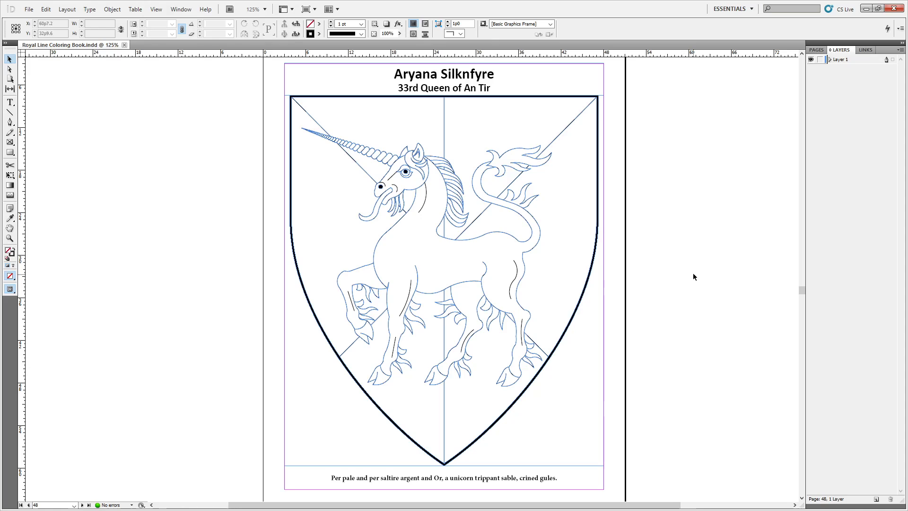